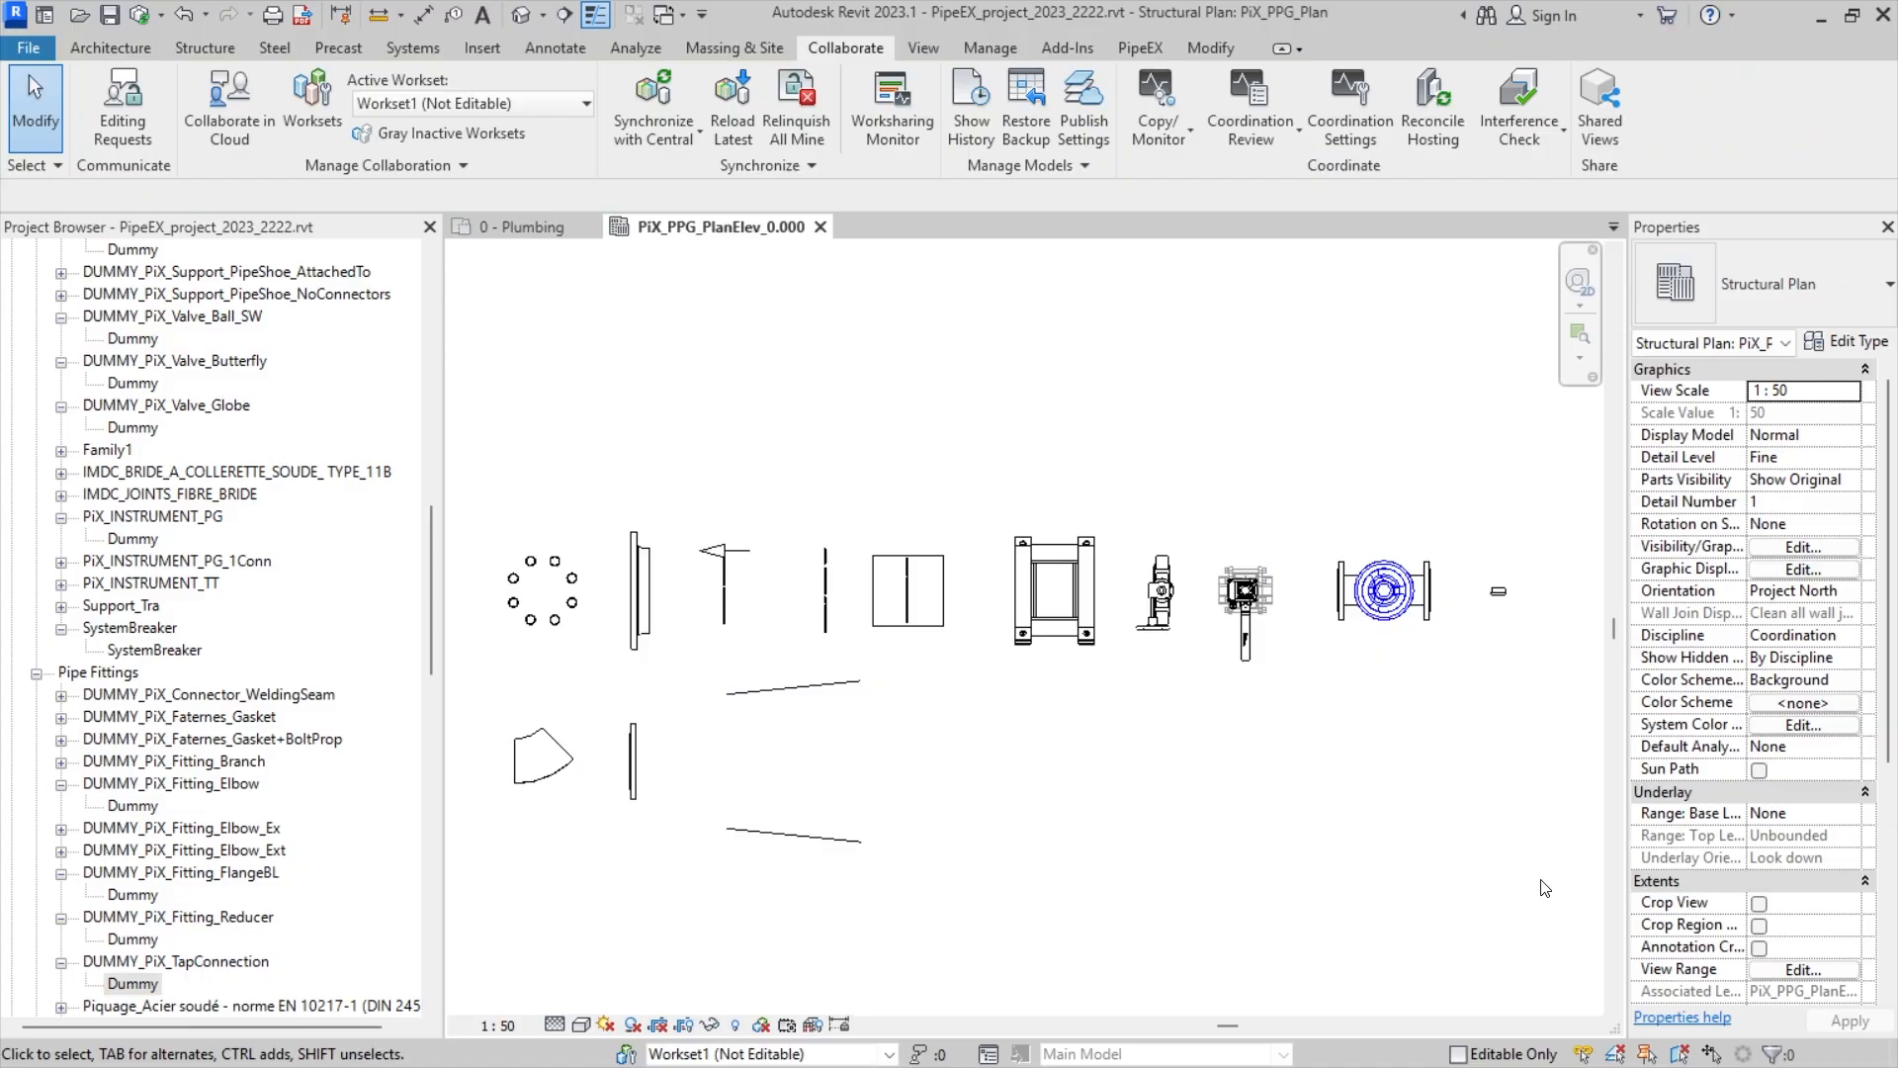
- Examine the dummy pipe accessories and fittings in the PiX_PPG_PlanElev_0.000 plan one by one, checking their families and properties
click(557, 624)
key(Escape)
click(650, 645)
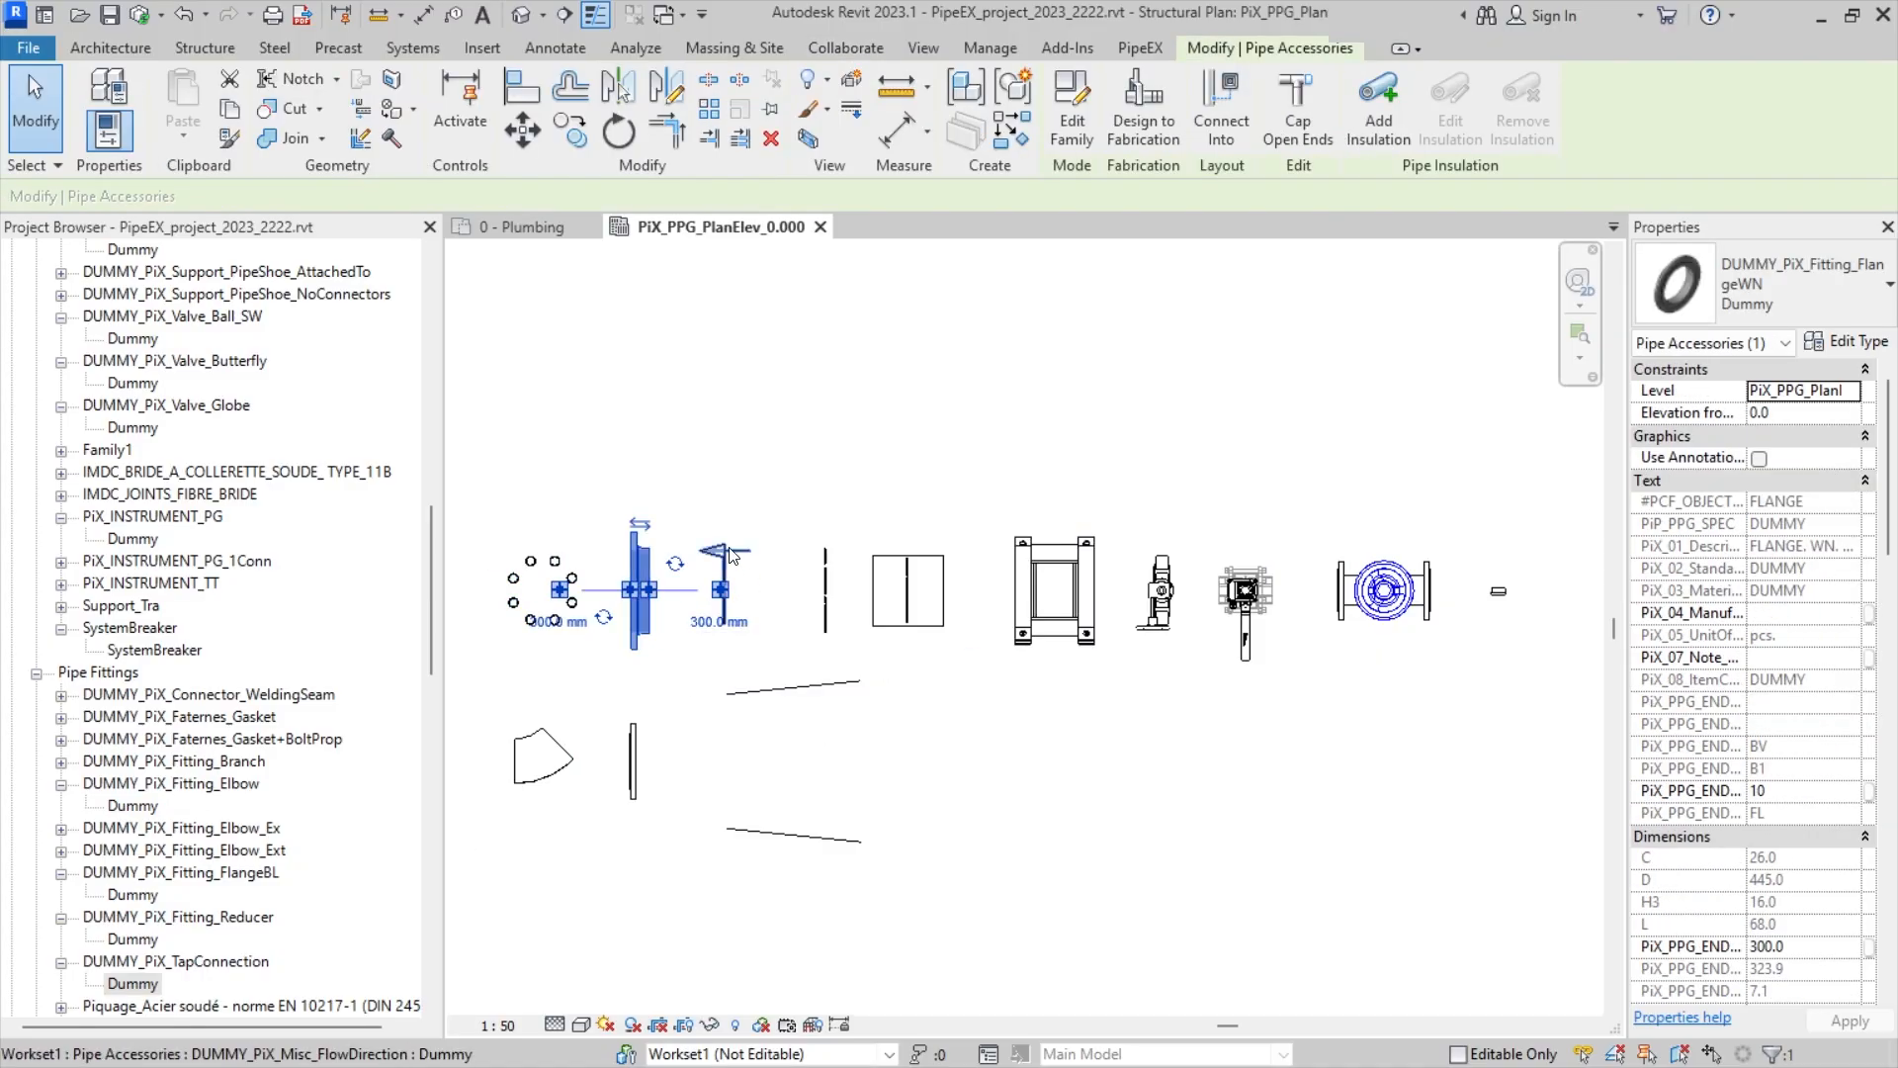
click(725, 593)
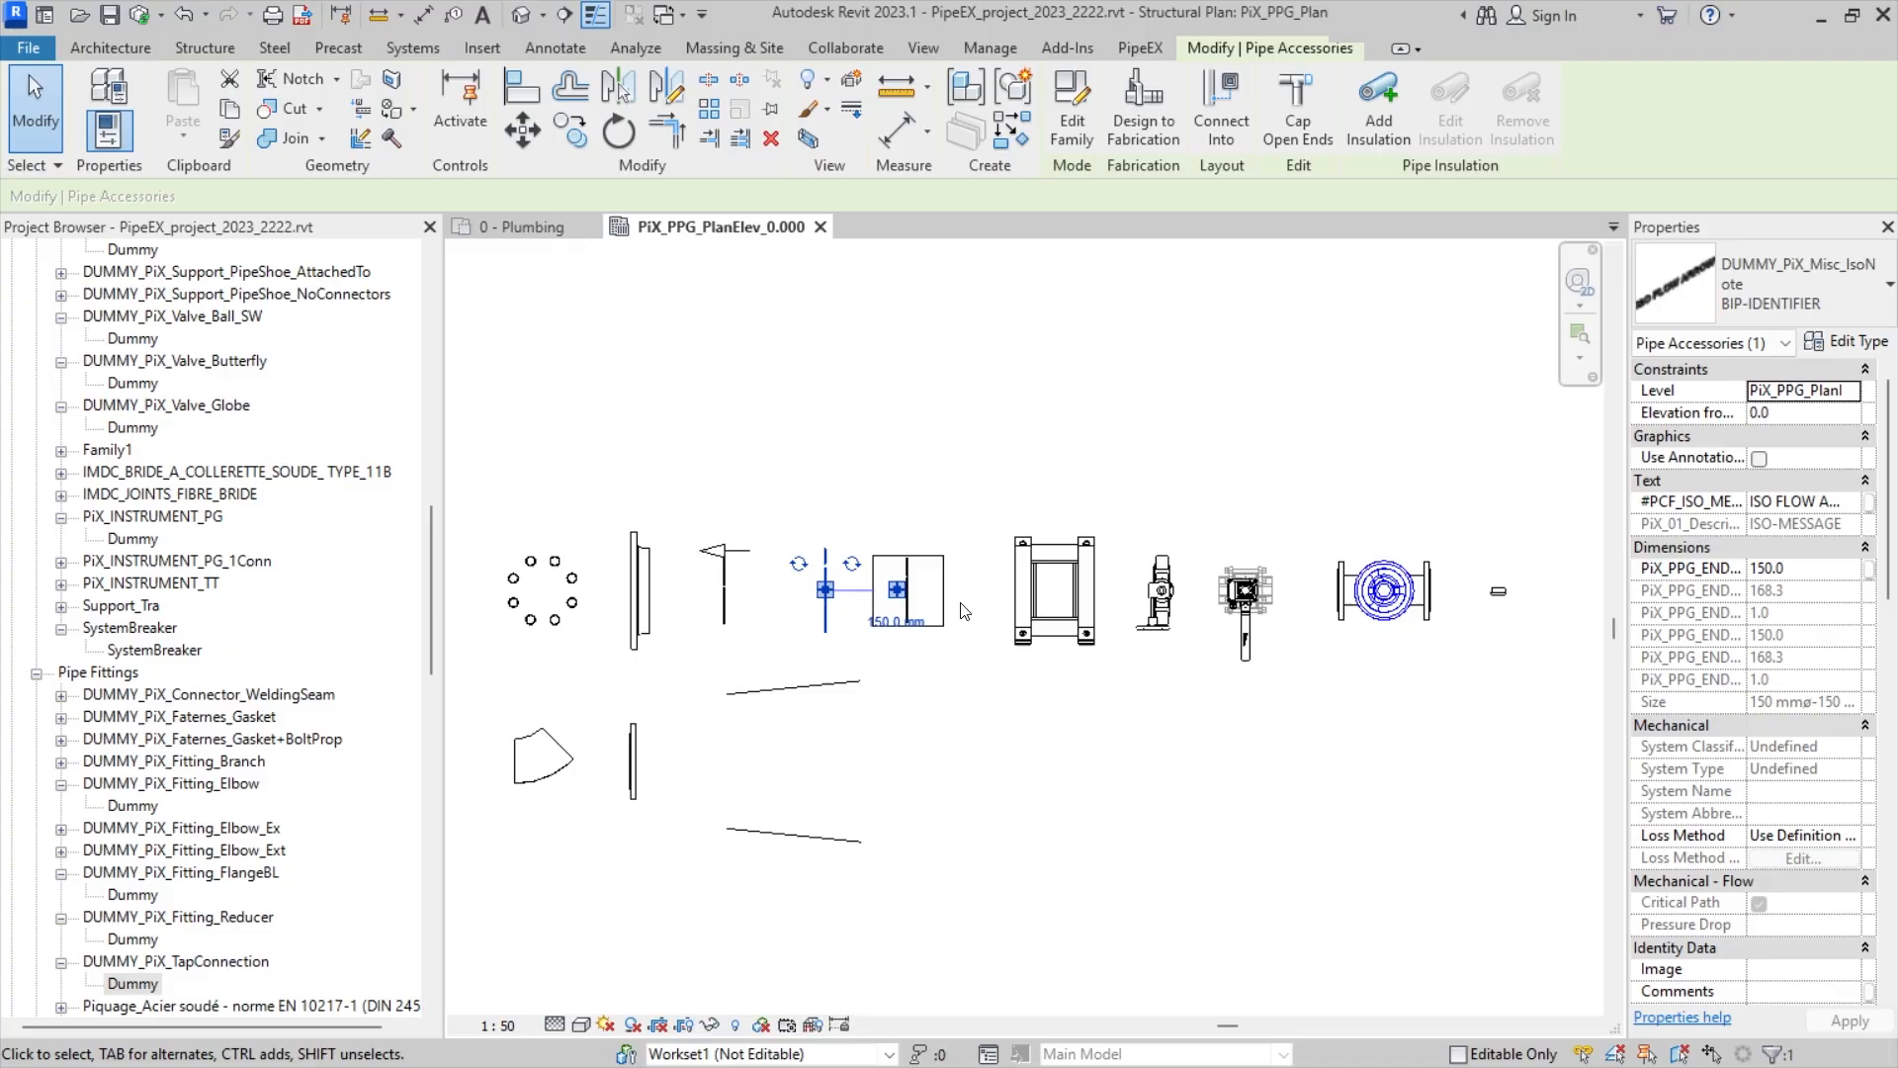
click(929, 592)
click(1036, 572)
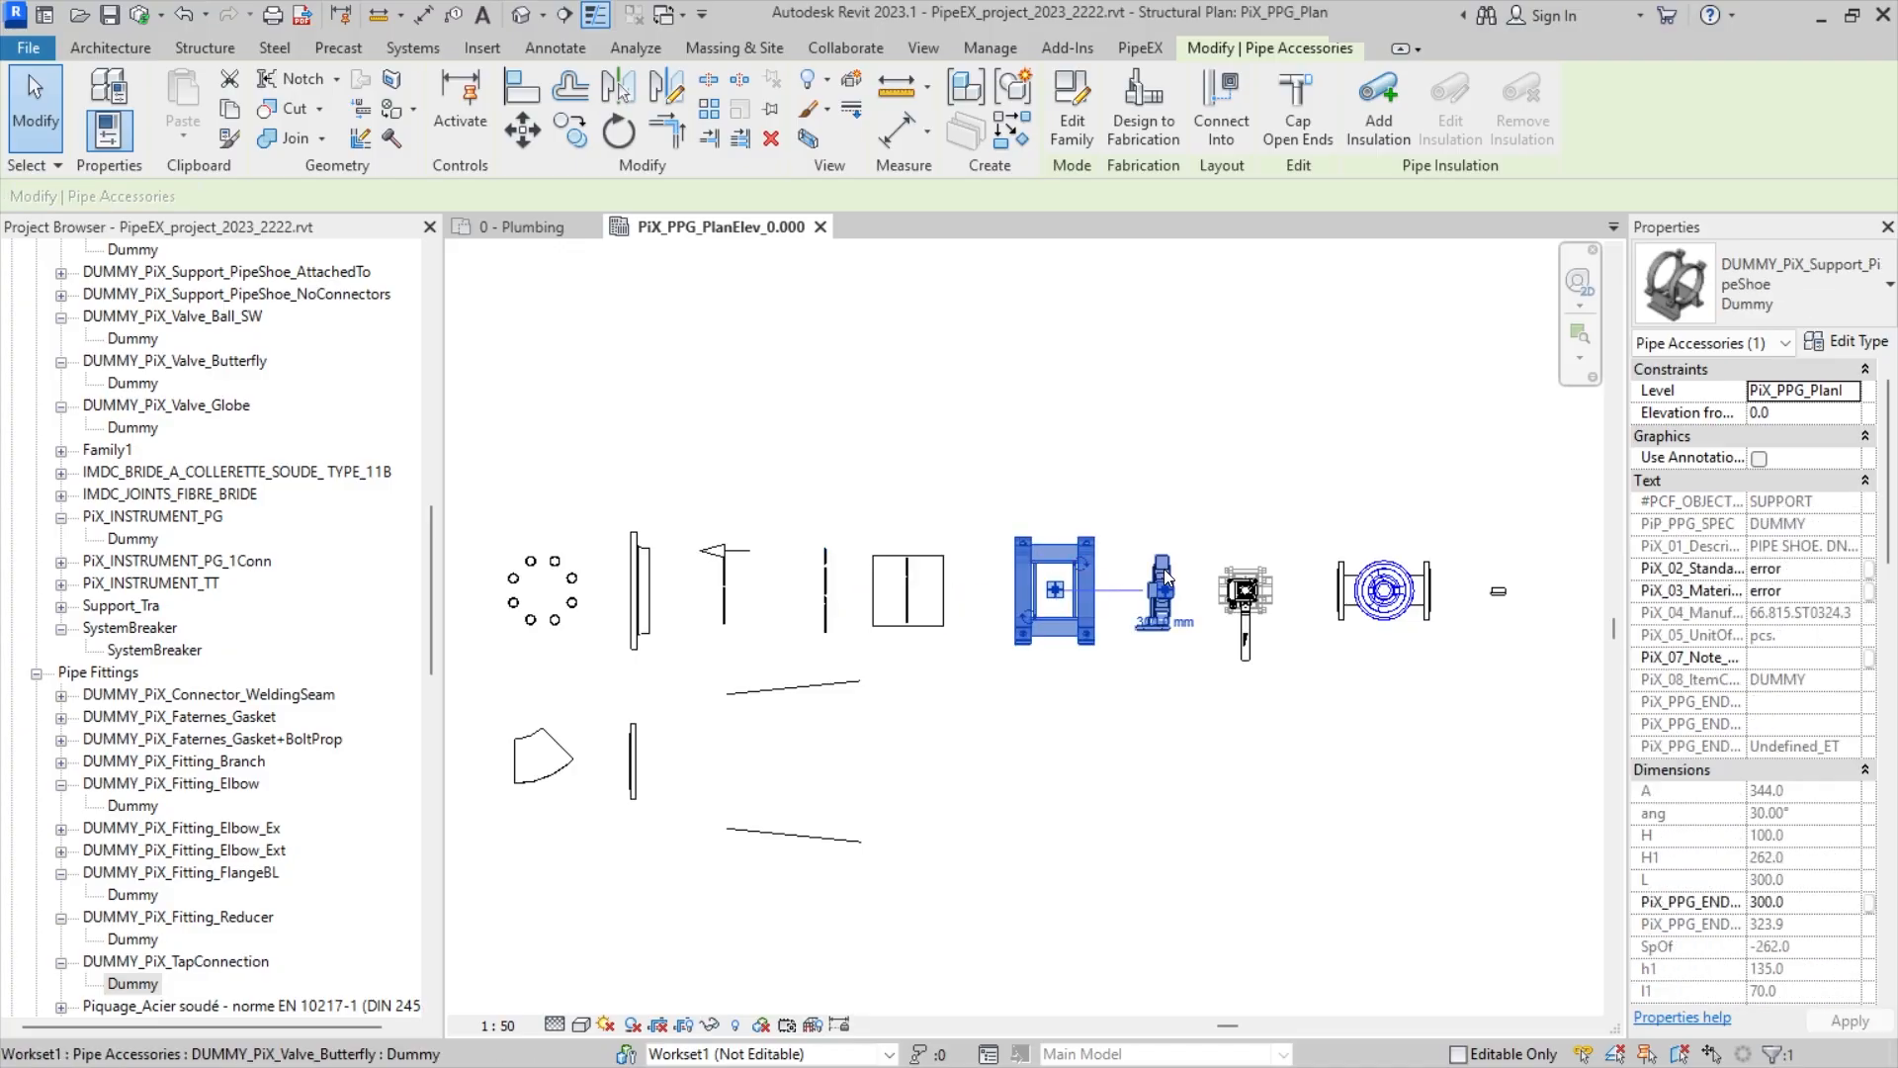
click(1162, 591)
click(1248, 583)
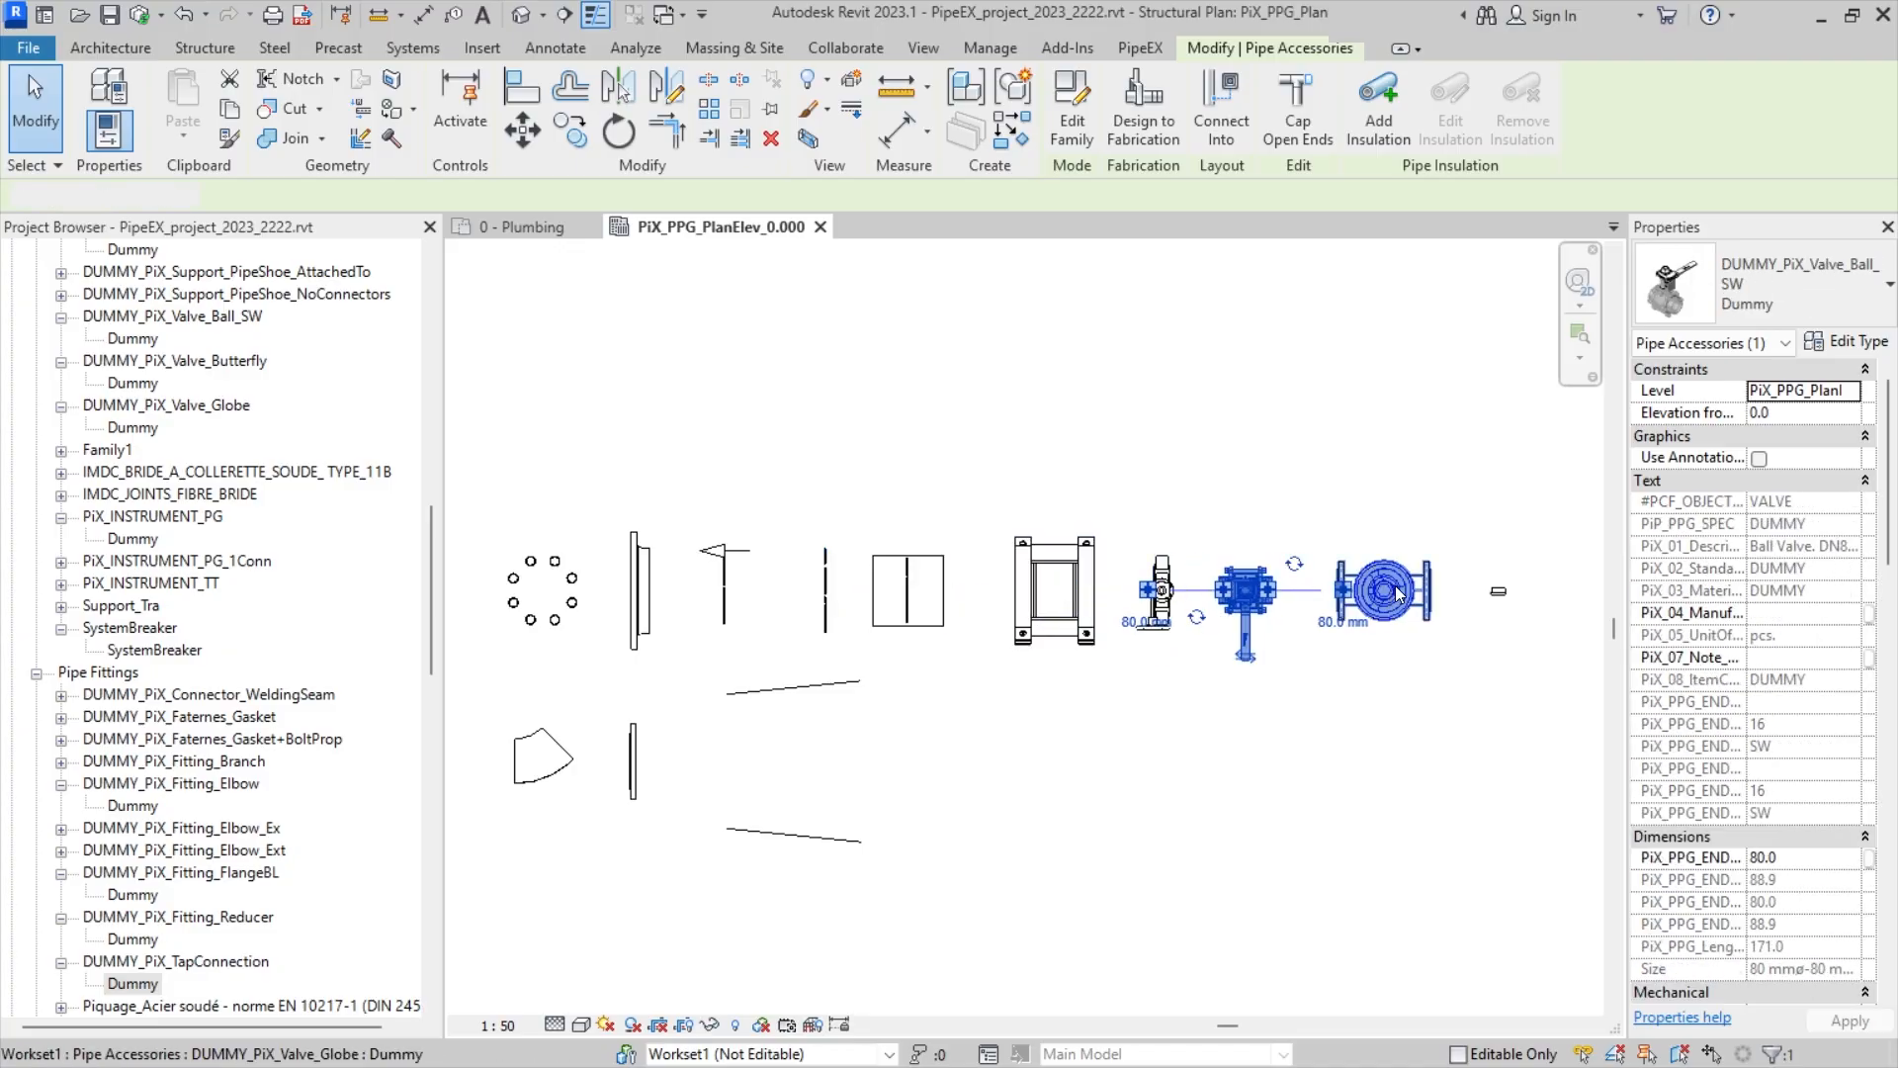
click(1384, 591)
click(1520, 697)
click(1500, 591)
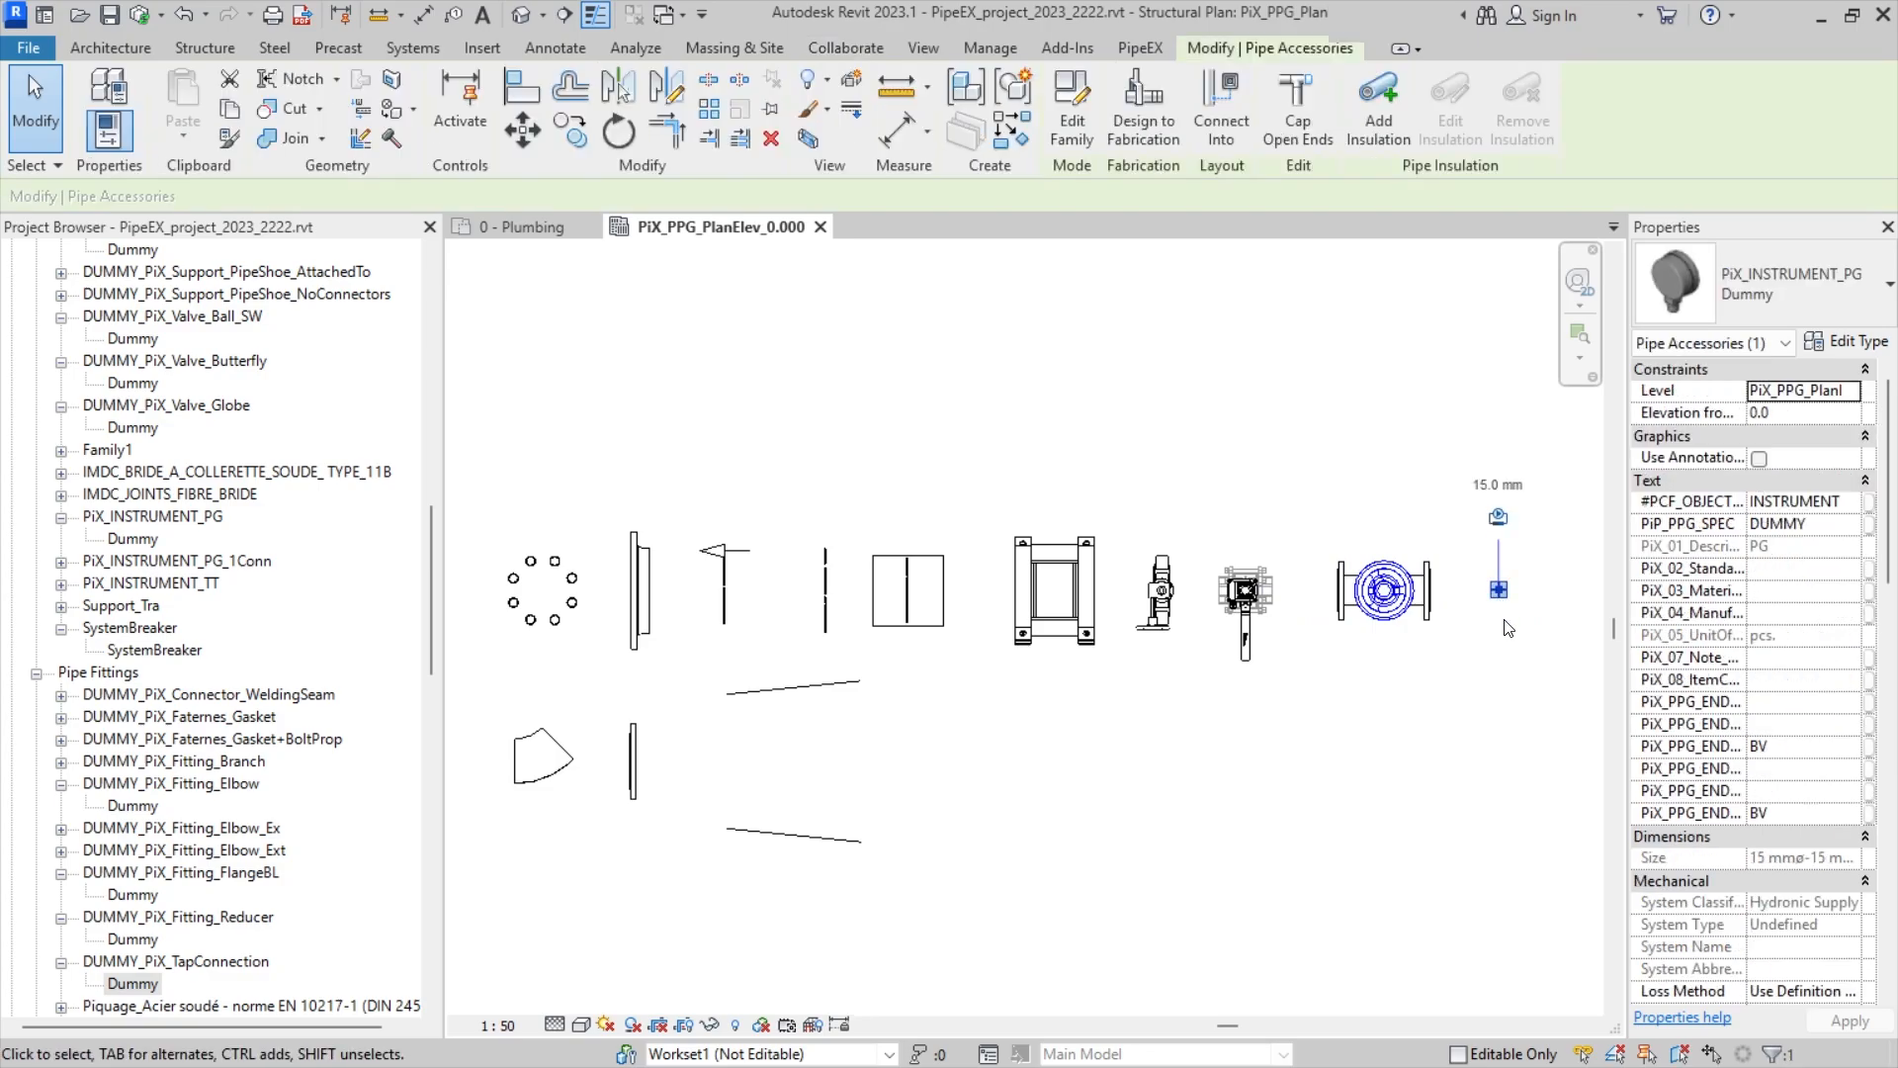
click(1505, 694)
click(557, 776)
click(578, 822)
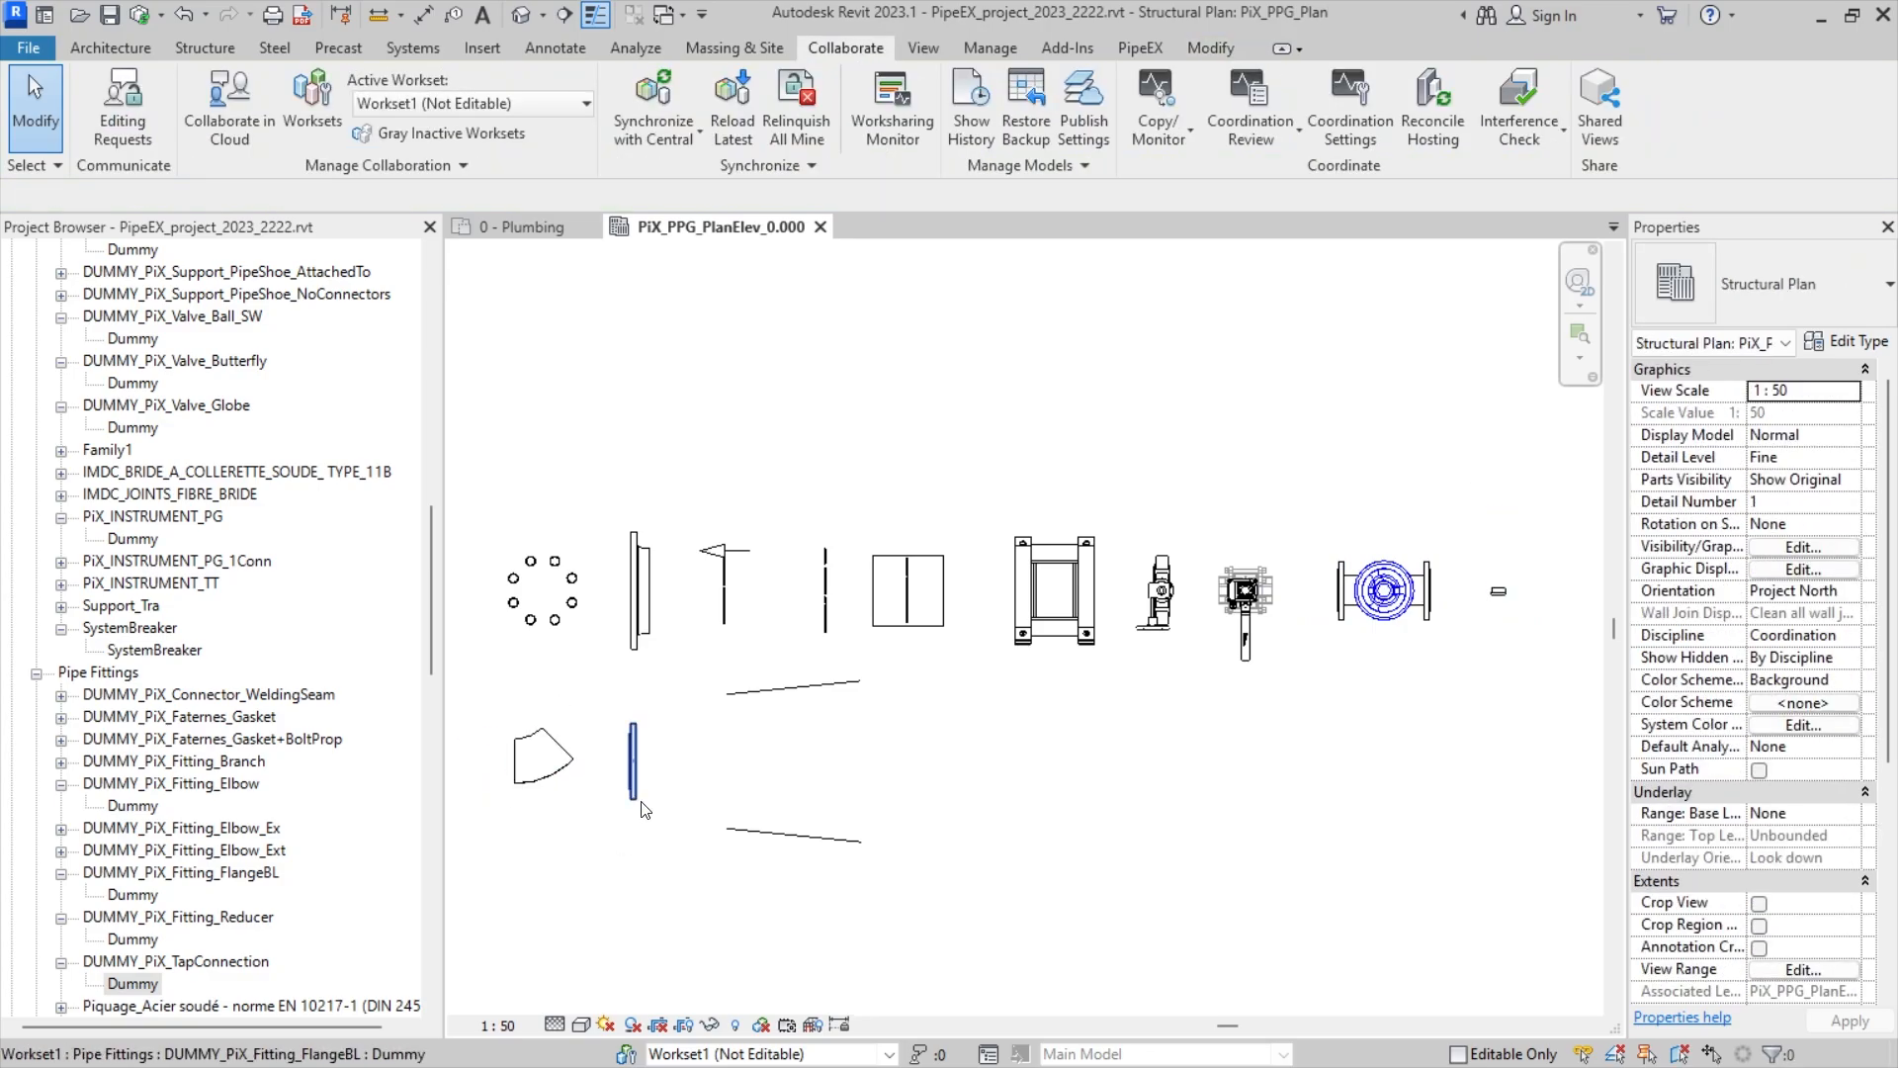
click(635, 793)
click(709, 882)
click(767, 834)
click(1200, 820)
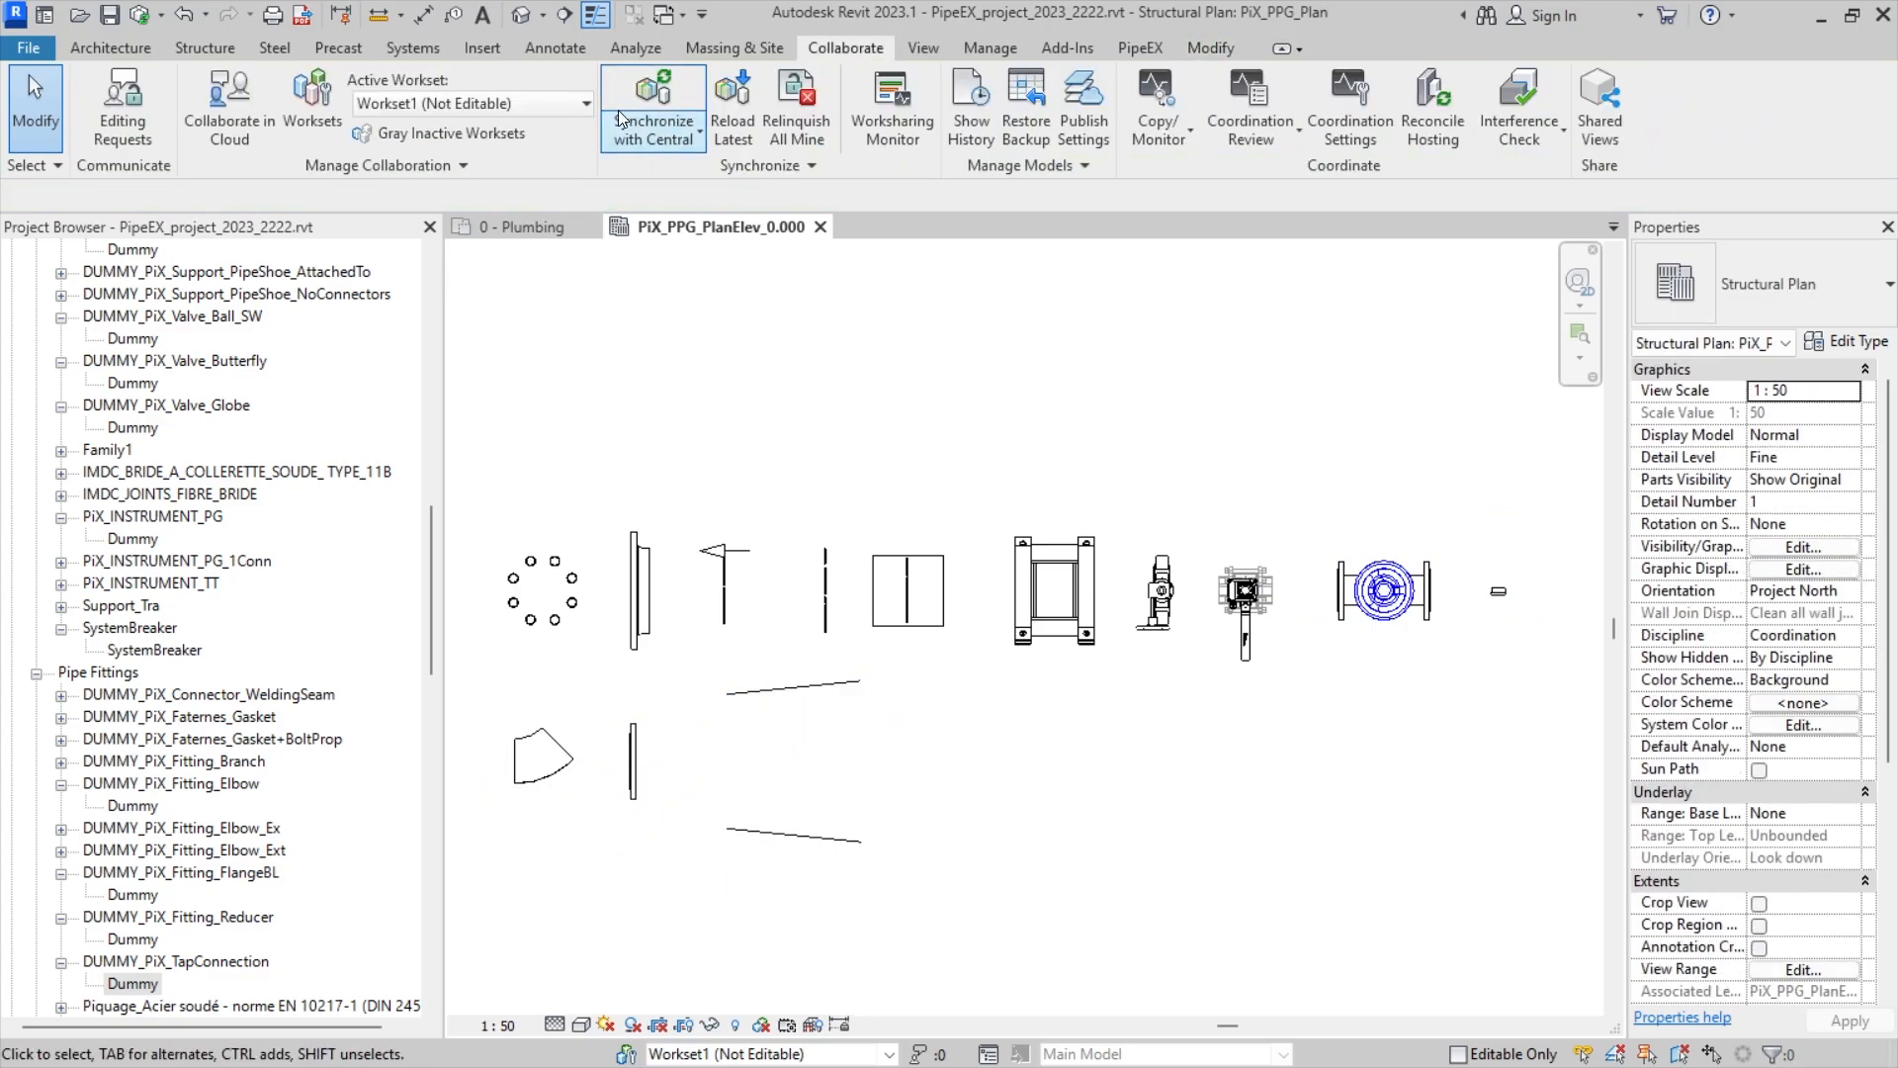
- Select all the dummy pipe accessories and fittings beside the tank model in the default 3D view and copy them
click(521, 14)
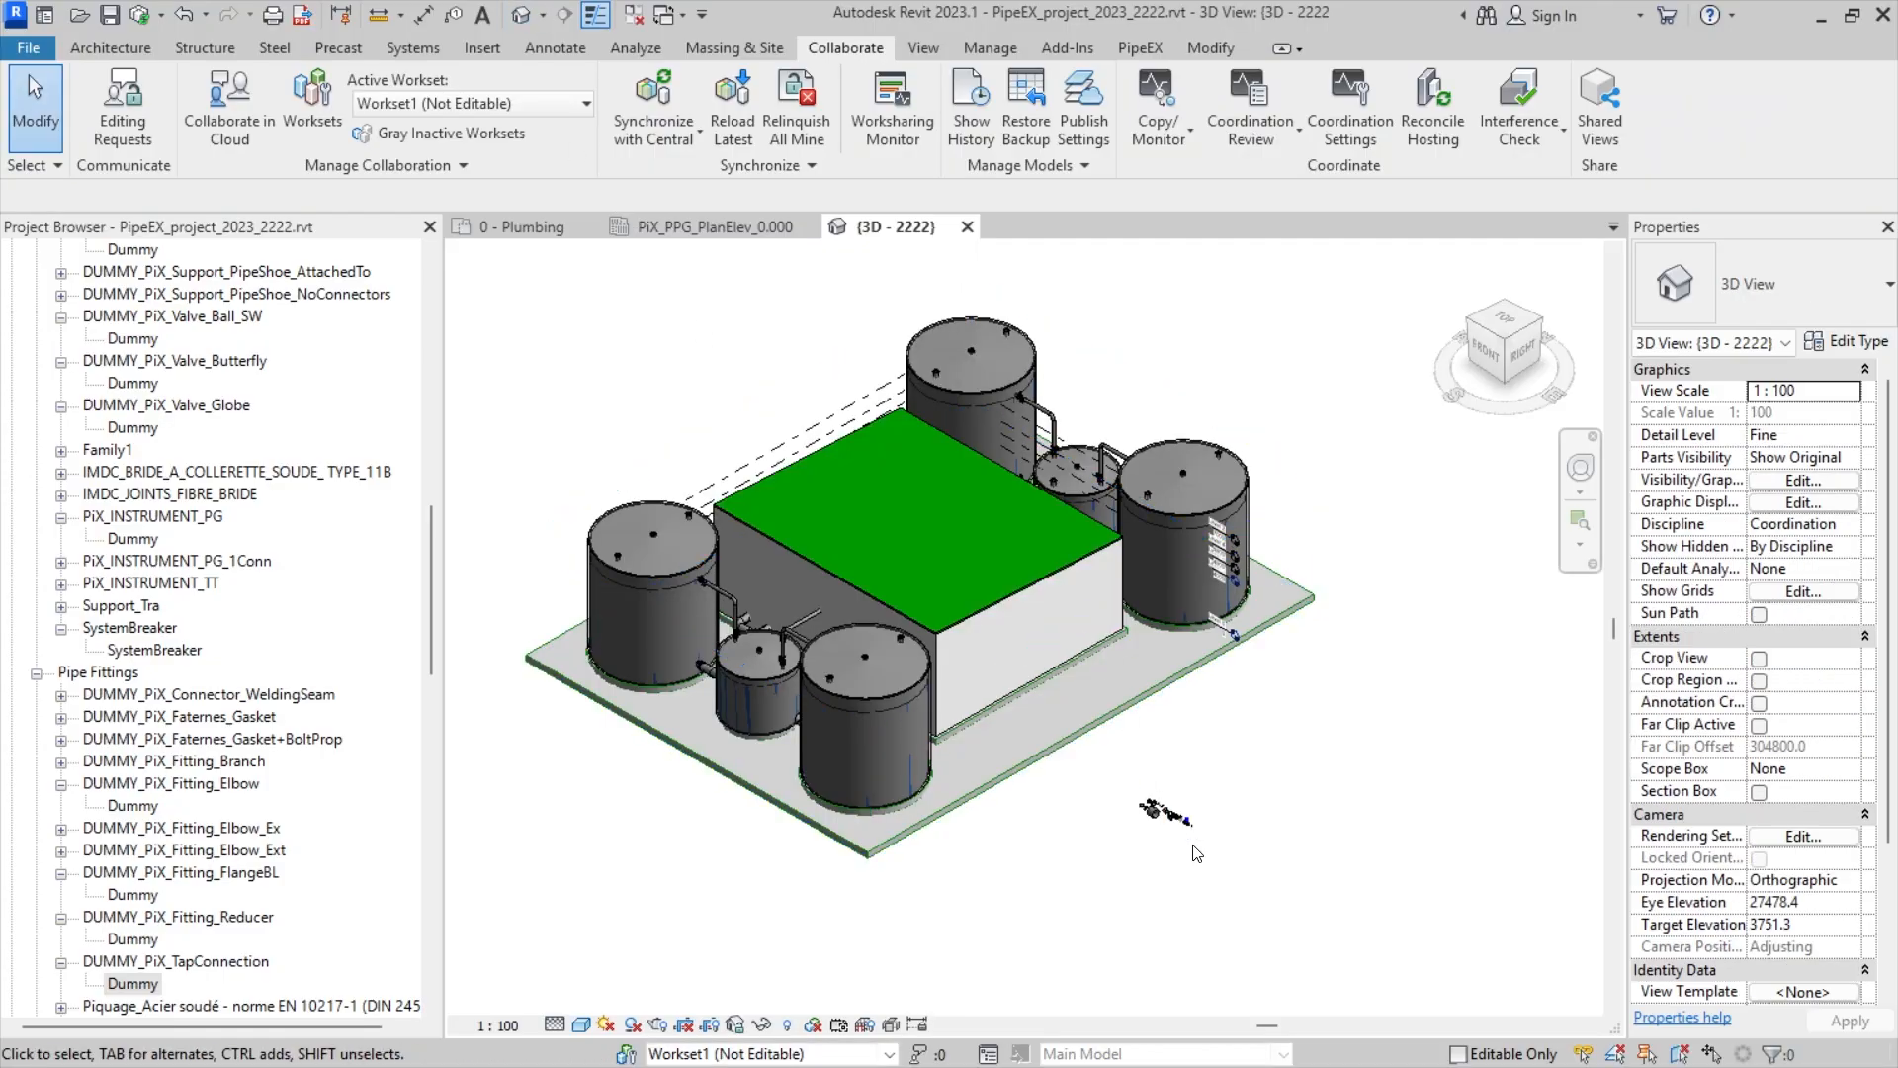
scroll(1195, 852, up, 1)
scroll(1150, 794, up, 8)
scroll(1155, 796, down, 2)
middle_drag(1139, 779, 983, 588)
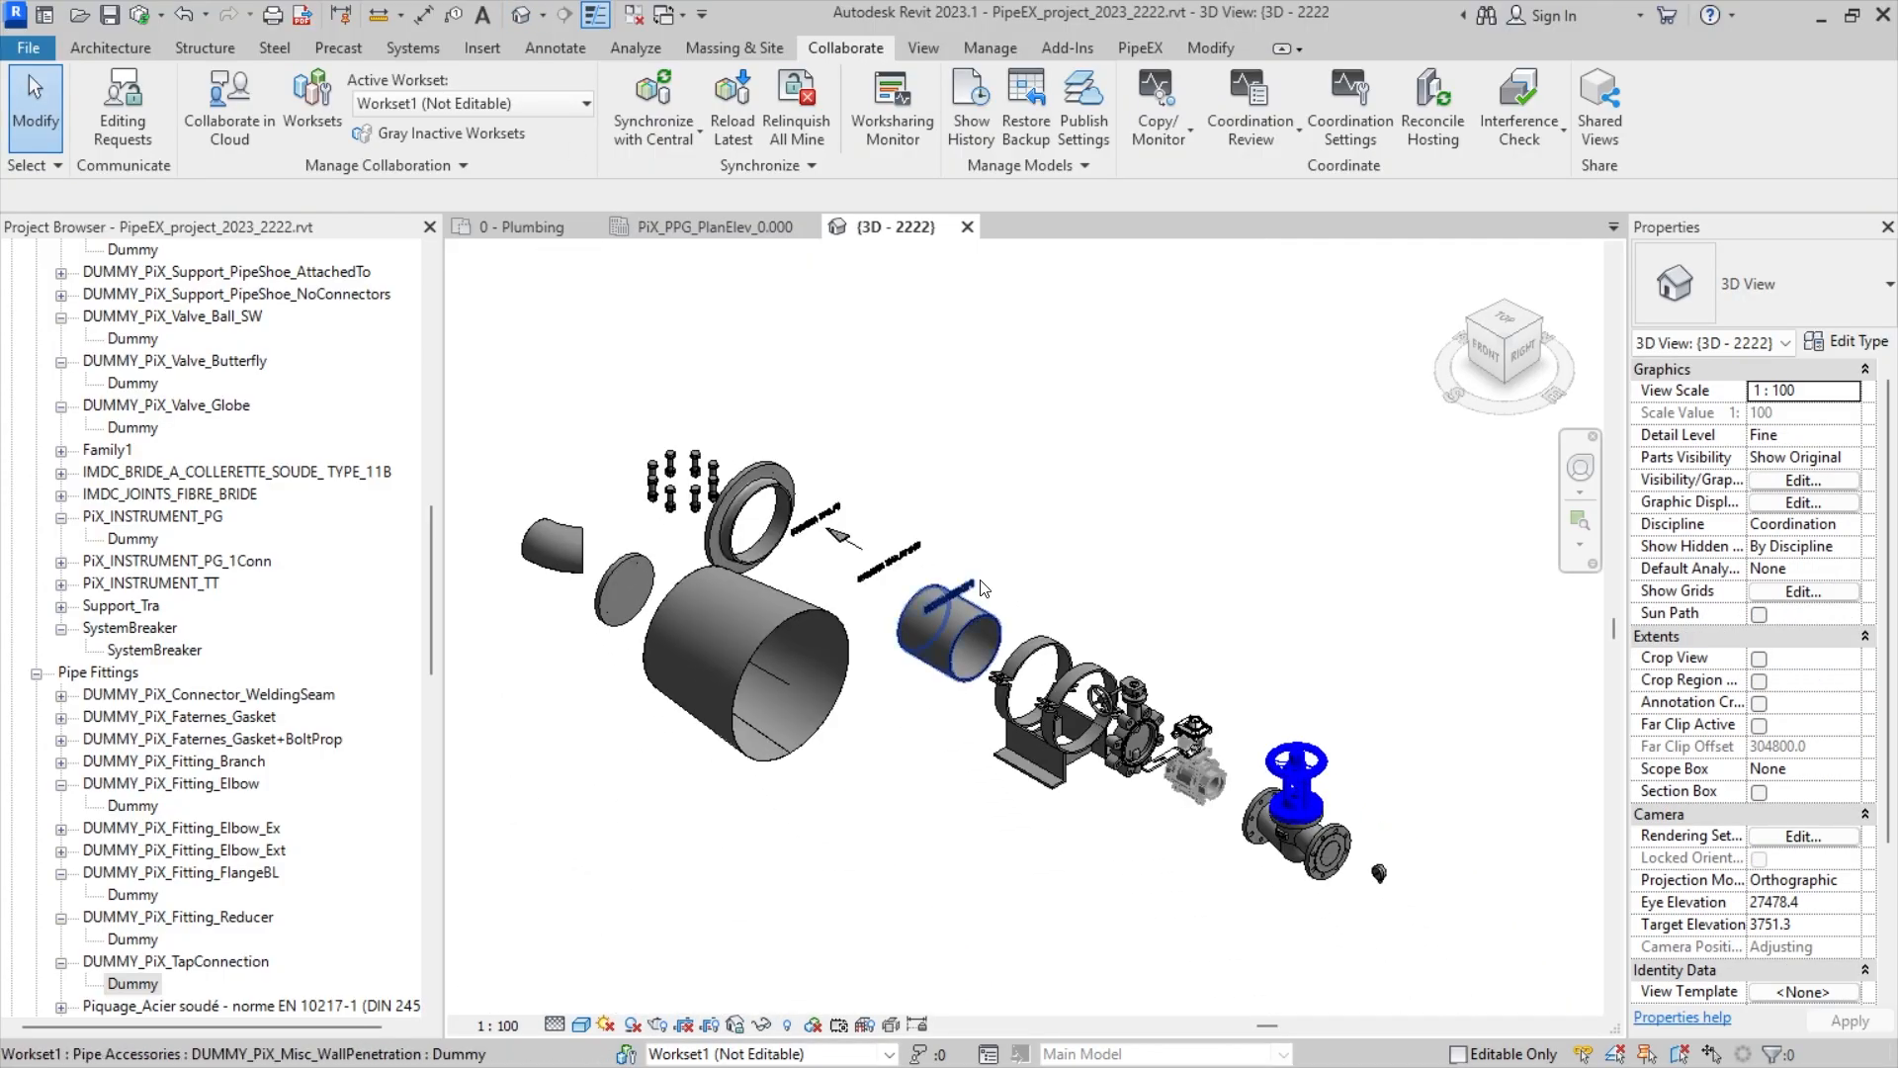
click(1134, 770)
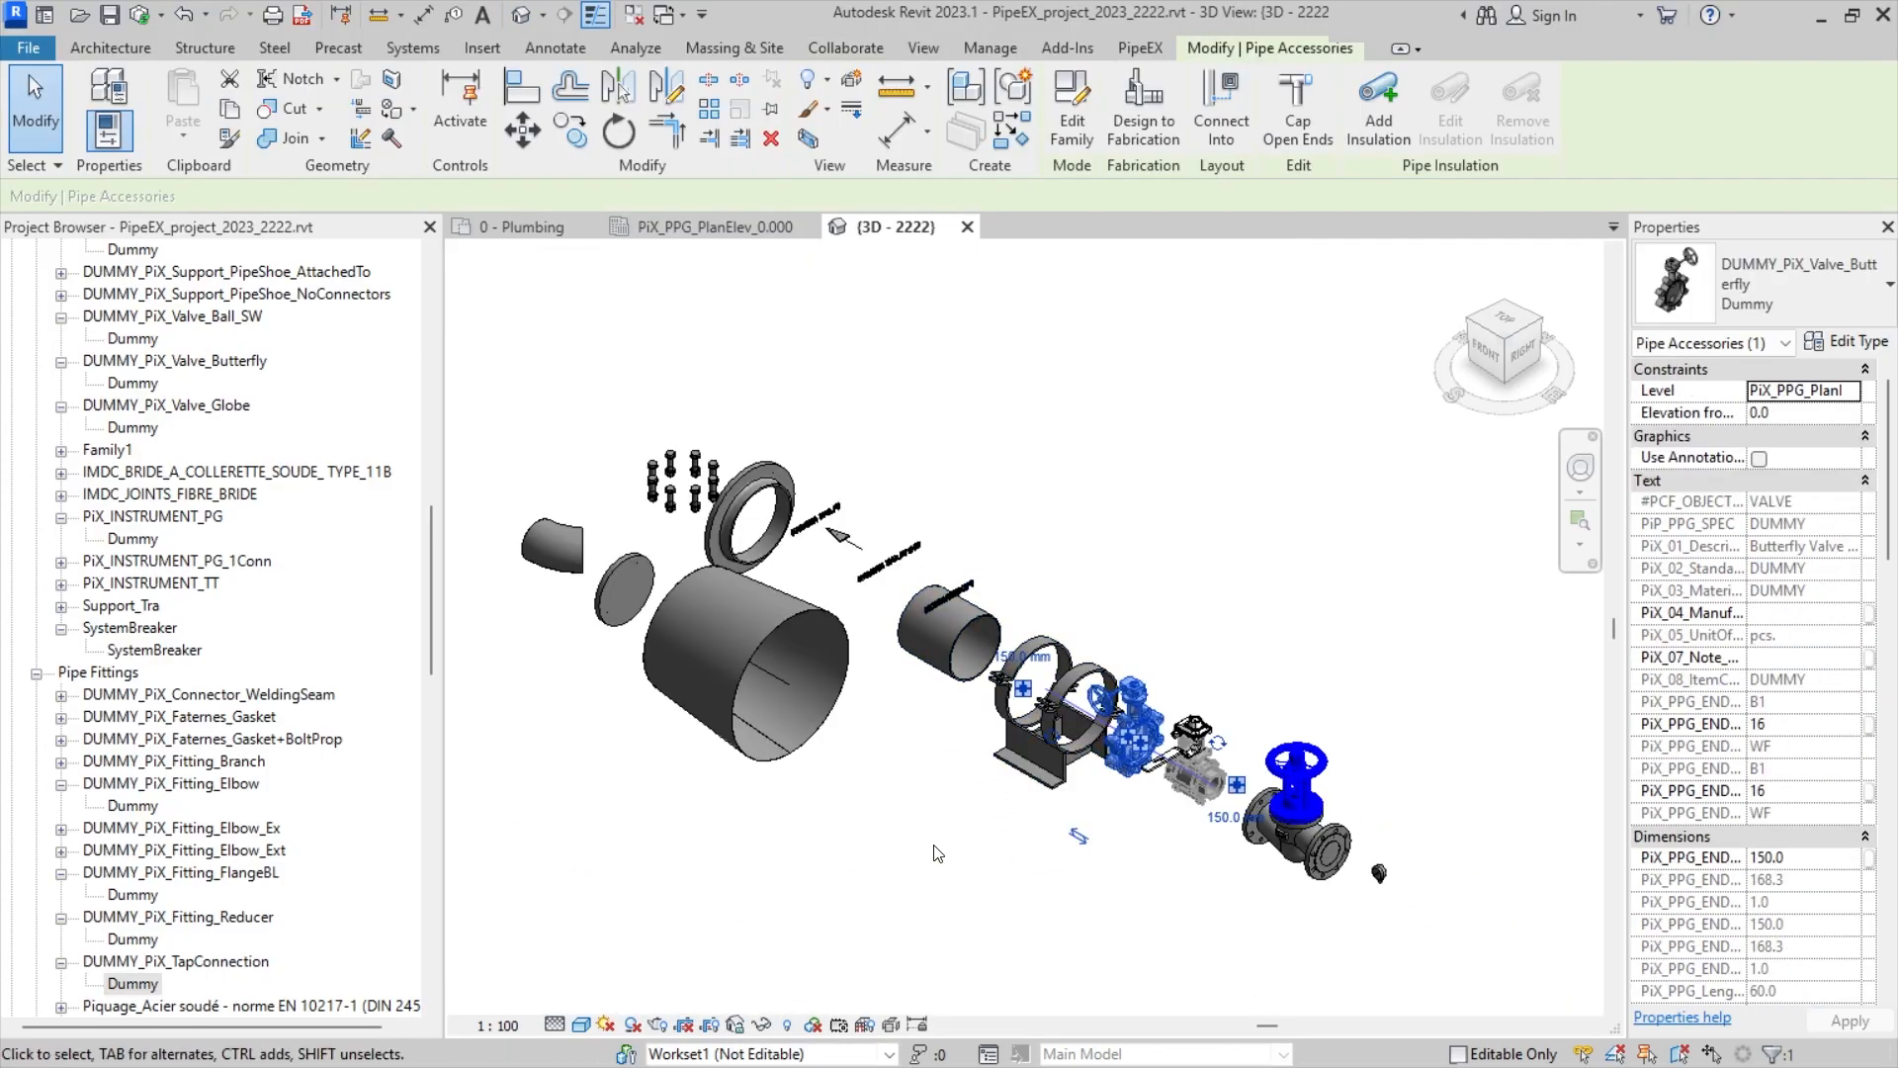
shift+middle_drag(939, 852, 1069, 719)
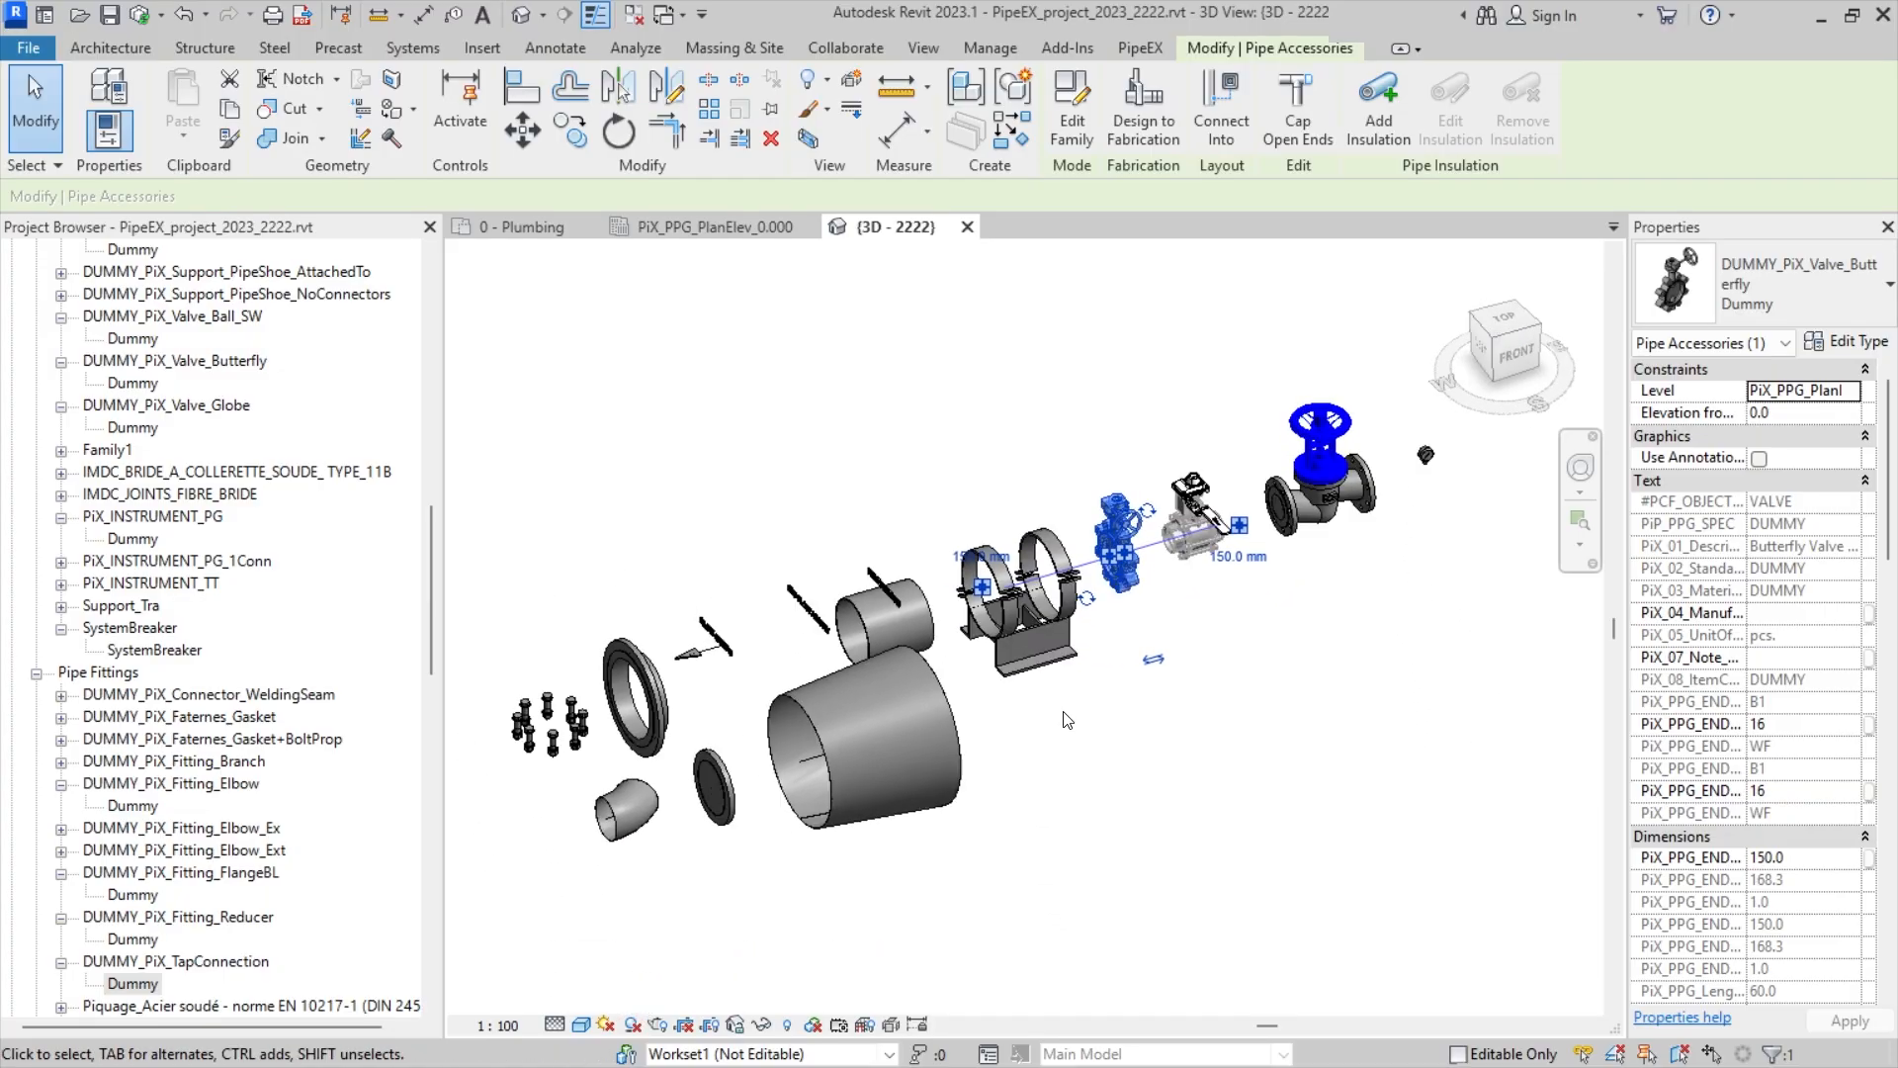
click(1371, 816)
drag(1466, 912, 506, 388)
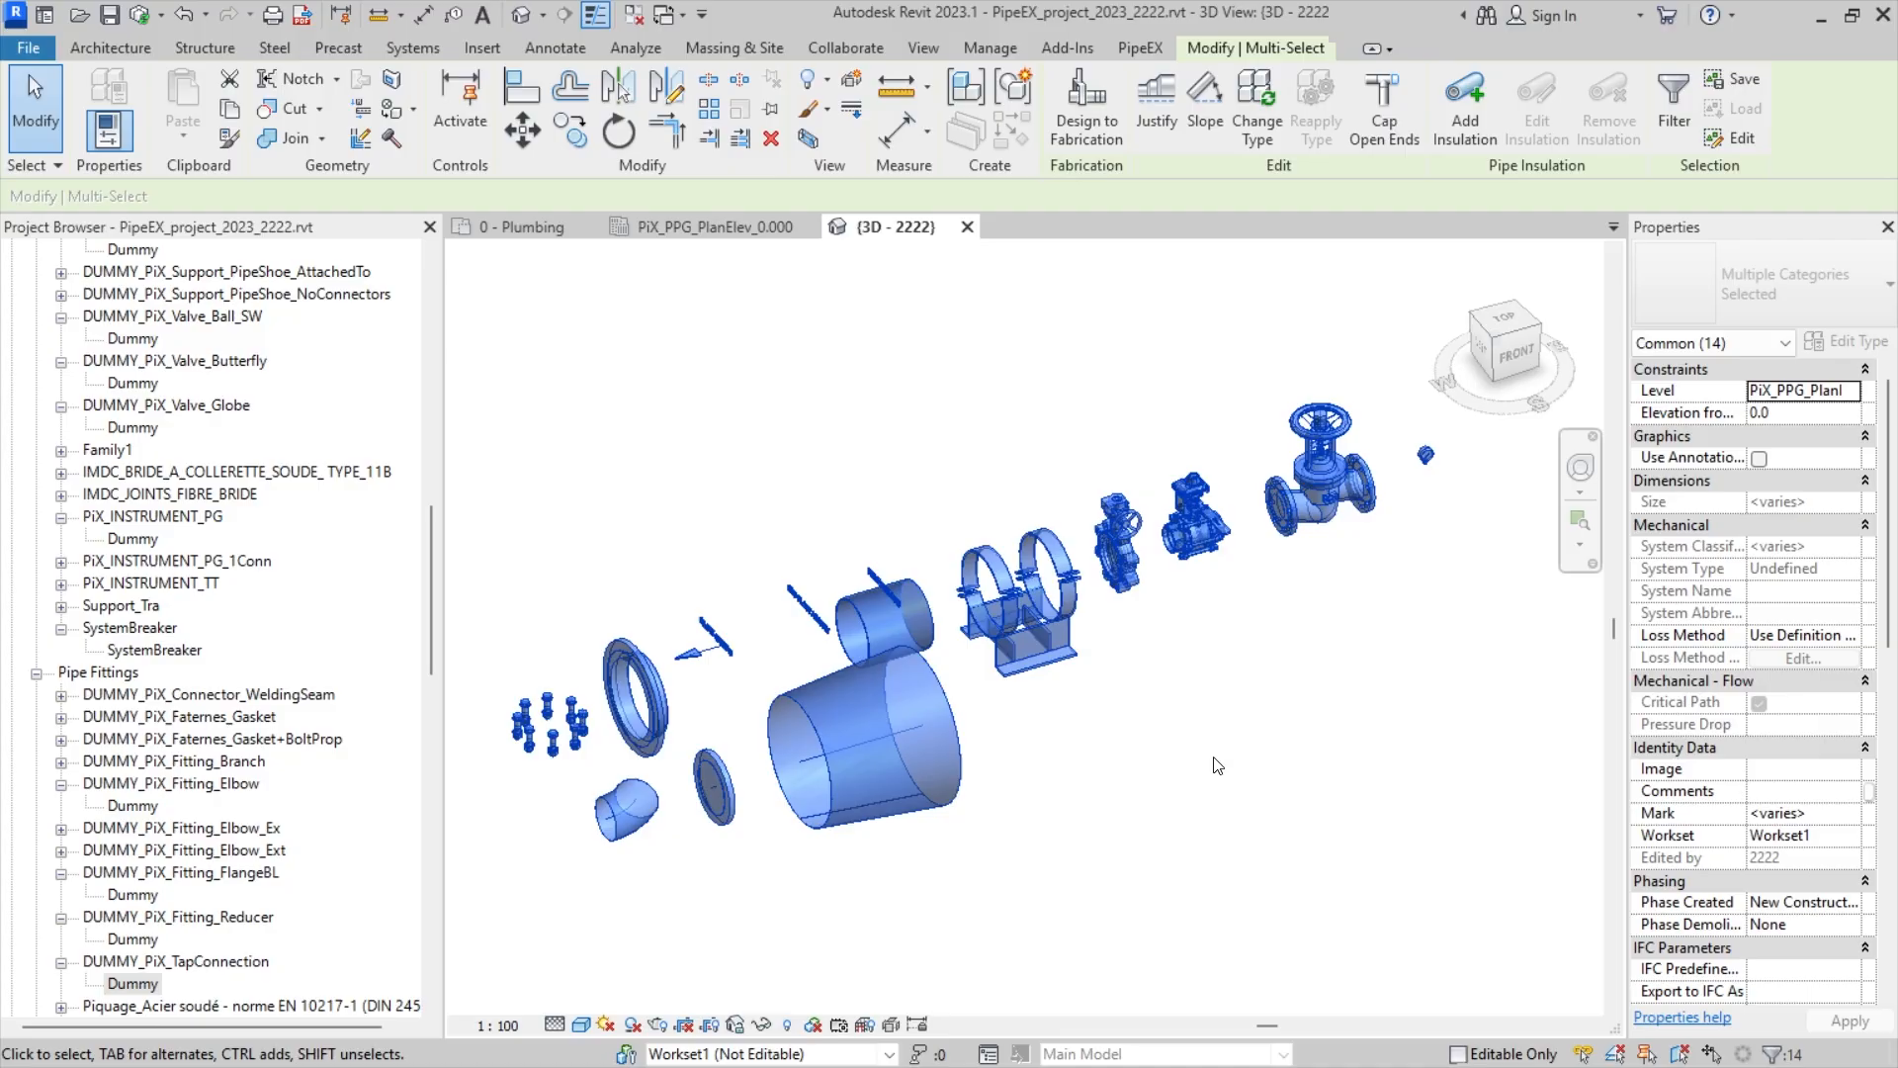
- Switch to Project1's plumbing floor plan, check its existing pipe fittings, and open that project's default 3D view
click(542, 235)
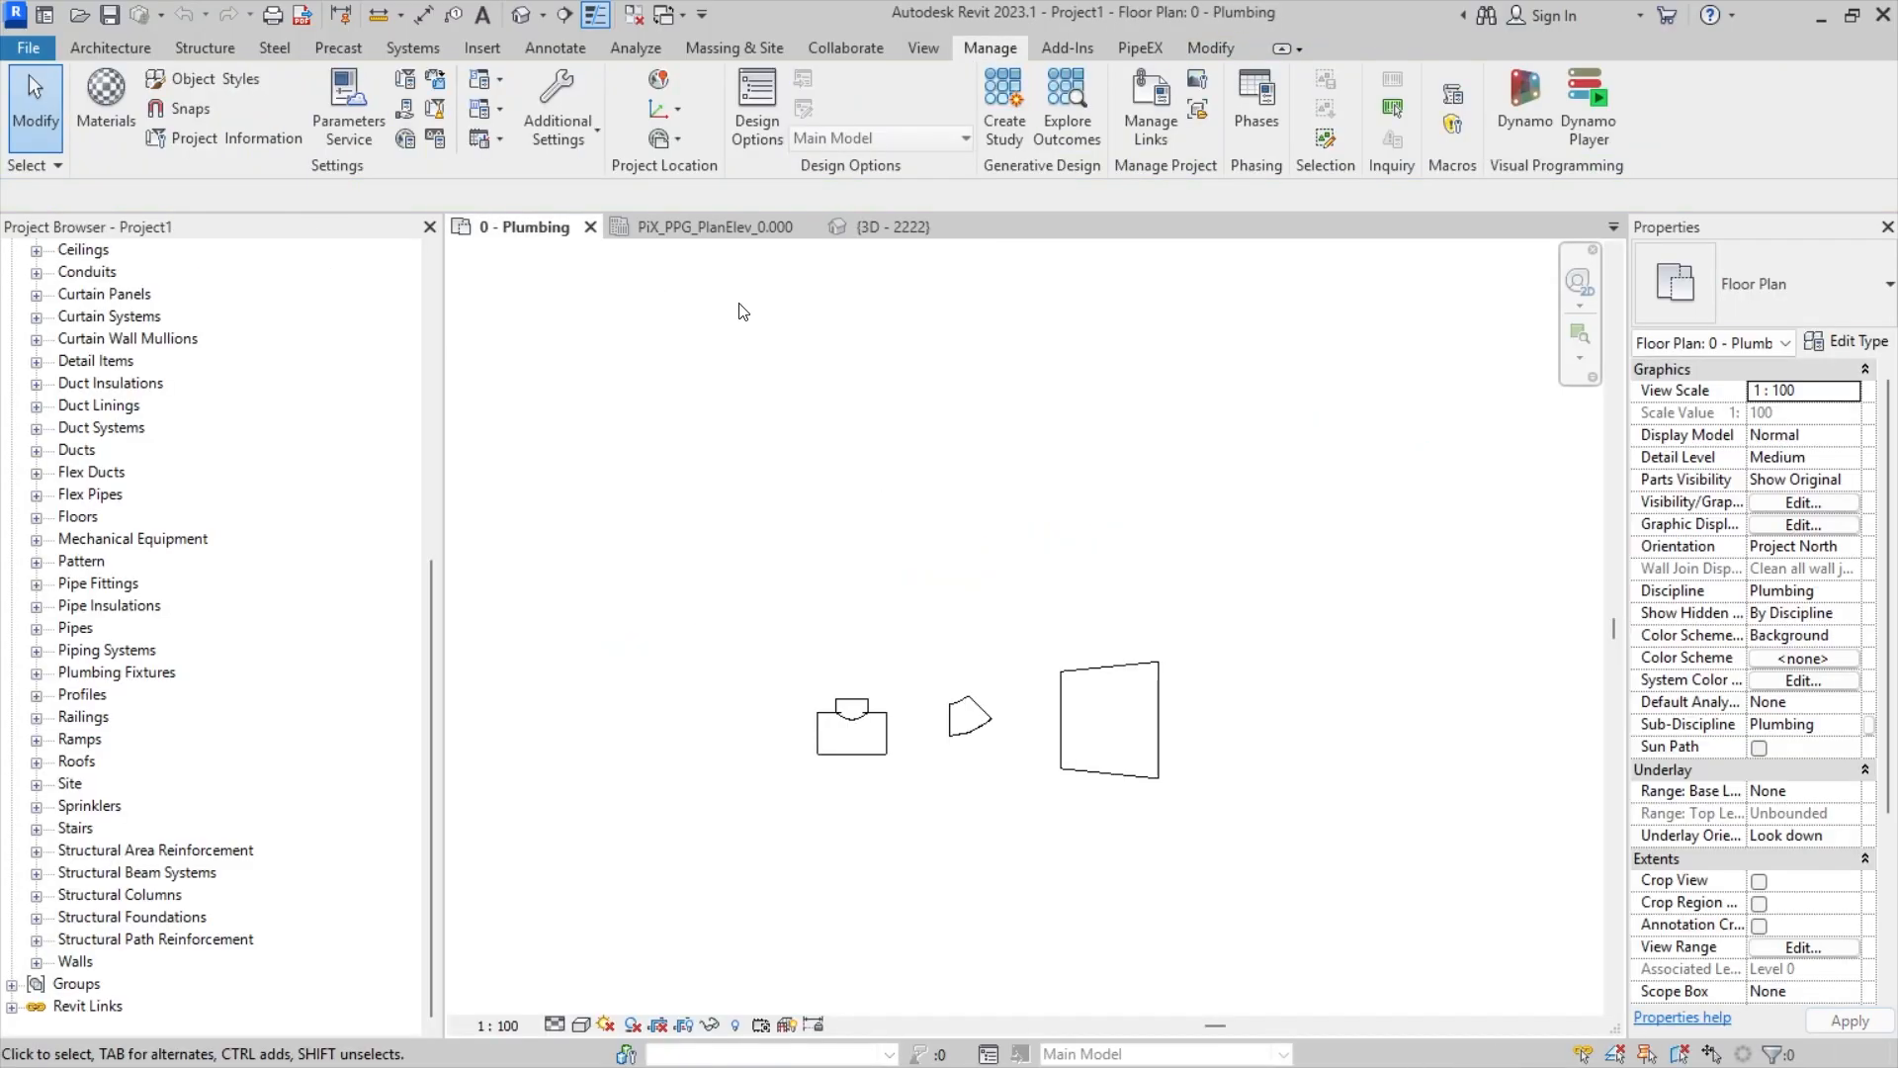
scroll(946, 707, down, 2)
drag(1249, 804, 791, 563)
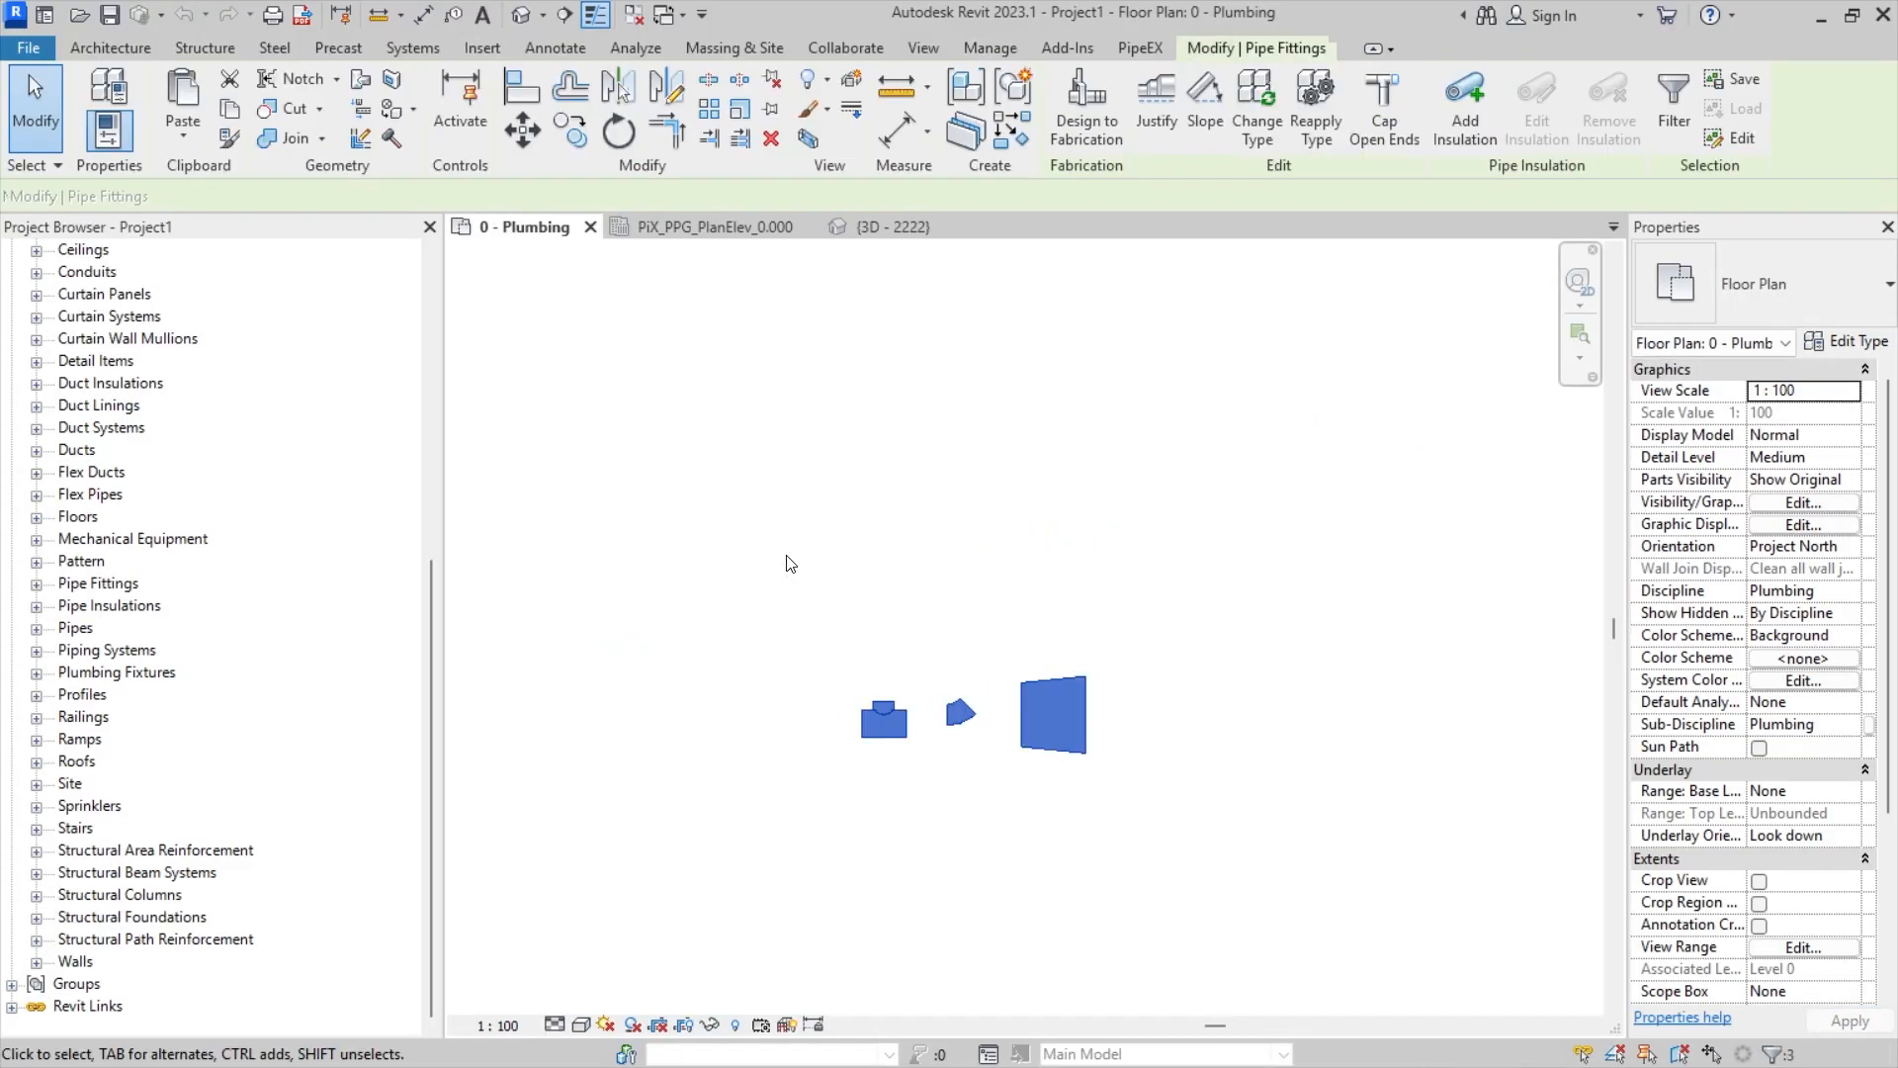
key(Escape)
click(521, 15)
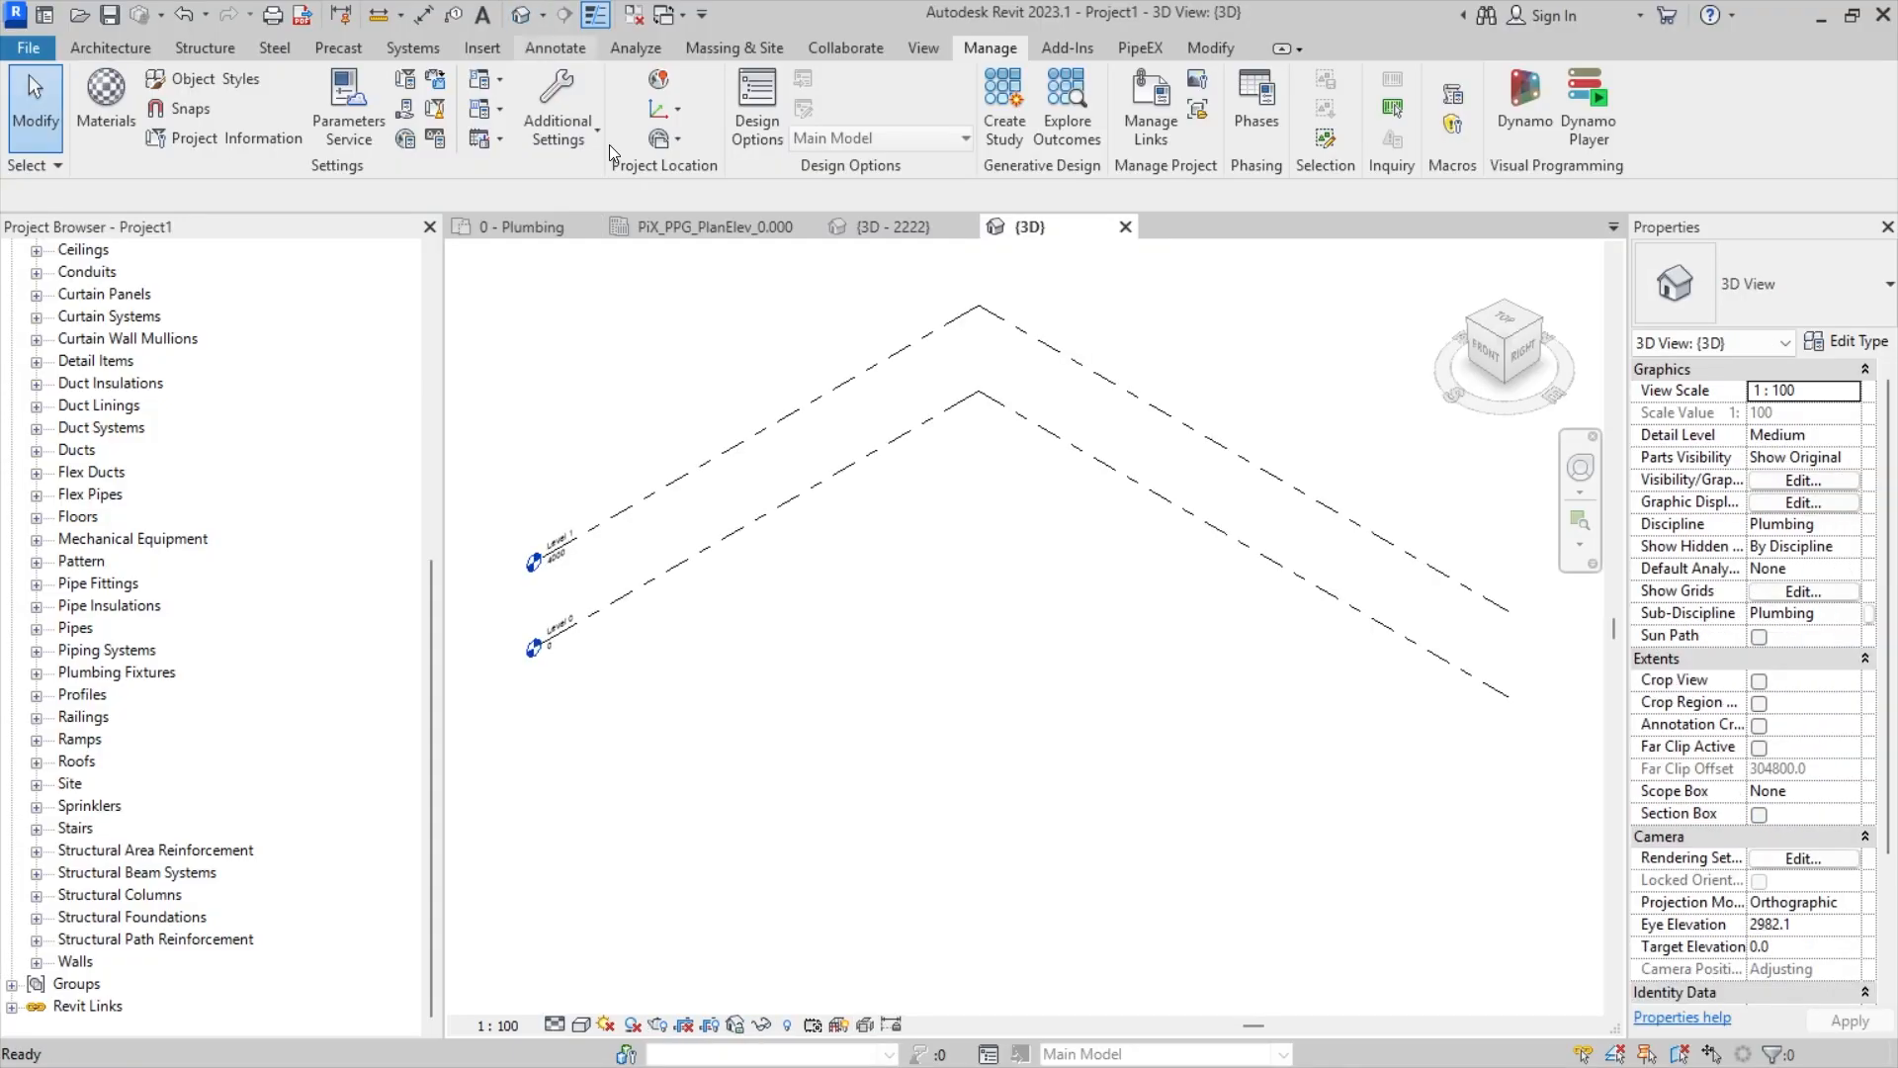
- Paste the copied dummy components into Project1's 3D view on Level 0, accepting the duplicate types
key(ctrl+v)
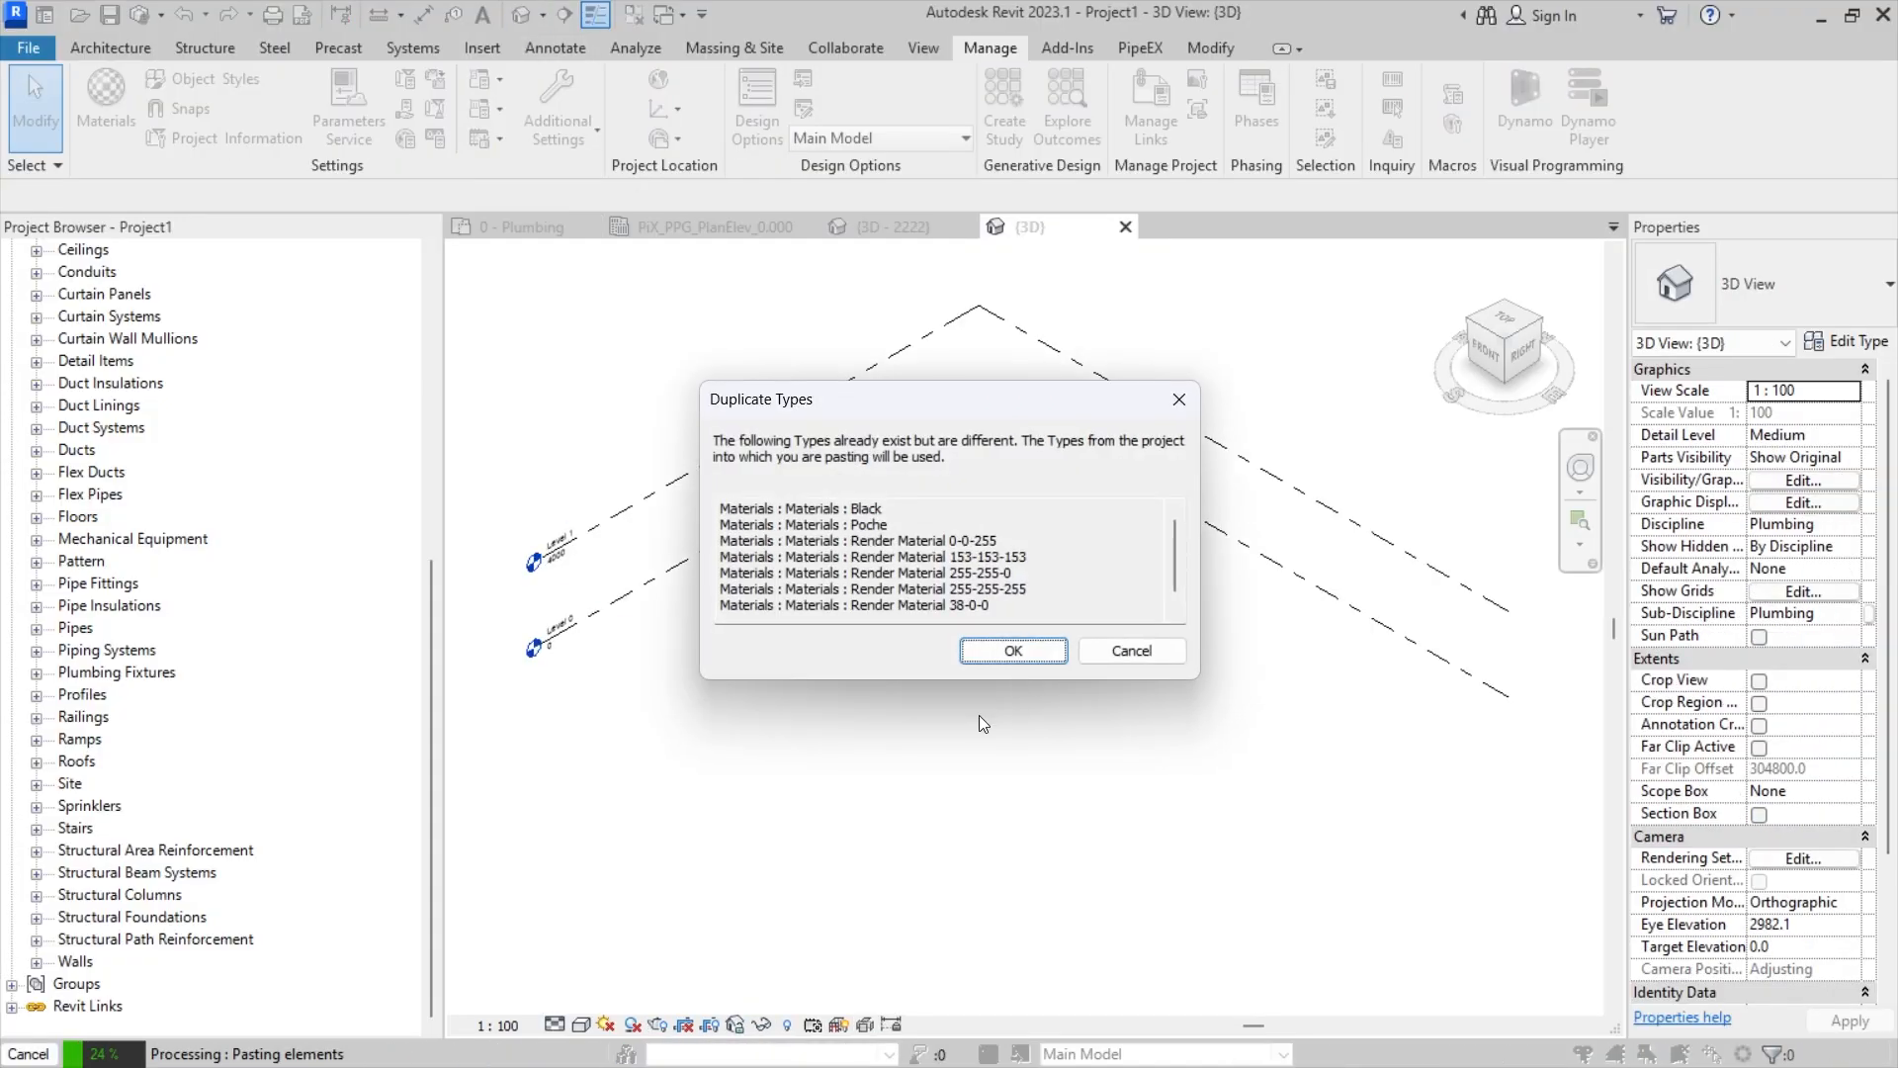
click(1003, 653)
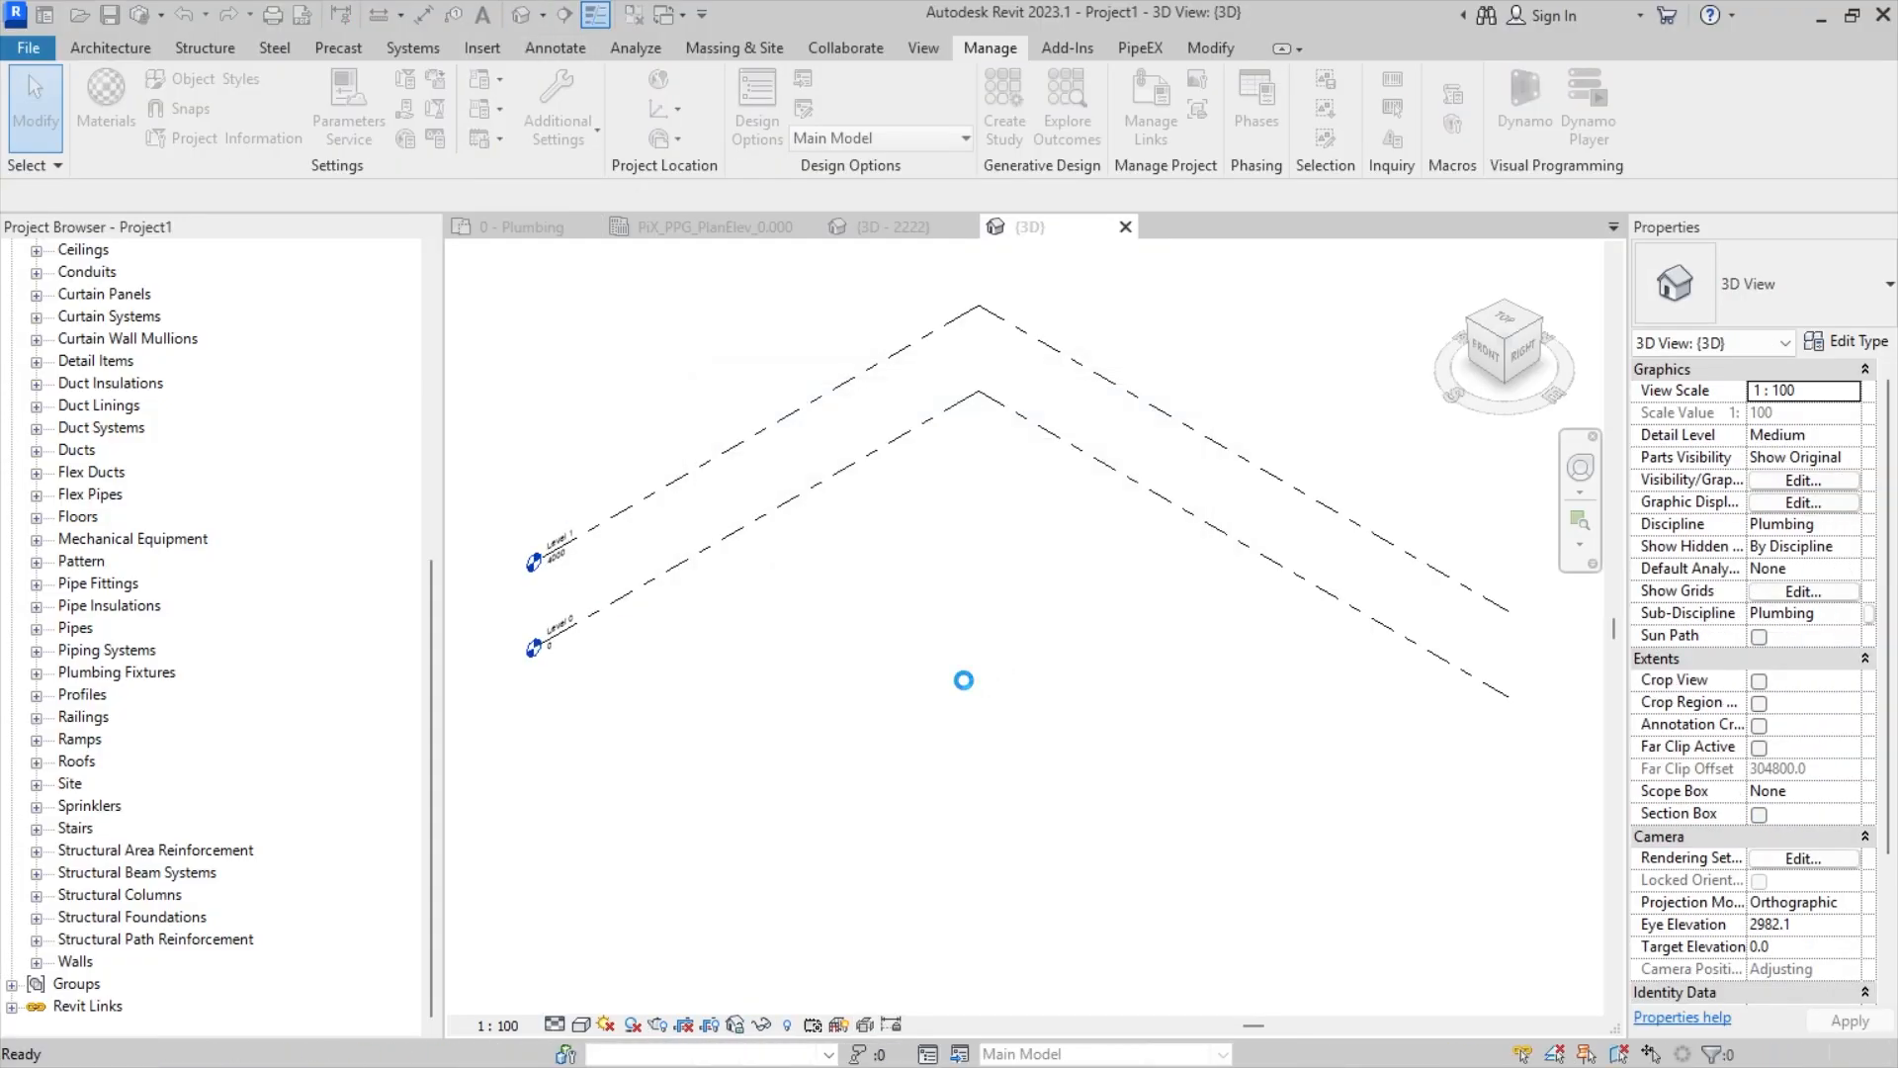
scroll(954, 684, up, 4)
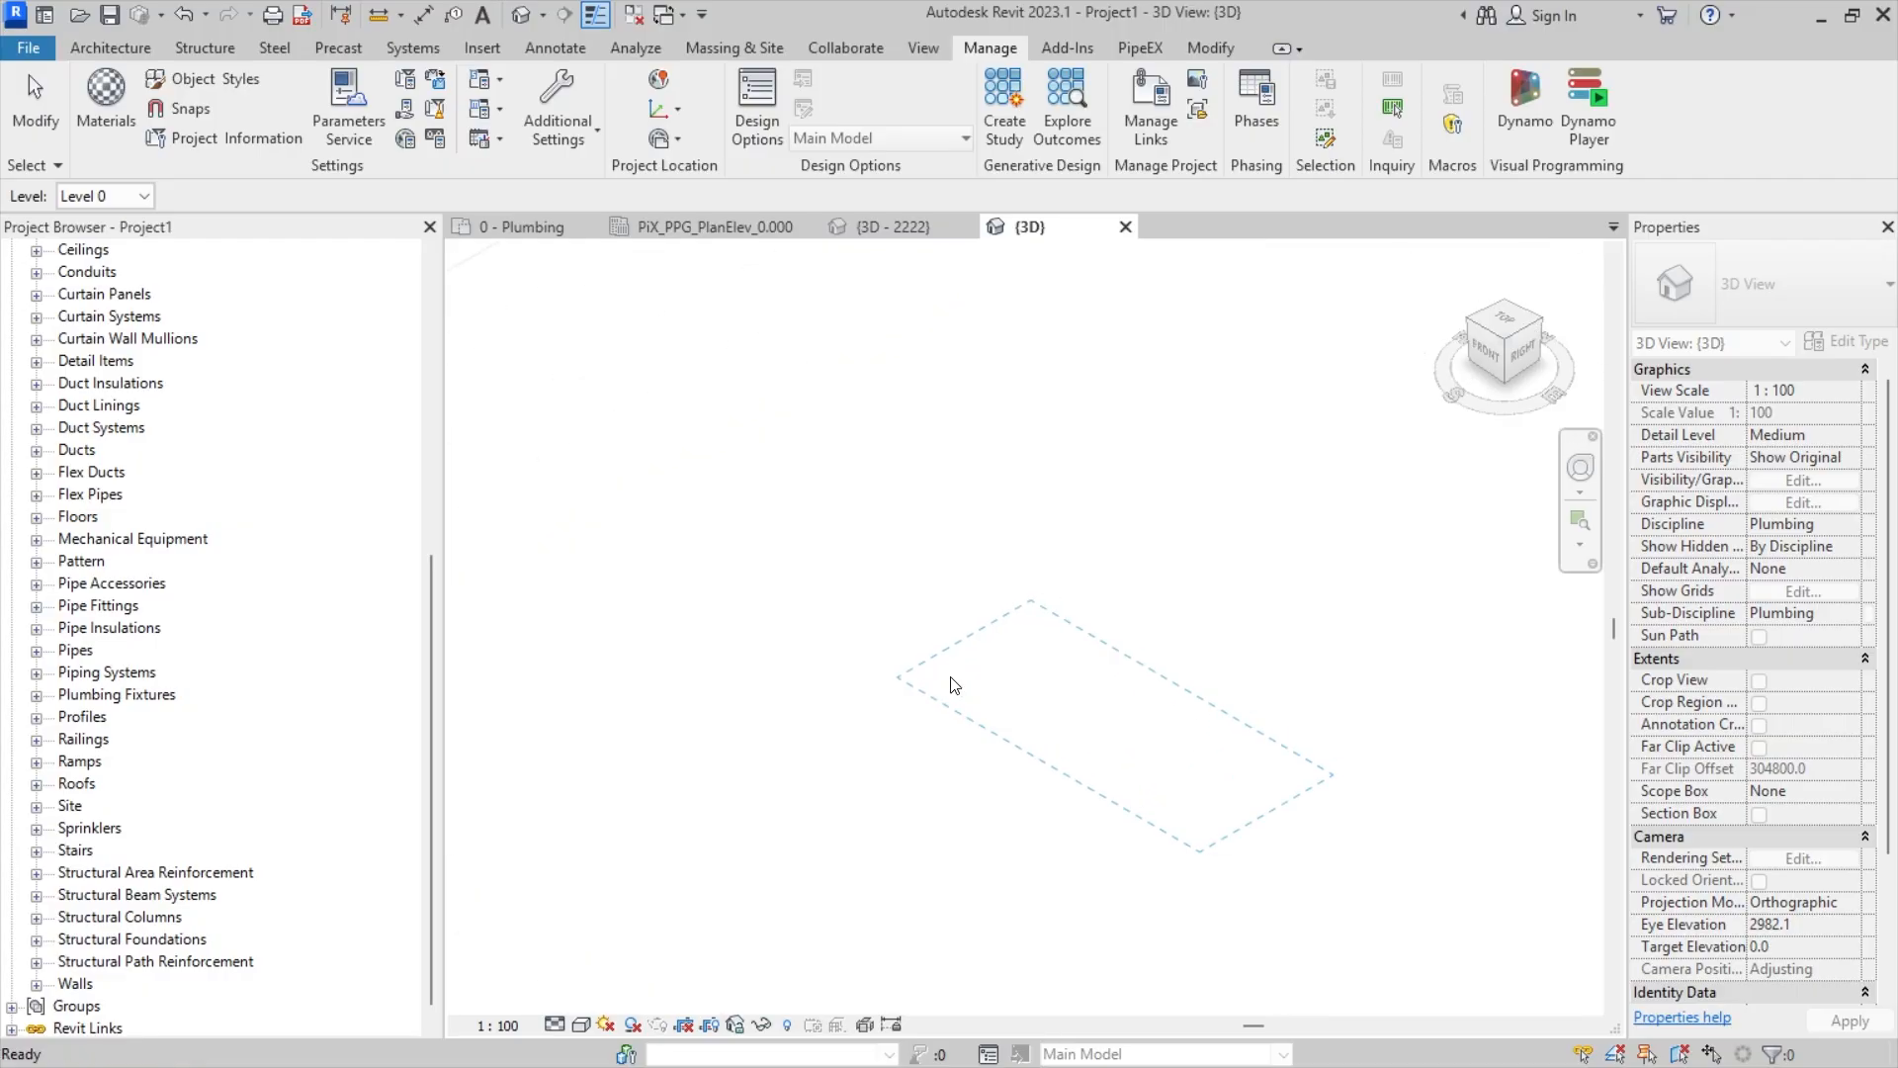
click(955, 682)
click(1075, 806)
scroll(1128, 746, up, 2)
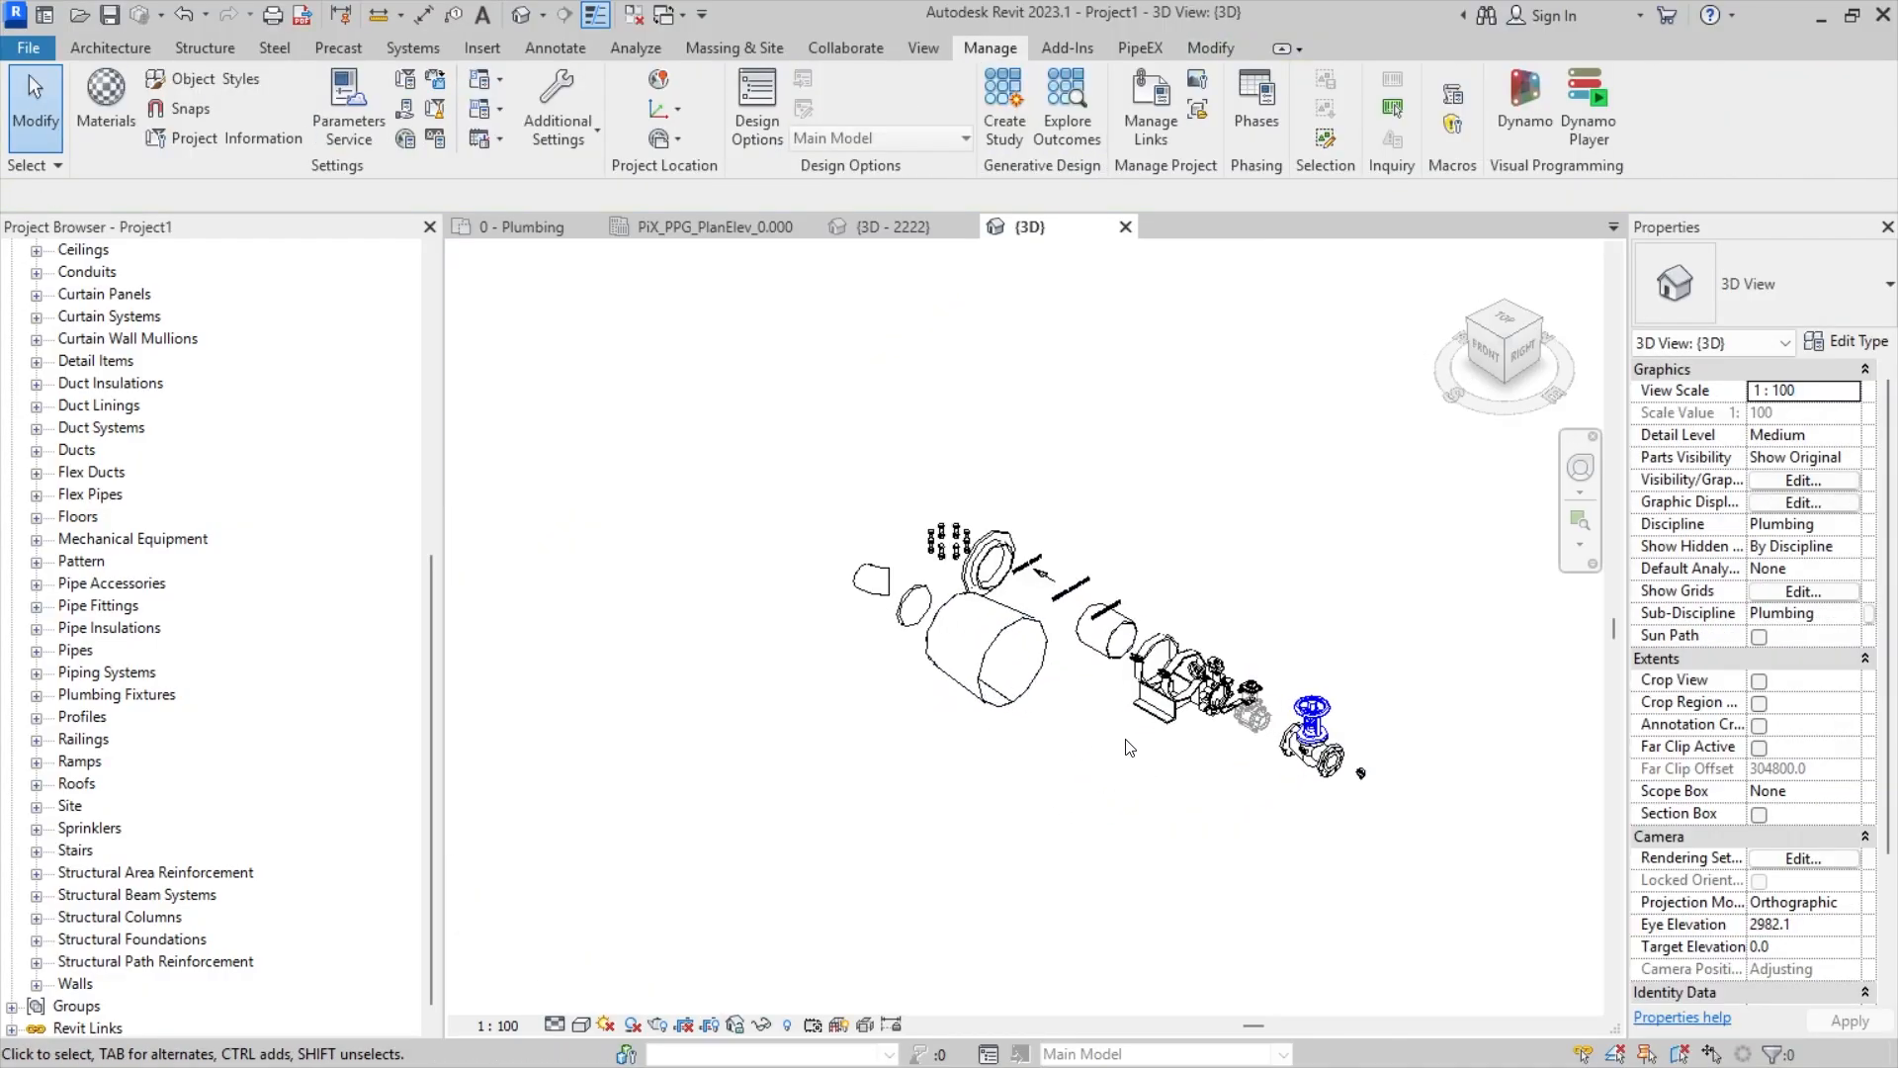
scroll(1130, 748, up, 3)
shift+middle_drag(1132, 762, 1094, 852)
scroll(1082, 823, down, 1)
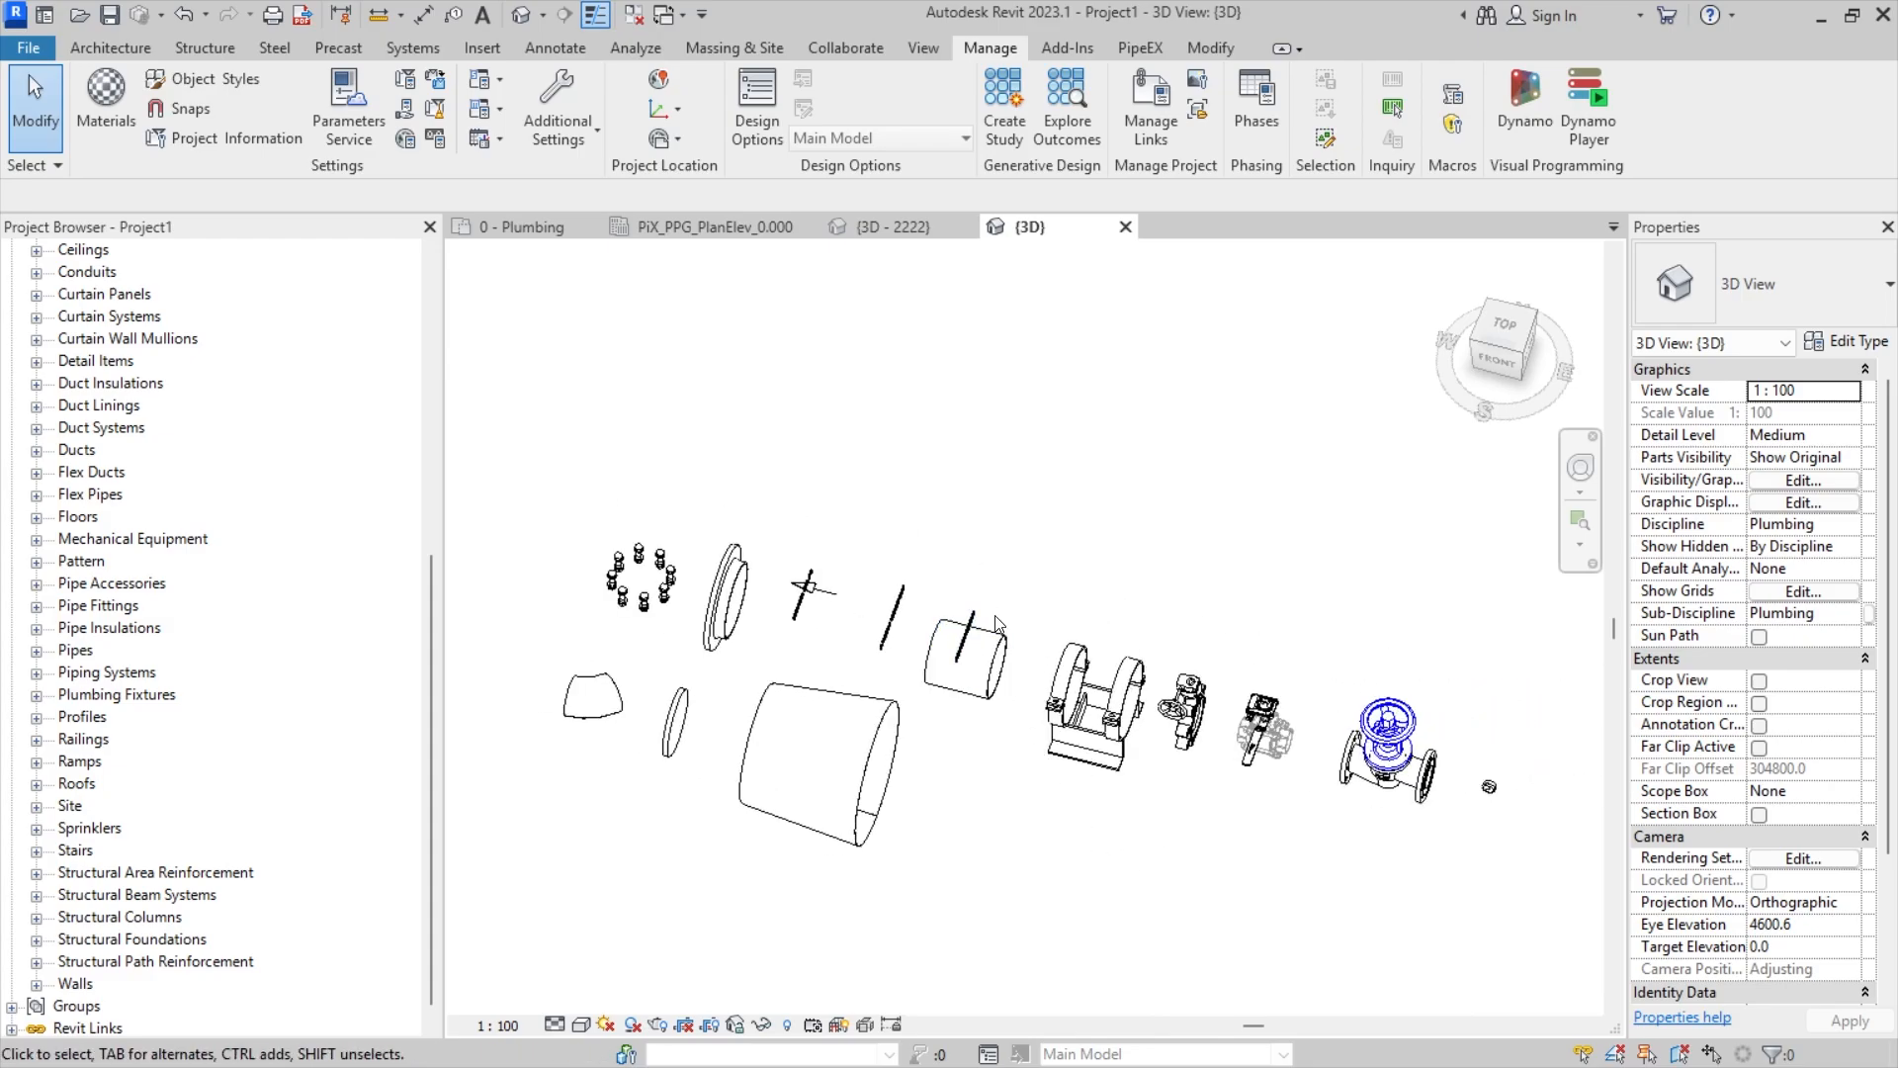
scroll(997, 621, down, 1)
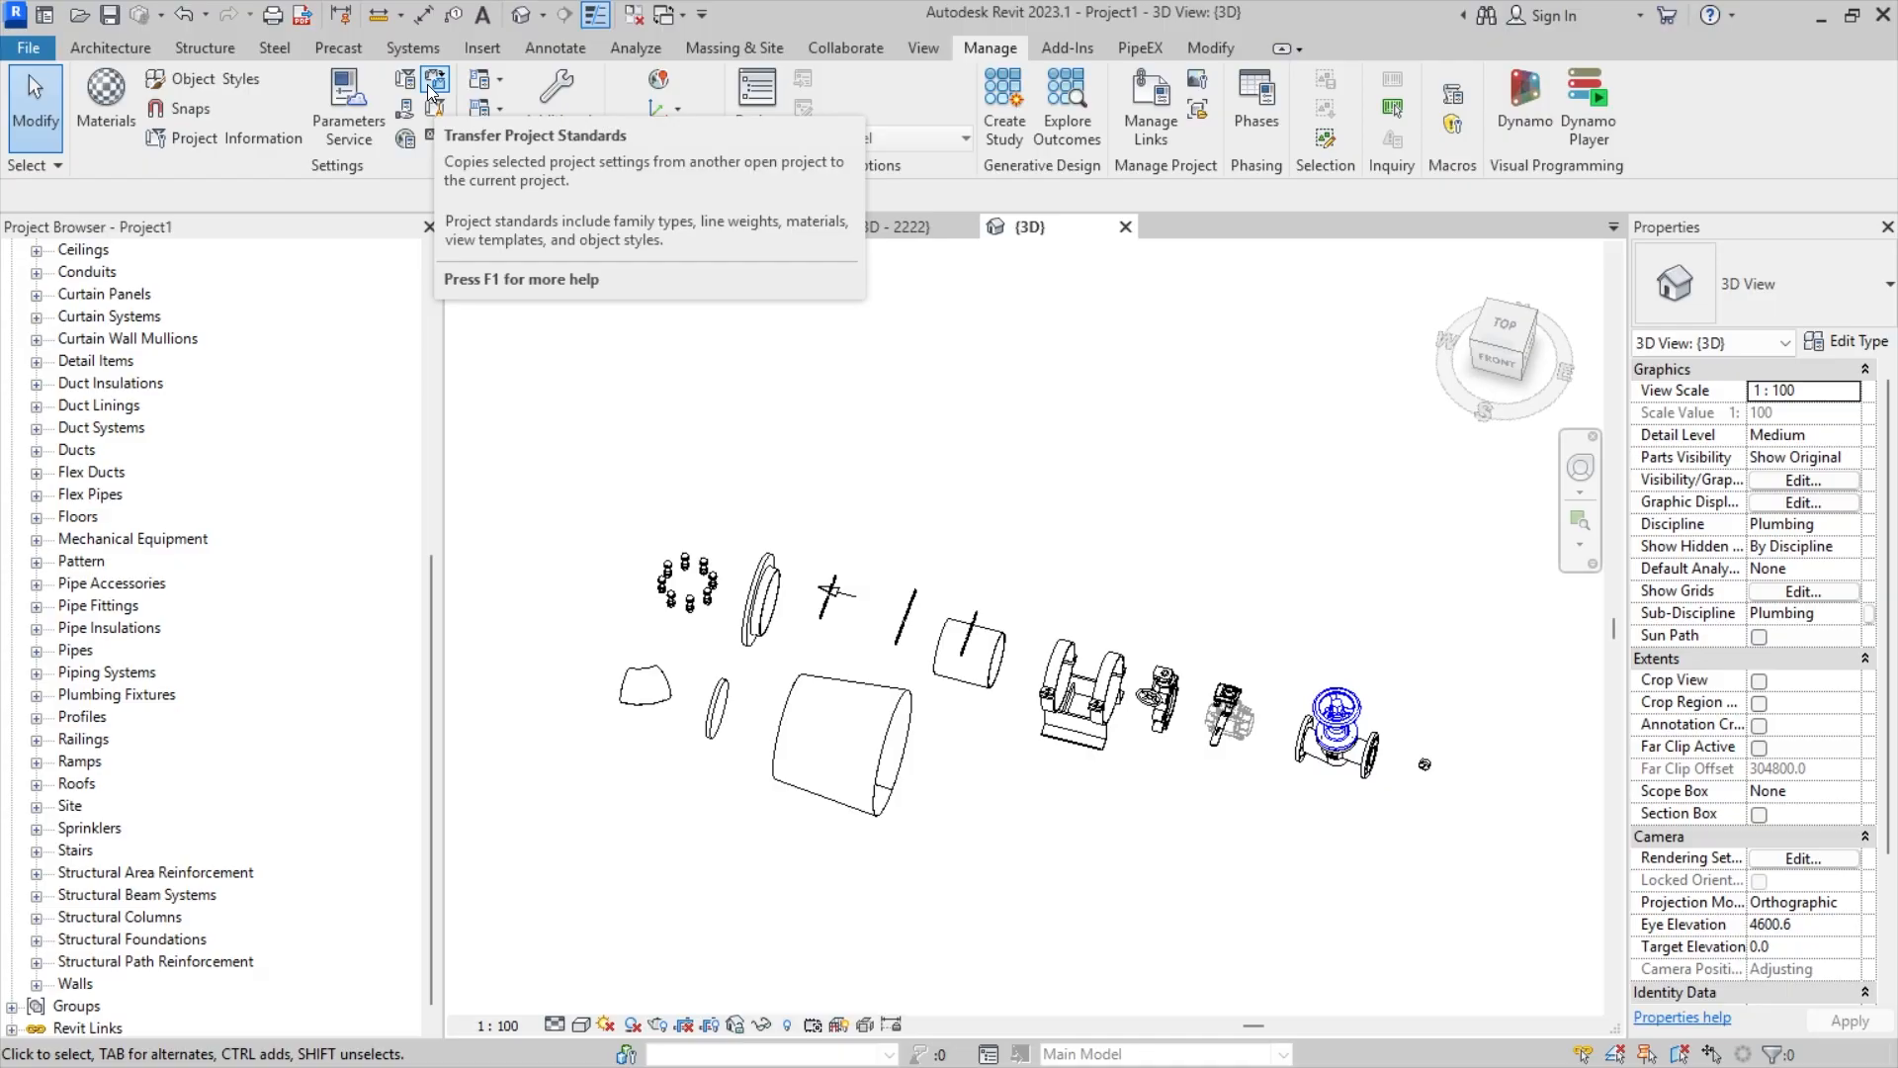
- Delete the Dummy_AutoWelds, Dummy_TapConnection, Plastic, Standard and Cast Iron pipe types from Project1
double_click(73, 650)
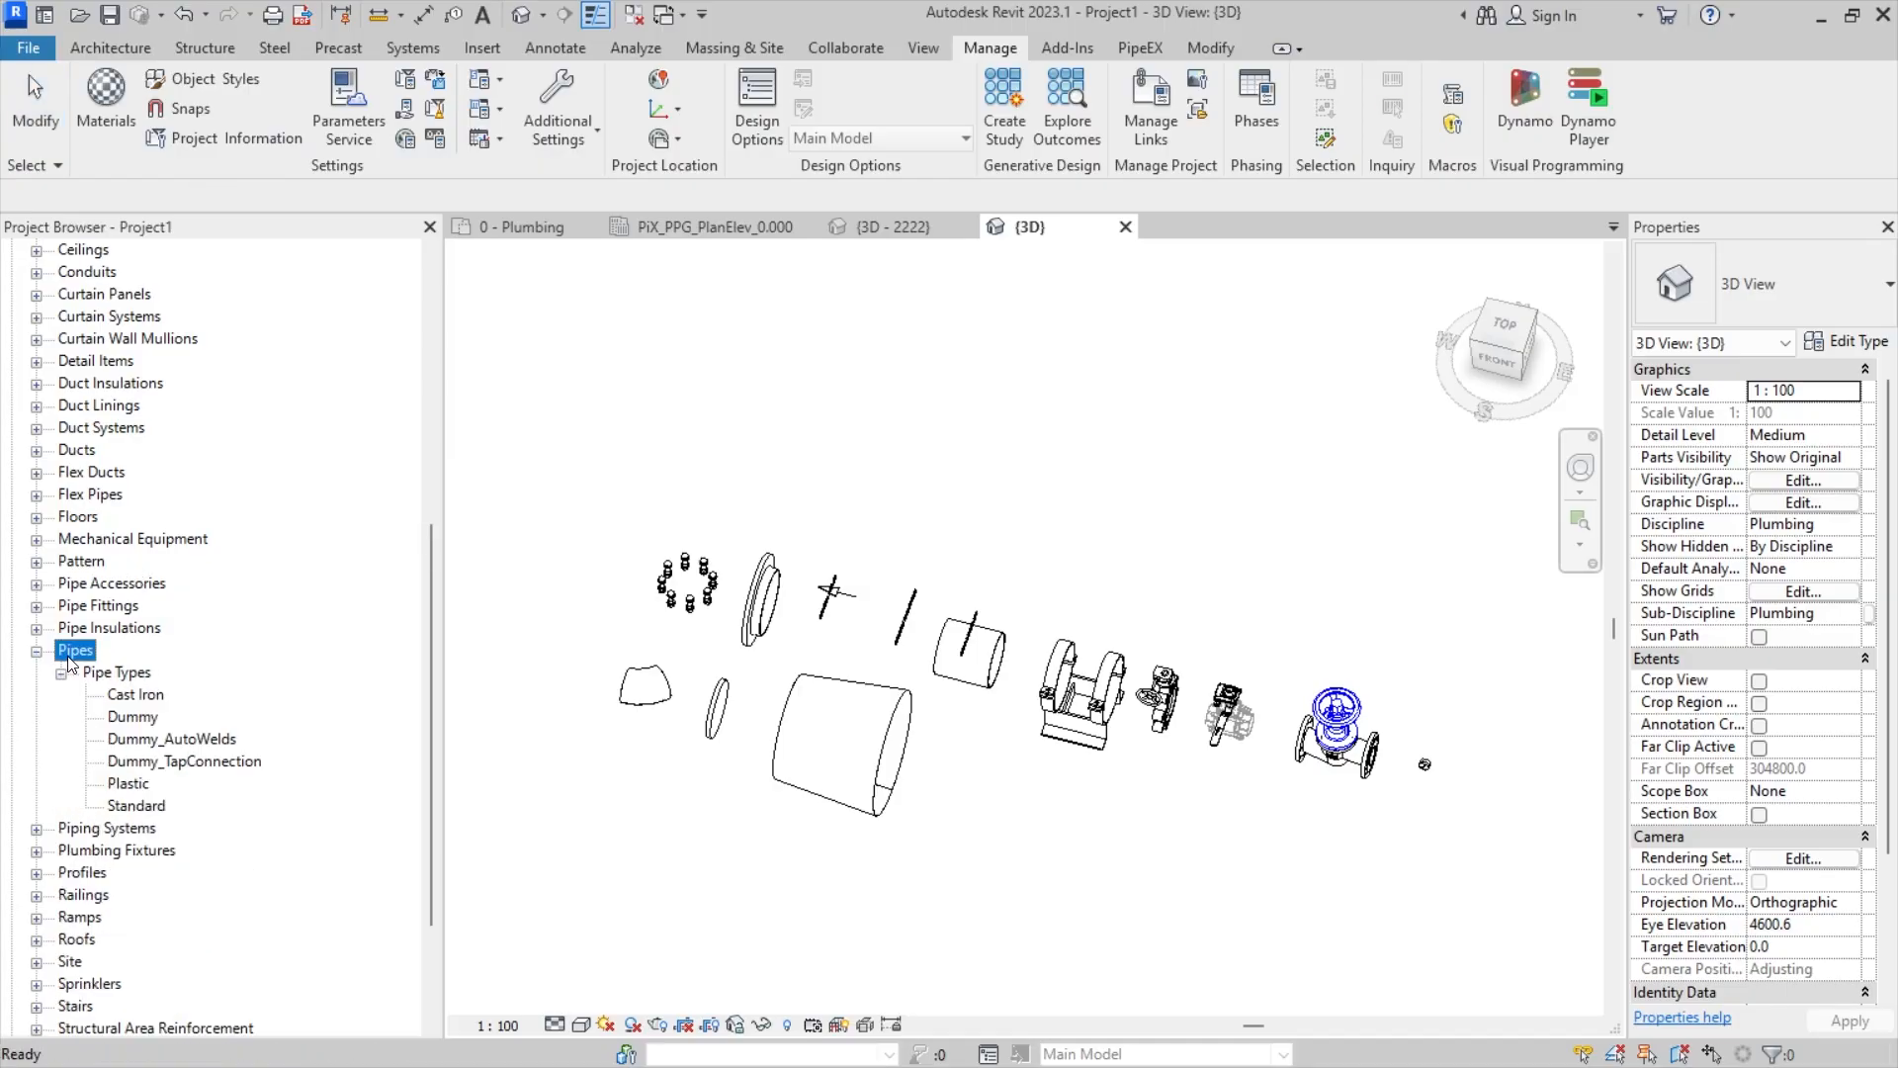
click(138, 726)
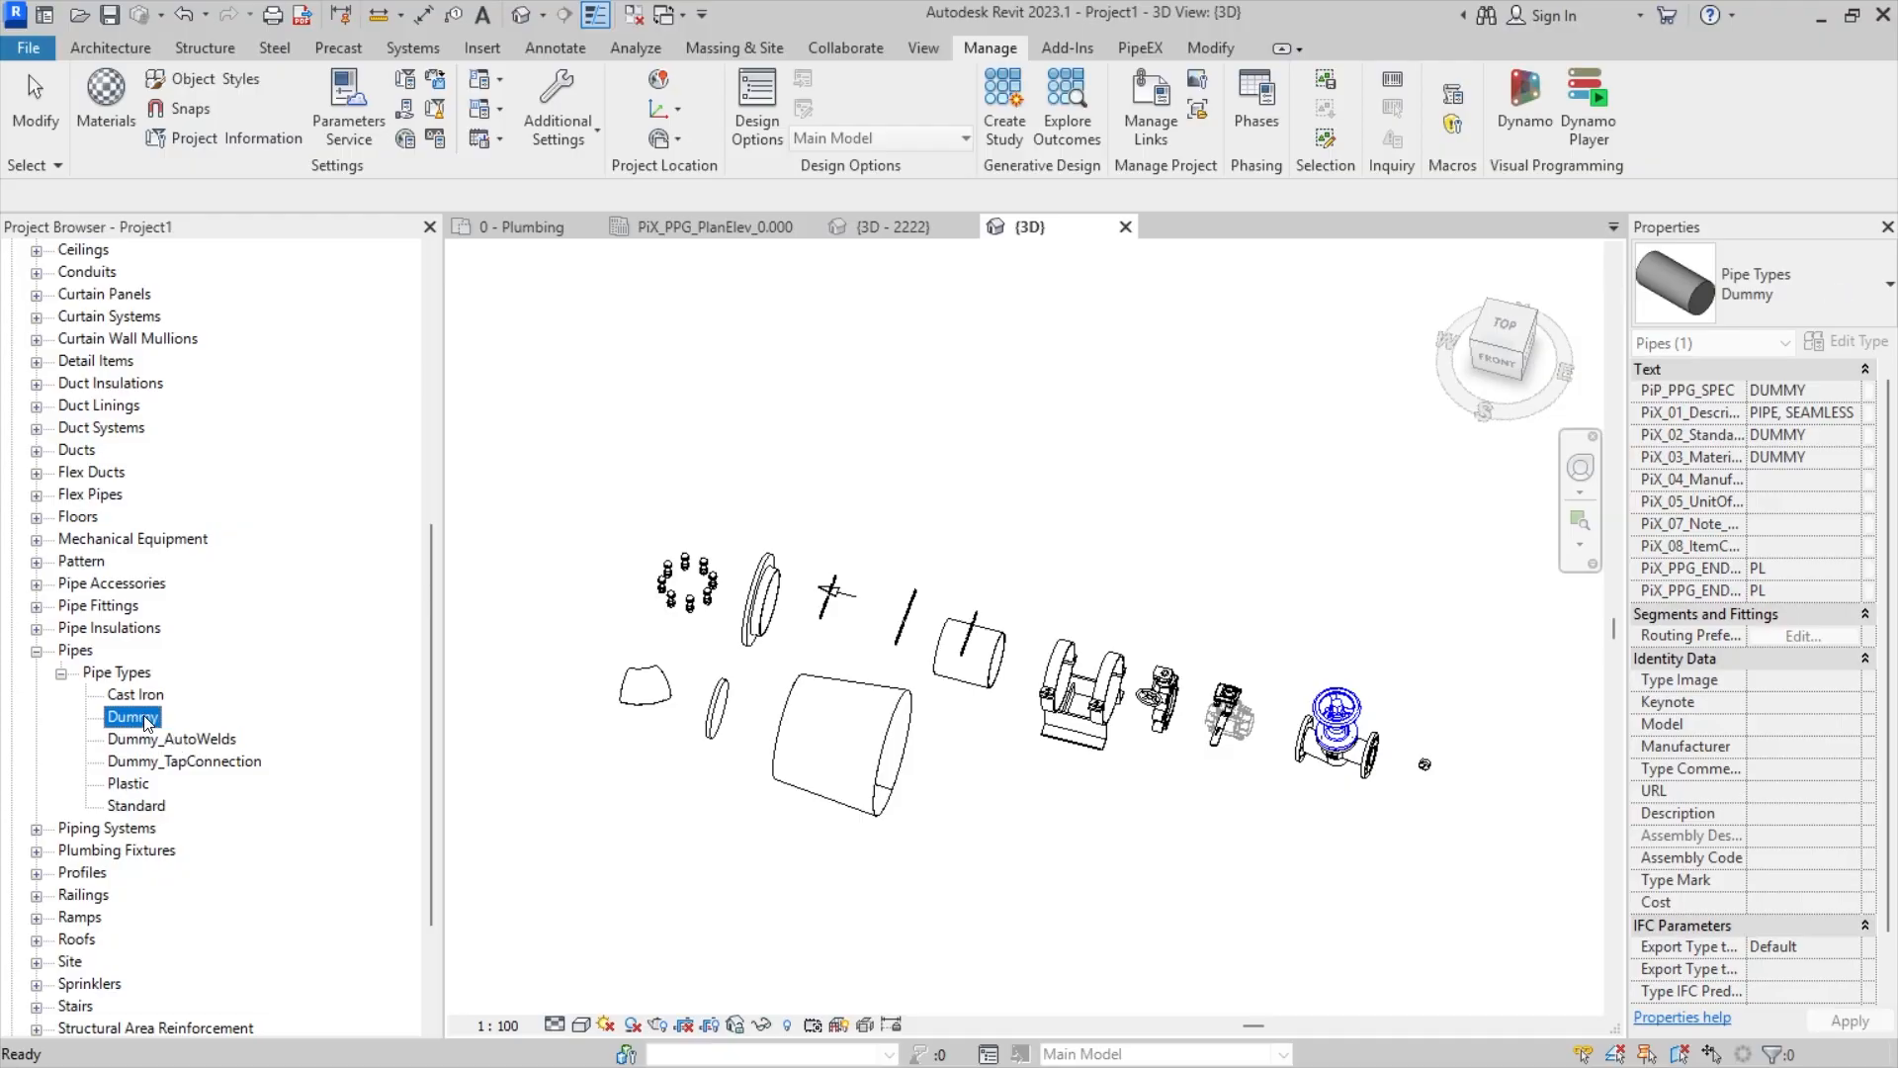
click(153, 749)
ctrl+click(154, 768)
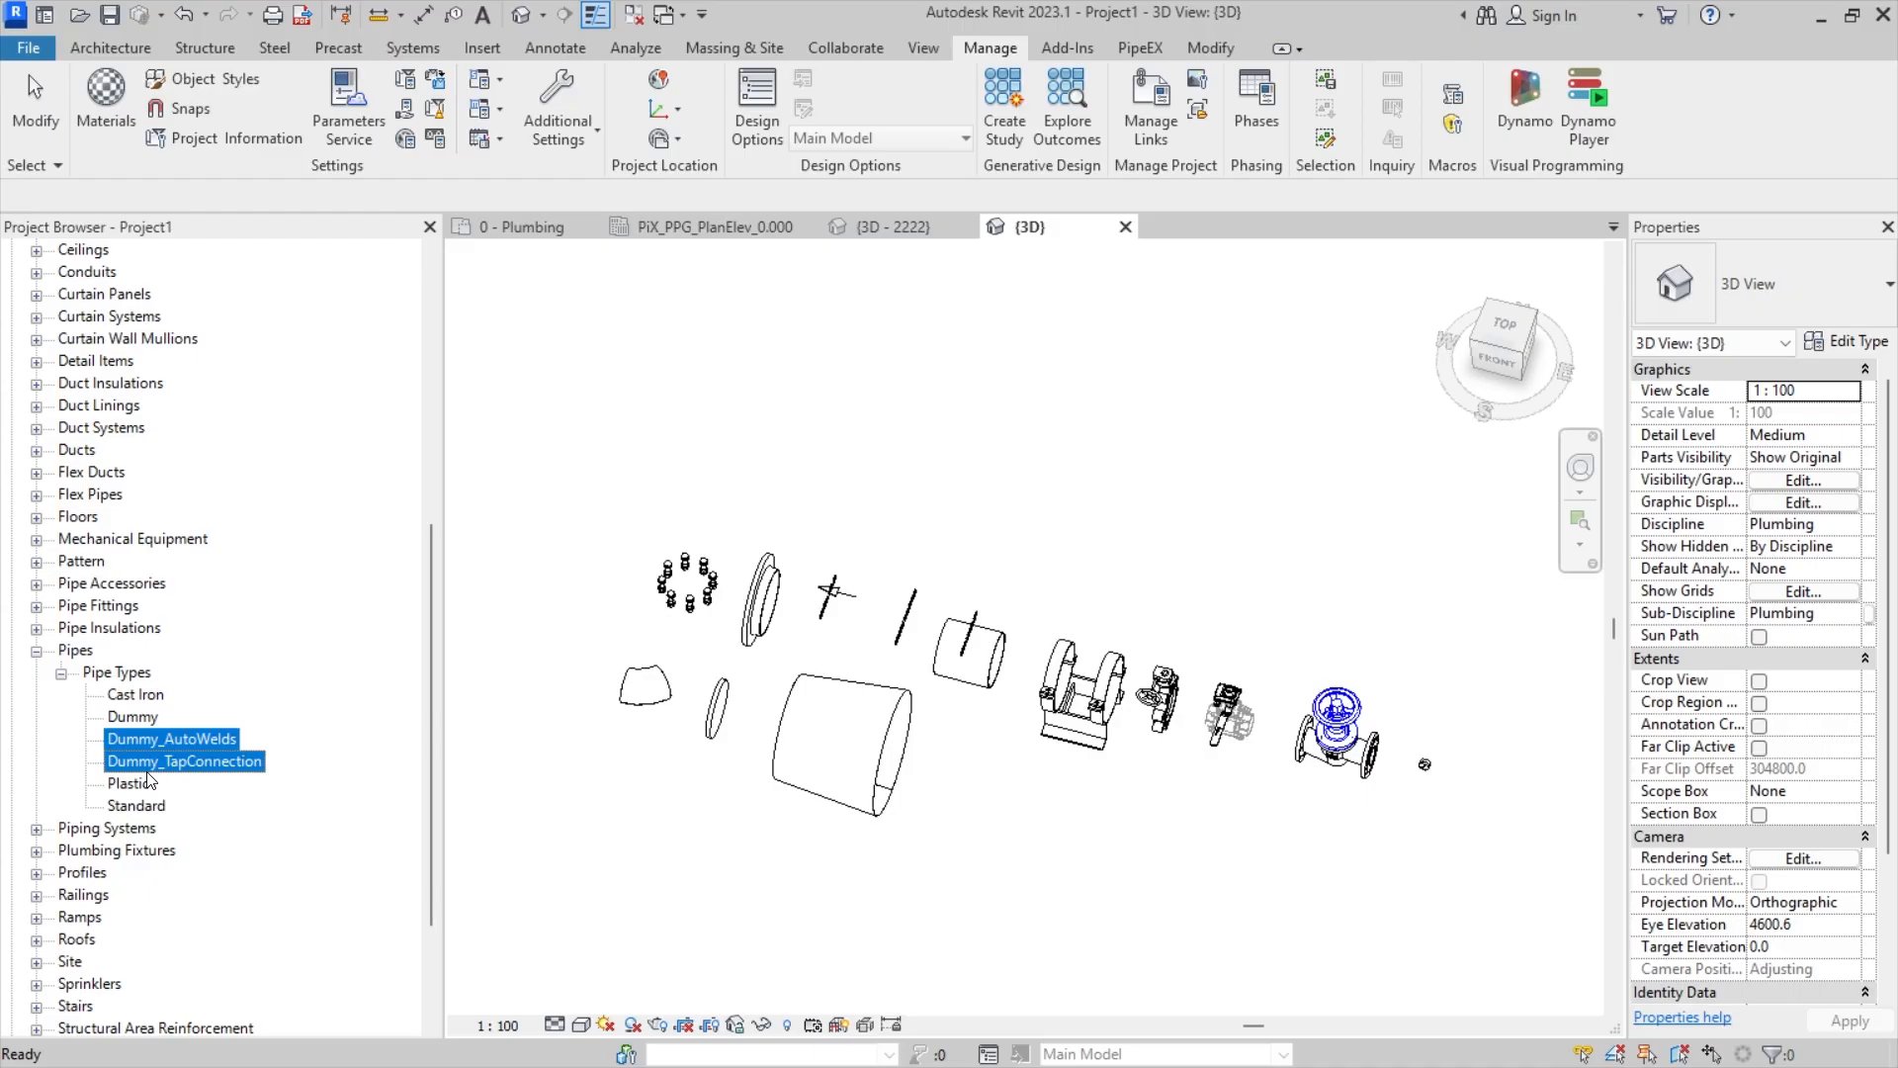
key(Delete)
click(135, 762)
ctrl+click(138, 738)
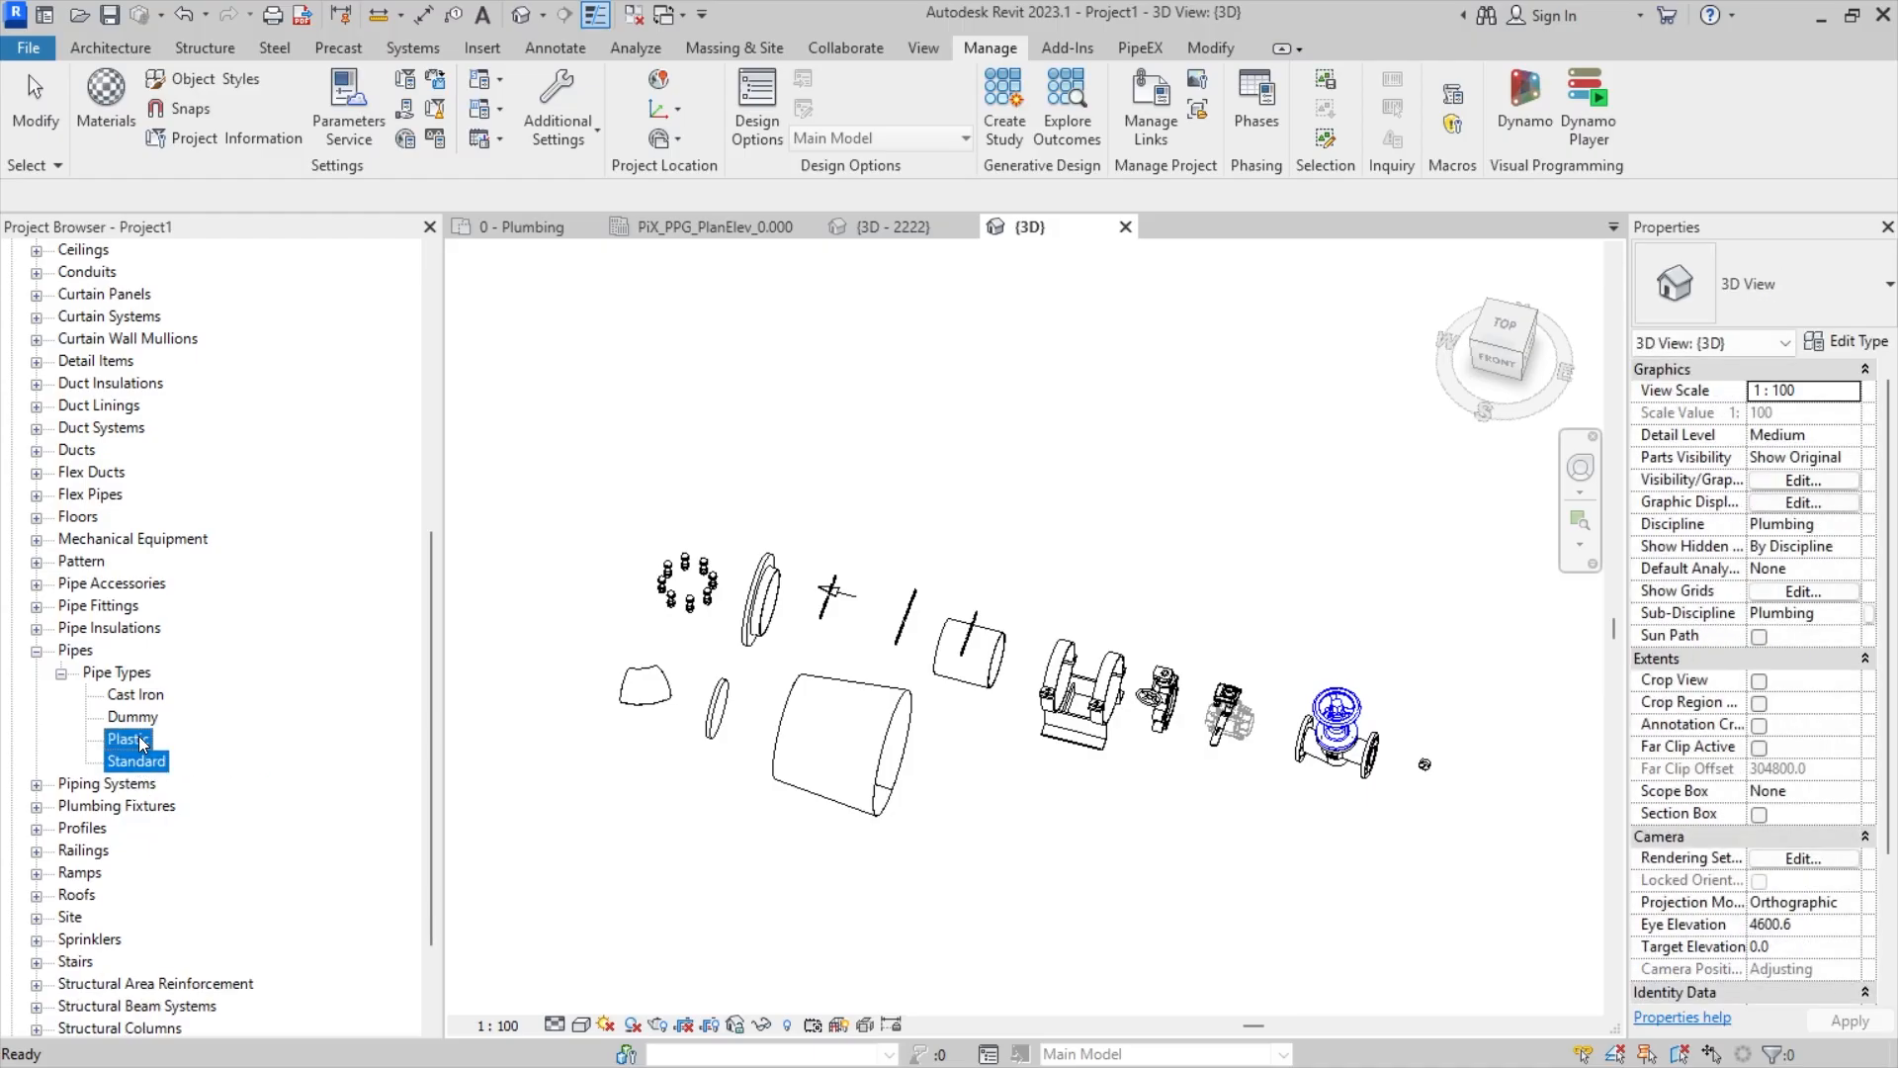
key(Delete)
click(156, 696)
key(Delete)
- Make a copy of the Dummy pipe type within Project1
click(146, 697)
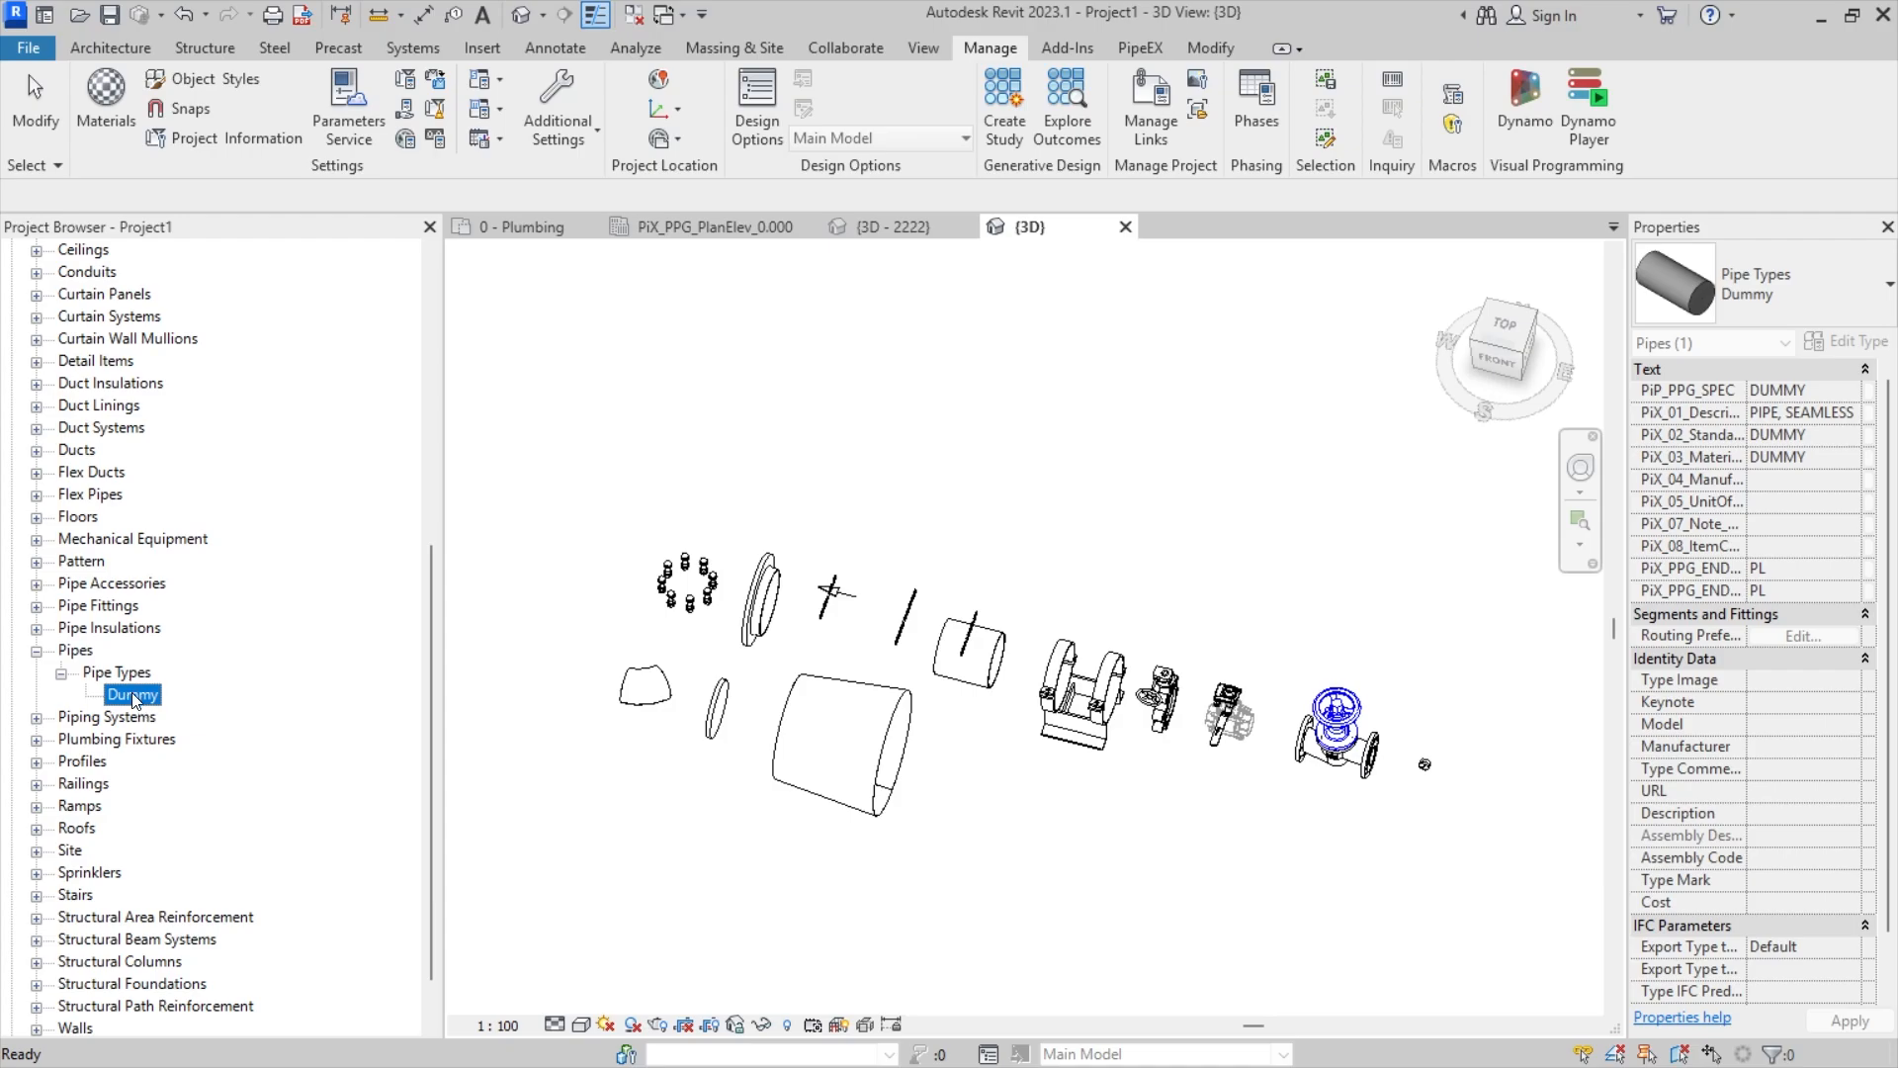
right_click(132, 675)
click(121, 695)
key(ctrl+c)
key(ctrl+v)
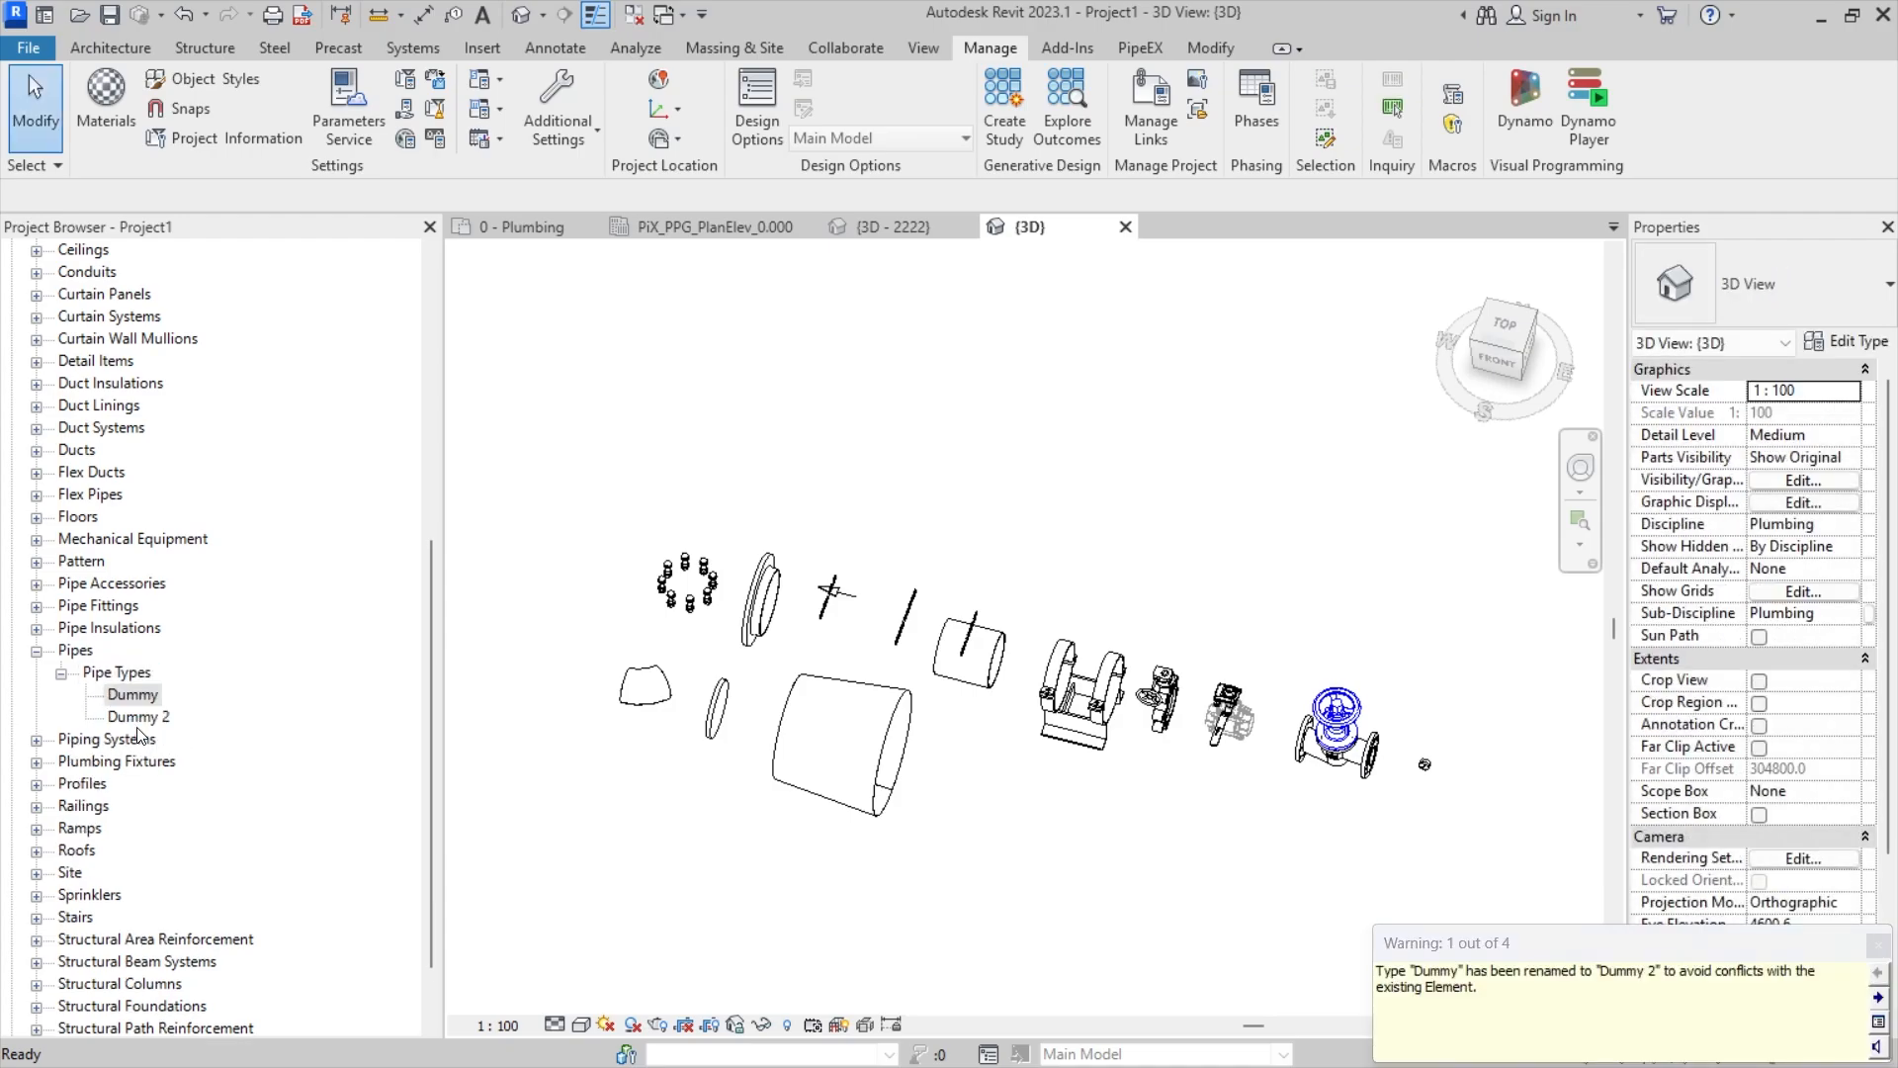
- Rename the copied pipe type as PipeEx2
right_click(137, 718)
click(227, 450)
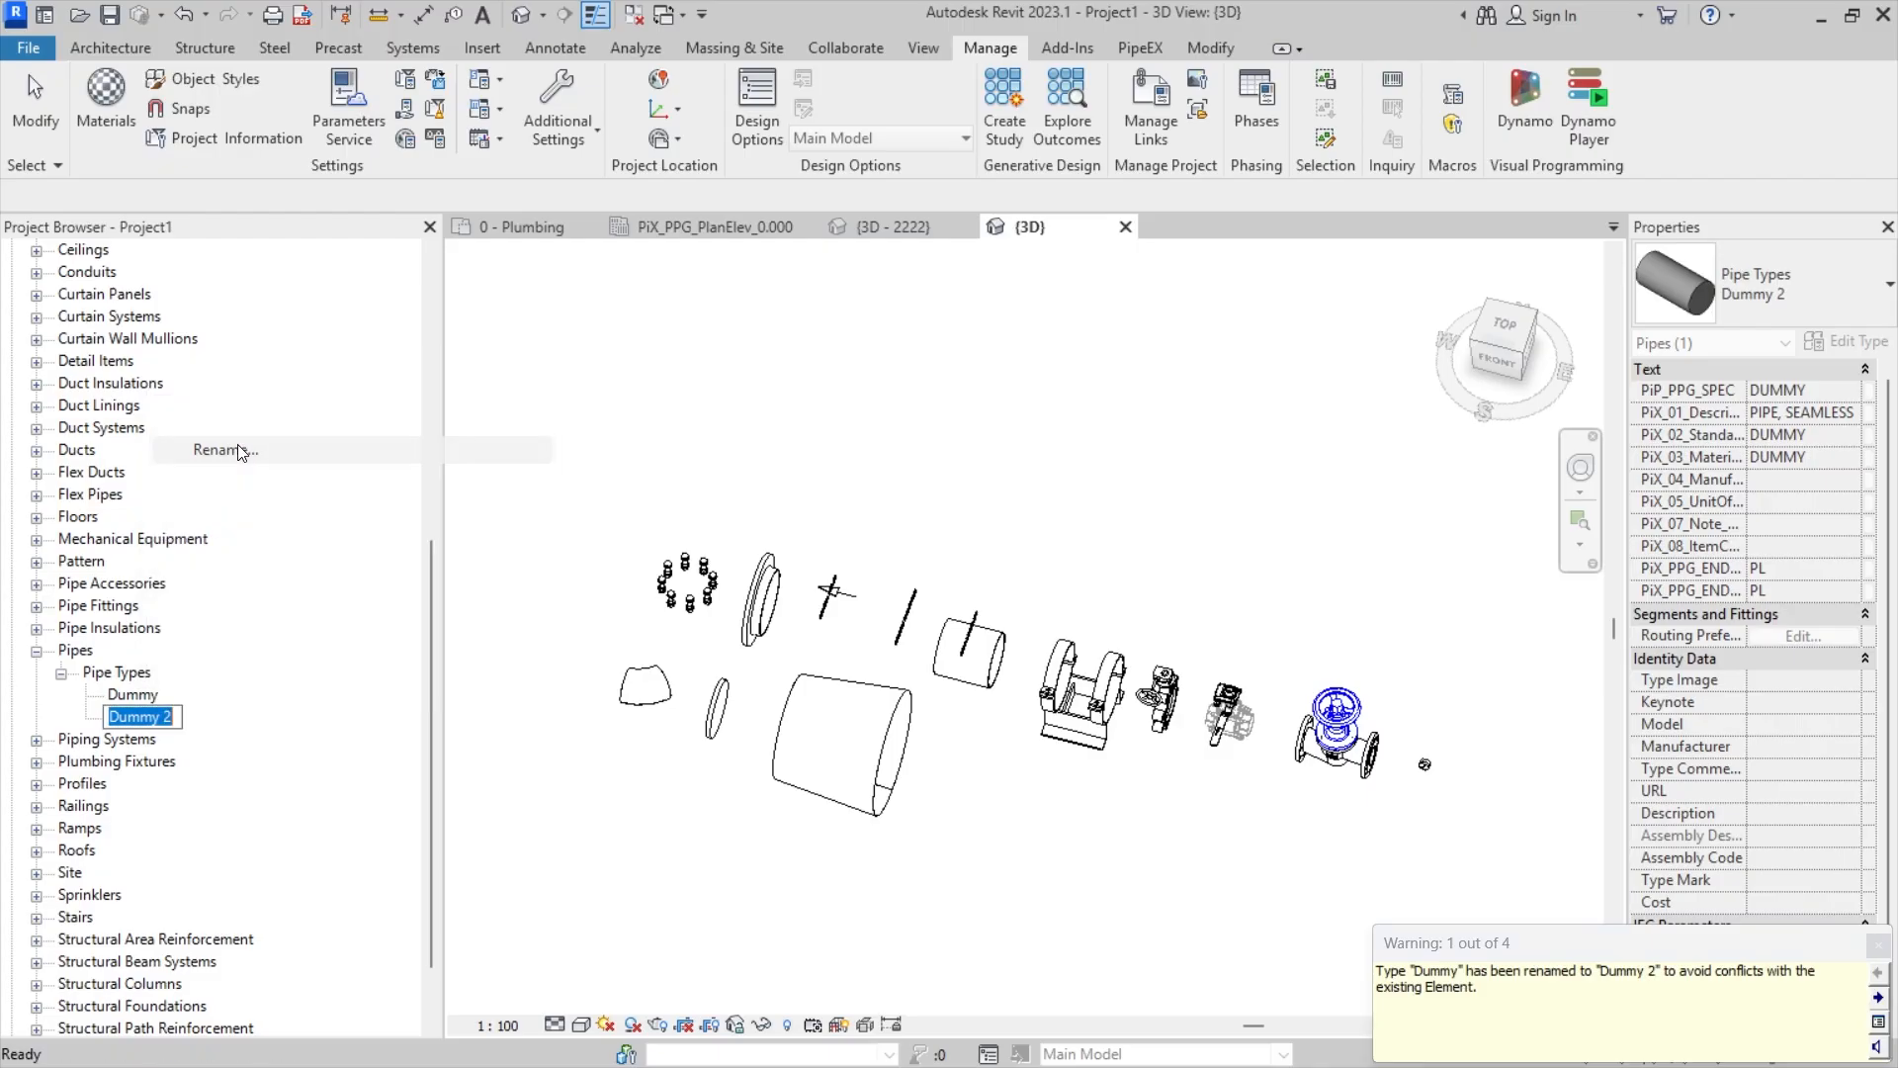
text(Pipe)
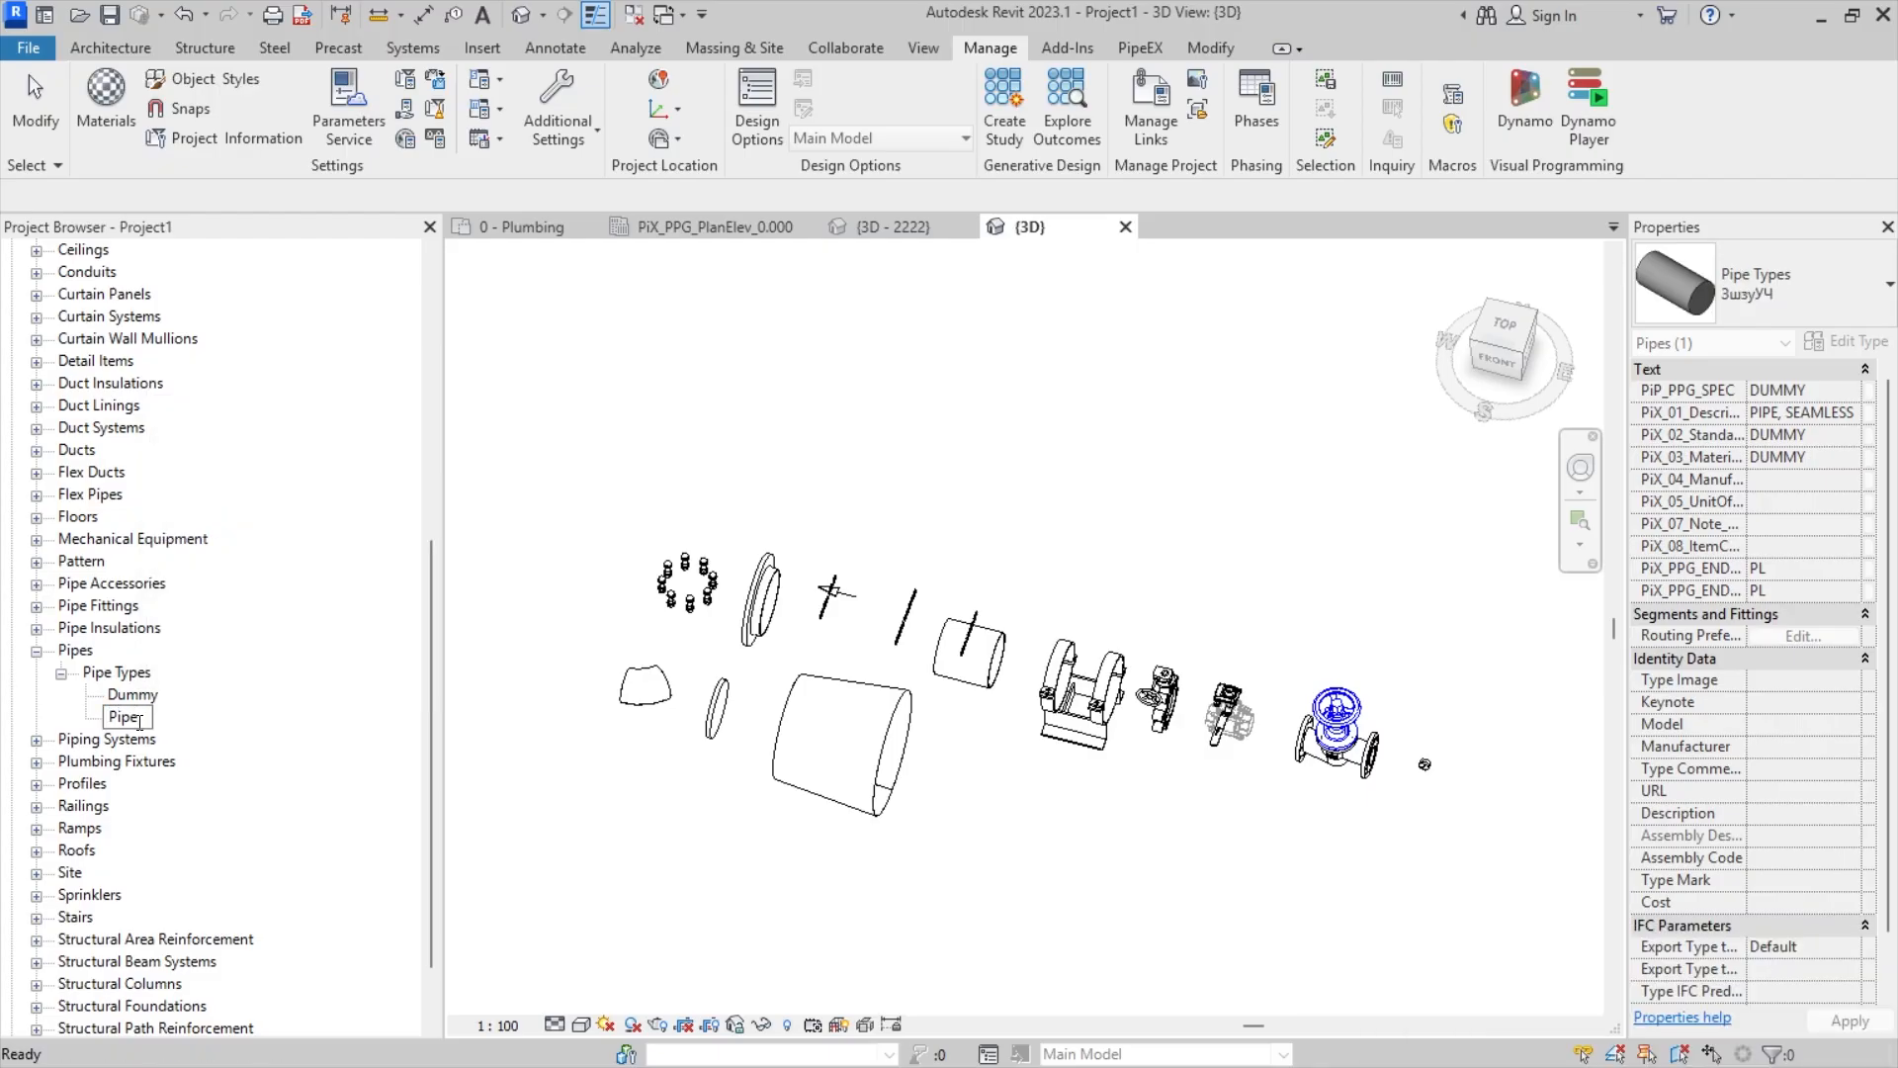
text(Ex2)
click(143, 740)
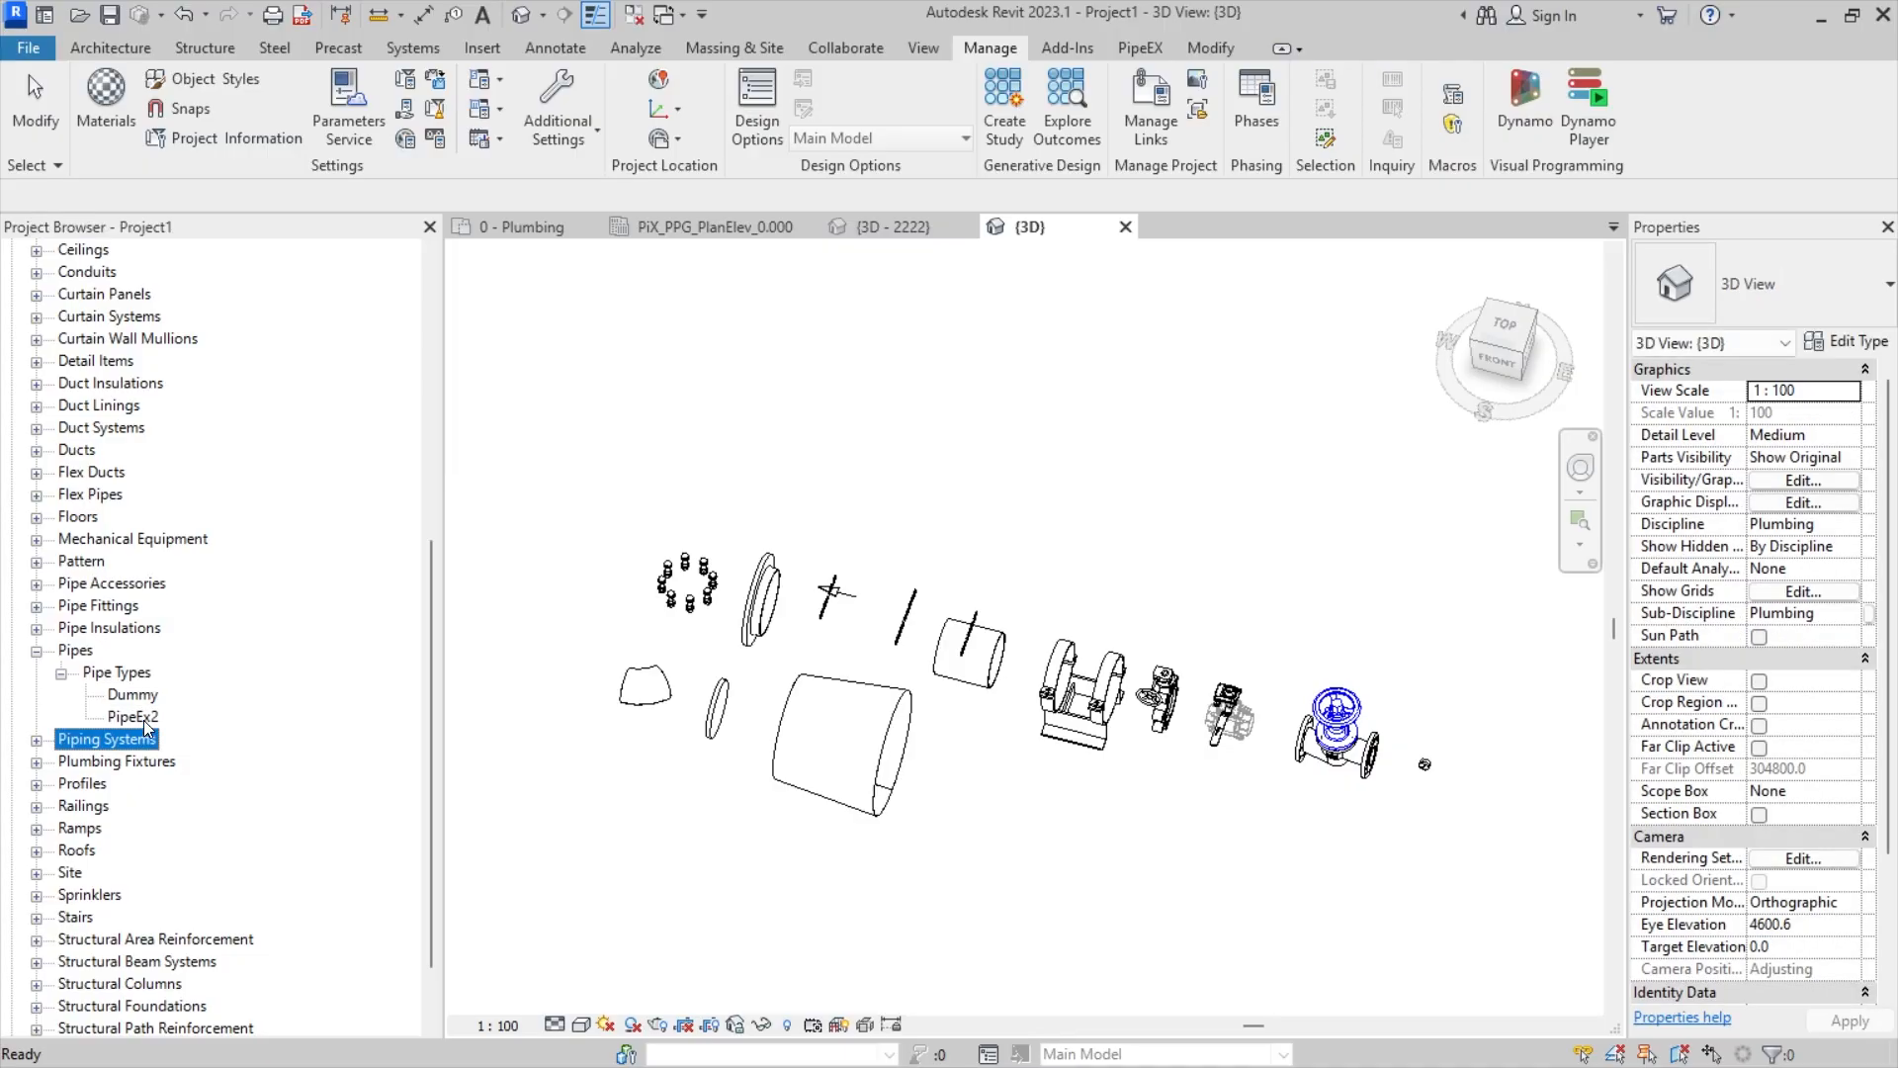
- Open the routing preferences of the PipeEx2 pipe type, enlarge the dialog, and set the elbow fitting to None
click(145, 718)
double_click(146, 718)
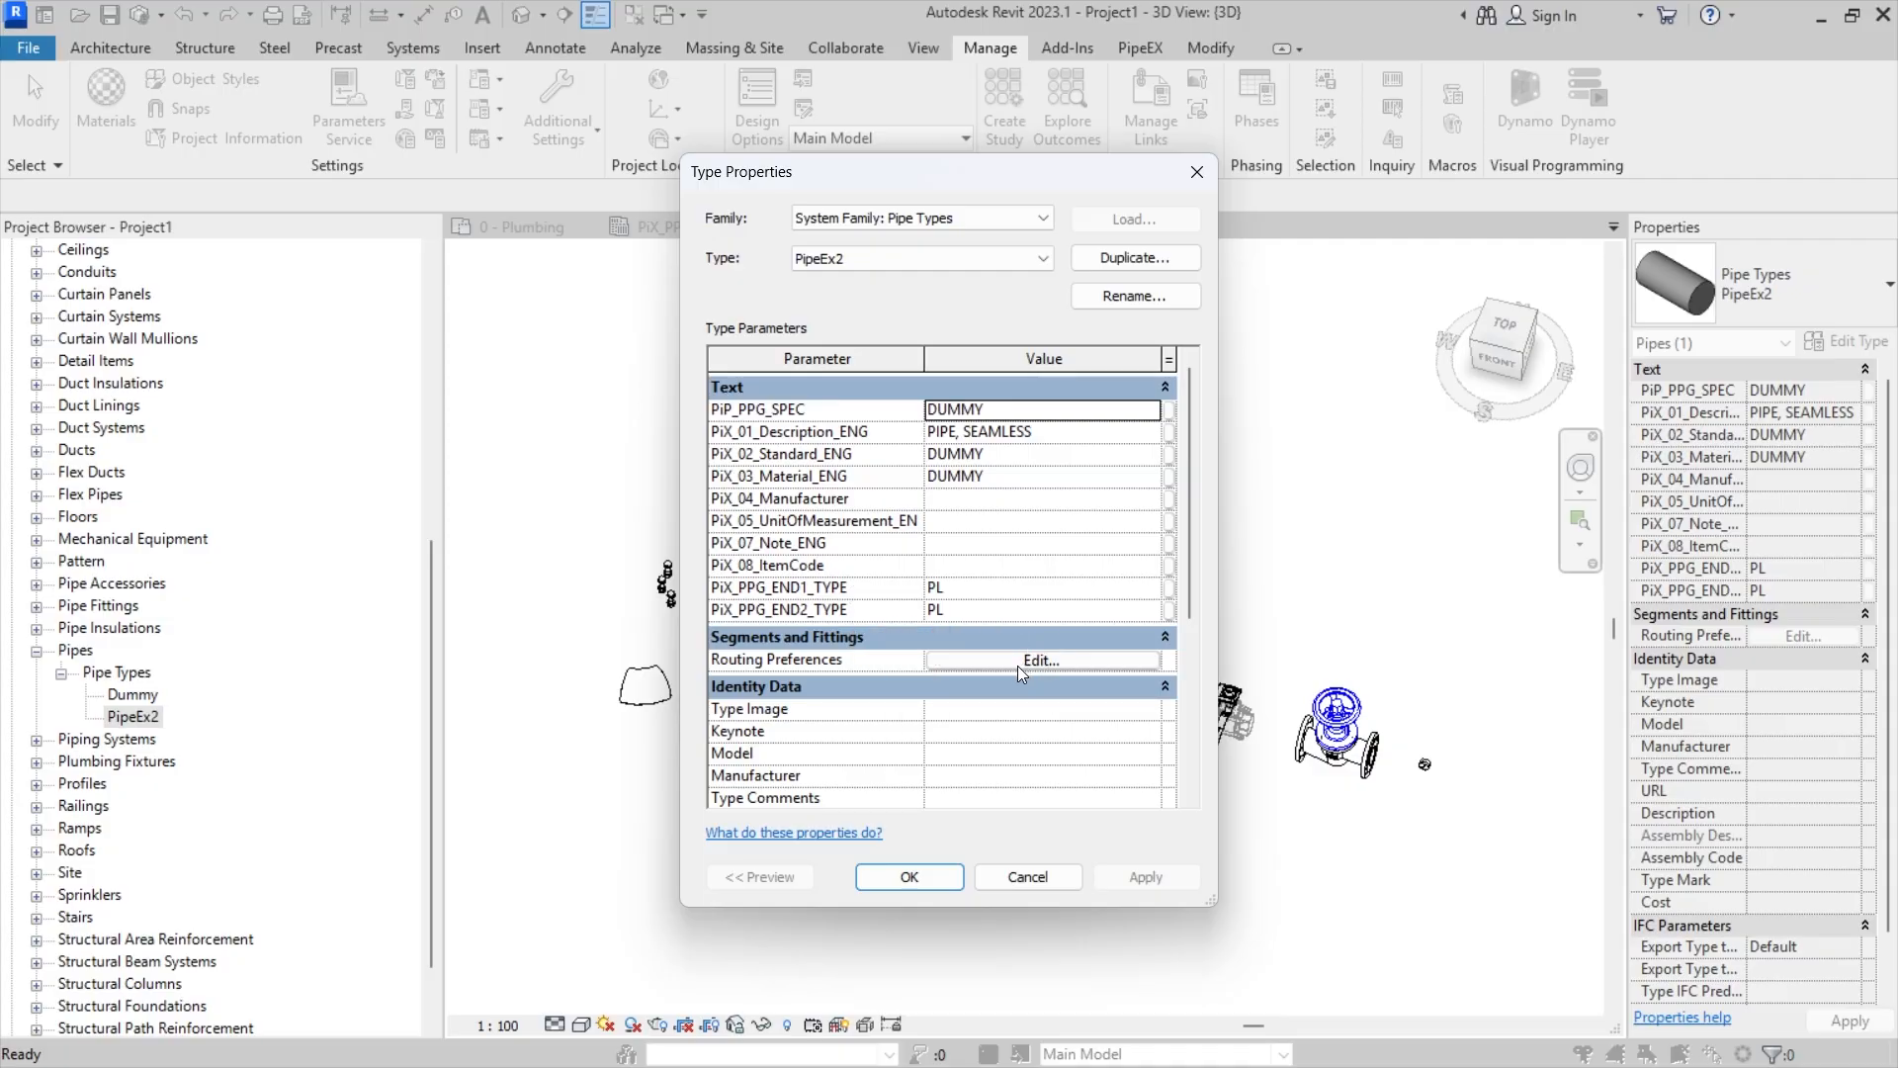
click(994, 660)
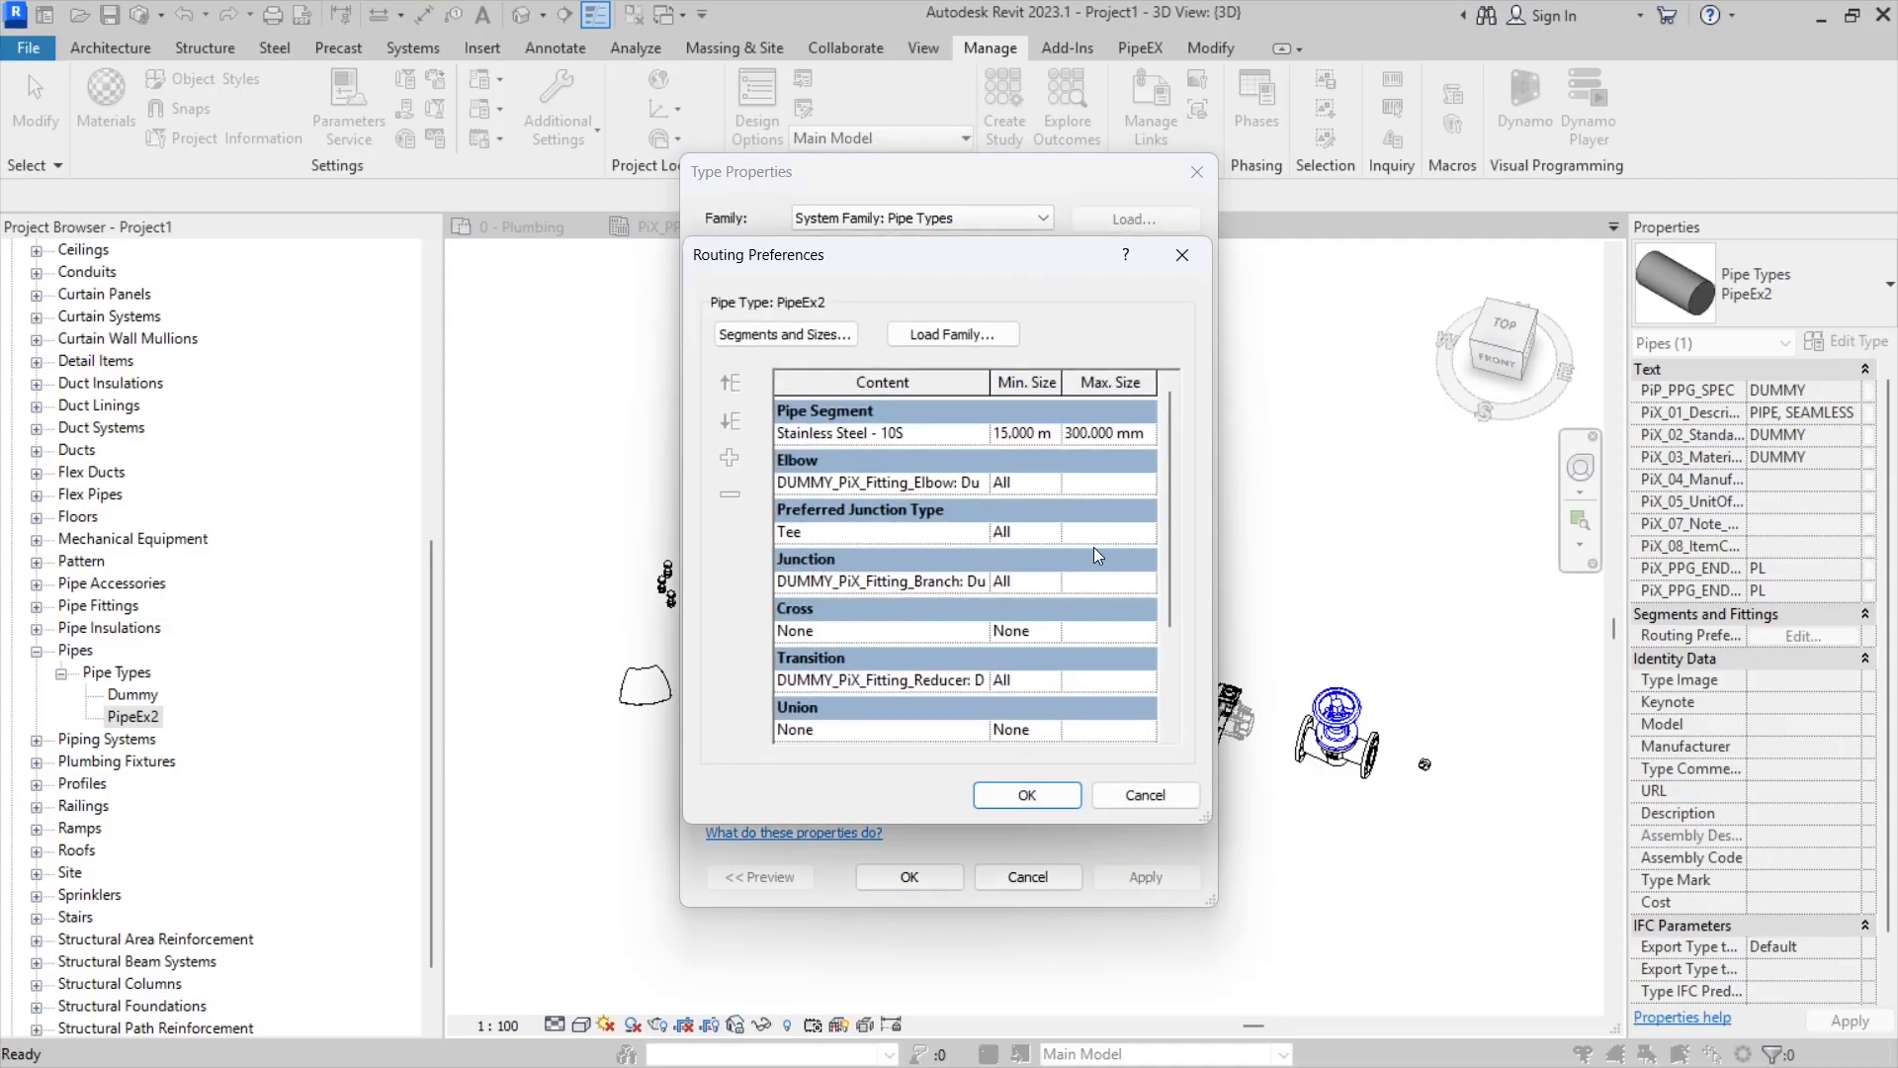
drag(1203, 825, 1434, 1028)
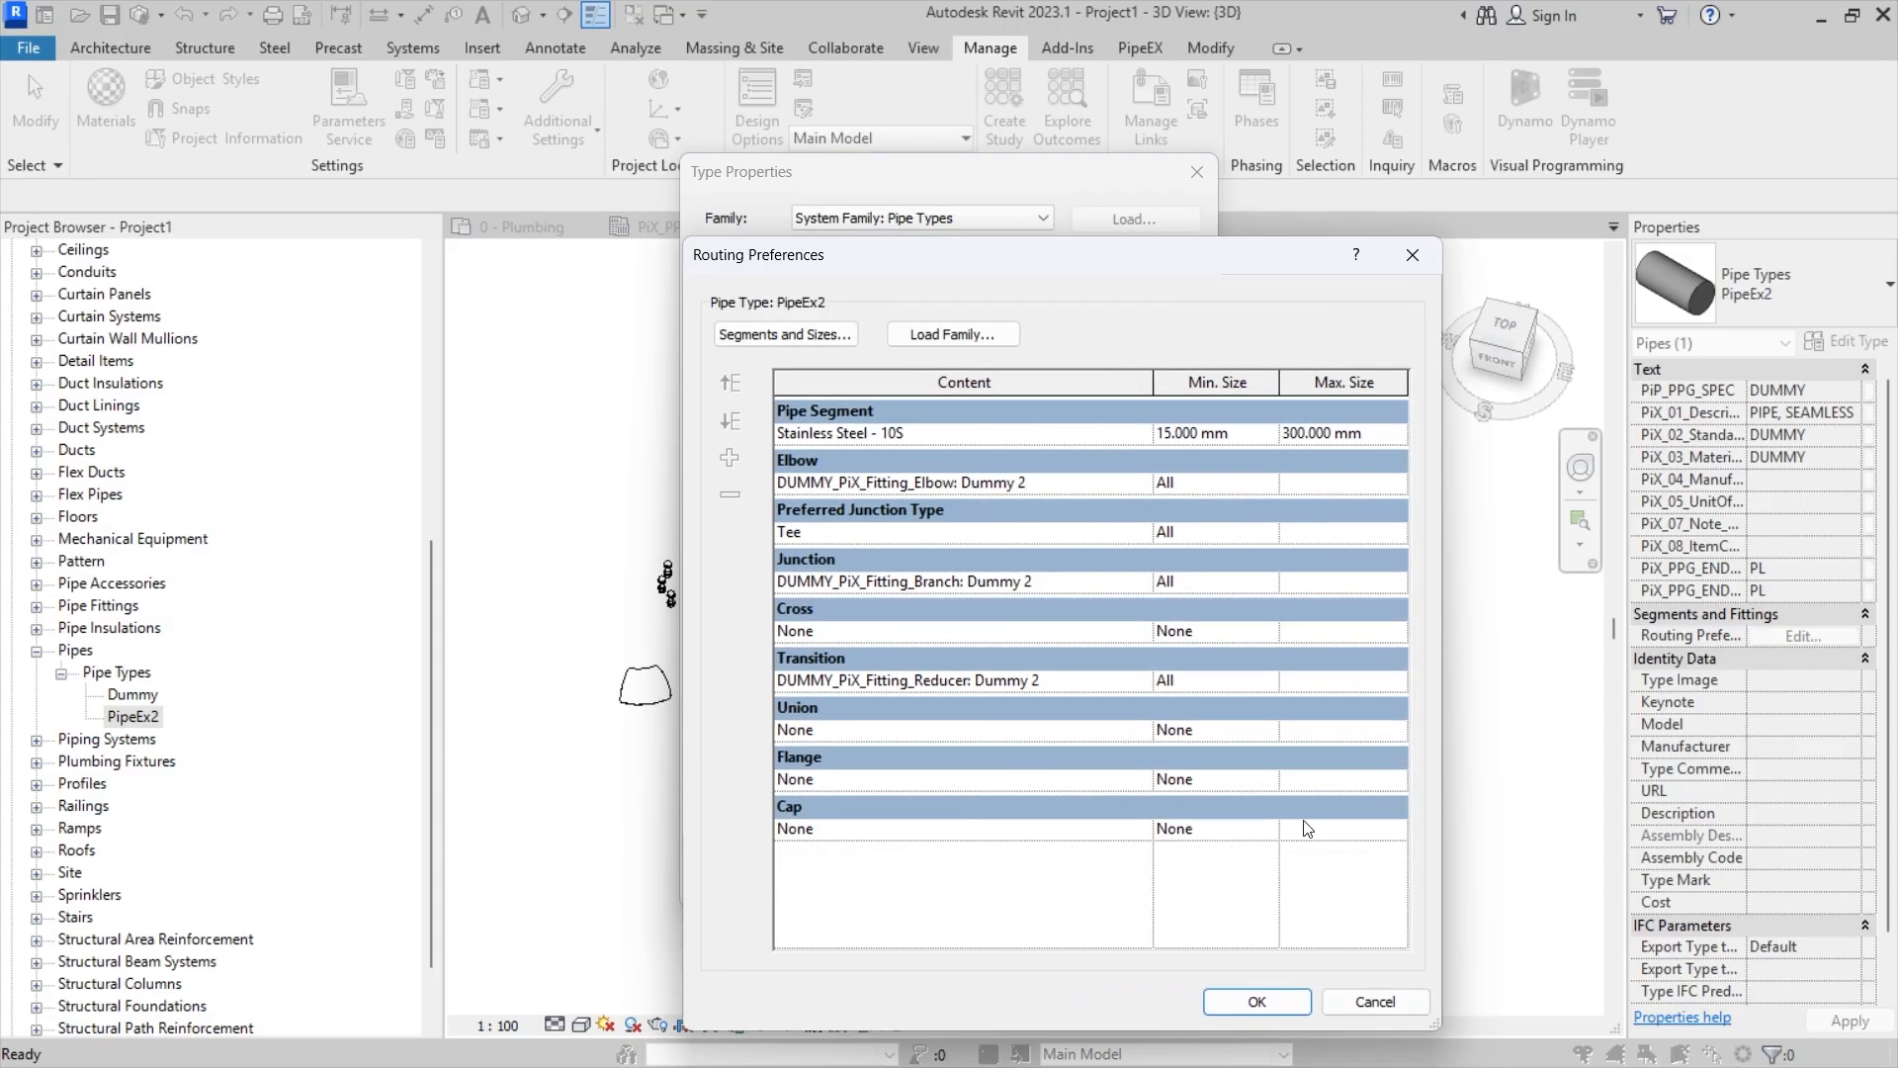
click(1082, 485)
click(1142, 485)
click(877, 514)
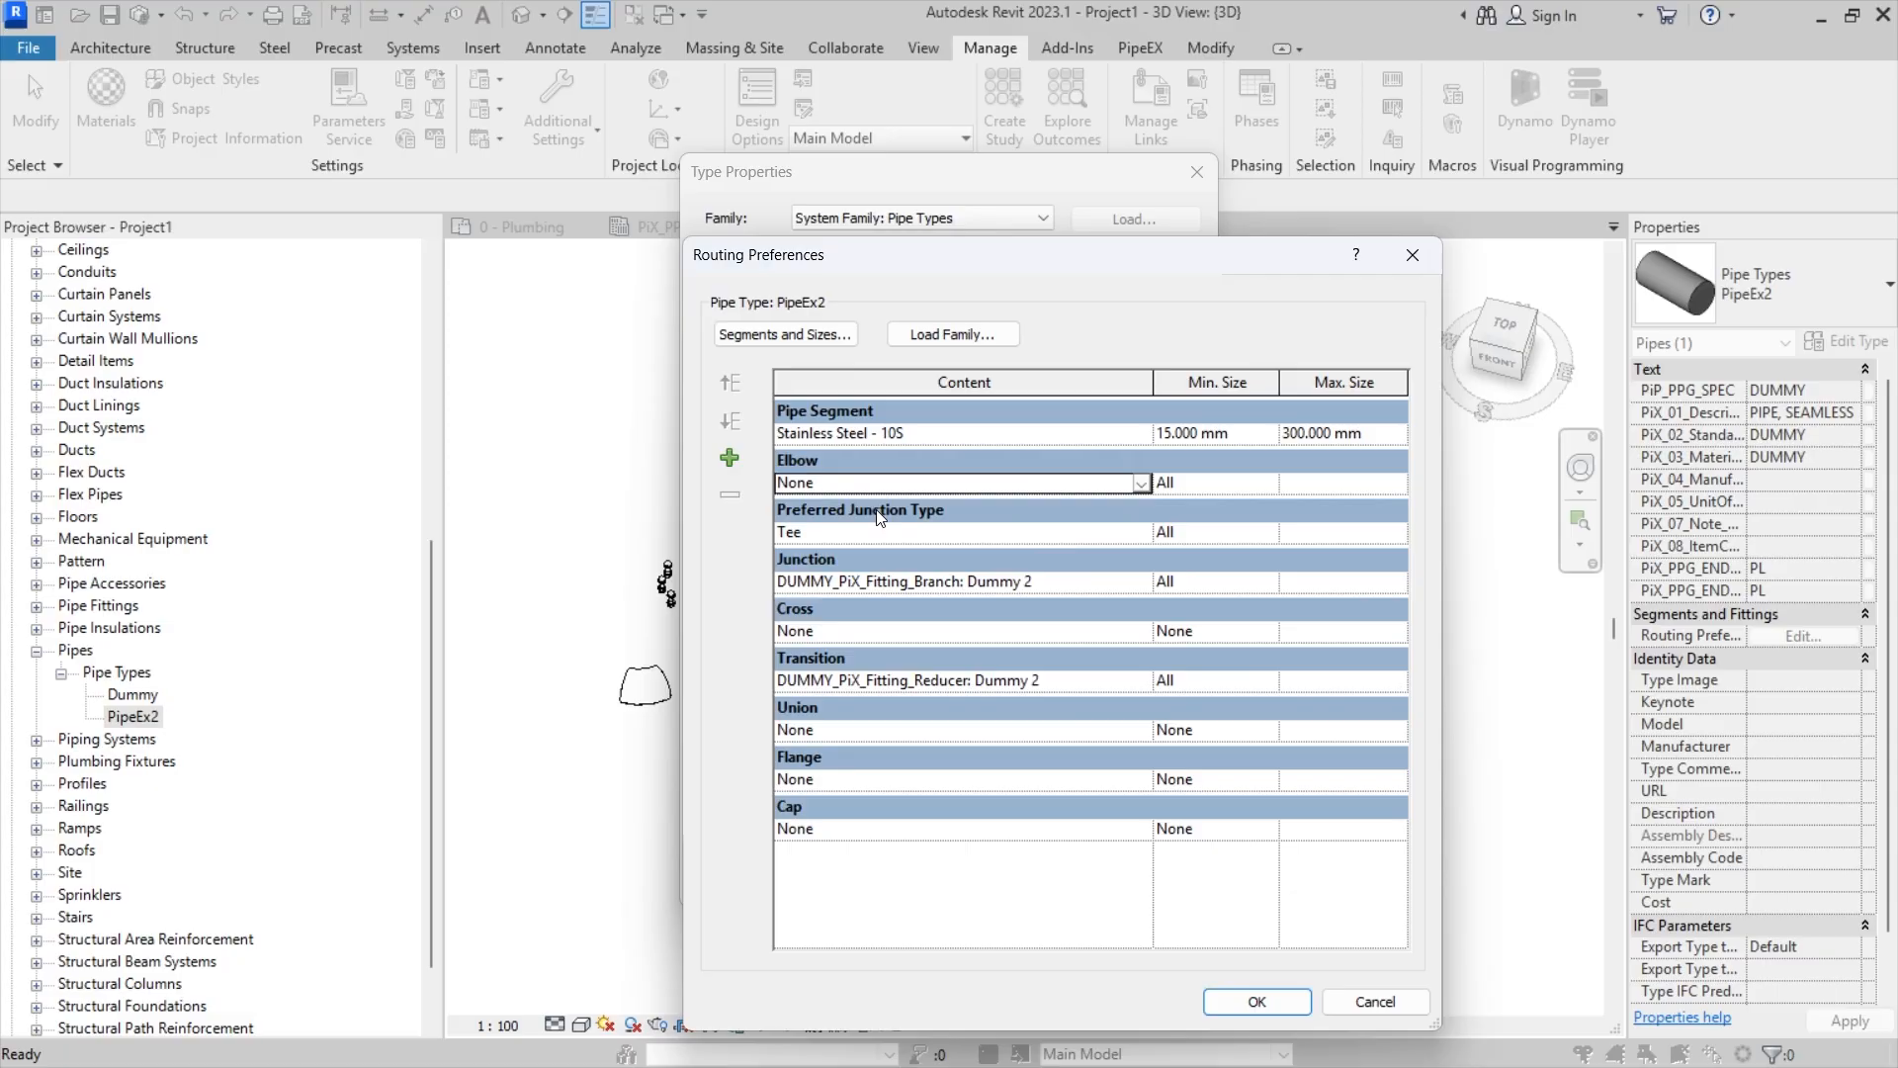
- Set the junction and transition fittings of PipeEx2 to None in the routing preferences
click(1131, 585)
click(1142, 584)
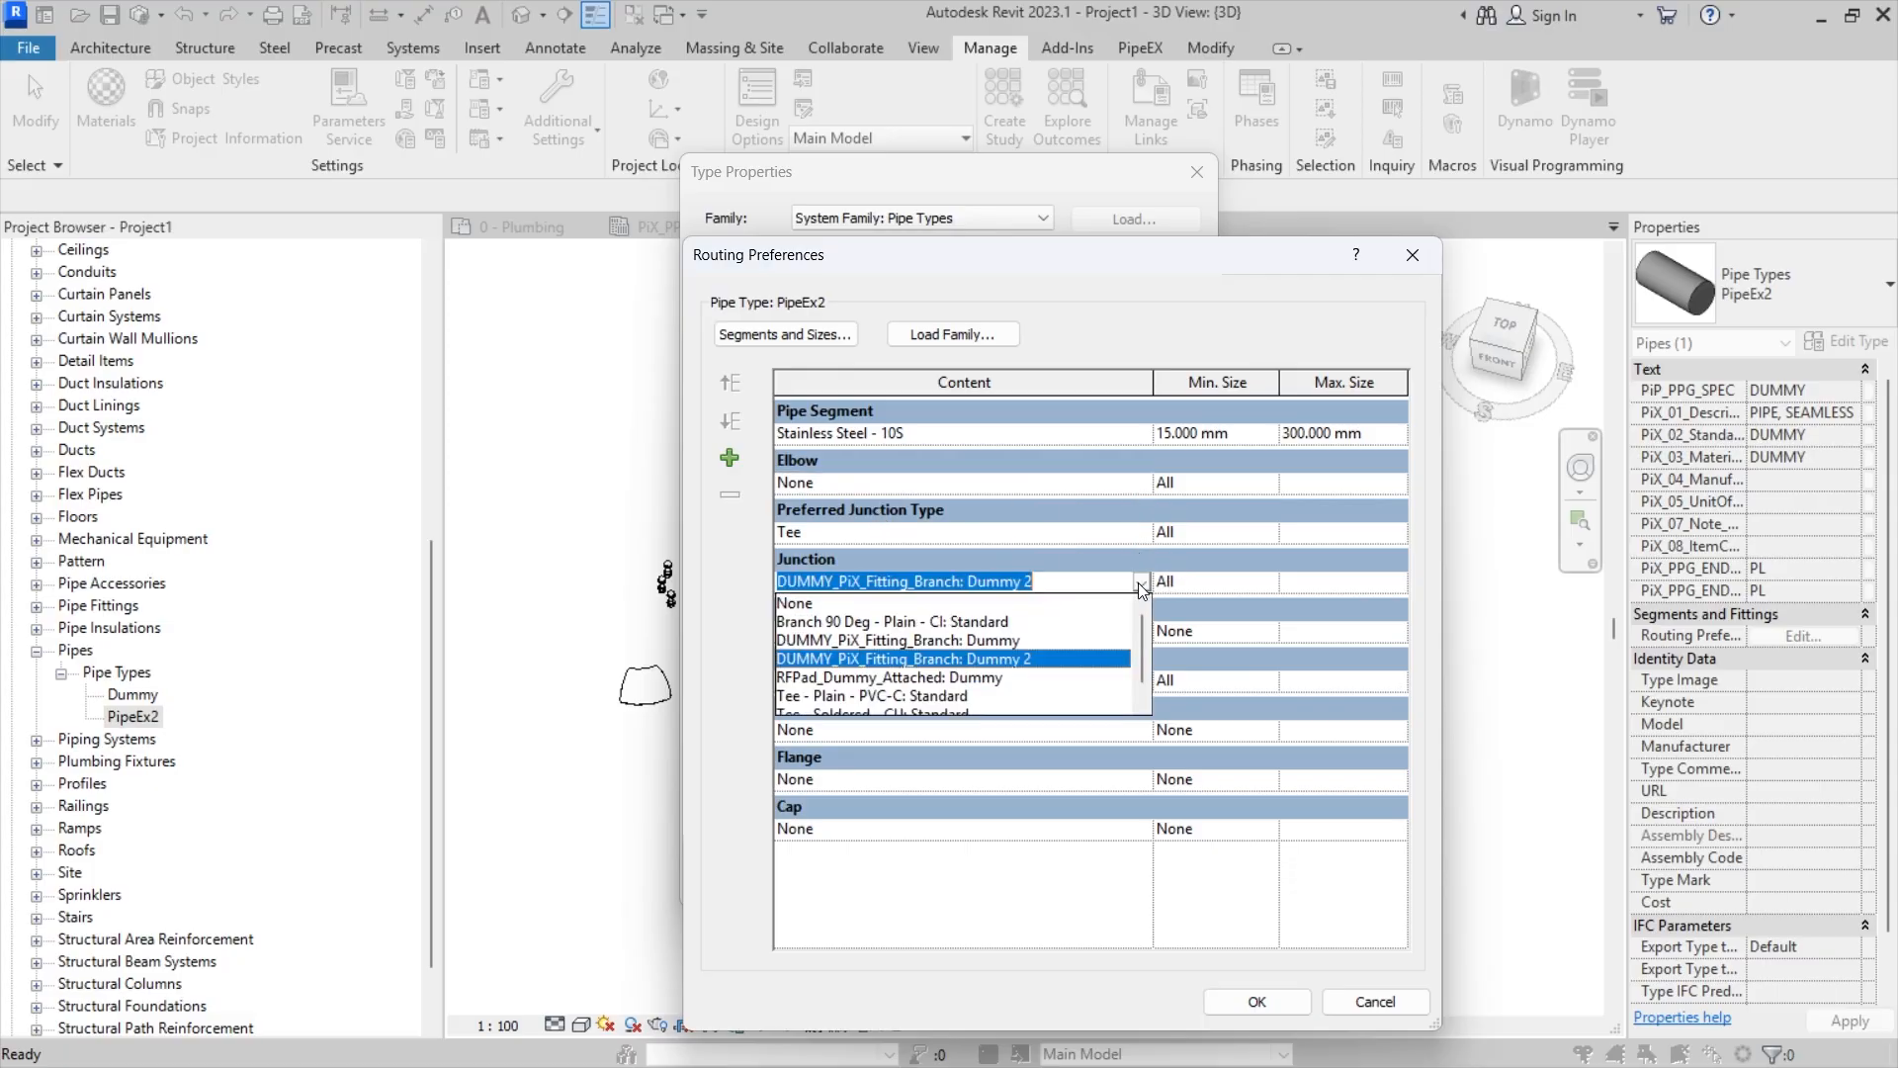
click(893, 602)
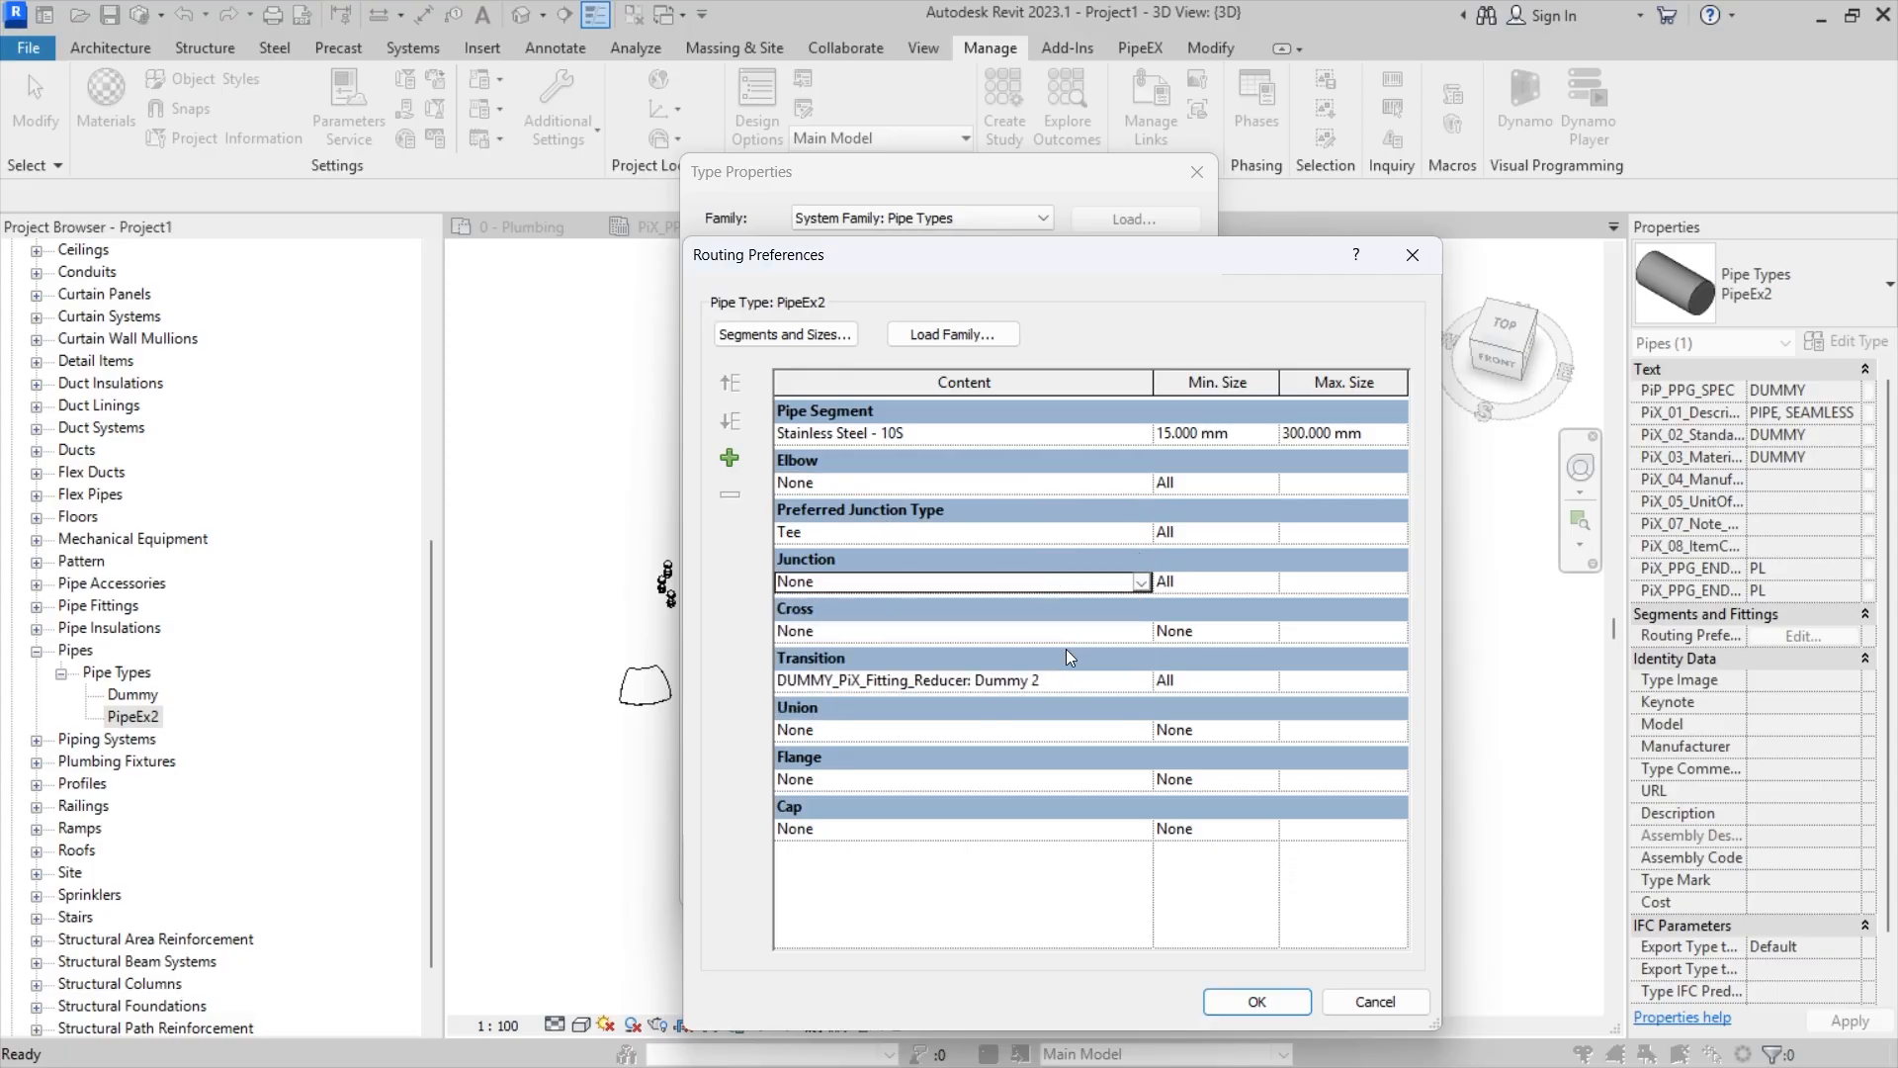
click(1141, 682)
click(905, 703)
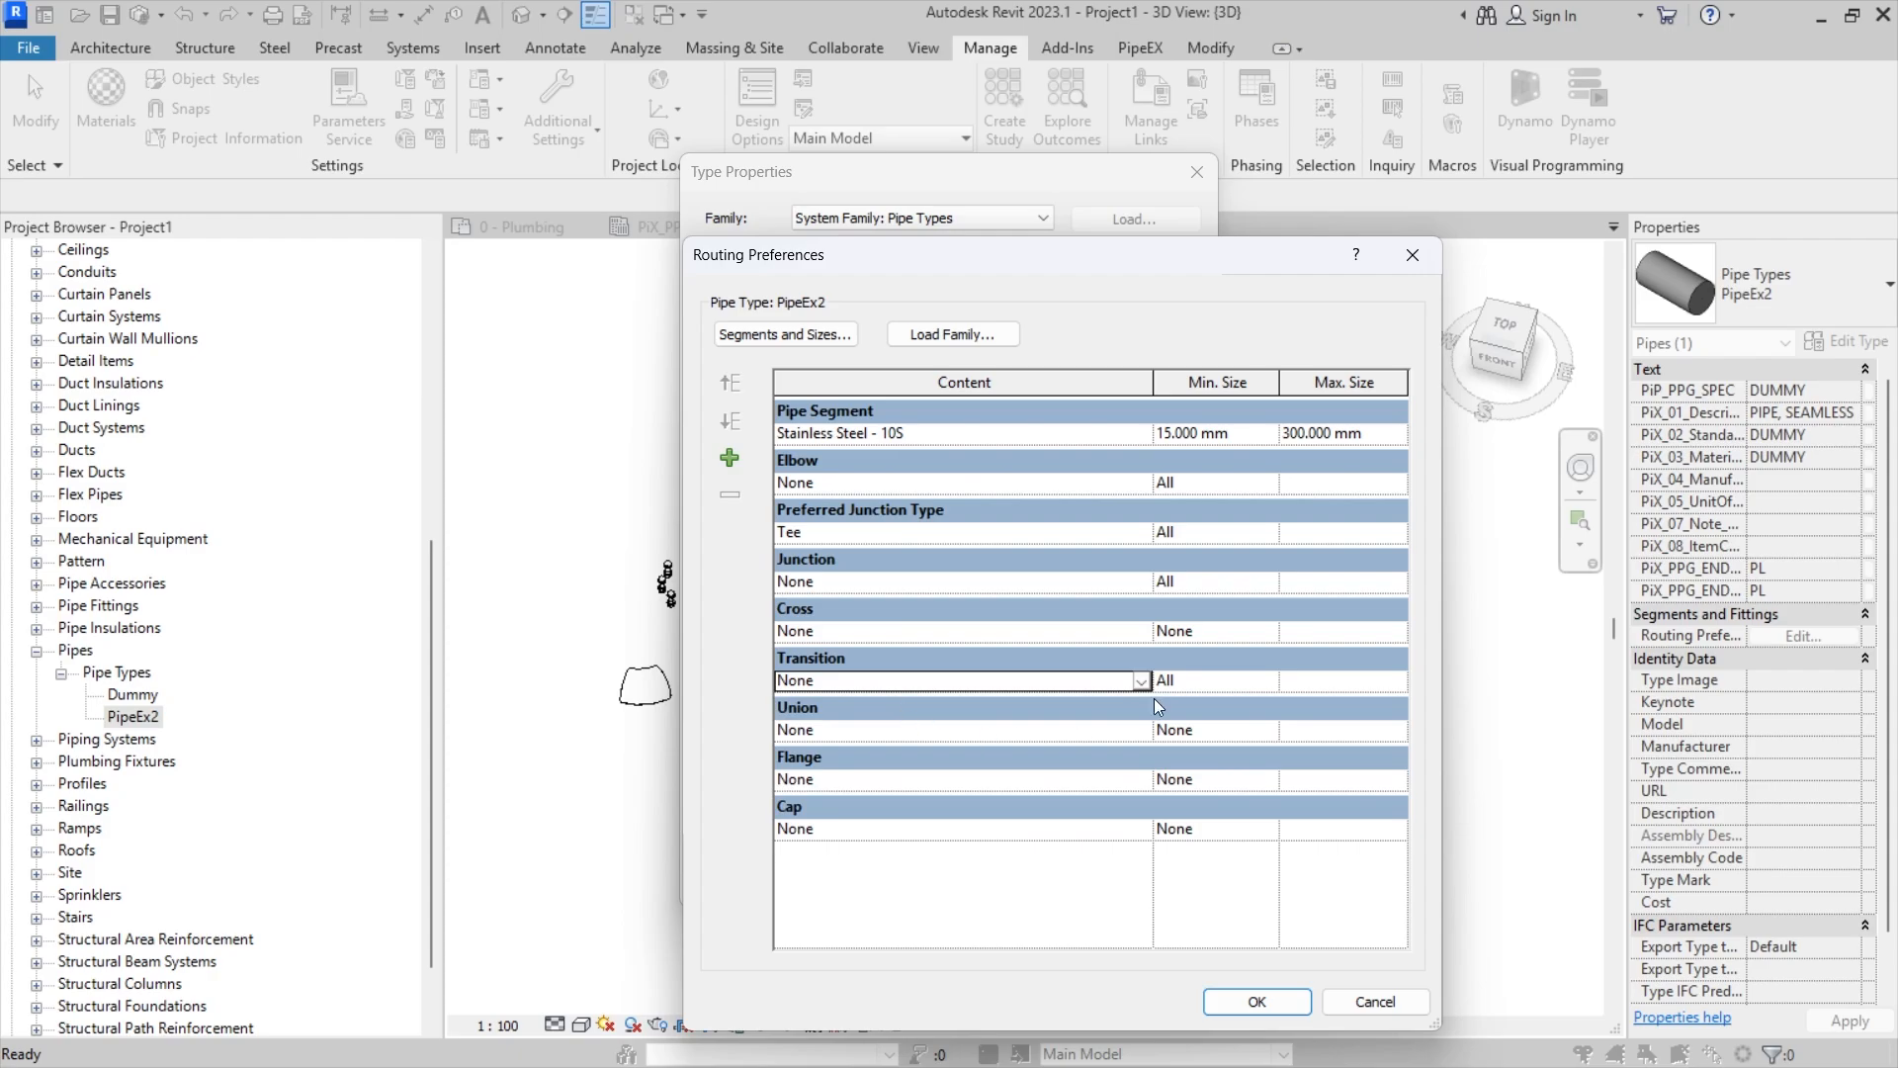
- Open the pipe segments and sizes and delete the ABS - 727-2, both Copper - EN 1057 and Generic segments
click(796, 336)
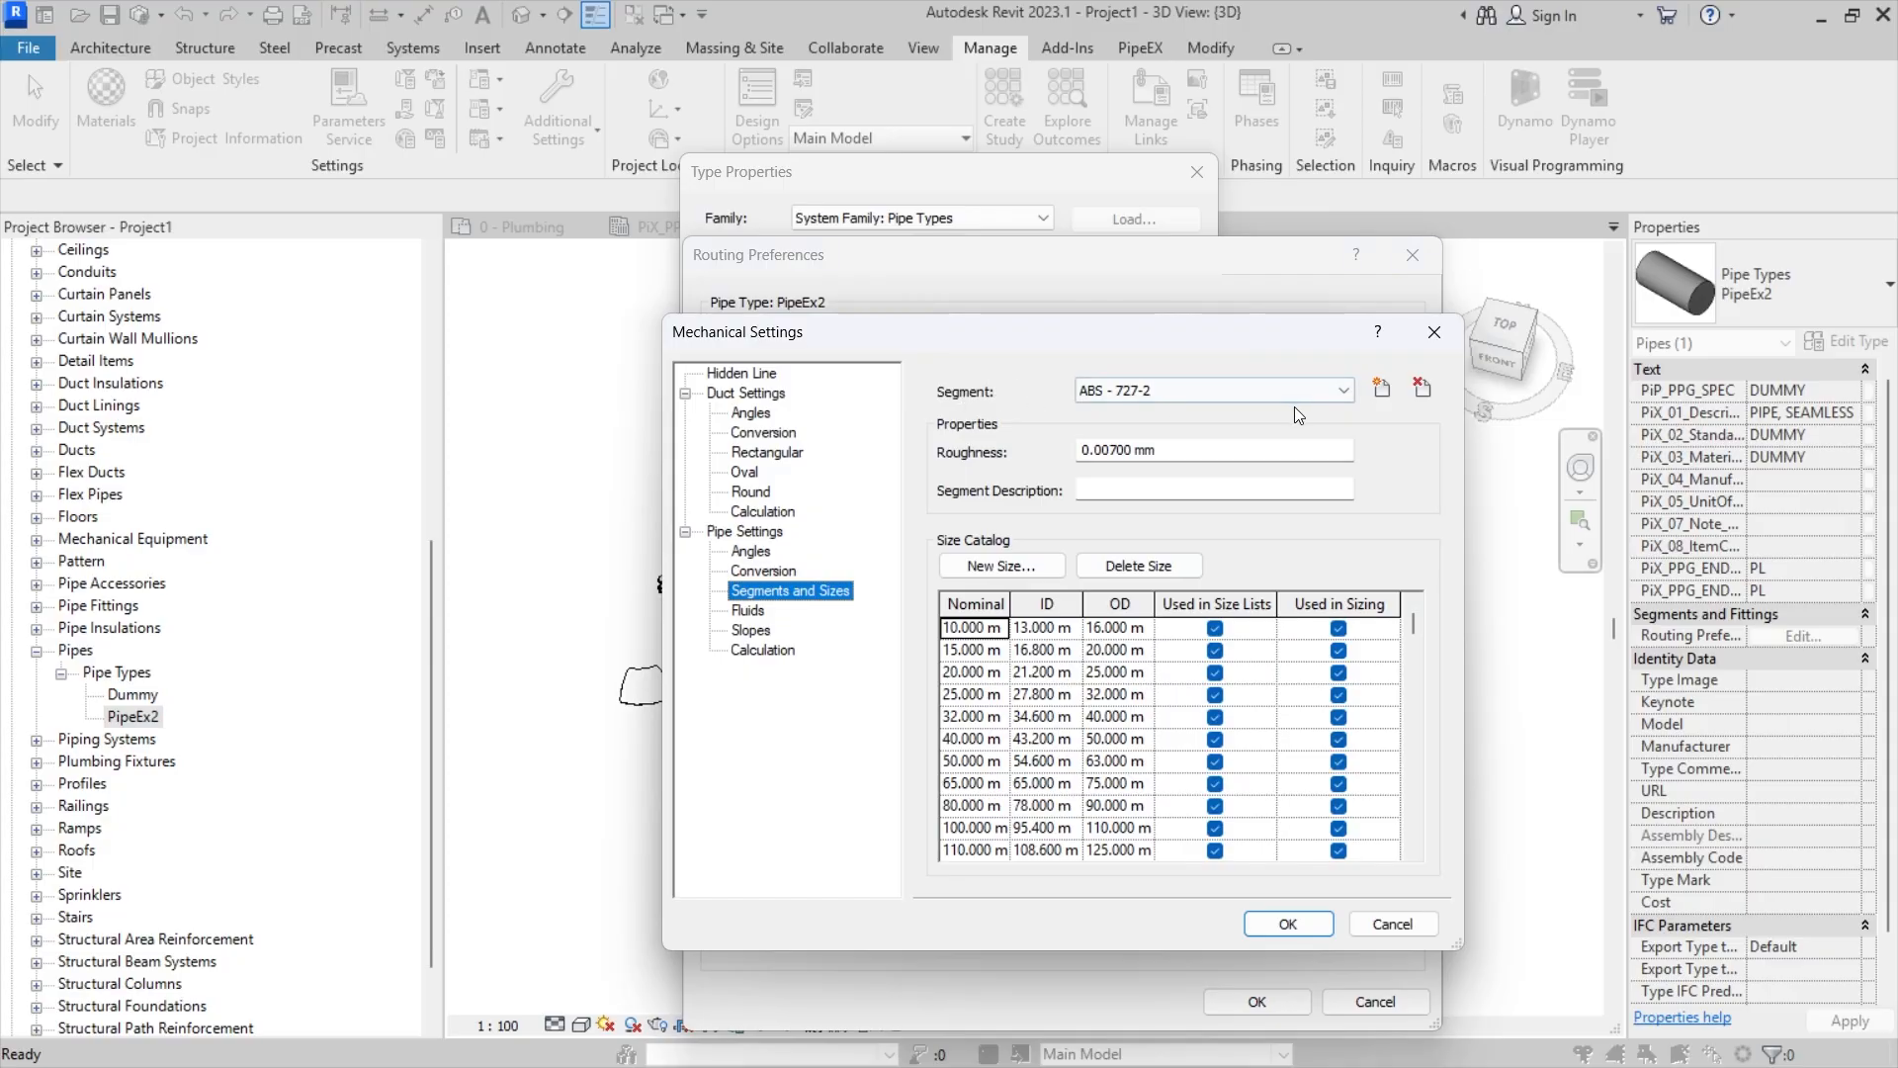
click(1147, 387)
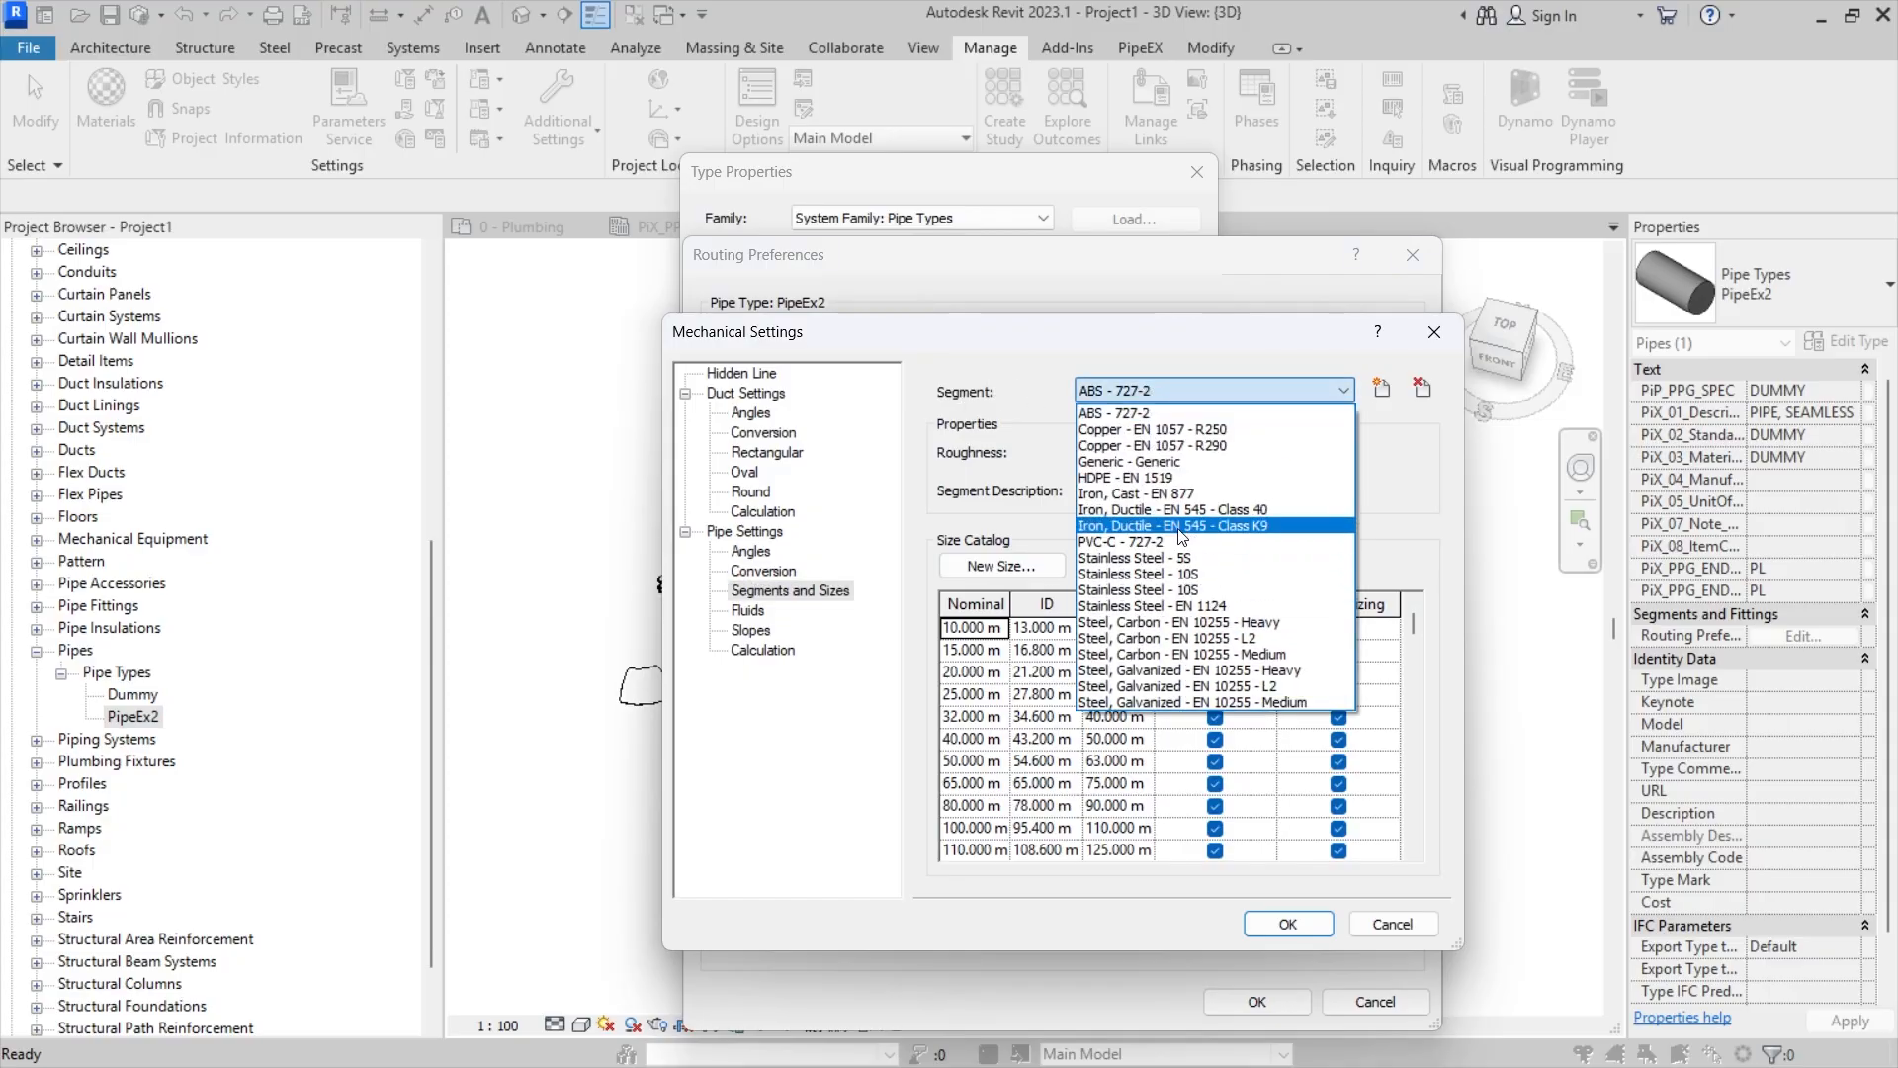
click(1419, 408)
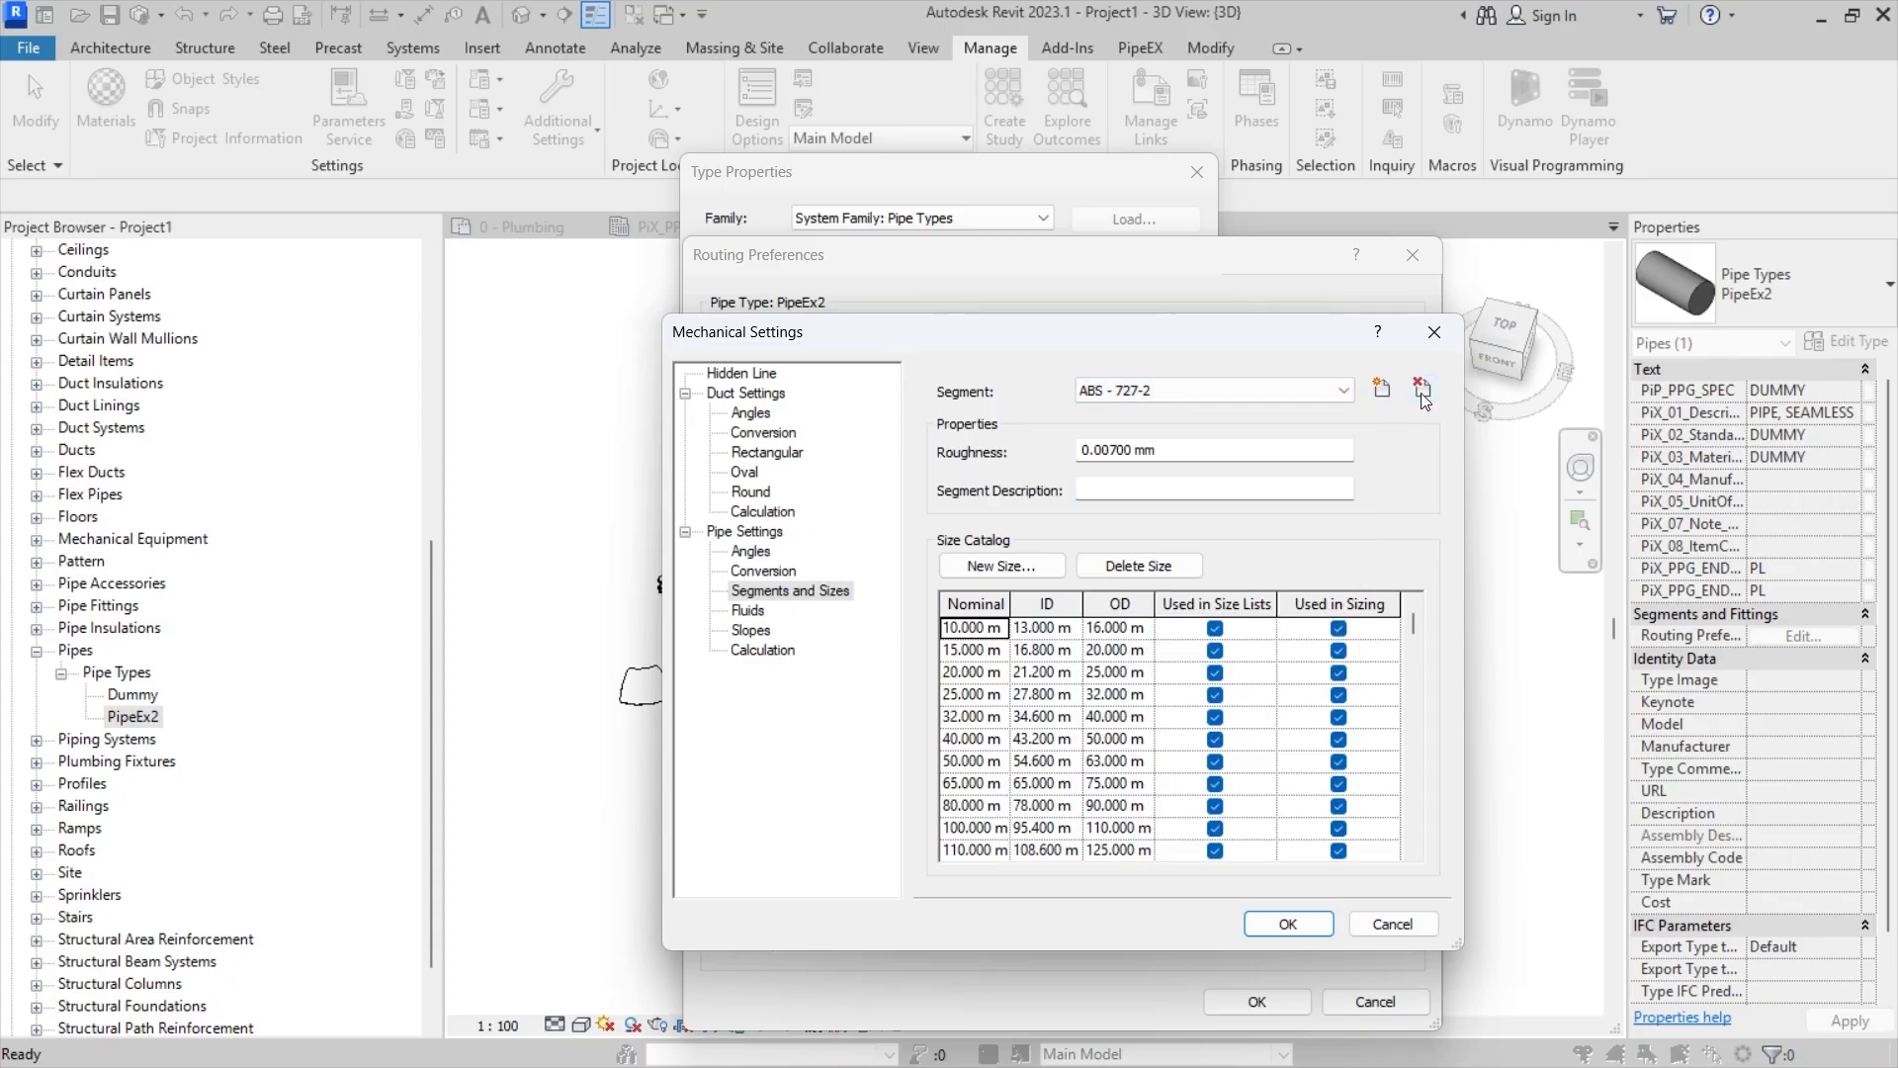
click(1421, 392)
click(1421, 392)
click(1421, 392)
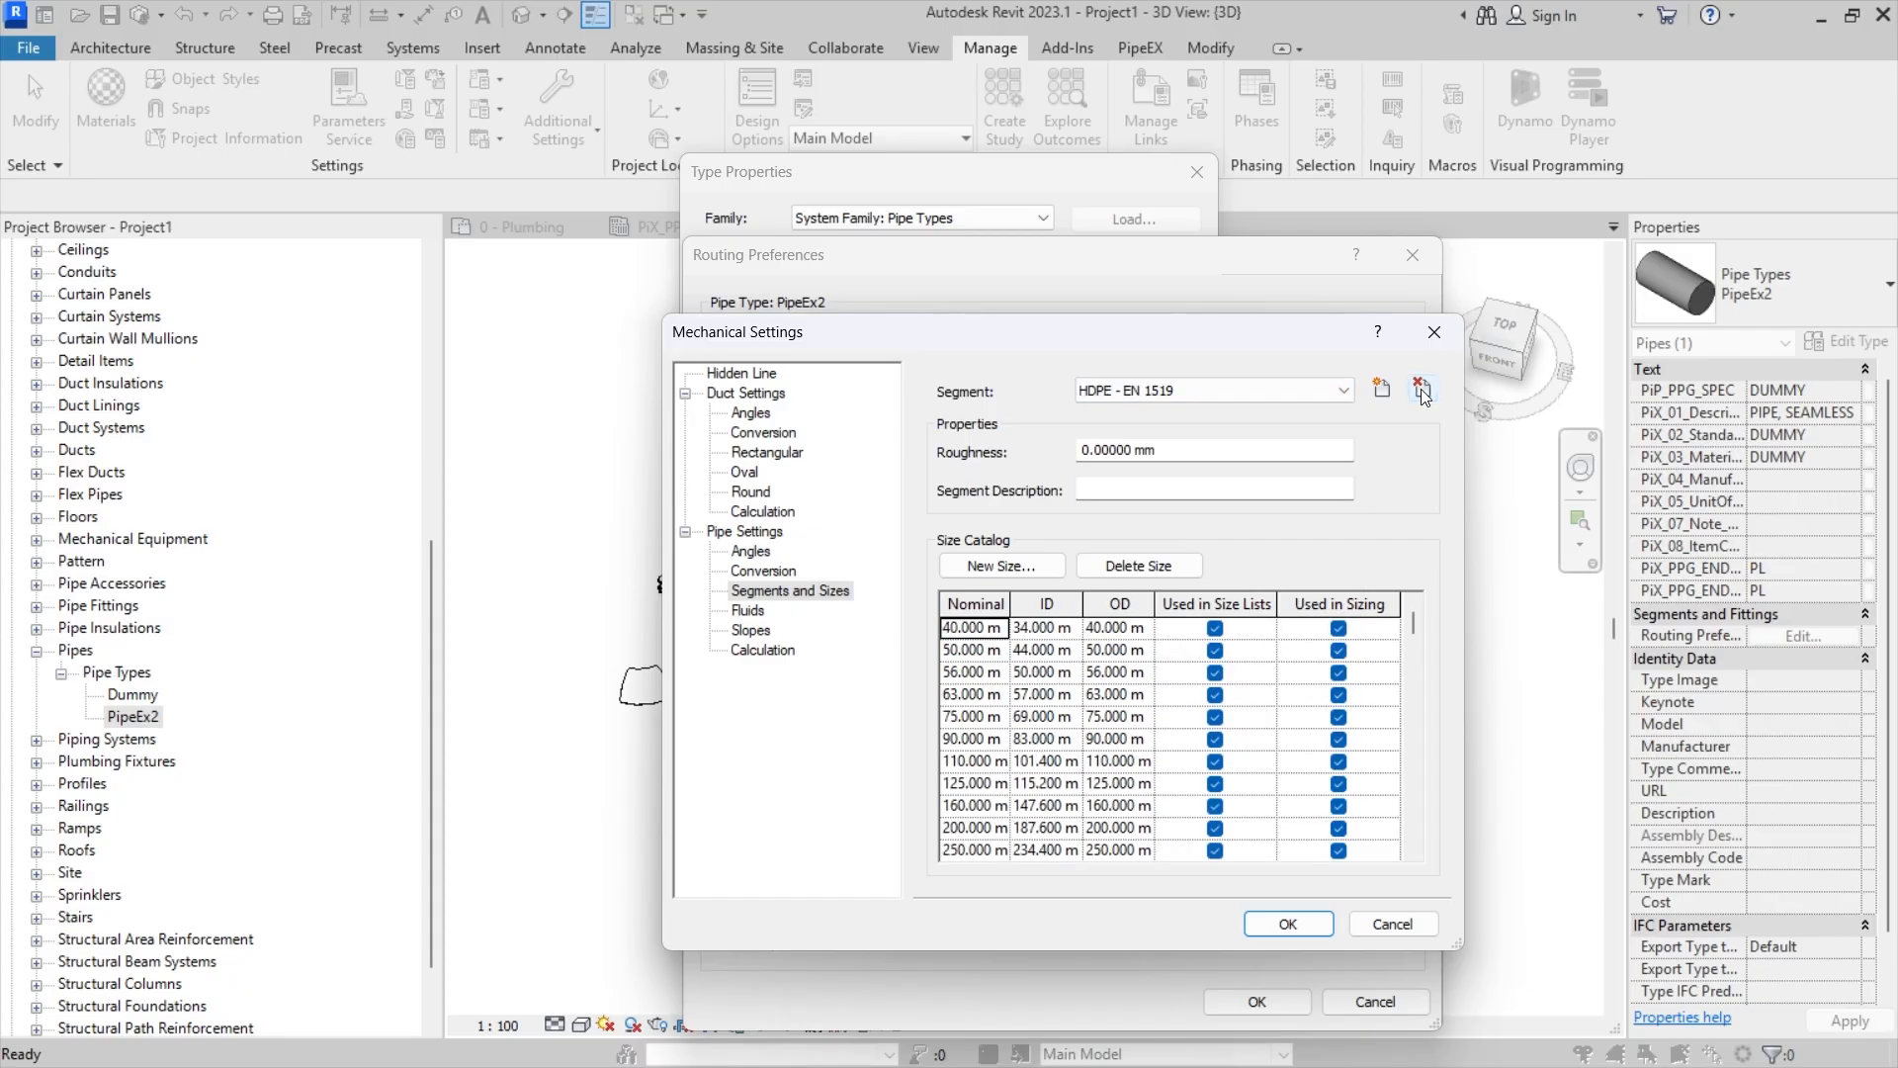
- Delete the HDPE - EN 1519, cast iron, both ductile iron and PVC-C - 727-2 segments
click(1193, 393)
click(1196, 394)
click(1421, 392)
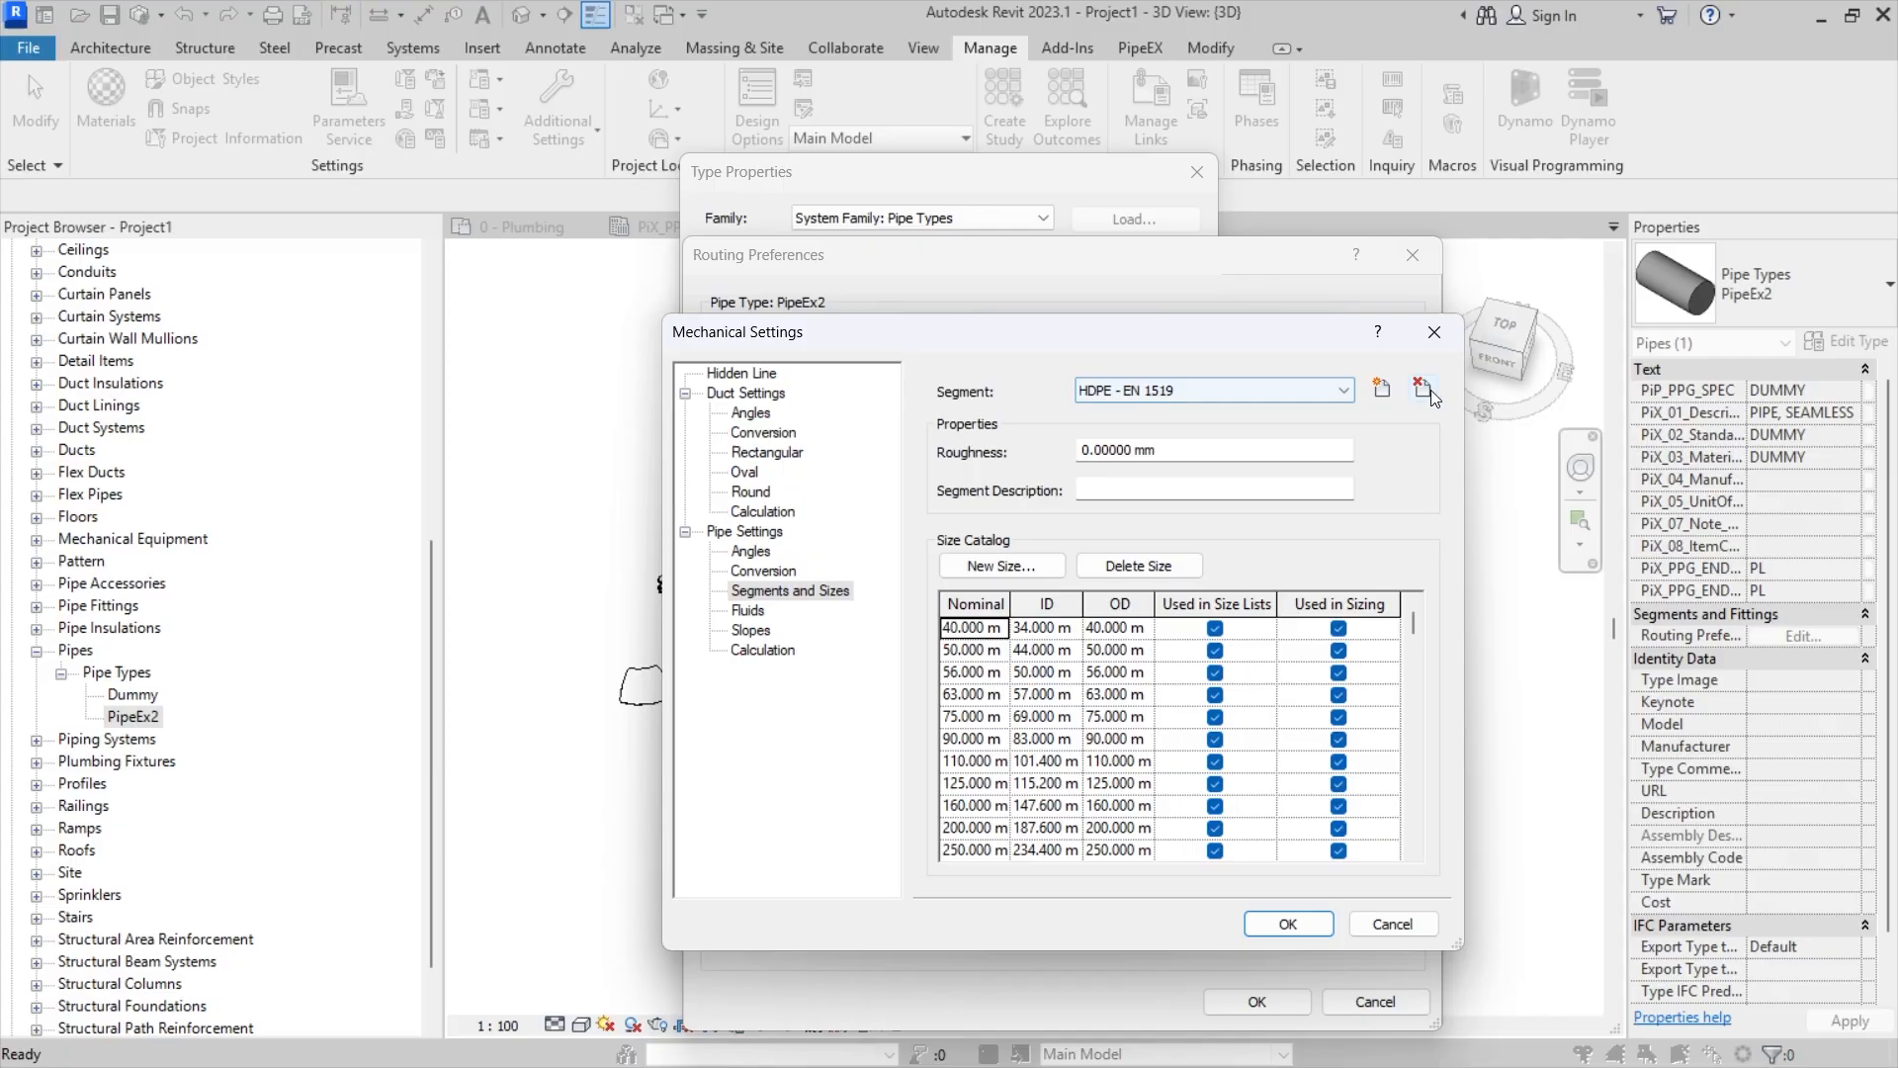
click(1422, 392)
click(1219, 390)
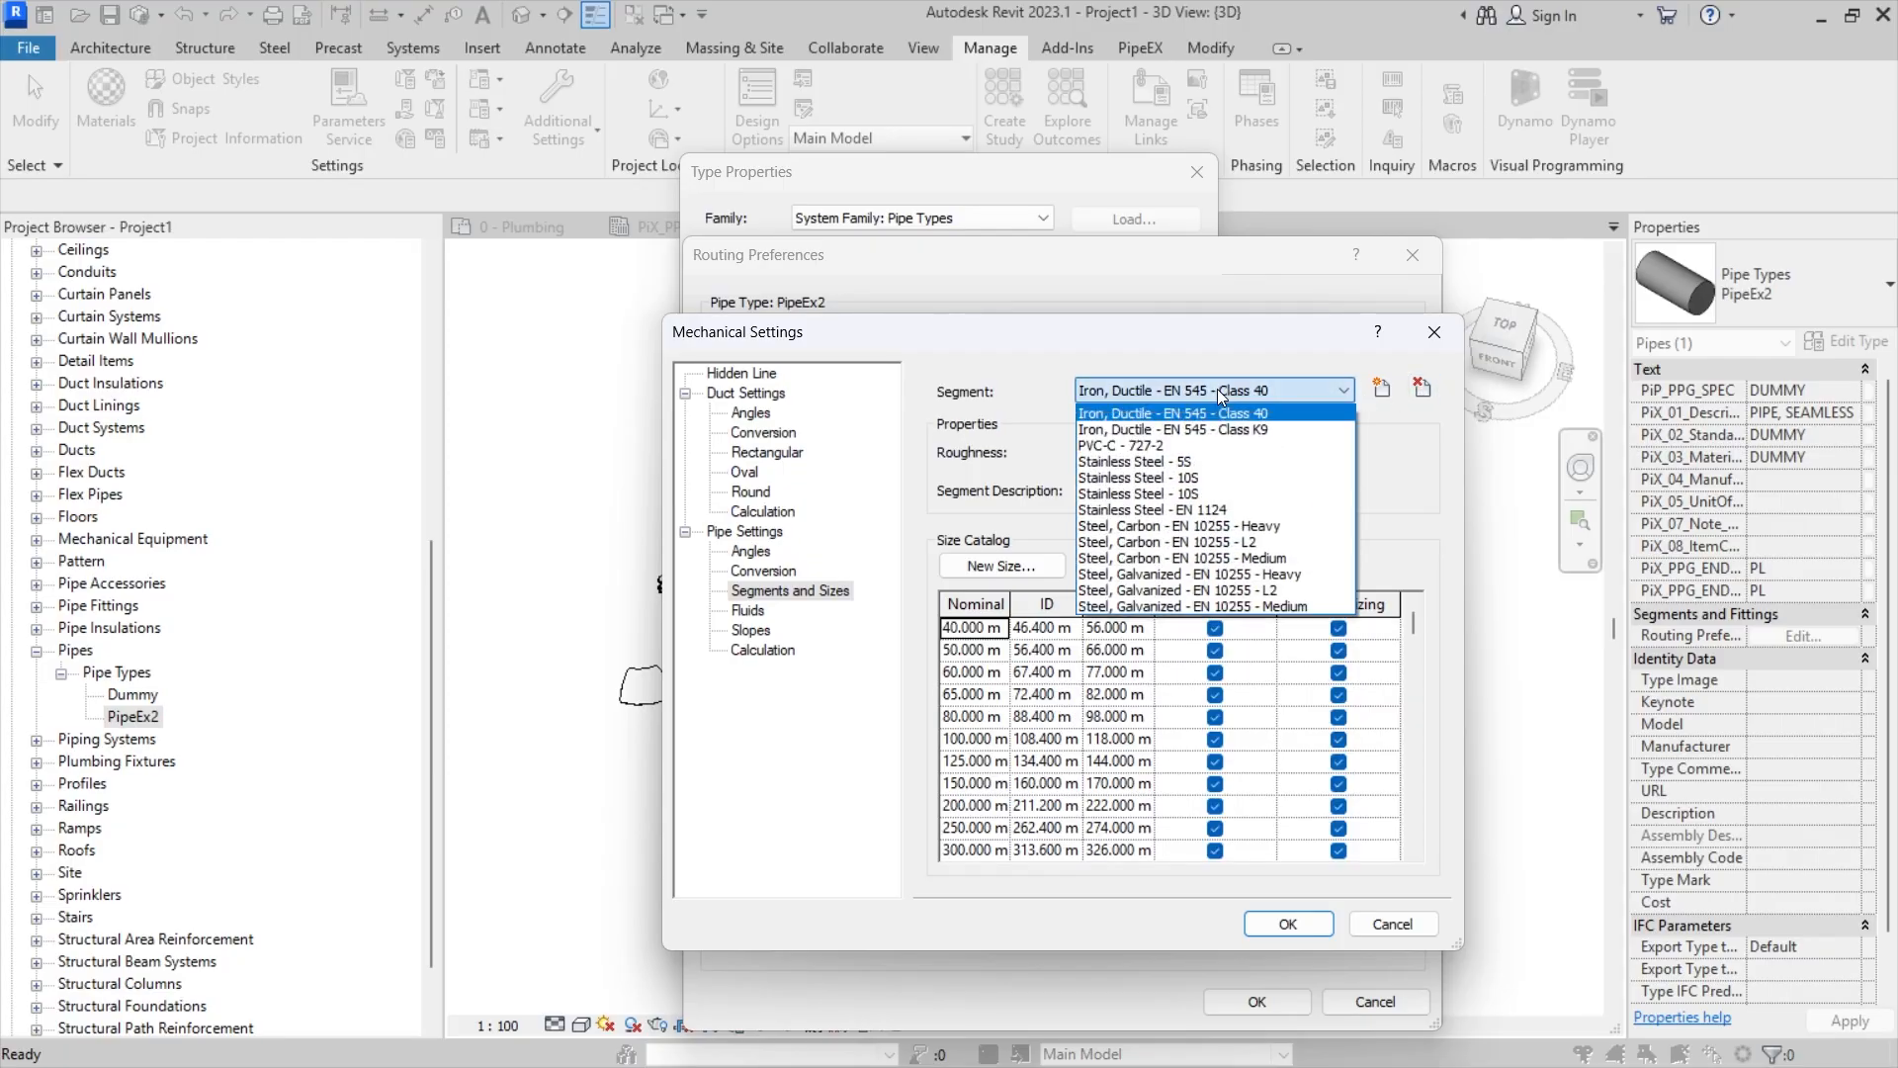
click(1421, 392)
click(1421, 391)
click(1421, 392)
click(1421, 392)
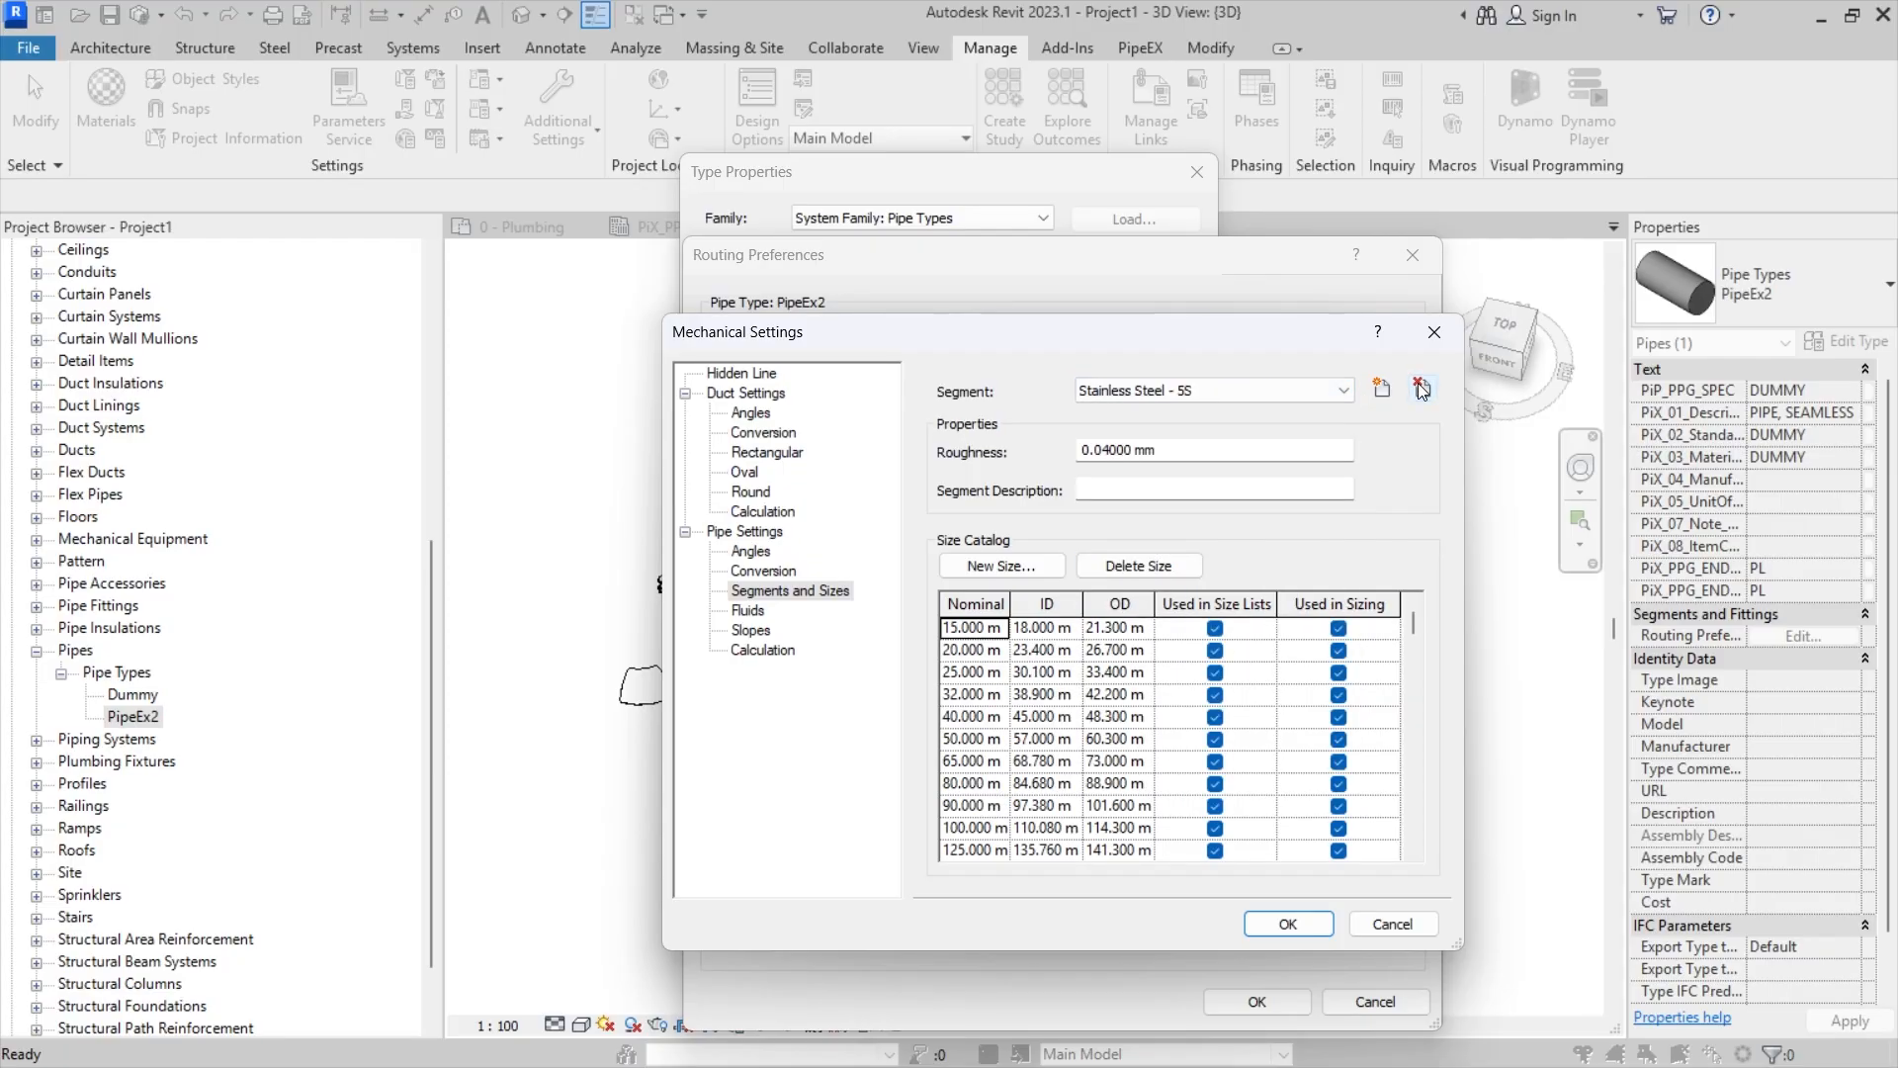
- Delete the Stainless Steel - 5S and Stainless Steel - EN 1124 segments, keeping both 10S segments
click(1200, 393)
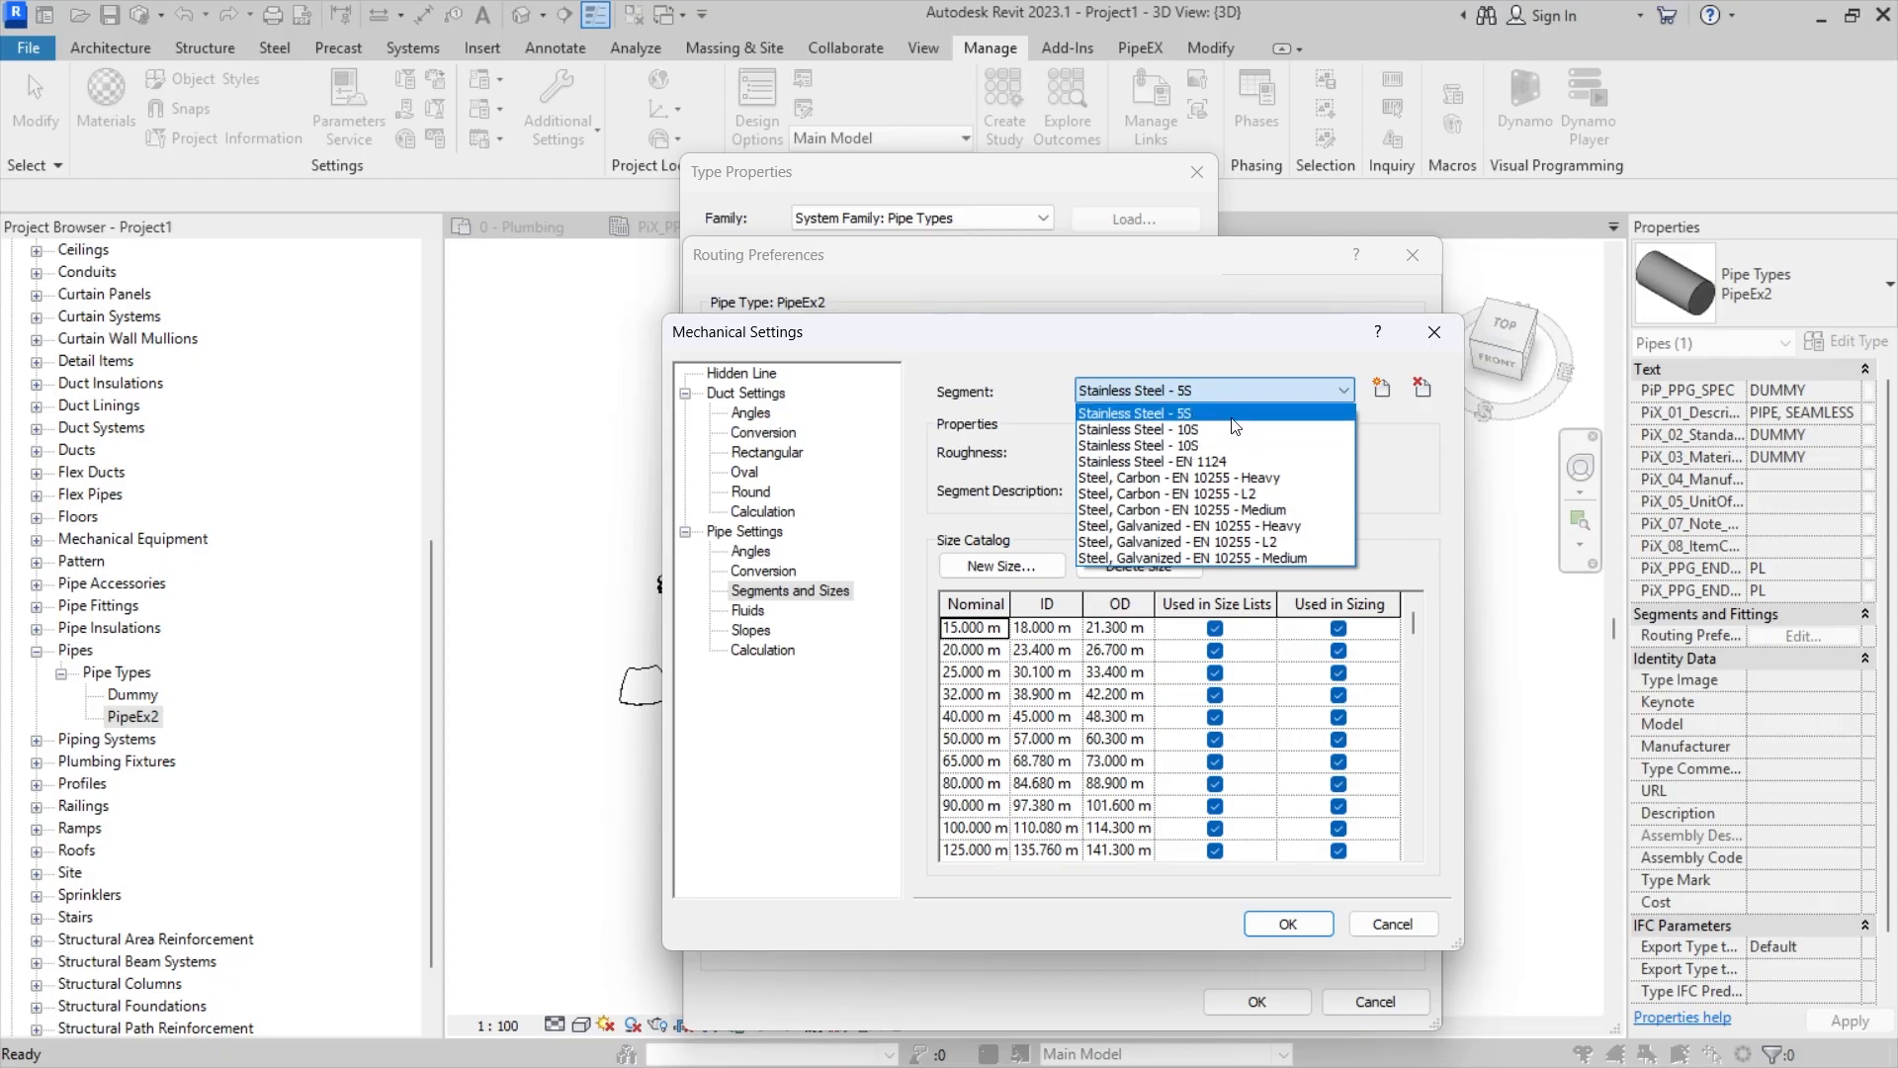
click(1400, 436)
click(1422, 389)
click(1343, 391)
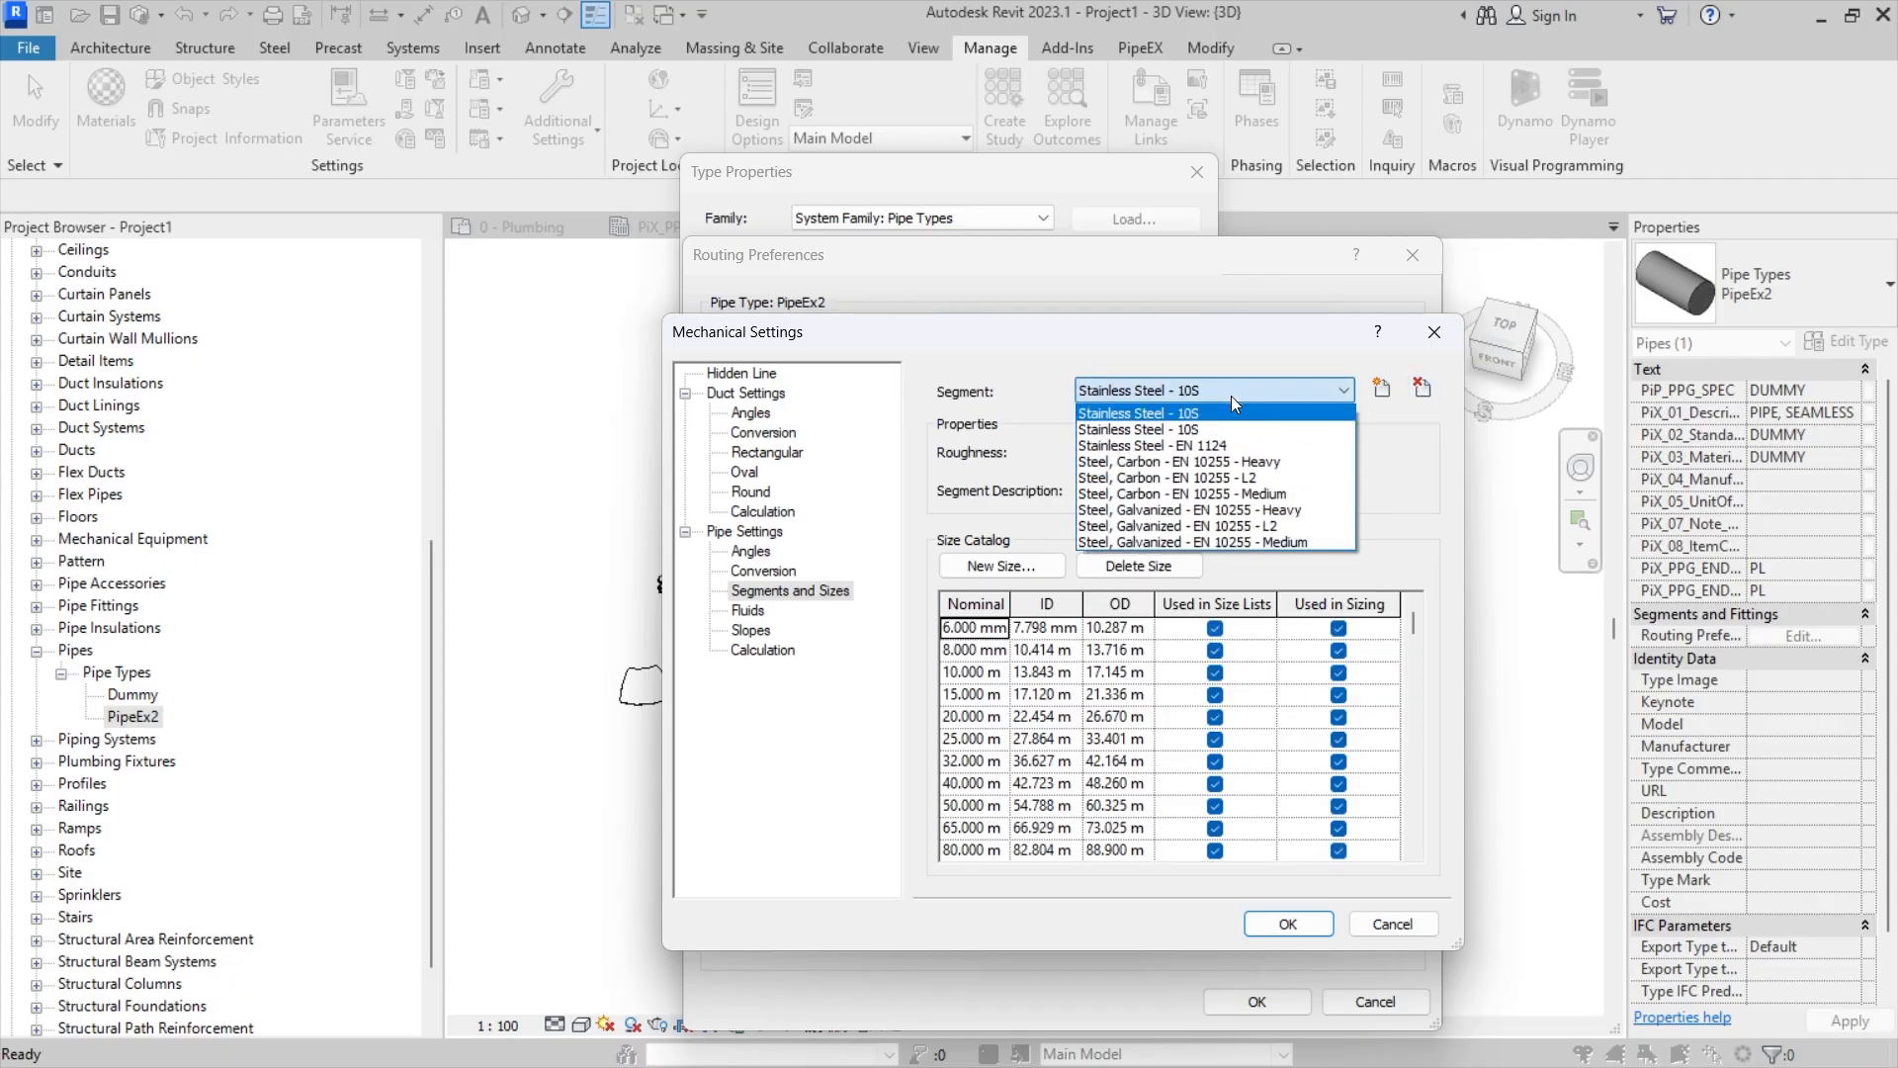
click(1167, 435)
click(1422, 389)
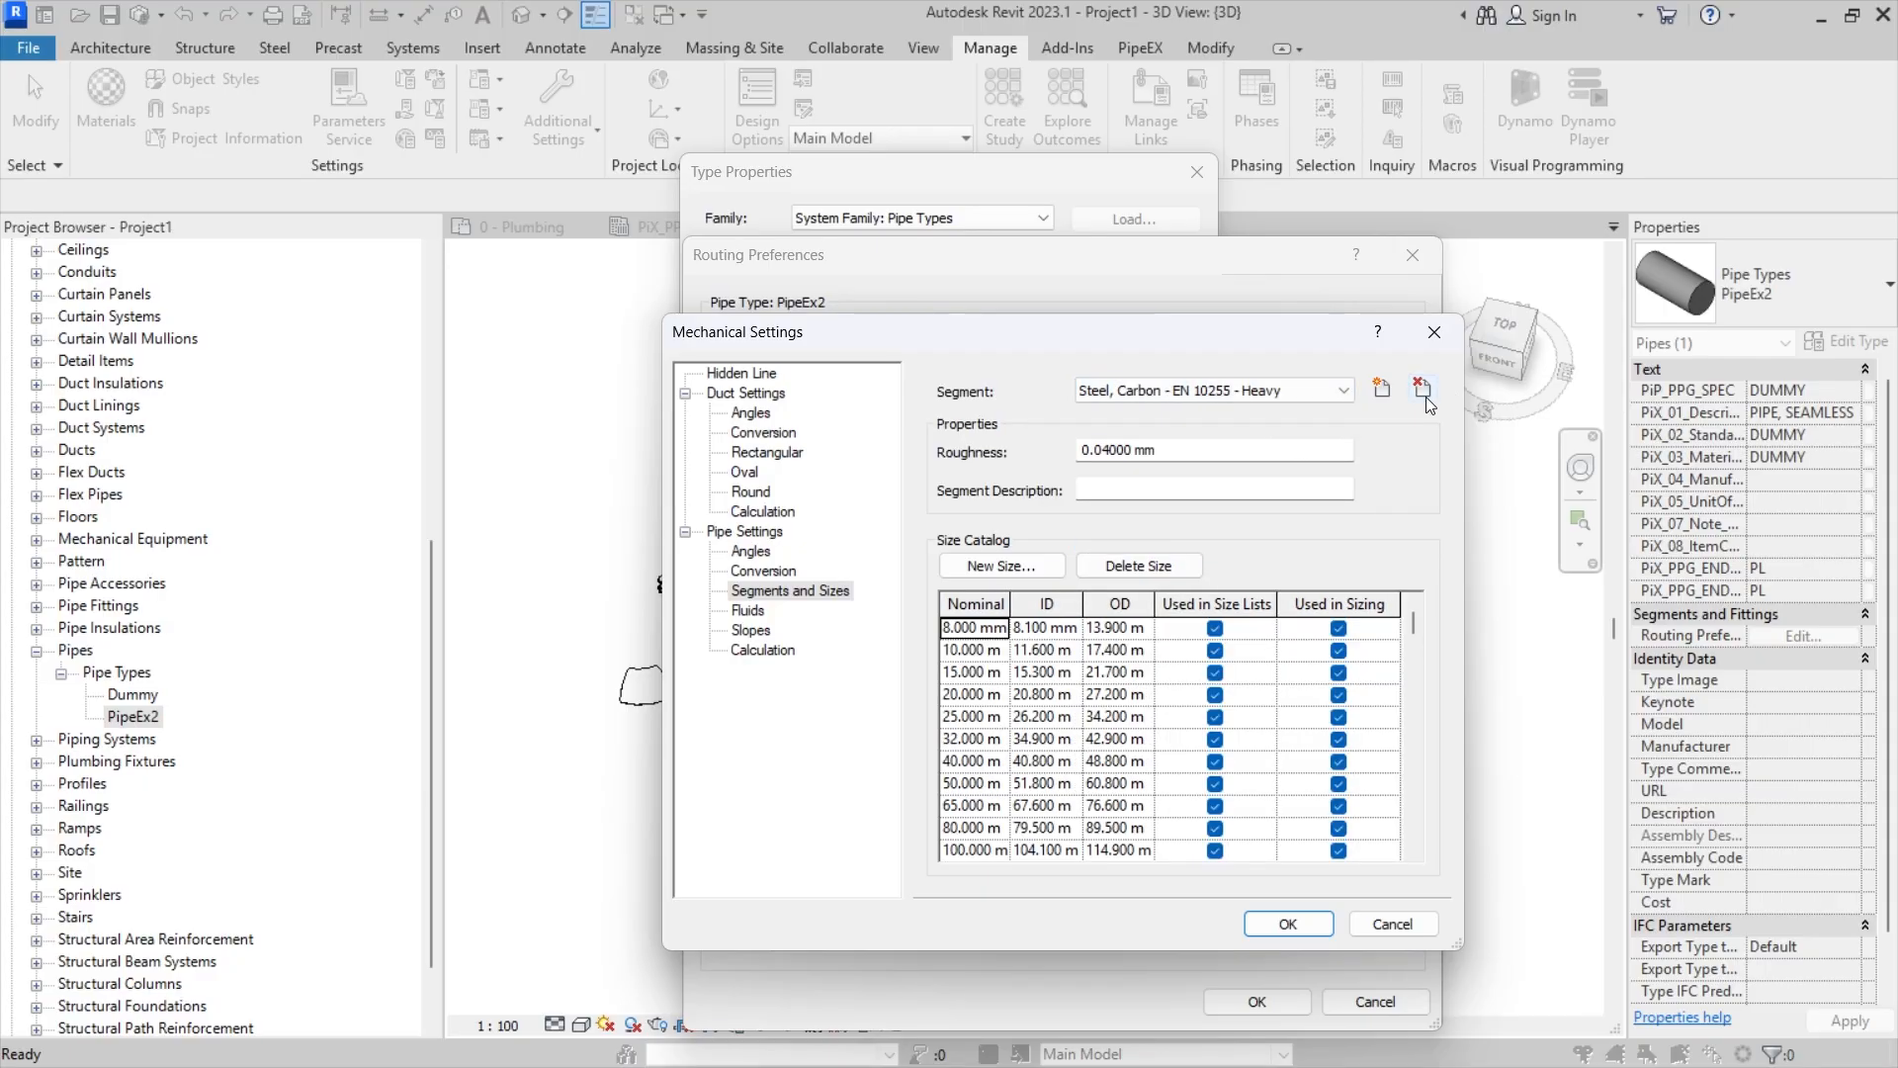
- Delete all galvanized and carbon steel EN 10255 segments, including their Heavy, L2 and Medium variants
click(1279, 396)
click(1259, 511)
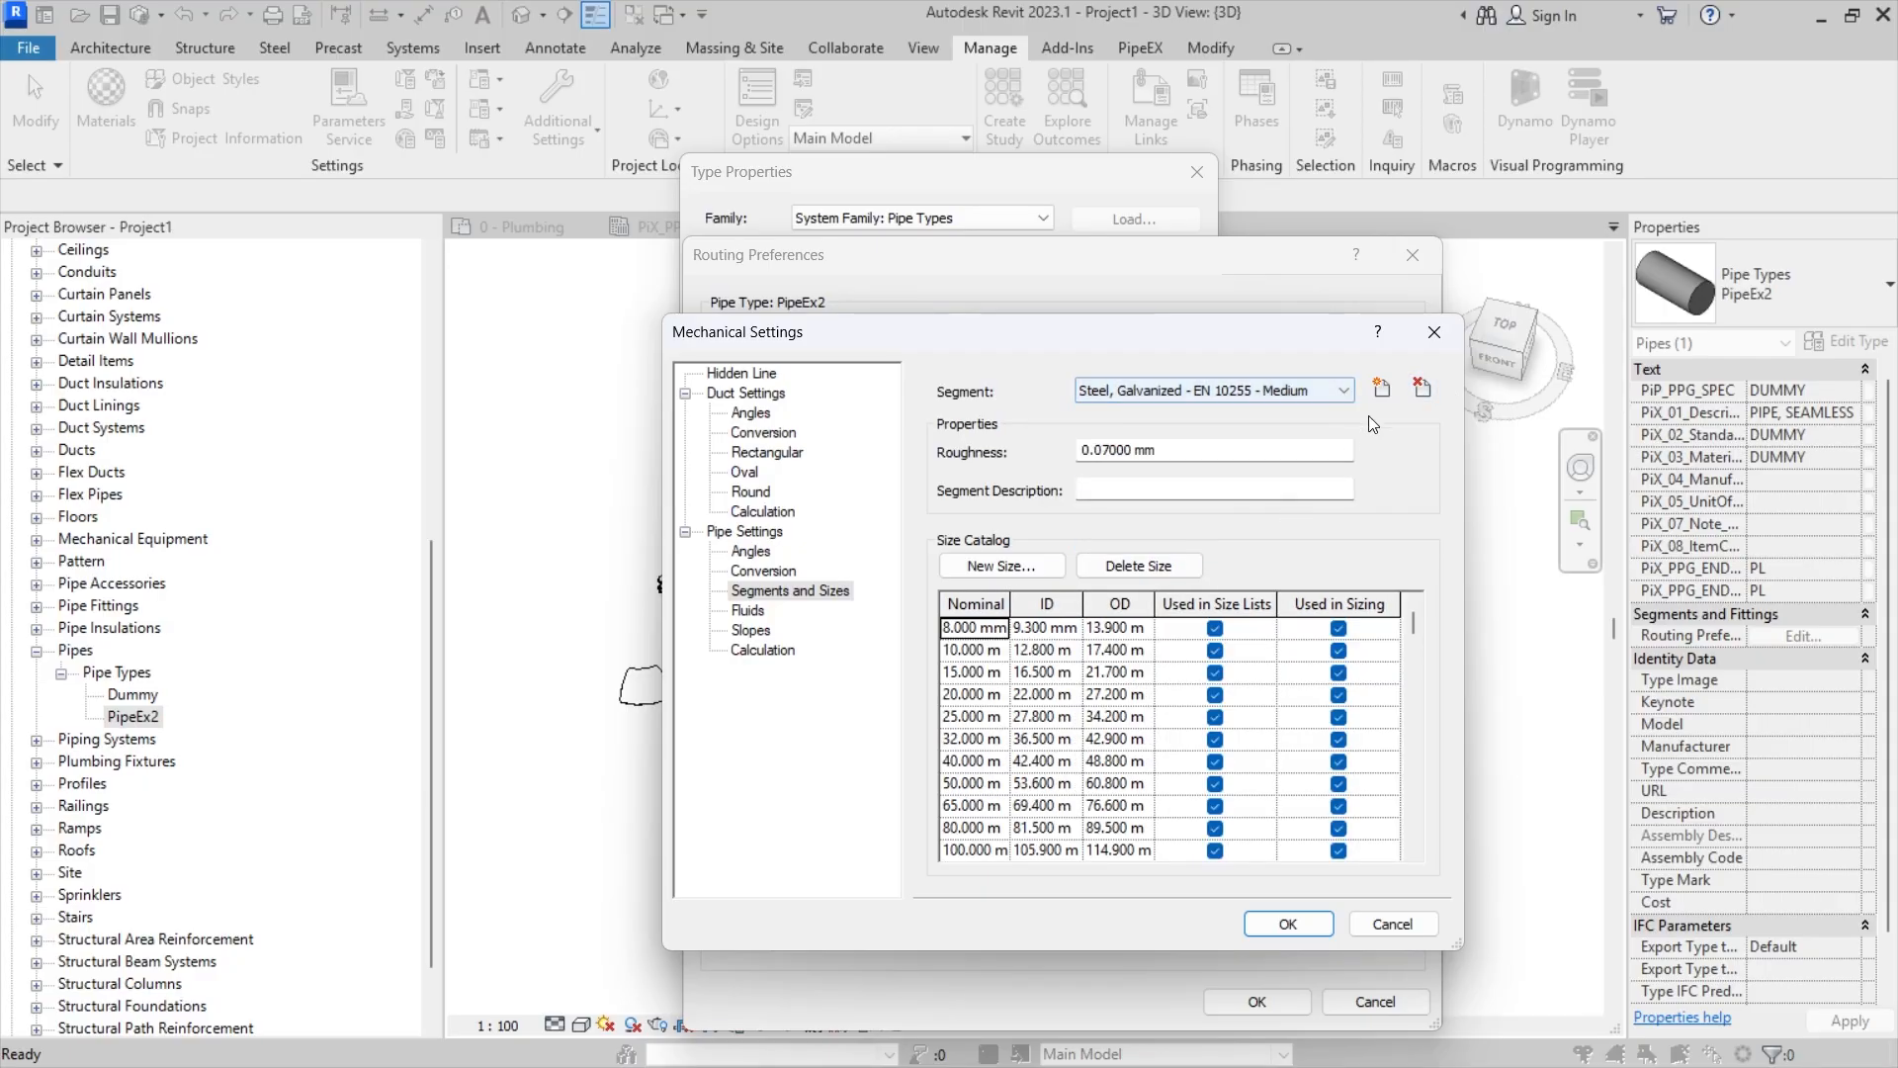
click(1420, 392)
click(1421, 392)
click(1421, 392)
click(1421, 392)
click(1315, 392)
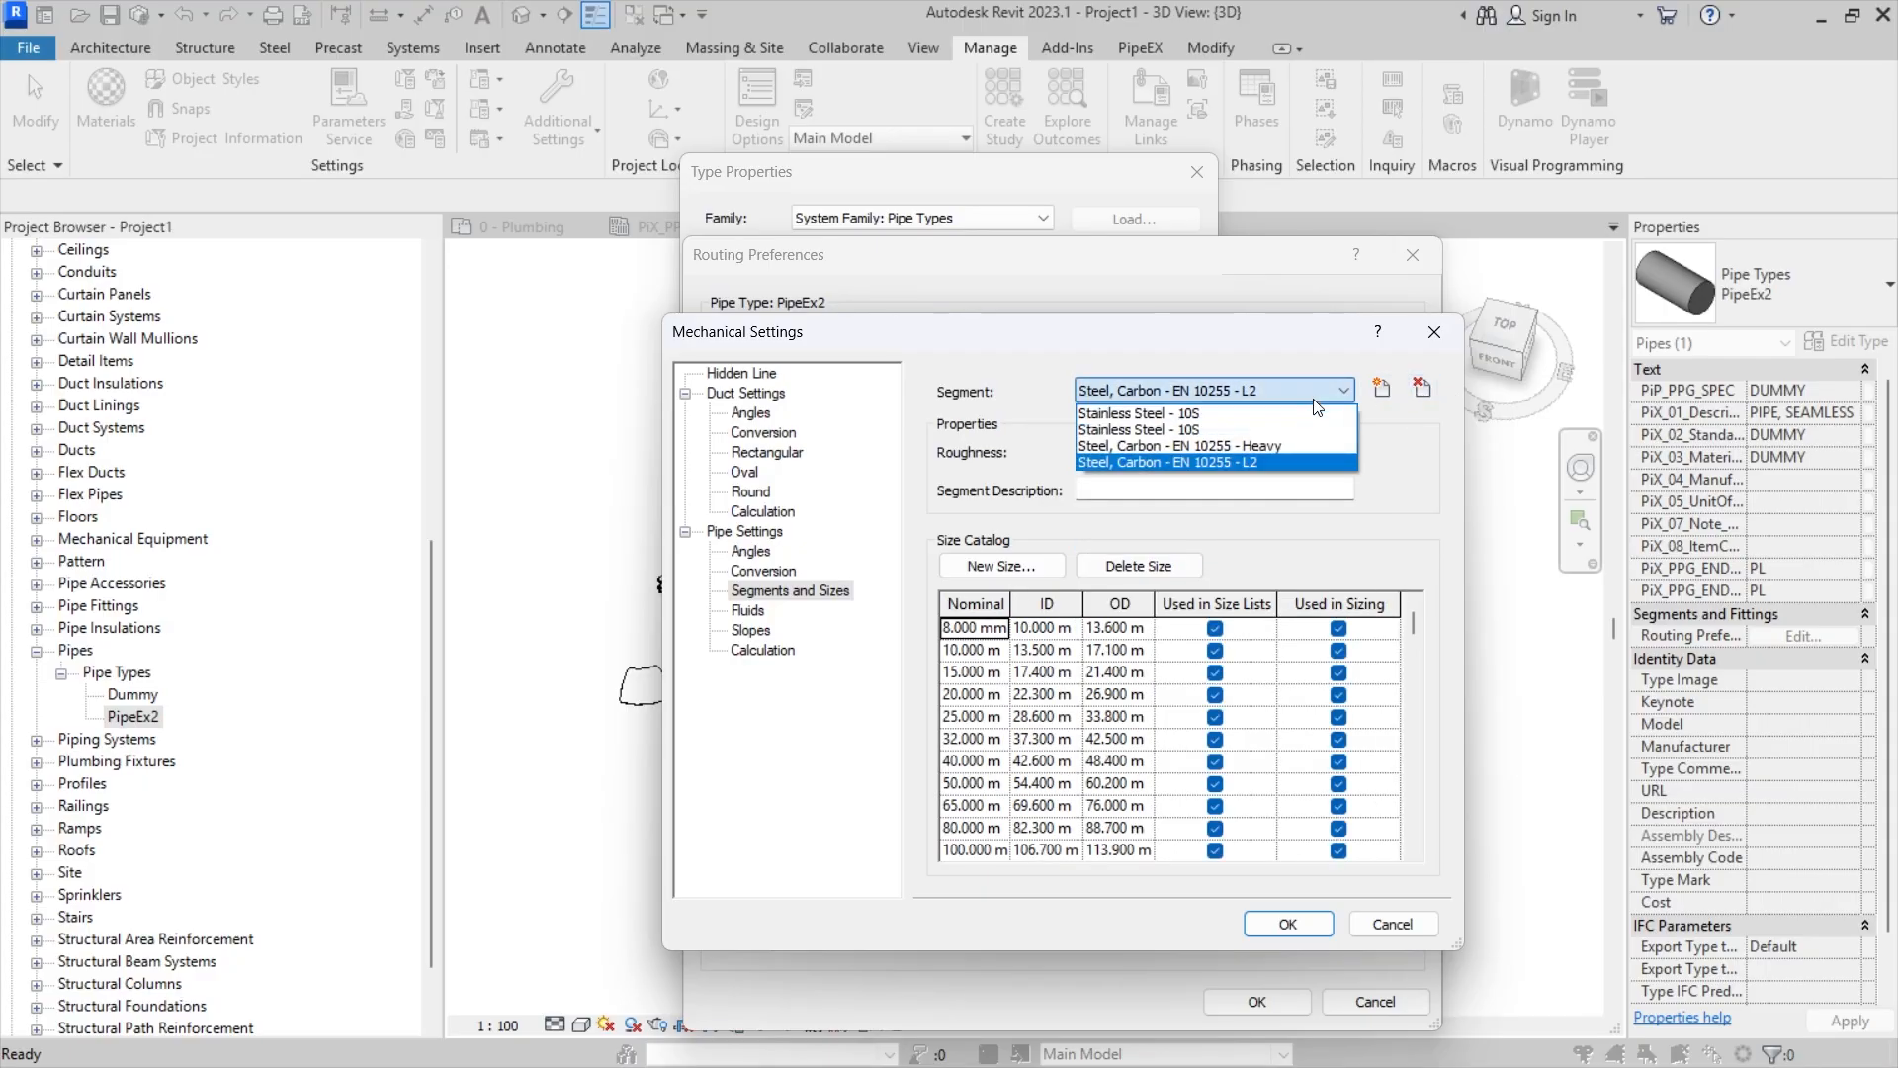
click(1431, 390)
click(1427, 390)
click(1428, 390)
- Try to delete each of the two Stainless Steel - 10S segments
click(1309, 395)
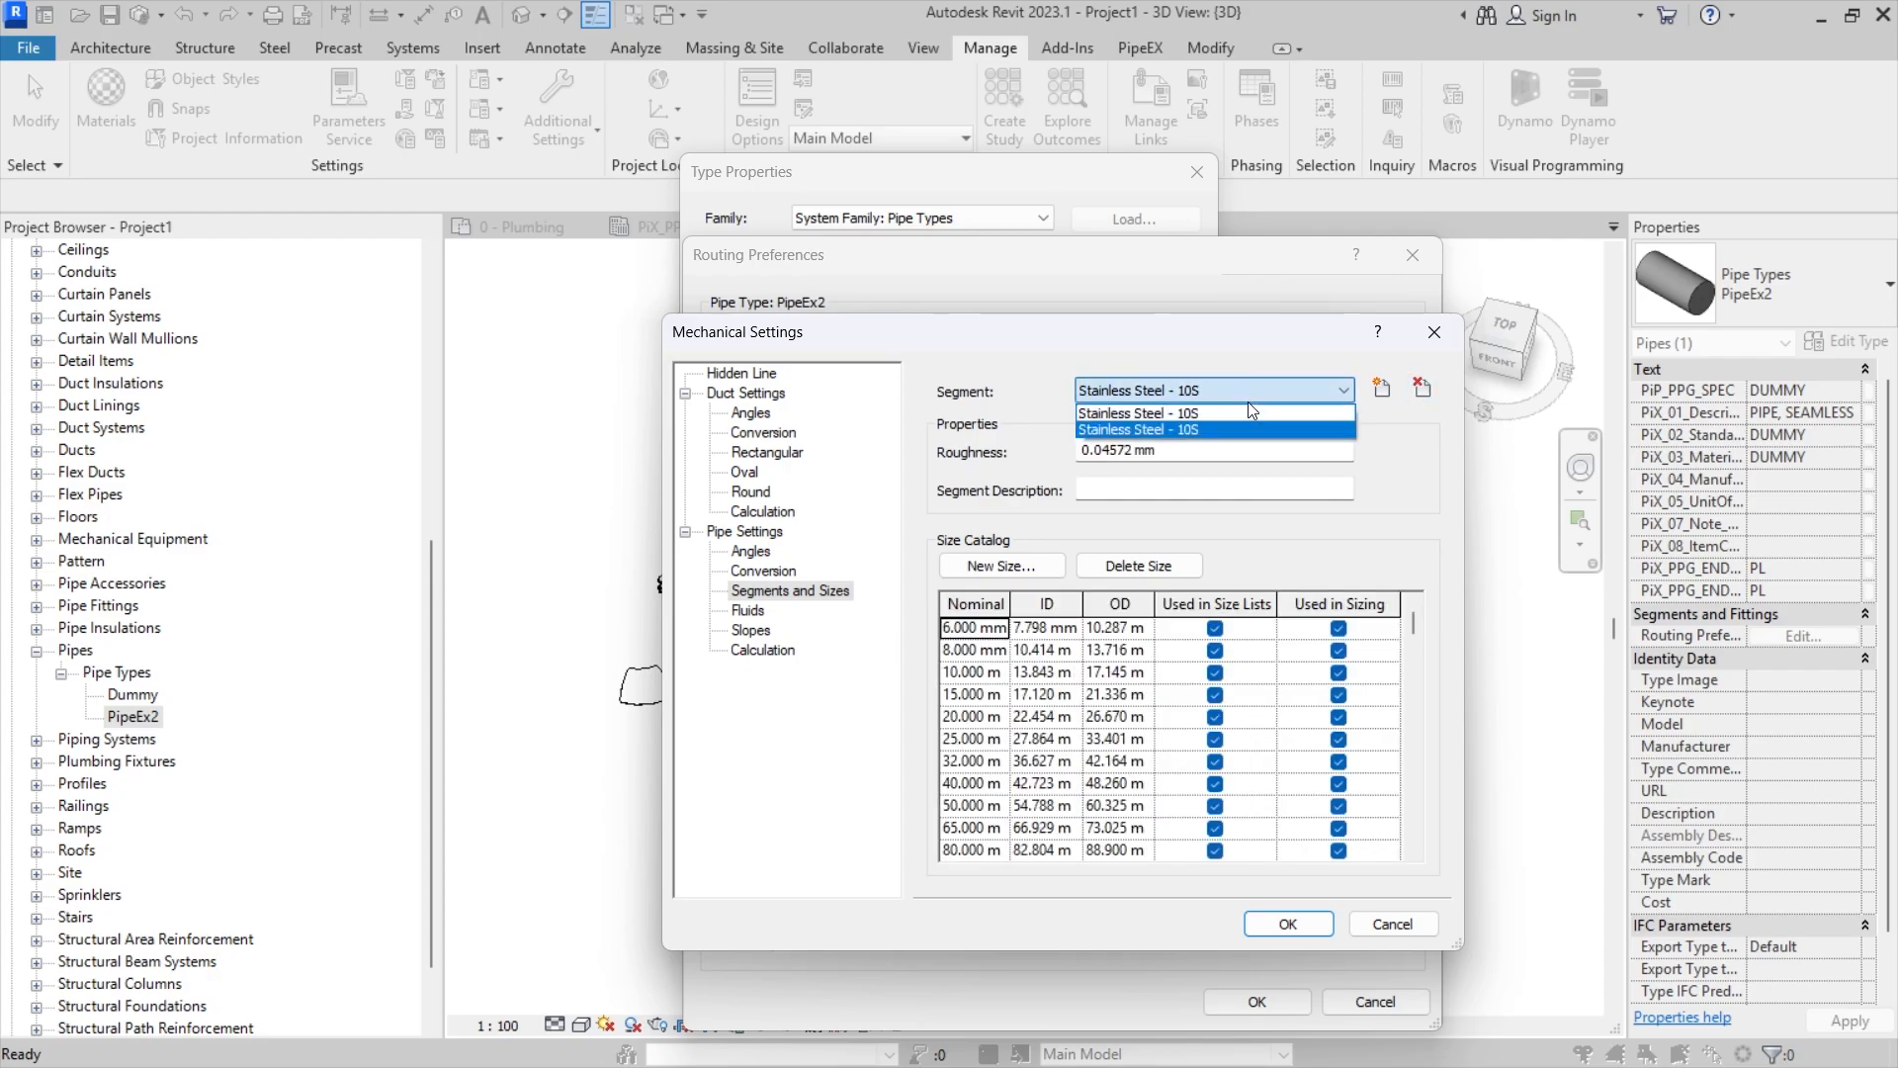
click(1335, 413)
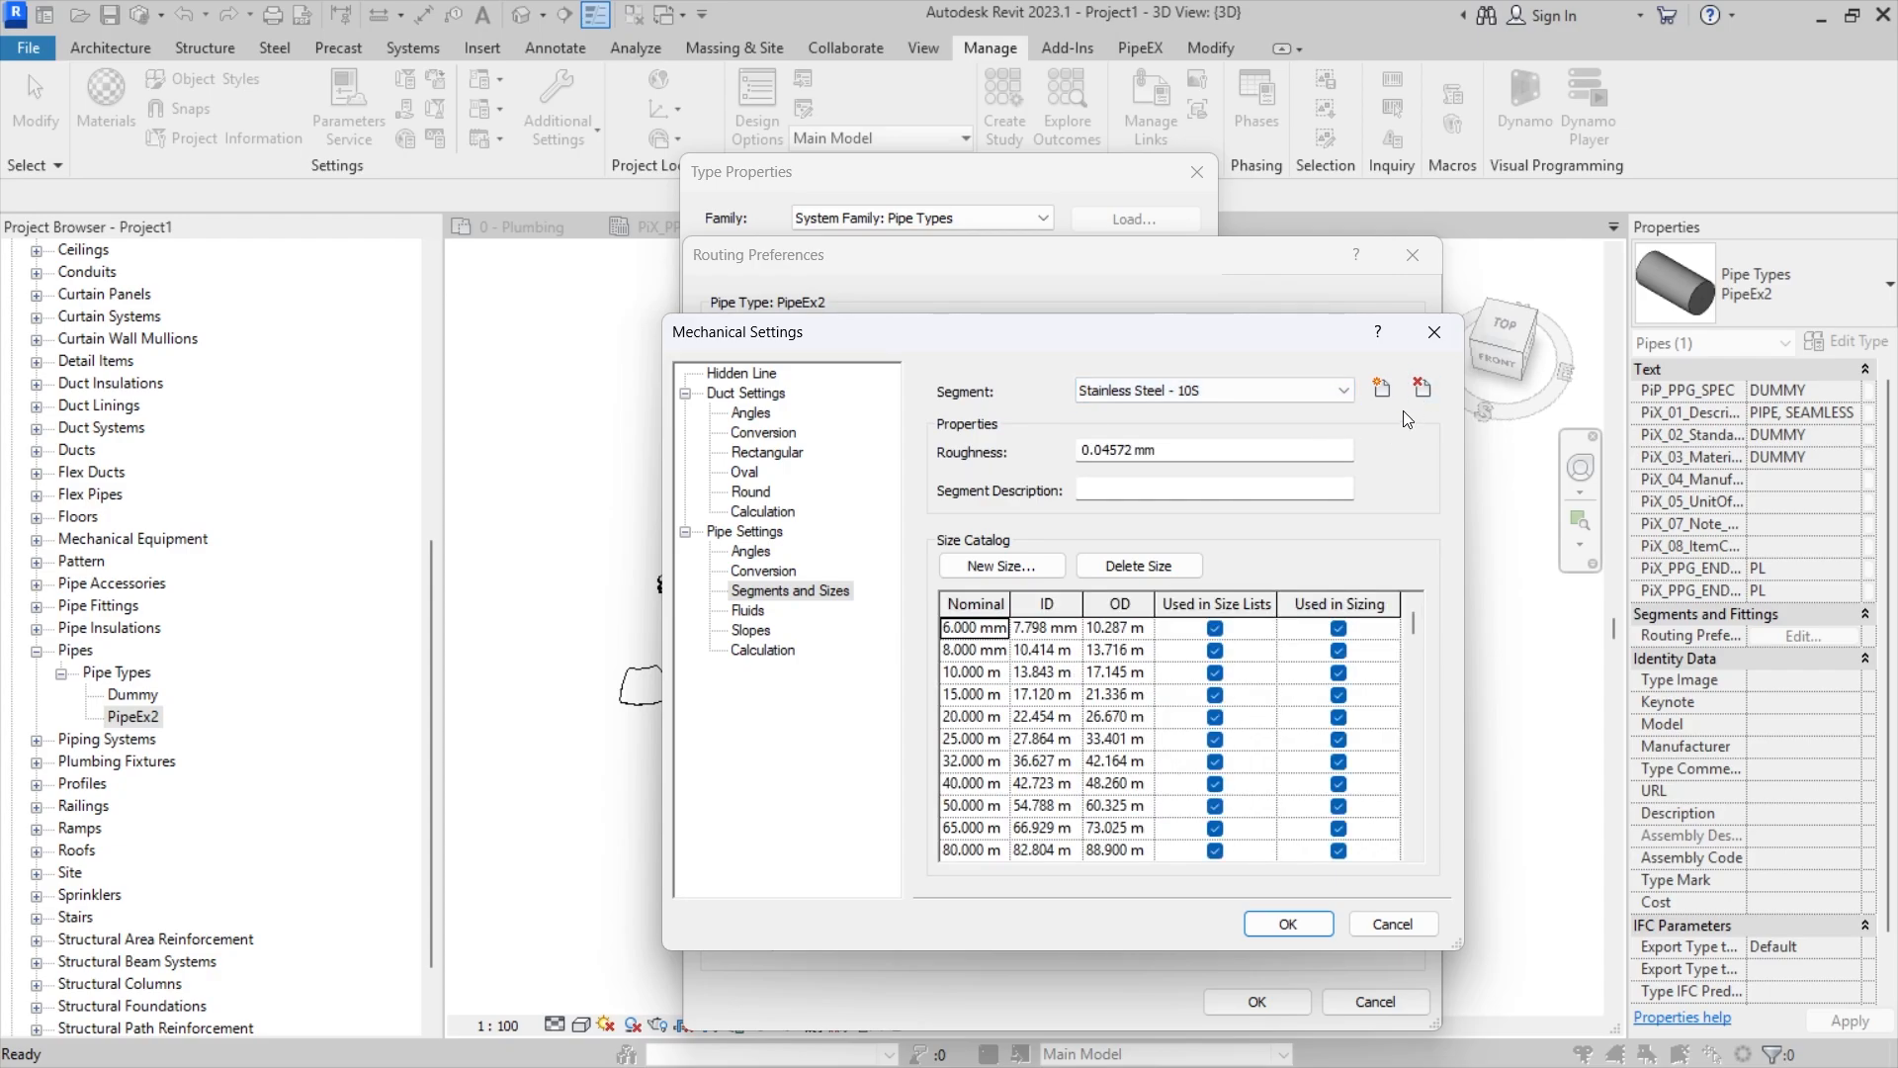
click(1422, 387)
click(1097, 572)
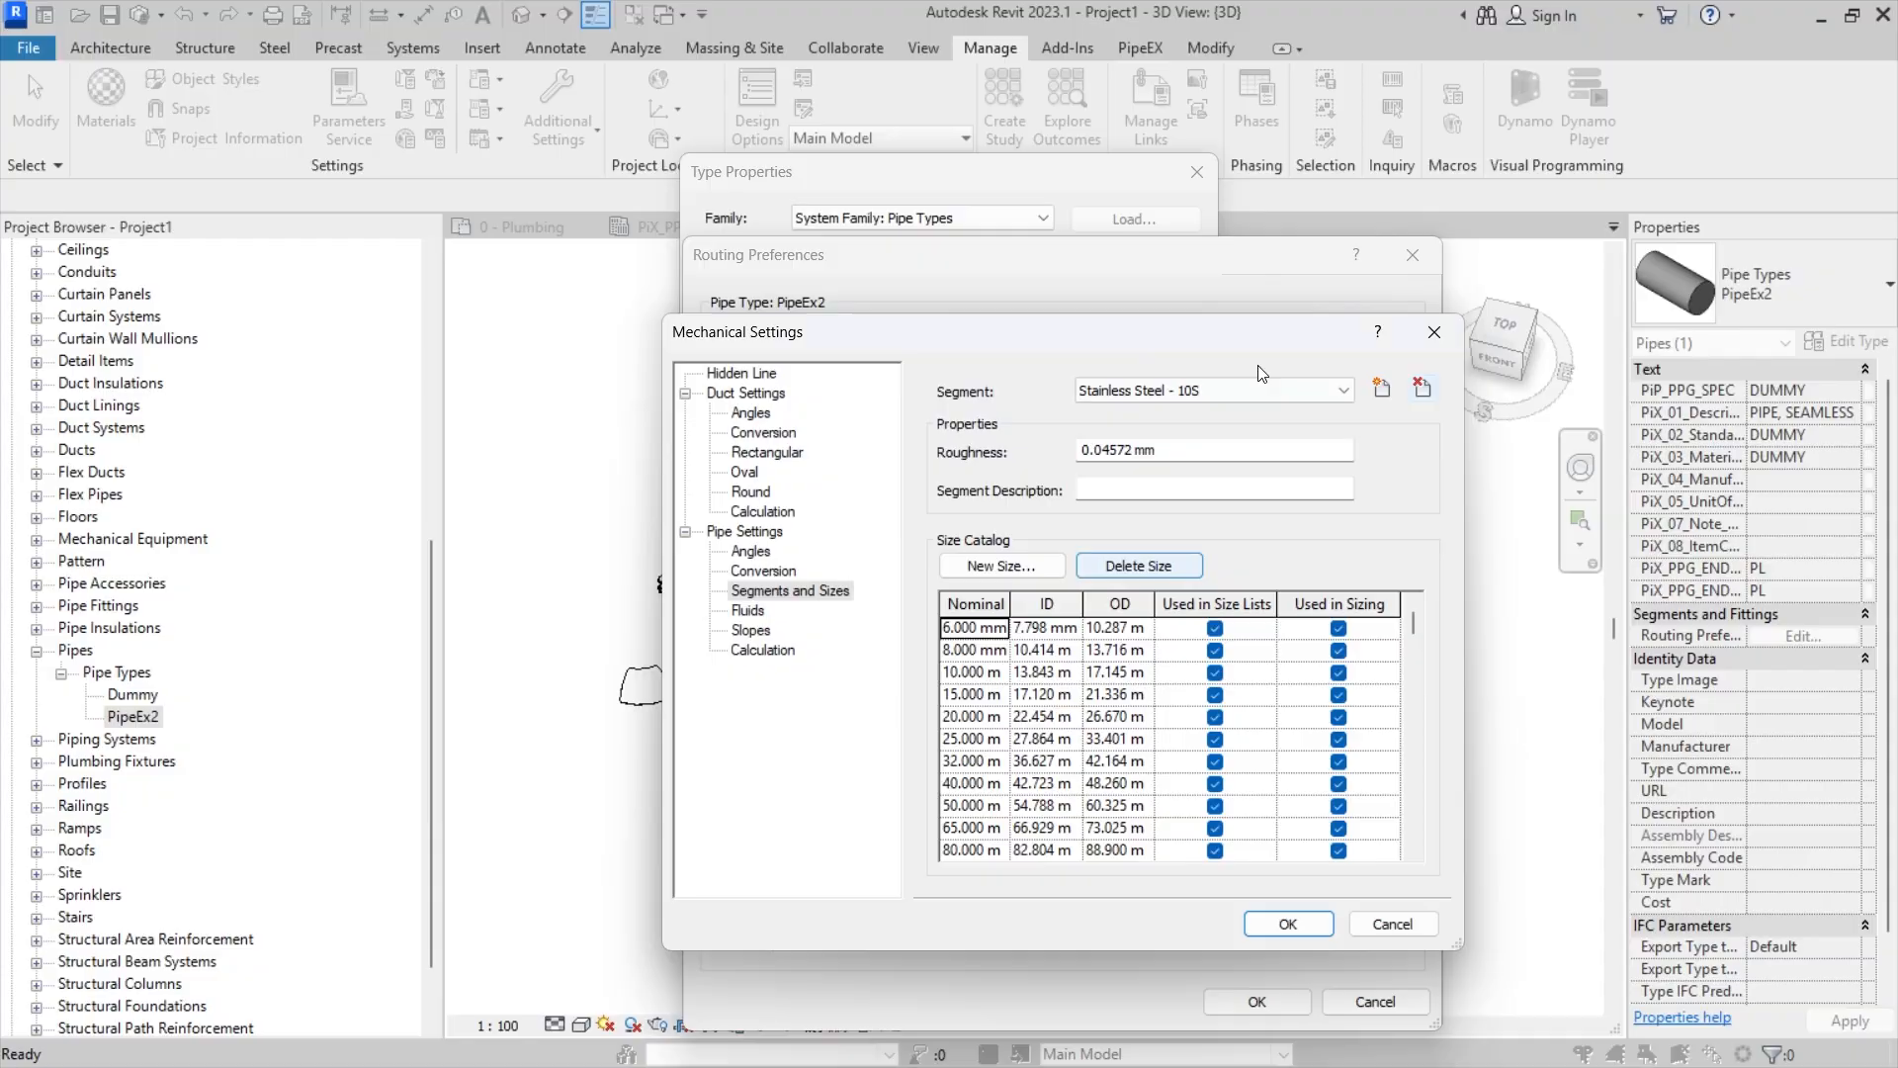
click(1179, 392)
click(1182, 409)
click(1422, 388)
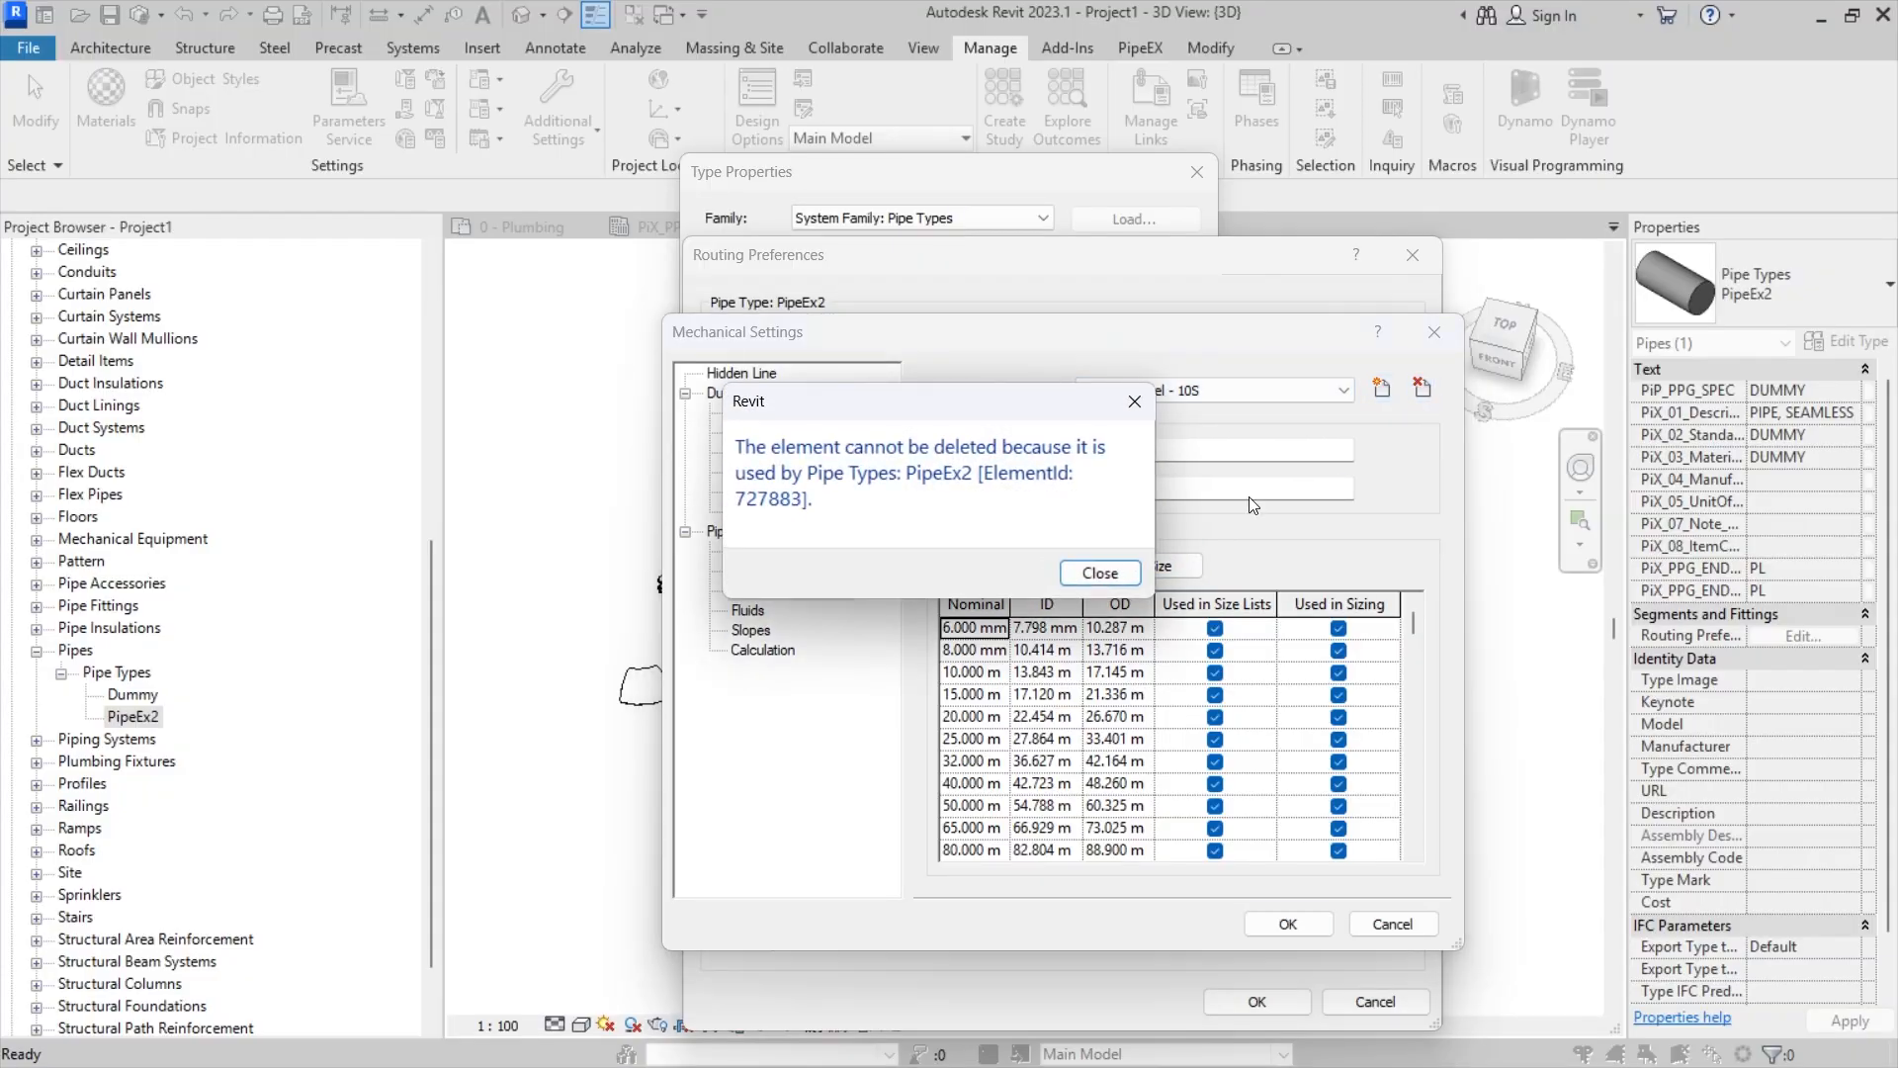
click(1099, 574)
click(1202, 394)
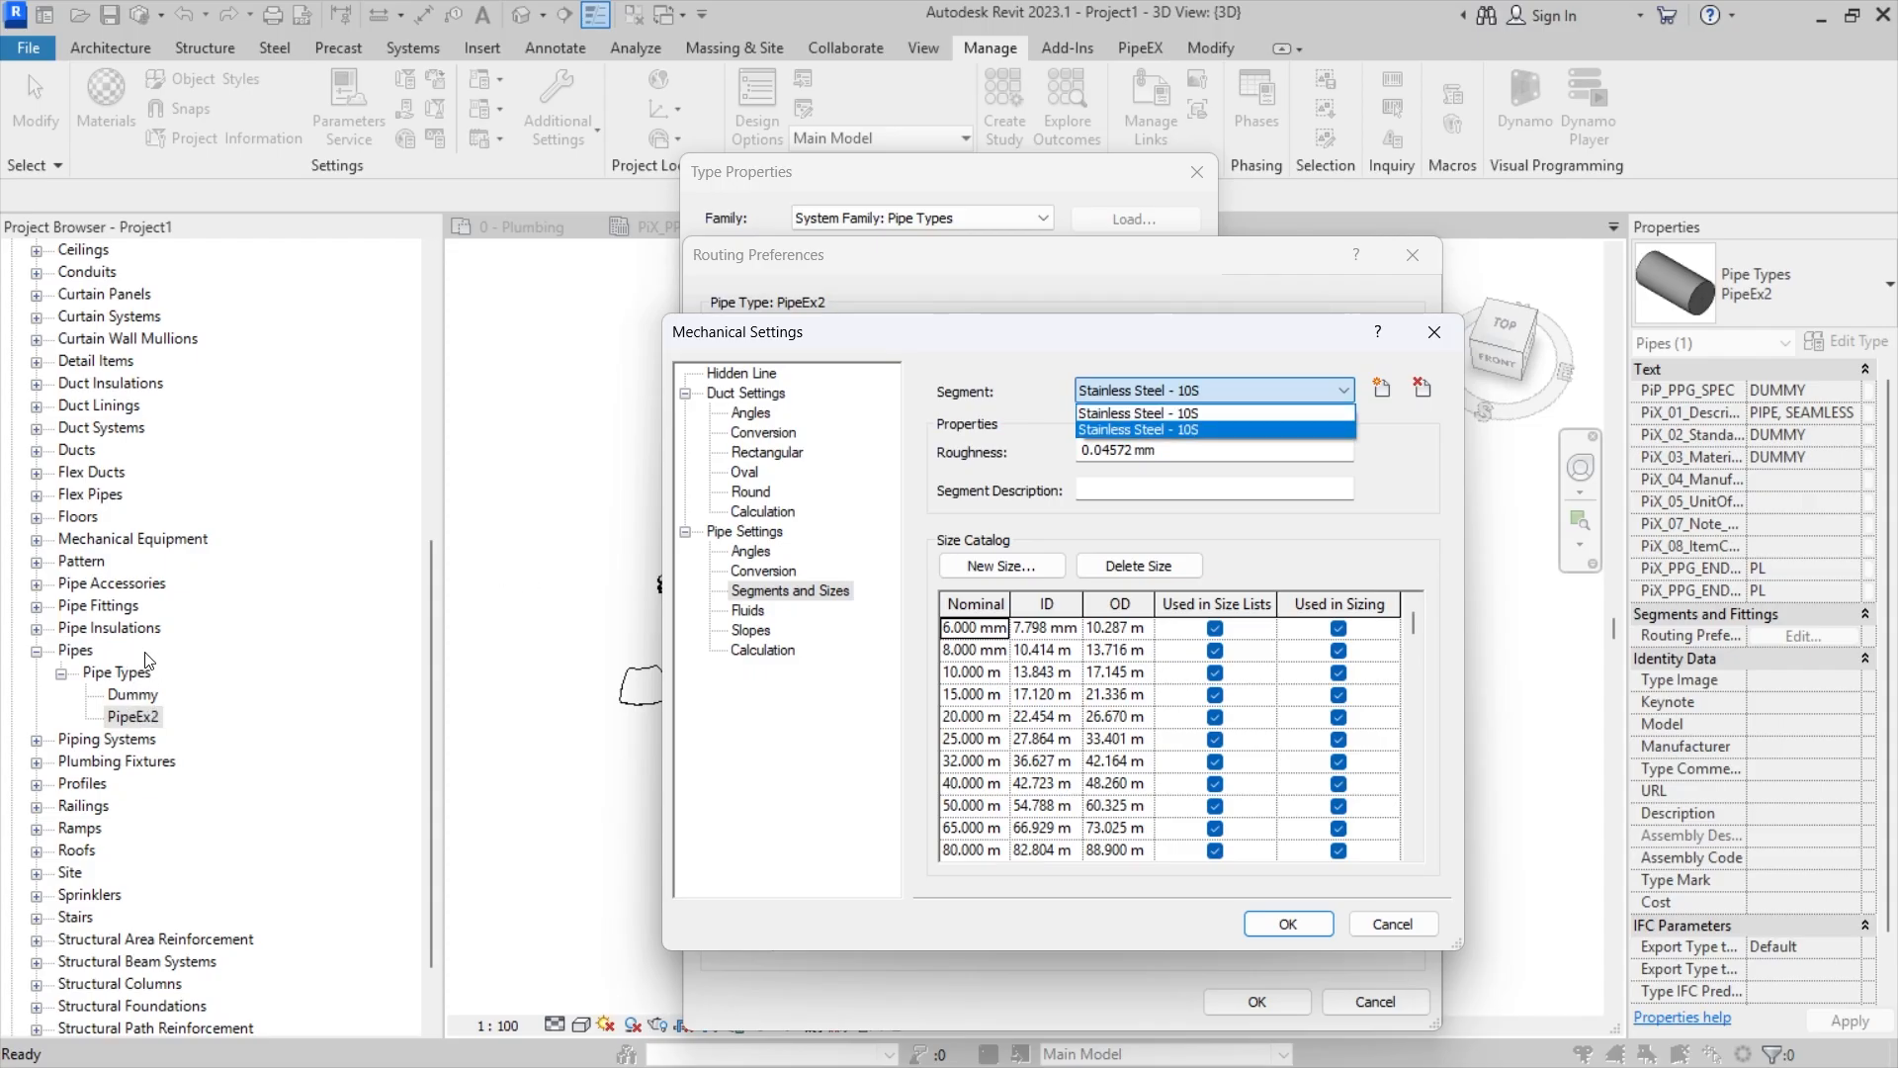
click(1411, 469)
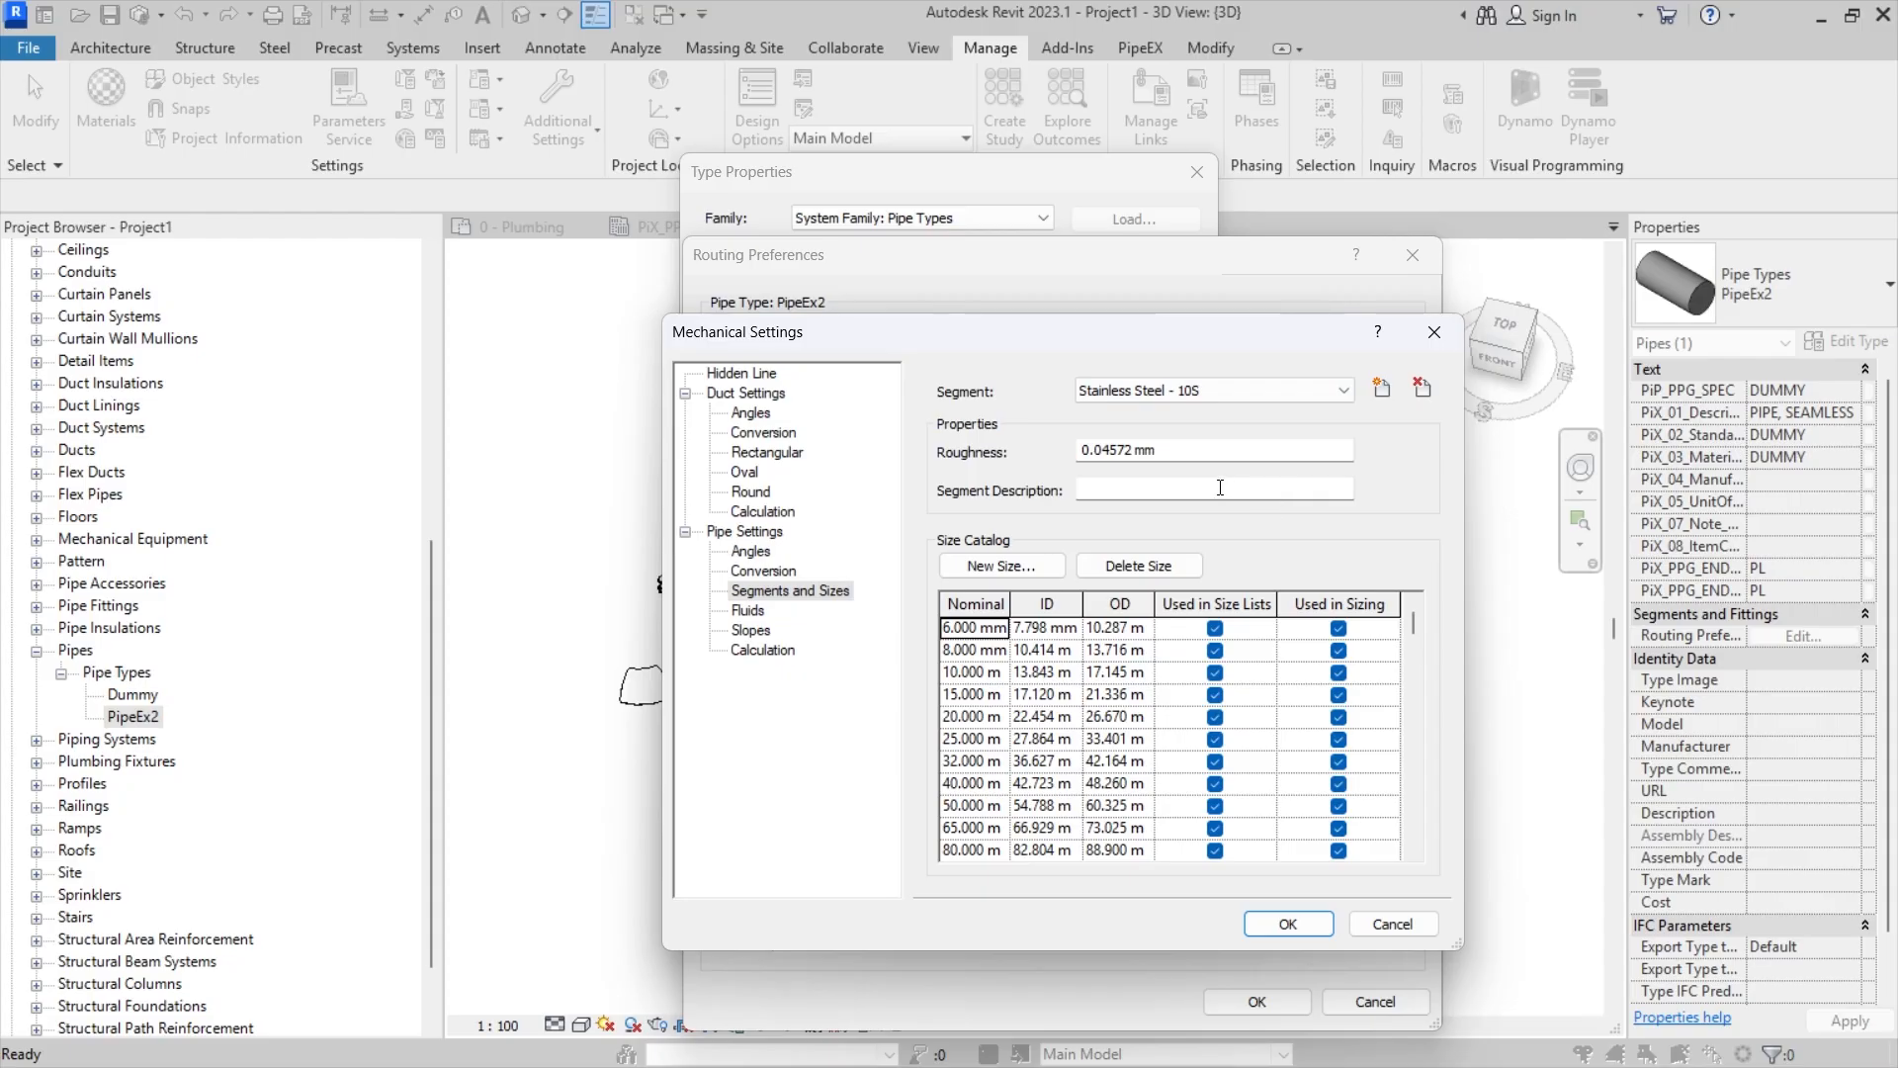
- Enlarge the mechanical settings dialog, delete the 6 mm and 8 mm sizes from the Stainless Steel - 10S segment, and accept the settings
drag(1065, 340, 868, 158)
drag(1258, 765, 1569, 982)
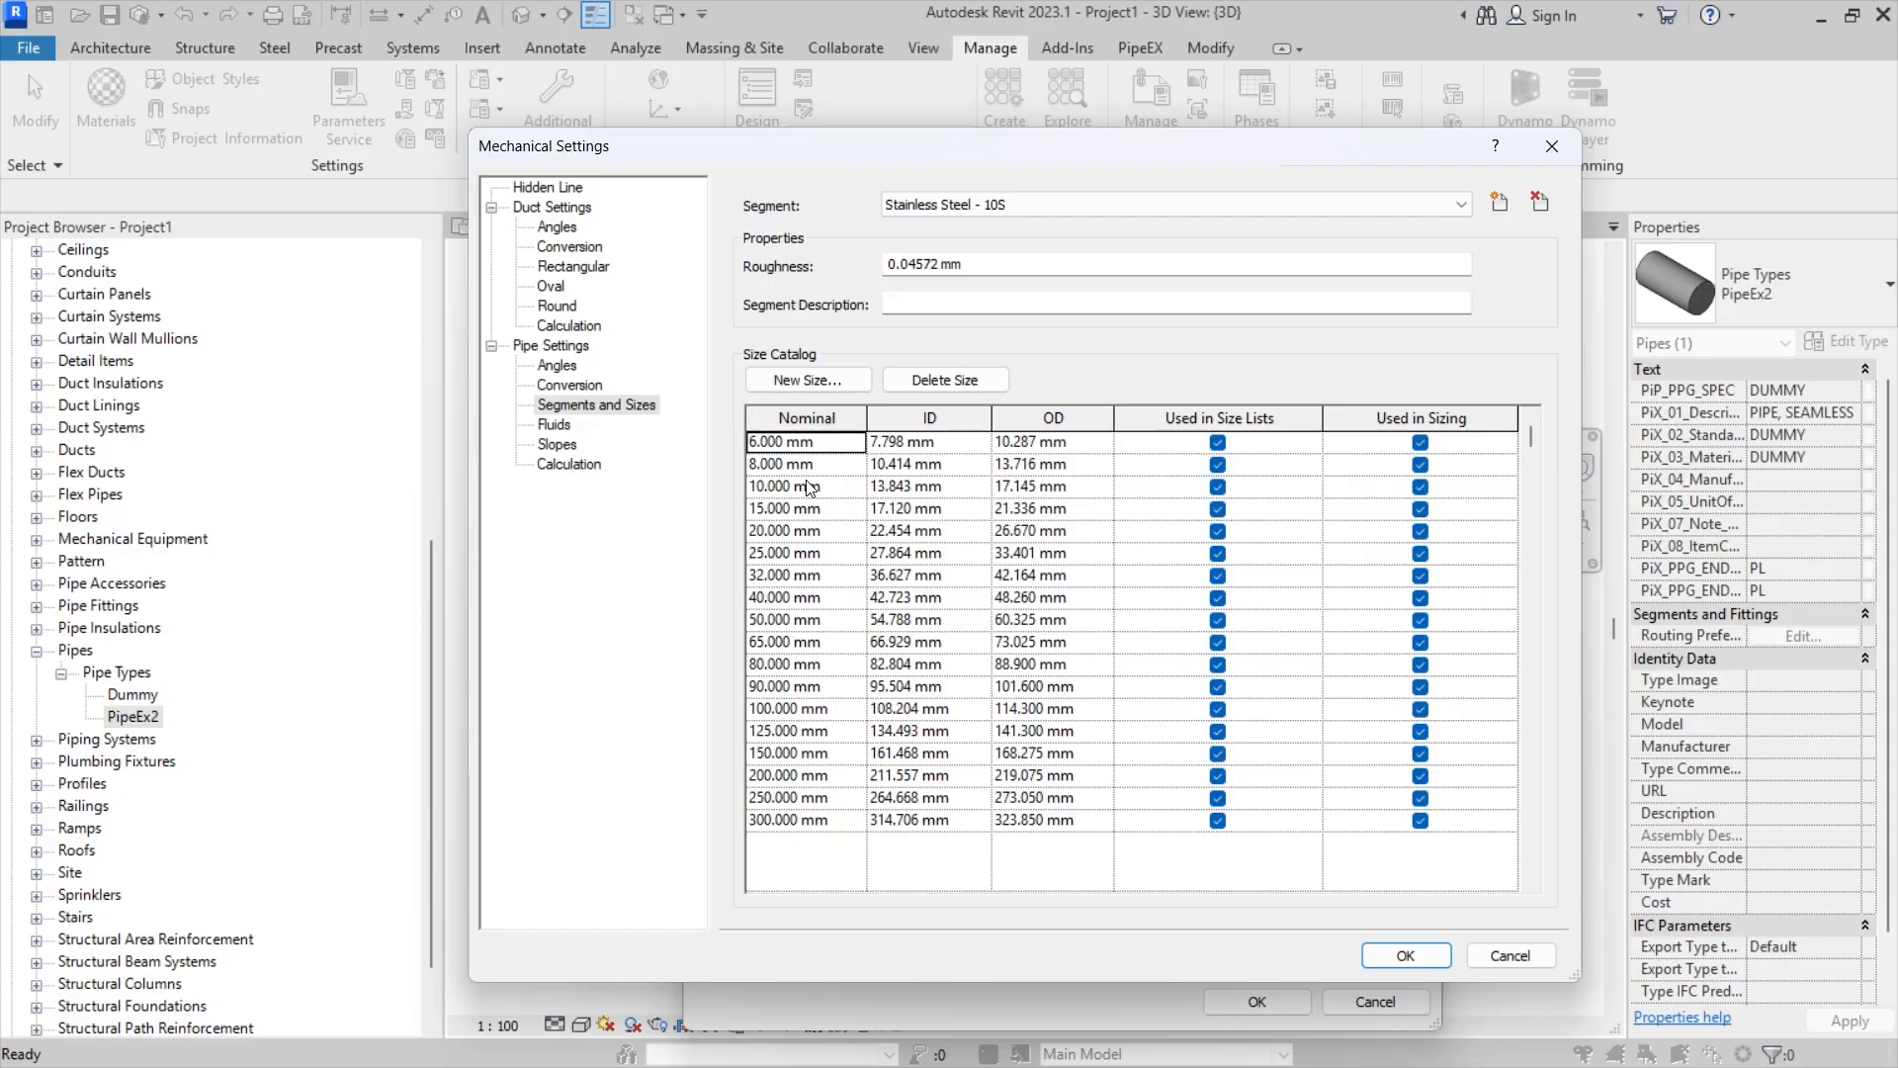
click(927, 377)
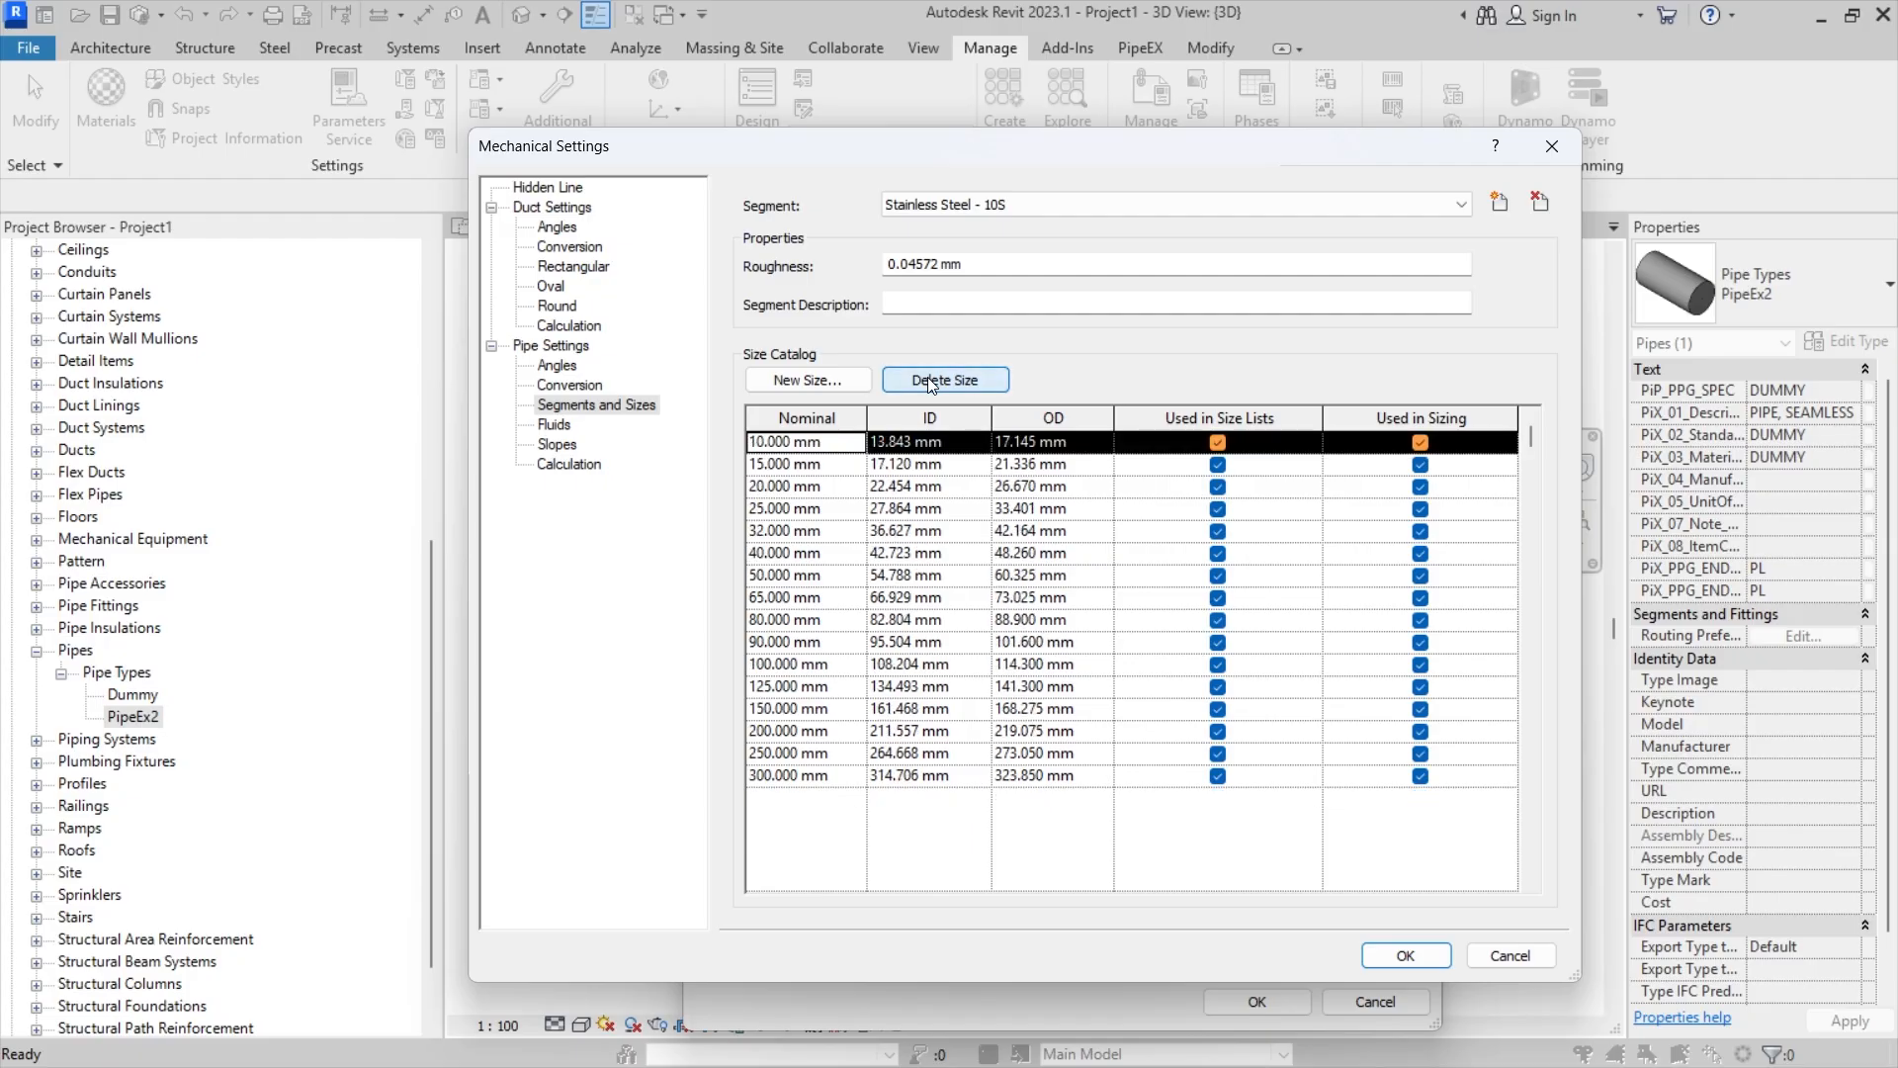
click(1392, 960)
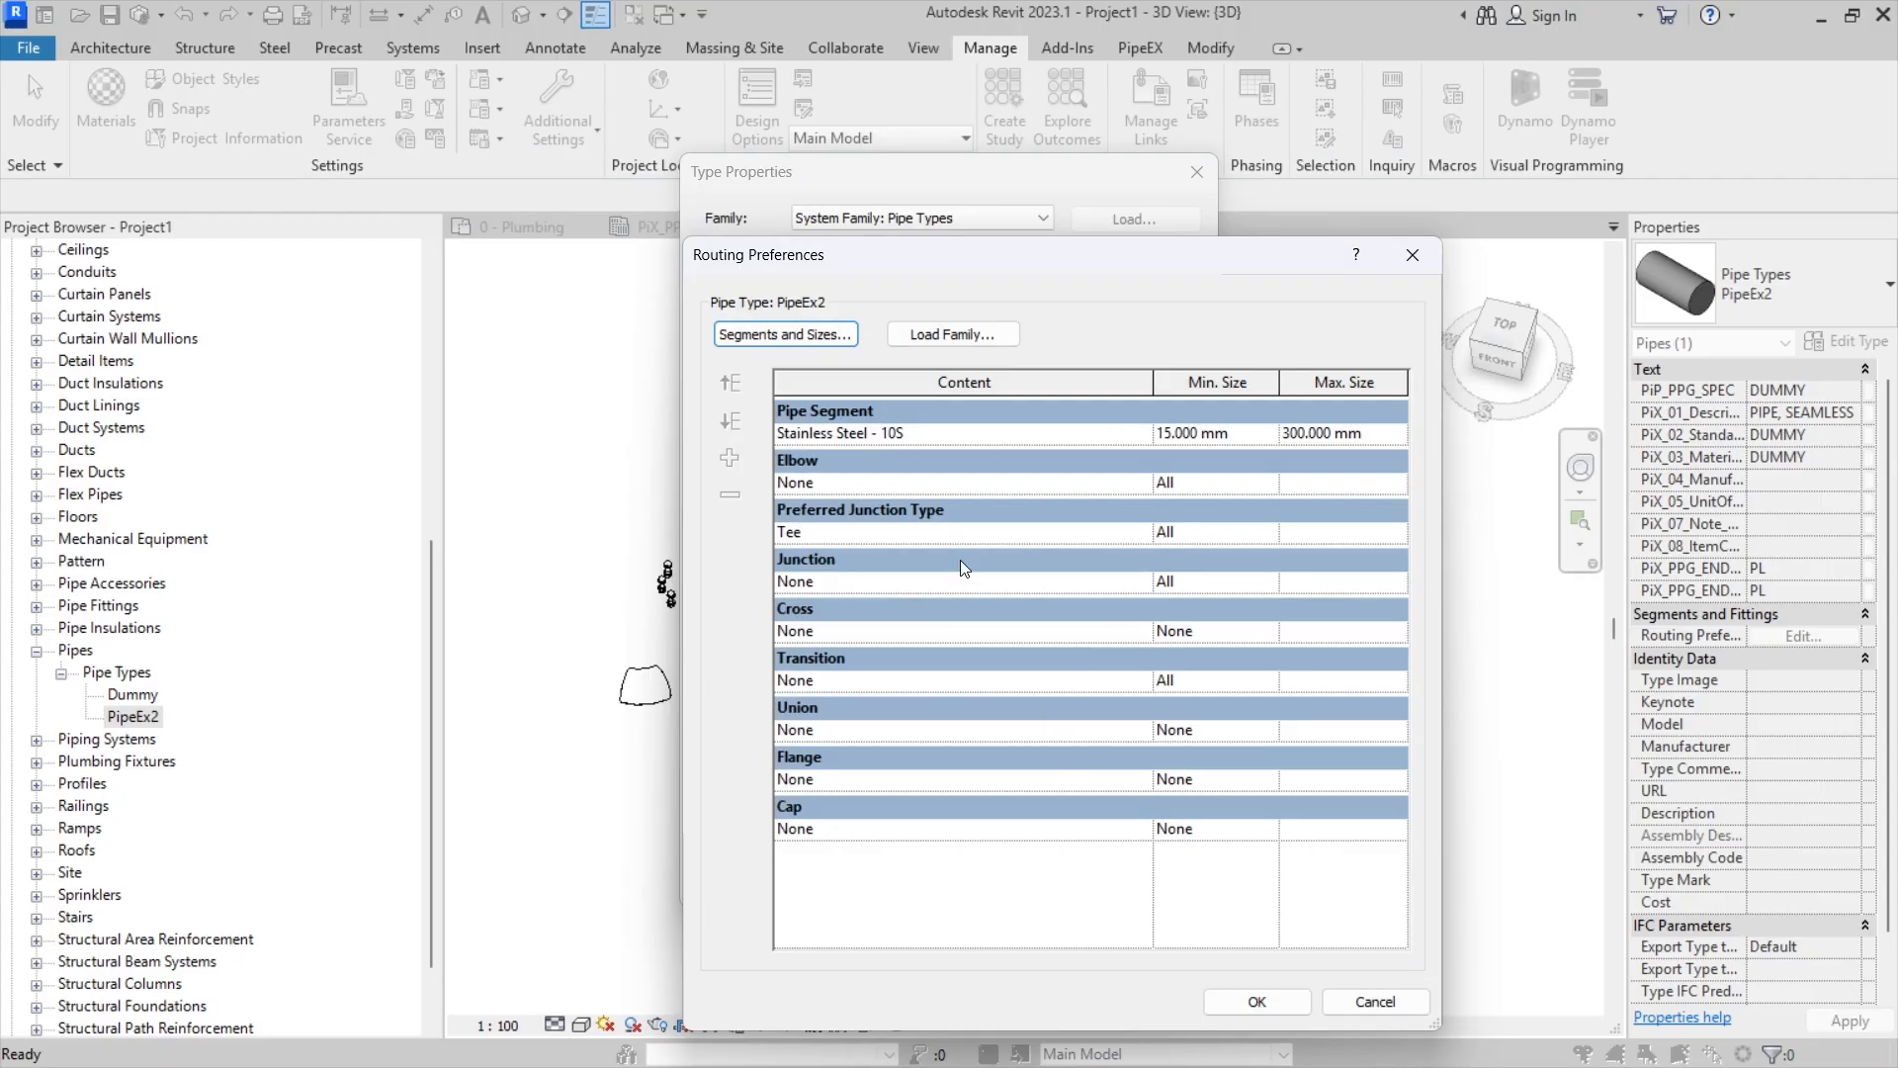
- Set the elbow to DUMMY_PiX_Fitting_Elbow: Dummy and the junction to DUMMY_PiX_Fitting_Branch: Dummy
click(1143, 483)
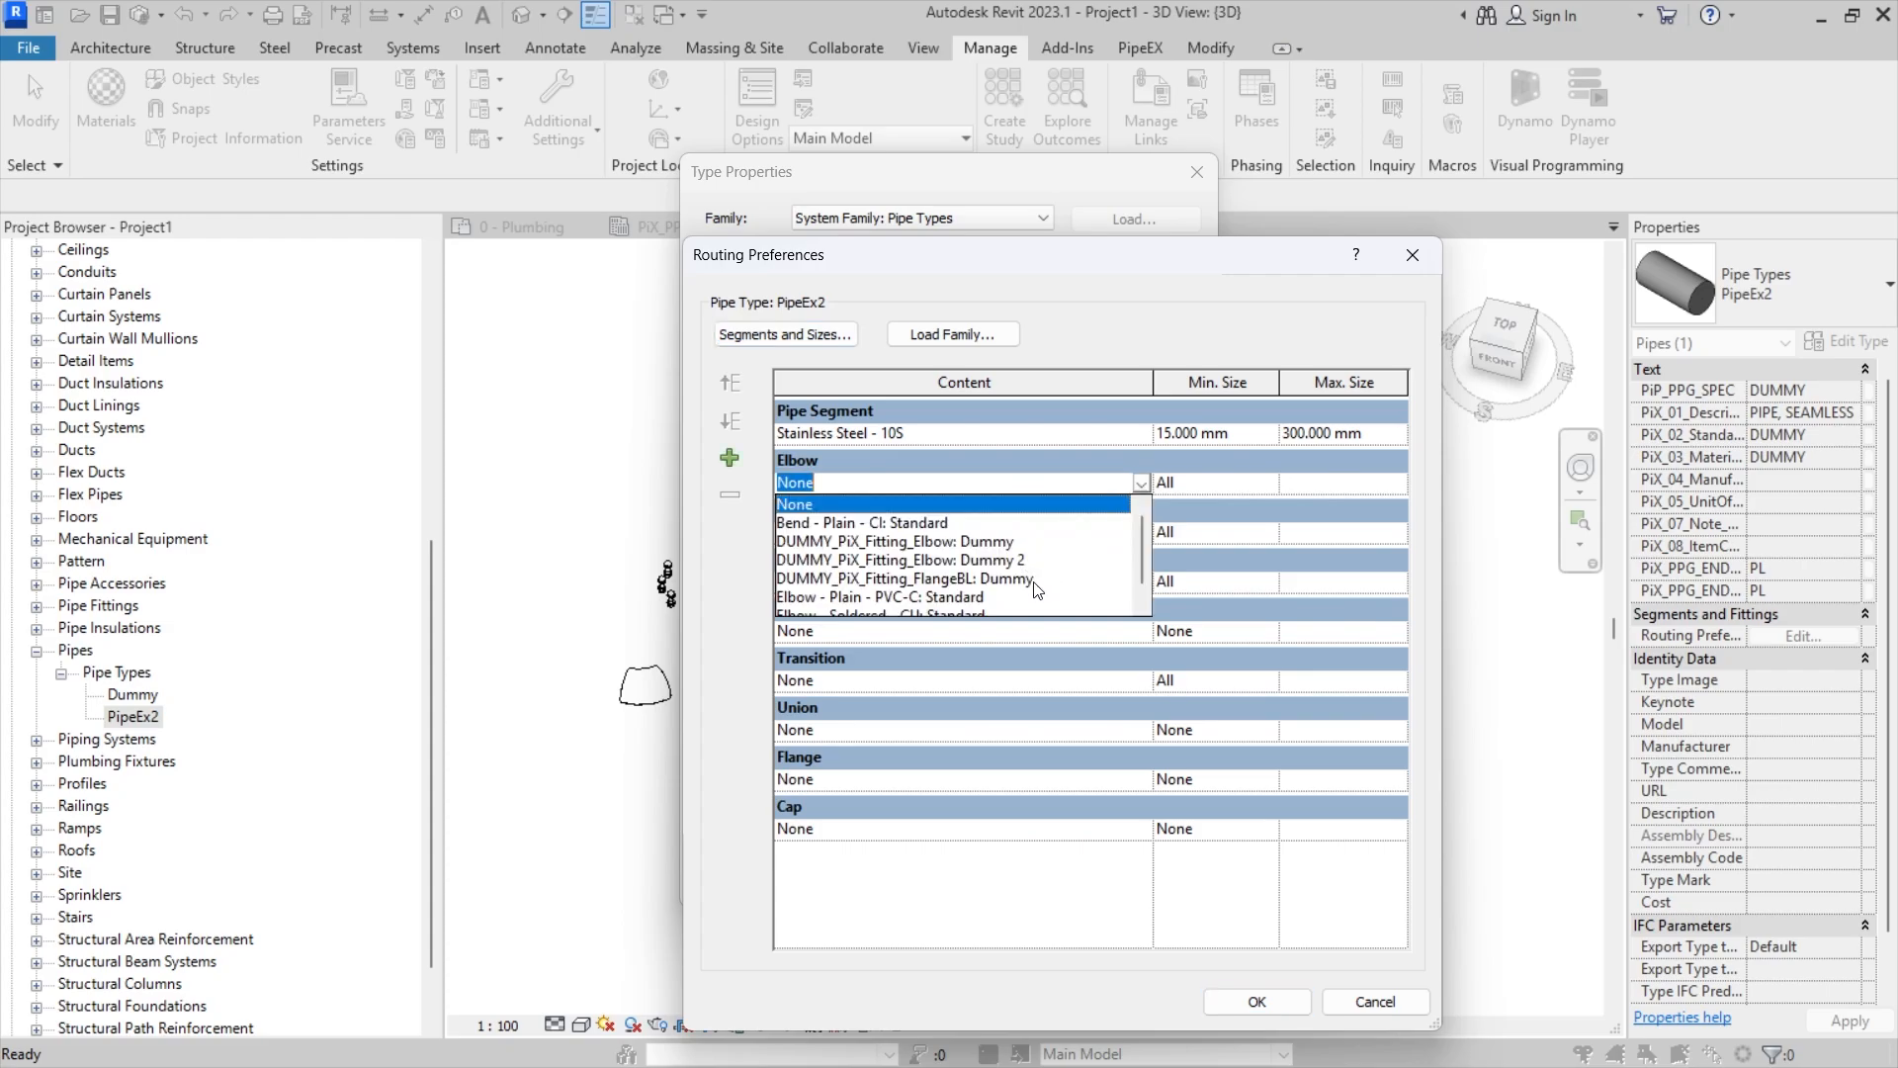
click(977, 543)
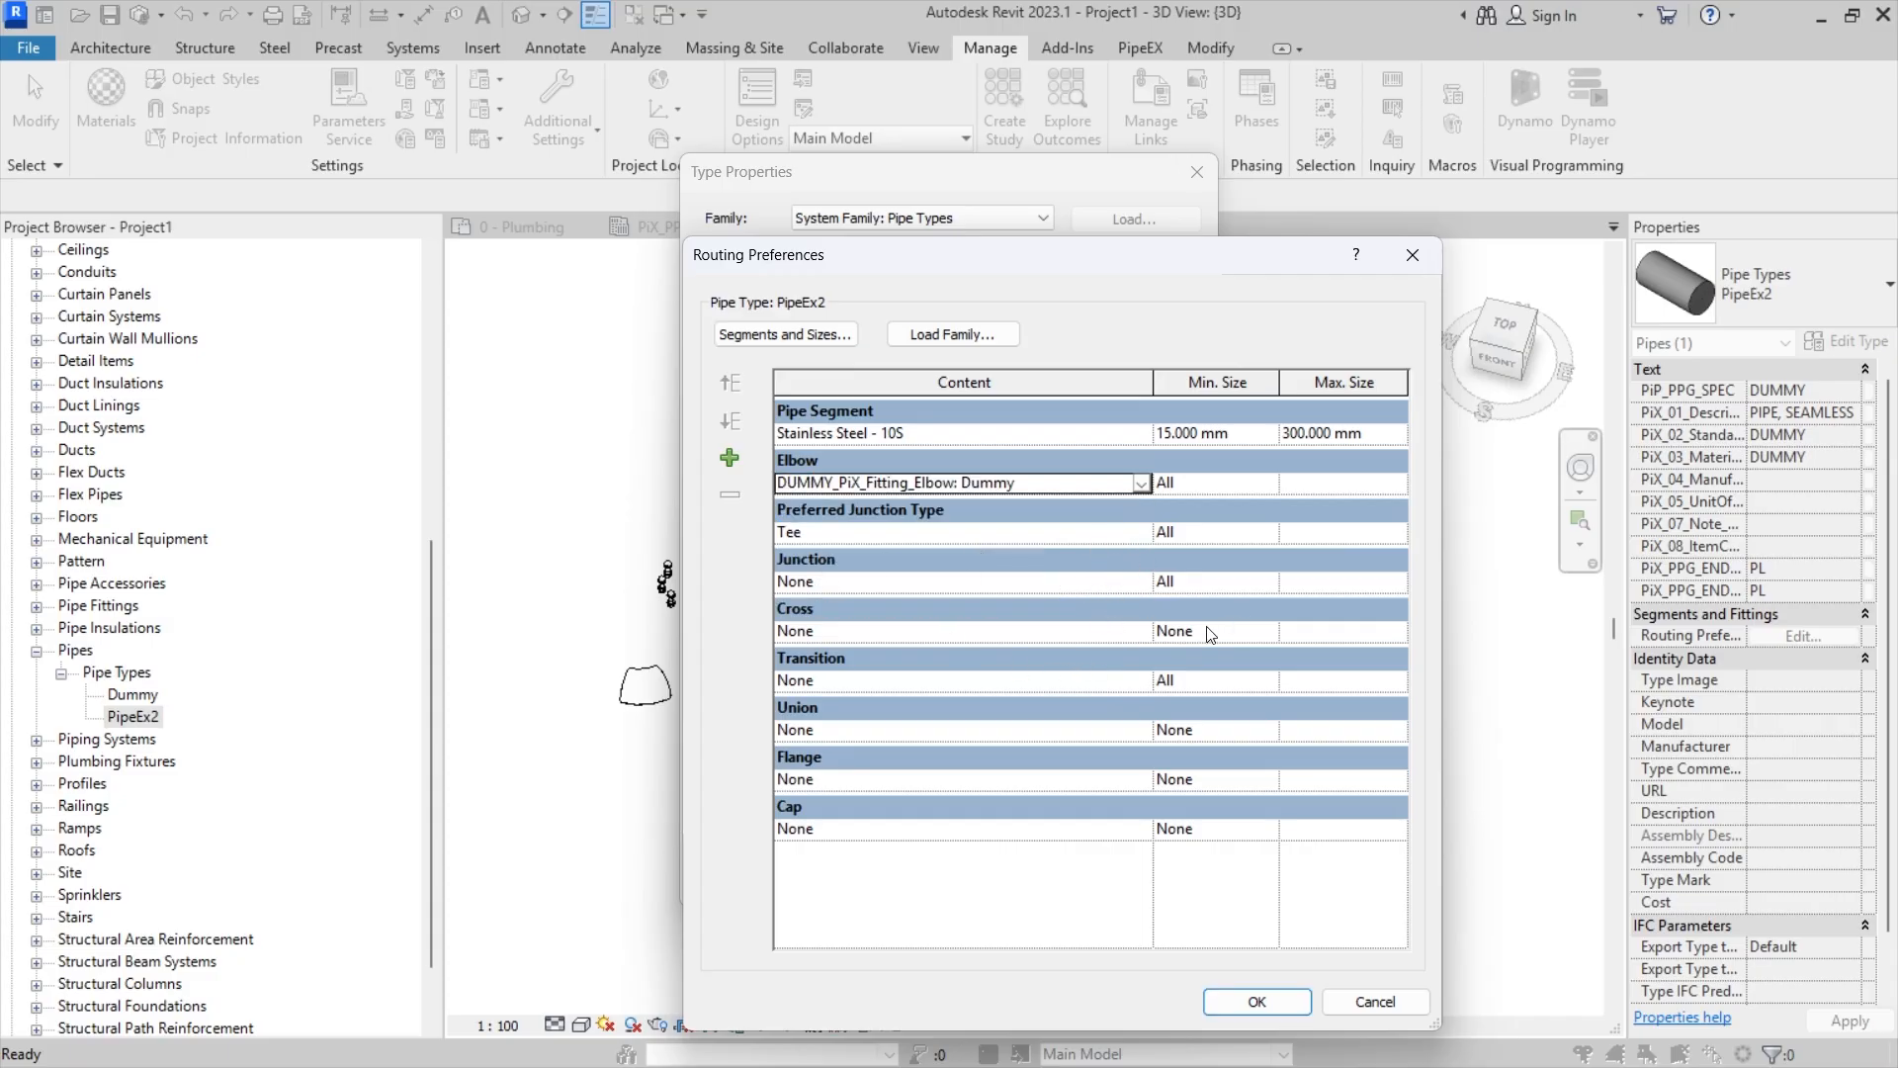
click(1142, 582)
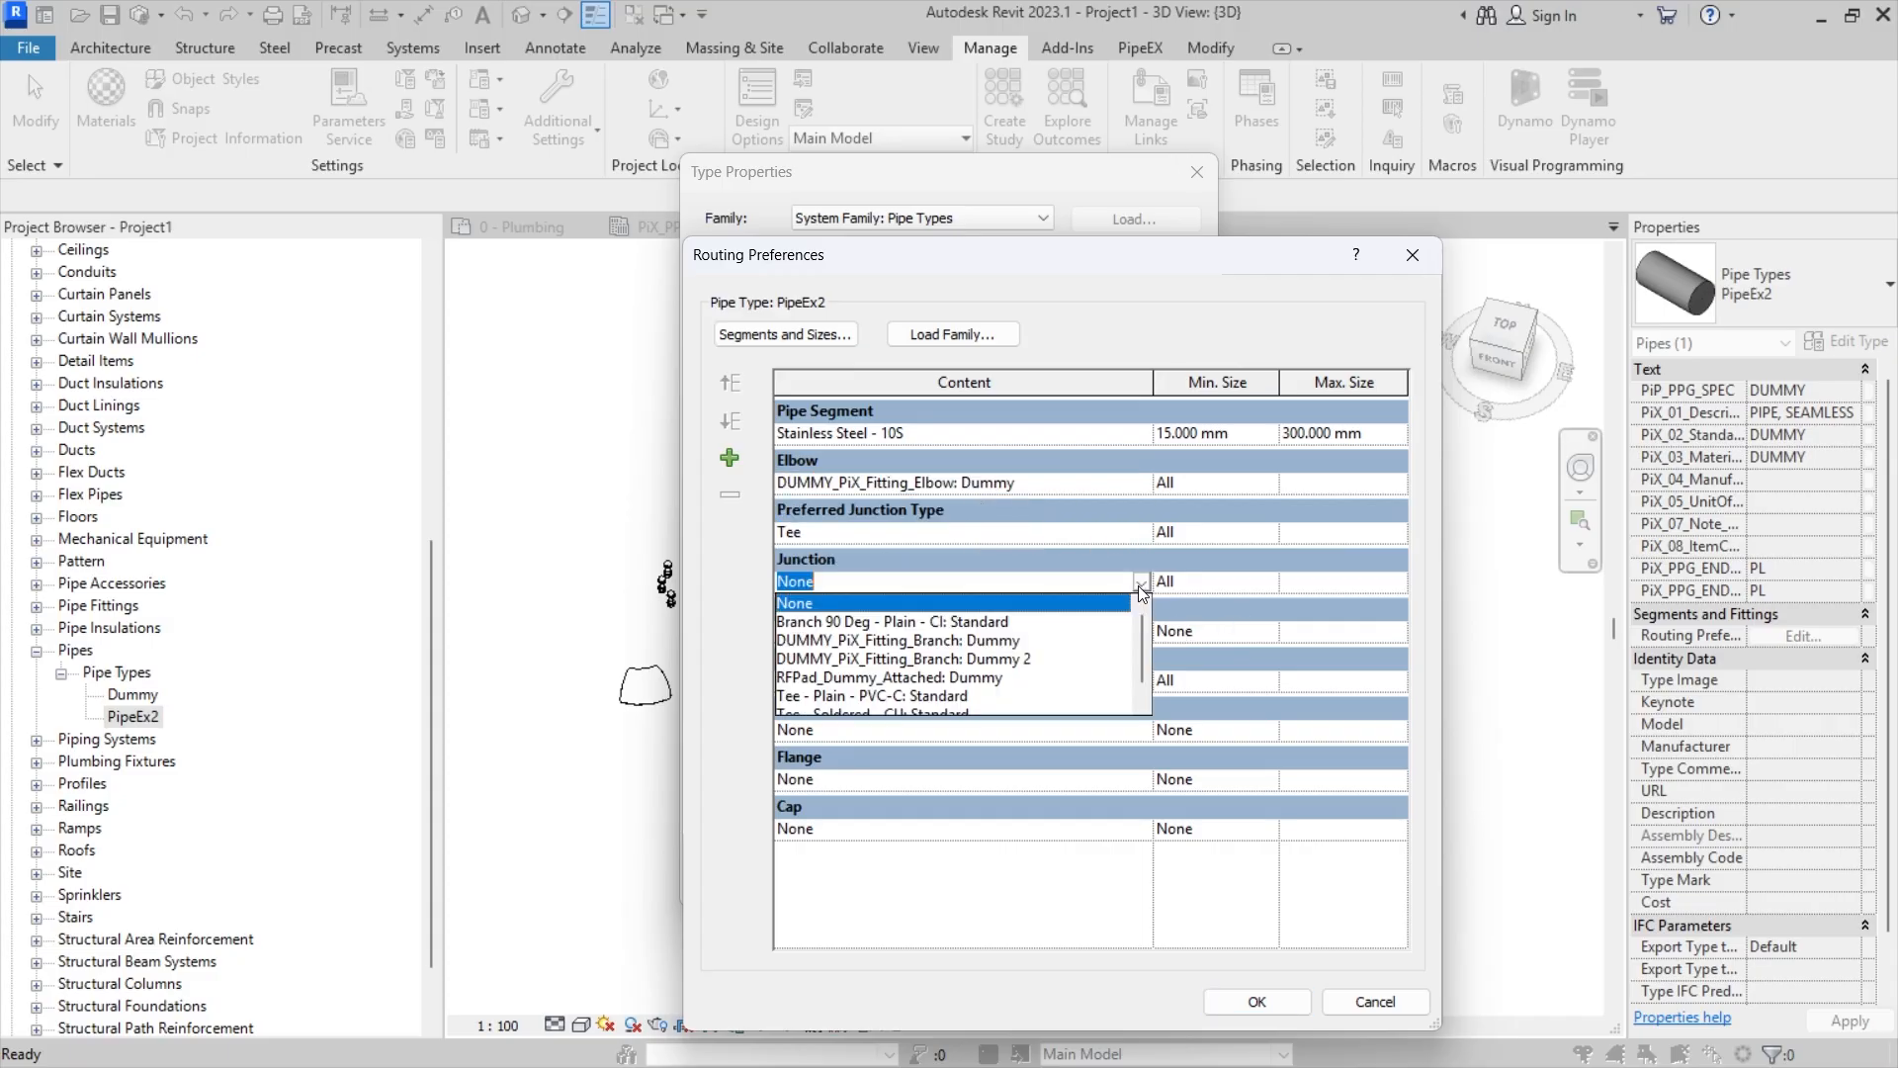
click(1009, 641)
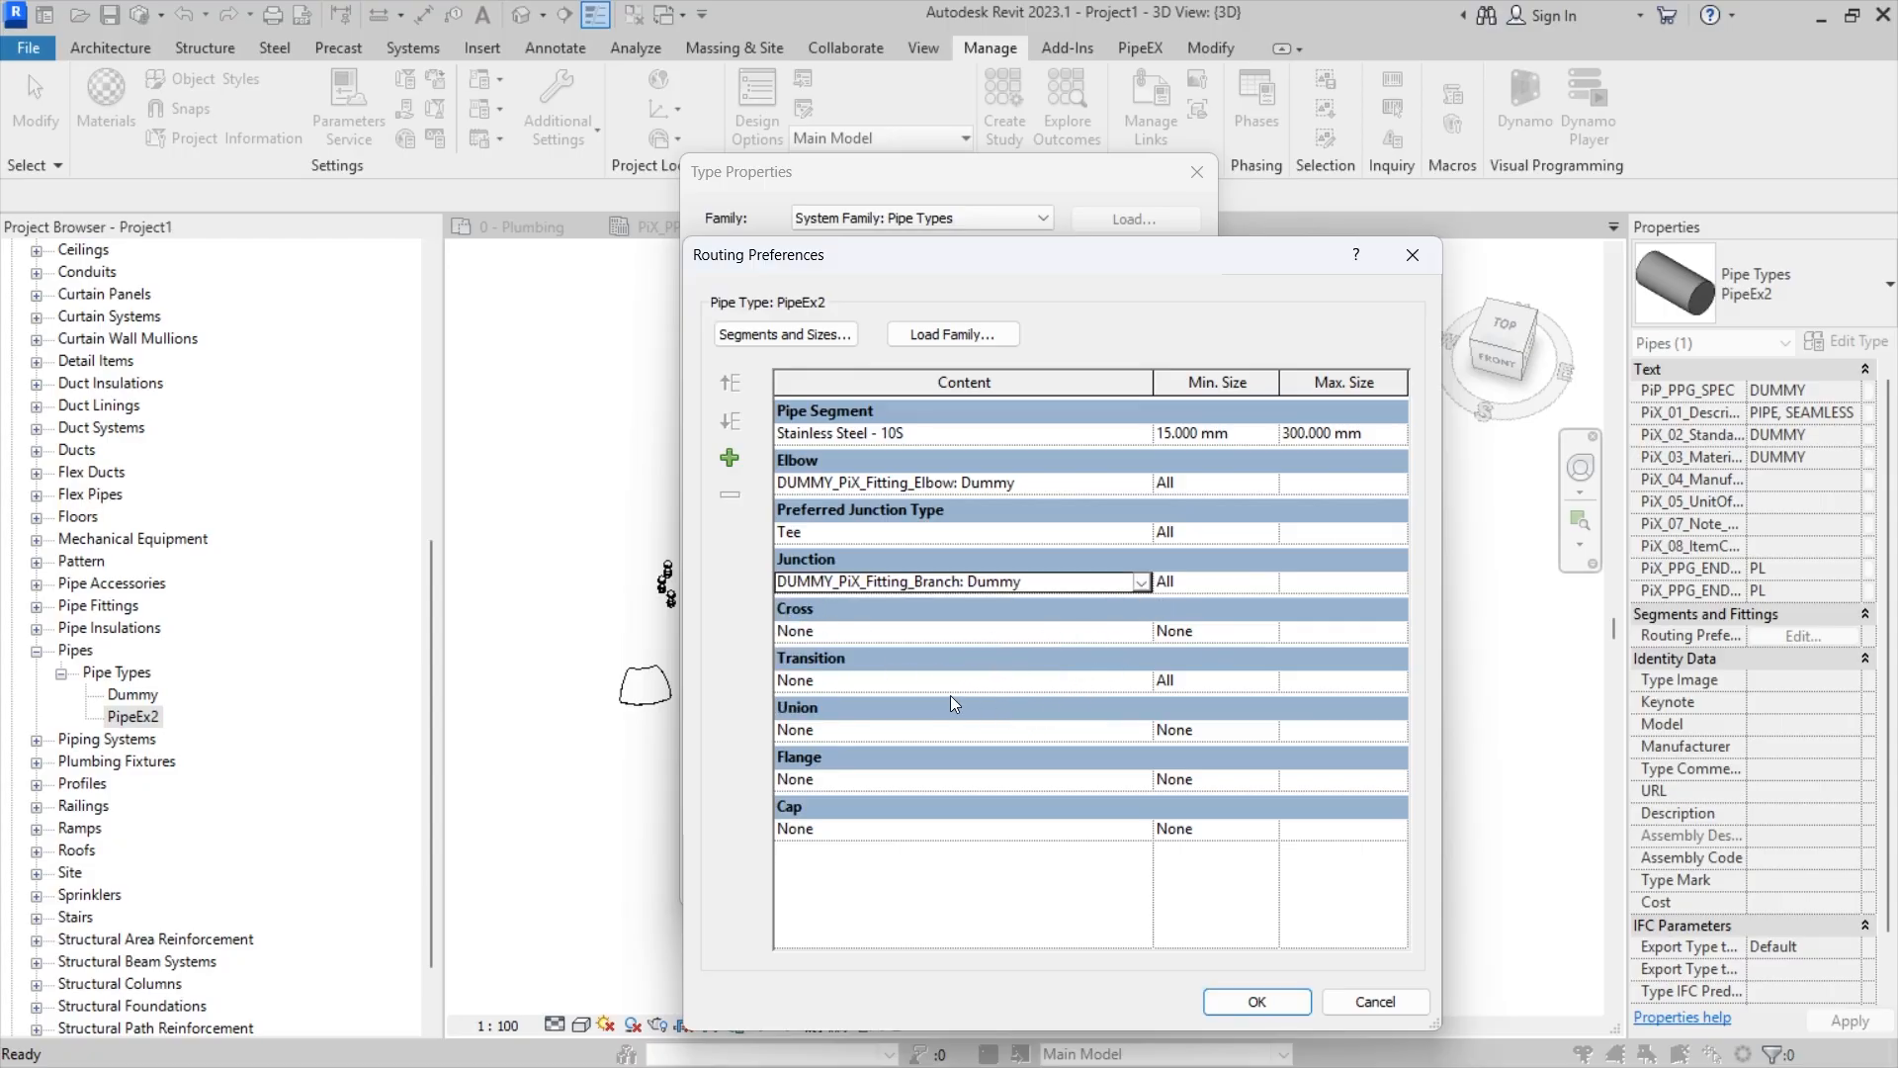
- Set the transition fitting to DUMMY_PiX_Fitting_Reducer: Dummy
click(1134, 686)
click(1142, 683)
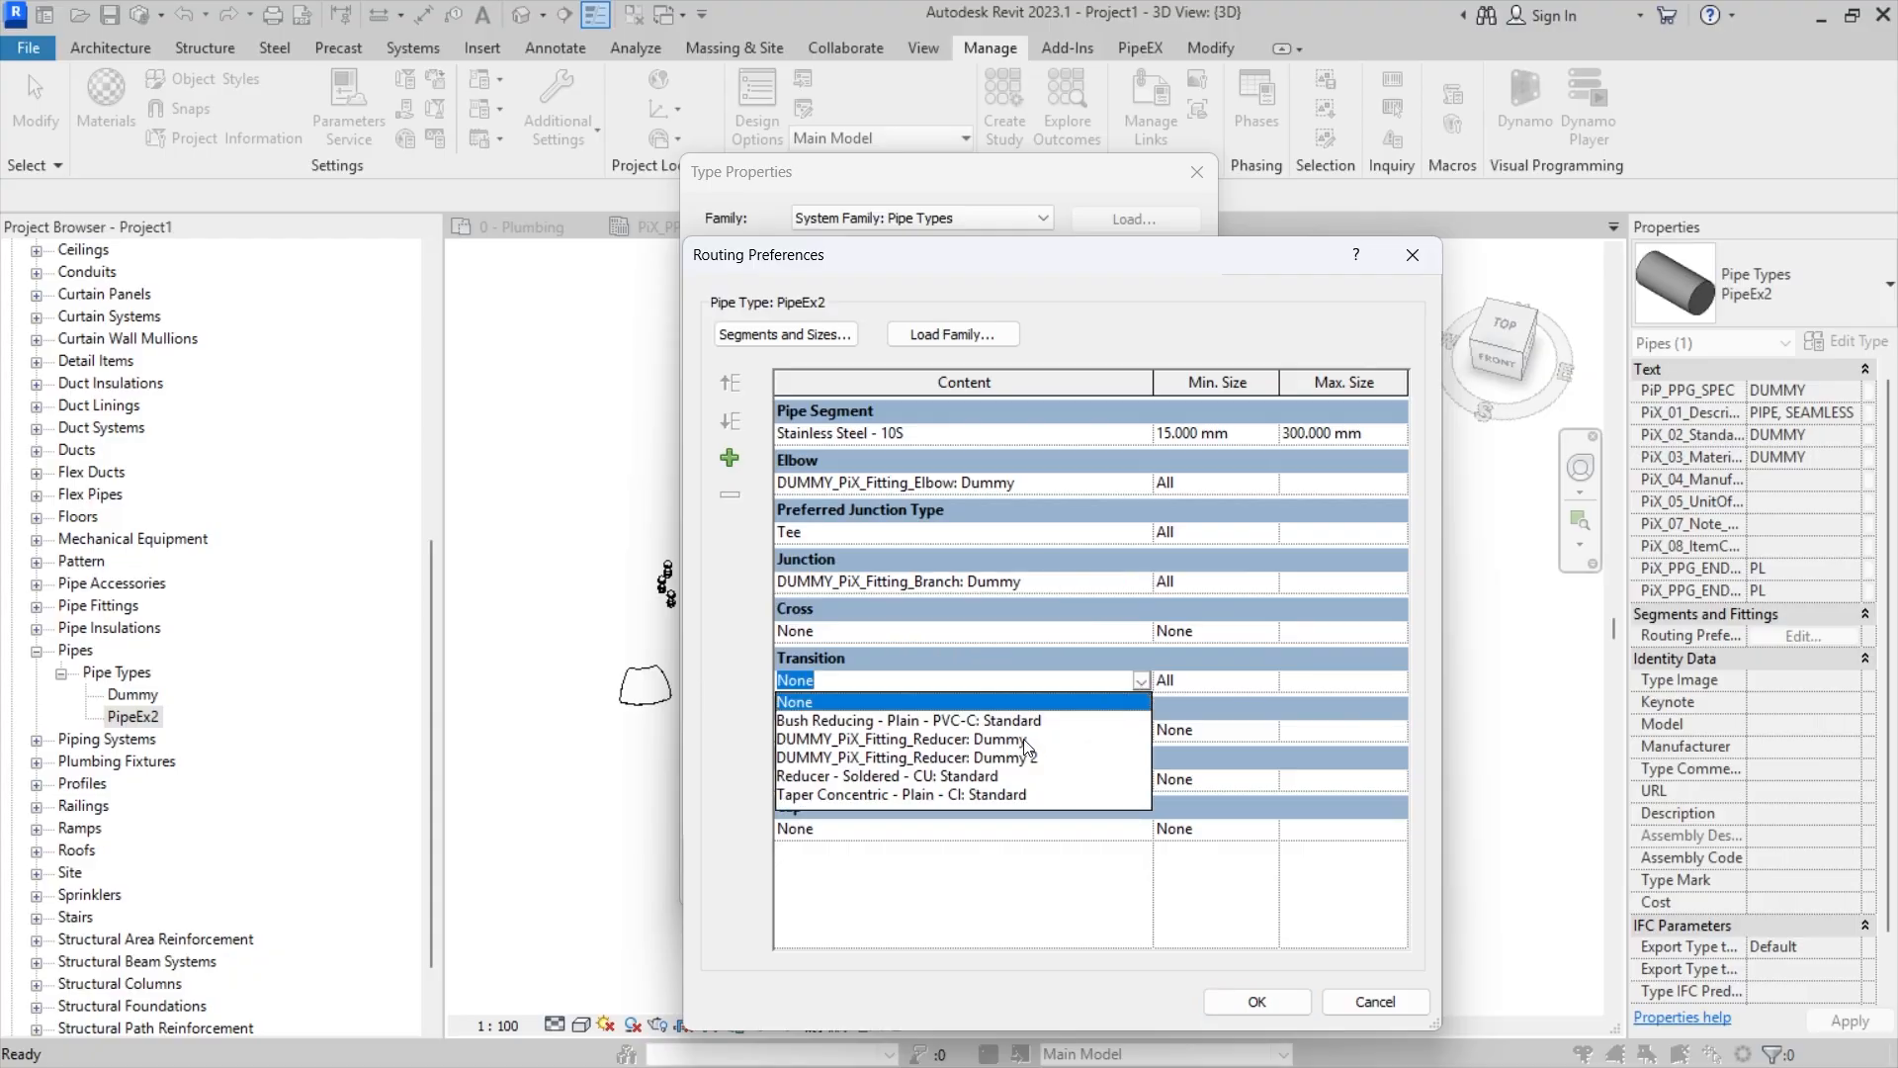
click(1025, 741)
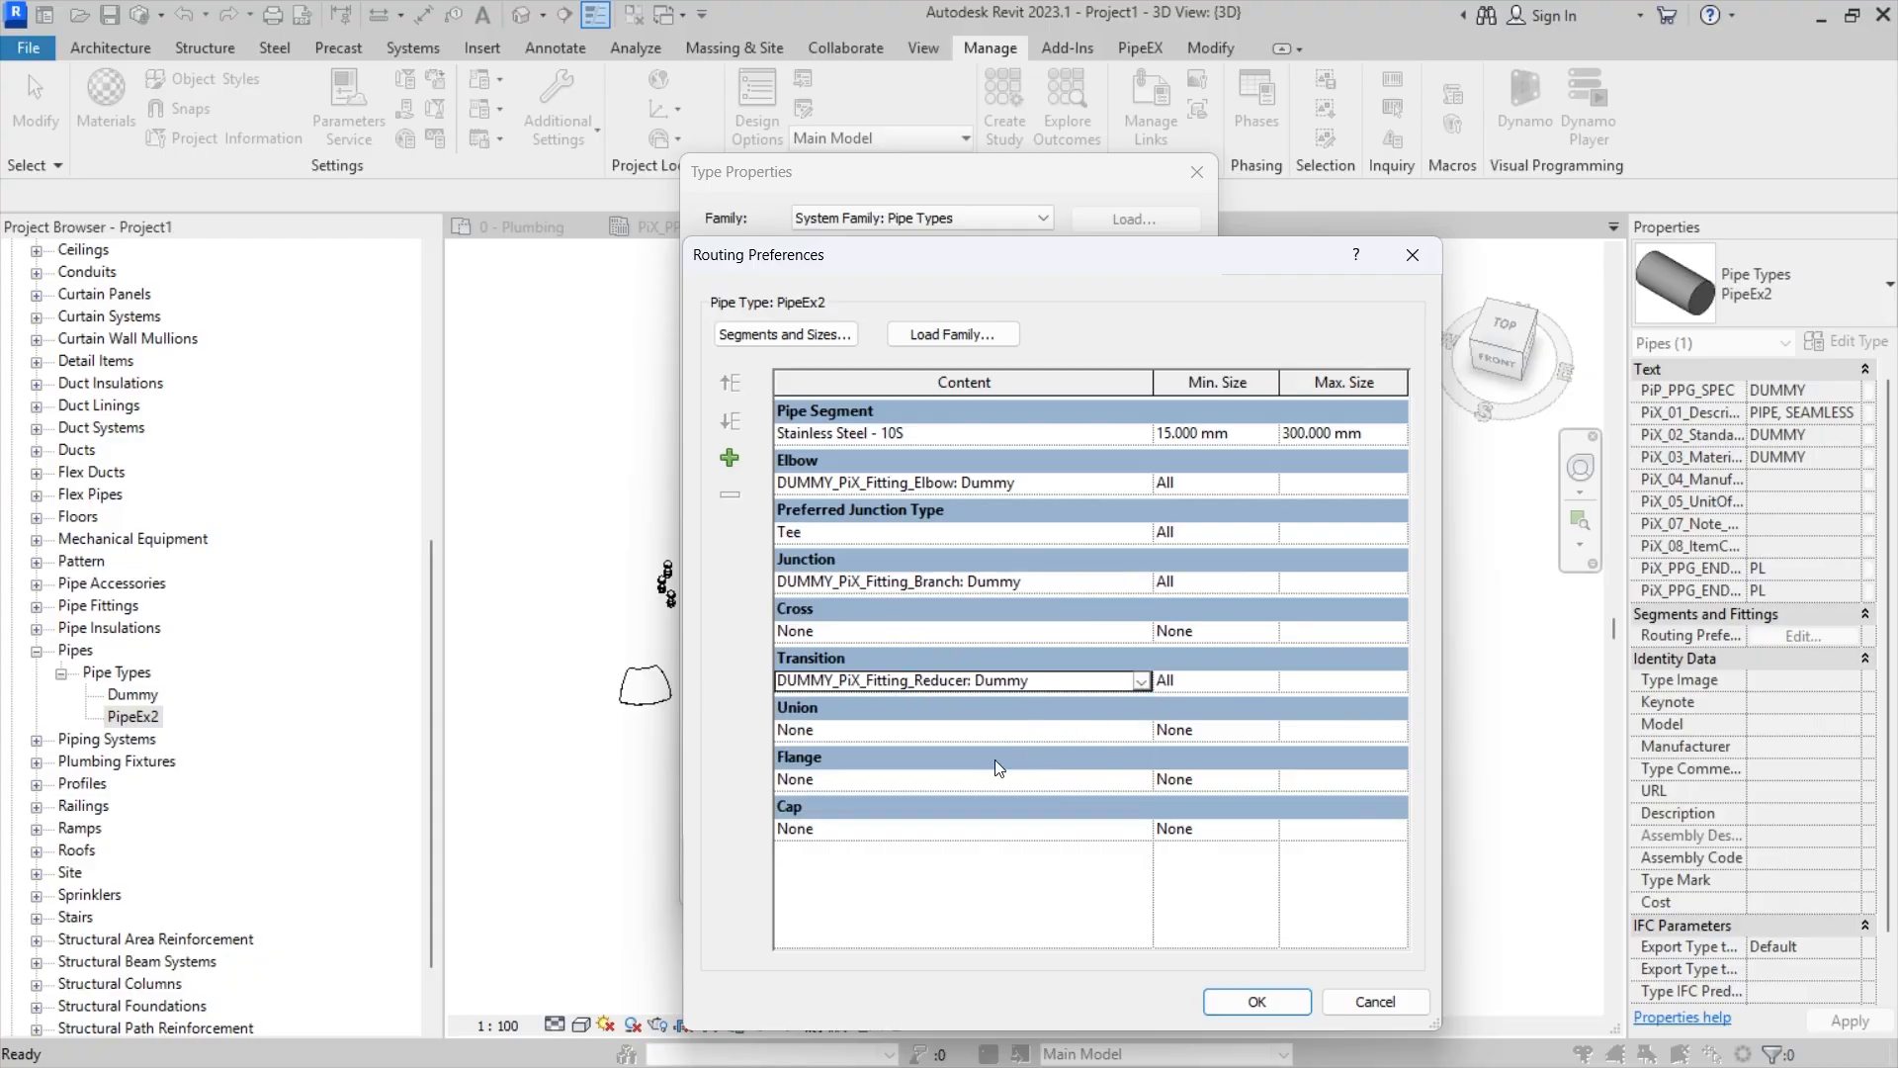
- Check the union, flange and cap entries, leave them at None, and accept the routing preferences
click(1123, 732)
click(1141, 732)
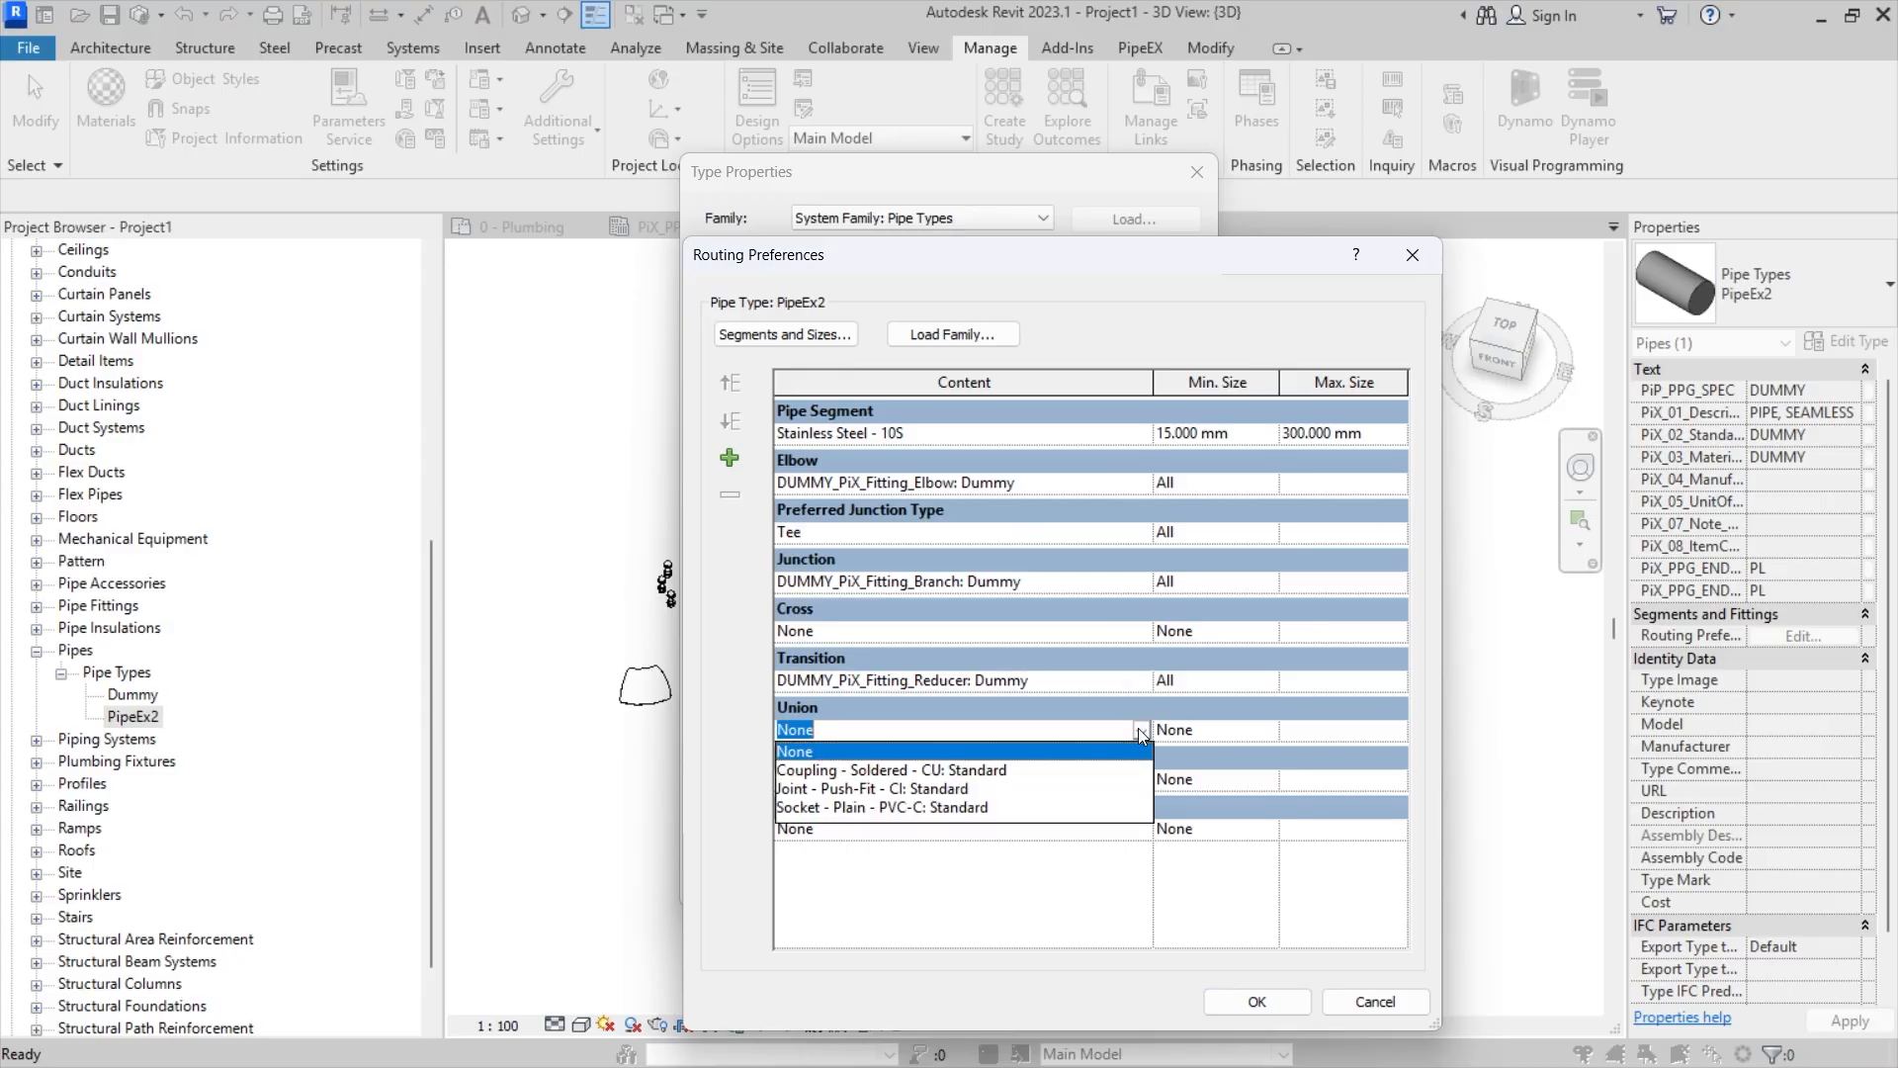
click(1137, 728)
click(1127, 782)
click(1142, 781)
click(1143, 785)
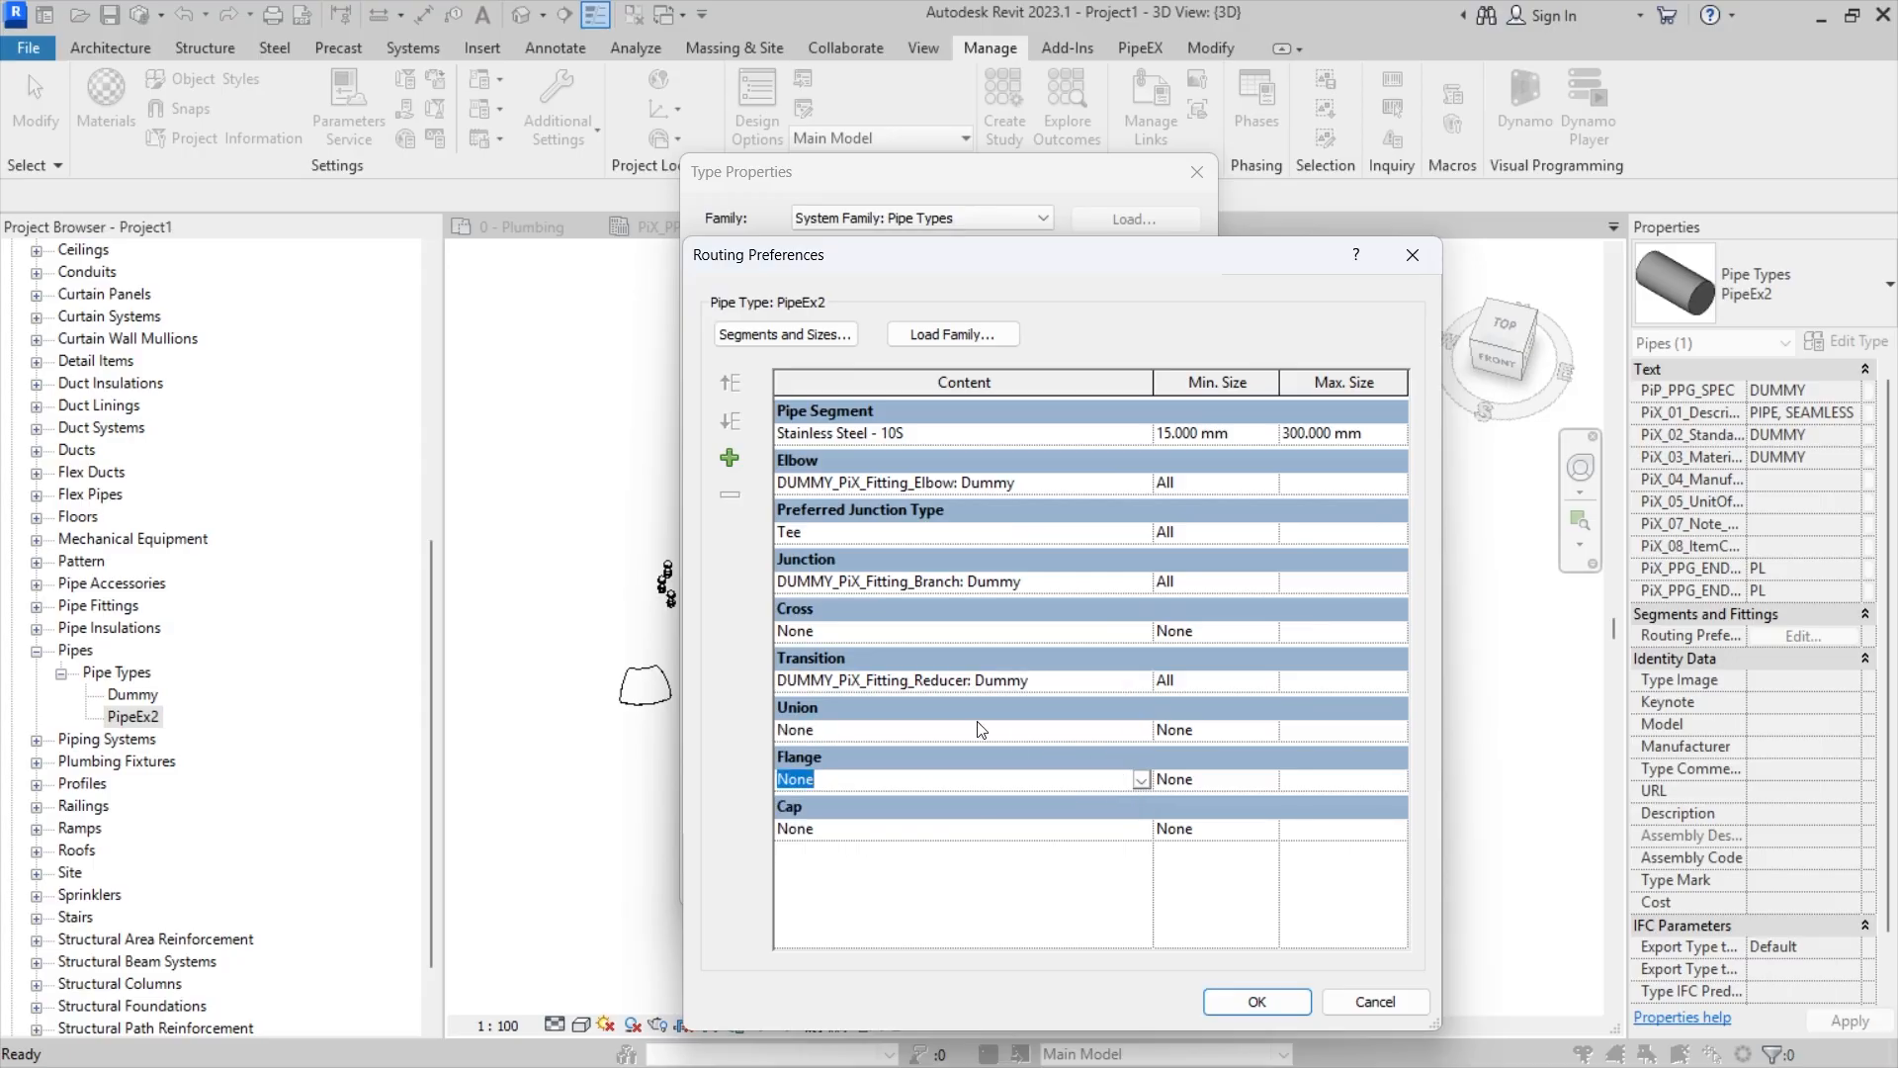
click(817, 832)
click(833, 784)
click(843, 732)
click(851, 777)
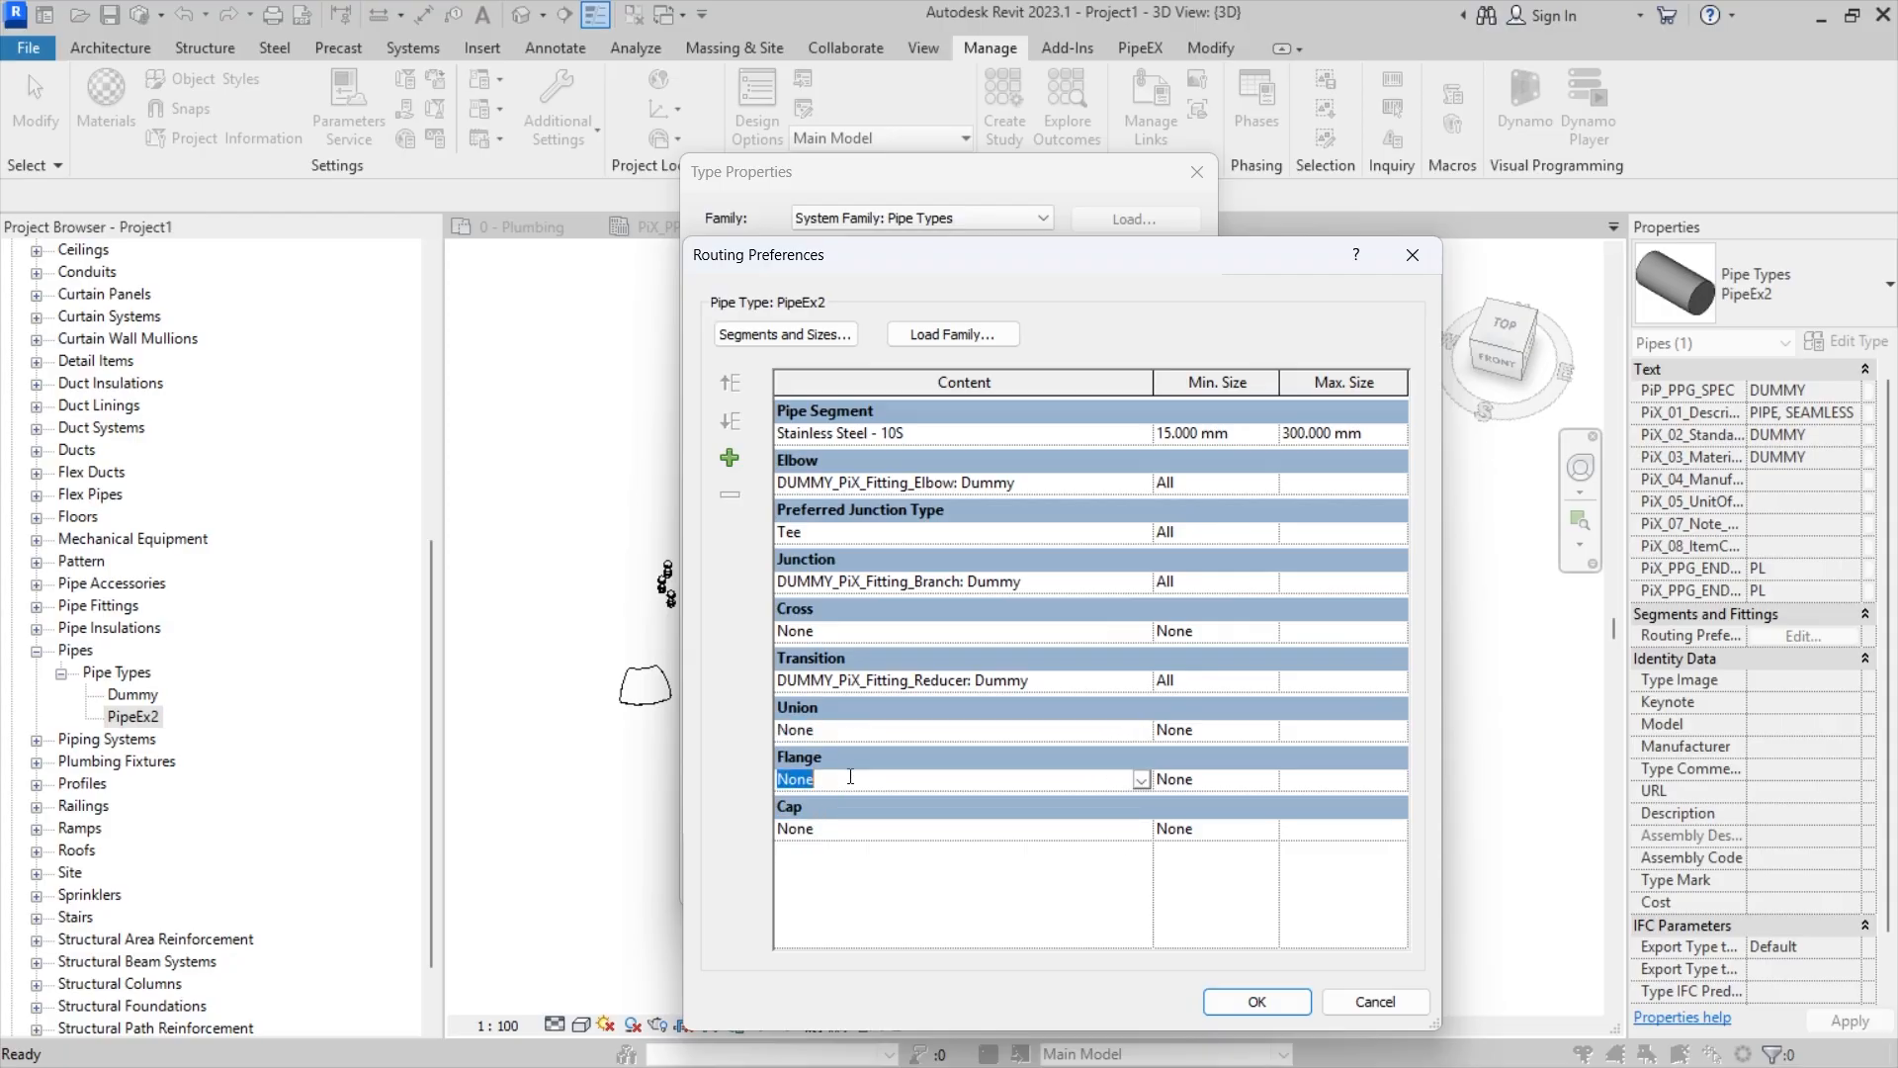
click(909, 754)
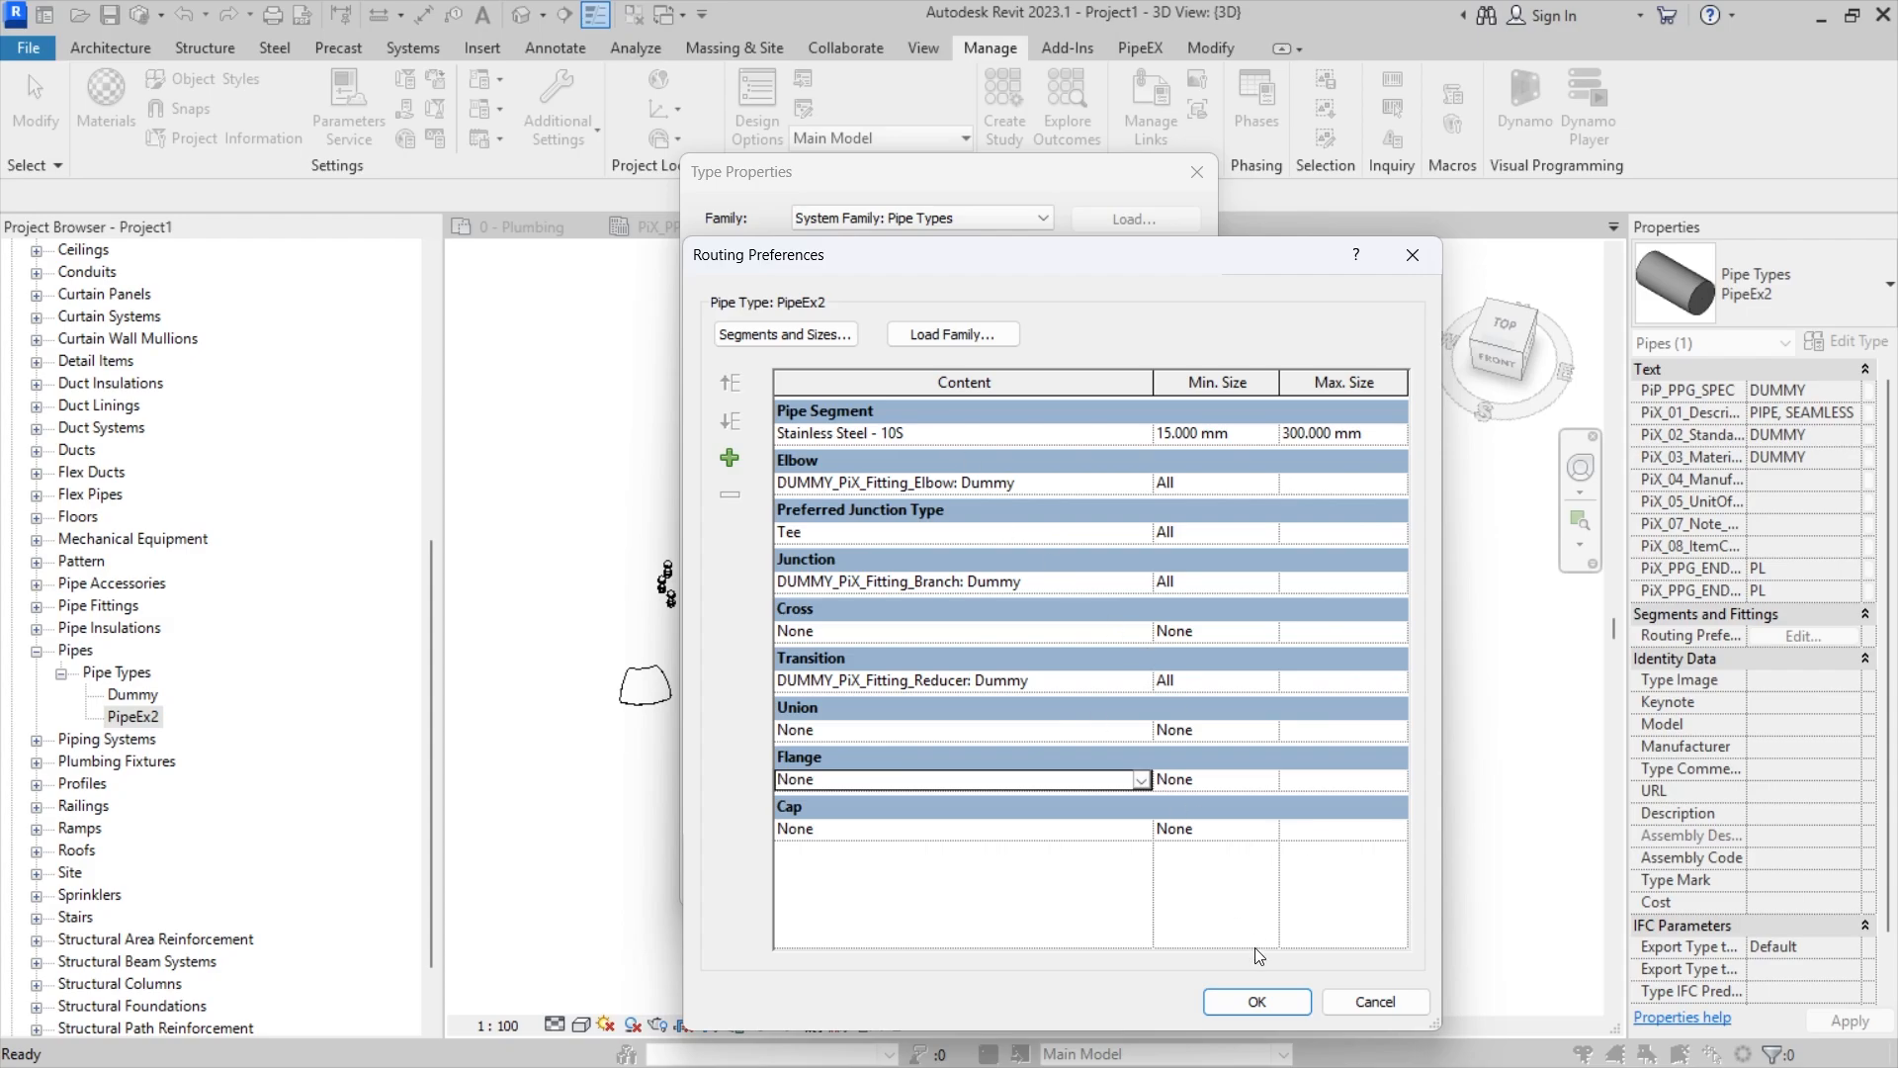
click(1267, 999)
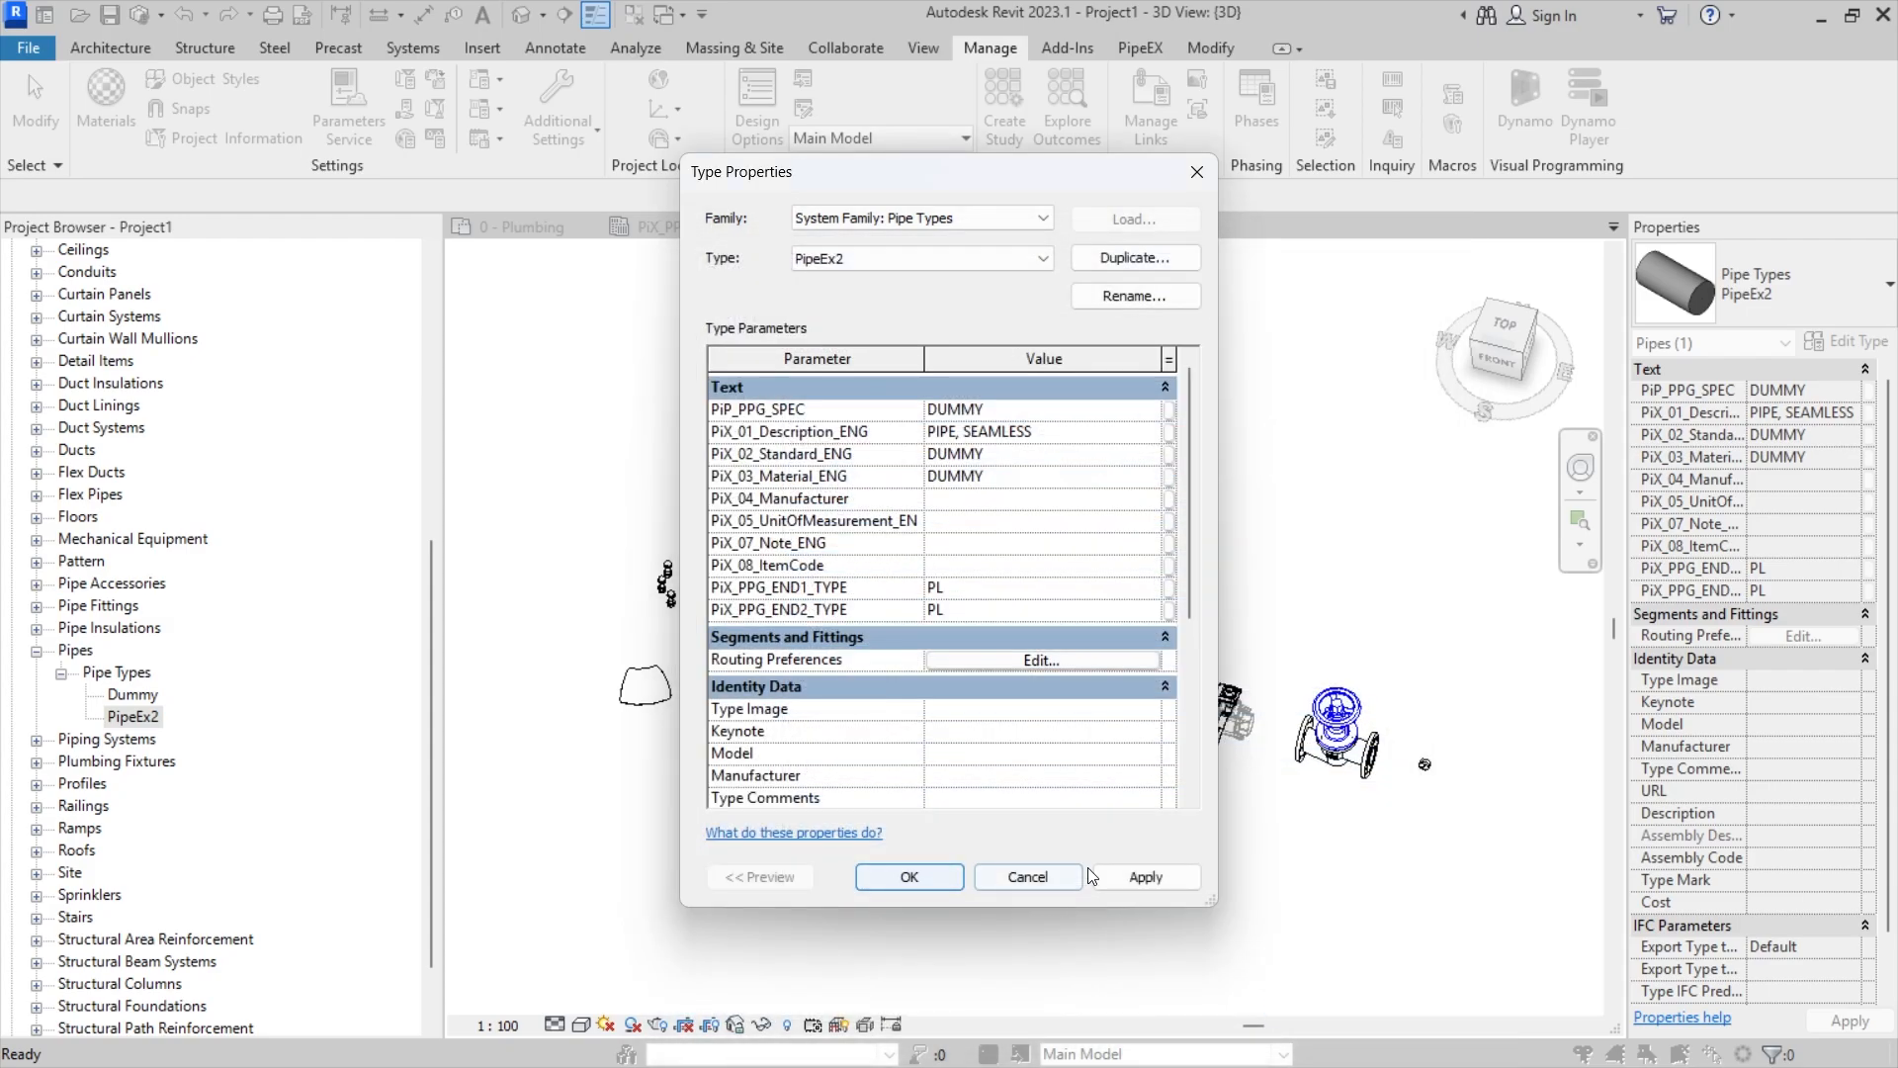
- Apply the type properties of the PipeEx2 pipe type and accept them
click(1138, 877)
click(905, 877)
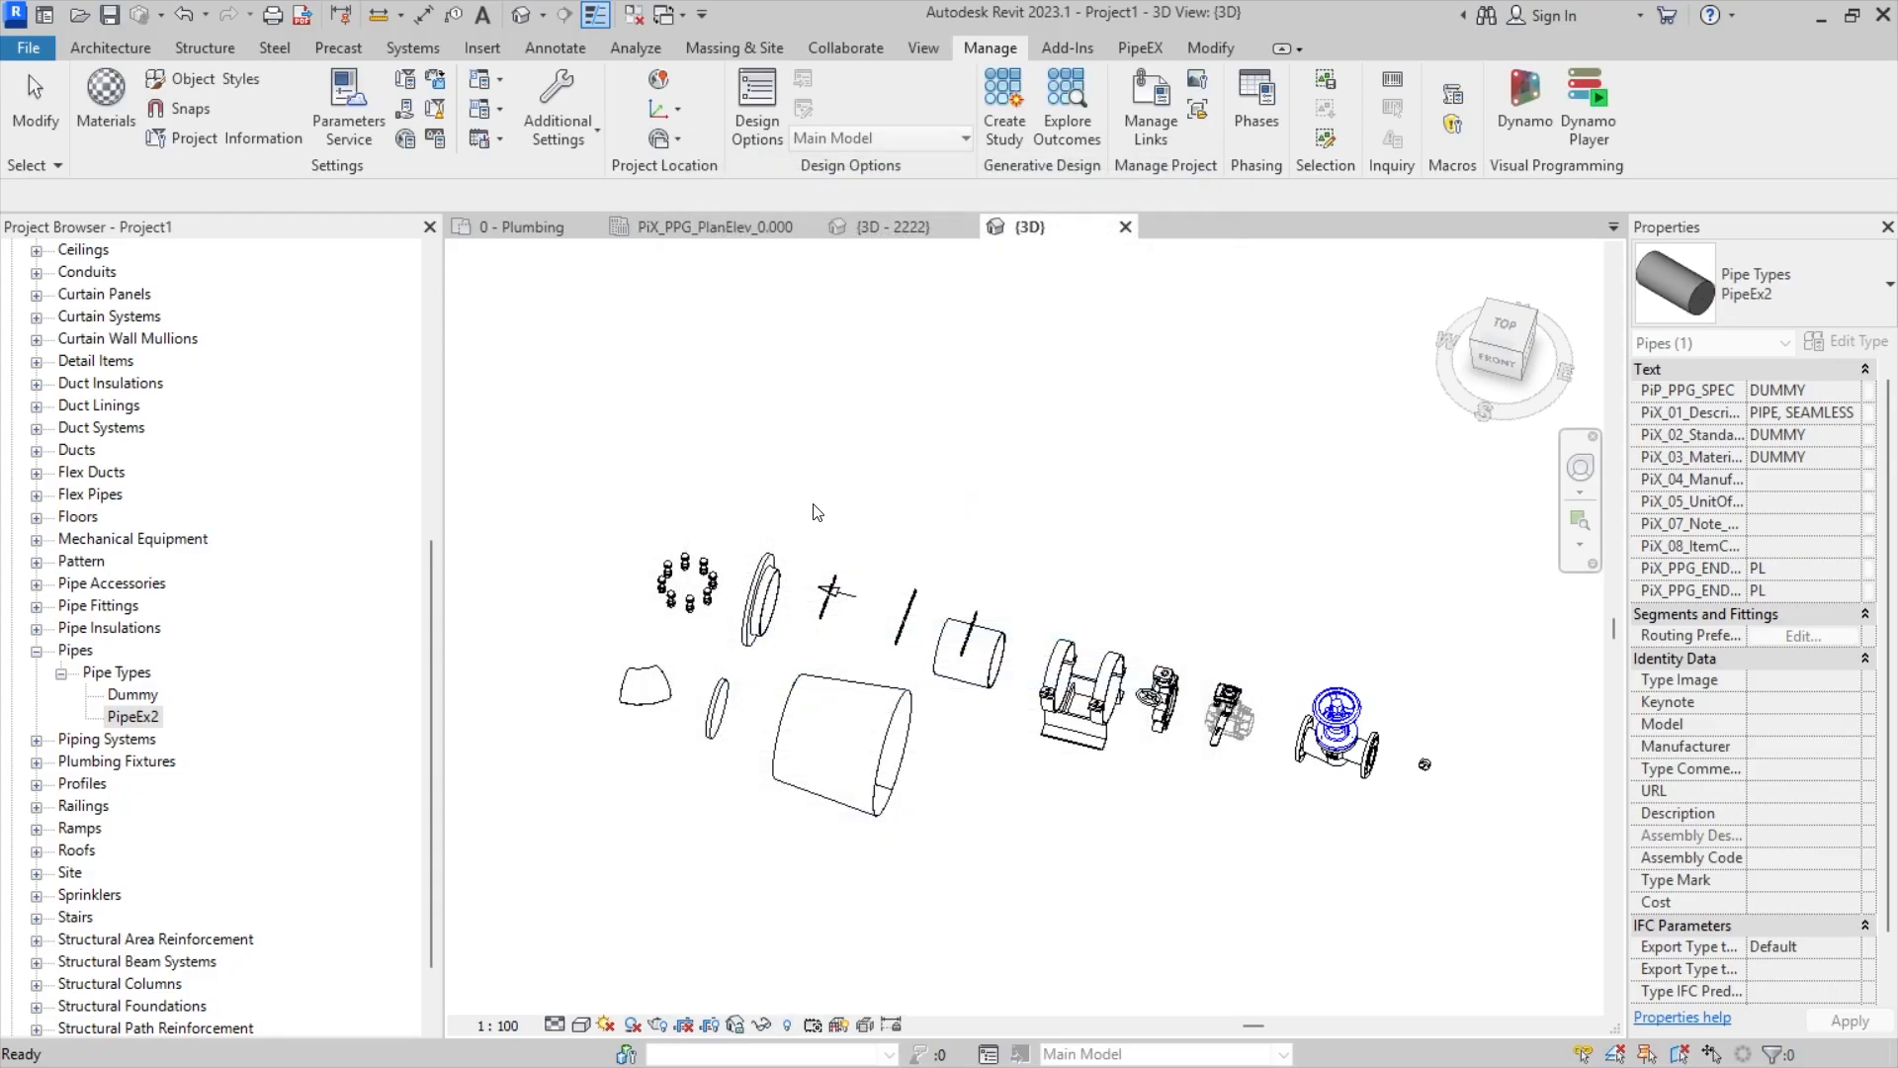
scroll(887, 363, down, 3)
scroll(887, 363, up, 4)
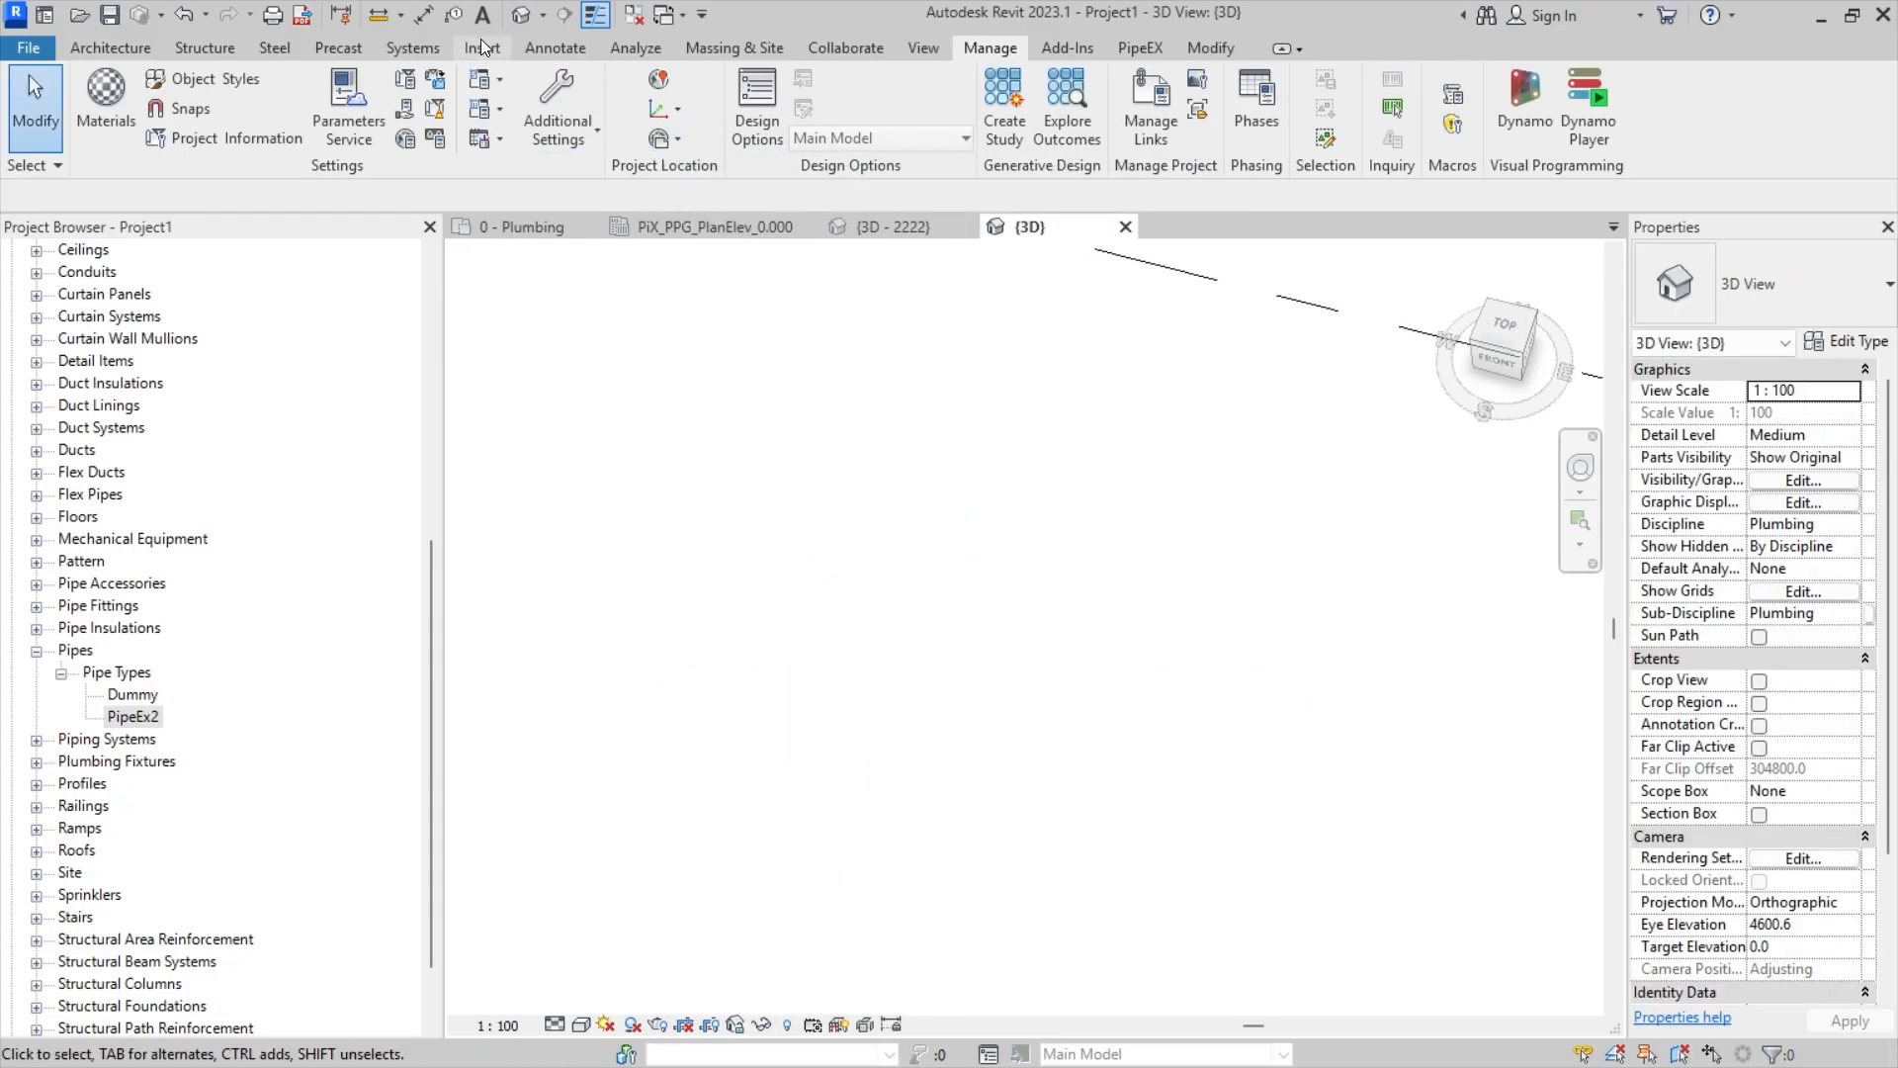
click(404, 47)
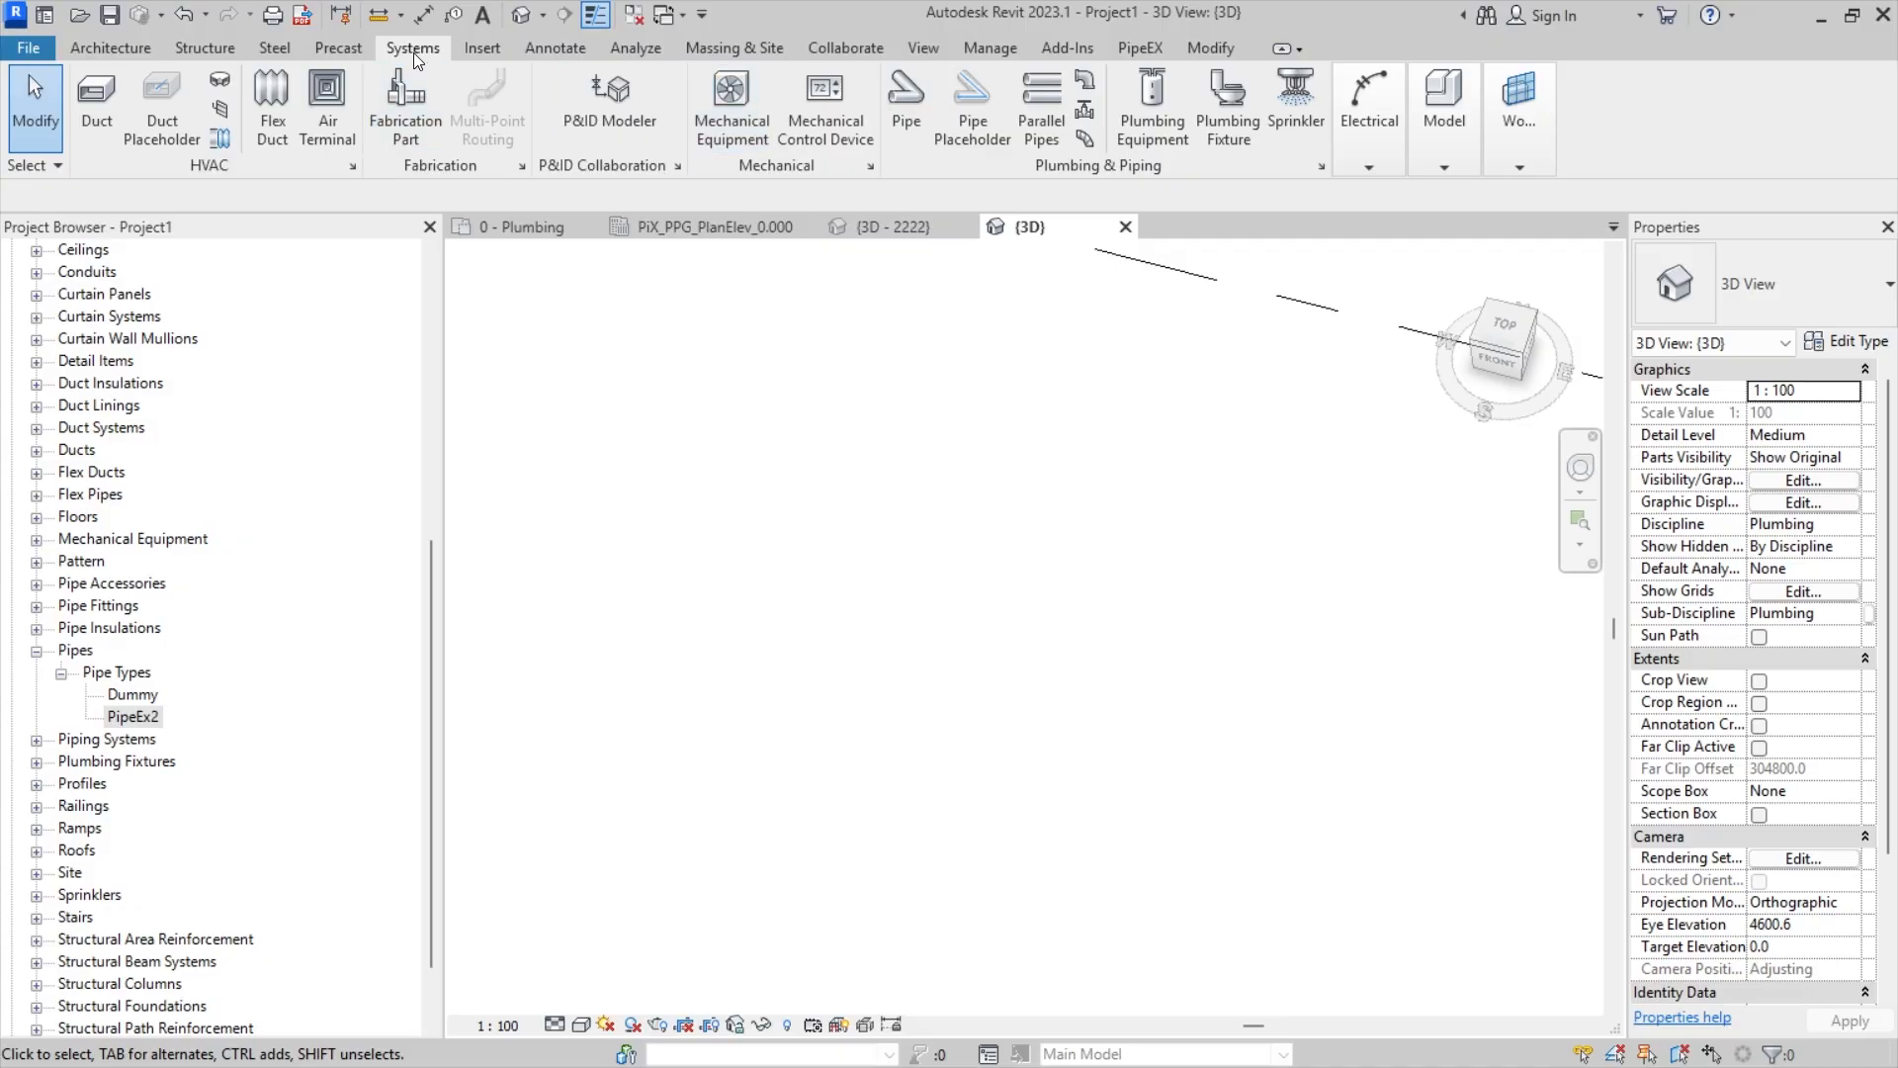
click(900, 139)
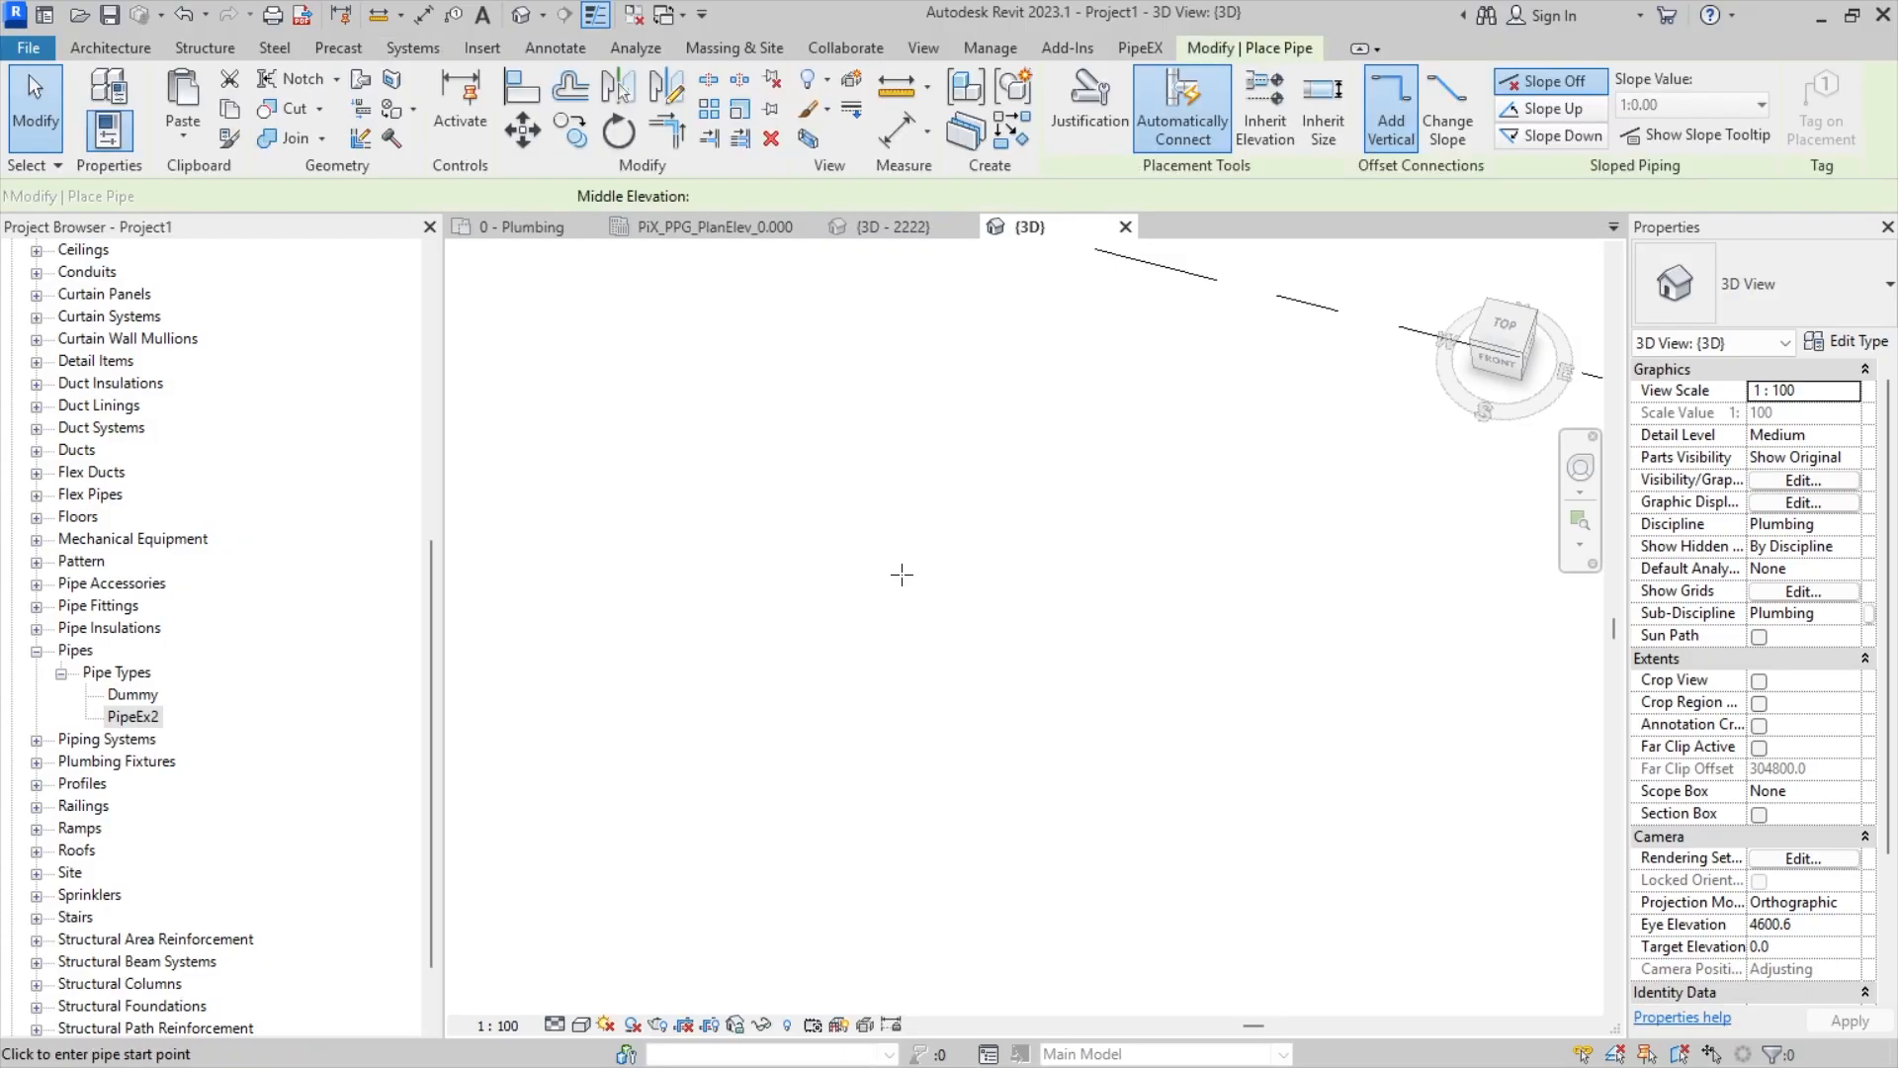
click(855, 569)
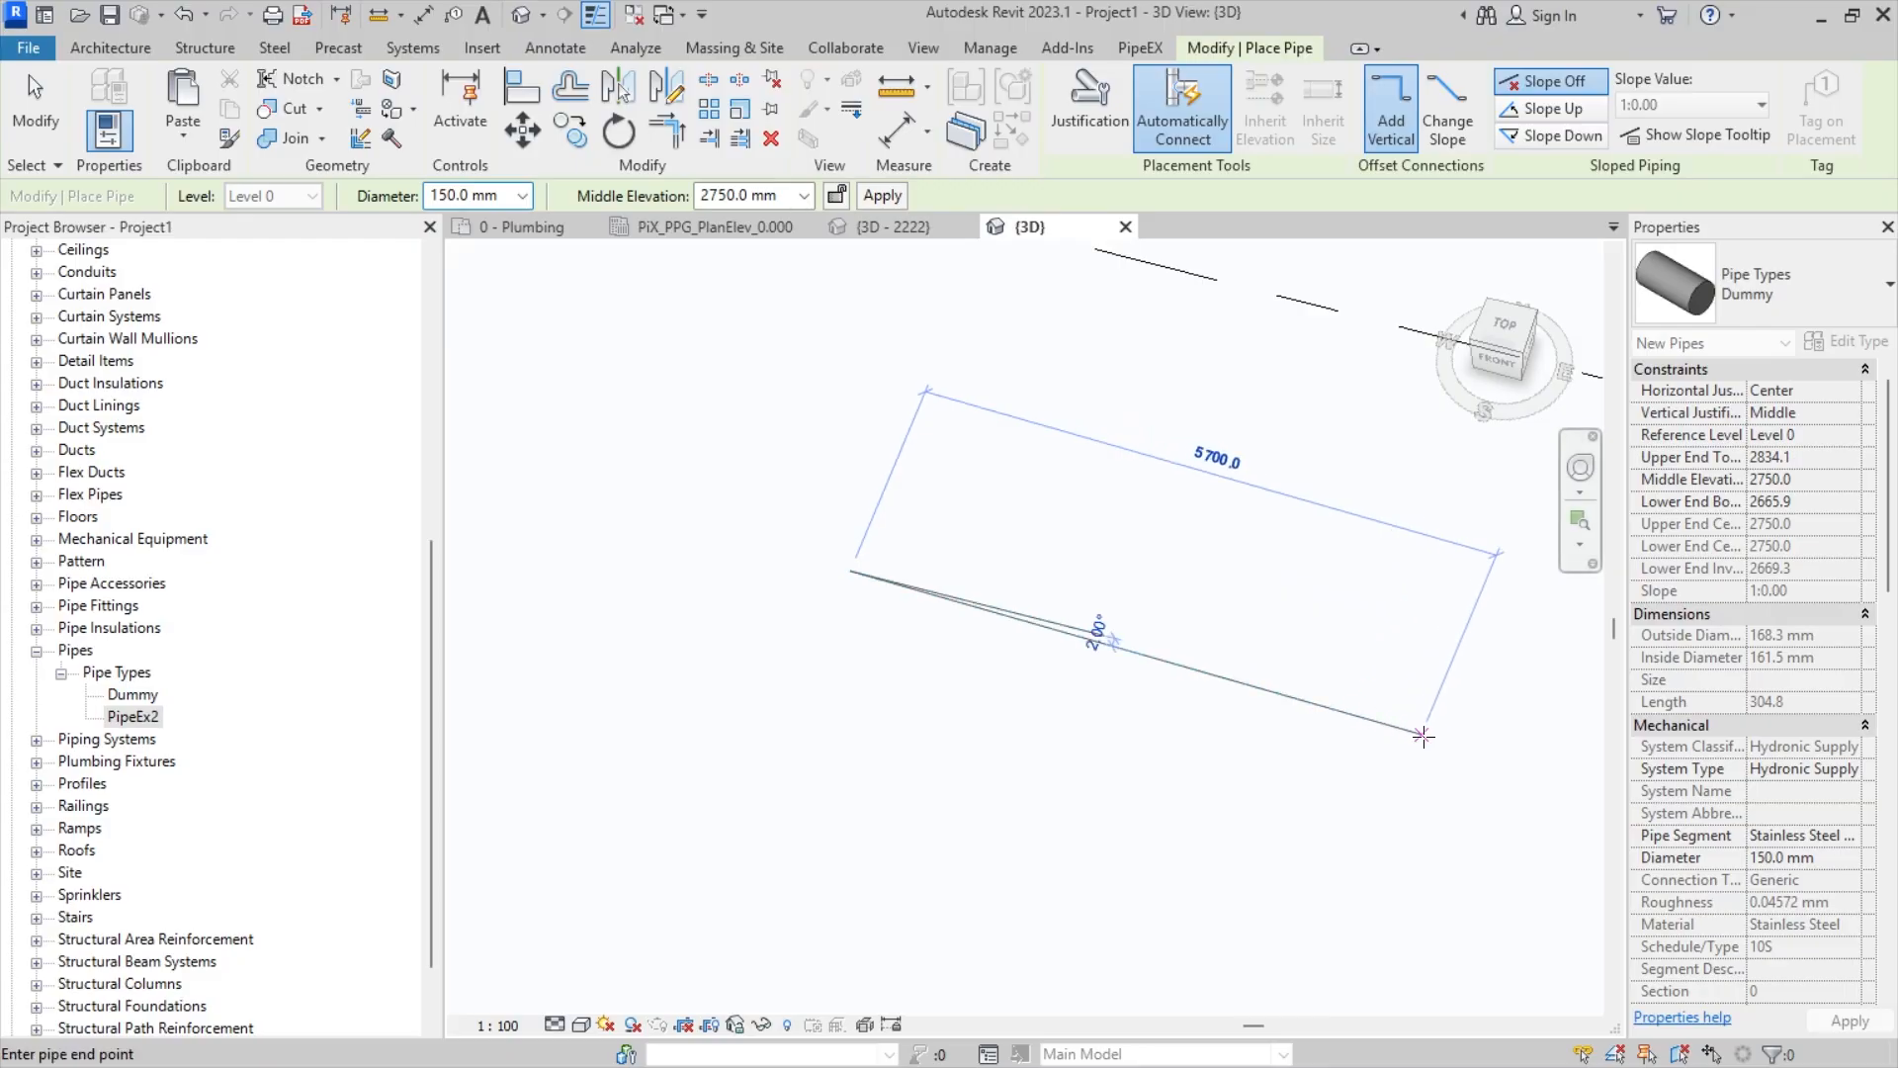
click(1465, 730)
key(Escape)
key(Escape)
drag(1309, 733, 1184, 565)
key(Delete)
- Draw a 150 mm PipeEx2 pipe about 5700 mm long in an empty area of the 3D view at 2750 mm middle elevation
right_click(144, 727)
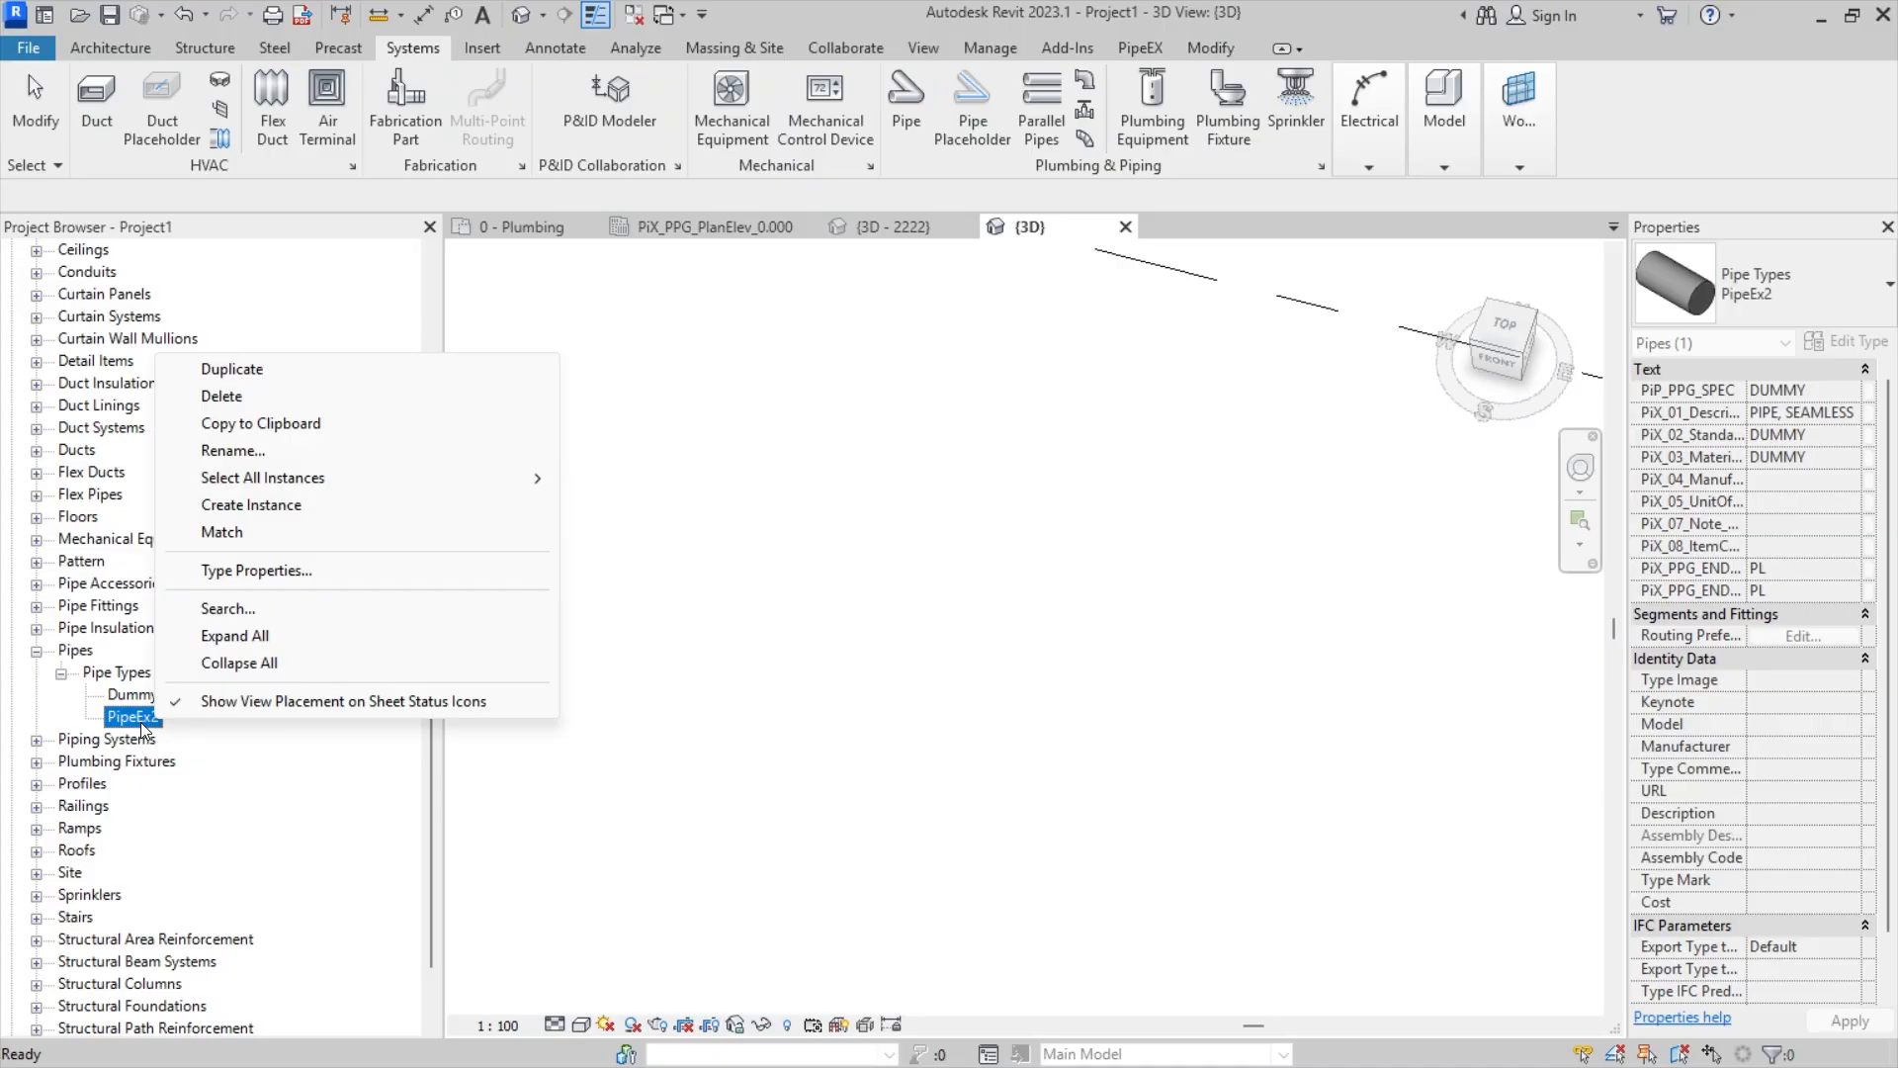
click(125, 732)
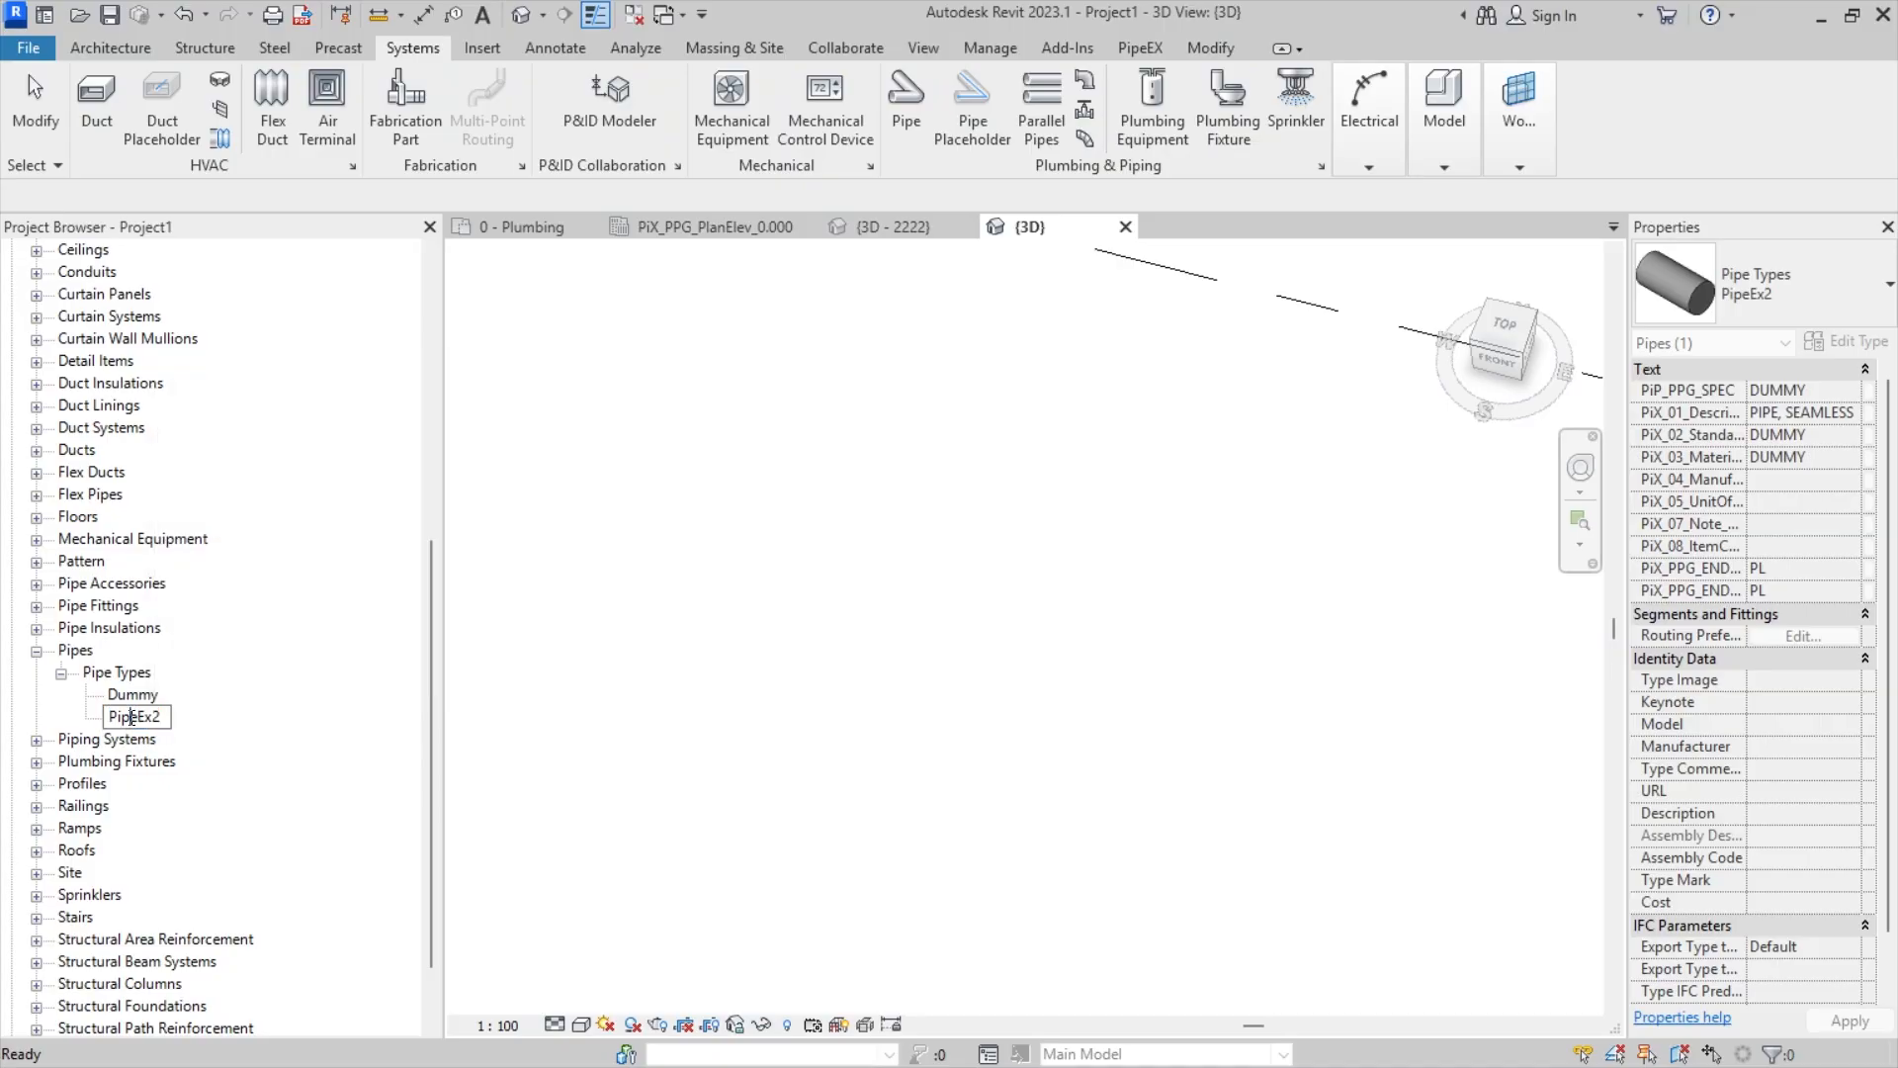
drag(143, 729, 920, 593)
click(714, 566)
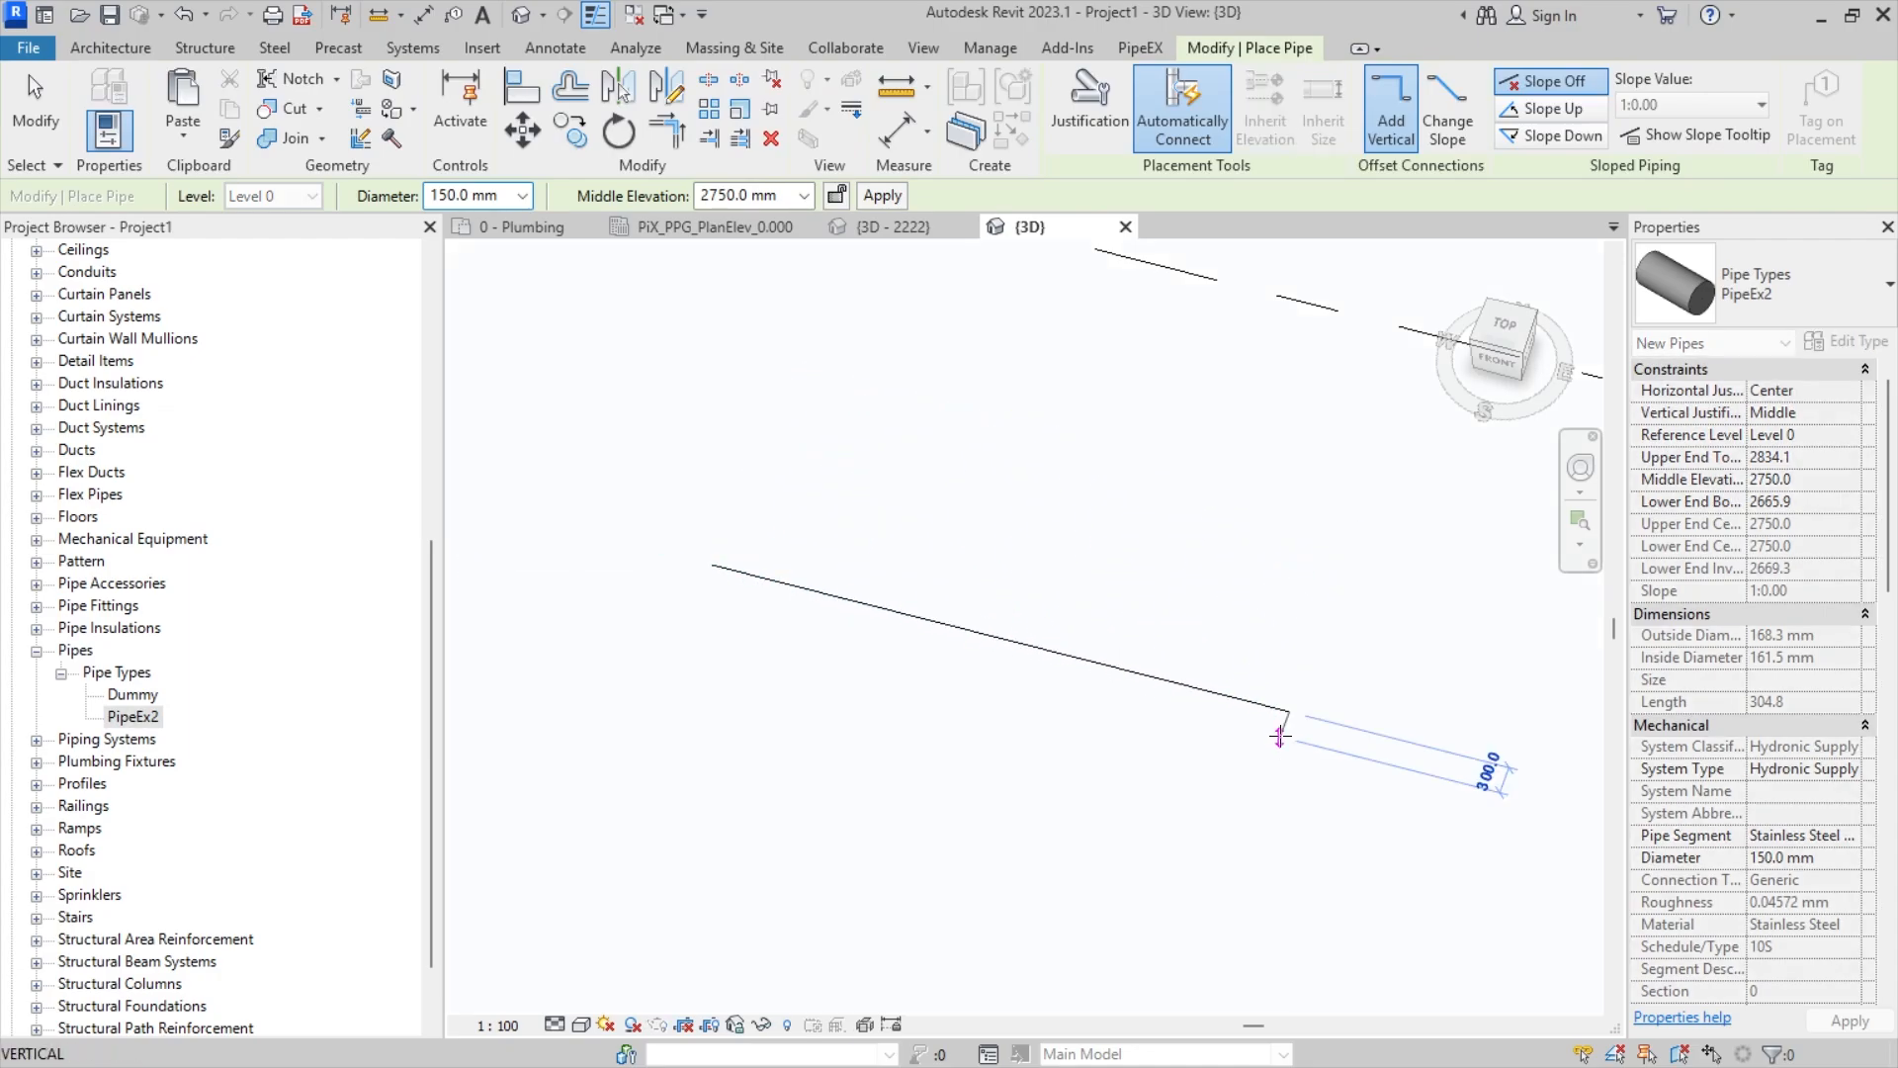
click(1288, 710)
key(Escape)
key(Escape)
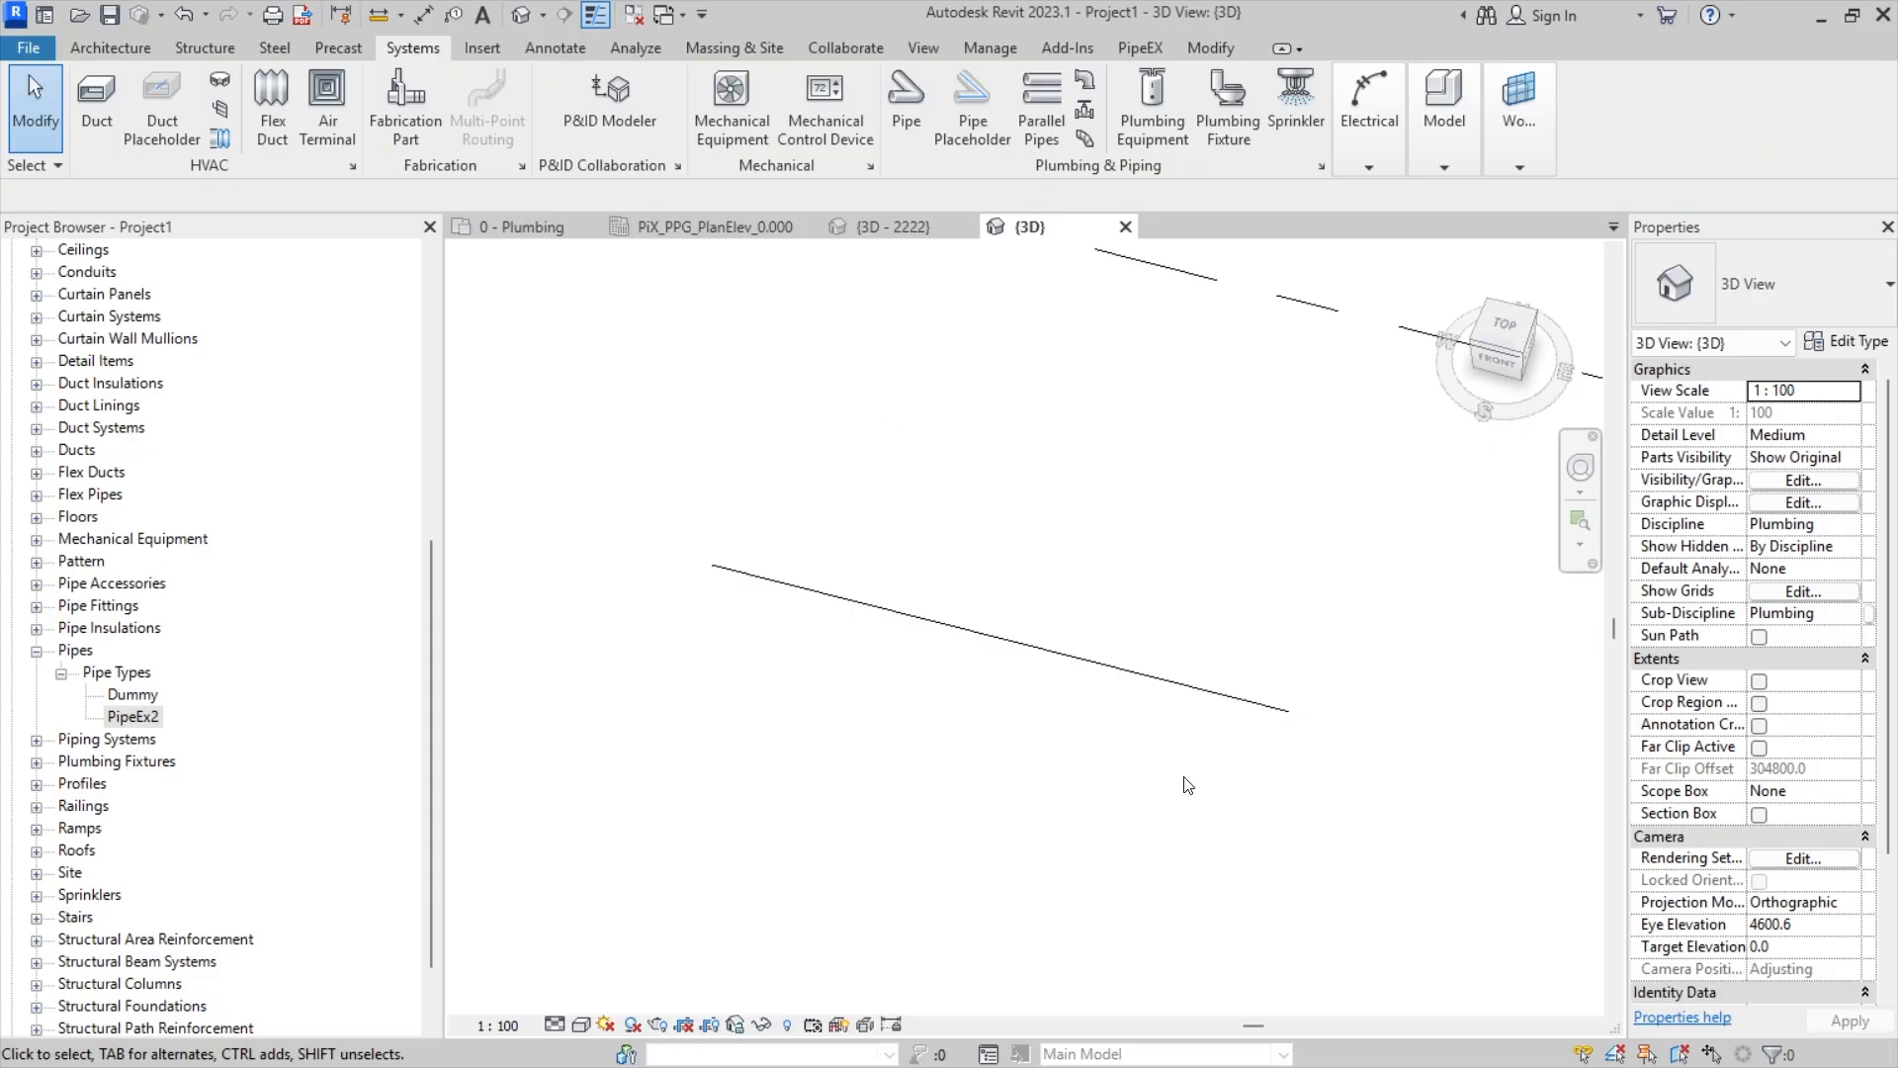
drag(1187, 769, 949, 524)
click(979, 796)
drag(1065, 793, 937, 547)
click(944, 776)
- Set the detail level of the 3D view to Fine
click(556, 1026)
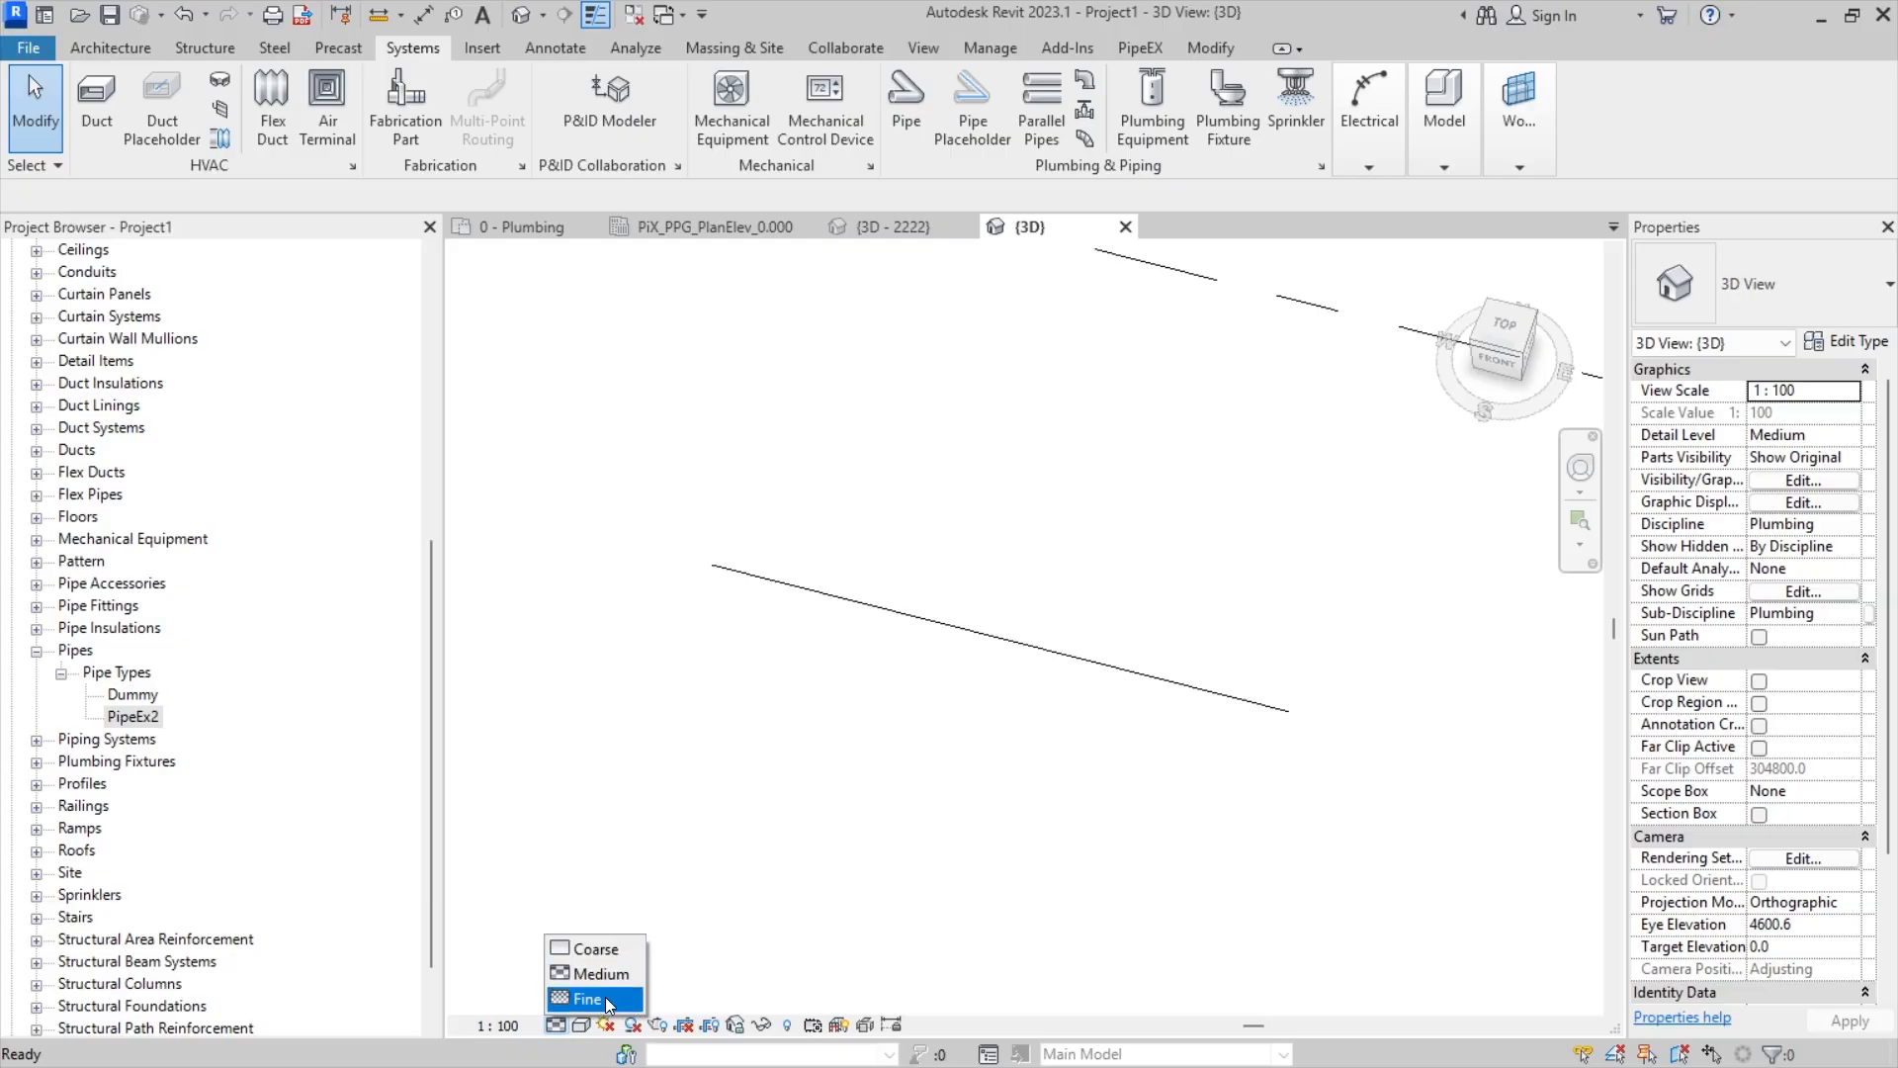
click(589, 999)
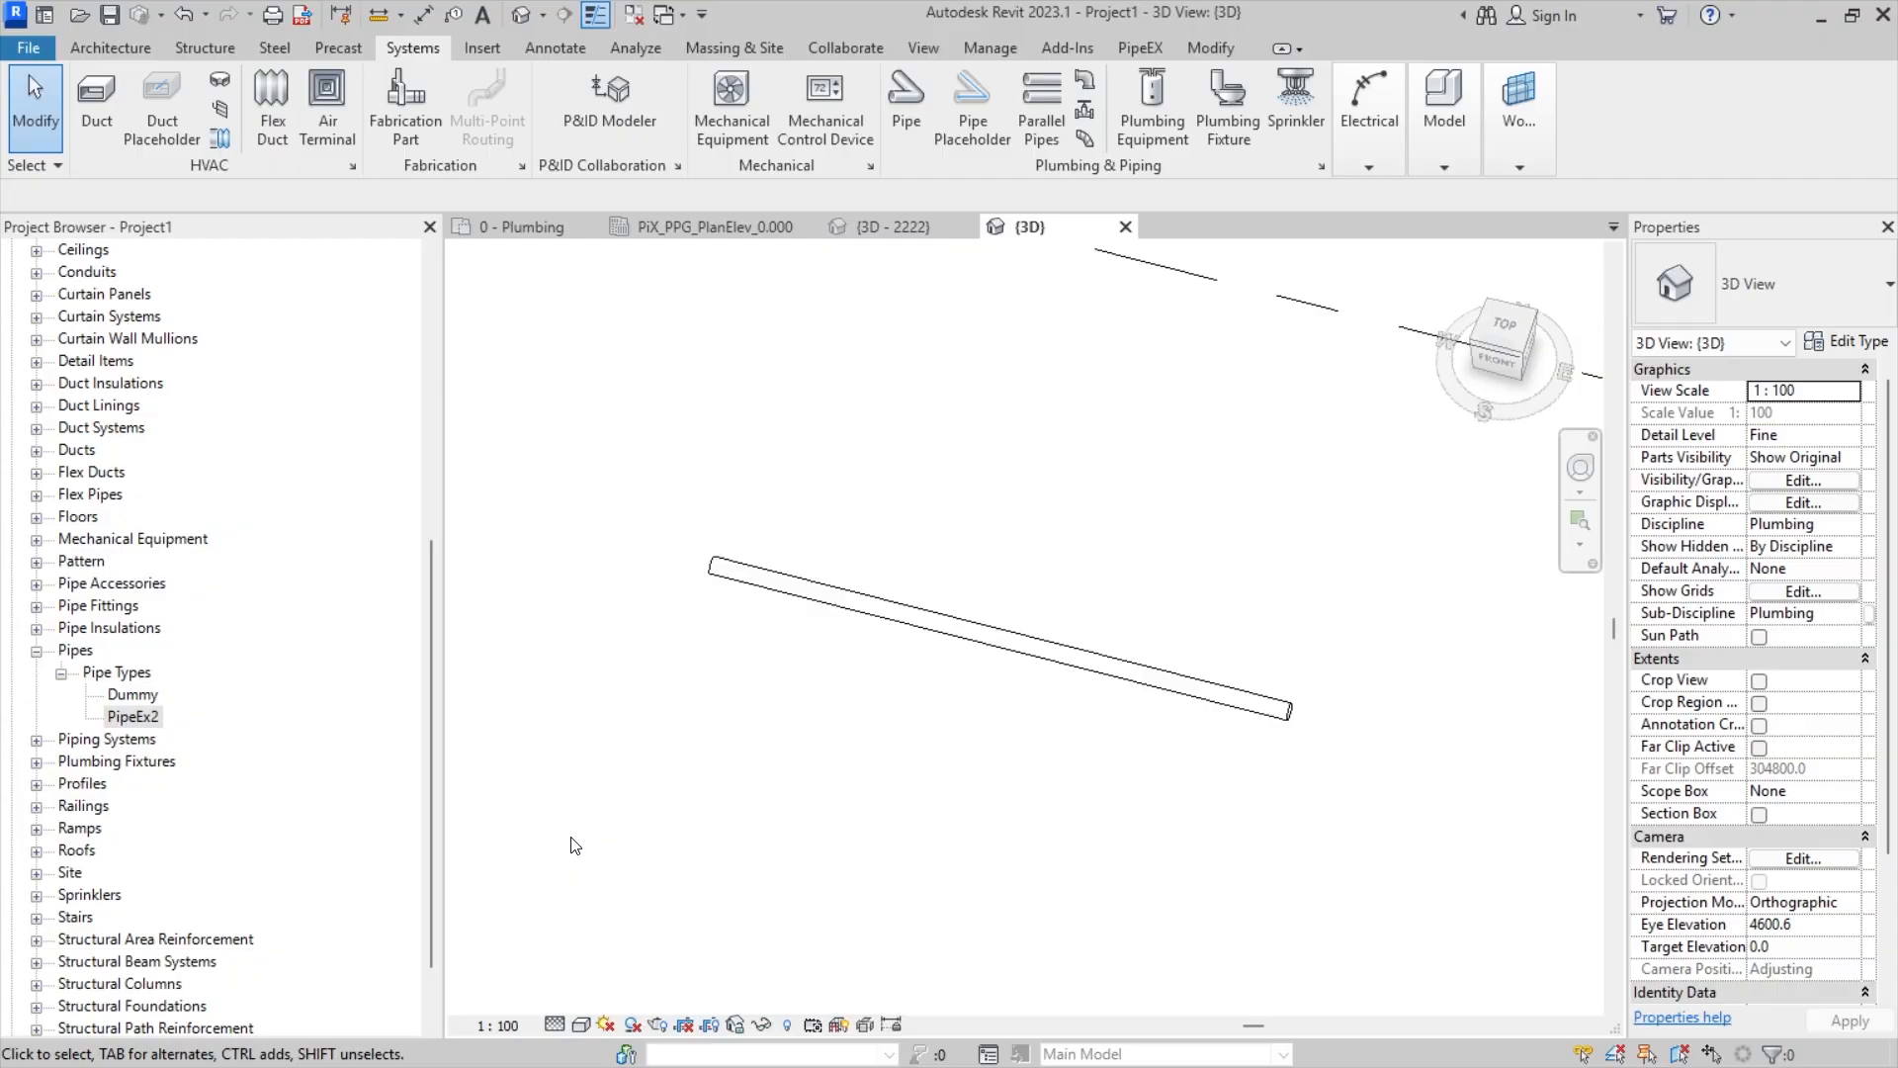
scroll(307, 817, down, 1)
scroll(308, 816, down, 1)
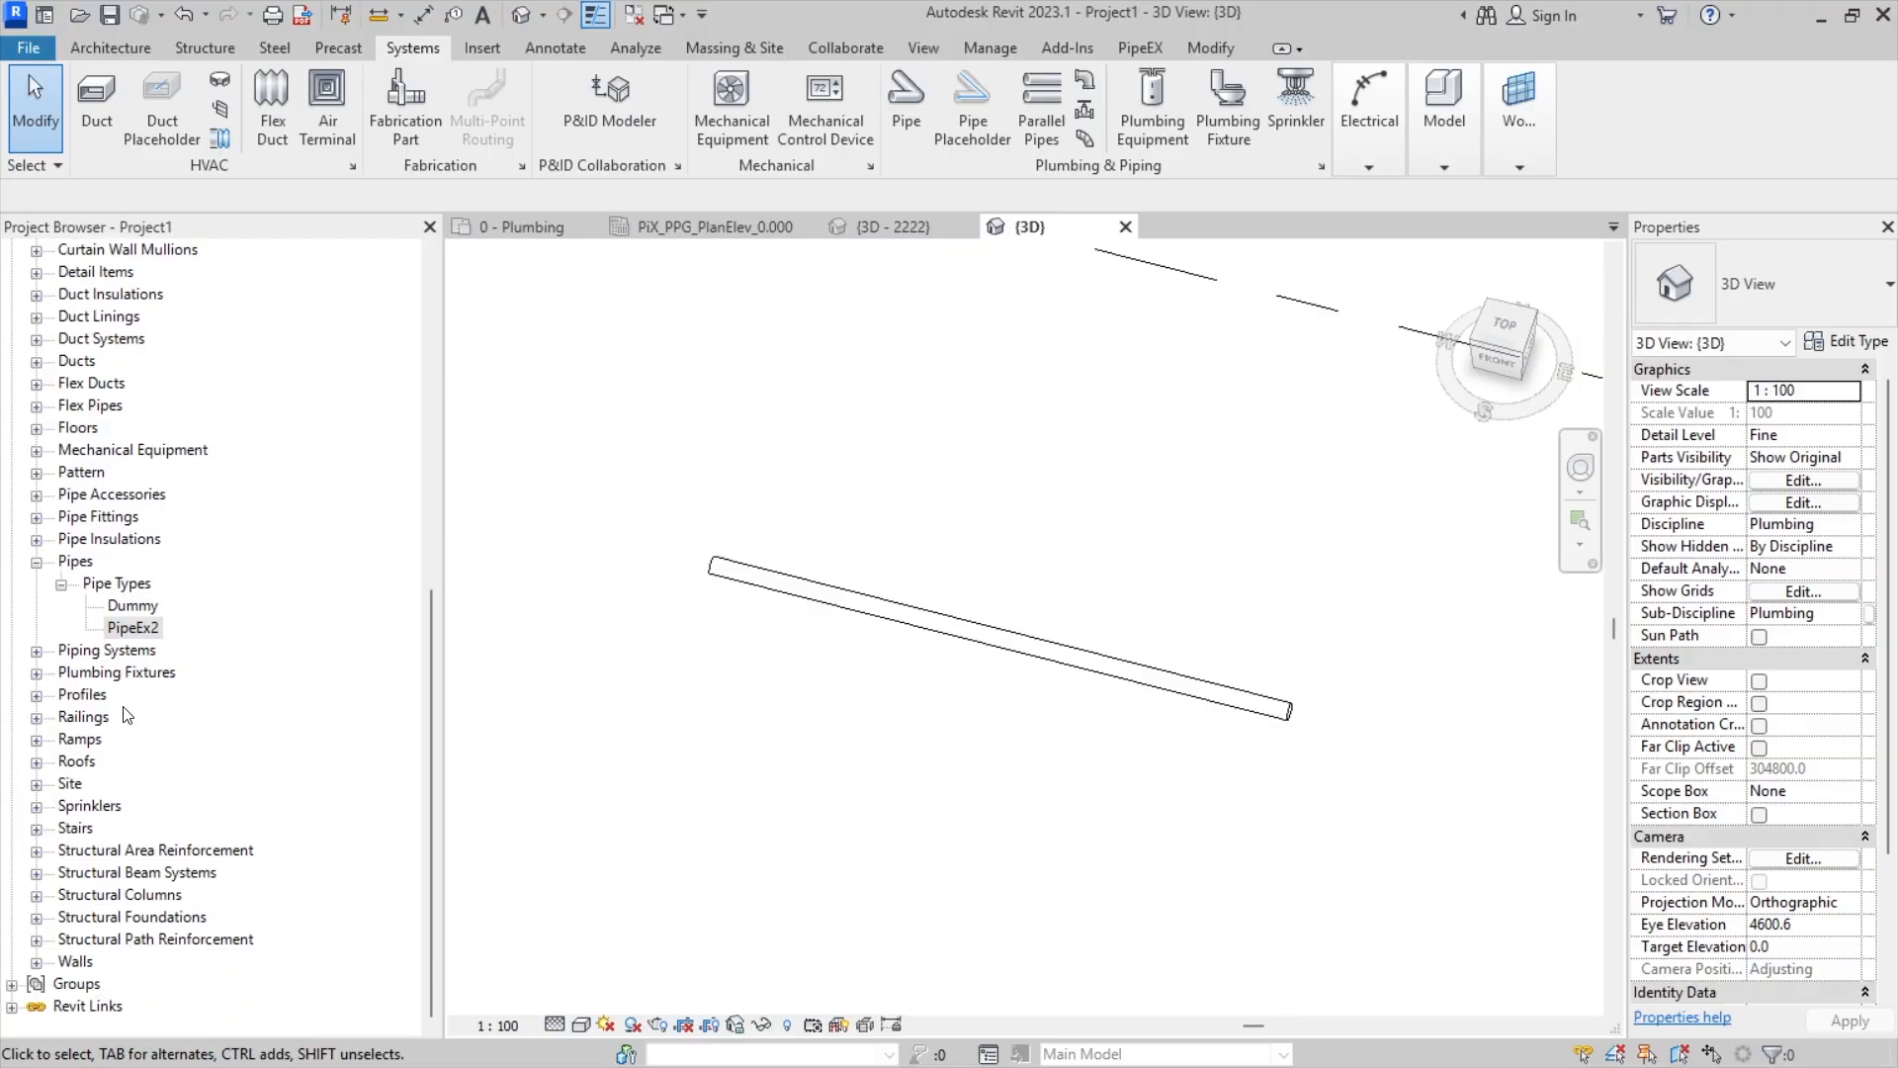
click(1121, 700)
middle_drag(1298, 748, 1260, 727)
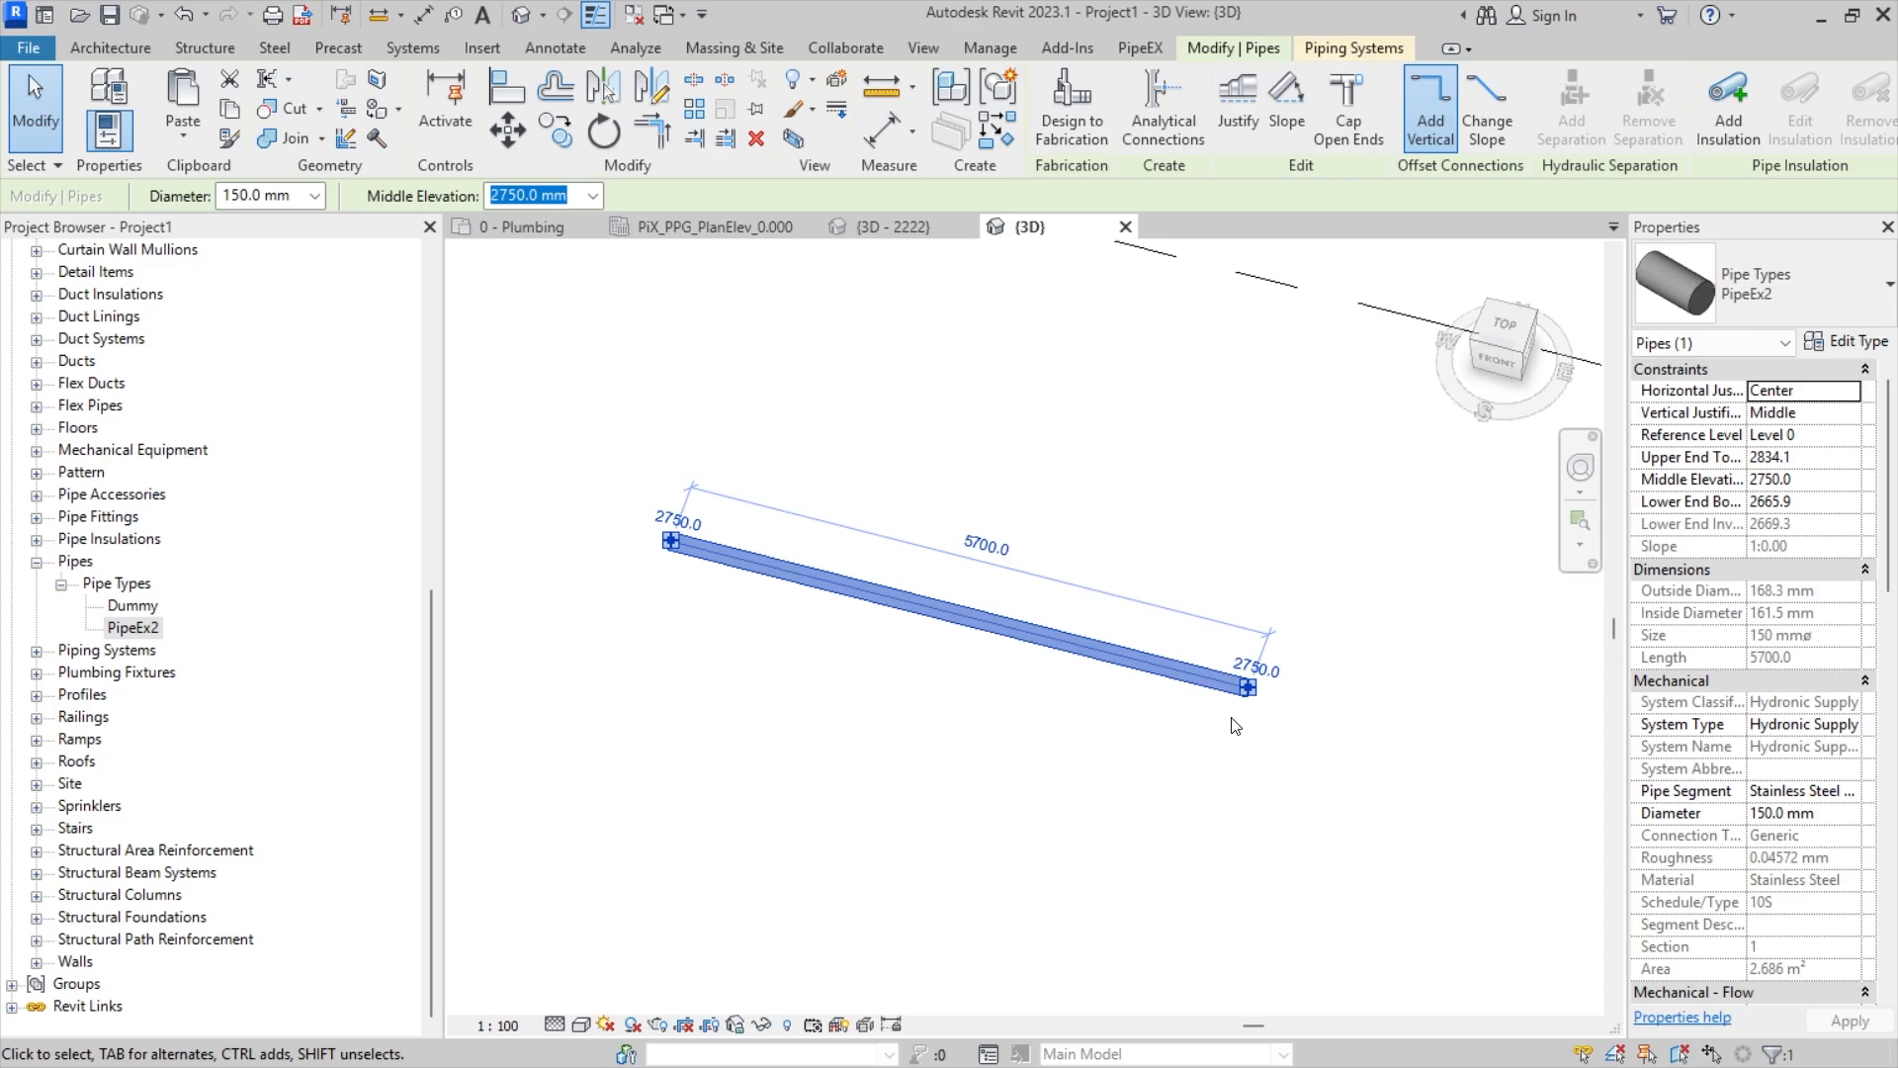
scroll(1234, 715, up, 1)
scroll(1238, 723, up, 1)
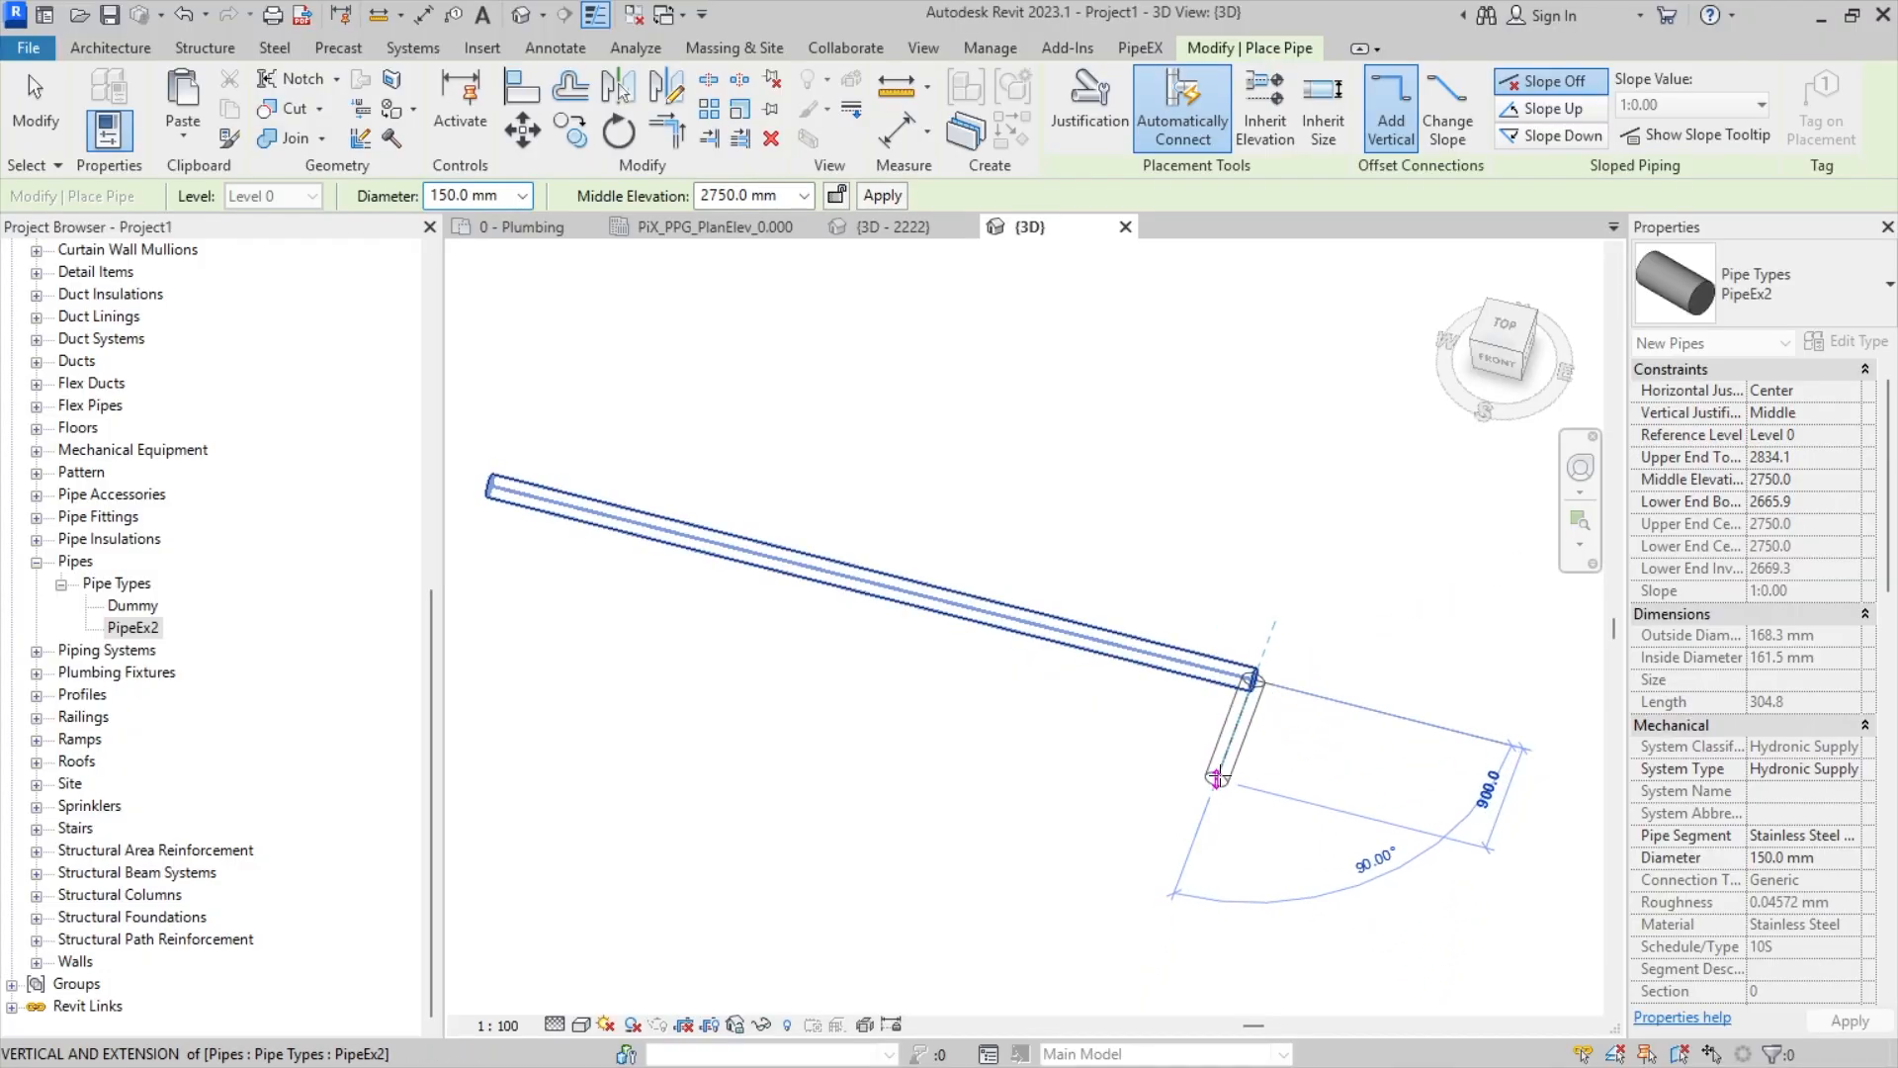
key(Escape)
key(Escape)
- Continue the pipe from its open end with a perpendicular segment about 2200 mm long and another 90° segment about 2800 mm long
click(1248, 680)
right_click(1253, 680)
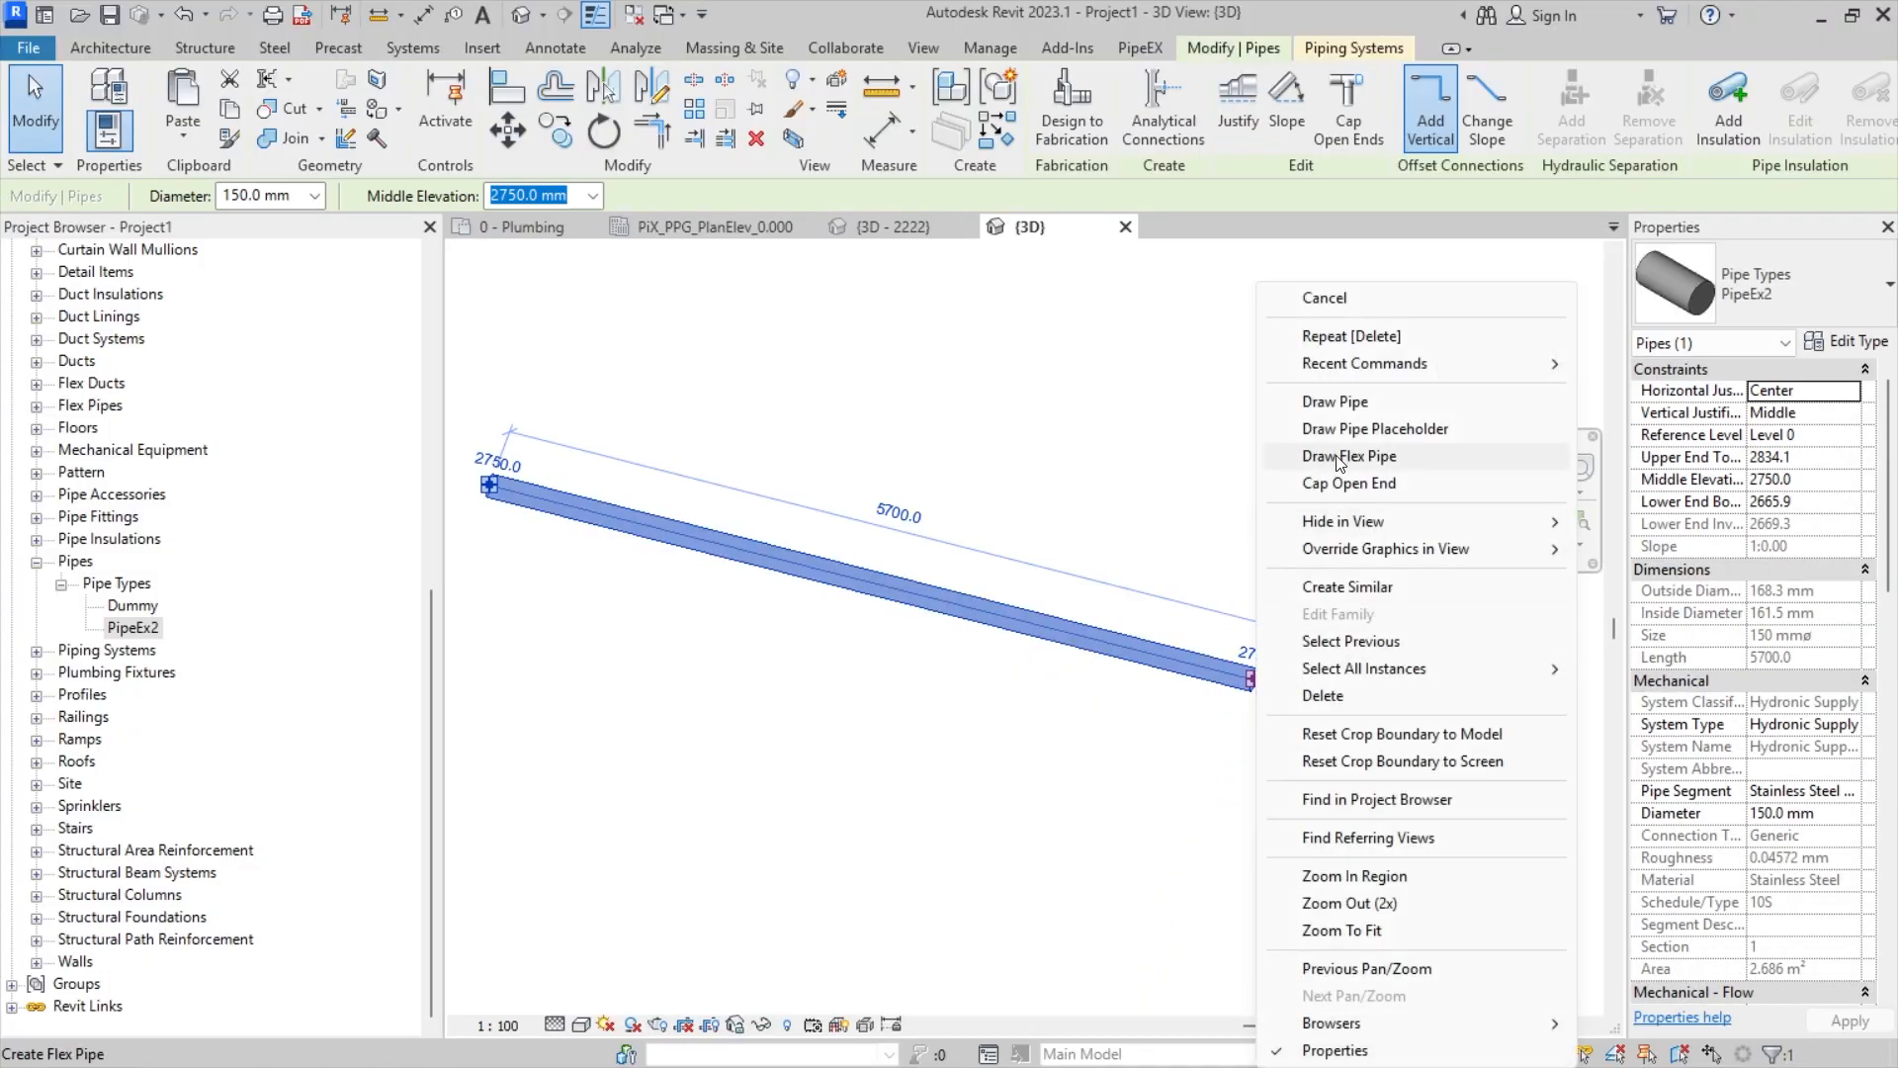
click(1341, 401)
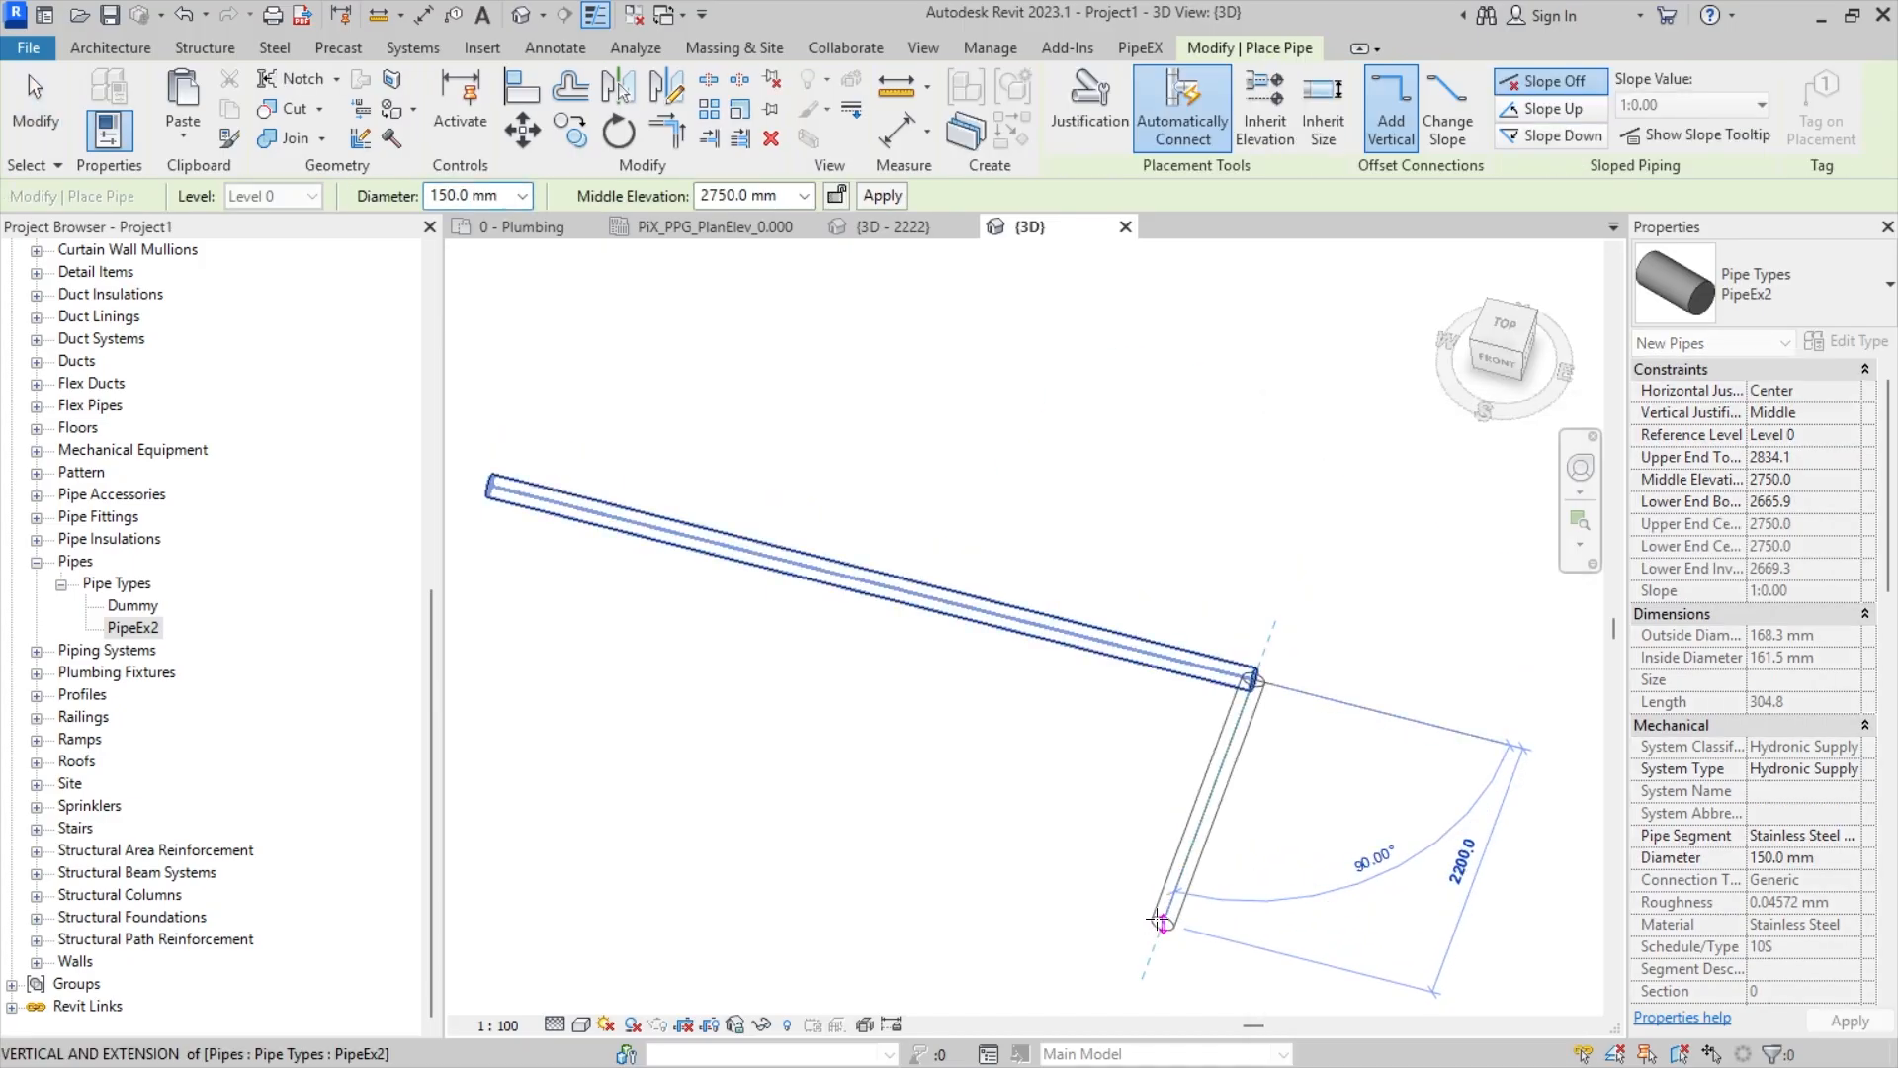
middle_drag(1159, 920, 941, 811)
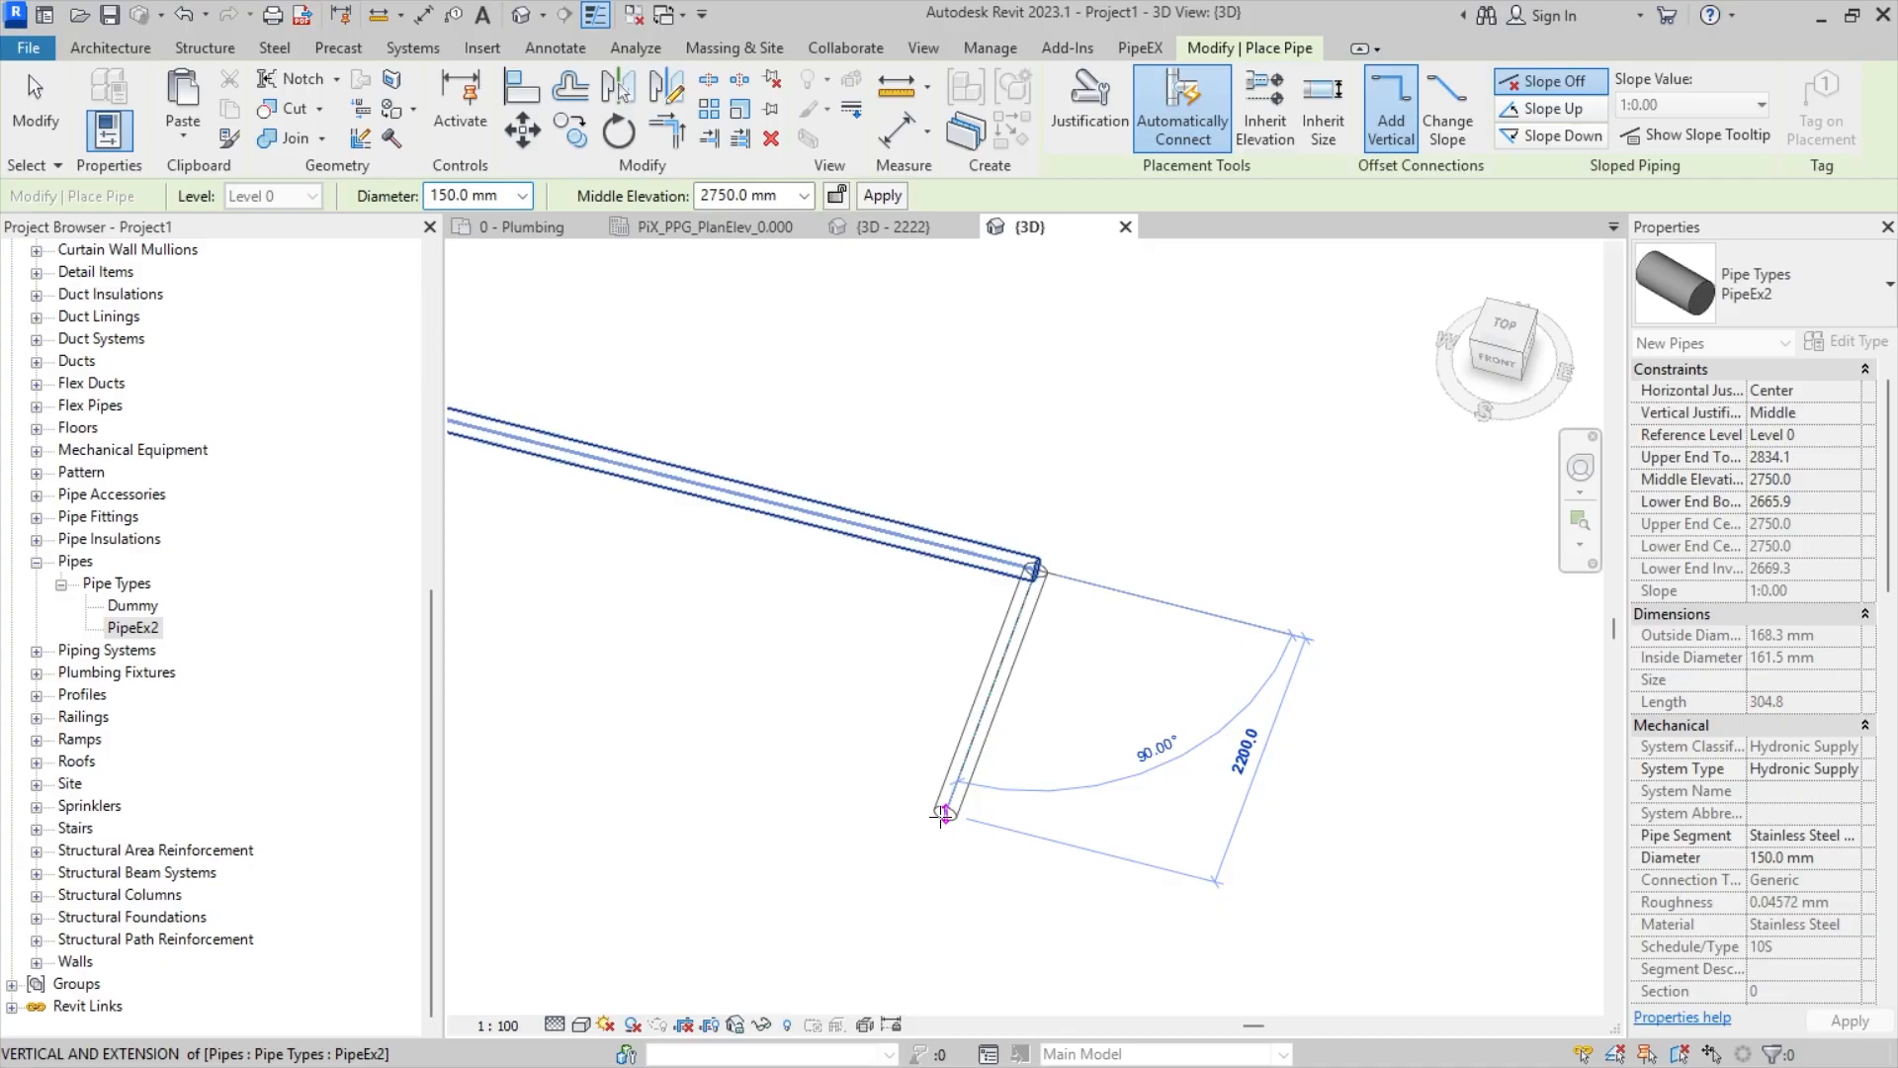
click(942, 813)
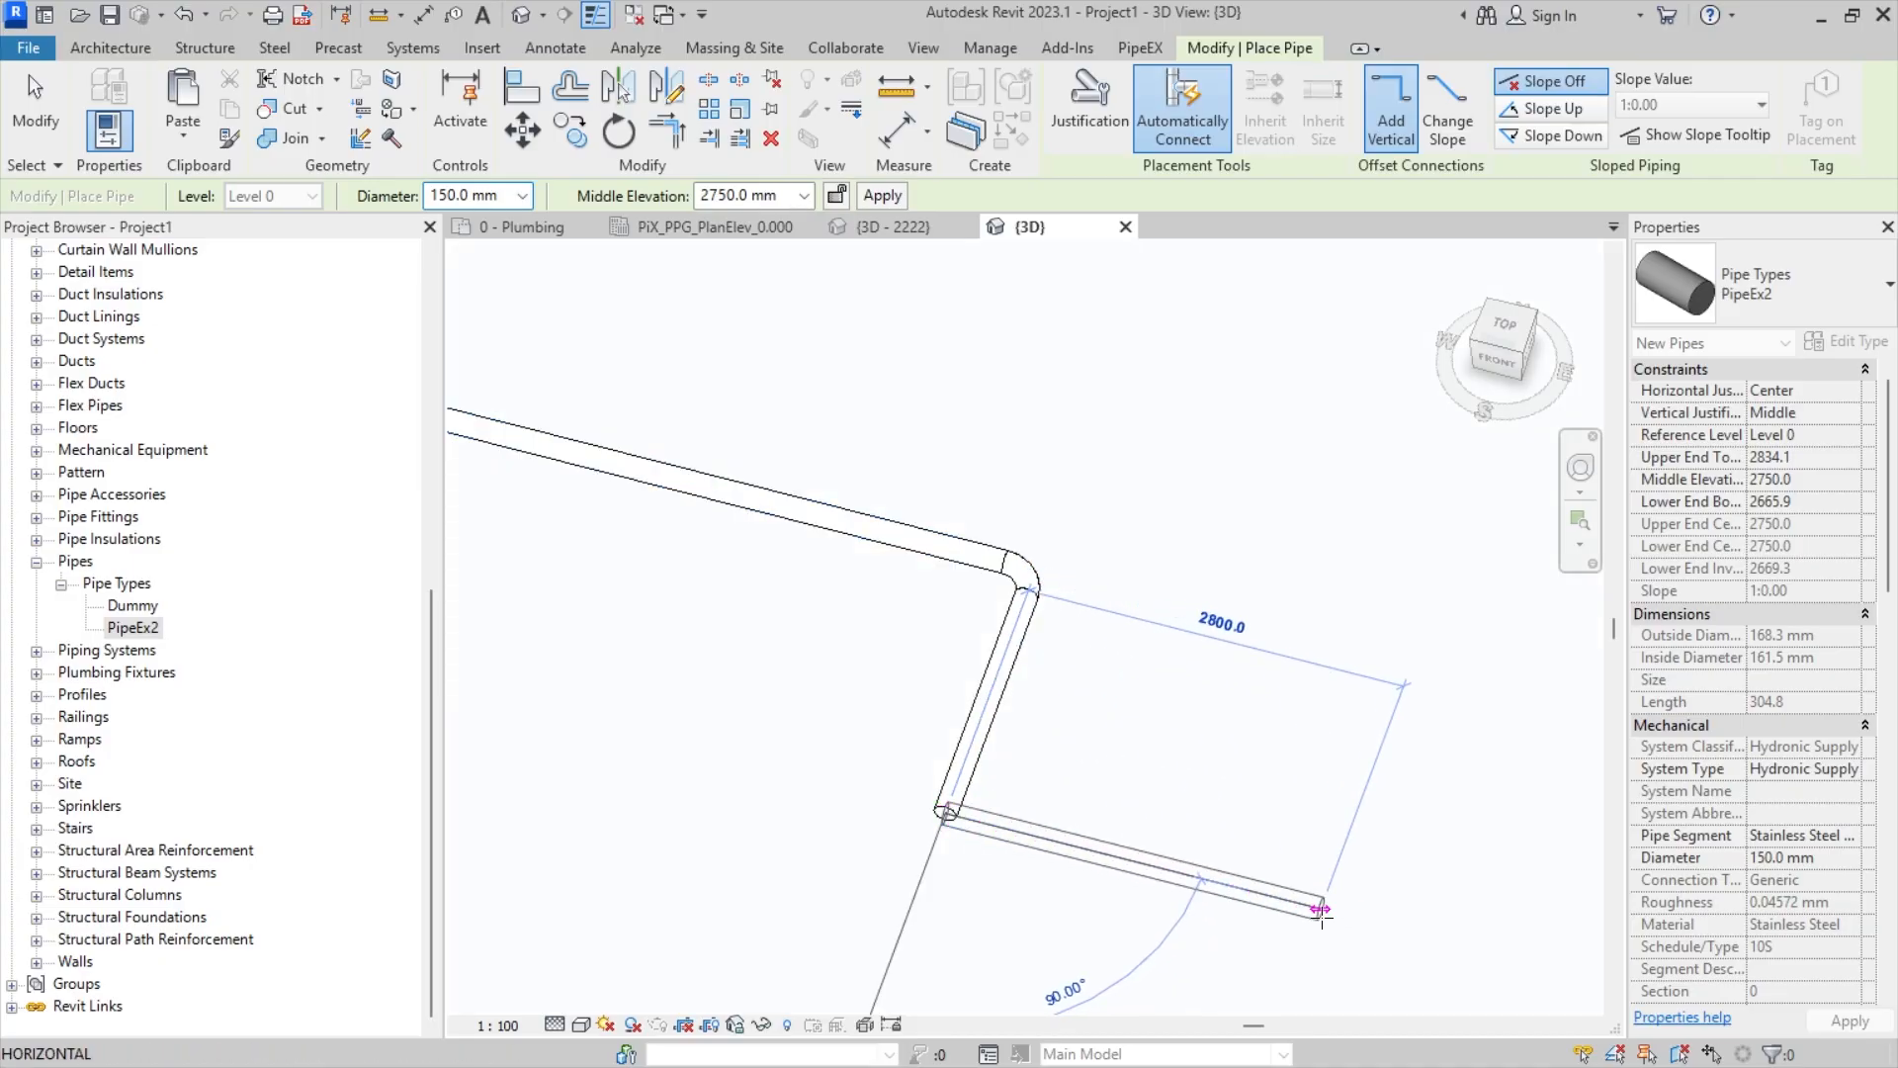
click(1322, 911)
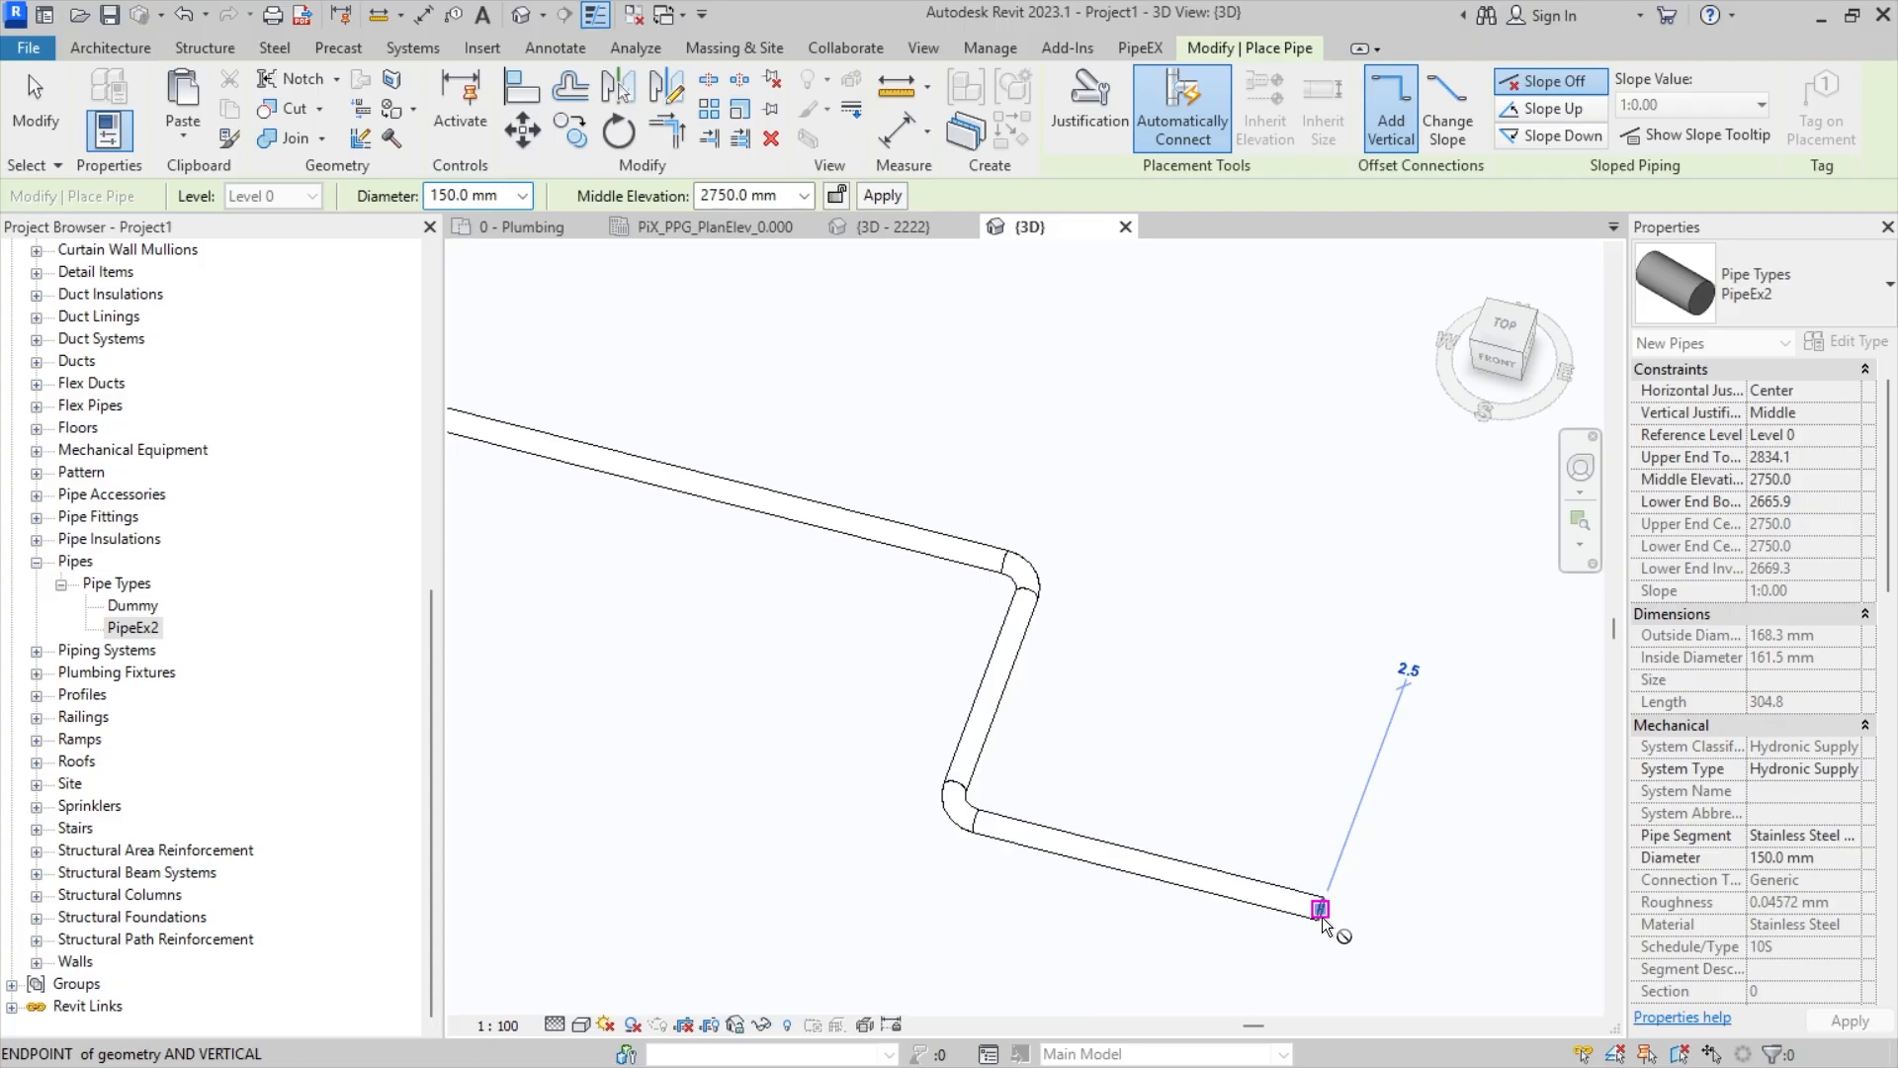
- Continue the run with a segment about 3111 mm long at 45°, and finish with a segment parallel to the first pipe
middle_drag(1325, 908, 1016, 930)
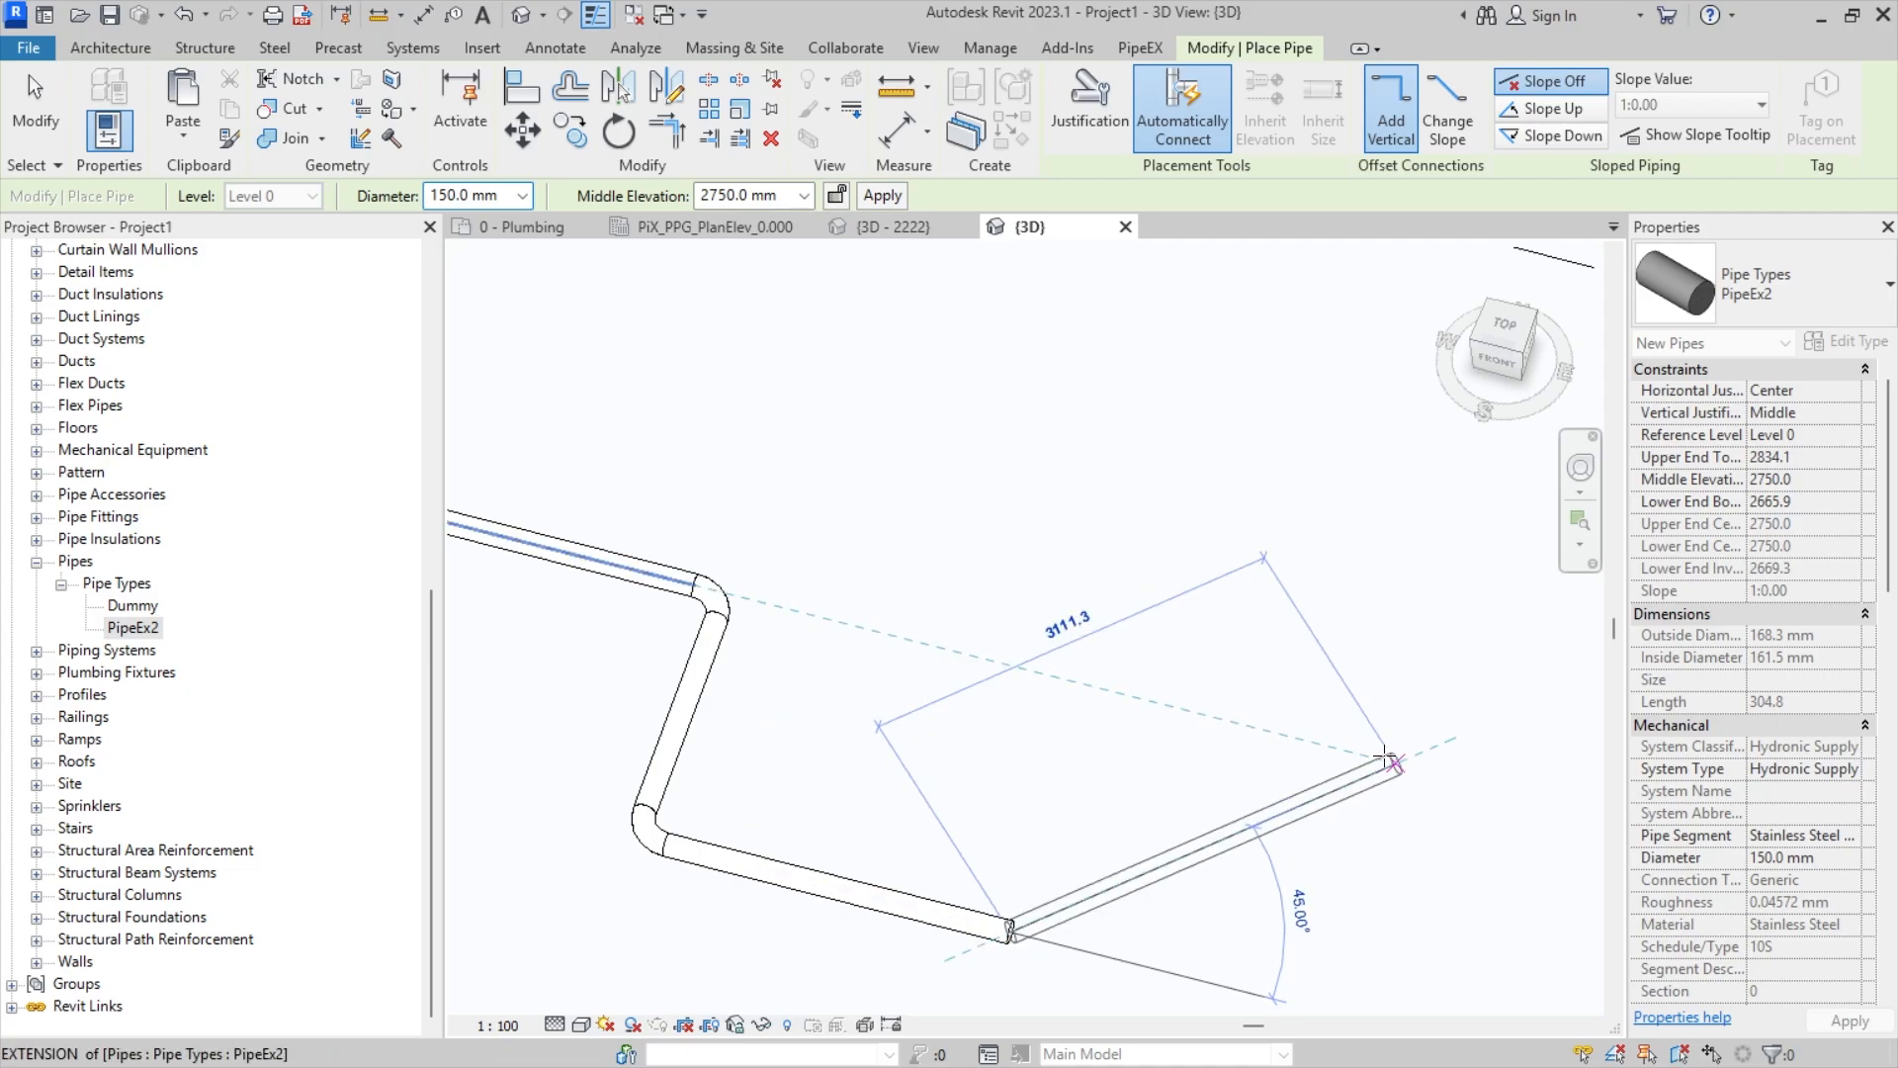
click(1395, 766)
middle_drag(1390, 769, 1036, 753)
scroll(1041, 753, up, 1)
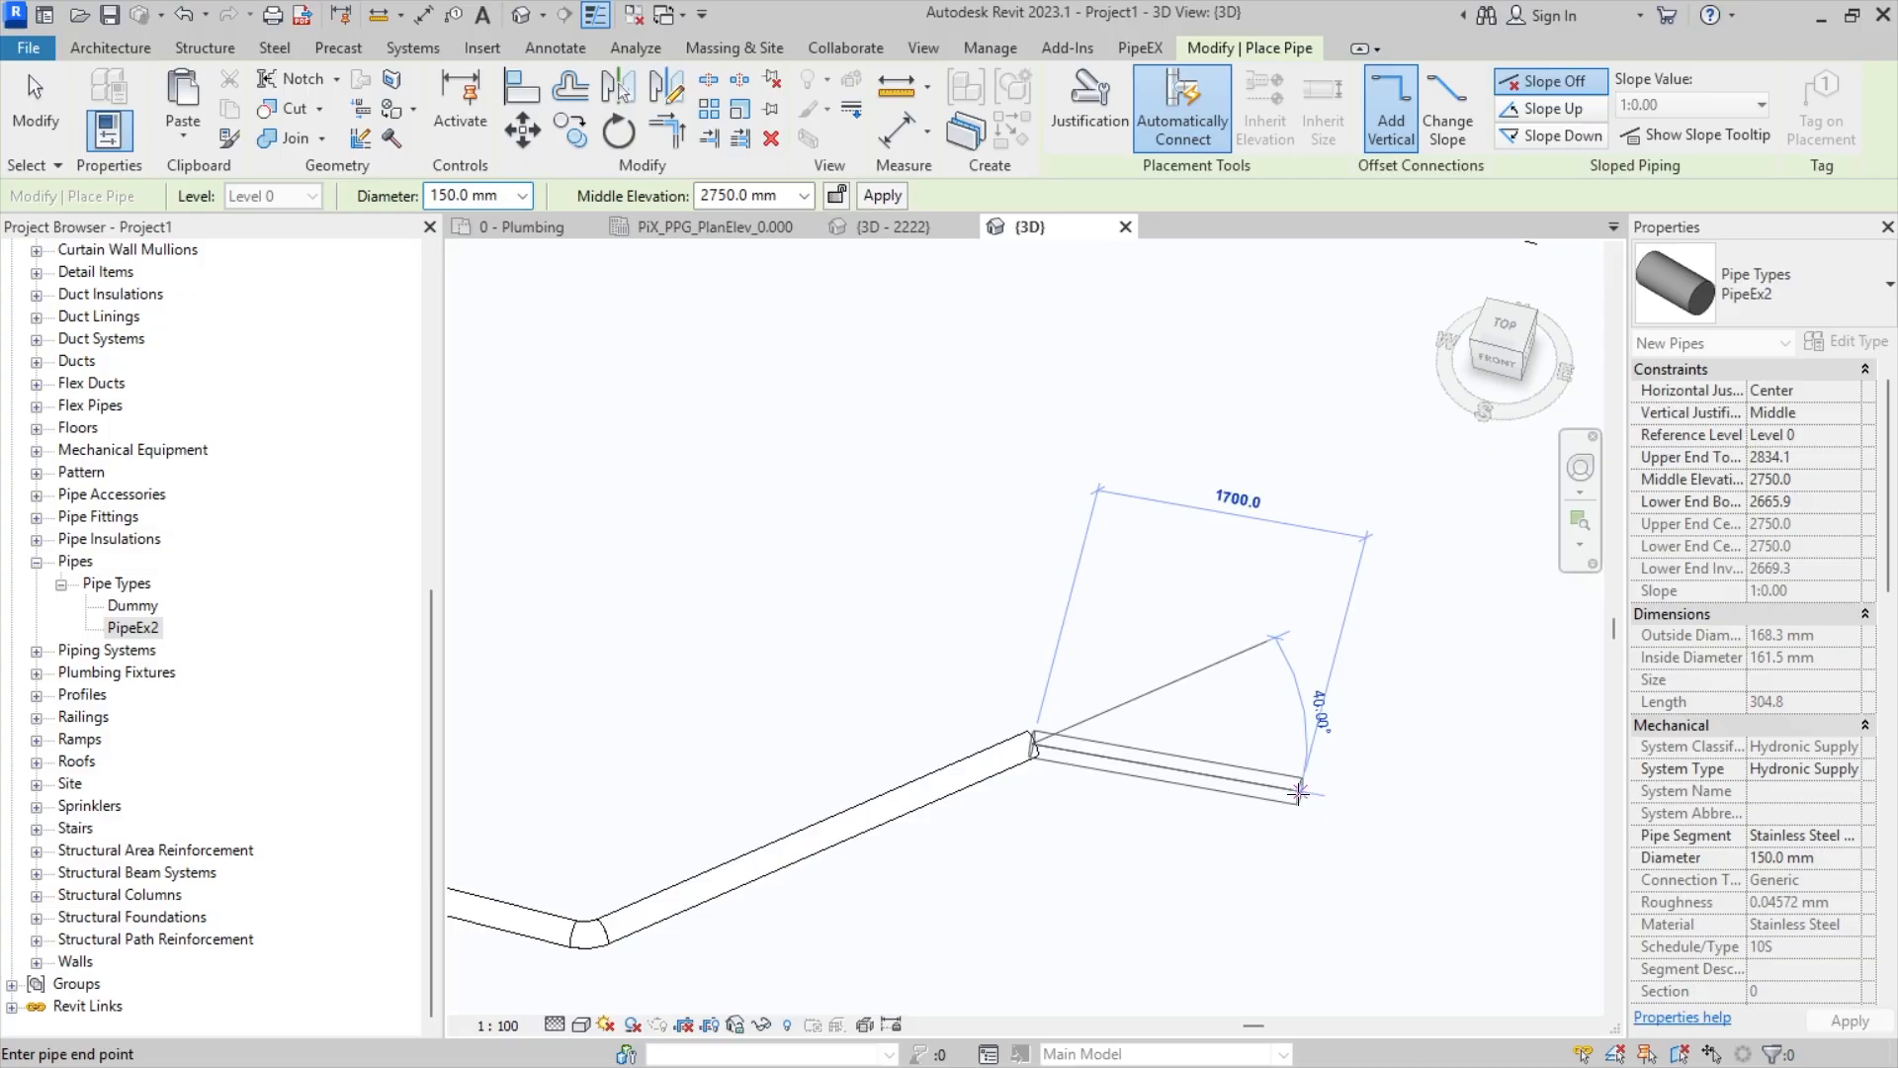
click(1530, 879)
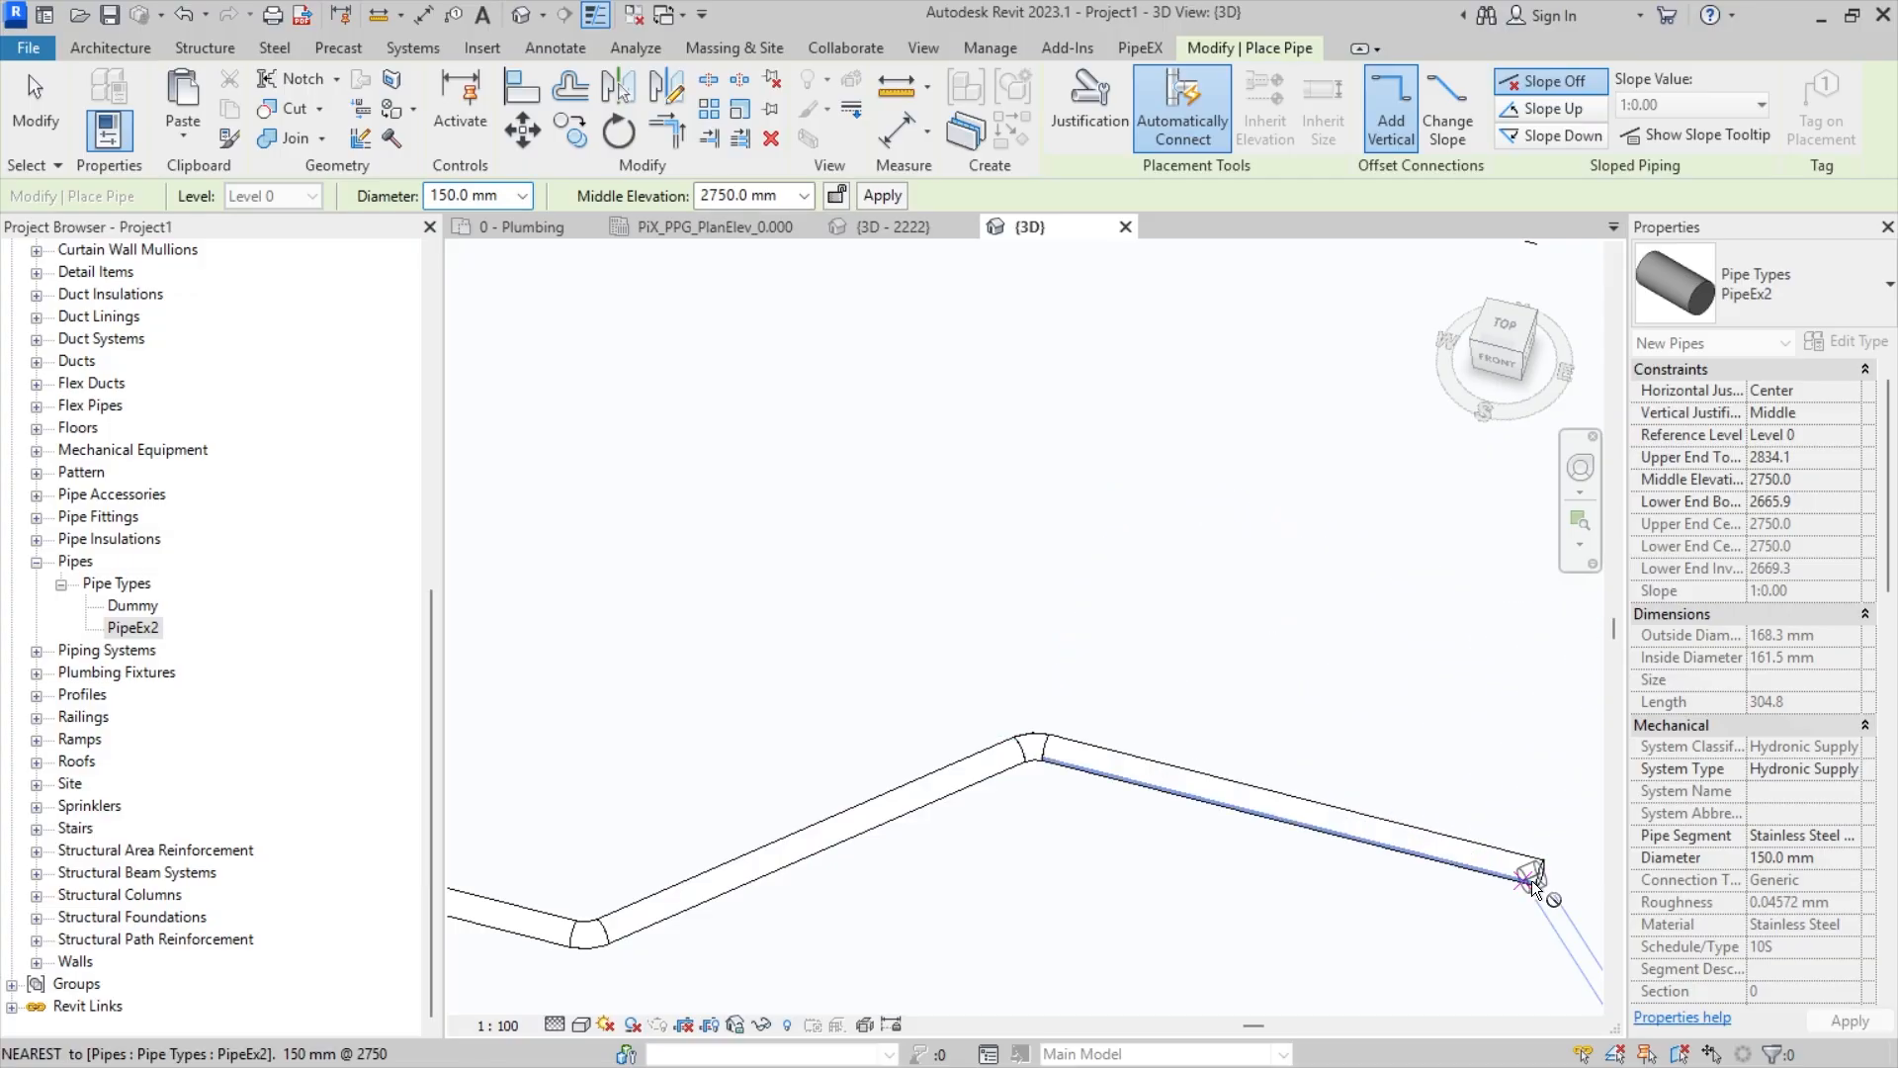
key(Escape)
key(Escape)
- Examine the routed pipe run and the elbows at its corners
scroll(1165, 700, up, 4)
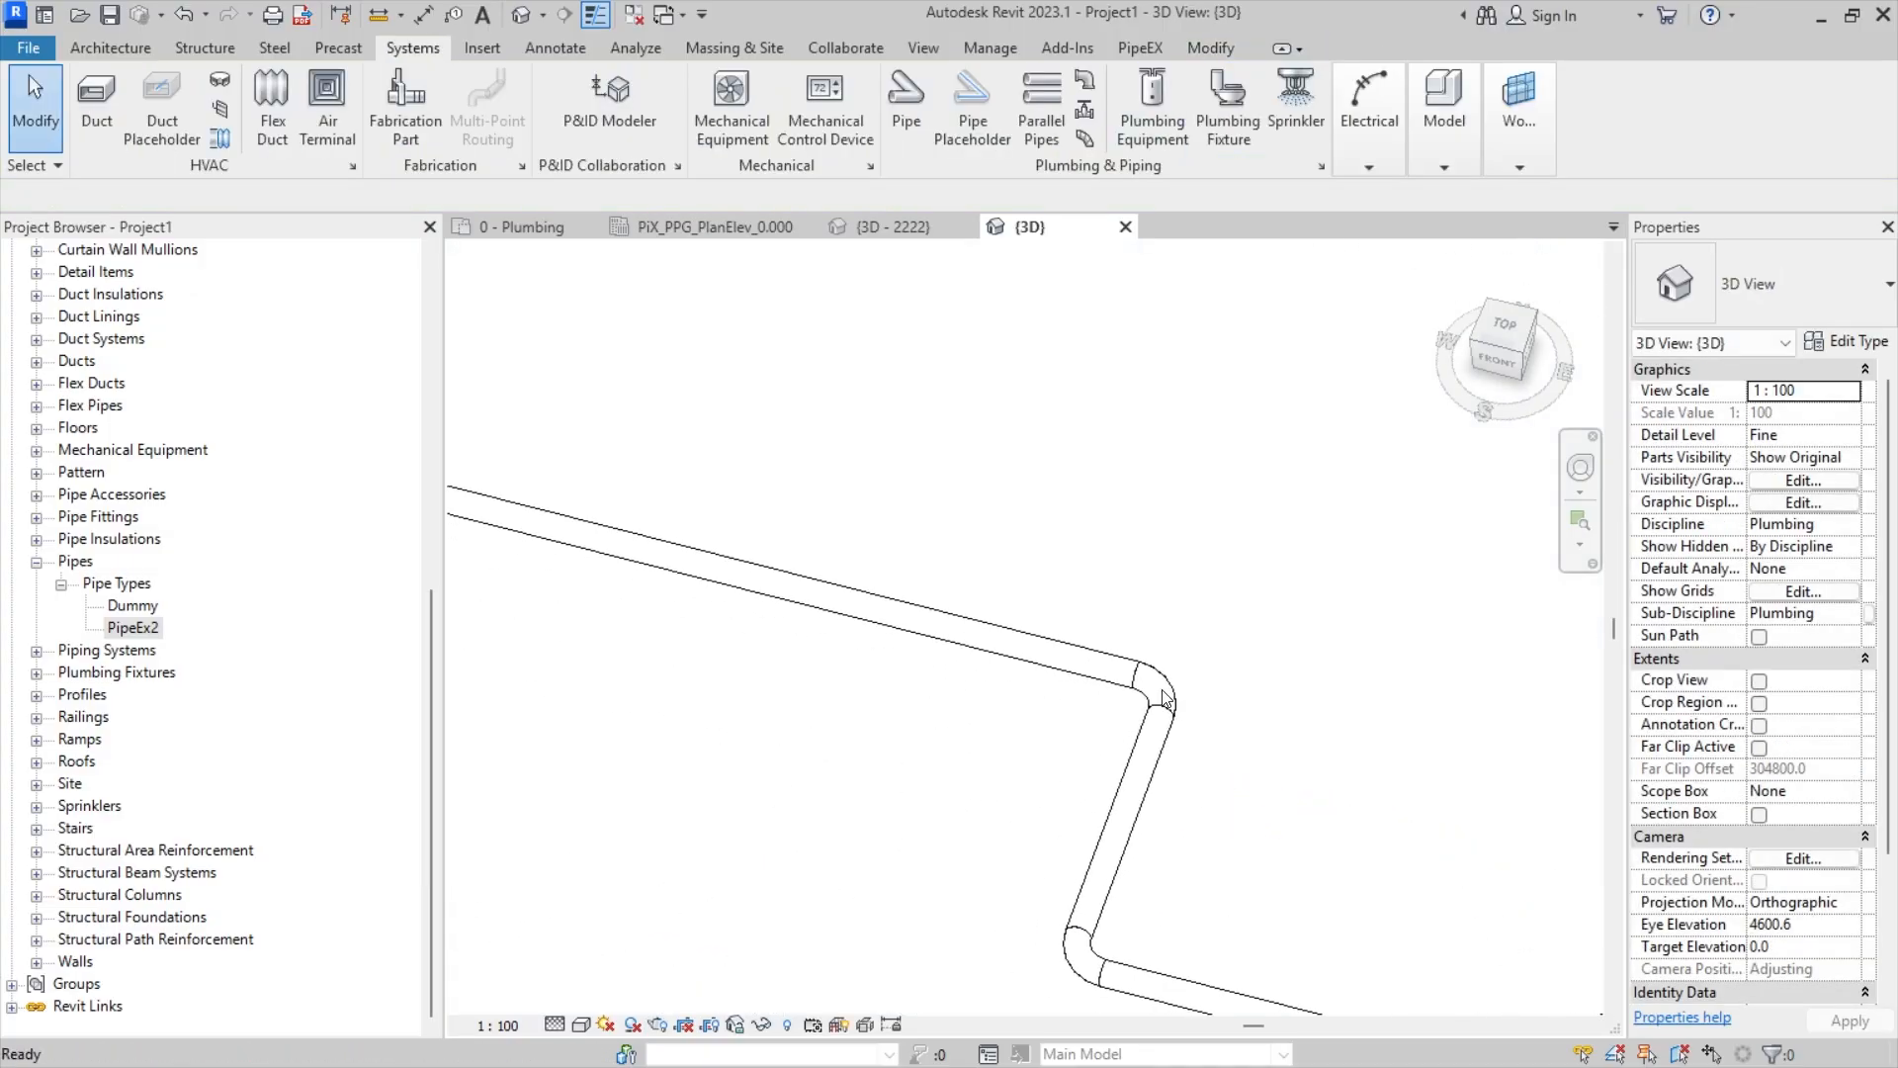
scroll(1163, 692, down, 2)
middle_drag(866, 667, 1081, 831)
scroll(849, 709, up, 2)
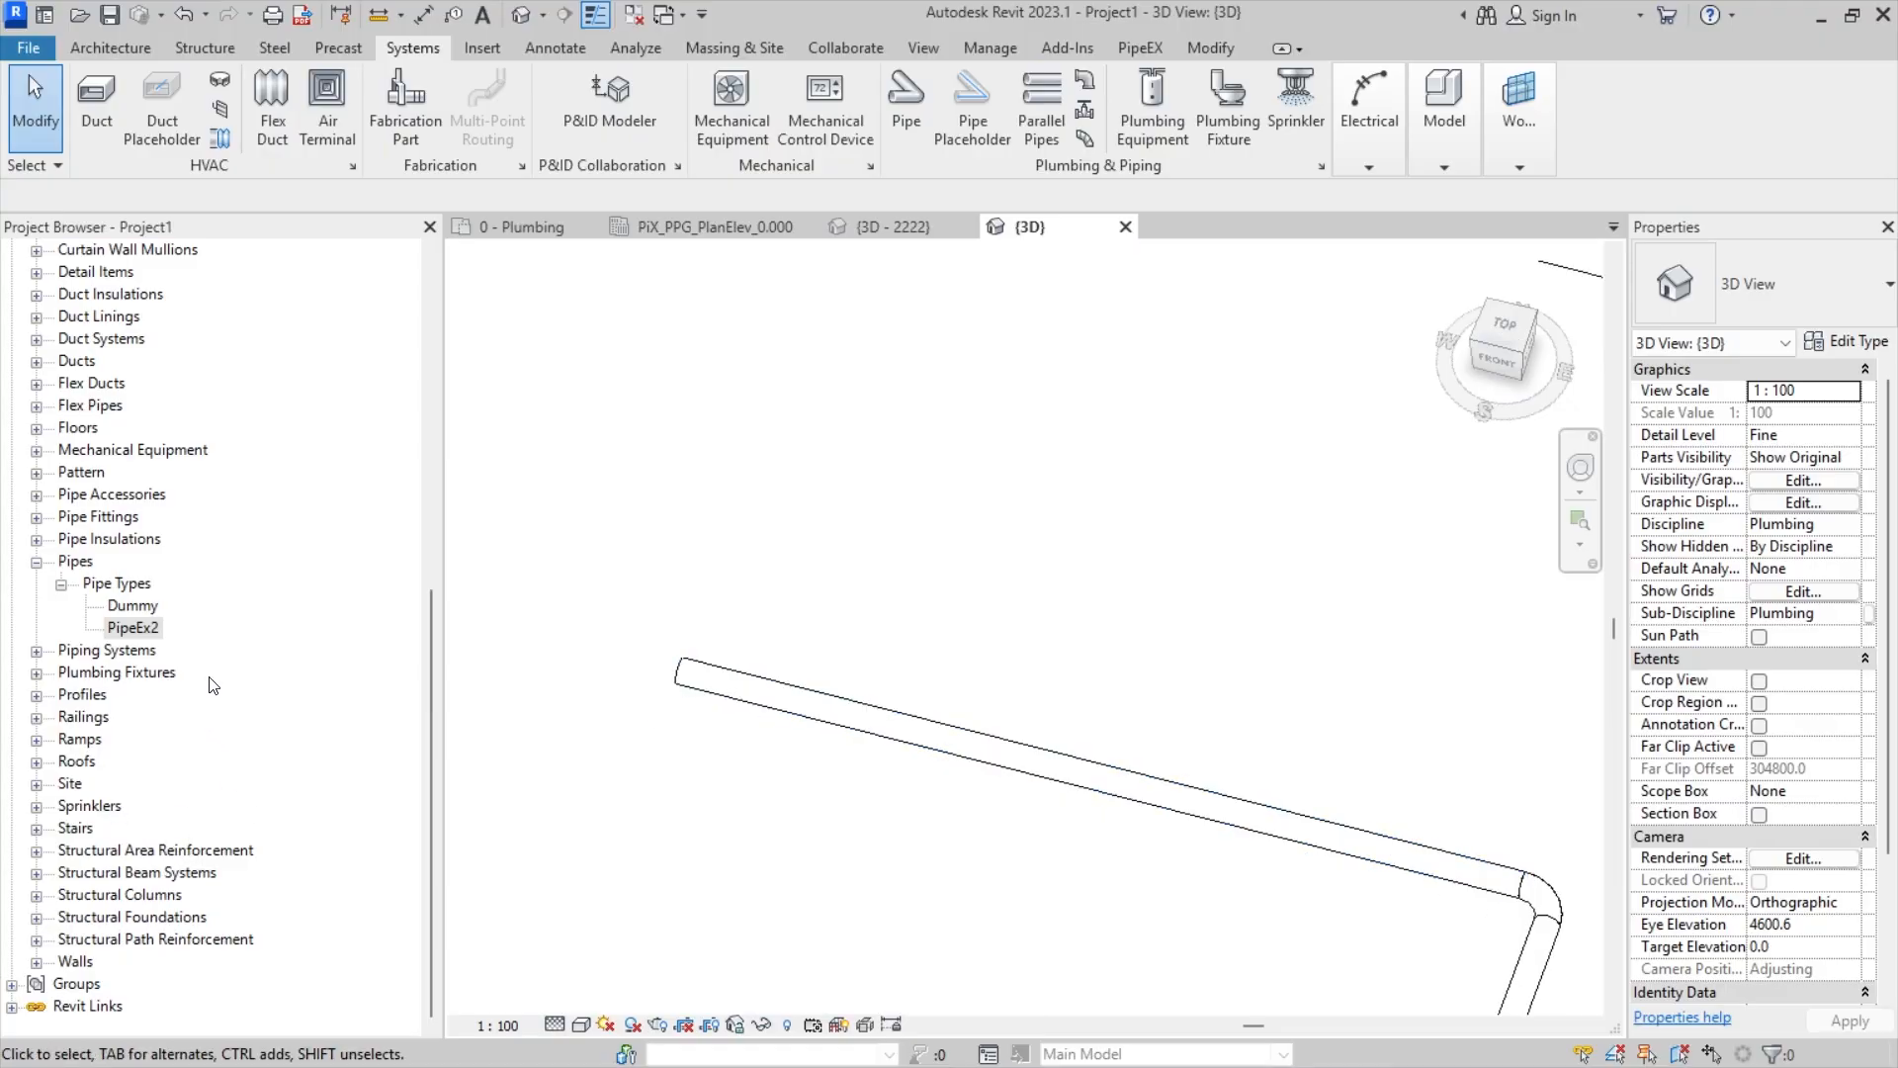
scroll(851, 712, down, 1)
middle_drag(1324, 770, 978, 660)
middle_drag(692, 593, 1322, 849)
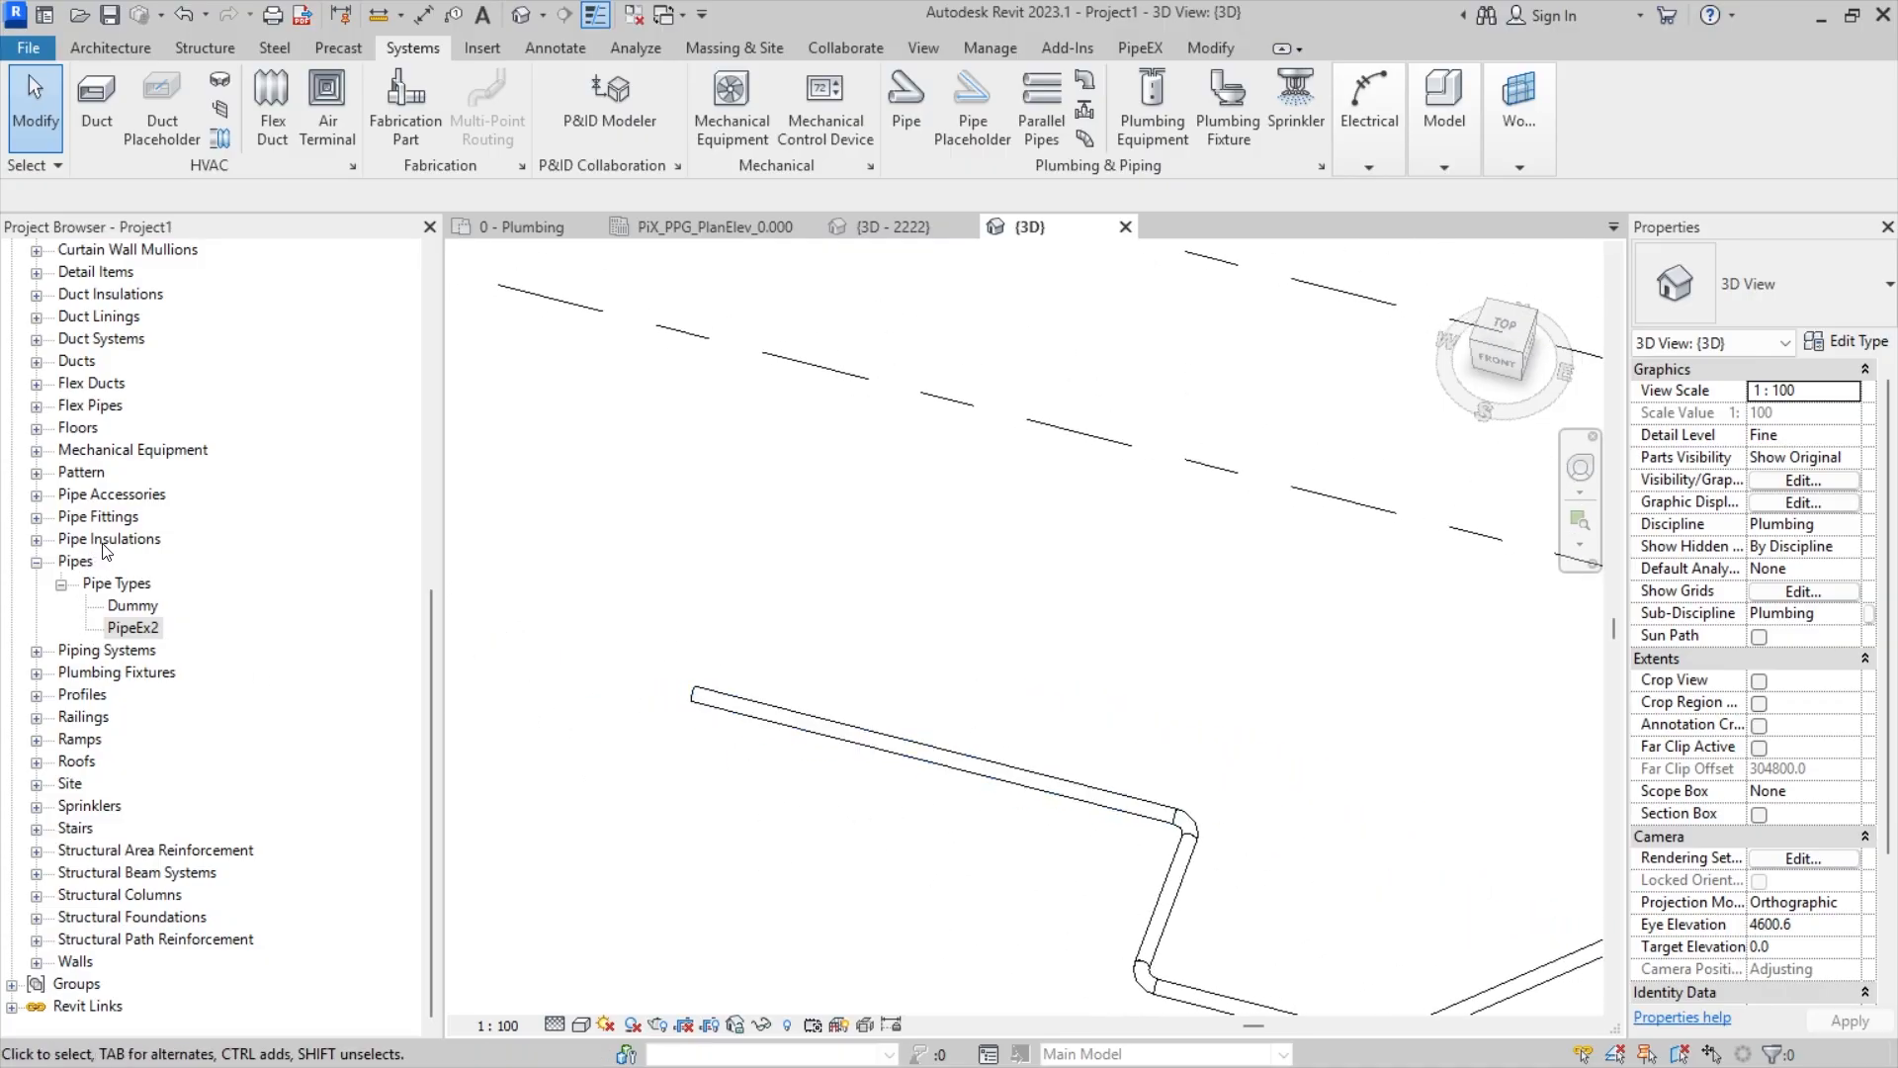
- Locate the DUMMY_PiX_Fitting_FlangeWN family among the pipe accessories and inspect the existing flange in the 3D view
scroll(103, 542, up, 1)
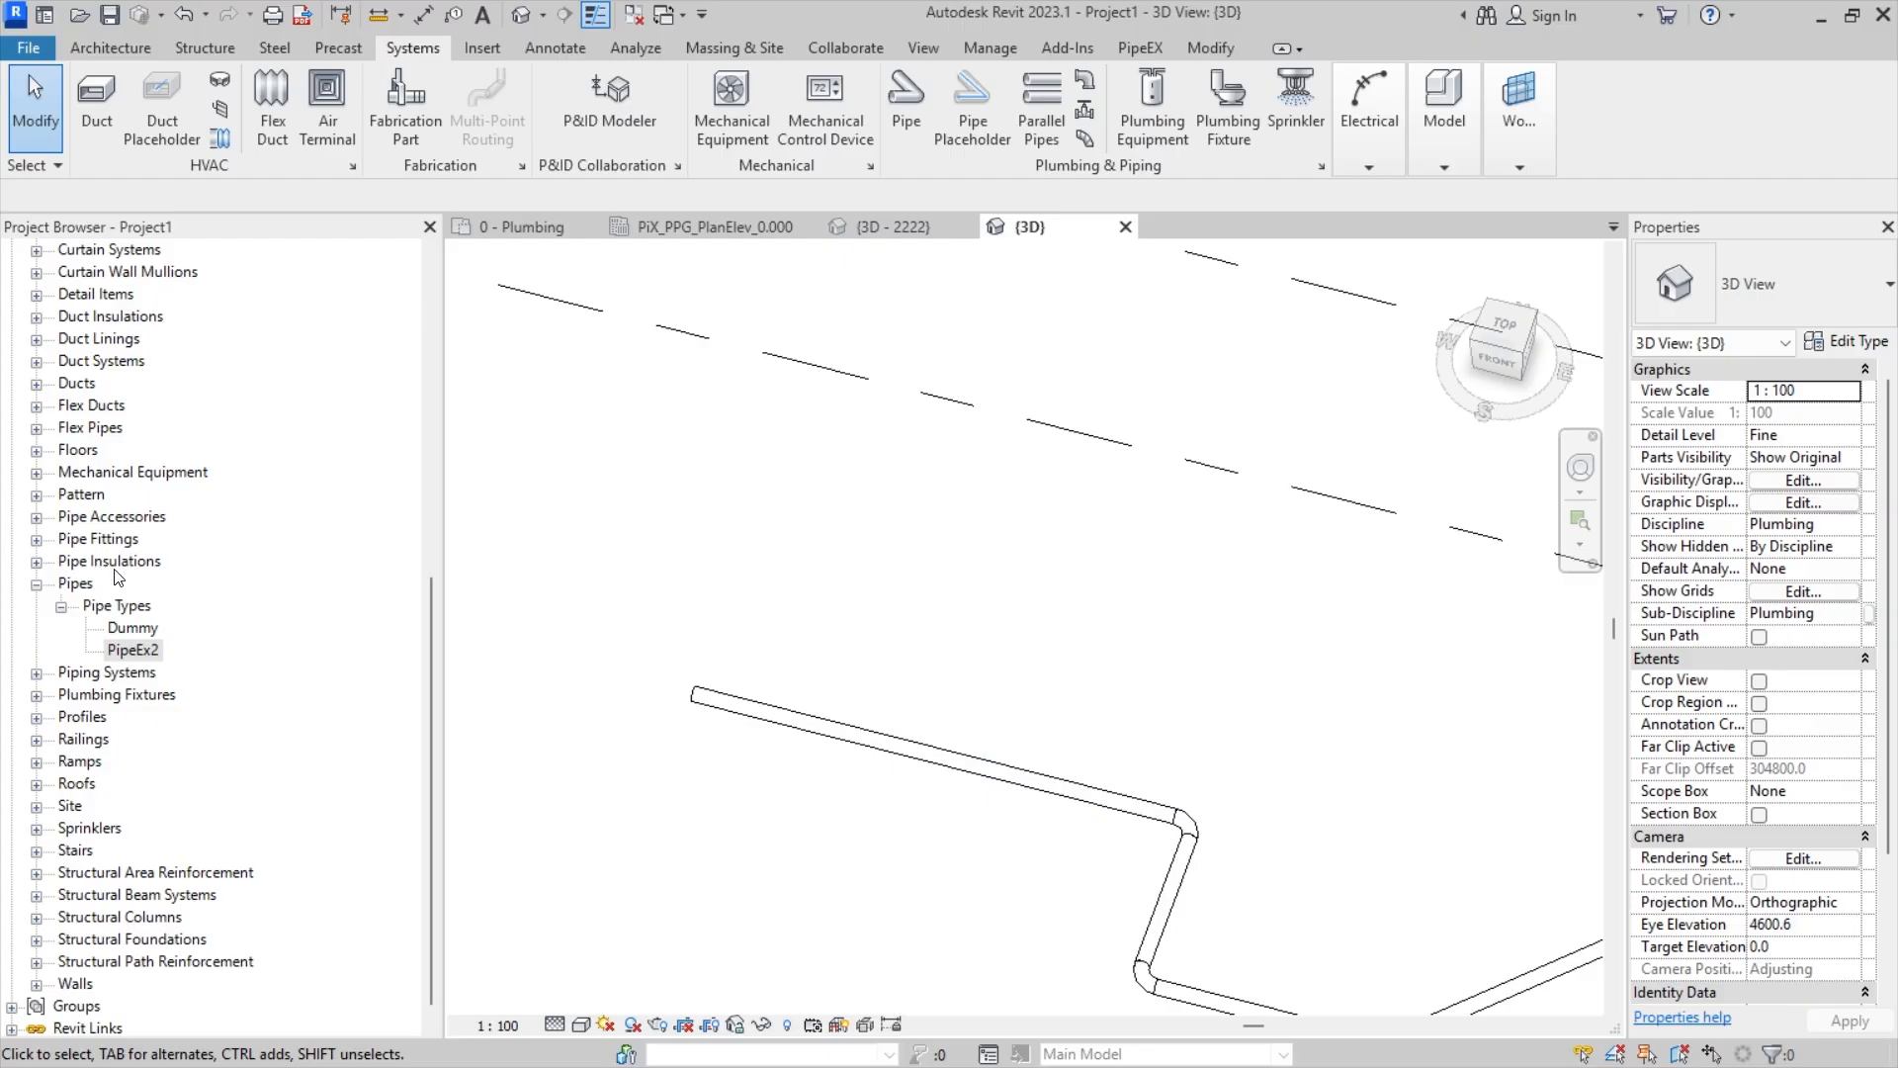
double_click(117, 518)
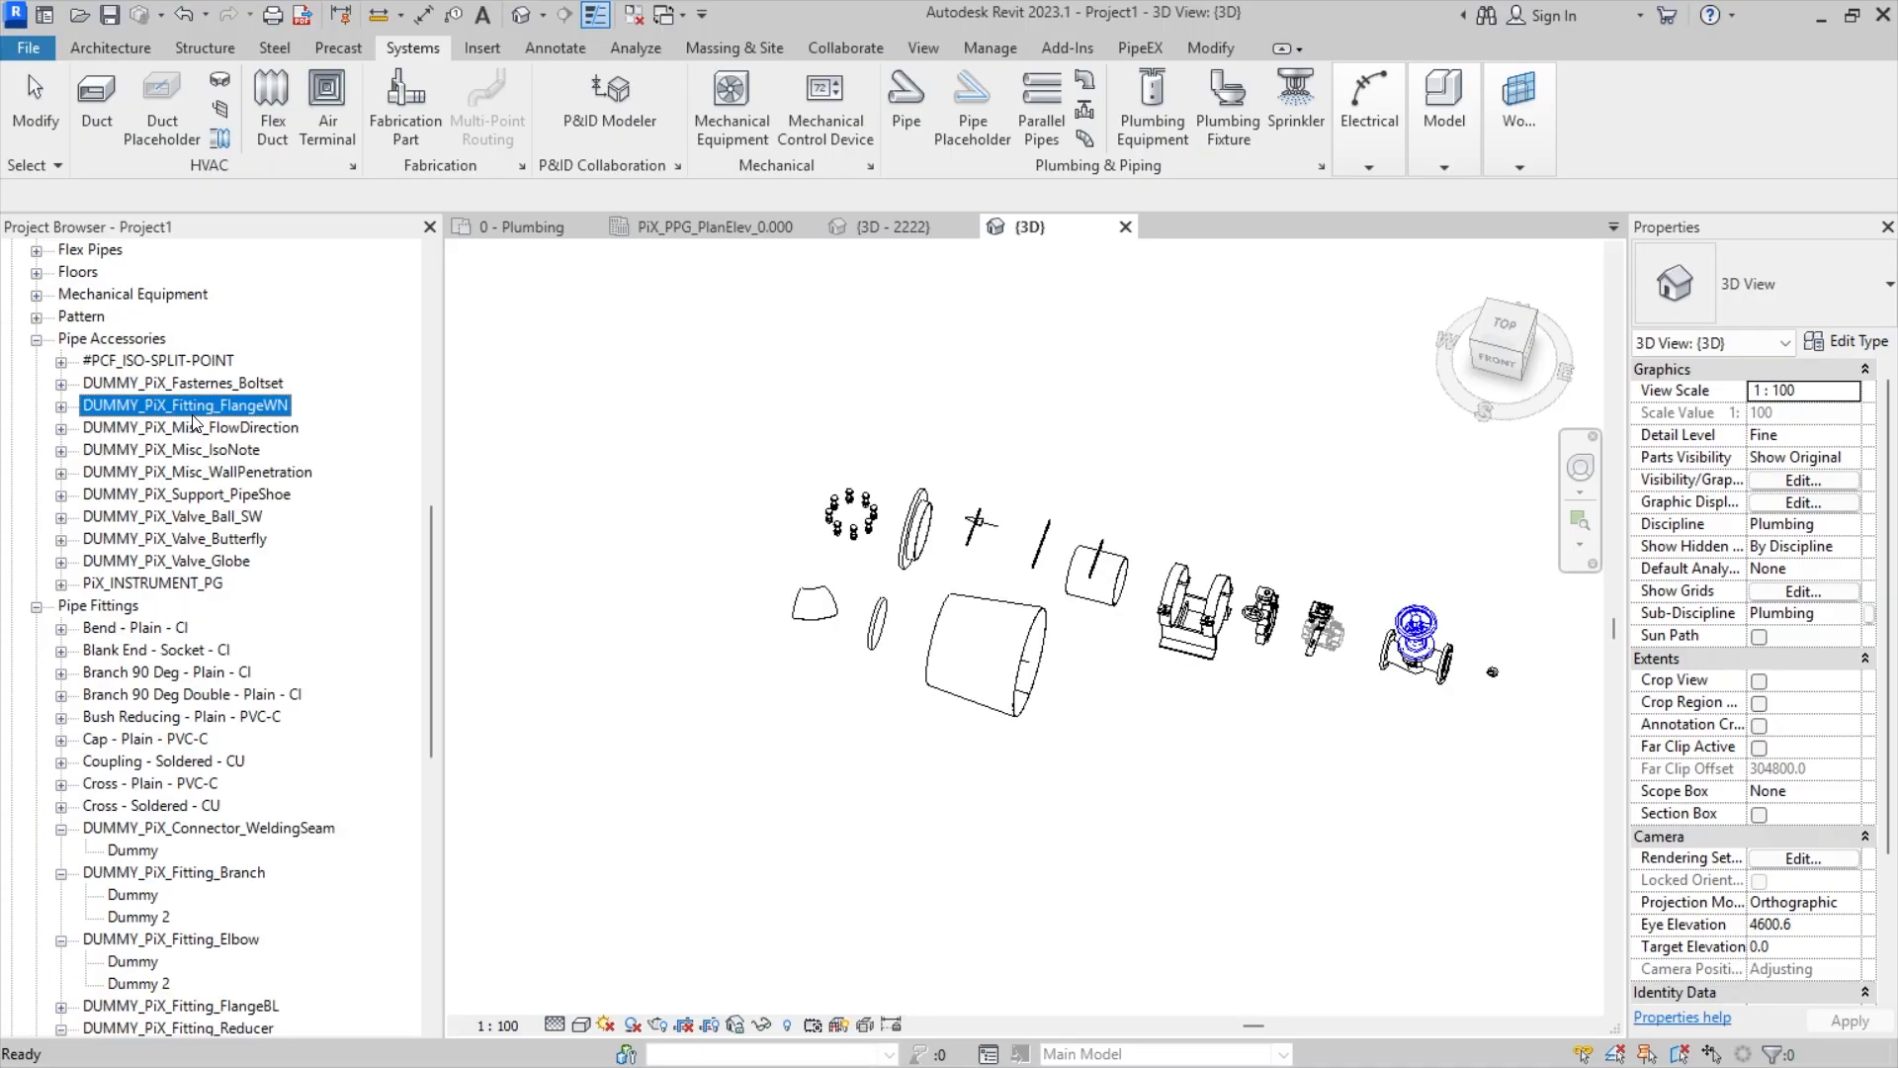
scroll(1087, 494, down, 2)
click(781, 460)
scroll(938, 519, down, 2)
scroll(890, 553, up, 4)
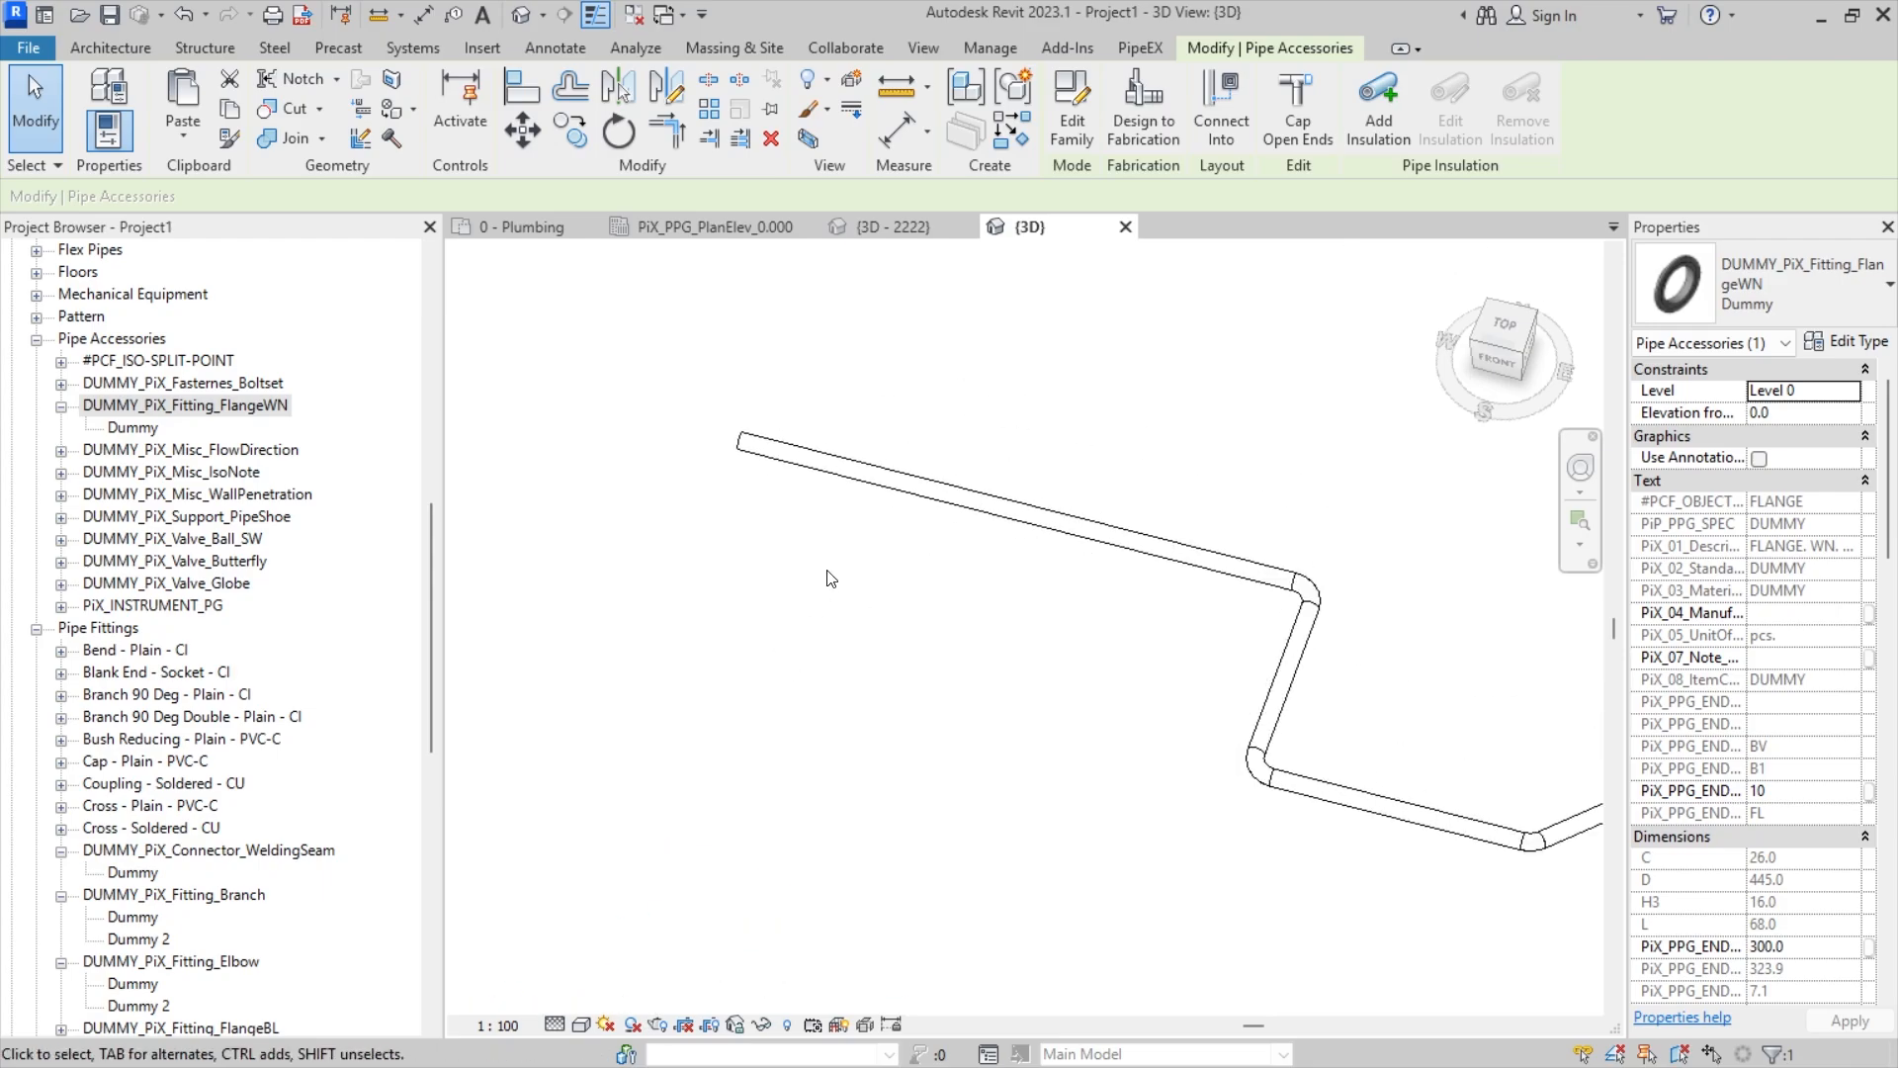
key(Escape)
- Place a DUMMY_PiX_Fitting_FlangeWN: Dummy flange on the open start of the first pipe
click(254, 412)
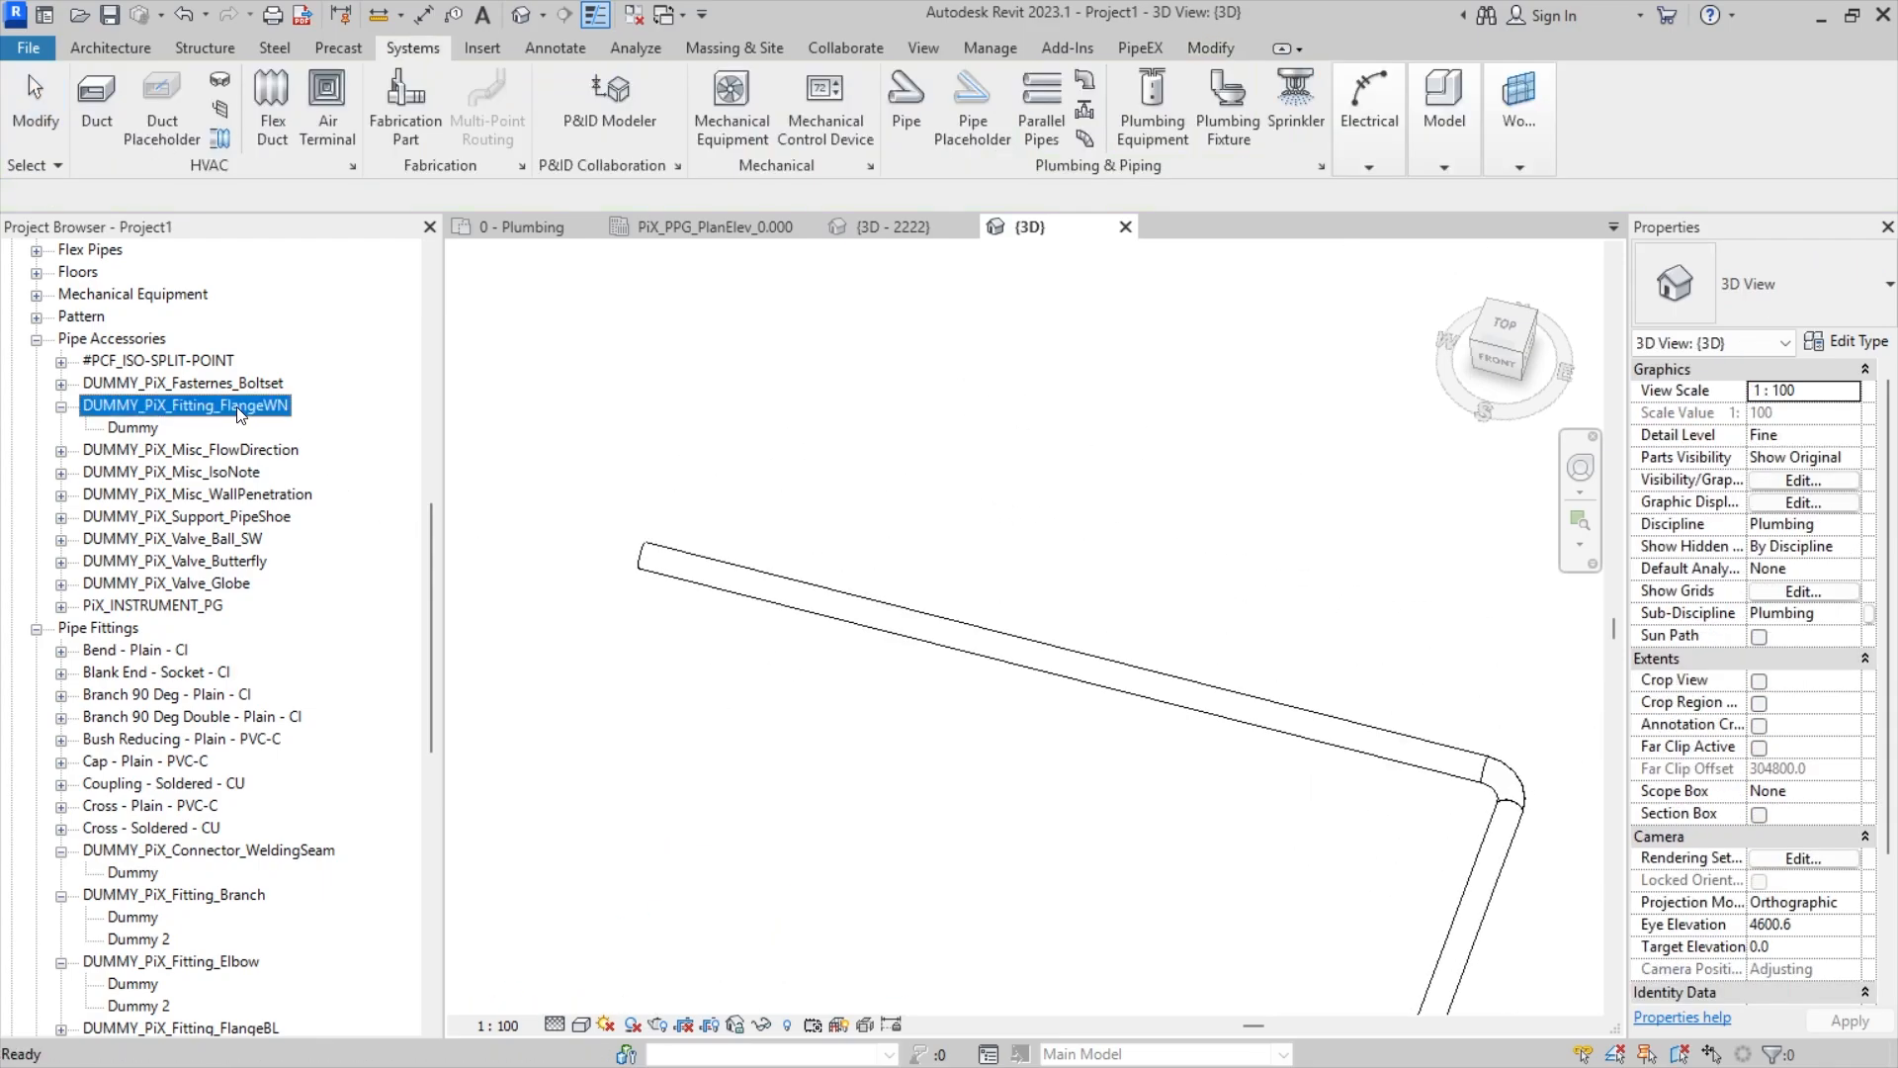
click(113, 432)
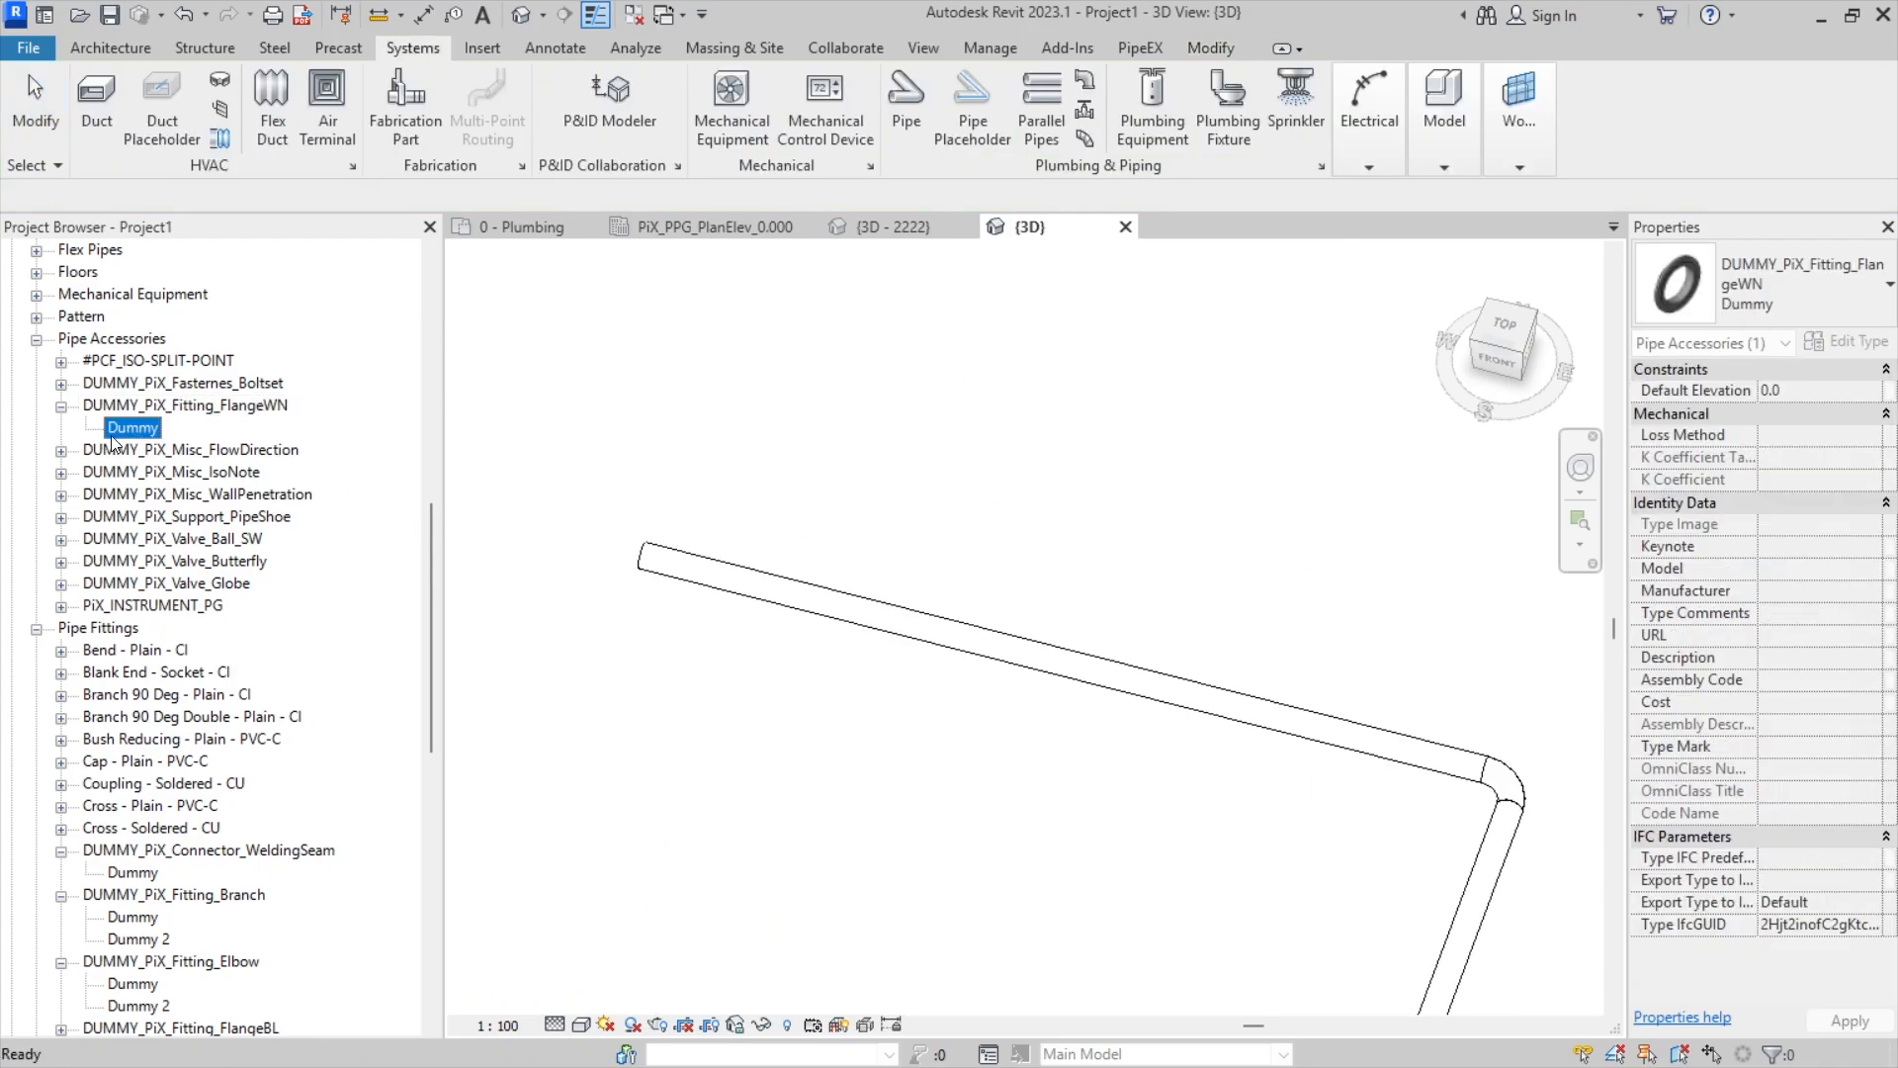
drag(479, 473, 553, 471)
shift+middle_drag(695, 473, 860, 480)
middle_drag(642, 512, 1181, 467)
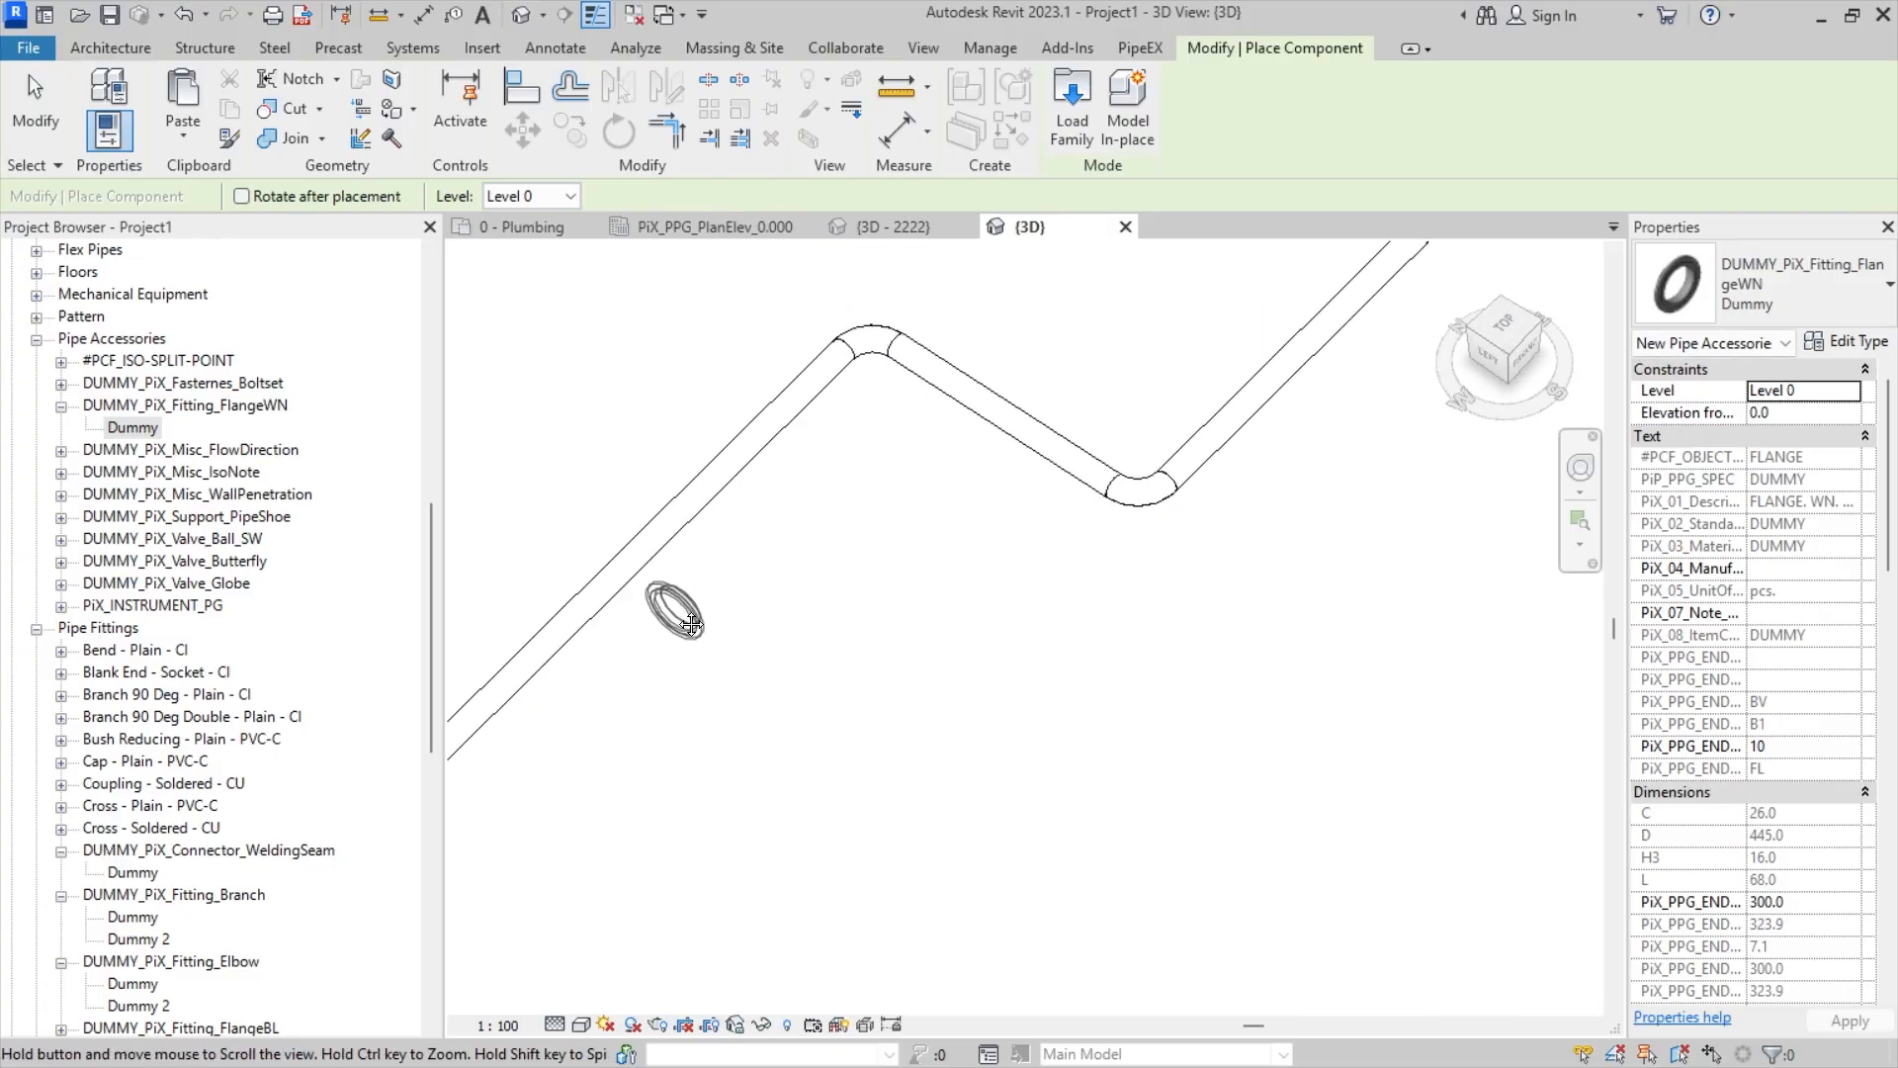
middle_drag(675, 610, 1155, 496)
click(771, 783)
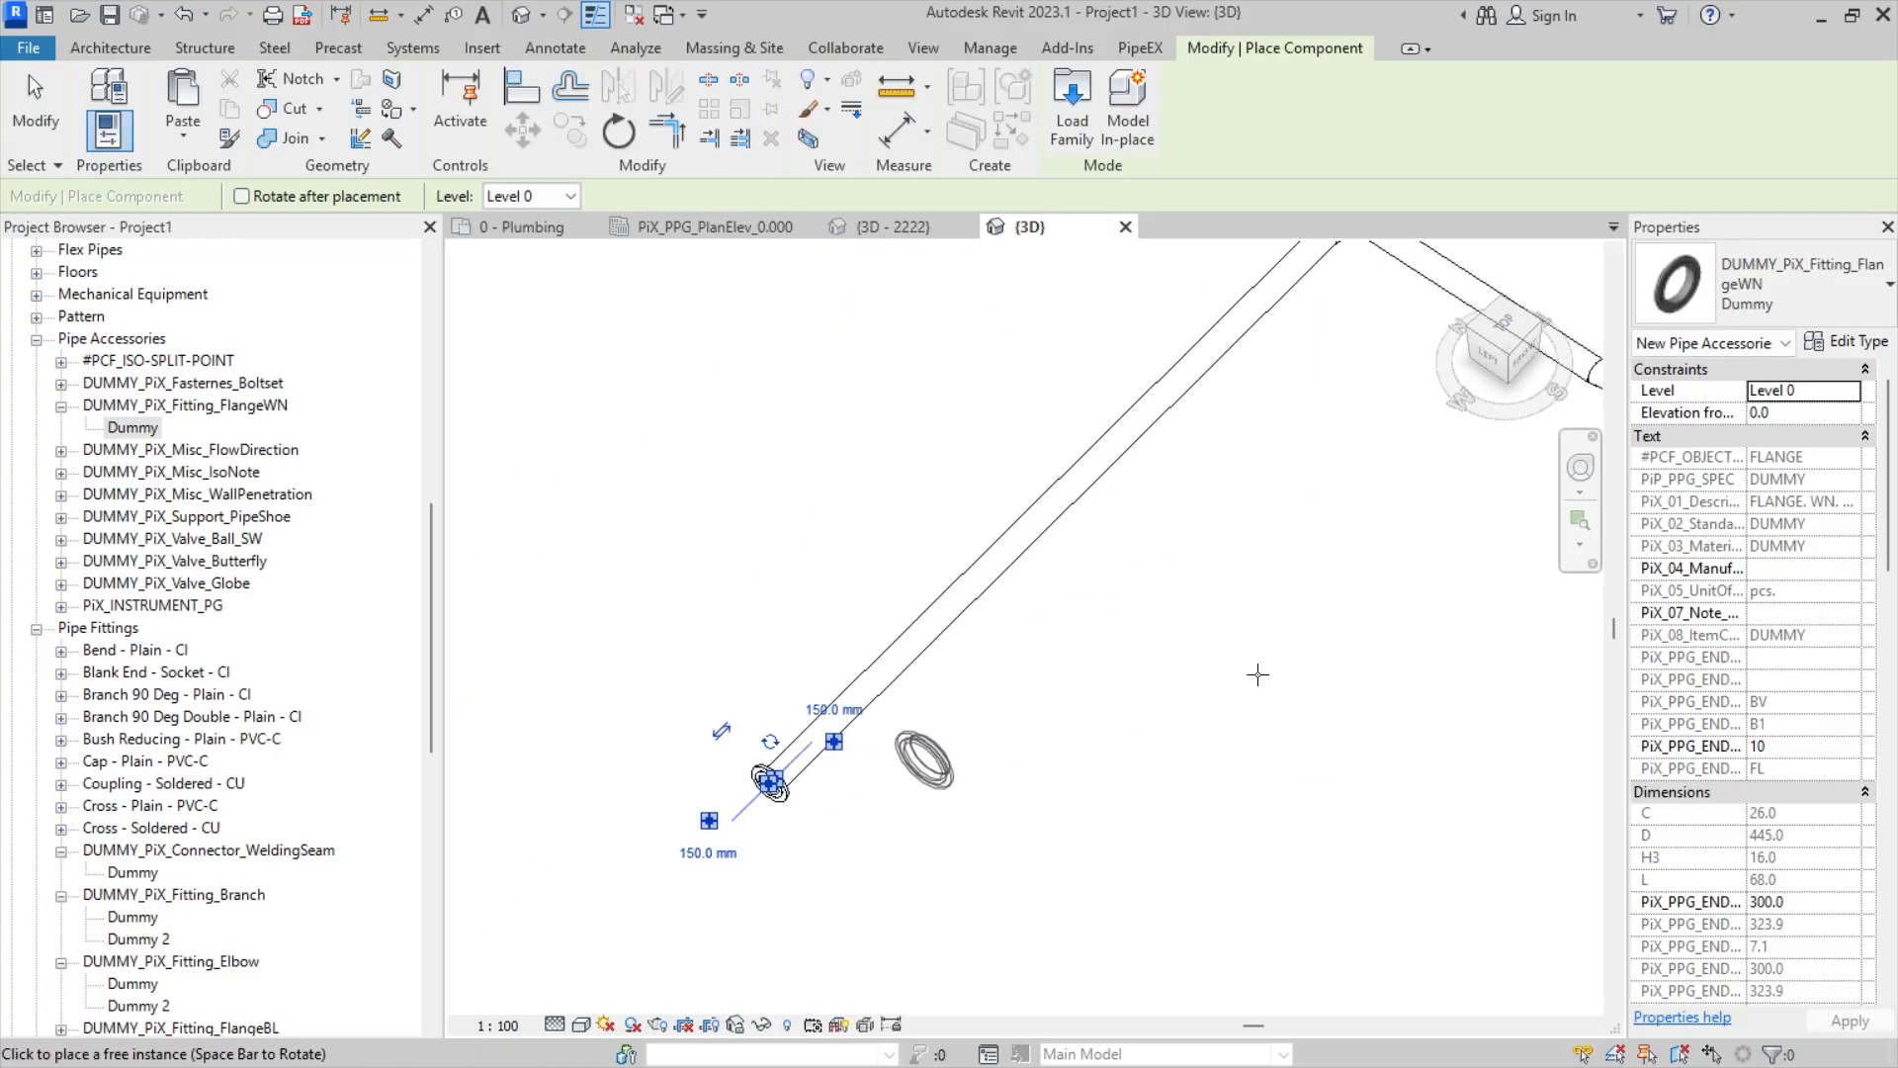
- Place a second DUMMY_PiX_Fitting_FlangeWN flange on the open end of the last pipe segment and finish placing components
middle_drag(1483, 495, 1095, 708)
middle_drag(1095, 708, 1024, 623)
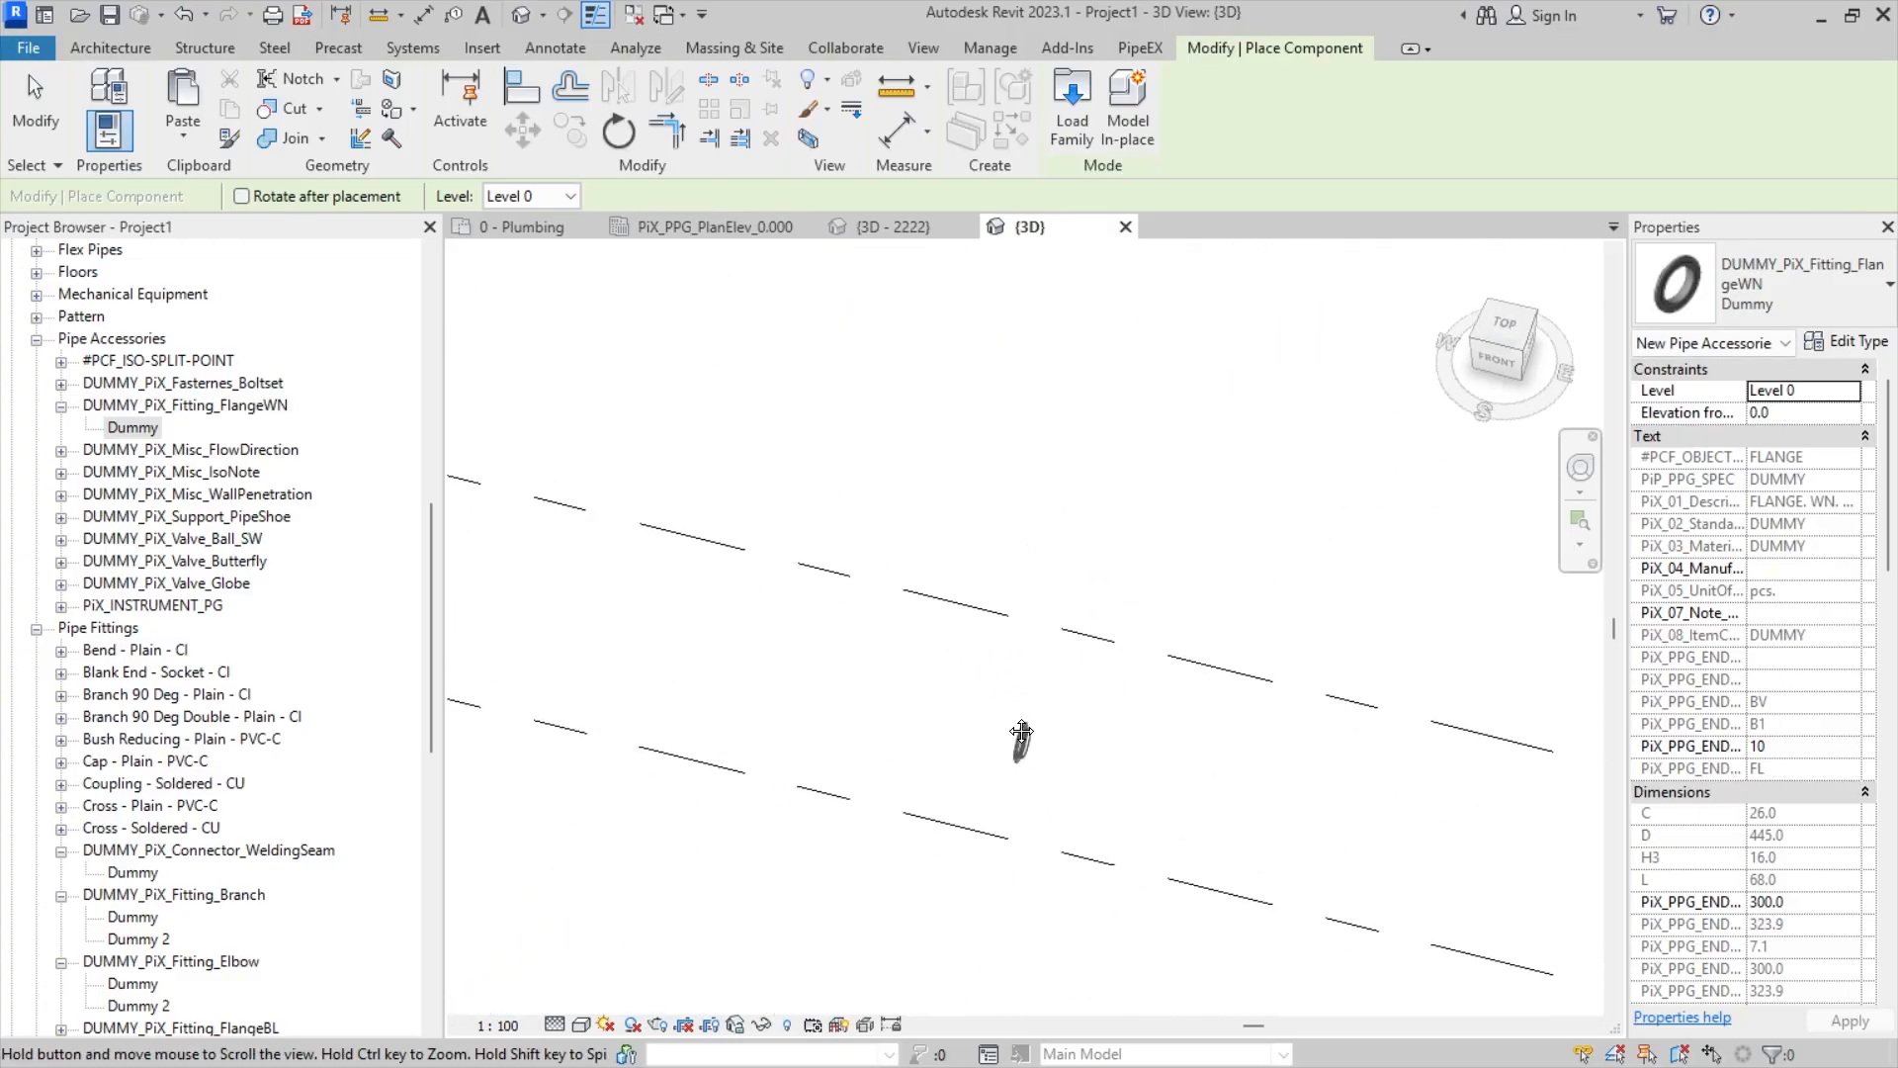
scroll(1001, 840, up, 5)
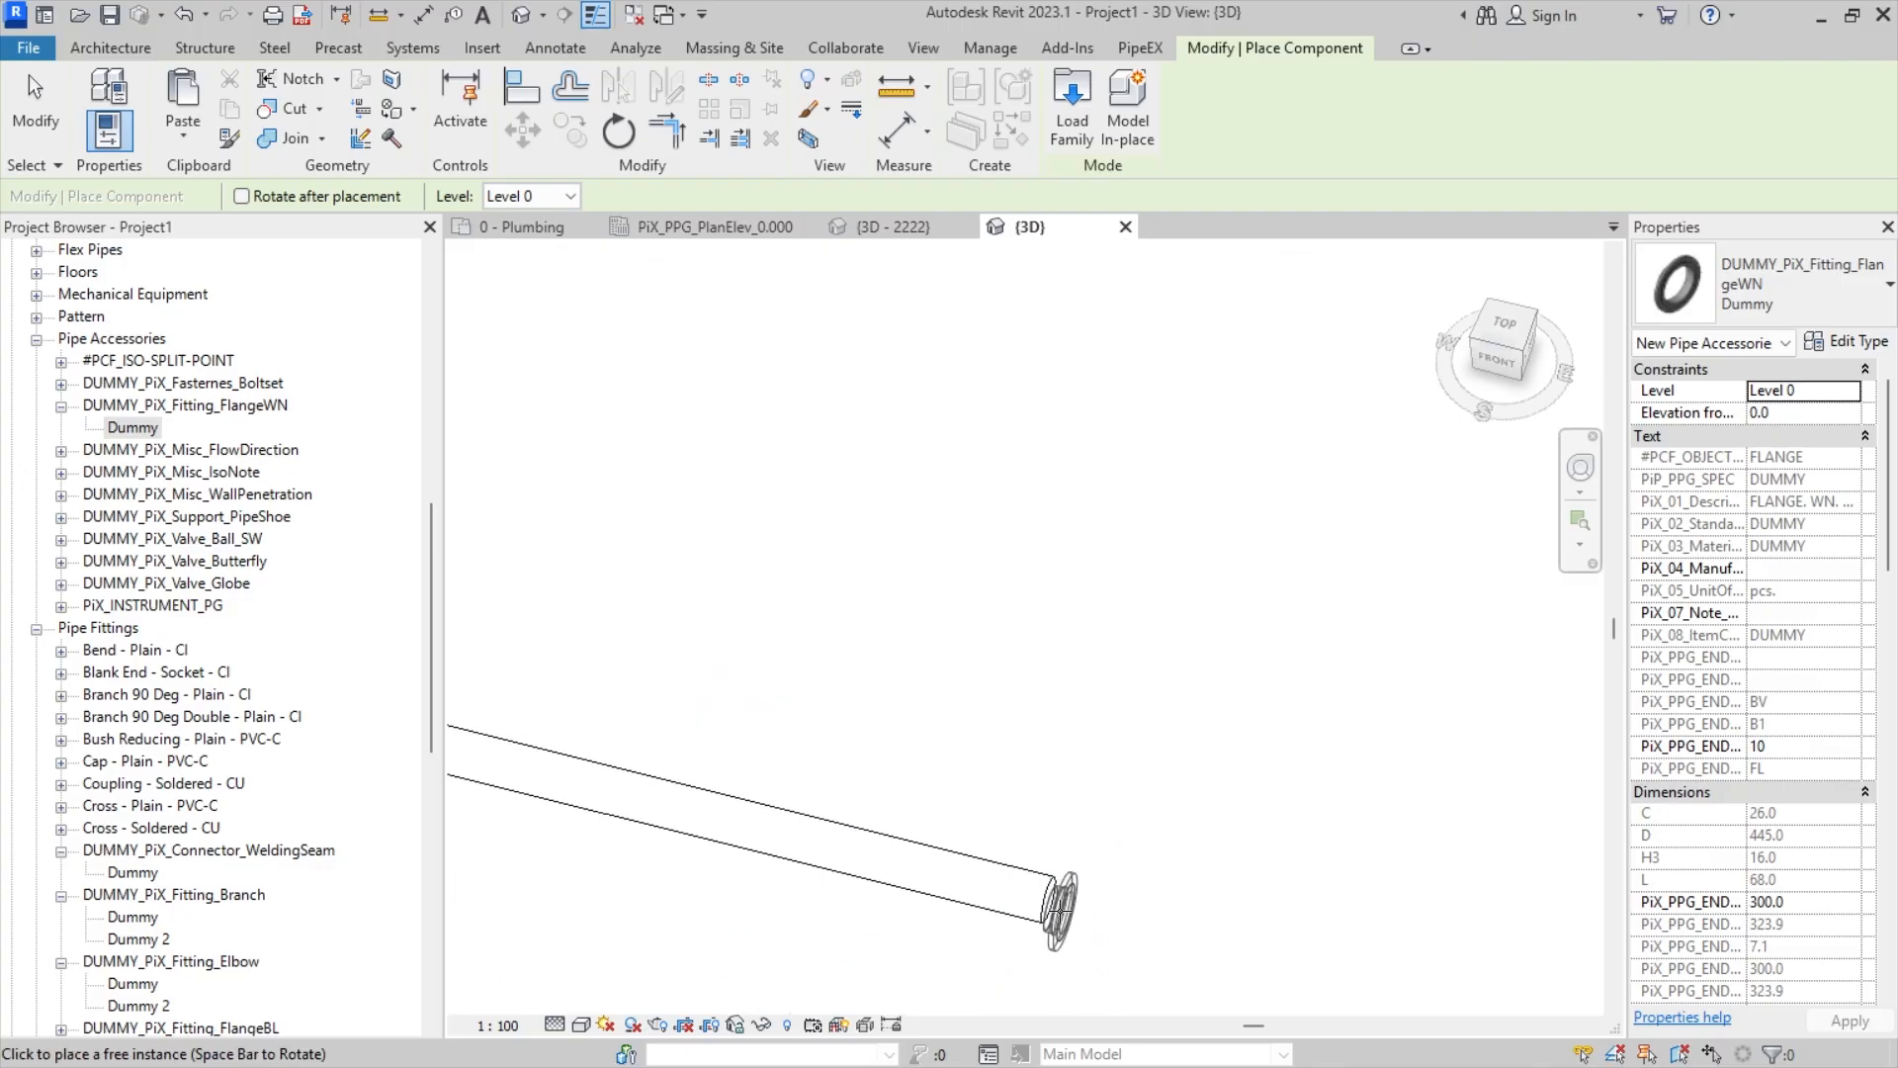
click(1050, 900)
key(Escape)
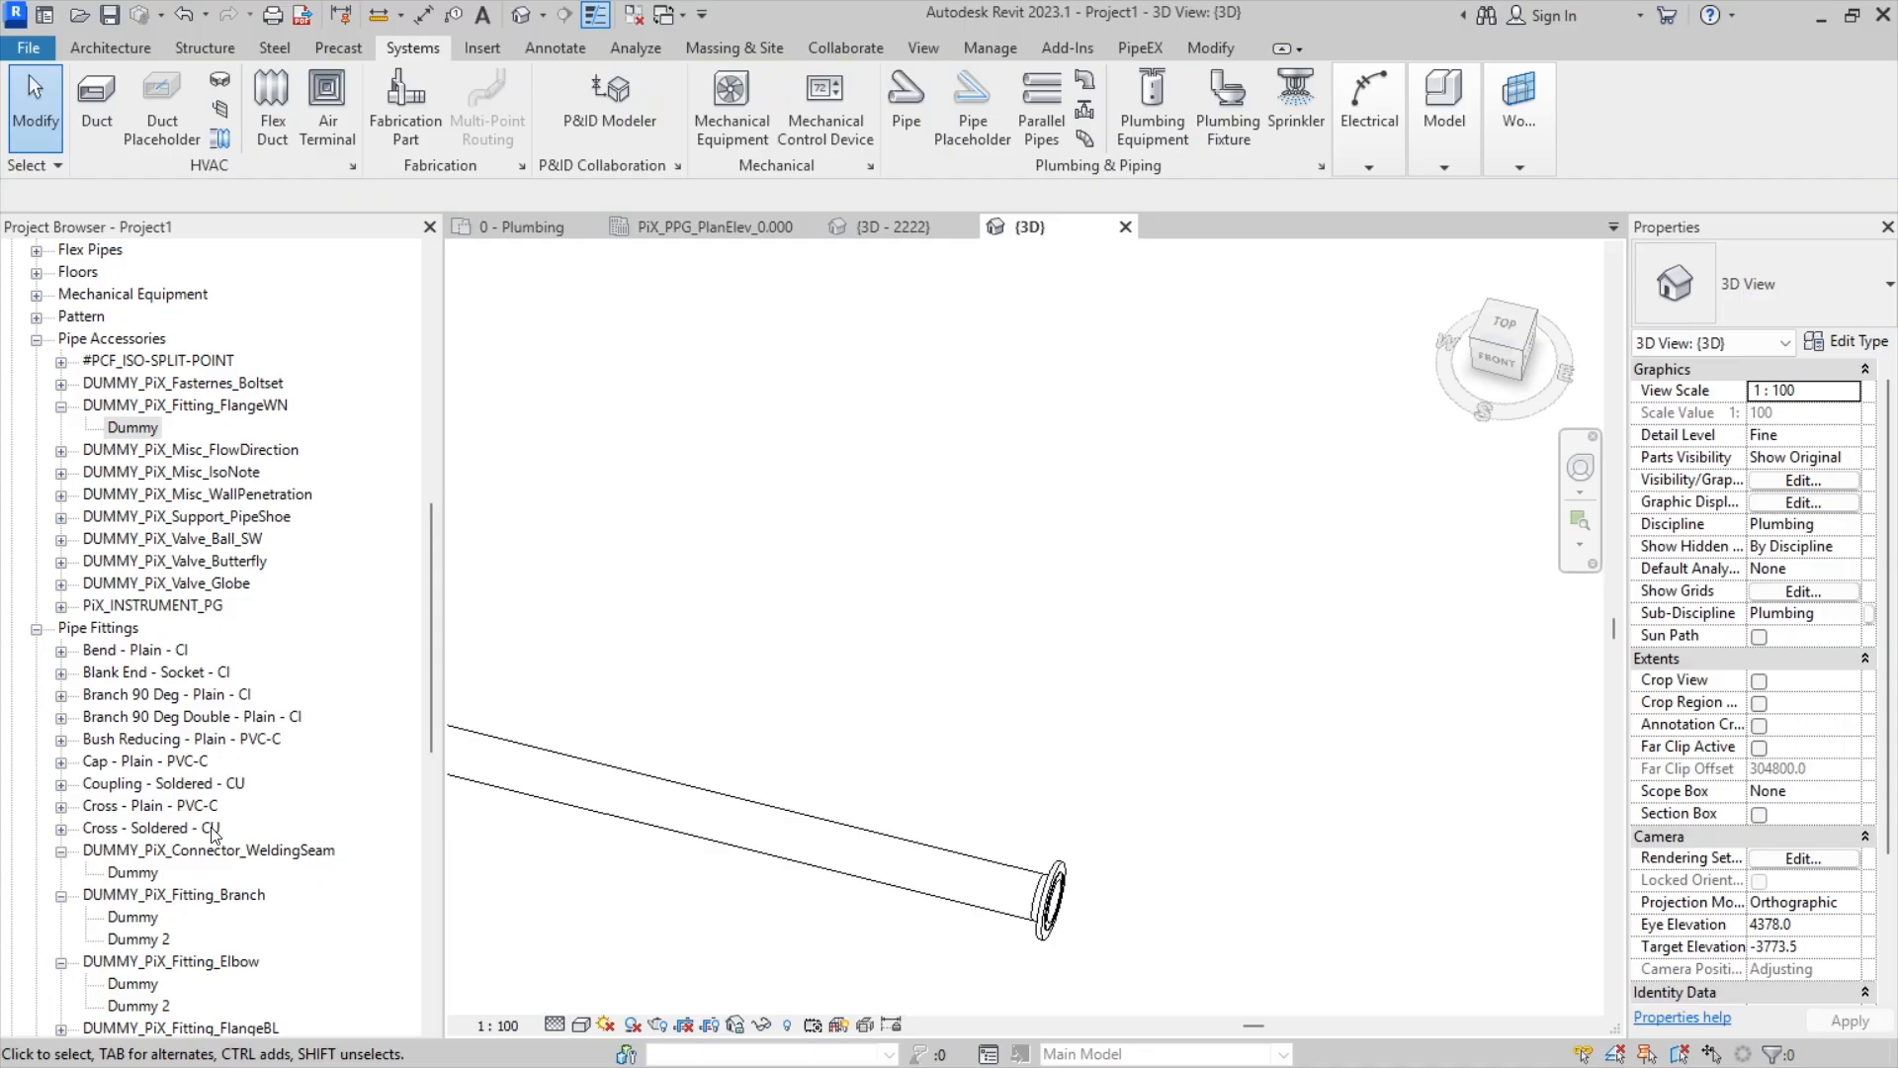
- Collapse the expanded DUMMY_PiX connector, branch, elbow and reducer families and review the list of pipe fittings
click(61, 851)
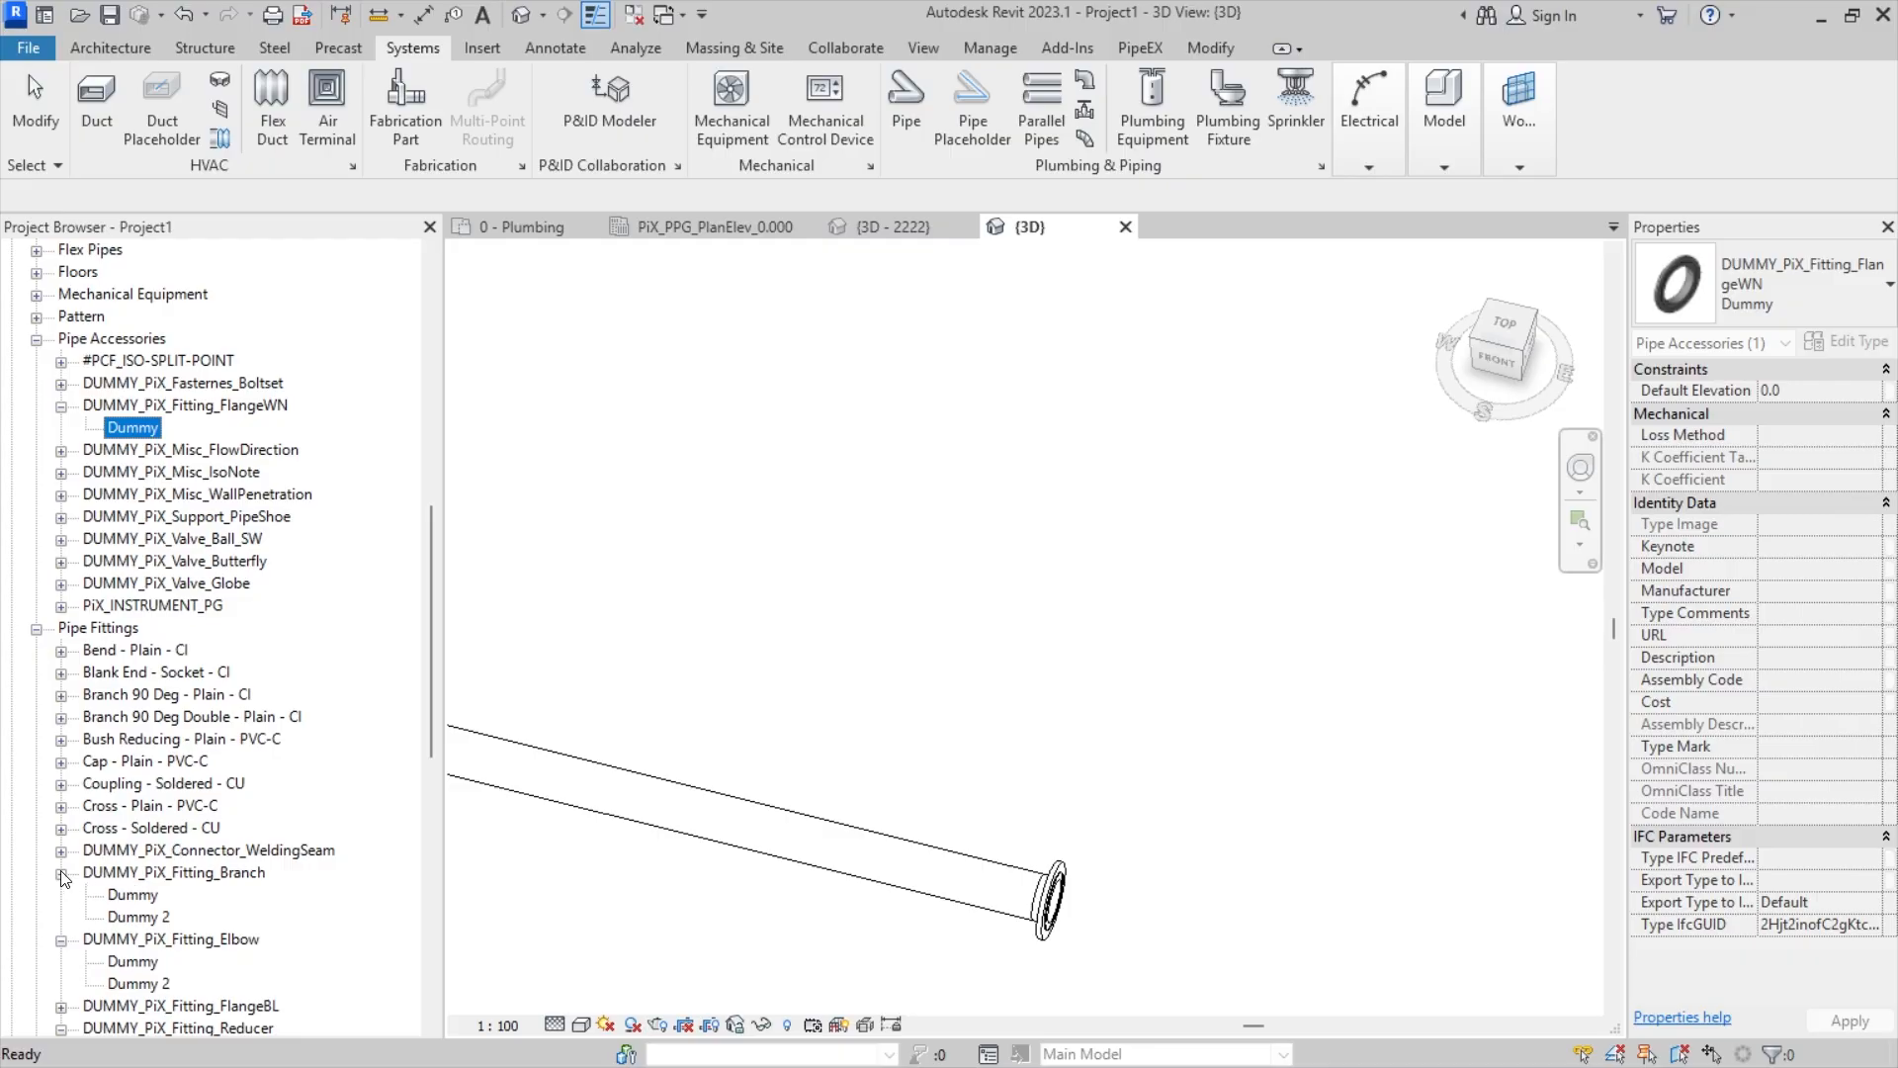
click(61, 875)
click(61, 895)
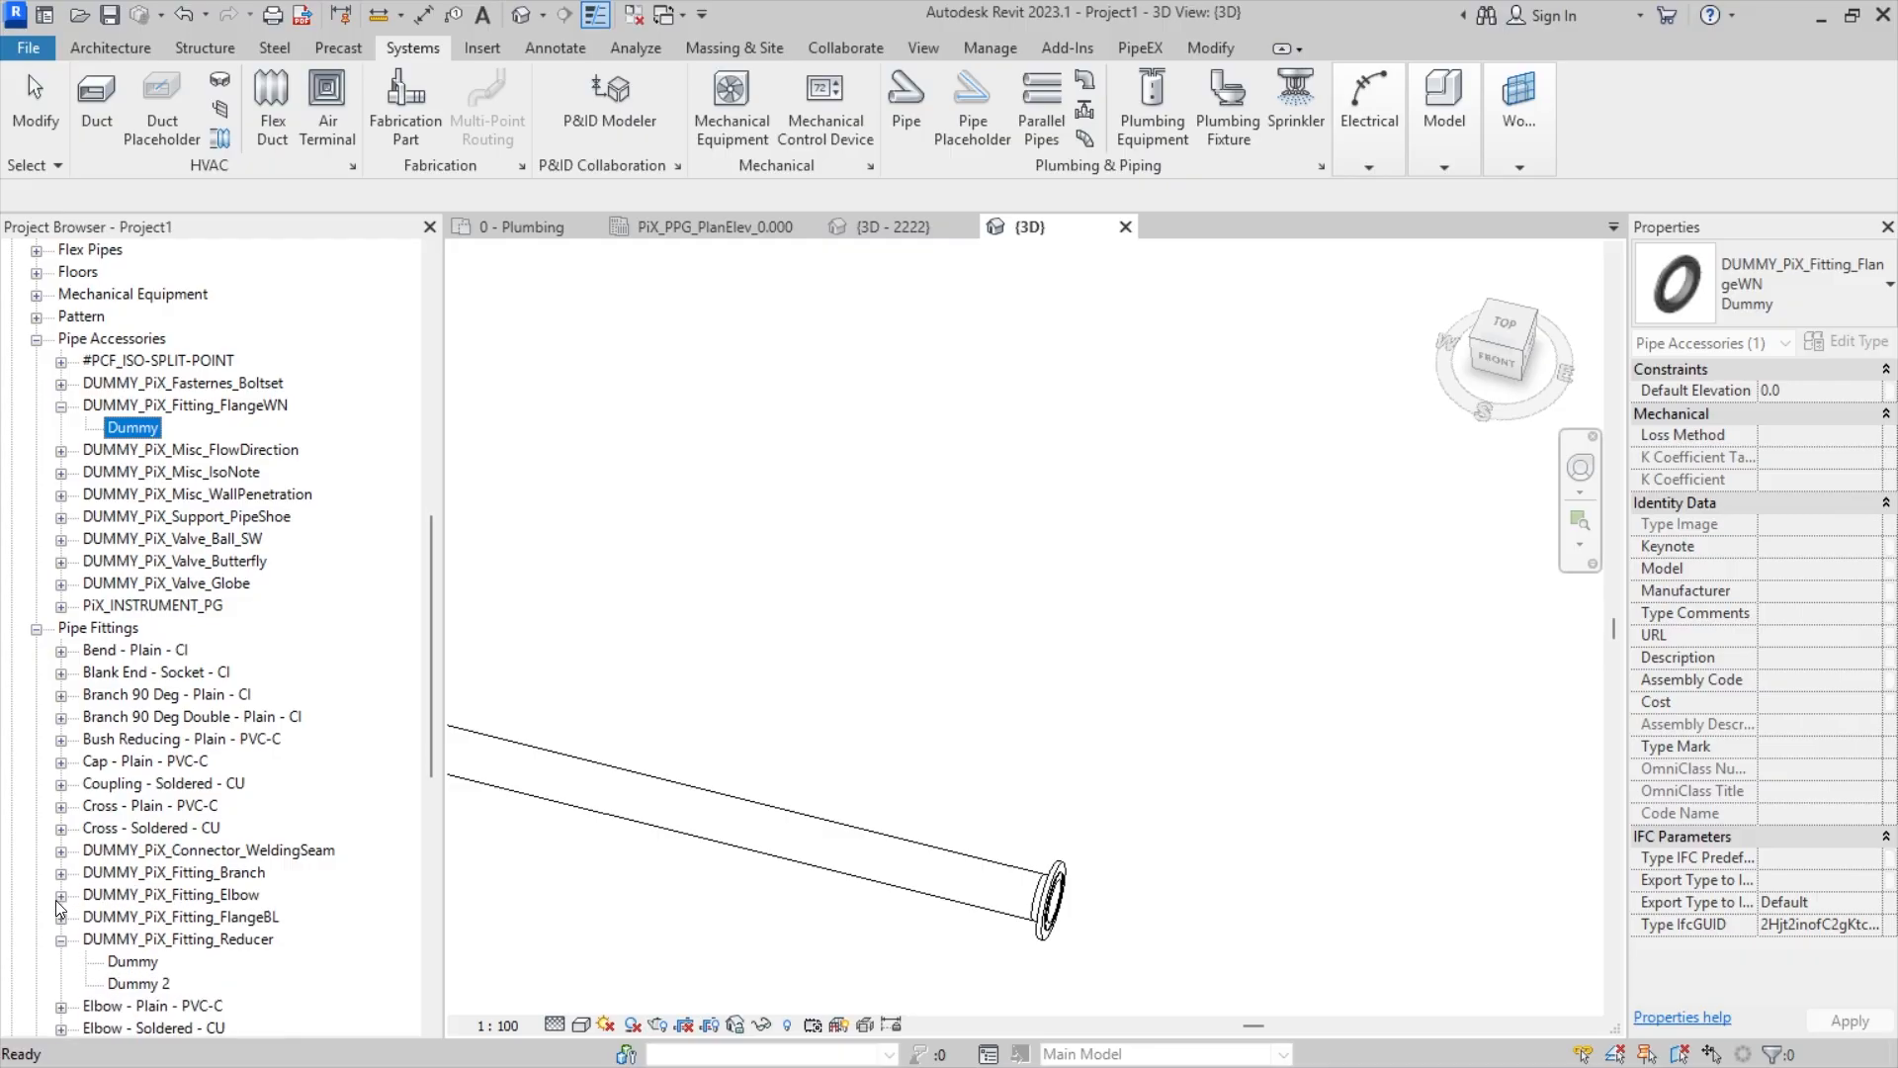
click(61, 940)
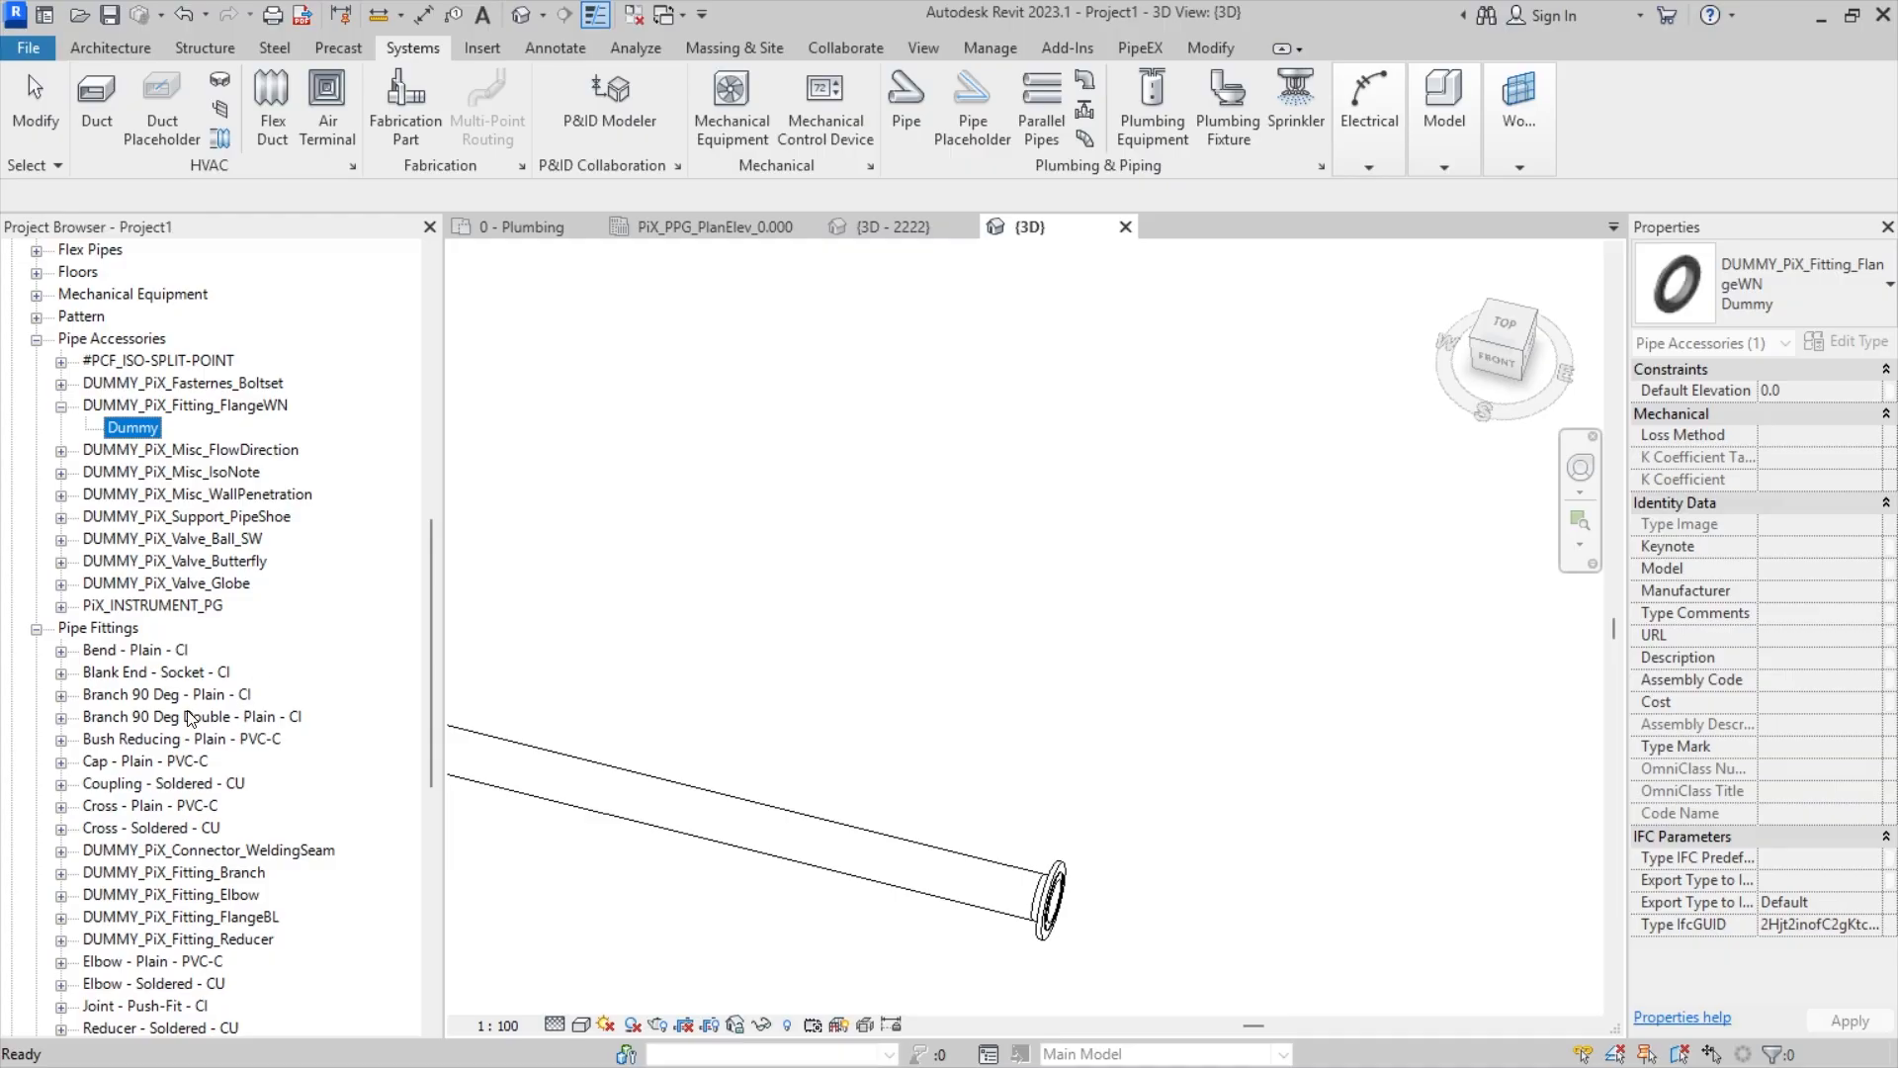
scroll(208, 762, down, 4)
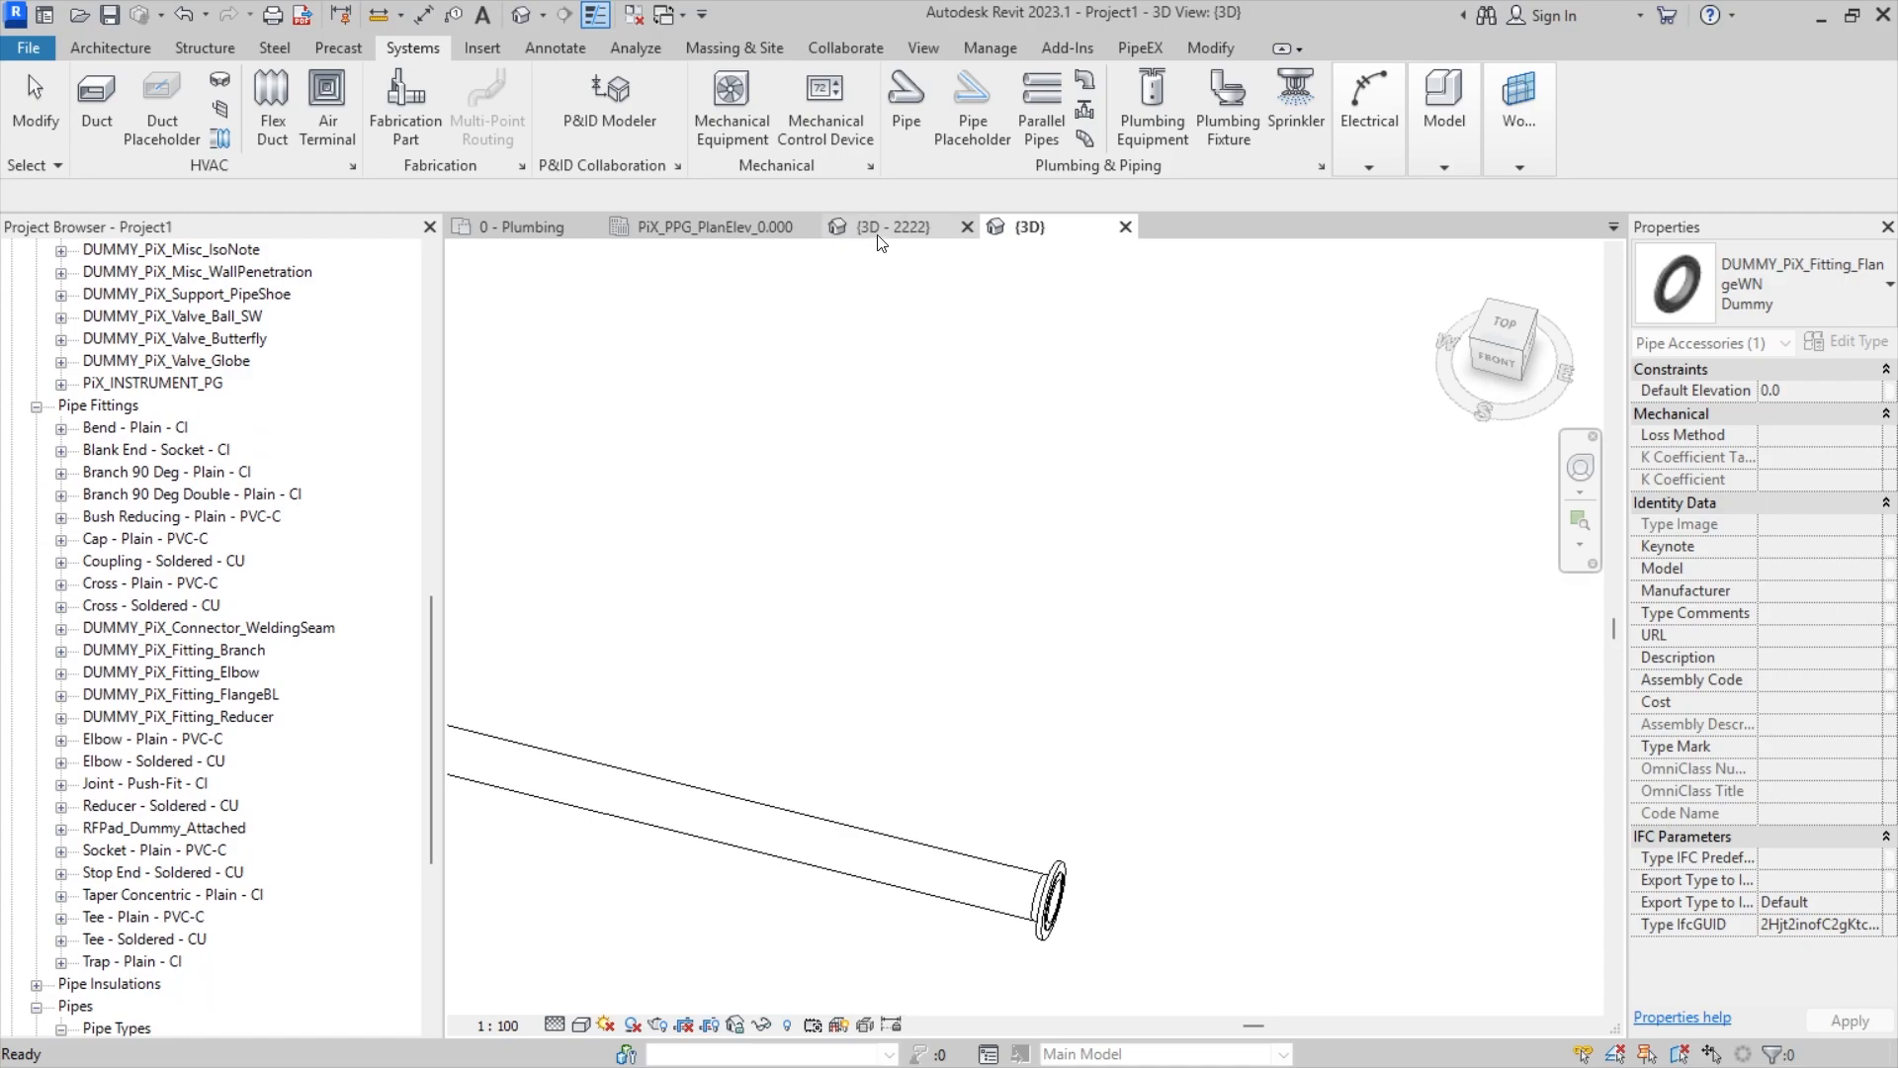
- In the source project's PiX_PPG_PlanElev_0.000 view, place a DUMMY_PiX_Faternes_Gasket: Dummy in the free area of the lower component row
click(727, 229)
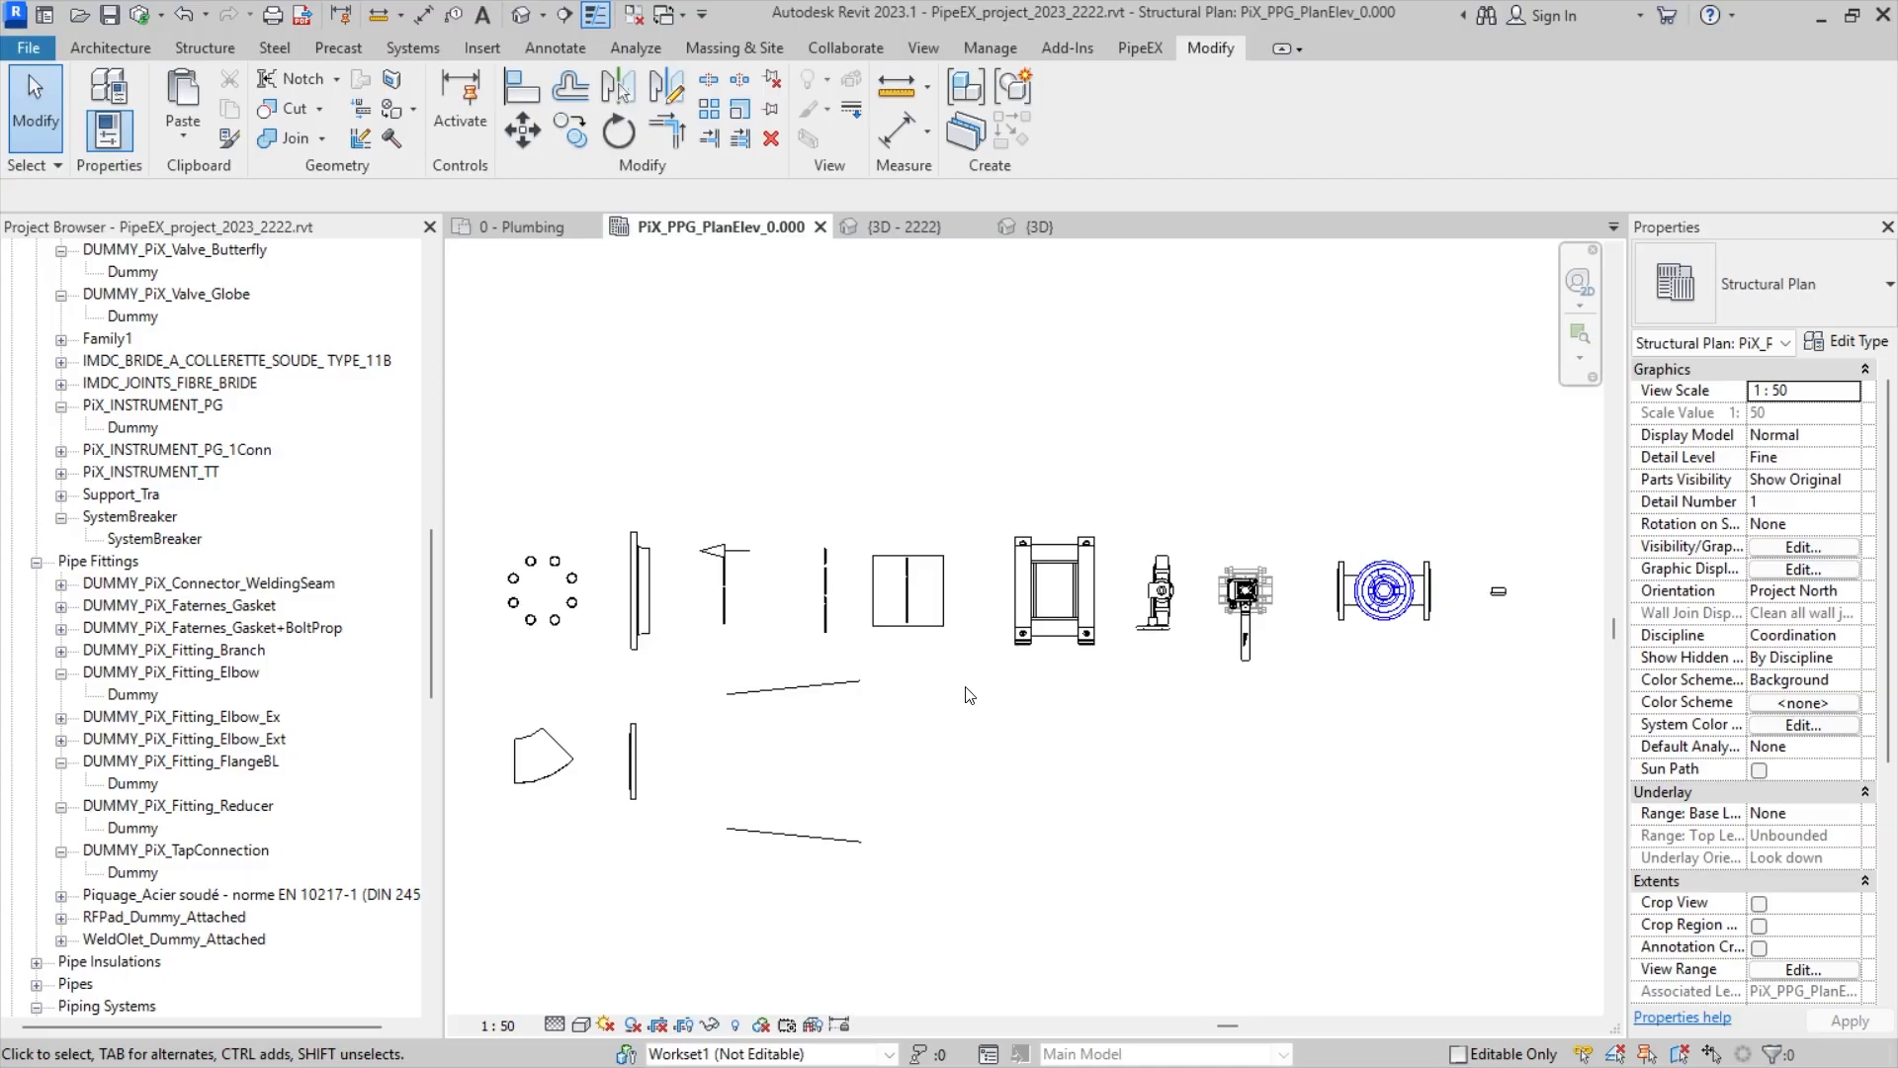
double_click(237, 606)
double_click(210, 652)
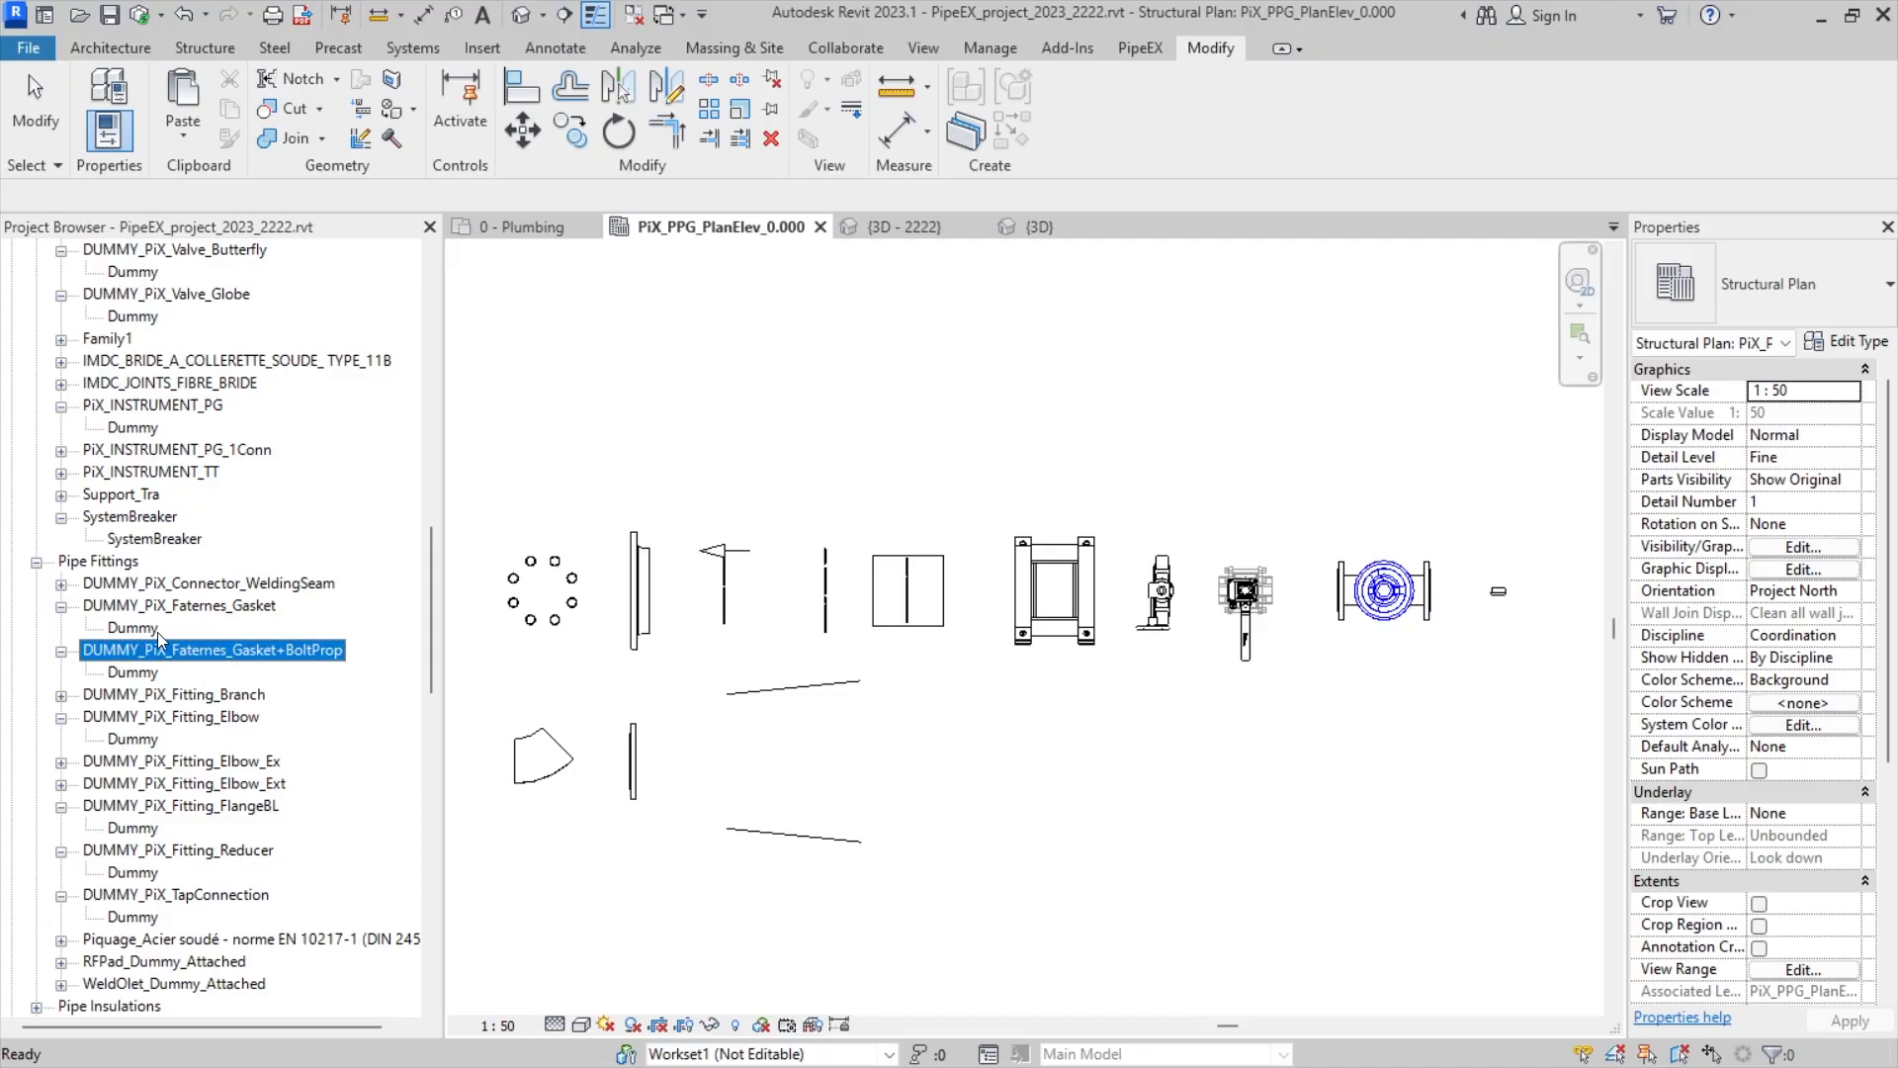
click(128, 631)
drag(140, 640, 1078, 737)
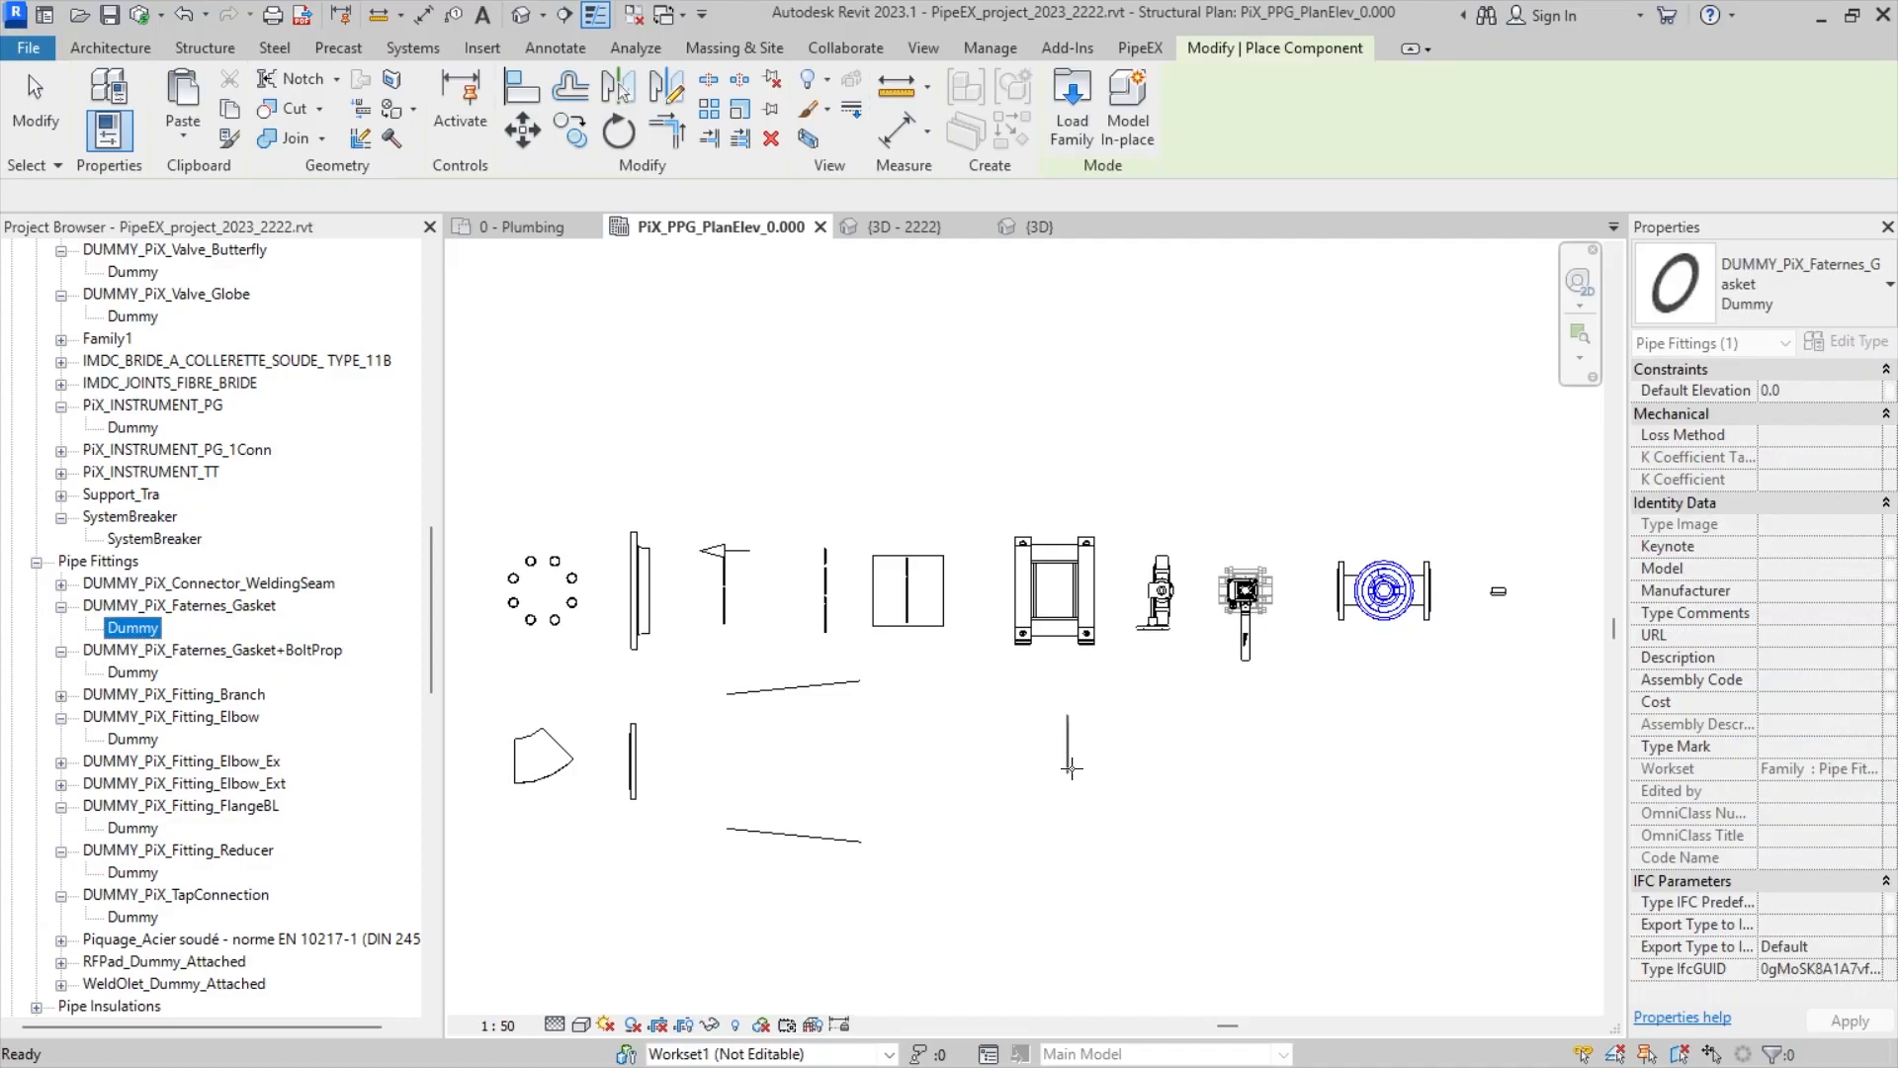
scroll(999, 750, up, 4)
click(972, 751)
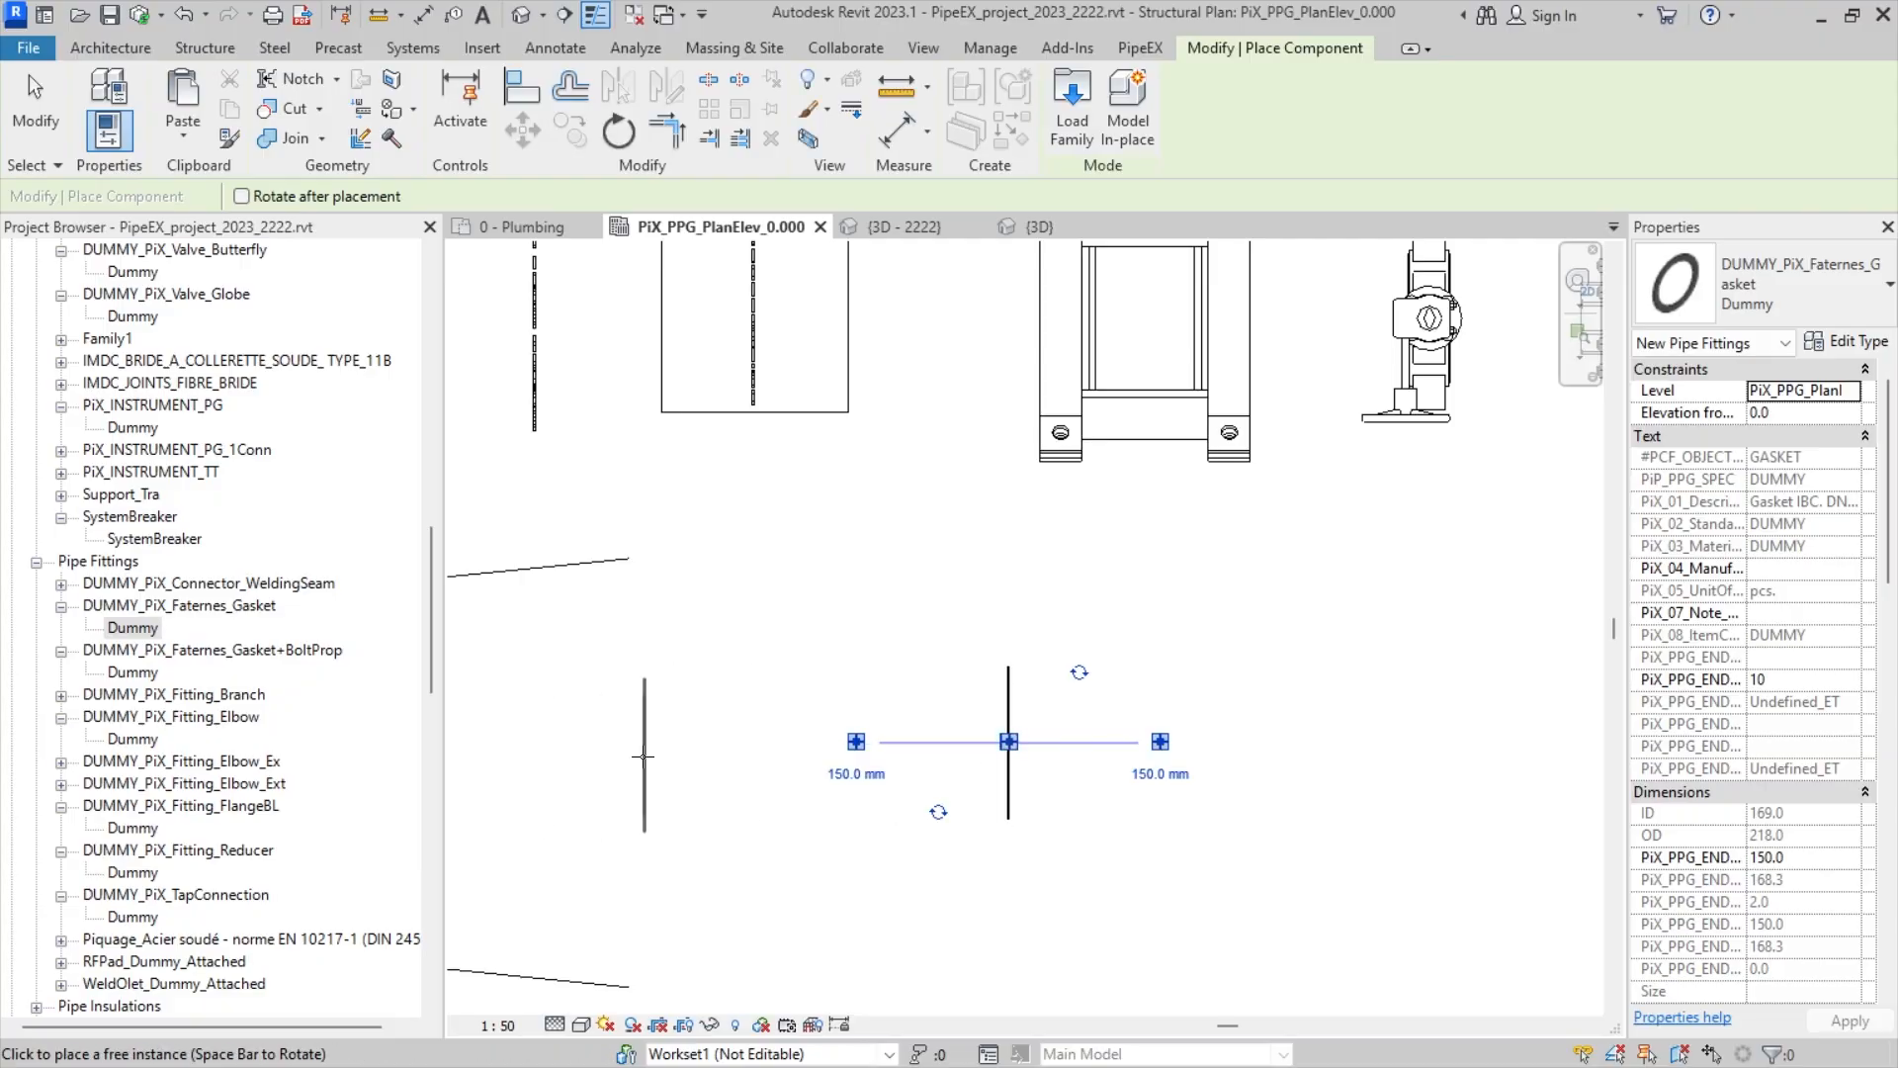
key(Escape)
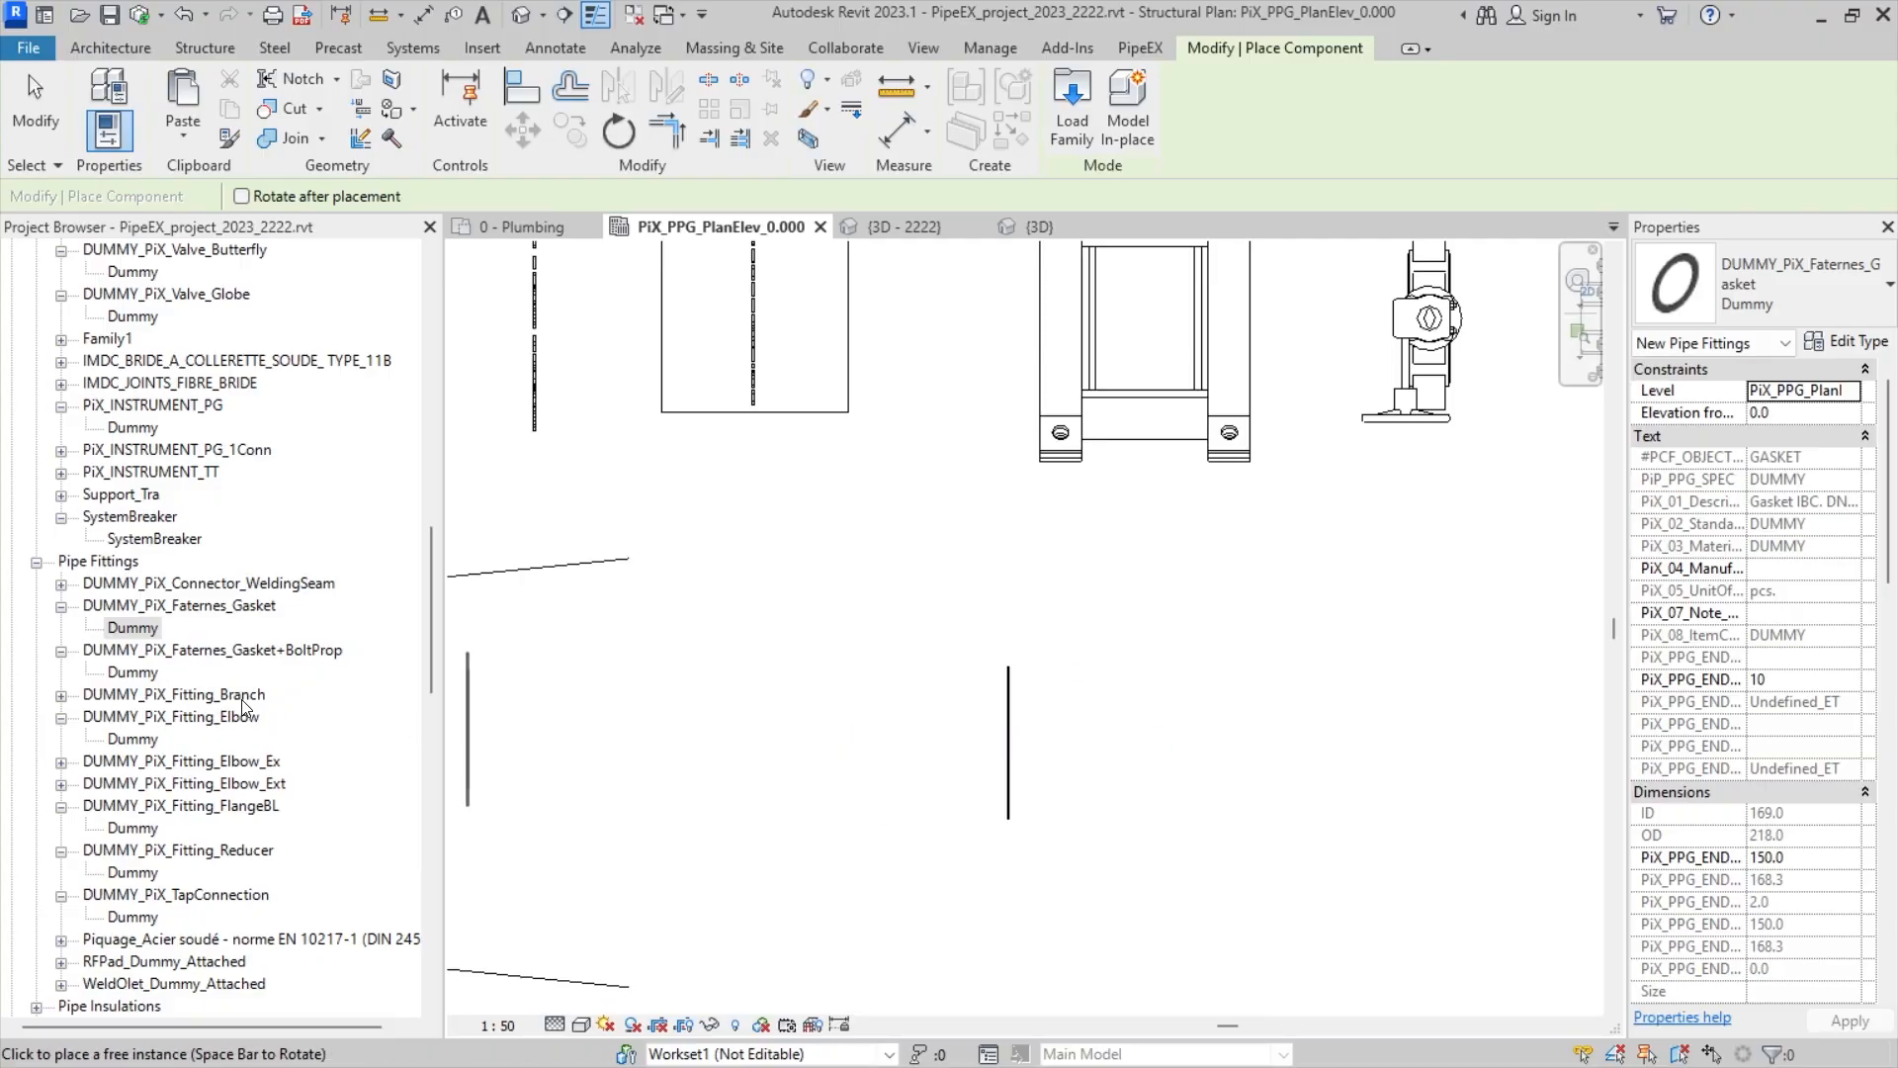
key(Escape)
- Place a DUMMY_PiX_Faternes_Gasket+BoltProp: Dummy beside the plain gasket, aligned with it, and finish placing components
click(136, 672)
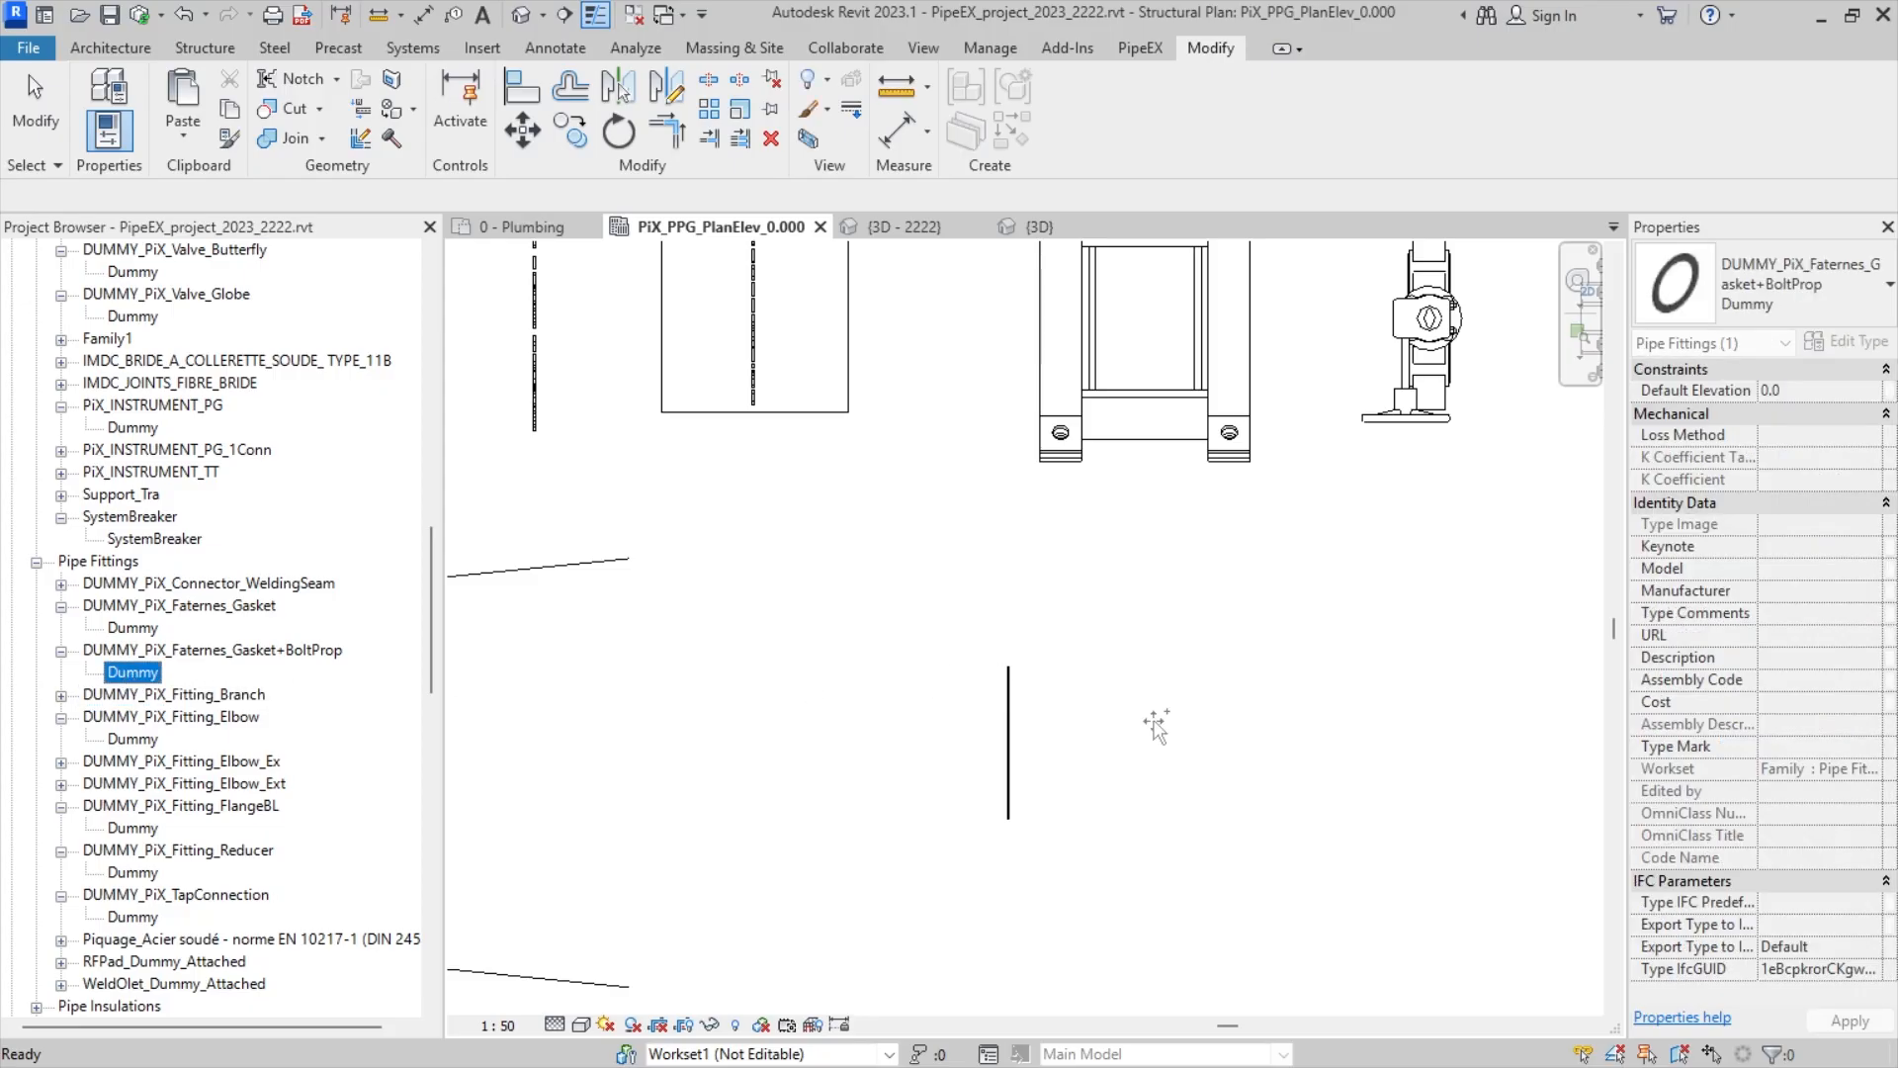
drag(1157, 727, 1158, 732)
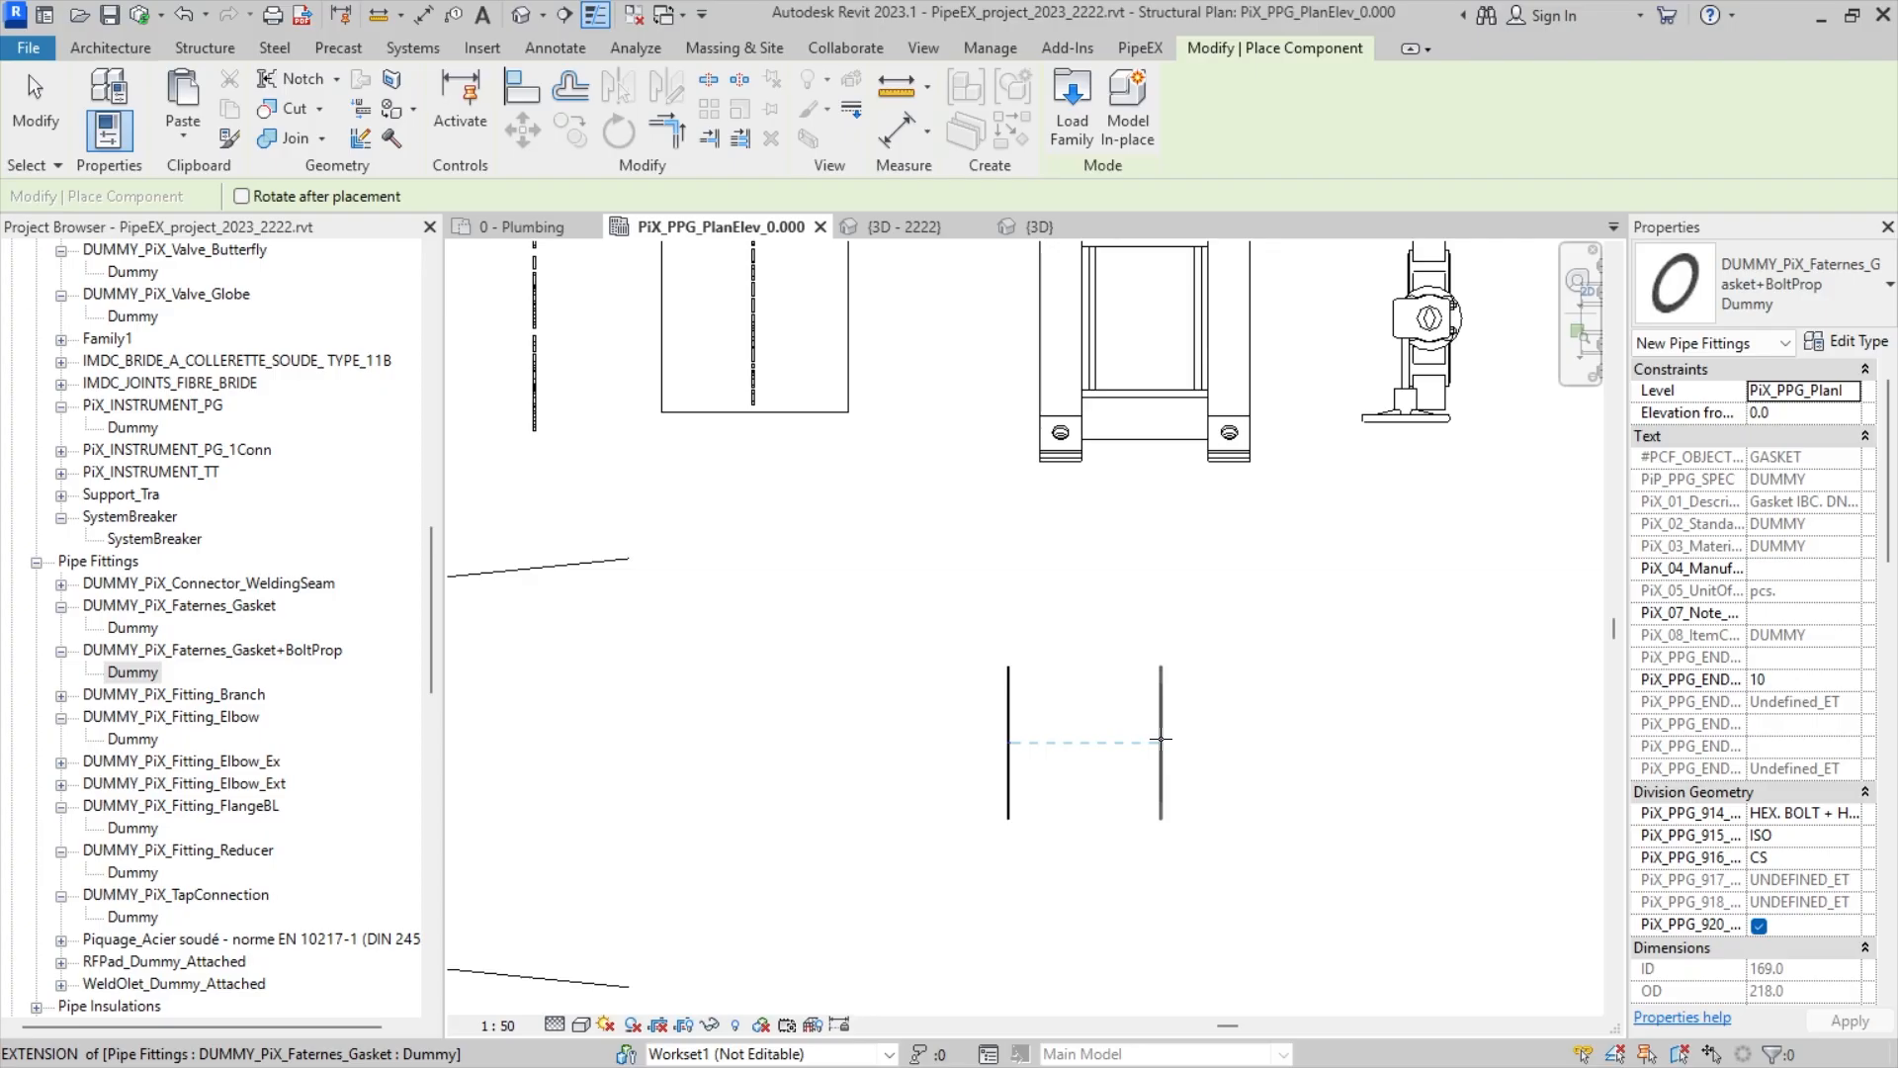
click(1165, 740)
key(Escape)
key(Escape)
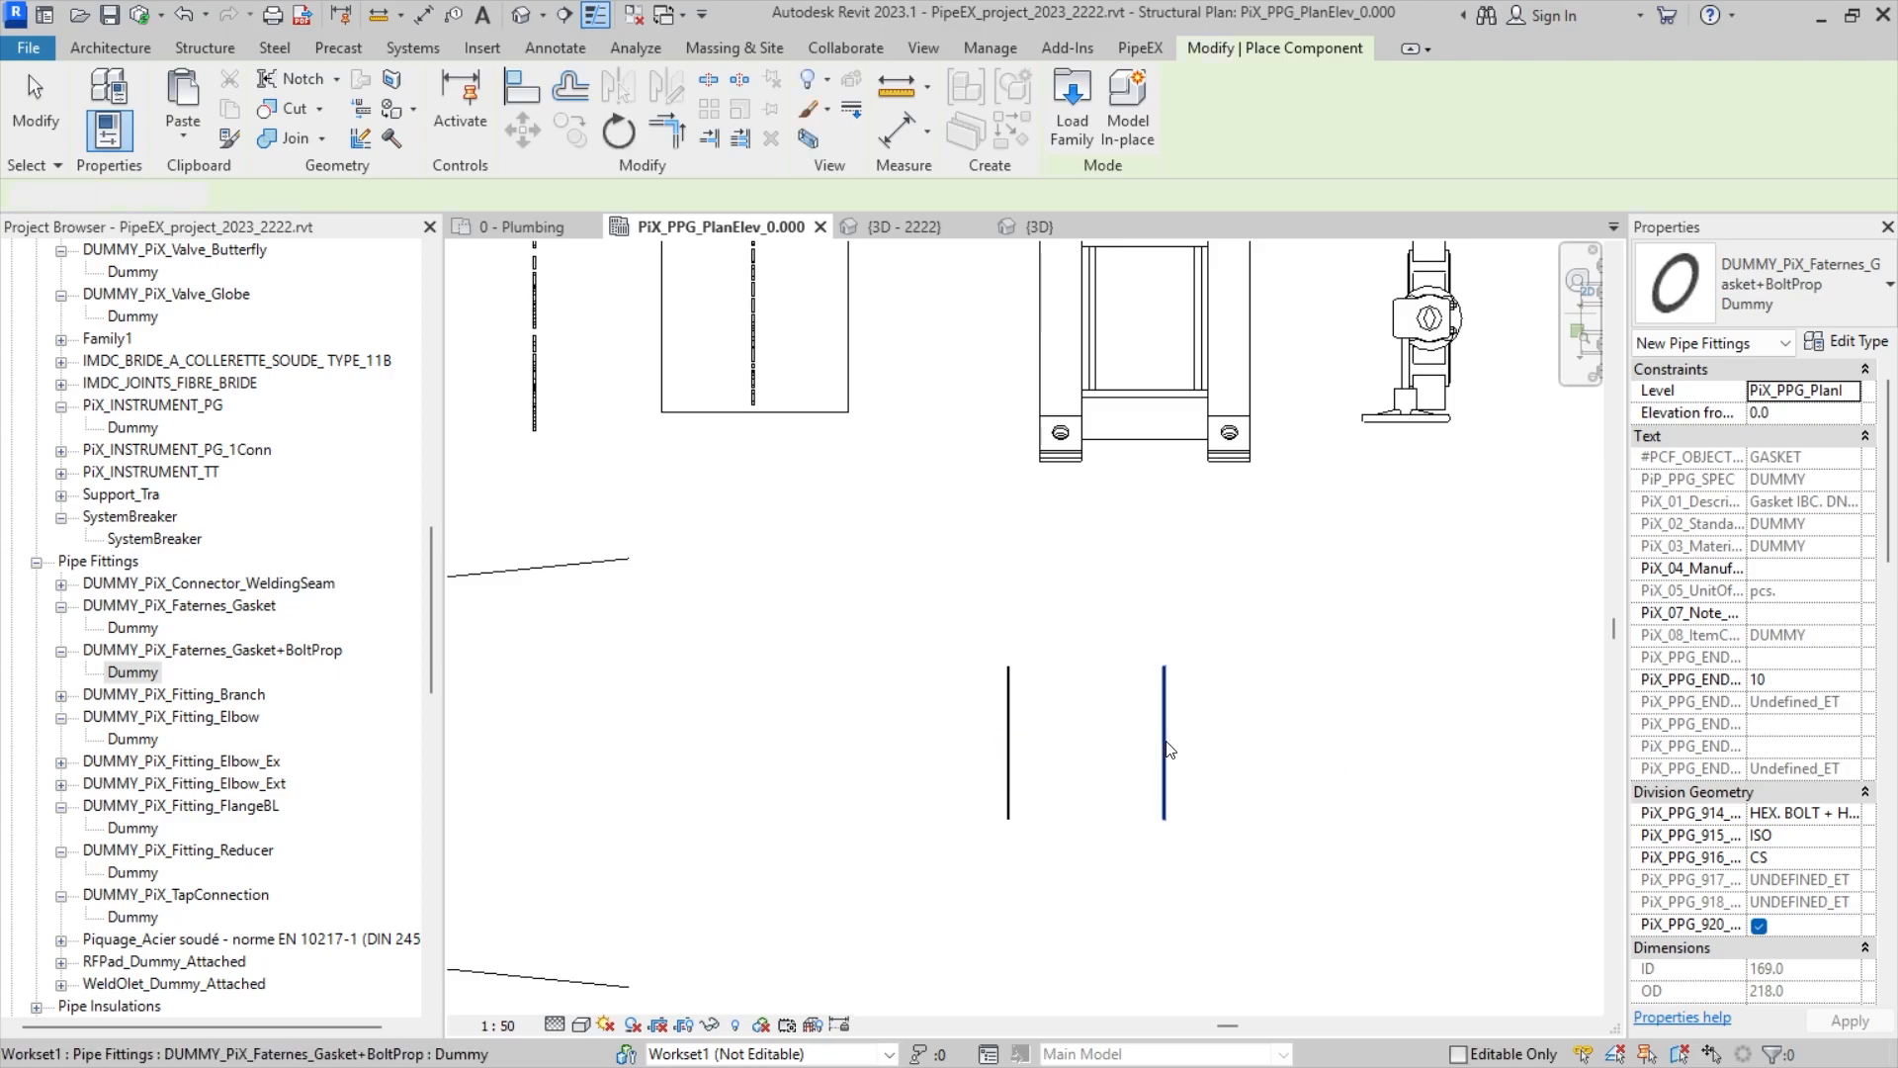
- Copy both gaskets from the plan and paste them into Project1's {3D} view, accepting the duplicate types
drag(1264, 808, 964, 734)
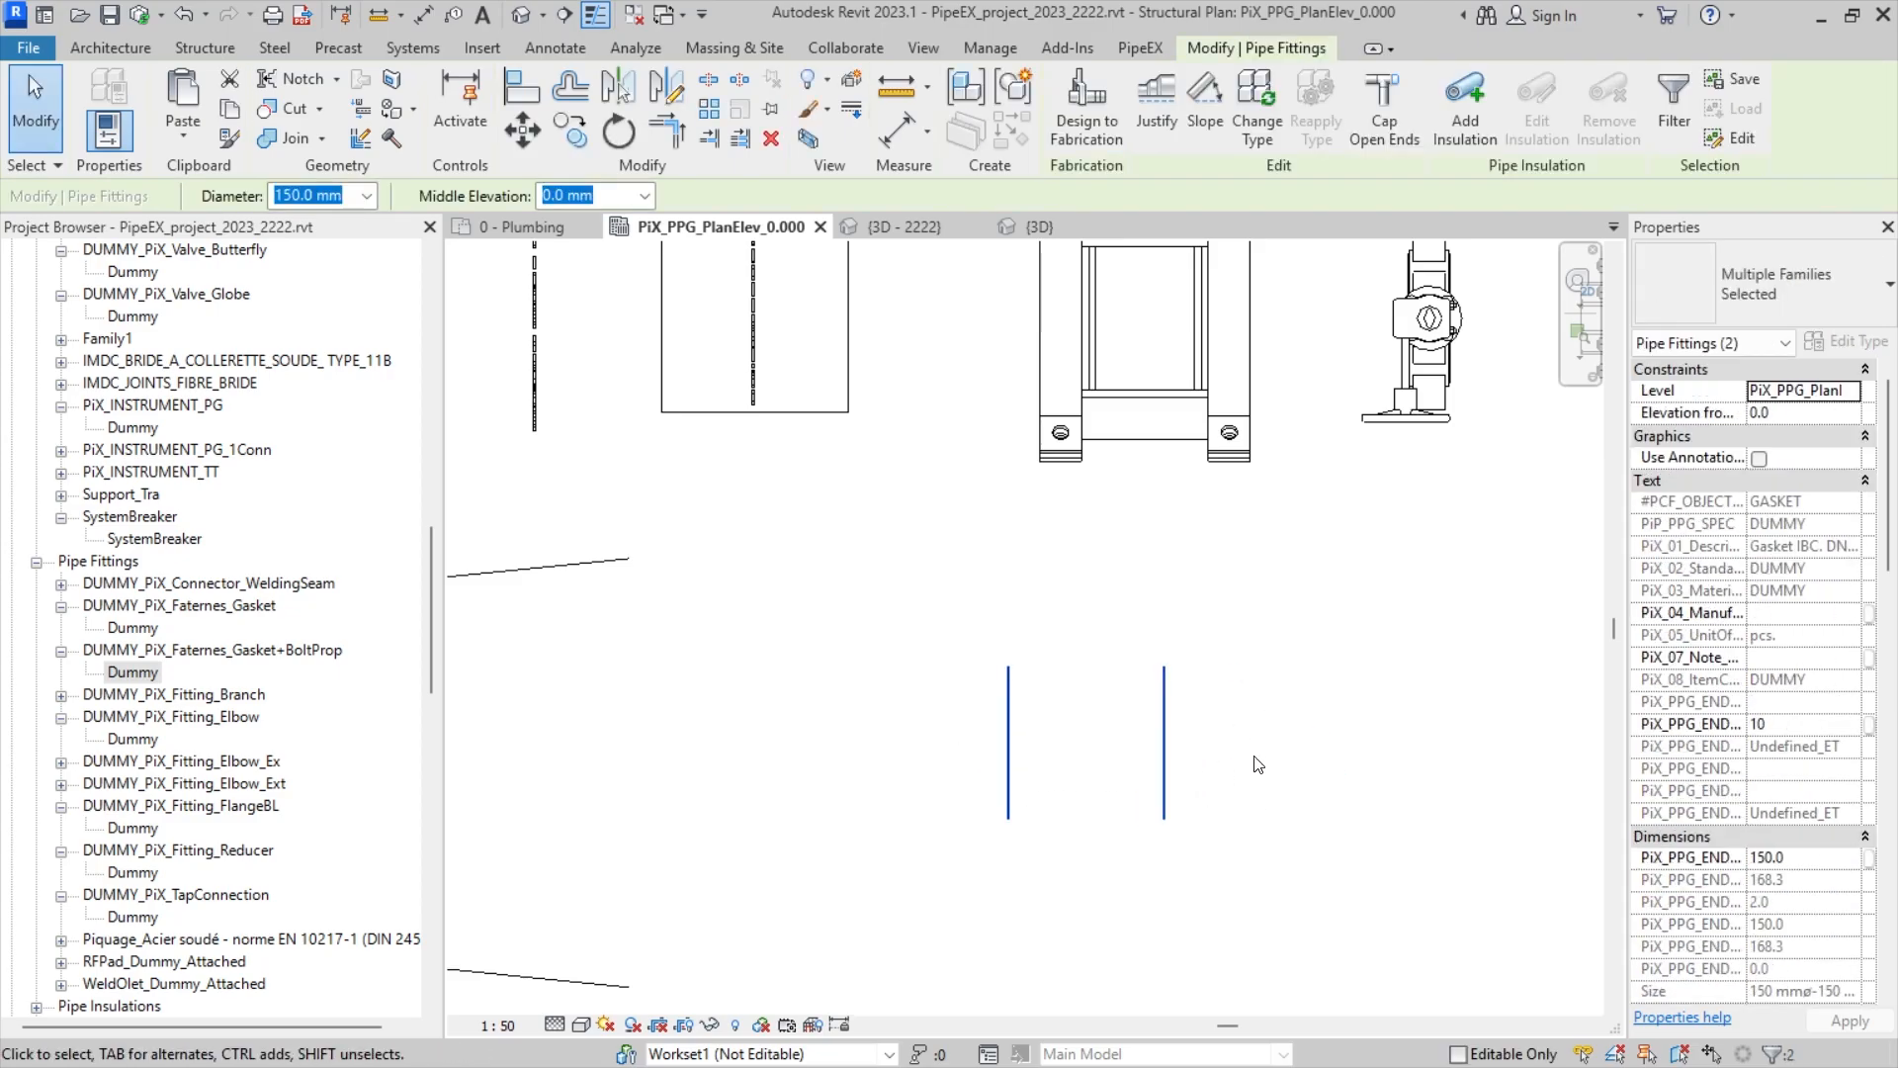
drag(1316, 775, 981, 714)
click(1037, 227)
middle_drag(1127, 778, 1365, 471)
scroll(1140, 802, up, 1)
key(ctrl+v)
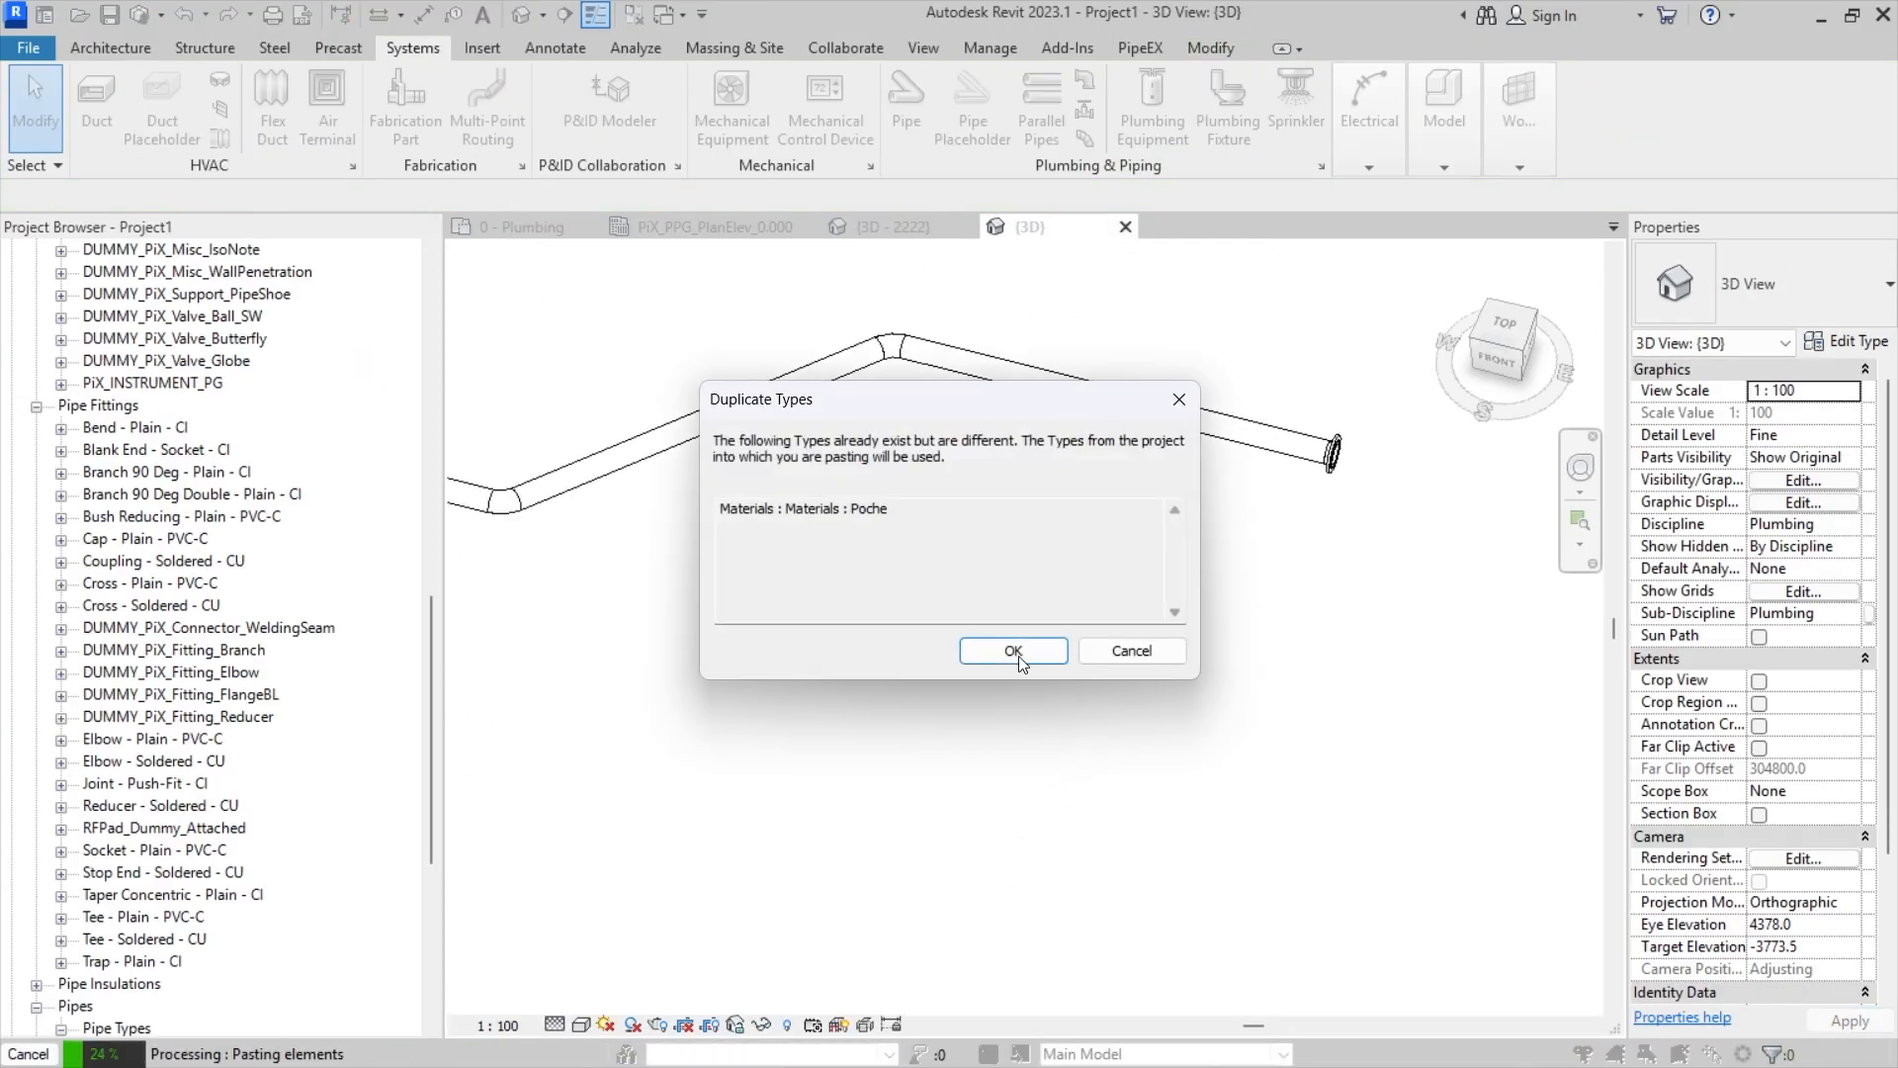
click(1021, 662)
- Drop the pasted gaskets in the empty space below the pipe run and delete these instances
scroll(1107, 704, down, 1)
middle_drag(1383, 573, 1206, 704)
scroll(1063, 755, up, 2)
click(851, 899)
drag(1041, 938, 852, 789)
key(Delete)
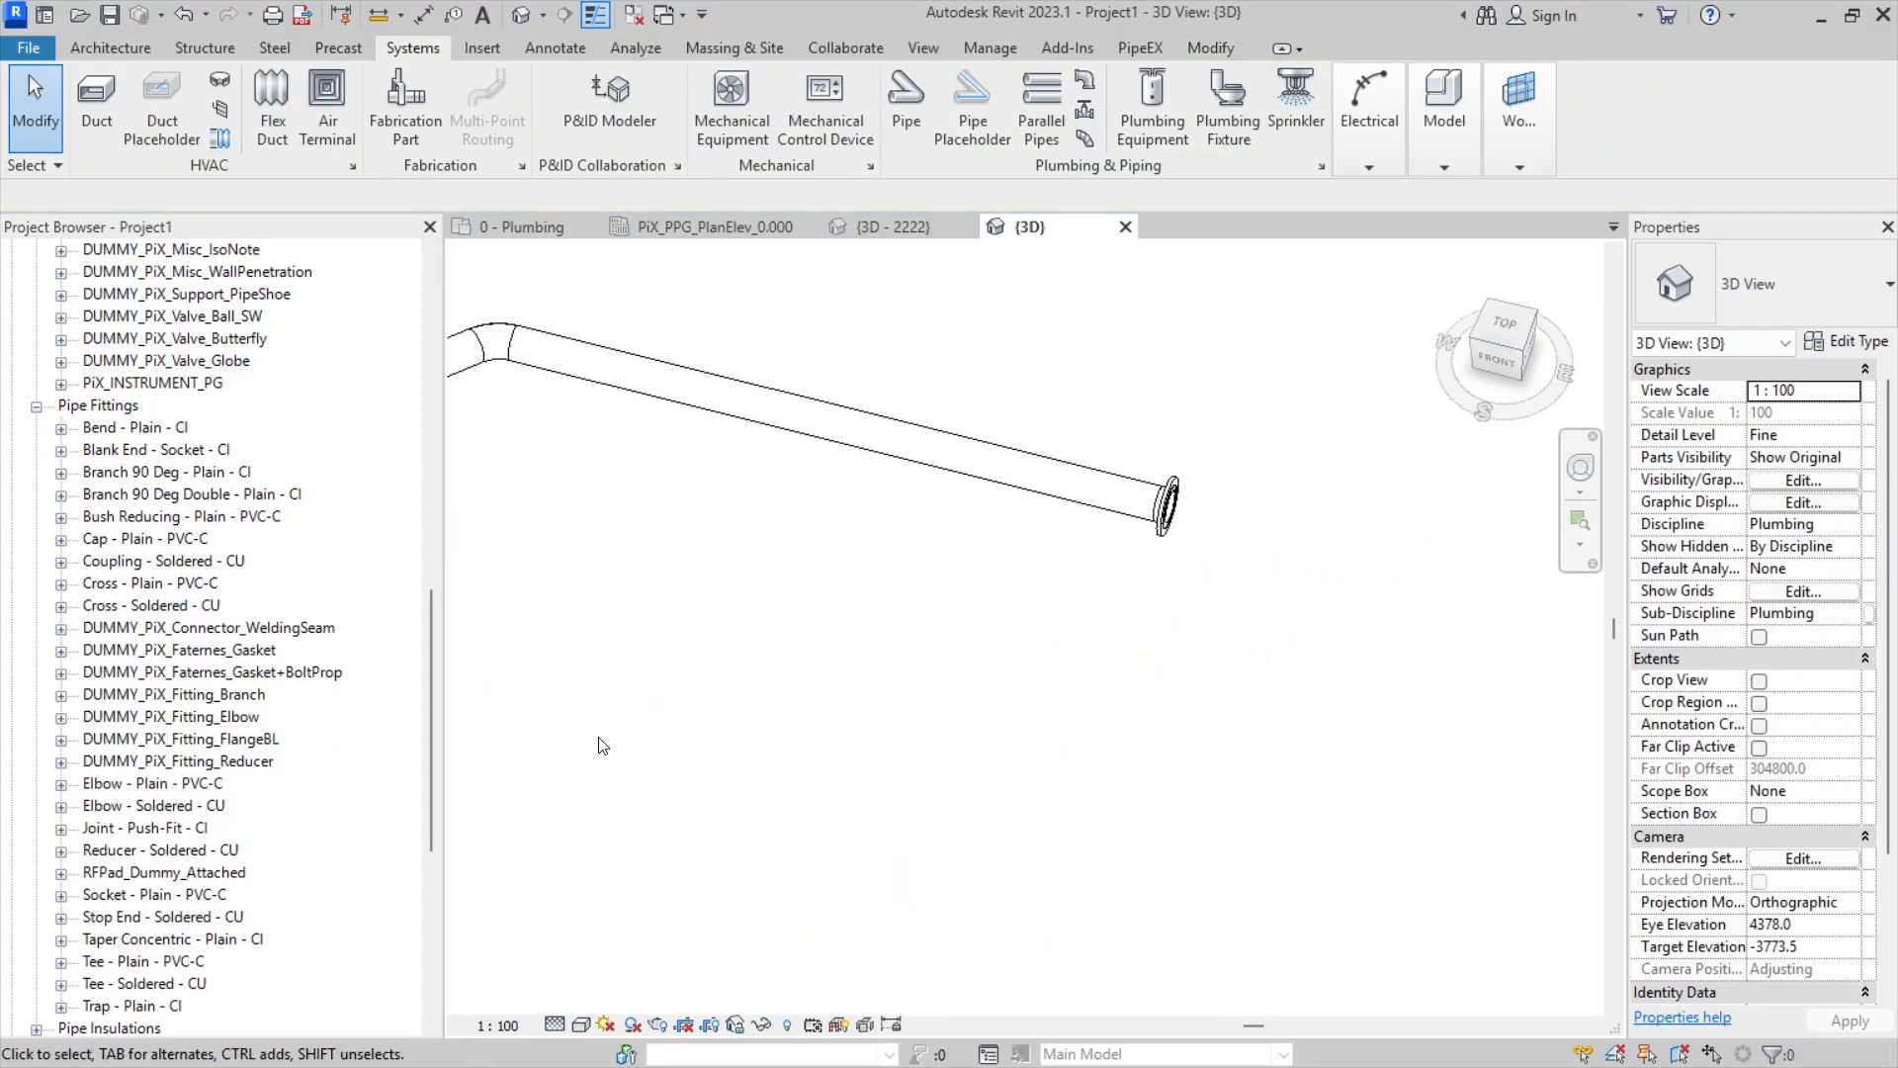
- Place a DUMMY_PiX_Faternes_Gasket: Dummy on the face of the flange at the end of the last pipe segment
double_click(250, 658)
scroll(1256, 429, up, 2)
click(1220, 428)
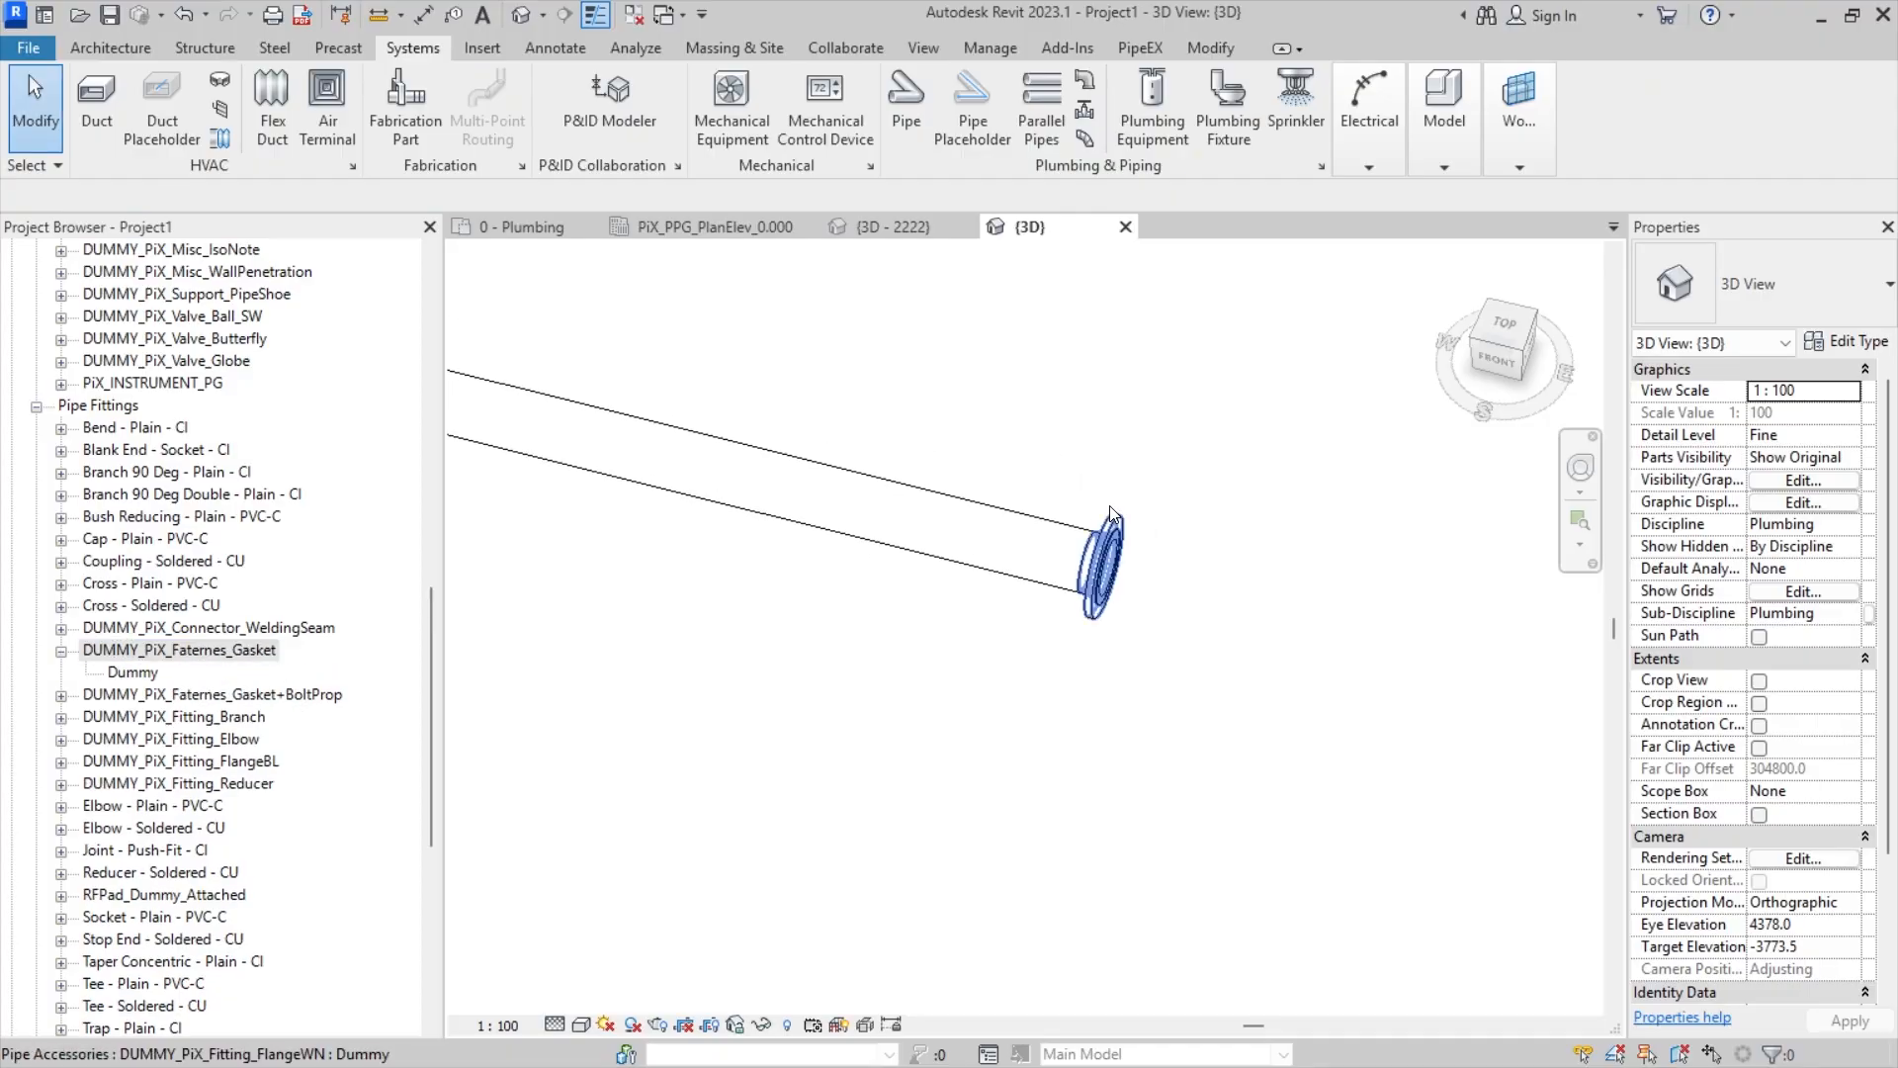
scroll(1111, 506, up, 2)
middle_drag(1166, 525, 1096, 586)
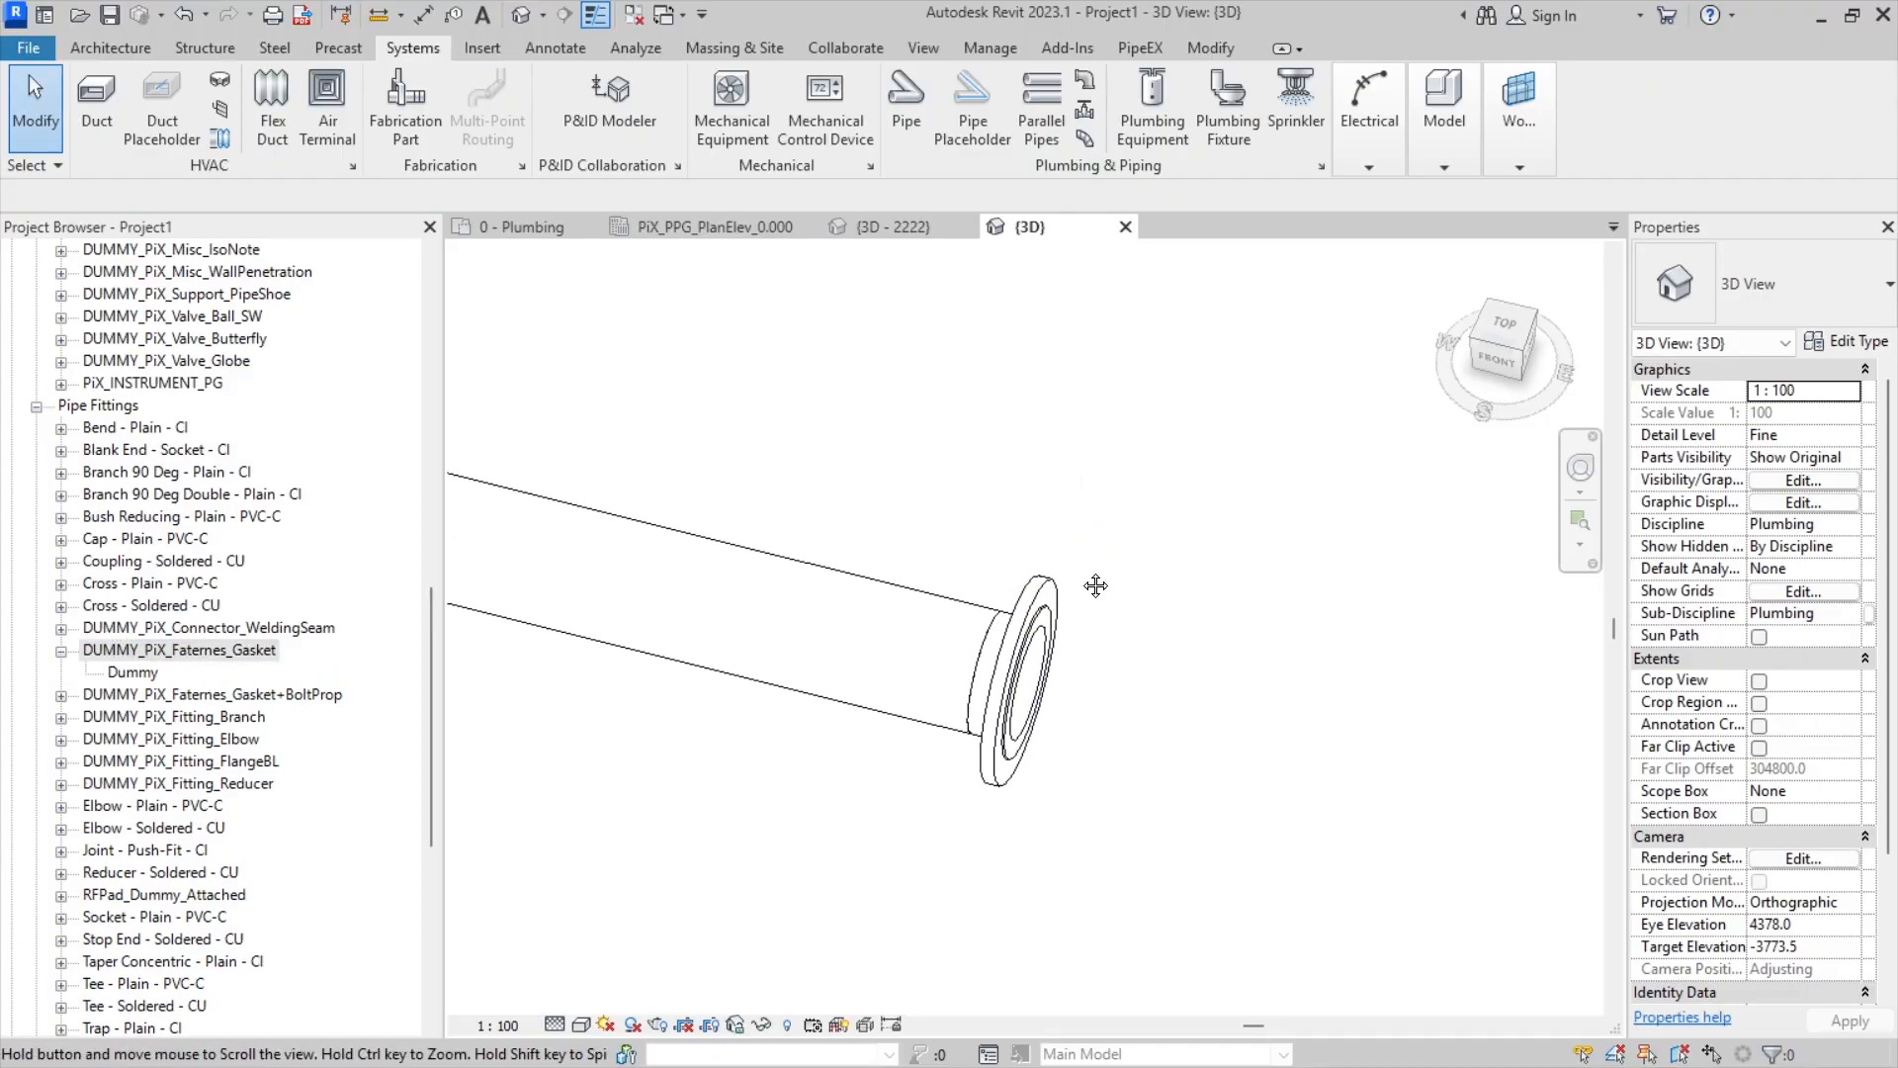
click(150, 677)
drag(133, 679, 665, 704)
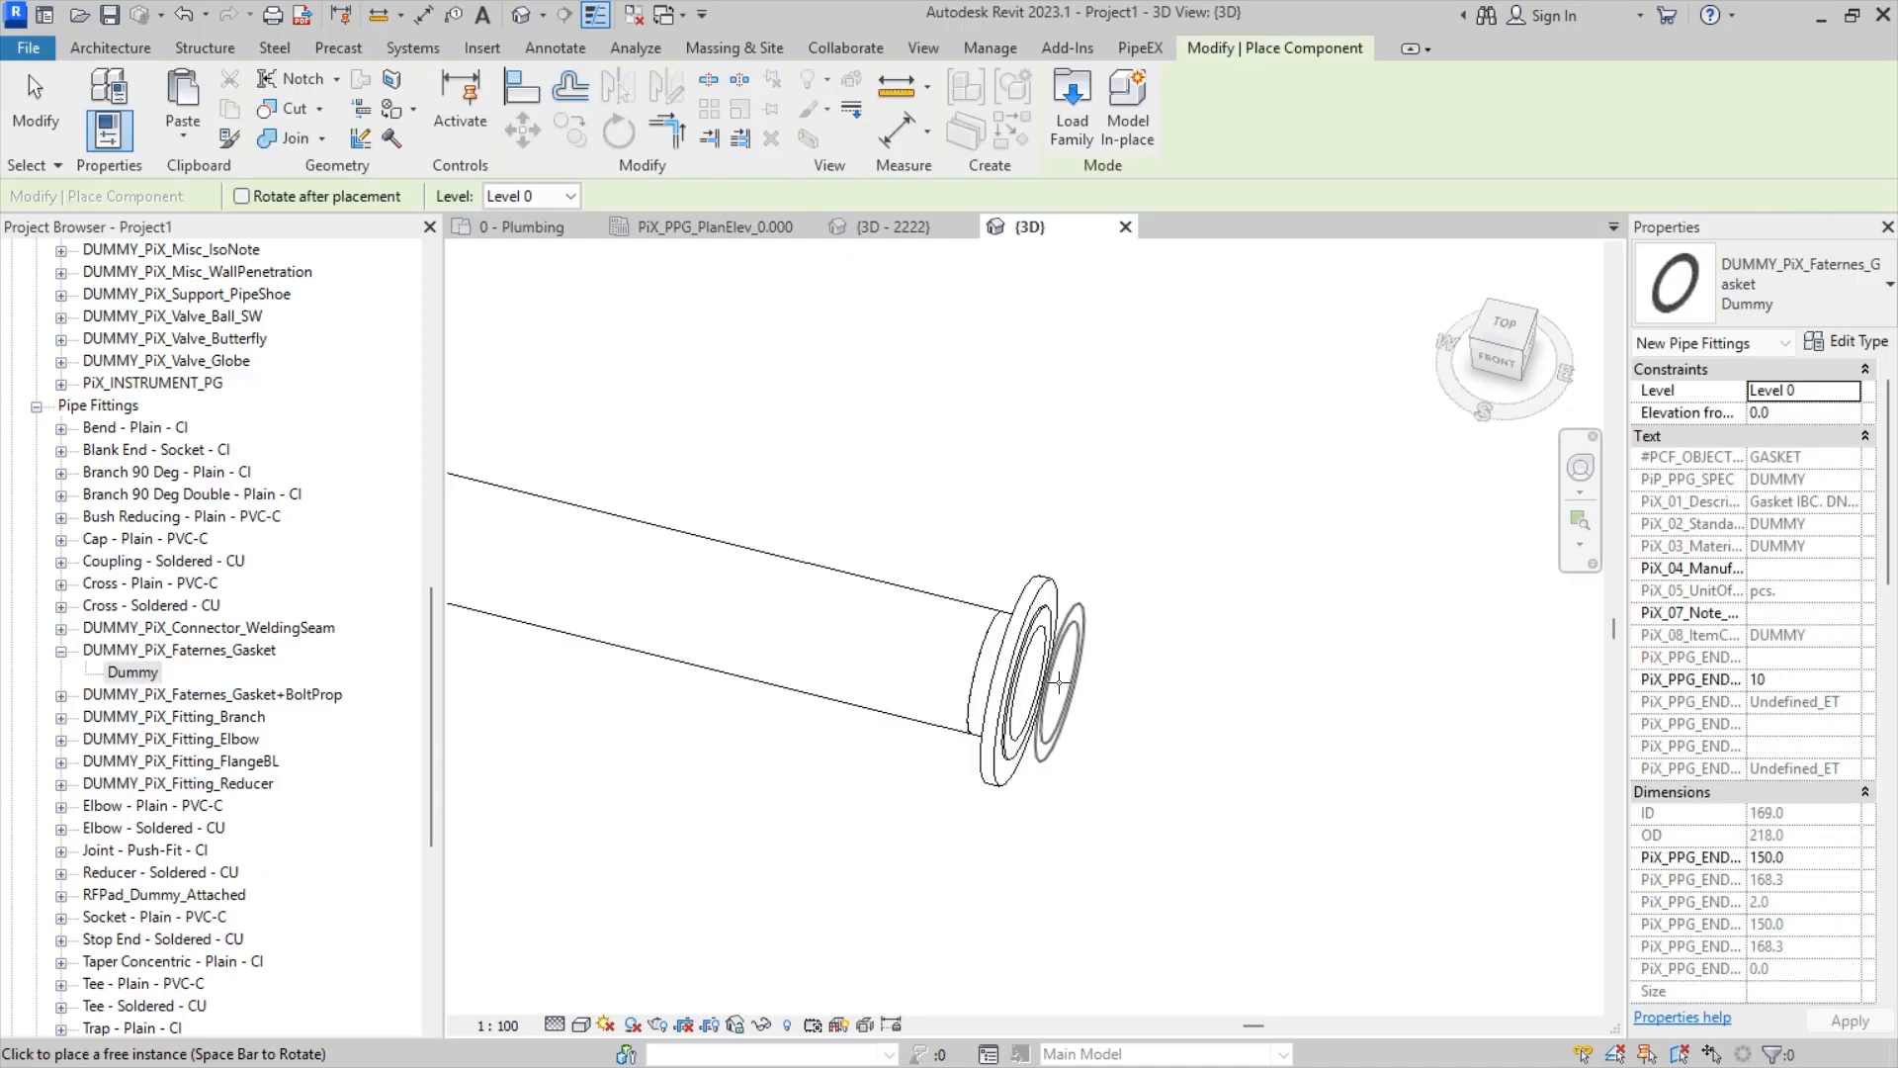
click(1035, 681)
- Place a second DUMMY_PiX_Faternes_Gasket on the flange at the start of the first pipe and finish placing components
scroll(1231, 594, down, 6)
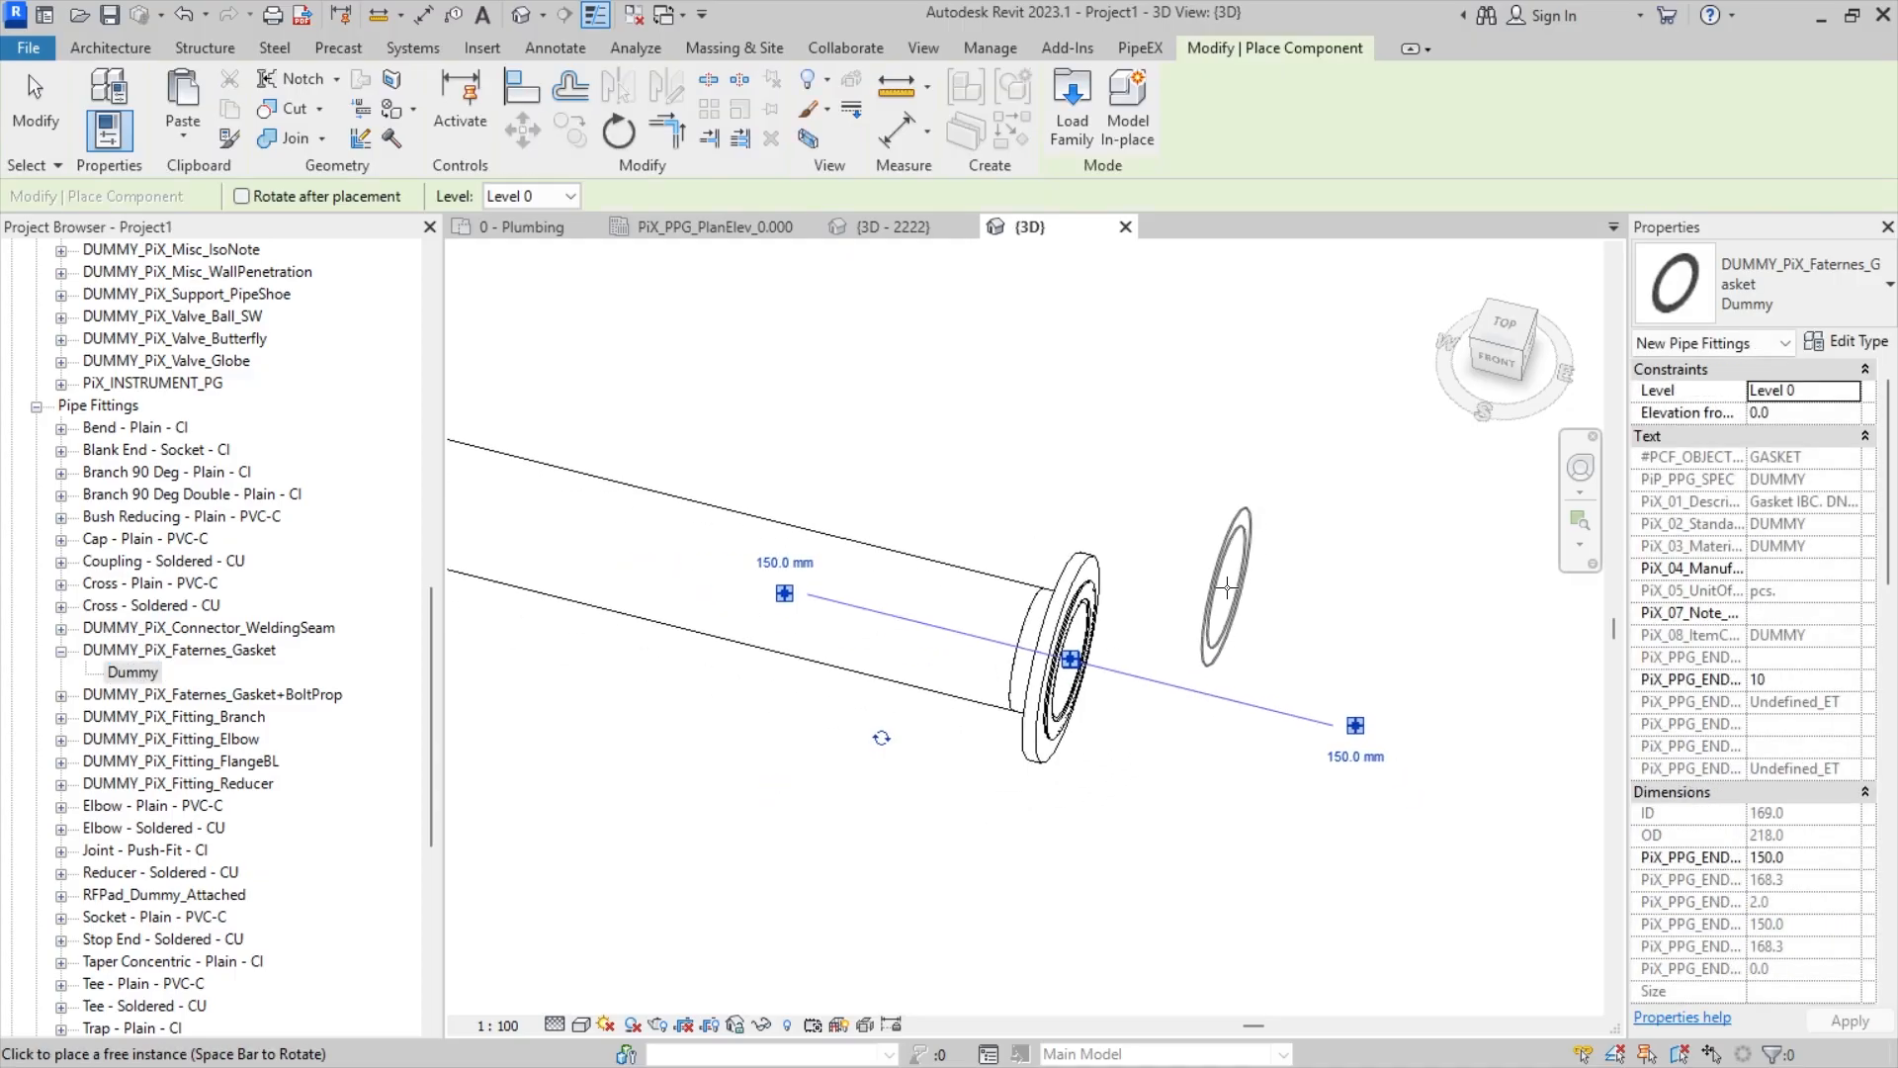
middle_drag(1283, 615, 1612, 827)
middle_drag(712, 633, 1505, 813)
middle_drag(776, 682, 1225, 745)
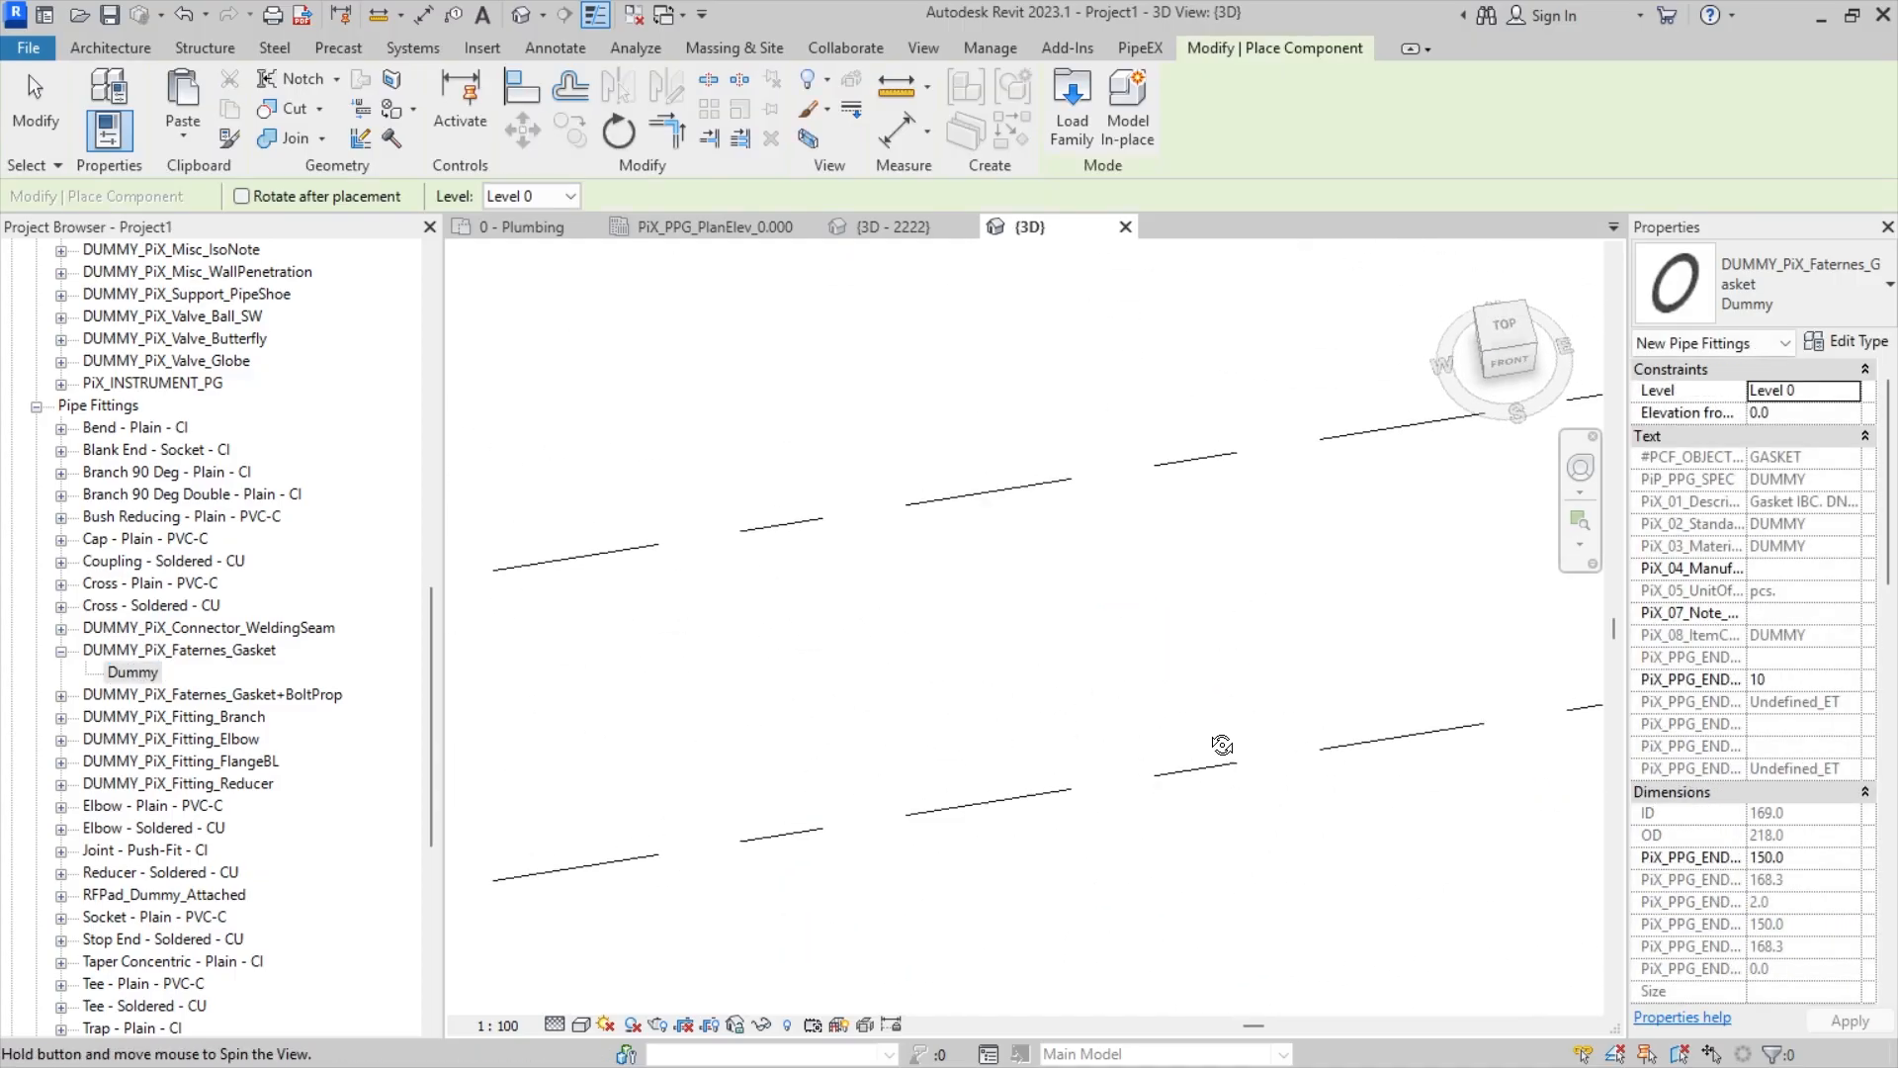
middle_drag(1083, 989, 1144, 600)
middle_drag(862, 1000, 976, 784)
scroll(976, 784, up, 2)
scroll(1051, 742, up, 3)
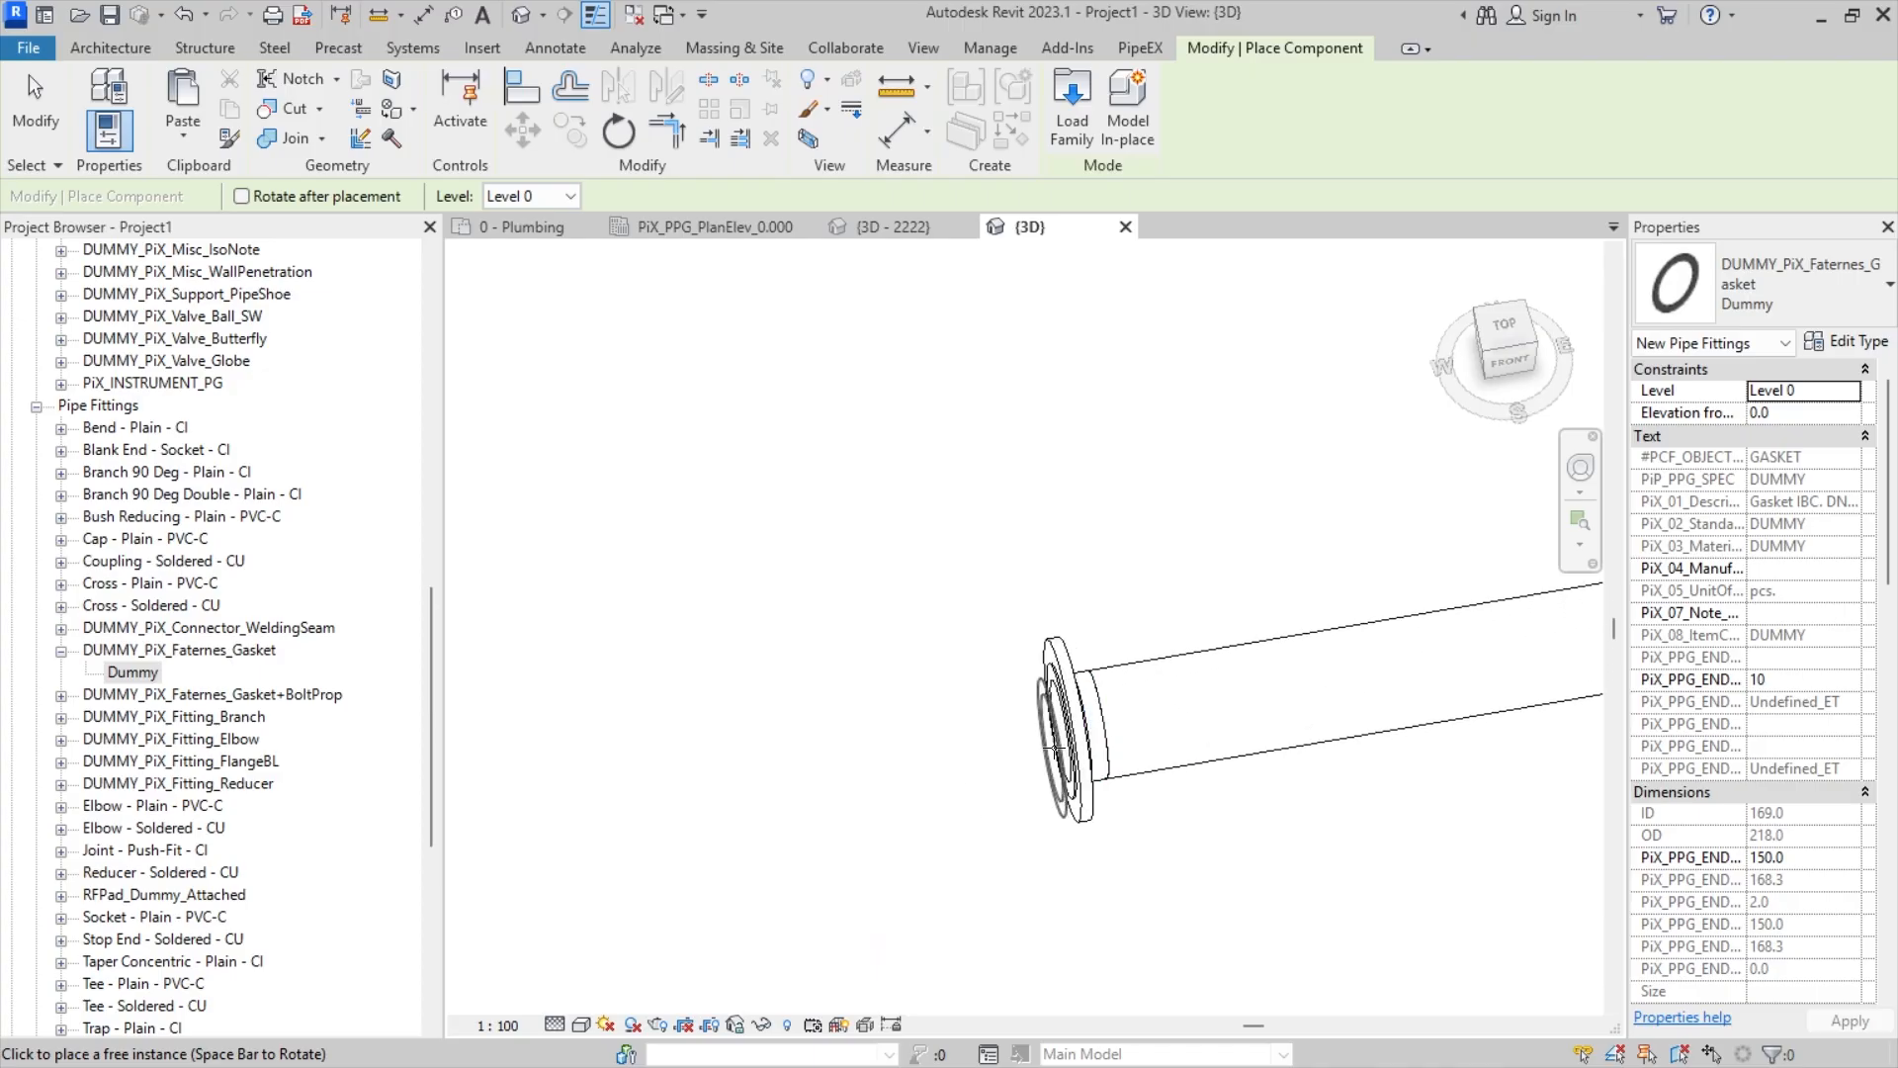
click(1053, 748)
key(Escape)
key(Escape)
- Place a DUMMY_PiX_Fasternes_Boltset: Dummy on the gasketed flange at the start of the first pipe
scroll(1062, 810, down, 6)
scroll(1076, 806, up, 5)
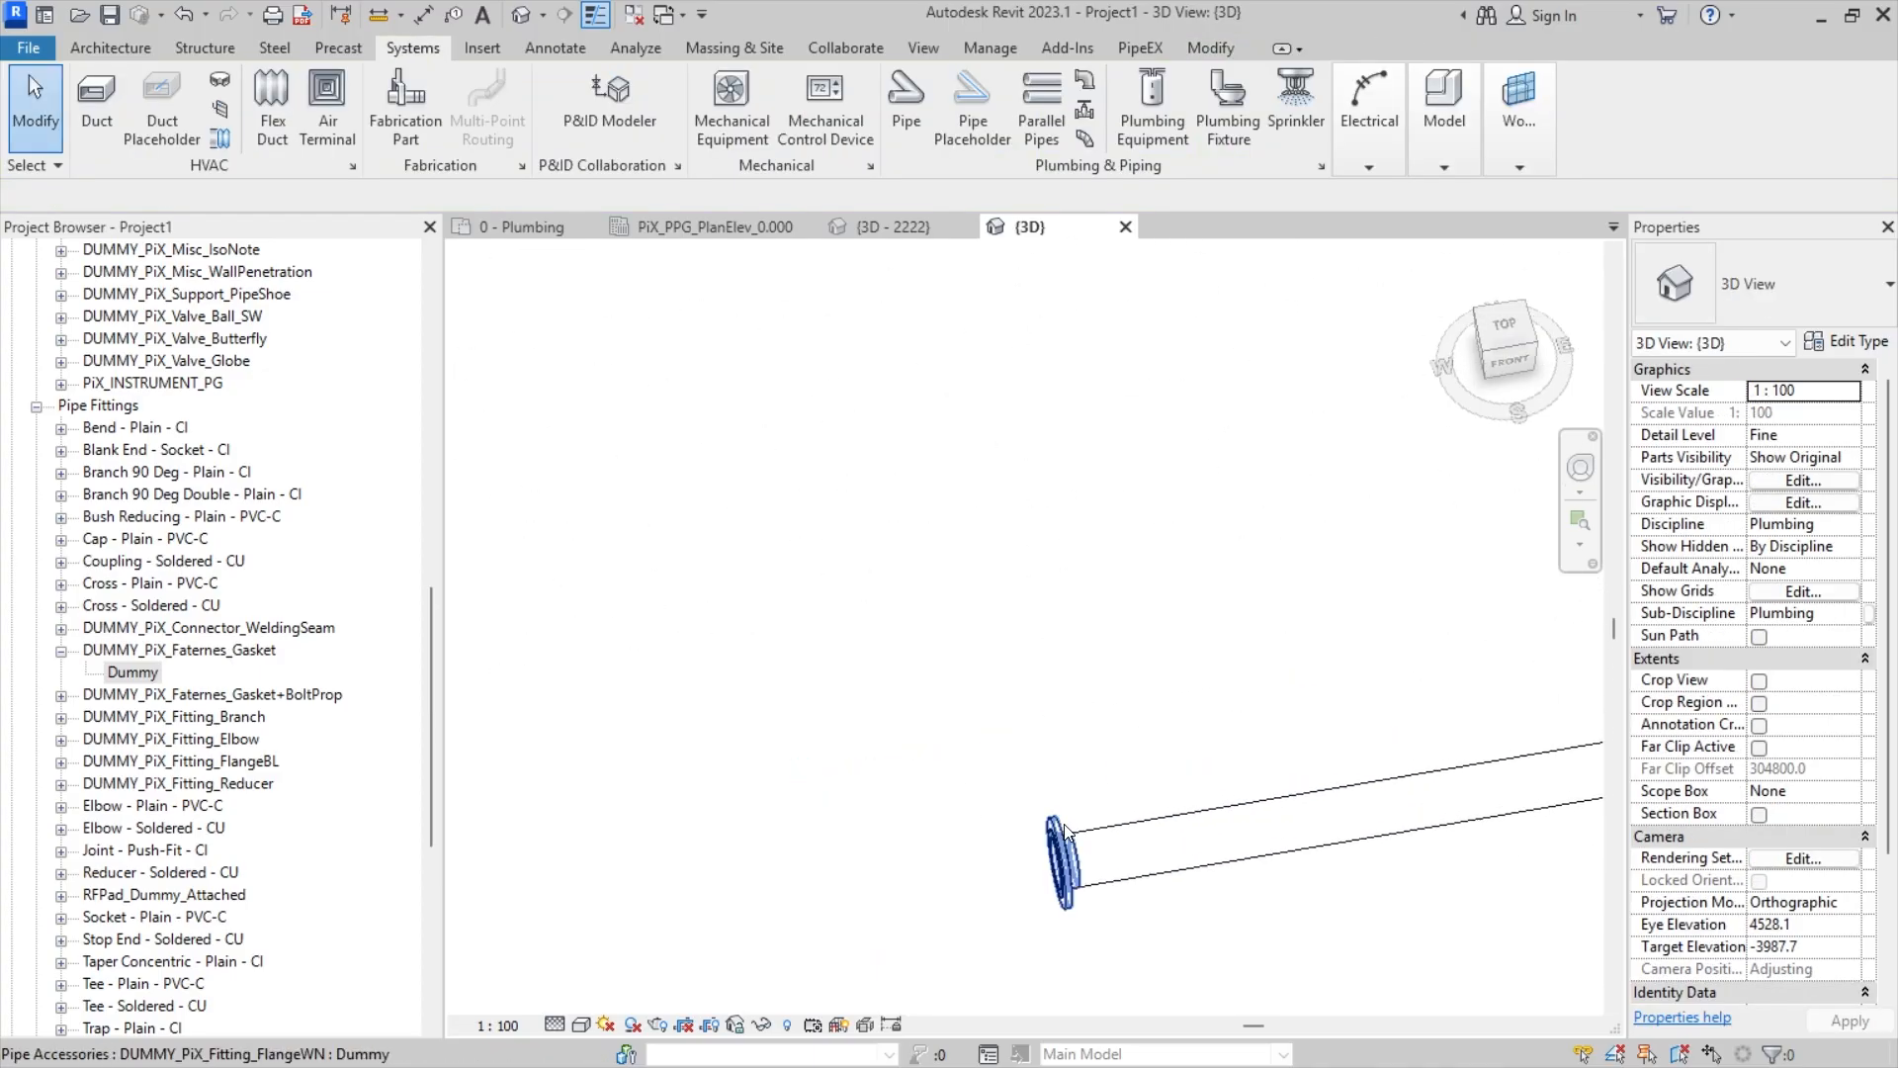
scroll(259, 539, up, 5)
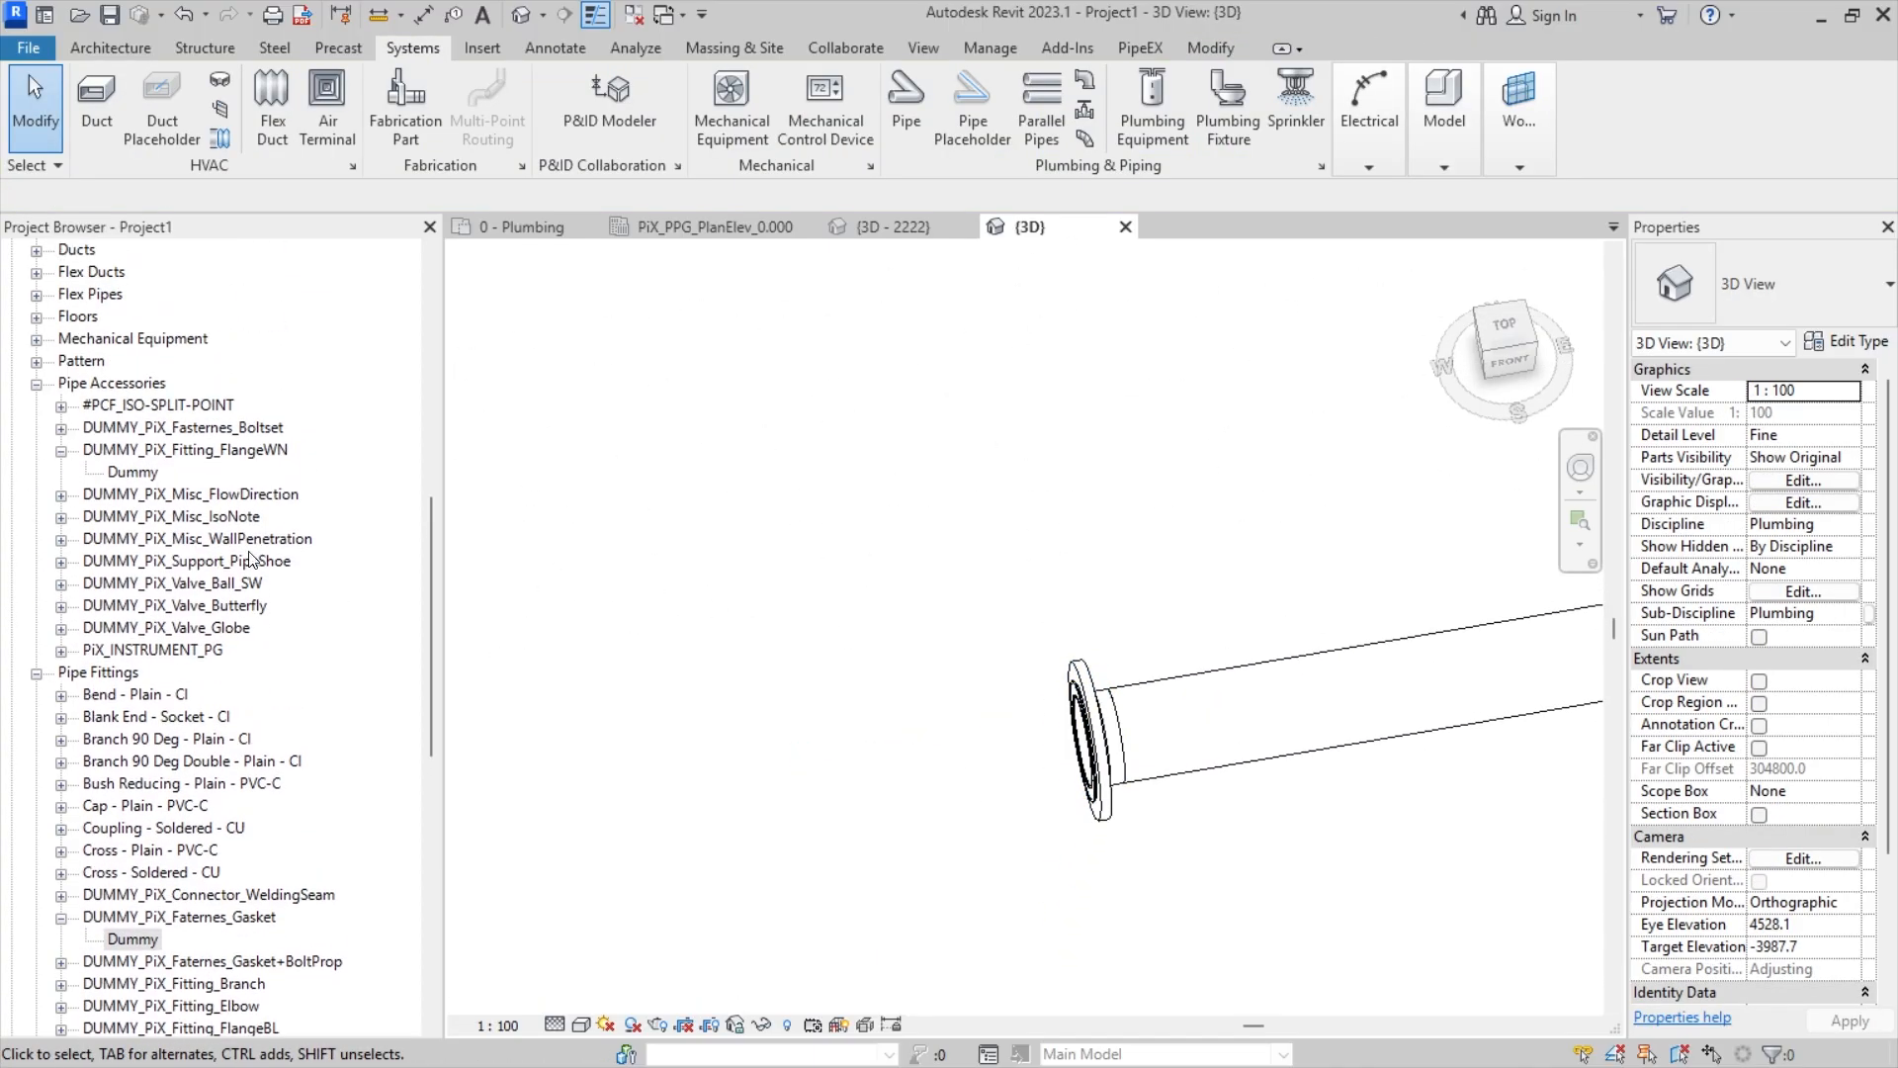
click(237, 474)
click(132, 494)
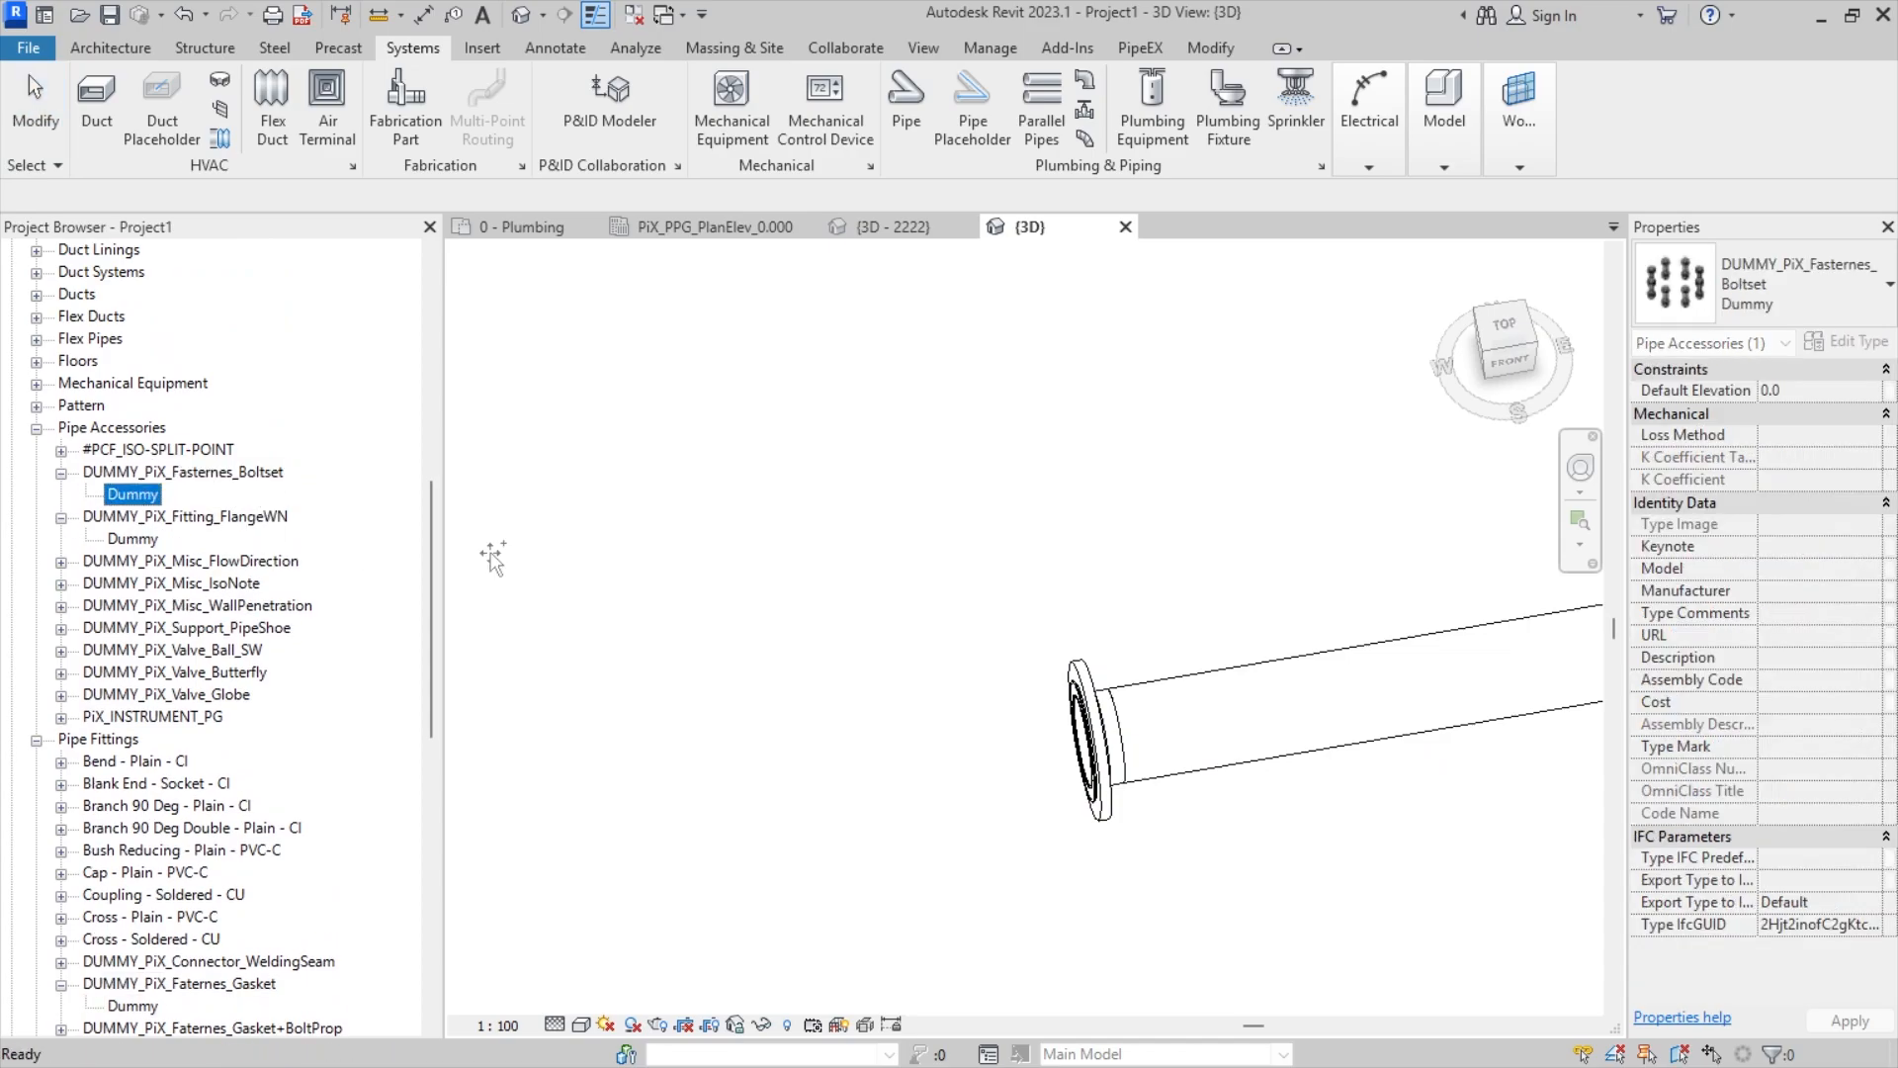
drag(492, 559, 923, 695)
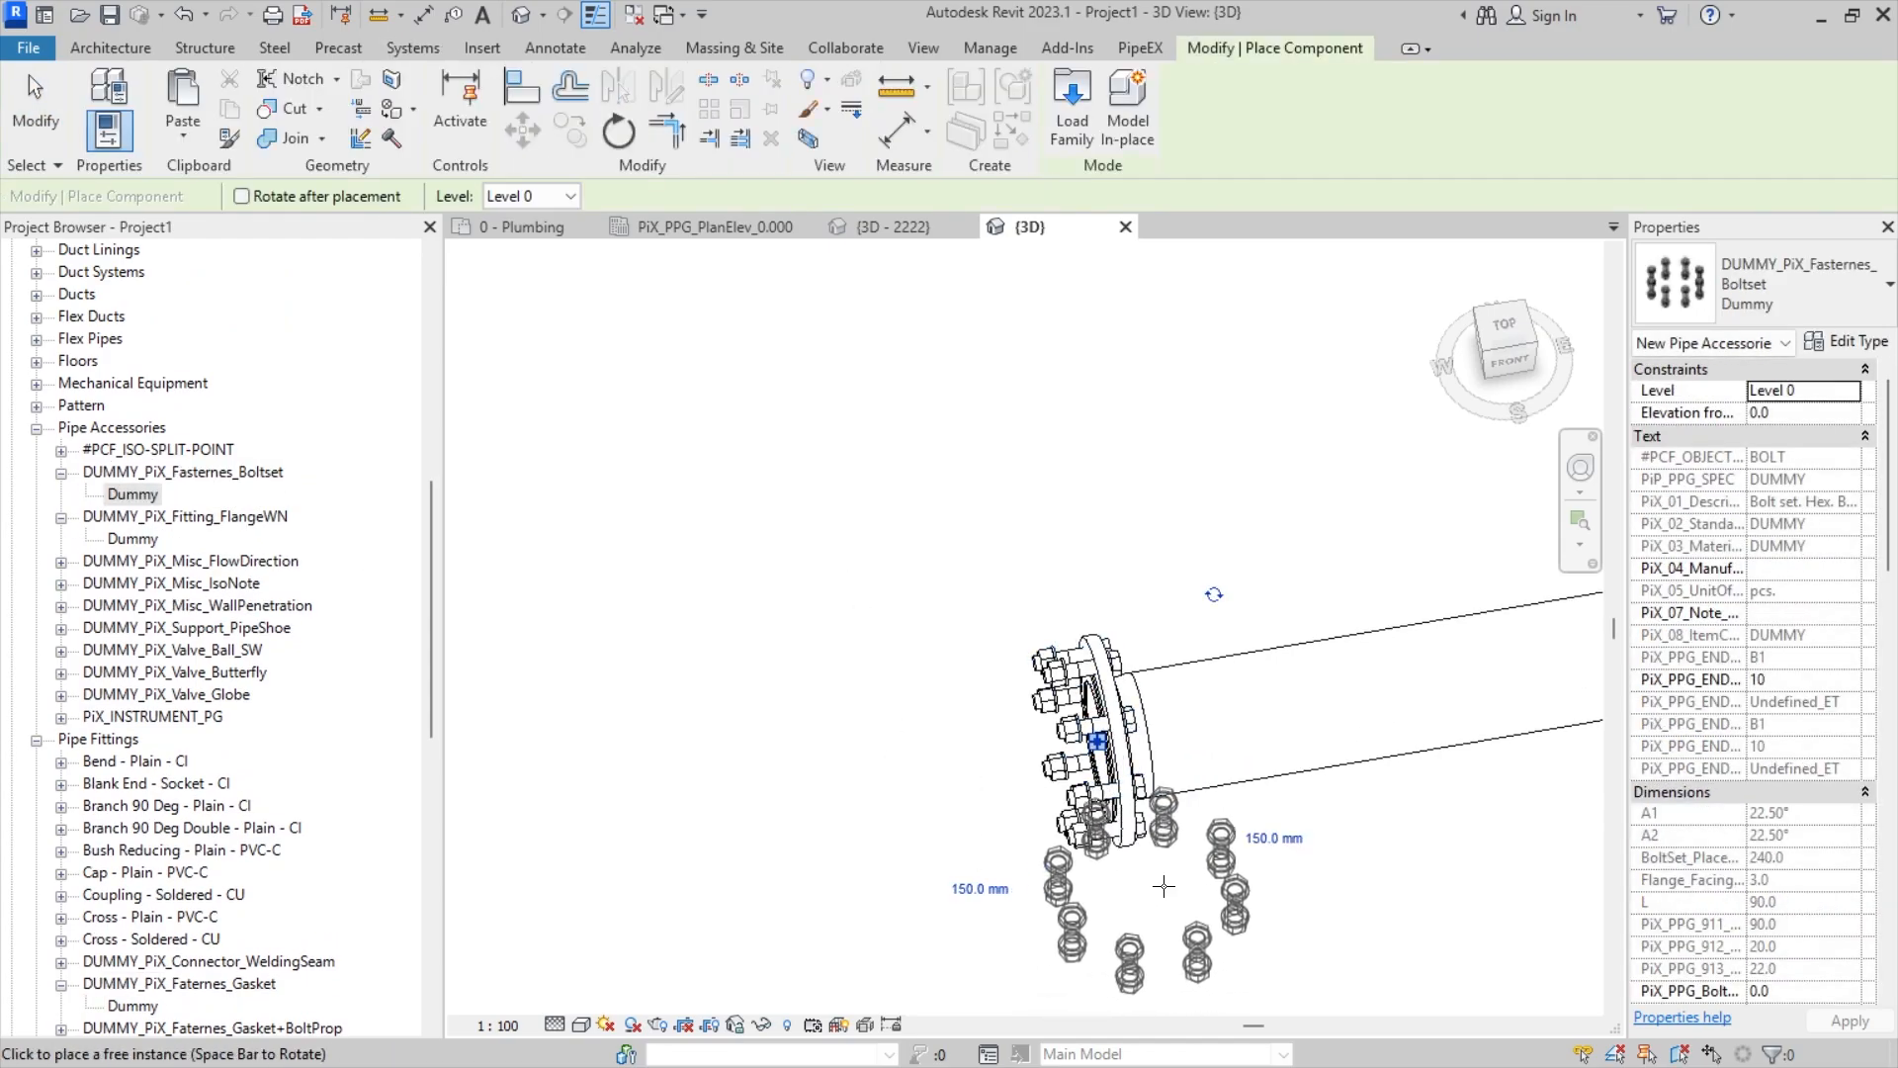
- Place a second DUMMY_PiX_Fasternes_Boltset on the flange at the end of the last pipe and finish placing components
scroll(1376, 880, down, 2)
middle_drag(1376, 858, 573, 784)
middle_drag(1302, 742, 577, 860)
middle_drag(1562, 668, 615, 804)
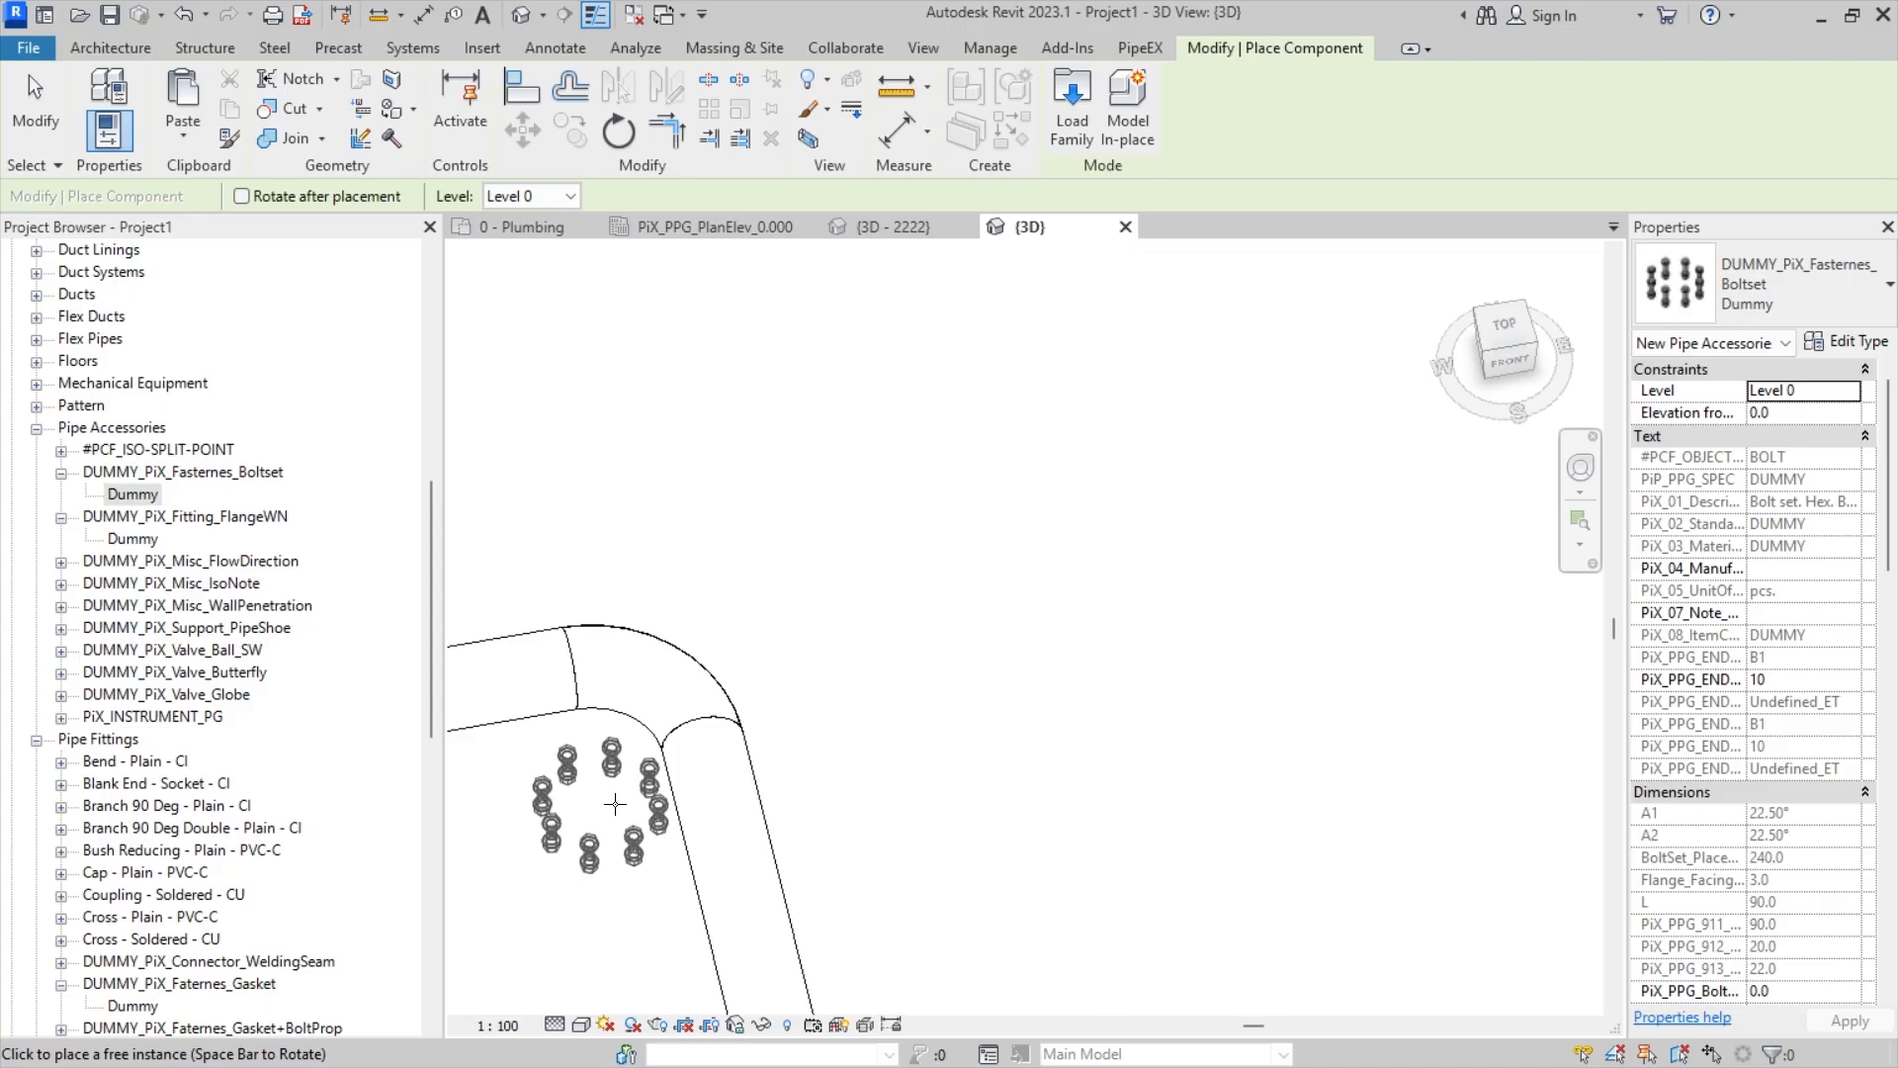
scroll(615, 804, down, 2)
middle_drag(1275, 683, 619, 780)
middle_drag(1384, 664, 551, 775)
middle_drag(1088, 672, 559, 778)
middle_drag(1216, 672, 538, 802)
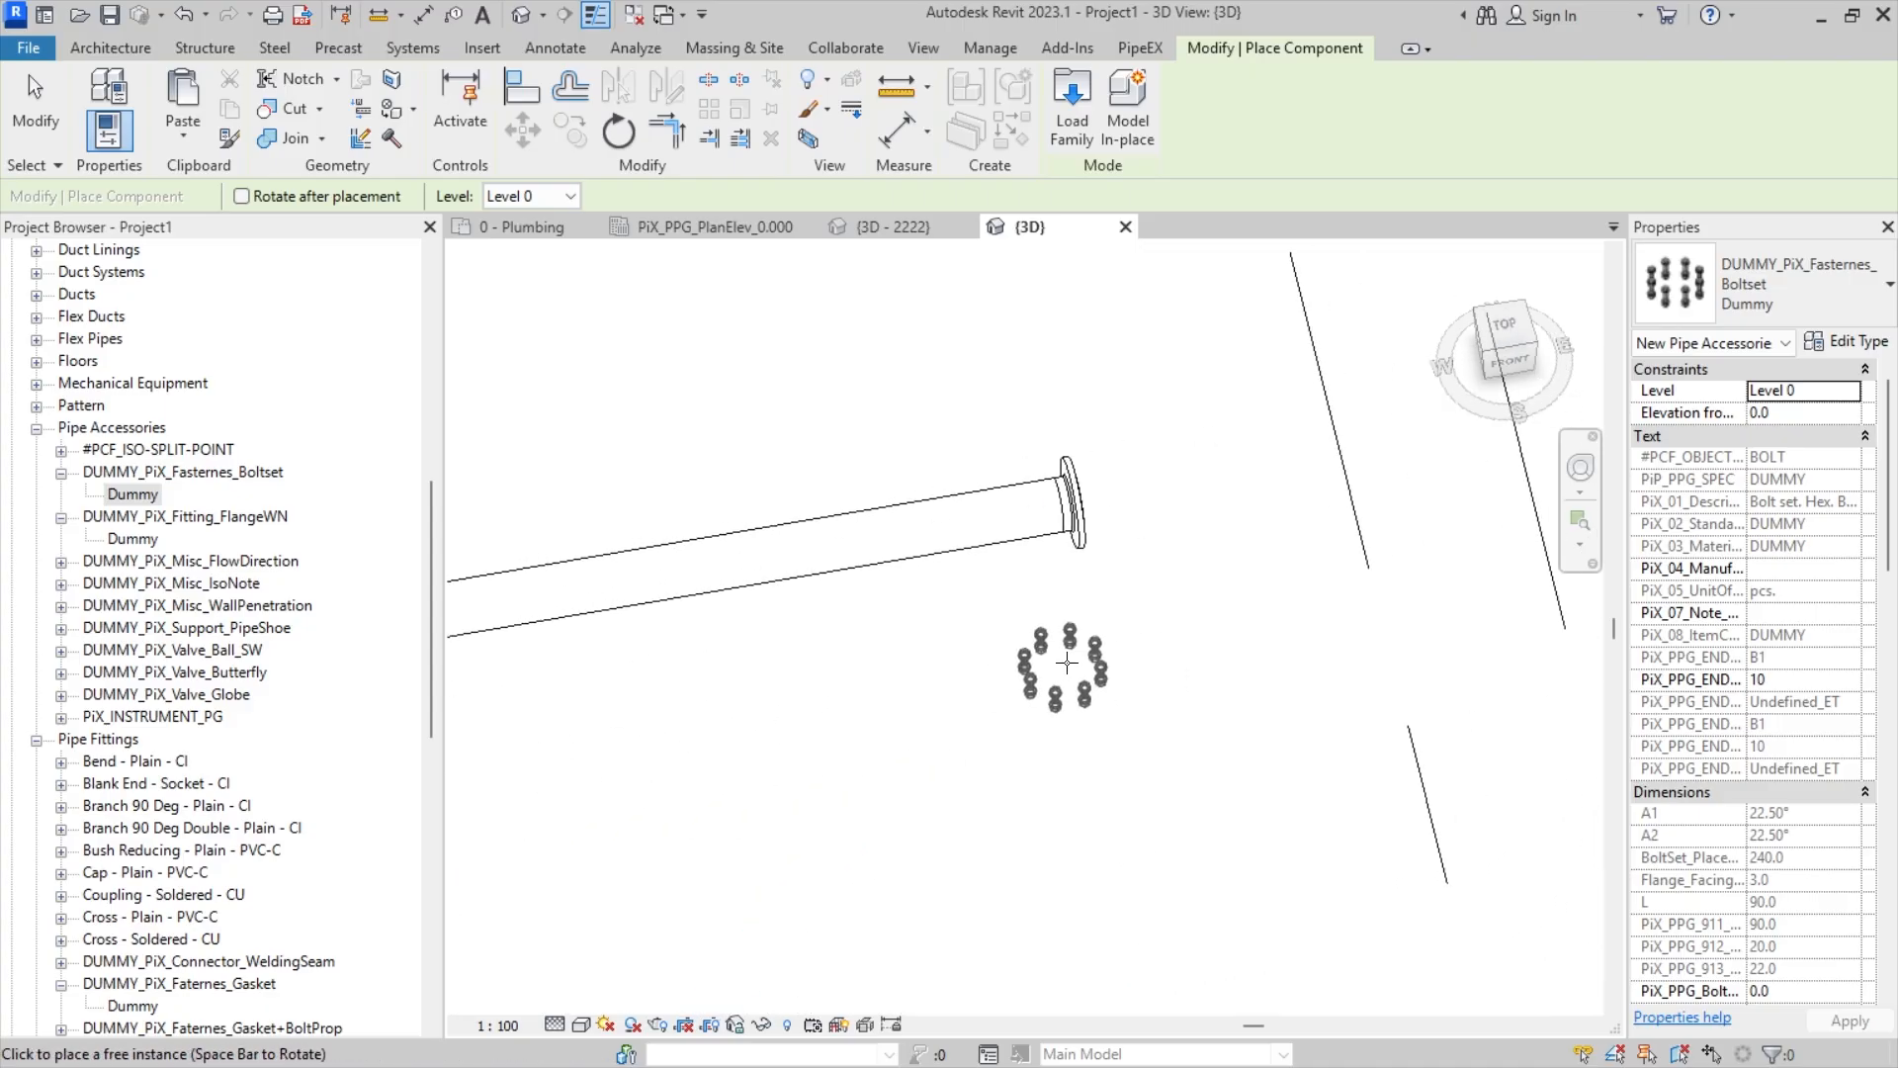
scroll(1074, 498, up, 2)
click(1076, 509)
shift+middle_drag(1145, 561, 964, 558)
key(Escape)
key(Escape)
- Examine the flanges, gaskets and bolt sets at both ends of the pipe run in the 3D view
scroll(1113, 602, up, 2)
scroll(979, 576, down, 10)
middle_drag(698, 558, 998, 525)
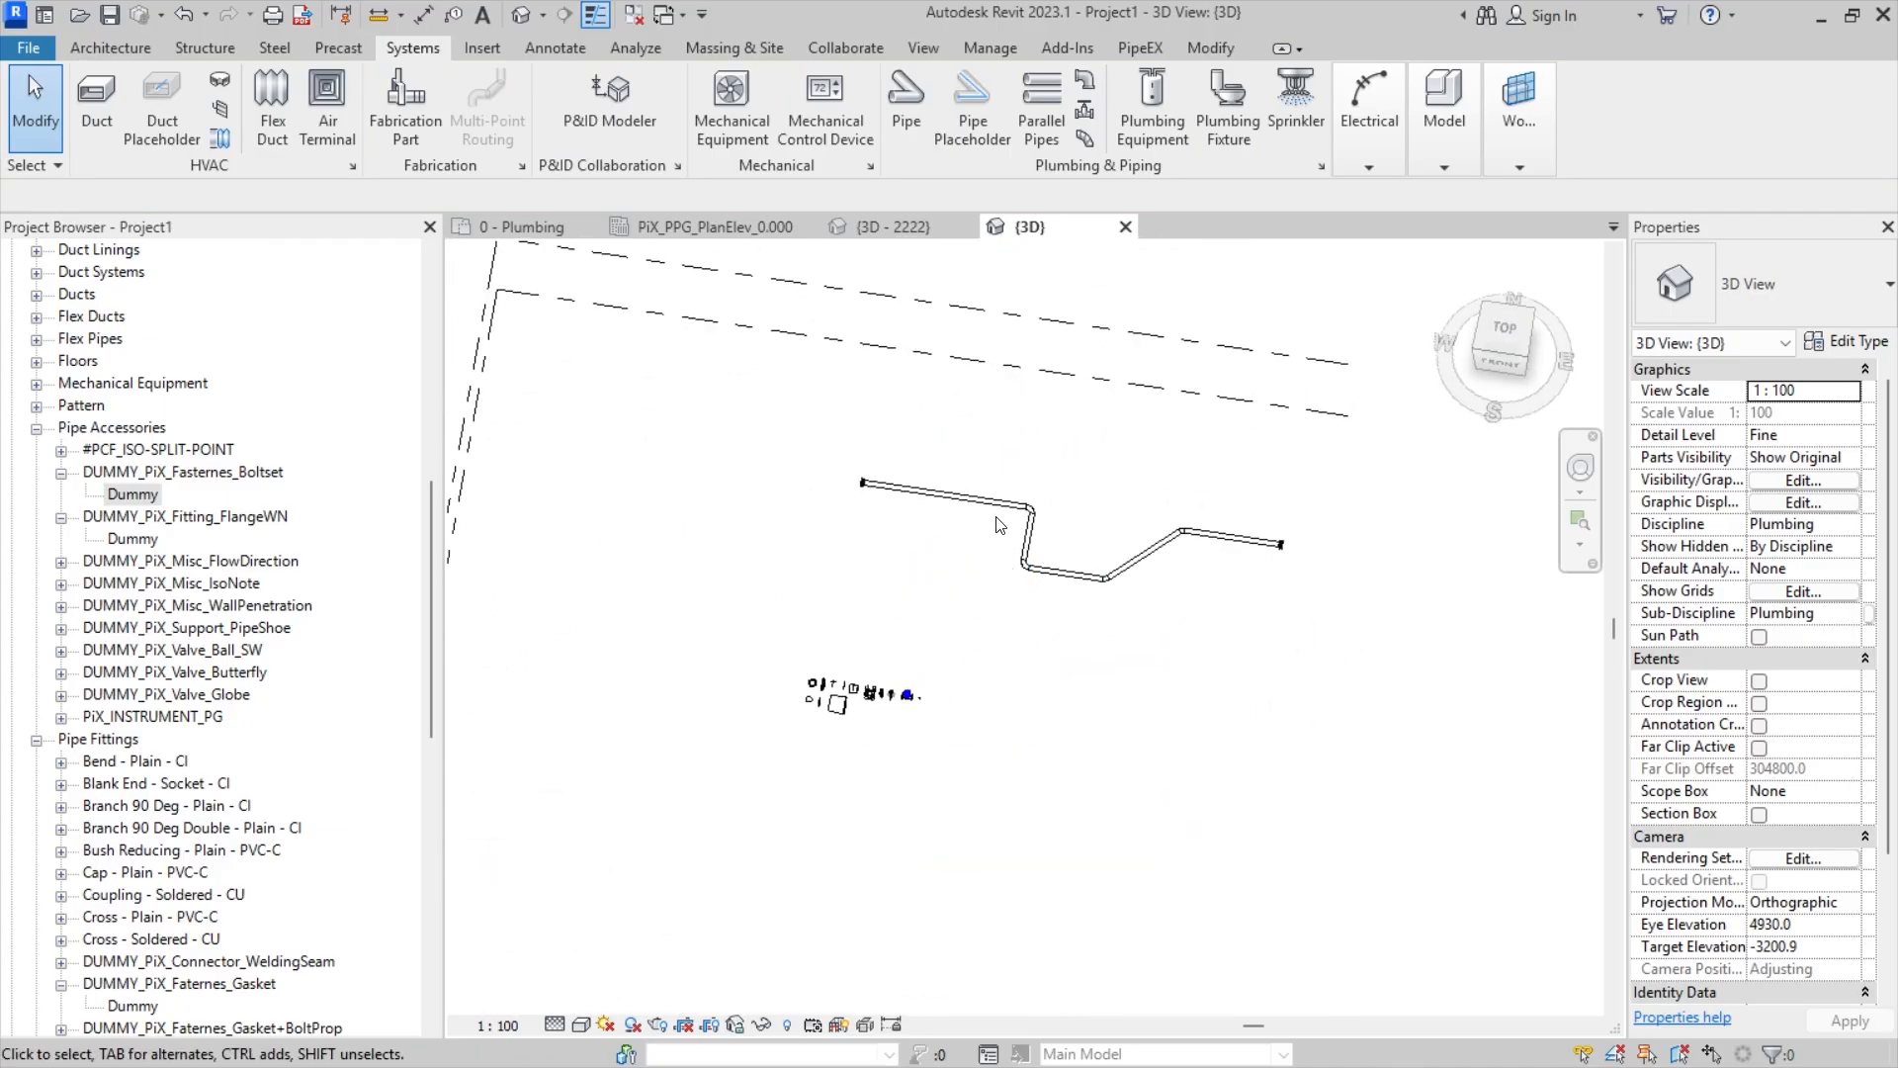
scroll(944, 492, up, 7)
middle_drag(744, 546, 967, 673)
scroll(714, 571, up, 4)
middle_drag(495, 554, 752, 655)
shift+middle_drag(751, 655, 818, 591)
scroll(732, 654, down, 6)
middle_drag(954, 756, 721, 639)
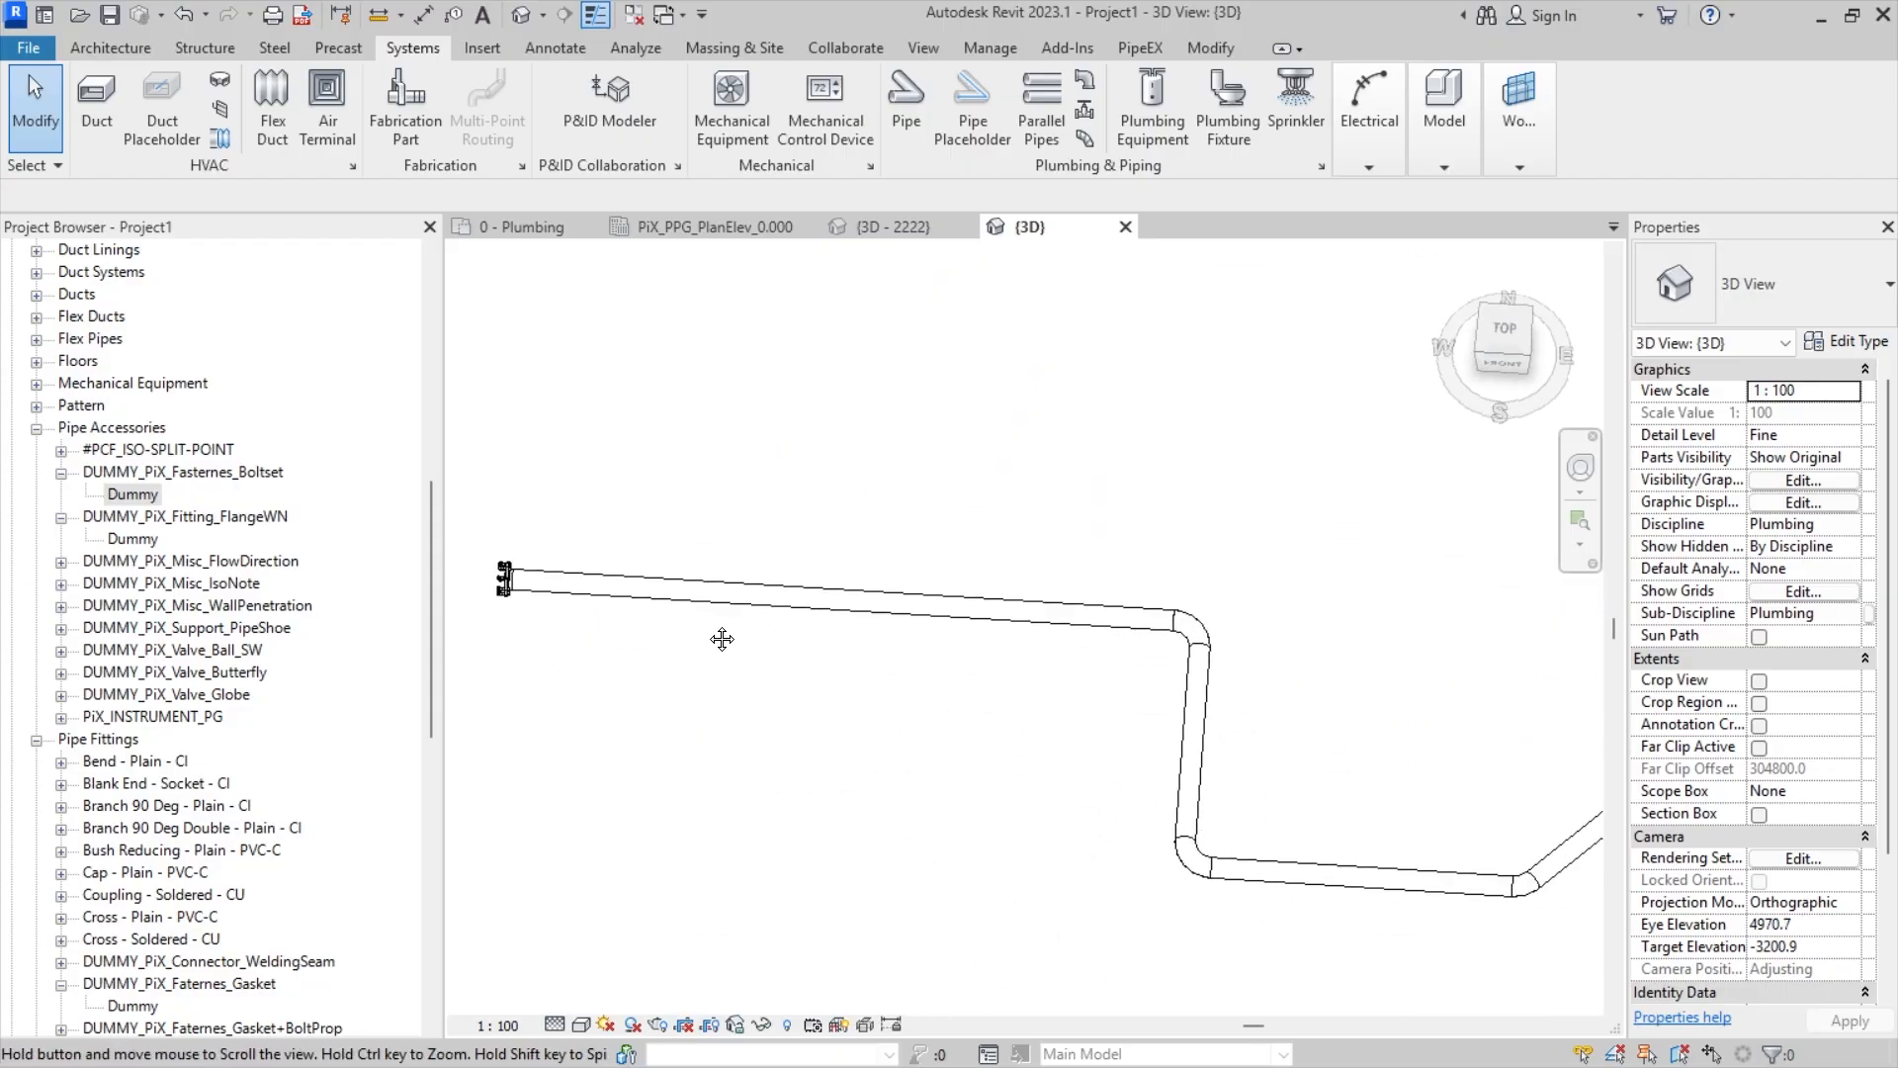
middle_drag(1221, 663, 598, 669)
middle_drag(996, 673, 716, 674)
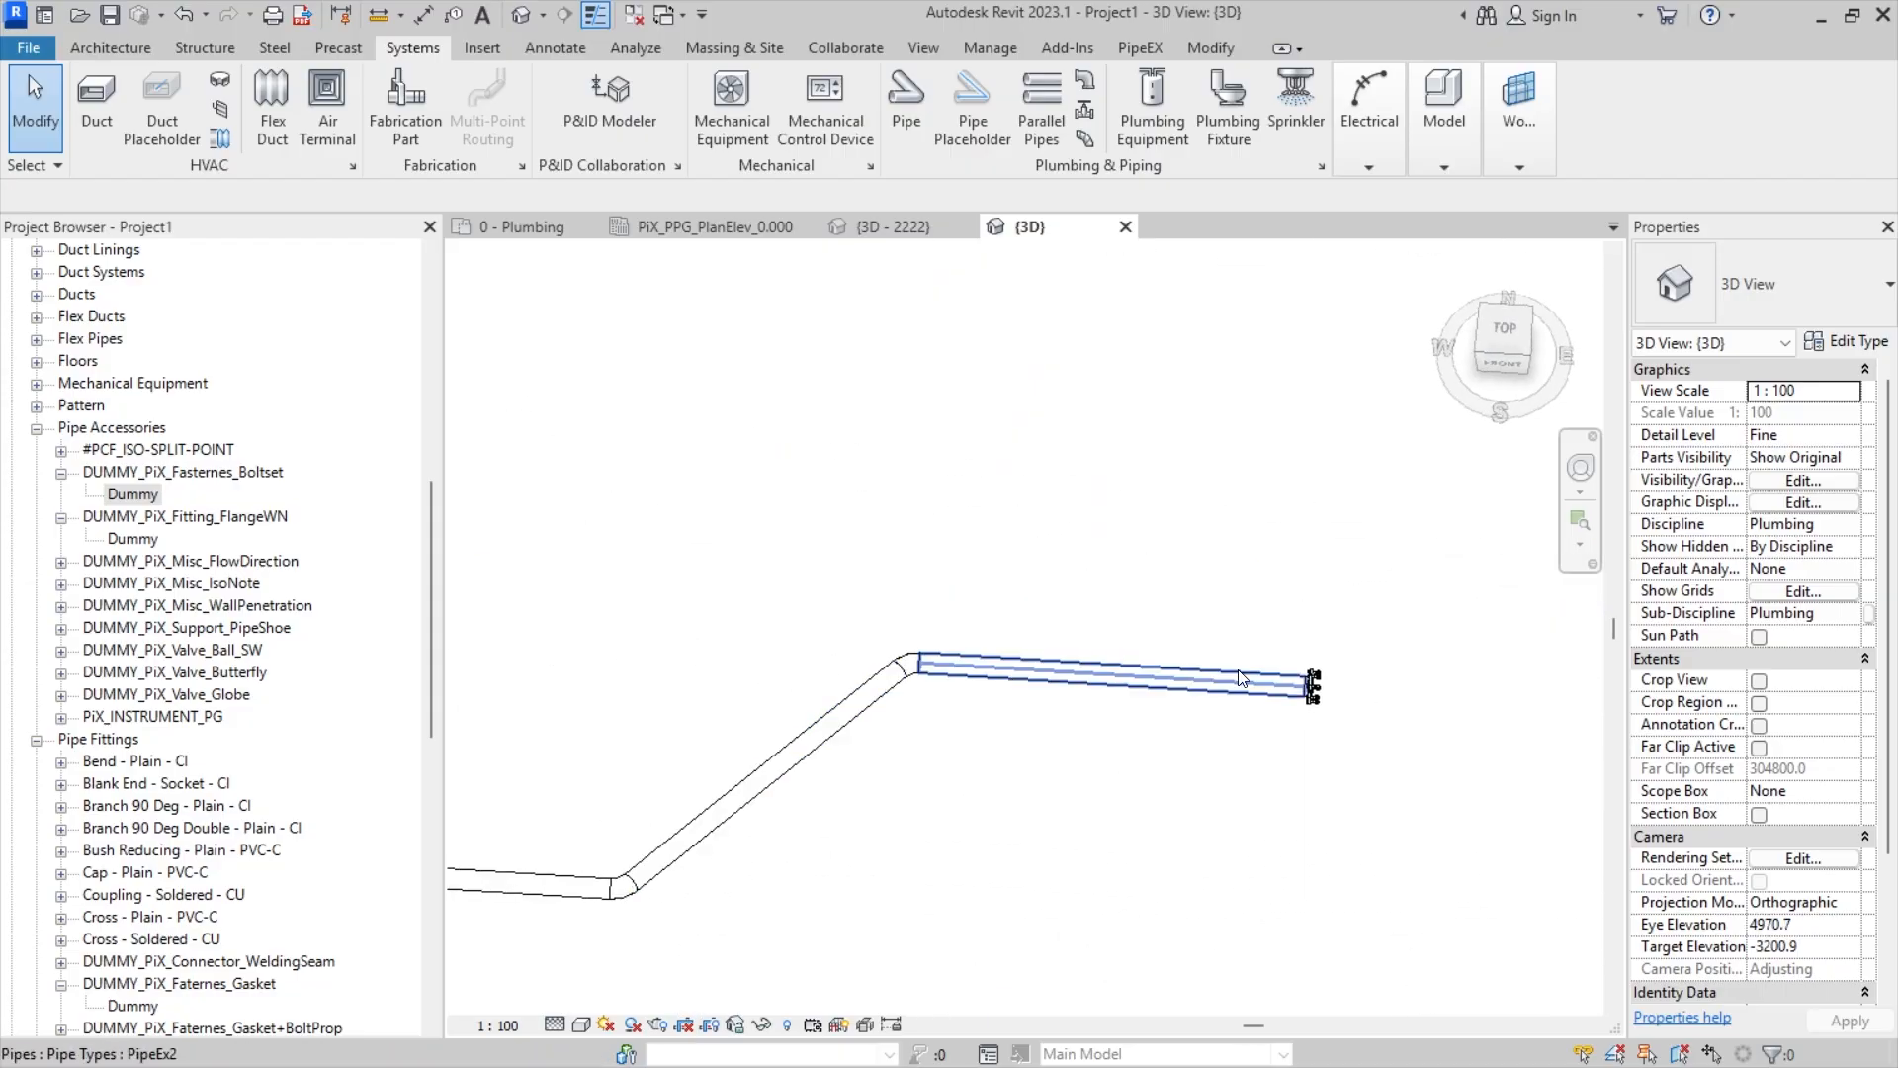
scroll(1285, 687, up, 5)
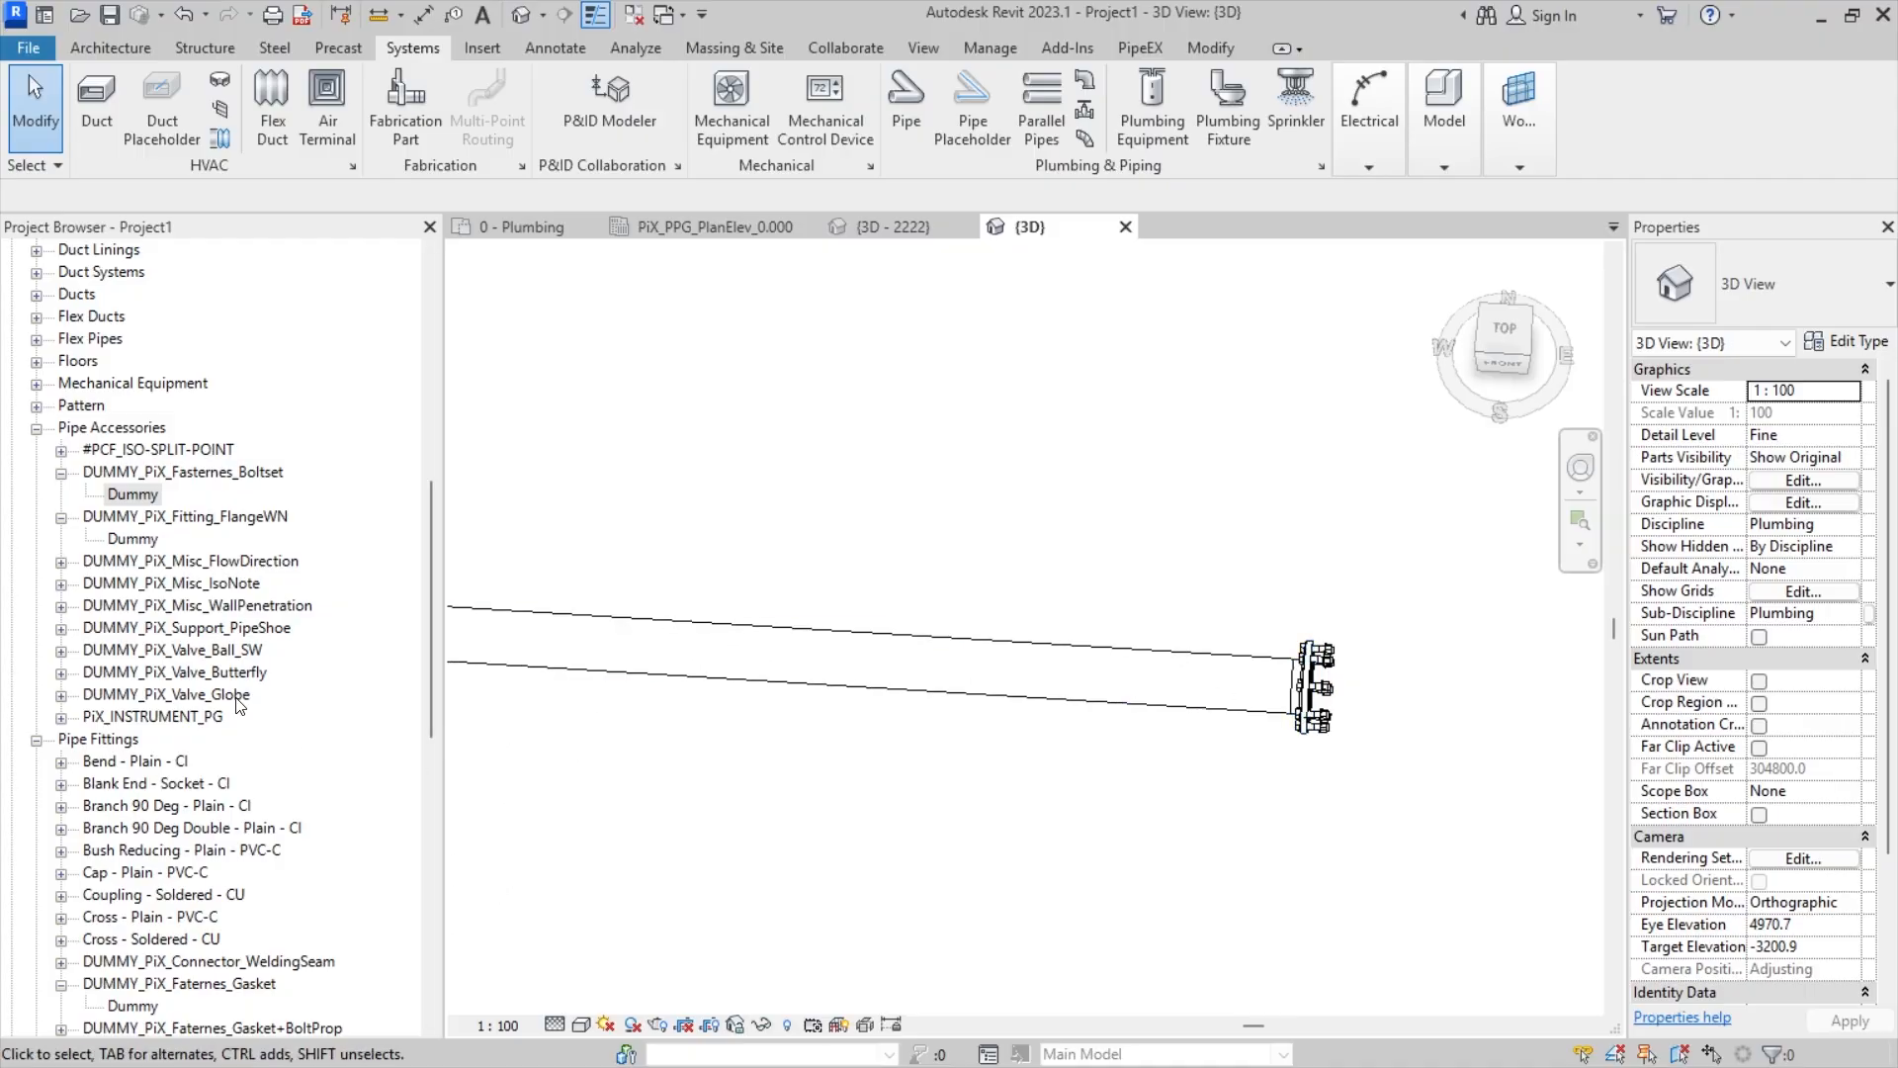
- Check the diameter of the last pipe segment and deselect it
scroll(237, 704, down, 4)
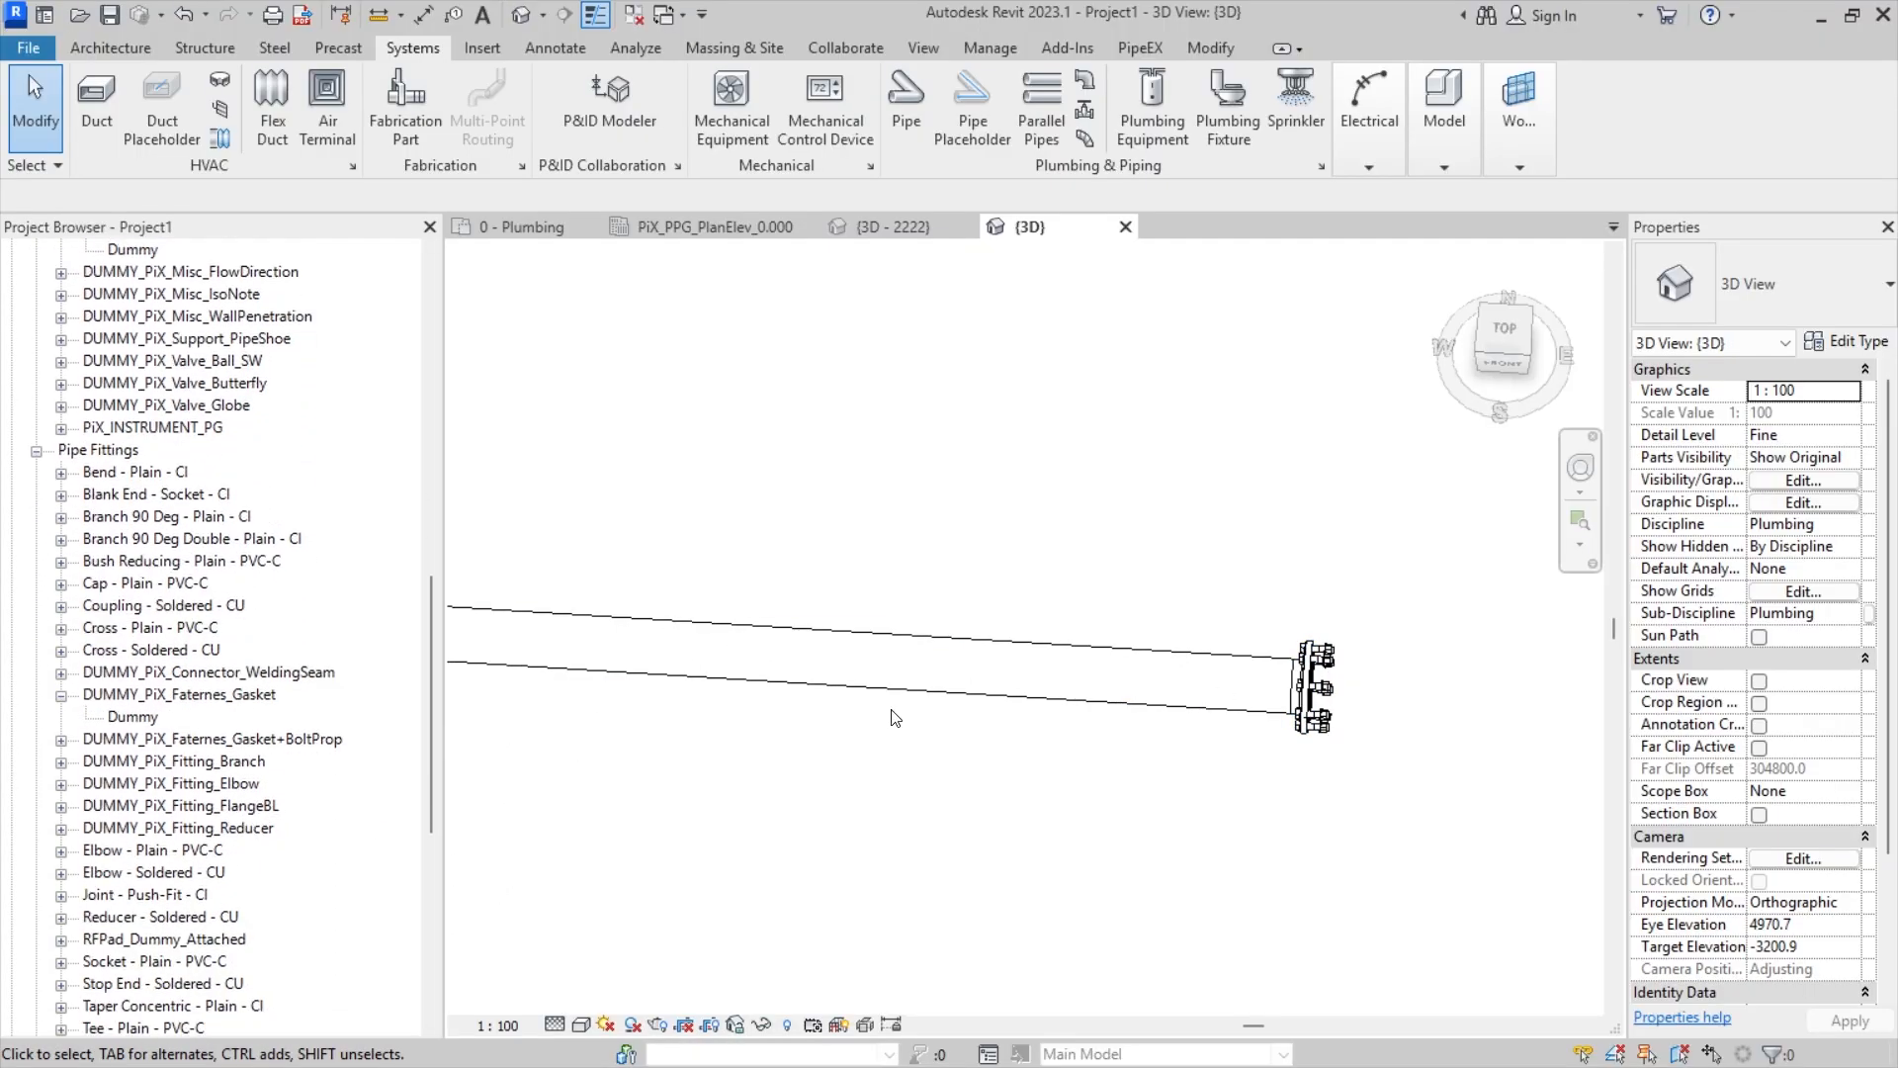
click(950, 690)
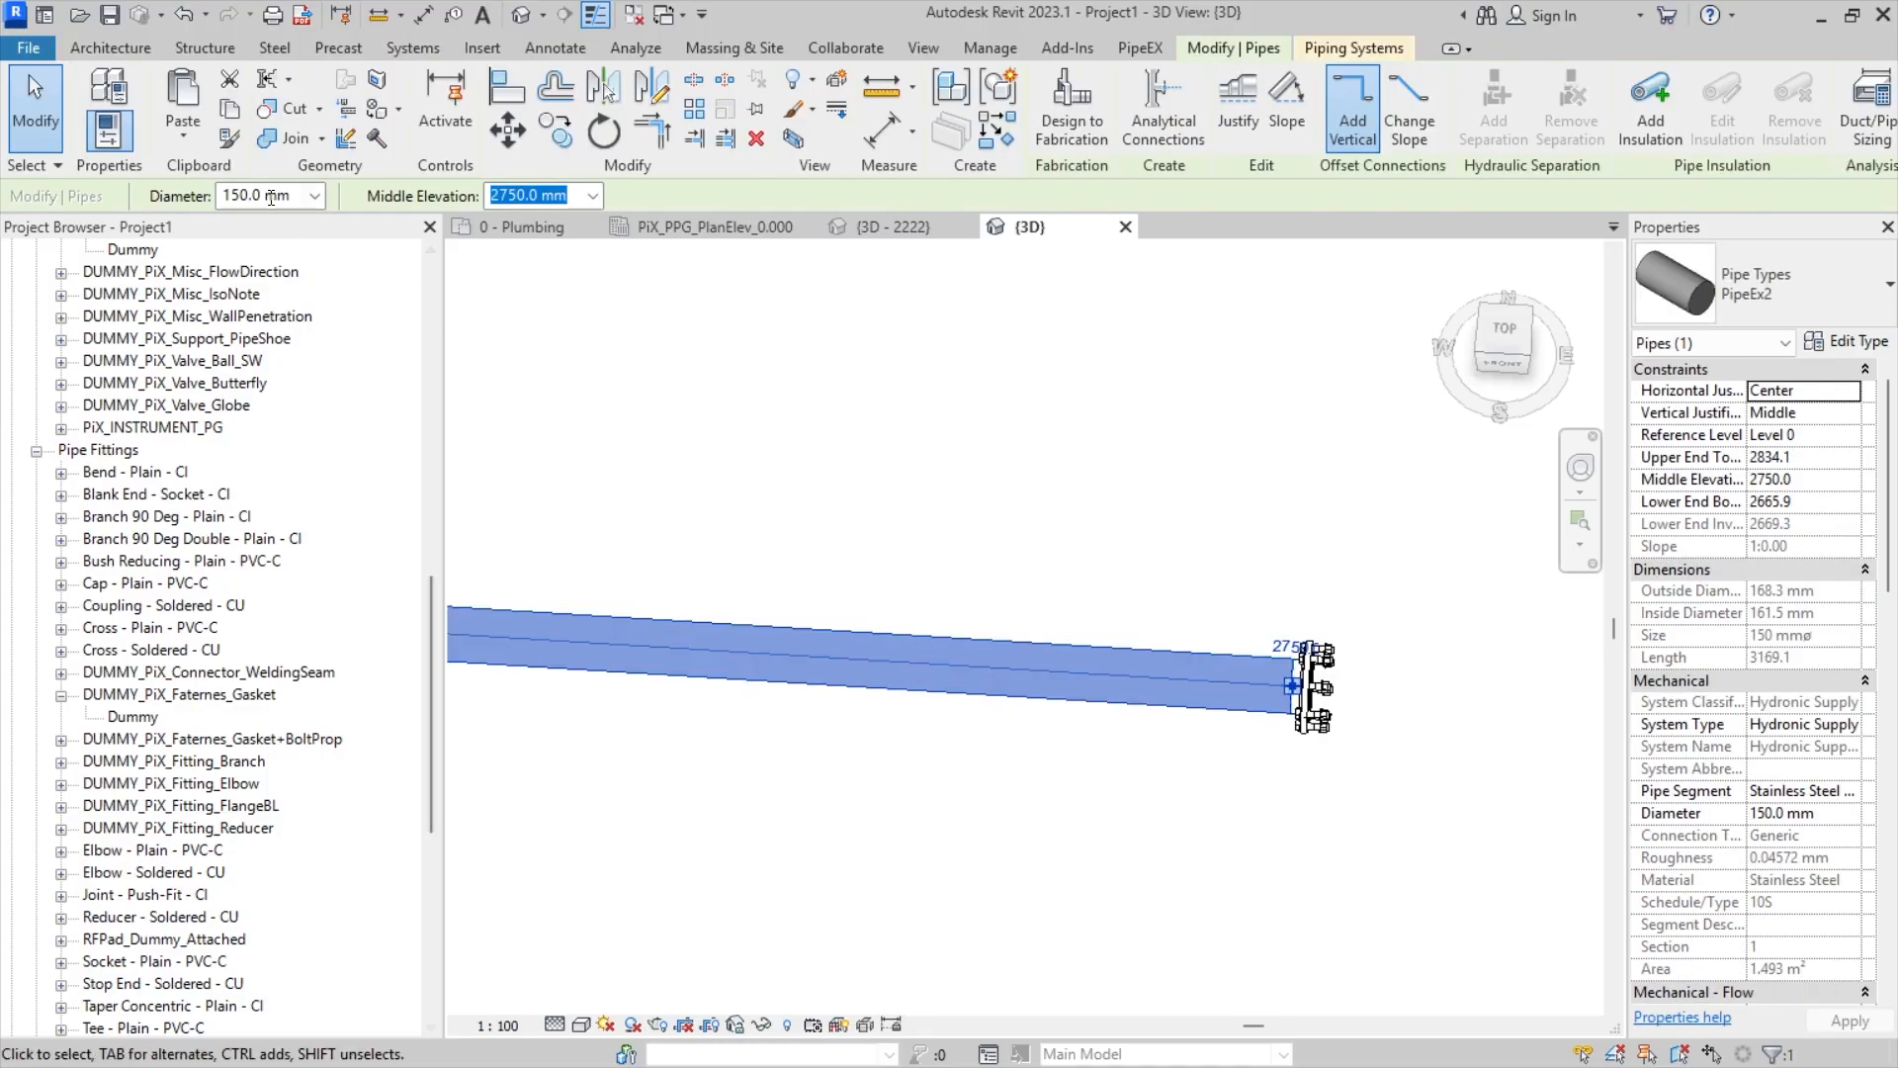
key(Escape)
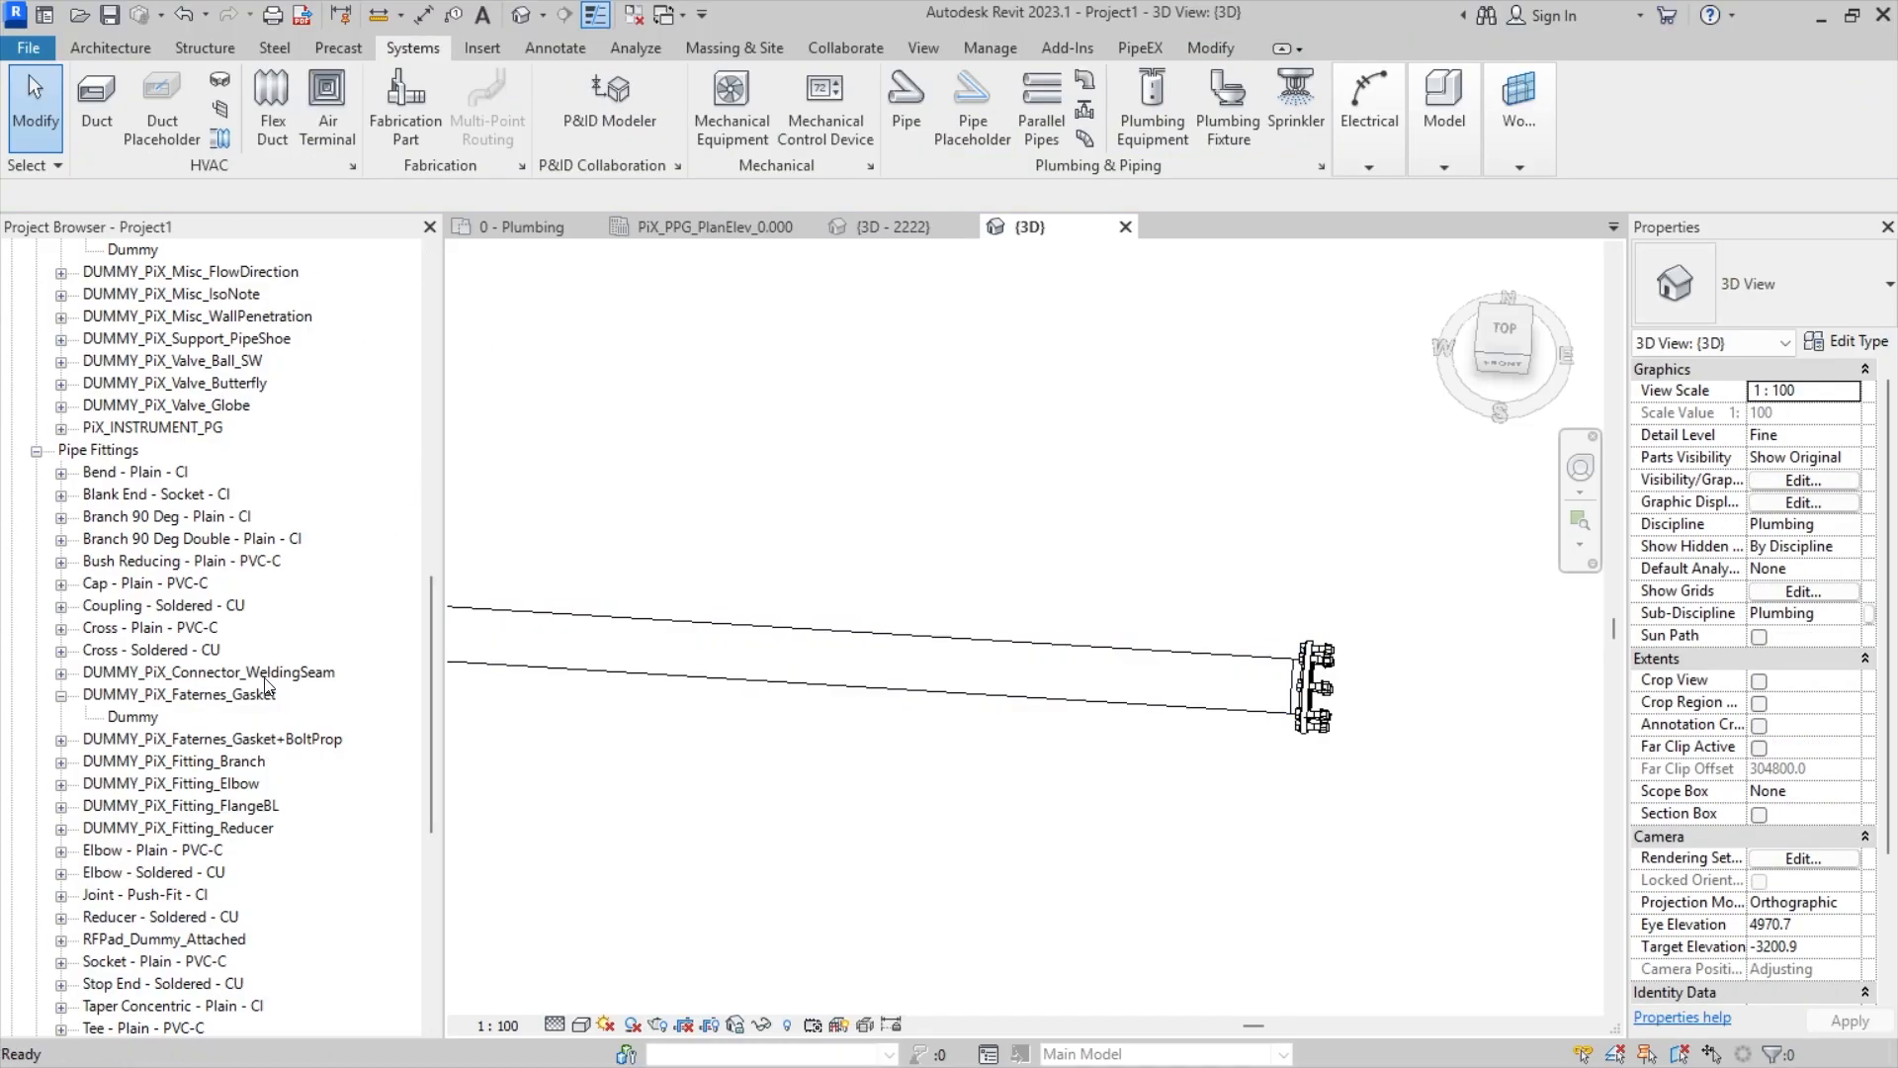
- Place a DUMMY_PiX_Valve_Butterfly: Dummy on the last pipe, just before its end flange
scroll(265, 682, up, 3)
double_click(227, 539)
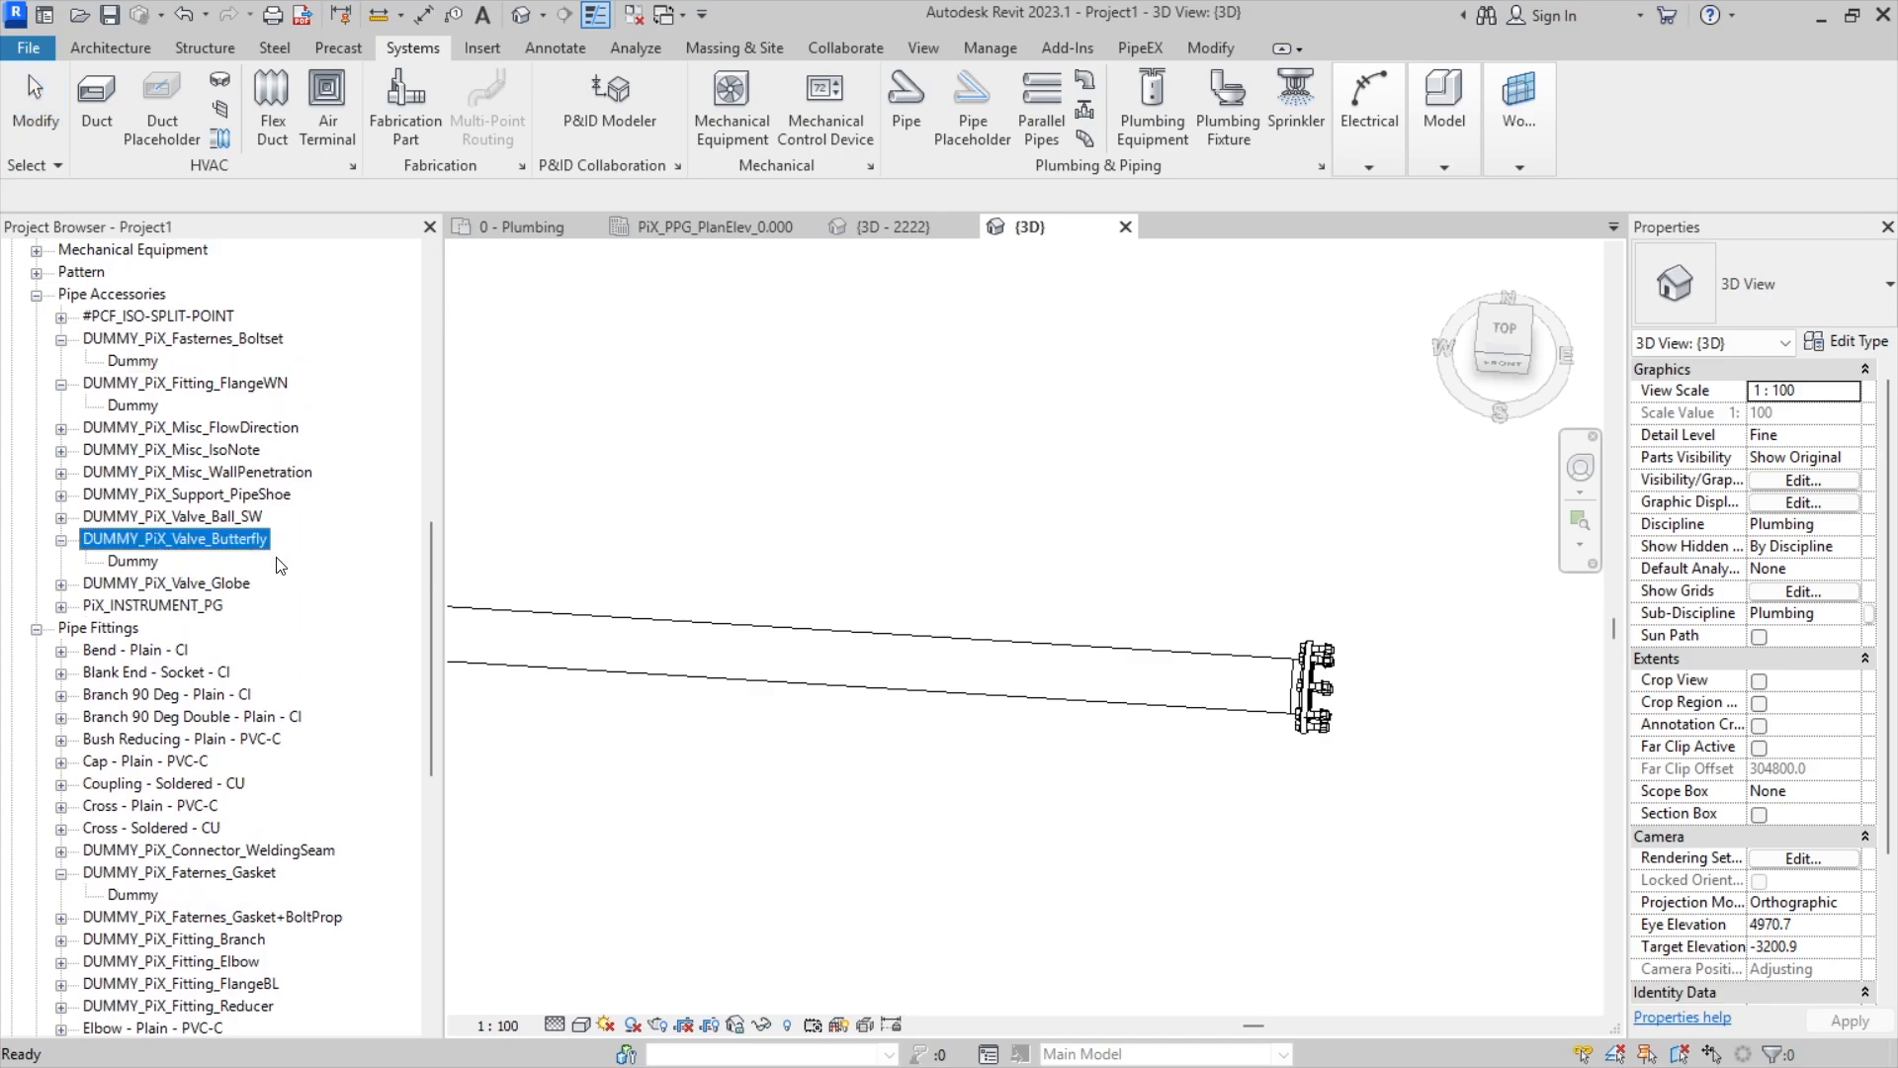
click(138, 562)
drag(786, 591, 829, 605)
scroll(1084, 682, up, 4)
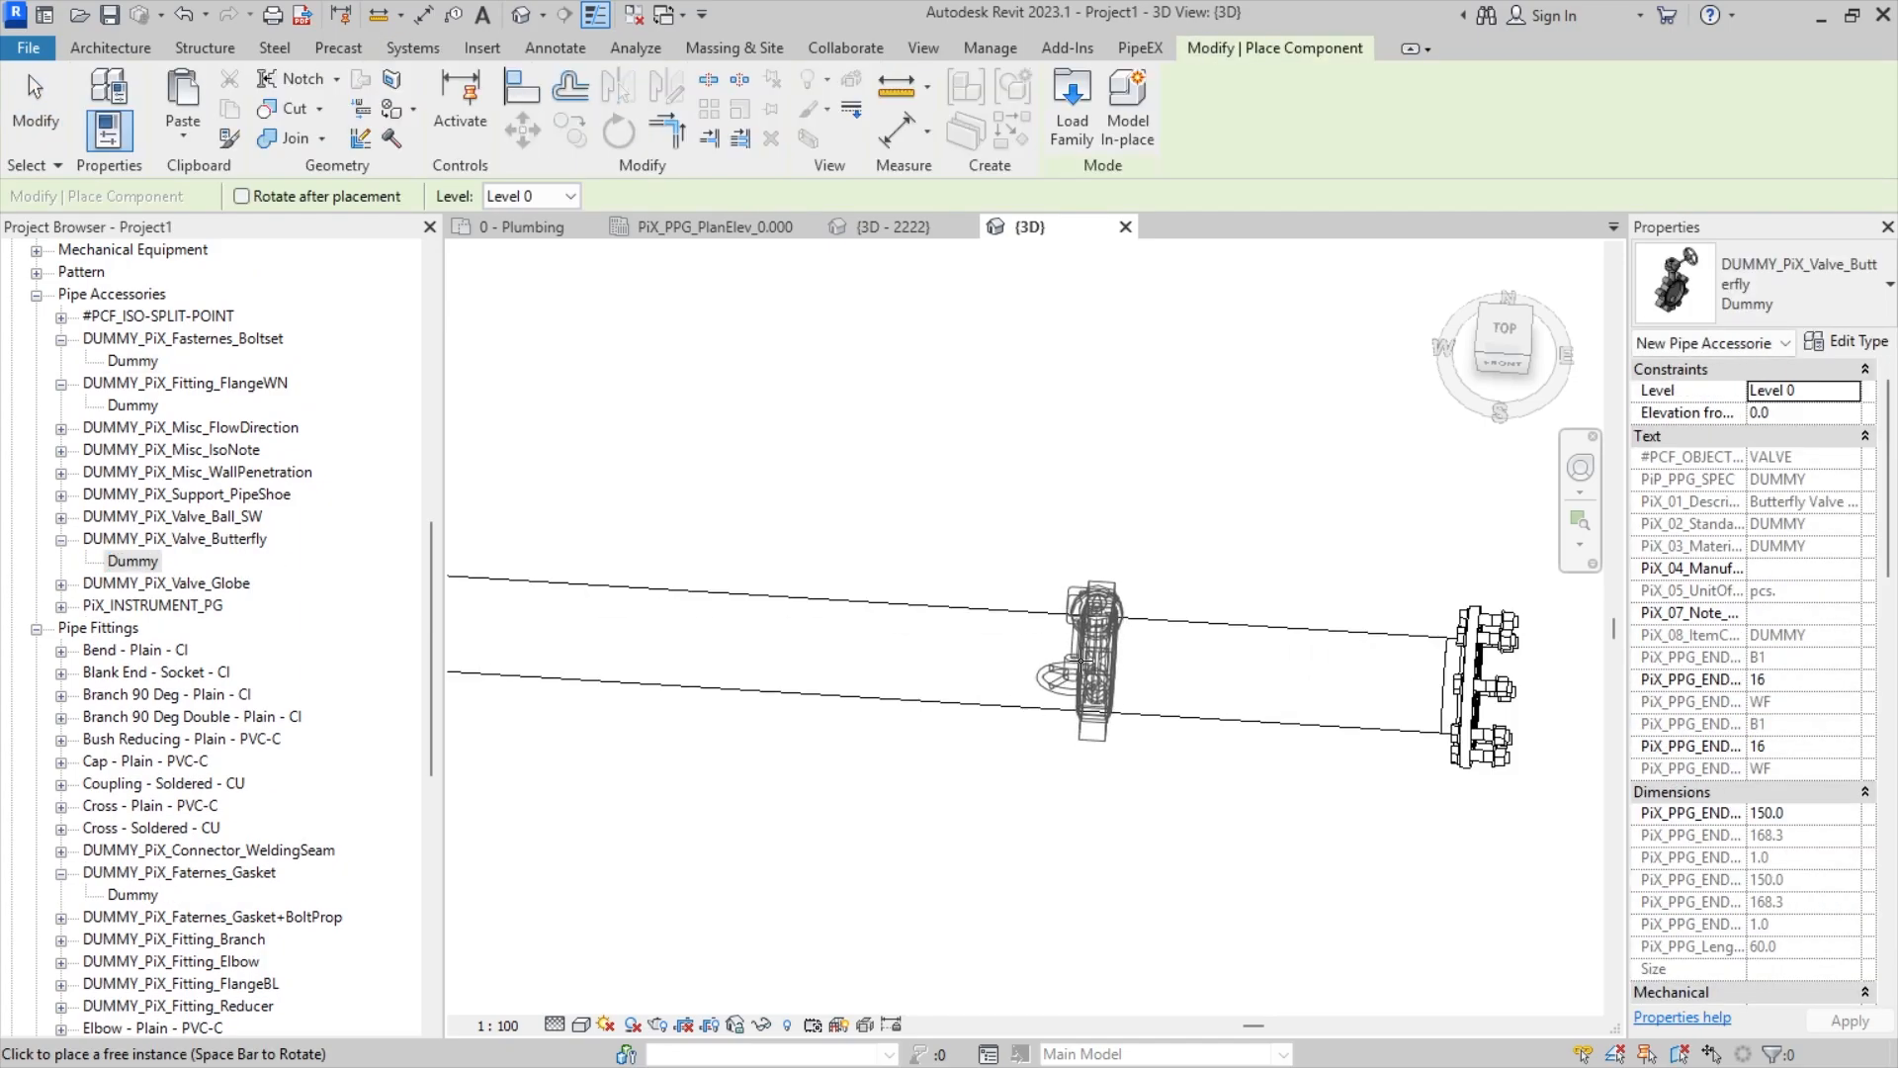
click(1081, 673)
- Place a second DUMMY_PiX_Valve_Butterfly on the first pipe close to its start flange and finish placing components
scroll(1143, 706, down, 7)
middle_drag(918, 758, 1562, 738)
middle_drag(796, 665, 1010, 712)
scroll(741, 635, up, 3)
scroll(801, 643, up, 3)
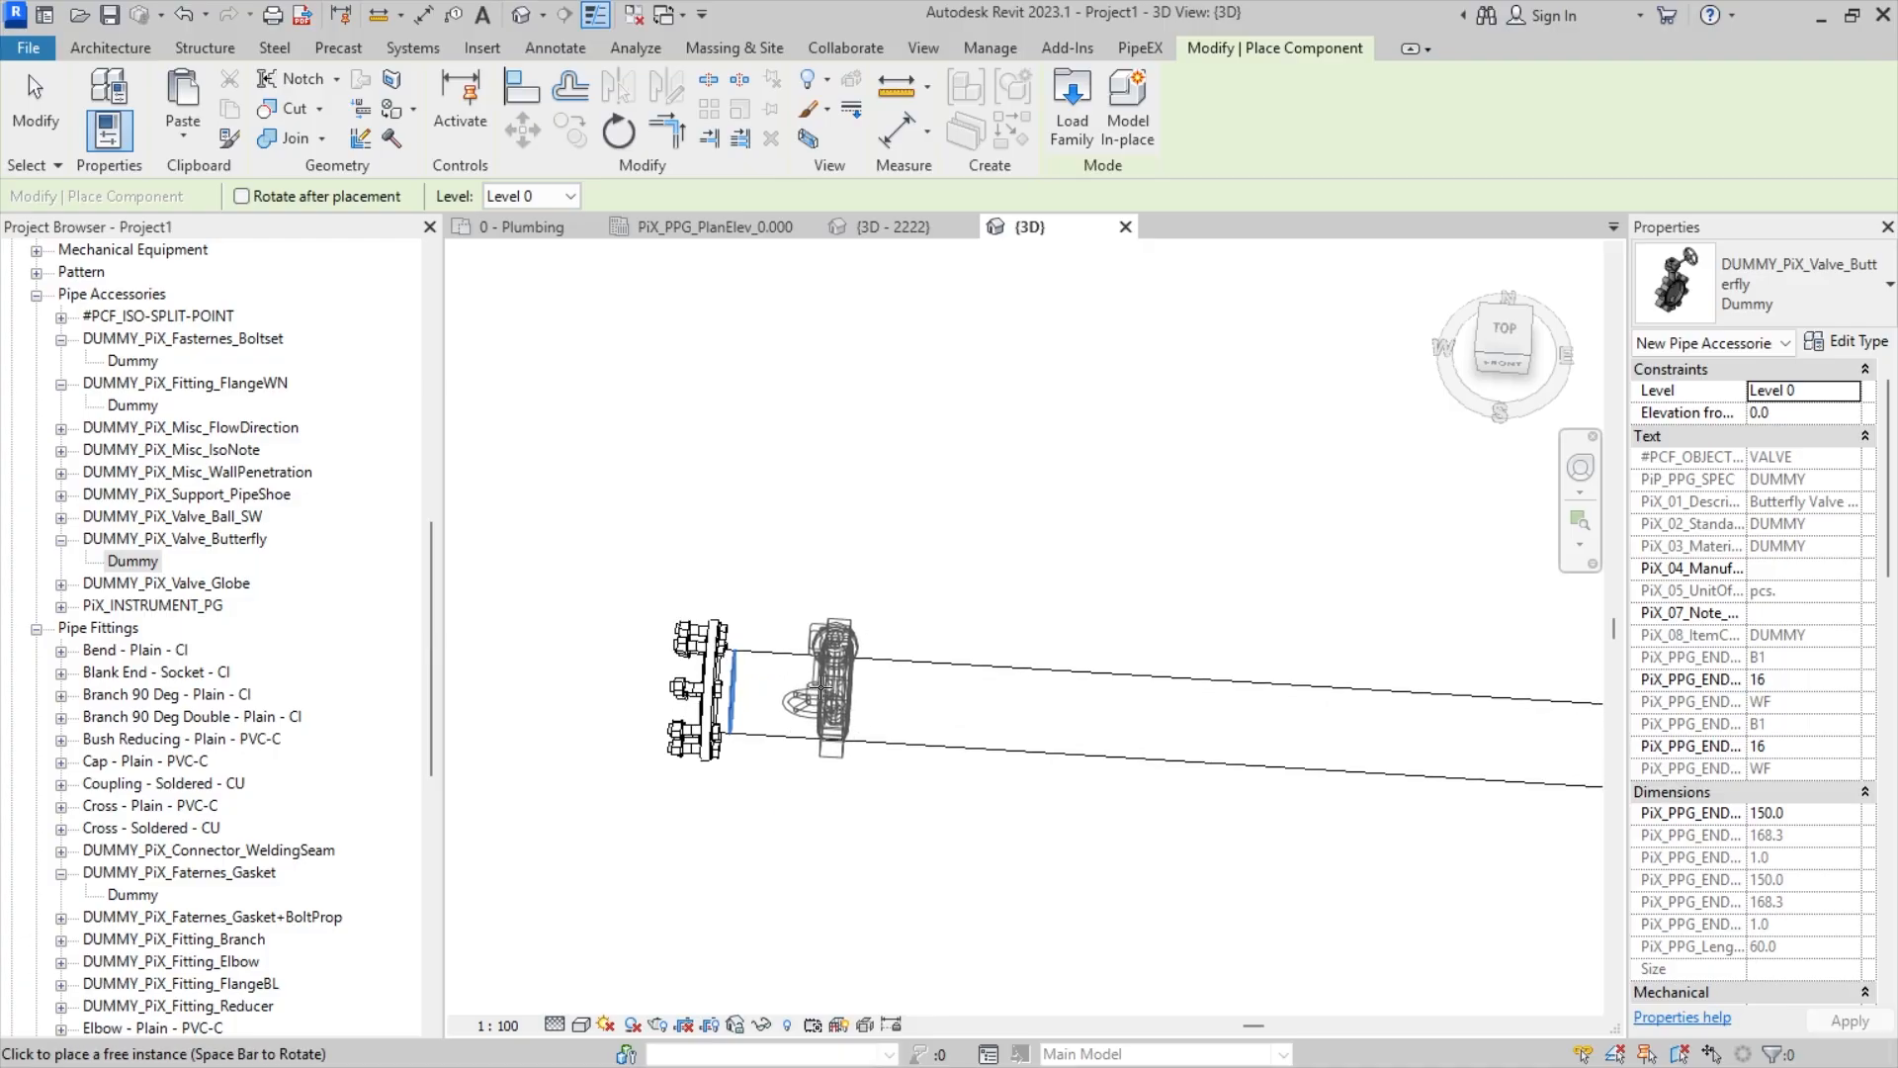
click(829, 695)
key(Escape)
key(Escape)
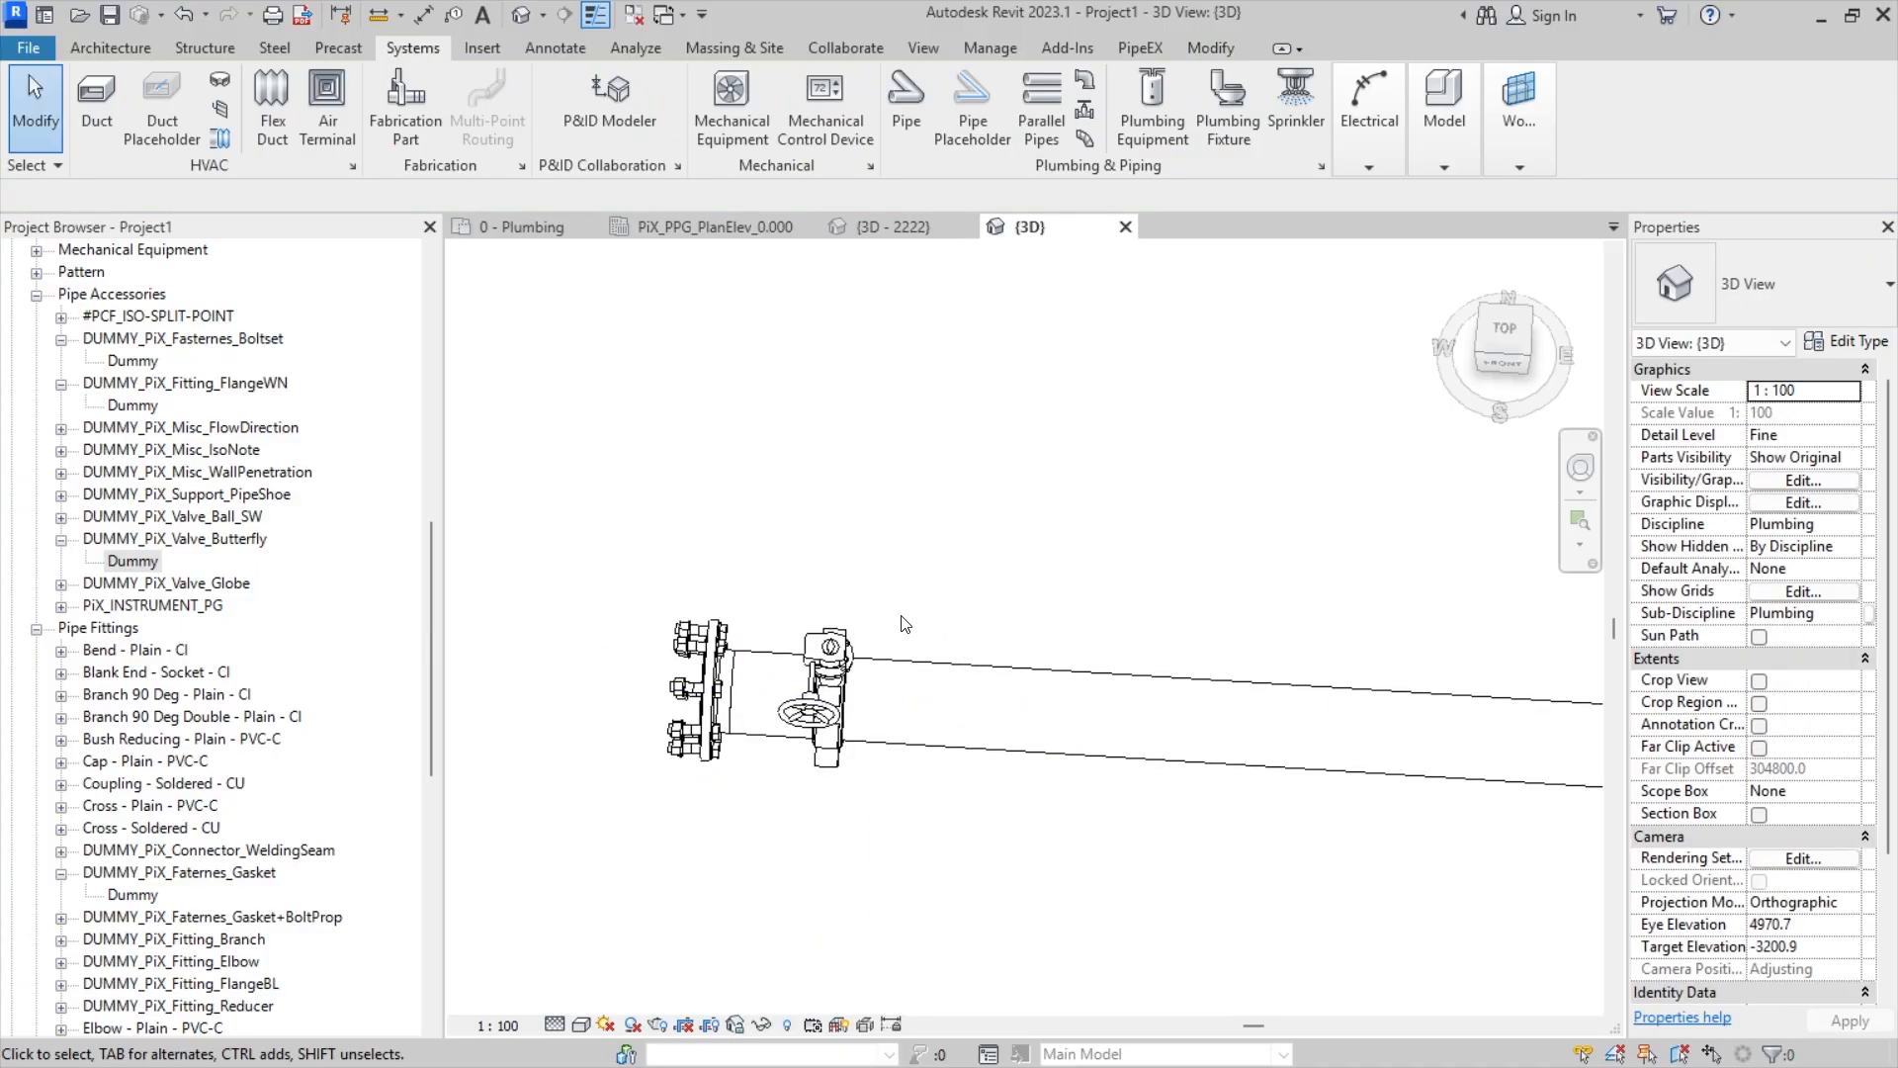
- Examine the butterfly valve beside the start flange of the first pipe from several directions
scroll(810, 703, up, 3)
shift+middle_drag(809, 703, 833, 701)
scroll(942, 811, down, 3)
middle_drag(942, 811, 988, 267)
scroll(900, 633, down, 3)
middle_drag(952, 631, 981, 467)
scroll(896, 566, up, 3)
scroll(900, 573, up, 4)
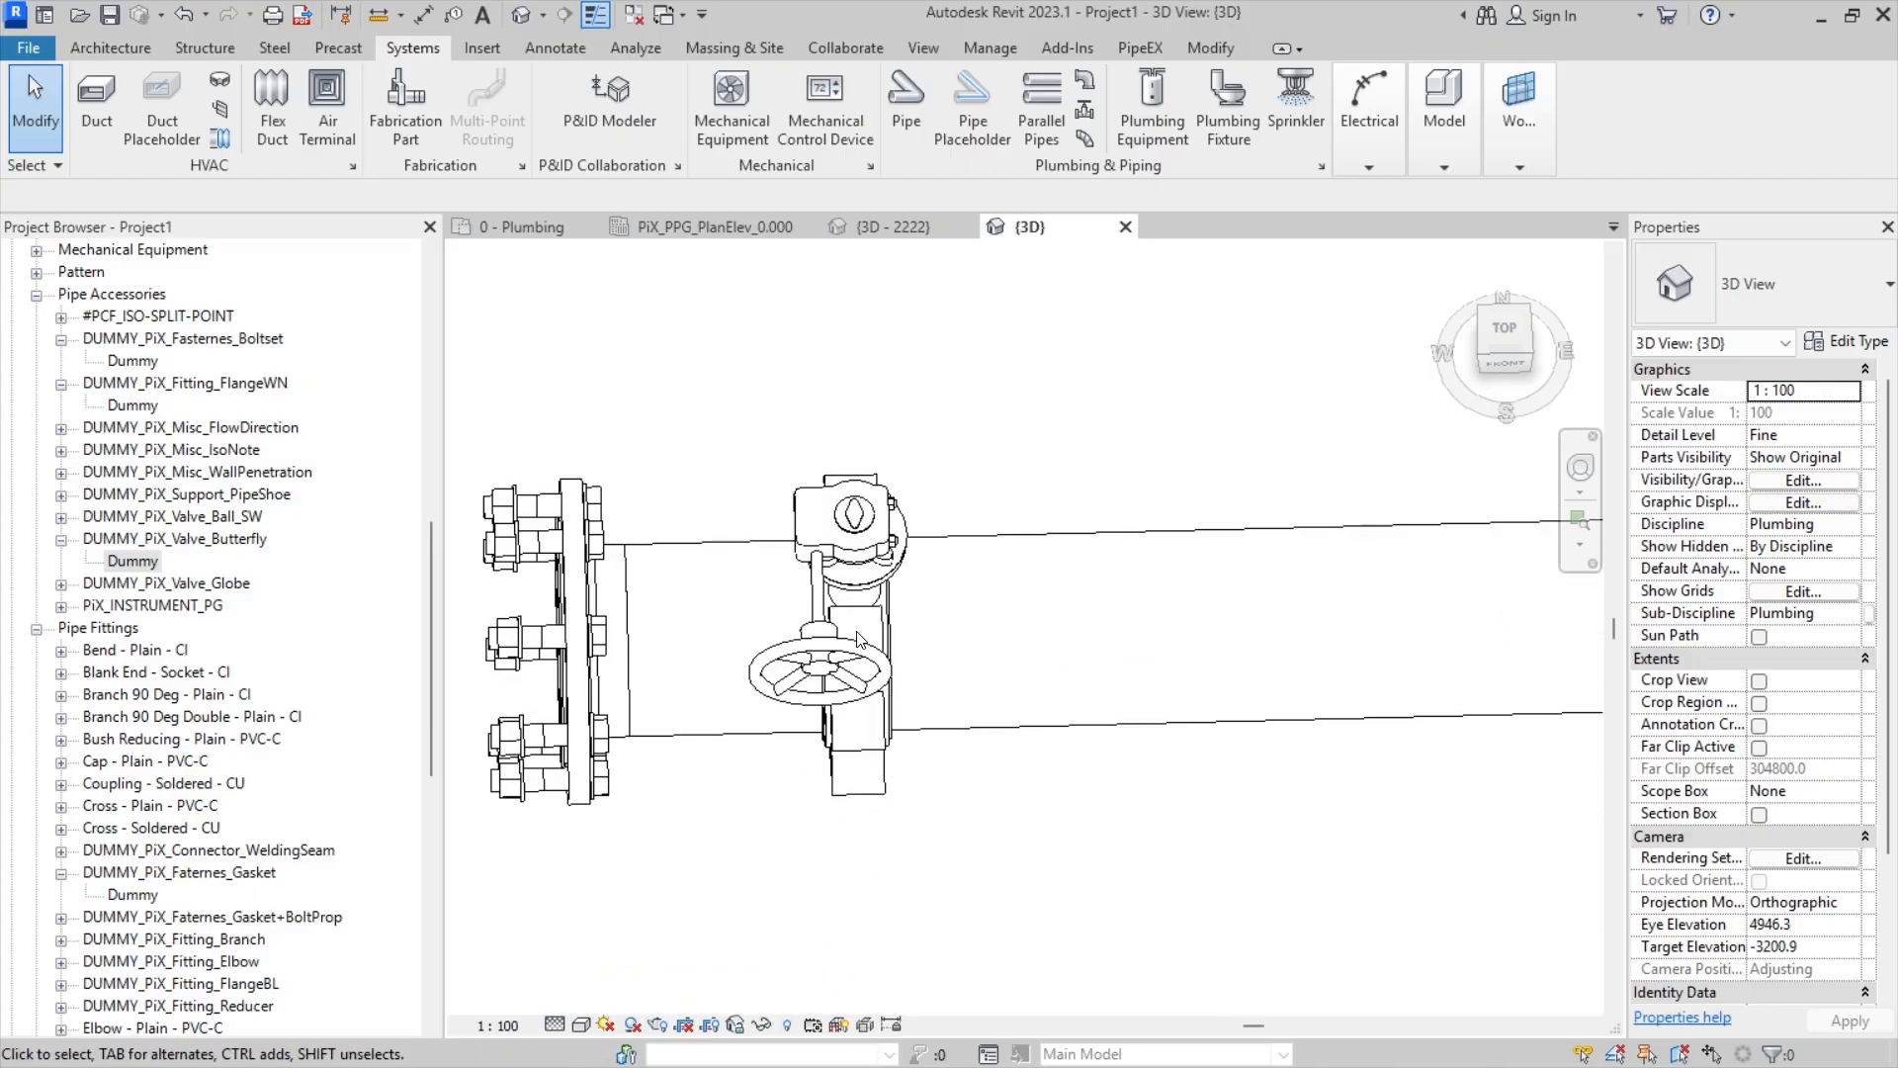
click(867, 661)
shift+middle_drag(867, 661, 1055, 583)
mouse_move(660, 646)
middle_down()
mouse_move(787, 625)
mouse_move(675, 636)
middle_up()
- Select the flange, gasket and bolt set together at the start of the first pipe
click(548, 424)
drag(543, 390, 835, 877)
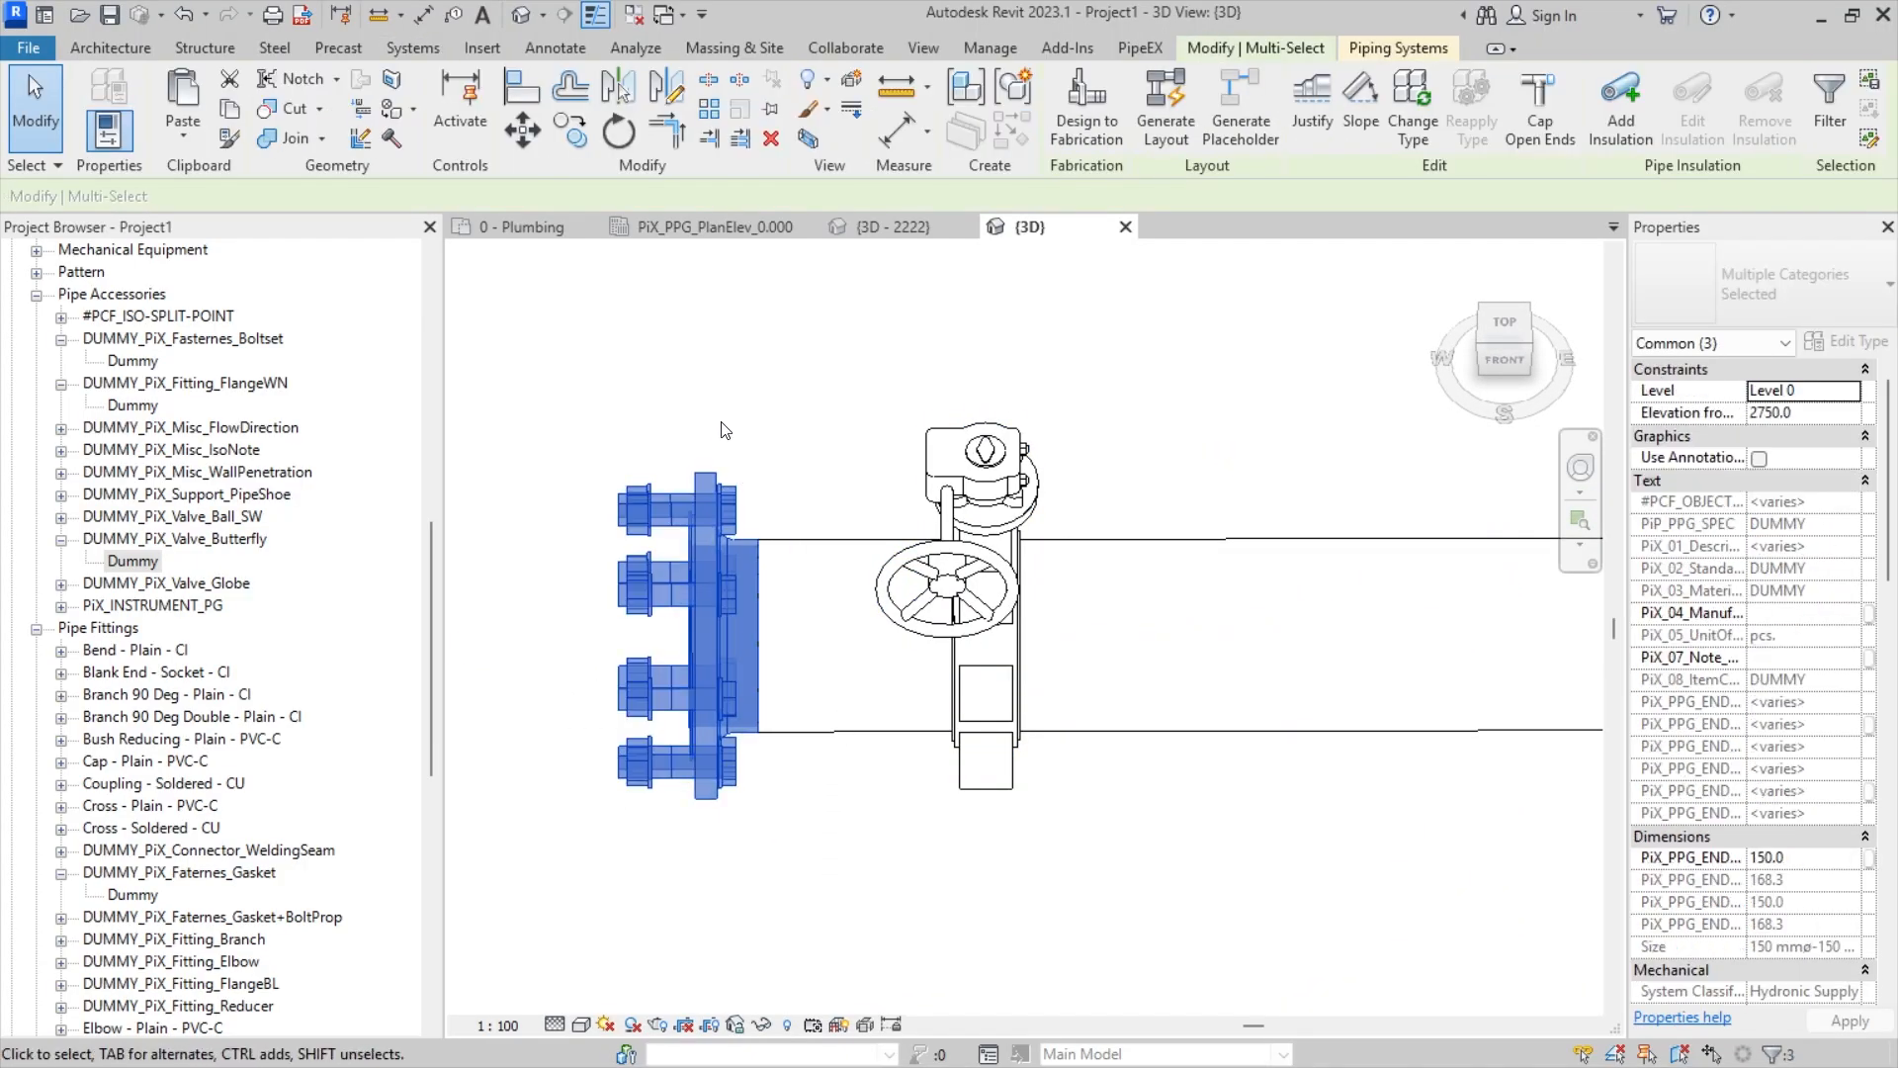
shift+middle_drag(772, 400, 749, 451)
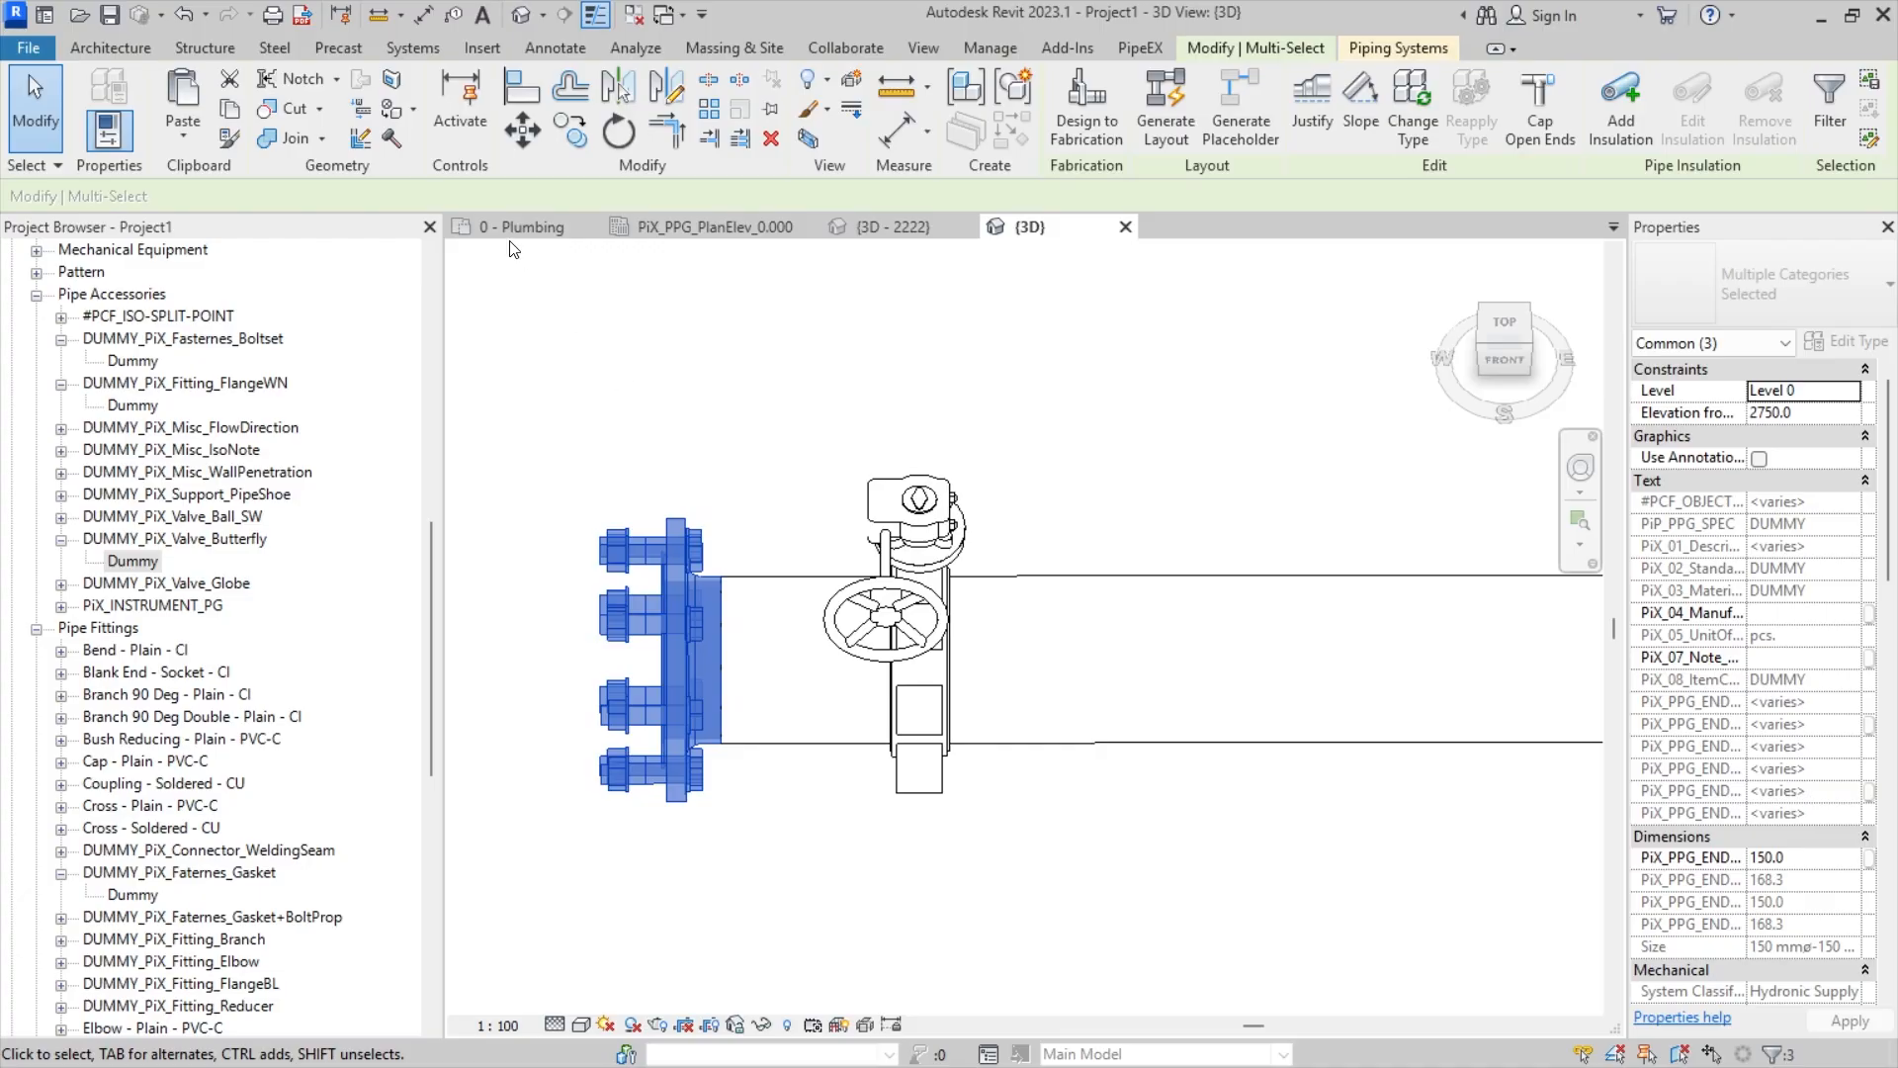
click(1505, 344)
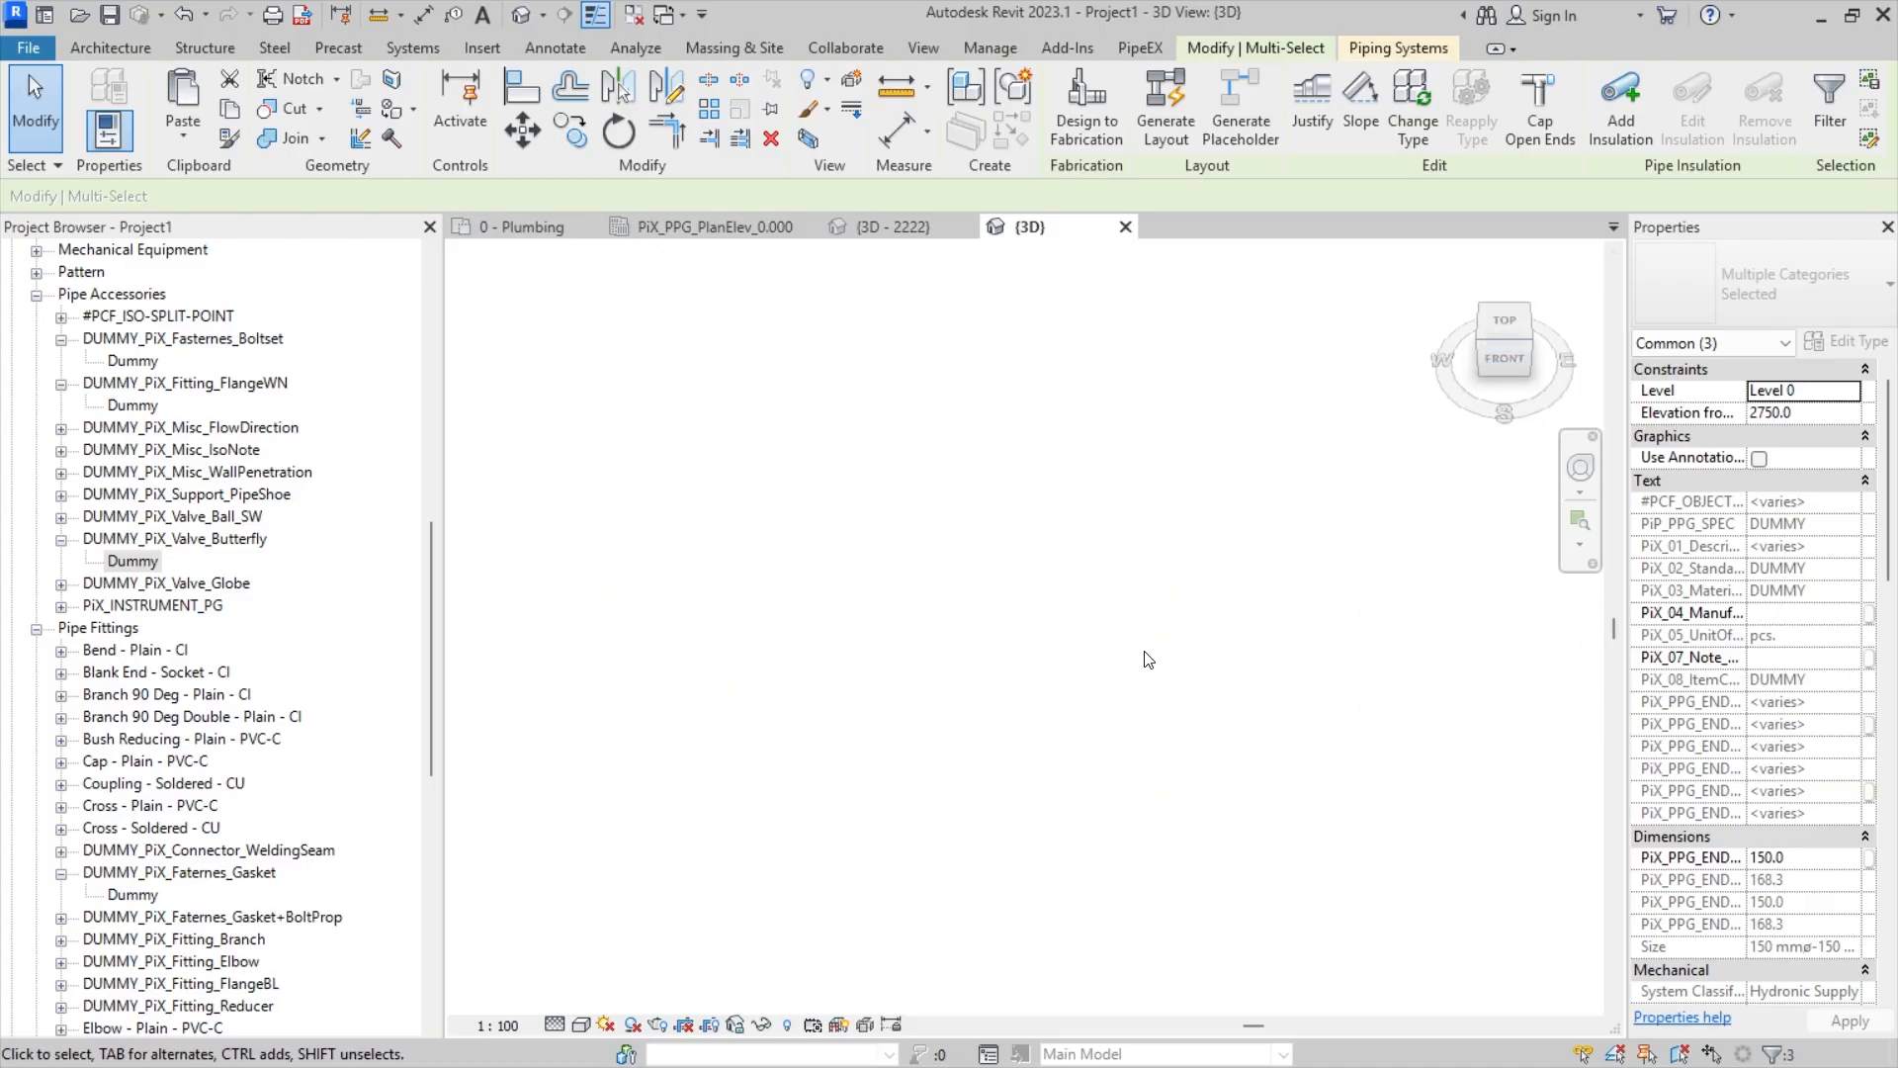
click(572, 140)
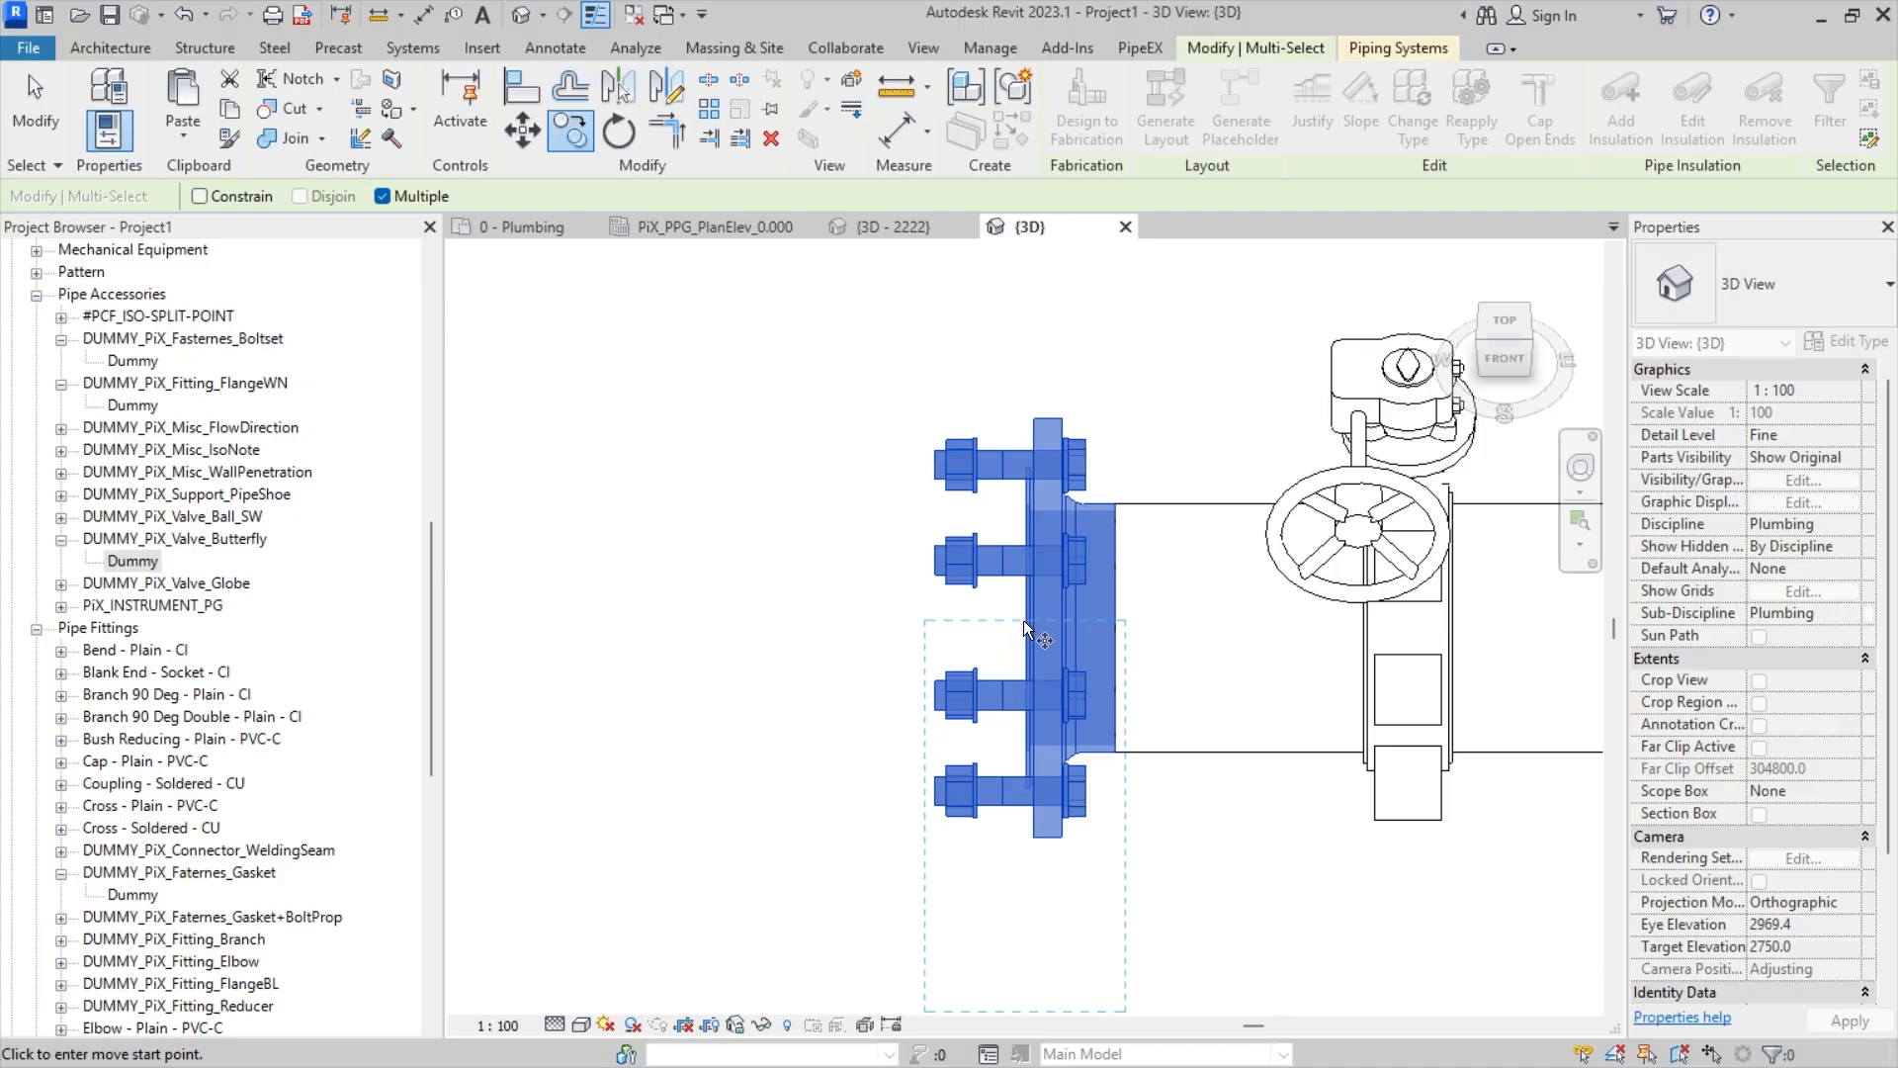
click(1508, 330)
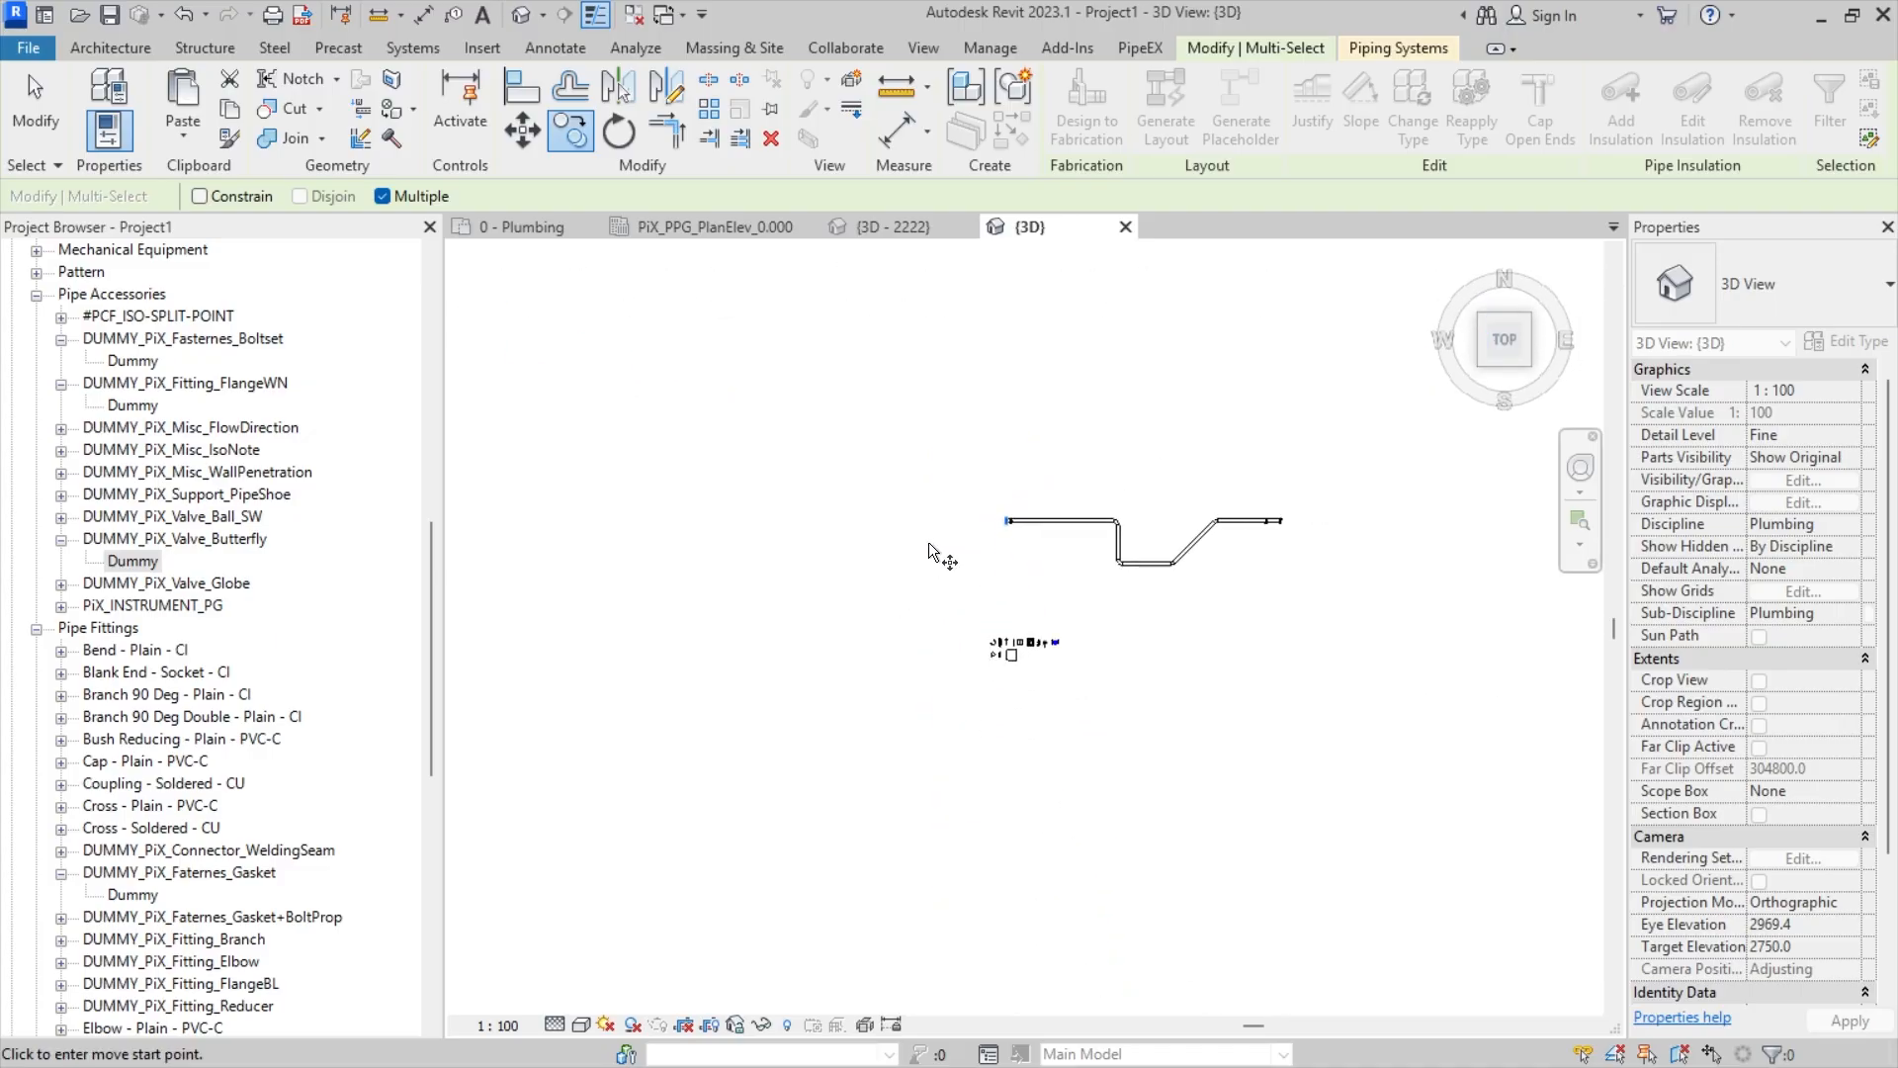
scroll(847, 400, up, 8)
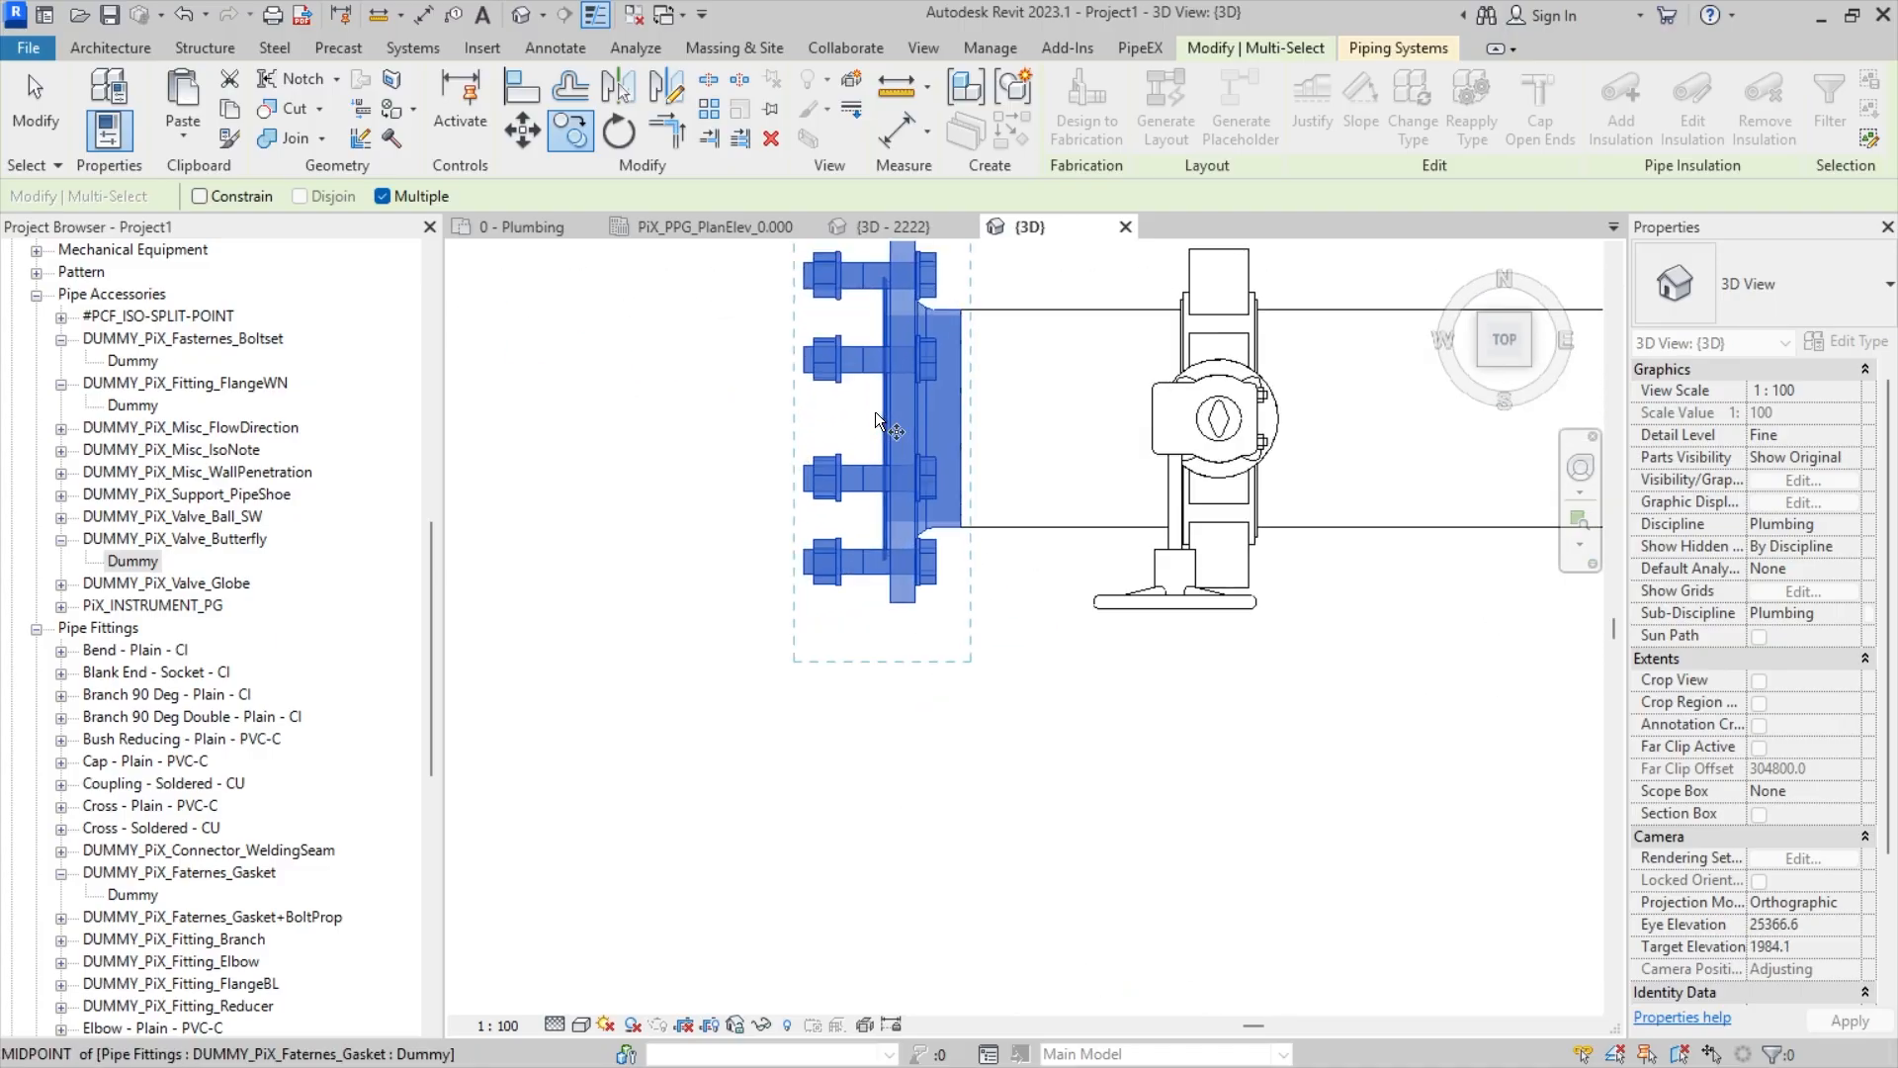
scroll(756, 655, up, 4)
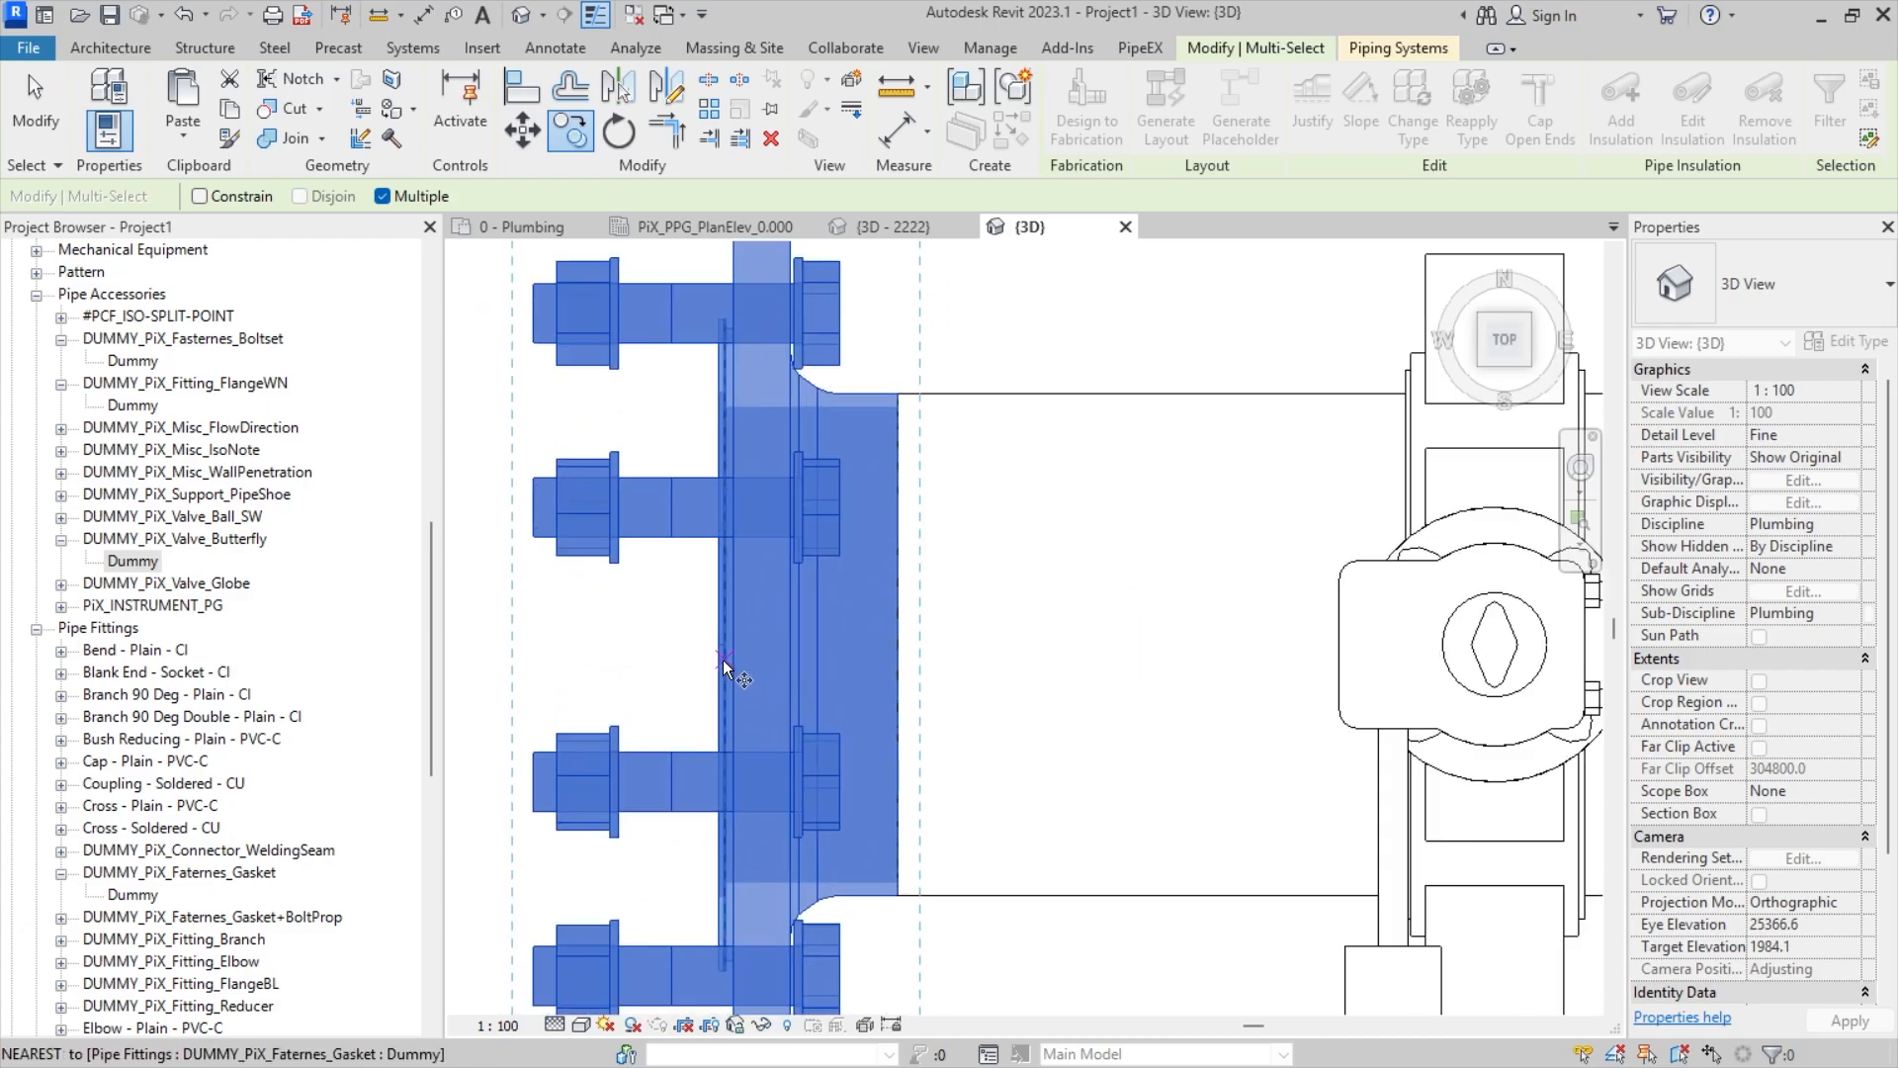
click(1507, 379)
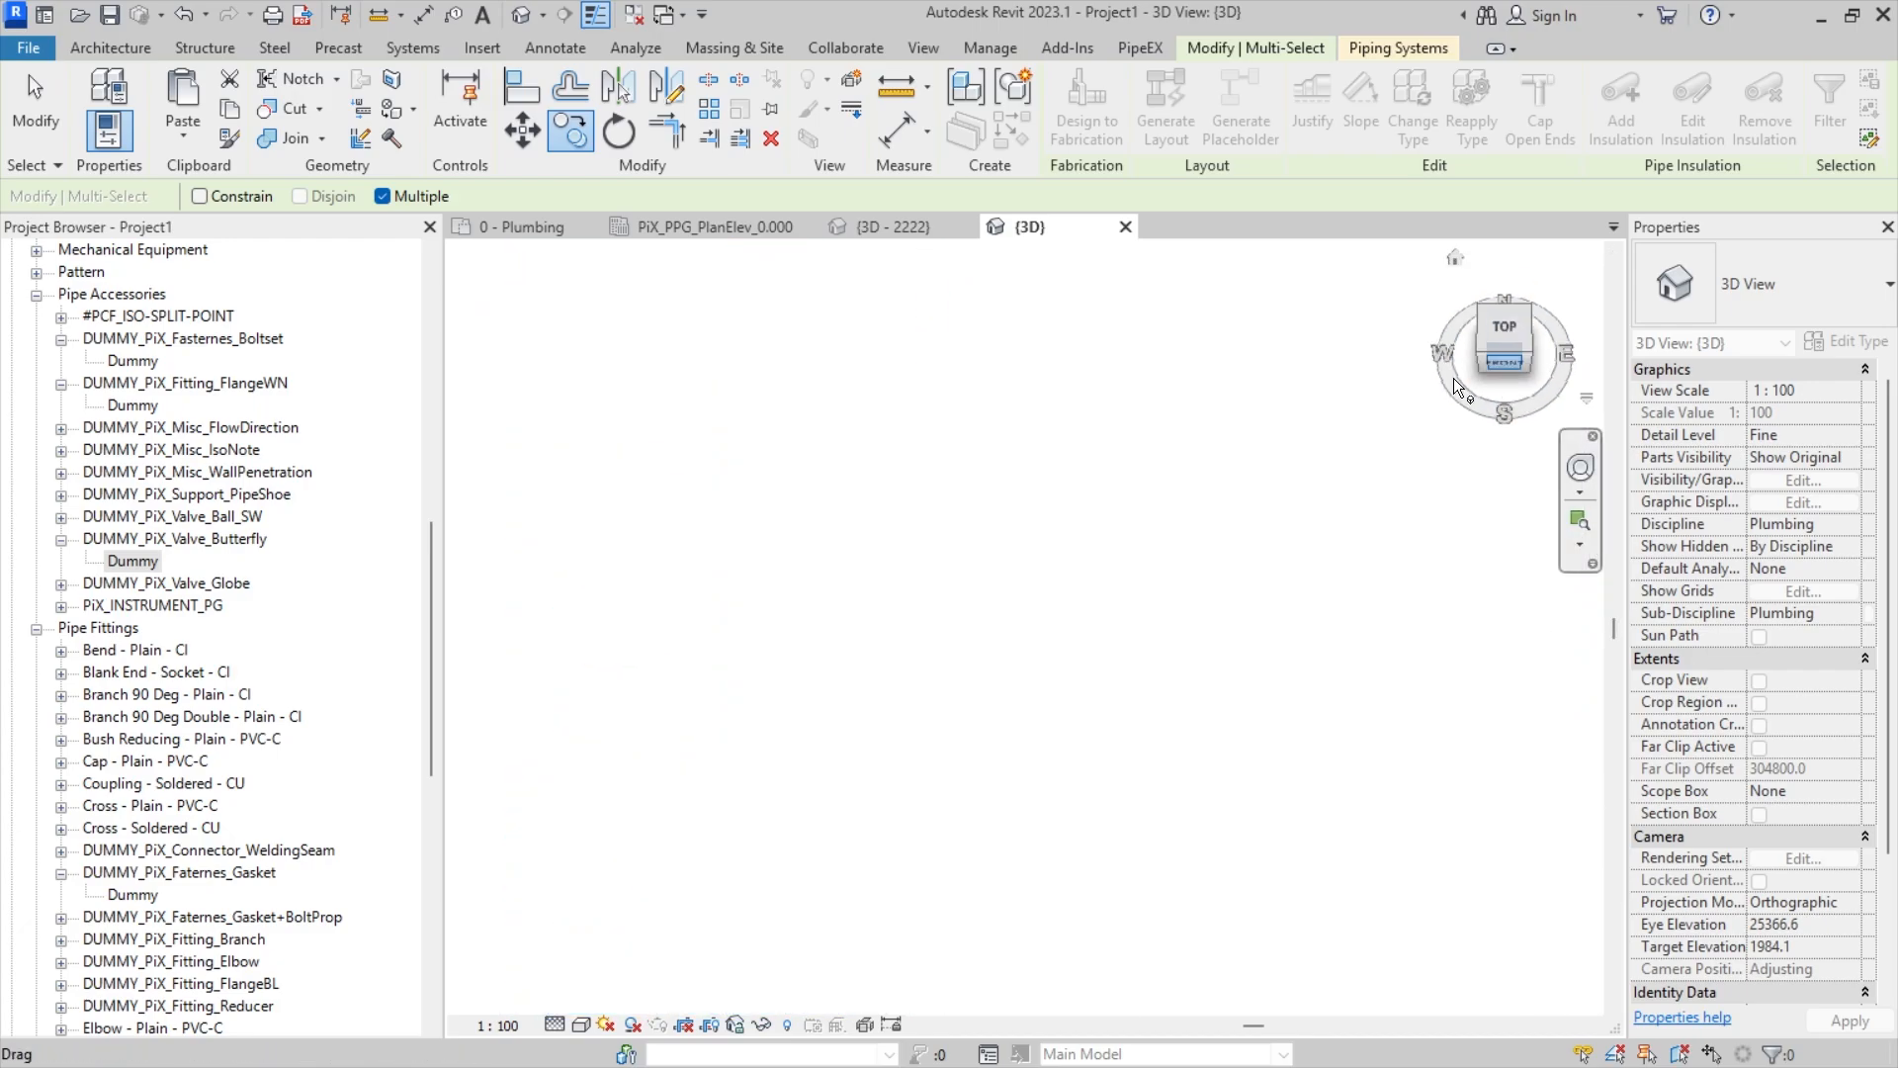
scroll(1022, 621, up, 6)
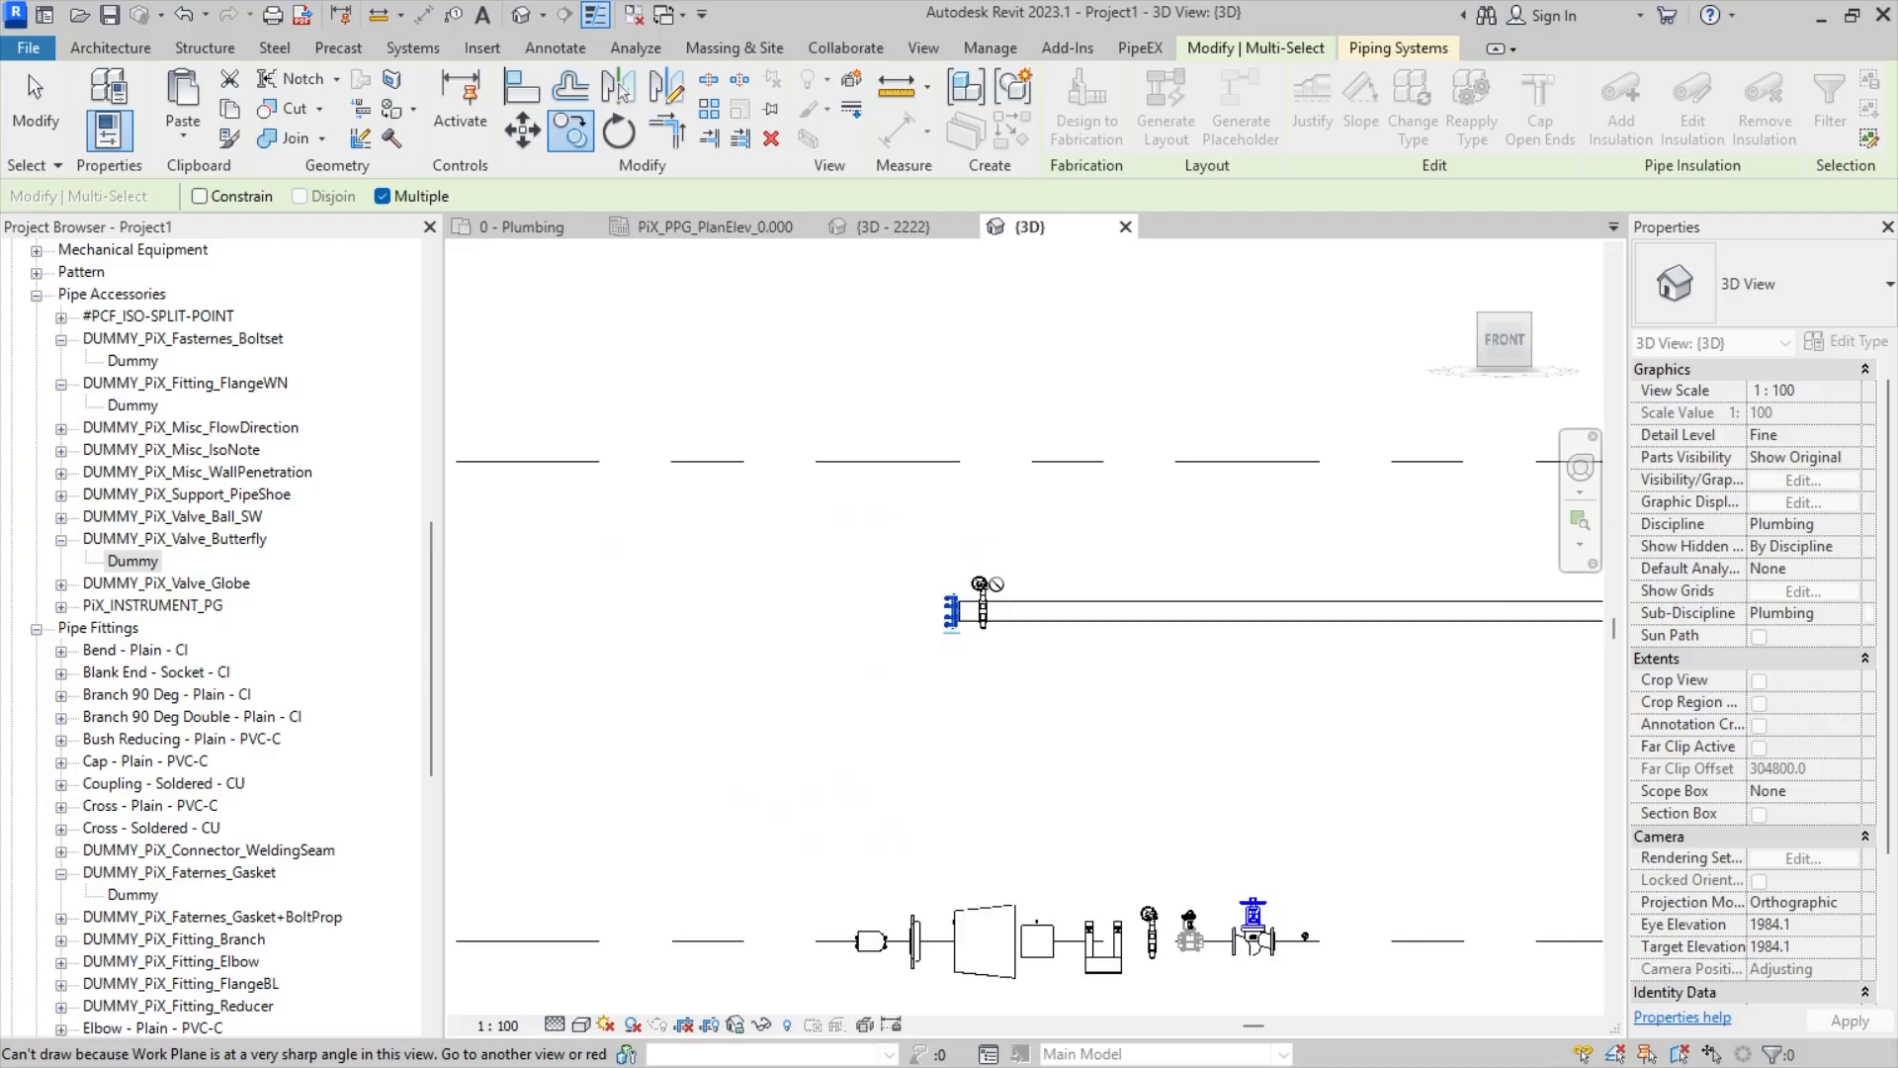
key(Escape)
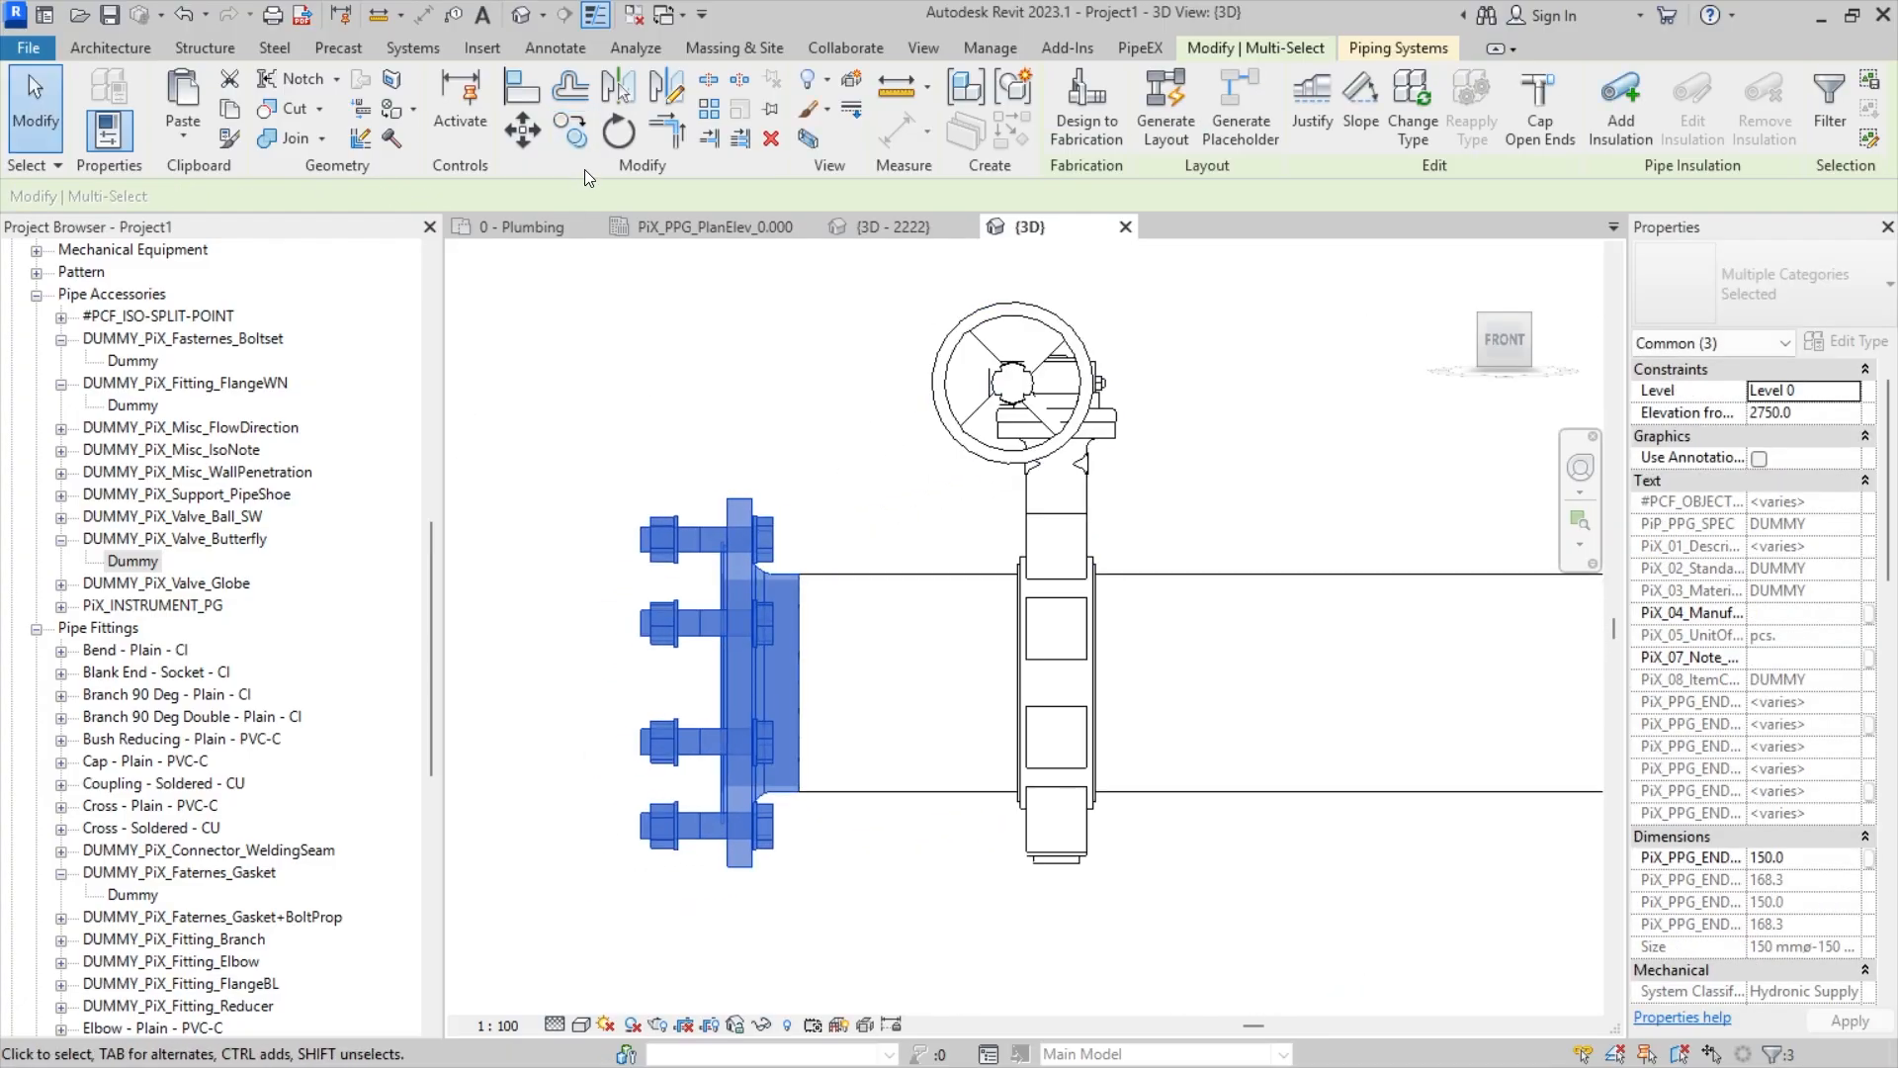
- Copy the selected start flange set, based at its gasket face, onto the first butterfly valve's face away from the start
click(571, 130)
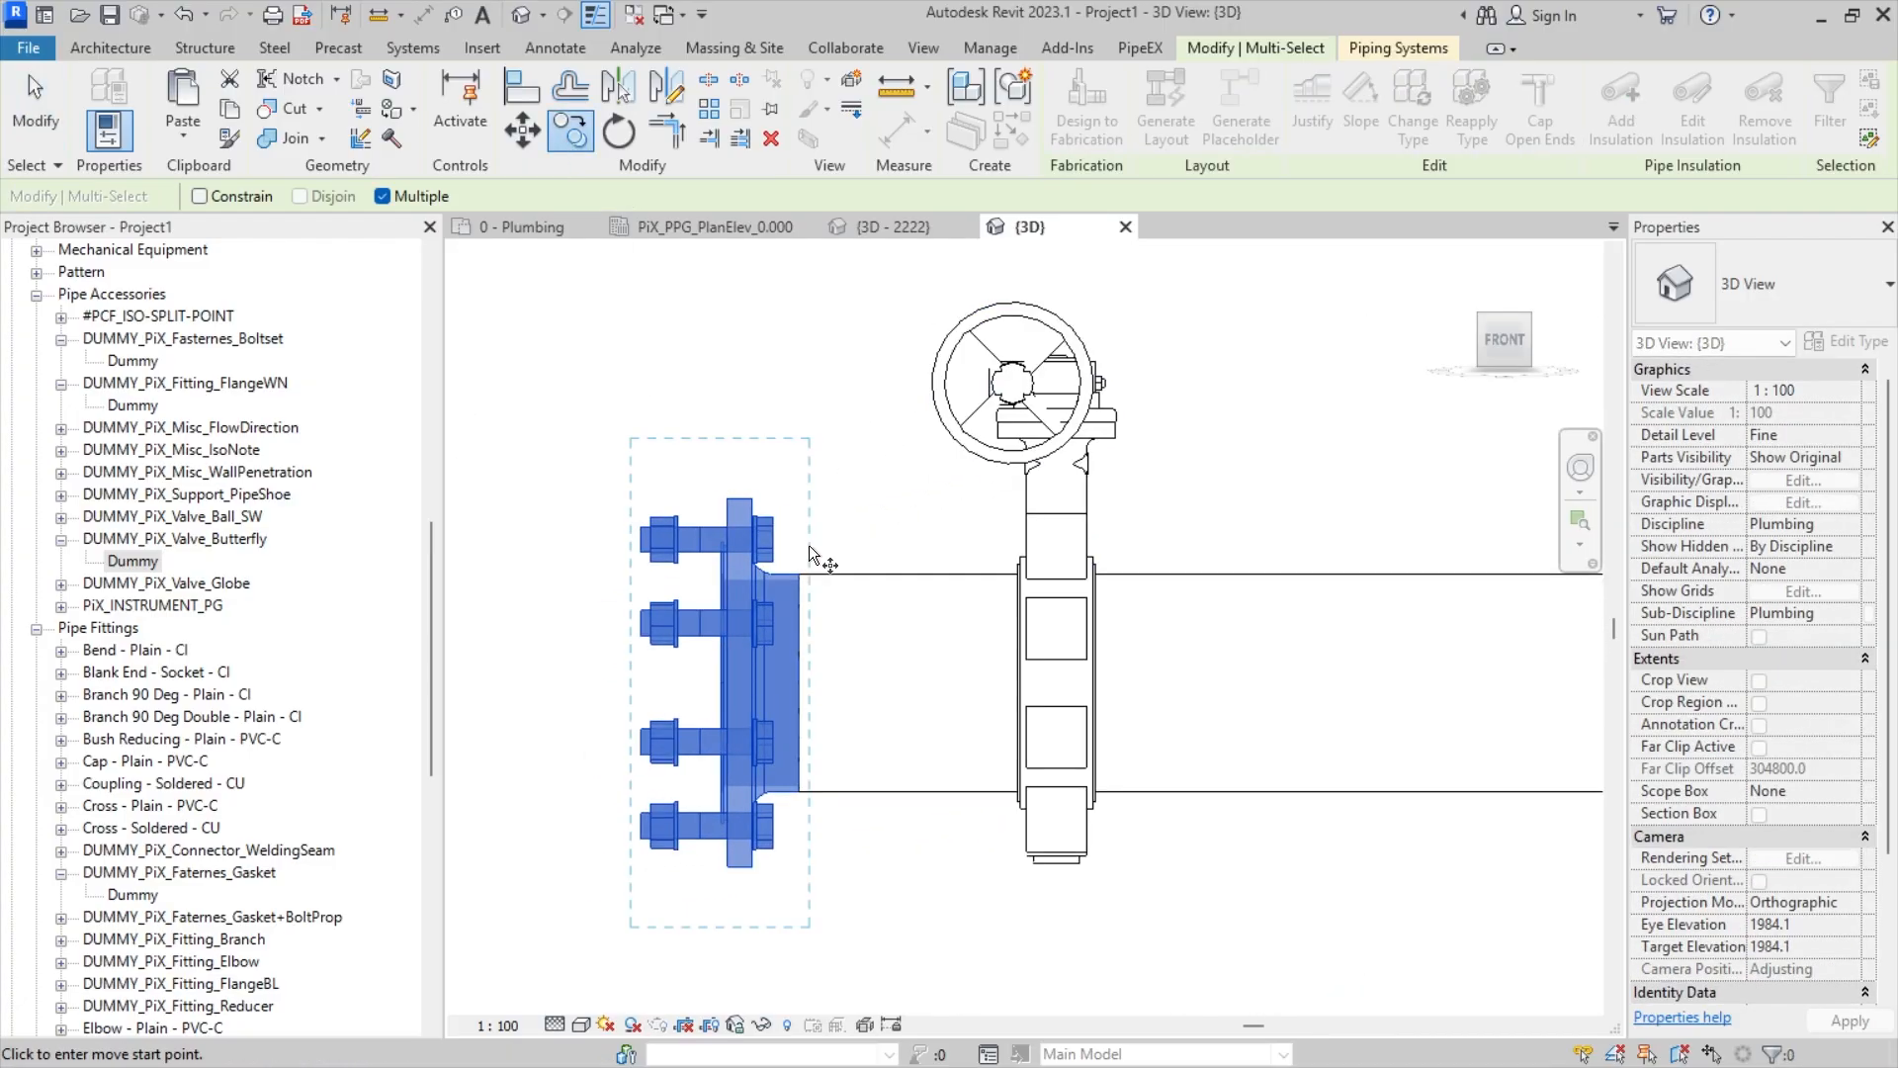
click(724, 681)
scroll(723, 680, up, 5)
scroll(715, 679, down, 2)
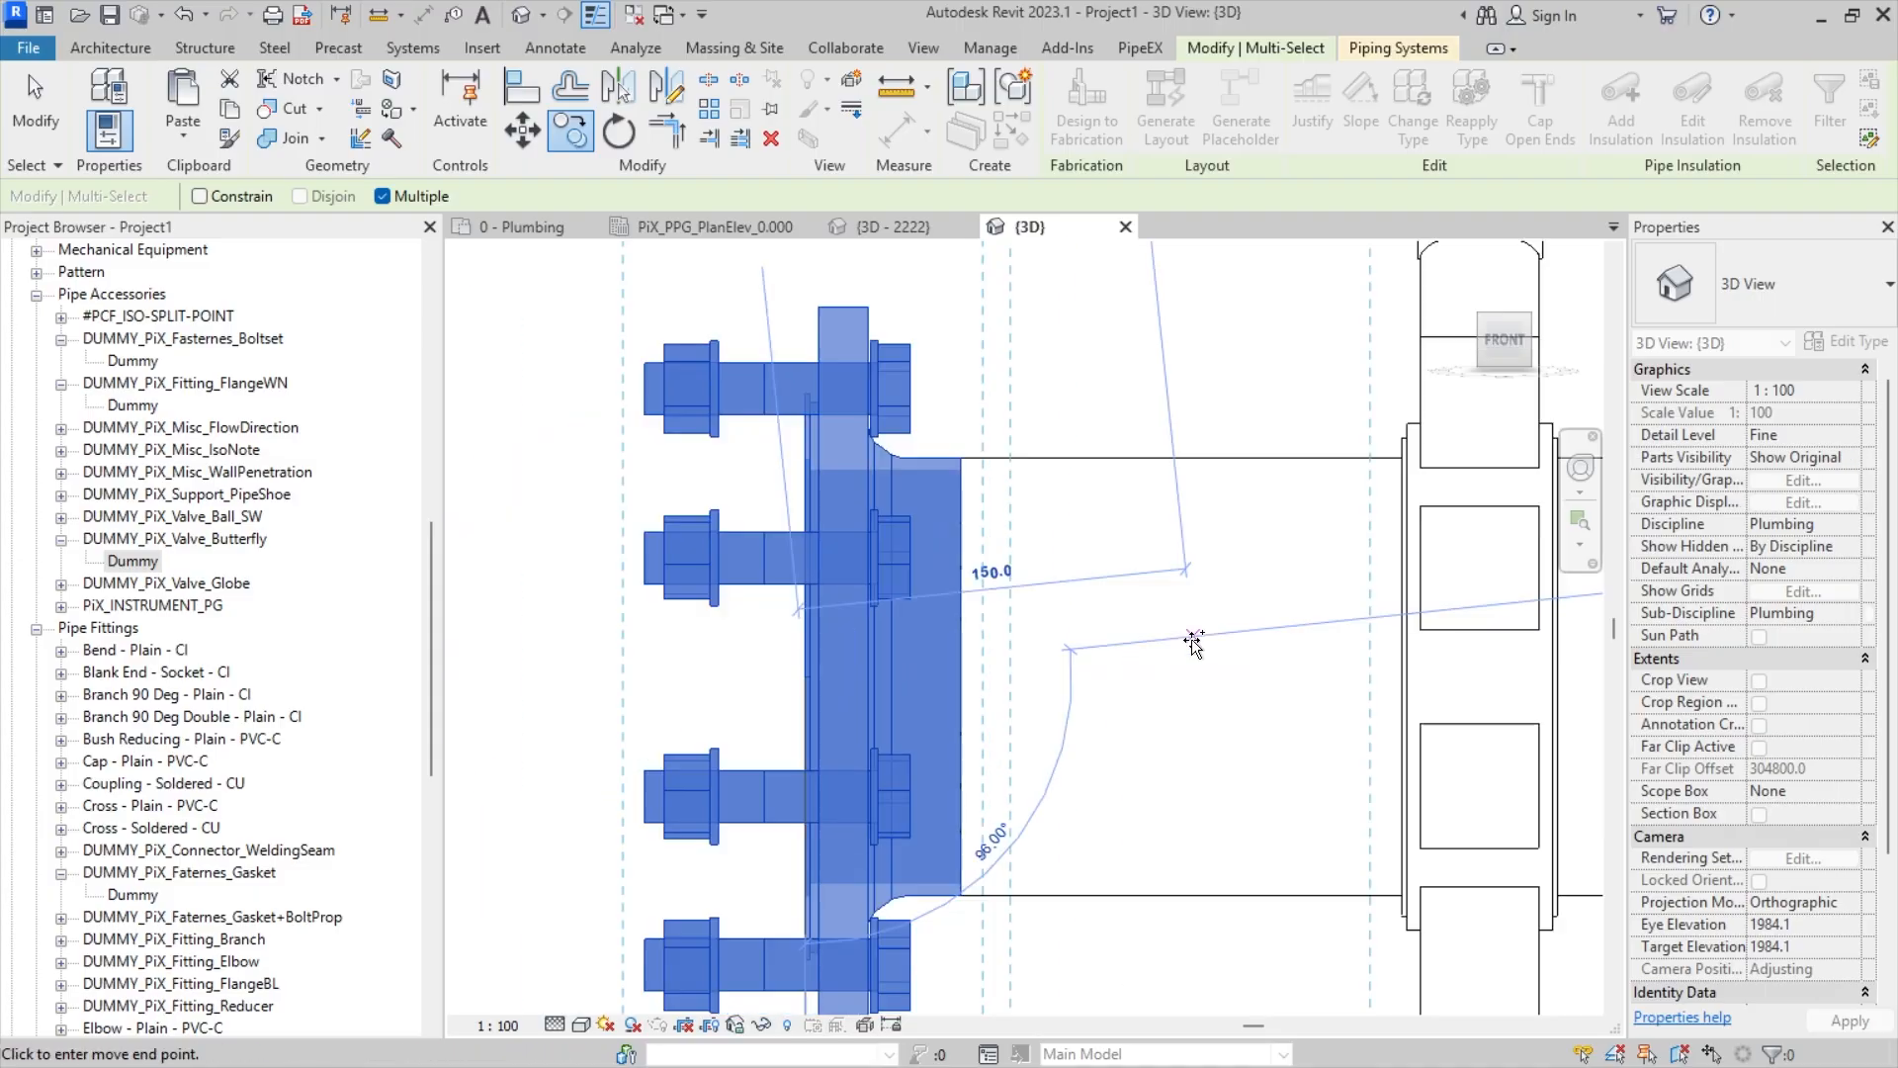
middle_drag(1194, 643, 738, 674)
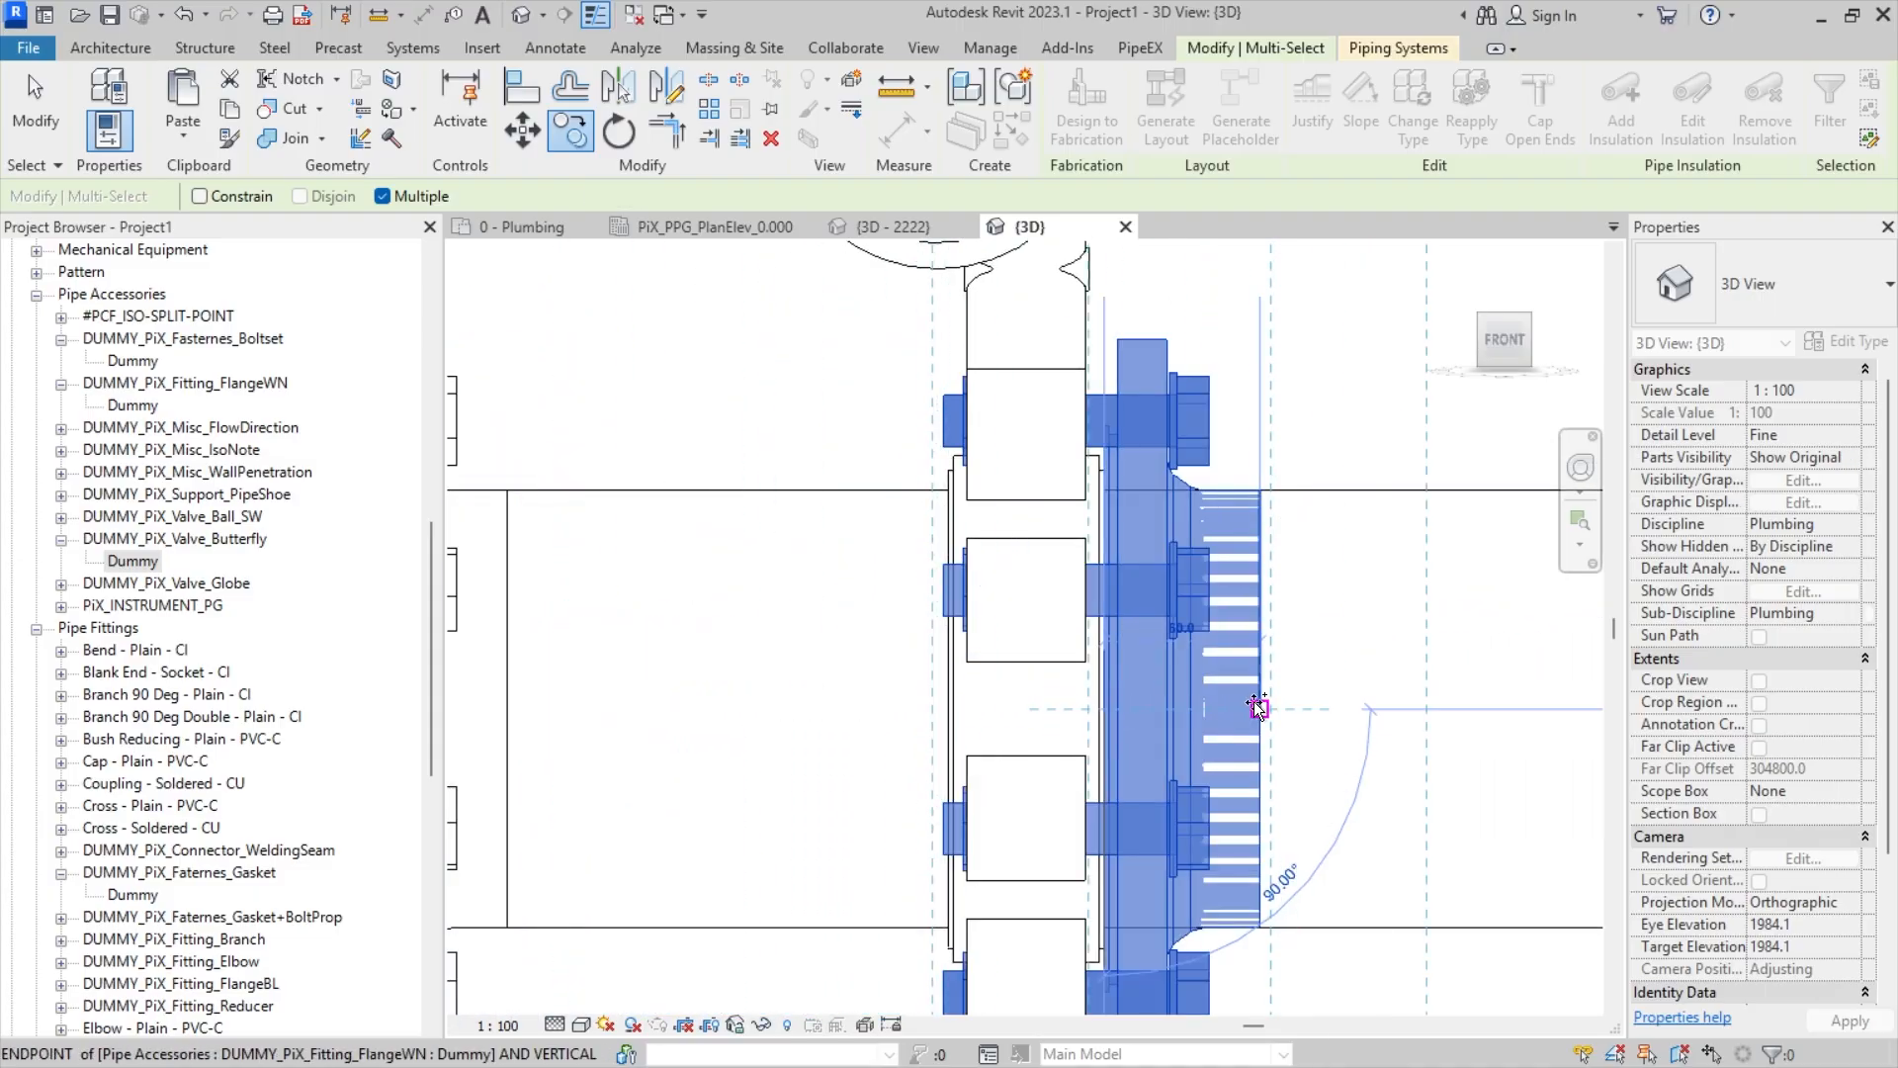
- Place another copy of the start flange set on the last pipe's butterfly valve, on the face toward the end flange
scroll(1258, 709, down, 8)
middle_drag(1326, 704, 807, 704)
middle_drag(1325, 704, 900, 706)
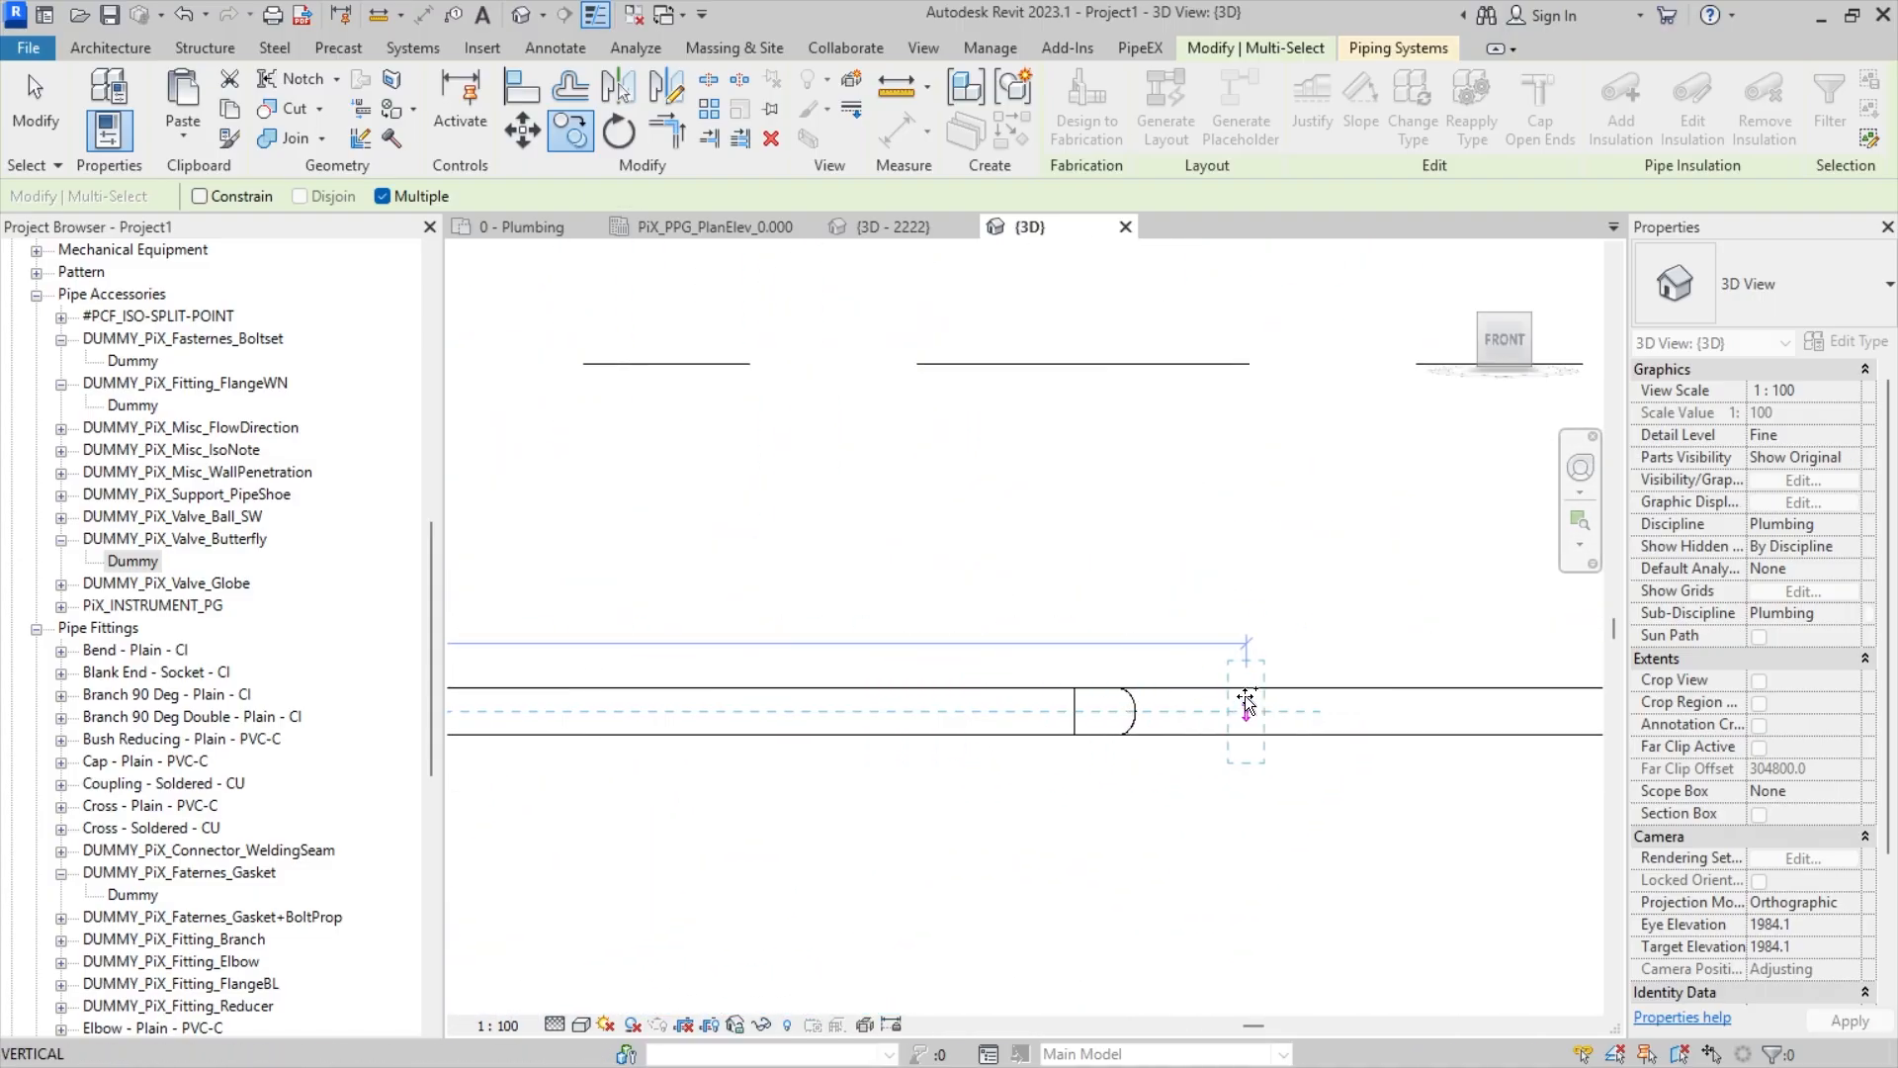
middle_drag(1247, 702, 766, 714)
scroll(978, 722, up, 5)
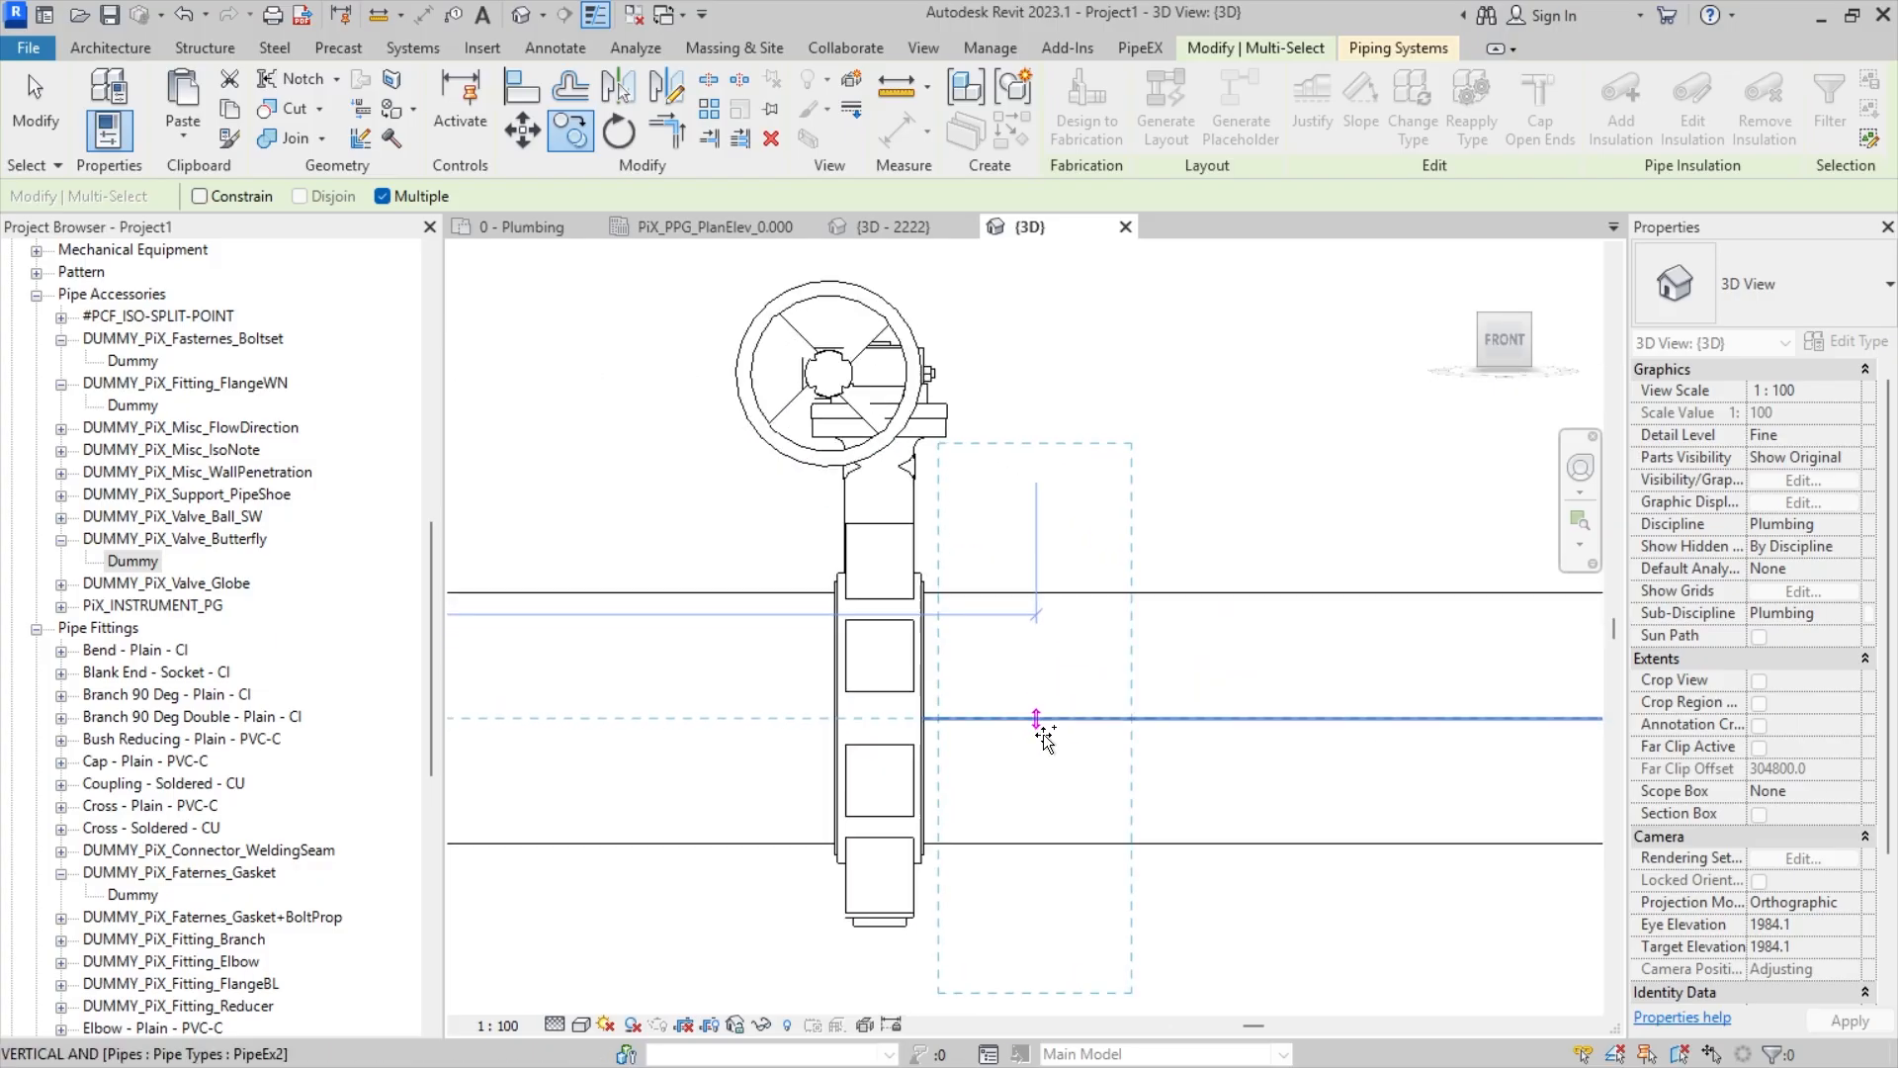
click(953, 684)
key(Escape)
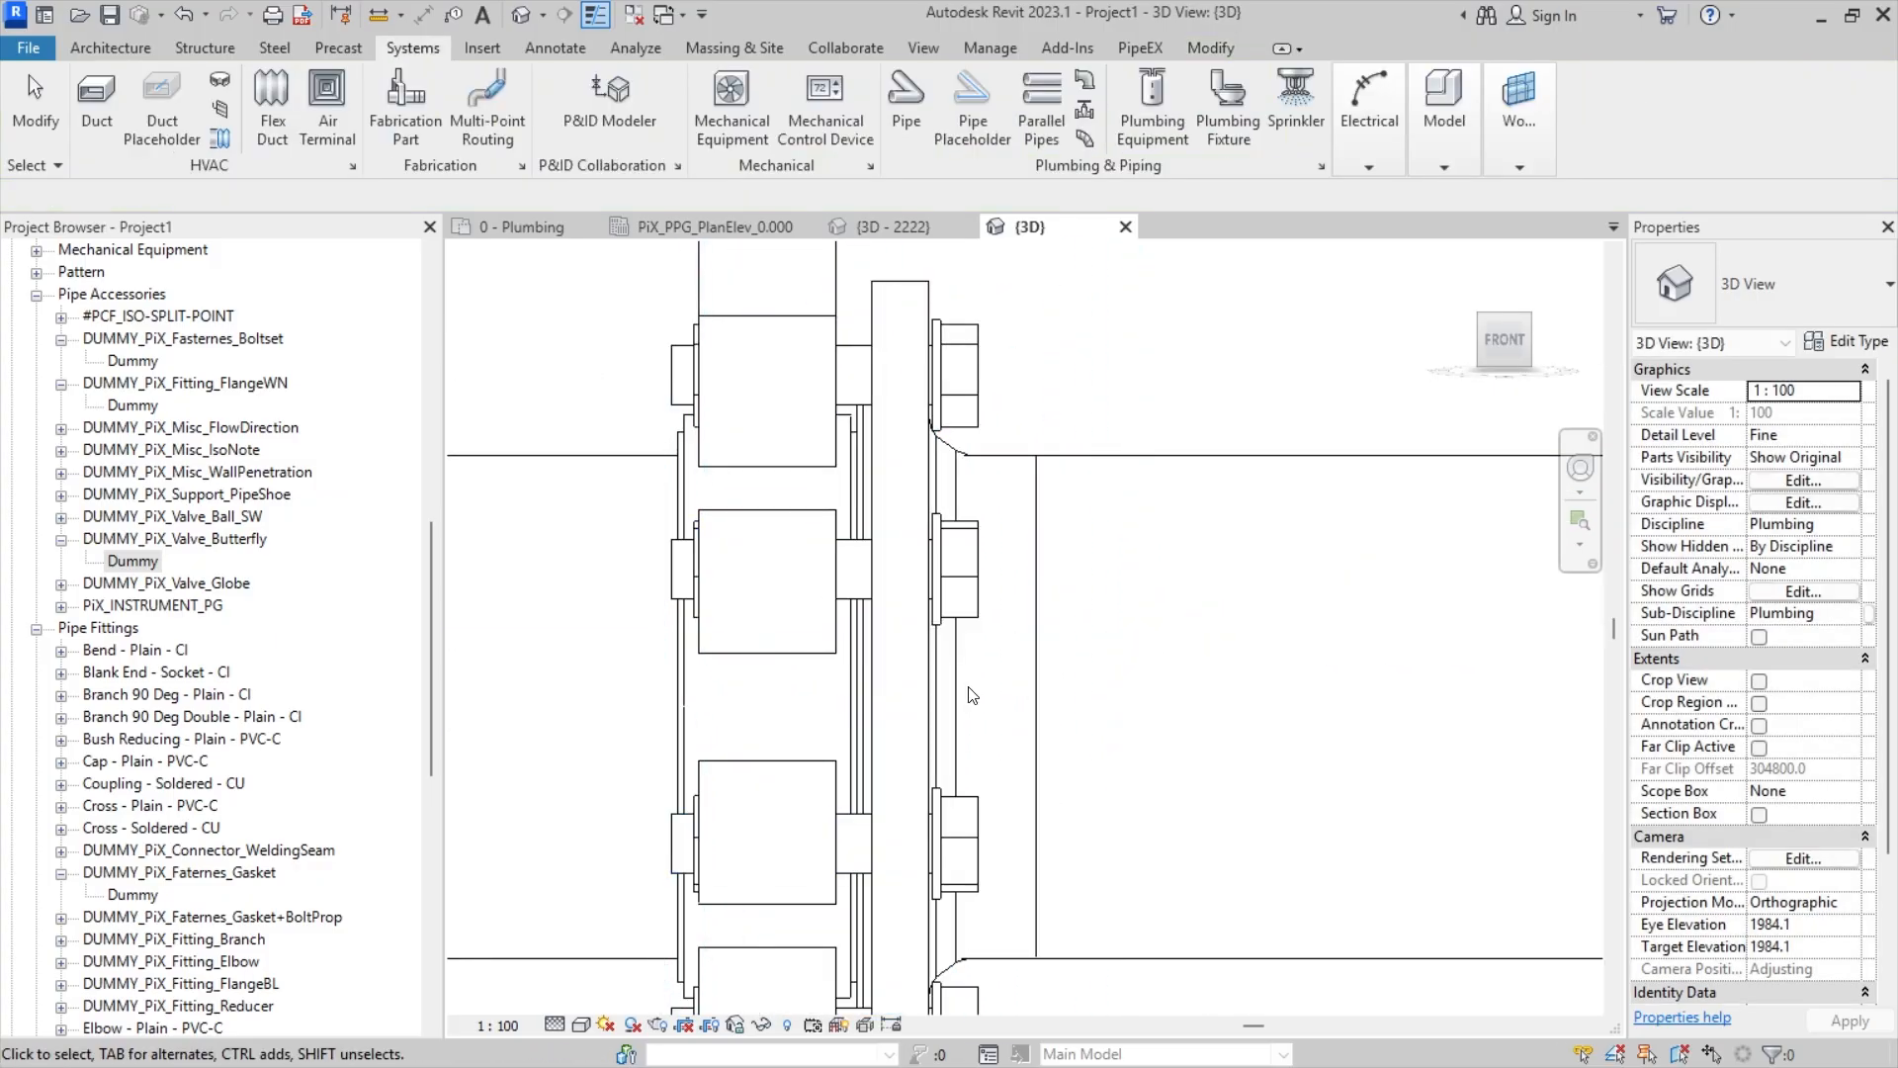
- Copy the end flange, gasket and bolt set onto the opposite face of the last pipe's butterfly valve
scroll(1275, 947, down, 4)
drag(1281, 947, 994, 426)
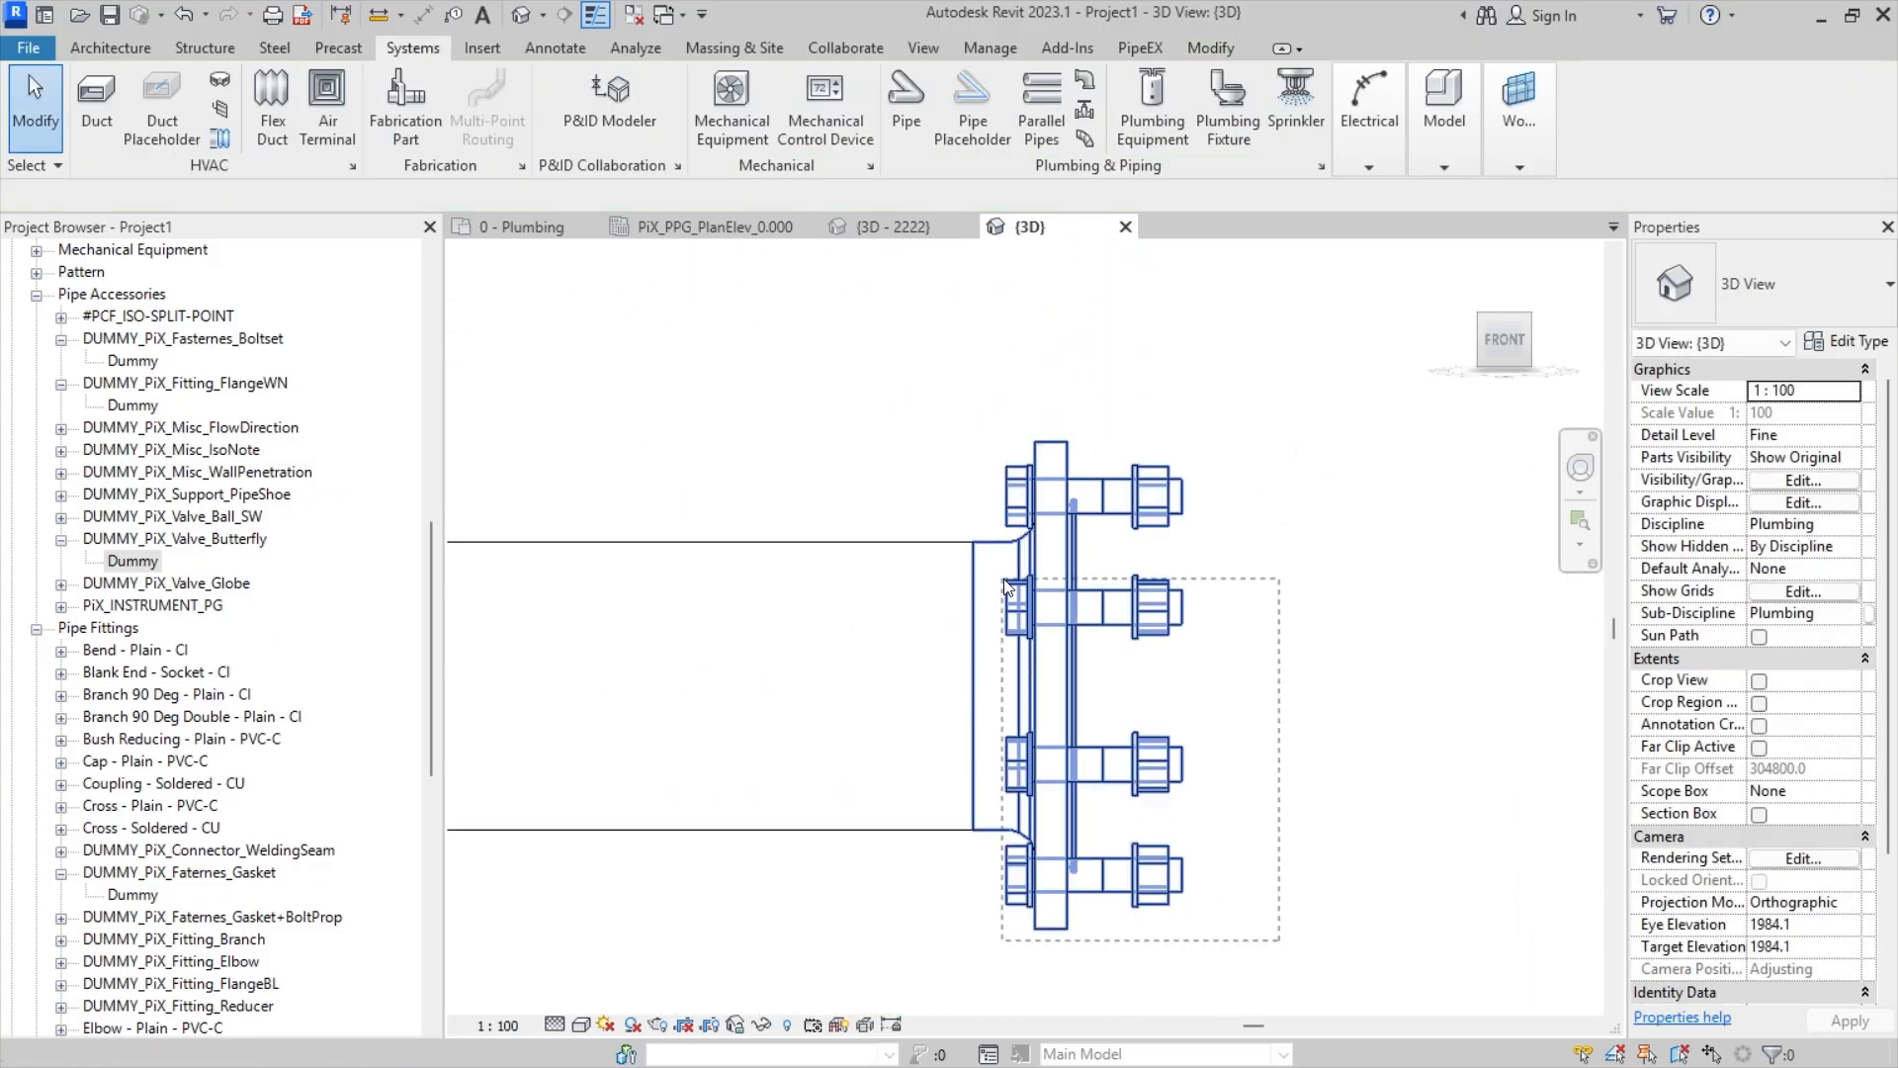
click(583, 138)
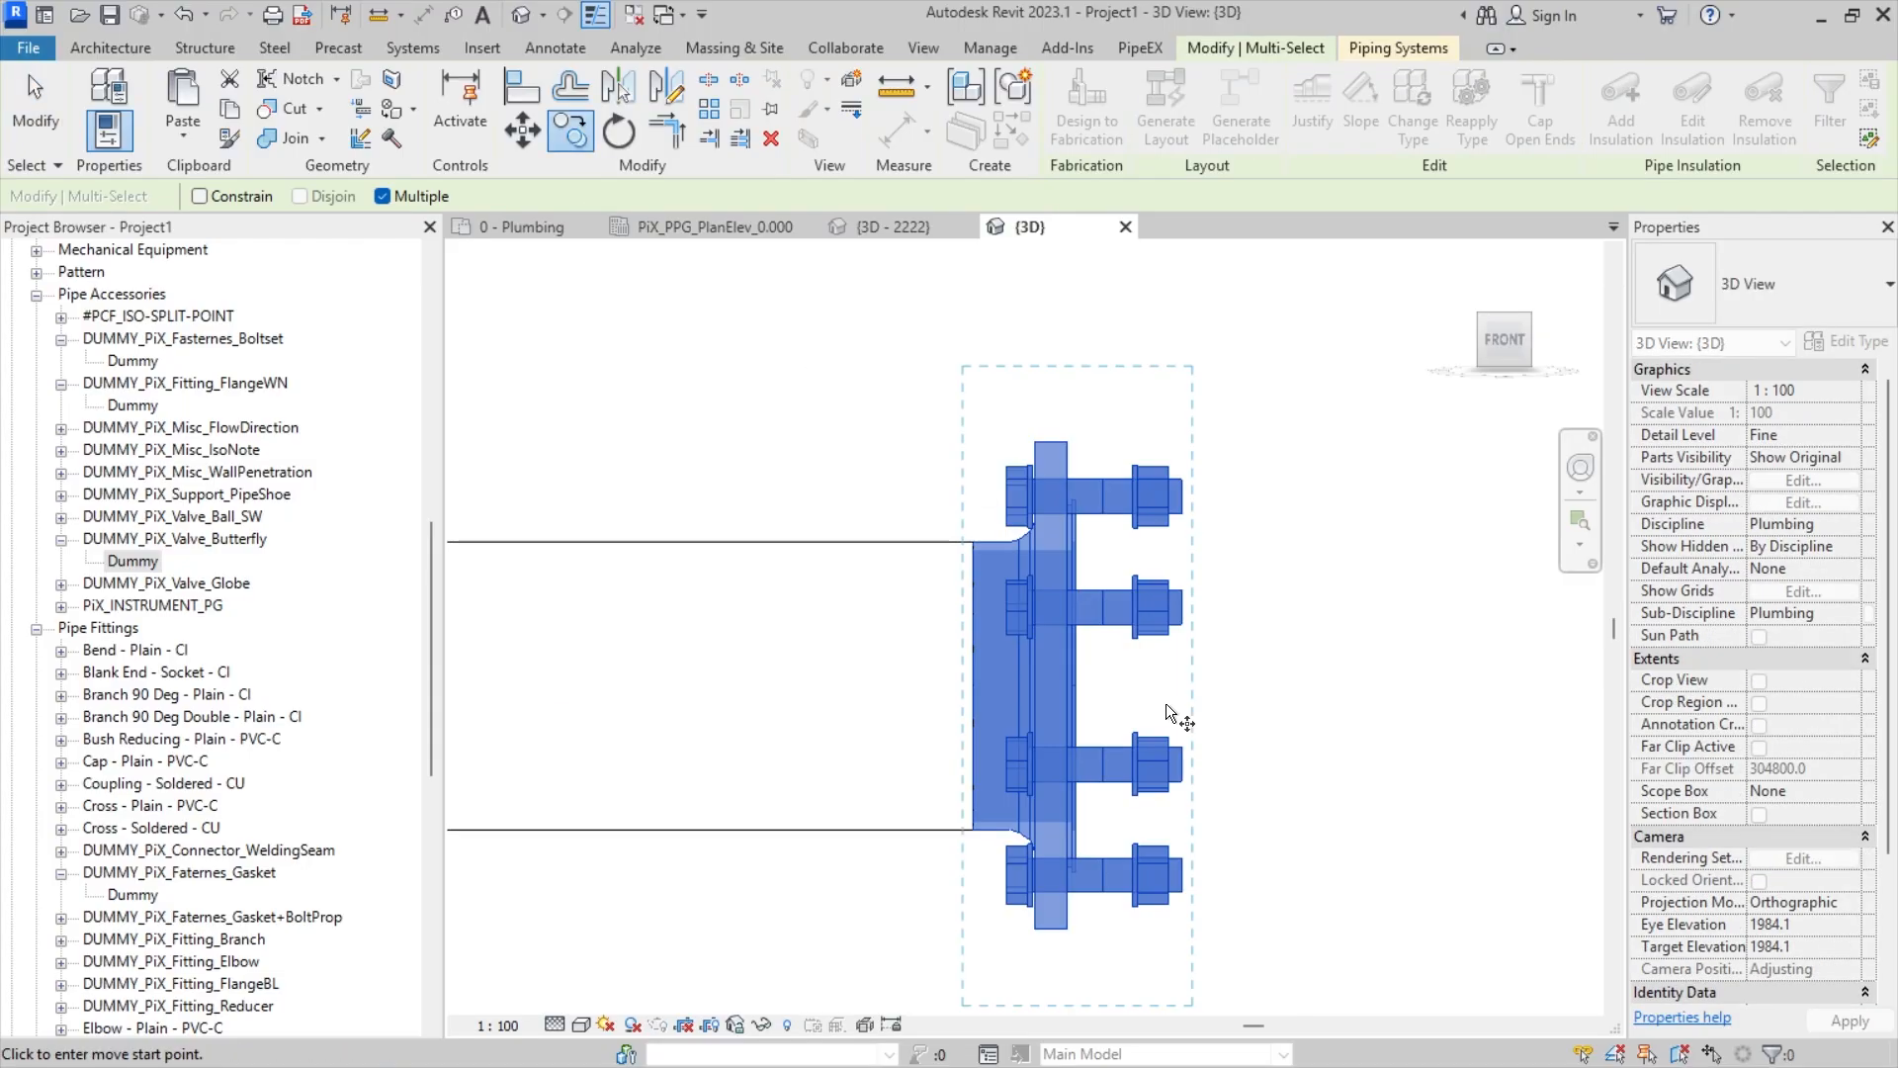
click(1077, 694)
scroll(1236, 652, down, 4)
scroll(885, 657, up, 6)
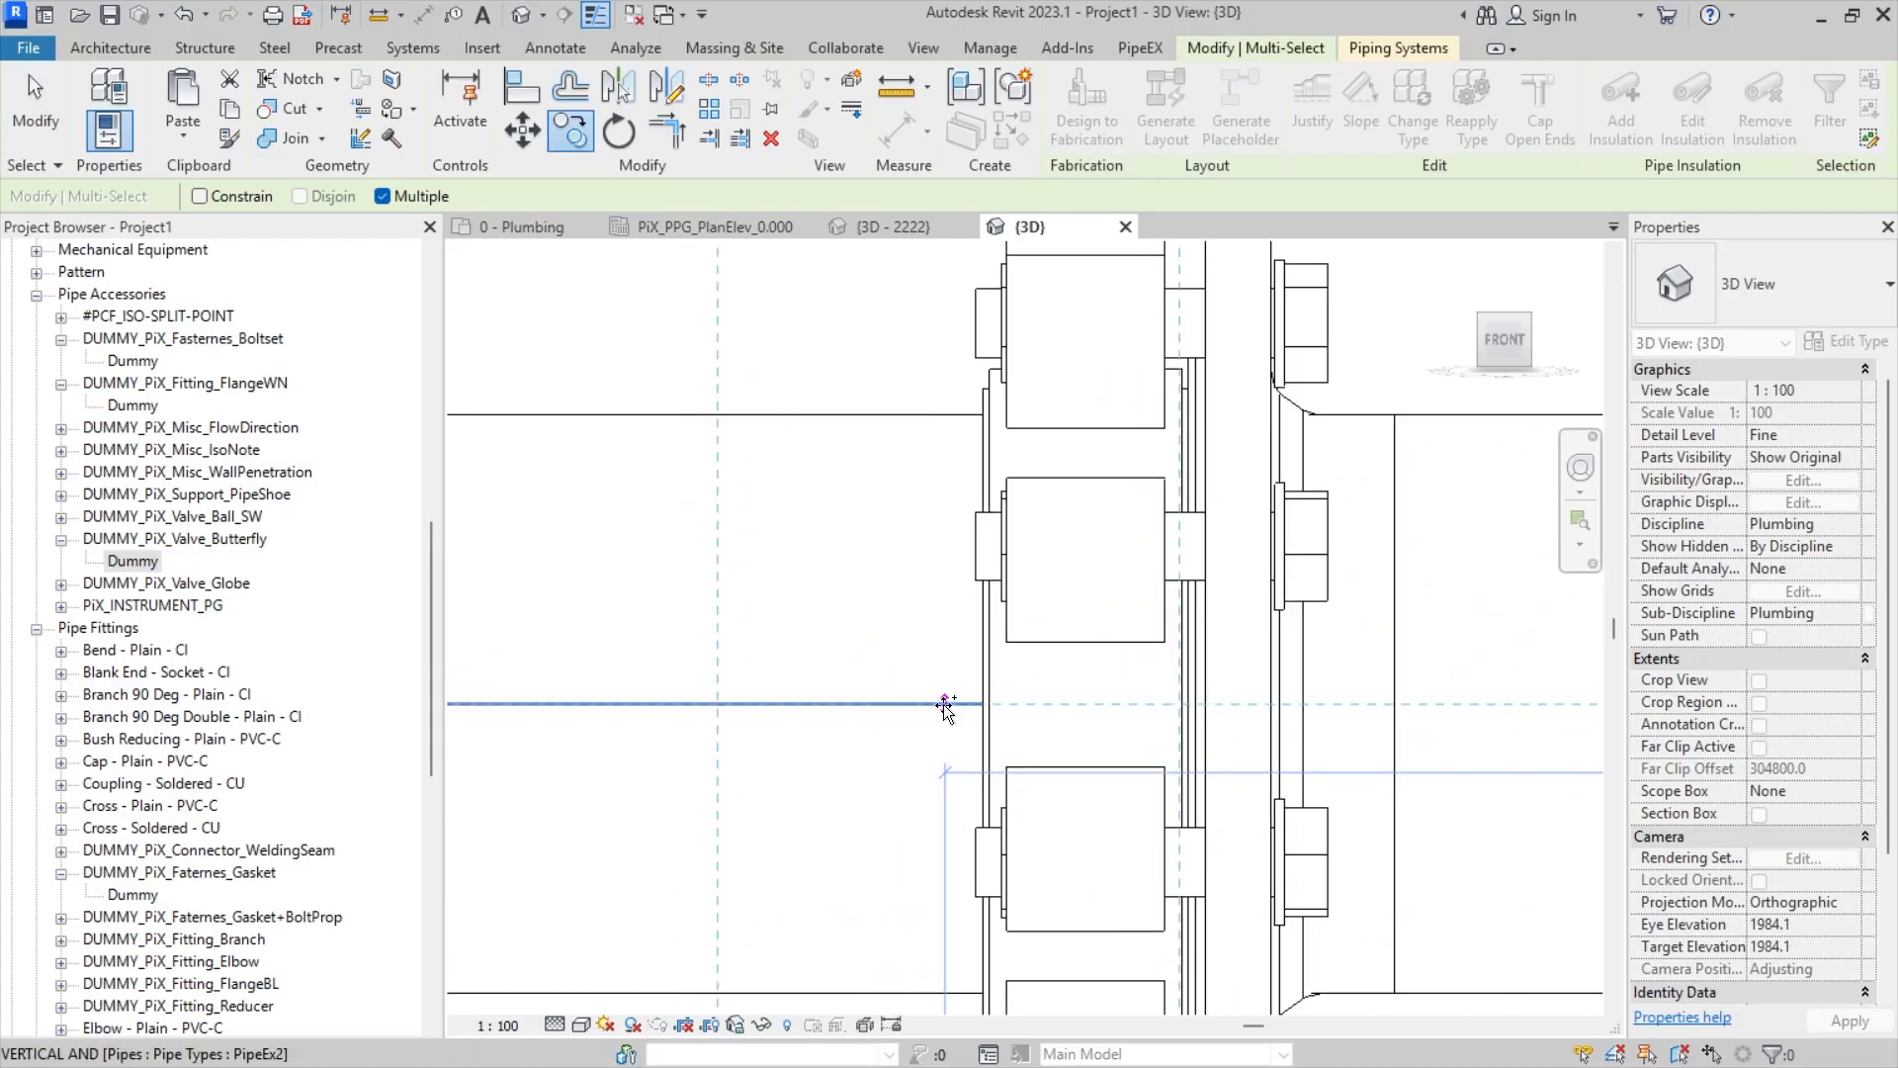
click(983, 703)
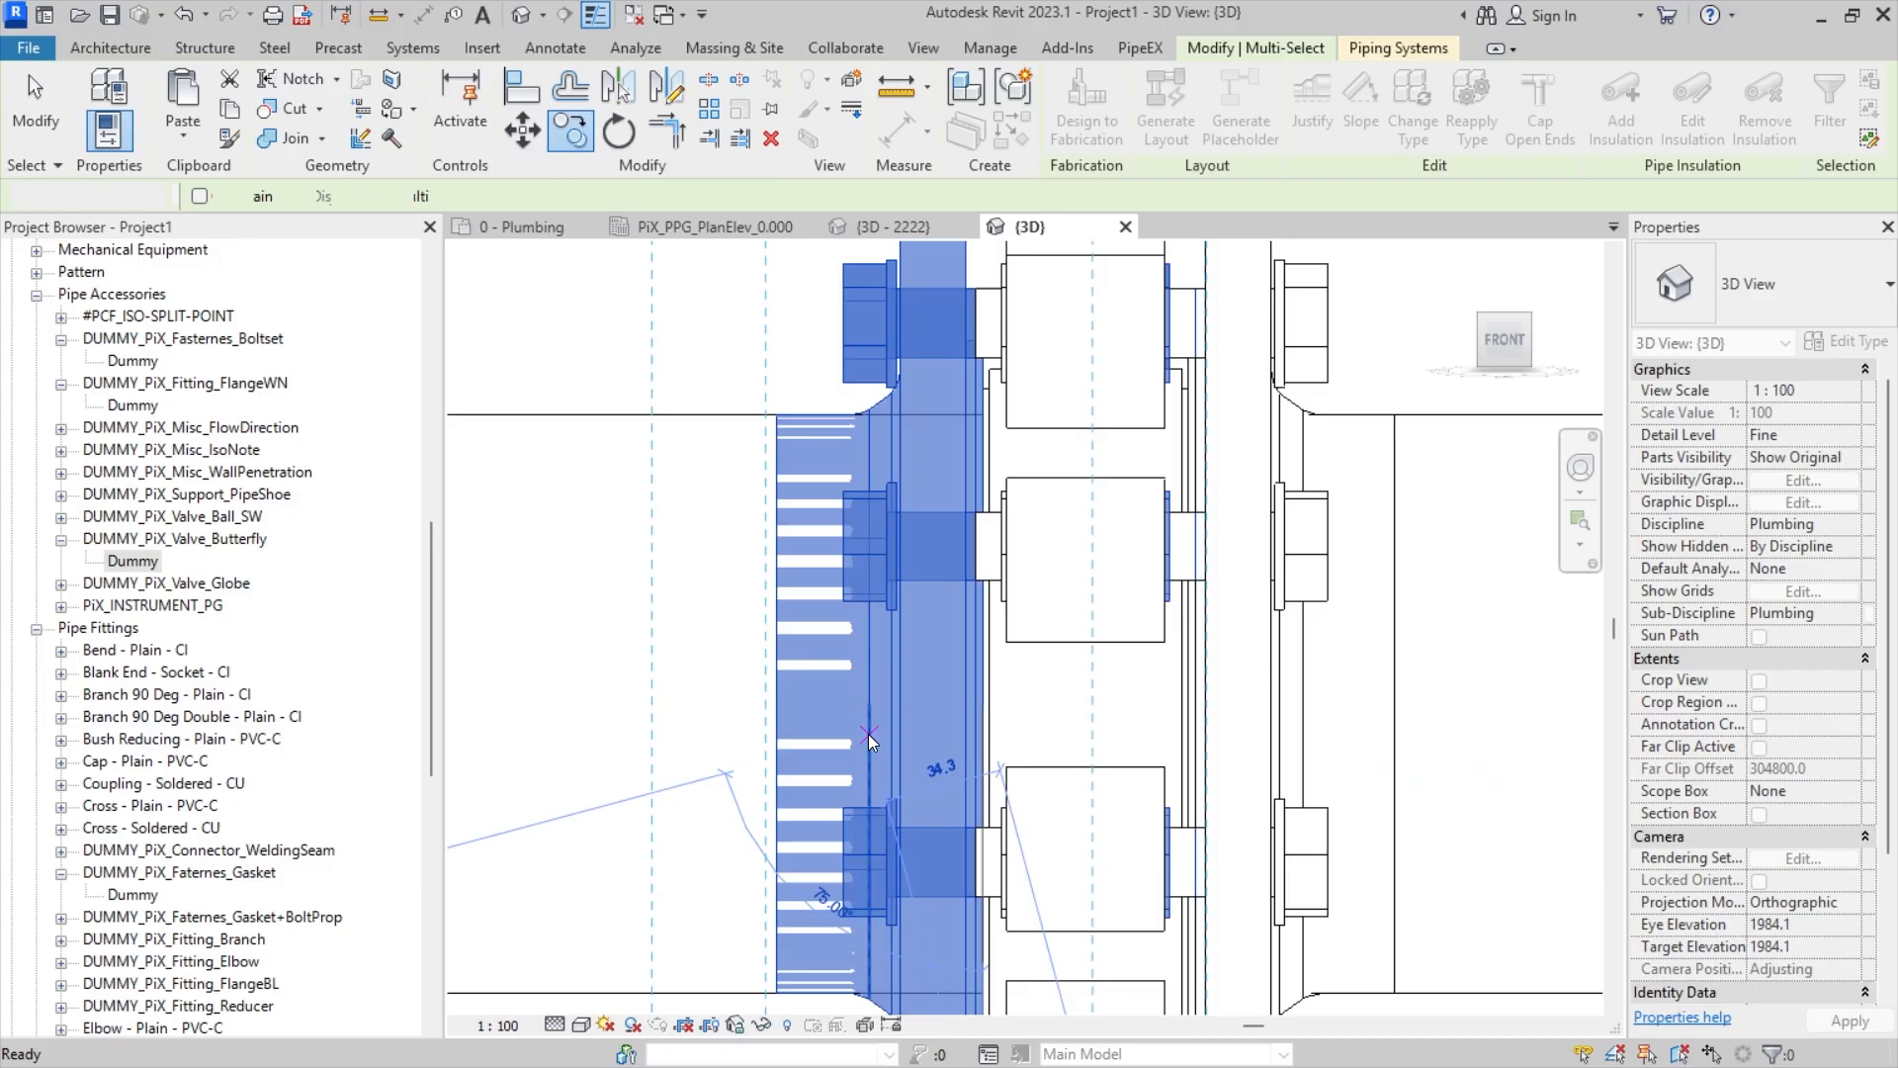
key(Escape)
- Copy the end flange, gasket and bolt set onto the first butterfly valve's face toward the start flange
scroll(989, 692, down, 5)
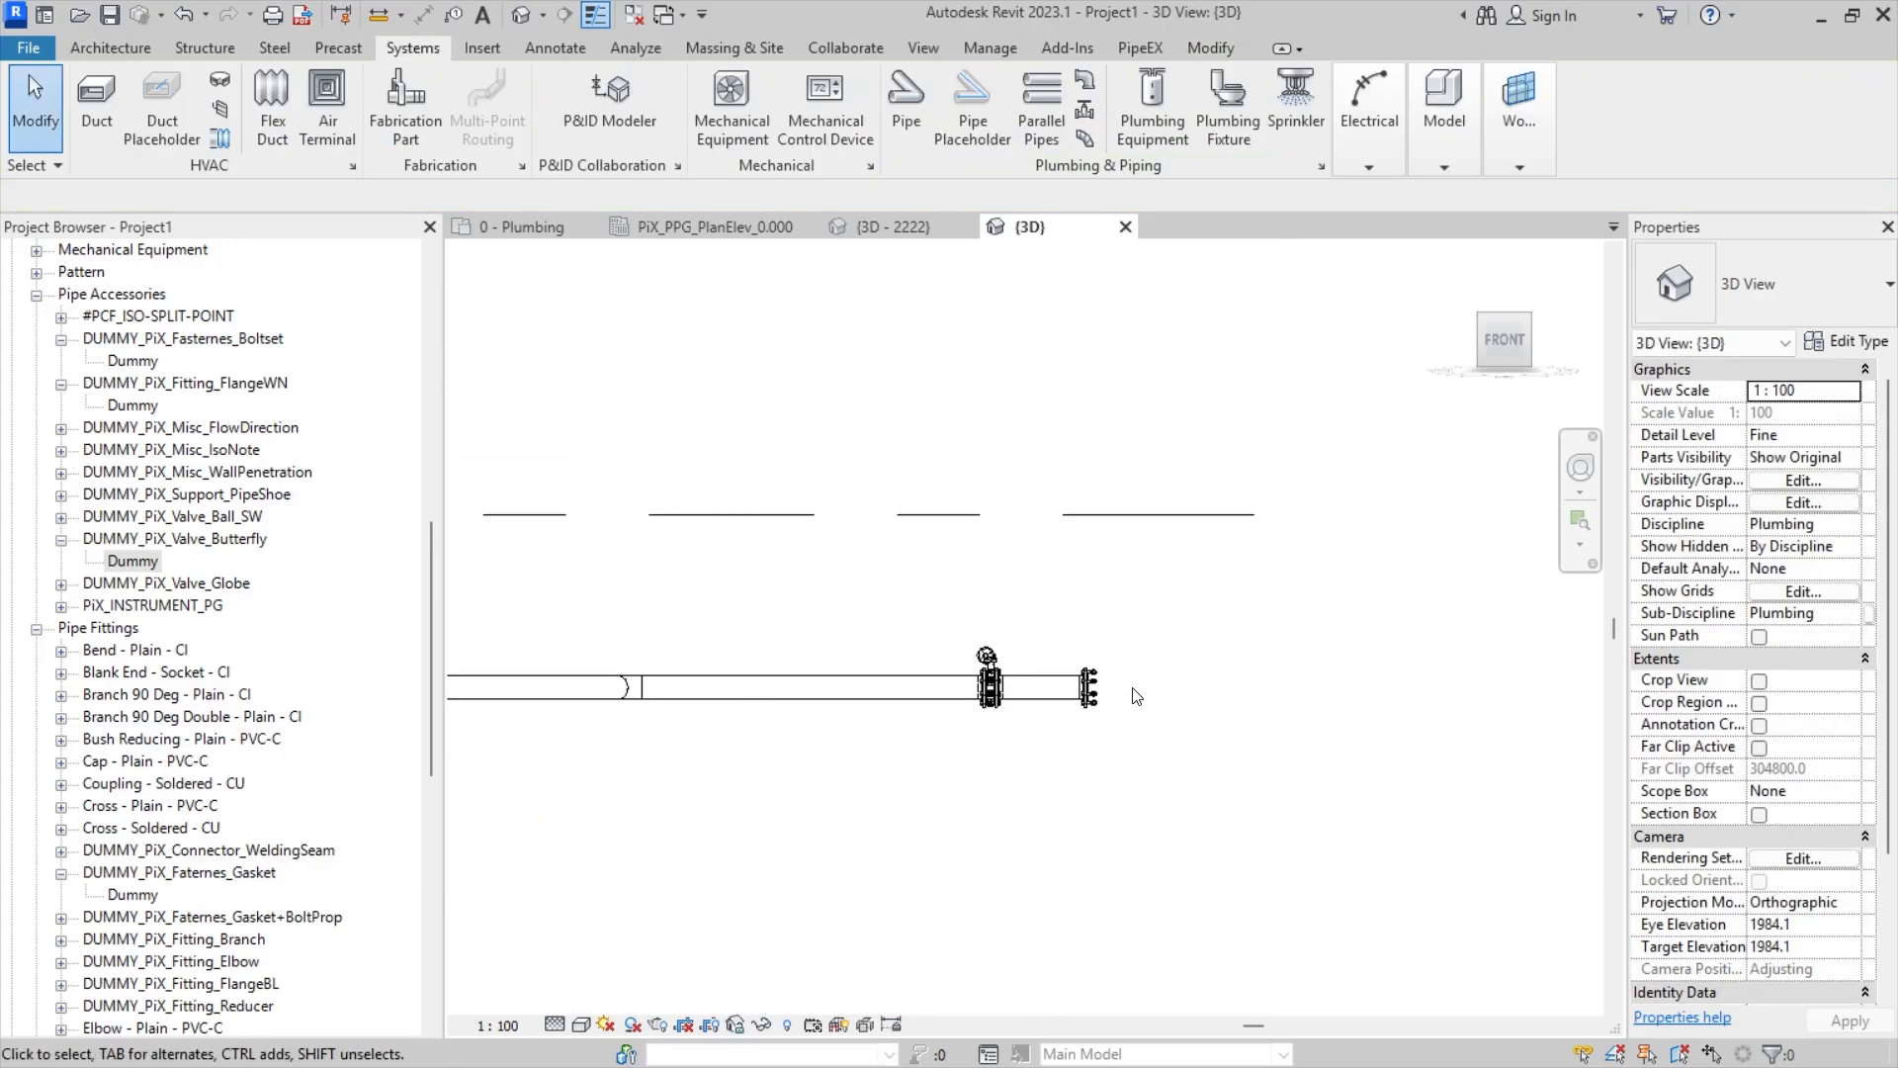
scroll(1107, 693, up, 5)
drag(990, 539, 1197, 827)
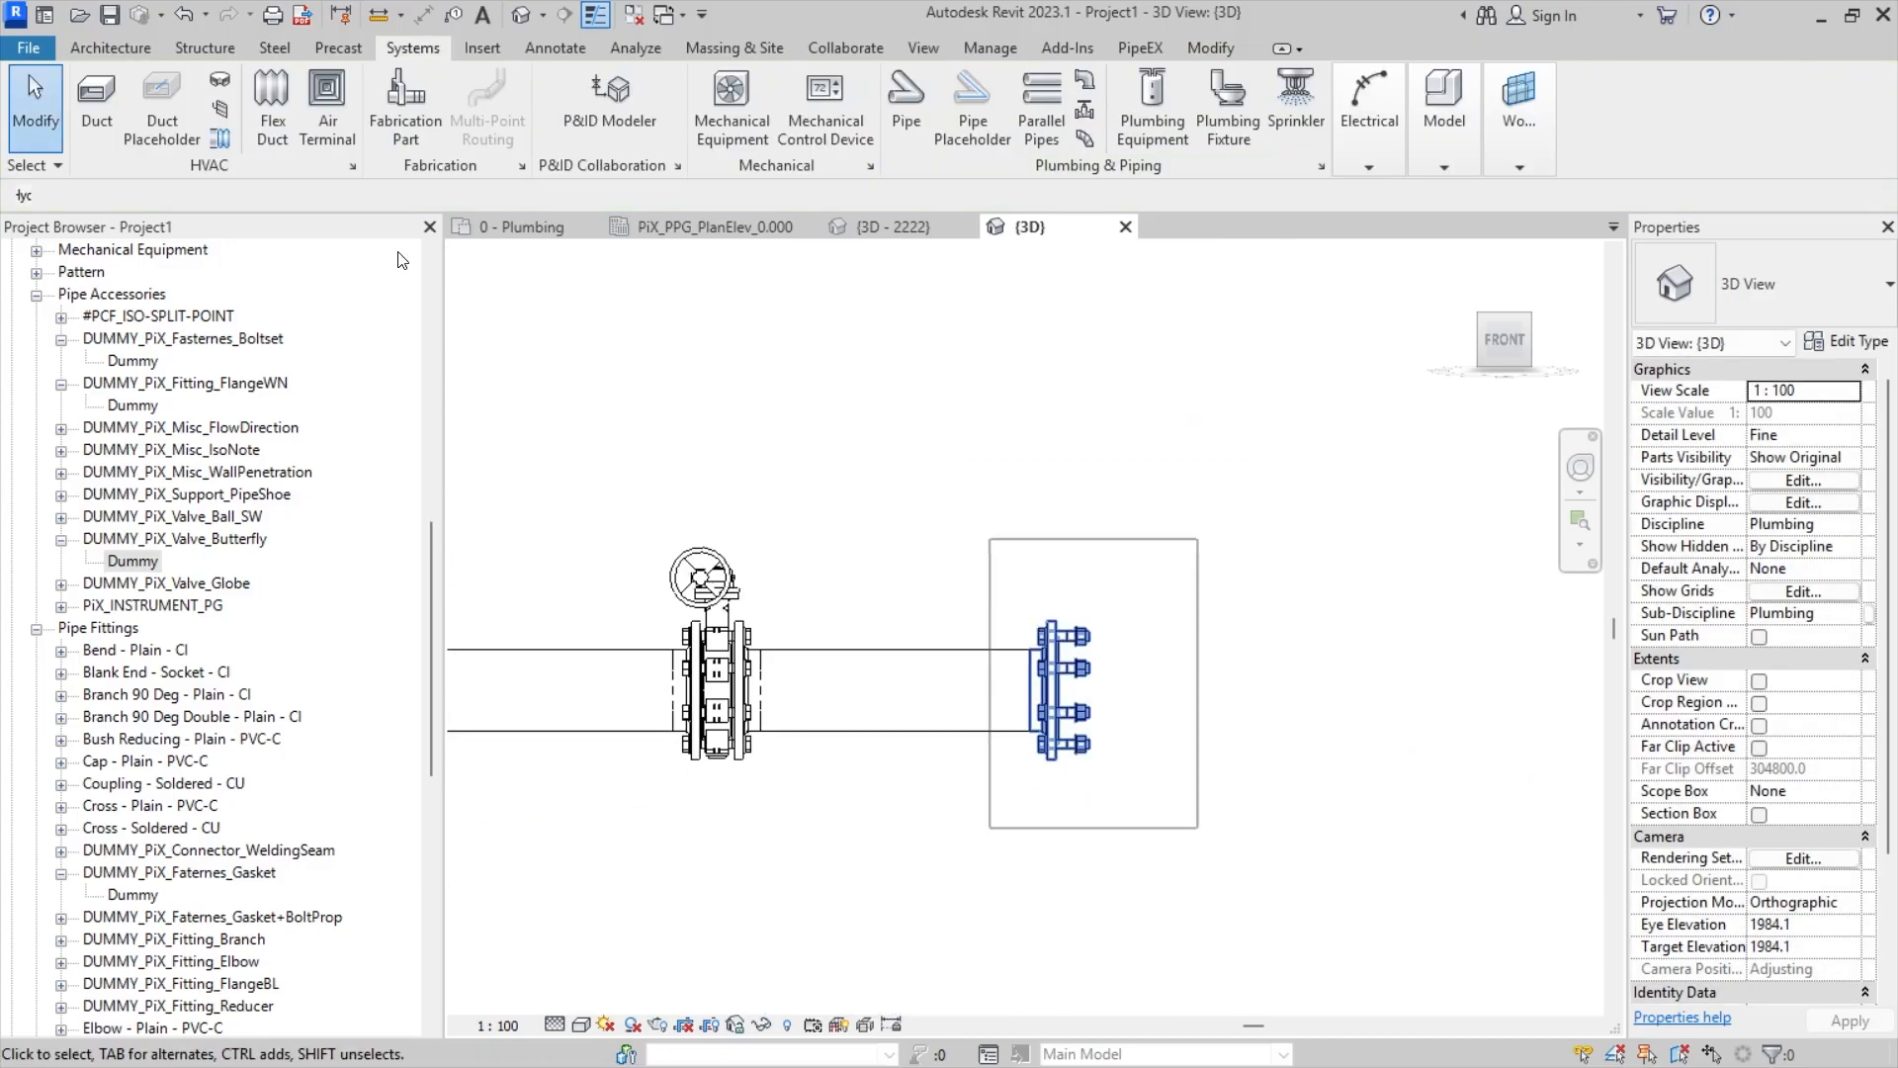
scroll(1115, 712, up, 4)
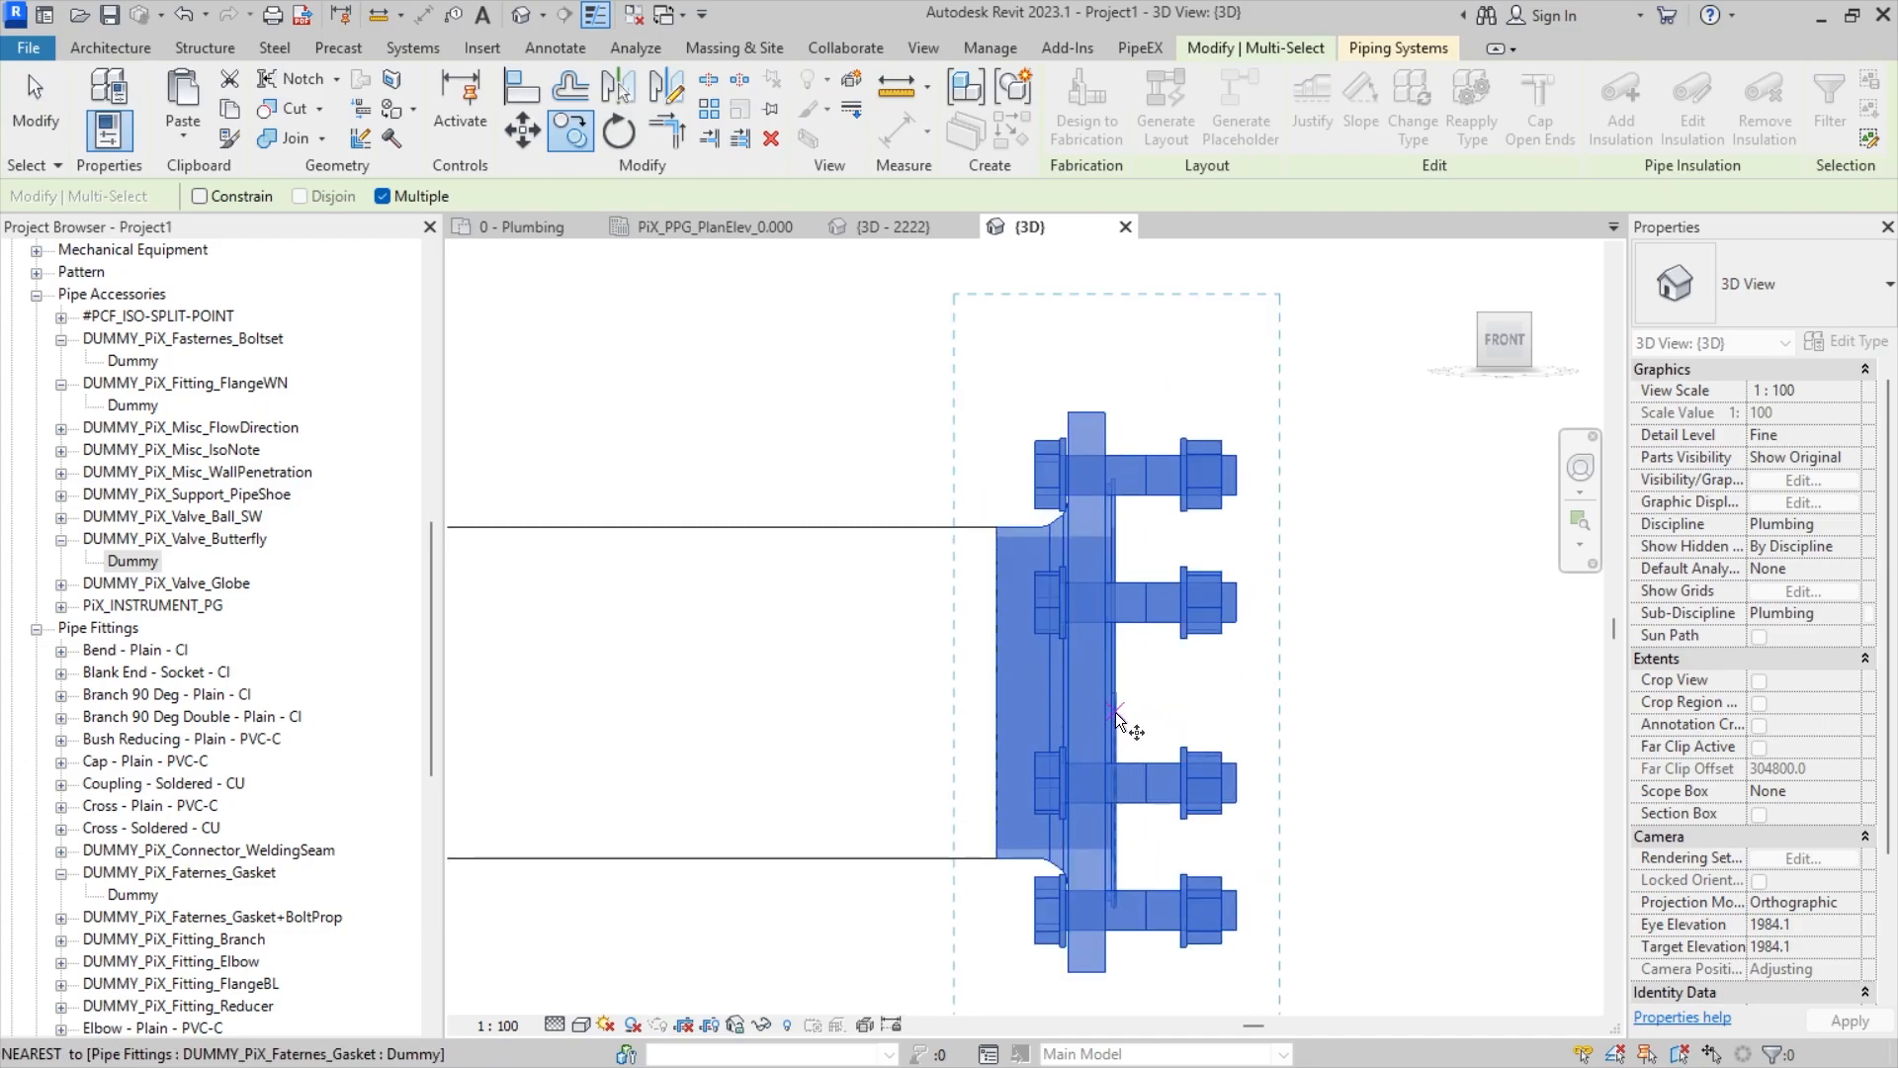
click(1115, 712)
scroll(1115, 697, down, 9)
scroll(625, 696, up, 2)
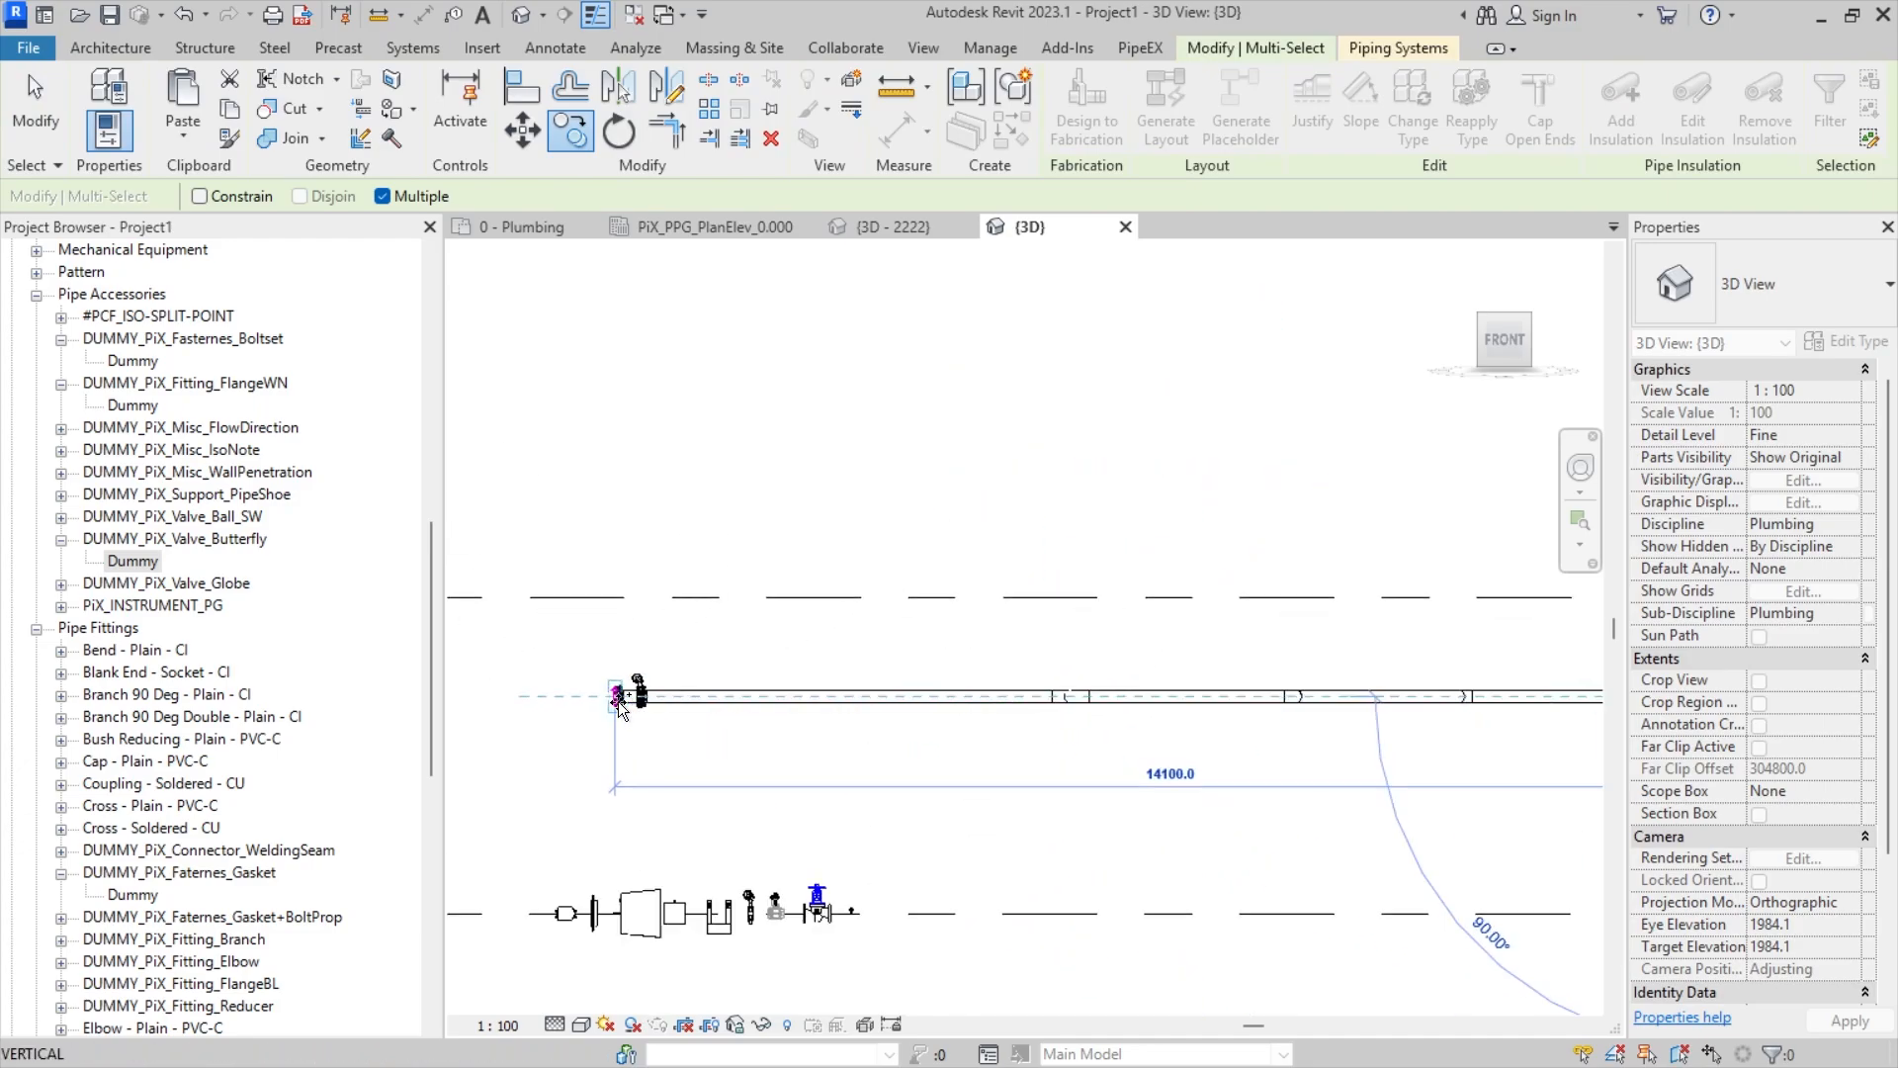
scroll(619, 702, up, 6)
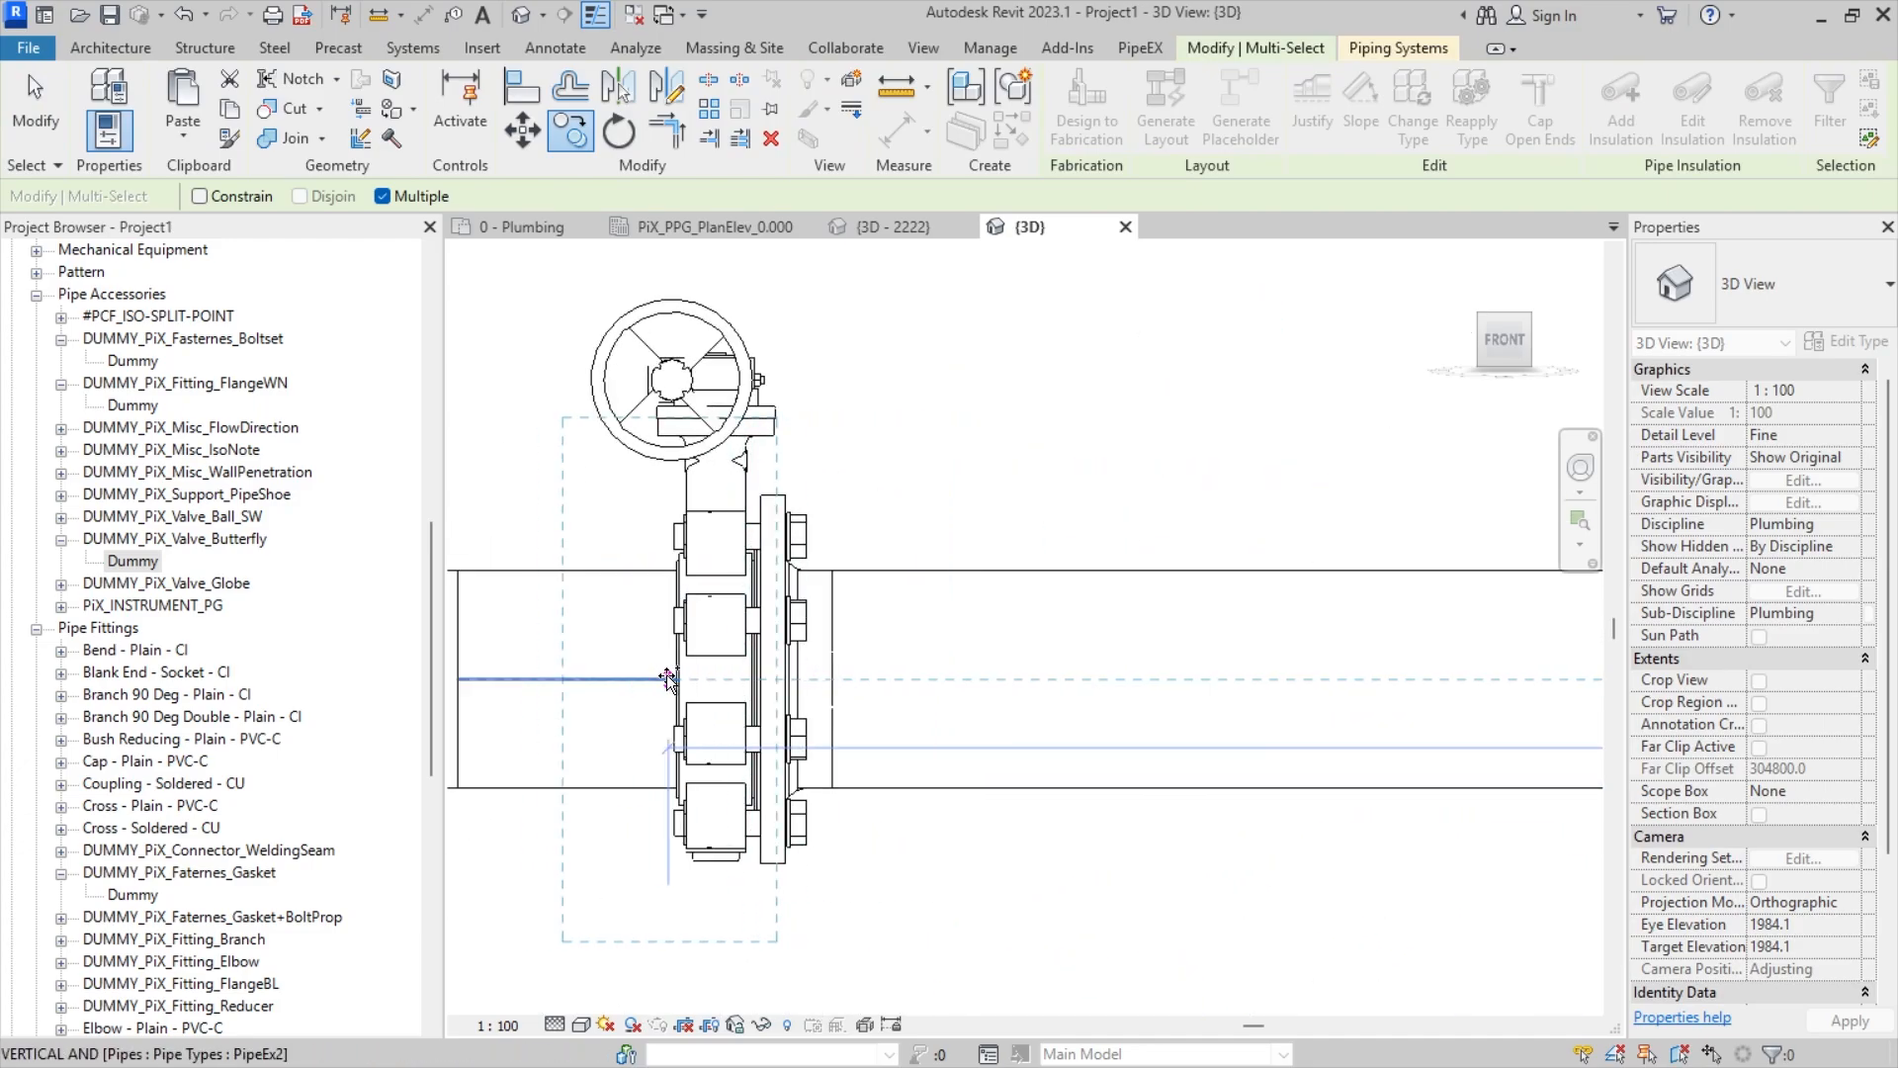
click(668, 679)
key(Escape)
key(Escape)
middle_drag(565, 713, 736, 710)
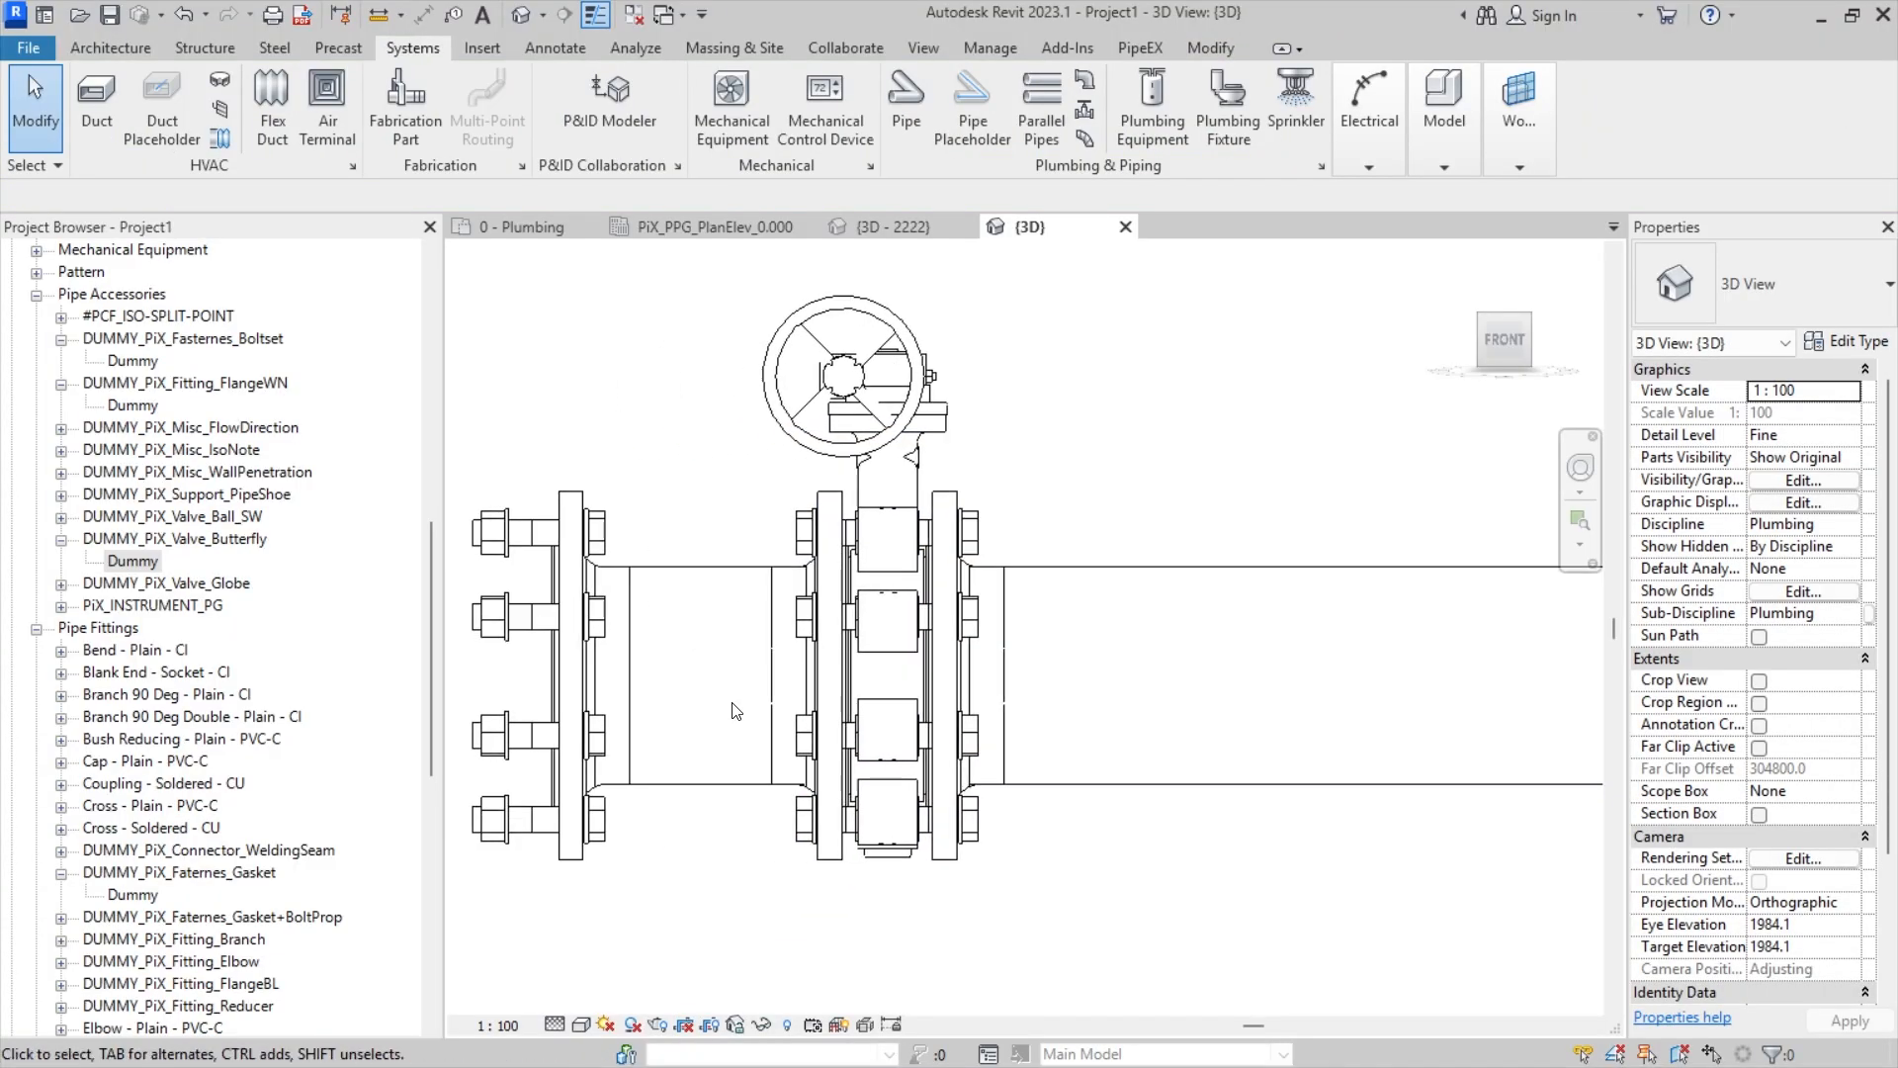
- Shorten the pipes on both sides of the first butterfly valve so they end at the adjacent flanges' weld necks
click(696, 783)
drag(852, 680, 772, 678)
click(1047, 755)
click(1066, 786)
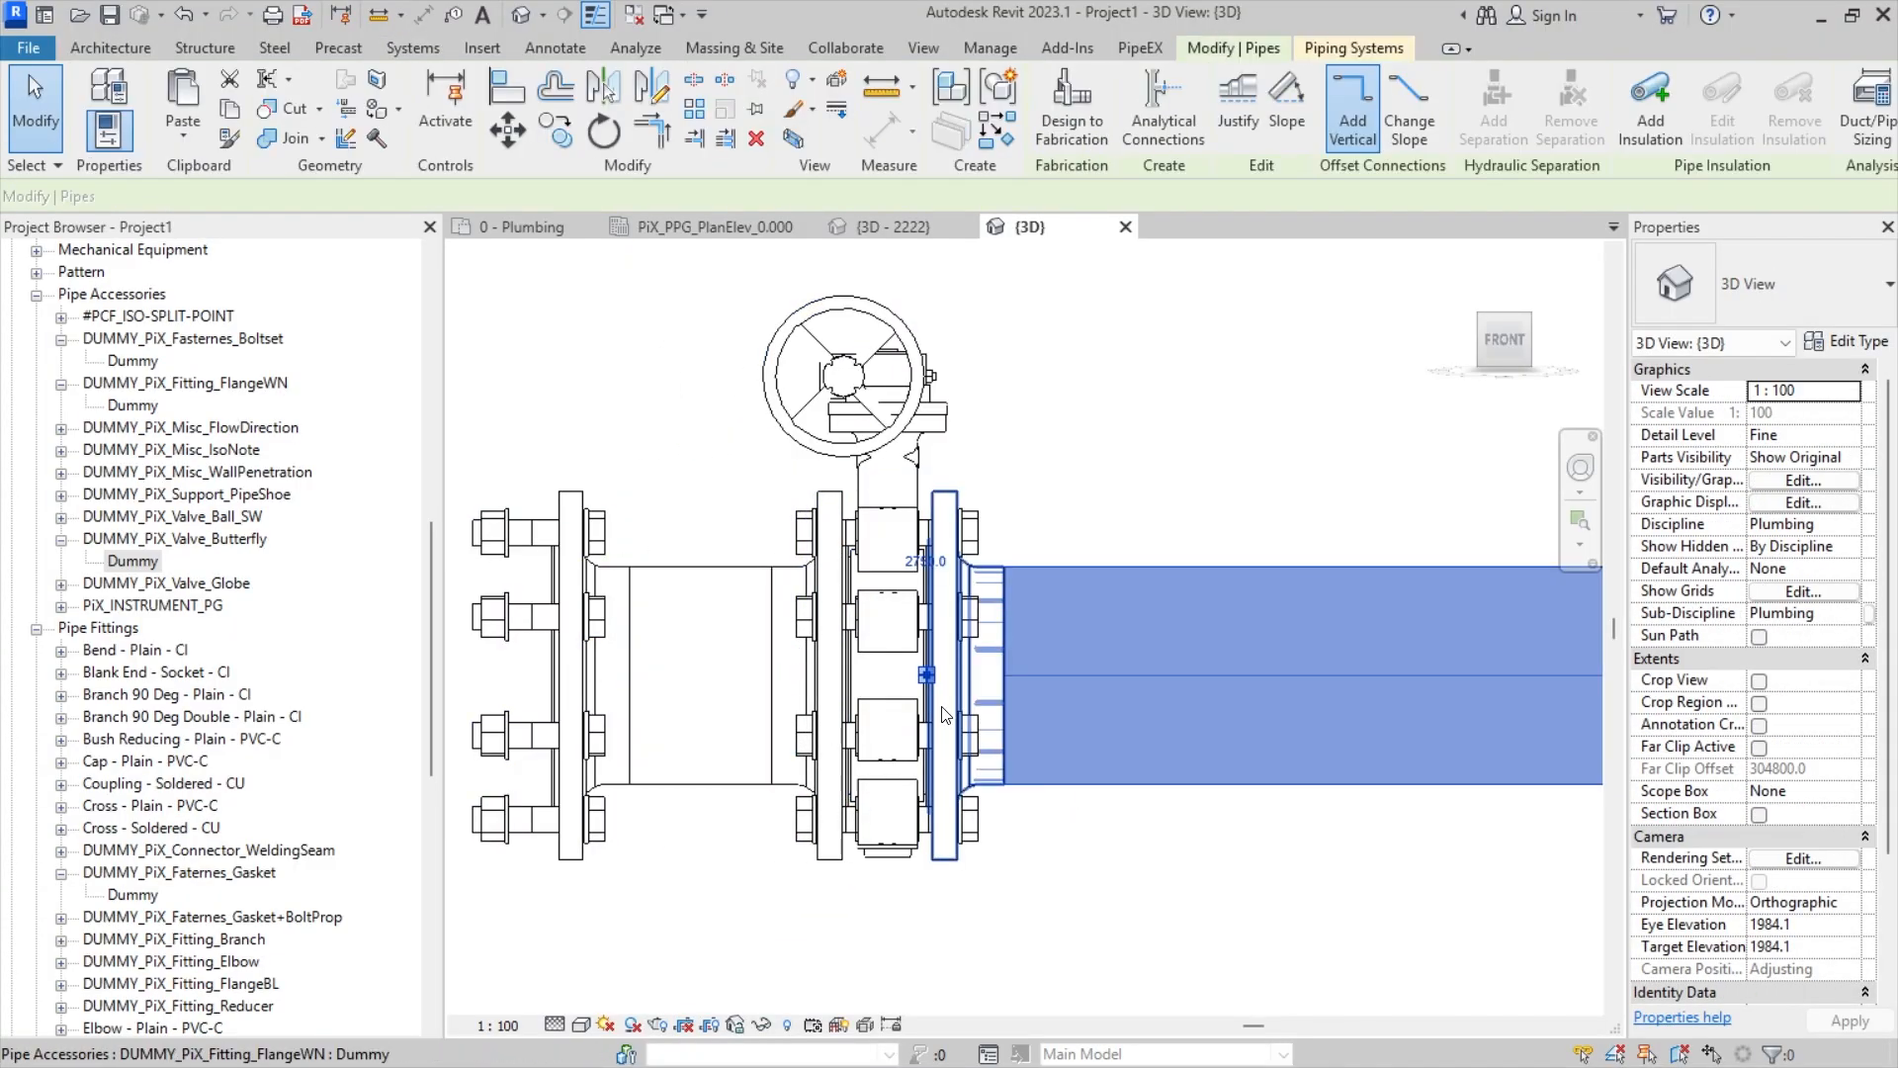
drag(928, 680, 1005, 678)
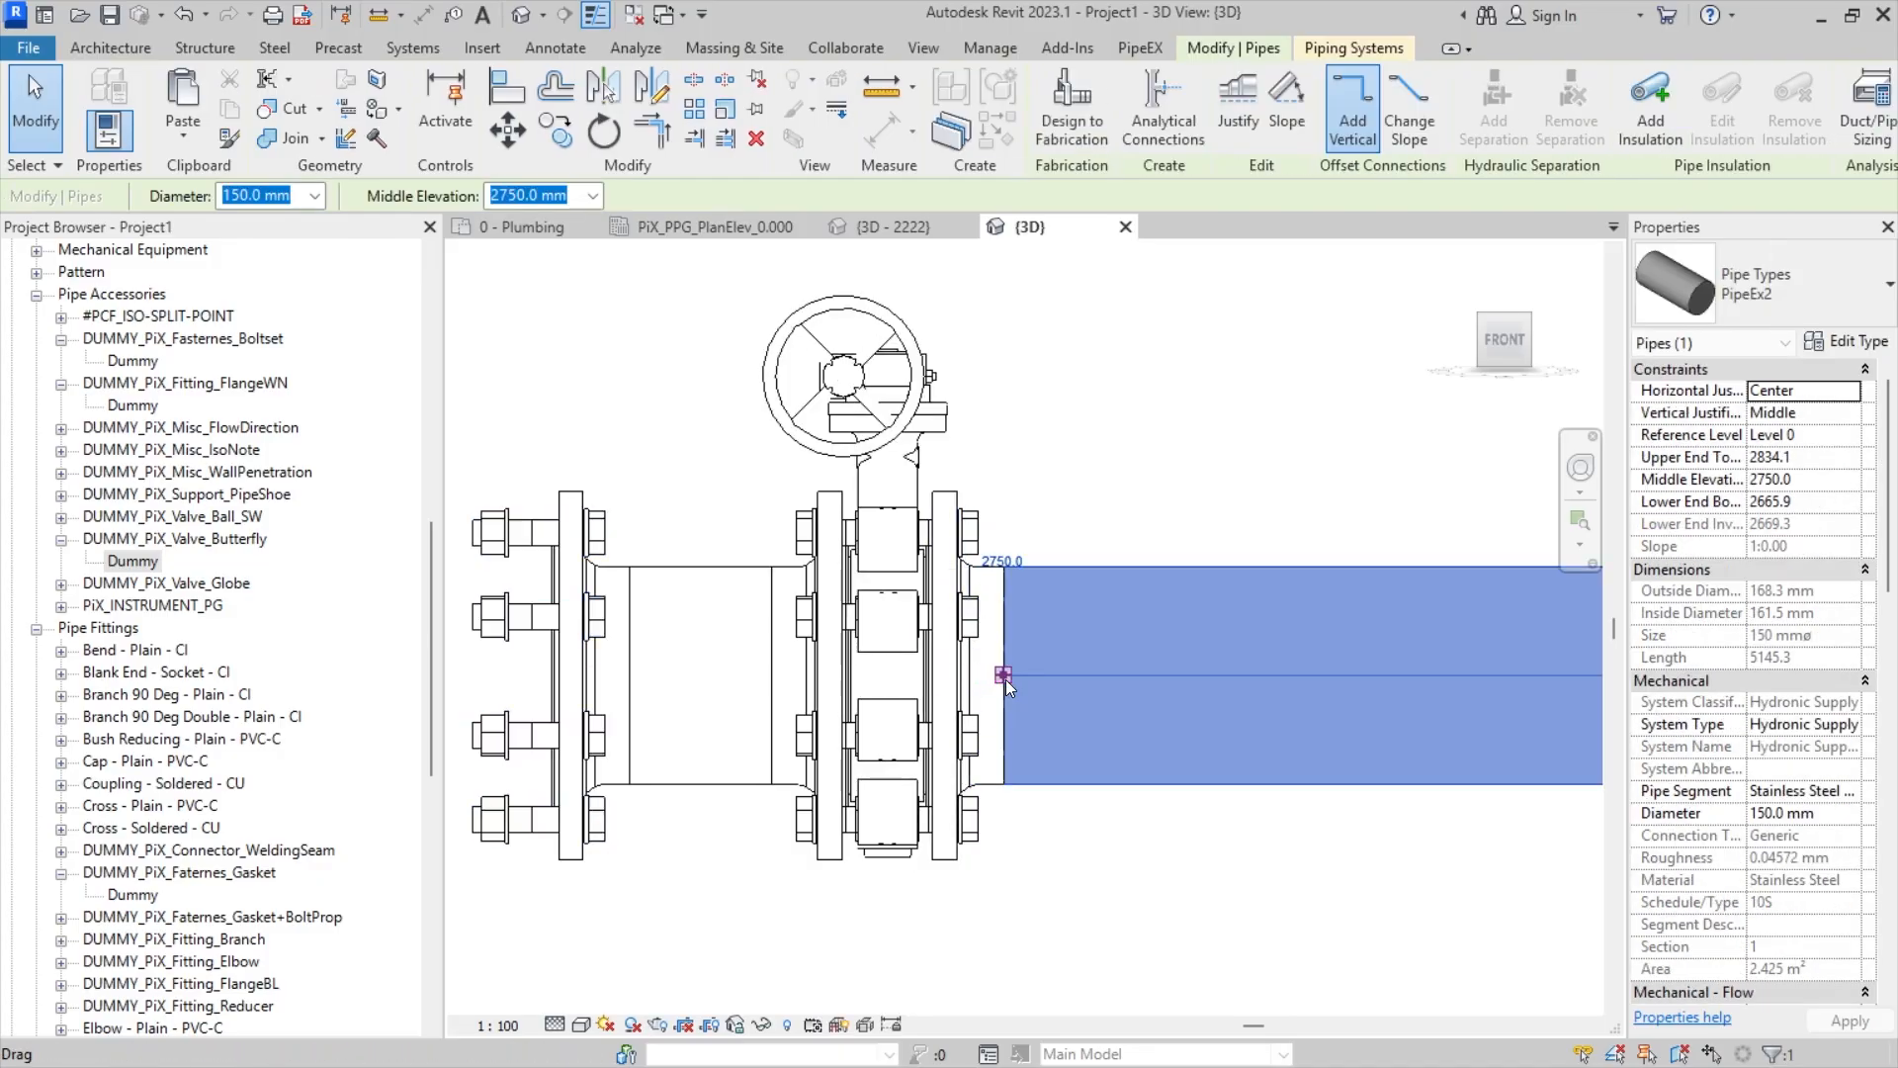
key(Escape)
- Cycle through the overlapping elements around the first butterfly valve to inspect the piping system and bolt set
scroll(844, 565, down, 1)
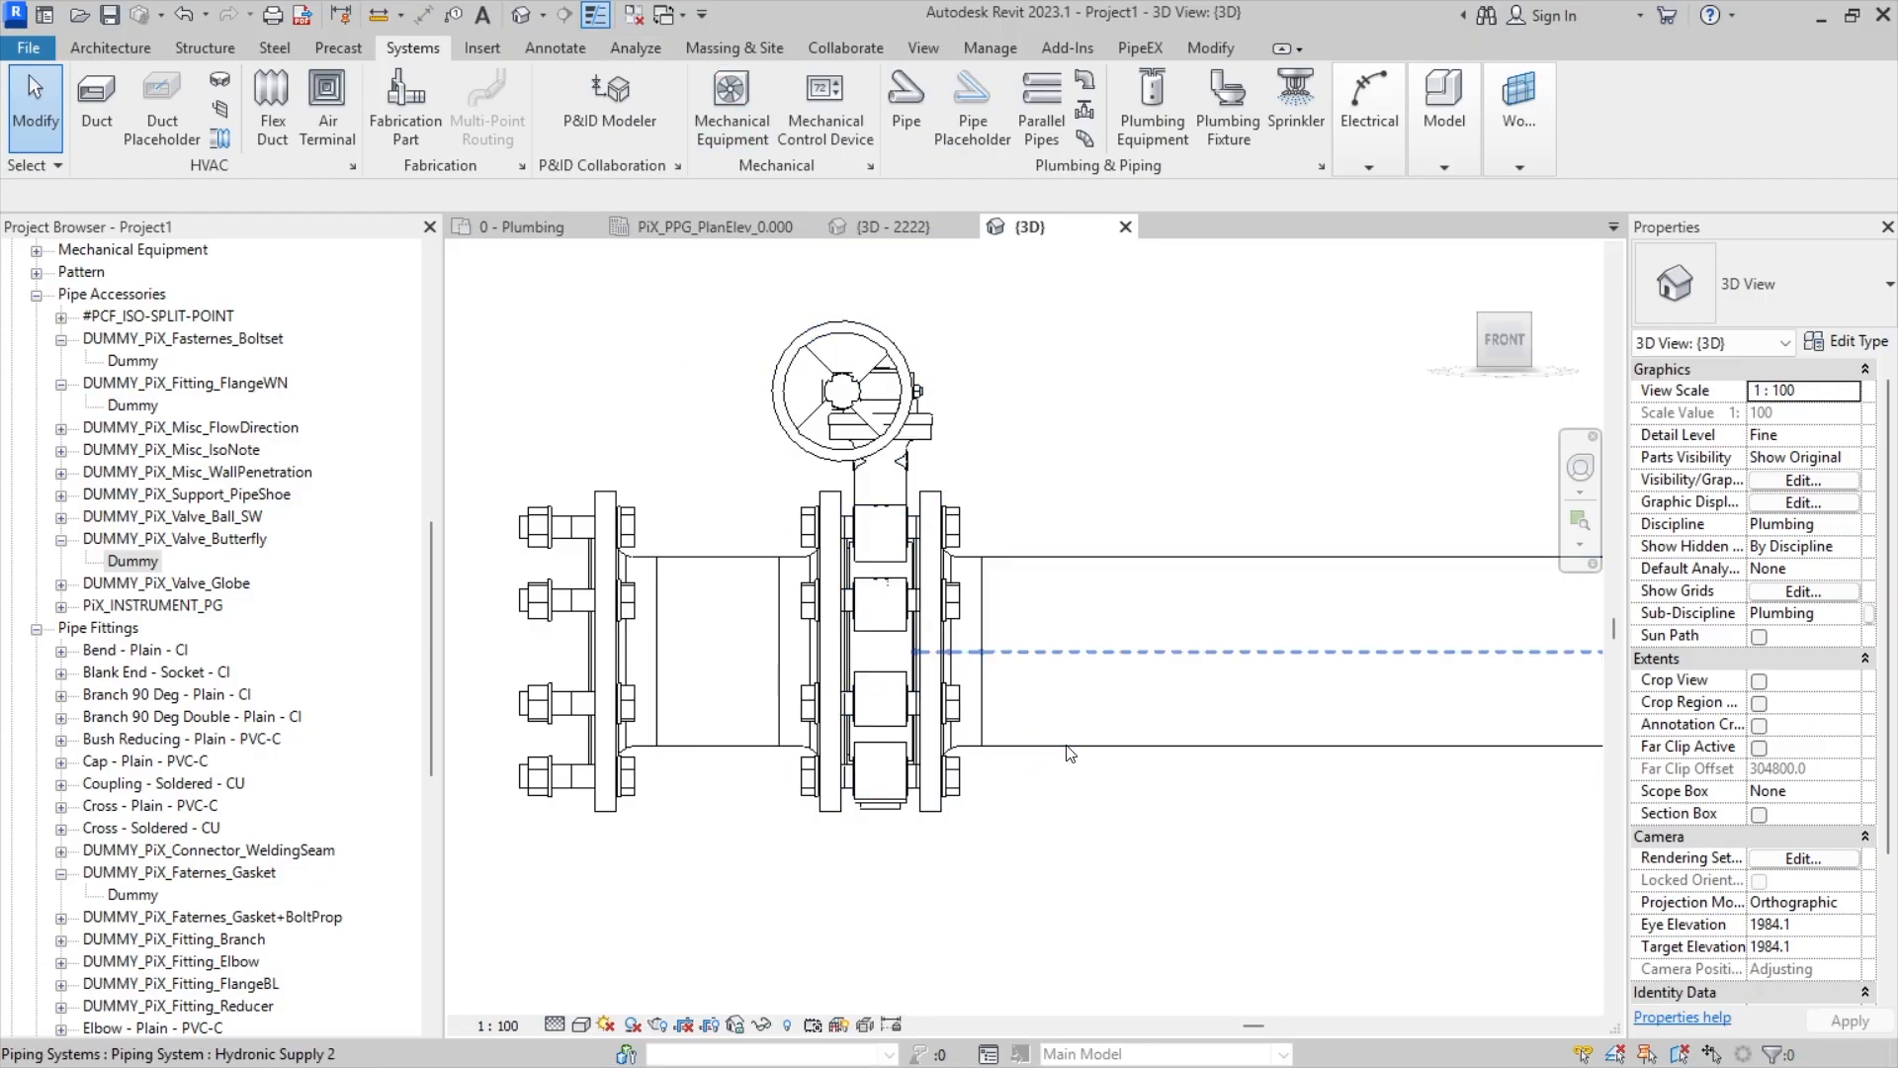
key(Tab)
key(Tab)
key(Tab)
key(Tab)
key(Tab)
key(Tab)
key(Tab)
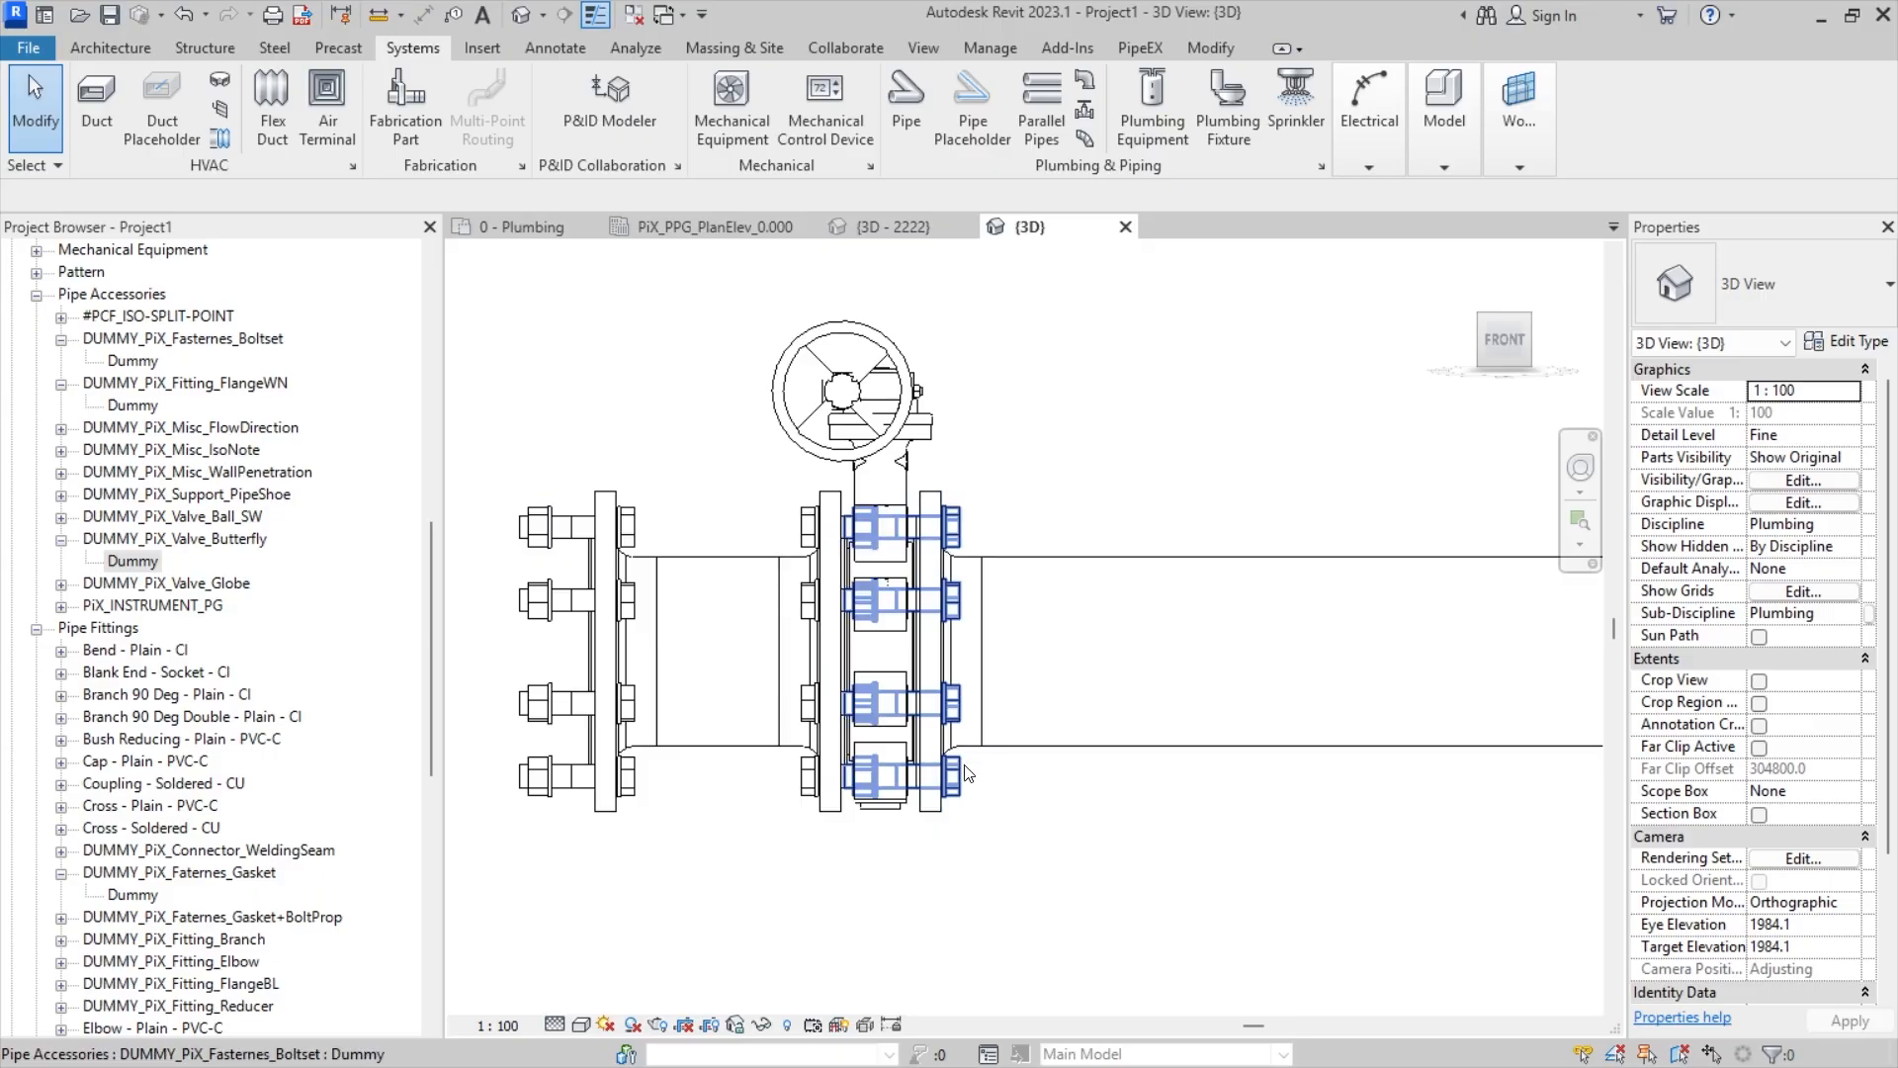
- Turn on the display of disconnects for pipes only
click(980, 50)
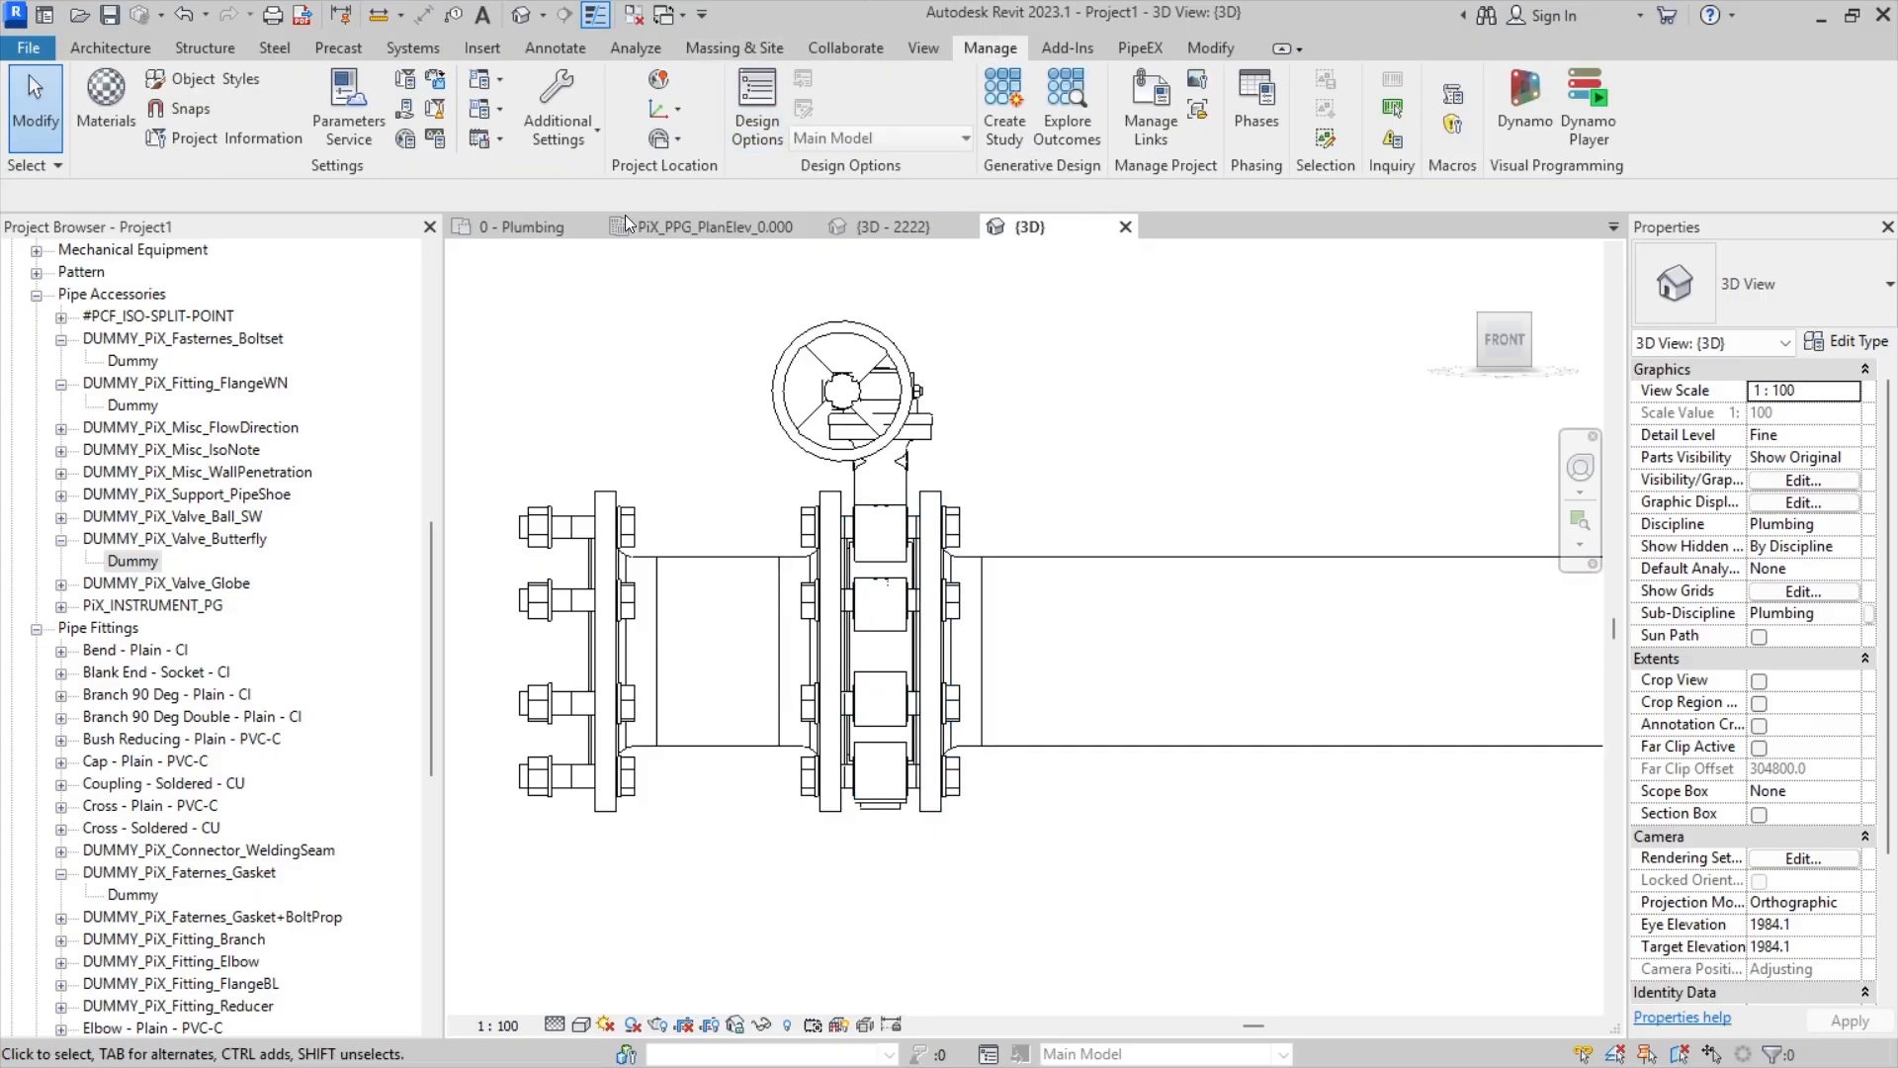
click(635, 49)
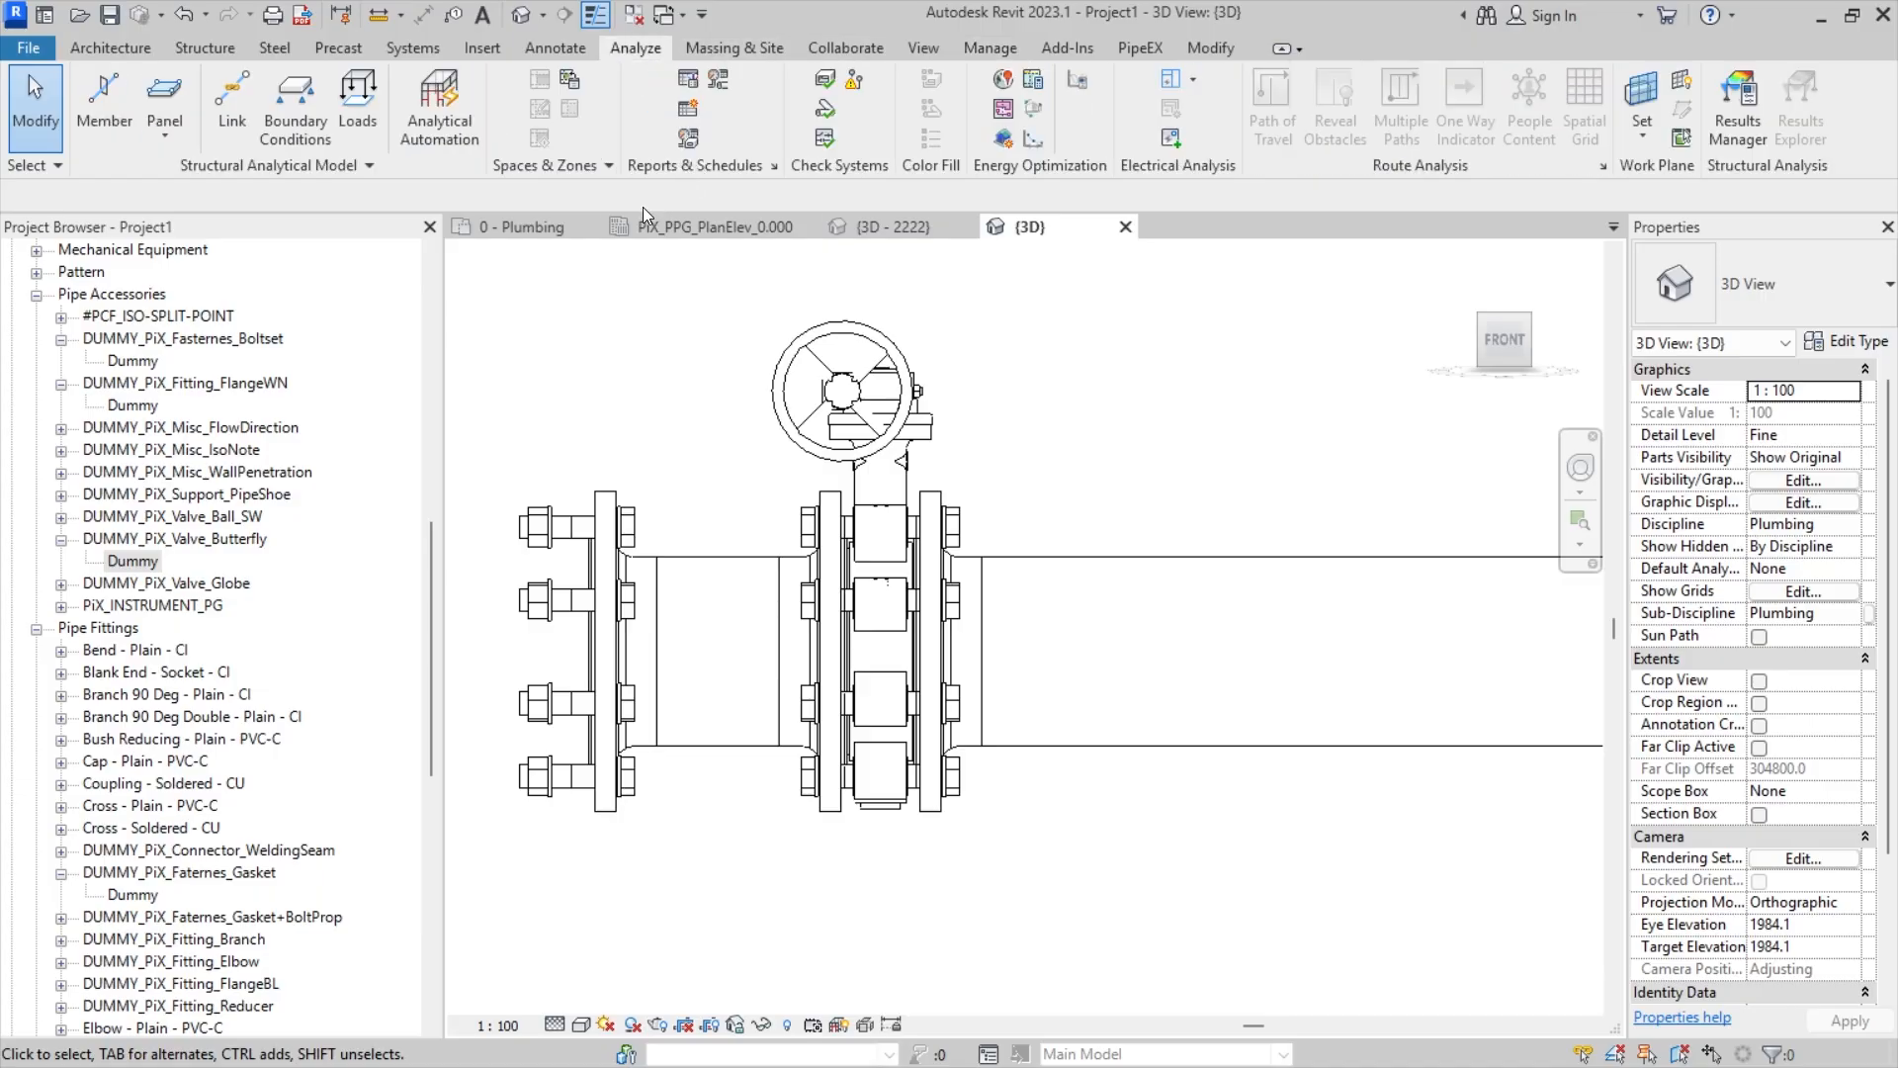
click(855, 81)
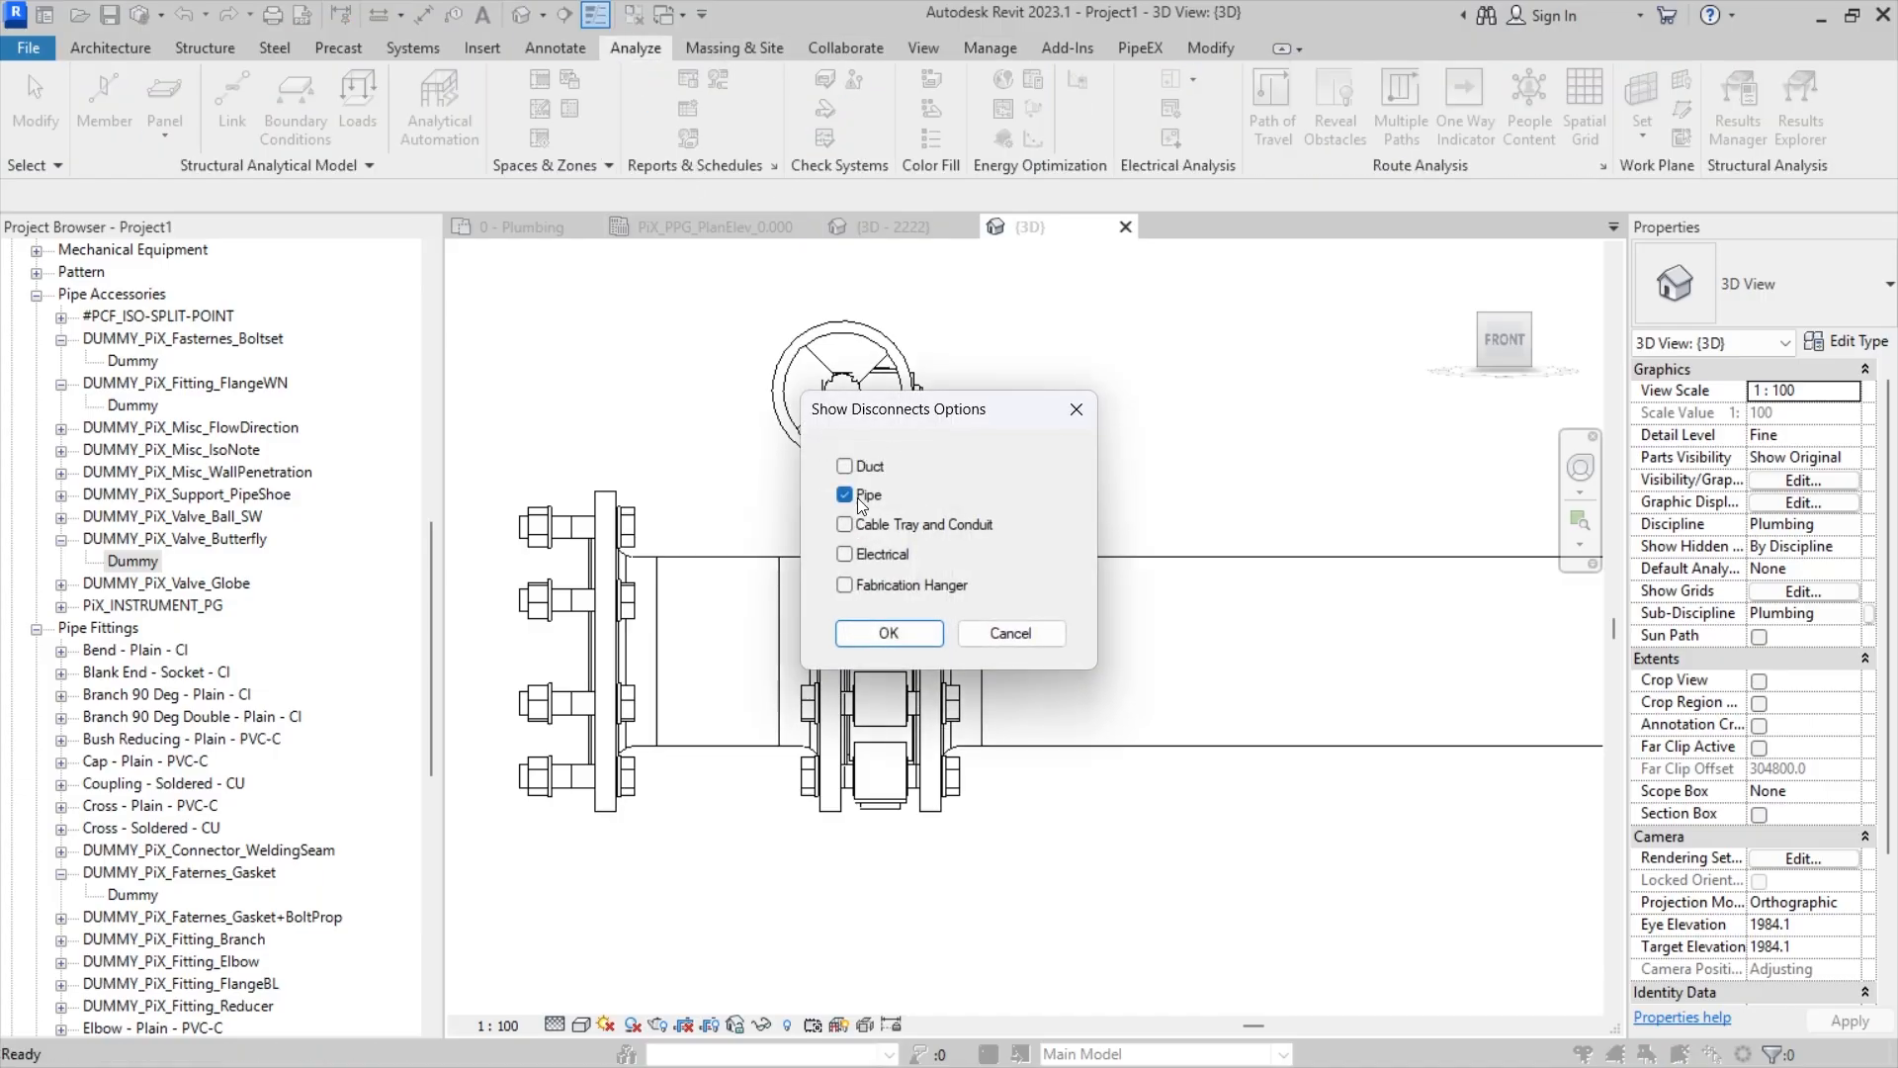
click(888, 633)
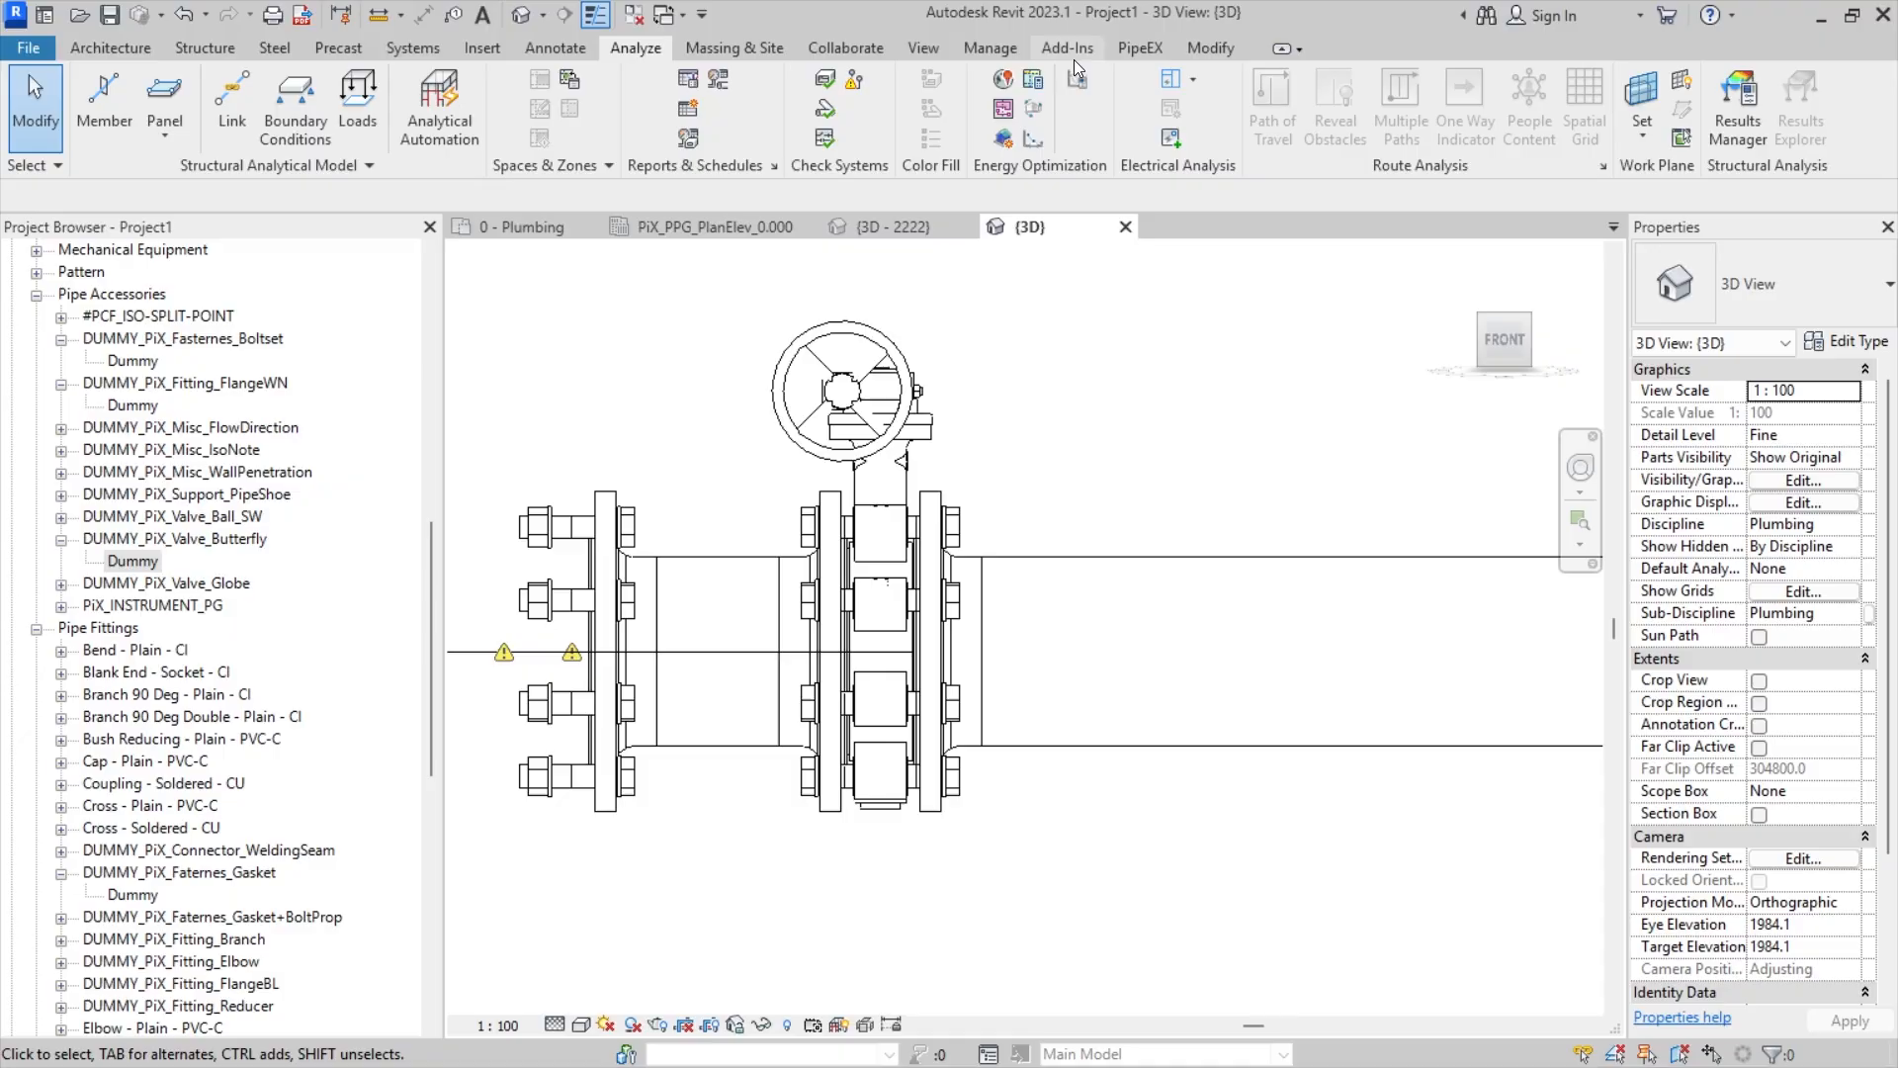
- Log in to PipeEX and run Reconnect on the first butterfly valve
click(1137, 48)
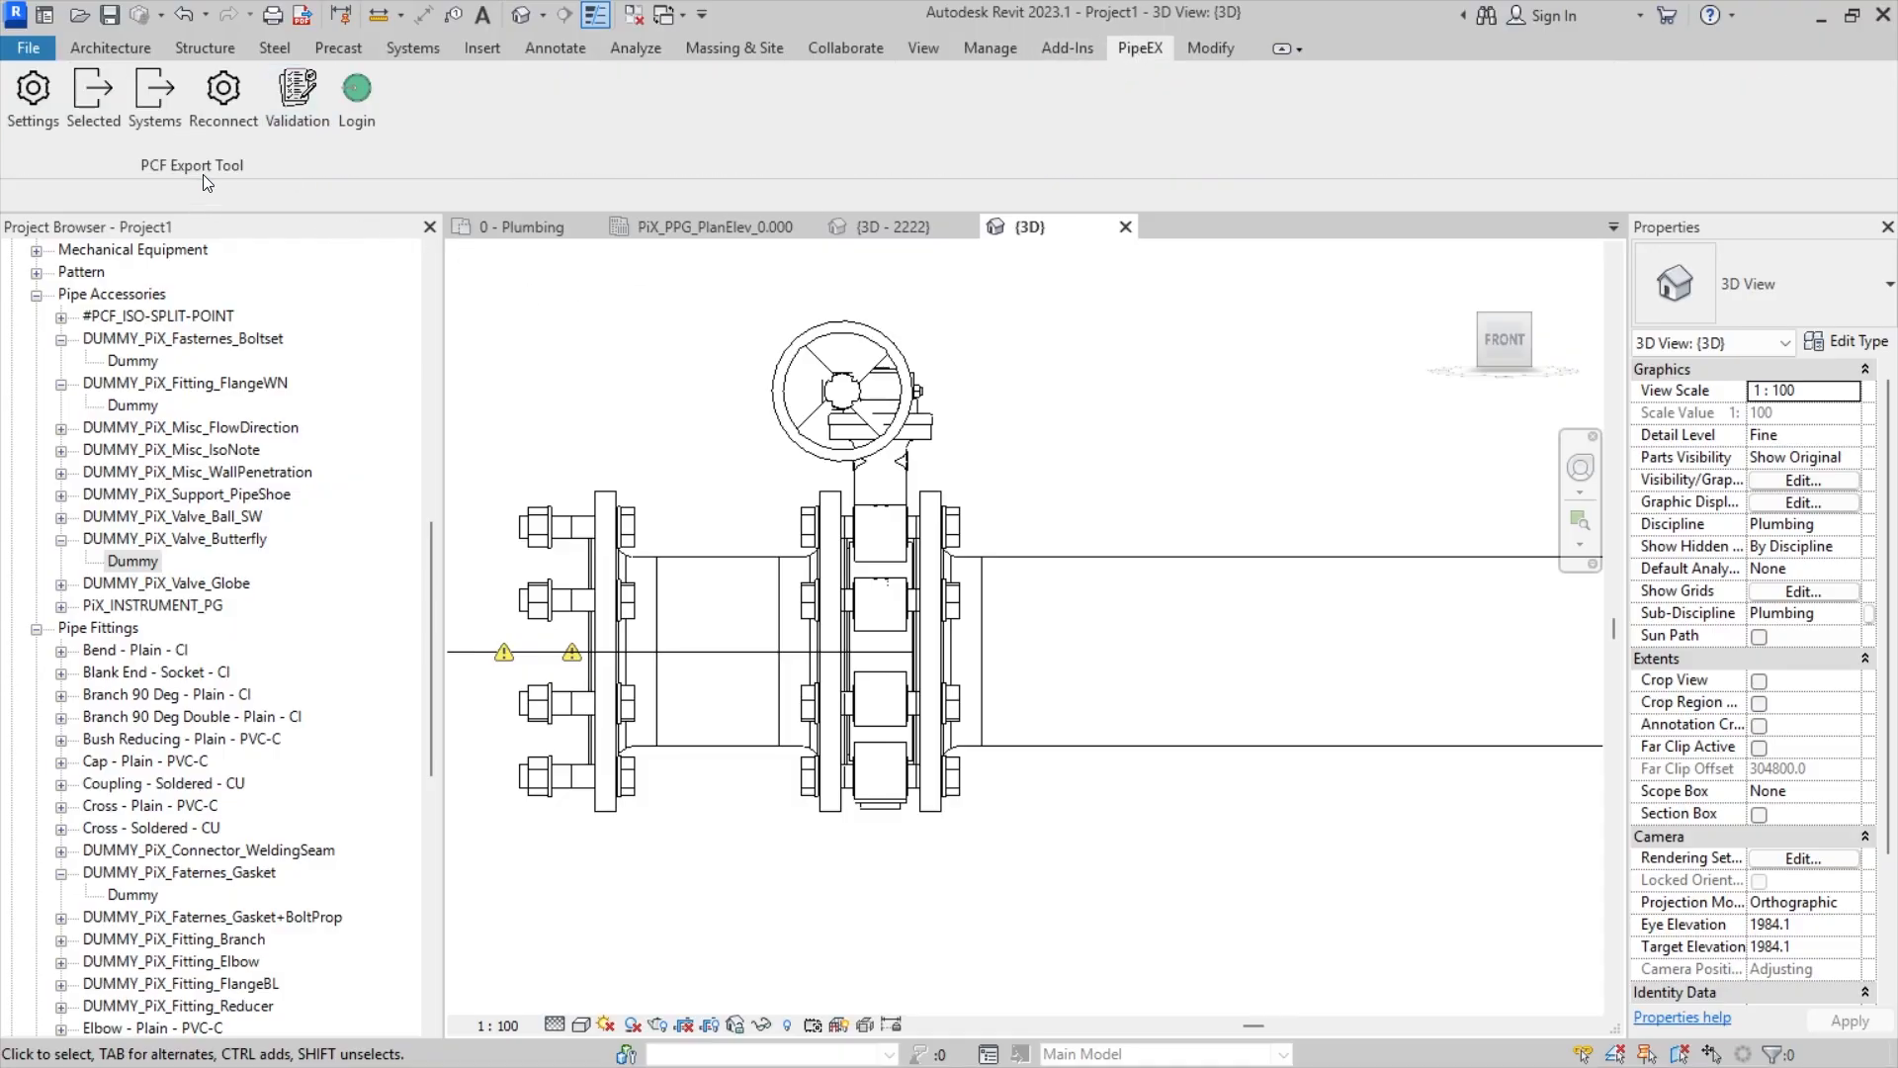
click(358, 141)
click(218, 136)
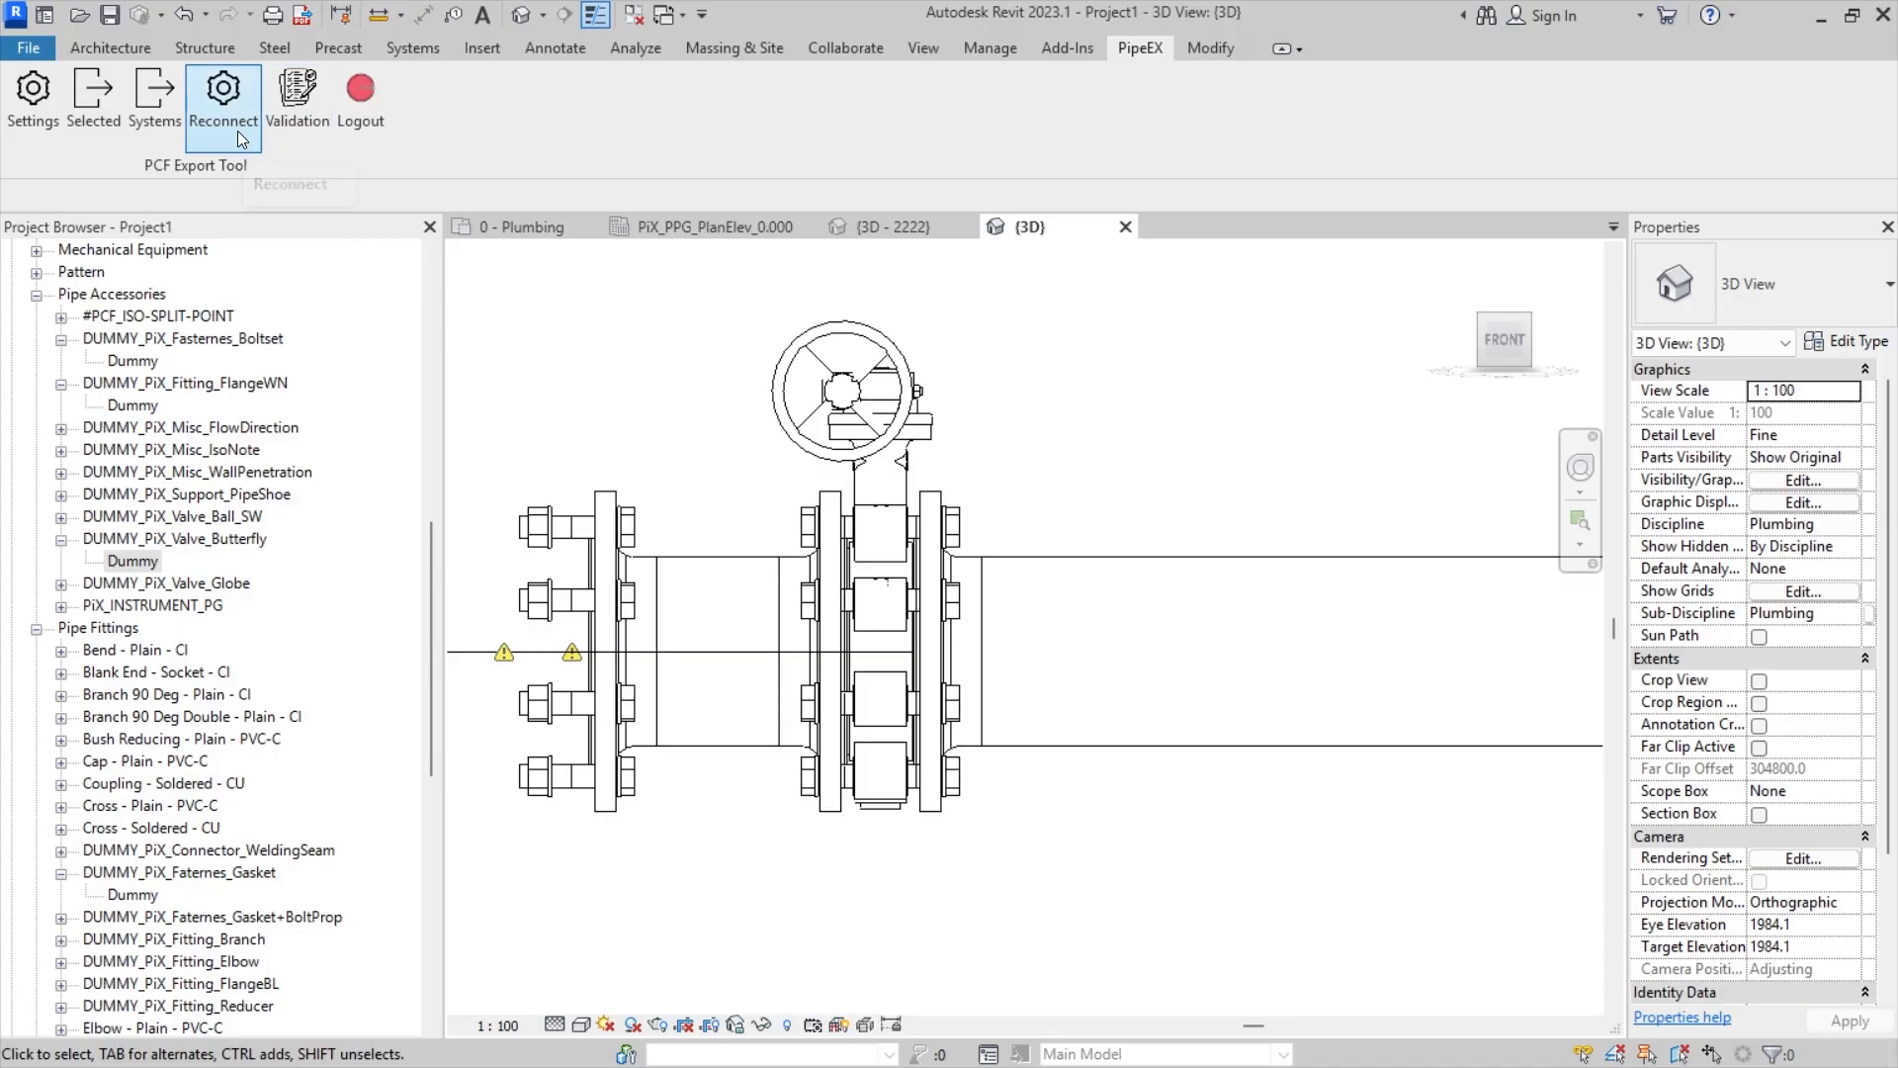
scroll(792, 774, up, 2)
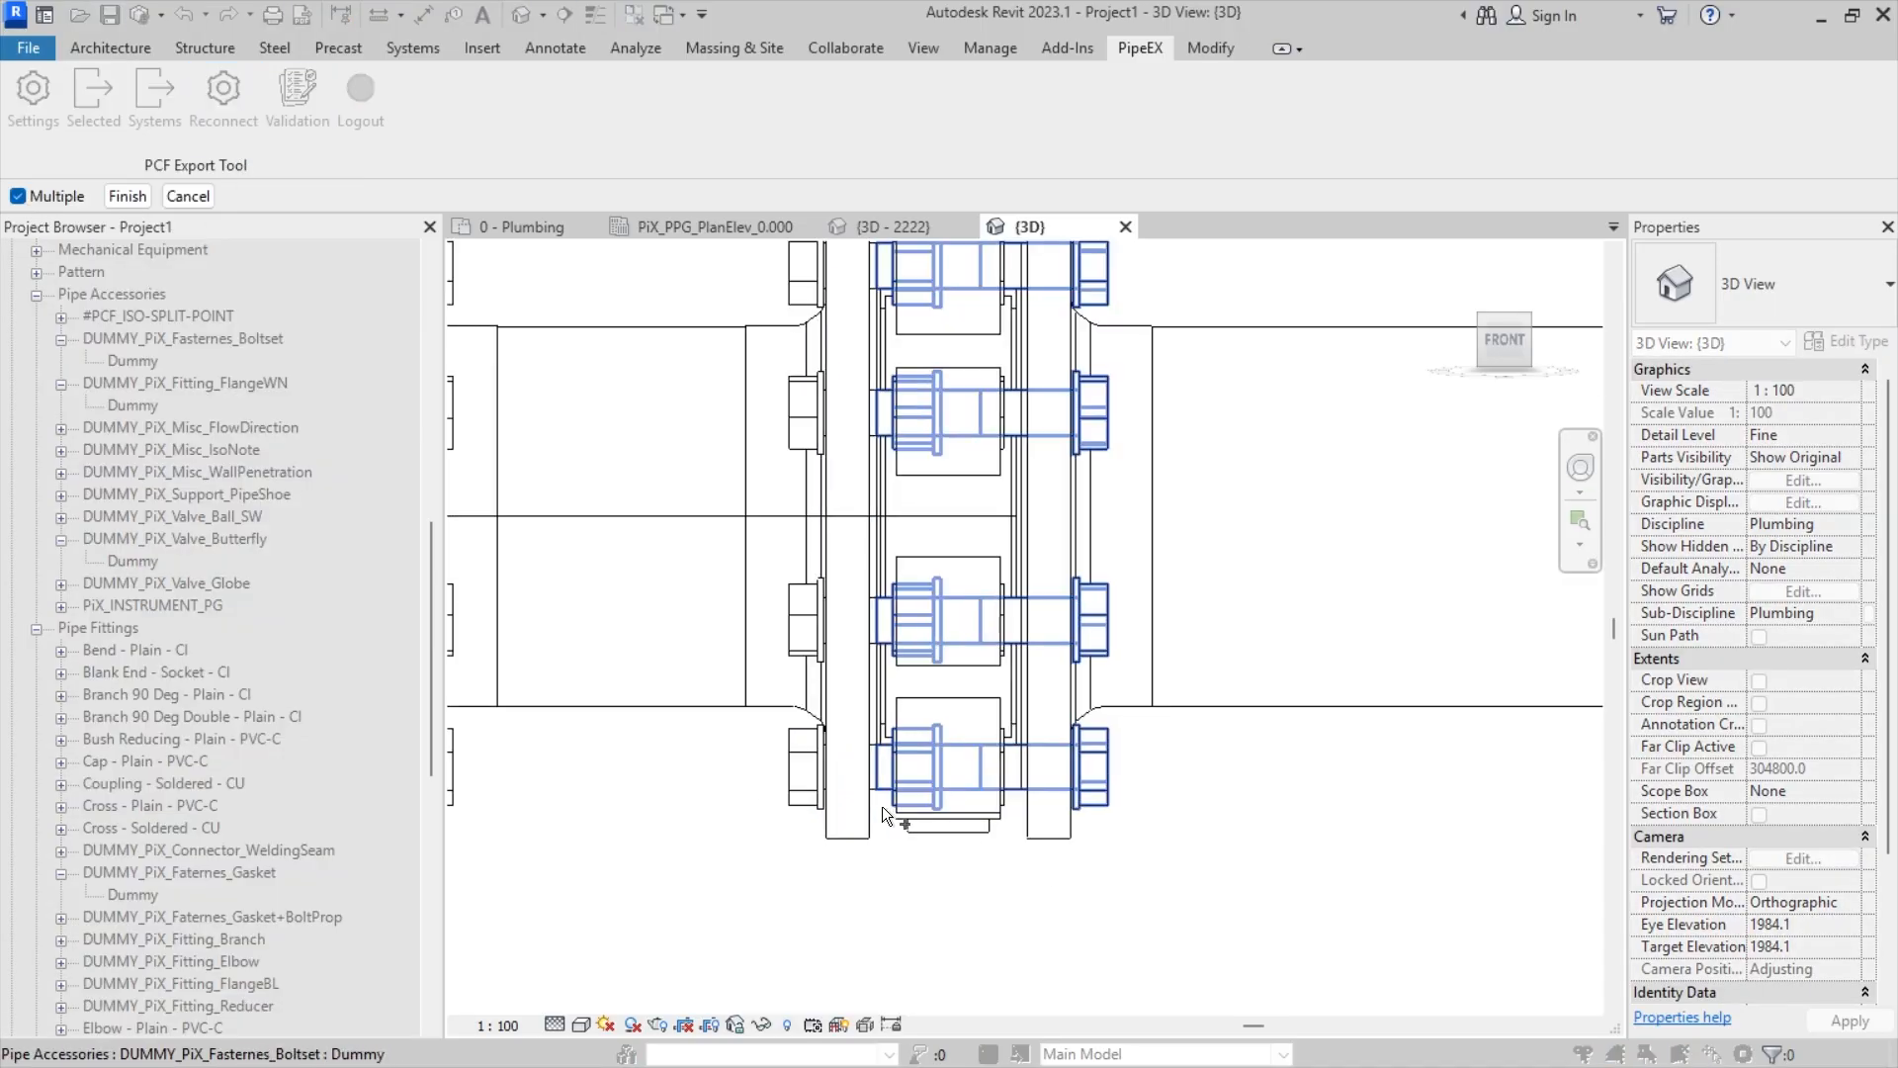
scroll(856, 769, up, 2)
scroll(857, 773, up, 2)
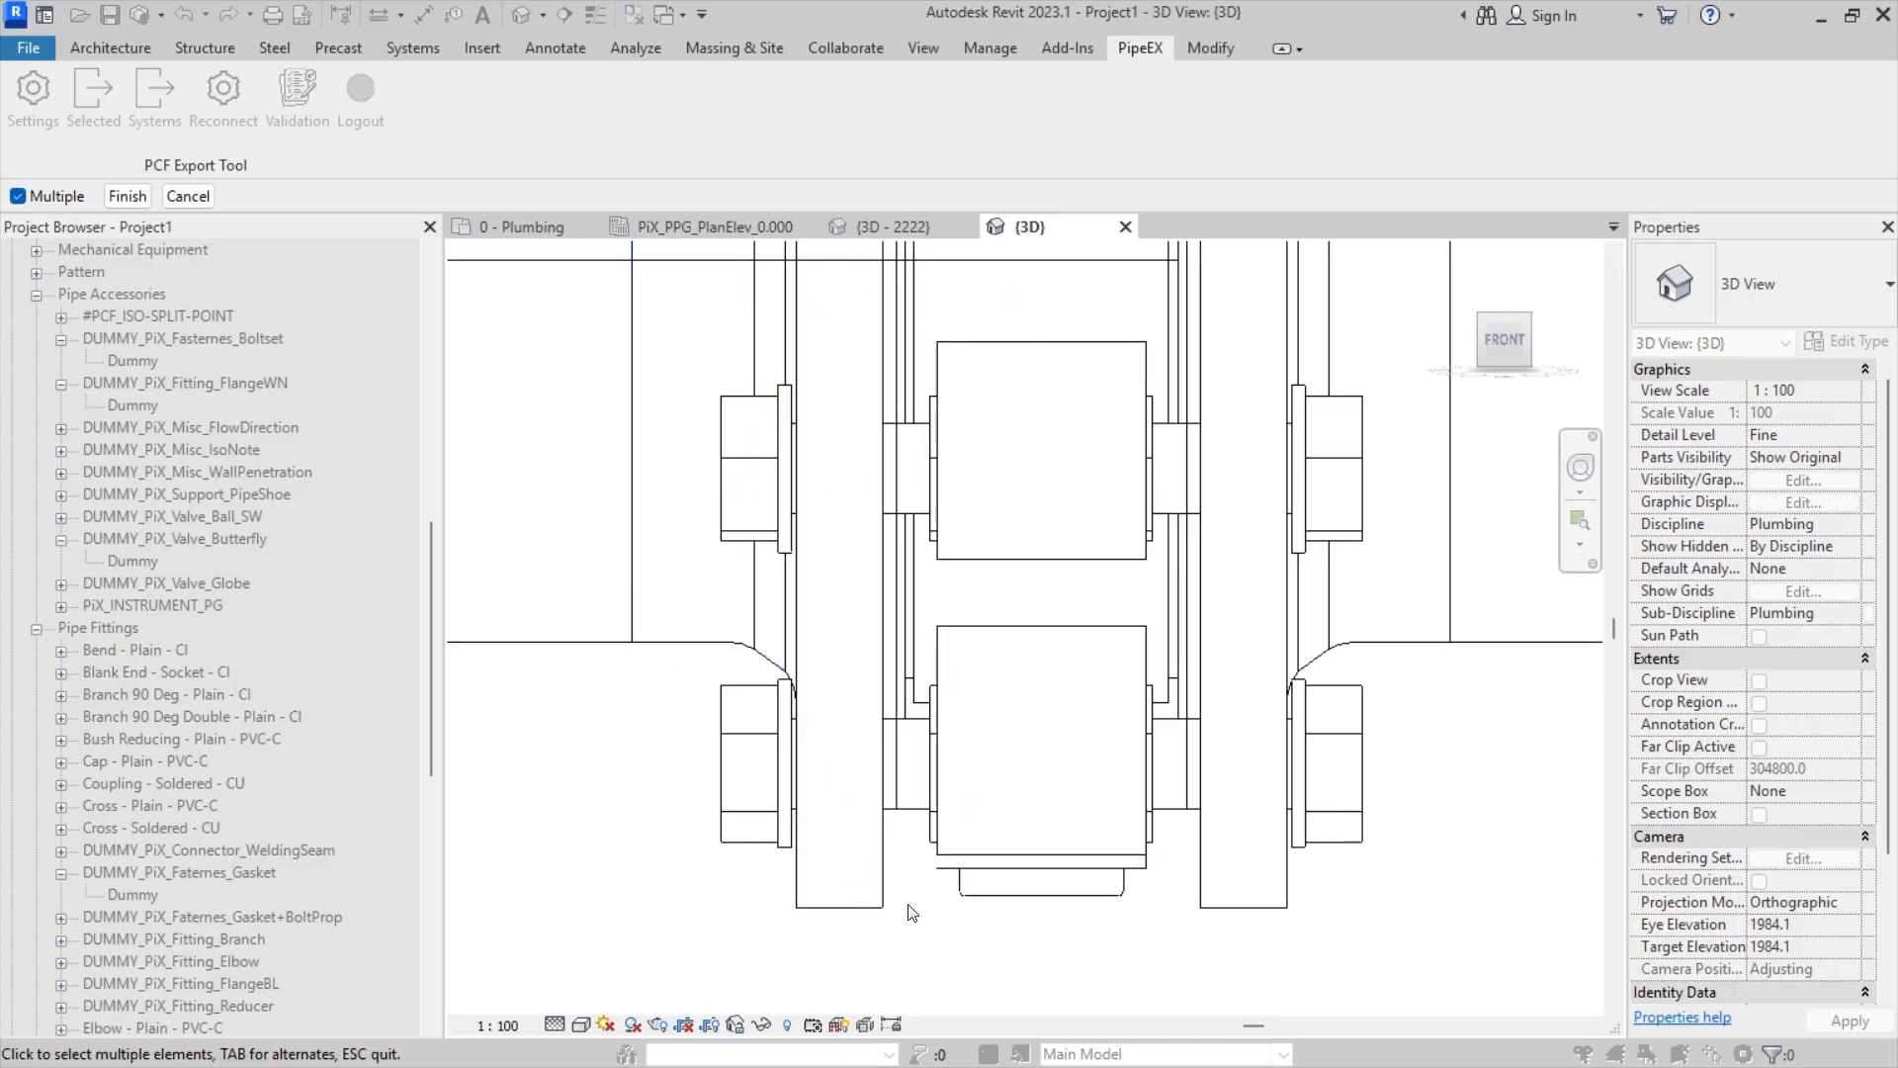
drag(955, 935, 950, 907)
click(924, 701)
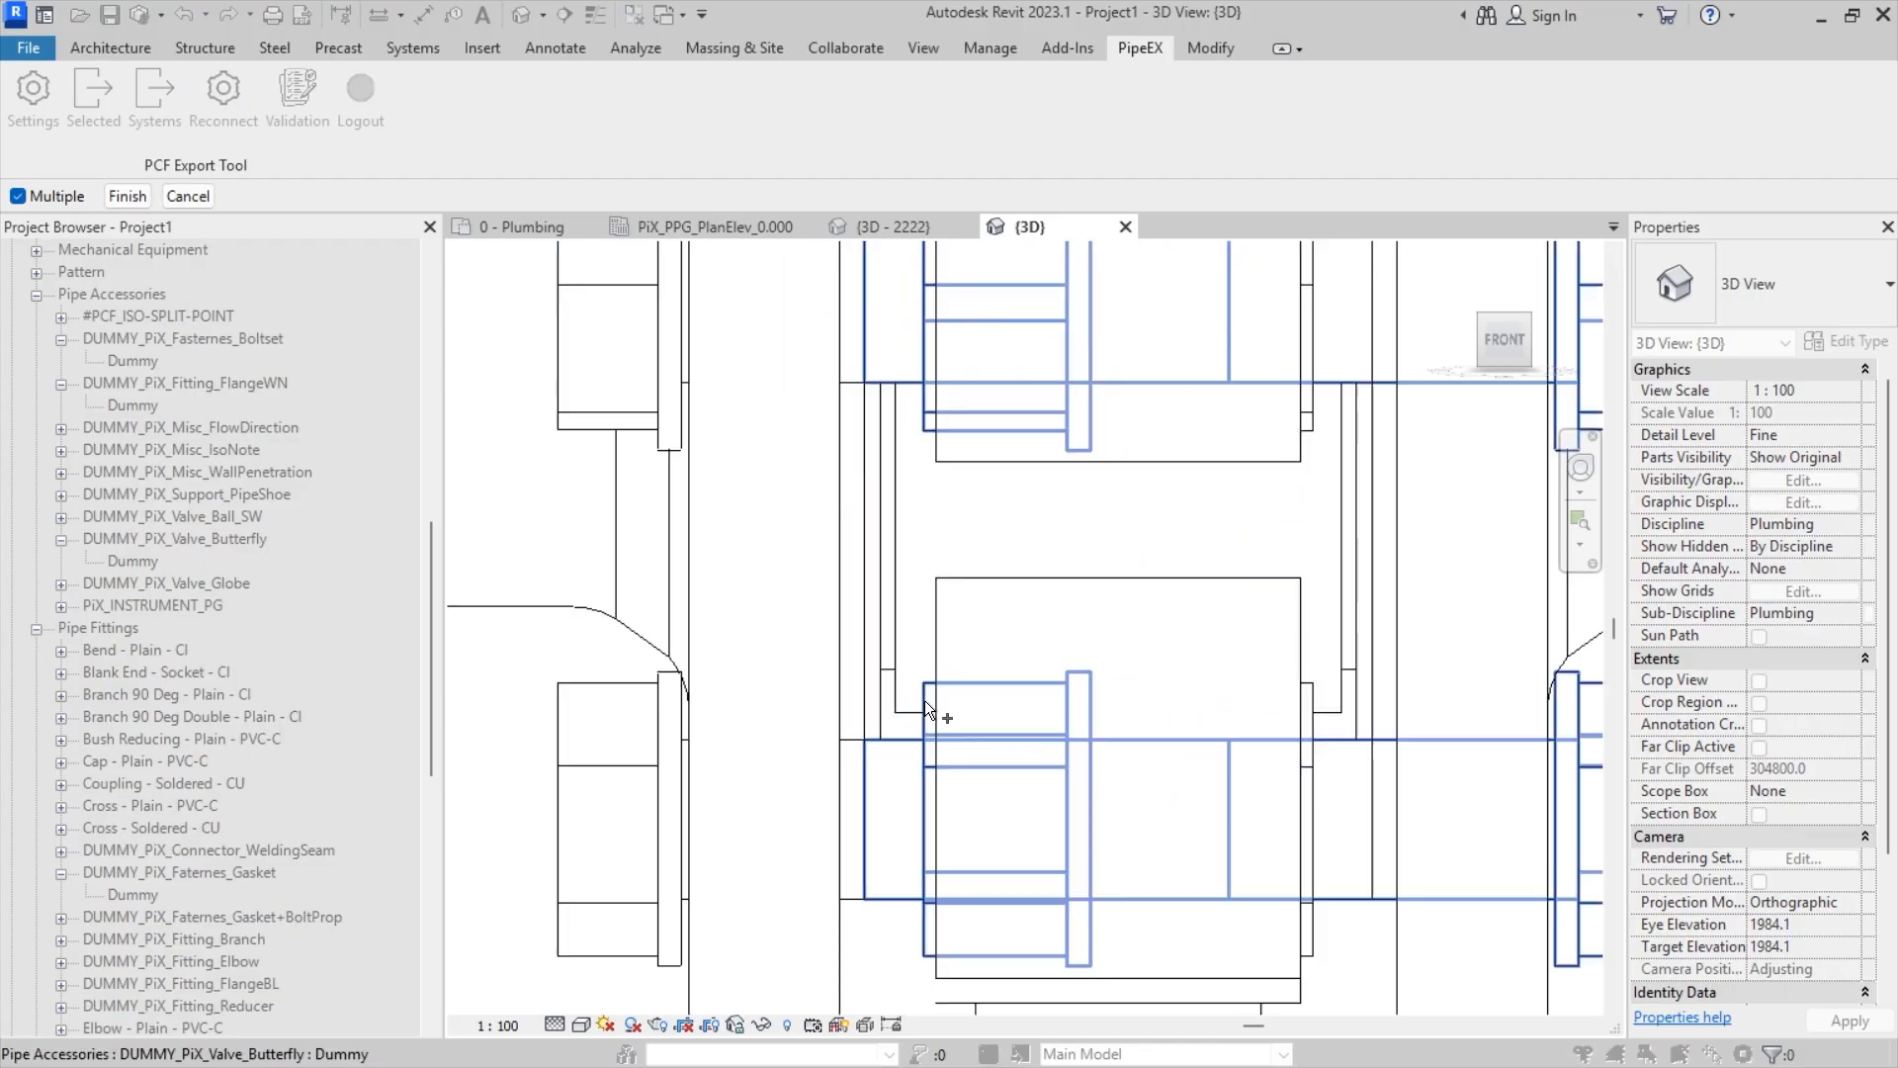
scroll(920, 721, up, 4)
drag(910, 730, 862, 578)
scroll(864, 580, down, 6)
middle_drag(864, 582, 876, 696)
scroll(760, 526, up, 1)
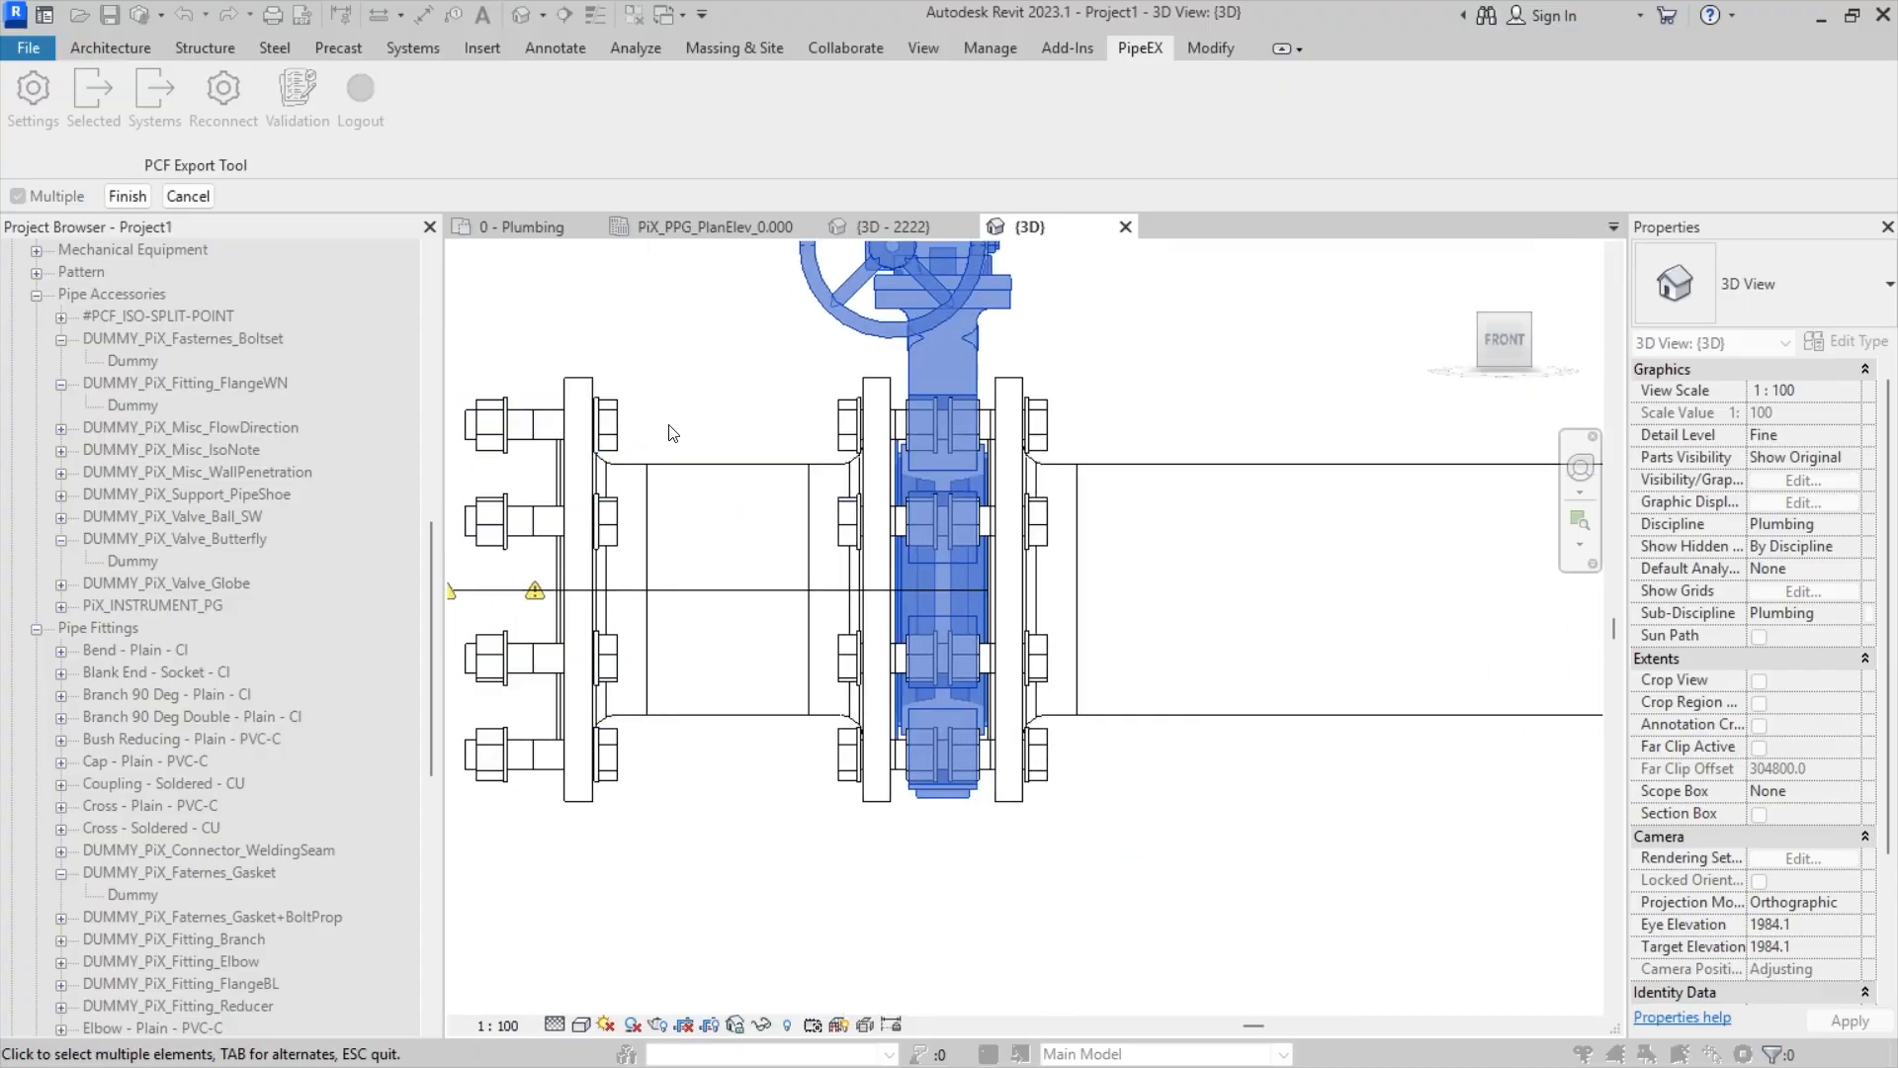
click(140, 202)
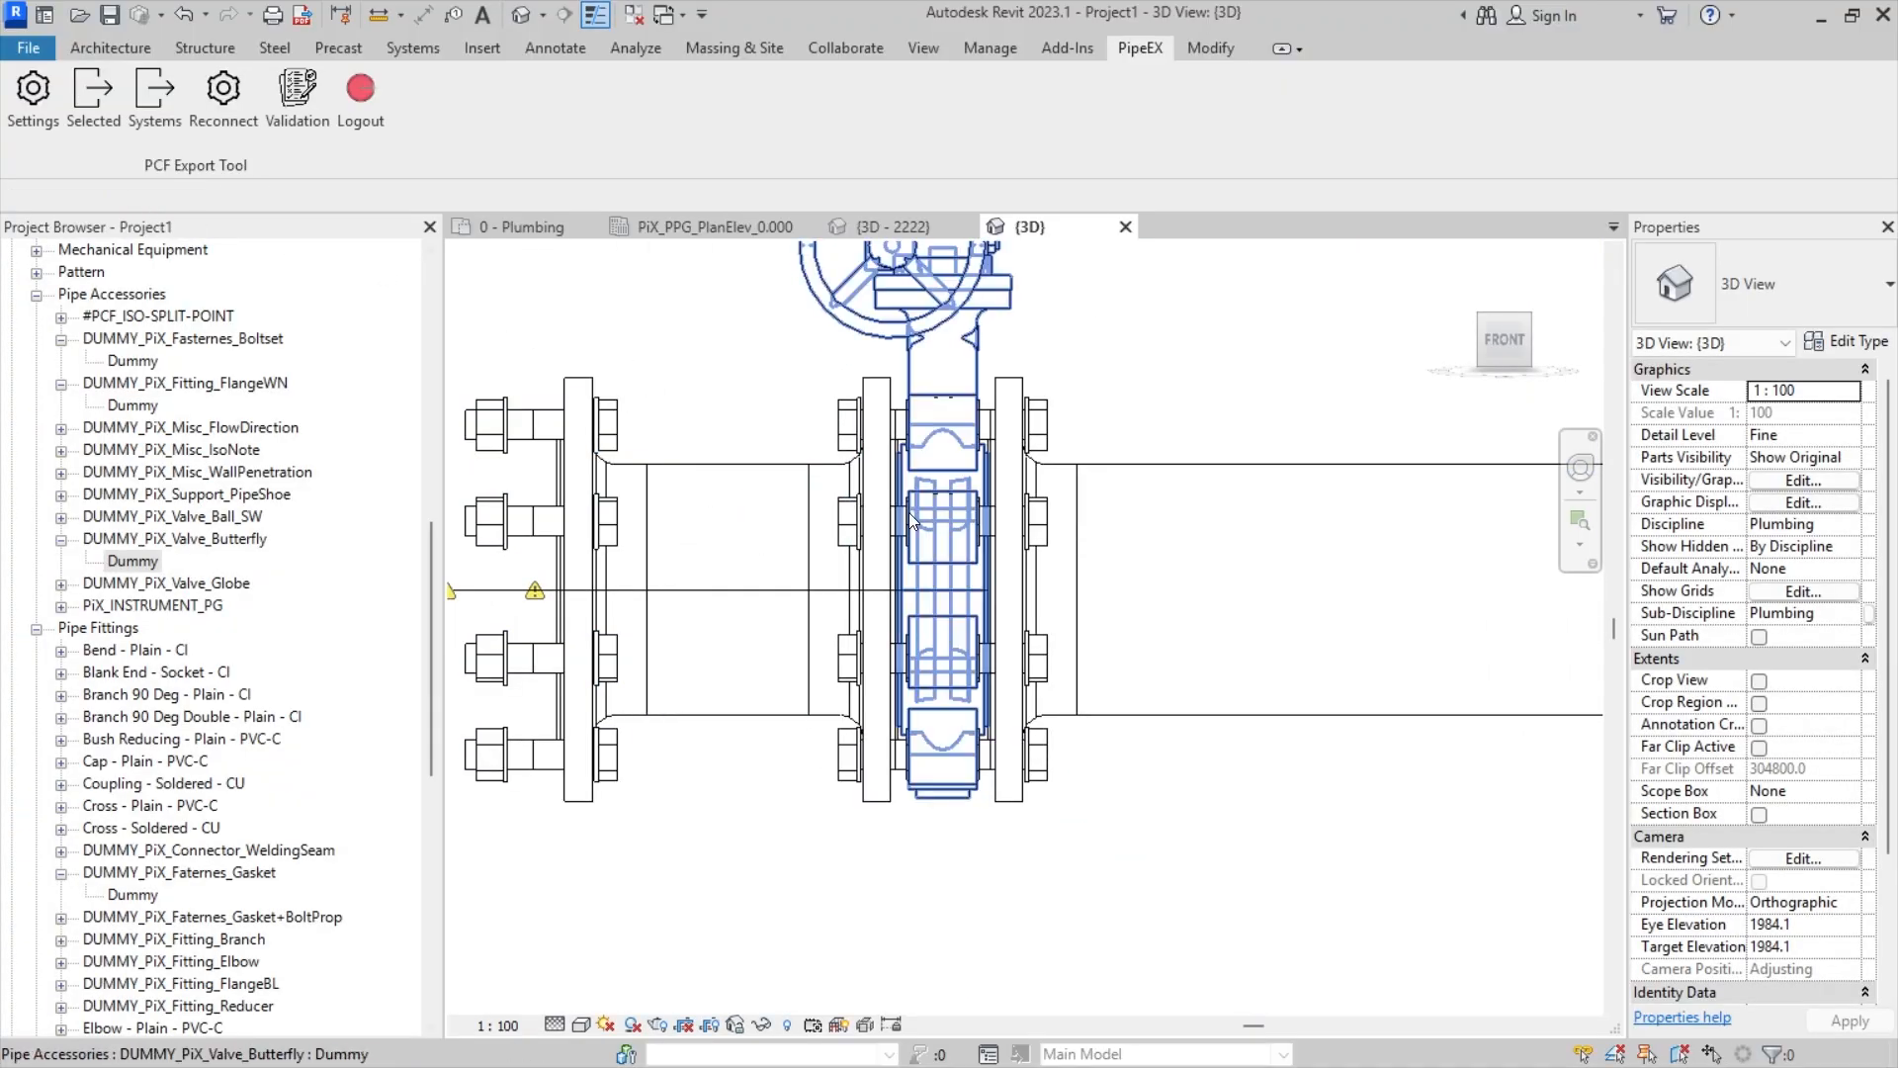
- Reconnect the first butterfly valve together with its flanges, gaskets and bolt sets on both faces
click(229, 132)
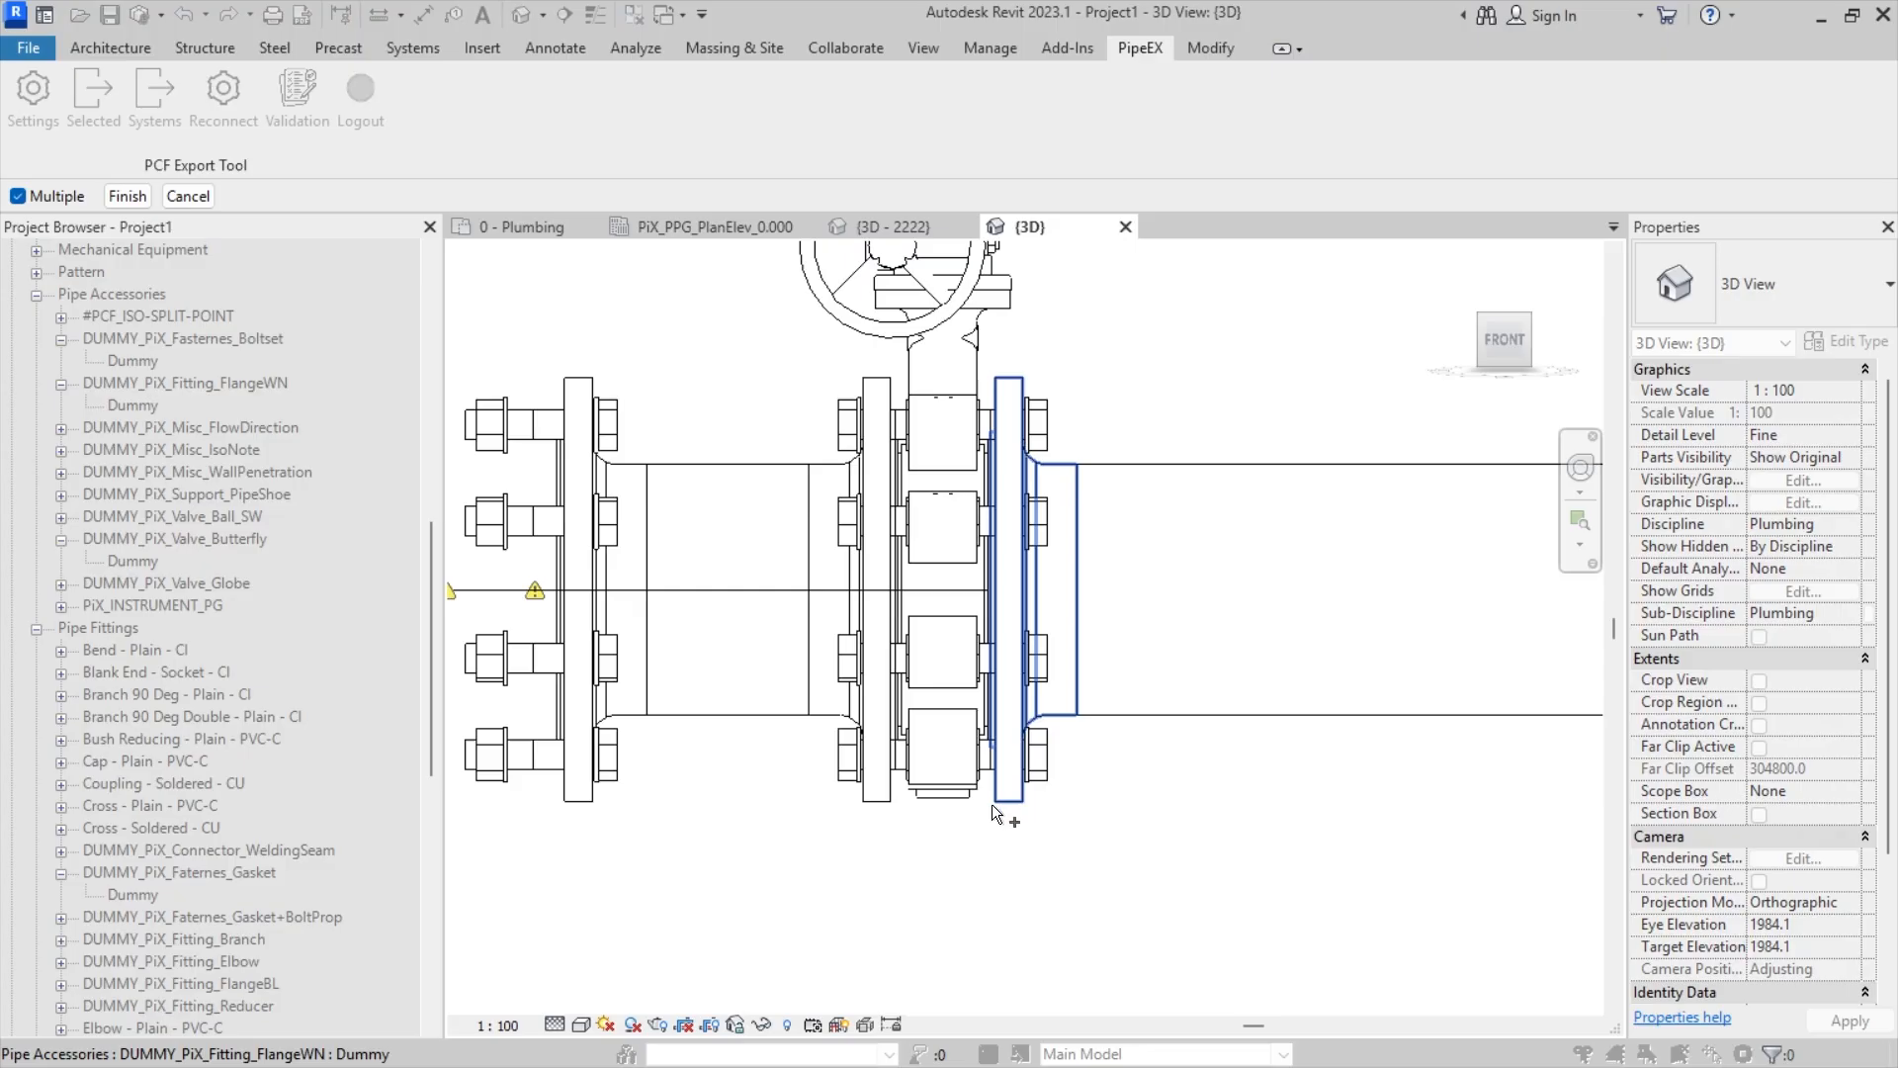
click(840, 459)
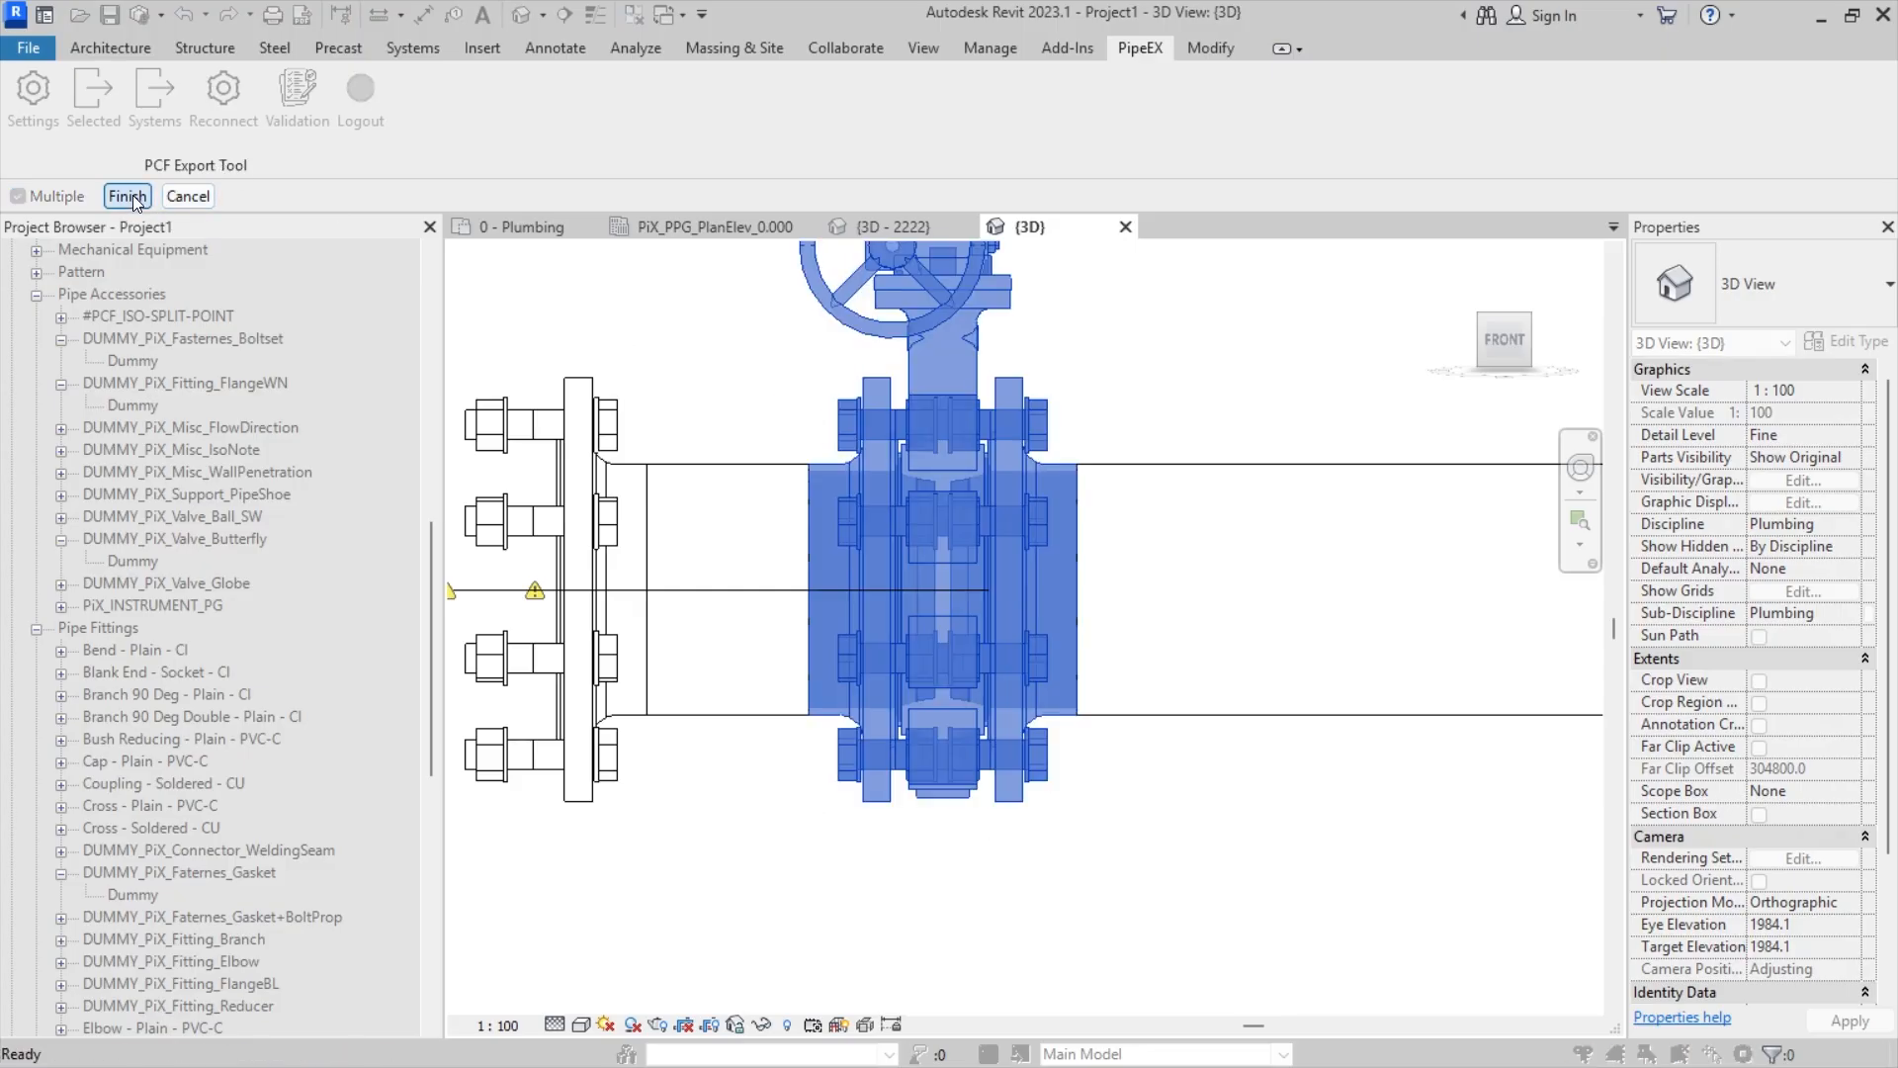
click(176, 196)
scroll(873, 689, down, 1)
middle_drag(872, 610, 873, 697)
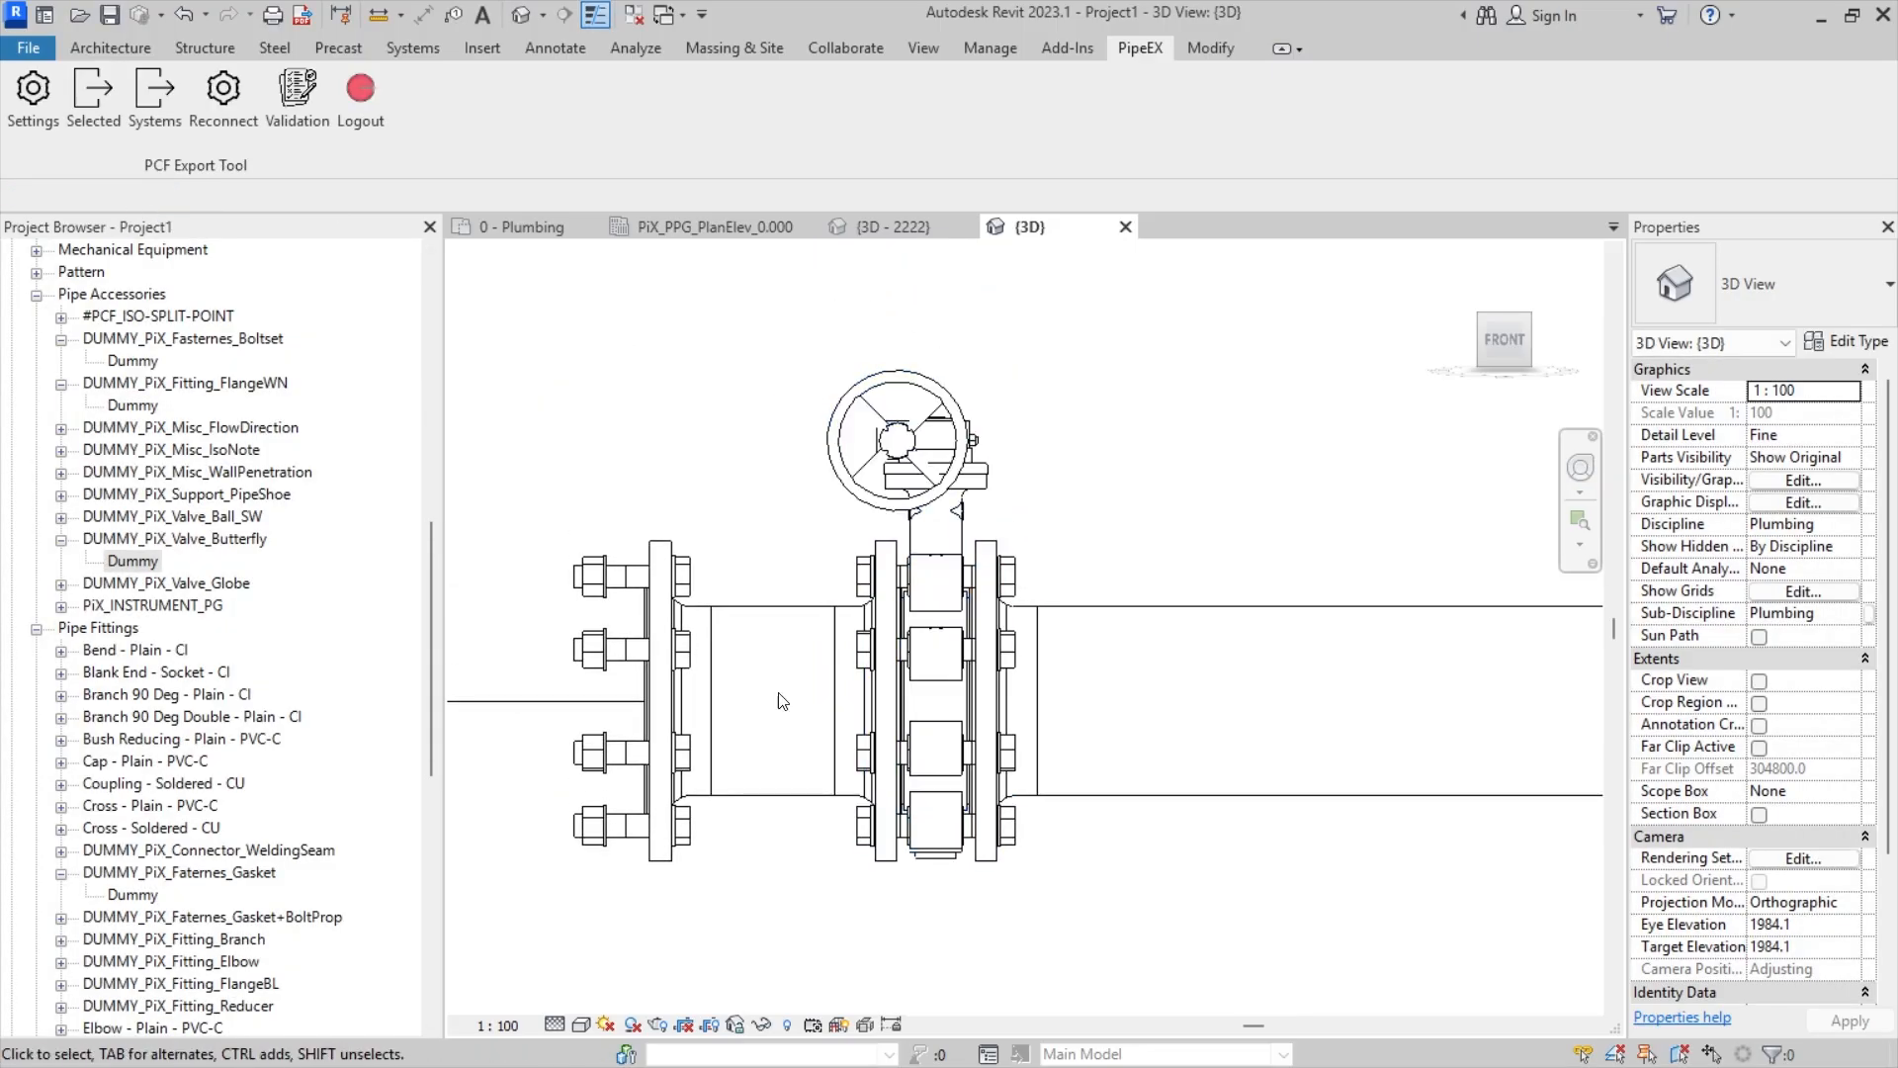
- Shorten the pipes on both sides of the last butterfly valve so they end at the adjacent flanges' weld necks
scroll(954, 728, down, 5)
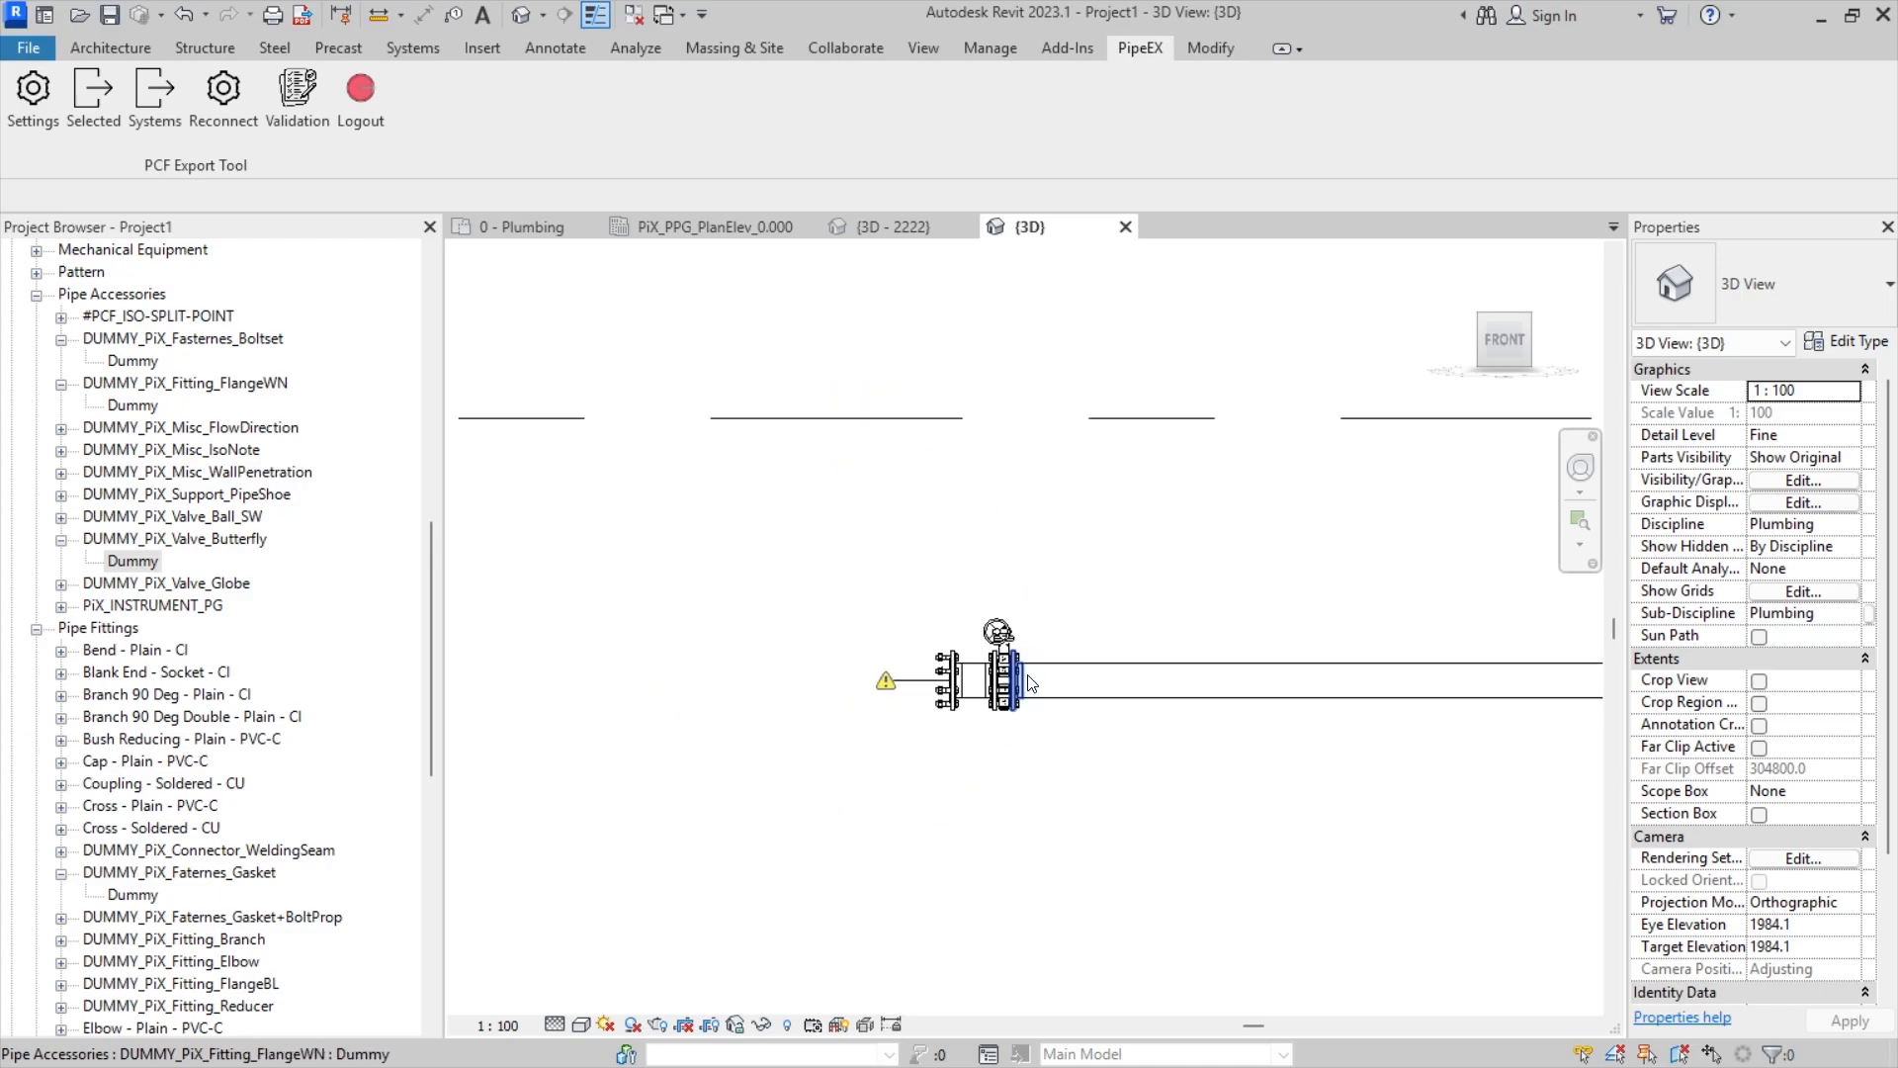
middle_drag(1075, 701, 532, 710)
middle_drag(1483, 714, 937, 707)
scroll(1242, 708, up, 1)
middle_drag(1582, 691, 1174, 662)
scroll(1174, 661, up, 8)
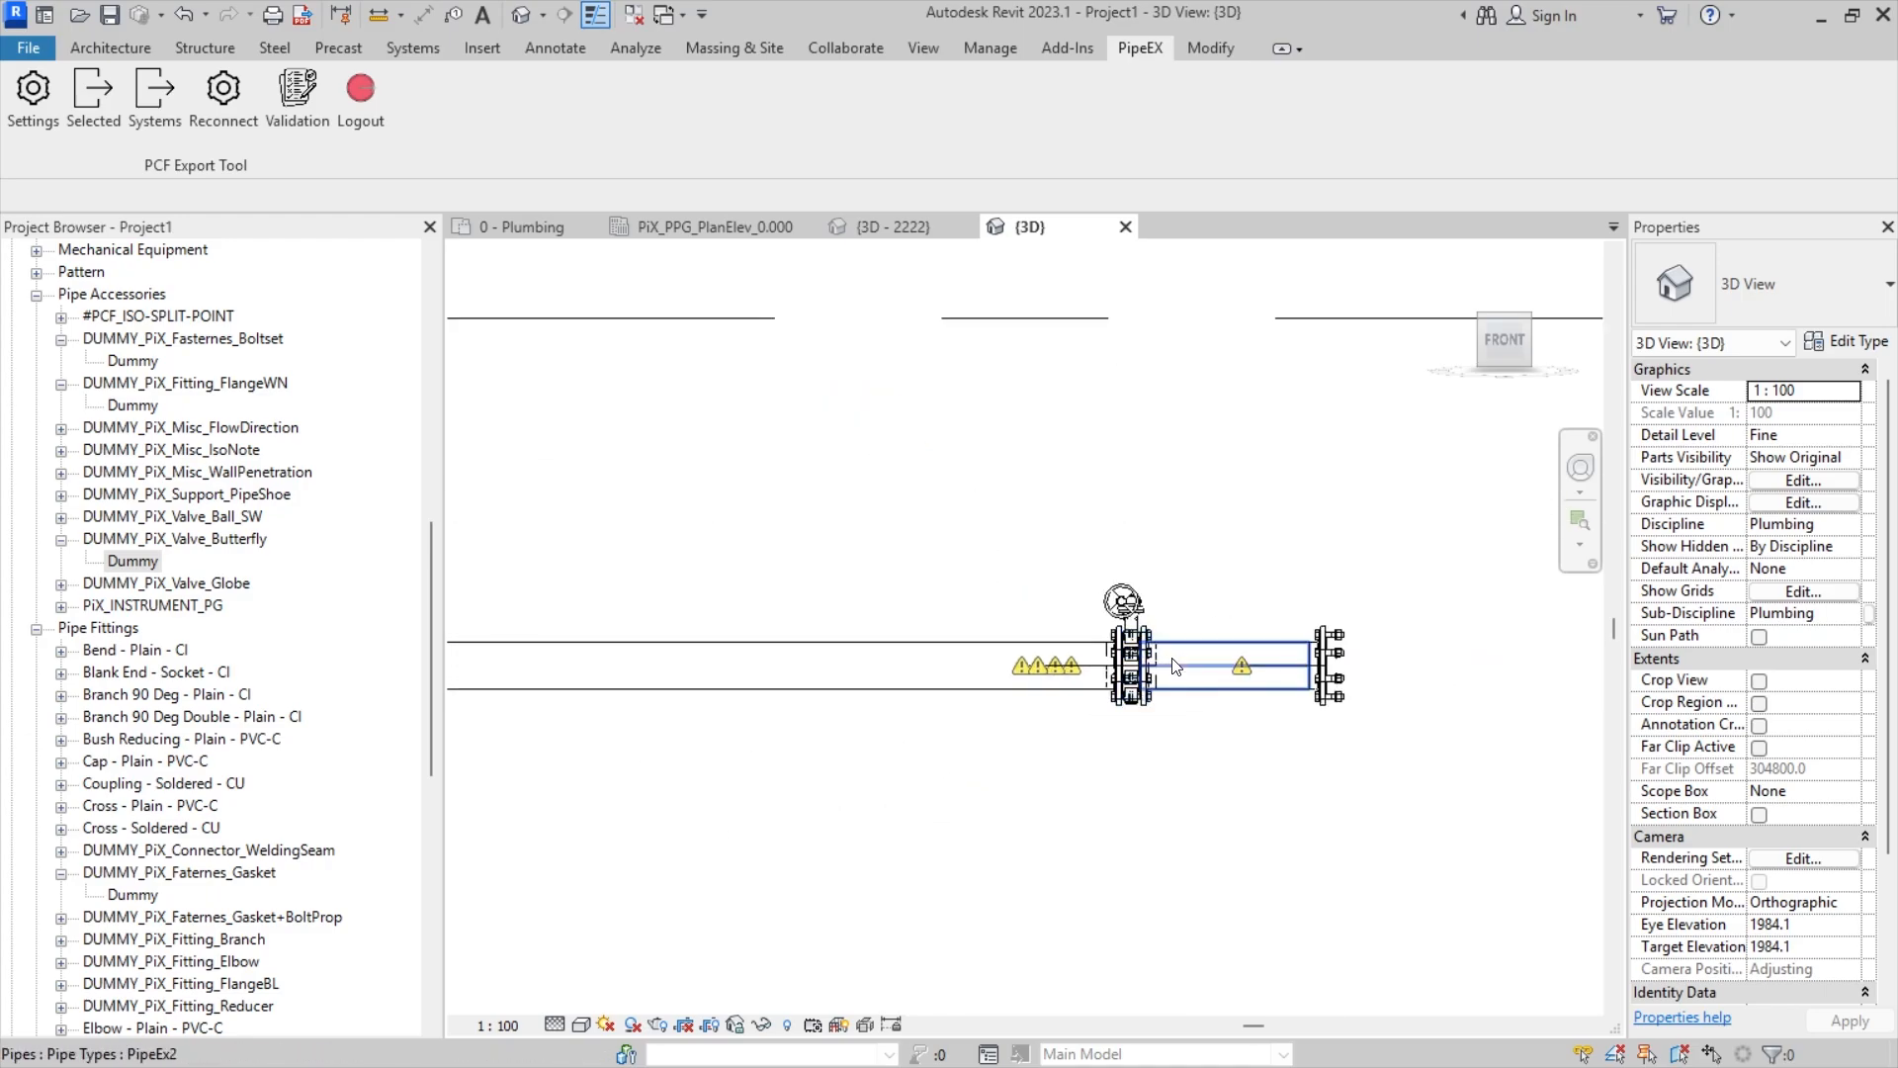
scroll(1078, 615, up, 1)
click(1154, 591)
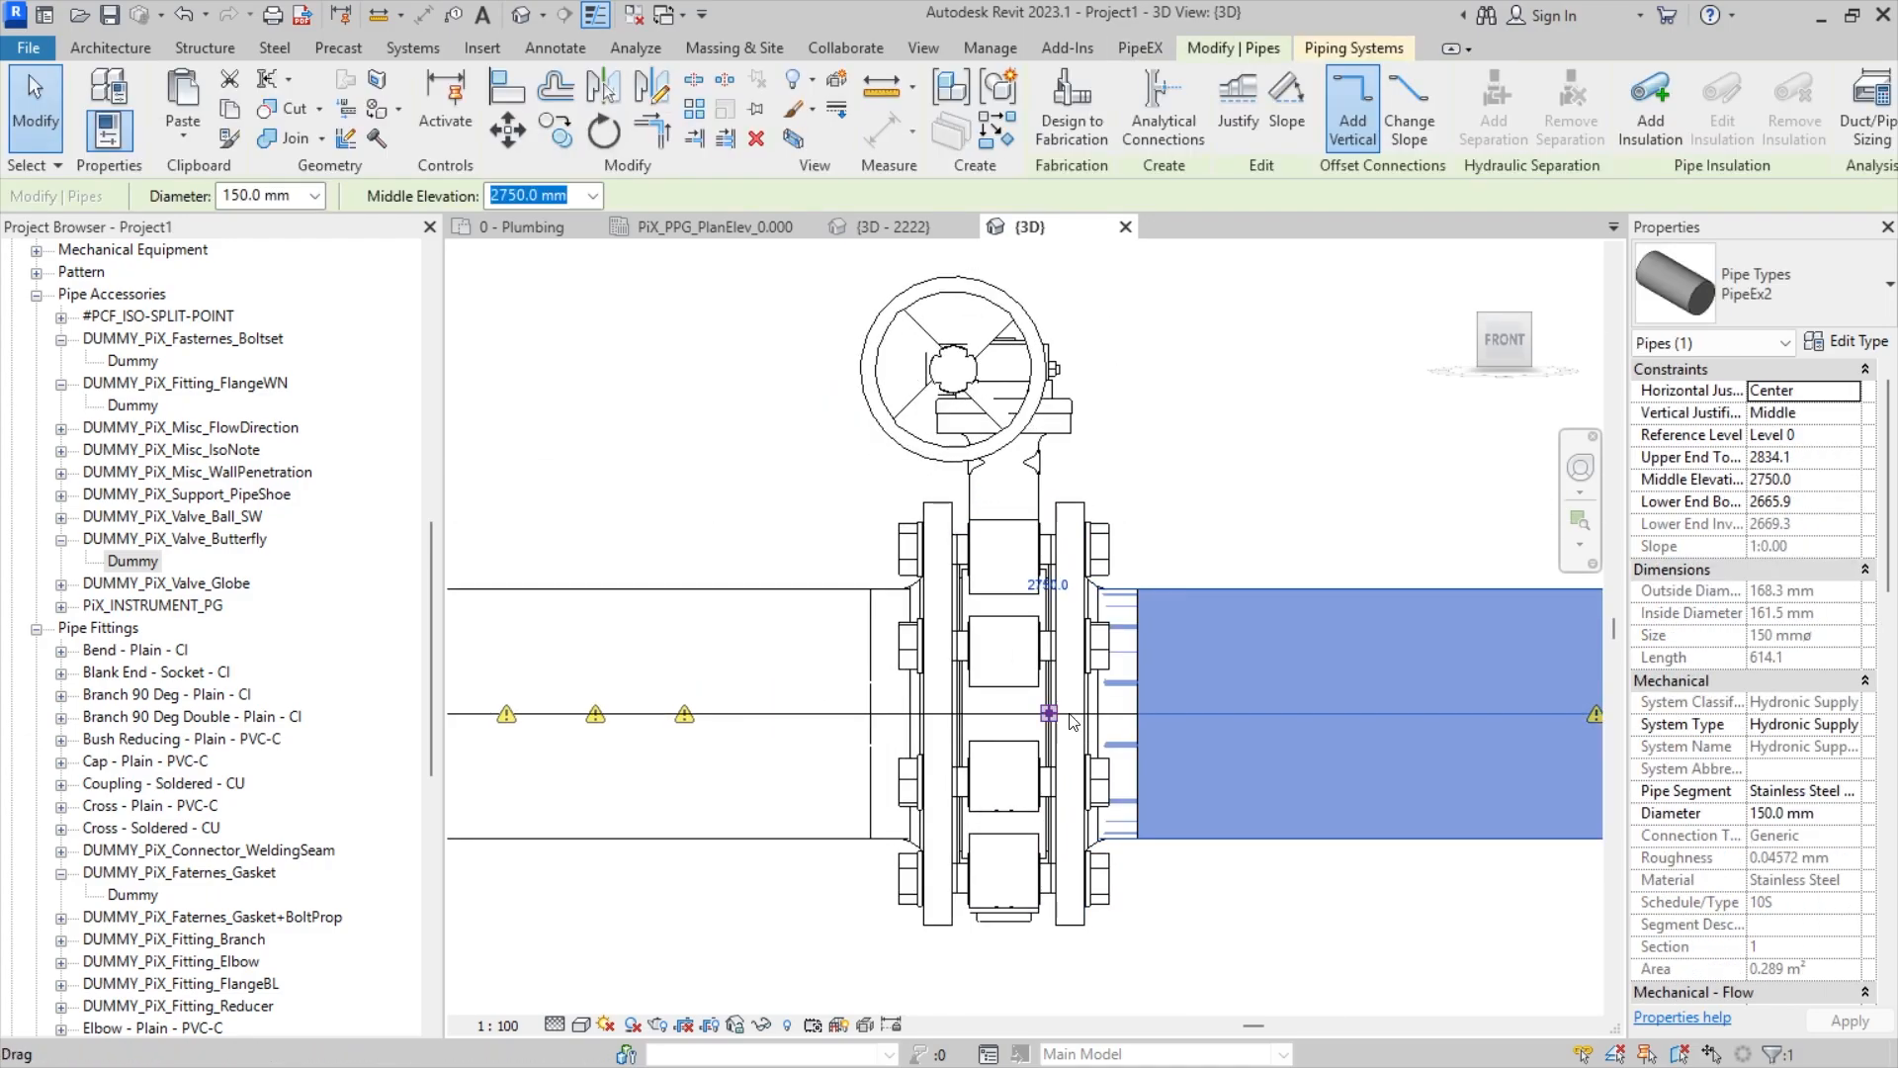
drag(1054, 715, 1138, 714)
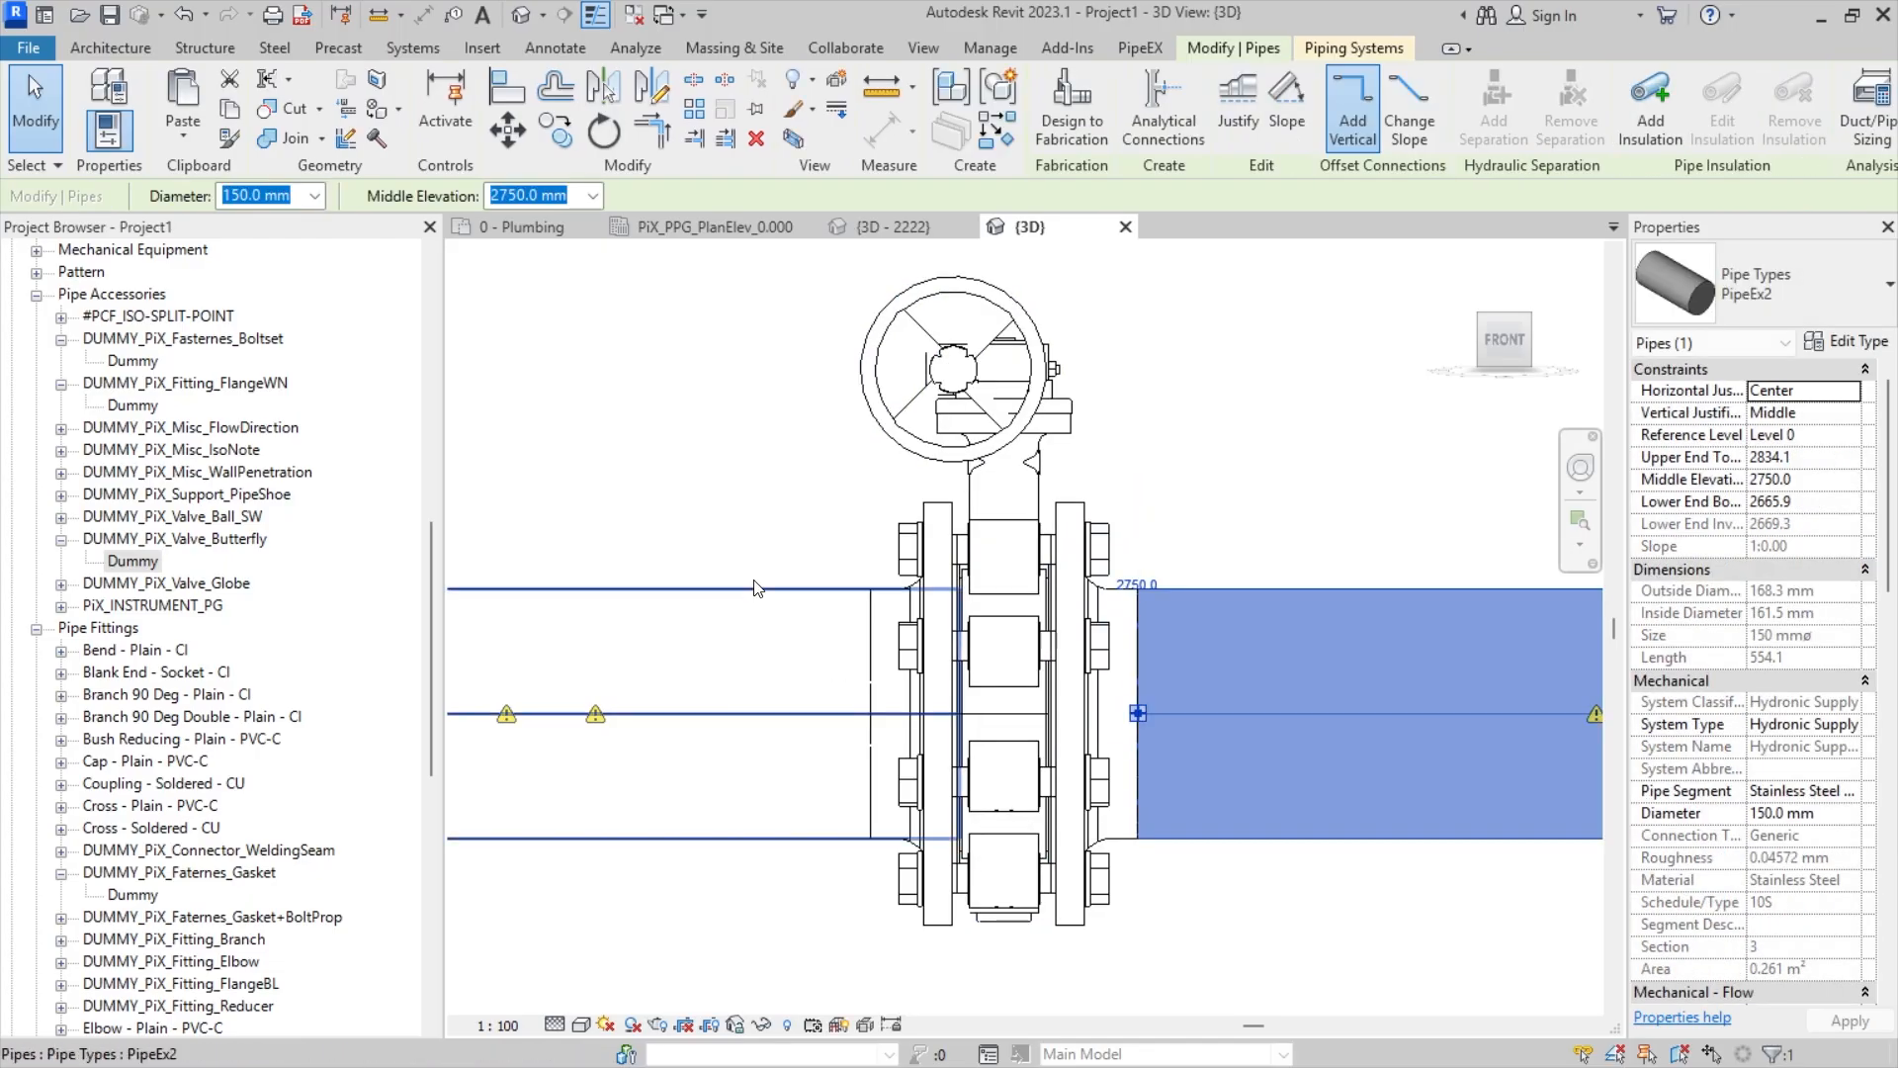
click(756, 590)
drag(959, 713, 870, 713)
click(673, 464)
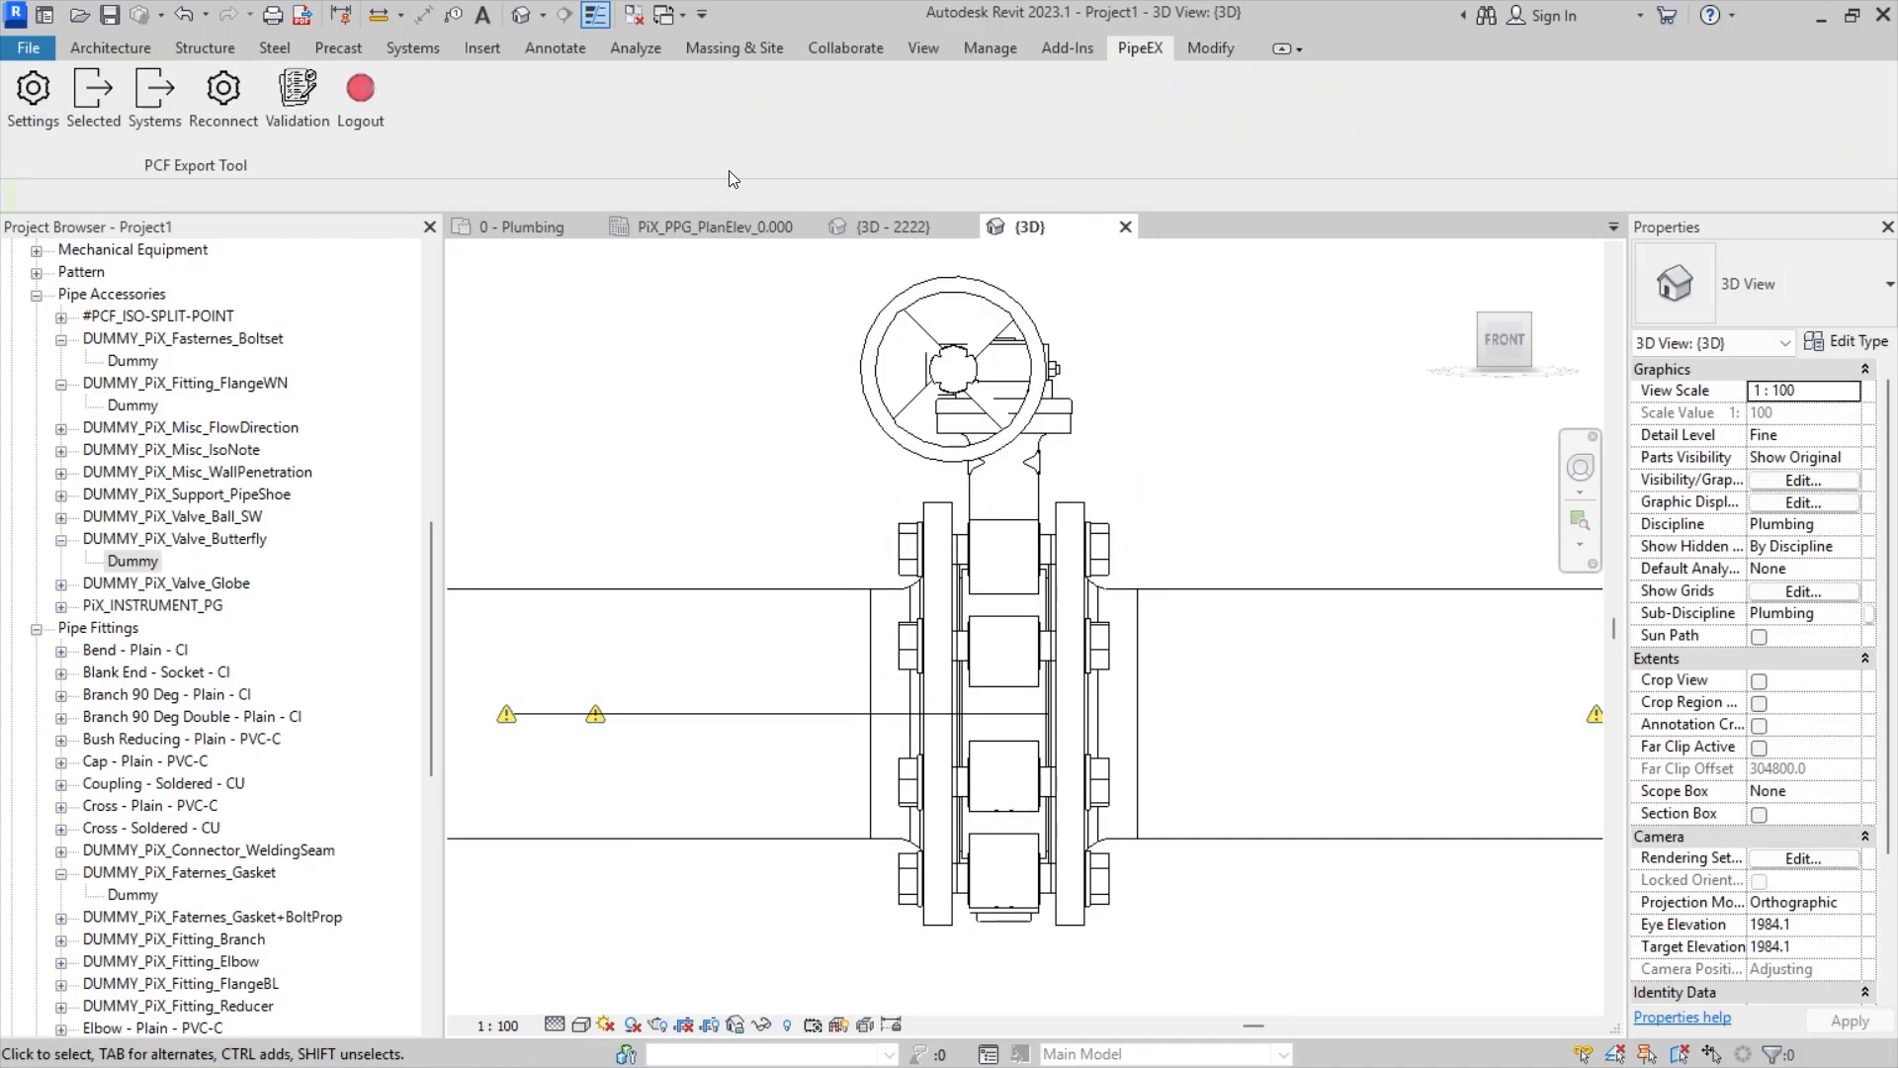
- Reconnect the last butterfly valve with the flanges, gaskets and bolt sets on both of its faces
click(251, 117)
scroll(955, 647, down, 2)
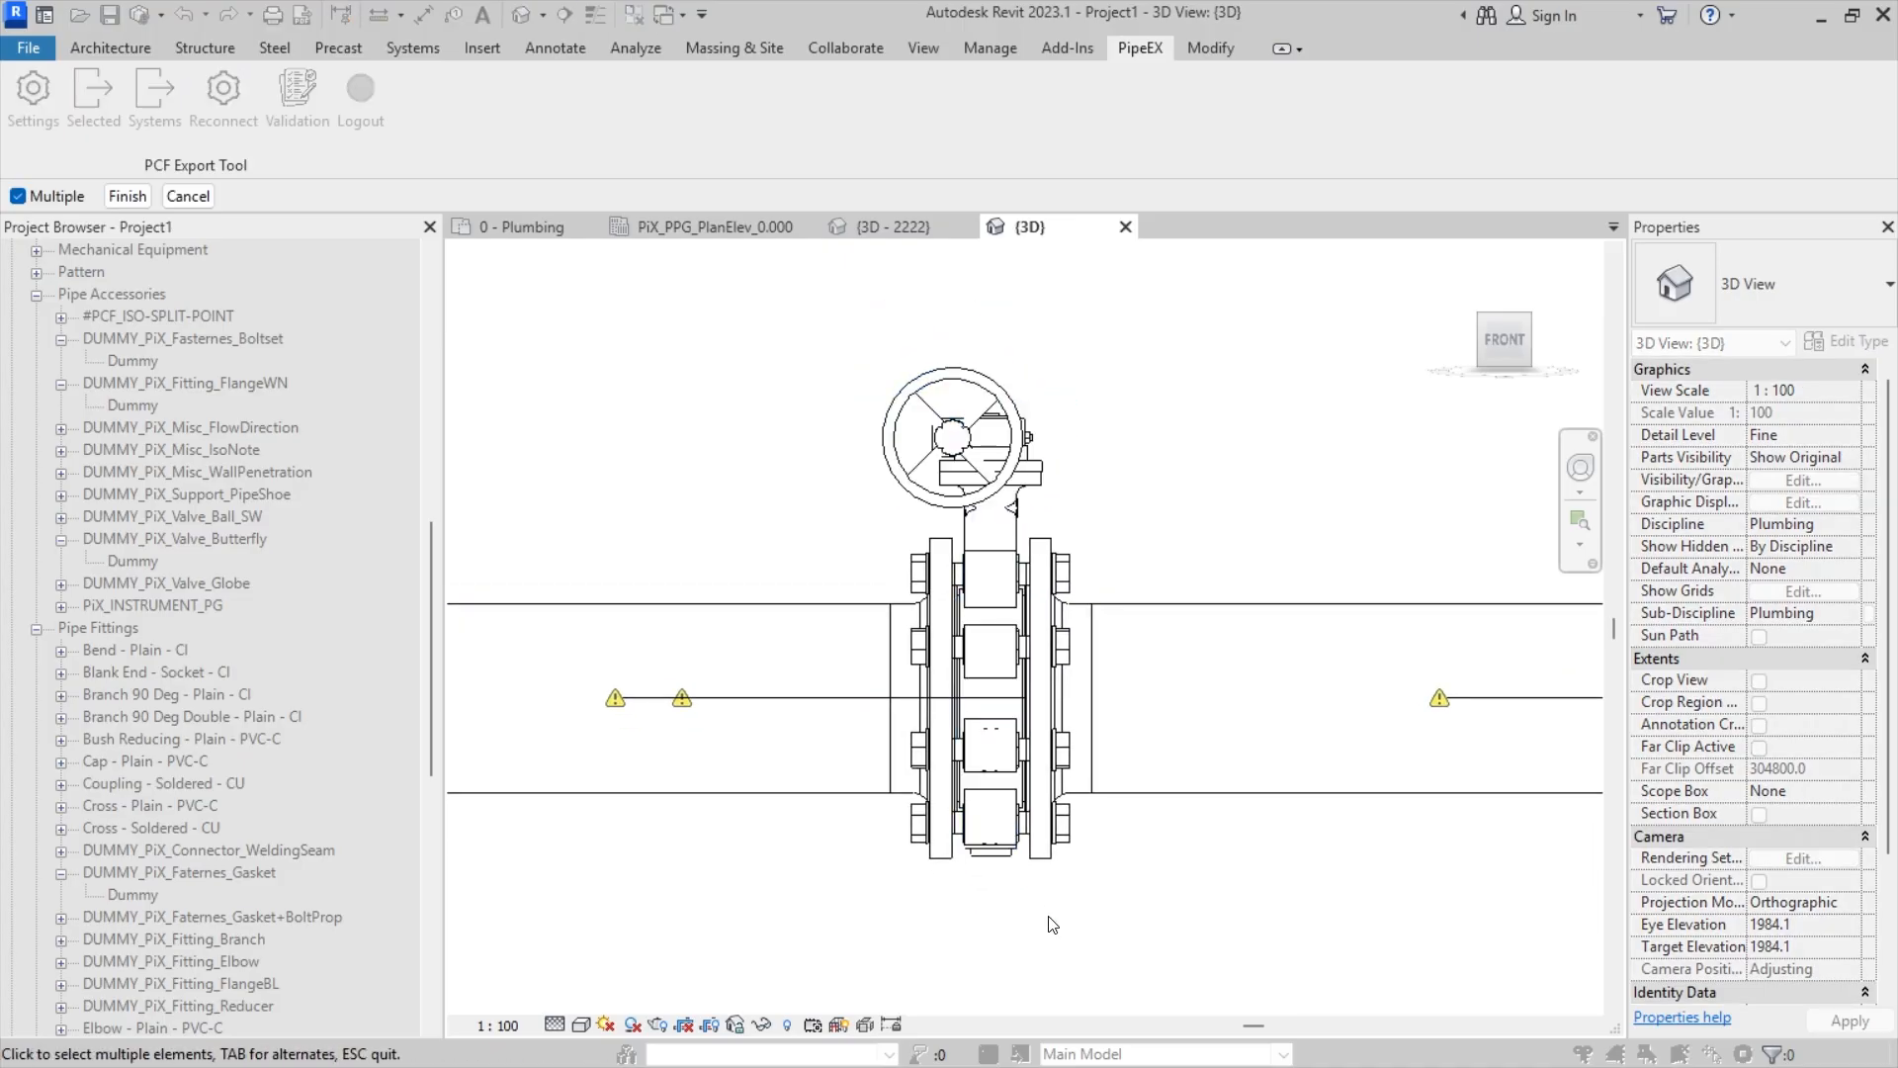
click(921, 563)
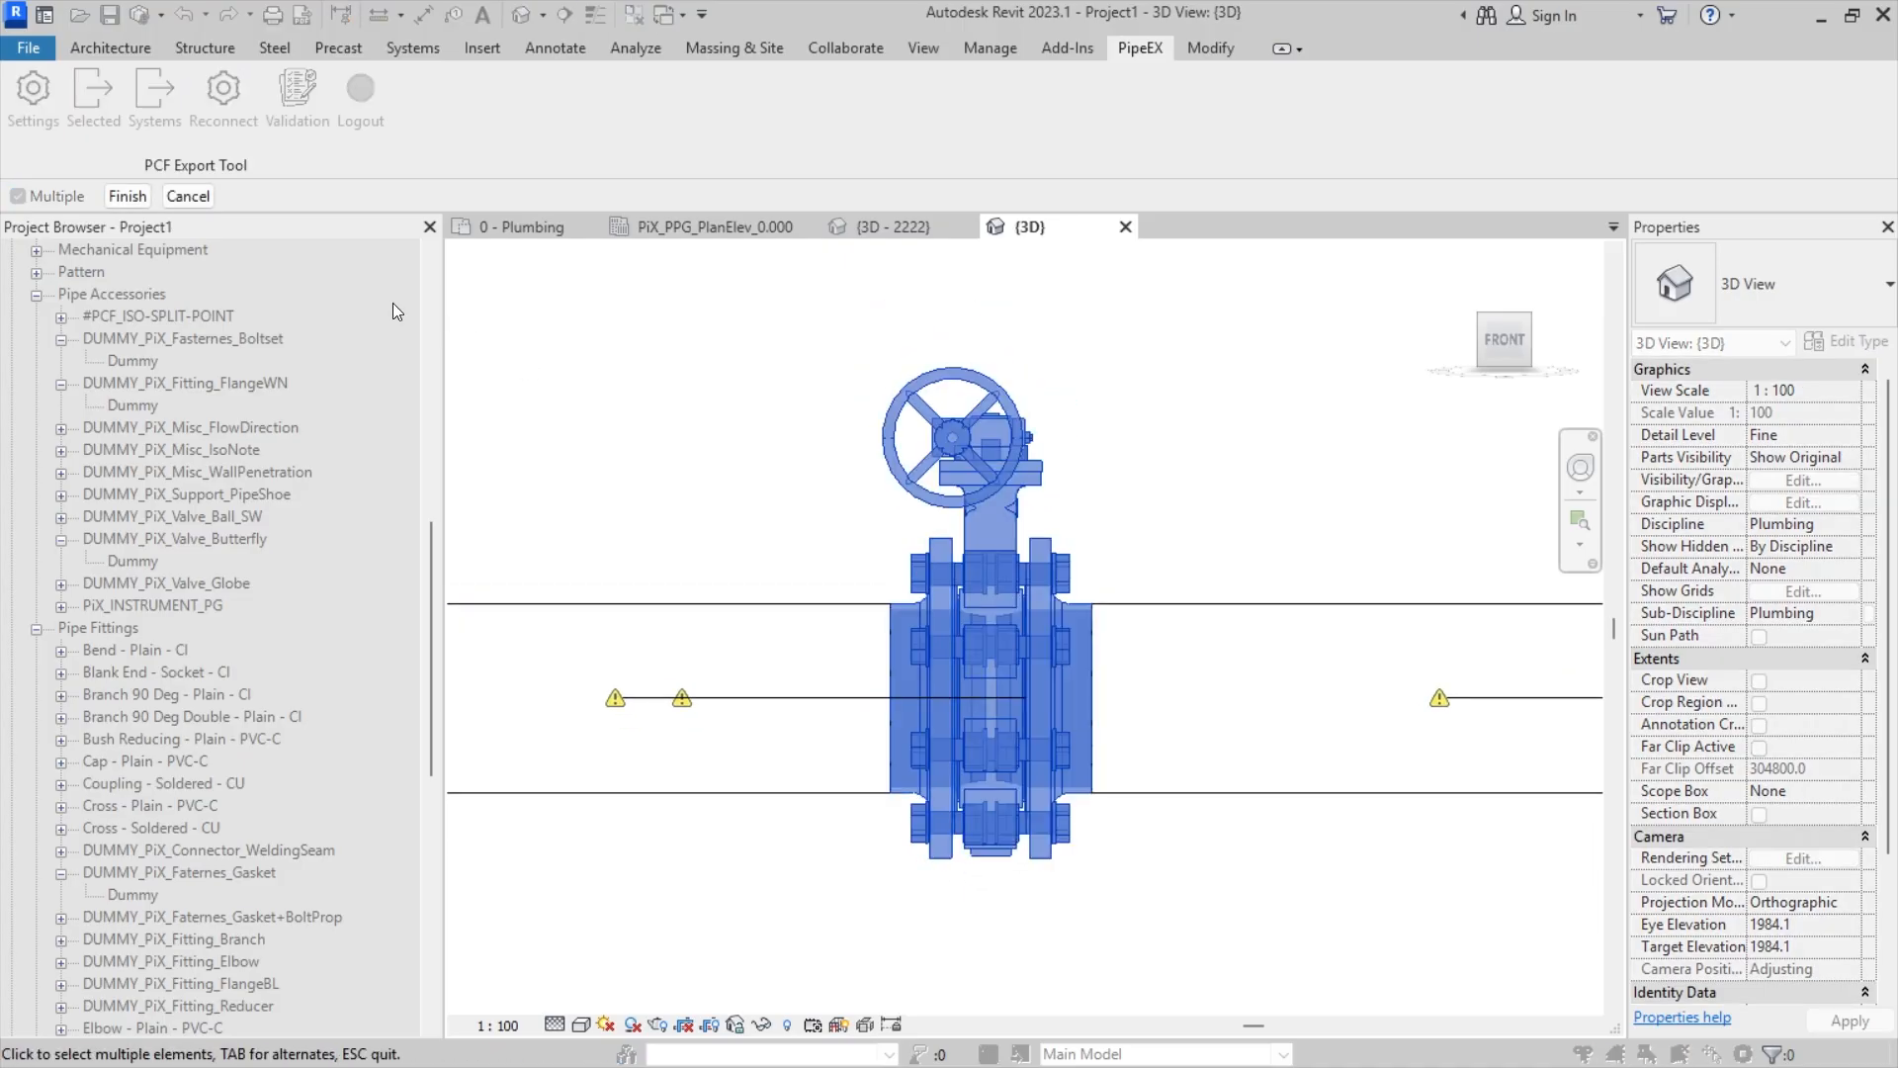
click(139, 198)
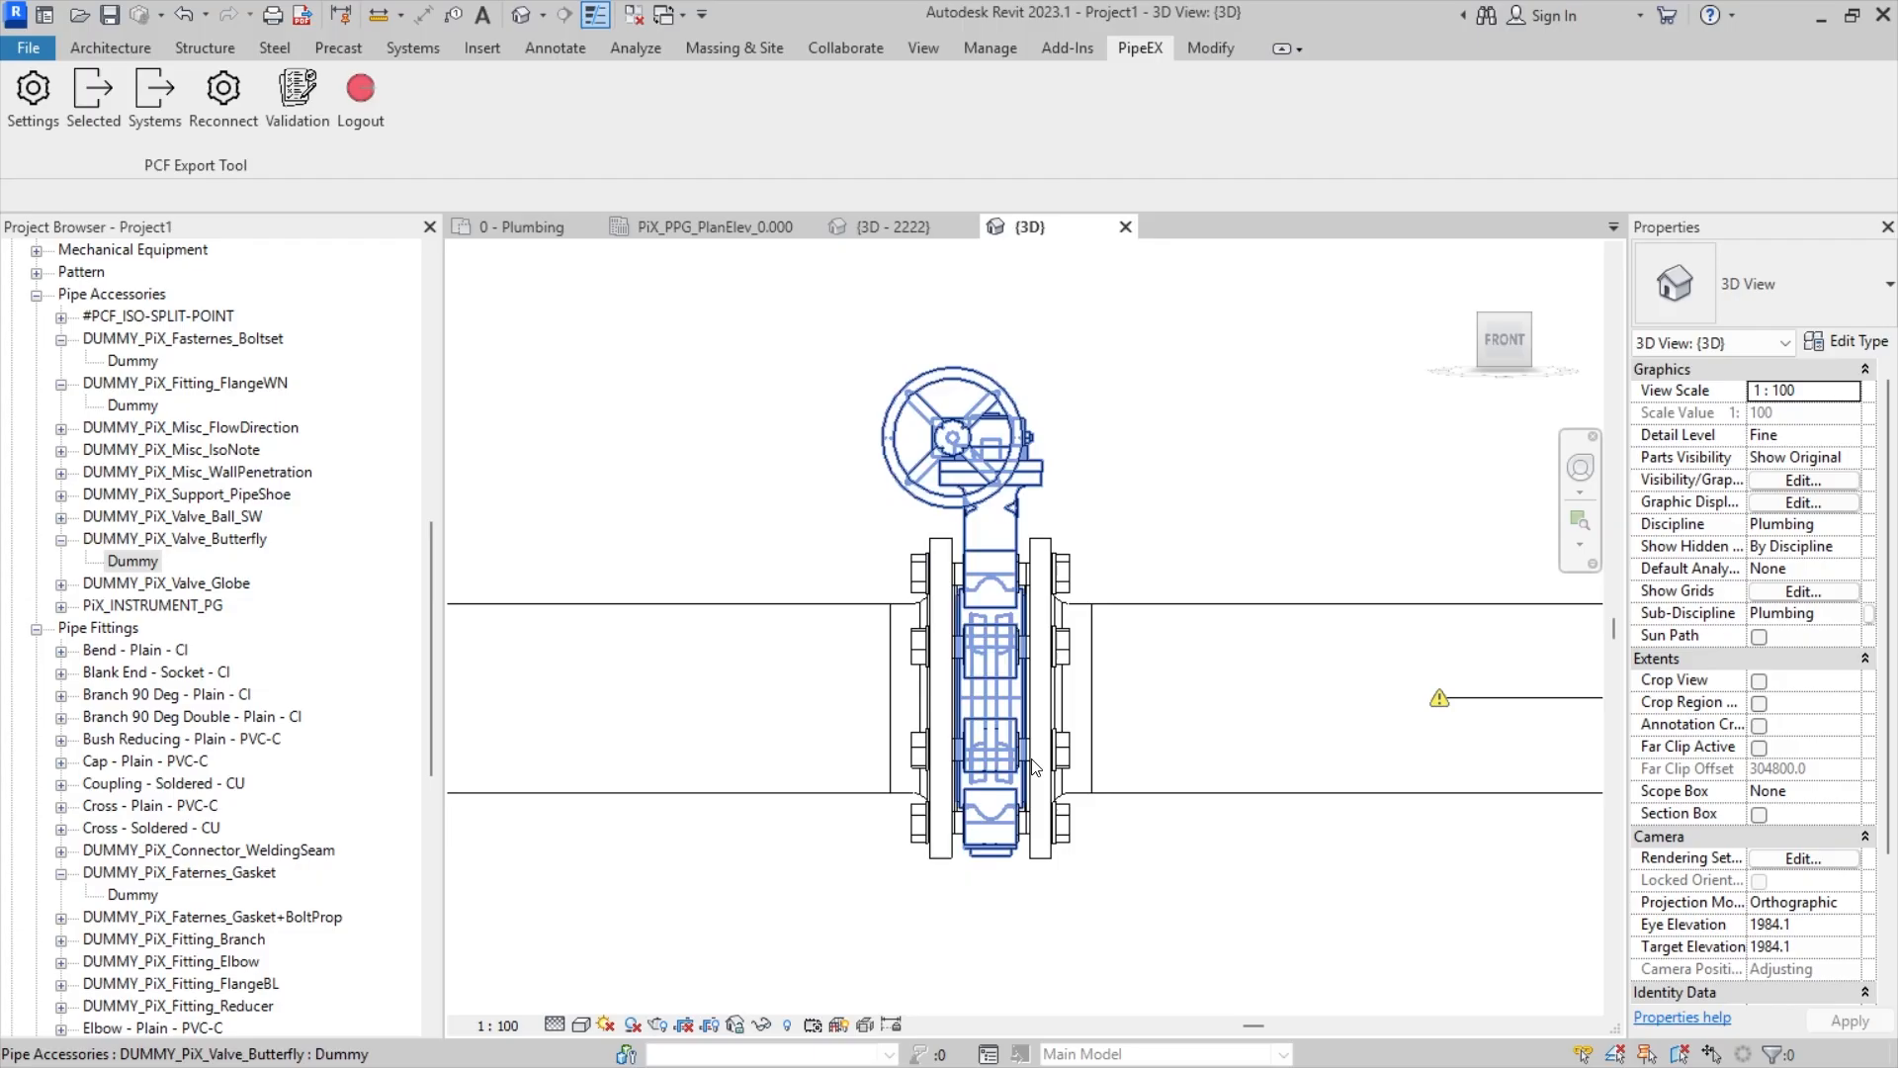
- Select the bolt set on the last butterfly valve's flange facing the long pipe and review its dimension, identity and general properties
scroll(1005, 720, down, 3)
scroll(1009, 769, up, 4)
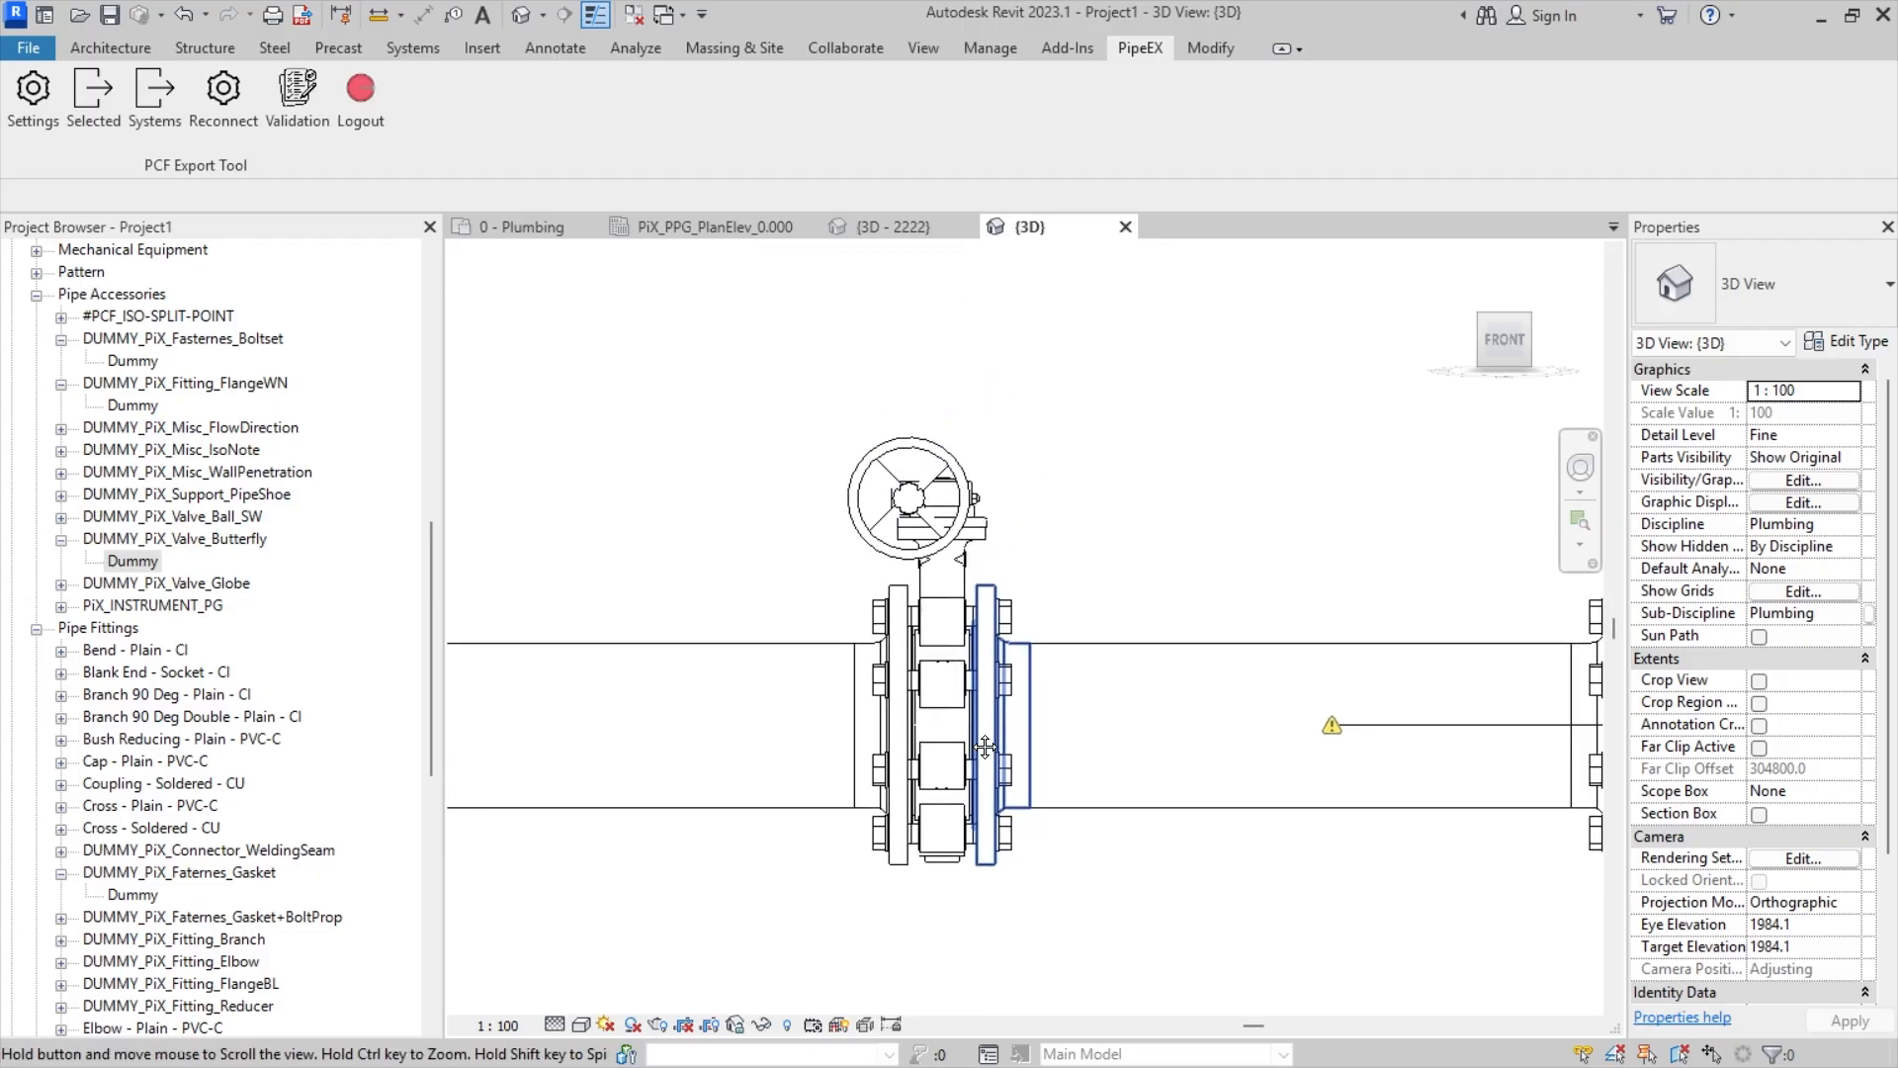
scroll(861, 625, down, 2)
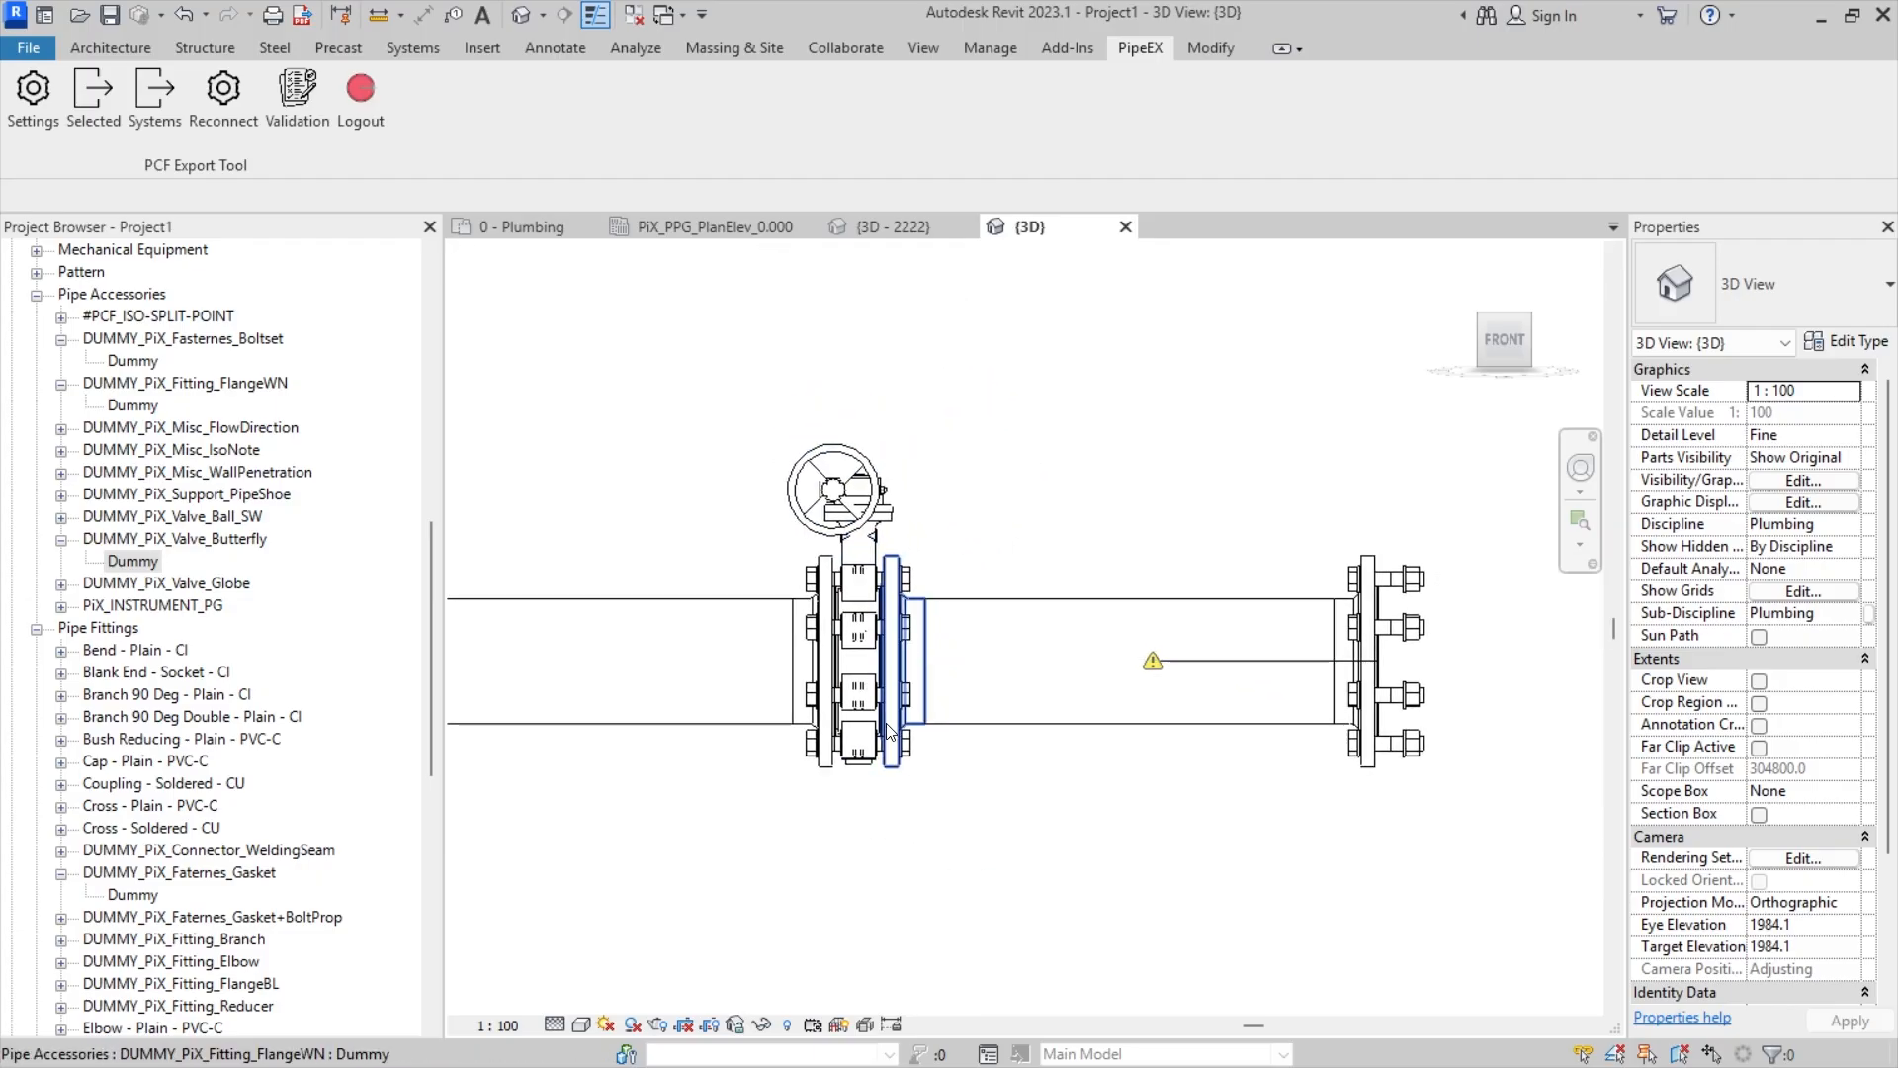
scroll(886, 722, up, 2)
click(918, 781)
click(832, 811)
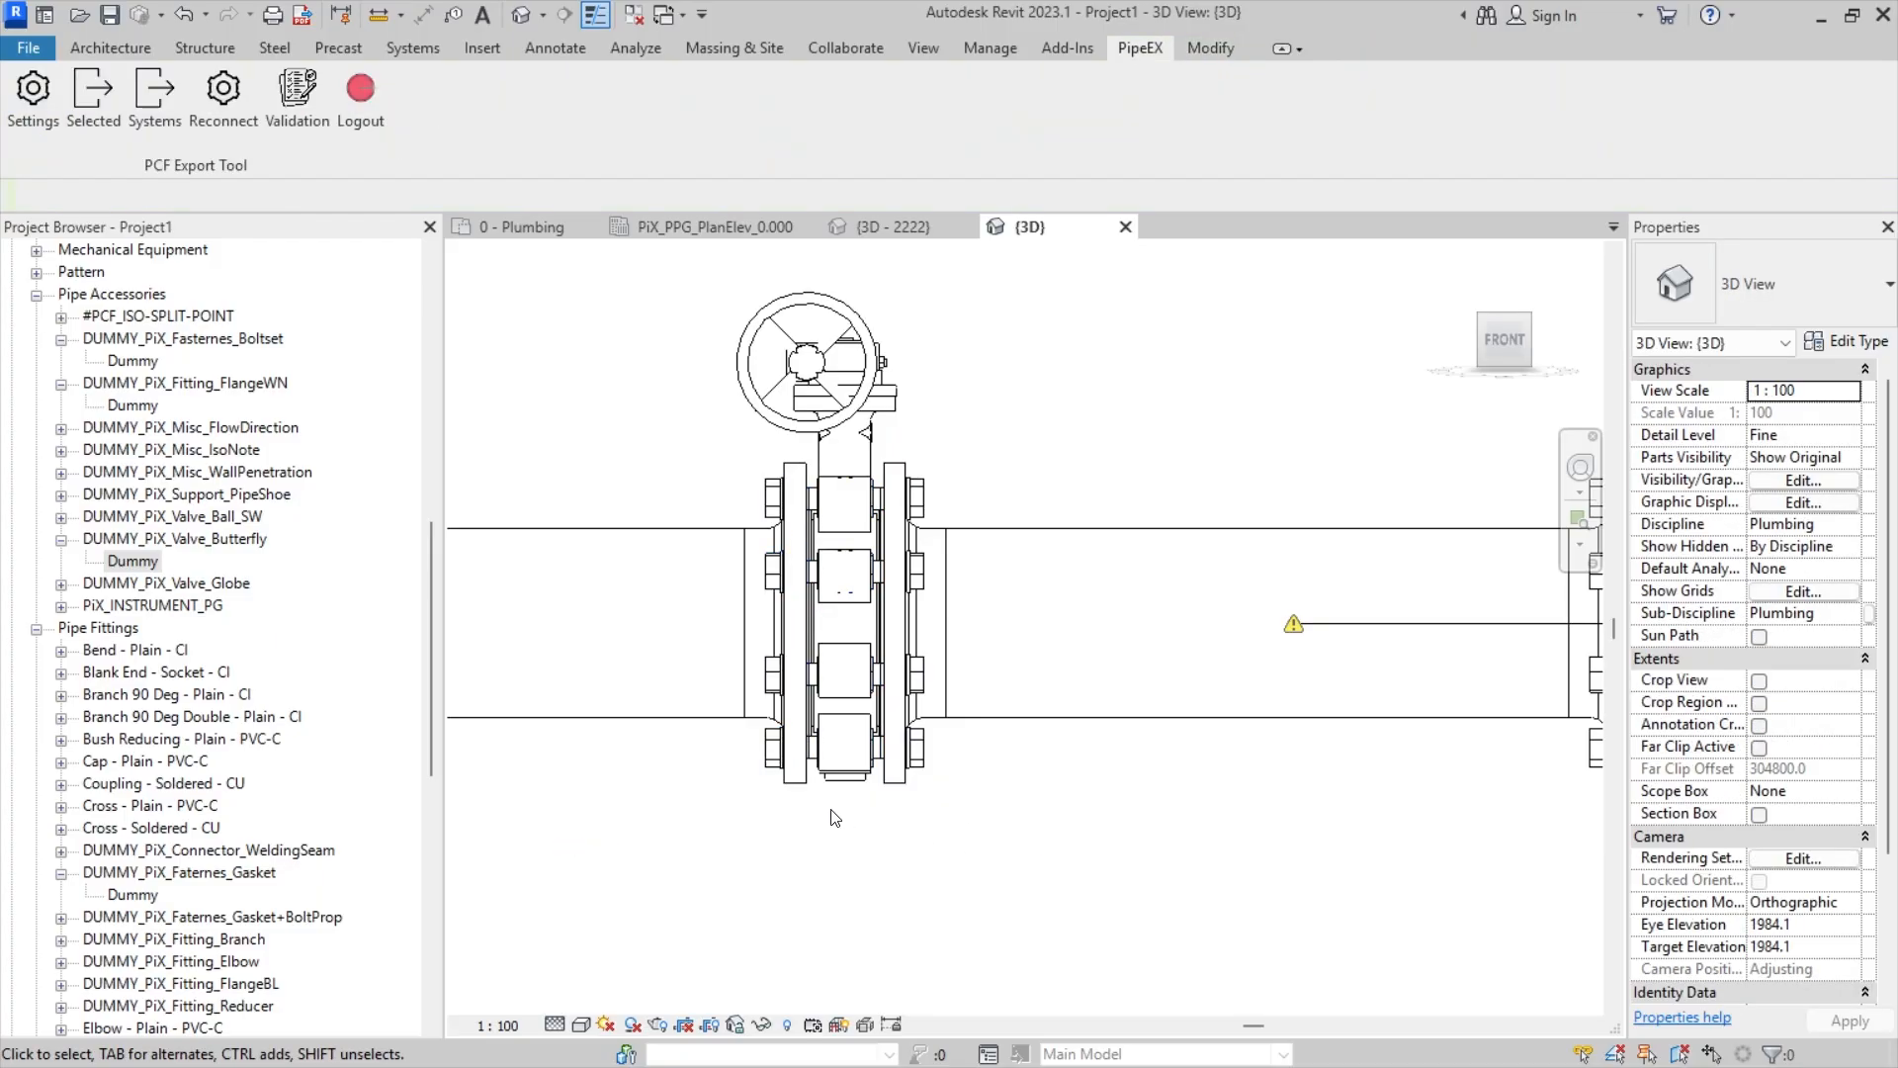
click(770, 764)
scroll(796, 727, up, 2)
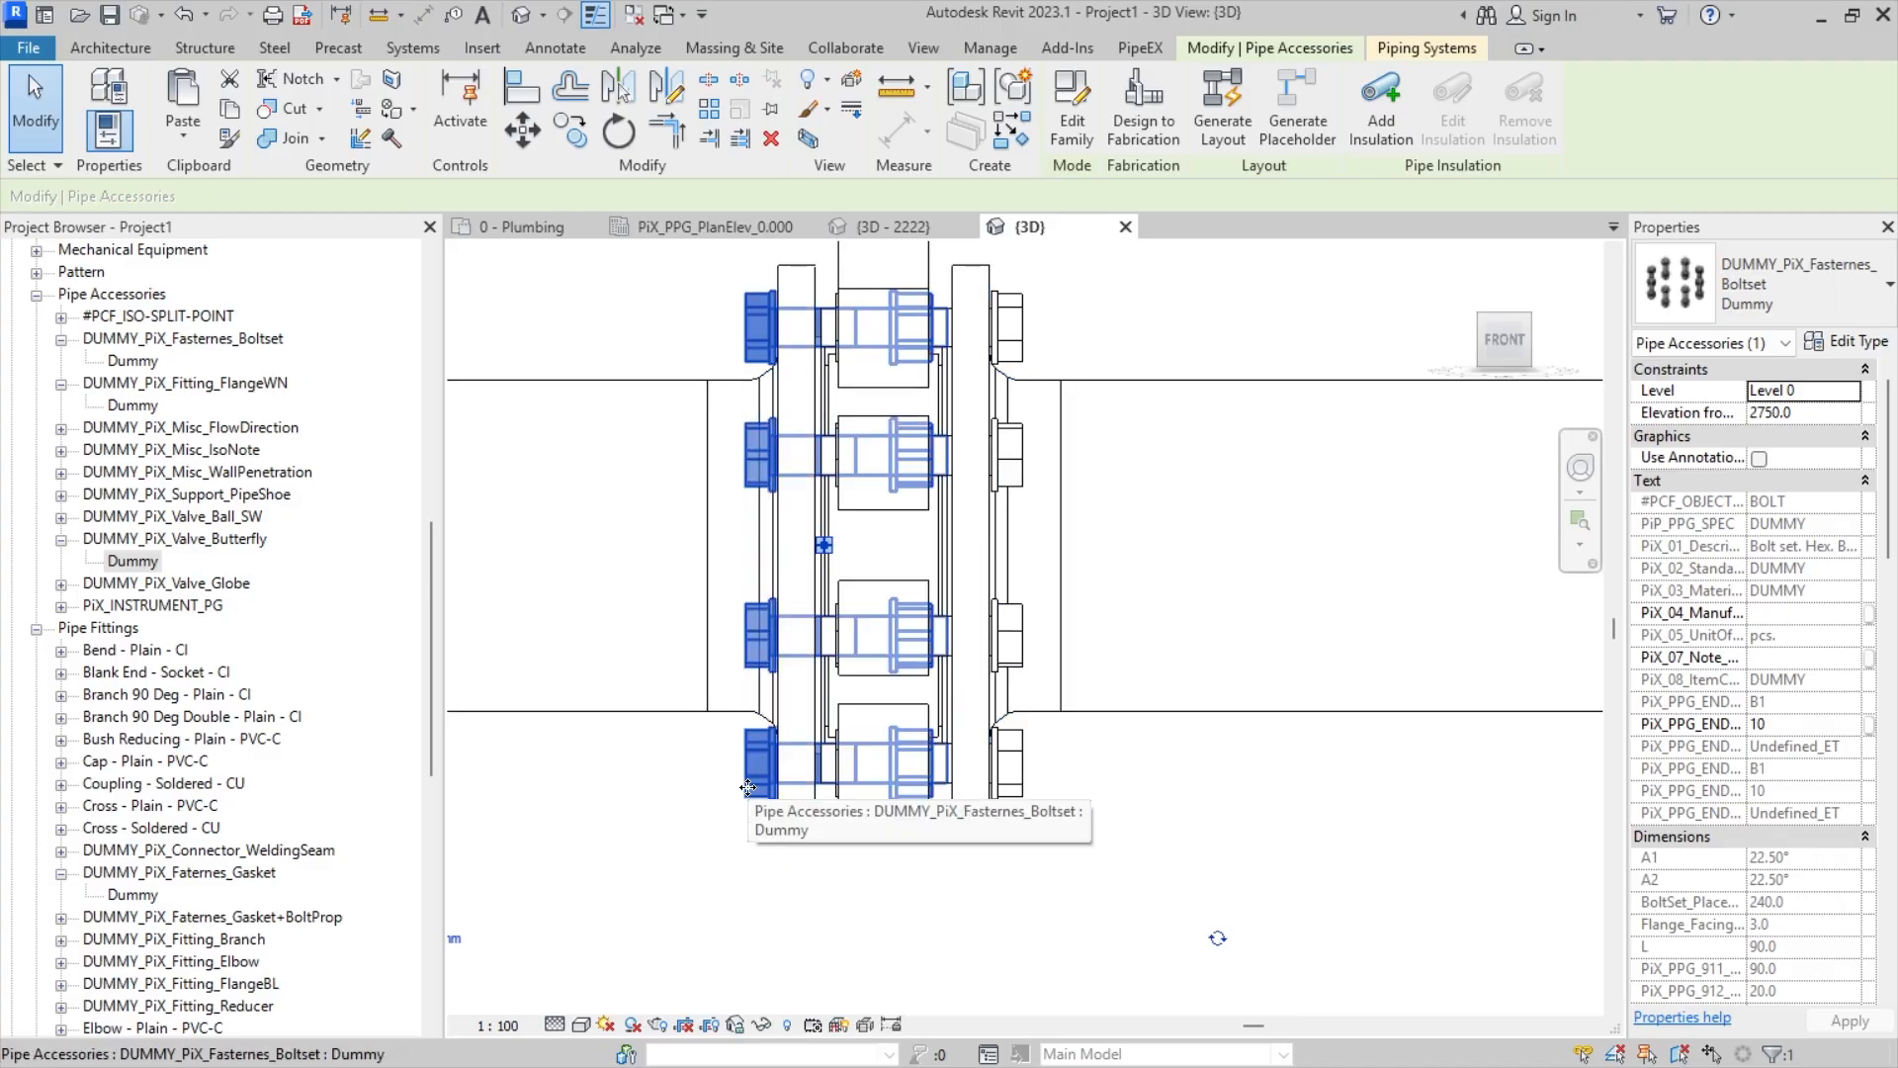
middle_drag(917, 519, 941, 676)
middle_drag(881, 455, 867, 474)
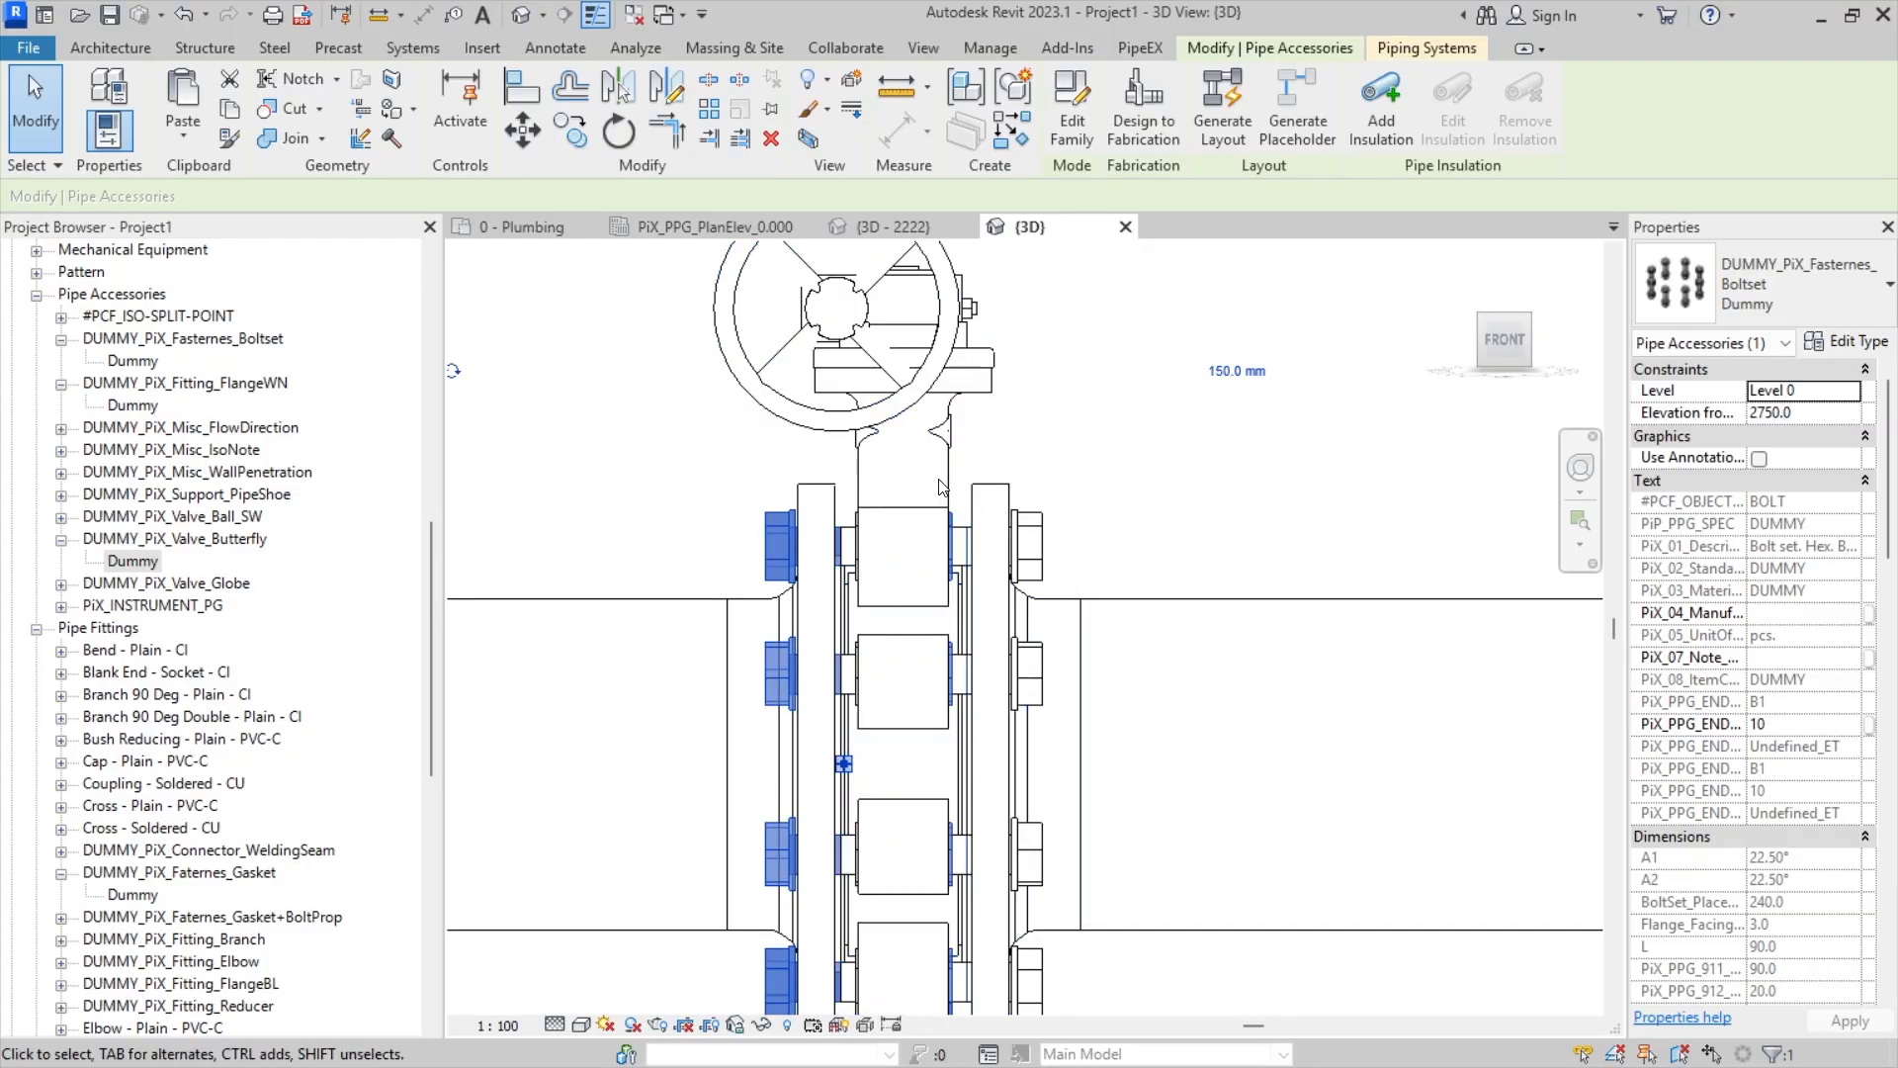
scroll(1753, 722, down, 5)
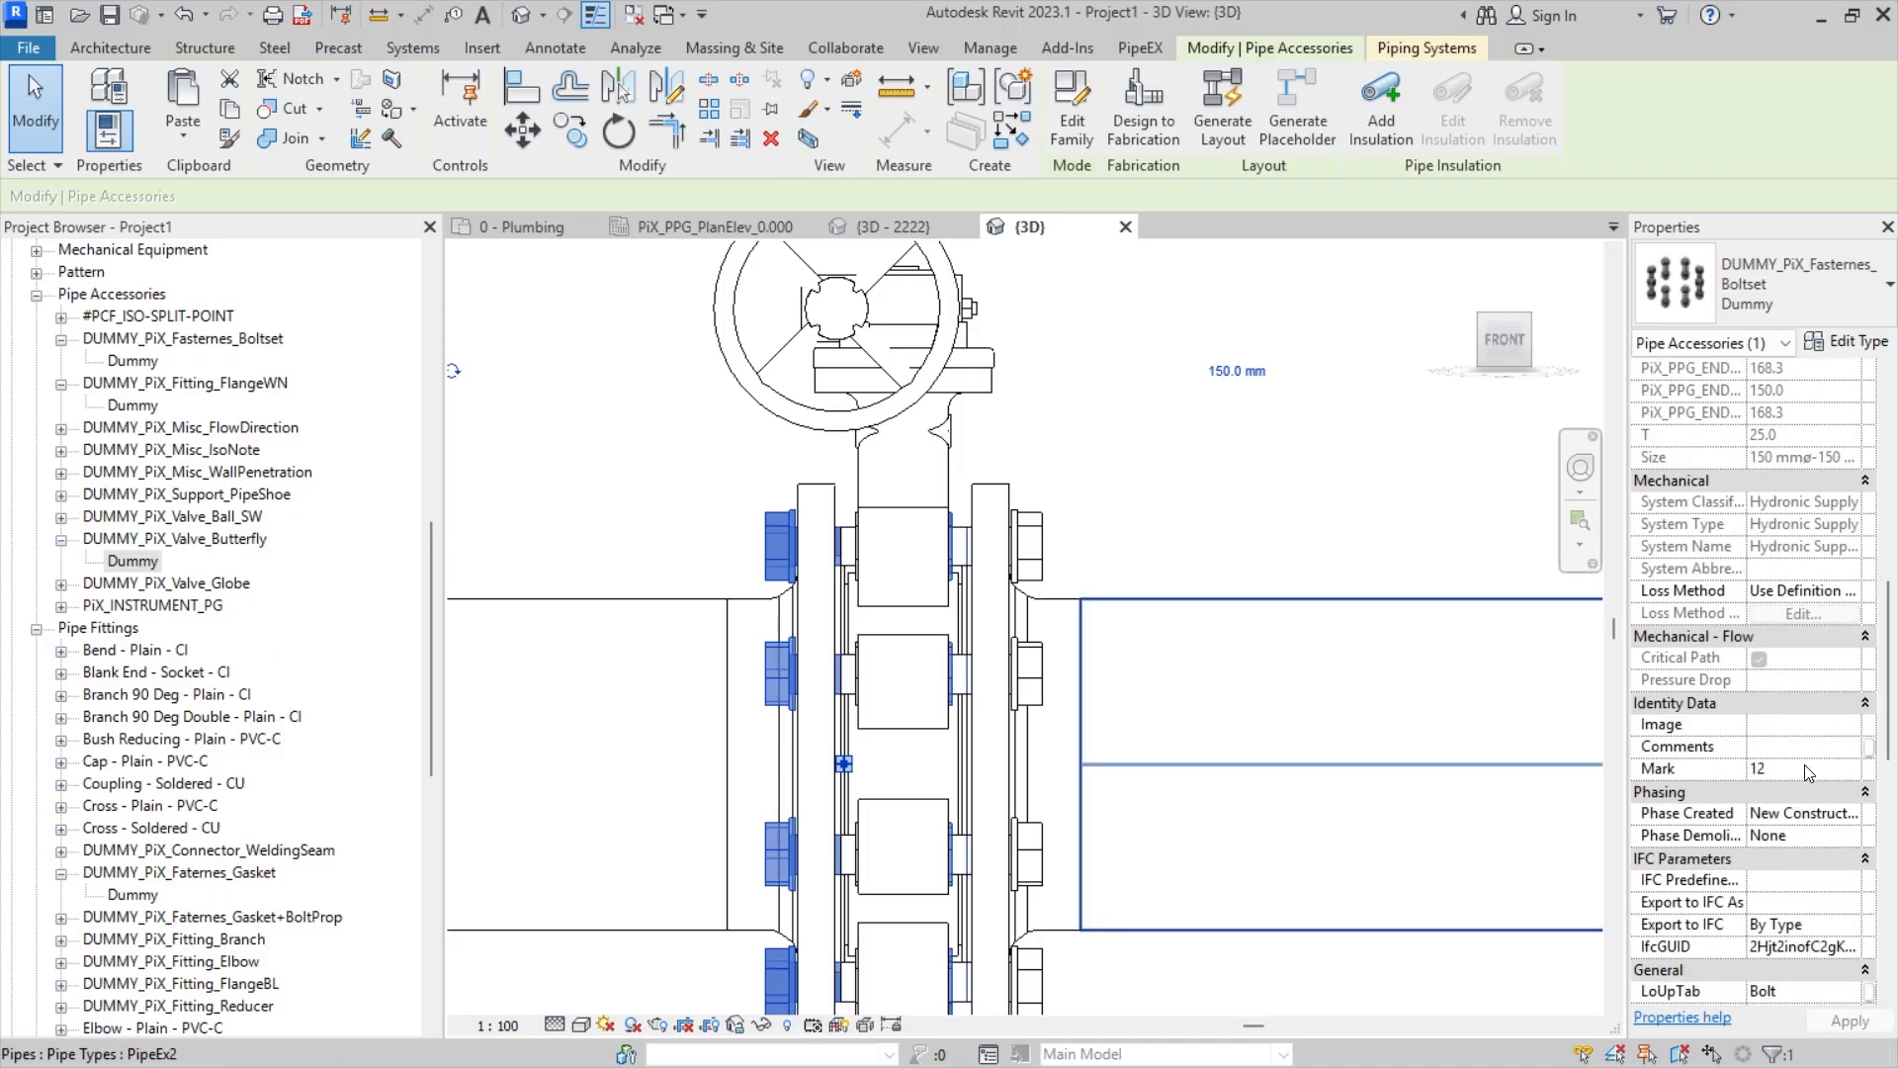
scroll(1805, 763, down, 9)
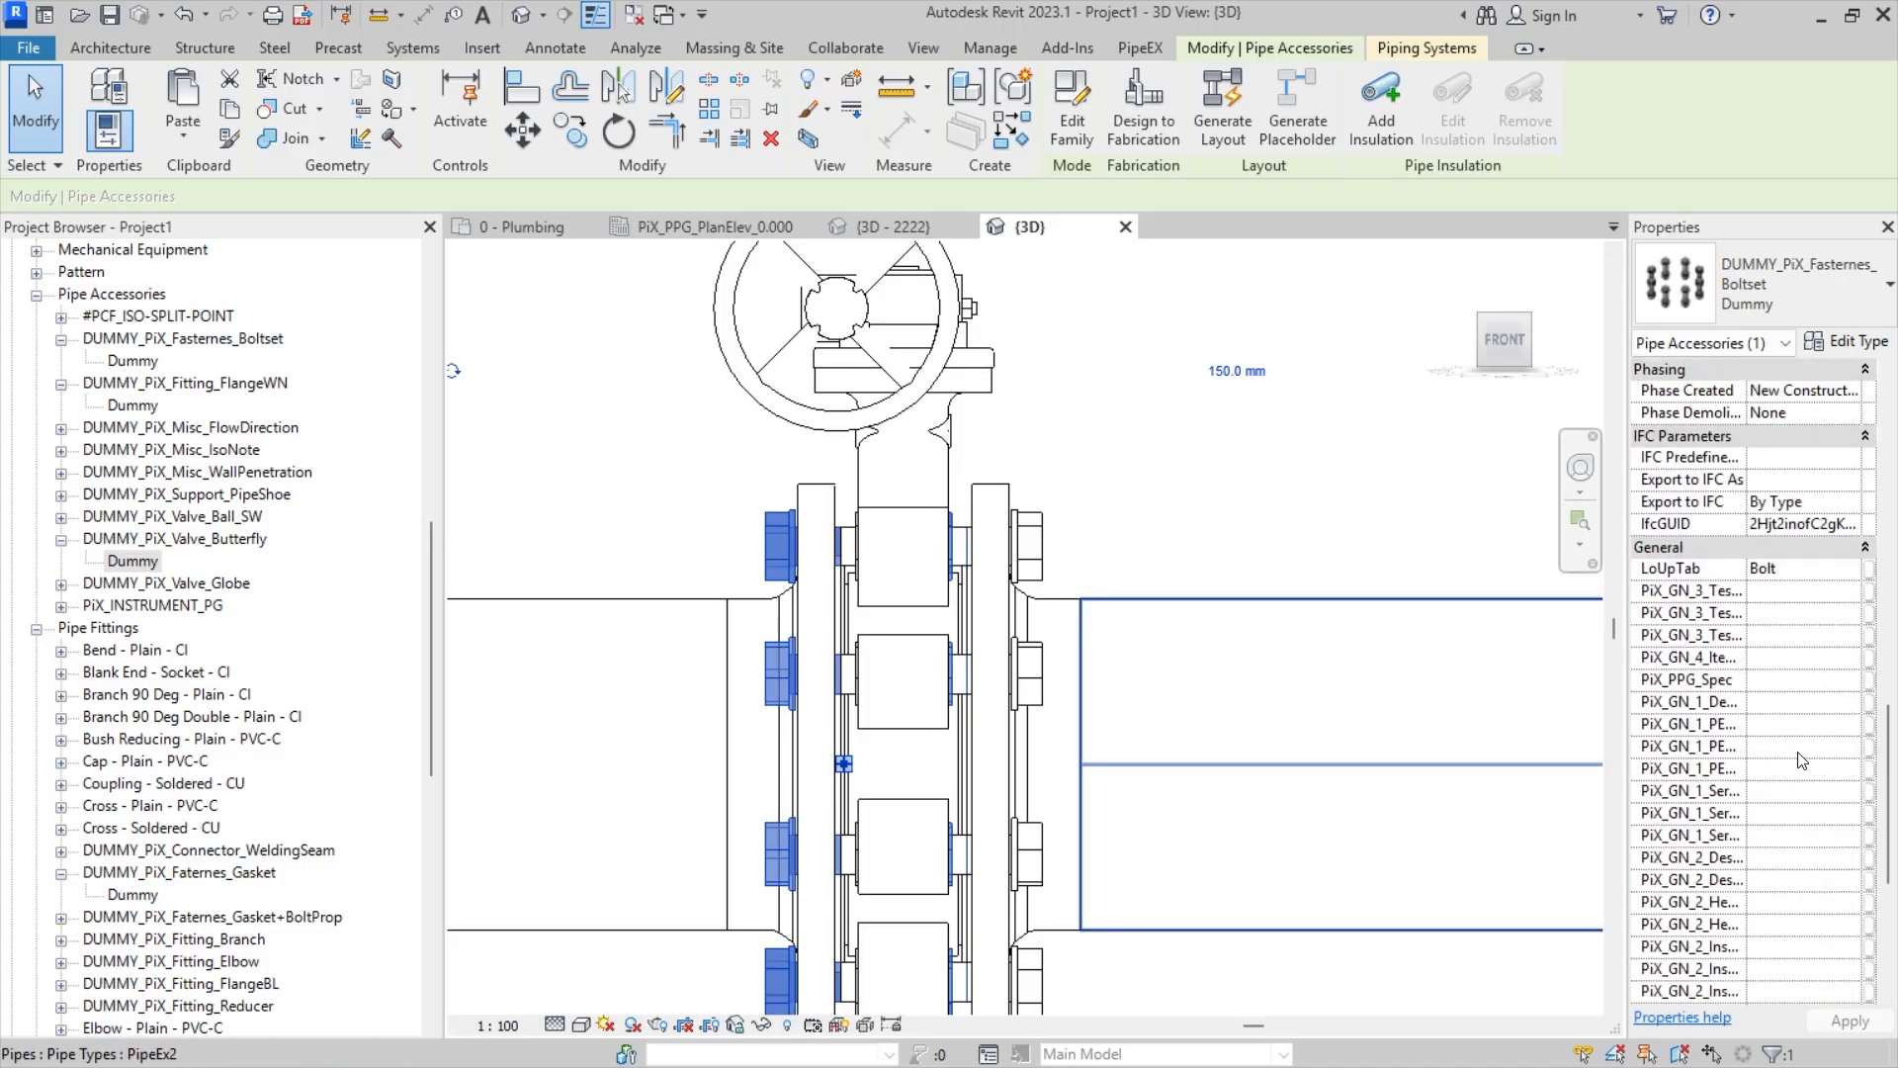
scroll(1798, 754, up, 10)
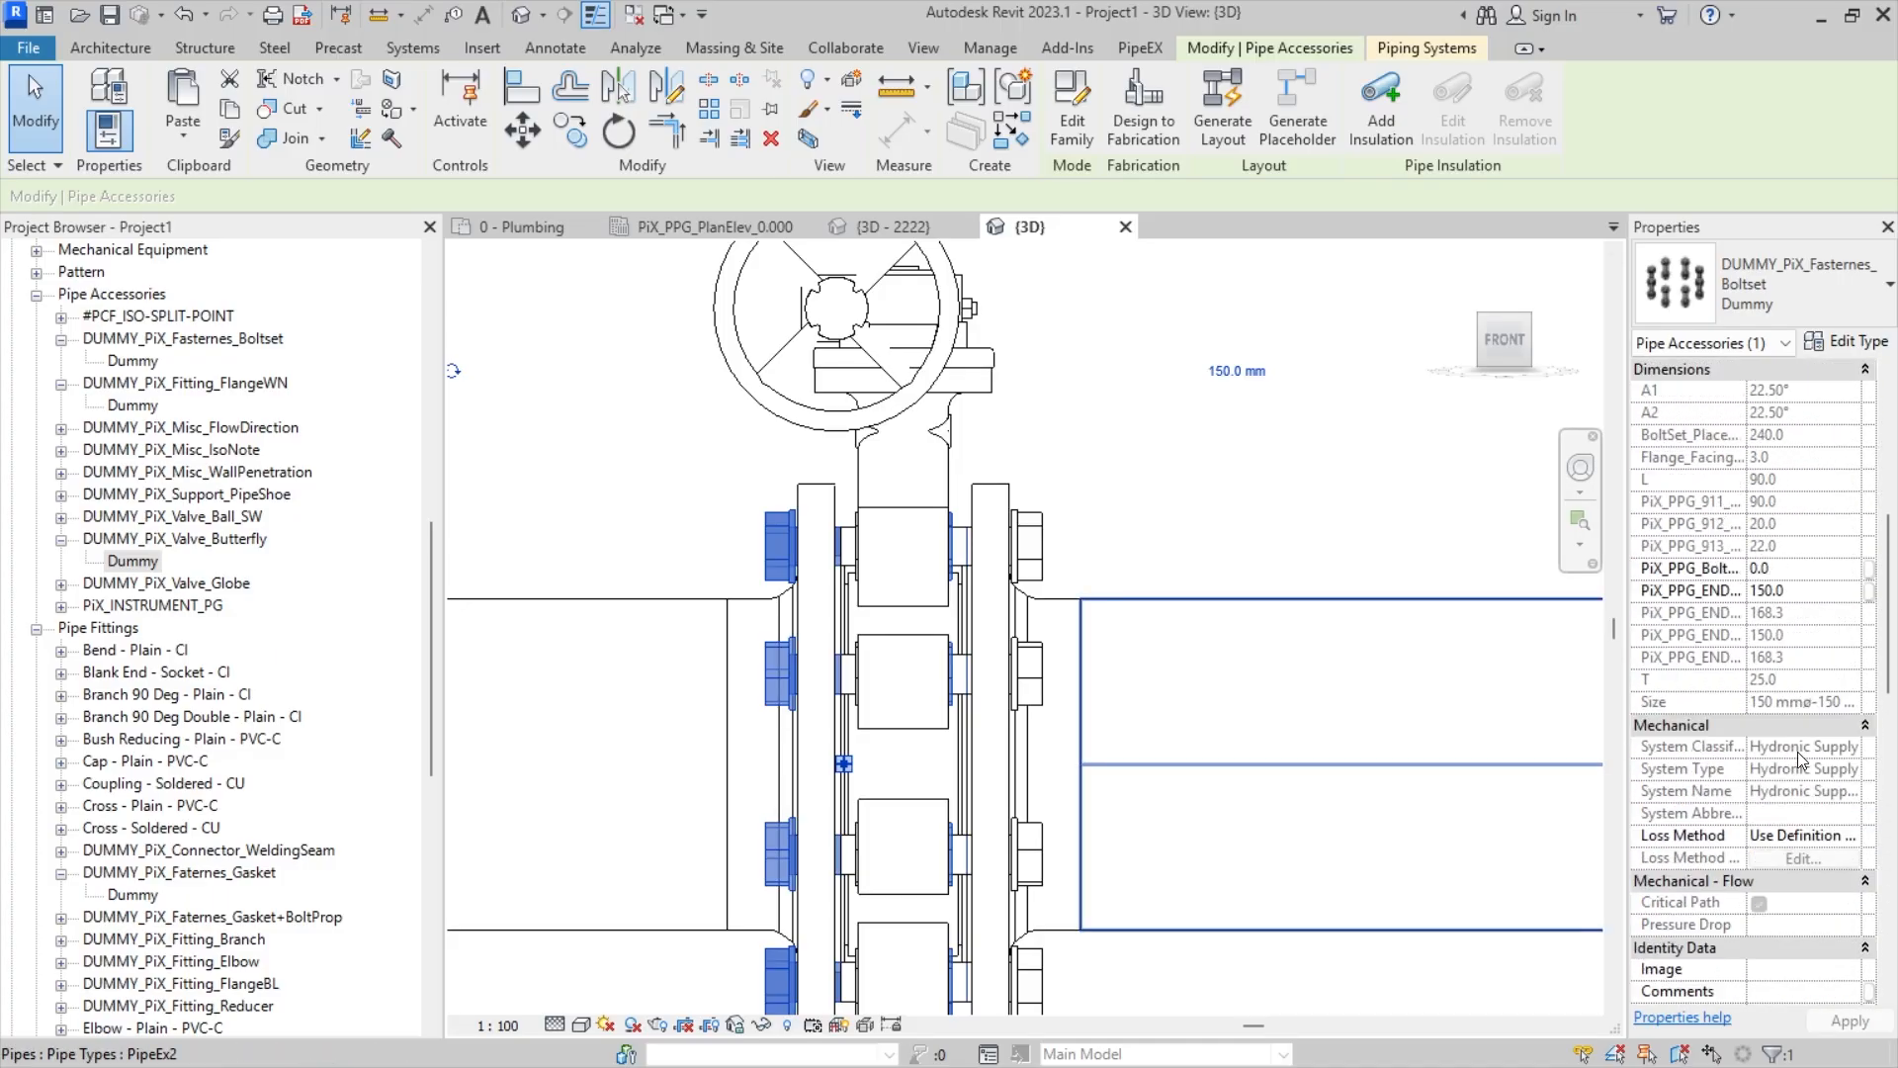
- Try values of 2 and 1 for the bolt set's editable PiX_PPG_Bolt dimension, and restore it to 0
click(1801, 570)
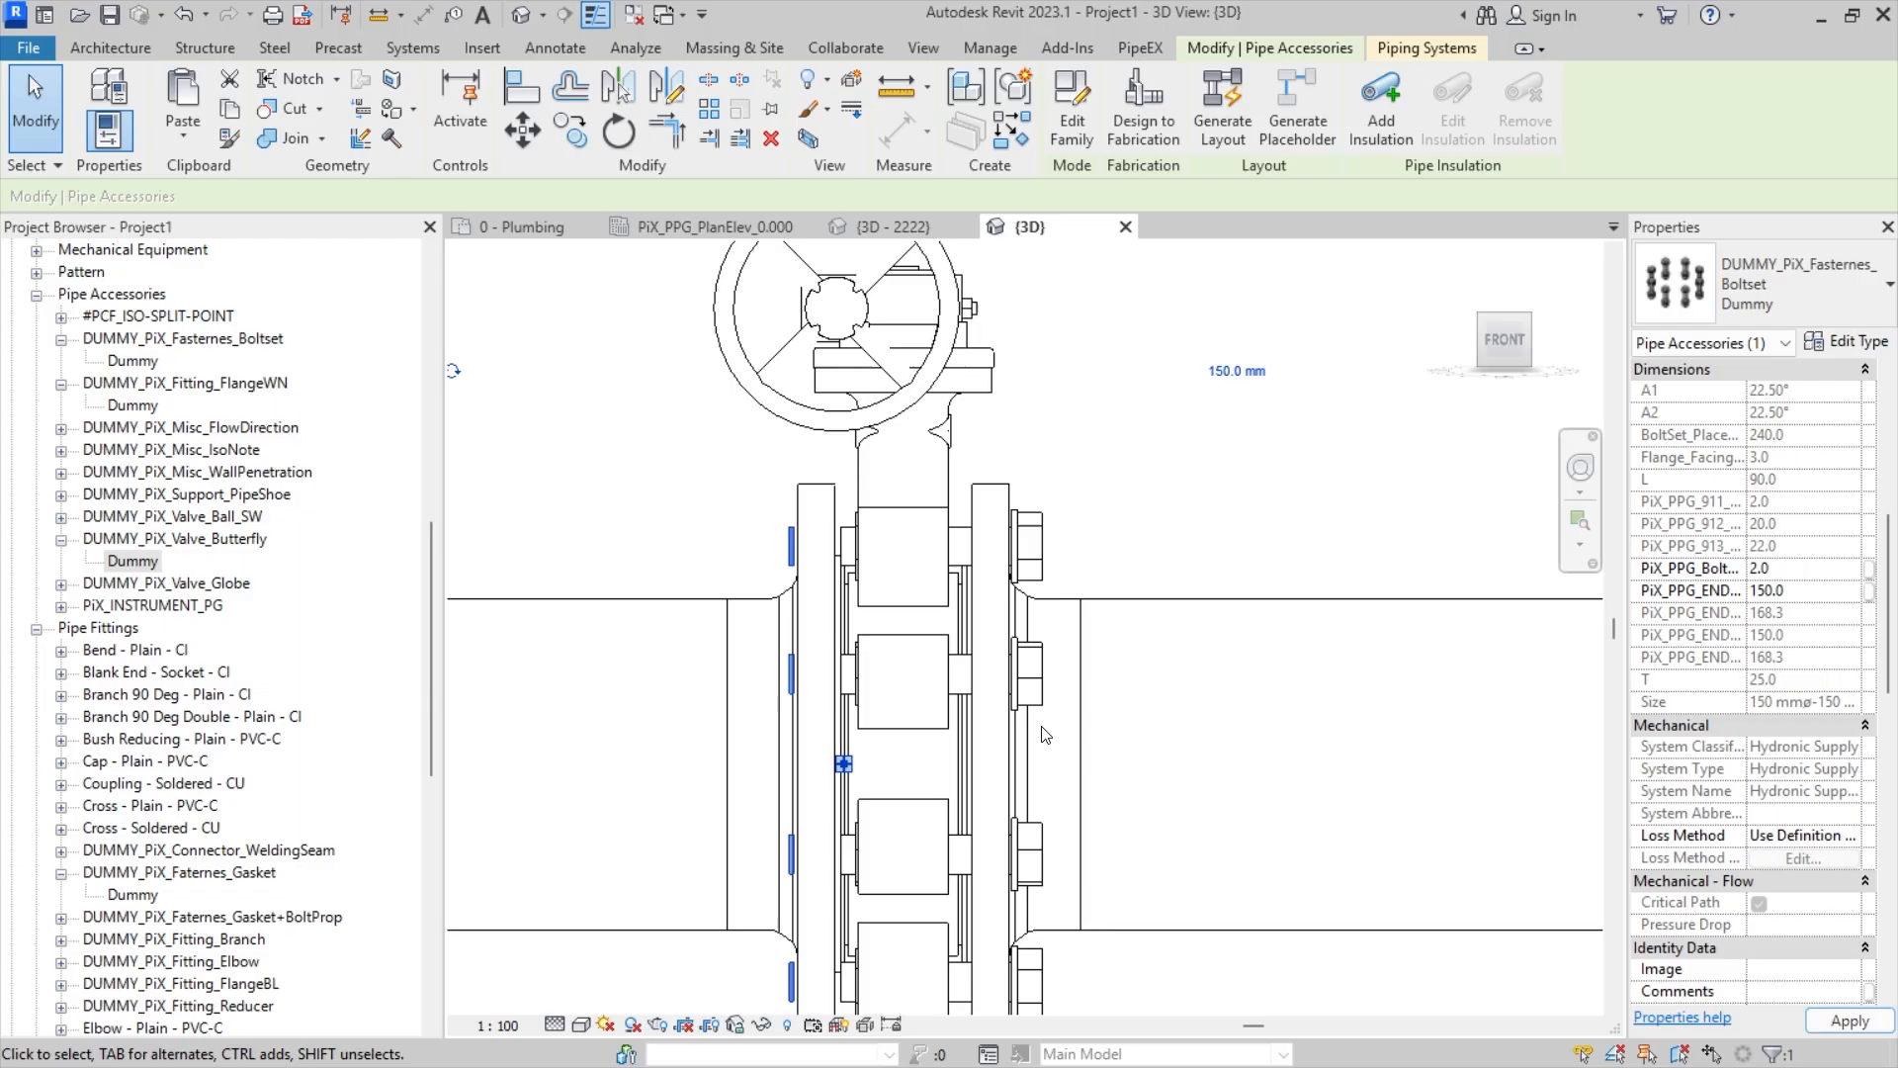
scroll(796, 682, up, 4)
scroll(796, 682, down, 2)
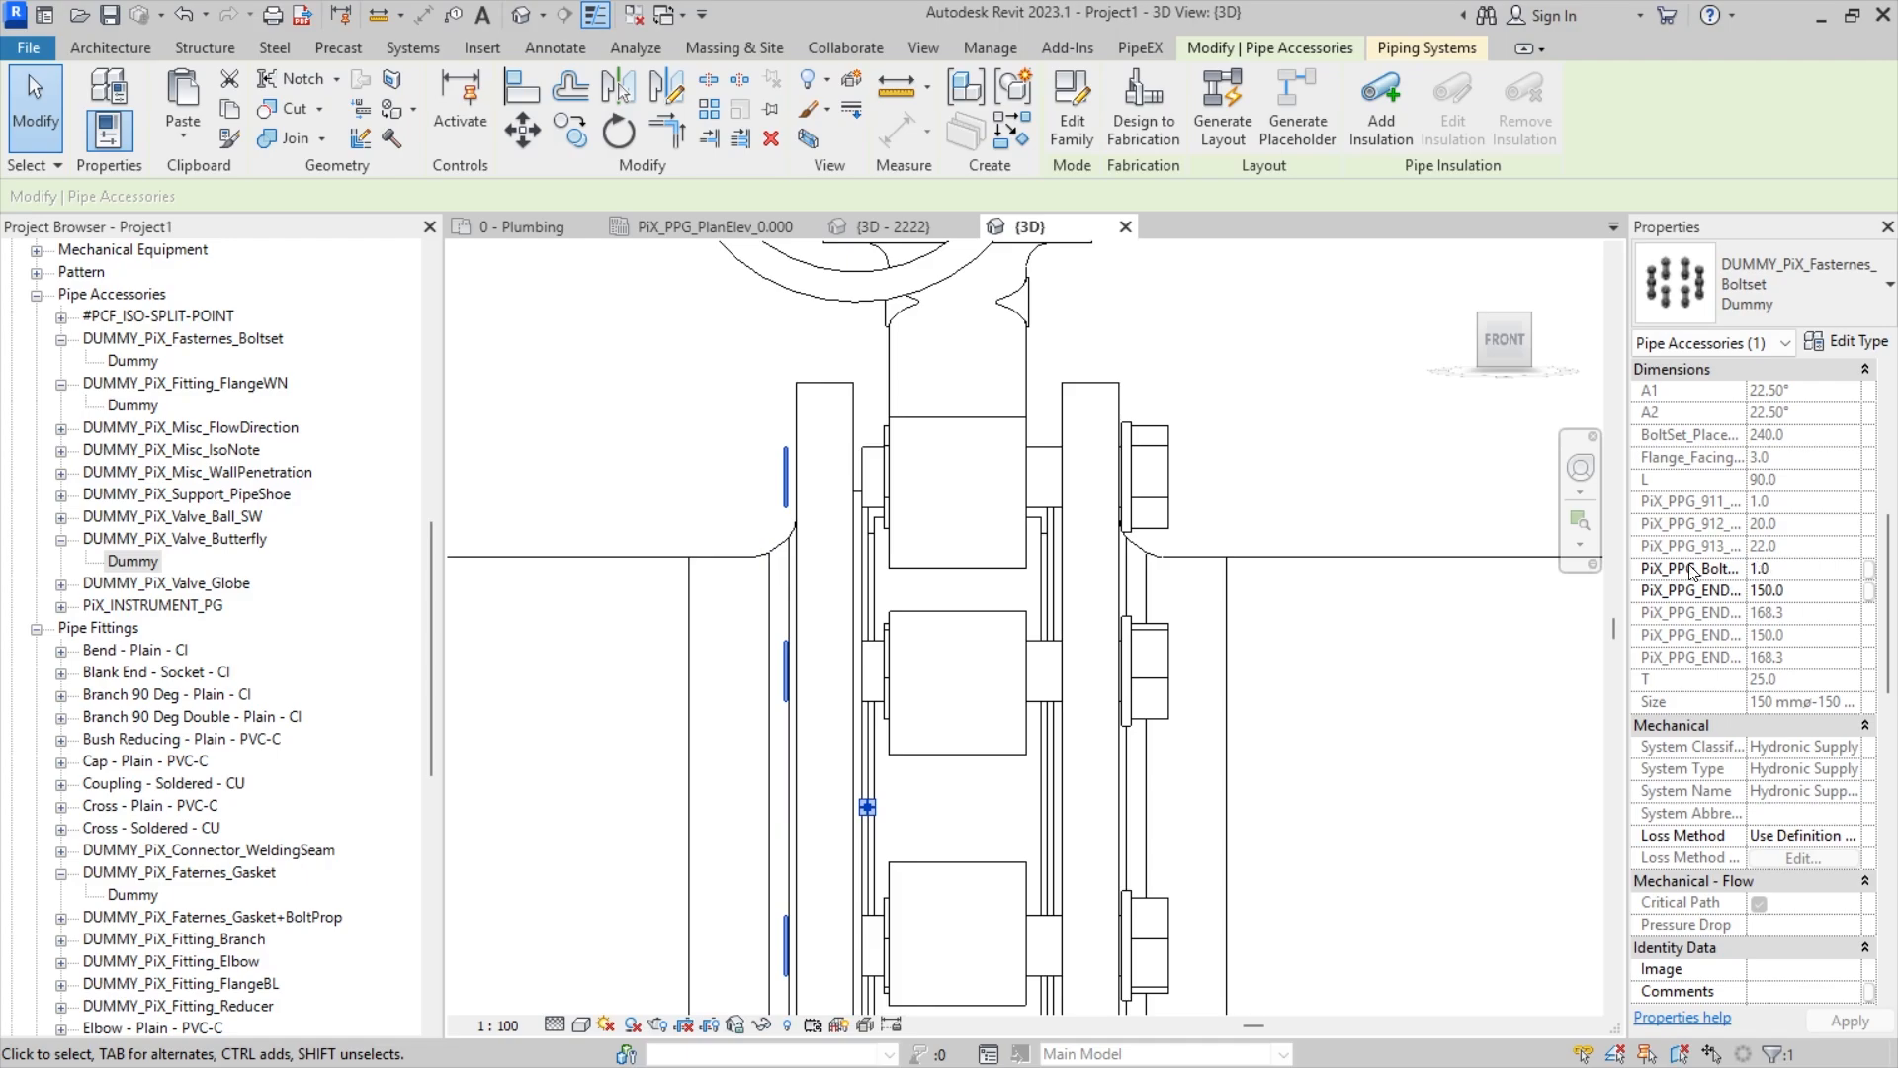
click(1774, 571)
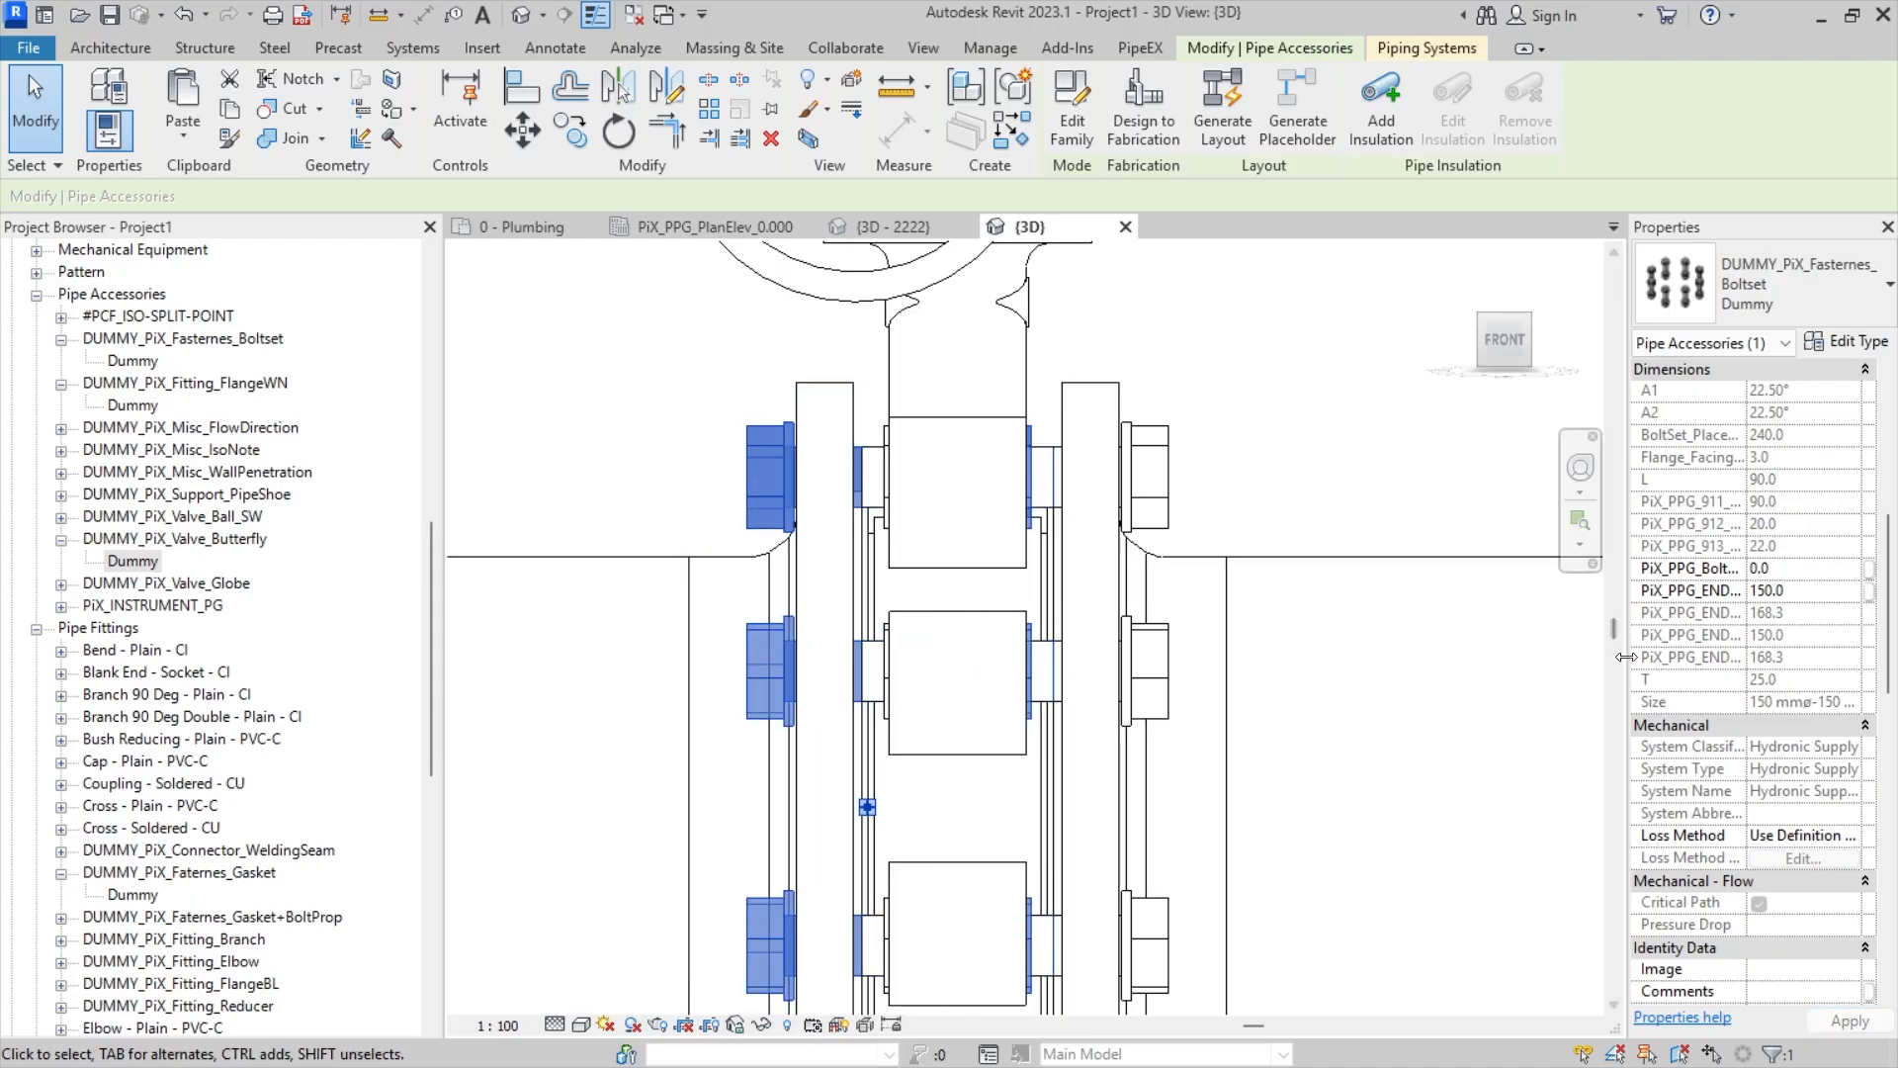
- Review the selected bolt set's text, dimension, mechanical, identity, IFC and general properties
scroll(1722, 613, down, 8)
scroll(1726, 619, up, 1)
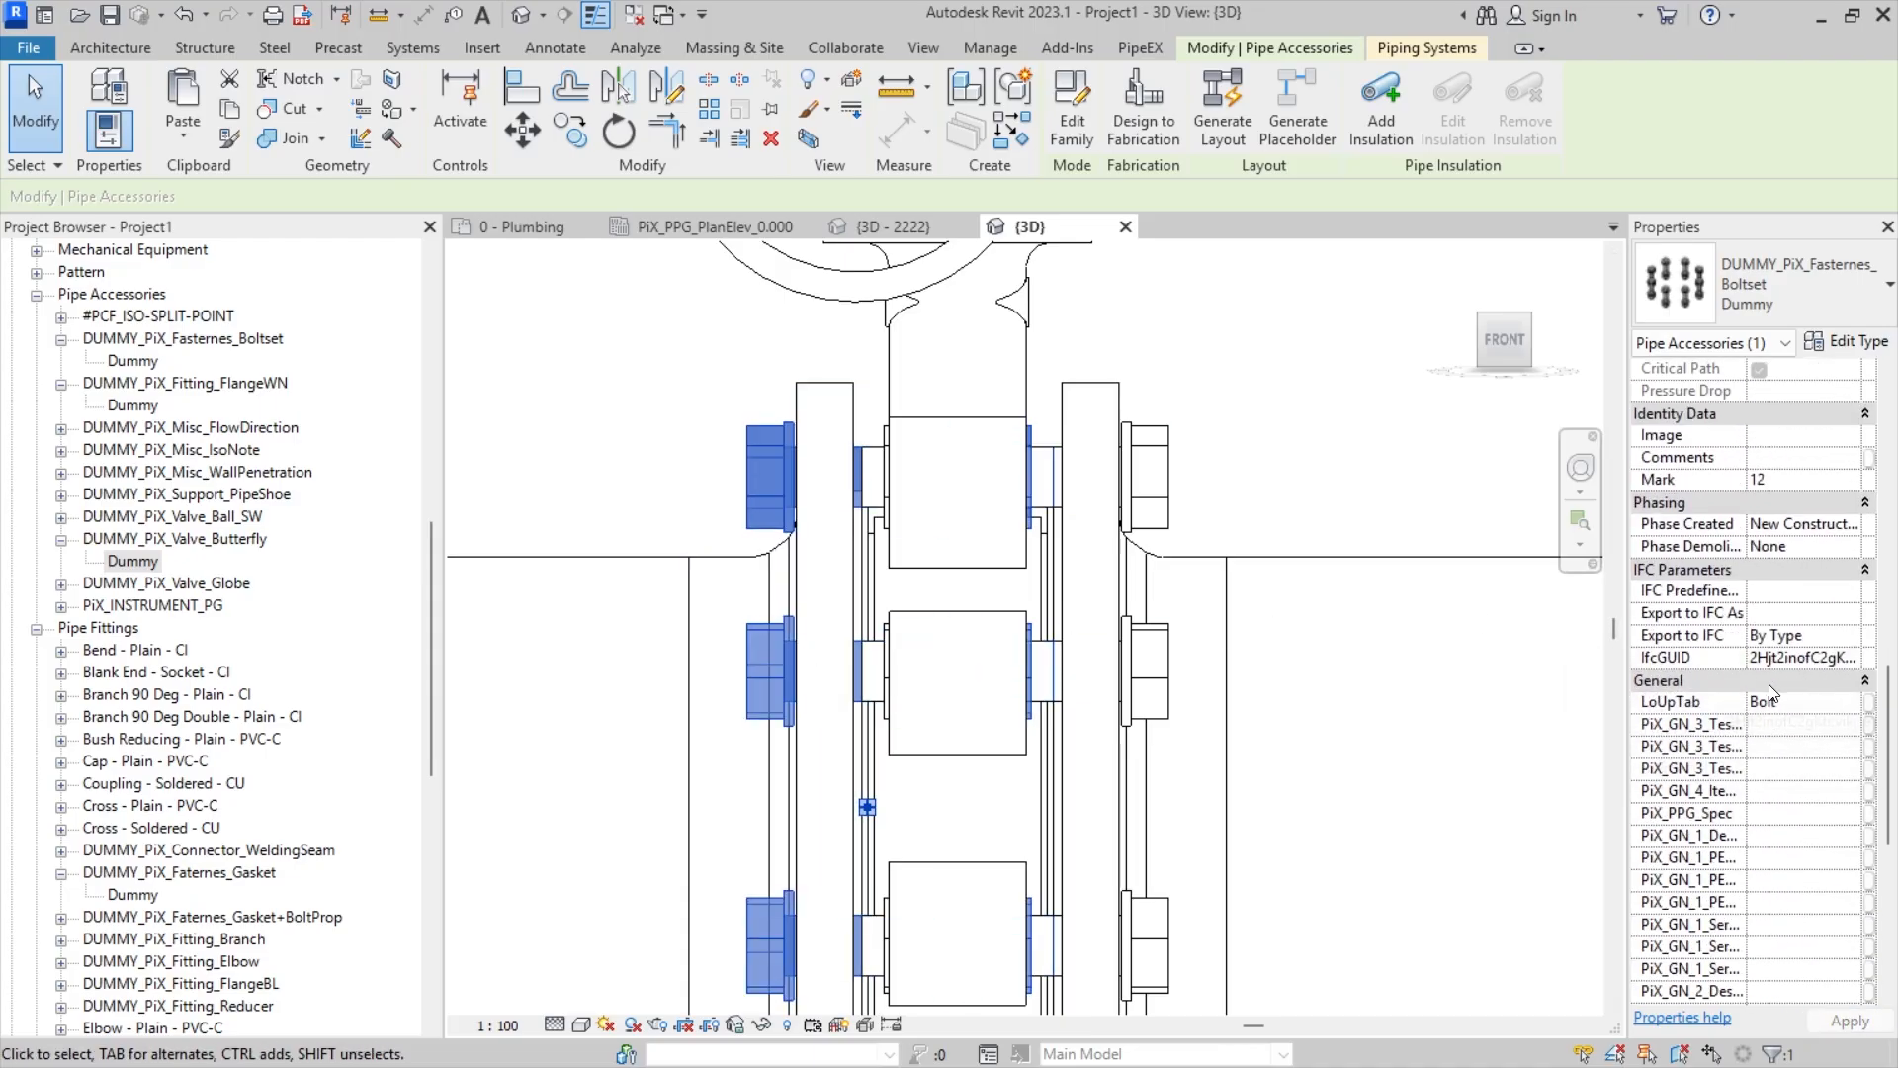
scroll(1770, 684, down, 7)
scroll(1766, 689, up, 14)
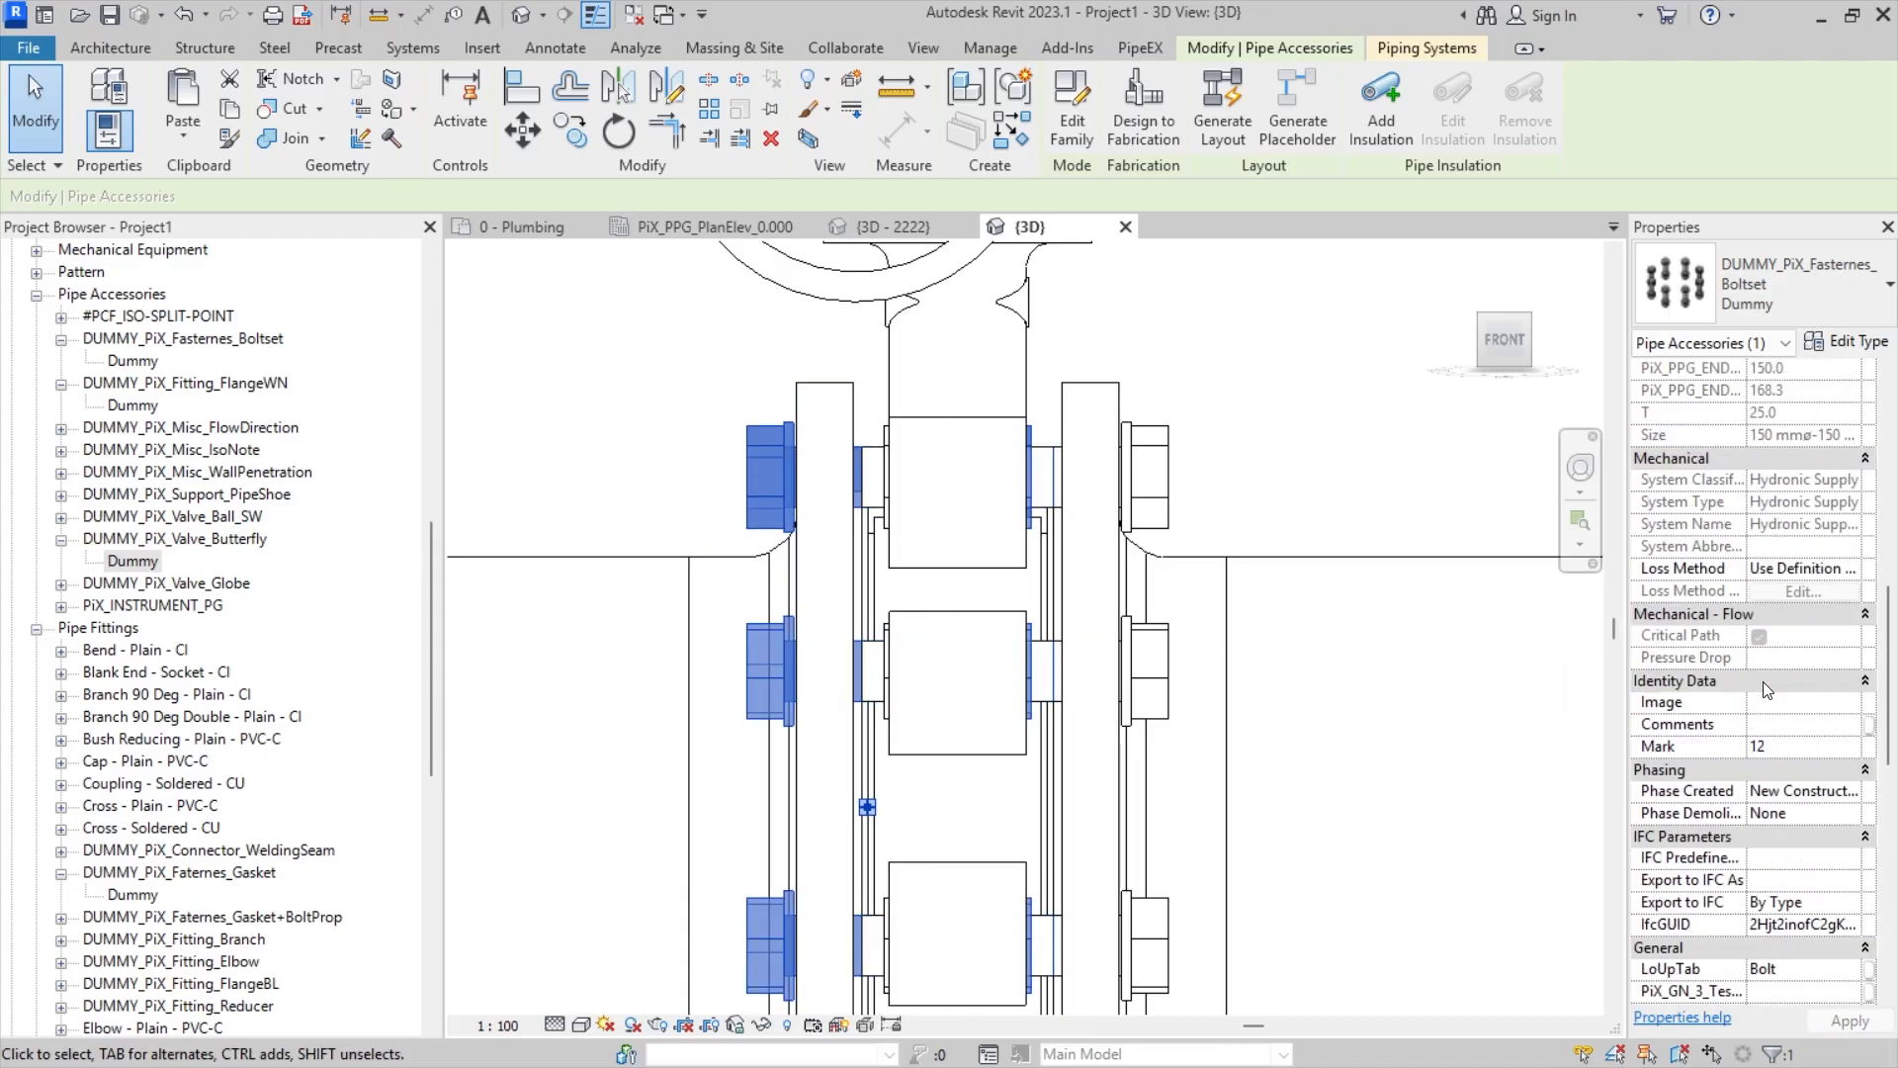
scroll(1764, 689, up, 5)
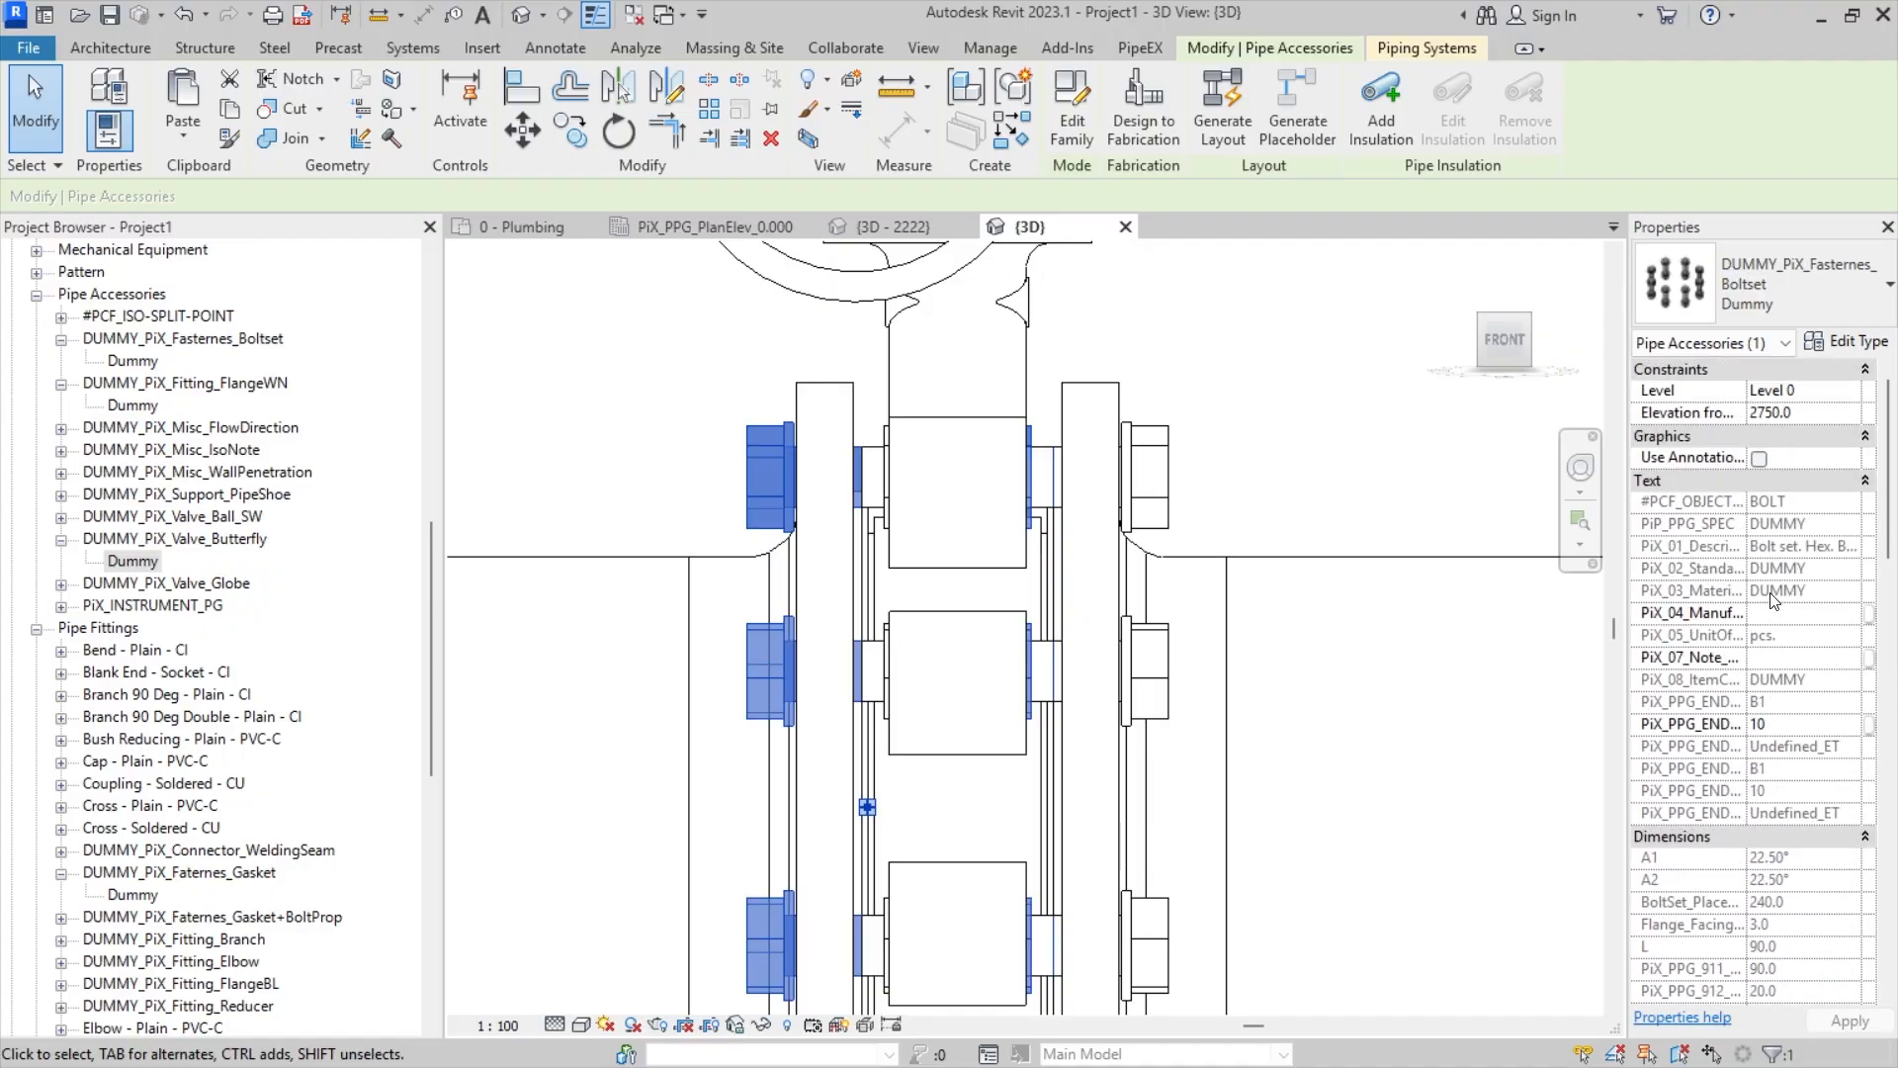
scroll(1774, 598, down, 7)
scroll(1772, 596, down, 12)
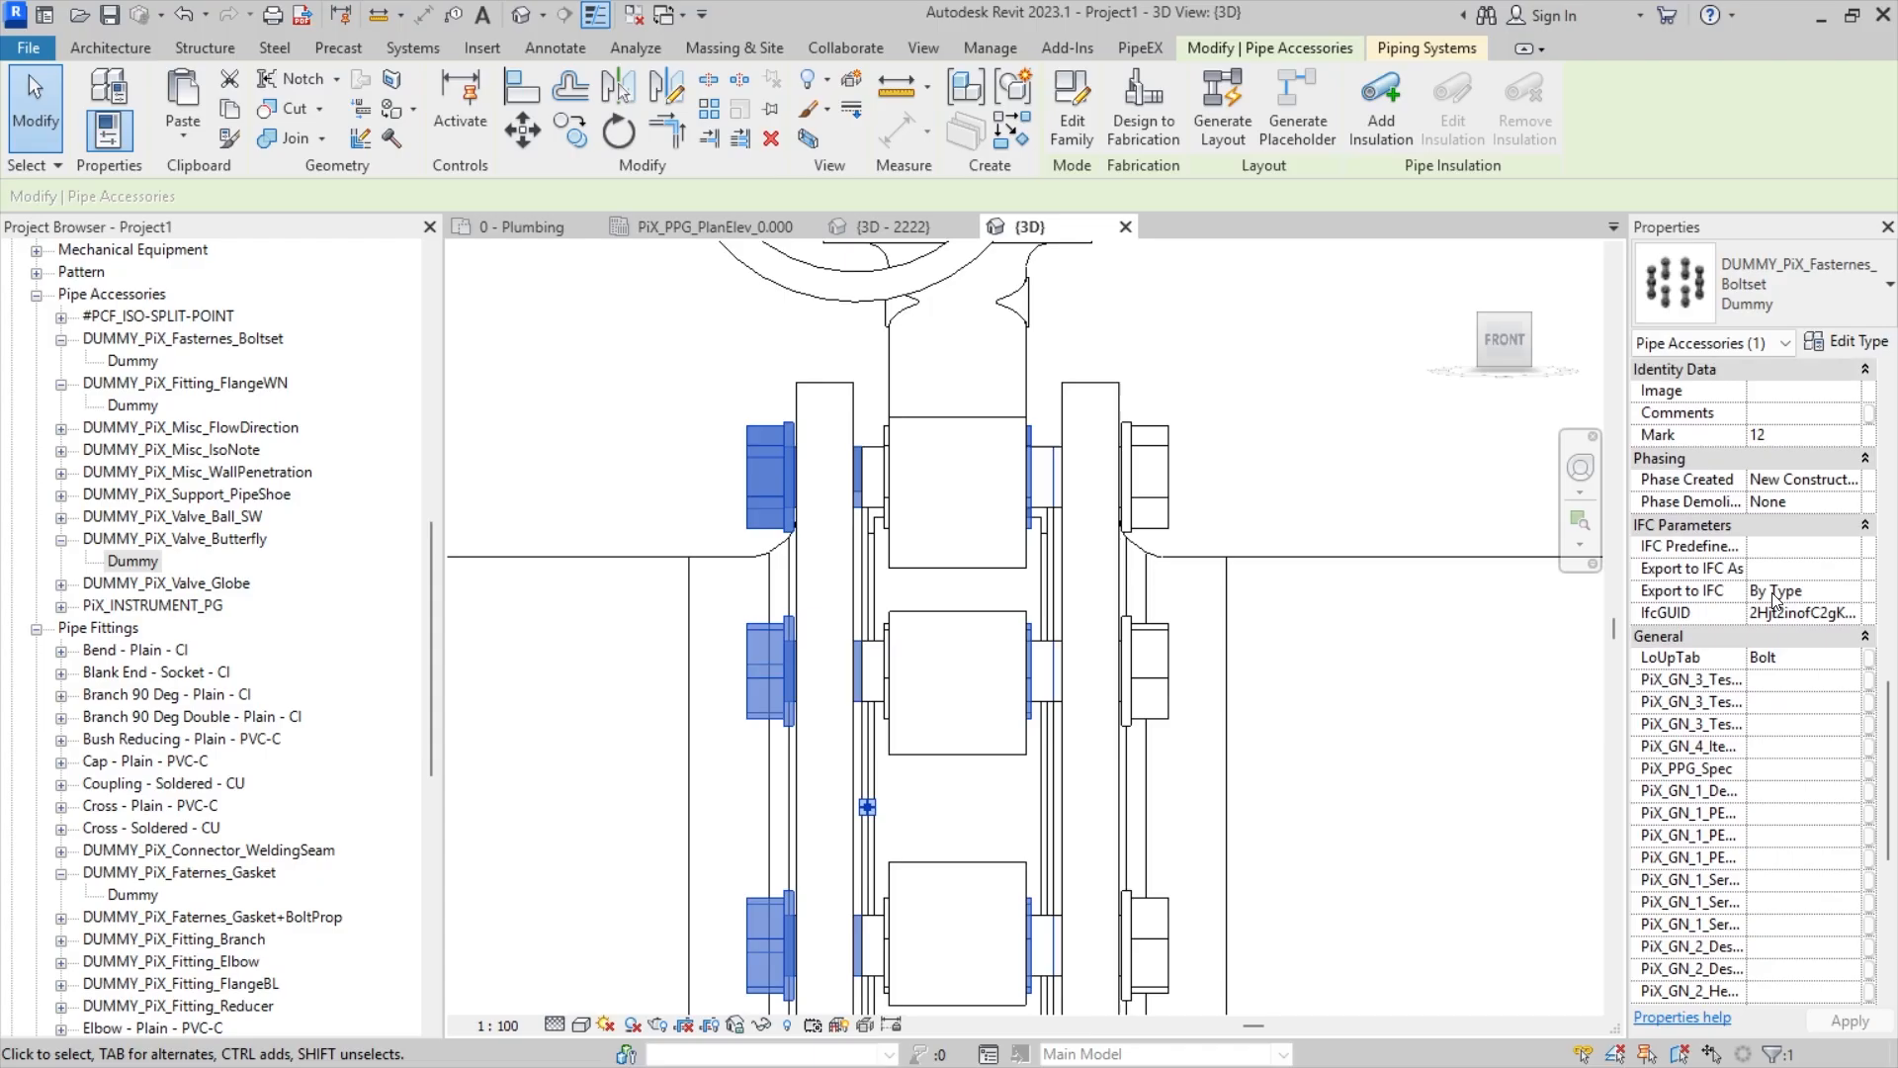
scroll(1773, 596, up, 5)
scroll(1773, 594, up, 10)
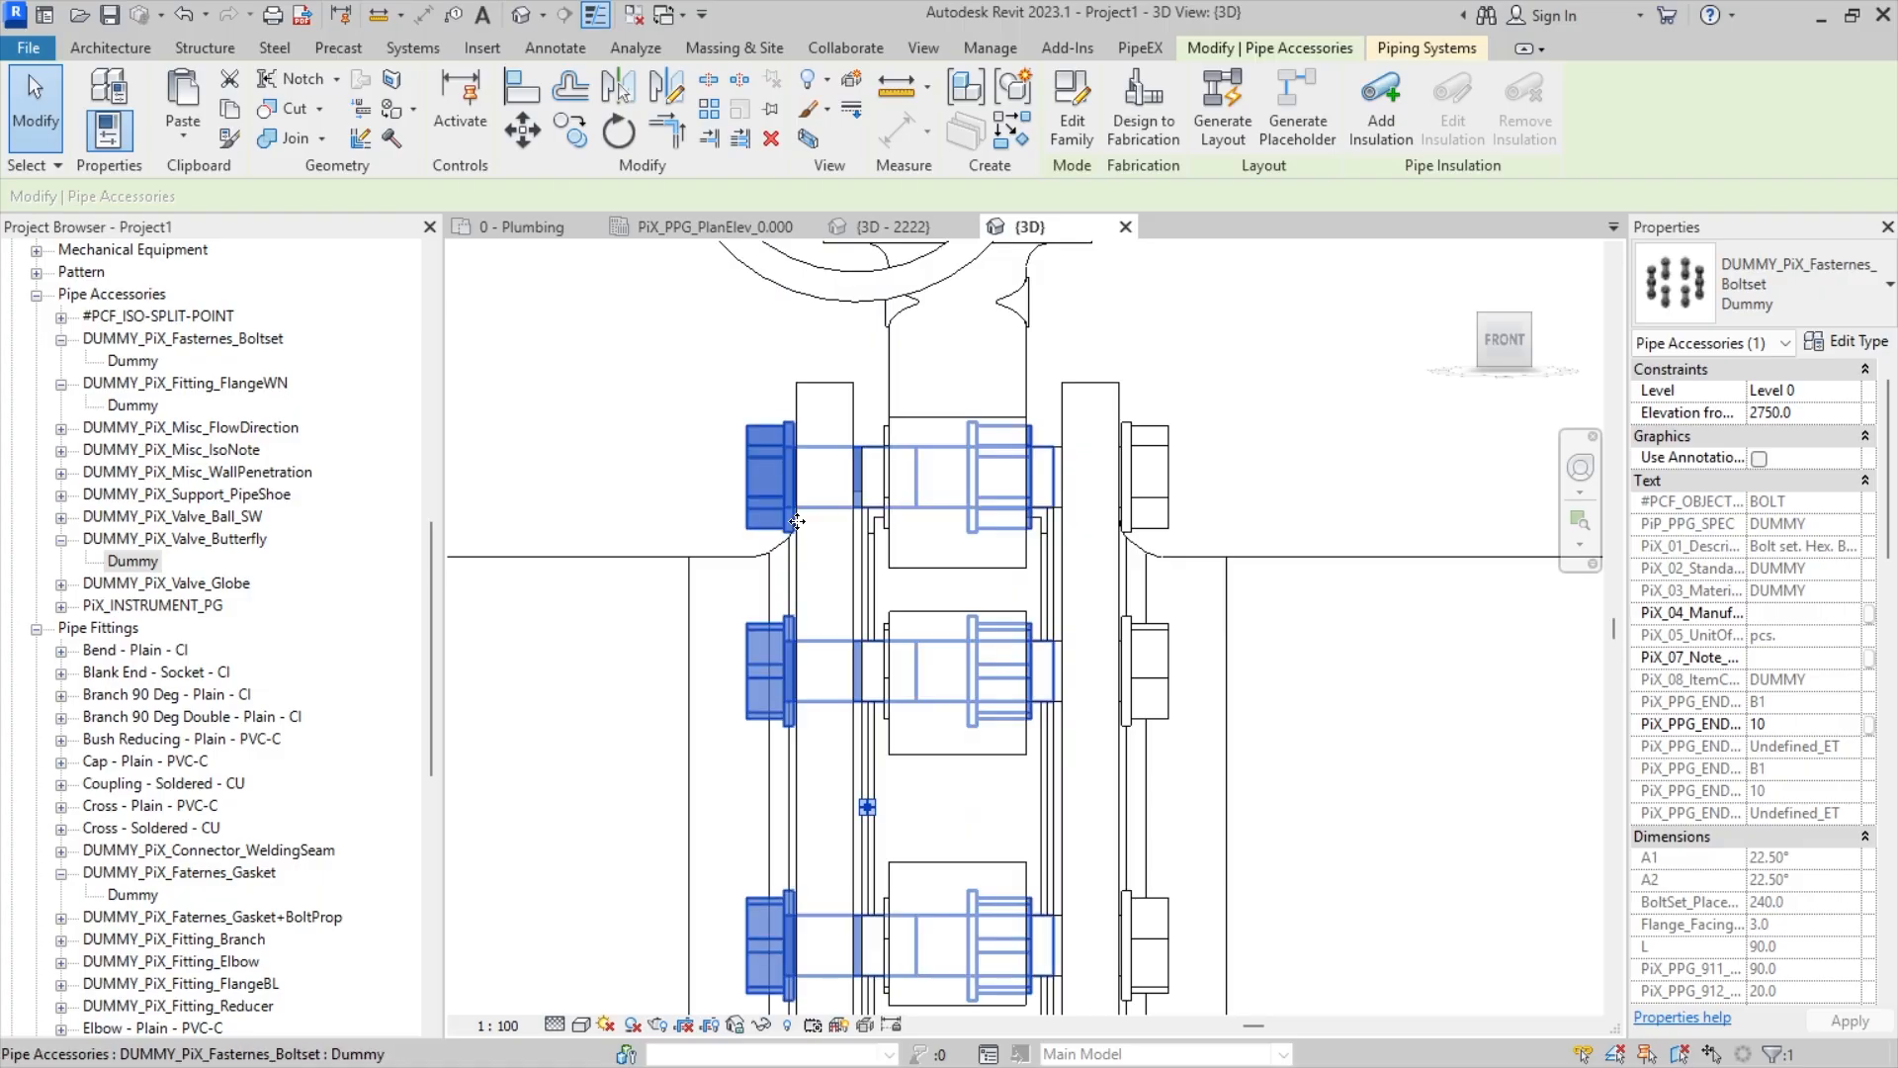
- Delete the bolt set facing the long pipe on the last butterfly valve, and reconnect the valve with its flanges, gaskets and remaining bolt set
key(Delete)
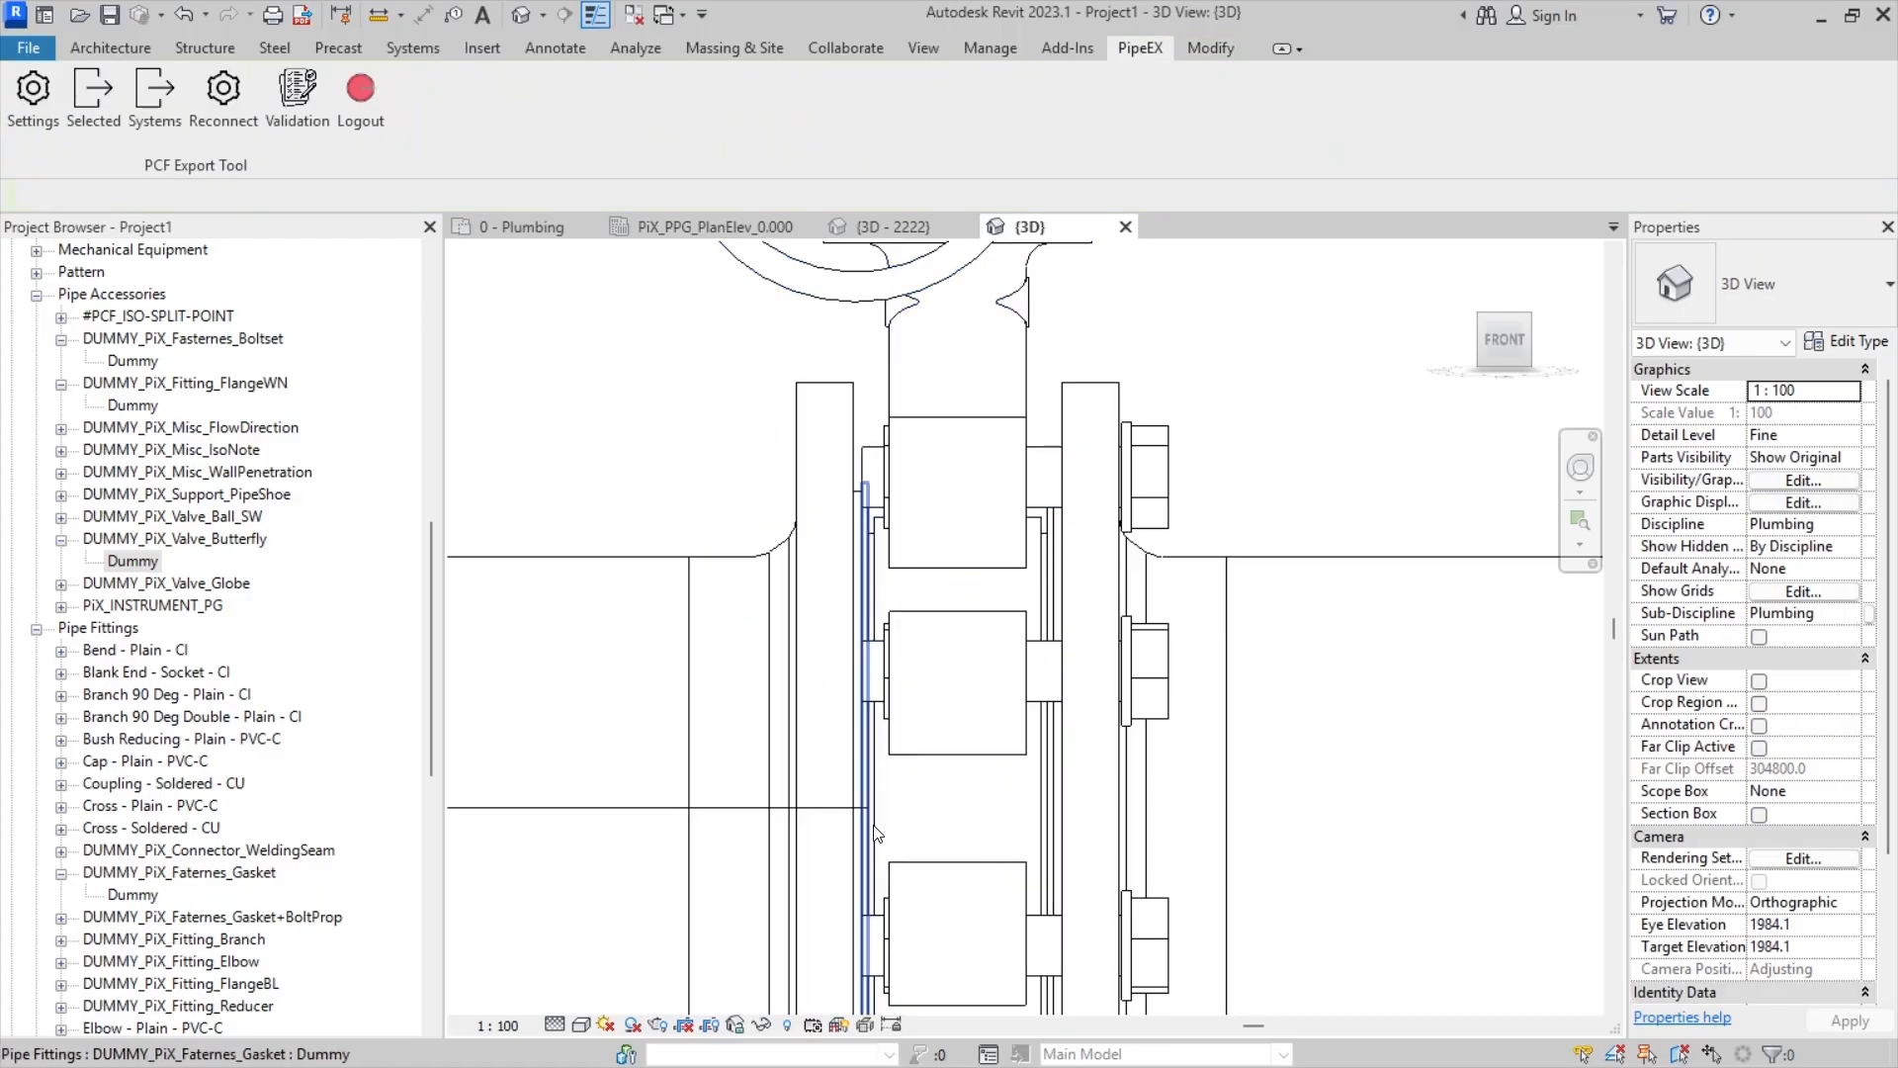
scroll(690, 512, down, 1)
scroll(707, 523, down, 1)
middle_drag(707, 523, 781, 461)
scroll(832, 440, up, 1)
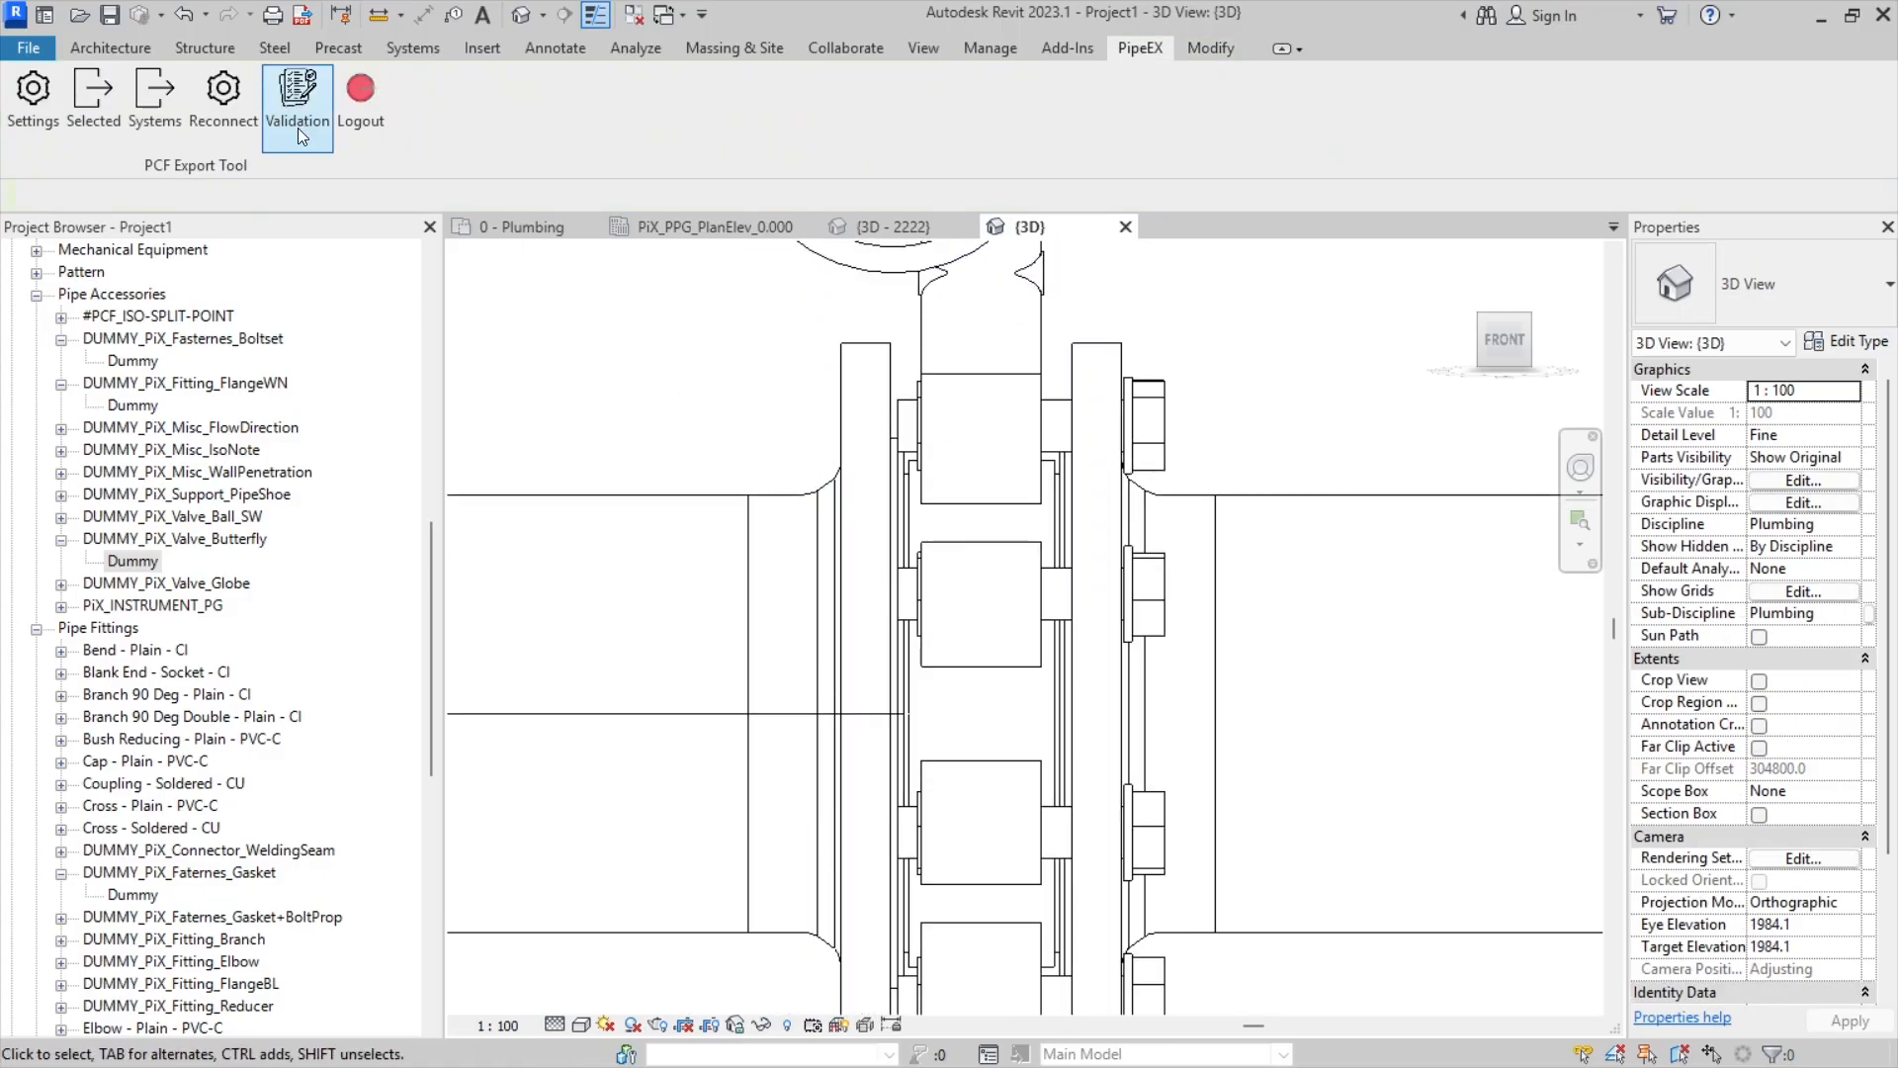
click(216, 127)
scroll(847, 877, down, 2)
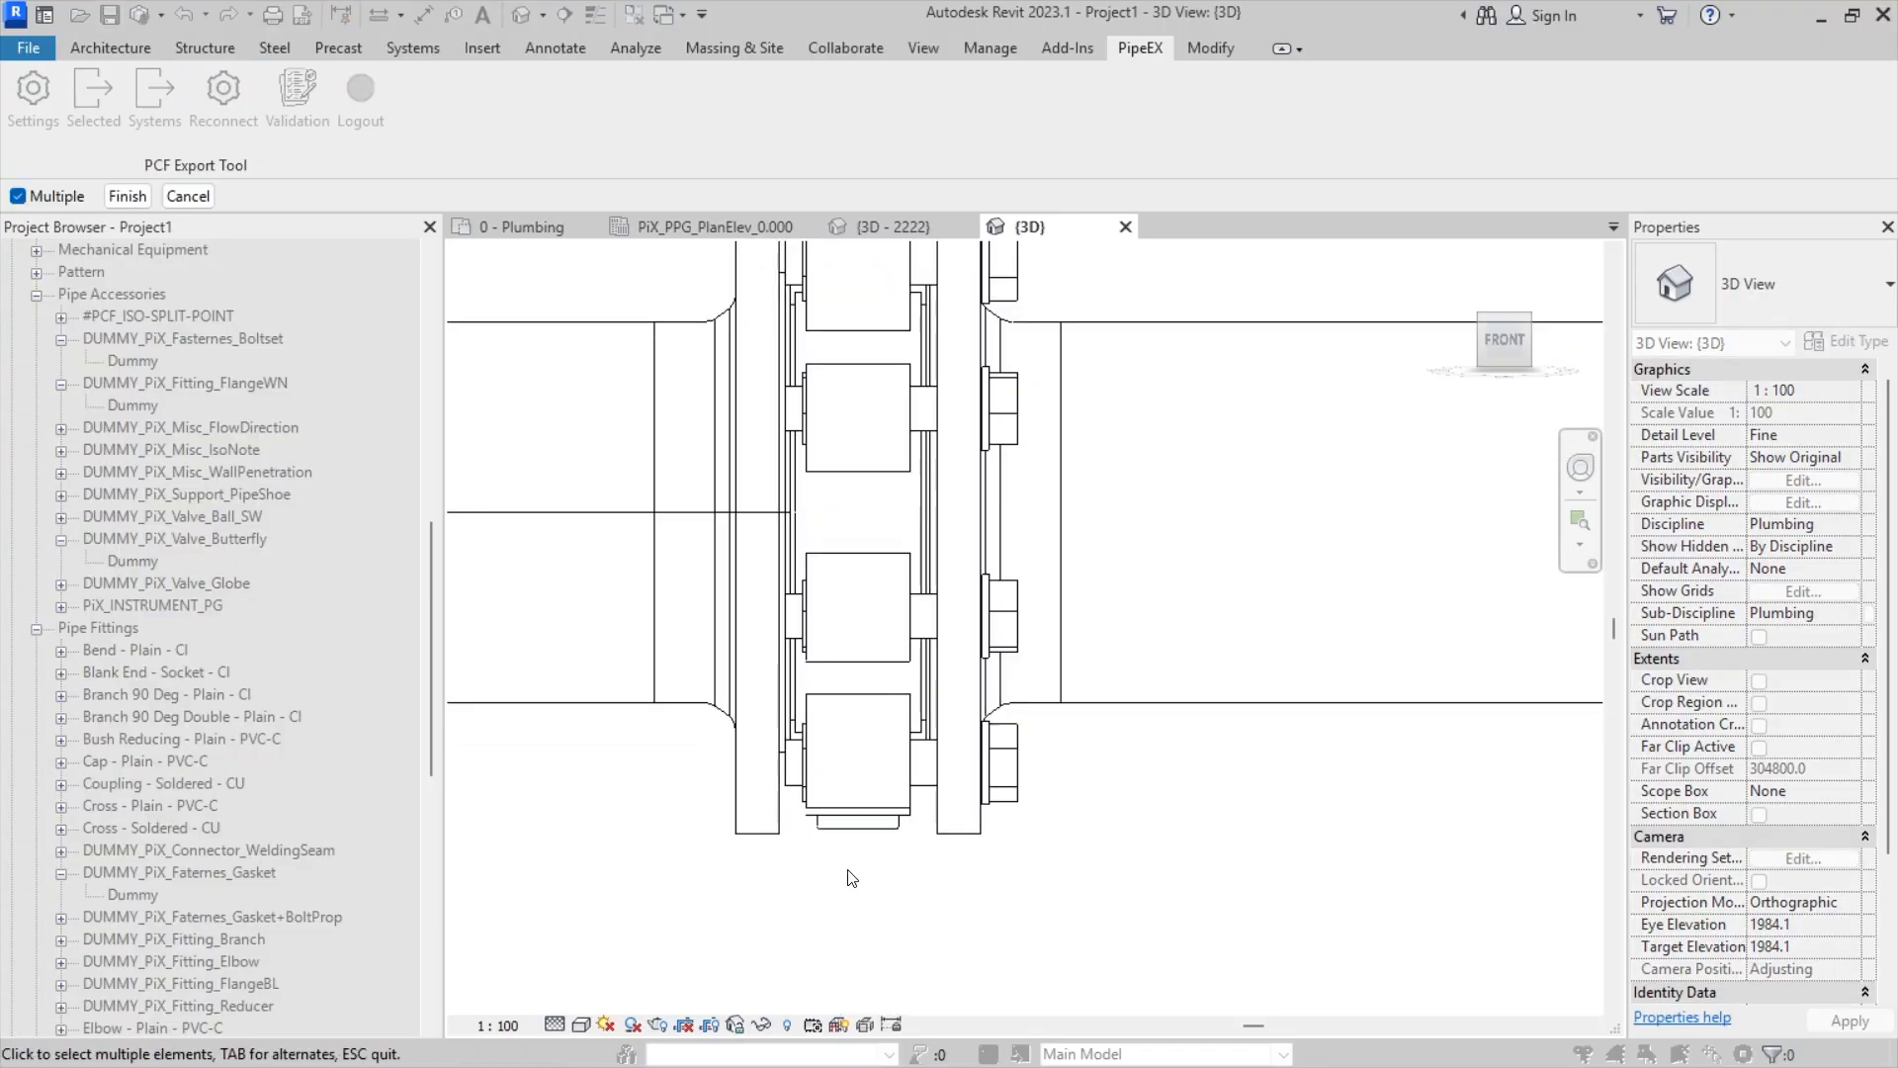
drag(988, 892, 684, 318)
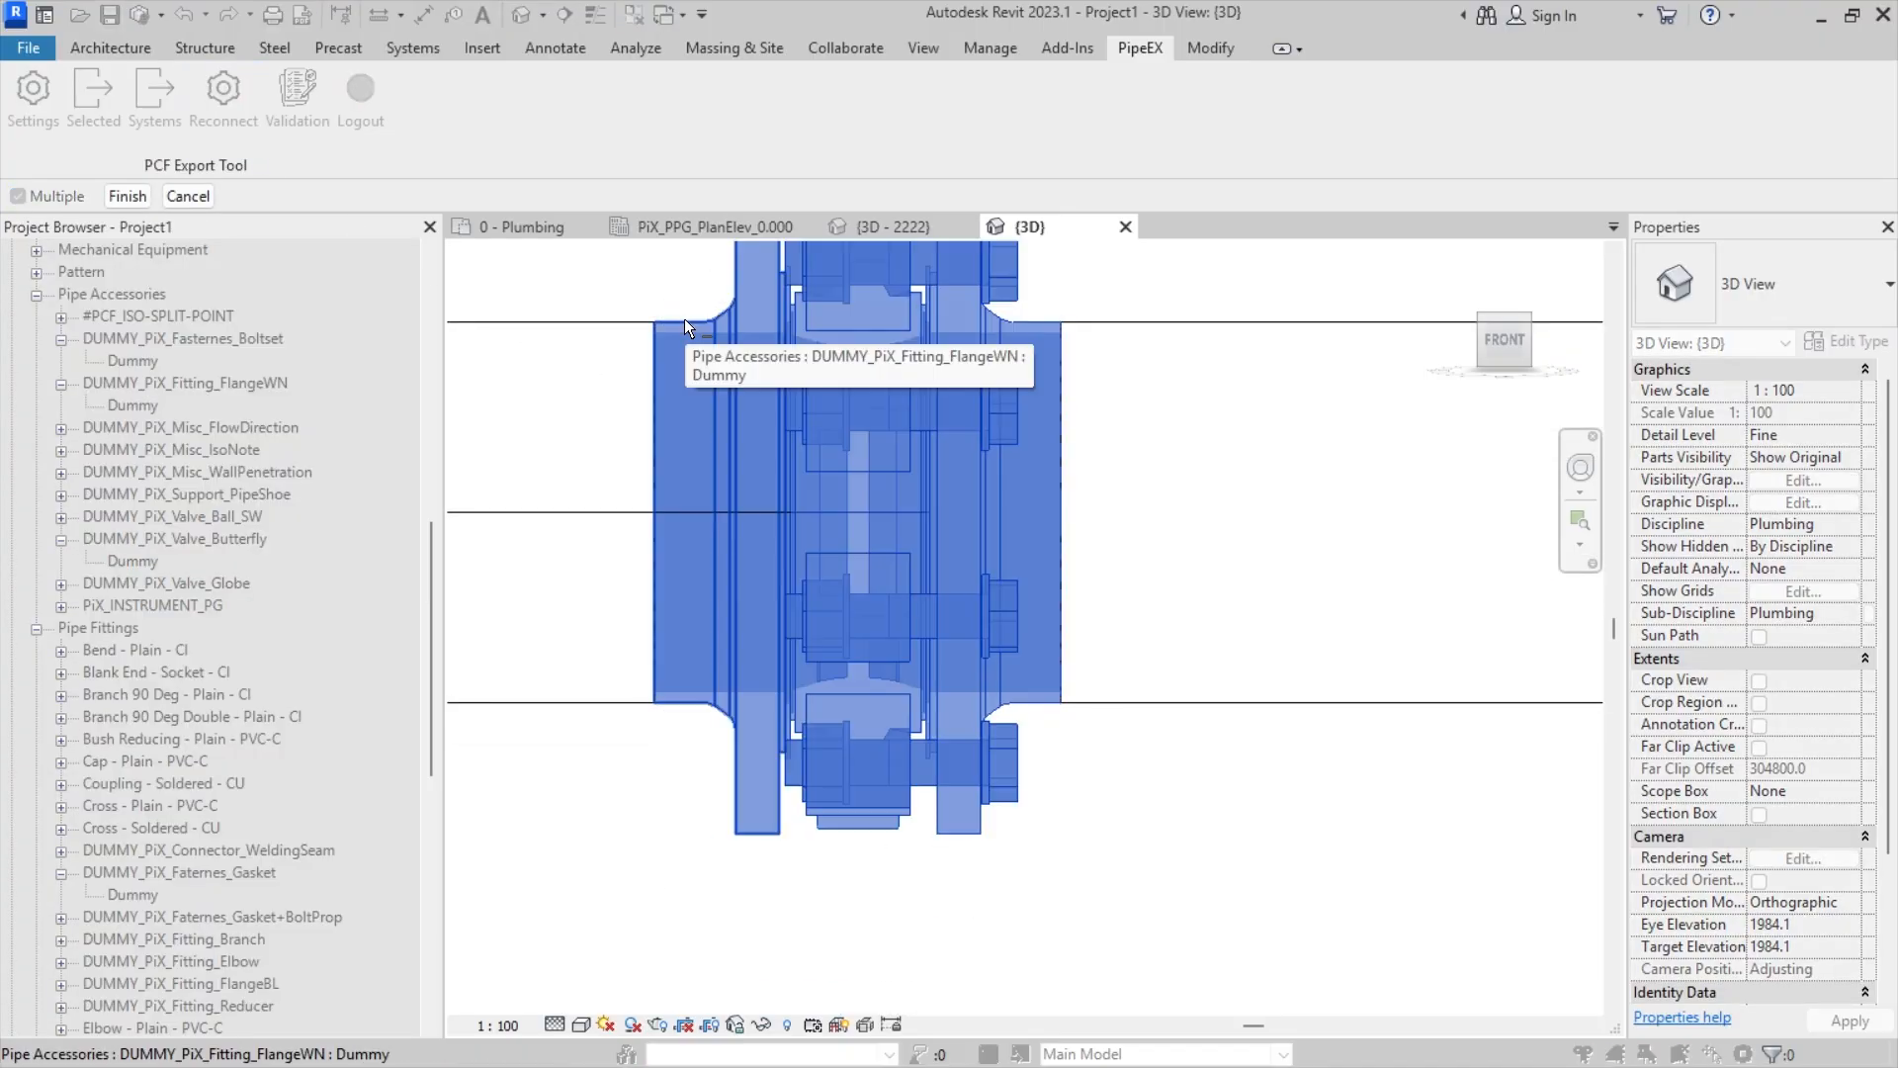
click(127, 197)
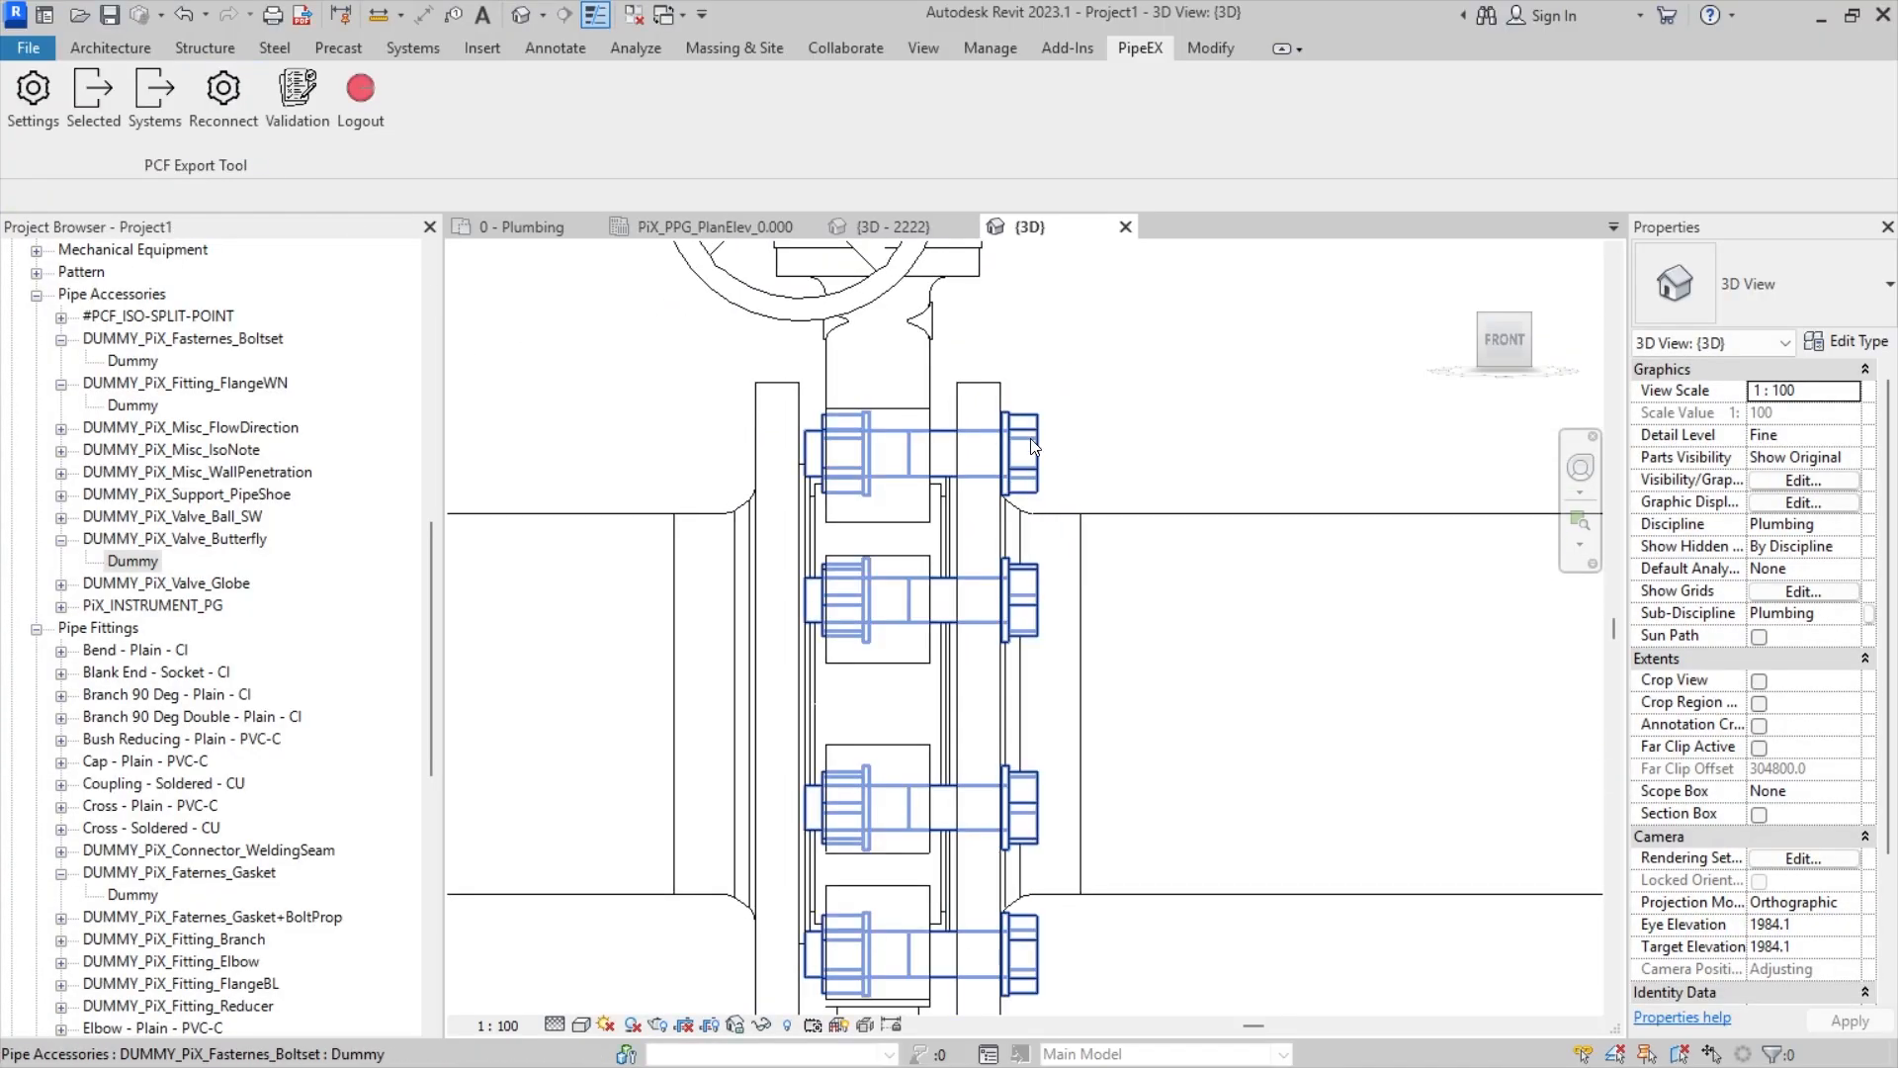
- Try 60, 220 and 150 for the remaining bolt set's PiX_PPG_Bolt dimension, and set it to 140 so the bolts span both flanges
click(1038, 421)
scroll(1794, 649, down, 5)
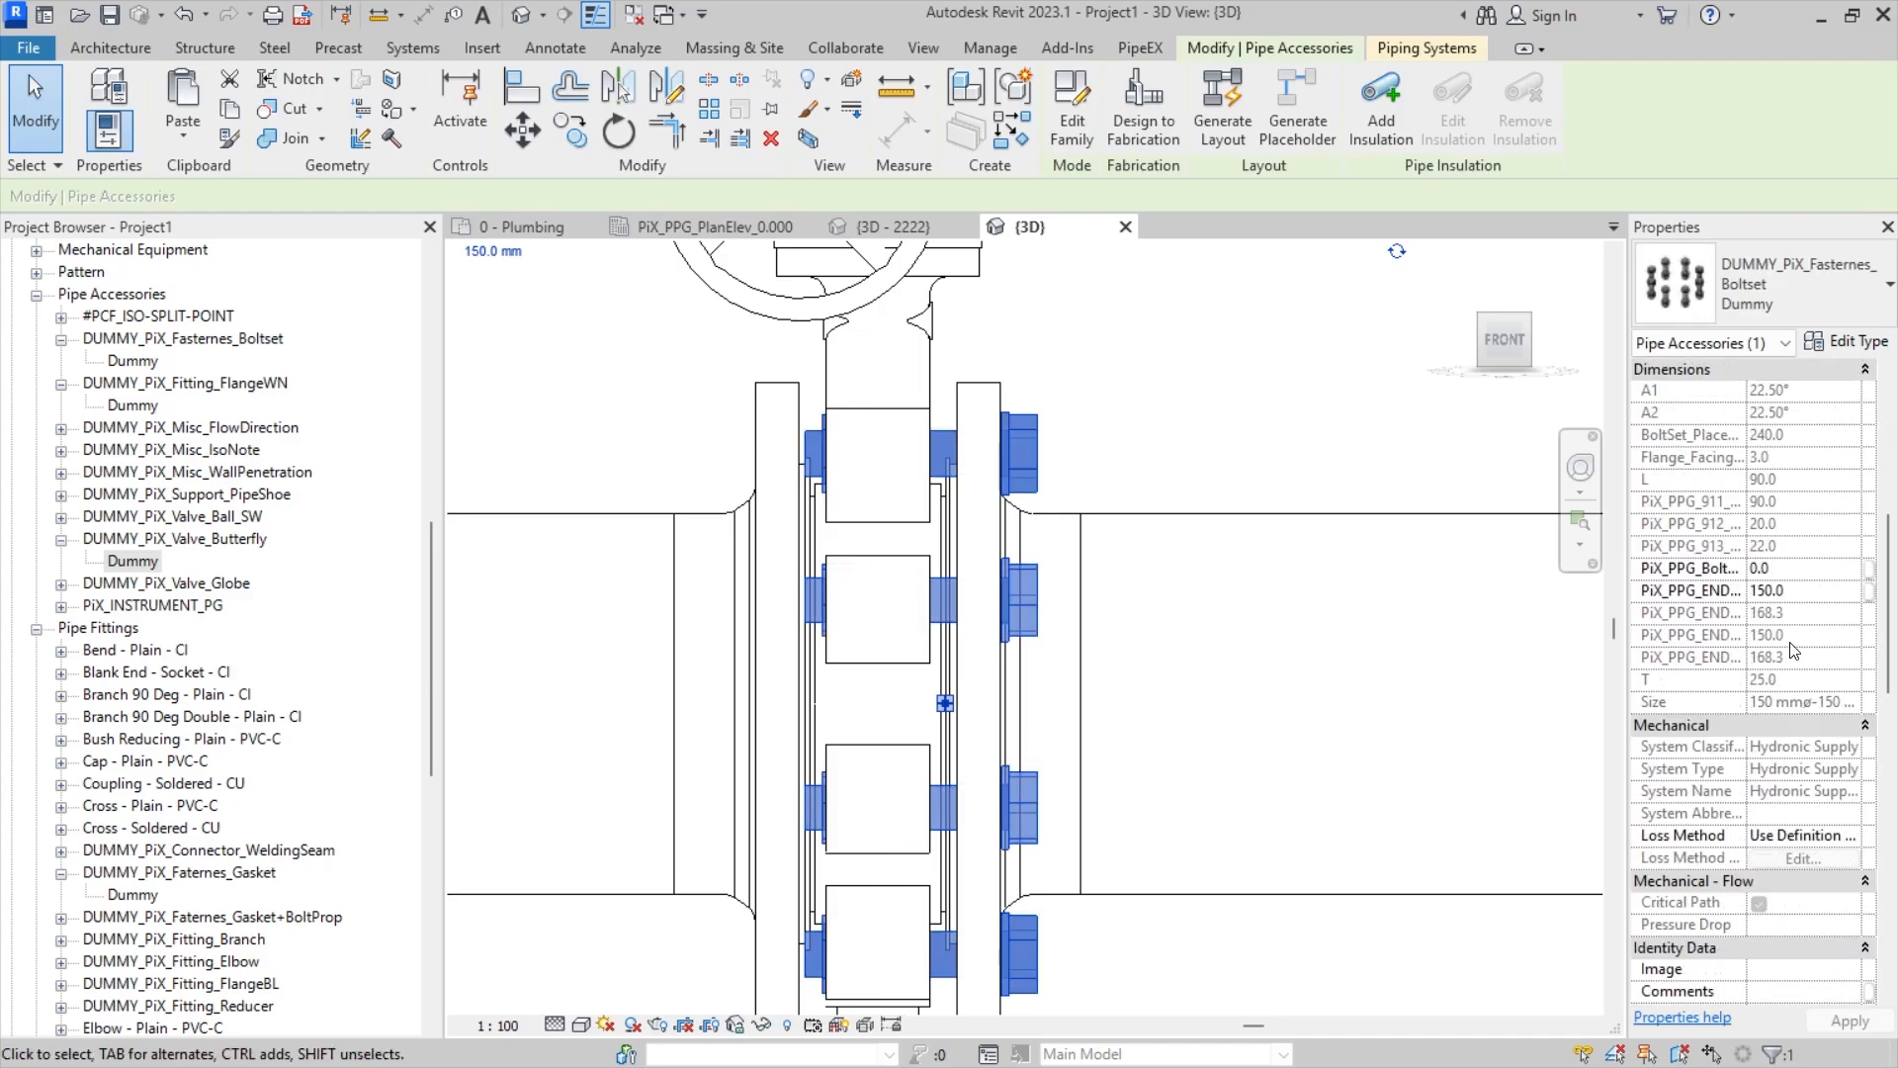
click(1798, 571)
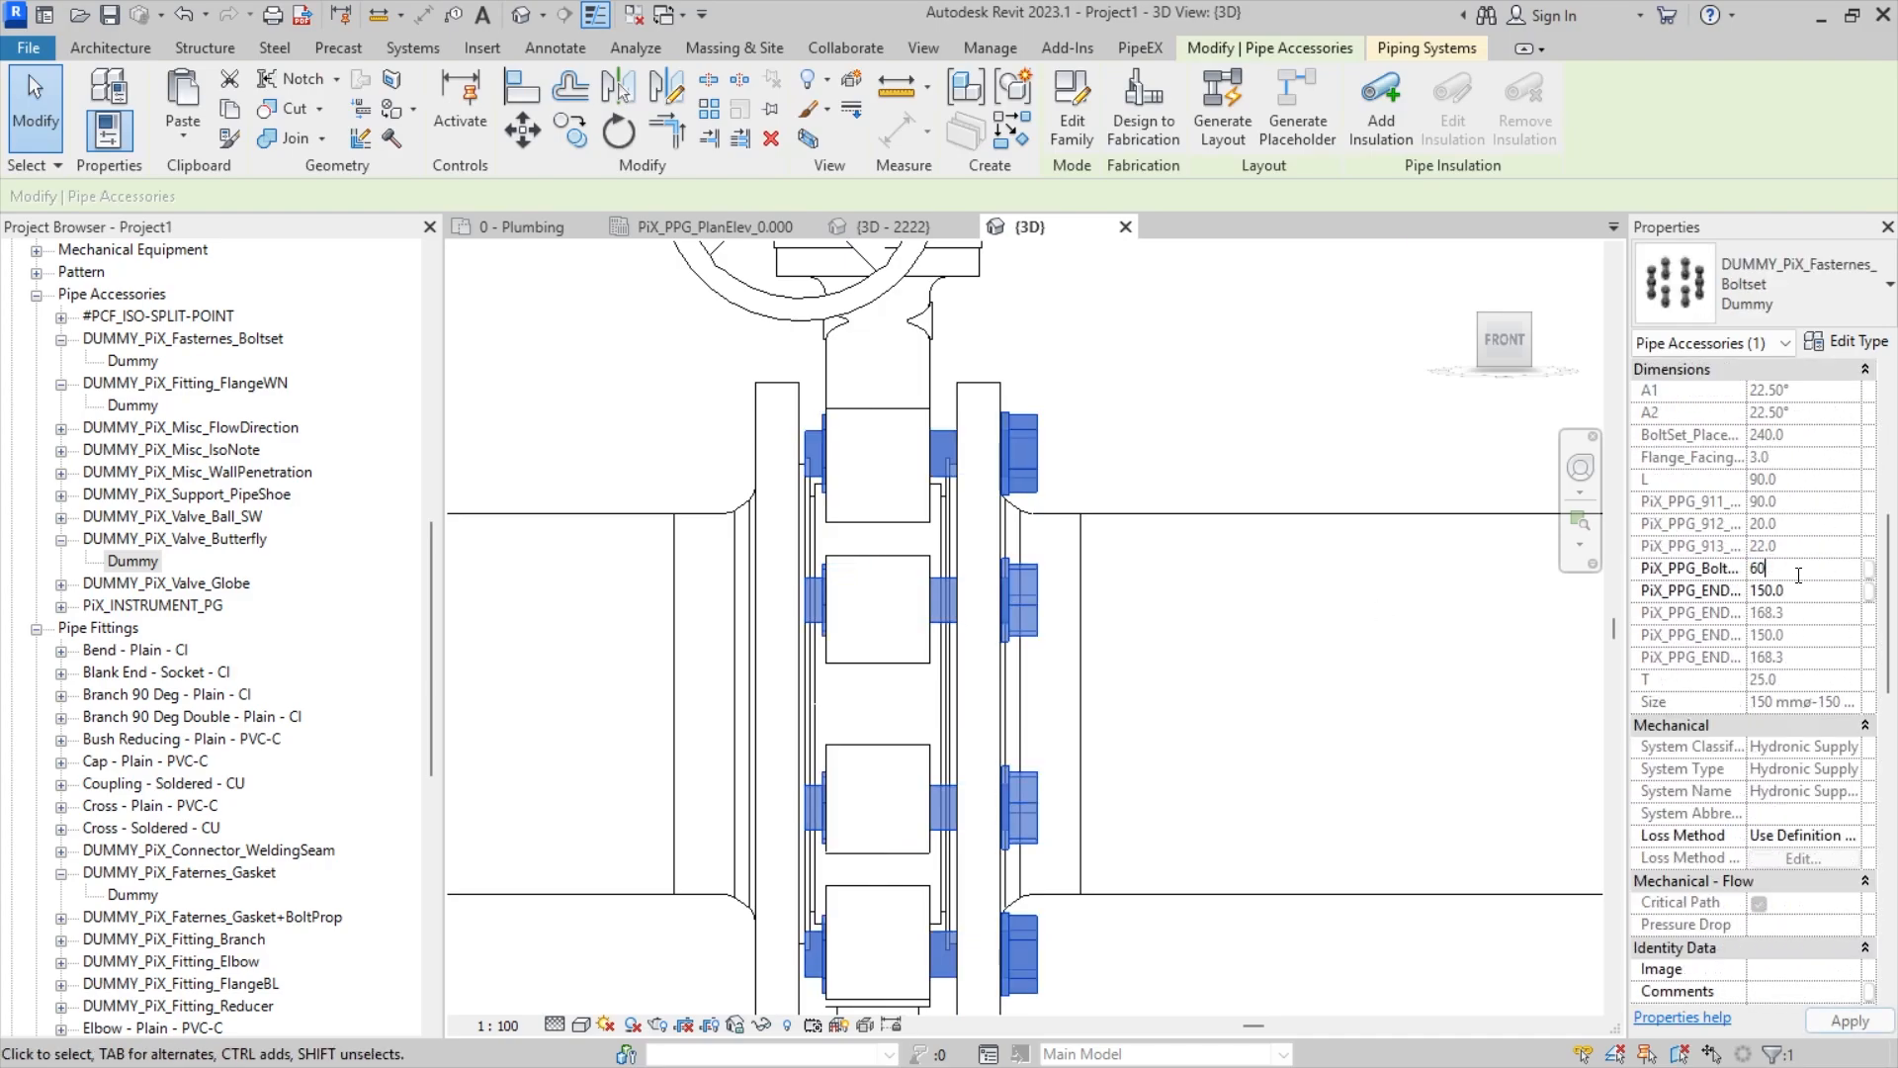
click(1812, 569)
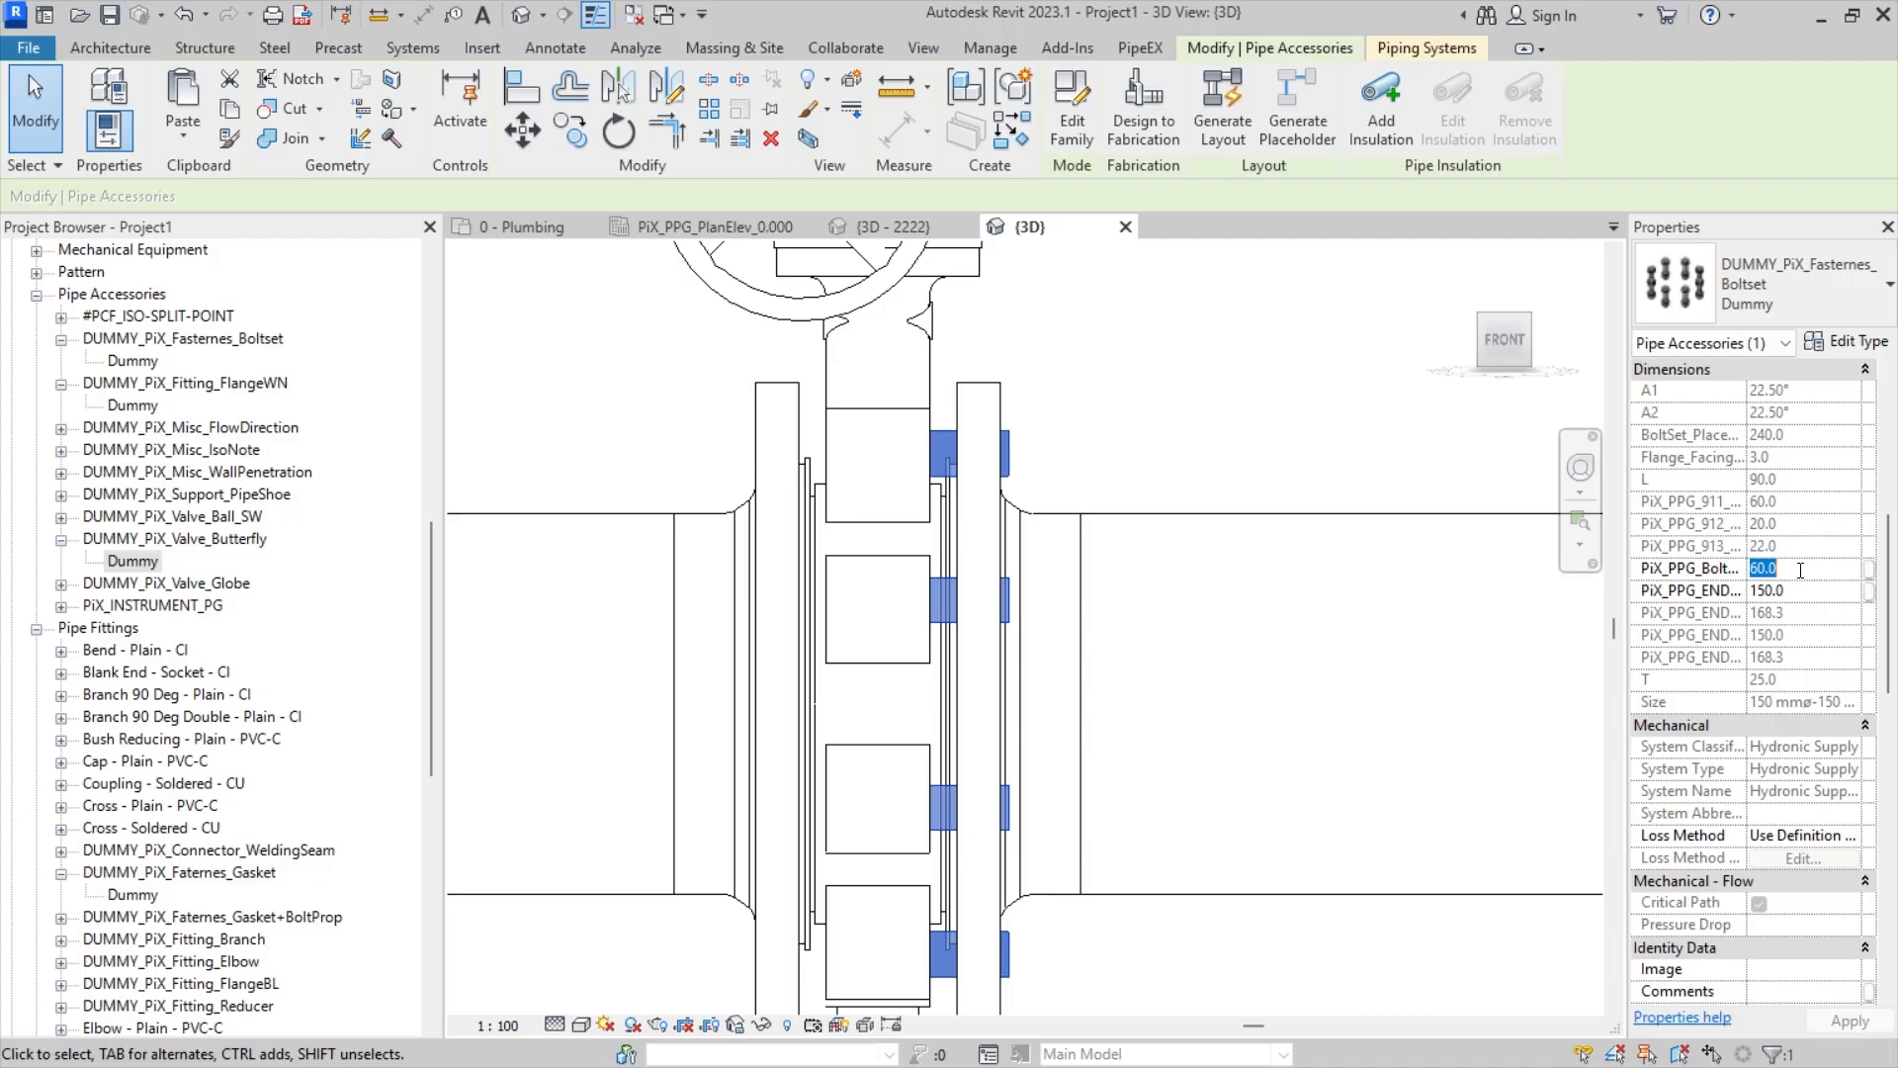
text(22)
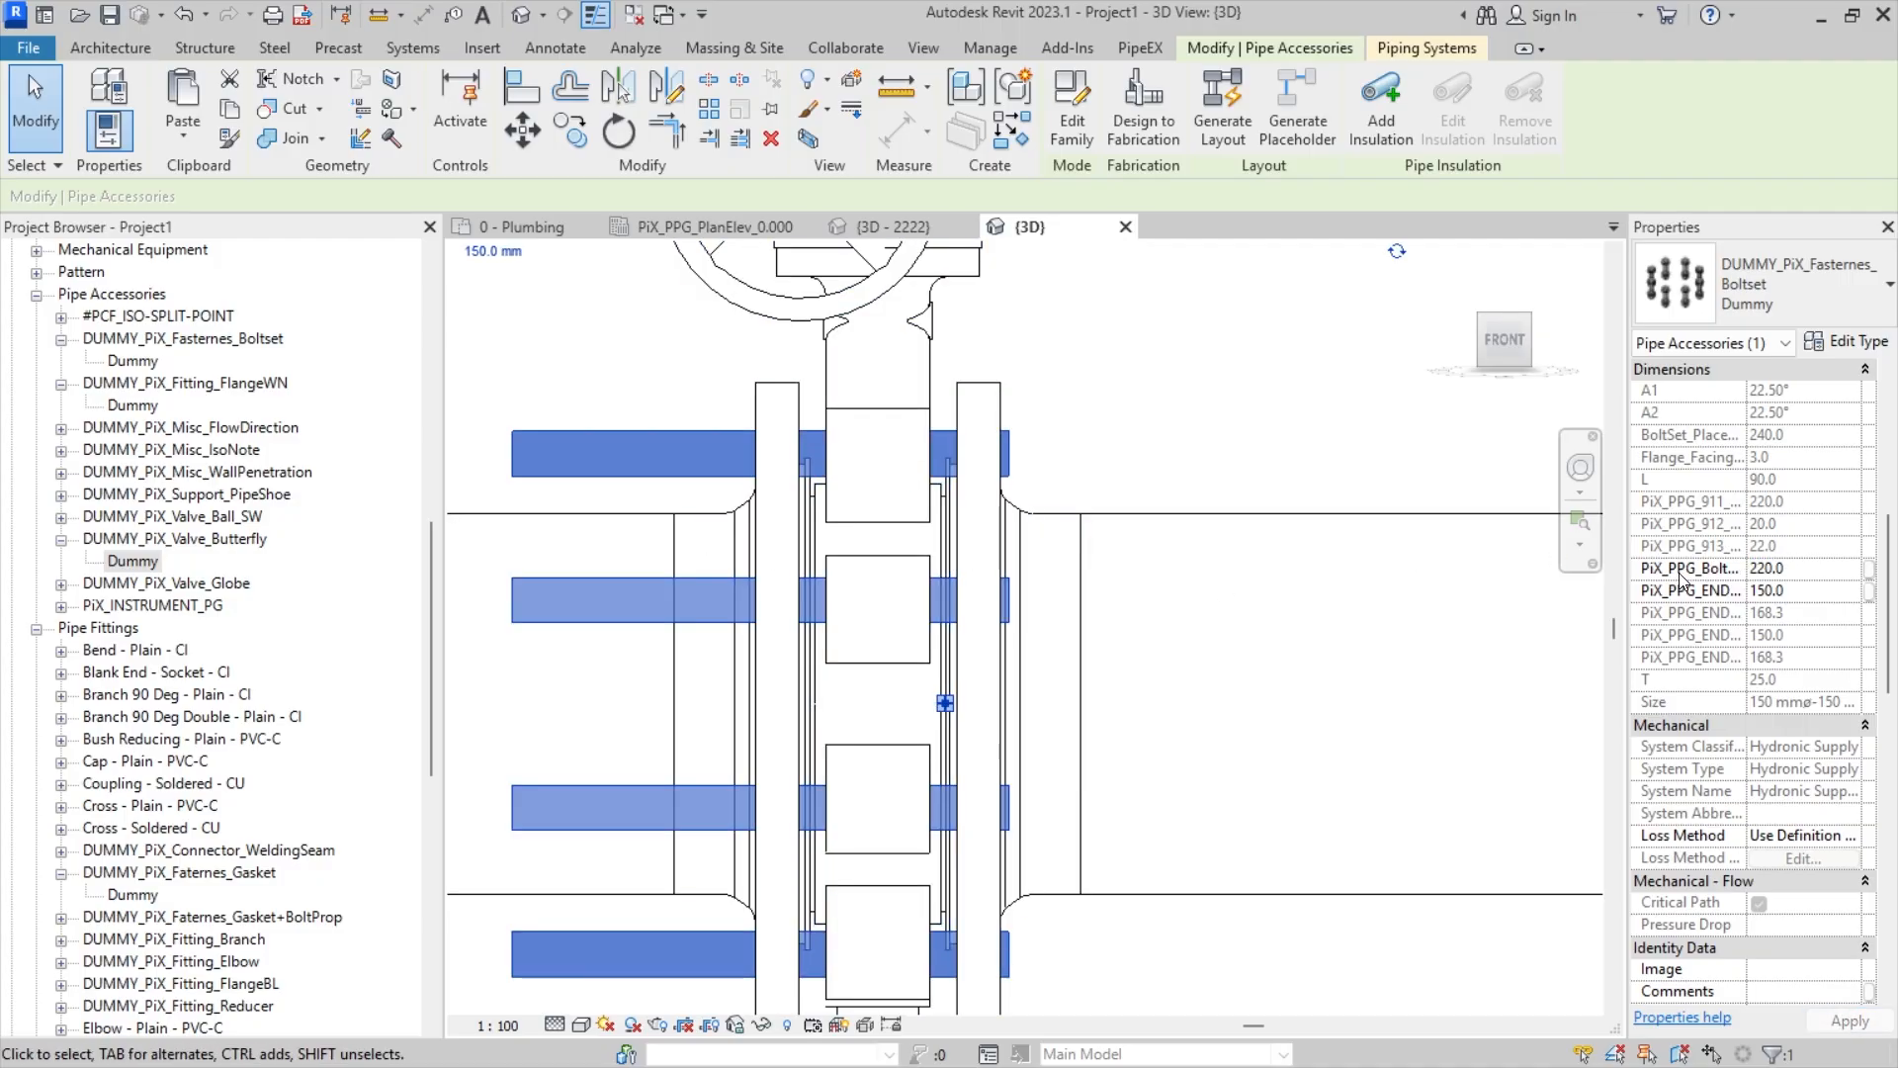
click(1822, 576)
text(150)
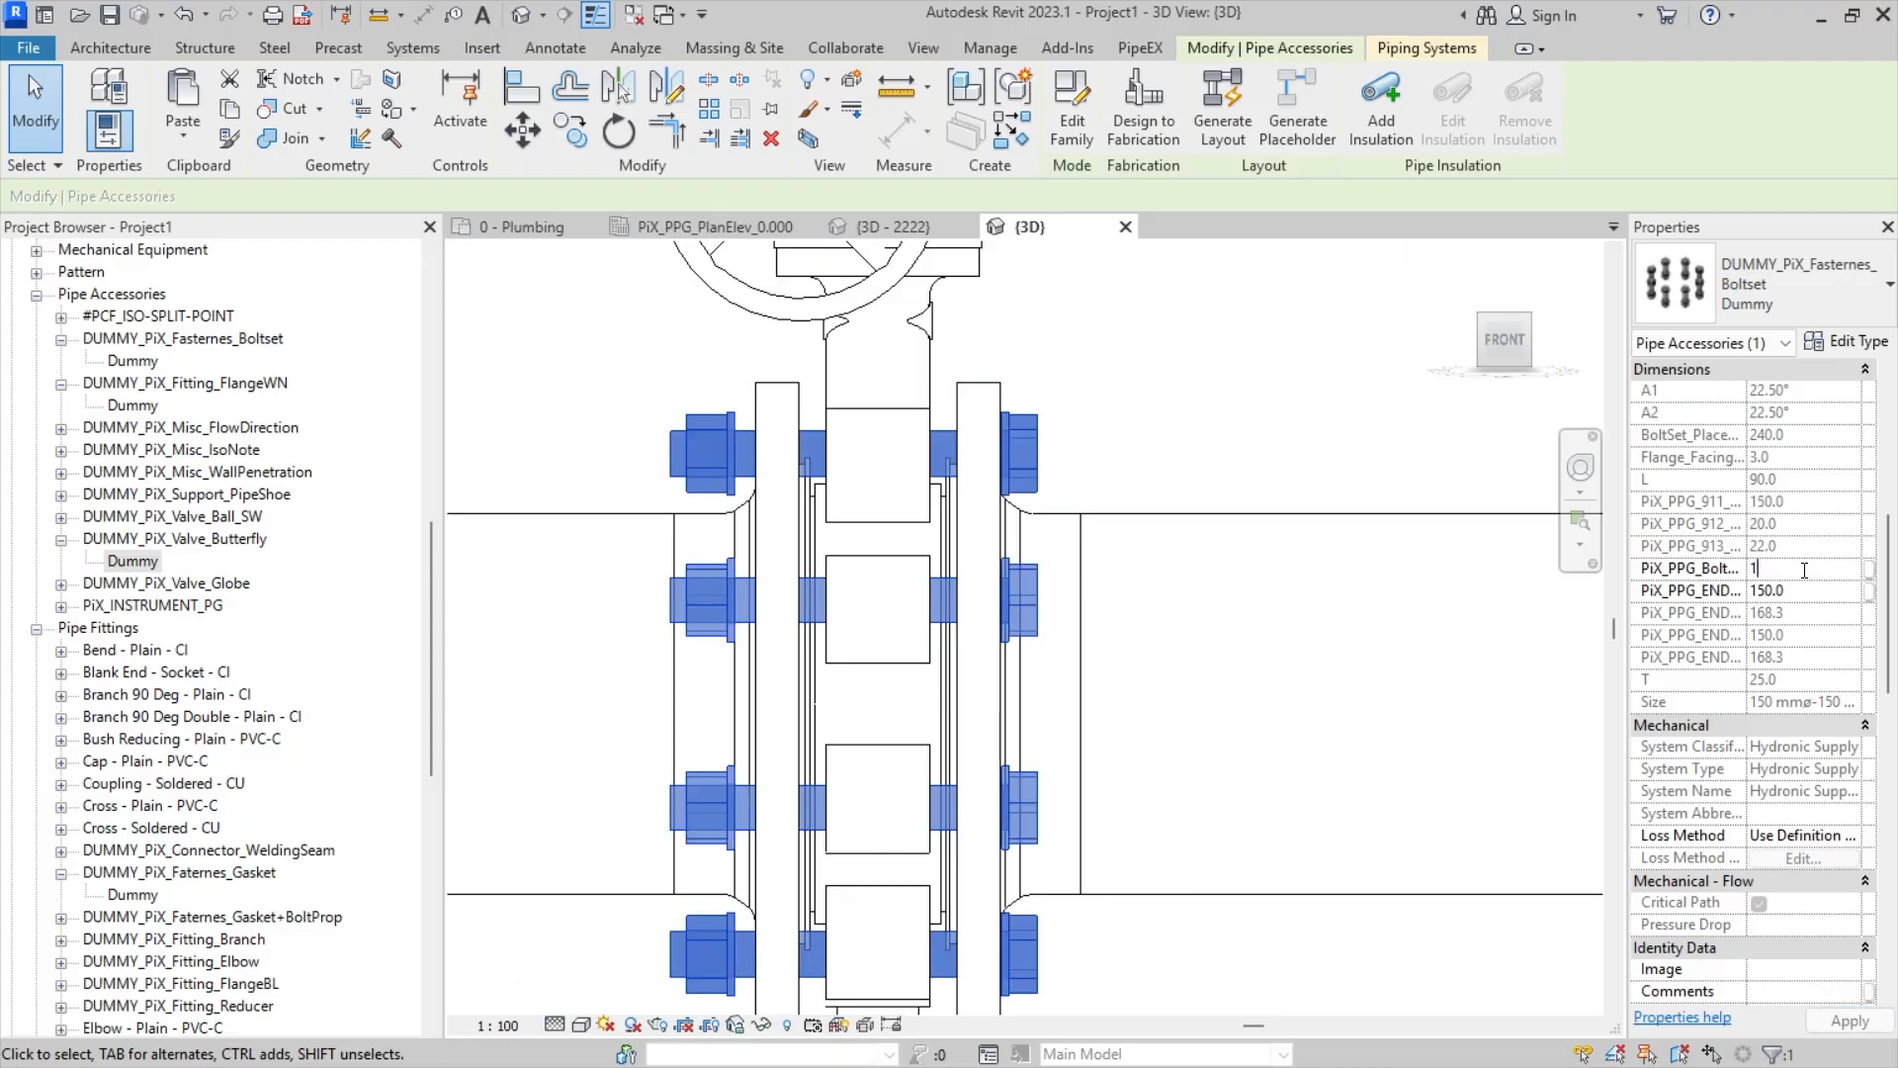
key(Return)
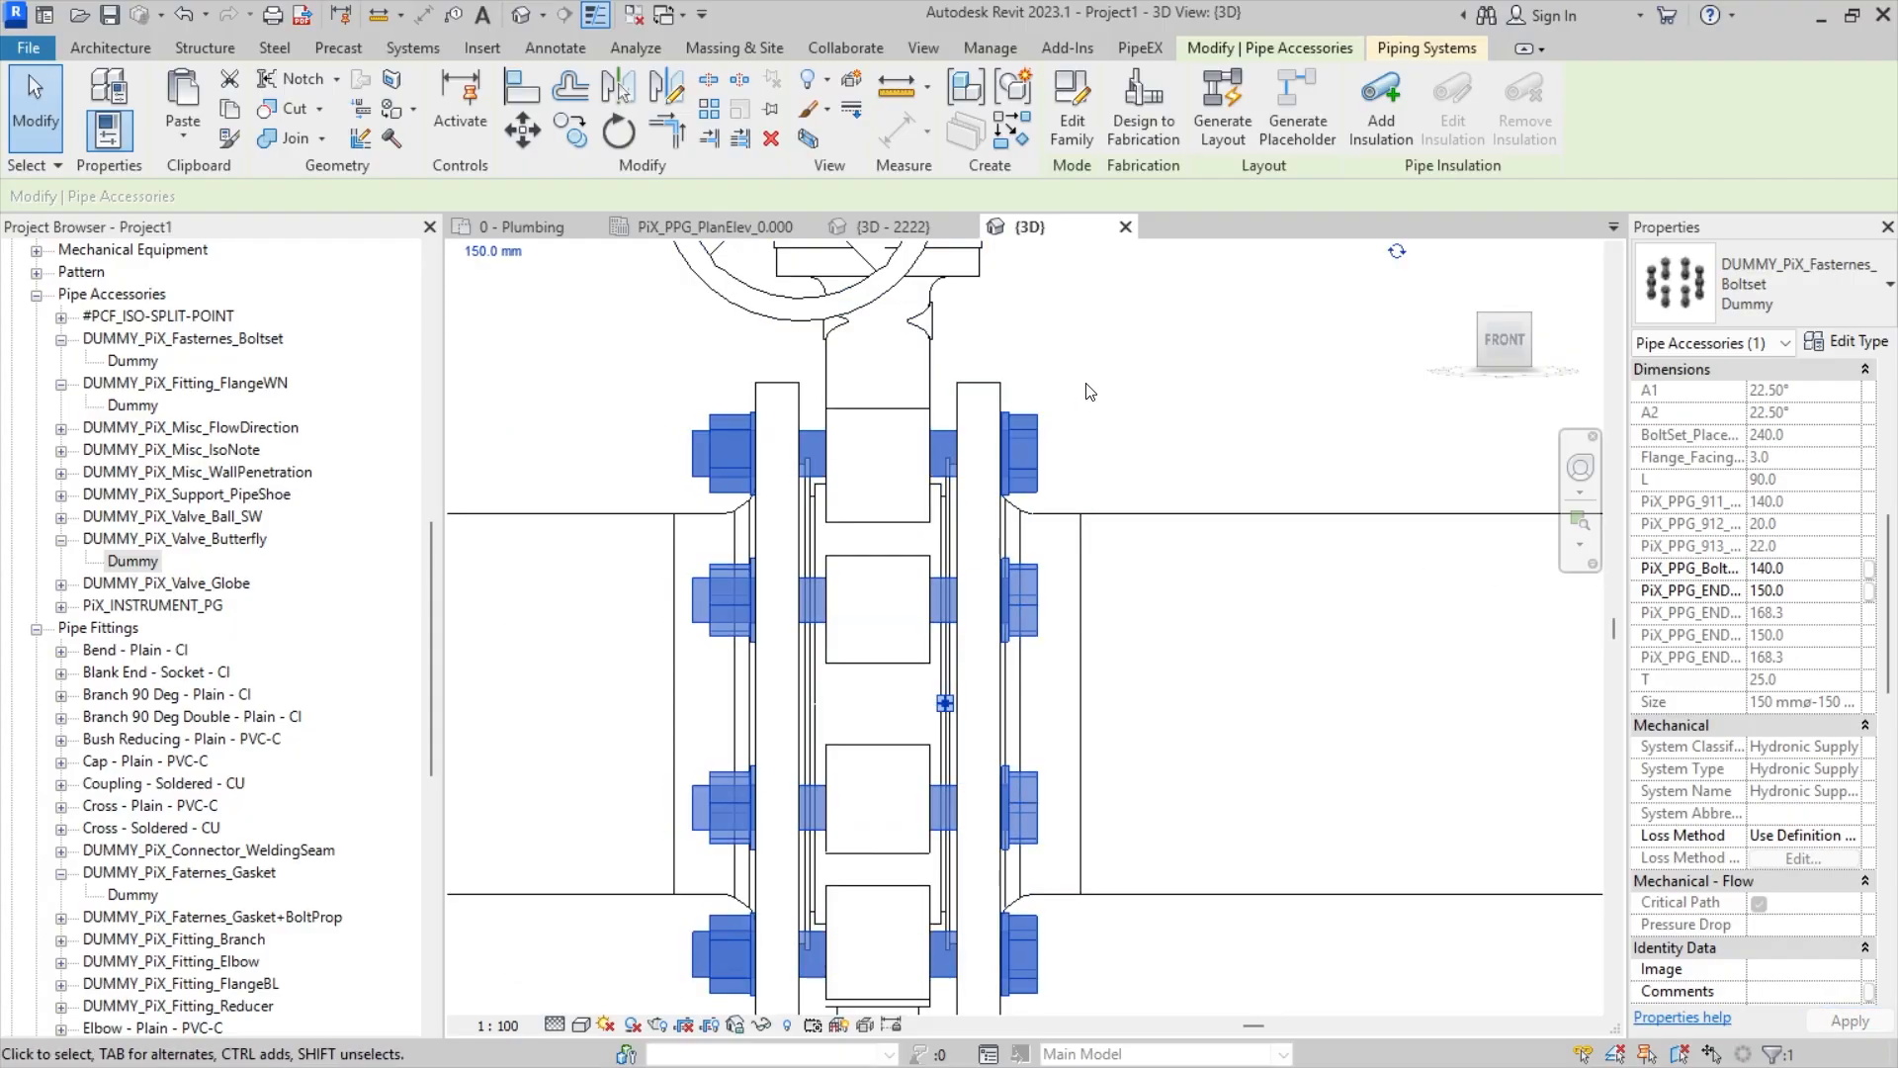
- Select the last butterfly valve and review its text and dimension properties
middle_drag(1103, 395, 1132, 508)
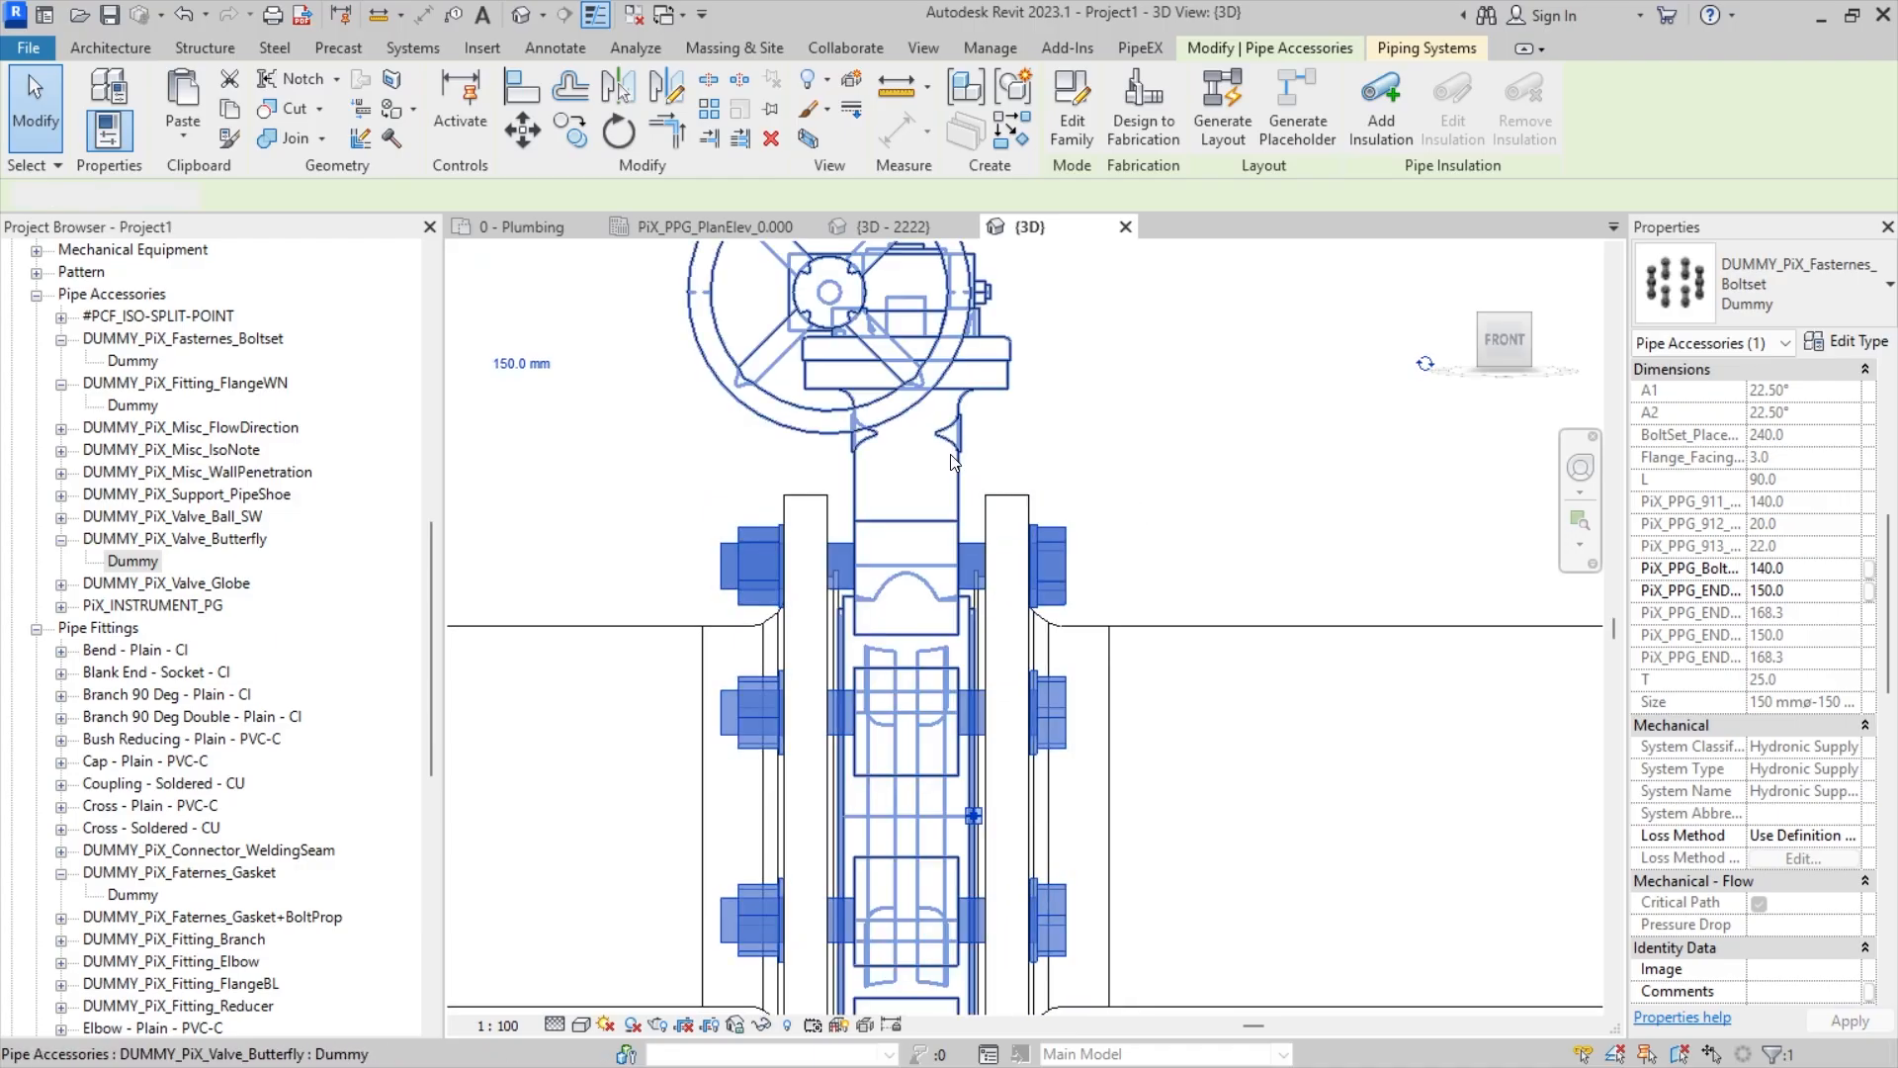
click(947, 486)
scroll(1707, 502, up, 5)
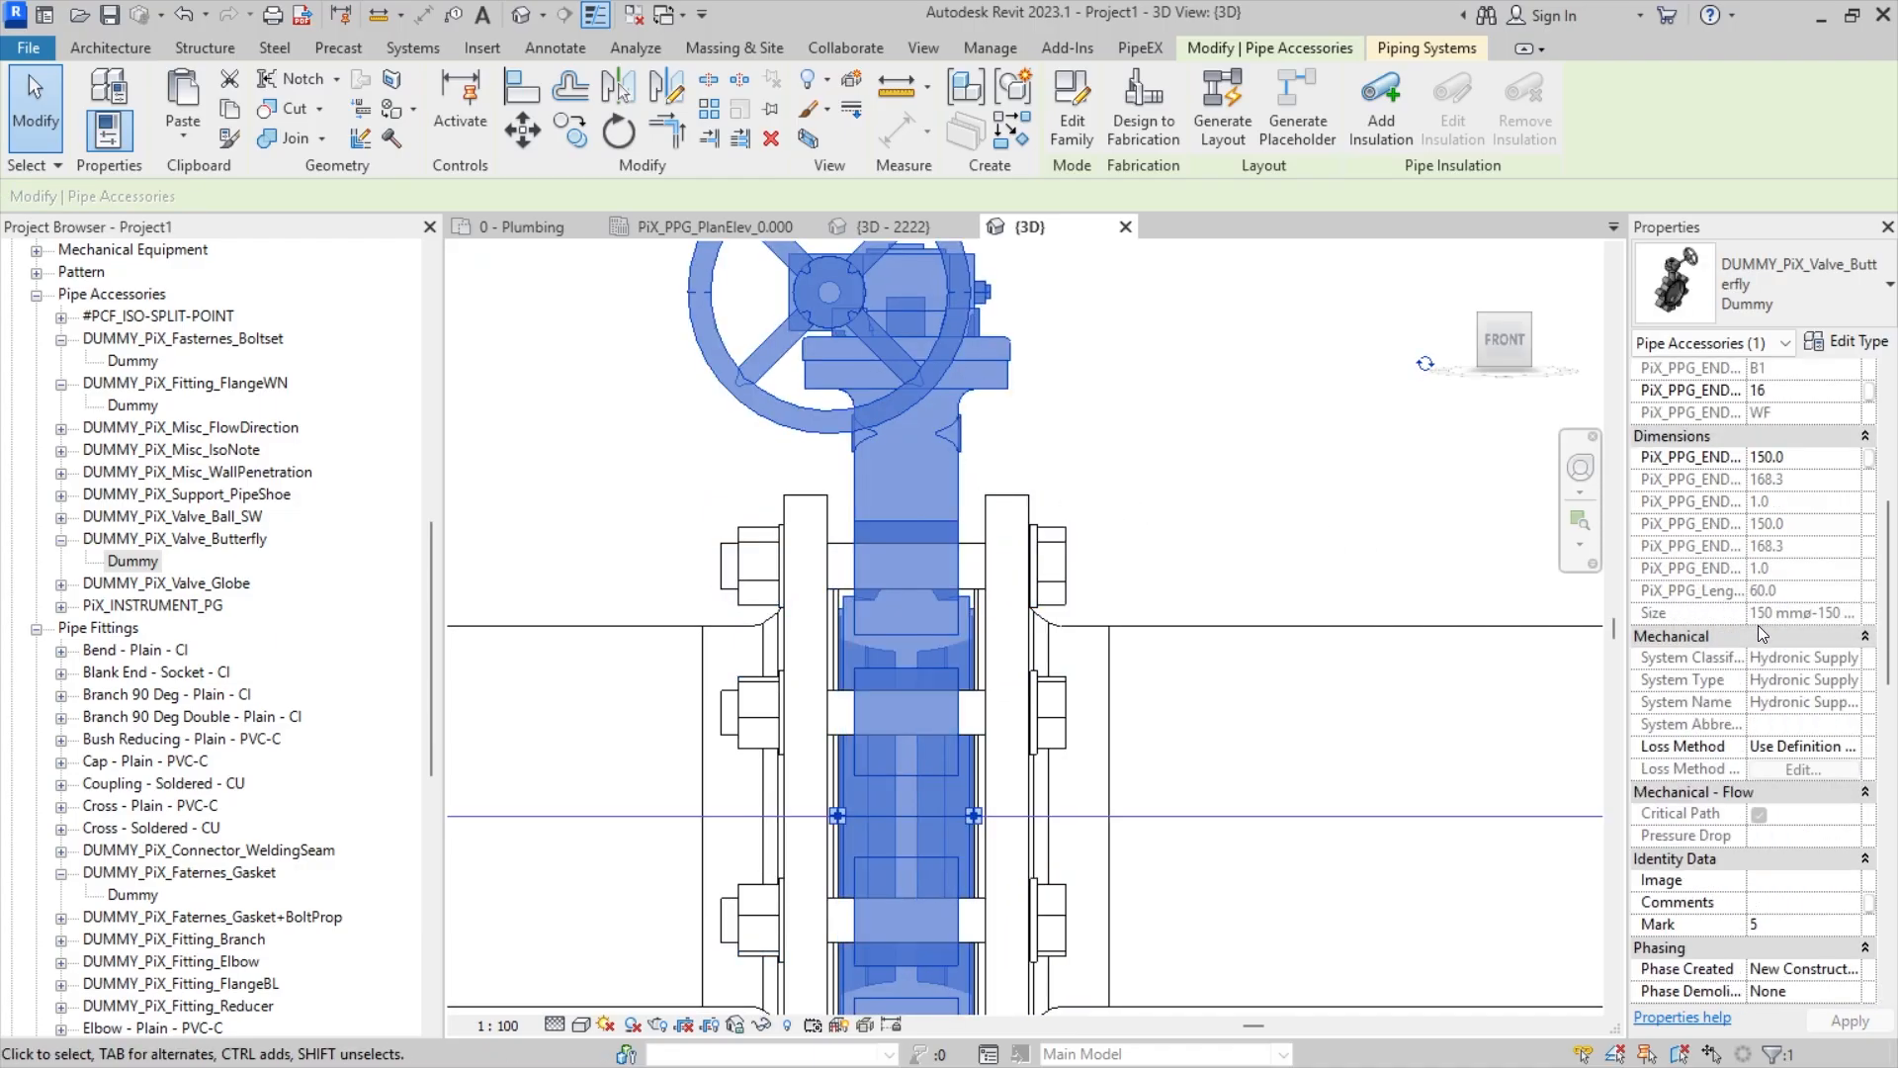
scroll(1771, 607, up, 3)
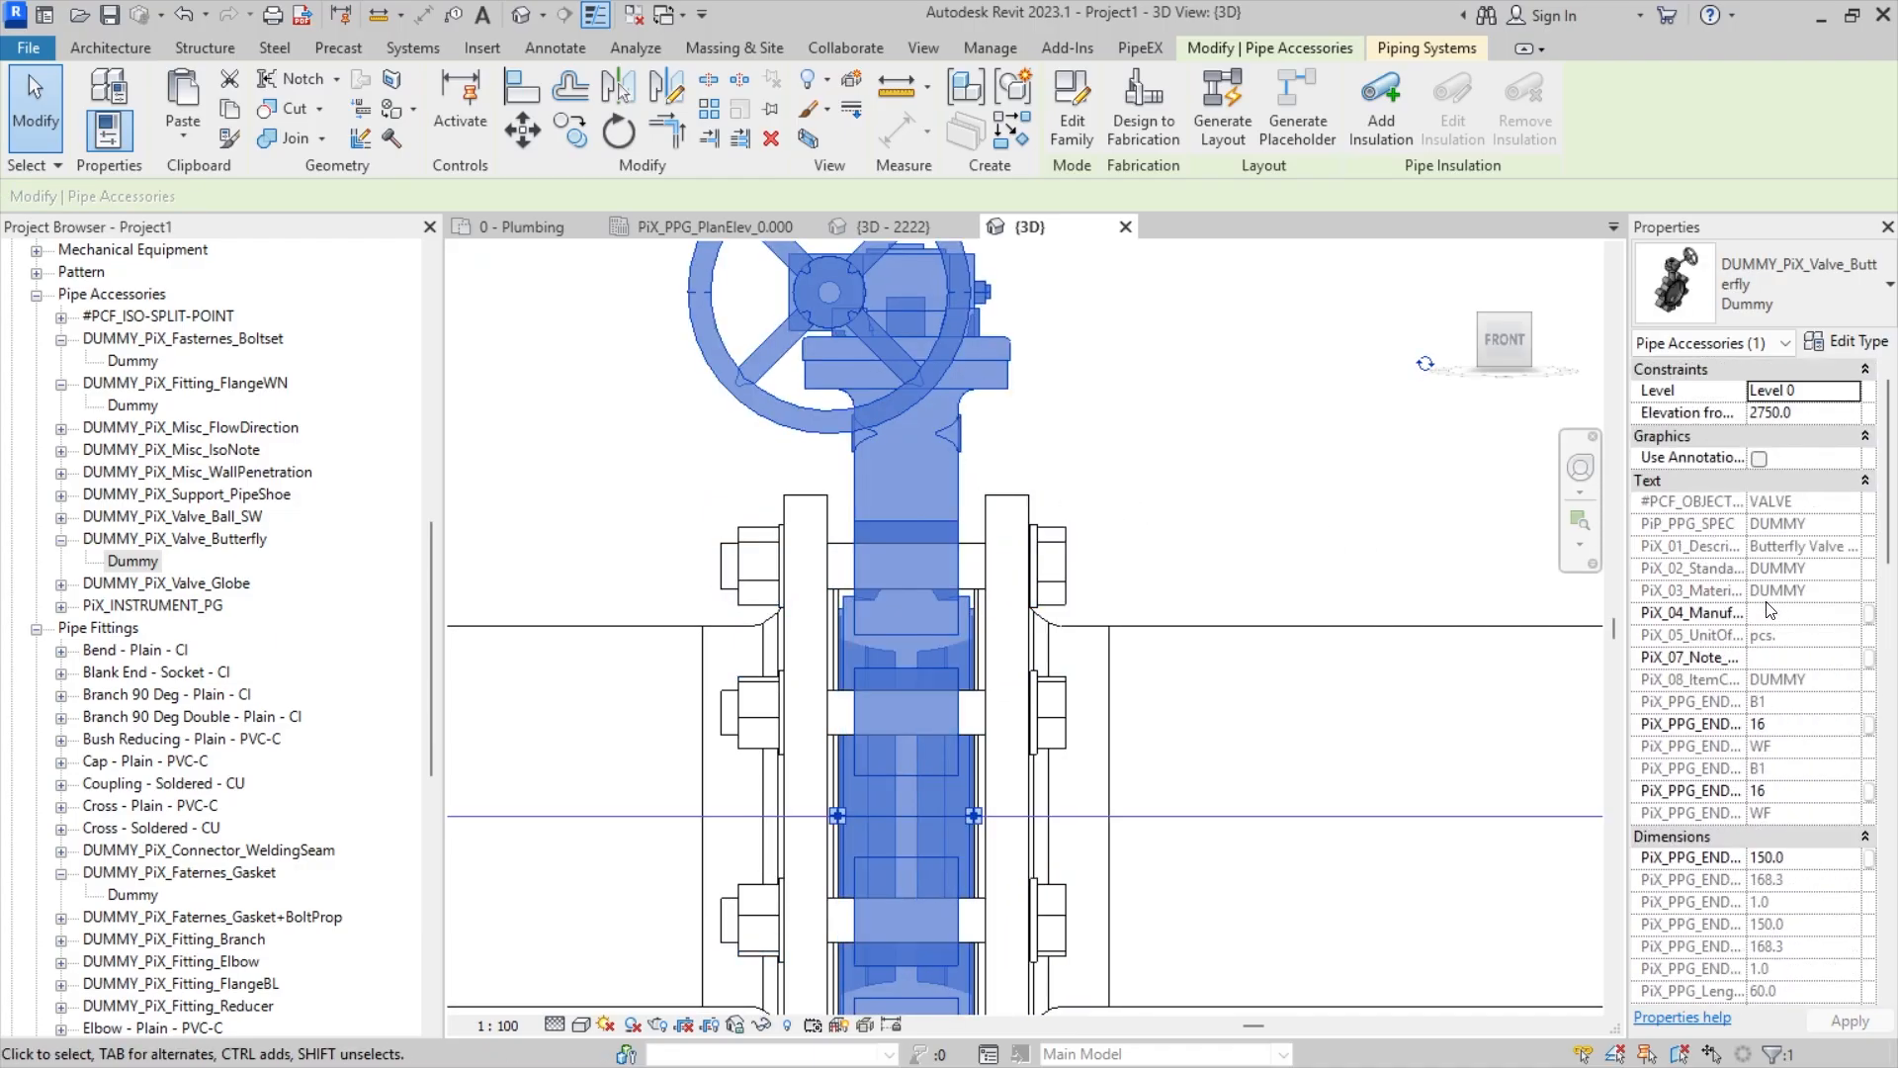
- Try a PiX_PPG_END text value of 16 on both valve flanges and their bolt set, undo it on the bolts and restore the flanges to 10
click(1083, 638)
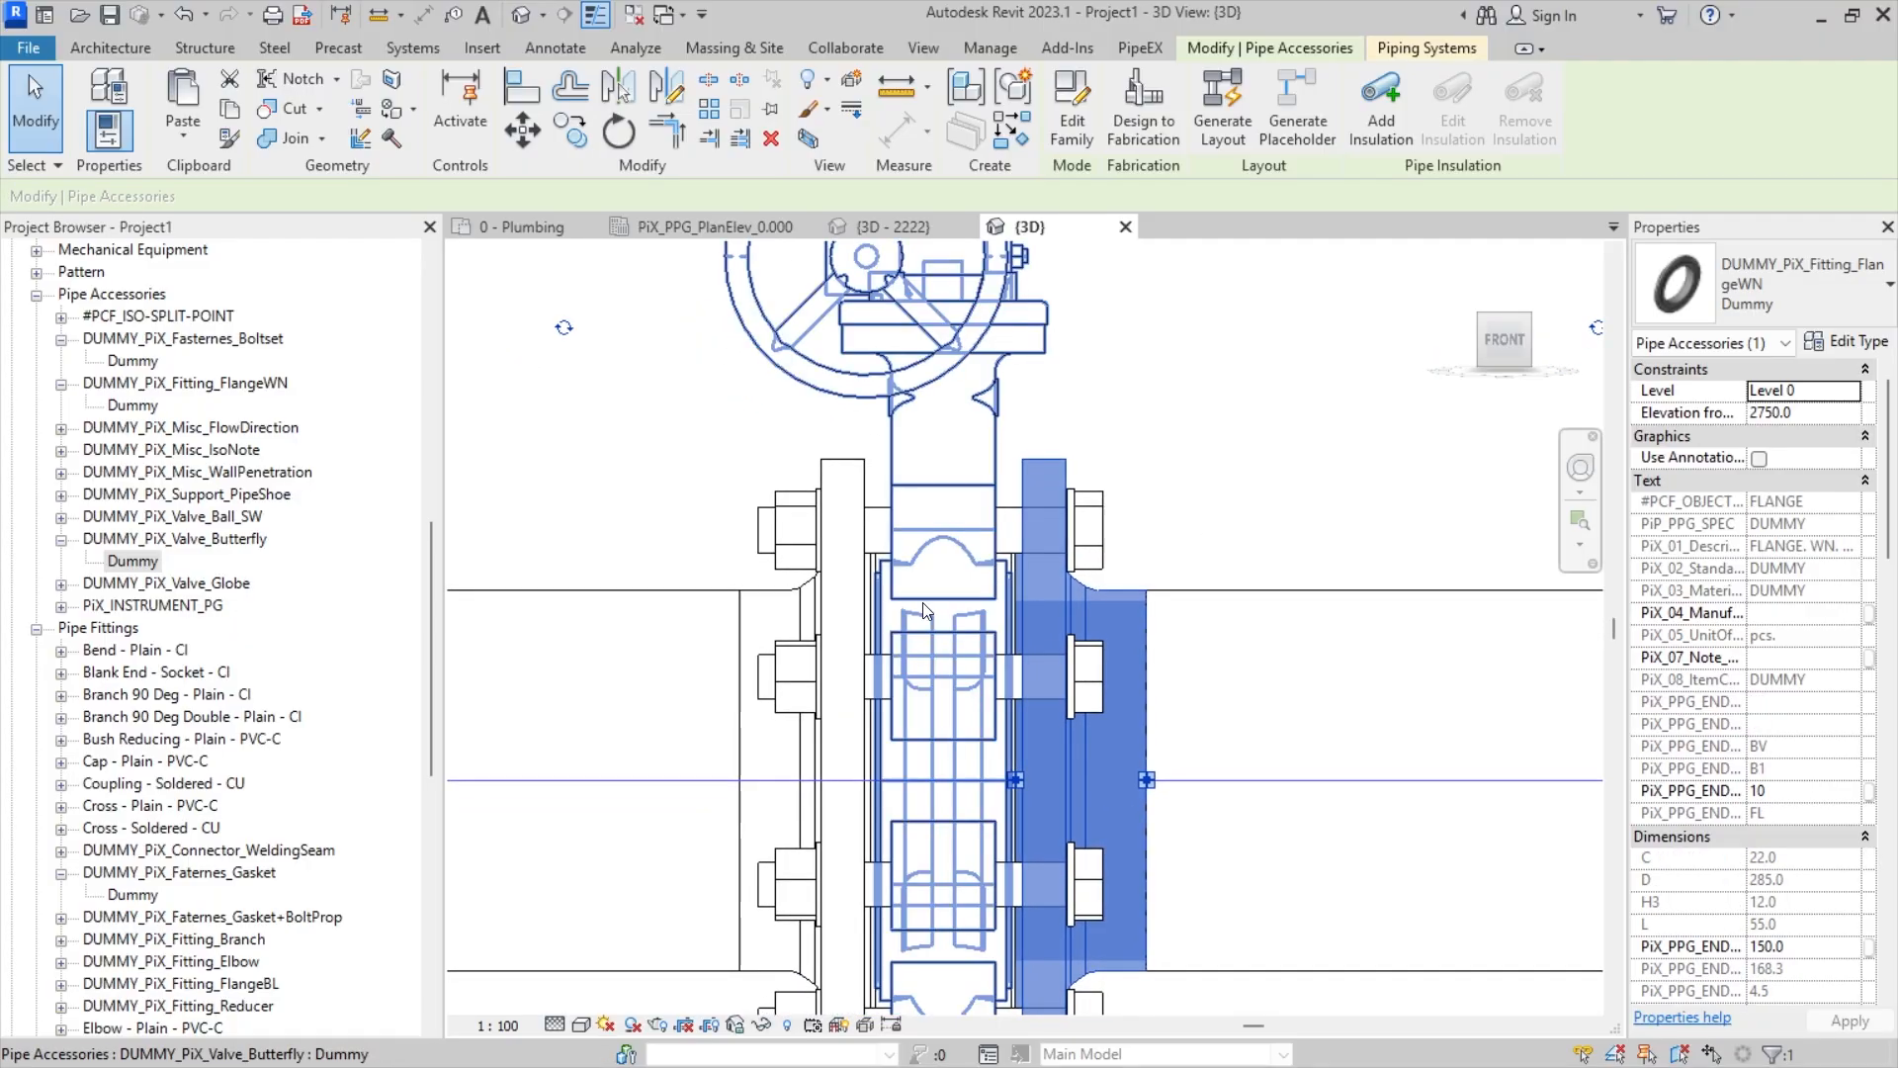
ctrl+click(776, 596)
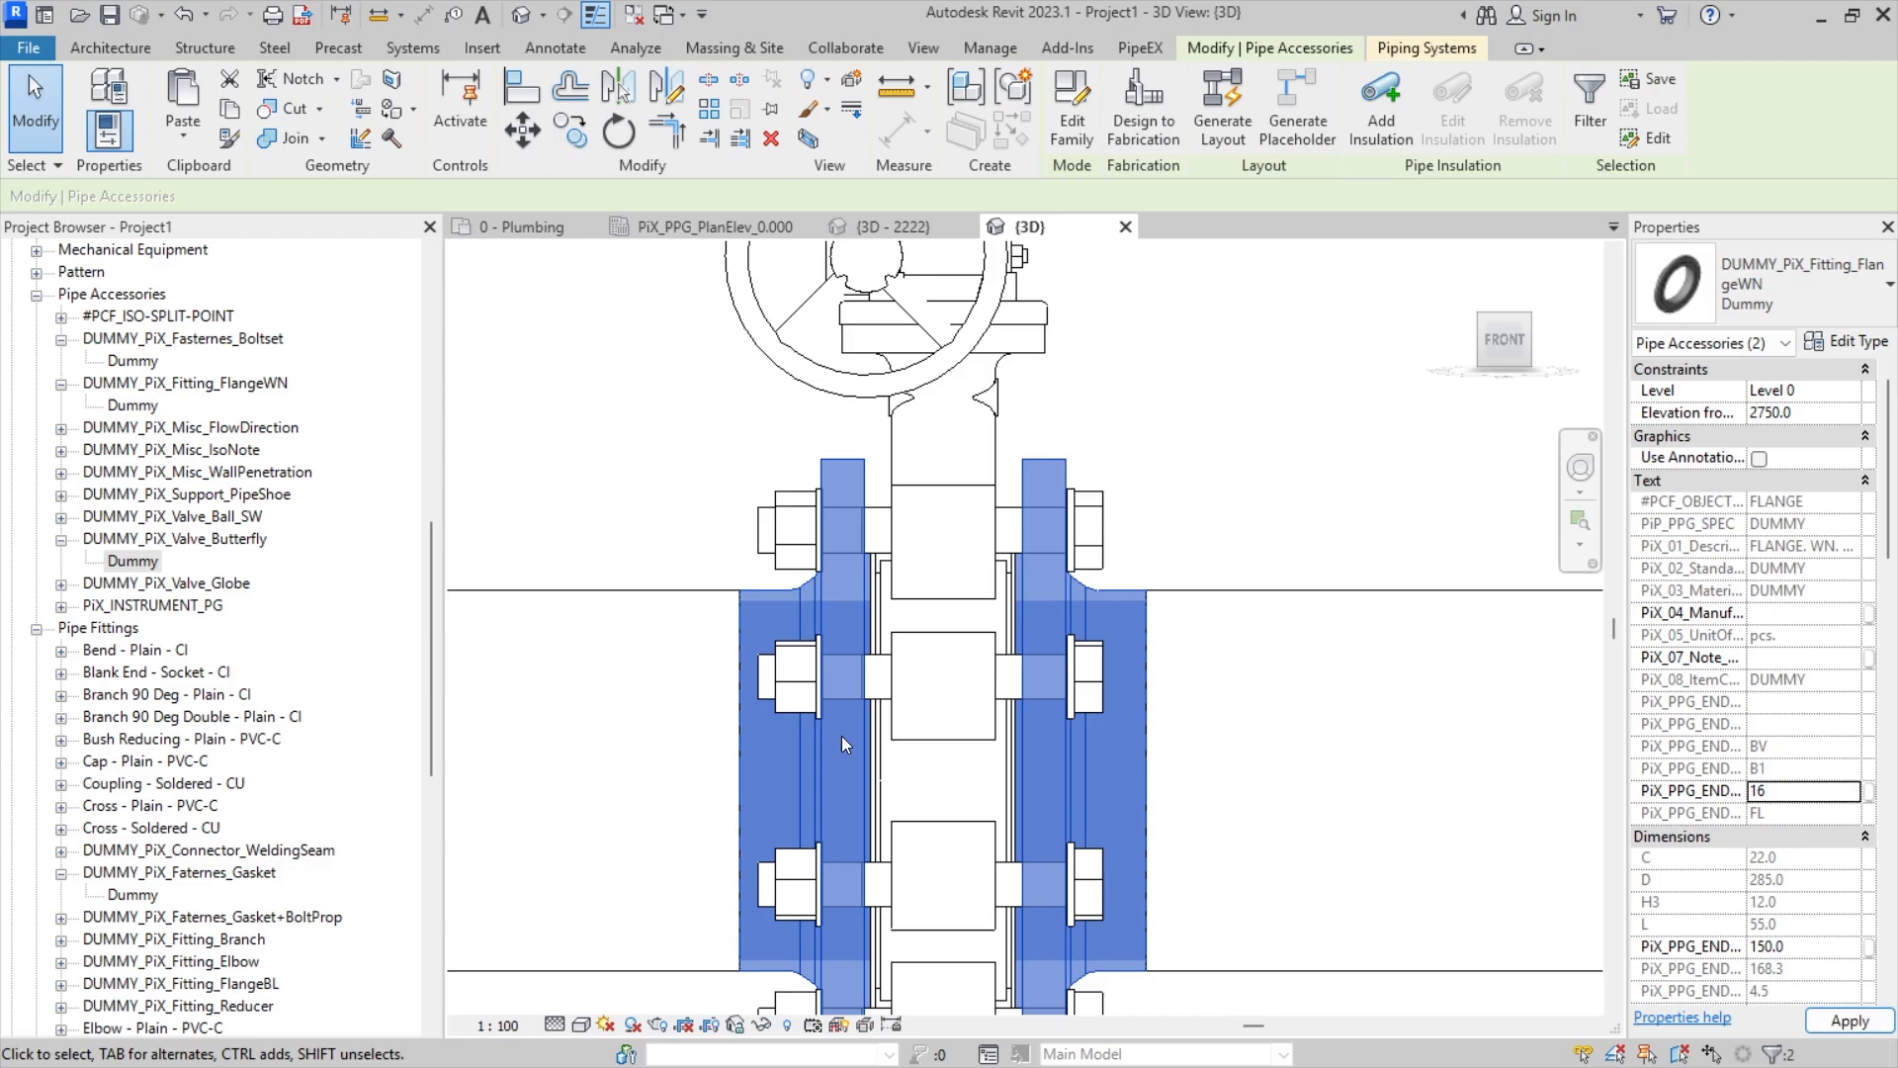
click(1042, 568)
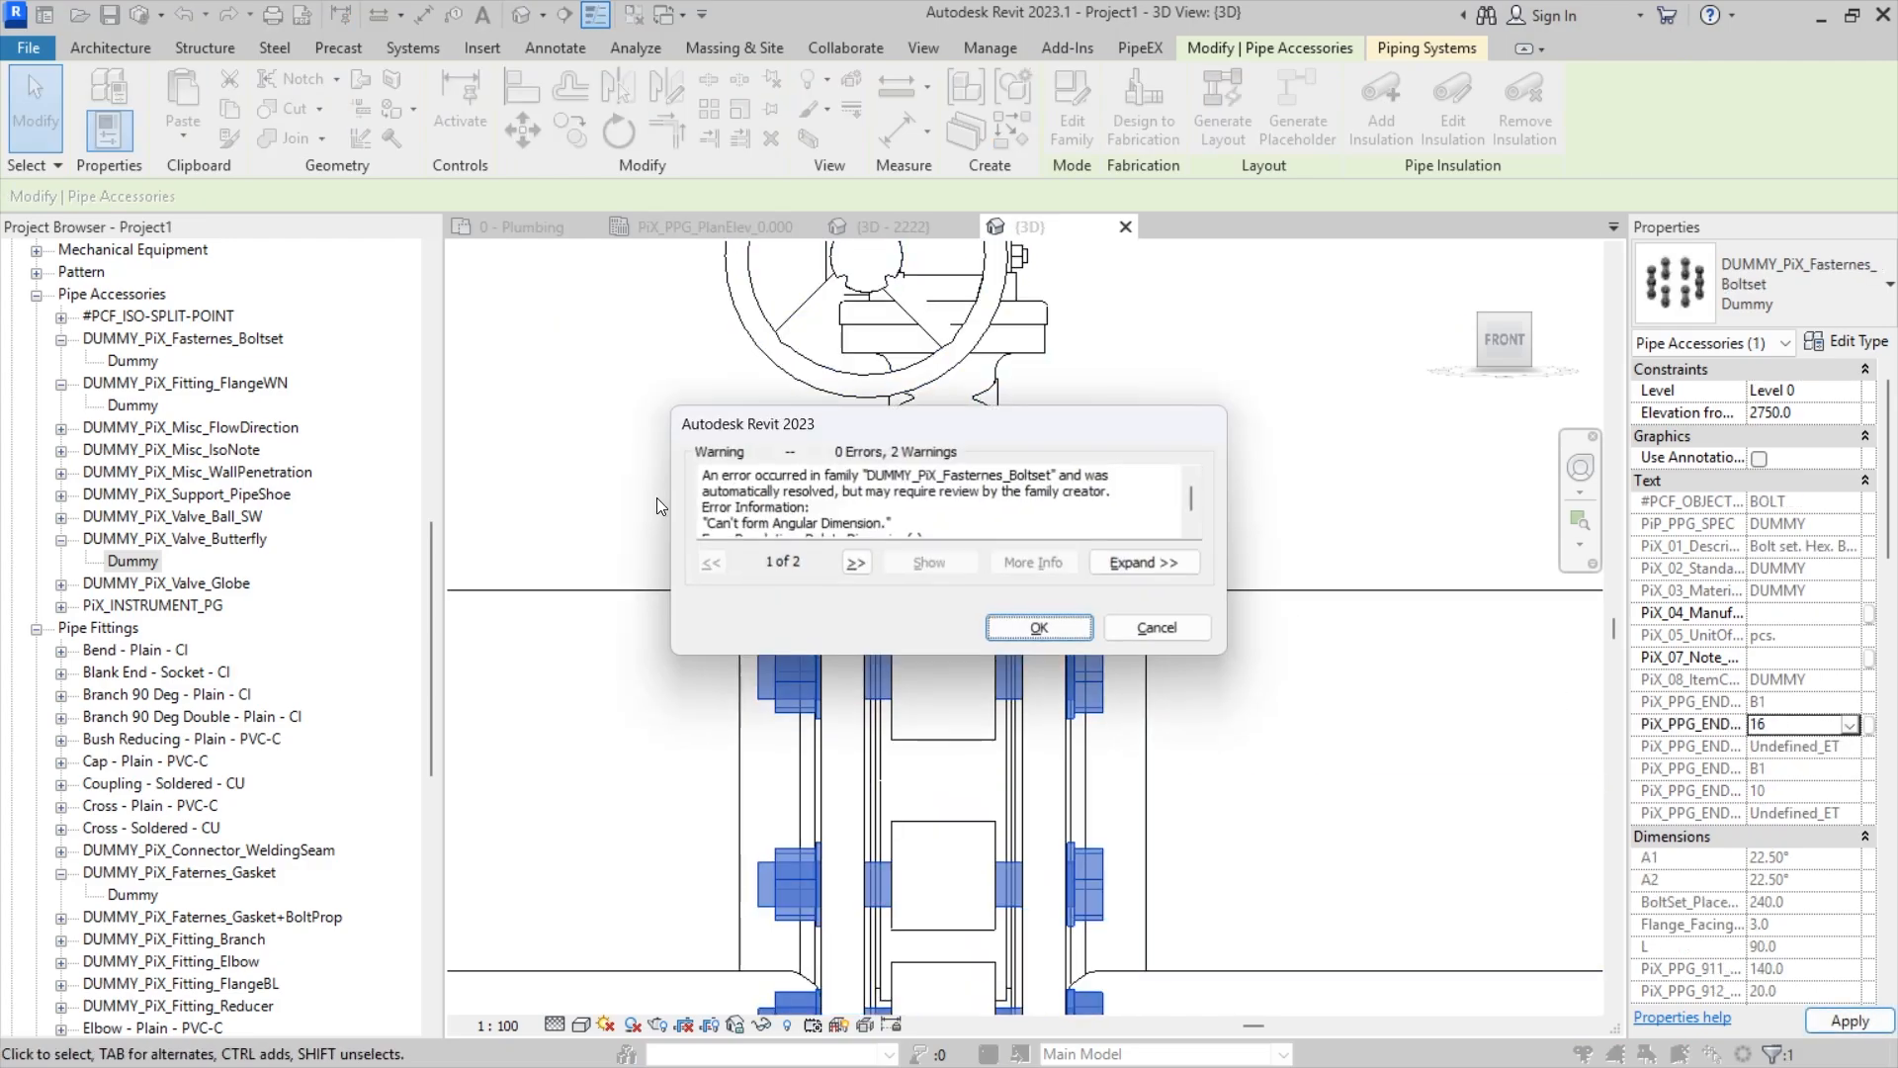
click(1042, 623)
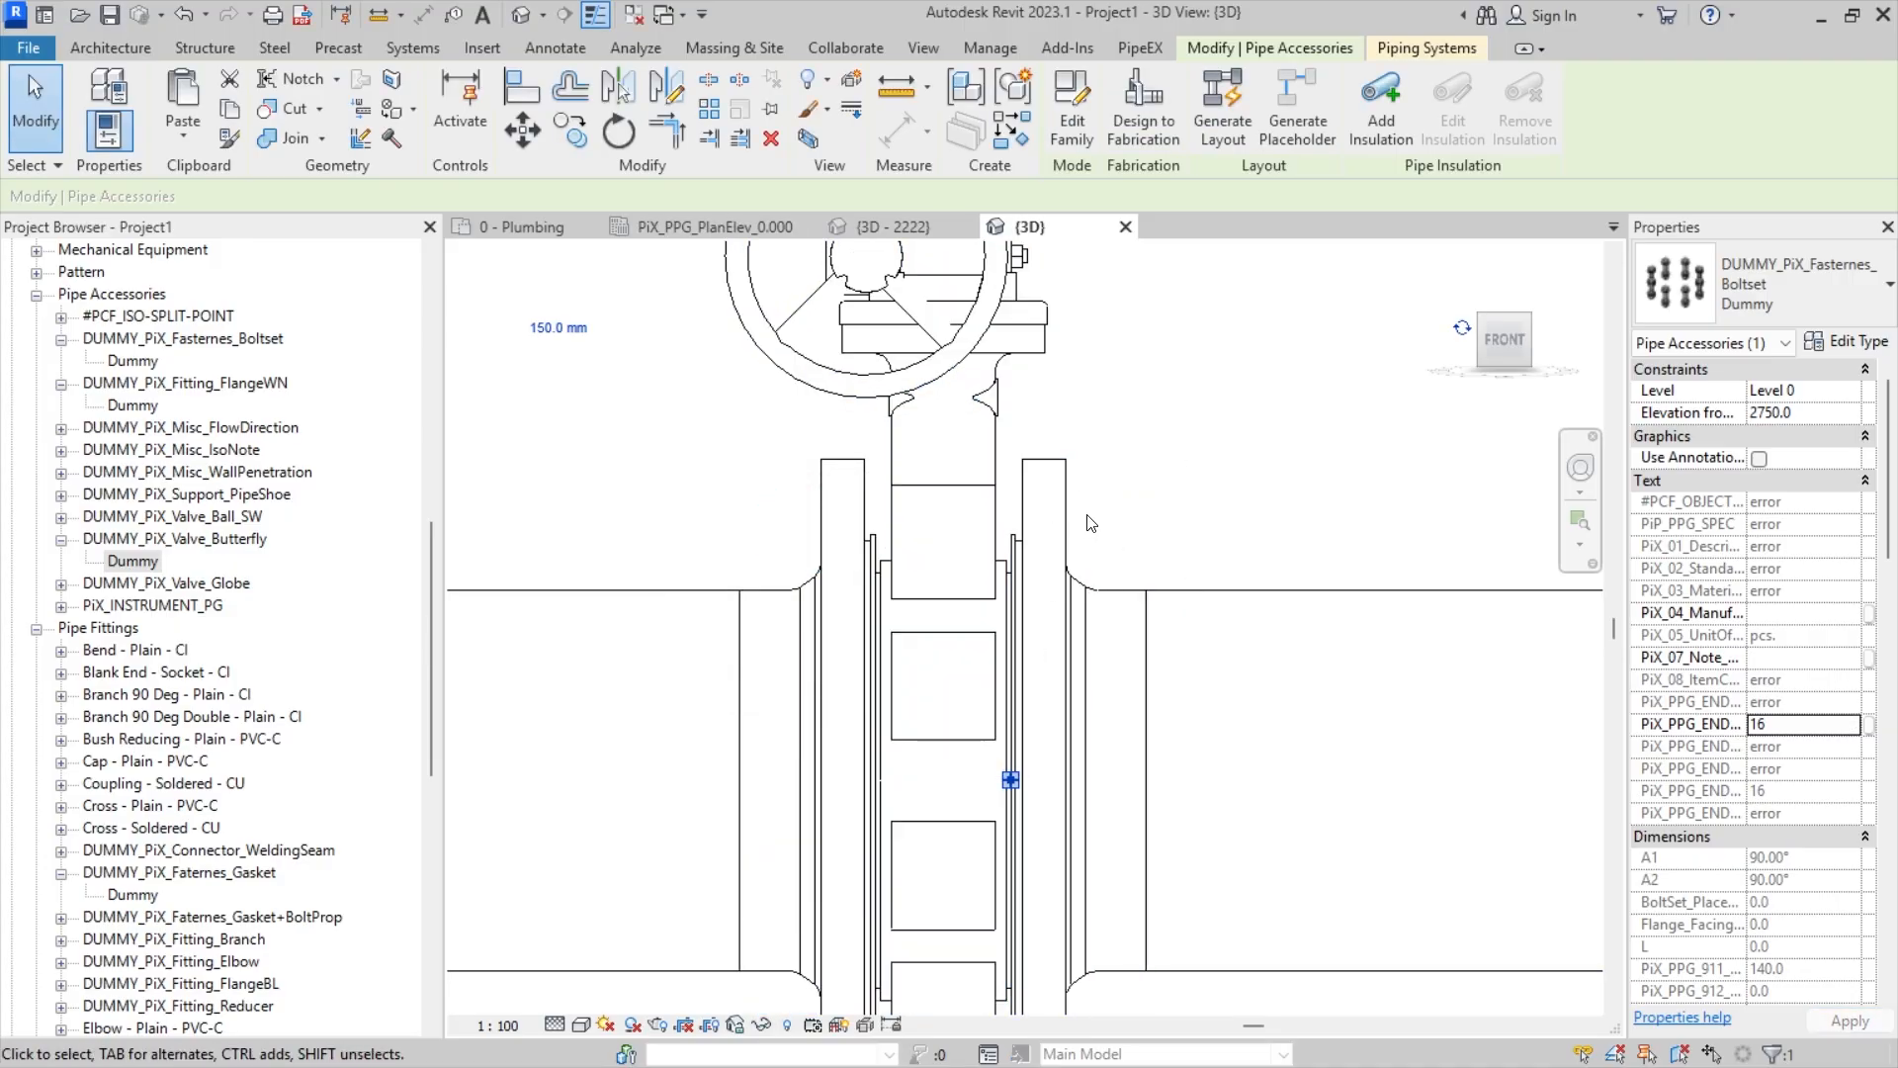
key(Escape)
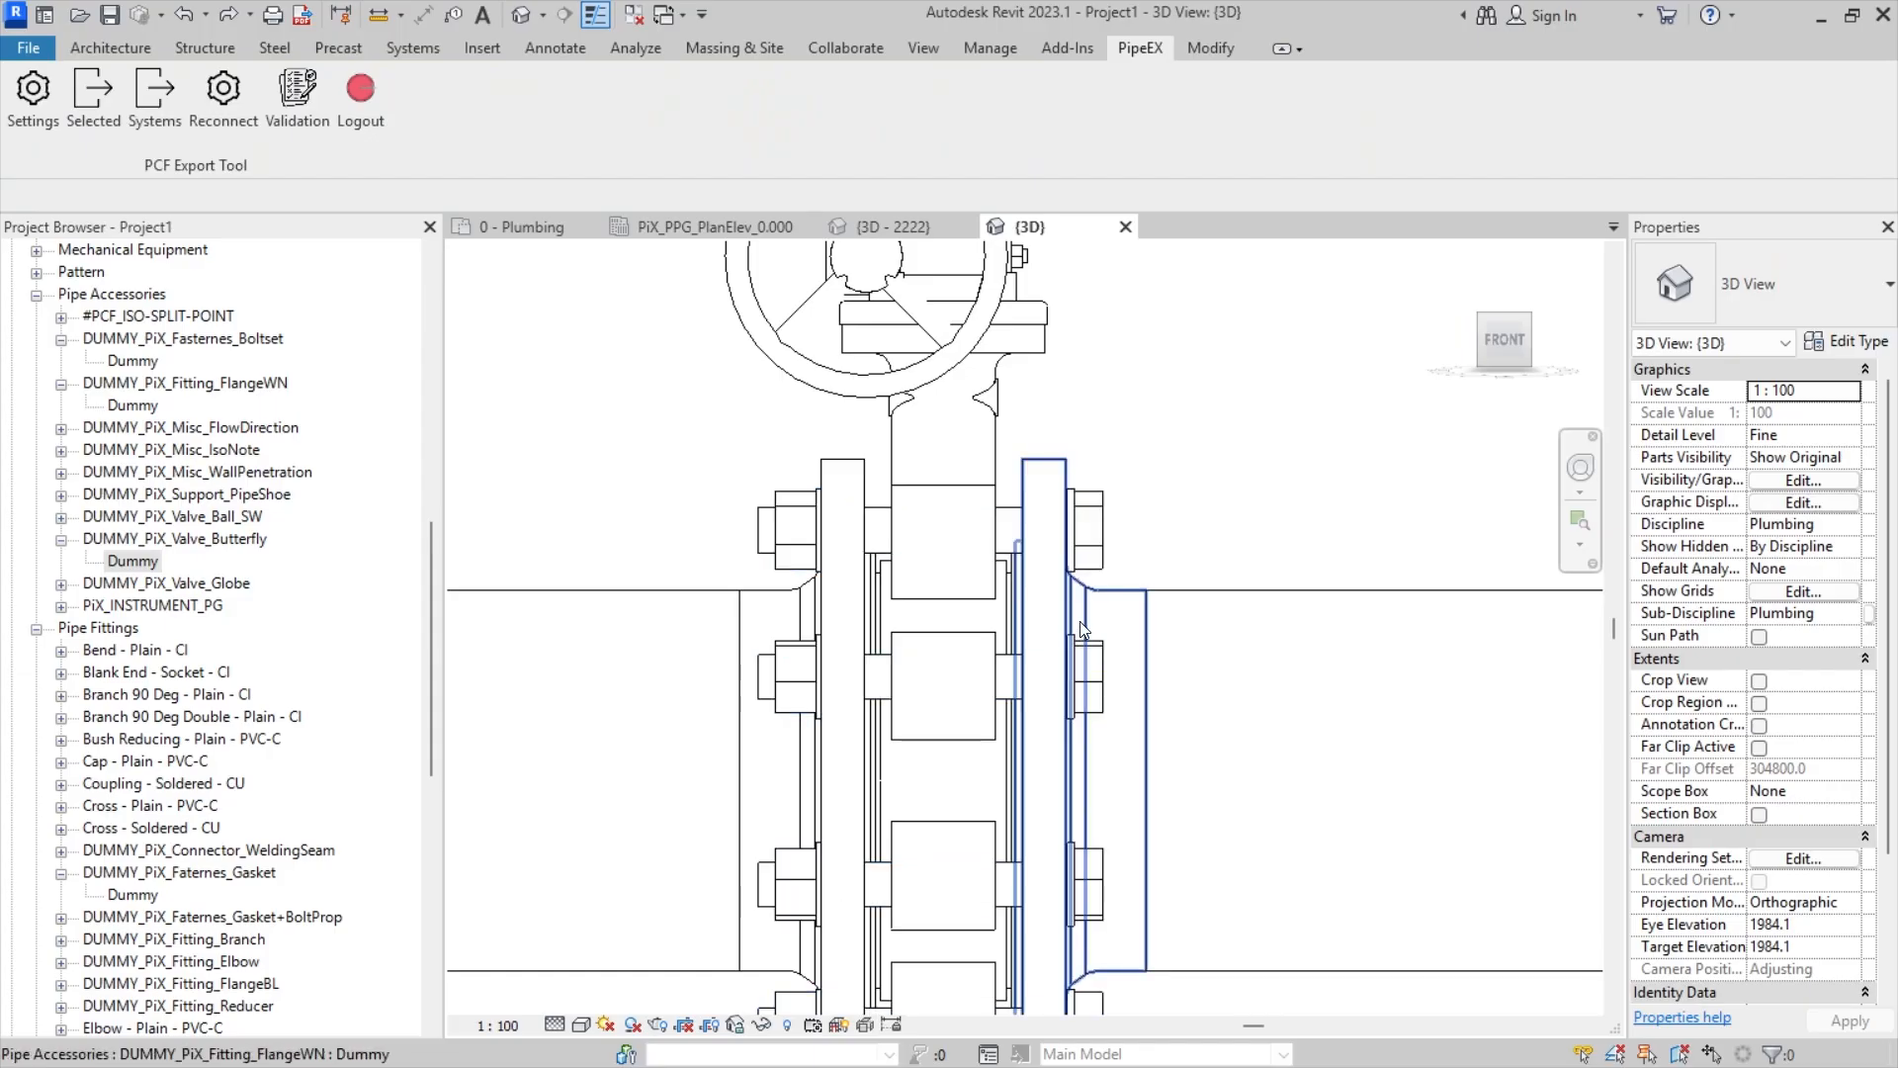
click(1048, 553)
ctrl+click(826, 595)
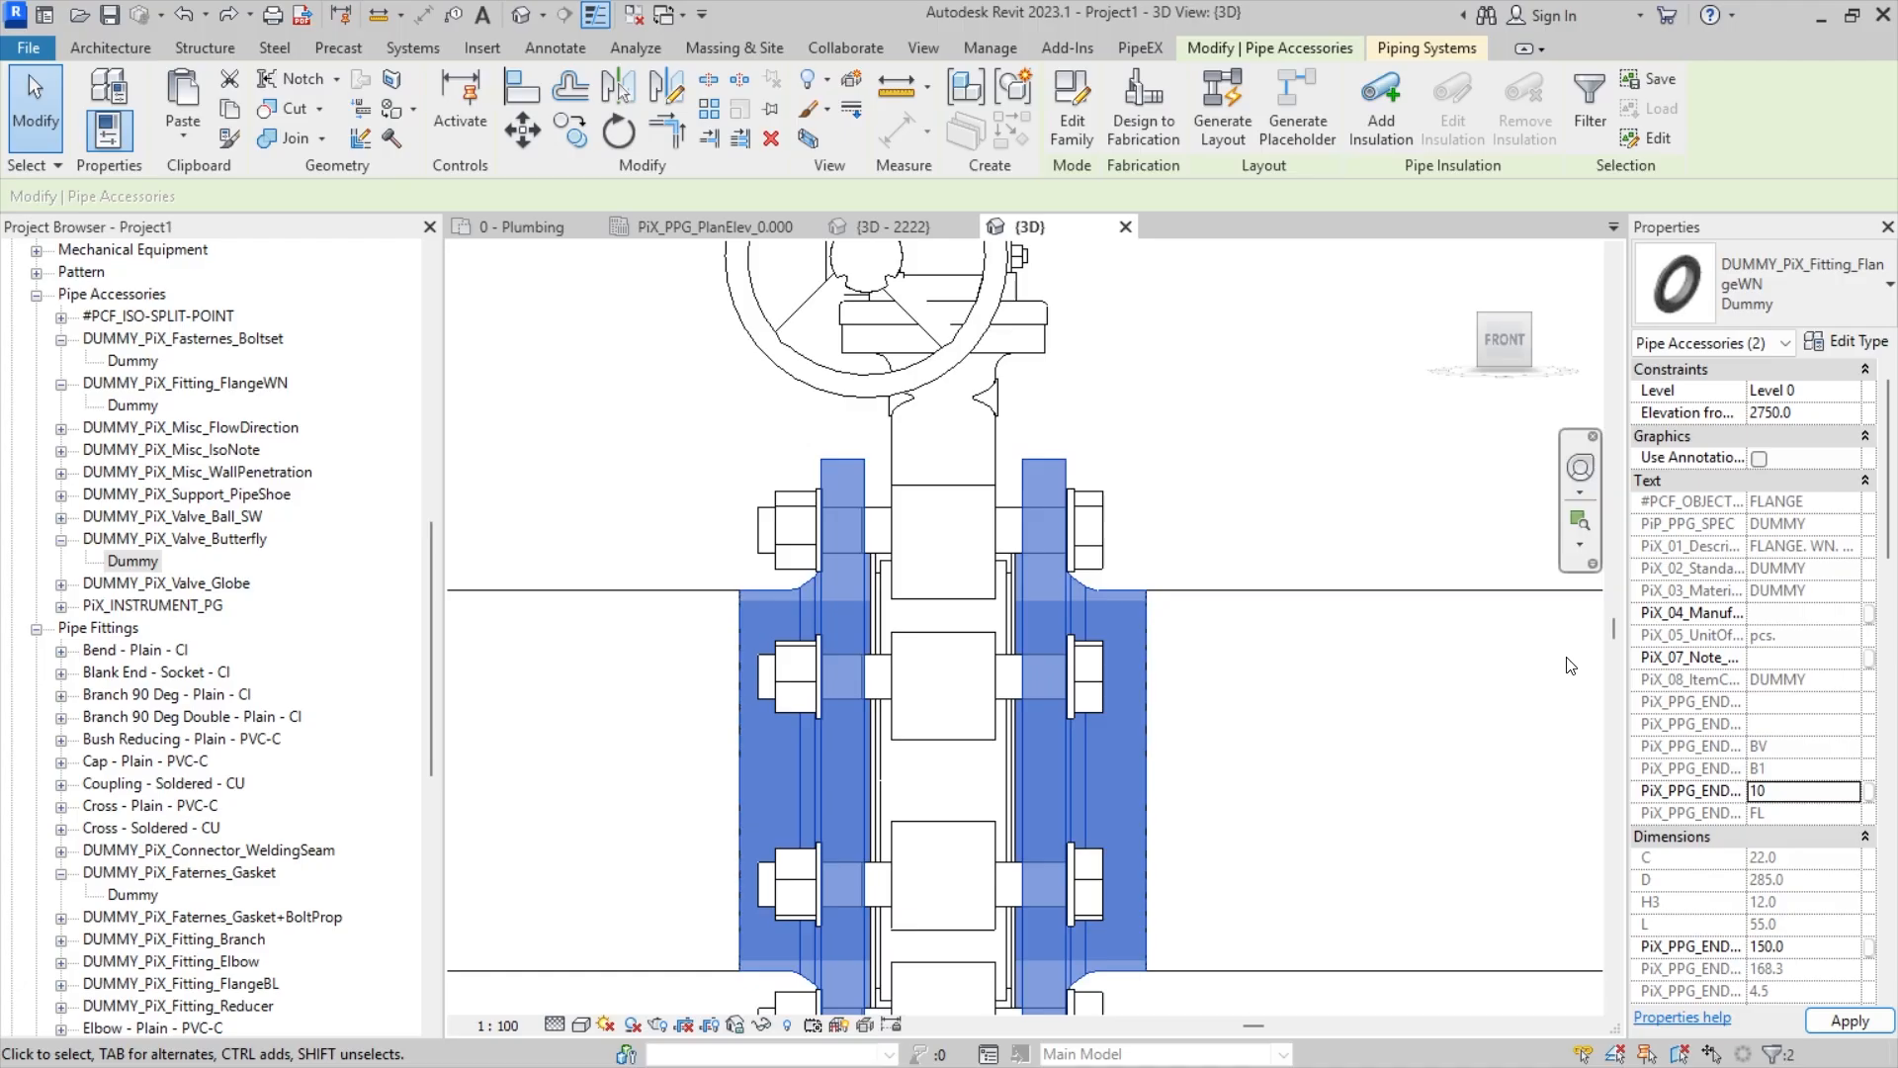
click(1250, 497)
- Inspect the properties of the bolt set and weld neck flange at the open end of the run beyond the last butterfly valve
scroll(1249, 497, down, 3)
middle_drag(1250, 498, 668, 589)
scroll(1280, 596, up, 2)
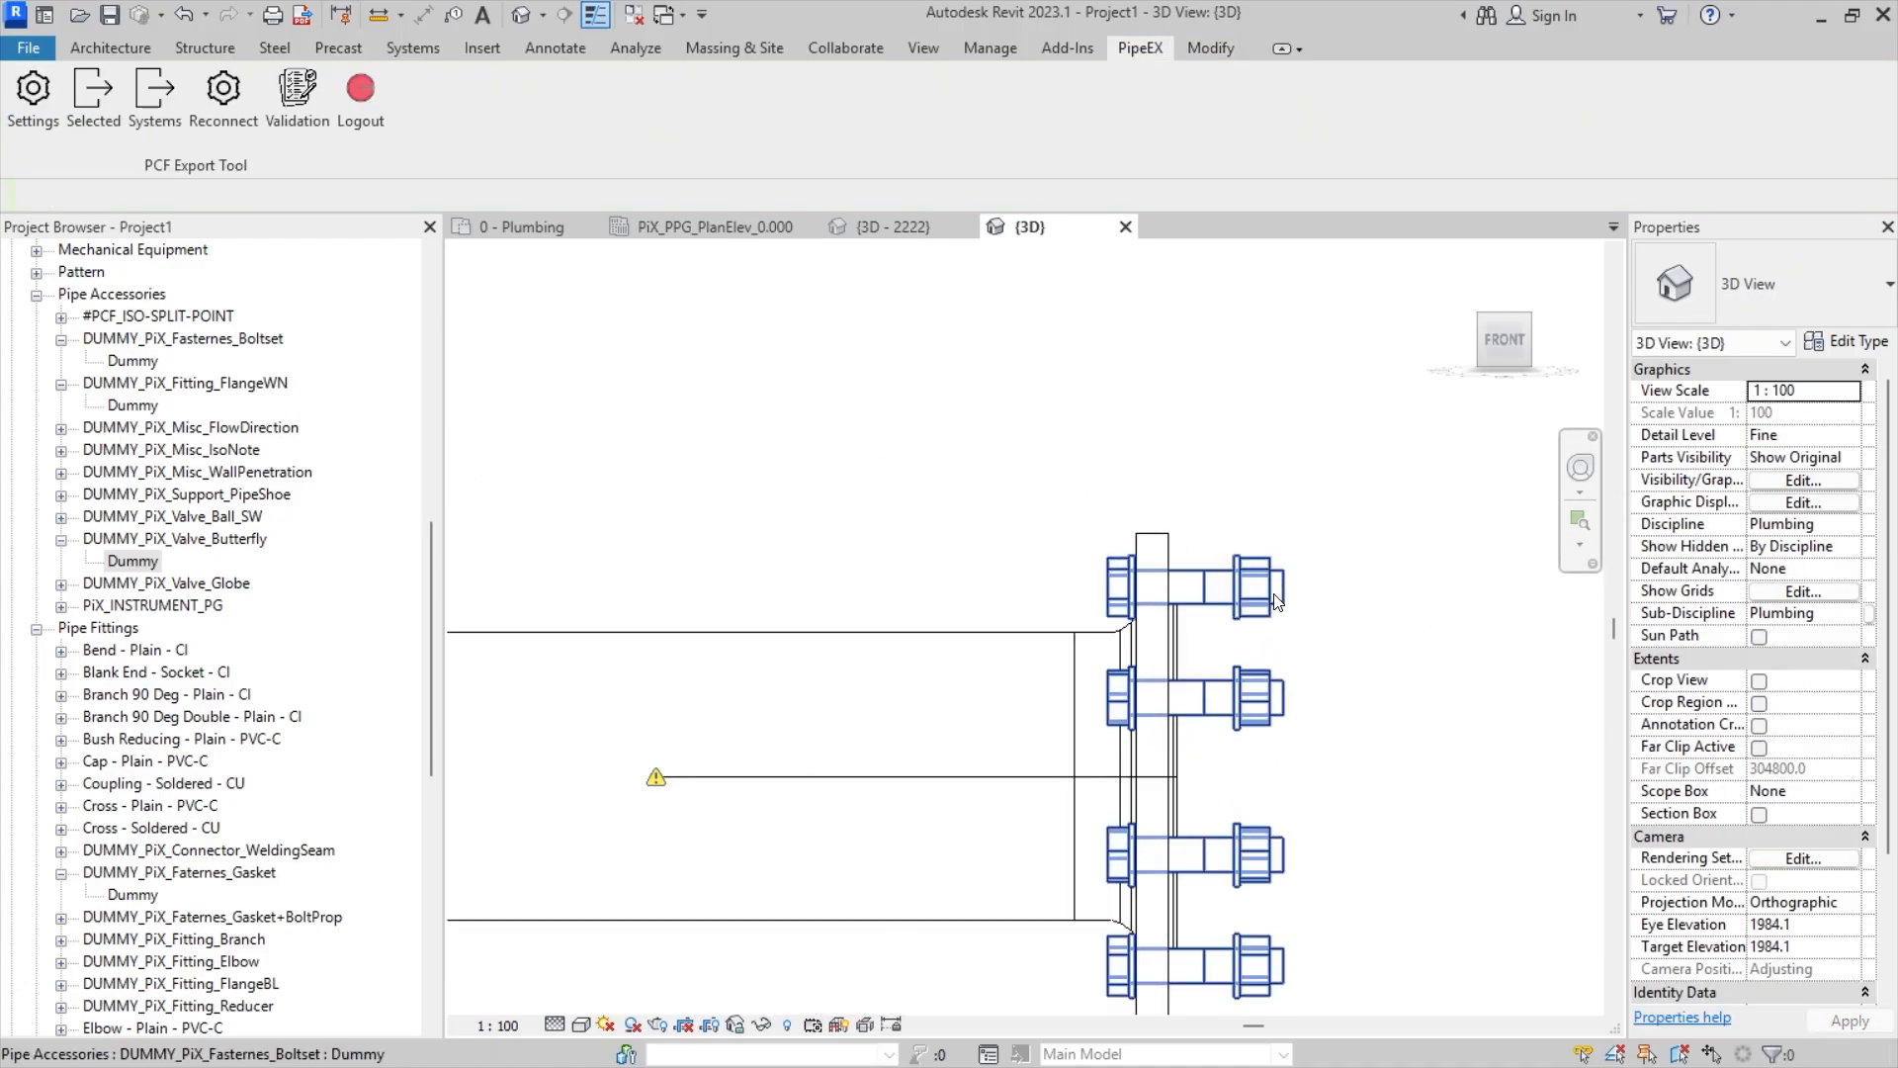
click(1276, 601)
middle_drag(1190, 706, 1200, 597)
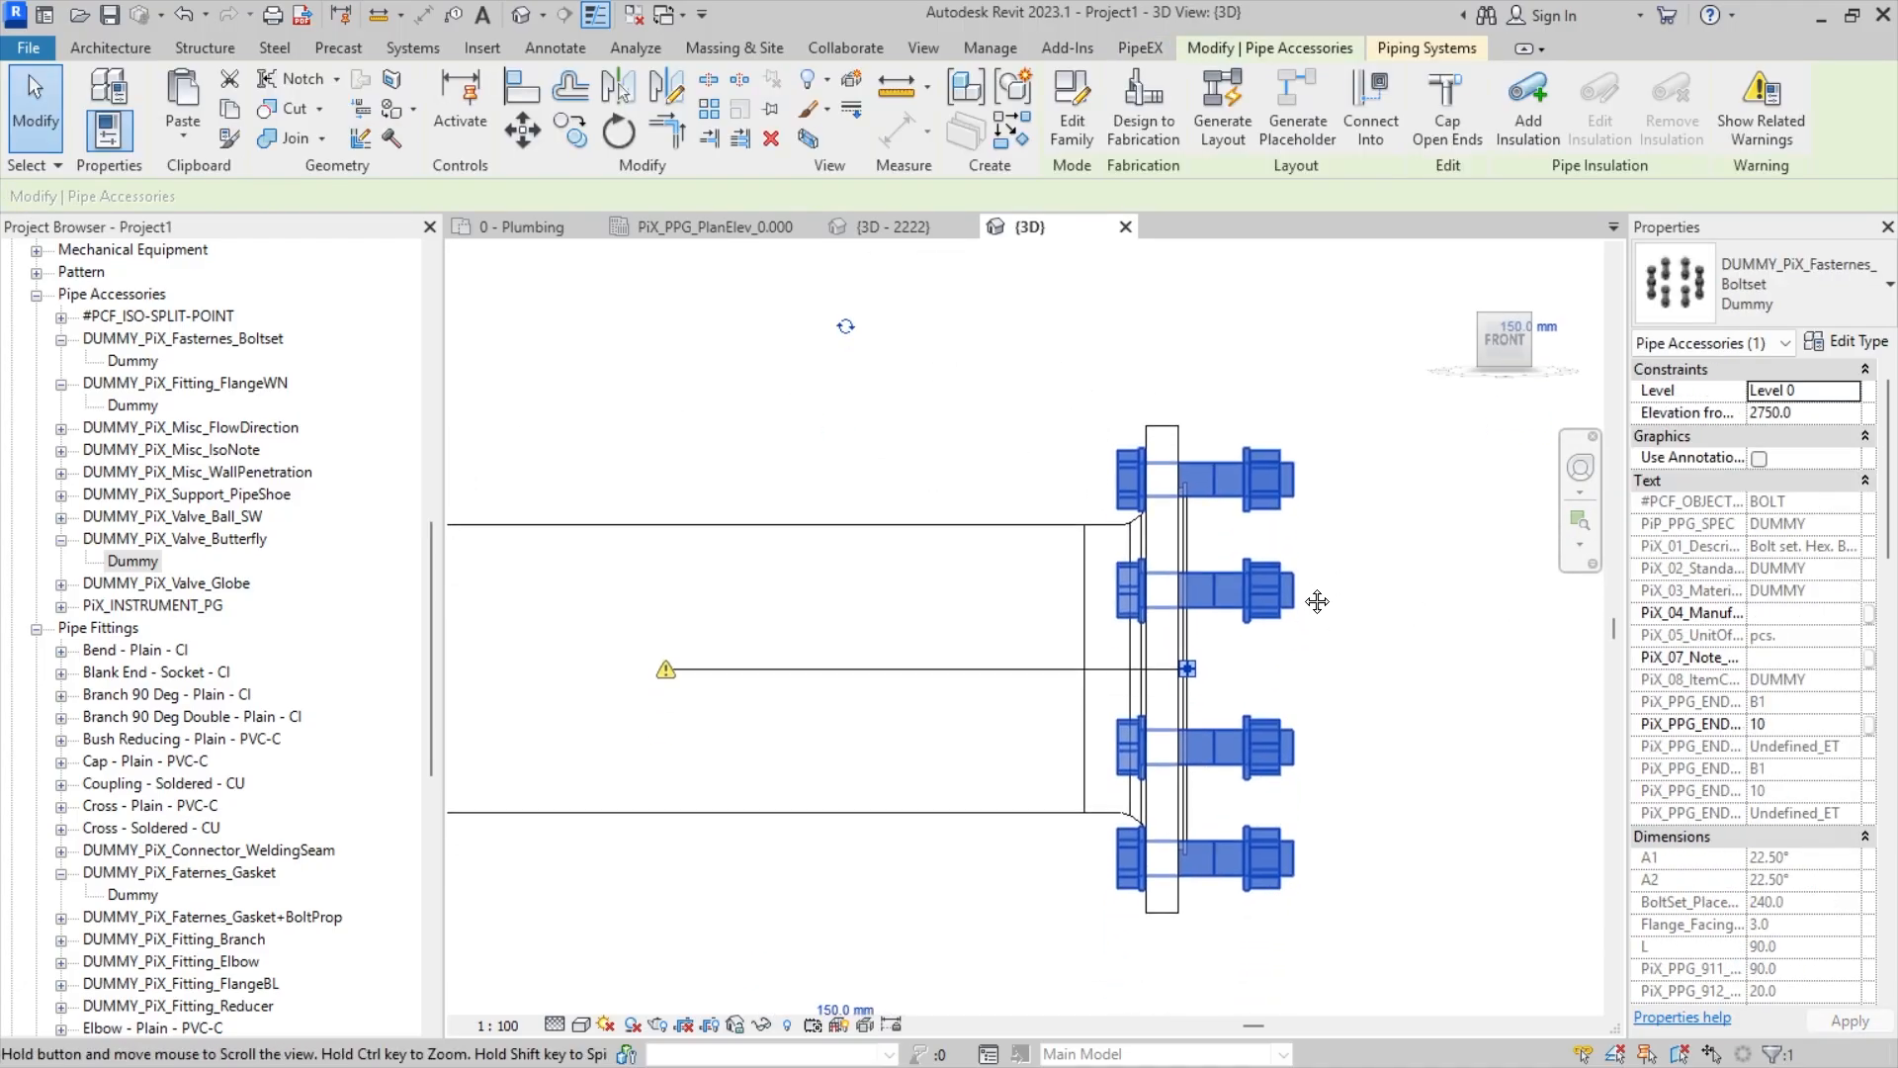
click(1157, 655)
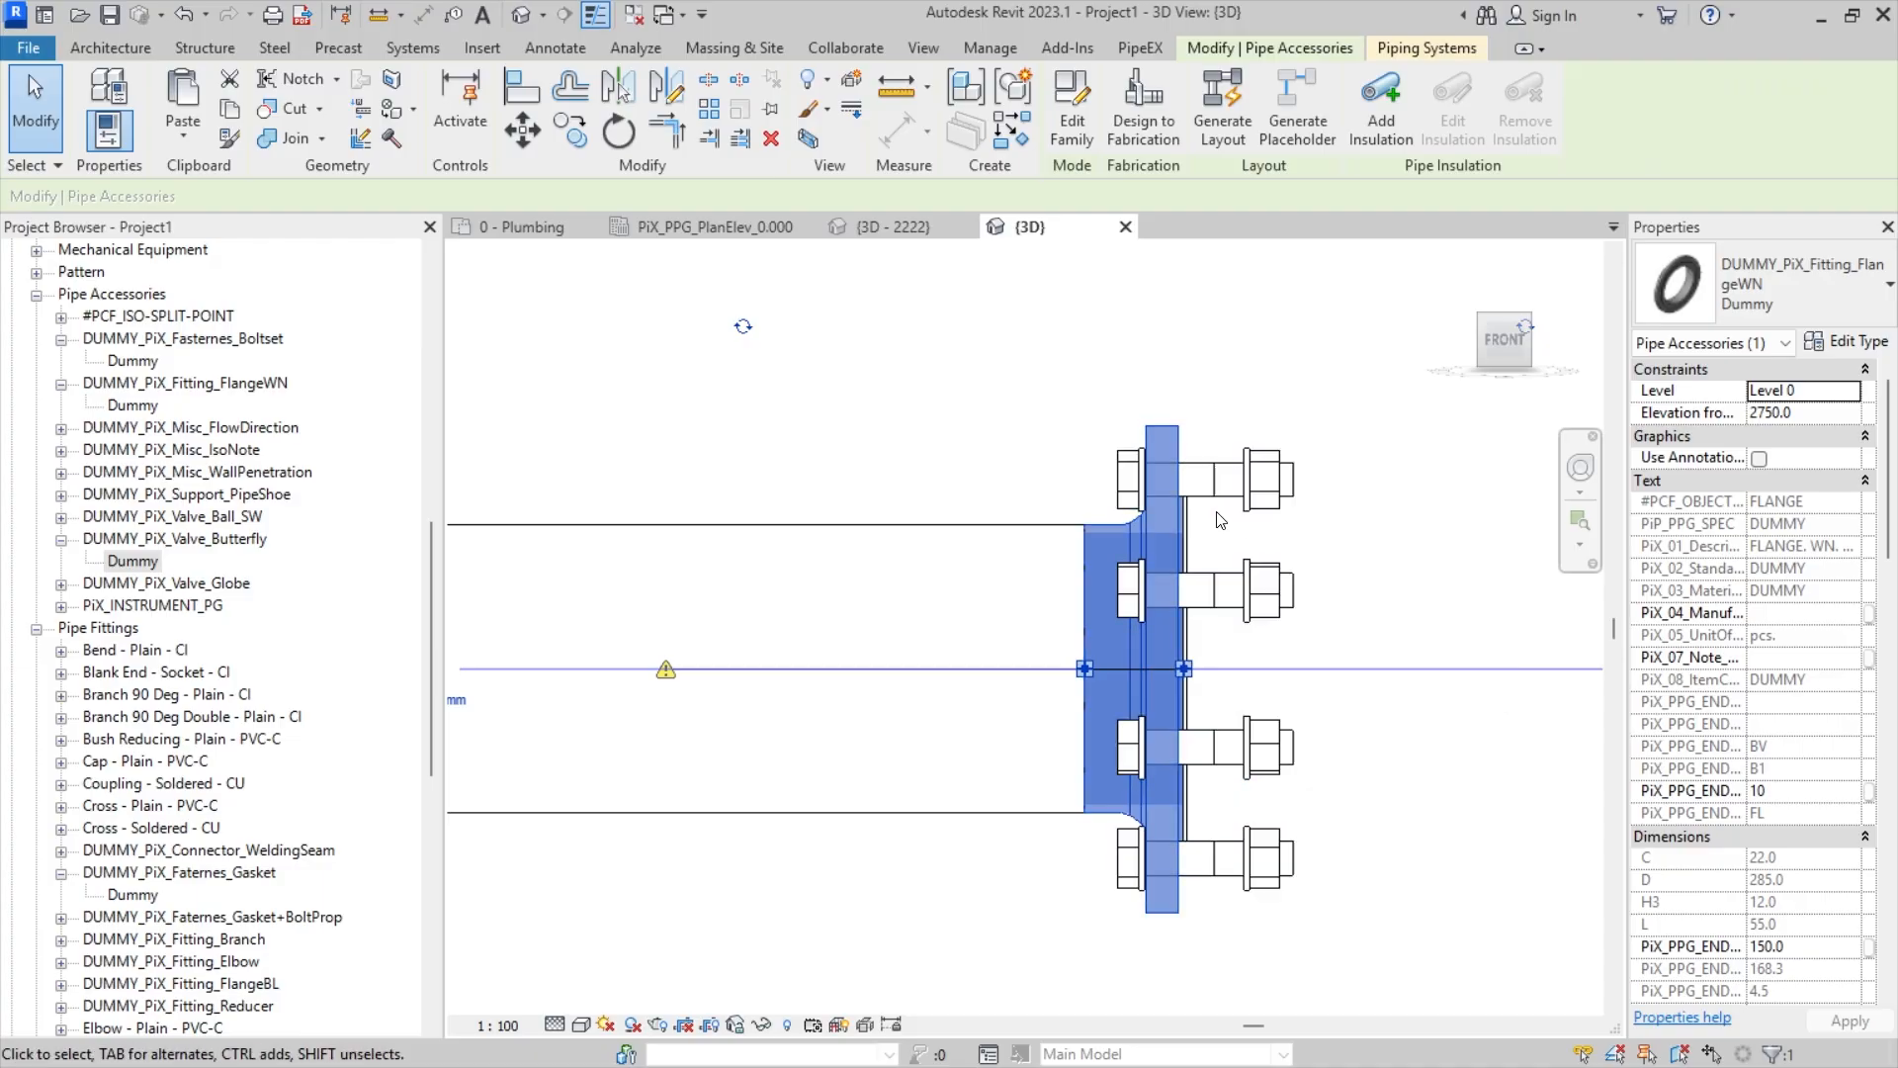
- Delete the bolt set facing the short end pipe on the butterfly valve at the run's opposite end, and reconnect the valve with its neighbouring components
scroll(720, 436, down, 2)
scroll(890, 583, up, 6)
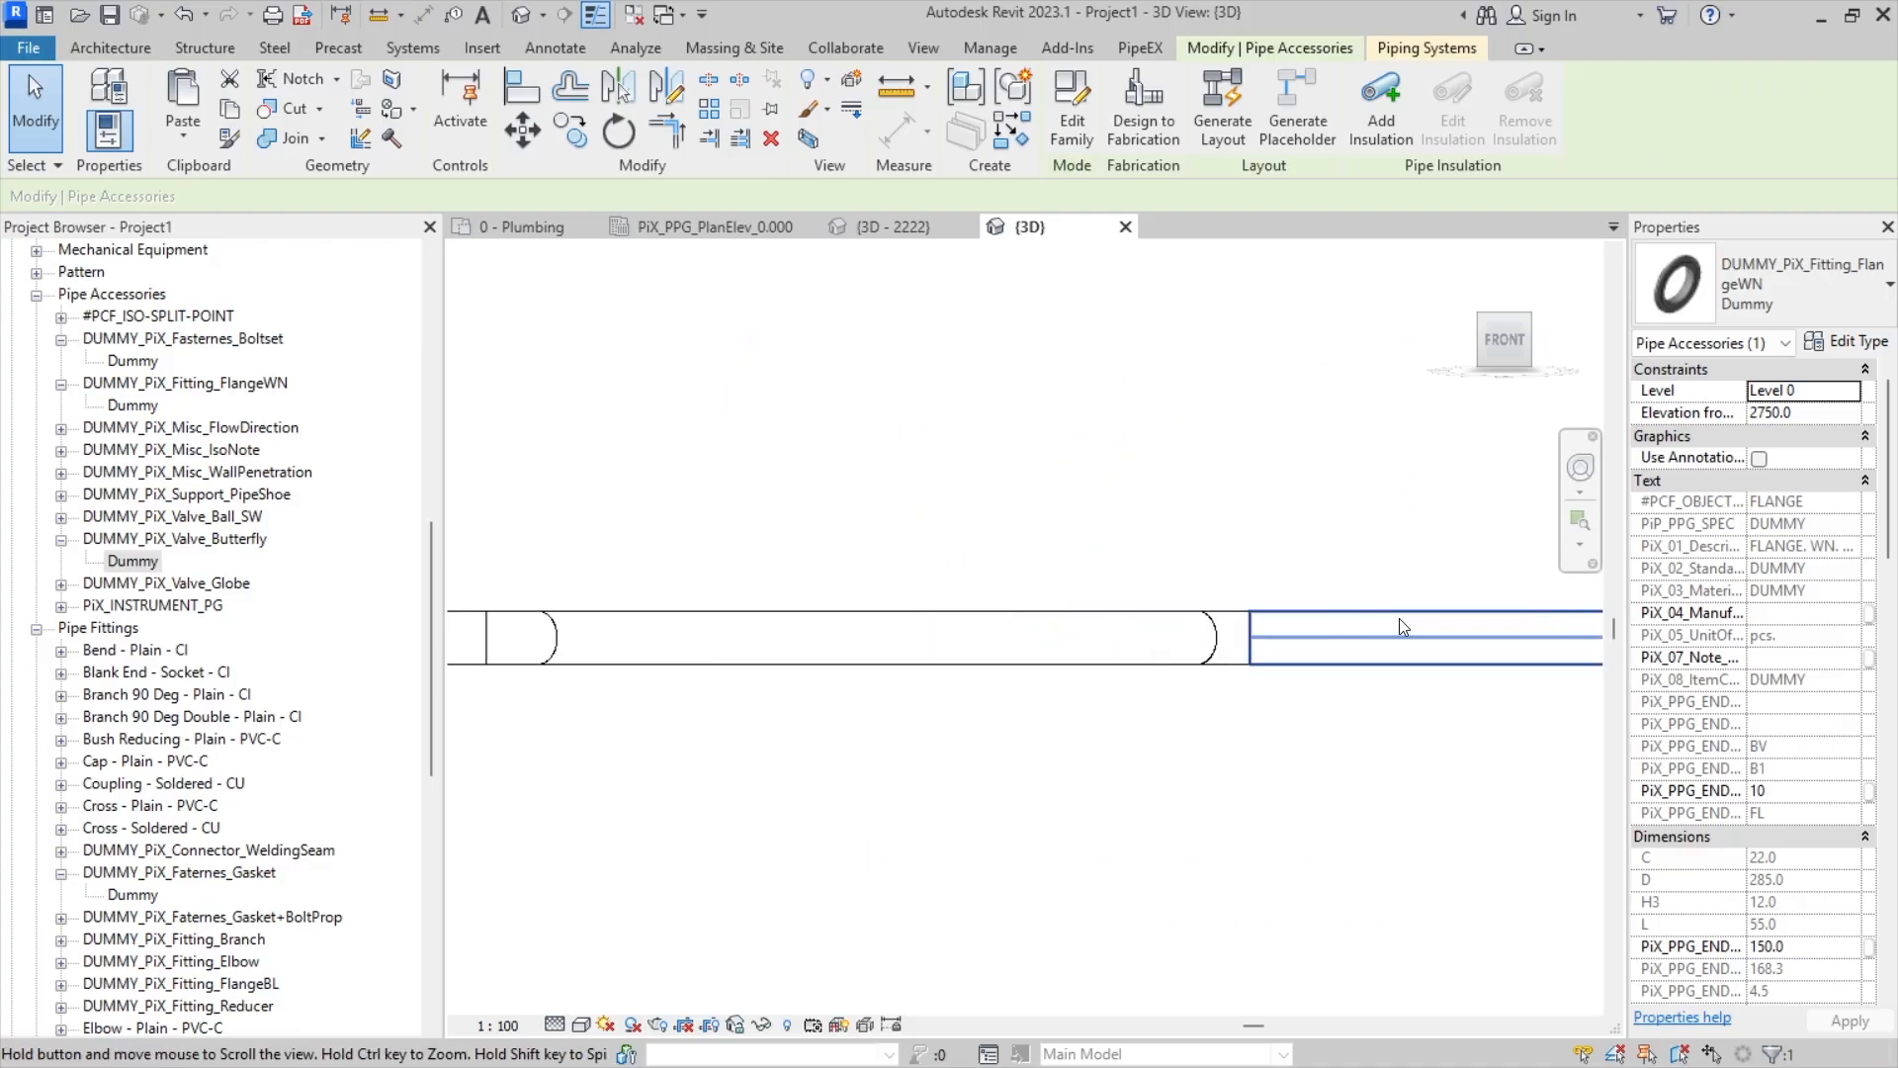
middle_drag(890, 584, 1423, 572)
middle_drag(593, 577, 1428, 584)
middle_drag(475, 549, 1048, 580)
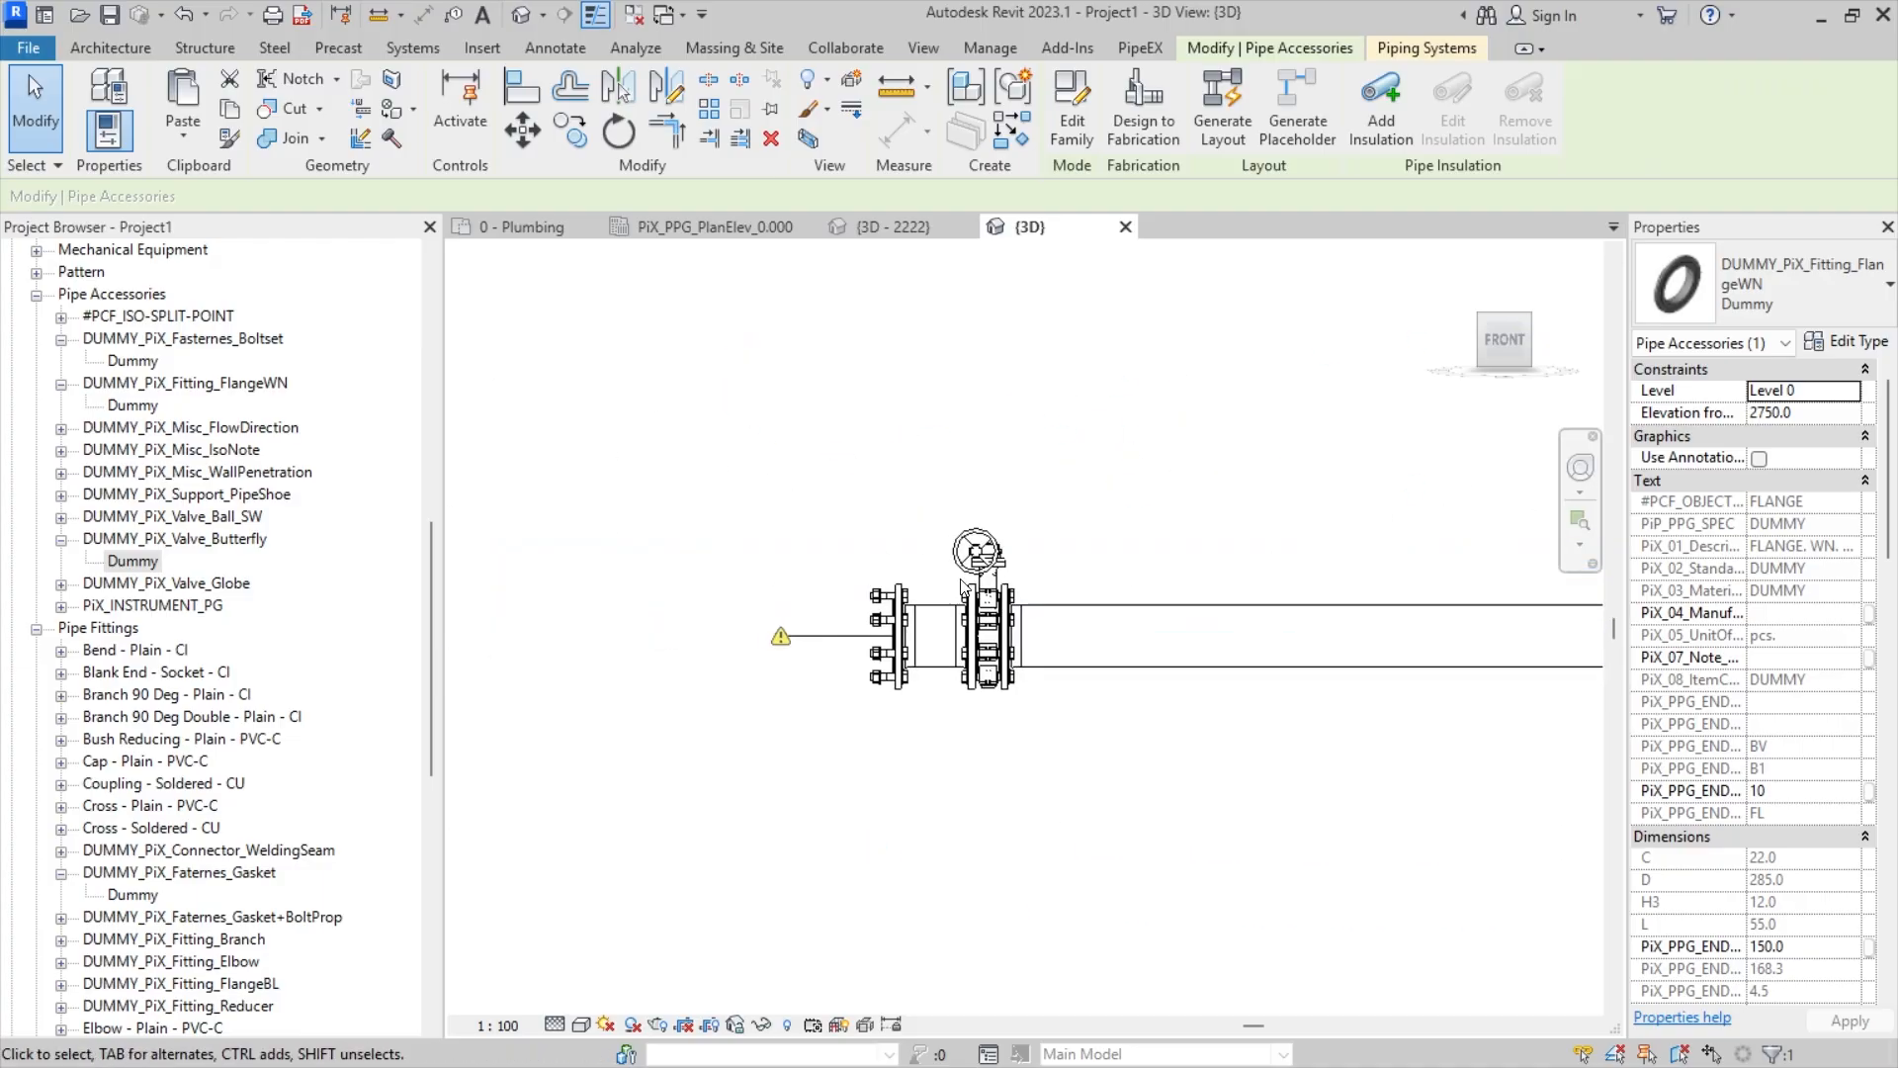
scroll(1028, 638, up, 3)
scroll(867, 608, up, 4)
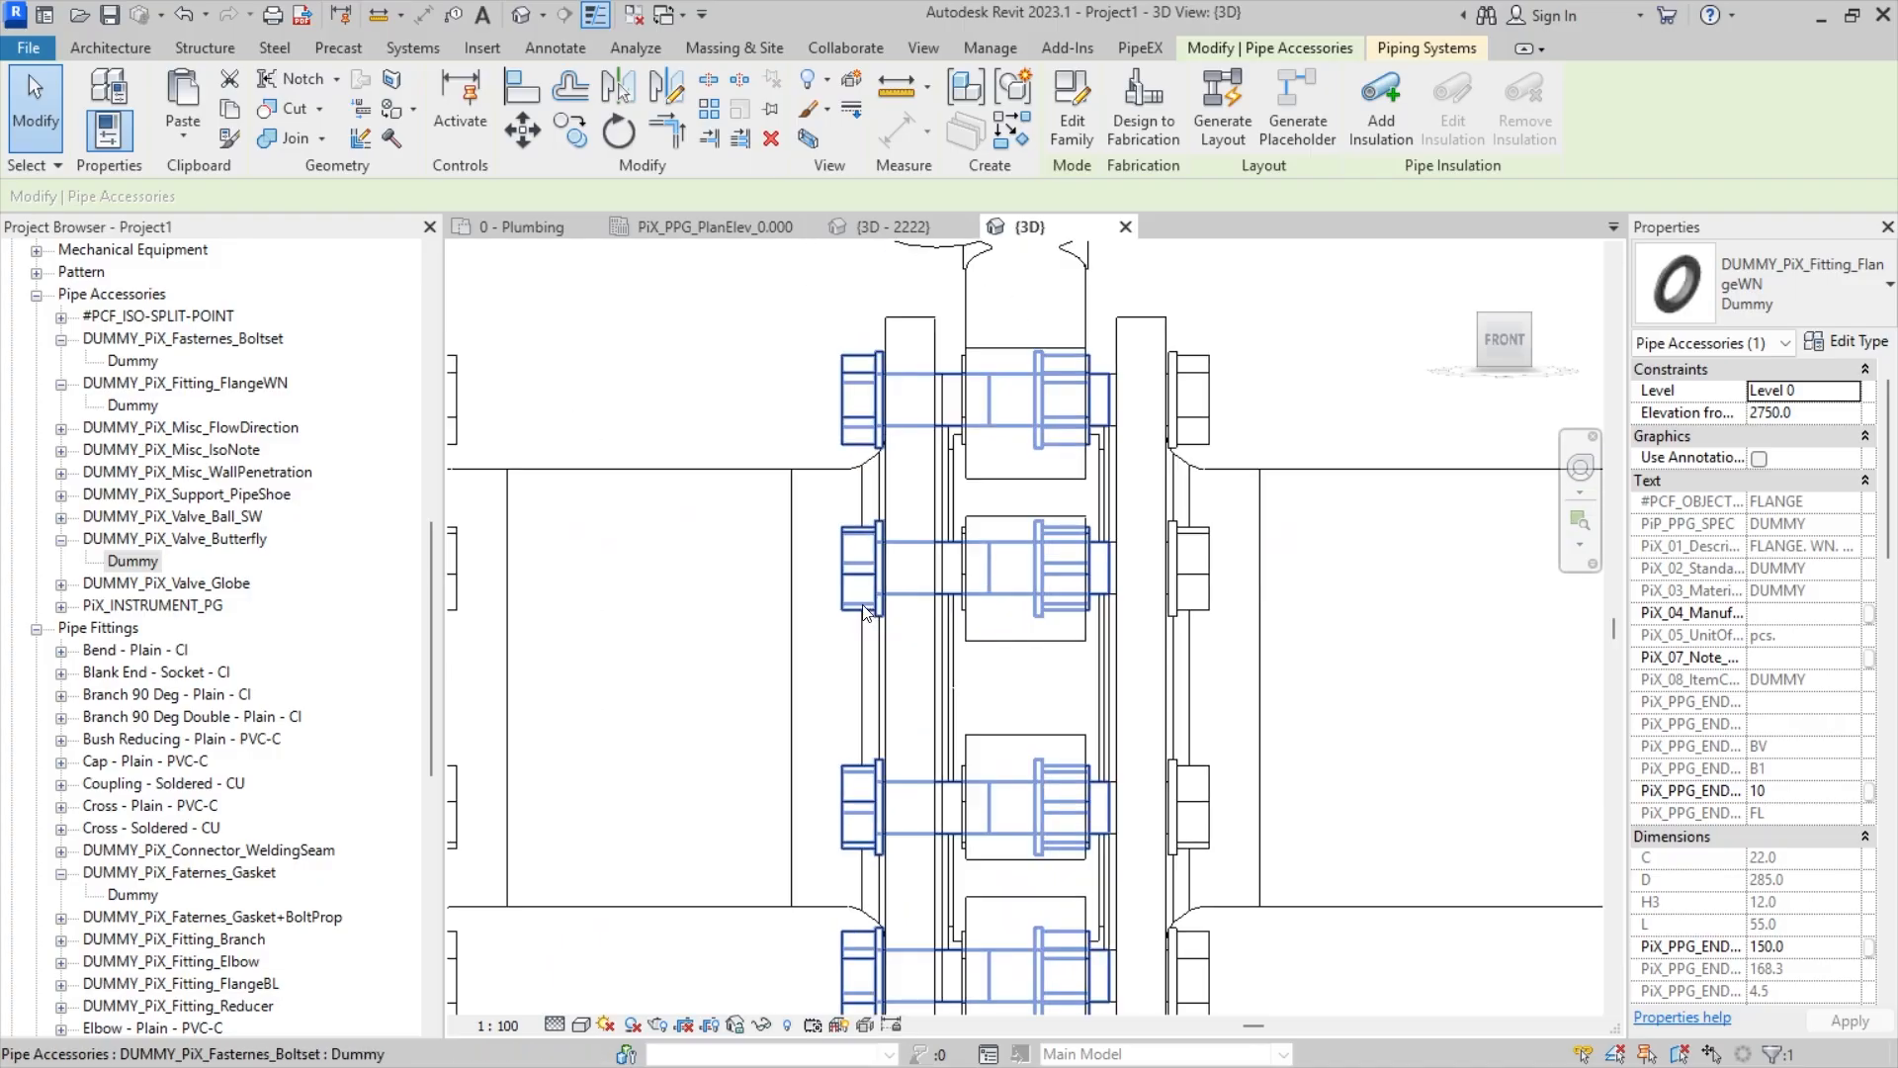
click(863, 611)
click(669, 520)
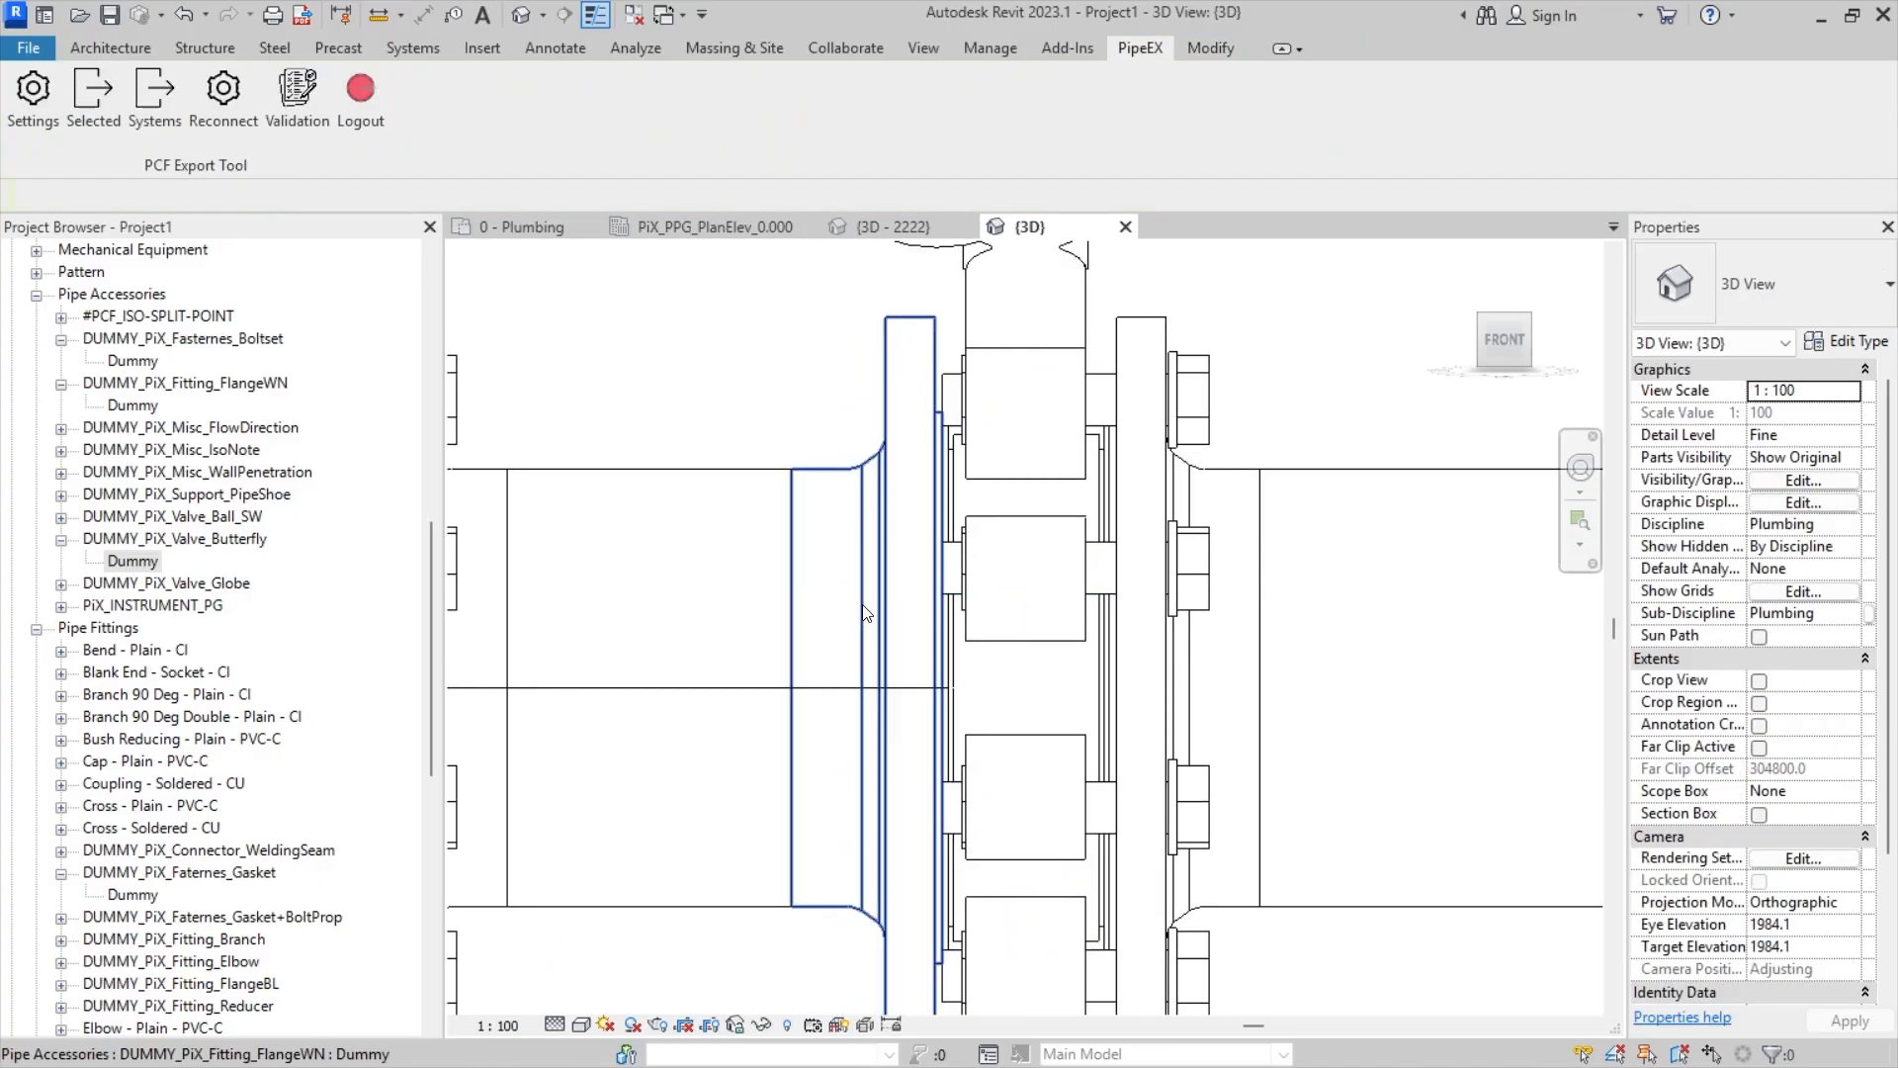
click(249, 118)
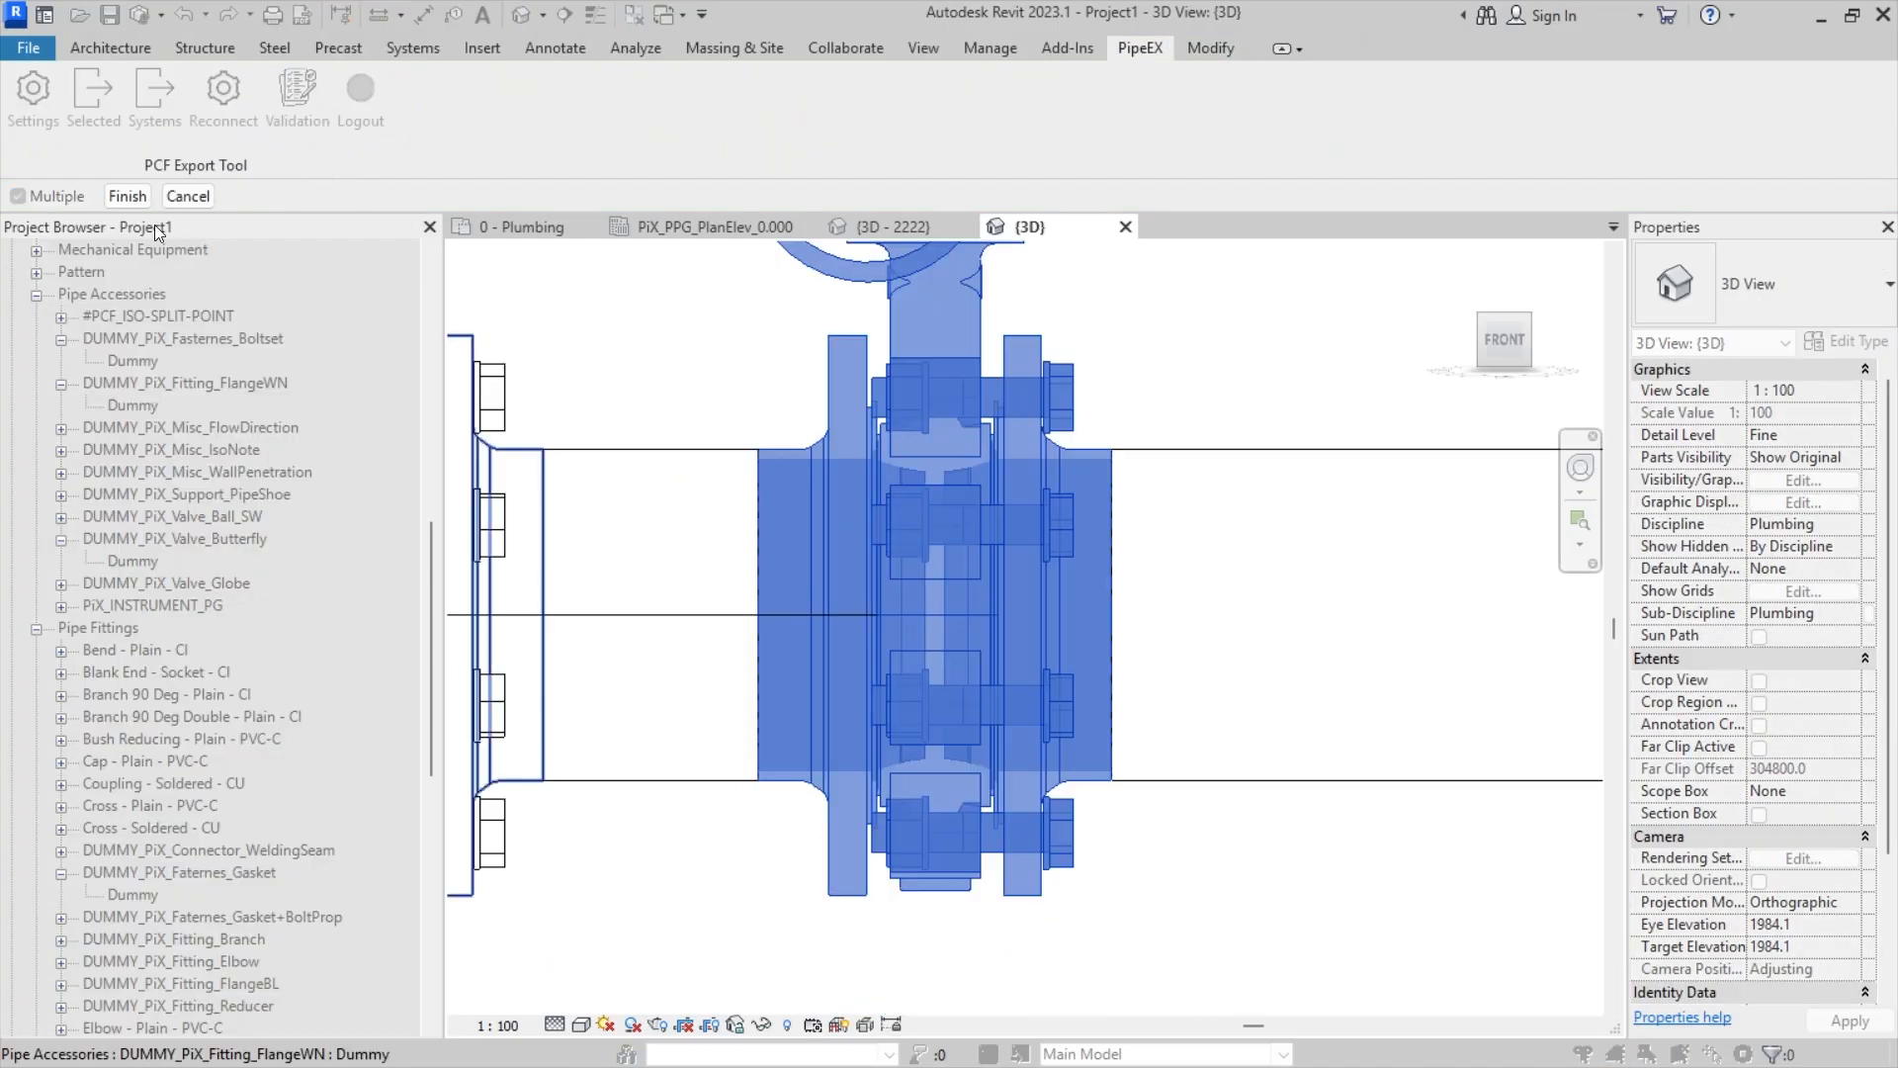
click(136, 198)
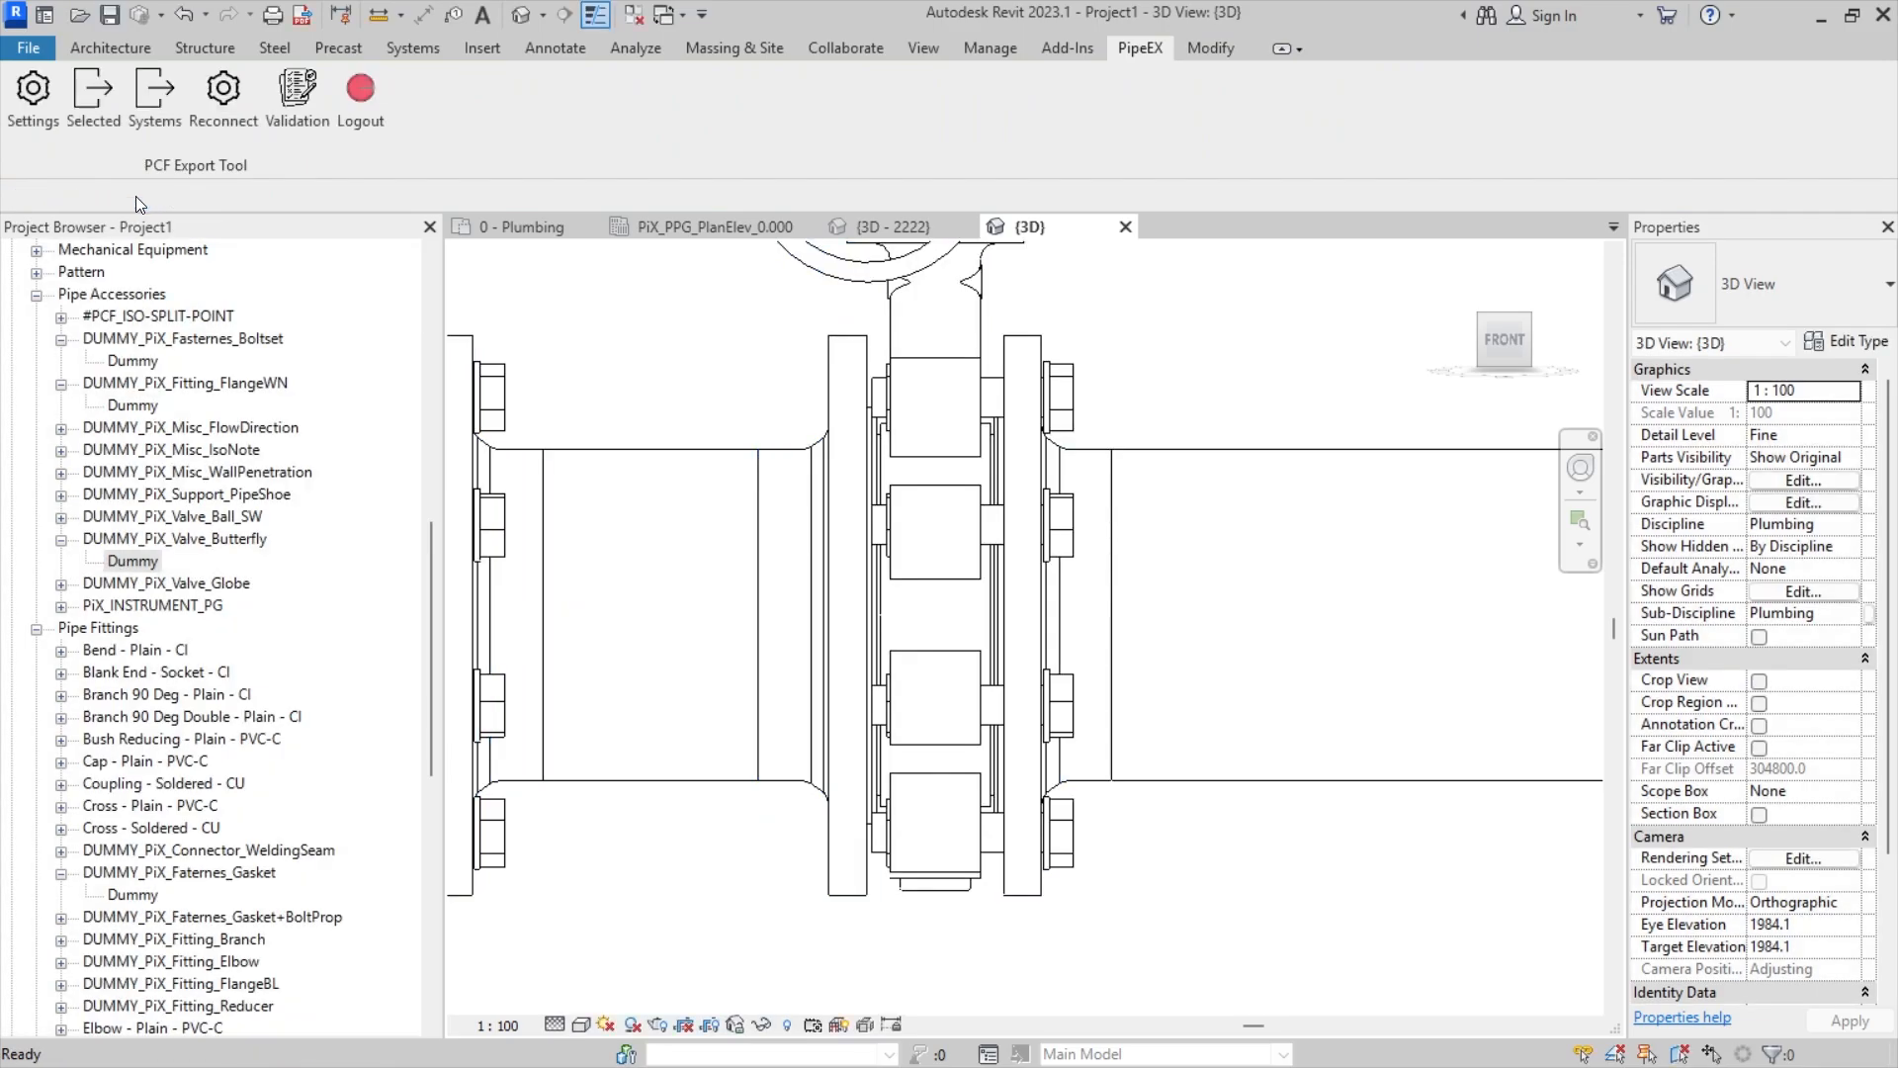
- Set the PiX_PPG_Bolt length value to 140 mm on the butterfly valve's remaining bolt set
click(957, 578)
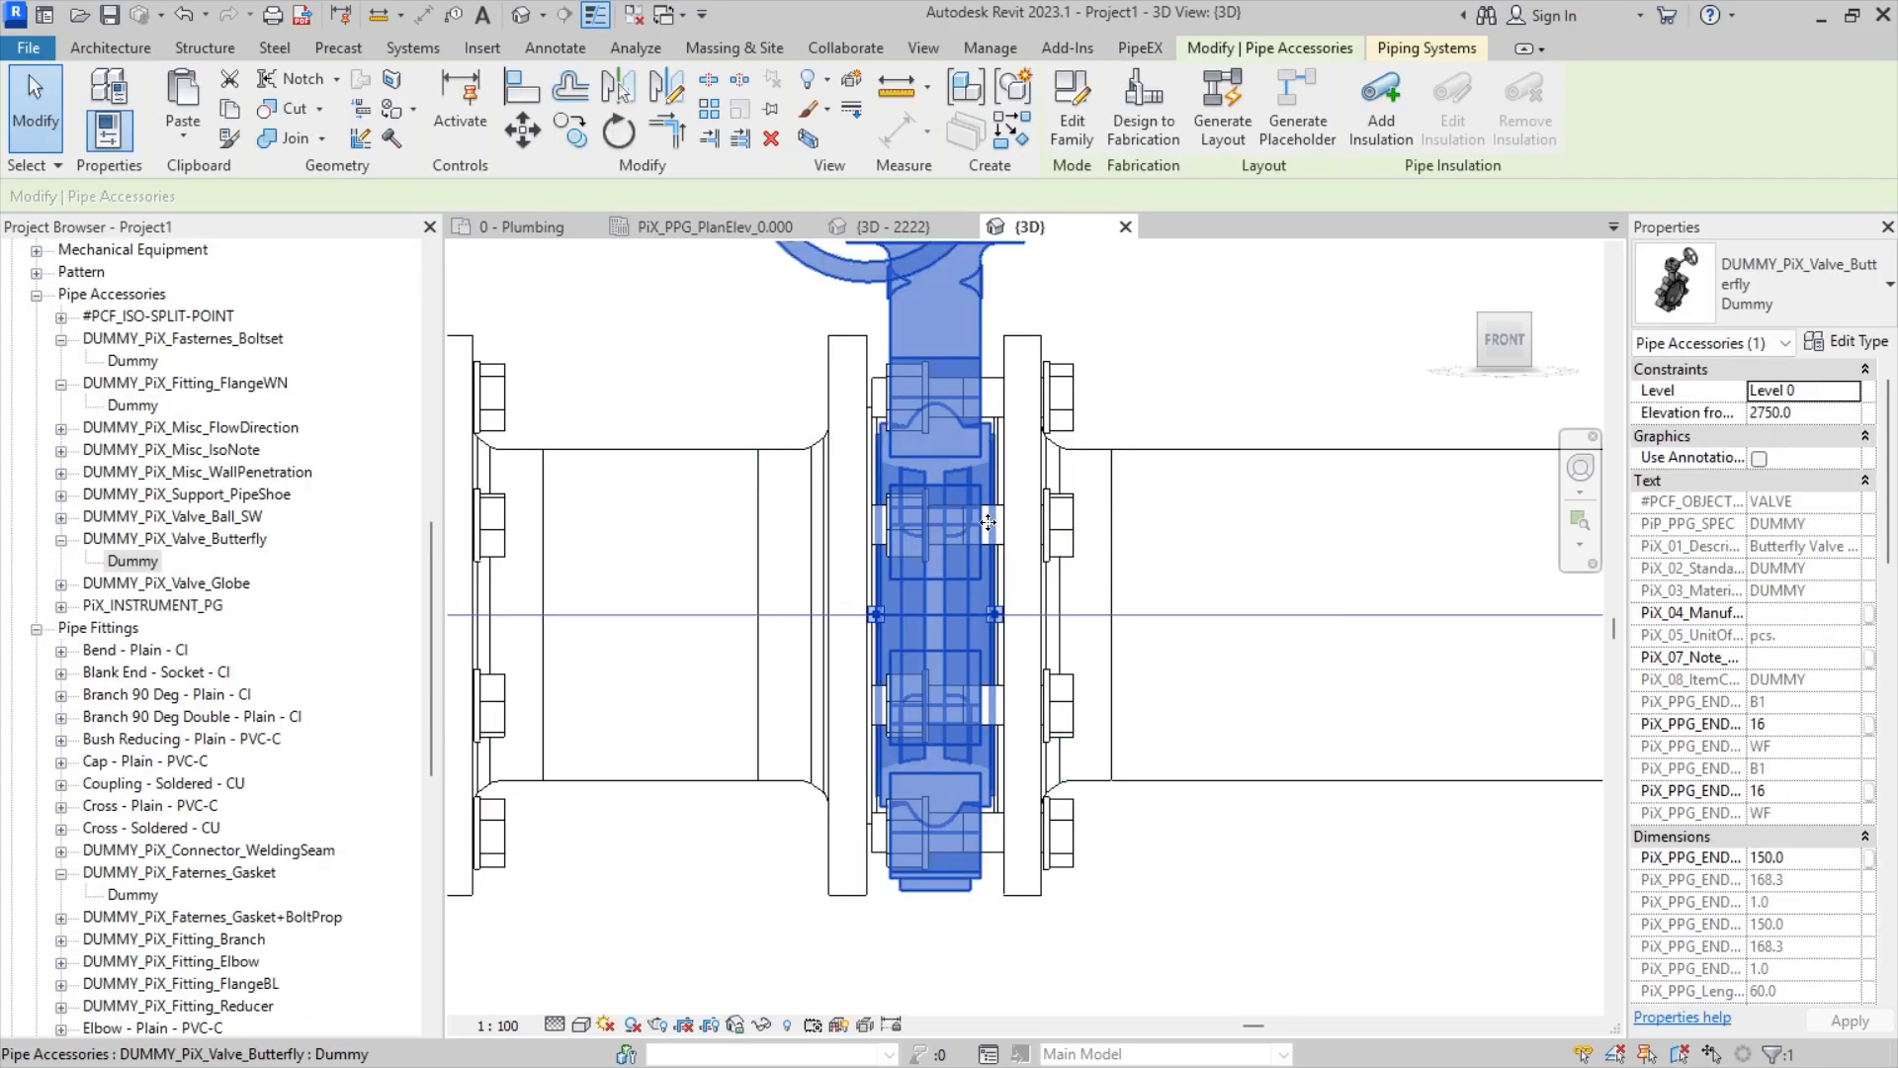
click(1068, 415)
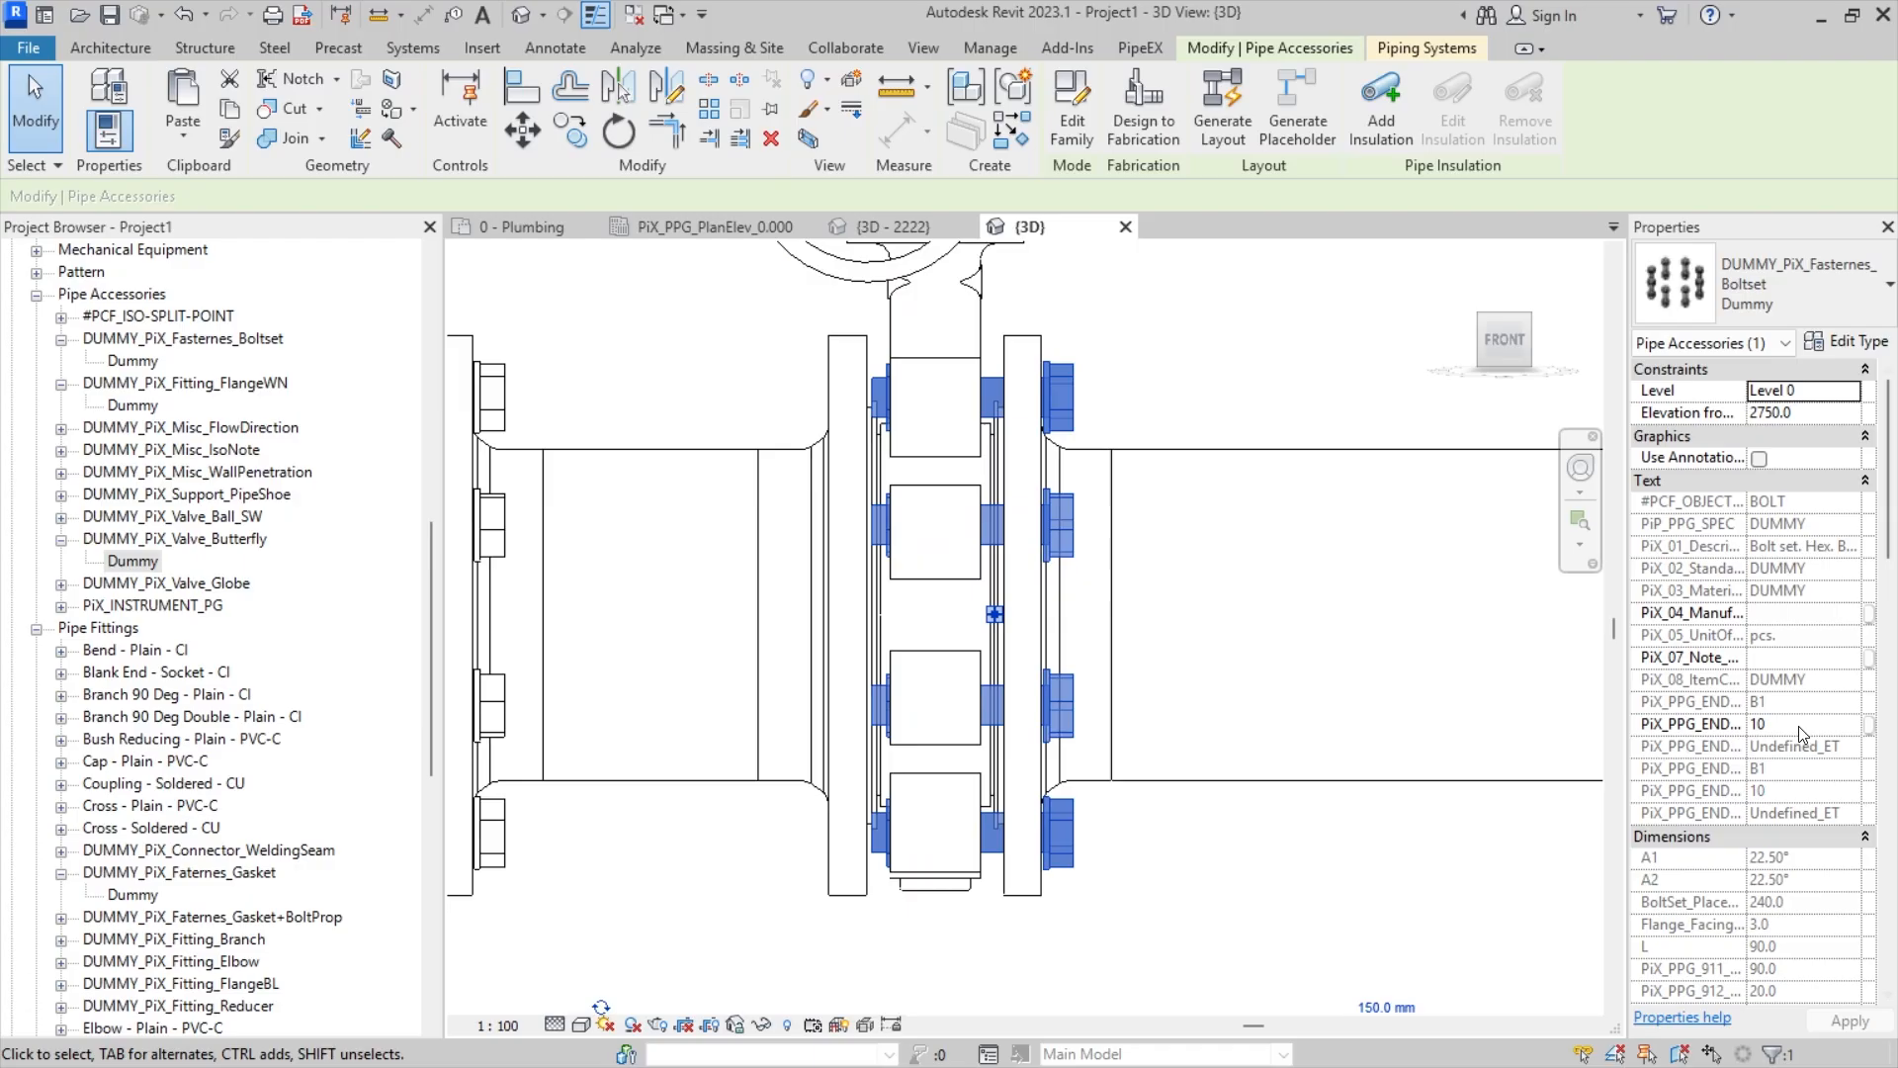
scroll(1801, 734, down, 10)
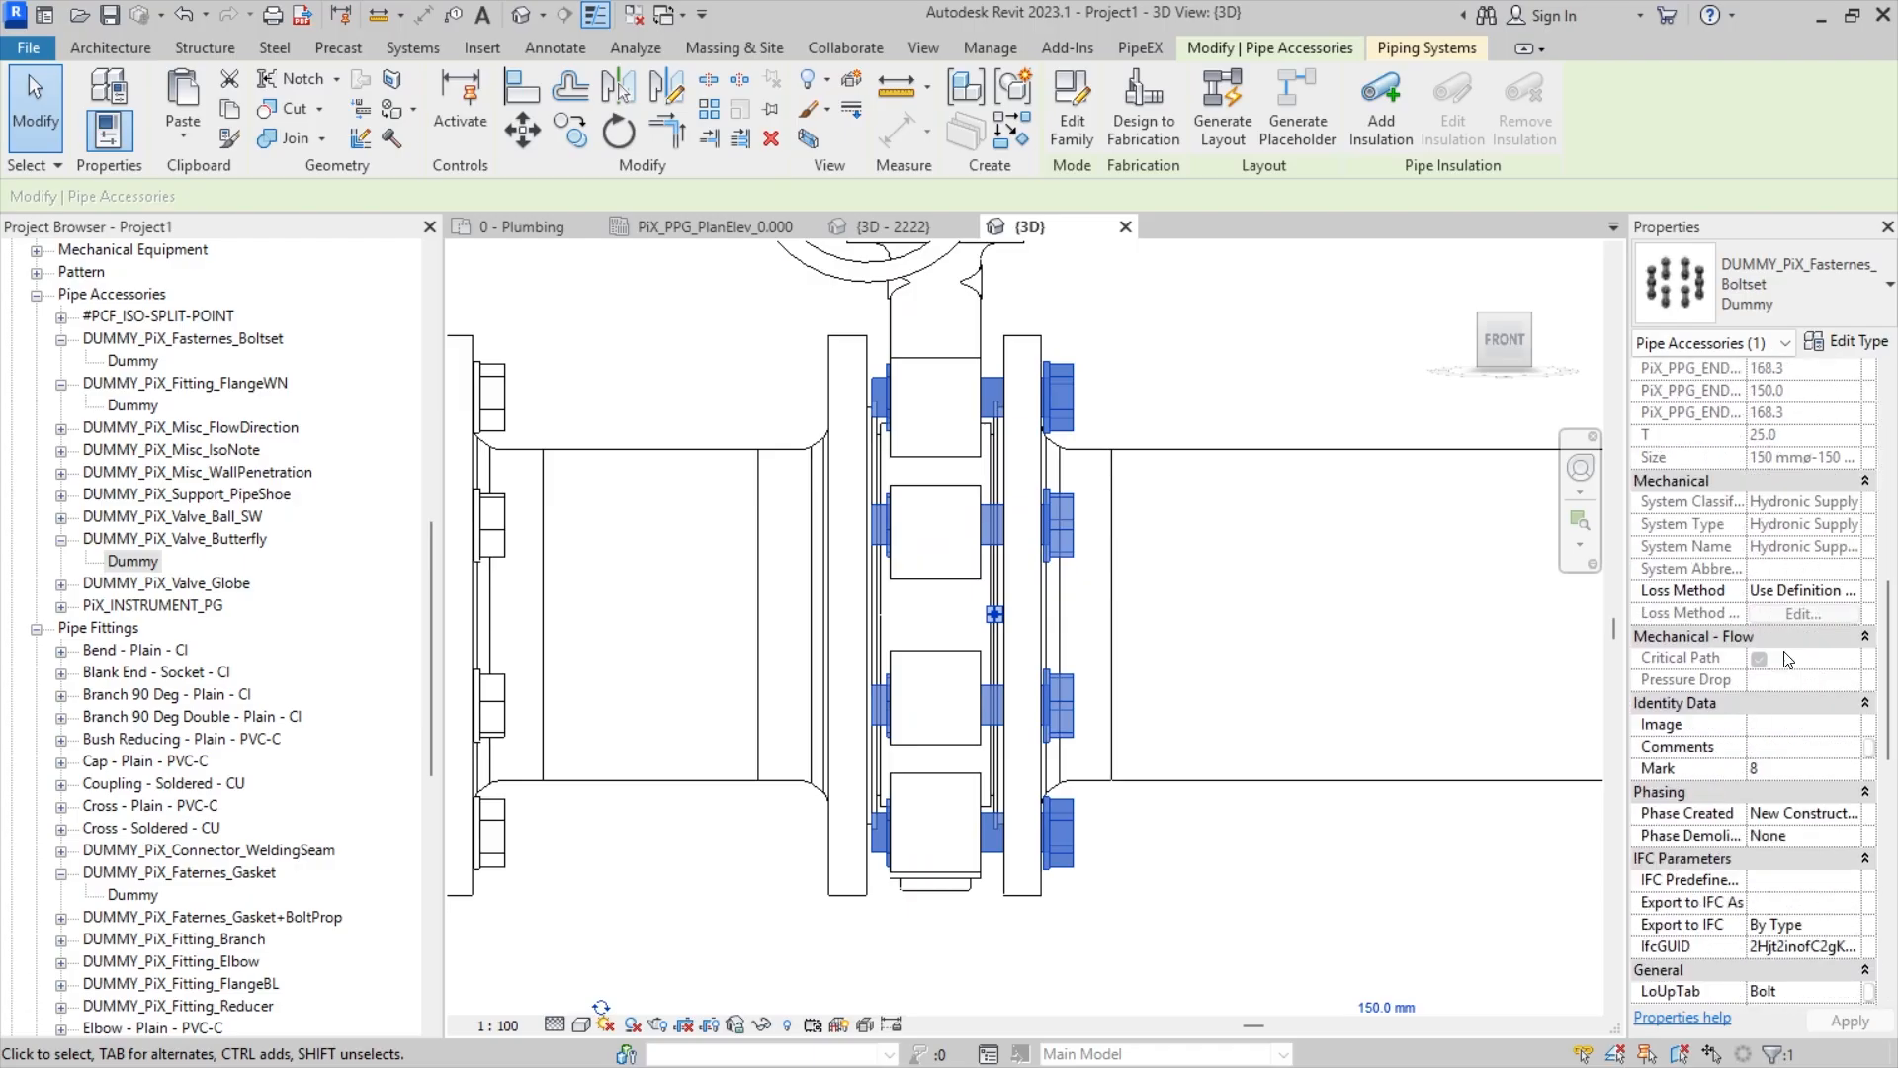
scroll(1787, 660, up, 12)
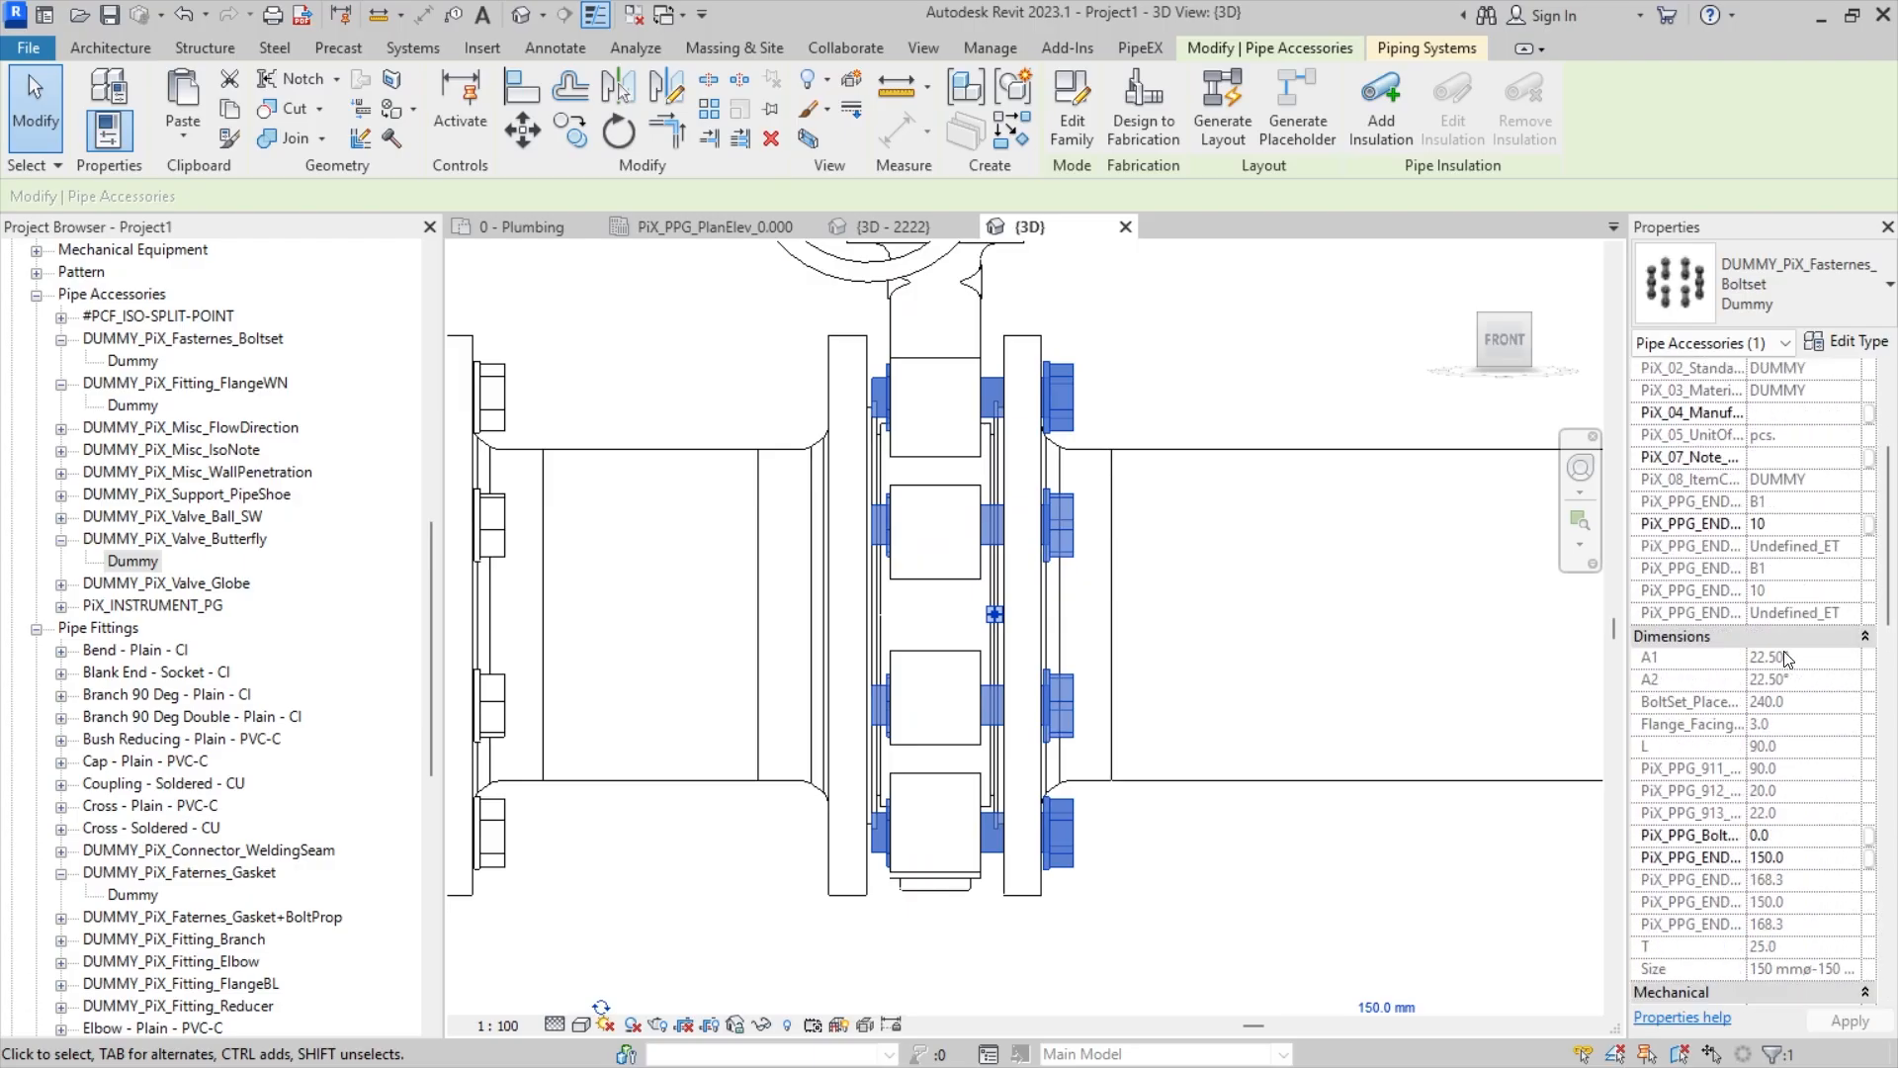
scroll(1787, 660, up, 5)
scroll(1787, 659, down, 2)
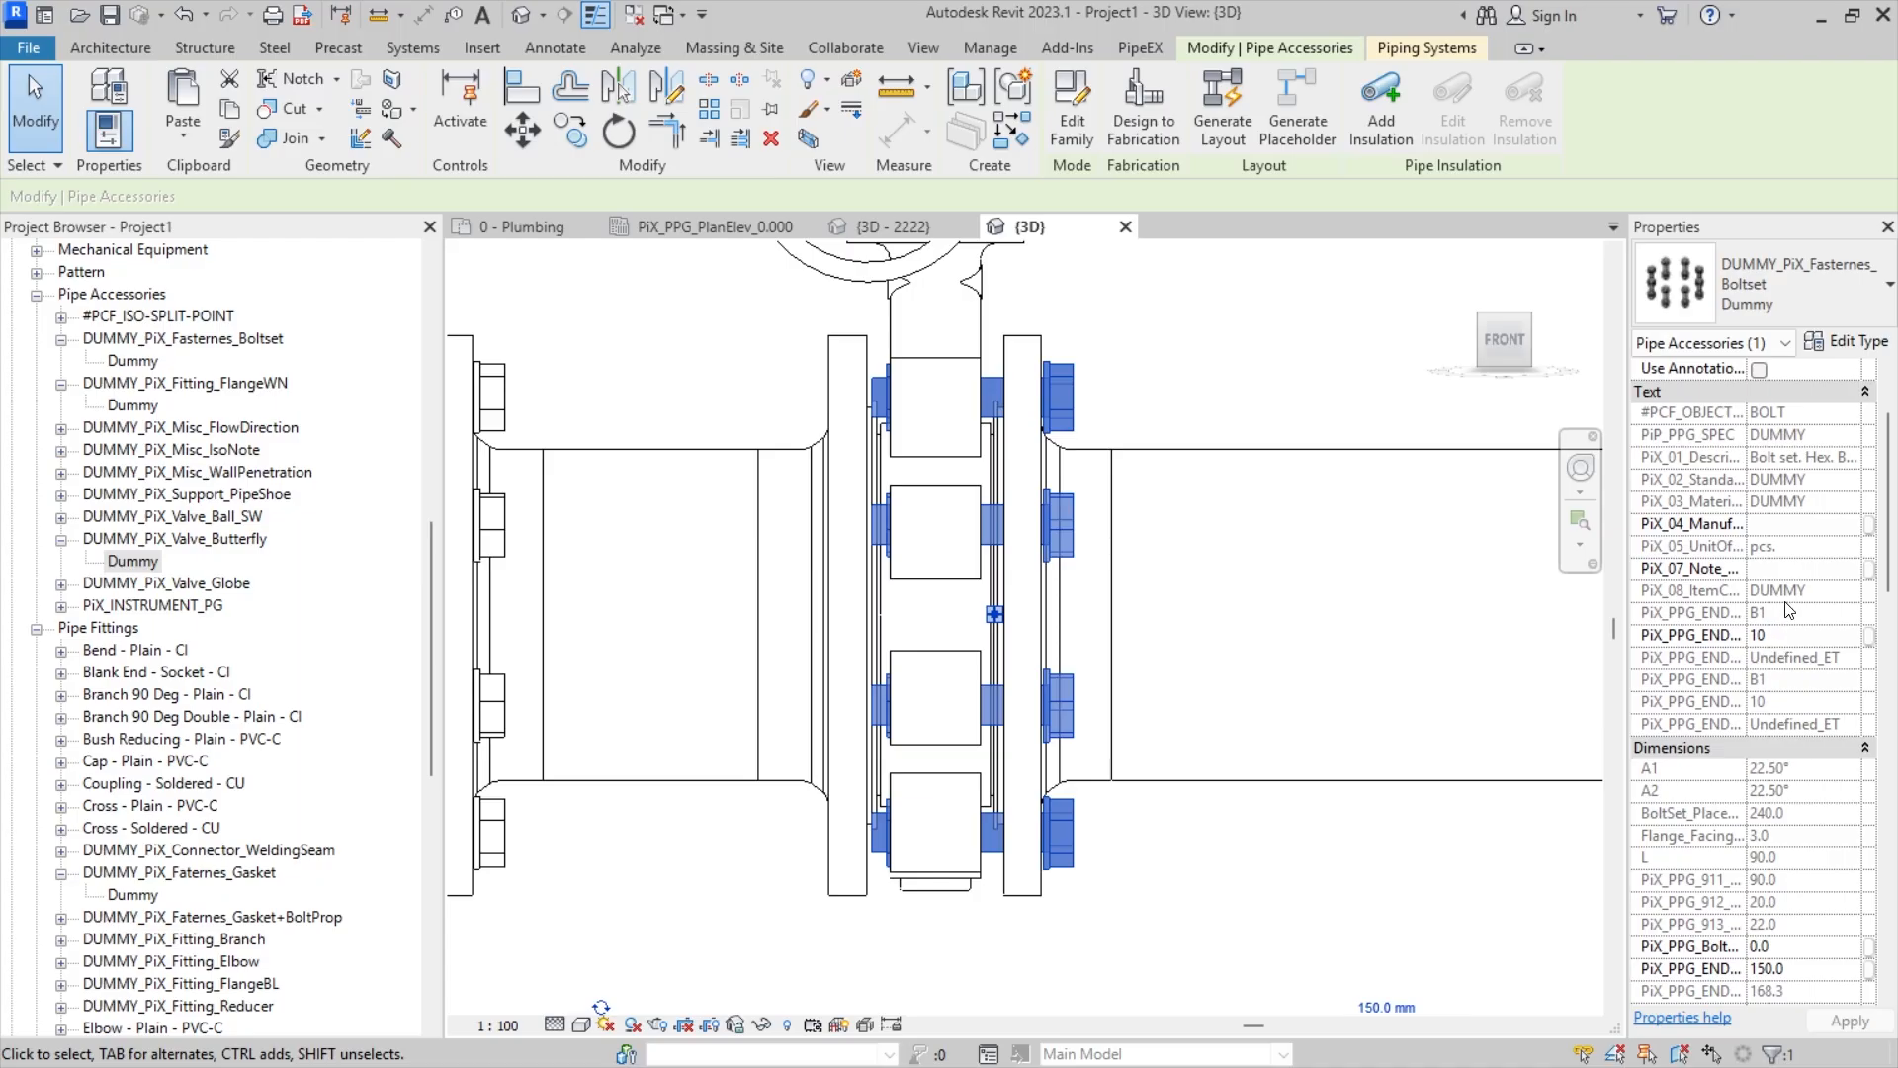
scroll(1787, 614, down, 6)
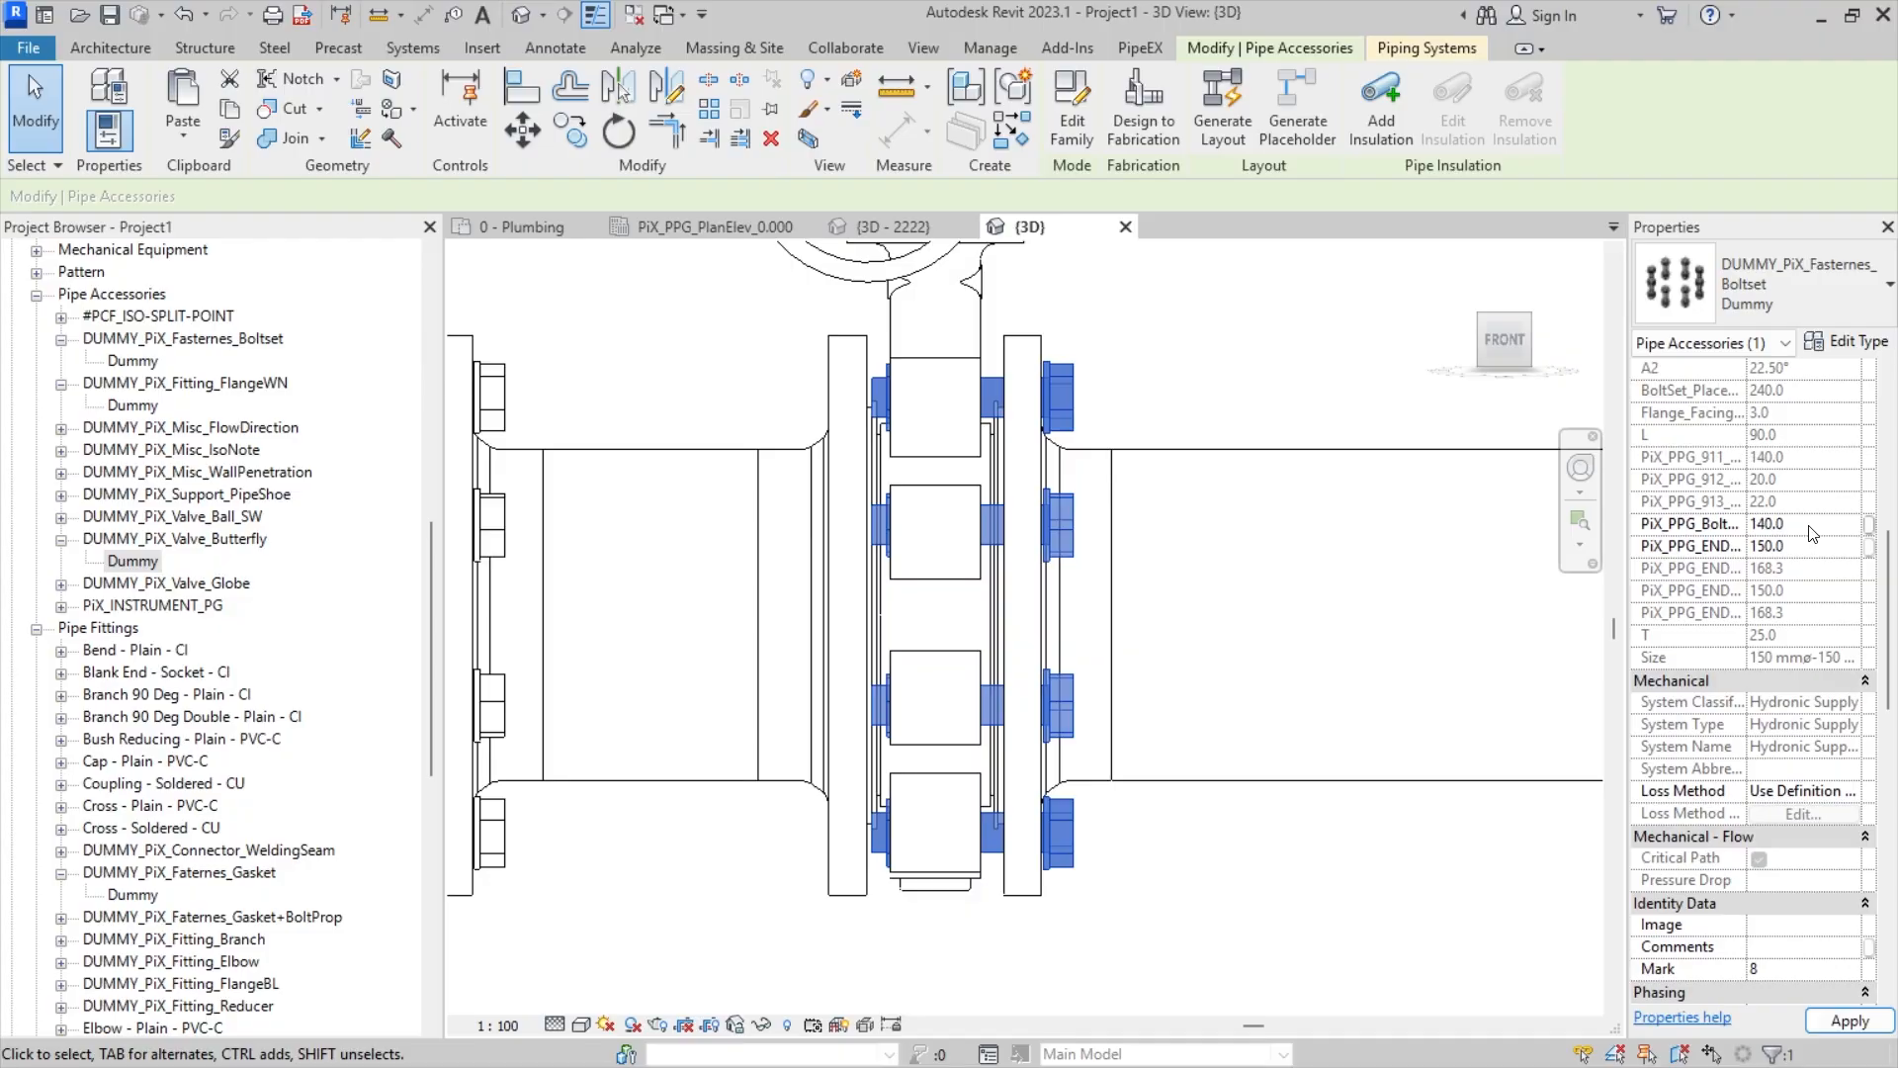
click(1214, 350)
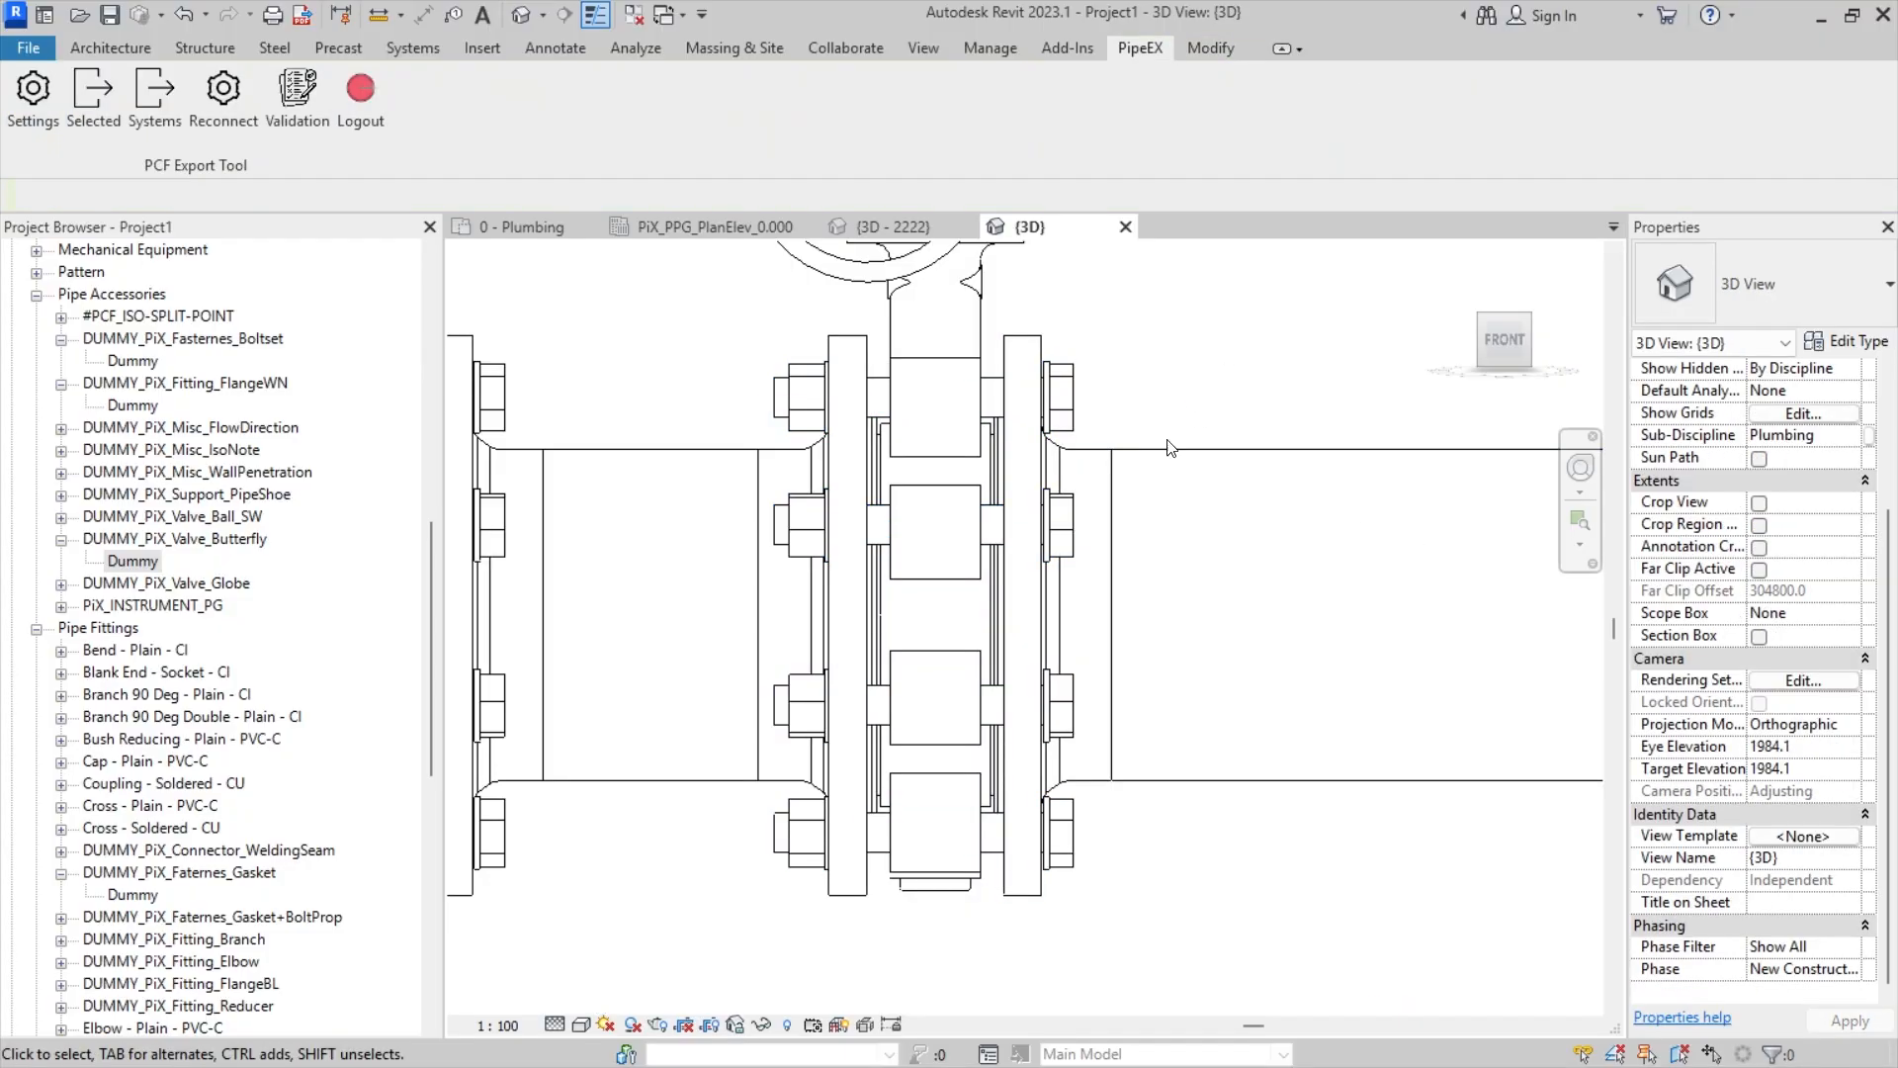
- Look along the pipe run from this butterfly valve to the last butterfly valve and open flange at the far end
scroll(1038, 623, down, 5)
scroll(1291, 565, down, 1)
middle_drag(1305, 568, 930, 543)
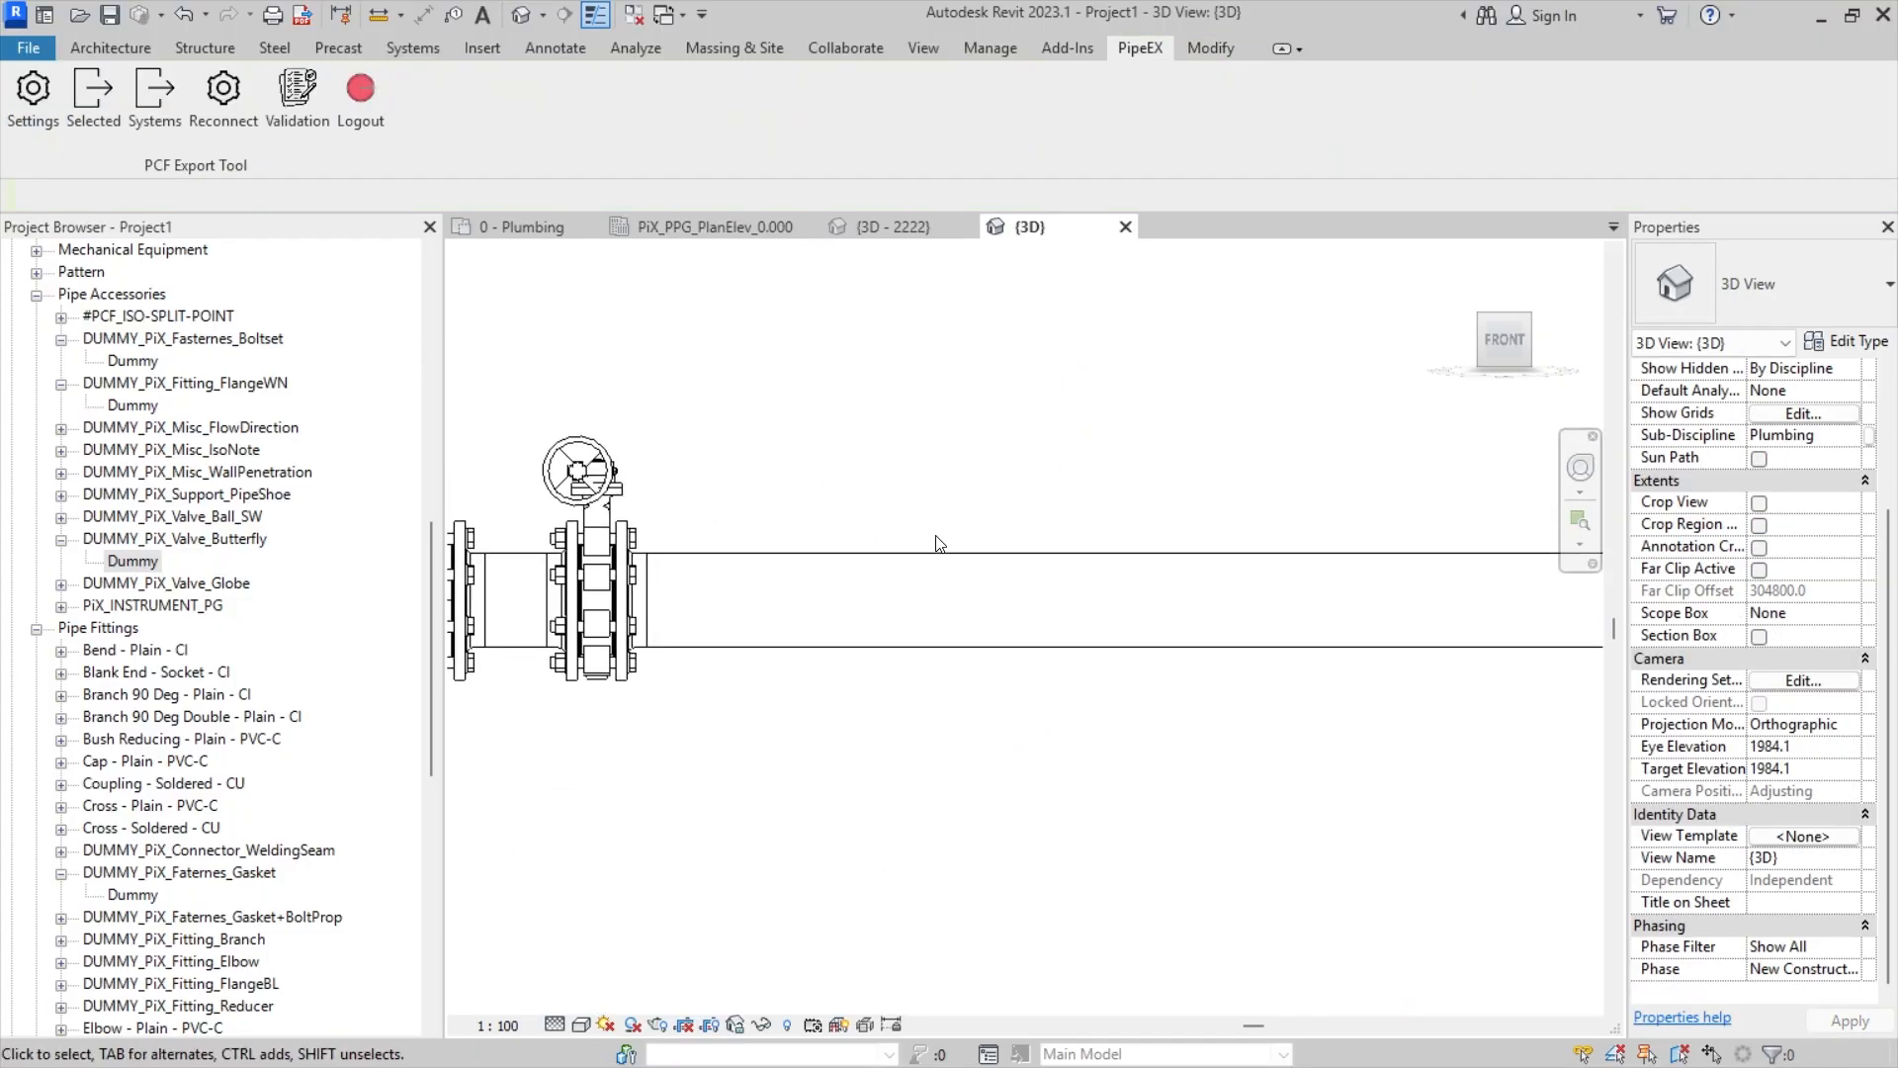
scroll(1060, 569, down, 6)
middle_drag(1087, 590, 593, 585)
middle_drag(1463, 593, 840, 579)
scroll(1291, 569, down, 1)
scroll(1370, 517, up, 3)
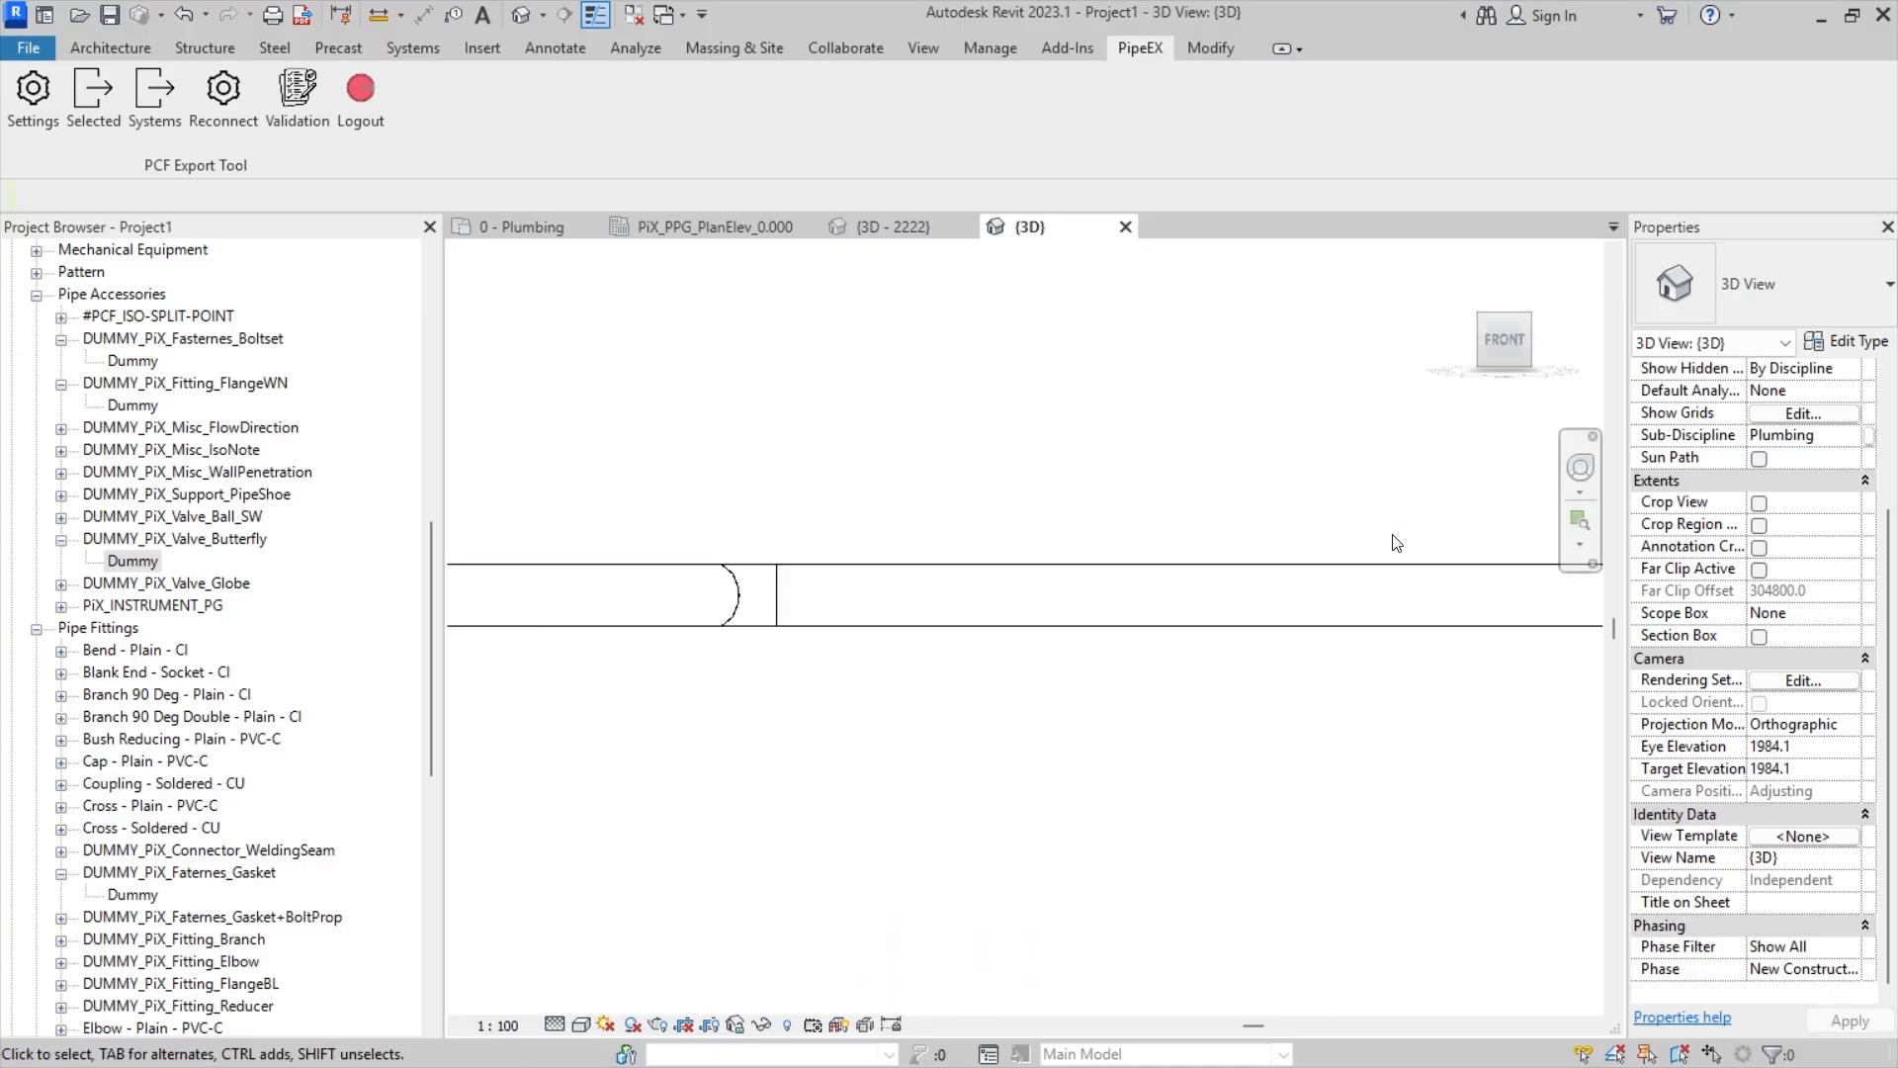
middle_drag(1547, 588, 1091, 625)
scroll(1117, 622, down, 1)
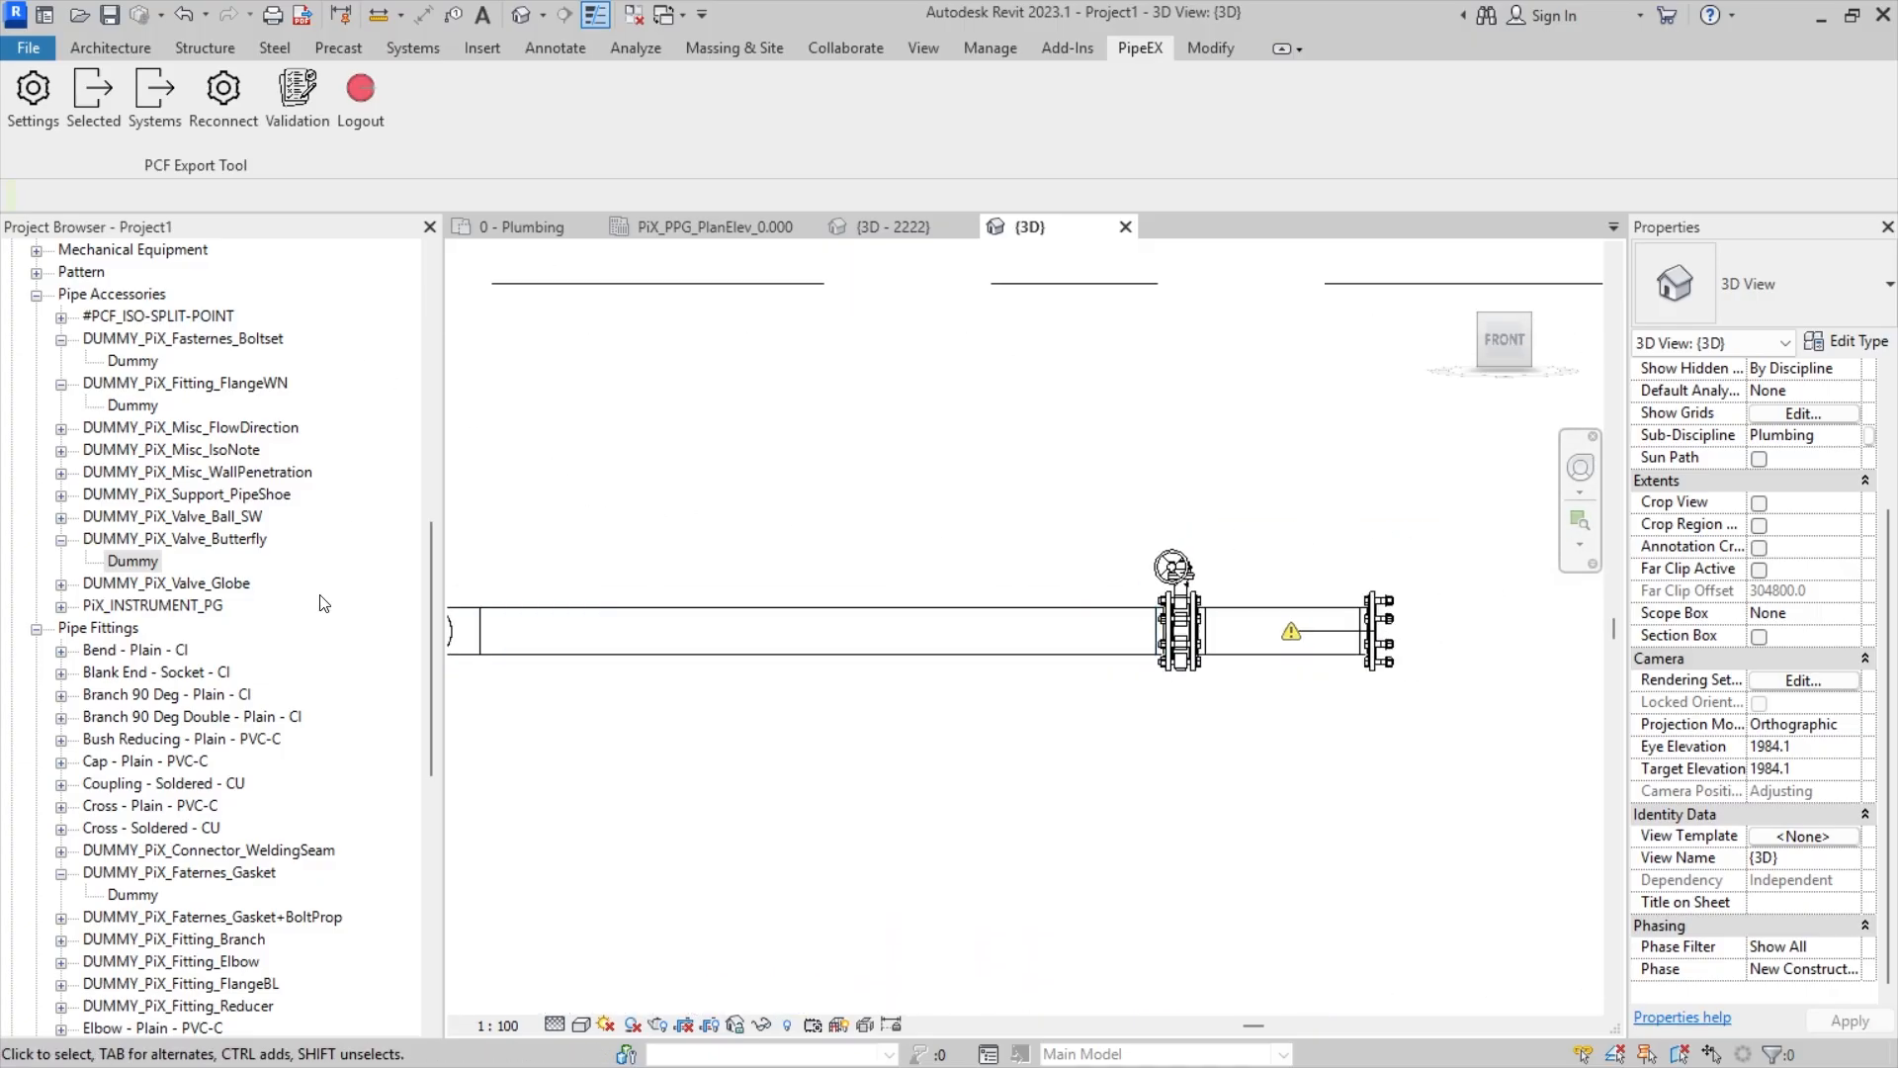
shift+middle_drag(692, 554, 883, 865)
middle_drag(1139, 809, 1025, 512)
scroll(1133, 538, up, 4)
middle_drag(1241, 561, 1253, 620)
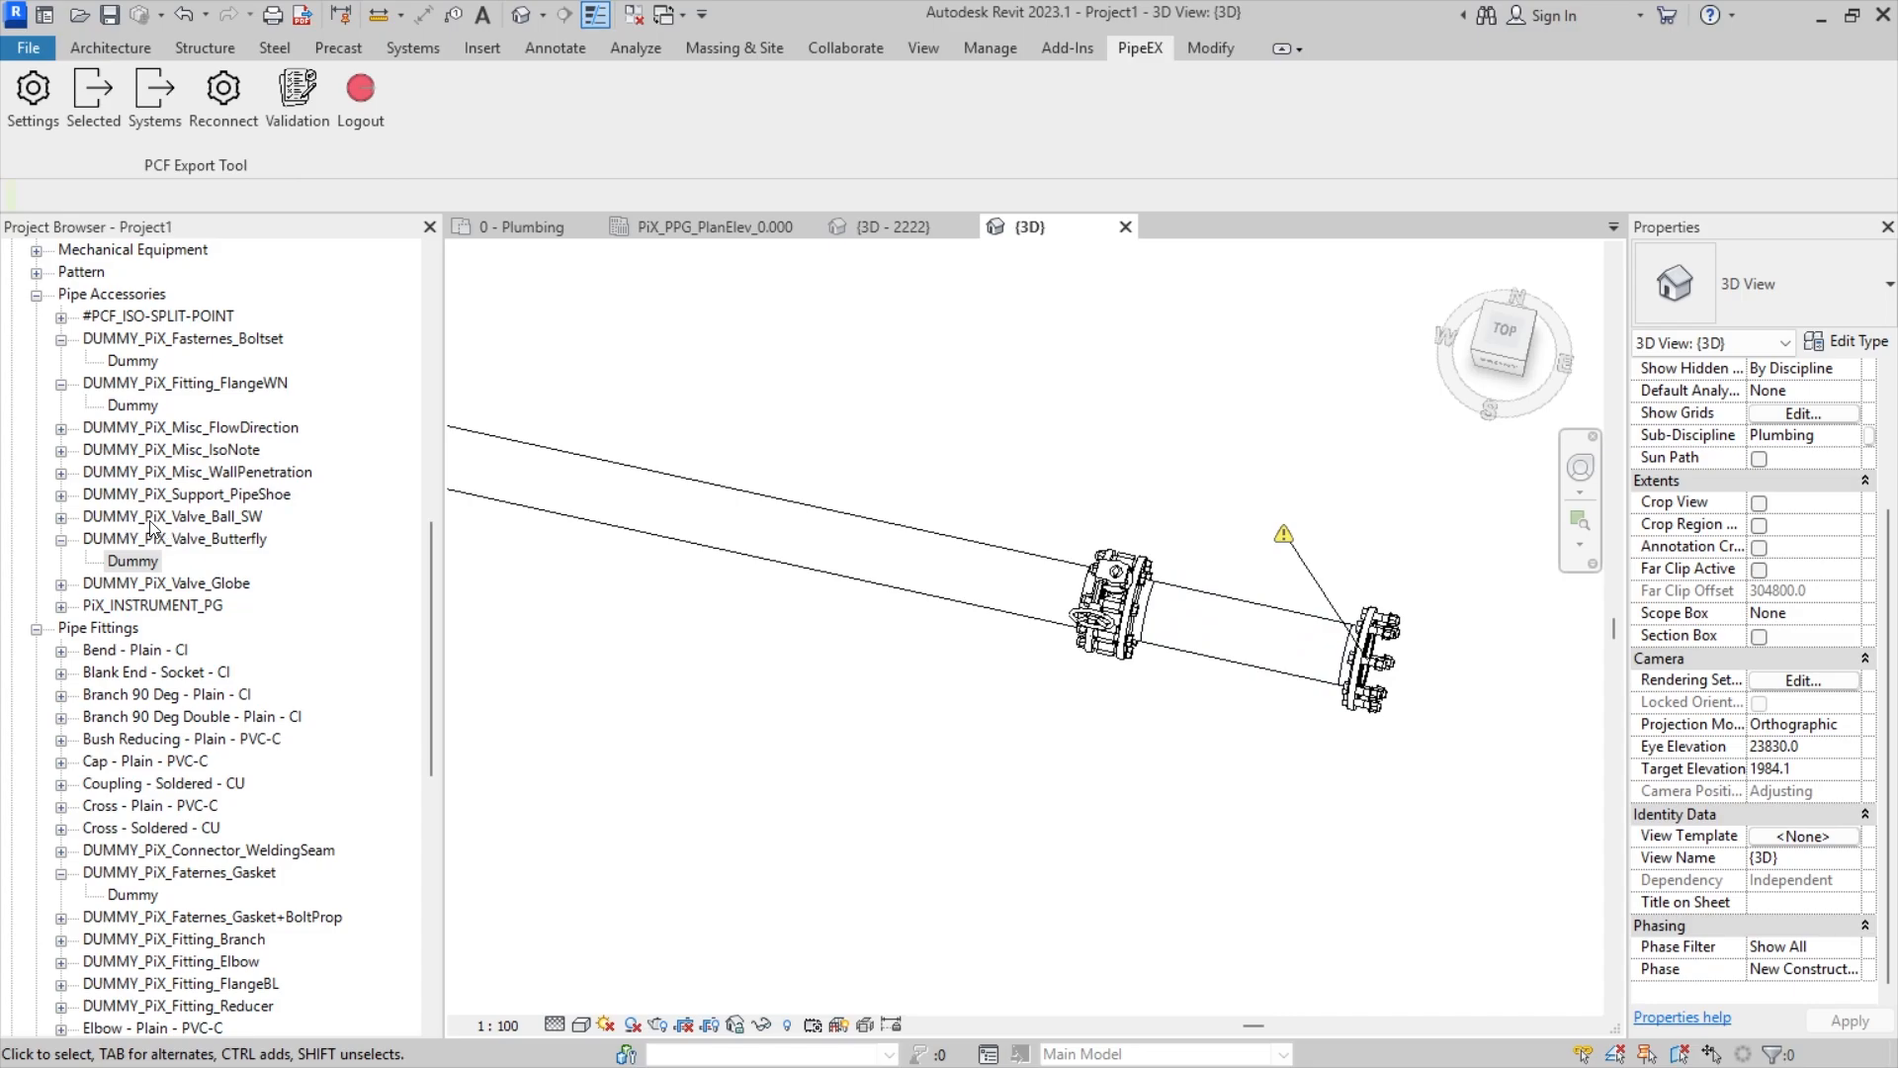
- Place DUMMY_PiX_Support_PipeShoe supports on the short pipe beyond the last butterfly valve and next to the elbow on the straight before that valve
scroll(163, 547, up, 7)
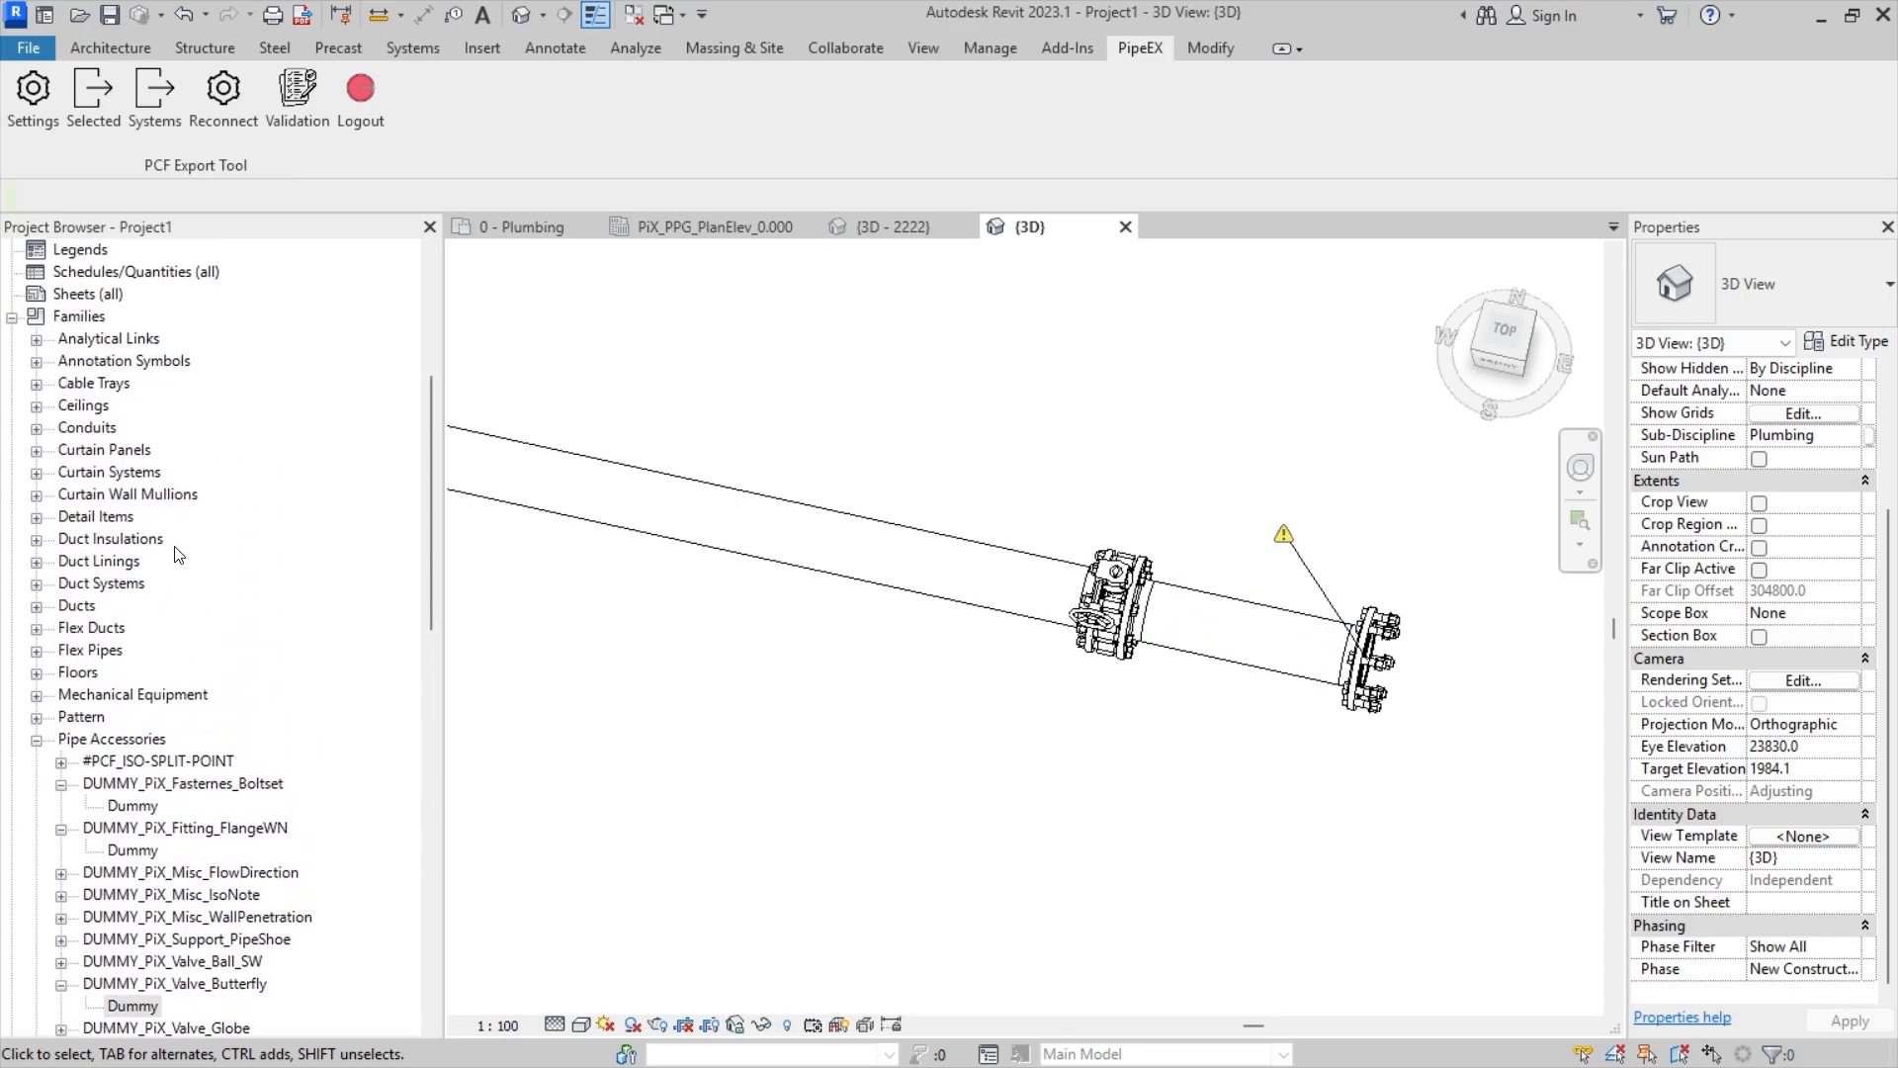
scroll(189, 784, down, 2)
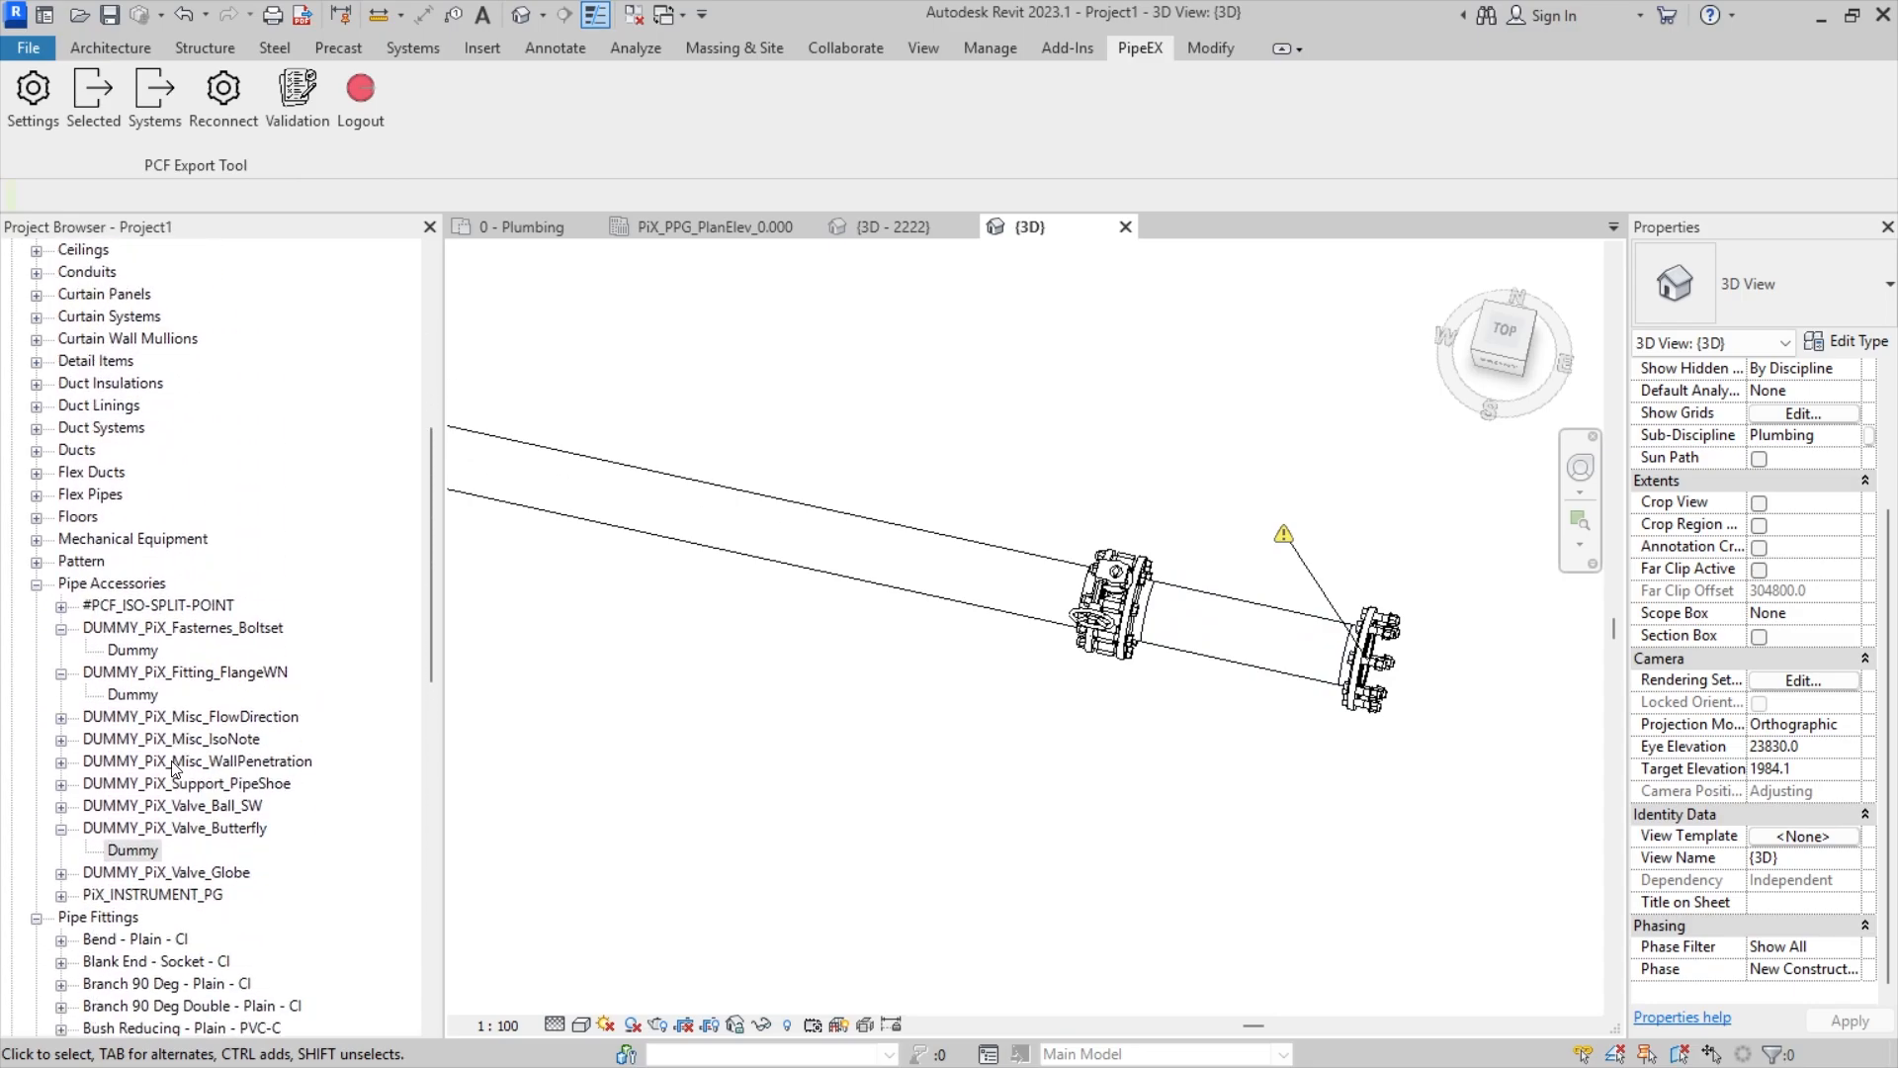
double_click(239, 788)
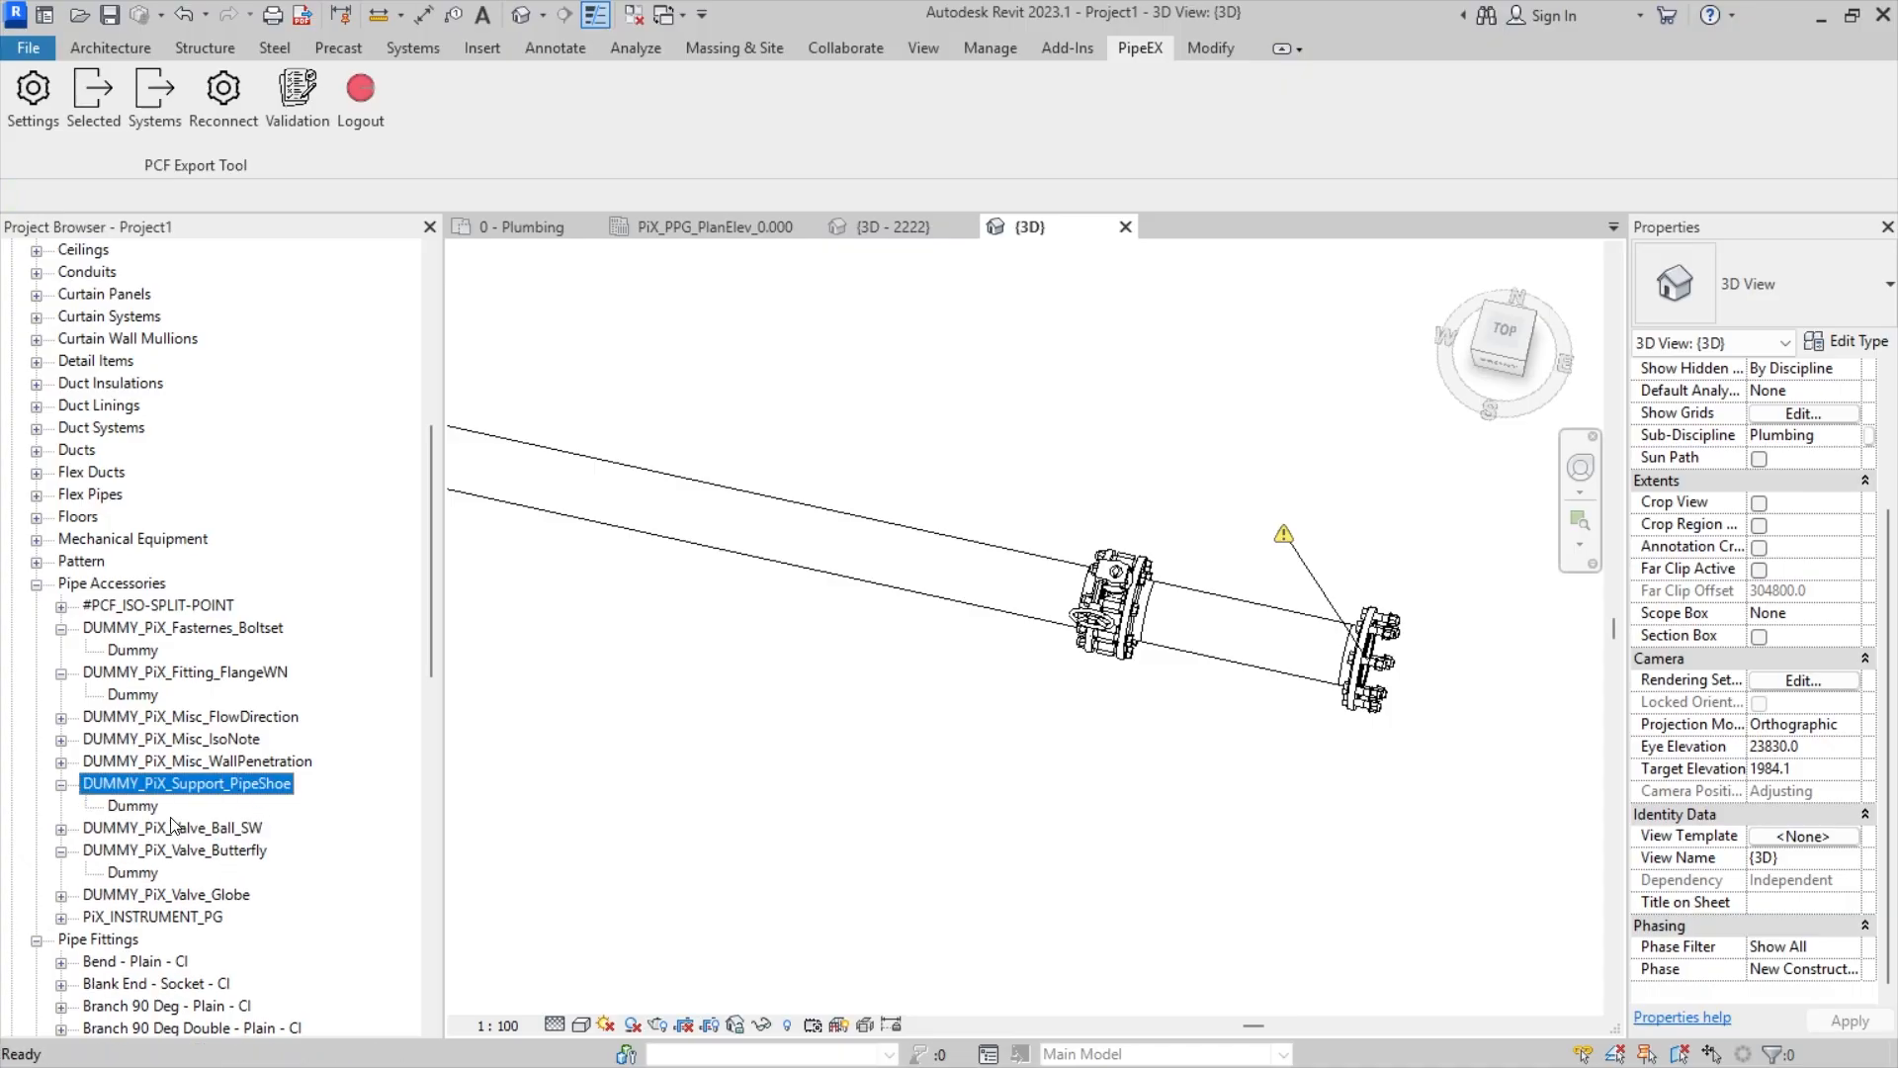
drag(132, 806, 870, 762)
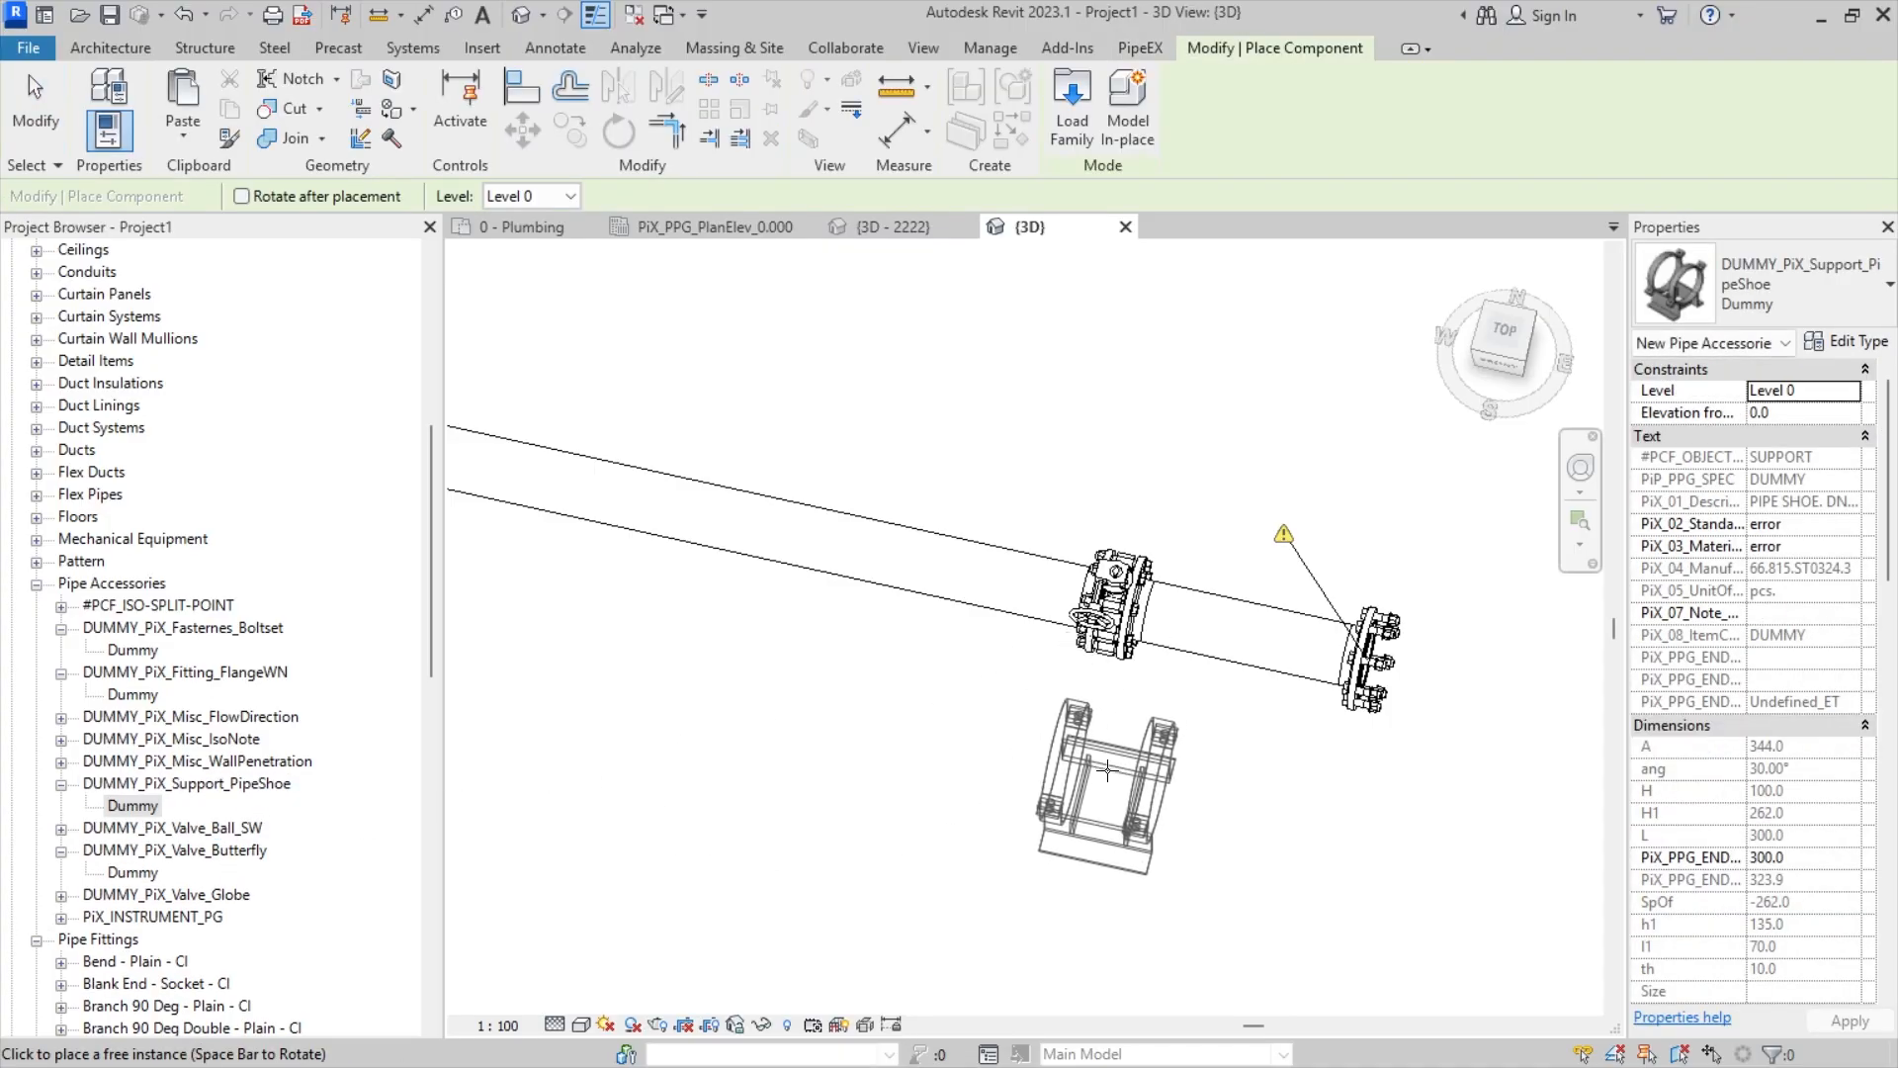
scroll(1152, 754, down, 2)
scroll(1152, 754, down, 1)
middle_drag(1152, 753, 1285, 773)
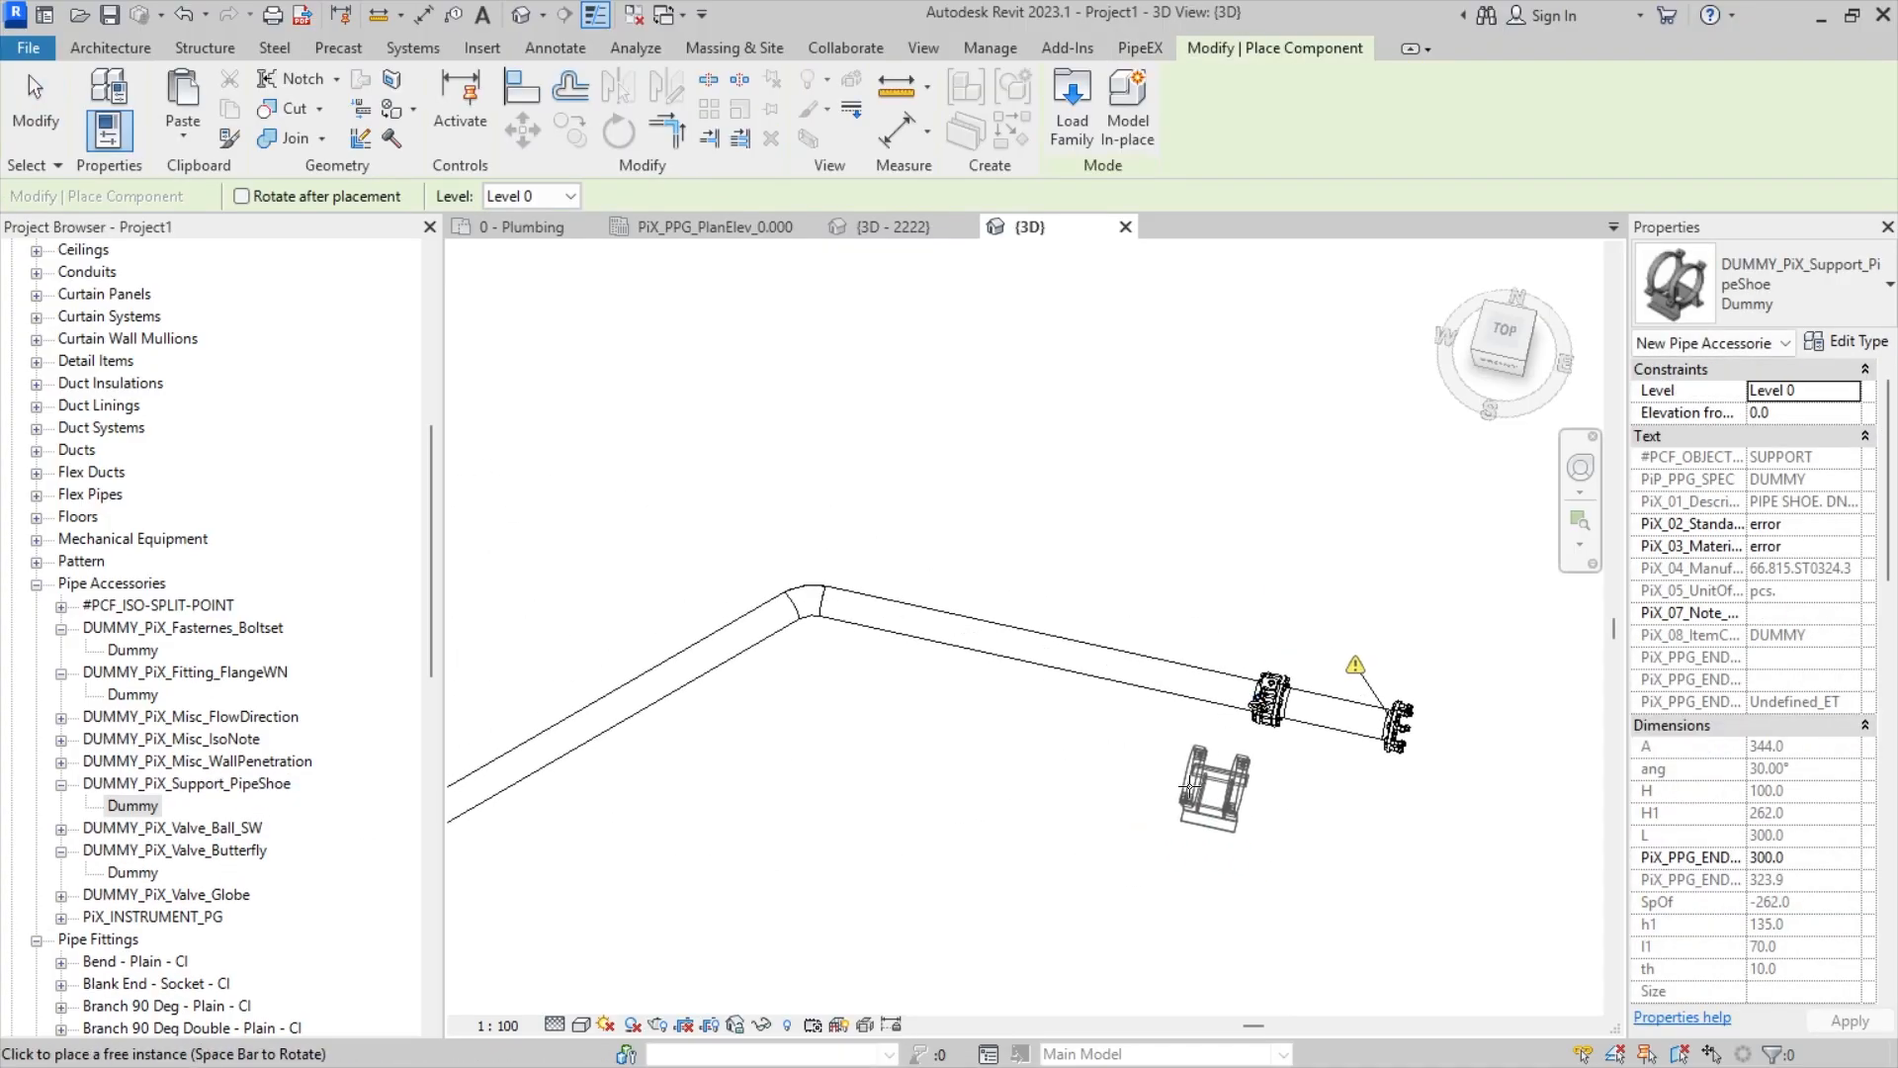
scroll(1305, 783, up, 3)
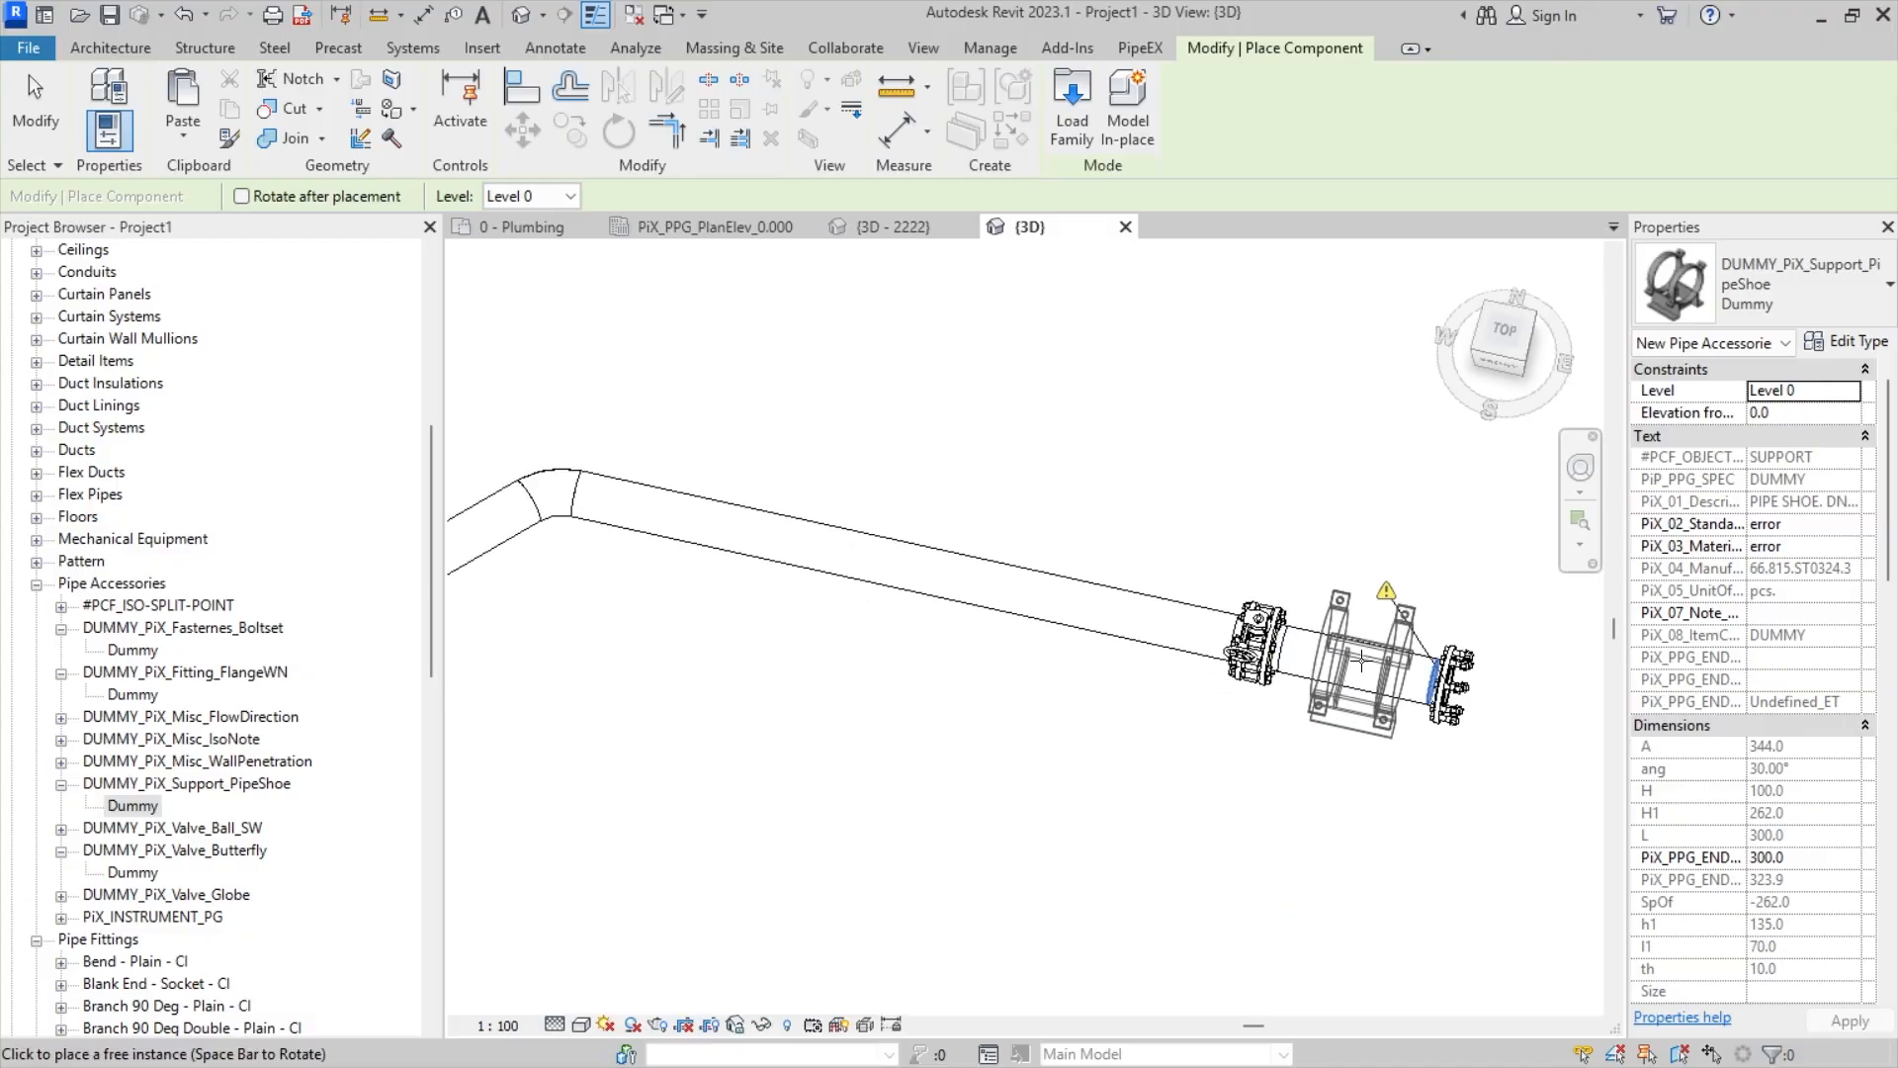
click(1359, 662)
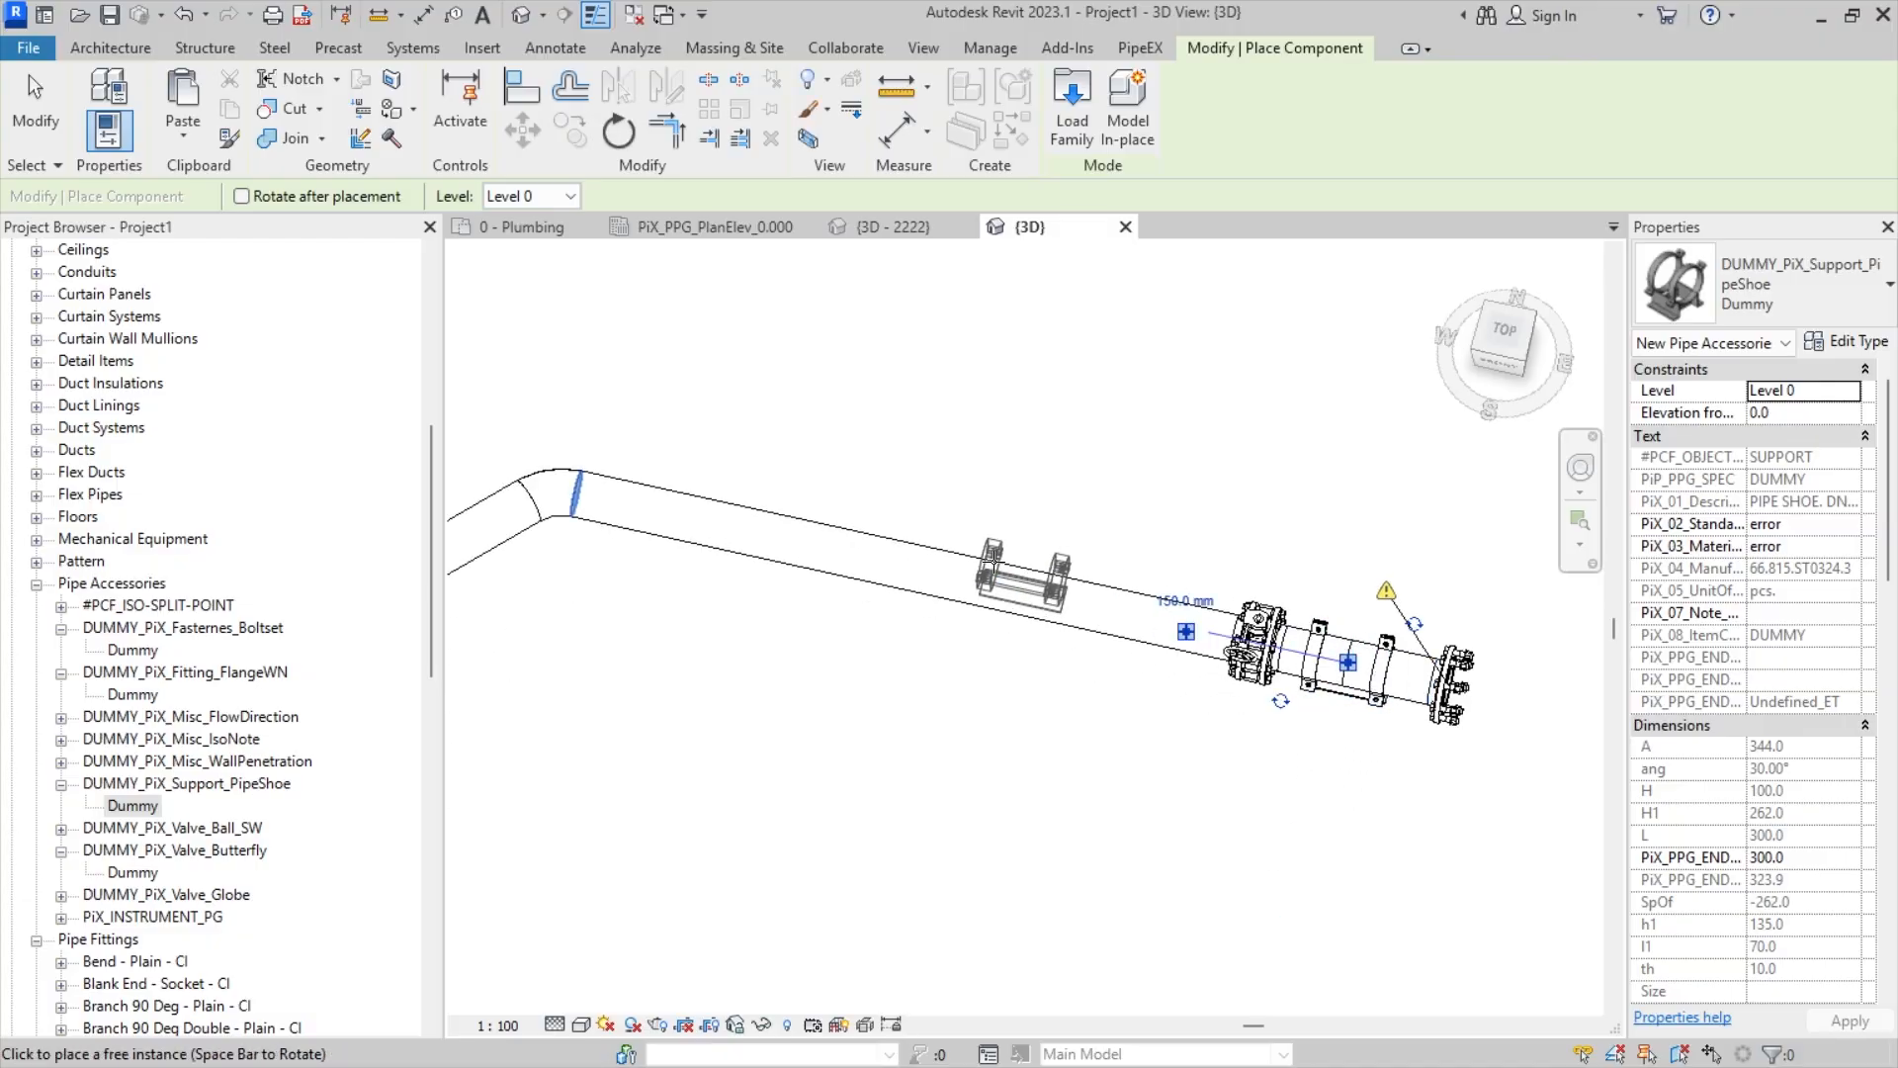
middle_drag(895, 502, 1183, 603)
click(939, 601)
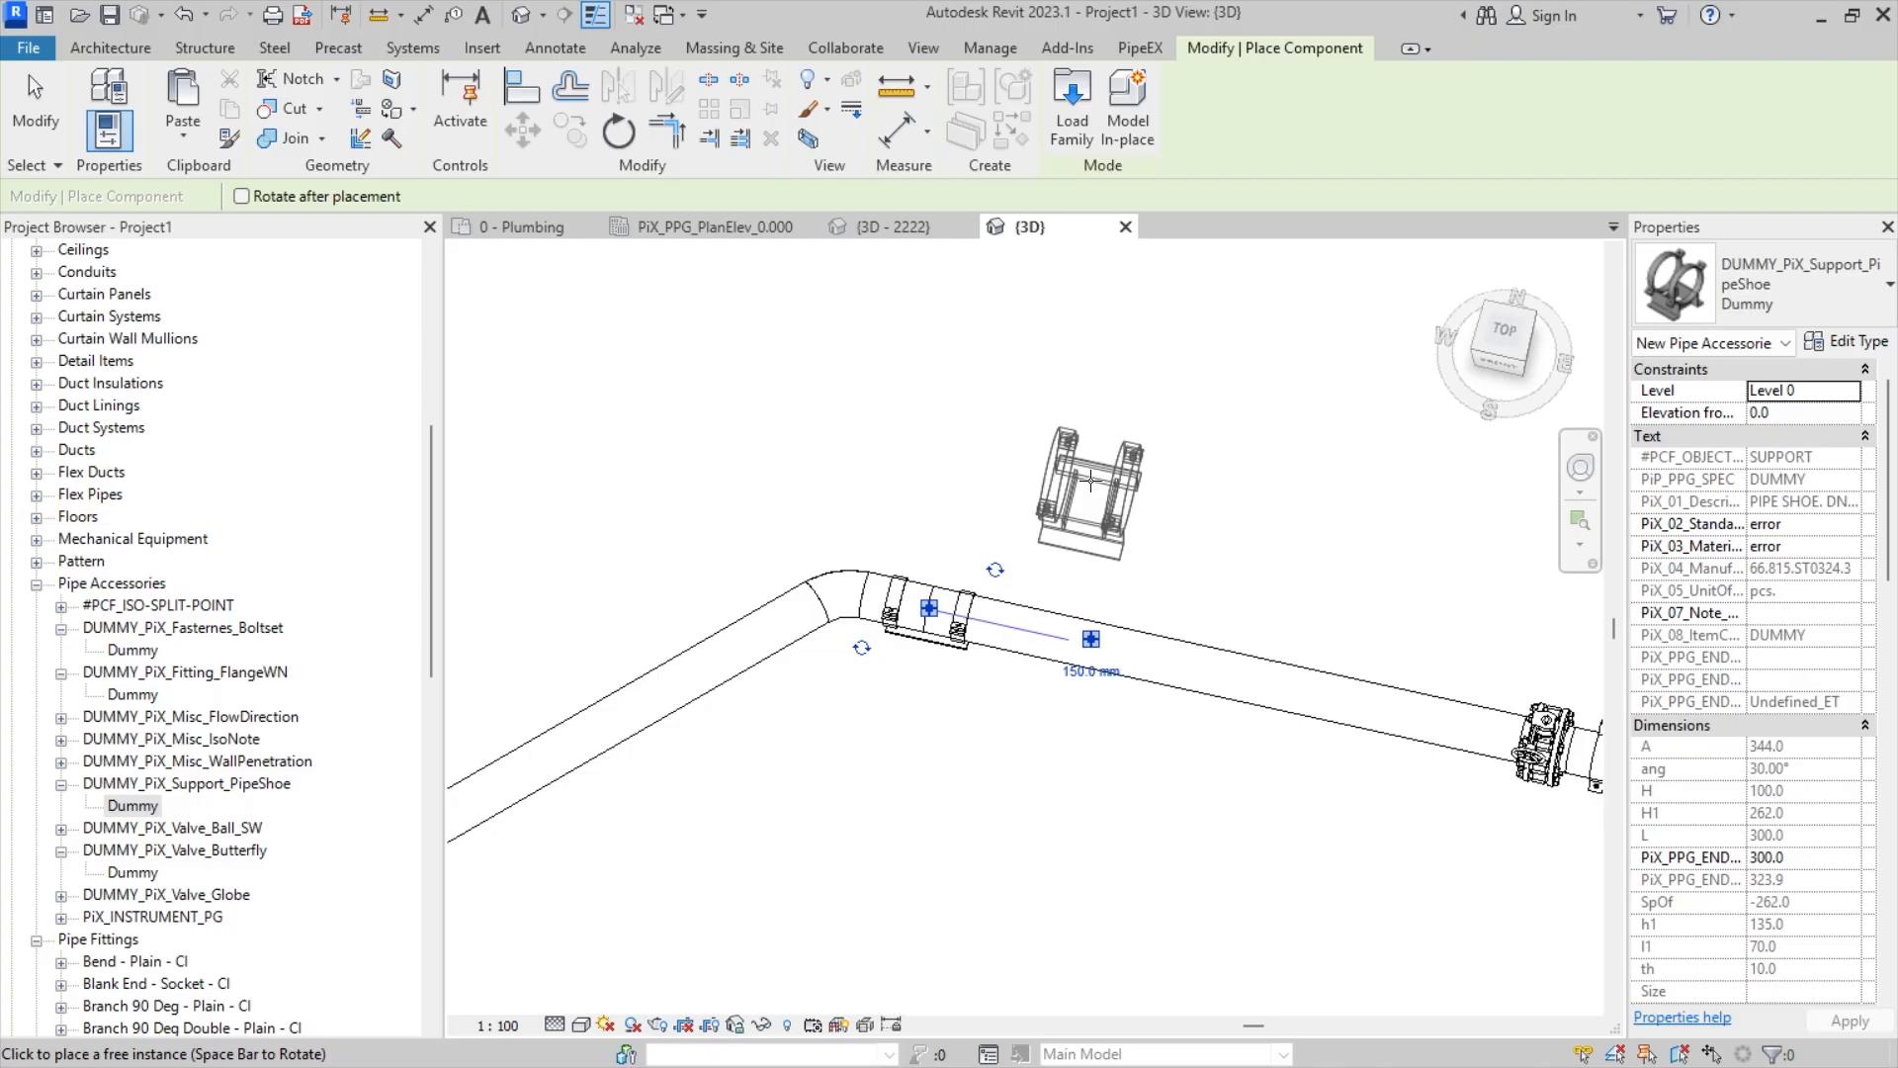
- Place three more pipe shoes: on the middle straight, before the elbow on the opposite straight, and beside the butterfly valve at that end
scroll(1034, 591, down, 1)
middle_drag(1033, 592, 1542, 505)
middle_drag(1150, 566, 1266, 581)
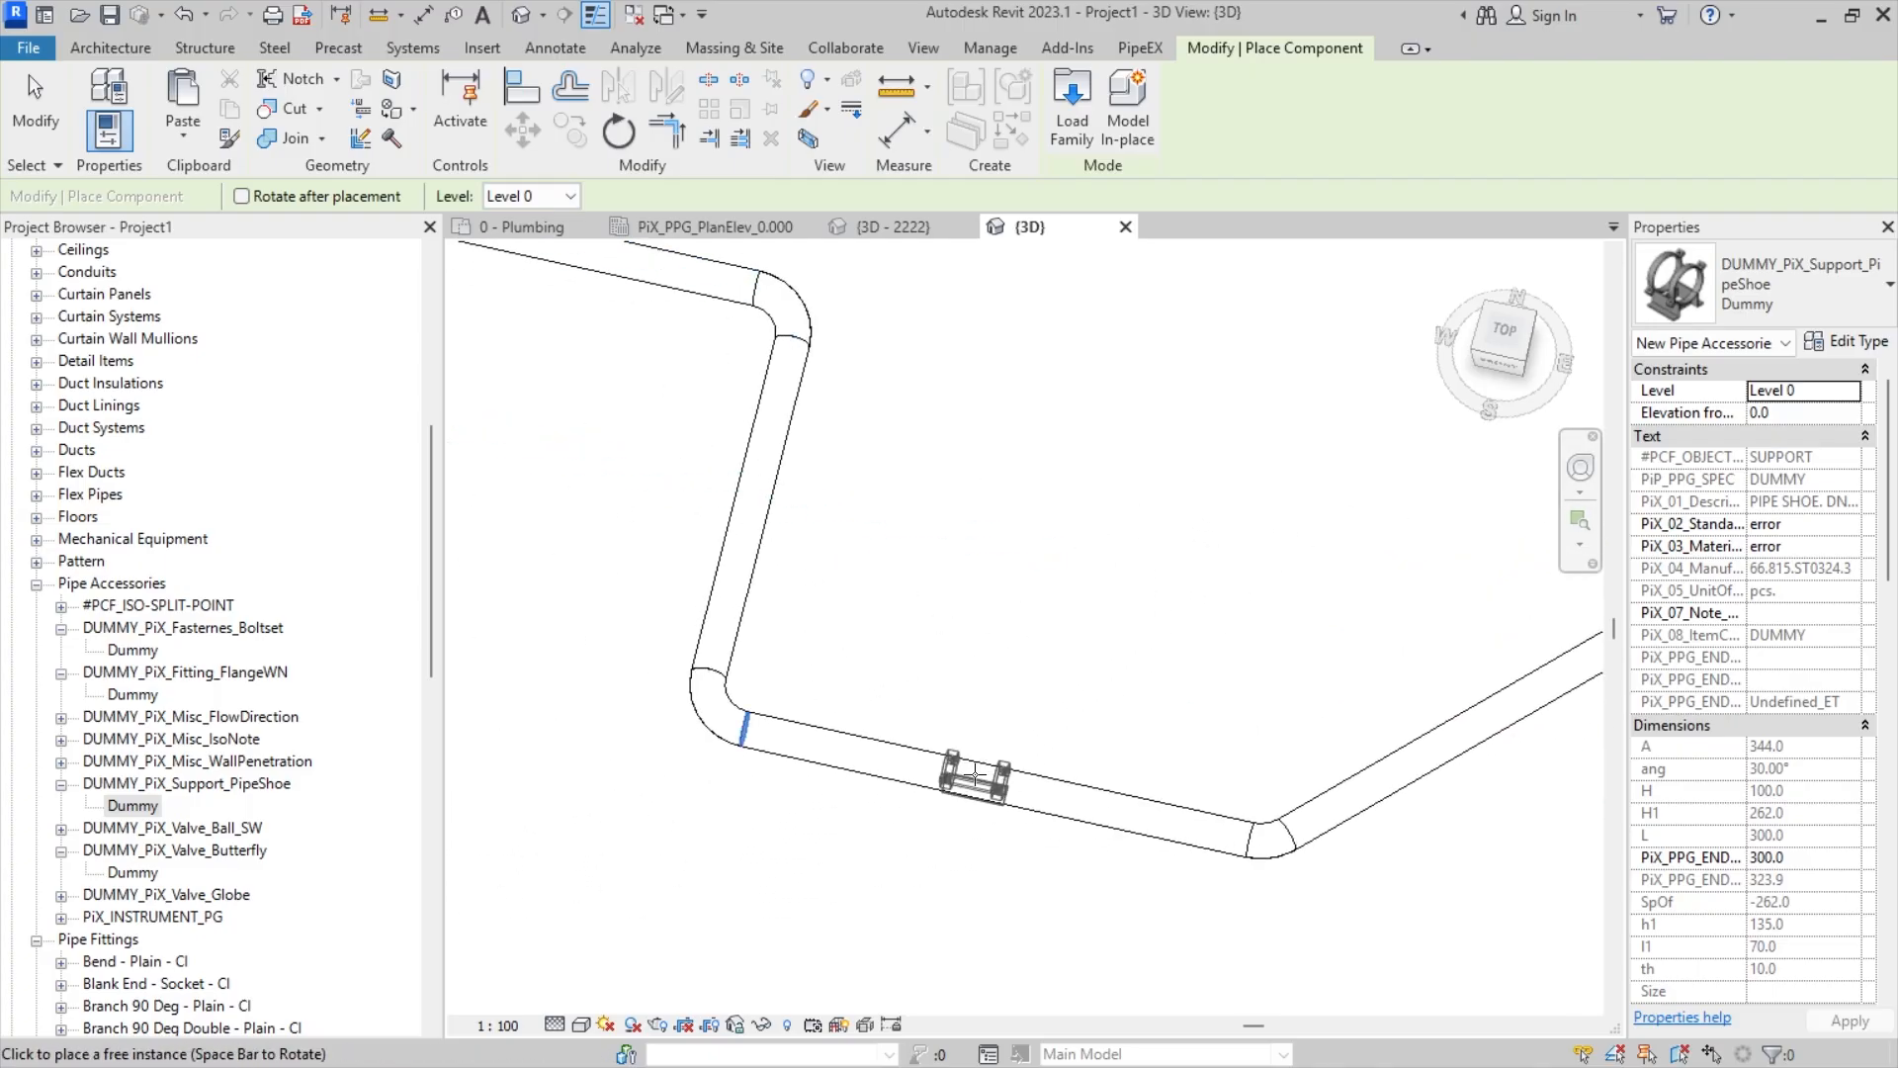
click(975, 776)
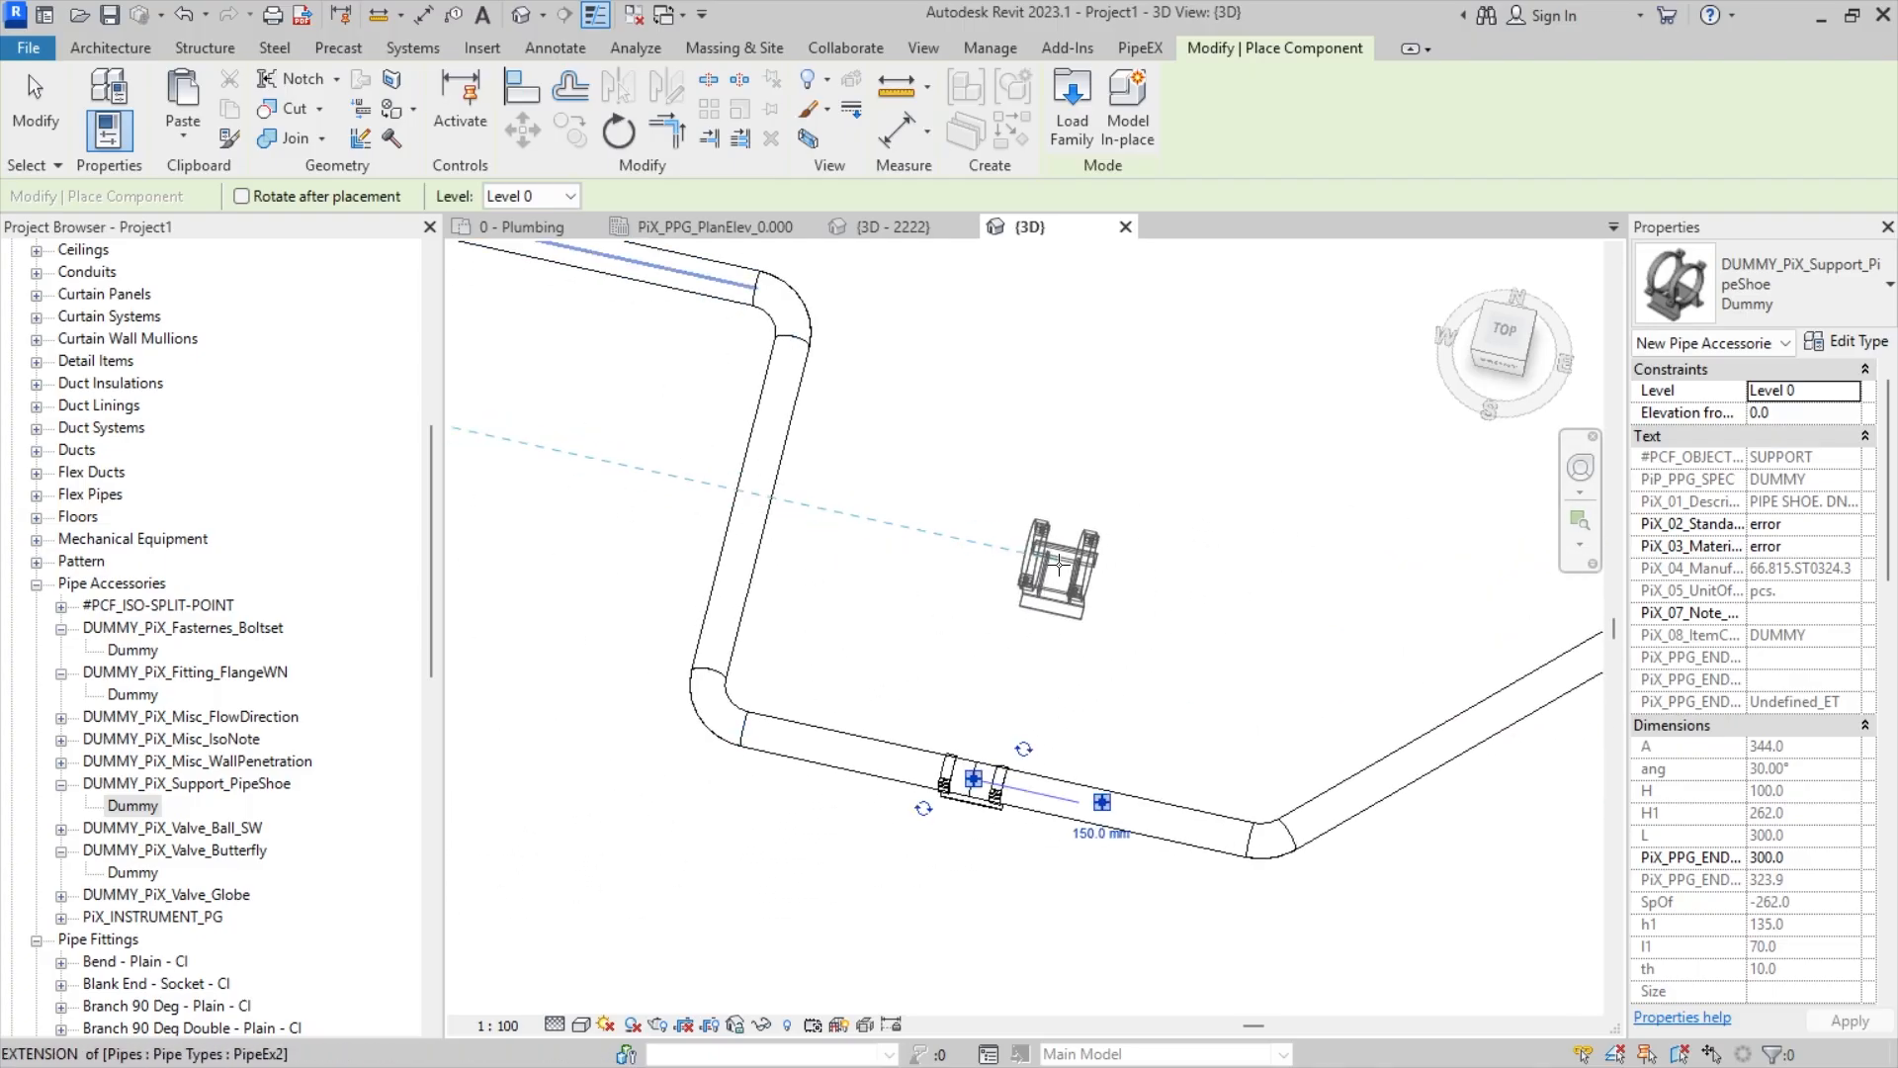
scroll(958, 528, down, 1)
middle_drag(957, 526, 1411, 658)
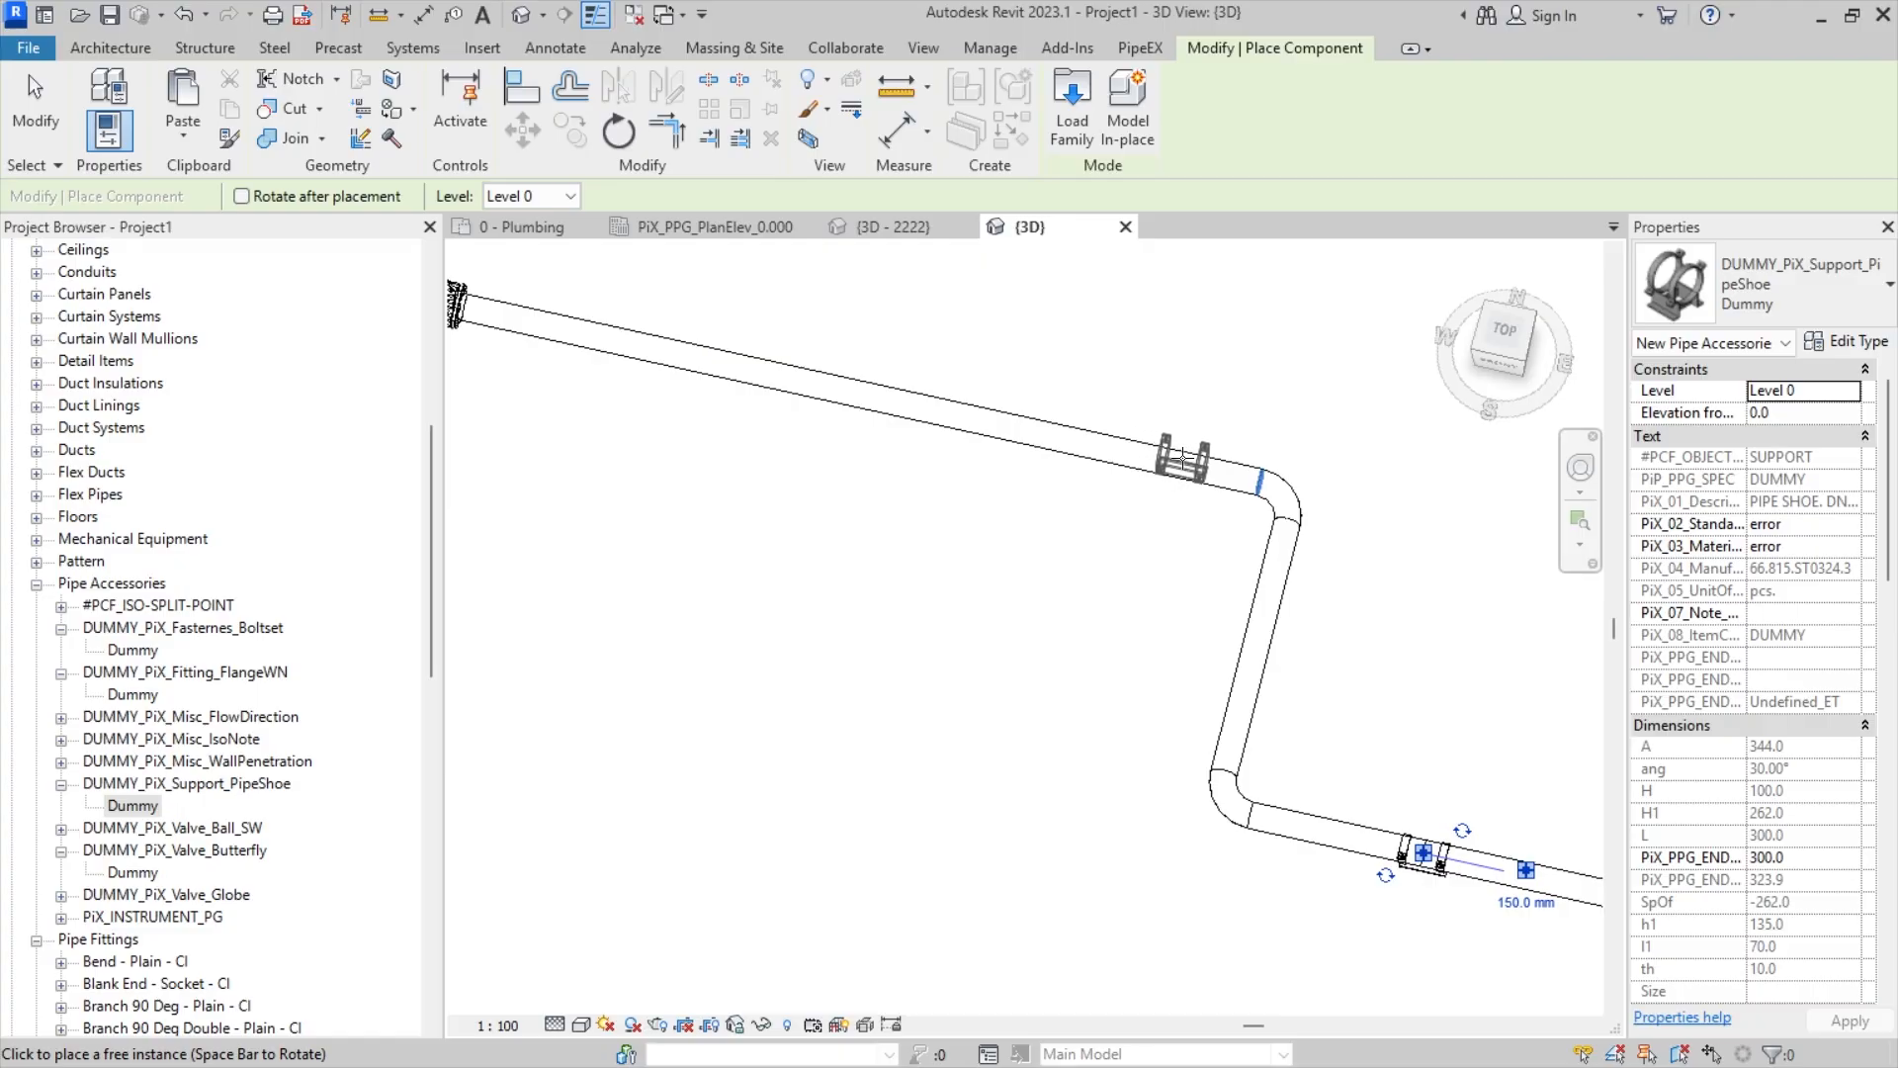
click(1183, 457)
middle_drag(672, 515, 966, 686)
scroll(817, 518, up, 2)
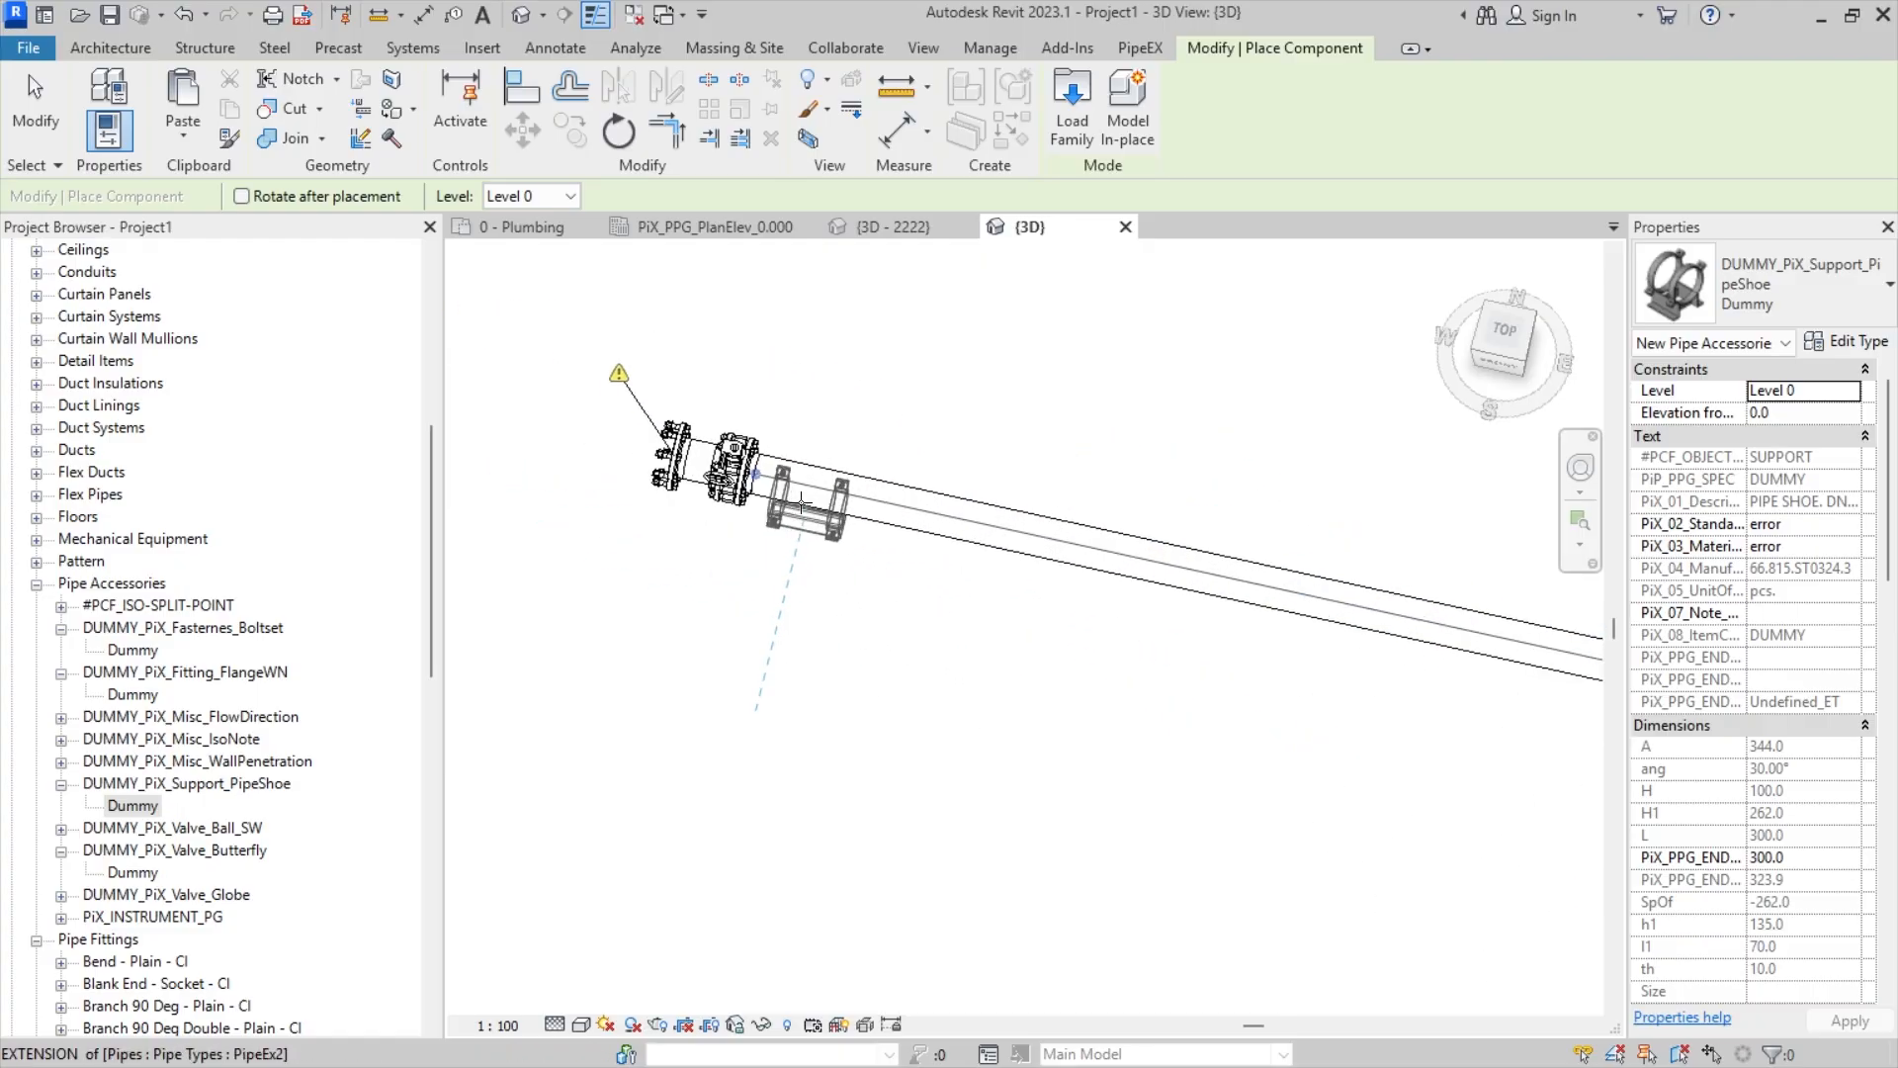
click(820, 491)
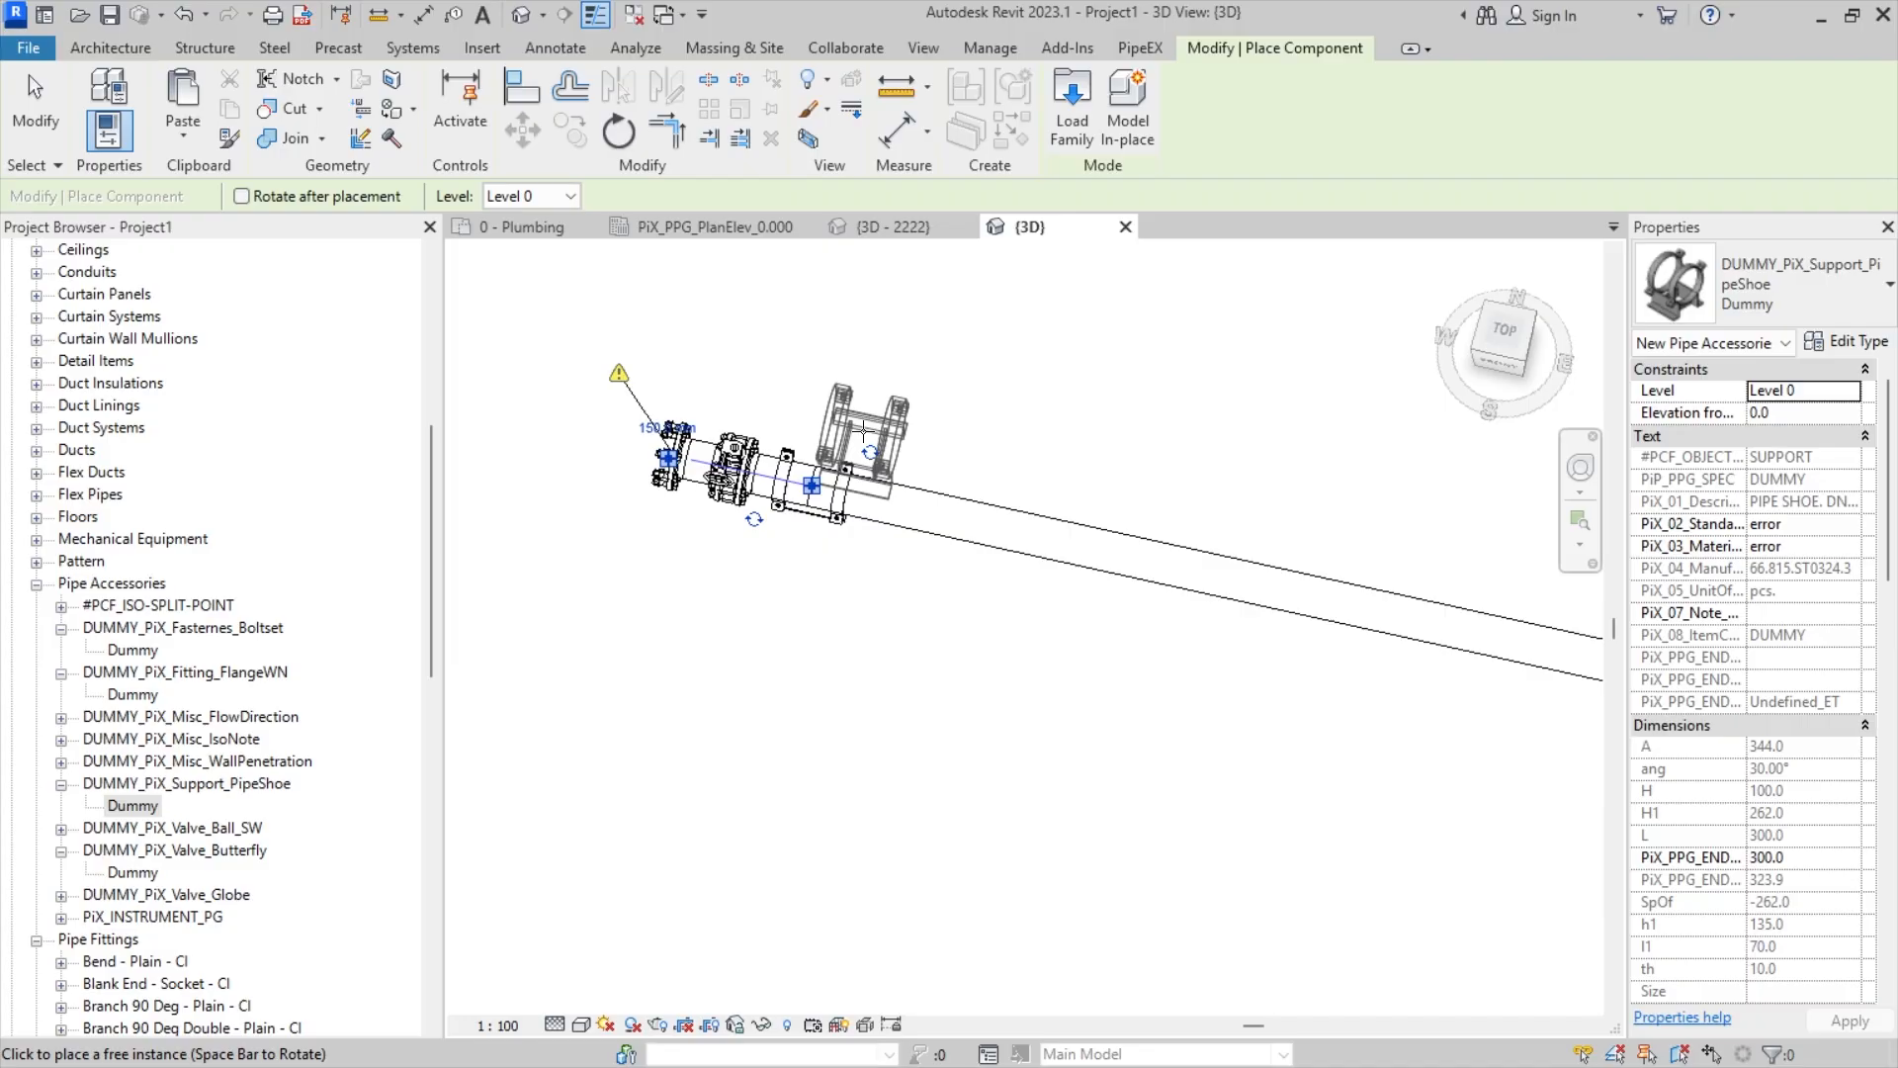
key(Escape)
key(Escape)
- Inspect the properties of the pipe shoe beside the butterfly valve and view it from the top-front direction
click(839, 487)
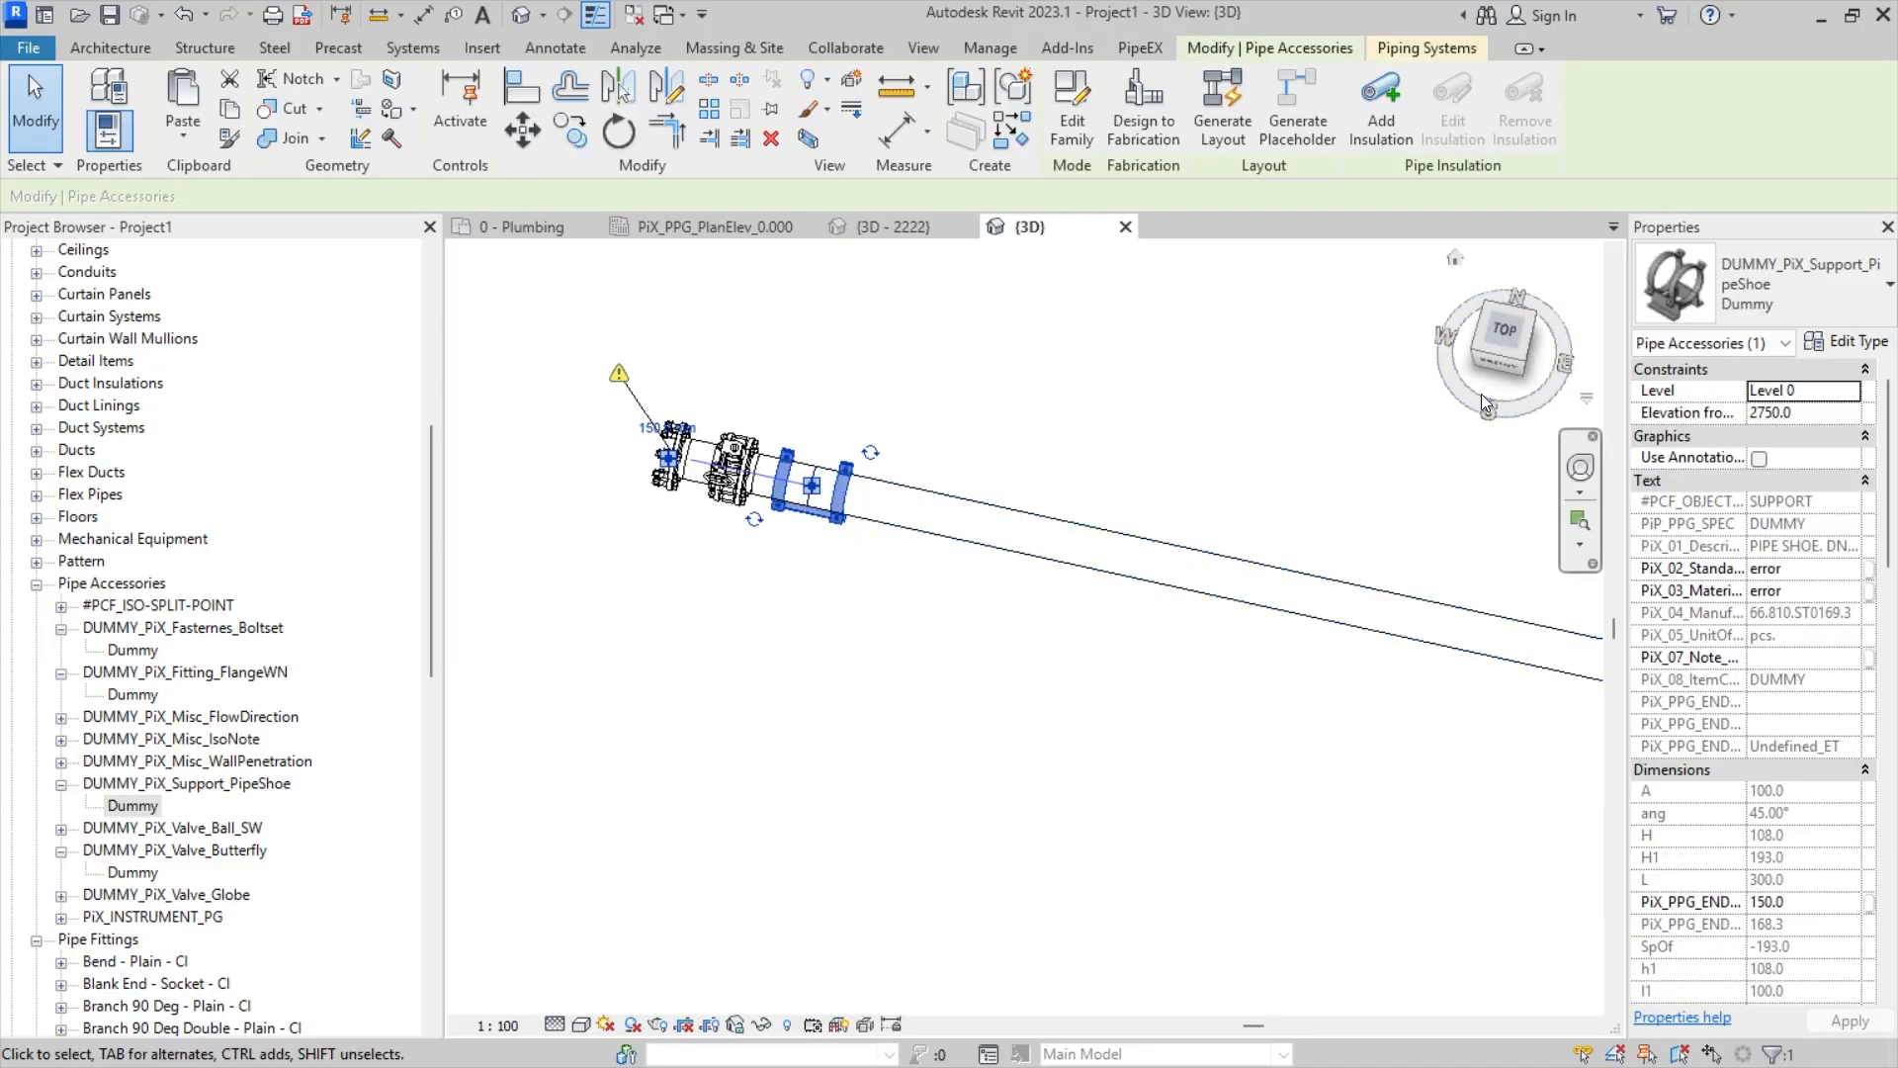
click(1502, 360)
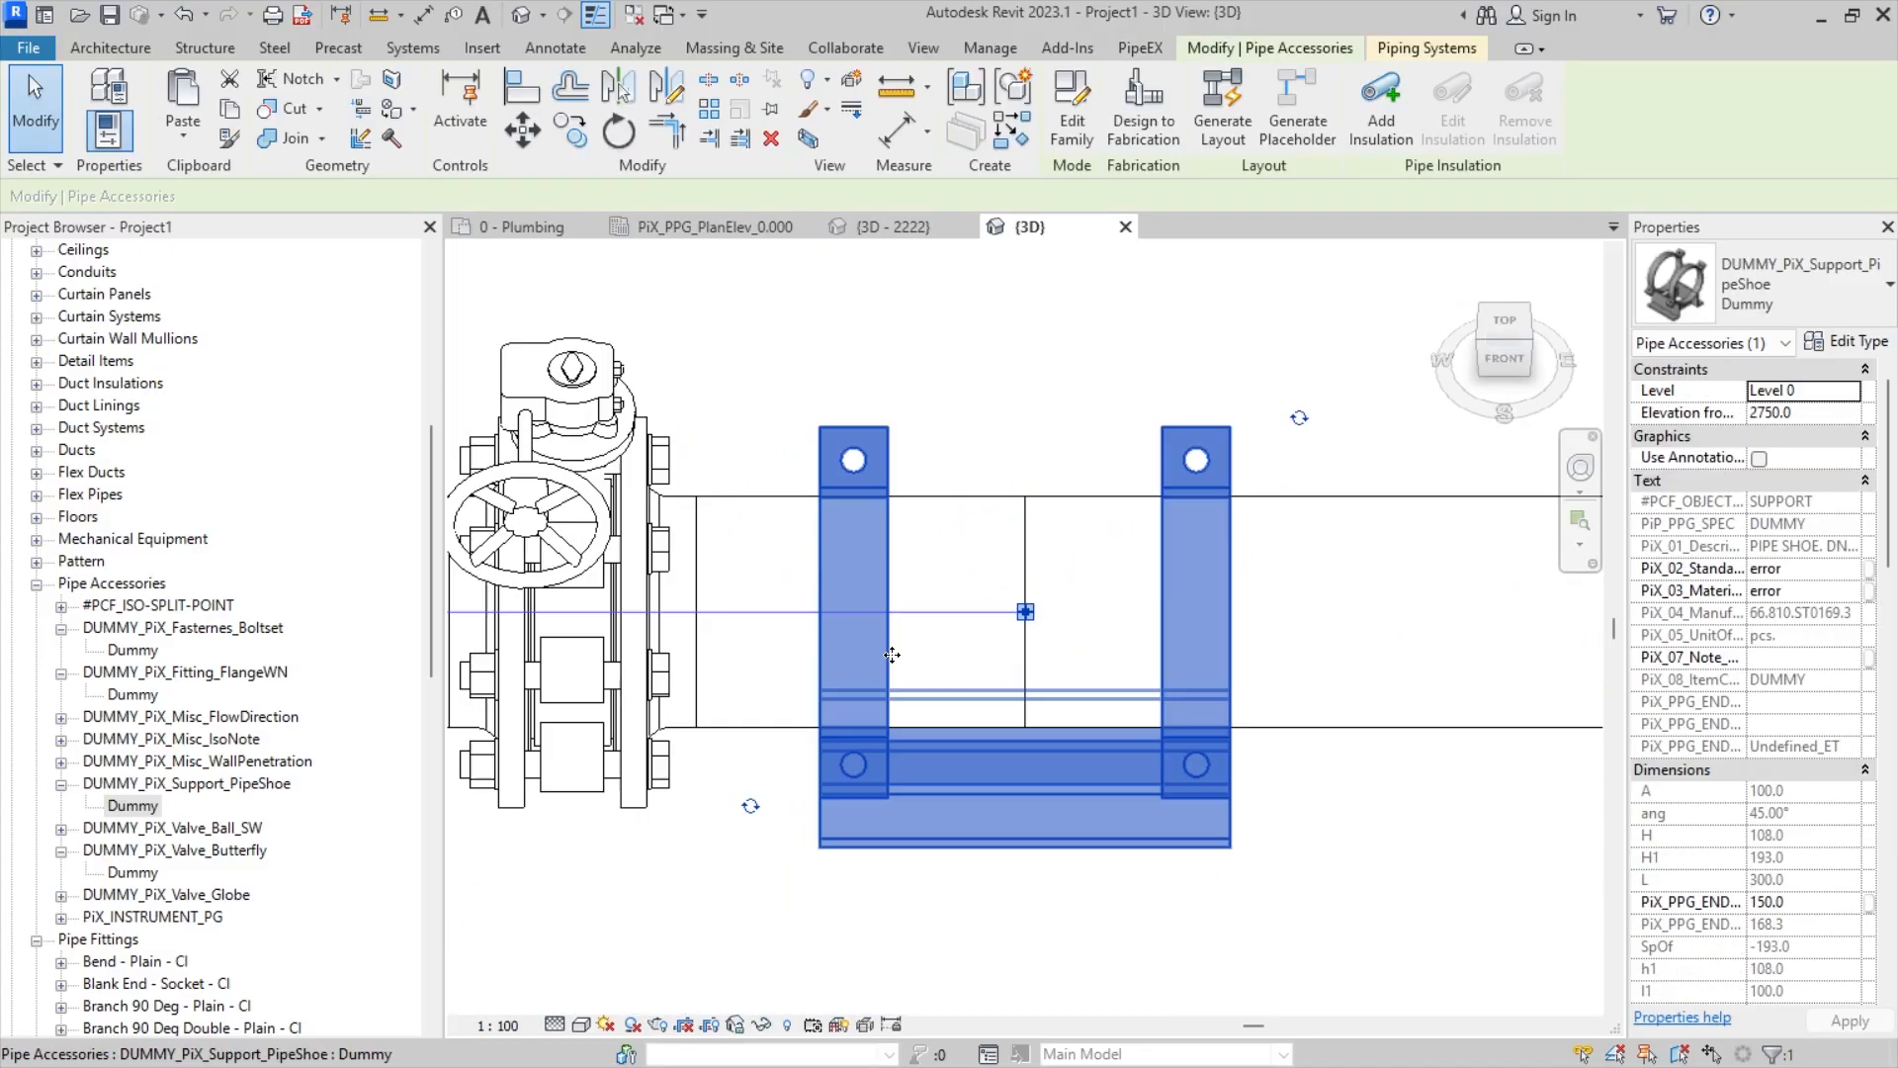
drag(941, 679, 1066, 718)
click(1104, 847)
- Delete the pipe shoe on the short pipe between the last butterfly valve and the open end flange
scroll(1104, 846, down, 5)
middle_drag(1203, 826, 712, 704)
middle_drag(1393, 794, 639, 763)
middle_drag(1483, 766, 881, 753)
scroll(914, 732, up, 1)
scroll(1038, 731, up, 1)
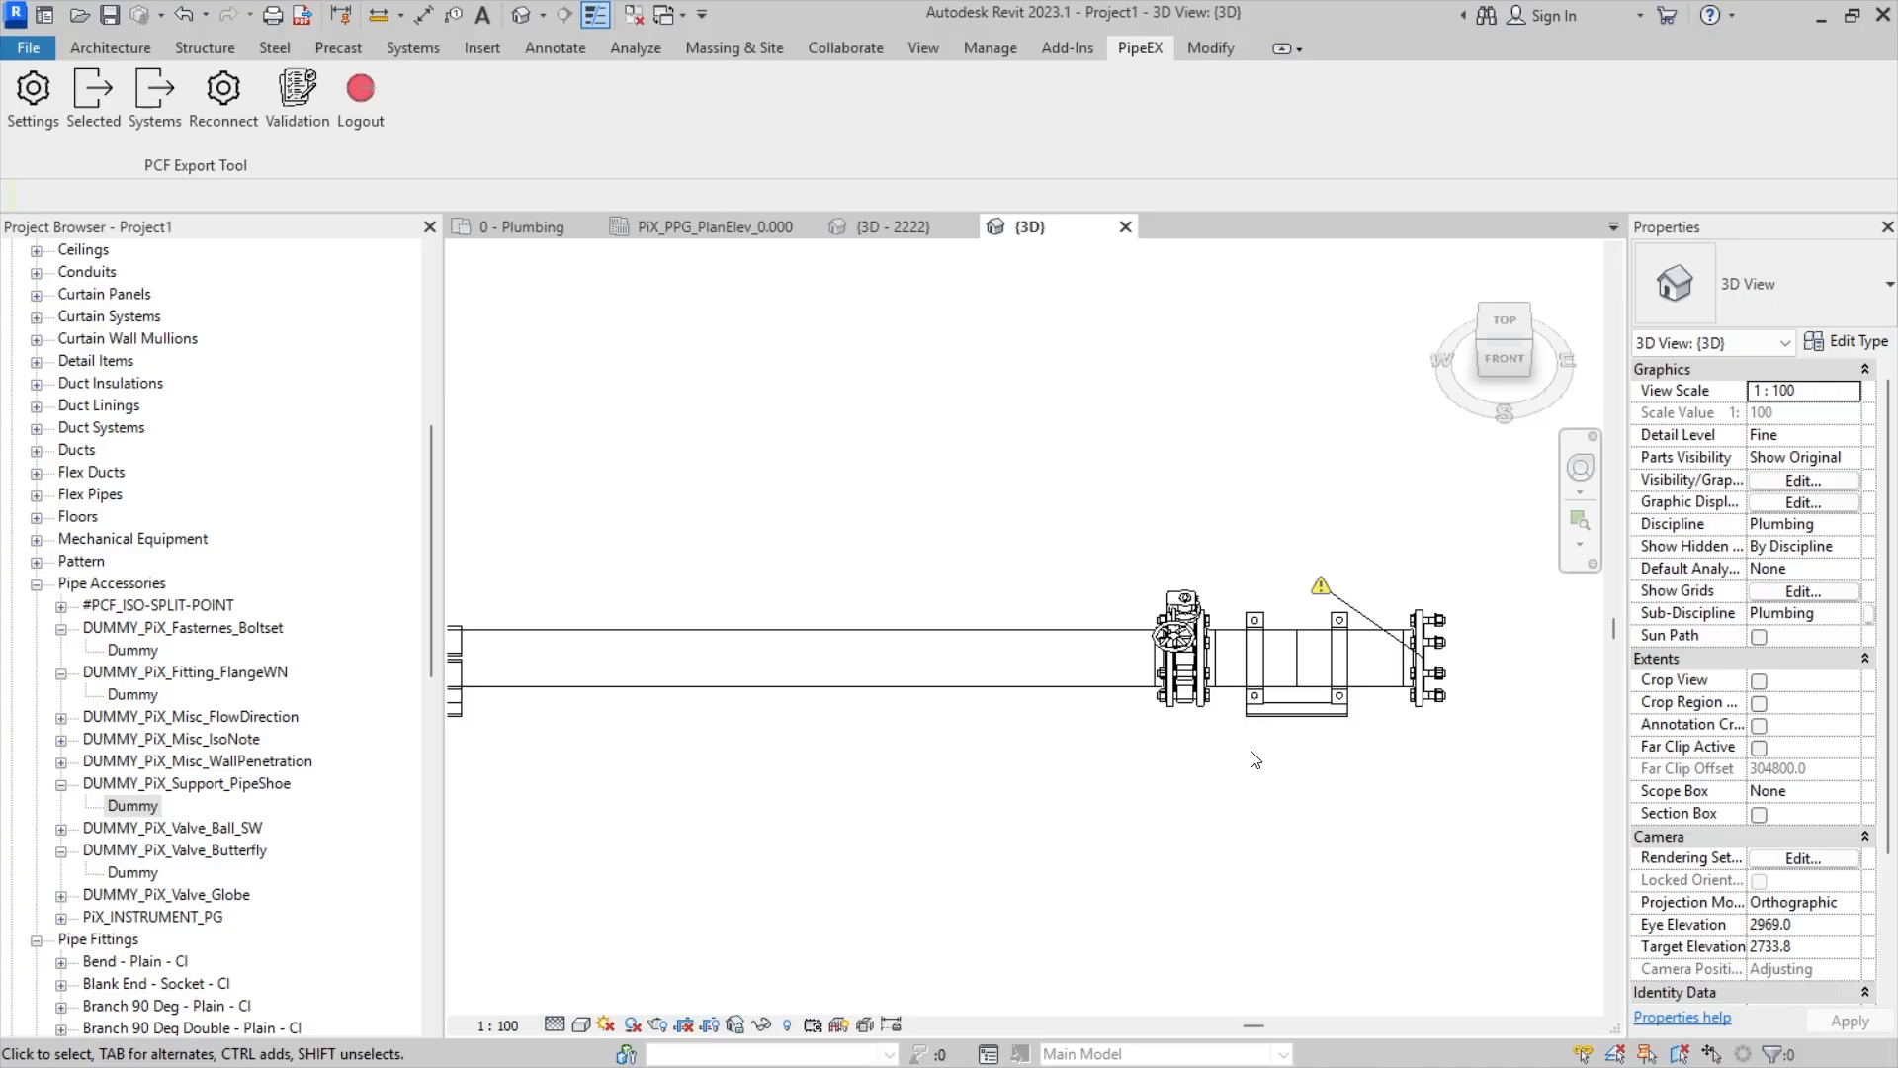
click(1285, 710)
scroll(1283, 710, up, 4)
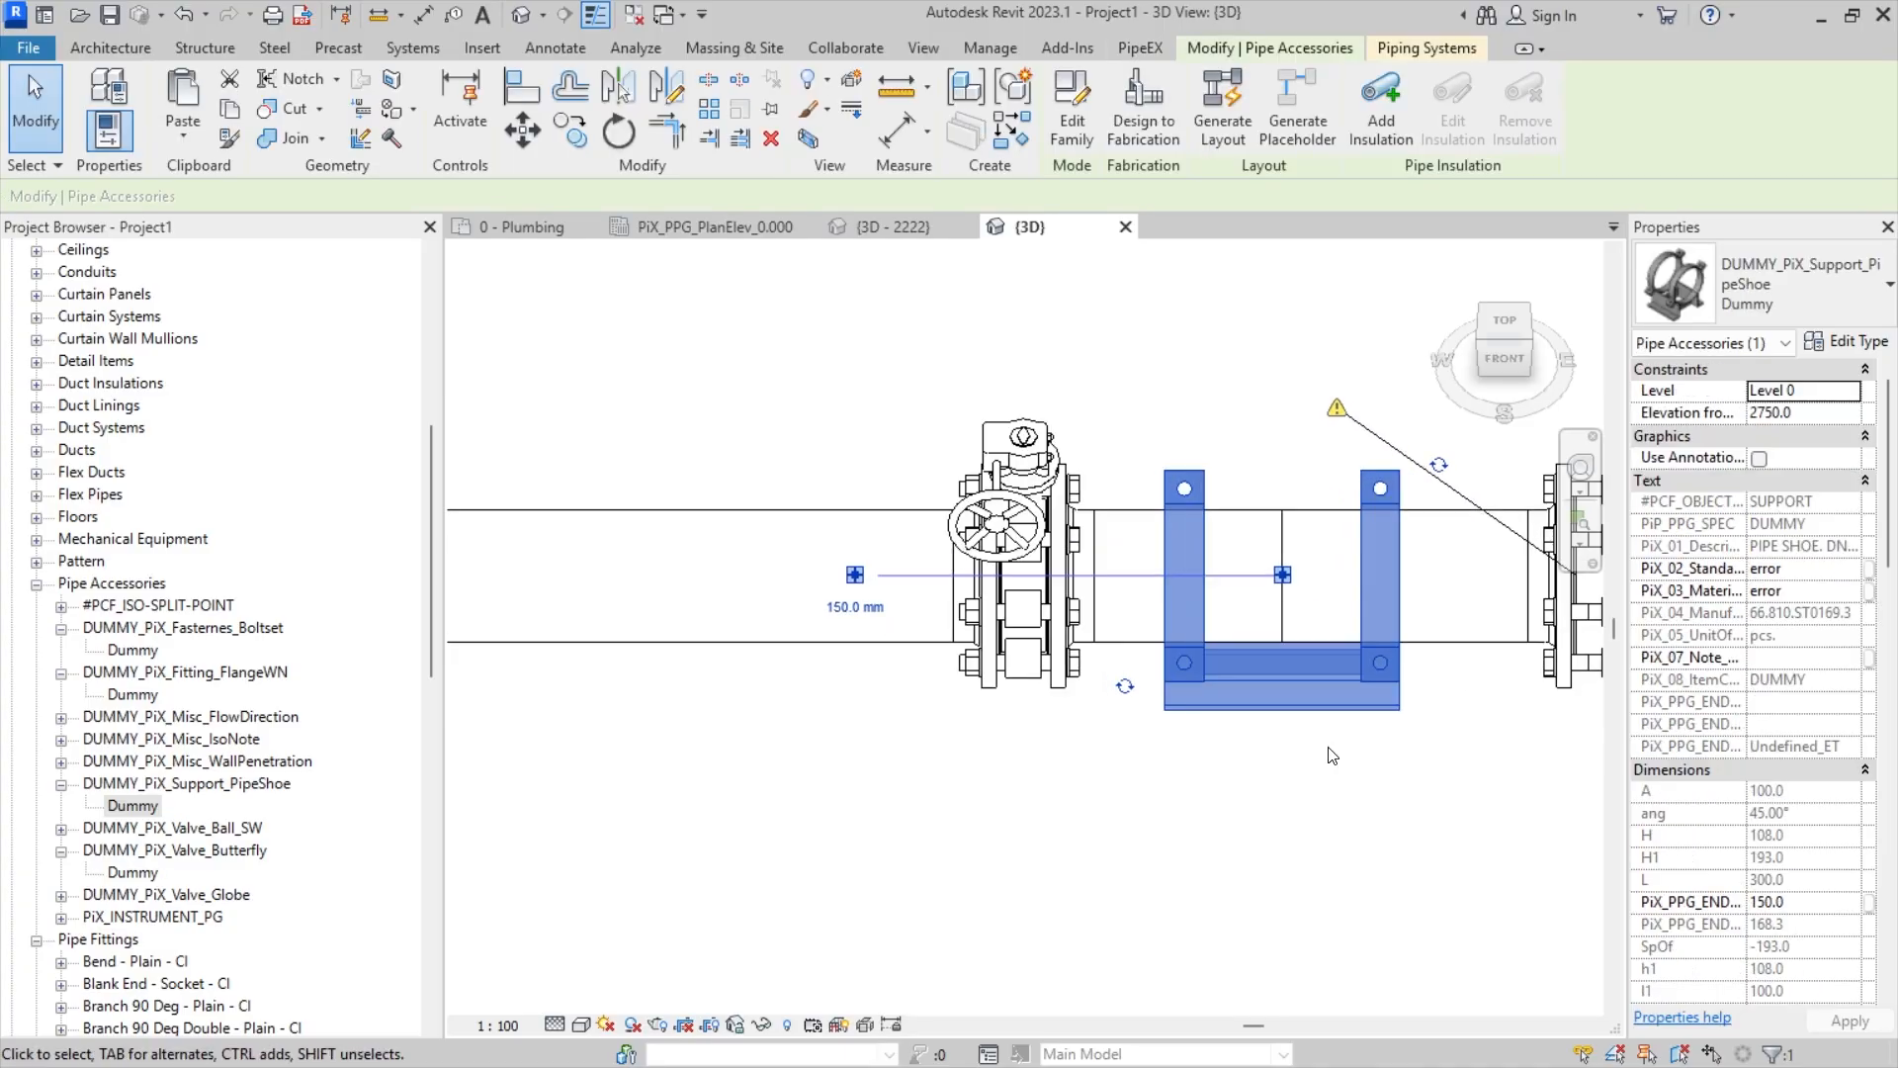
key(Delete)
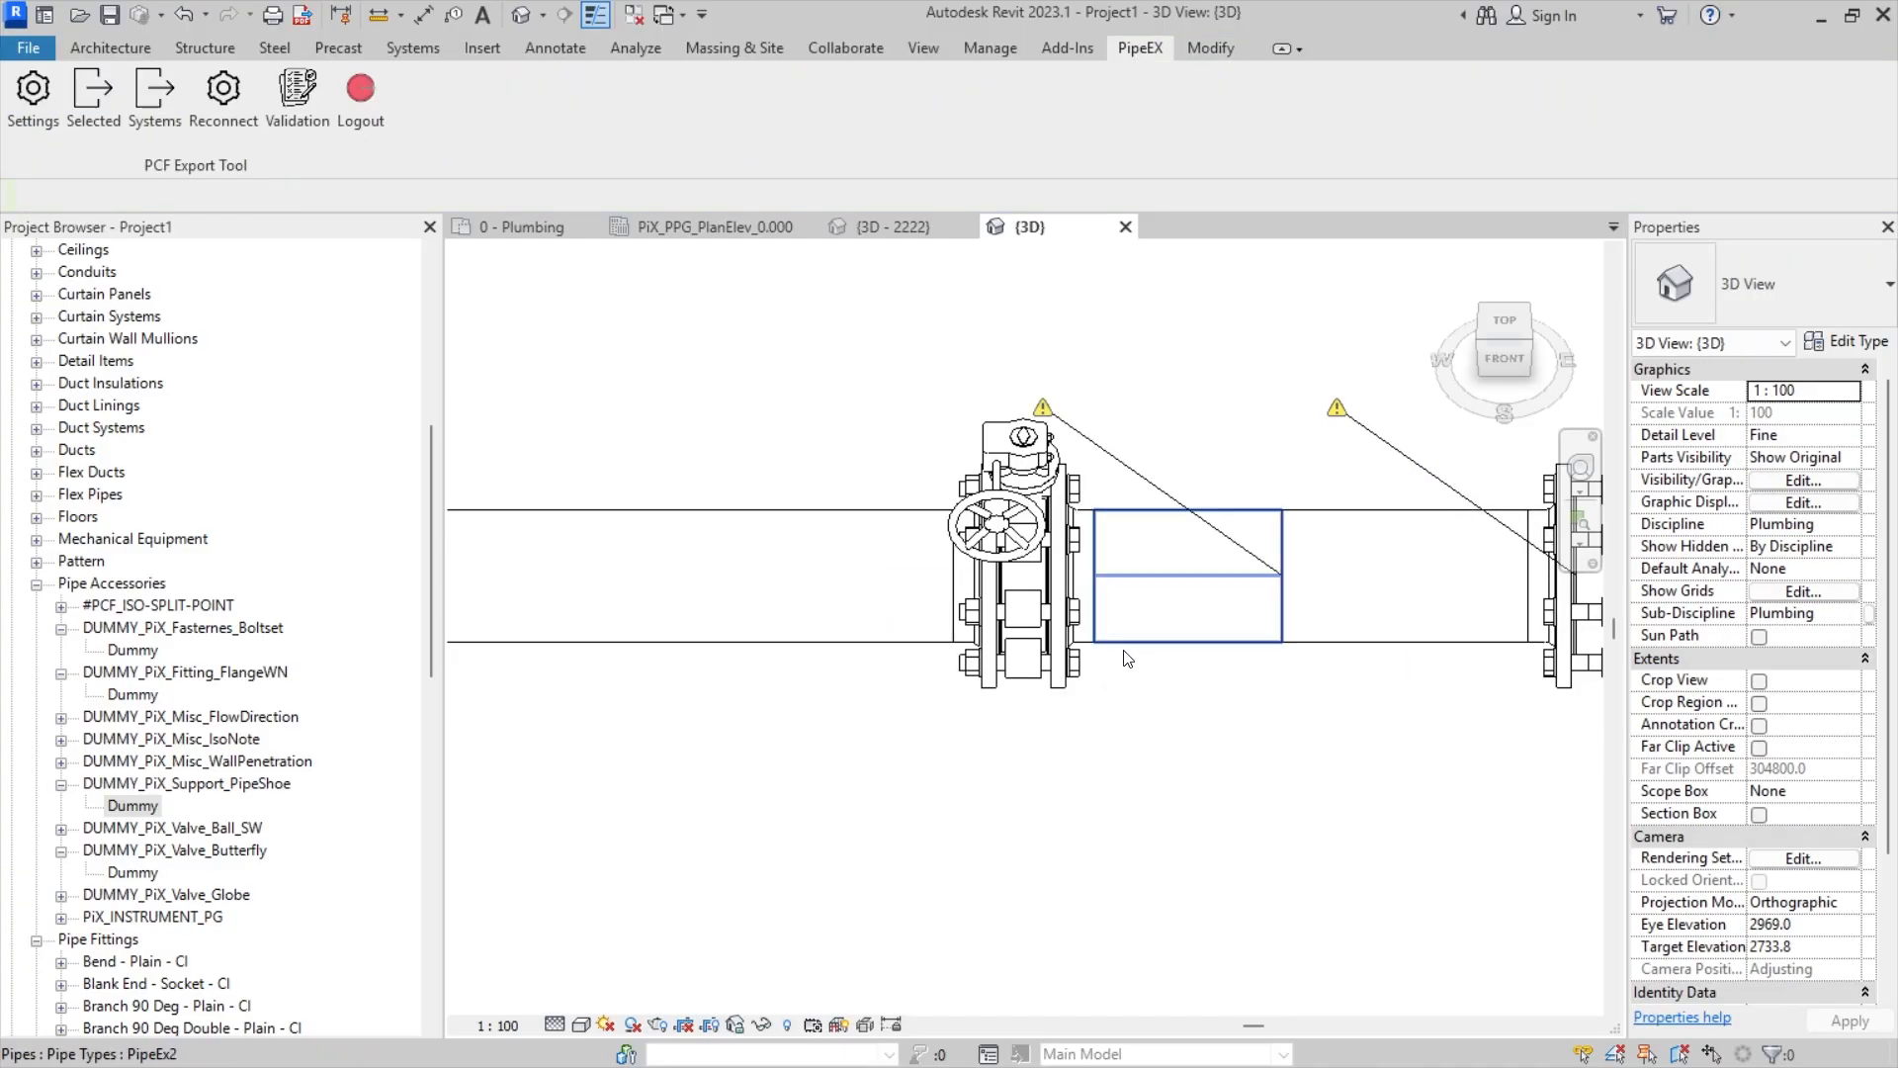
- Stretch the remaining short pipe segment back to the butterfly valve's flange to close the gap left by the pipe shoe
click(1295, 643)
drag(1285, 576, 1092, 575)
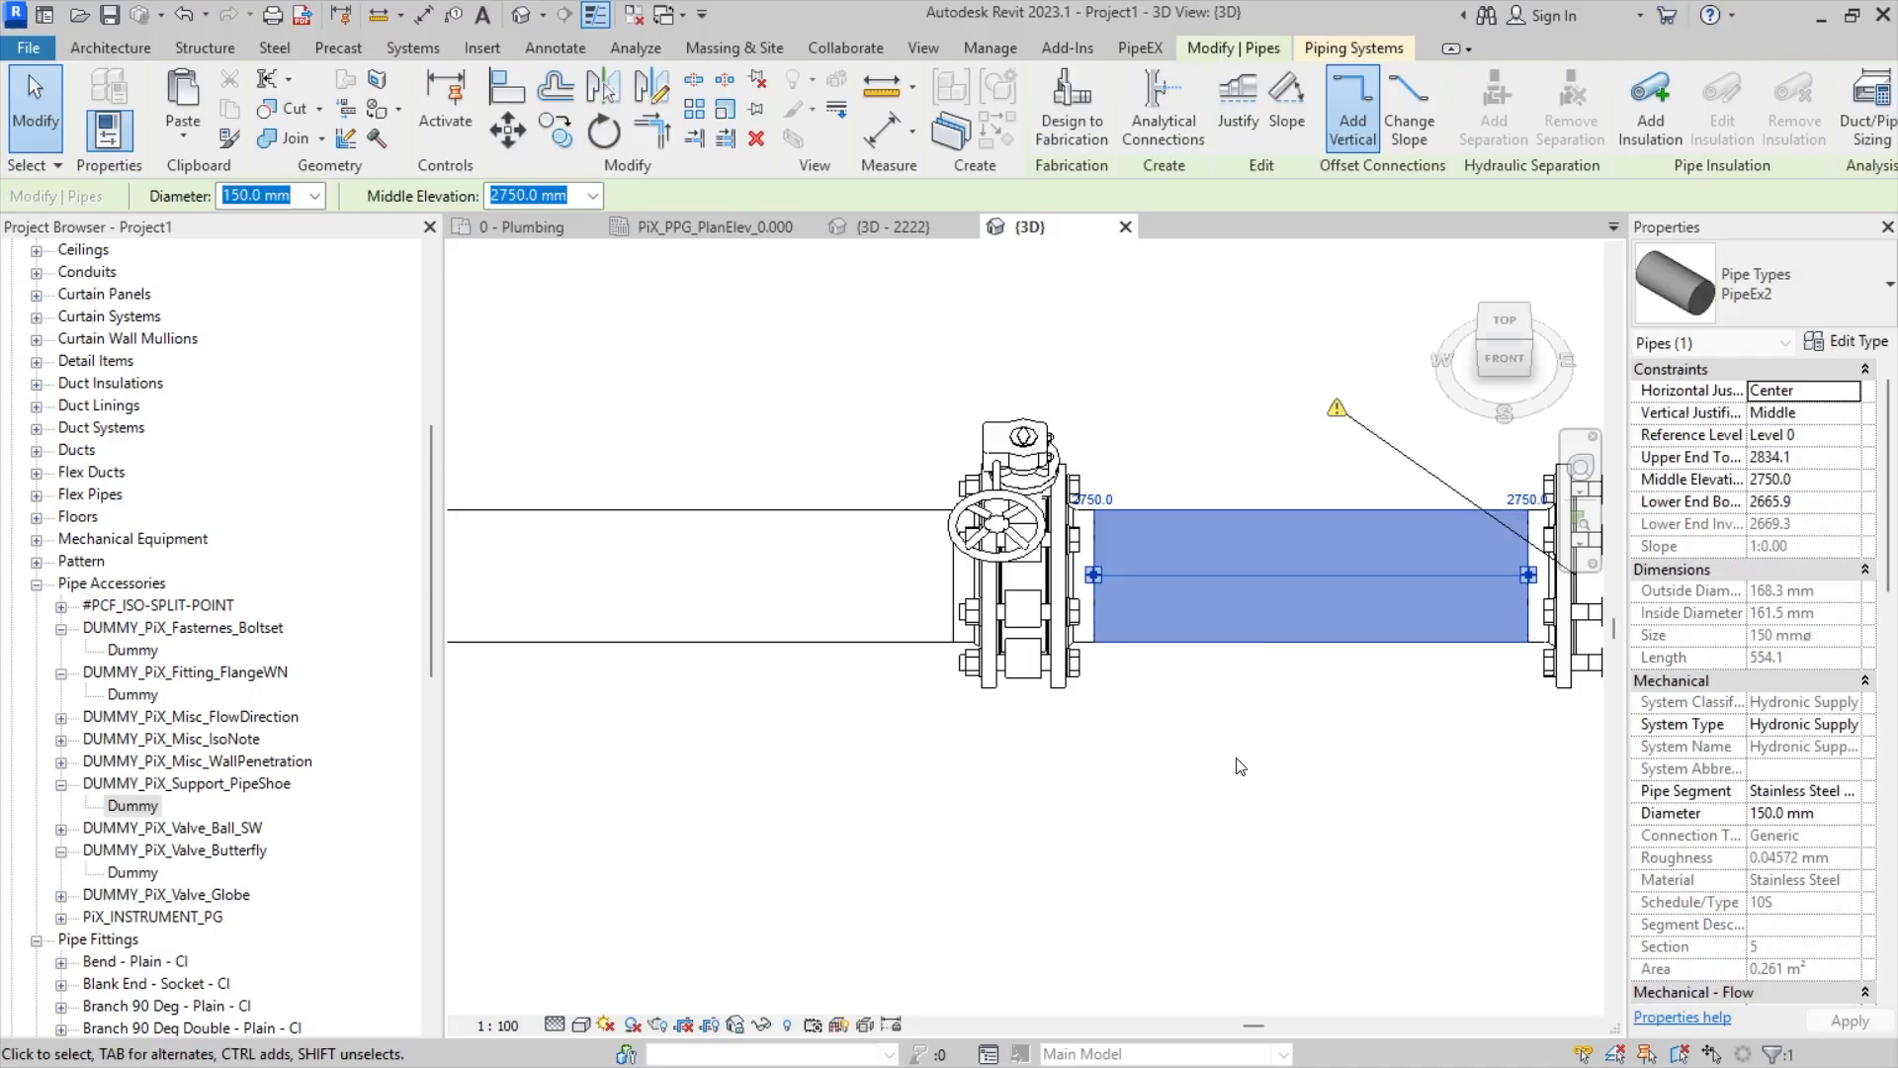
key(Escape)
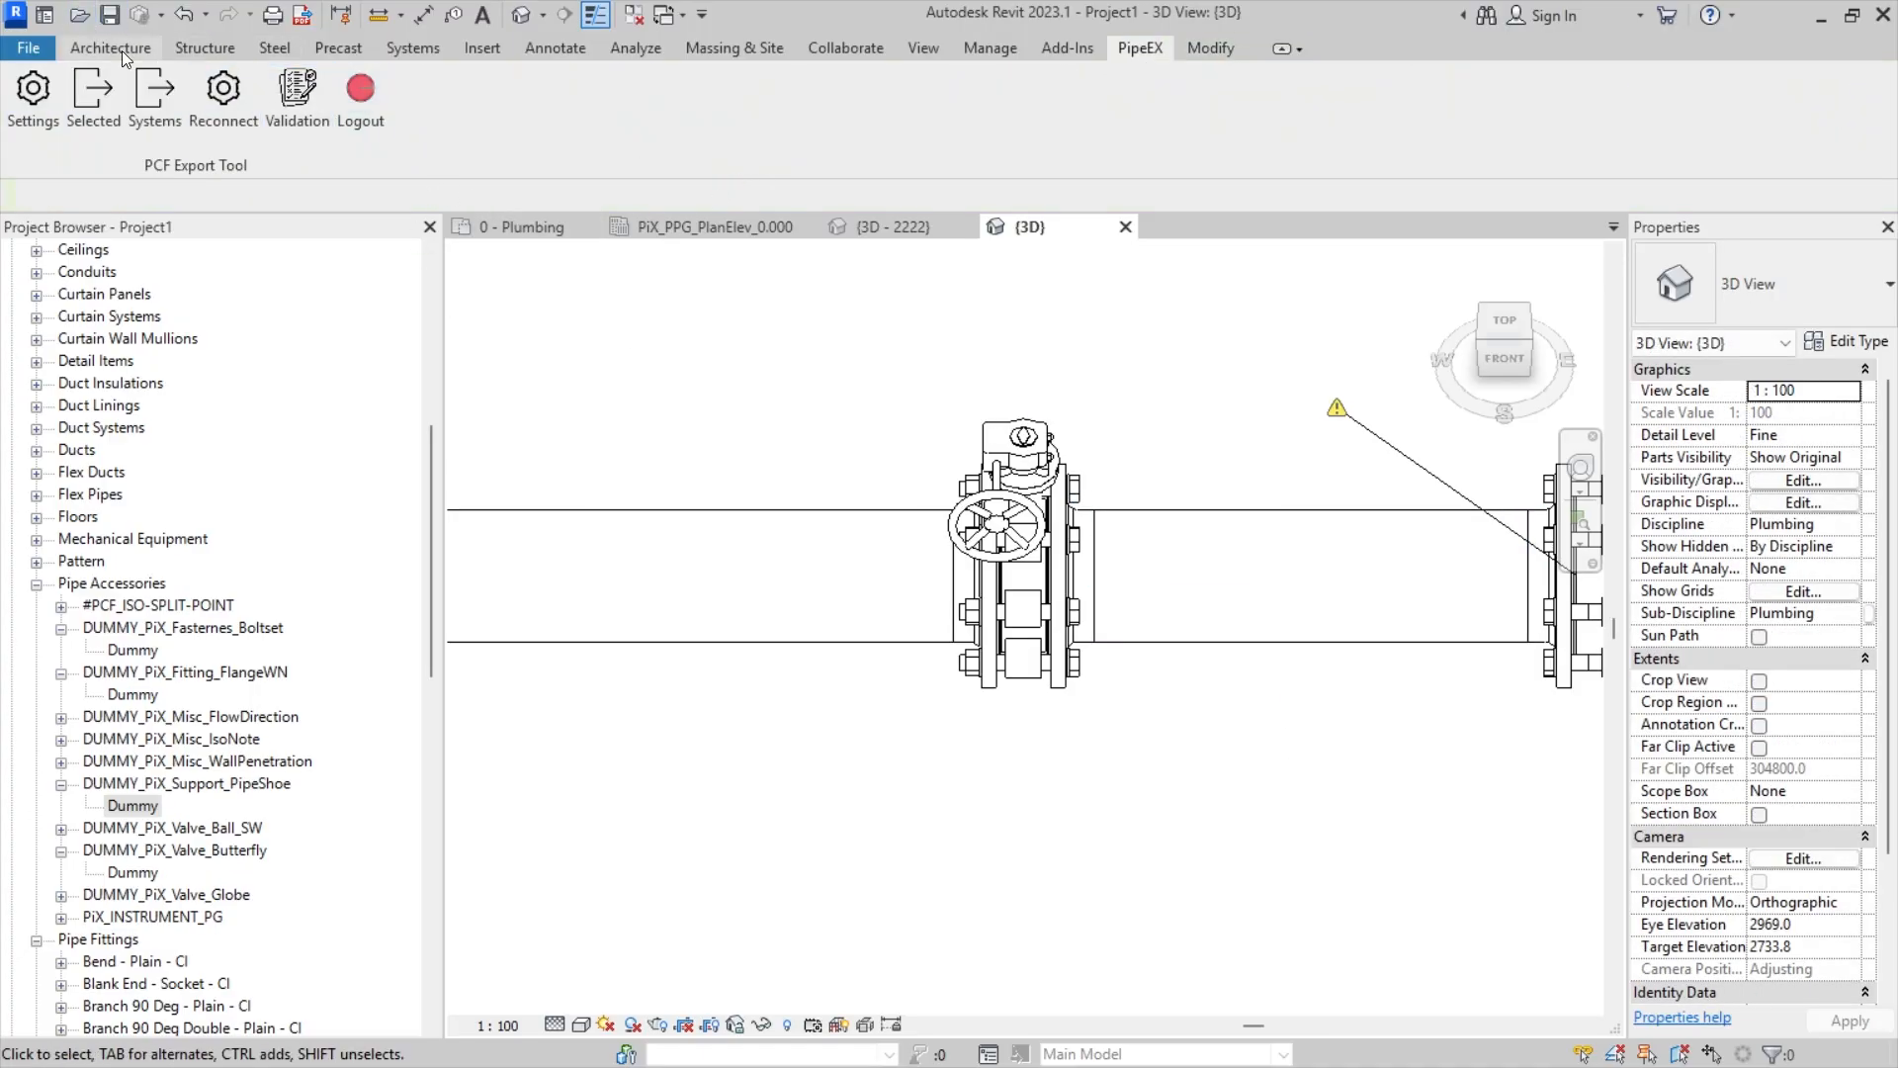
- Nudge the last butterfly valve along the run towards the open end flange, shortening the pipe between them
click(1032, 429)
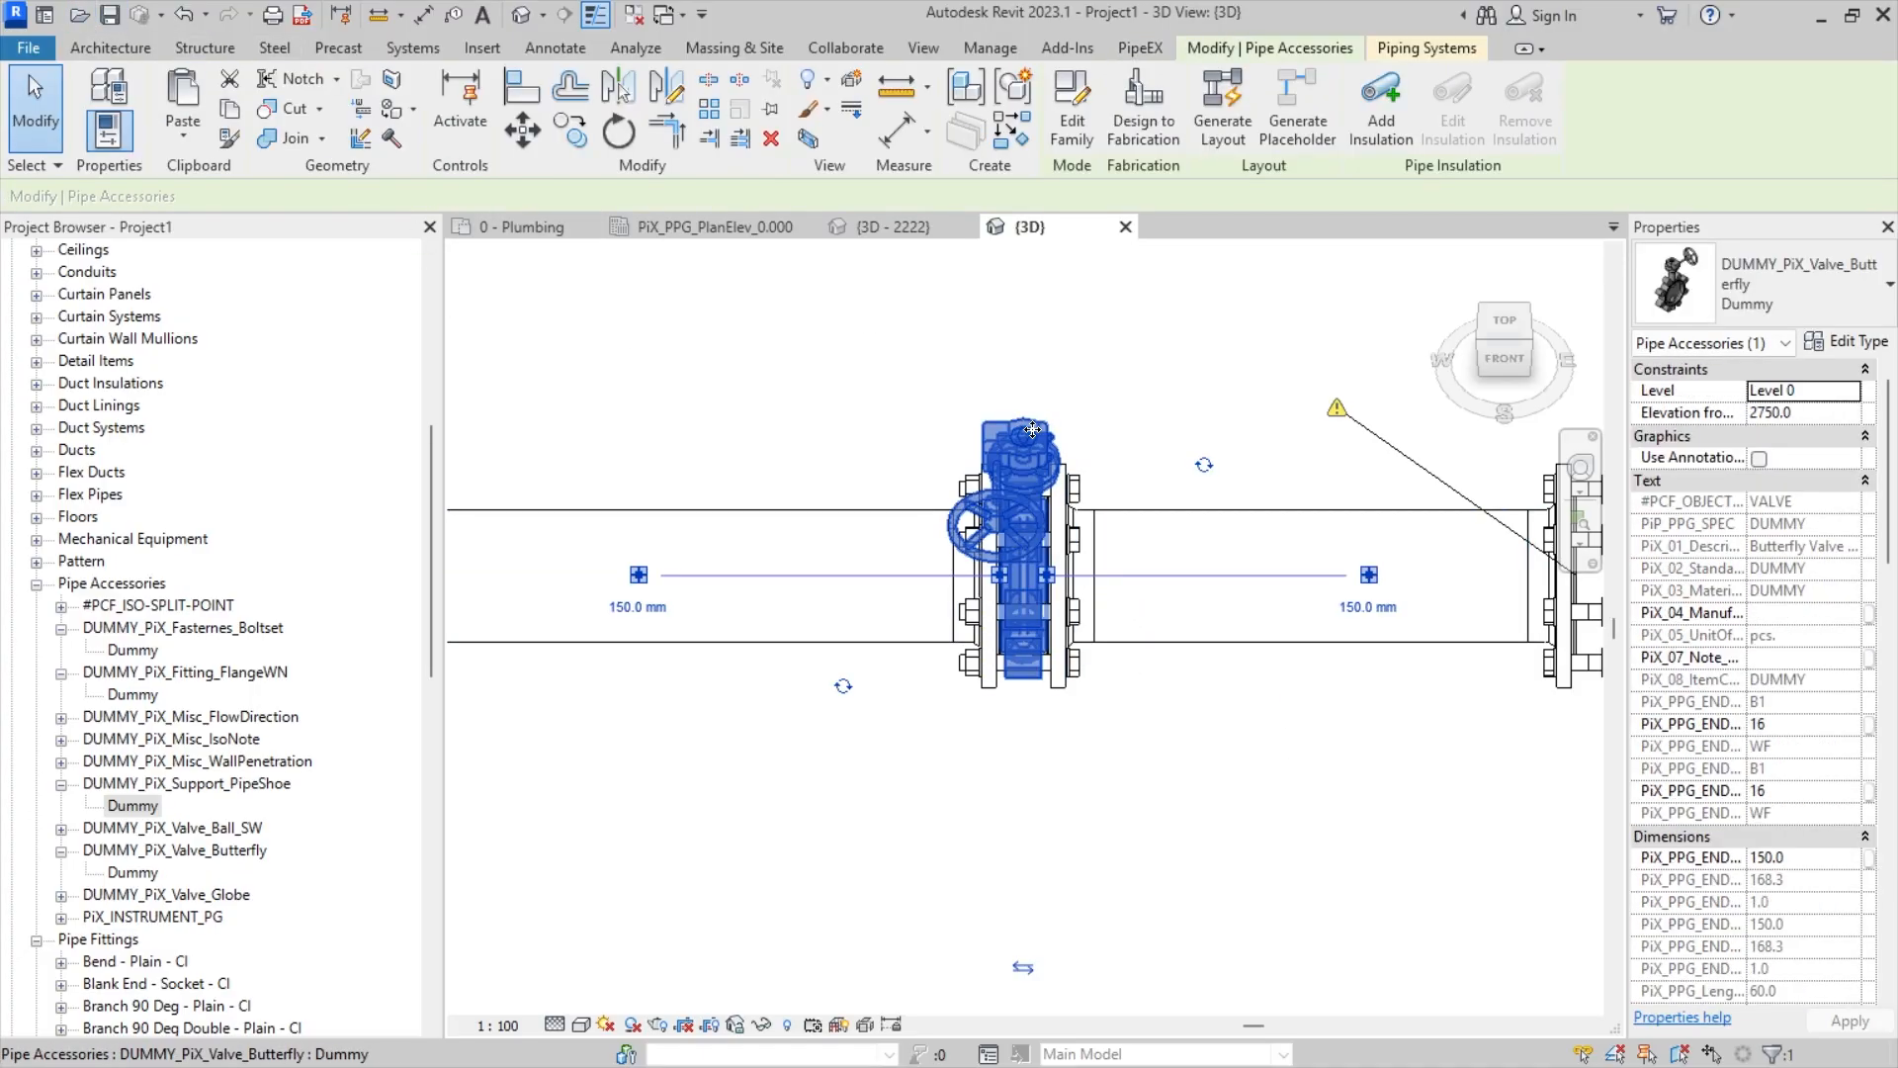
key(Right)
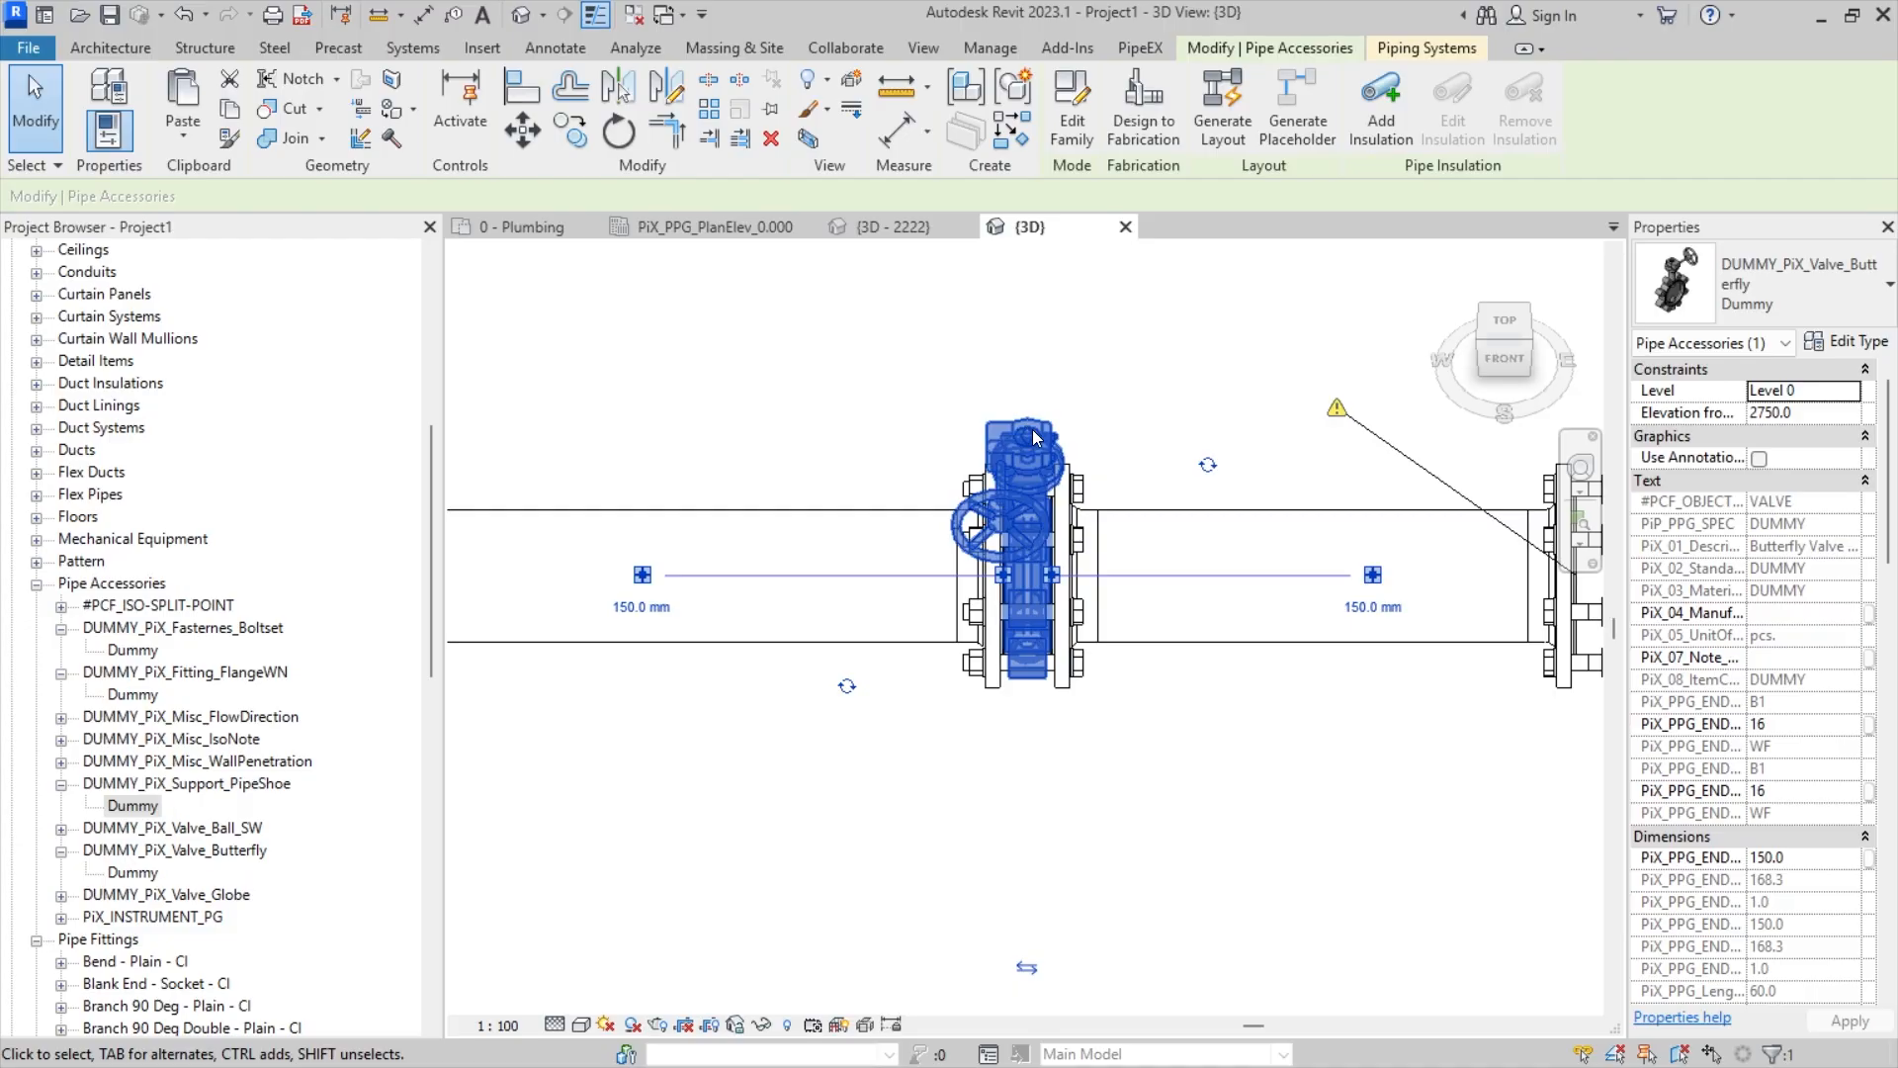
key(Right)
key(Right)
key(Right)
key(Right)
key(Right)
key(Right)
key(Right)
key(Right)
key(Right)
key(Right)
key(Right)
key(Right)
key(Right)
key(Right)
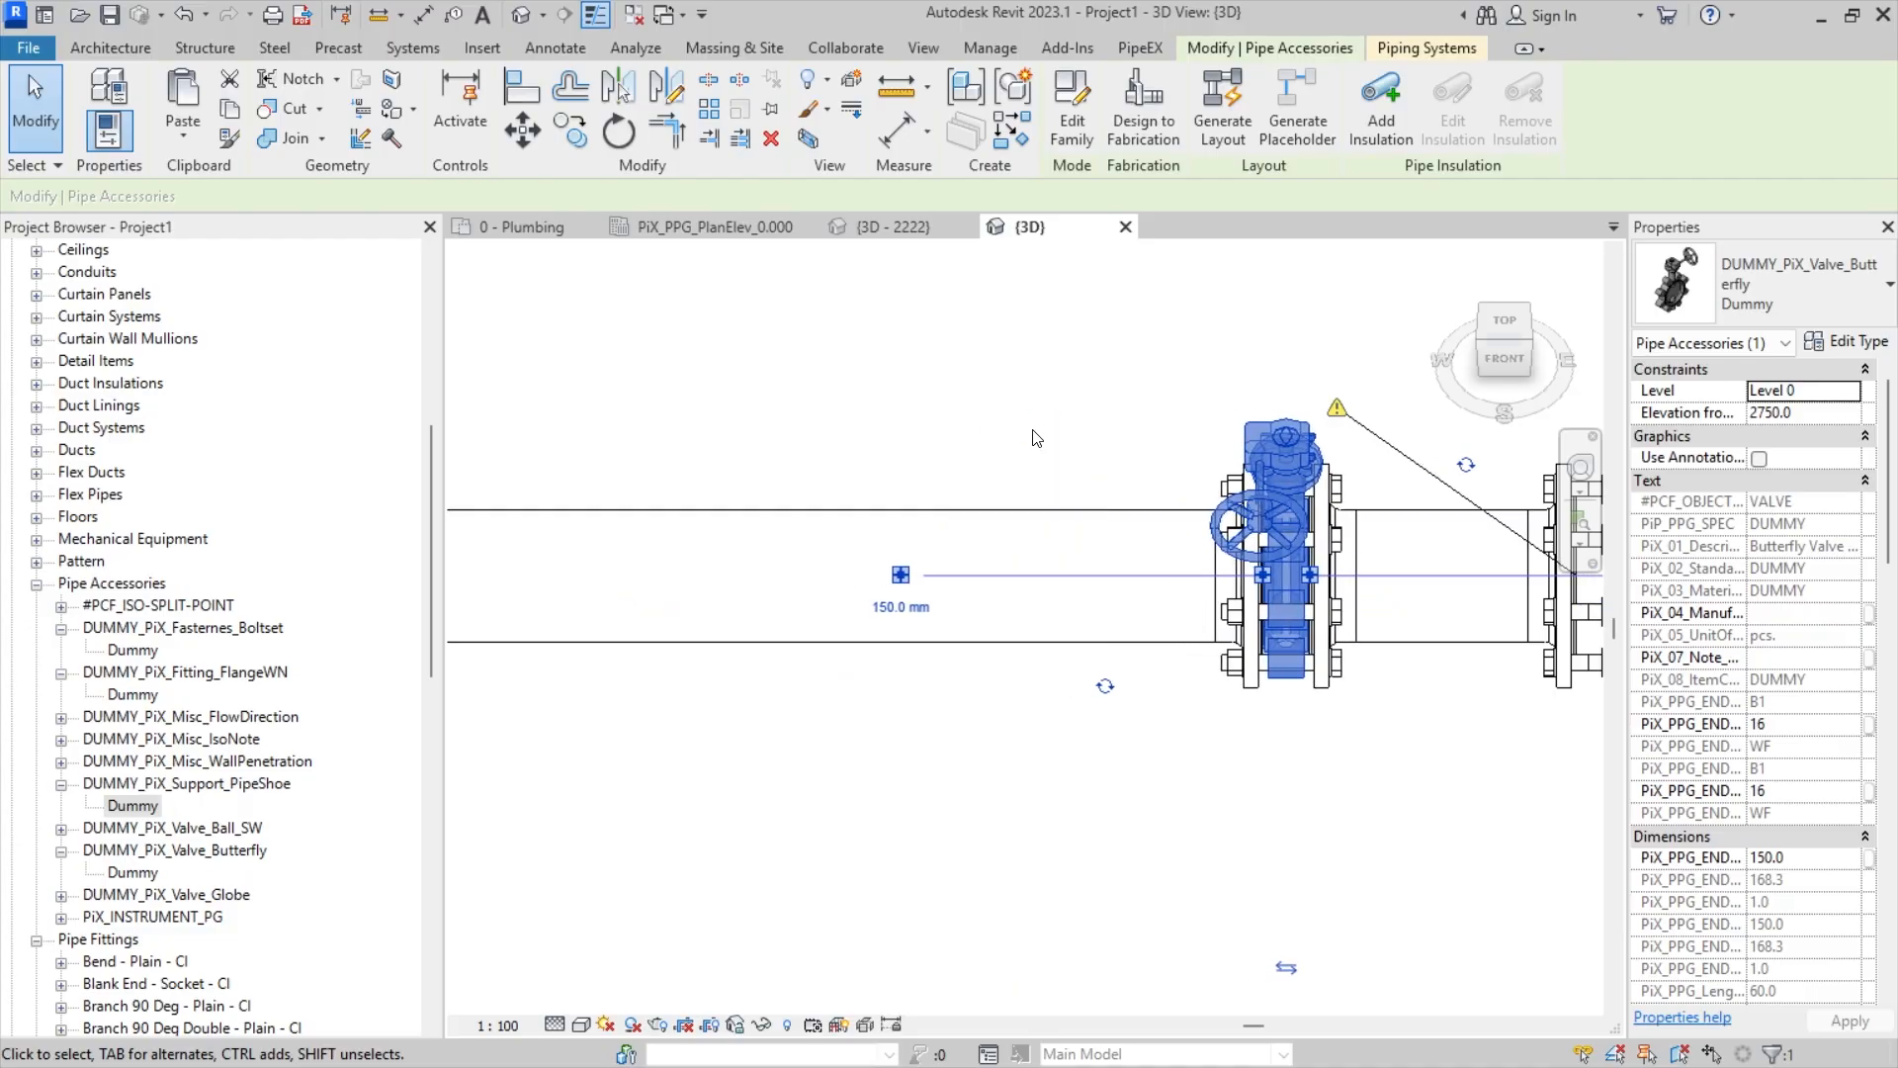
click(1033, 430)
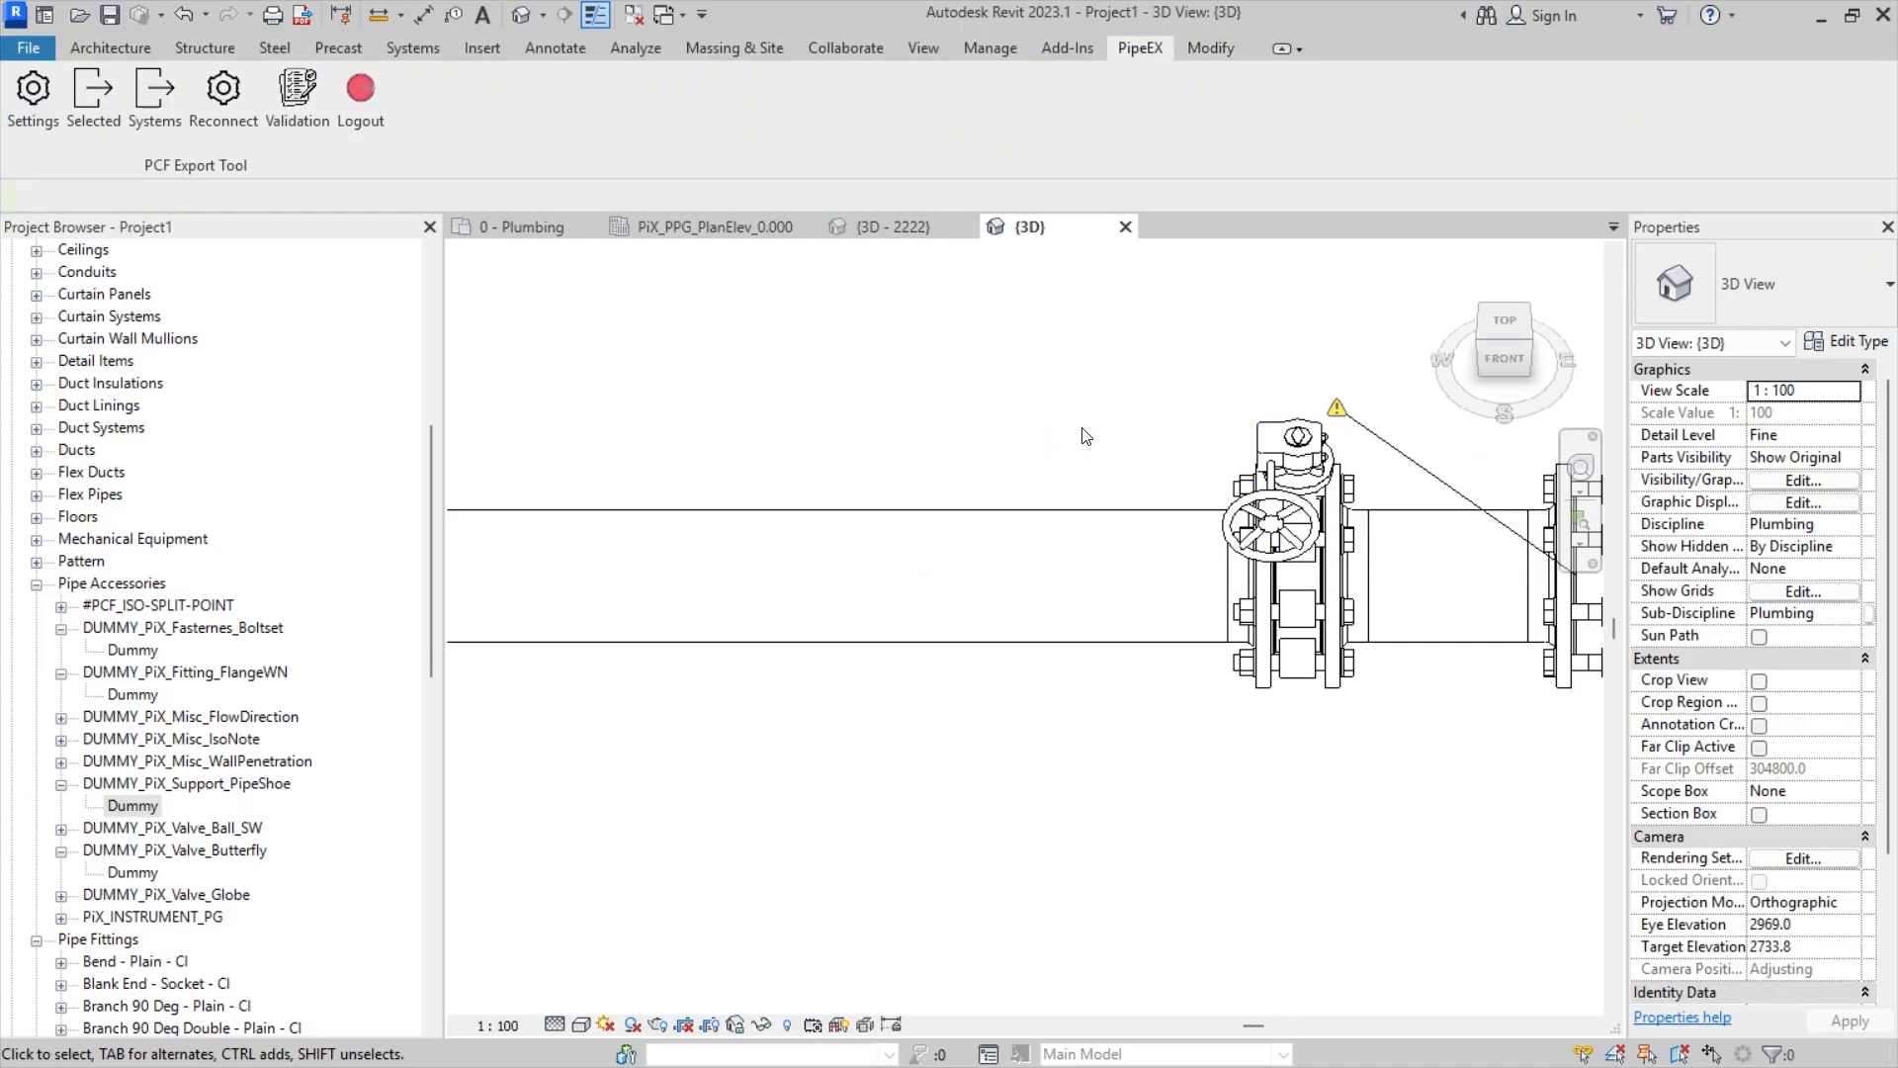
- Place a DUMMY_PiX_Support_PipeShoe on the long pipe just before the last butterfly valve
scroll(1105, 432, down, 1)
middle_drag(1105, 431, 1075, 536)
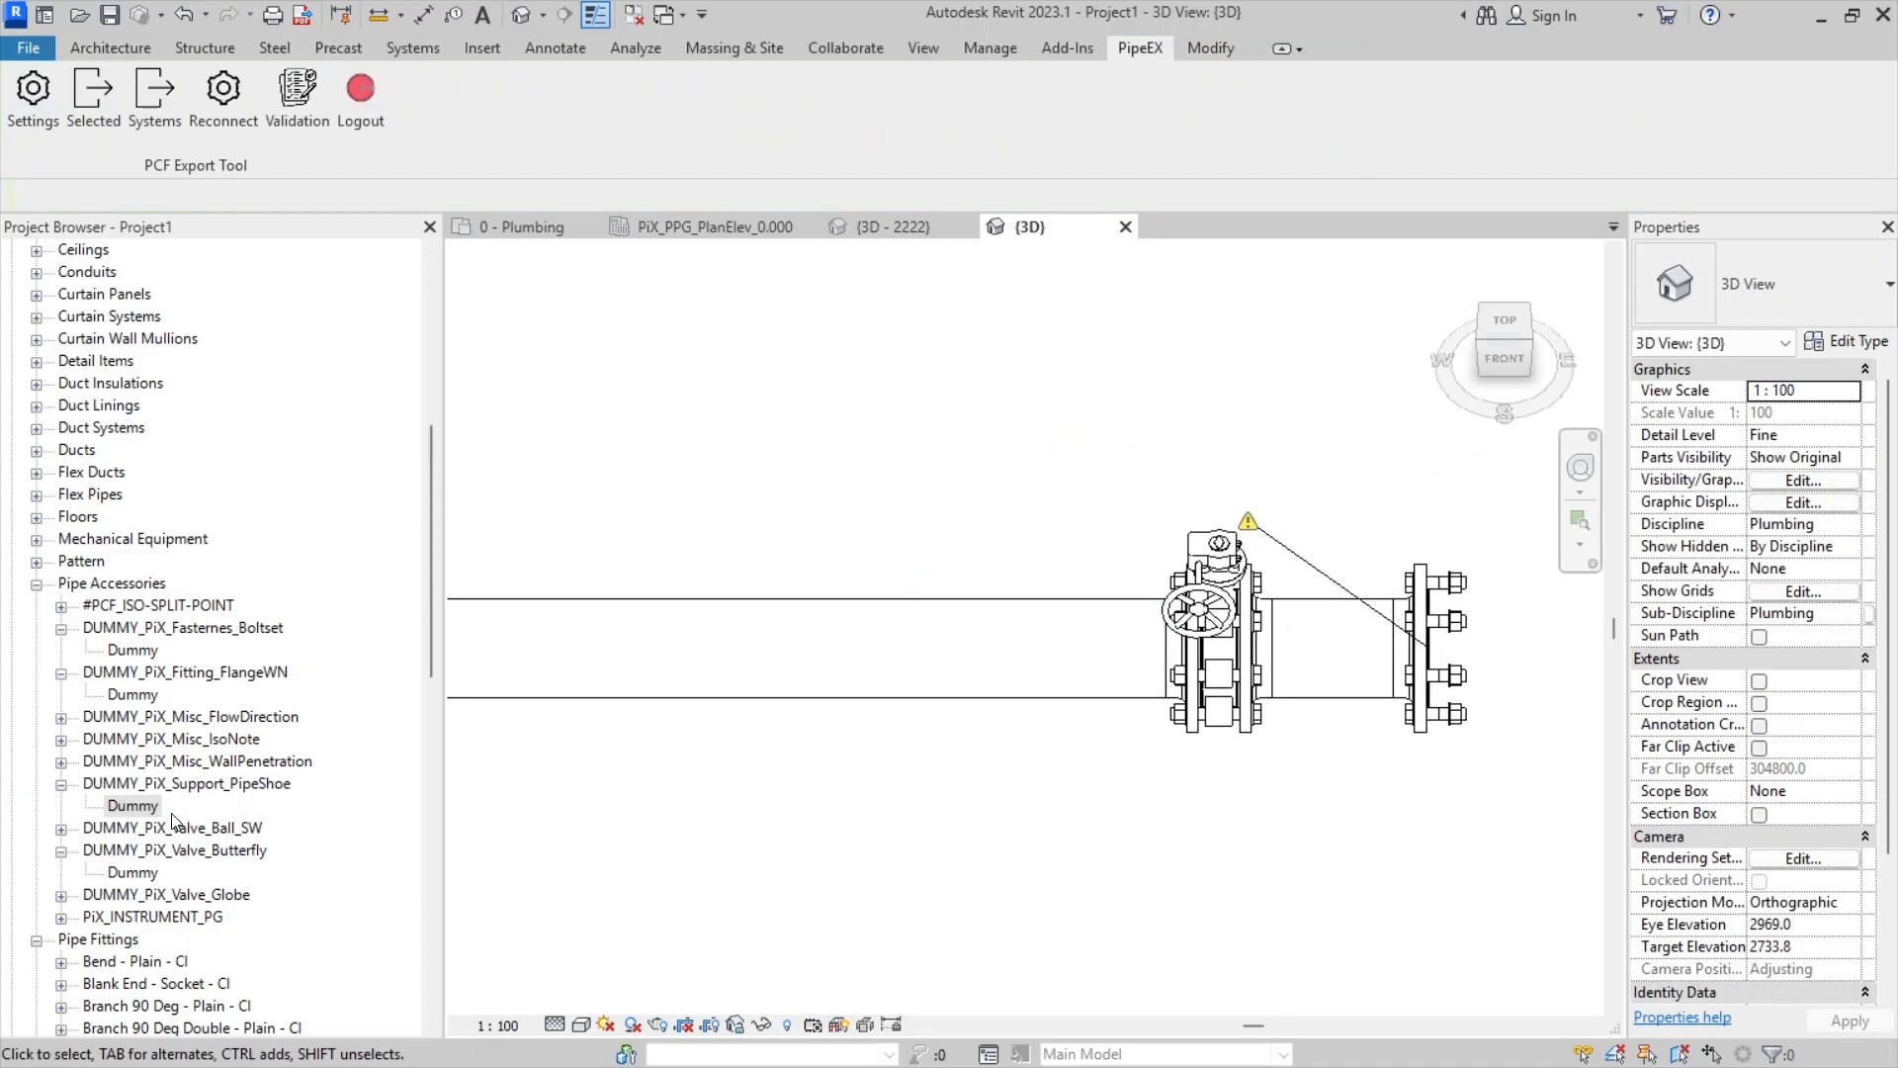
drag(151, 808, 920, 704)
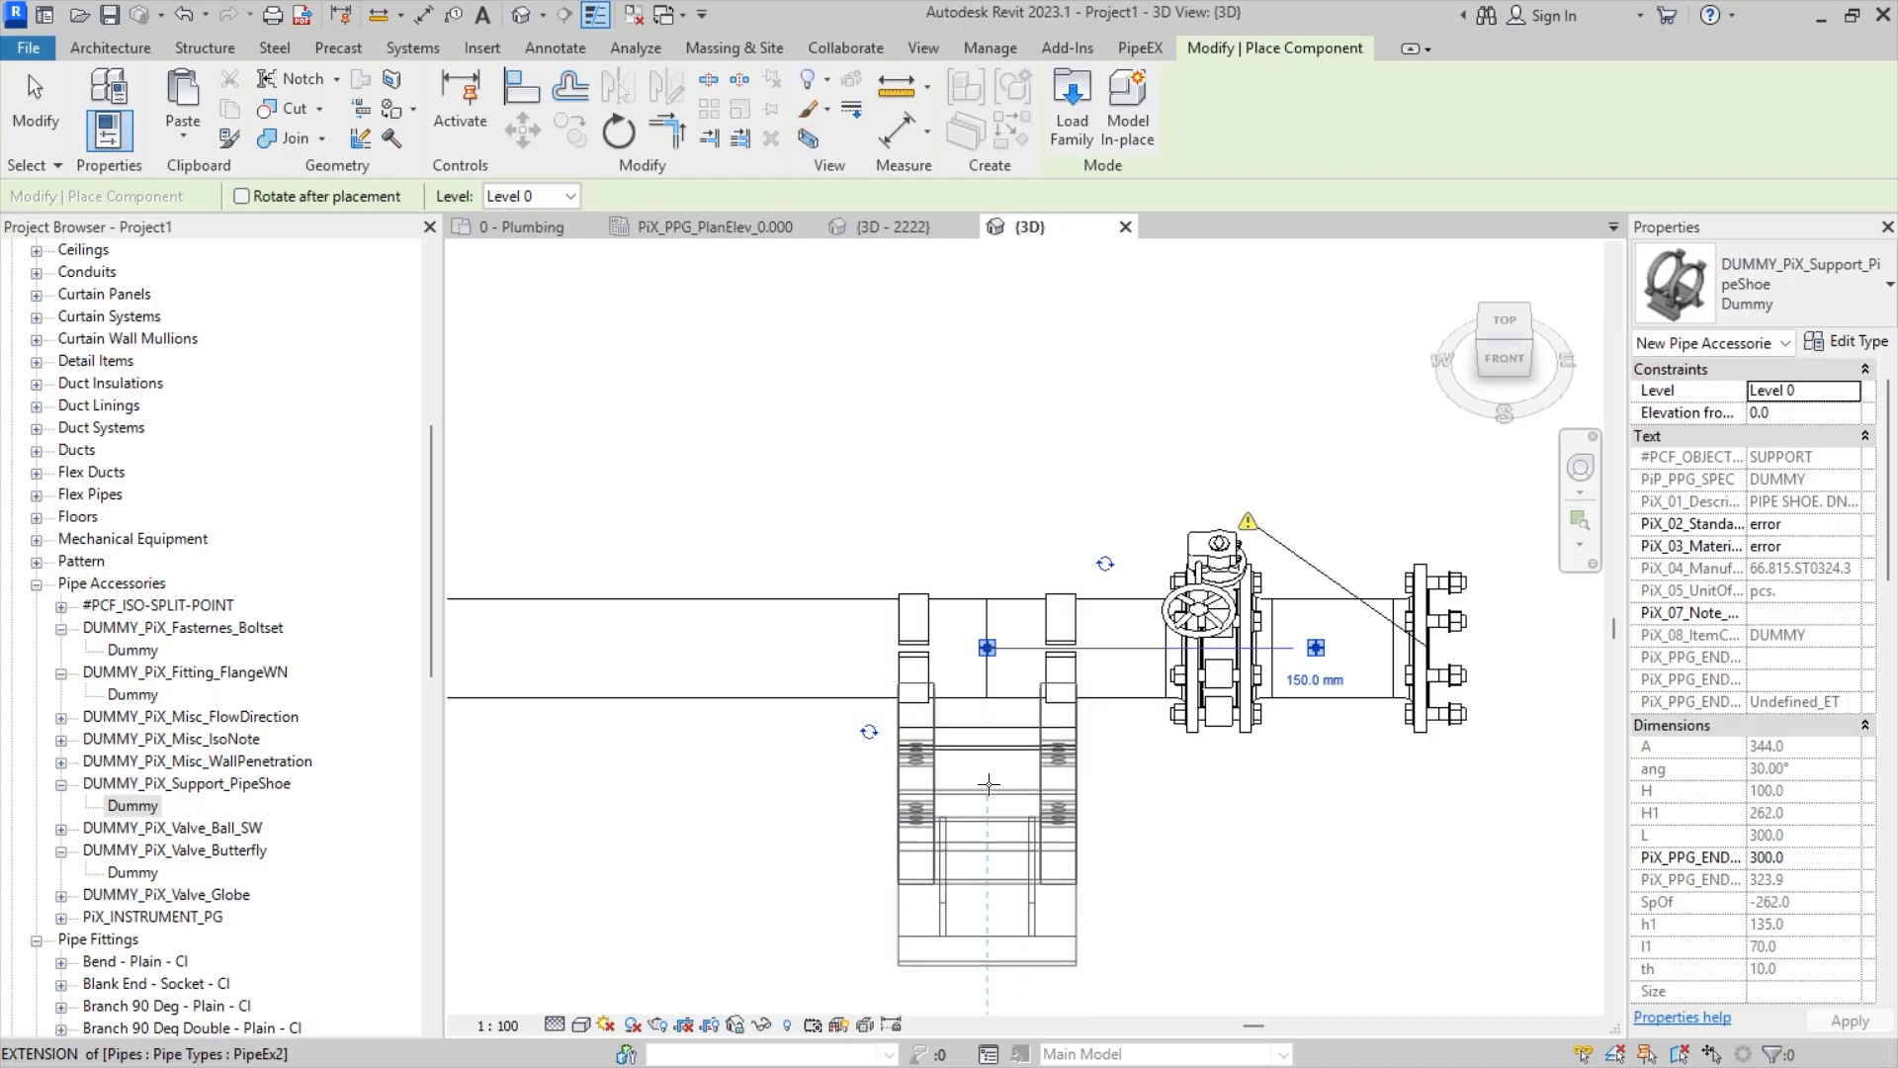
key(Escape)
key(Escape)
- Examine each pipe shoe along the run, from the last butterfly valve back to the first, and its properties
click(935, 746)
scroll(935, 747, down, 4)
middle_drag(811, 761, 1252, 715)
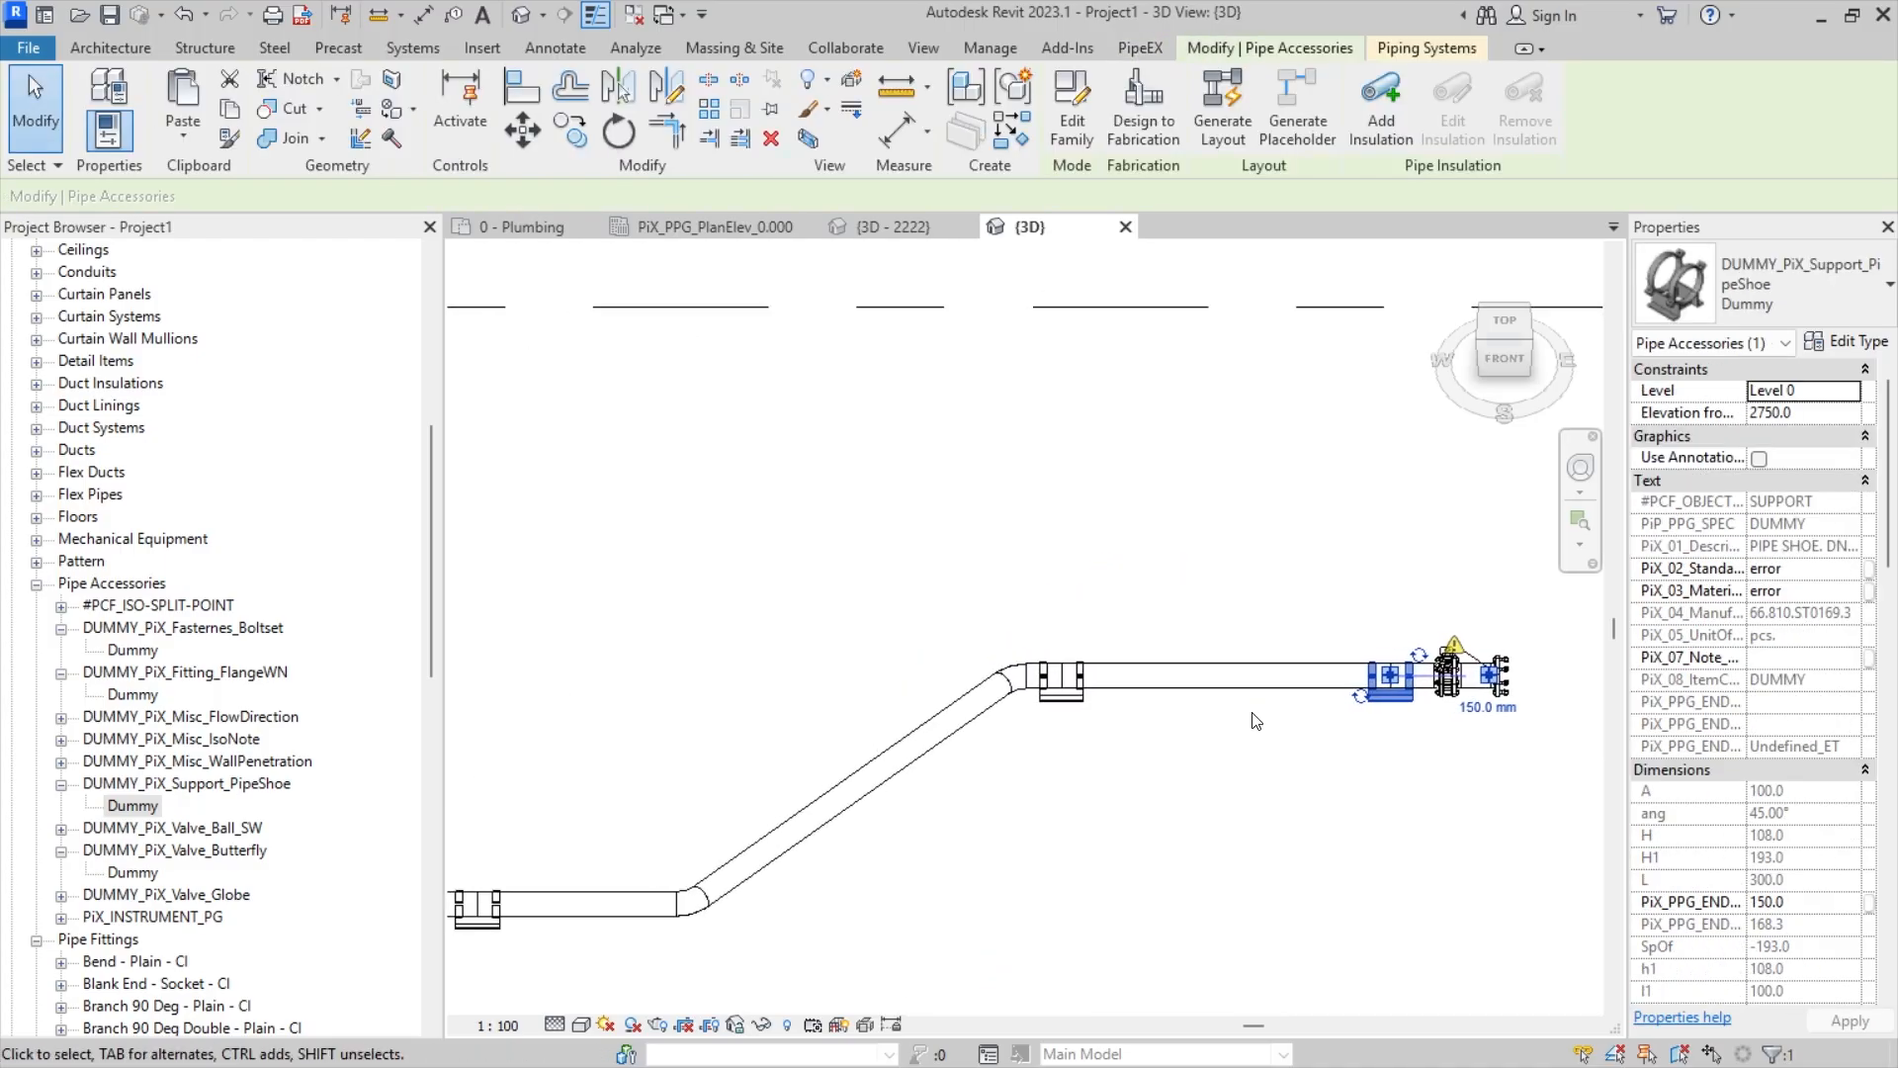
click(1076, 703)
middle_drag(859, 804, 1280, 709)
click(880, 832)
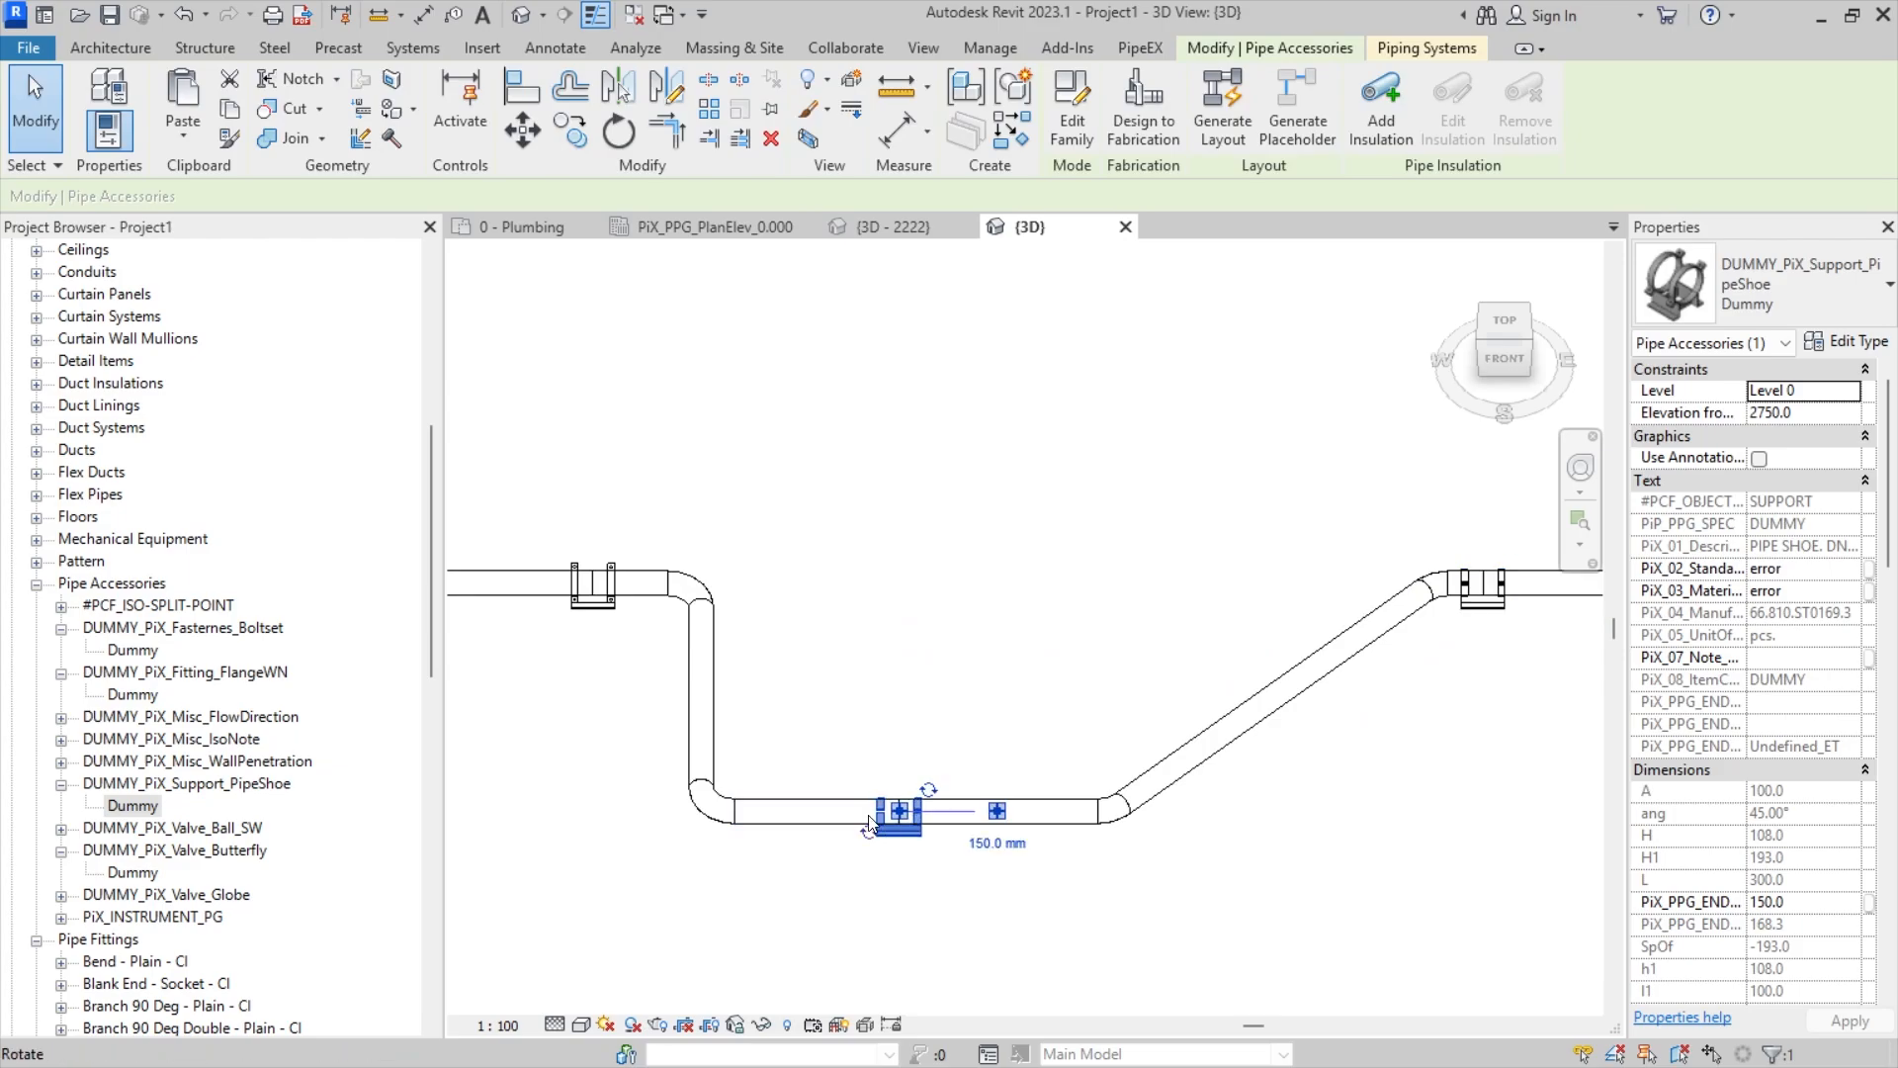
middle_drag(841, 786, 1253, 843)
click(1004, 640)
middle_drag(729, 735, 1128, 749)
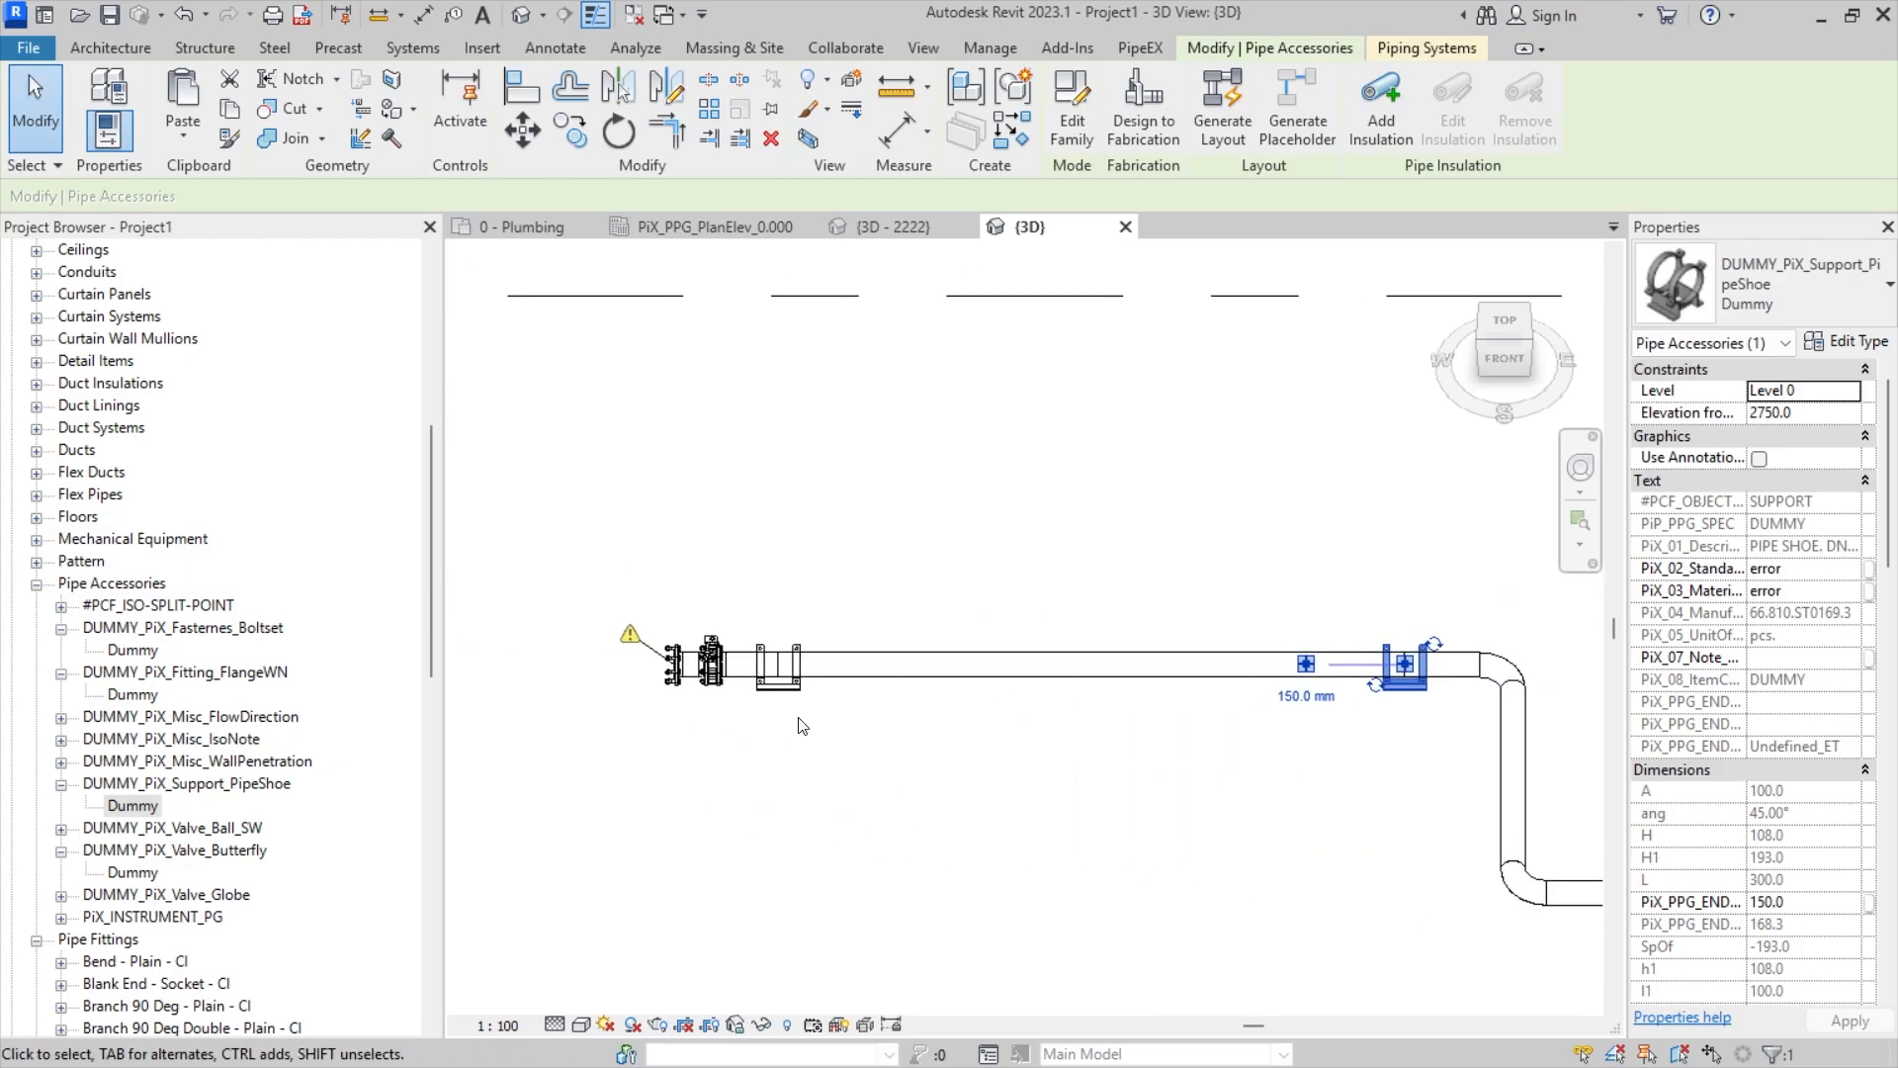
mouse_move(869, 782)
shift+middle_down()
mouse_move(860, 553)
mouse_move(831, 643)
mouse_move(889, 731)
mouse_move(852, 751)
shift+middle_up()
click(1056, 806)
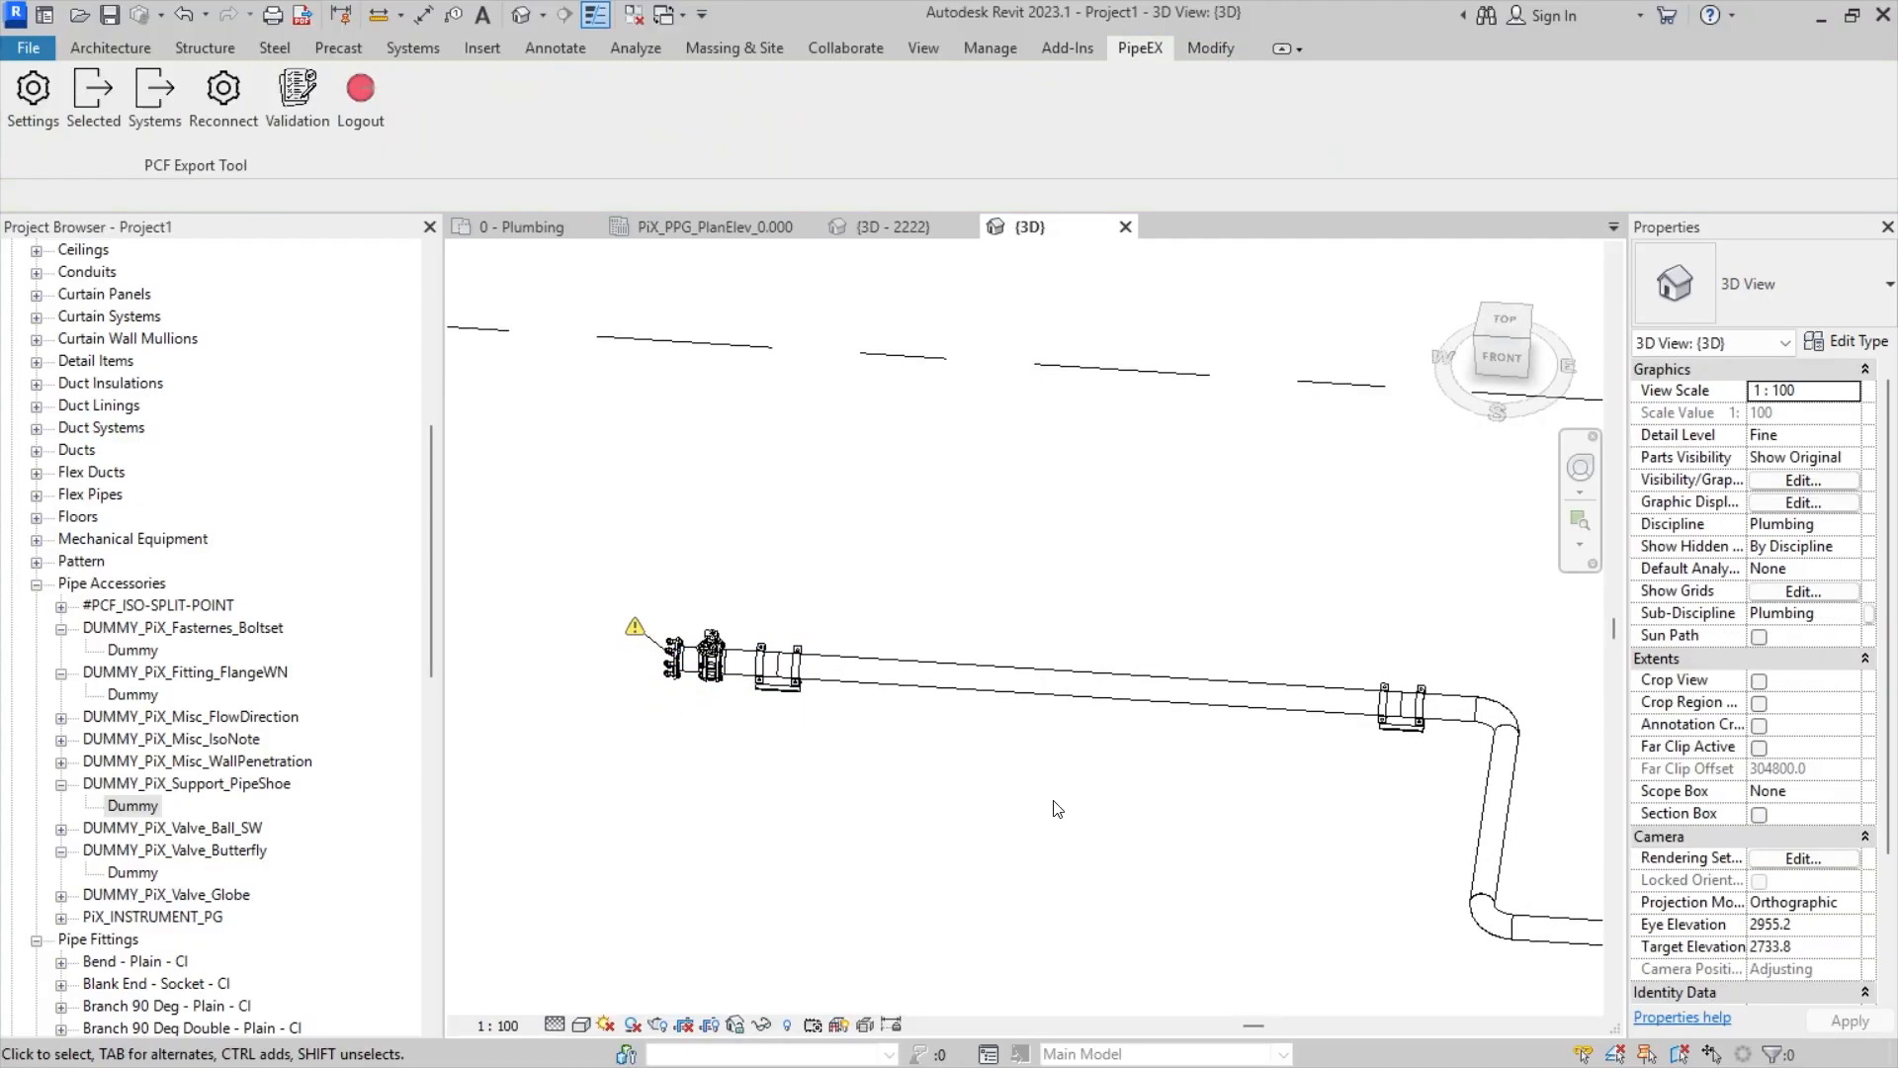
- Look over the whole pipe run from above, ending at the diagonal section and the last butterfly valve
middle_drag(1073, 811, 750, 761)
middle_drag(1291, 781, 1171, 659)
scroll(1178, 661, down, 1)
middle_drag(1076, 695, 1198, 809)
scroll(1285, 779, down, 2)
shift+middle_drag(1303, 786, 1248, 841)
middle_drag(1246, 849, 1165, 779)
scroll(1098, 789, up, 2)
middle_drag(1280, 599, 1218, 906)
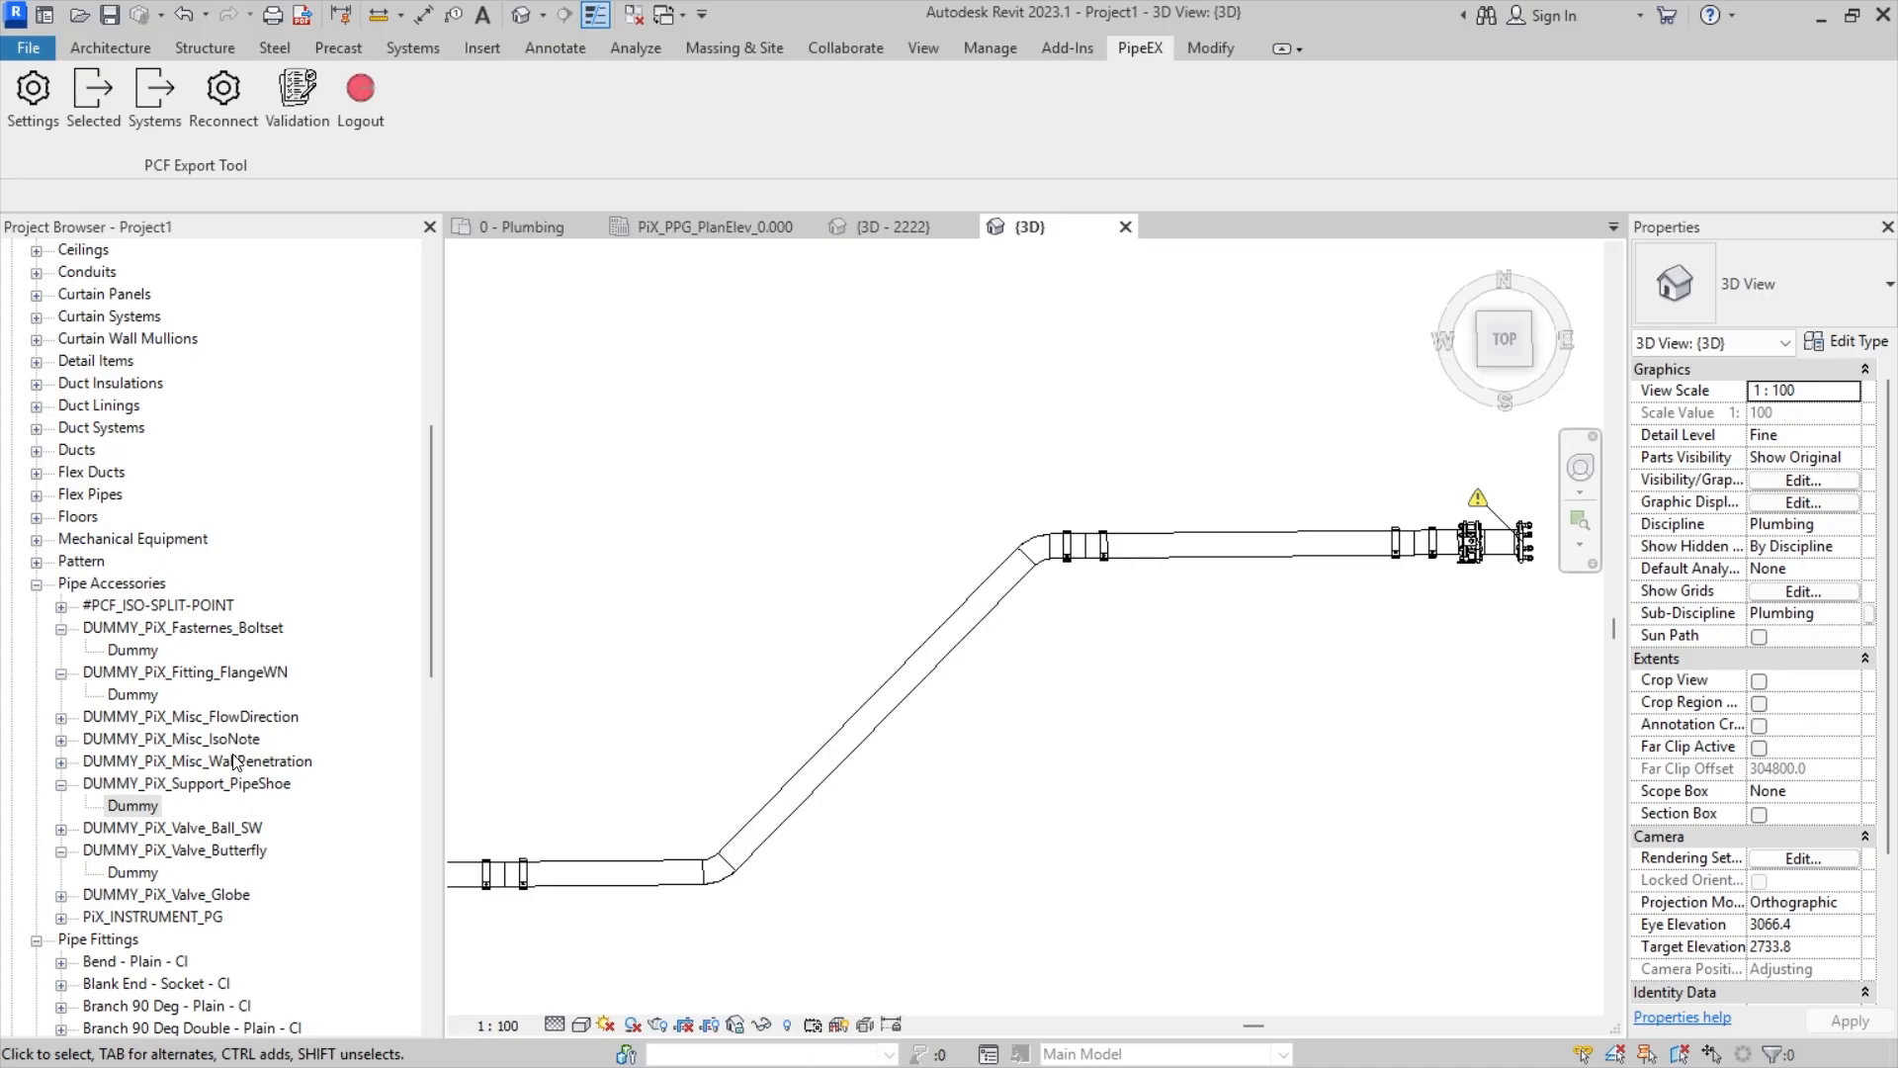
- Place a DUMMY_PiX_Misc_FlowDirection arrow near the middle of the diagonal pipe
double_click(232, 717)
drag(129, 742, 856, 696)
scroll(882, 702, up, 2)
click(882, 702)
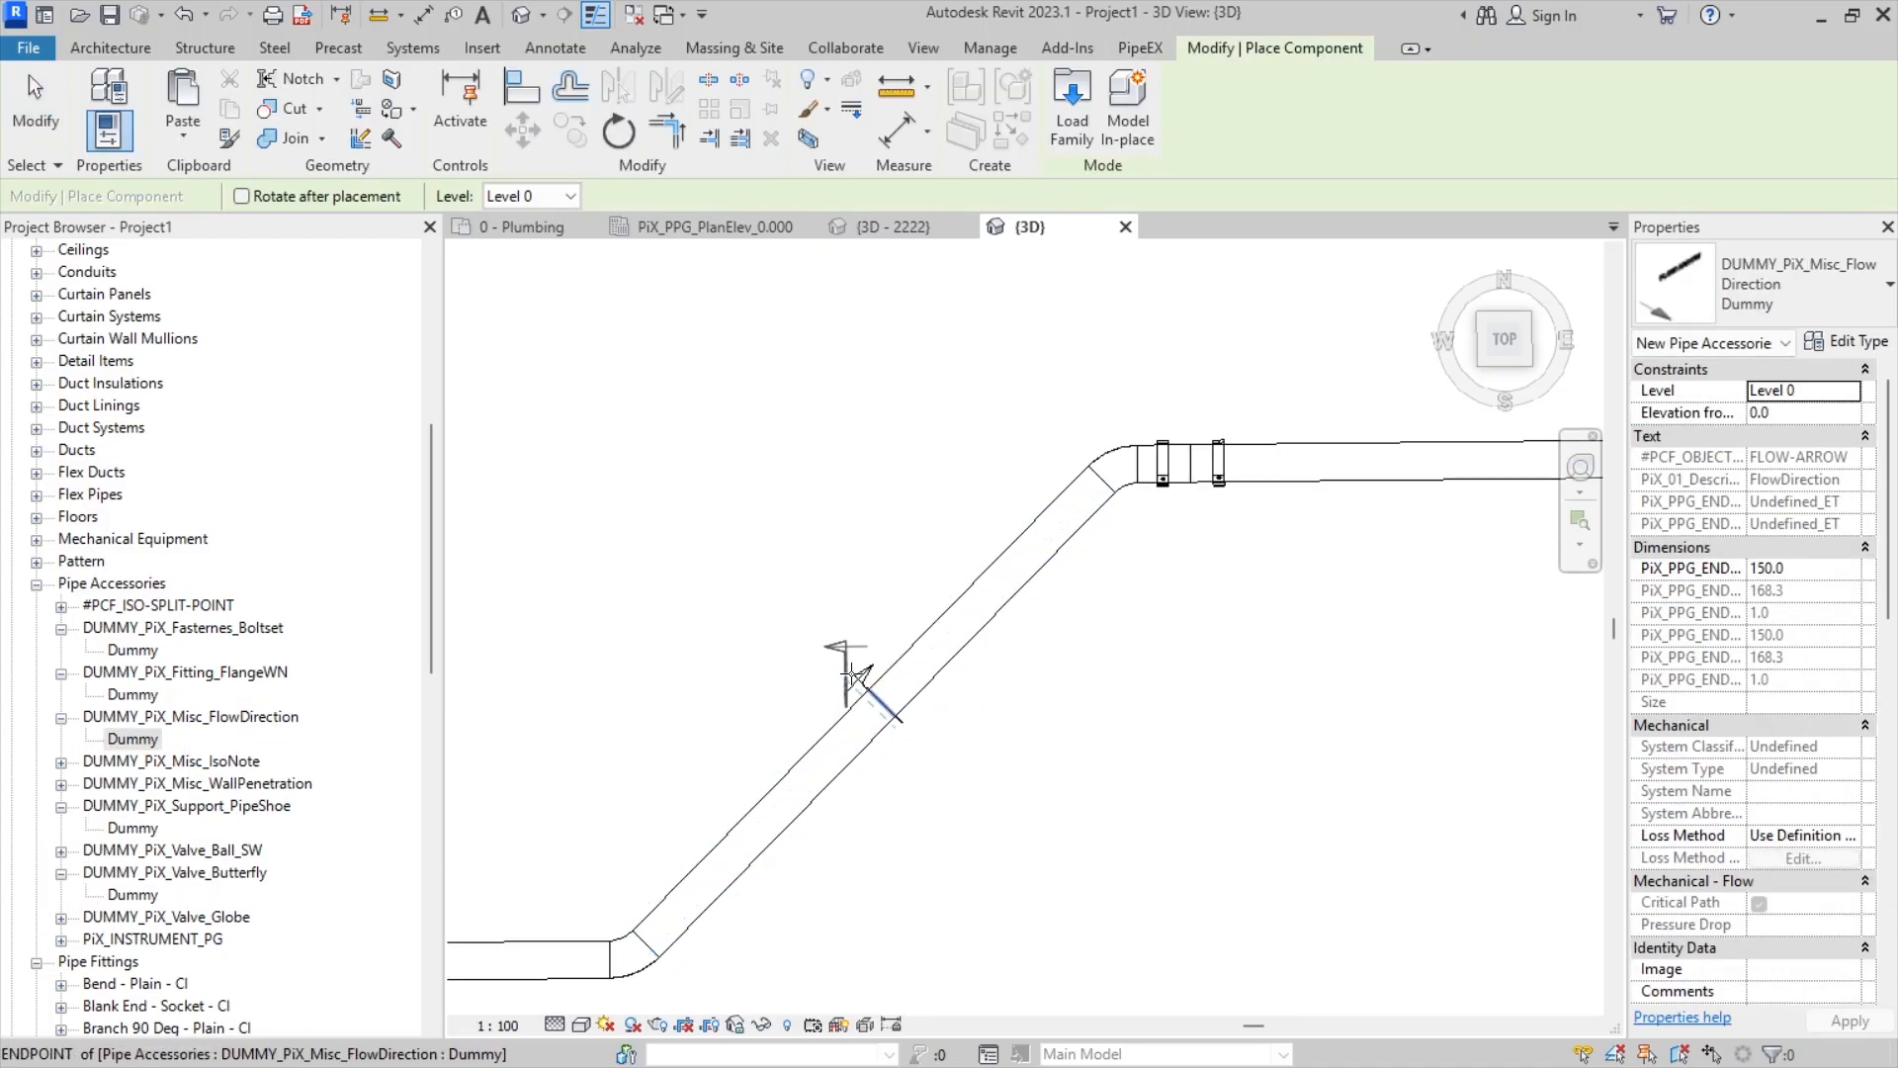
key(Escape)
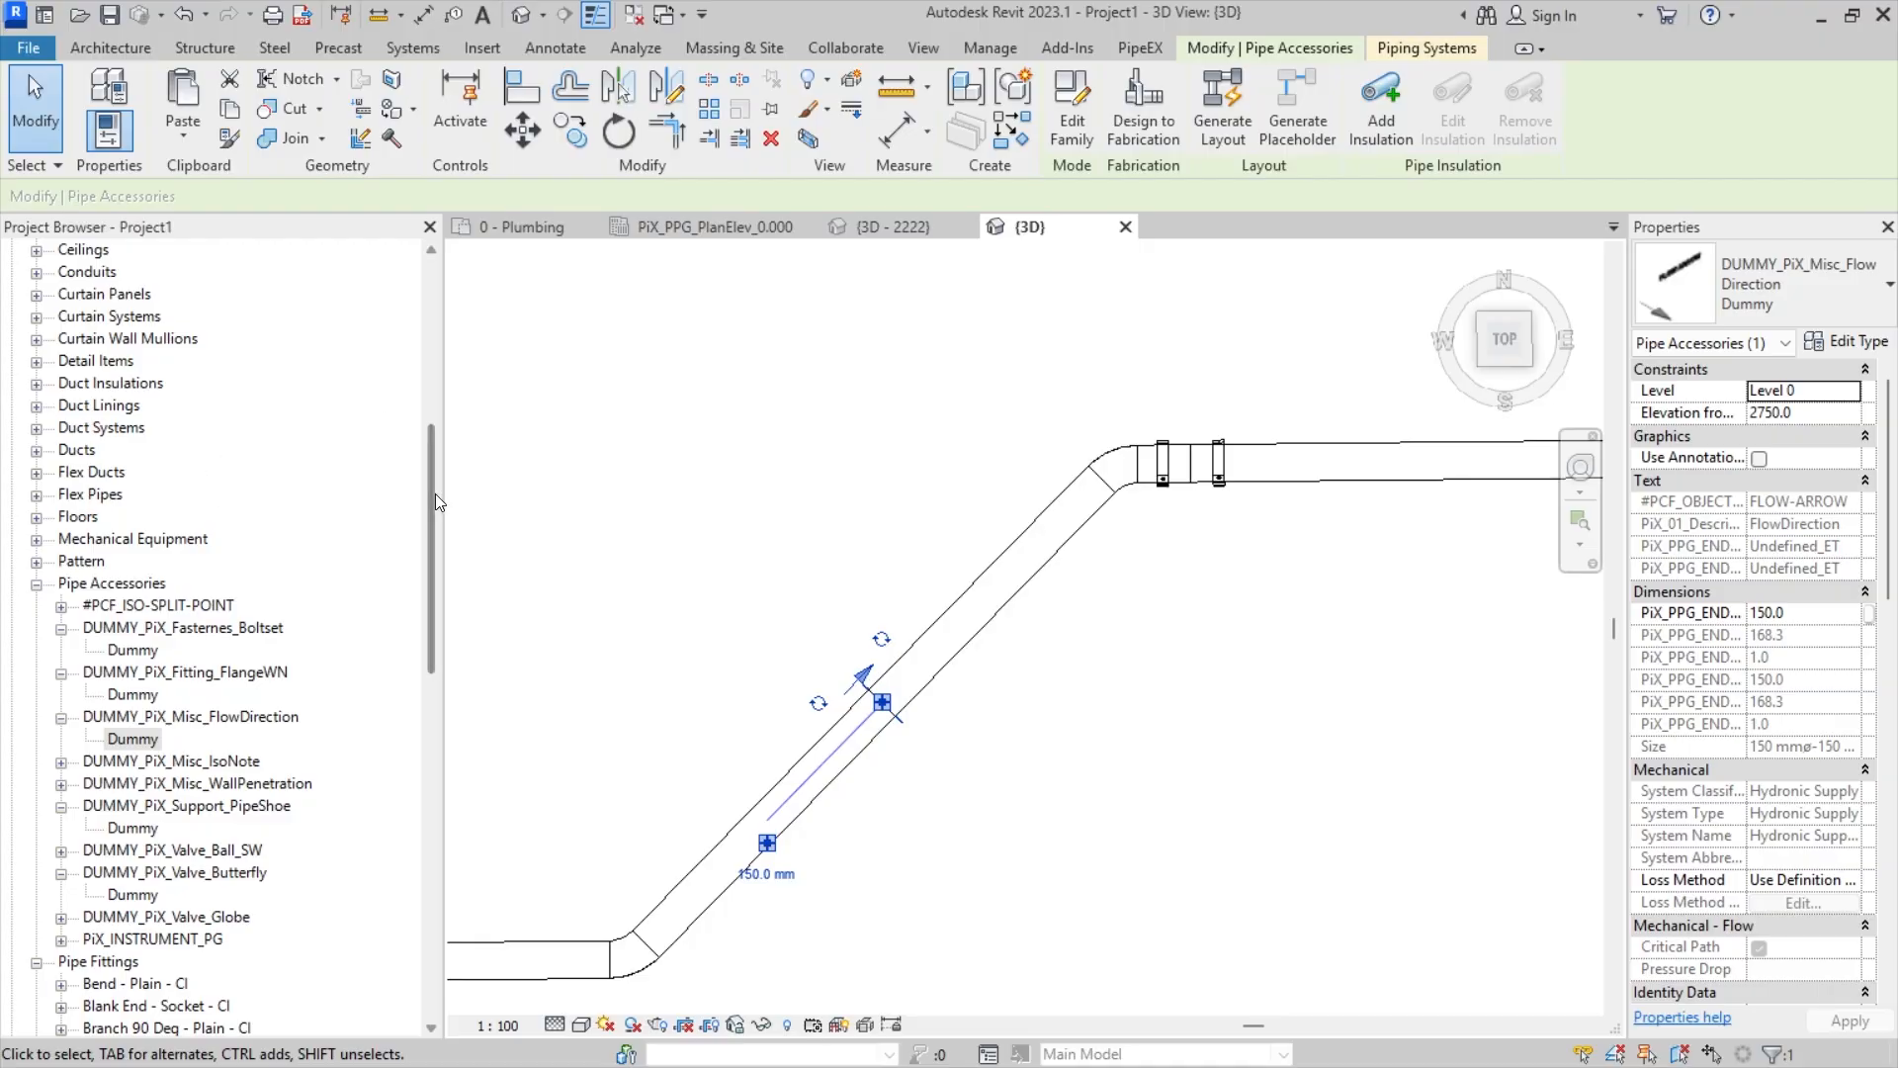
- Open the 0 - Plumbing floor plan and flip the flow arrow to point the opposite way along the diagonal pipe
drag(435, 502, 425, 287)
double_click(218, 341)
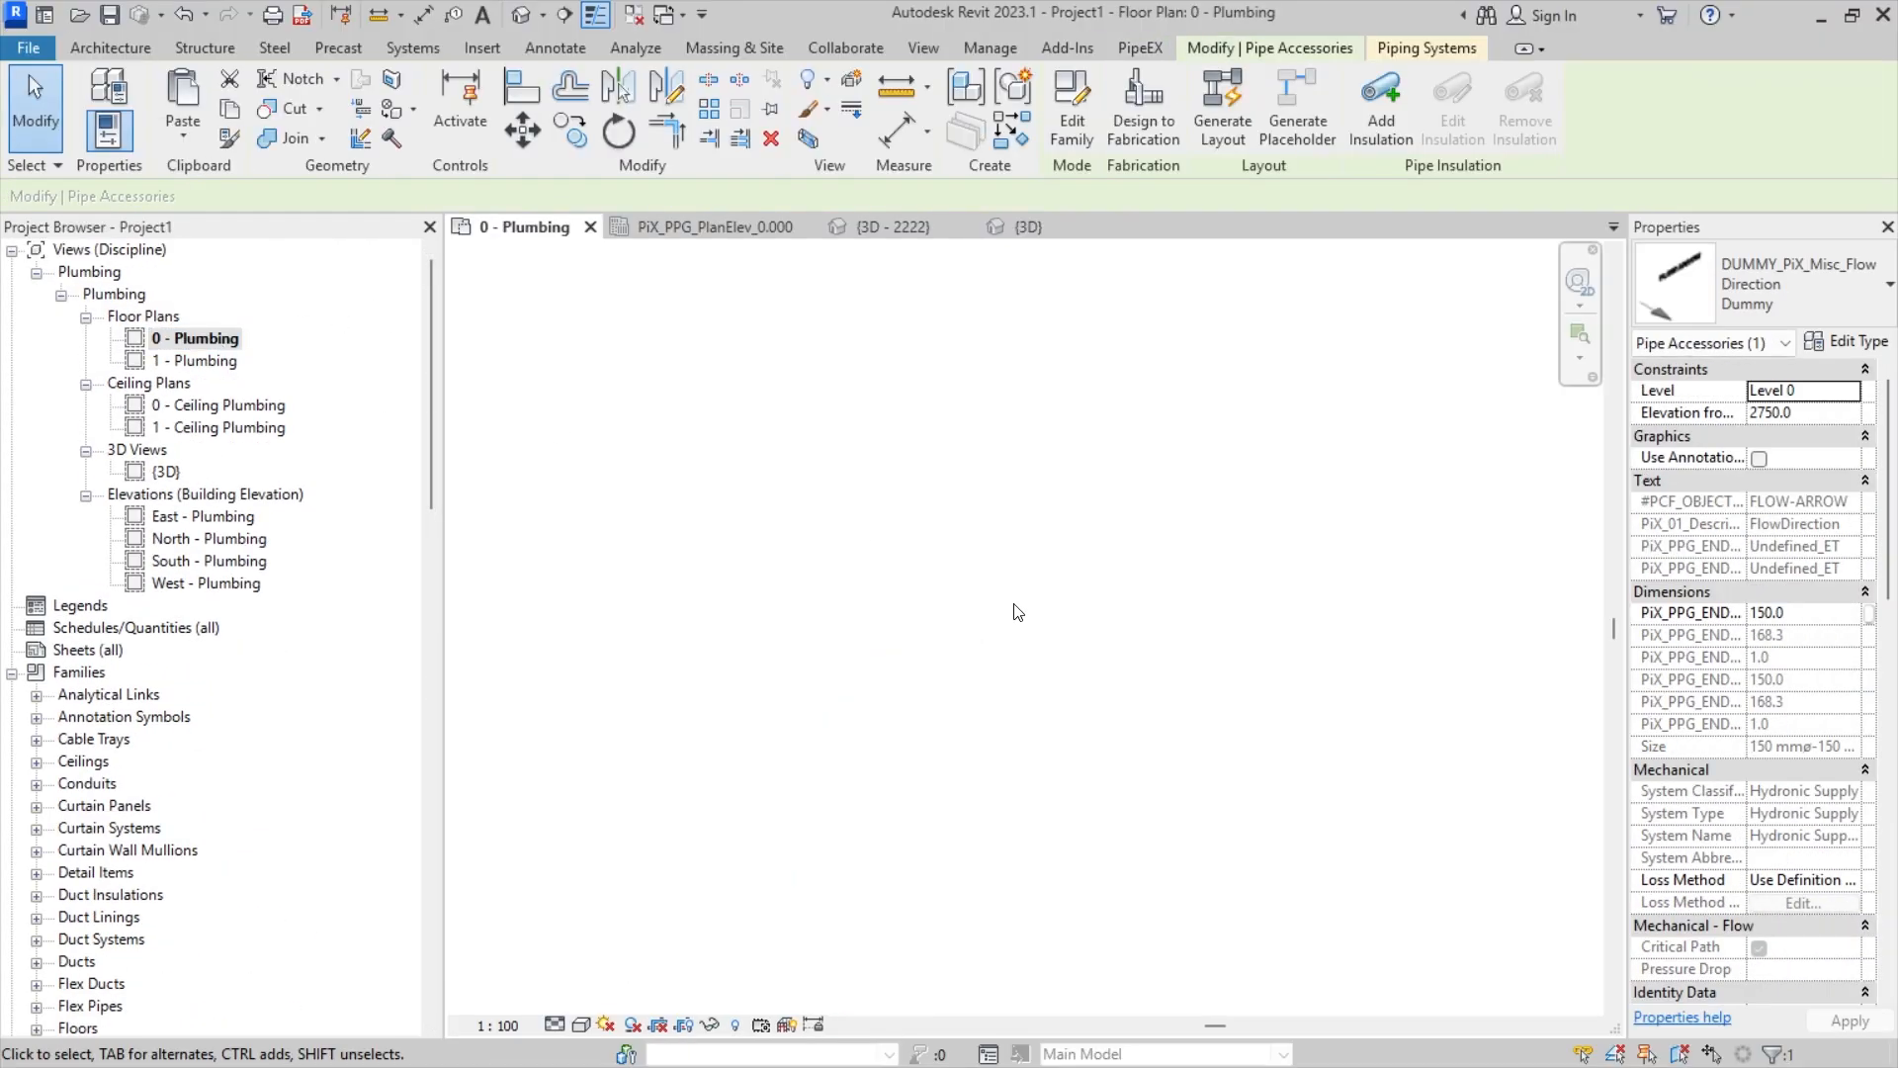
scroll(1167, 588, up, 5)
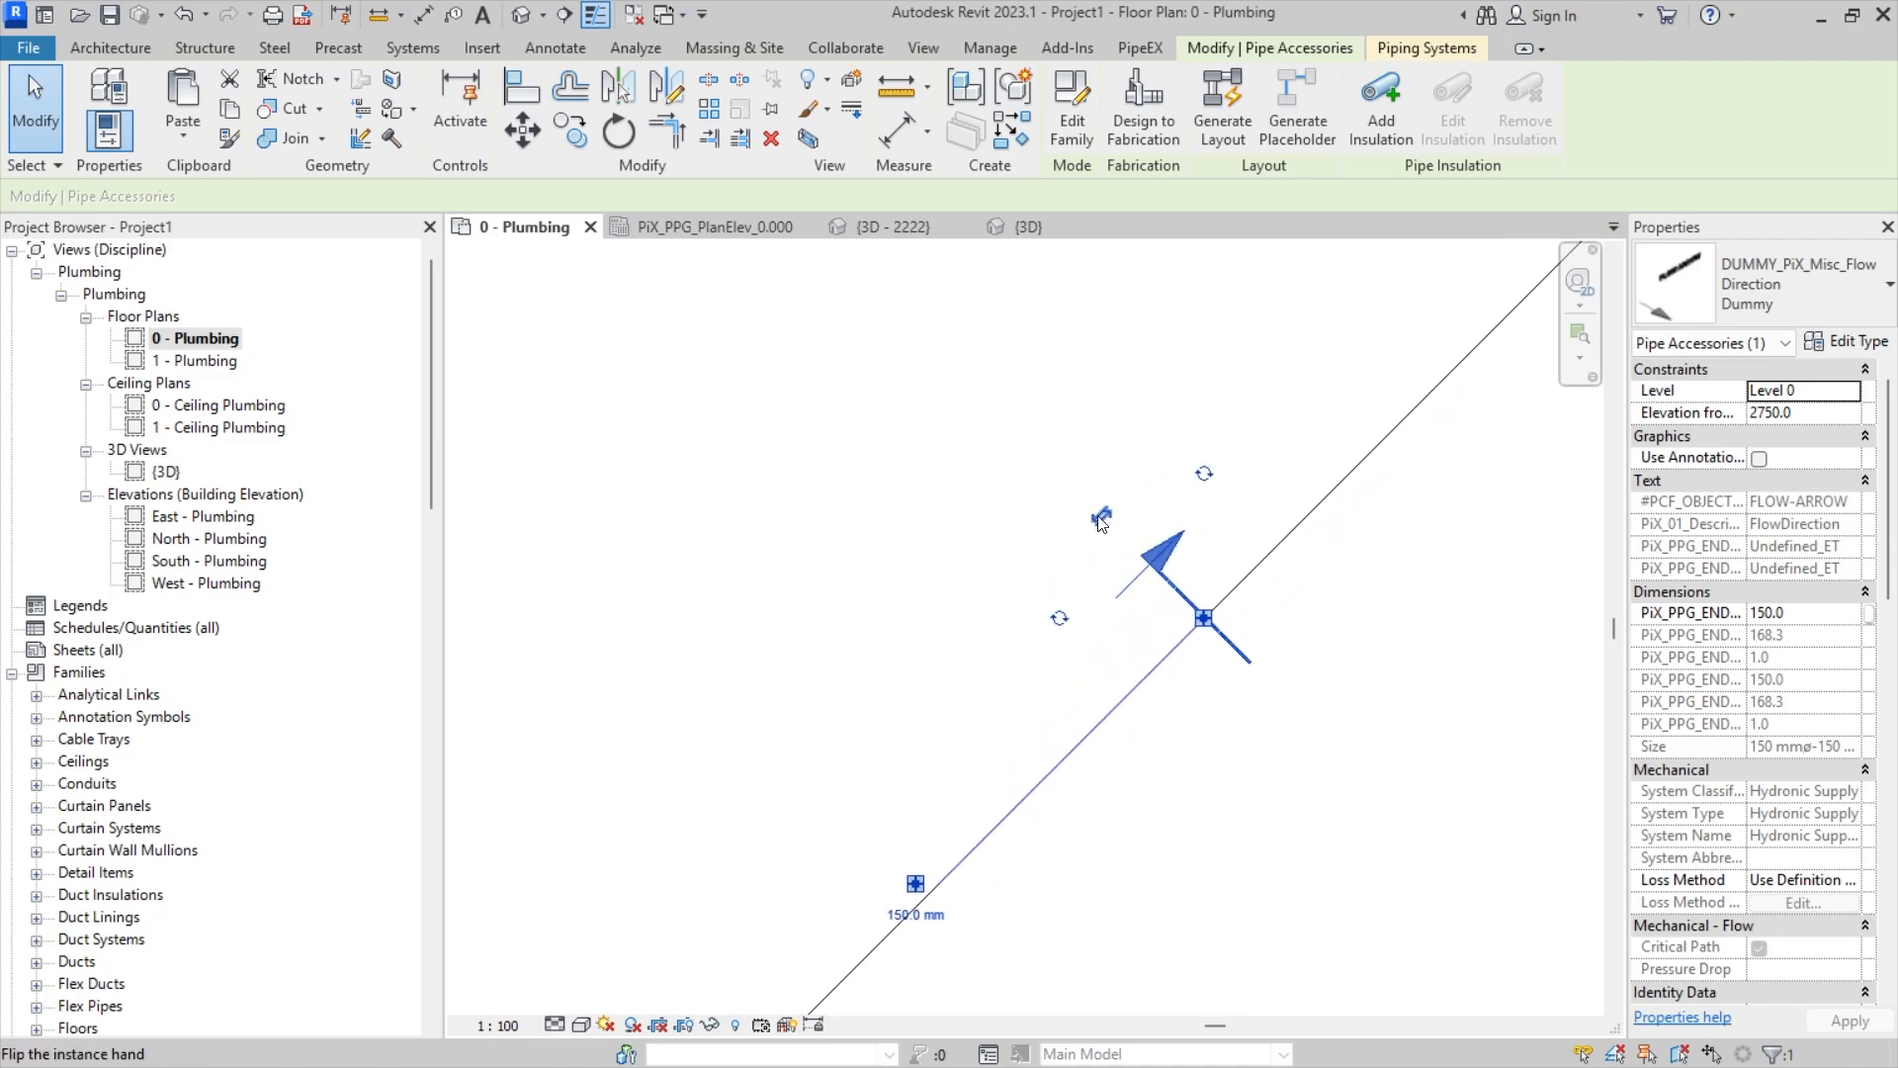
click(1101, 518)
click(1448, 1036)
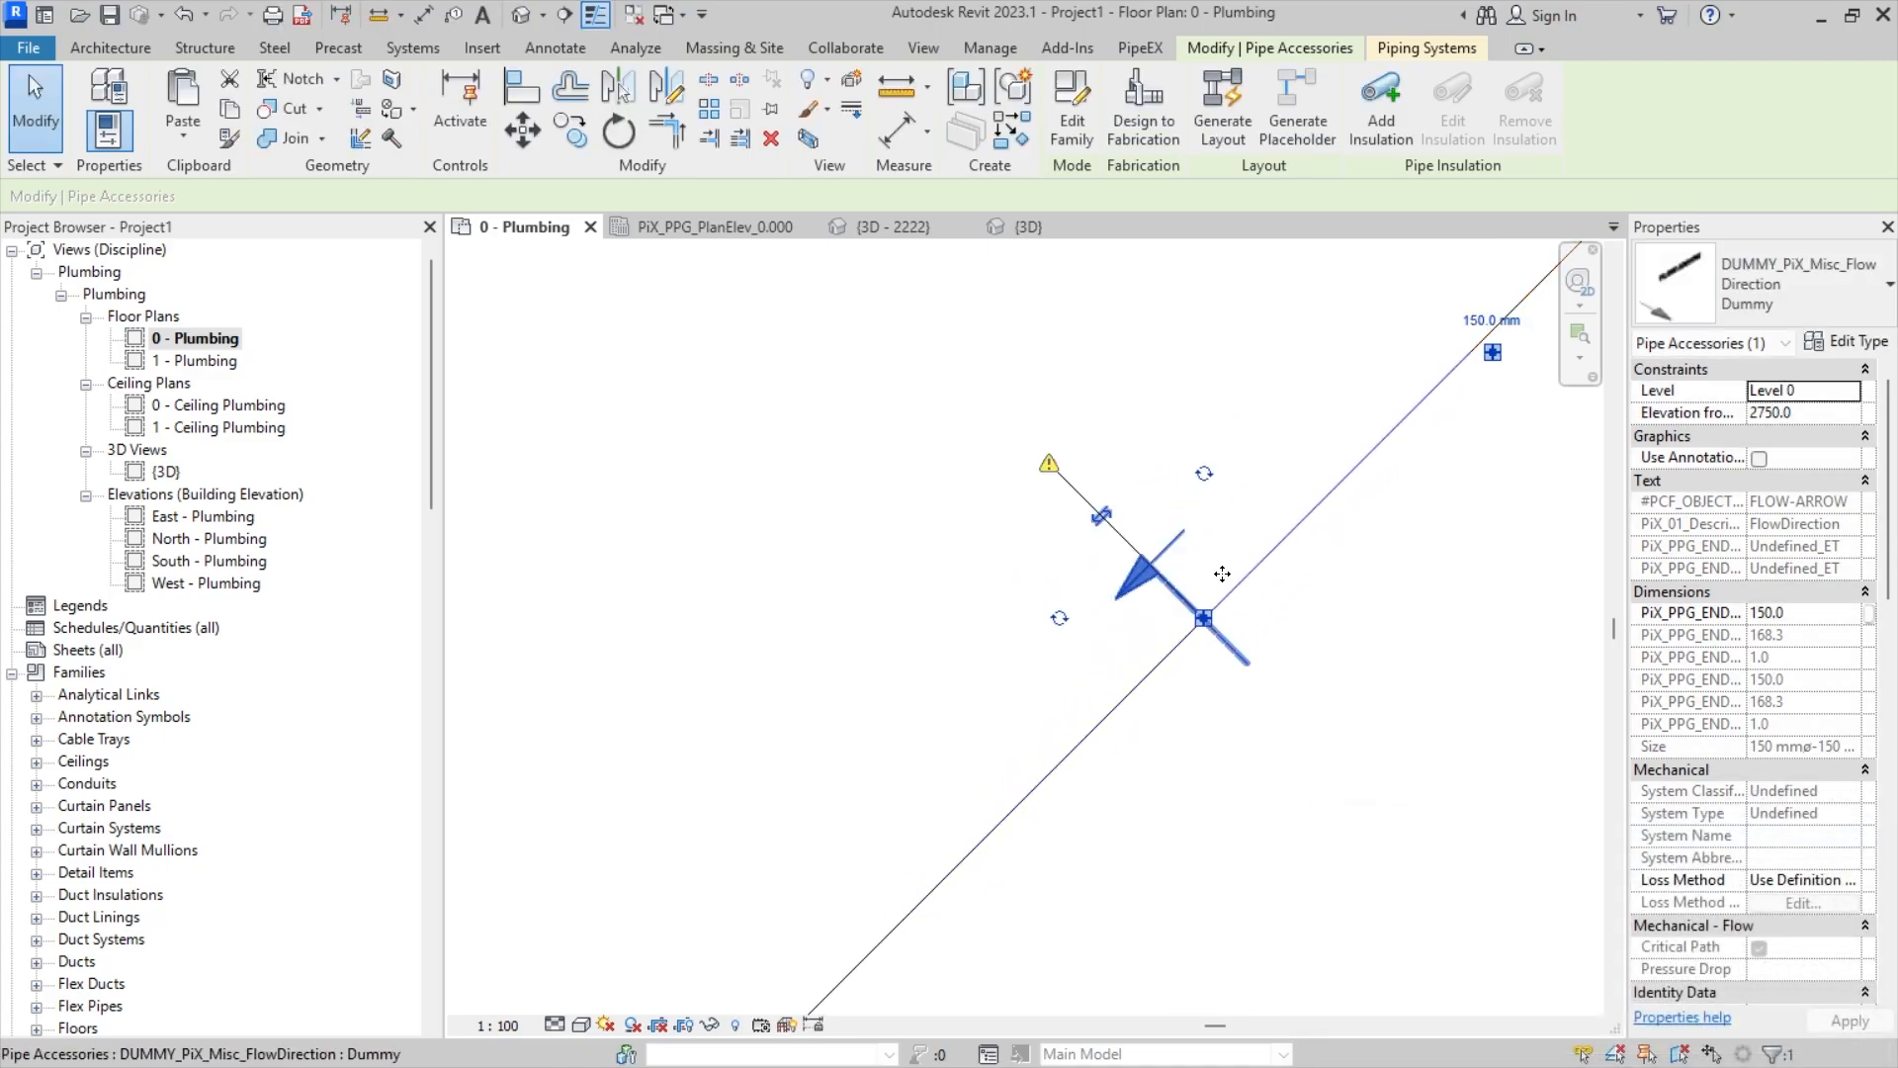
- Check the flipped flow arrow's direction against both ends of the pipe run
scroll(1131, 775, down, 5)
scroll(1236, 648, down, 2)
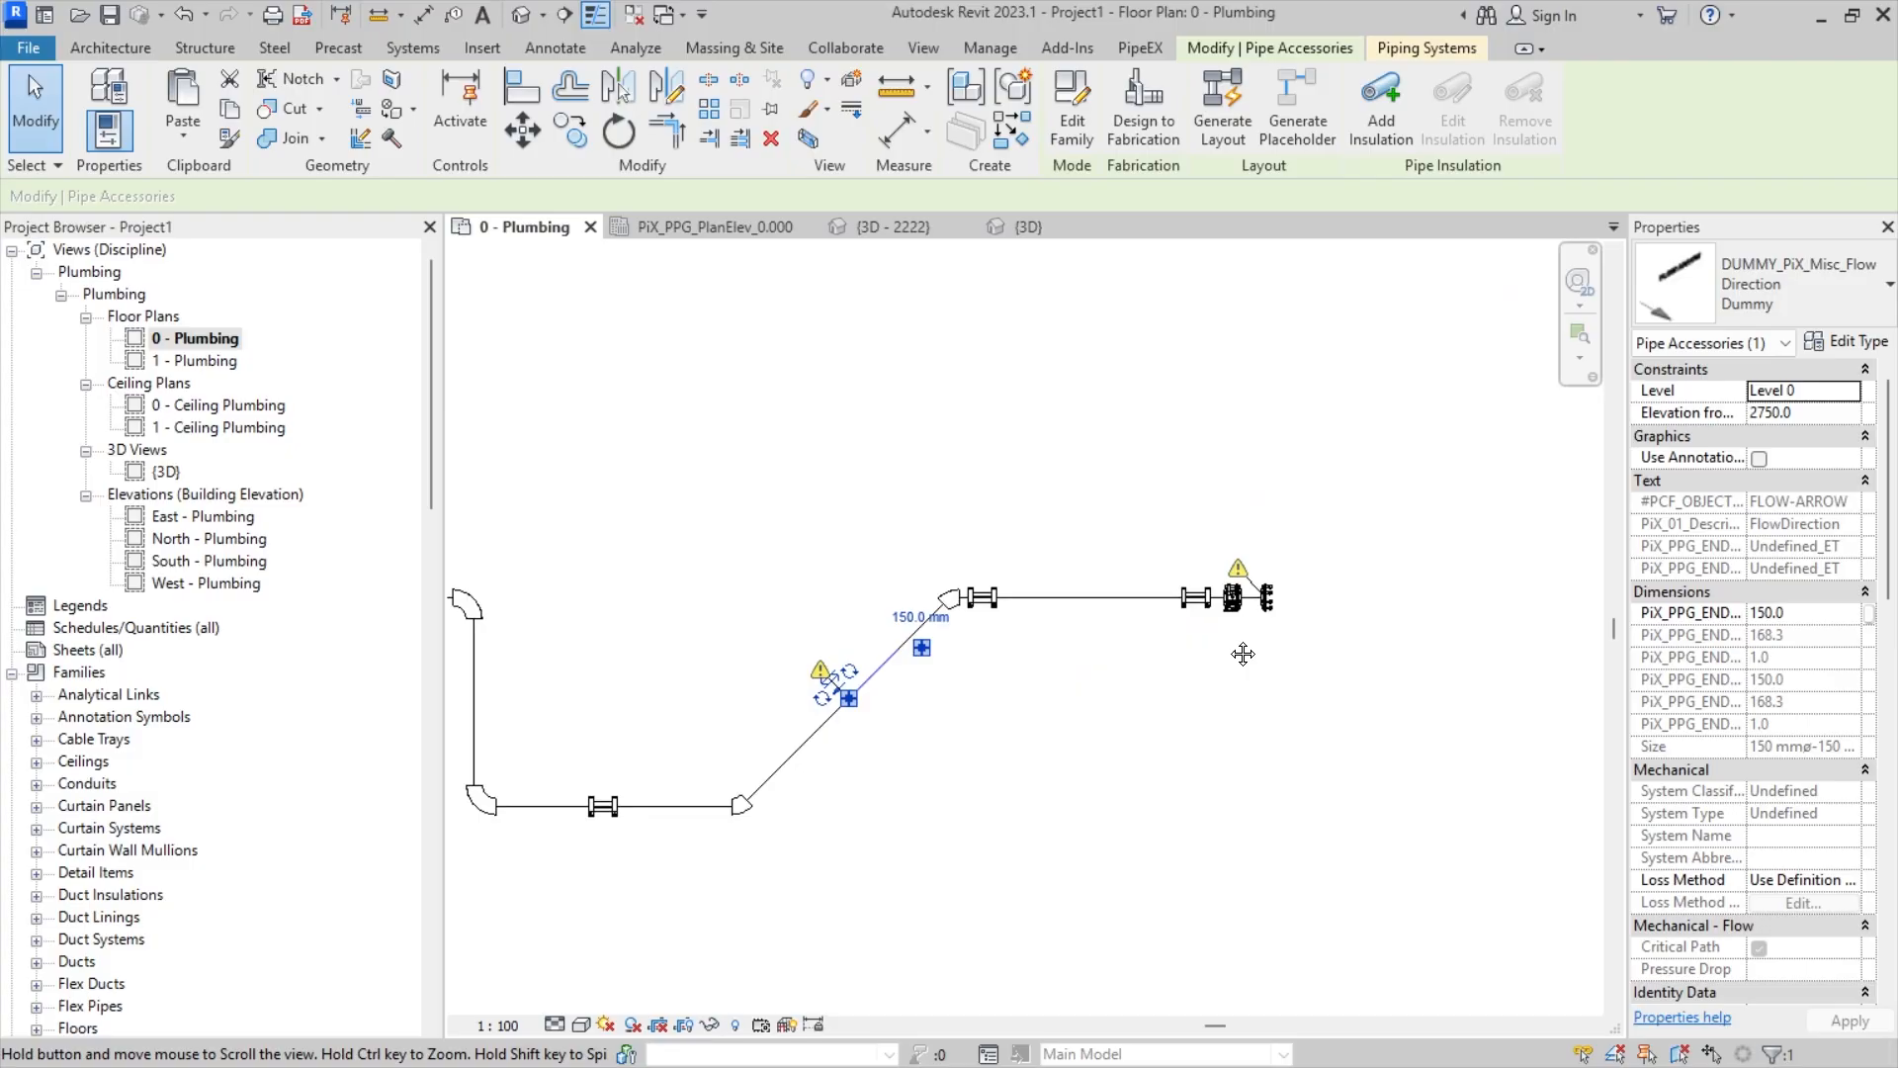
middle_drag(742, 684, 1013, 721)
scroll(1011, 696, down, 1)
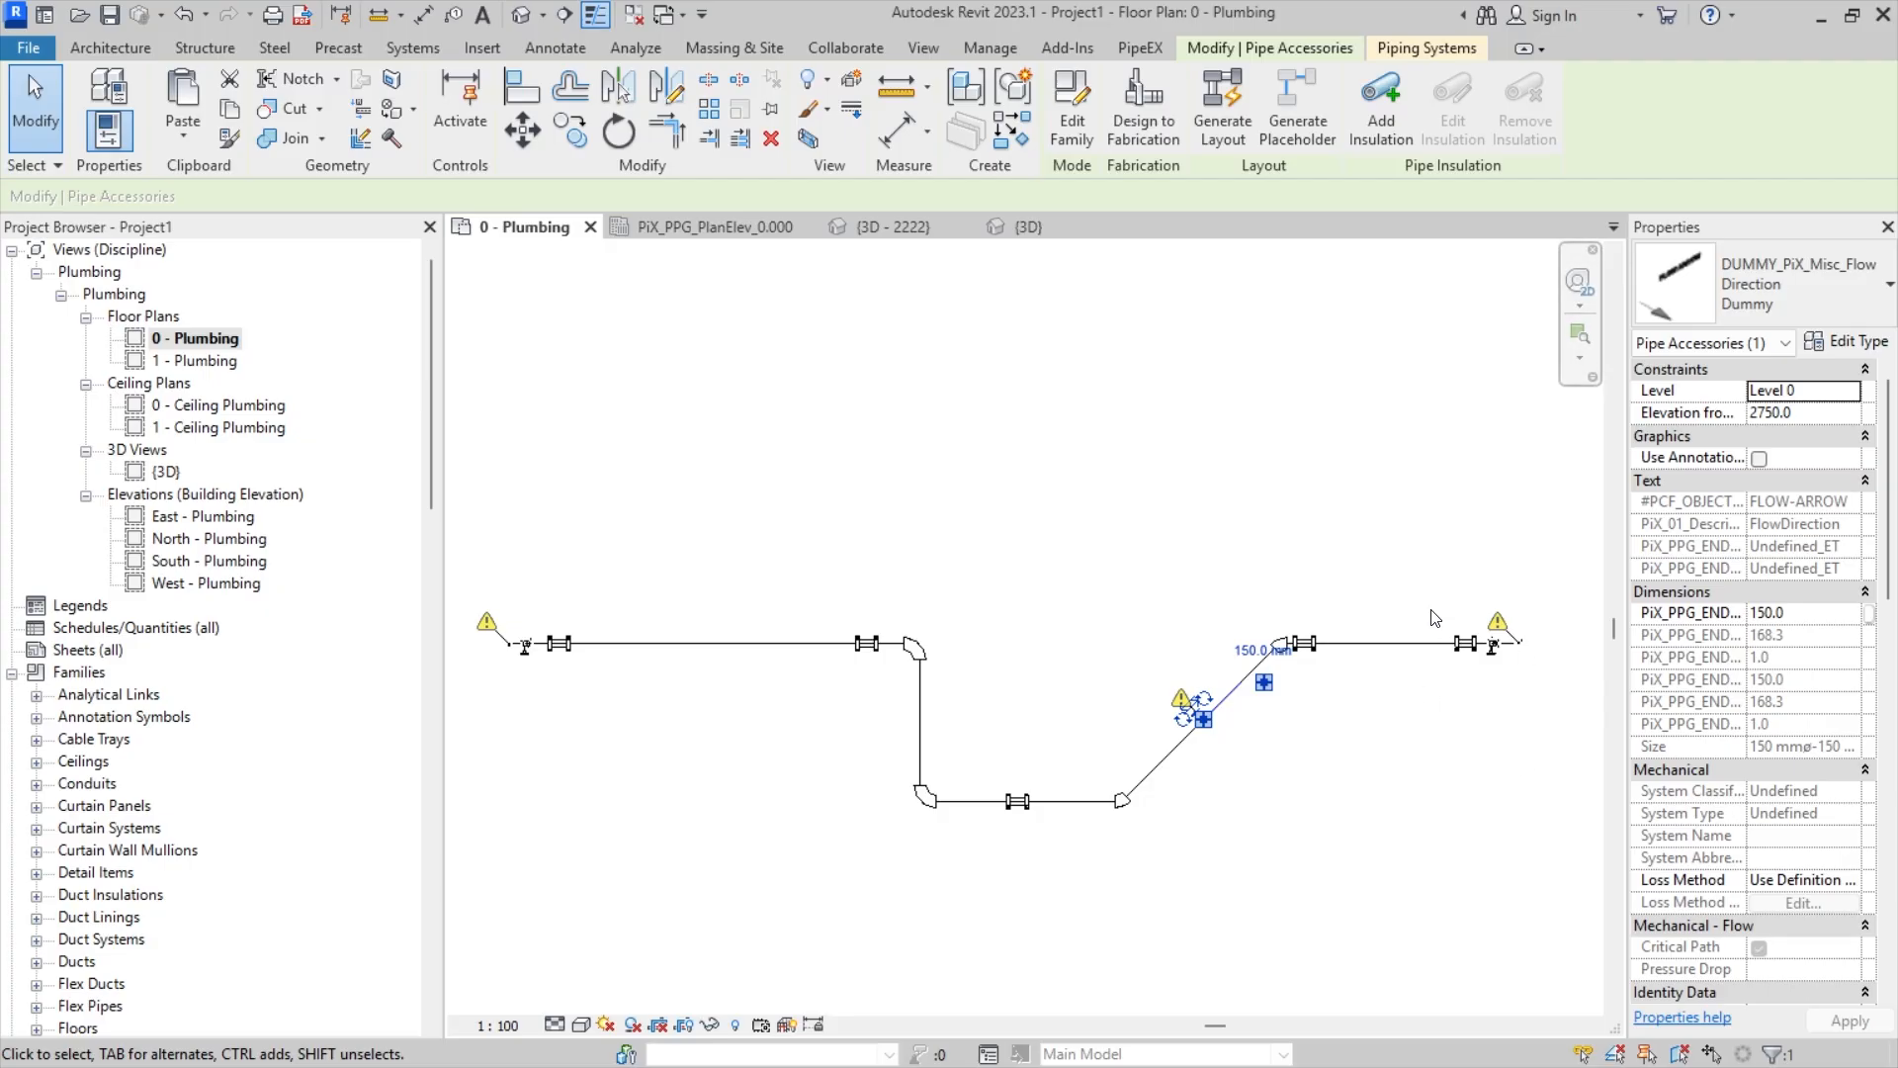
scroll(1242, 675, up, 5)
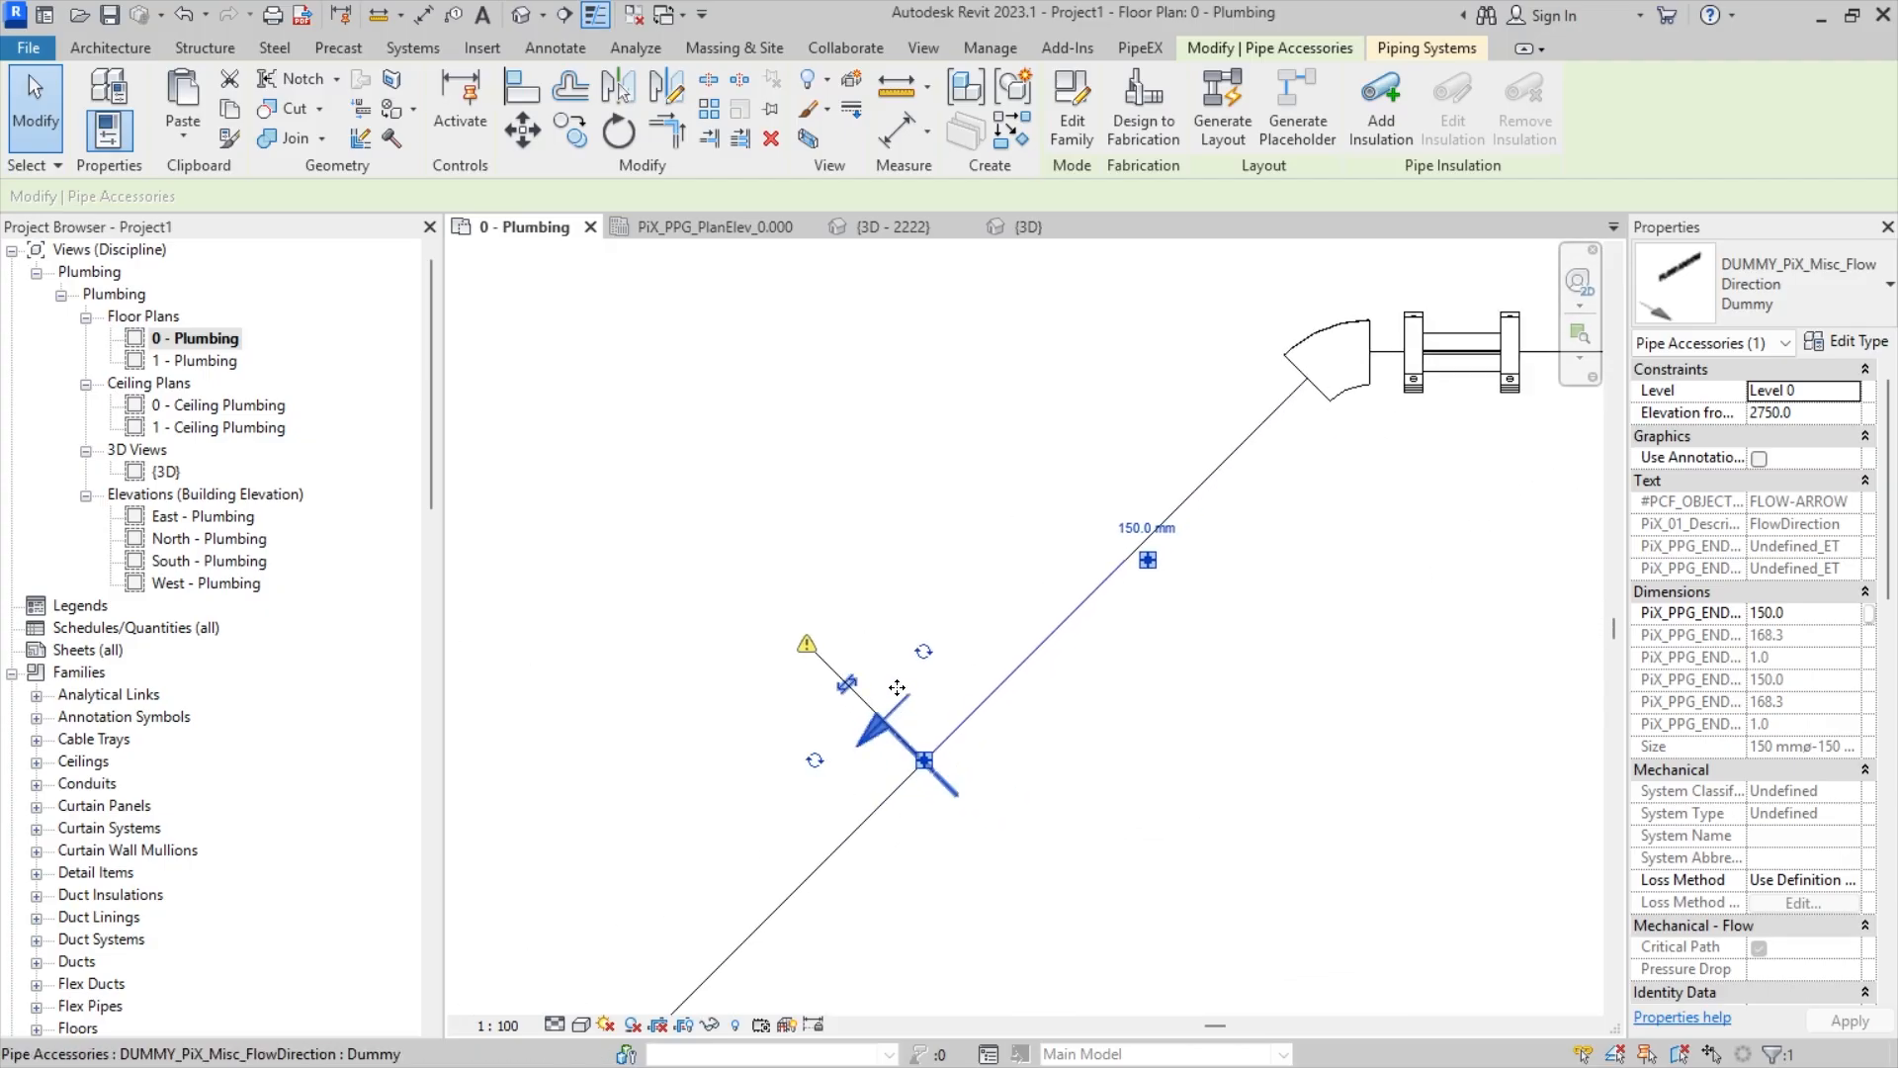
scroll(1058, 623, down, 4)
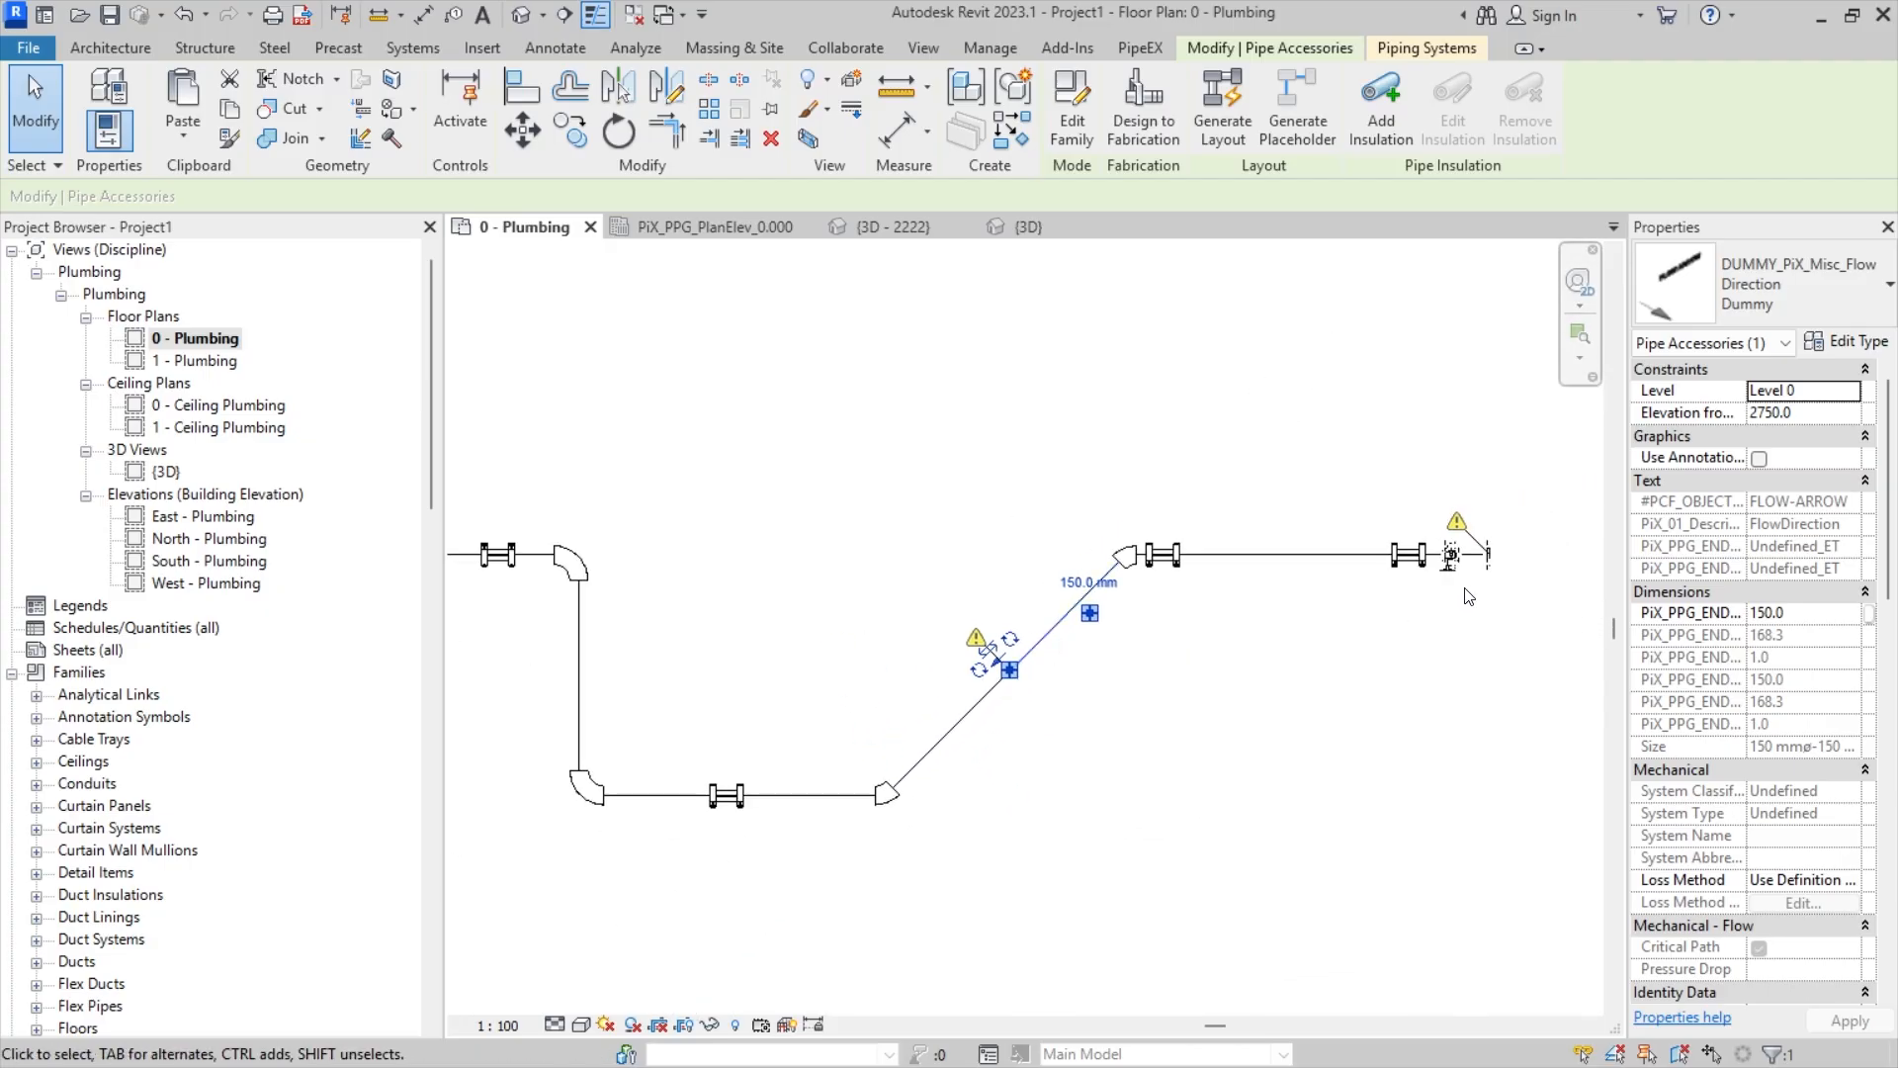
scroll(1021, 621, up, 5)
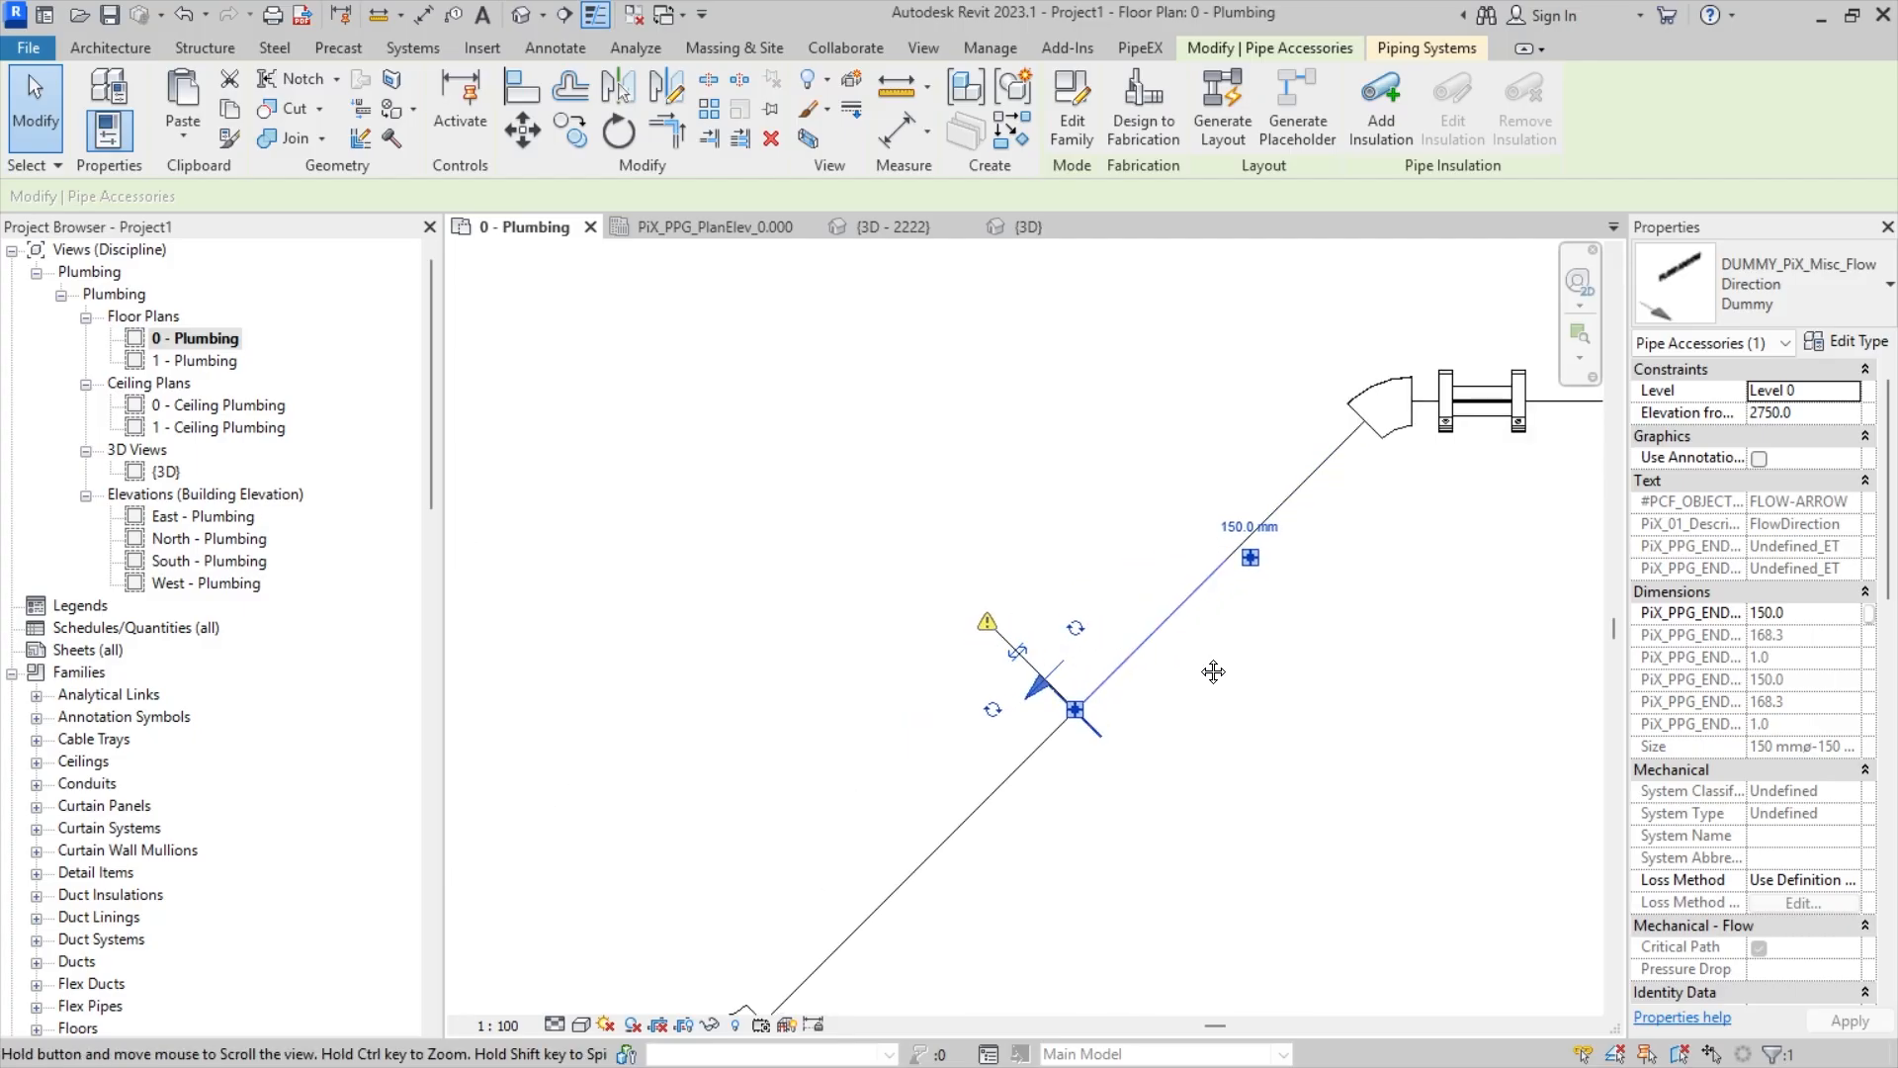
click(1236, 626)
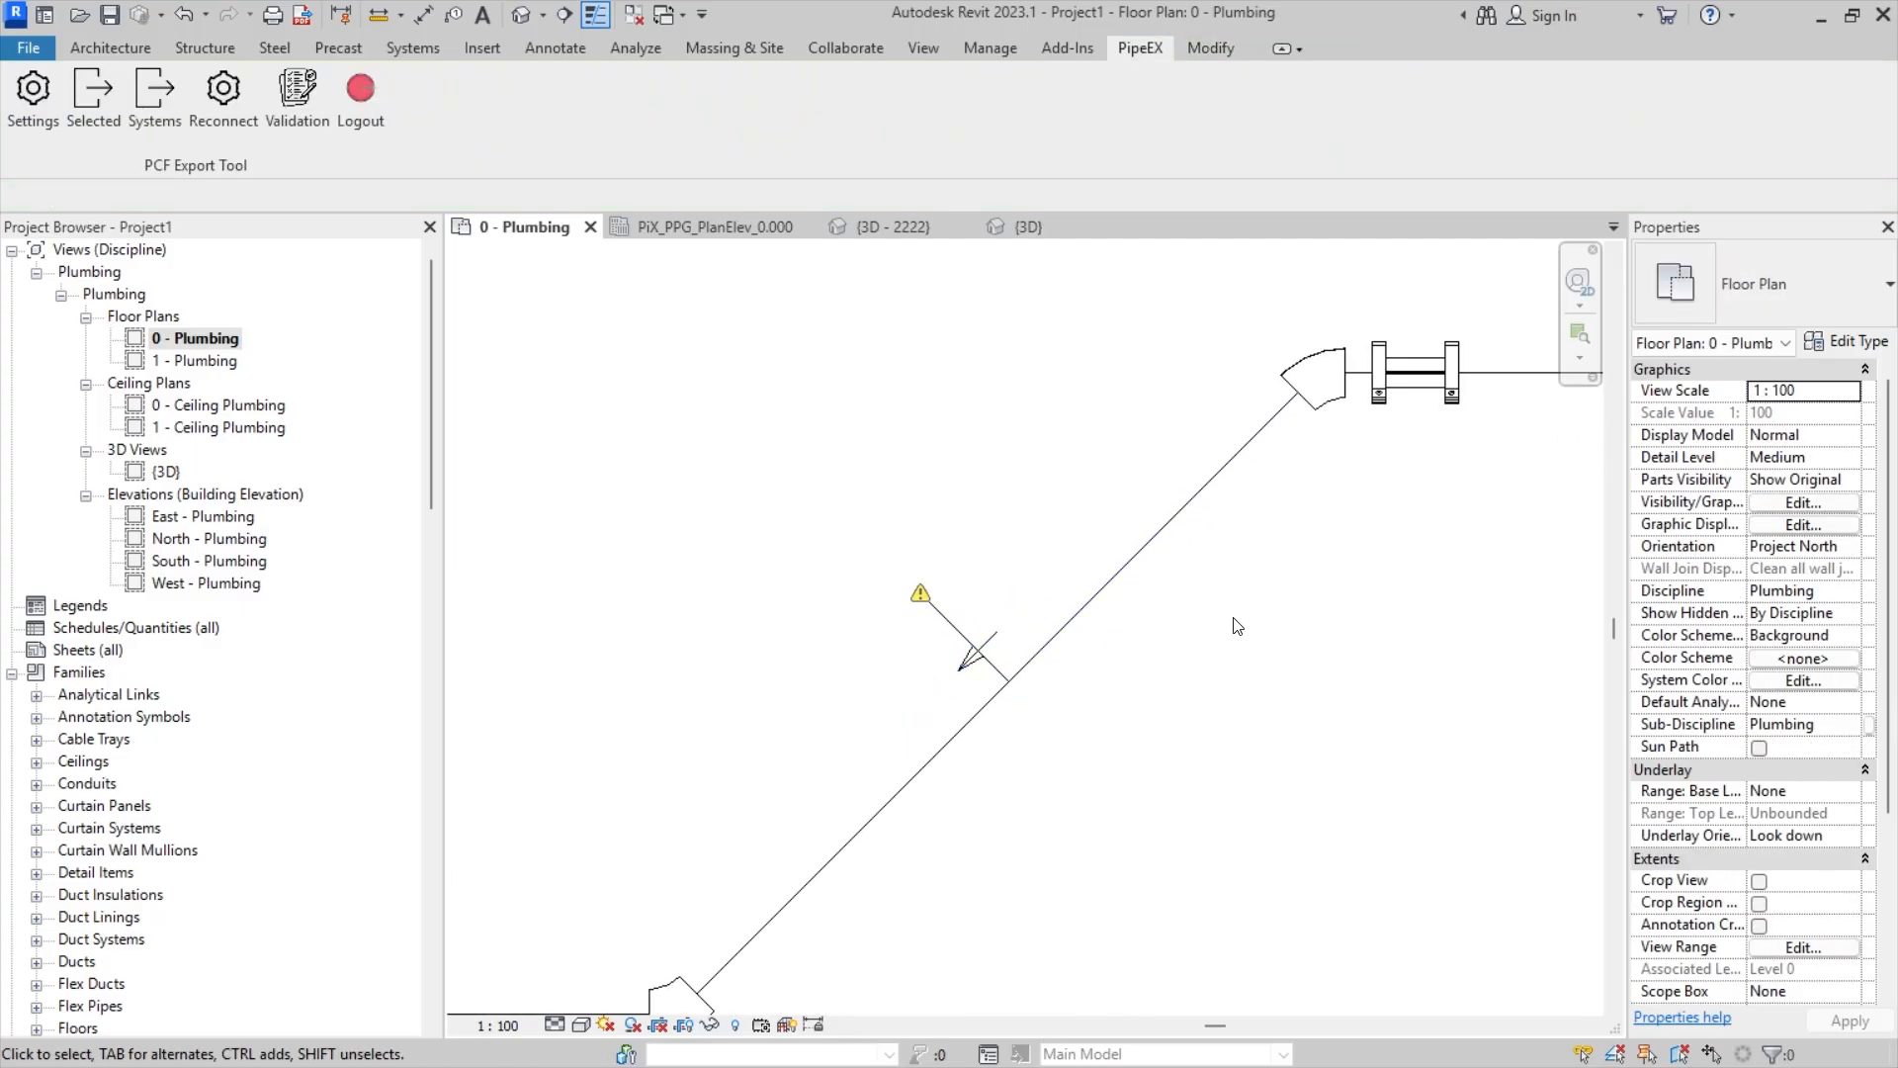
- Try to reconnect the flow arrow with the adjoining diagonal pipes using the PipeEX Reconnect tool
click(223, 128)
drag(1091, 737, 762, 447)
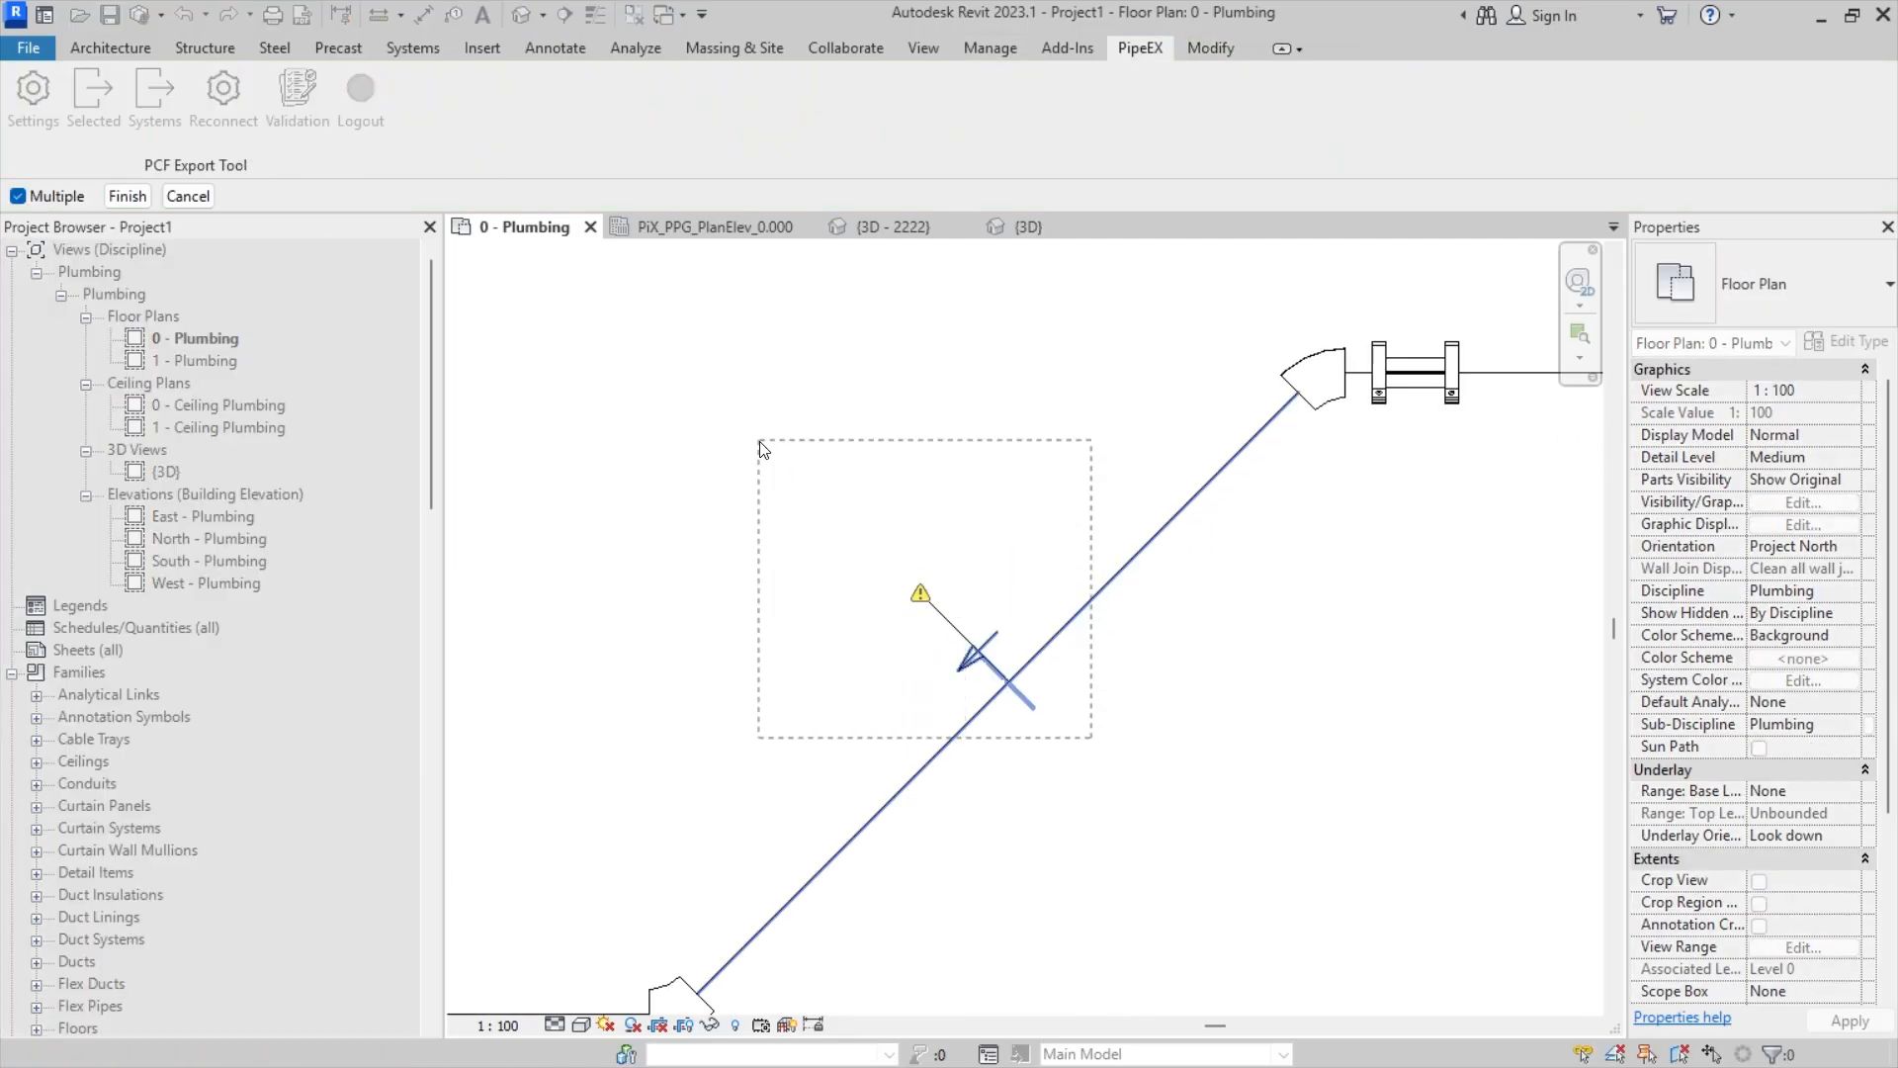
click(141, 198)
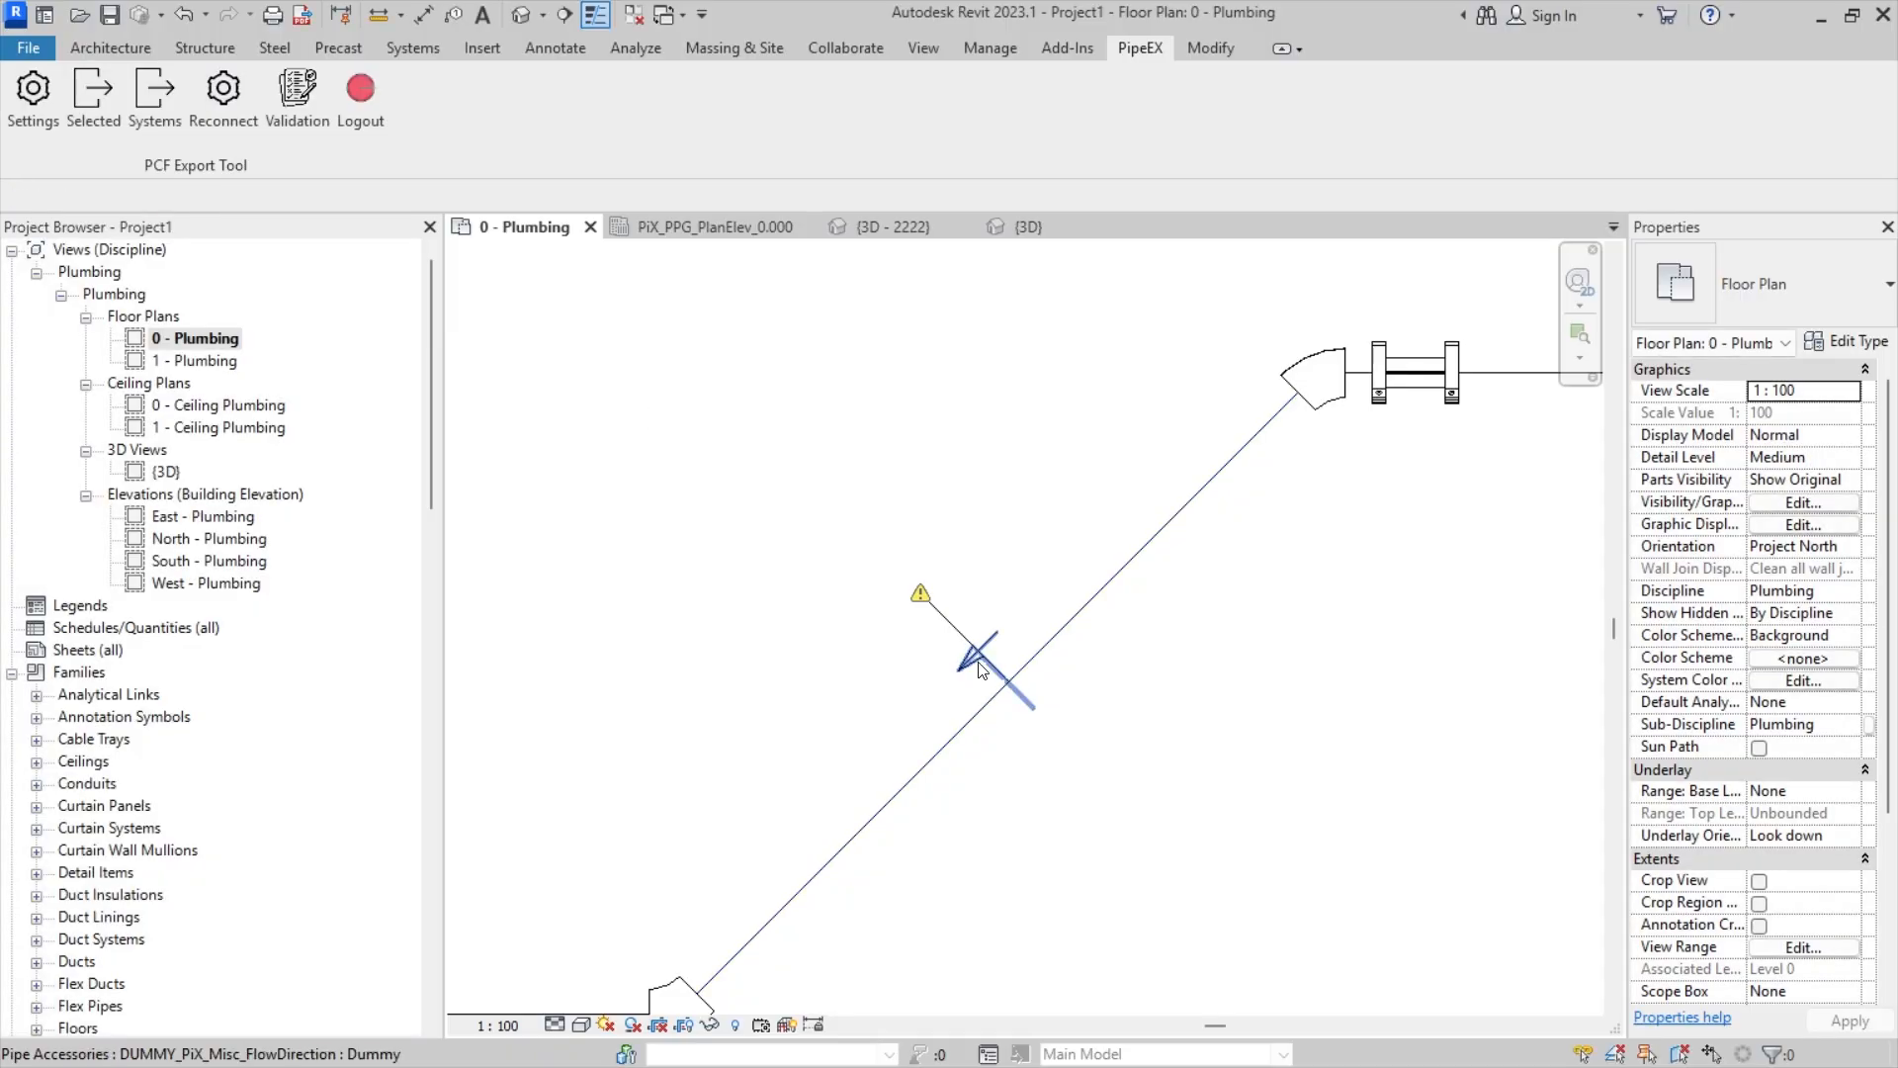
- Select the flow arrow and its neighbouring pipes and try to reattach a pipe end at the arrow by hand
scroll(965, 644, up, 5)
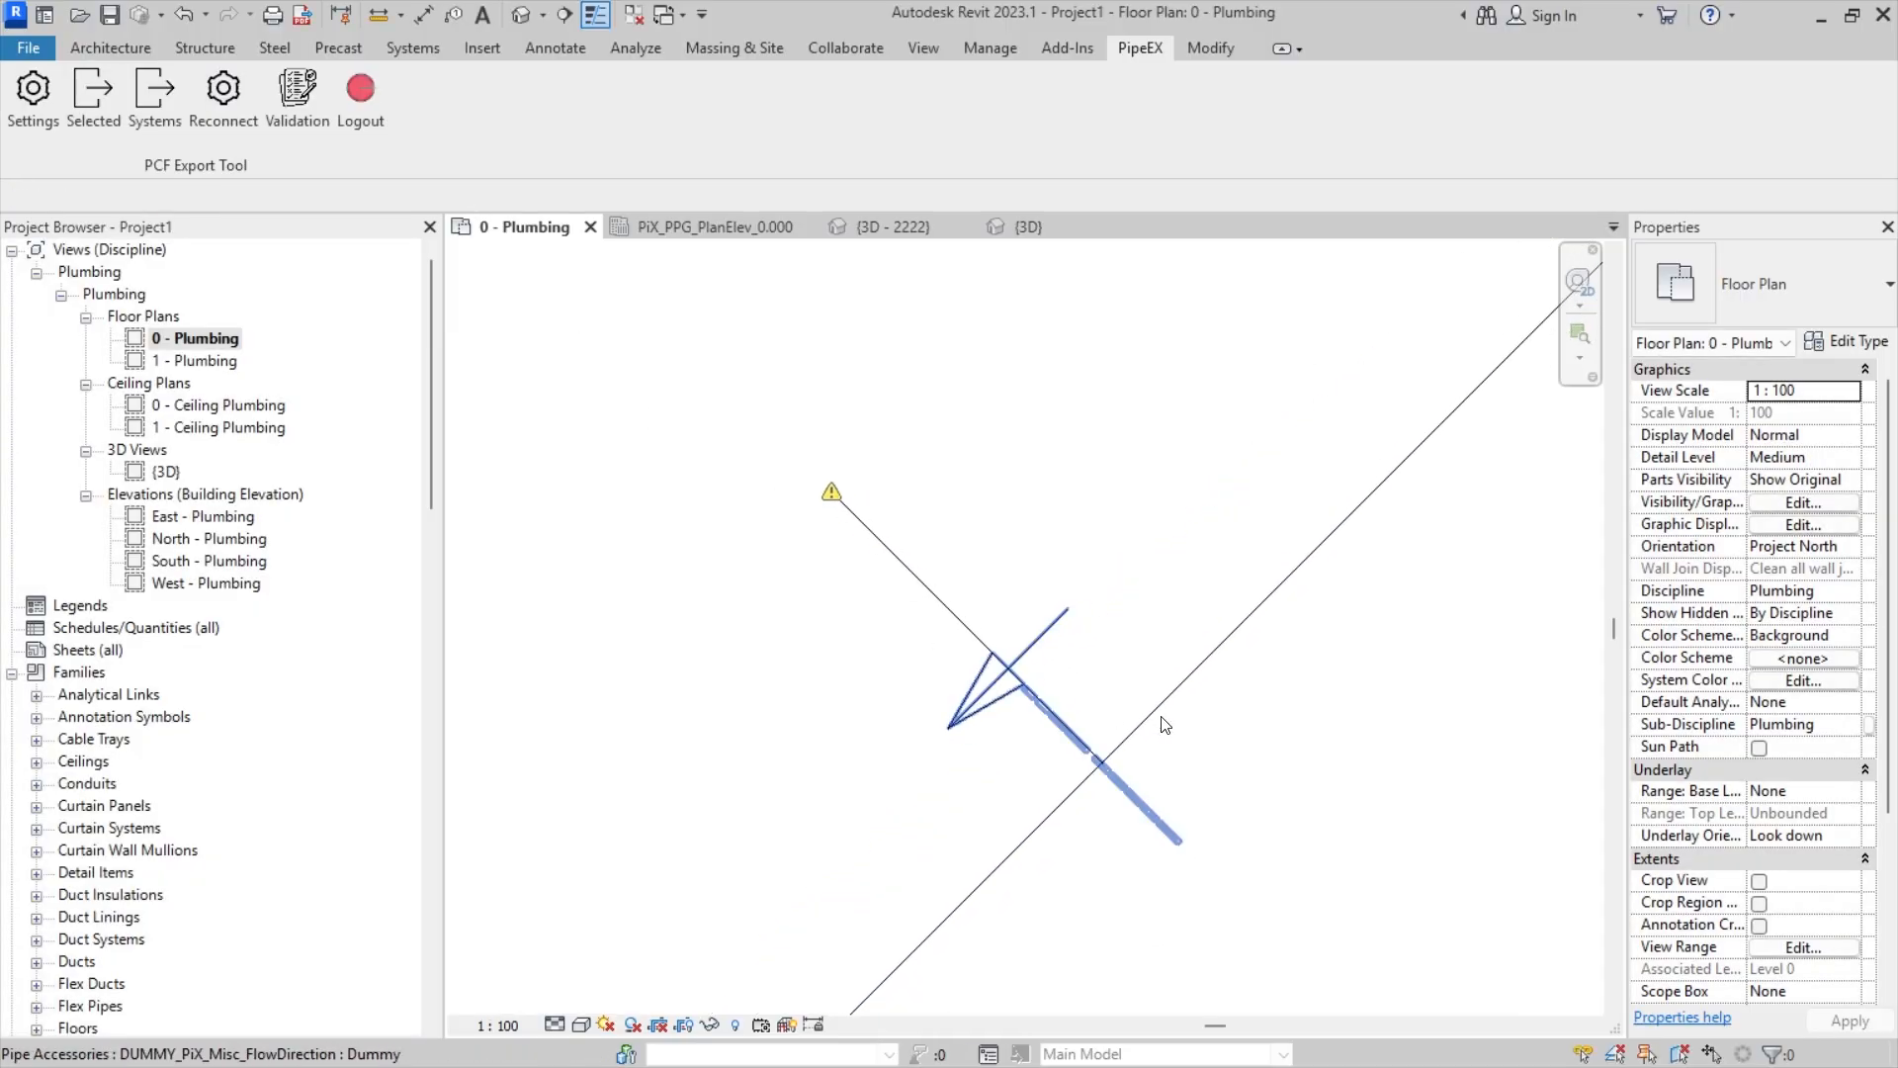
click(1048, 707)
key(Escape)
click(1106, 769)
scroll(1100, 784, up, 2)
key(Escape)
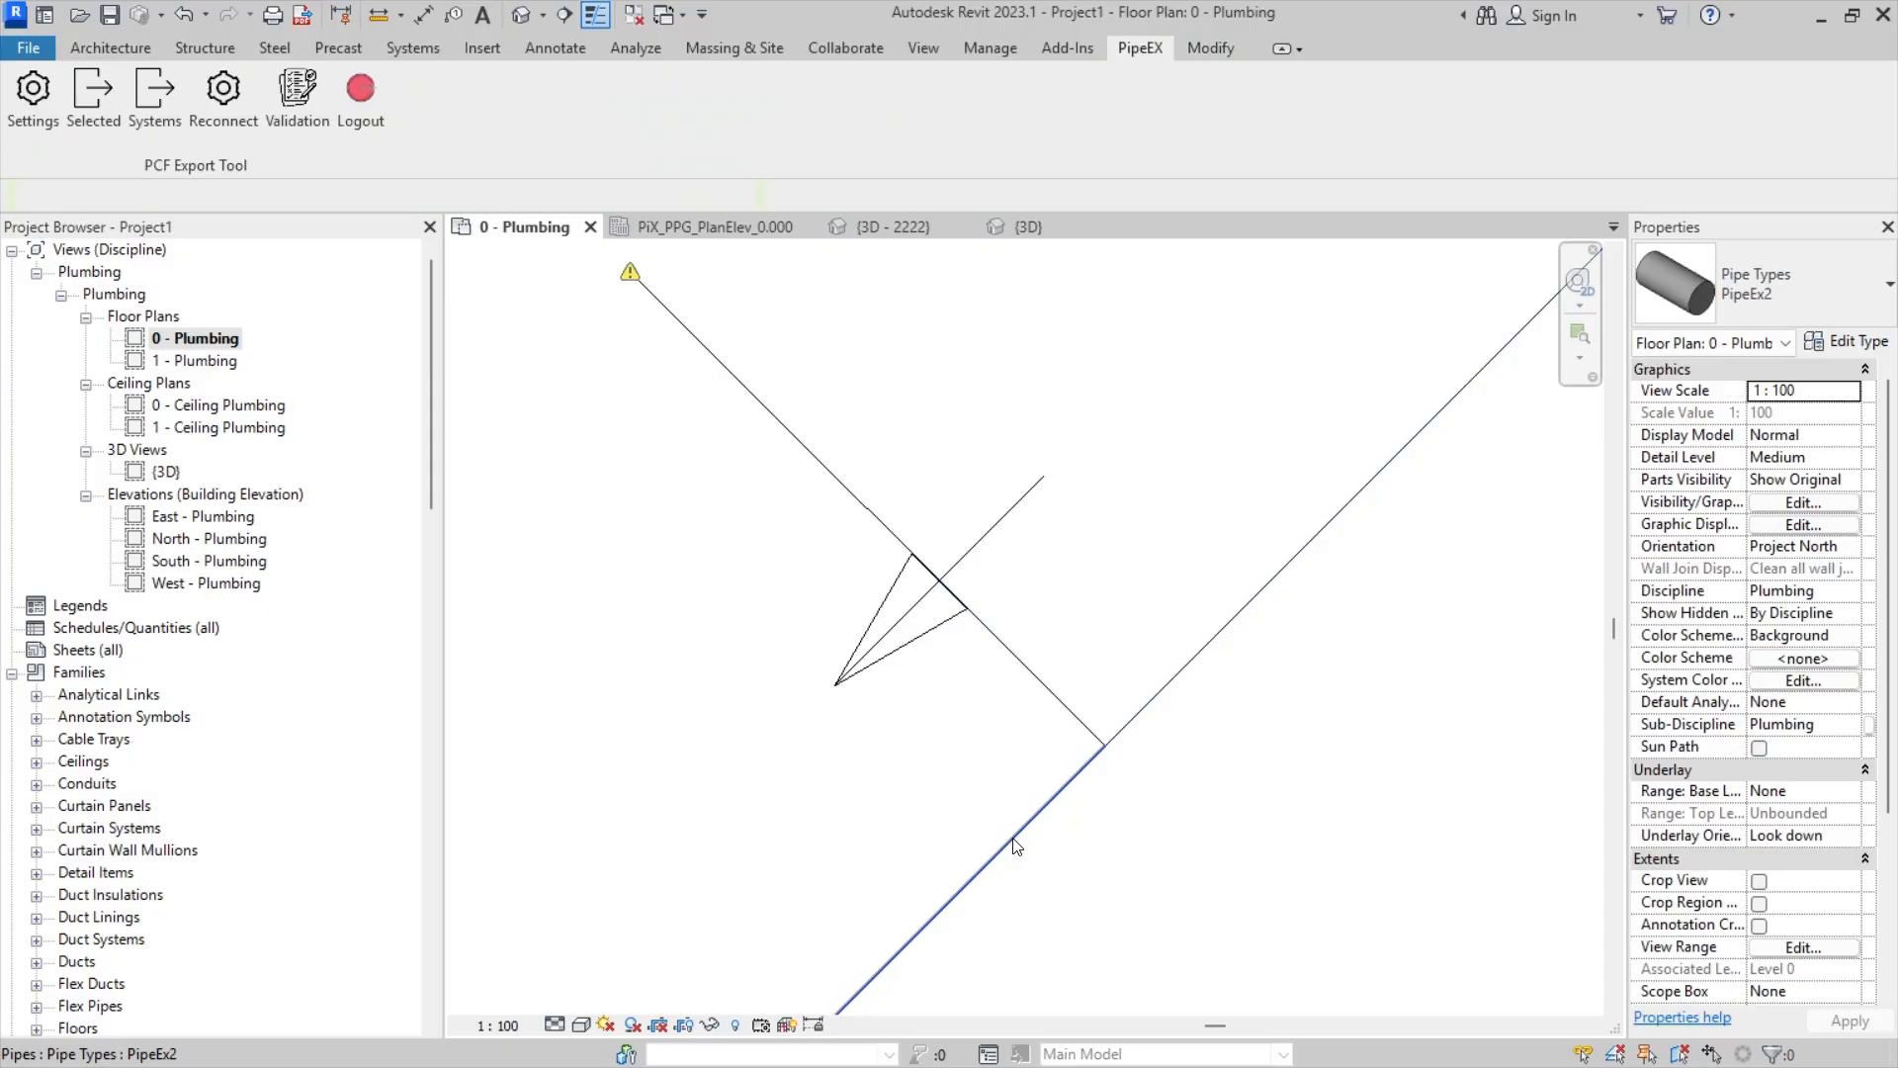
click(1108, 763)
drag(1106, 746, 1104, 760)
key(Escape)
click(1174, 682)
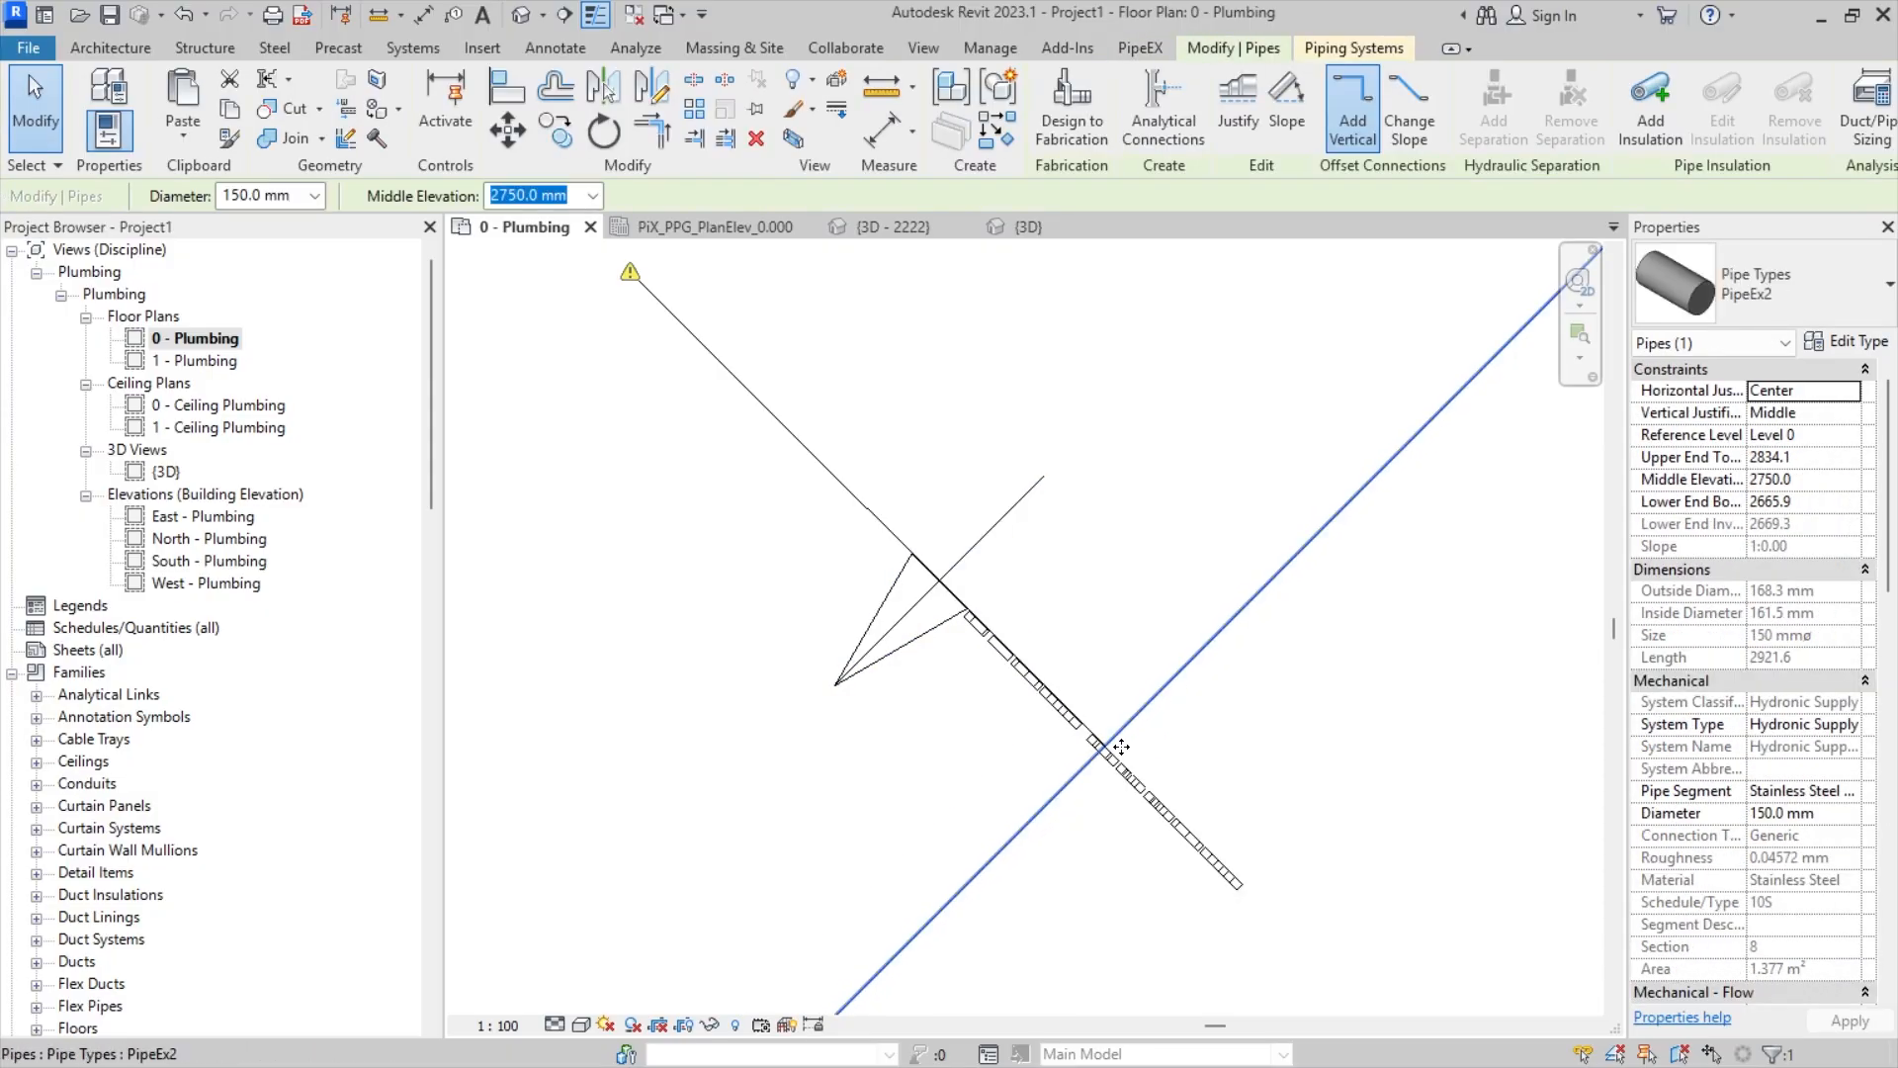
key(Escape)
- Detach the lower diagonal pipe from the flow arrow and leave its end pulled back along the pipe's line
click(1093, 755)
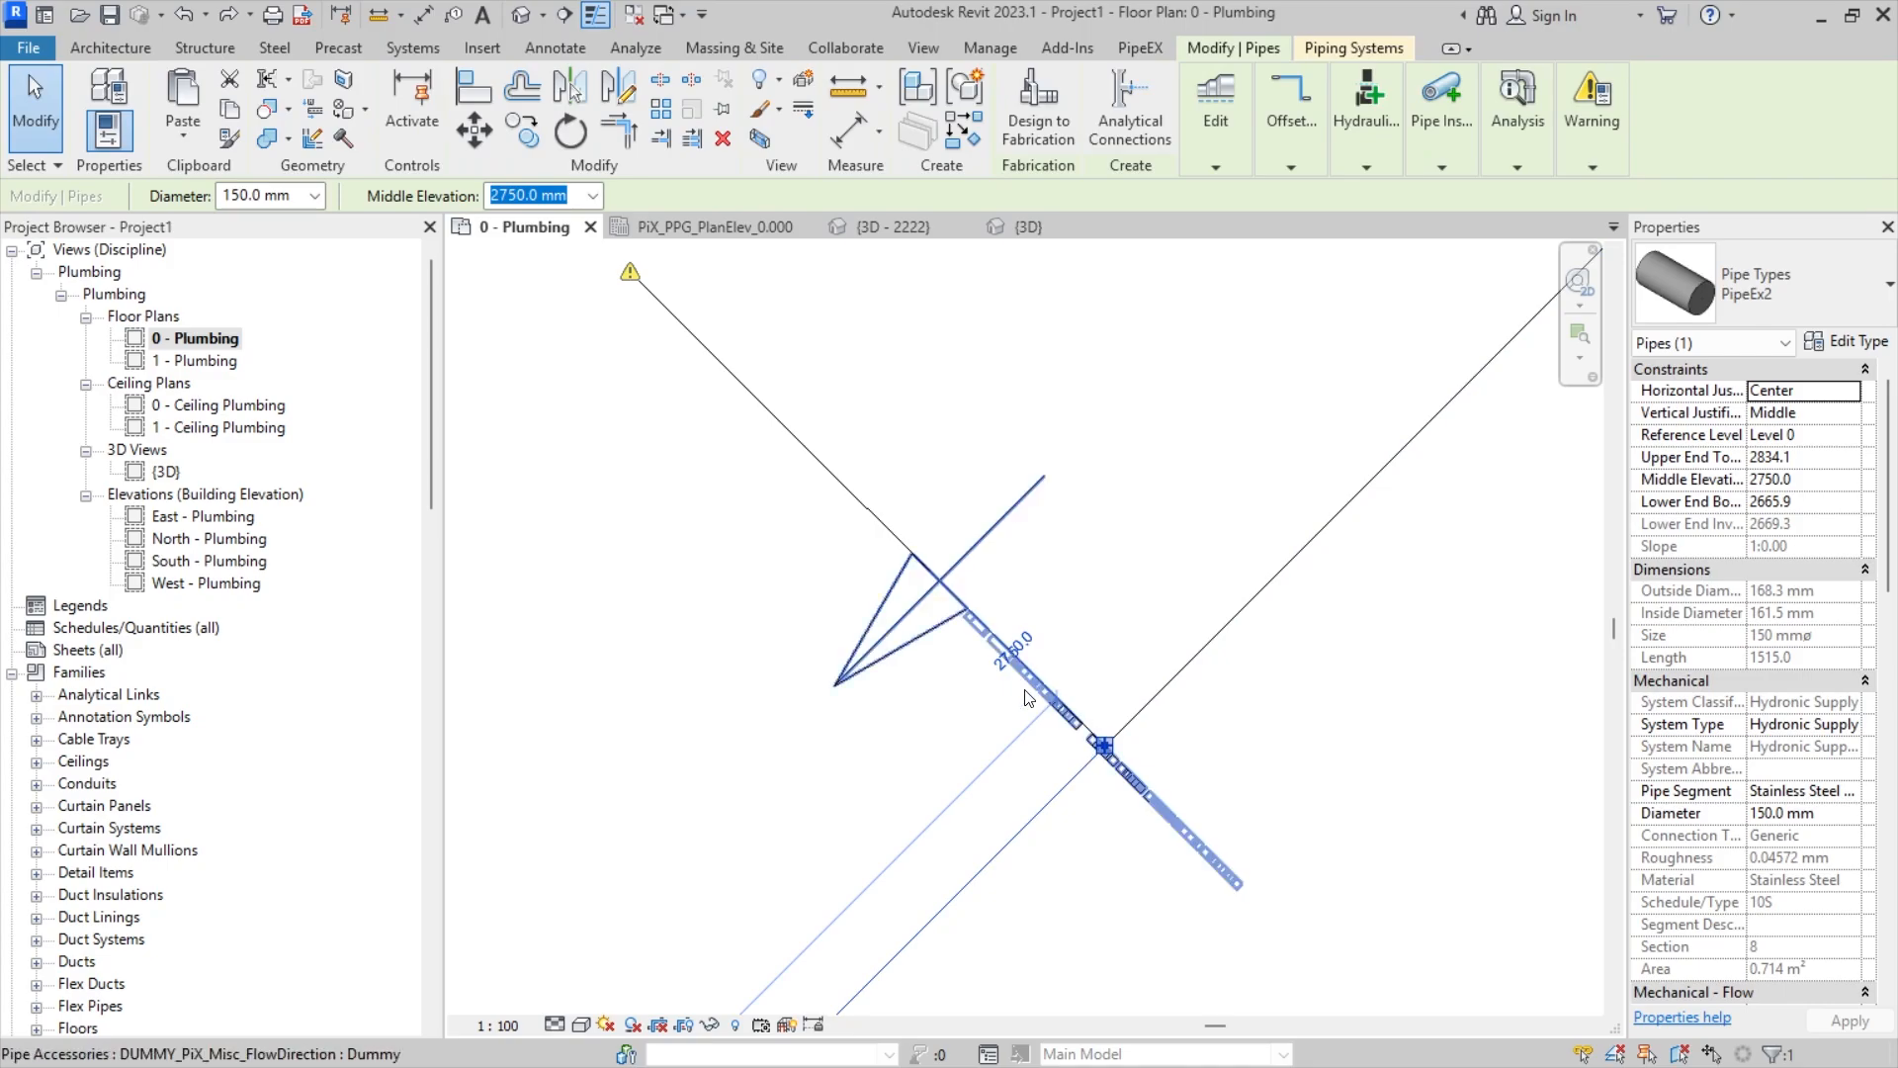
mouse_move(1103, 749)
mouse_down()
mouse_move(952, 910)
mouse_move(1012, 914)
mouse_move(999, 853)
mouse_move(1097, 754)
mouse_up()
key(Escape)
click(1096, 750)
key(ctrl+z)
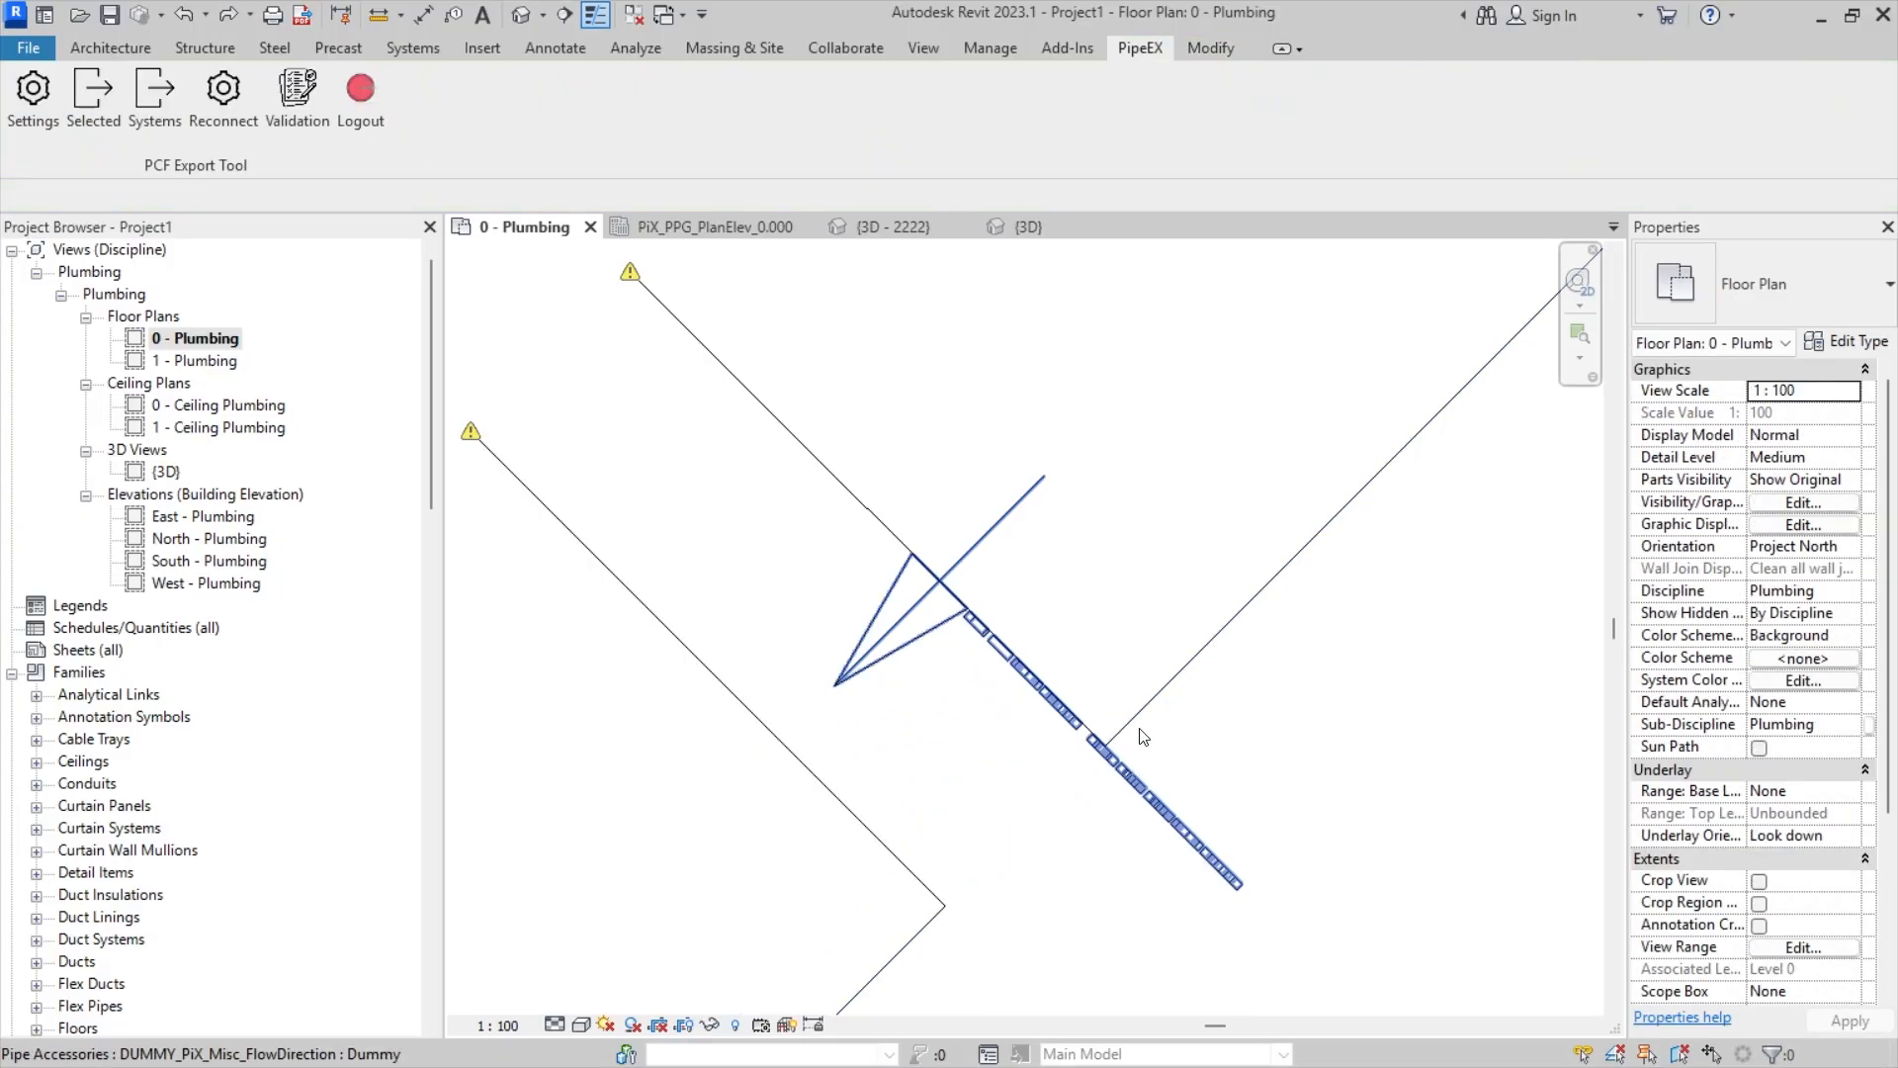
click(1139, 728)
key(Escape)
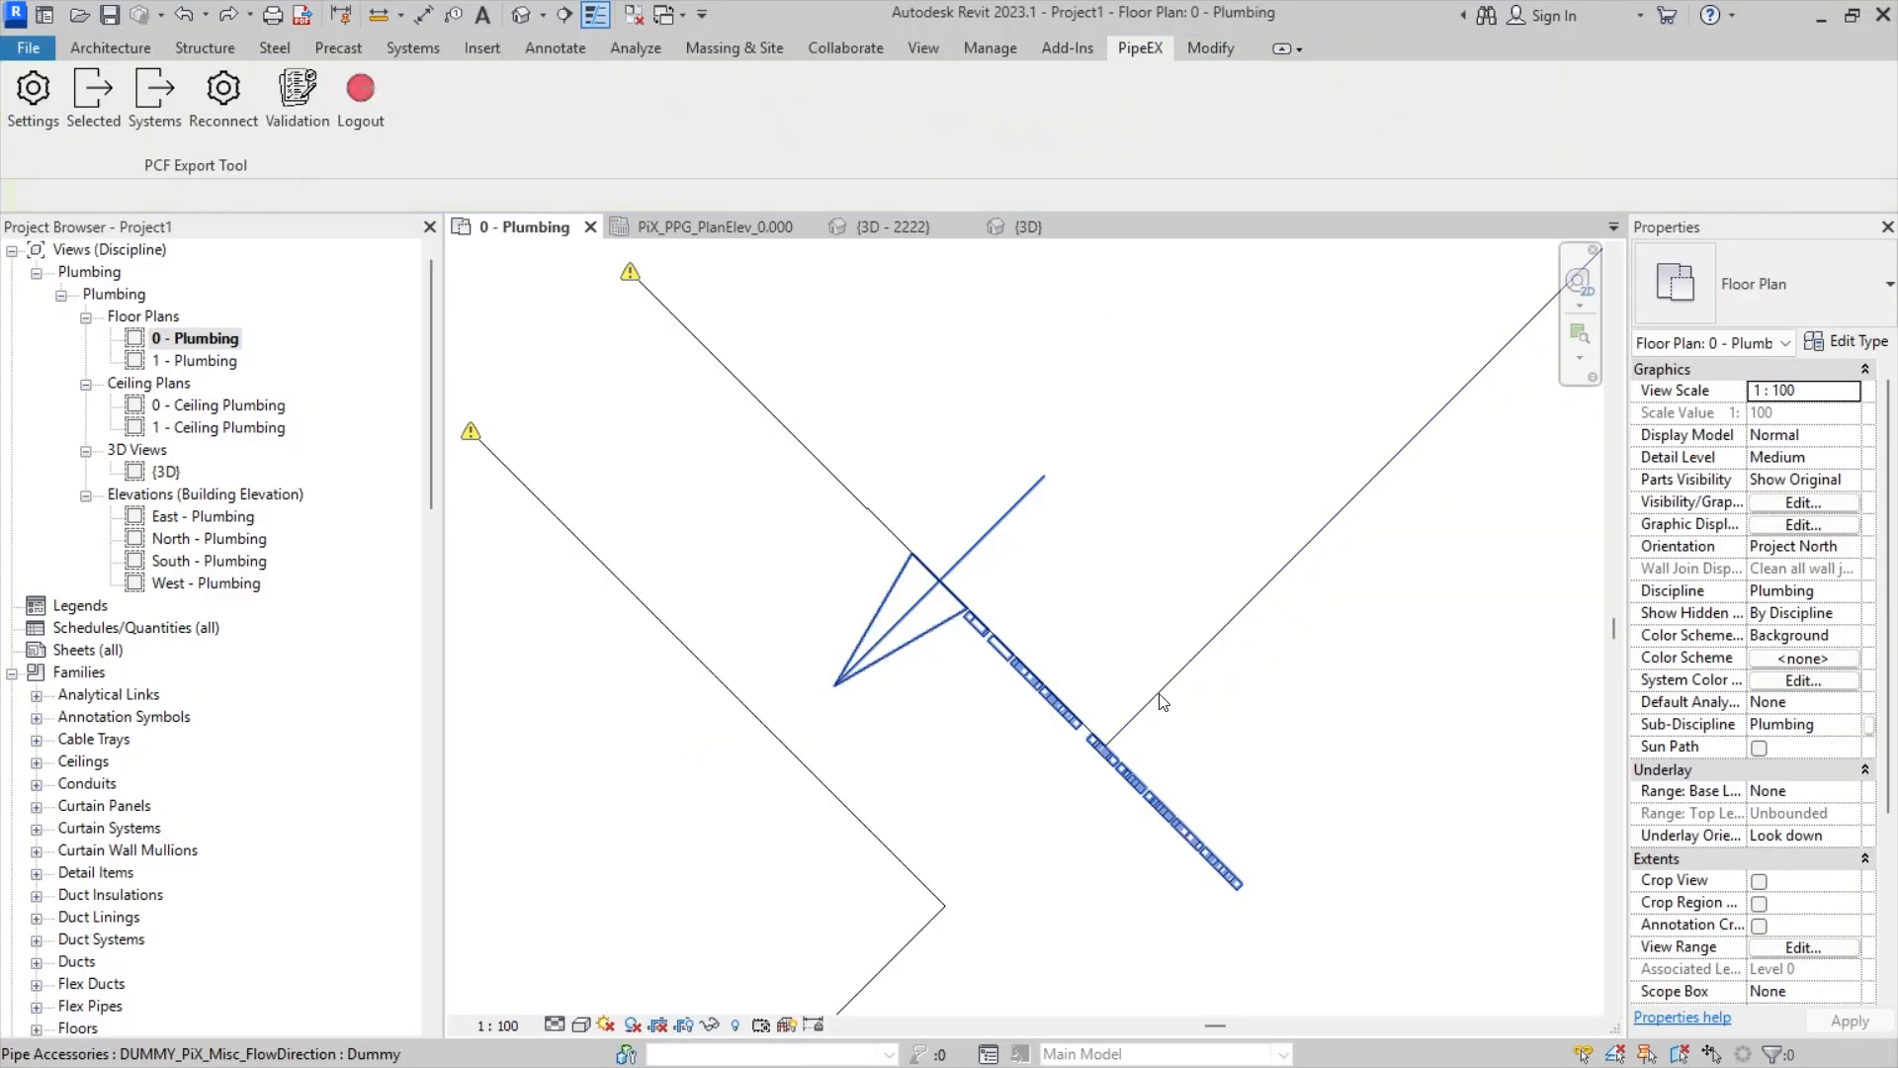
- Reconnect the upper and lower diagonal pipes to the flow arrow by bringing their open ends onto its connection point
click(1227, 633)
mouse_move(1106, 748)
mouse_down()
mouse_move(1263, 594)
mouse_move(1107, 747)
mouse_up()
click(939, 951)
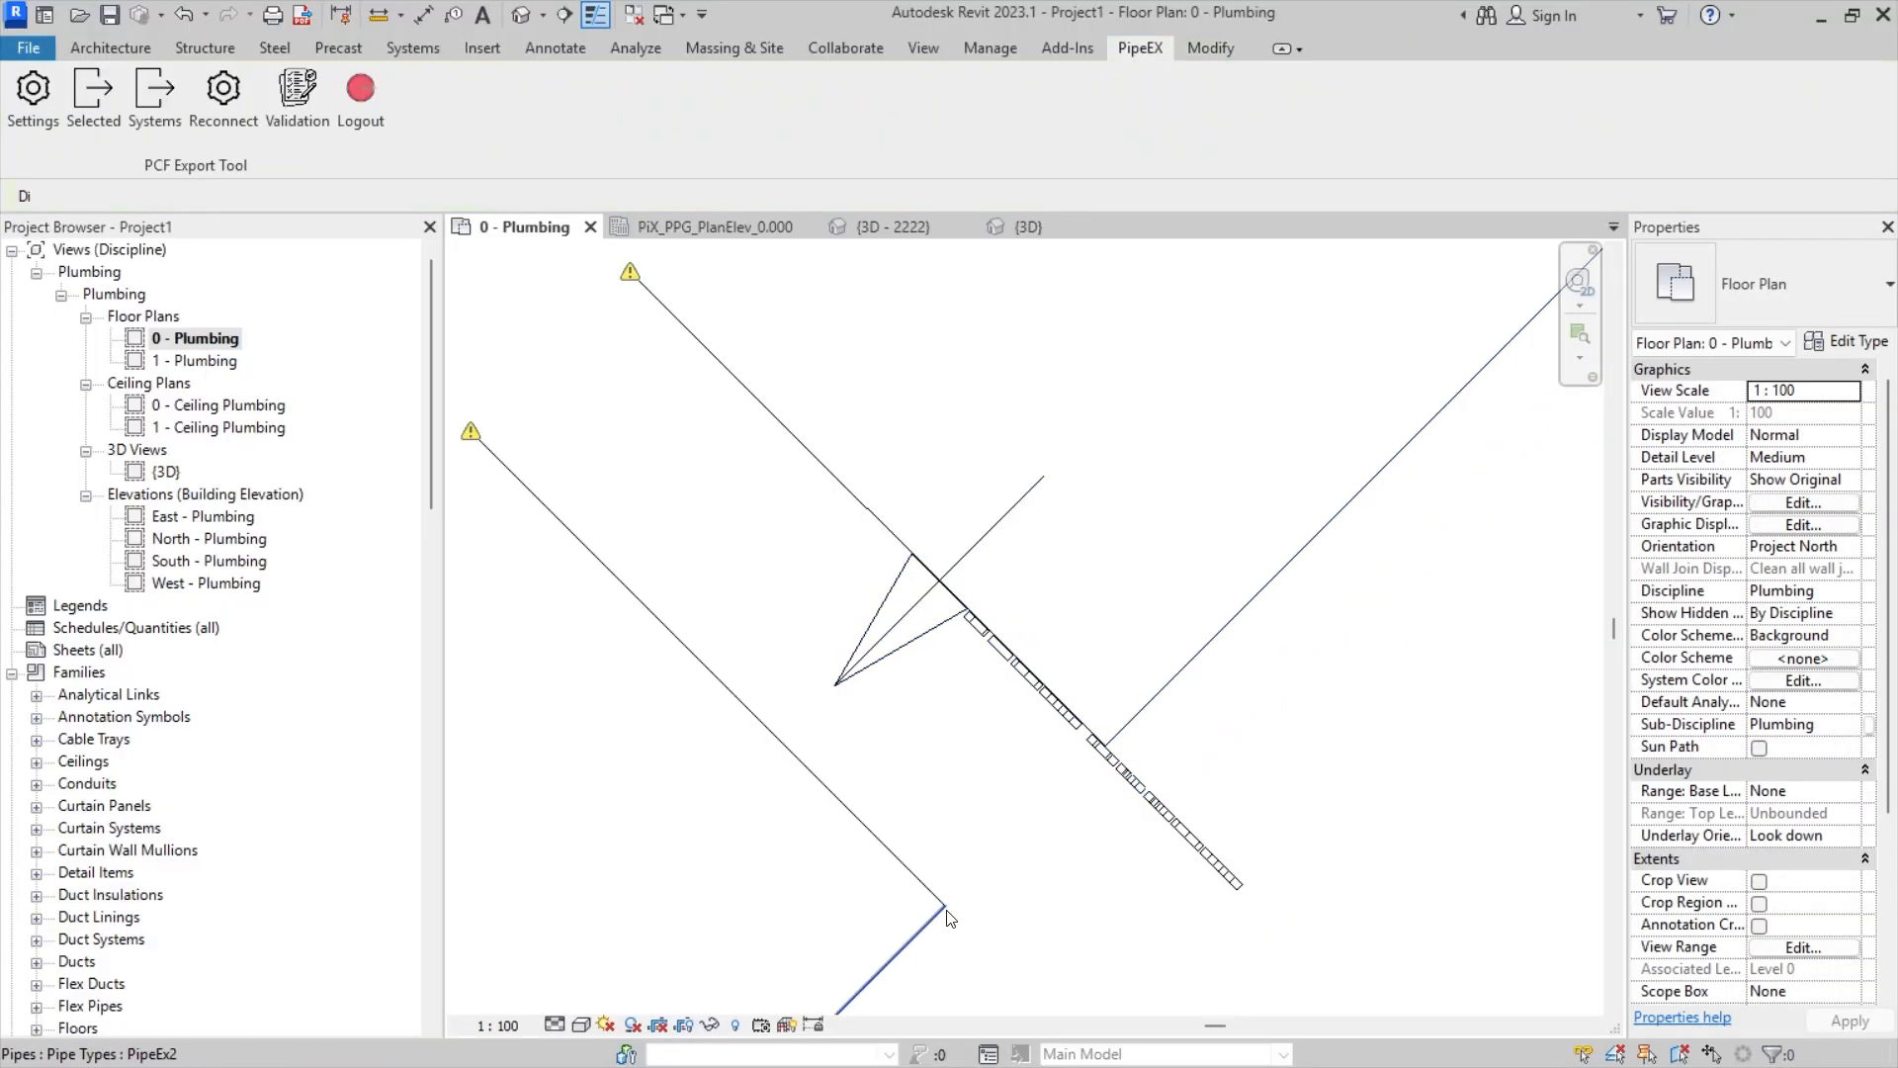
drag(946, 908, 1106, 750)
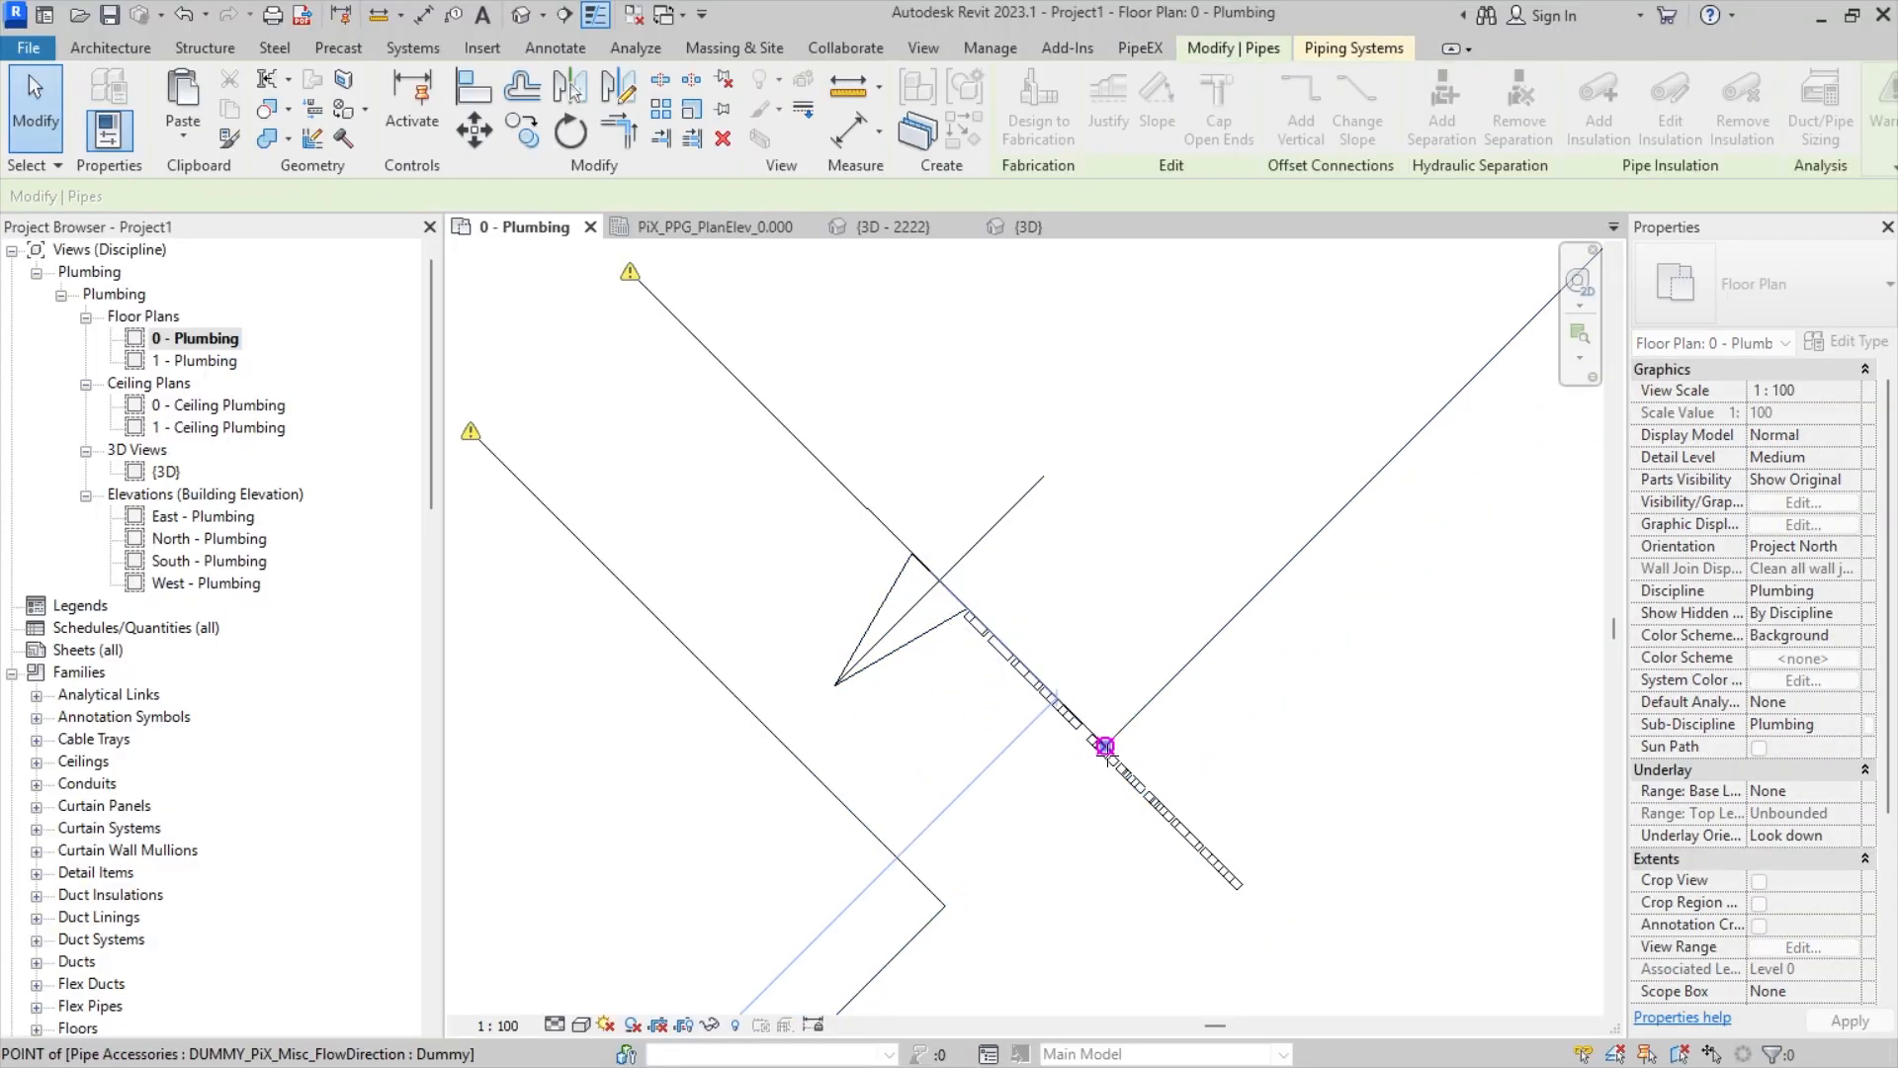
click(1085, 859)
- Look over the pipe run around the flow arrow and along the neighbouring elbows and valves
scroll(1141, 808, down, 3)
scroll(1145, 808, down, 4)
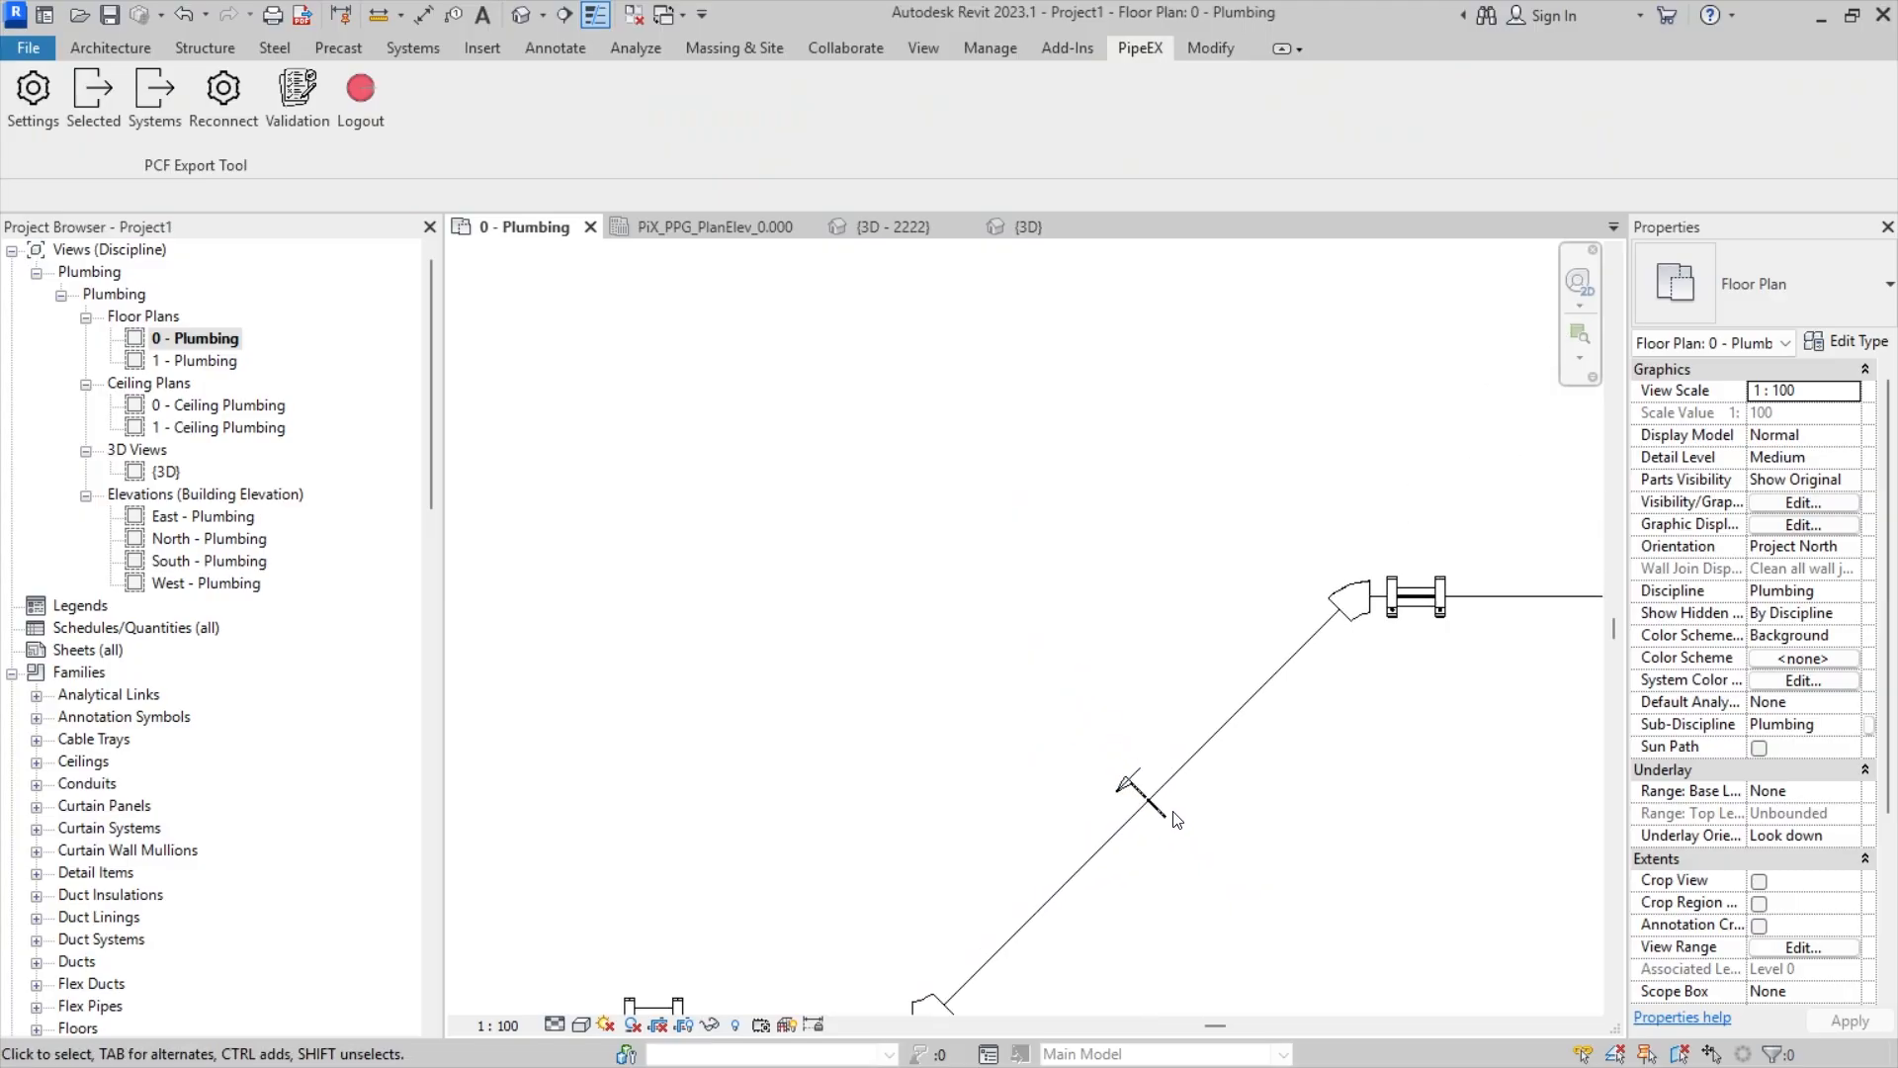
middle_drag(1173, 812, 1161, 691)
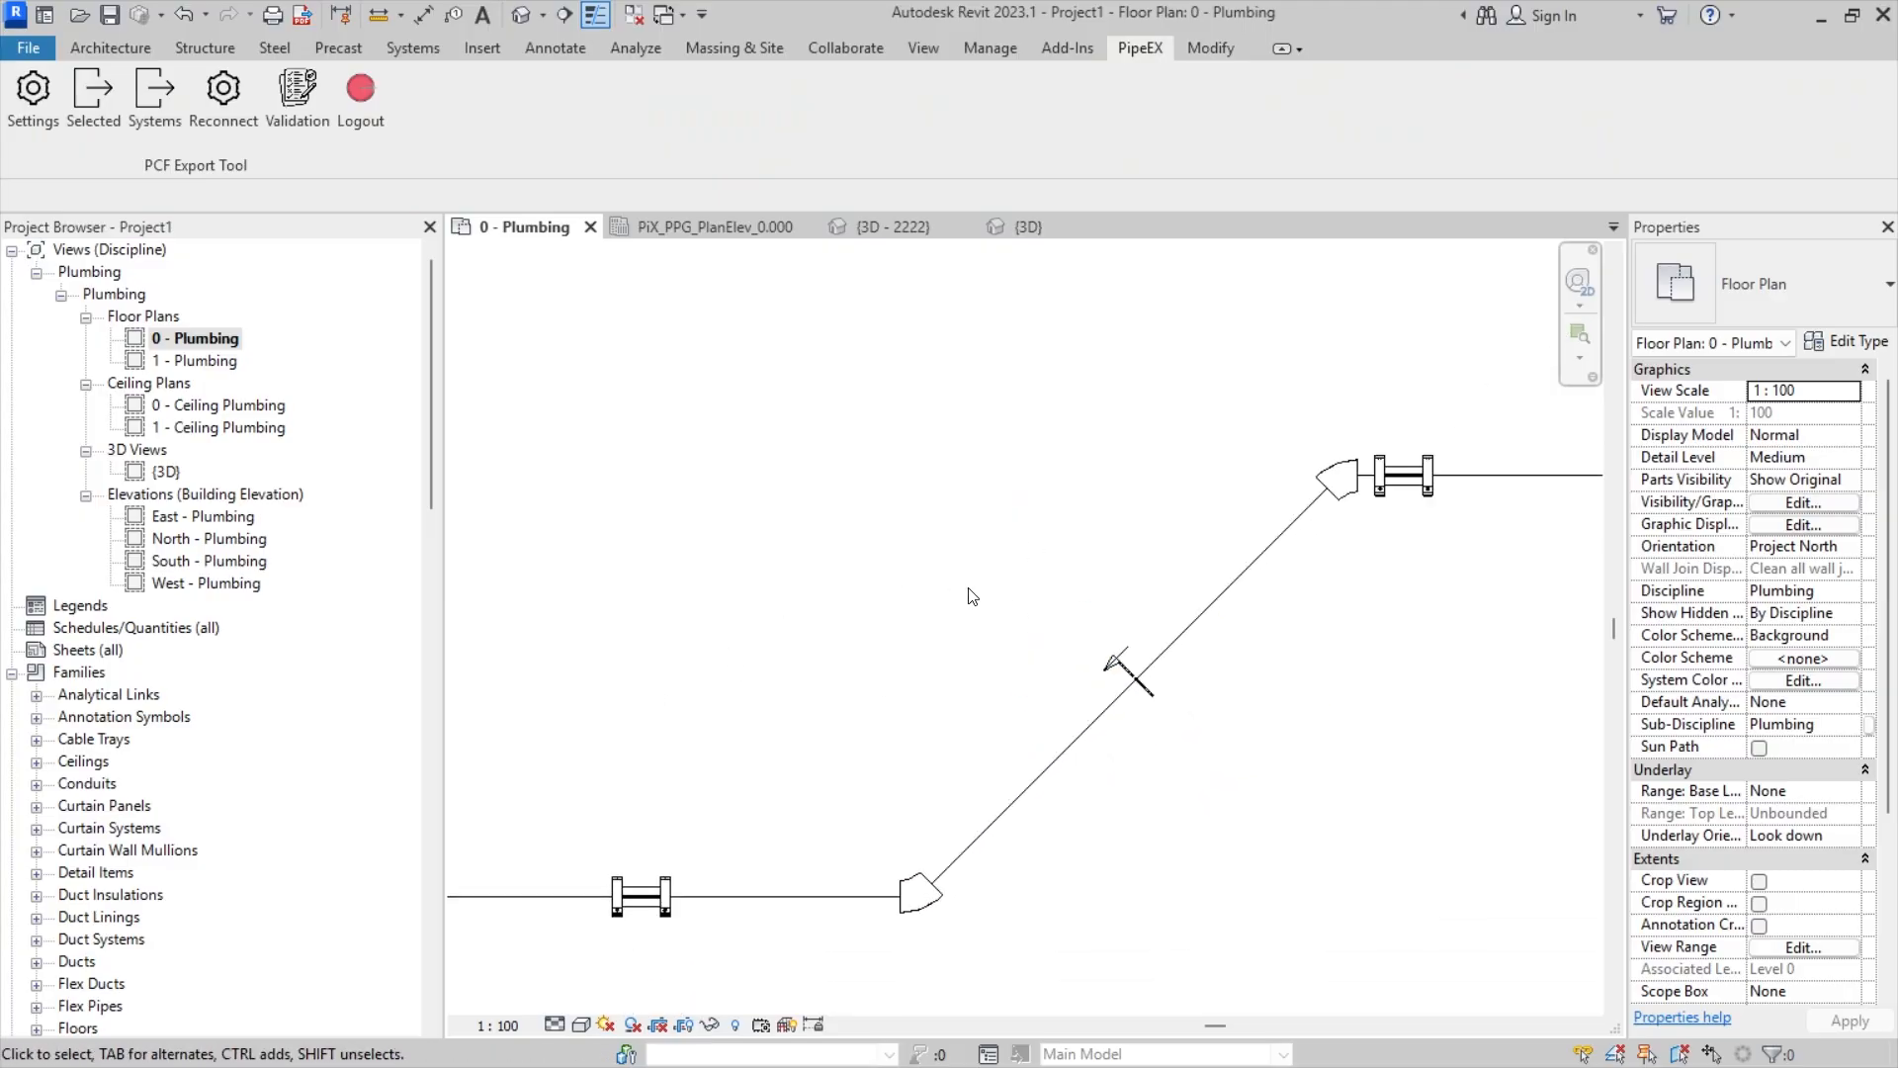
middle_drag(967, 622, 1192, 501)
scroll(1096, 546, down, 2)
middle_drag(1060, 575, 1048, 694)
scroll(1043, 697, down, 1)
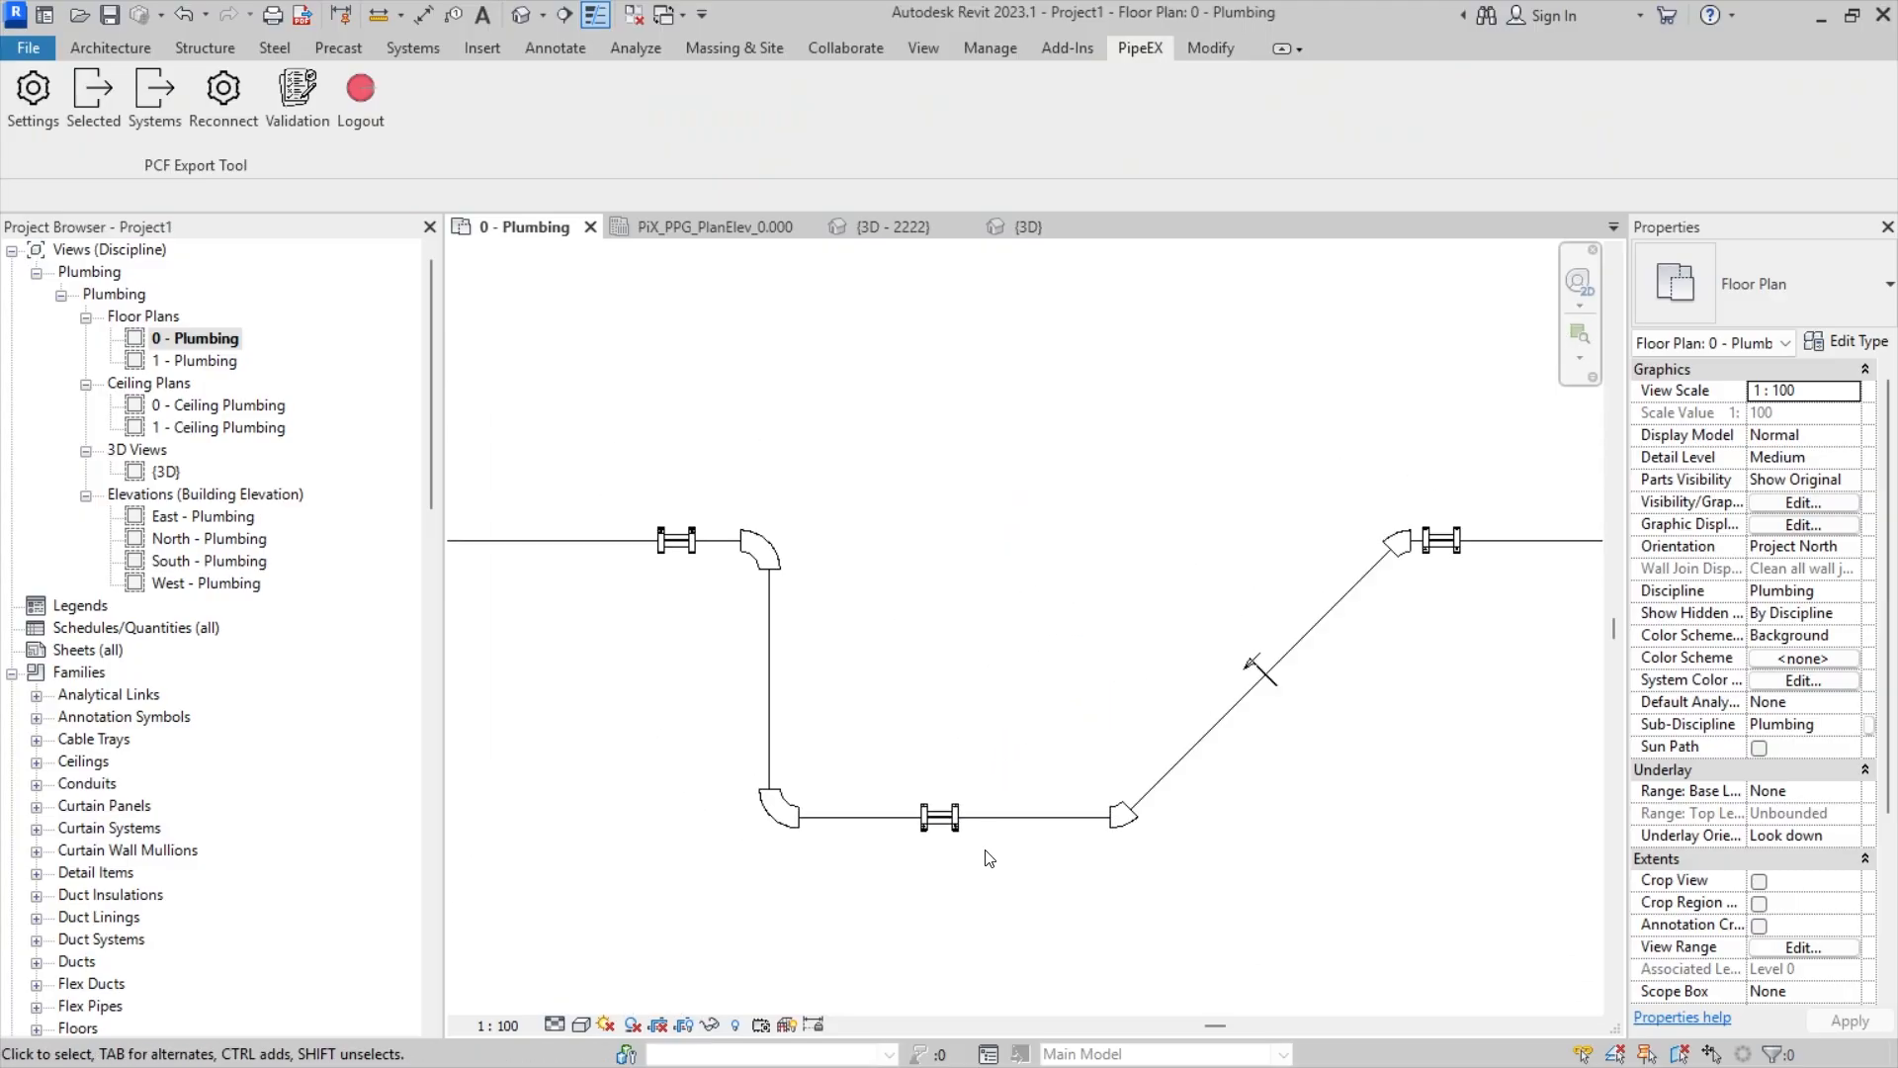
scroll(990, 857, up, 1)
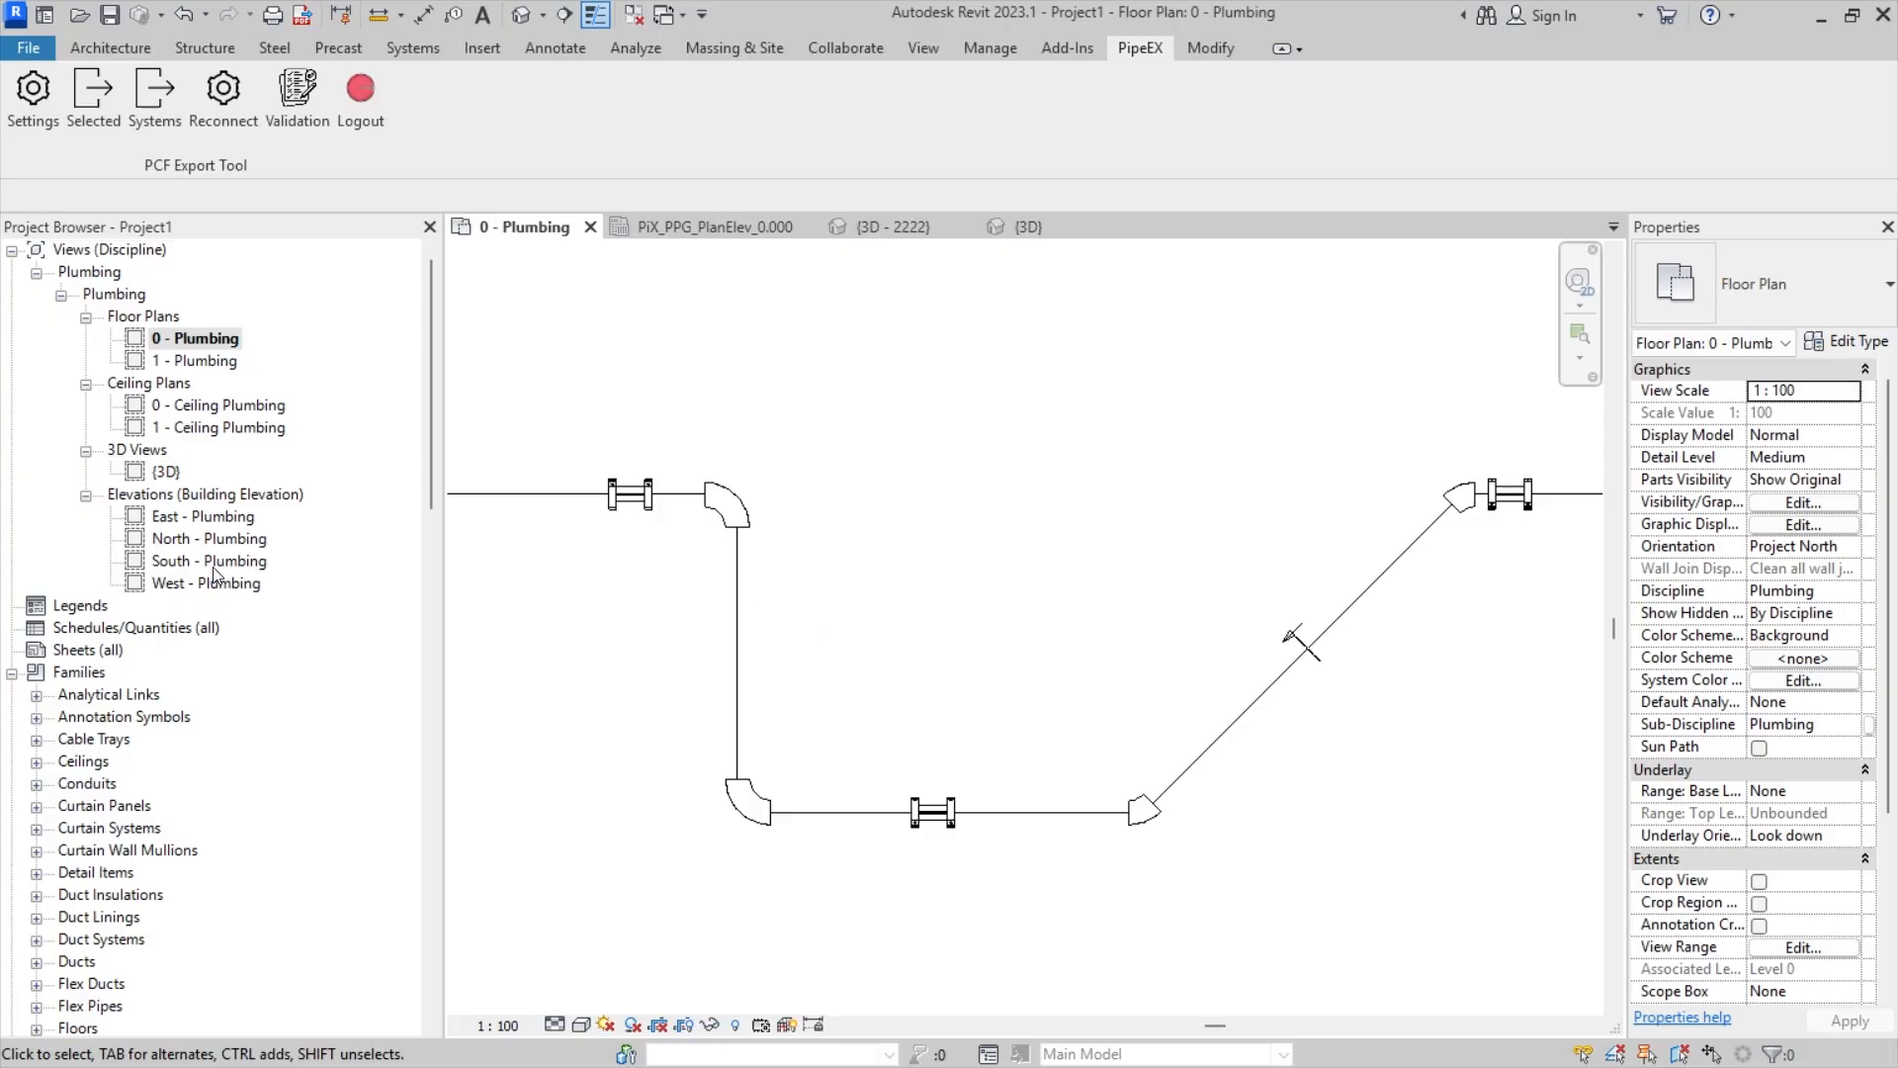
- Place a DUMMY_PiX_Misc_WallPenetration accessory at the midpoint of the short horizontal pipe between the lower elbow and the middle valve
scroll(154, 677, down, 10)
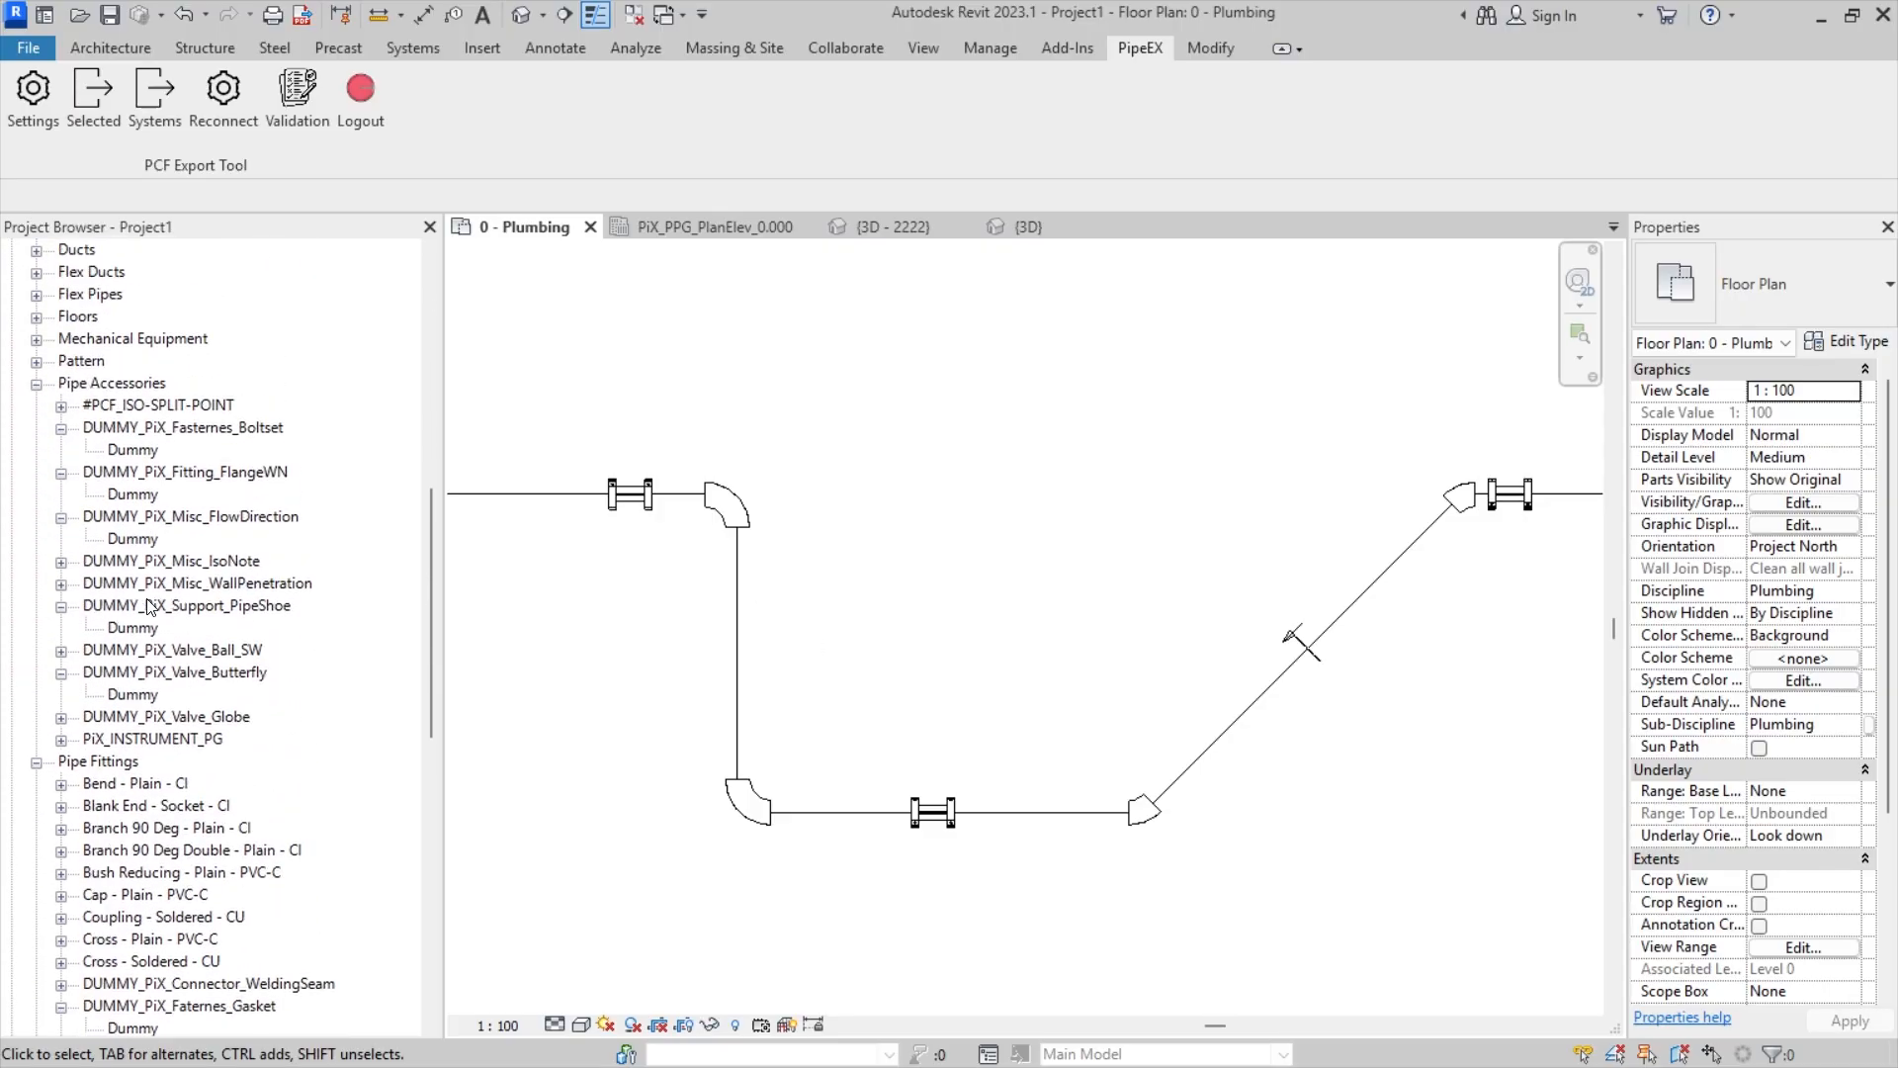
double_click(198, 584)
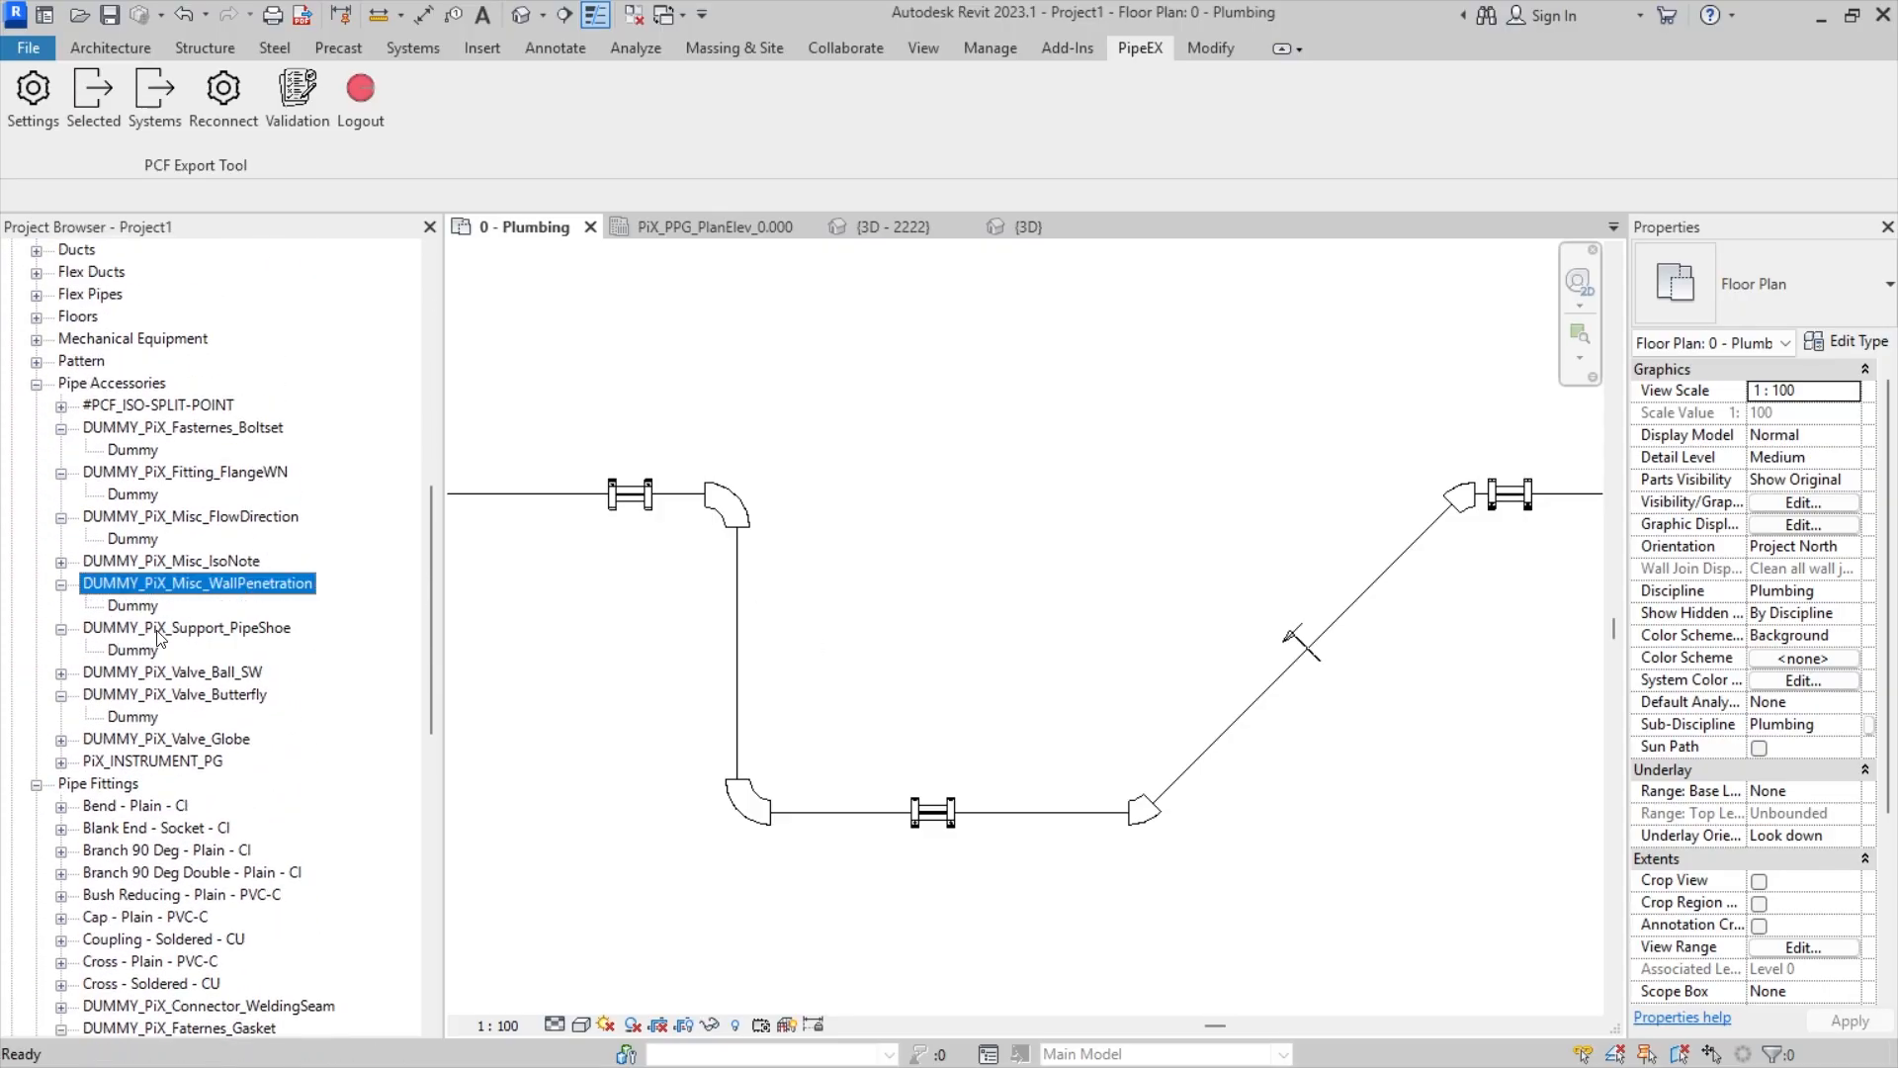
click(132, 605)
drag(807, 699, 811, 721)
scroll(826, 819, up, 2)
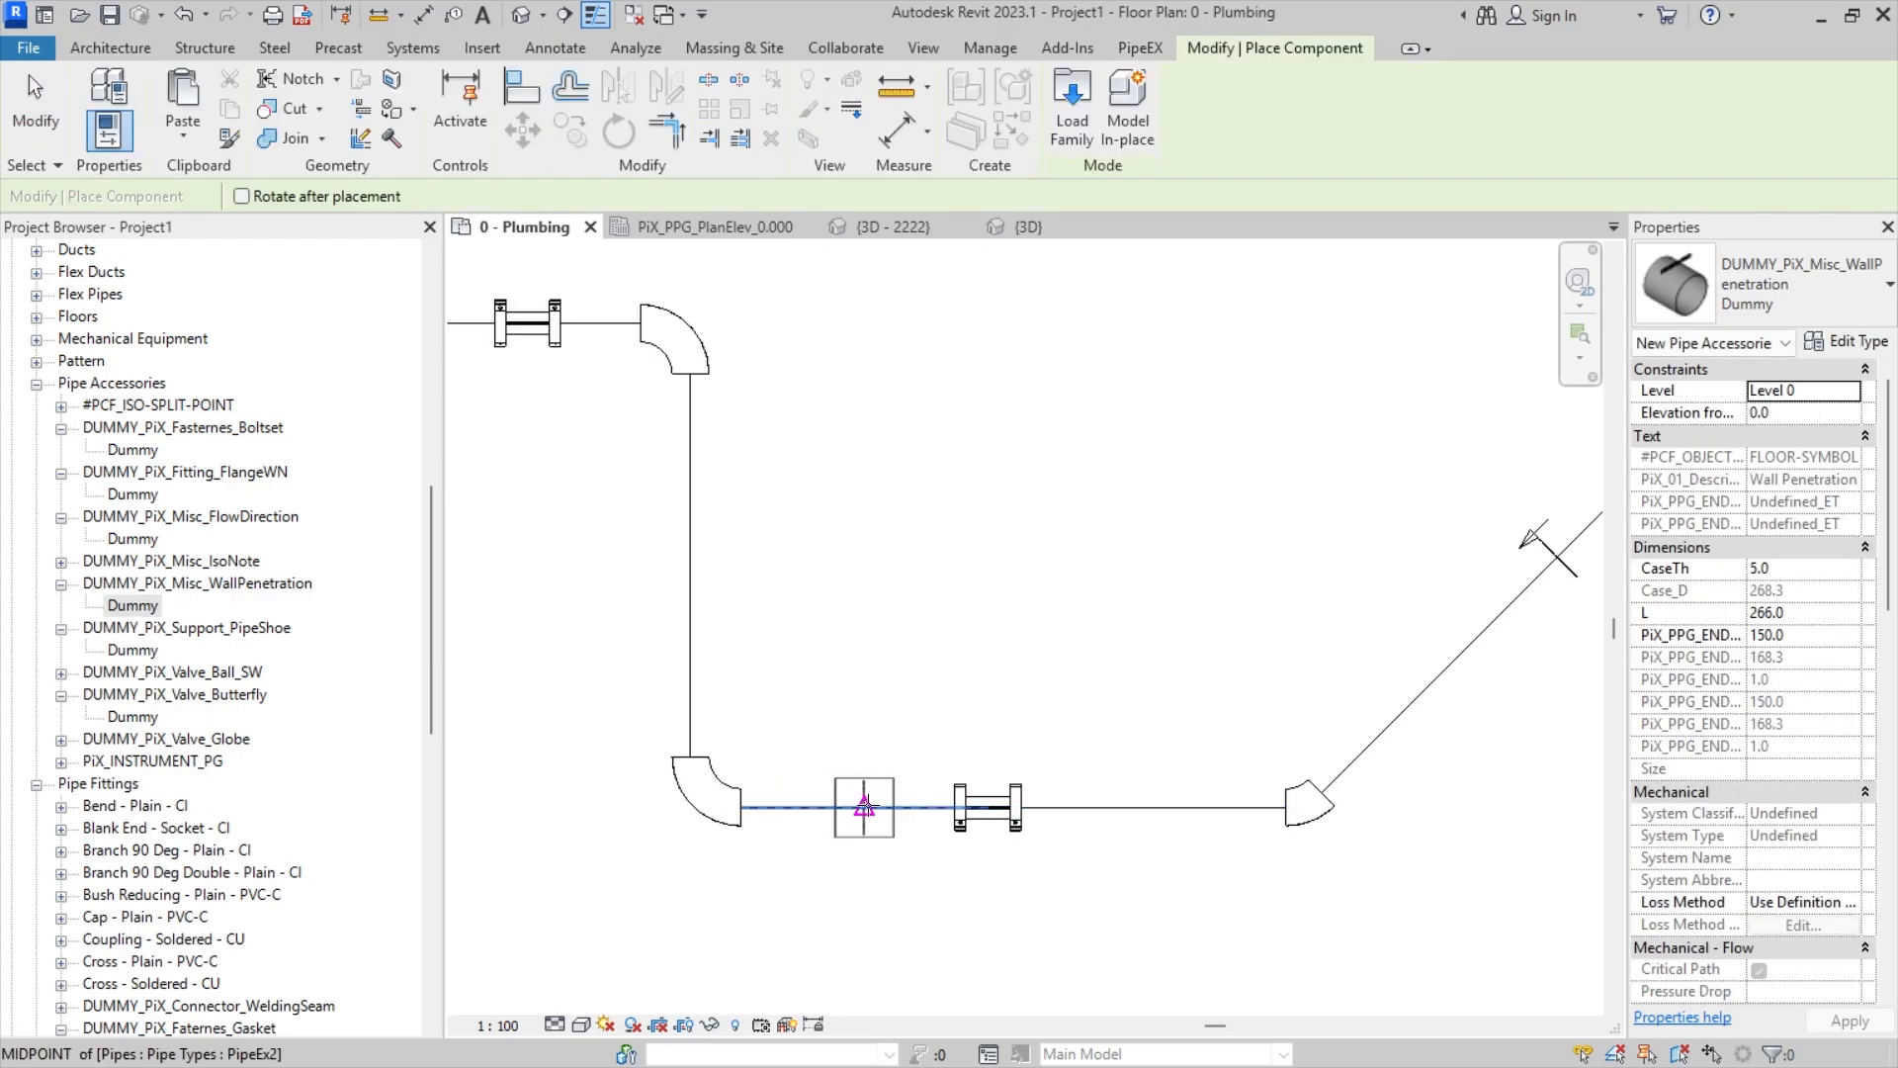
click(864, 807)
key(Escape)
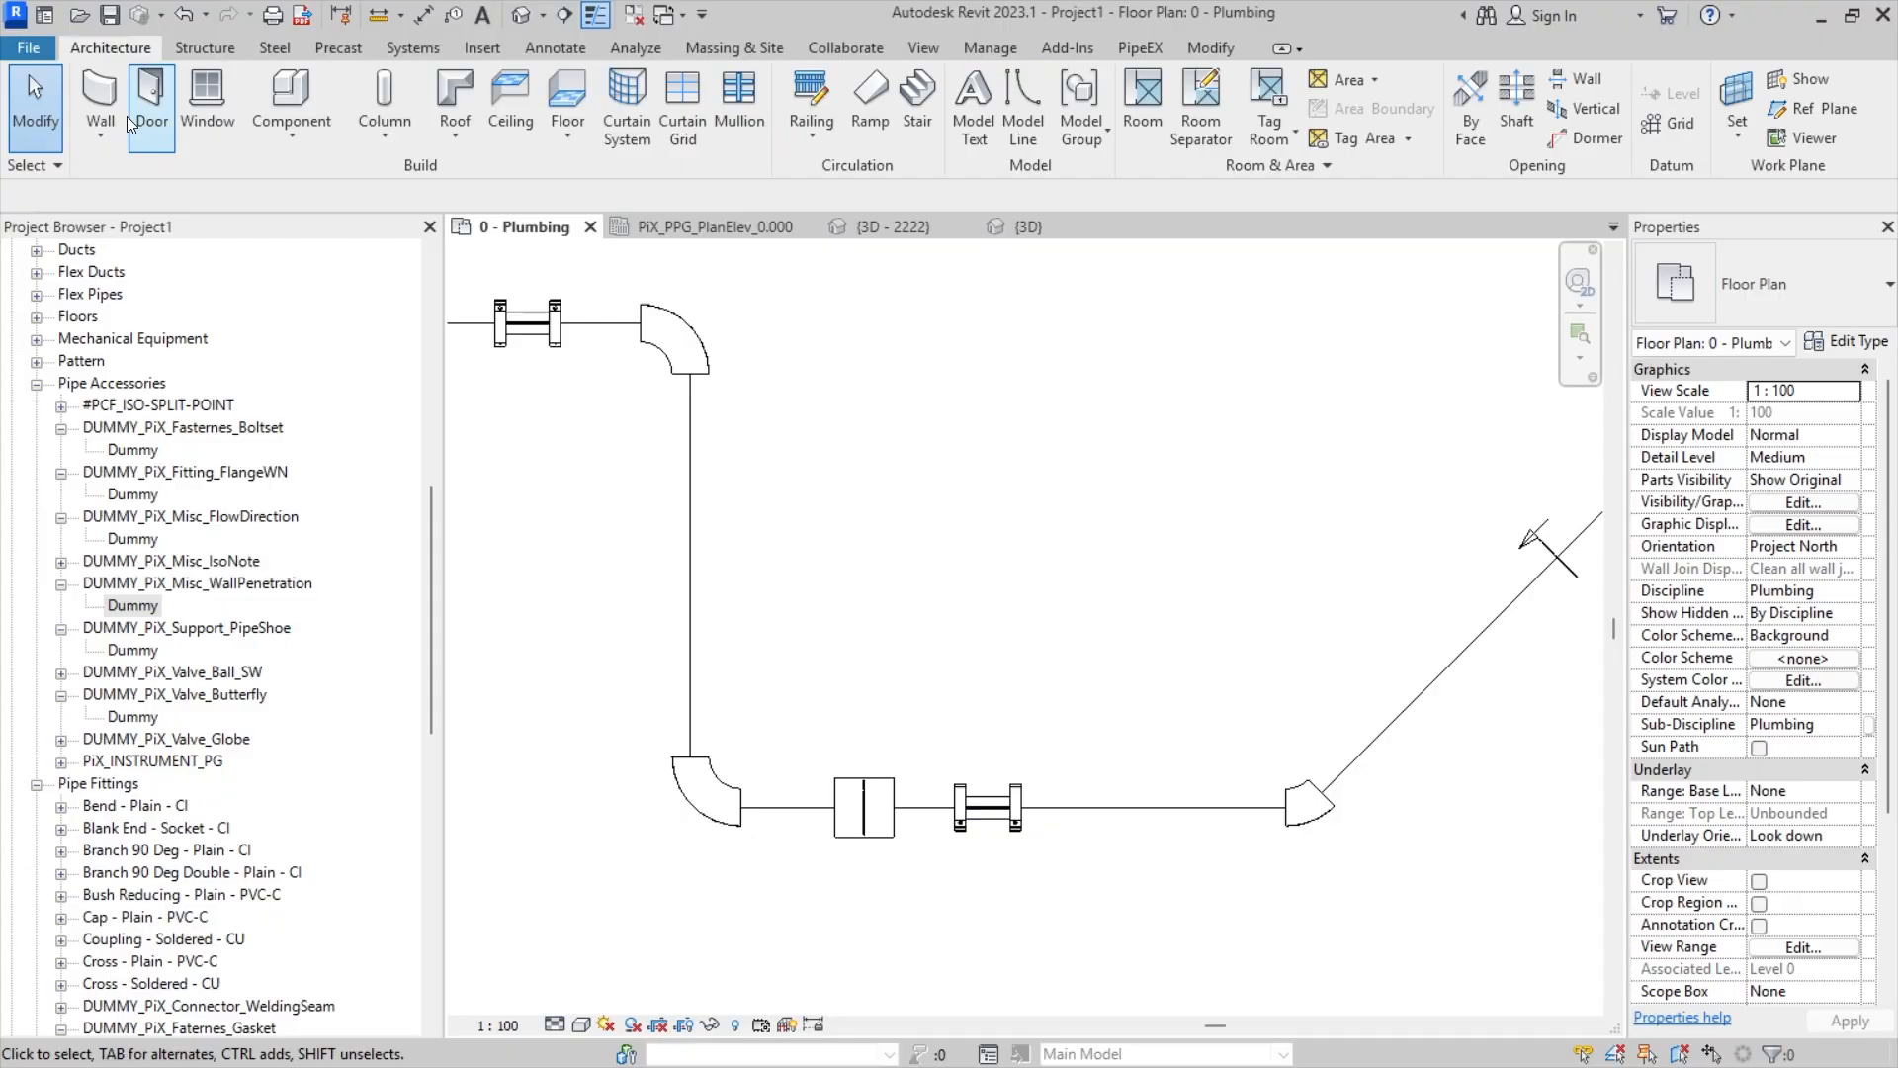
- Draw a straight Generic - 200mm wall about 4600 mm long across the pipe at the wall penetration, perpendicular to the pipe
click(117, 110)
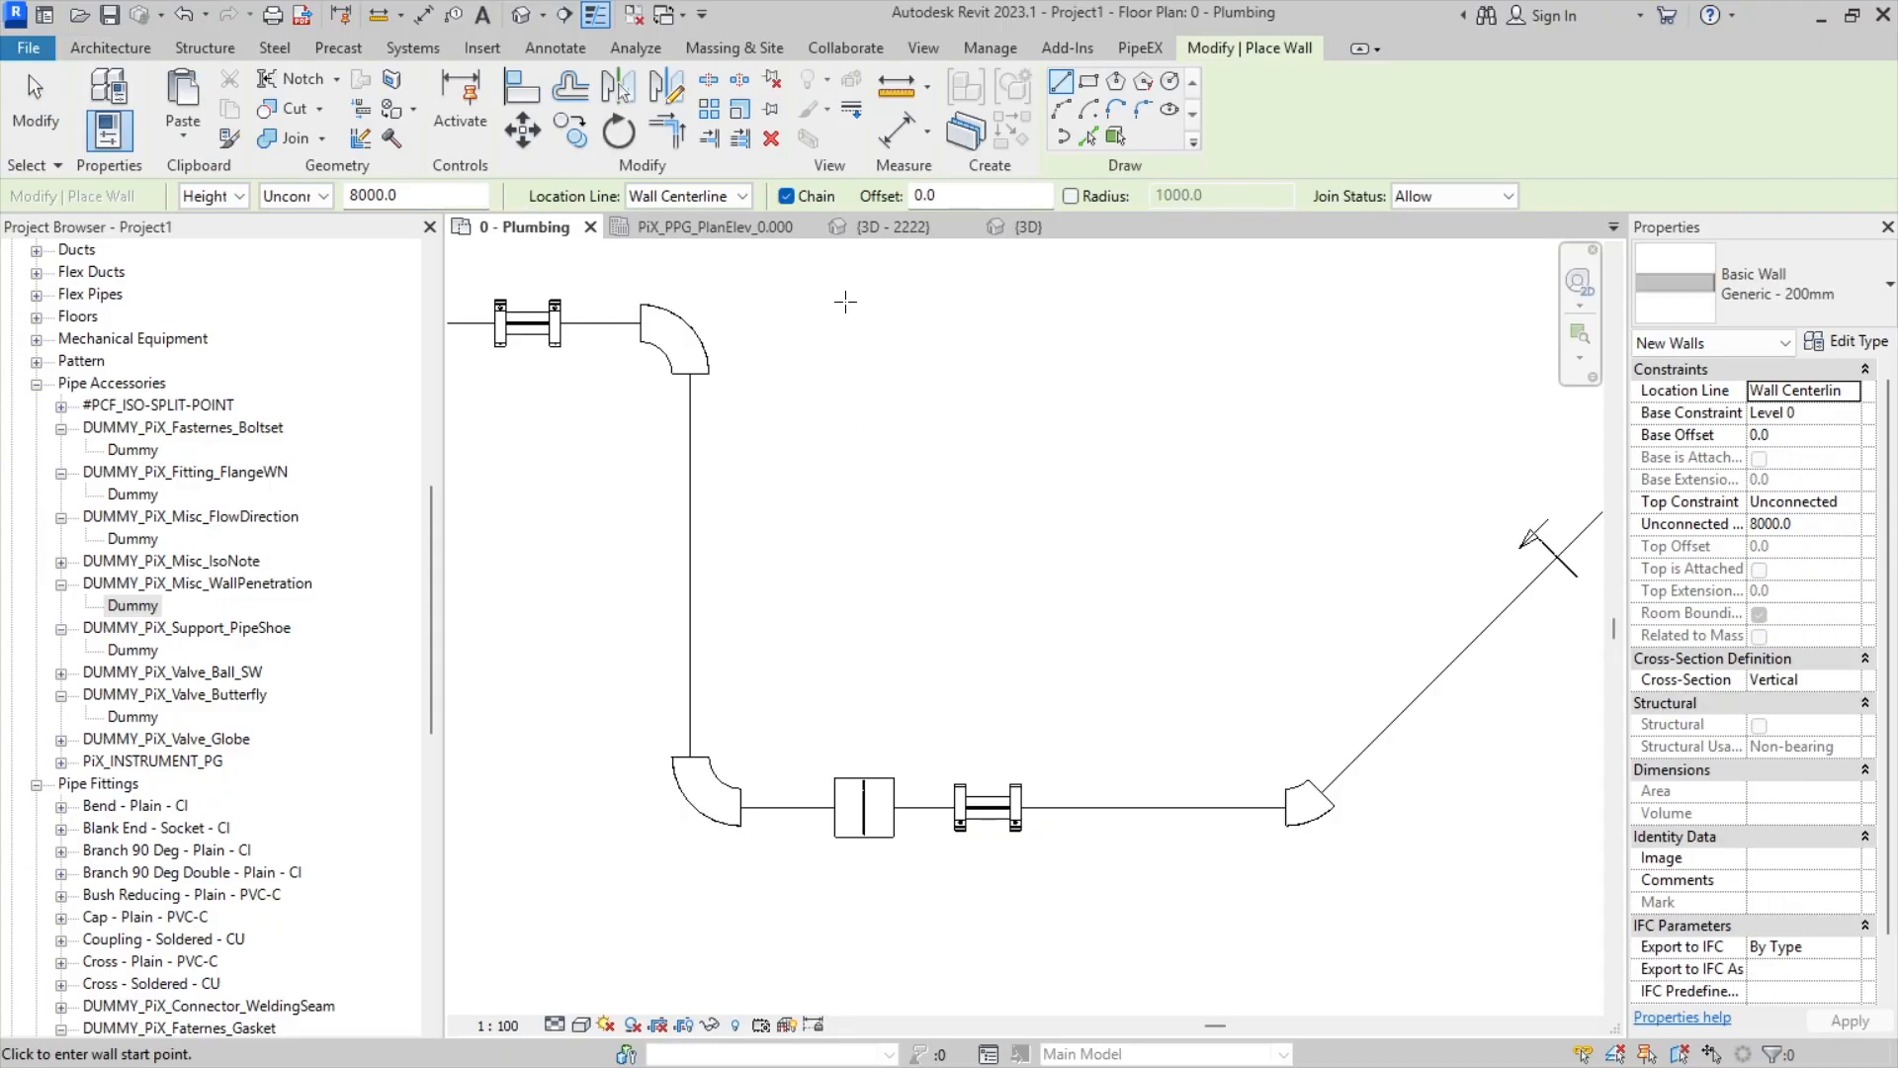
scroll(849, 819, down, 2)
middle_drag(849, 820, 817, 543)
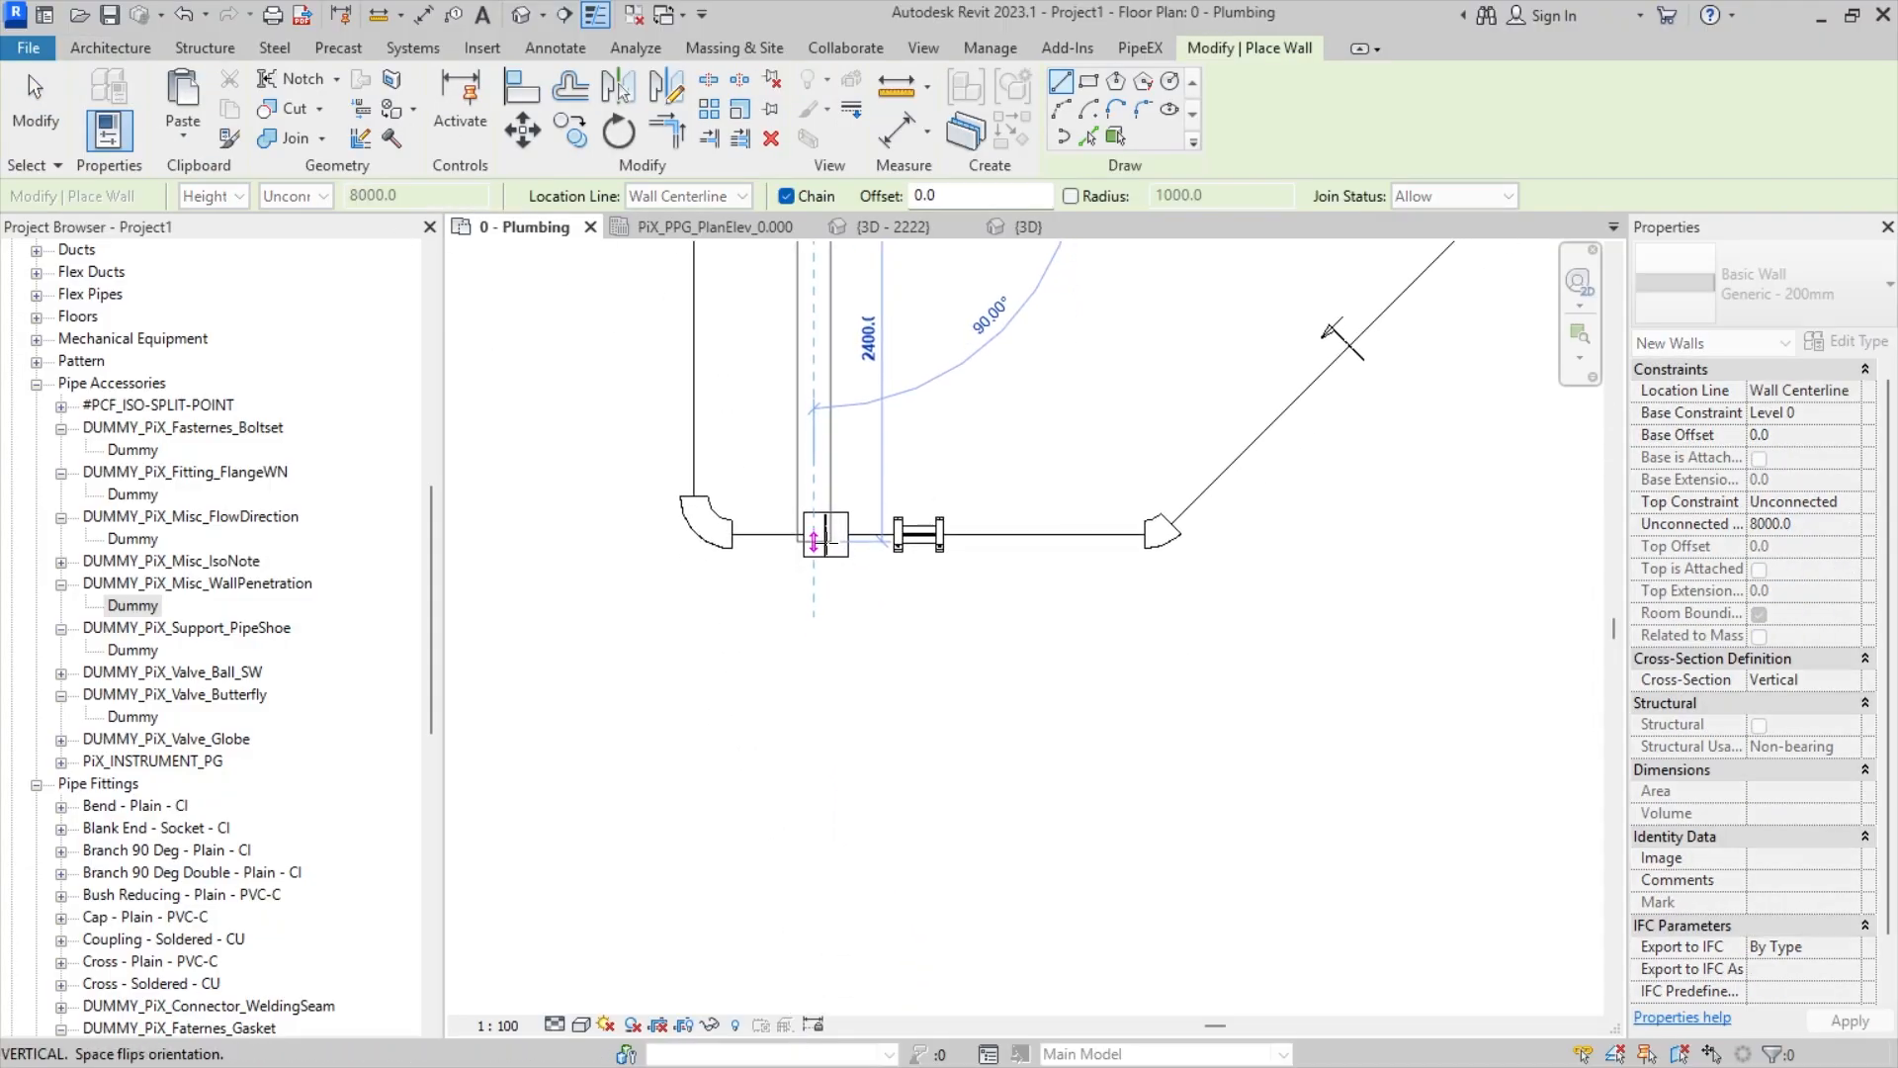
scroll(818, 543, up, 1)
click(806, 965)
key(Escape)
key(Escape)
middle_drag(826, 747, 856, 910)
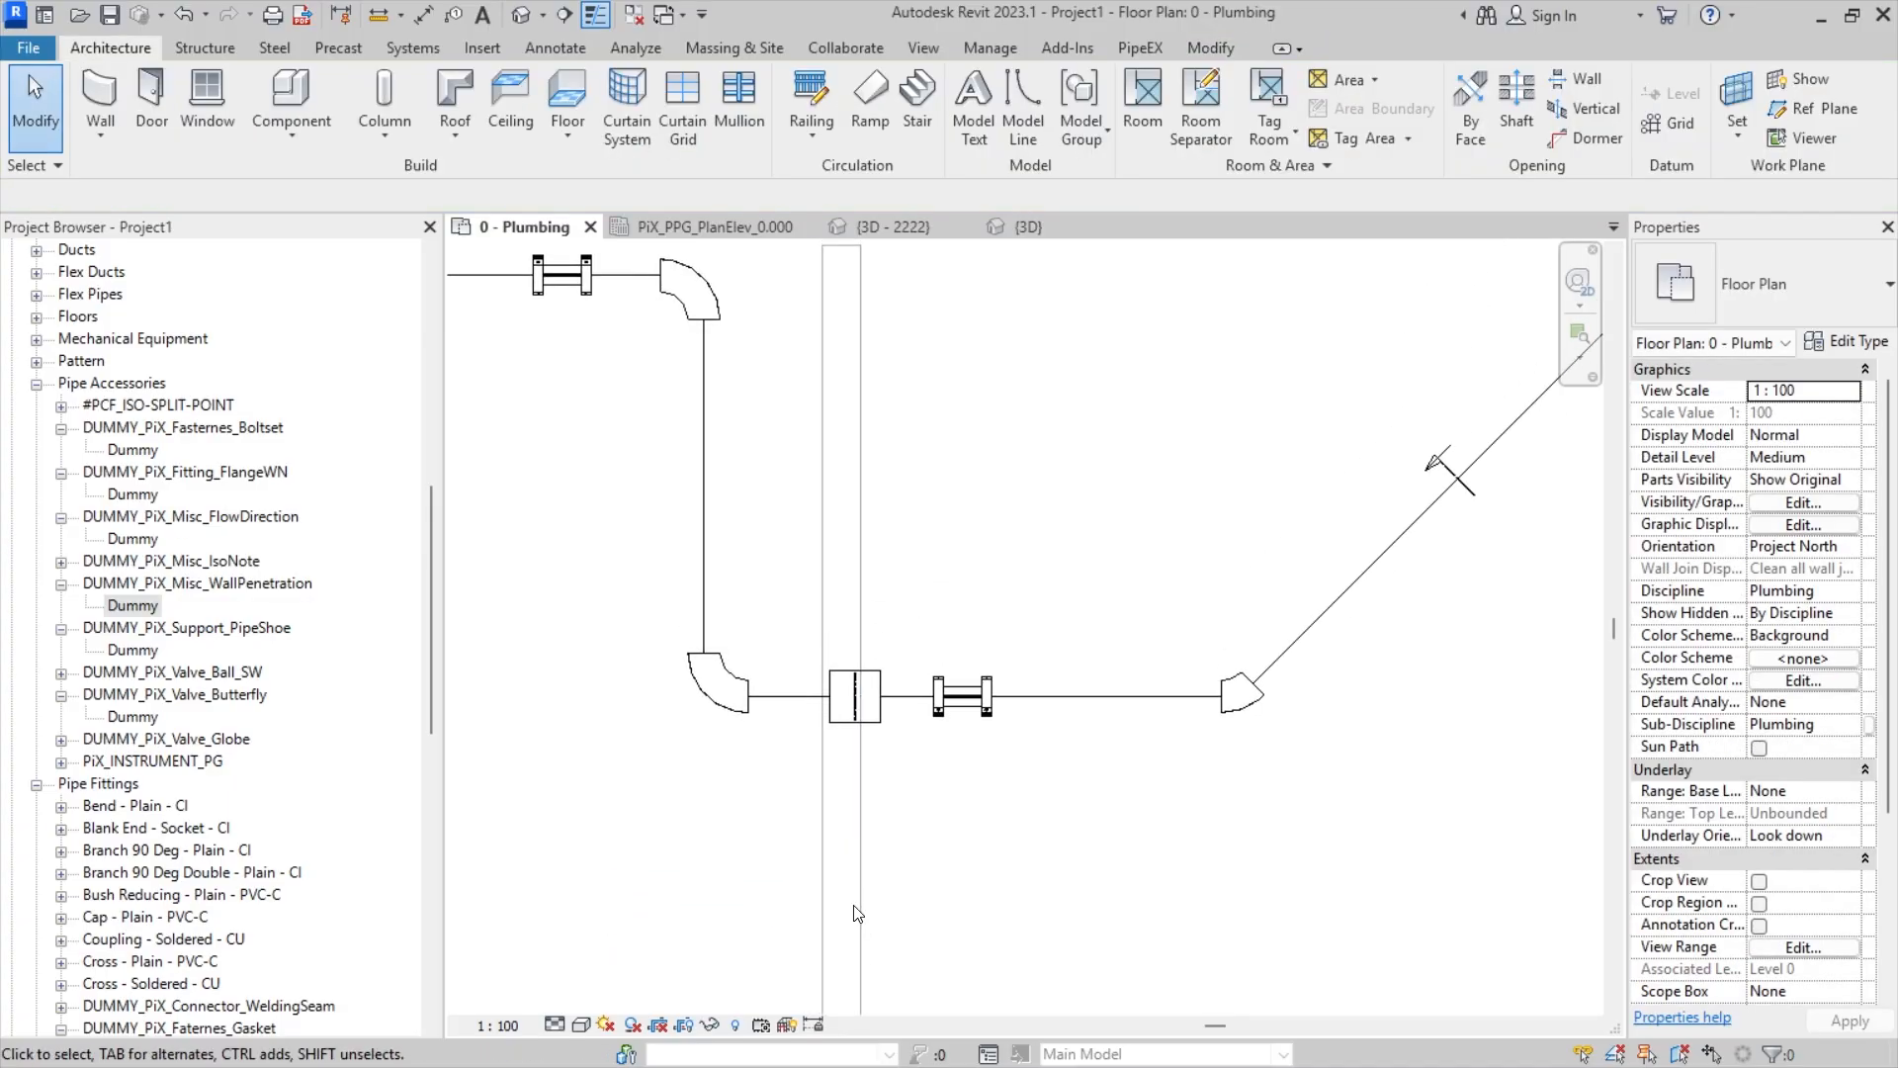
- Nudge the wall penetration along the pipe until it sits centred across the wall's thickness
click(876, 733)
key(Left)
key(Left)
key(Left)
key(Left)
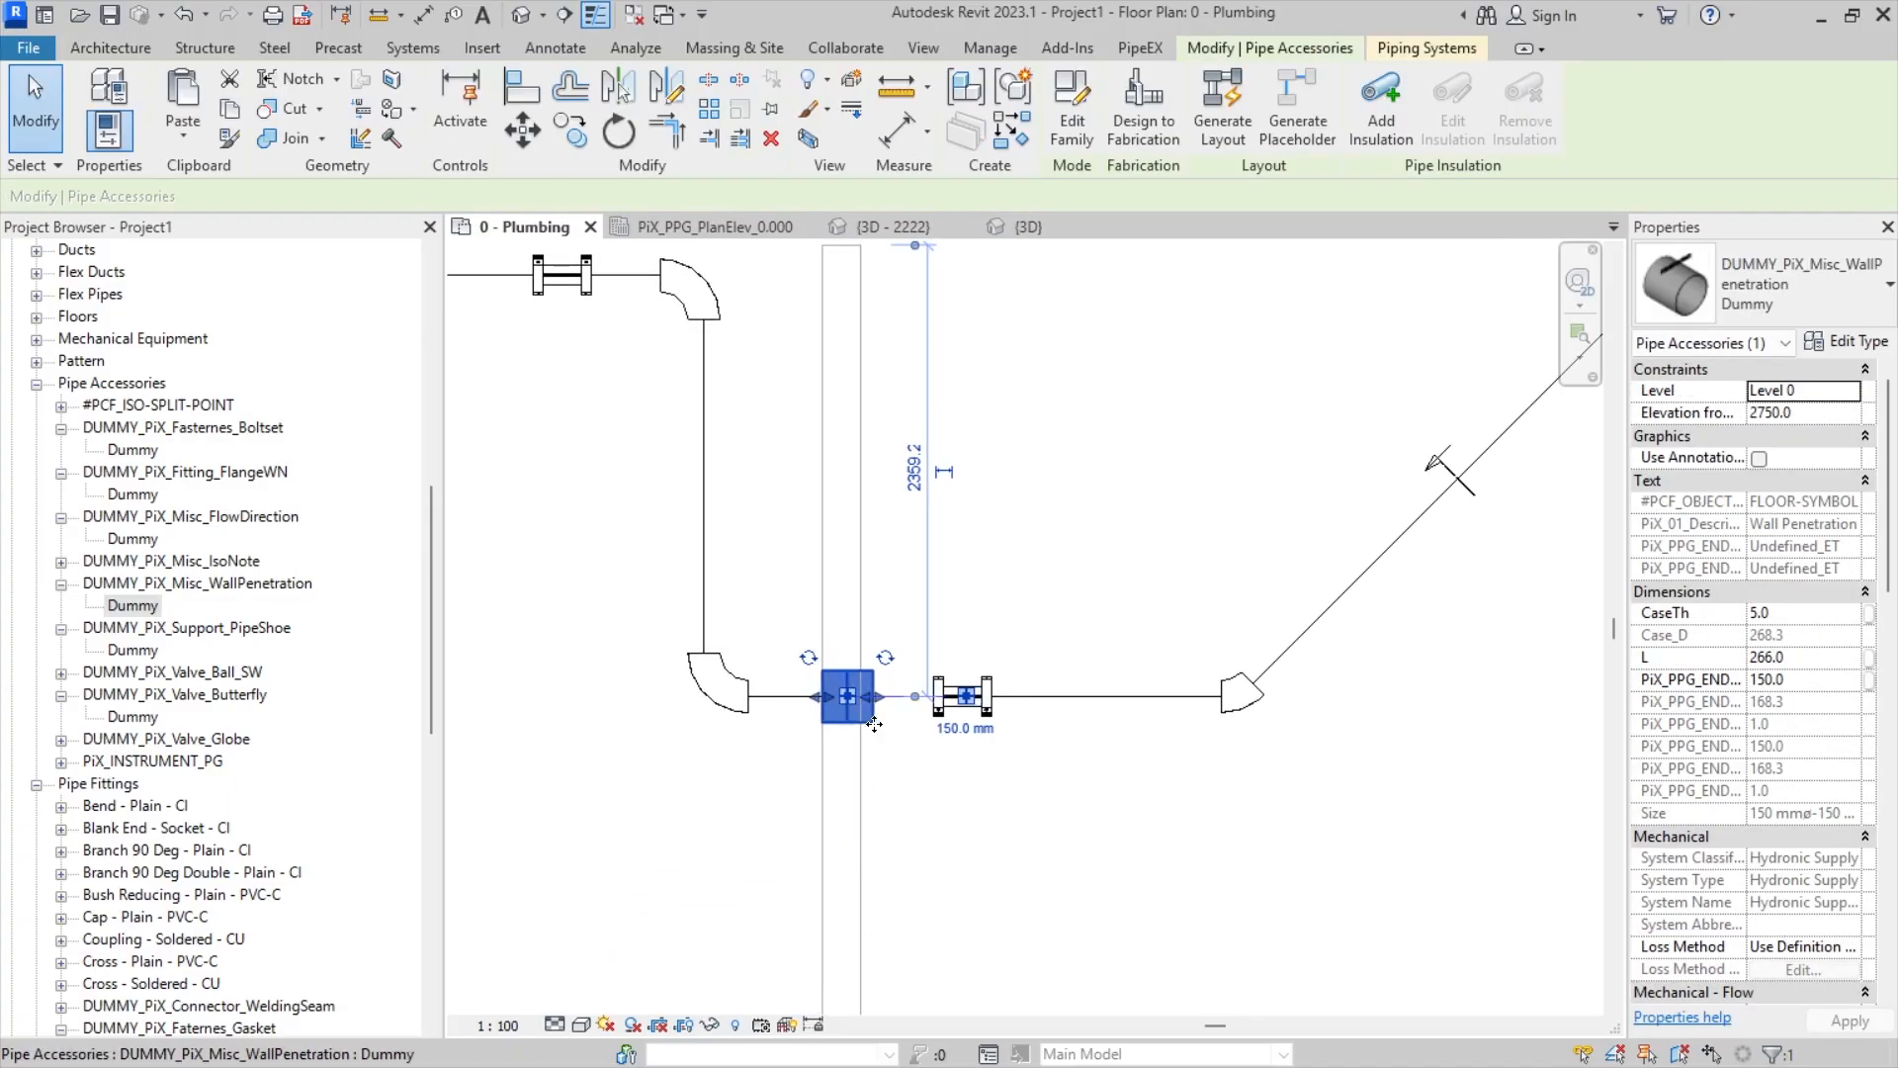
scroll(846, 713, up, 2)
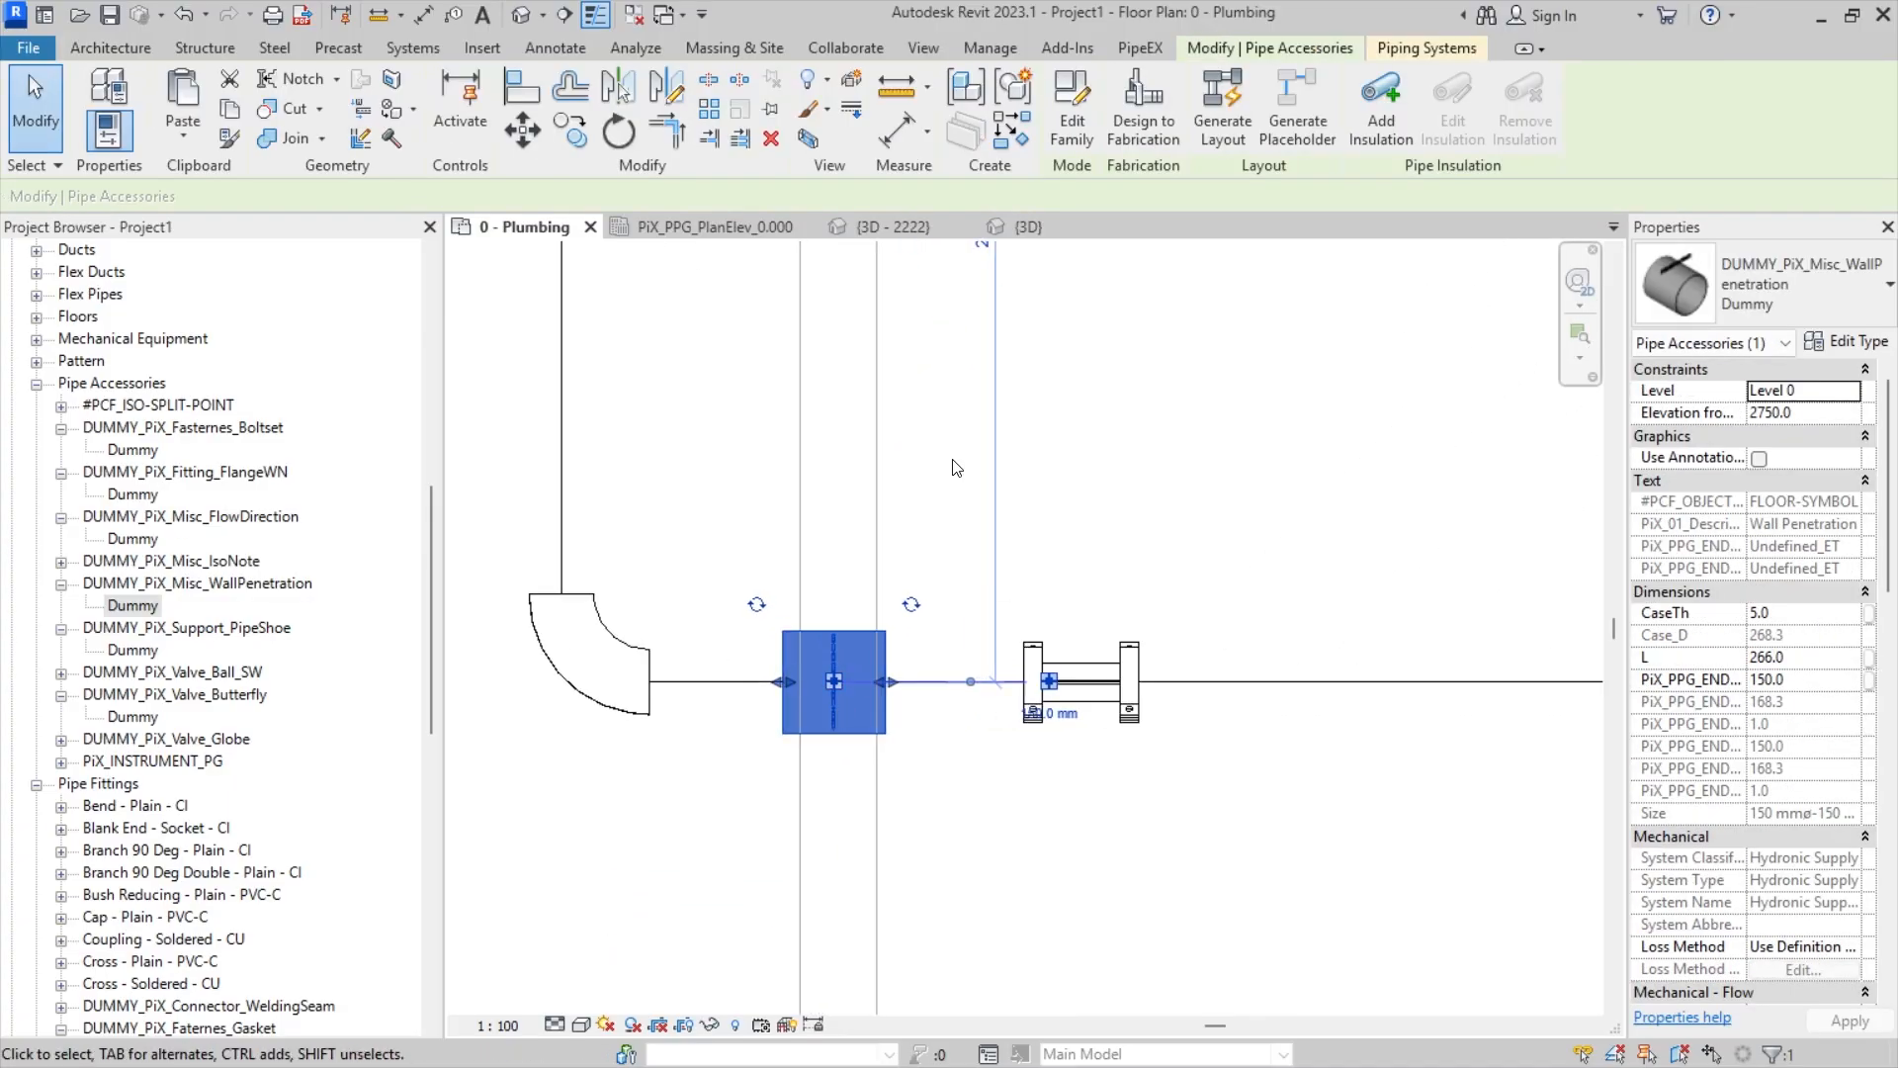
click(737, 401)
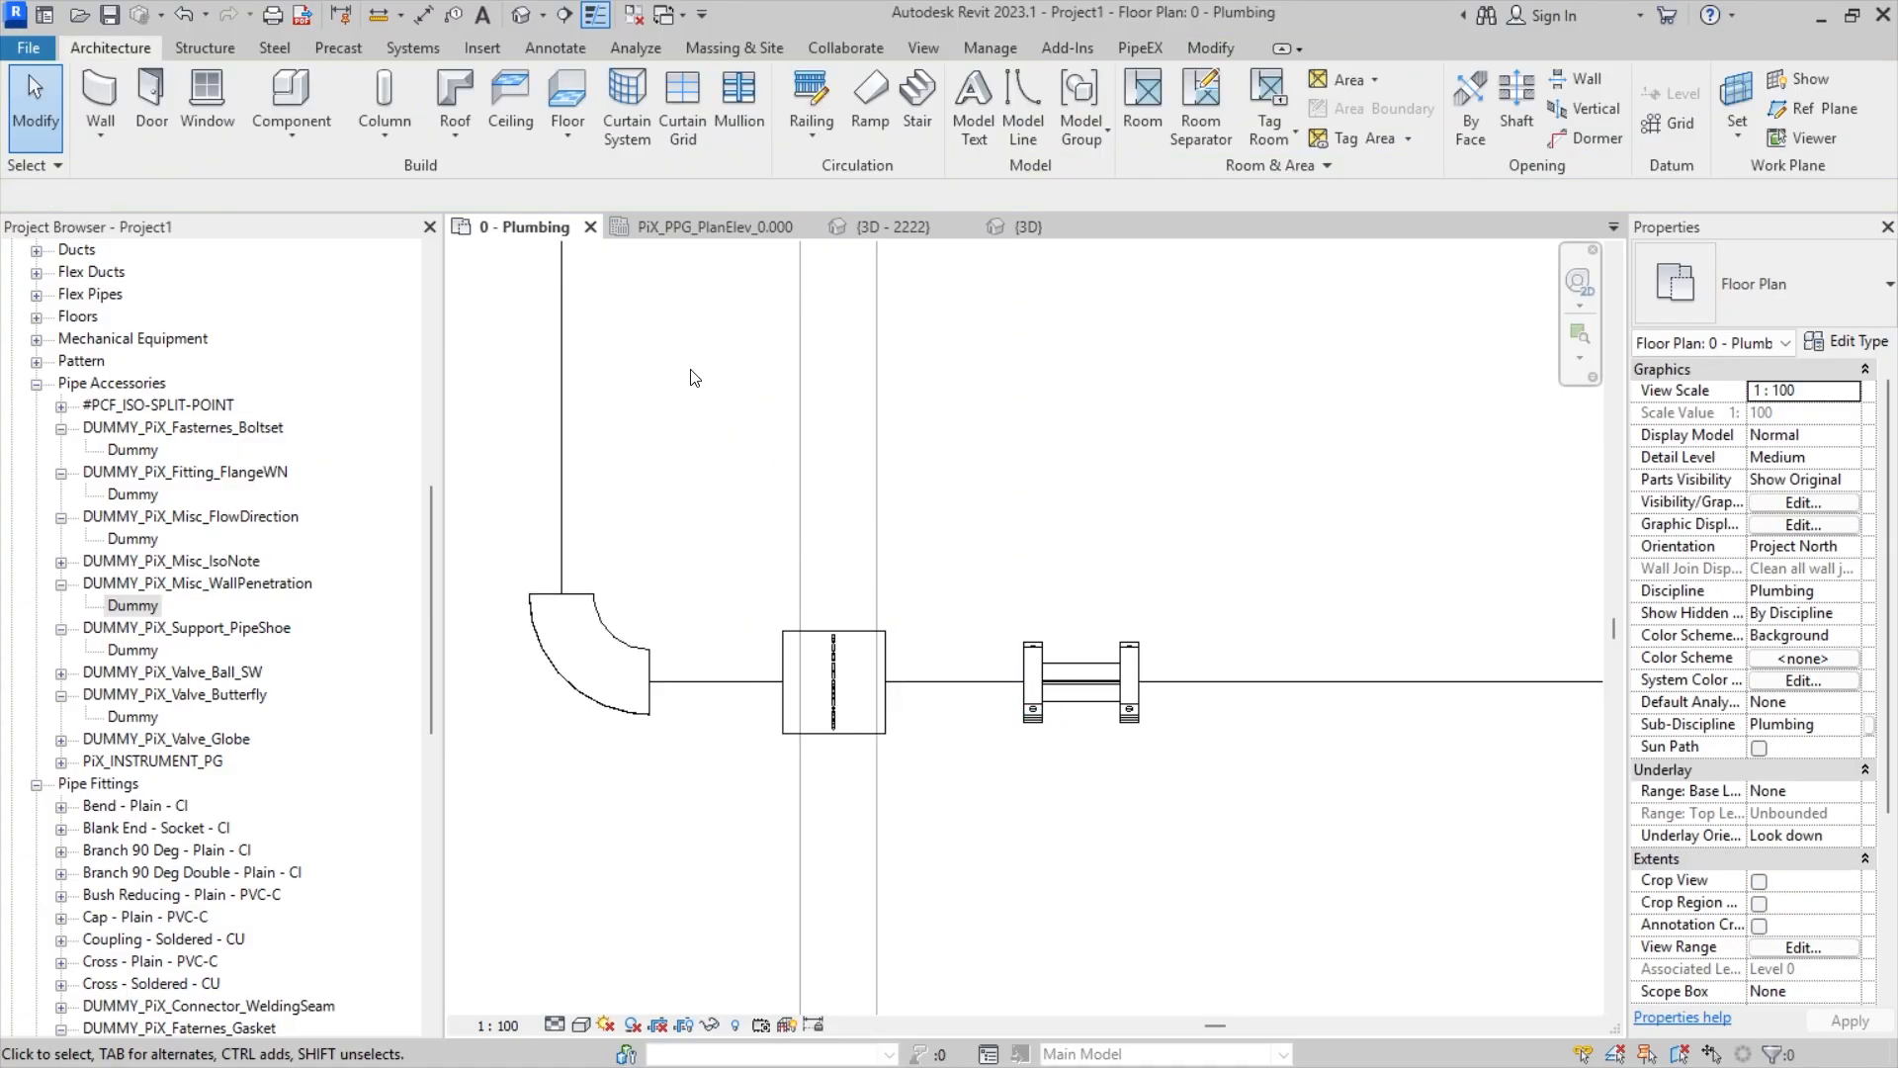
click(806, 637)
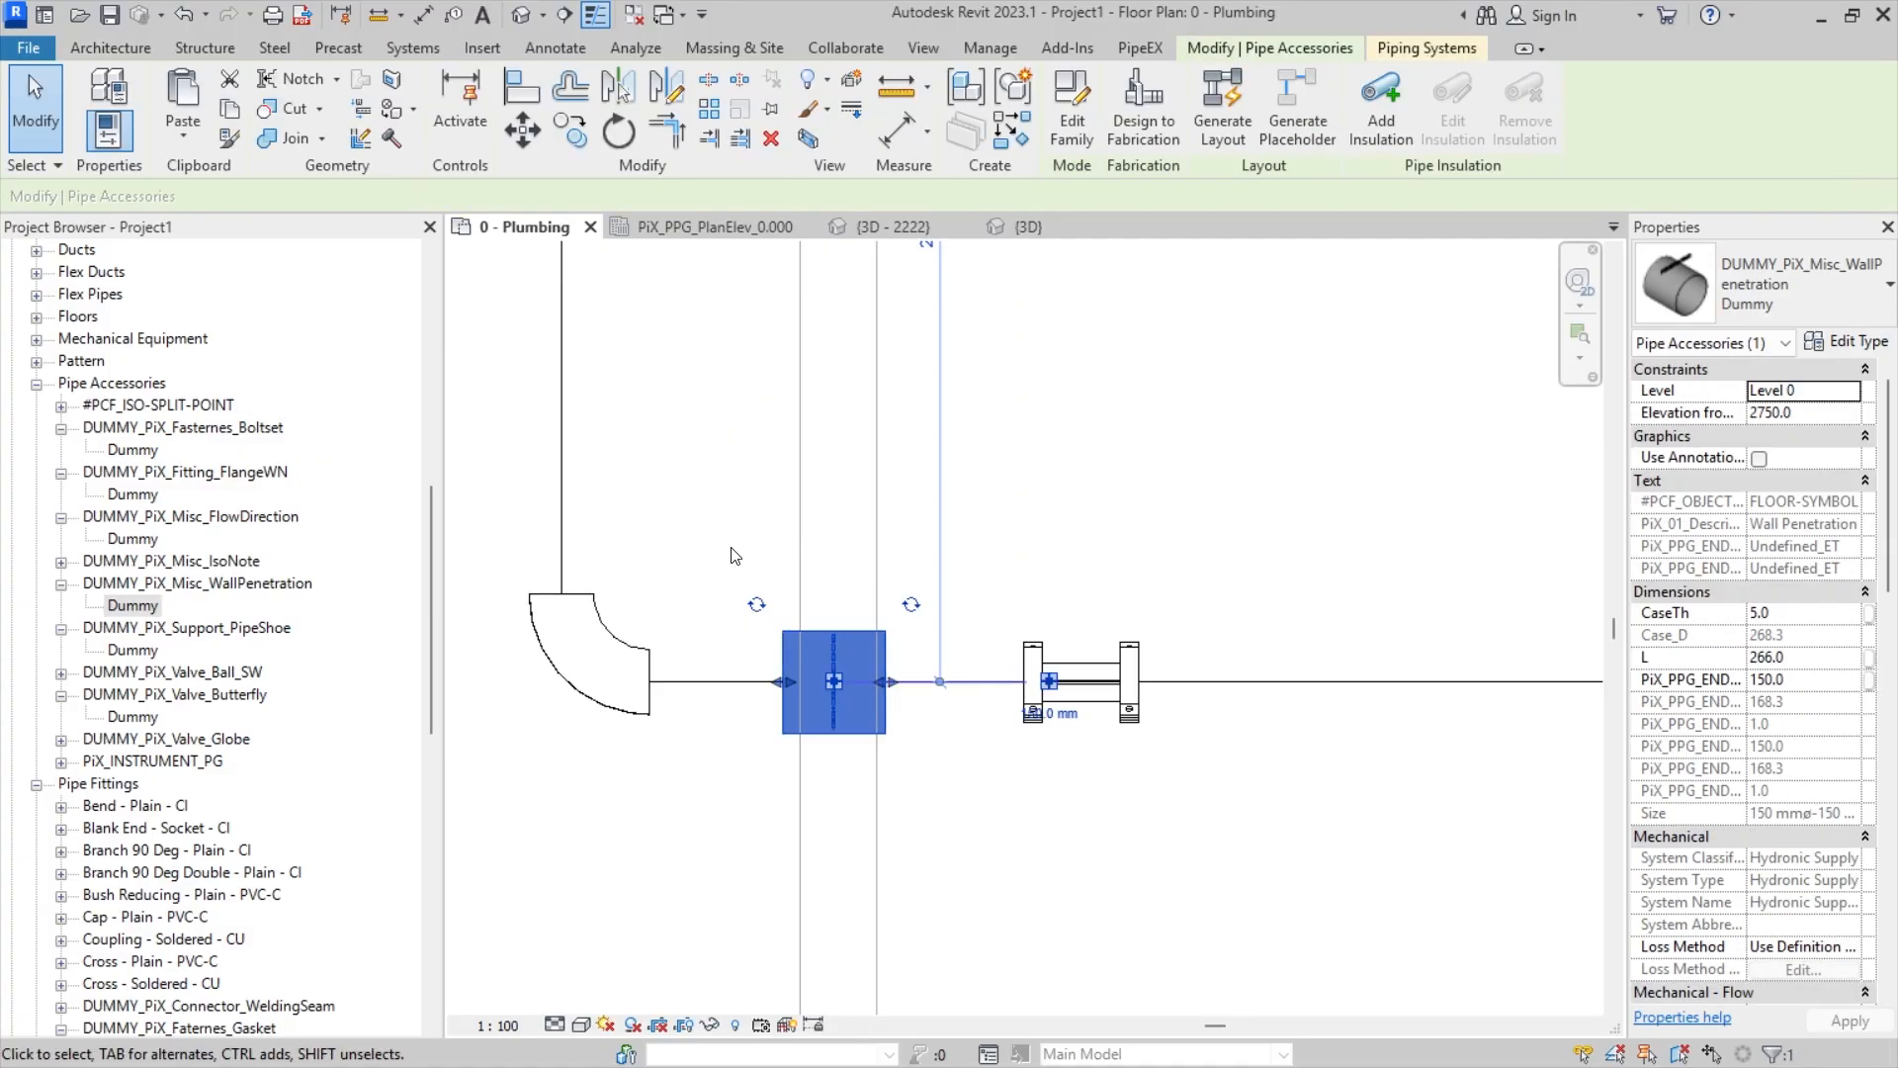
click(707, 473)
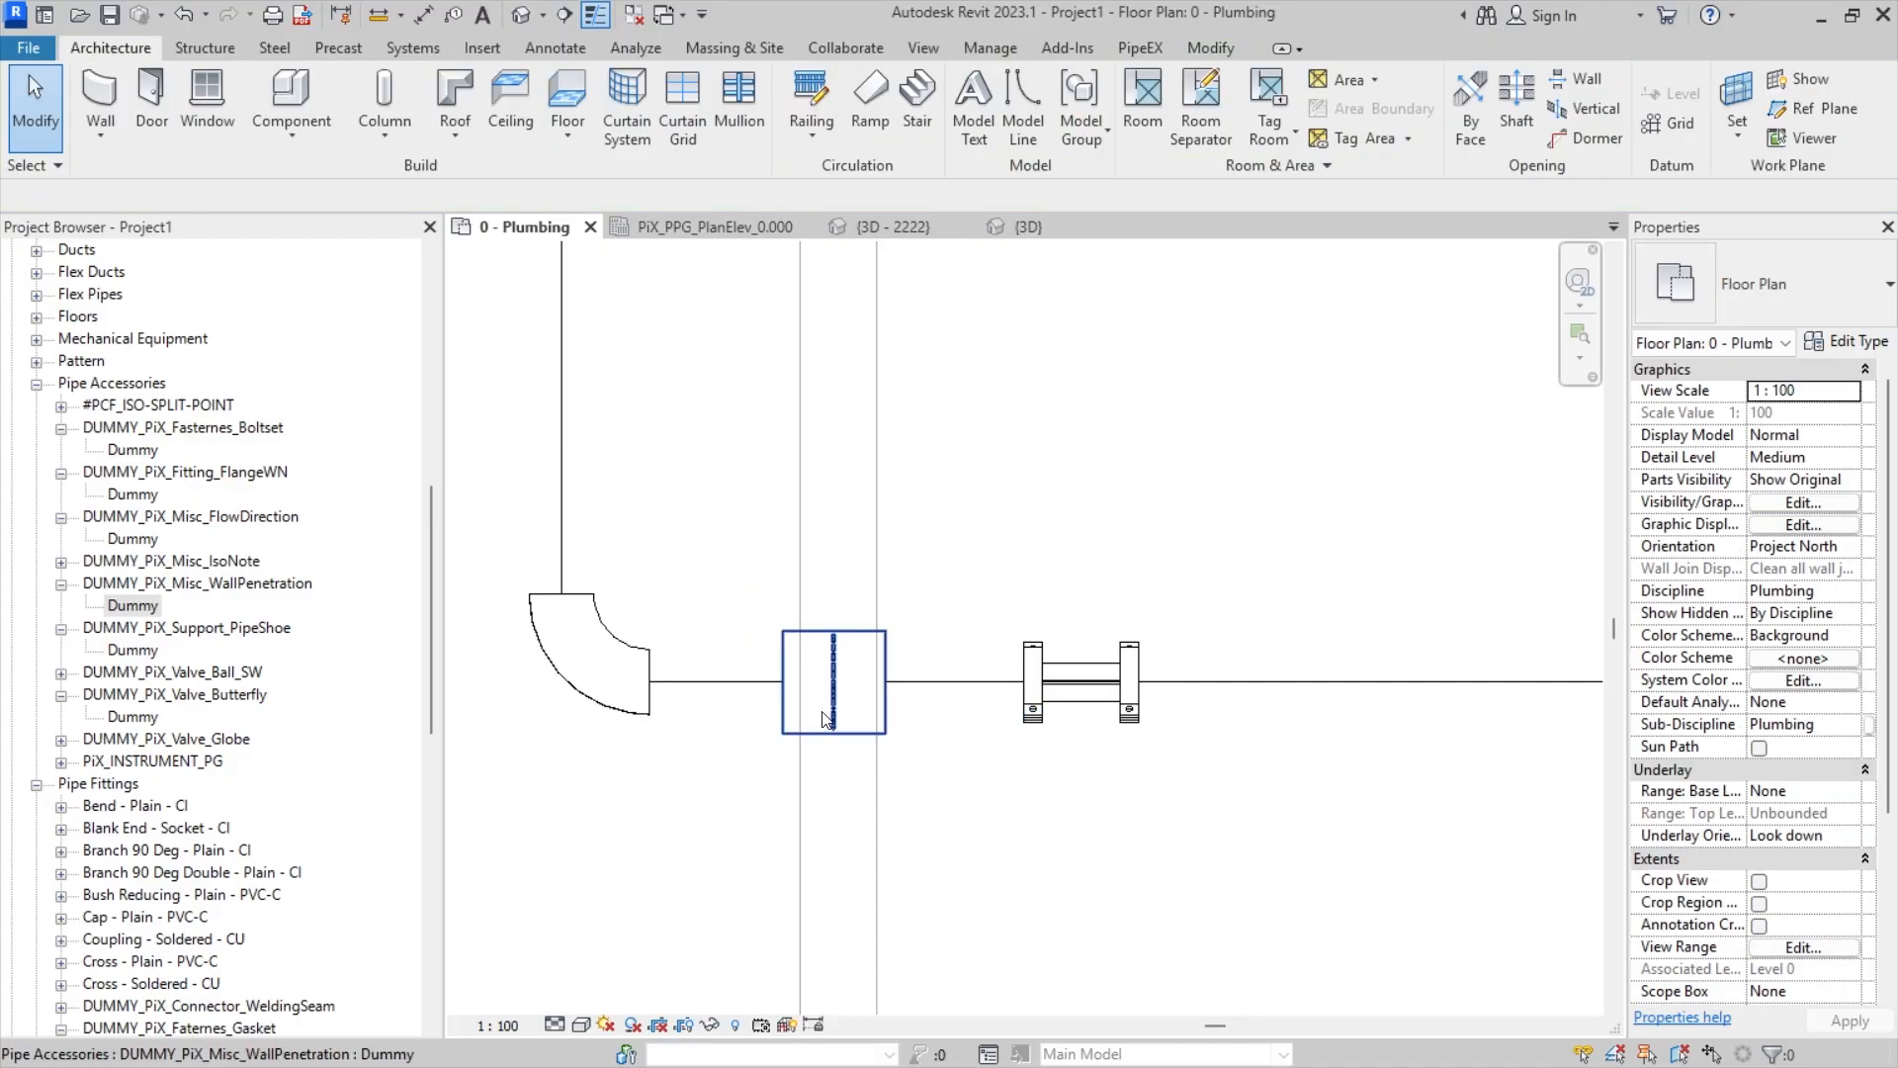
click(788, 679)
key(Escape)
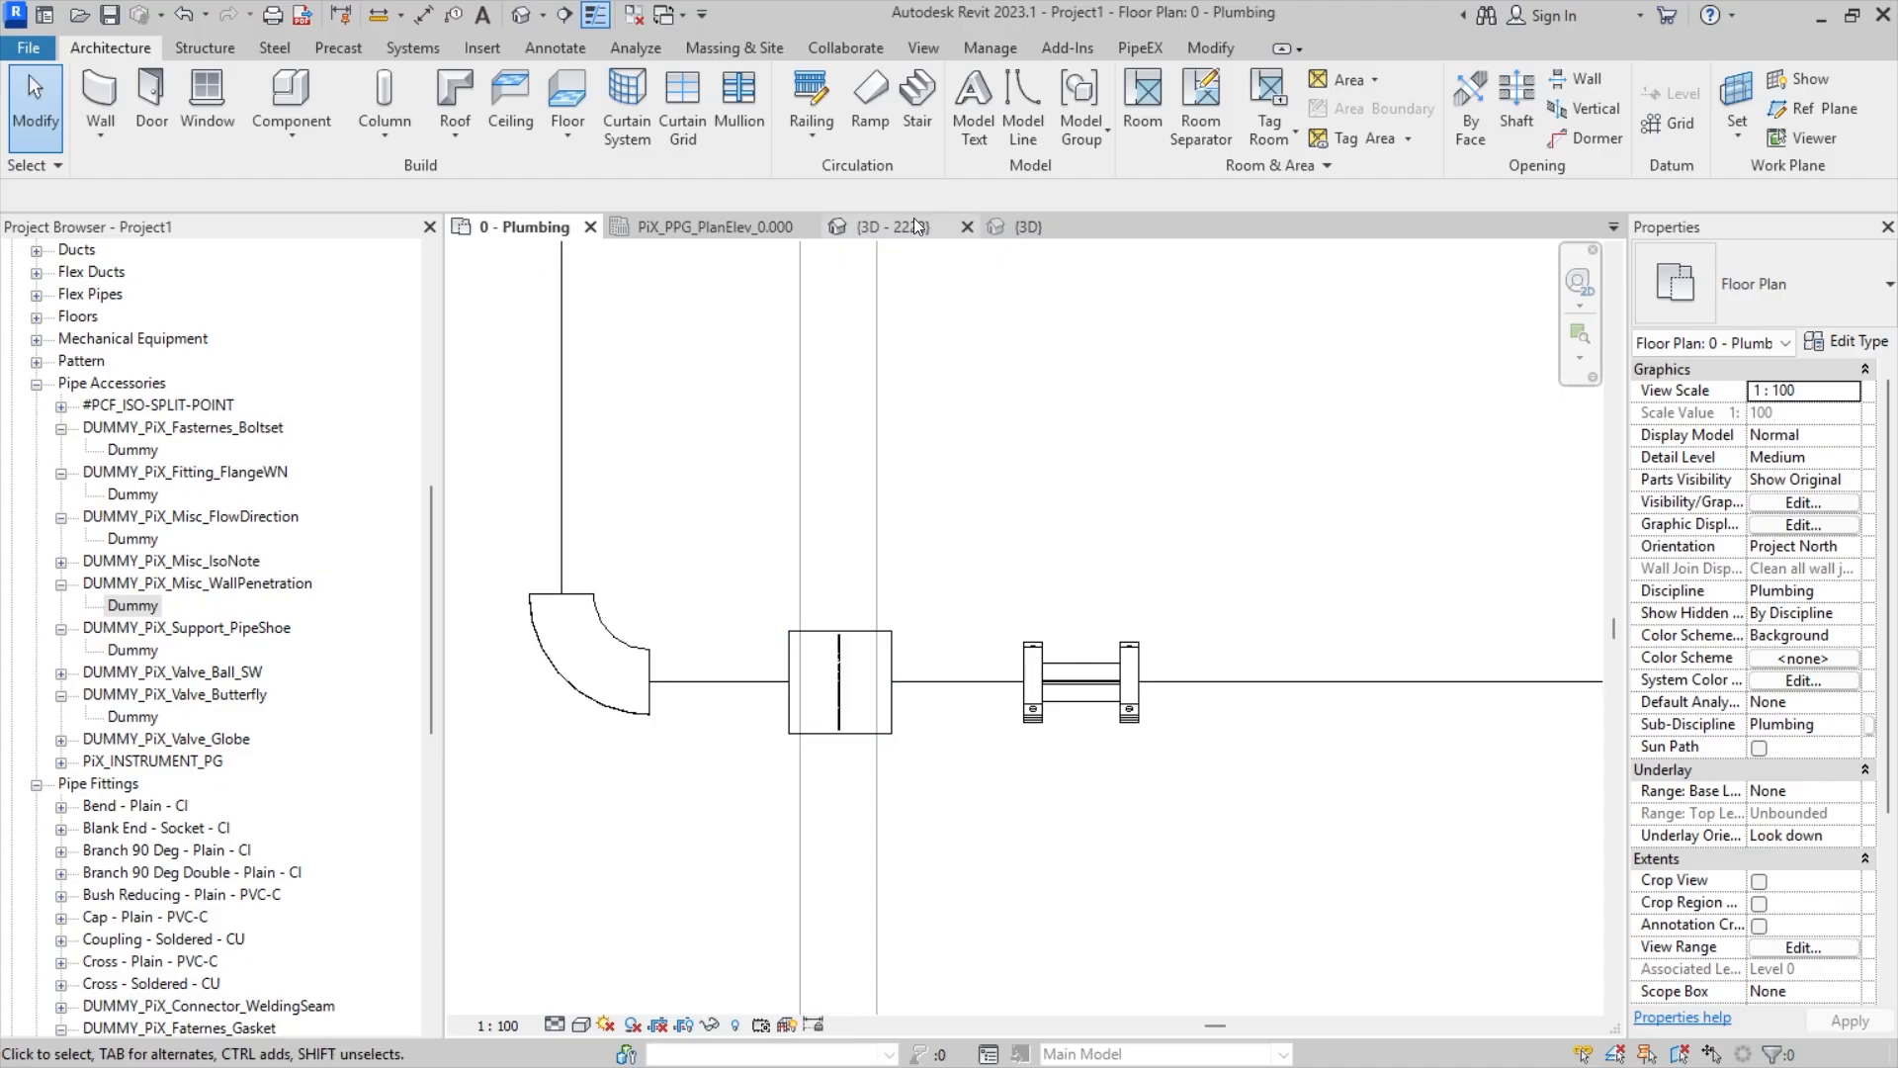
- Open the default 3D view and frame the wall with the pipe run passing through it
click(1211, 50)
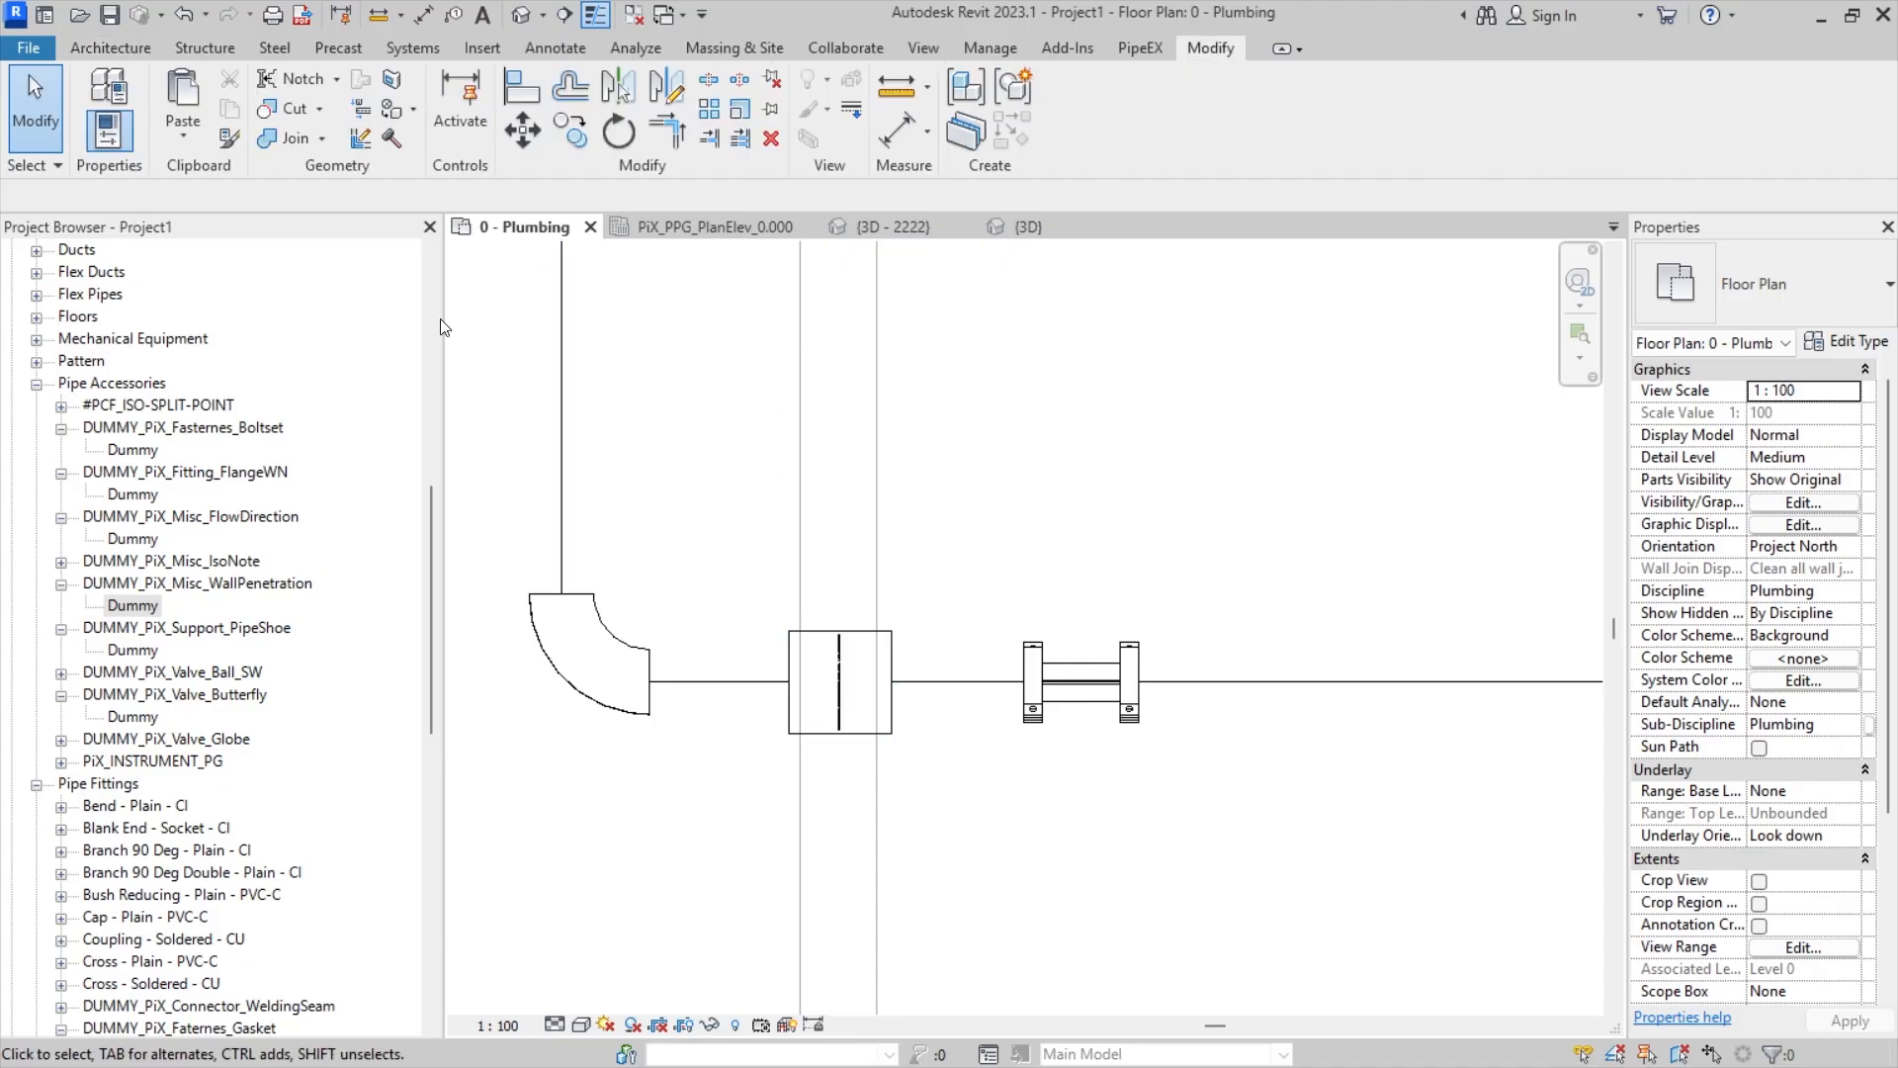
click(531, 25)
scroll(996, 721, down, 6)
middle_drag(996, 721, 989, 782)
scroll(1088, 786, up, 8)
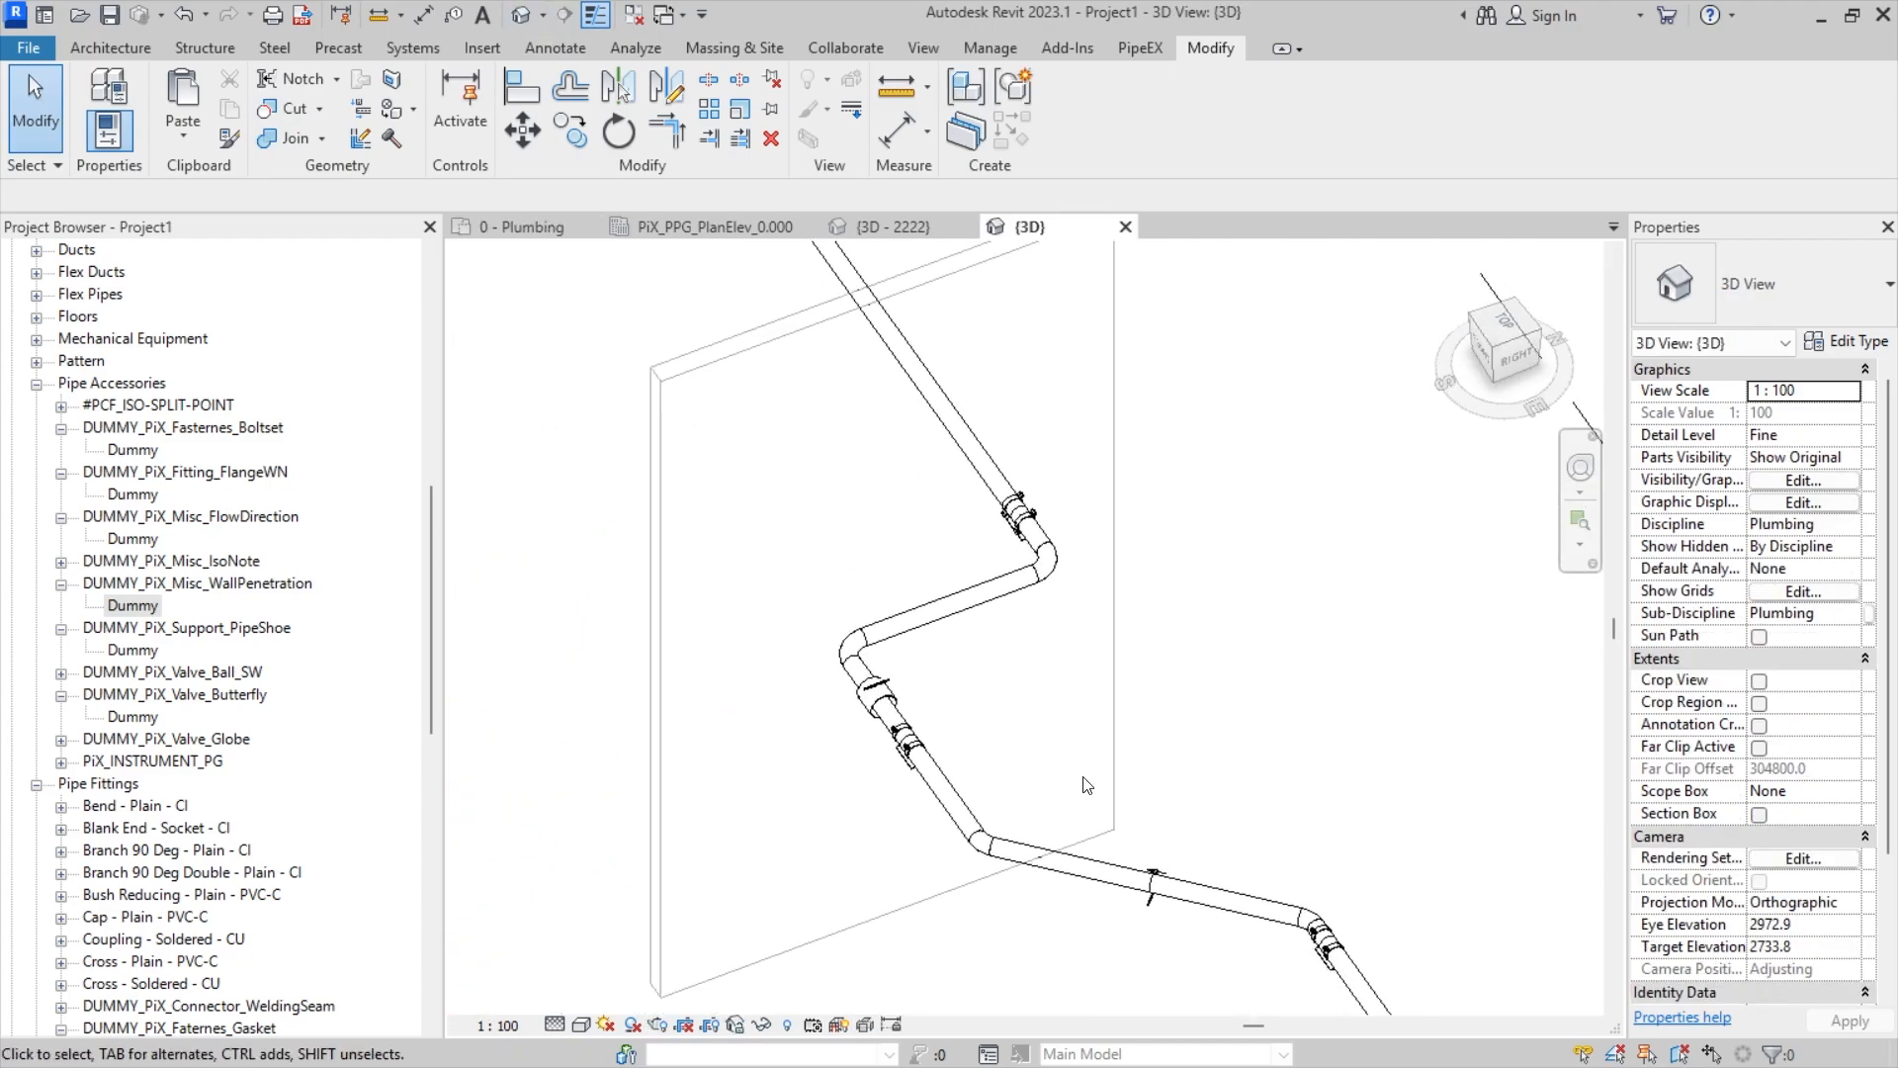
middle_drag(636, 807, 654, 750)
click(1836, 859)
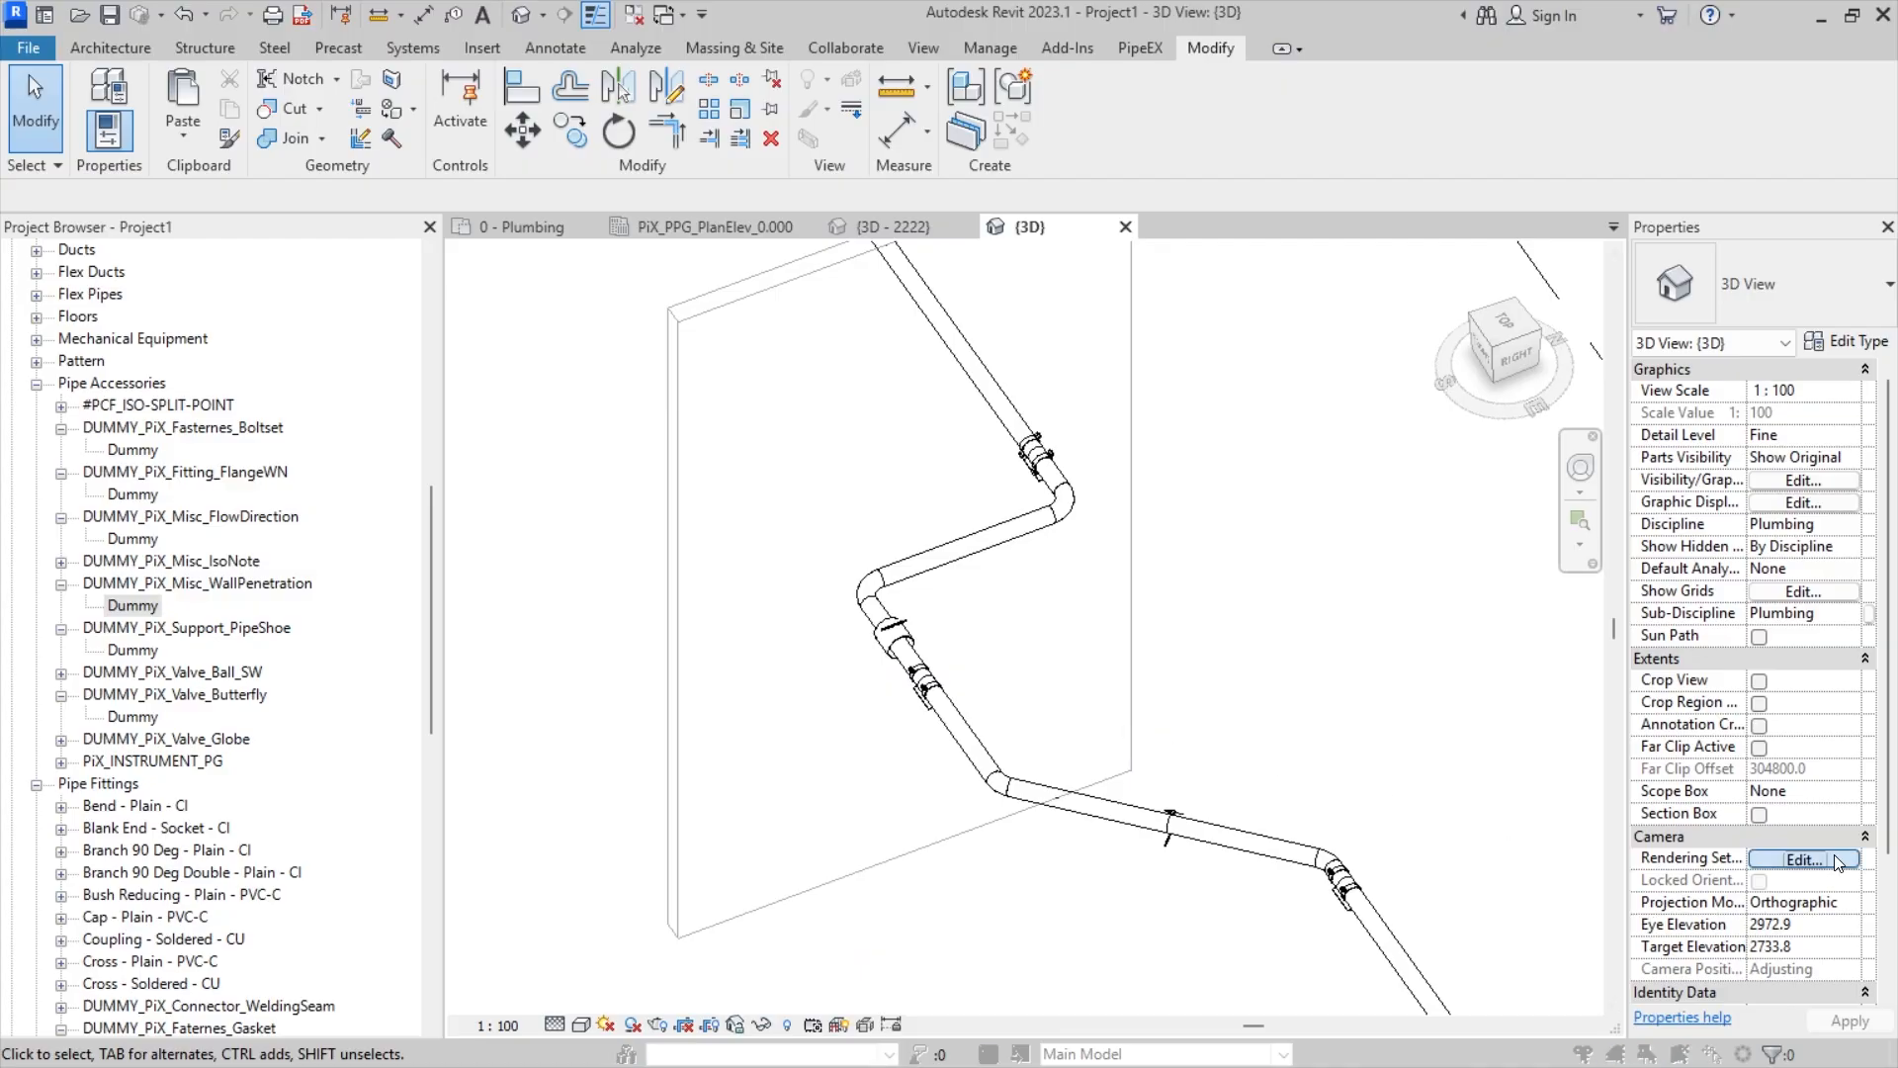
click(1101, 287)
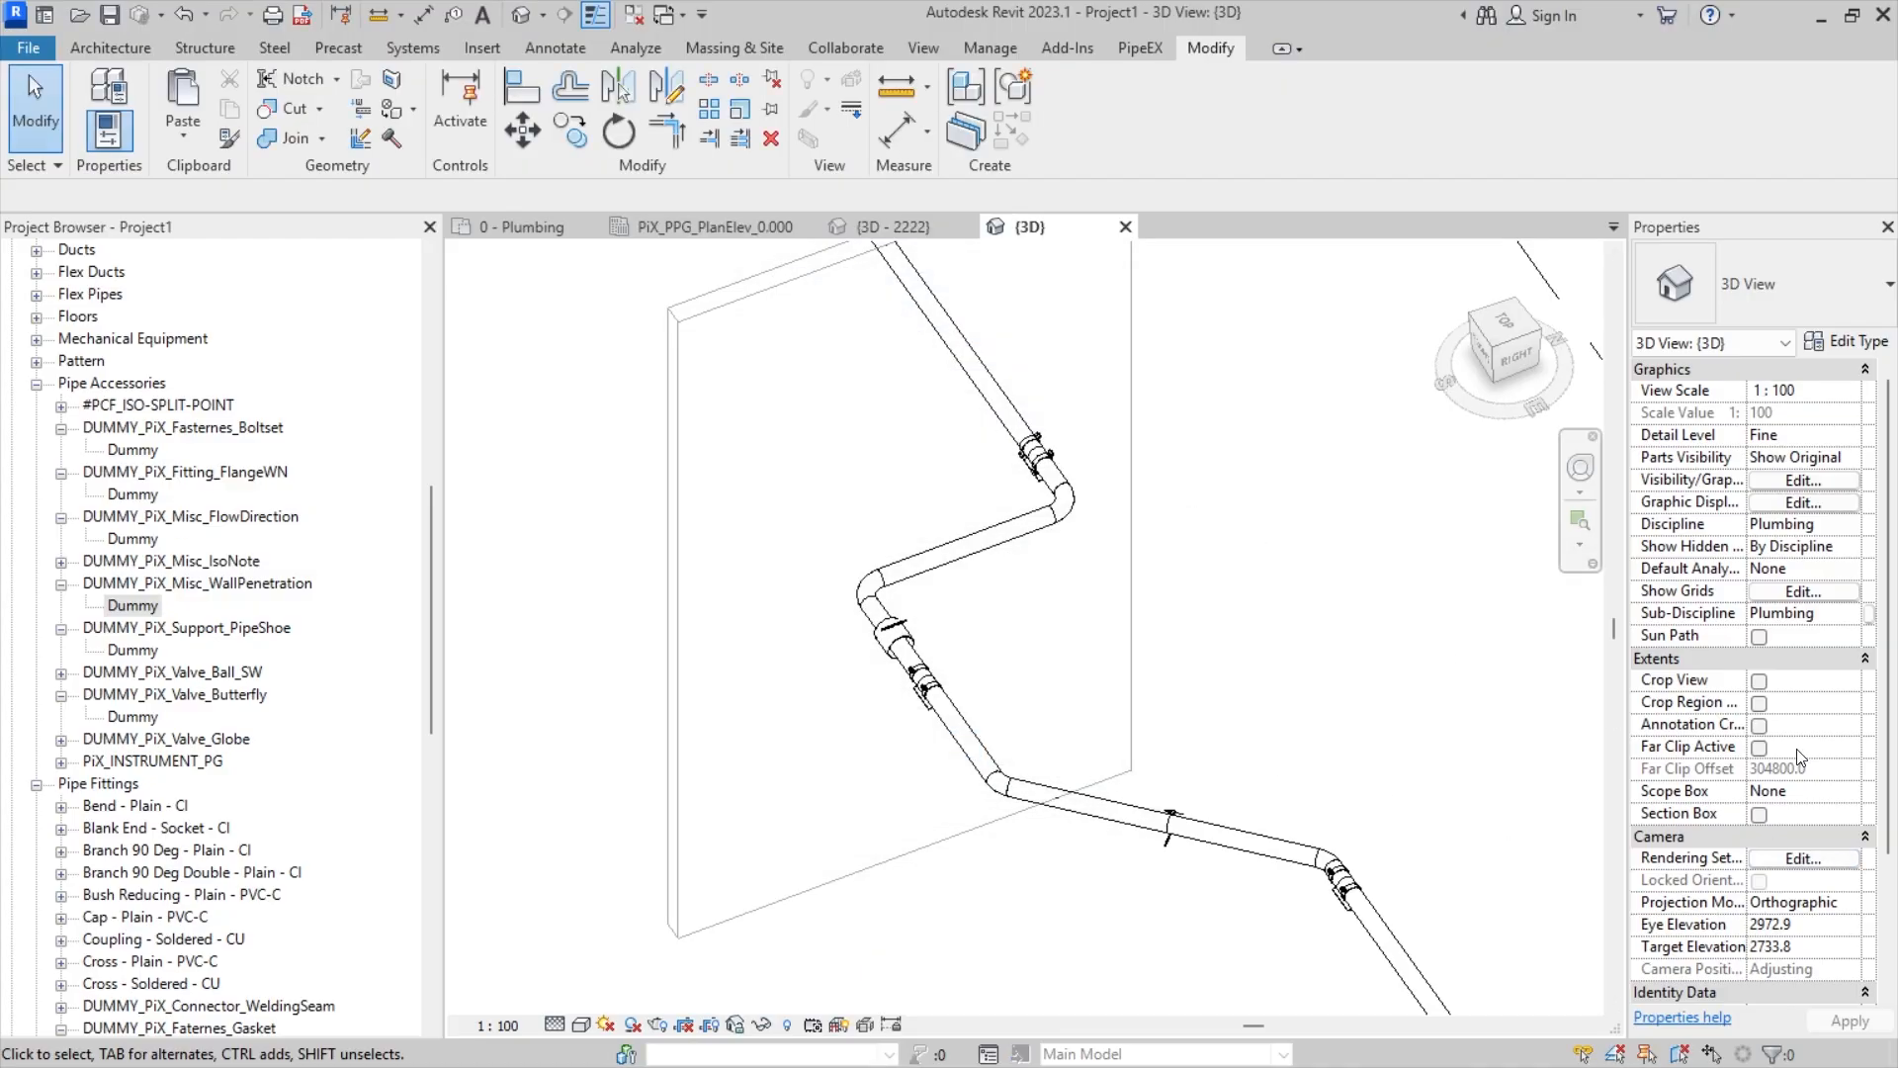
scroll(1792, 747, down, 3)
scroll(1803, 751, up, 1)
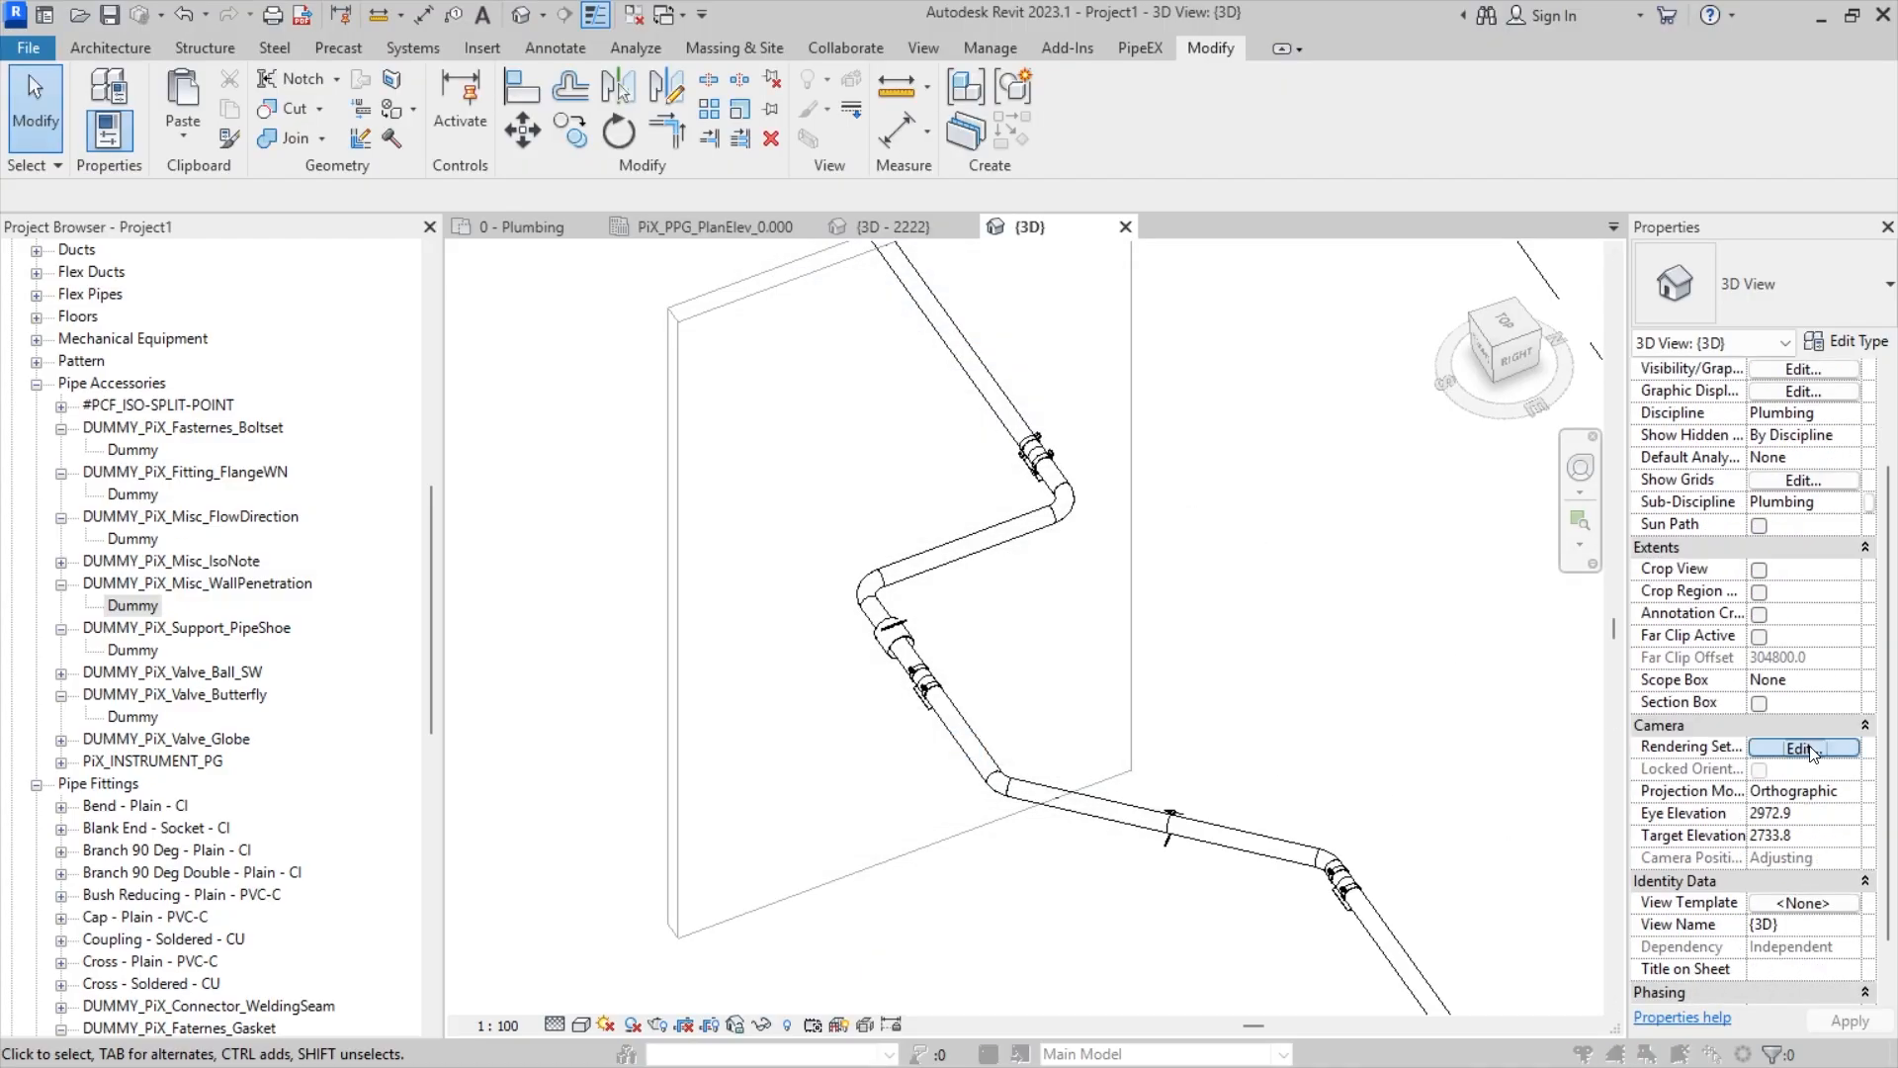
click(1805, 749)
click(1055, 758)
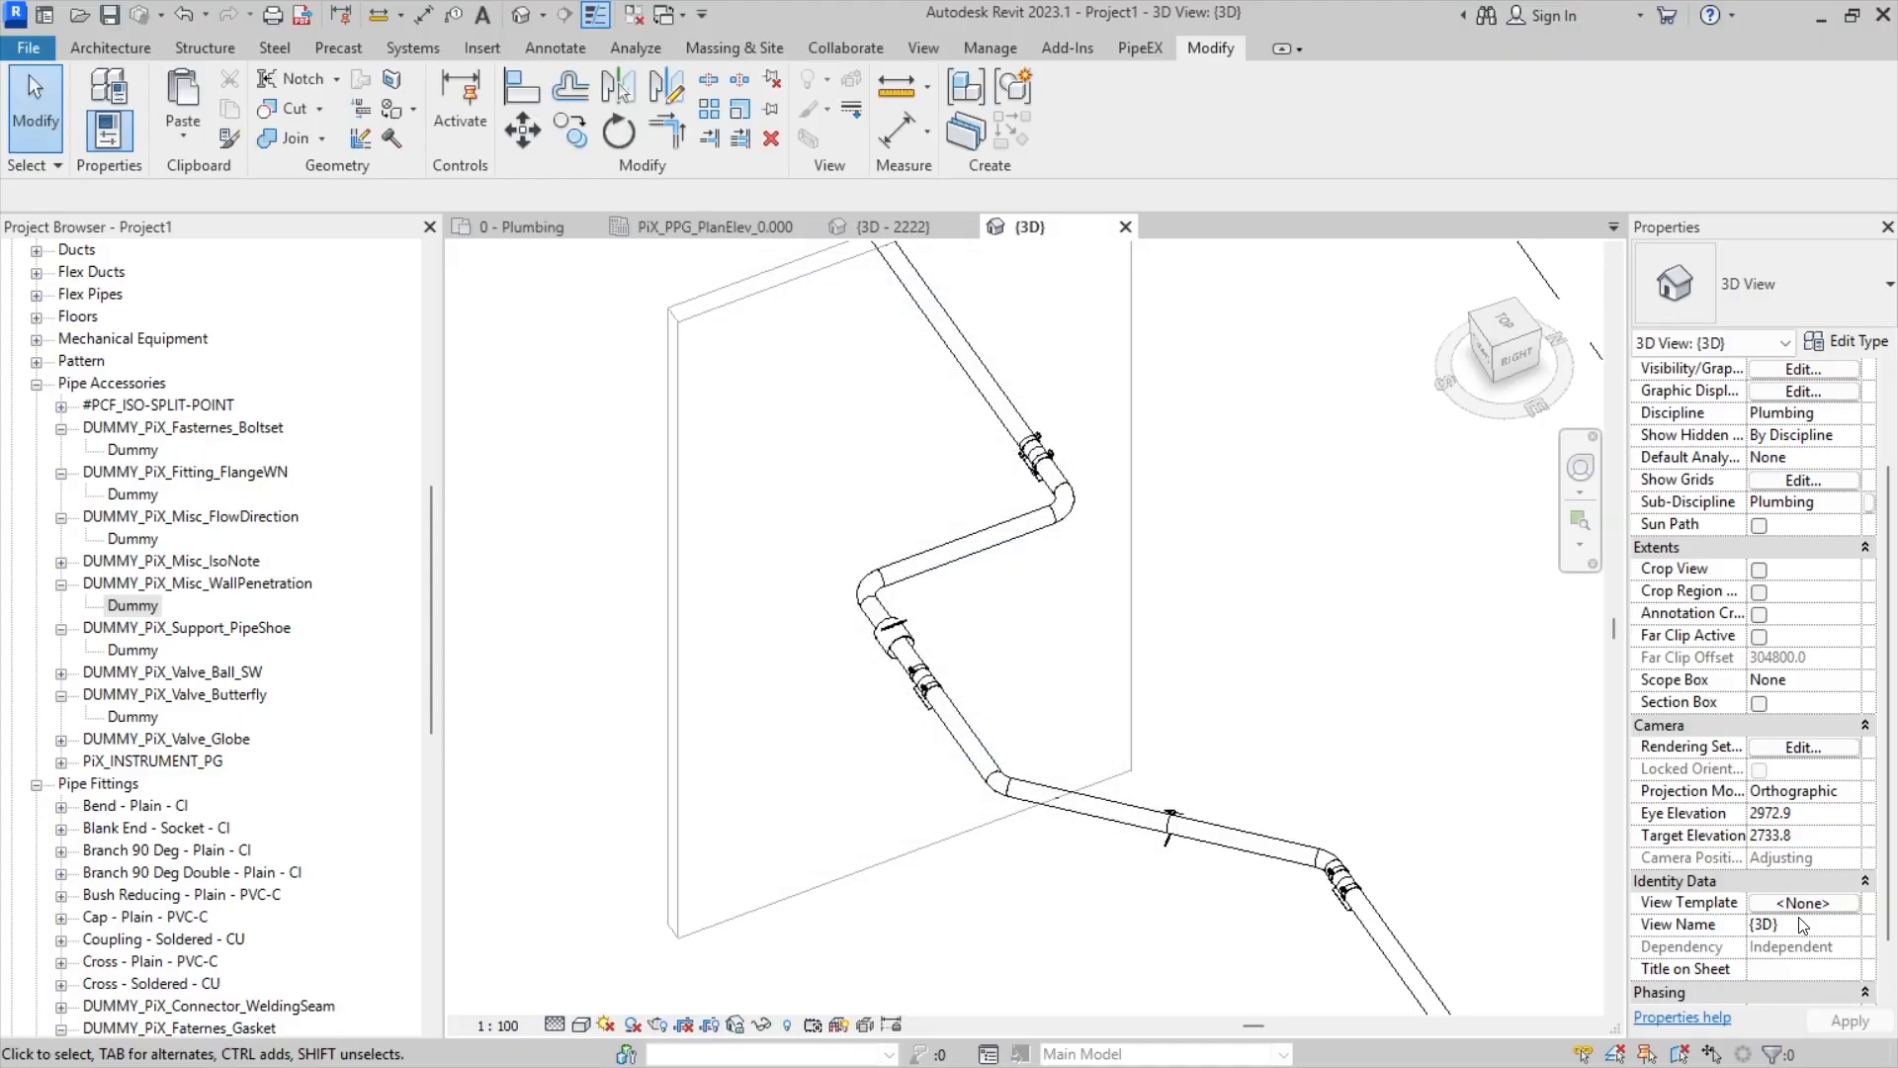
- Assign the Architectural Plan view template to the 3D view
click(1803, 904)
scroll(695, 539, down, 3)
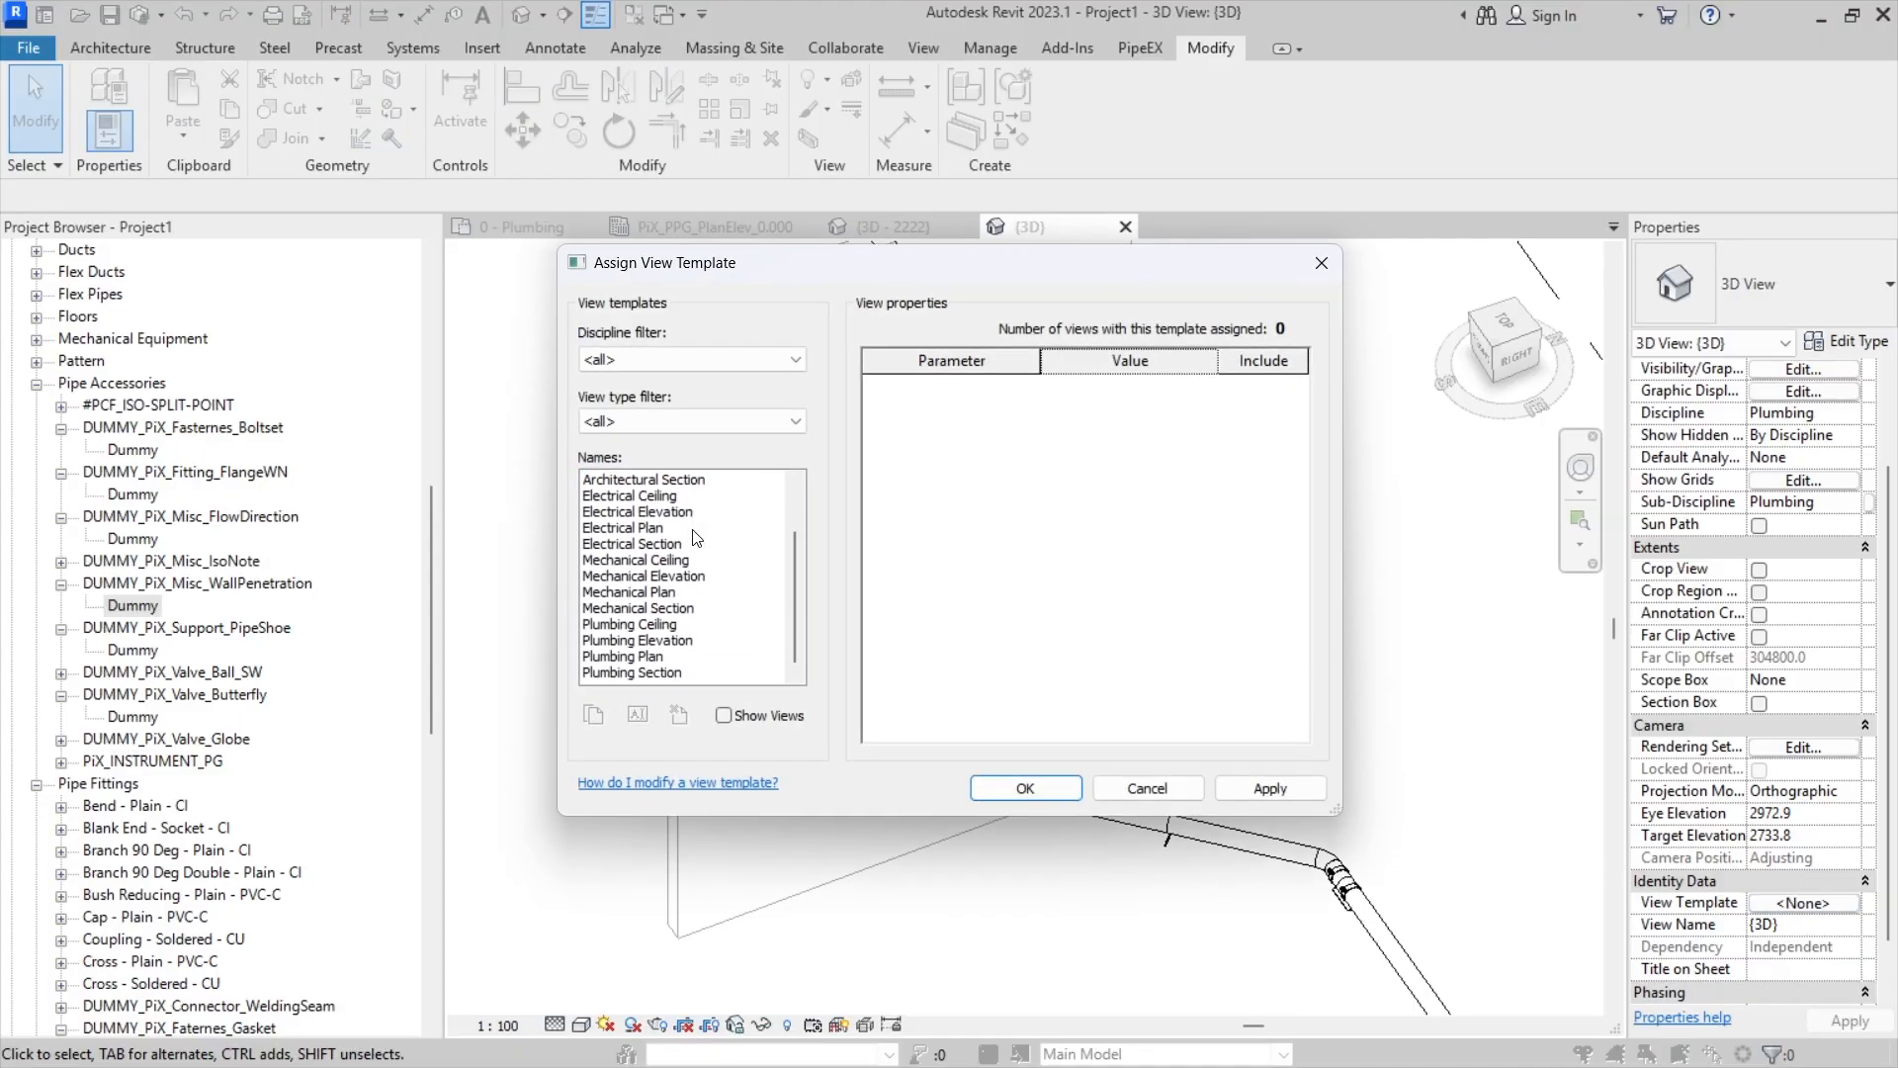
scroll(695, 540, up, 3)
double_click(677, 513)
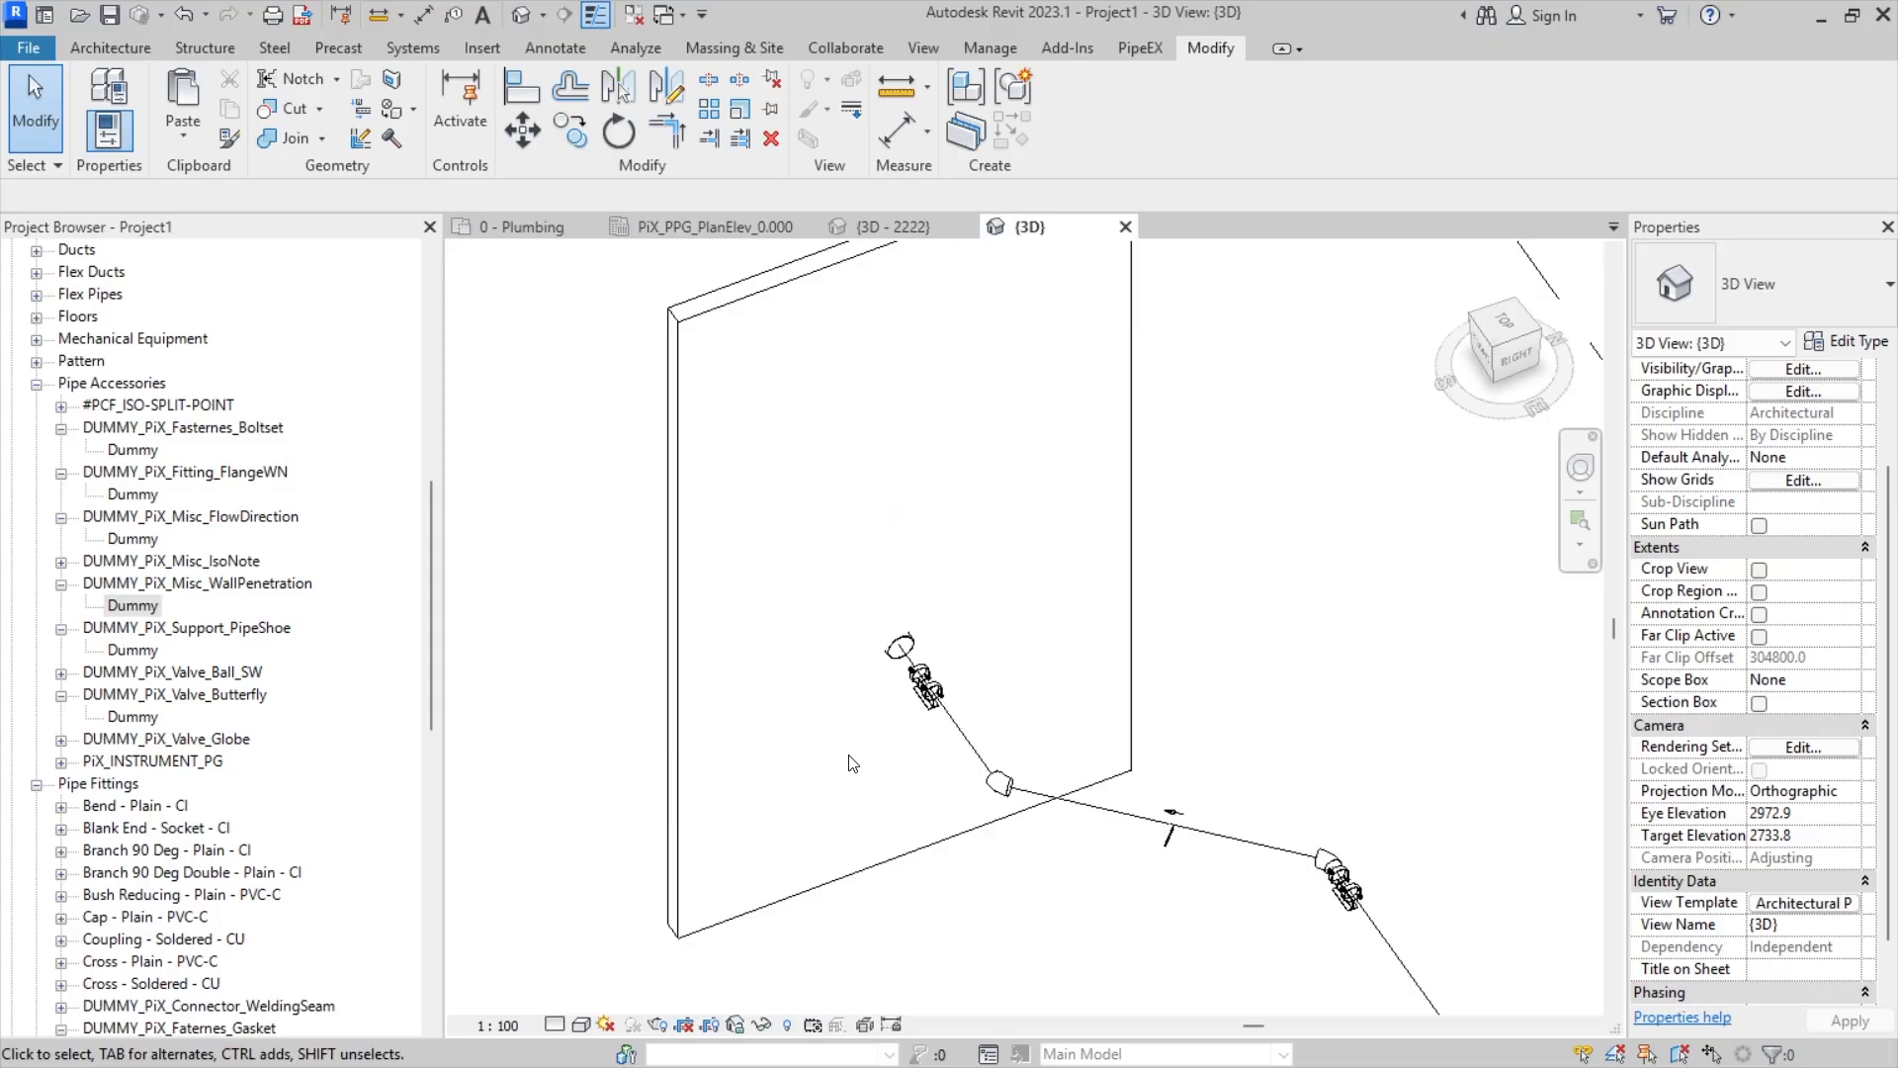
- Cut the wall's geometry with the wall penetration accessory
click(670, 832)
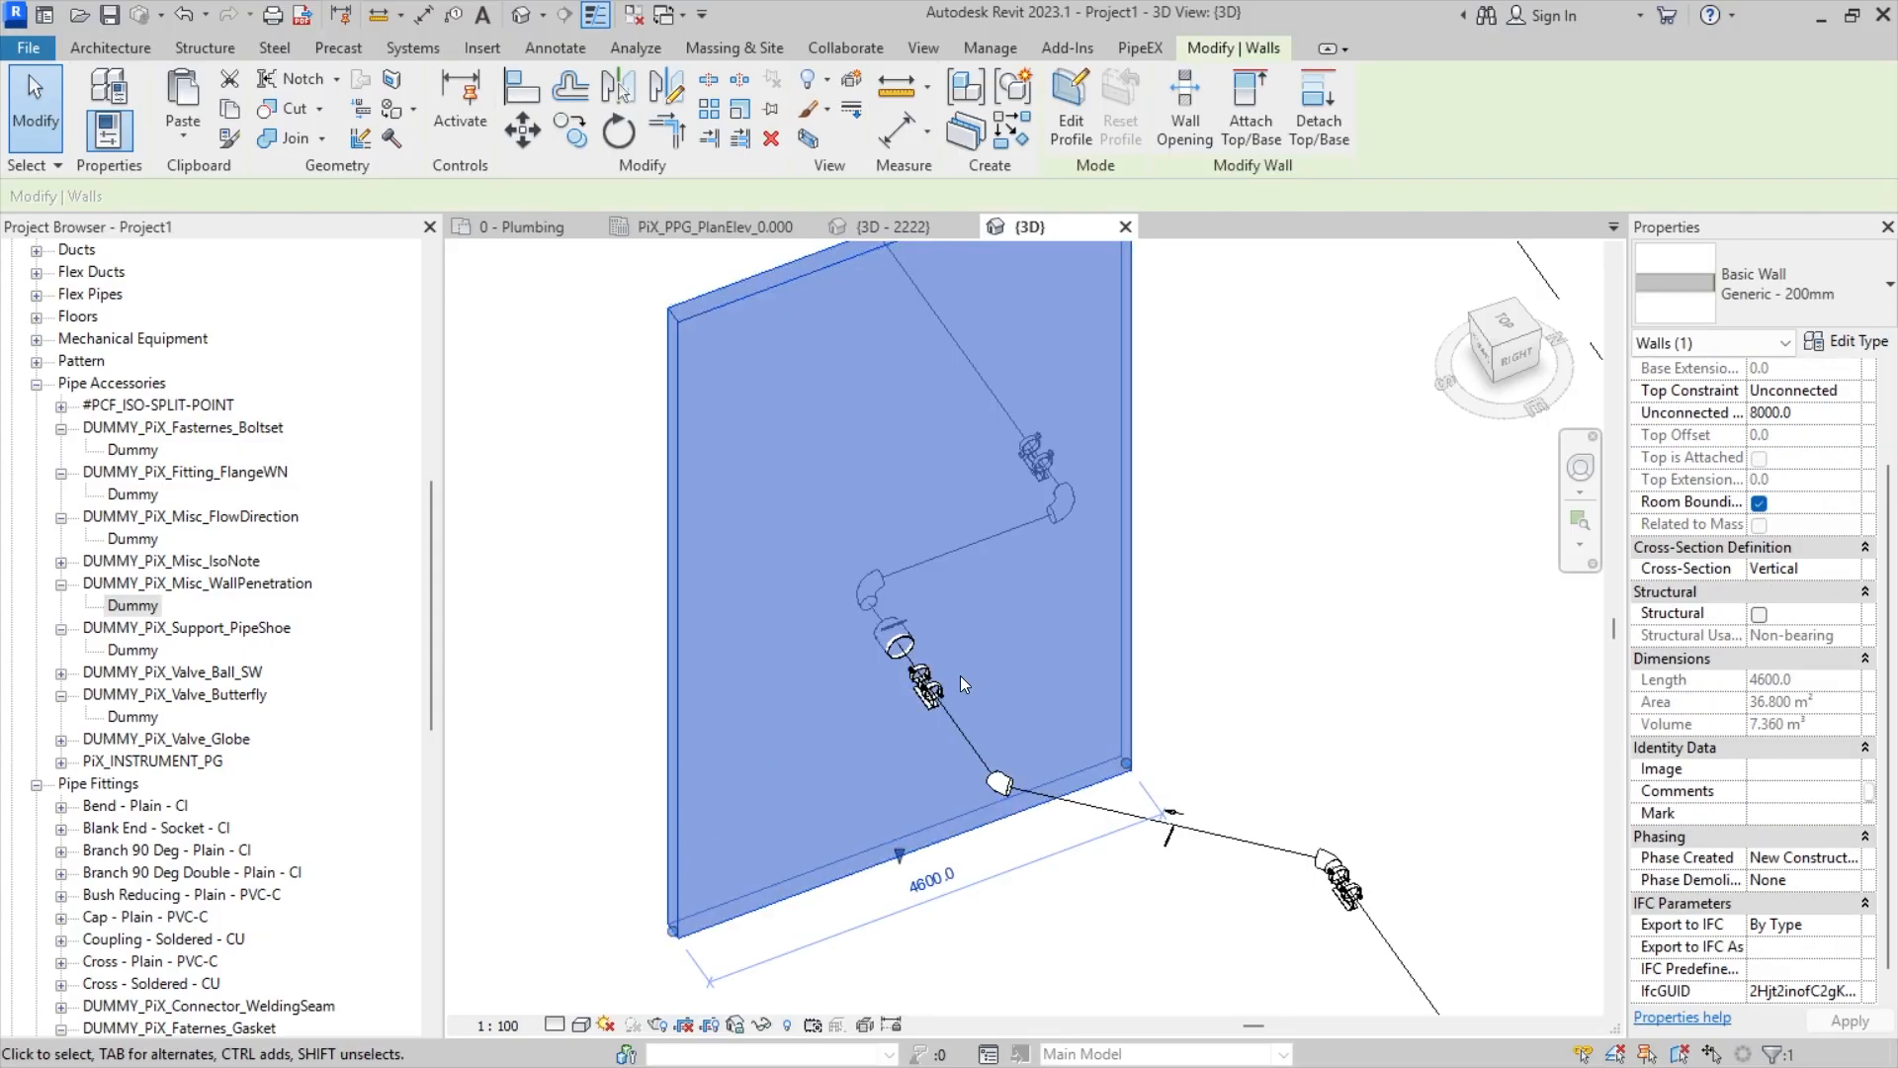
key(Escape)
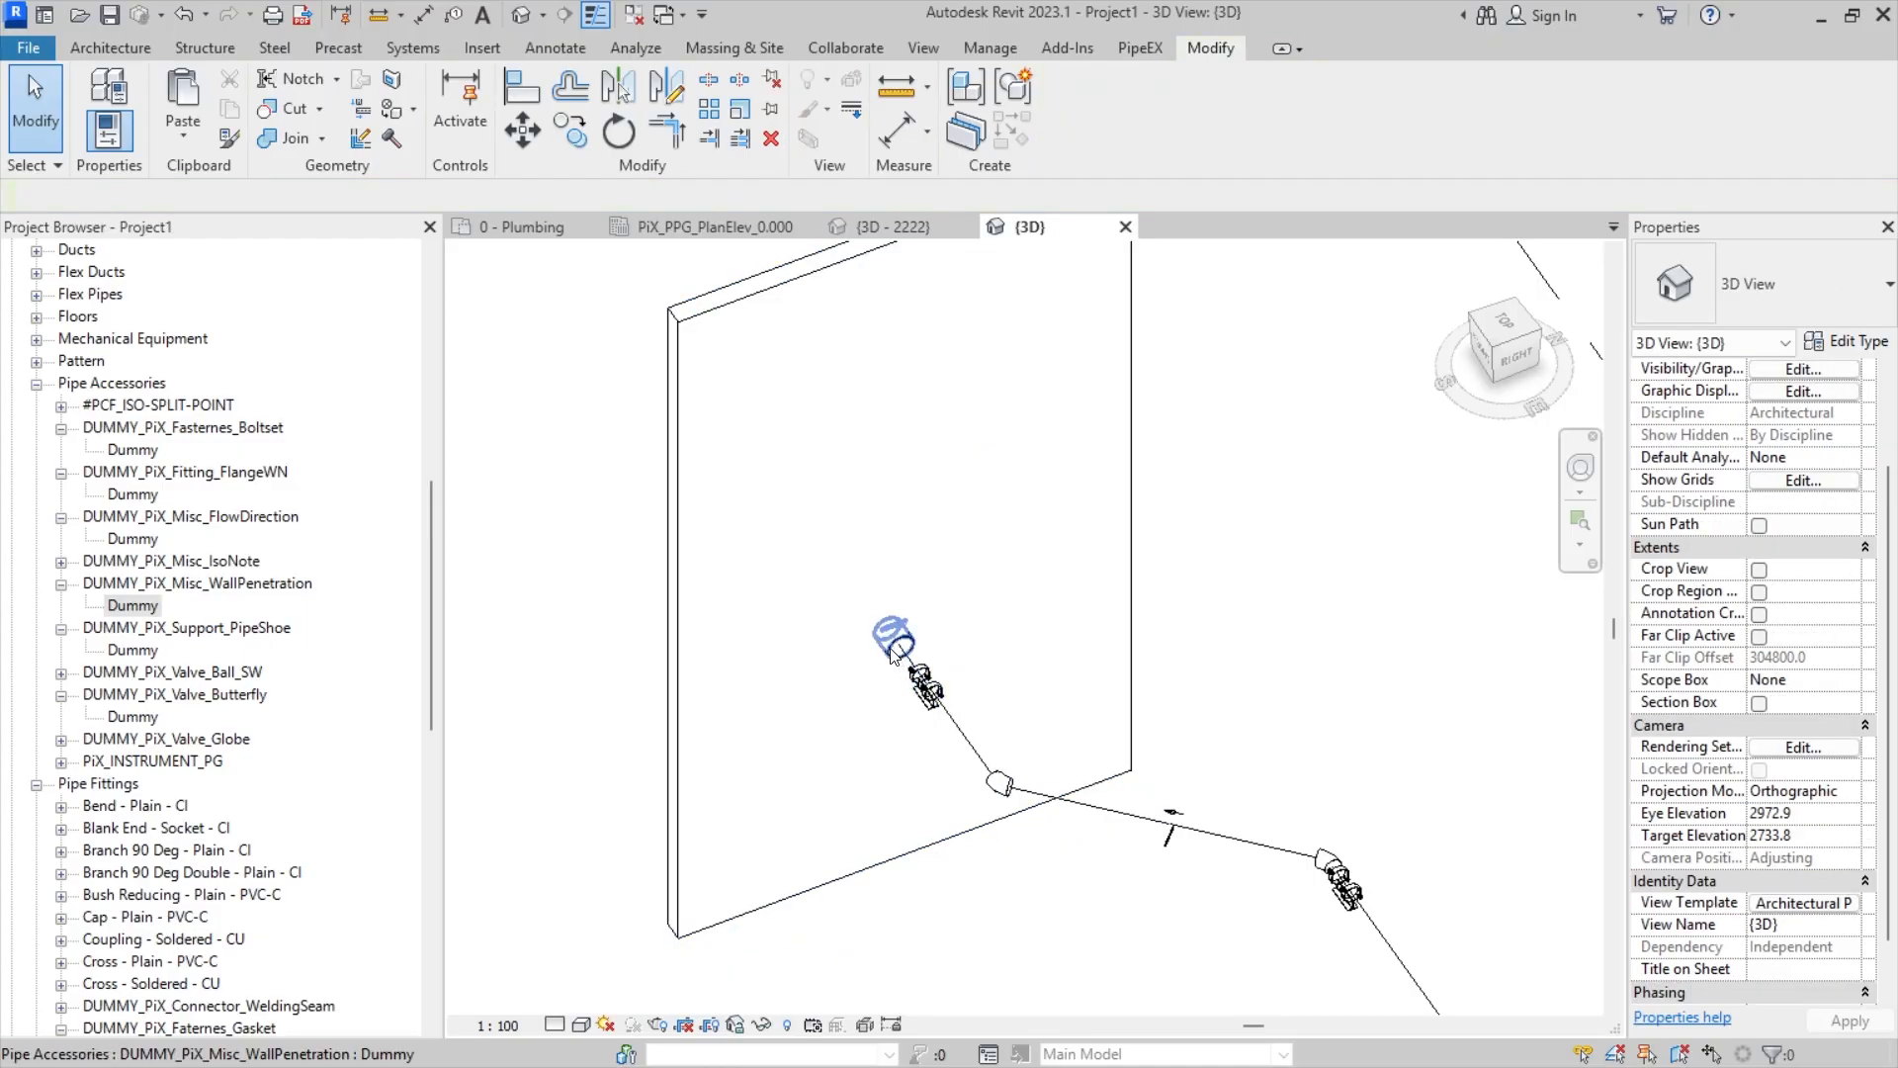
click(284, 108)
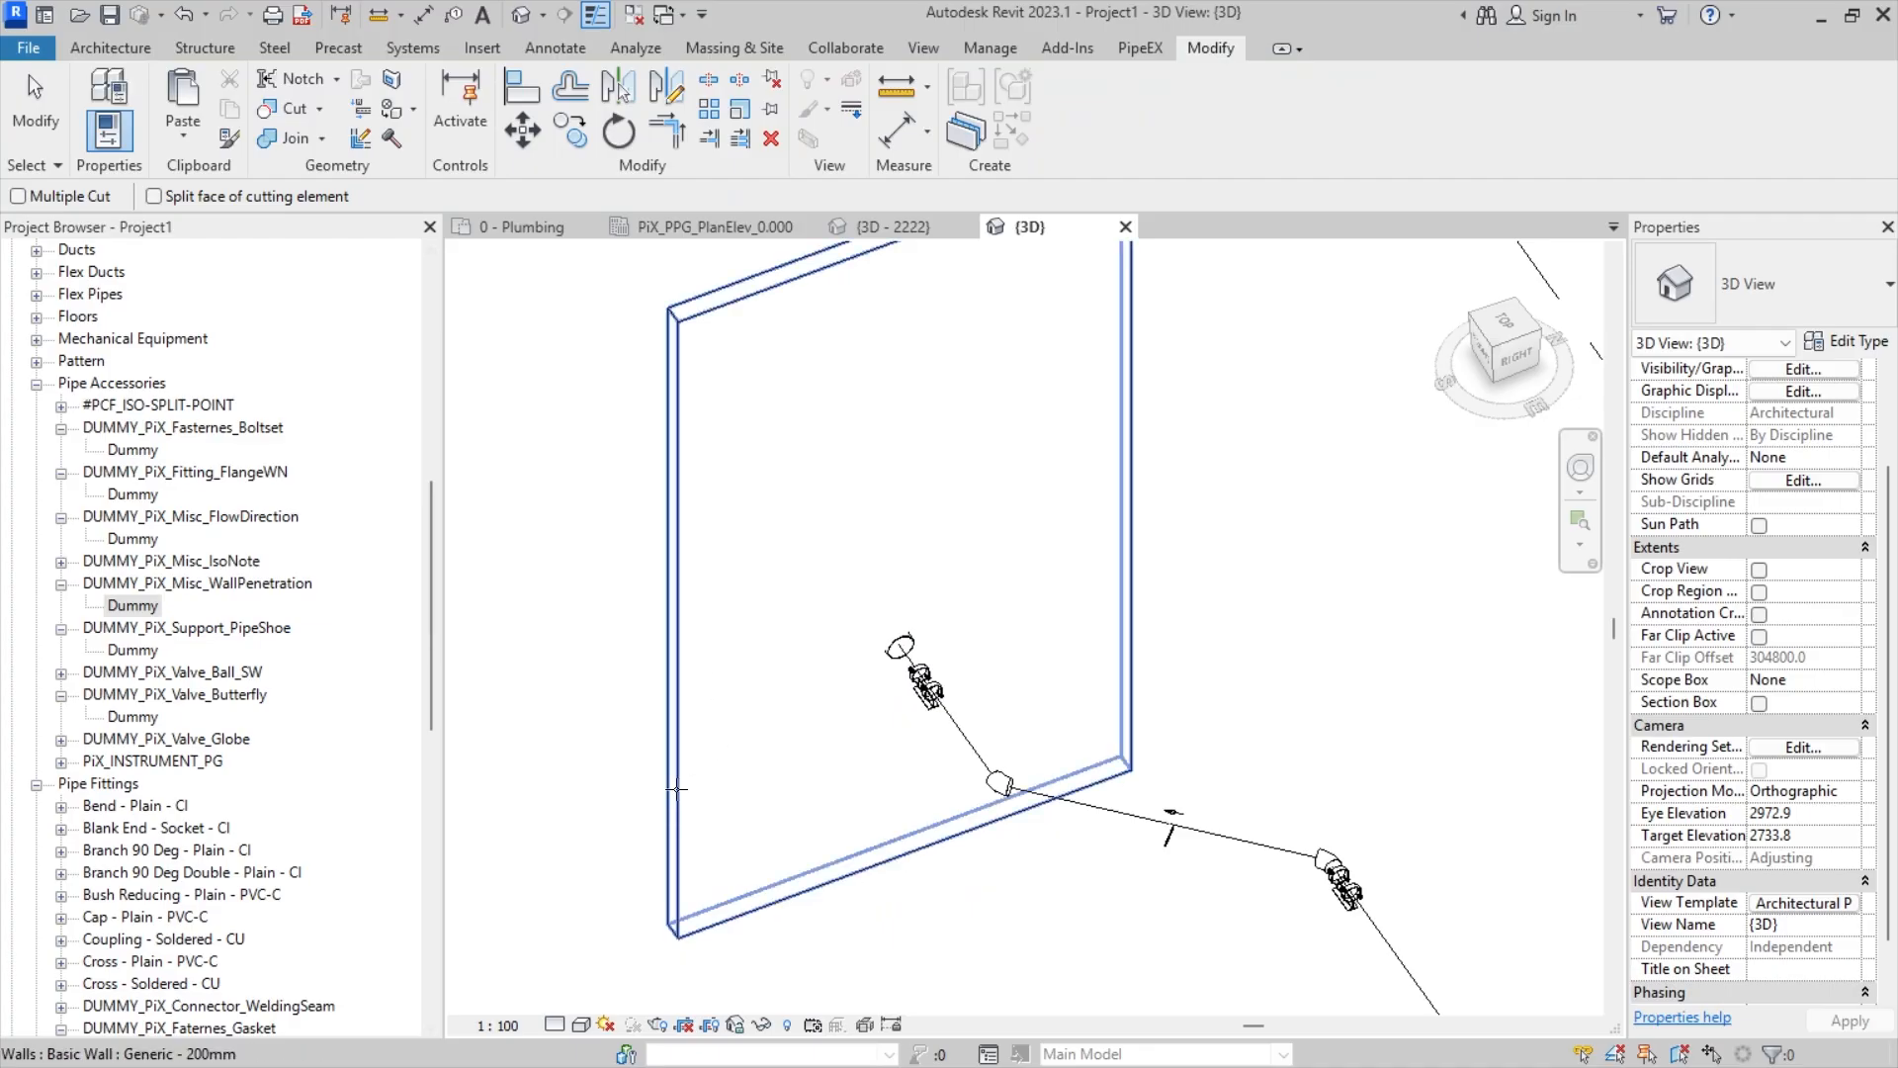
click(682, 791)
click(915, 633)
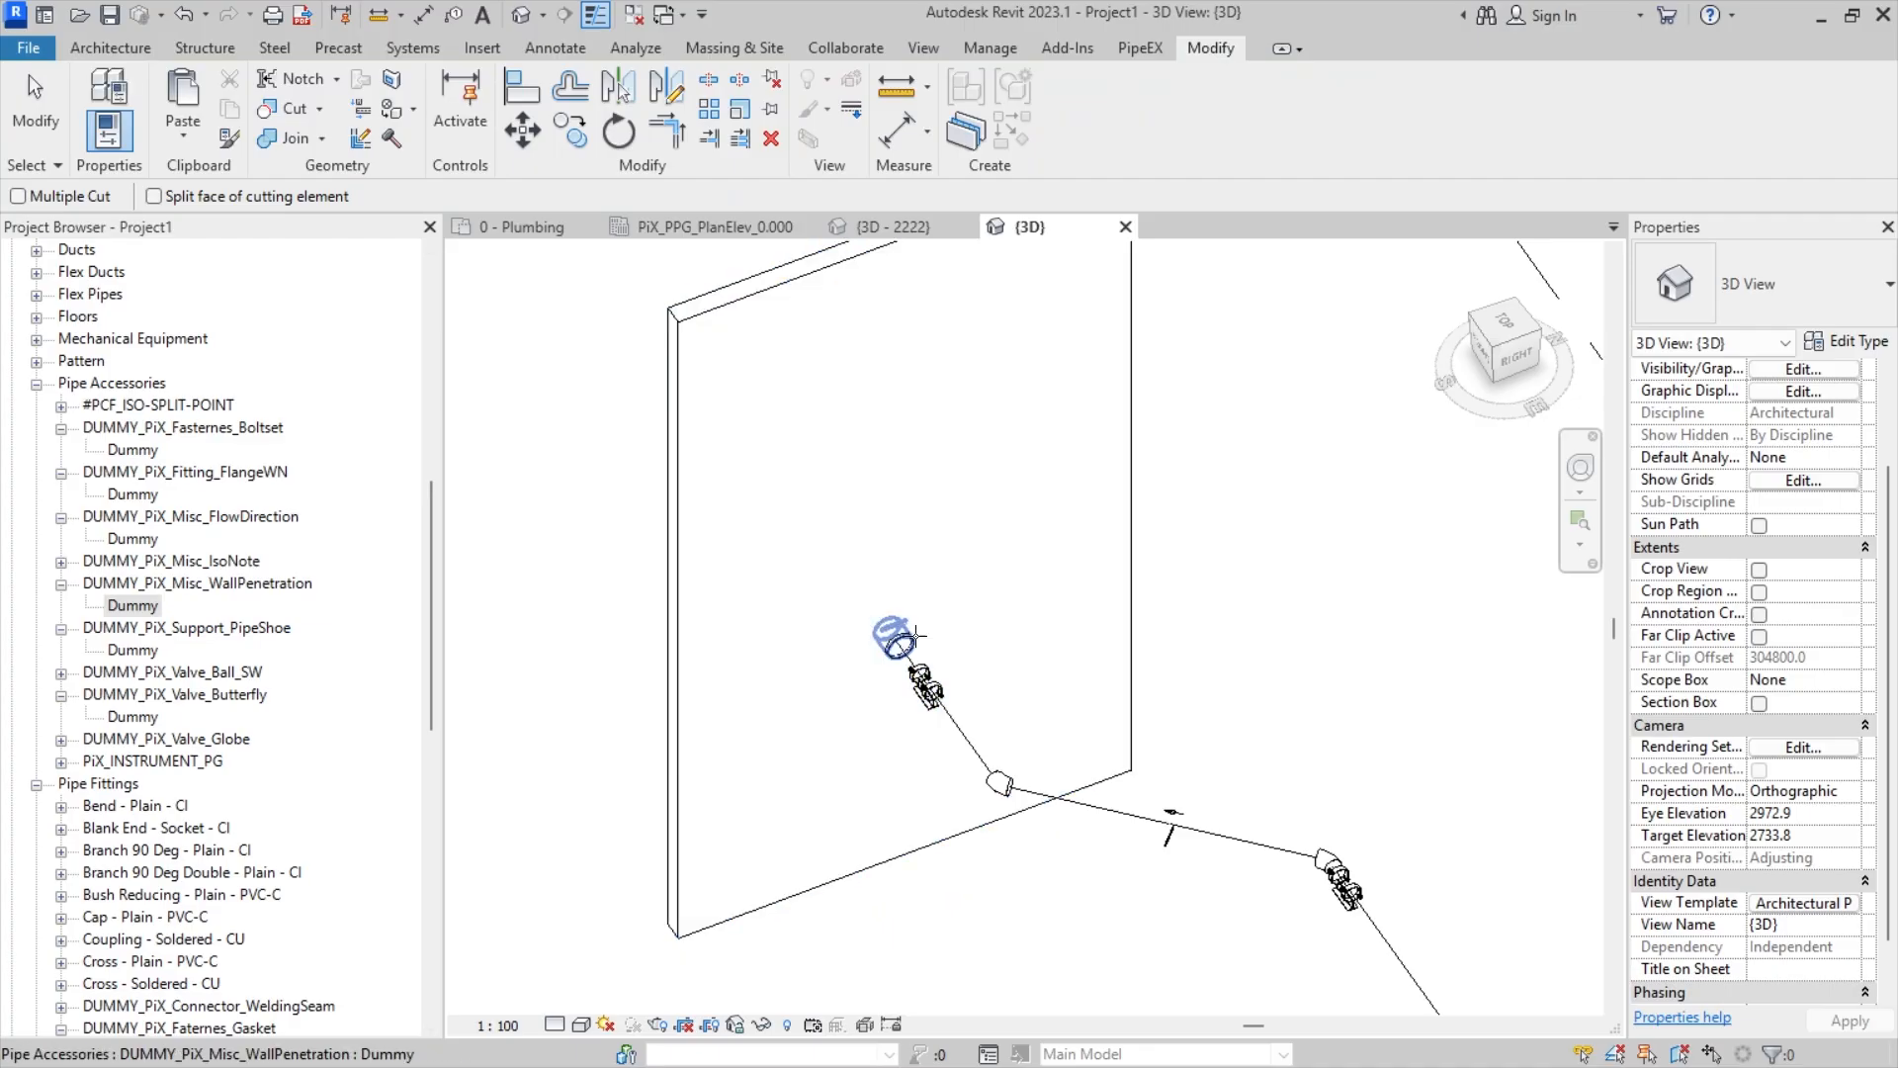
key(Escape)
- Examine the wall penetration where the pipe passes through the wall from several 3D angles
scroll(883, 642, up, 5)
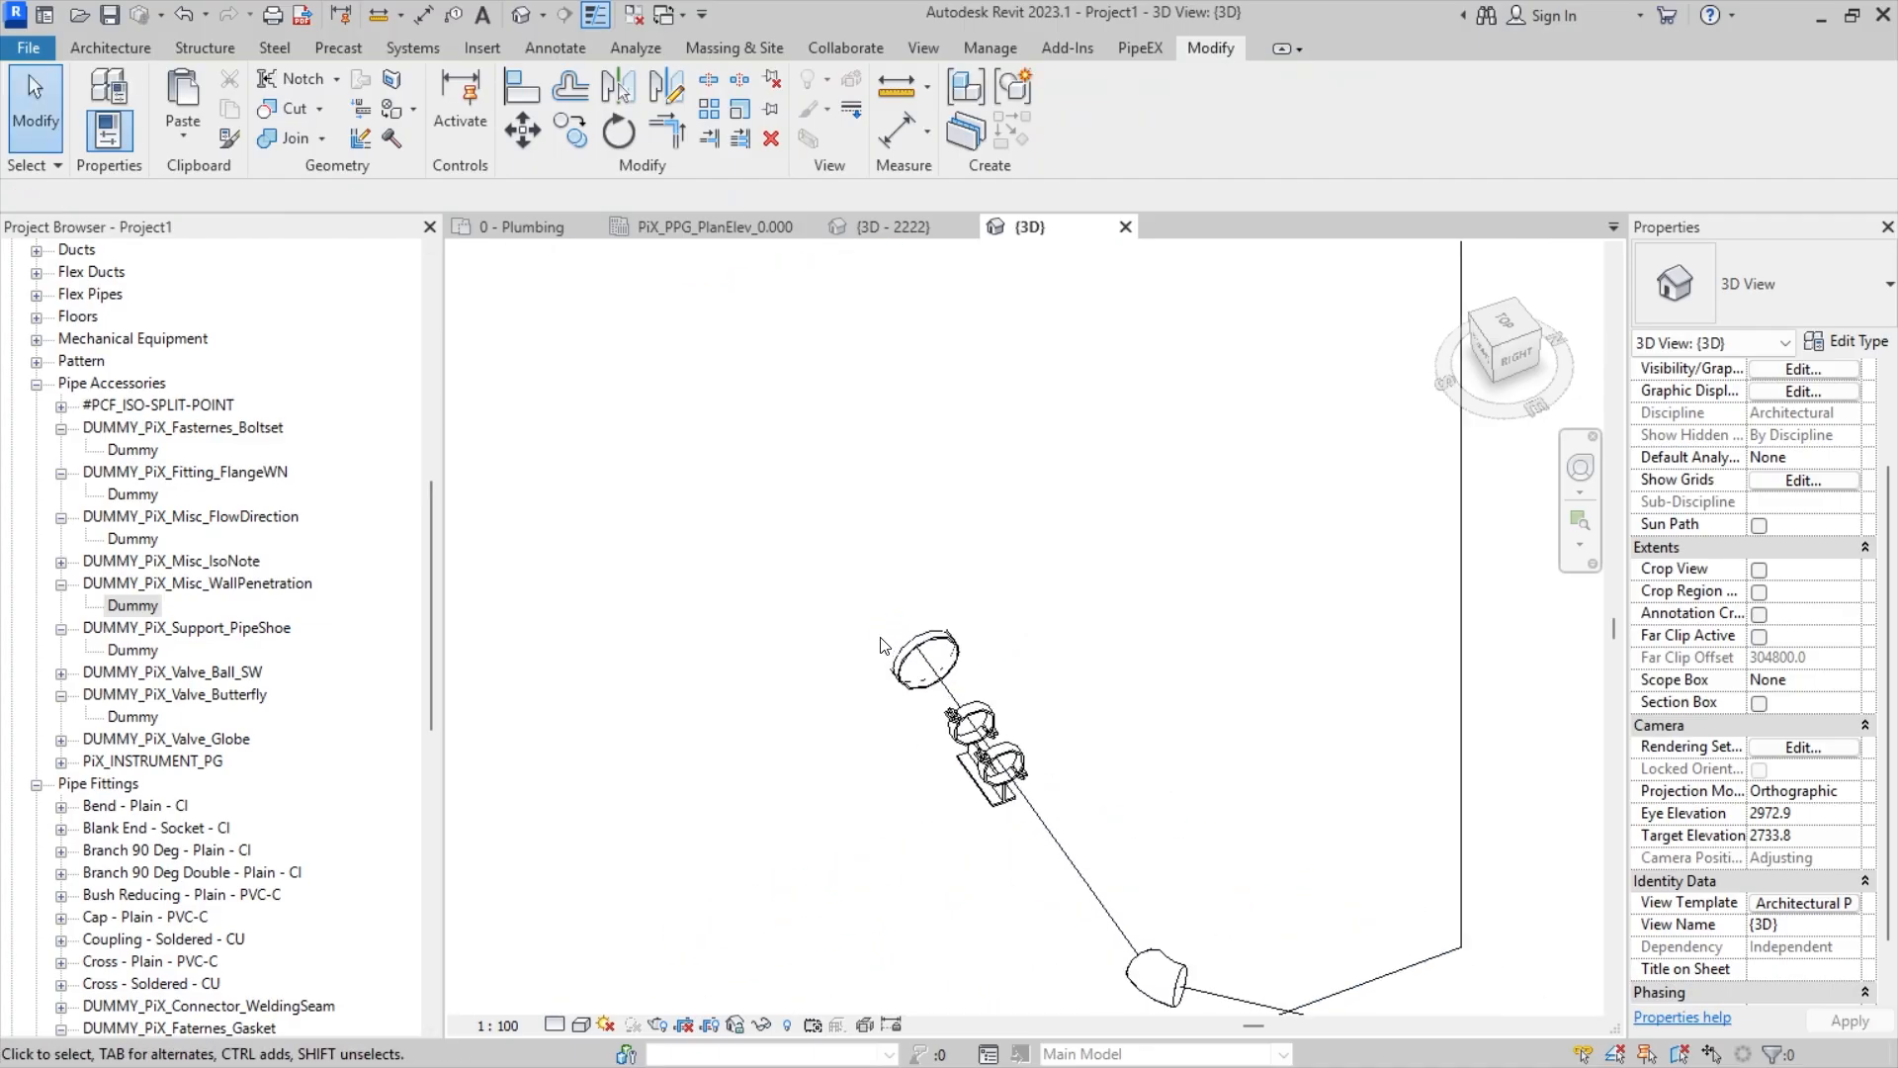
shift+middle_drag(974, 692, 831, 505)
click(823, 489)
key(Escape)
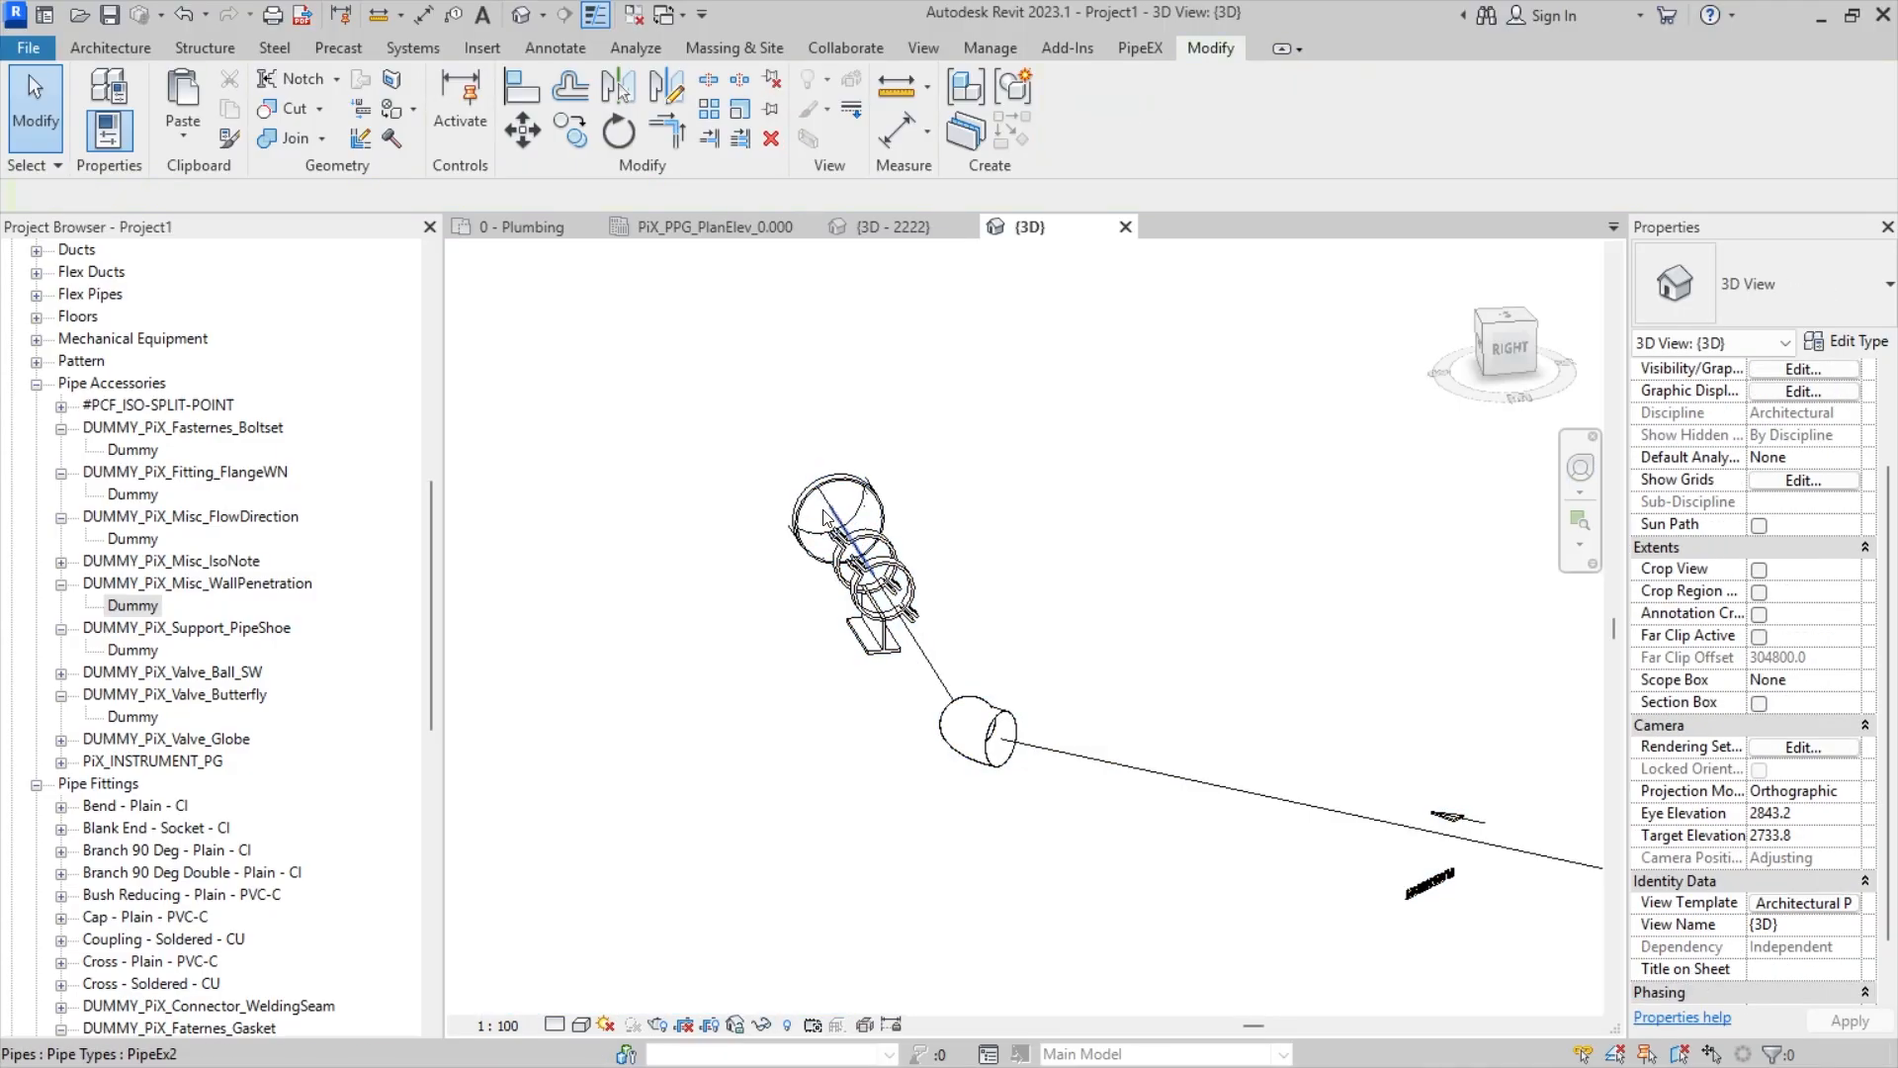
click(805, 522)
scroll(805, 523, up, 2)
shift+middle_drag(805, 522, 890, 655)
key(Escape)
scroll(1088, 638, down, 3)
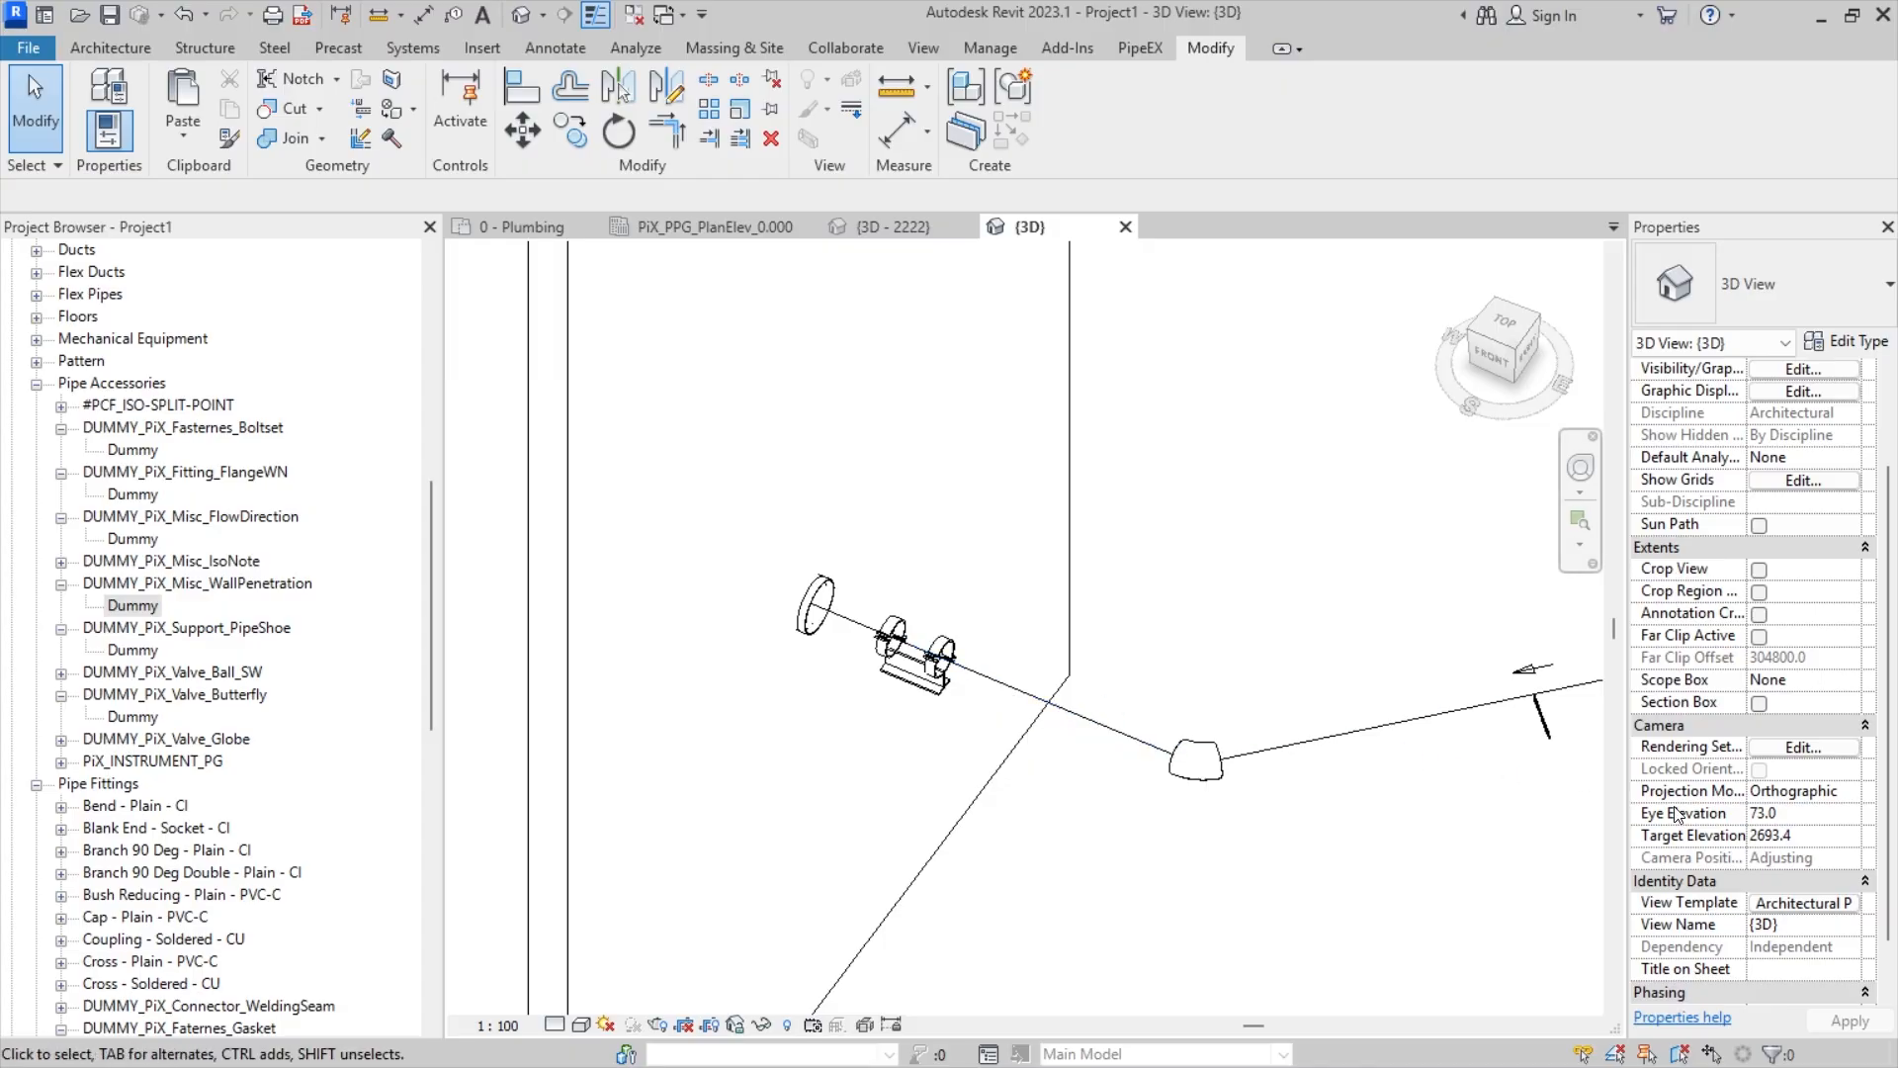
- Assign the Mechanical Plan view template to the 3D view
scroll(1708, 863, down, 1)
click(1815, 837)
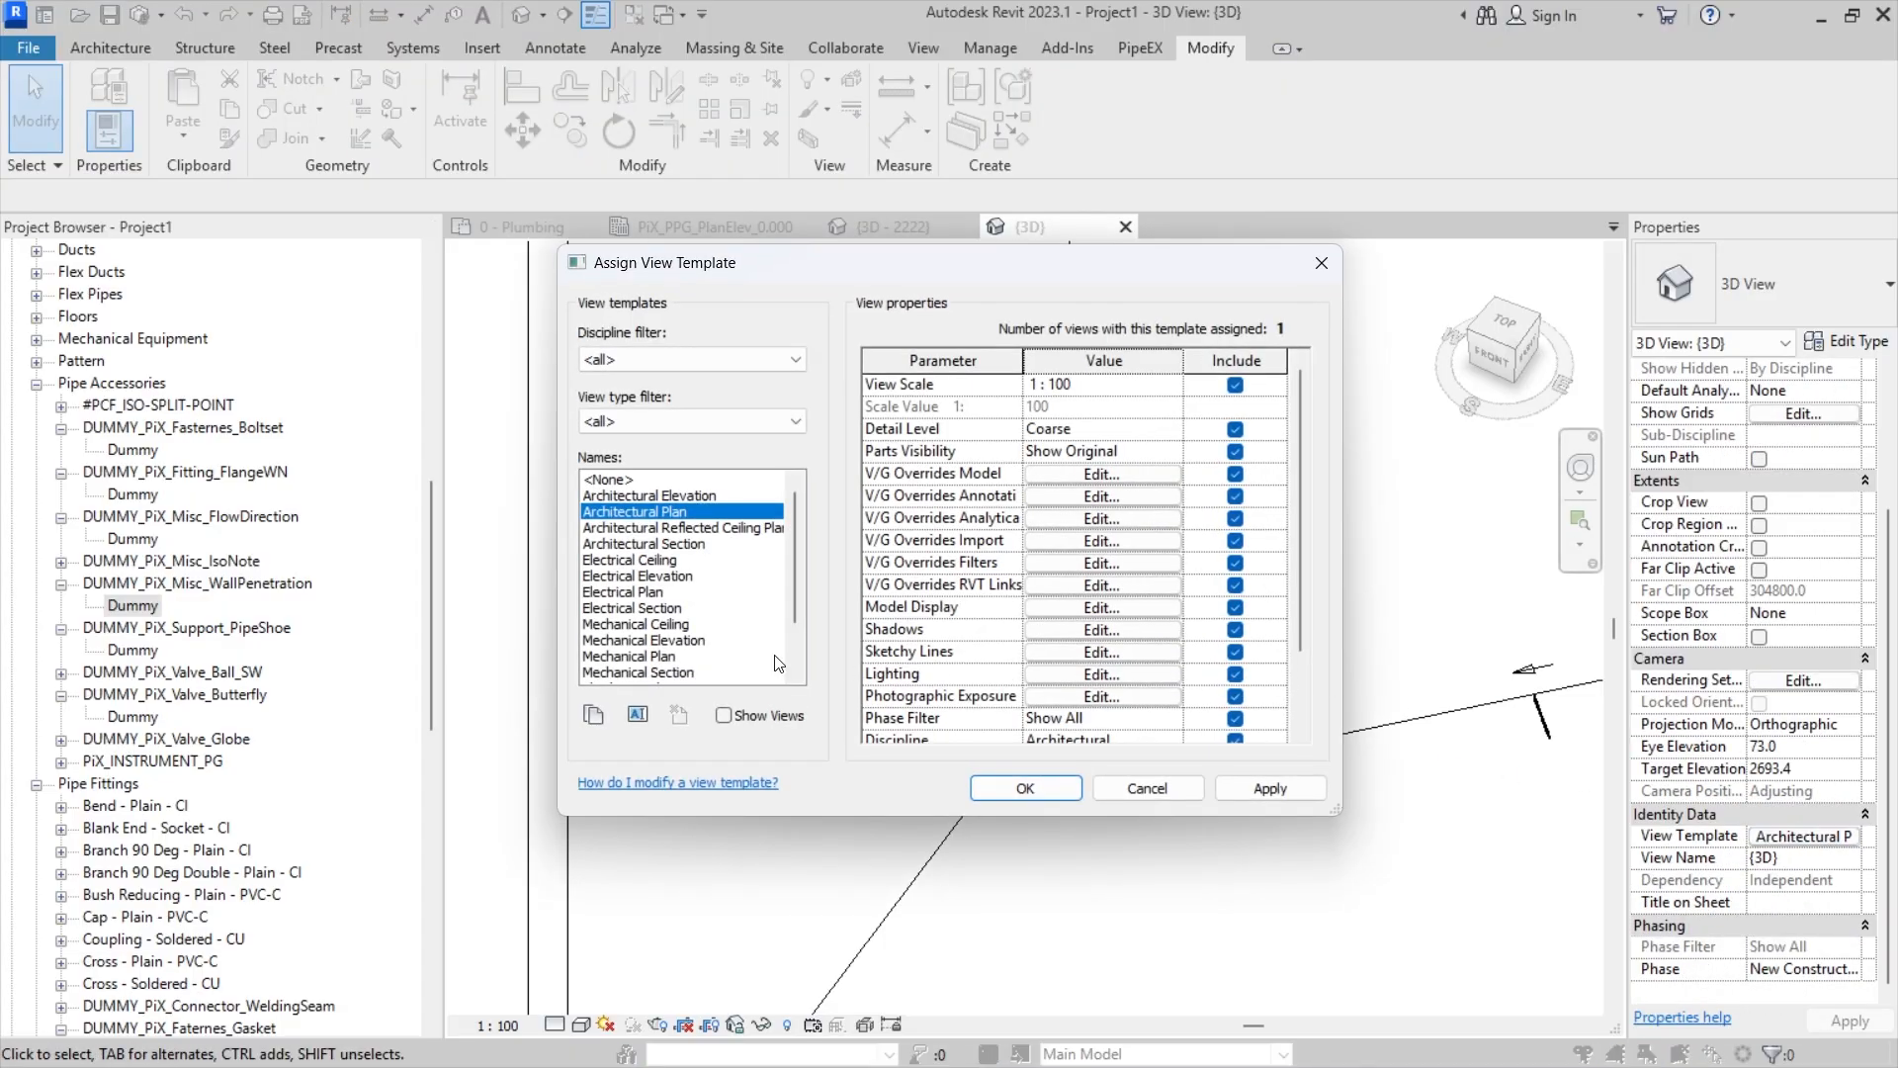
scroll(687, 643, down, 2)
click(686, 595)
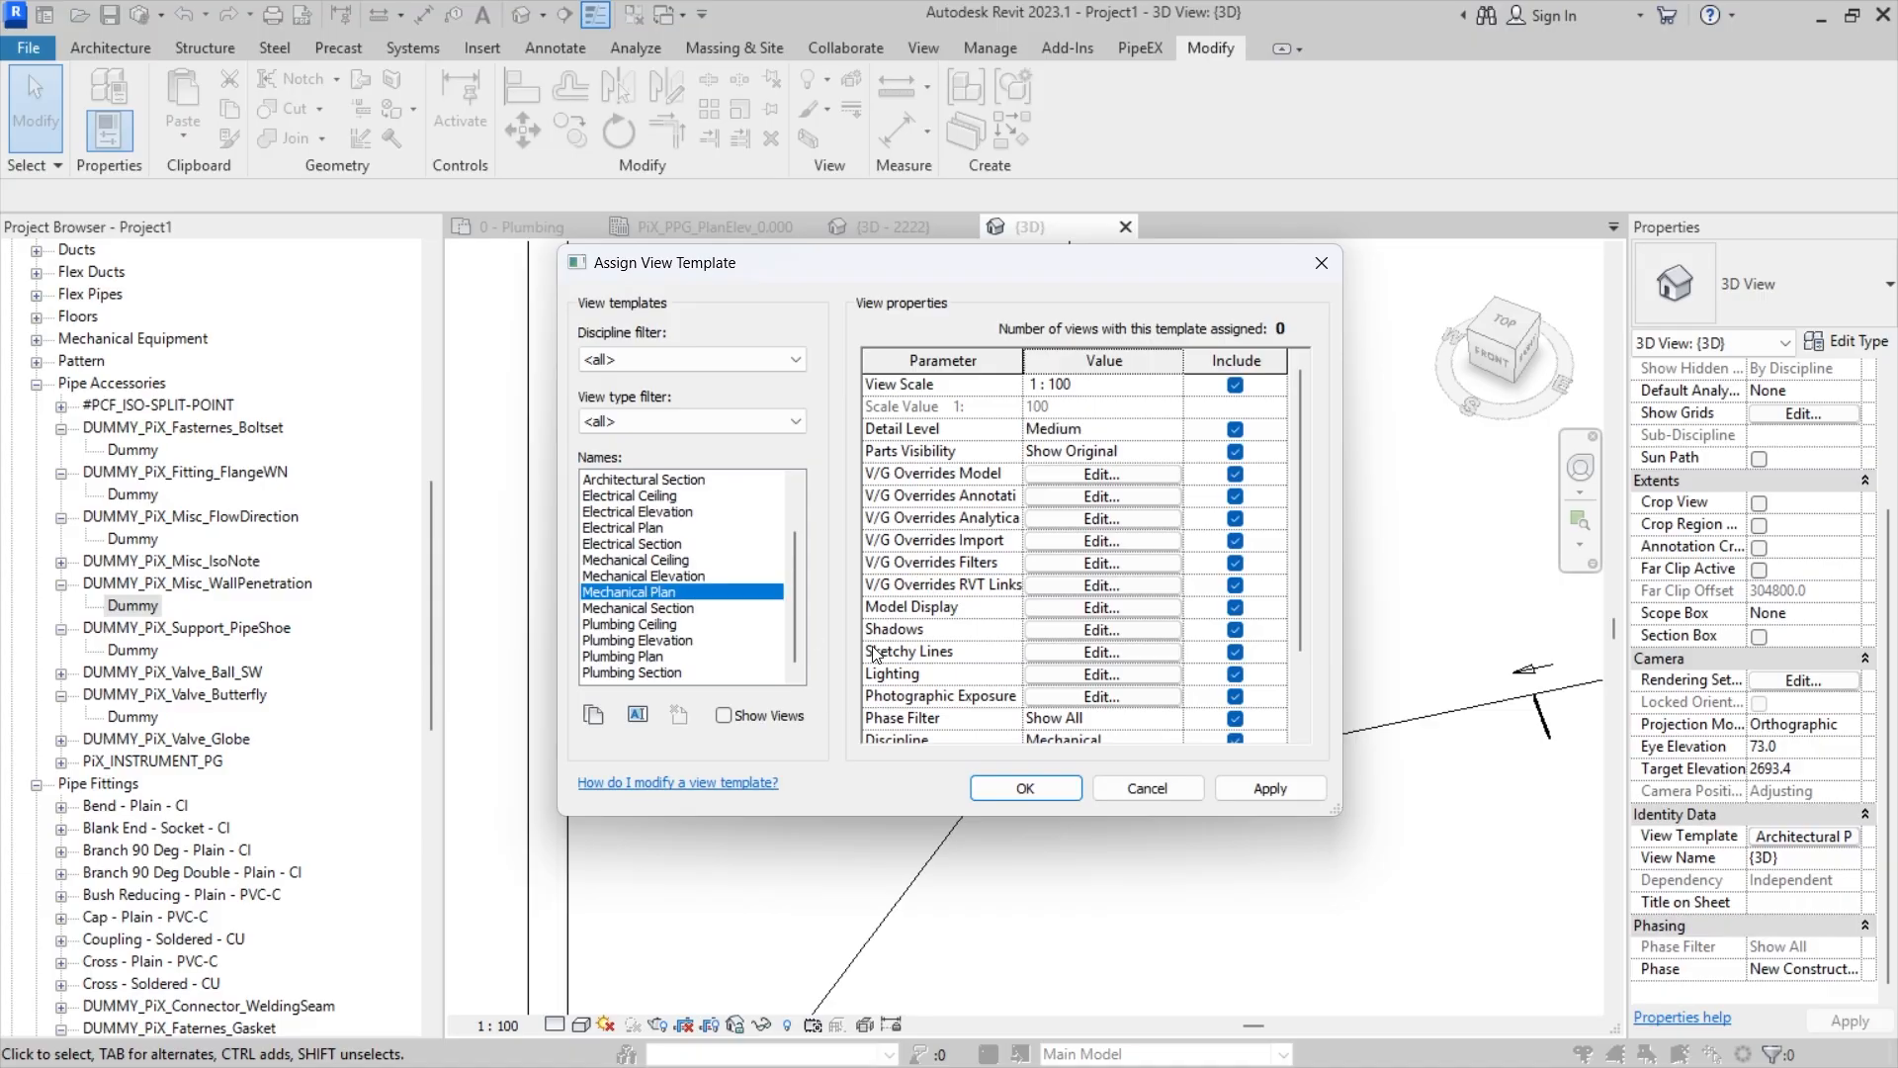
click(1056, 787)
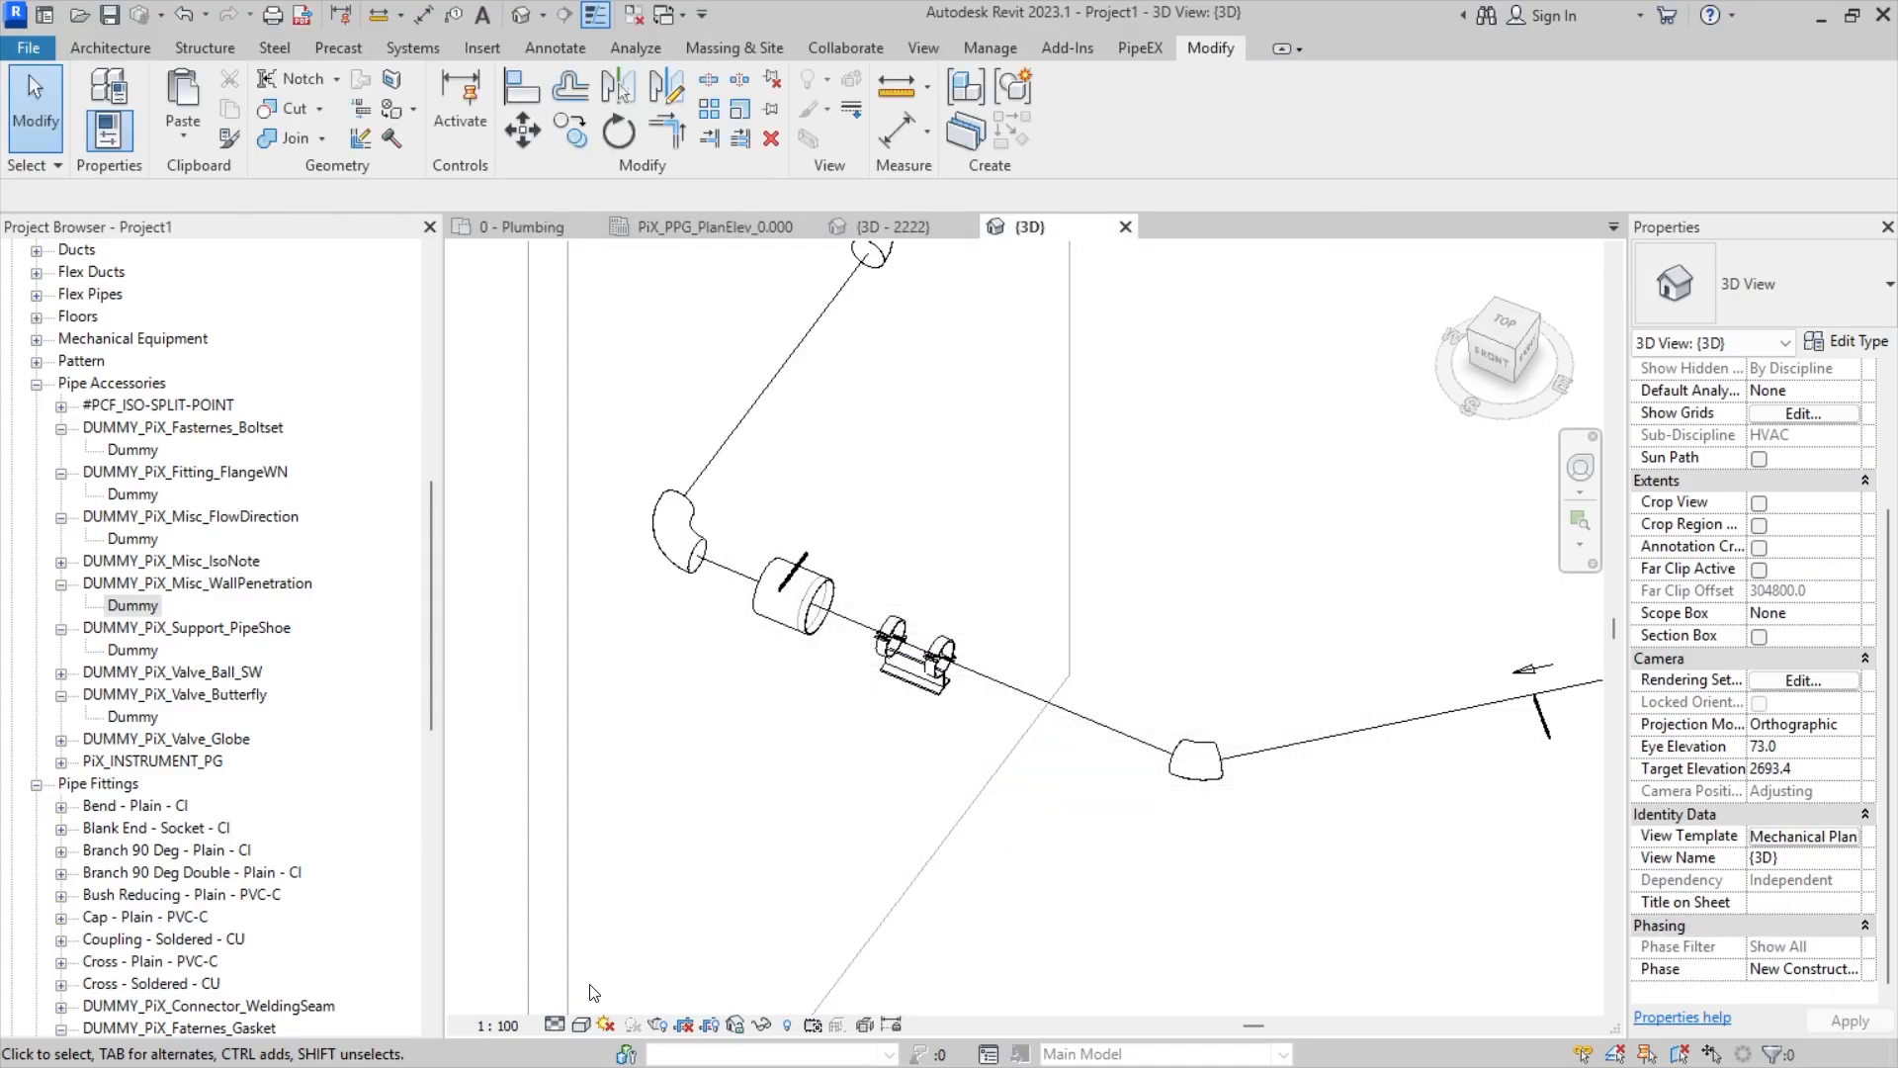
- Remove the view template from the 3D view and set its detail level to Fine
click(1815, 838)
scroll(676, 627, down, 3)
scroll(678, 626, up, 3)
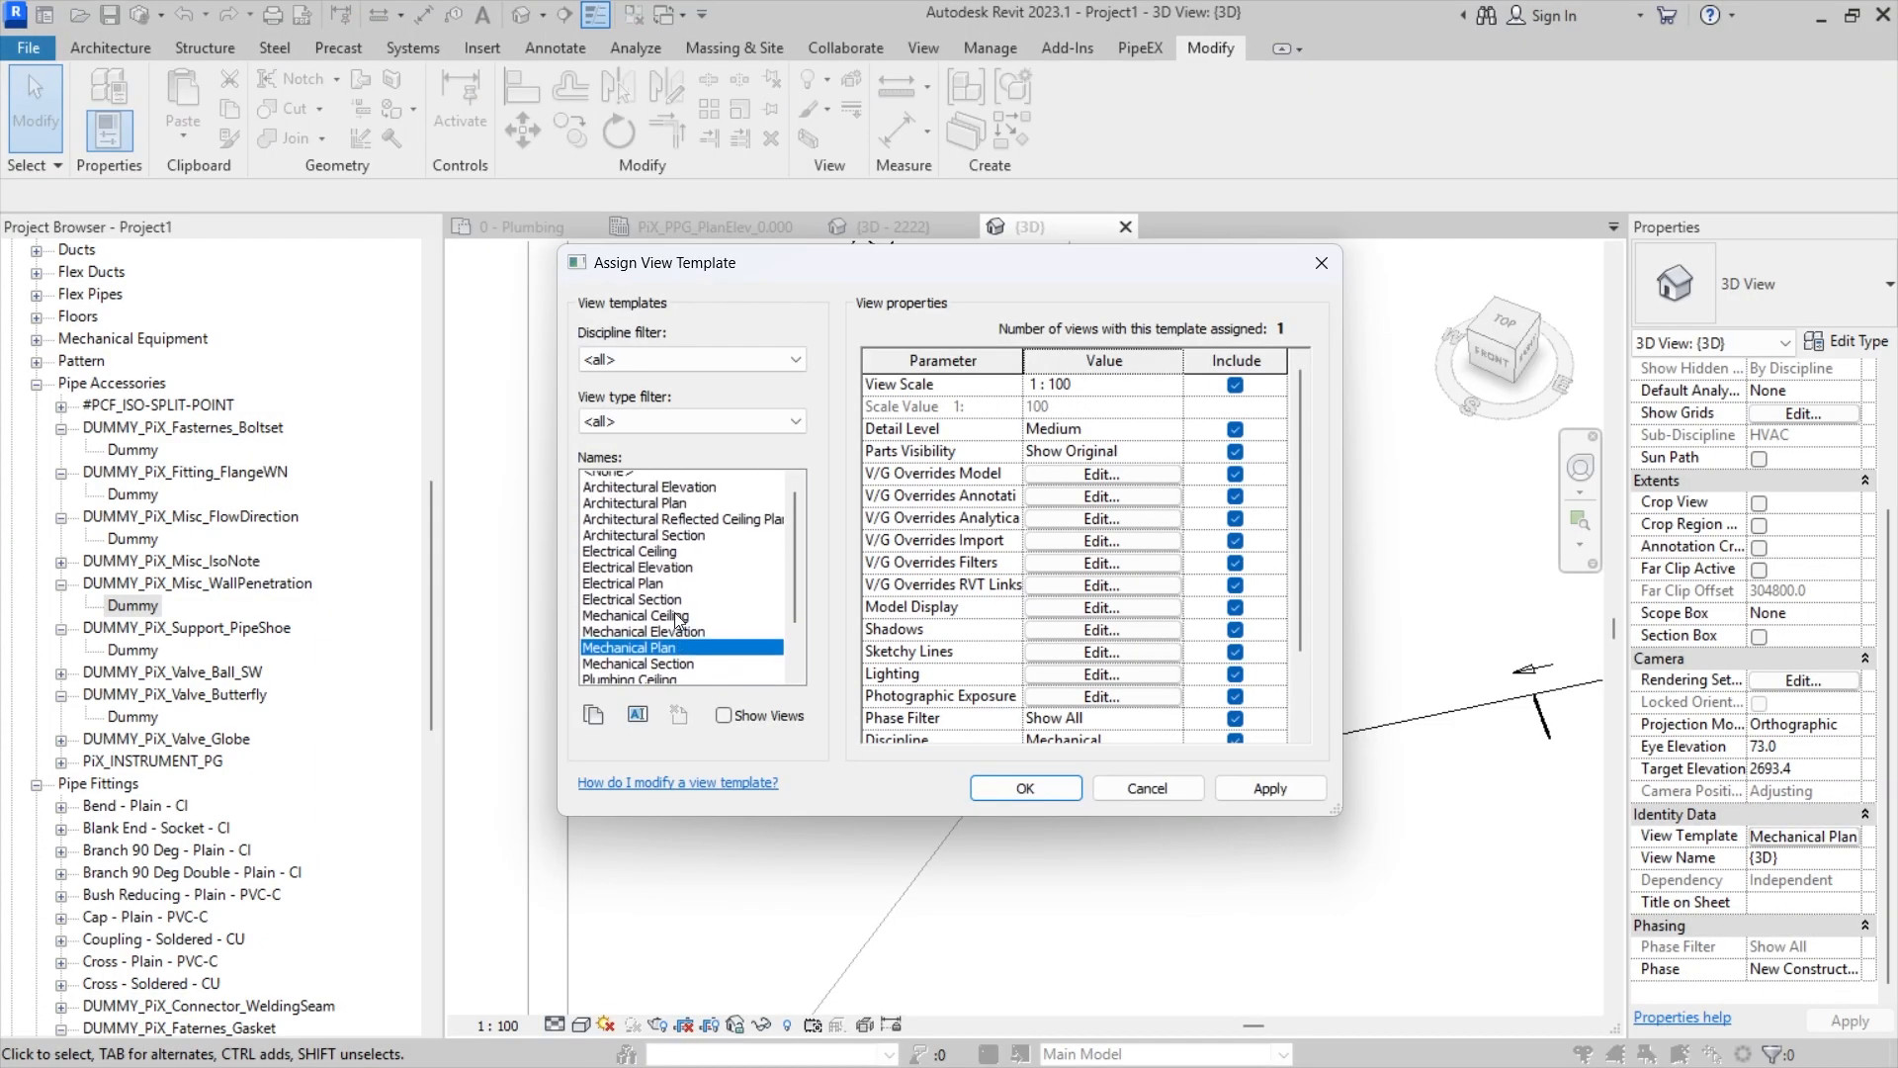
click(633, 481)
click(1028, 788)
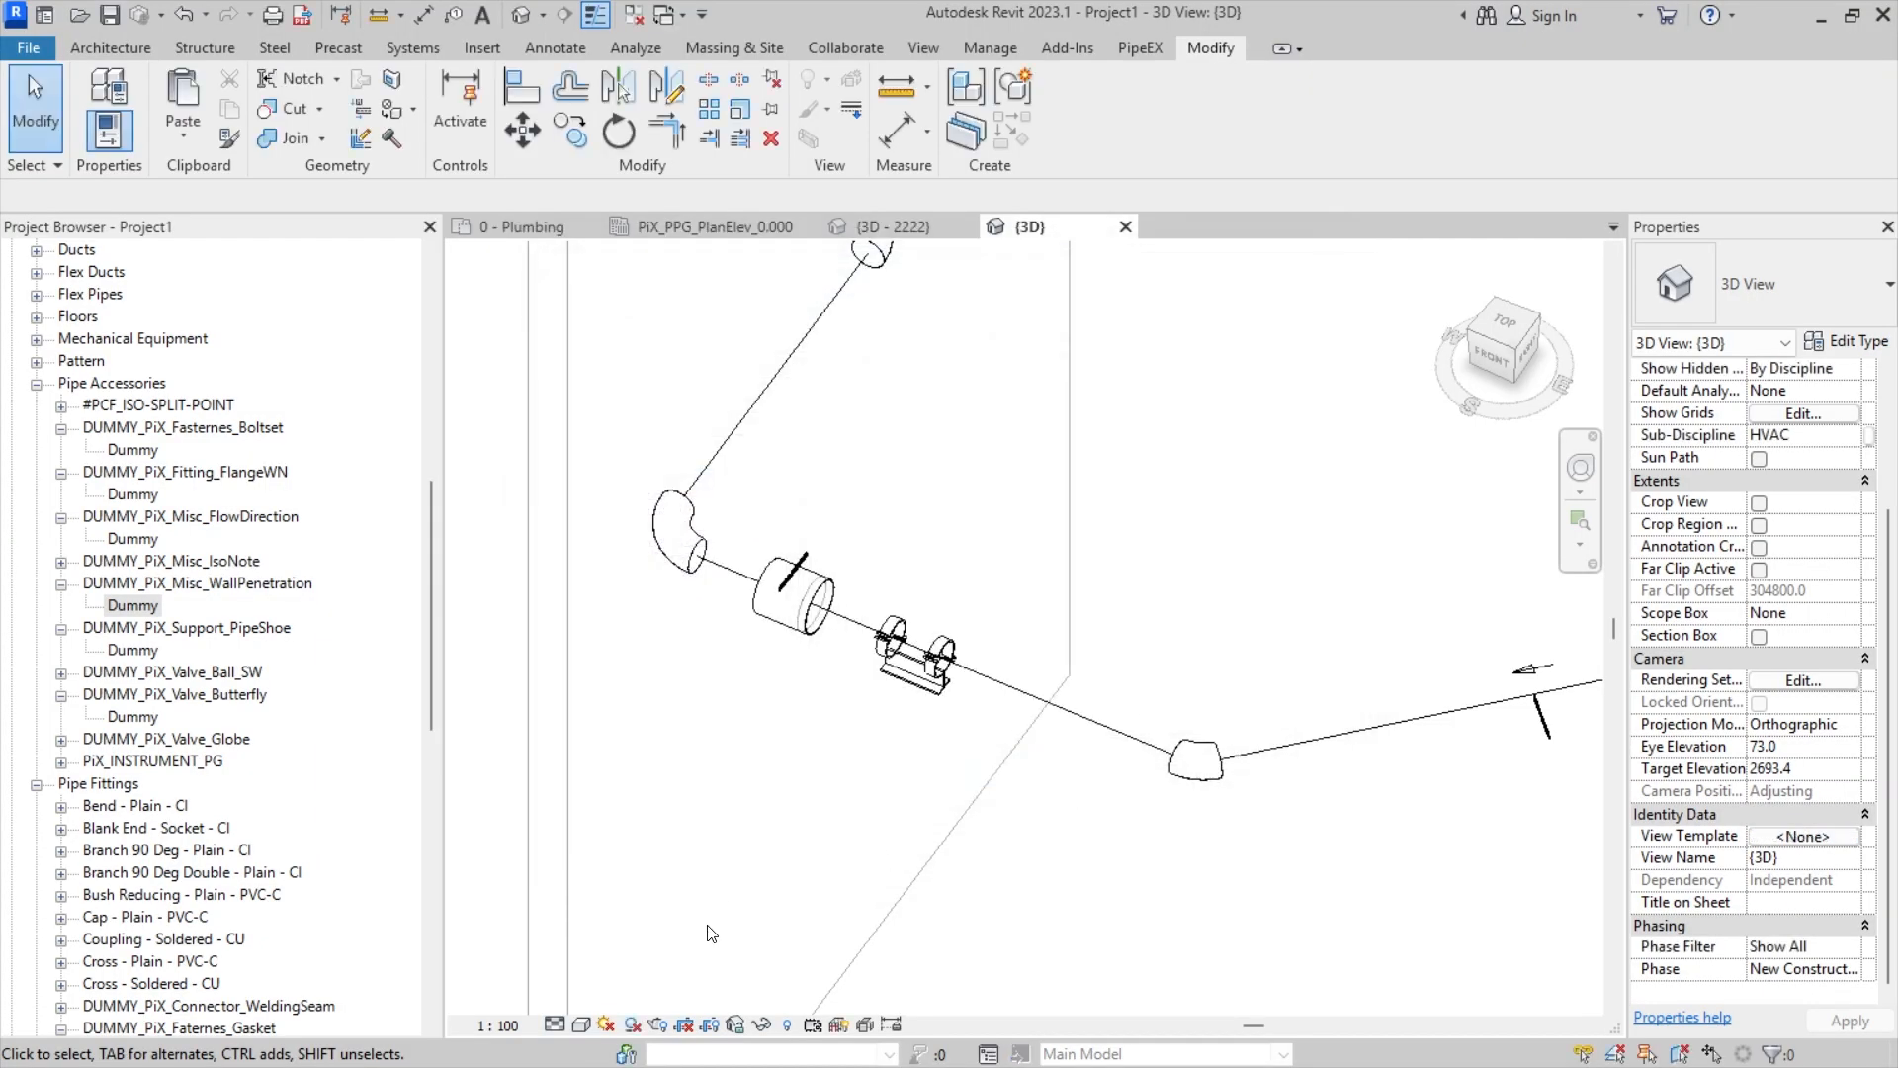
click(554, 1025)
click(593, 852)
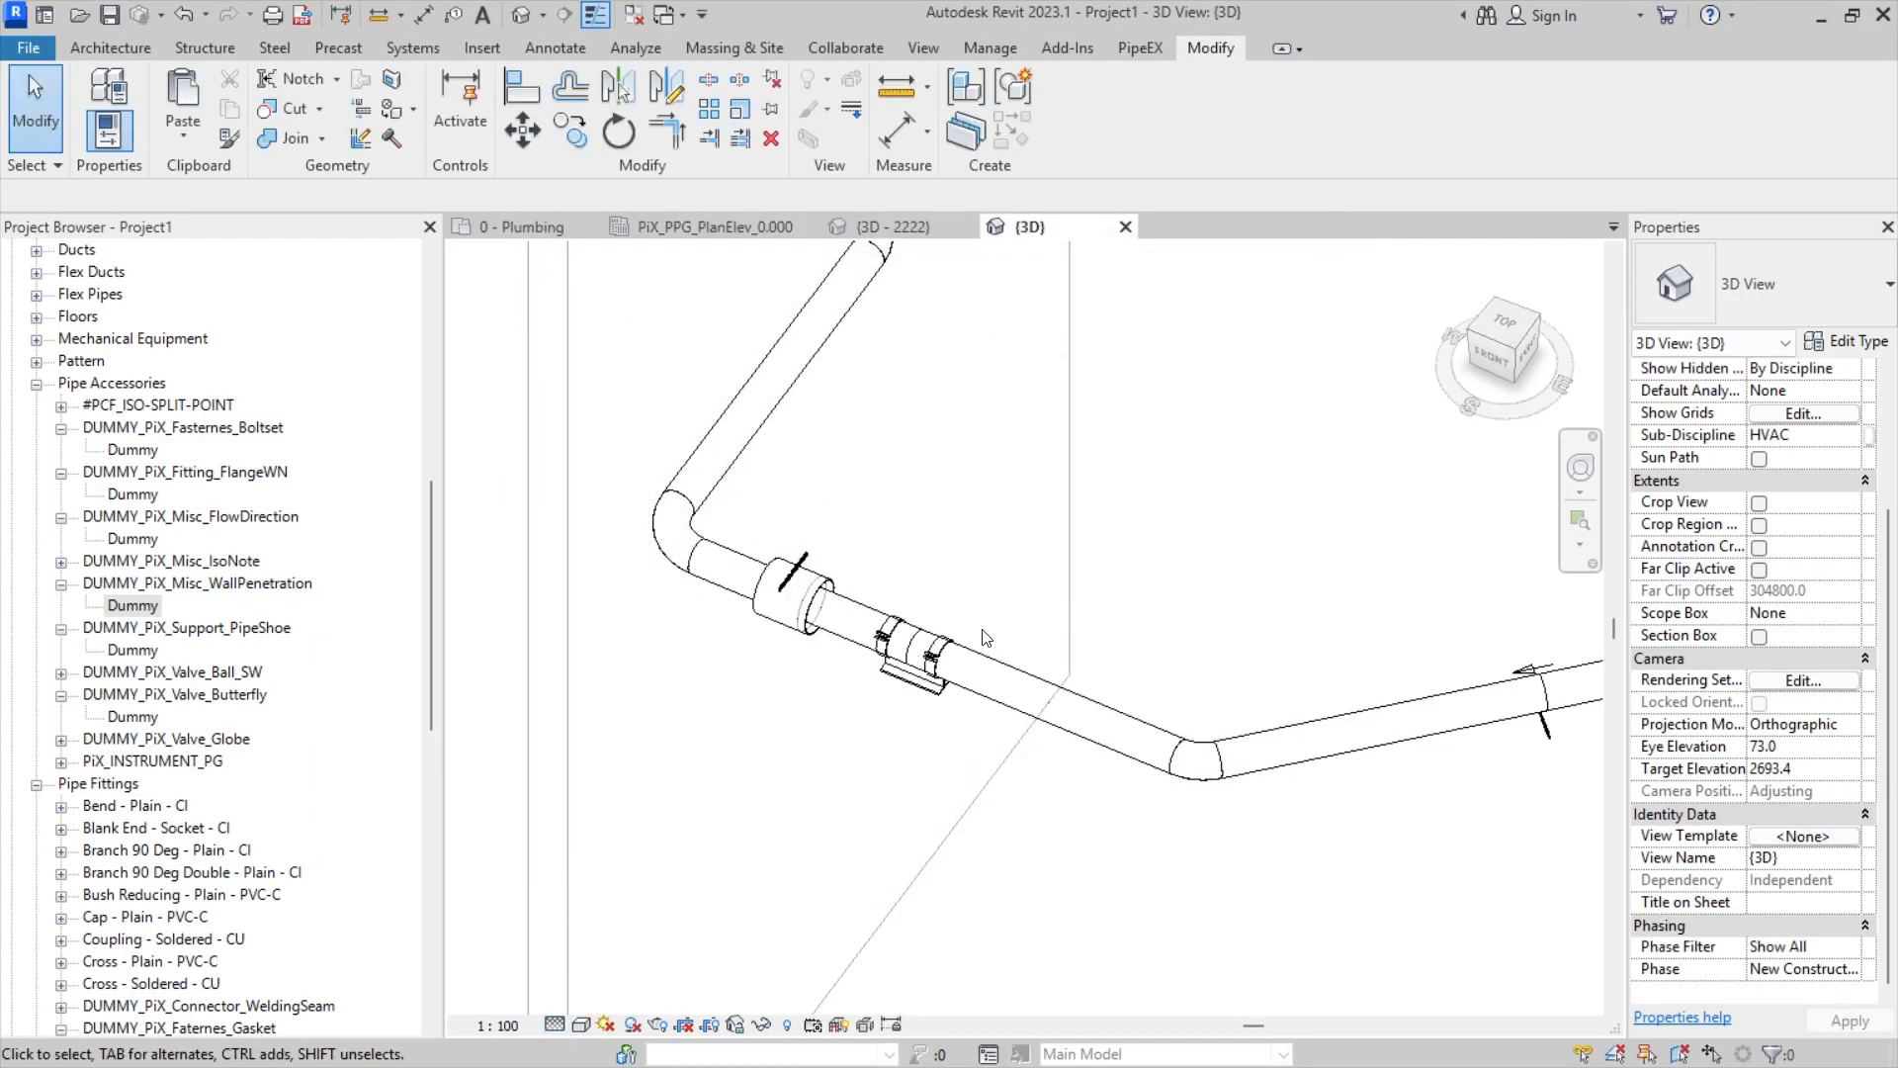
- Examine the flow direction arrow on the sloped pipe and follow the run back to the wall penetration in 3D
scroll(986, 638, down, 2)
shift+middle_drag(986, 637, 1147, 707)
scroll(1256, 722, up, 4)
click(1259, 741)
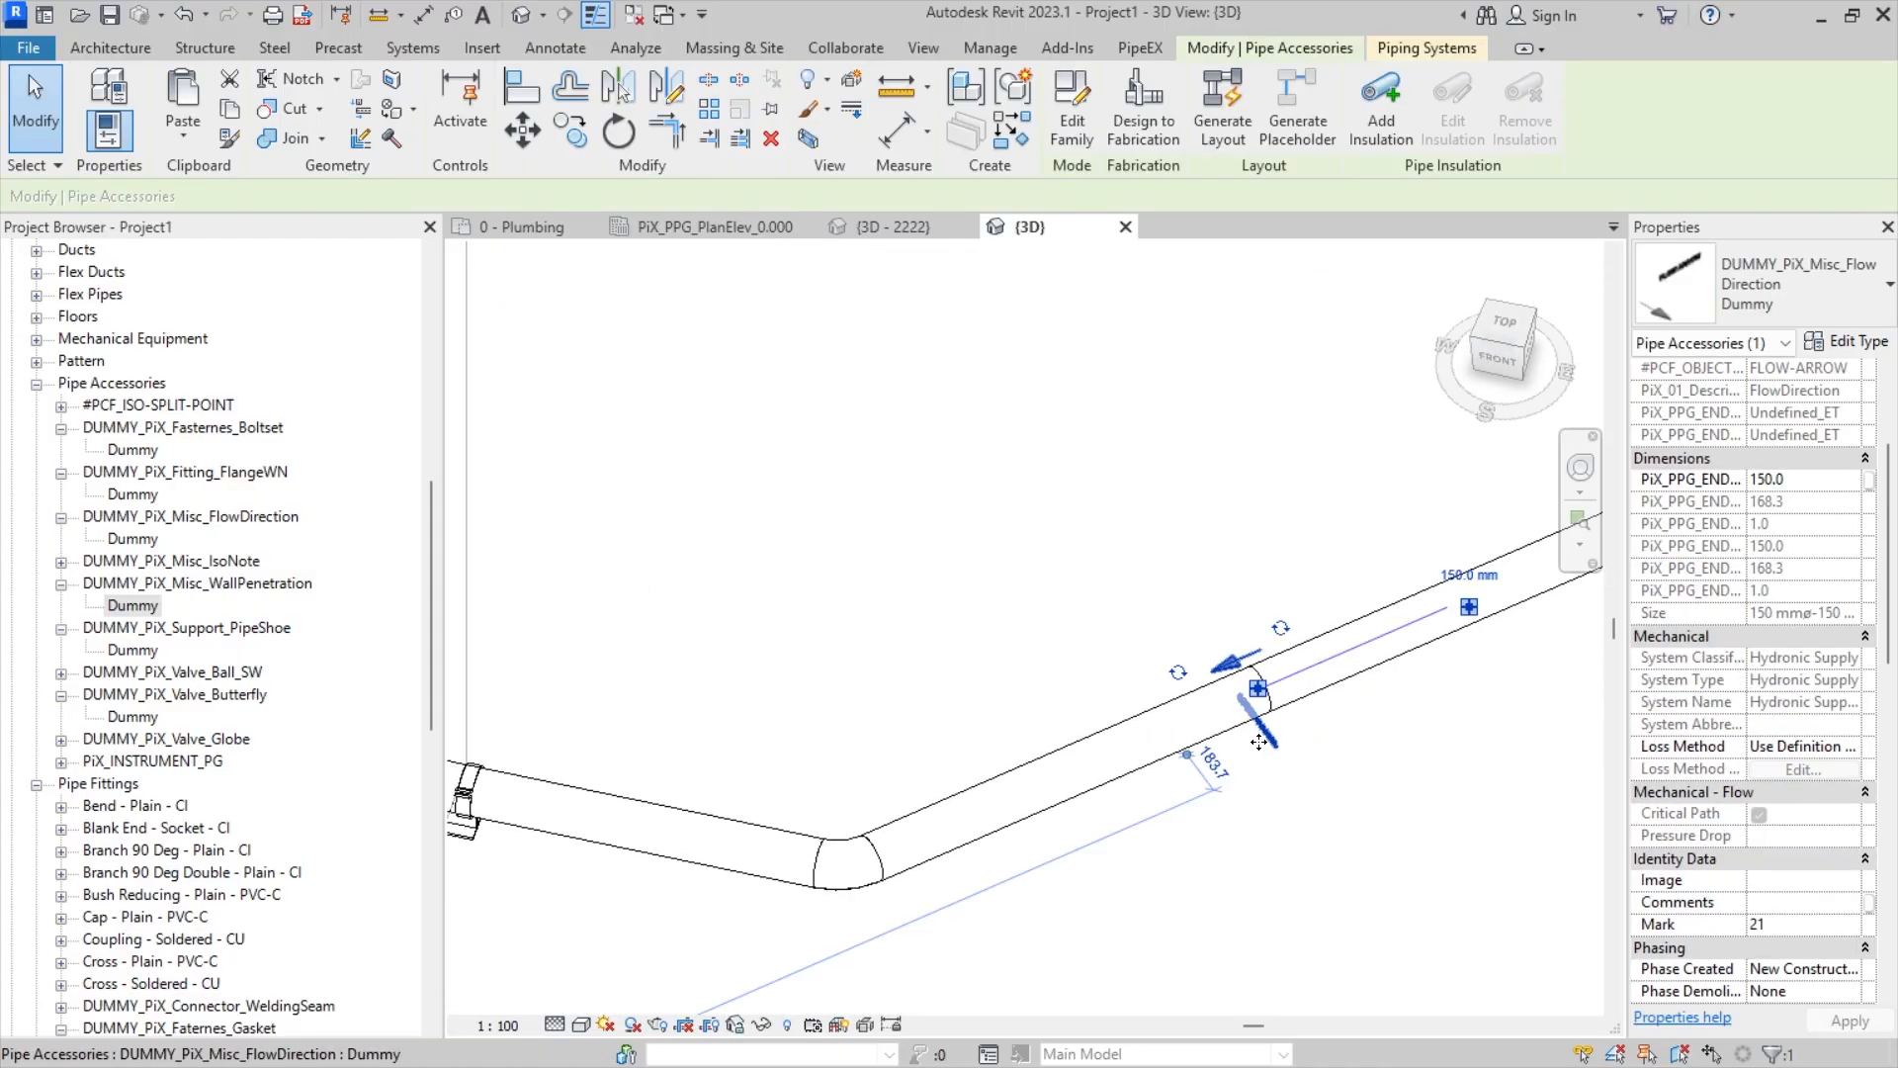
click(1208, 641)
click(1235, 656)
click(1174, 659)
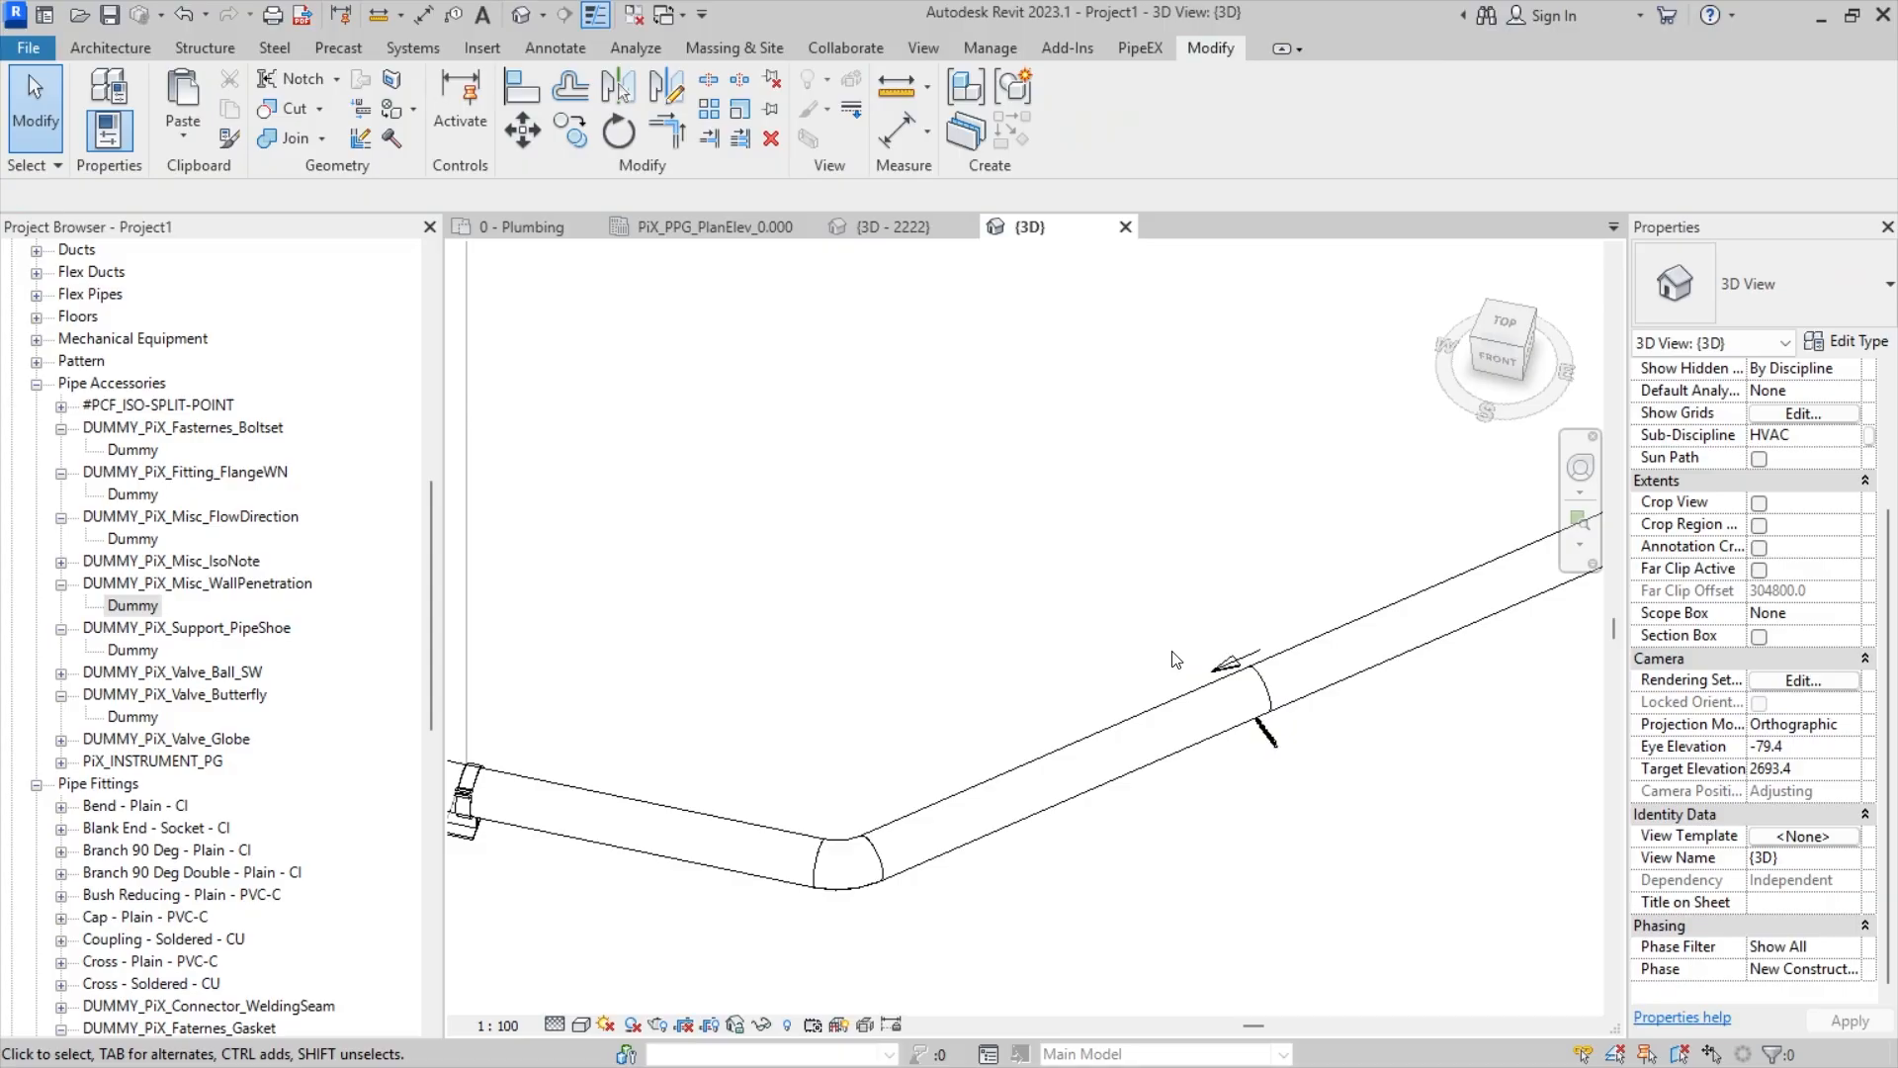
scroll(802, 652, down, 1)
middle_drag(805, 663, 988, 684)
shift+middle_drag(789, 769, 758, 776)
middle_drag(878, 735, 1064, 512)
middle_drag(790, 615, 936, 661)
scroll(747, 653, down, 1)
middle_drag(747, 654, 786, 694)
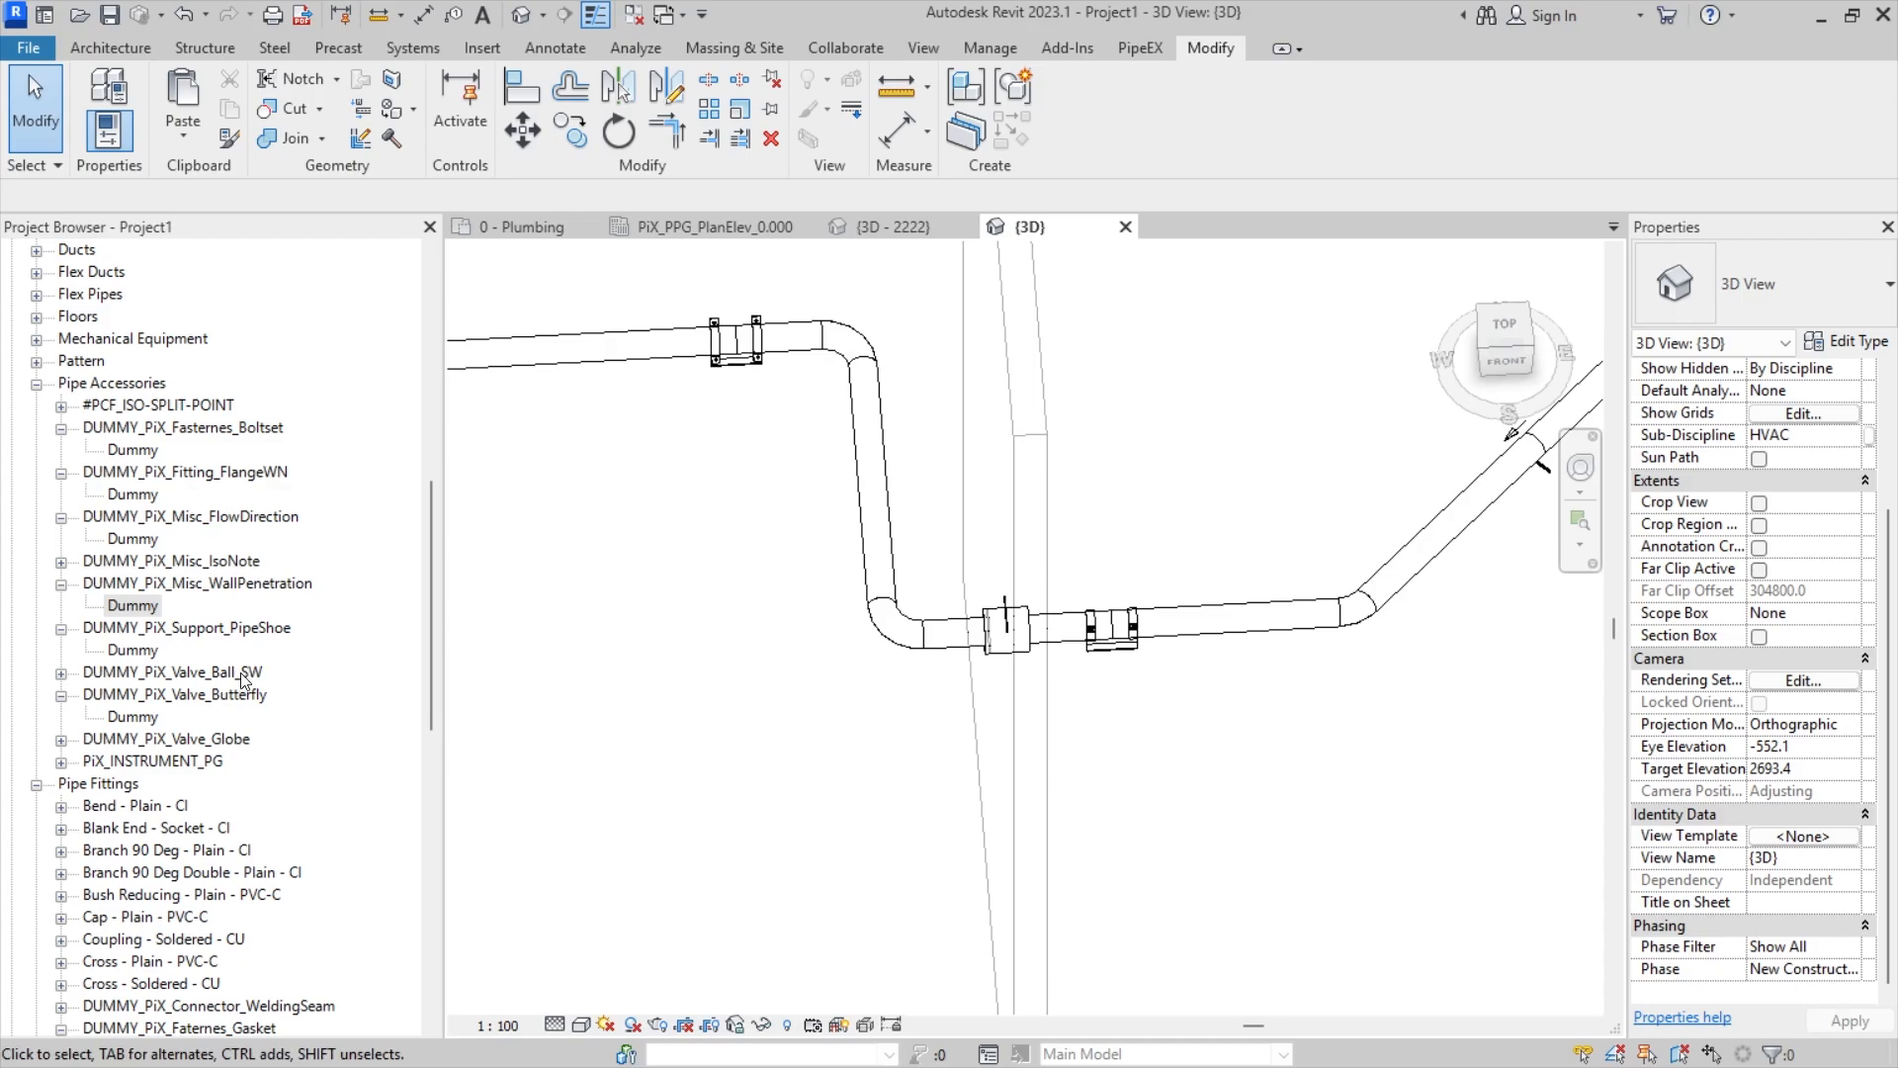
- Check which types the DUMMY_PiX_Misc_IsoNote pipe accessory family offers in Project1
double_click(233, 565)
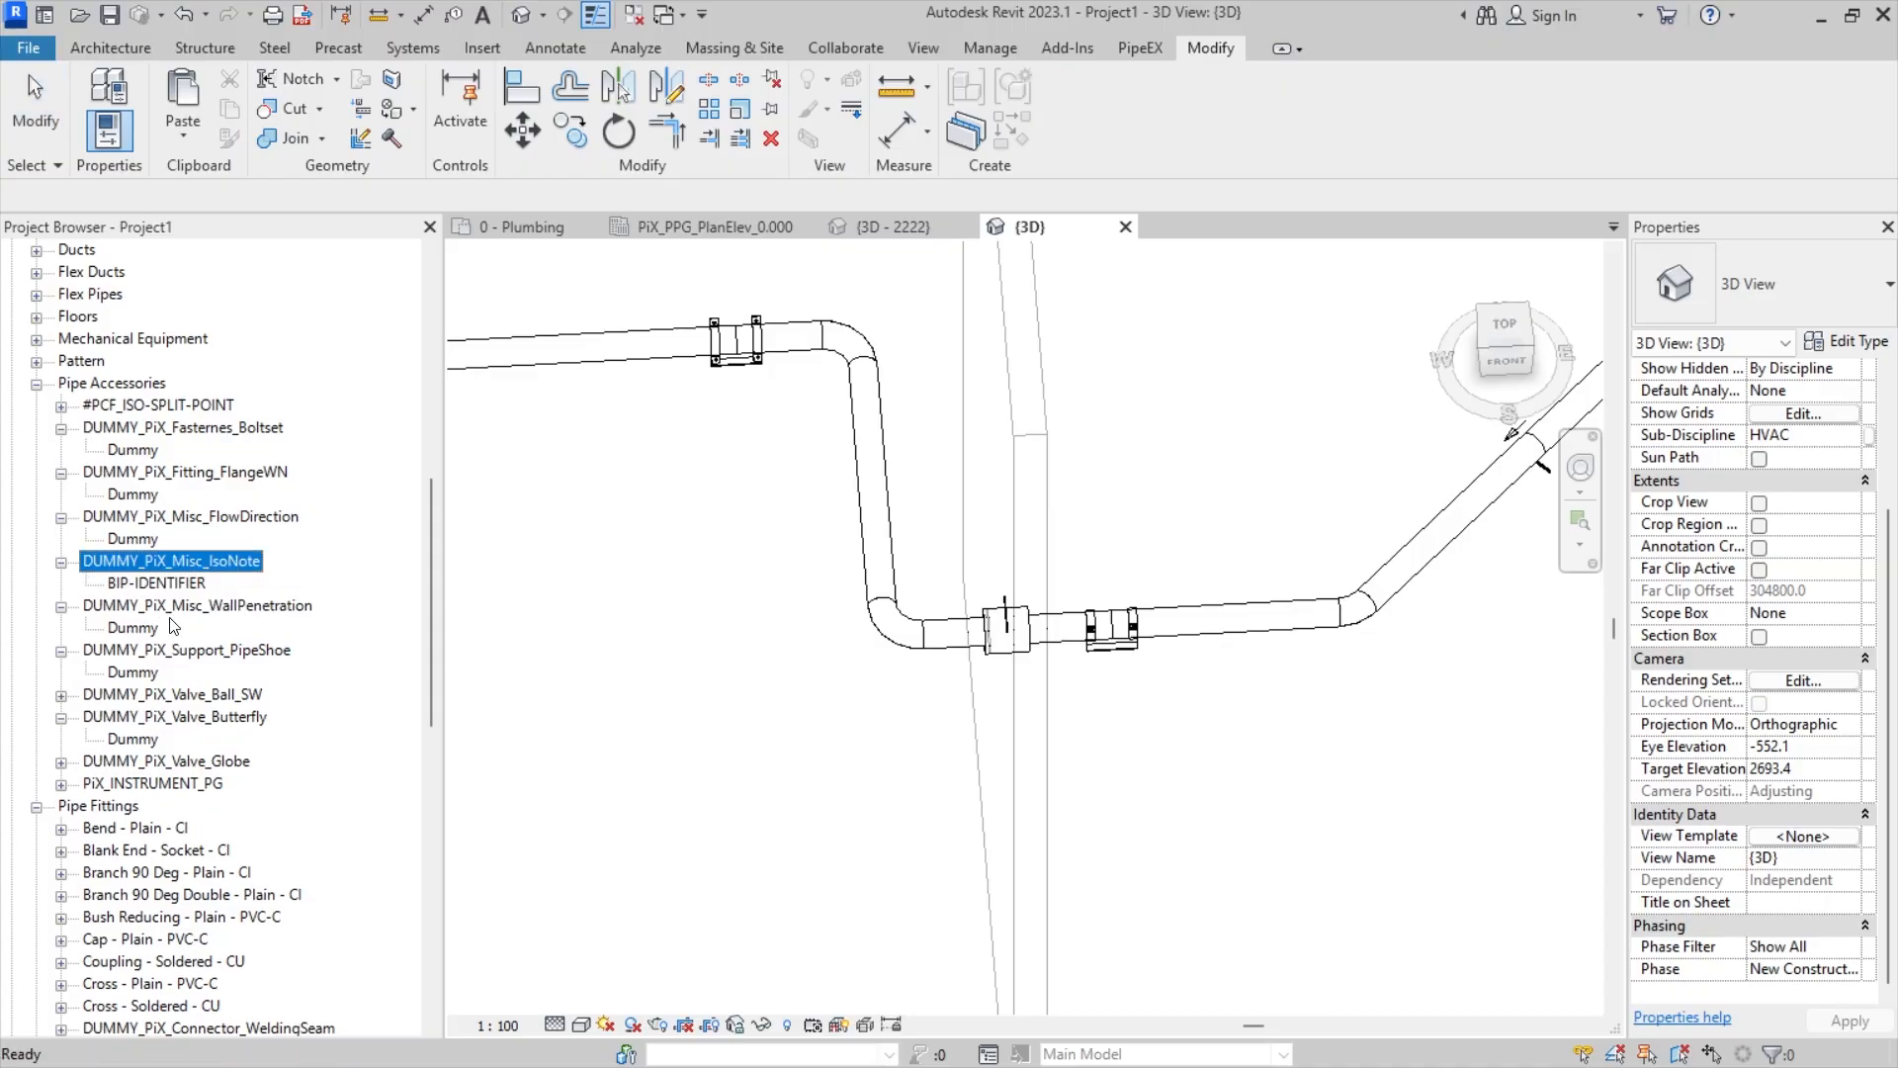
click(178, 587)
scroll(826, 611, down, 2)
middle_drag(1038, 636, 689, 724)
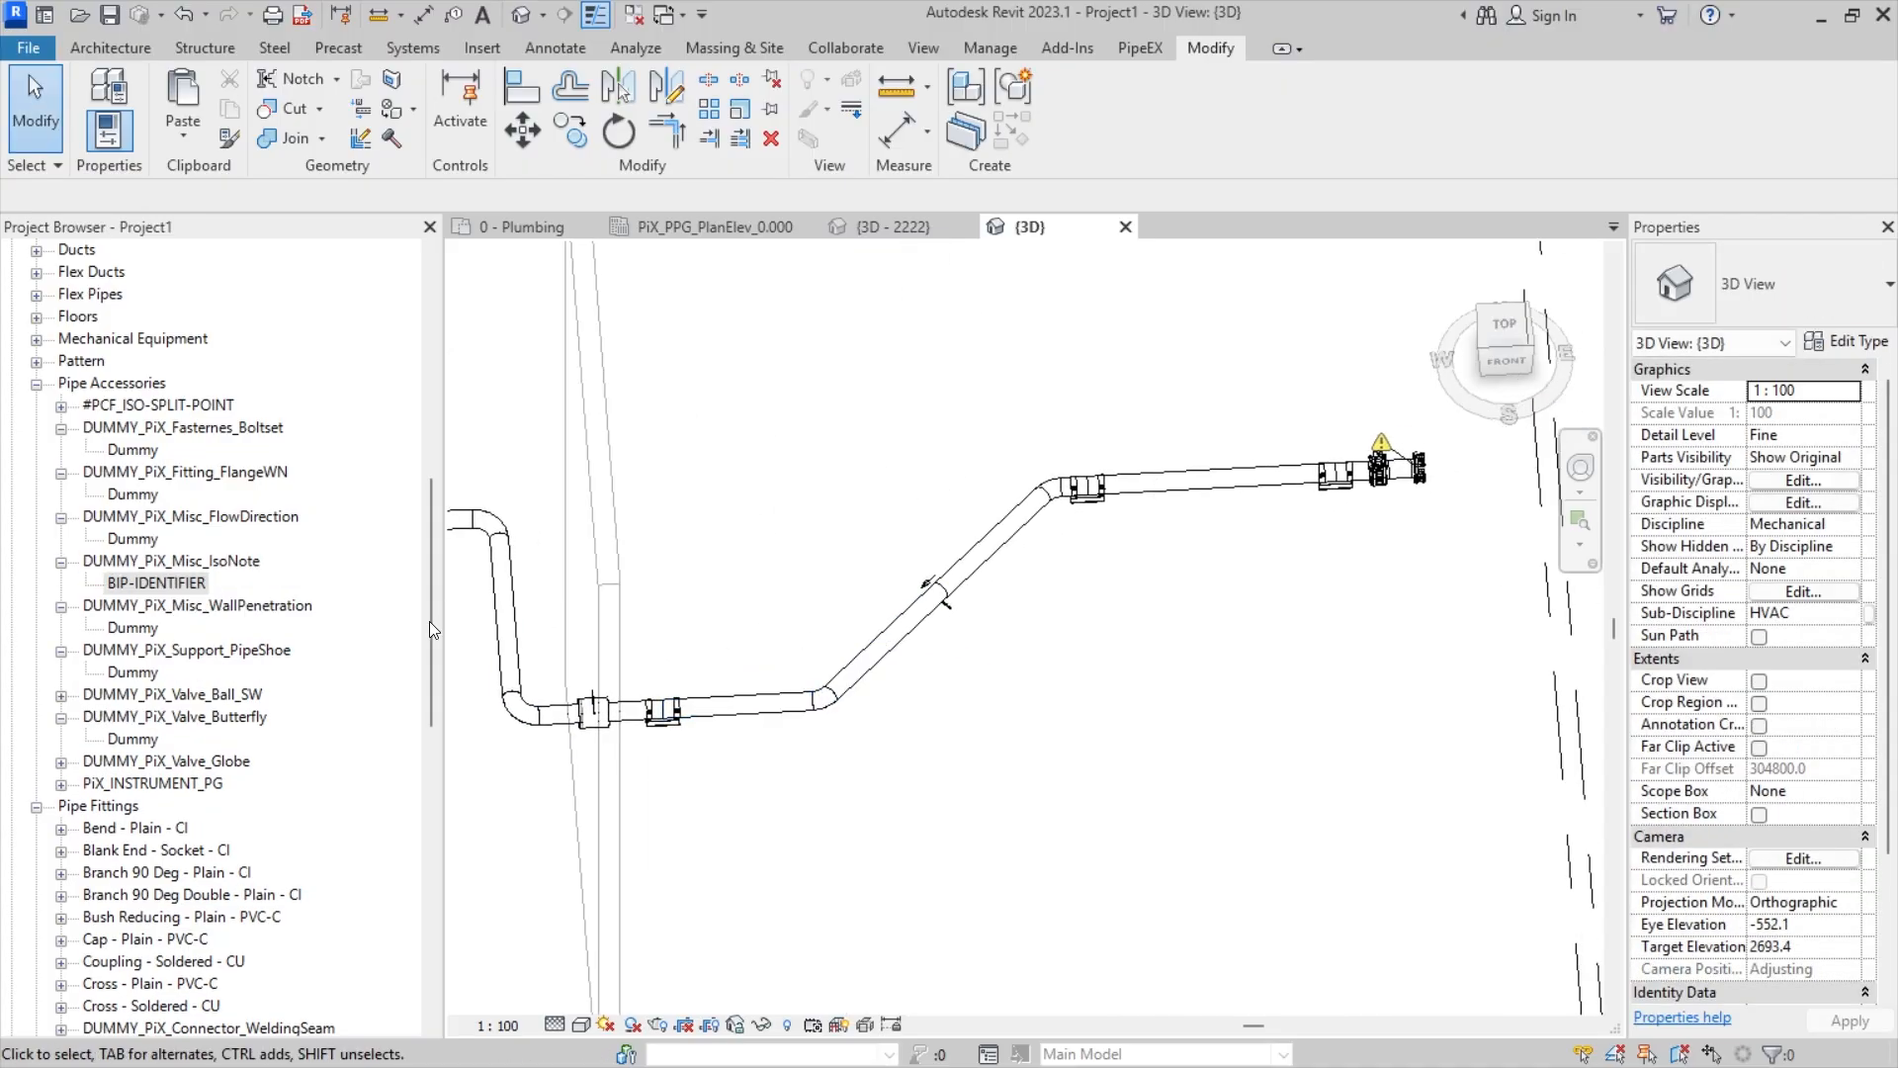
click(192, 566)
click(153, 584)
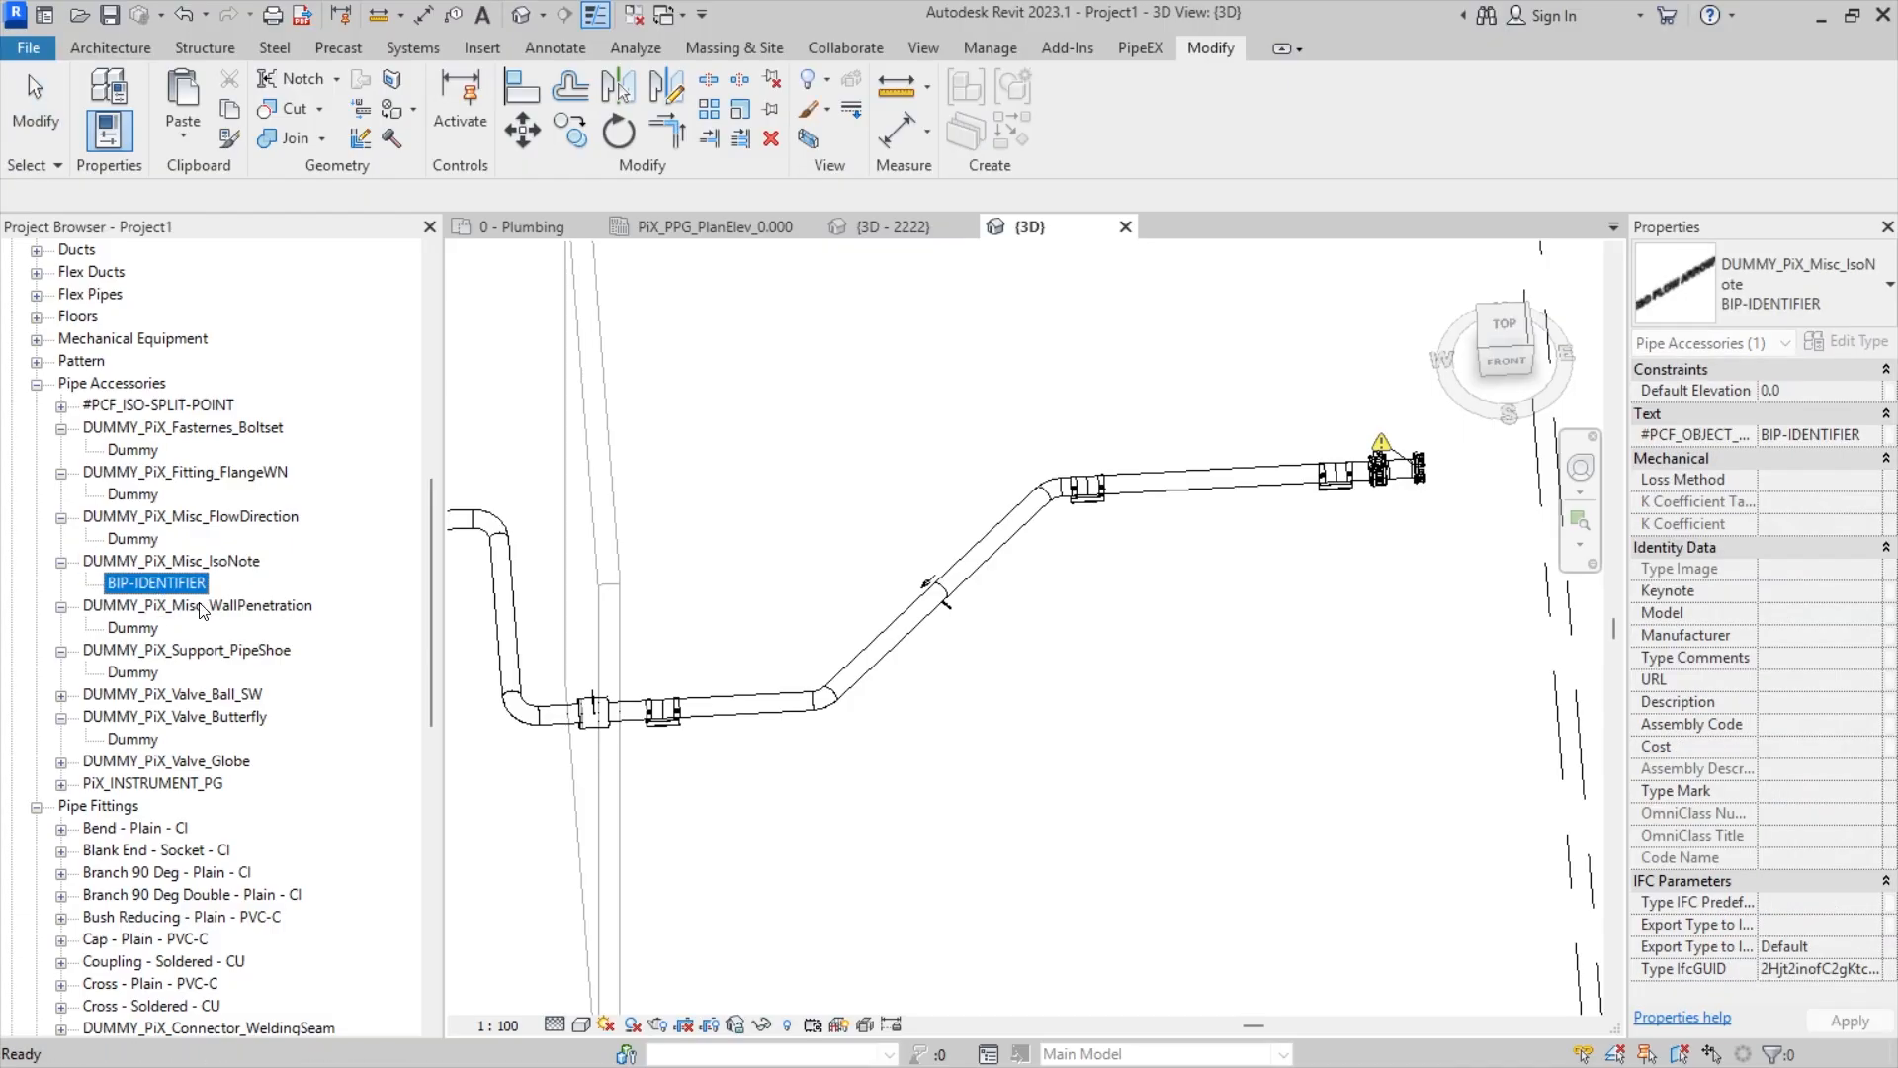
click(224, 561)
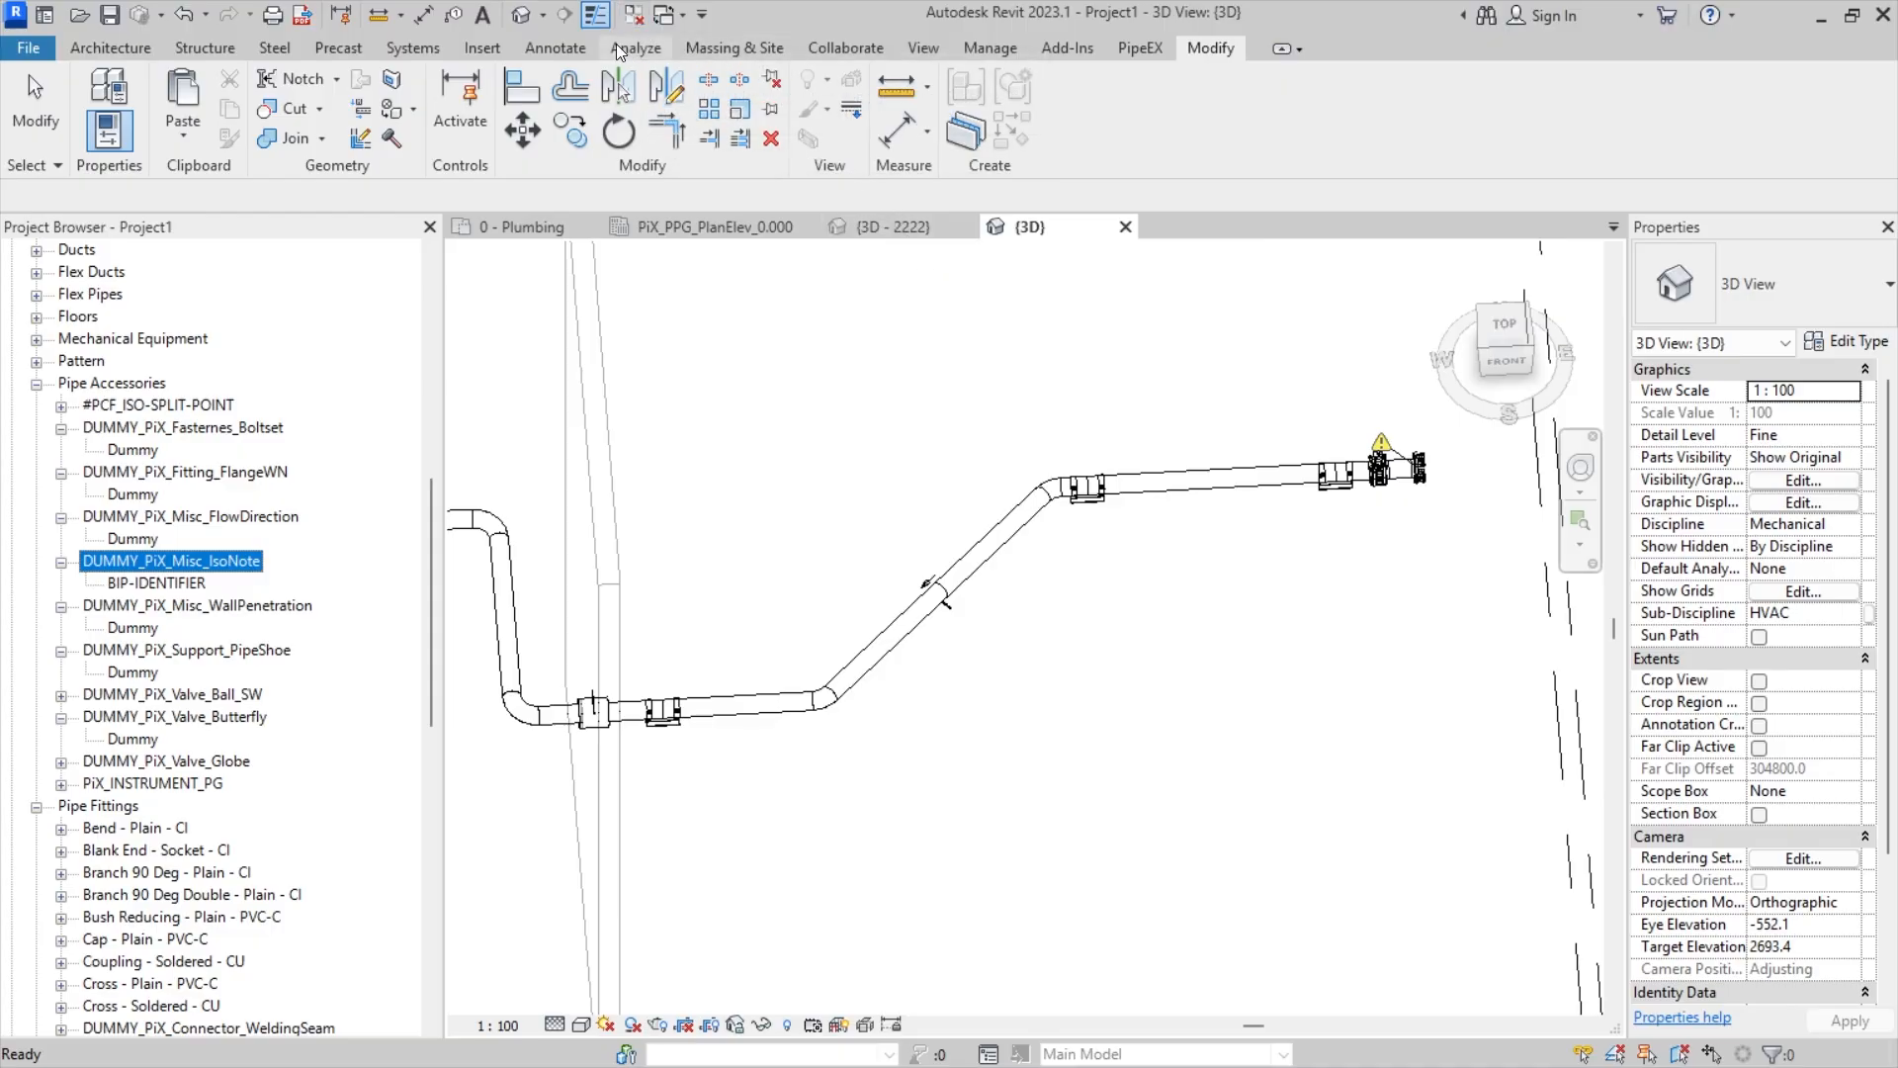
- Switch to the PipeEX_project_2023_2222 project and pick the MESSAGE type of the DUMMY_PiX_Misc_IsoNote family
click(629, 18)
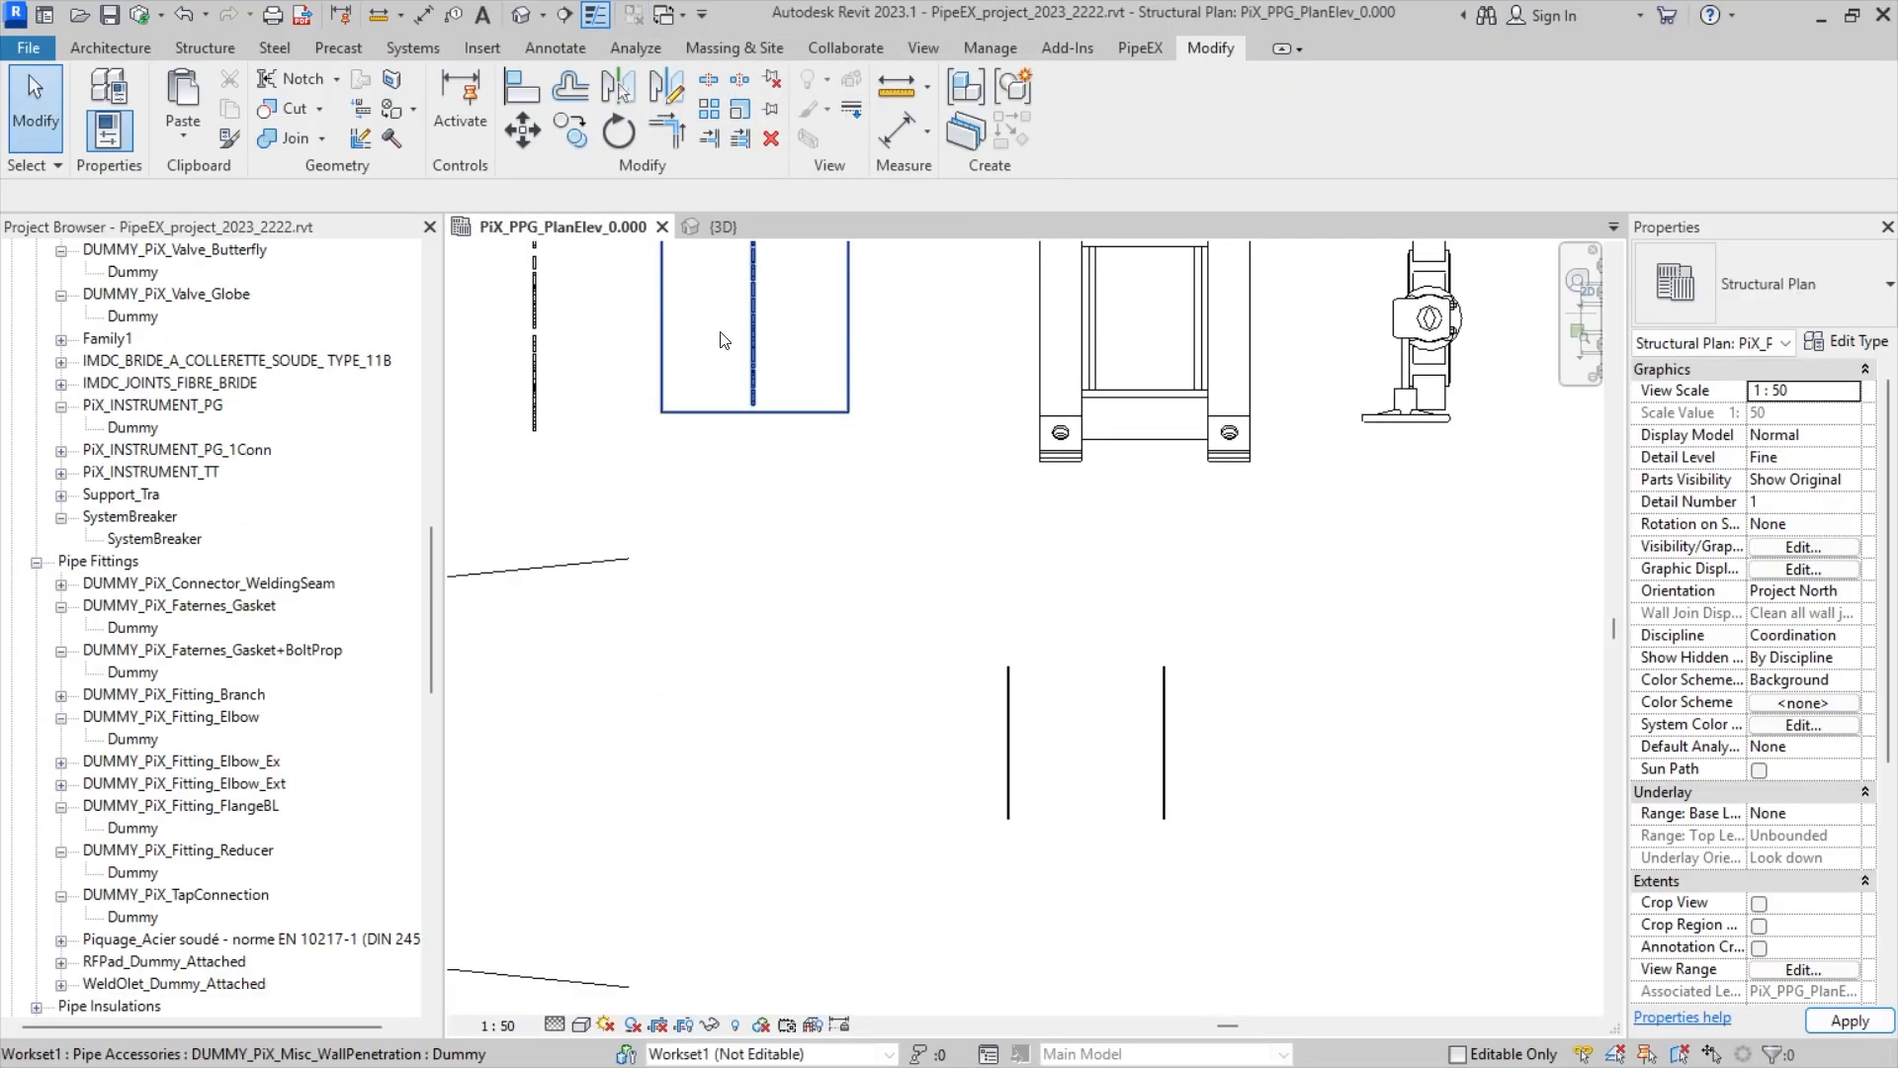
scroll(744, 662, down, 2)
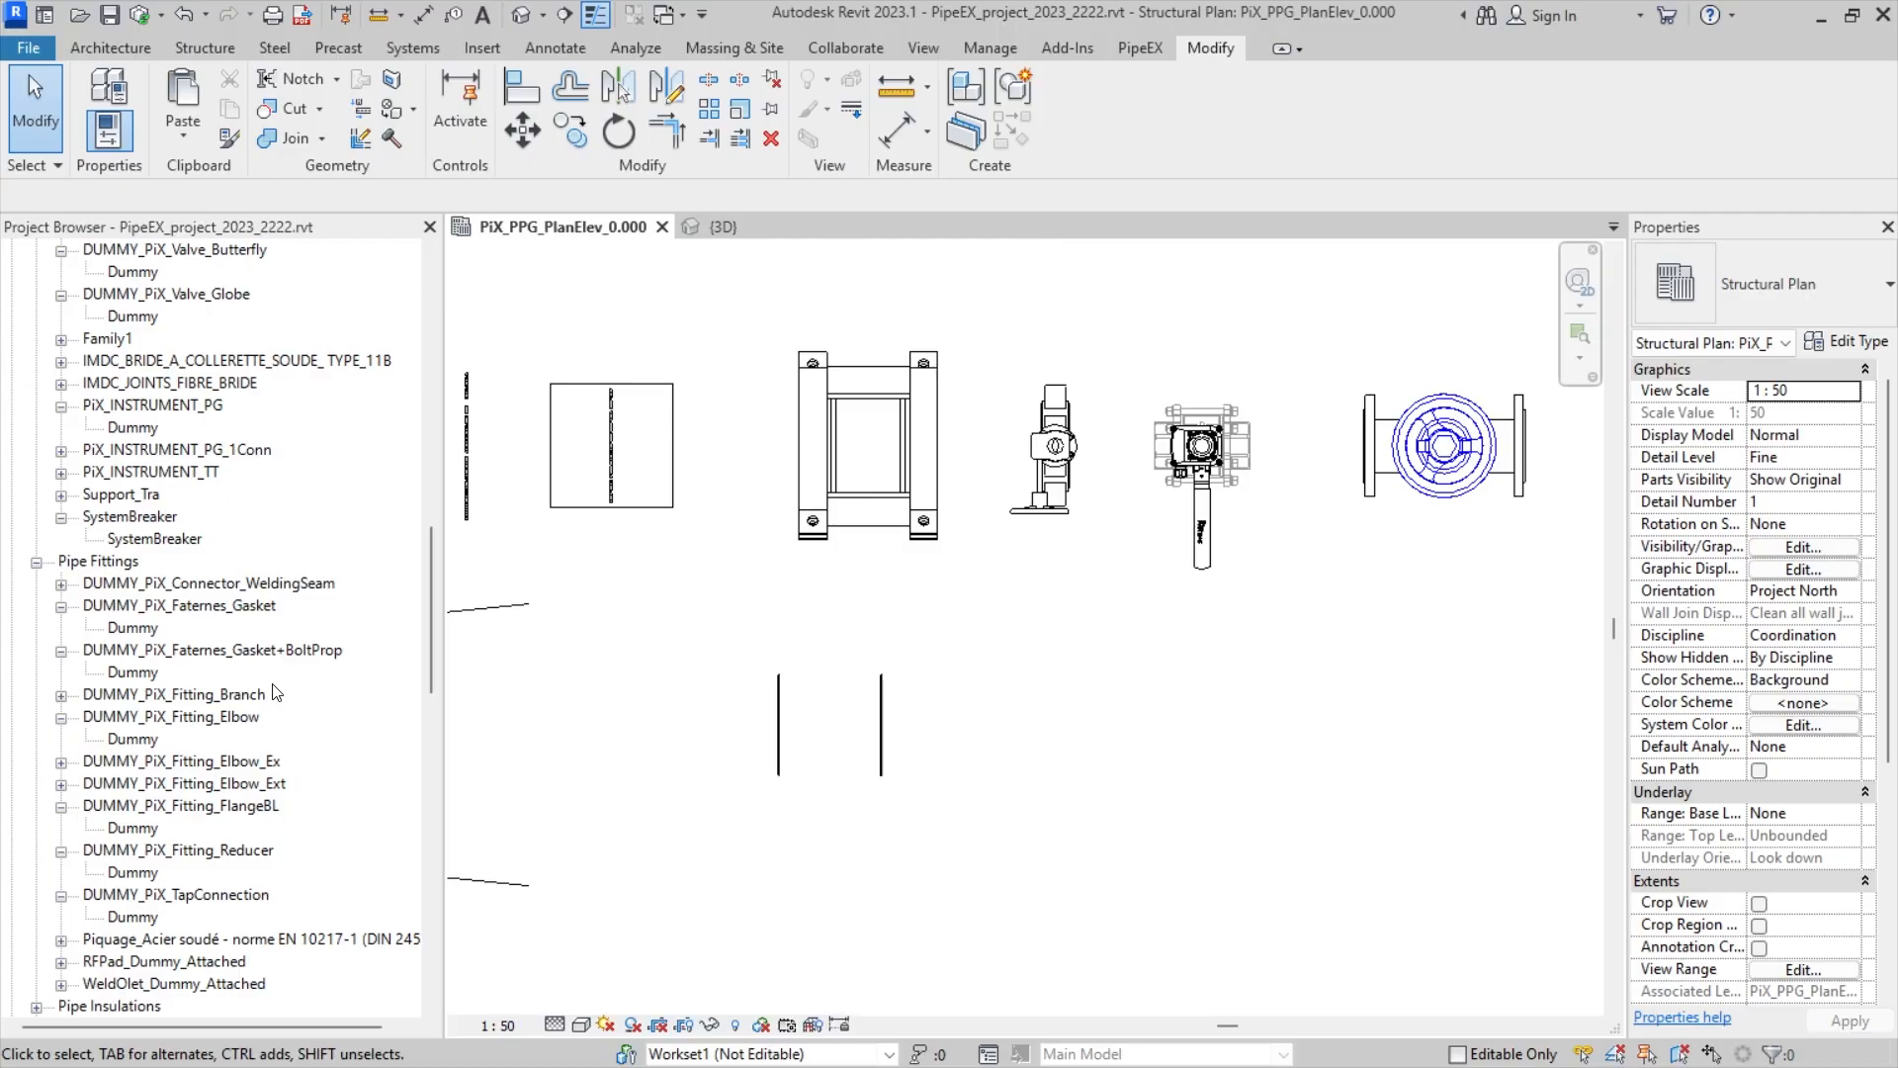
scroll(275, 692, down, 3)
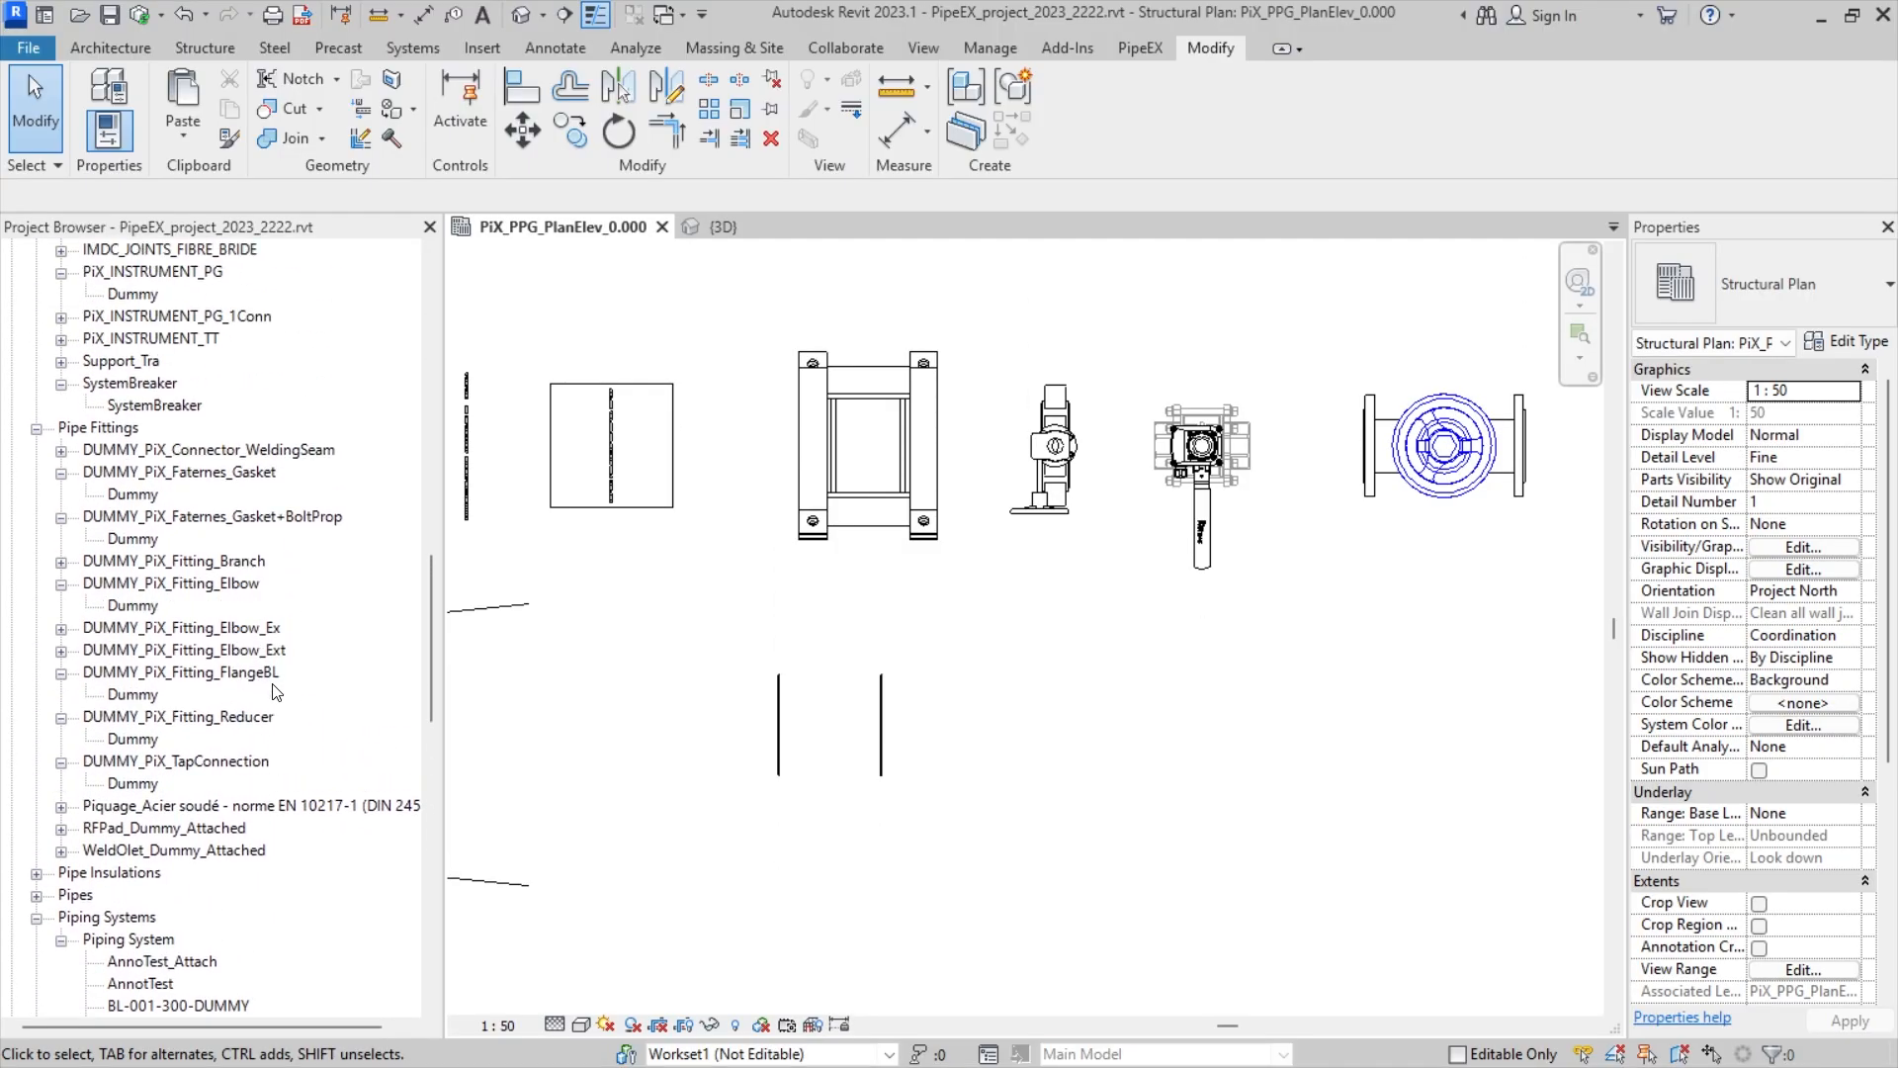
scroll(276, 693, up, 7)
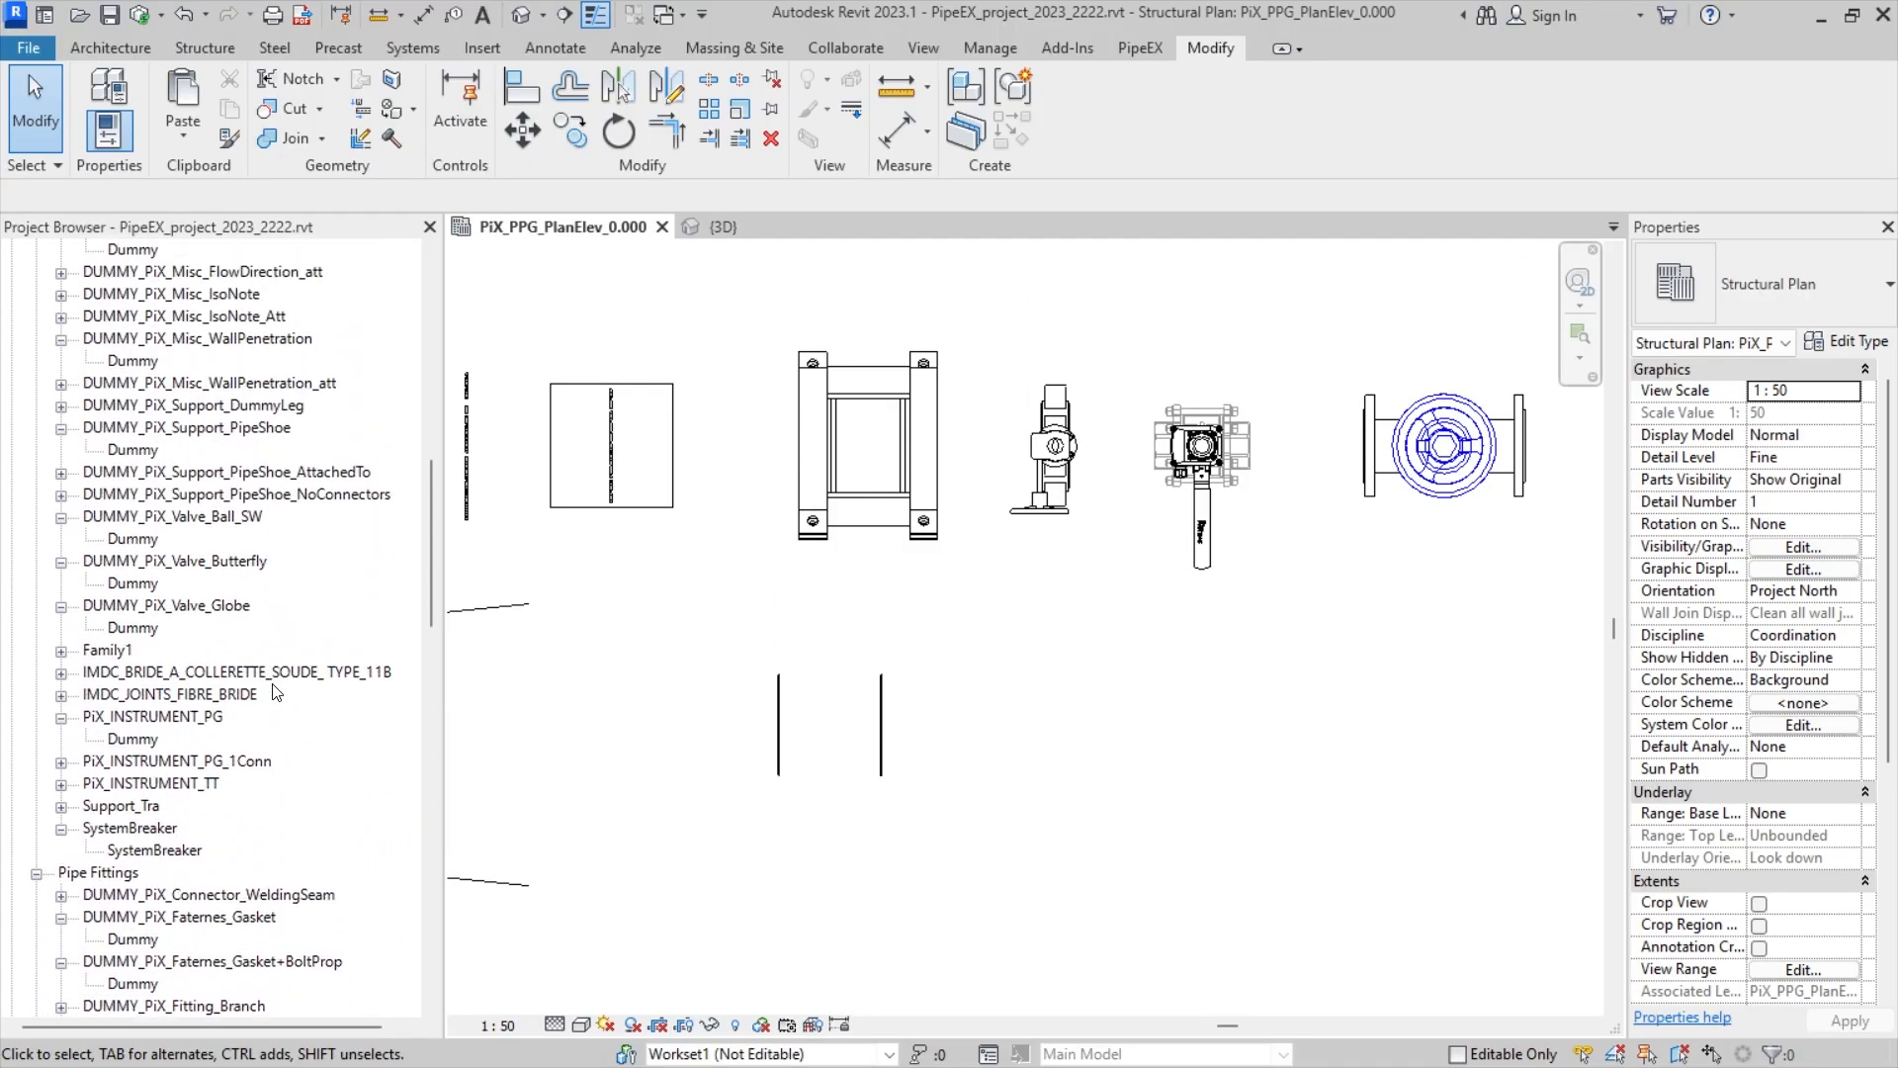
scroll(276, 692, up, 3)
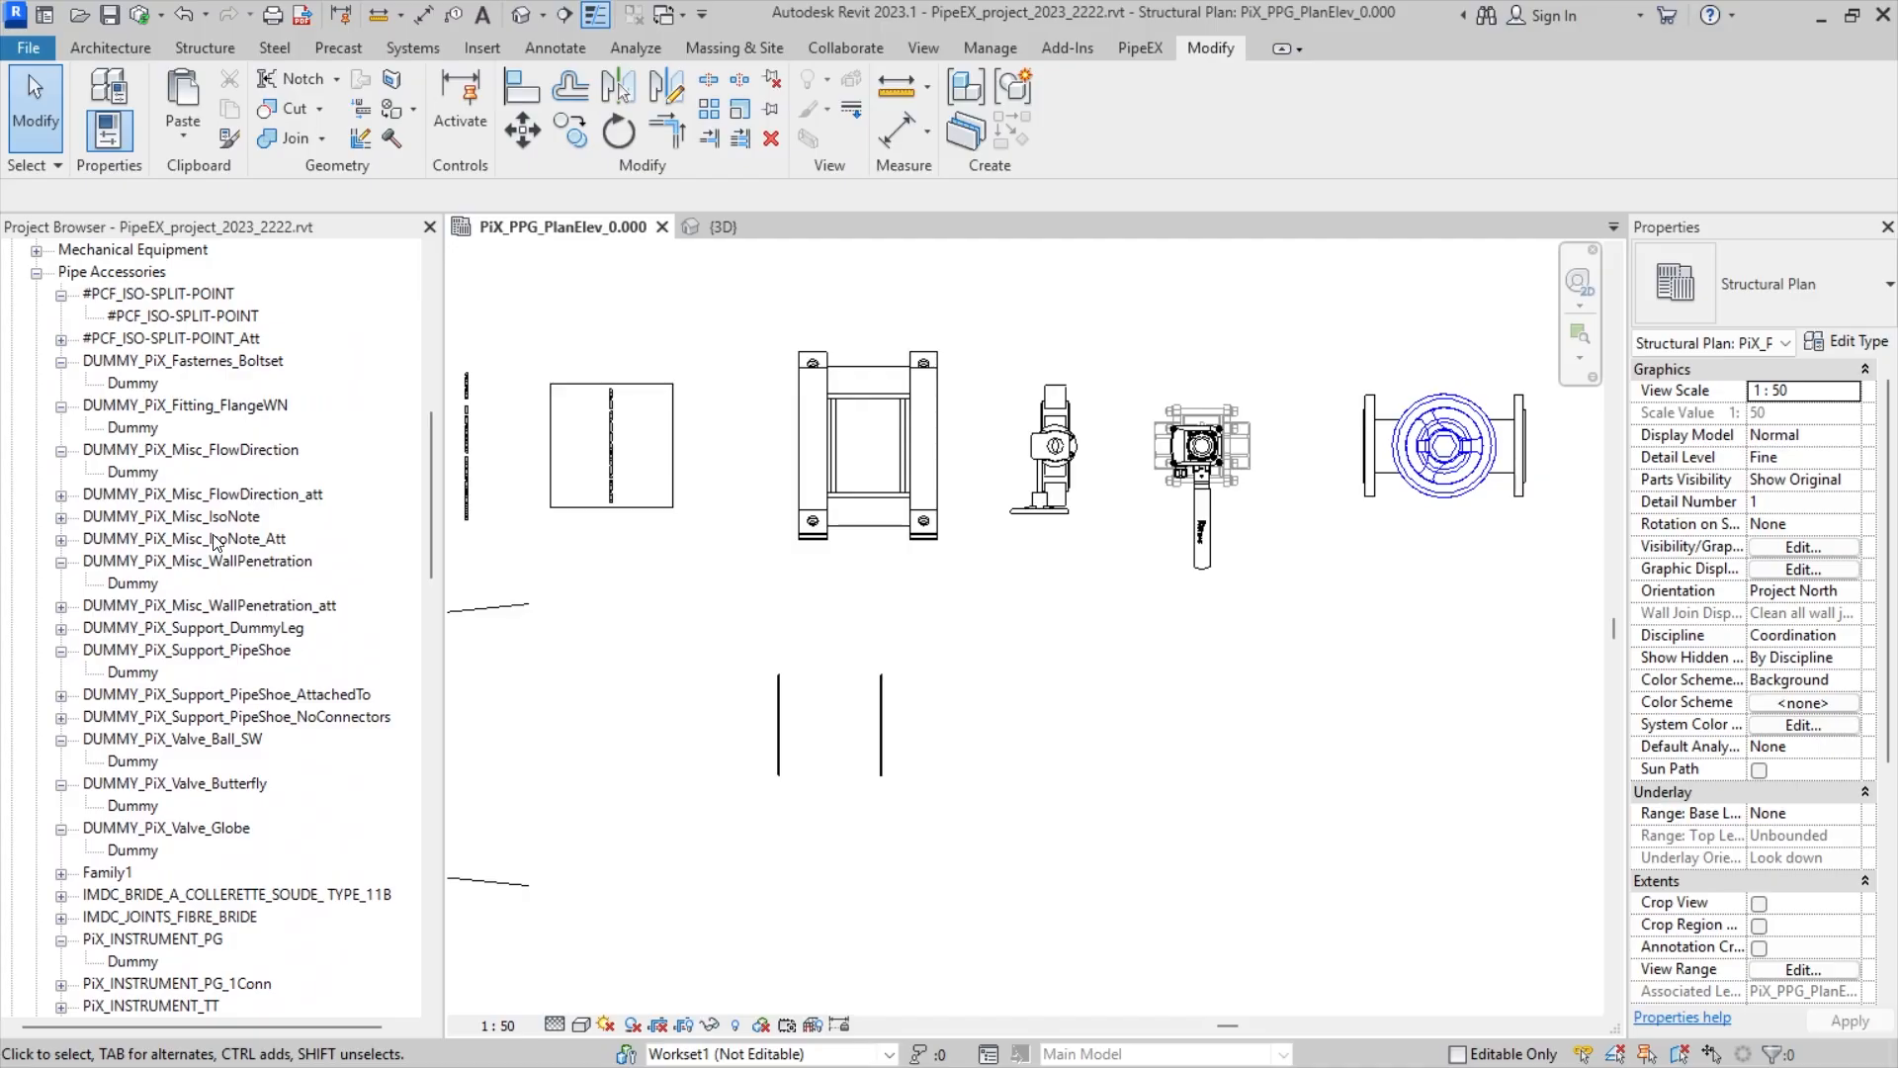
double_click(198, 516)
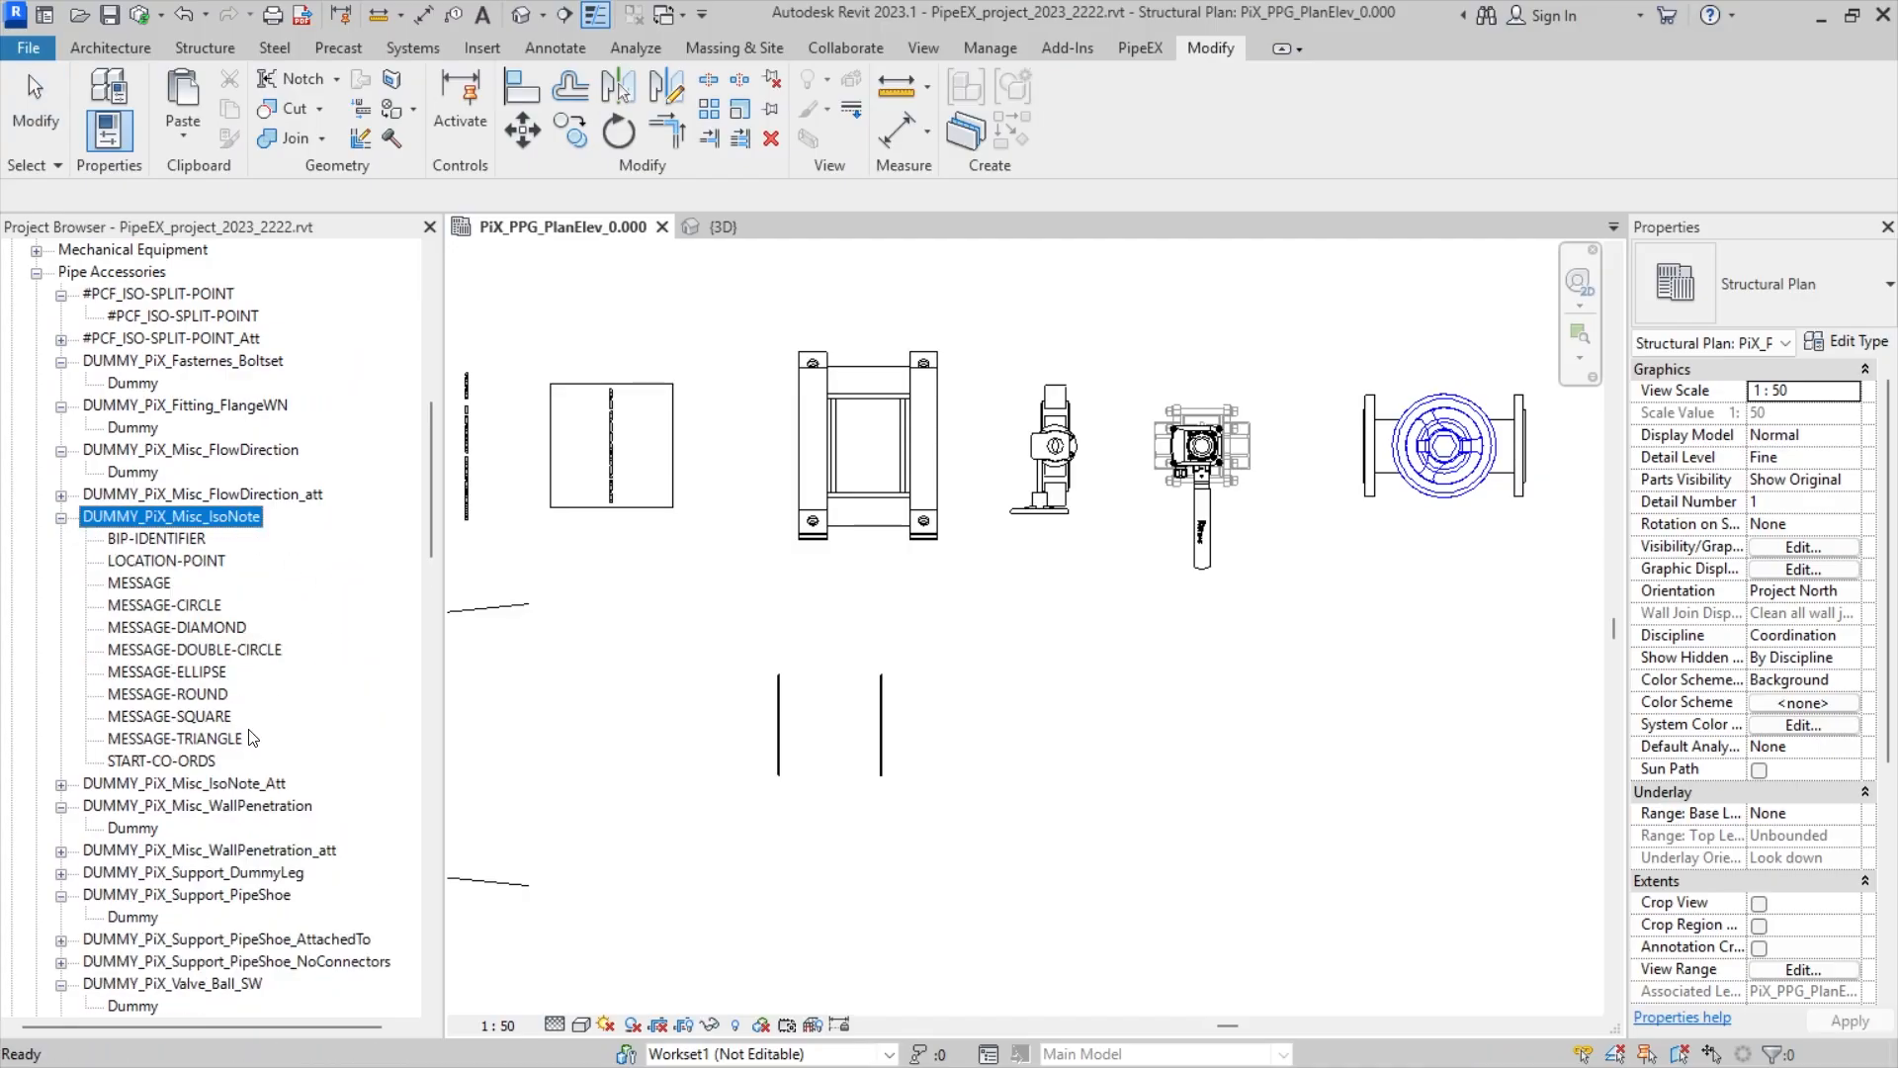
click(164, 605)
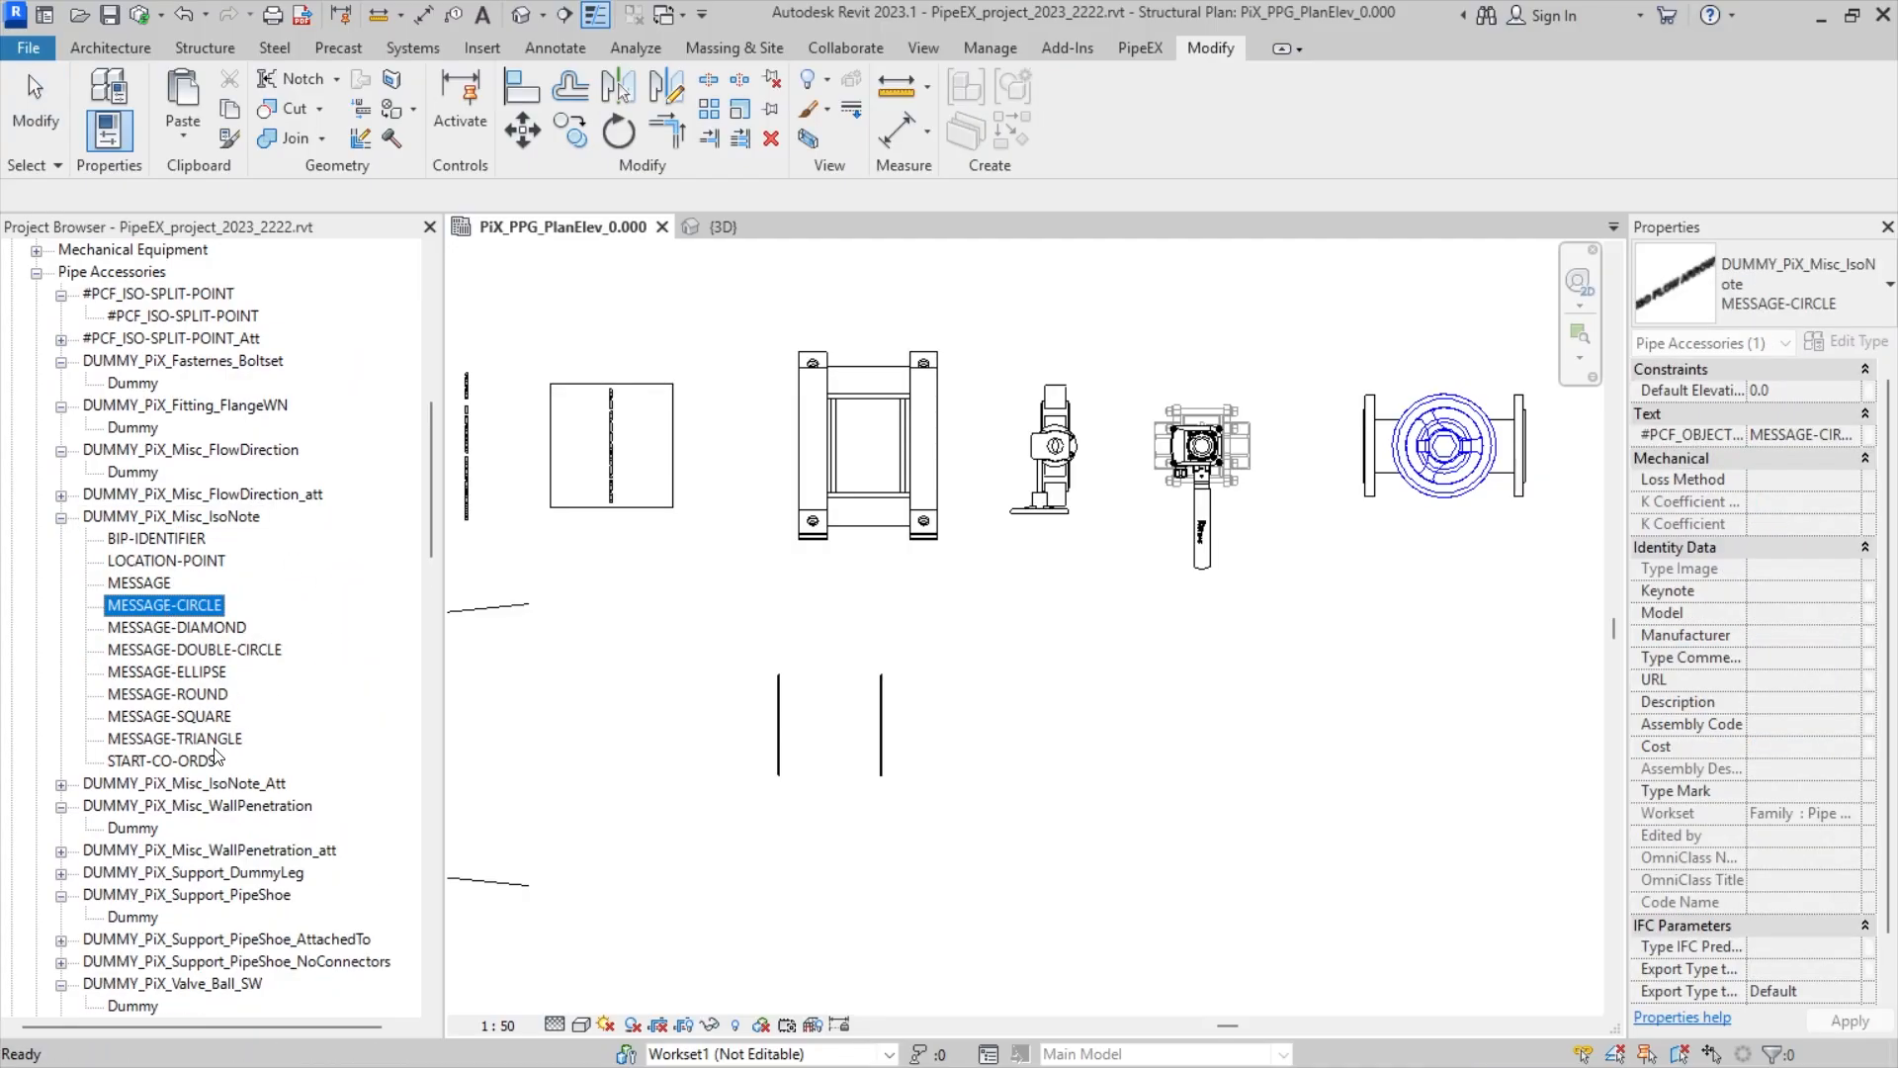
click(139, 584)
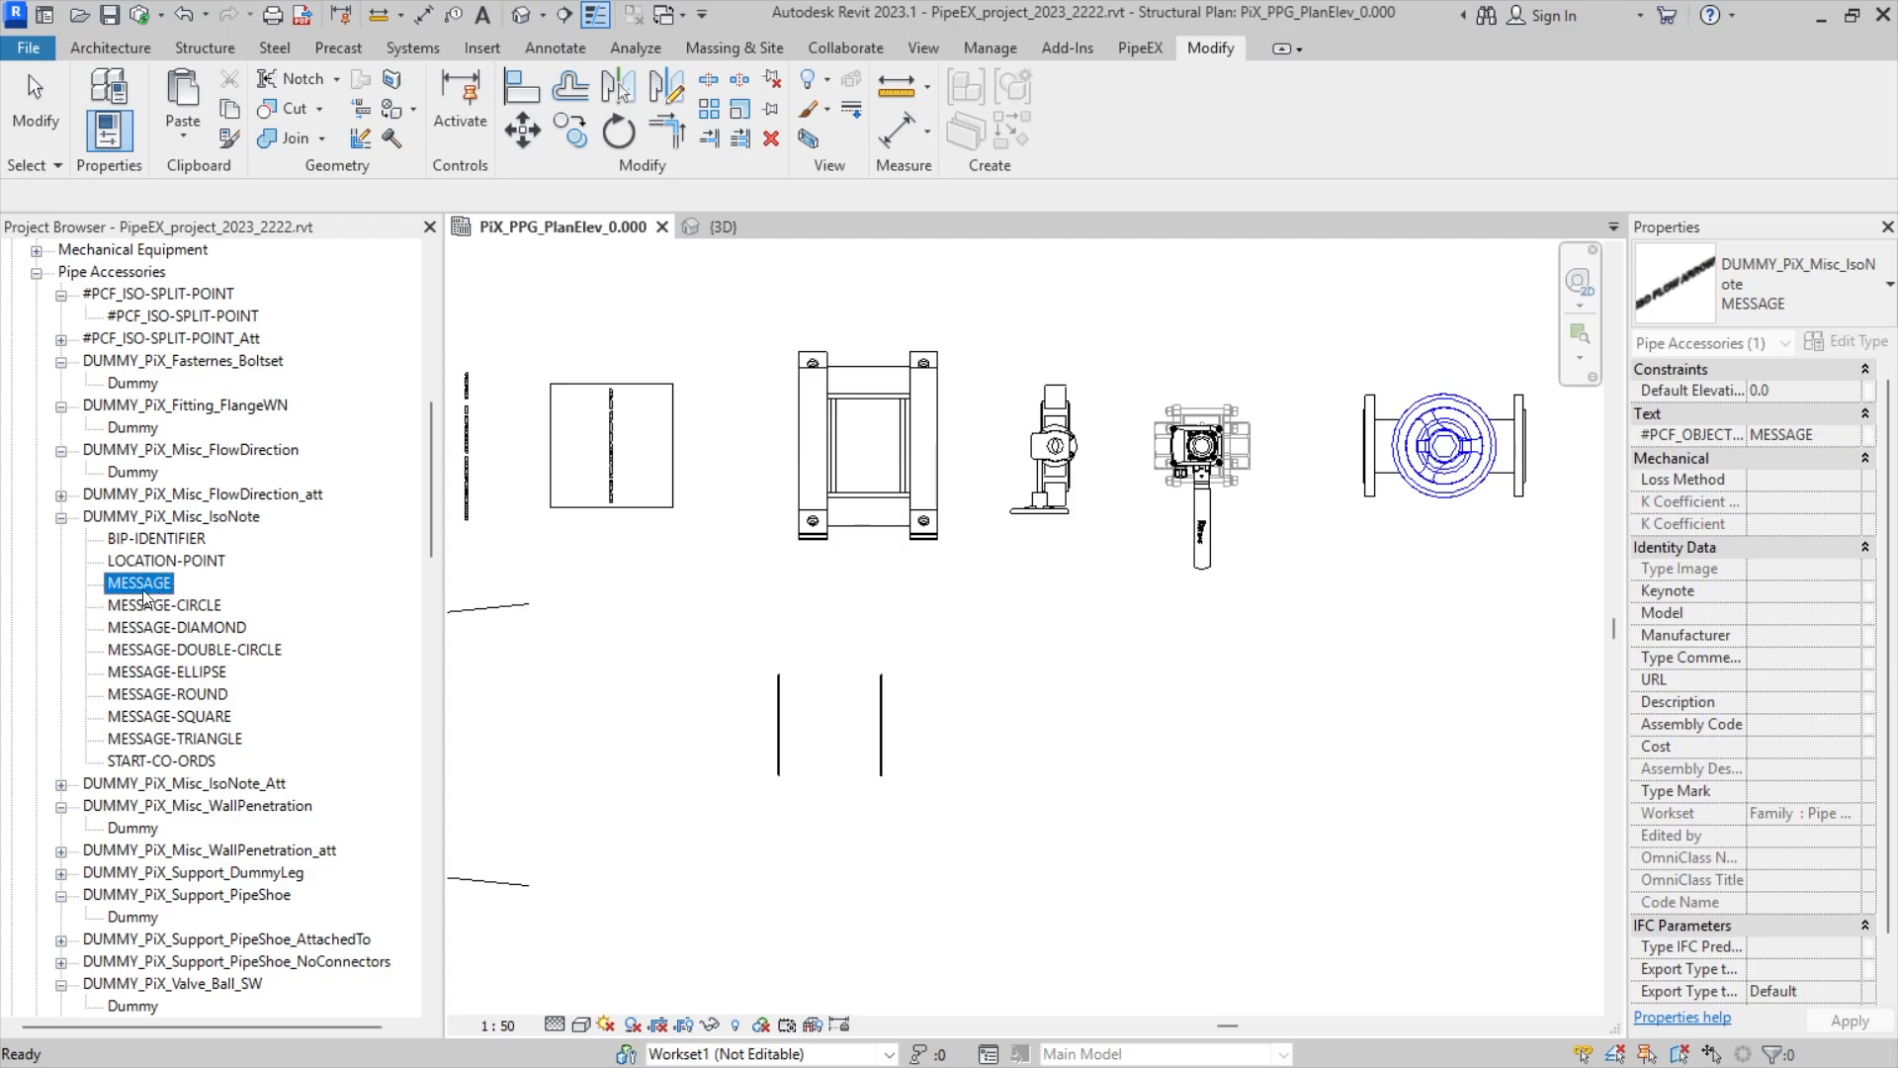
- Place a MESSAGE iso note in an empty area of the PiX_PPG_PlanElev_0.000 plan and select it for copying
drag(1072, 710, 1100, 710)
scroll(1102, 710, up, 2)
click(1098, 717)
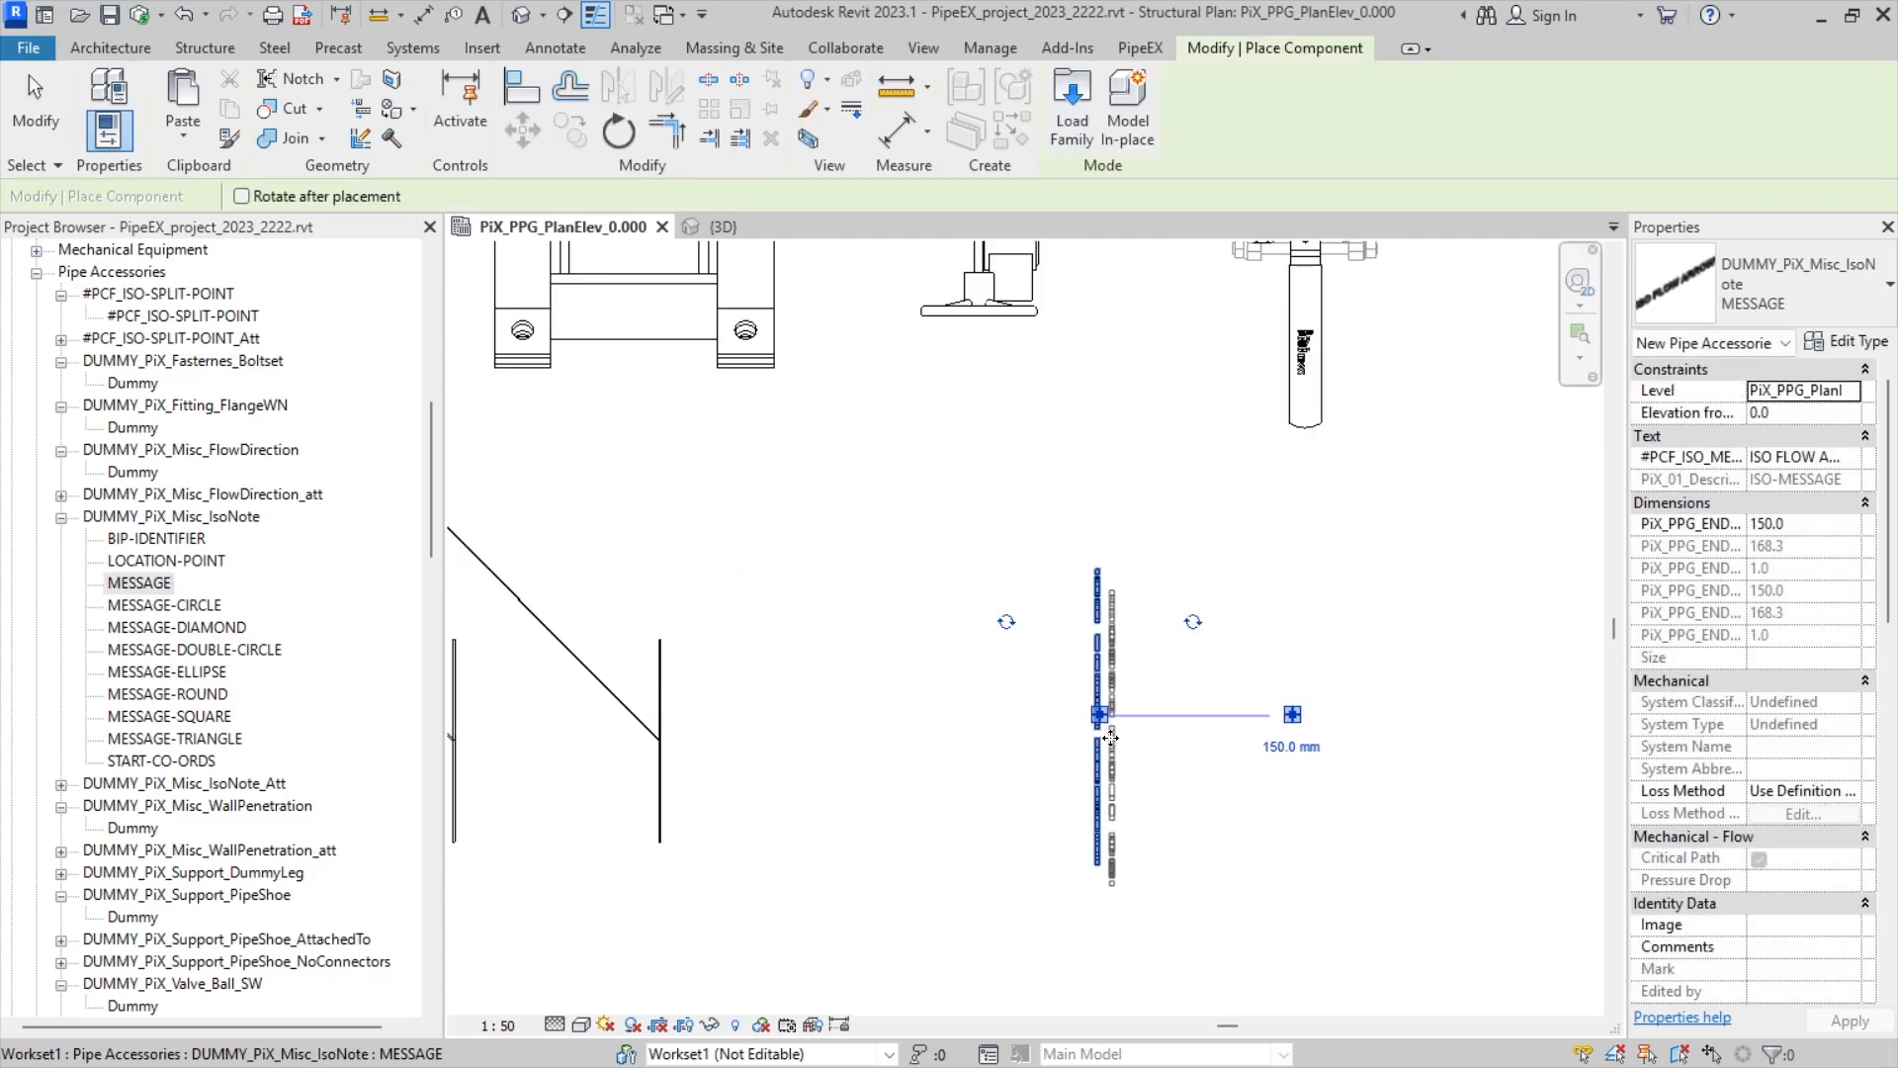
key(Escape)
key(Escape)
click(1098, 742)
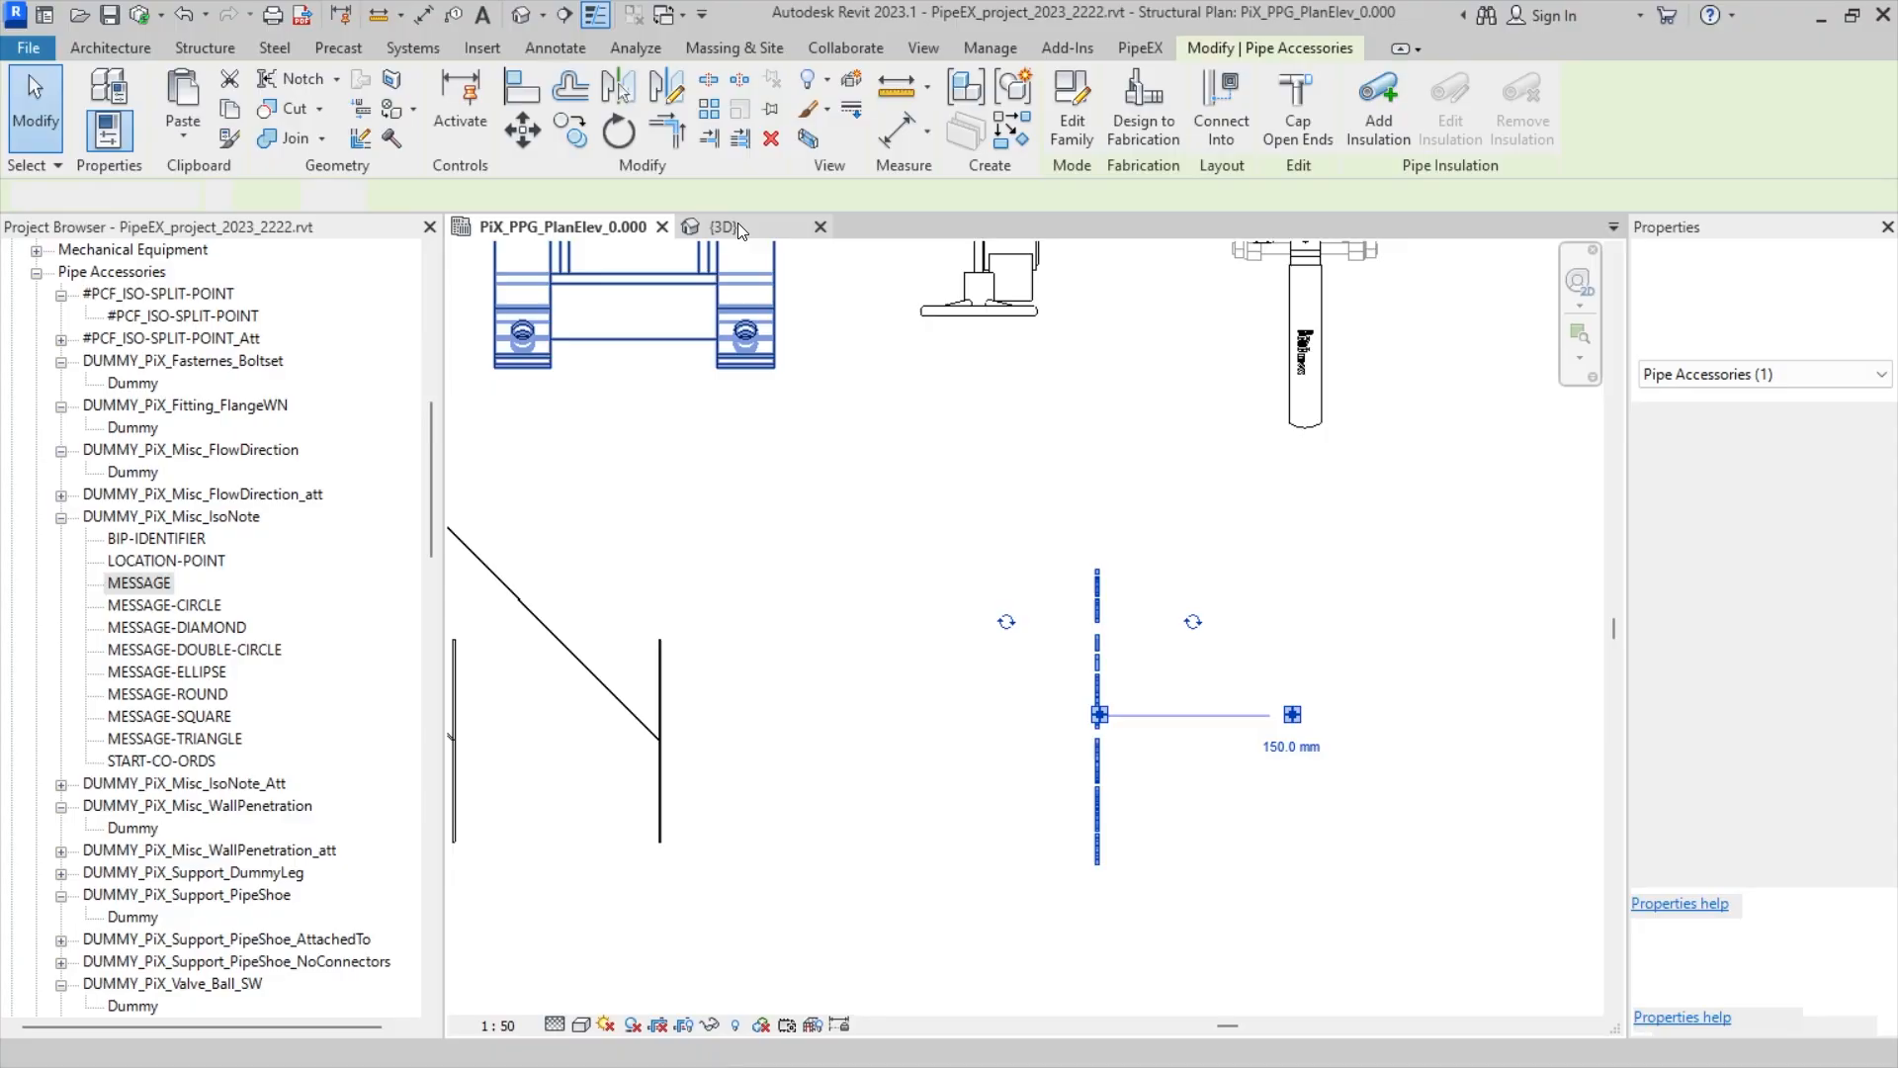
- Paste the copied MESSAGE iso note into Project1's 3D view, in the open space below the pipe run
click(736, 224)
key(ctrl+v)
click(1162, 781)
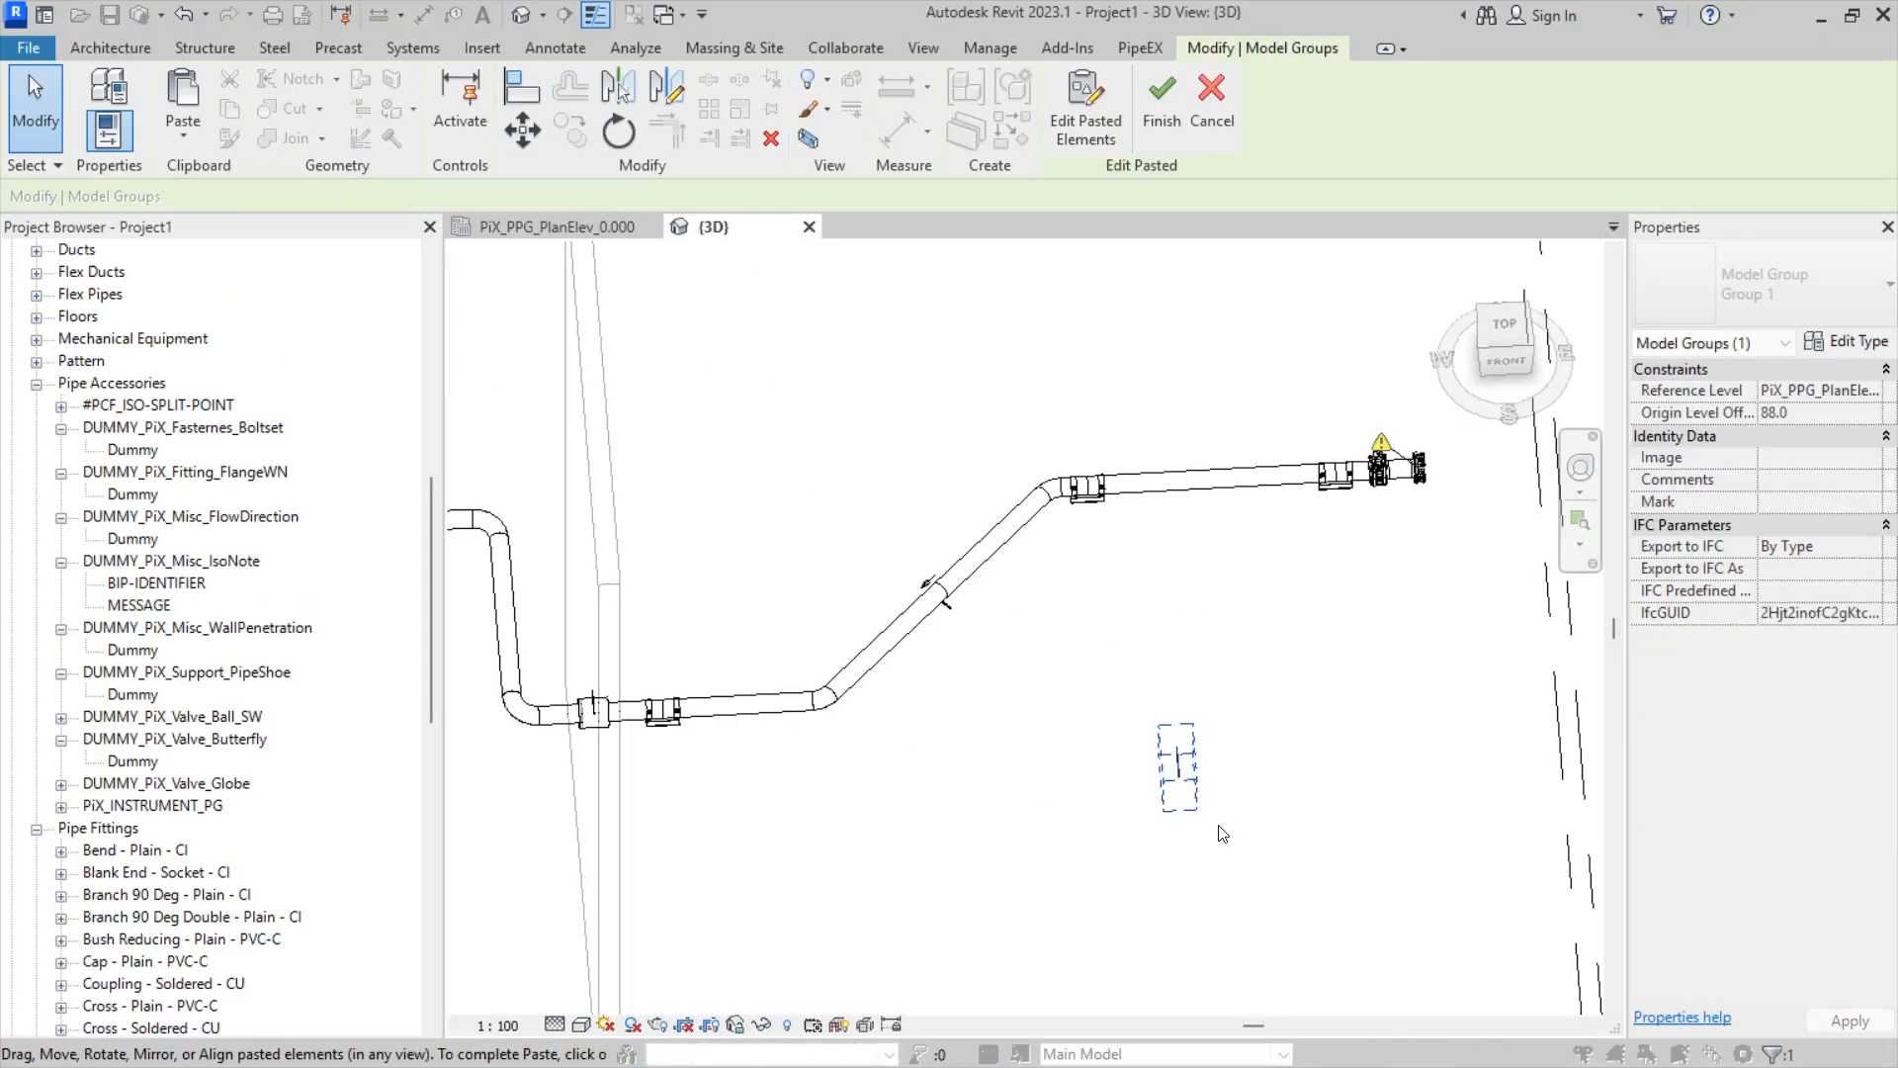
scroll(1261, 829, up, 2)
click(1258, 822)
scroll(1212, 783, up, 2)
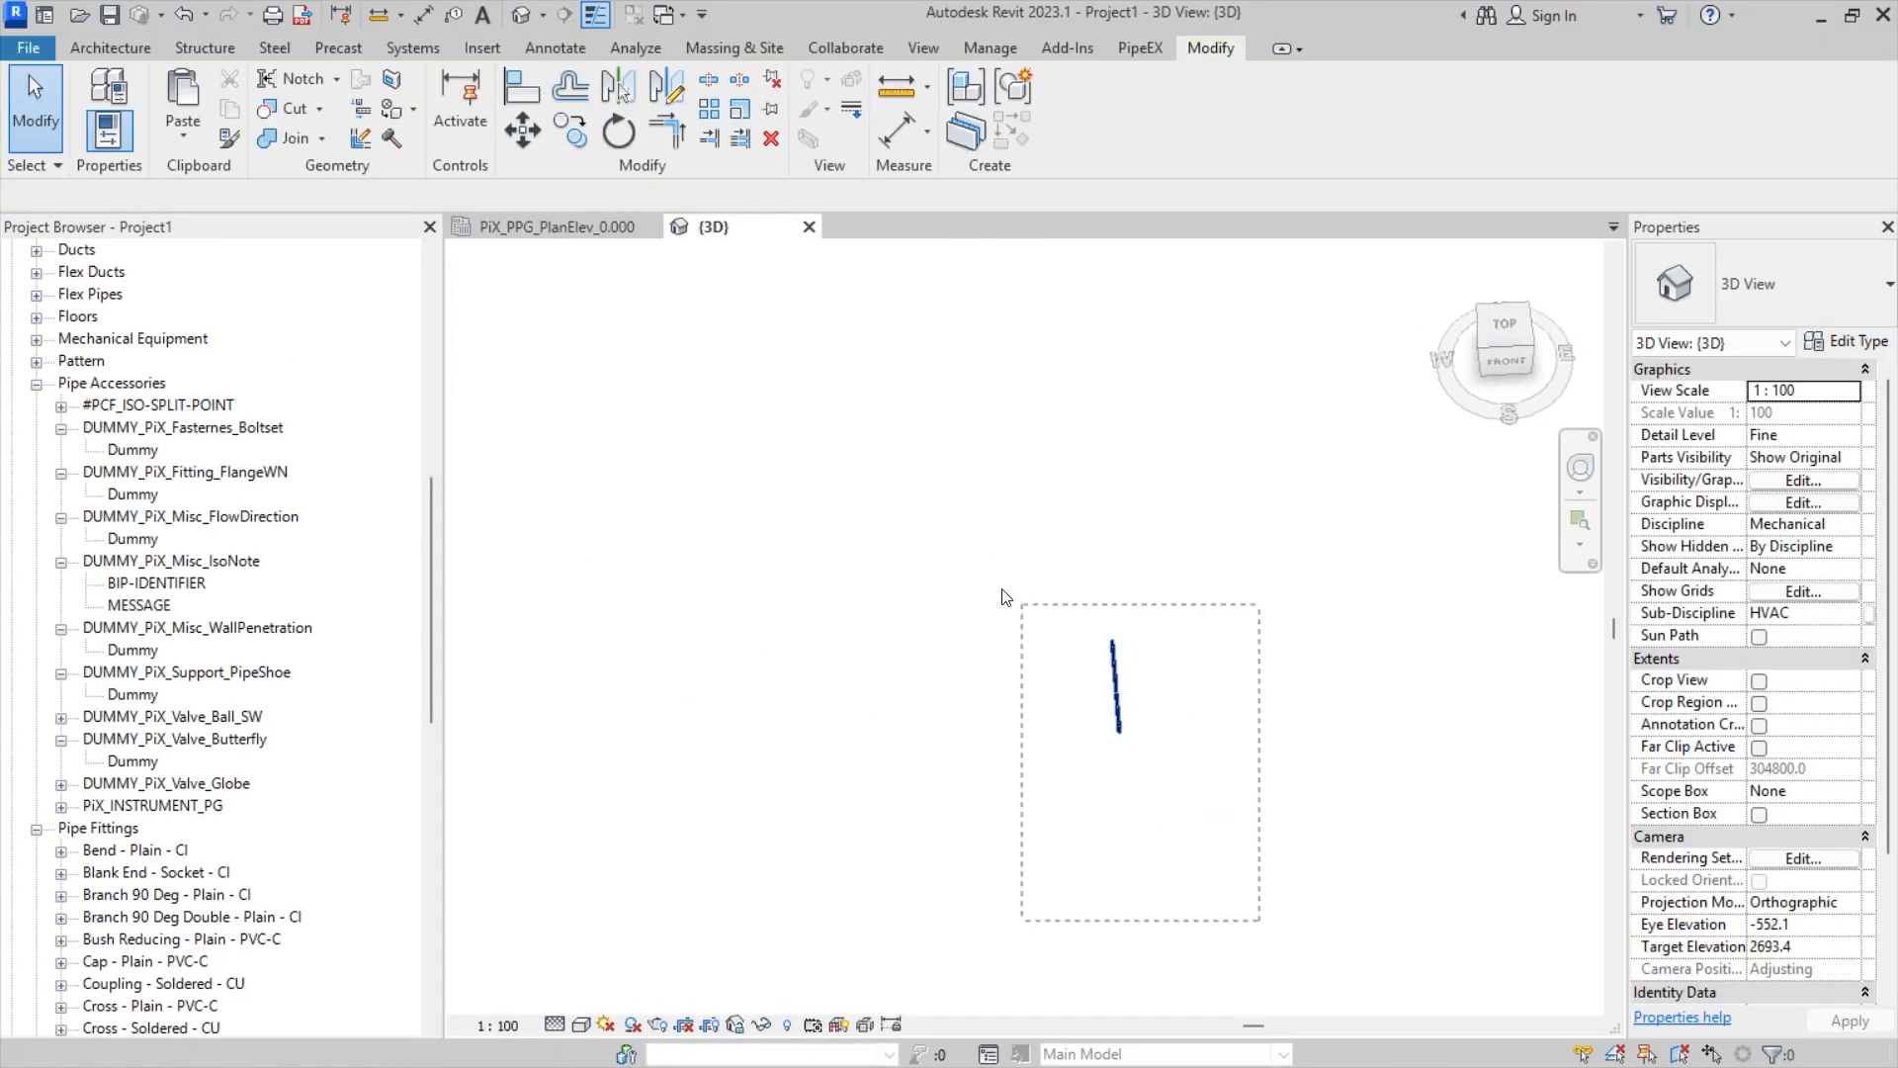
- Create a similar MESSAGE iso note on the pipe between the valve and the end flange near the flow arrow's end of the run
click(1115, 682)
scroll(923, 245, up, 4)
scroll(923, 245, down, 4)
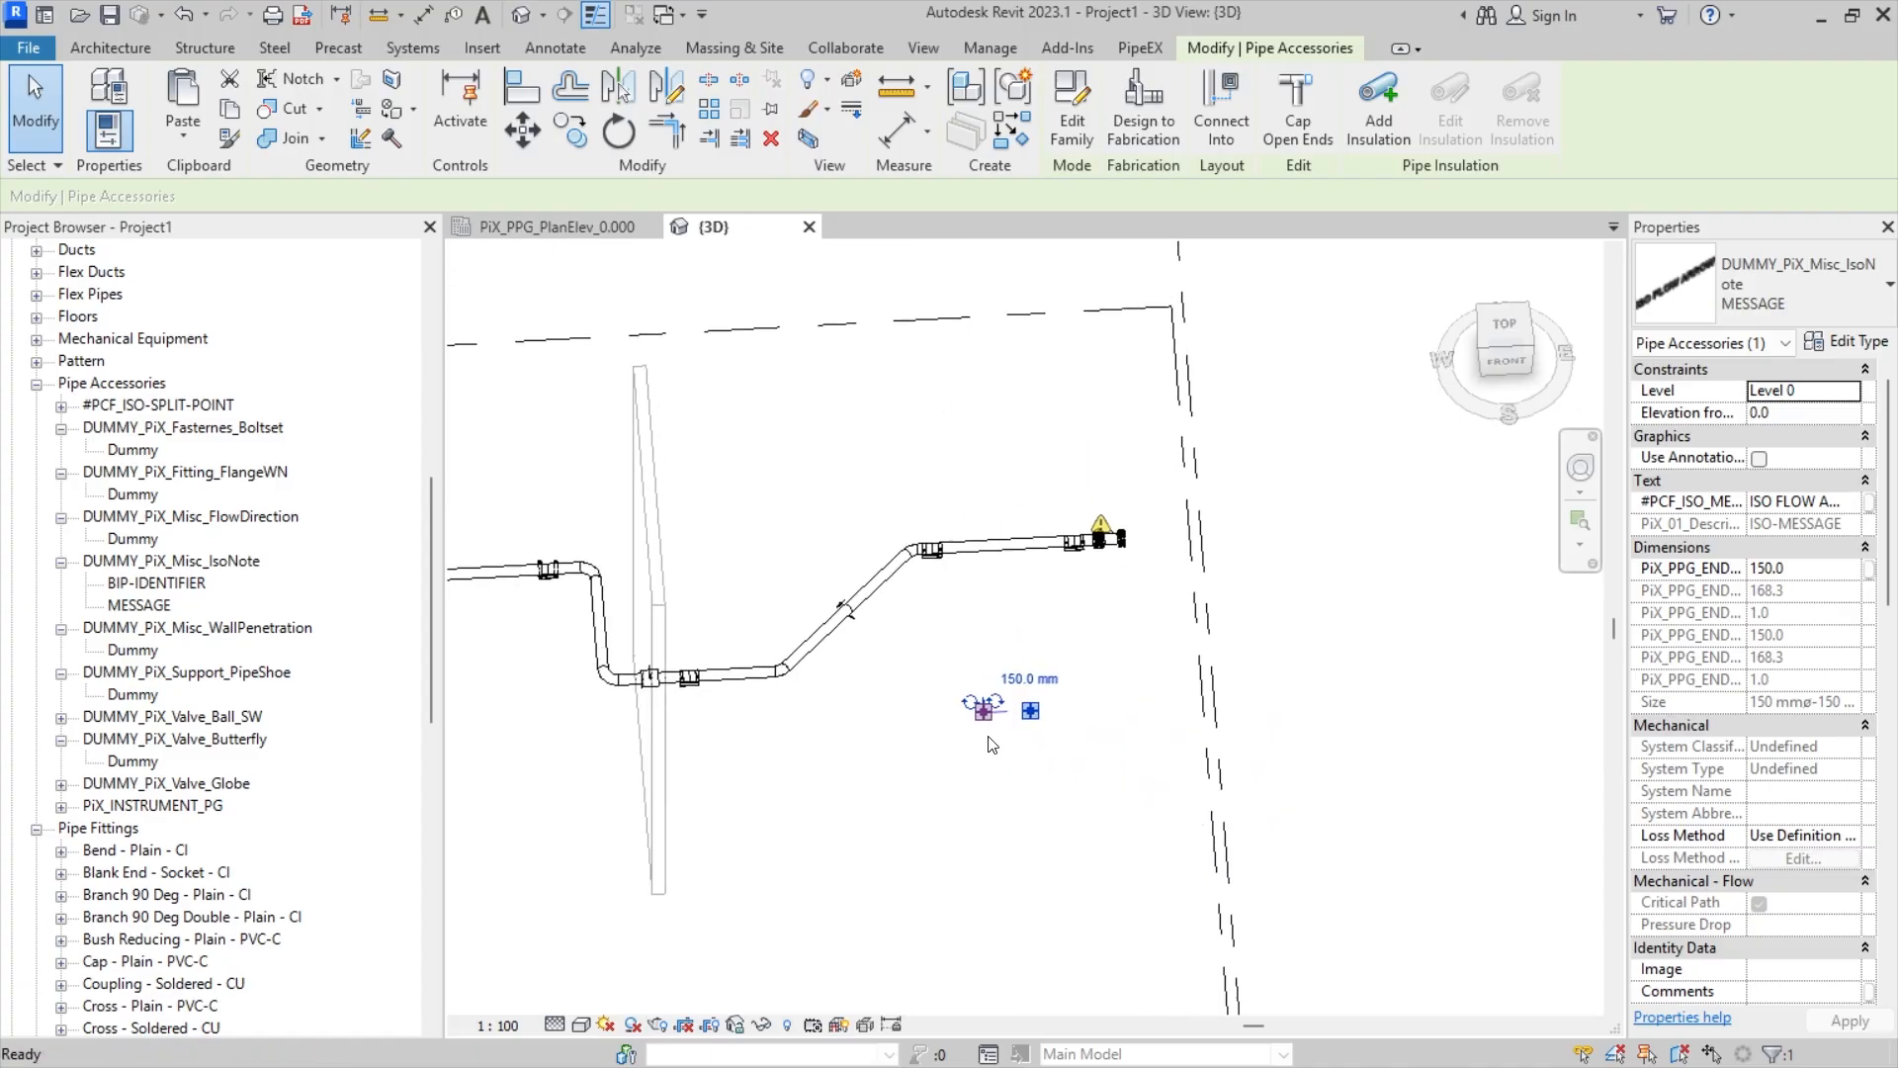
key(c)
key(s)
scroll(1019, 550, up, 6)
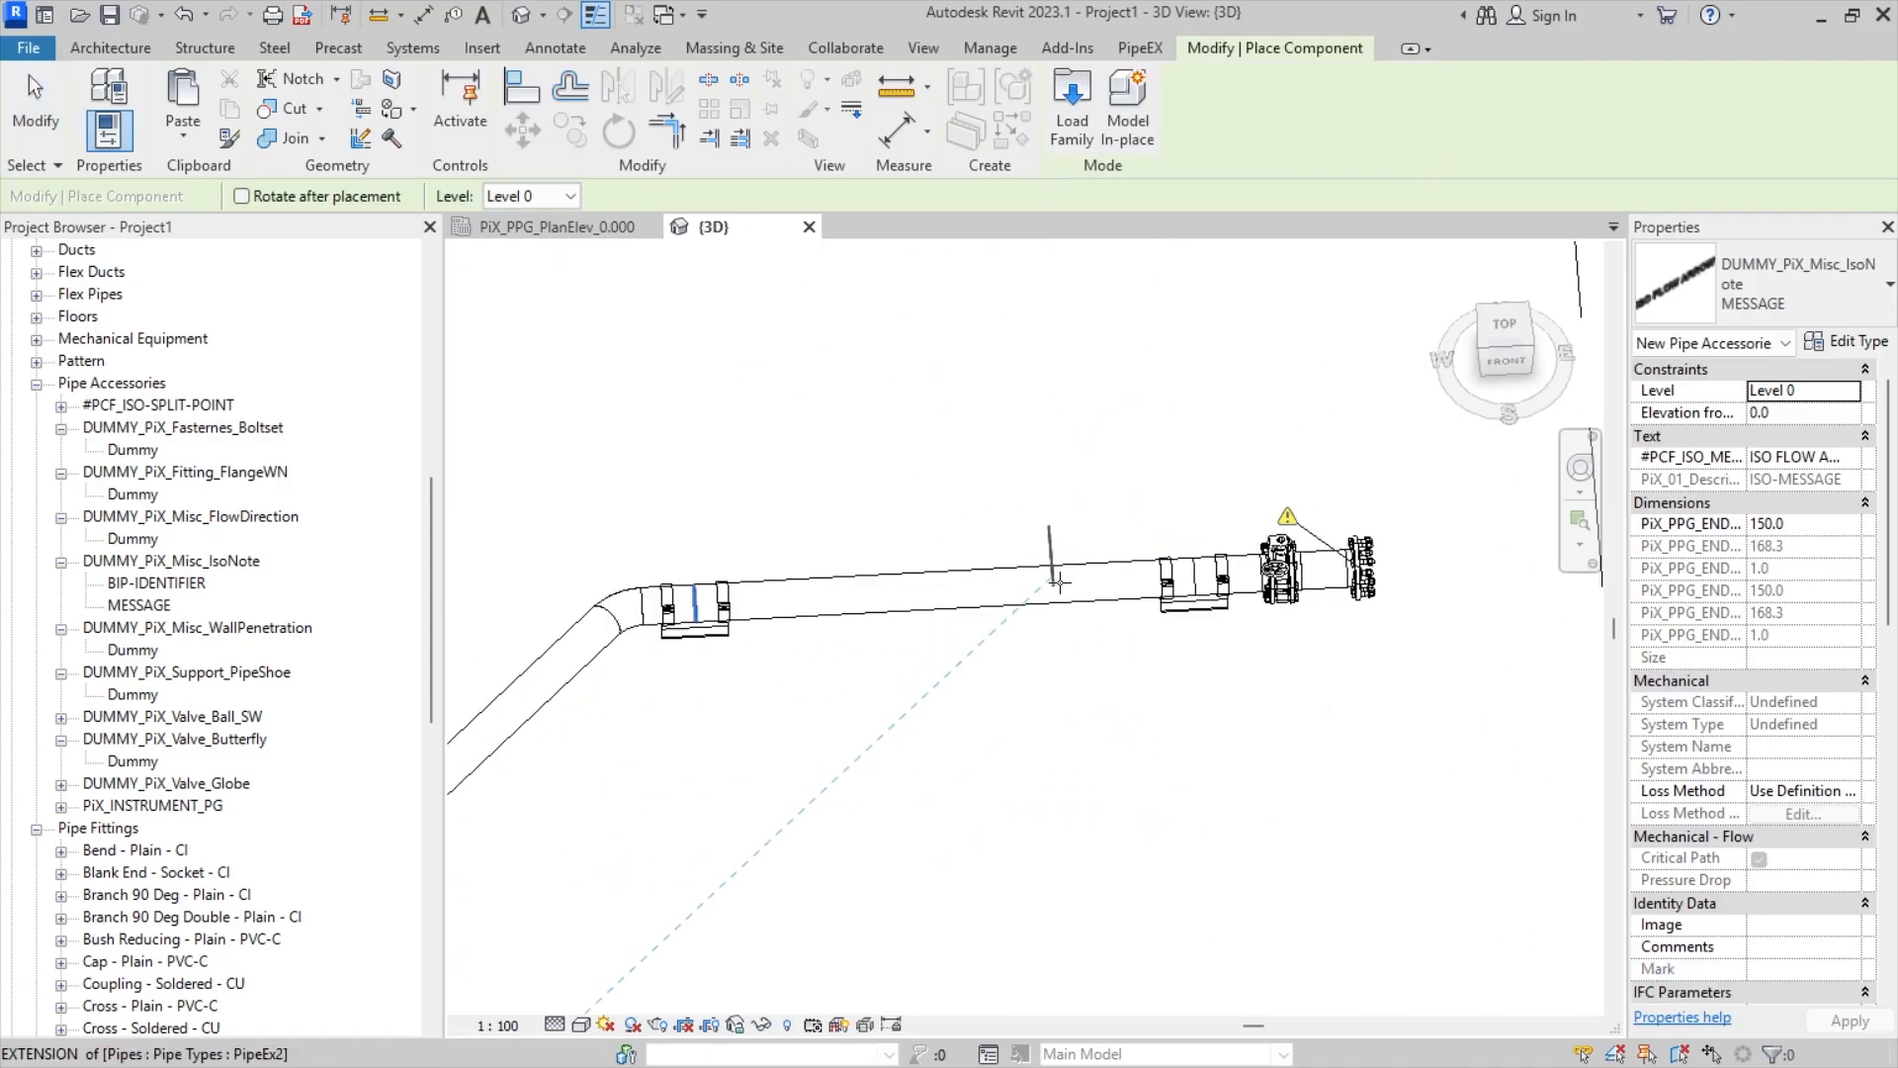
scroll(877, 506, up, 1)
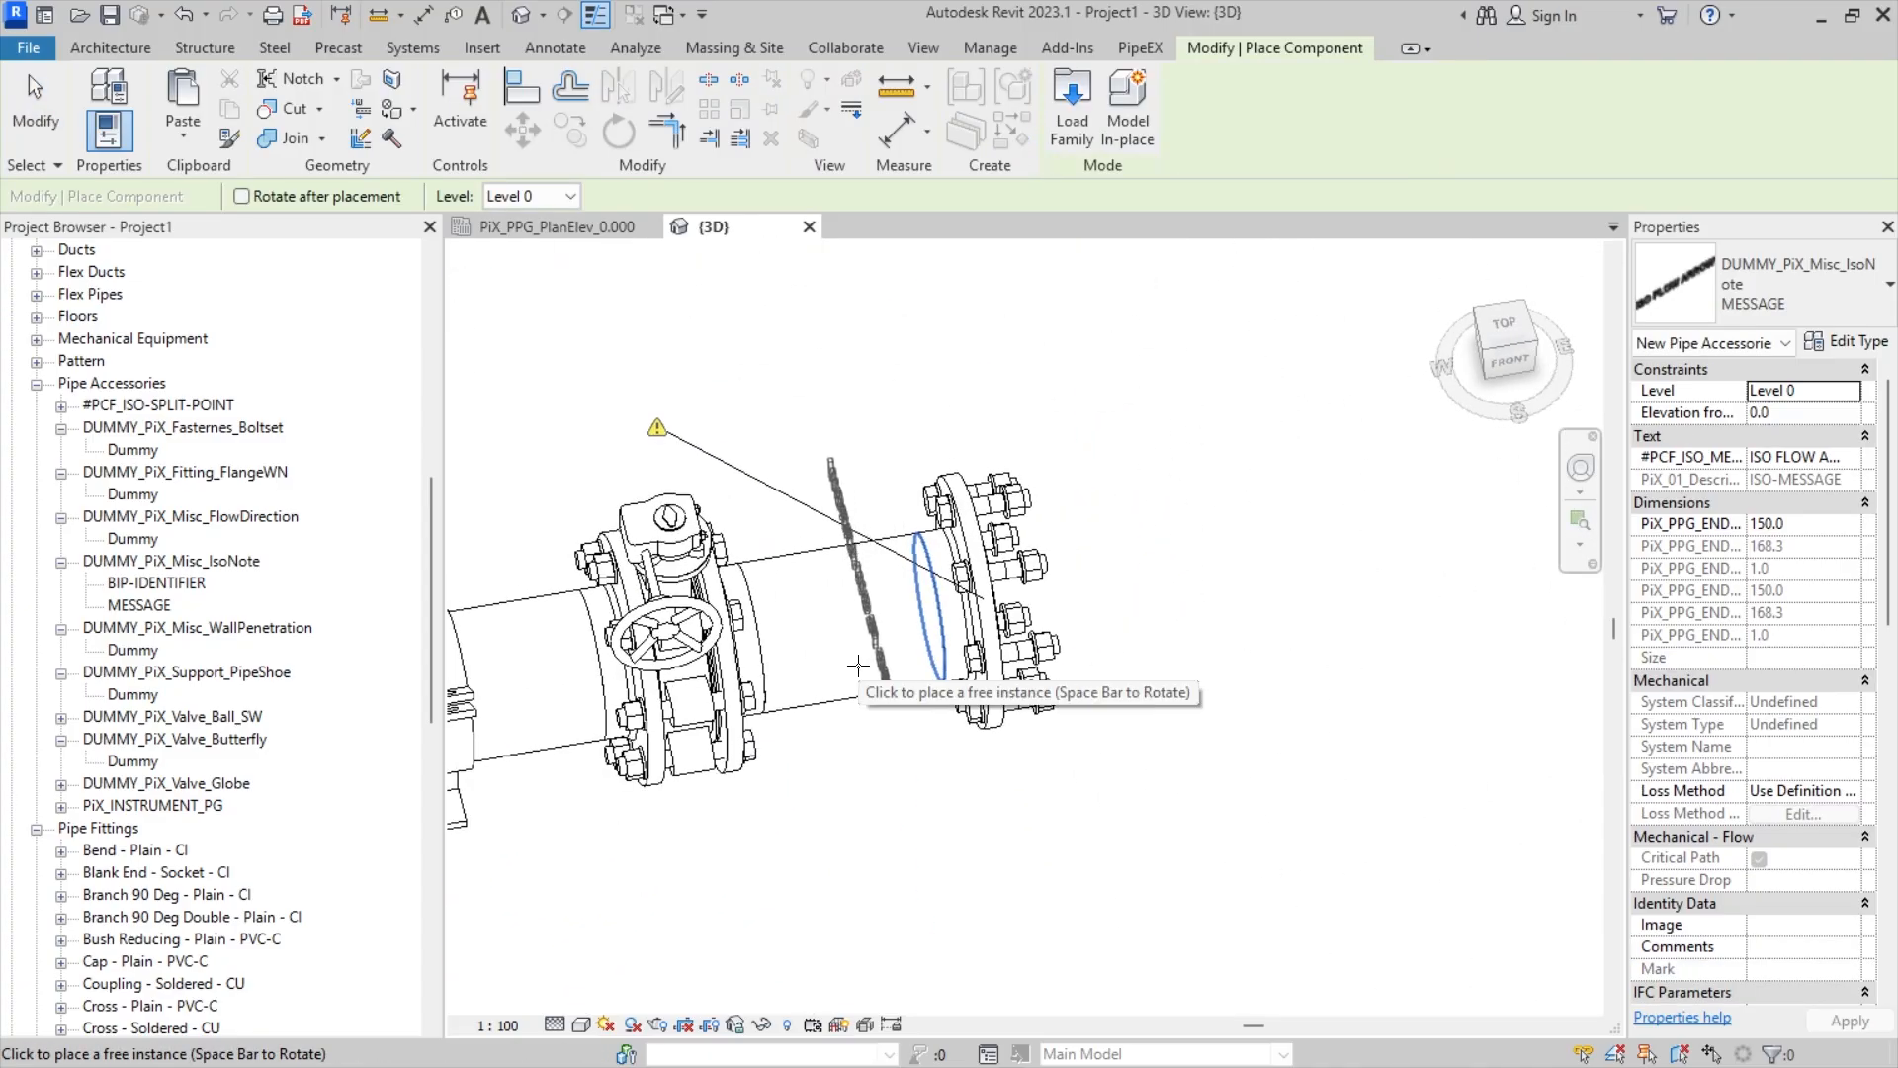
scroll(861, 673, down, 7)
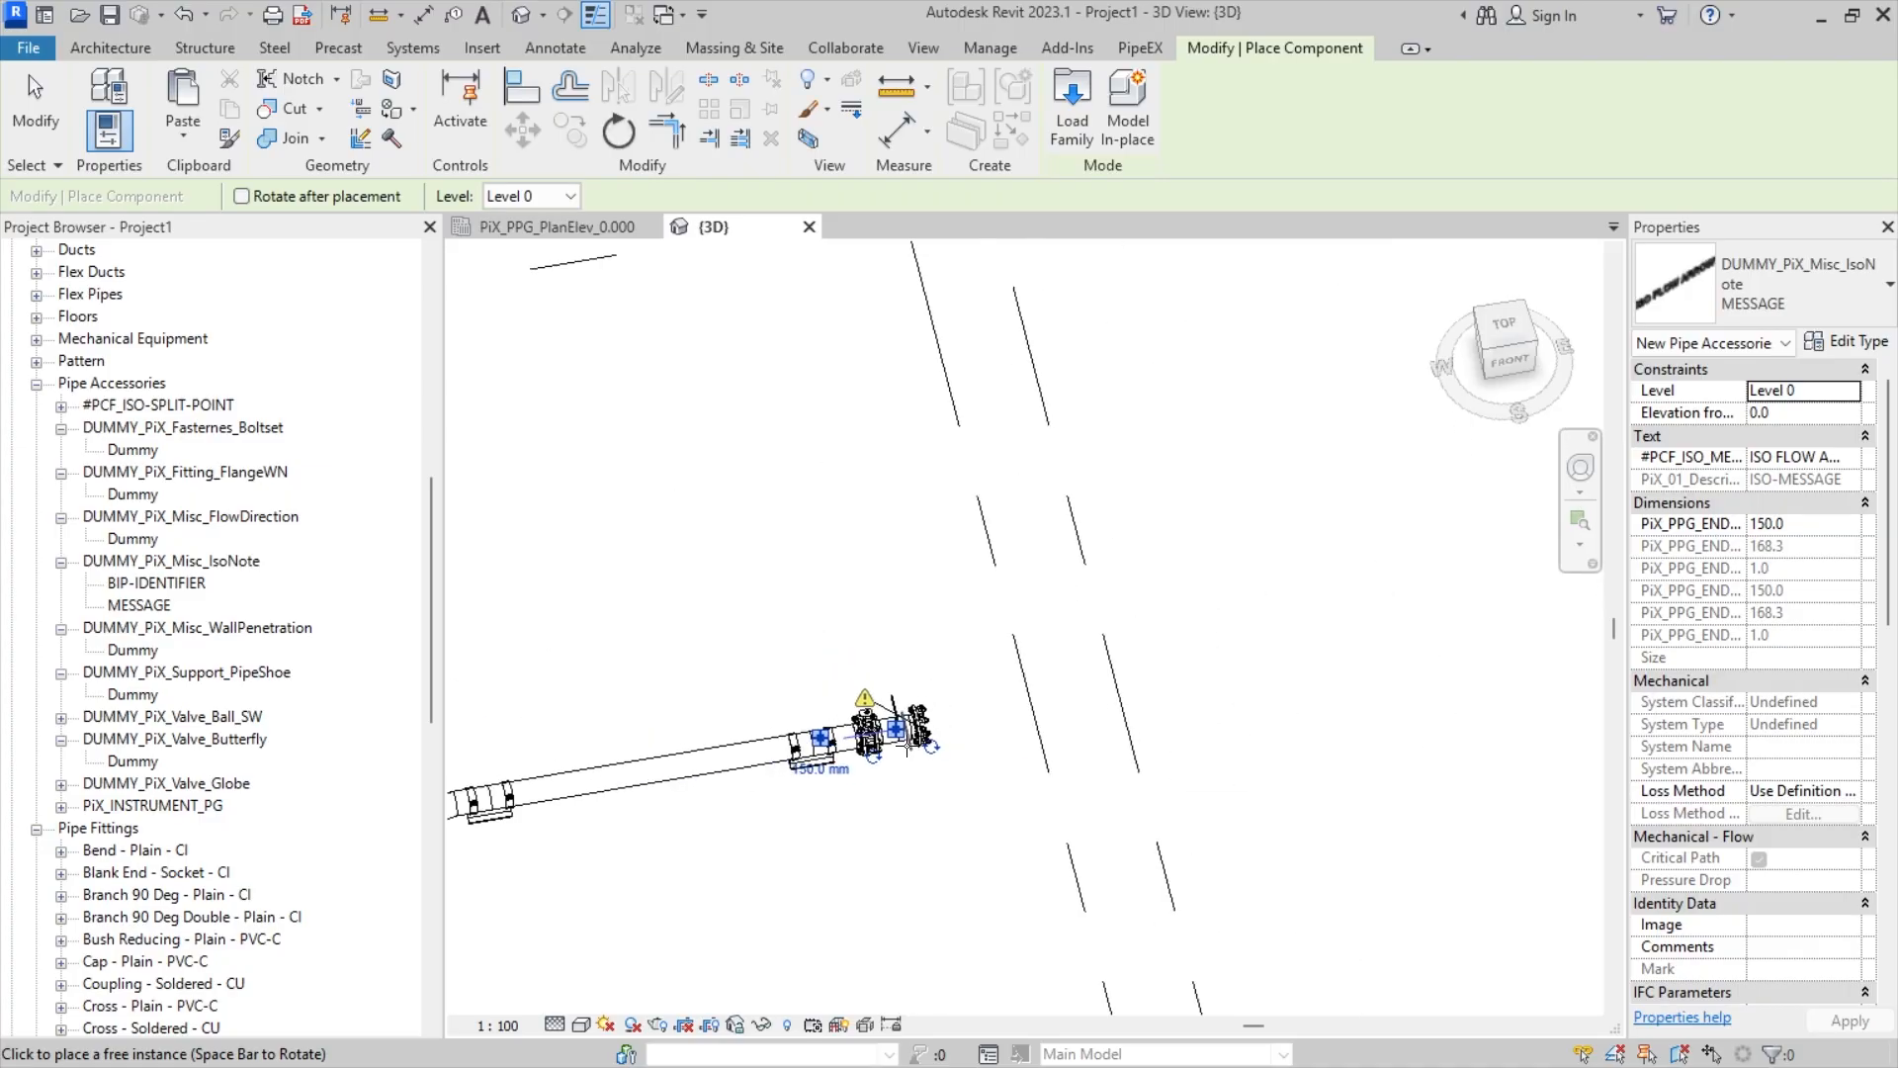
- Place another iso note between the valve and pipe shoe at the run's opposite end, with the message "Connection towards the pump"
scroll(799, 683, up, 6)
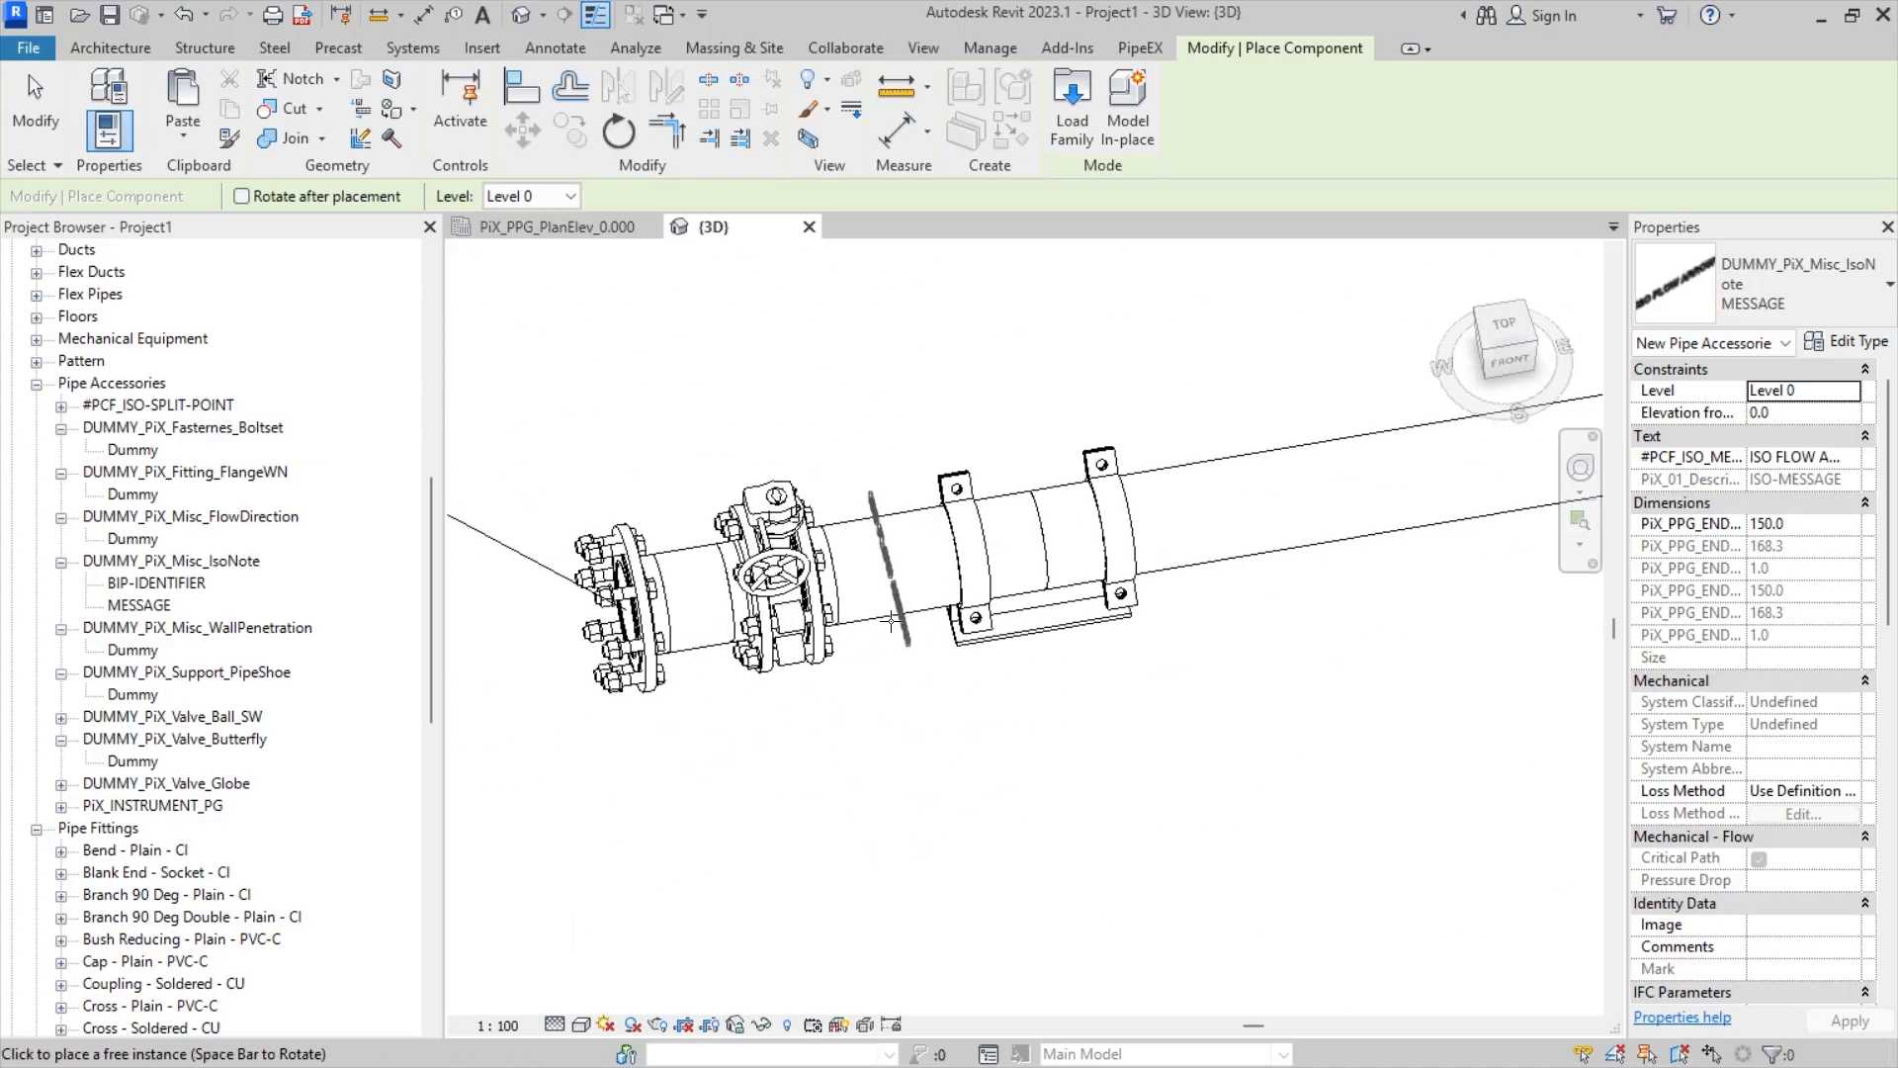
click(881, 581)
key(Escape)
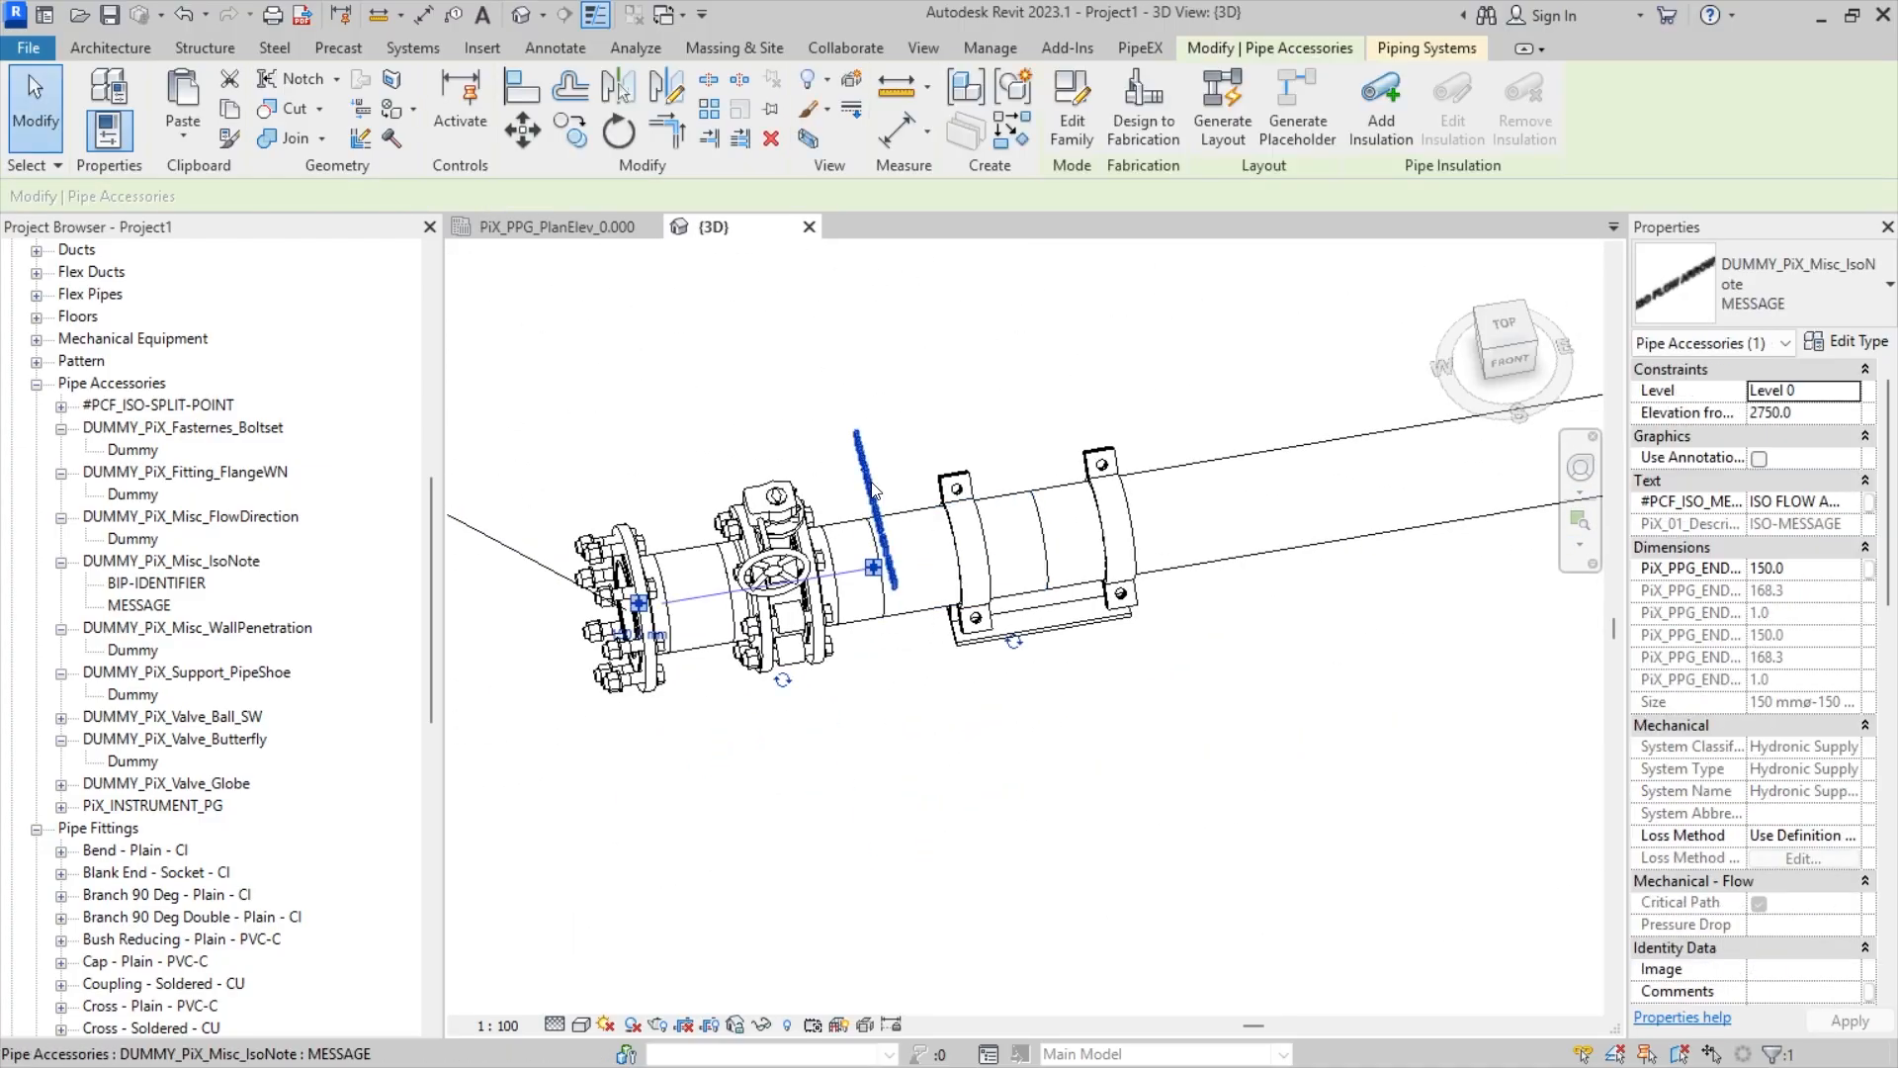
click(1853, 502)
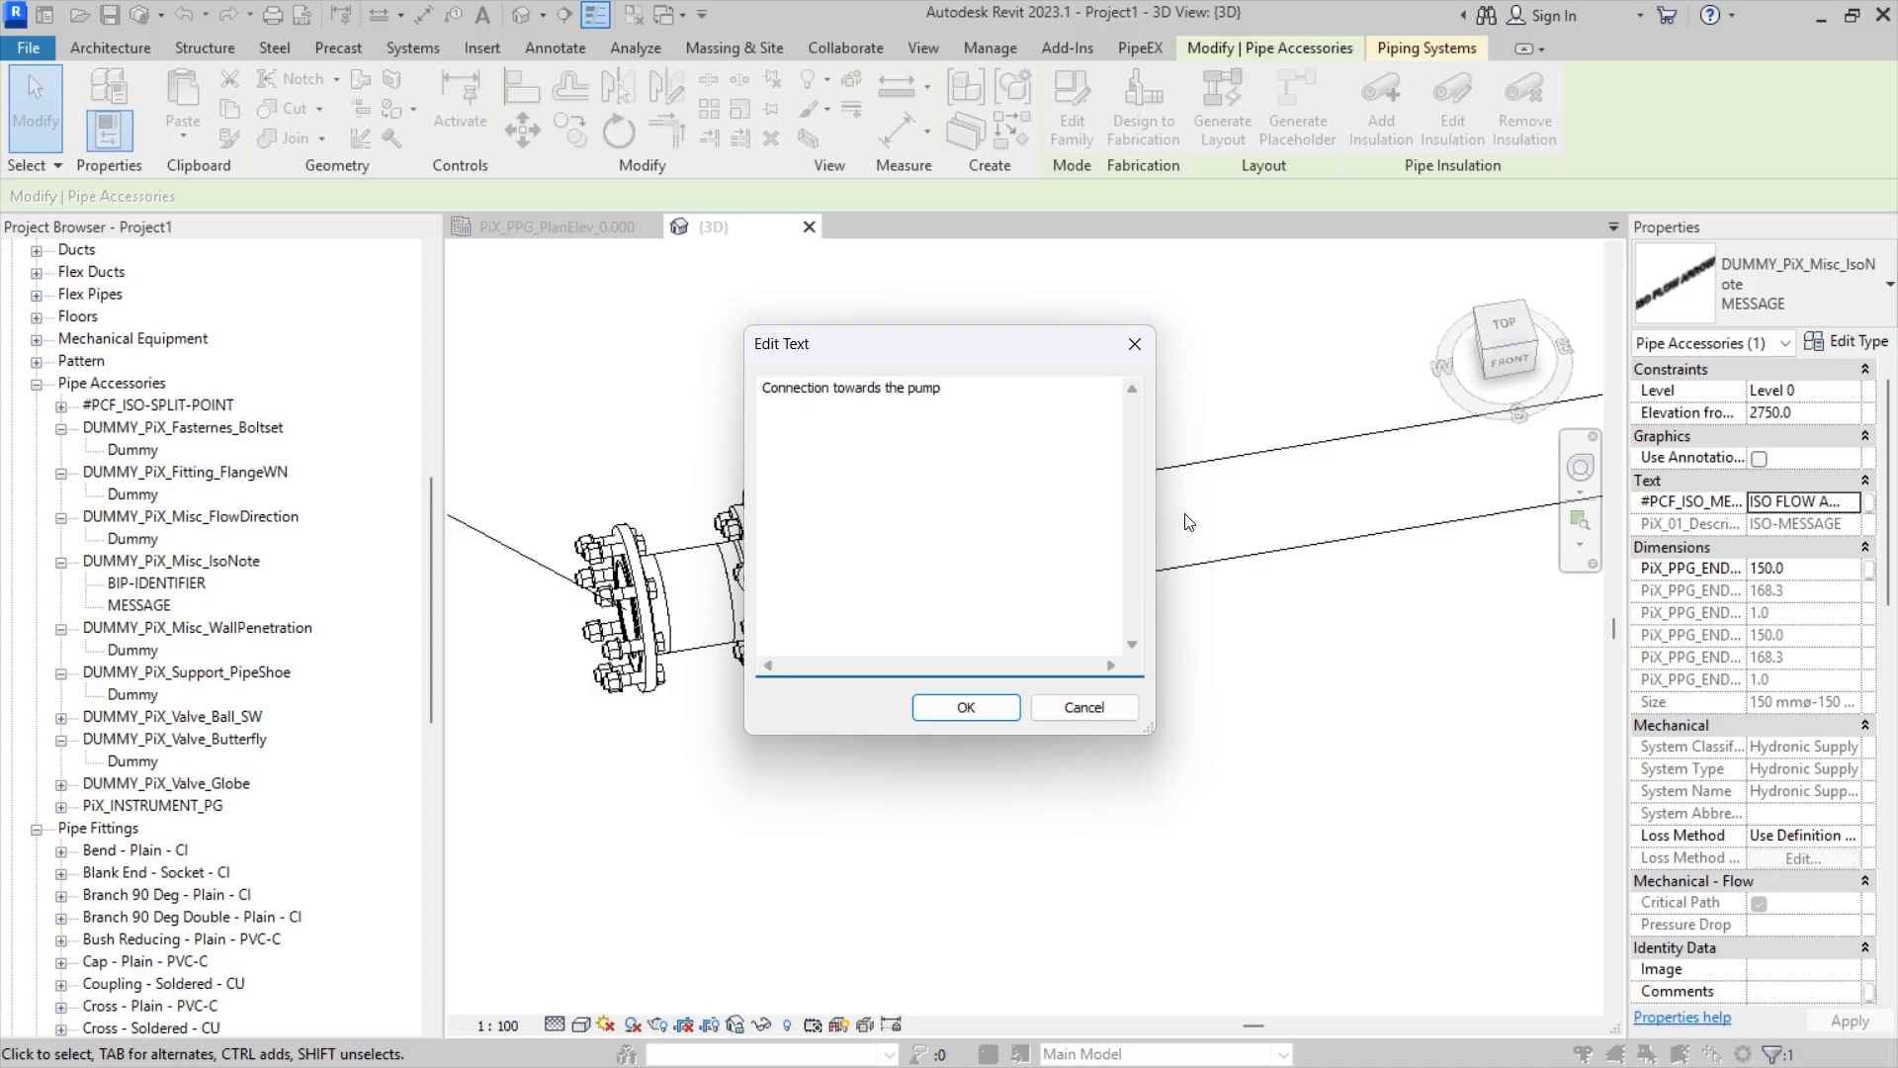
click(987, 707)
- Replace the message of the iso note beside the other end flange with text beginning "Connection toward the"
scroll(880, 623, down, 1)
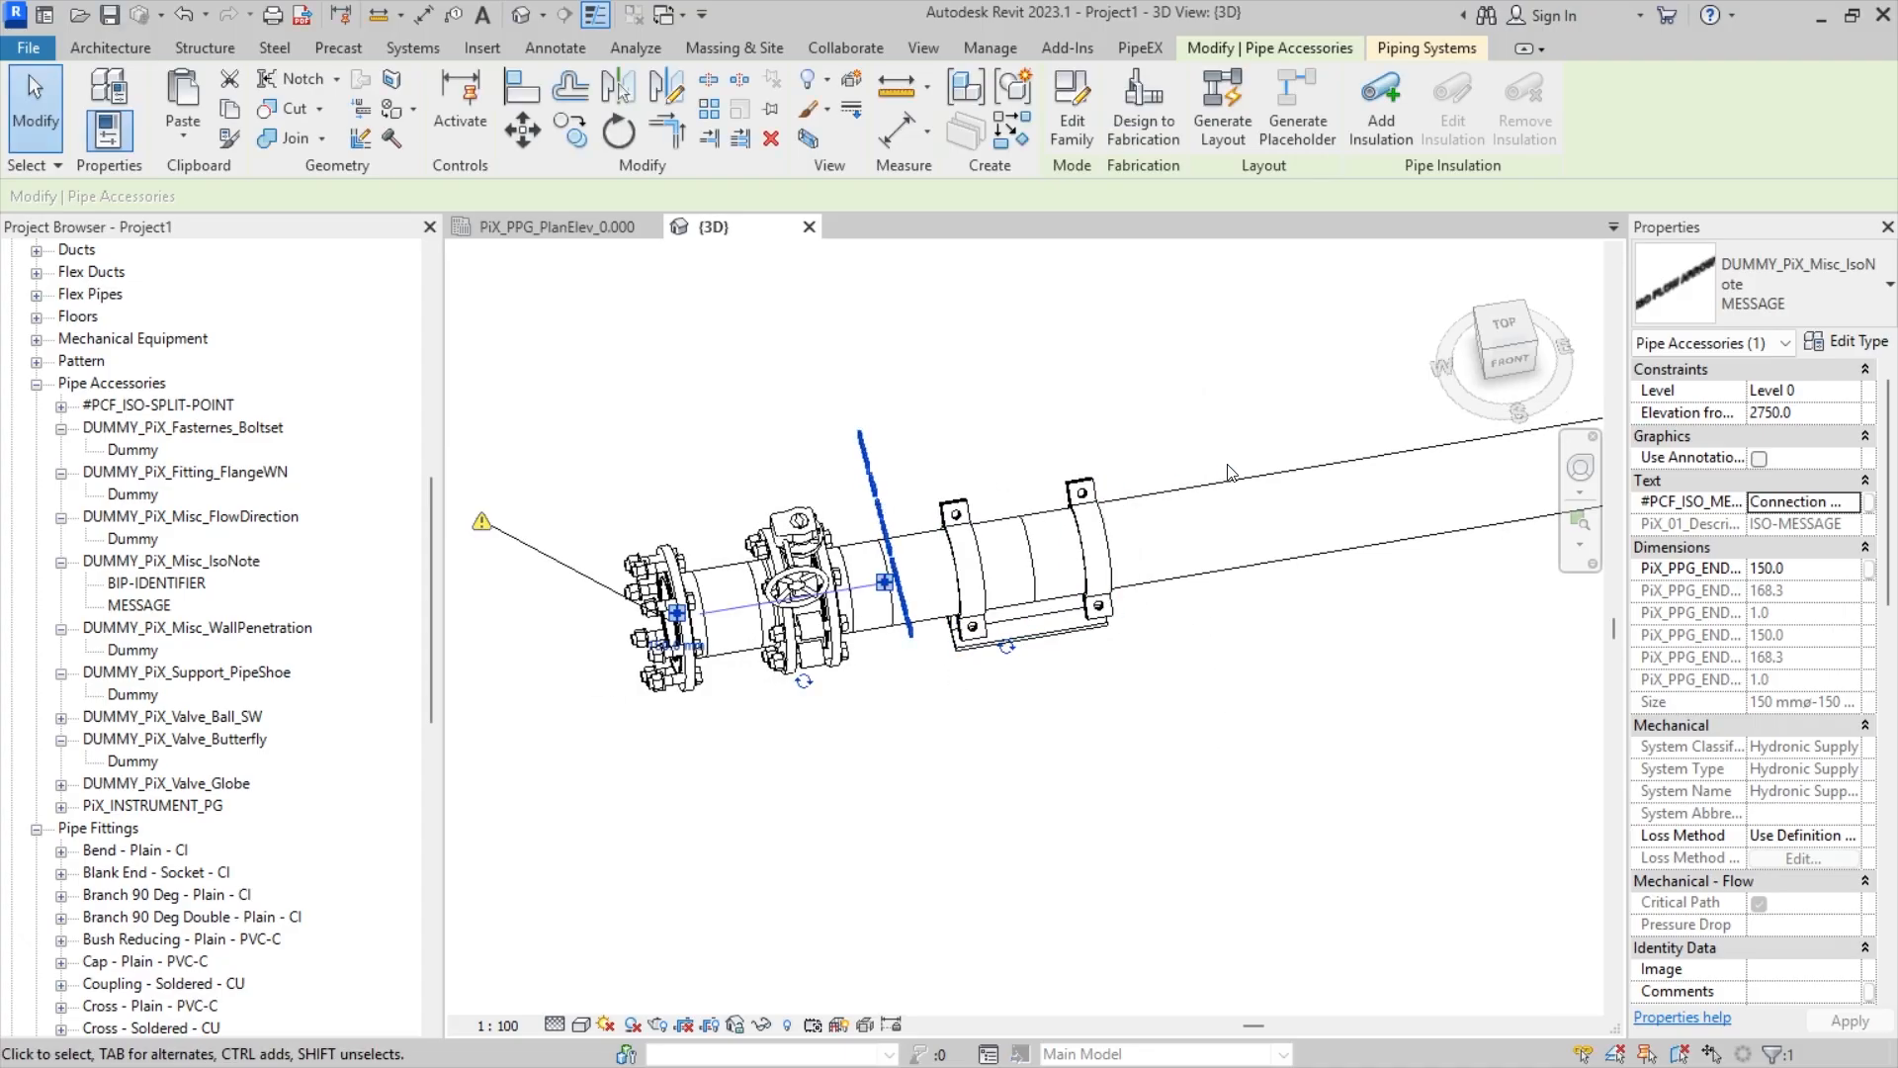
scroll(1211, 494, down, 2)
middle_drag(1157, 605, 682, 697)
middle_drag(1375, 577, 860, 698)
middle_drag(1407, 686, 948, 737)
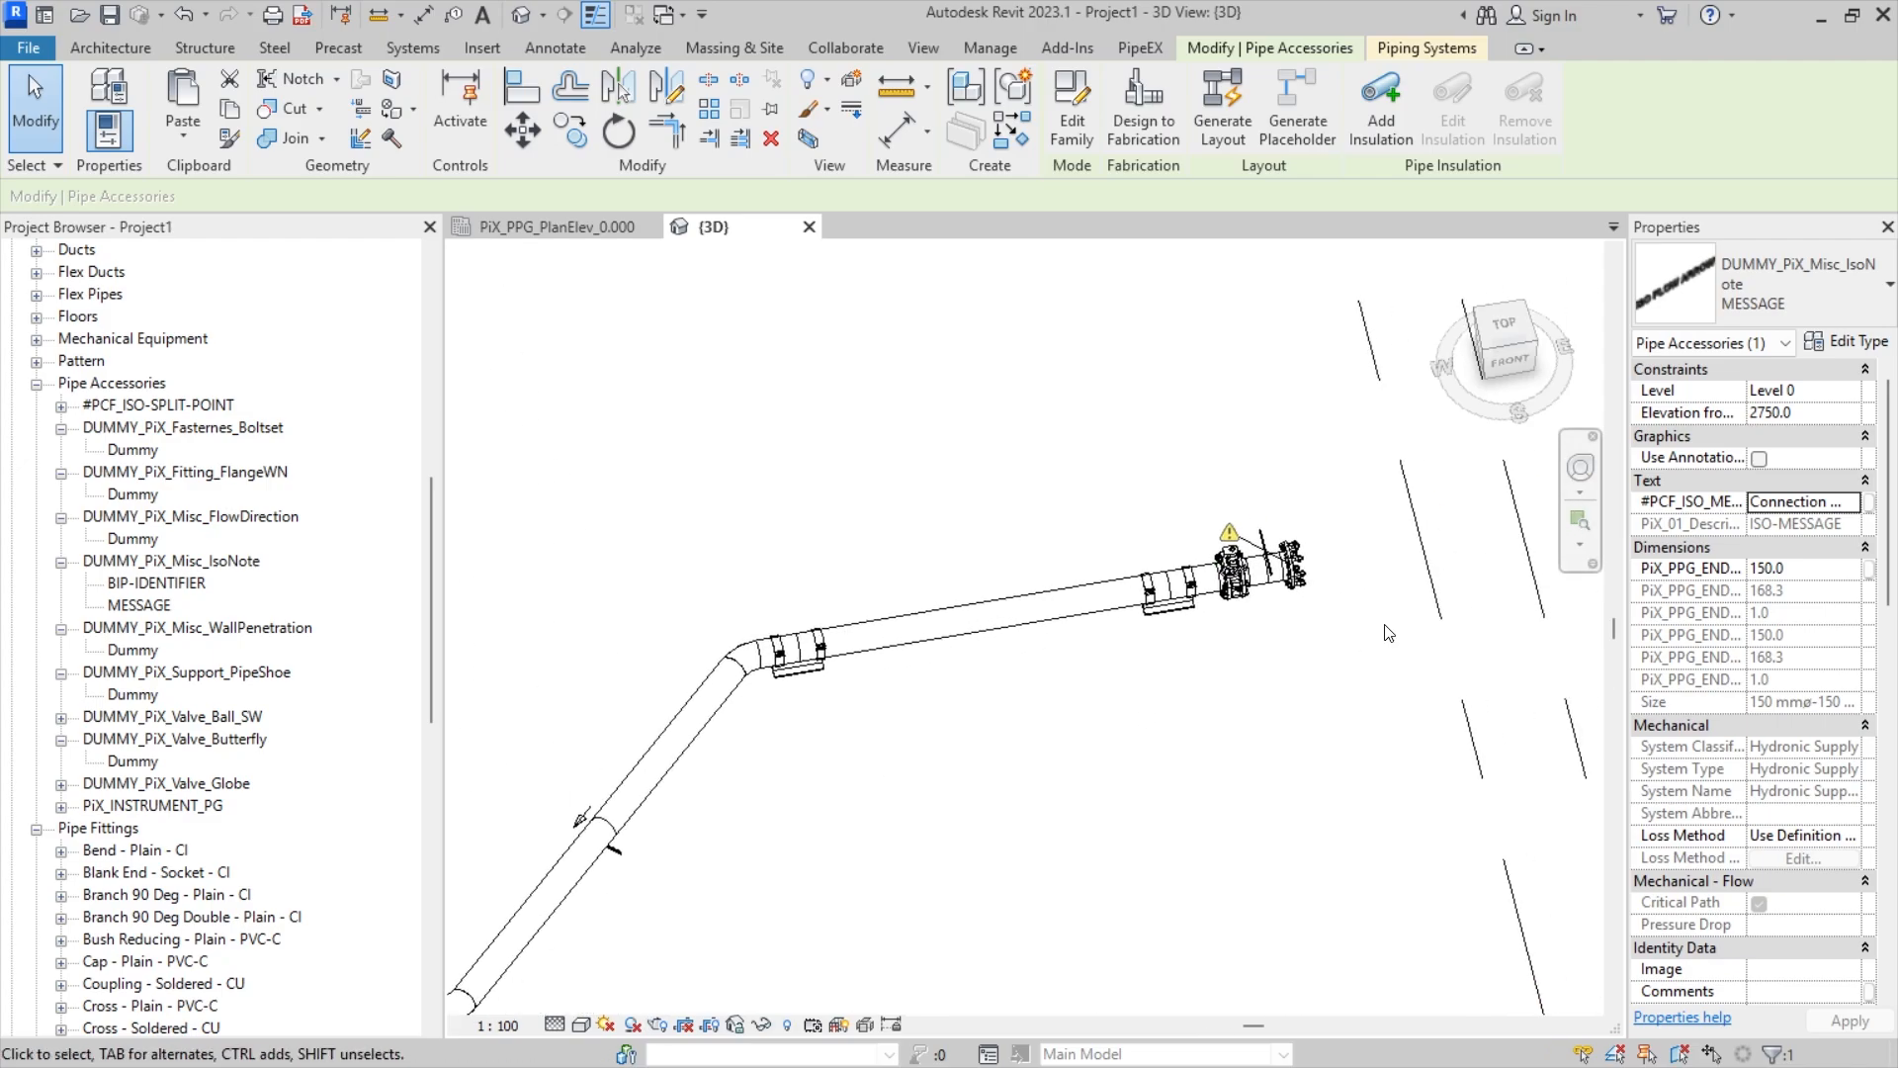
scroll(1271, 546, up, 3)
scroll(1278, 541, up, 2)
click(1248, 574)
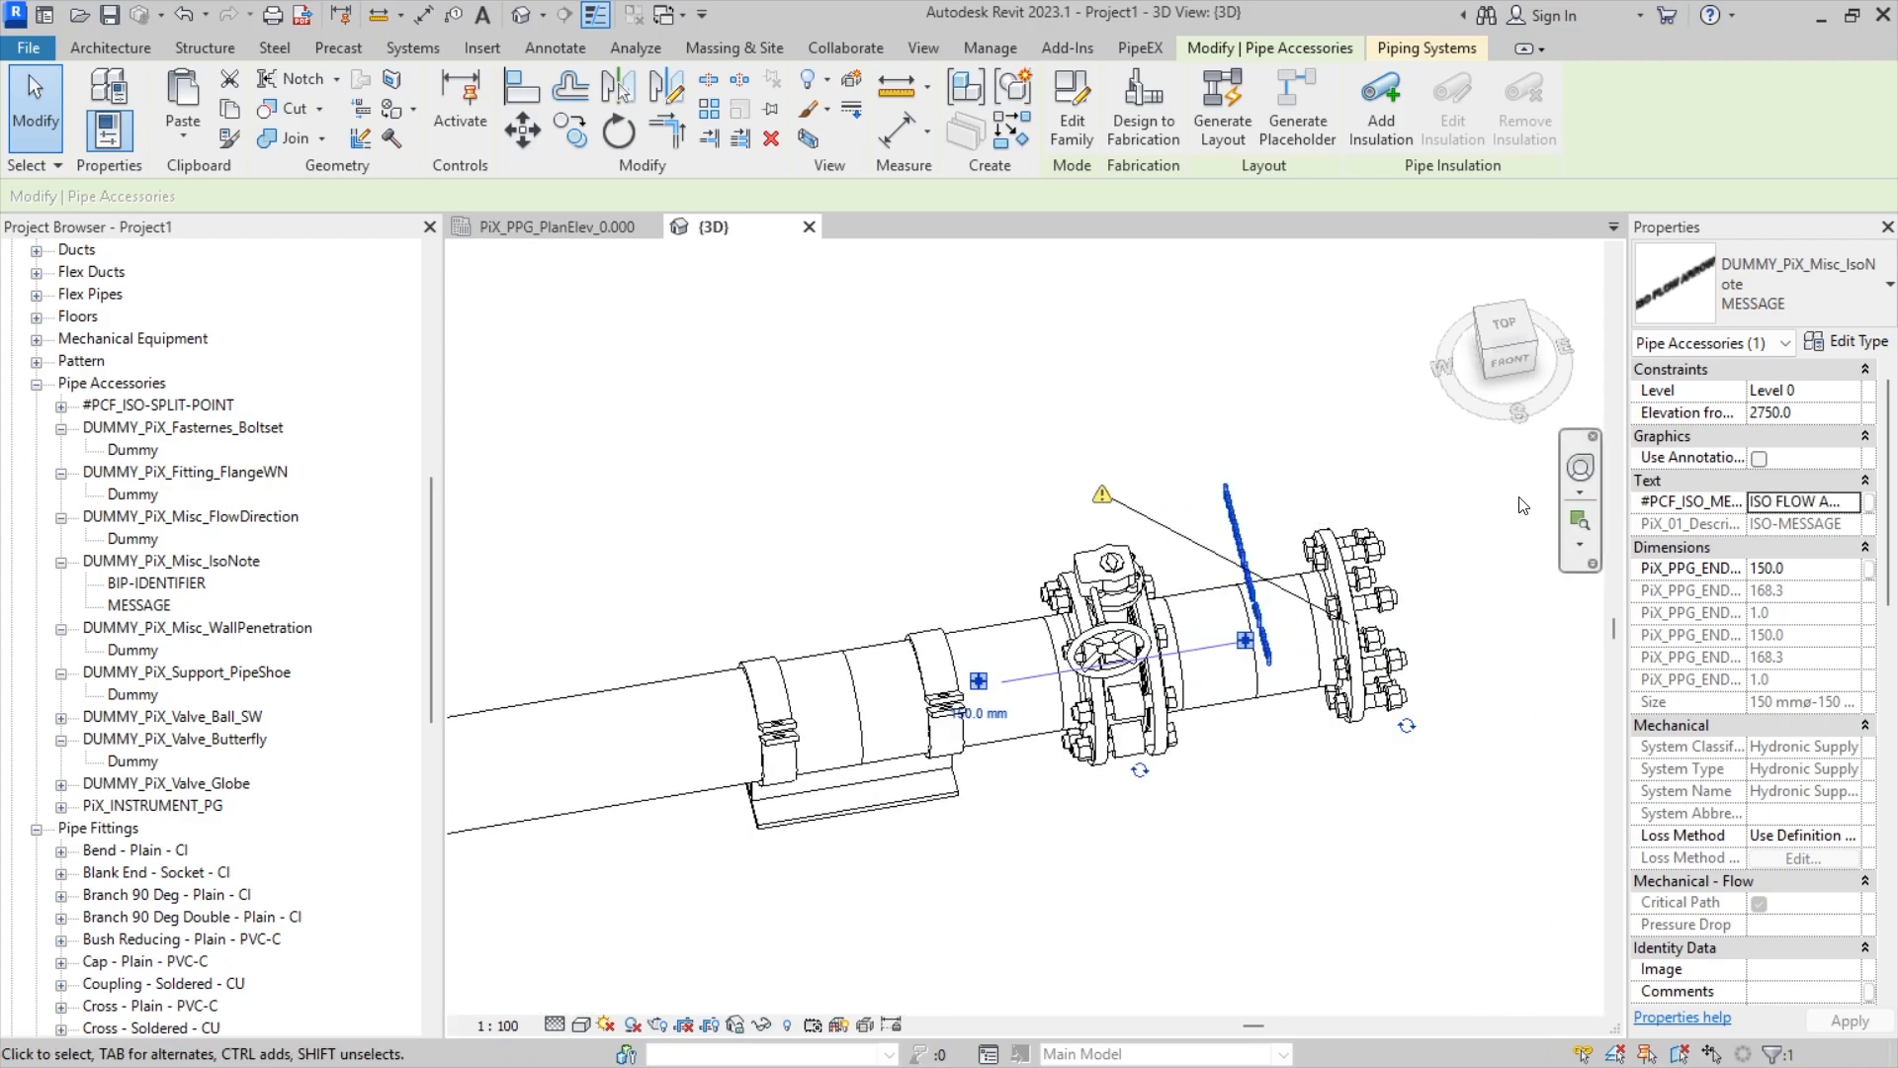
click(1853, 503)
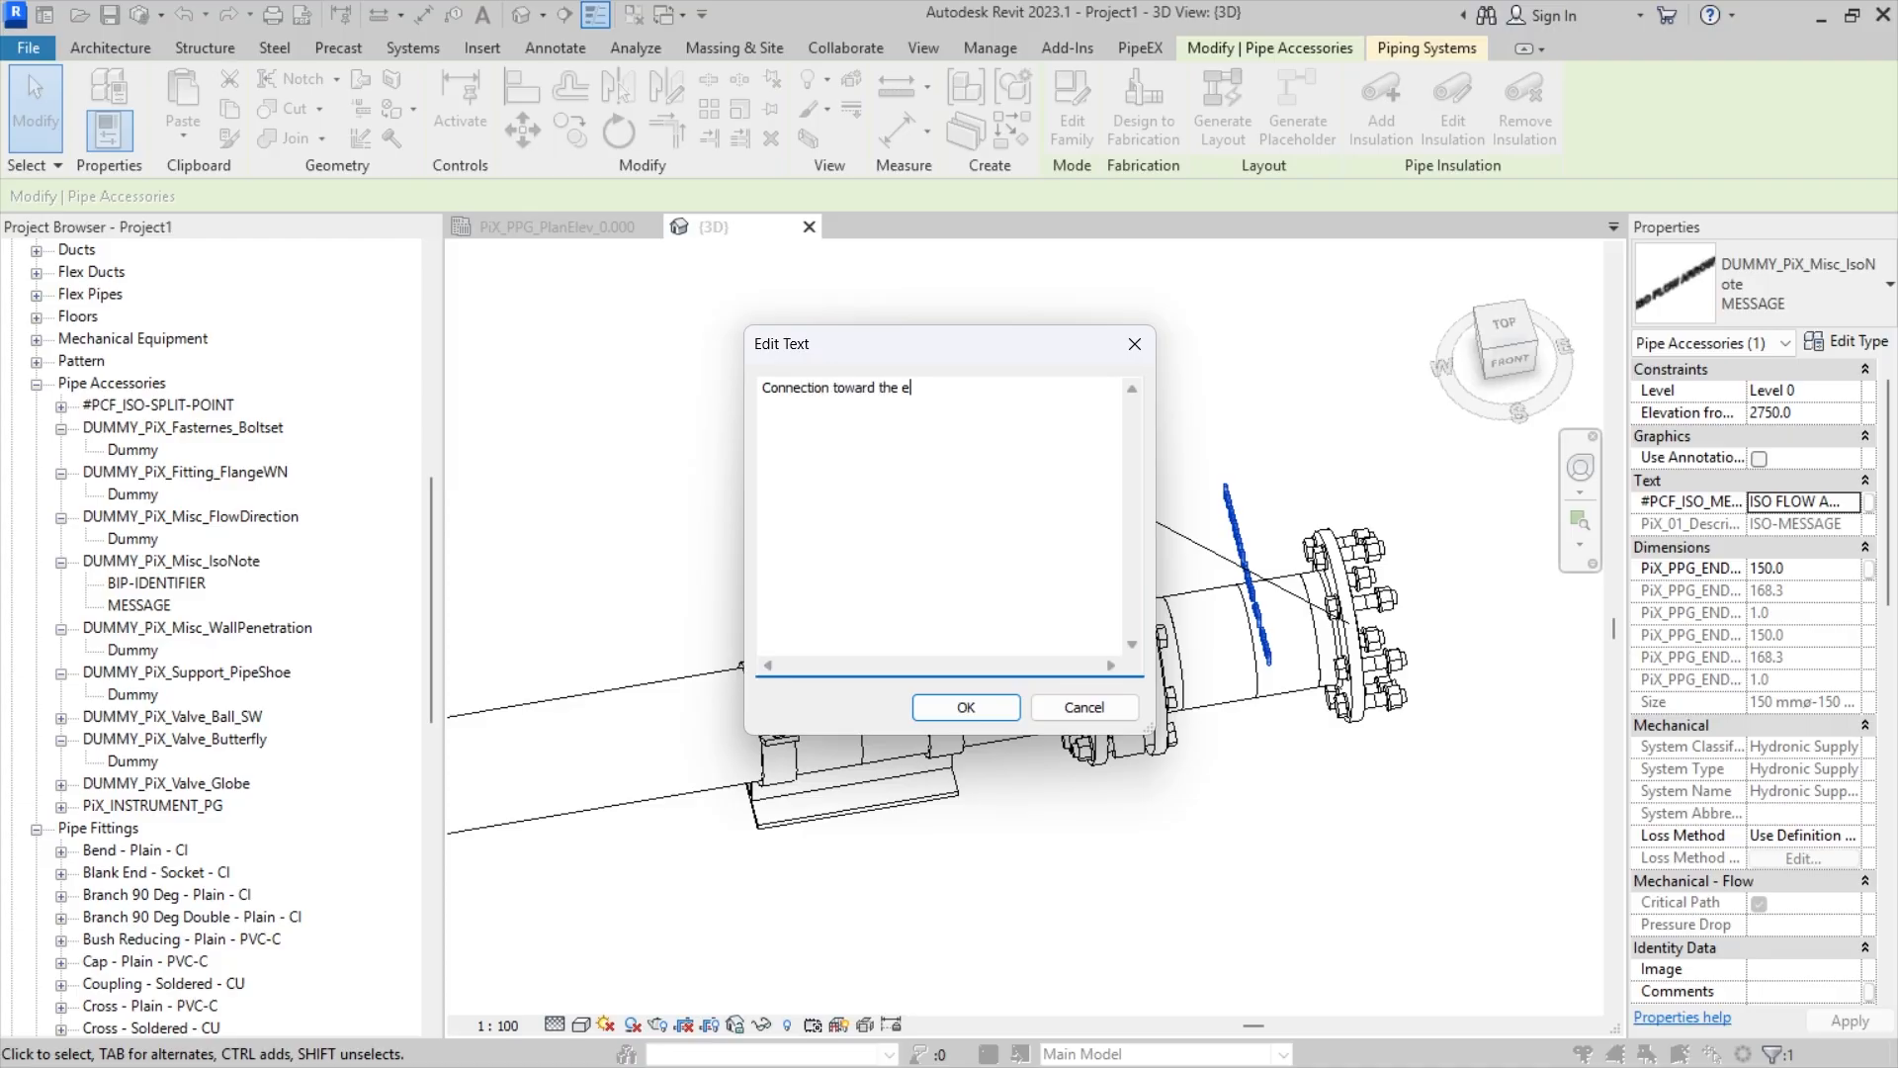
click(961, 704)
click(886, 520)
- Examine the whole pipe run in 3D from both flanged ends to the wall penetration, including the iso notes and flow arrow
scroll(944, 519, down, 1)
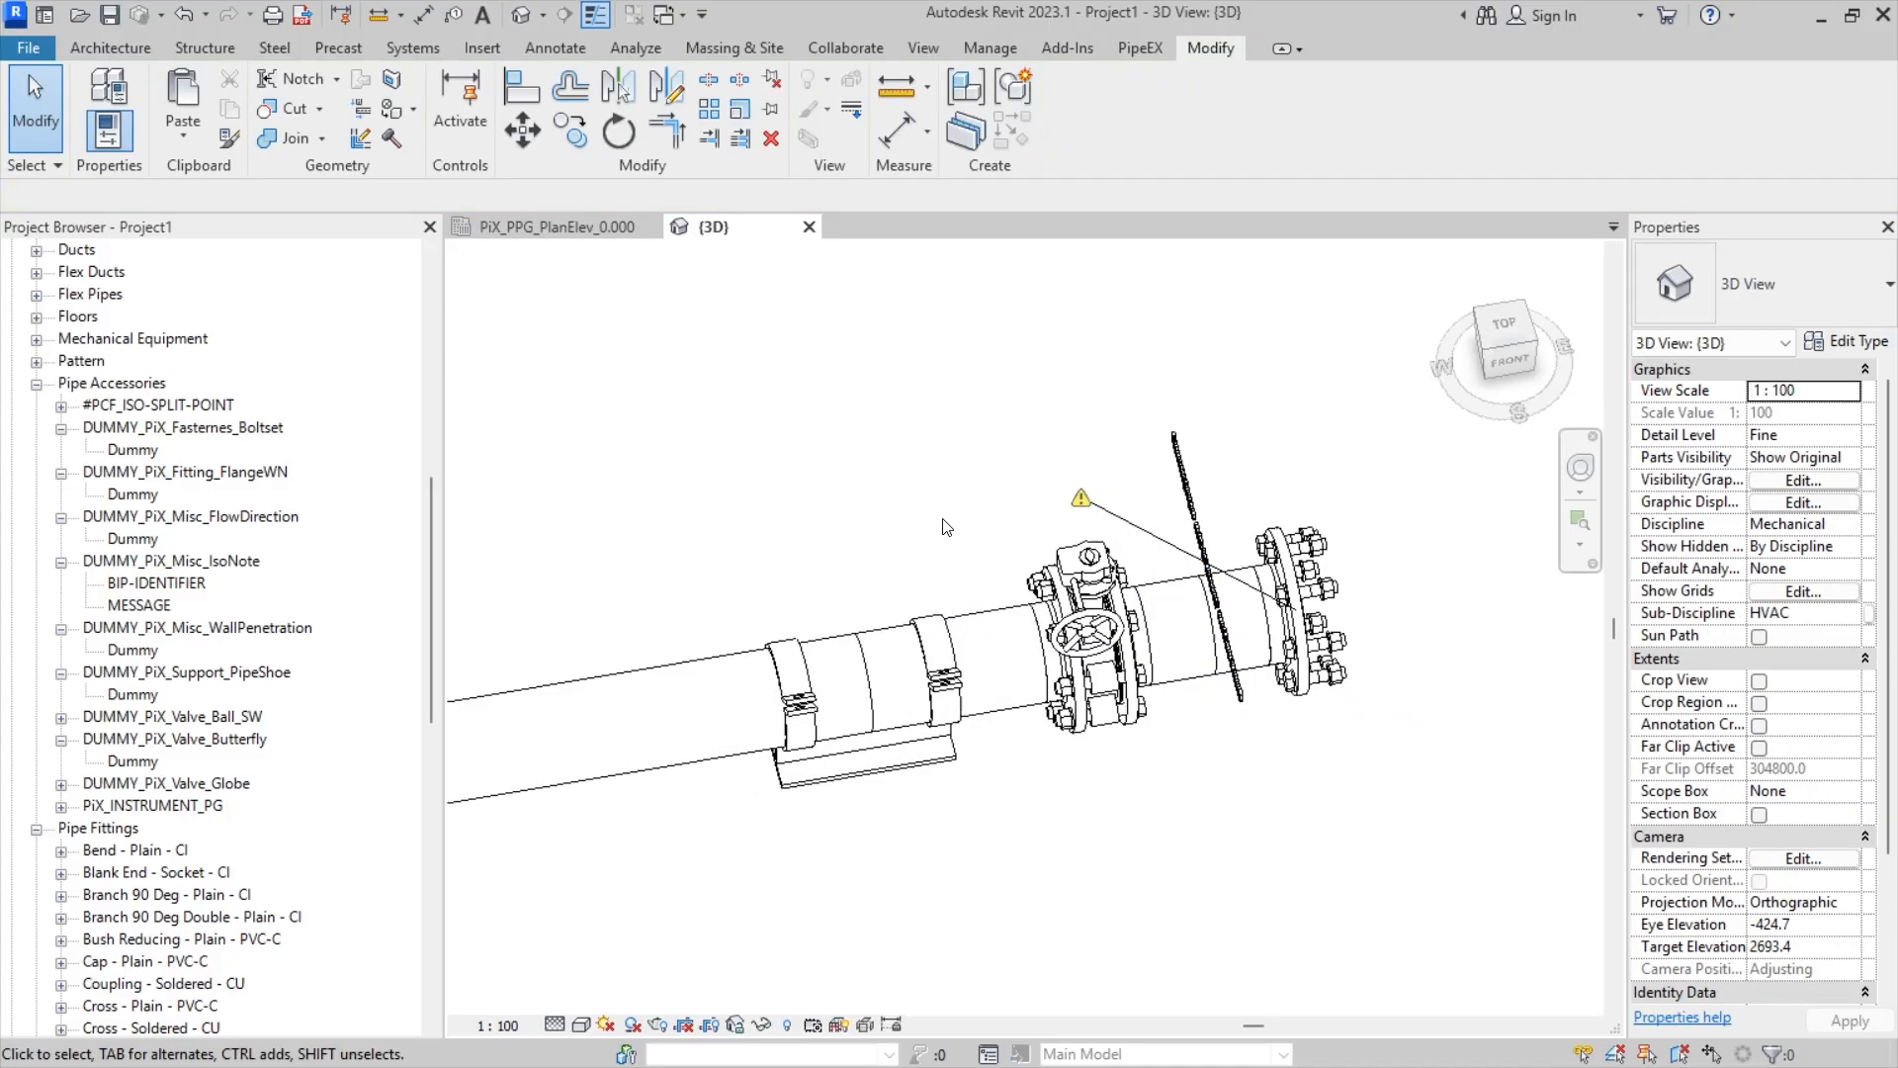
scroll(946, 527, down, 9)
middle_drag(500, 656, 1024, 683)
scroll(1242, 750, up, 7)
scroll(1207, 674, down, 1)
middle_drag(1328, 347, 1024, 924)
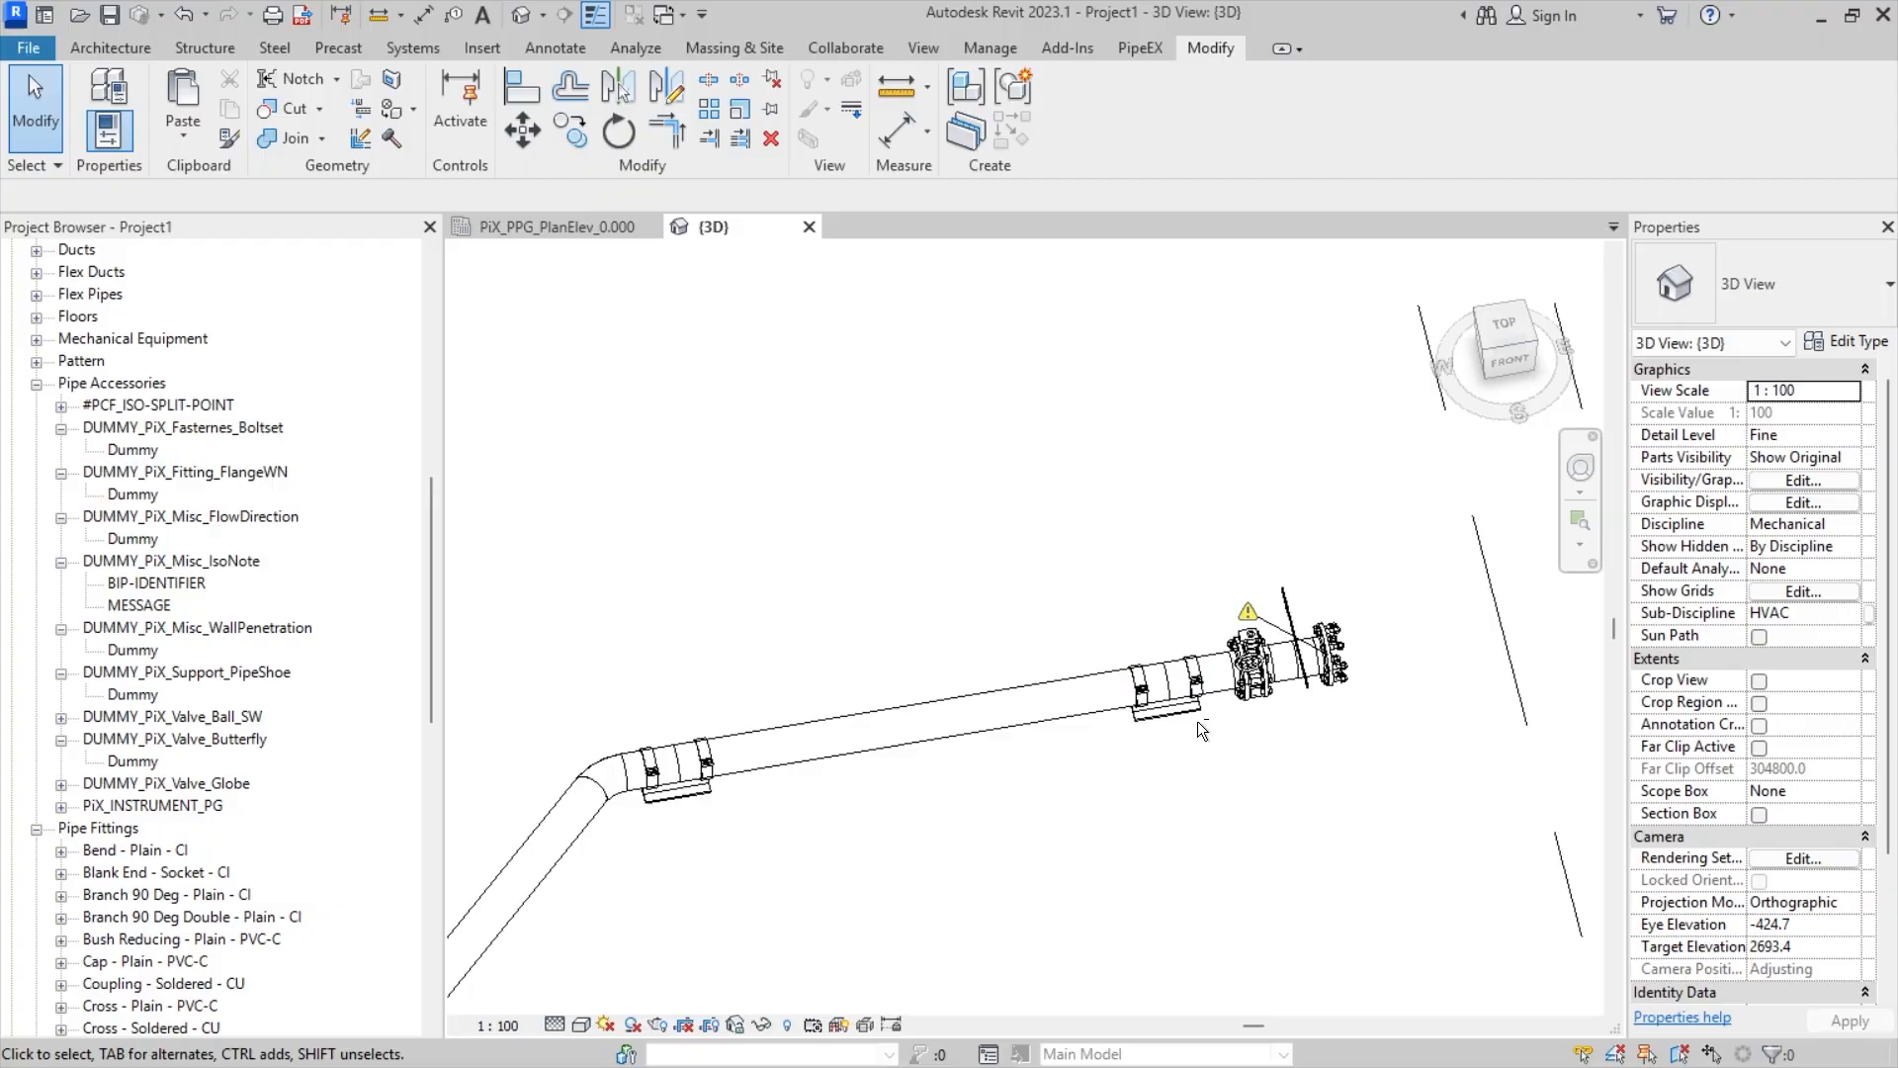
shift+middle_drag(1186, 702, 1254, 595)
middle_drag(1254, 595, 1254, 648)
scroll(1227, 583, up, 7)
scroll(1208, 603, up, 1)
scroll(1200, 610, down, 9)
shift+middle_drag(1193, 705, 1128, 791)
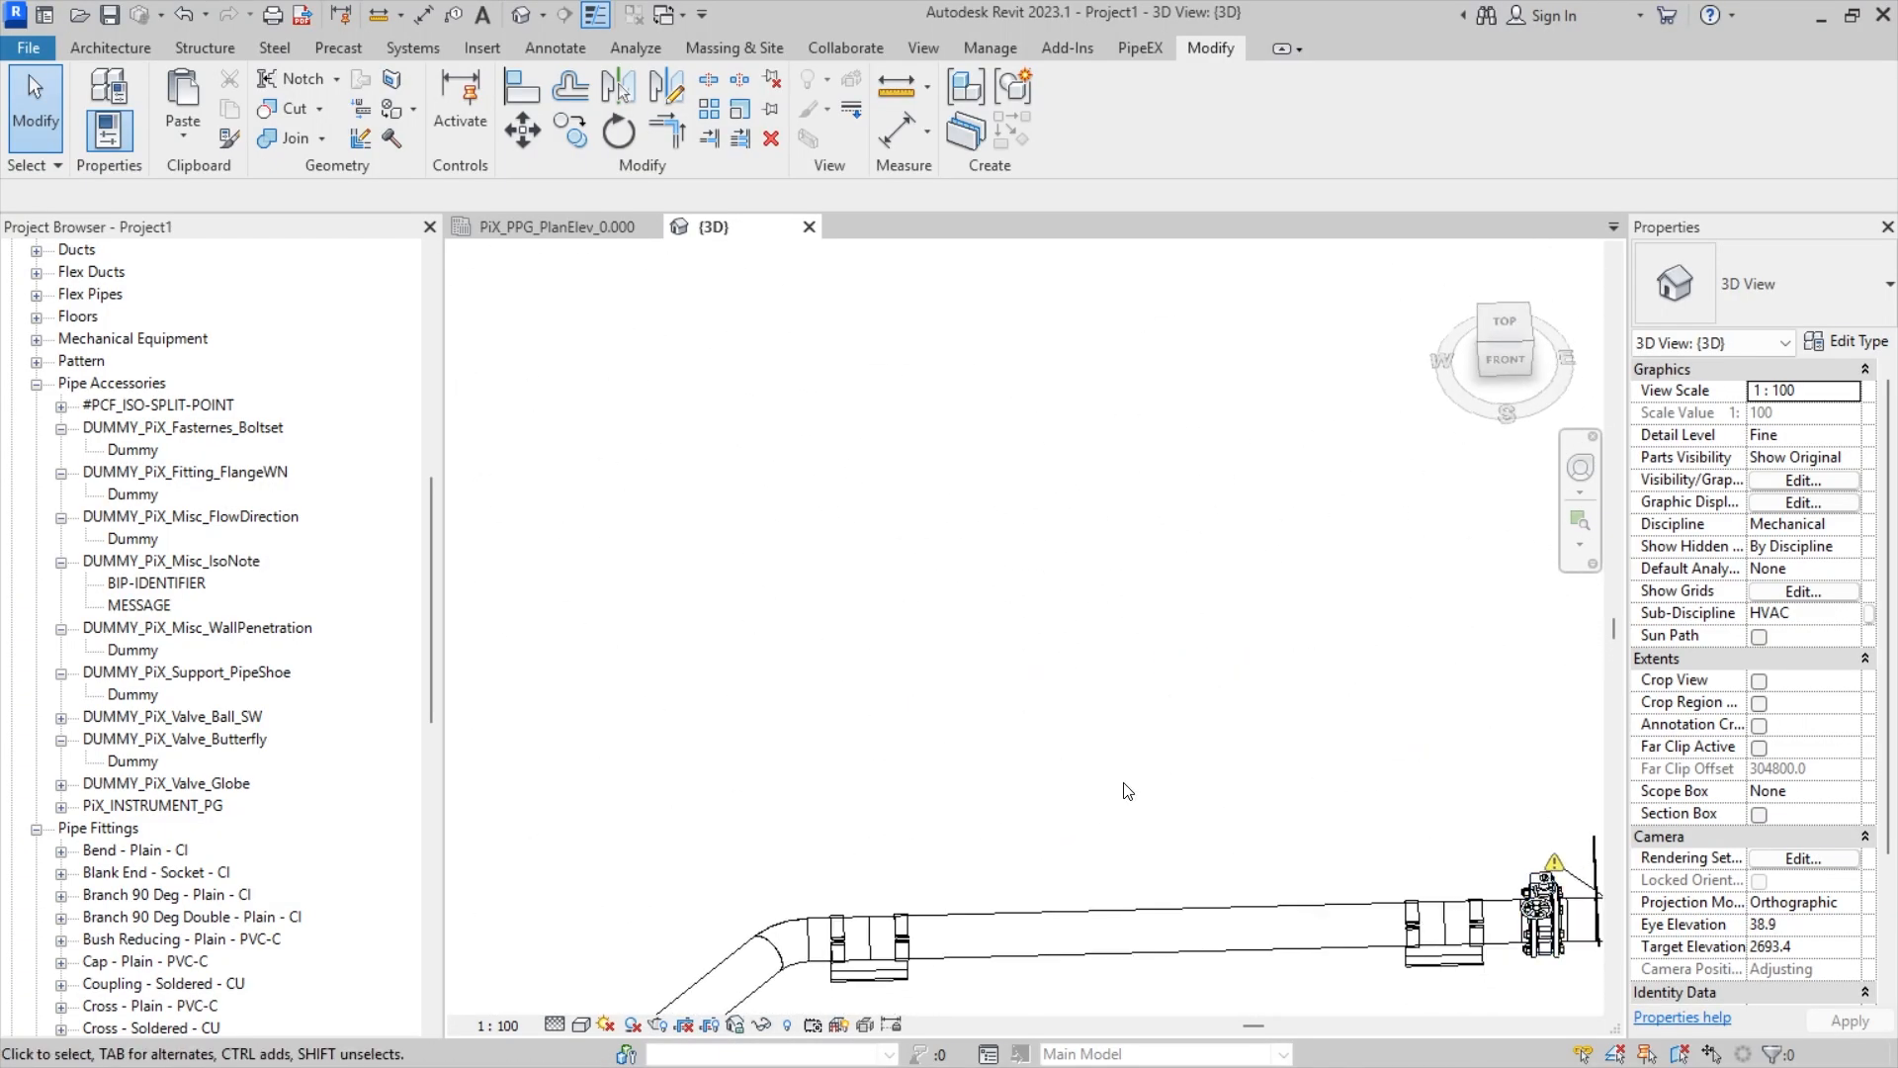
middle_drag(1323, 864, 1042, 729)
scroll(1089, 759, up, 1)
scroll(1173, 768, down, 8)
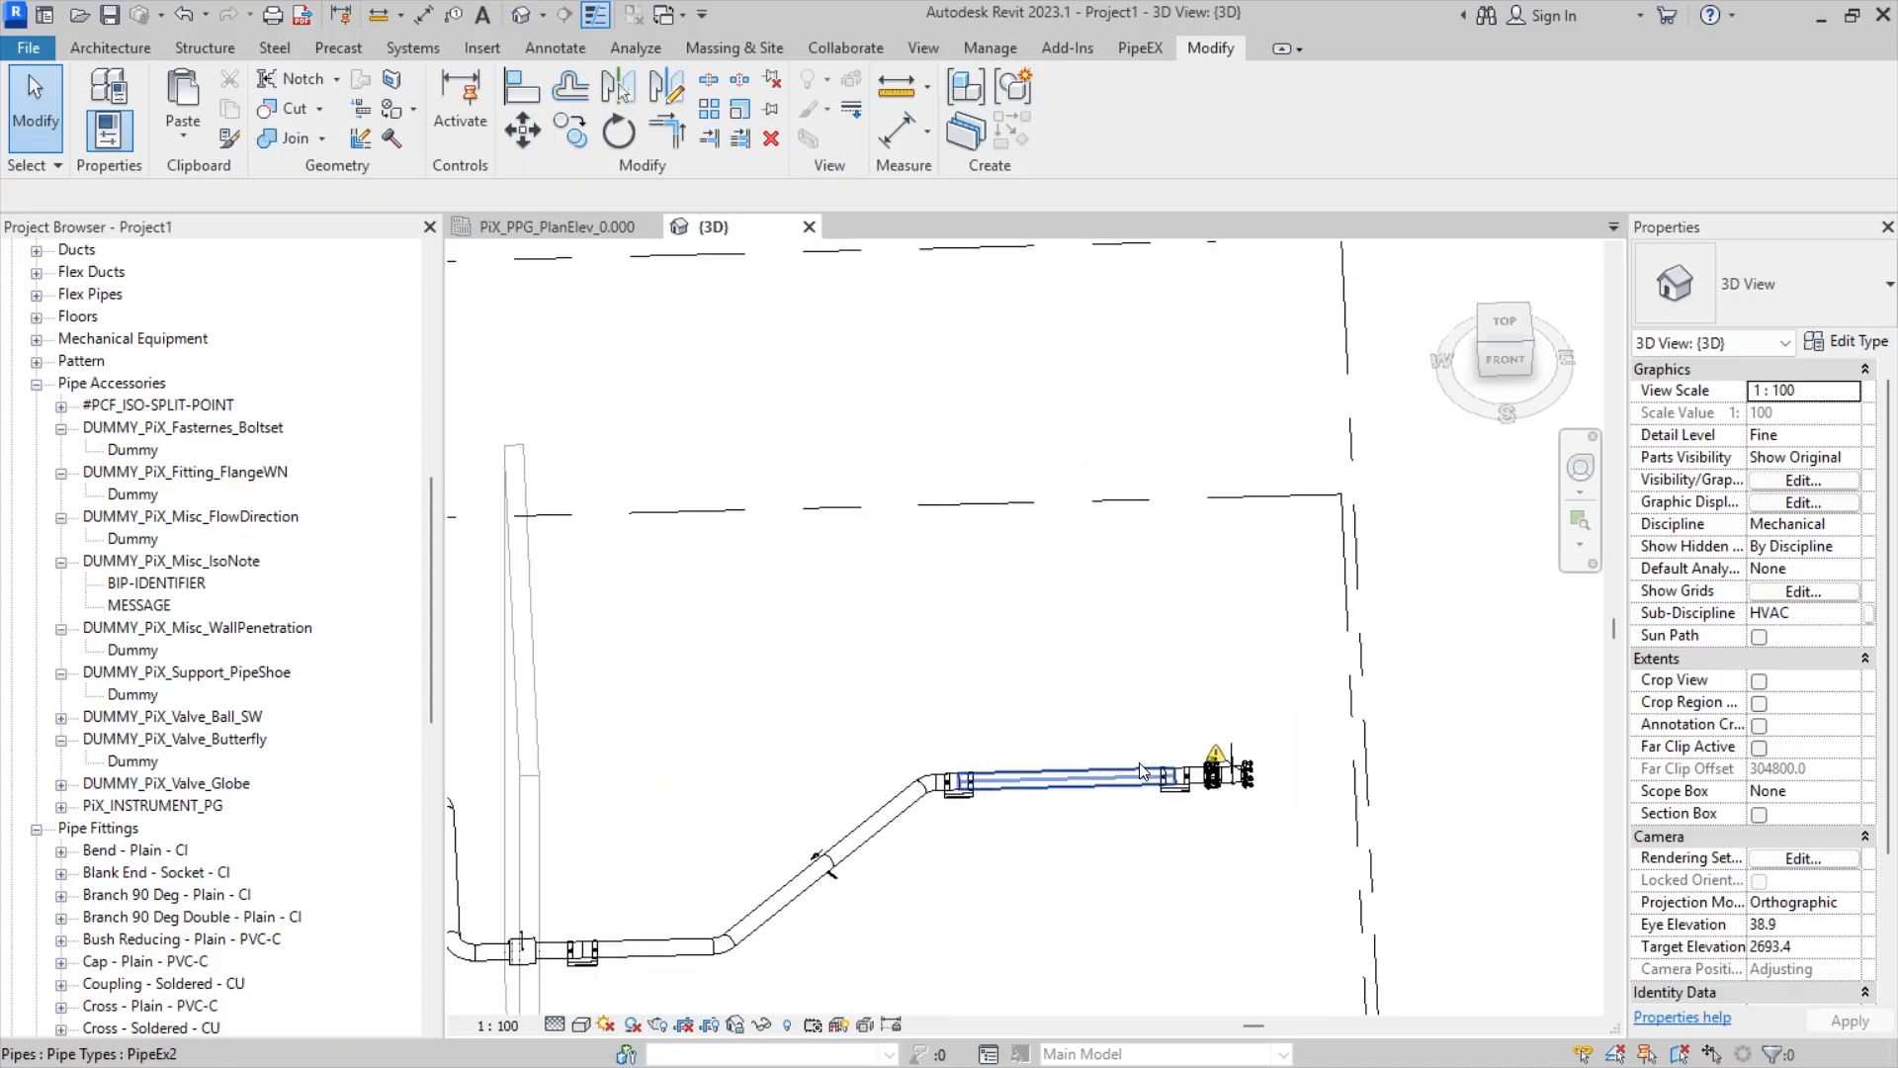
scroll(1139, 769, down, 1)
middle_drag(1139, 770, 1457, 710)
middle_drag(848, 782, 710, 753)
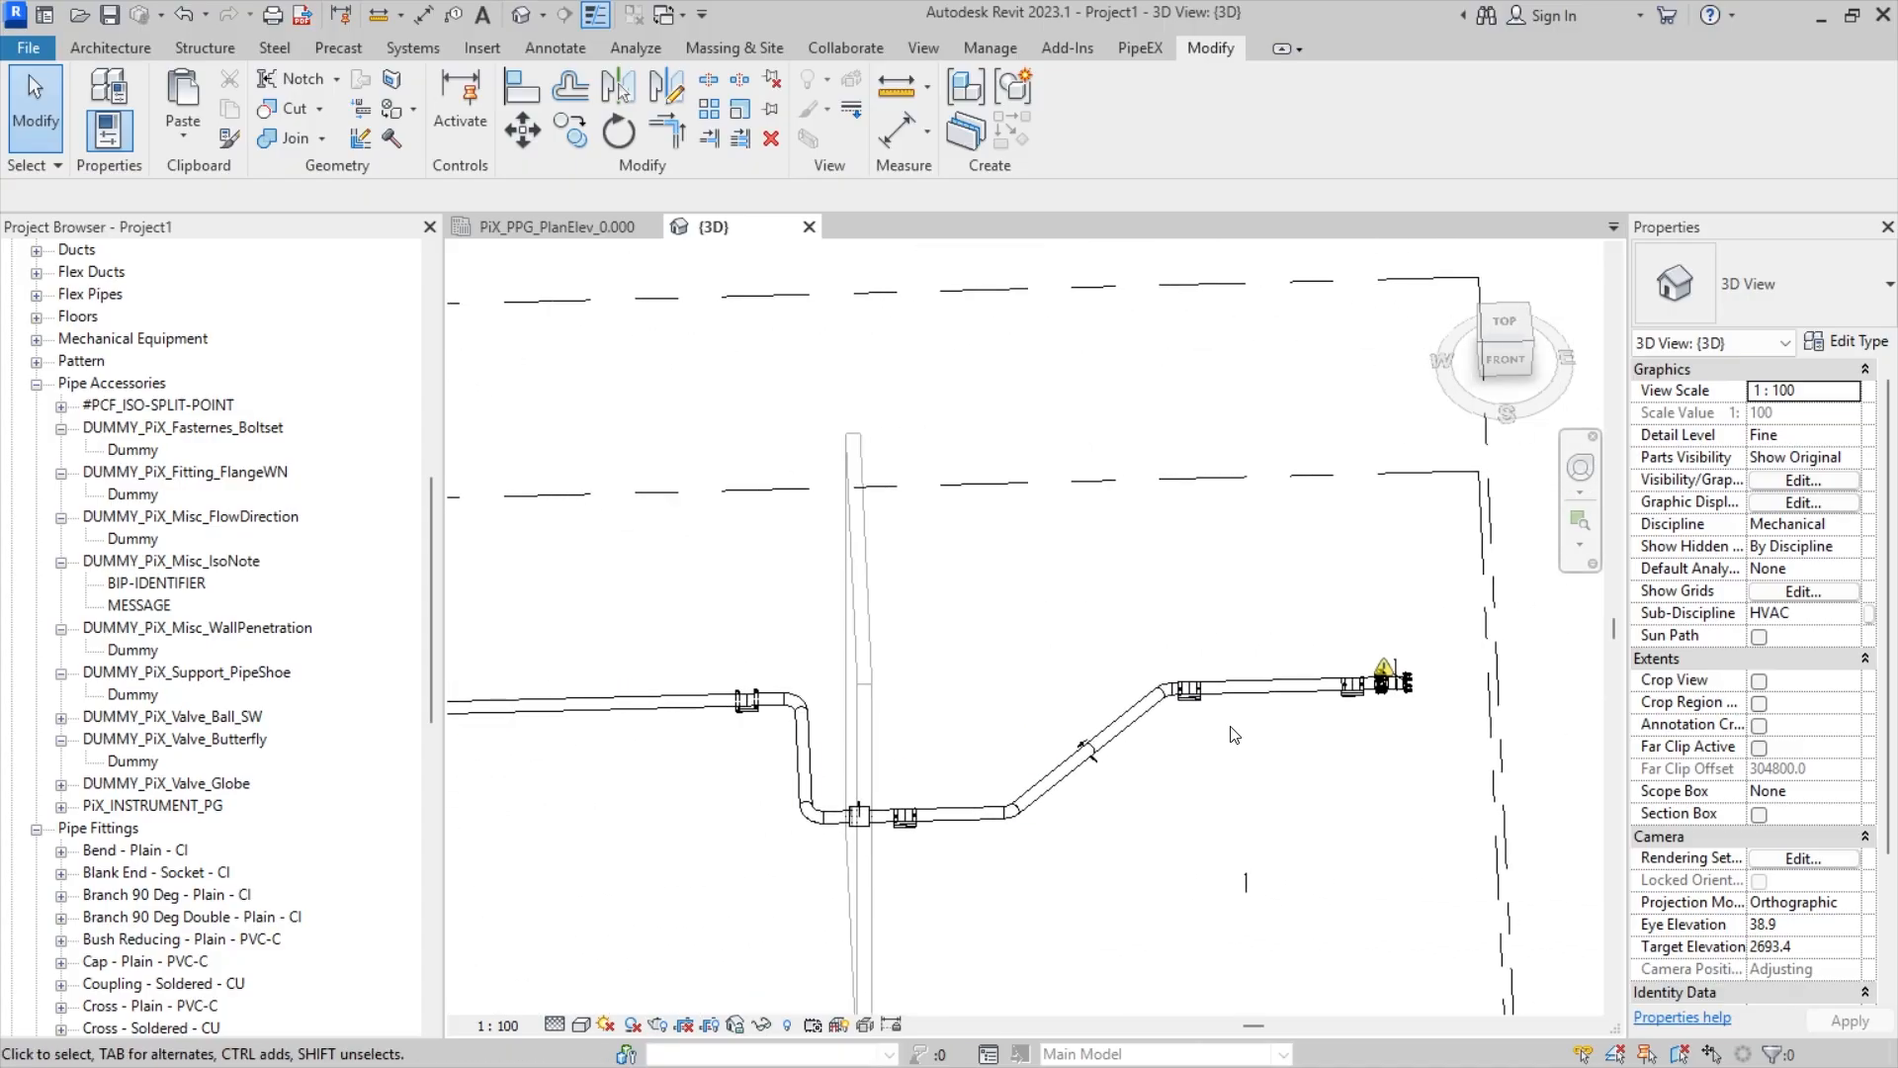
middle_drag(1229, 726, 1098, 729)
middle_drag(693, 750, 960, 743)
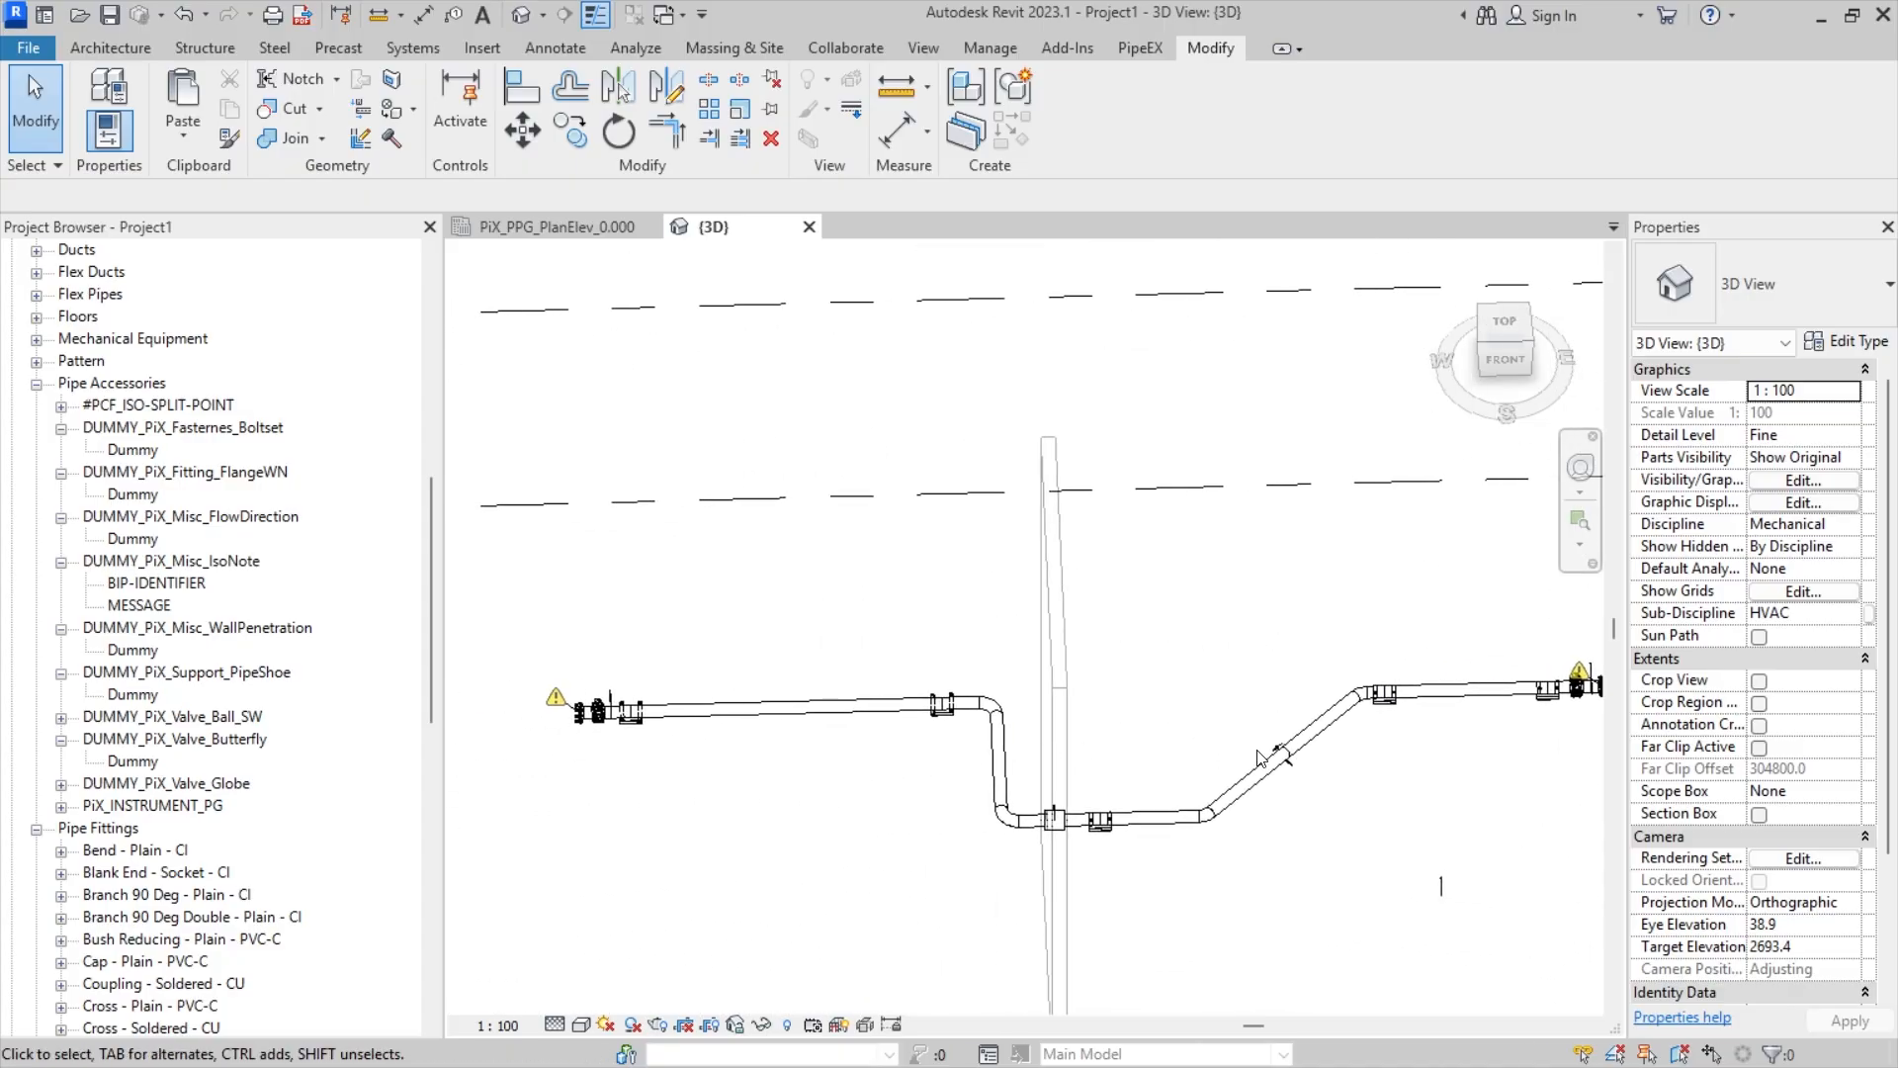
shift+middle_drag(1258, 758, 1538, 699)
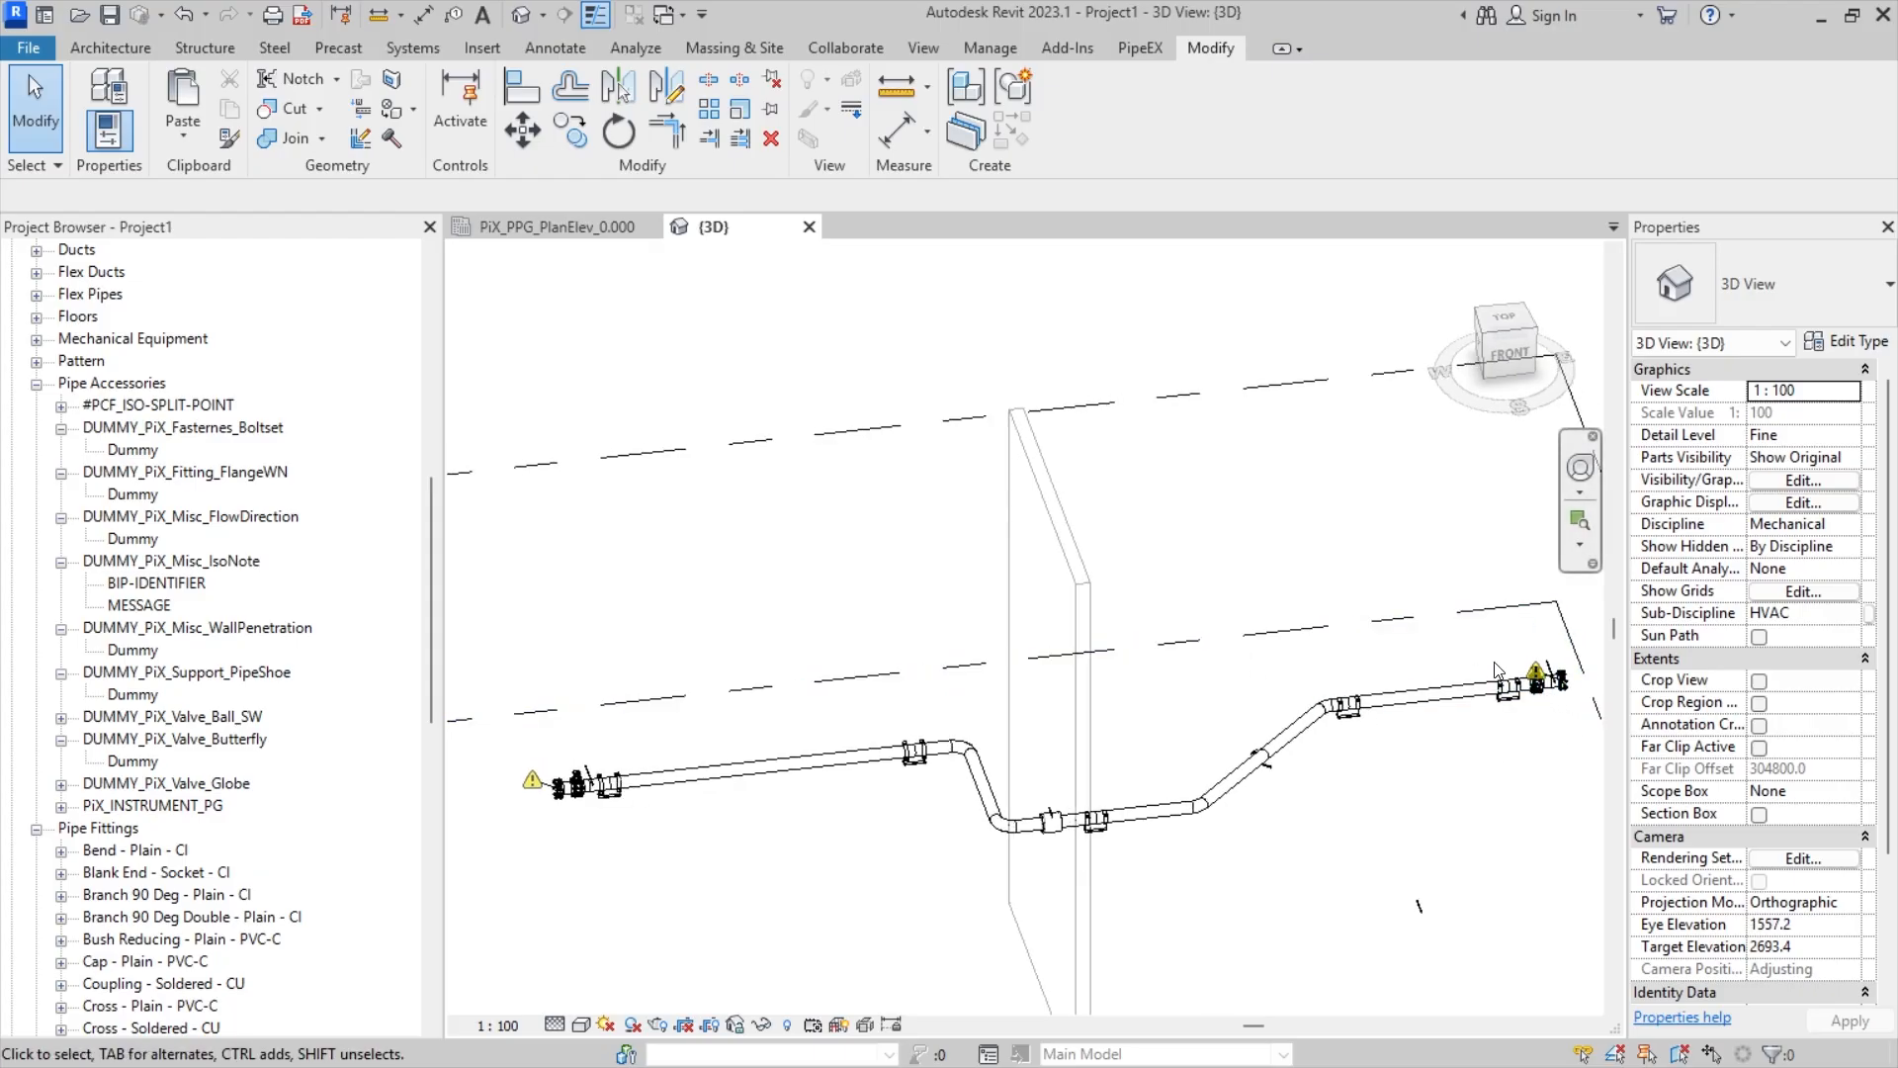
- Examine the bolt set and the weld-neck flange at the pipe run's left end
scroll(588, 820, up, 2)
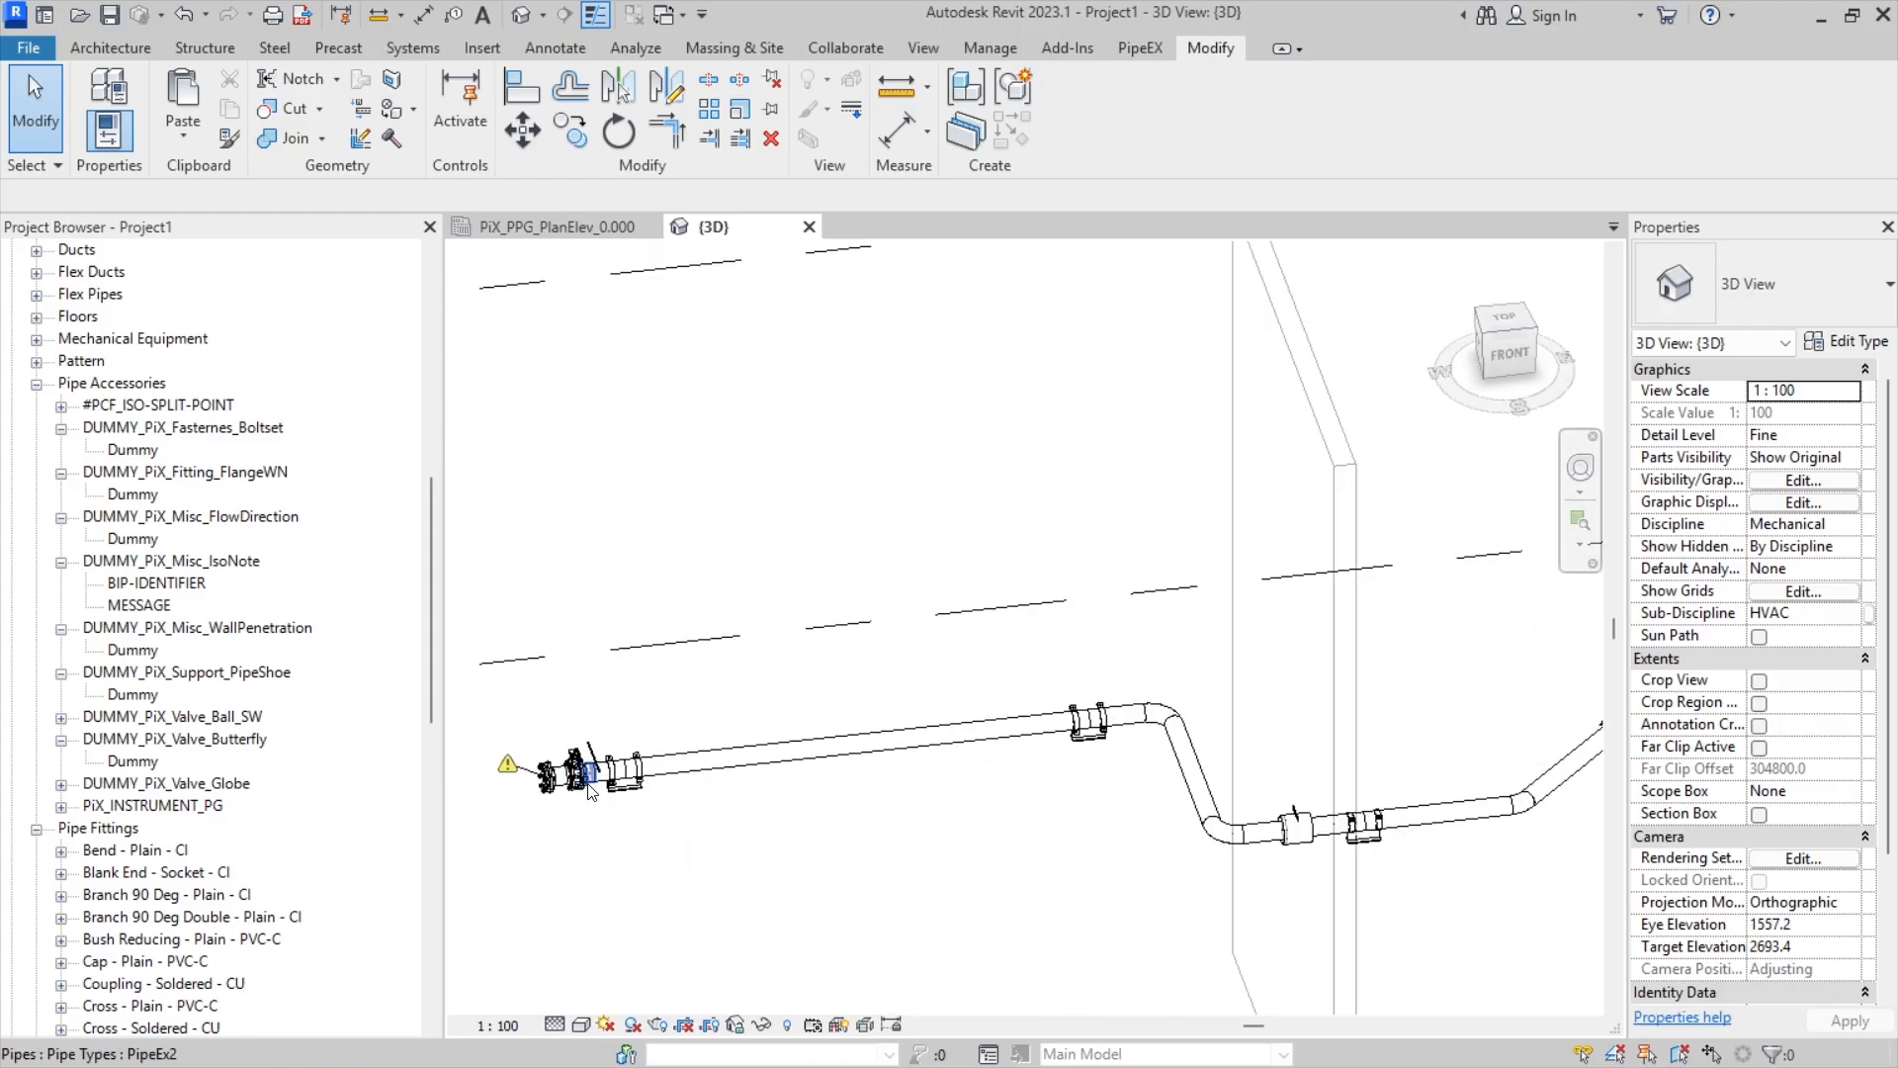
scroll(574, 776, up, 6)
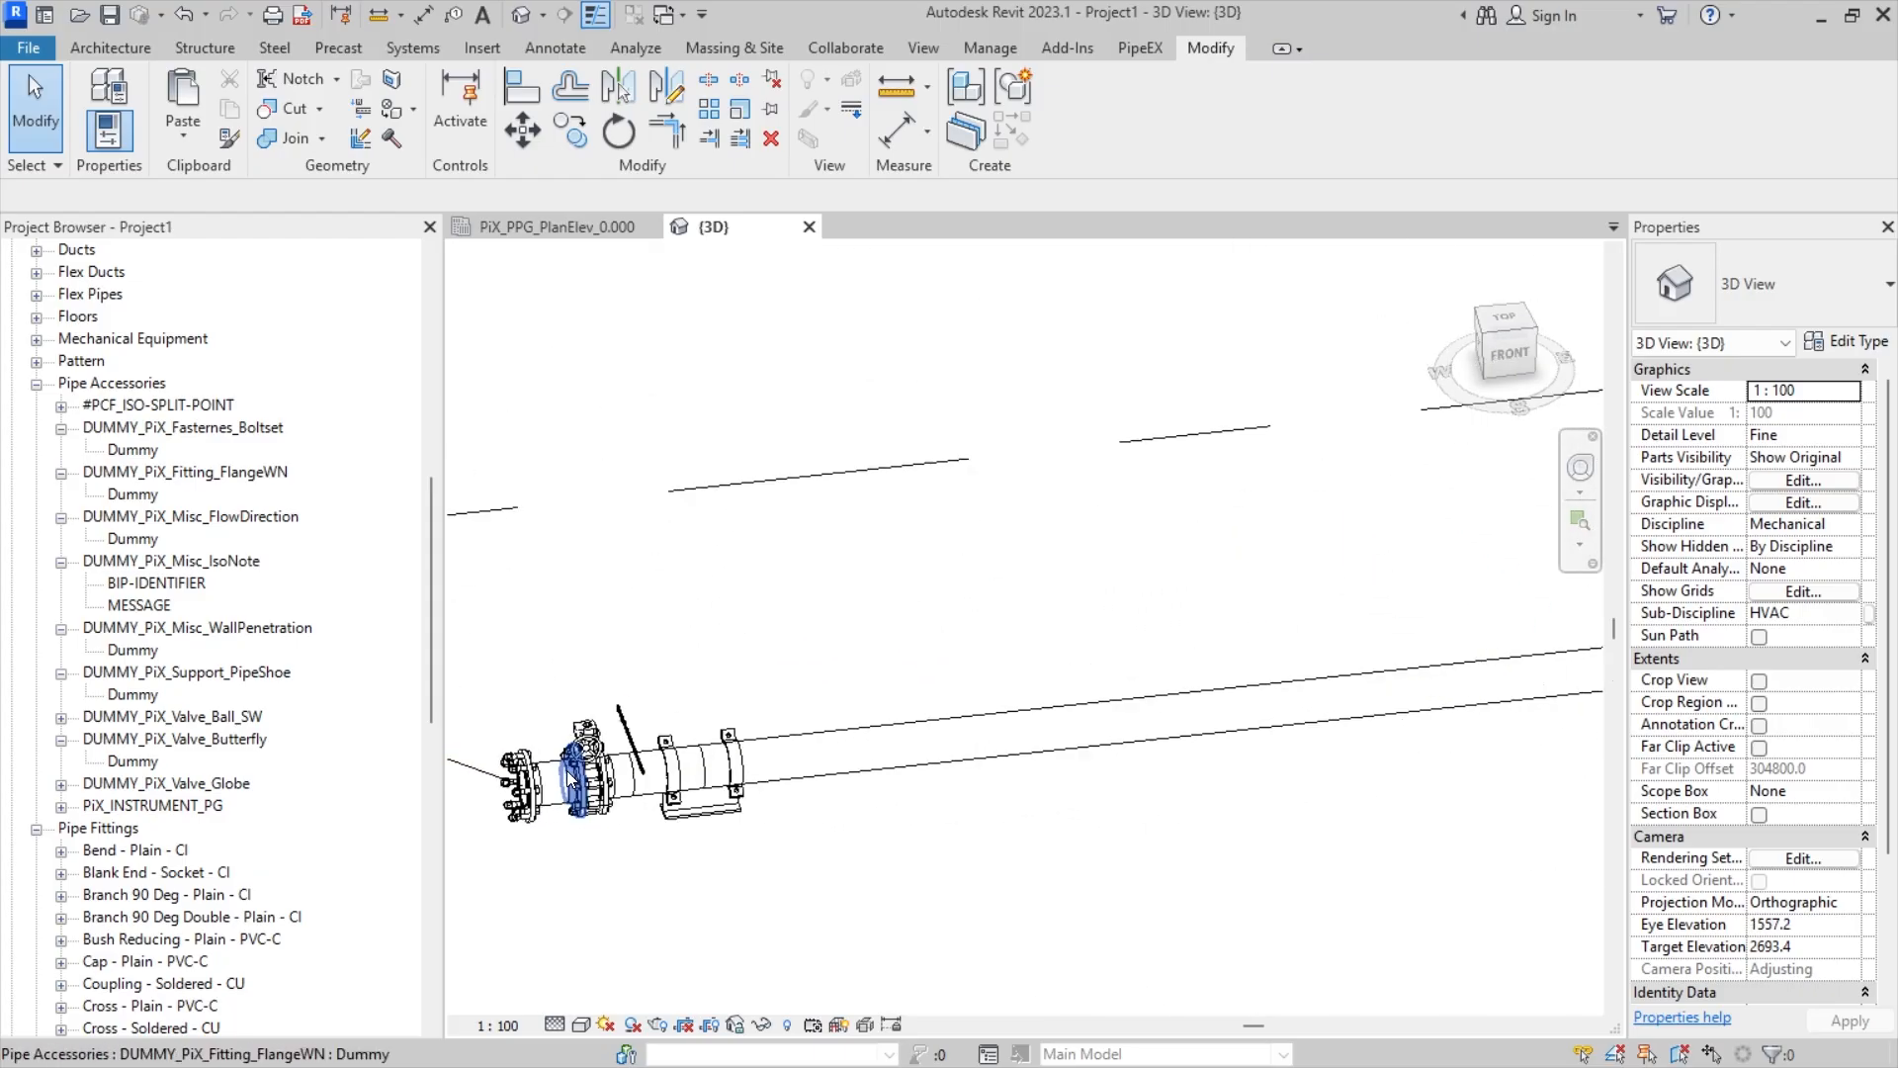
shift+middle_drag(847, 796, 831, 785)
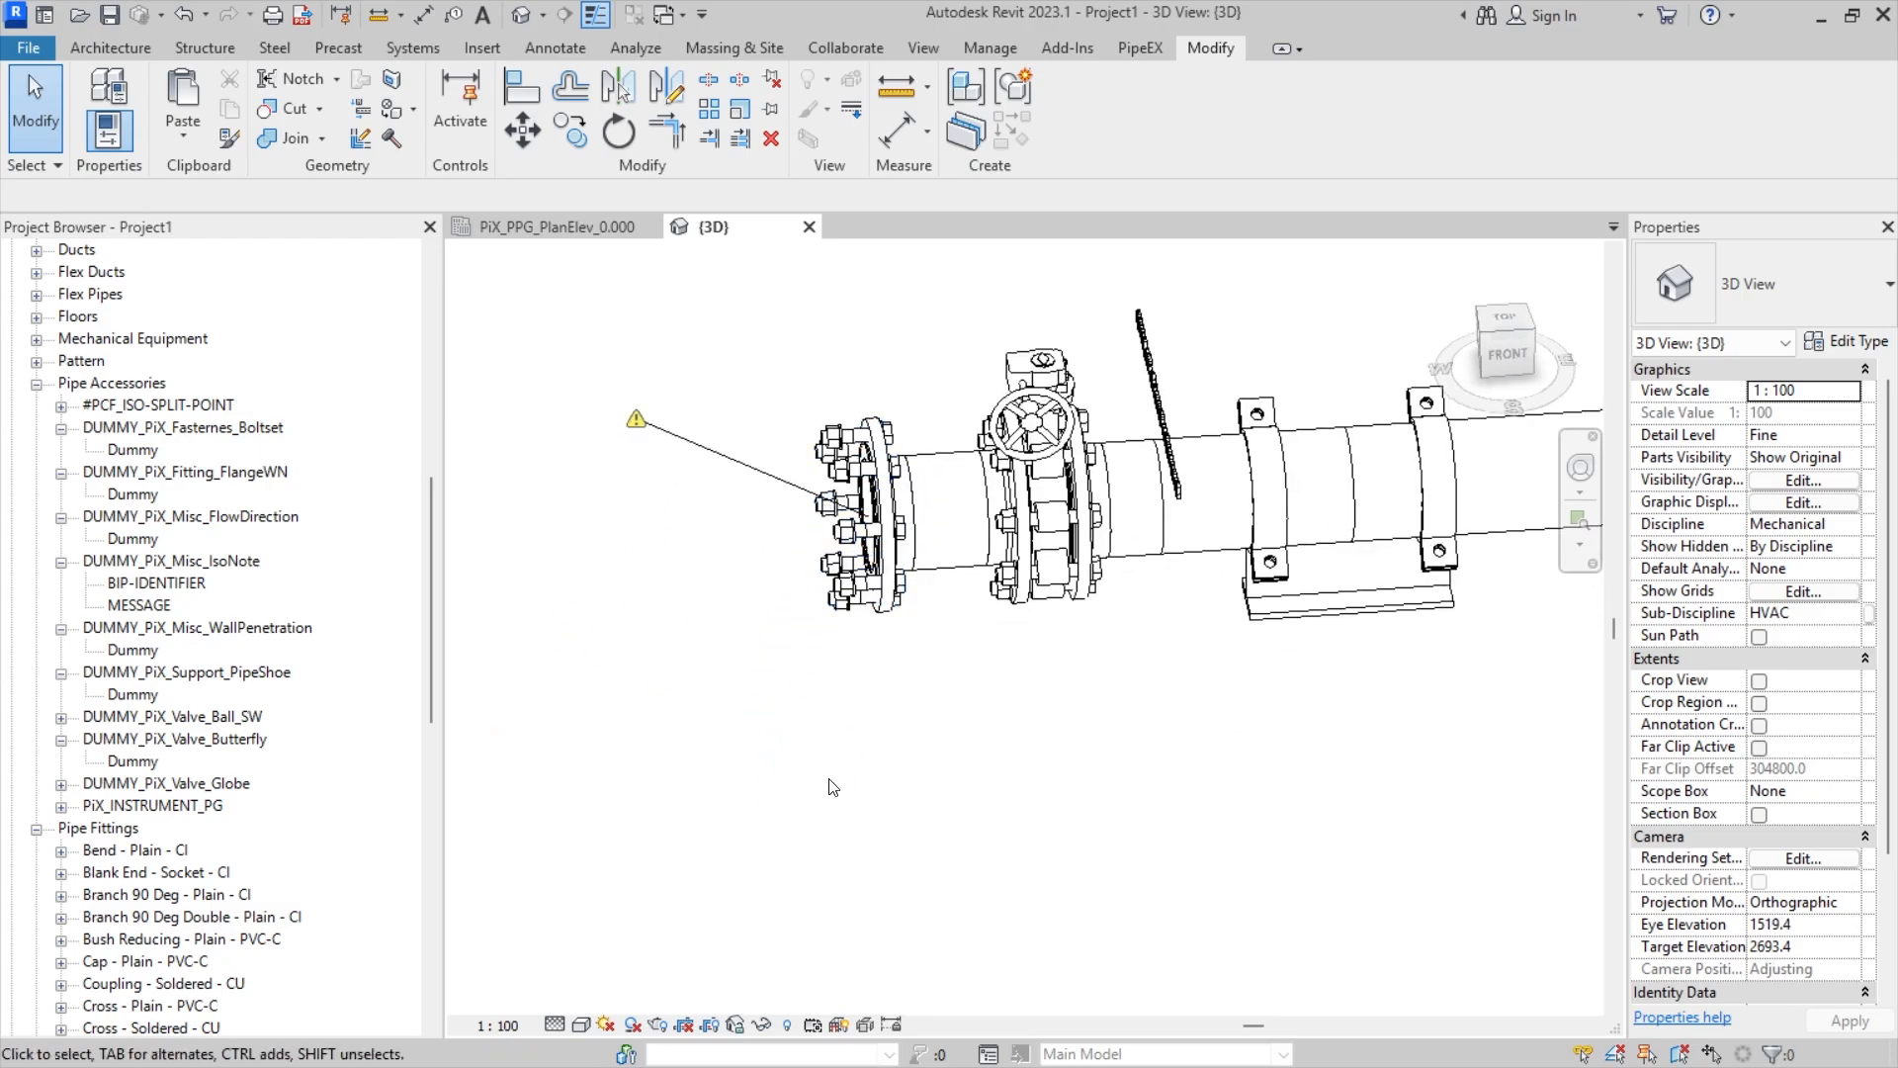
scroll(908, 518, up, 5)
scroll(908, 519, down, 3)
middle_drag(898, 539, 1040, 653)
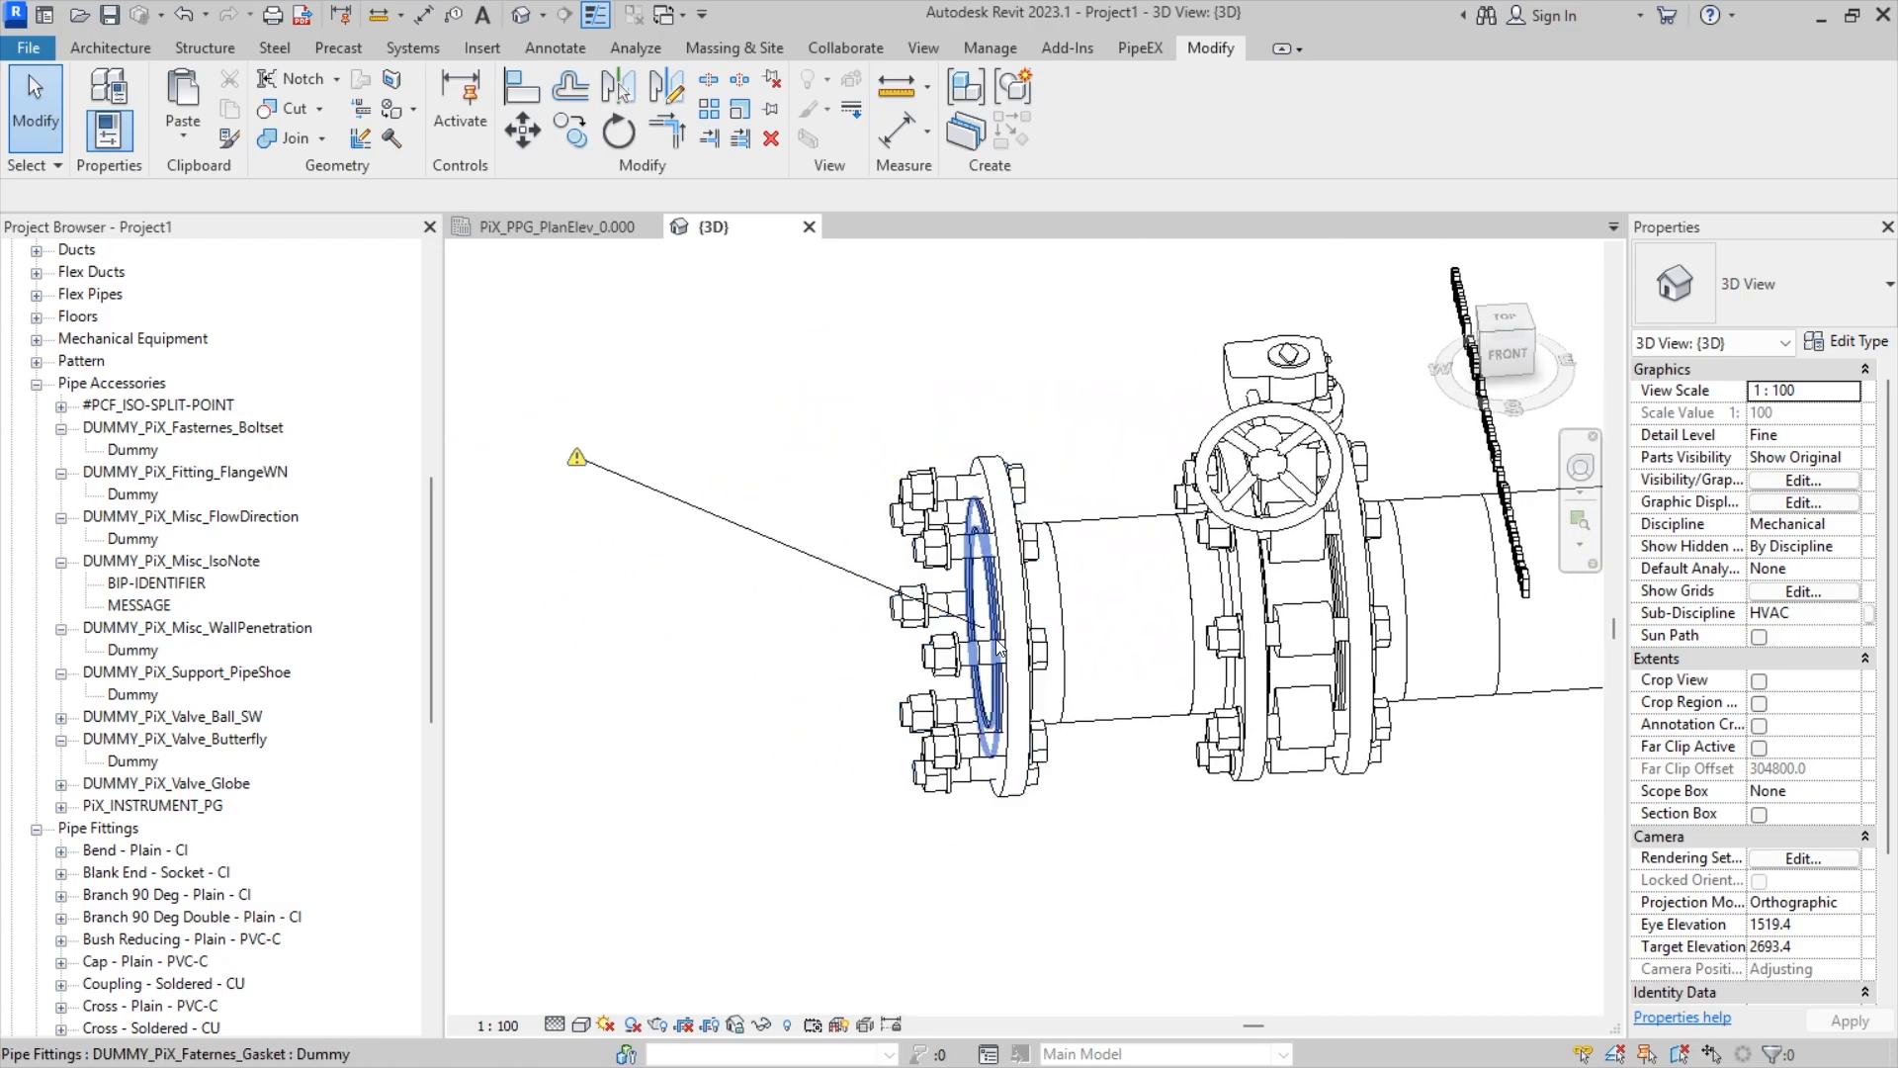
scroll(949, 632, down, 1)
drag(823, 376, 1068, 903)
click(774, 422)
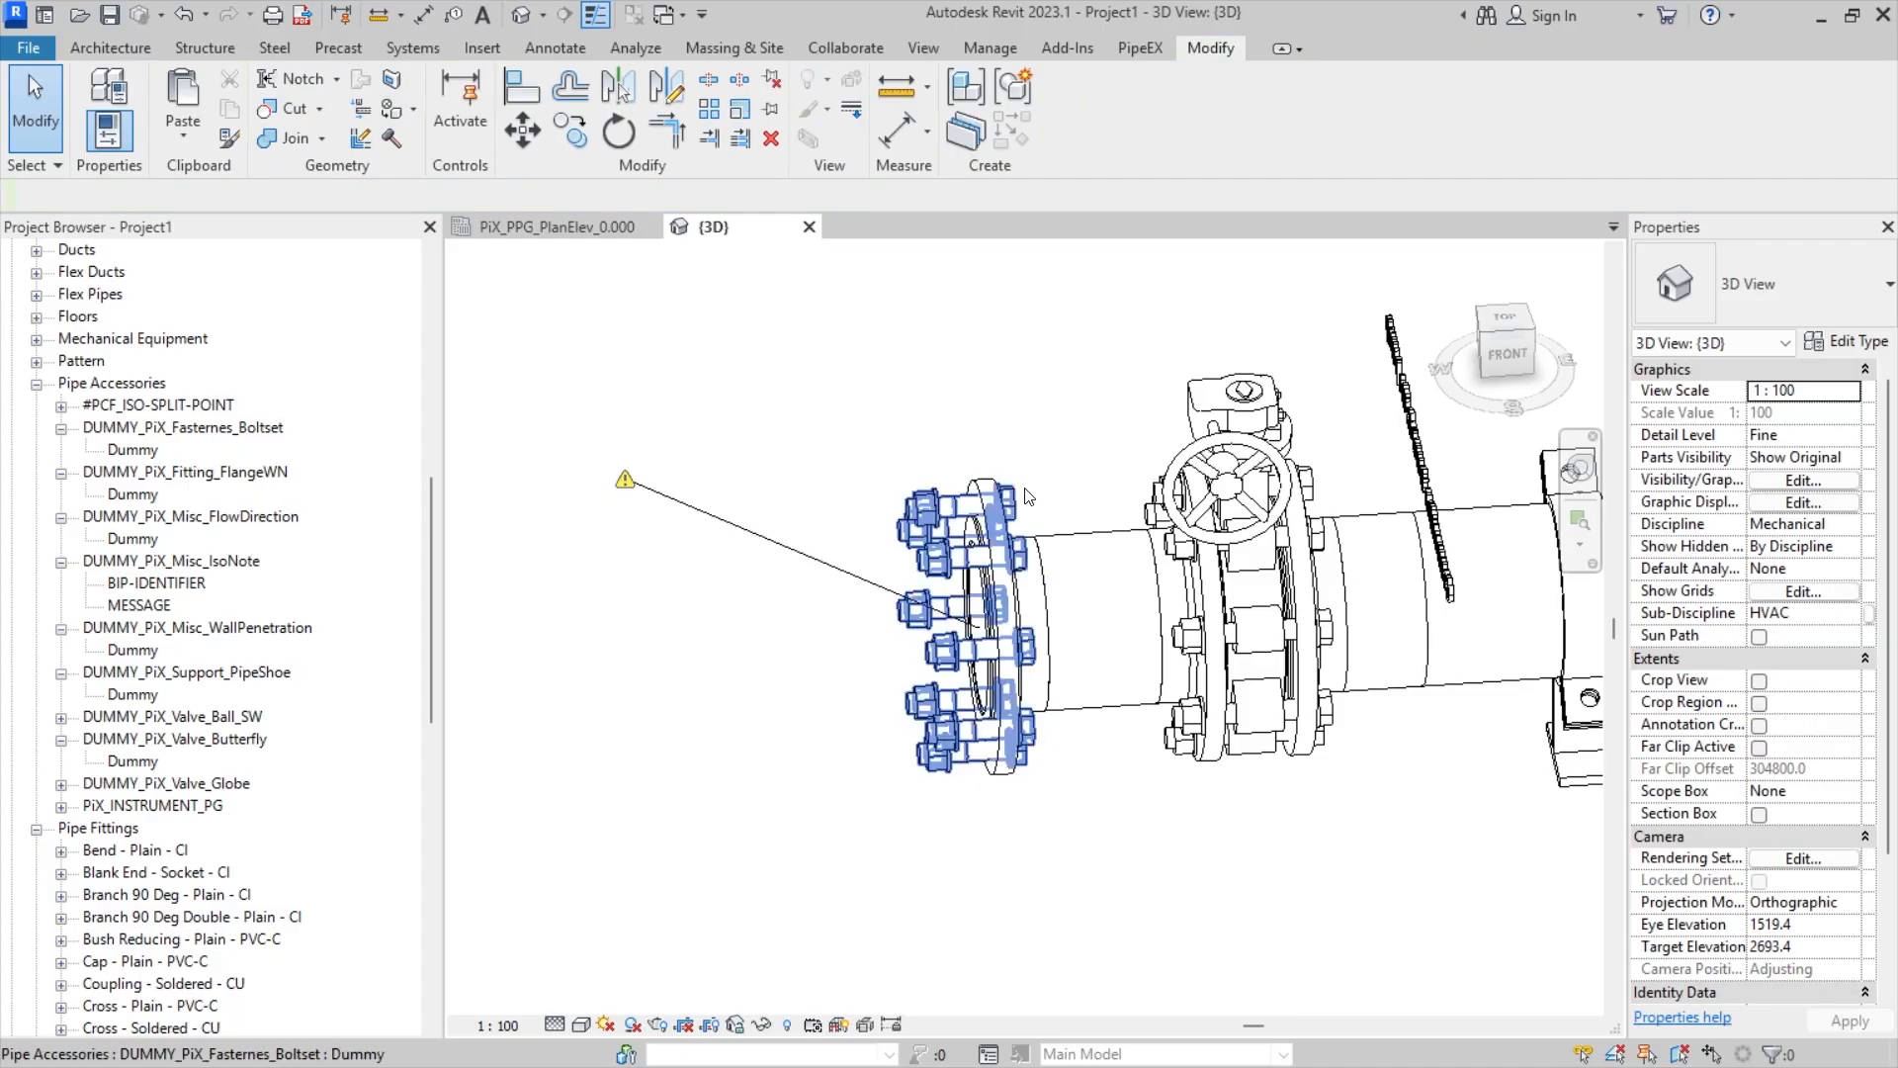
click(1015, 516)
scroll(1015, 515, up, 3)
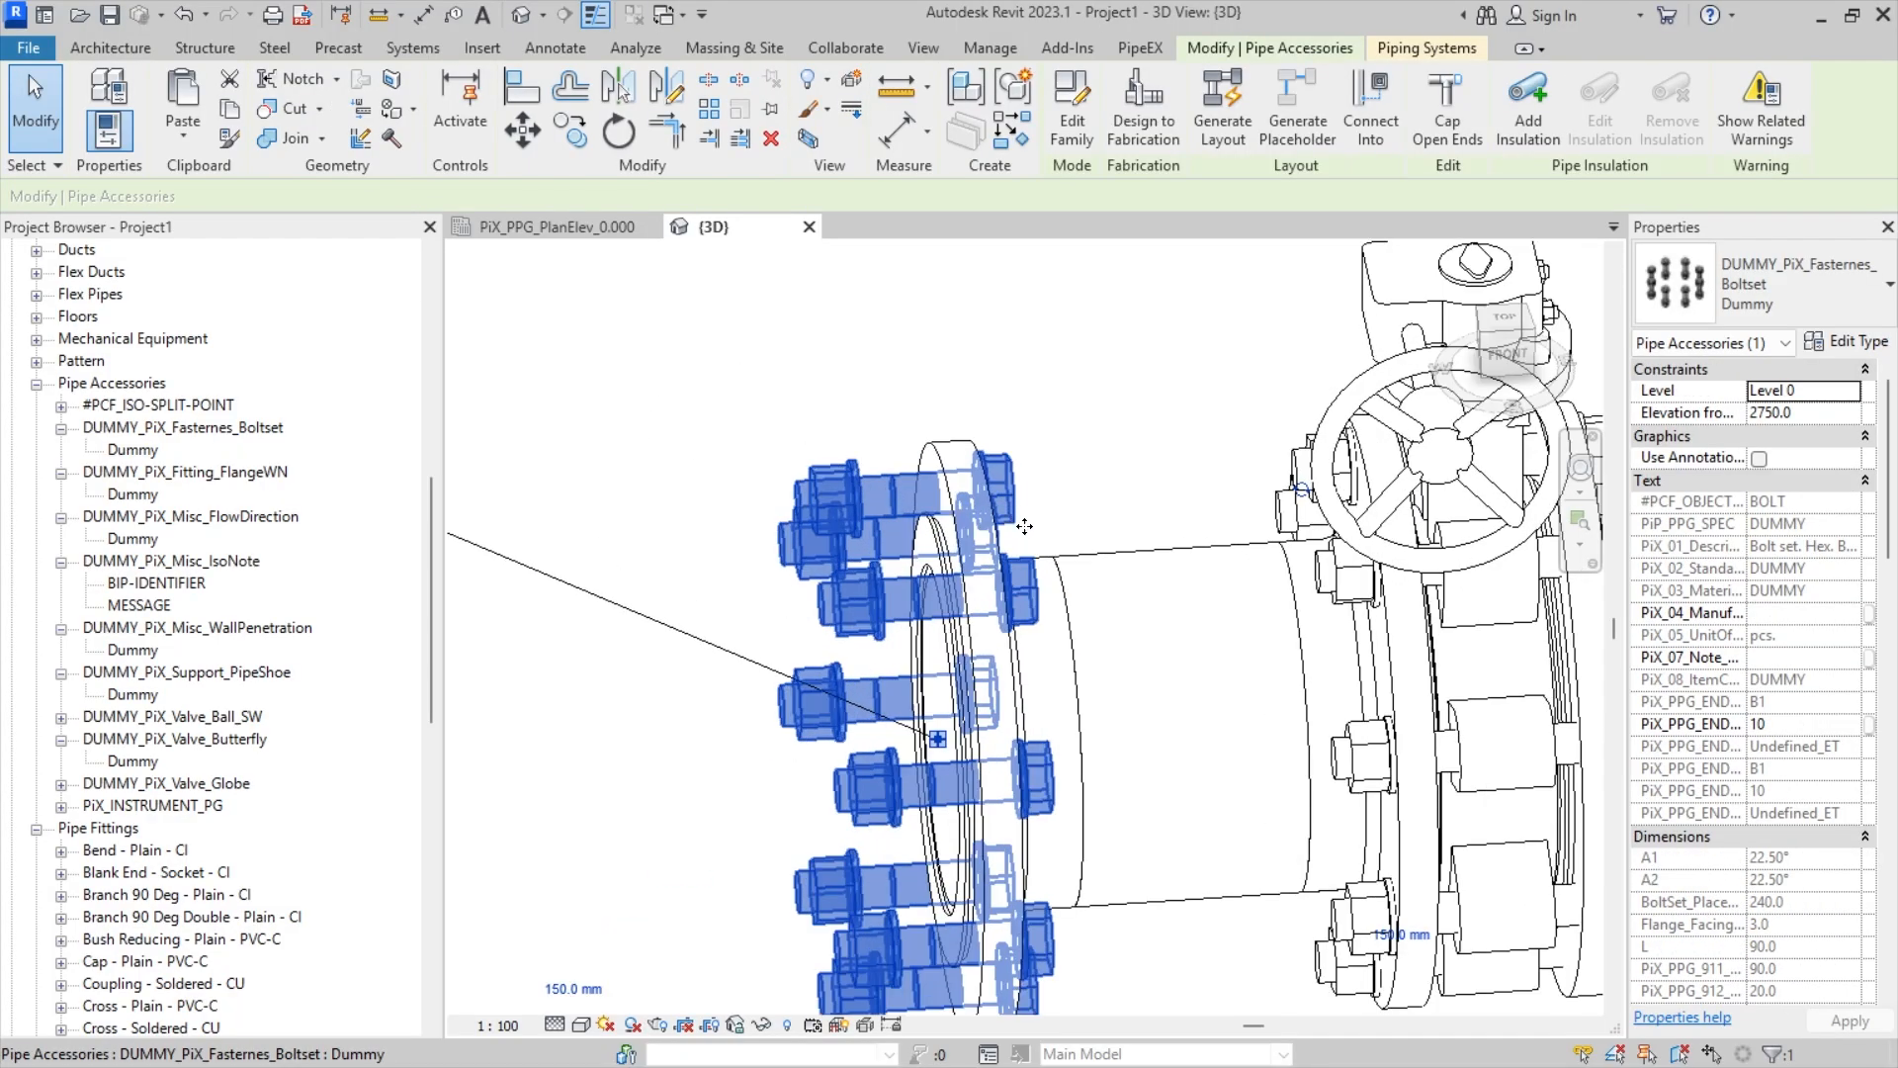
click(929, 450)
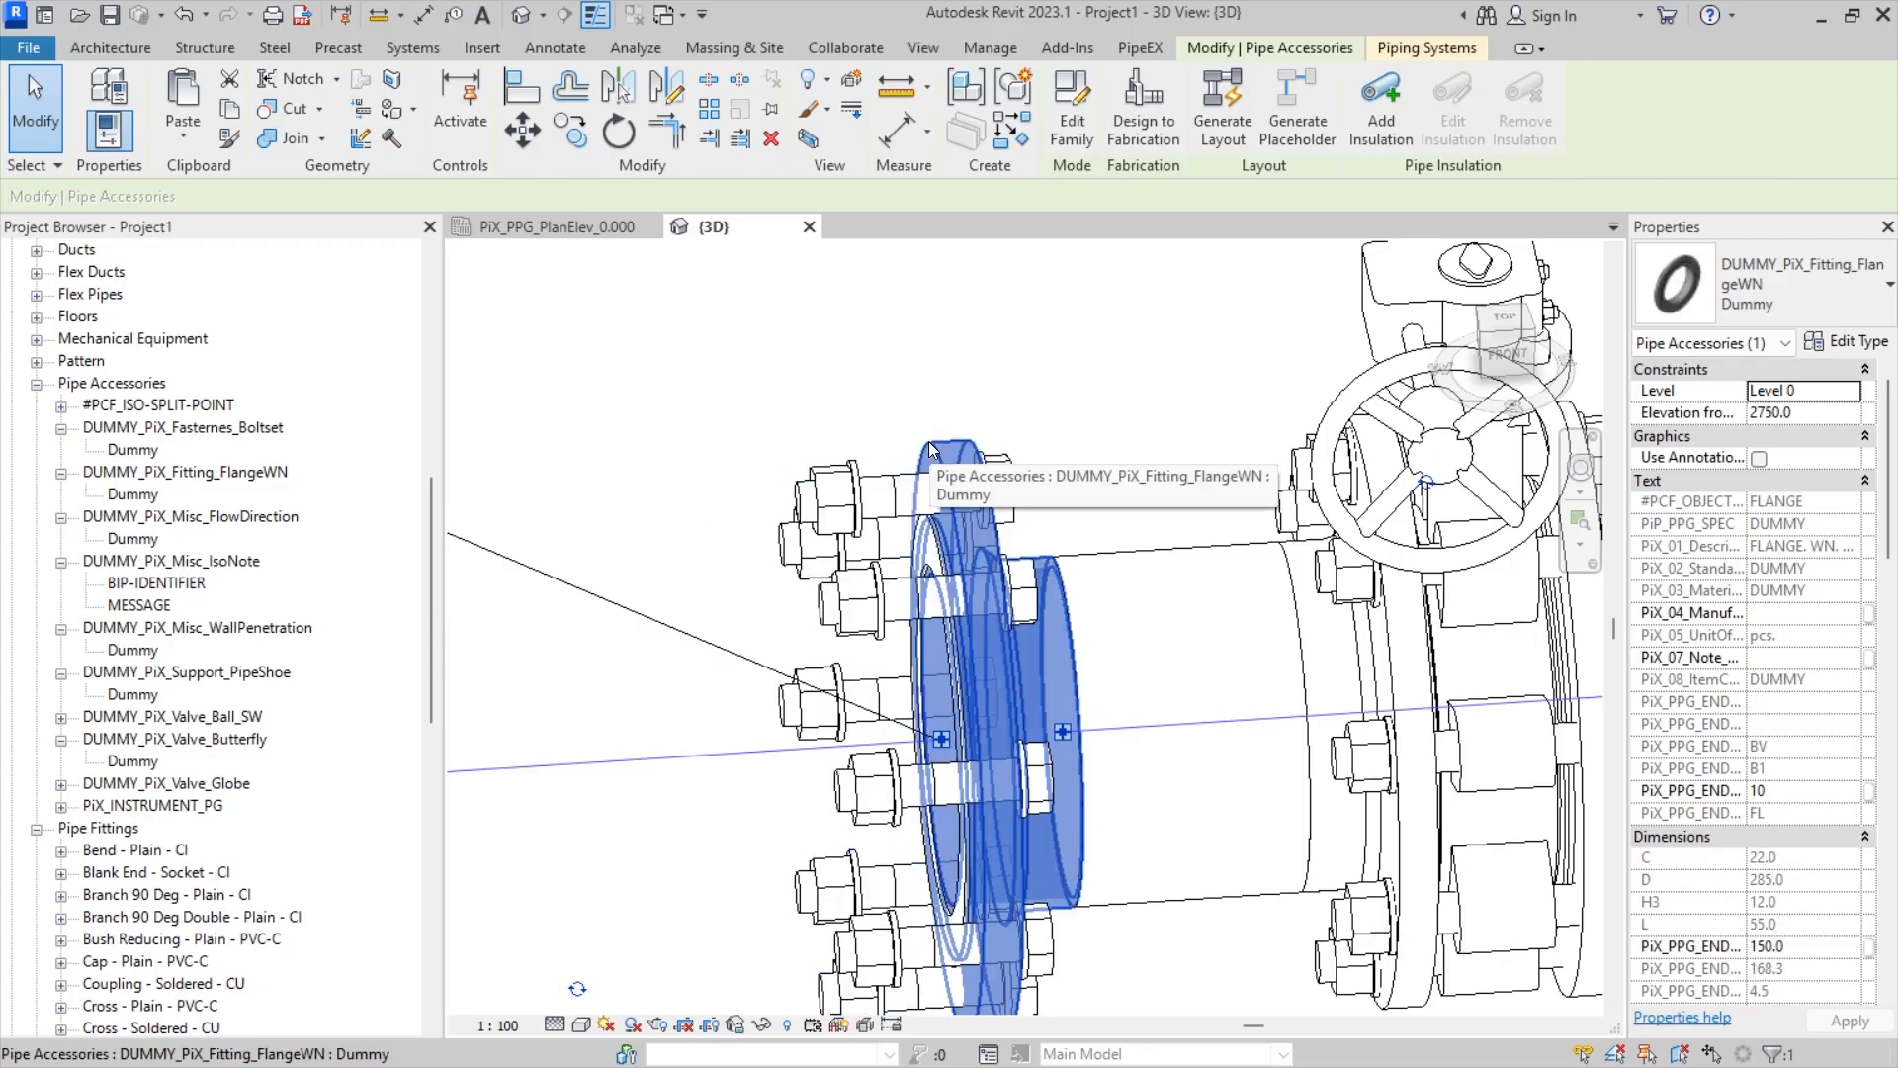
key(Escape)
- Select the end flange together with its gasket and bolt set, and set their common nominal diameter to 100 mm
click(1109, 566)
shift+middle_drag(1124, 490, 1119, 601)
key(Escape)
click(988, 580)
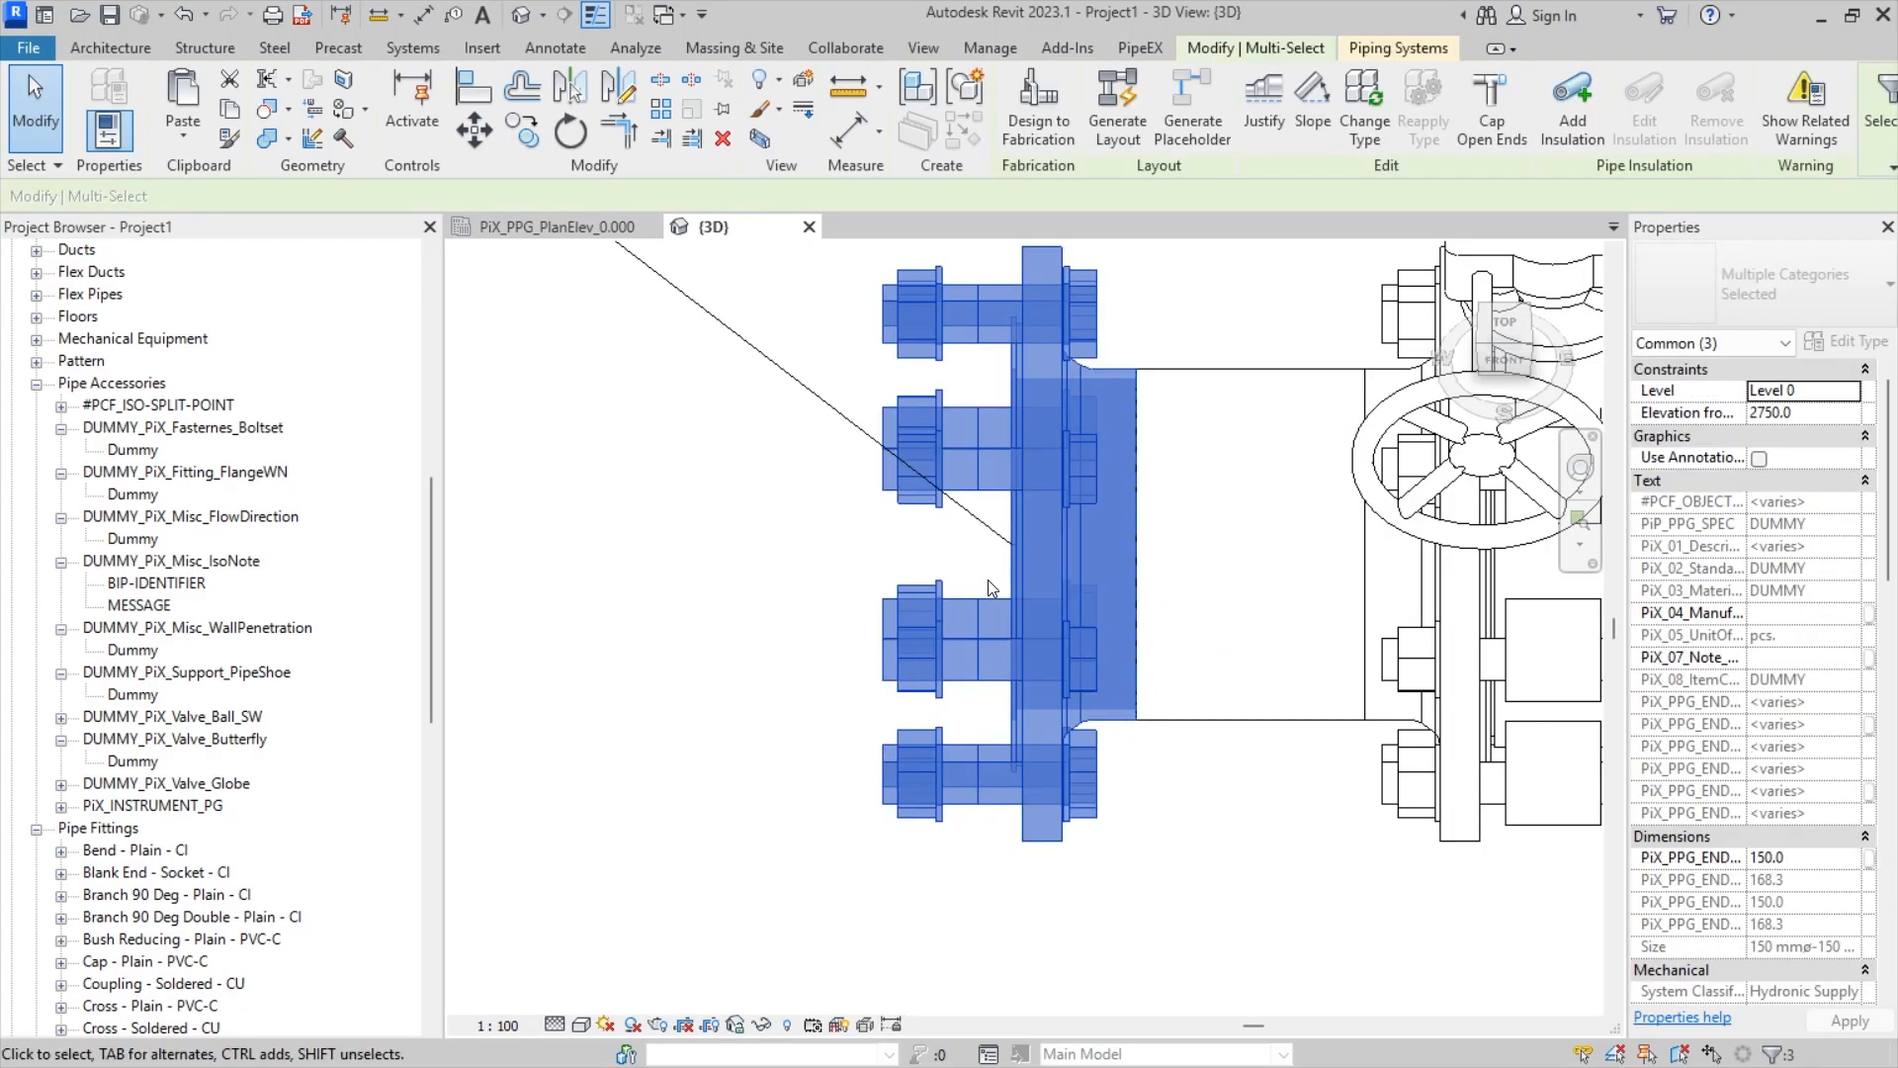
scroll(1780, 618, down, 3)
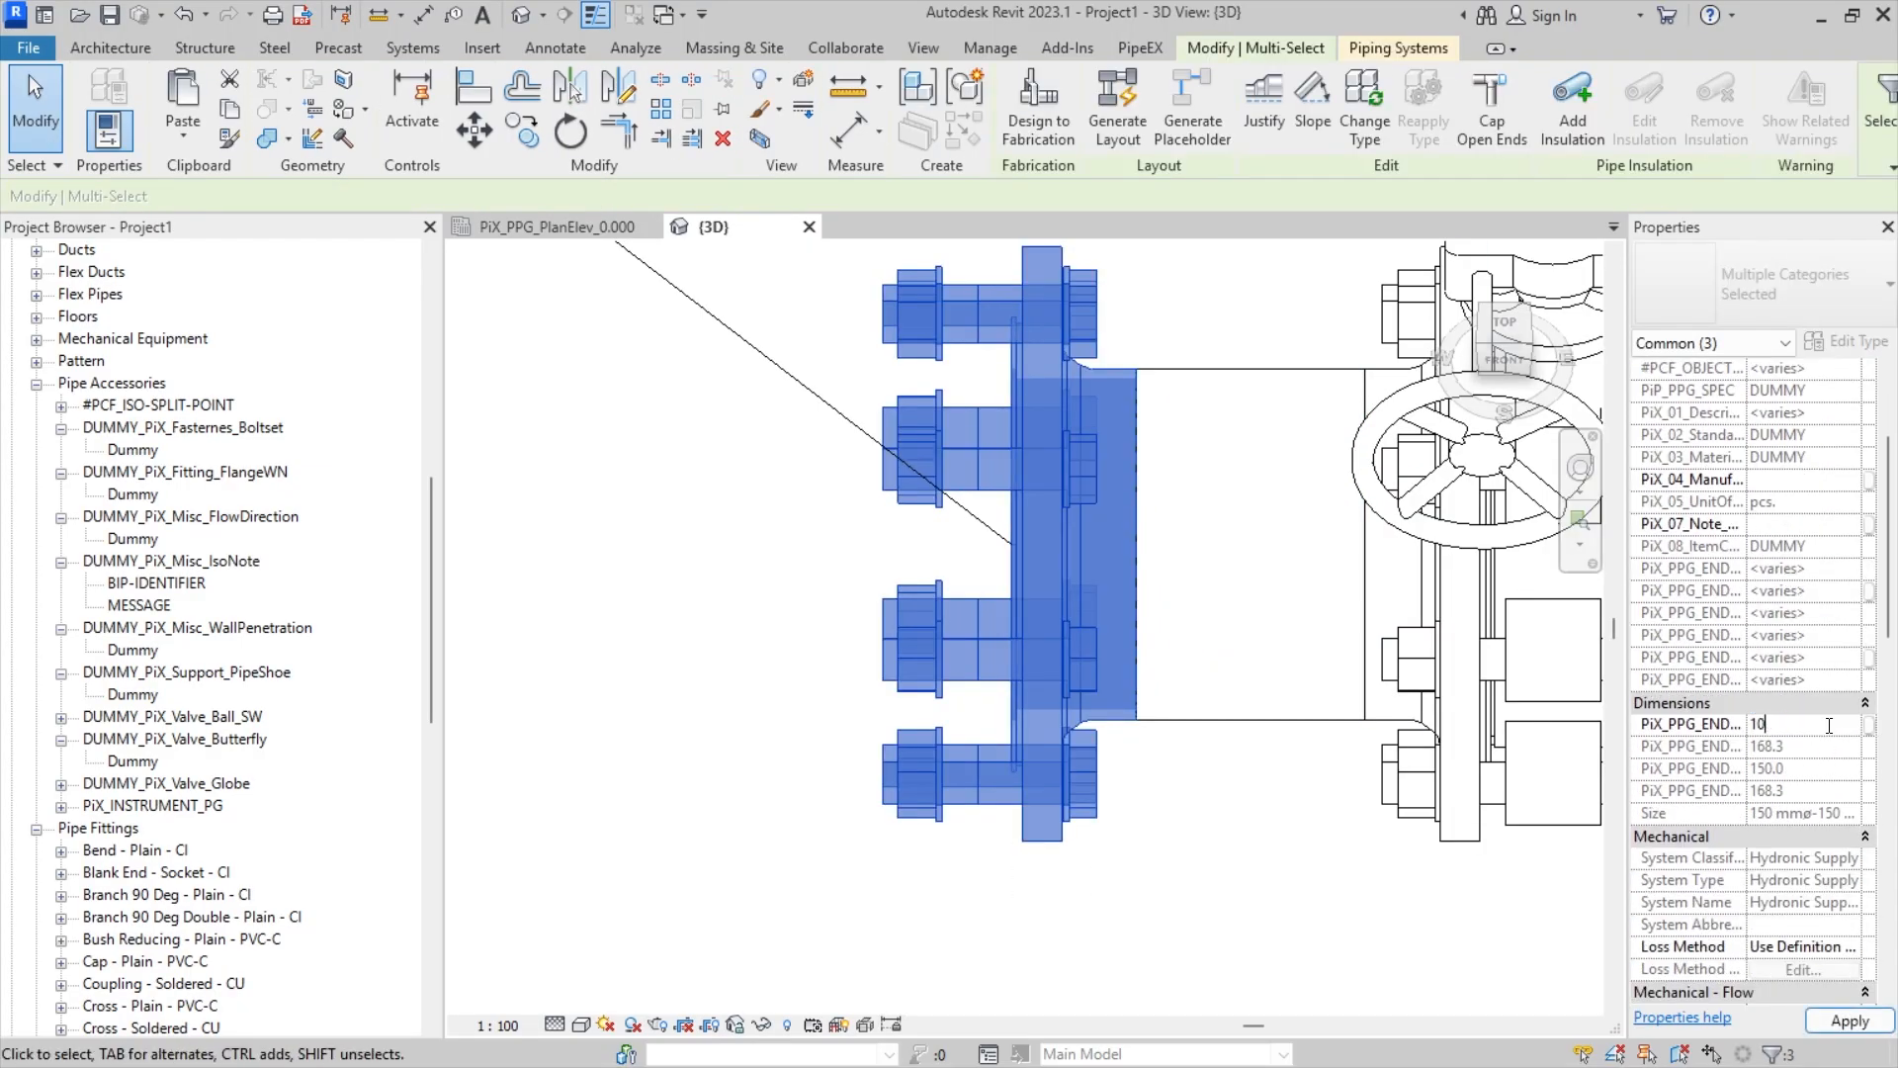
key(Return)
click(1010, 633)
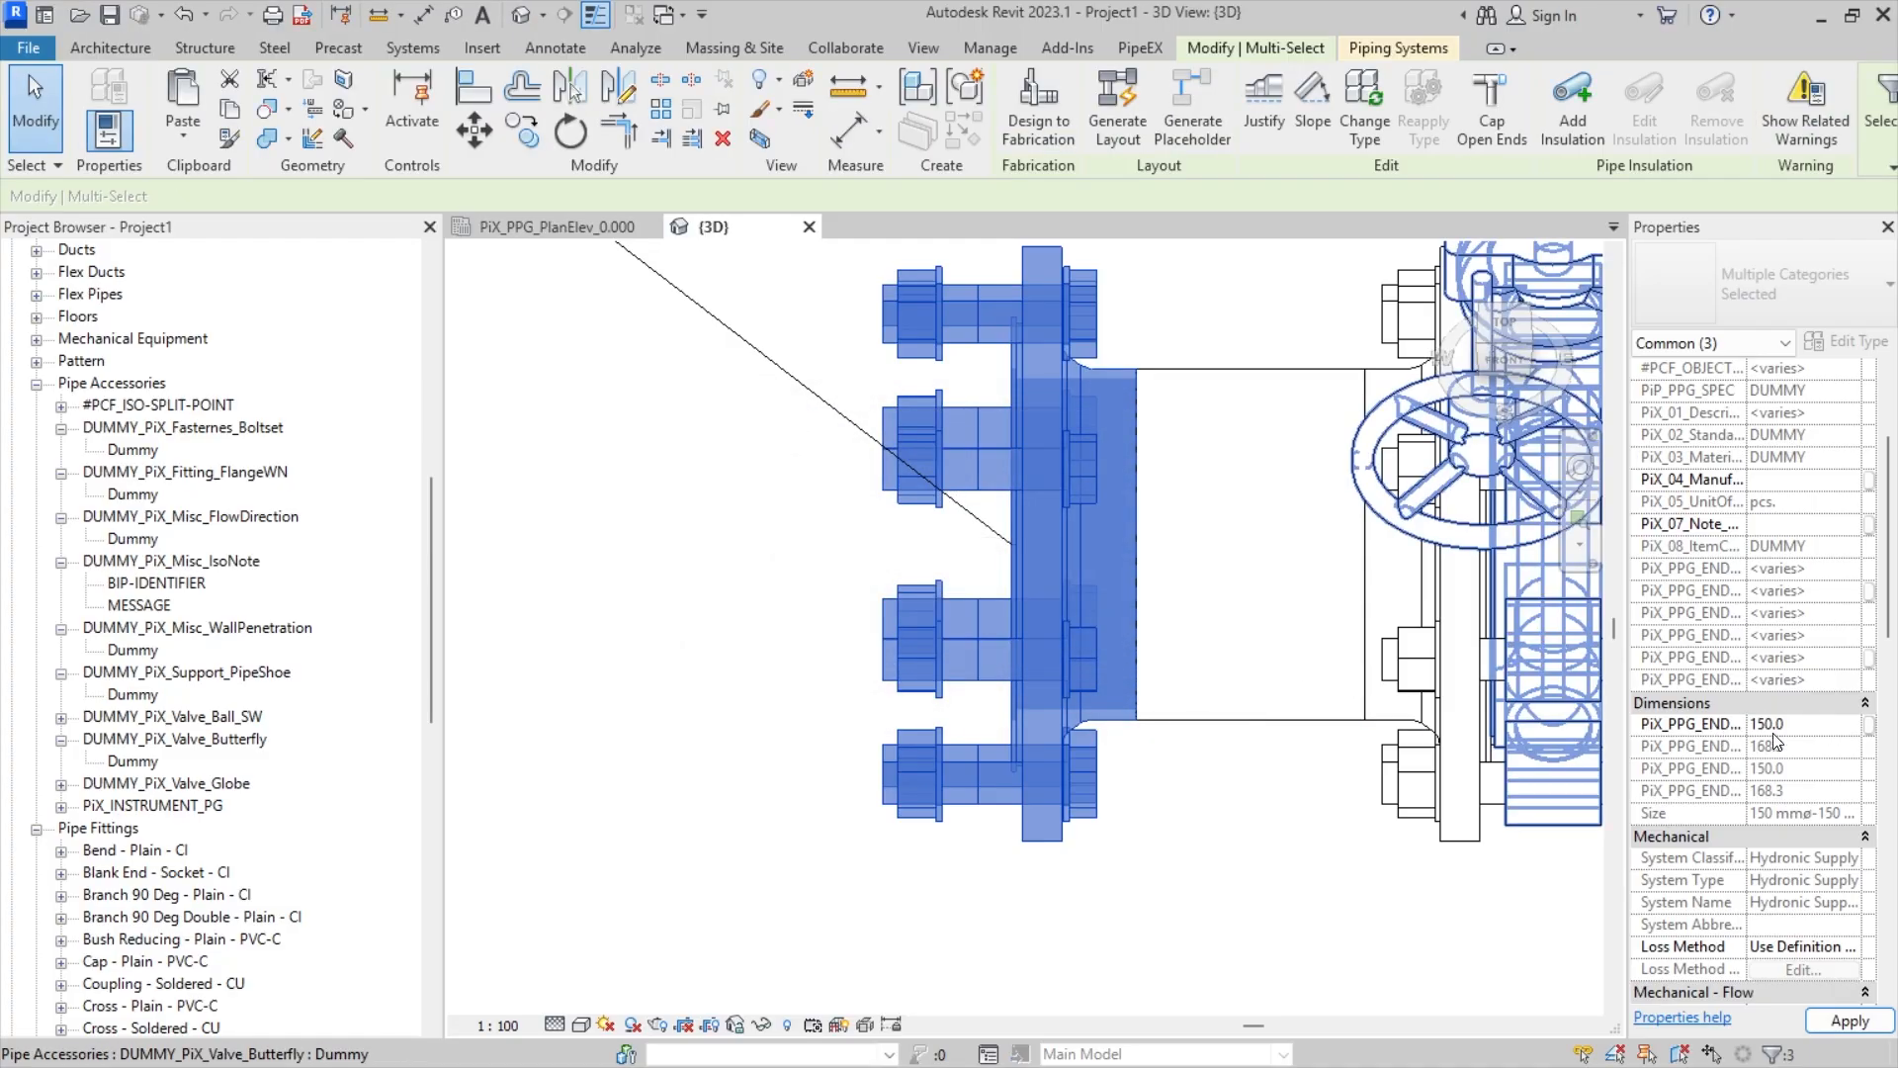
click(1818, 727)
text(100)
key(Return)
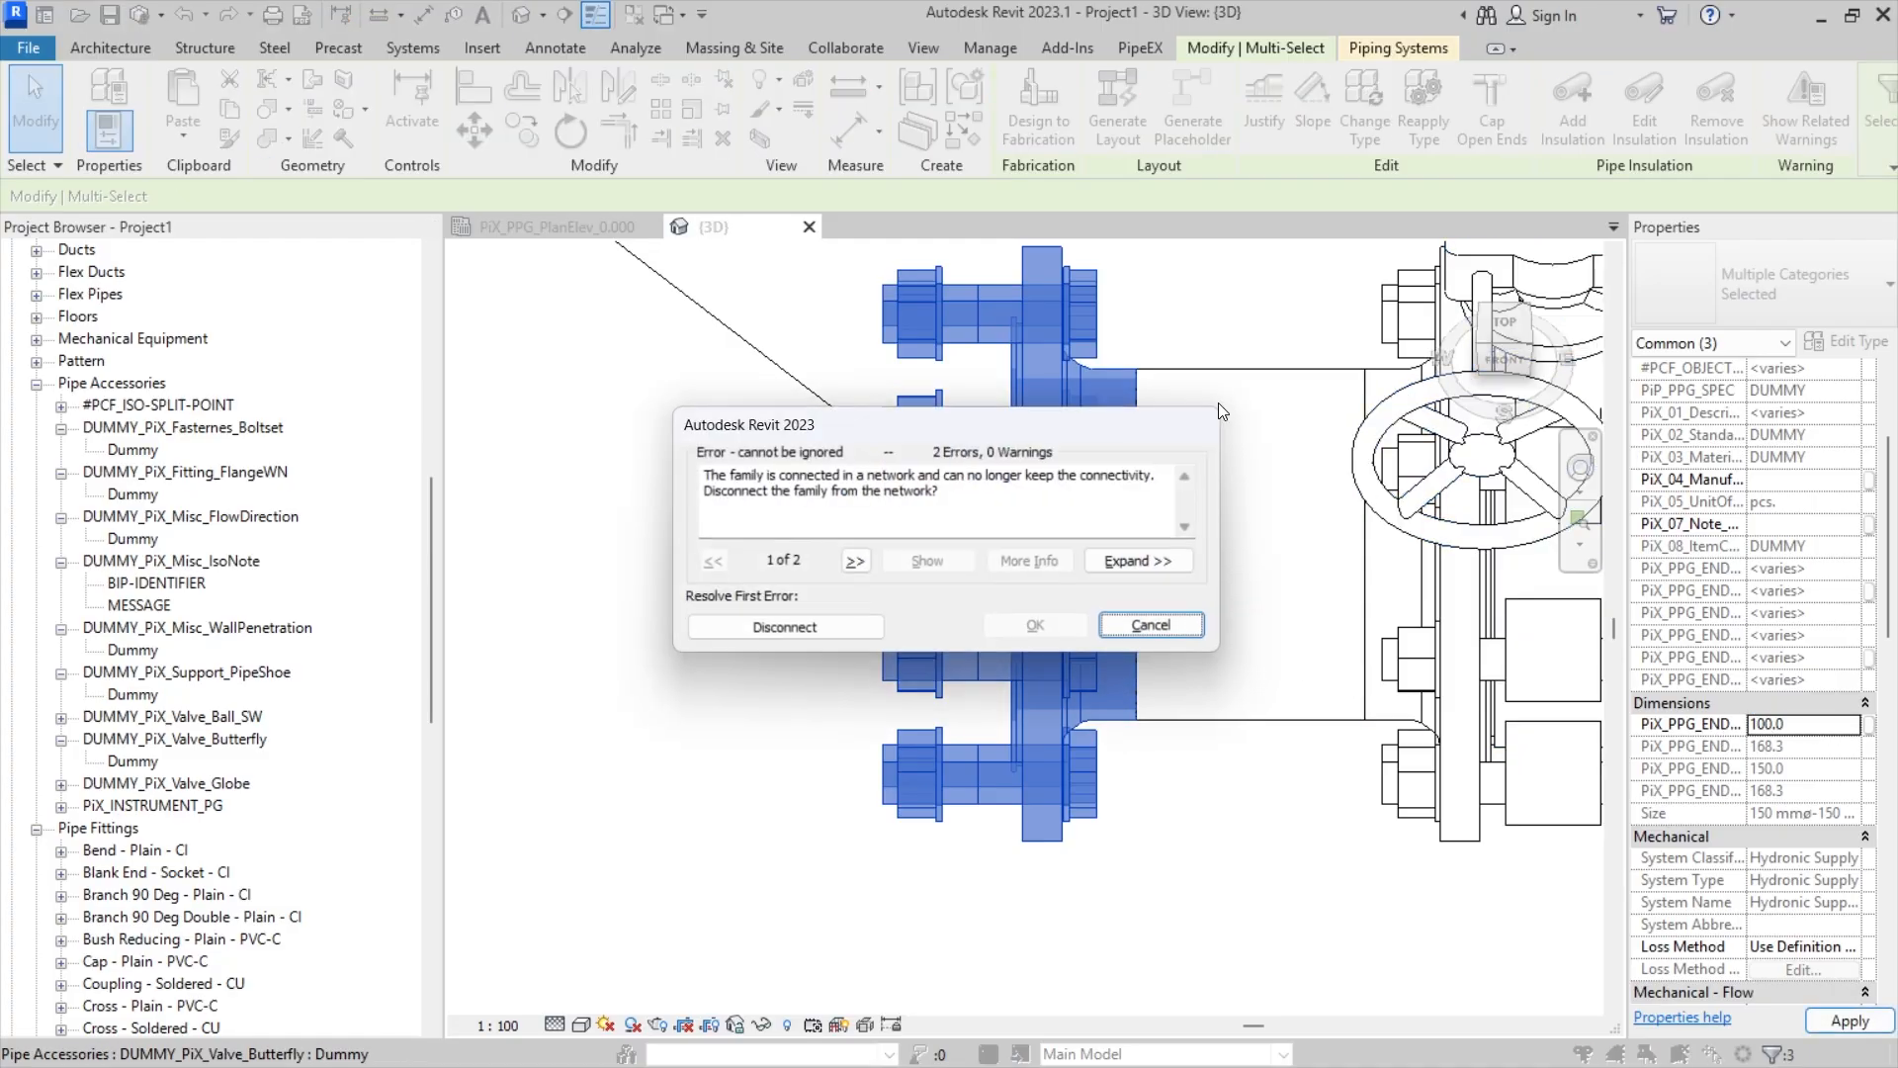
- Resolve the connection errors by disconnecting the family from the network and deleting the invalid pipe, without saving the project
click(791, 632)
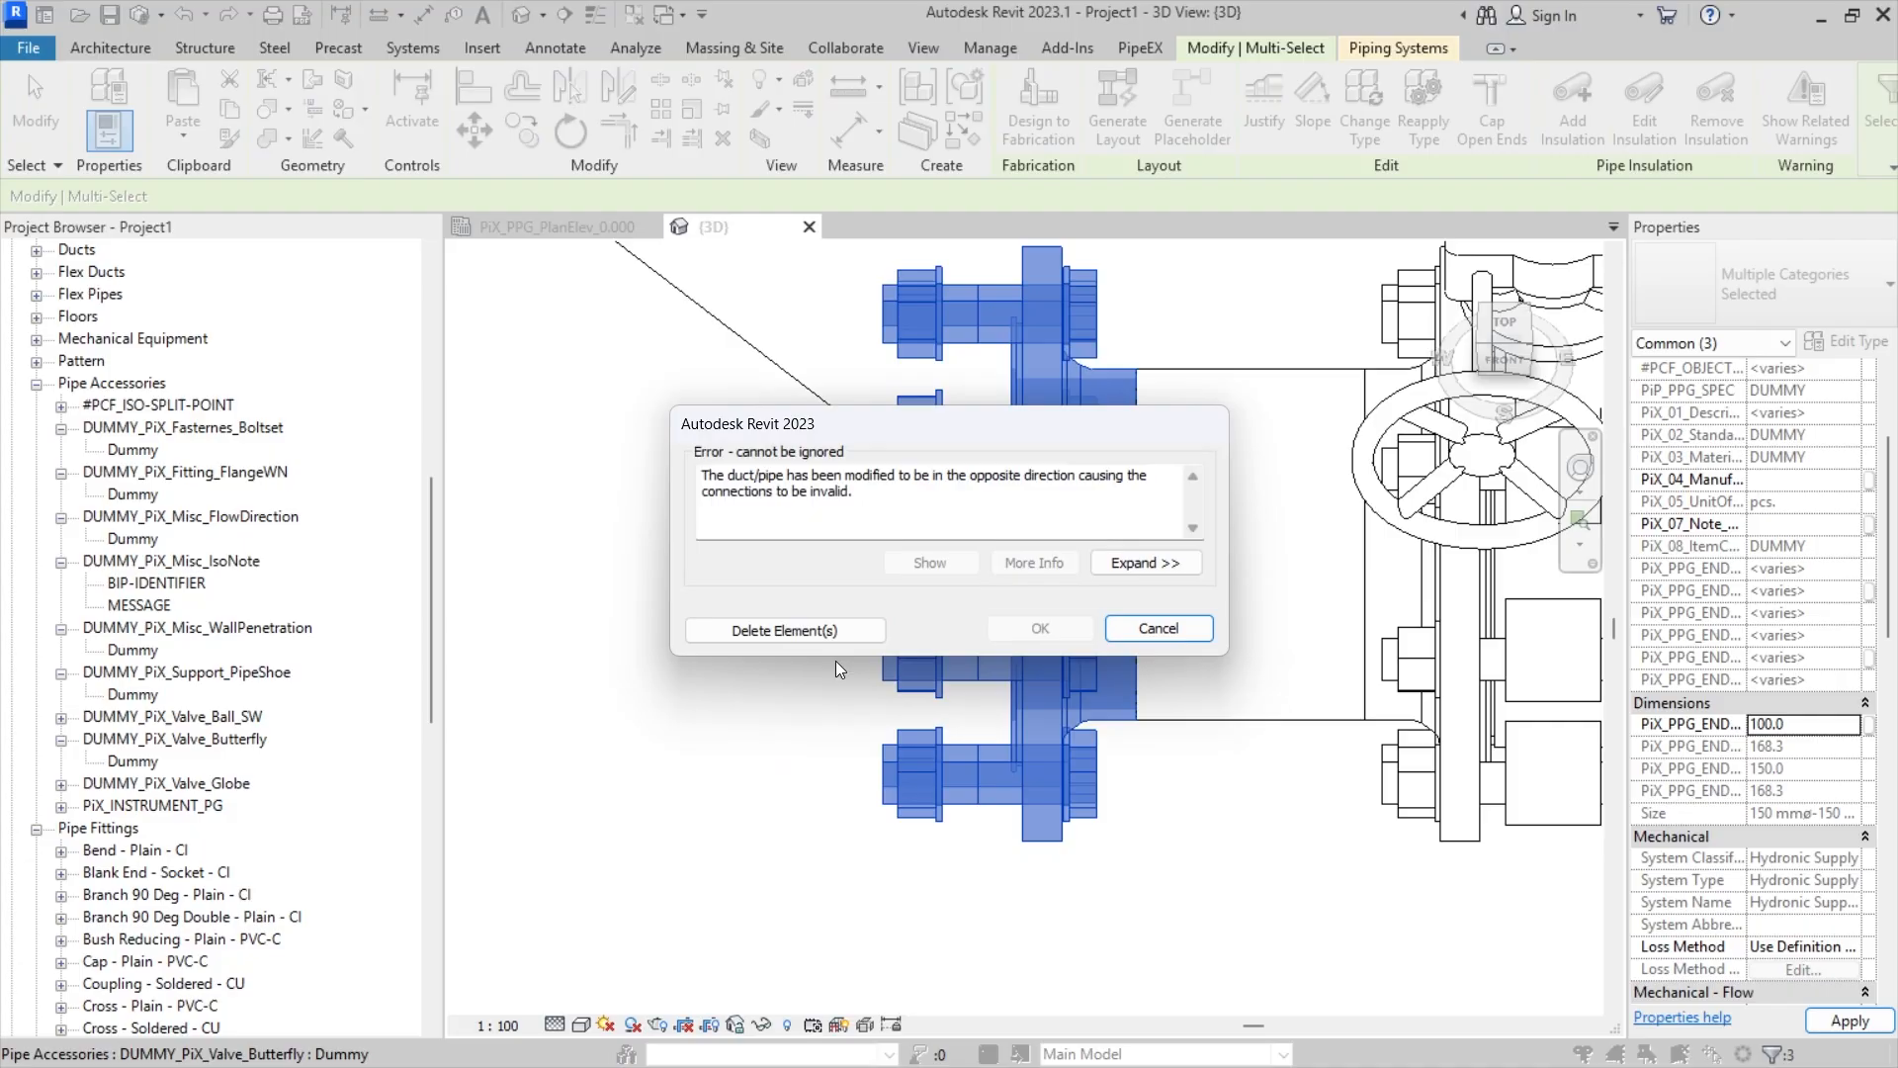
click(813, 631)
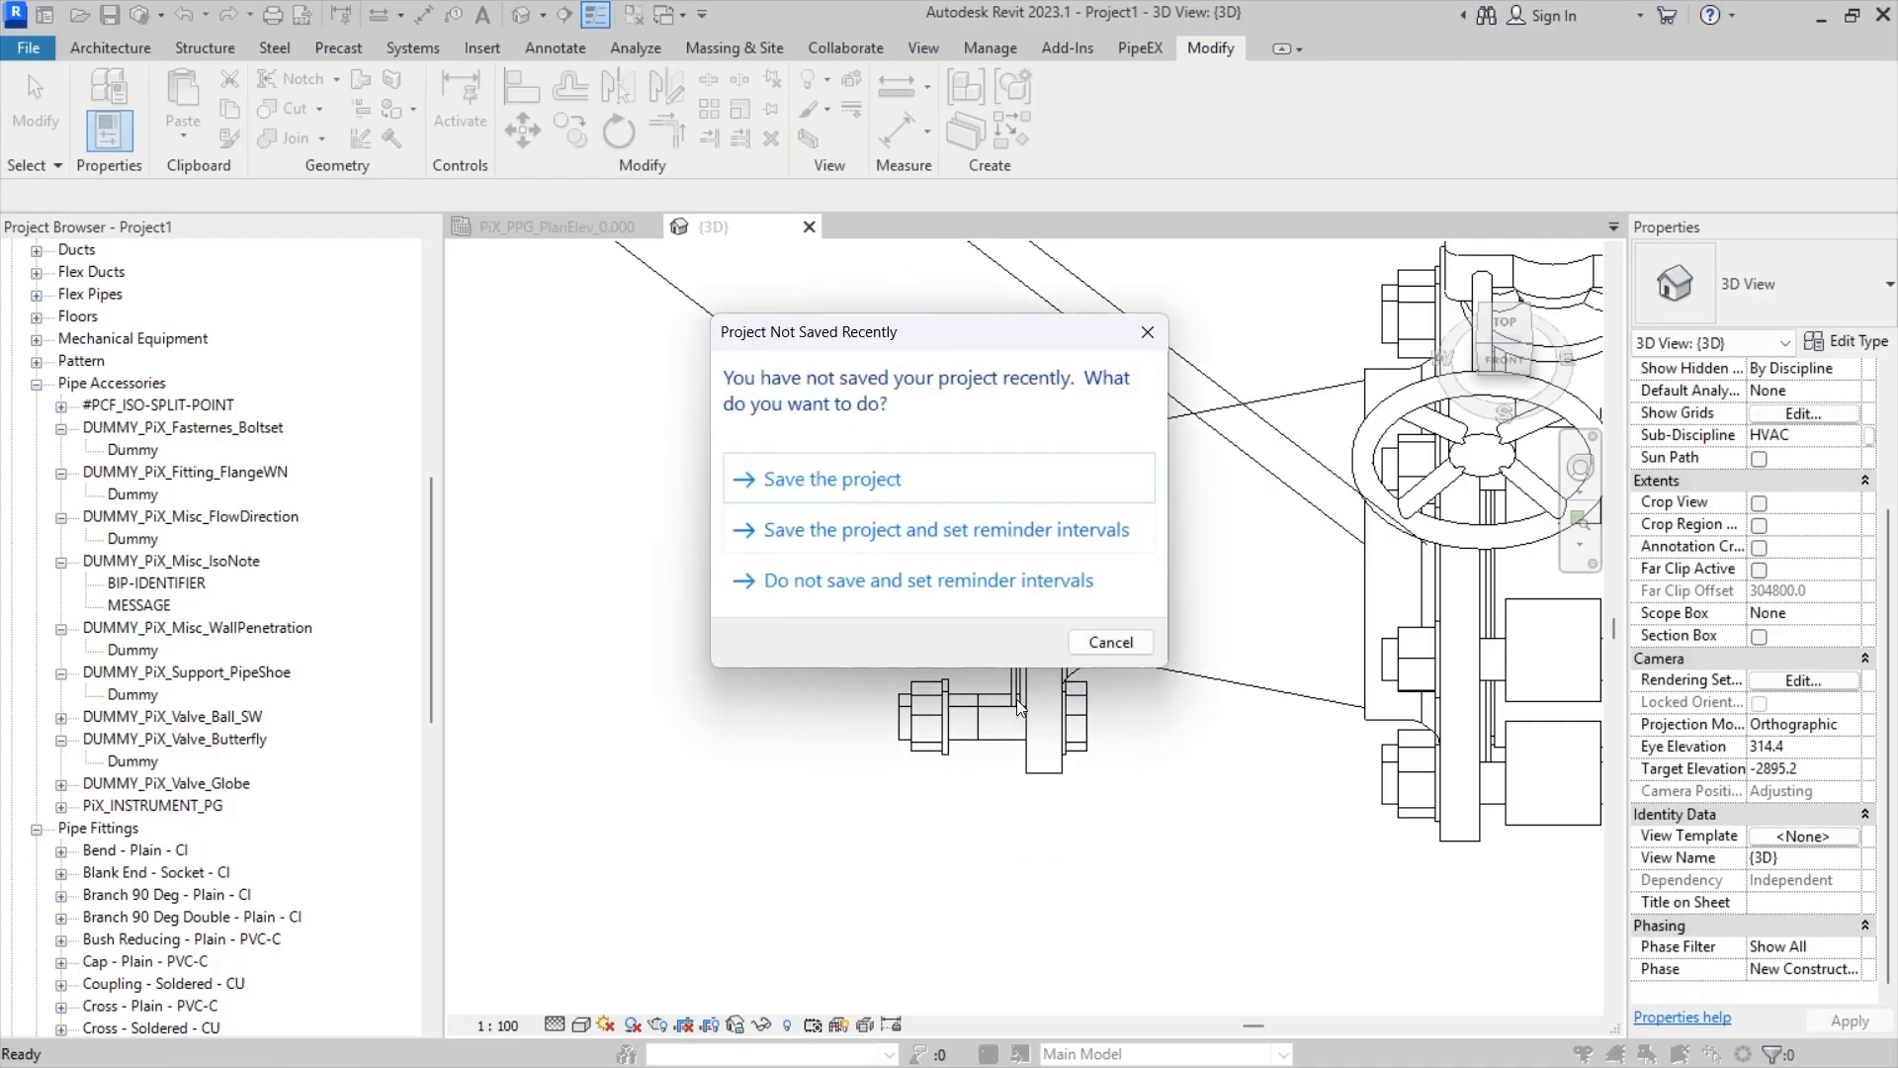
click(1100, 642)
- Select the reducer and, in top view, nudge it with the end flange away from the butterfly valve
scroll(1213, 633, down, 1)
middle_drag(1213, 634, 990, 734)
click(1008, 801)
shift+middle_drag(1008, 801, 1083, 697)
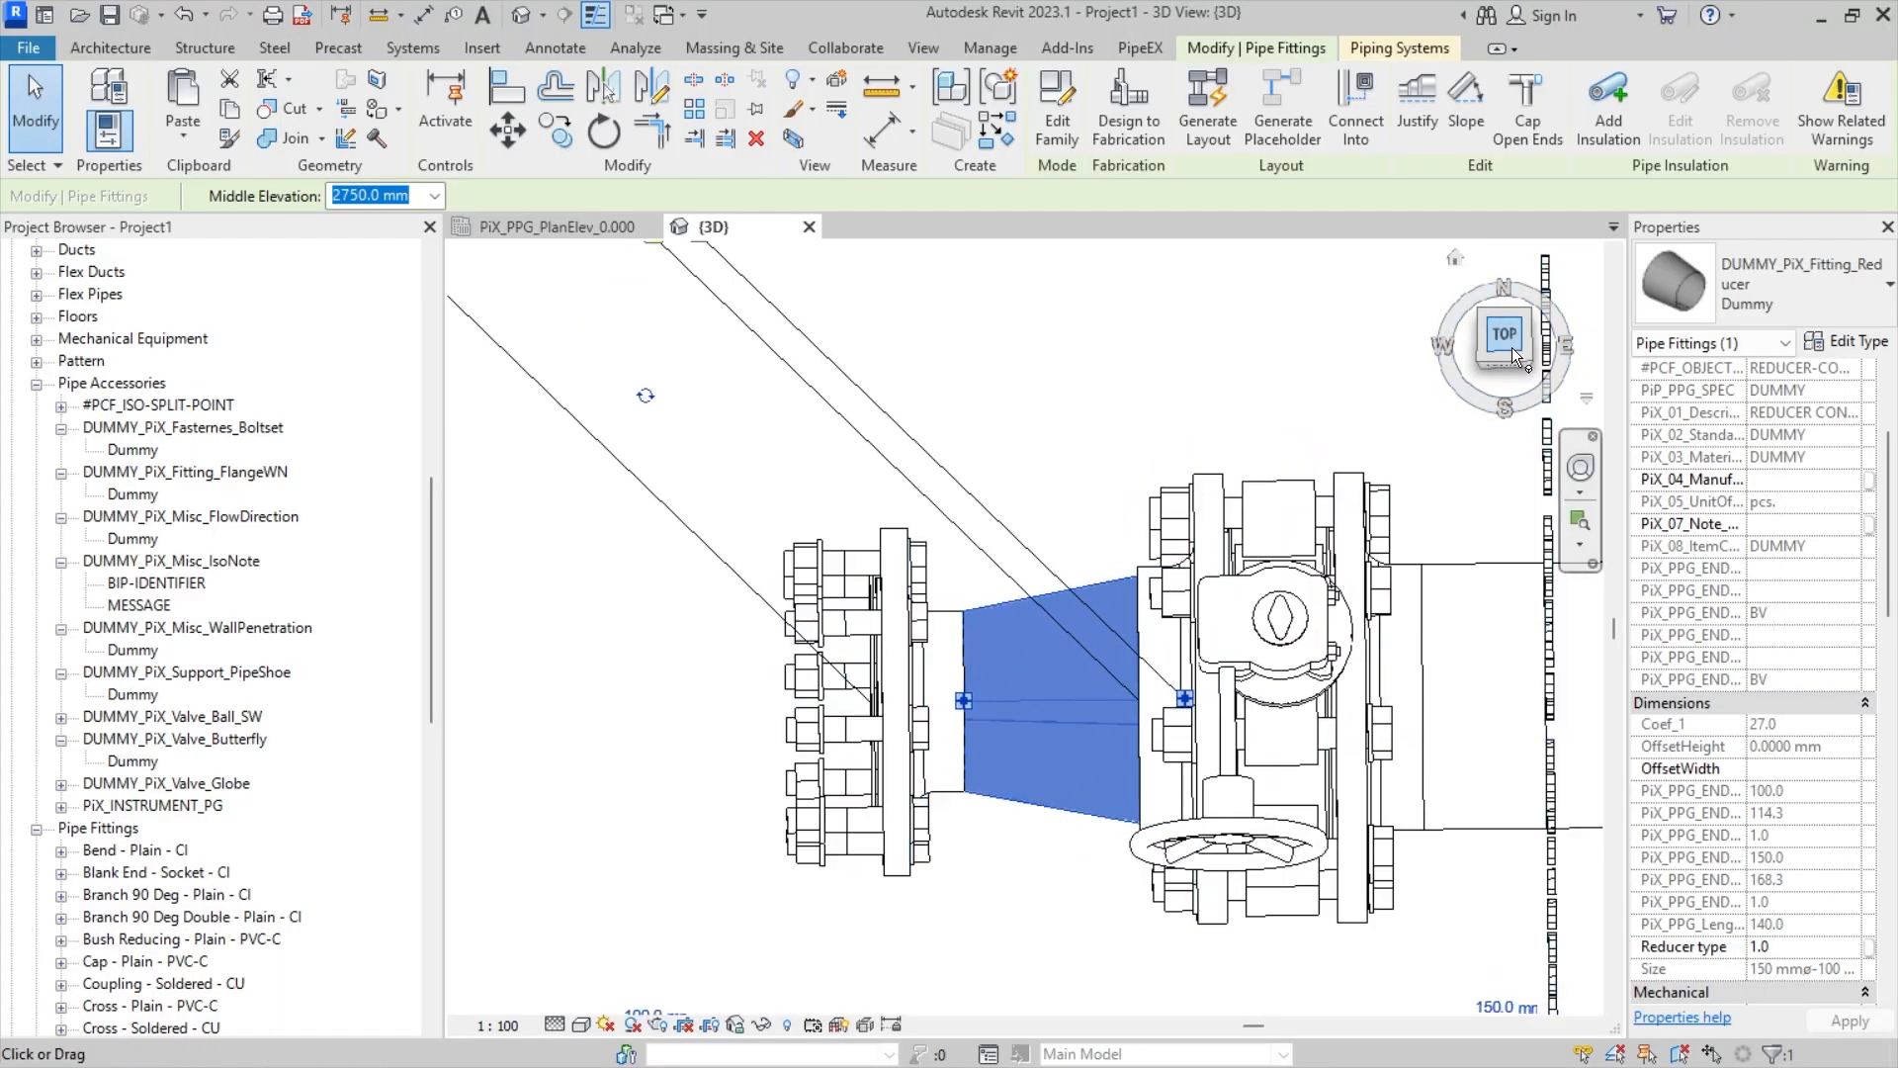
scroll(1244, 565, up, 5)
scroll(1058, 605, down, 4)
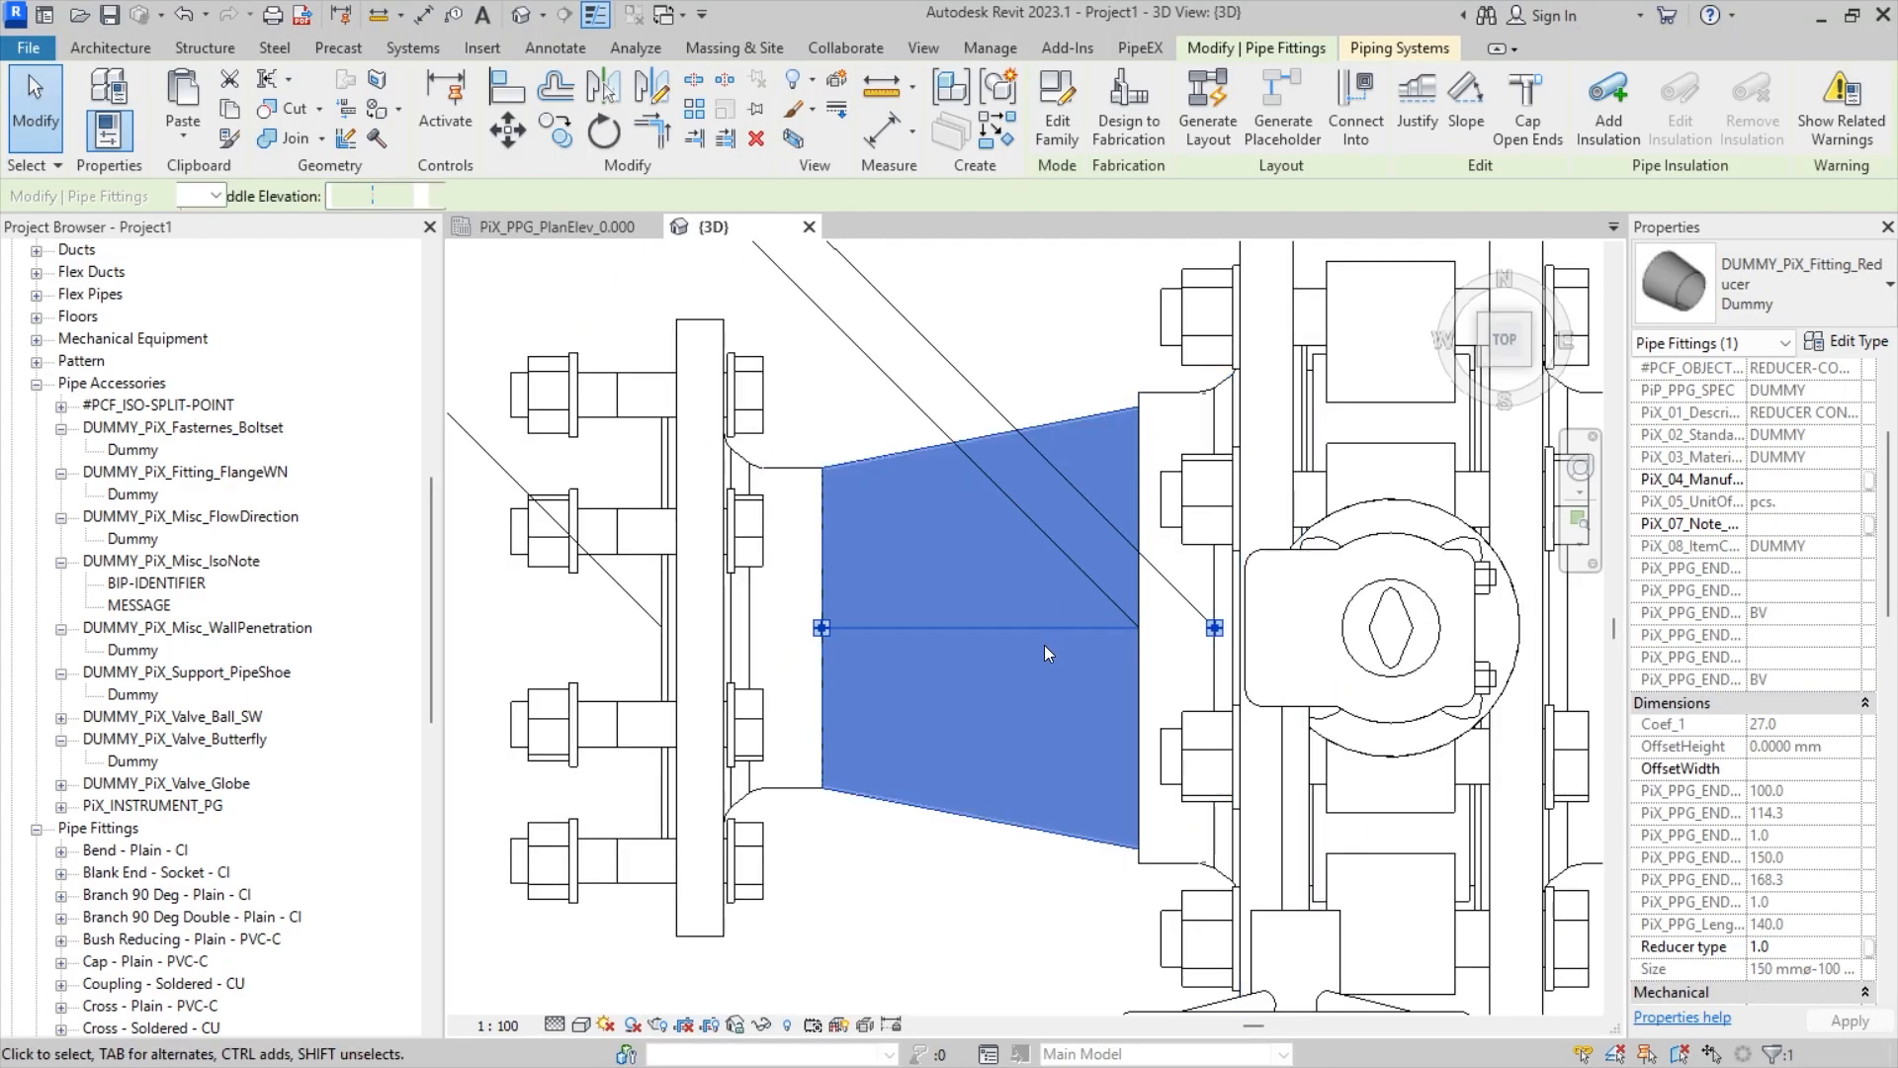
scroll(1019, 653, down, 2)
key(Left)
key(Left)
key(Left)
key(Left)
key(Left)
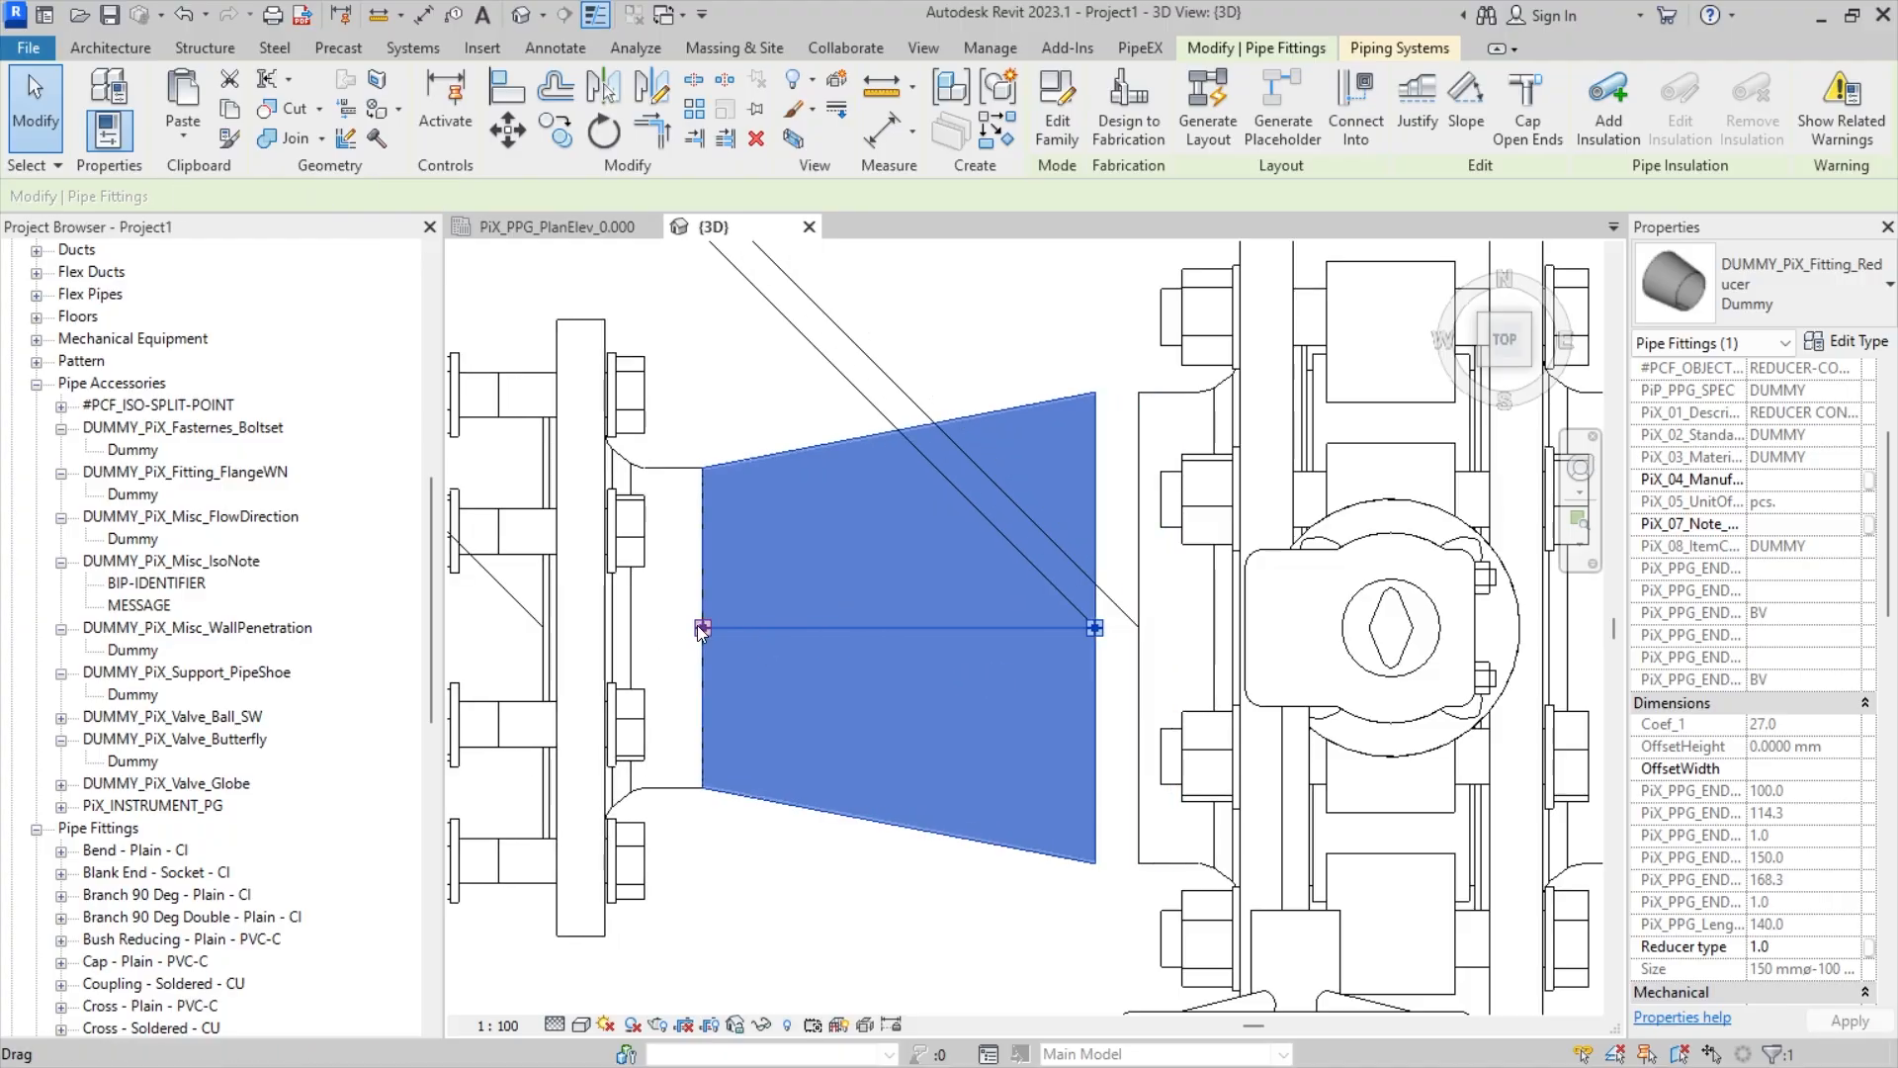
scroll(1095, 604, up, 3)
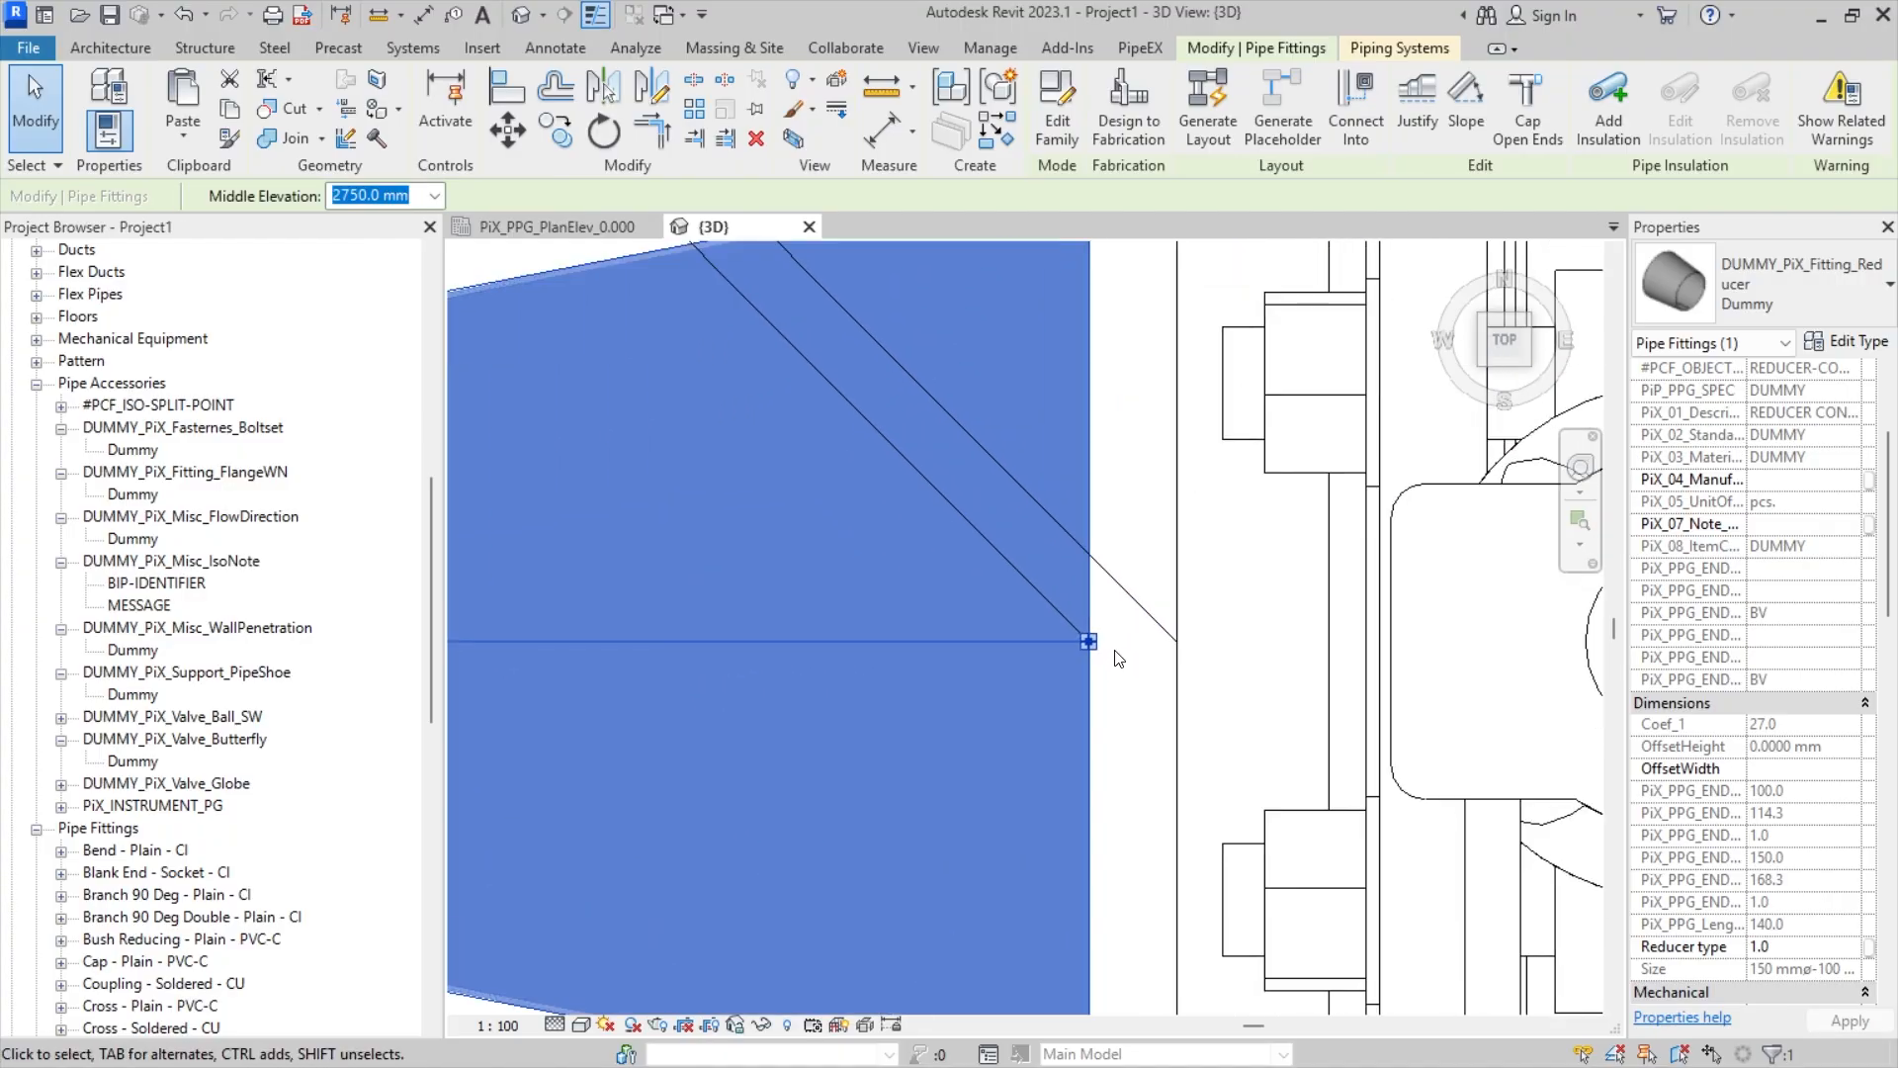
mouse_move(1096, 645)
mouse_down()
mouse_move(1167, 644)
mouse_move(1093, 661)
mouse_up()
scroll(1094, 661, down, 4)
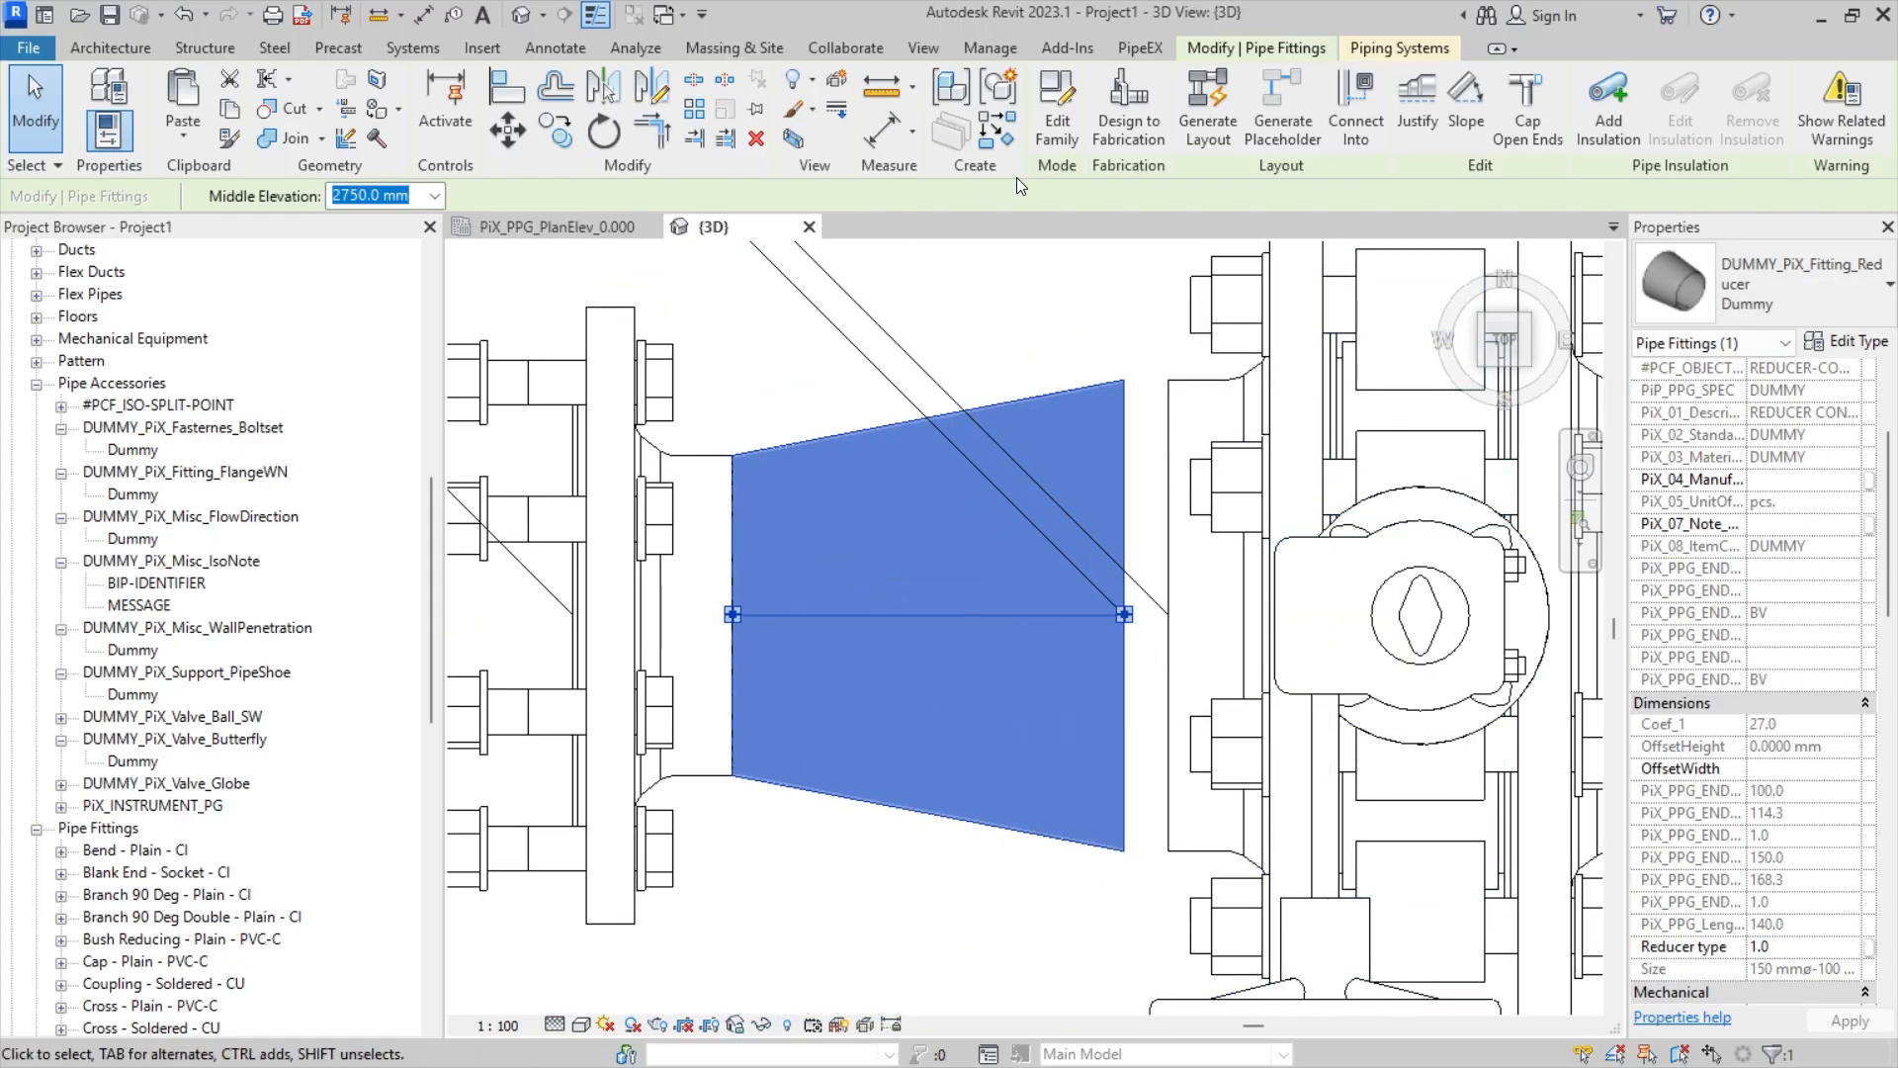
- Make the selected reducer eccentric by setting its Reducer type to 2
shift+middle_drag(997, 743, 1019, 574)
scroll(1752, 812, down, 10)
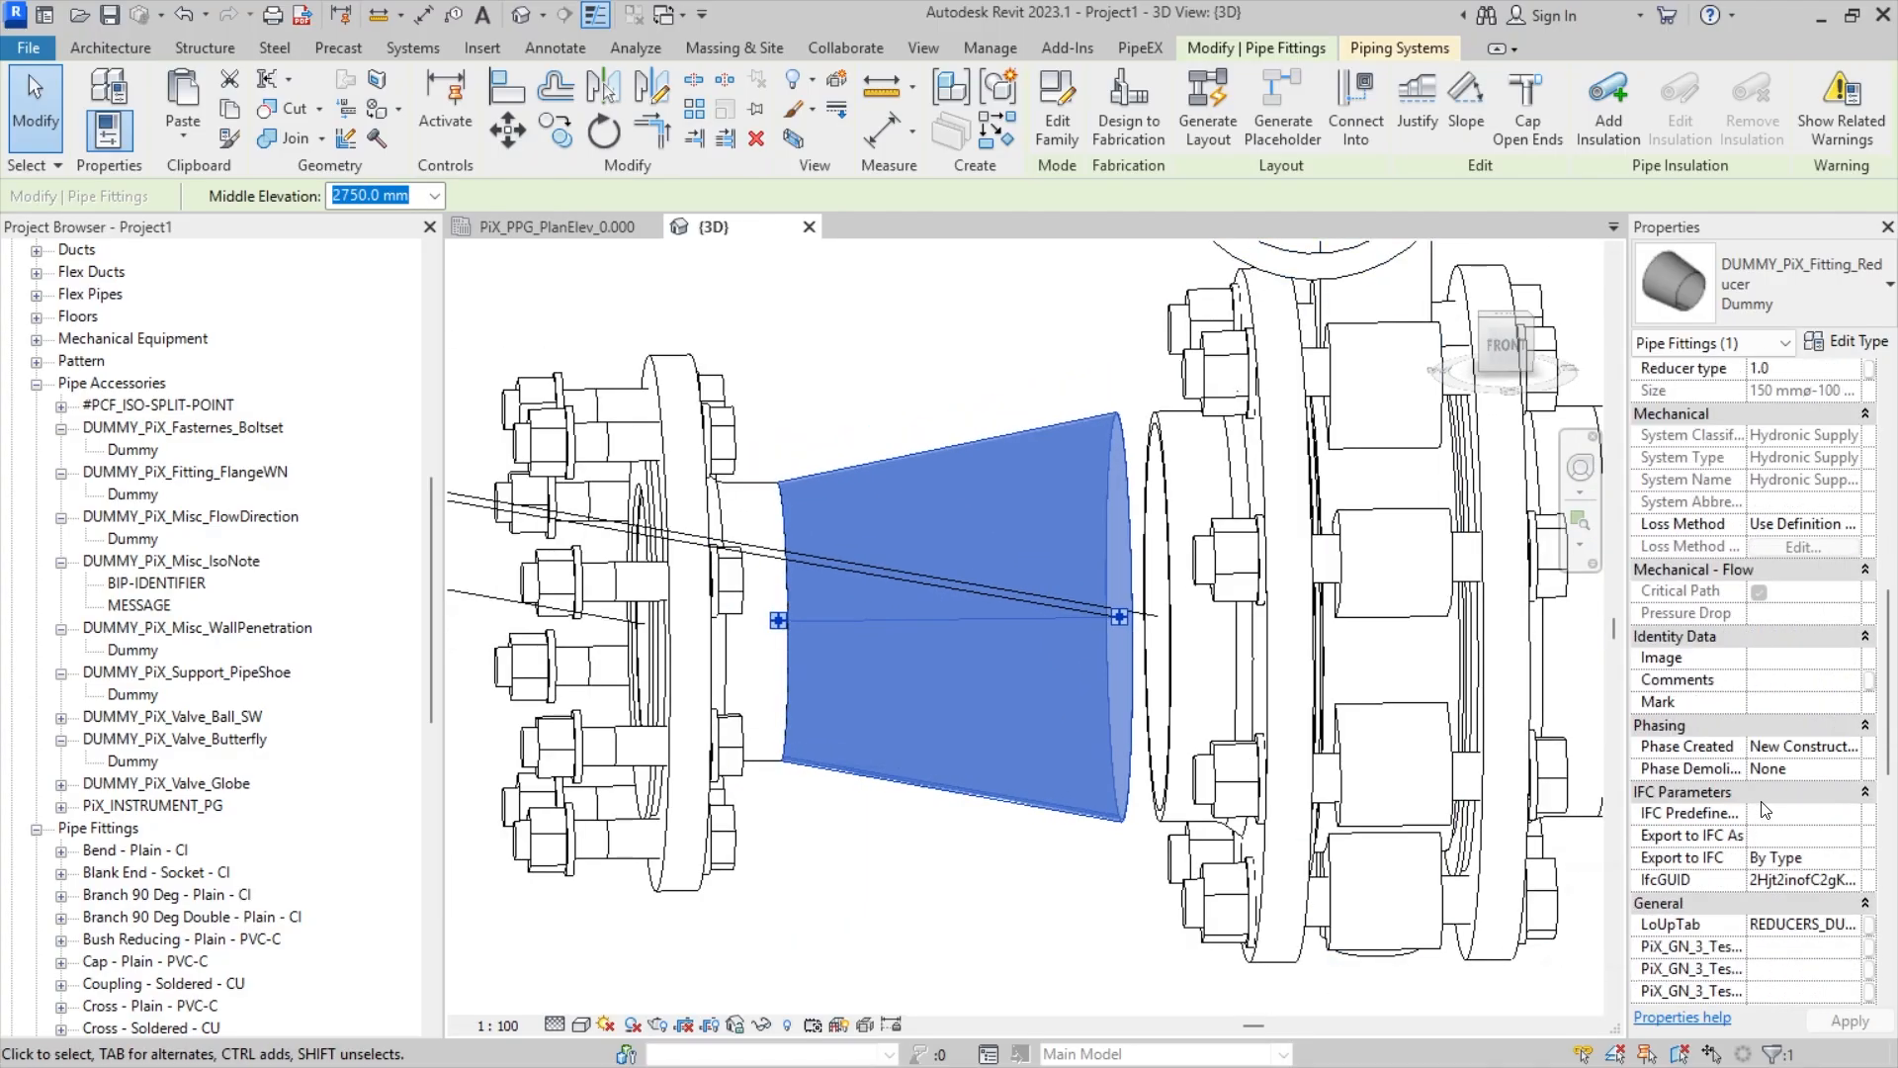
scroll(1759, 796, up, 8)
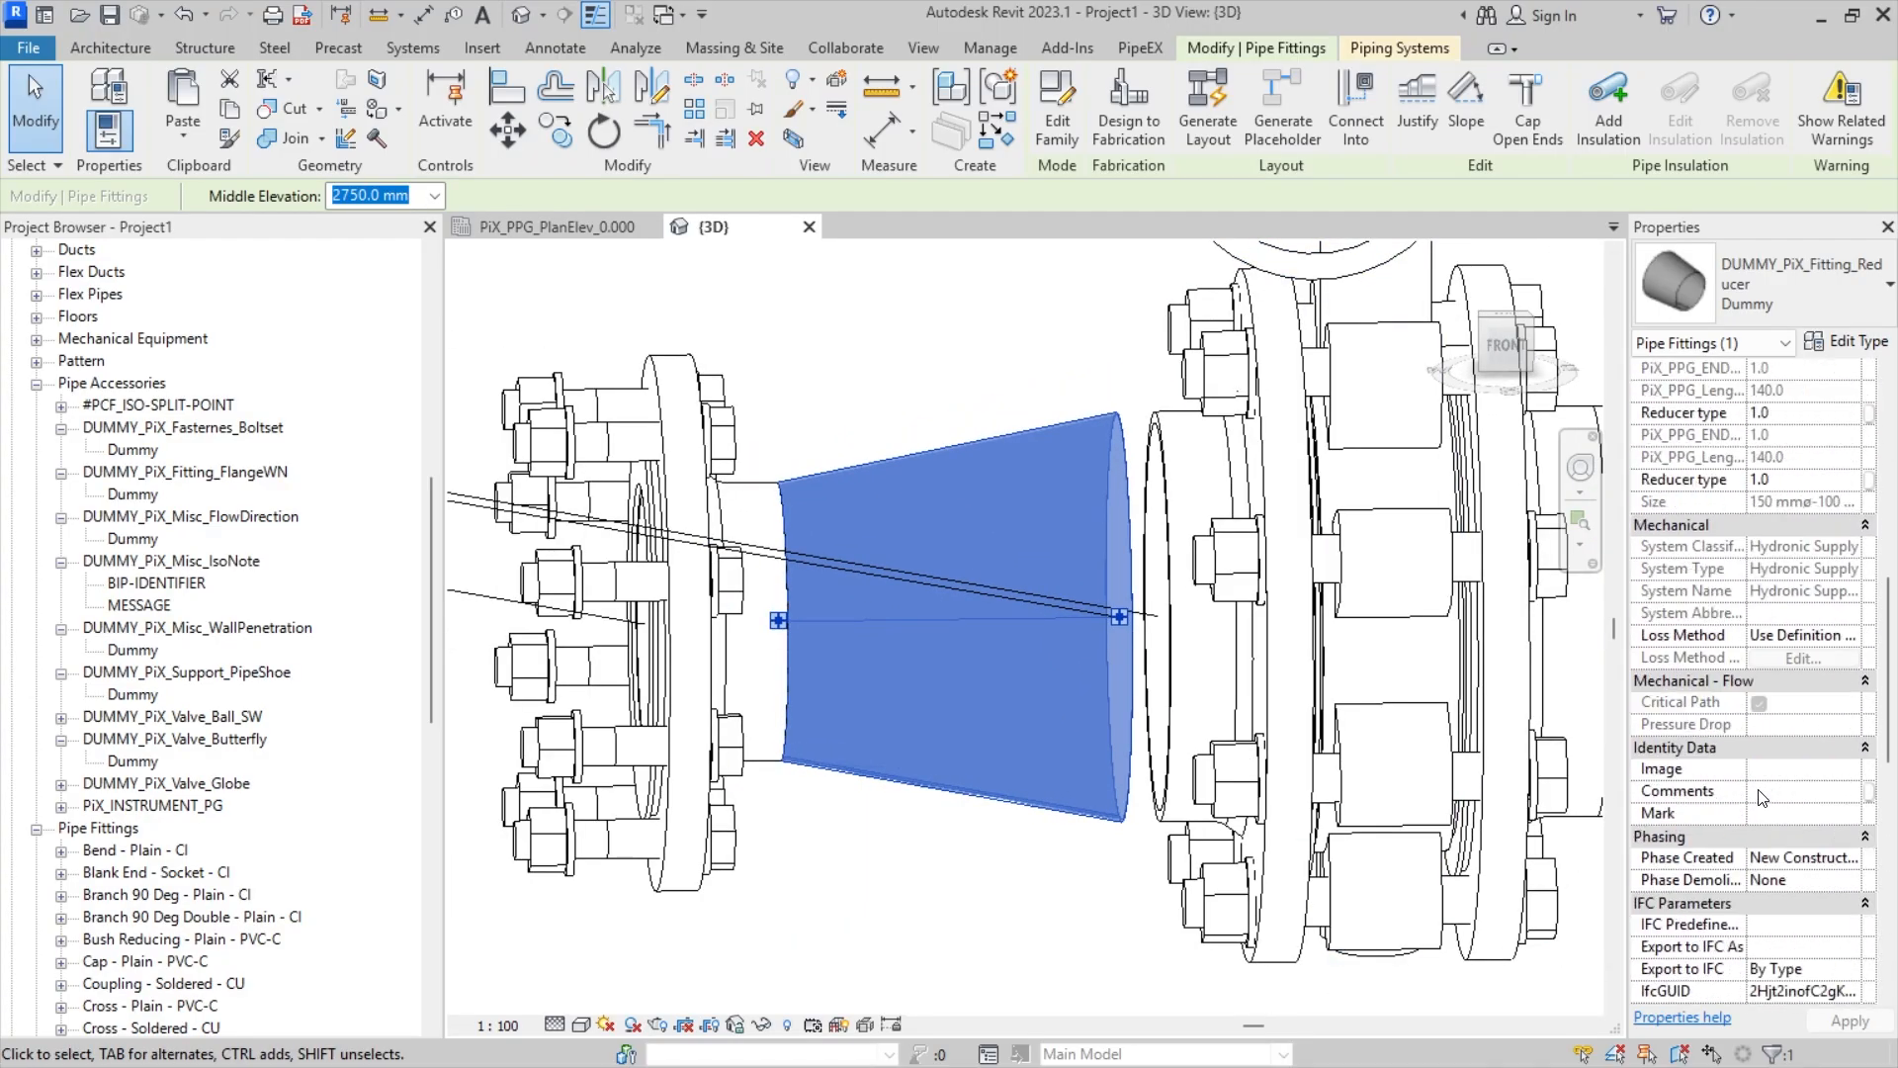
scroll(1758, 789, down, 10)
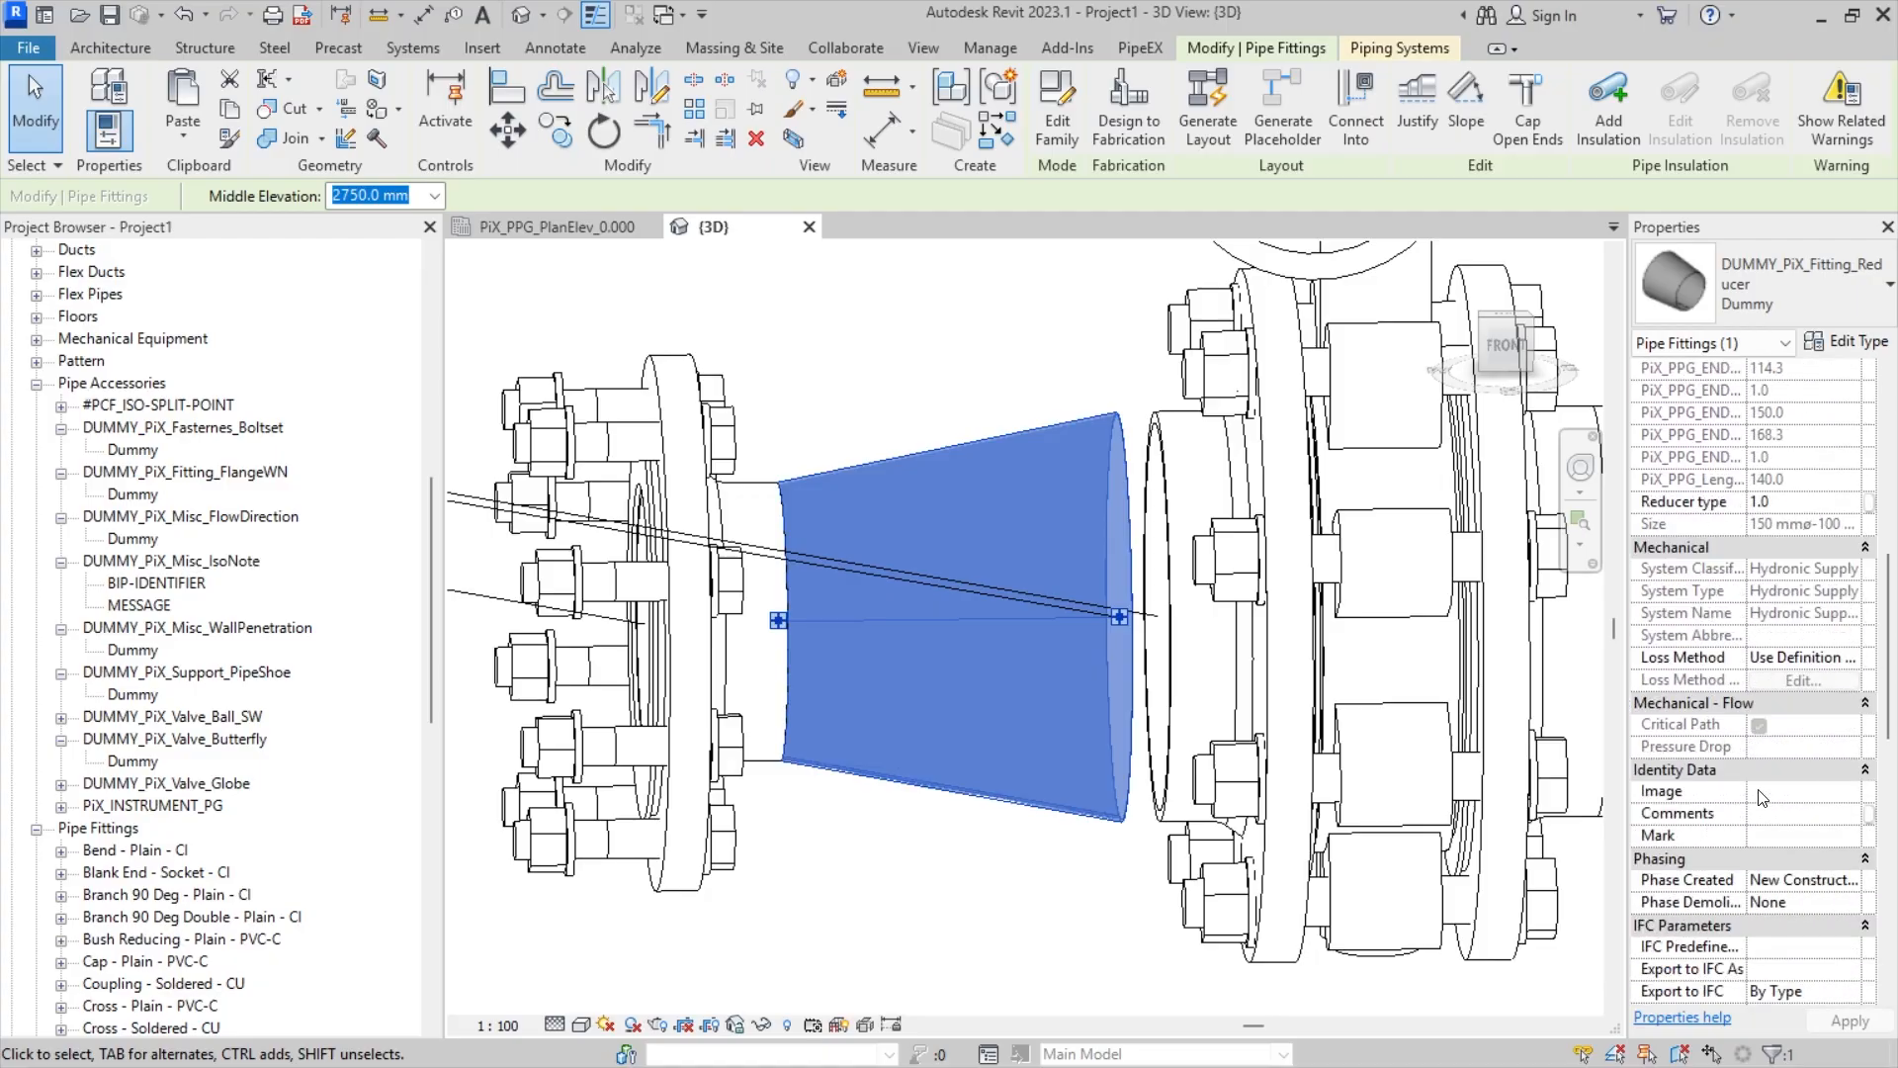
scroll(1758, 789, down, 10)
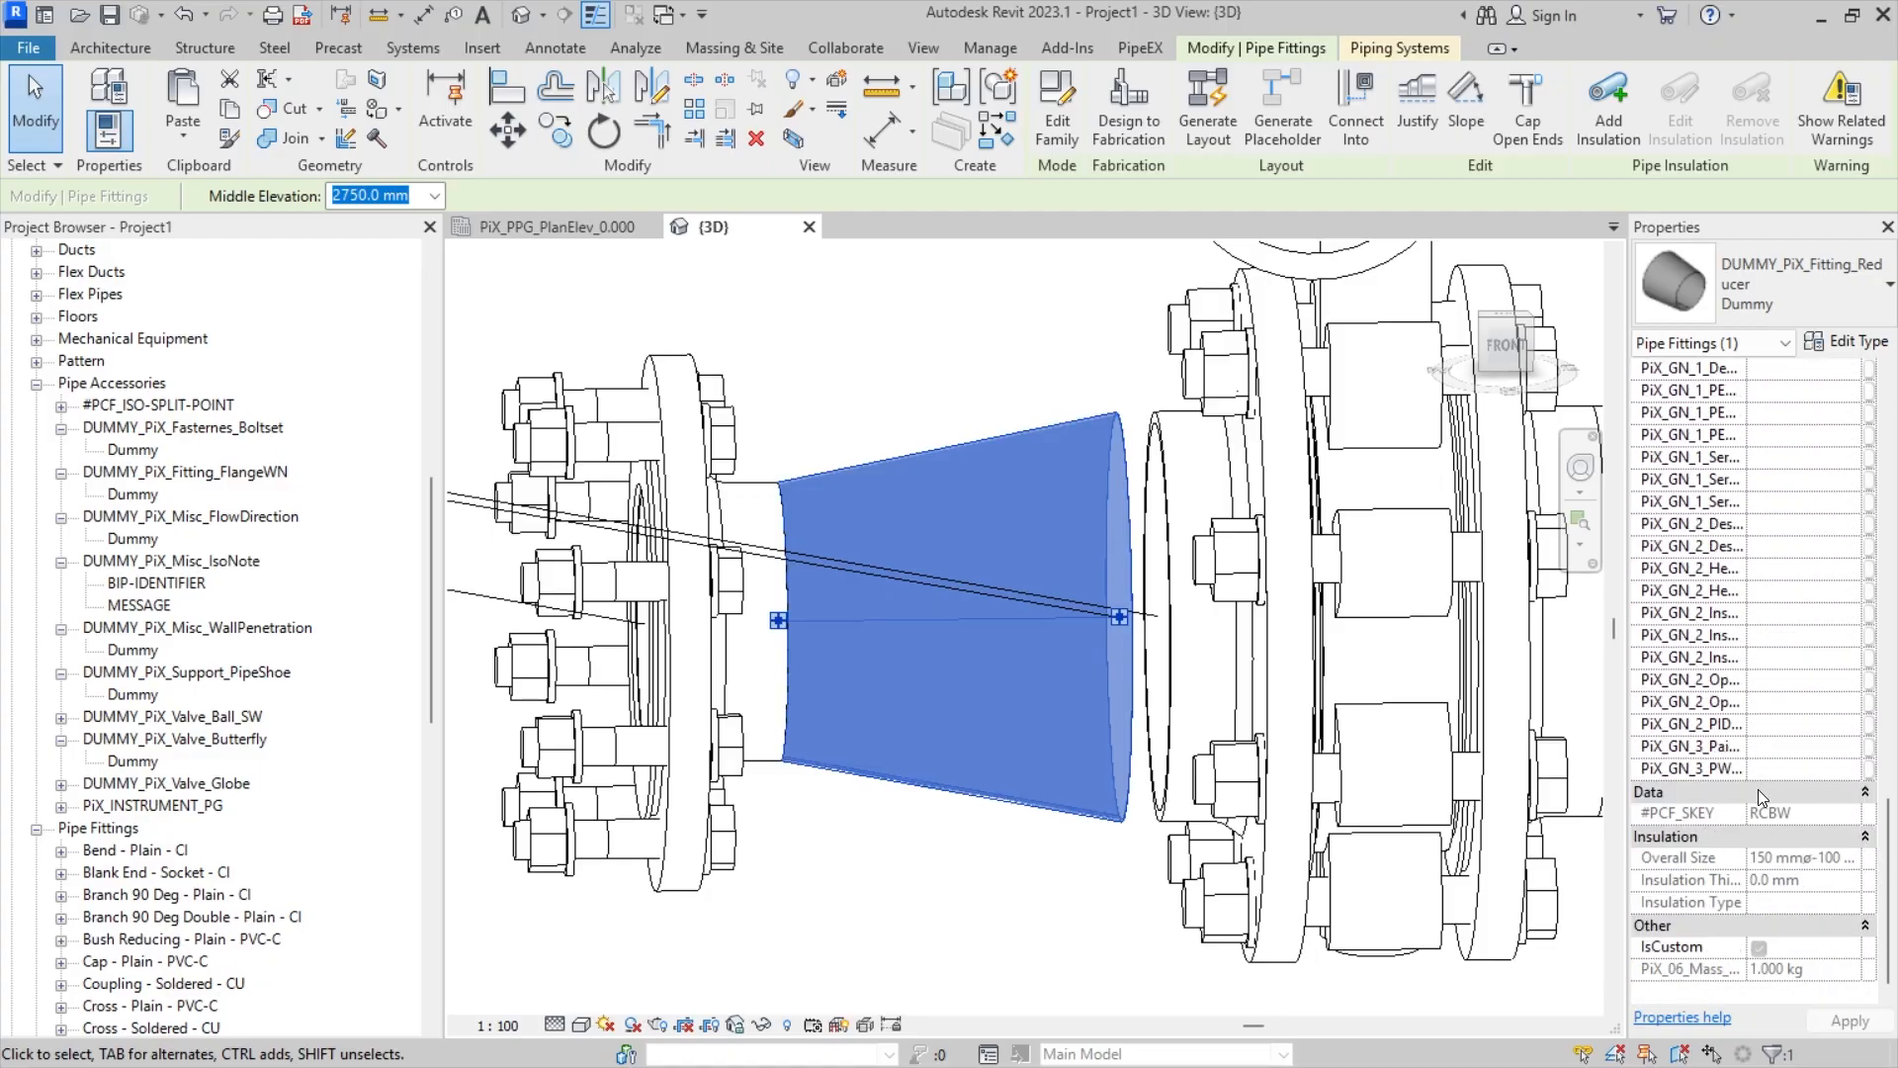
scroll(1758, 789, up, 12)
scroll(1759, 796, up, 3)
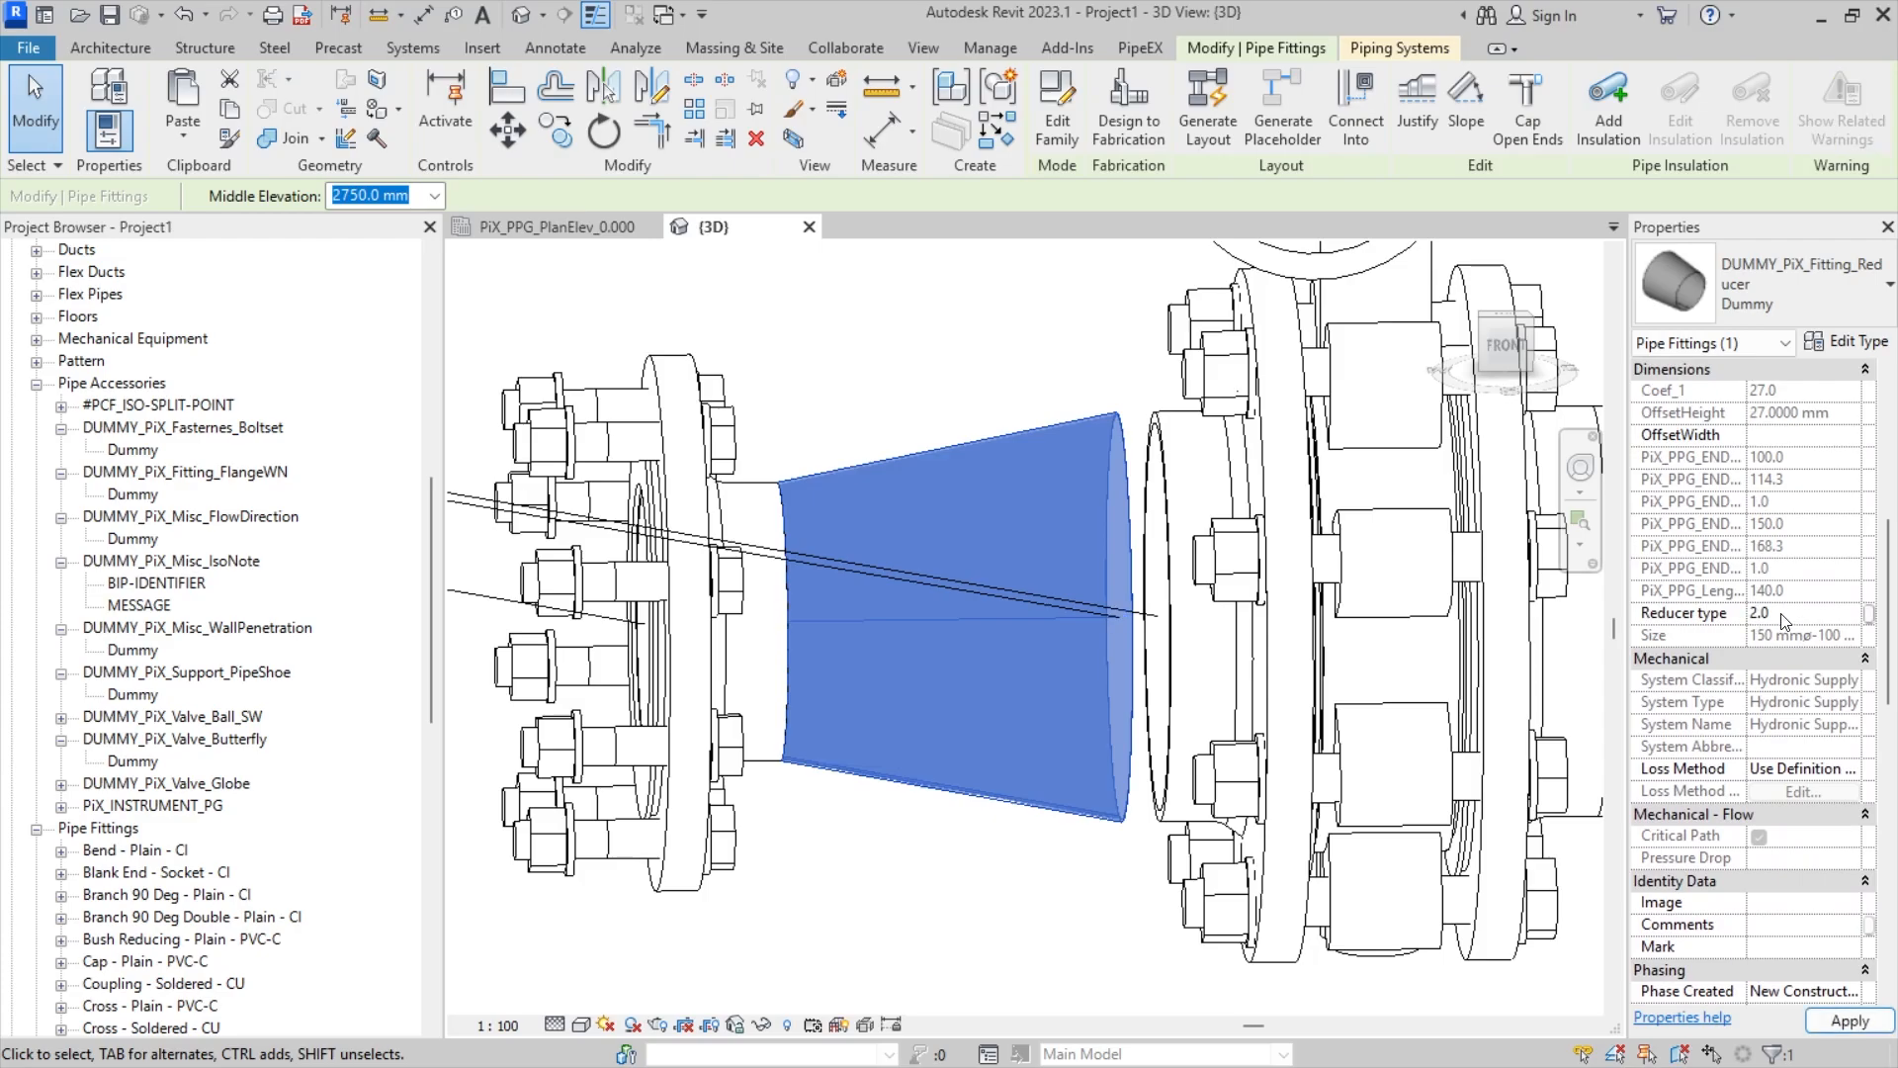
scroll(969, 625, down, 5)
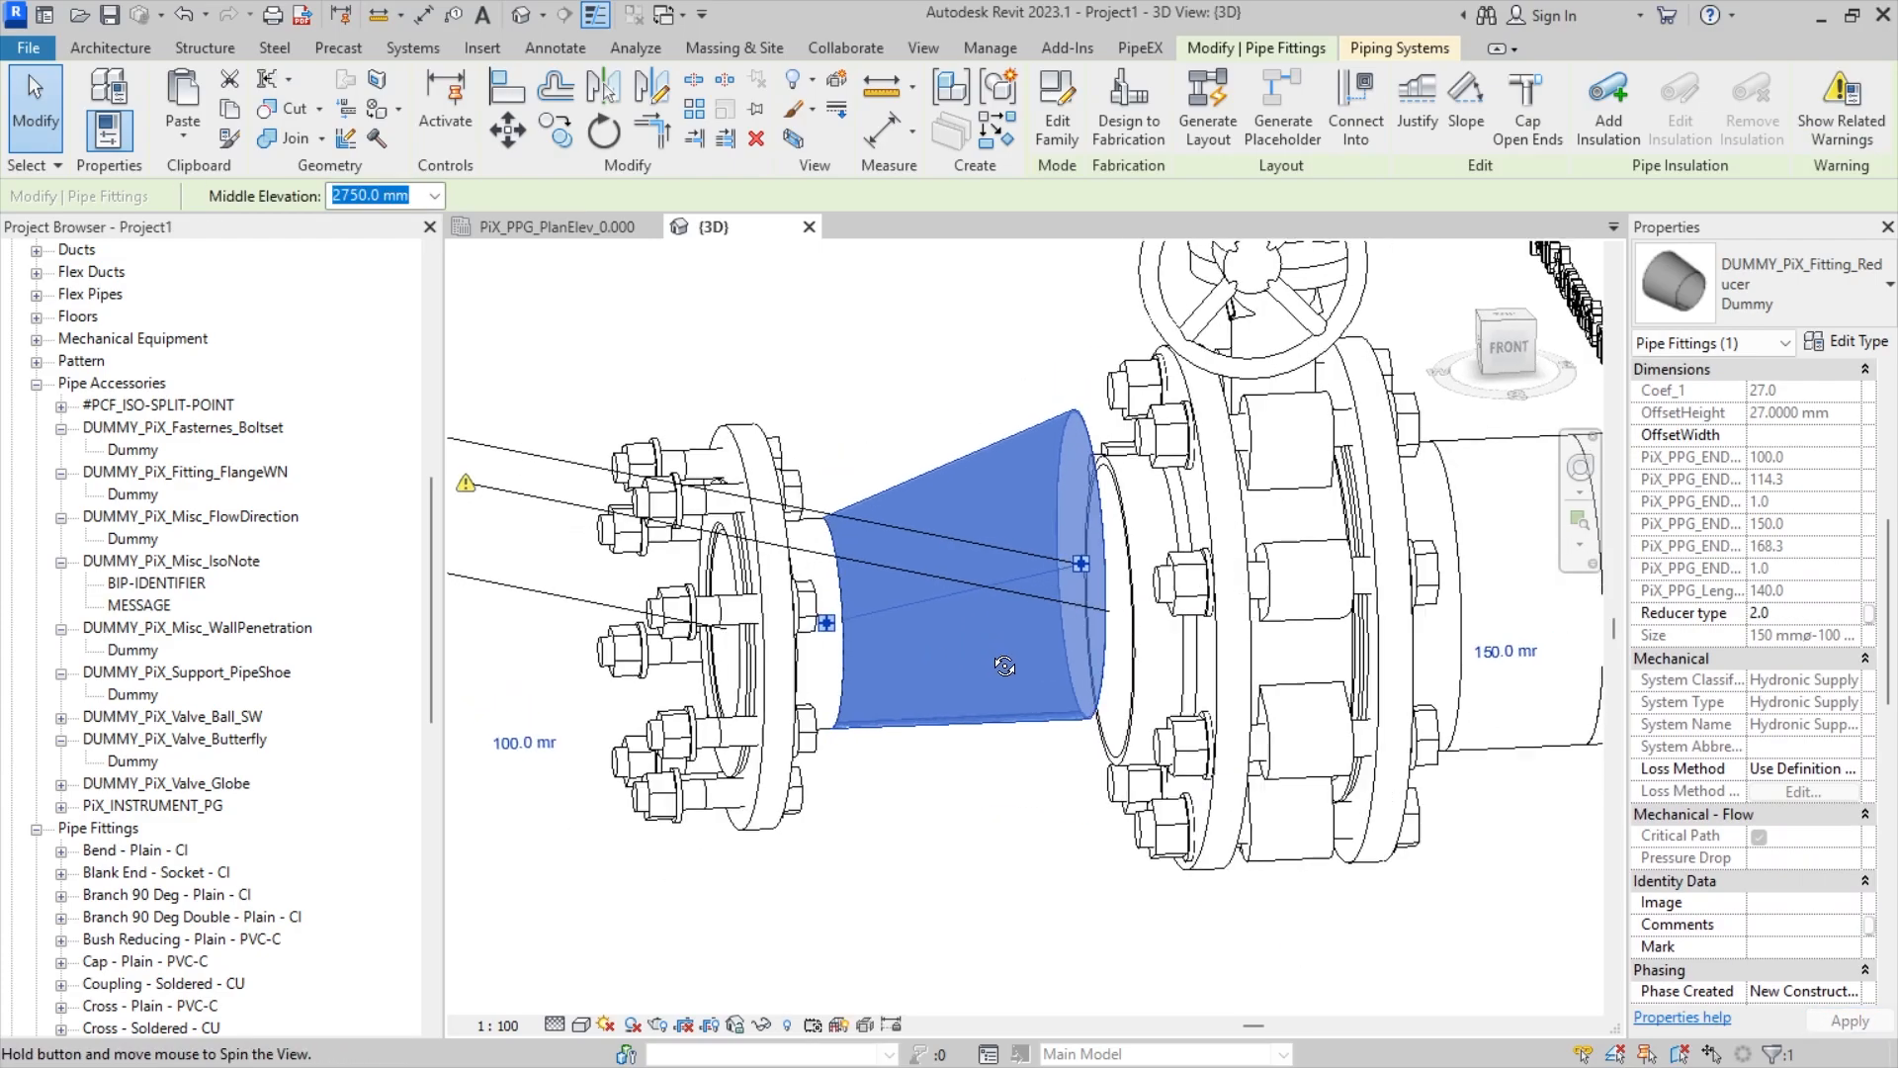
- Rotate the eccentric reducer about the pipe axis until its flat side faces up
shift+middle_drag(918, 650, 613, 569)
shift+middle_drag(640, 918, 668, 905)
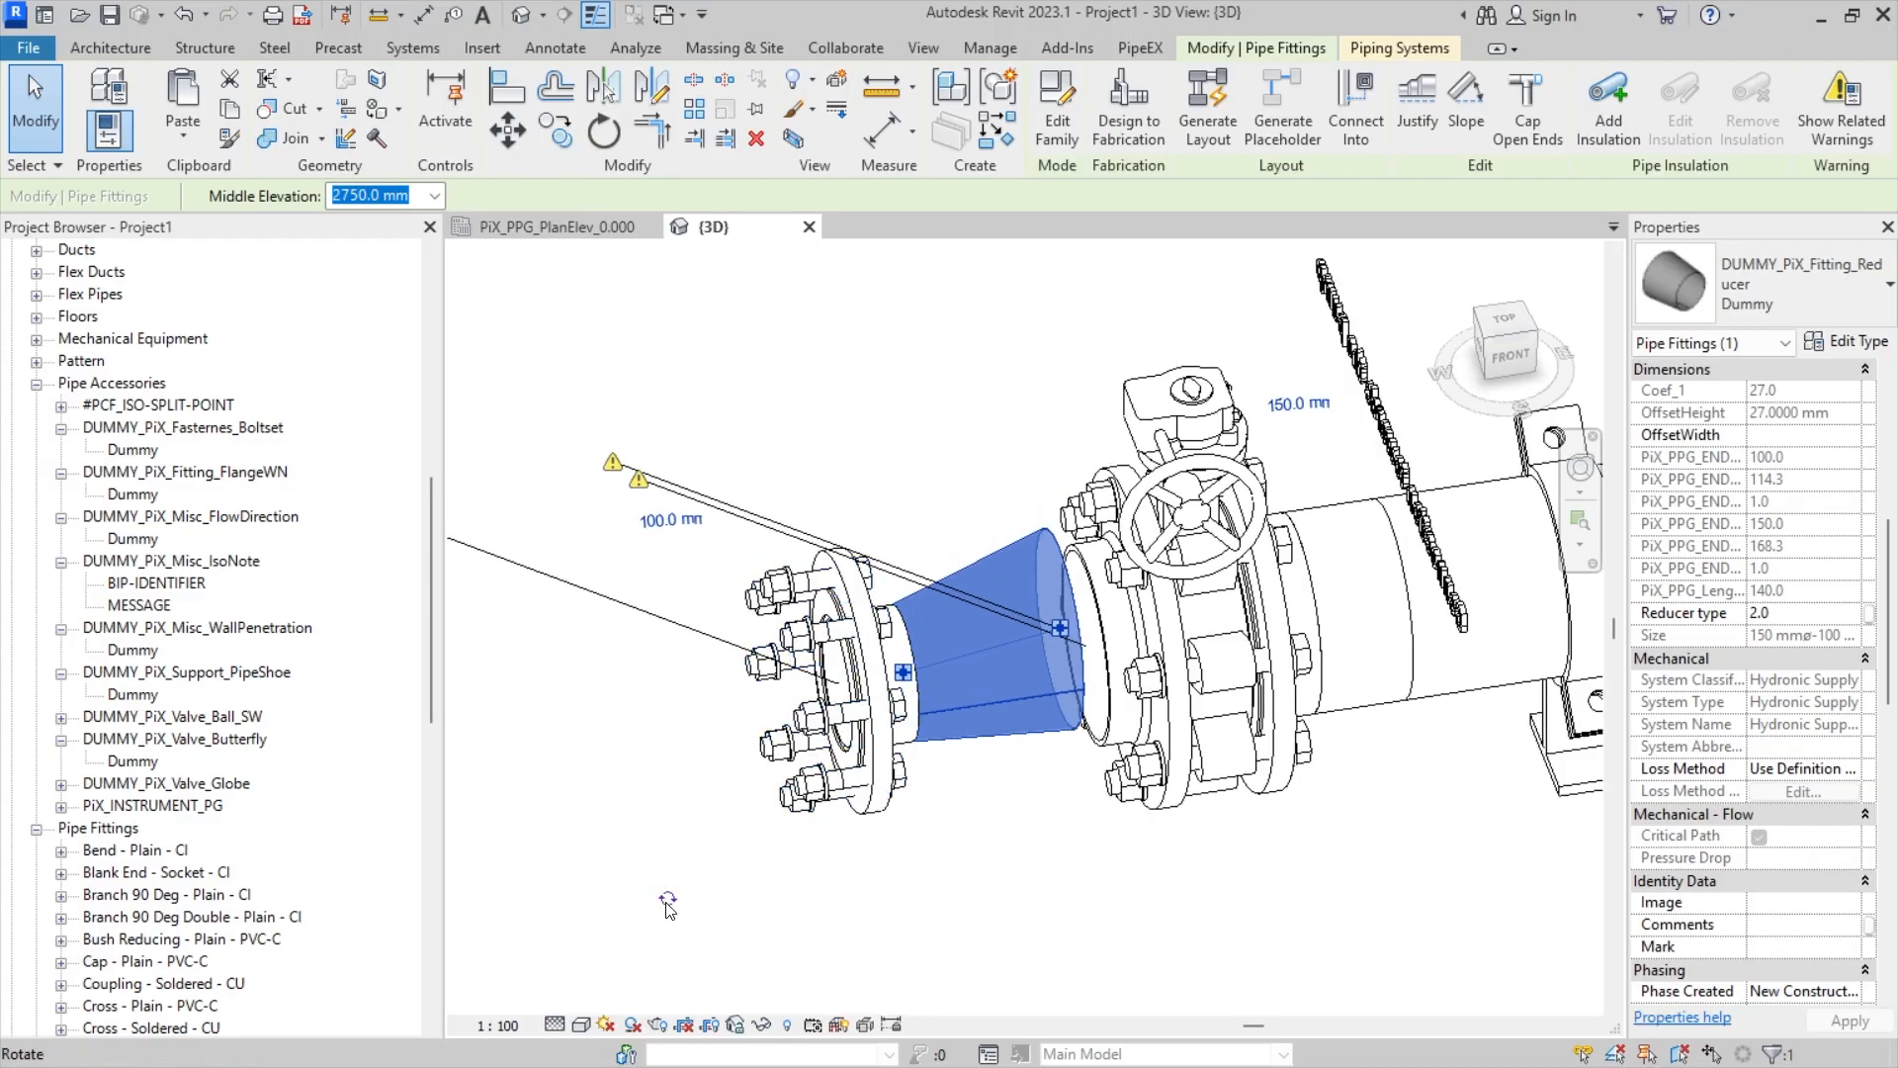
click(659, 906)
shift+middle_drag(1137, 717, 1053, 623)
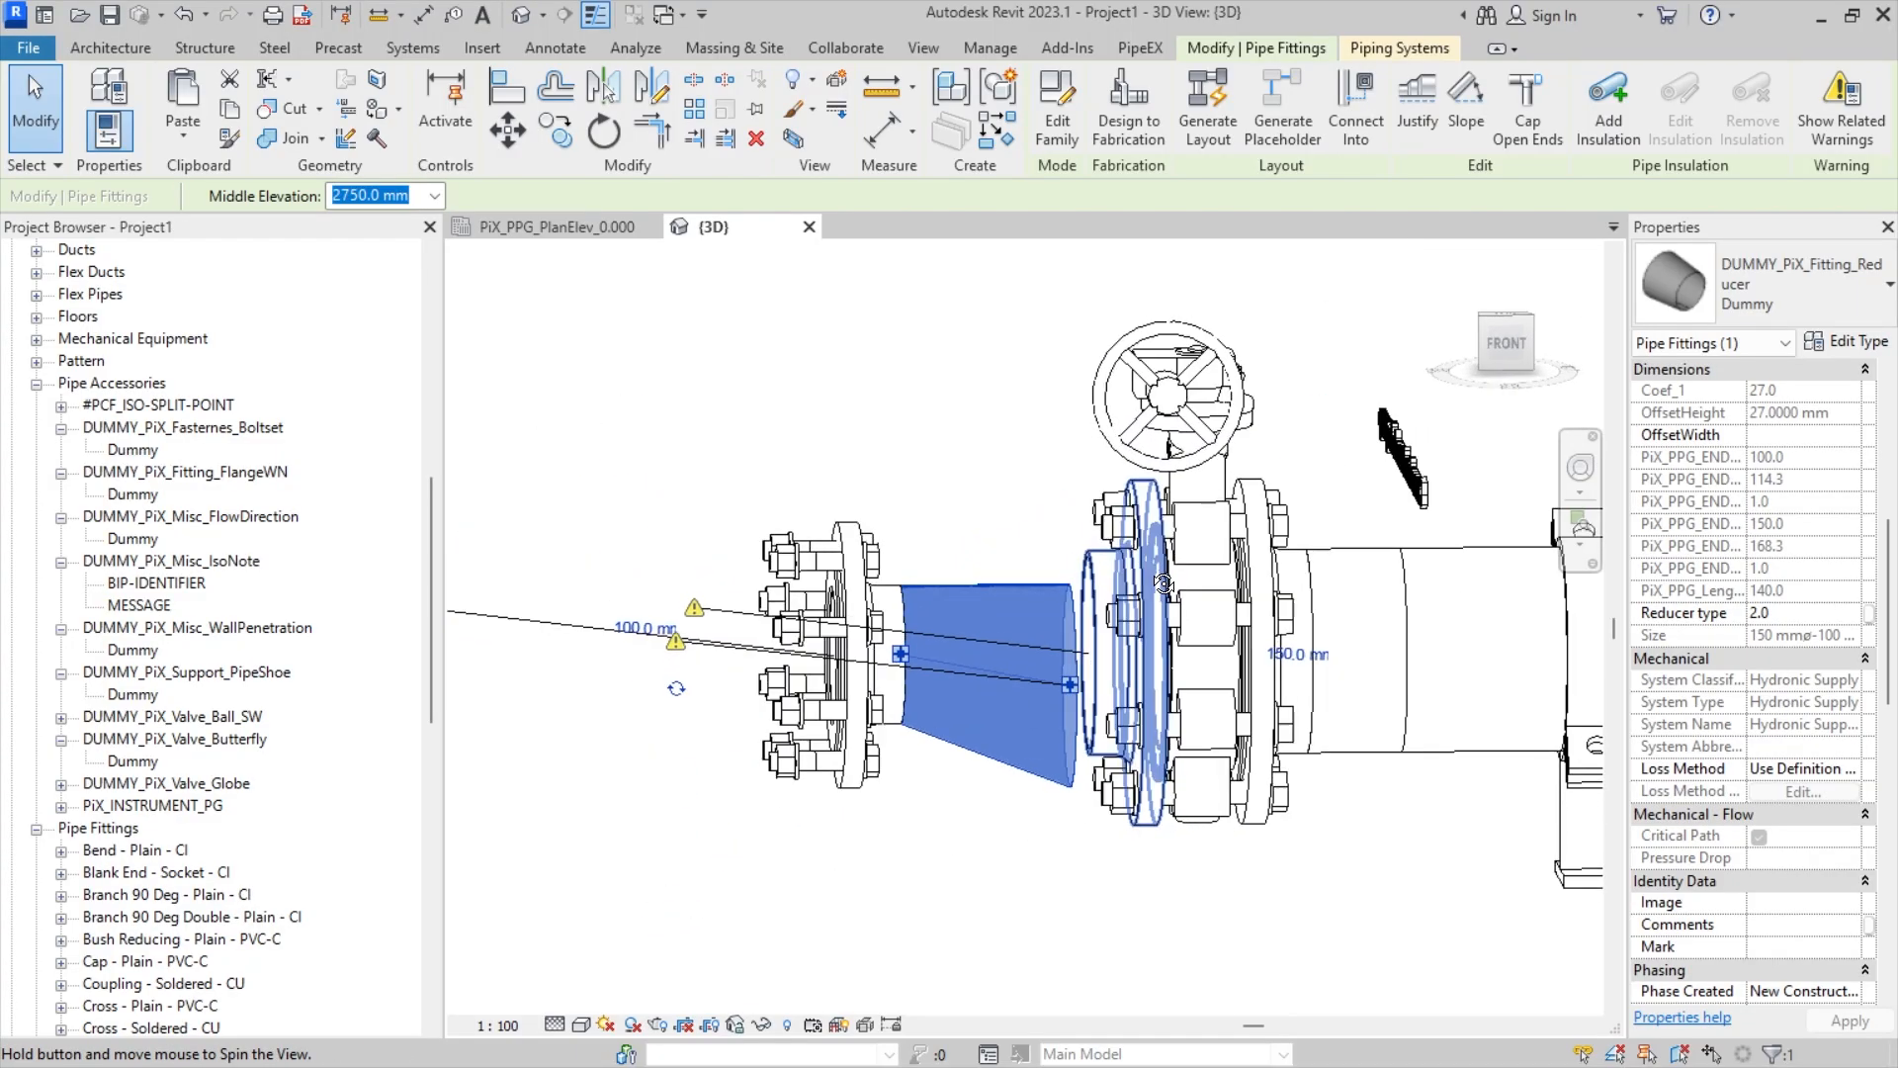
- In front view, nudge the reducer upward and connect its larger end to the flange at the butterfly valve
click(1506, 343)
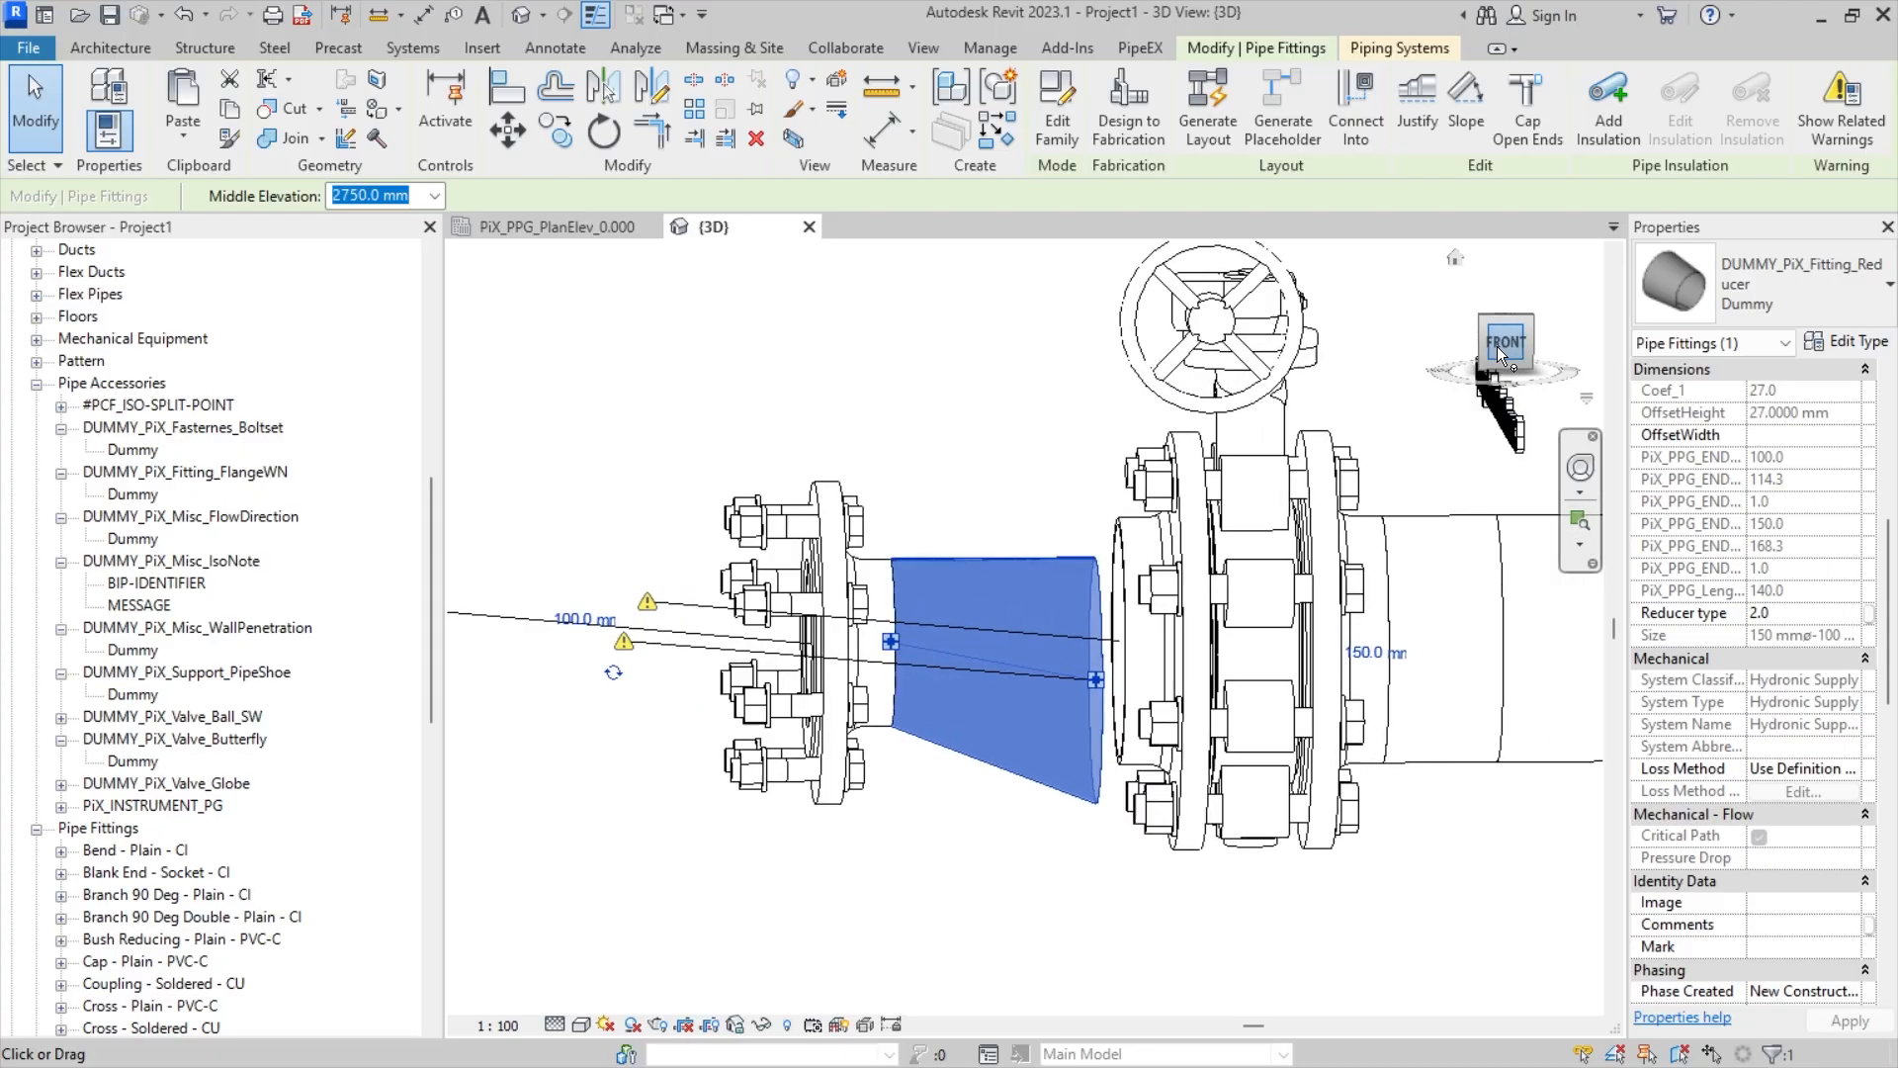
key(Up)
key(Up)
key(Up)
key(Up)
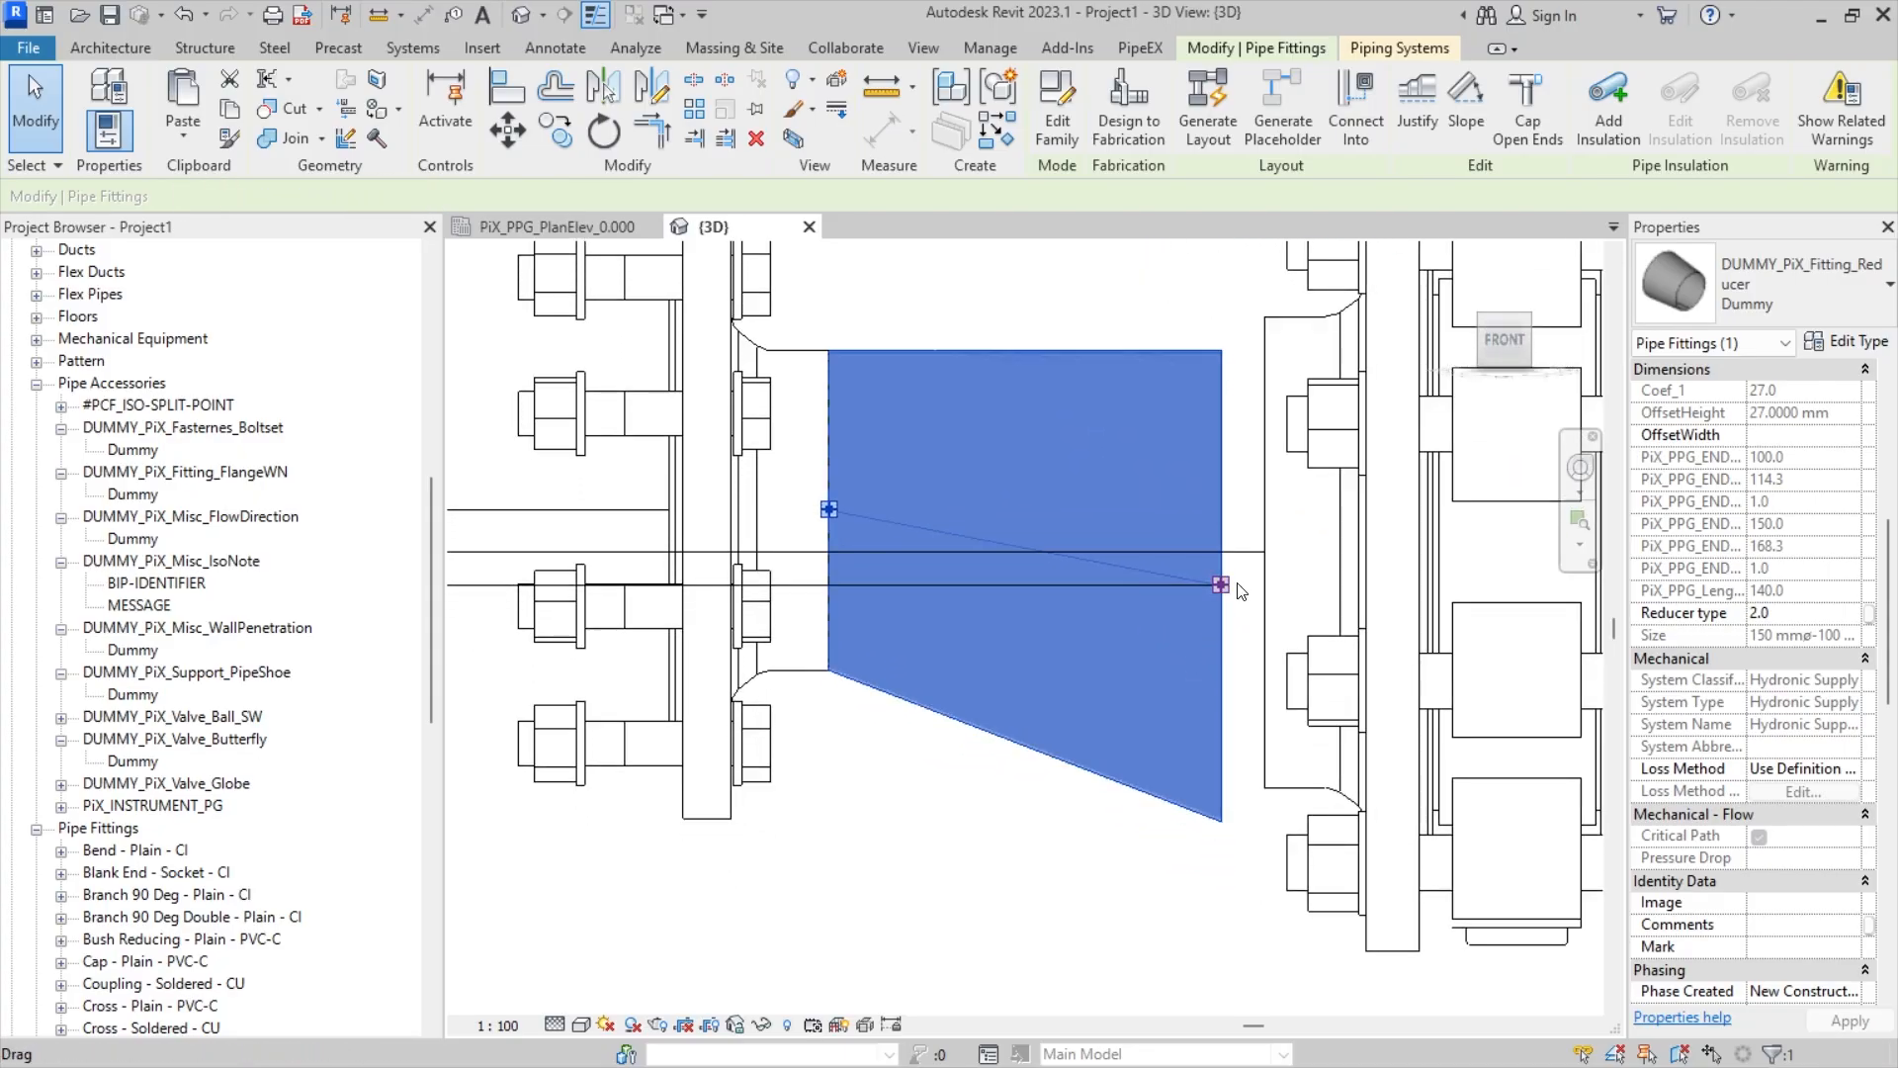
scroll(1226, 629, up, 2)
drag(1221, 592, 1283, 549)
scroll(1208, 696, down, 3)
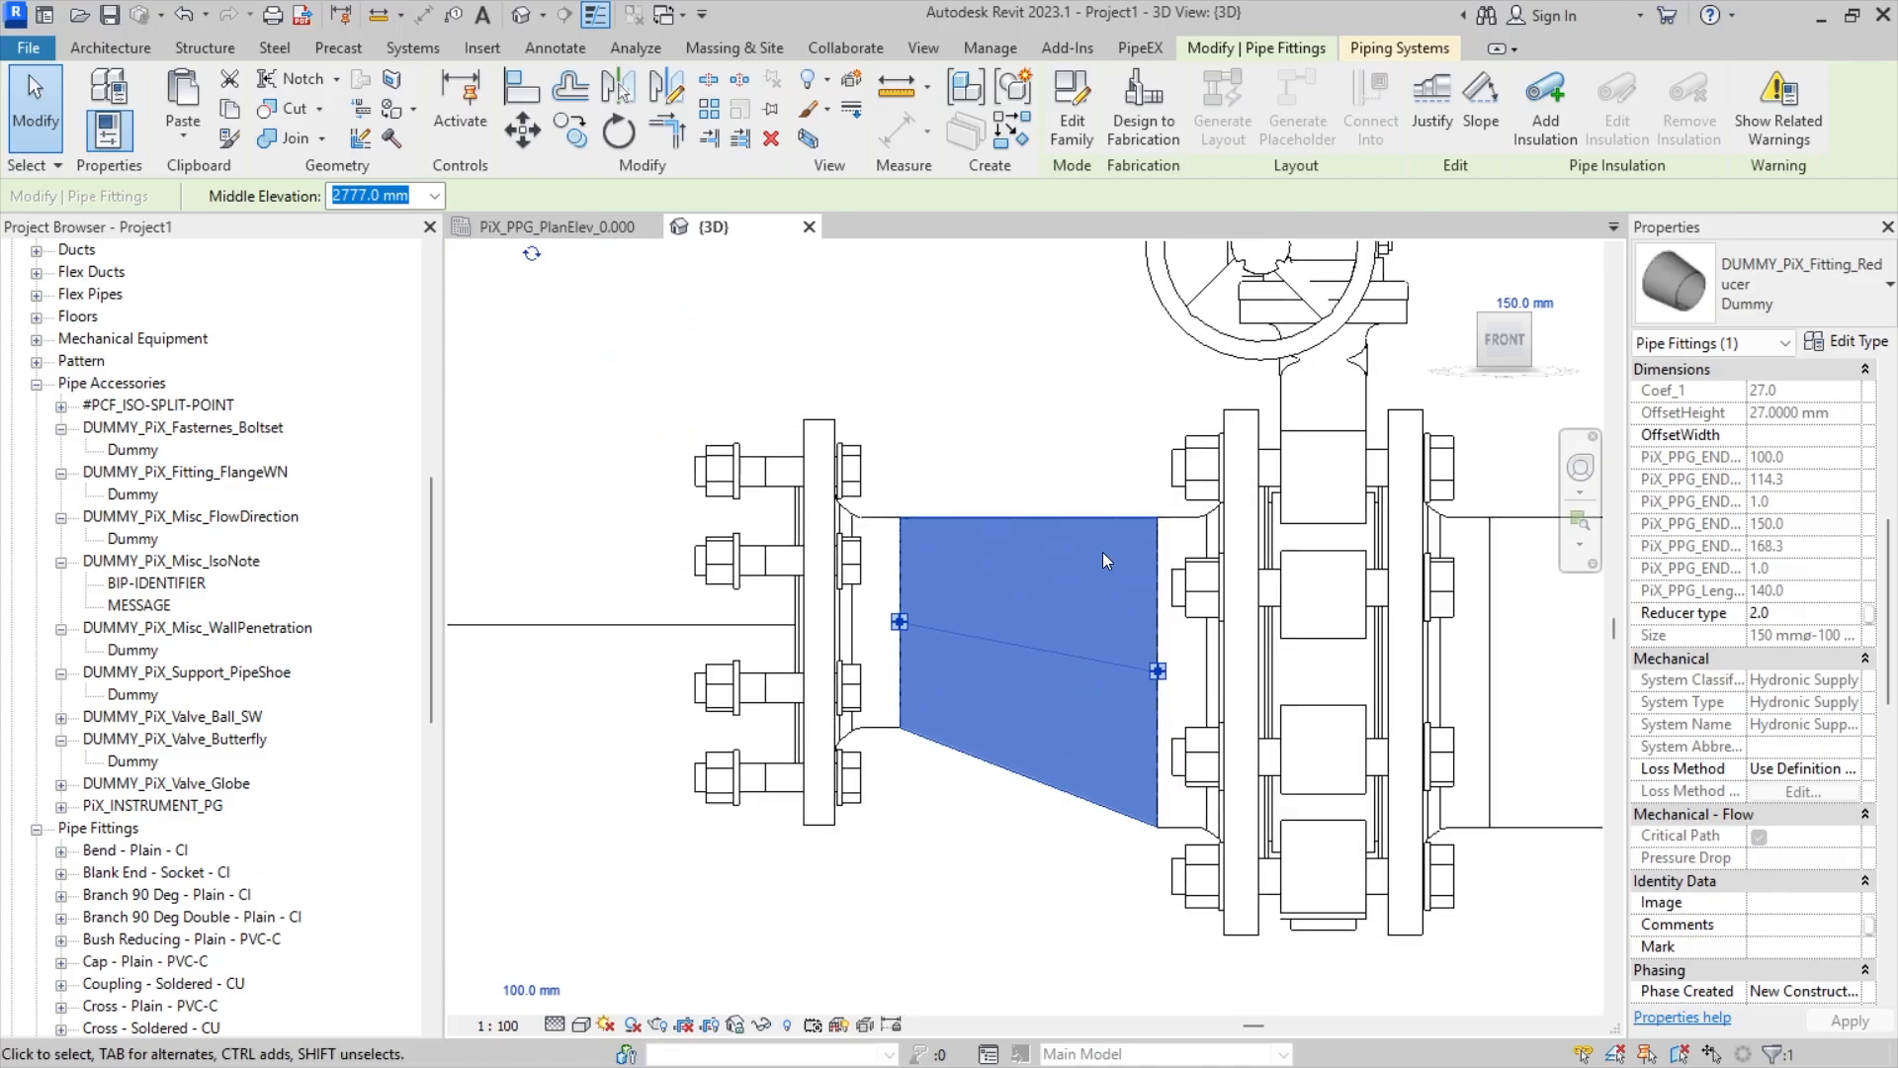
click(965, 798)
- Select the pipe shoe support nearest the butterfly valve and nudge it along the pipe, farther from the valve
scroll(967, 808, down, 4)
scroll(1028, 731, up, 1)
middle_drag(1063, 643, 1021, 693)
shift+middle_drag(964, 594, 940, 737)
scroll(999, 736, up, 1)
scroll(1098, 716, down, 3)
middle_drag(1147, 697, 898, 580)
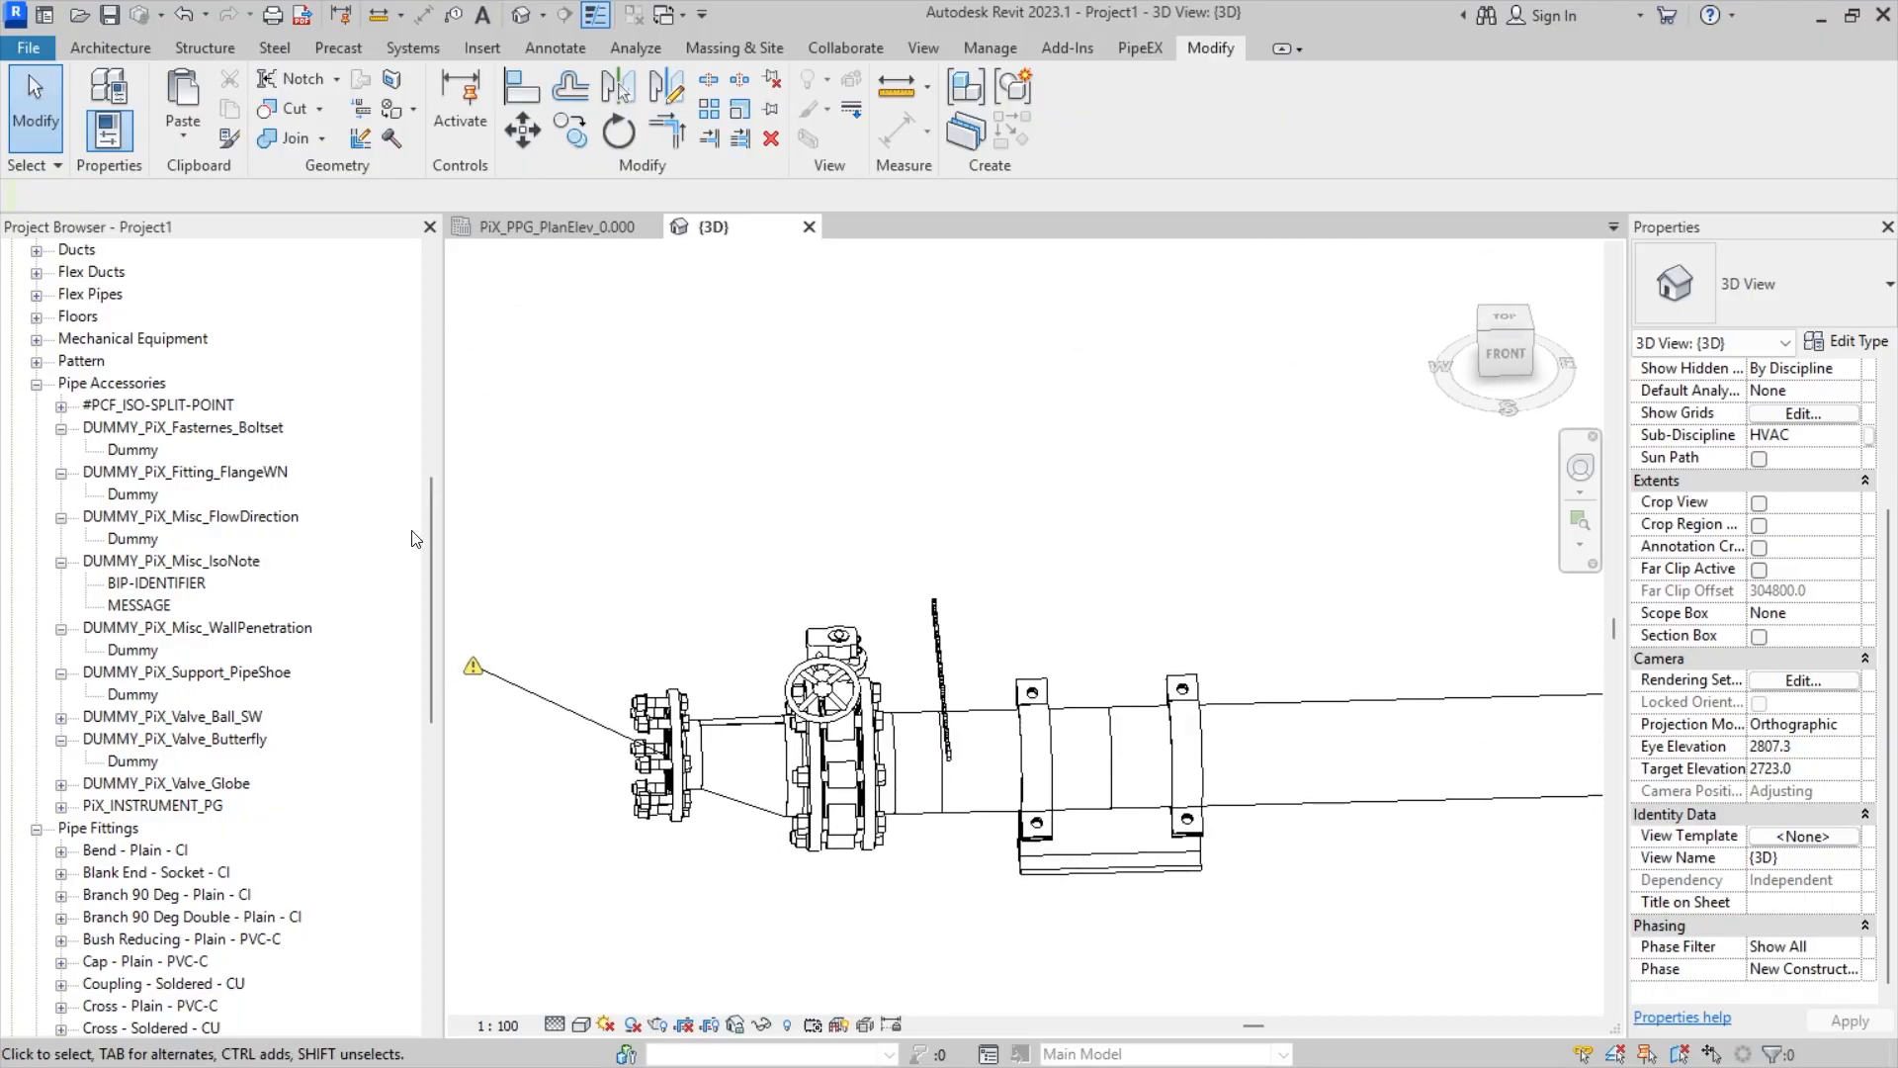
scroll(416, 538, up, 10)
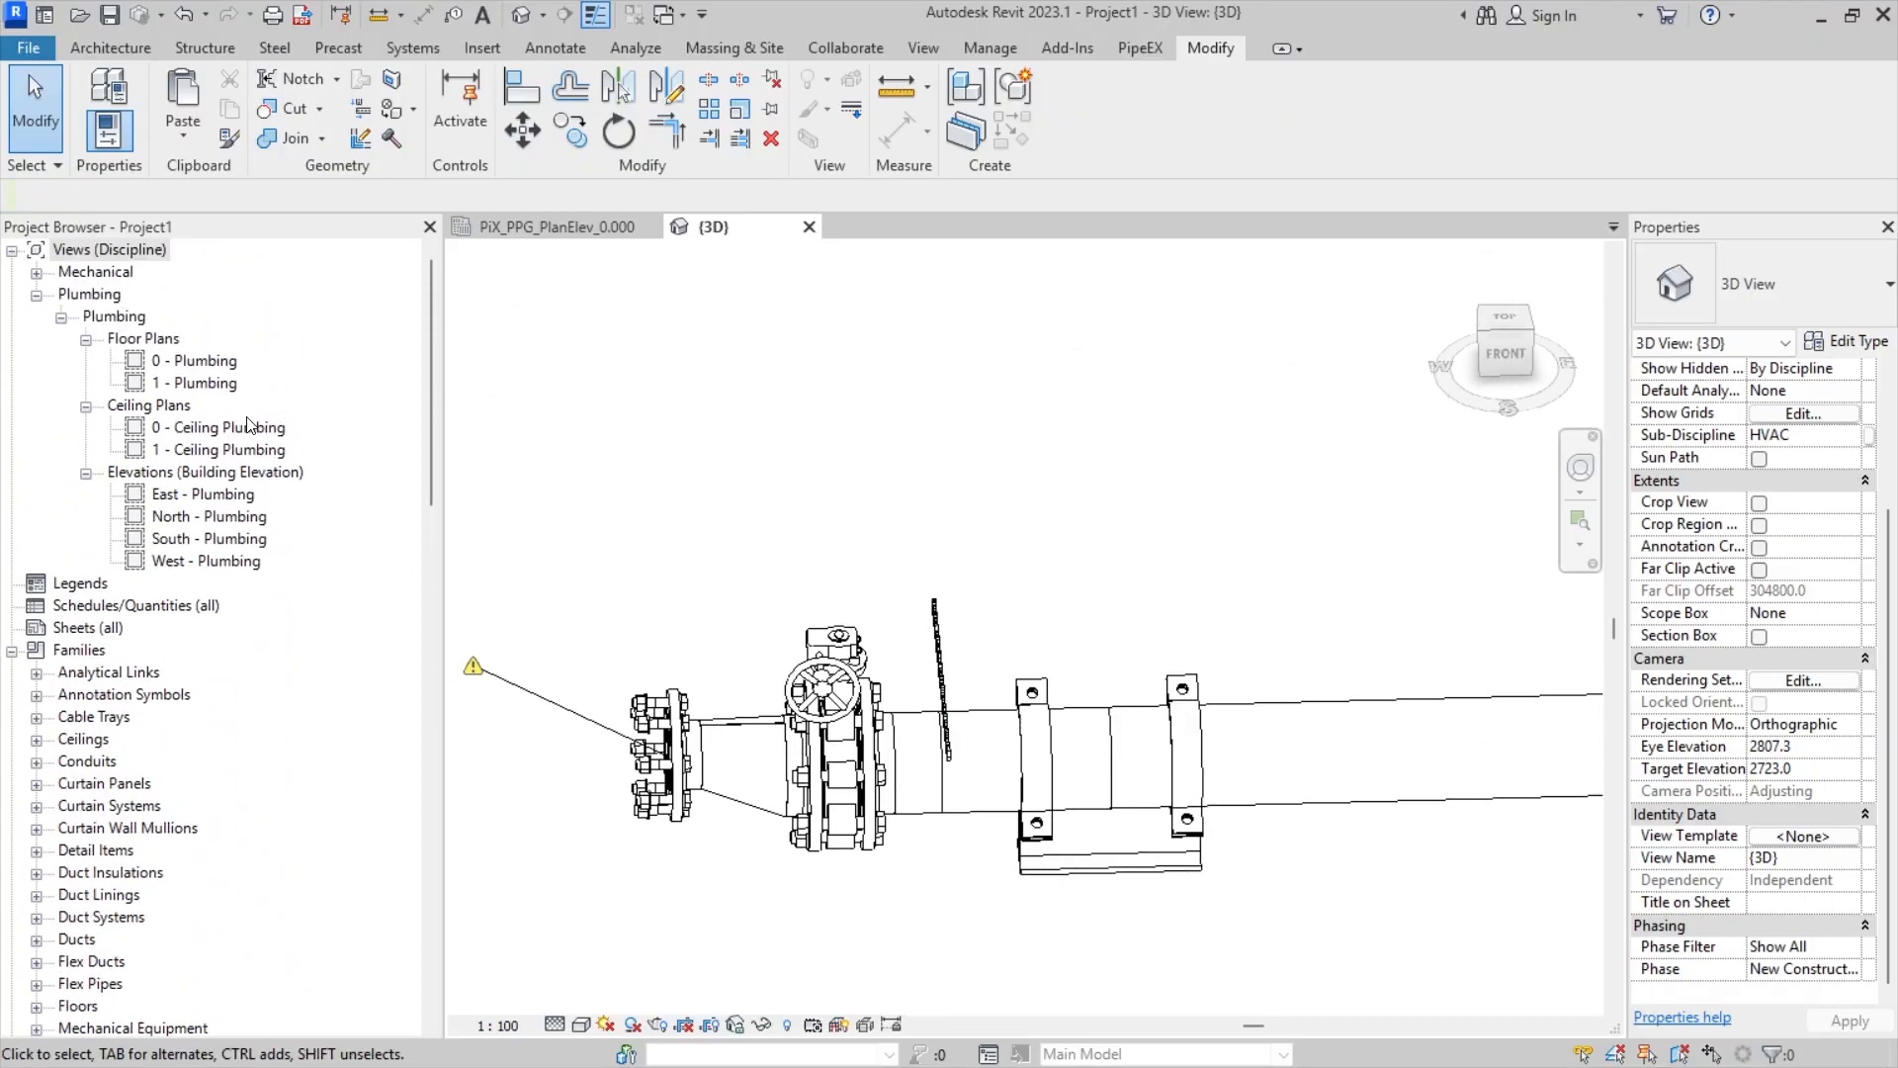
middle_drag(1077, 860, 922, 809)
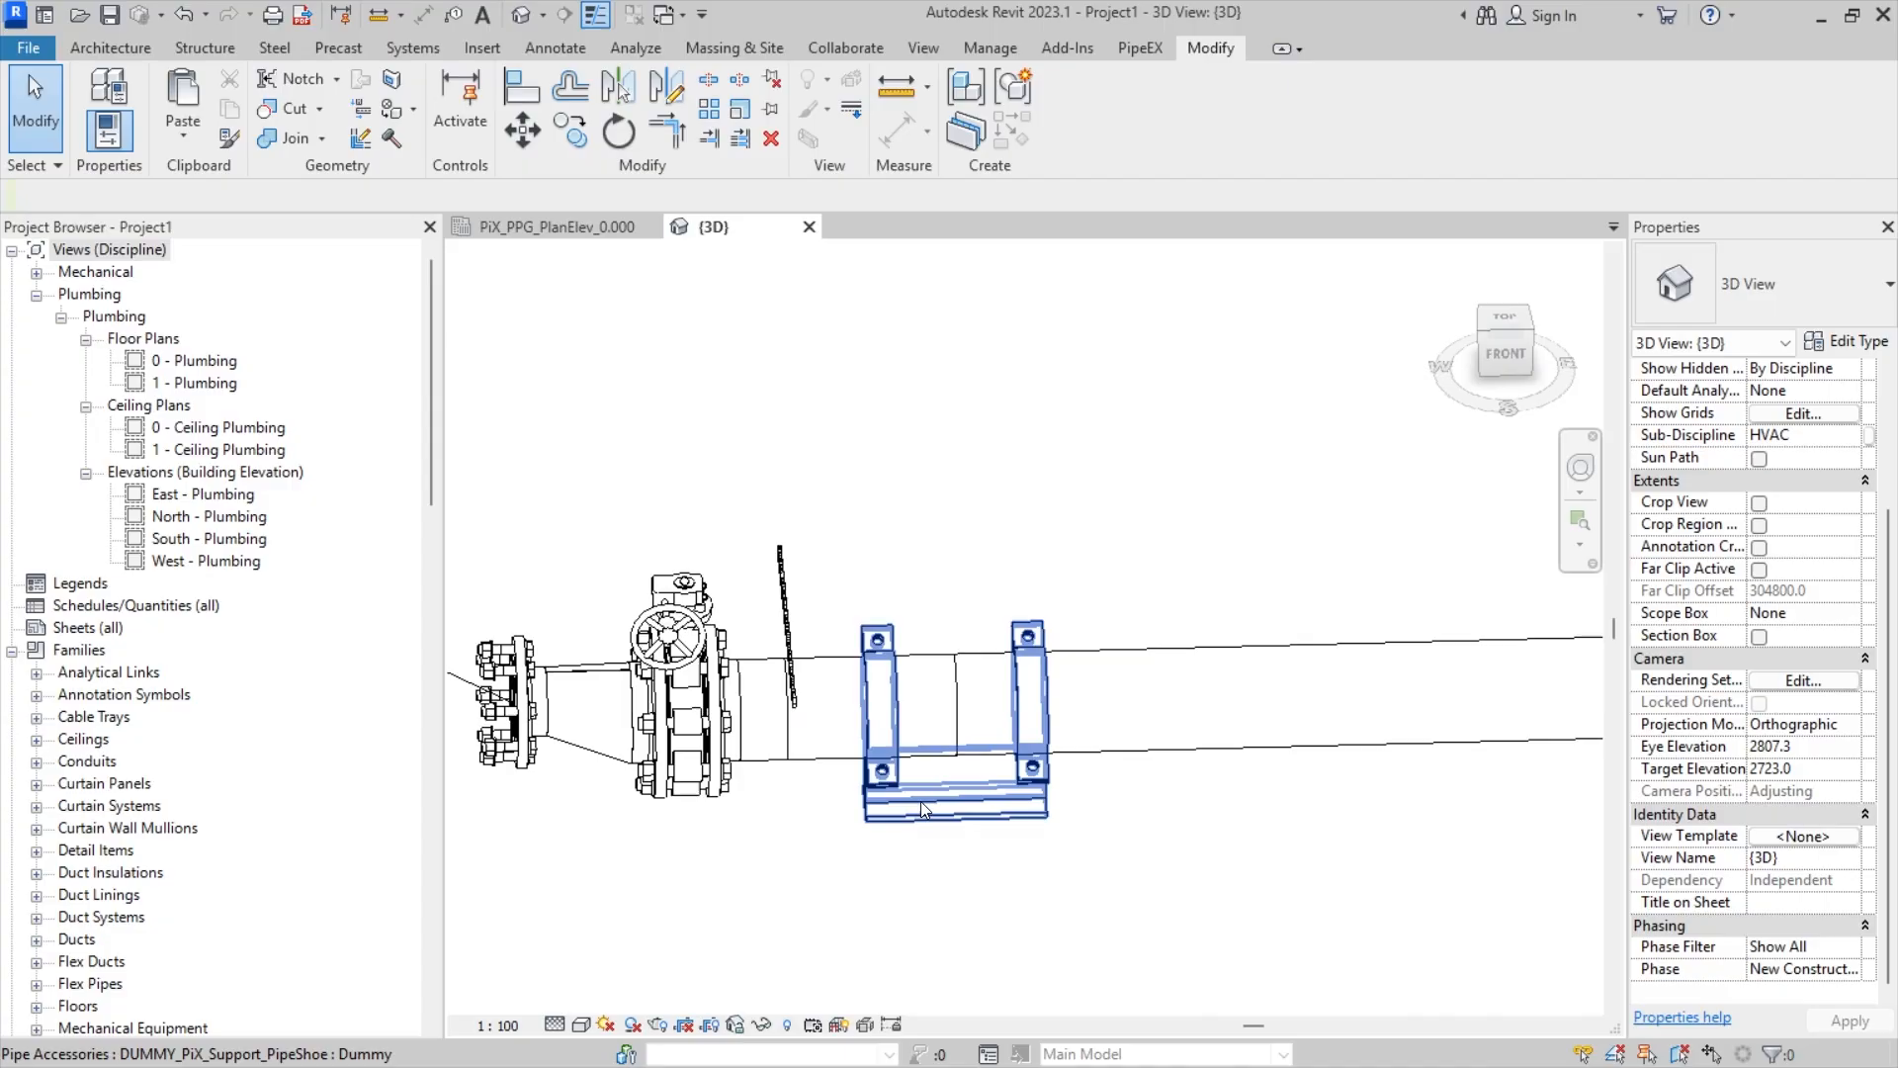
click(883, 808)
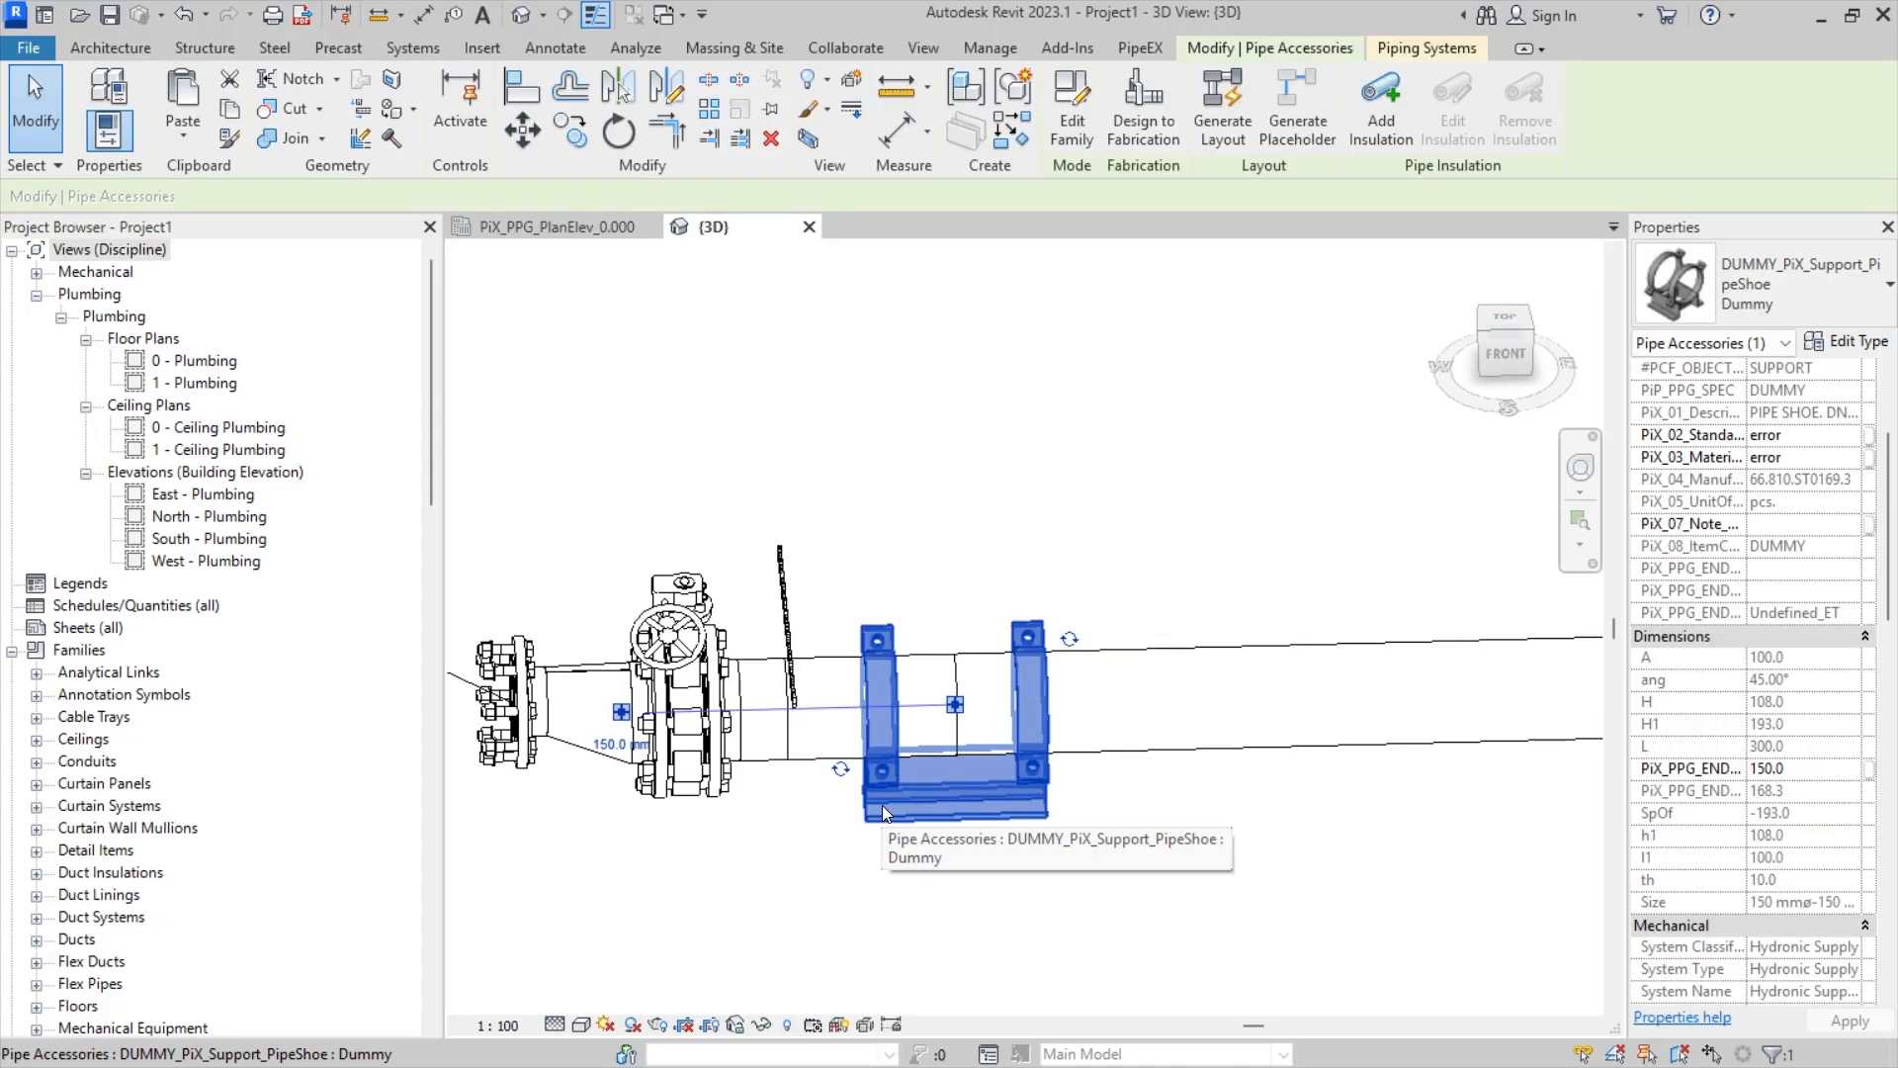
click(1503, 330)
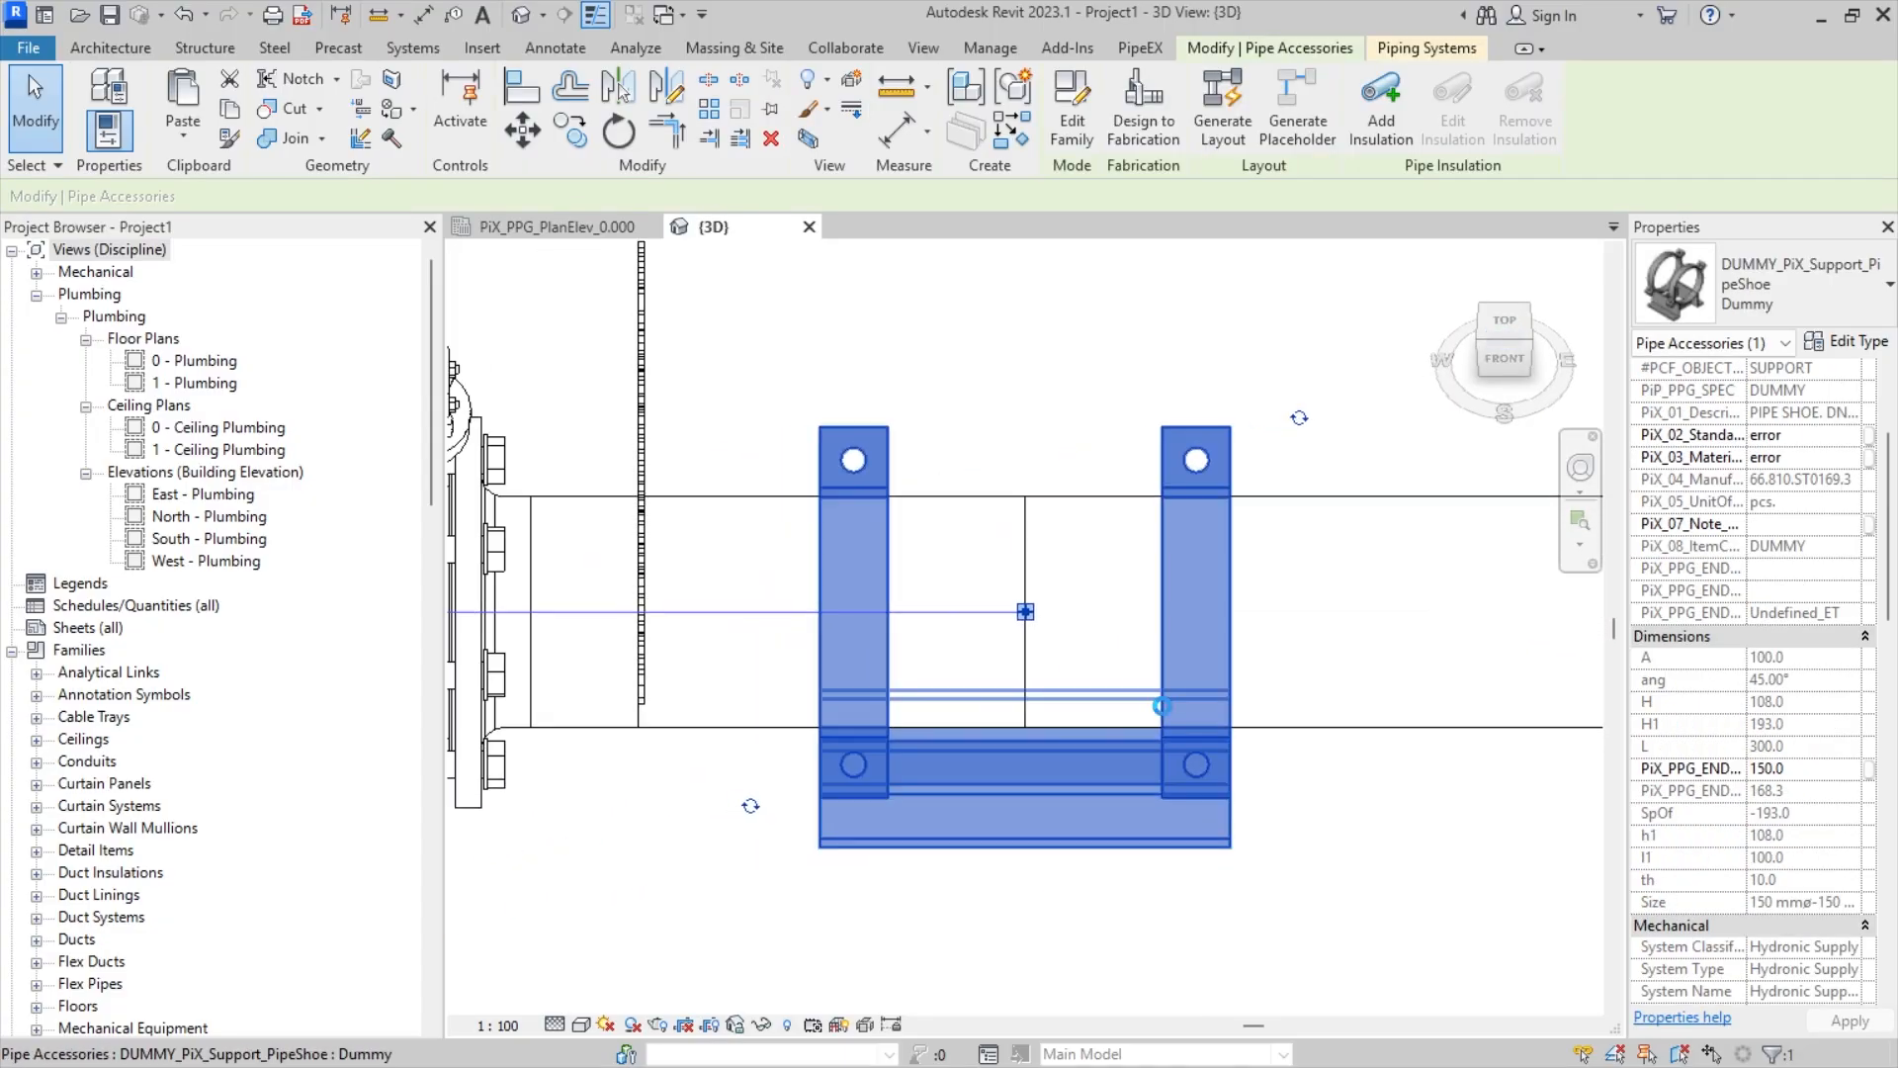
key(Right)
key(Right)
key(Right)
key(Right)
key(Right)
key(Right)
key(Right)
key(Right)
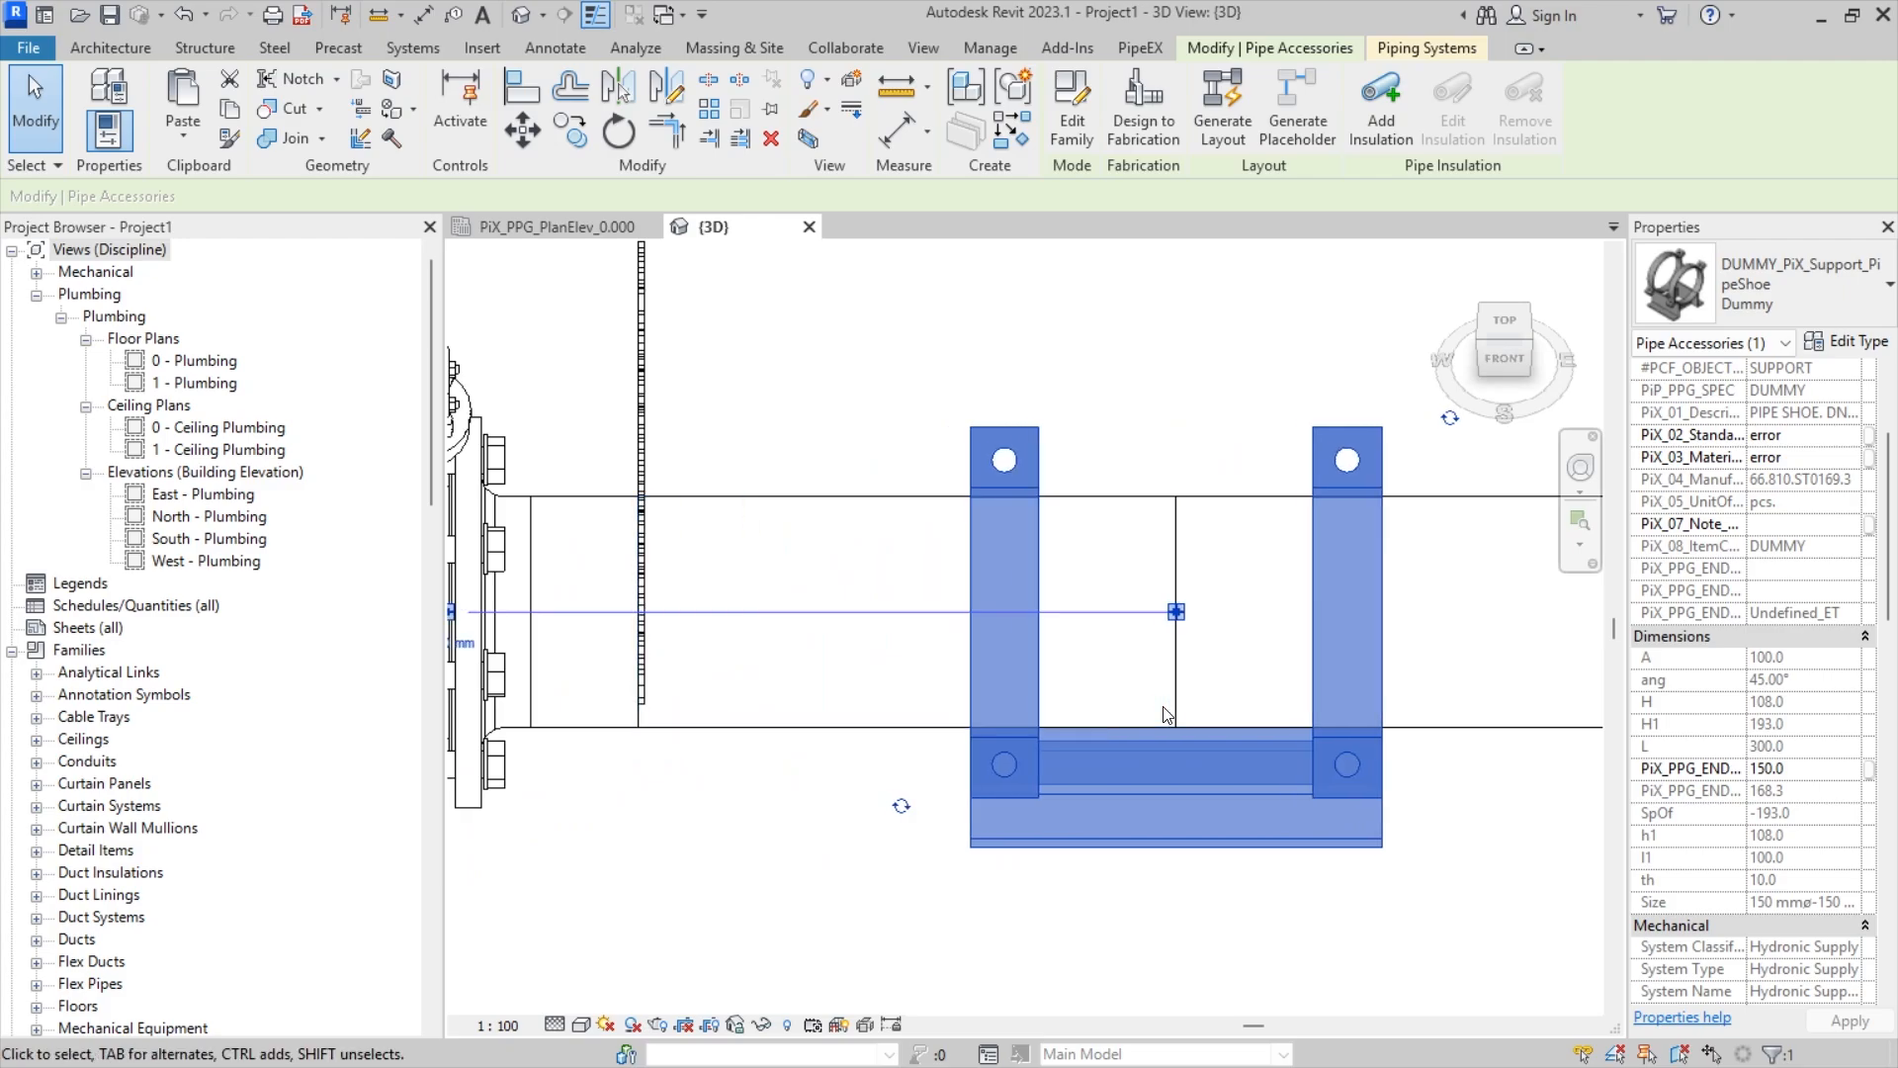
- Nudge the pipe shoe support farther along the pipe, away from the butterfly valve
key(Right)
key(Right)
key(Right)
key(Right)
key(Right)
key(Right)
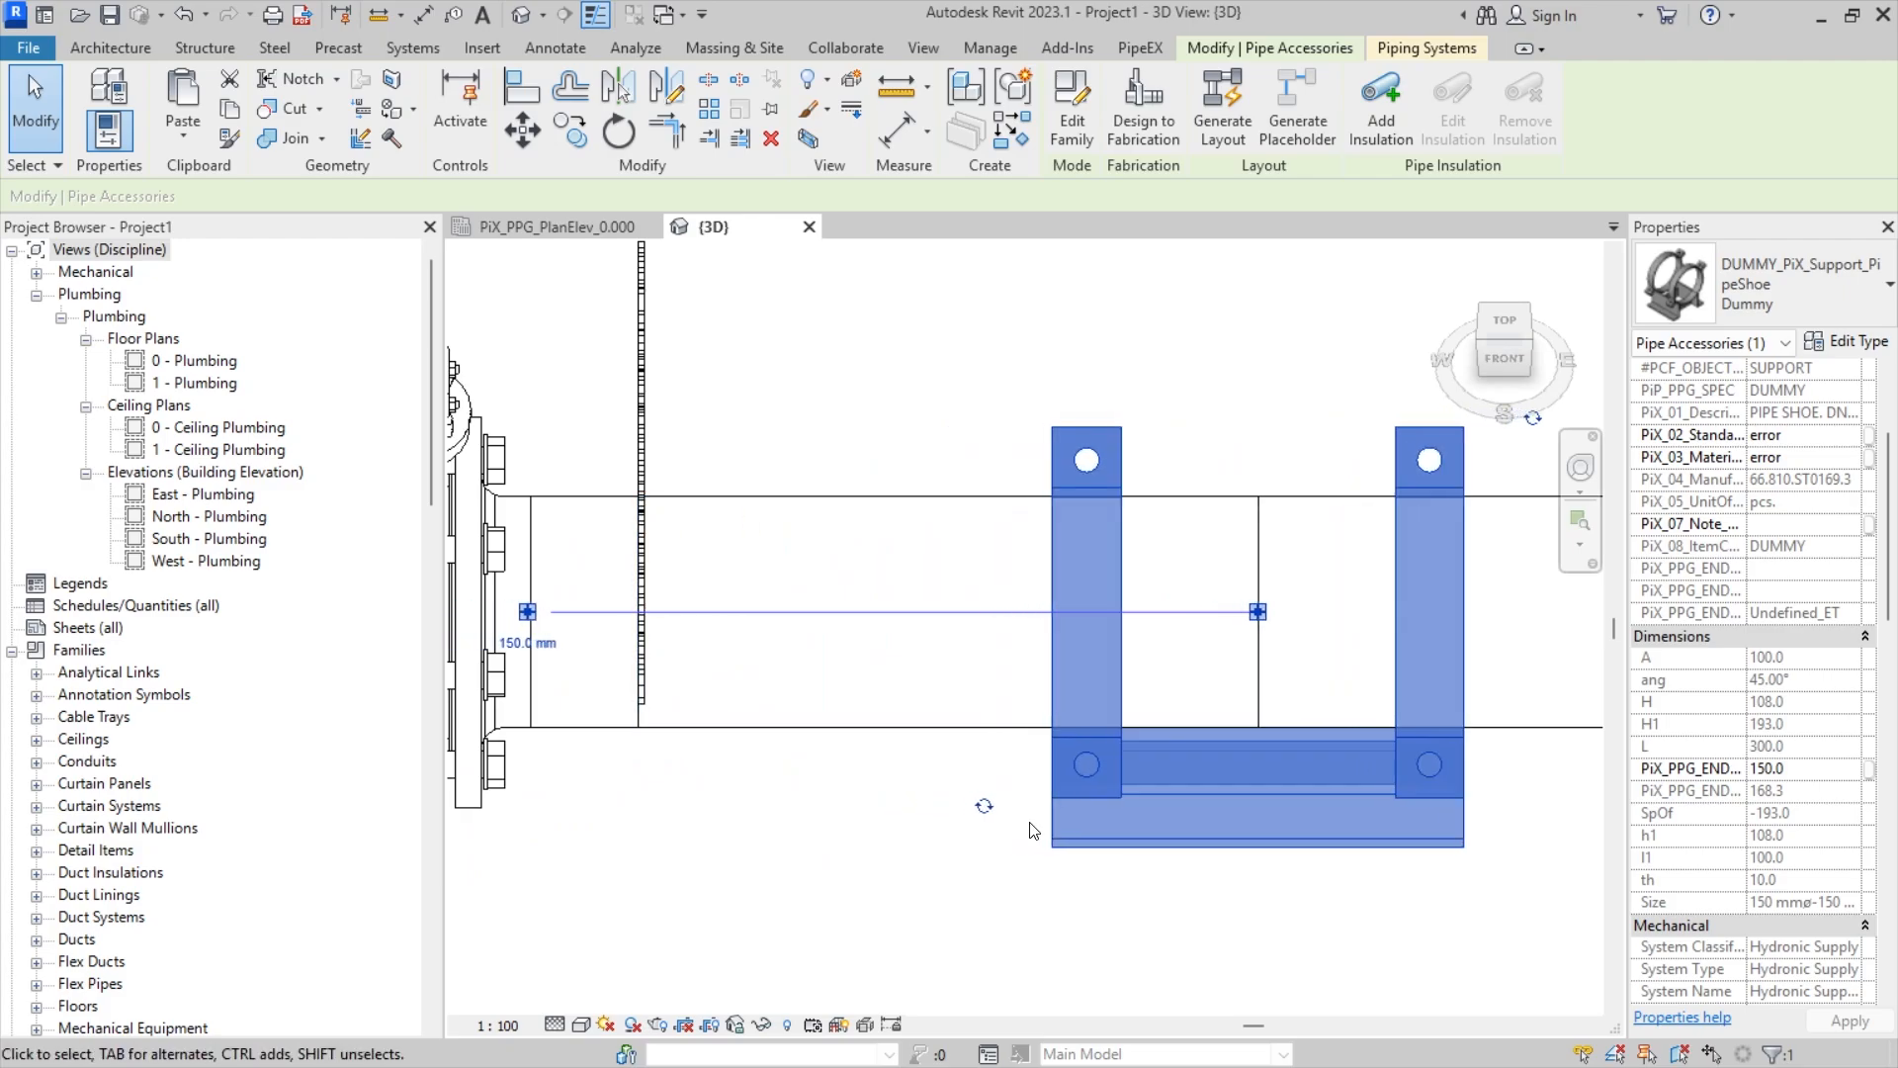
key(Right)
key(Right)
key(Right)
key(Right)
key(Right)
key(Right)
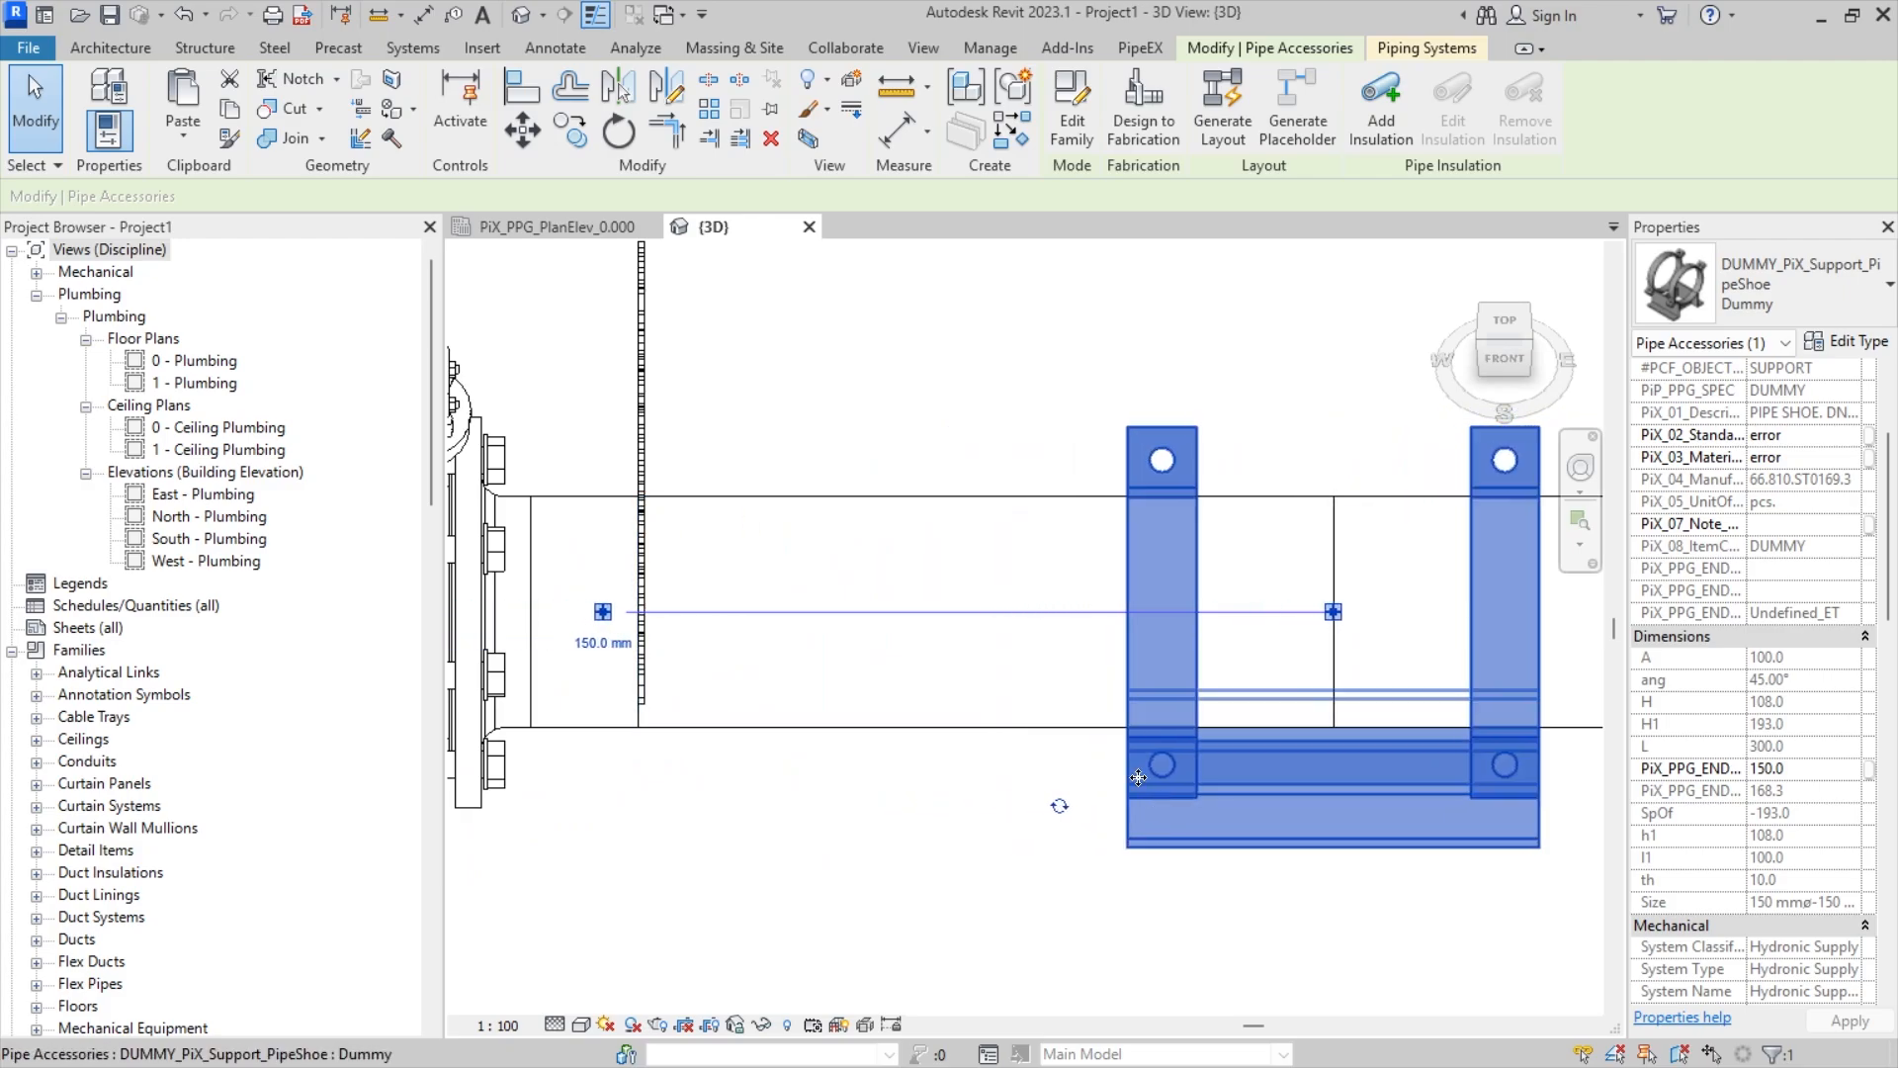
scroll(1142, 787, down, 3)
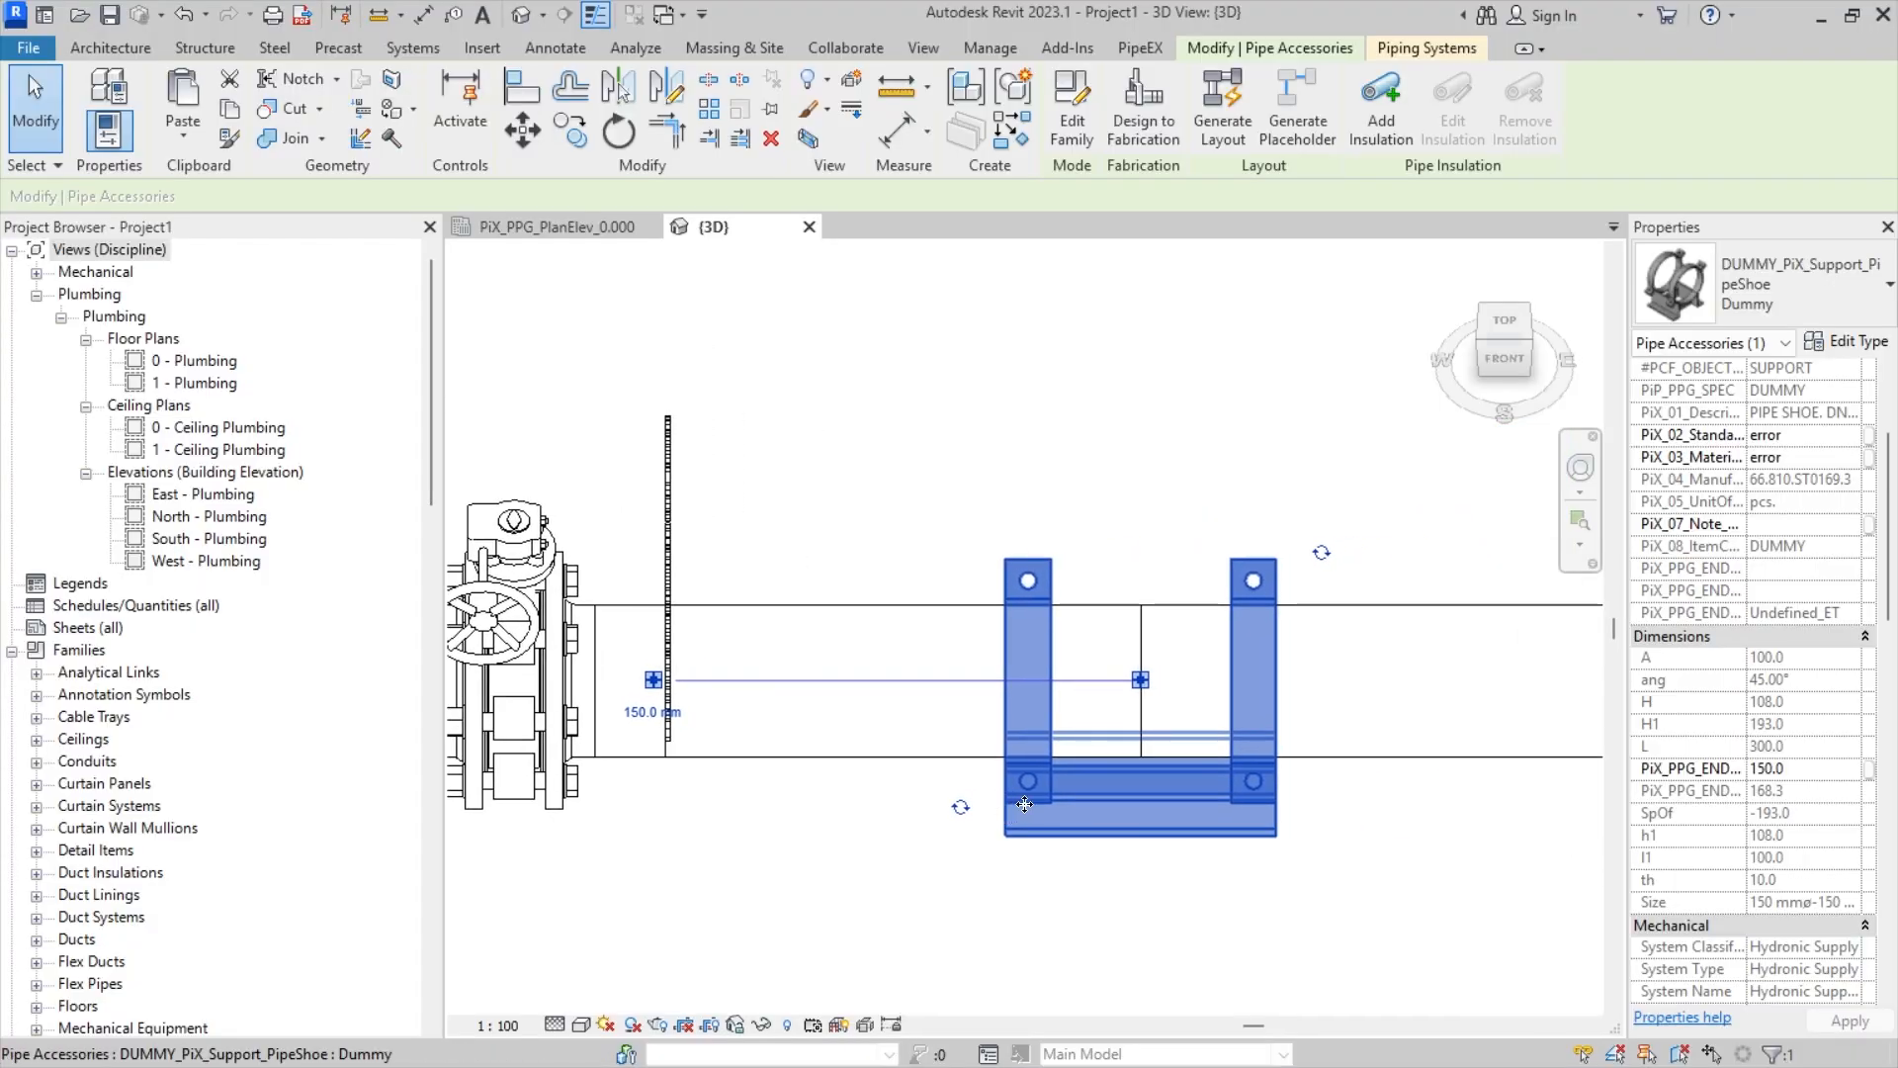
shift+middle_drag(1139, 583, 1009, 649)
scroll(1009, 649, up, 1)
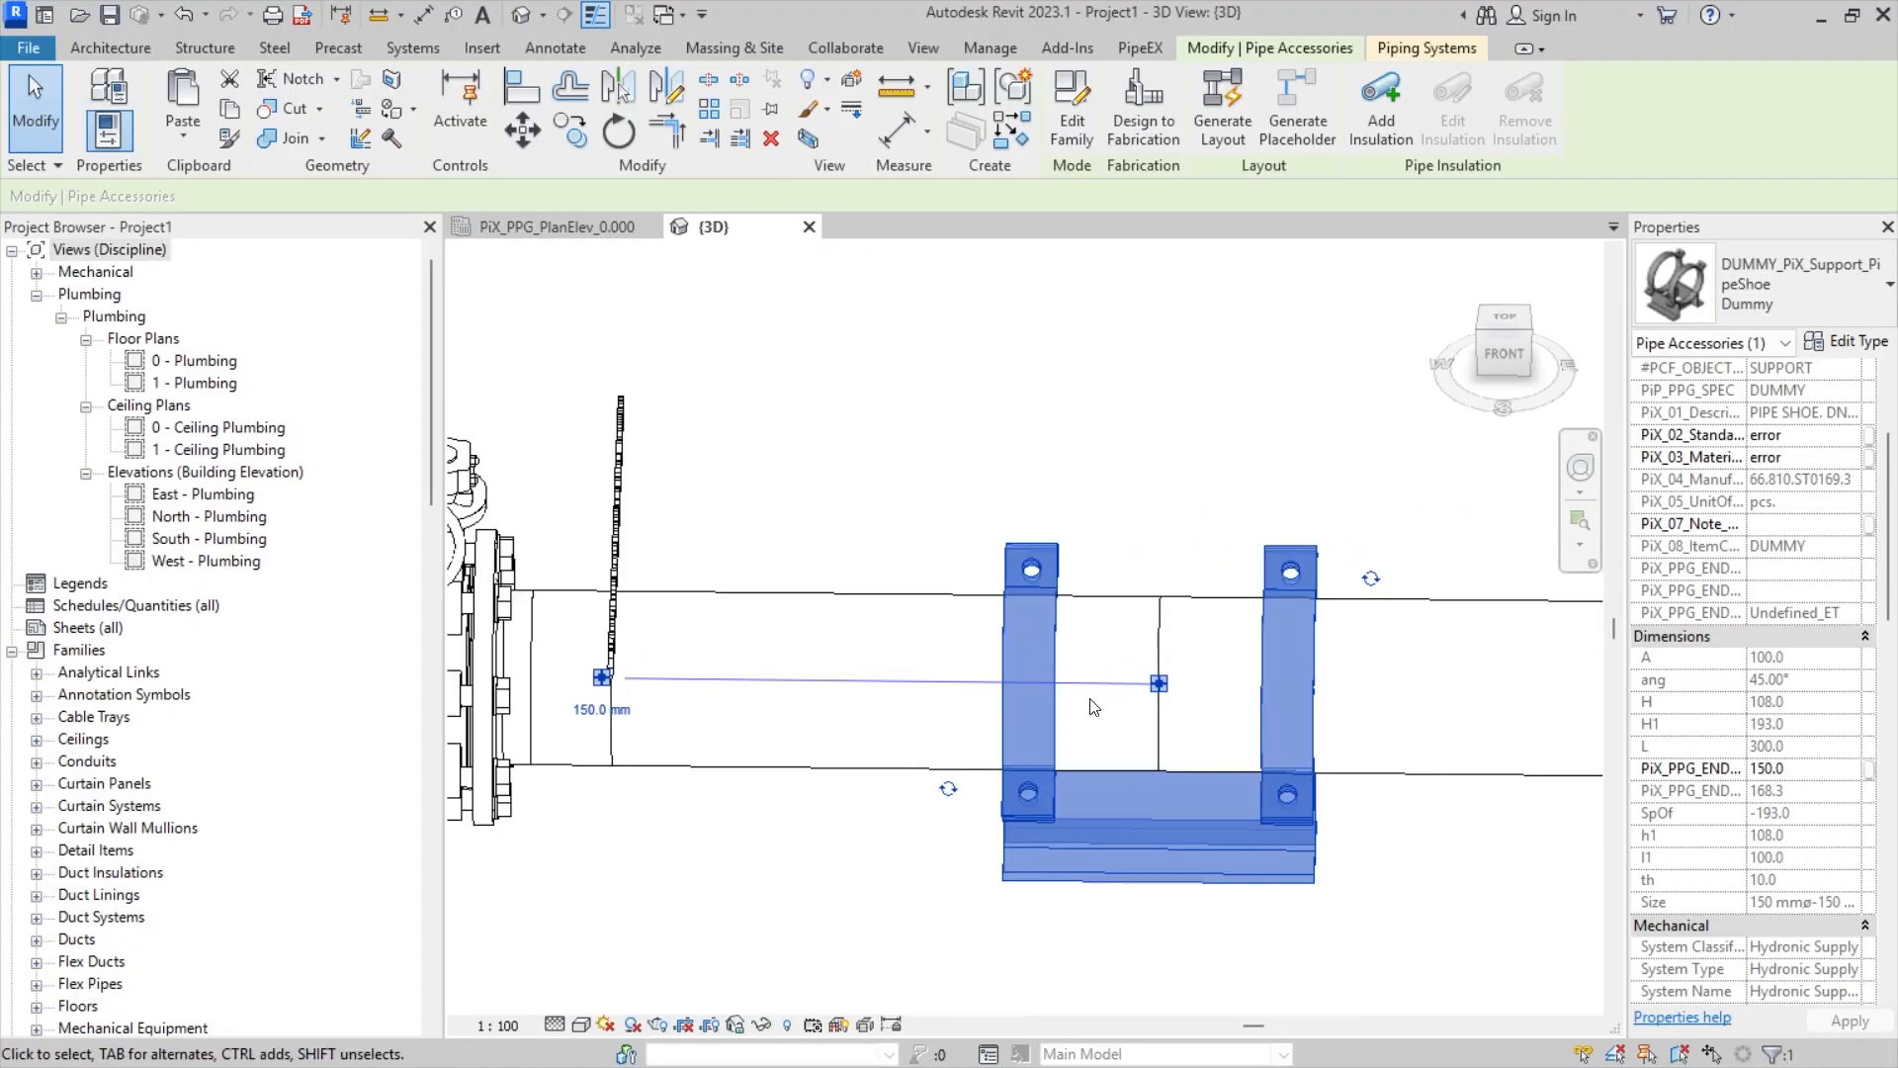
scroll(1094, 704, down, 4)
click(1509, 336)
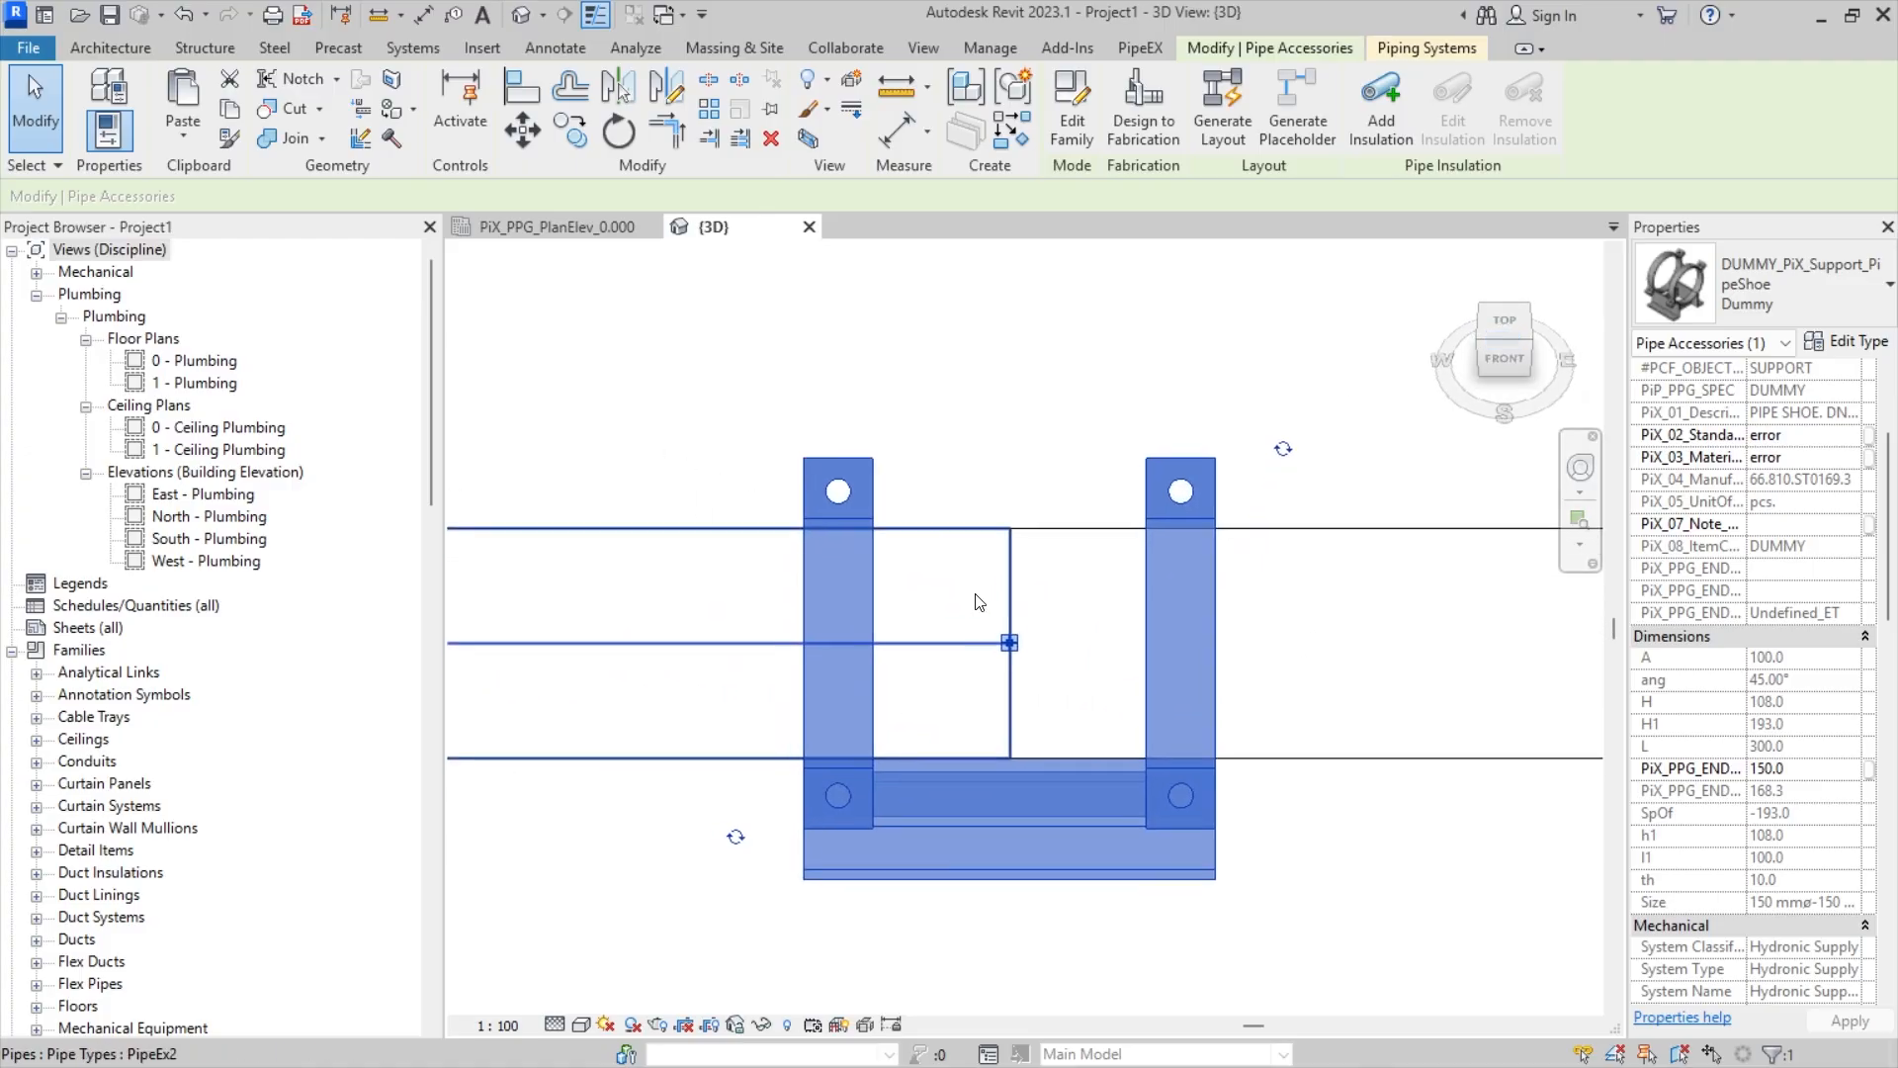
key(Right)
key(Right)
key(Right)
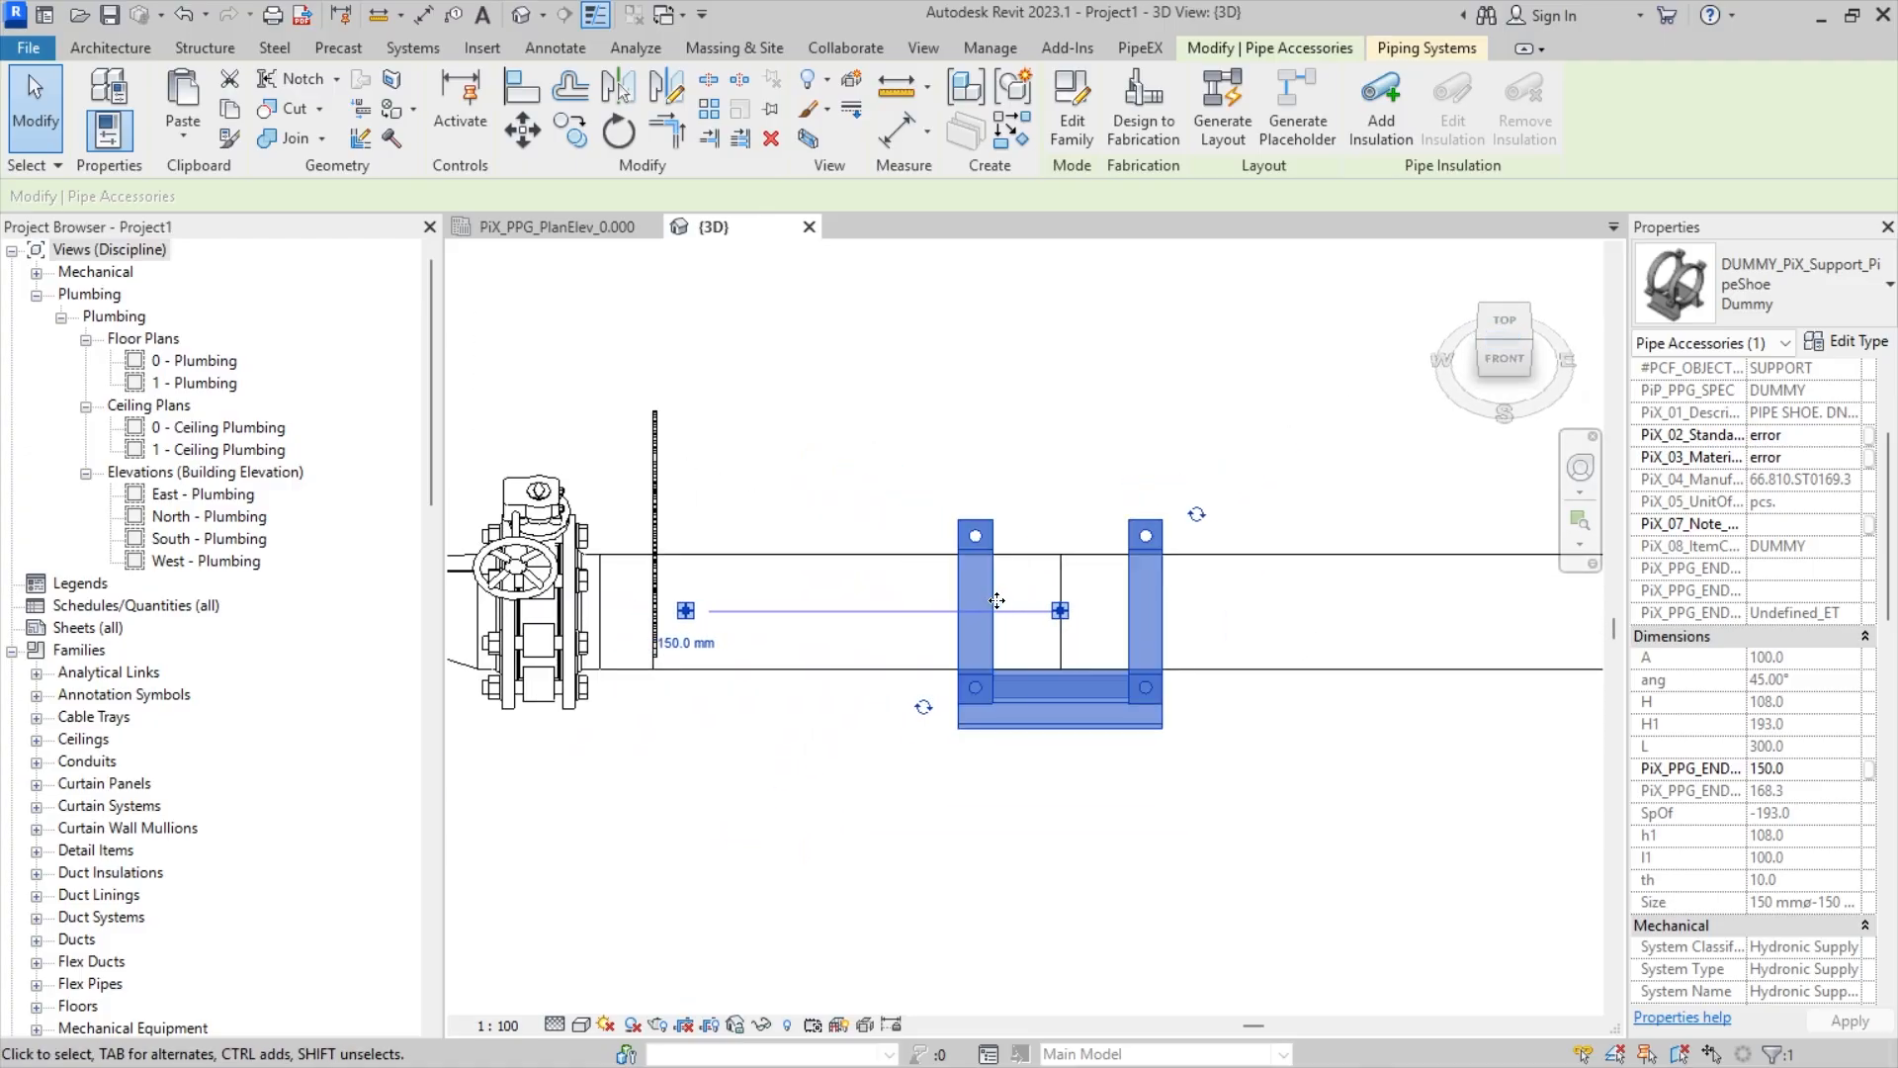
- Nudge the pipe shoe support slightly back toward the butterfly valve
key(Left)
key(Left)
key(Left)
key(Left)
key(Left)
key(Left)
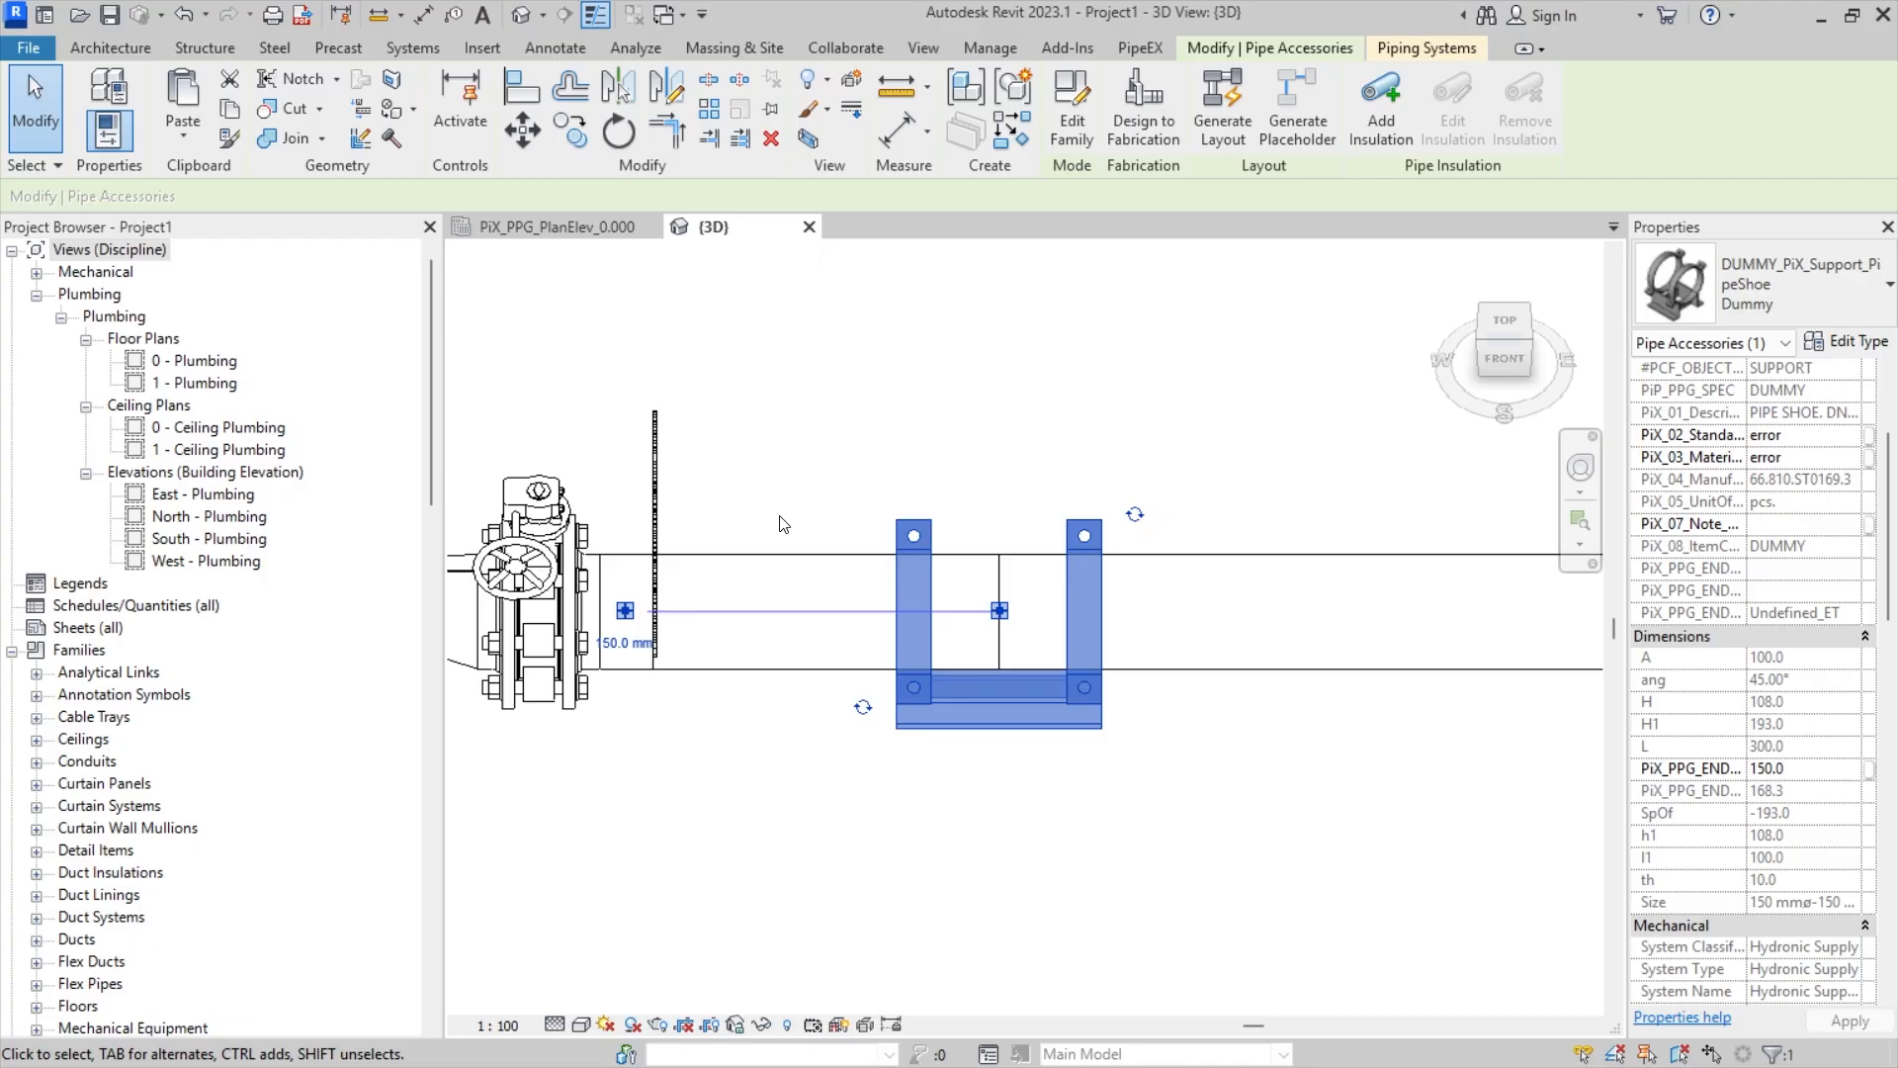
- Start a pipe similar to the segment between valve and support, with diameter 25 mm and middle elevation 2350 mm
shift+middle_drag(791, 458, 796, 821)
click(802, 809)
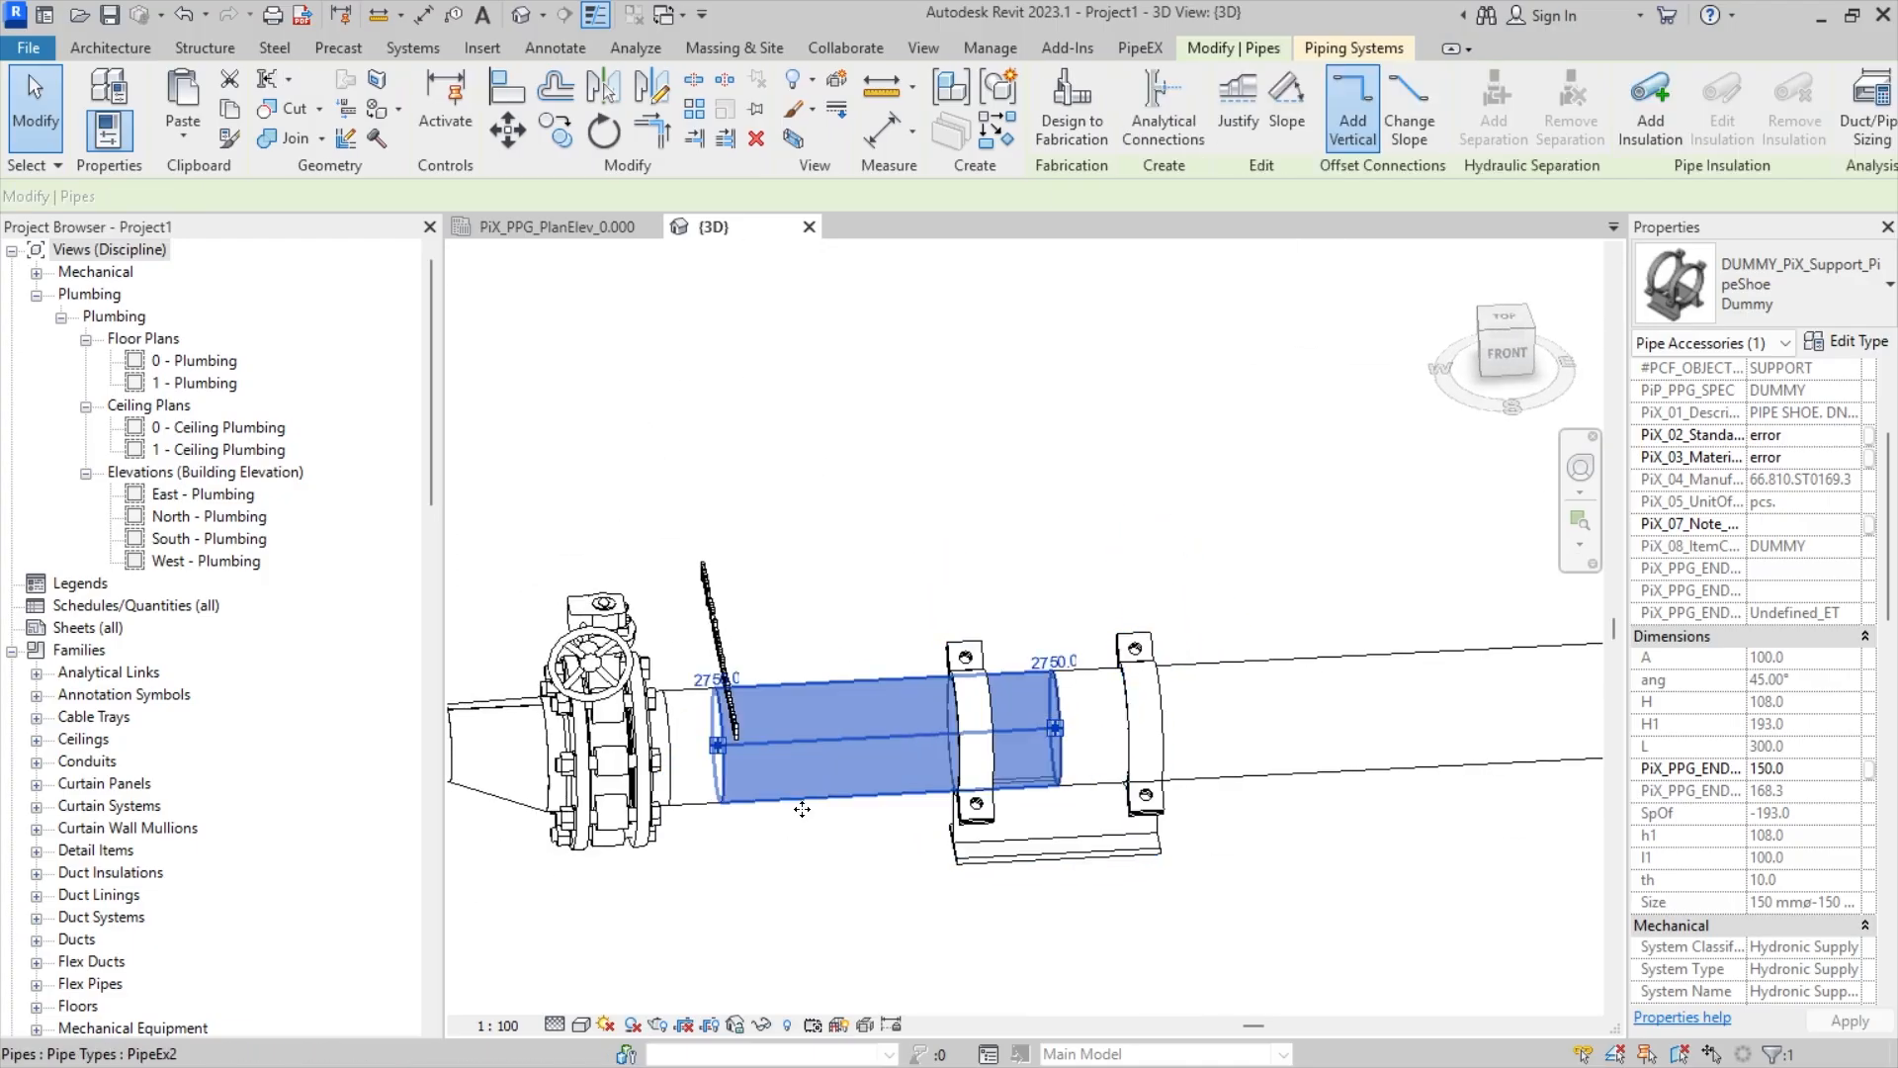
click(998, 133)
key(Escape)
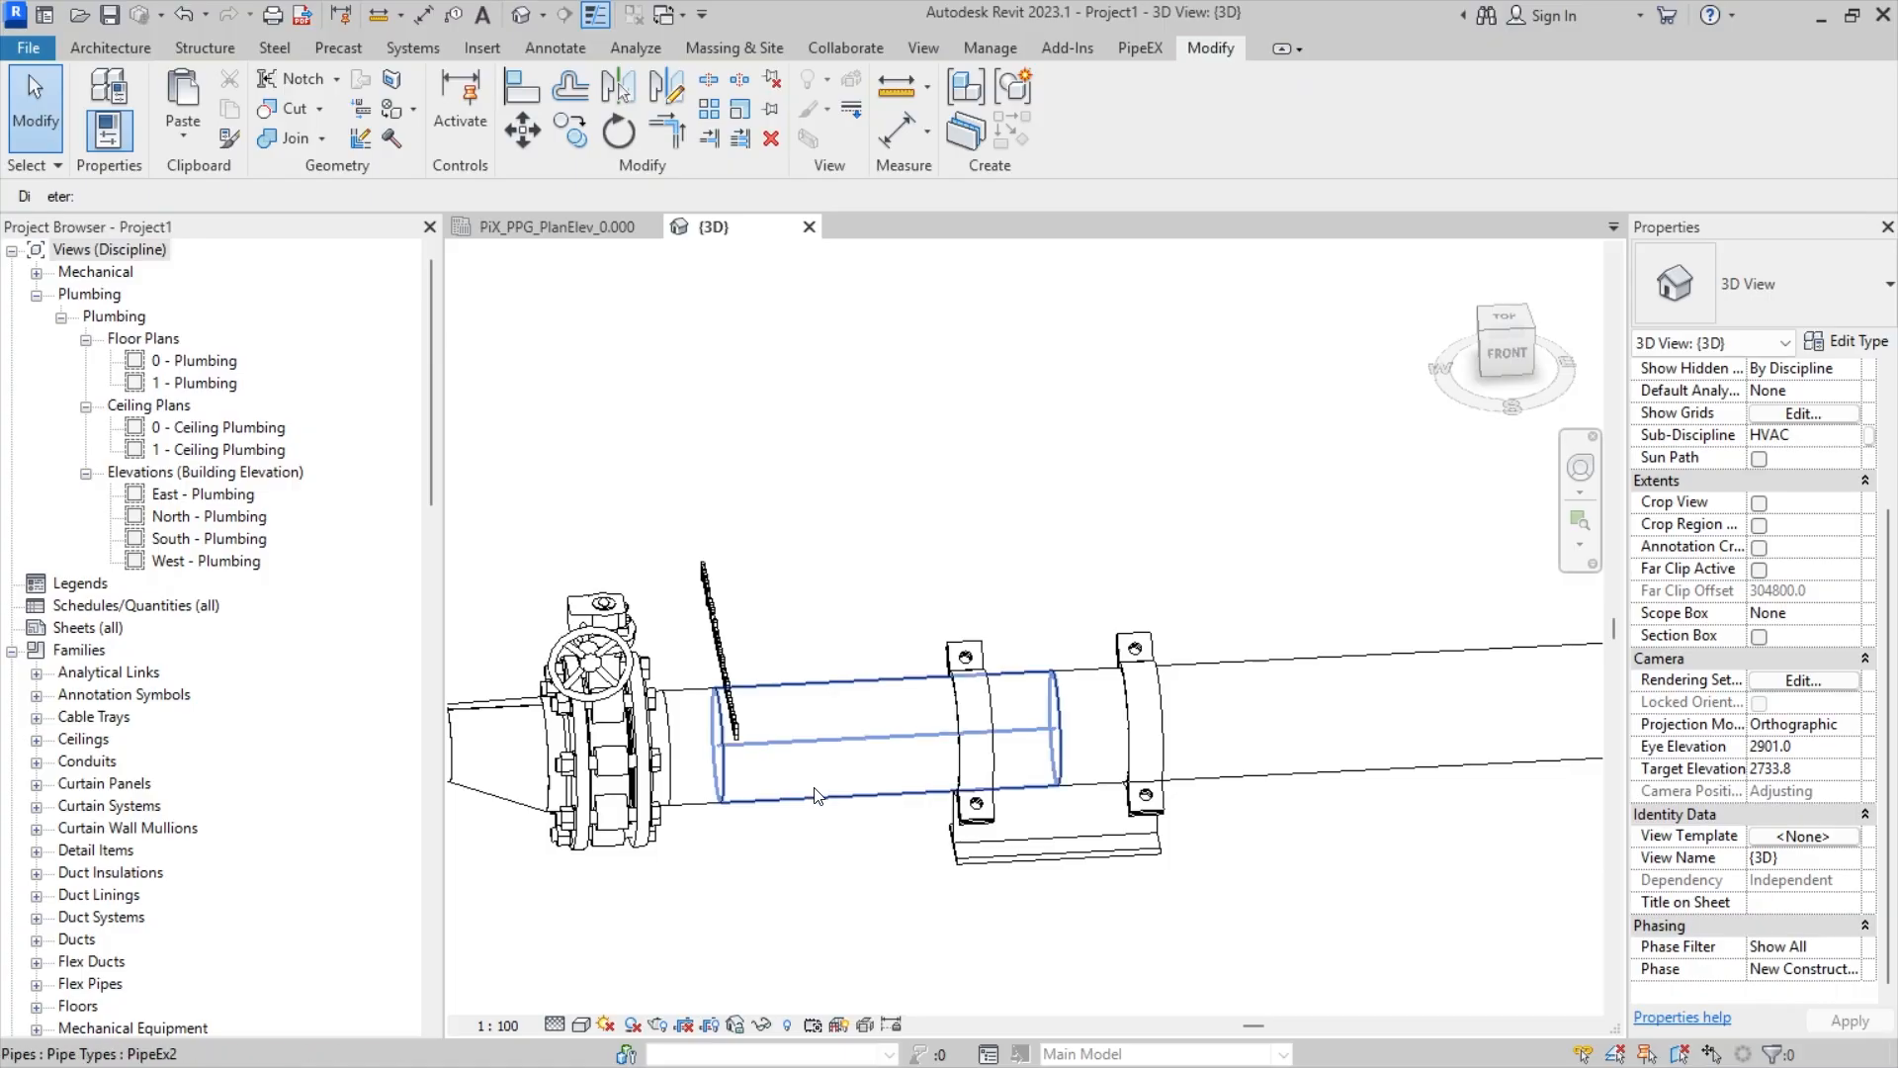
click(821, 740)
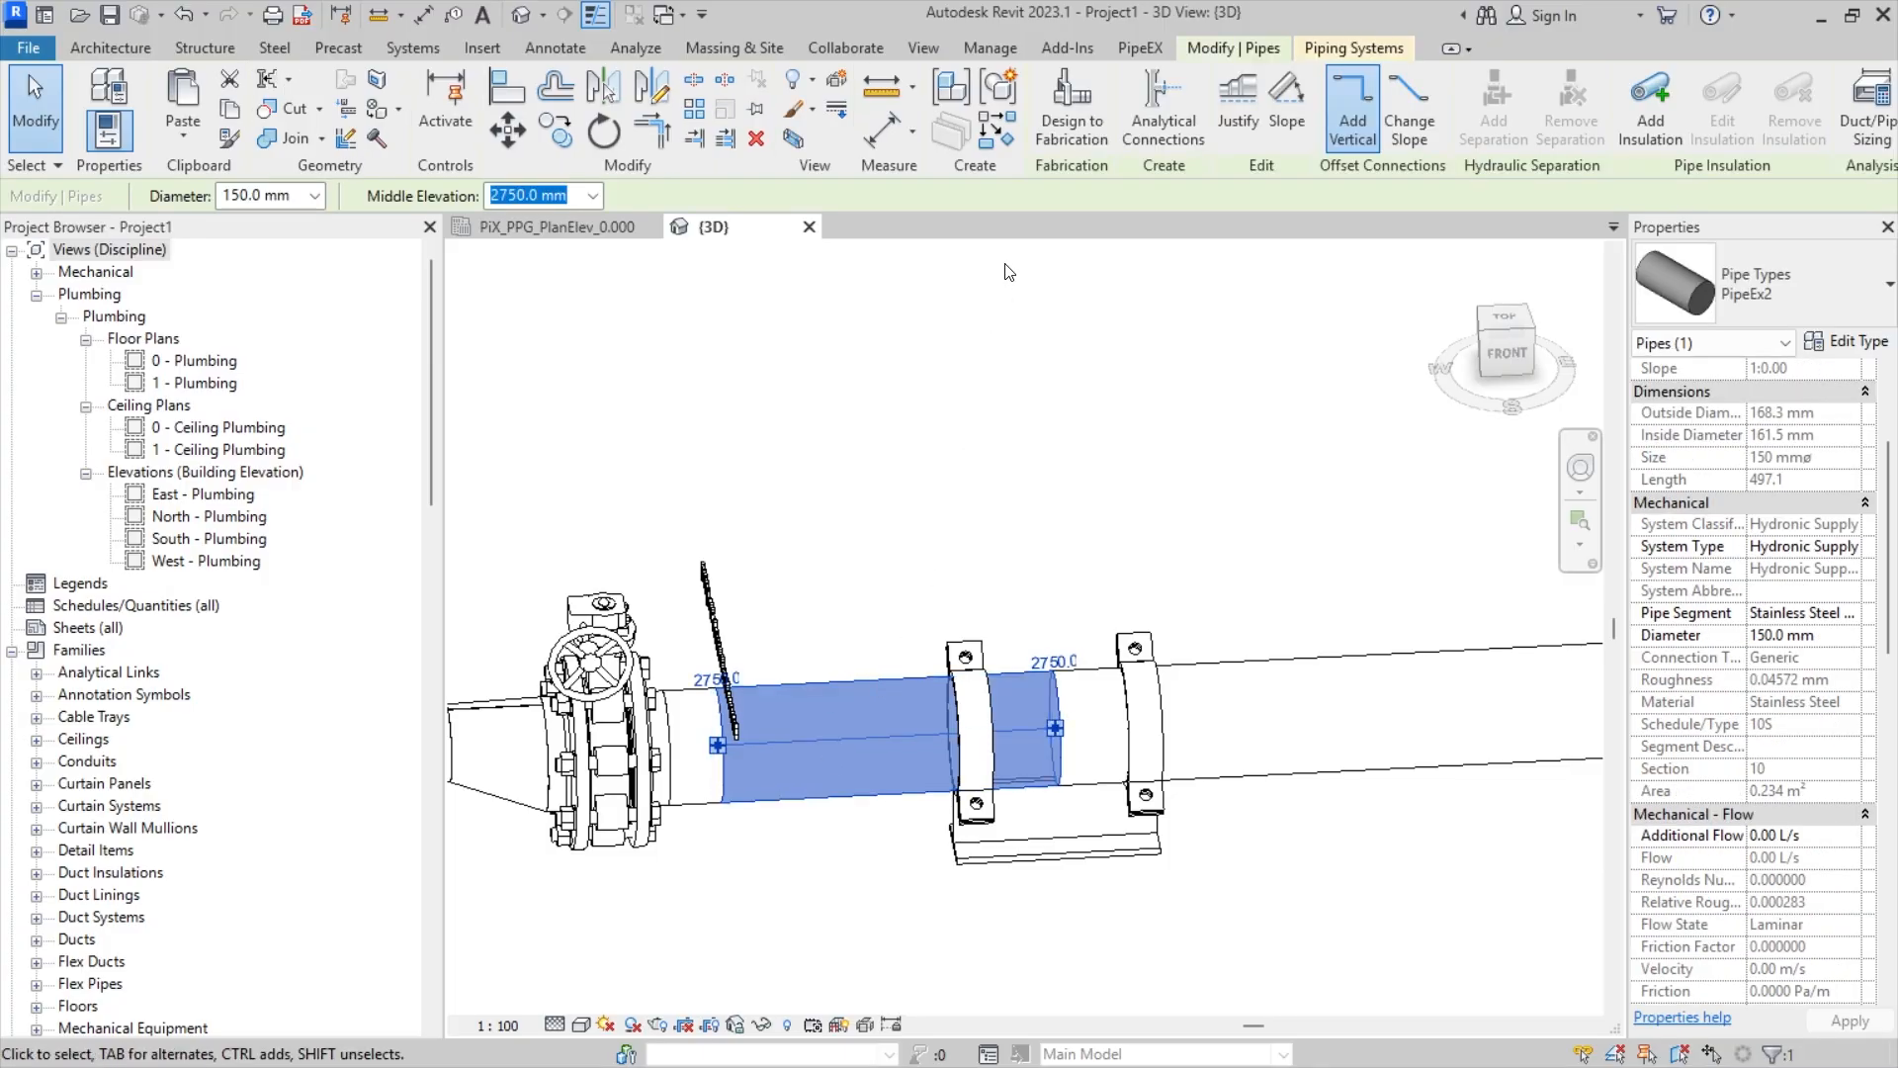
click(997, 138)
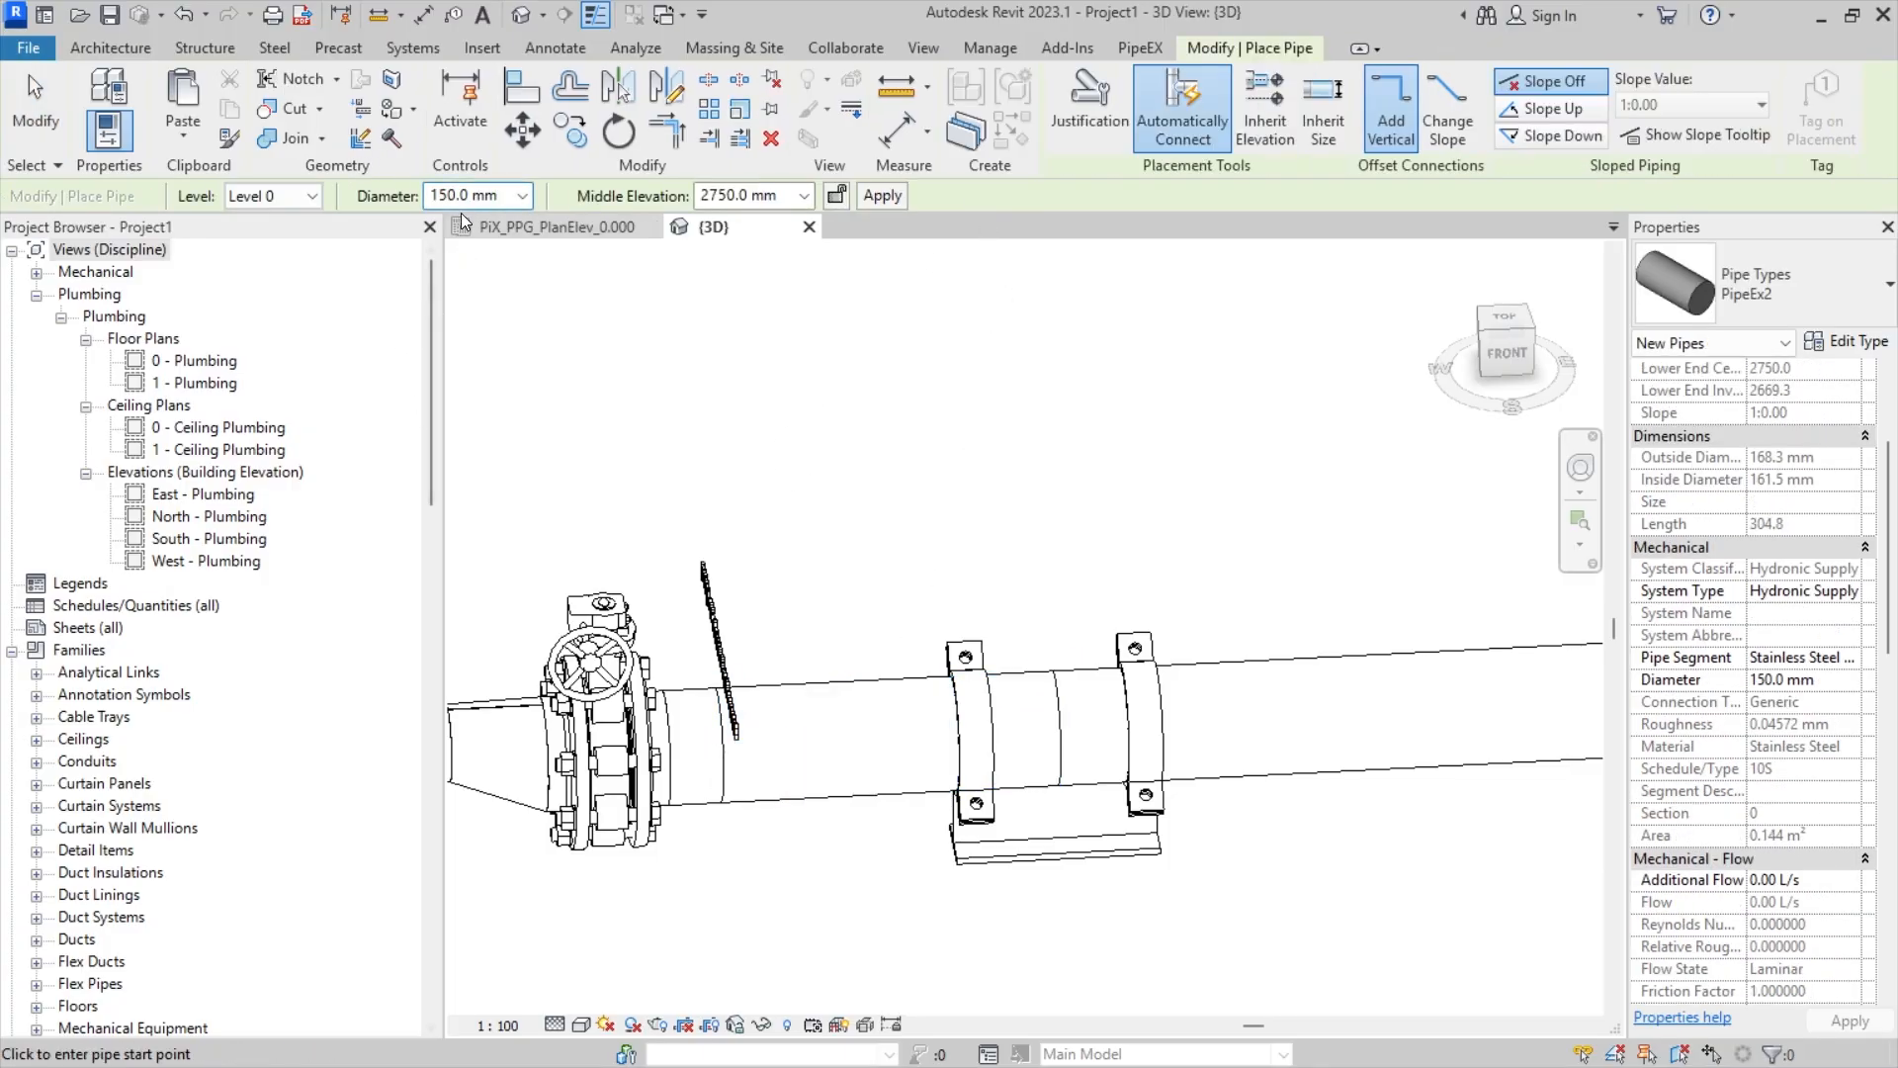
click(464, 195)
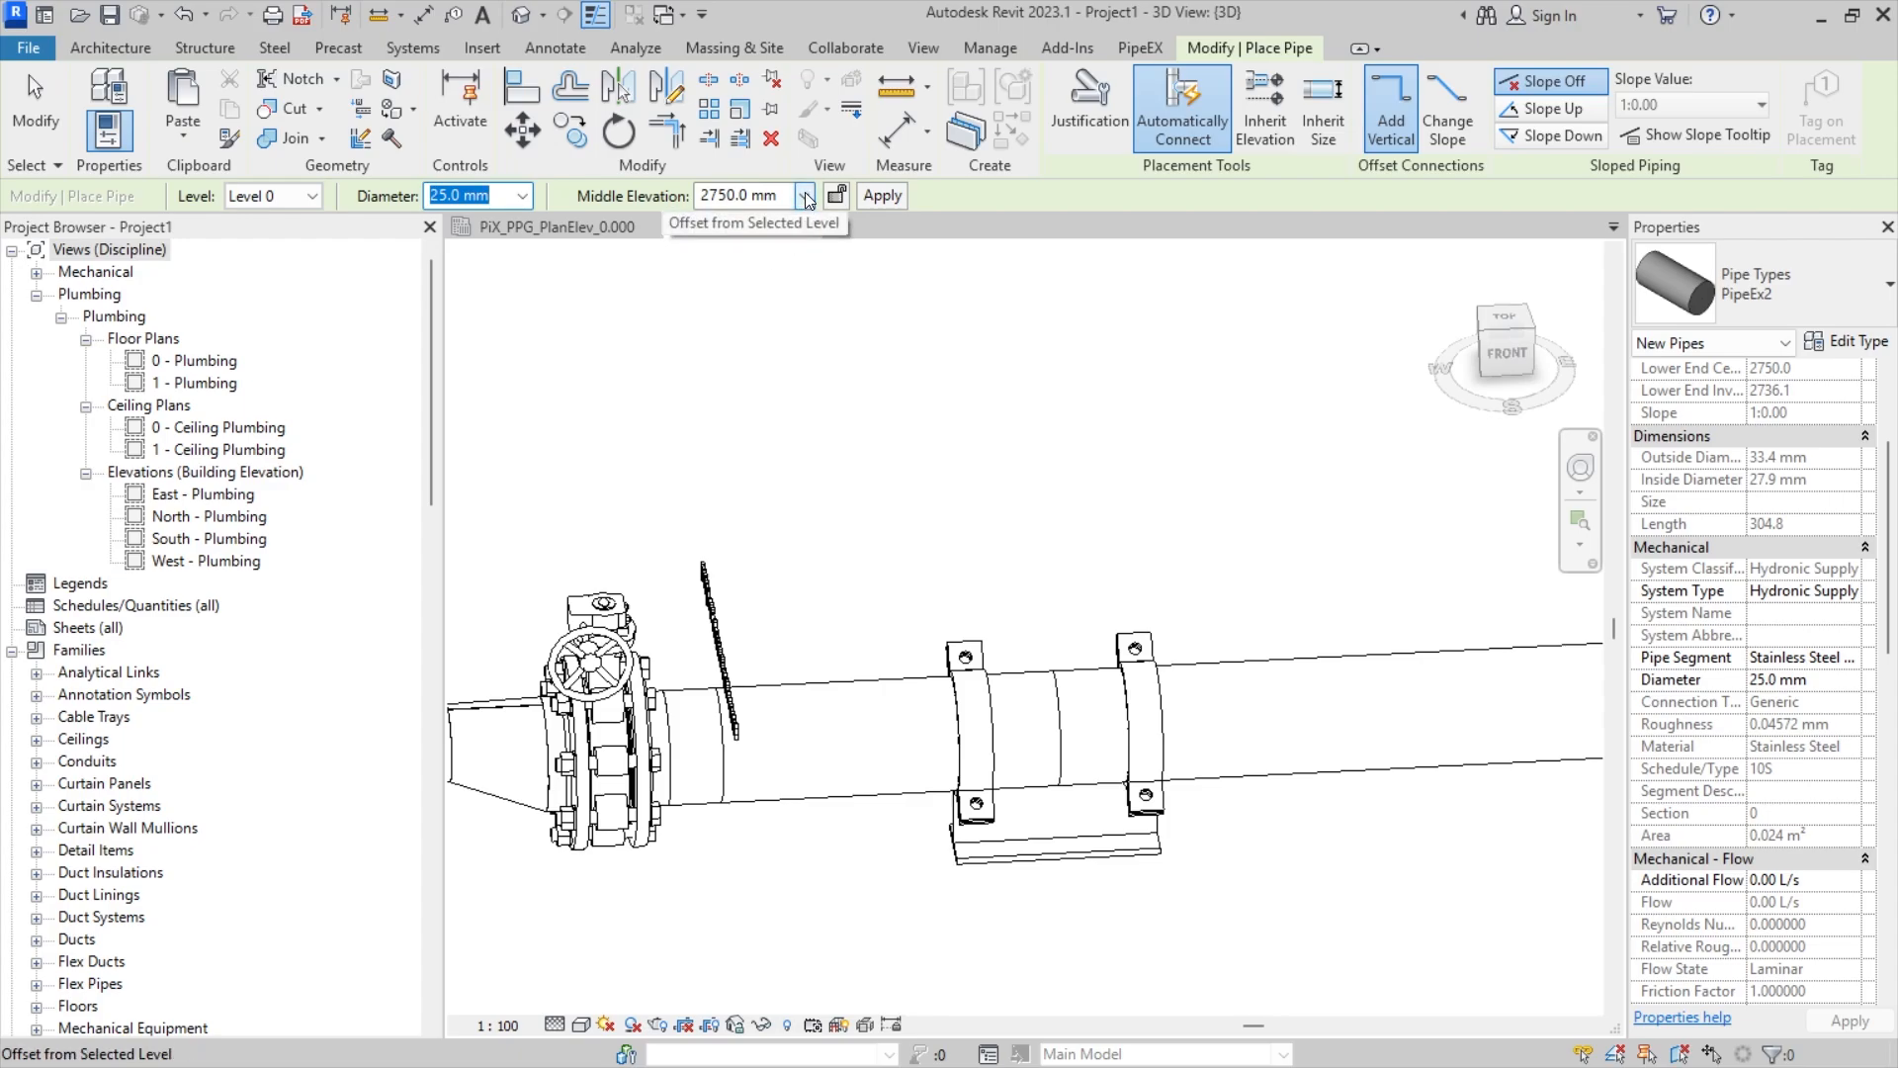
click(773, 194)
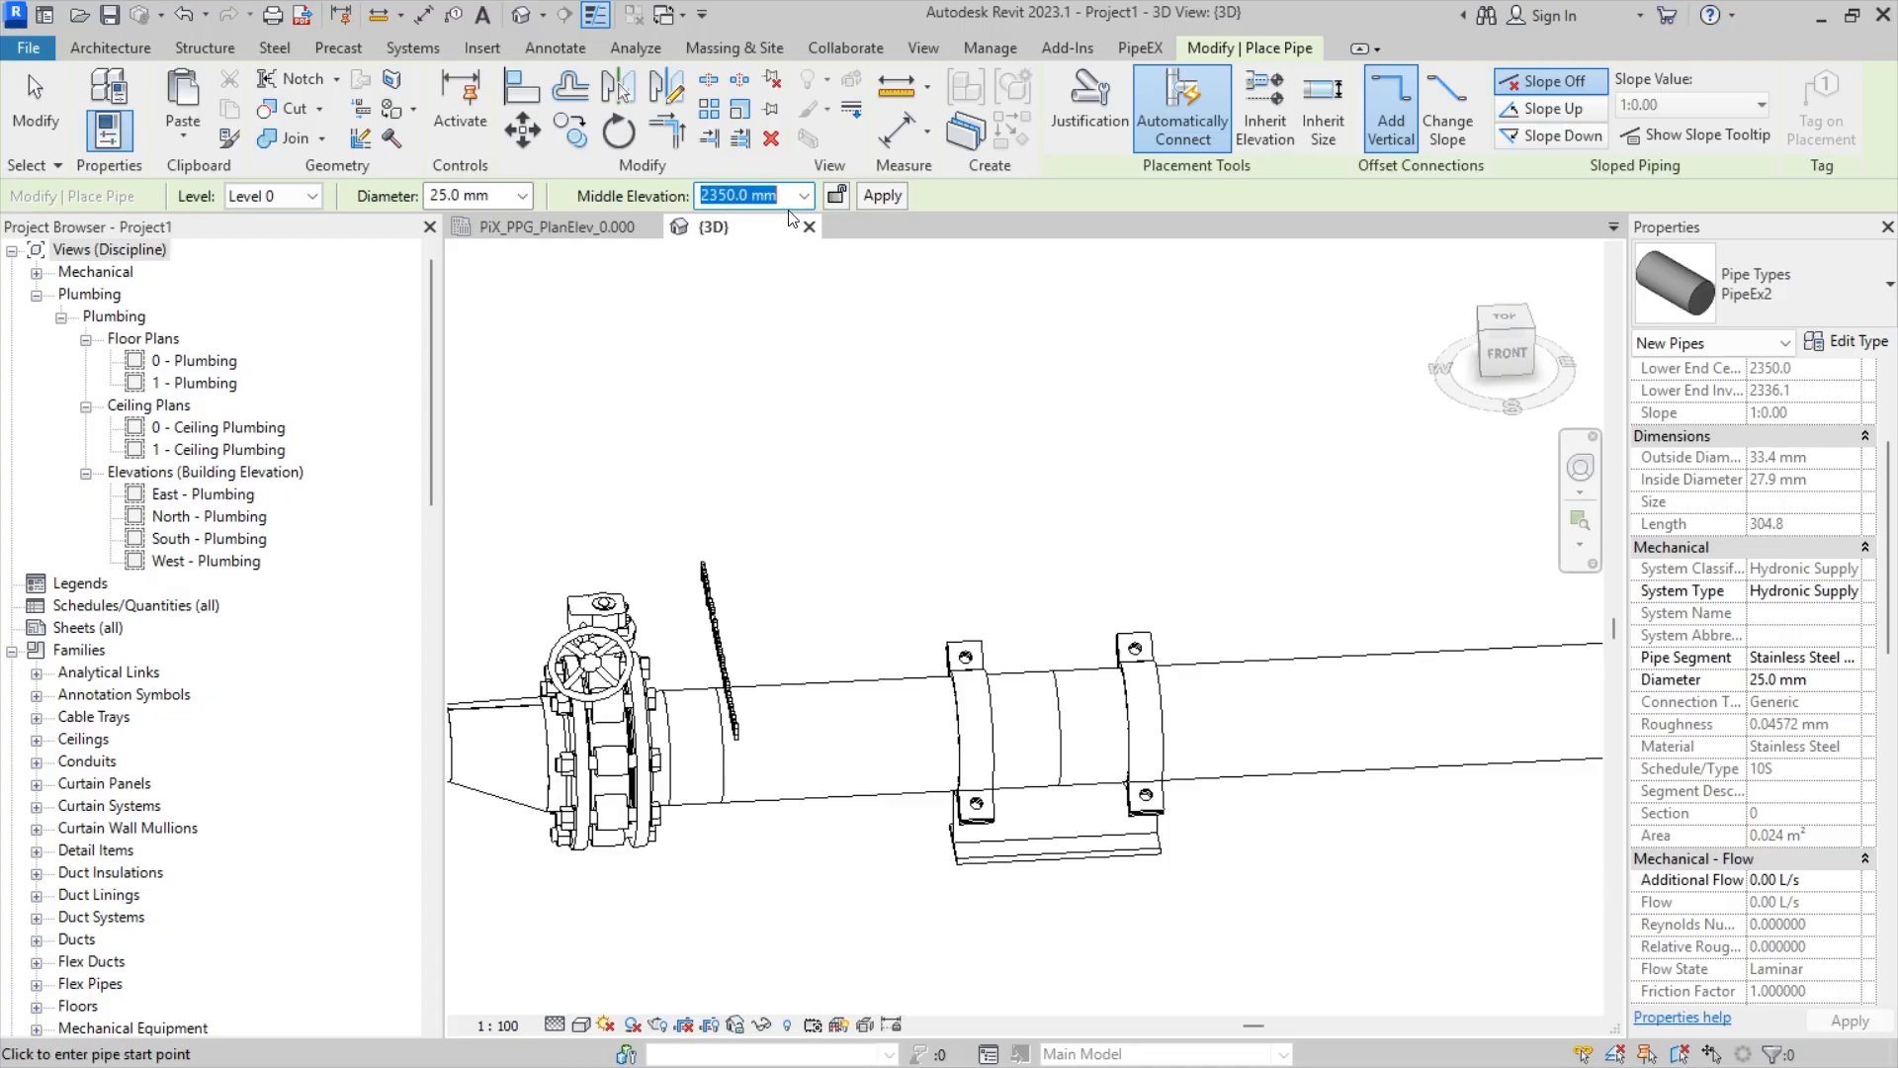
scroll(865, 701, down, 1)
click(856, 709)
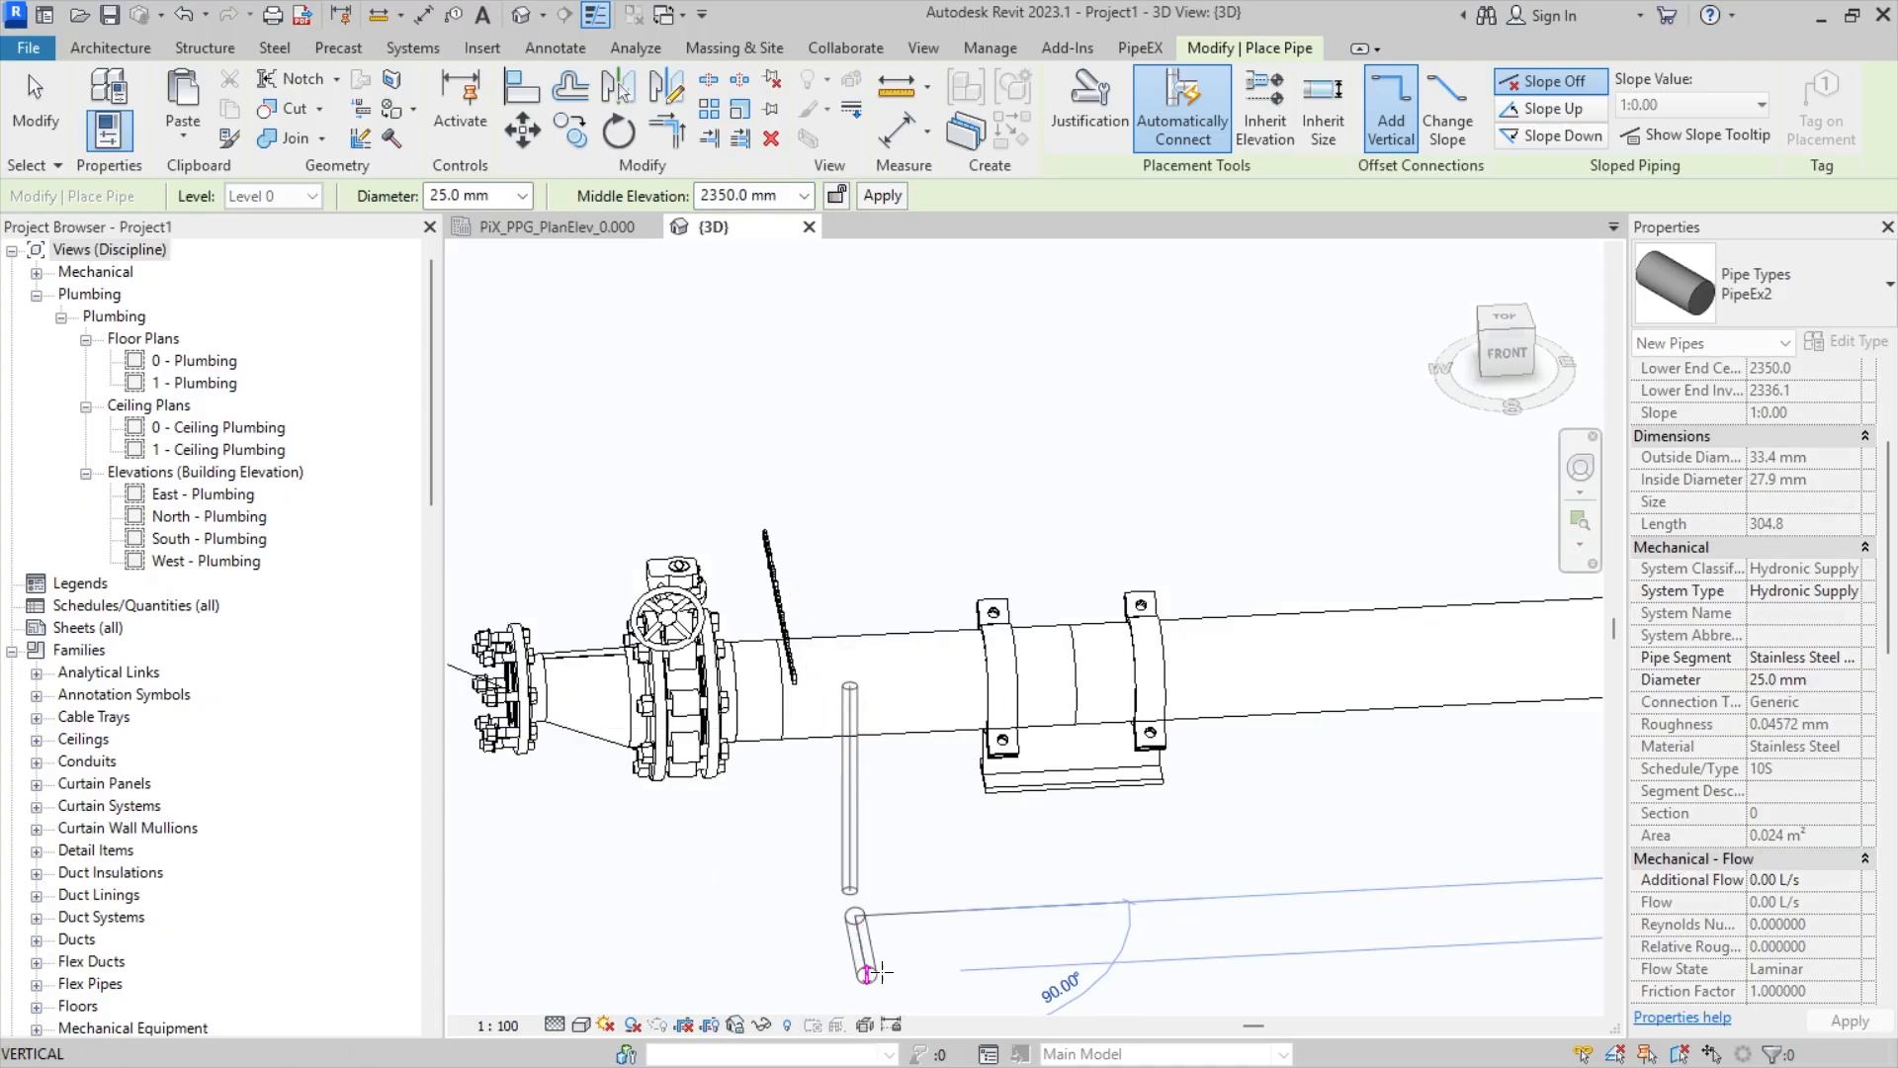
middle_drag(878, 974, 899, 873)
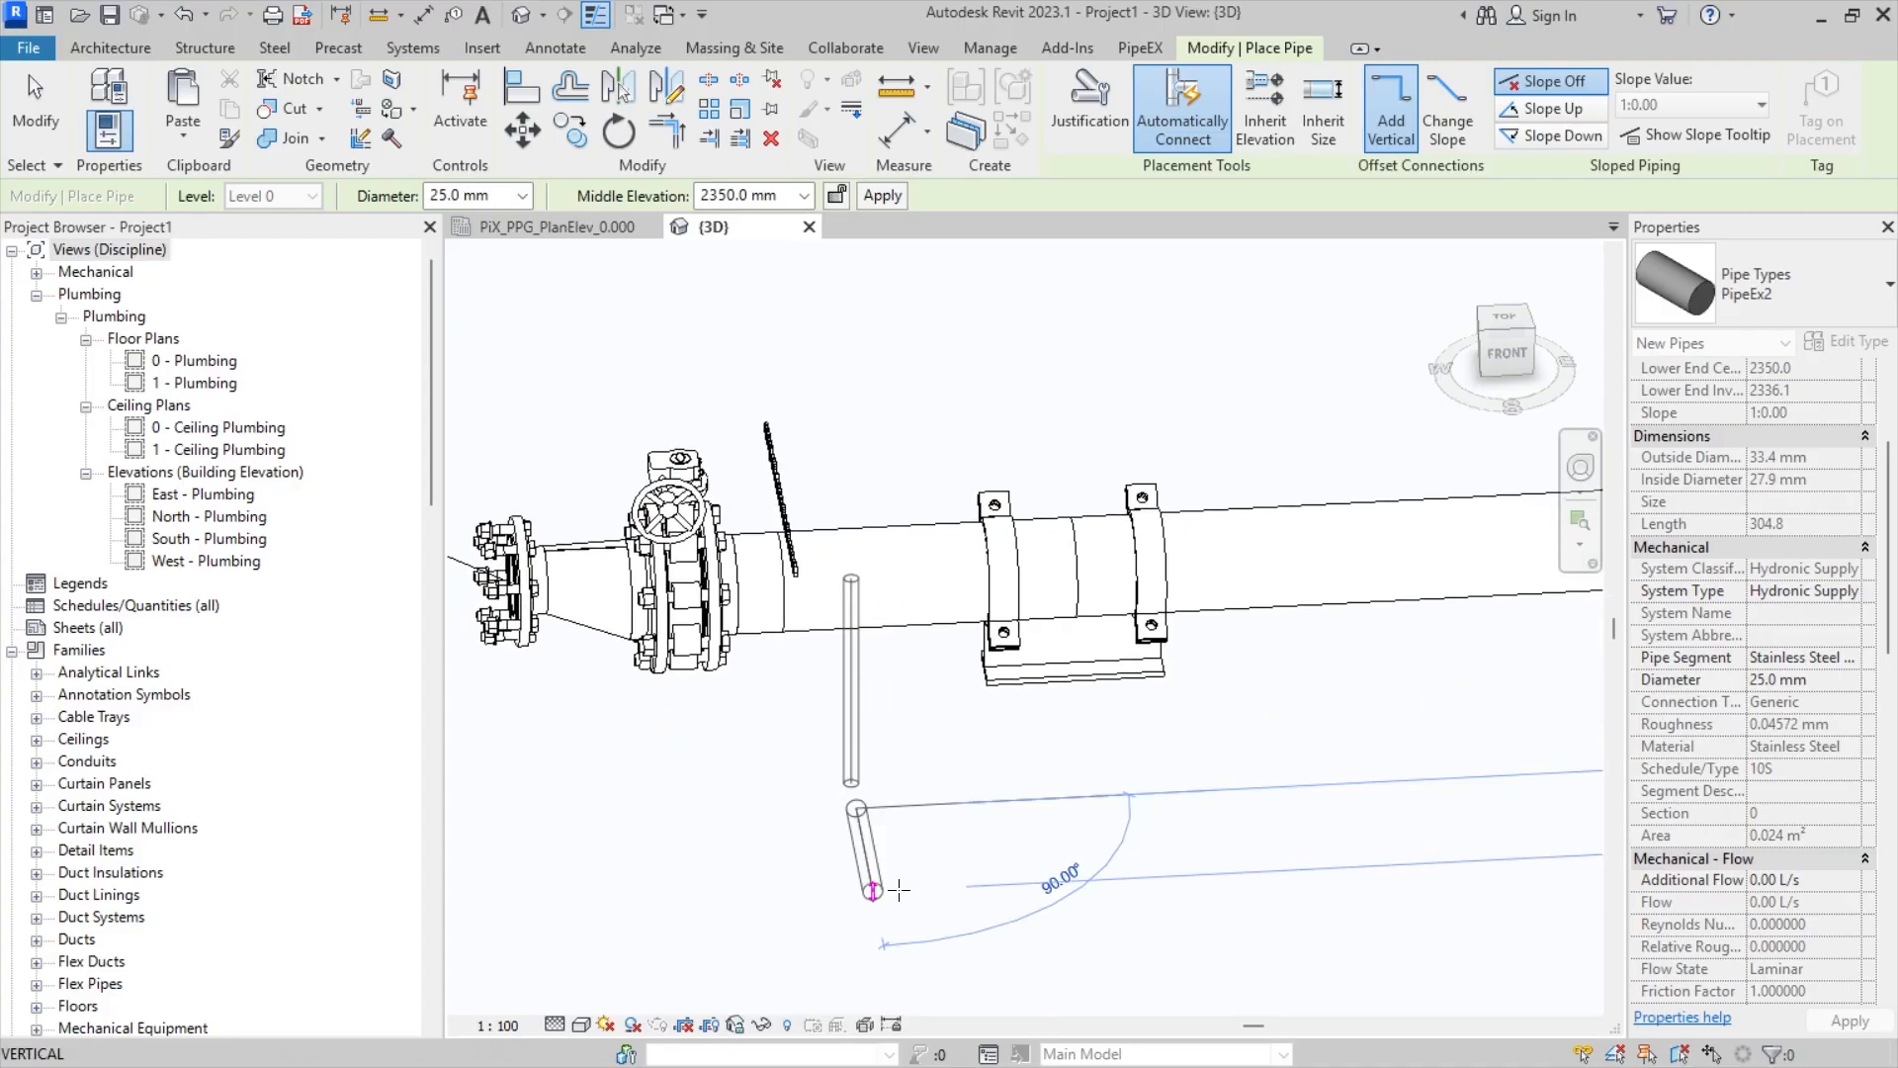
click(900, 892)
key(Escape)
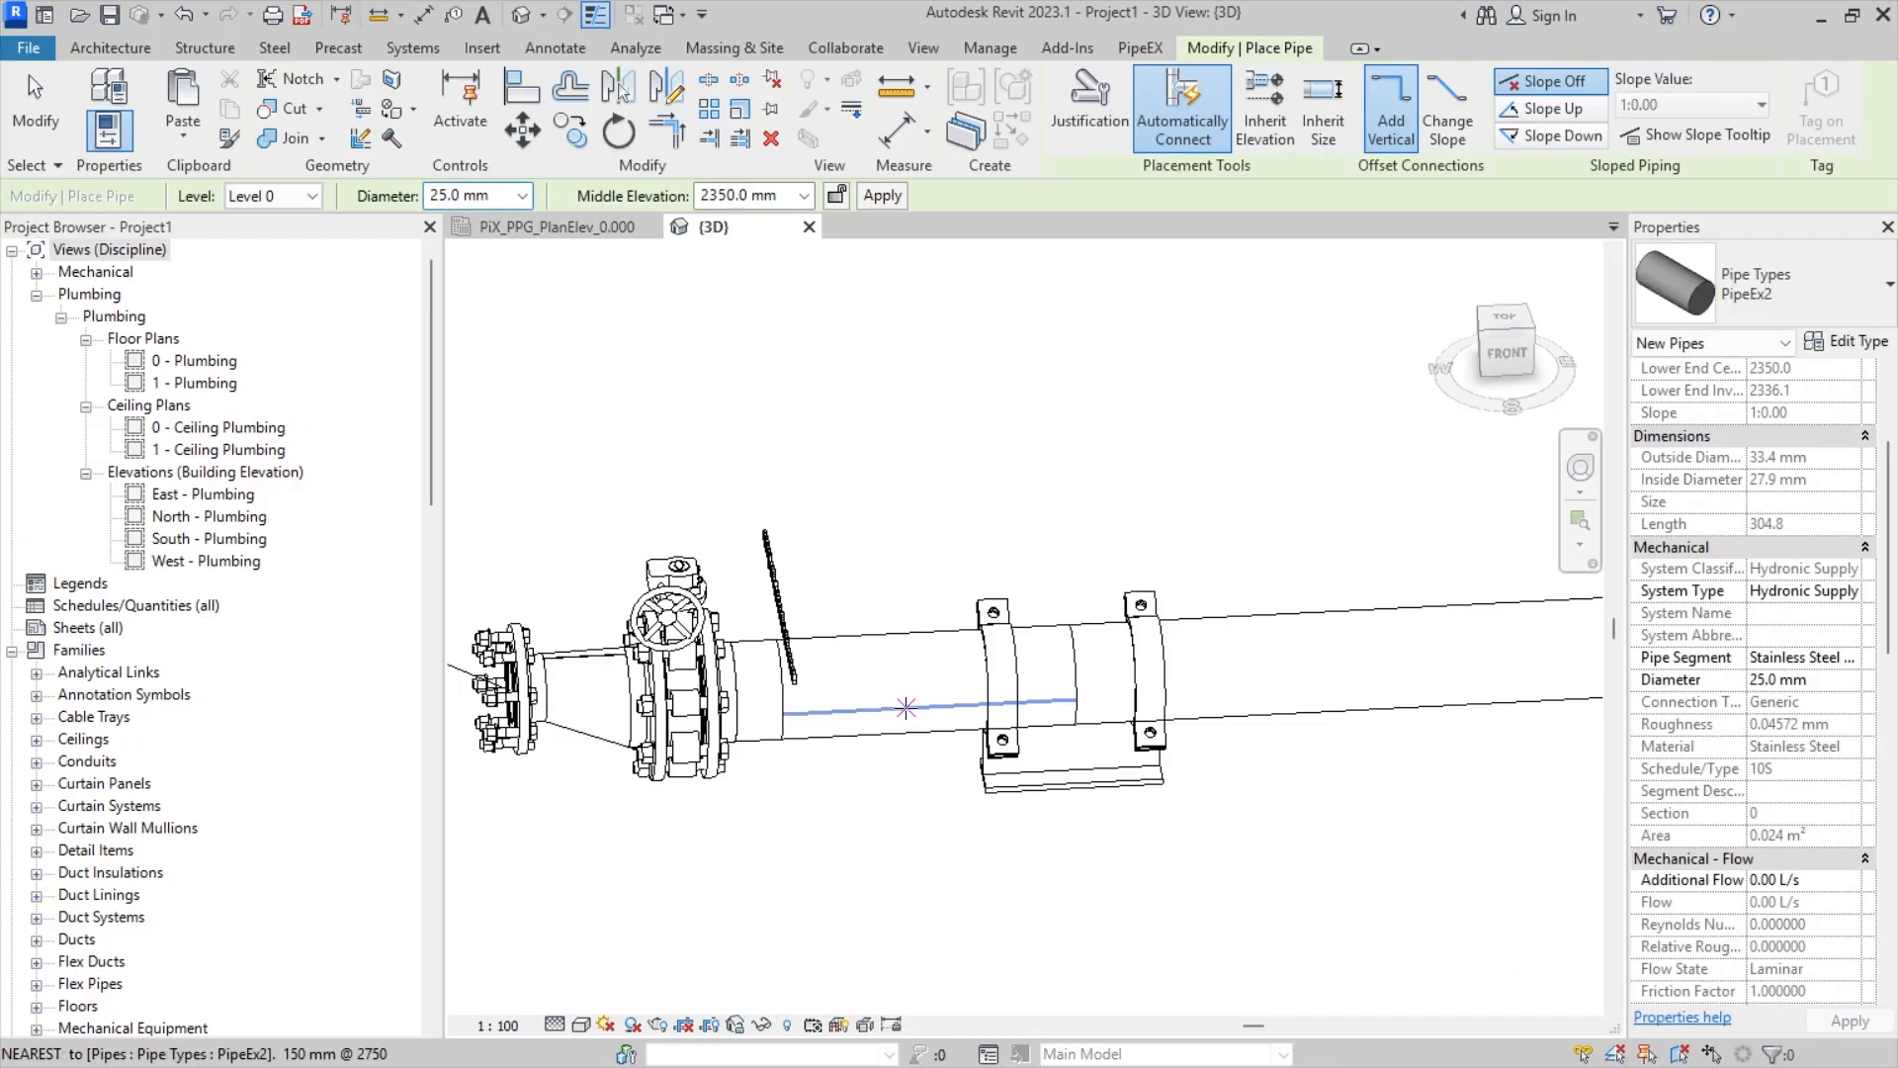
- Draw a 25 mm branch from the main pipe's centreline between valve and support, dropping down and running horizontally forward, perpendicular to the main pipe
click(906, 708)
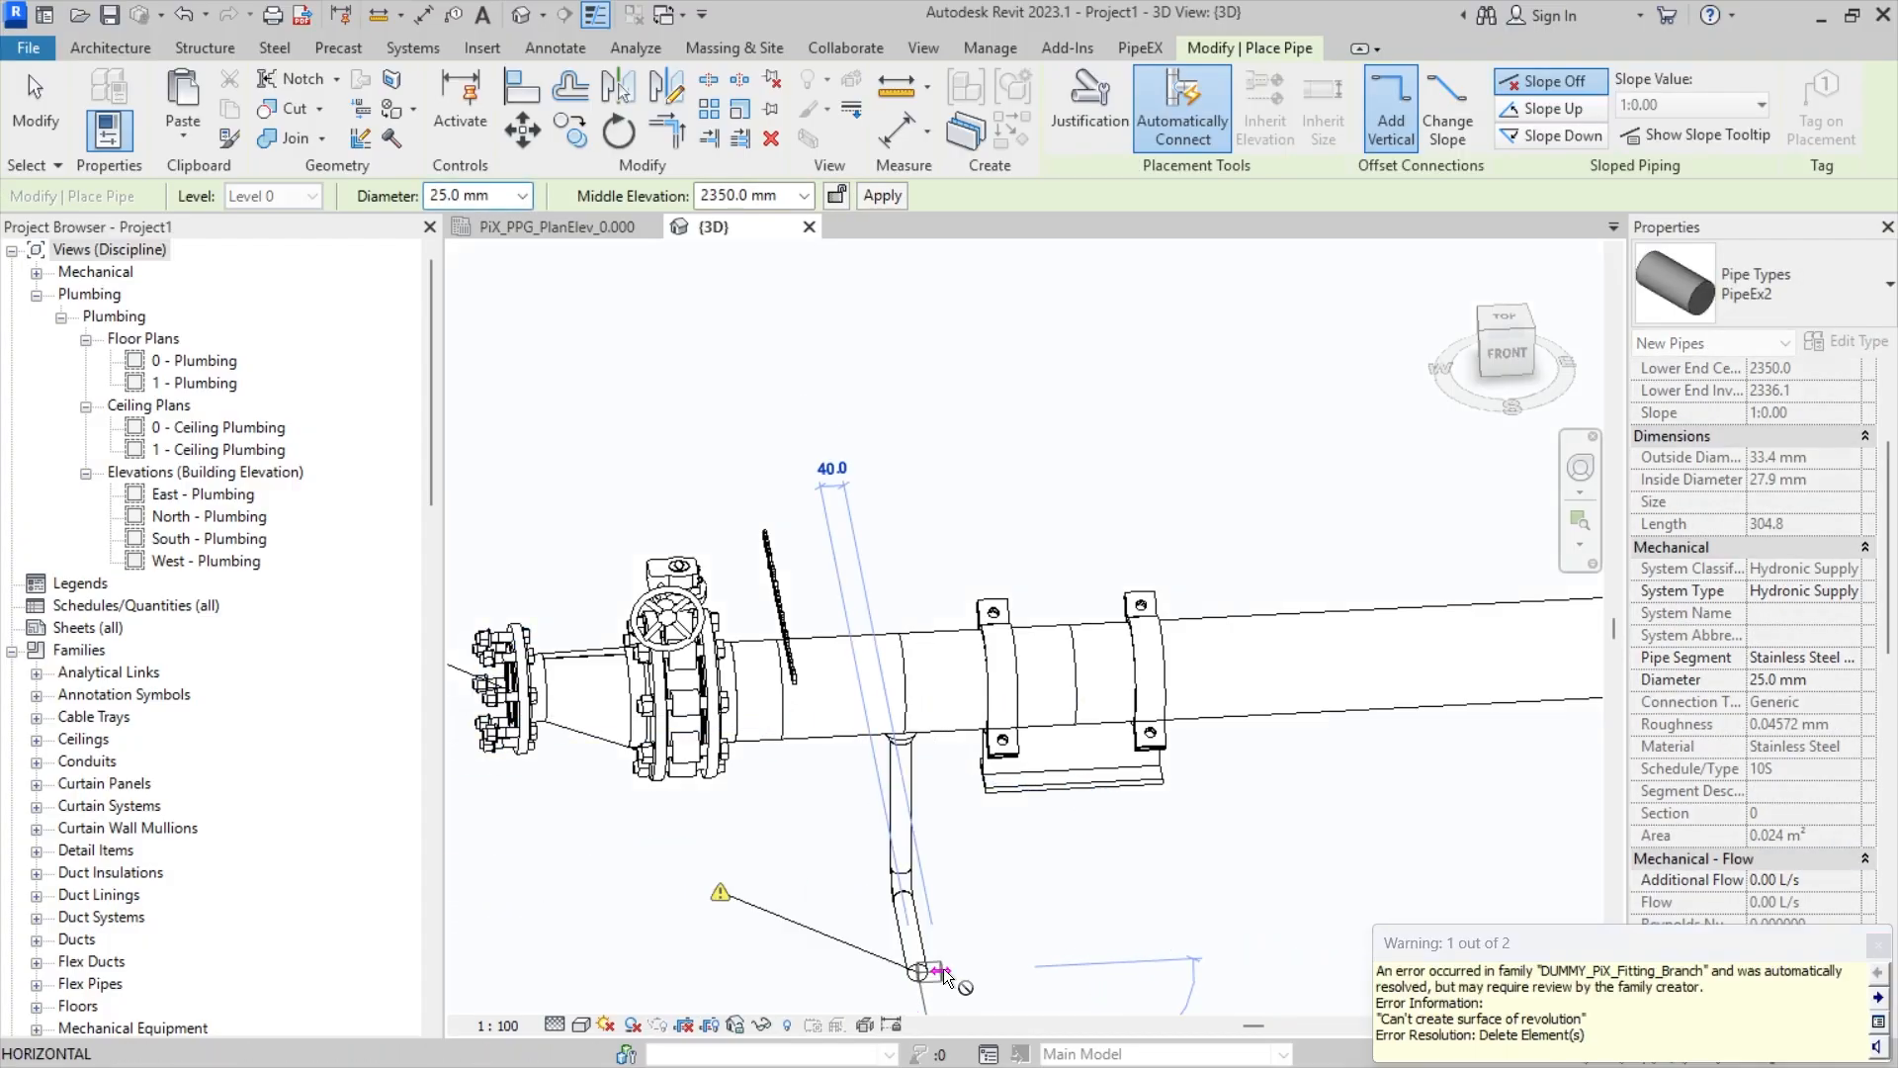
key(Escape)
key(Escape)
- Lengthen the horizontal branch pipe at its free end to about 382 mm and deselect it
scroll(887, 659, up, 2)
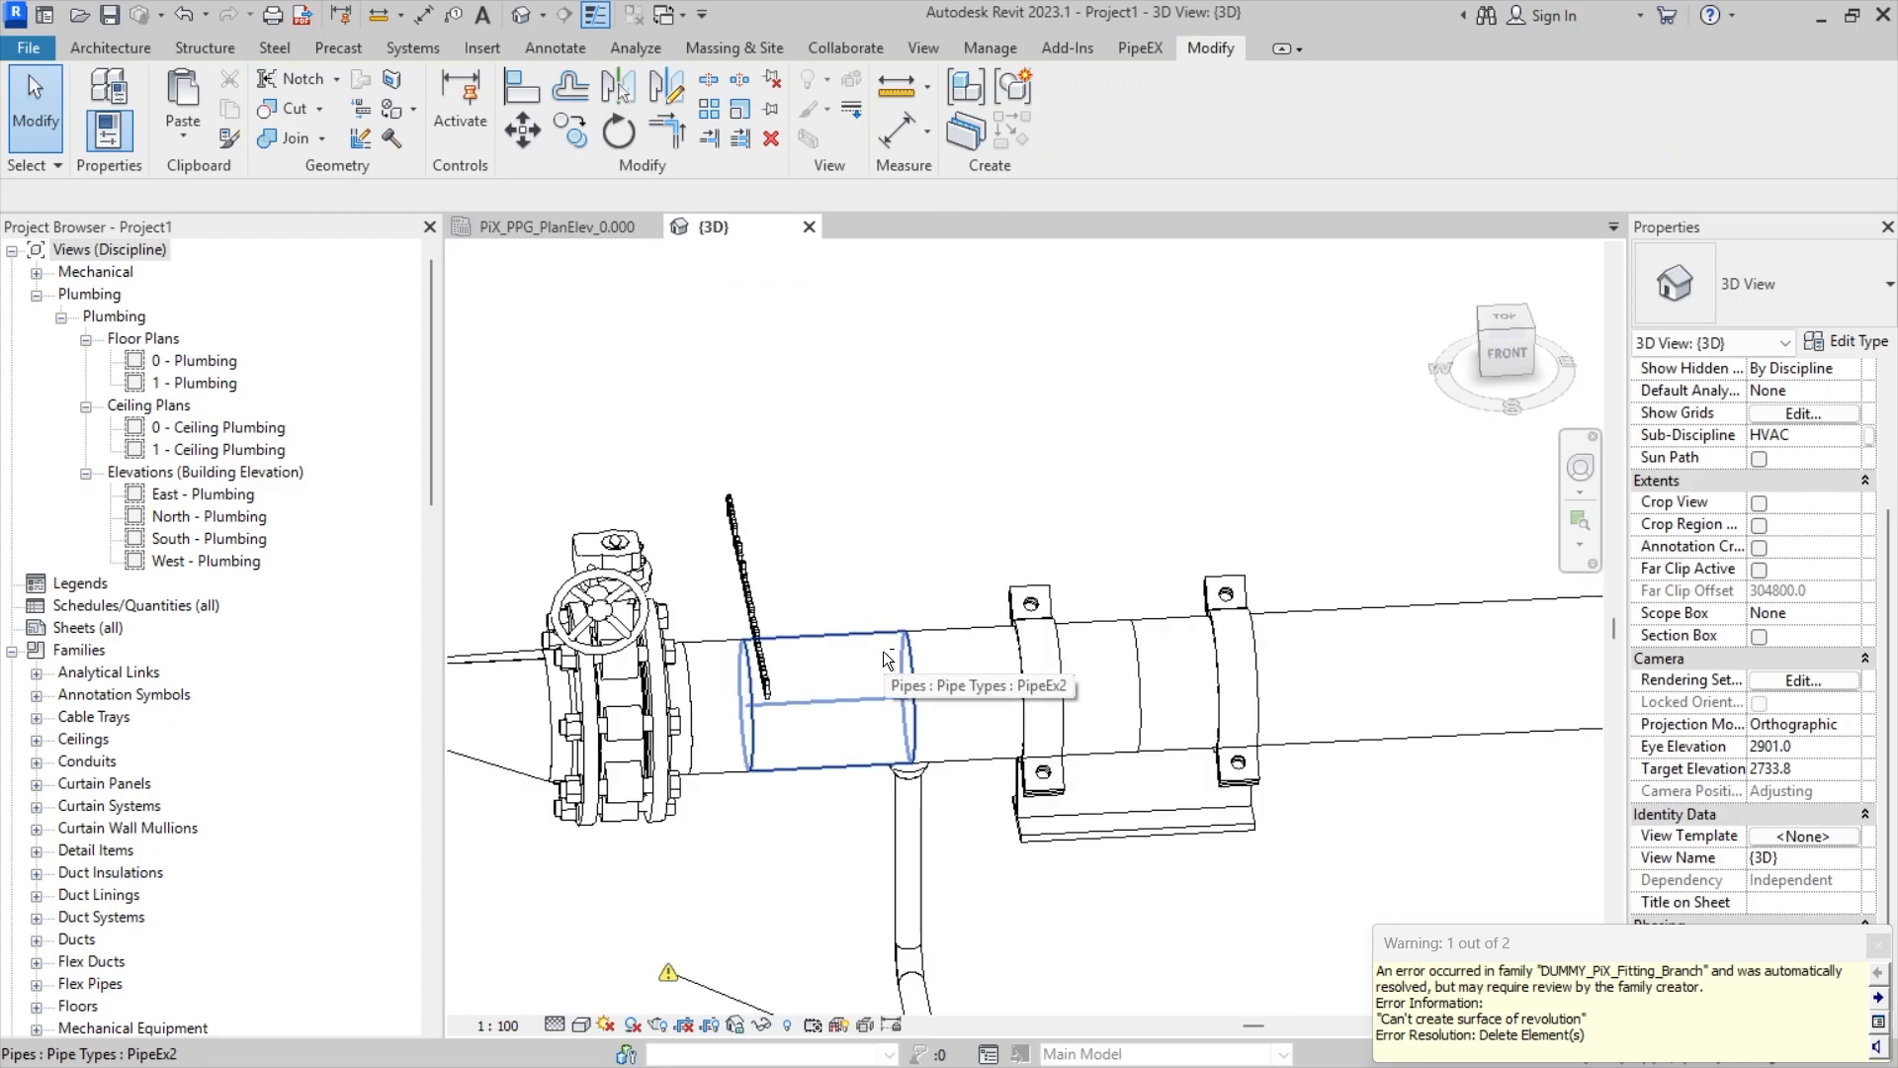
shift+middle_drag(887, 660, 901, 781)
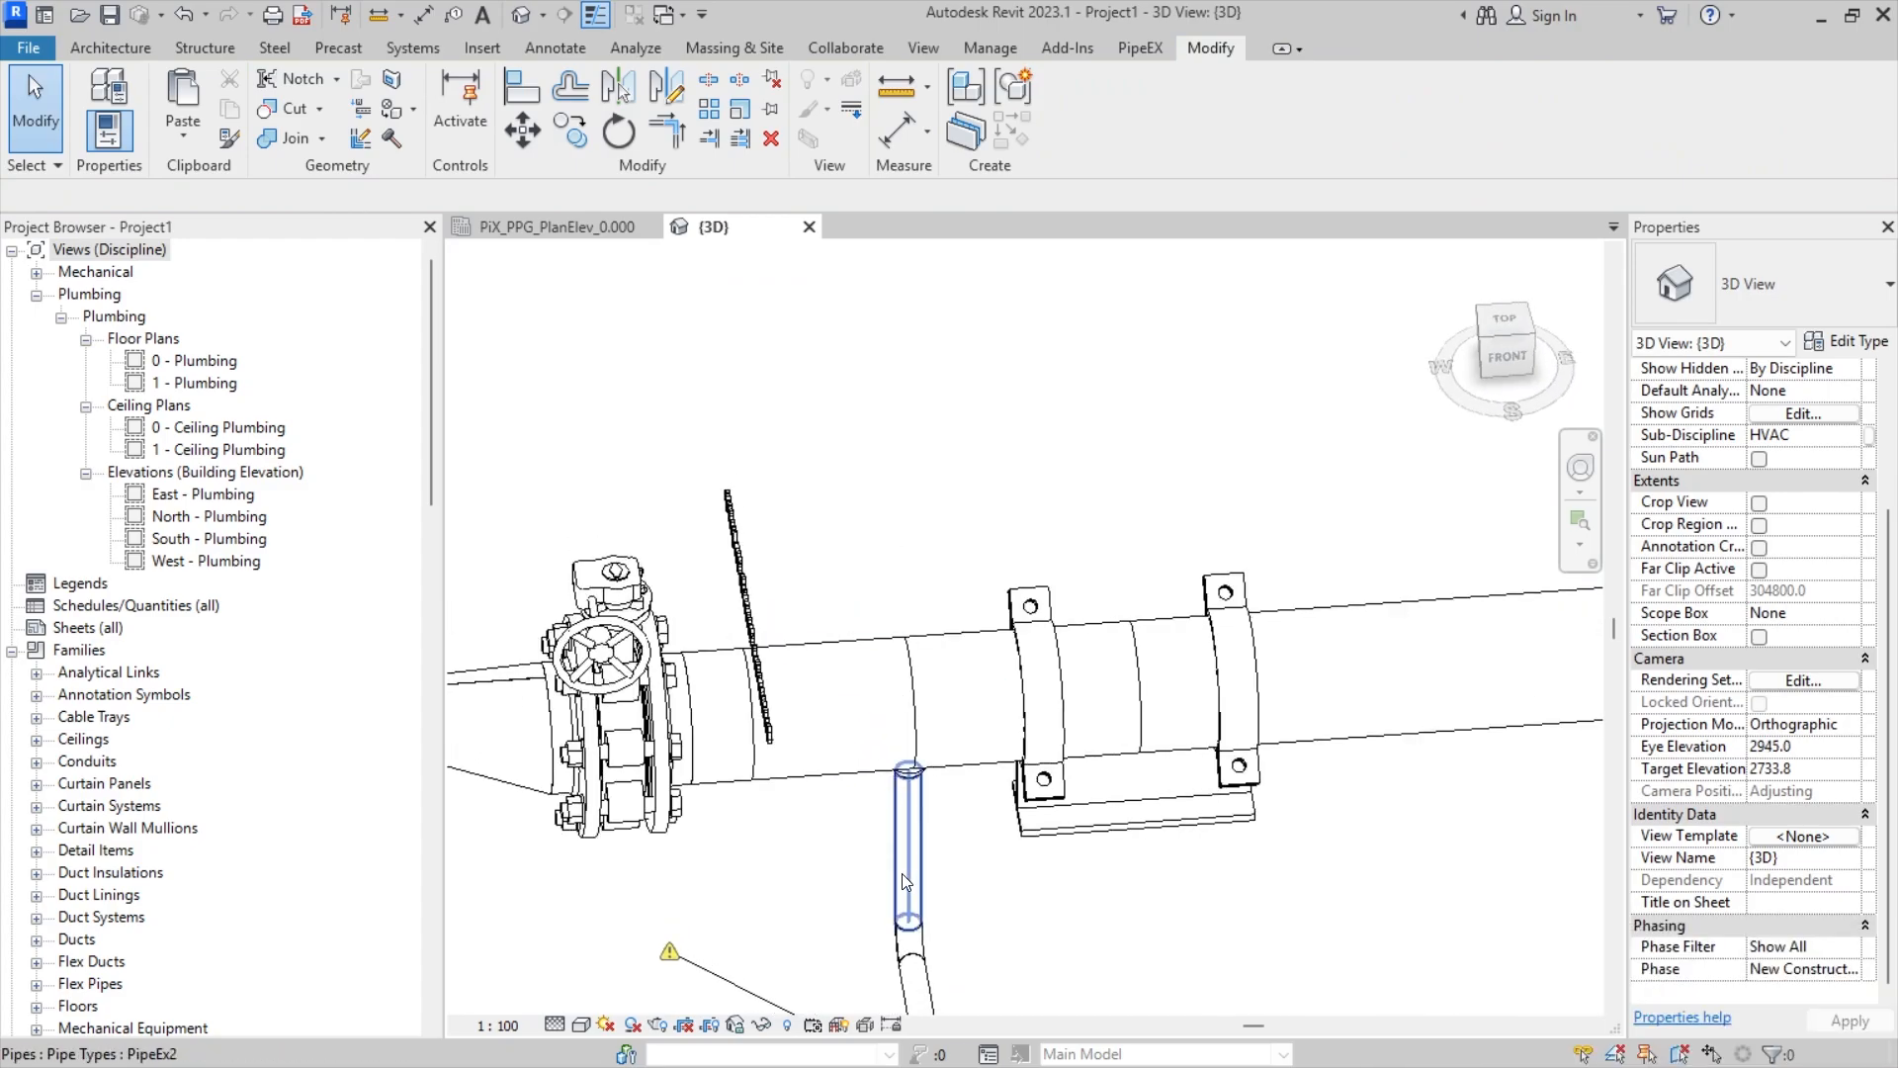
shift+middle_drag(906, 880, 875, 672)
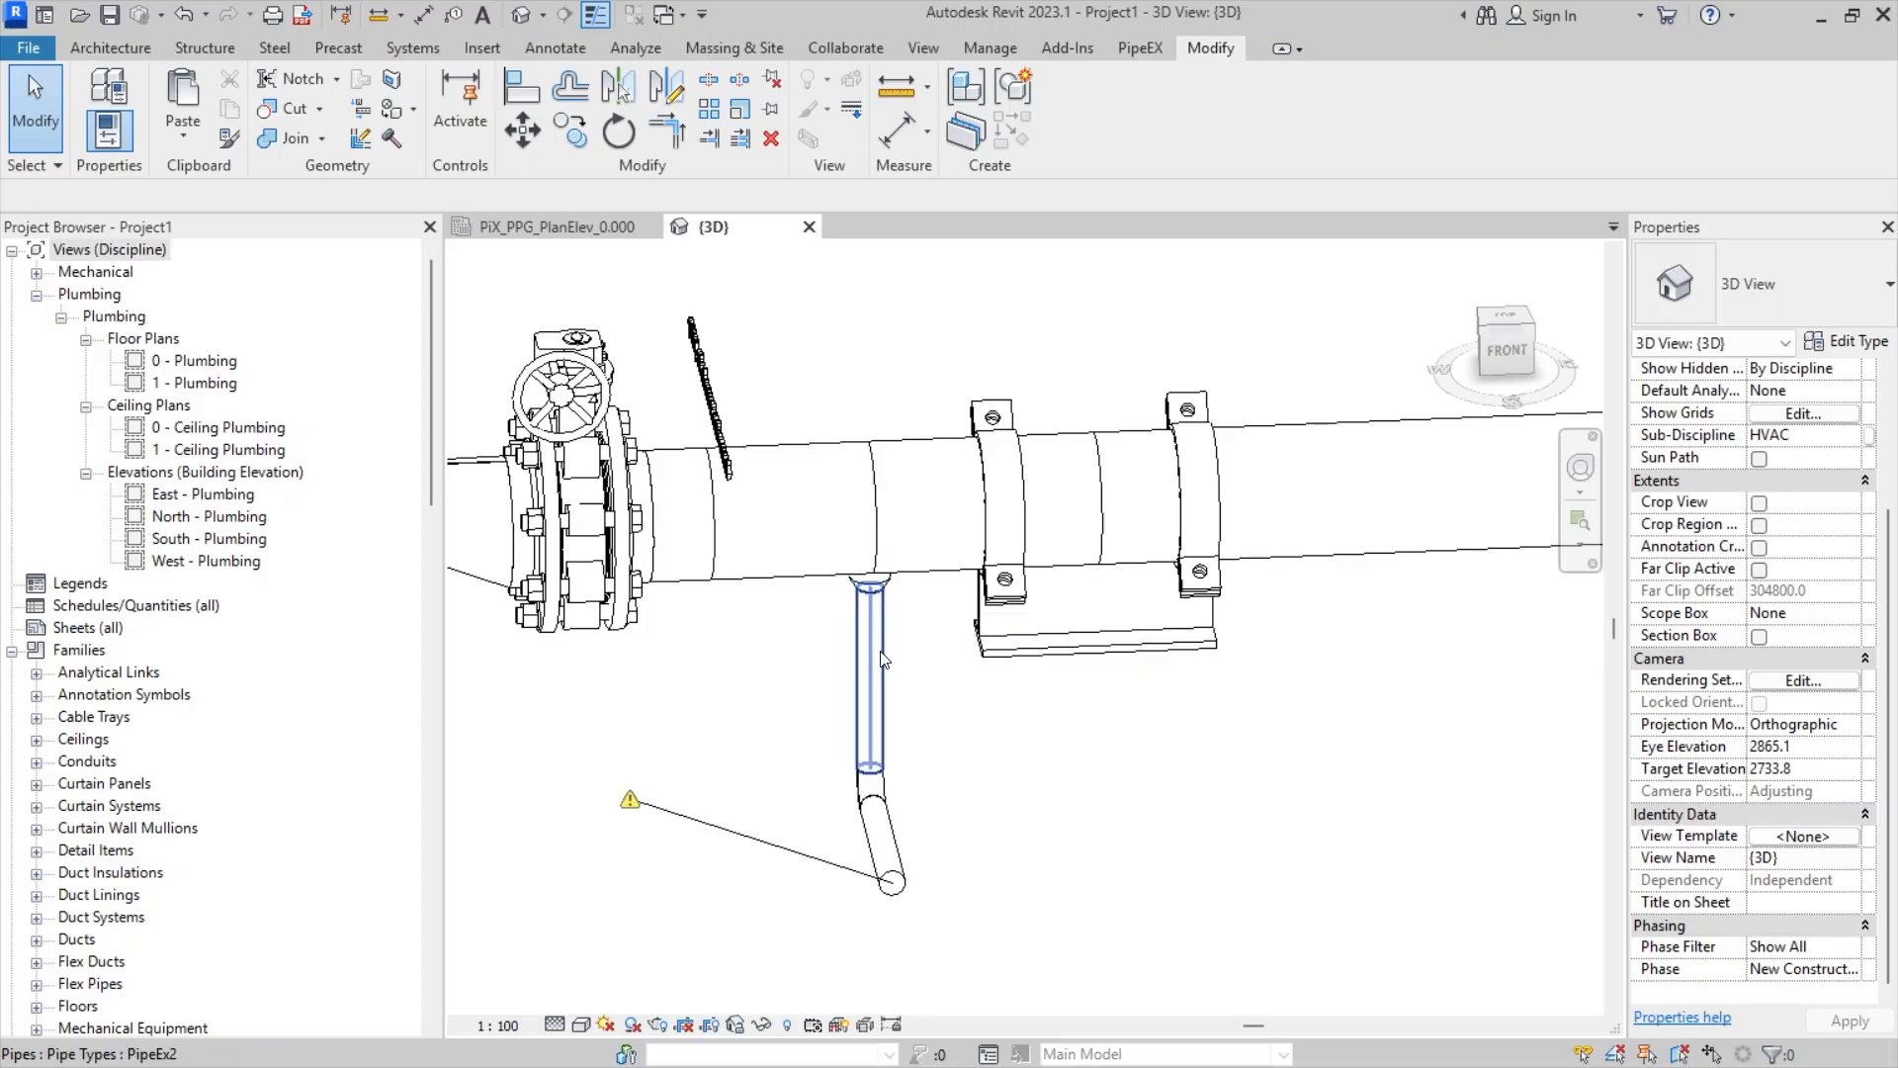
shift+middle_drag(917, 682, 895, 751)
shift+middle_drag(925, 860, 865, 791)
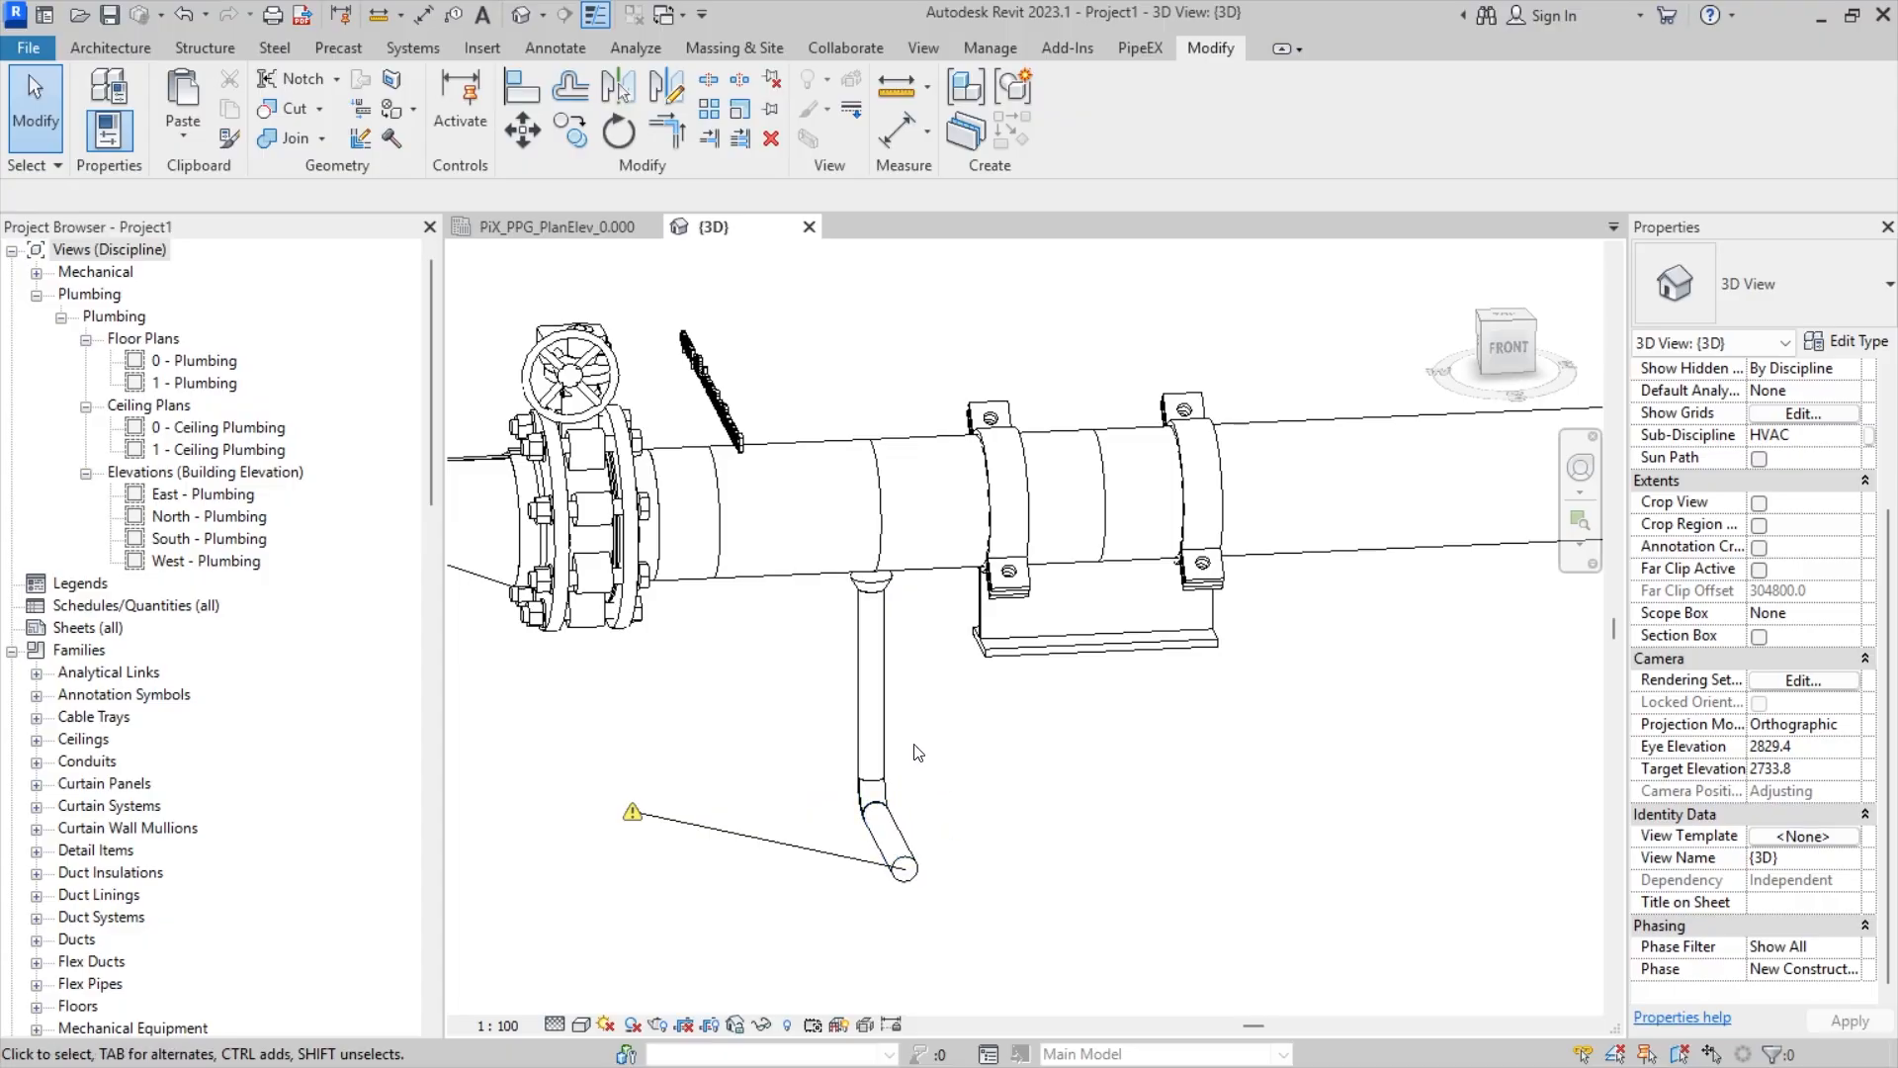
shift+middle_drag(954, 737, 858, 728)
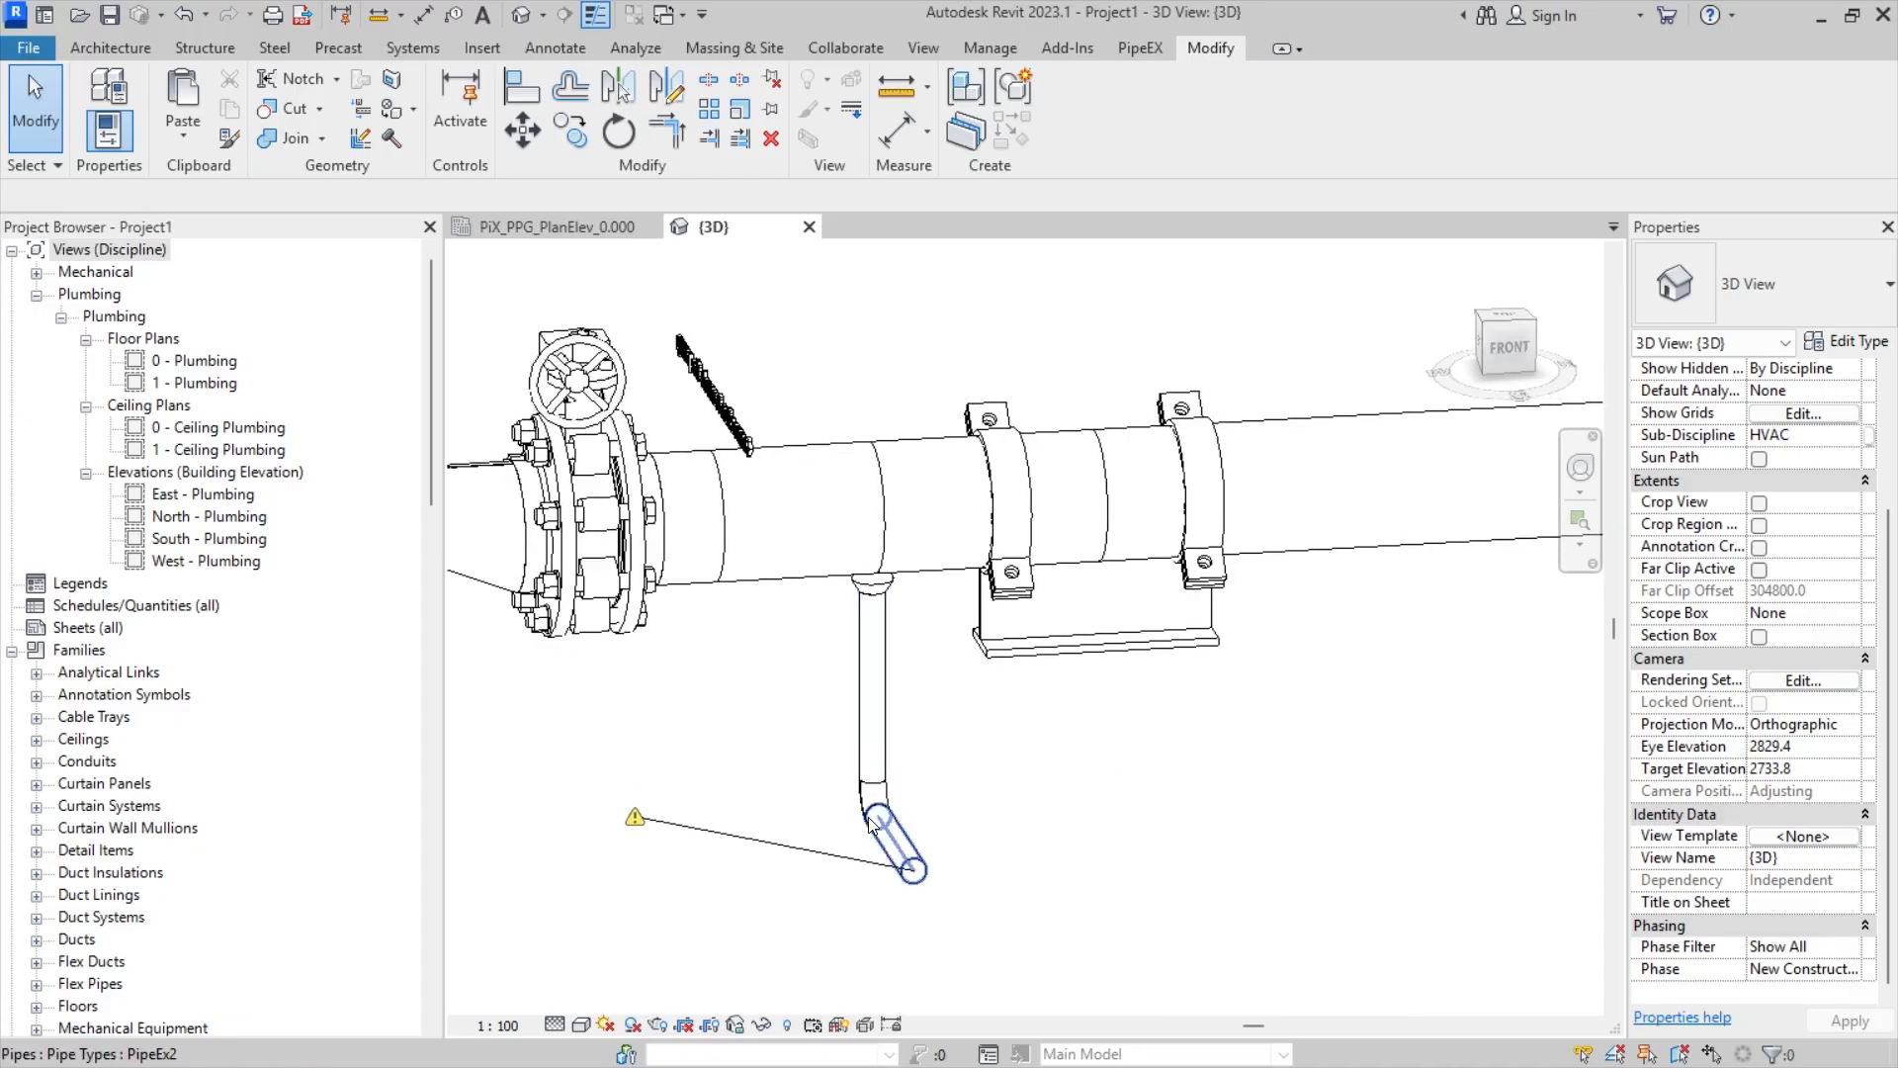
shift+middle_drag(883, 821, 883, 780)
click(867, 734)
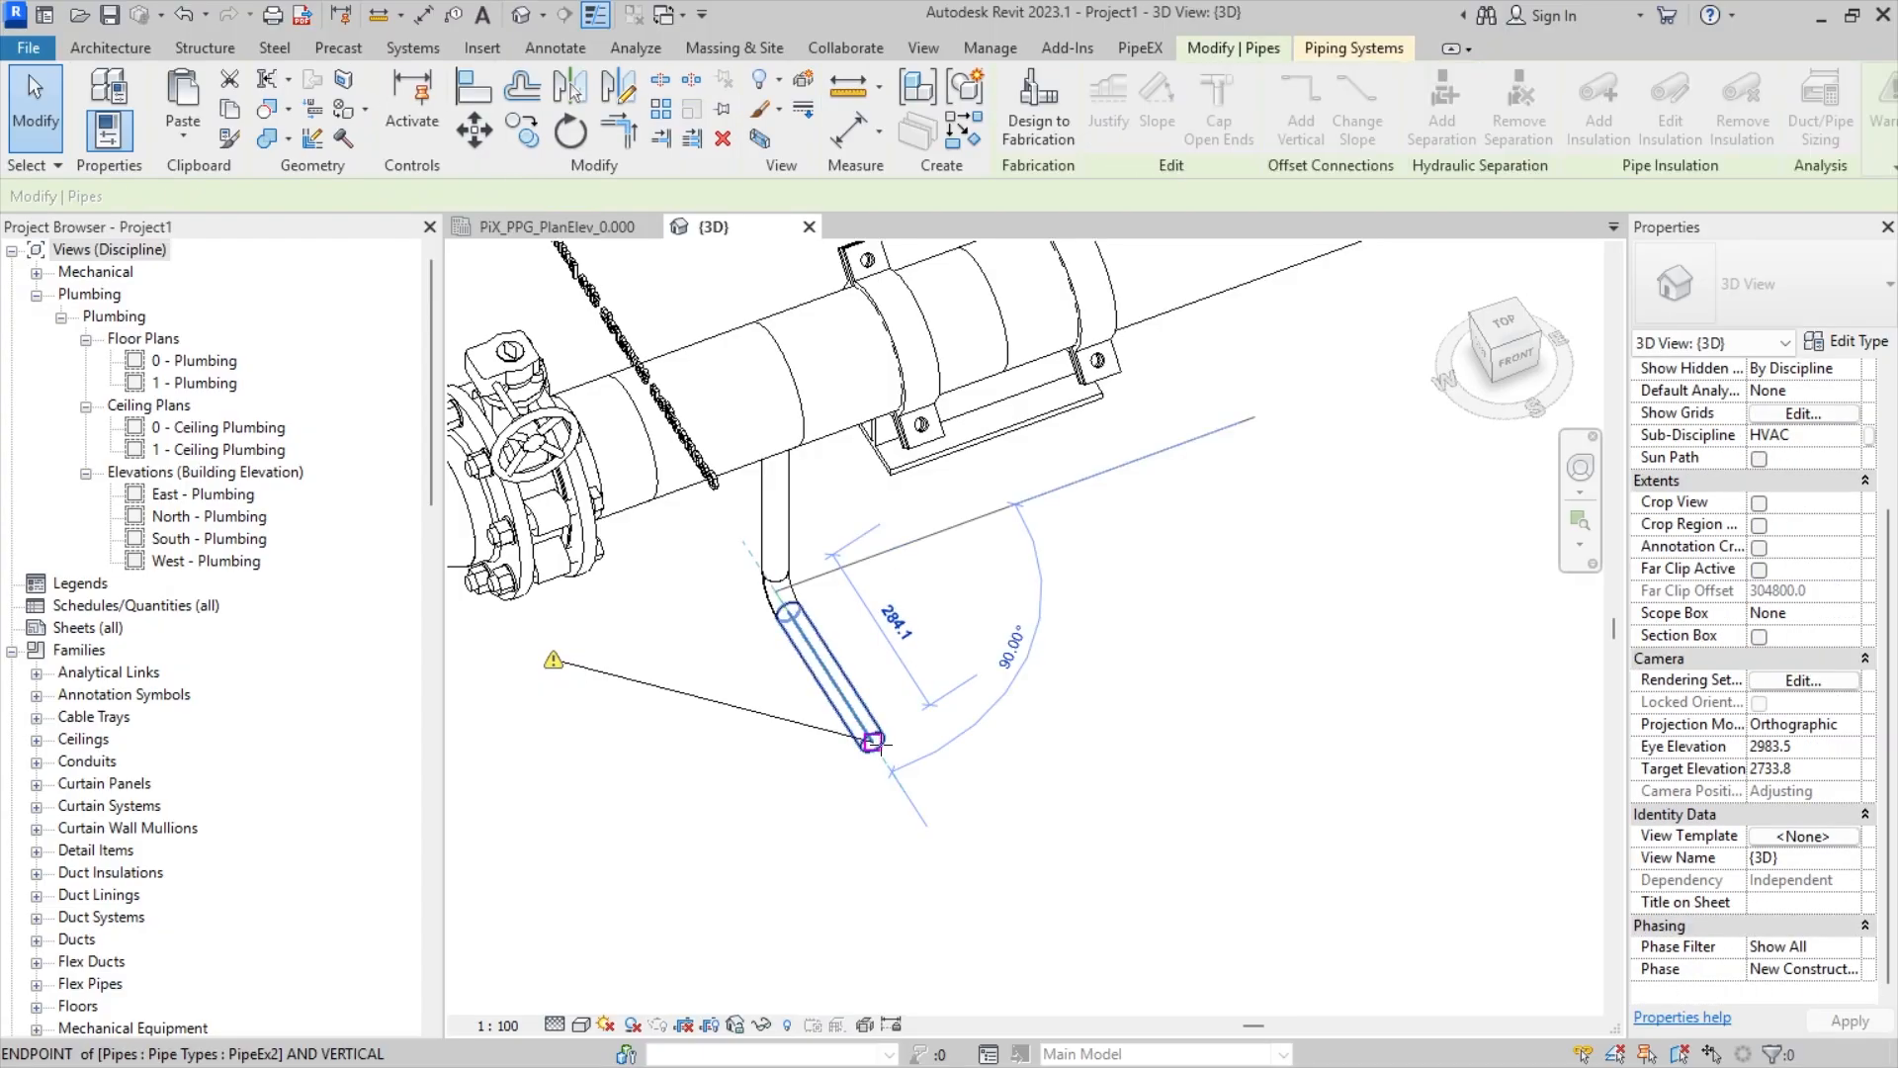
drag(955, 801, 951, 803)
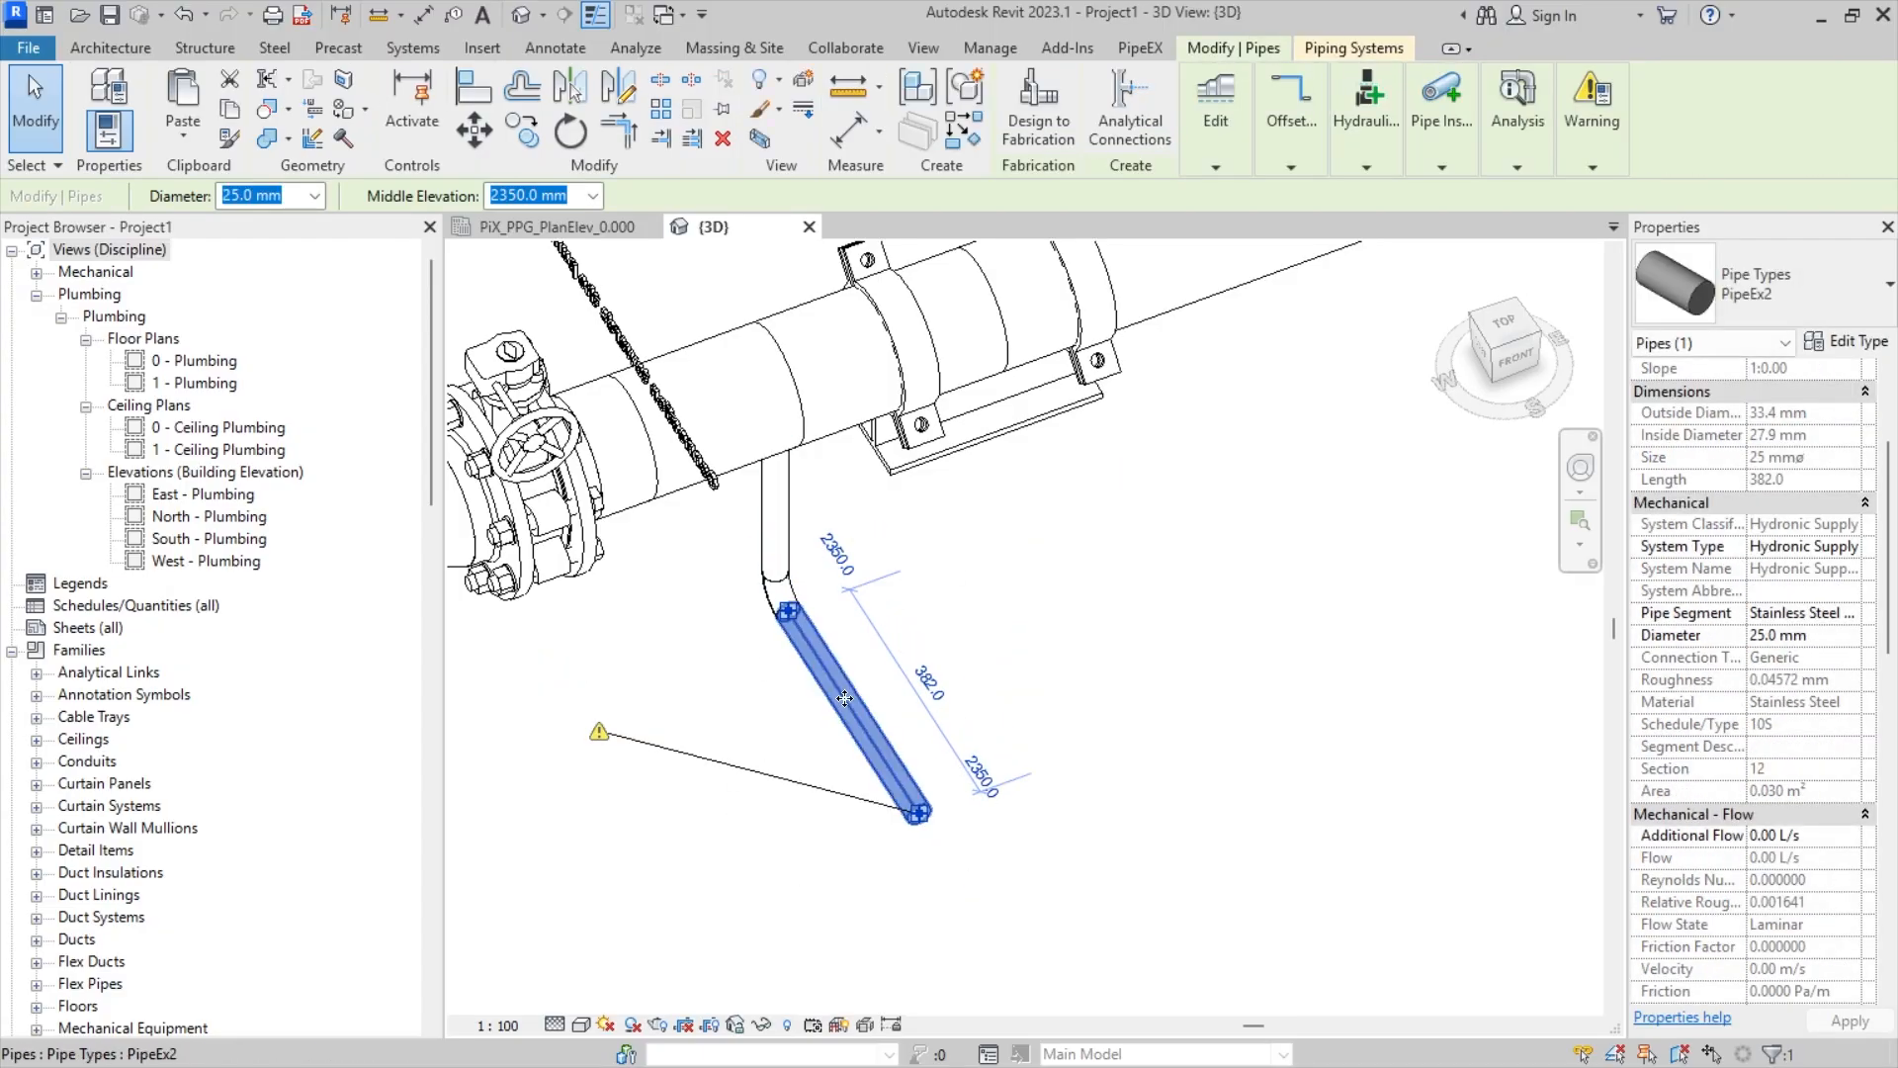
shift+middle_drag(850, 686, 819, 725)
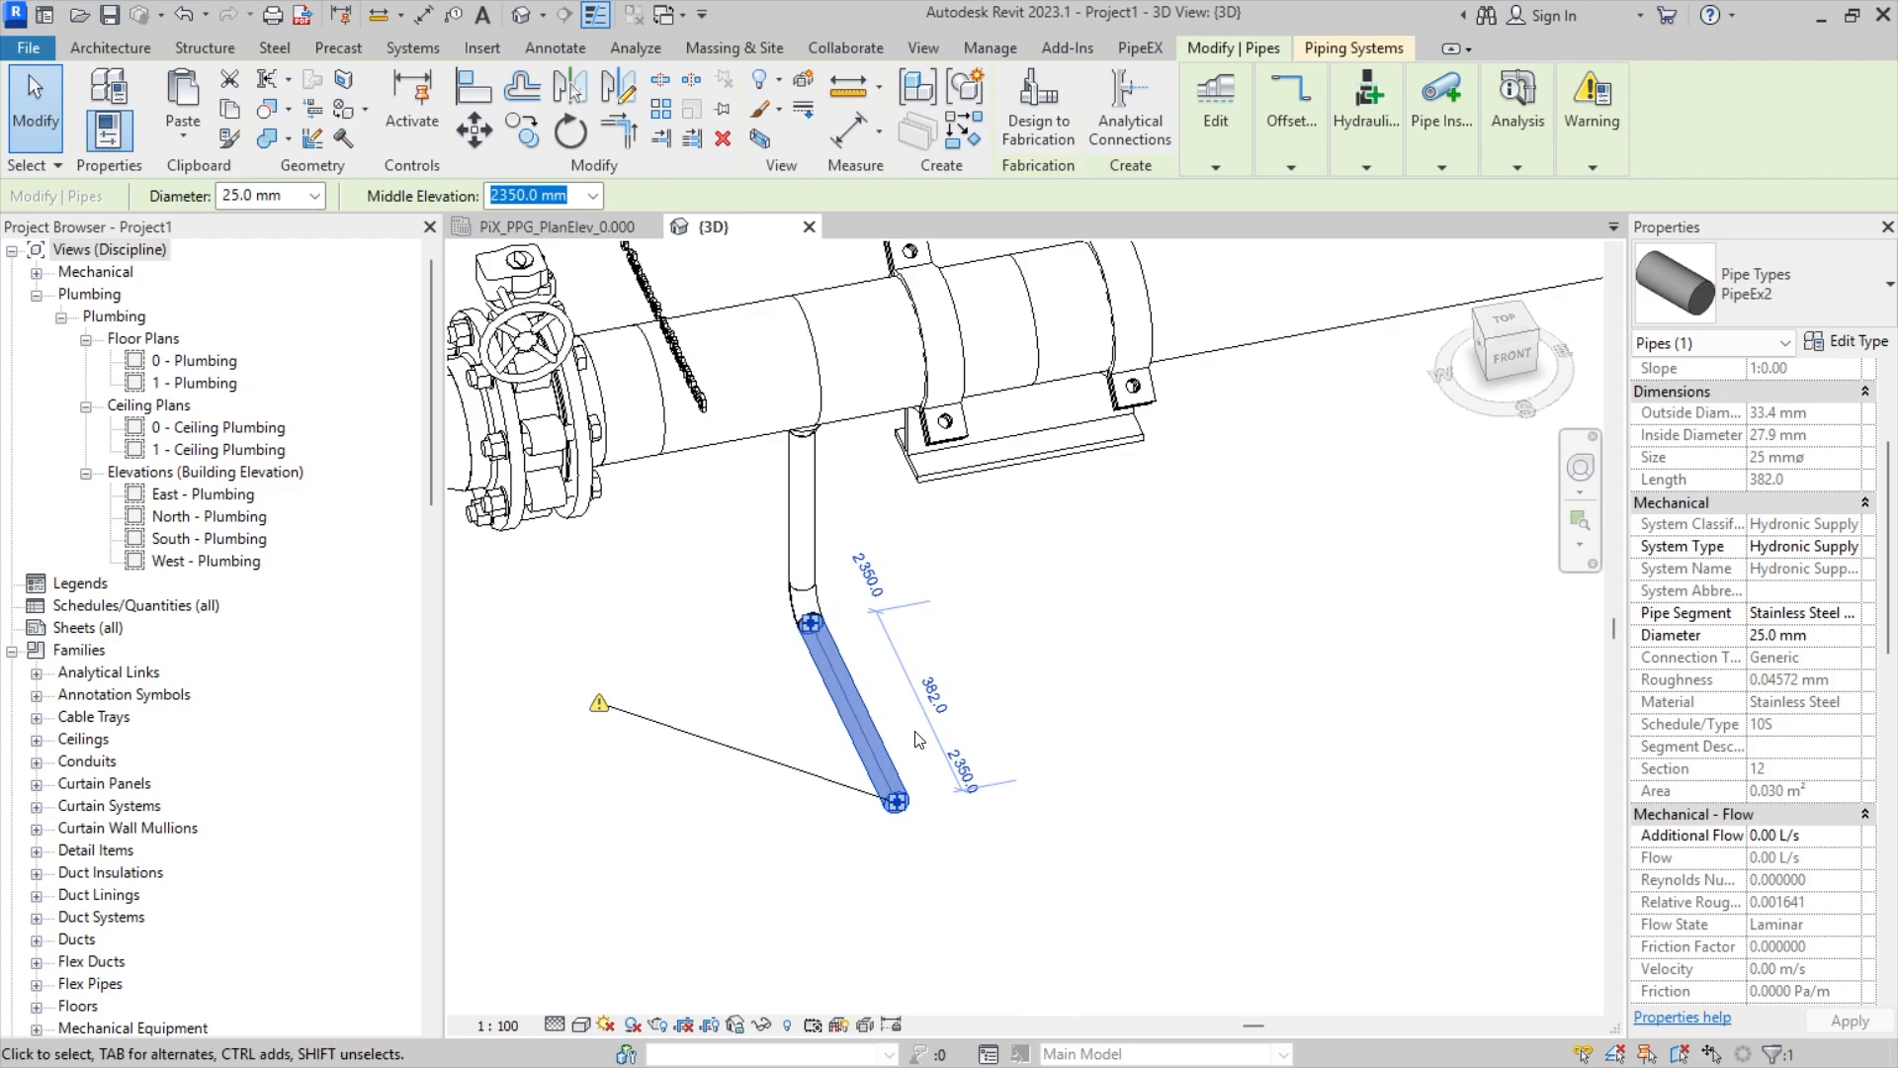
shift+middle_drag(930, 724, 910, 530)
click(1036, 625)
- Place a DUMMY_PiX_Valve_Globe of type Dummy at the midpoint of the vertical branch pipe
shift+middle_drag(1041, 629, 944, 650)
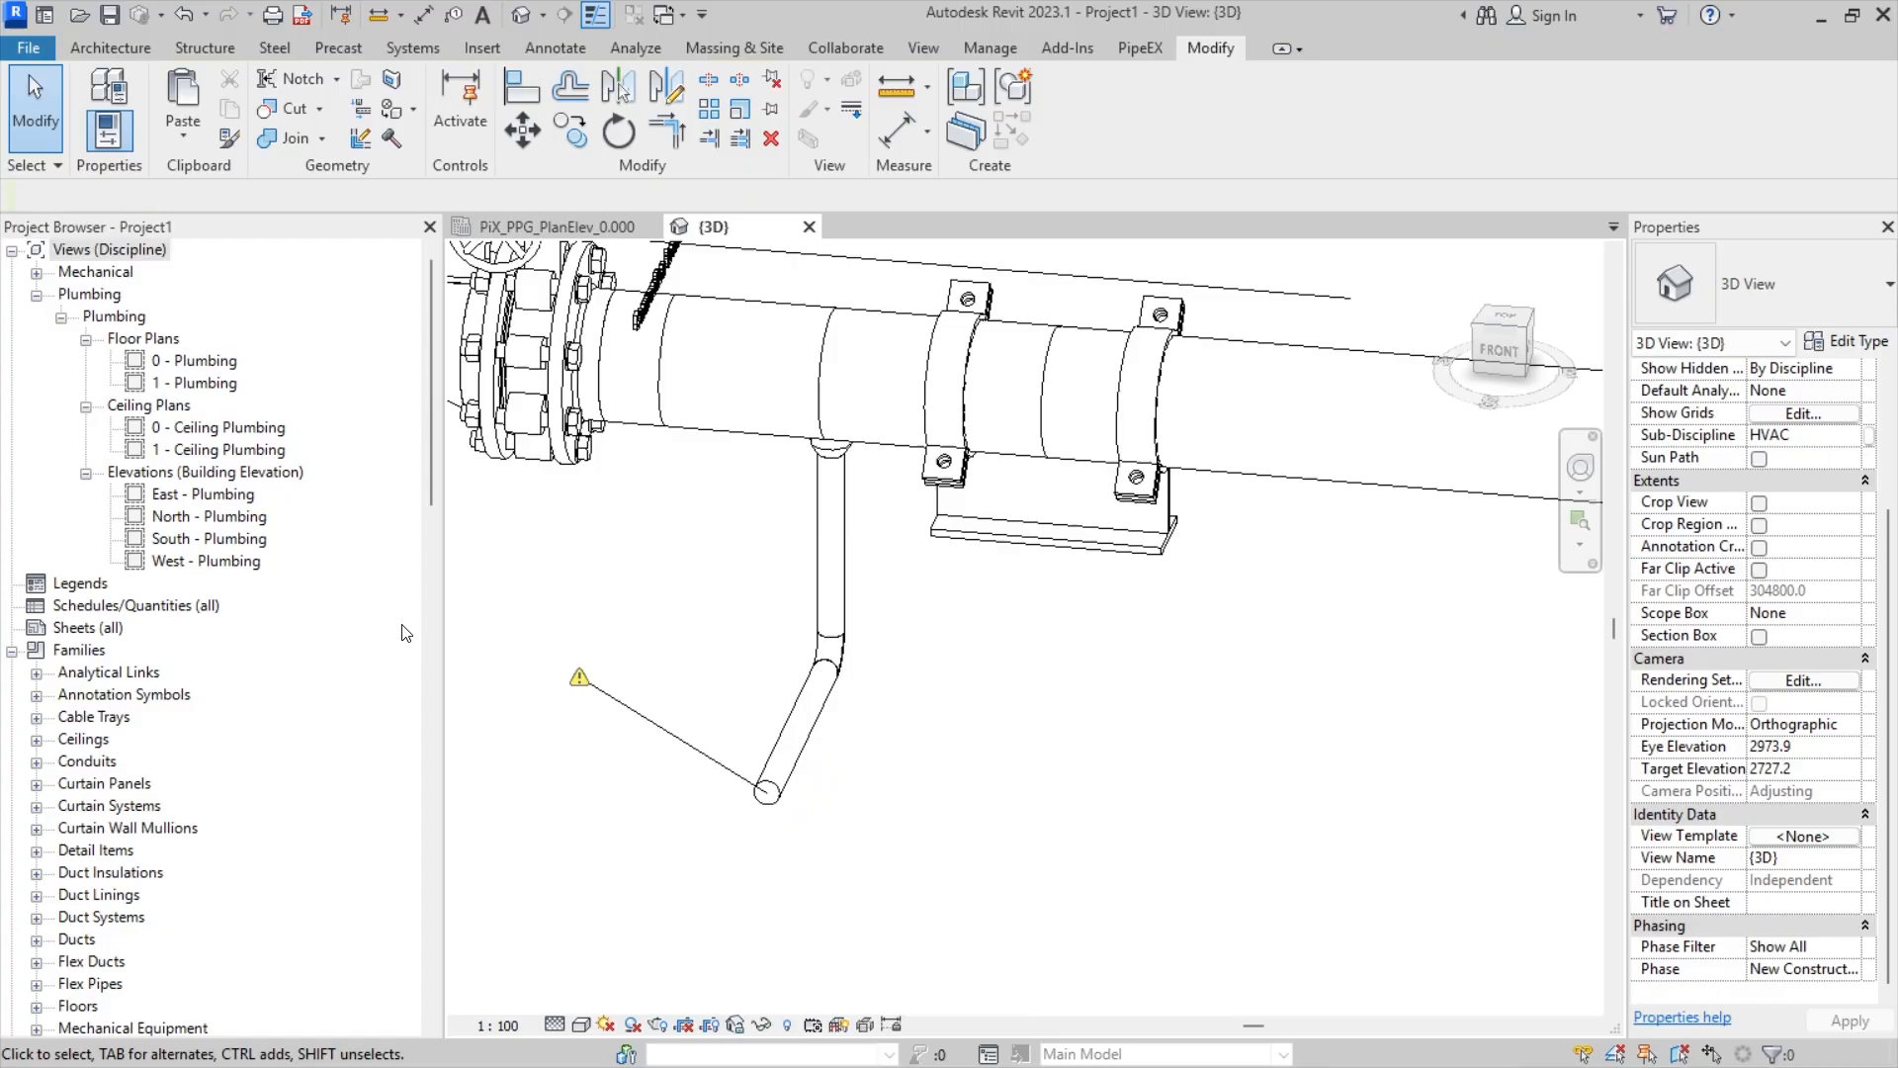
scroll(297, 717, down, 15)
scroll(287, 712, down, 10)
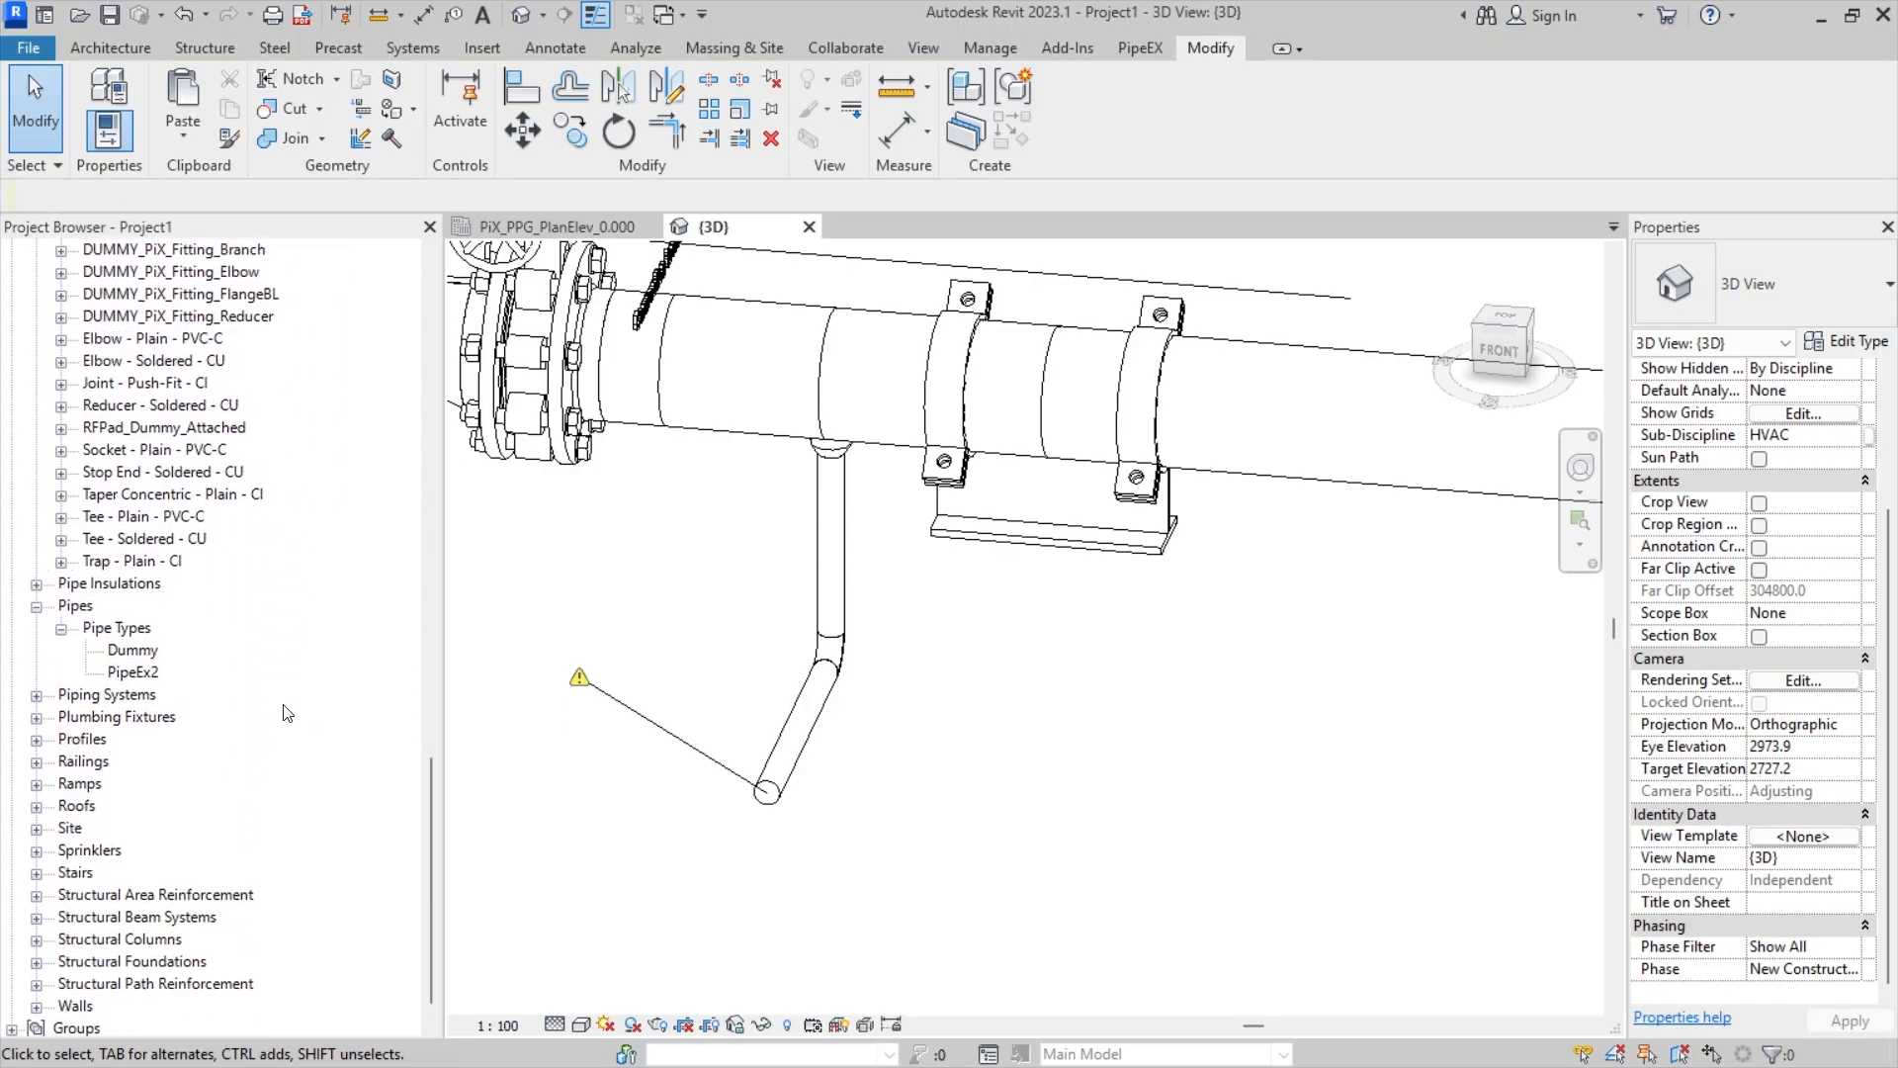
scroll(286, 712, up, 3)
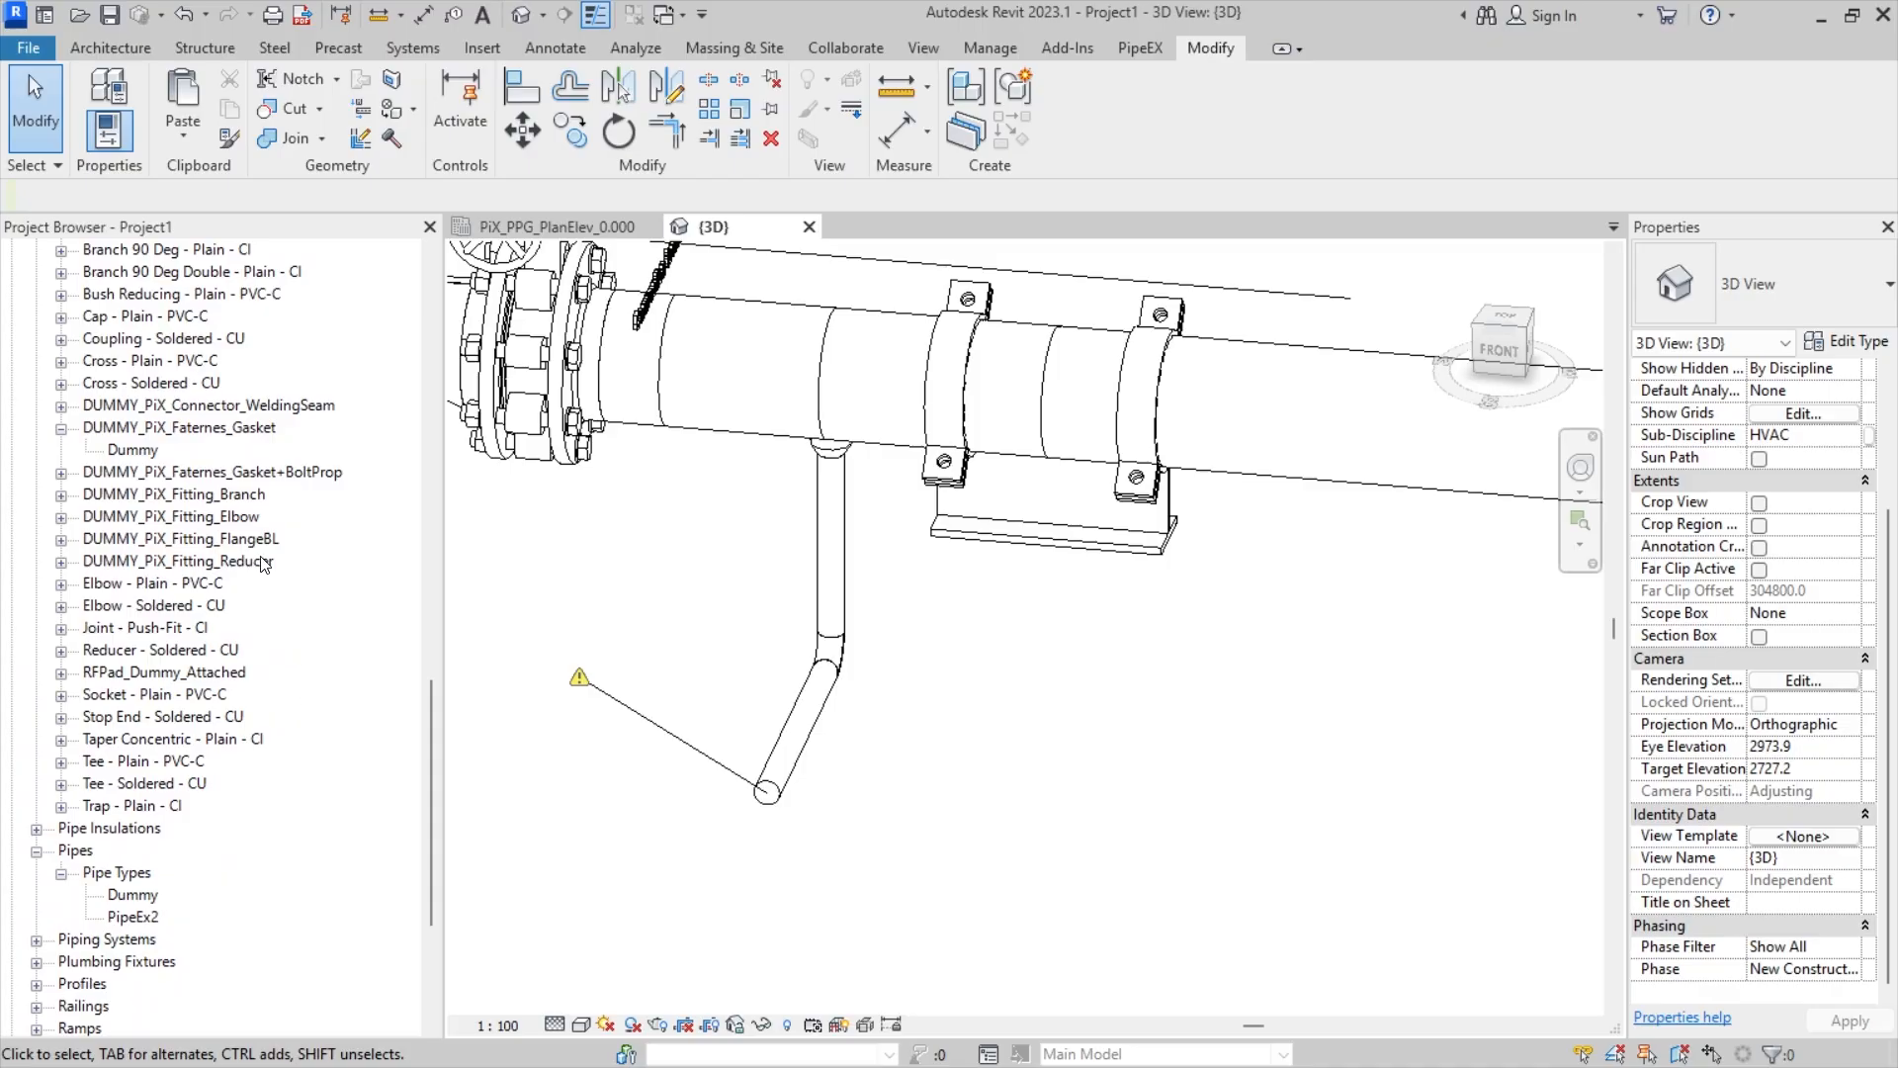
scroll(233, 572, up, 7)
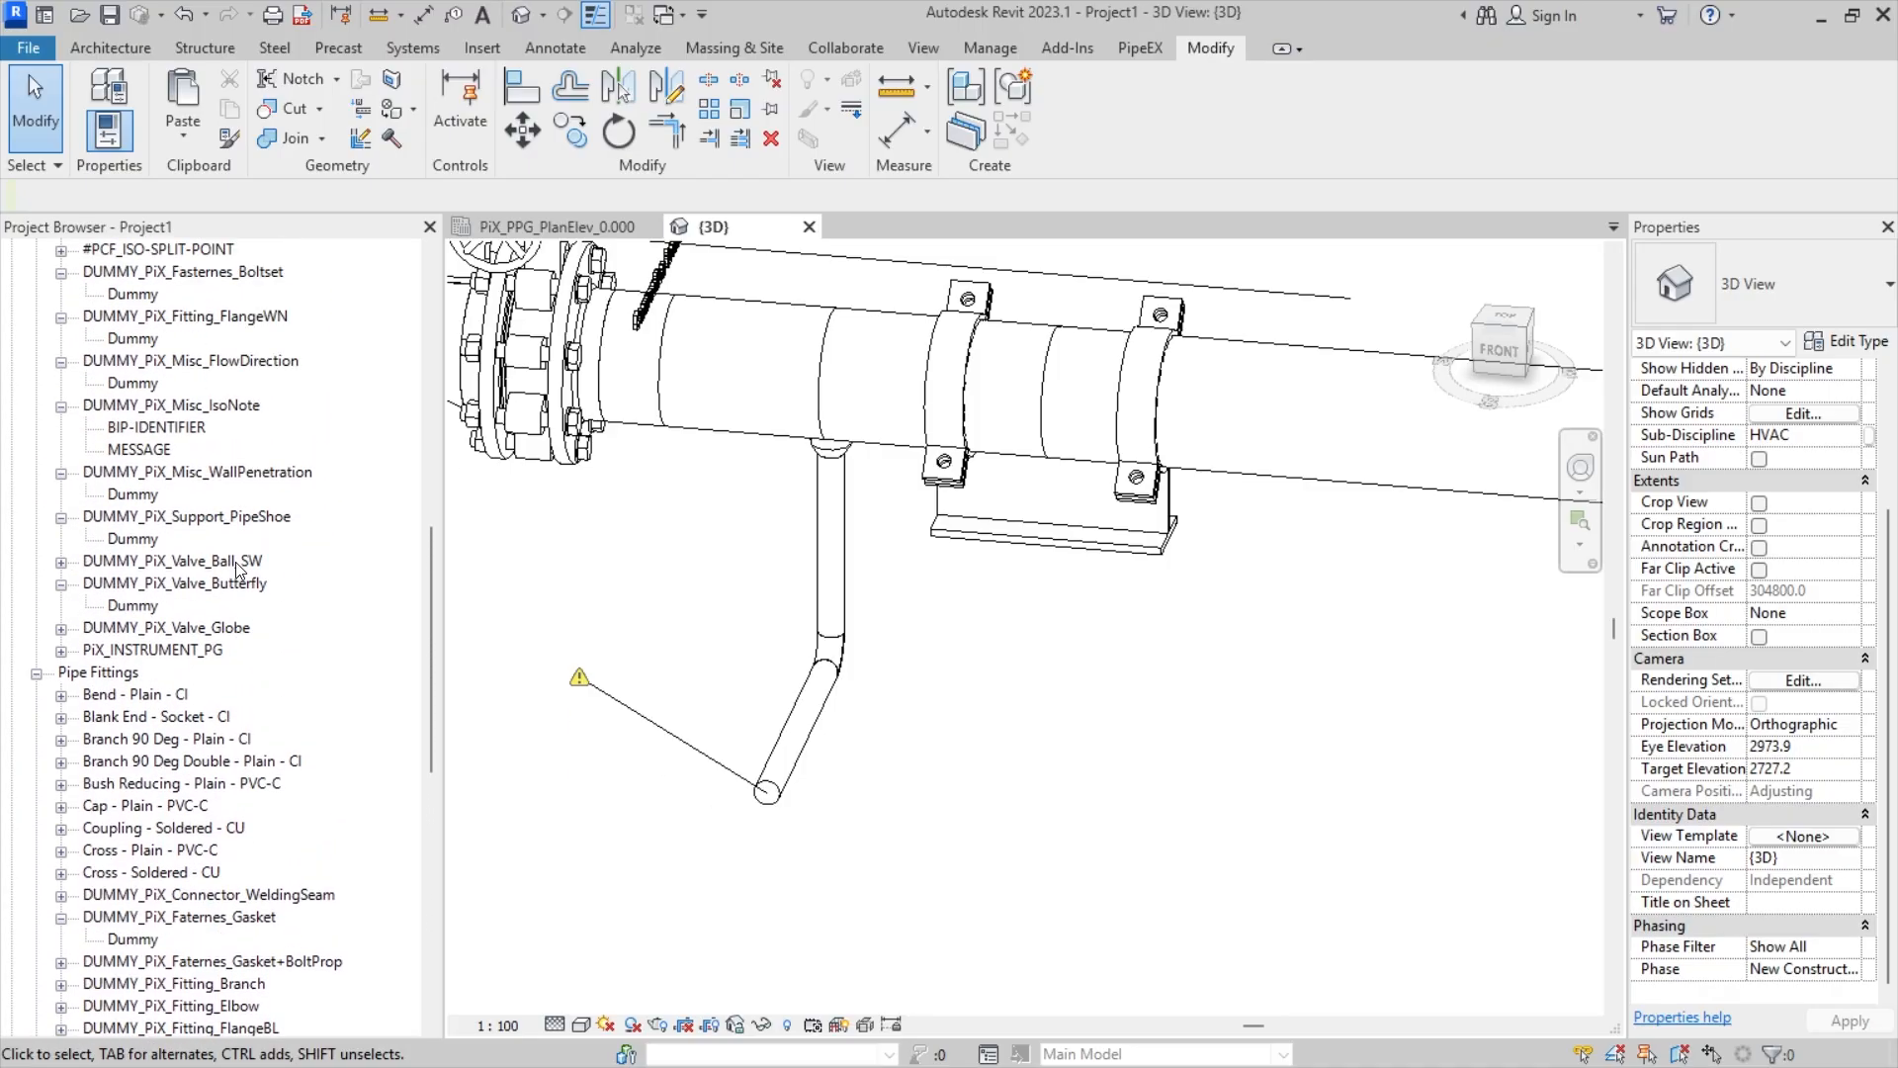
scroll(267, 616, up, 2)
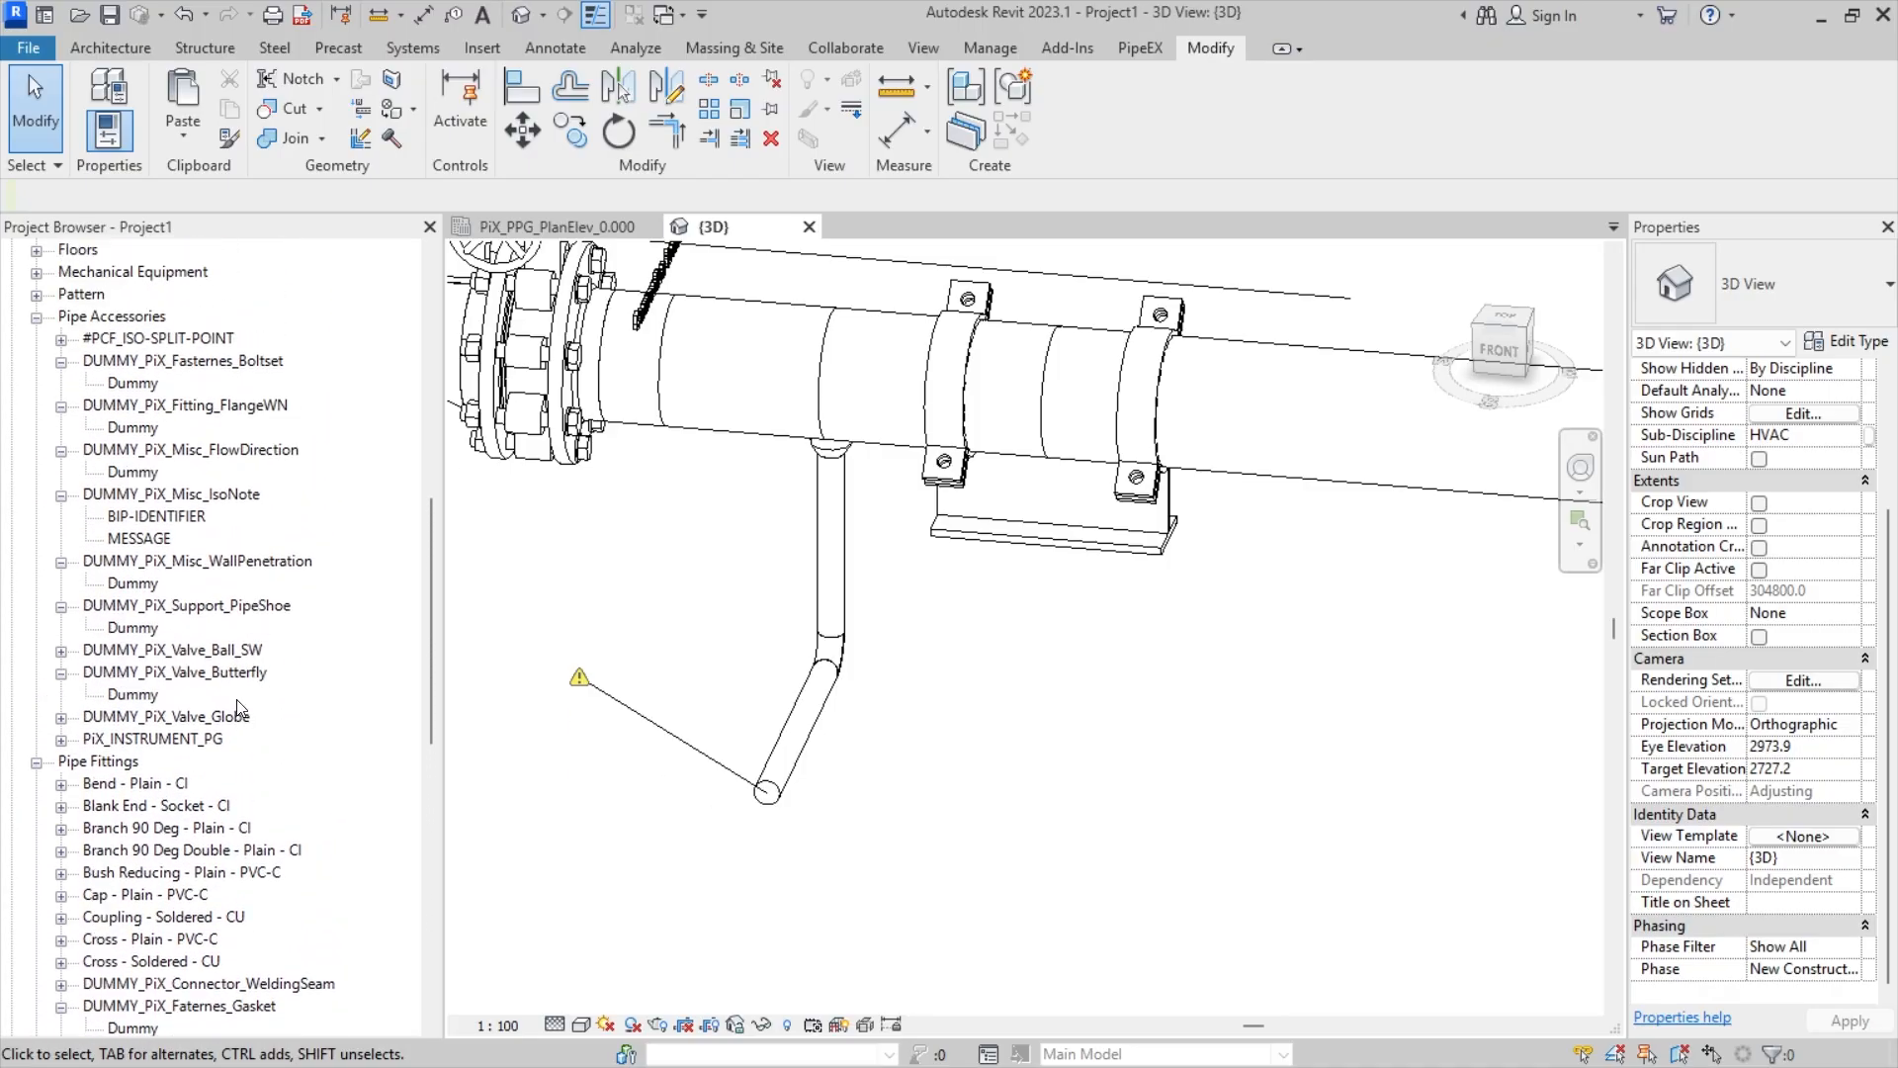
double_click(226, 725)
double_click(161, 739)
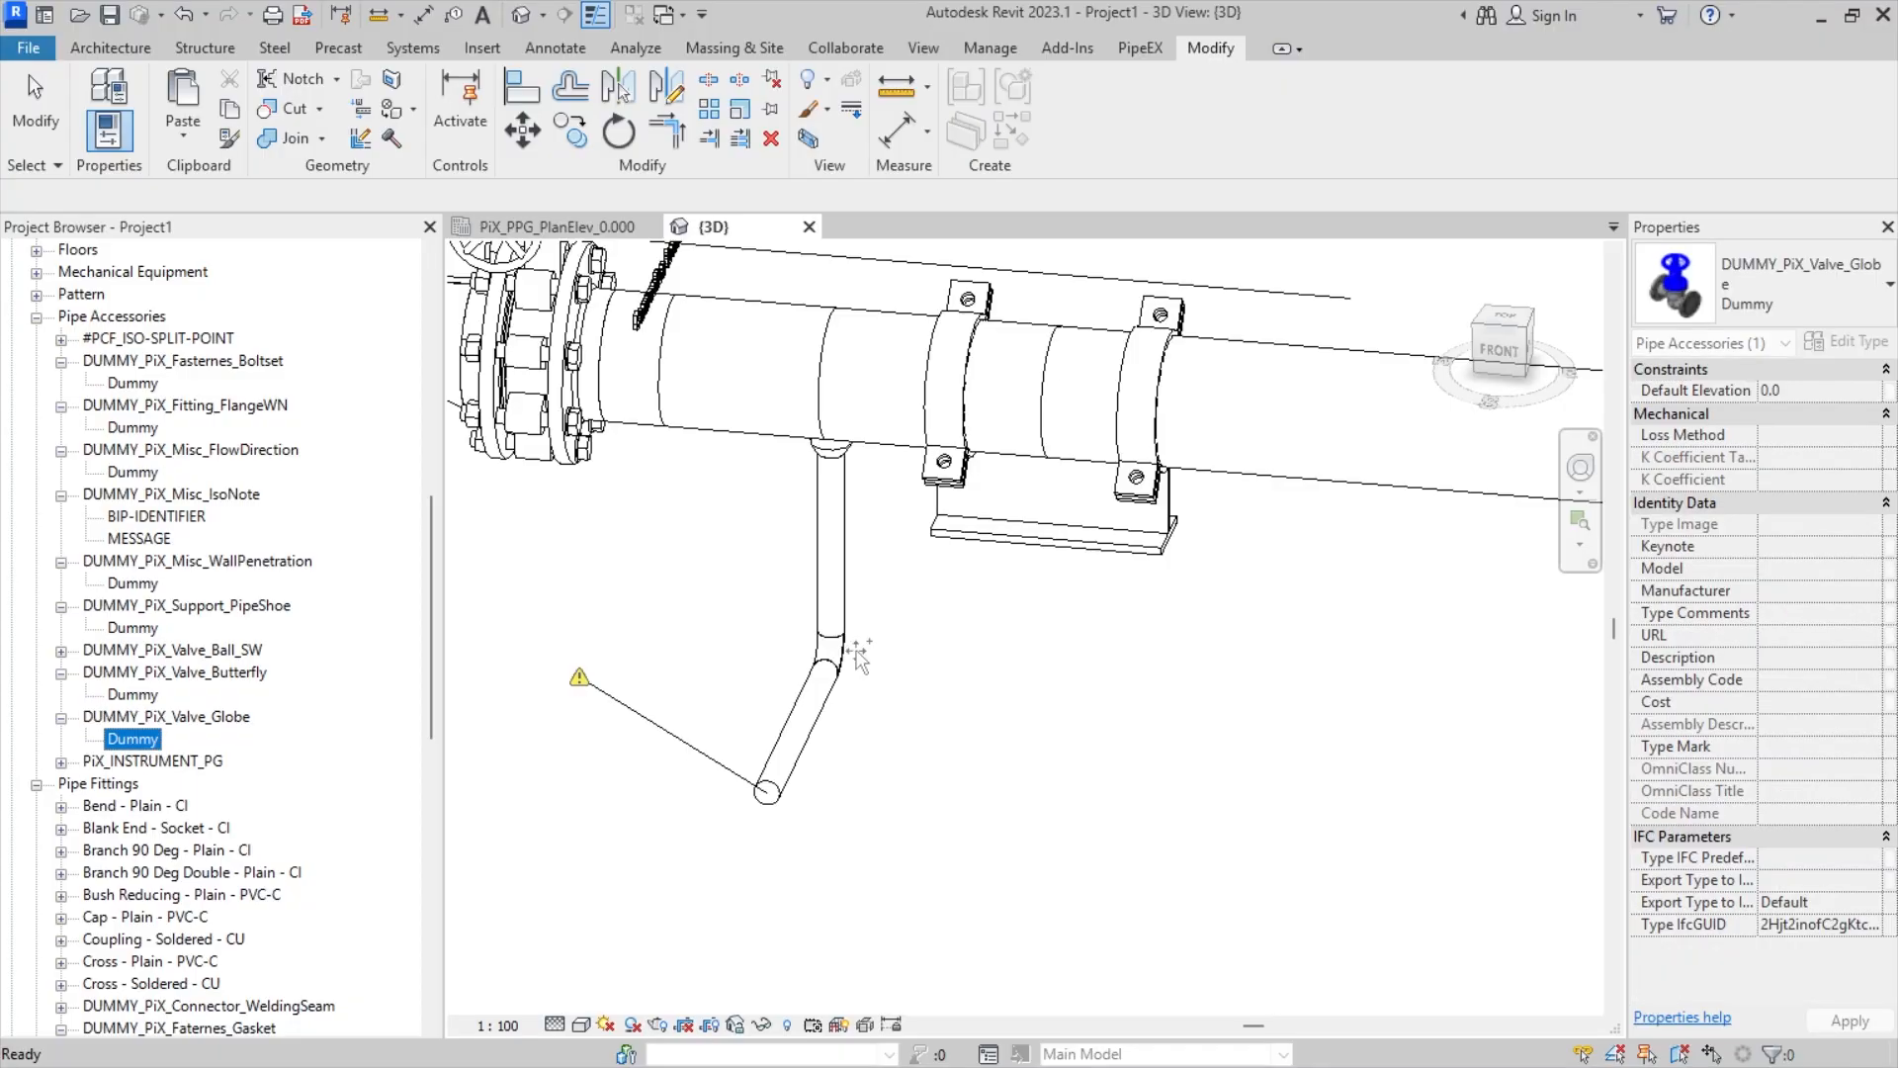
scroll(844, 543, up, 4)
scroll(827, 540, down, 2)
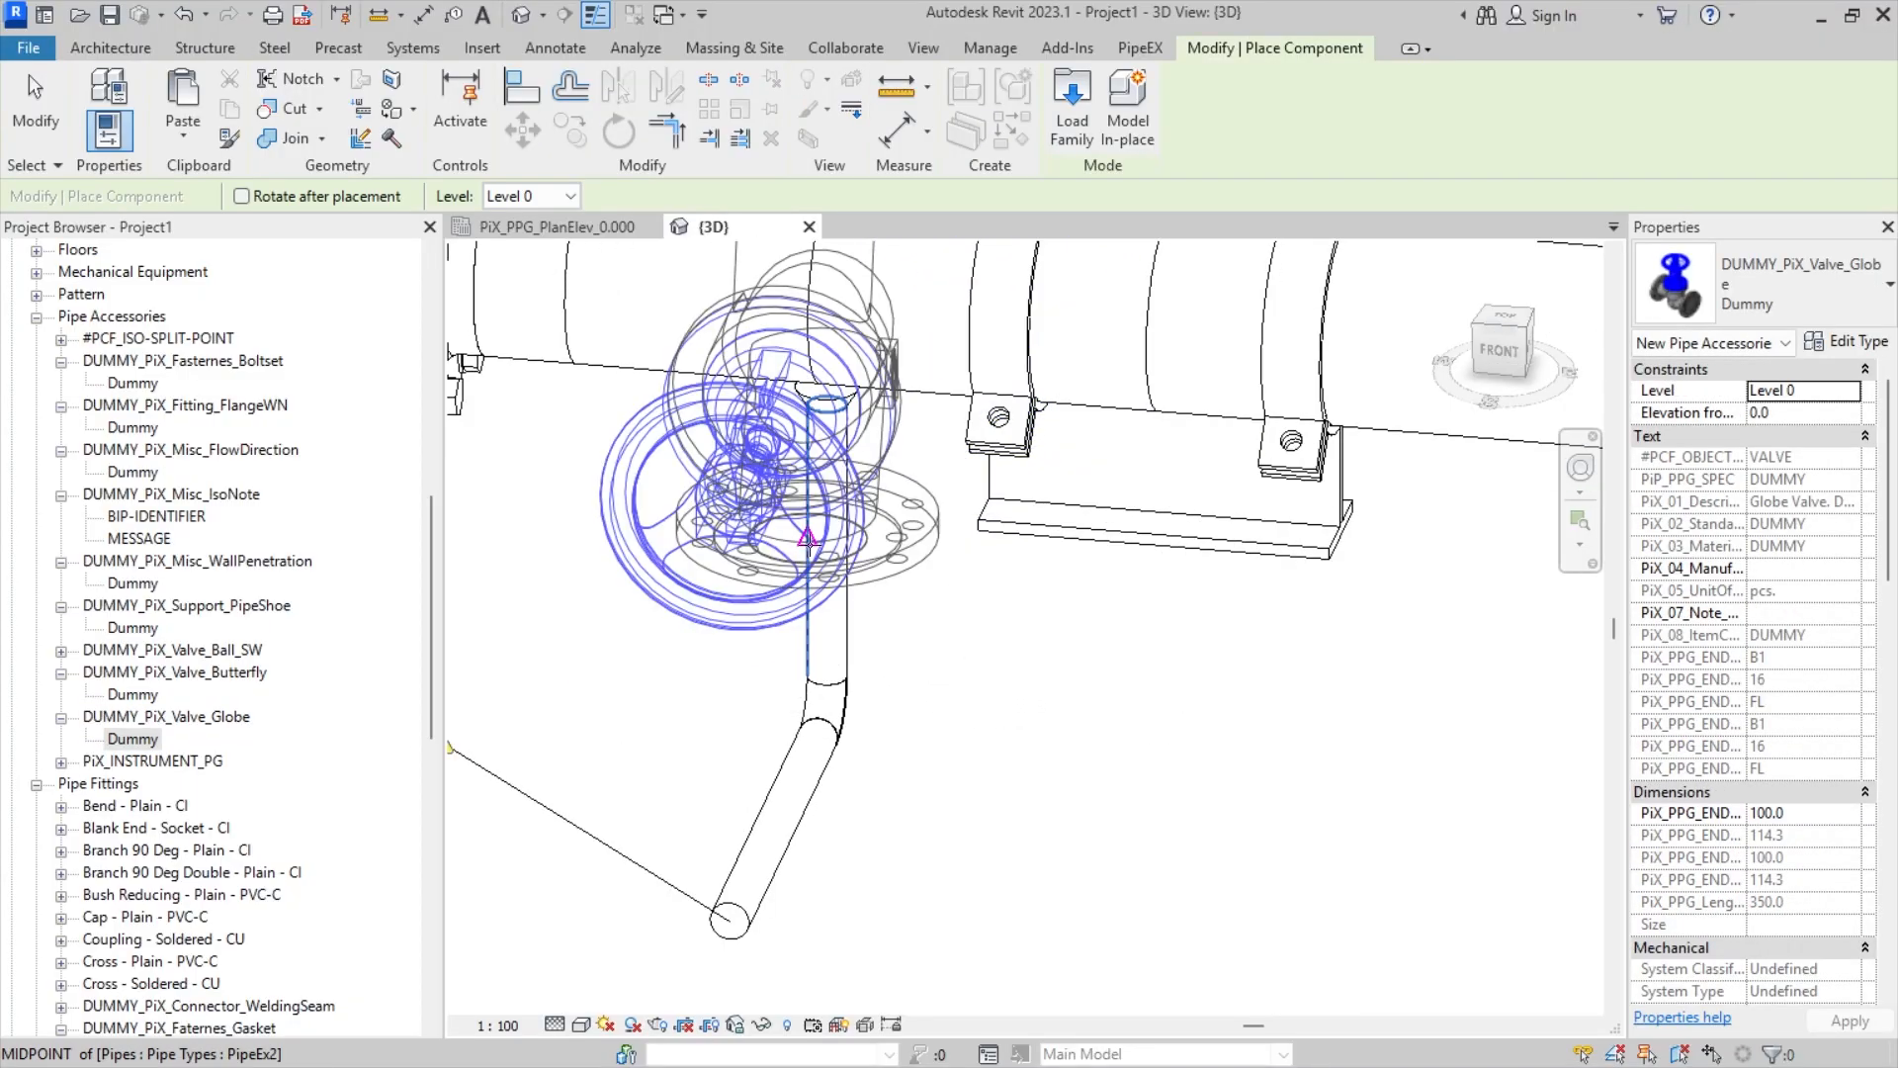
click(827, 540)
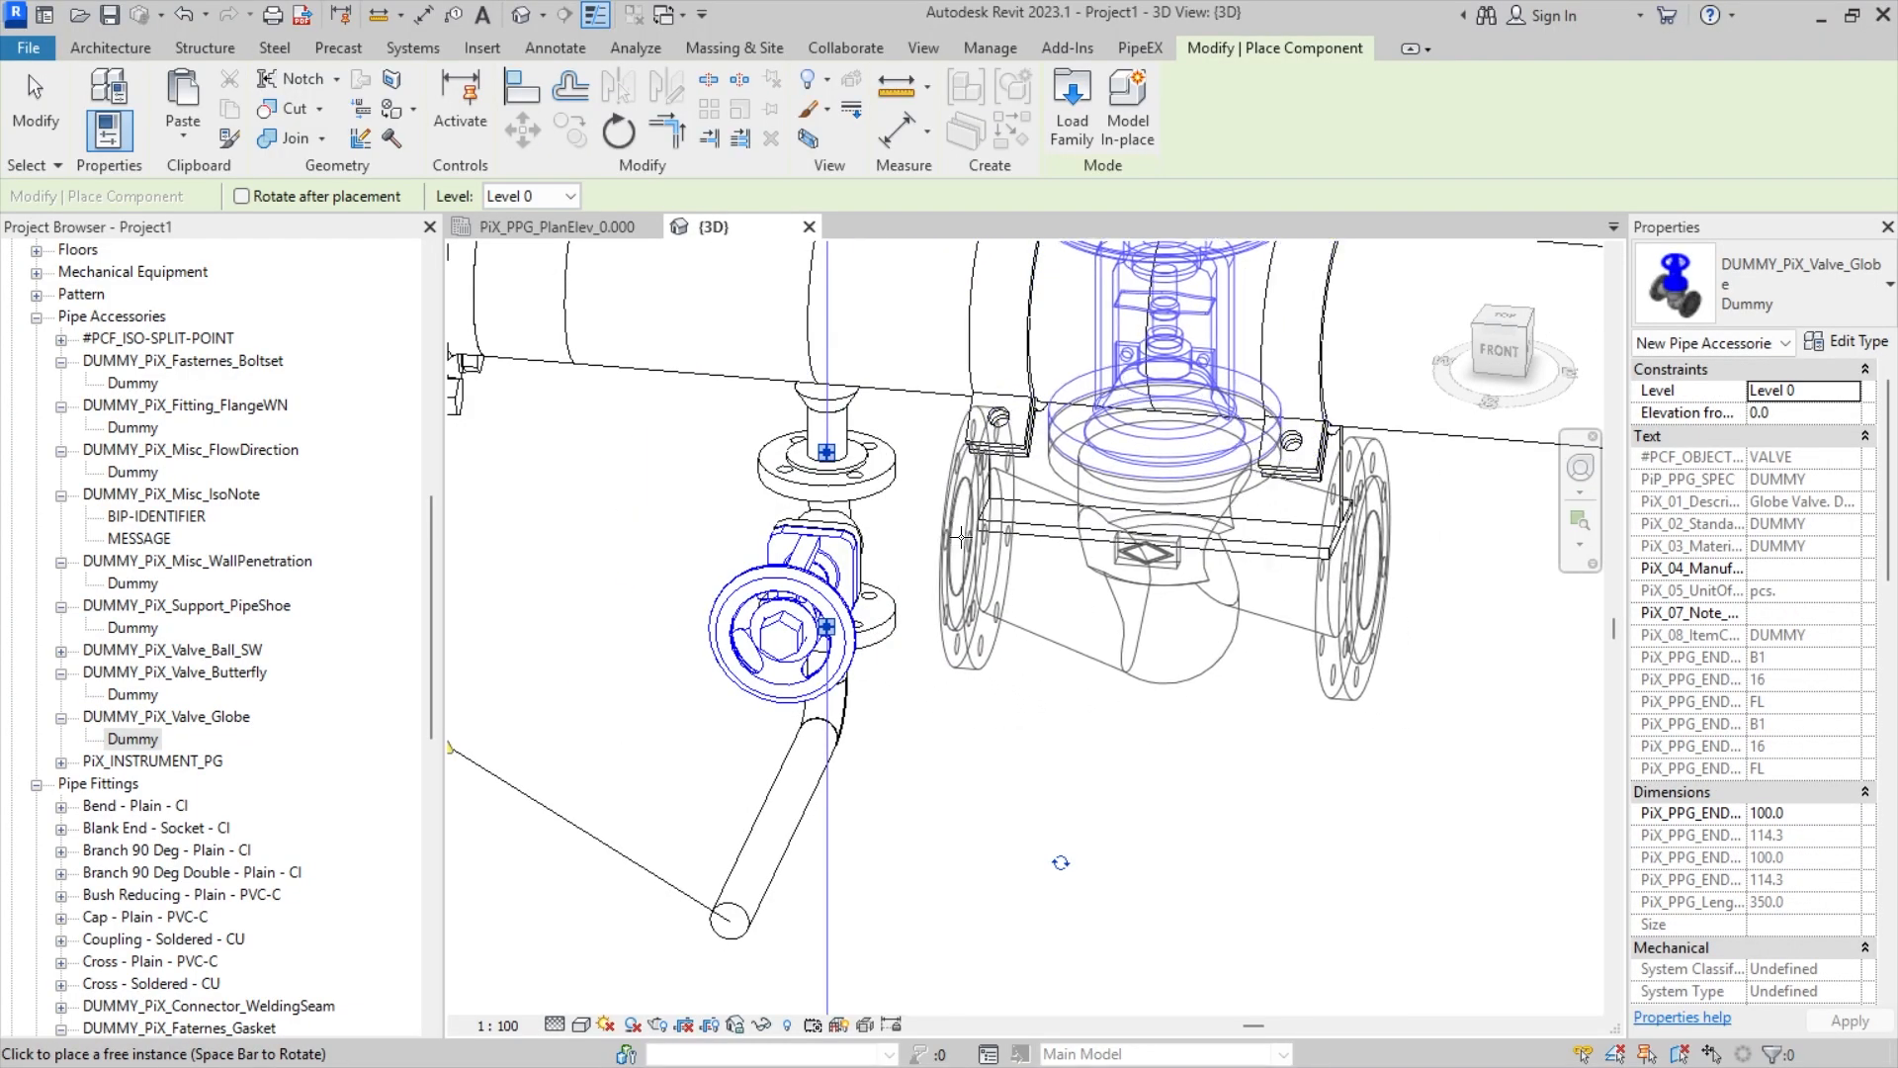
key(Escape)
- Lower the horizontal 25 mm branch pipe to a middle elevation of 2272.5 mm
shift+middle_drag(852, 633, 1048, 584)
middle_drag(782, 774, 893, 661)
click(890, 723)
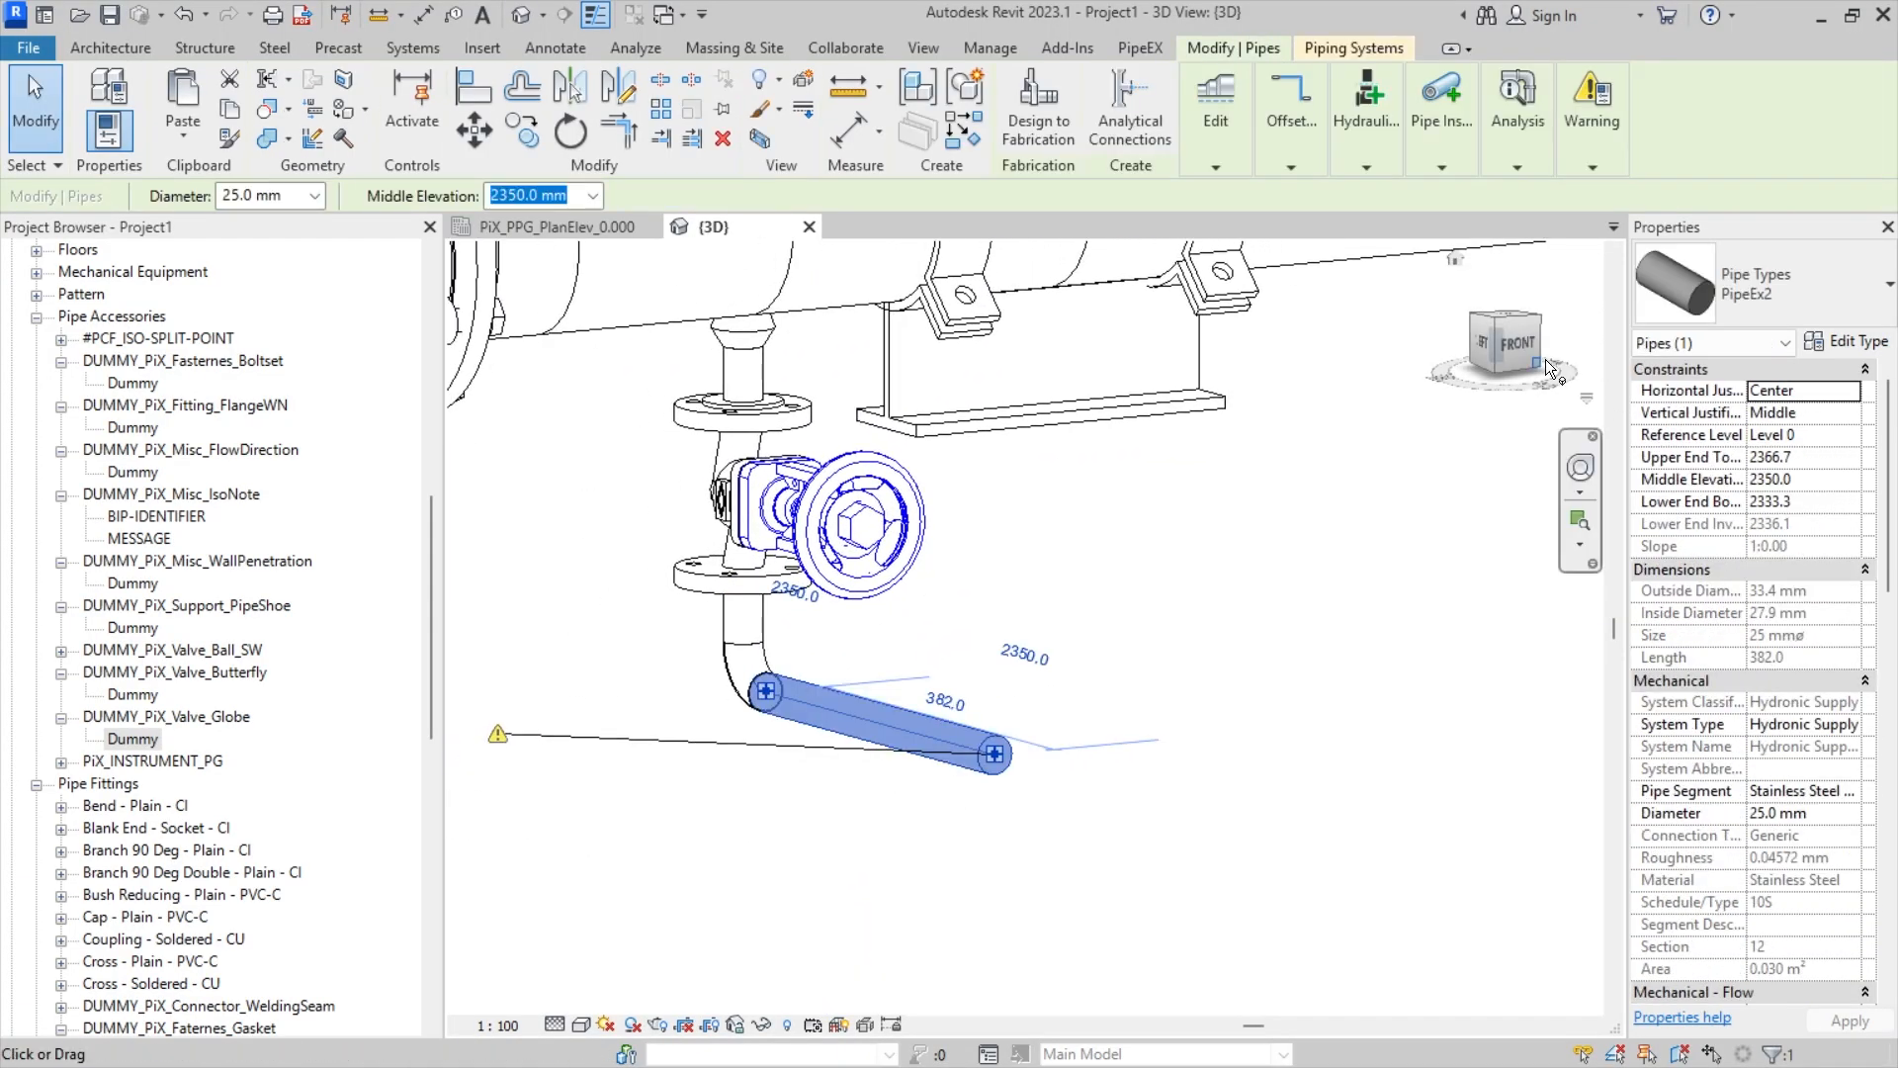
click(1493, 362)
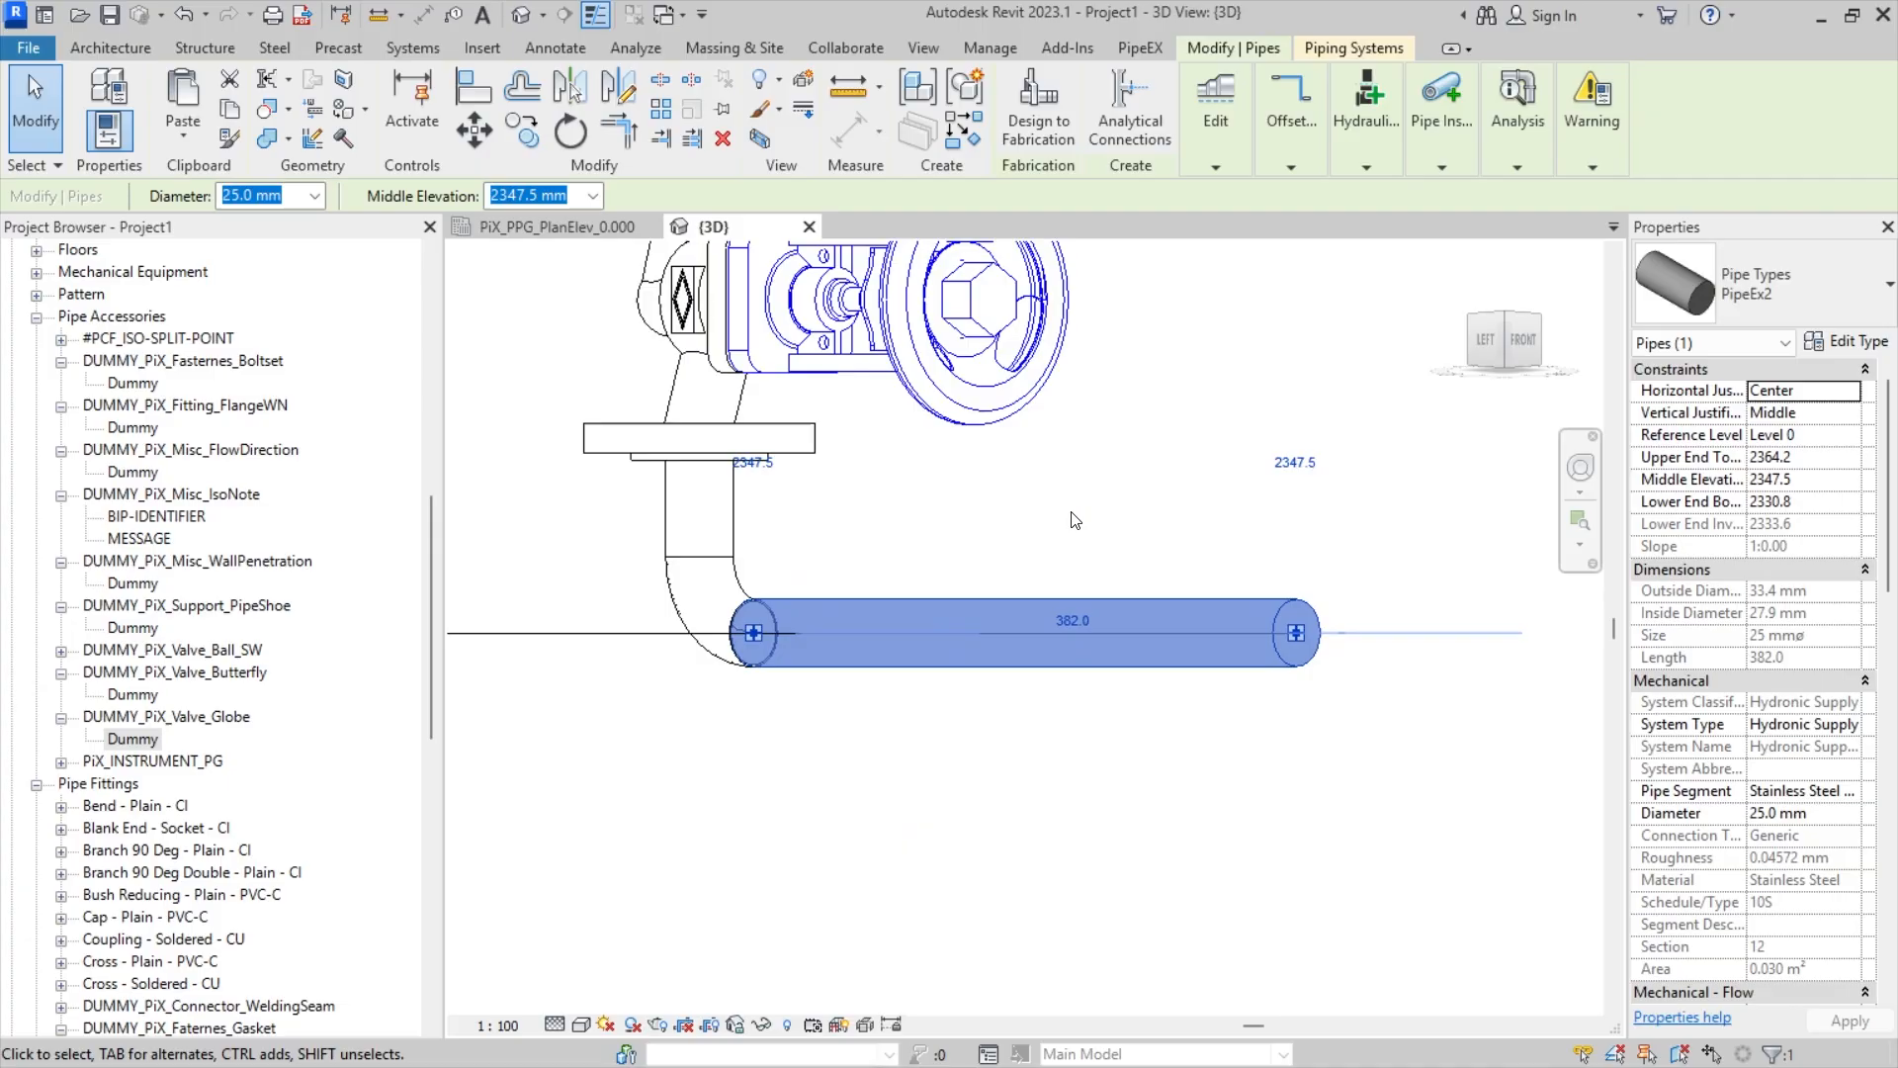
key(Down)
key(Down)
key(Down)
key(Down)
key(Down)
key(Down)
key(Down)
key(Down)
key(Down)
key(Down)
key(Down)
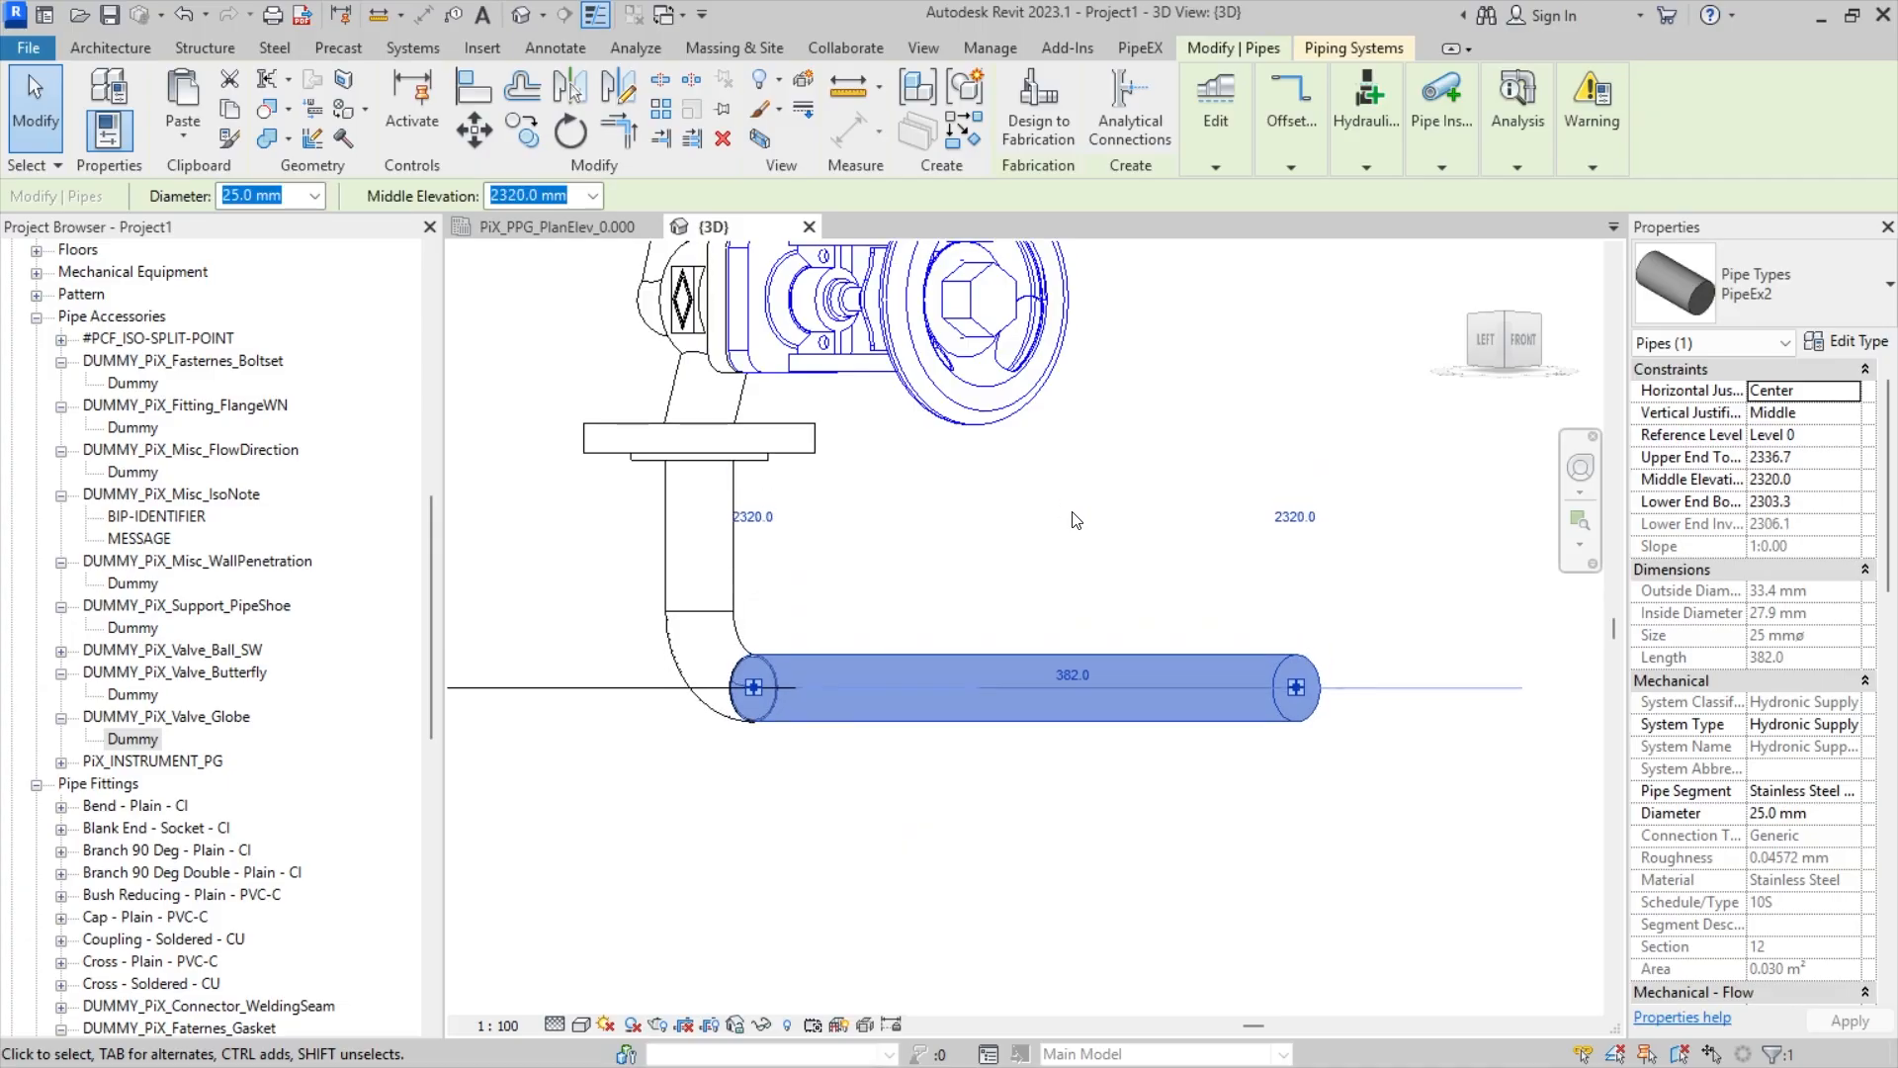
key(Down)
key(Down)
key(Down)
key(Down)
key(Down)
key(Down)
key(Down)
key(Down)
key(Down)
key(Down)
key(Down)
key(Down)
key(Down)
key(Down)
key(Down)
key(Down)
key(Down)
key(Down)
key(Down)
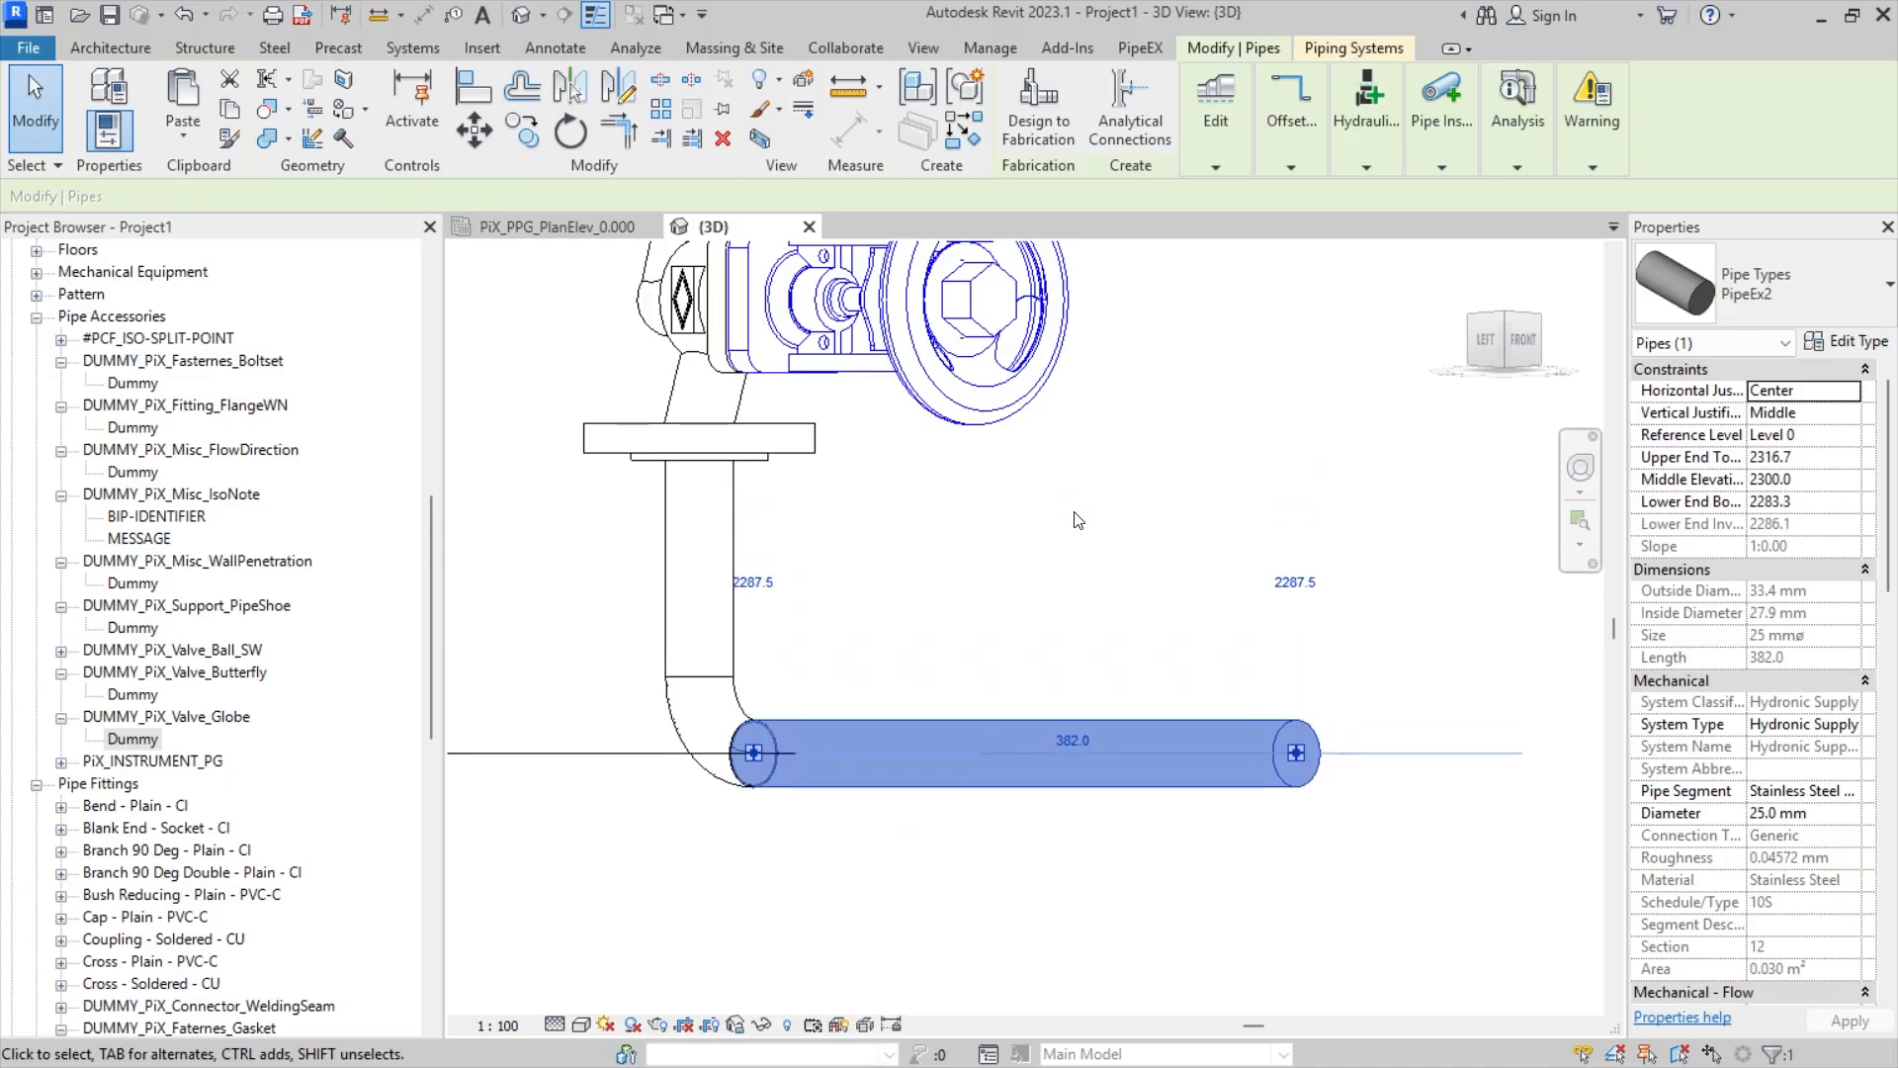
scroll(1075, 533, down, 2)
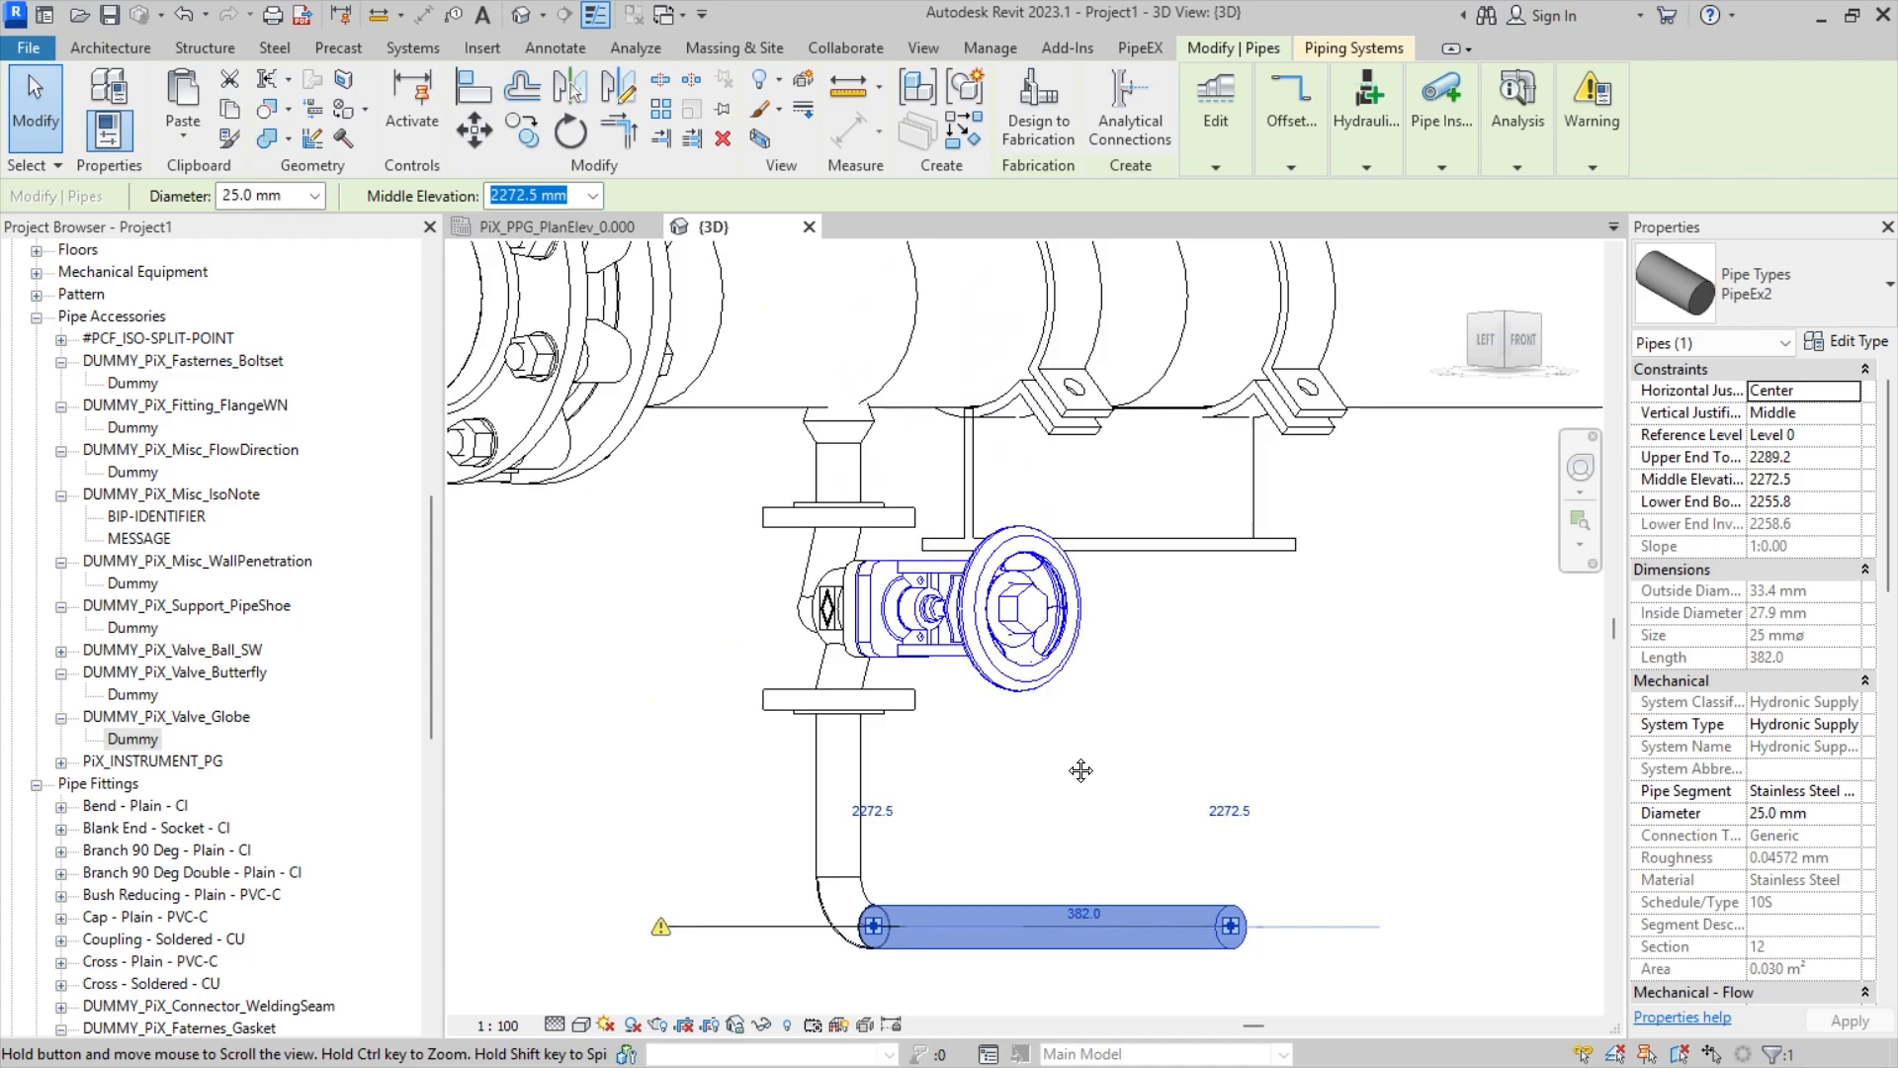
- Move the globe valve down along the vertical branch pipe to an elevation of 2548.4 mm
click(882, 626)
key(Down)
key(Down)
key(Down)
key(Down)
key(Down)
key(Down)
key(Down)
key(Down)
key(Down)
key(Down)
key(Down)
key(Down)
key(Down)
key(Down)
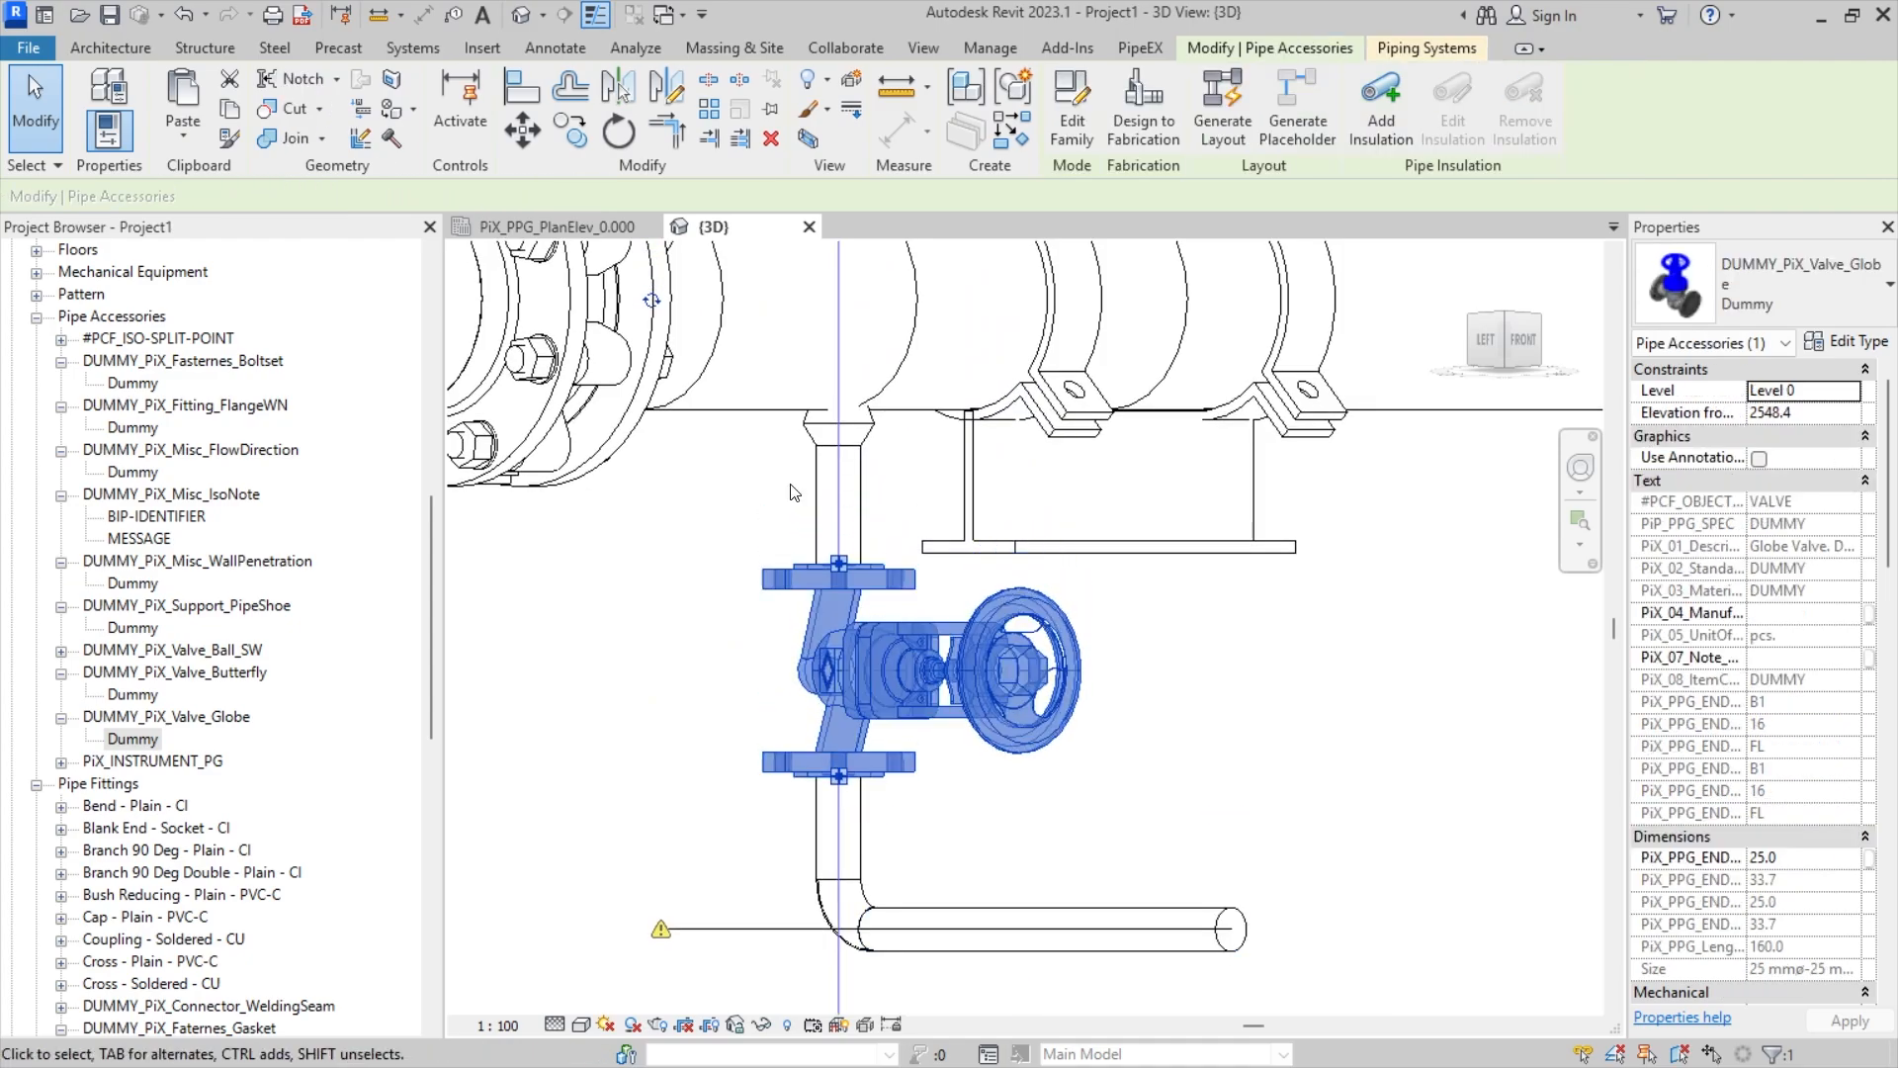
- Shorten the vertical pipes above and below the globe valve, pulling their ends away from both valve flanges
click(909, 487)
click(856, 555)
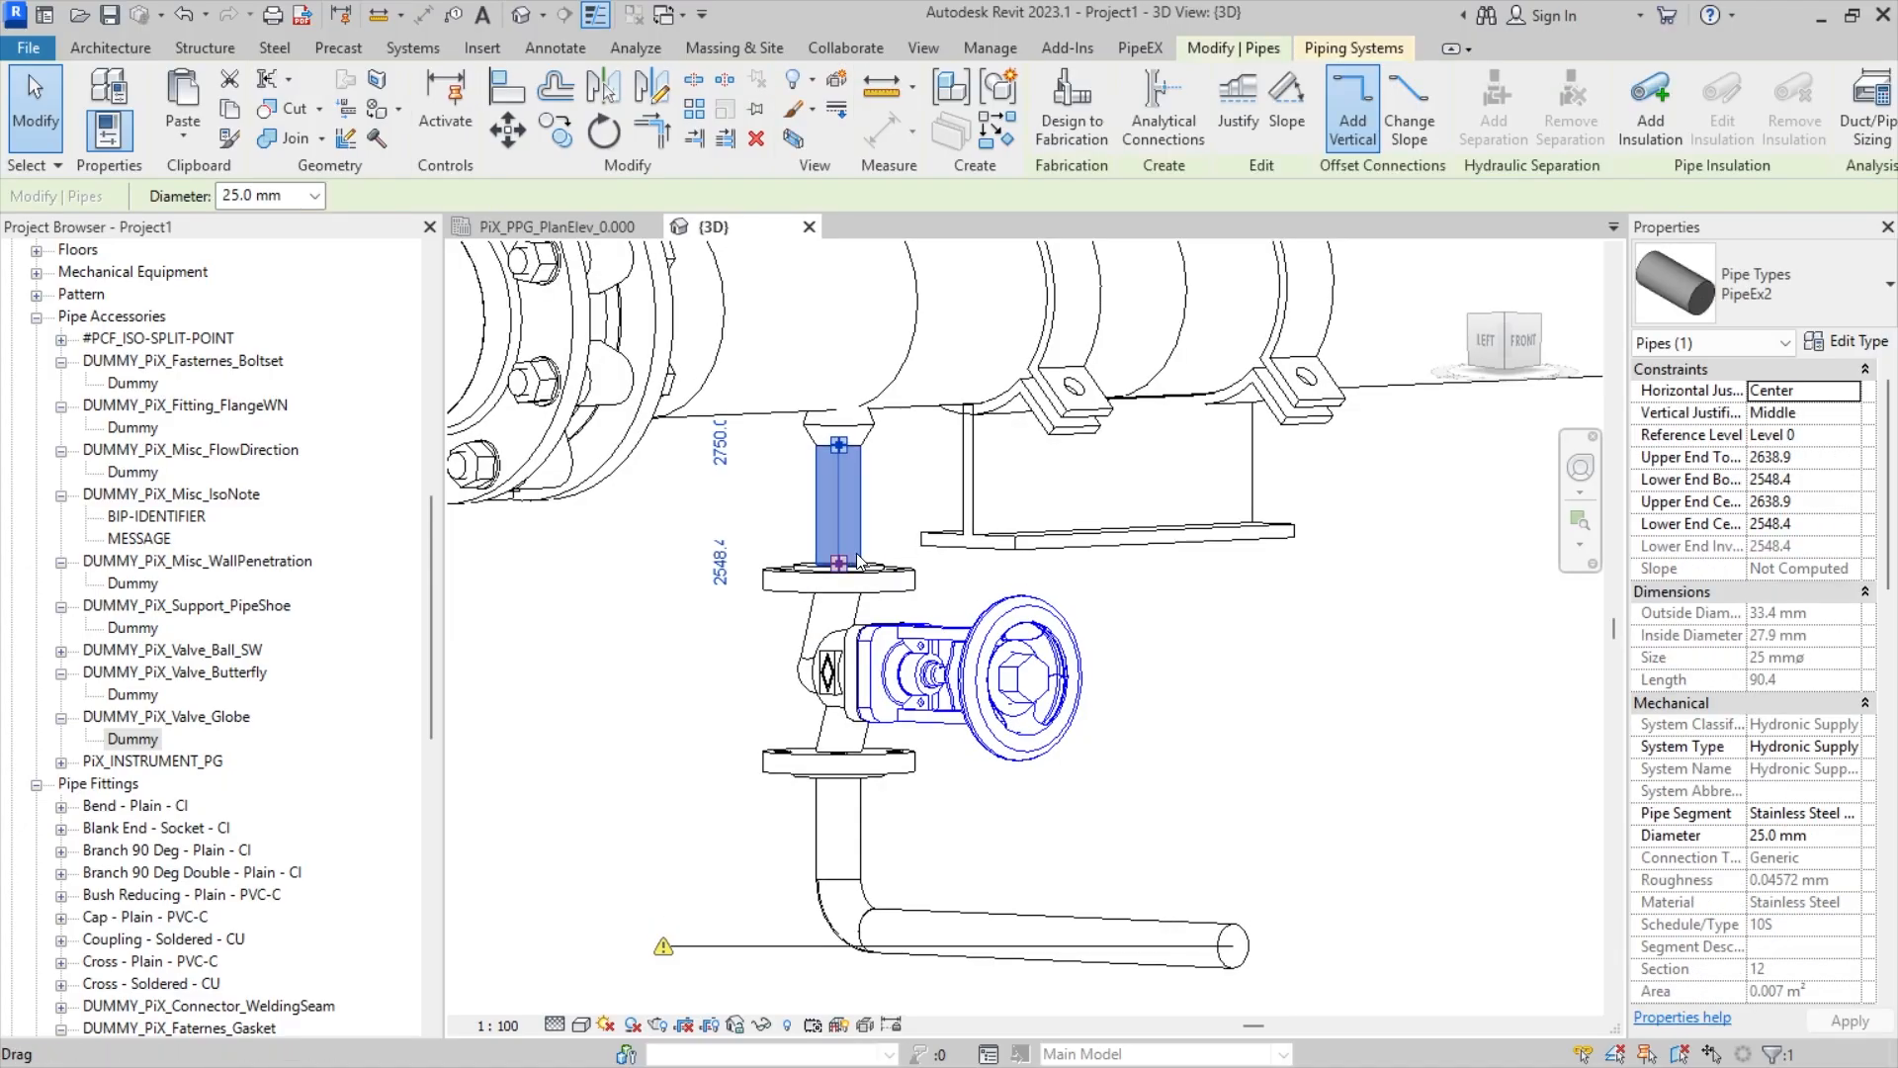
drag(845, 567, 837, 491)
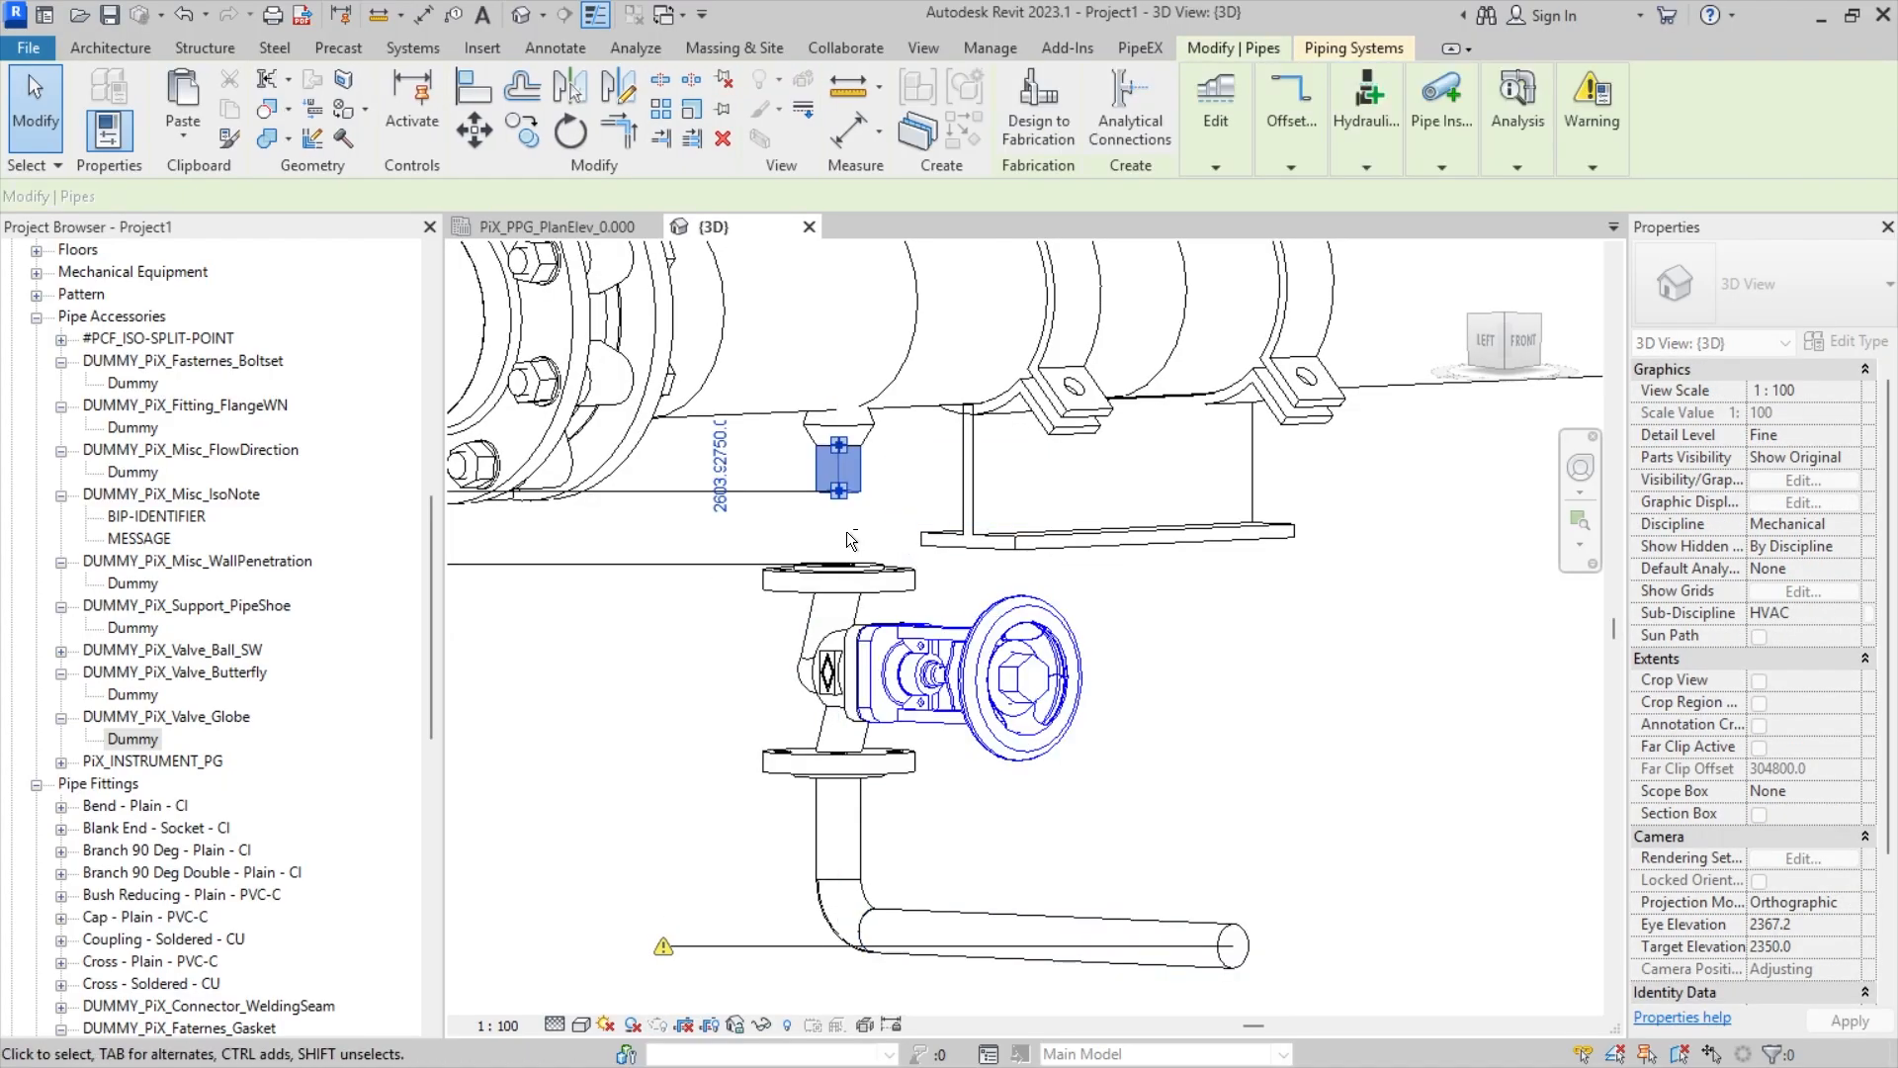
key(Escape)
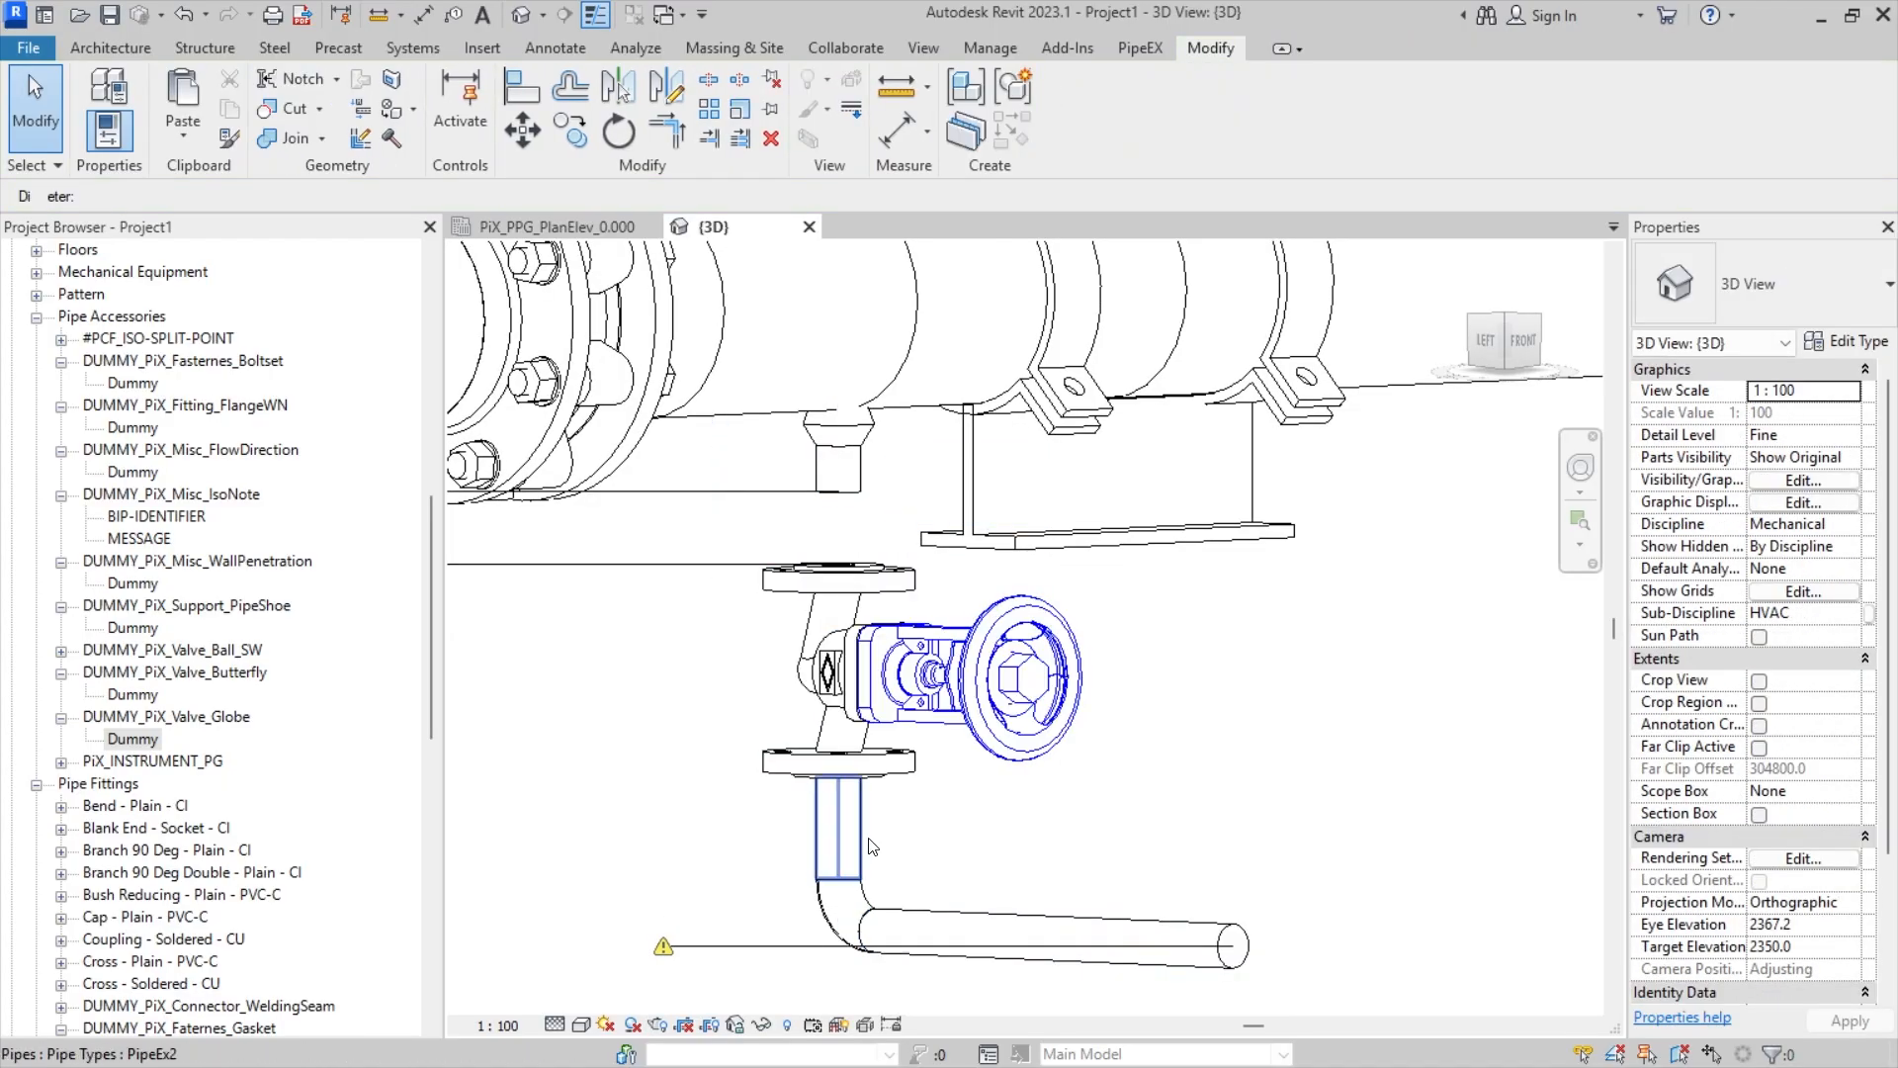
click(844, 789)
drag(844, 787, 846, 825)
click(996, 788)
- Place a DUMMY_PiX_Faternes_Gasket+BoltProp of type Dummy on the globe valve's upper flange
middle_drag(903, 648, 260, 778)
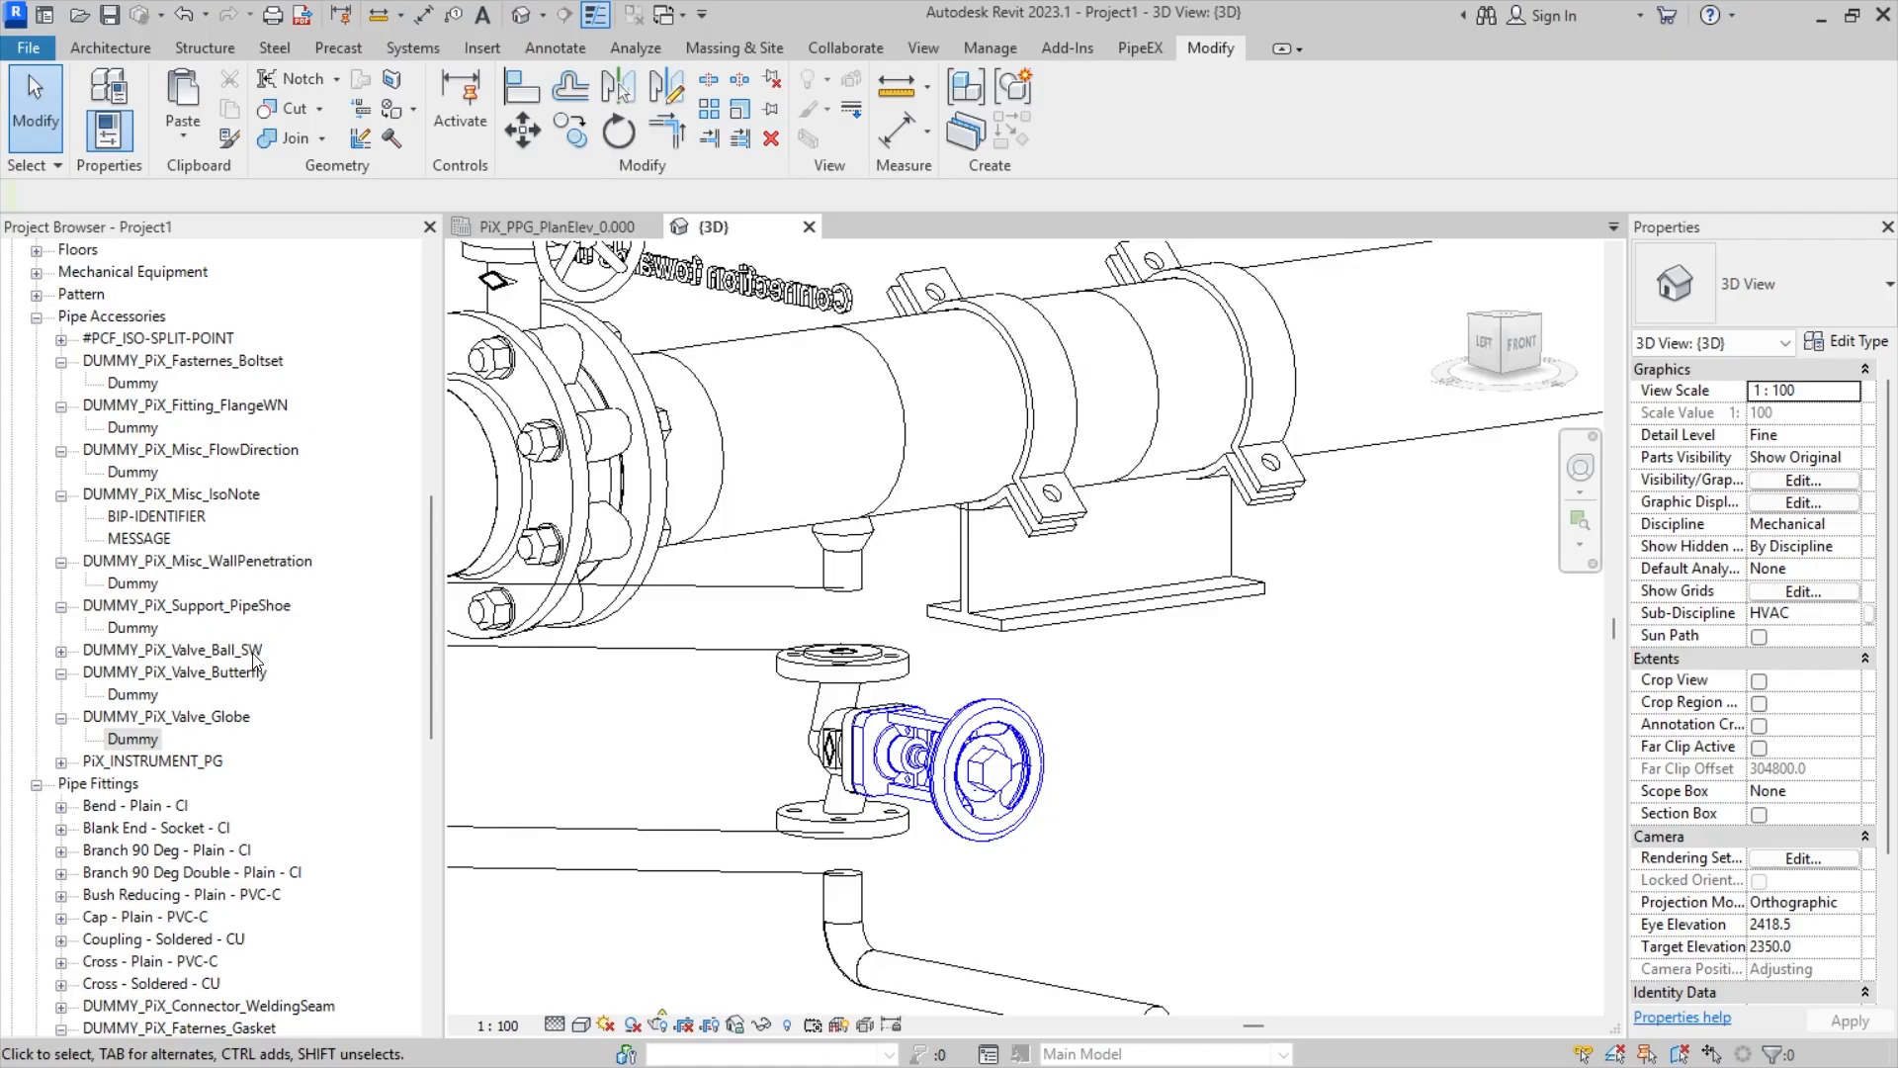
scroll(244, 719, down, 9)
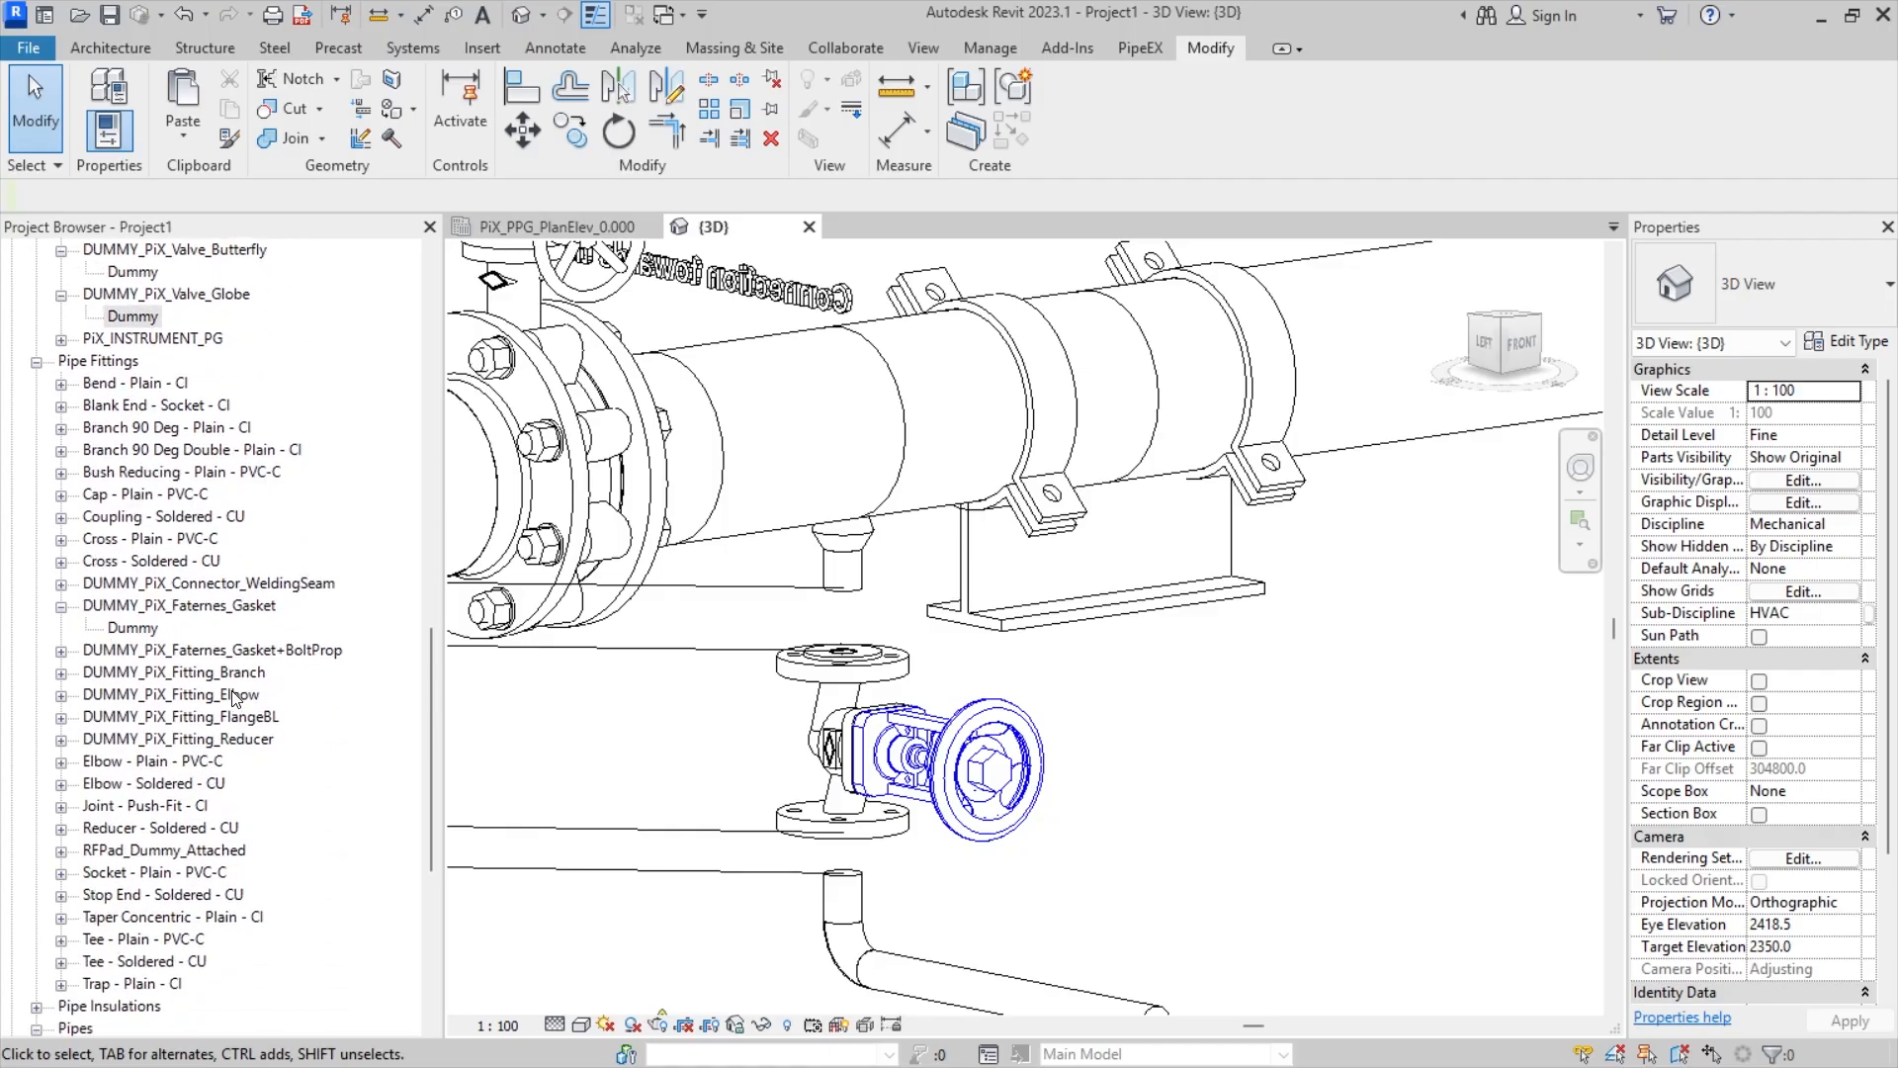
scroll(234, 698, up, 4)
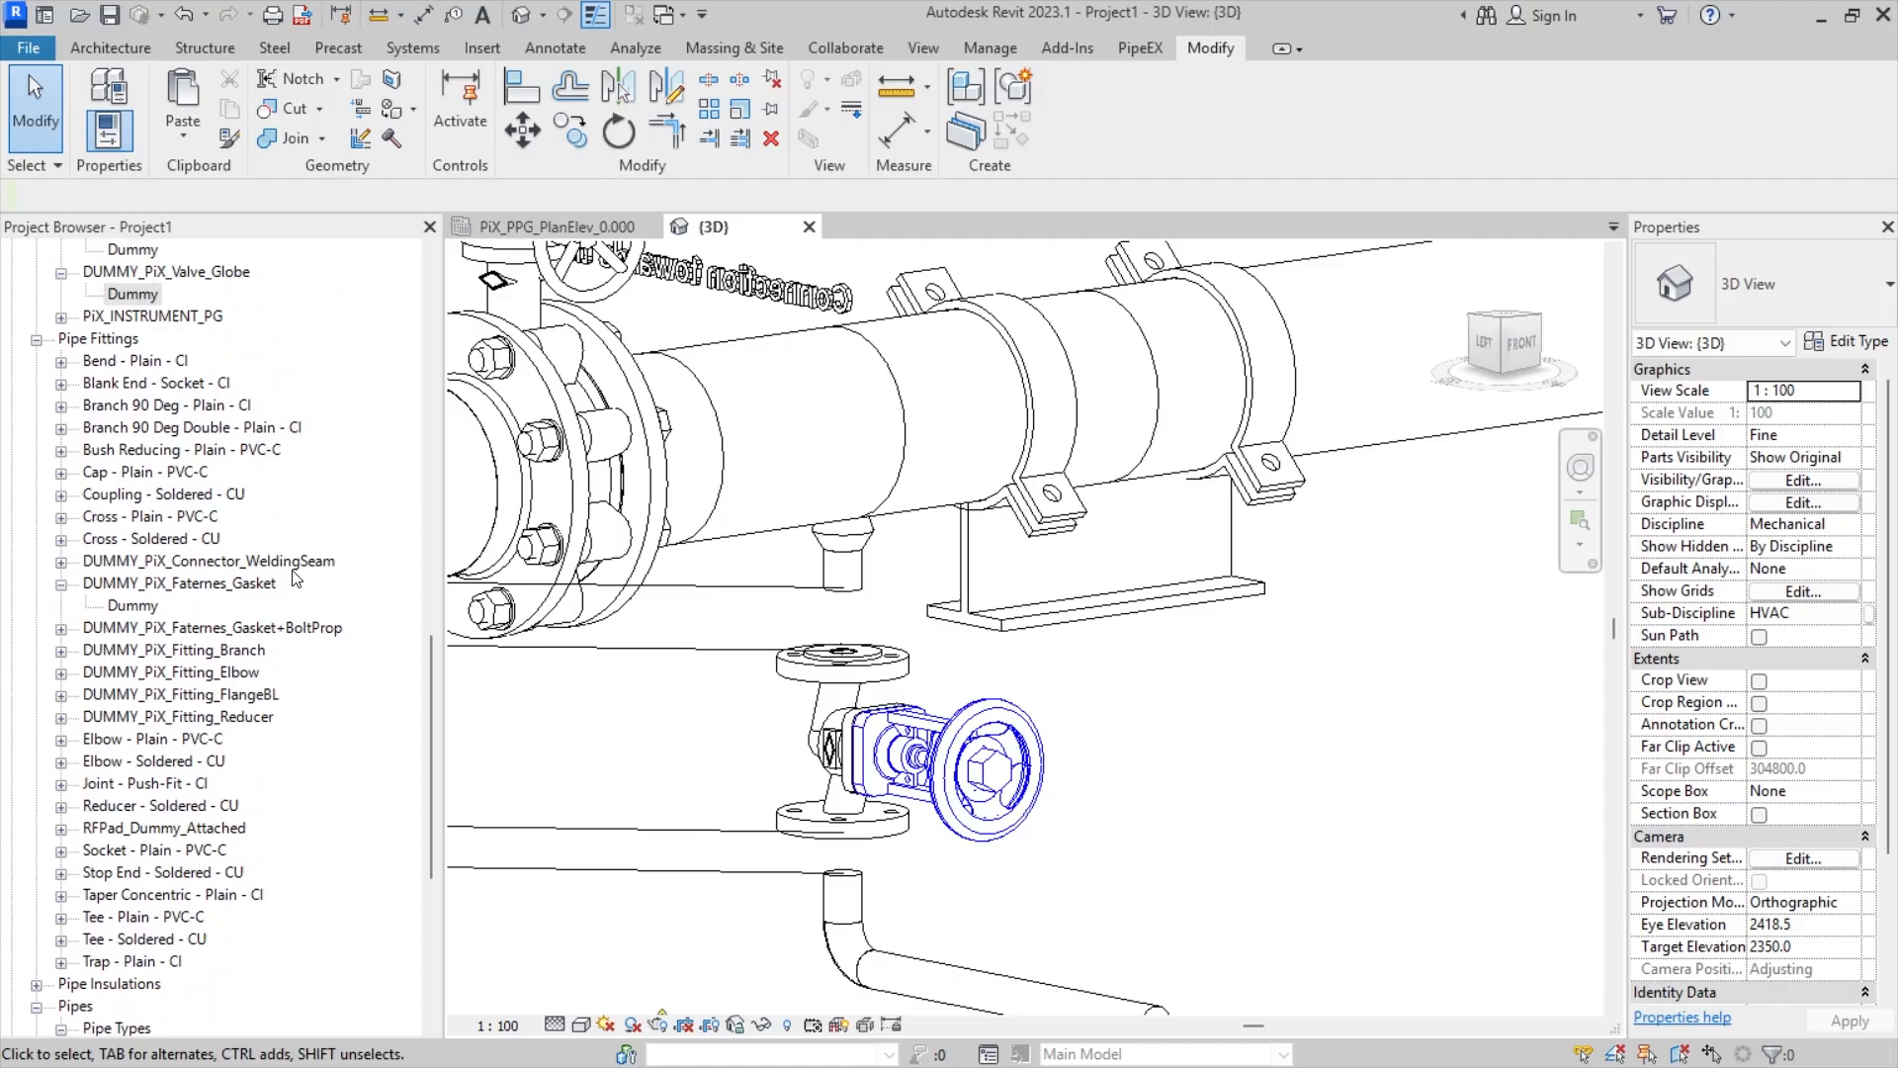
click(132, 606)
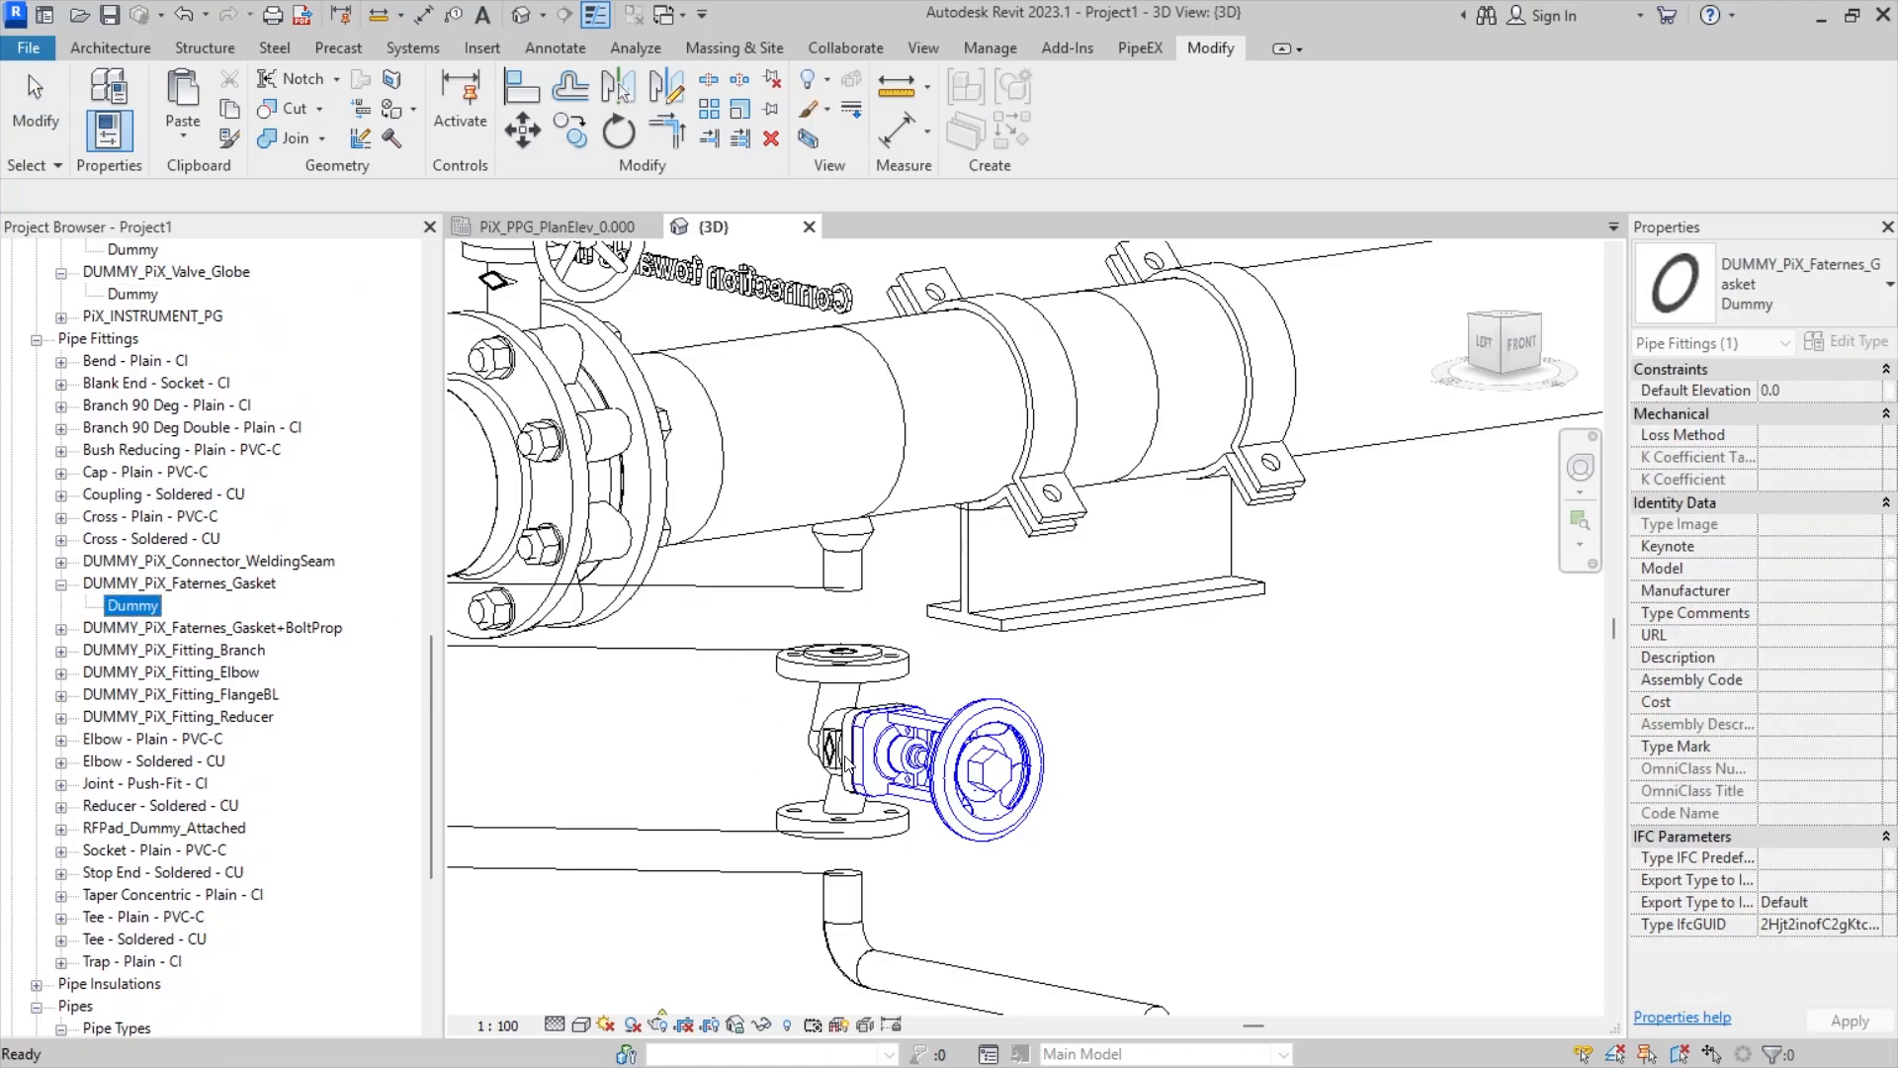
double_click(265, 630)
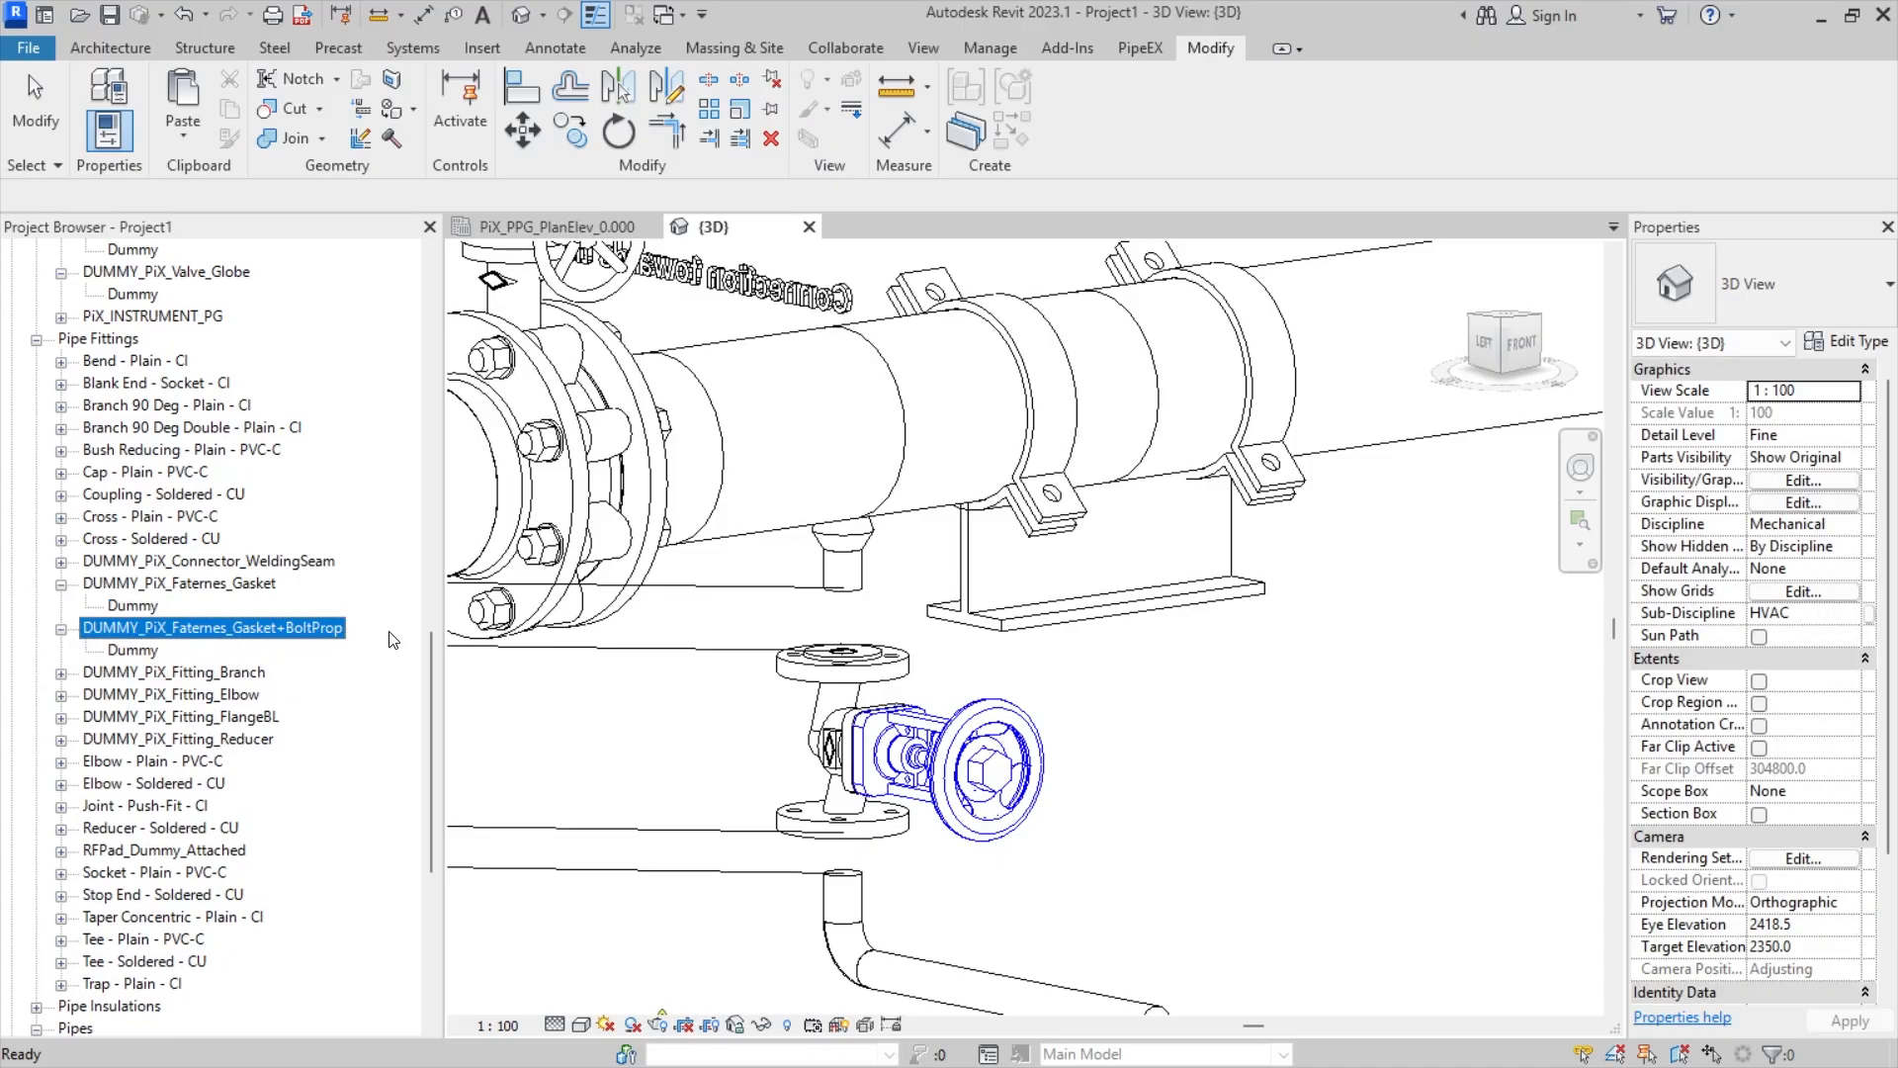
click(145, 652)
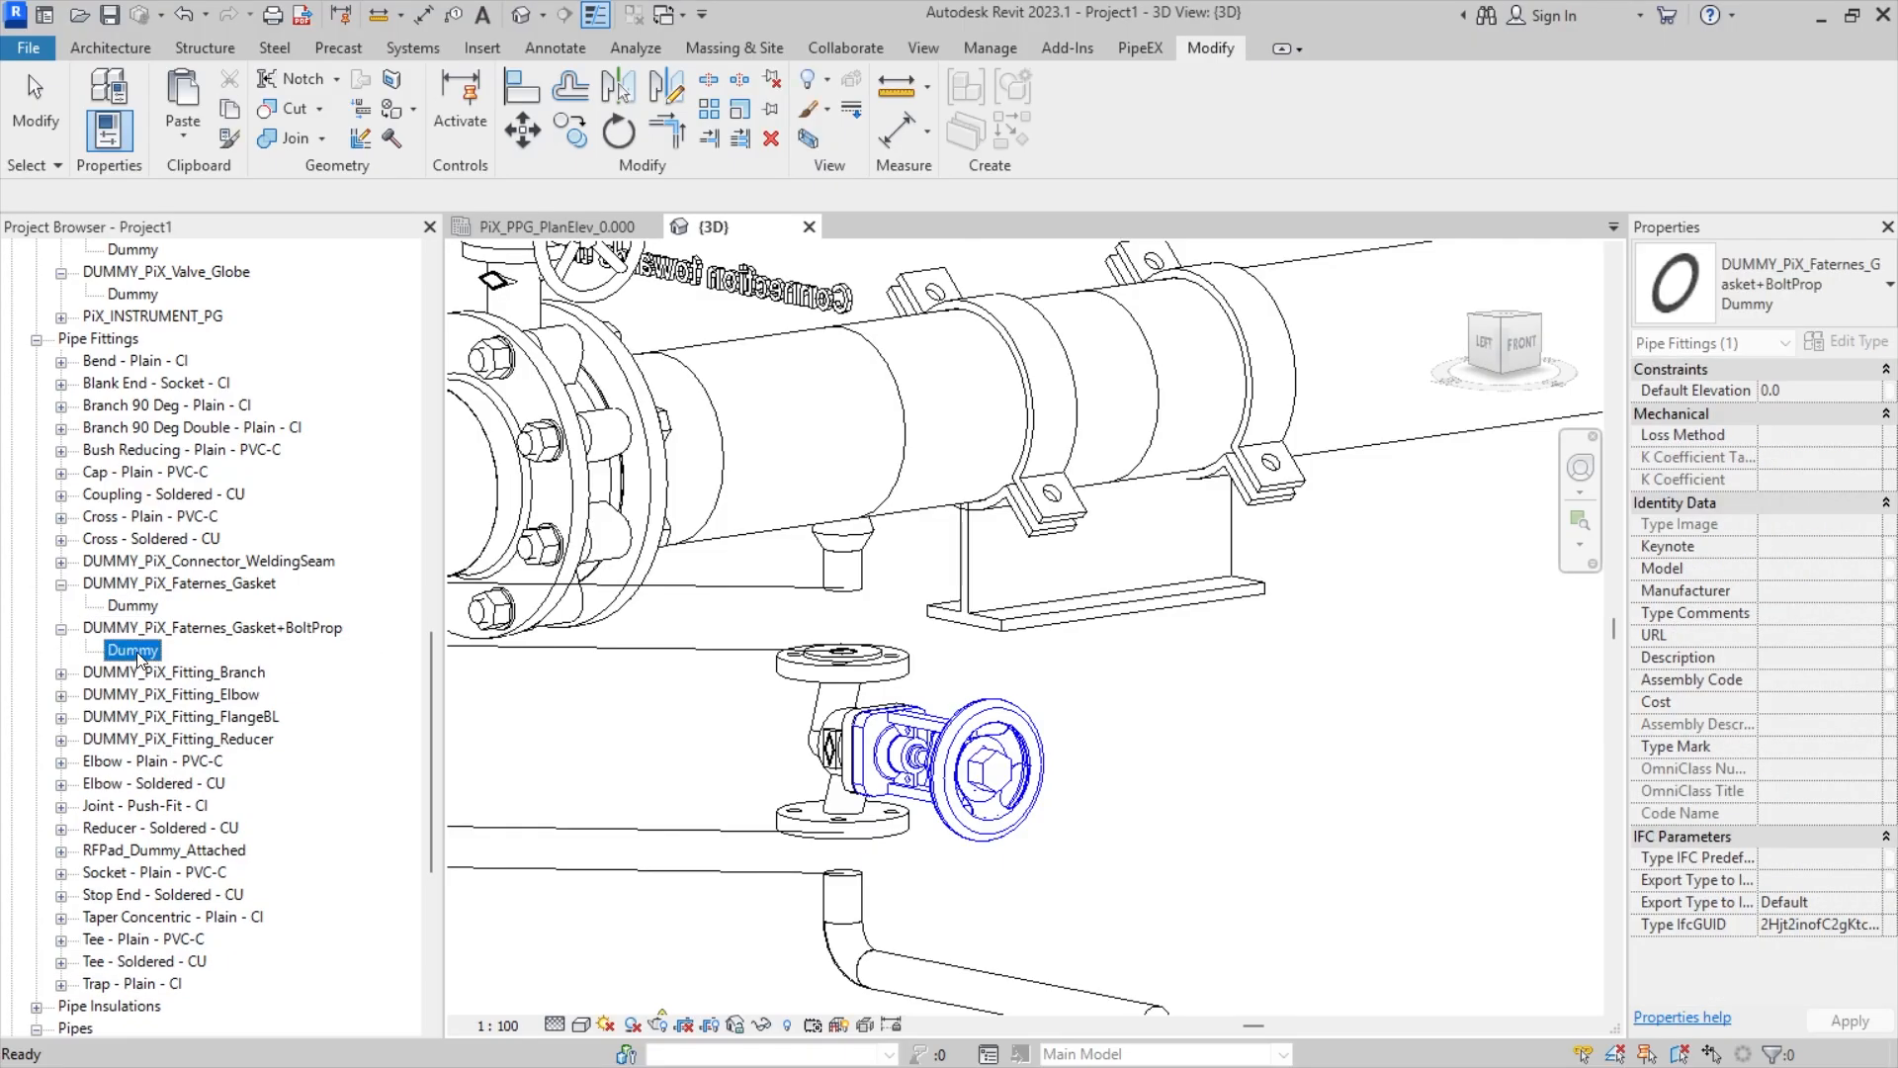
drag(130, 651, 826, 645)
scroll(829, 646, up, 2)
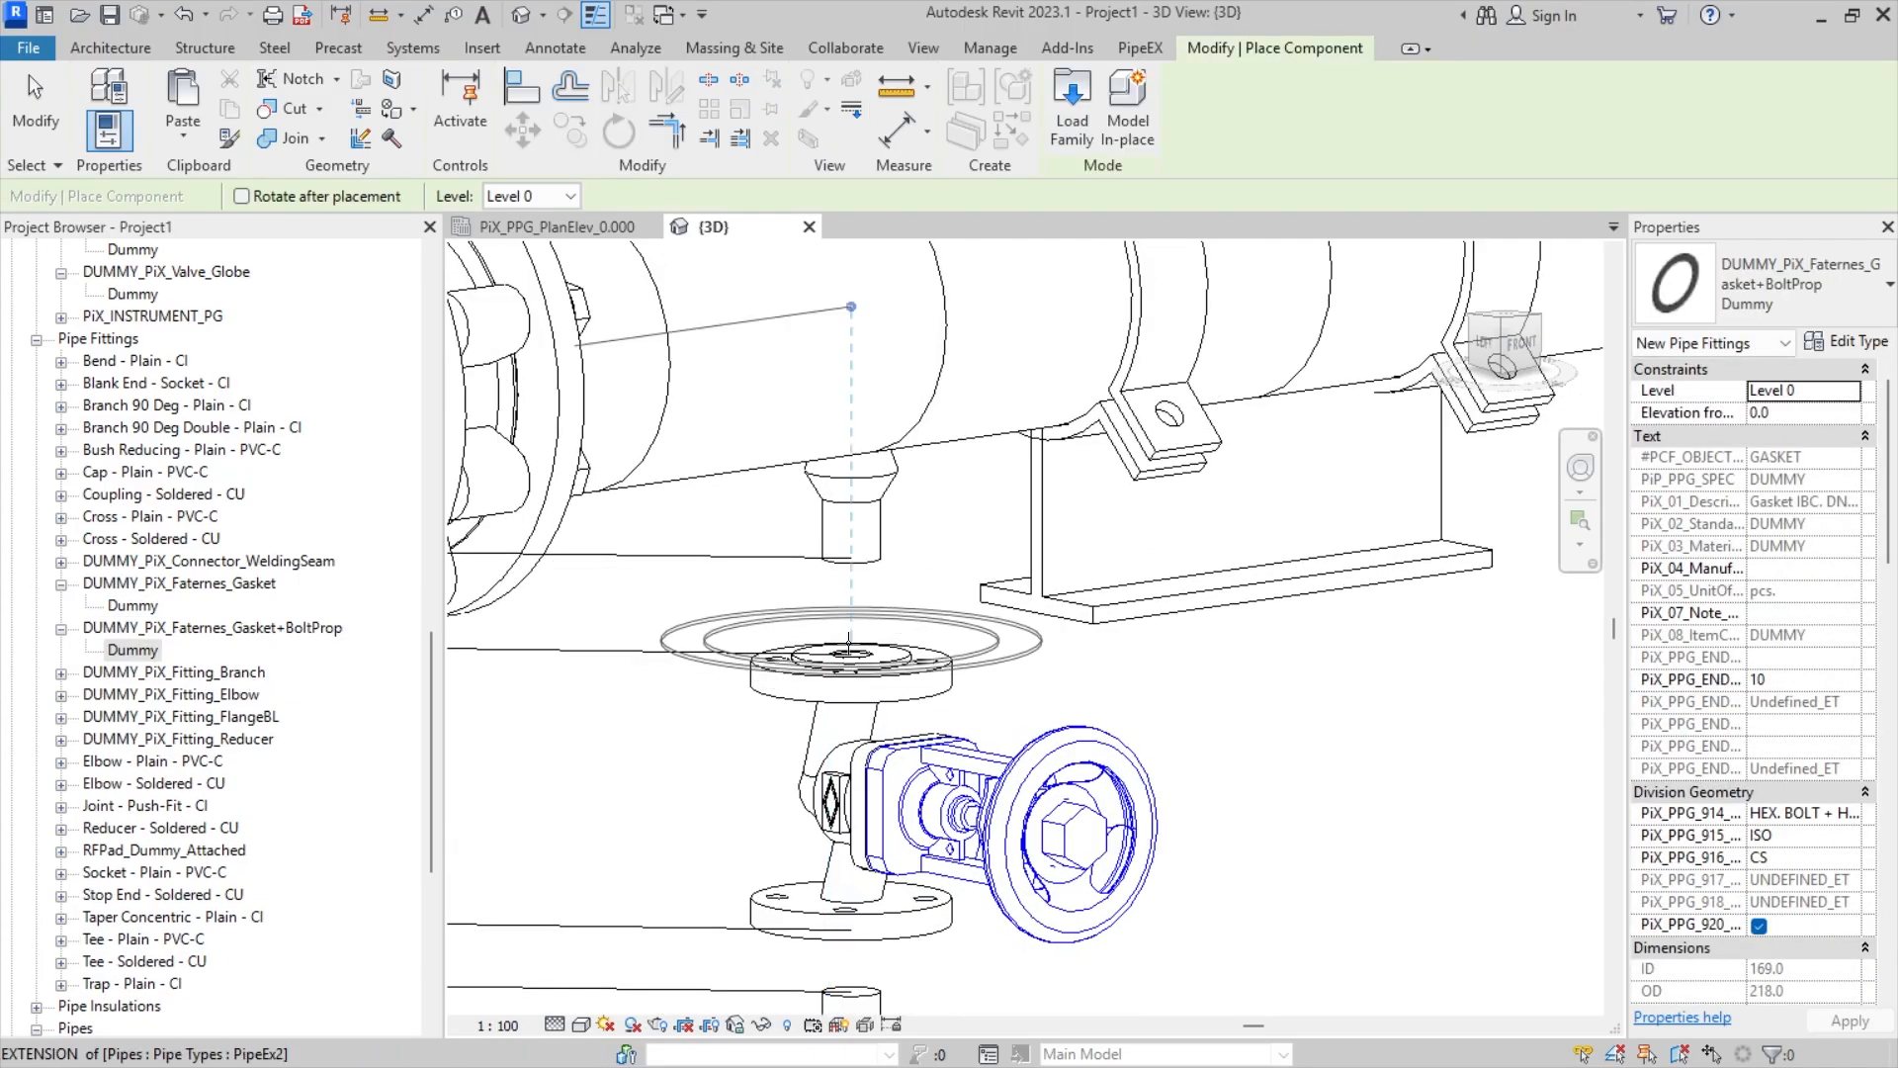
middle_drag(943, 652, 902, 412)
- Try to place a second Gasket+BoltProp fitting on the globe valve's lower flange
shift+middle_drag(940, 807, 949, 756)
click(811, 690)
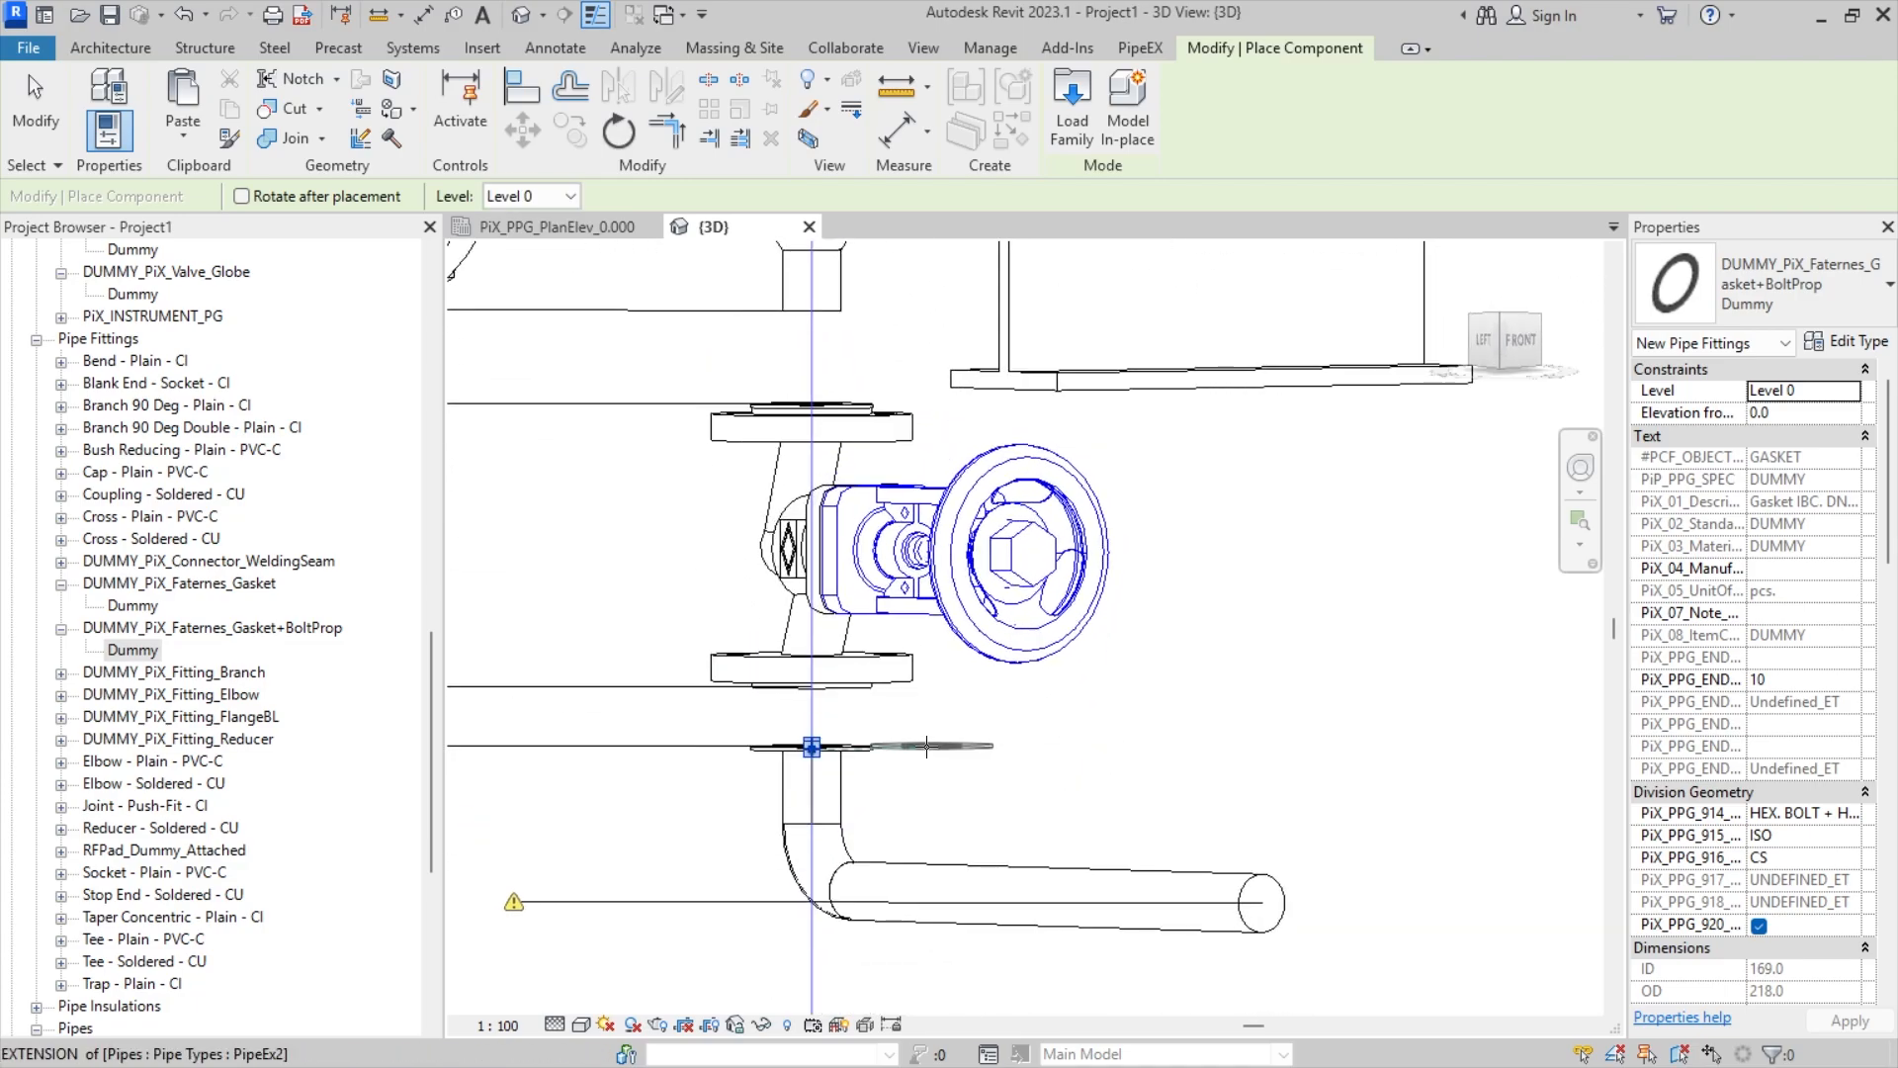
shift+middle_drag(833, 681, 1200, 726)
click(807, 684)
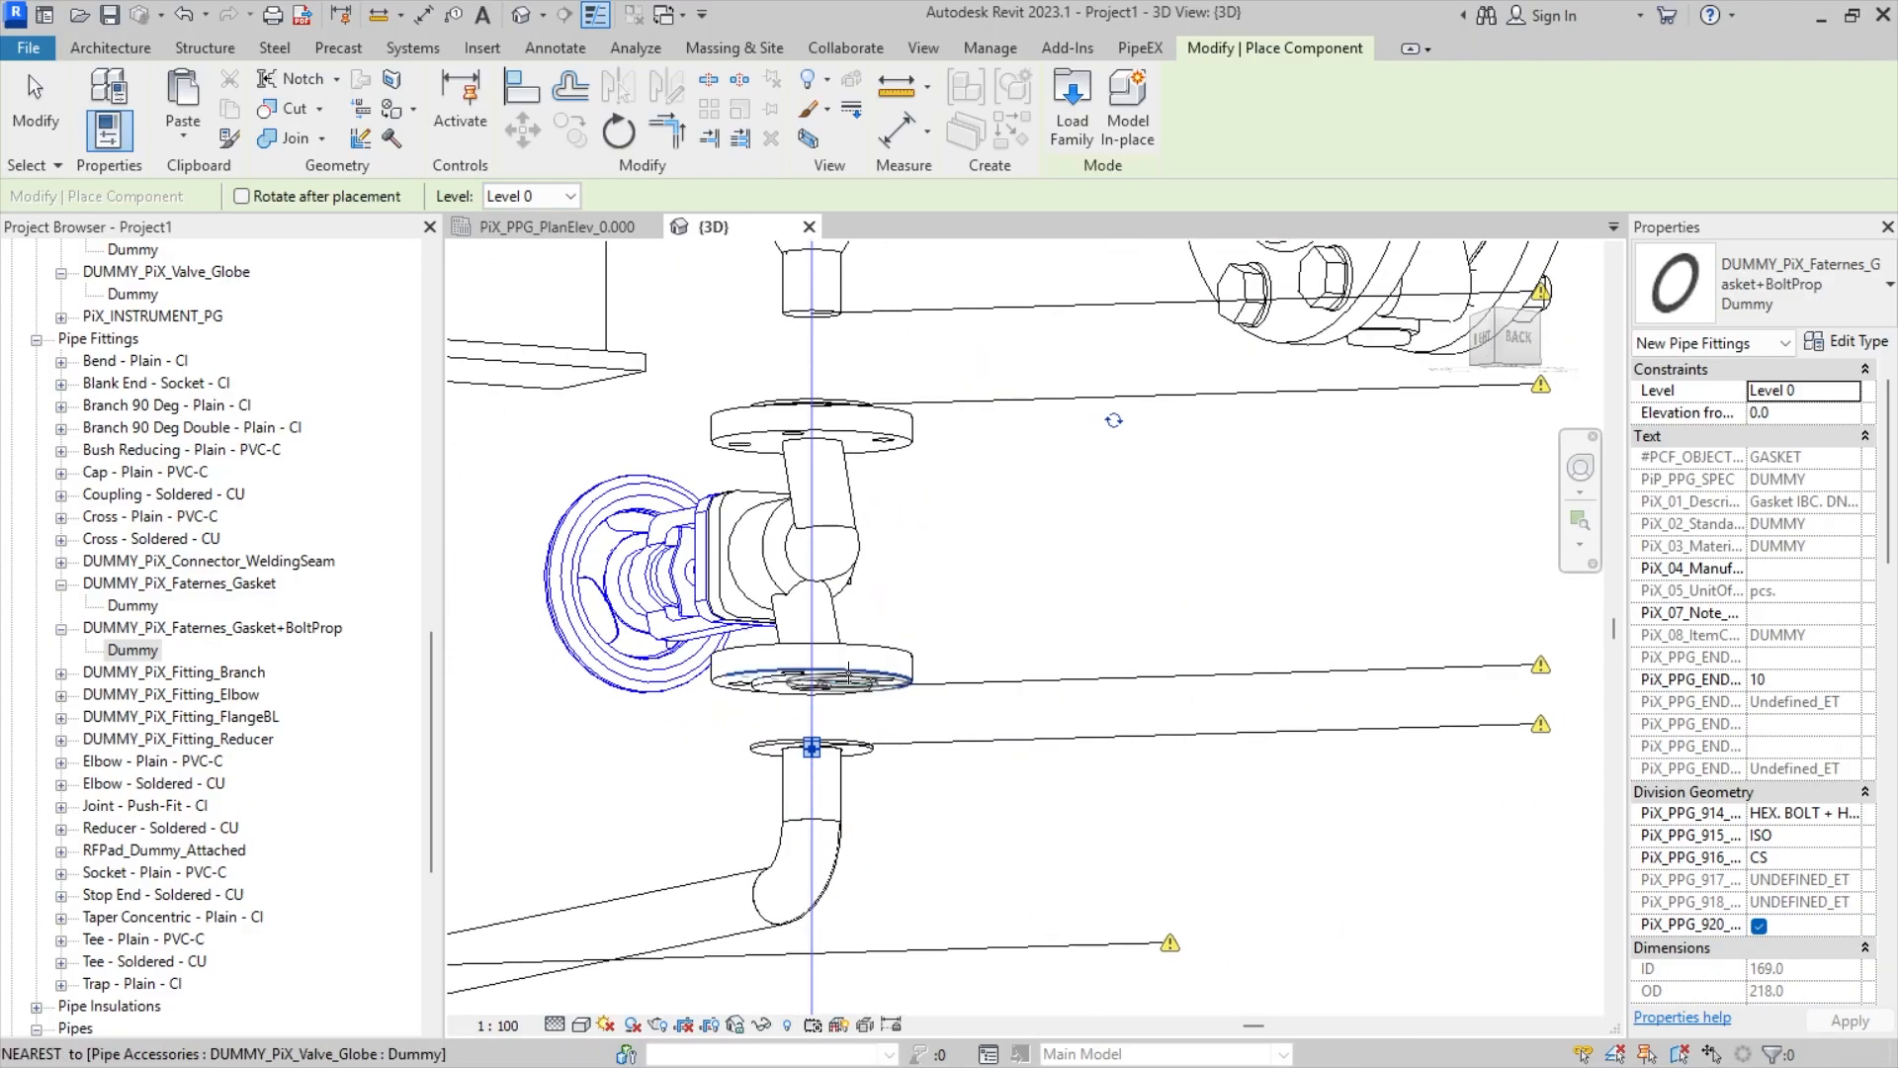
click(815, 683)
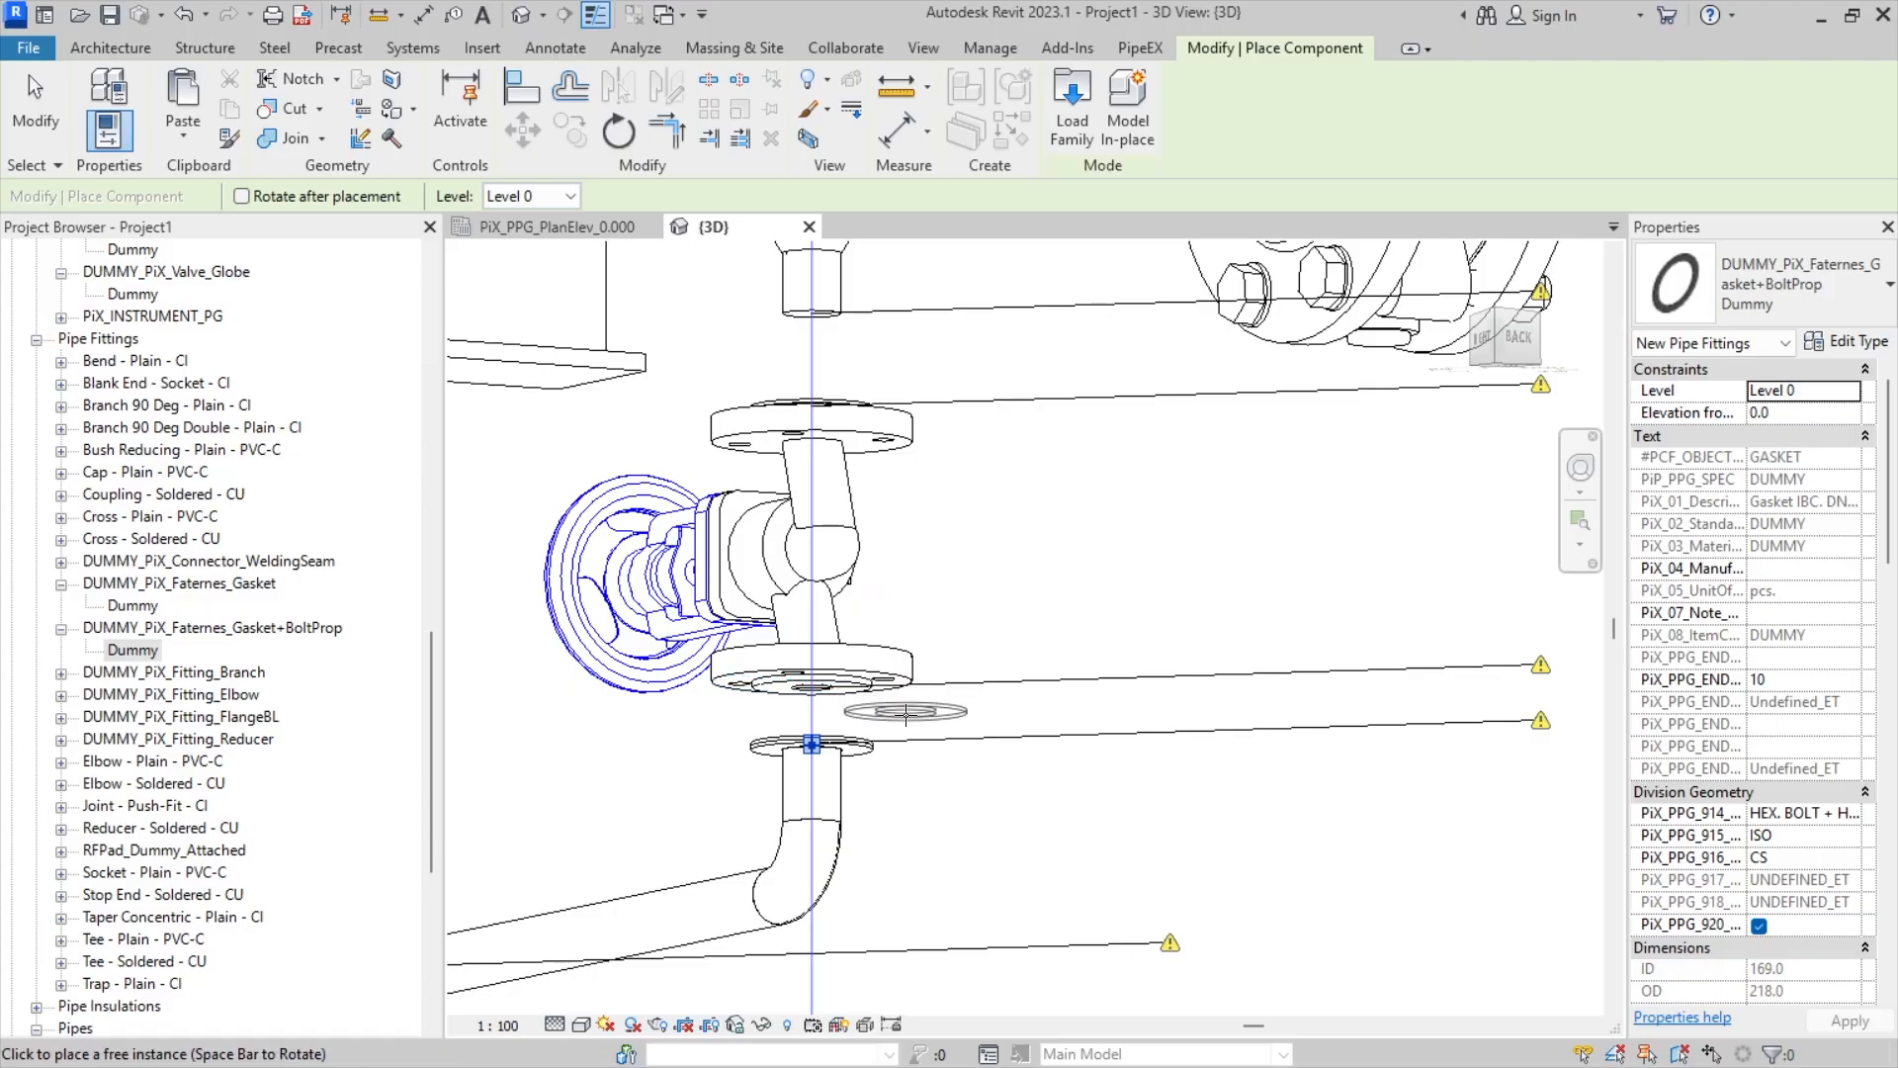
- End the placement and delete the misplaced gasket from the upper end of the pipe below the valve
key(Escape)
key(Escape)
click(872, 749)
key(Delete)
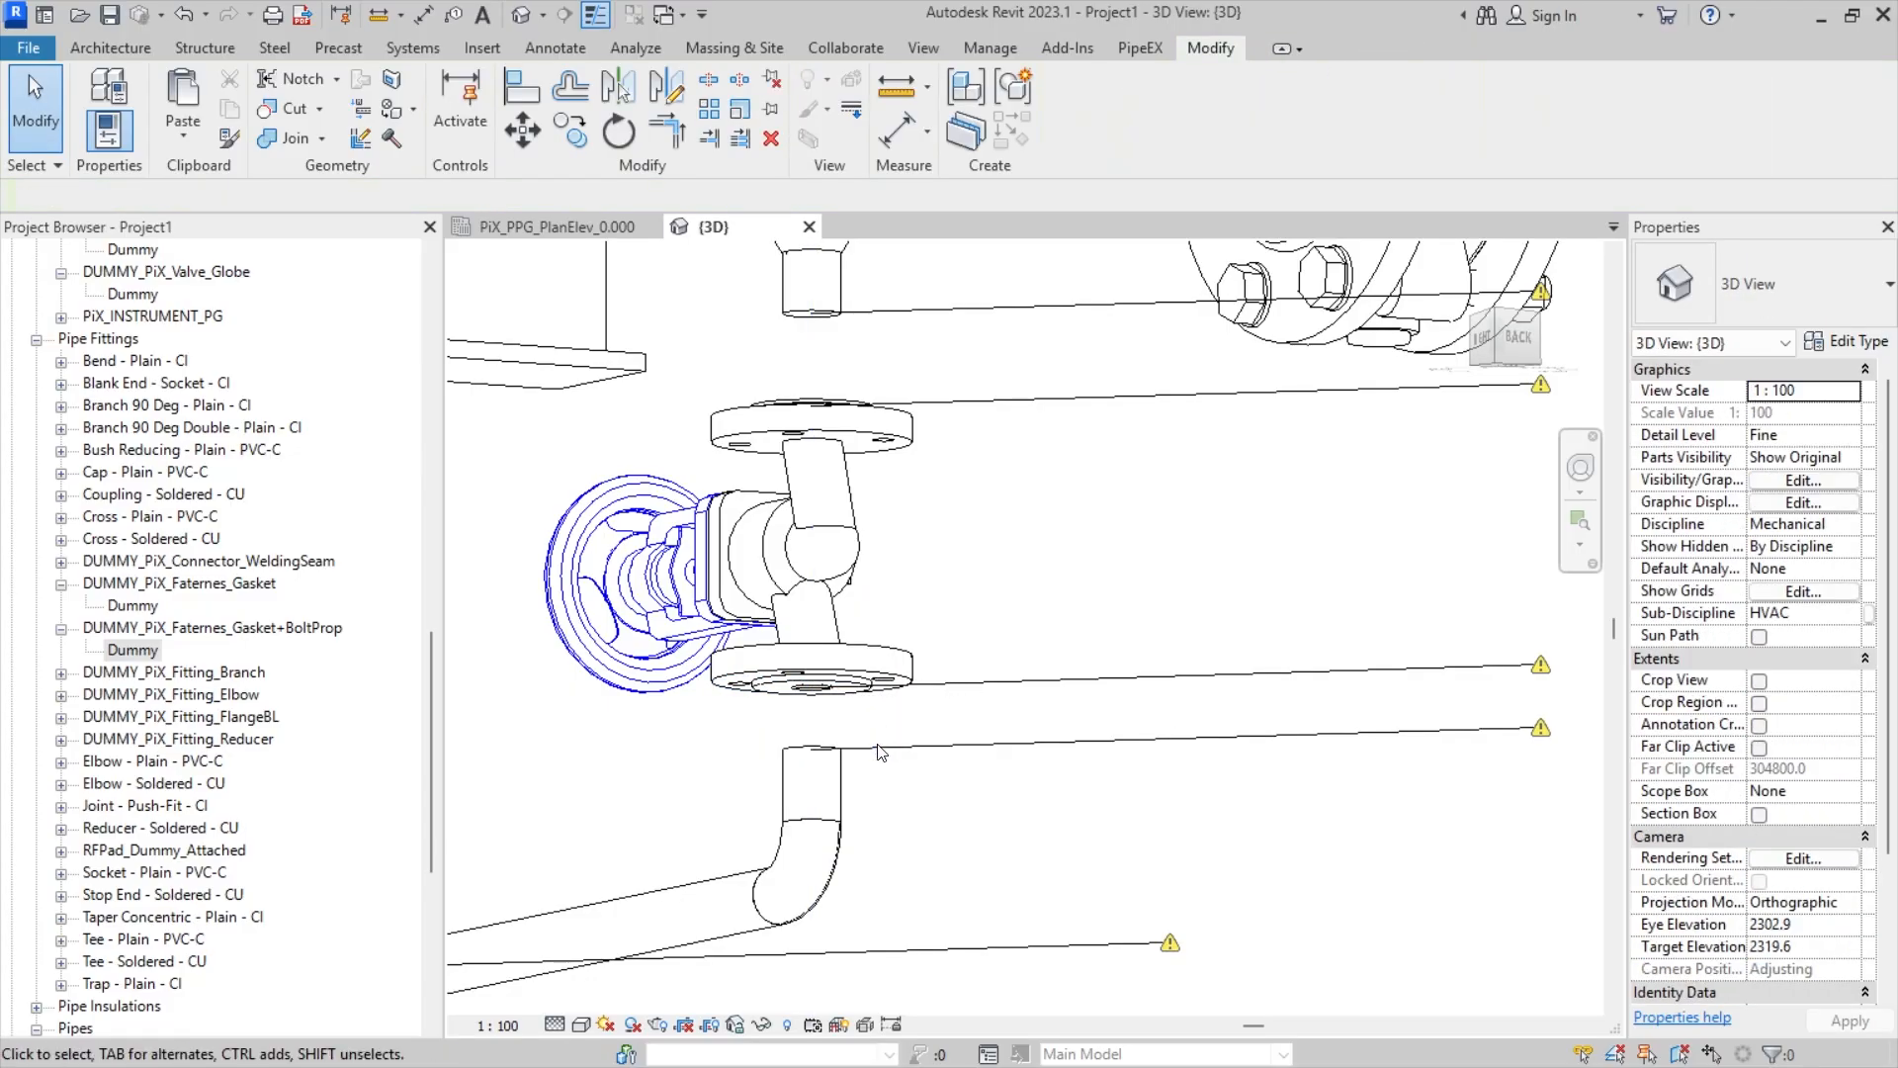
- Place a DUMMY_PiX_Faternes_Gasket+BoltProp of type Dummy on the globe valve's lower flange
click(132, 650)
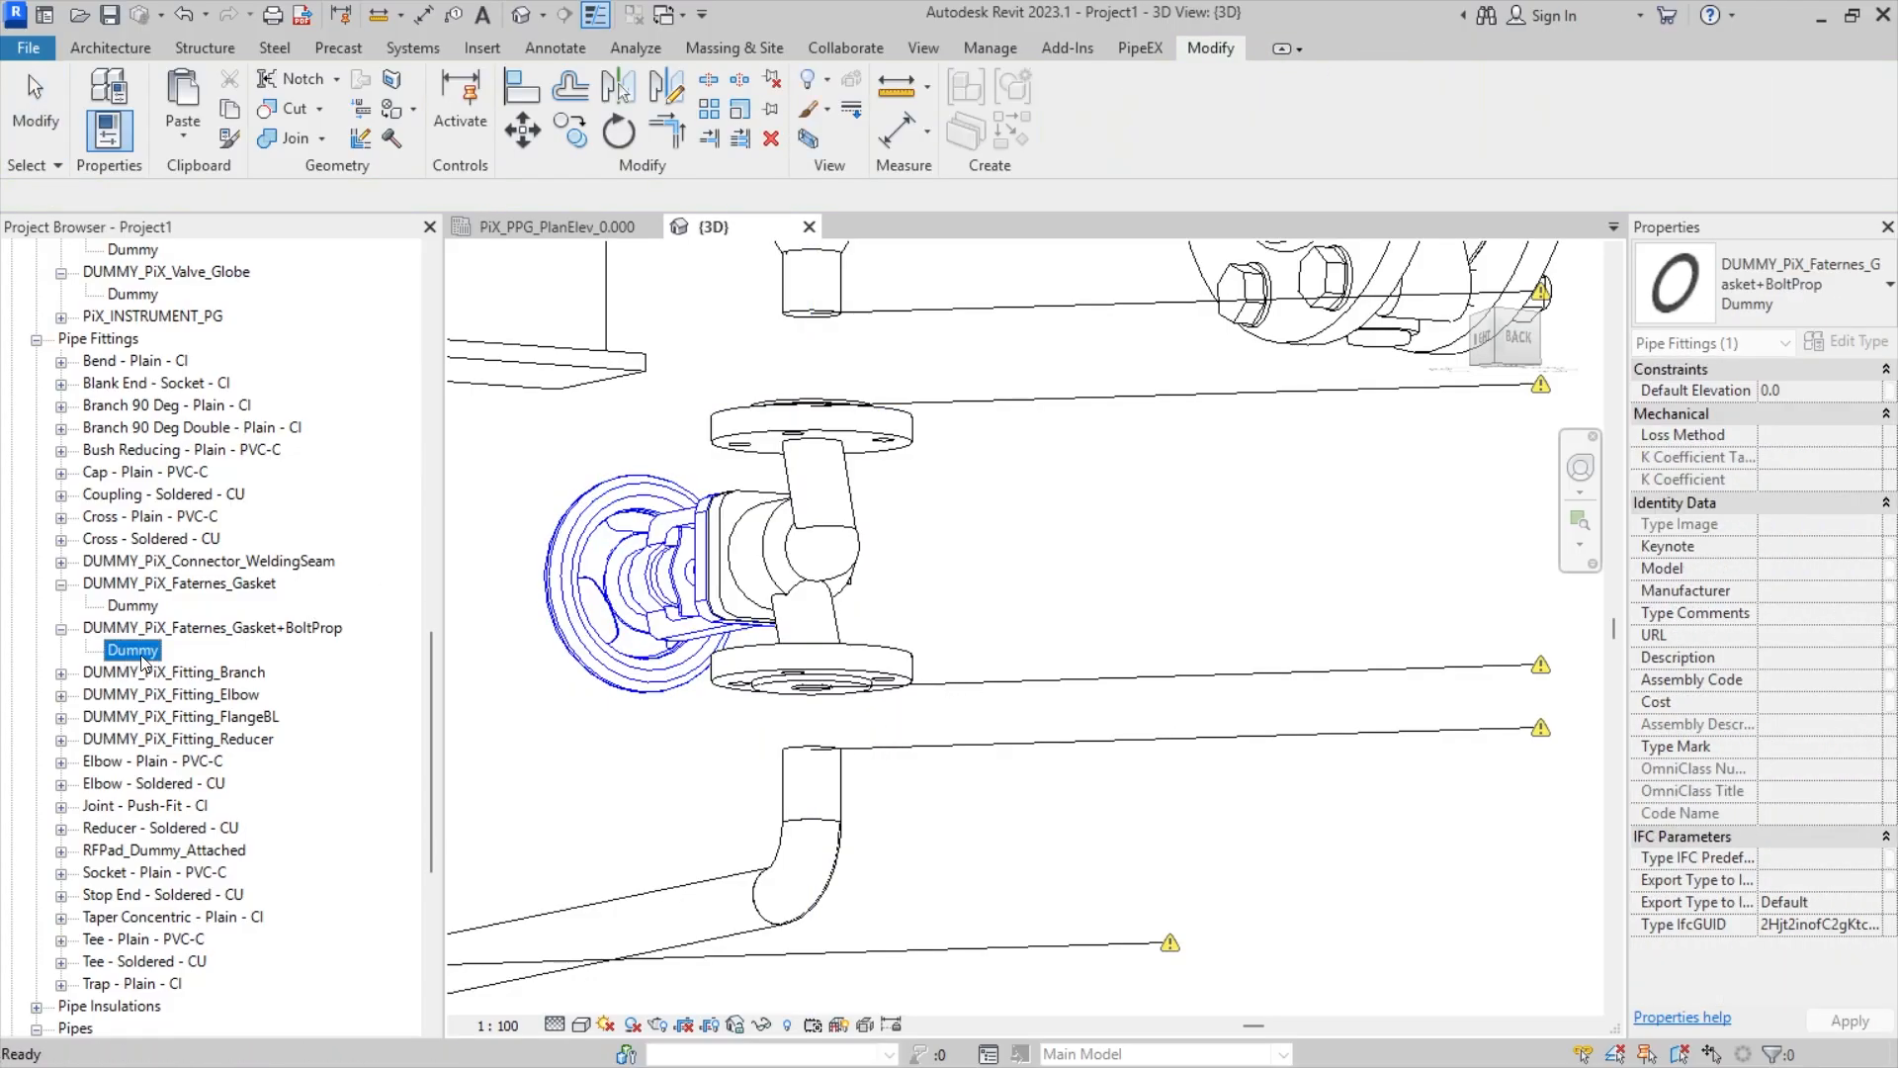
drag(855, 681, 848, 673)
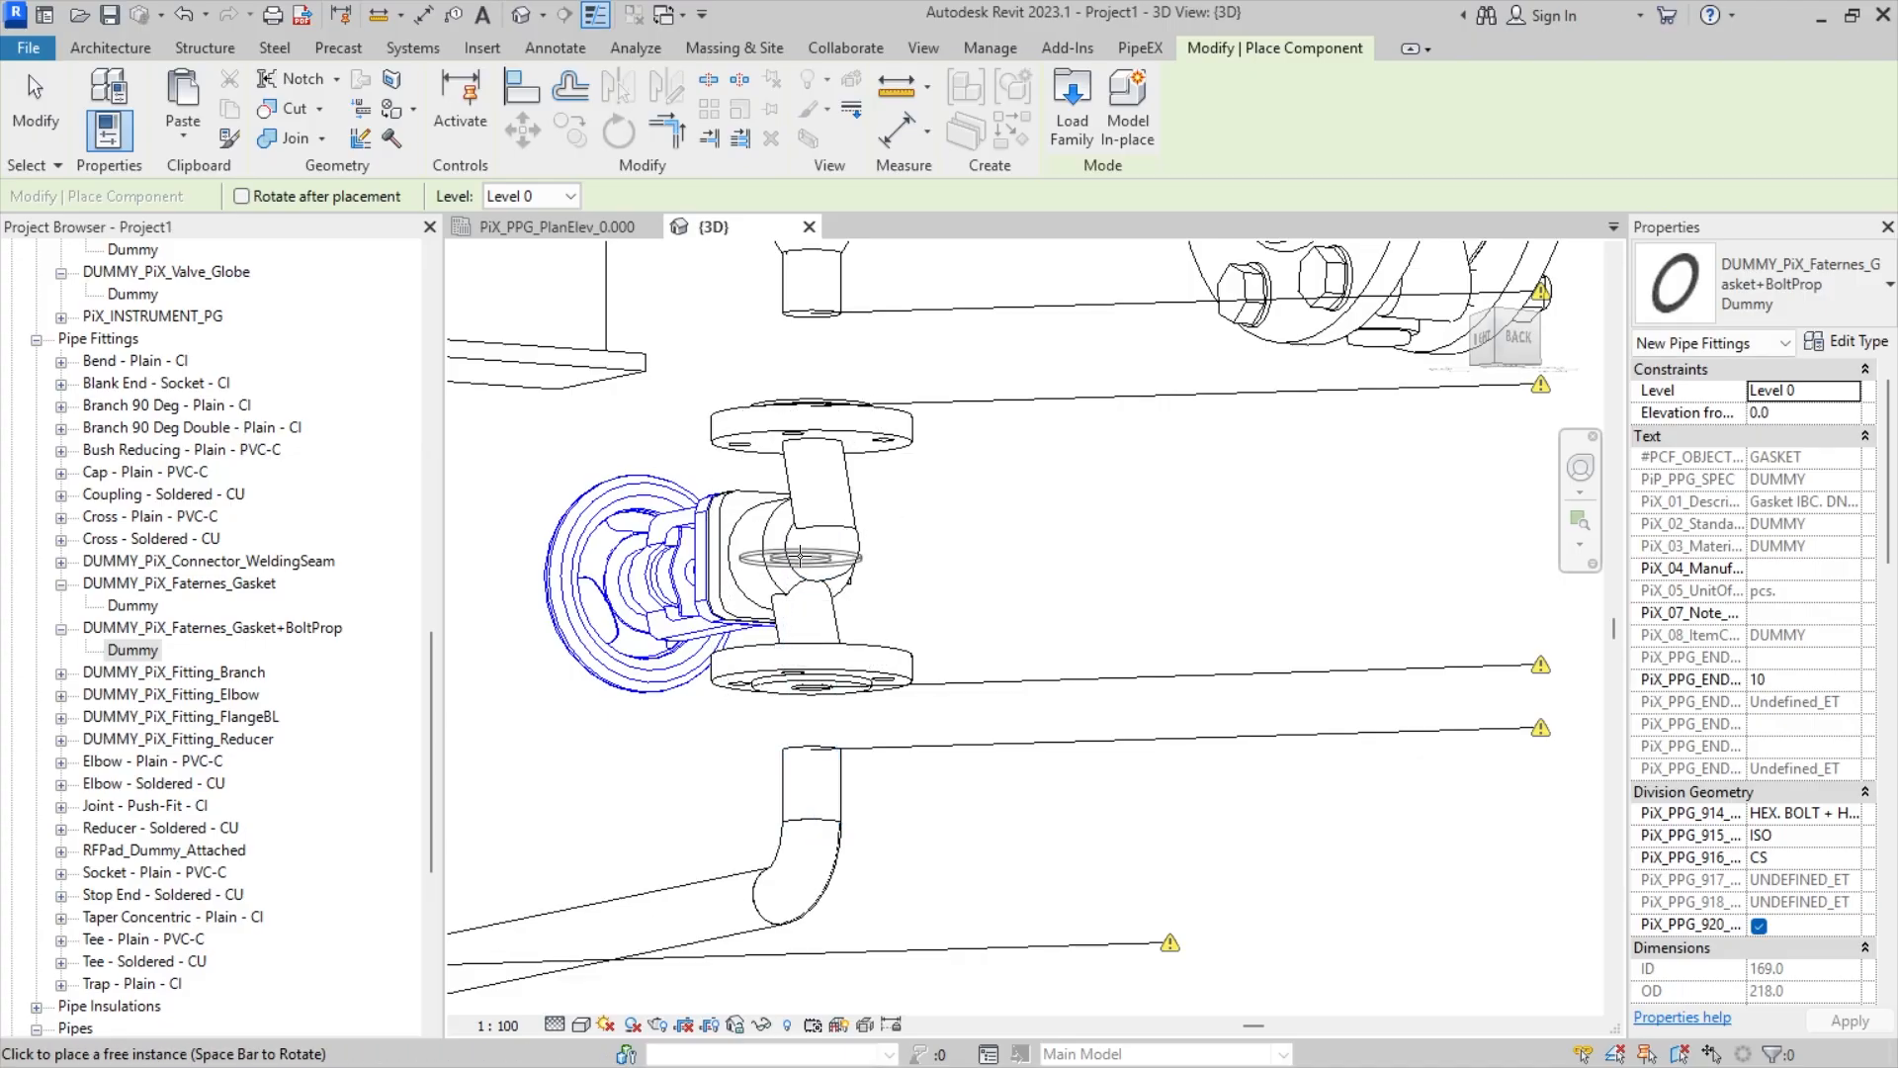
key(Escape)
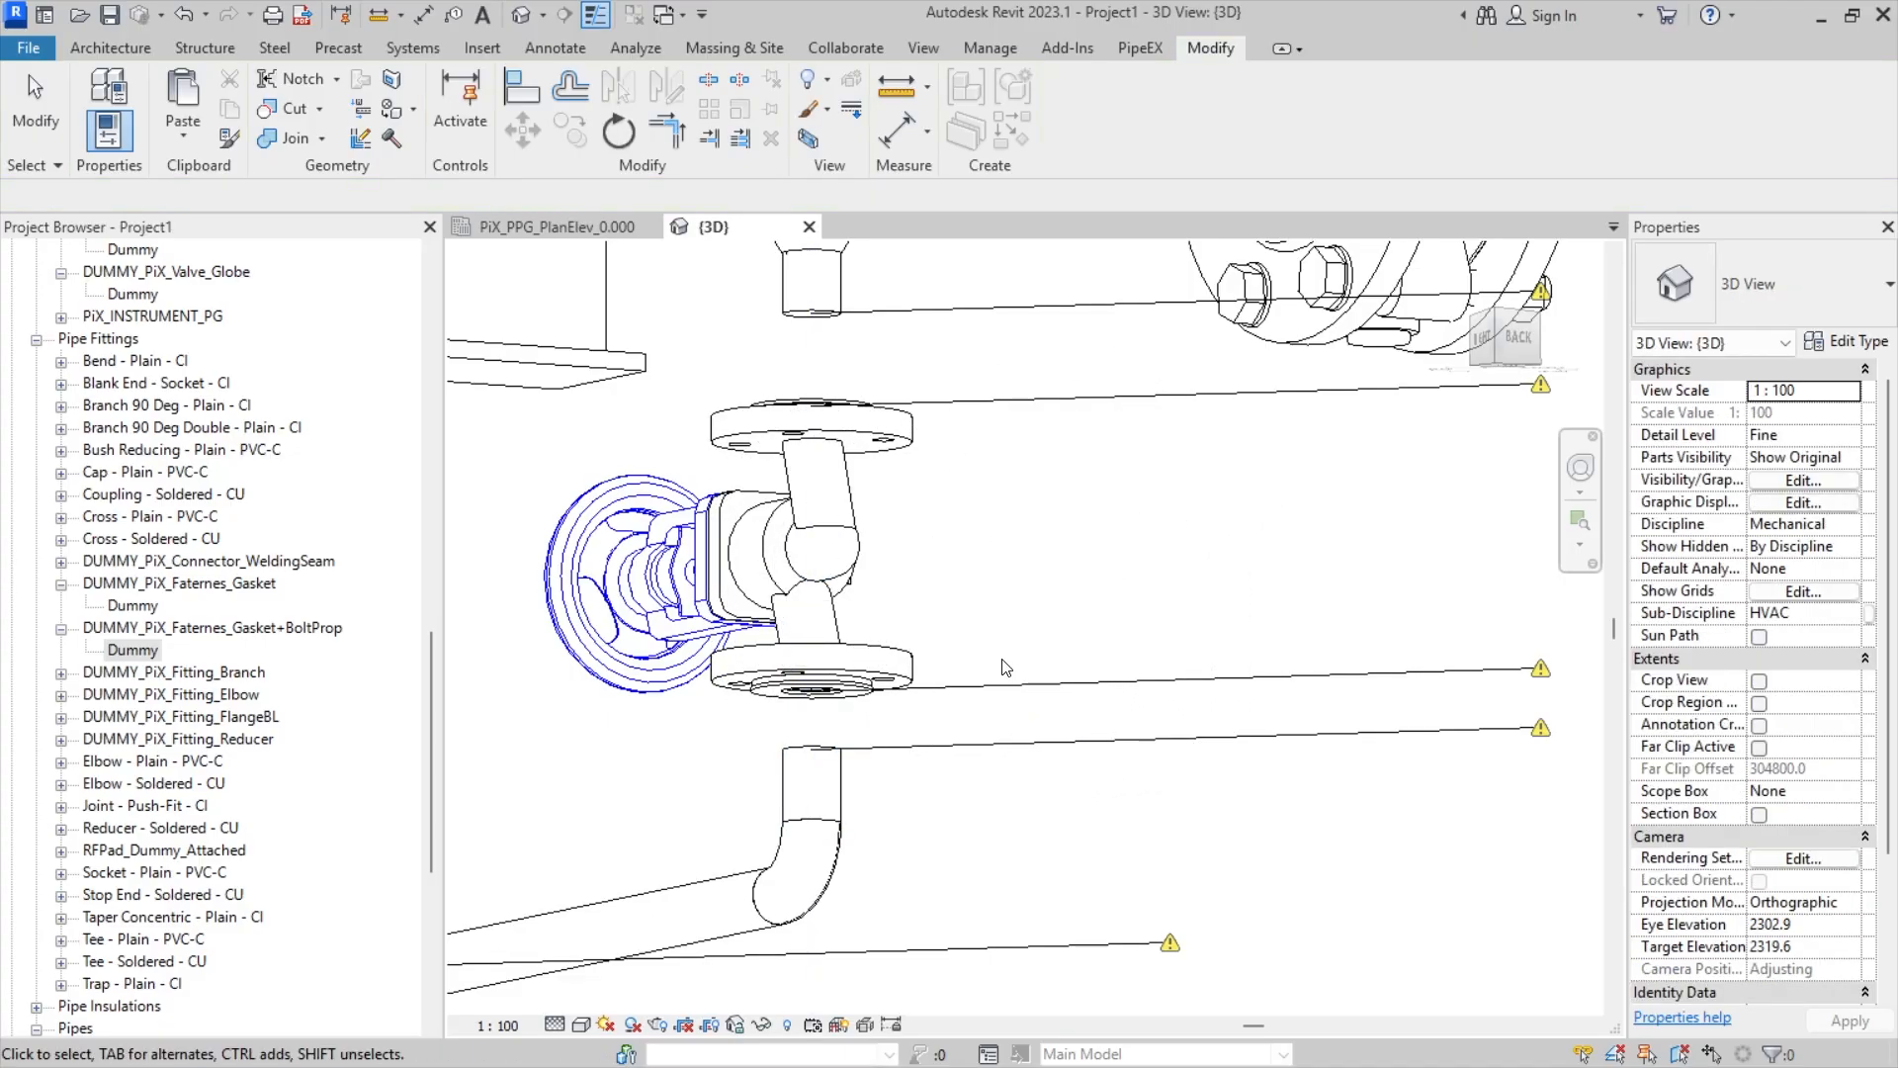
- Select both gaskets on the globe valve and examine their instance and type properties, including bolt settings and dimensions
shift+middle_drag(797, 720, 872, 703)
click(802, 702)
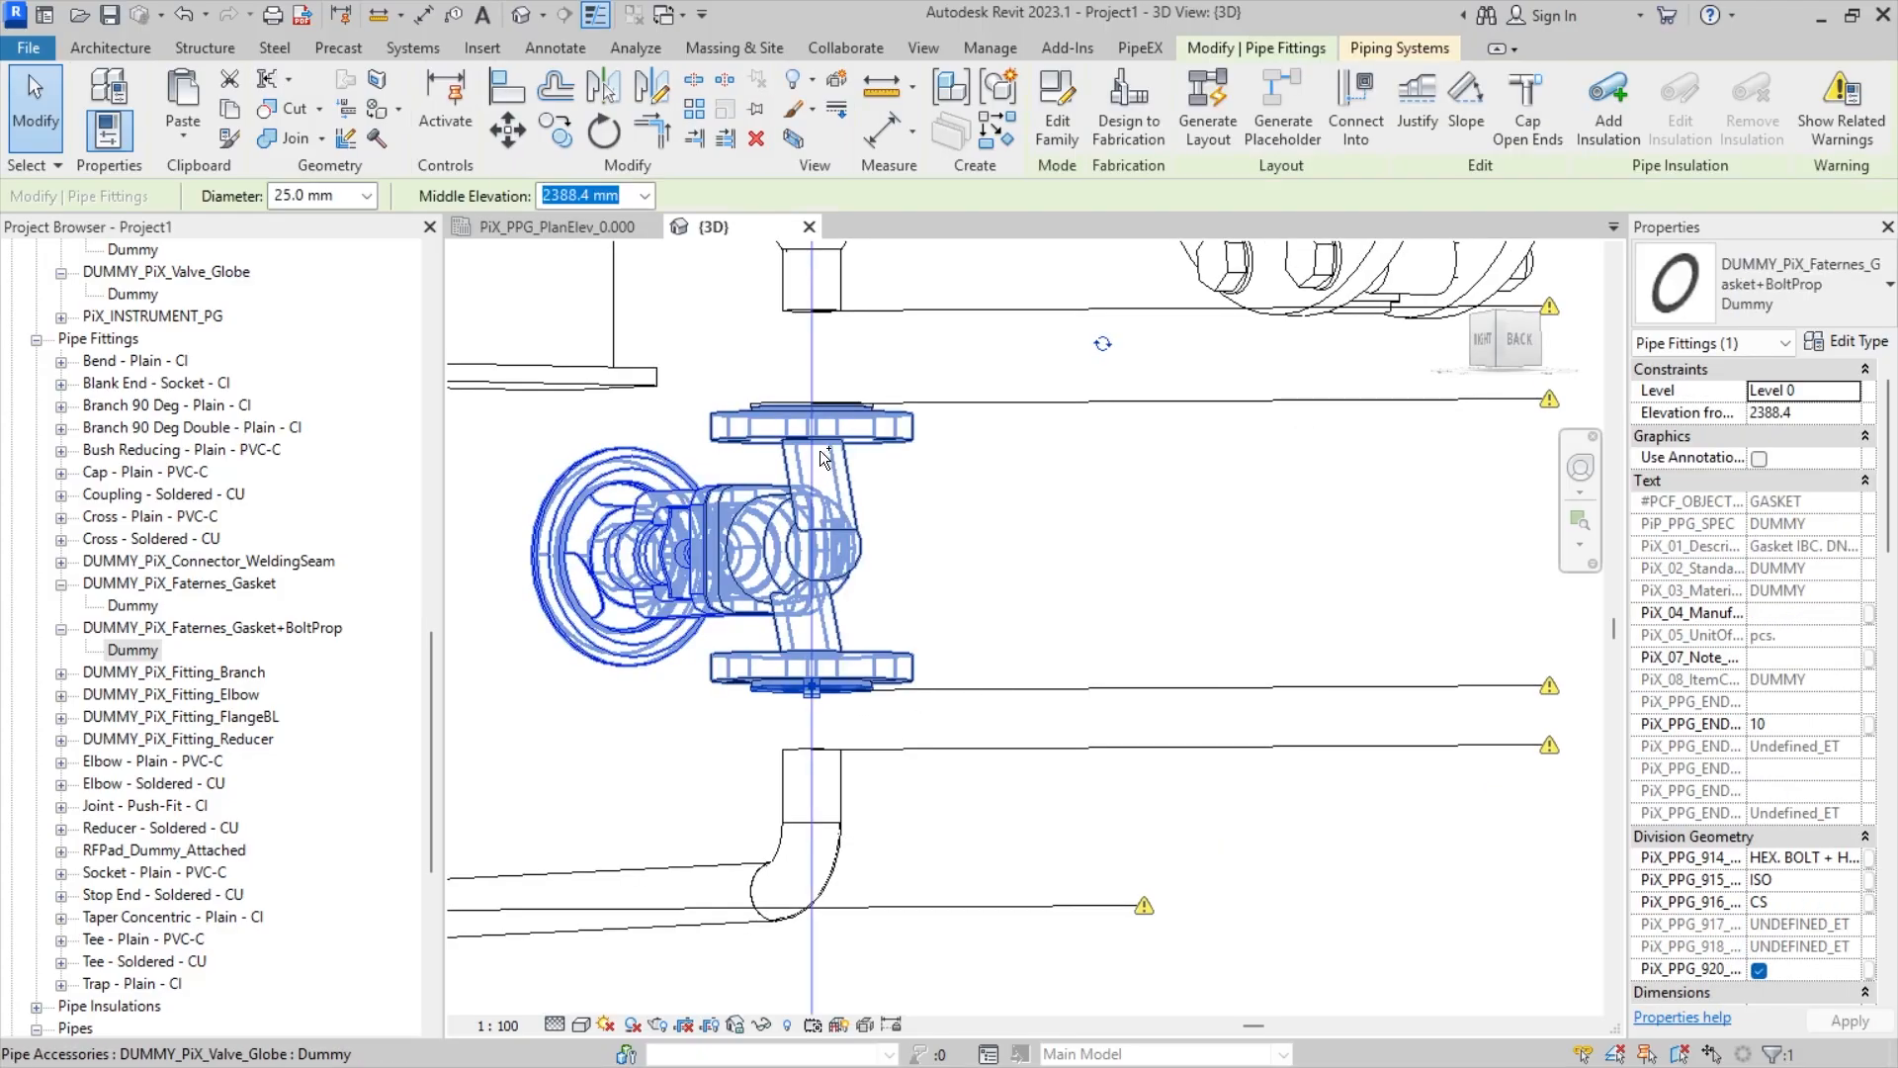
ctrl+click(805, 401)
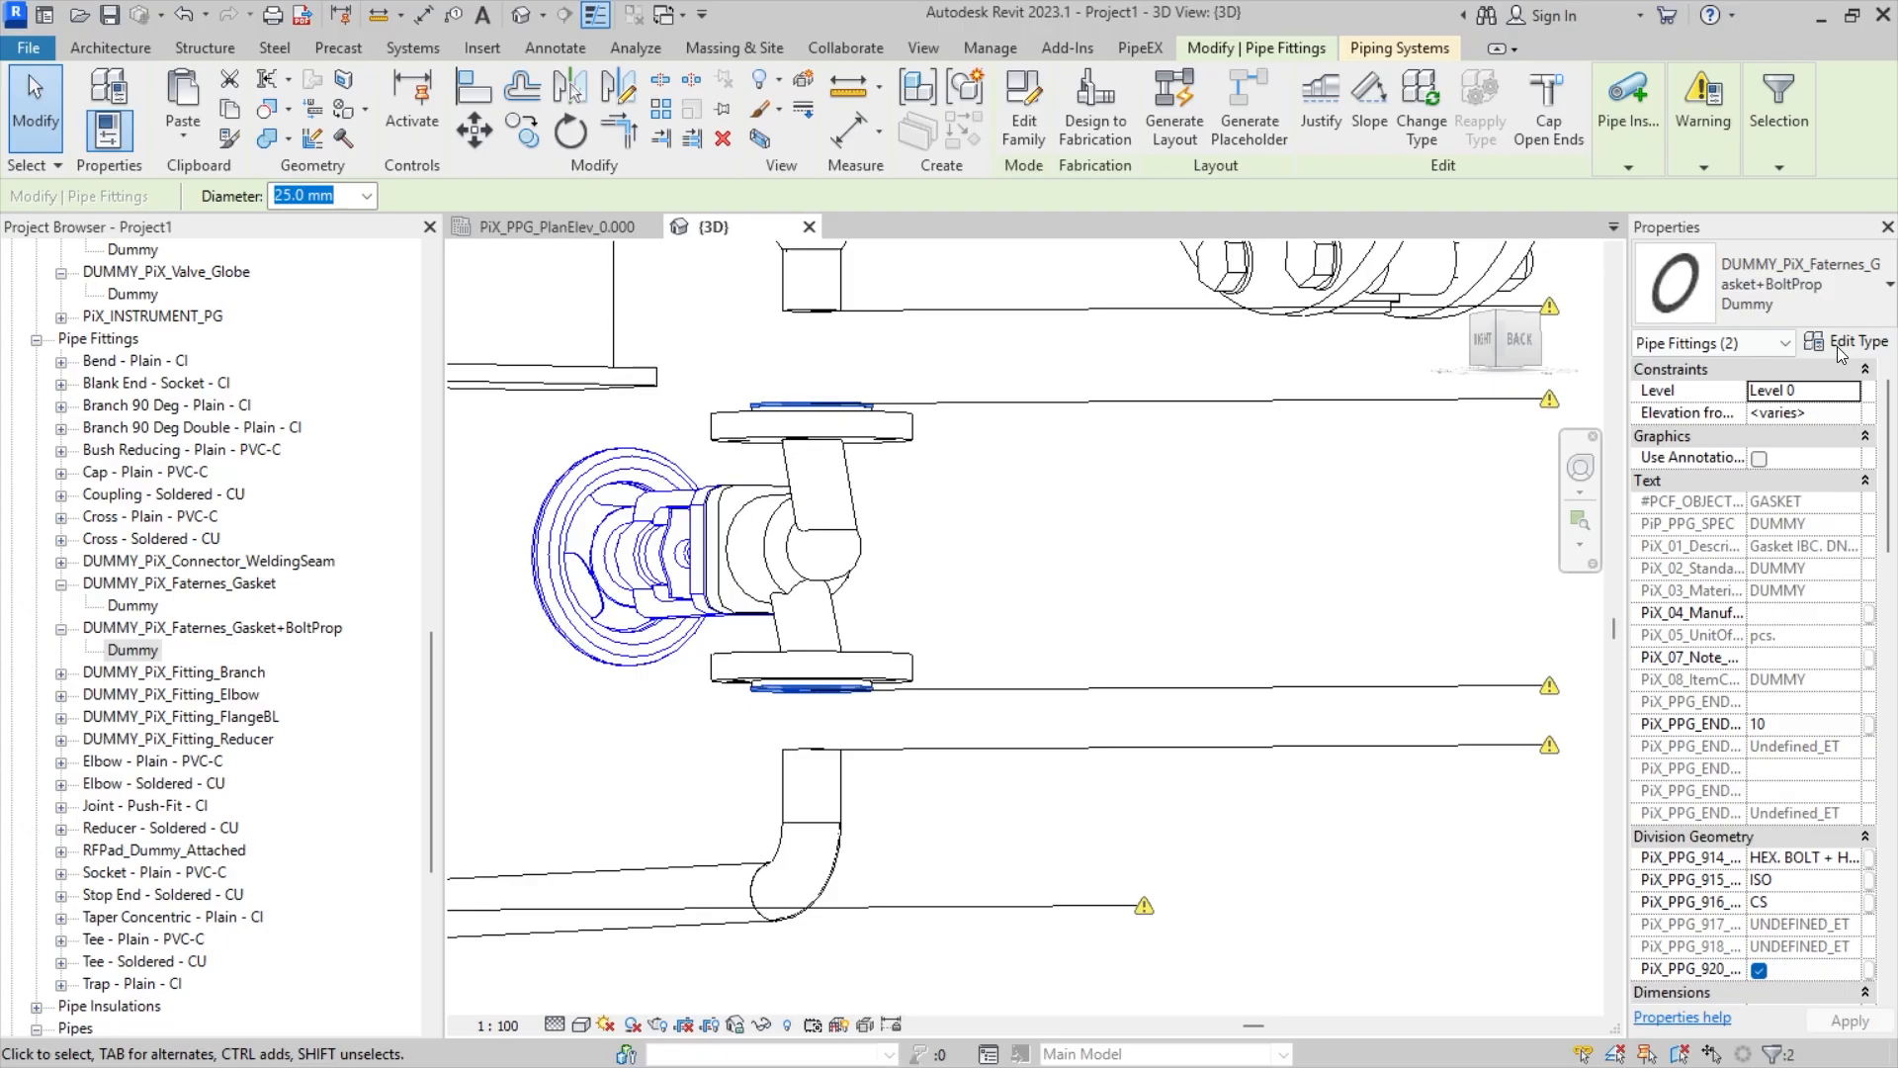
scroll(1800, 858, down, 3)
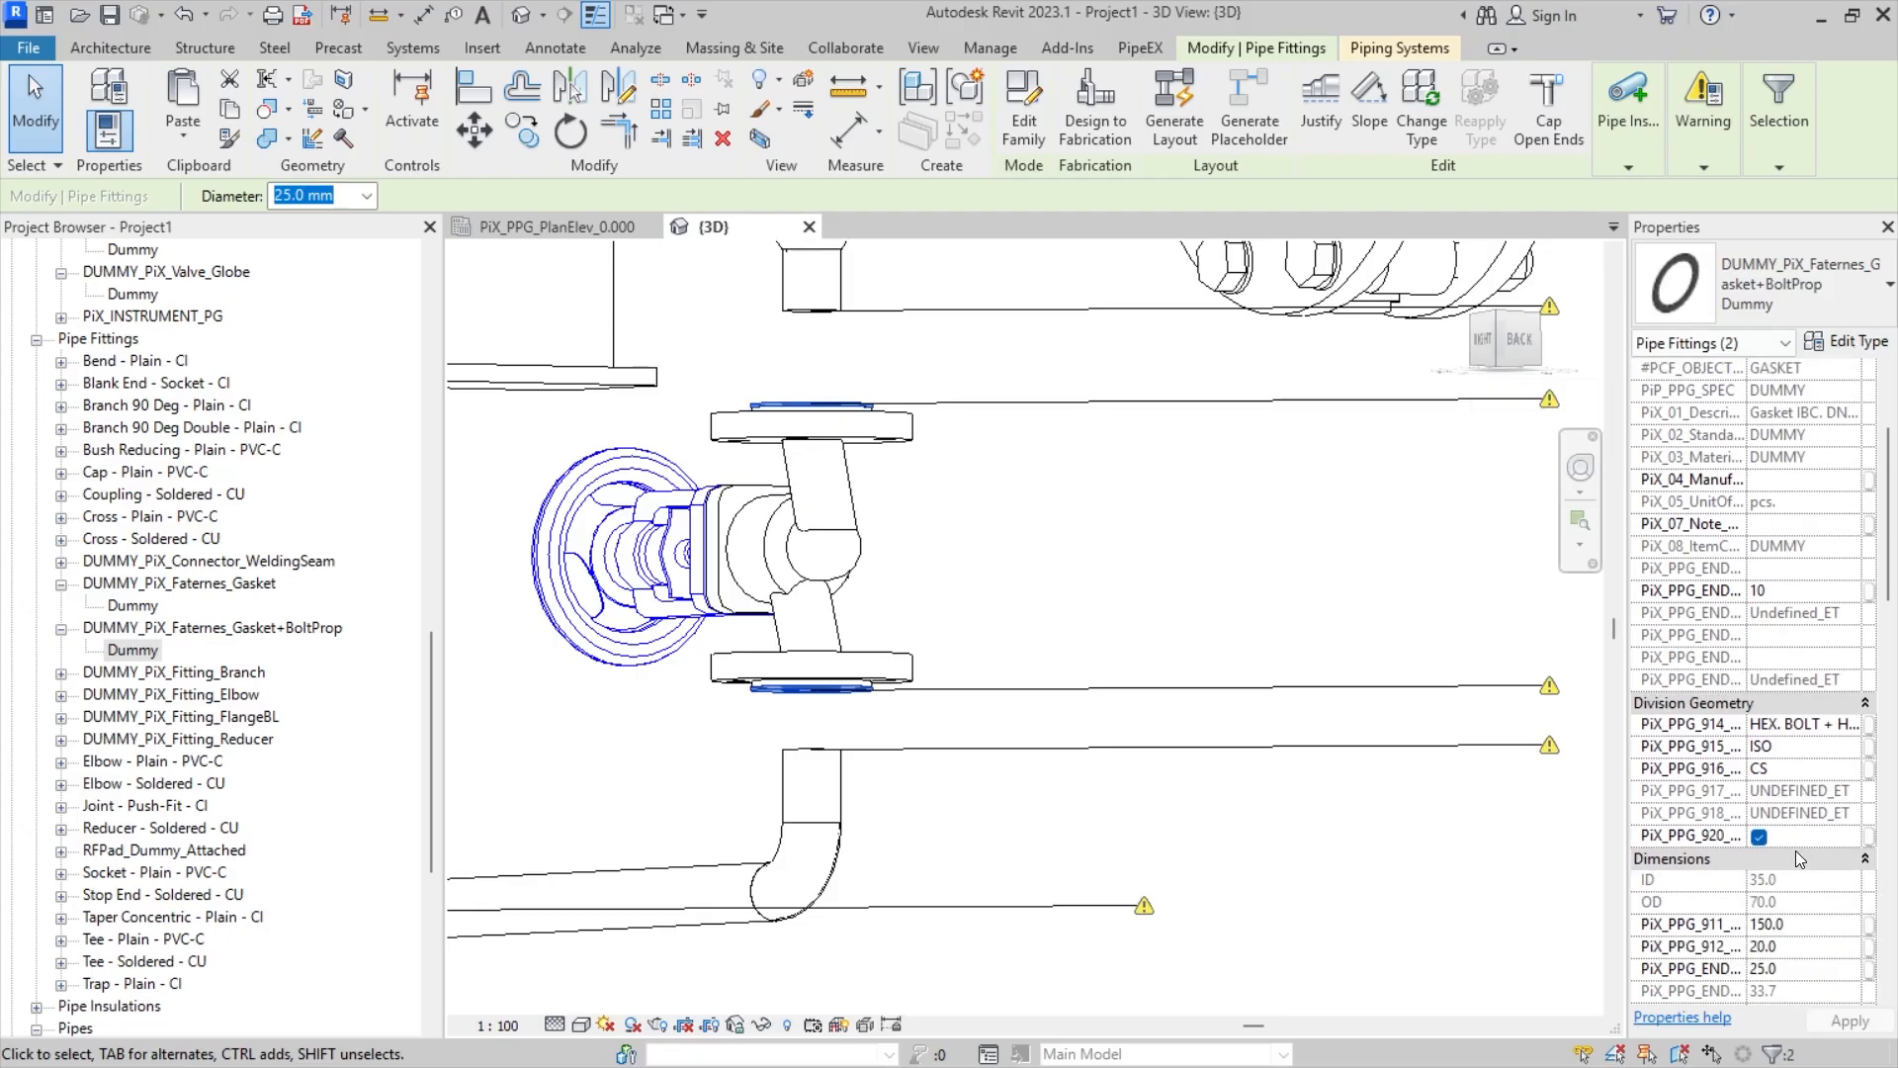
scroll(1799, 858, down, 7)
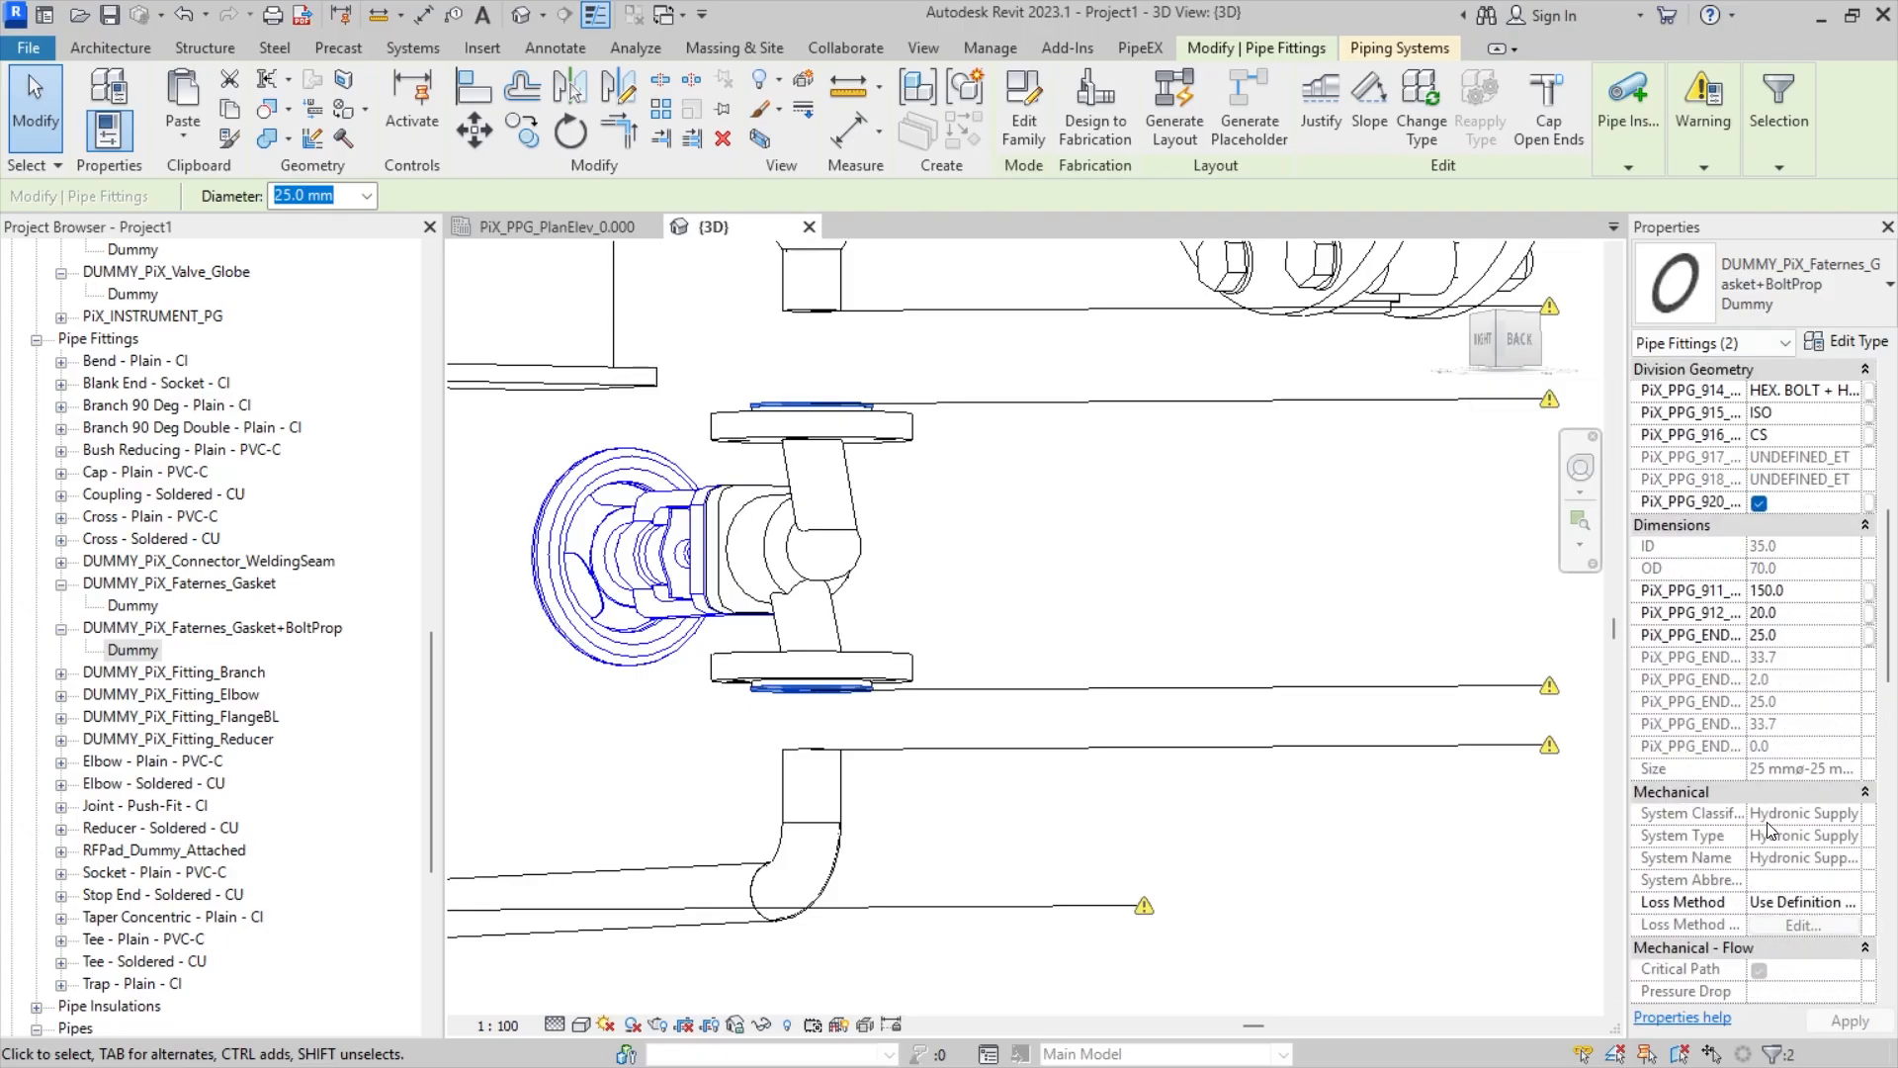
scroll(1768, 829, up, 10)
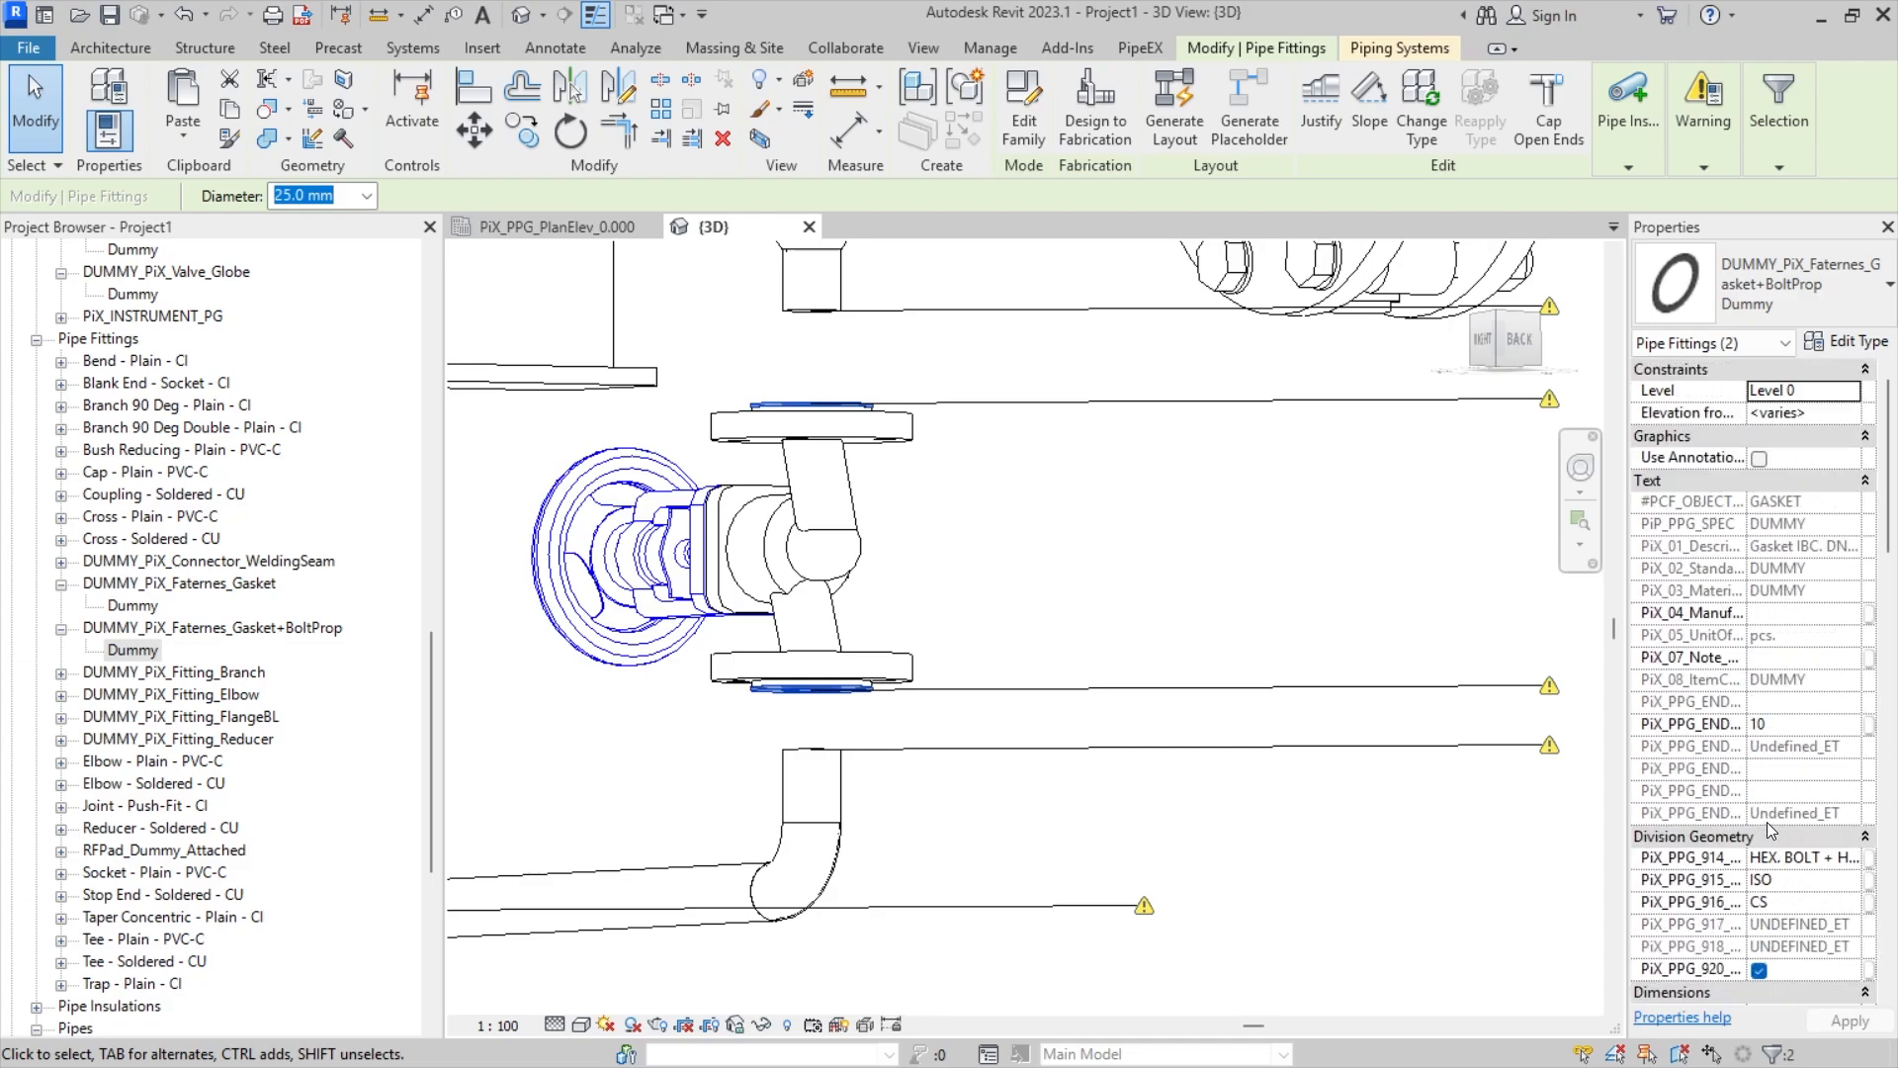
click(1842, 348)
click(1197, 174)
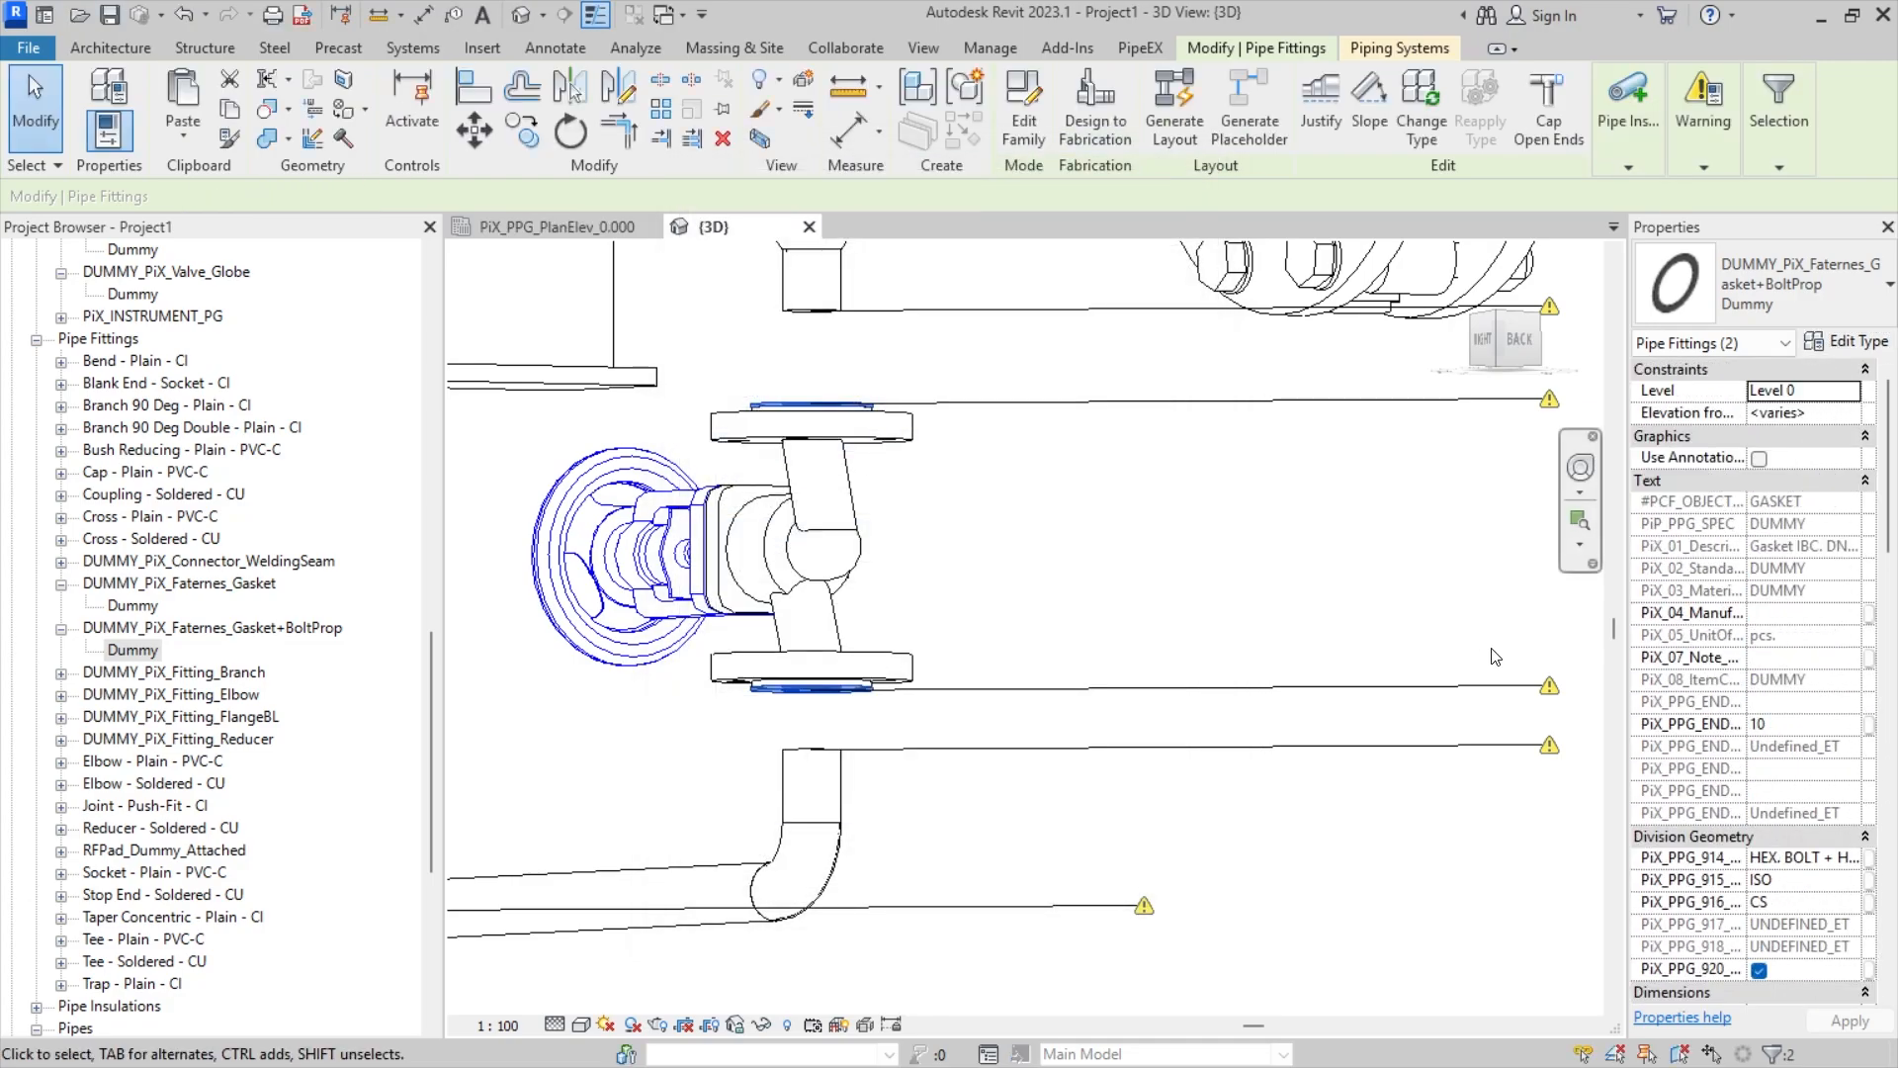
scroll(1775, 675, down, 6)
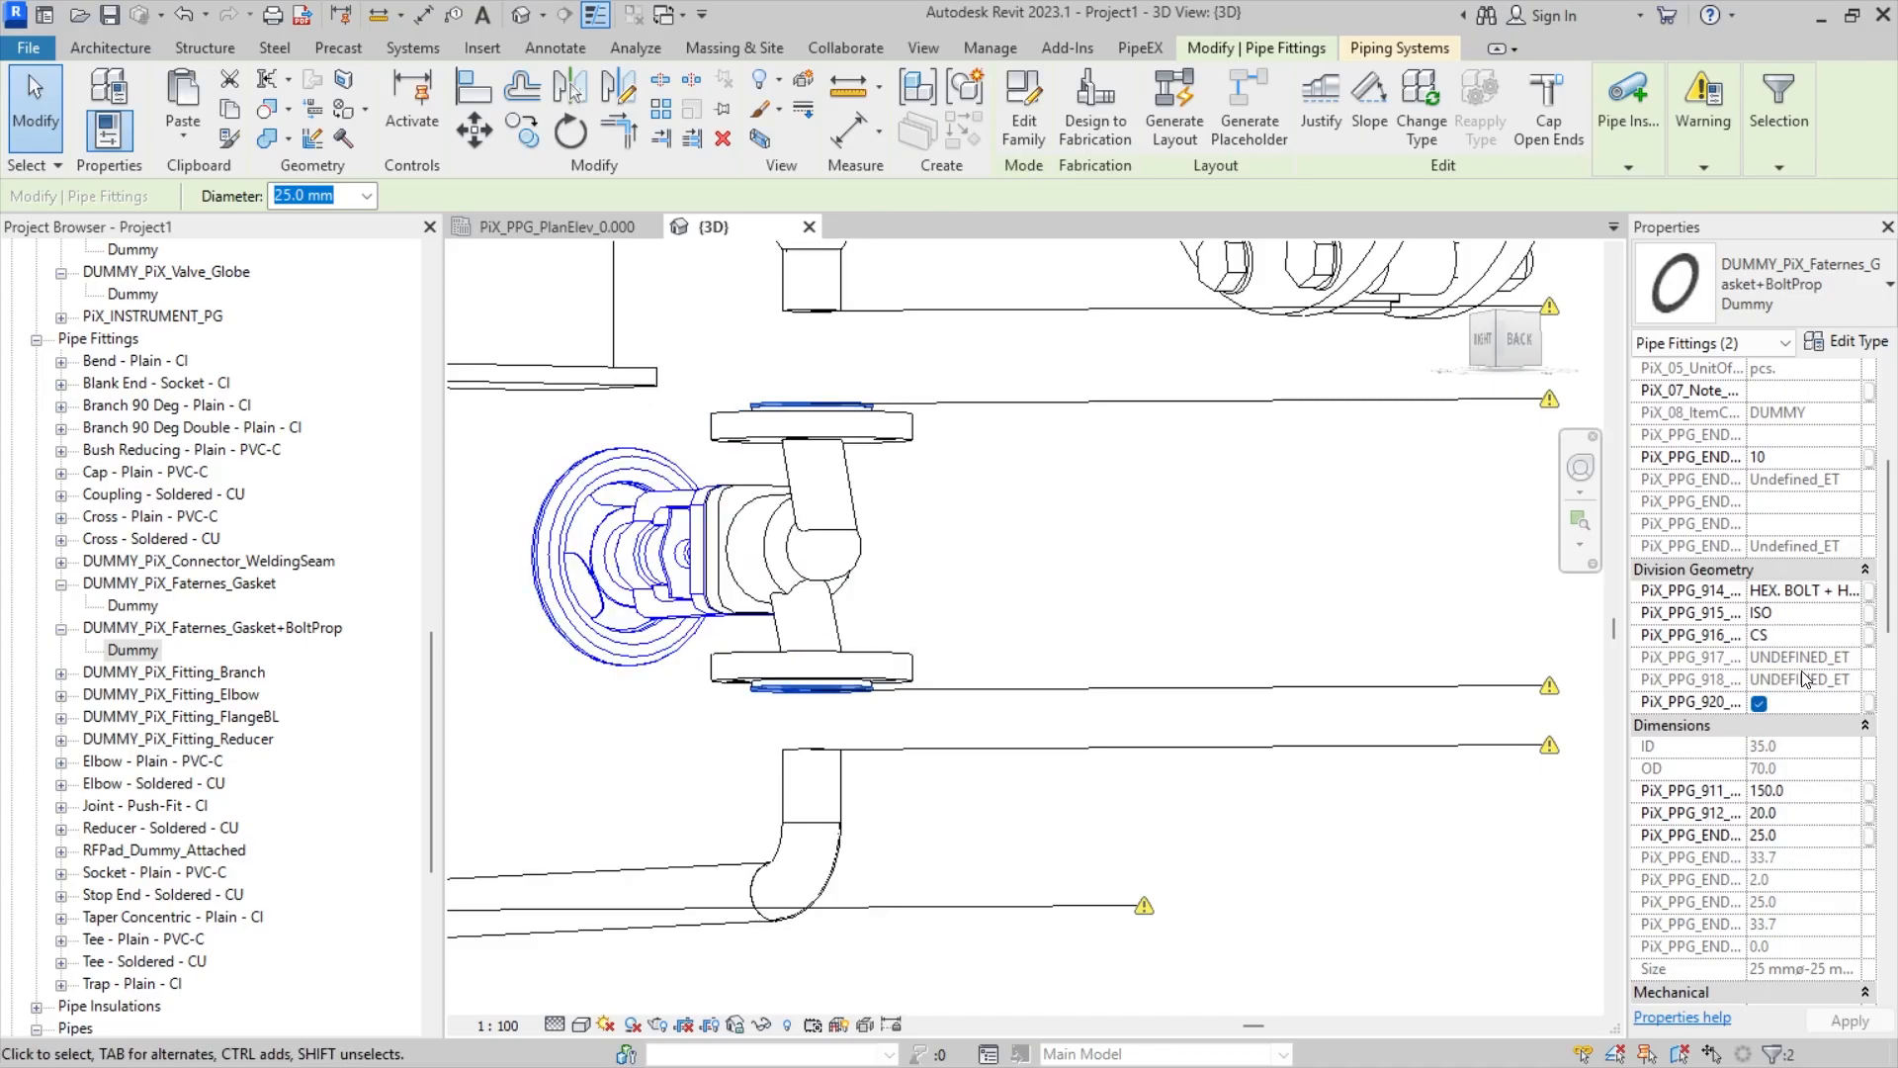
key(Escape)
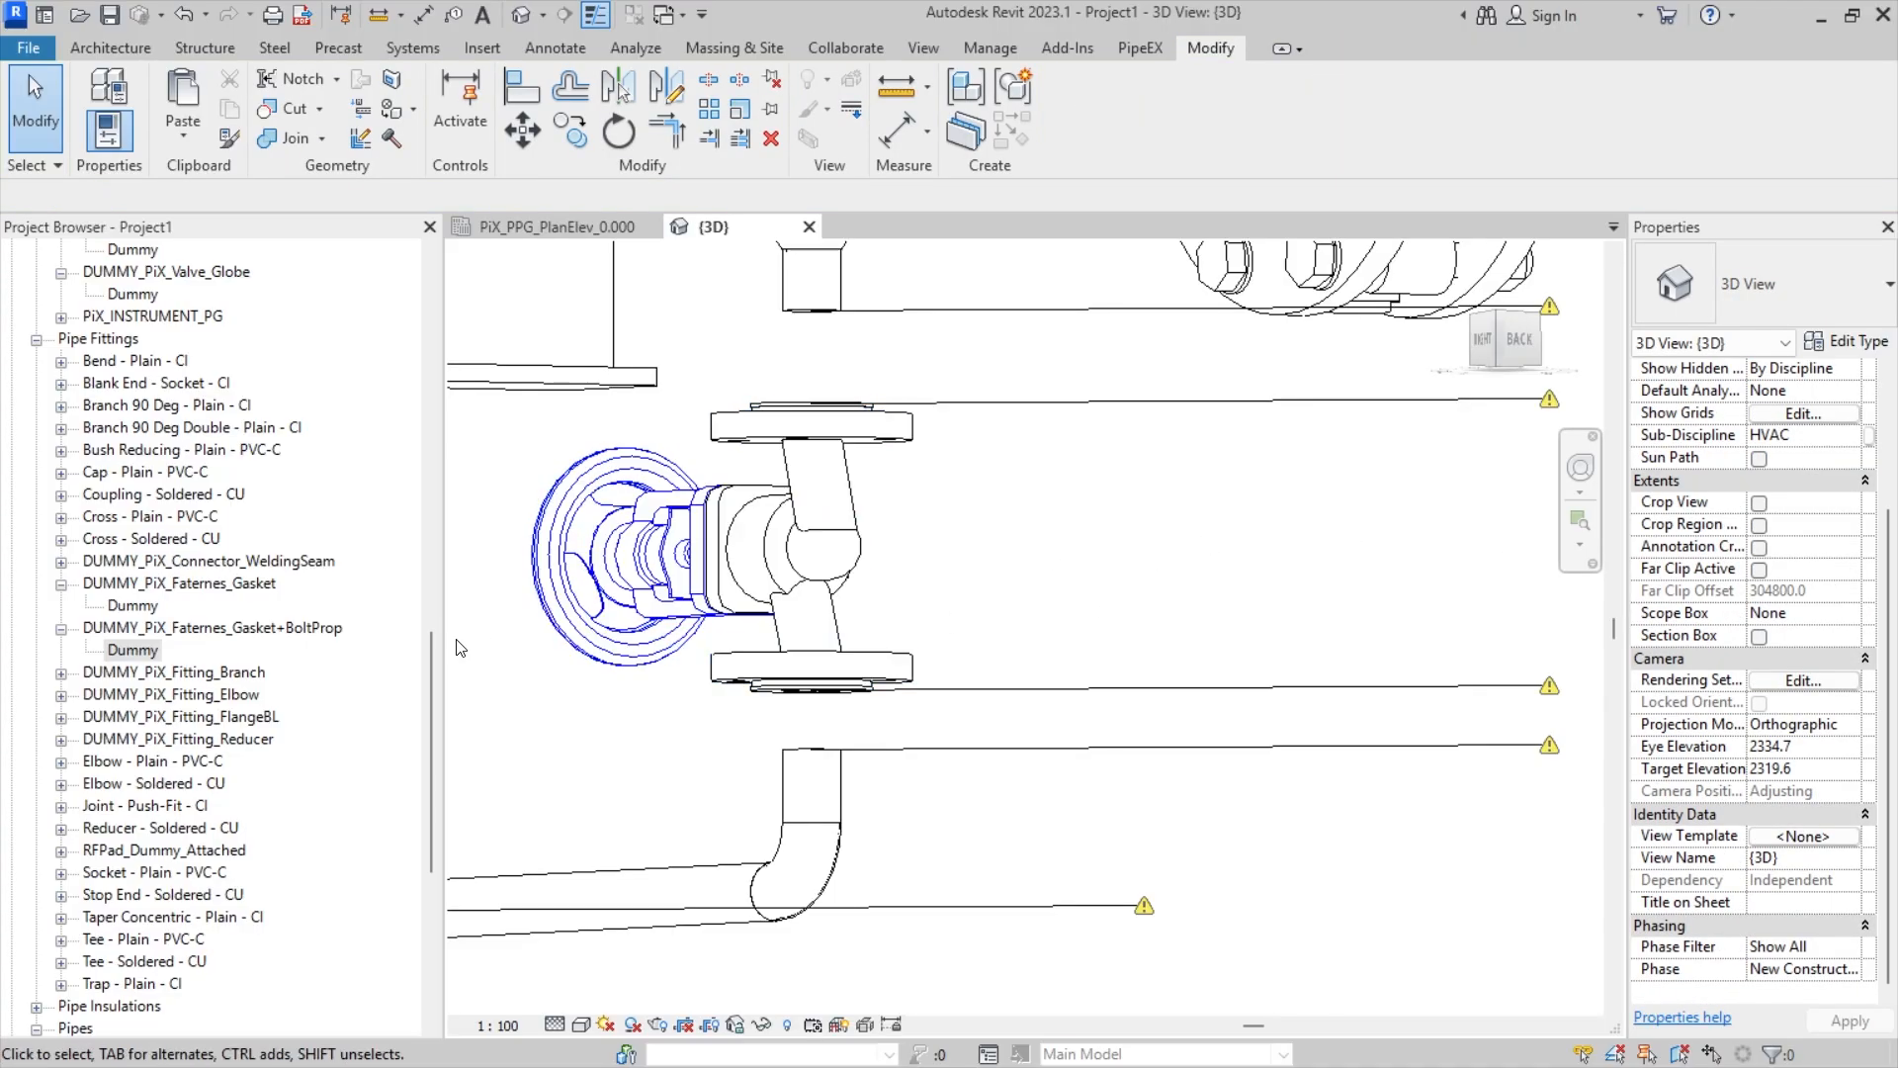
double_click(237, 719)
click(150, 739)
drag(137, 744, 786, 763)
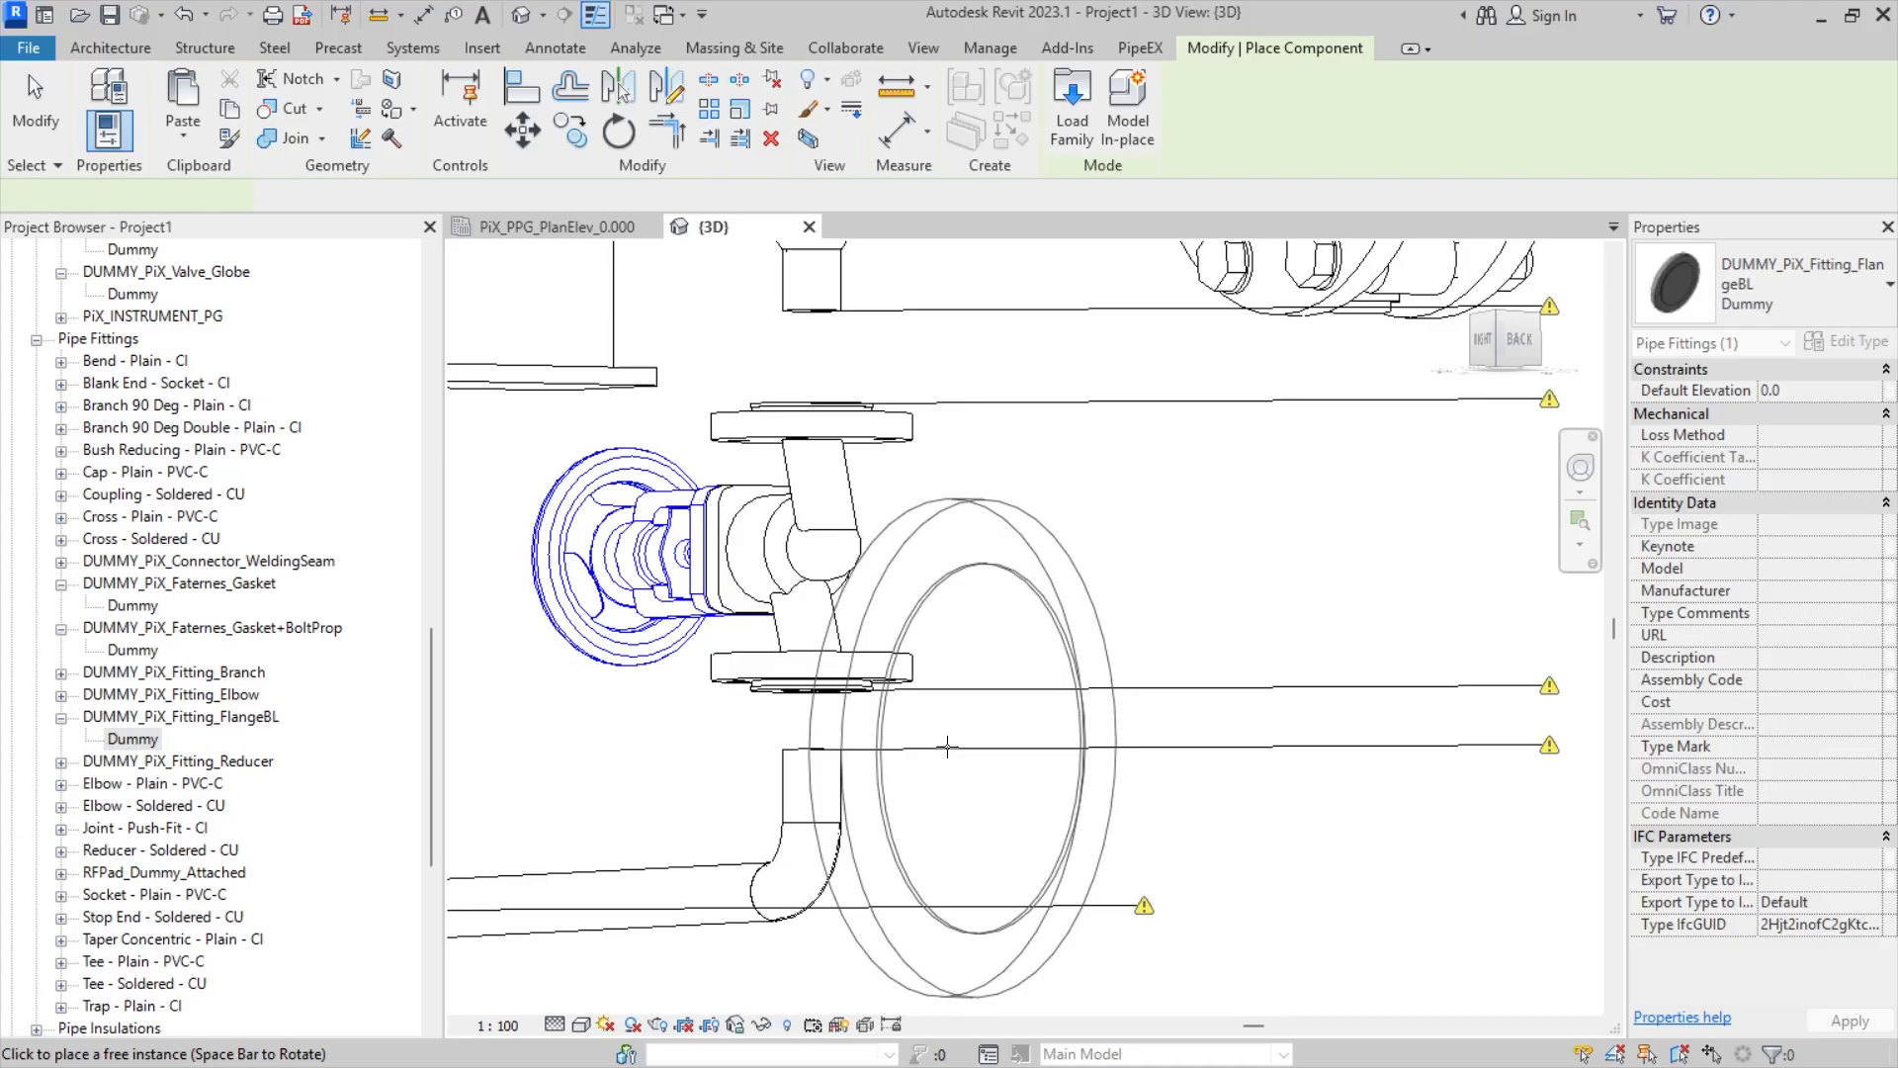
key(Escape)
- Delete the vertical pipe, elbow and horizontal pipe below the globe valve
middle_drag(755, 846, 854, 780)
drag(1010, 929, 708, 762)
key(Delete)
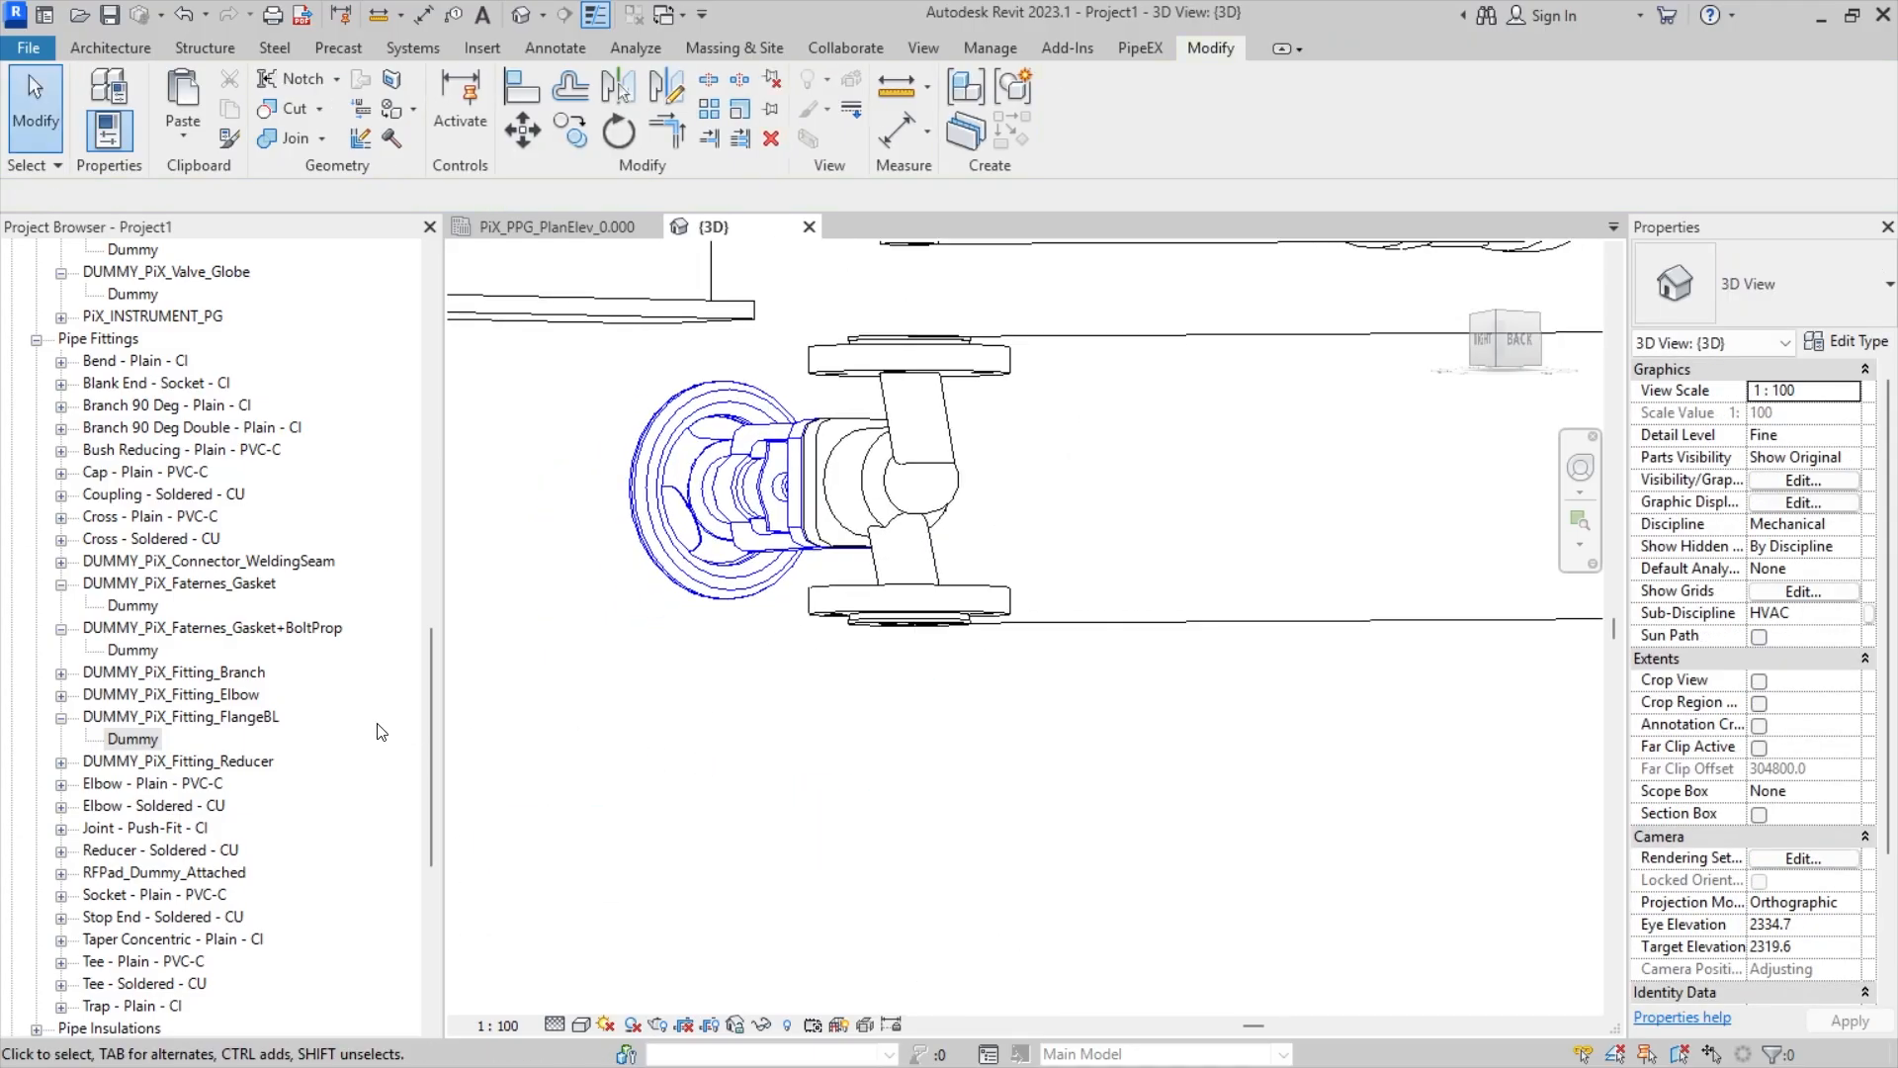
- Place a DUMMY_PiX_Fitting_FlangeBL blind flange of type Dummy on the gasket below the globe valve
double_click(137, 741)
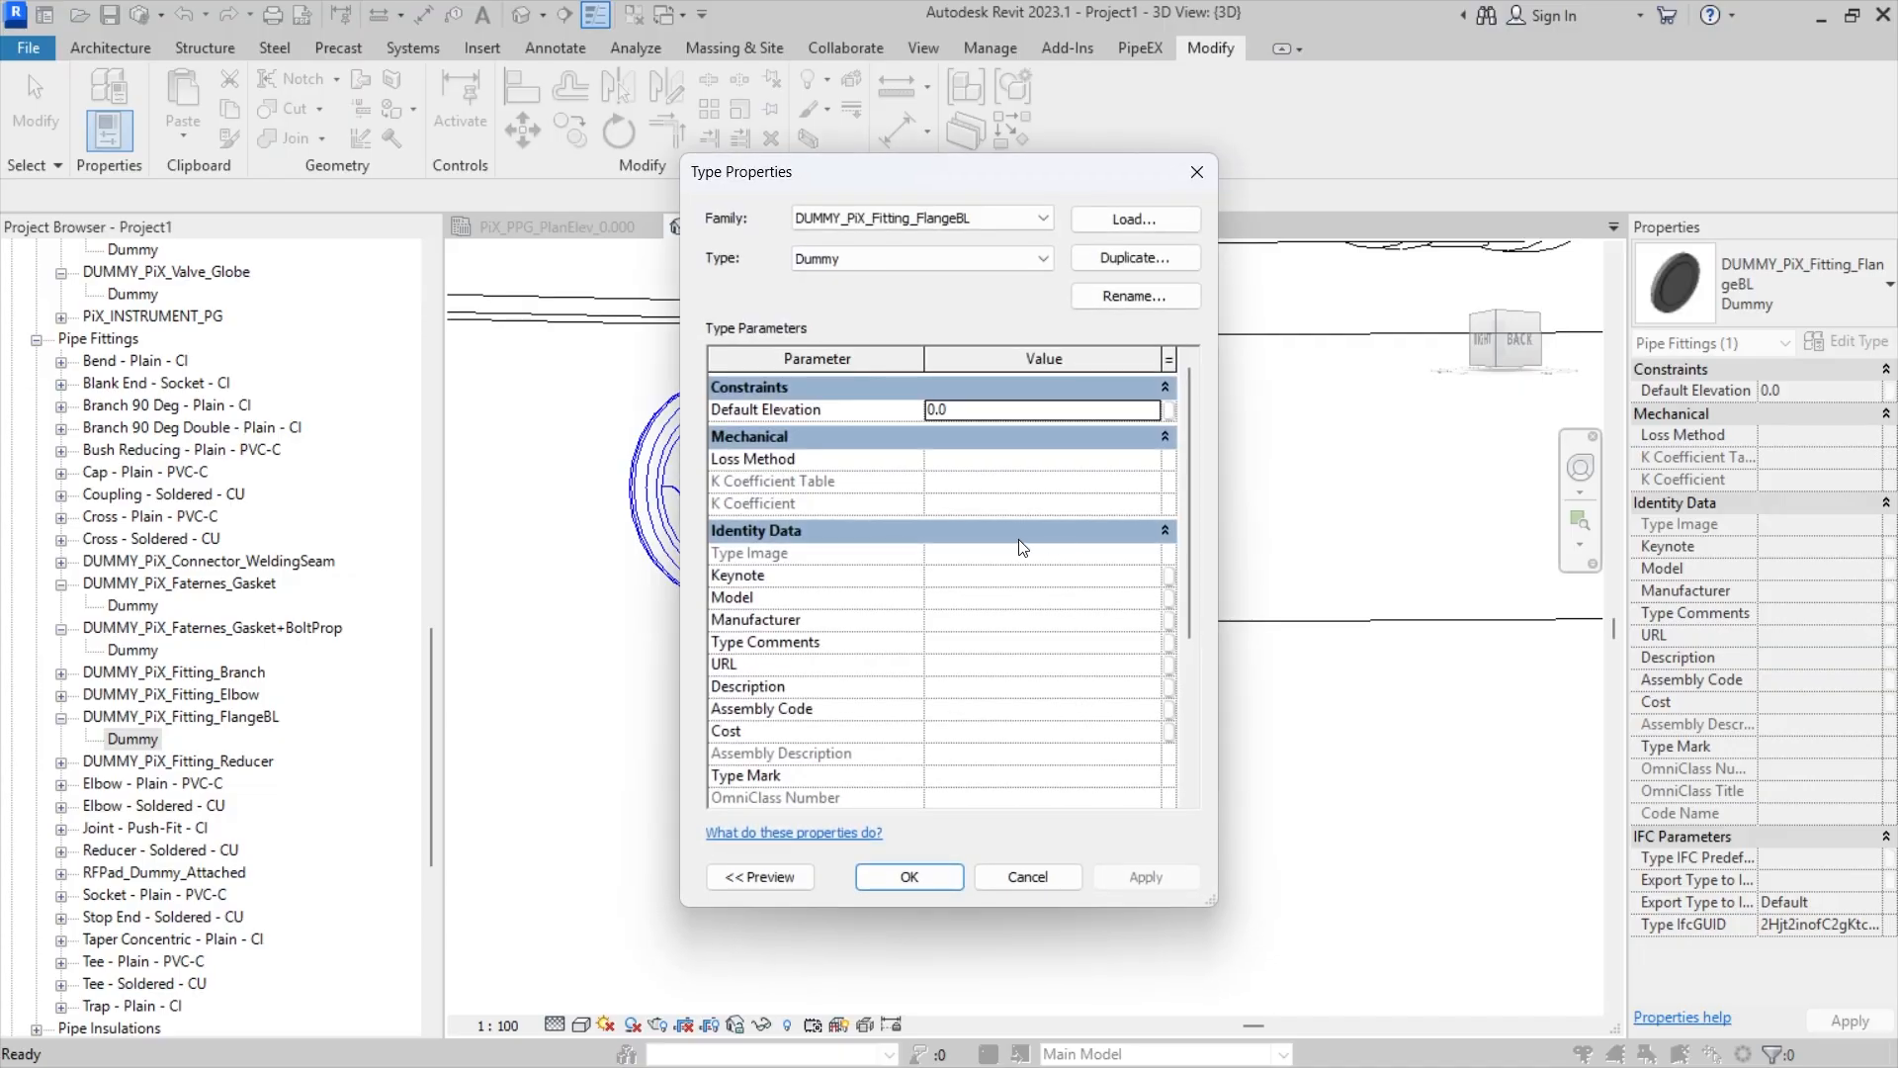
key(Escape)
drag(416, 779, 967, 677)
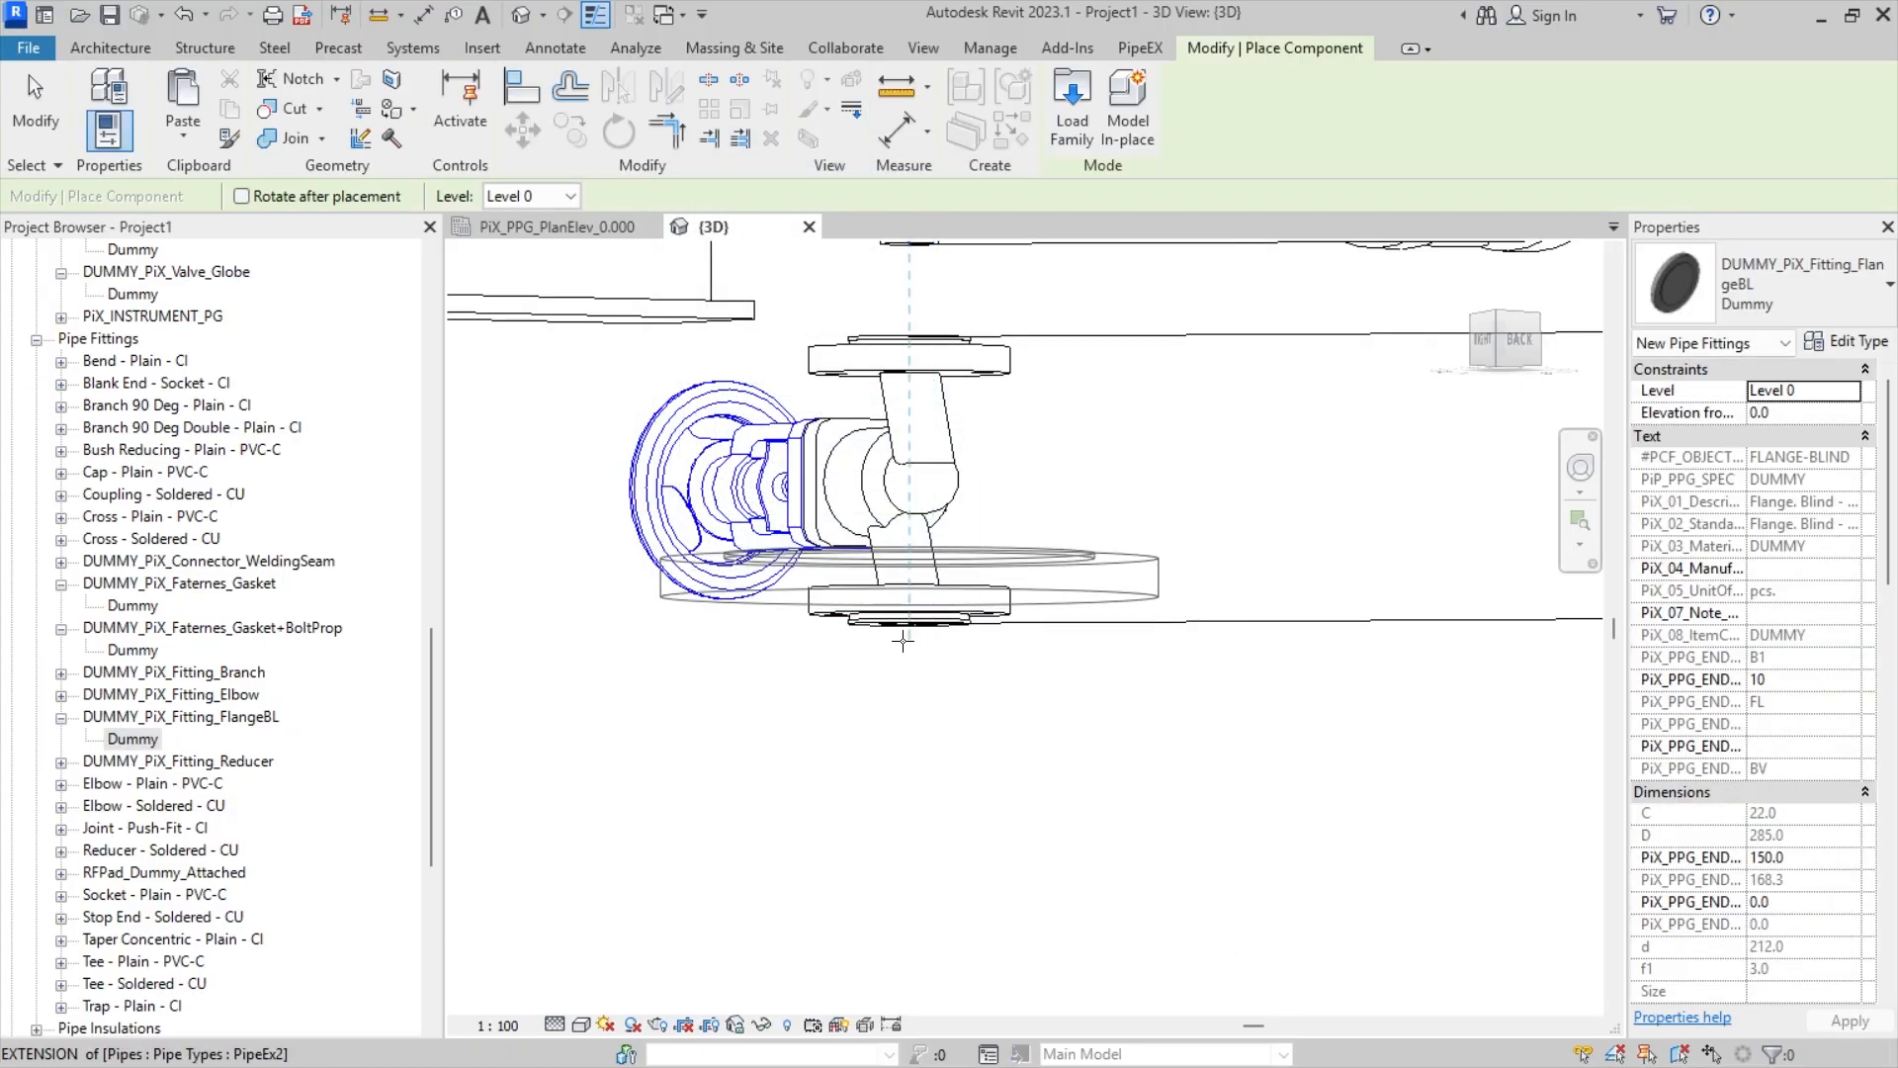
click(903, 640)
key(Escape)
key(Escape)
- Try to place a DUMMY_PiX_Fitting_FlangeWN of type Dummy on the lower end of the short vertical branch pipe
middle_drag(936, 645, 953, 879)
shift+middle_drag(1013, 718, 1007, 783)
scroll(475, 660, down, 1)
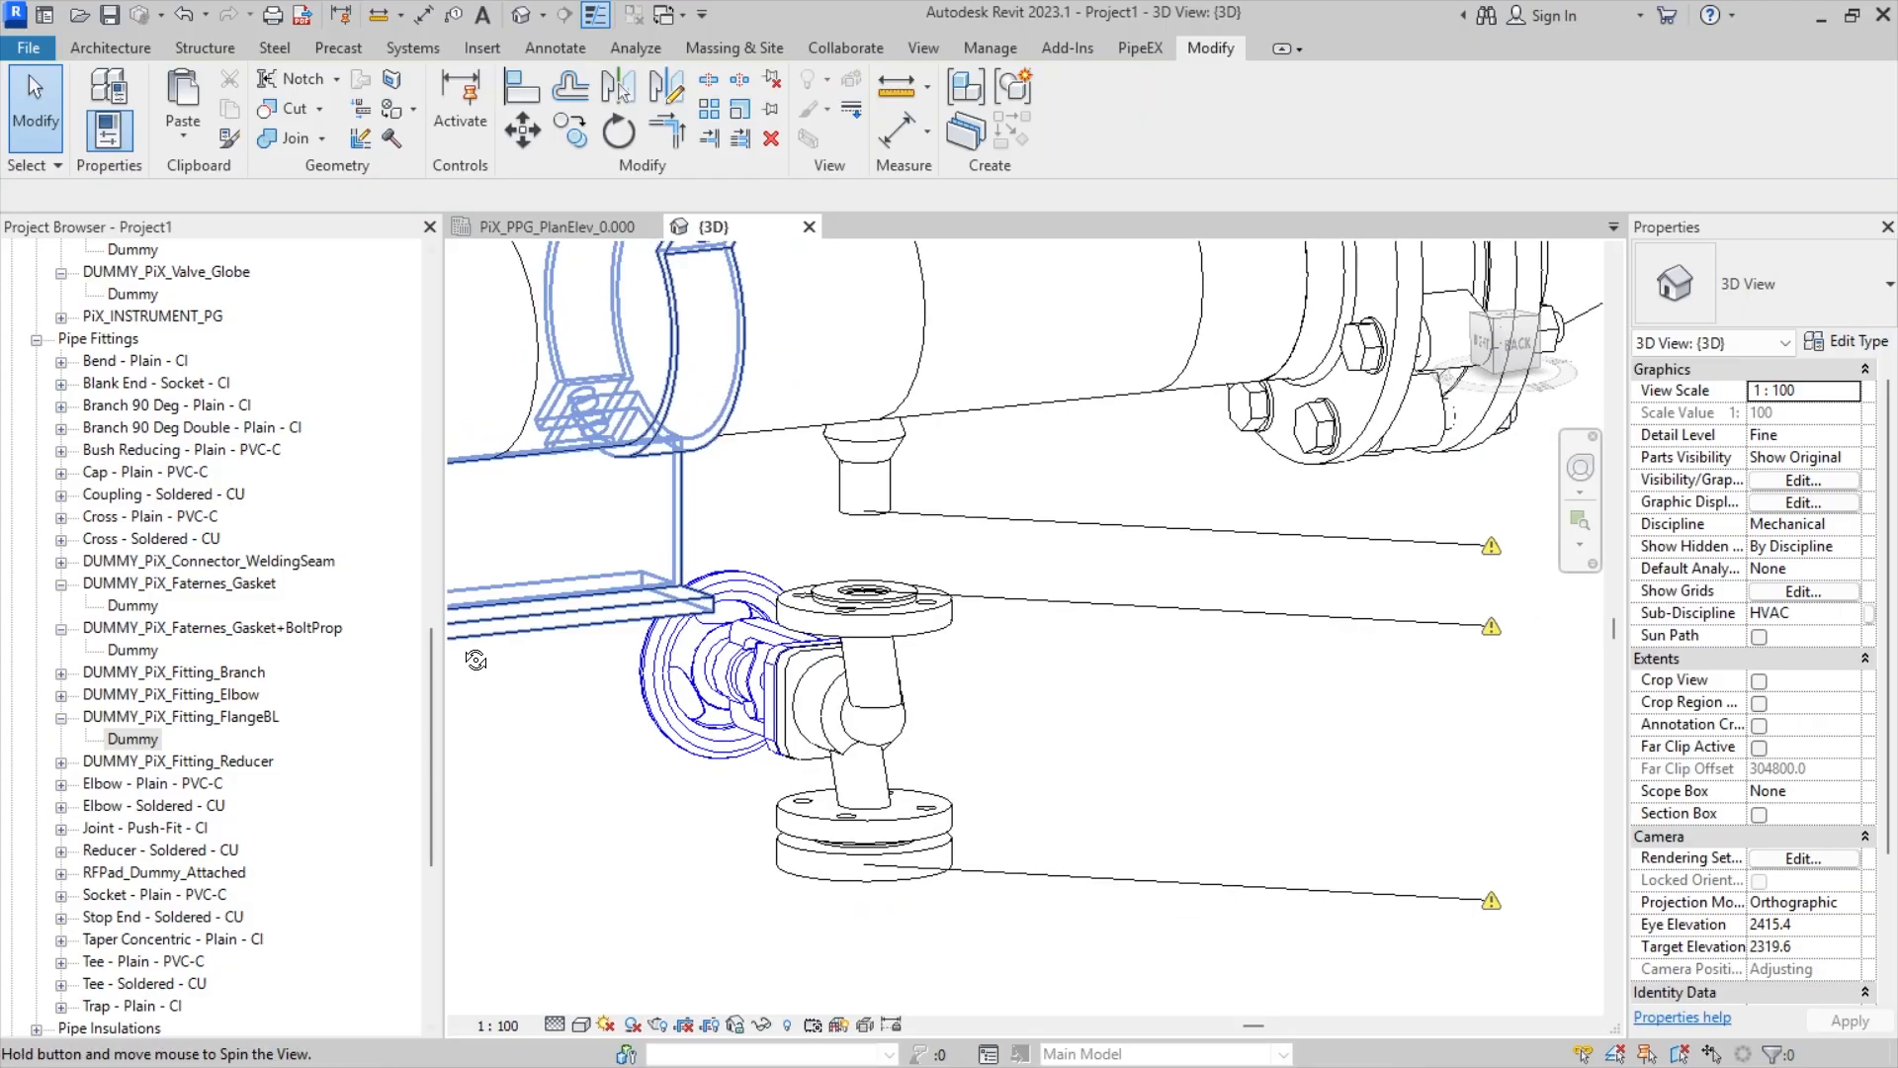
shift+middle_drag(475, 661, 444, 617)
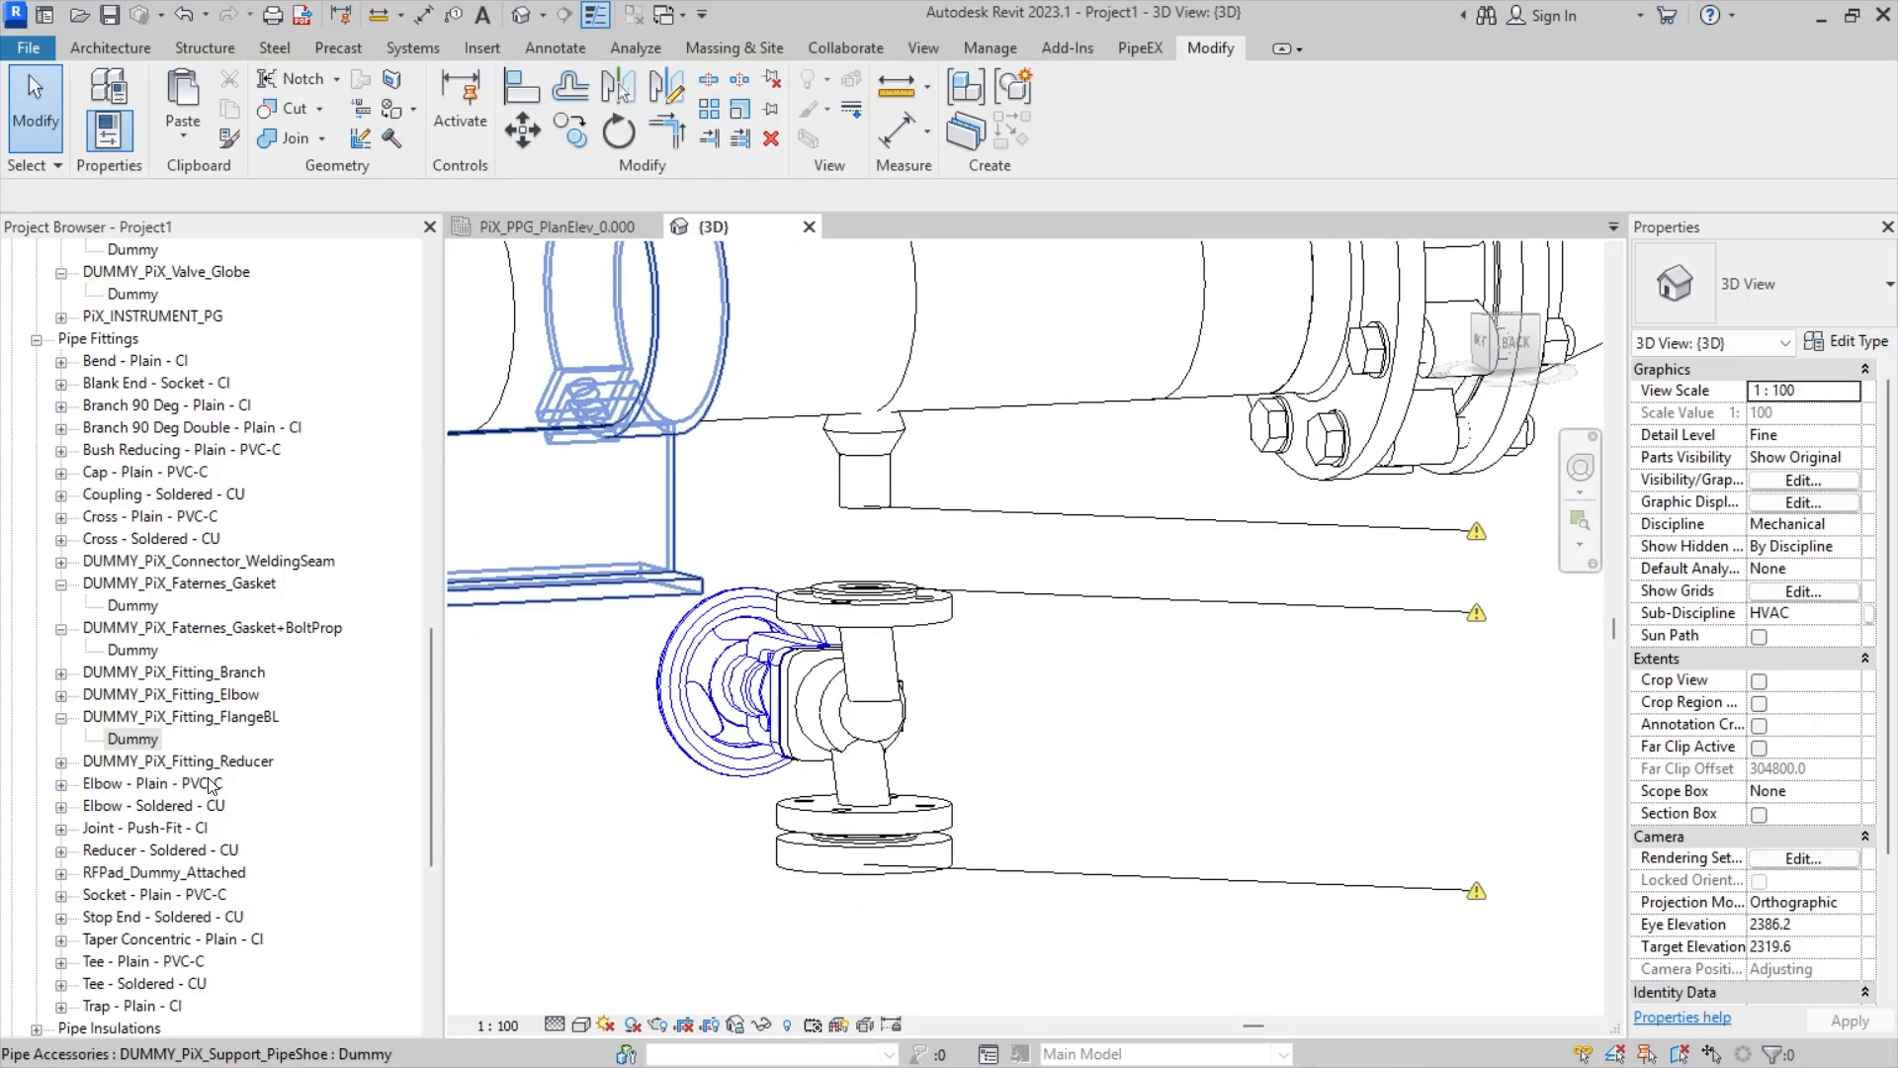
scroll(223, 692, up, 7)
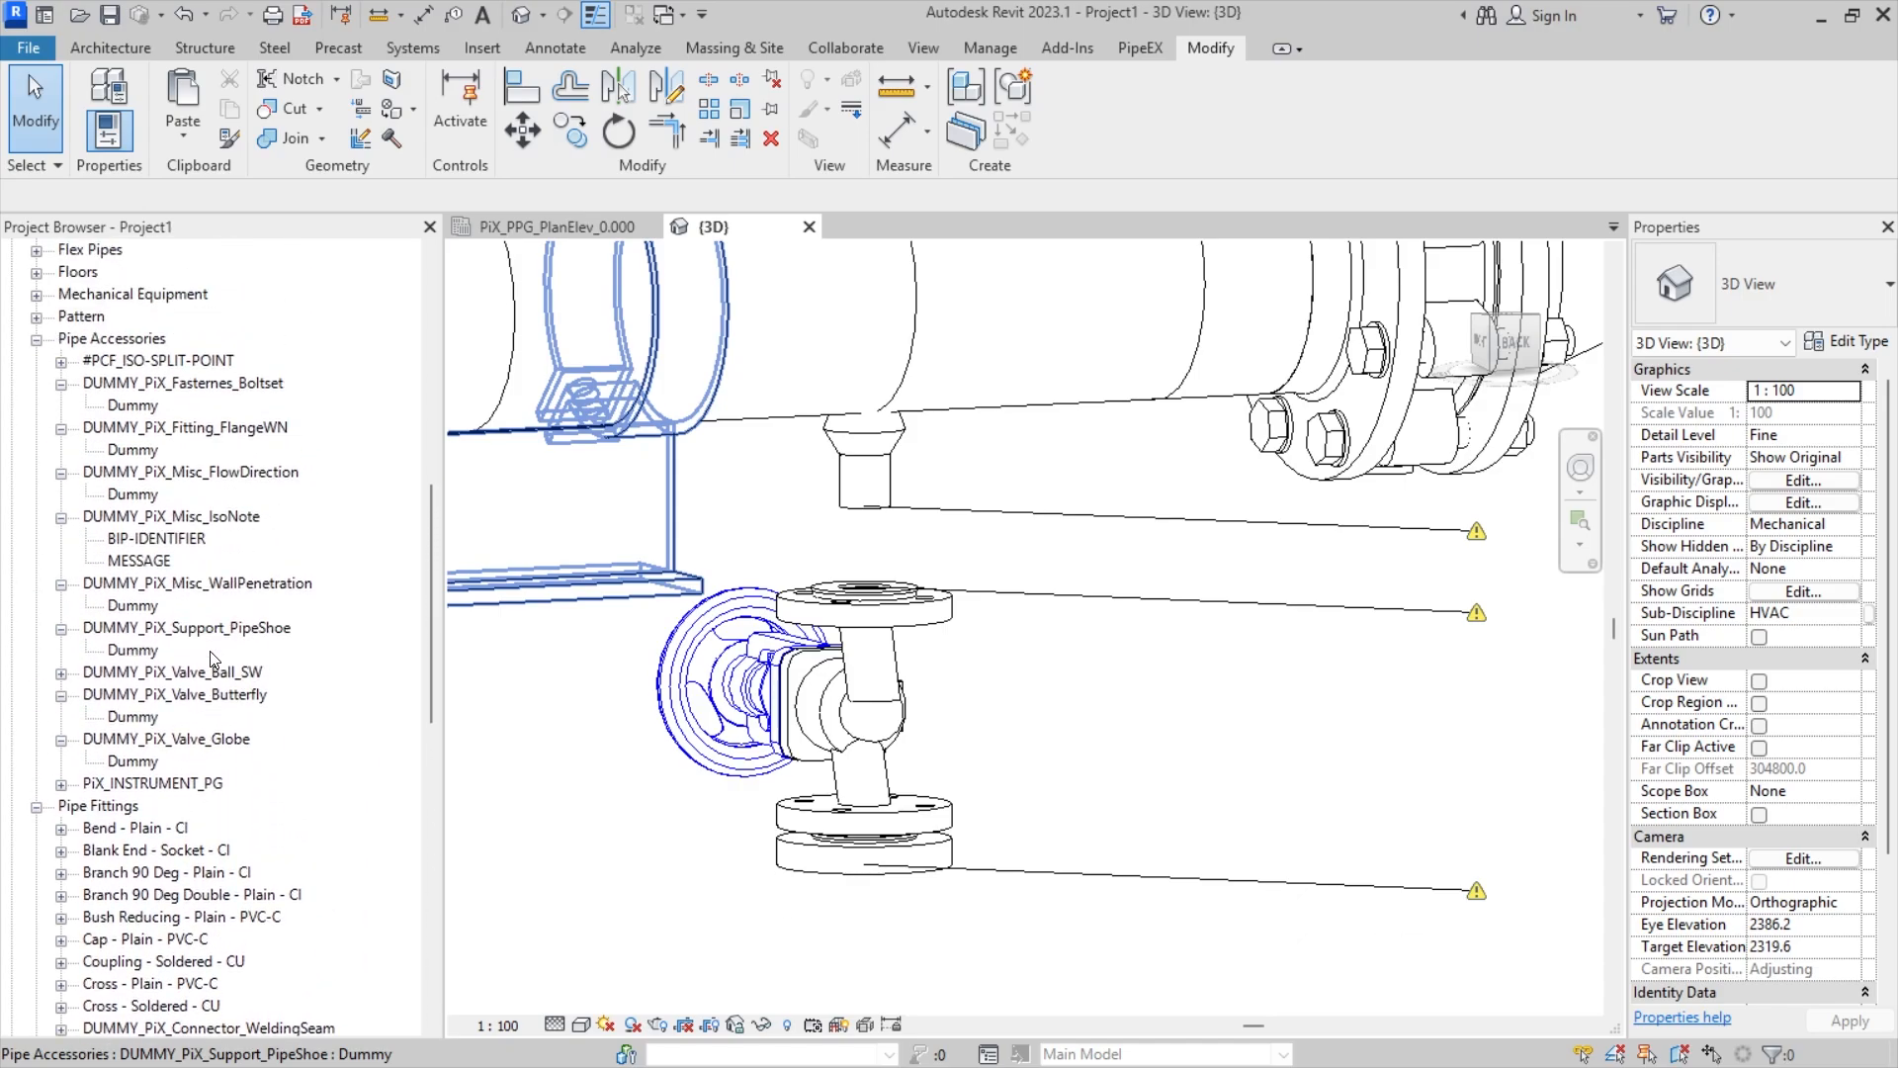
drag(143, 453, 653, 499)
click(866, 509)
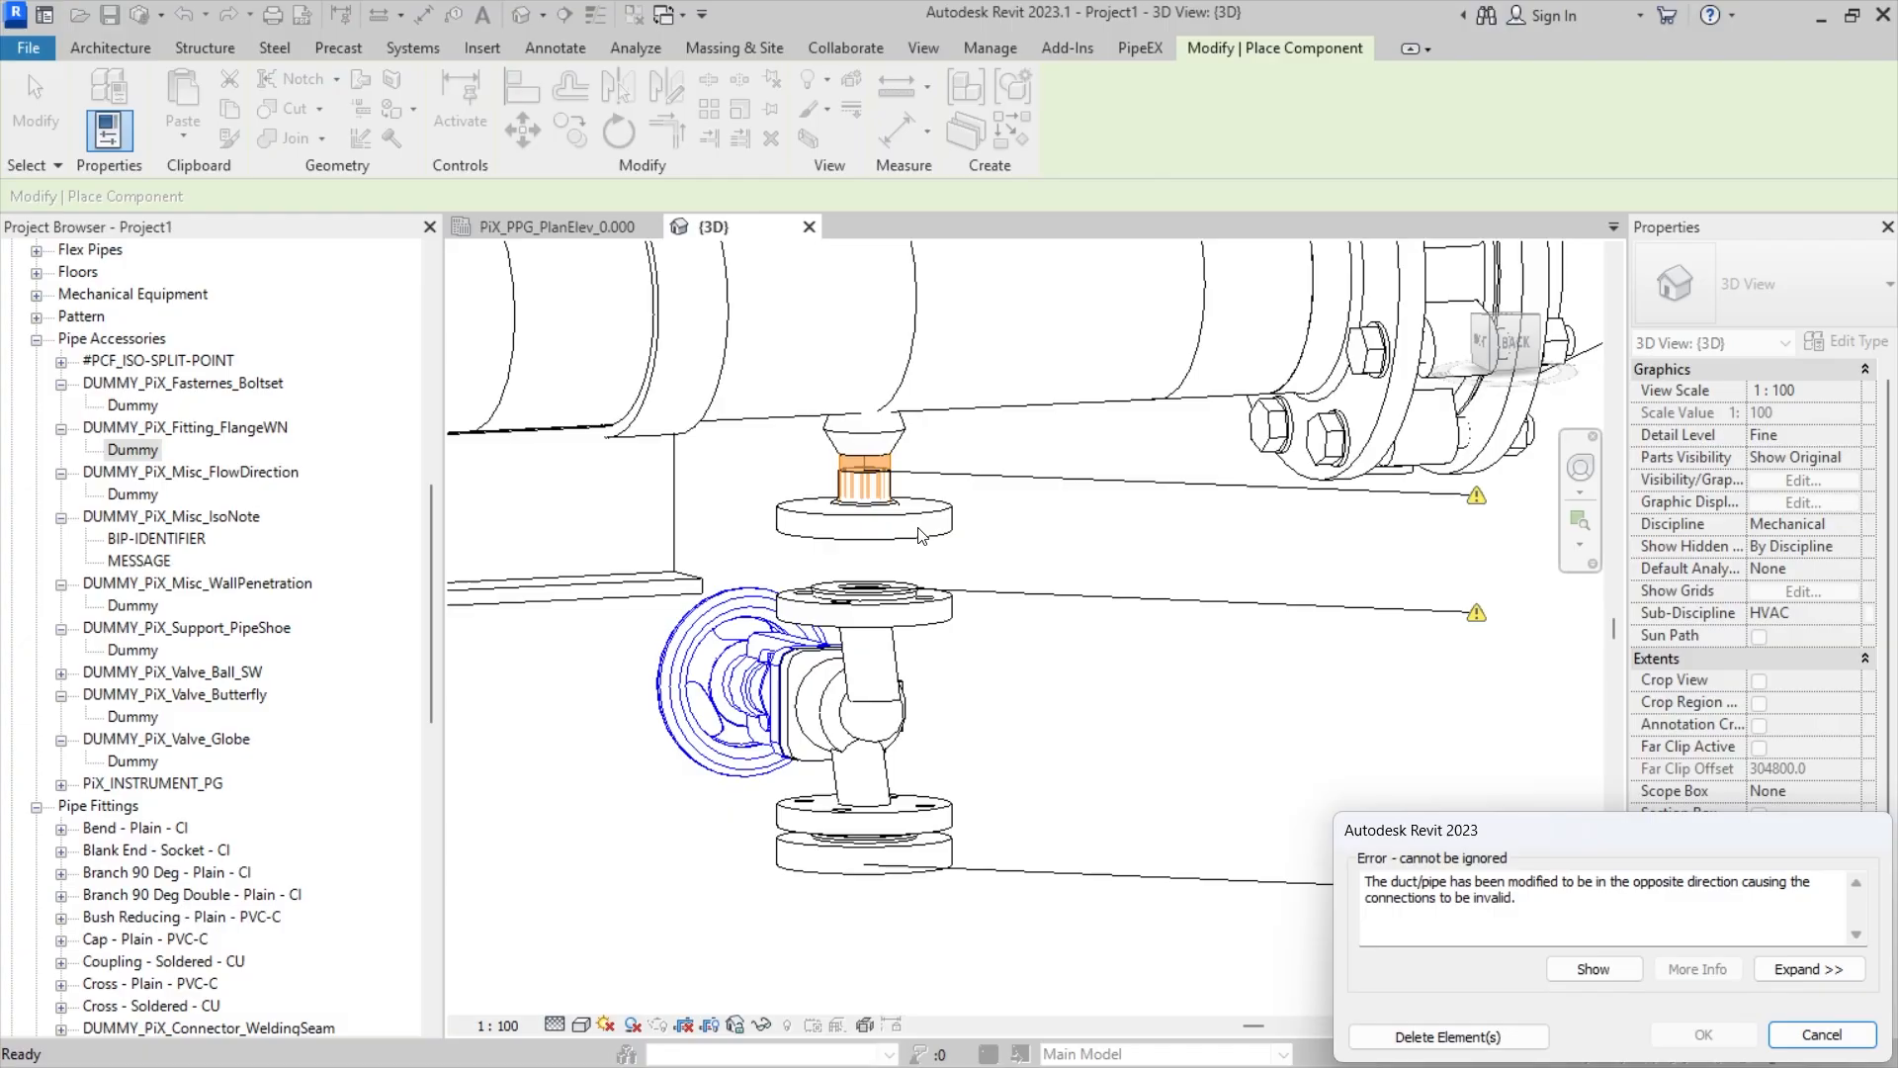
key(Escape)
- Lengthen the short vertical branch pipe to 65 mm and place a DUMMY_PiX_Fitting_FlangeWN of type Dummy on its lower end
click(874, 532)
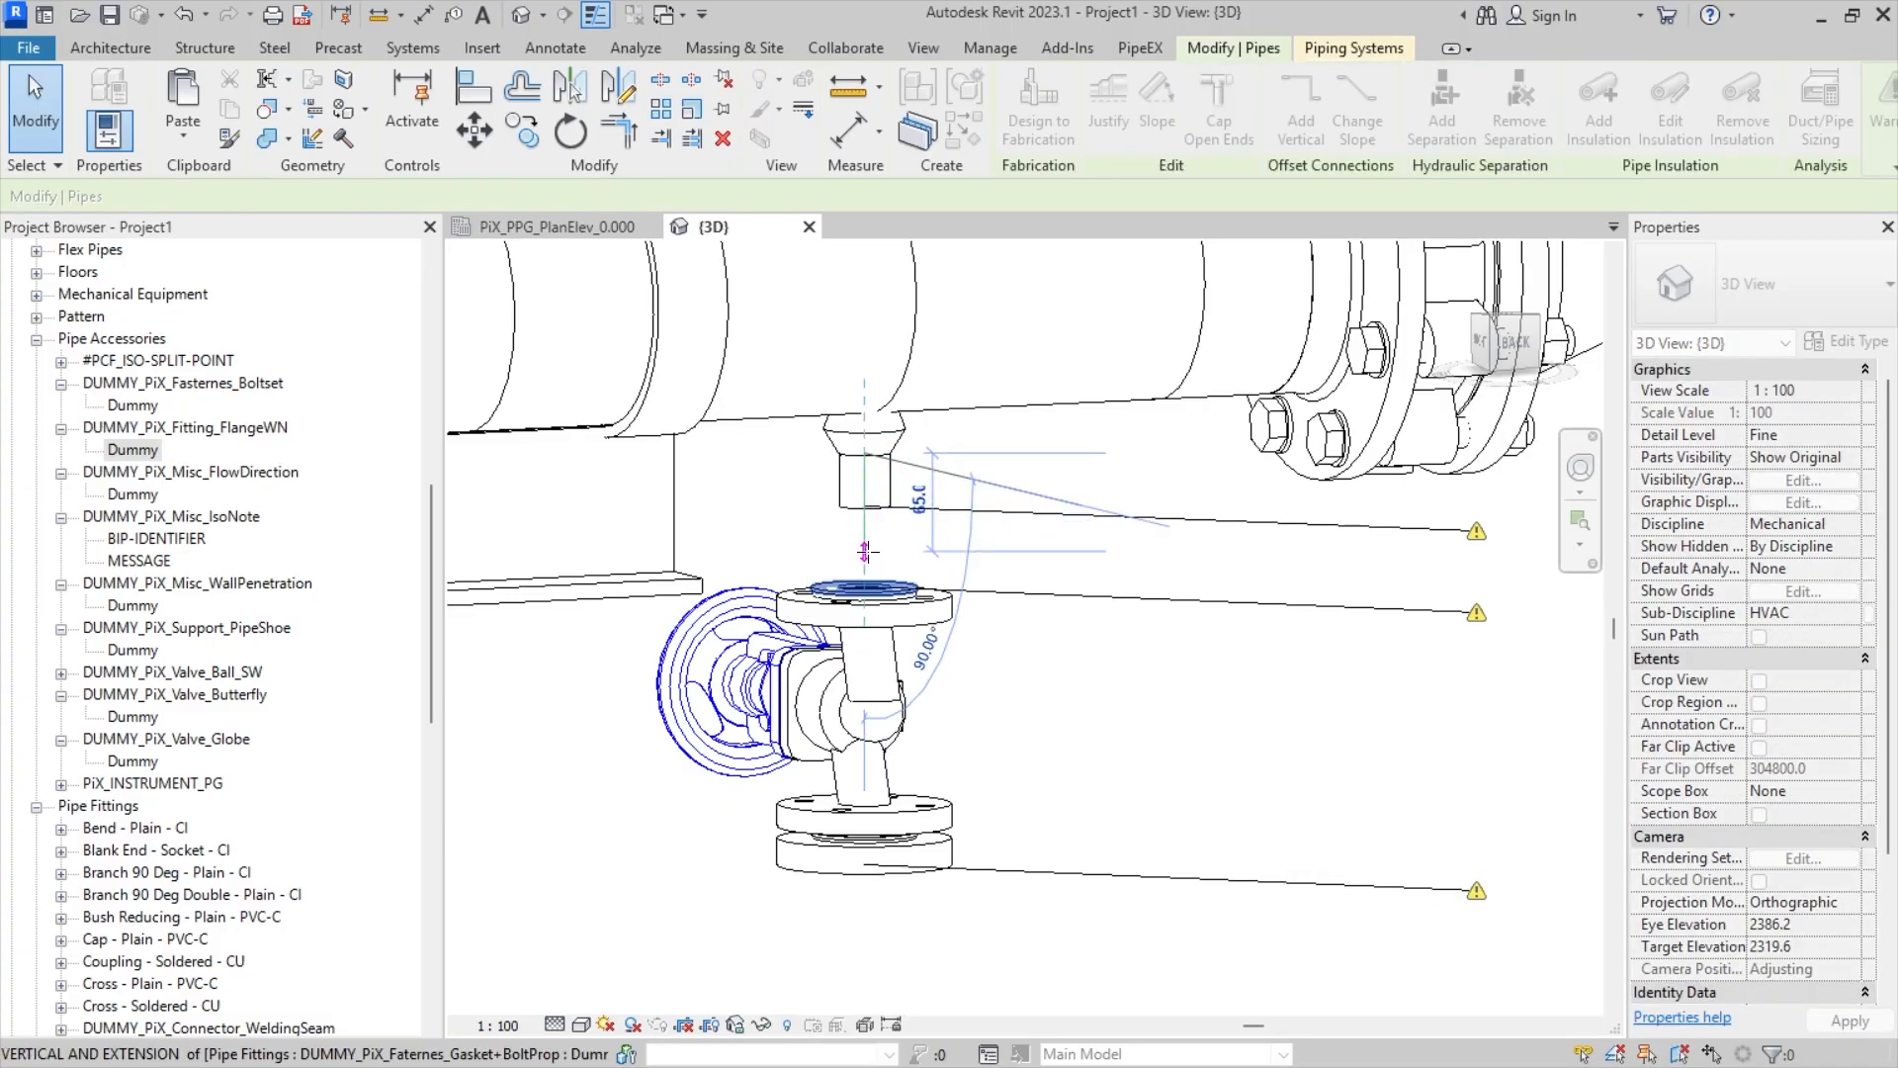
click(866, 552)
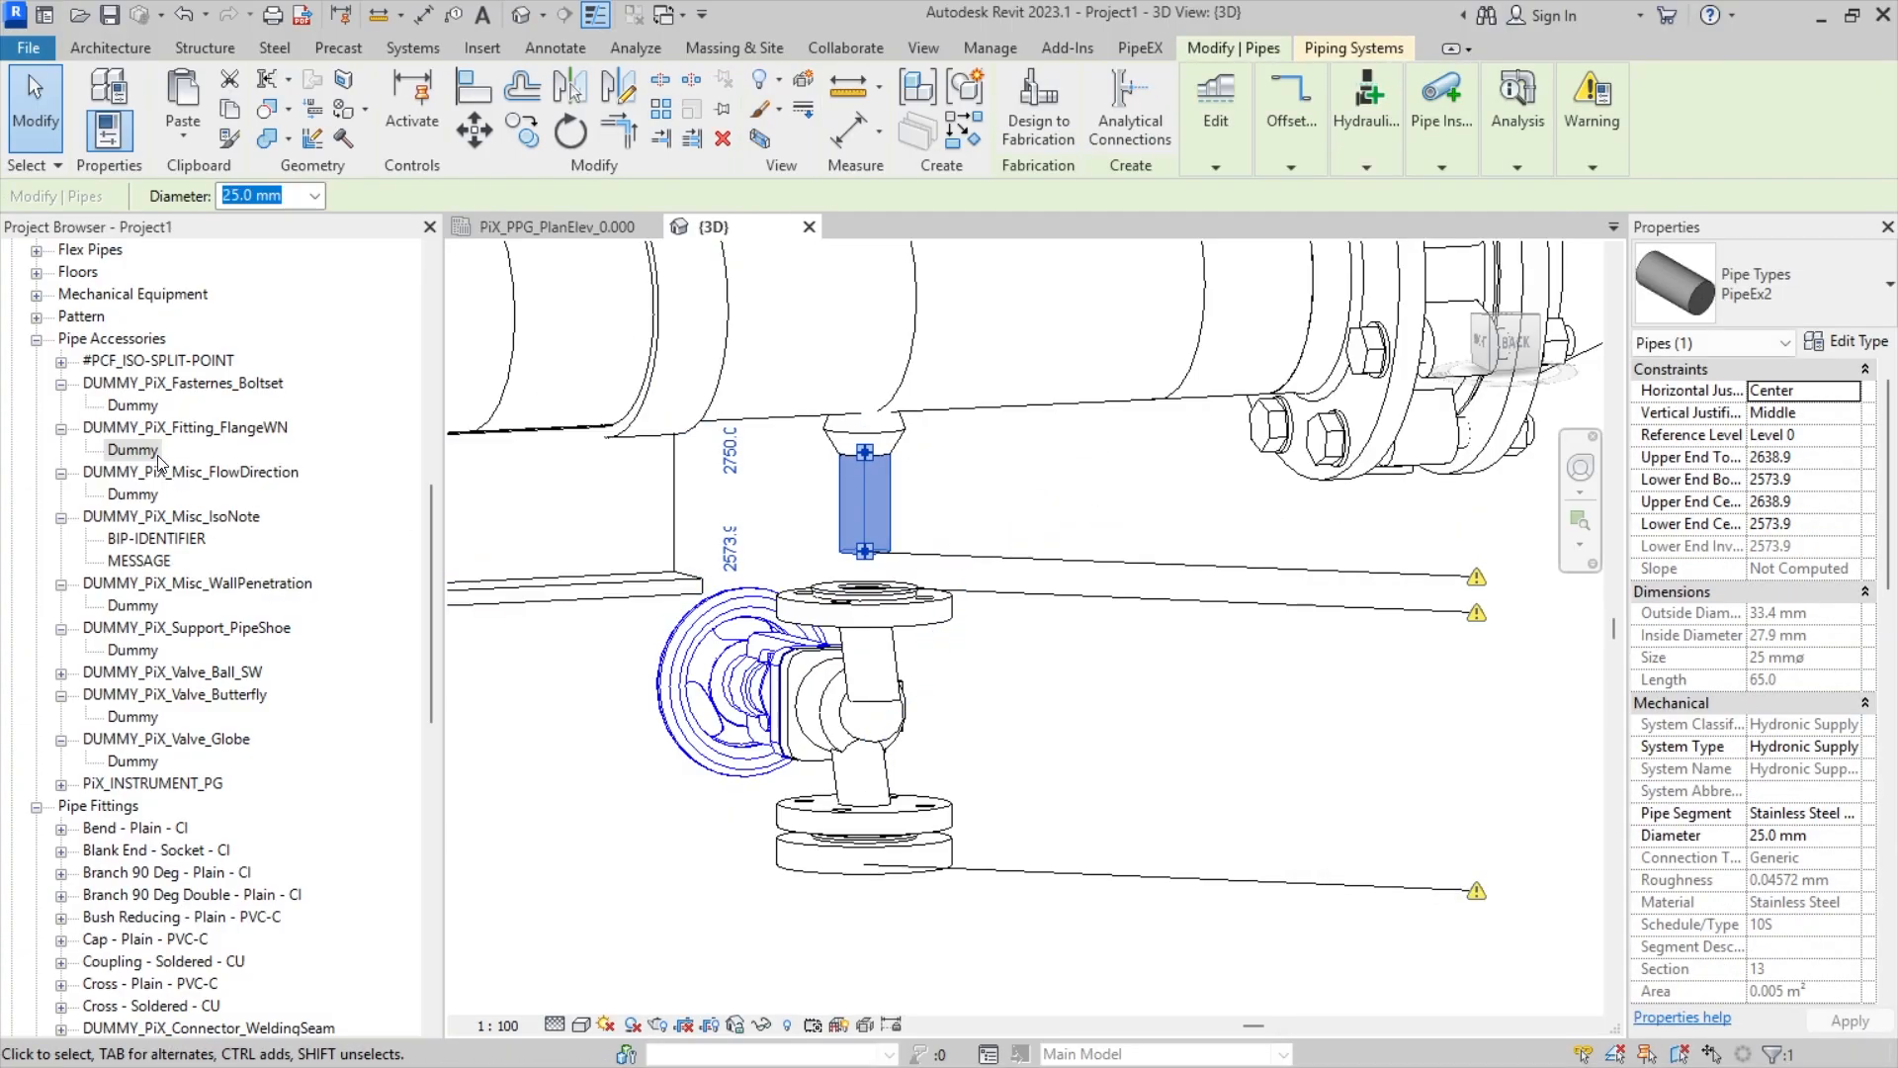
drag(133, 450, 860, 534)
click(877, 539)
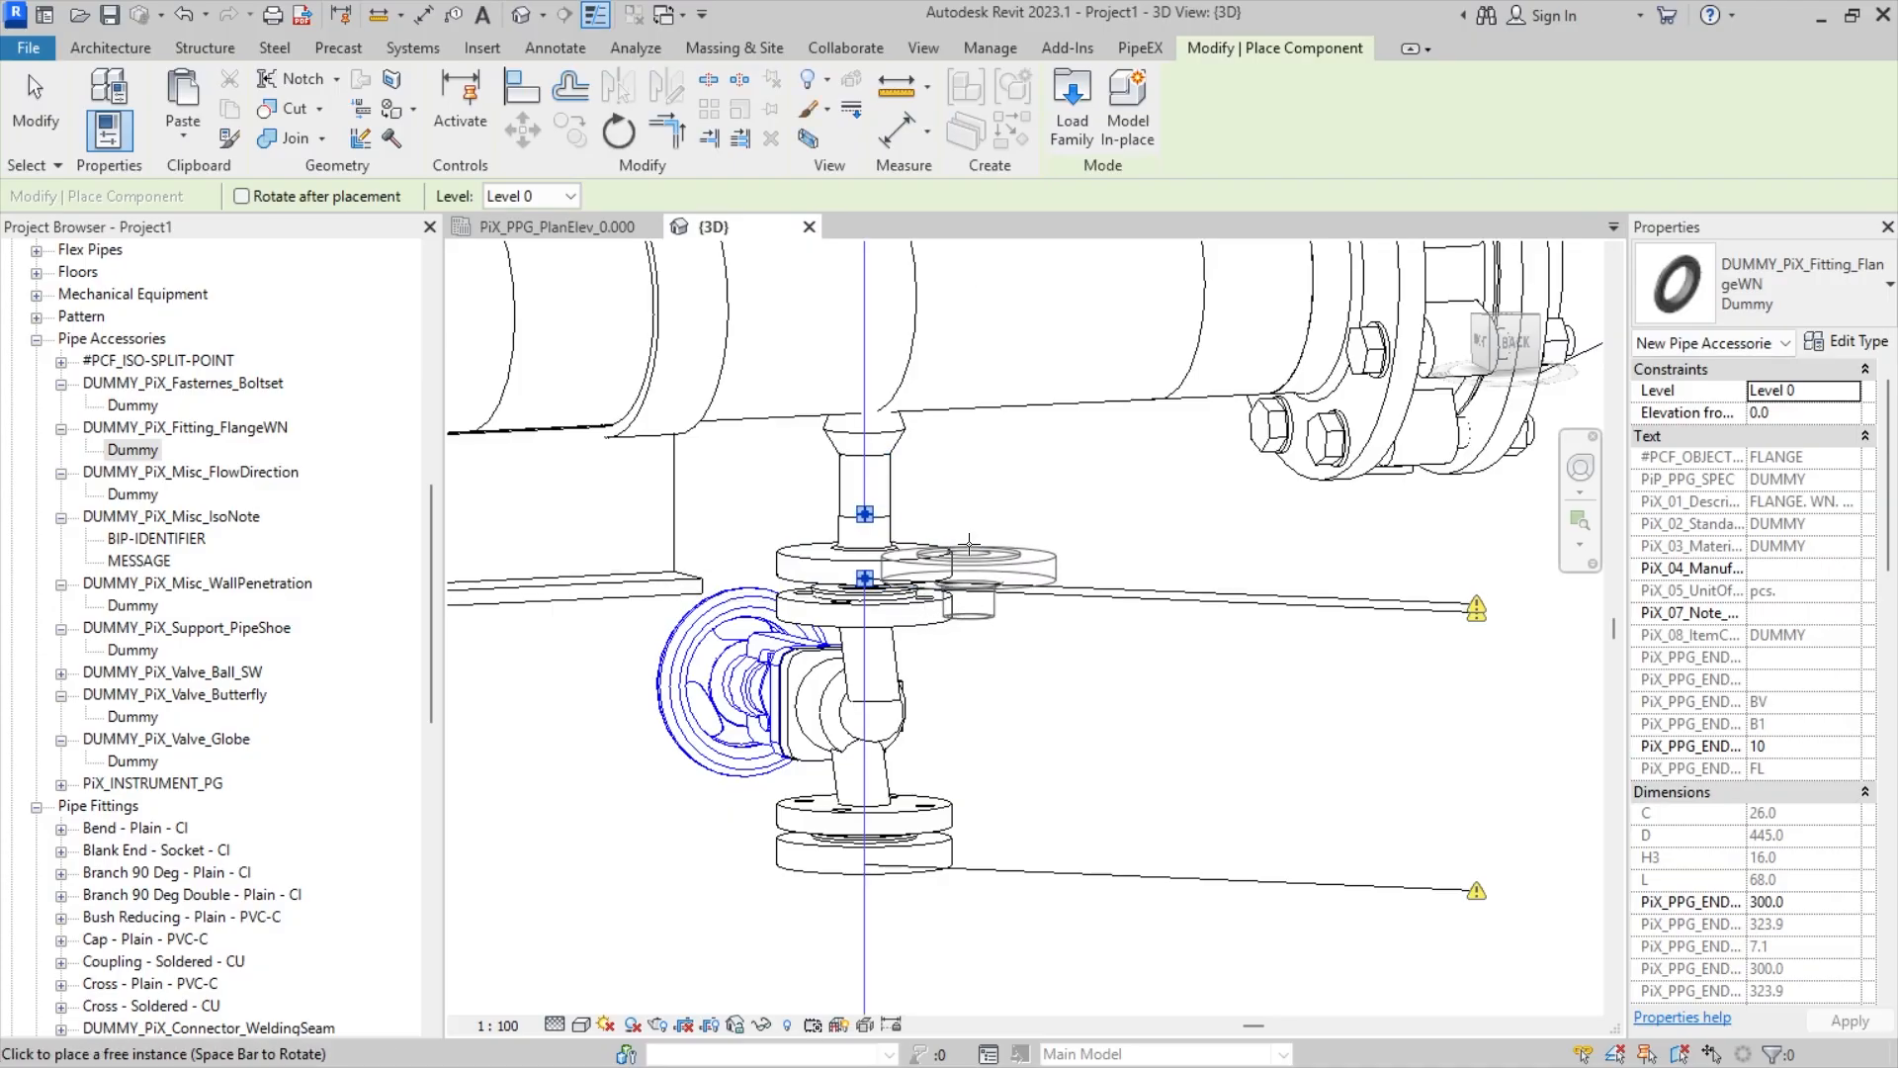
key(Escape)
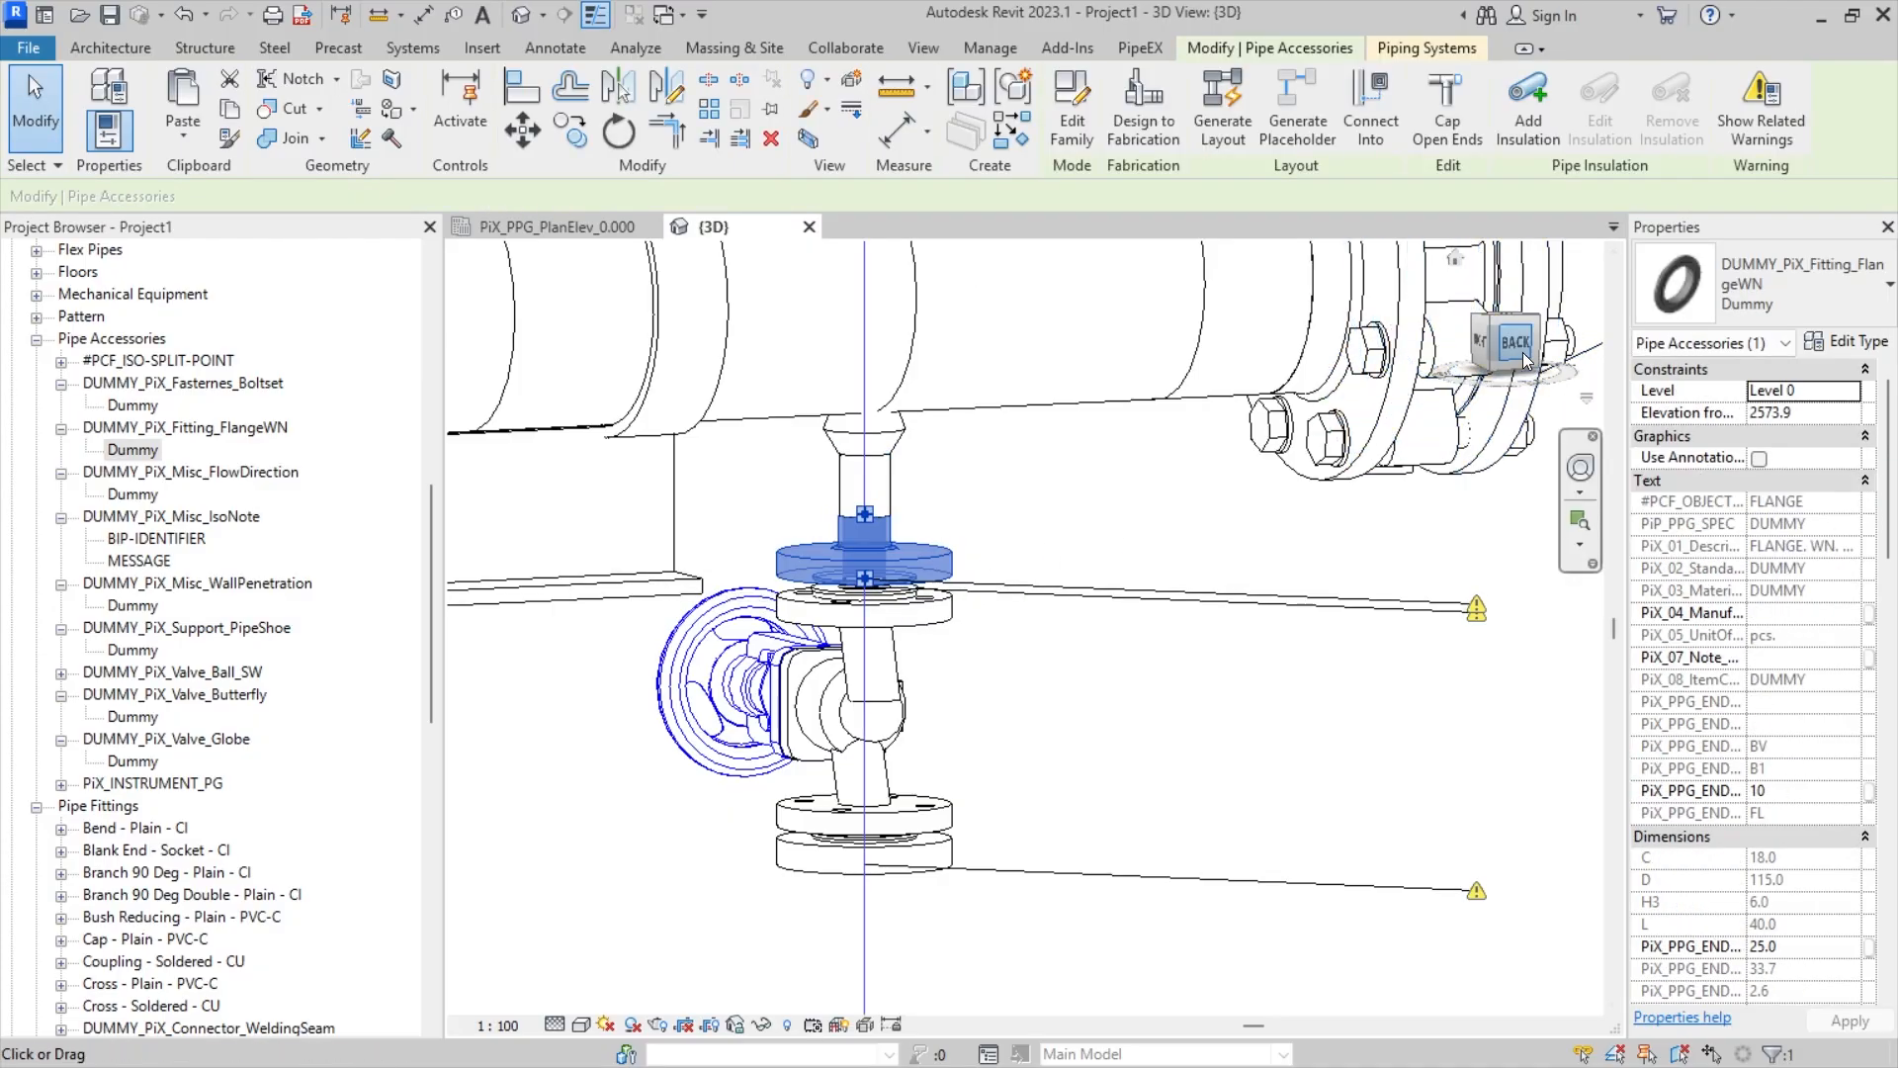
- Connect the weld neck flange's lower connector to the gasket on top of the globe valve
scroll(1058, 759, up, 5)
scroll(1058, 759, up, 2)
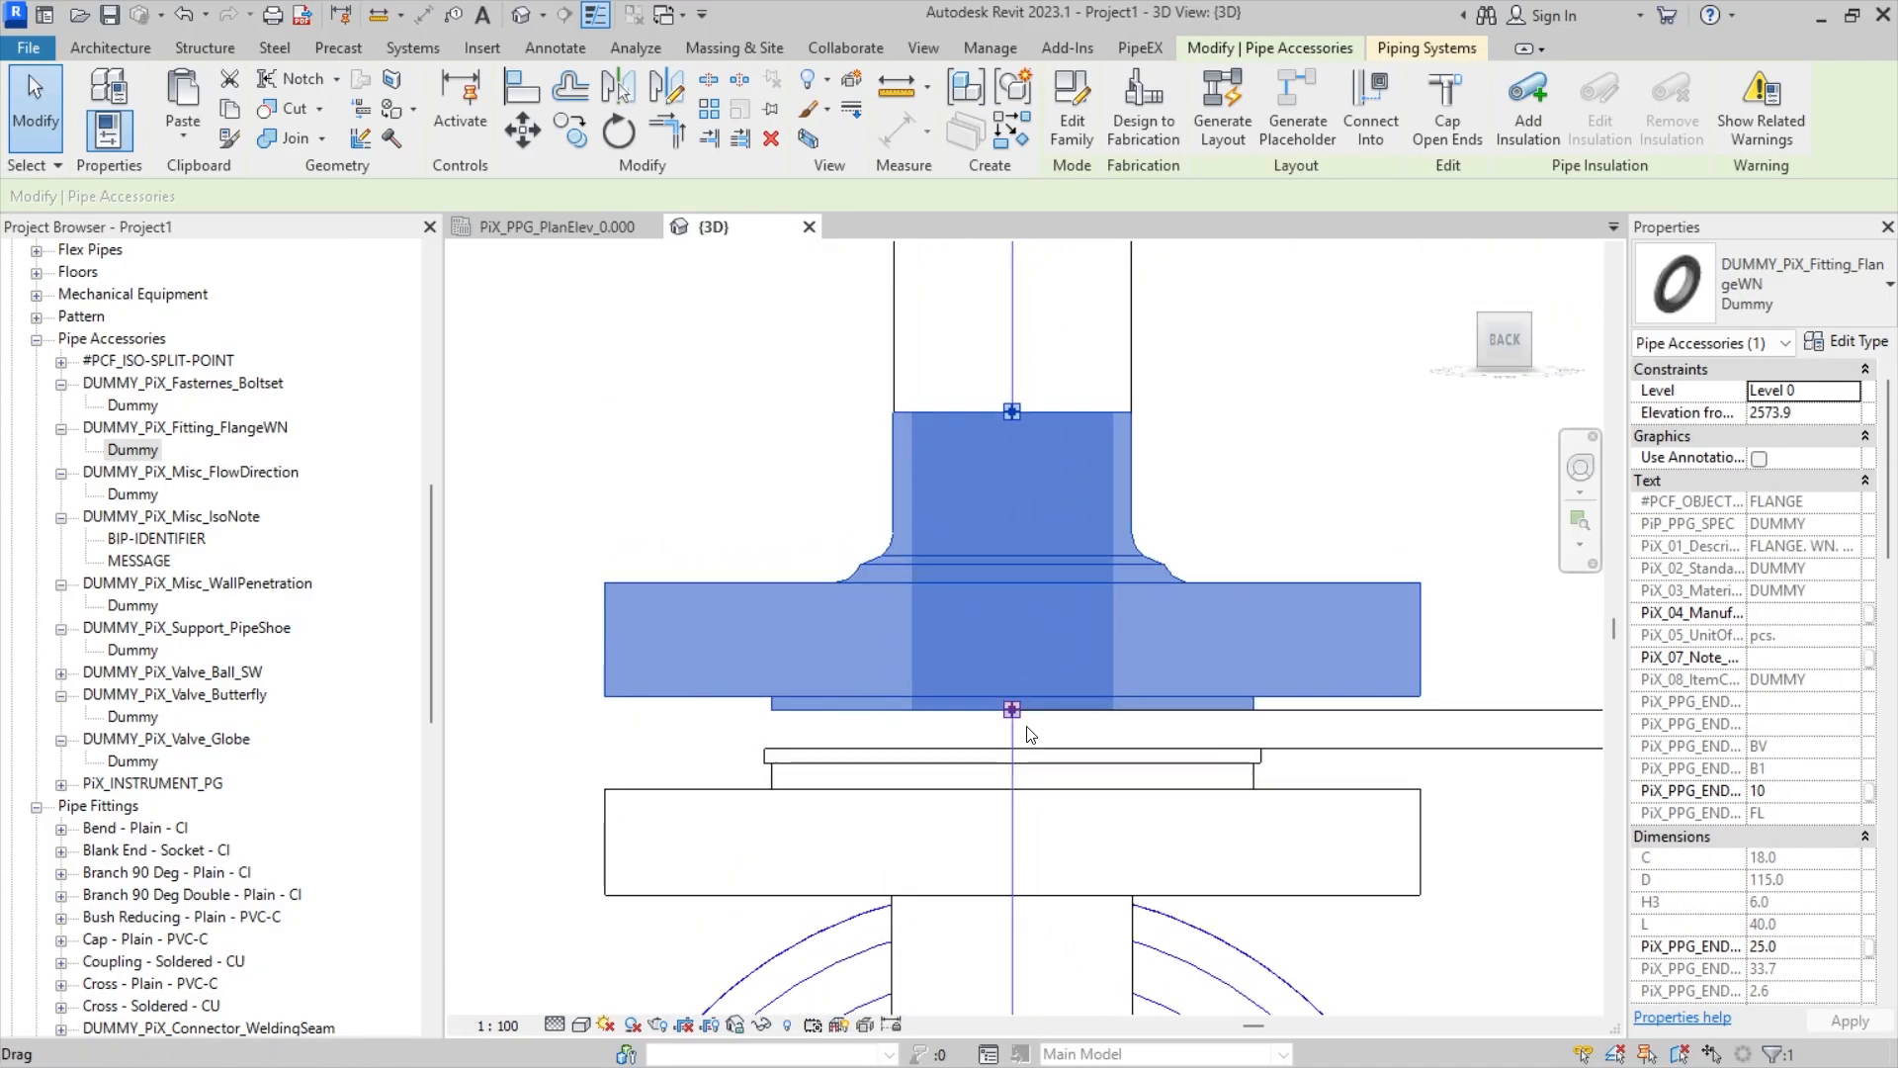
drag(1016, 716, 1013, 748)
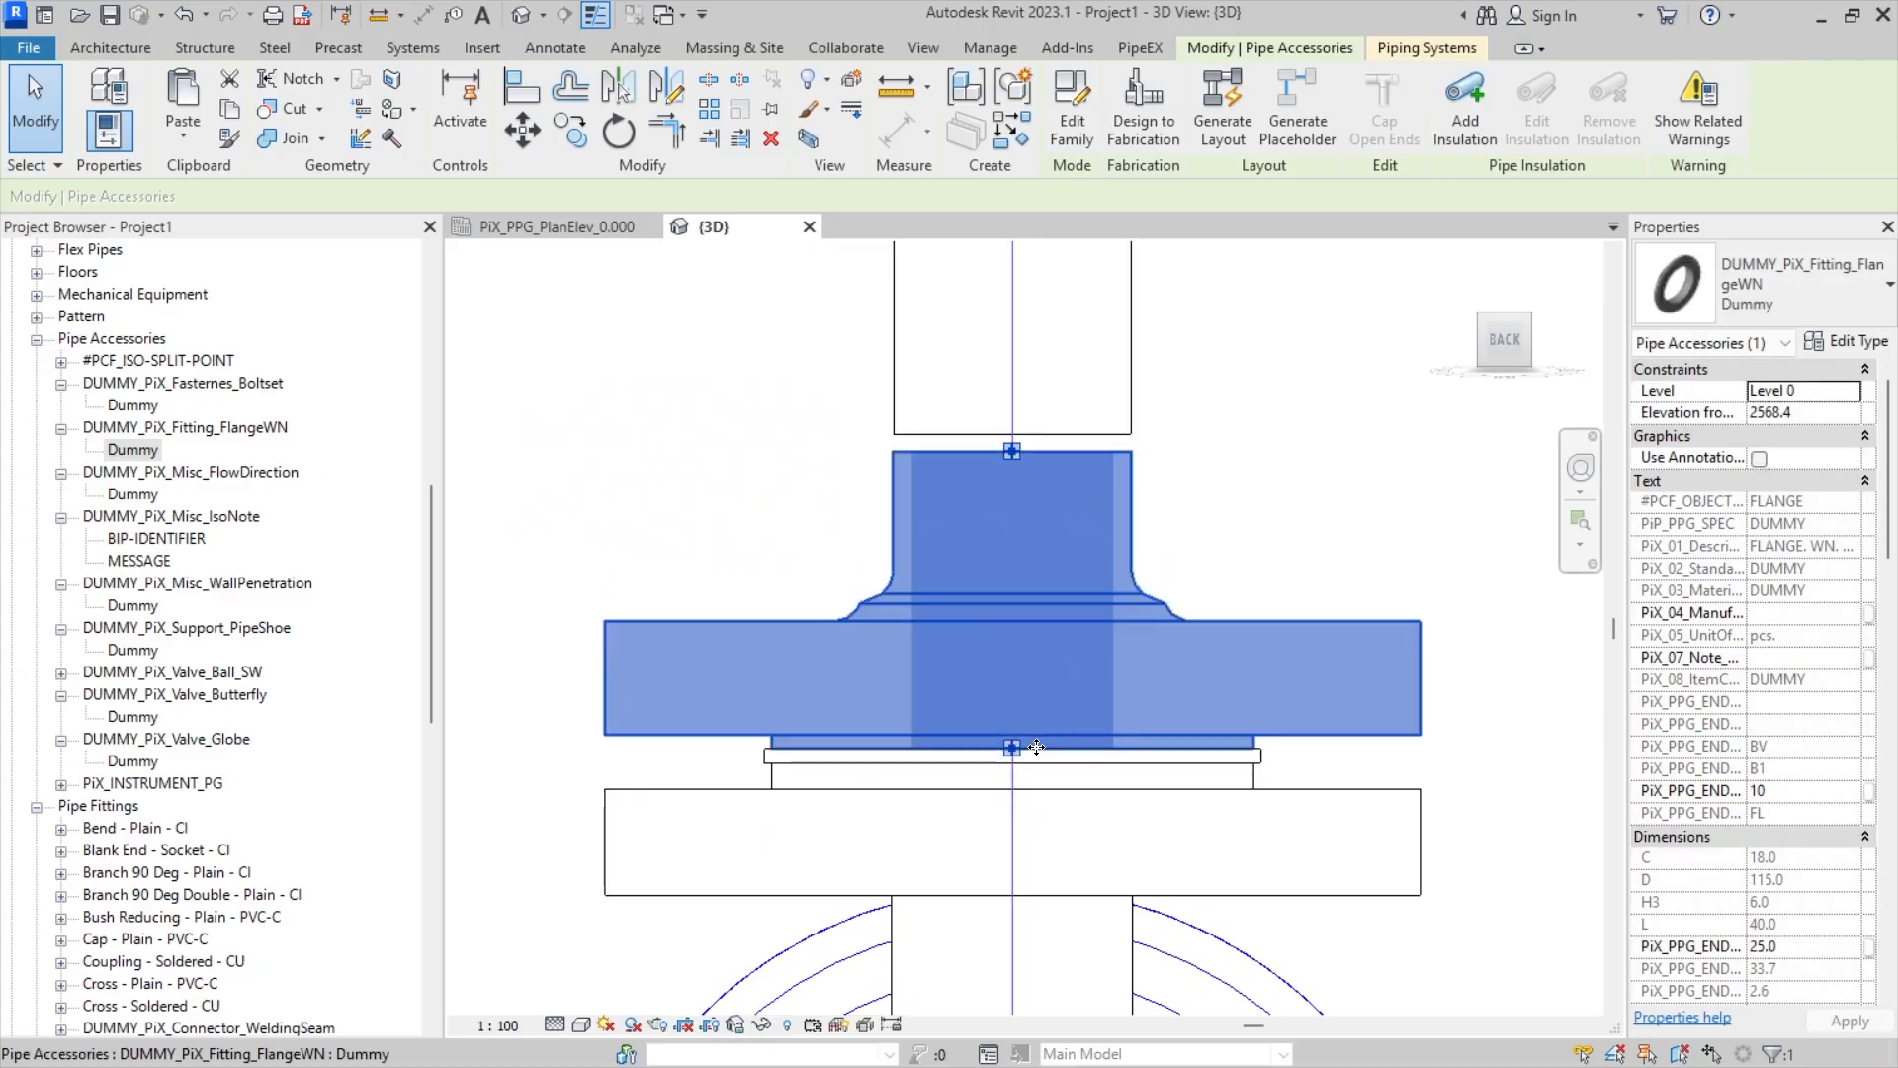
scroll(1045, 728, down, 3)
scroll(1044, 728, down, 1)
middle_drag(1044, 728, 953, 572)
key(Escape)
scroll(1030, 674, down, 4)
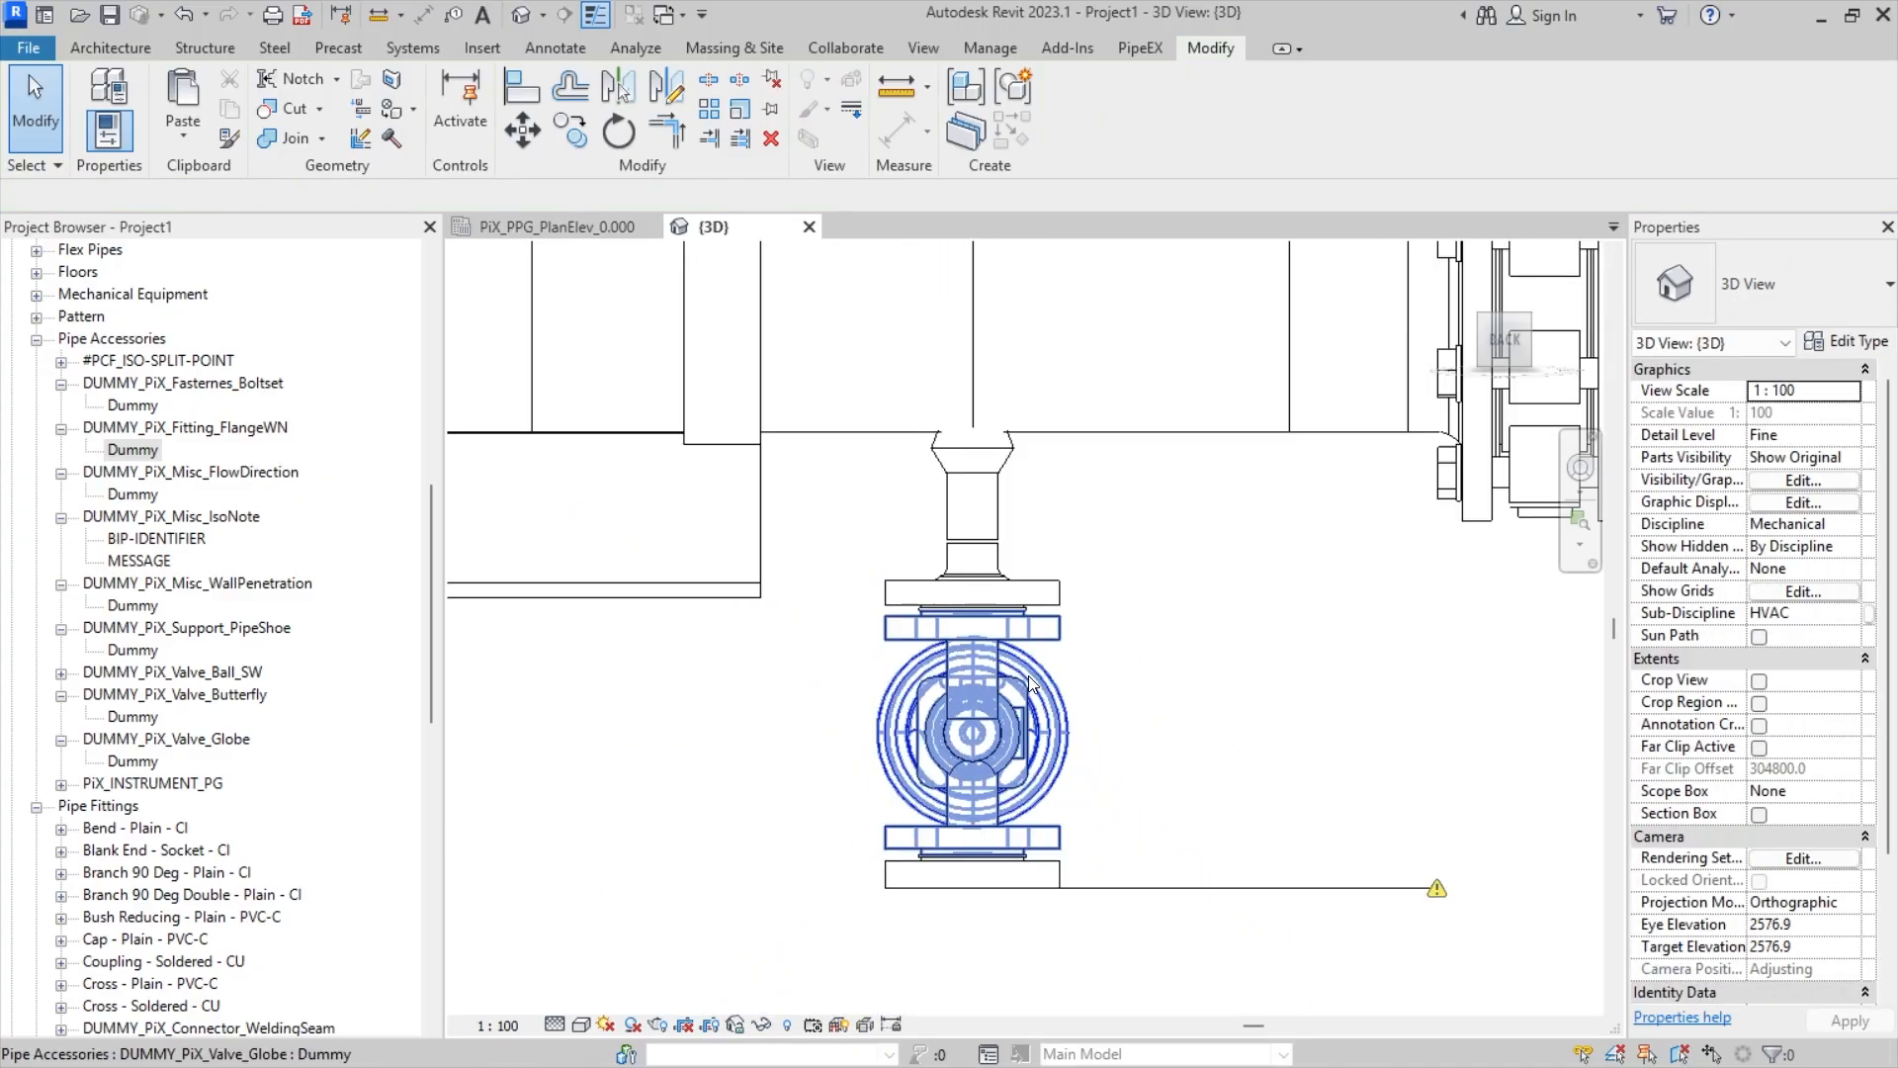
- Open the 0 - Plumbing floor plan
shift+middle_drag(1040, 760, 1094, 623)
scroll(1098, 704, down, 2)
scroll(1036, 656, up, 4)
middle_drag(1031, 636, 1052, 748)
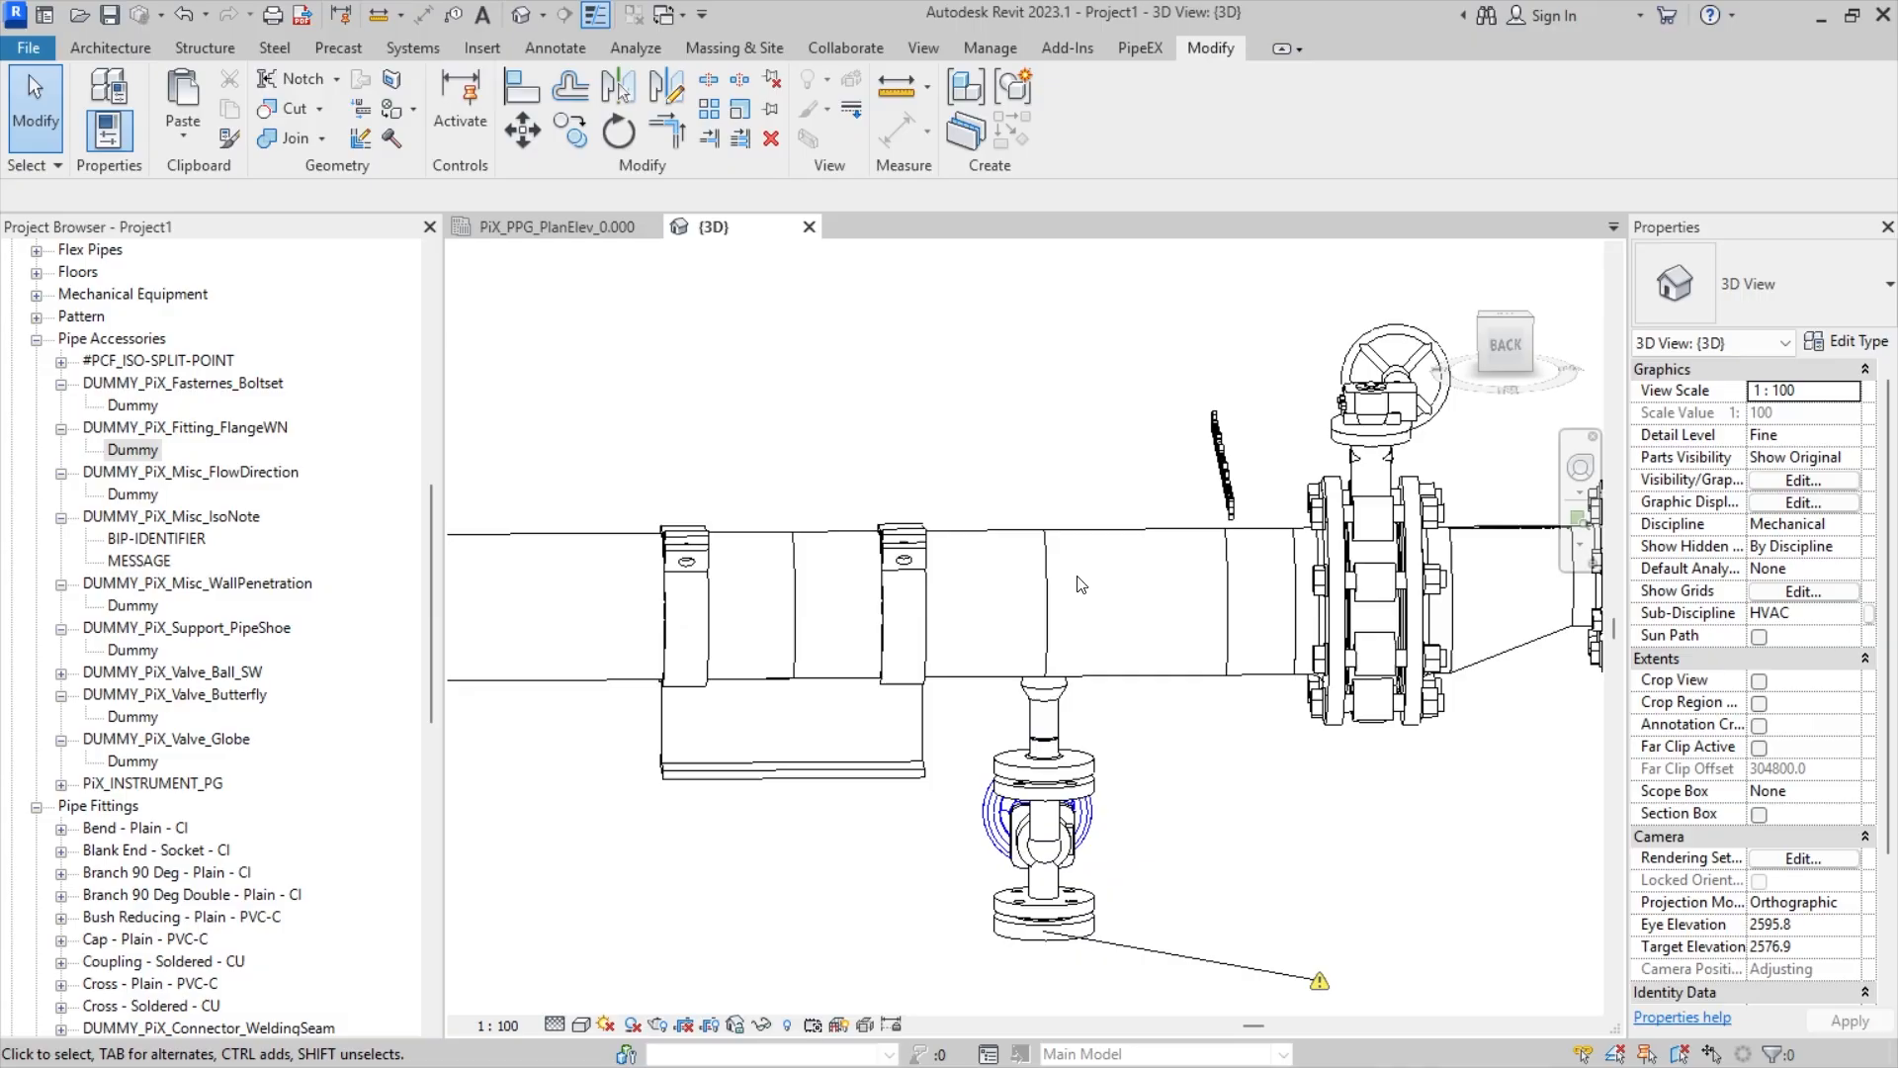
drag(435, 684, 433, 526)
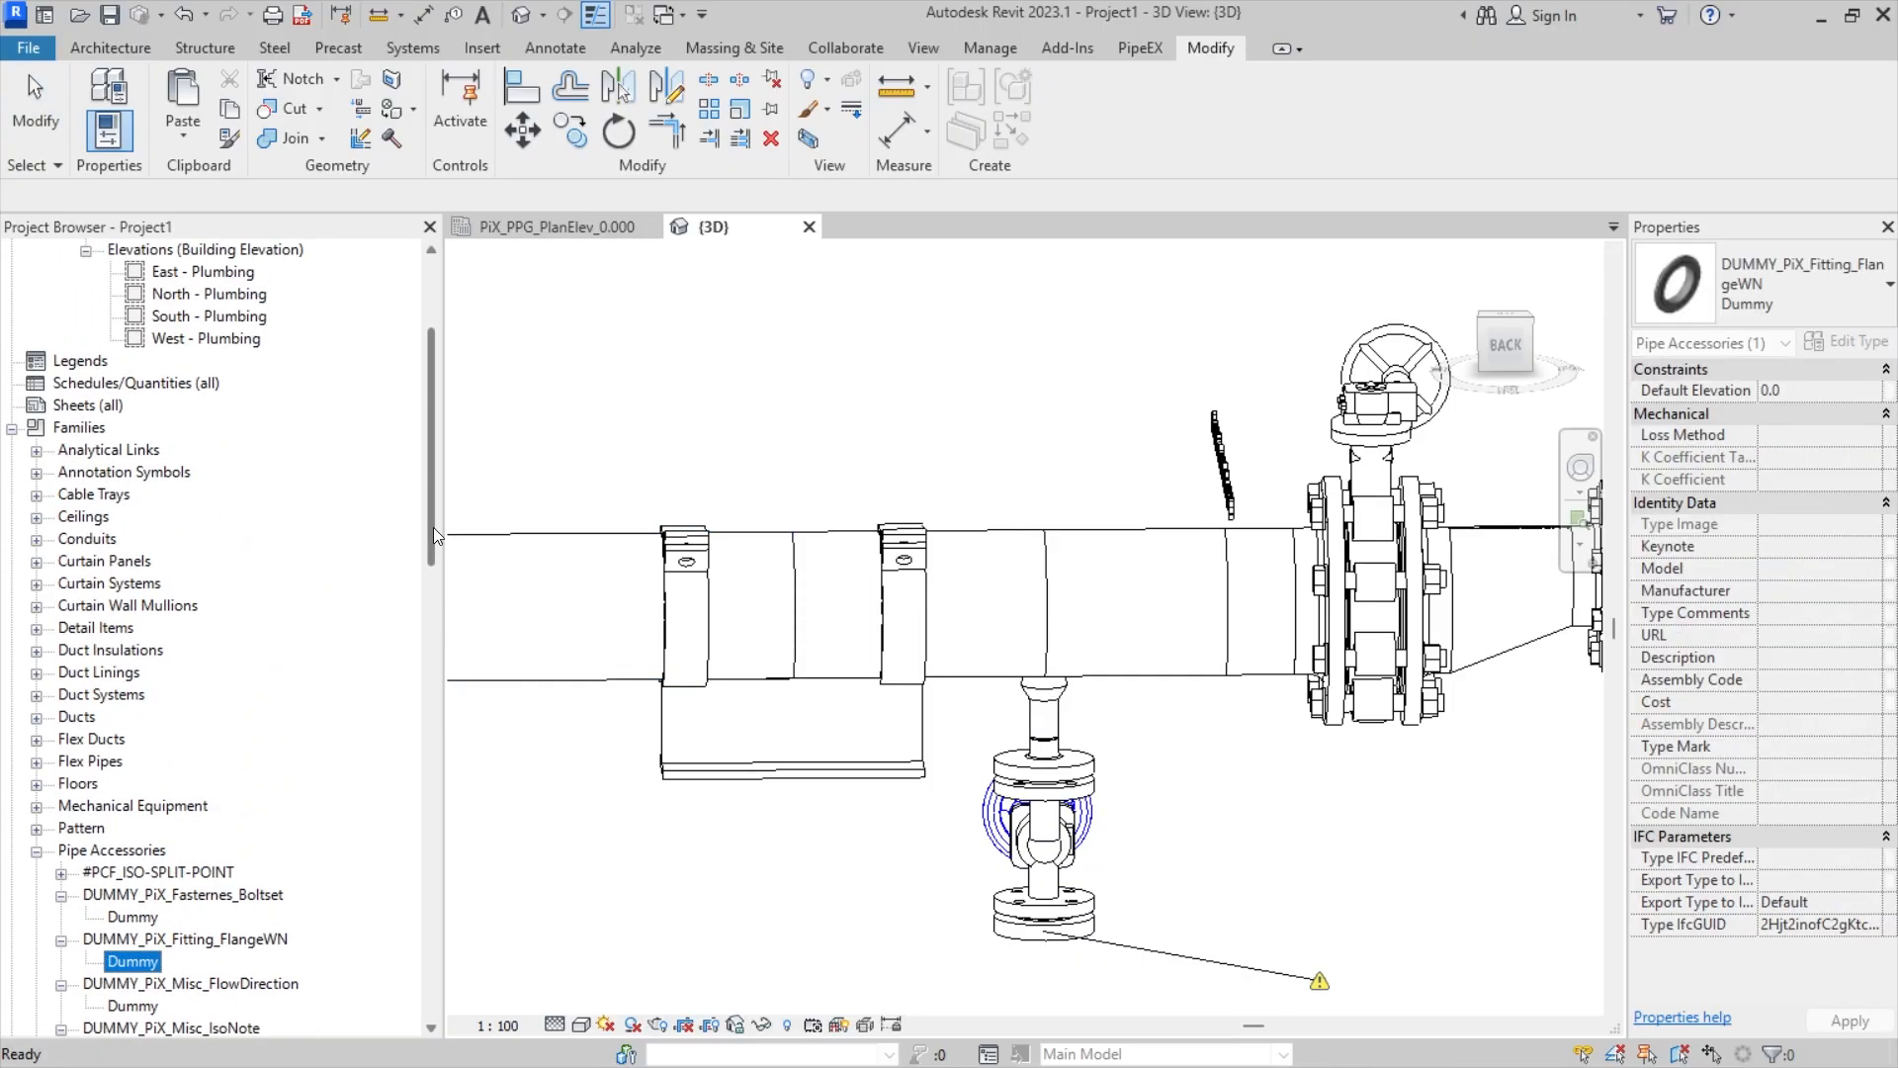
scroll(354, 546, up, 4)
double_click(207, 361)
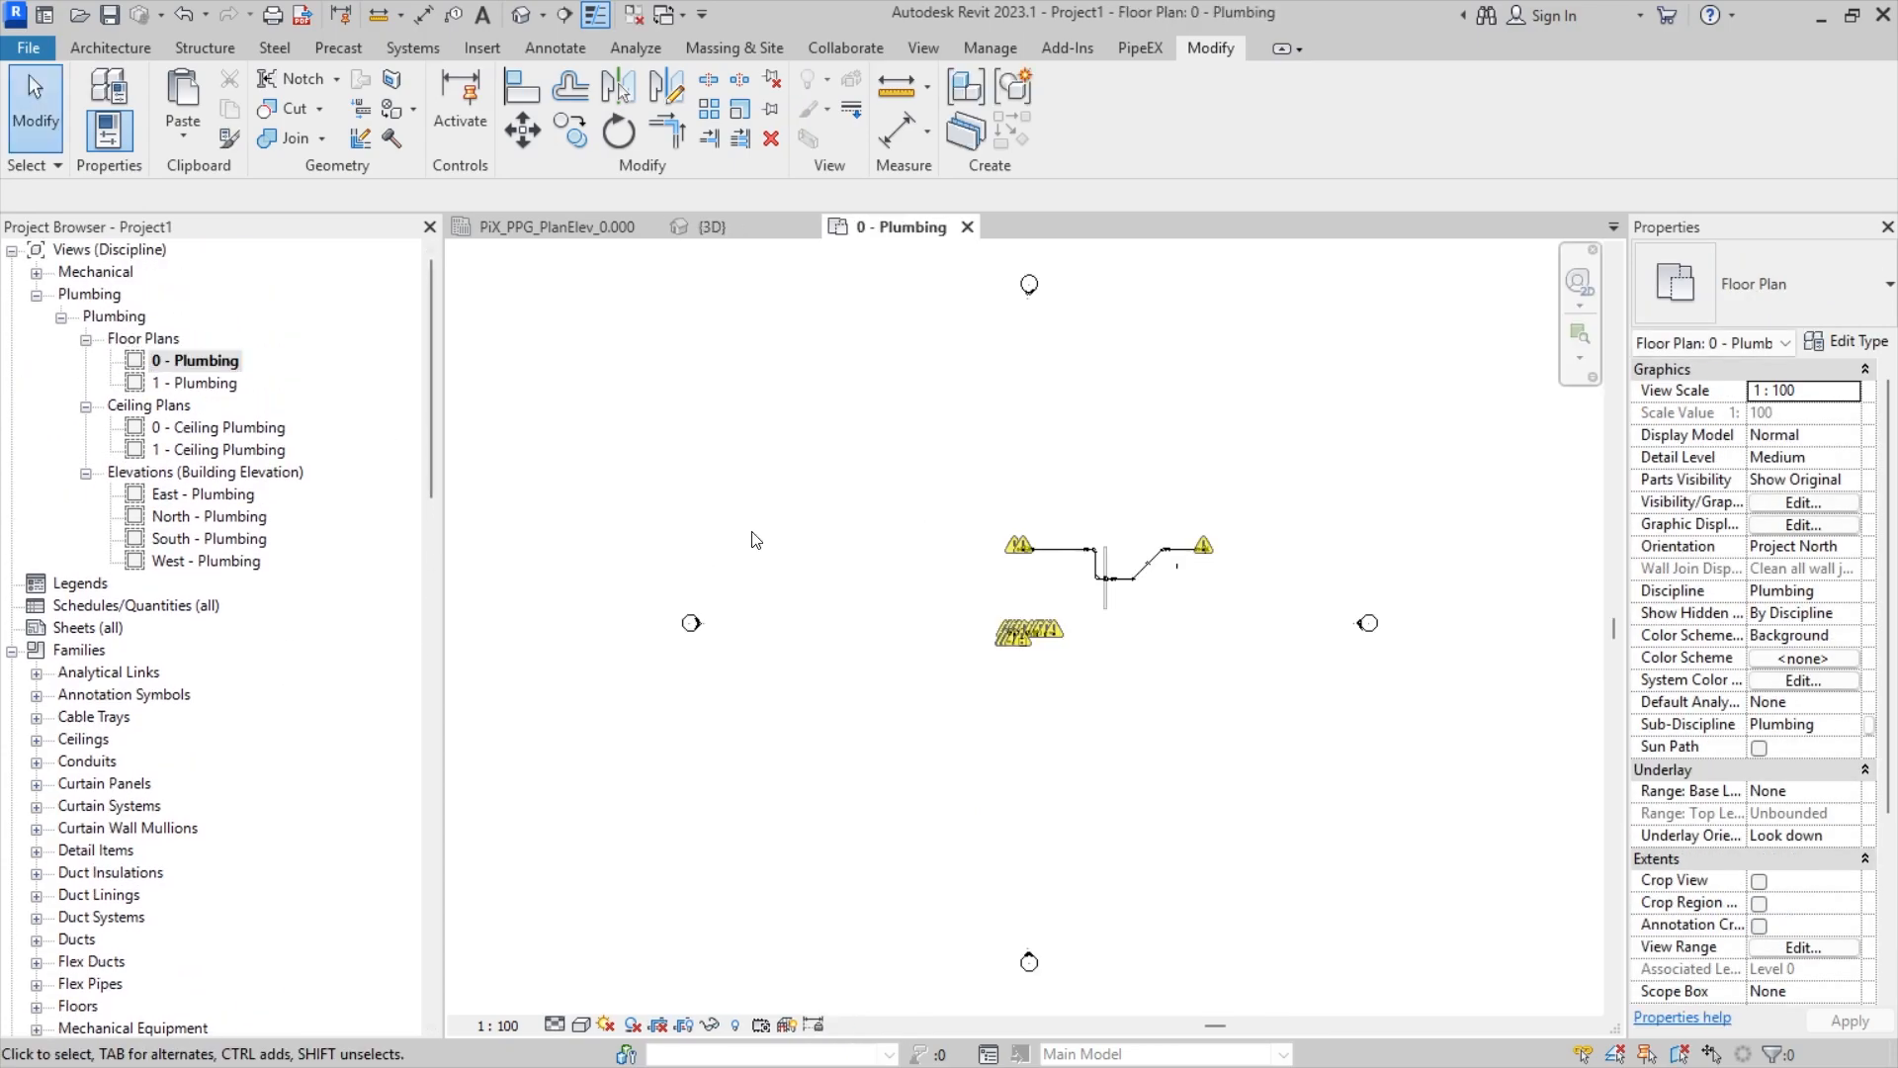
- Create a building section parallel to the horizontal pipe run, covering the valves and the nearest pipe support, and open its view
scroll(1117, 529, up, 8)
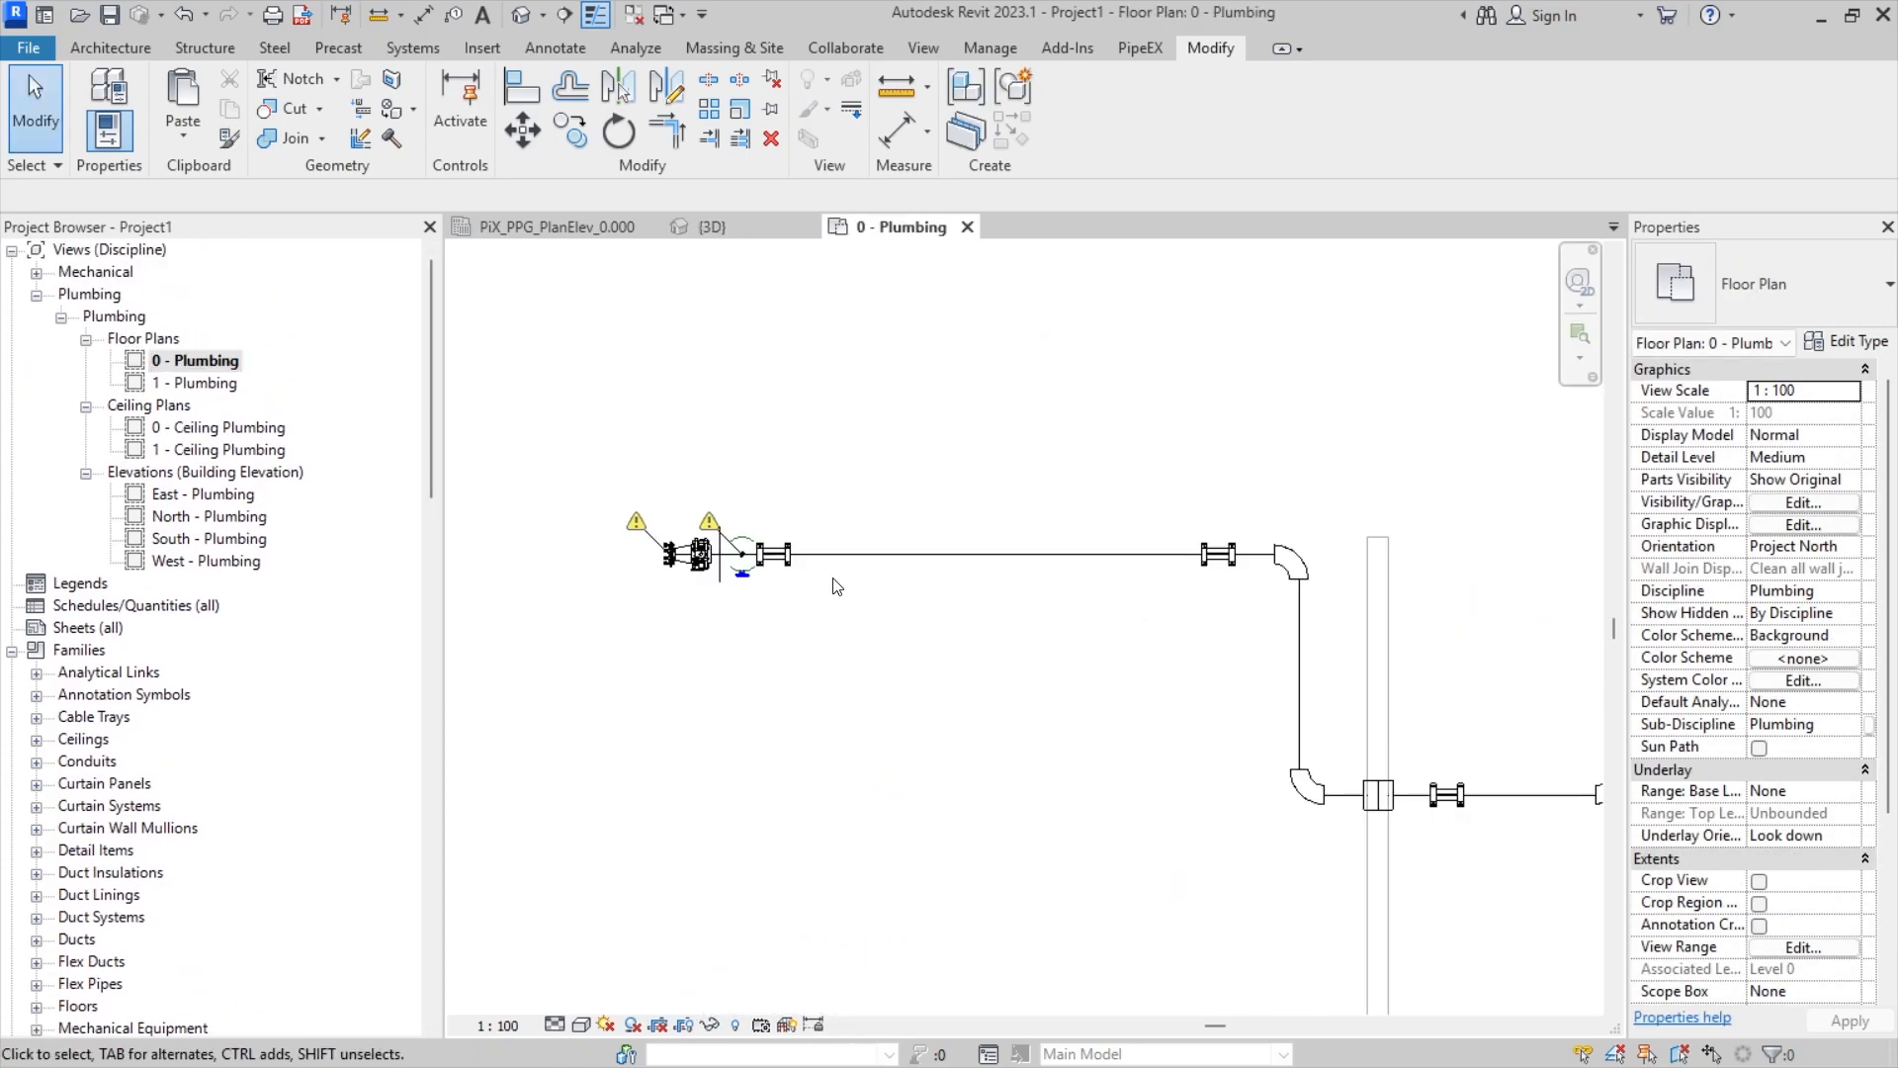
scroll(900, 514, up, 1)
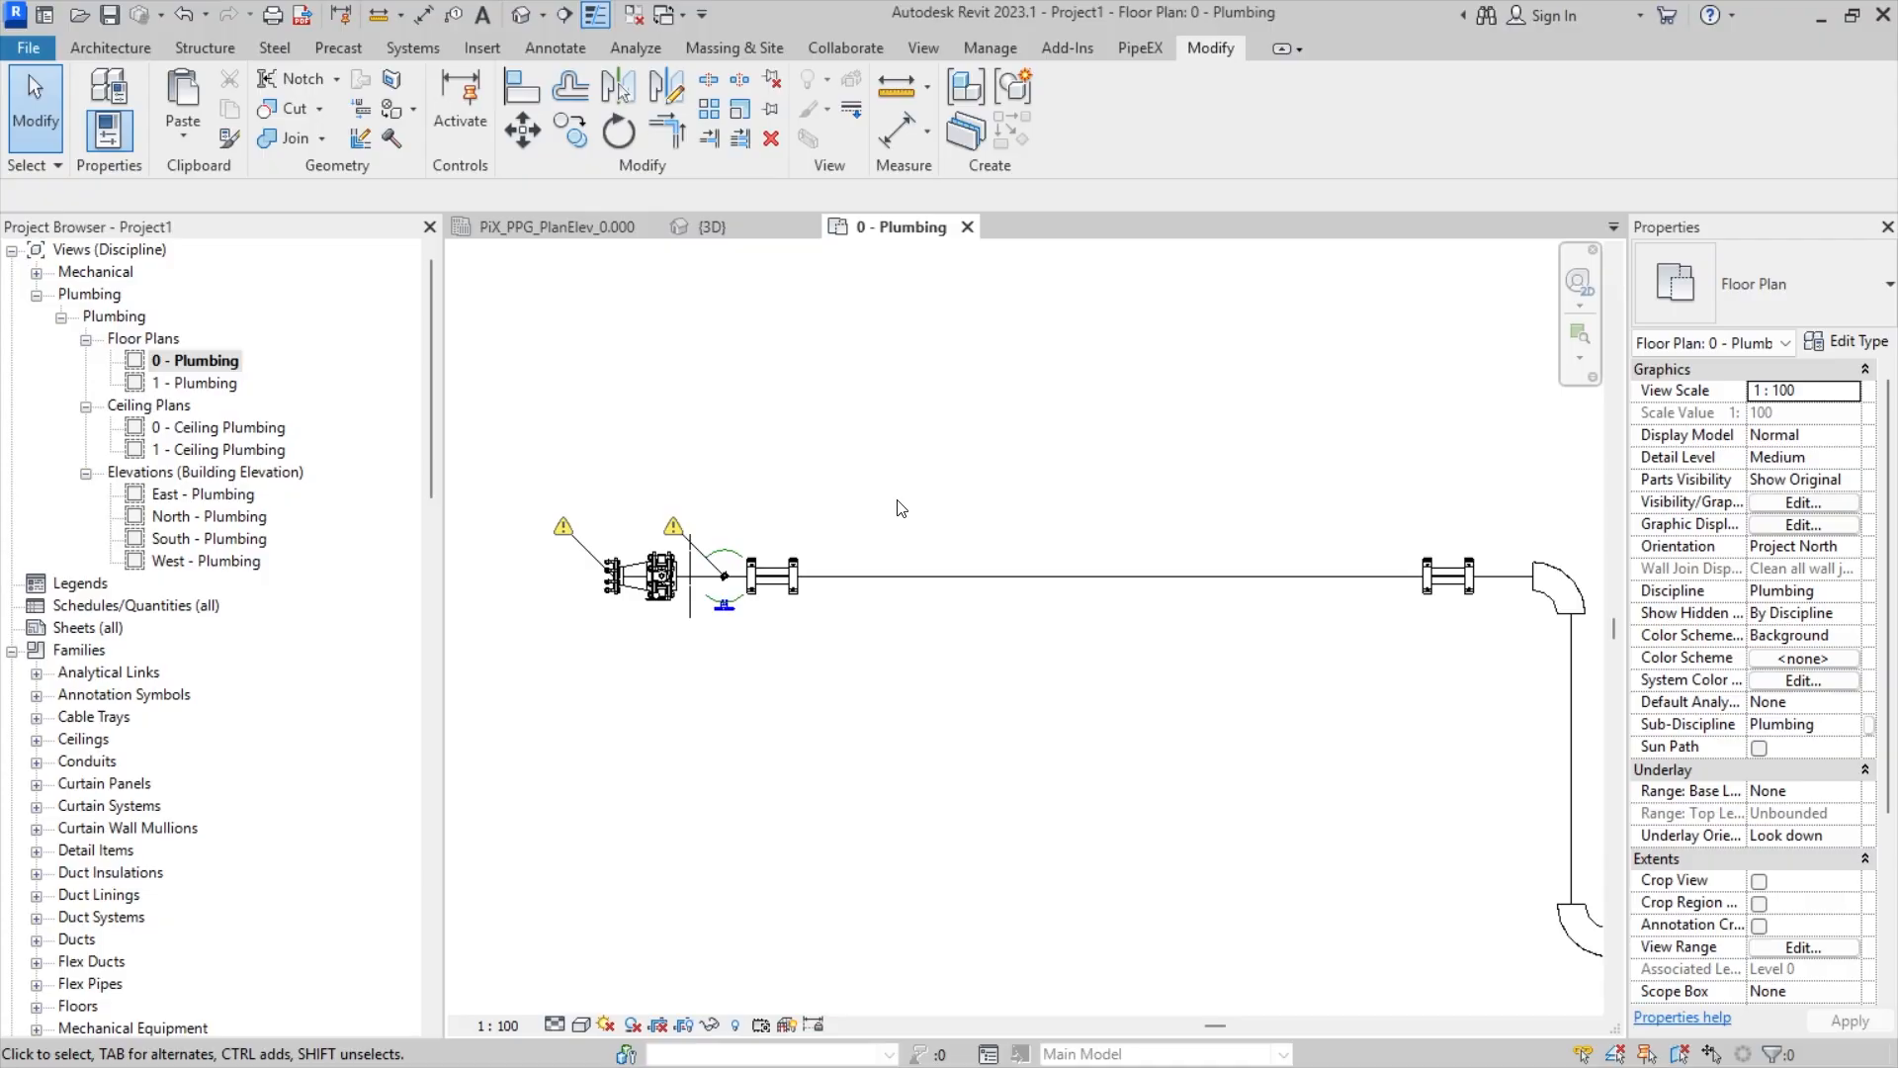
click(561, 17)
click(598, 648)
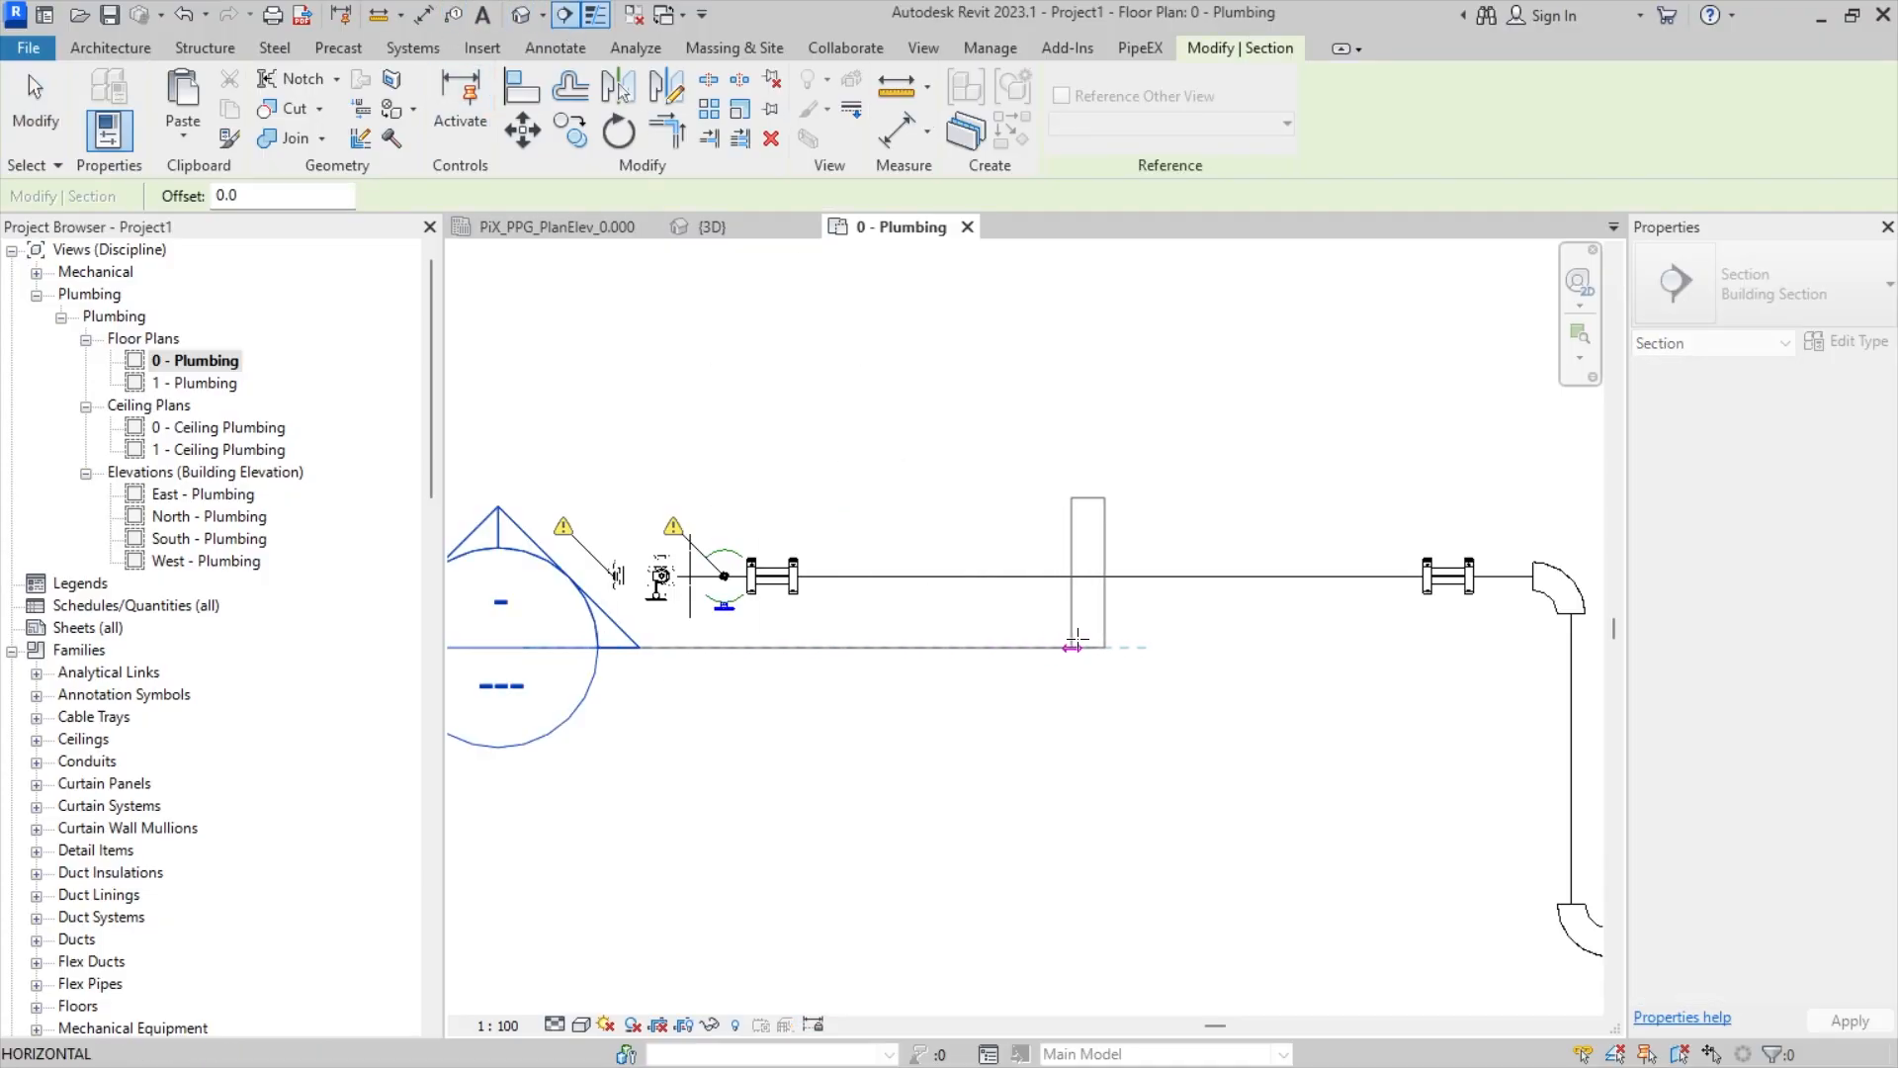
click(1078, 643)
right_click(897, 364)
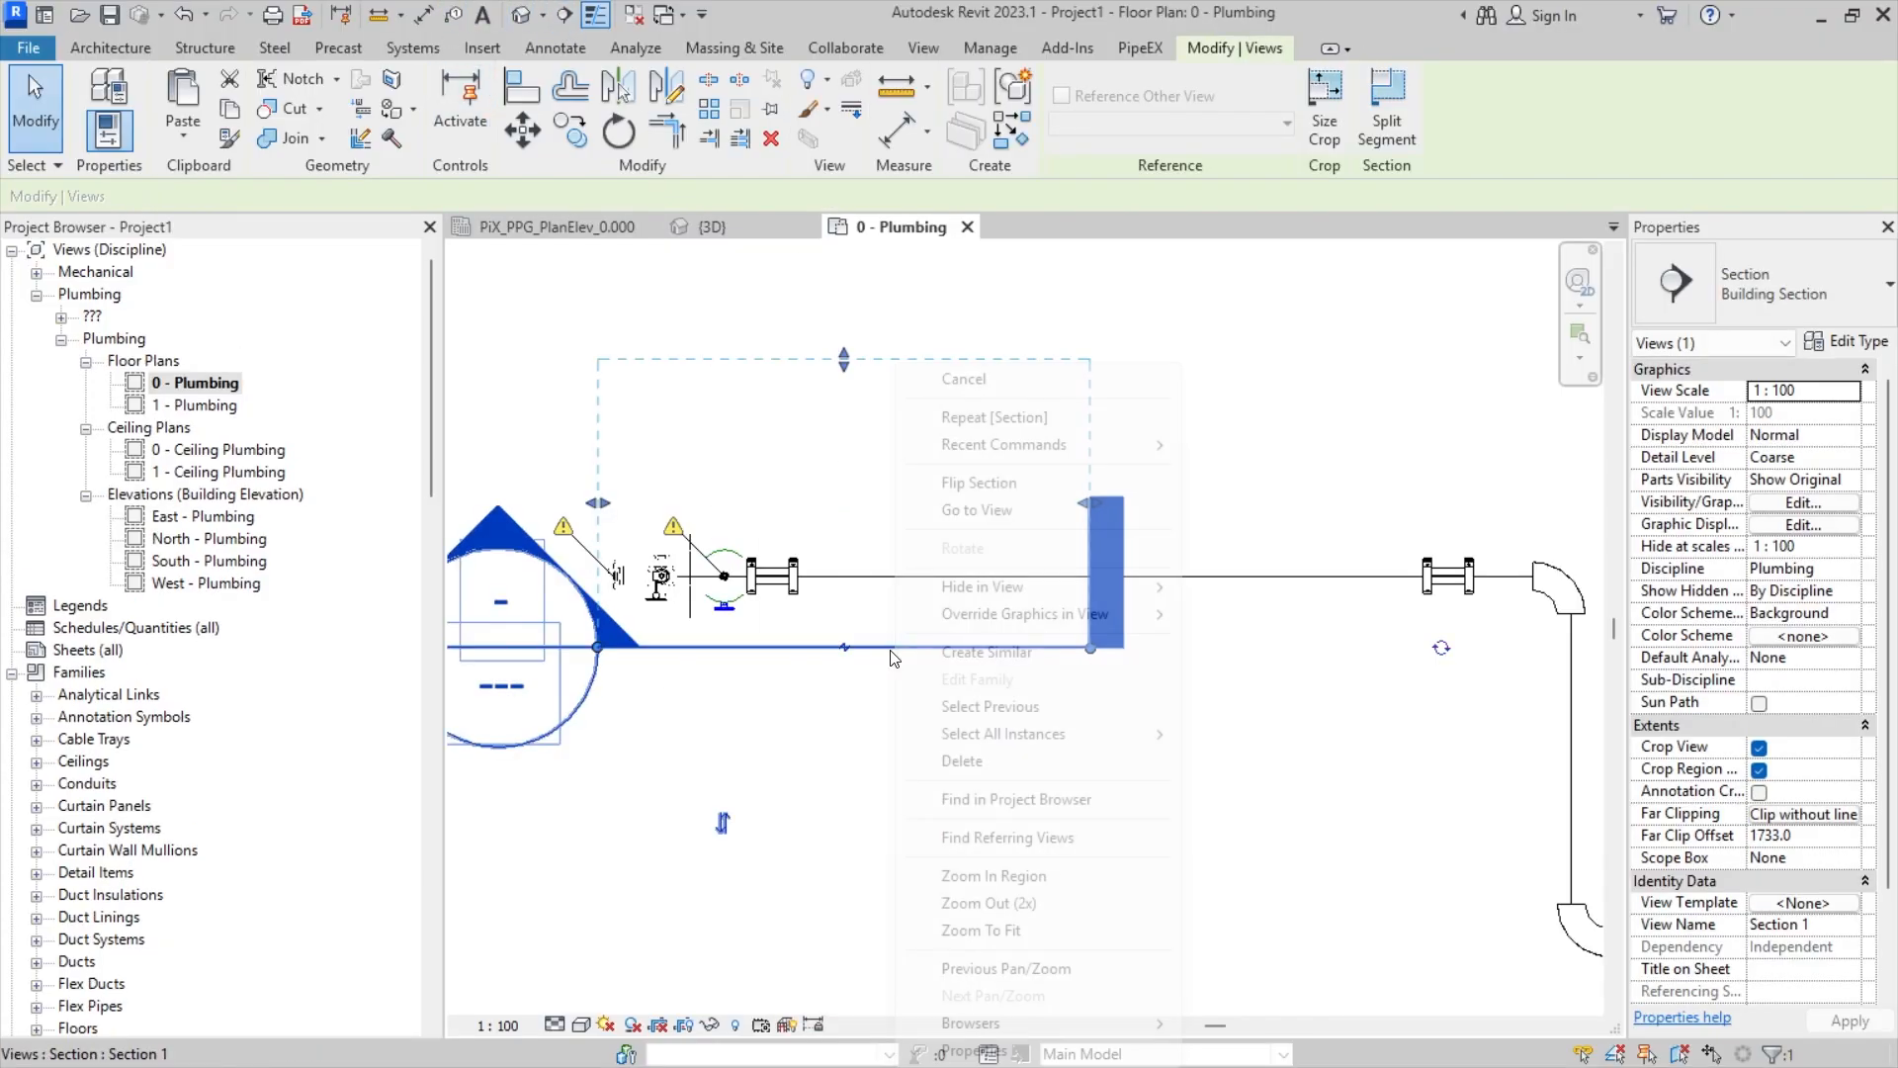
click(991, 511)
- Set the section view's detail level to Fine
scroll(856, 692, up, 6)
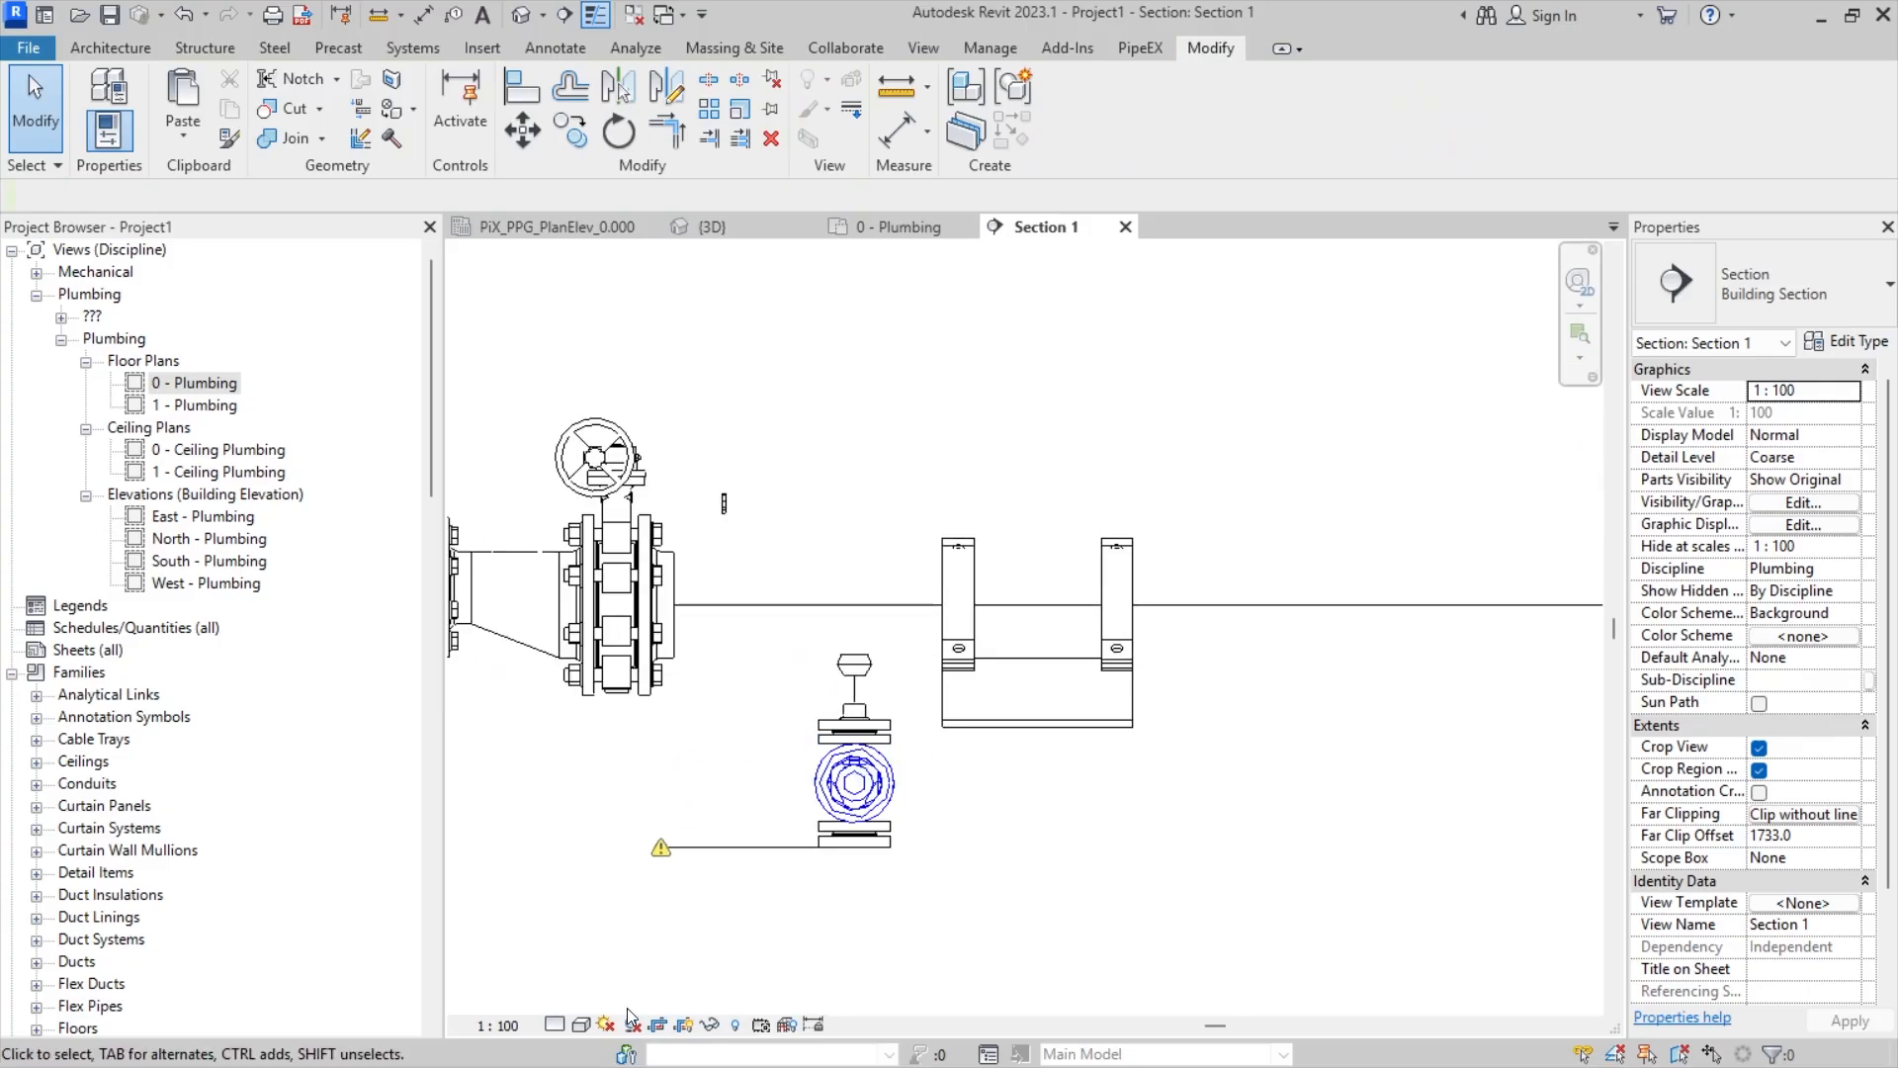
click(555, 1024)
click(586, 1002)
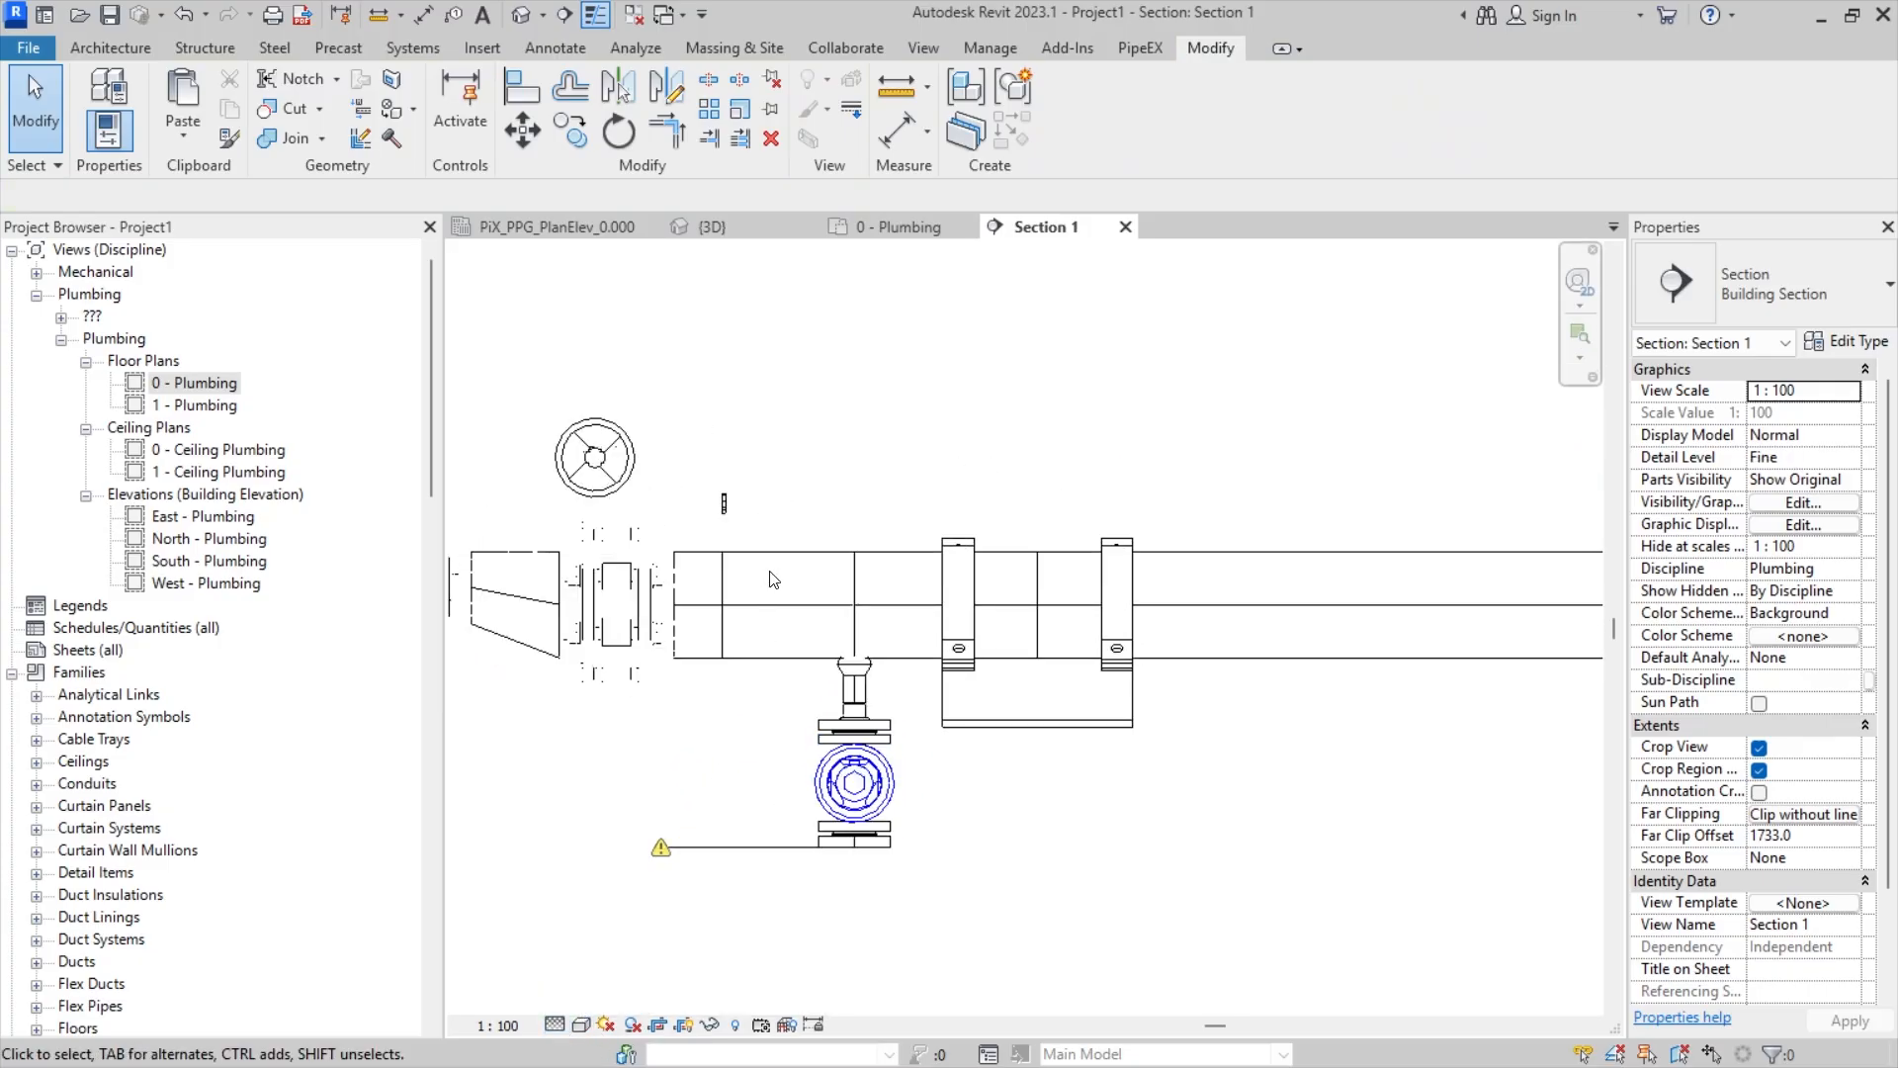
scroll(762, 575, up, 1)
middle_drag(722, 621, 817, 645)
scroll(894, 571, up, 1)
scroll(843, 597, down, 1)
scroll(853, 660, down, 1)
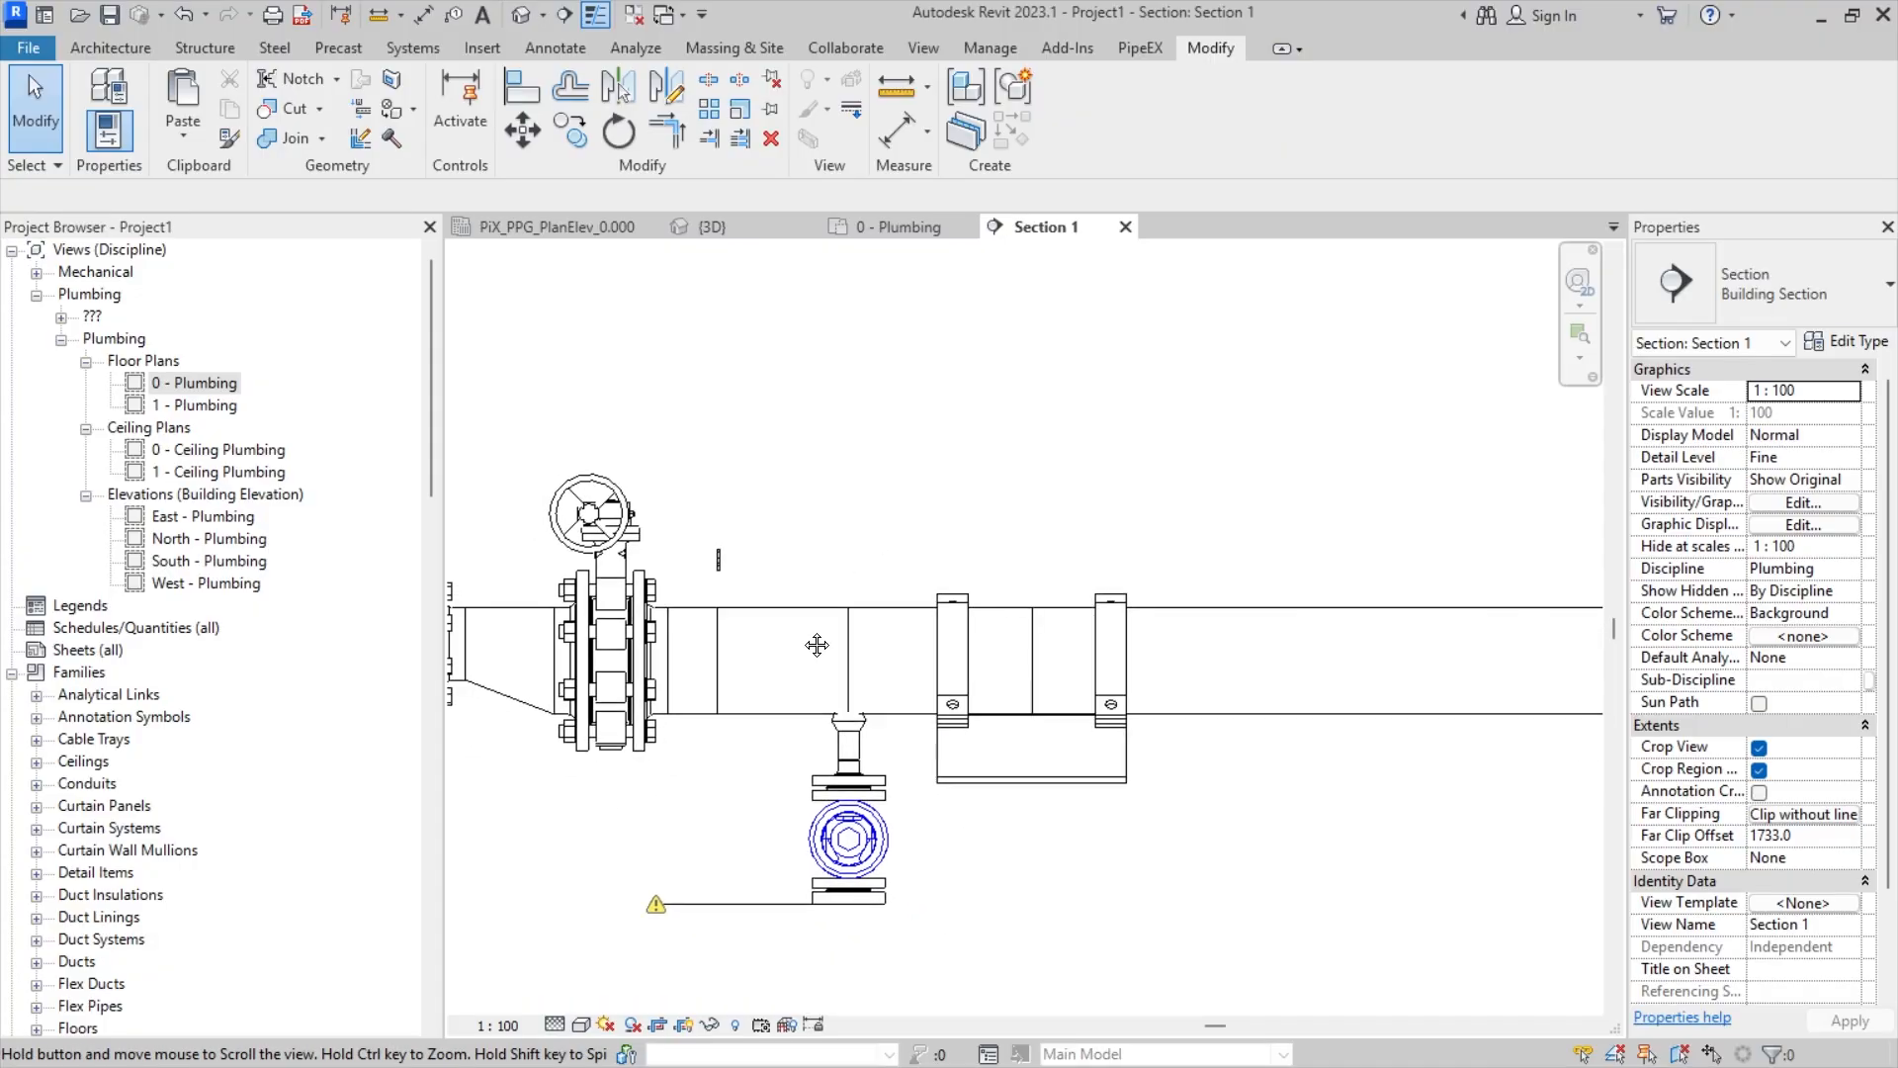
- Try to draw a similar 25 mm pipe vertically upward from the main pipe's centreline, between the large flanged valve and the lower branch
scroll(850, 742, up, 2)
click(846, 743)
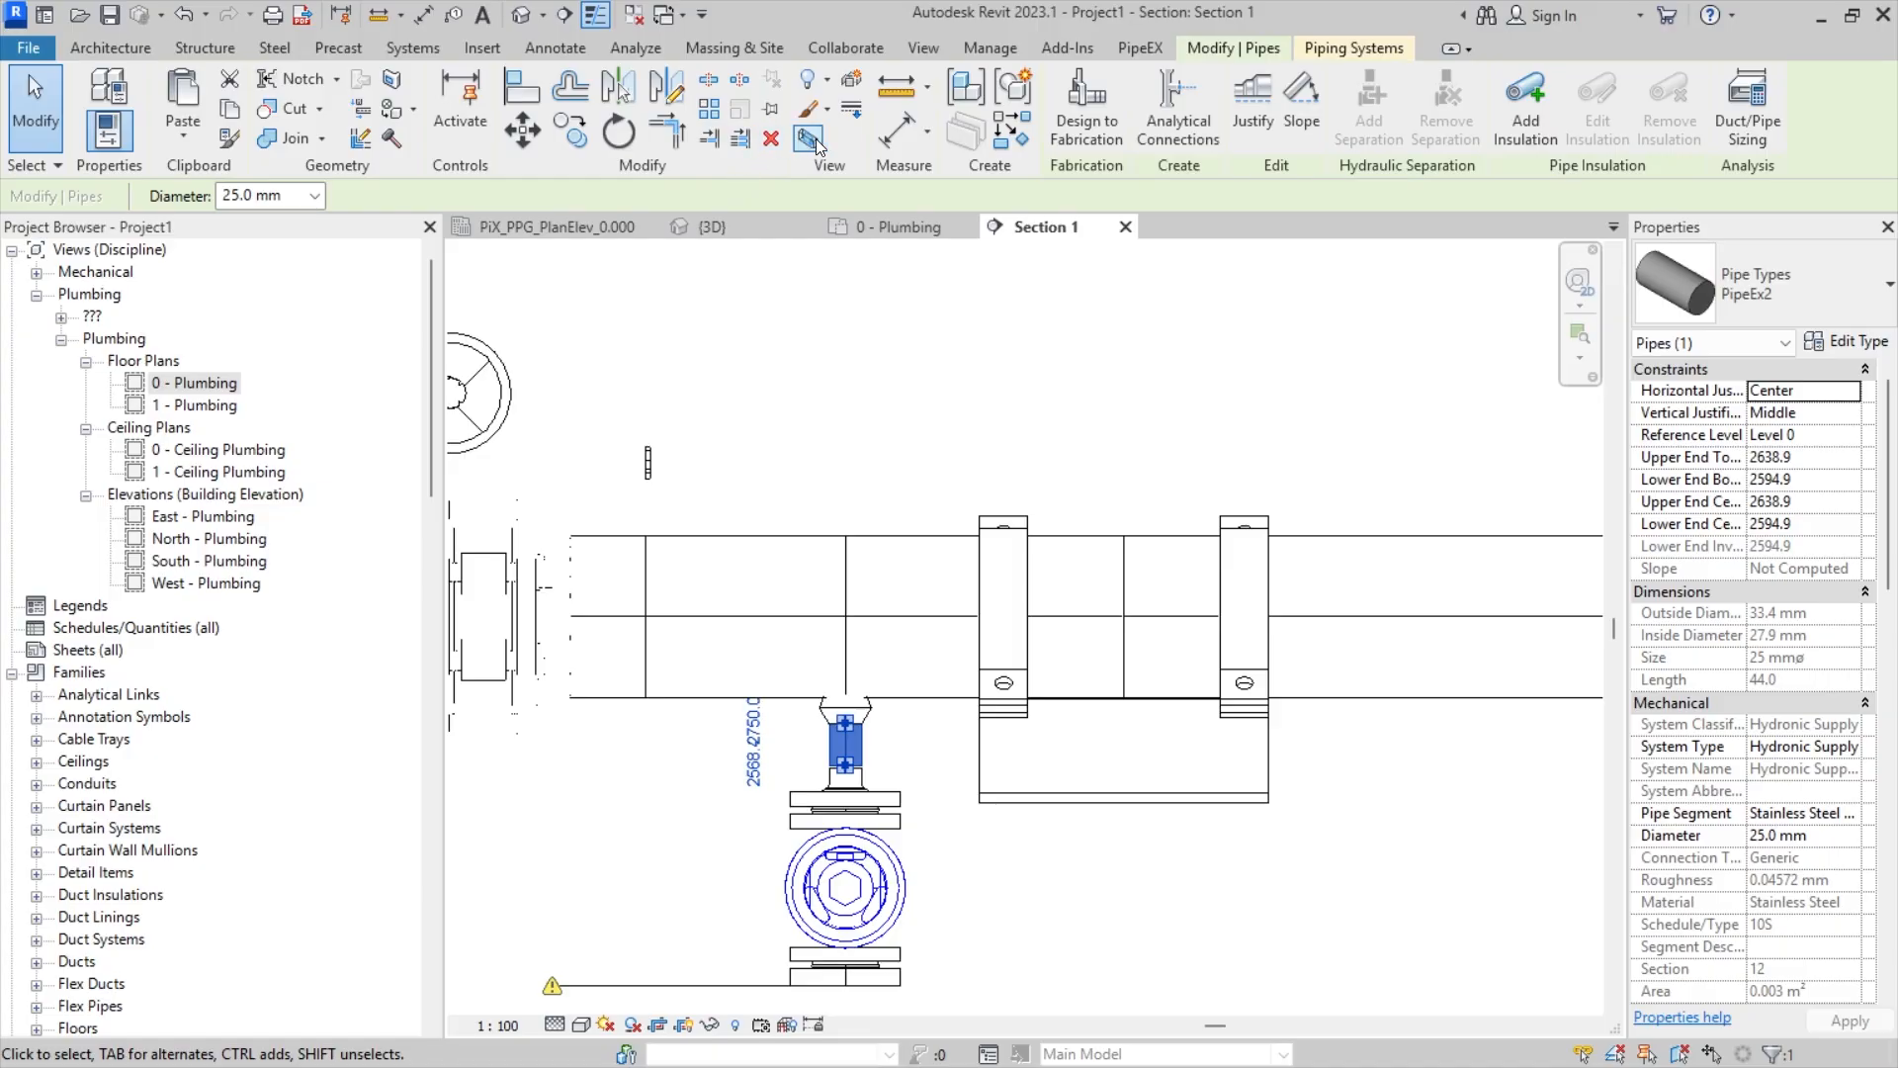
click(1006, 148)
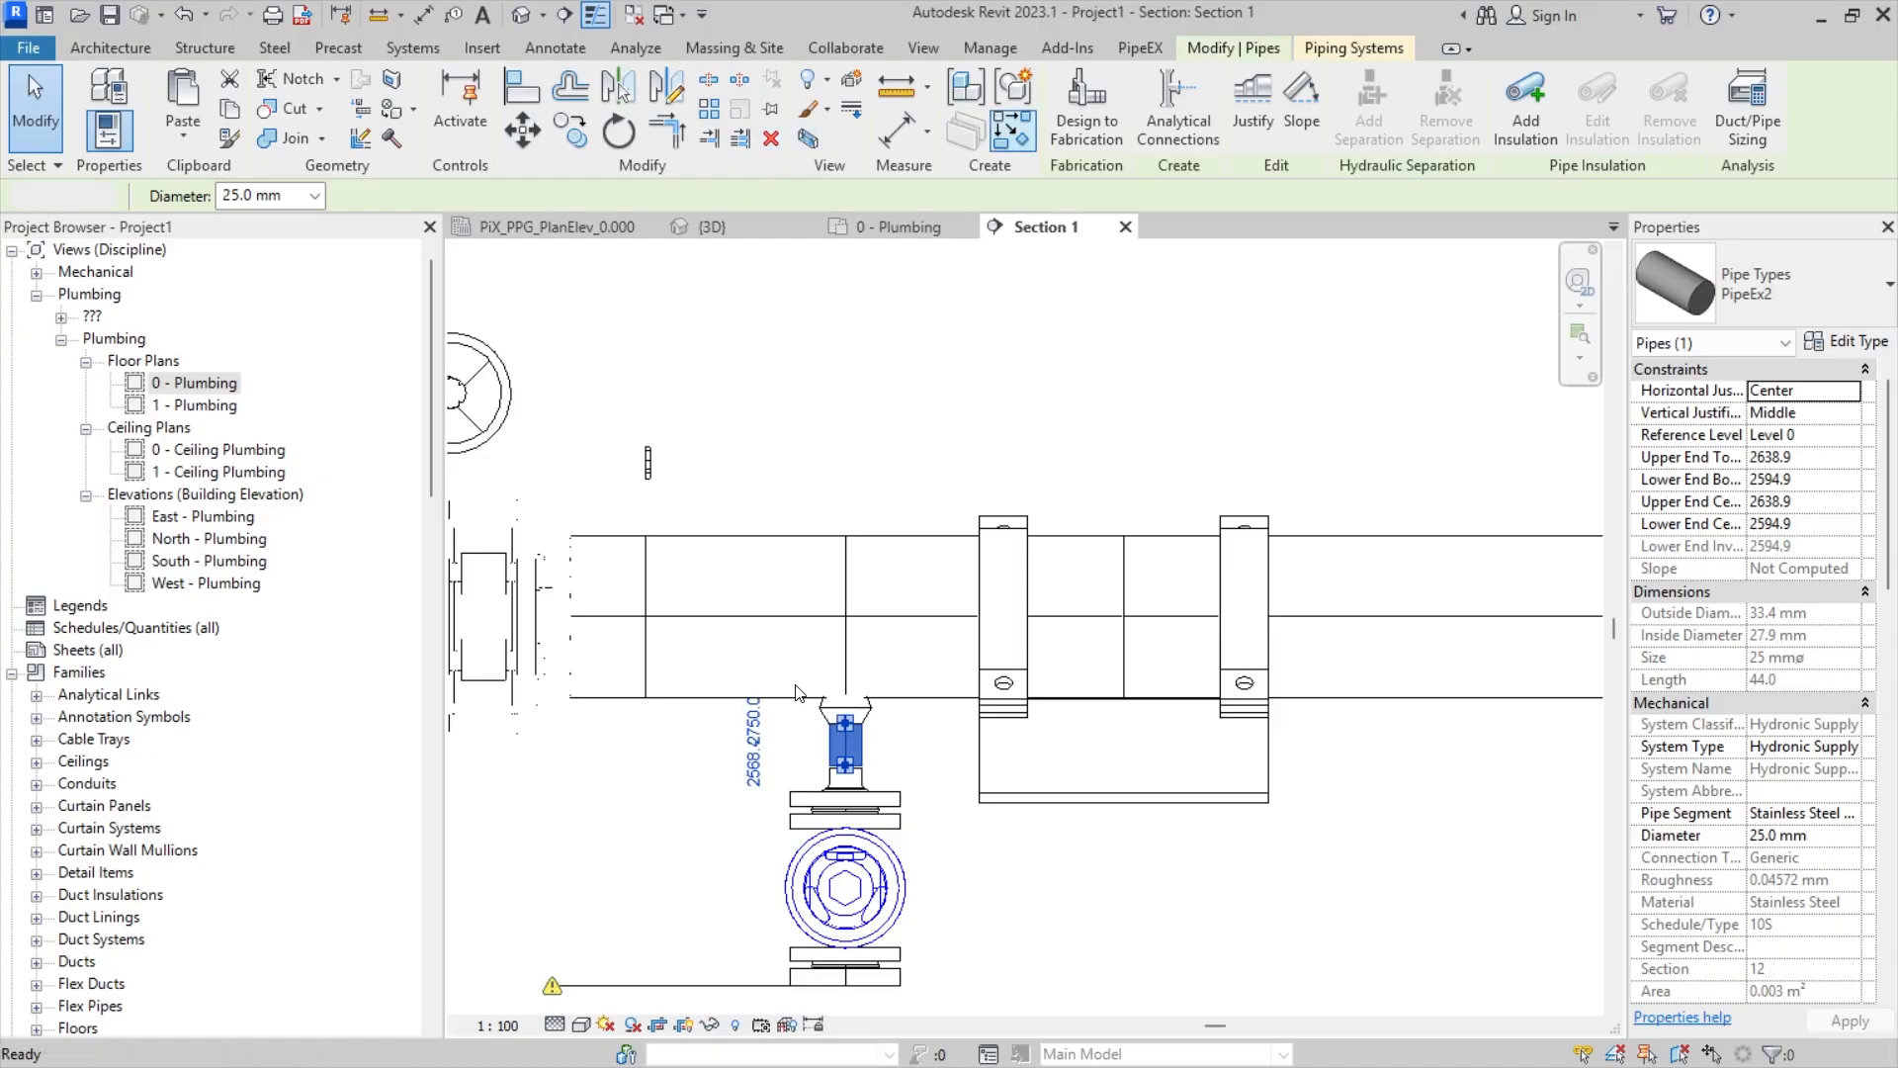
click(746, 614)
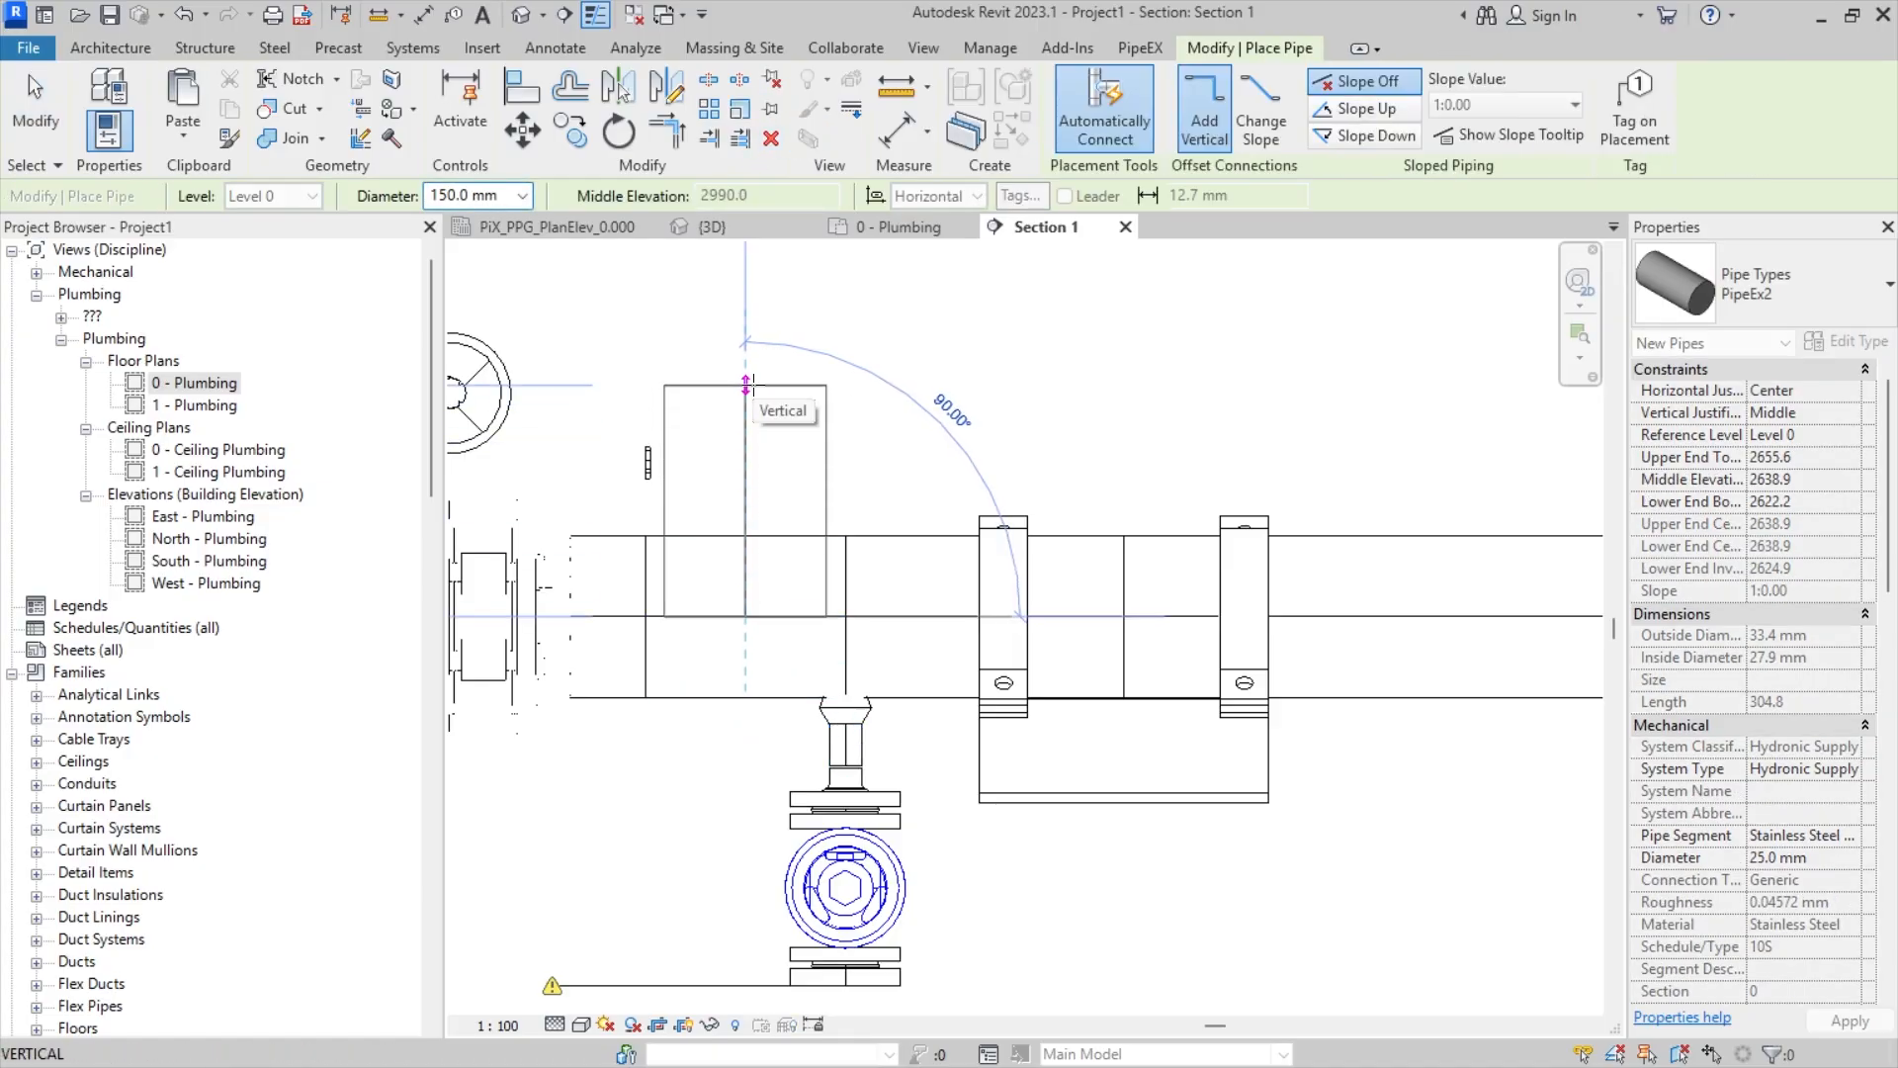
key(Escape)
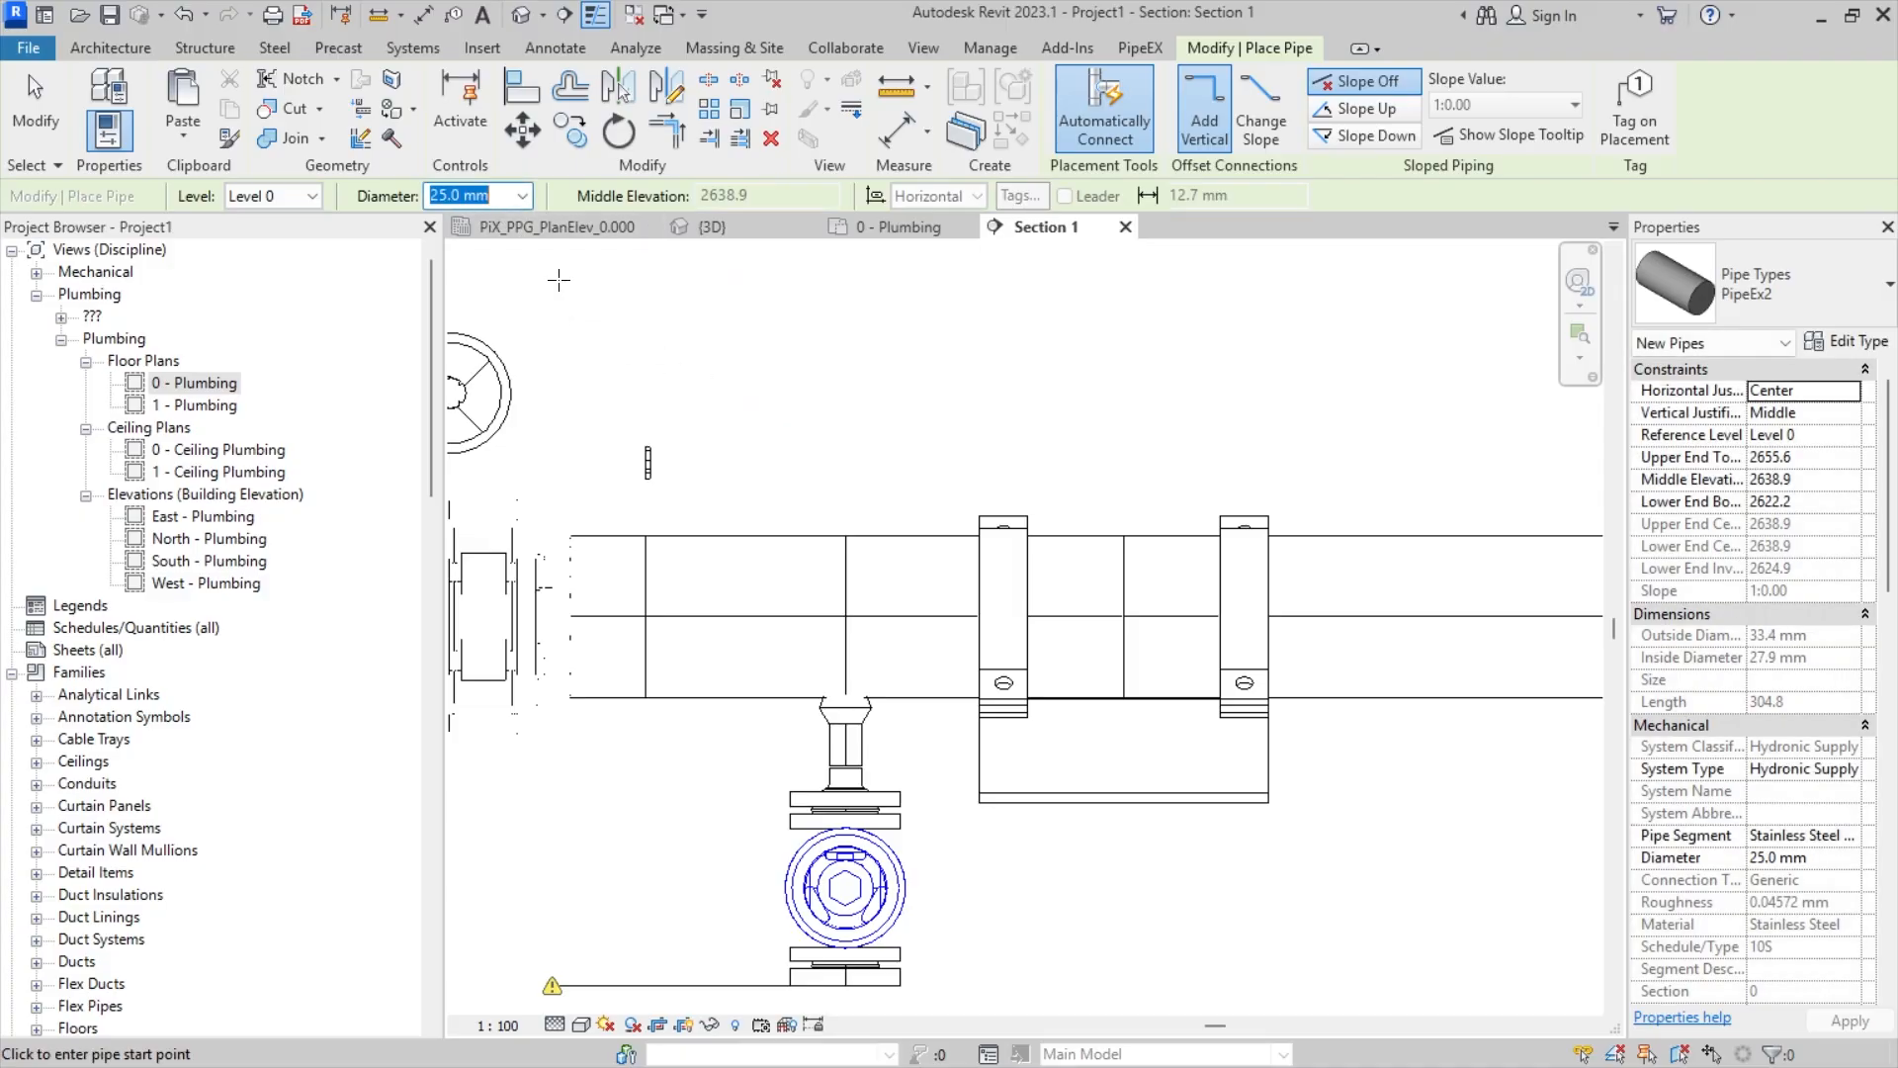
click(746, 615)
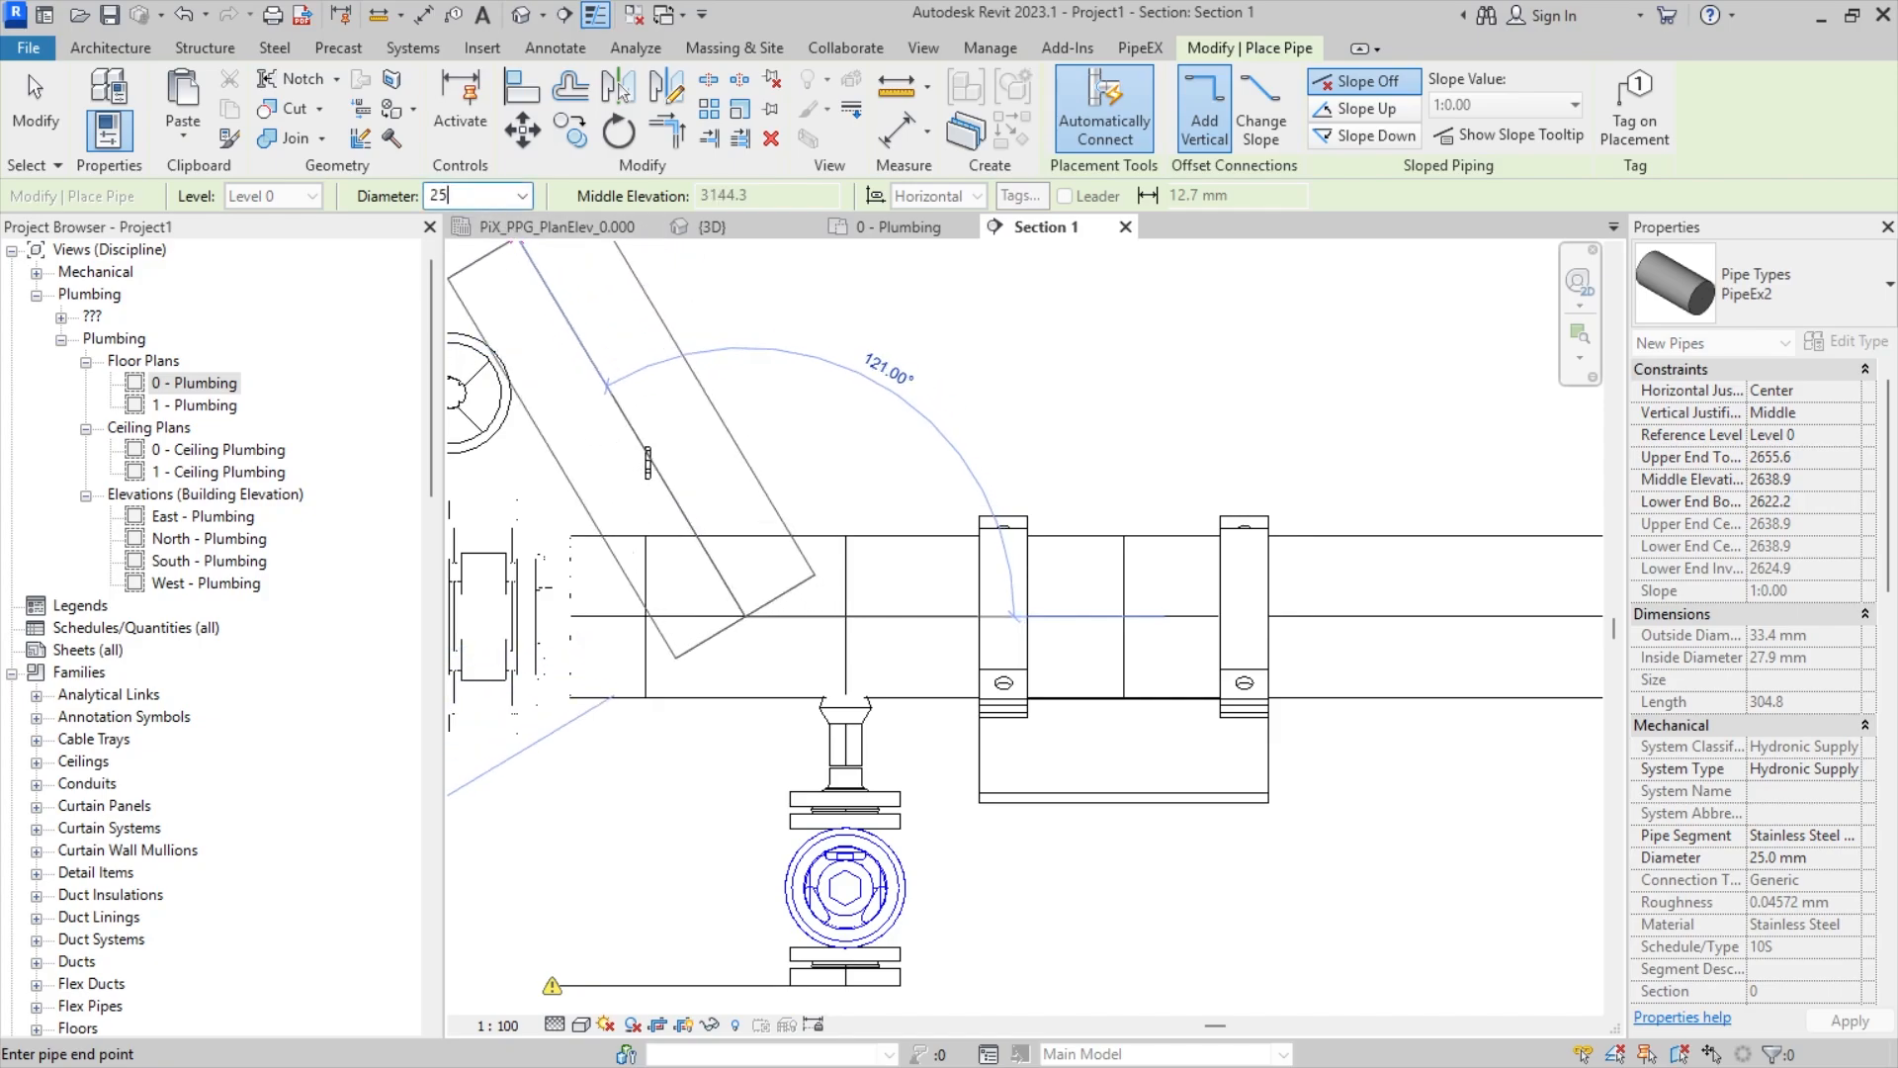
text(25)
key(Return)
click(745, 286)
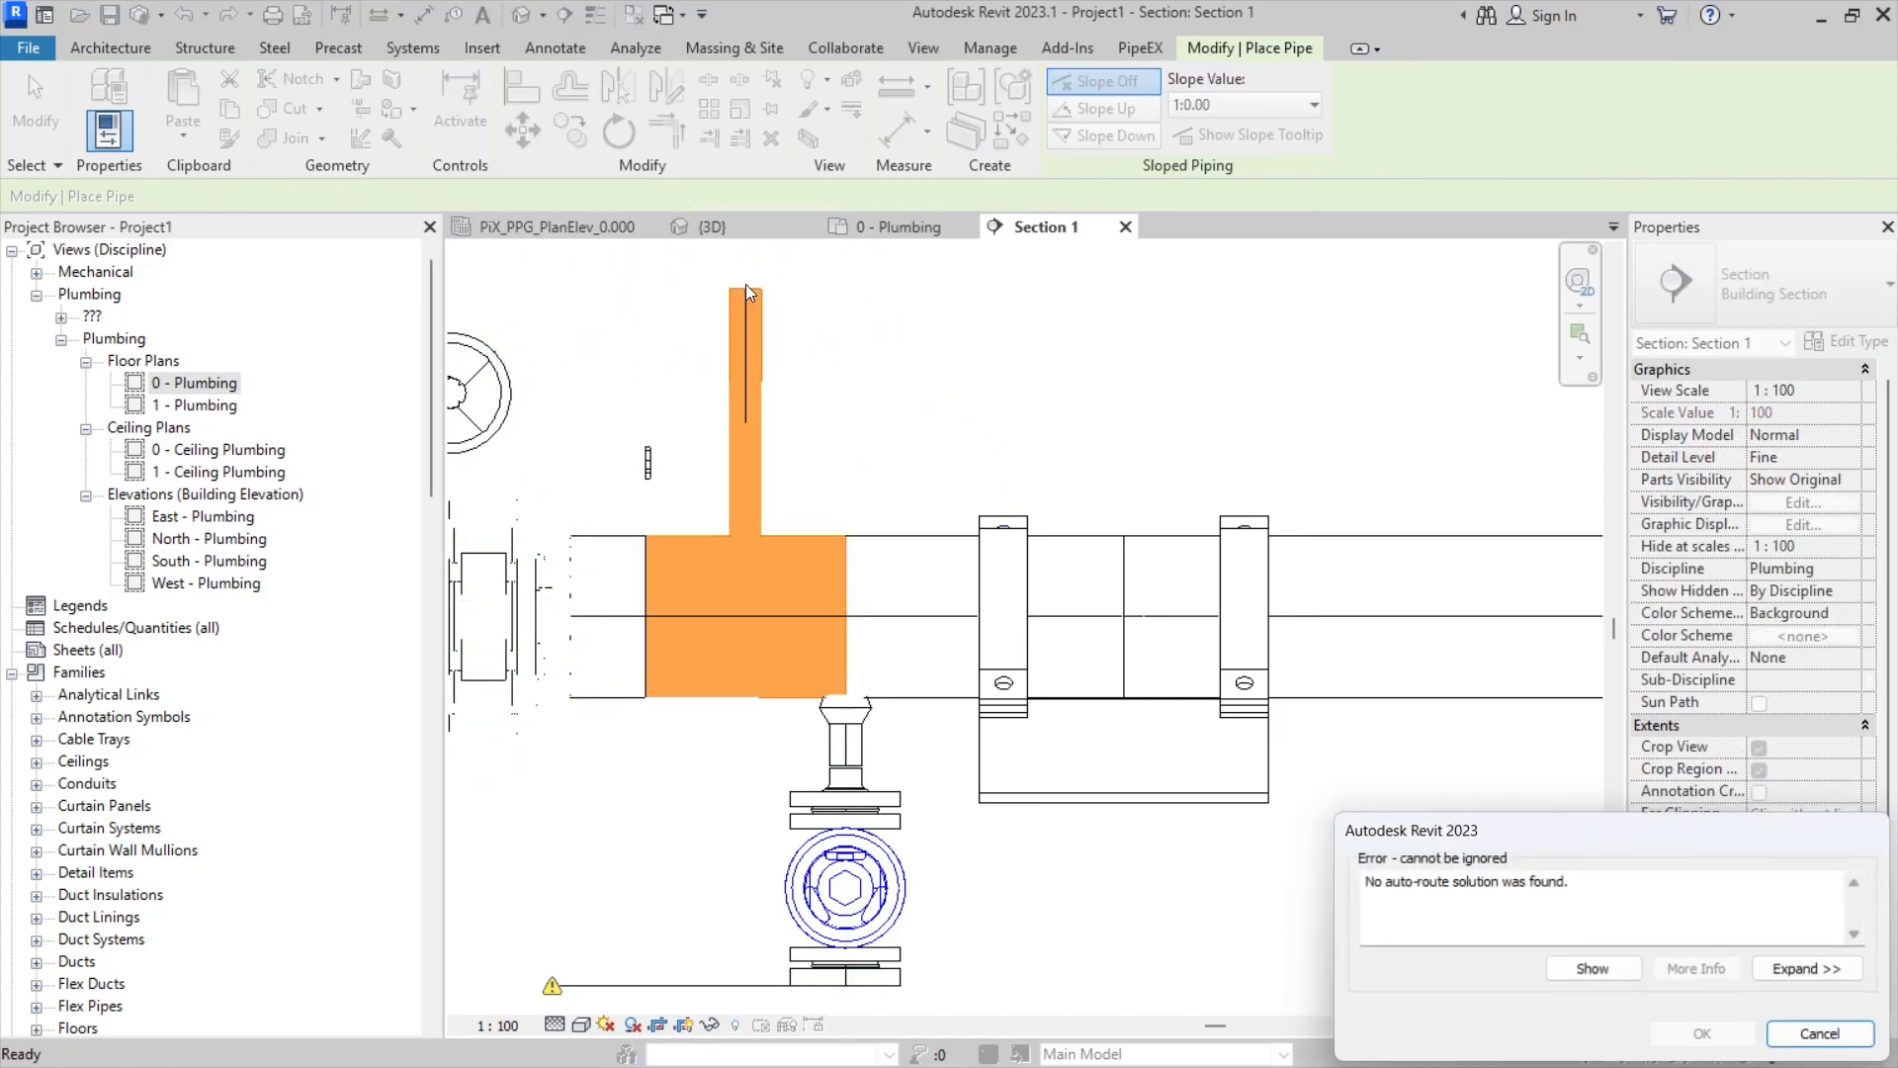
key(Escape)
key(Escape)
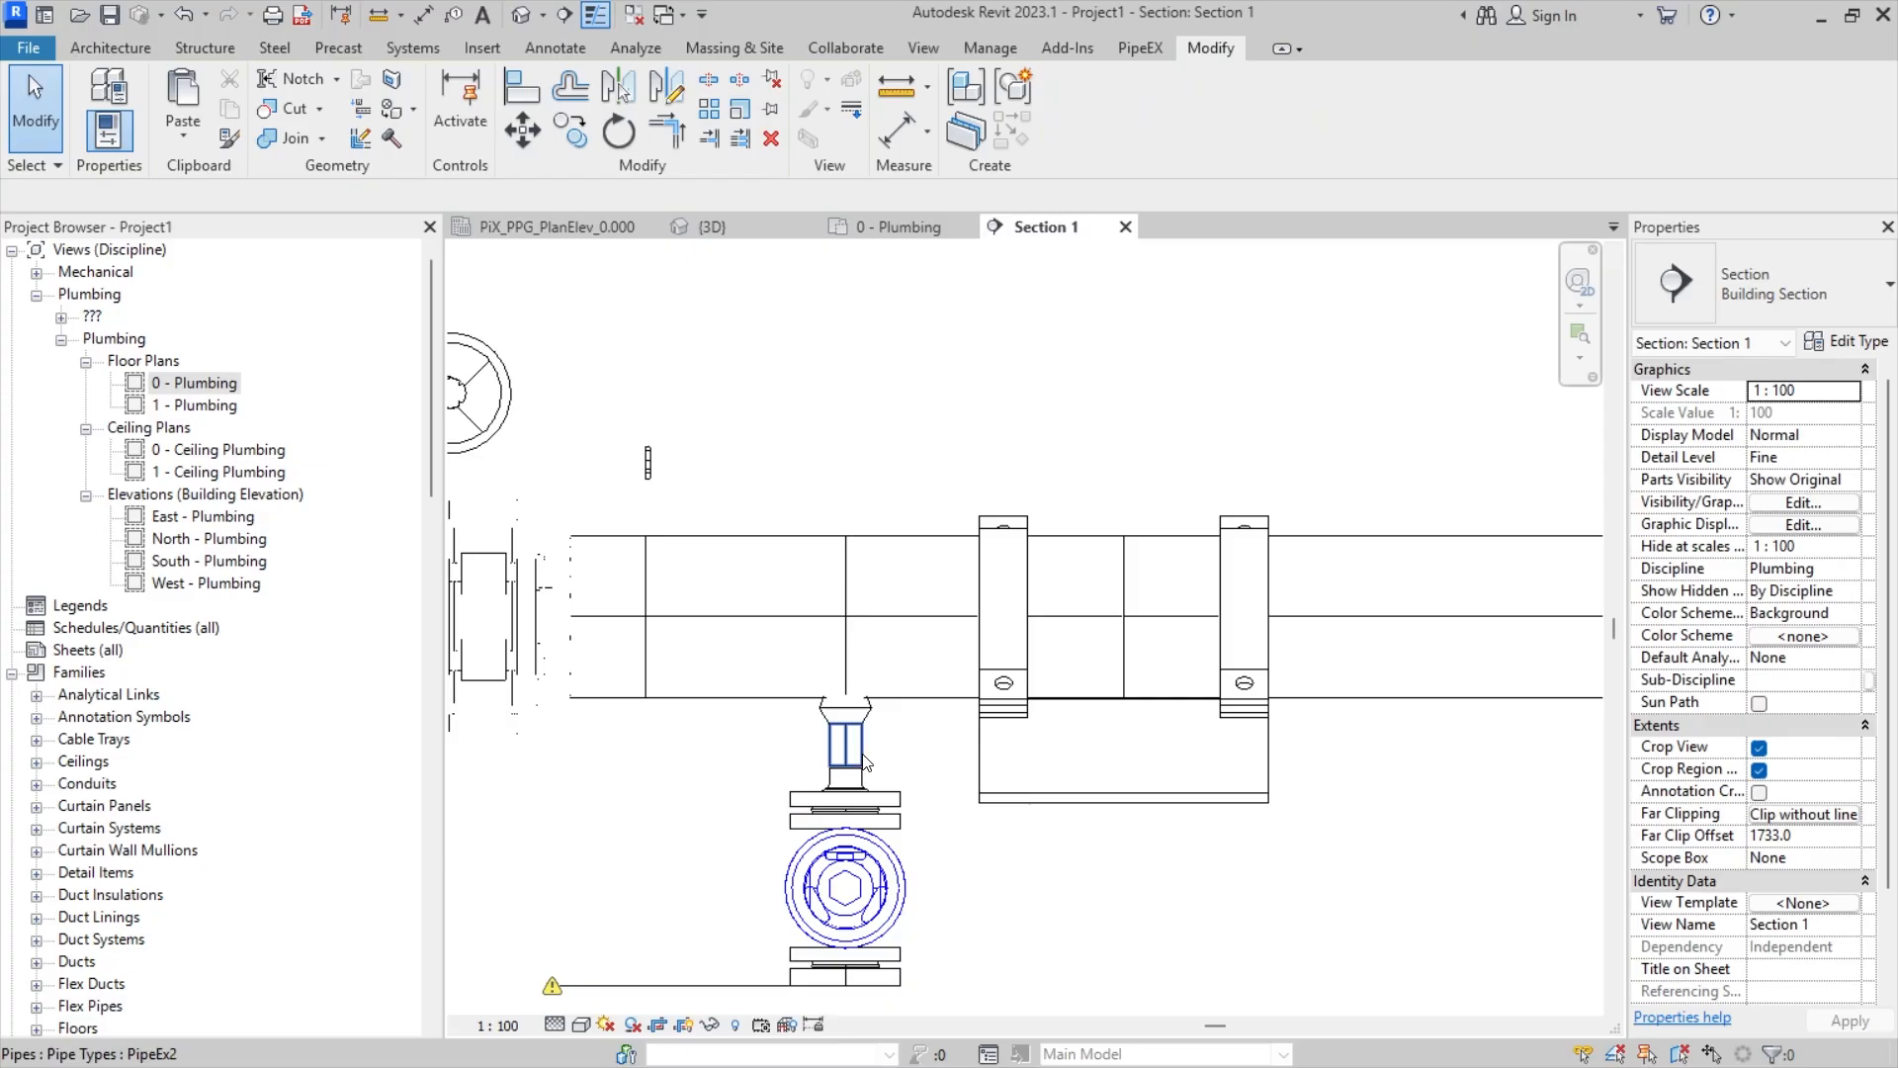
- Copy the short 25 mm branch pipe about 380 mm straight up and shift the copy sideways toward the large flanged valve
click(857, 753)
click(572, 130)
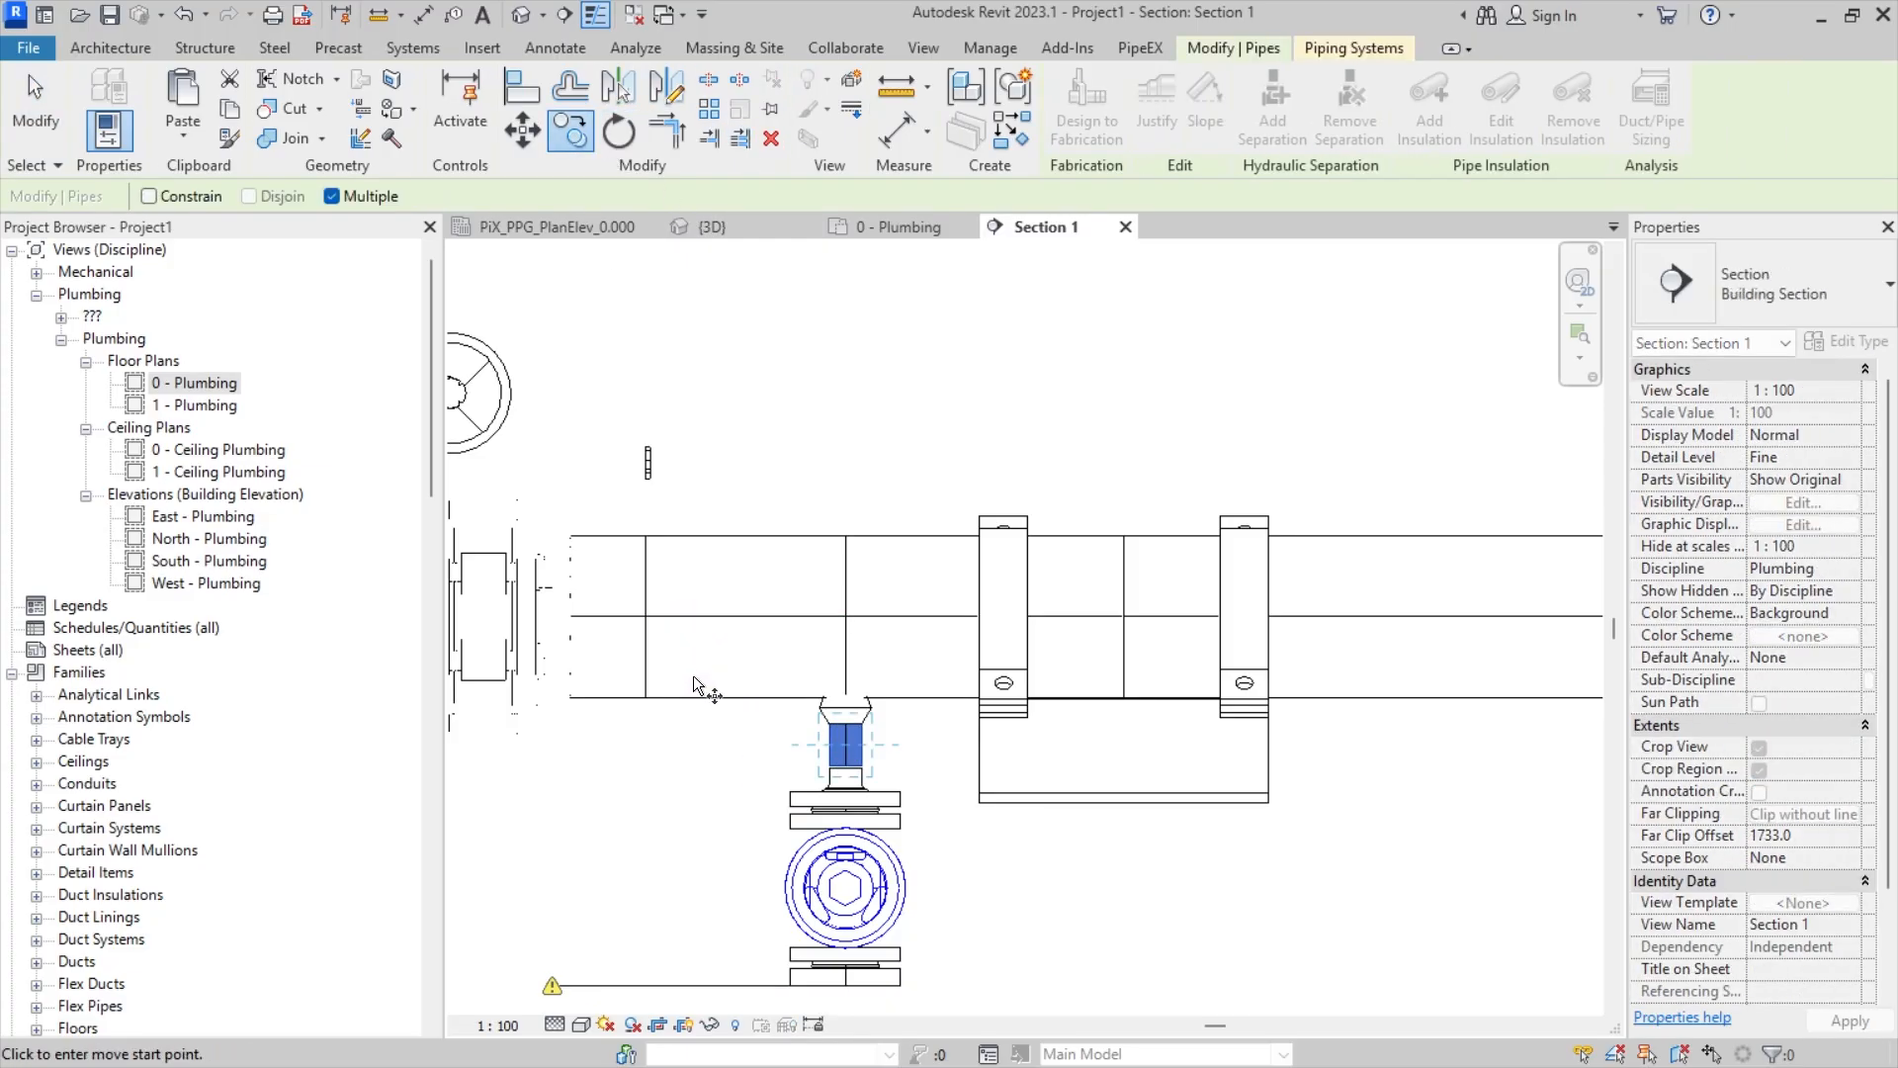
click(700, 712)
click(698, 348)
key(Escape)
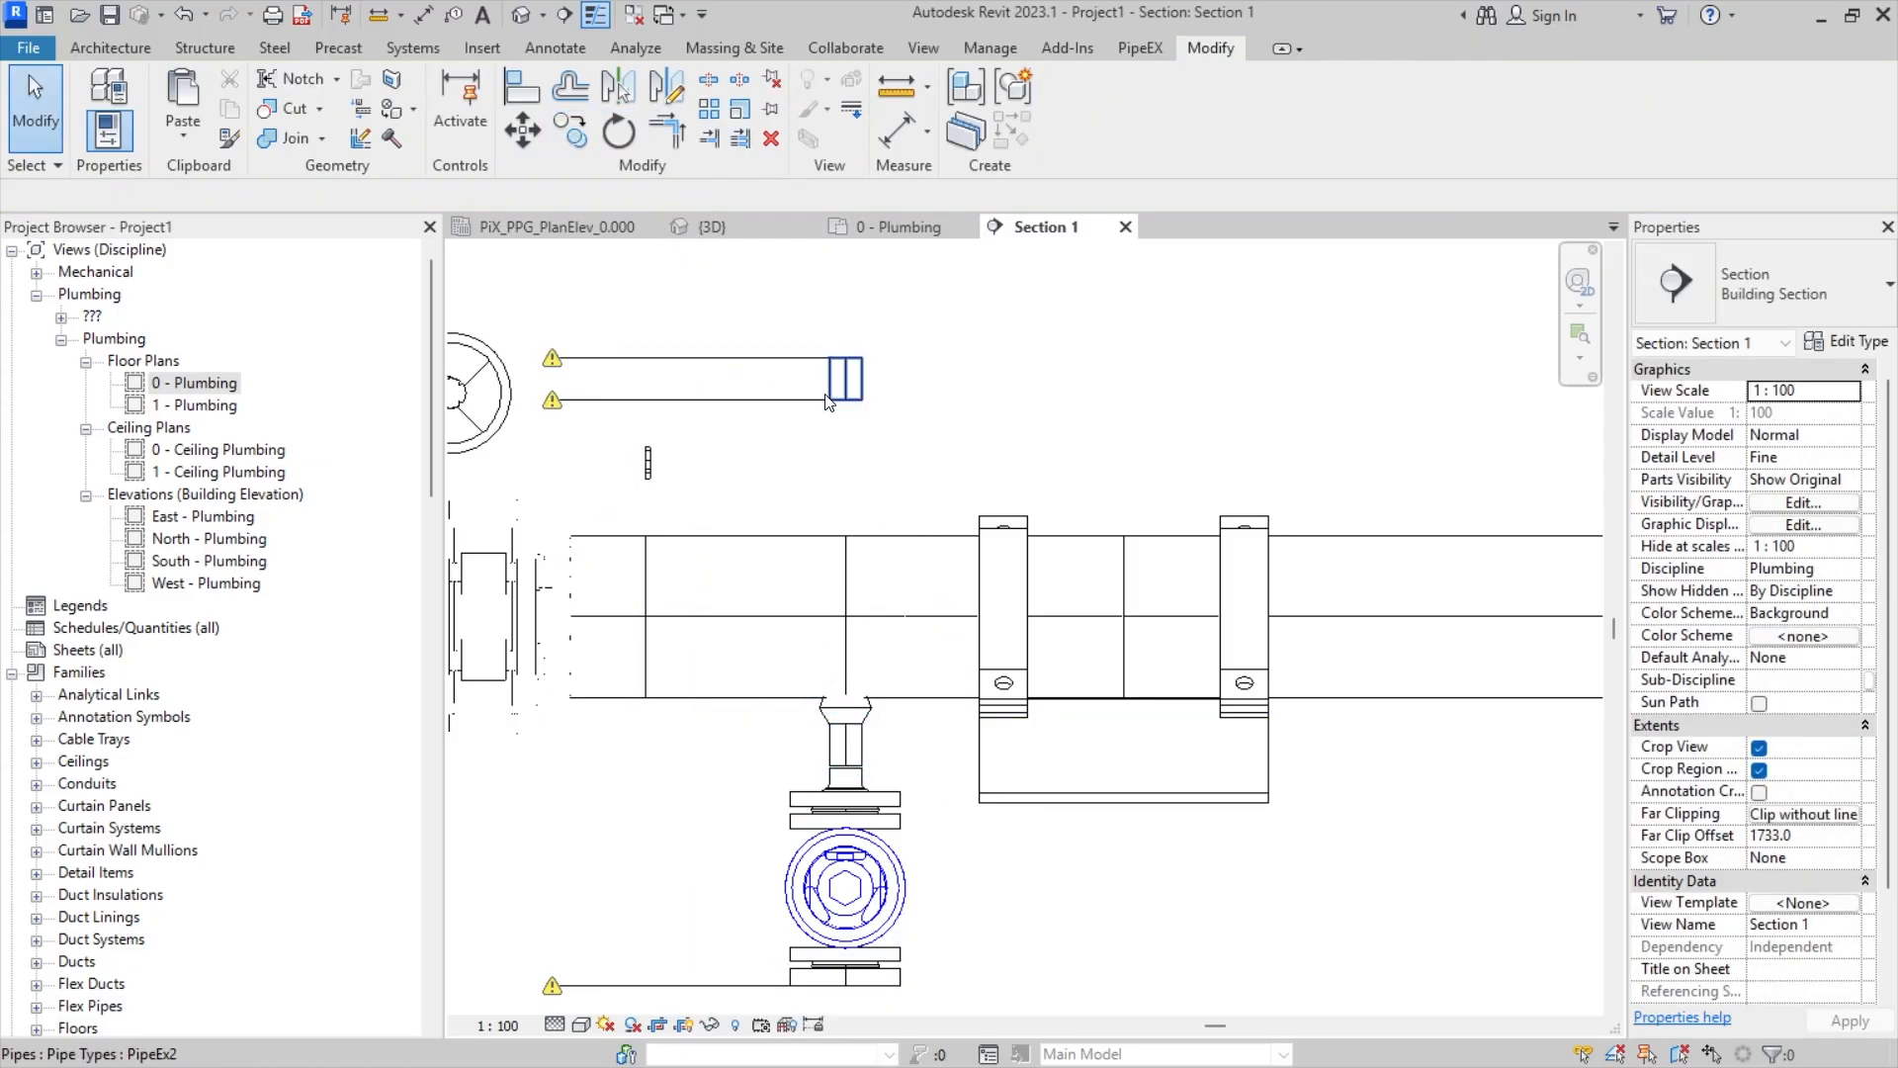
drag(874, 435, 772, 463)
key(Left)
key(Left)
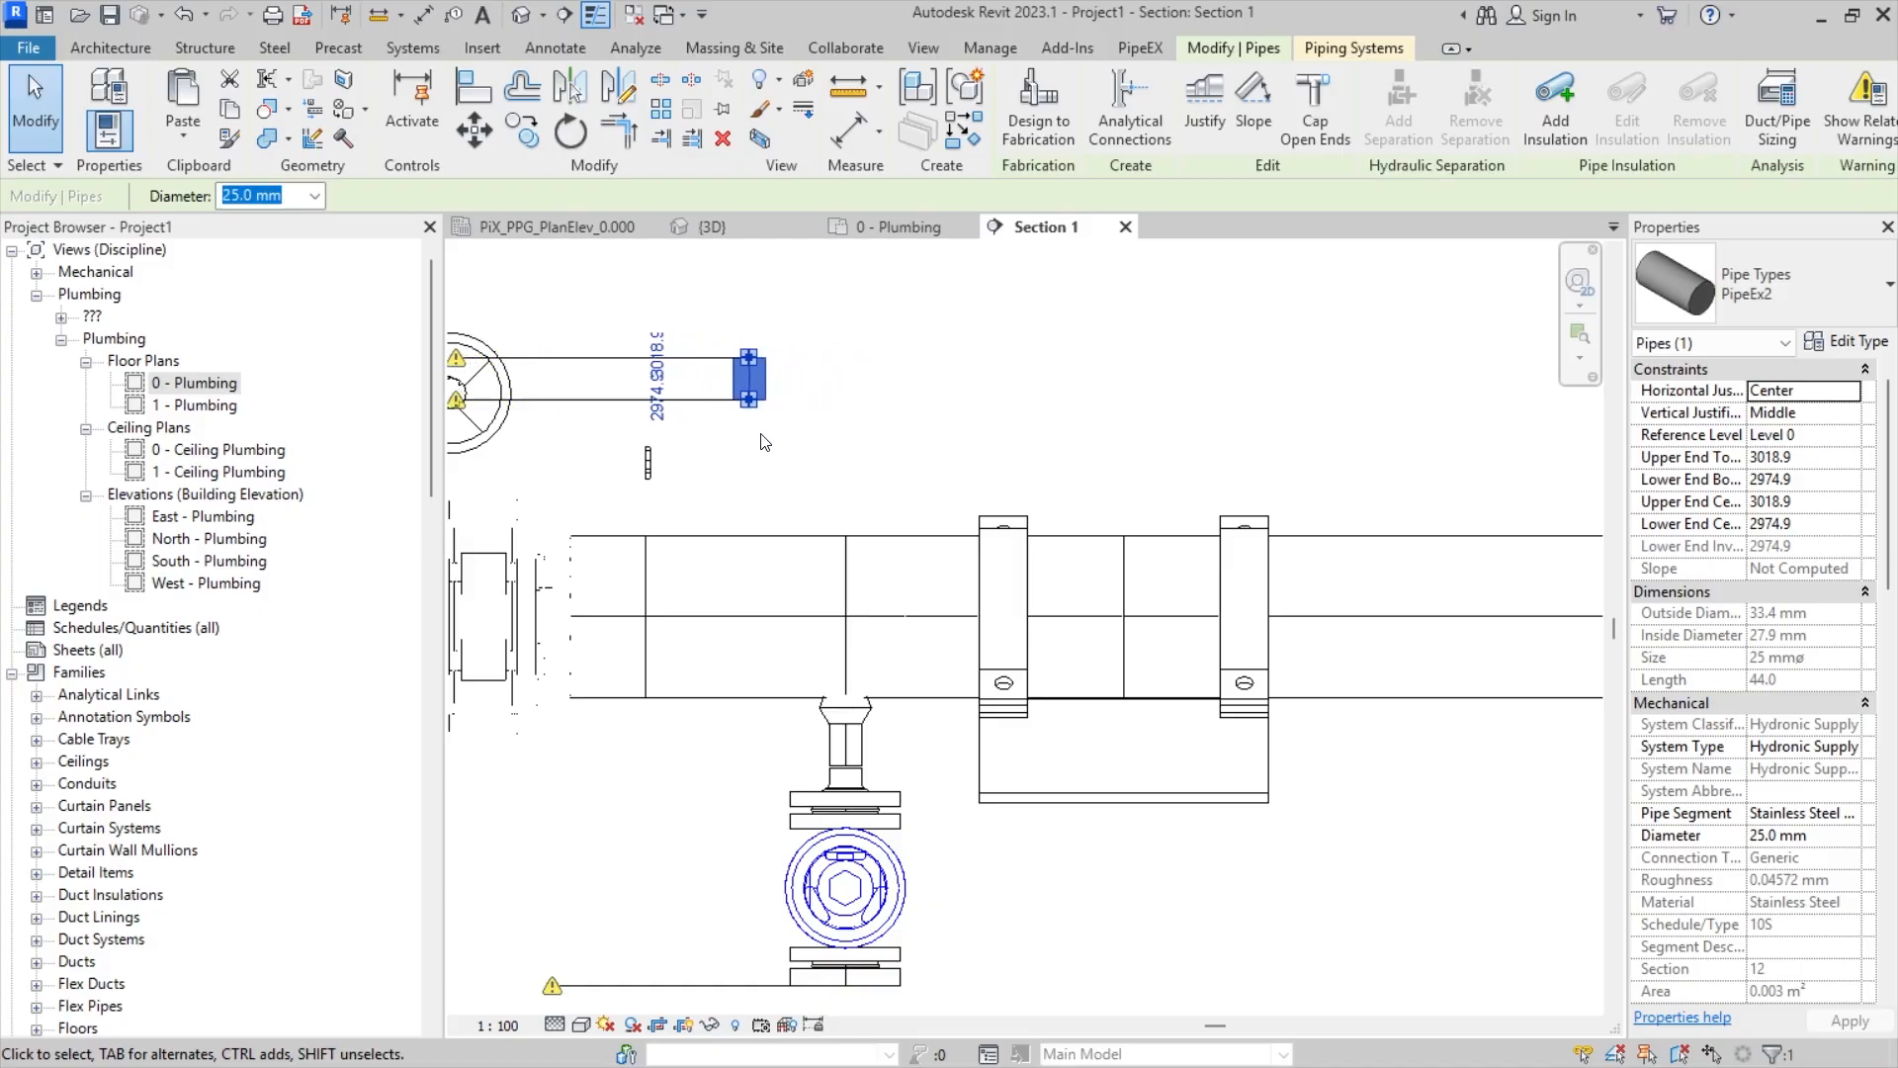
- Try to extend the copied pipe's lower end down to the main pipe's centreline
drag(750, 400, 750, 617)
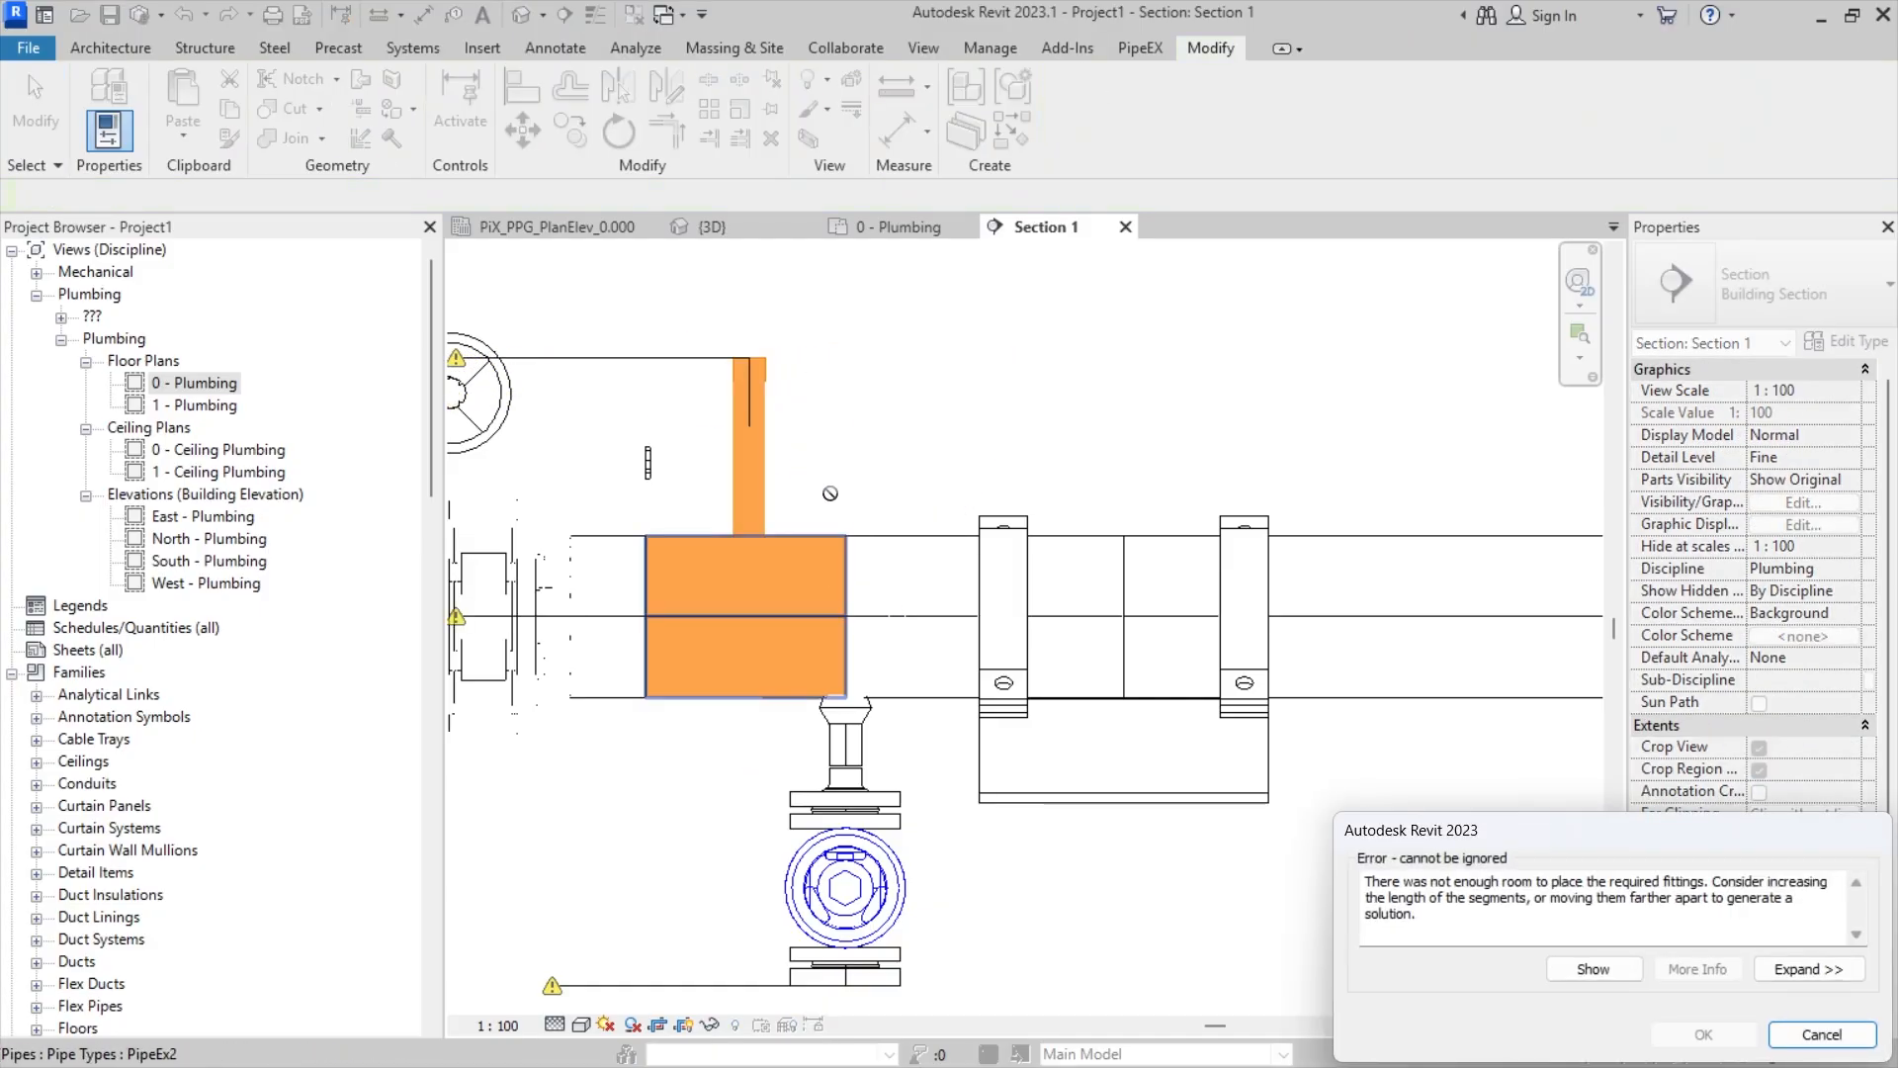
key(Escape)
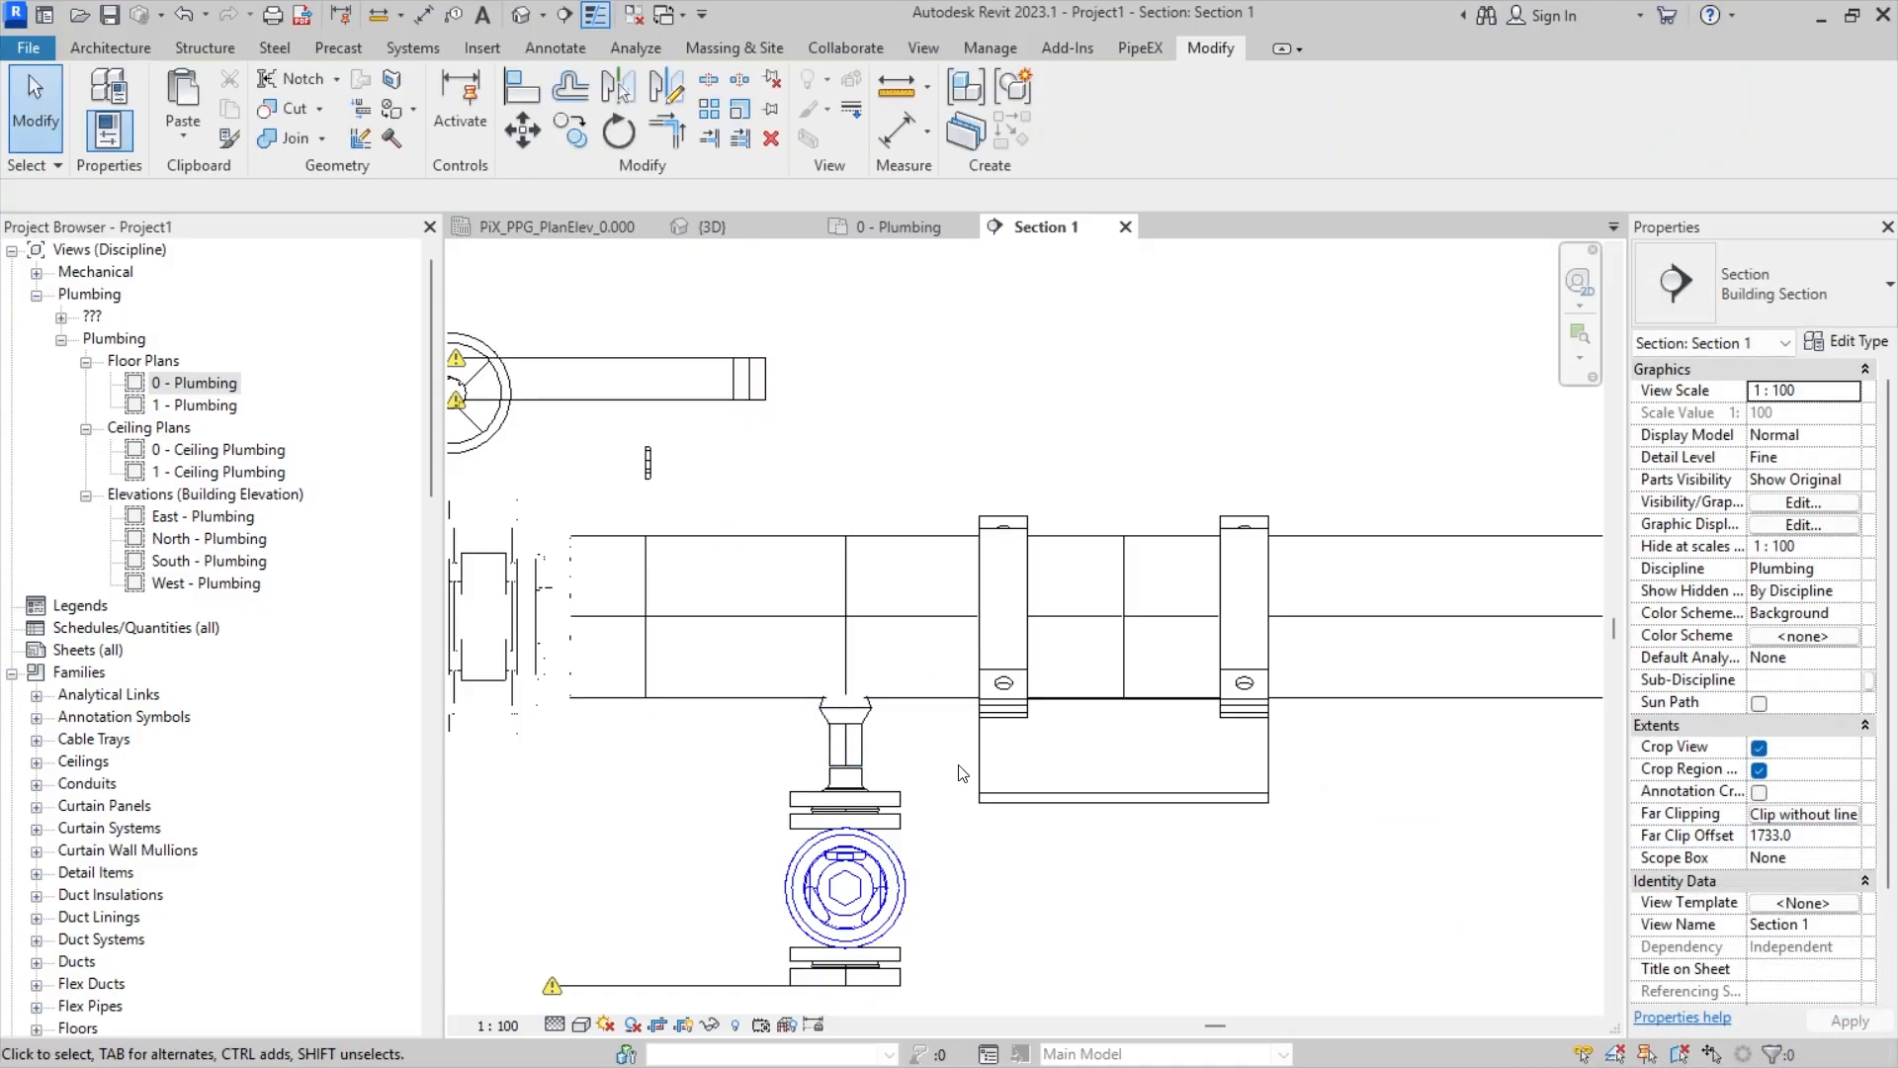
click(845, 722)
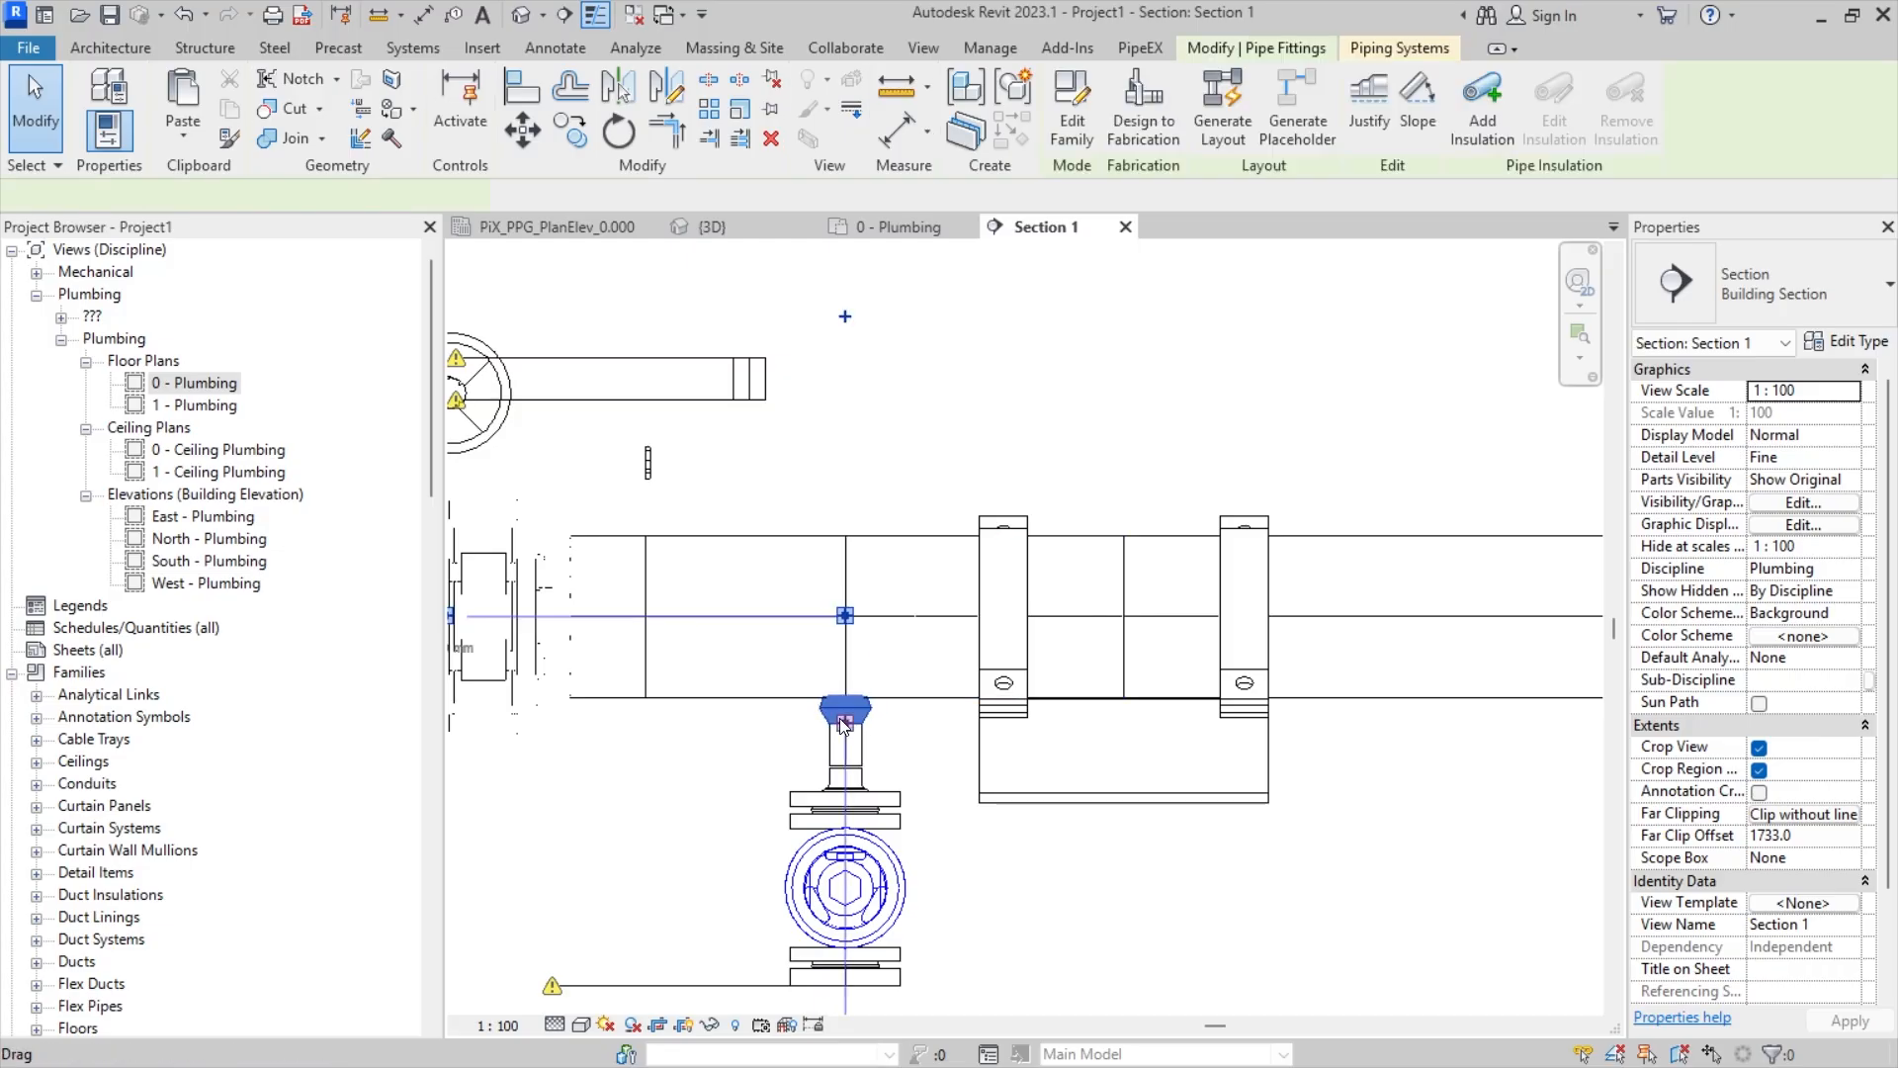
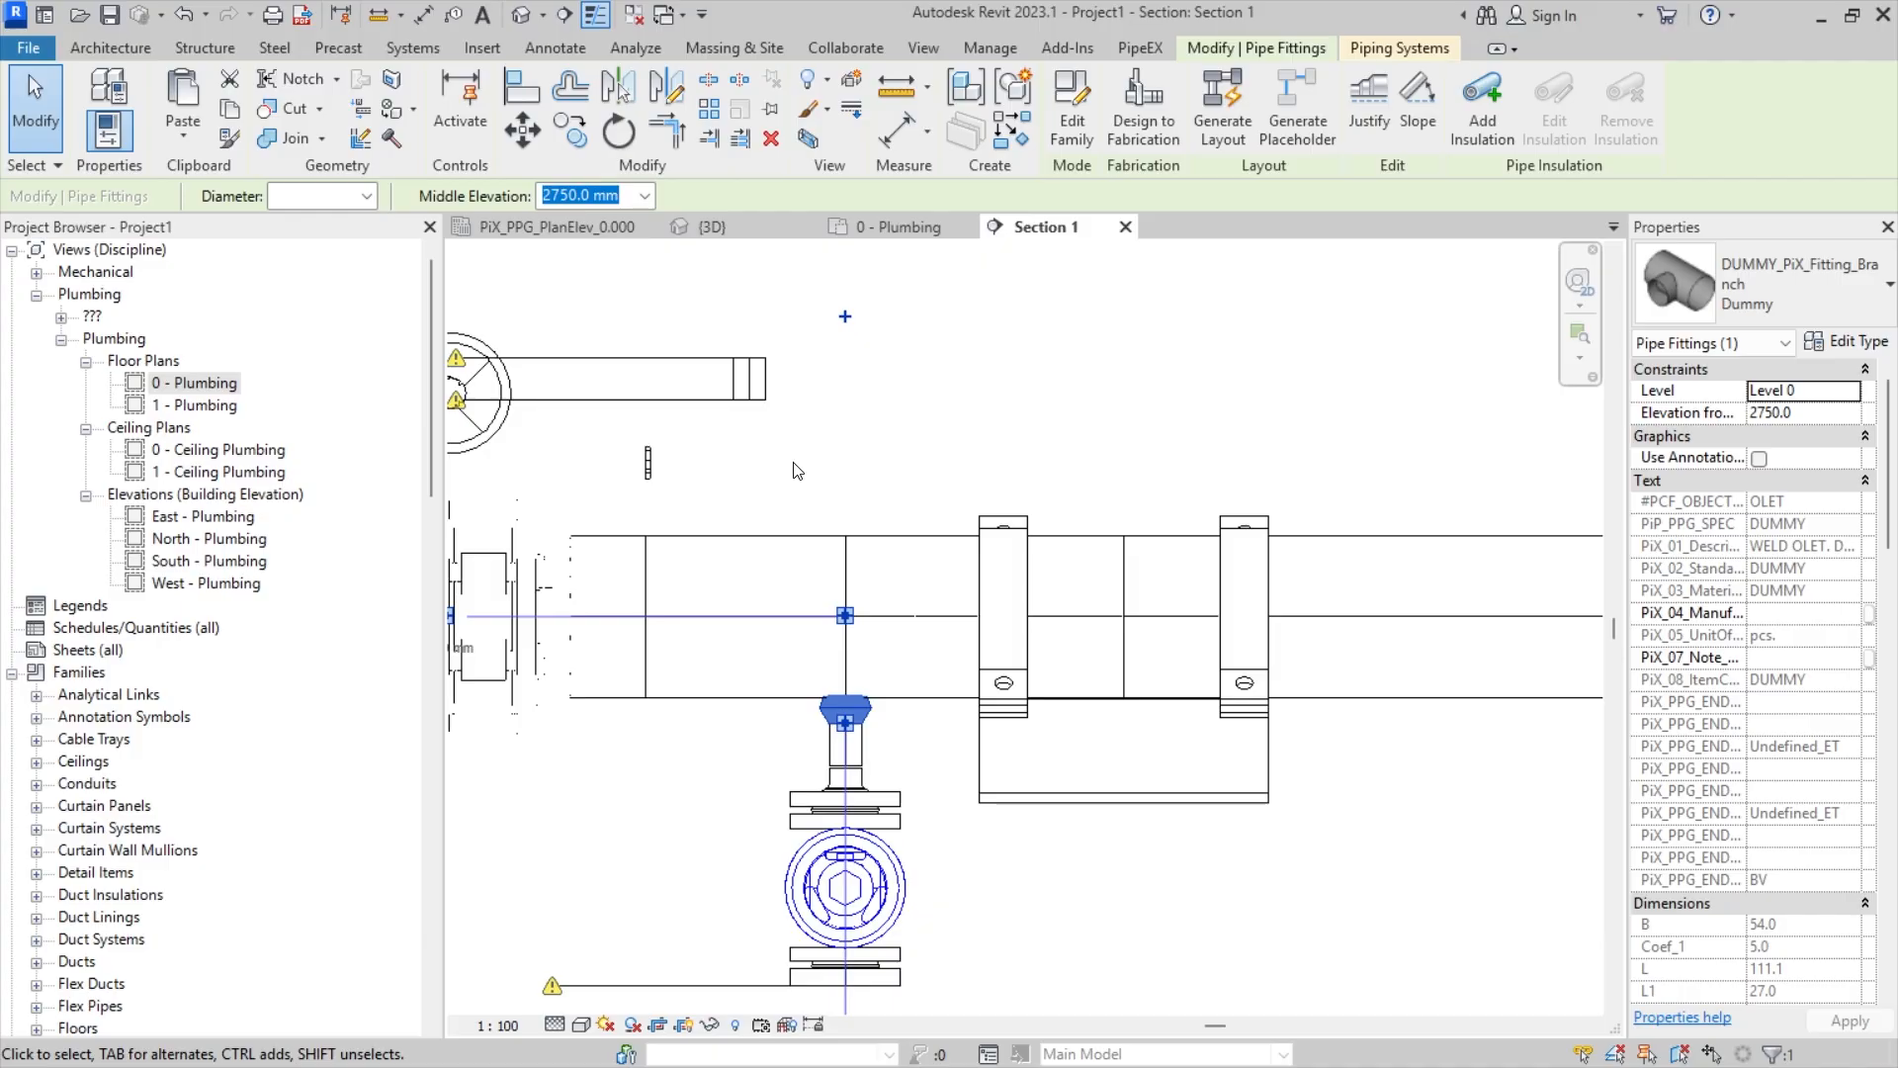
click(862, 756)
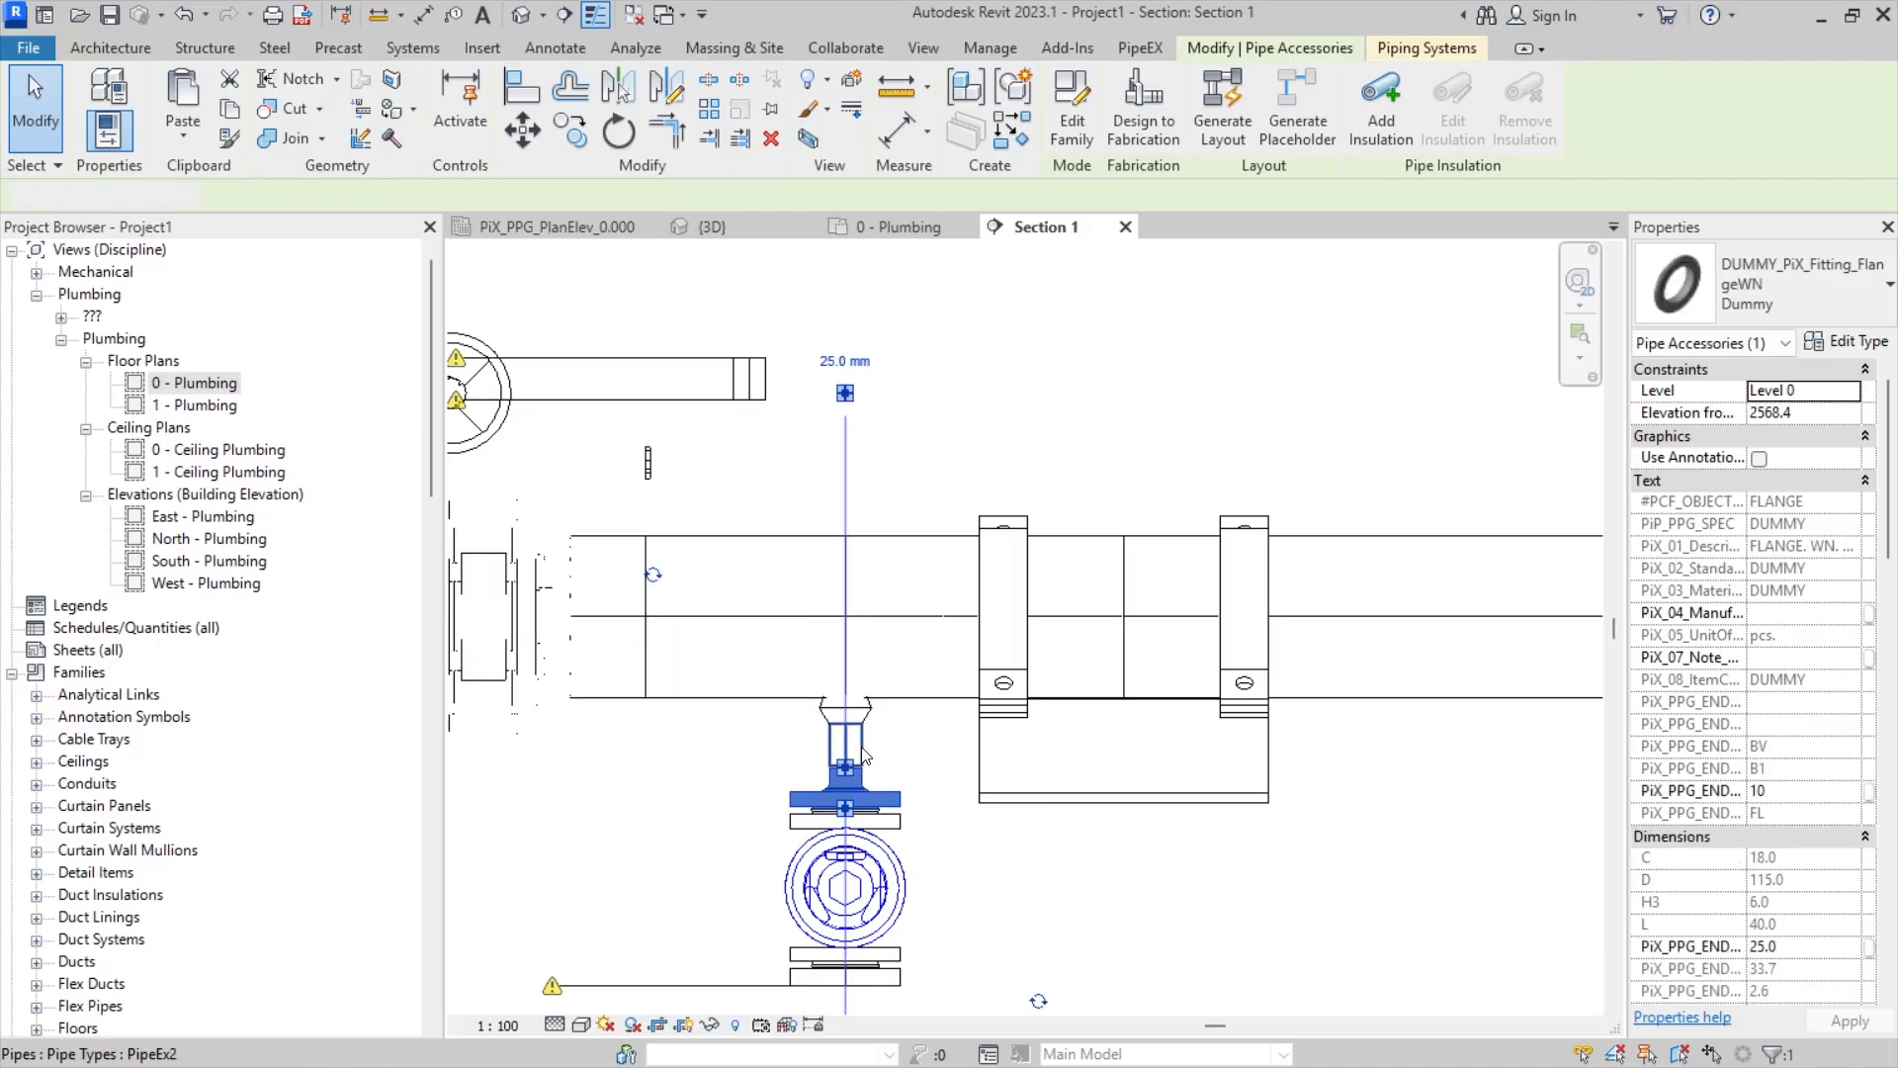
click(863, 749)
- Move the lower valve branch together with the pipe support along the main pipe, farther from the large flanged valve
scroll(991, 747, down, 2)
click(1058, 856)
middle_drag(1086, 868, 1018, 803)
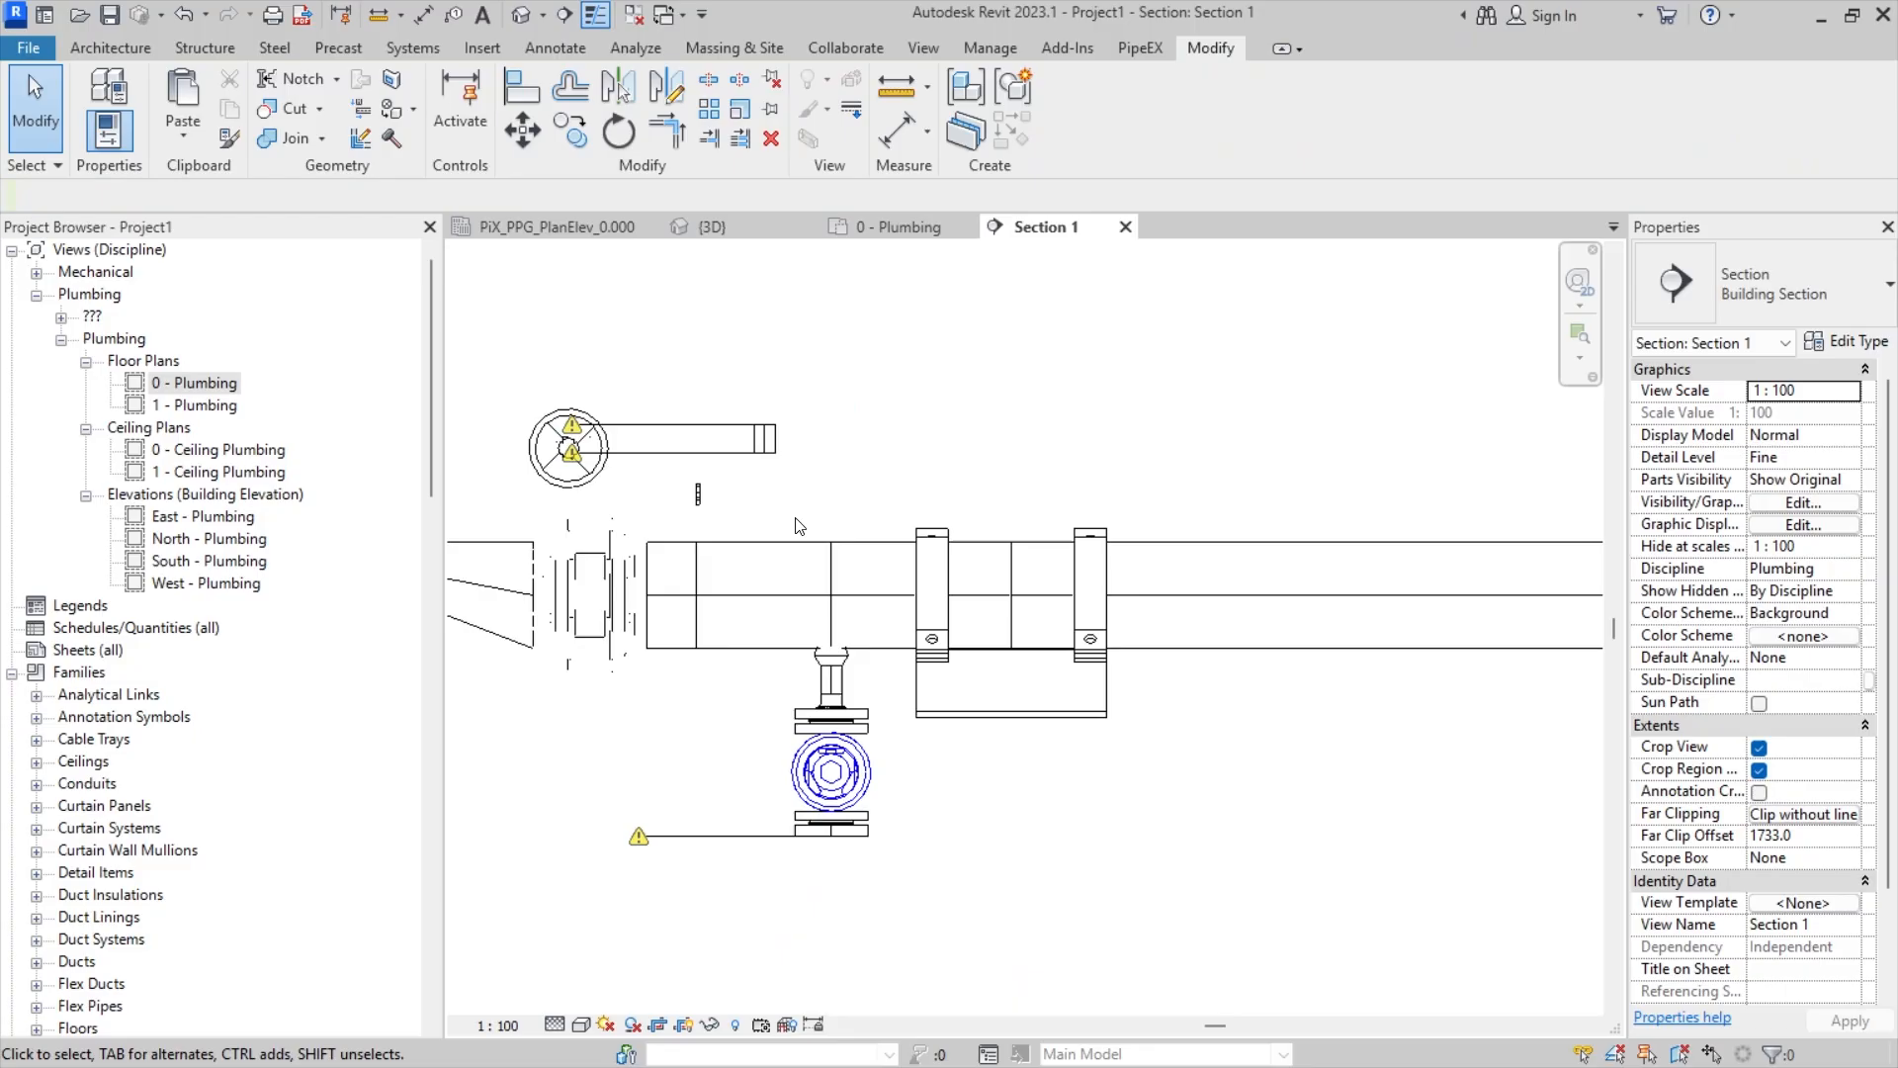
drag(751, 491, 1167, 945)
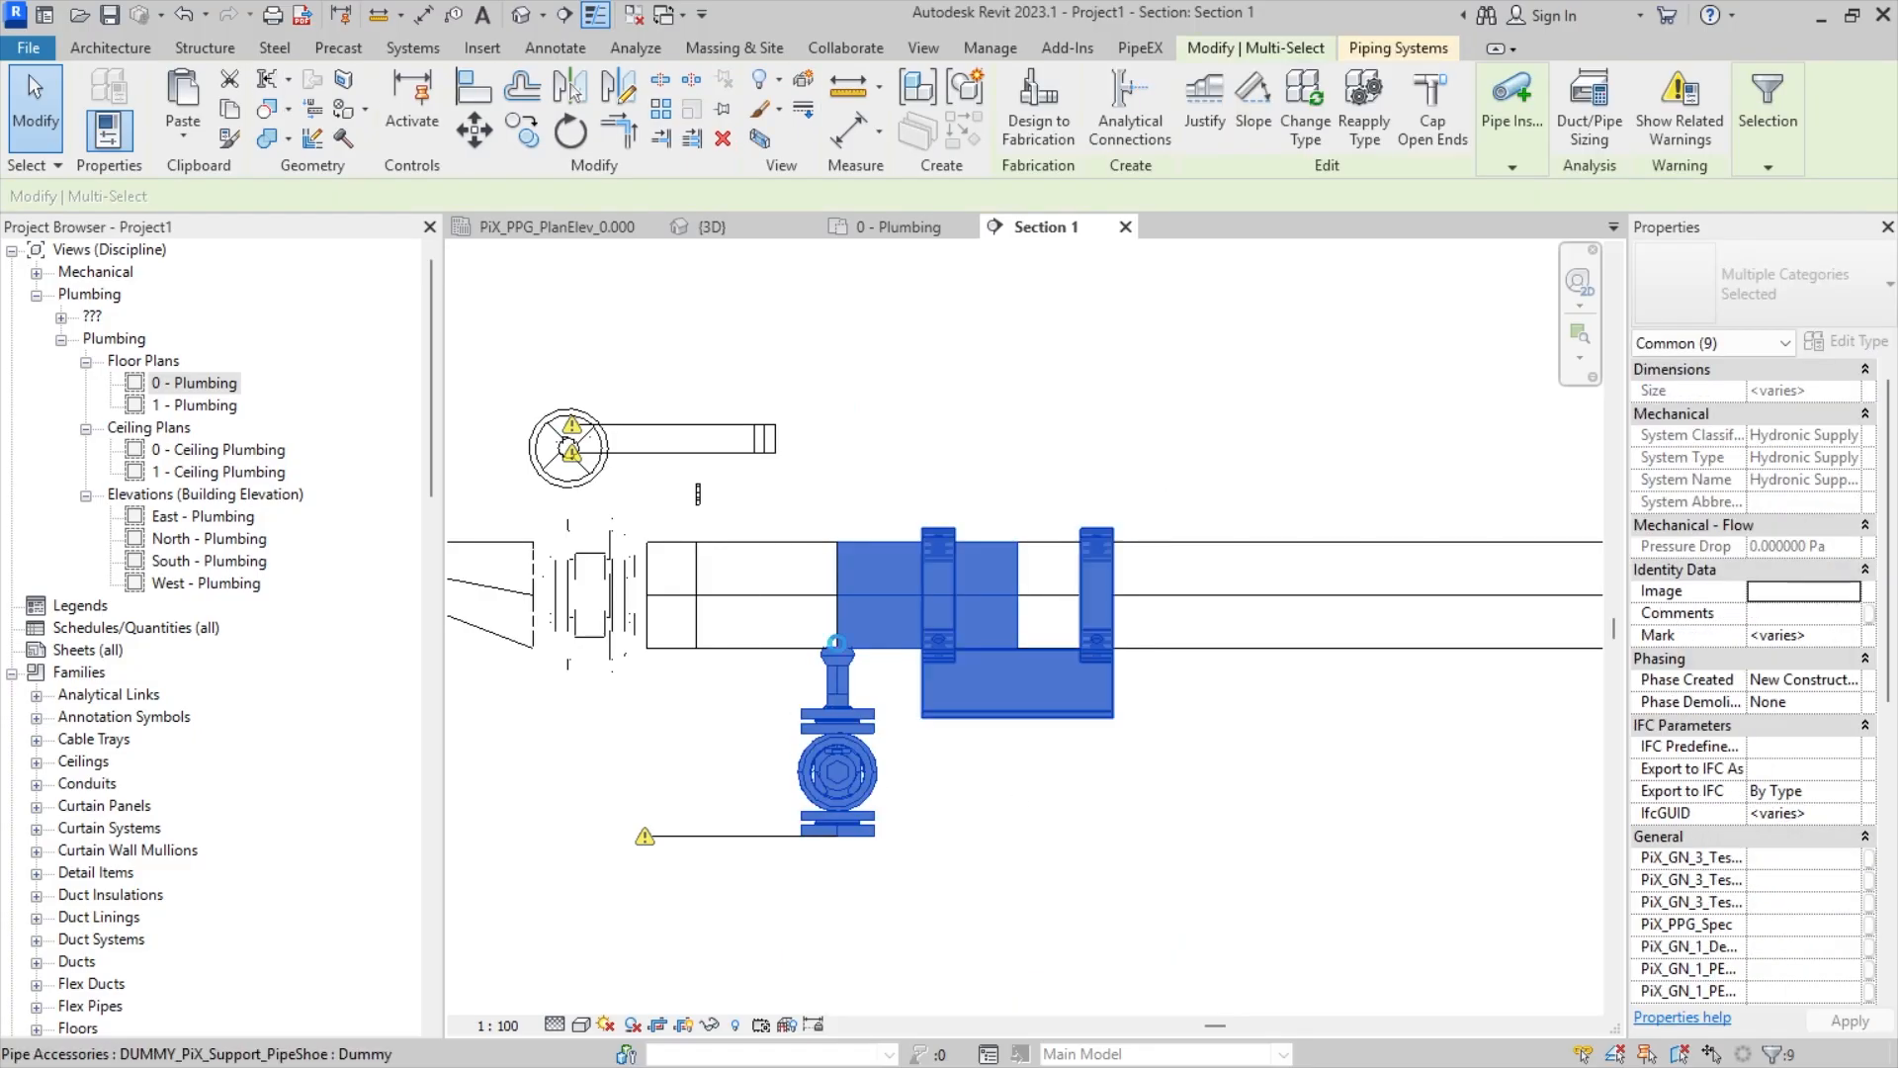
key(Right)
click(828, 882)
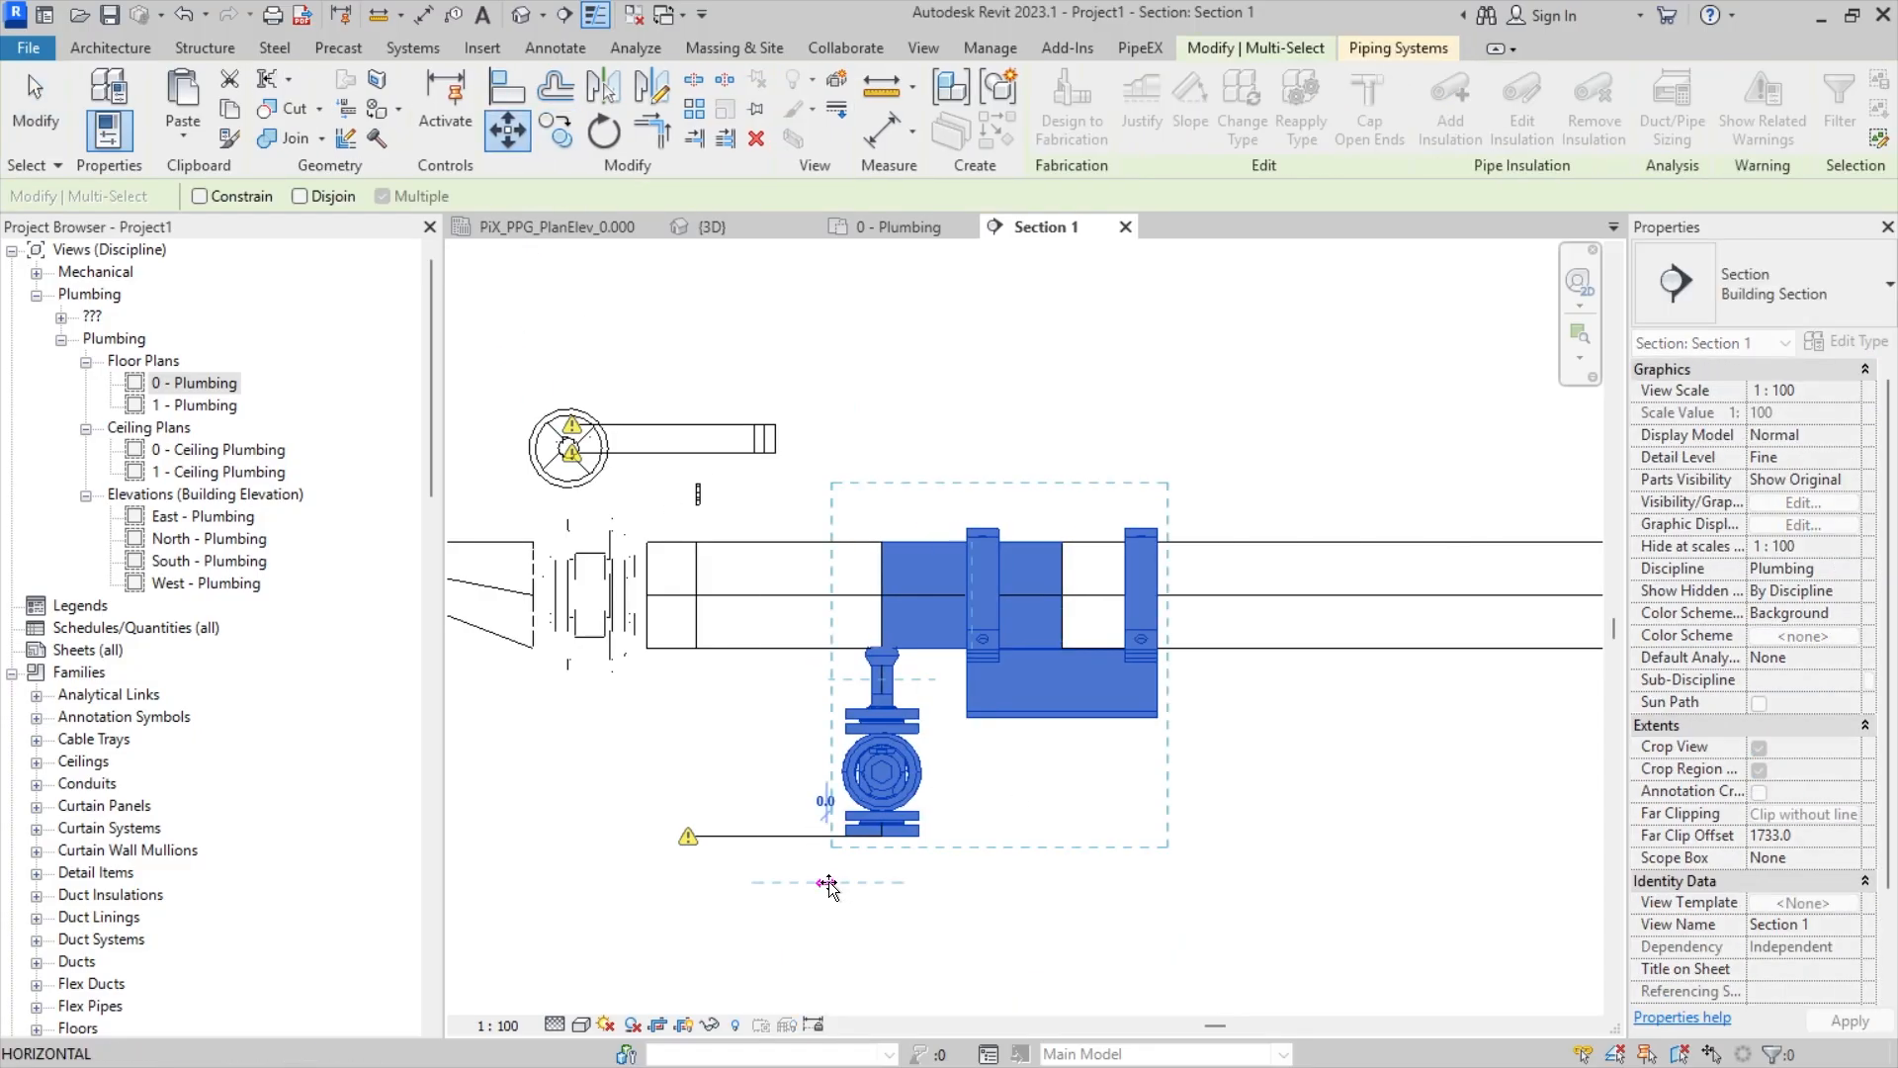
click(1031, 880)
key(Escape)
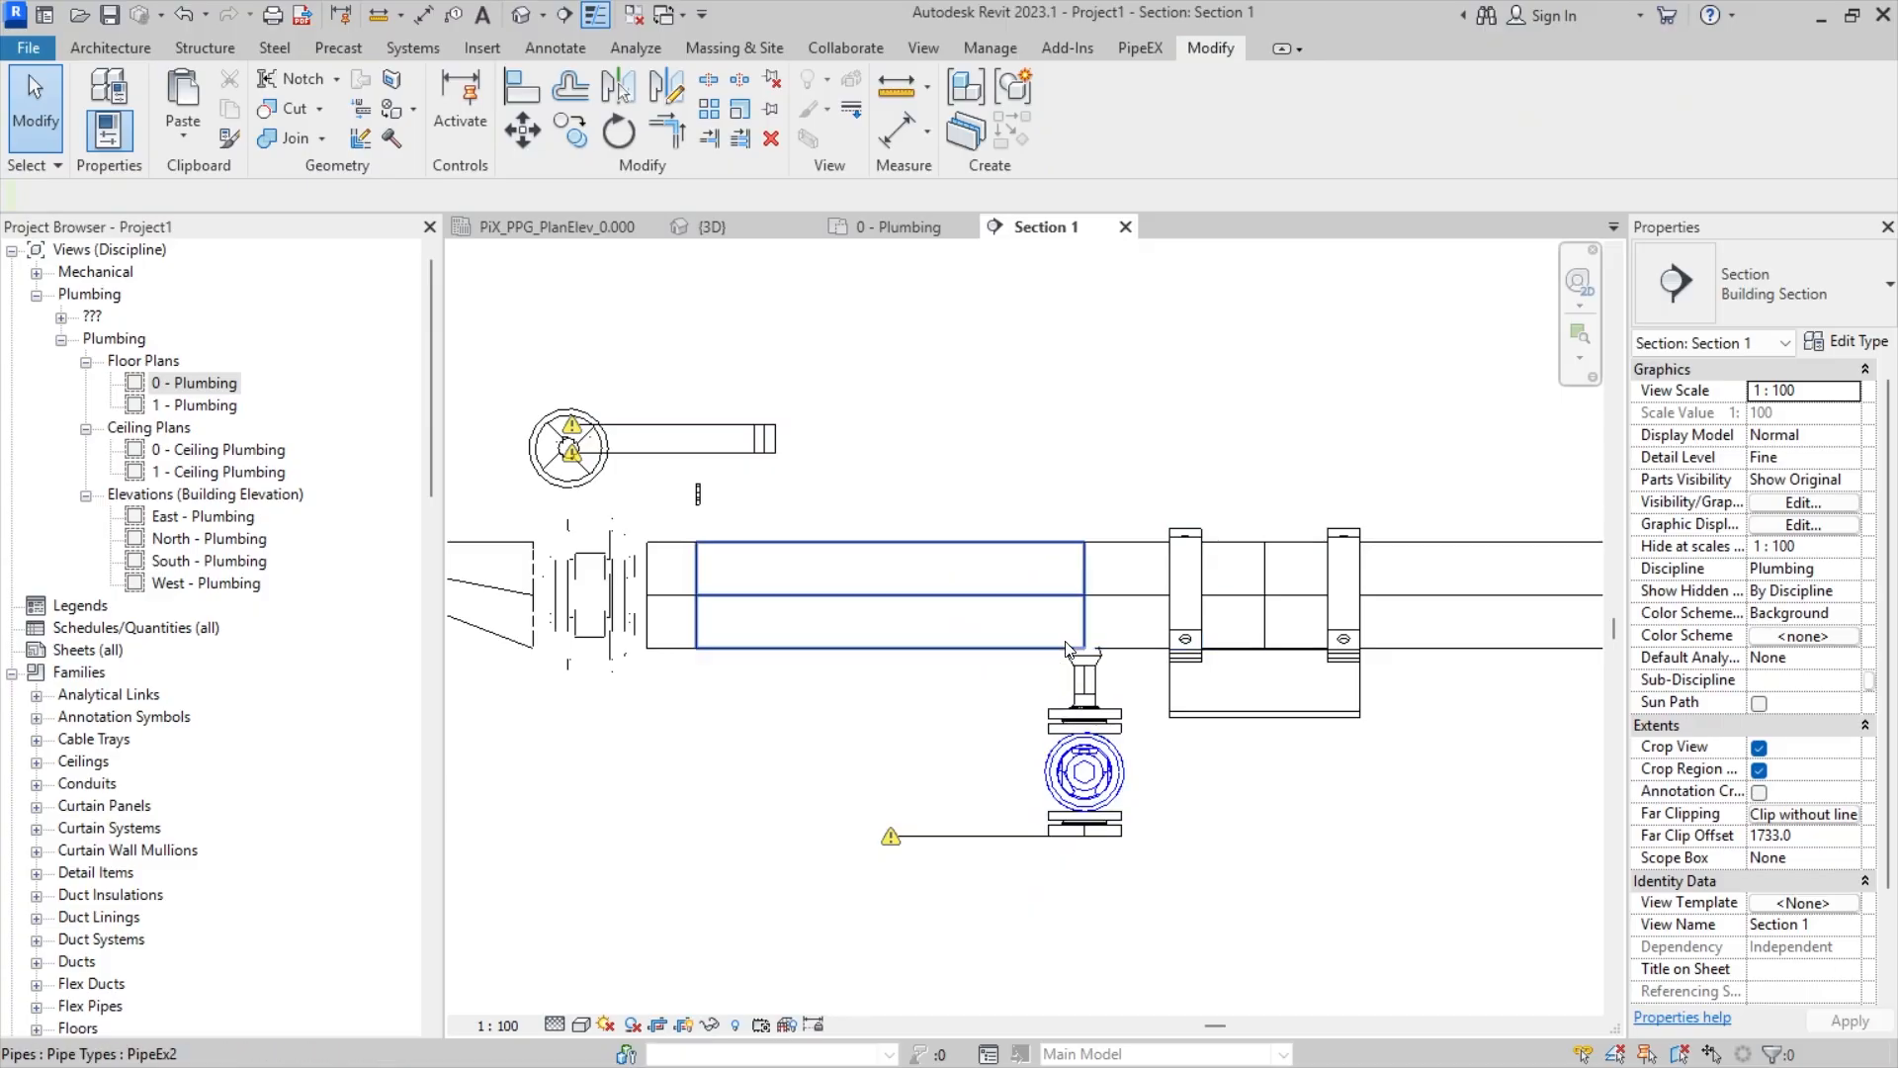
- Draw a 25 mm pipe about 385 mm vertically upward from the main pipe's centreline, between the large flanged valve and the lower branch
click(883, 613)
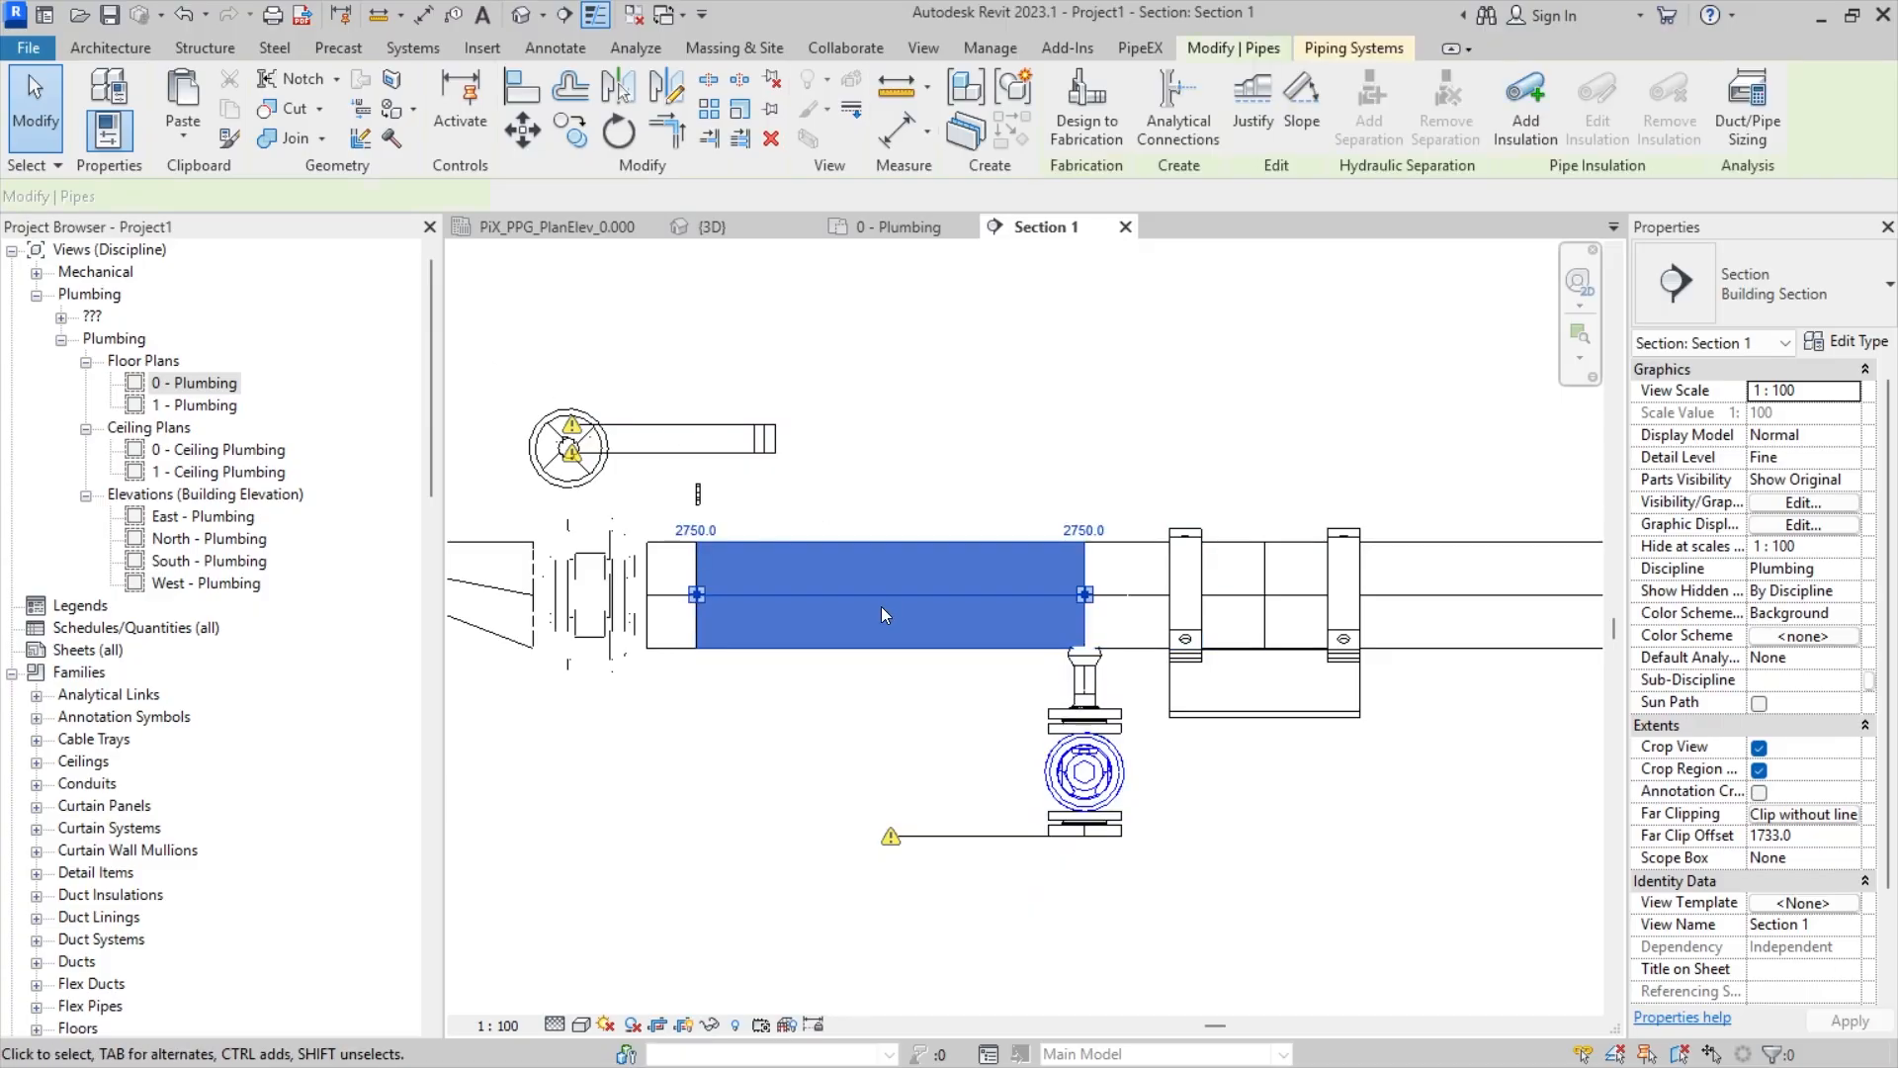
click(1002, 139)
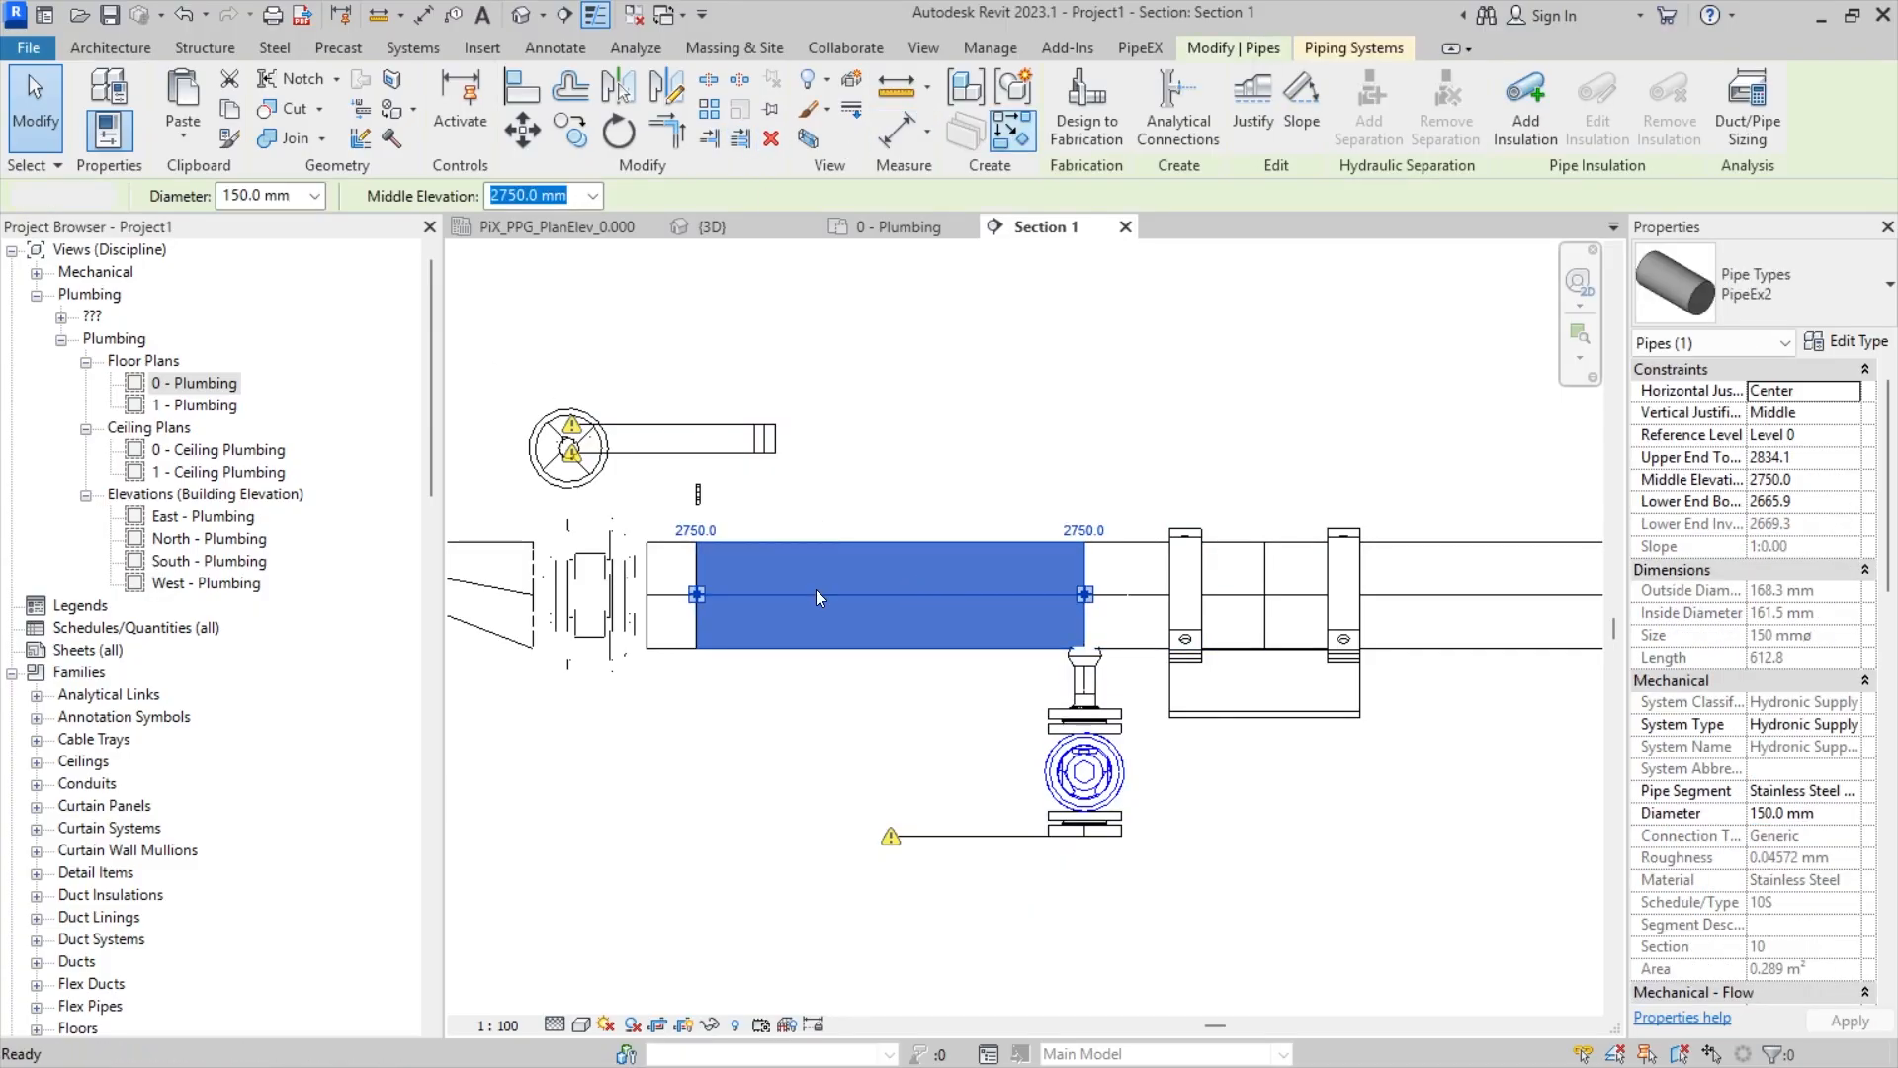
click(890, 595)
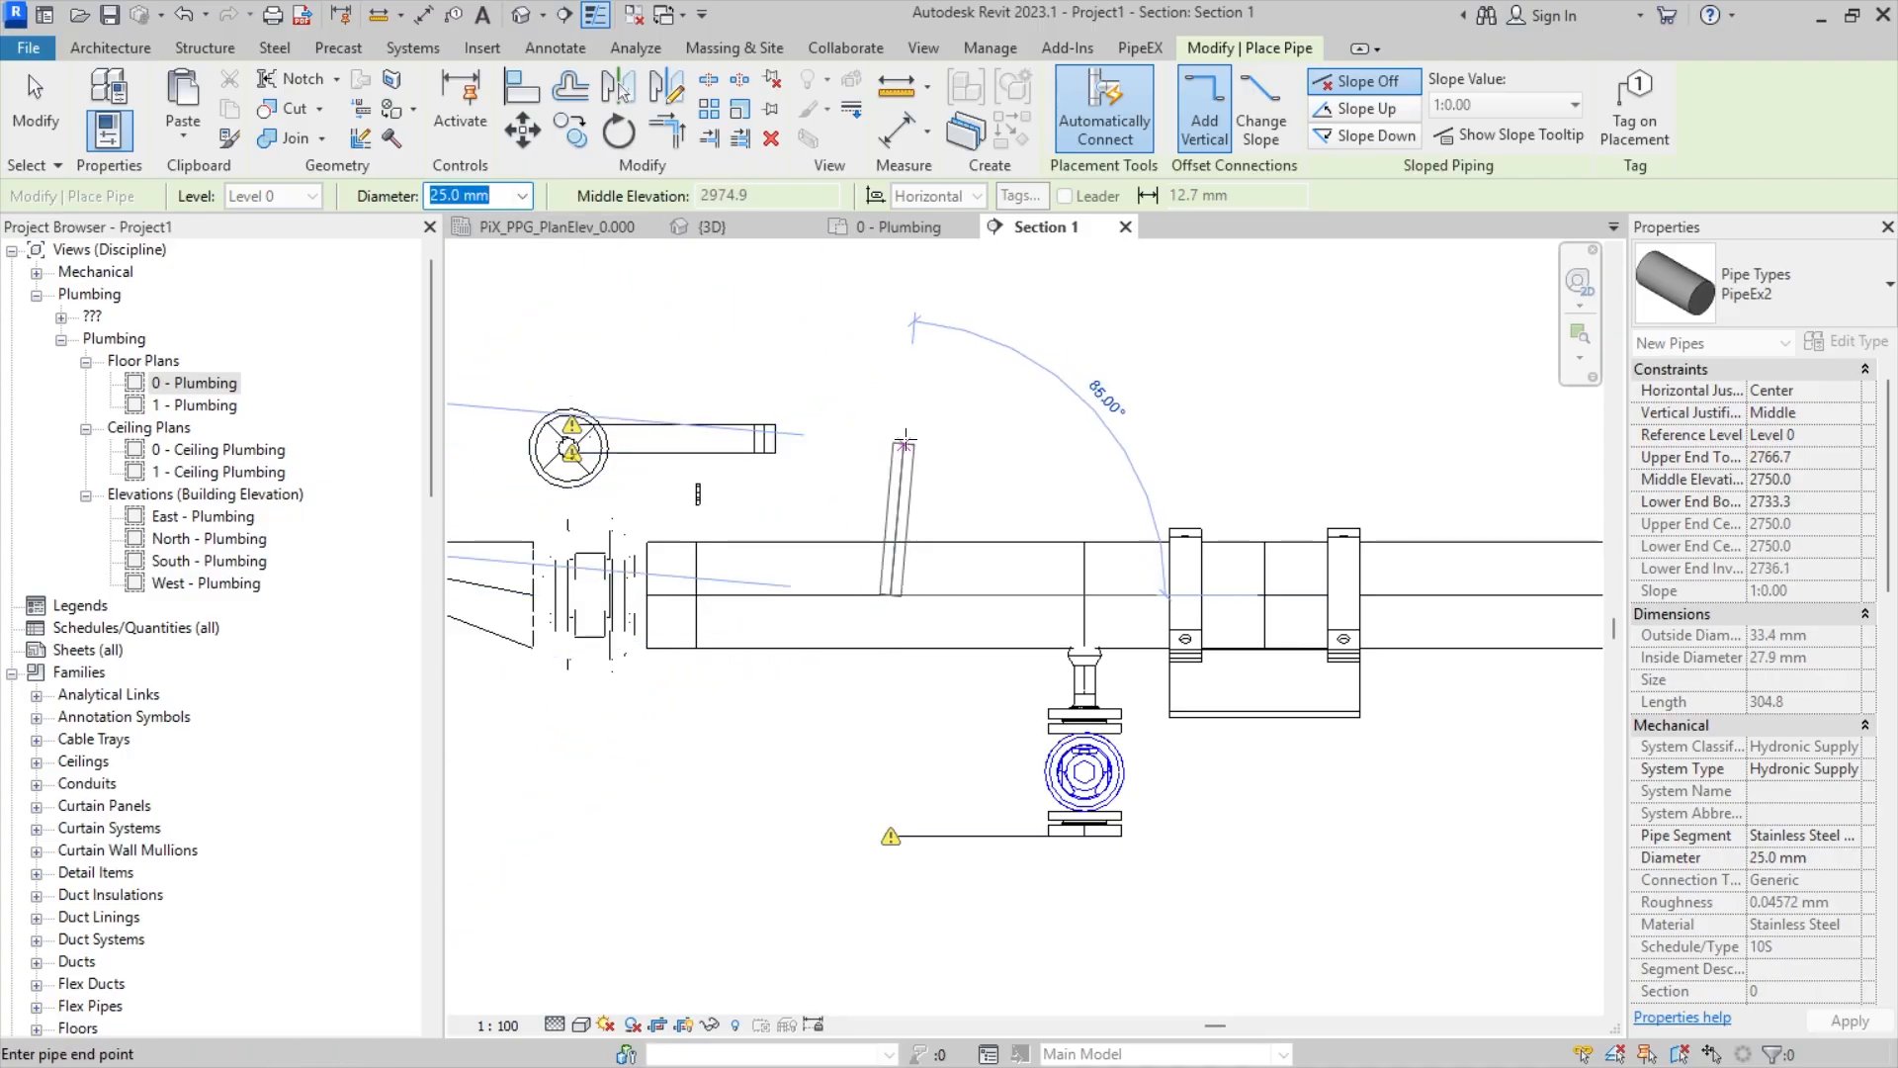
scroll(895, 425, up, 2)
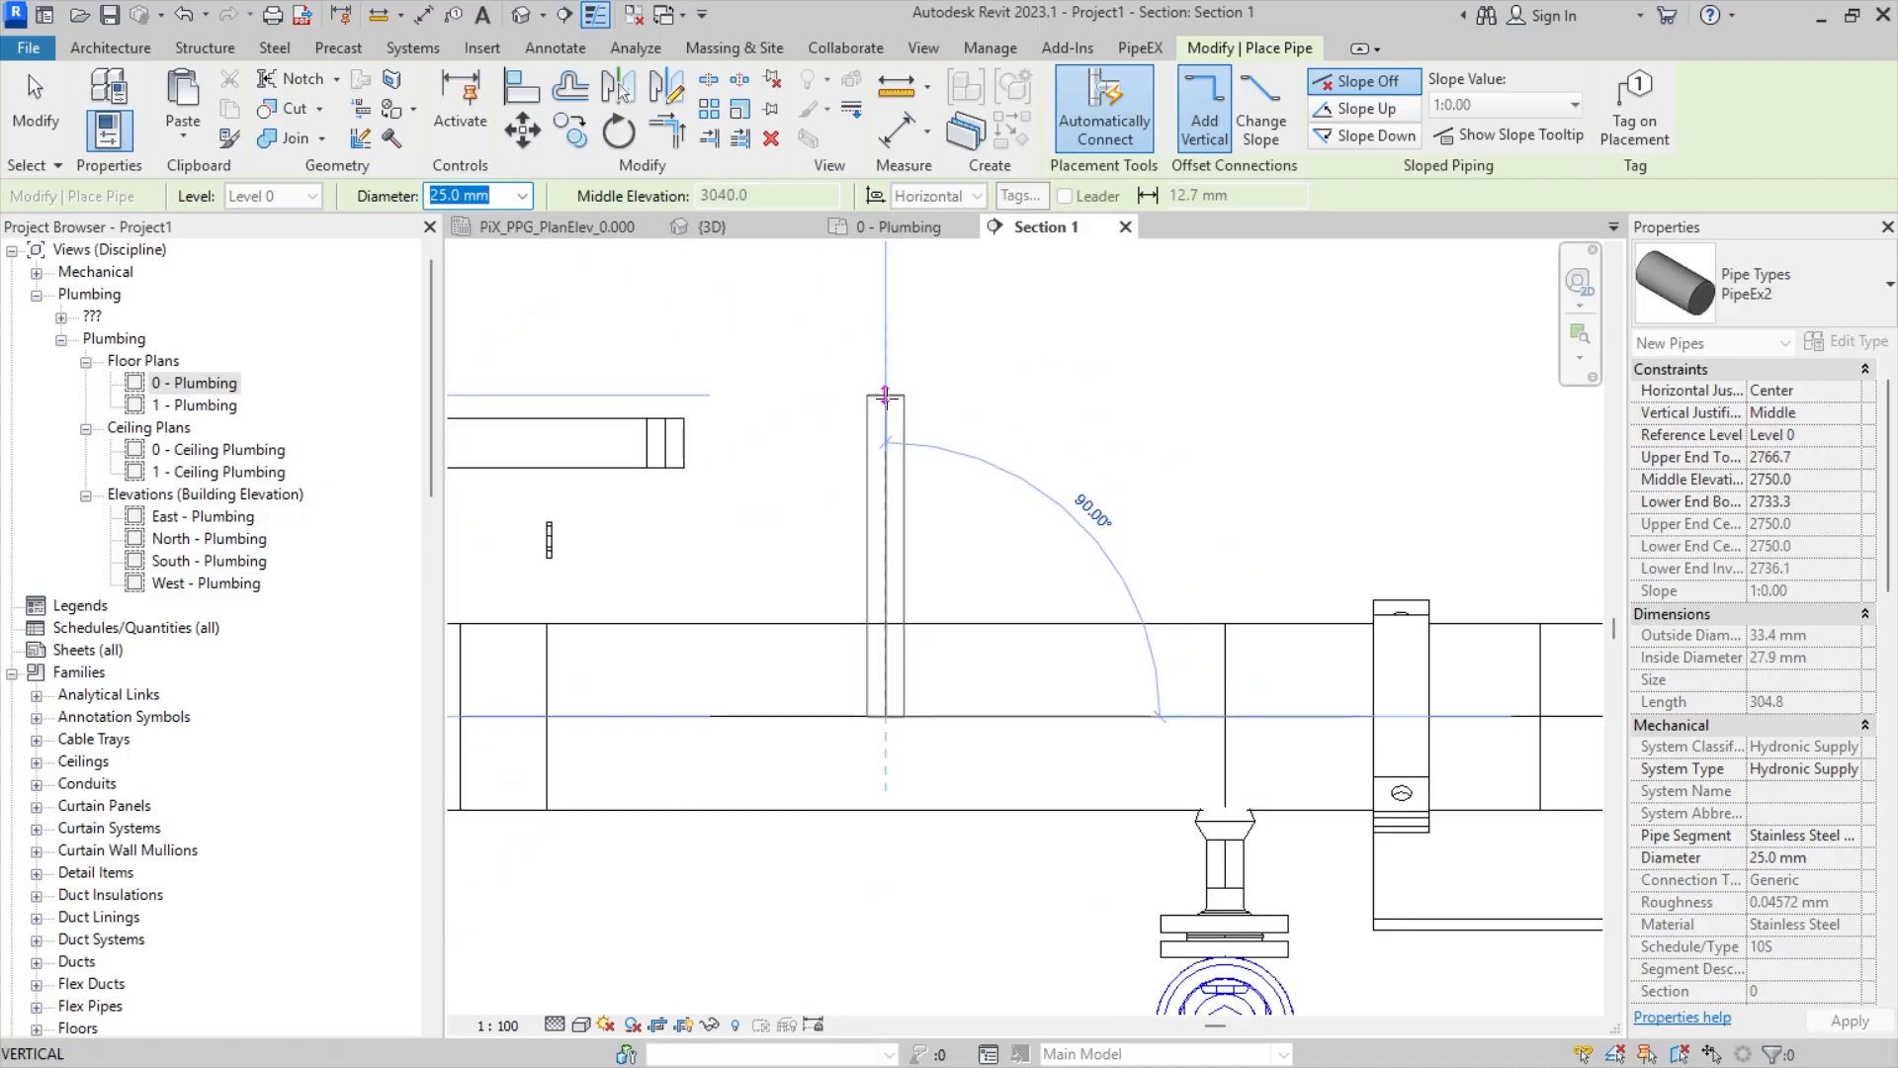
click(890, 290)
key(Escape)
key(Escape)
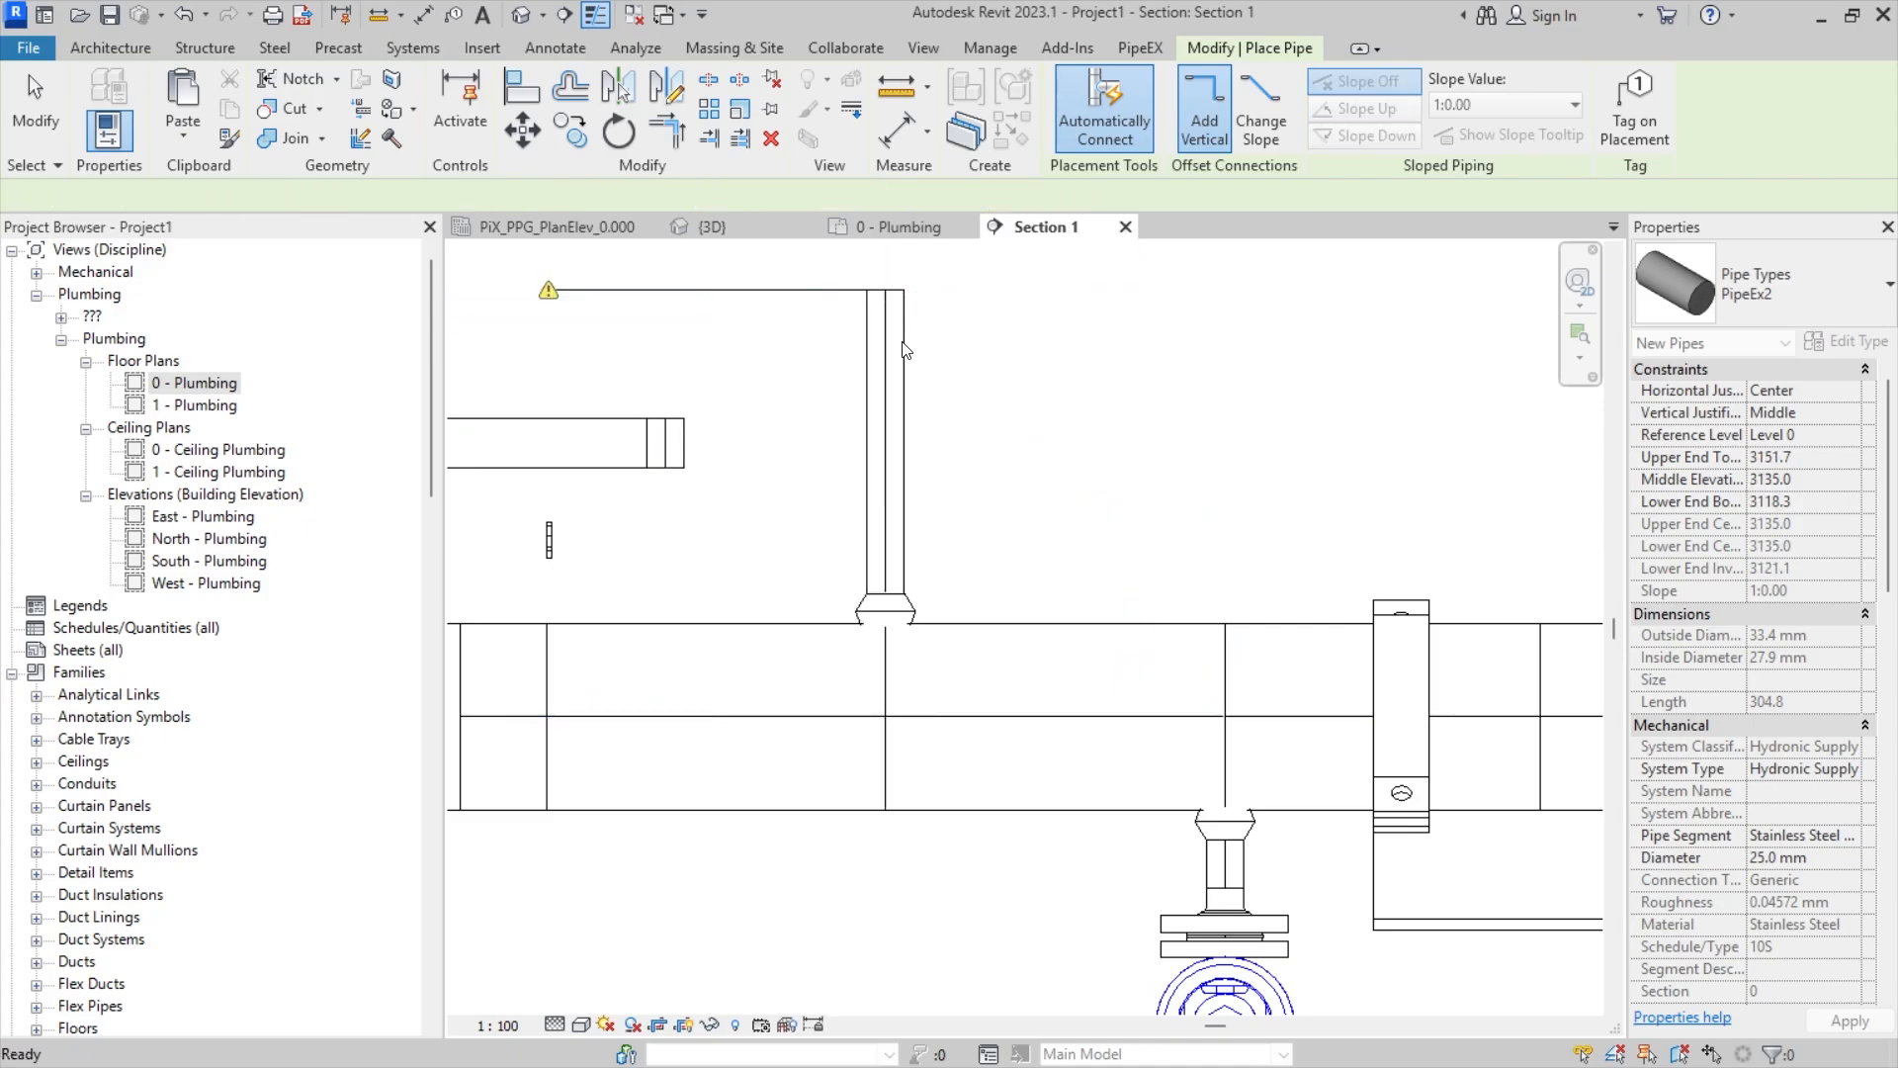
- Insert a DUMMY_PiX_Valve_Ball_SW valve of type Dummy about midway along the upper 25 mm branch pipe
middle_drag(905, 398, 946, 435)
click(945, 435)
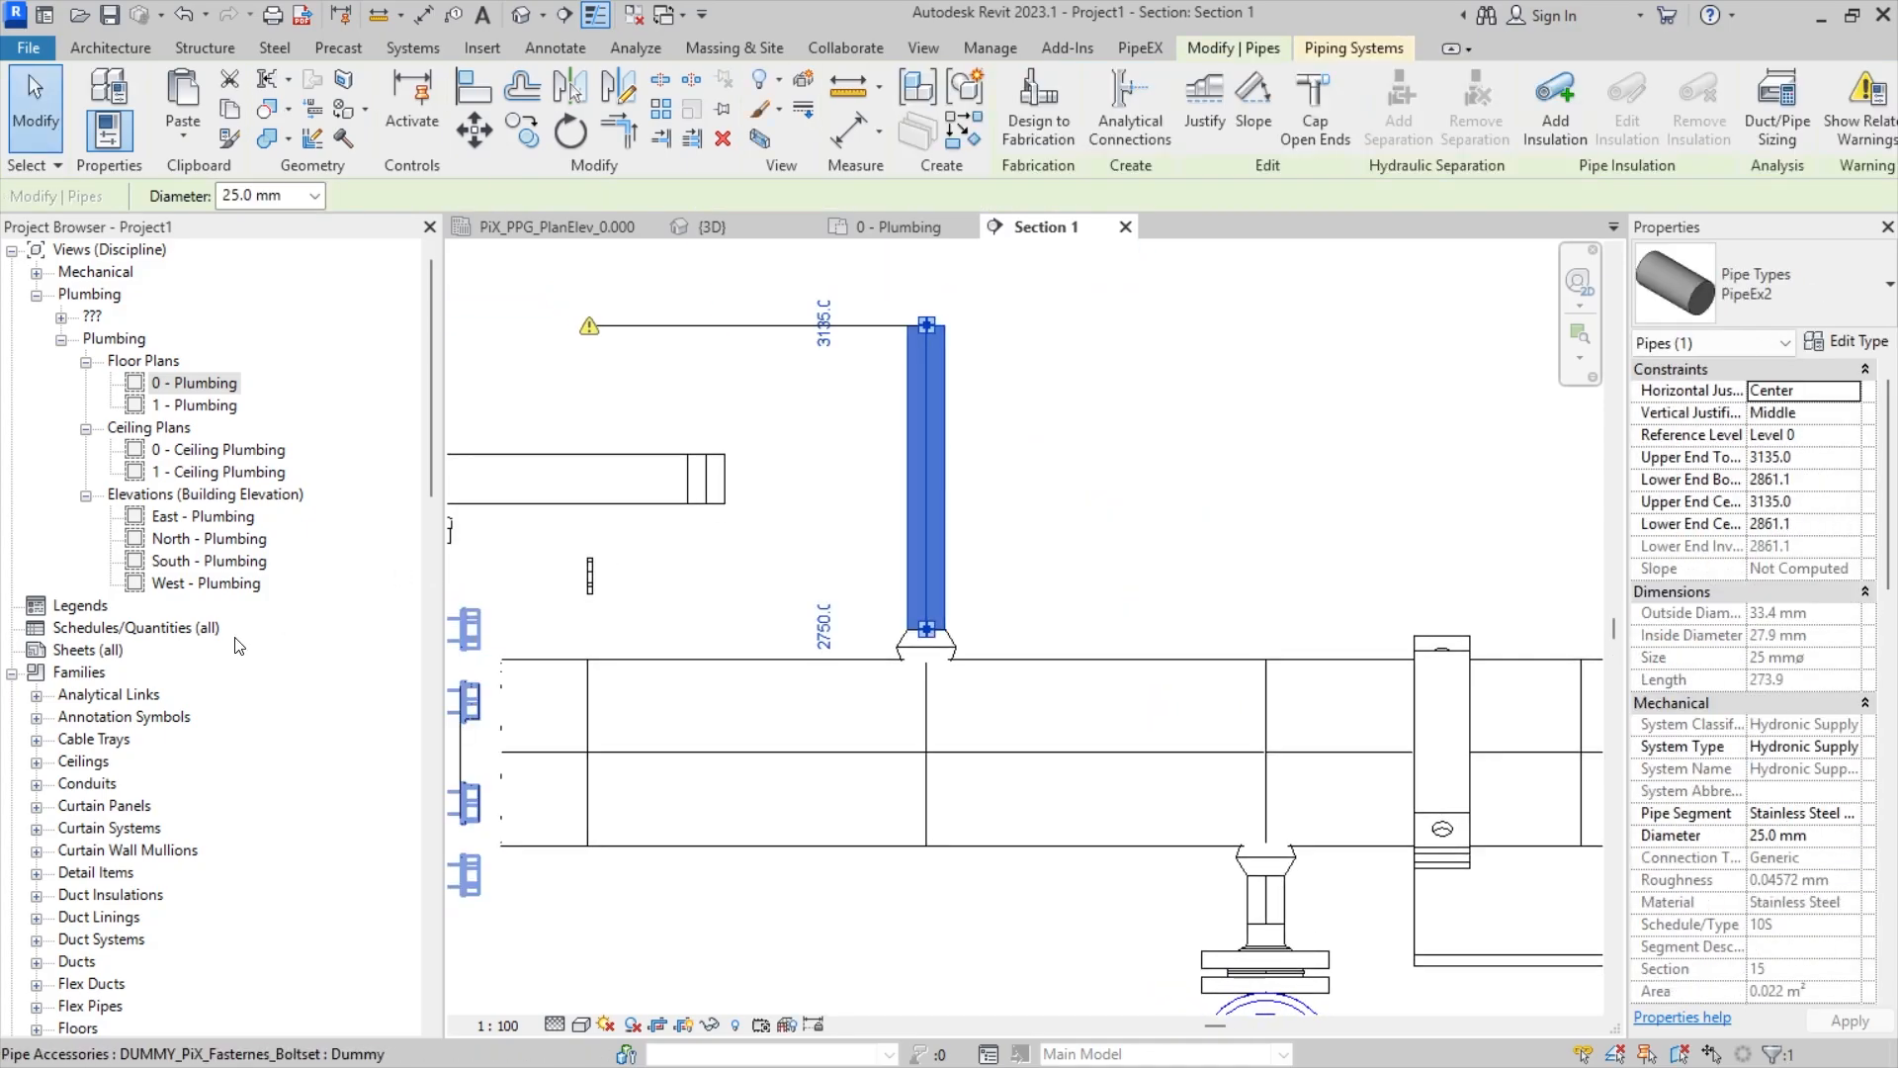
scroll(210, 600, down, 10)
scroll(210, 601, down, 1)
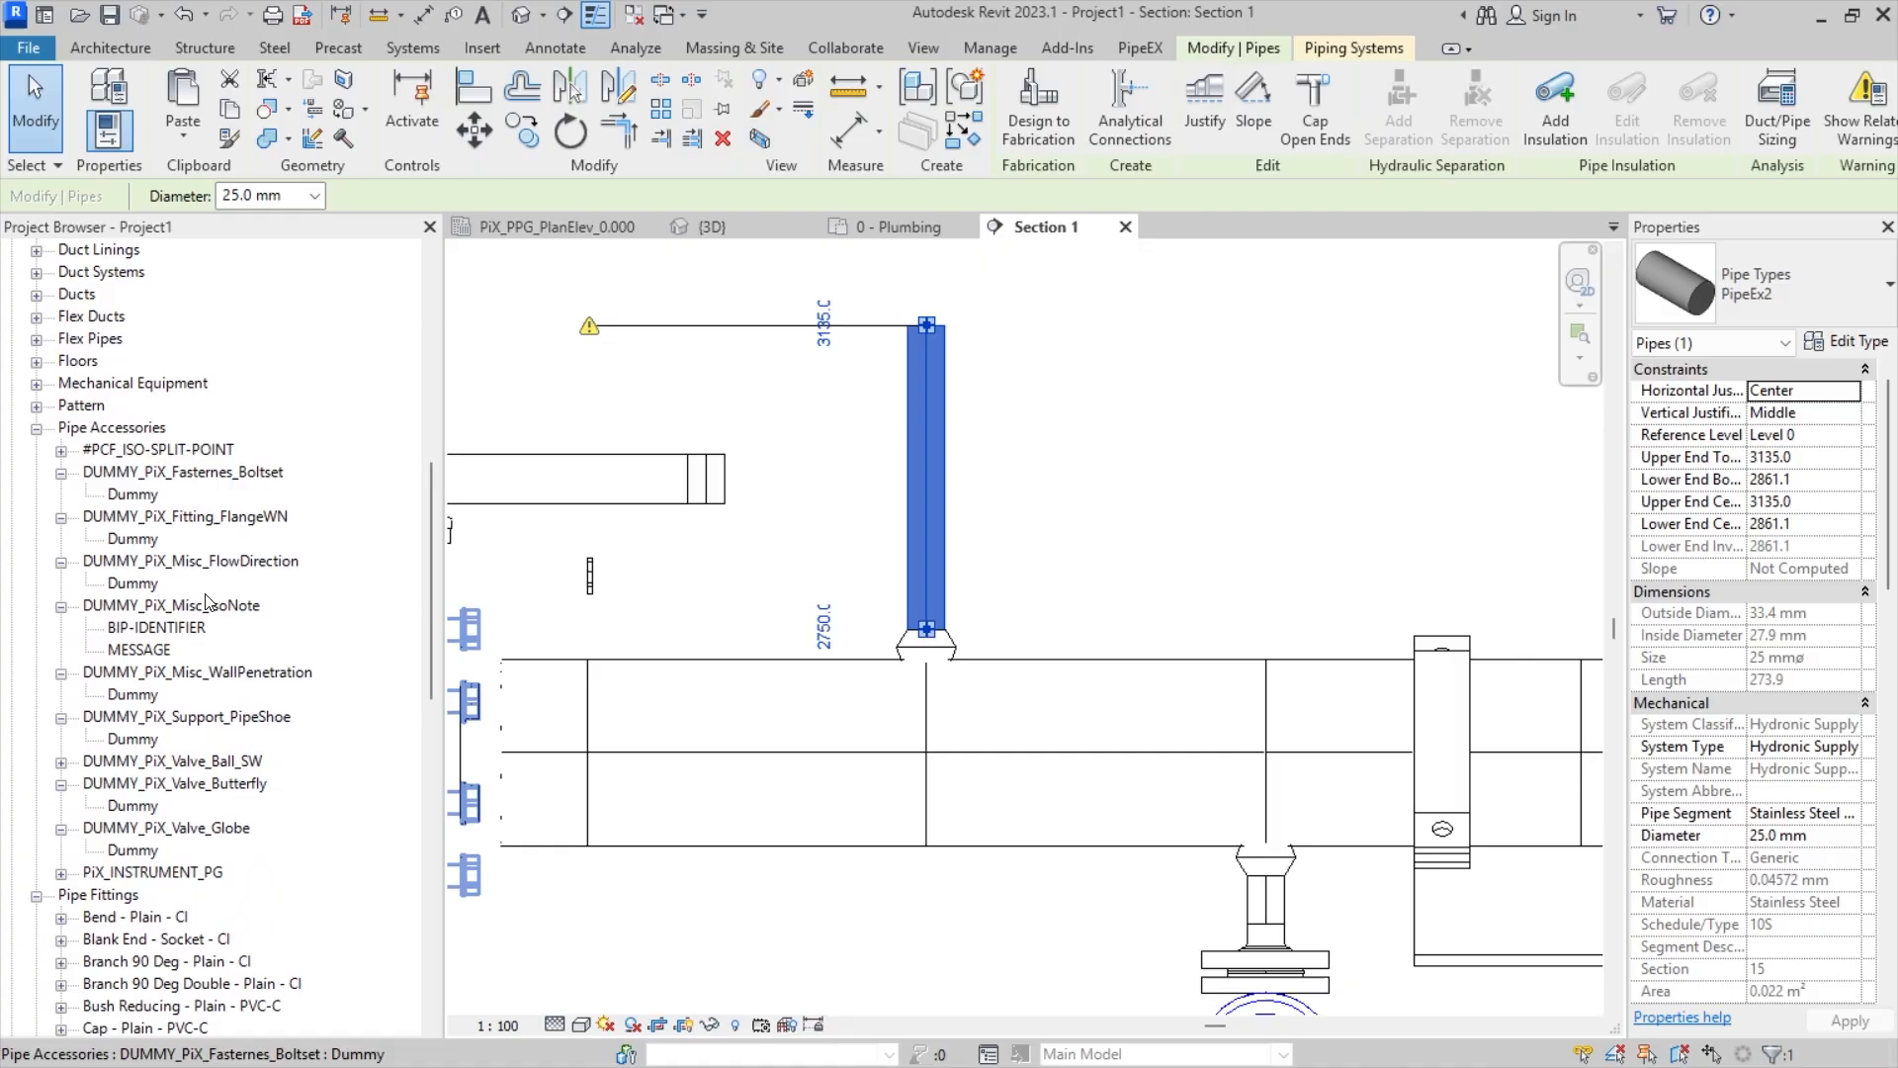
scroll(202, 594, down, 3)
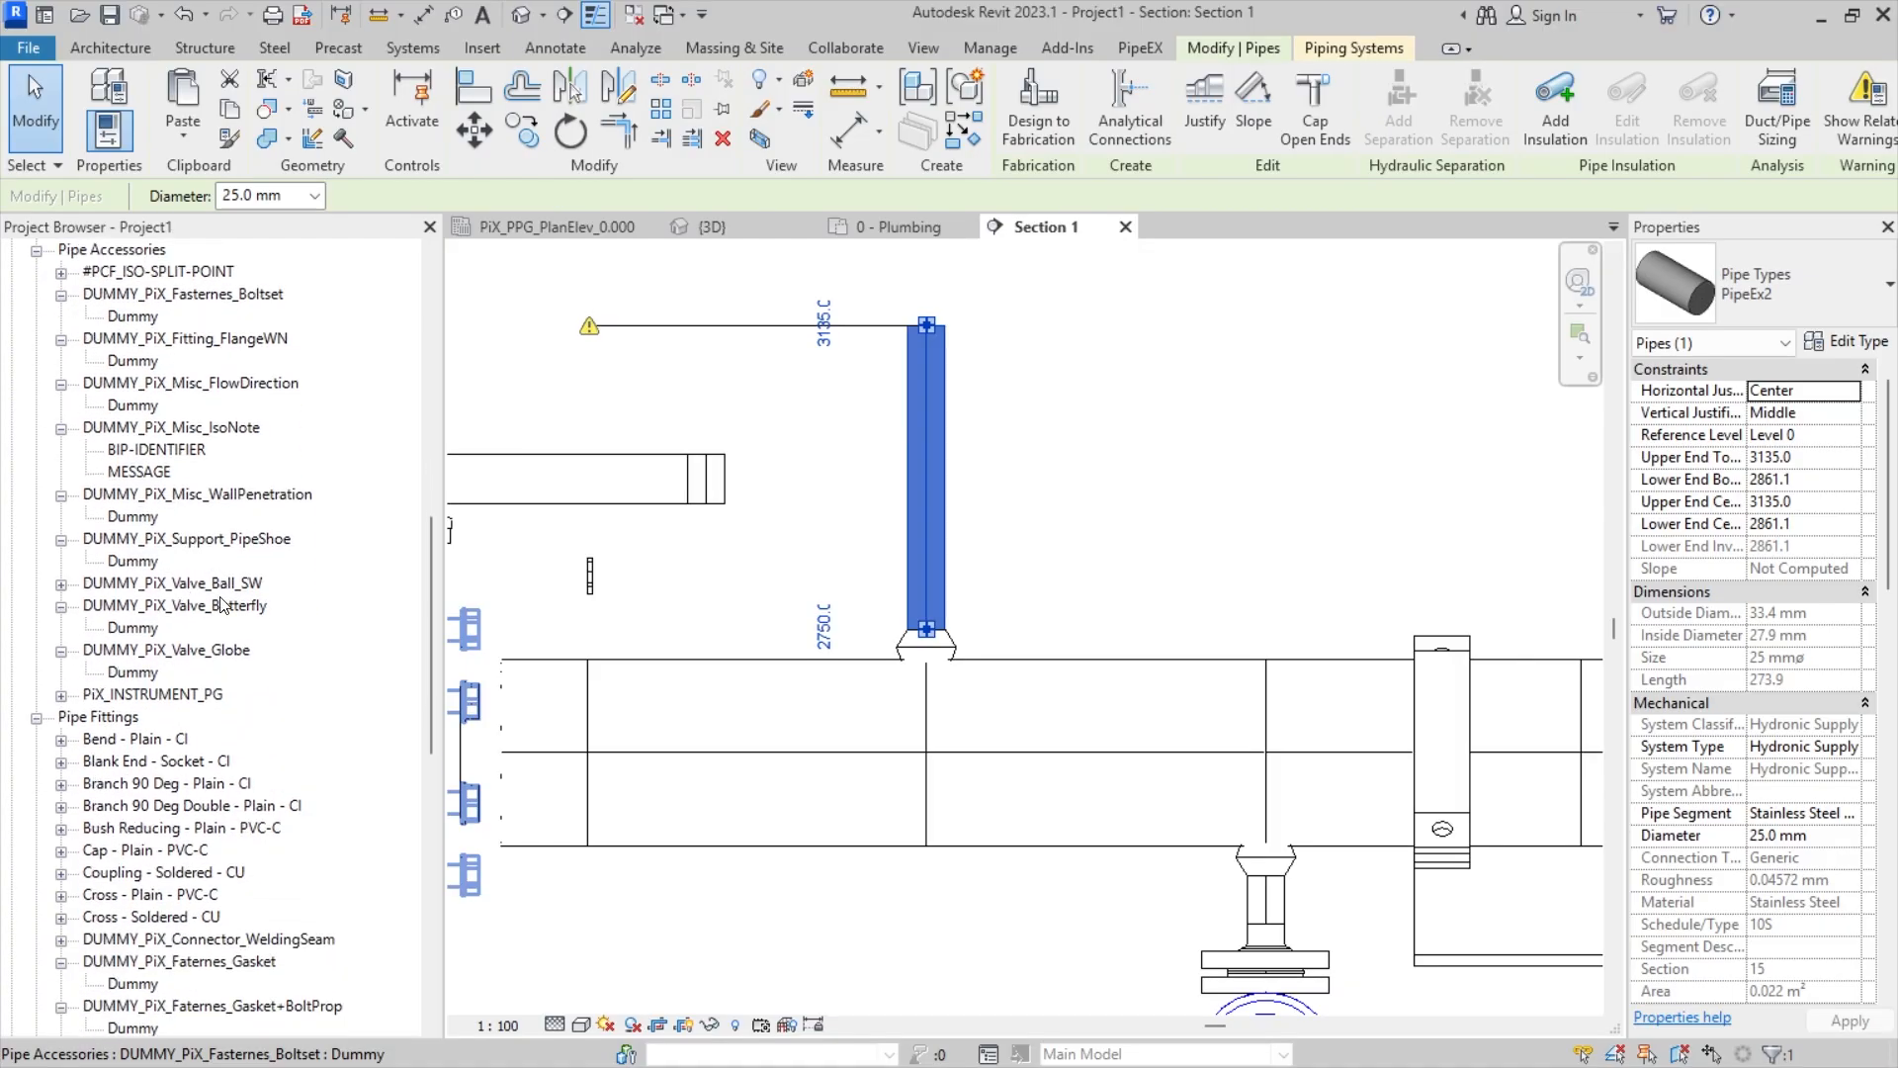
scroll(222, 605, down, 2)
click(215, 496)
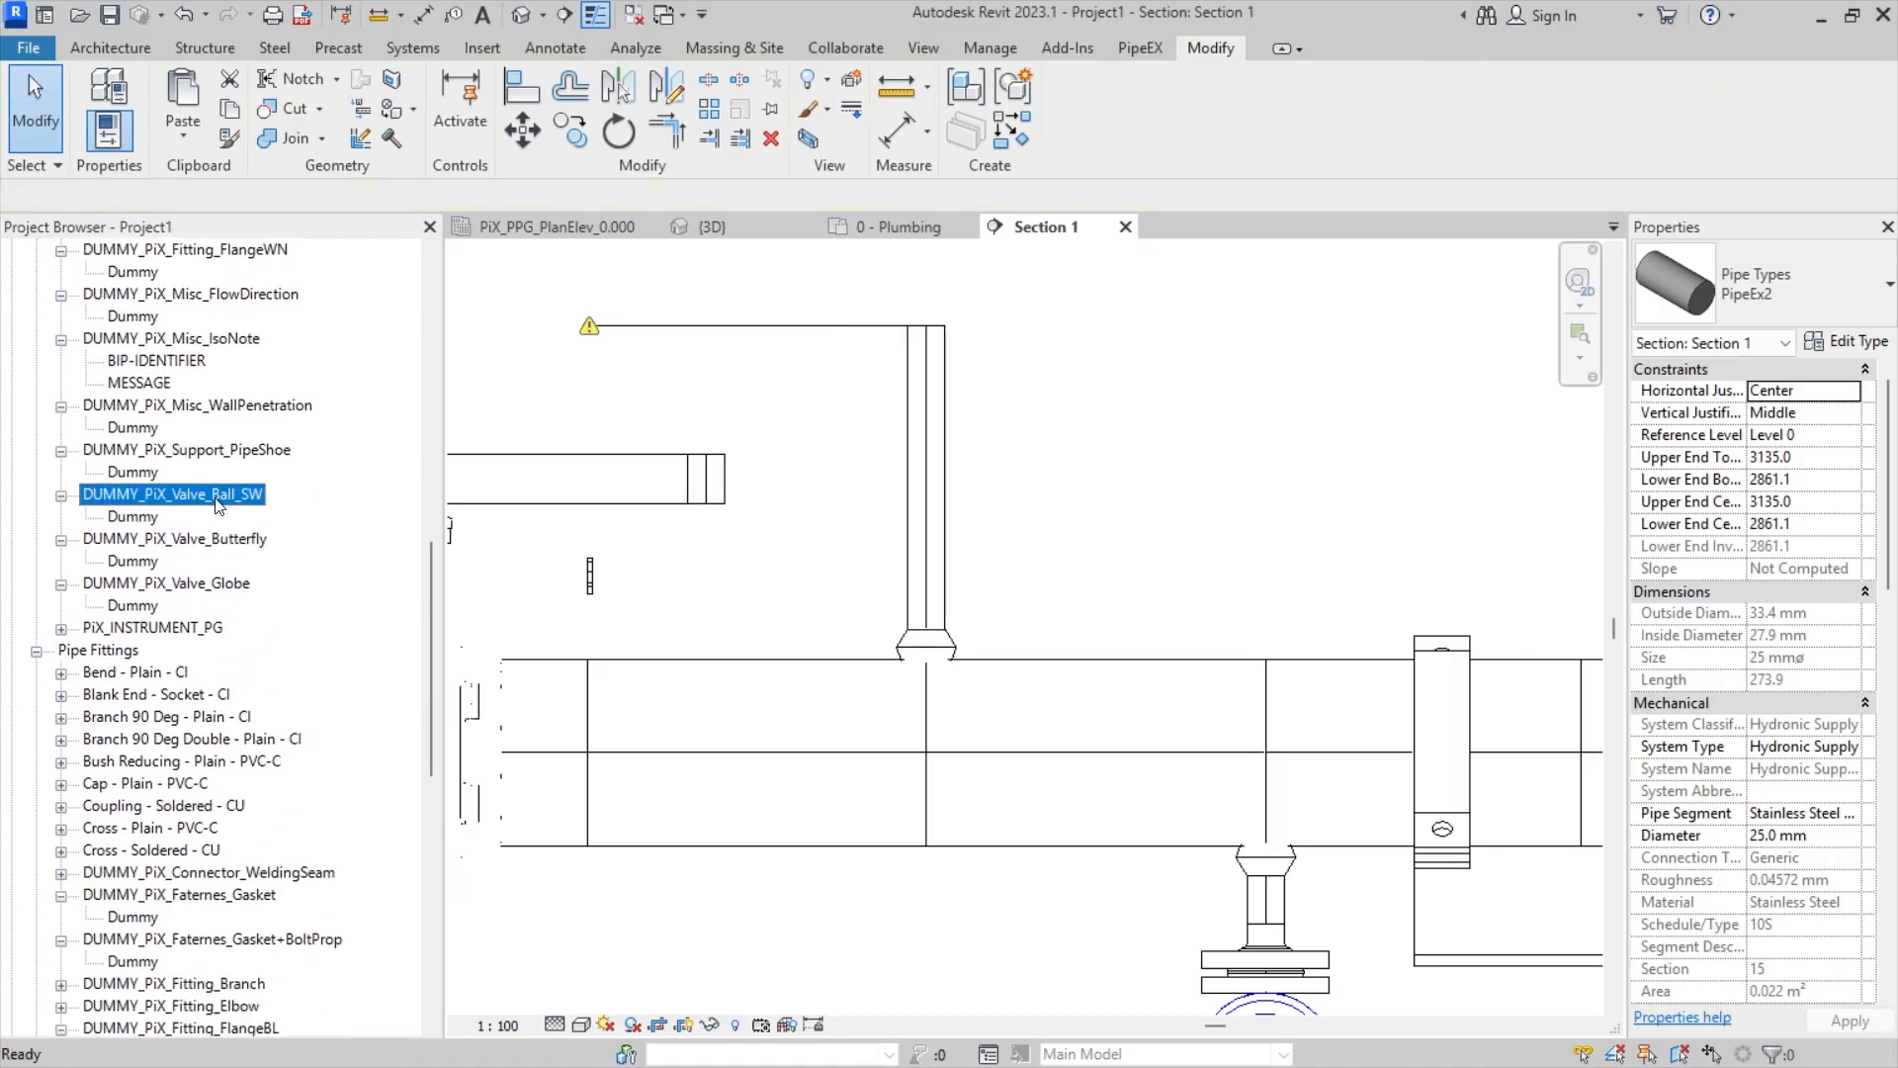
click(134, 518)
drag(911, 522, 917, 518)
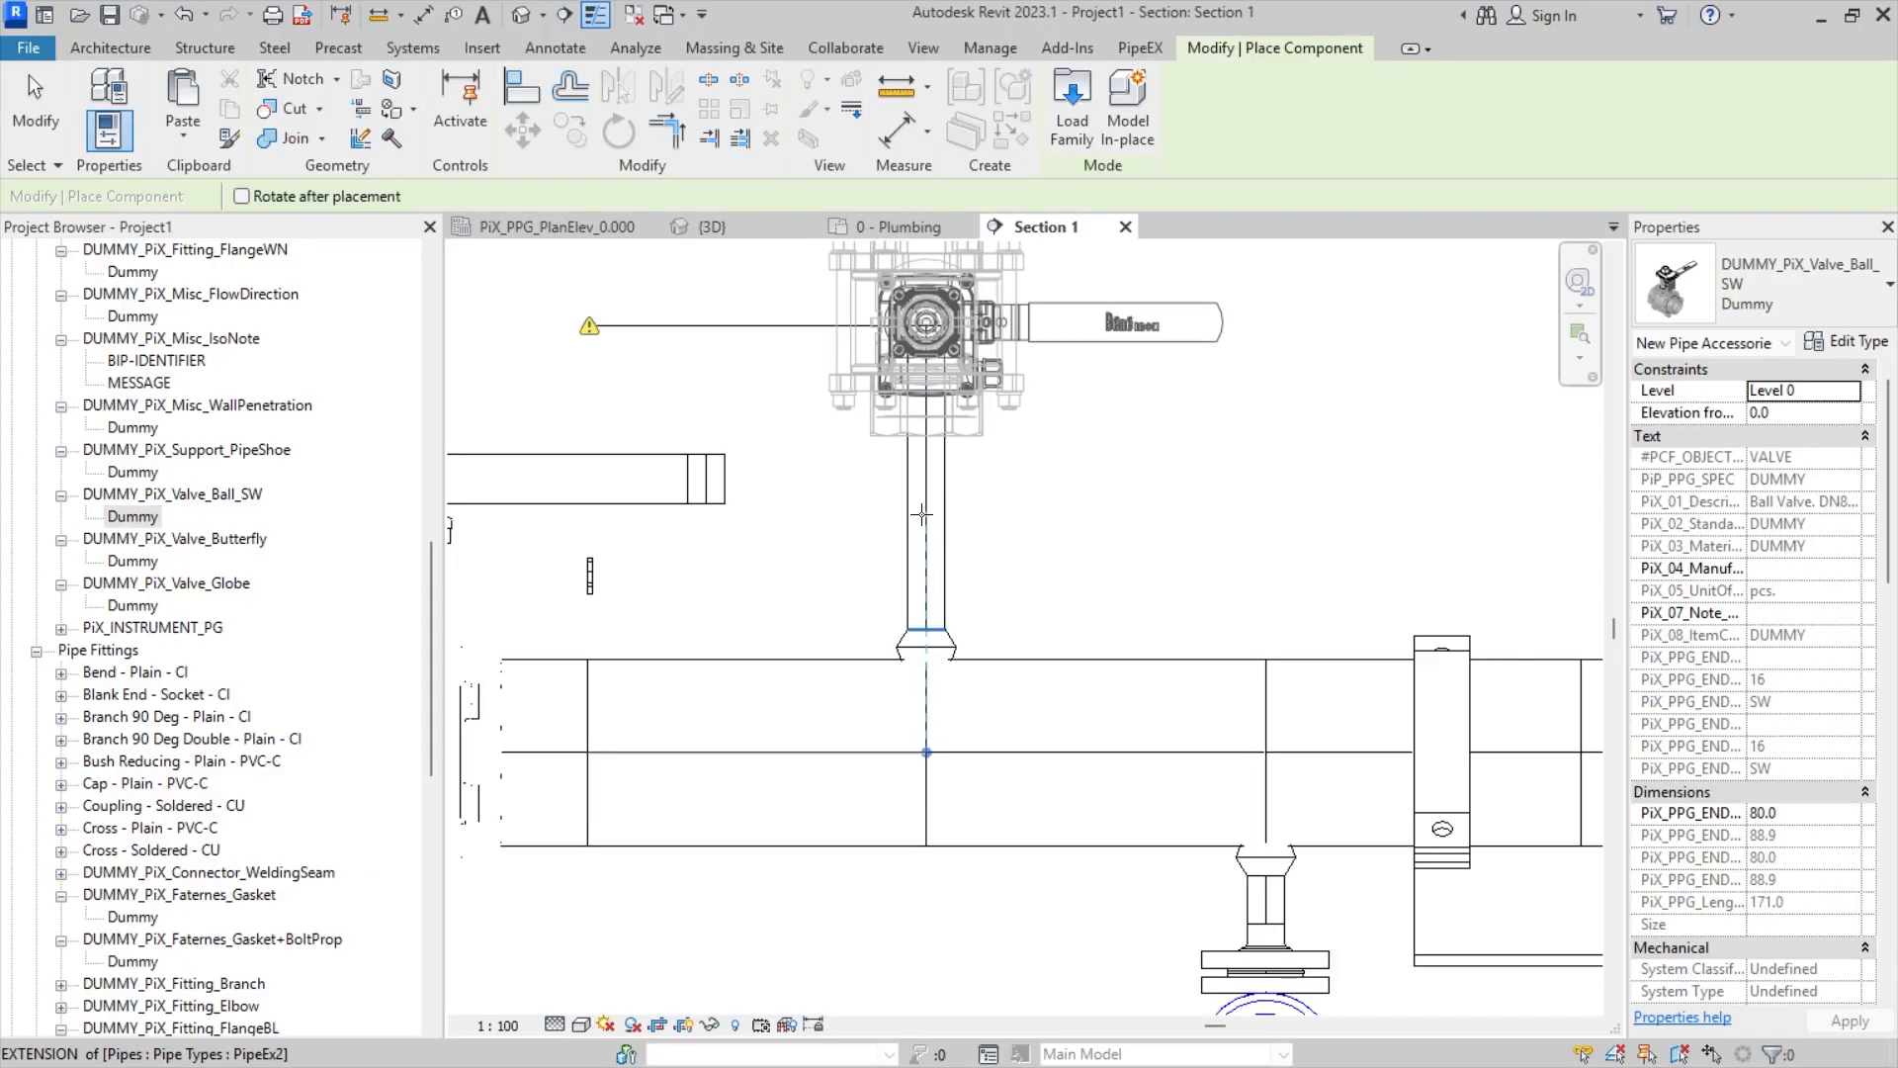
click(1012, 548)
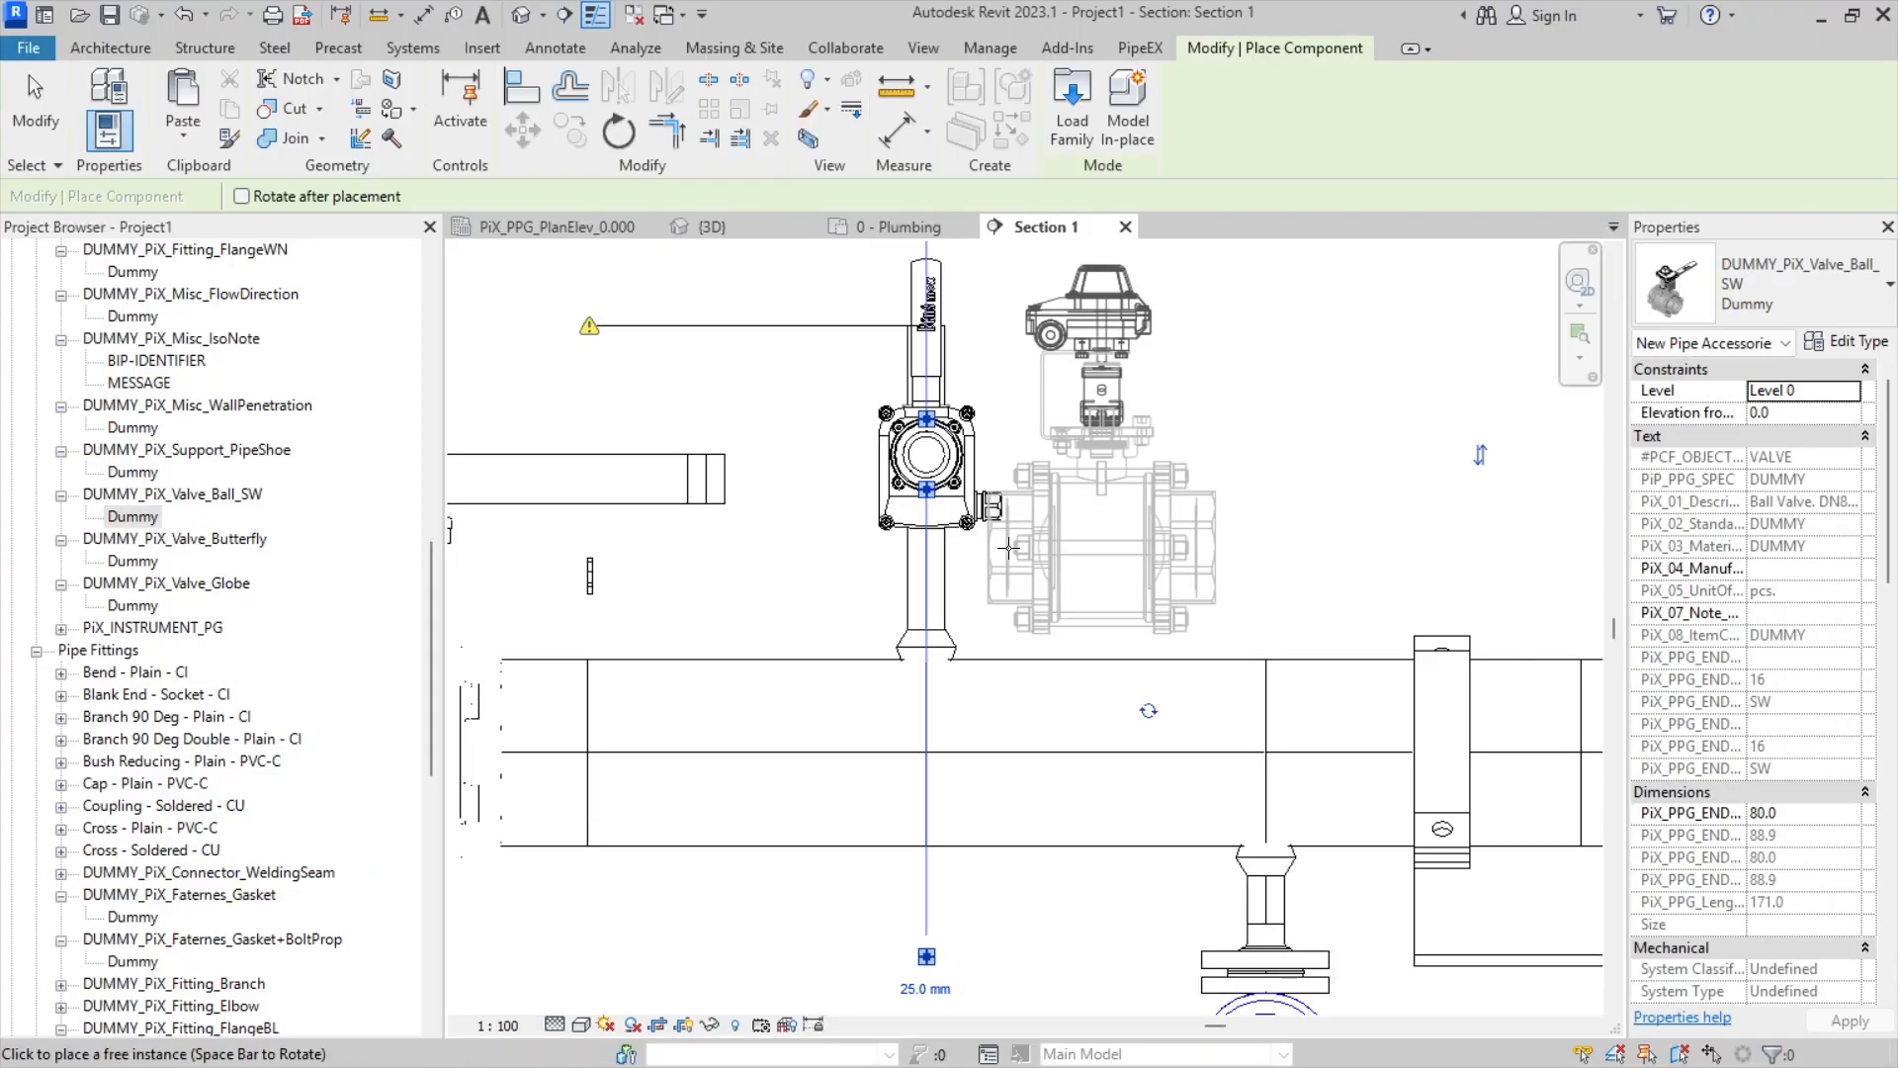
key(Escape)
click(954, 476)
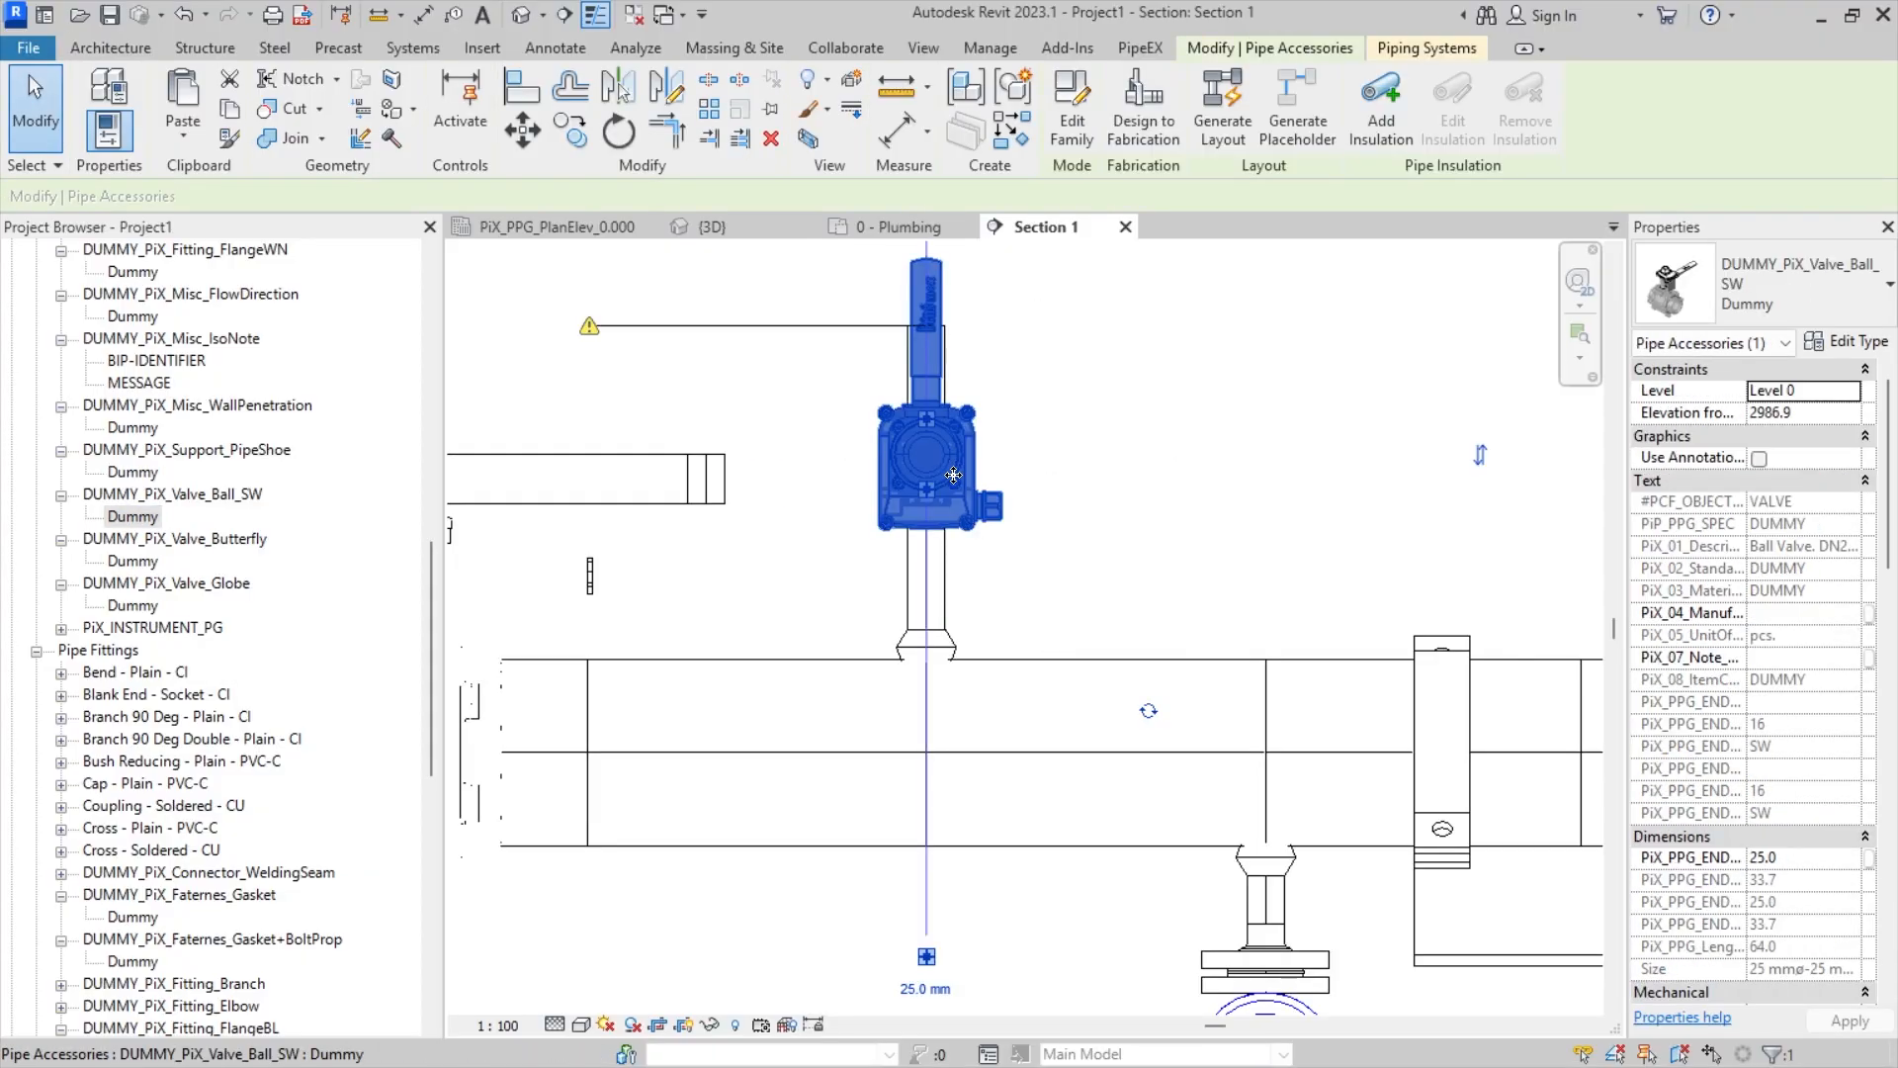
key(Escape)
click(977, 487)
key(Escape)
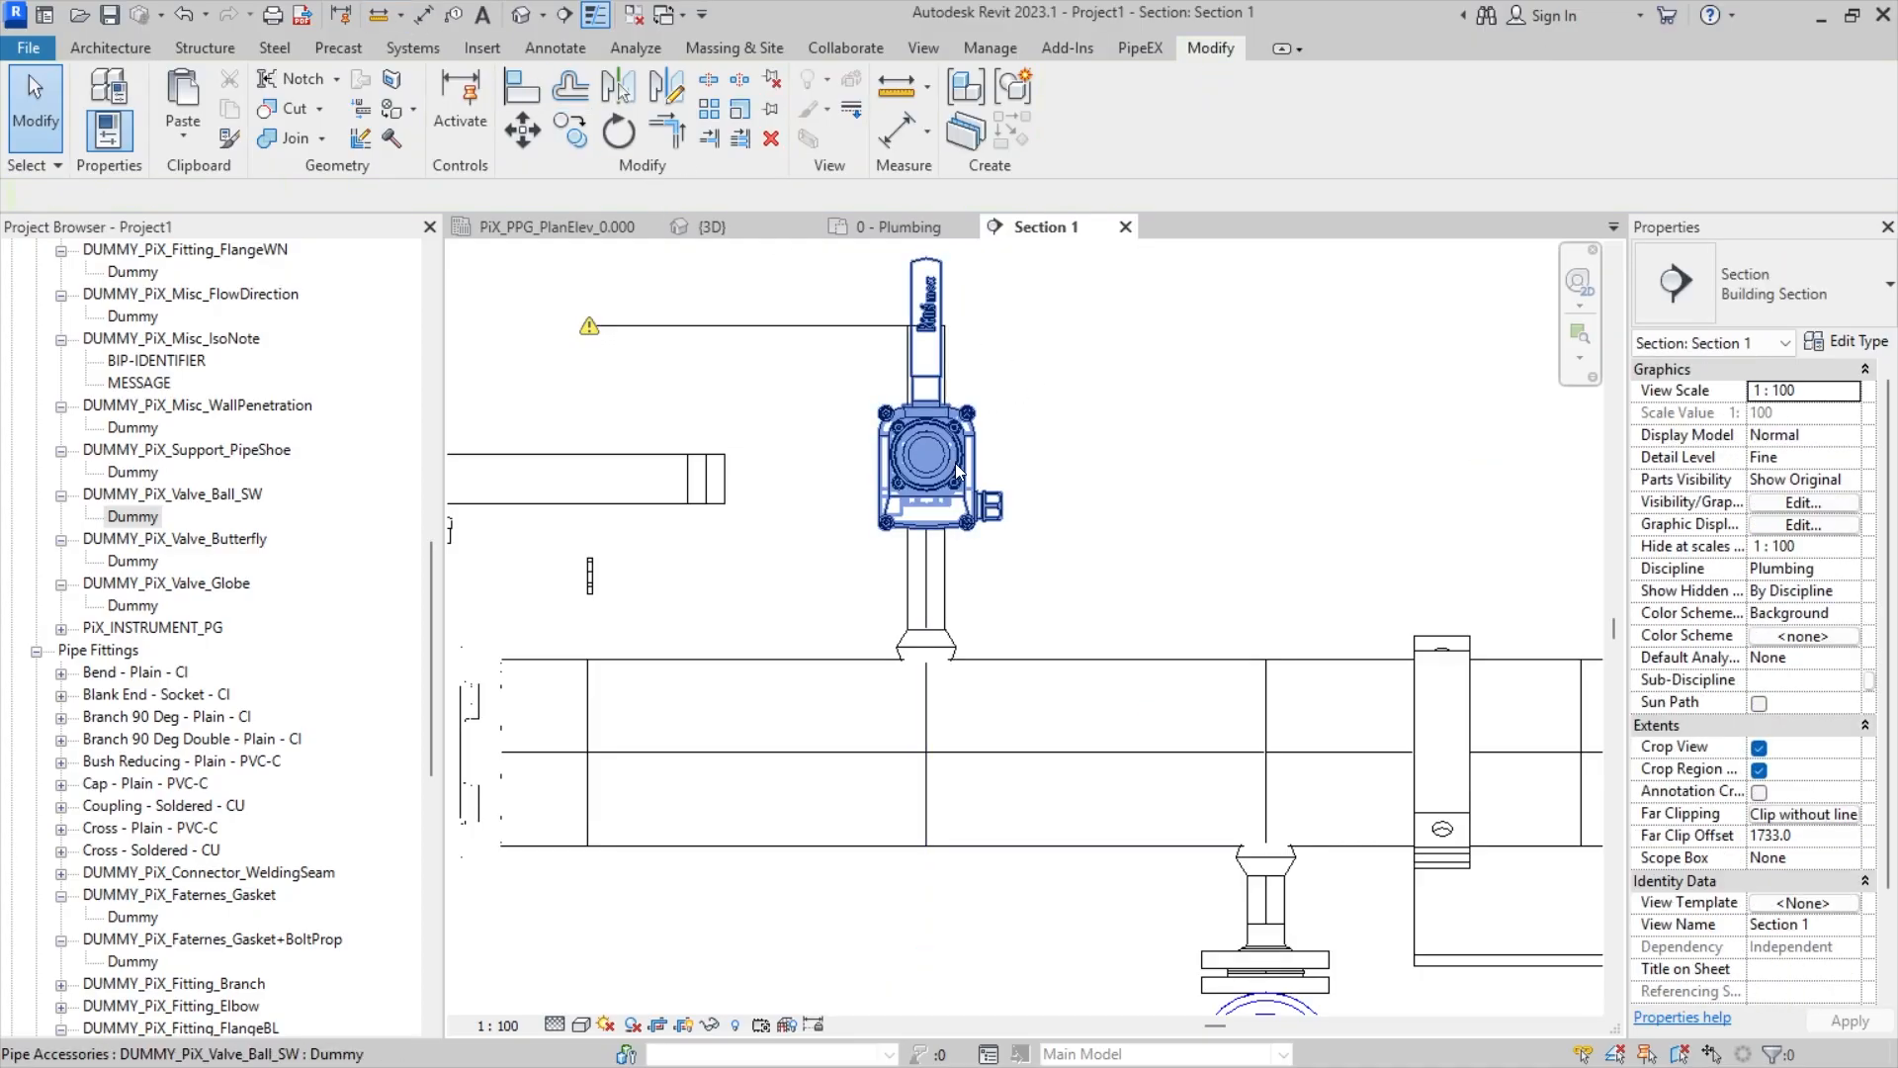
- In the 3D view, place a copy of the lower branch's 25 mm DUMMY_PiX_Fitting_FlangeWN flange on the upper branch's open end
middle_drag(955, 463, 1045, 631)
click(520, 15)
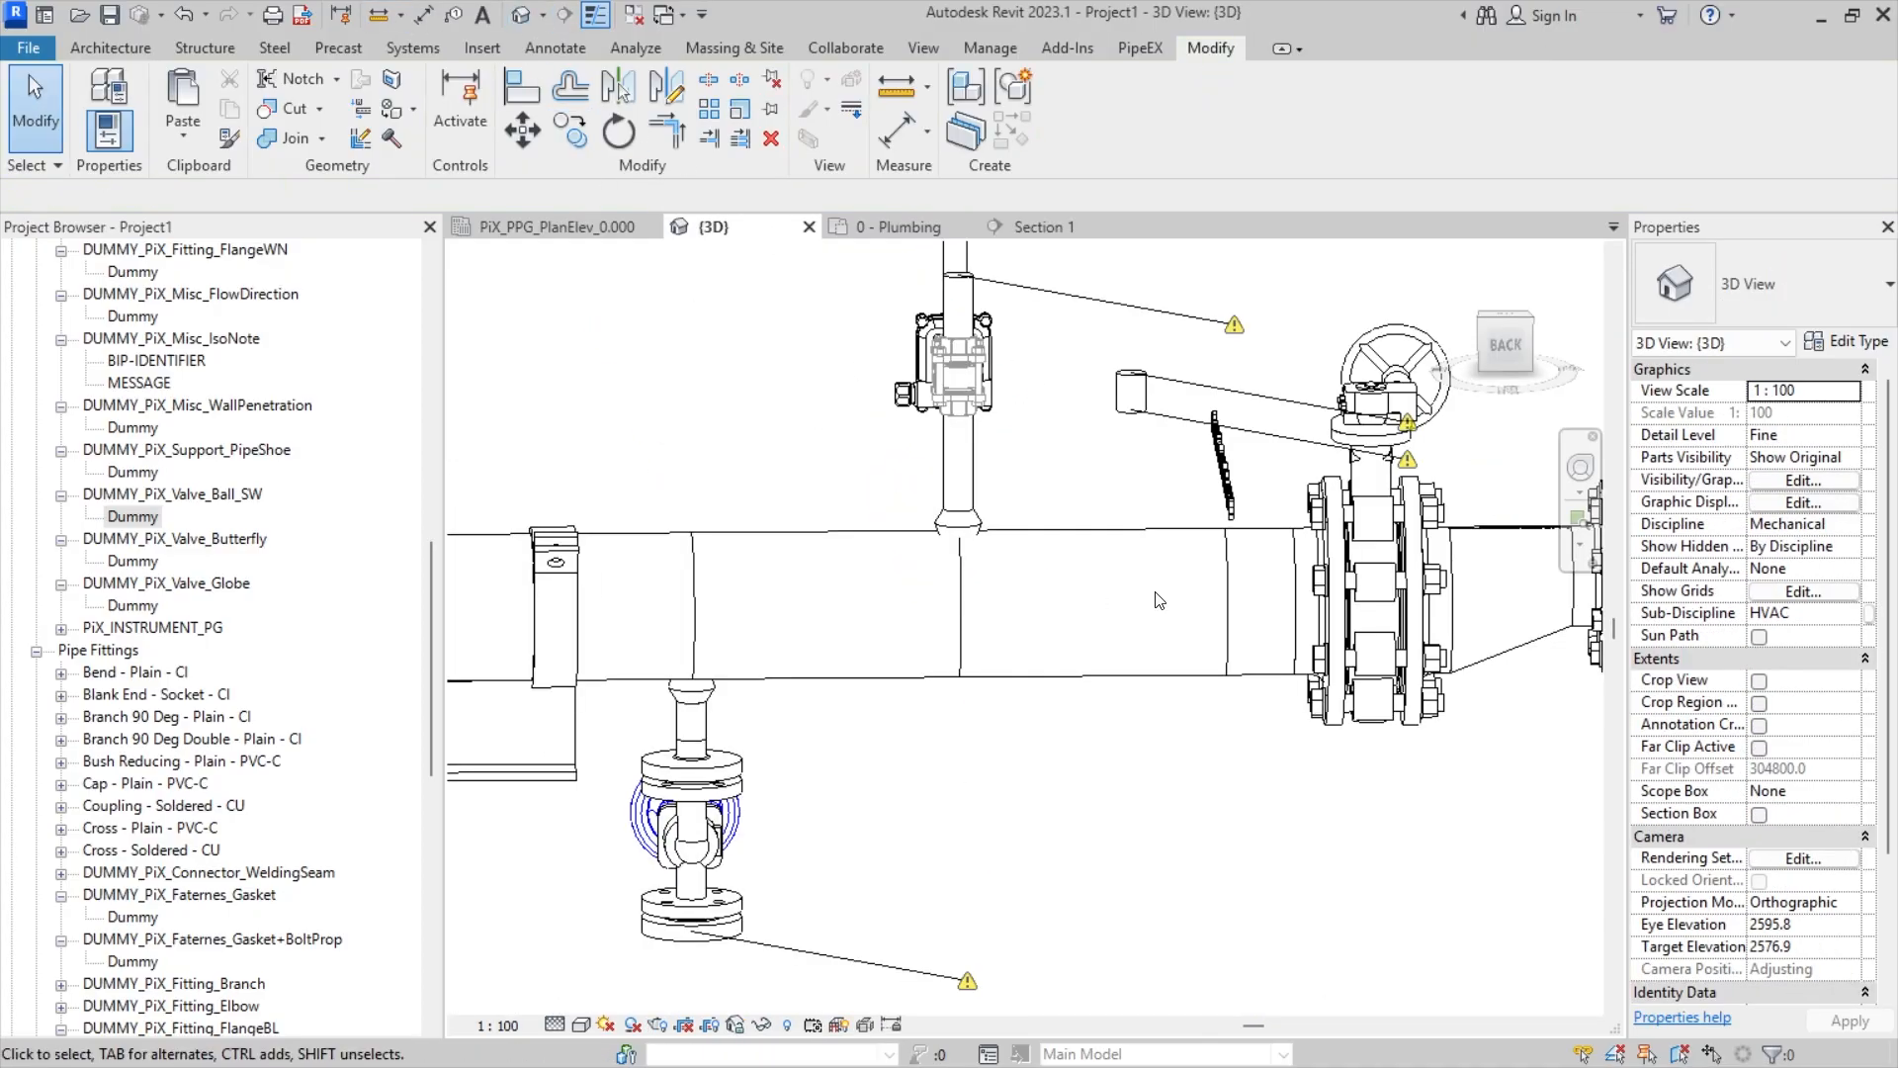
shift+middle_drag(989, 554, 1050, 583)
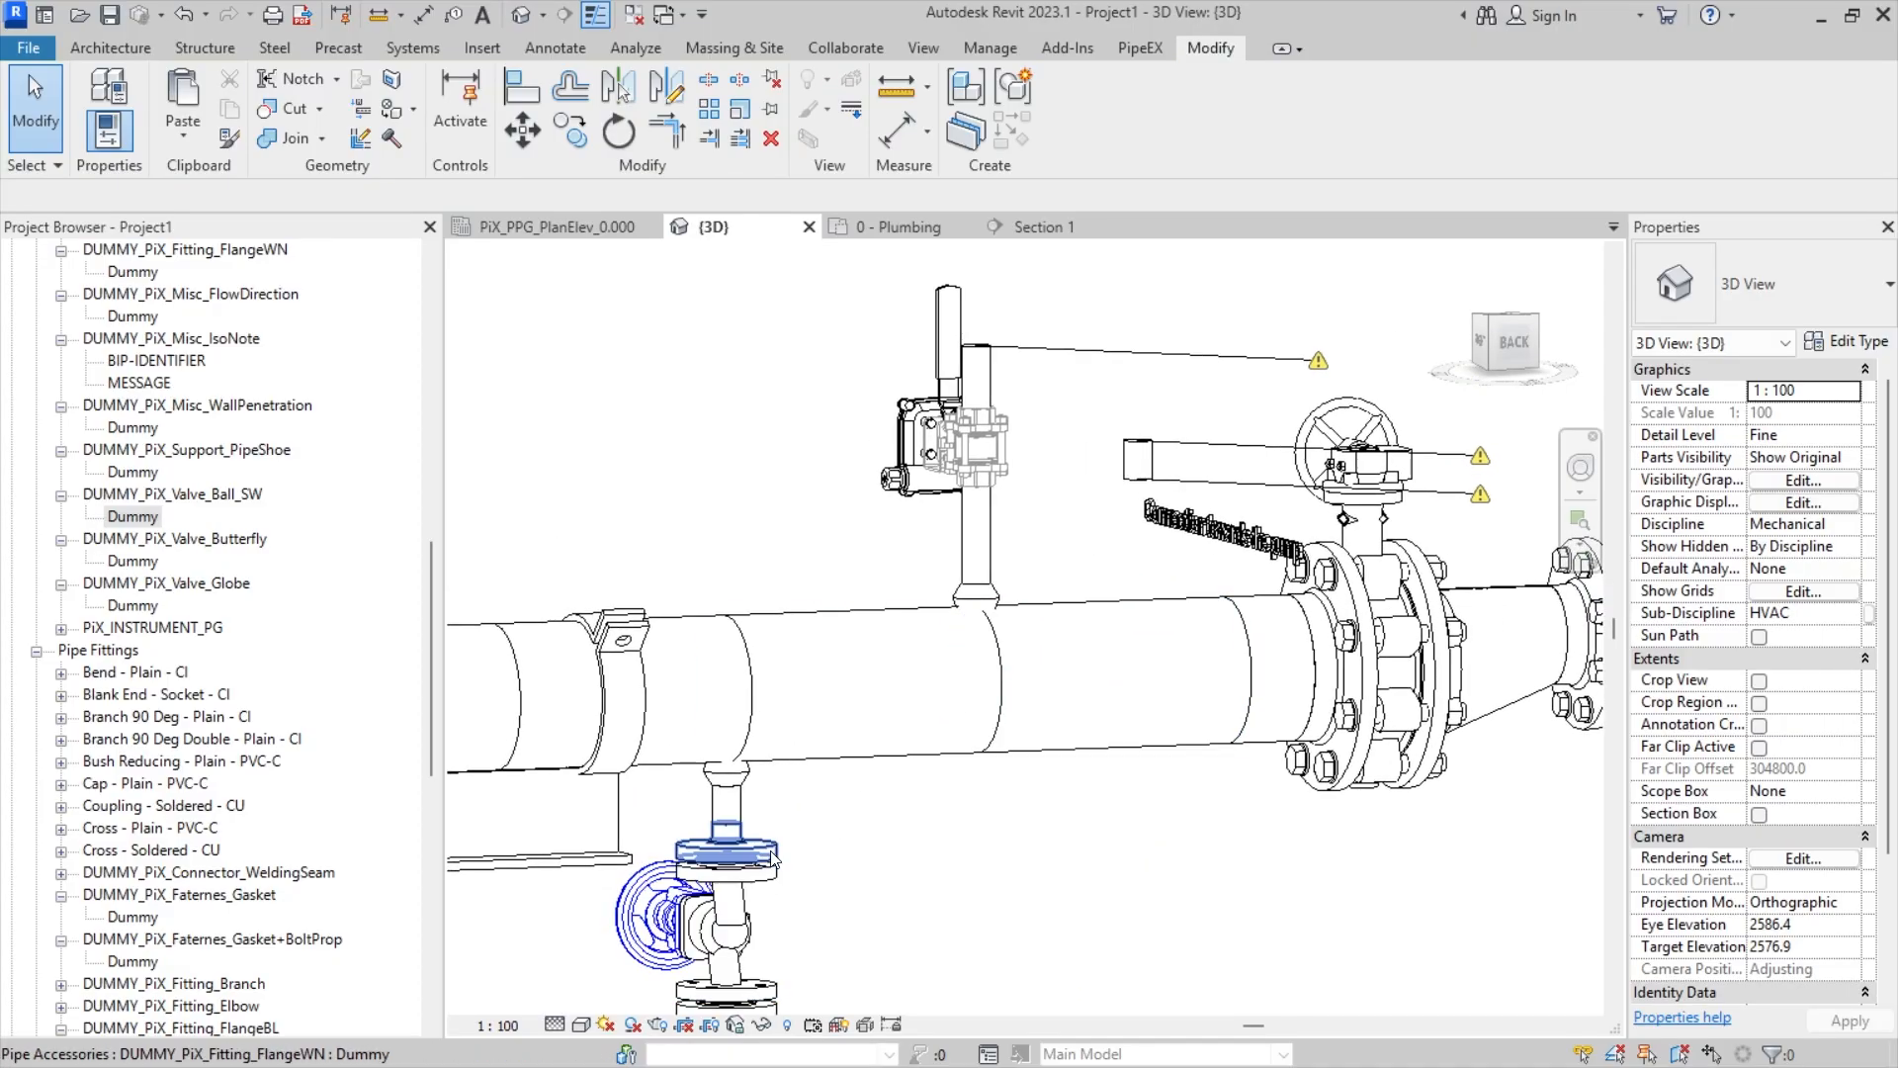
click(727, 989)
click(1021, 146)
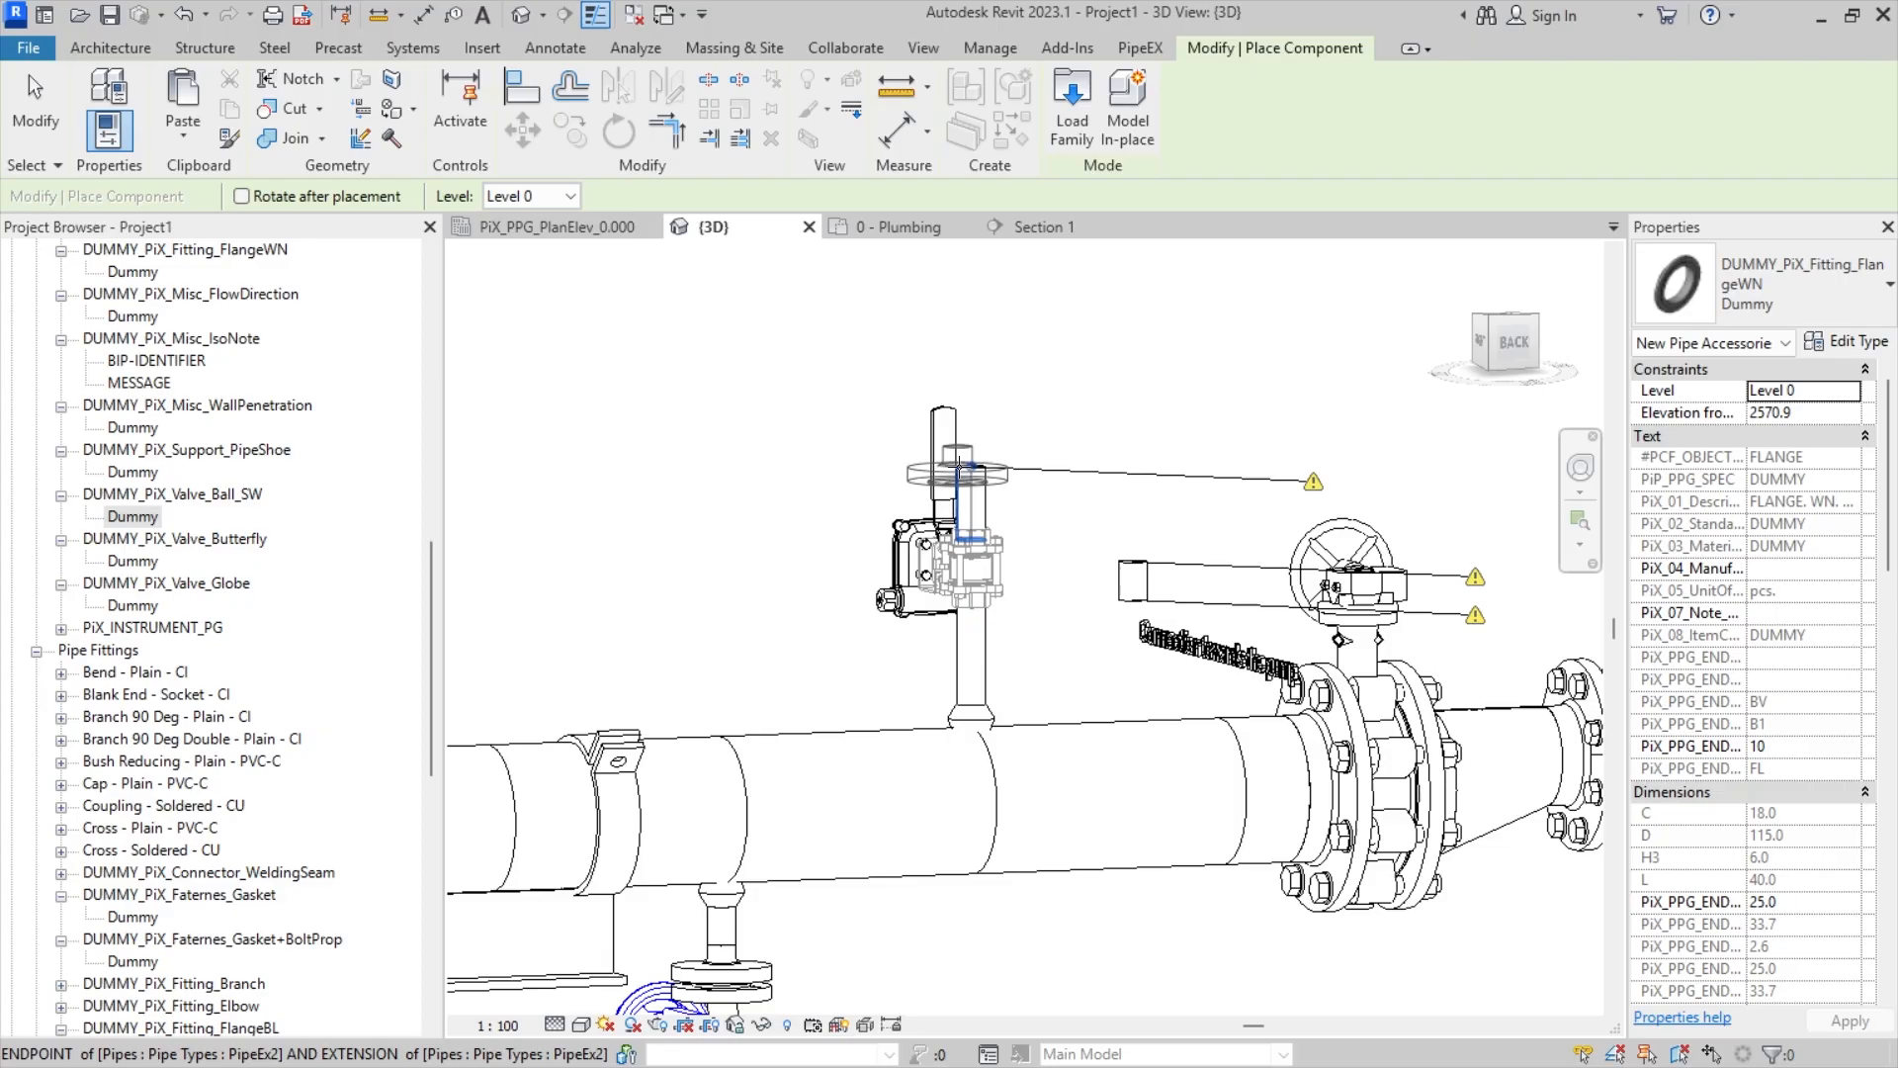
shift+middle_drag(974, 464, 1054, 447)
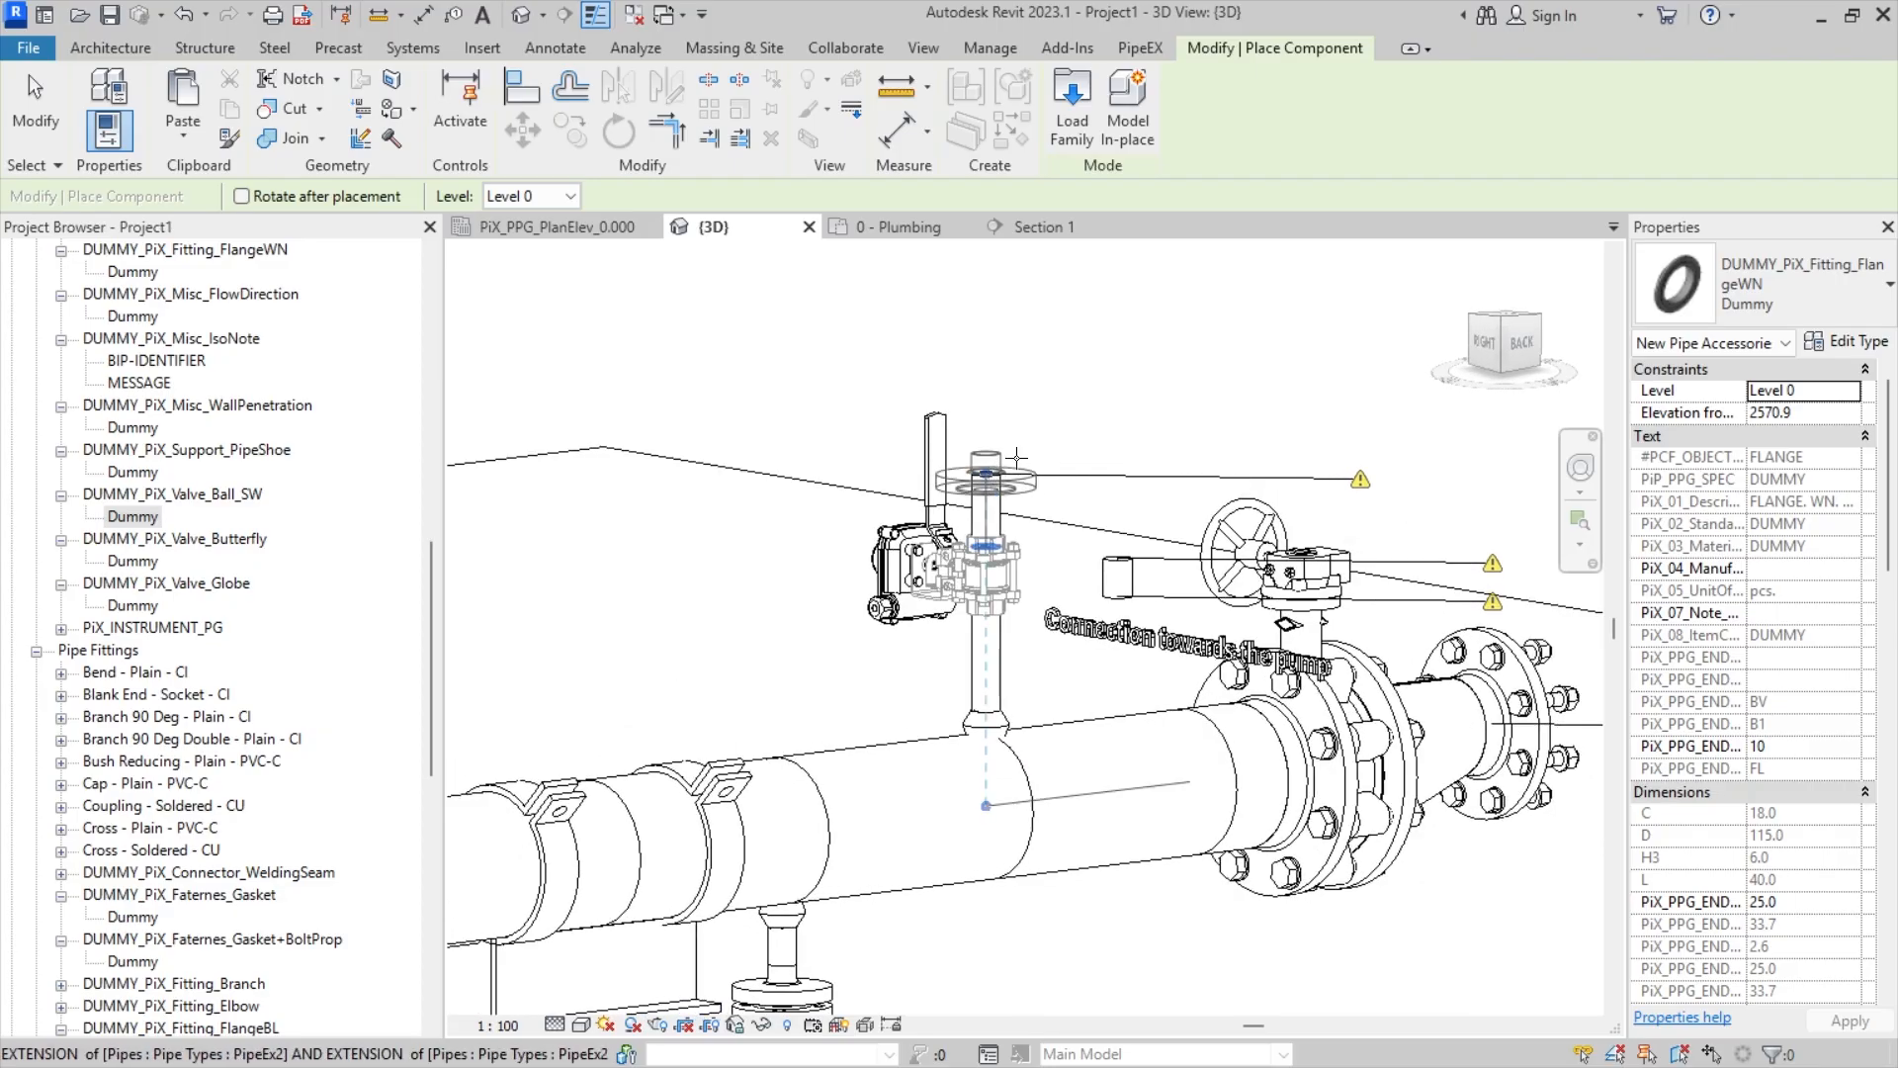
click(989, 464)
key(Escape)
- Place a DUMMY_PiX_Faternes_Gasket+BoltProp gasket matching the lower branch's on the face of the upper branch's flange
middle_drag(870, 850, 1028, 630)
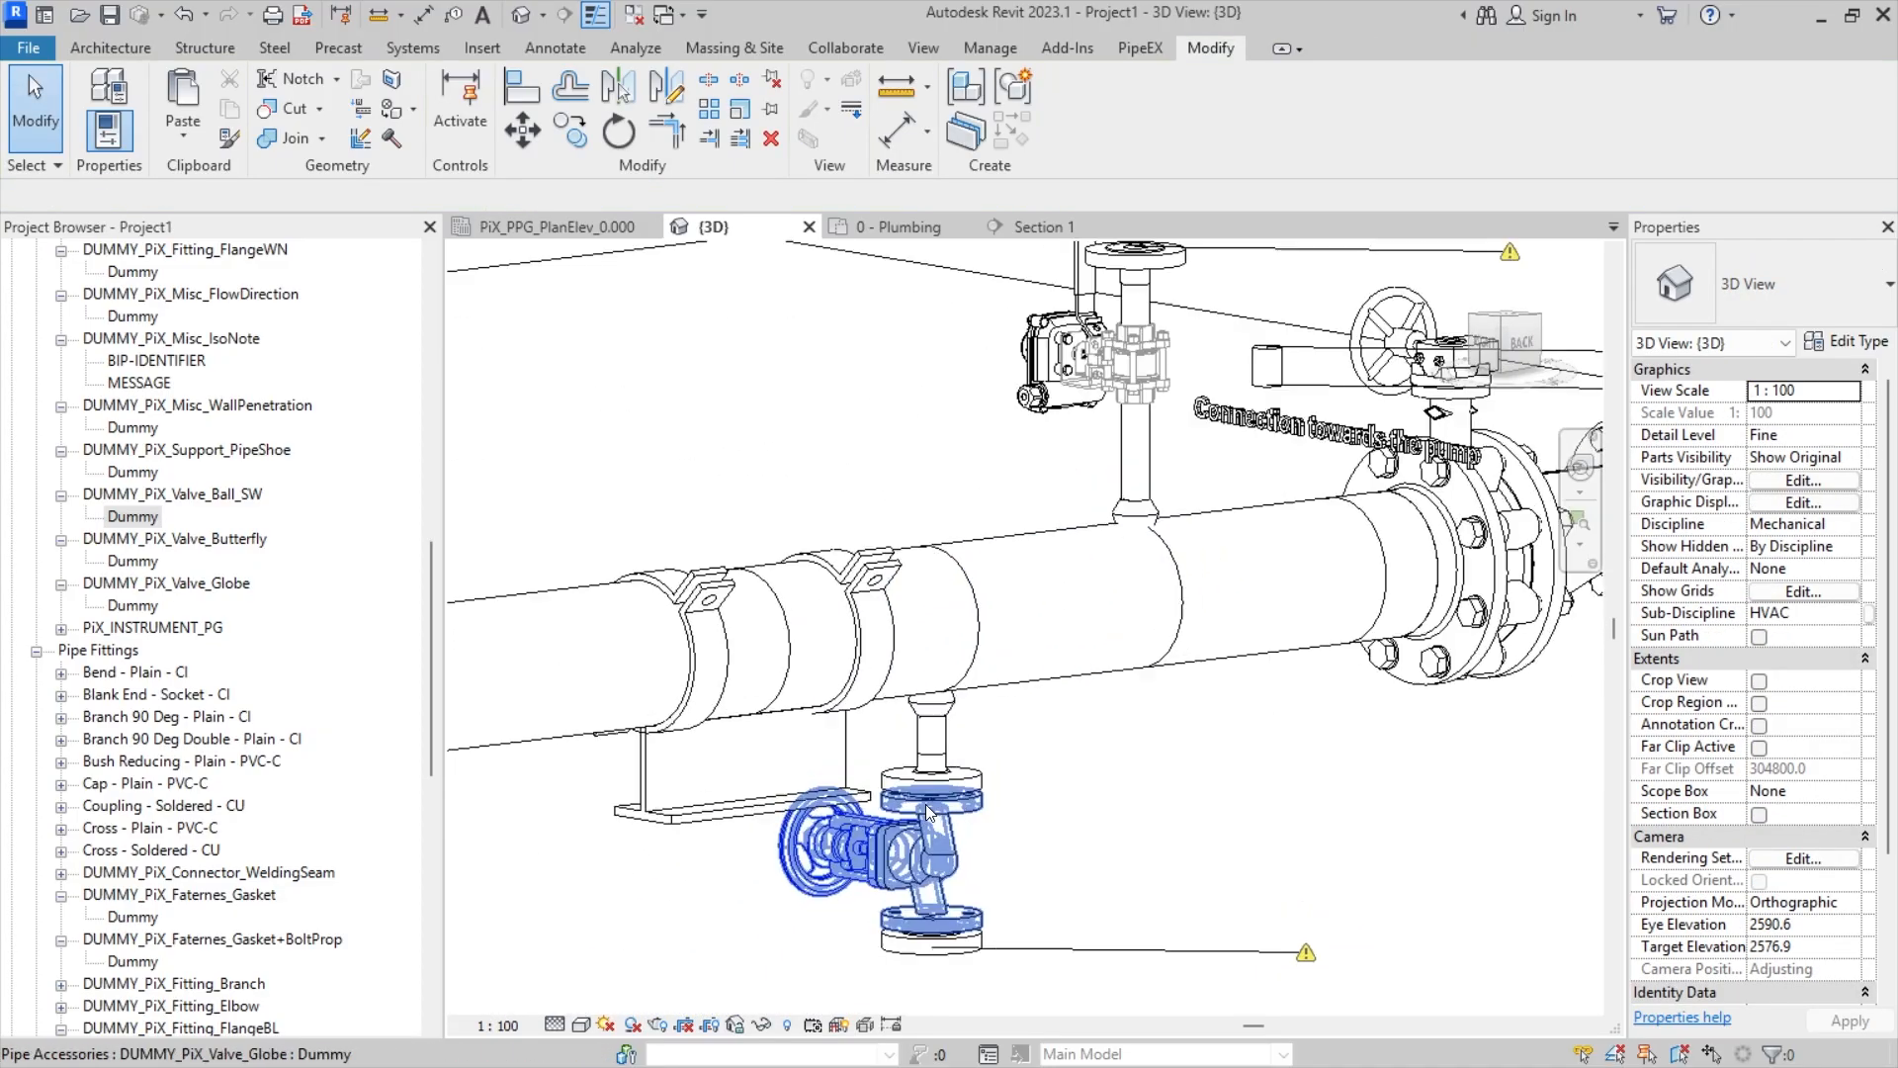
scroll(933, 798, up, 3)
click(937, 789)
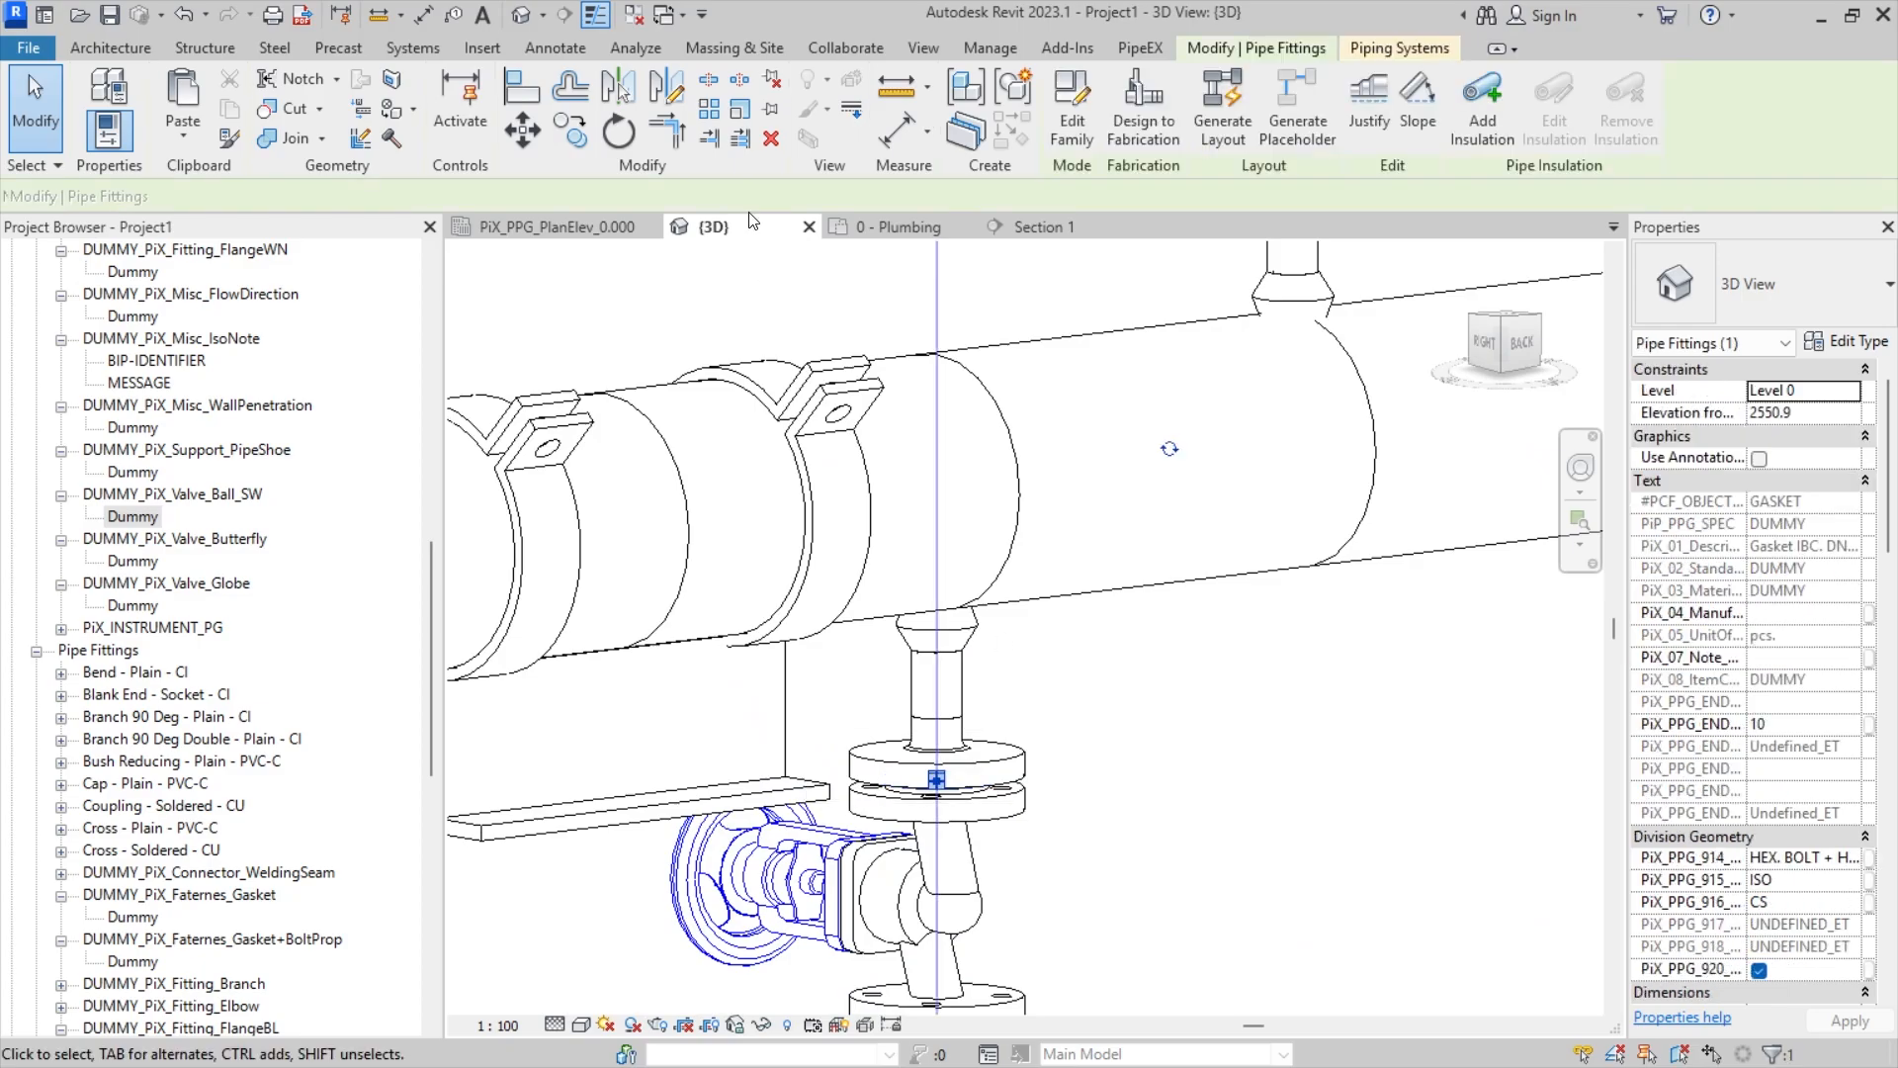
click(1014, 131)
scroll(1159, 410, down, 2)
middle_drag(1159, 411, 901, 702)
middle_drag(1013, 262, 1019, 396)
scroll(1019, 395, up, 1)
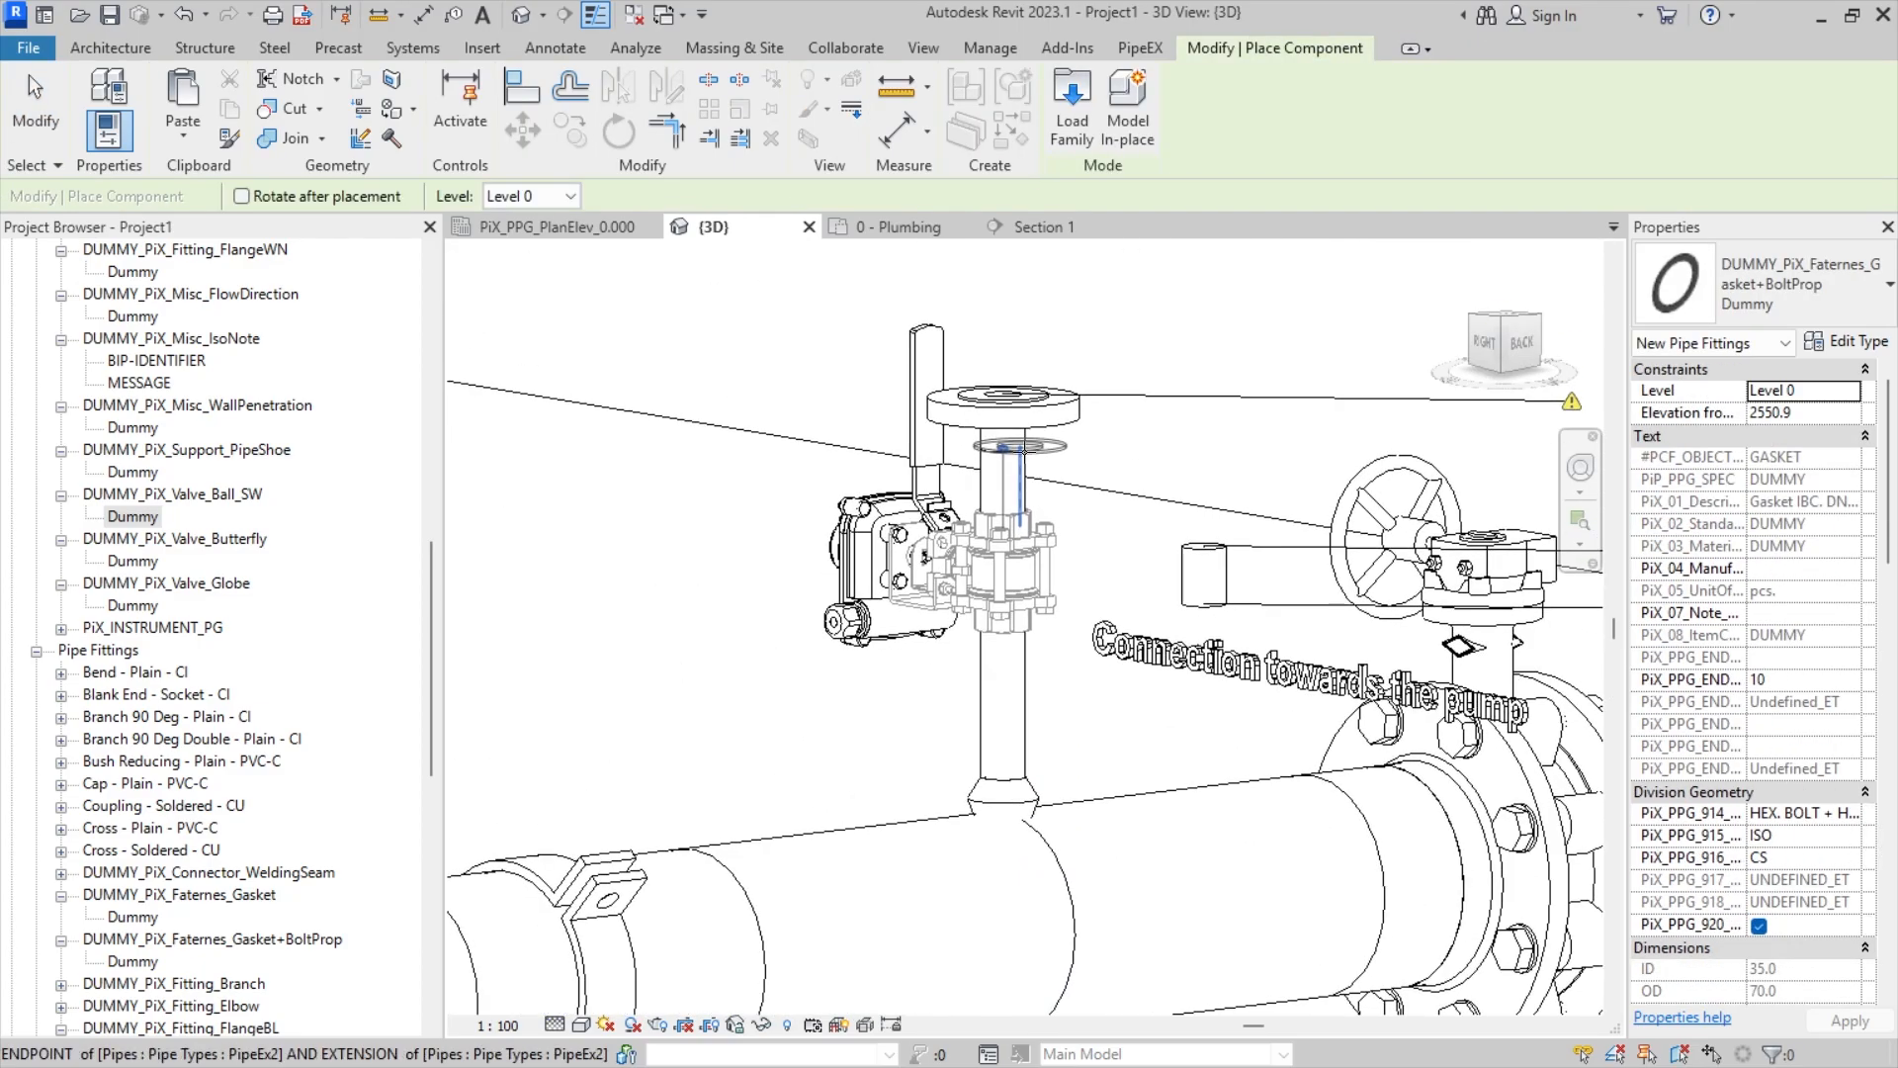
scroll(1020, 395, down, 1)
click(1024, 390)
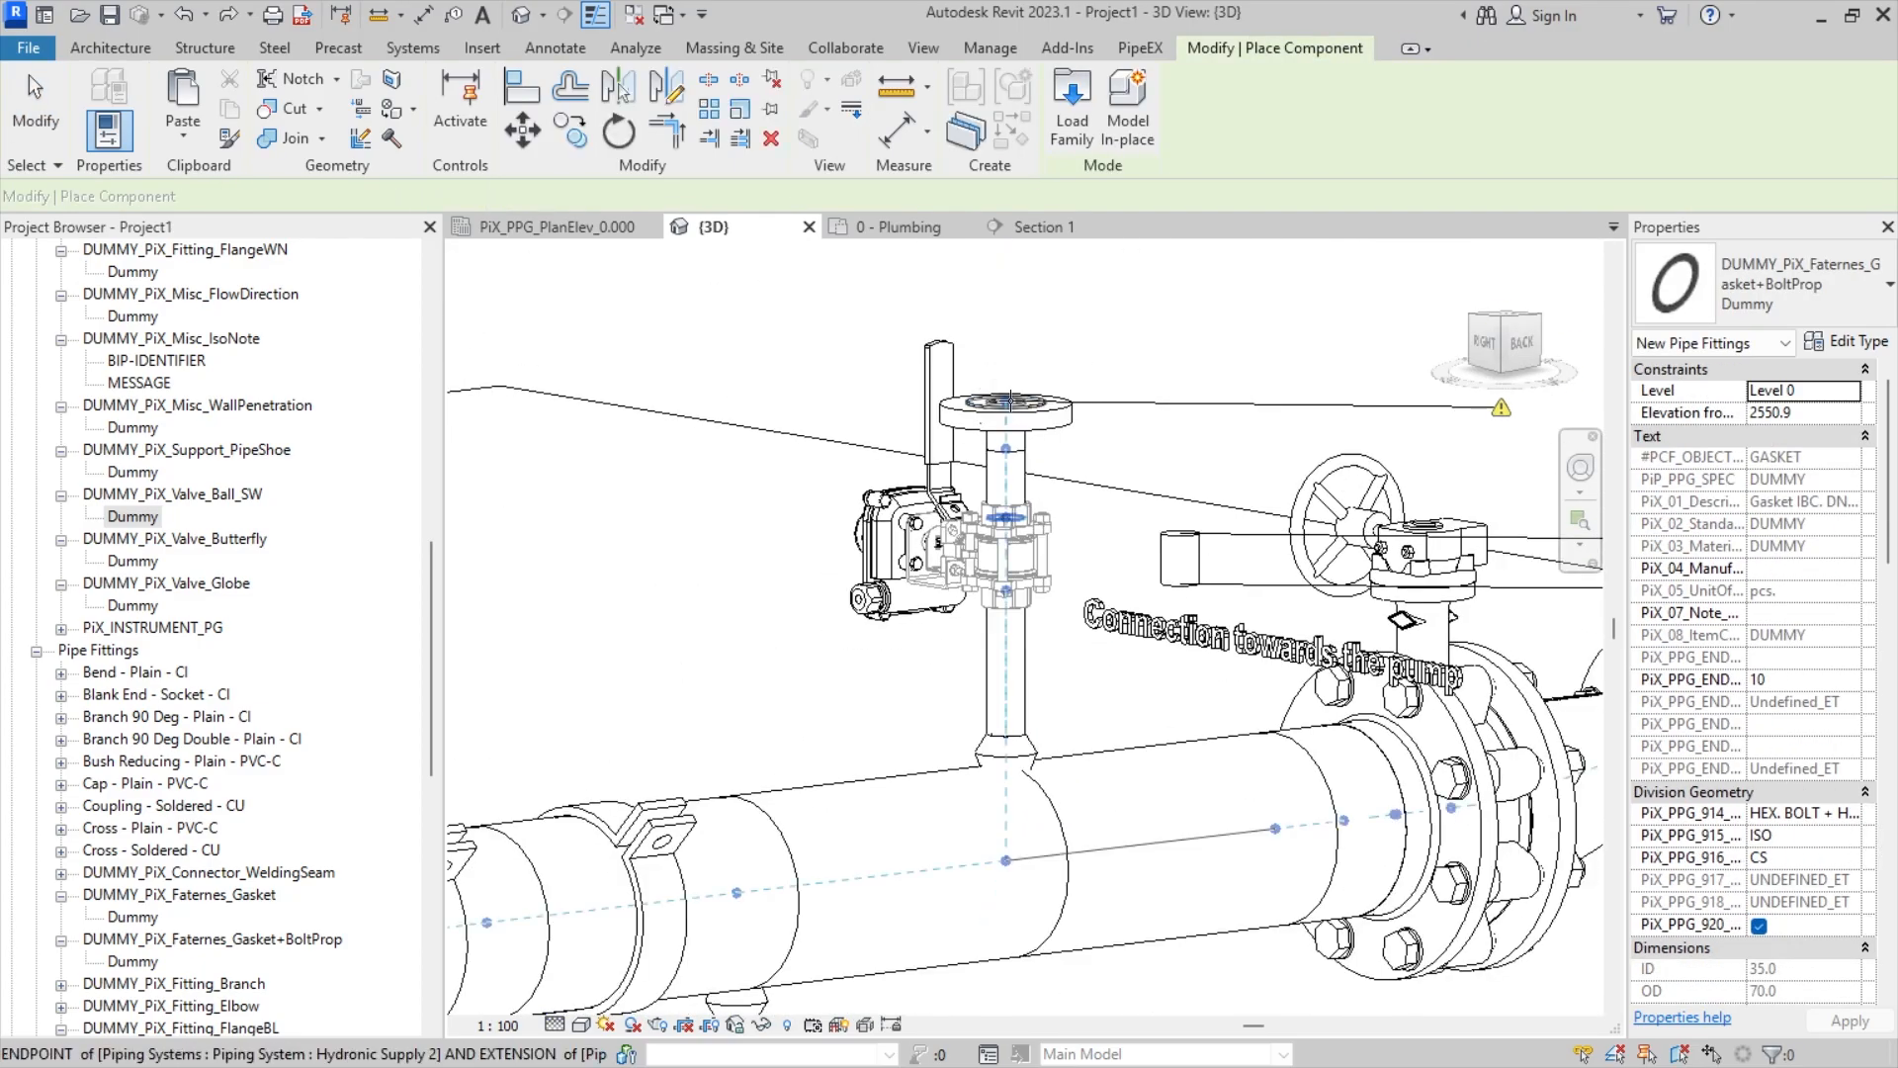
key(ctrl+z)
scroll(1034, 399, up, 2)
middle_drag(1033, 399, 1113, 638)
click(975, 605)
middle_drag(1070, 868, 1097, 469)
scroll(1093, 460, down, 6)
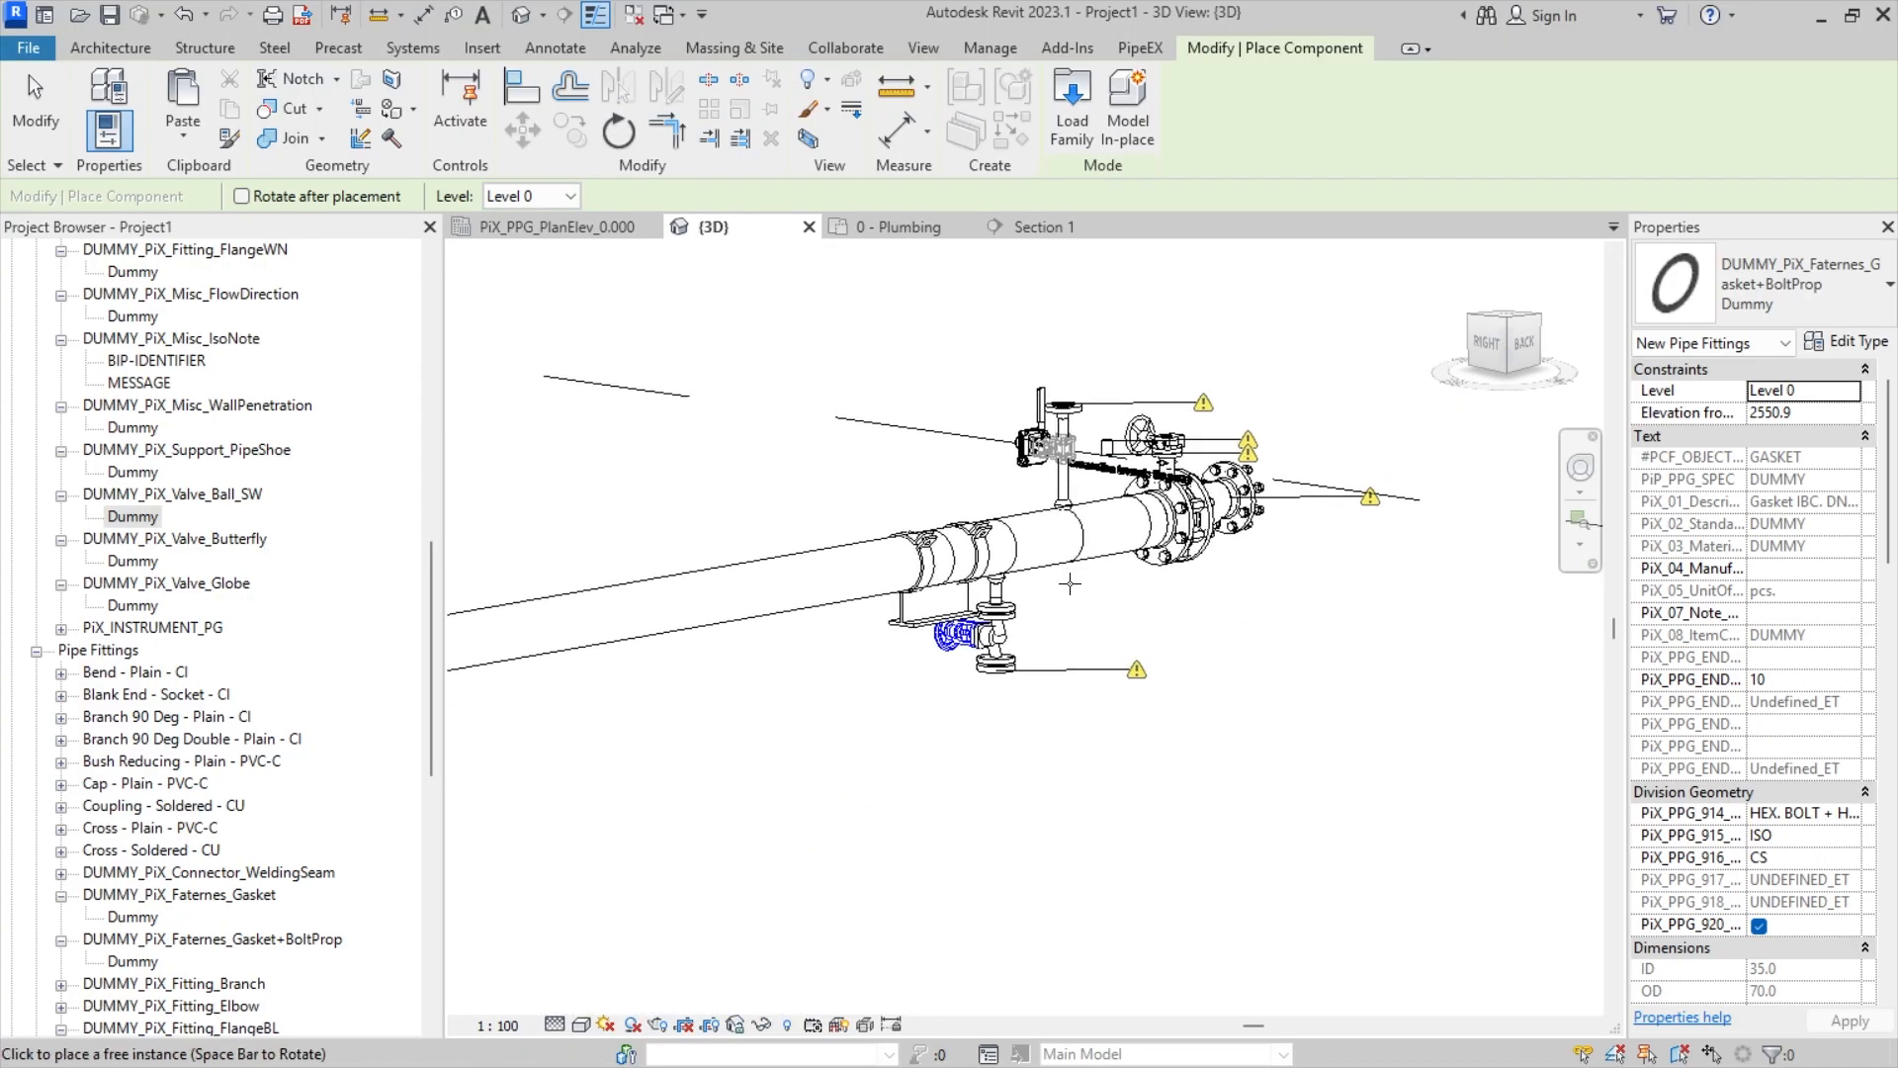
scroll(1014, 653, up, 4)
key(Escape)
- Close the upper branch with a 25 mm DUMMY_PiX_Fitting_FlangeBL blind flange matching the lower branch's, seated on the new gasket
click(984, 708)
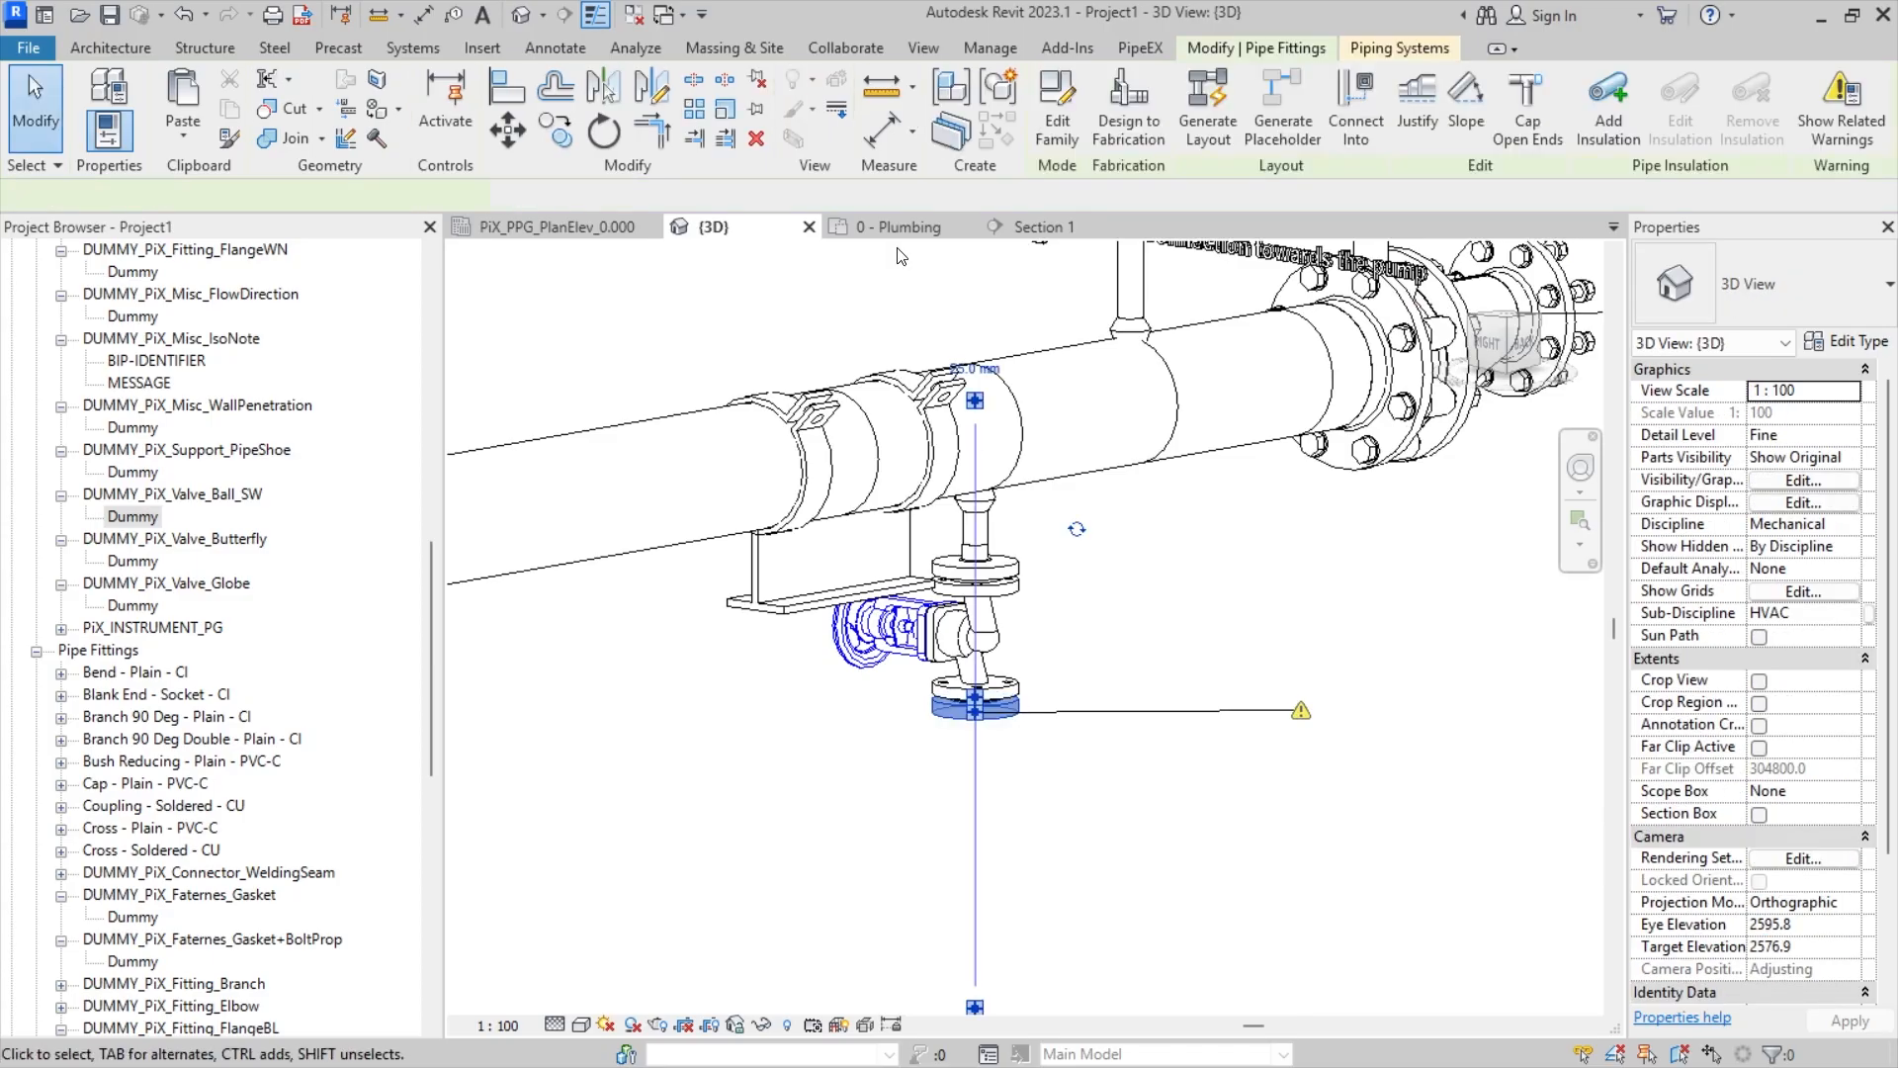
middle_drag(1103, 309, 955, 769)
scroll(988, 532, up, 3)
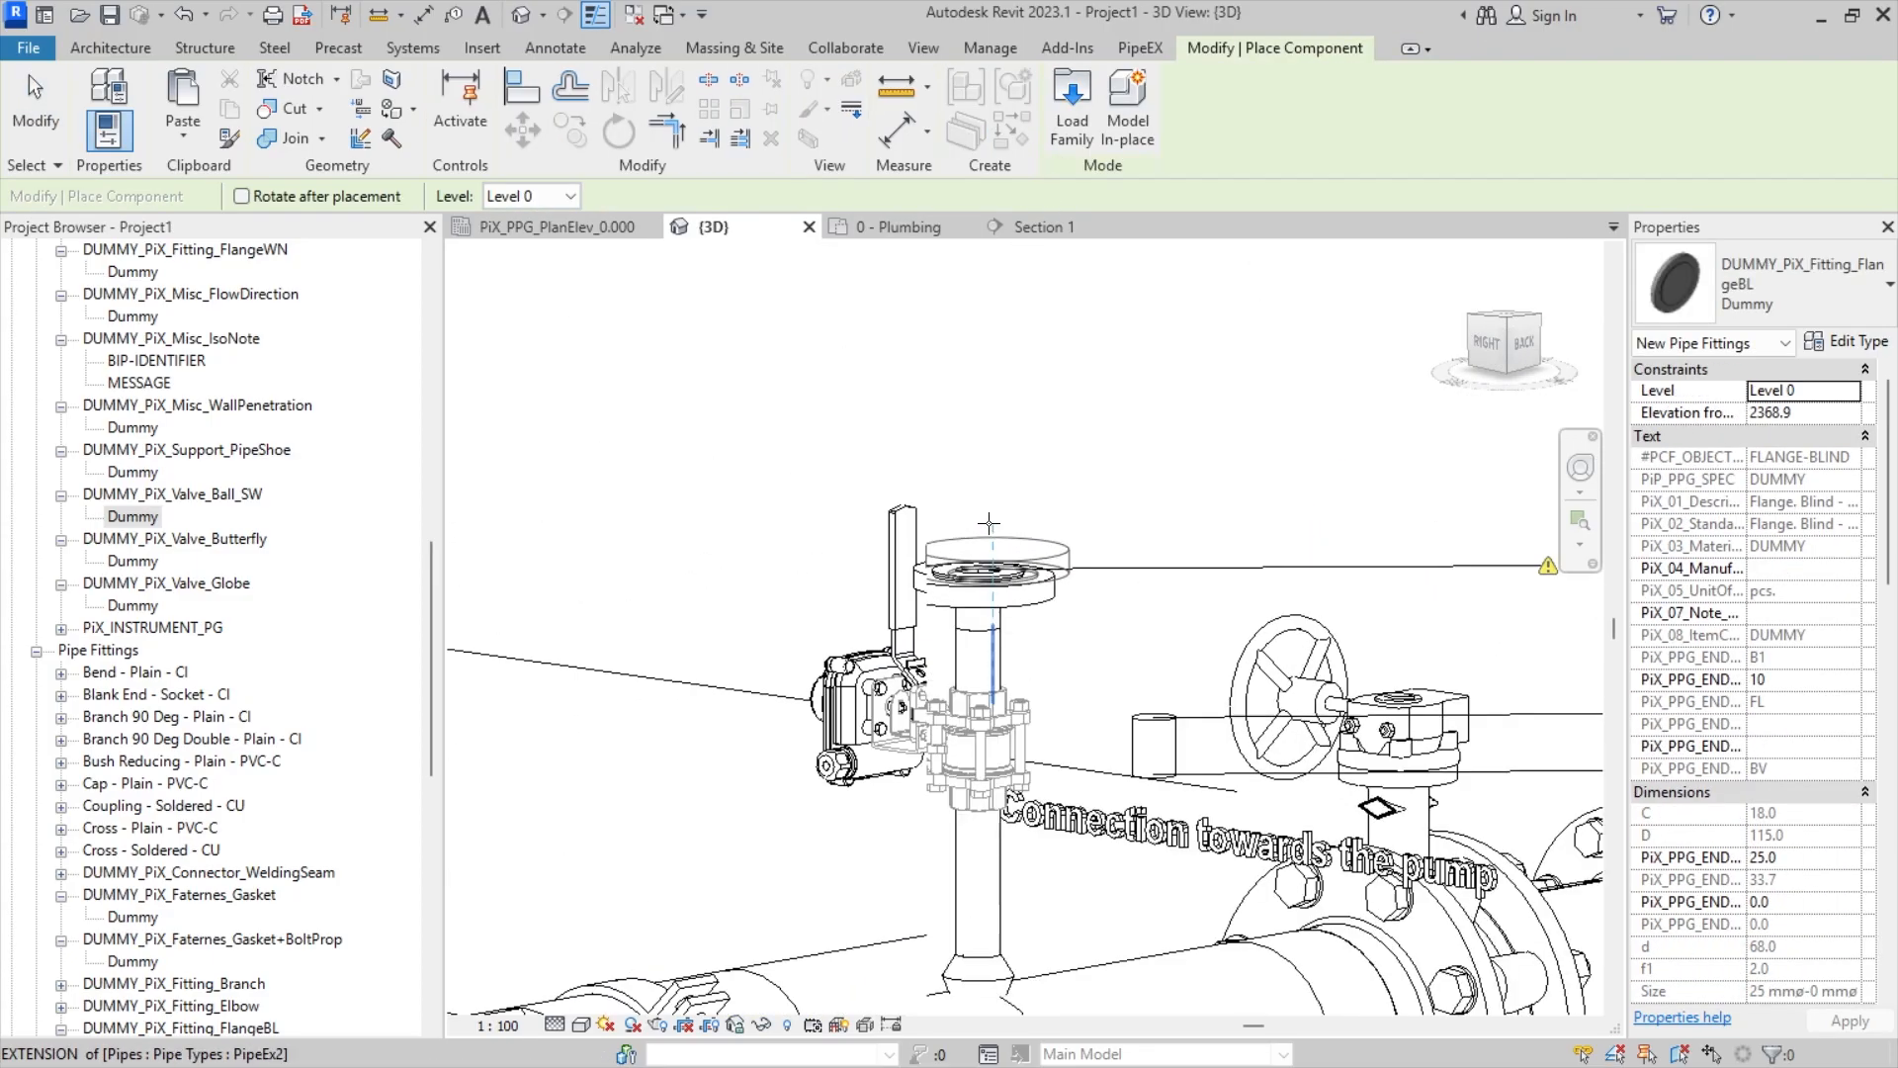
click(971, 559)
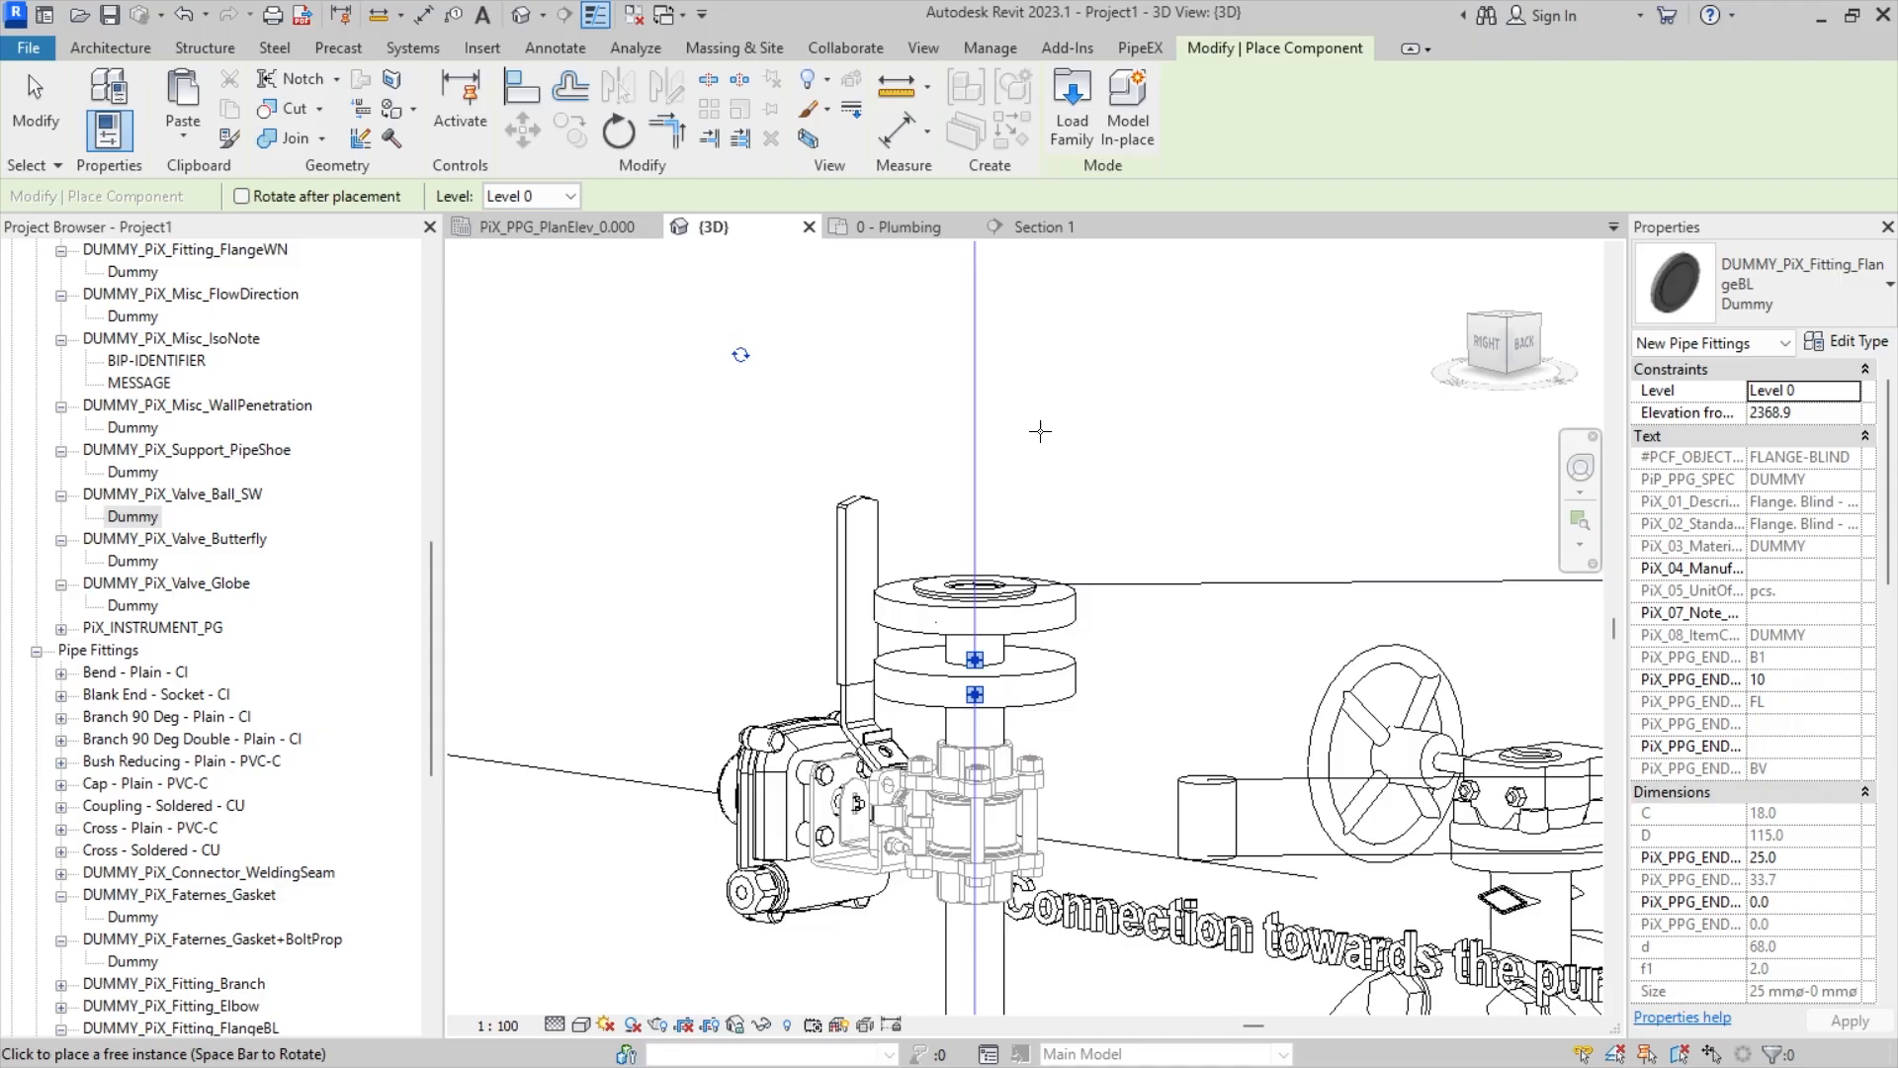
key(ctrl+z)
shift+middle_drag(1051, 500, 1042, 339)
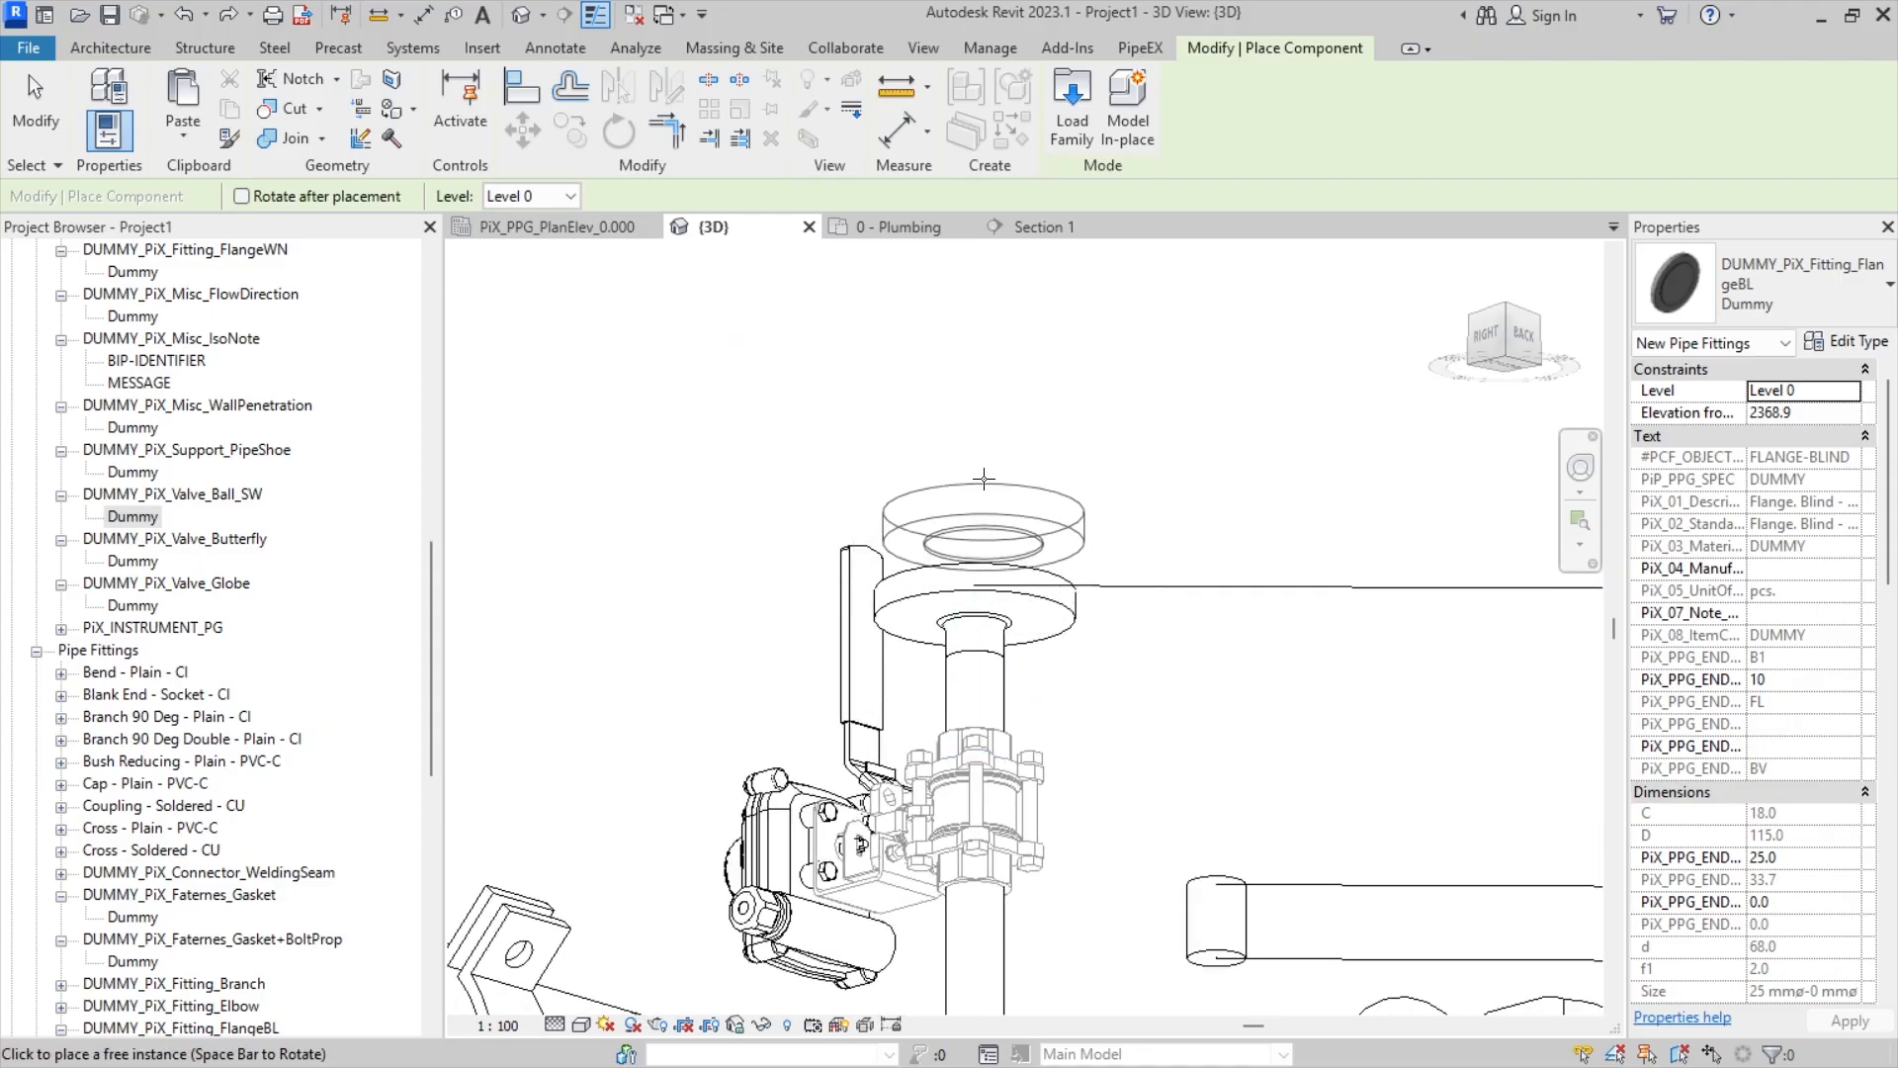
click(976, 583)
key(Escape)
key(Escape)
- Place a PiX_INSTRUMENT_PG pressure gauge of type Dummy centred on top of the upper branch's blind flange
shift+middle_drag(1103, 483, 1050, 568)
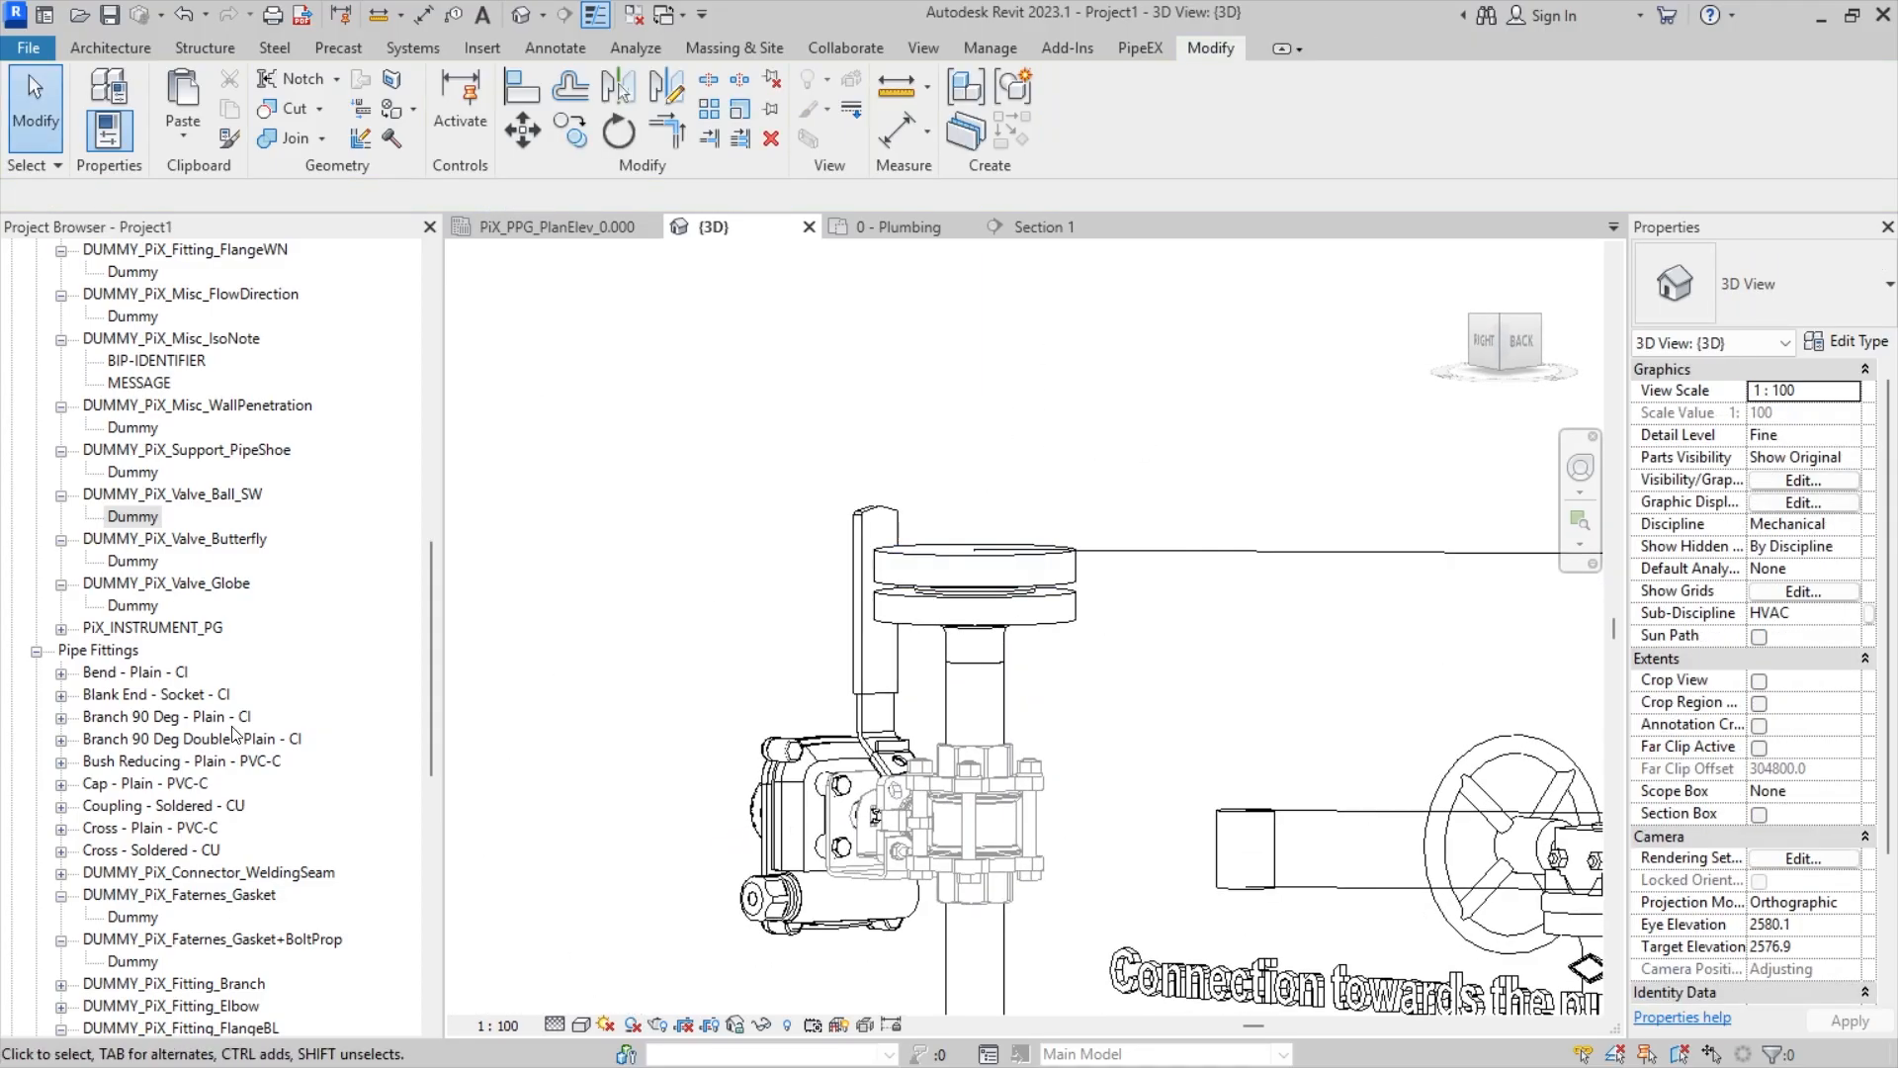
scroll(235, 734, down, 1)
double_click(186, 606)
click(134, 629)
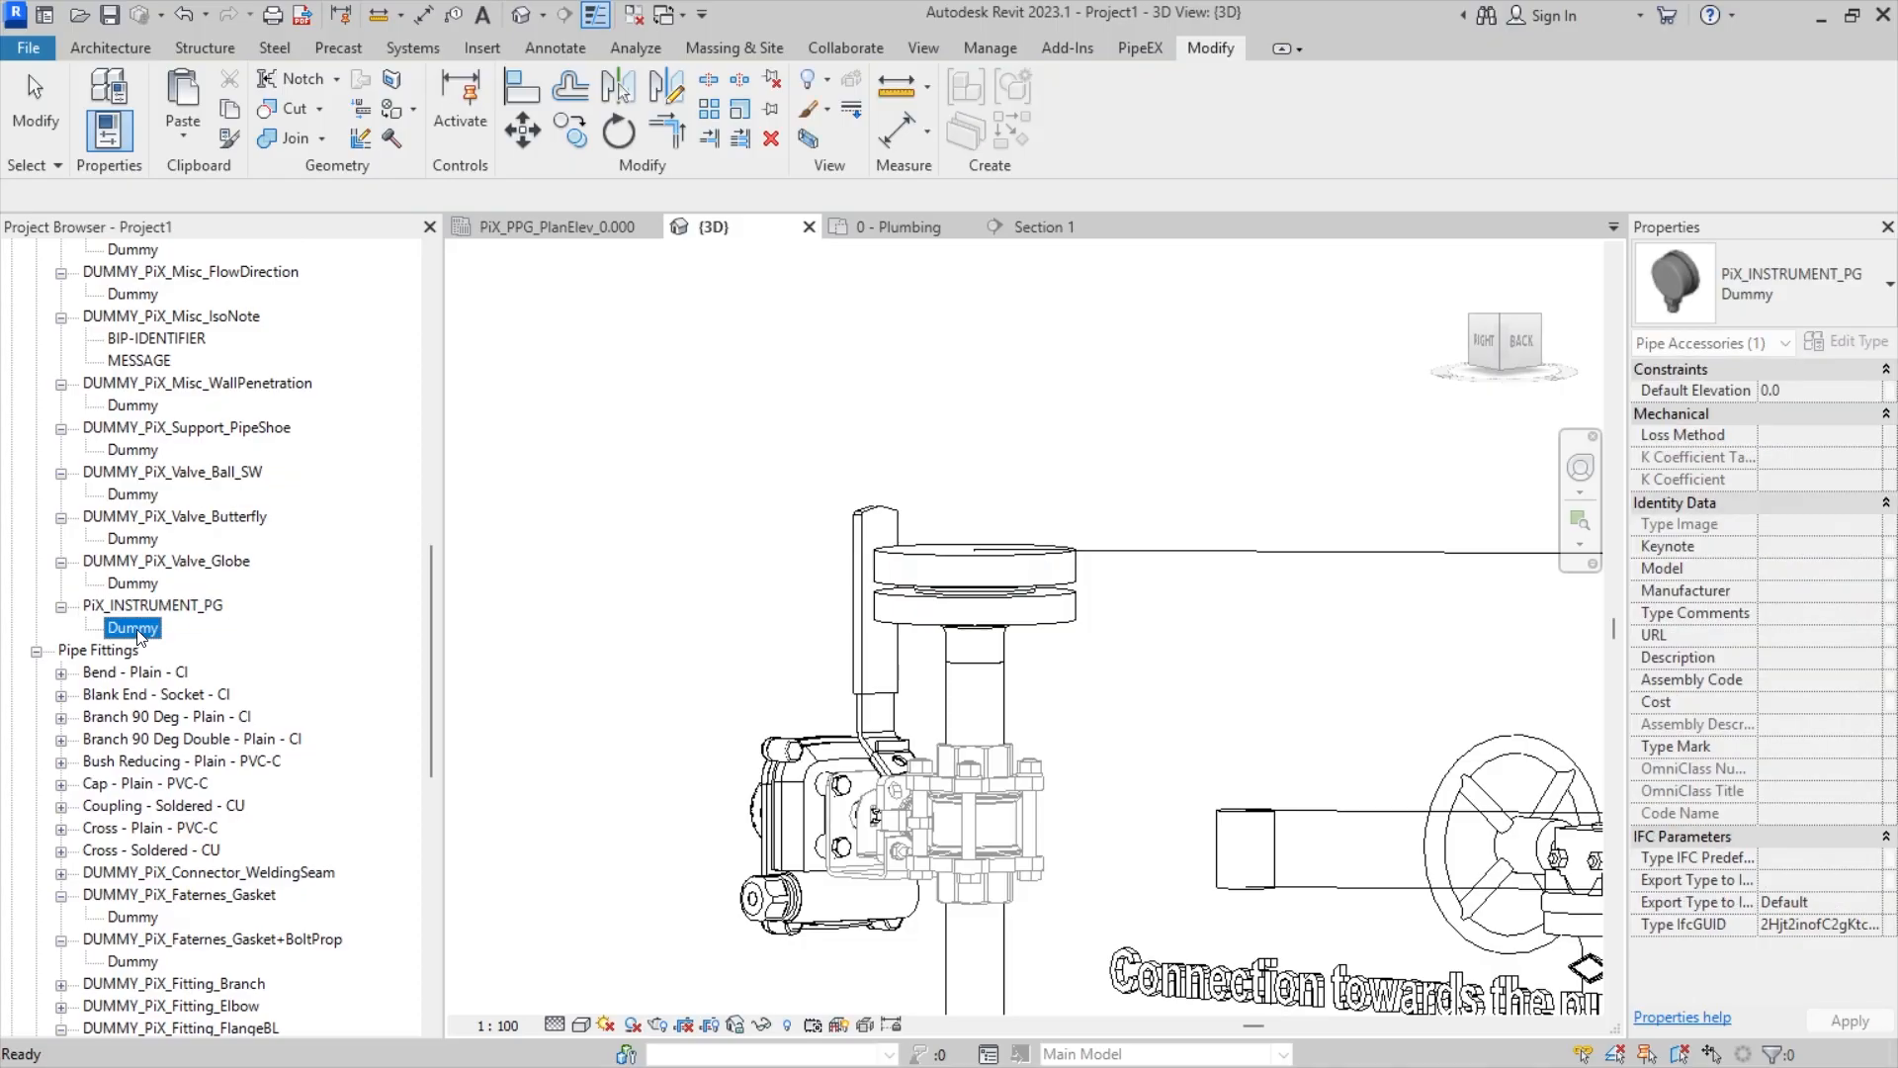
drag(928, 549, 932, 550)
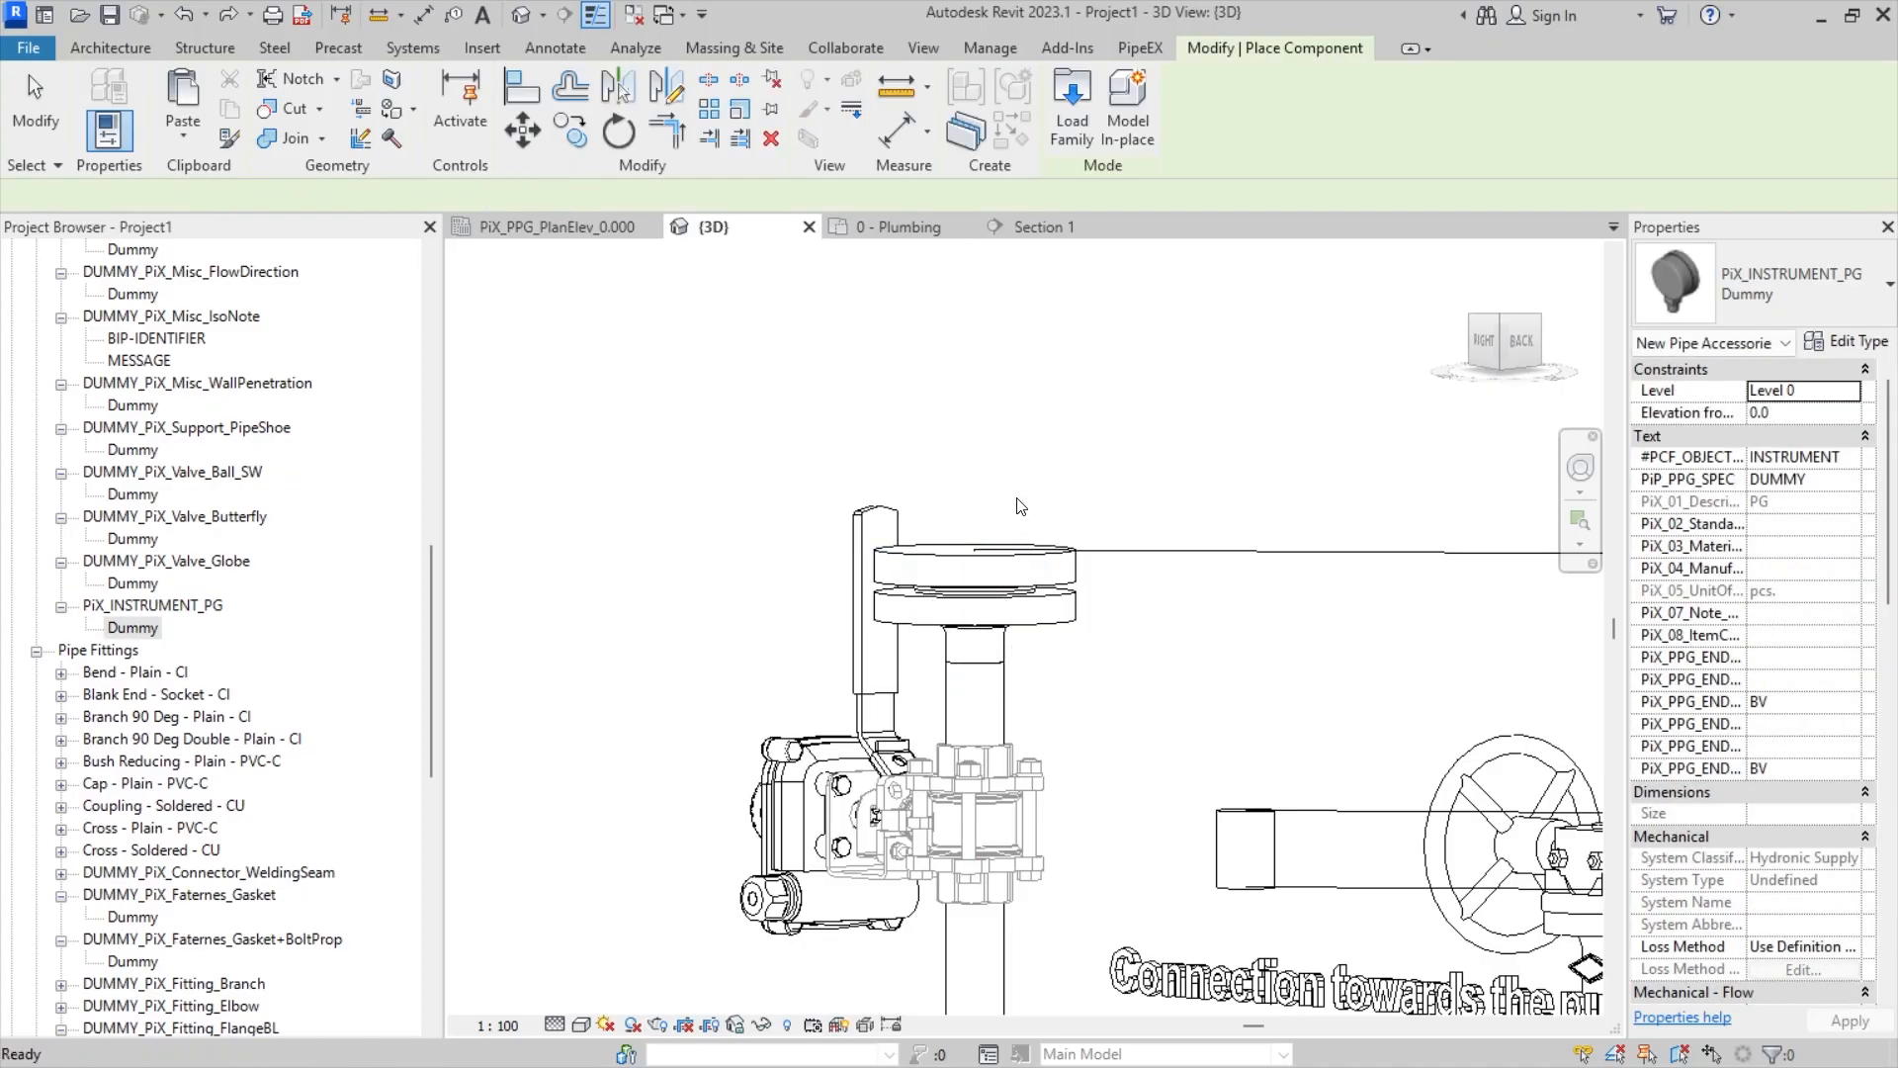
shift+middle_drag(1014, 508, 996, 454)
click(976, 542)
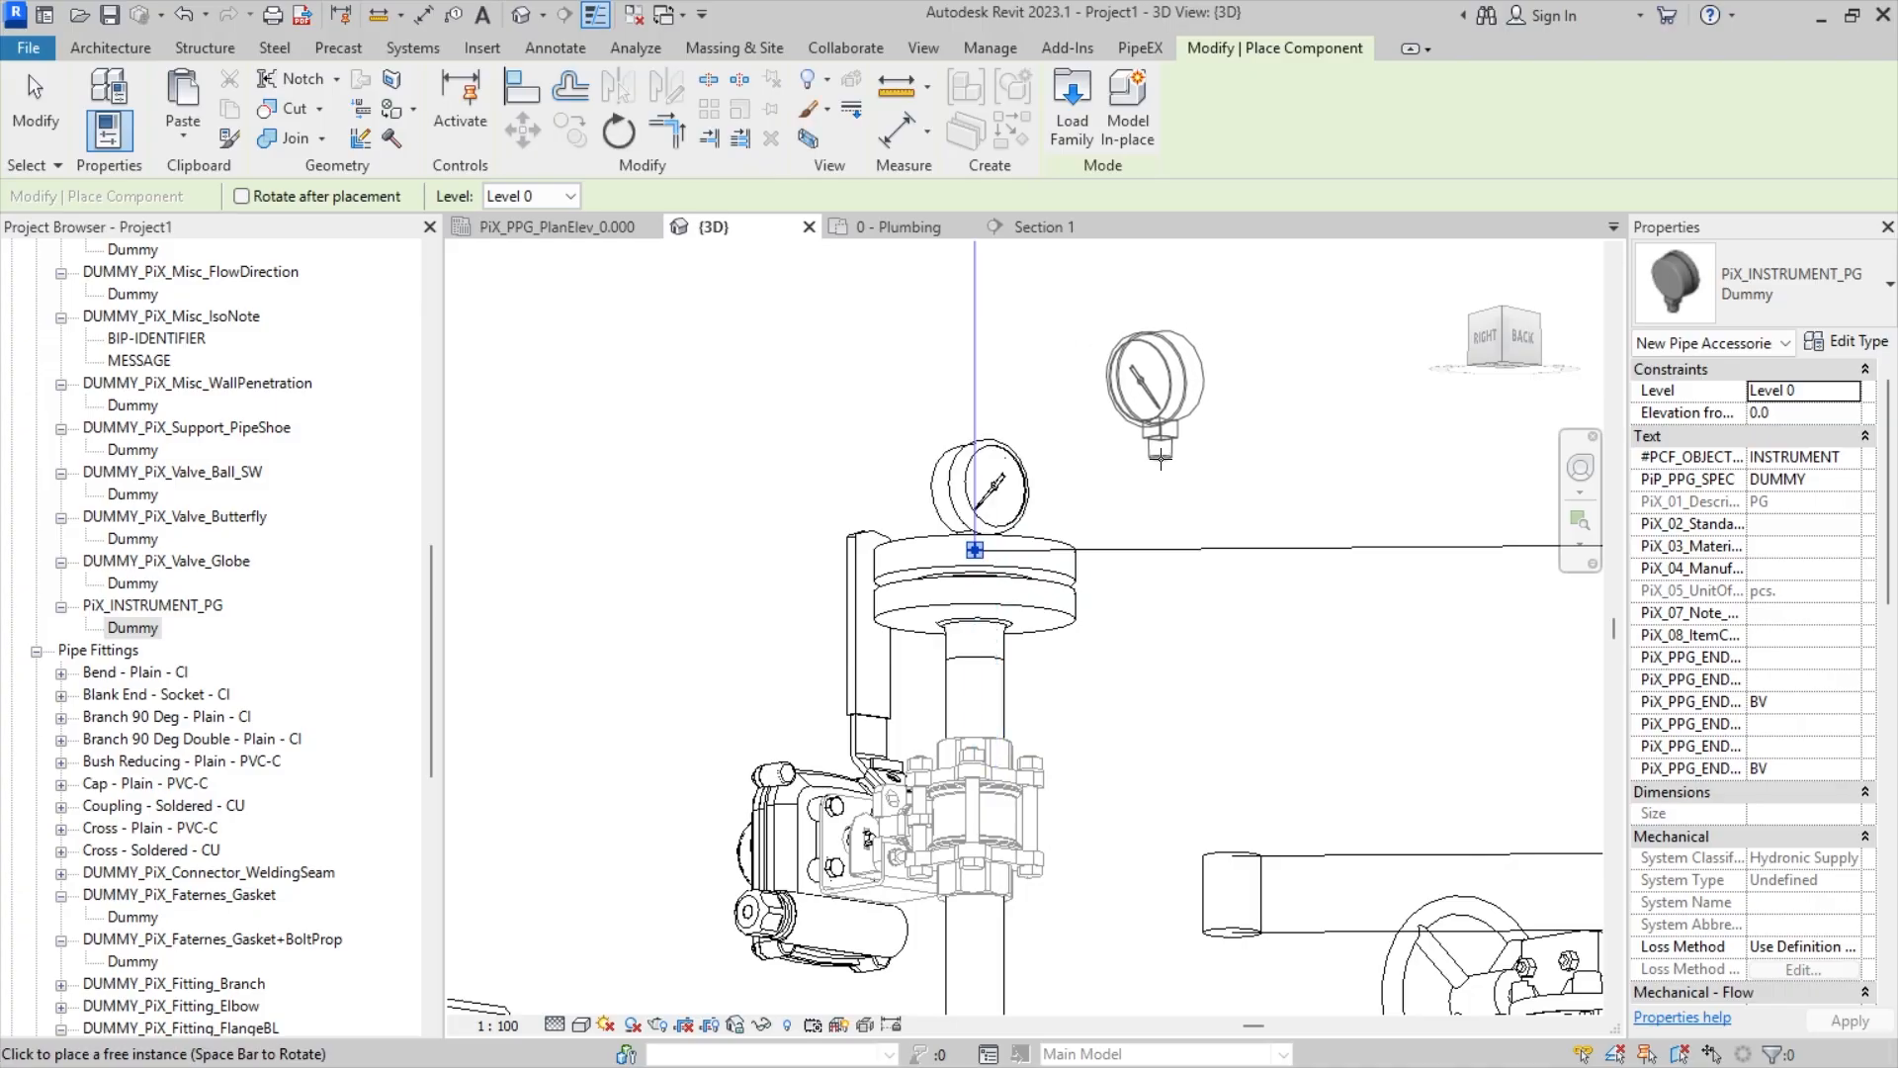
key(Escape)
key(Escape)
- Delete the short loose 25 mm pipe piece floating beside the upper branch
shift+middle_drag(1080, 585, 915, 487)
scroll(984, 725, down, 5)
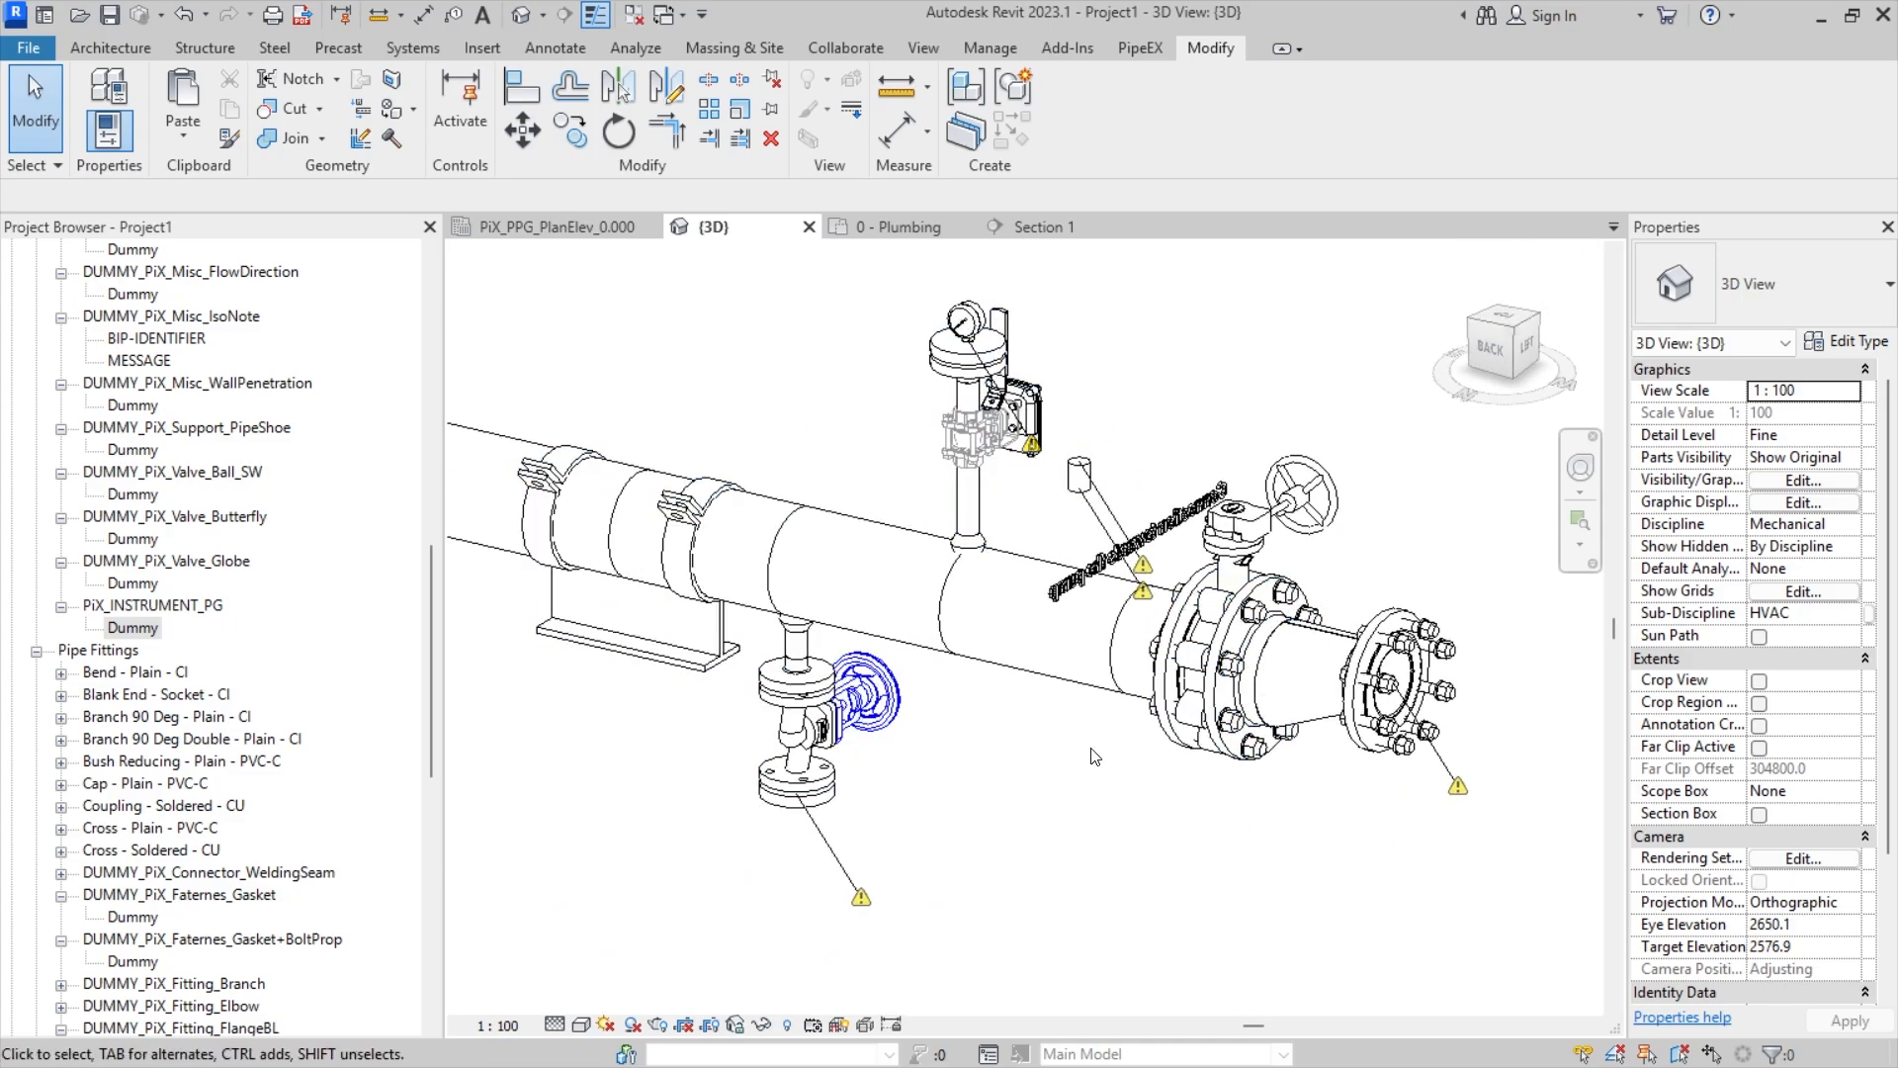
click(1067, 488)
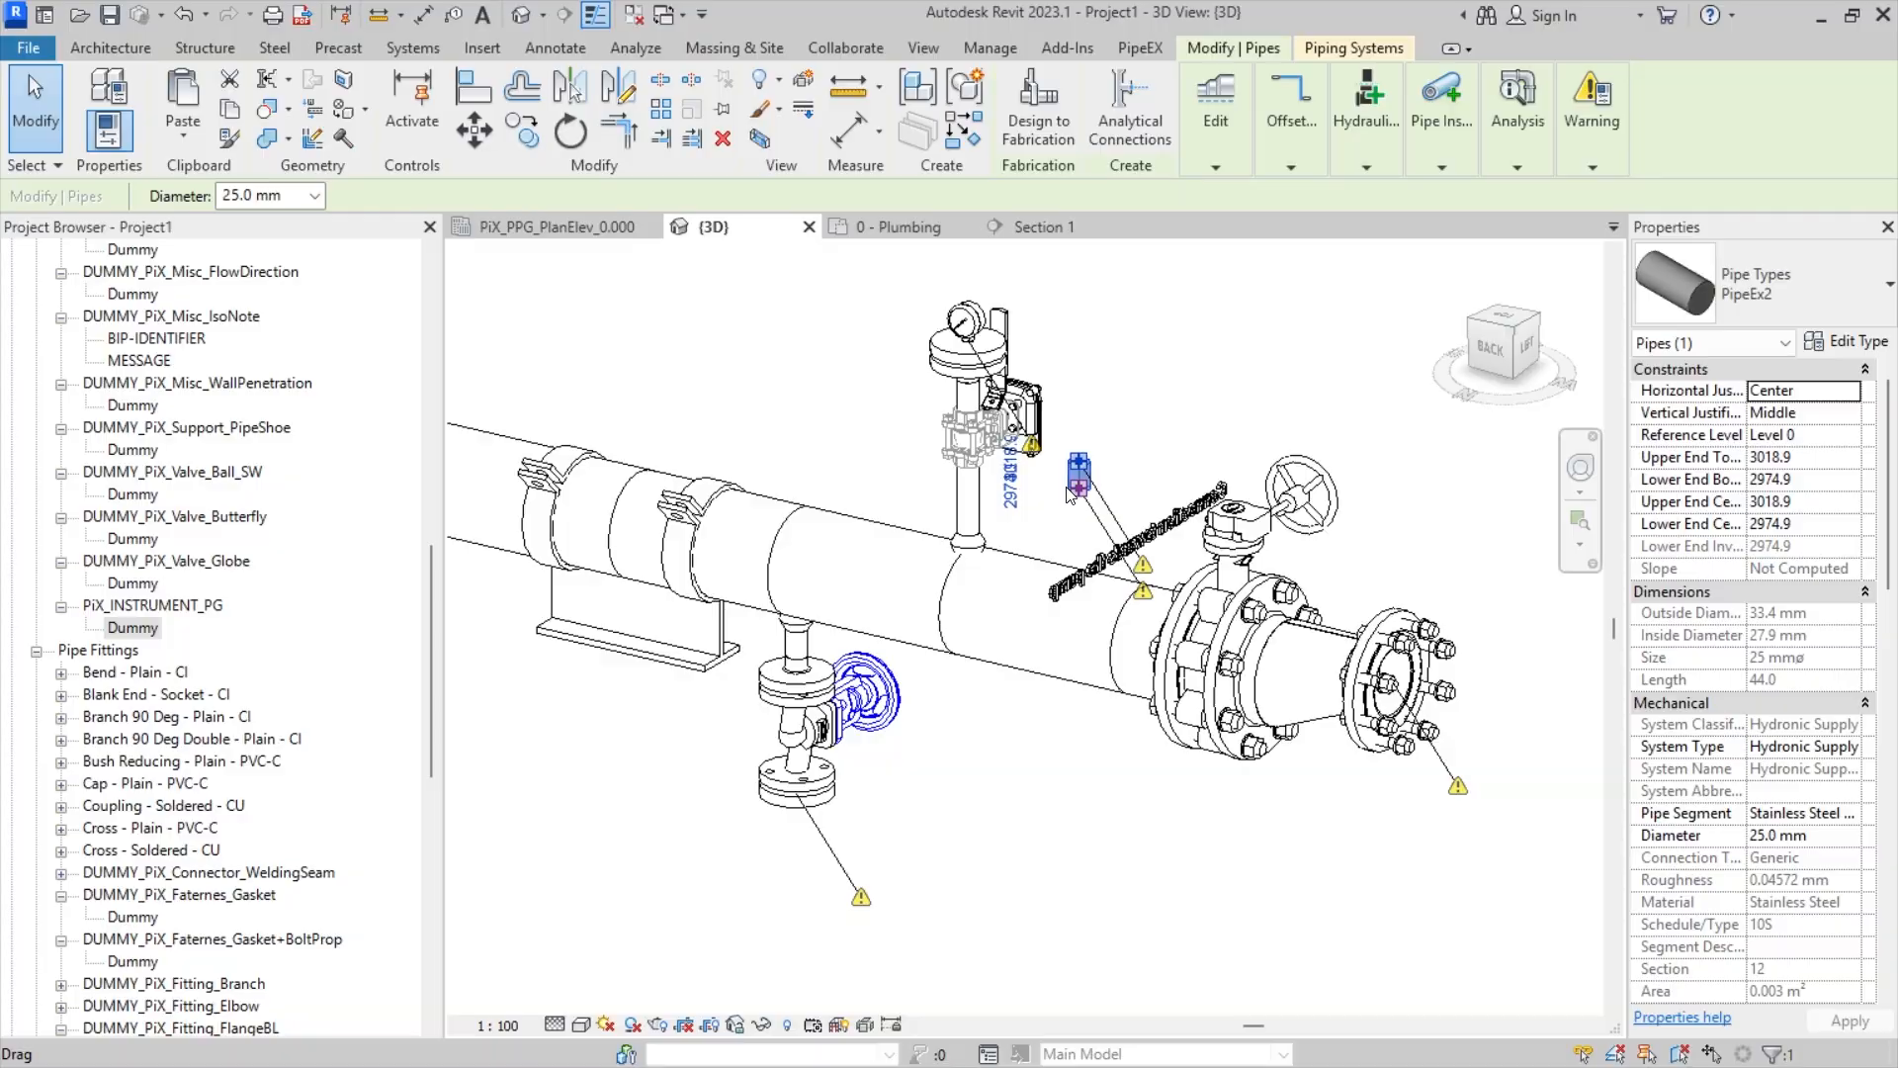
key(Delete)
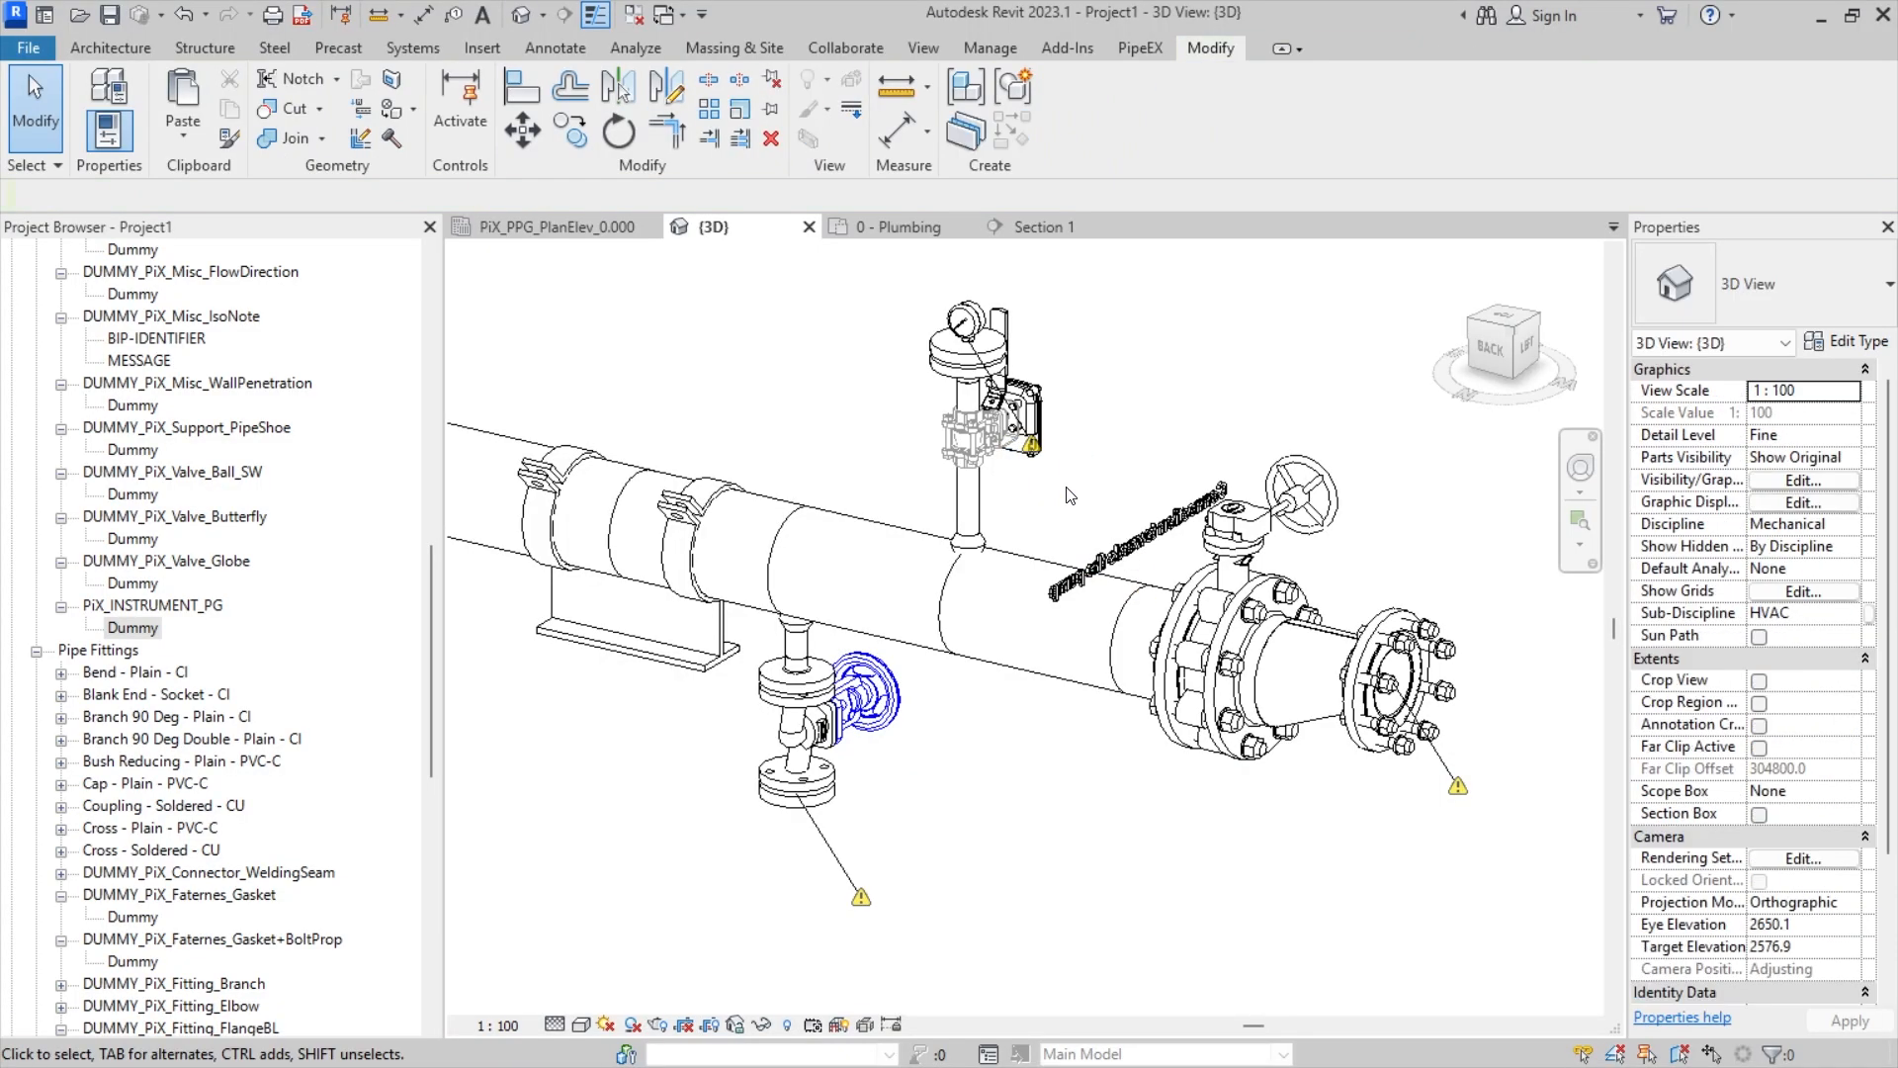
- Delete the large loose flanged handwheel valve standing behind the pipe run's reducer end
scroll(979, 504, down, 8)
middle_drag(736, 381, 977, 597)
scroll(974, 597, up, 3)
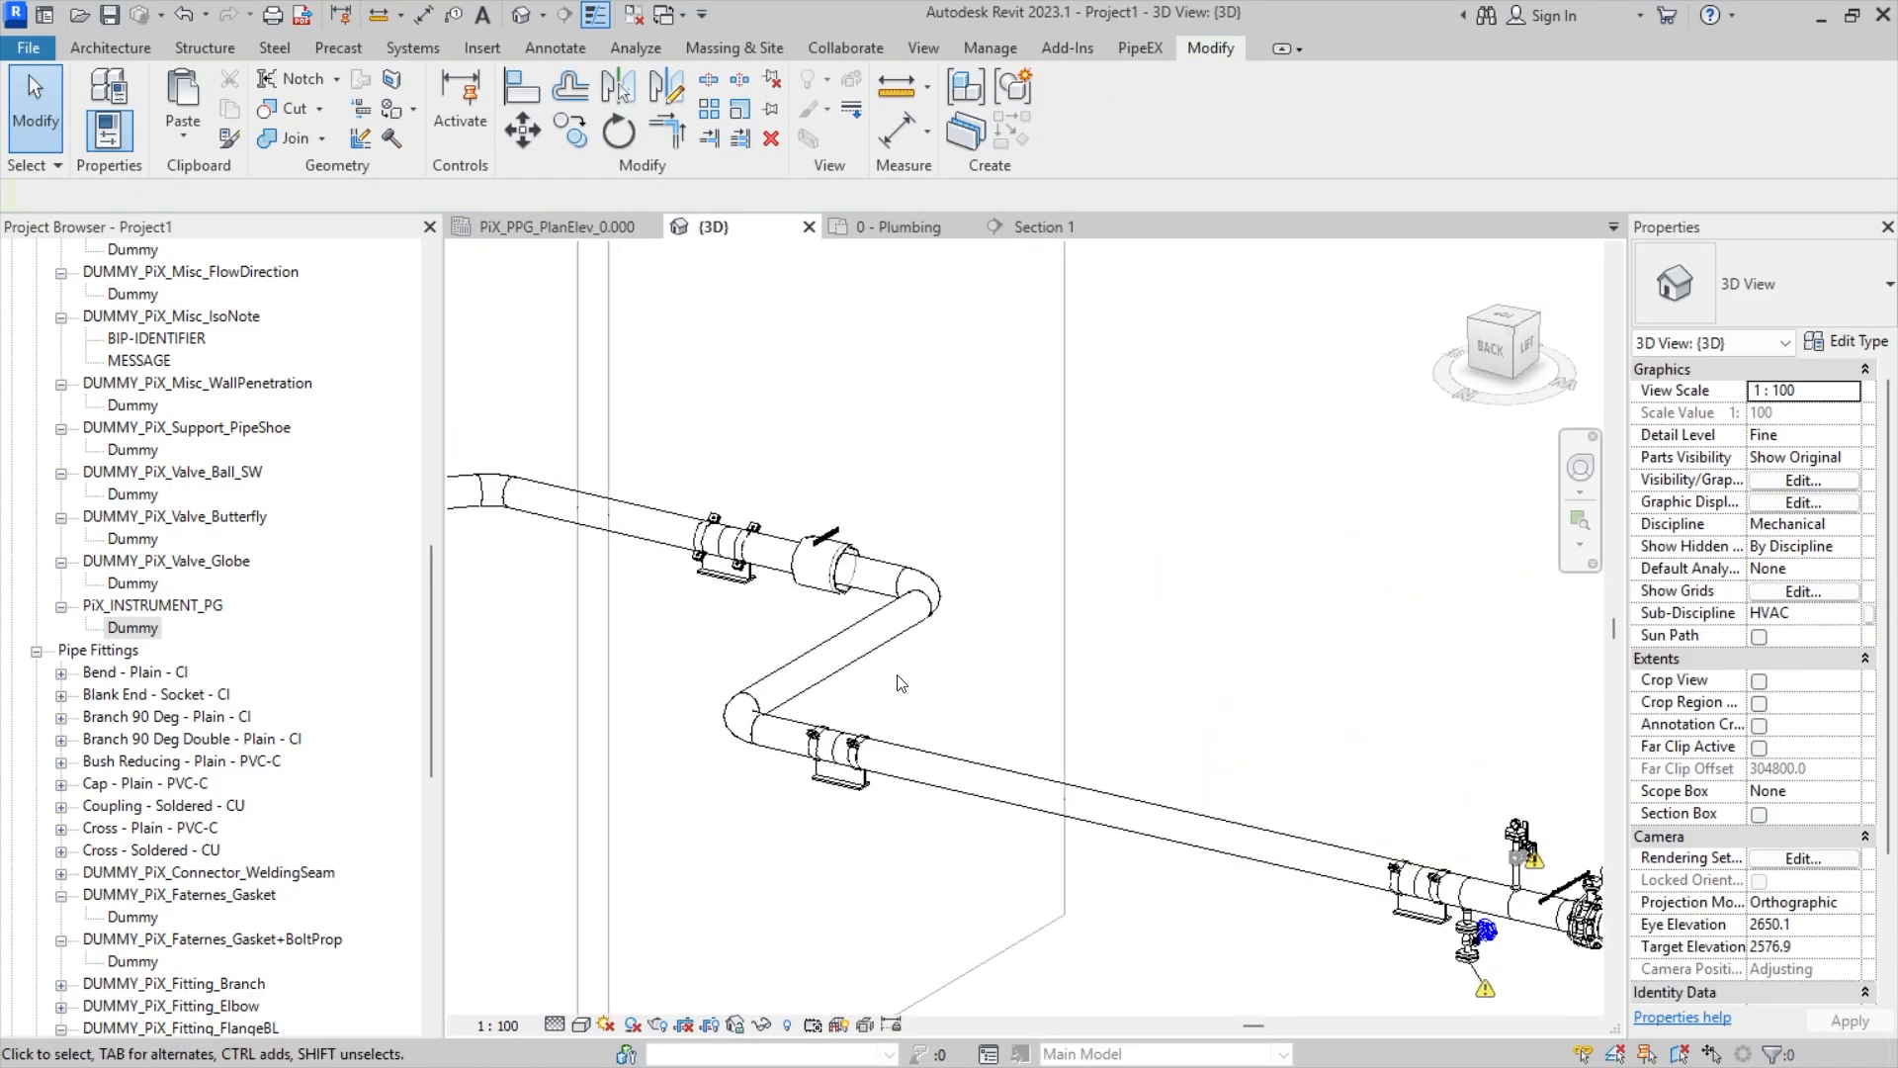
shift+middle_drag(897, 677, 951, 697)
middle_drag(1277, 848, 959, 714)
scroll(1246, 807, up, 3)
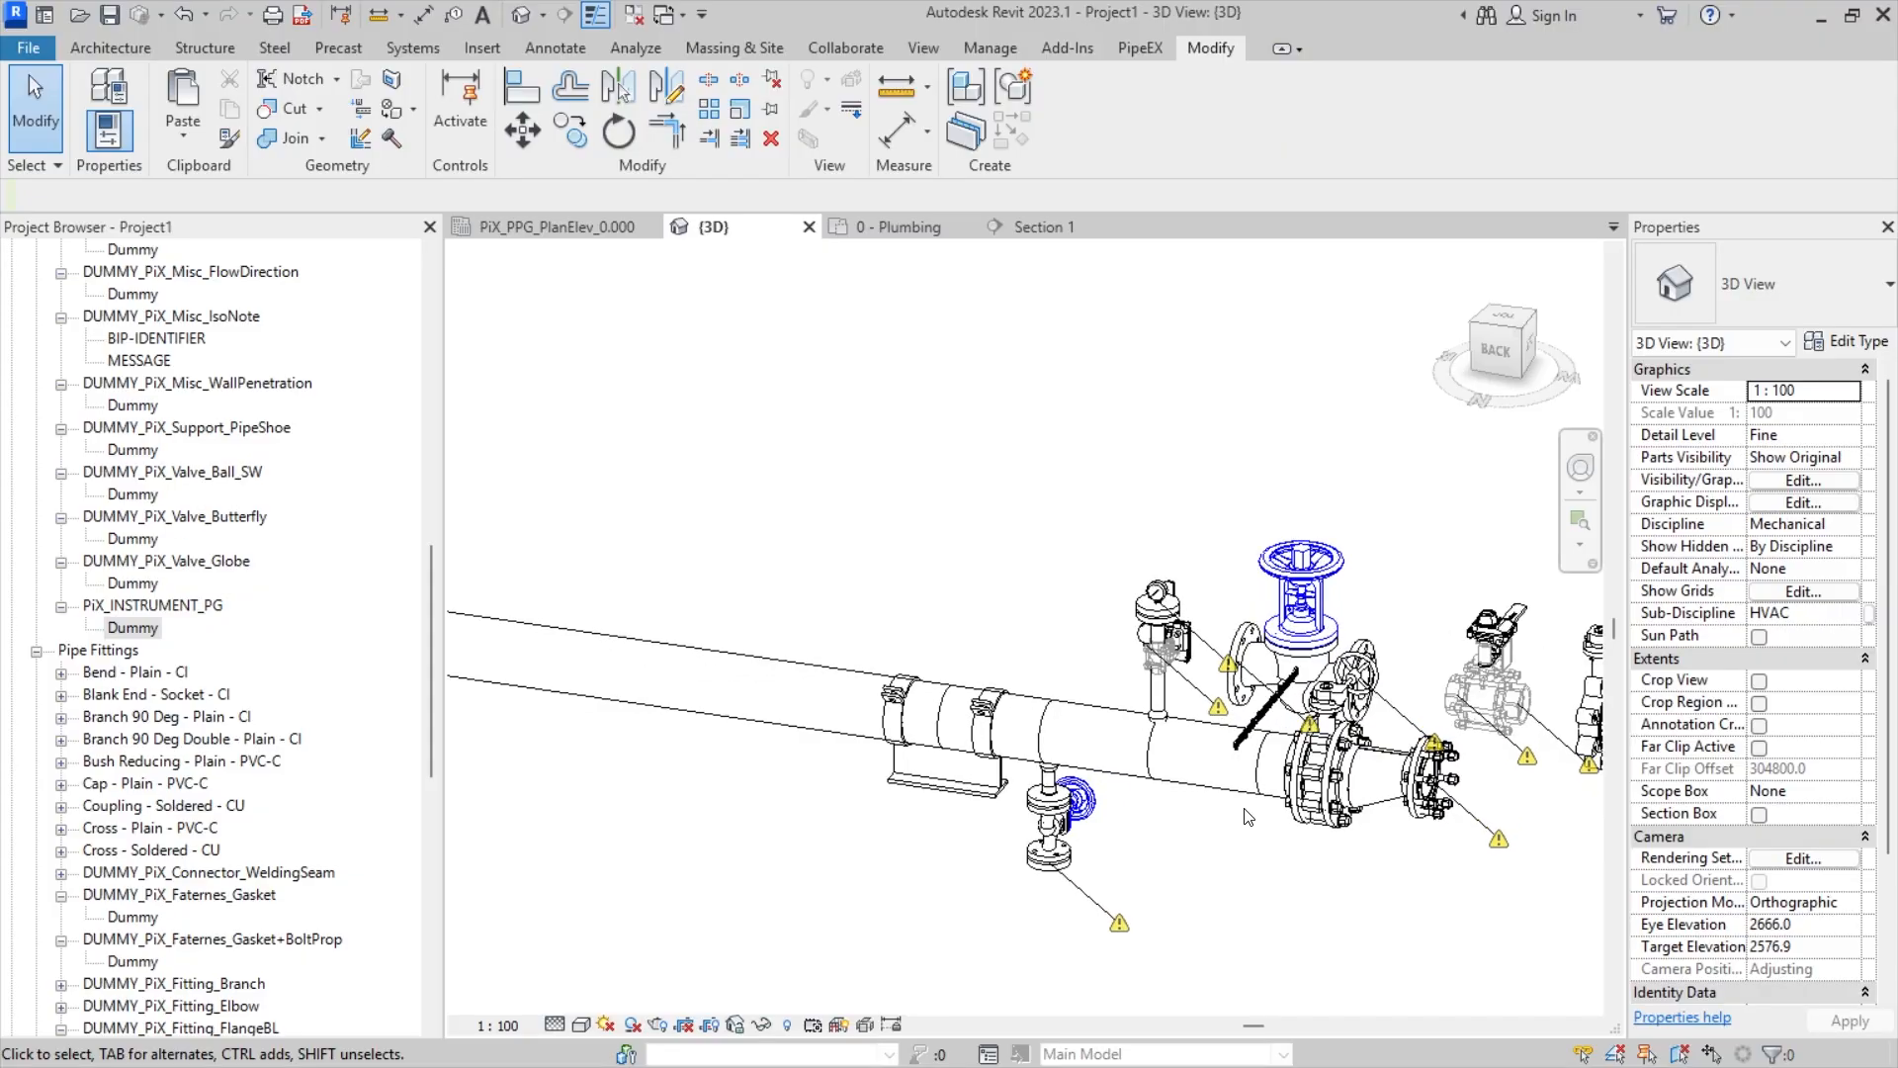
scroll(1328, 740, up, 1)
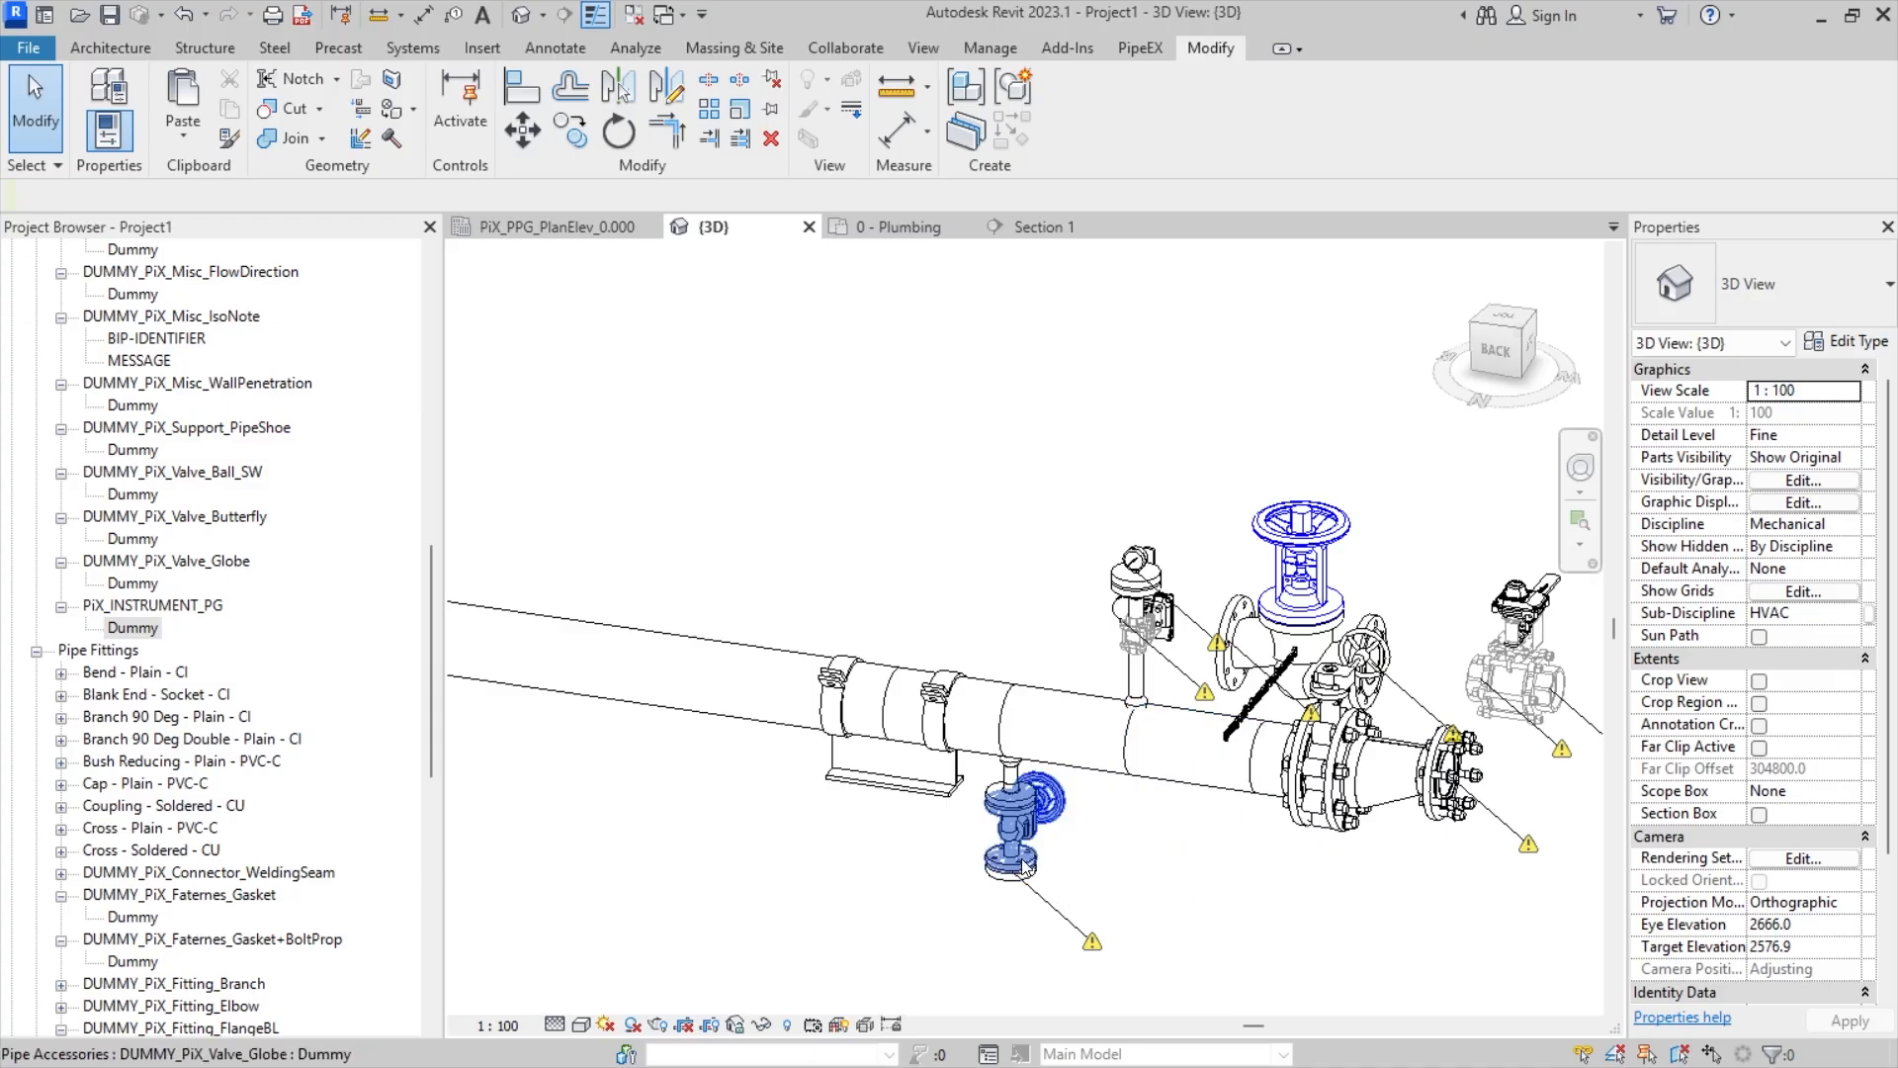
click(1296, 649)
key(Delete)
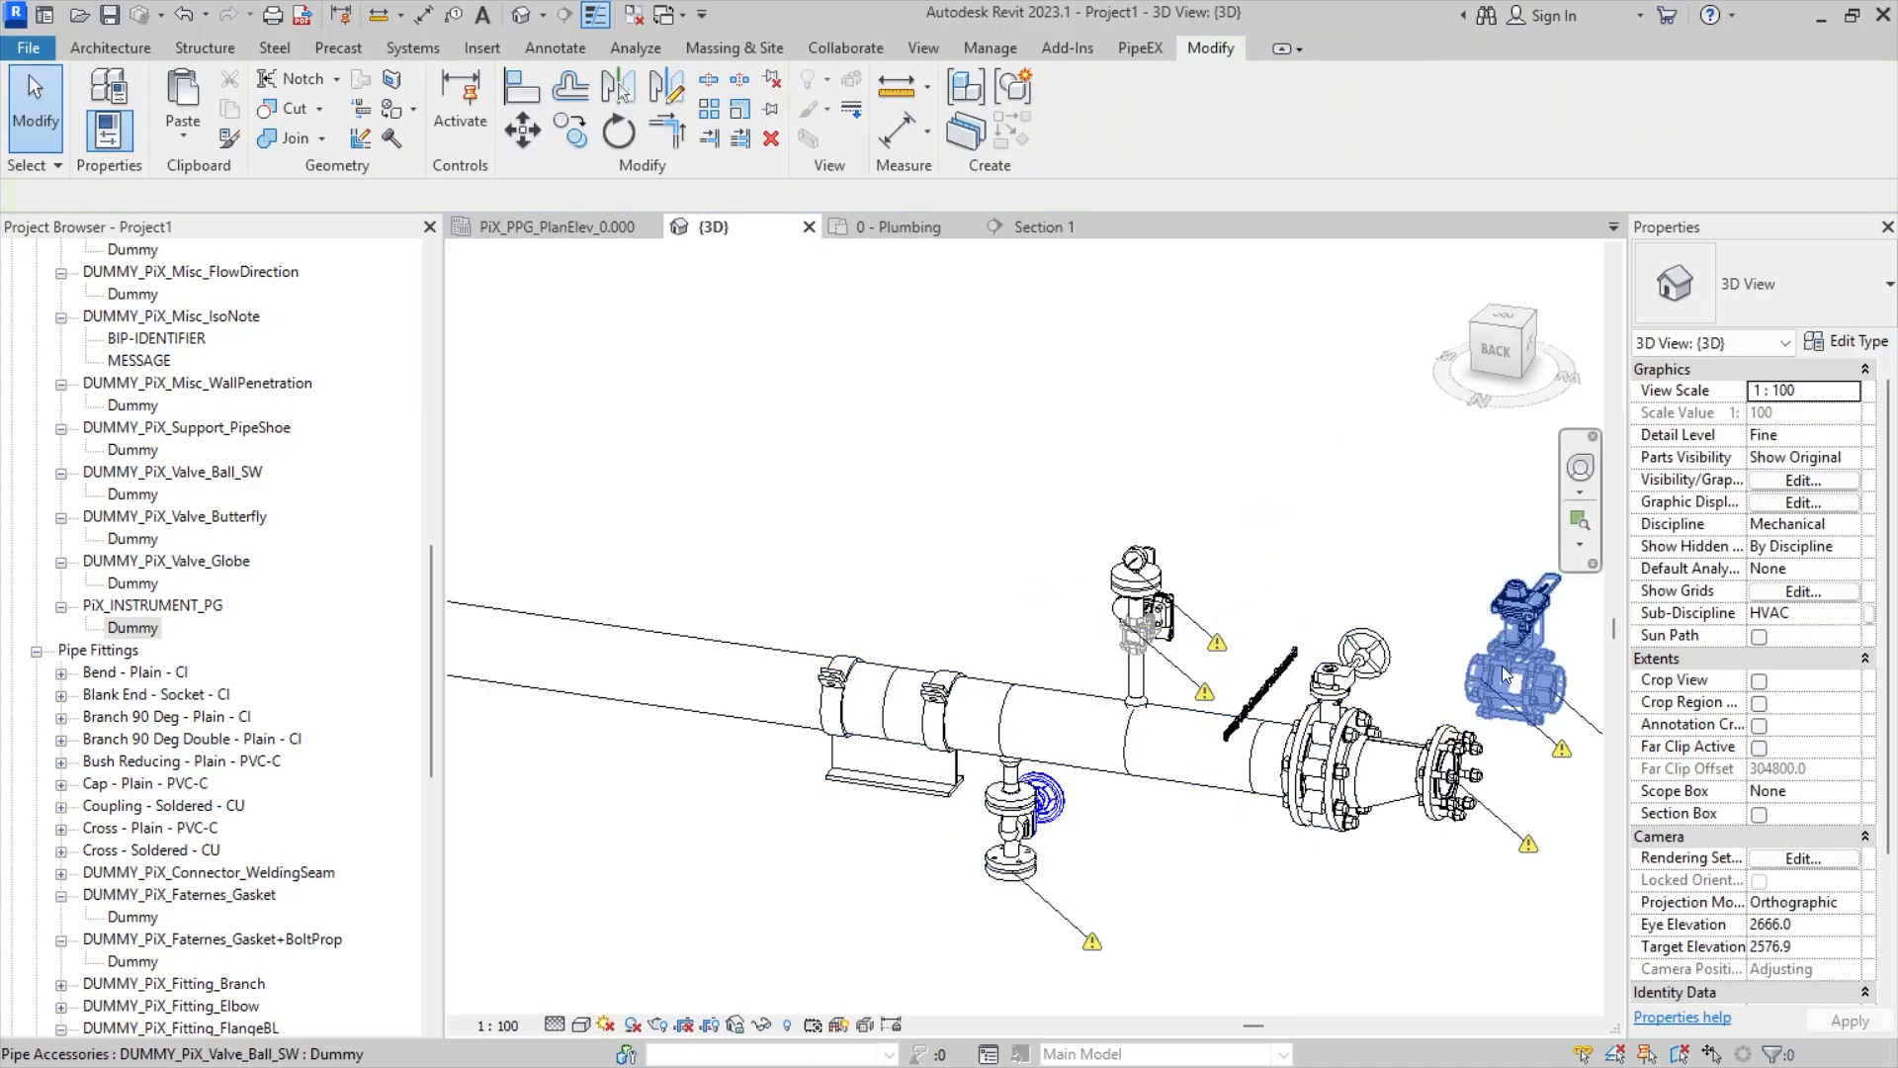
- Delete all the remaining loose sample components lying beyond the reducer end of the pipe run
scroll(855, 683, down, 4)
middle_drag(1151, 763, 427, 741)
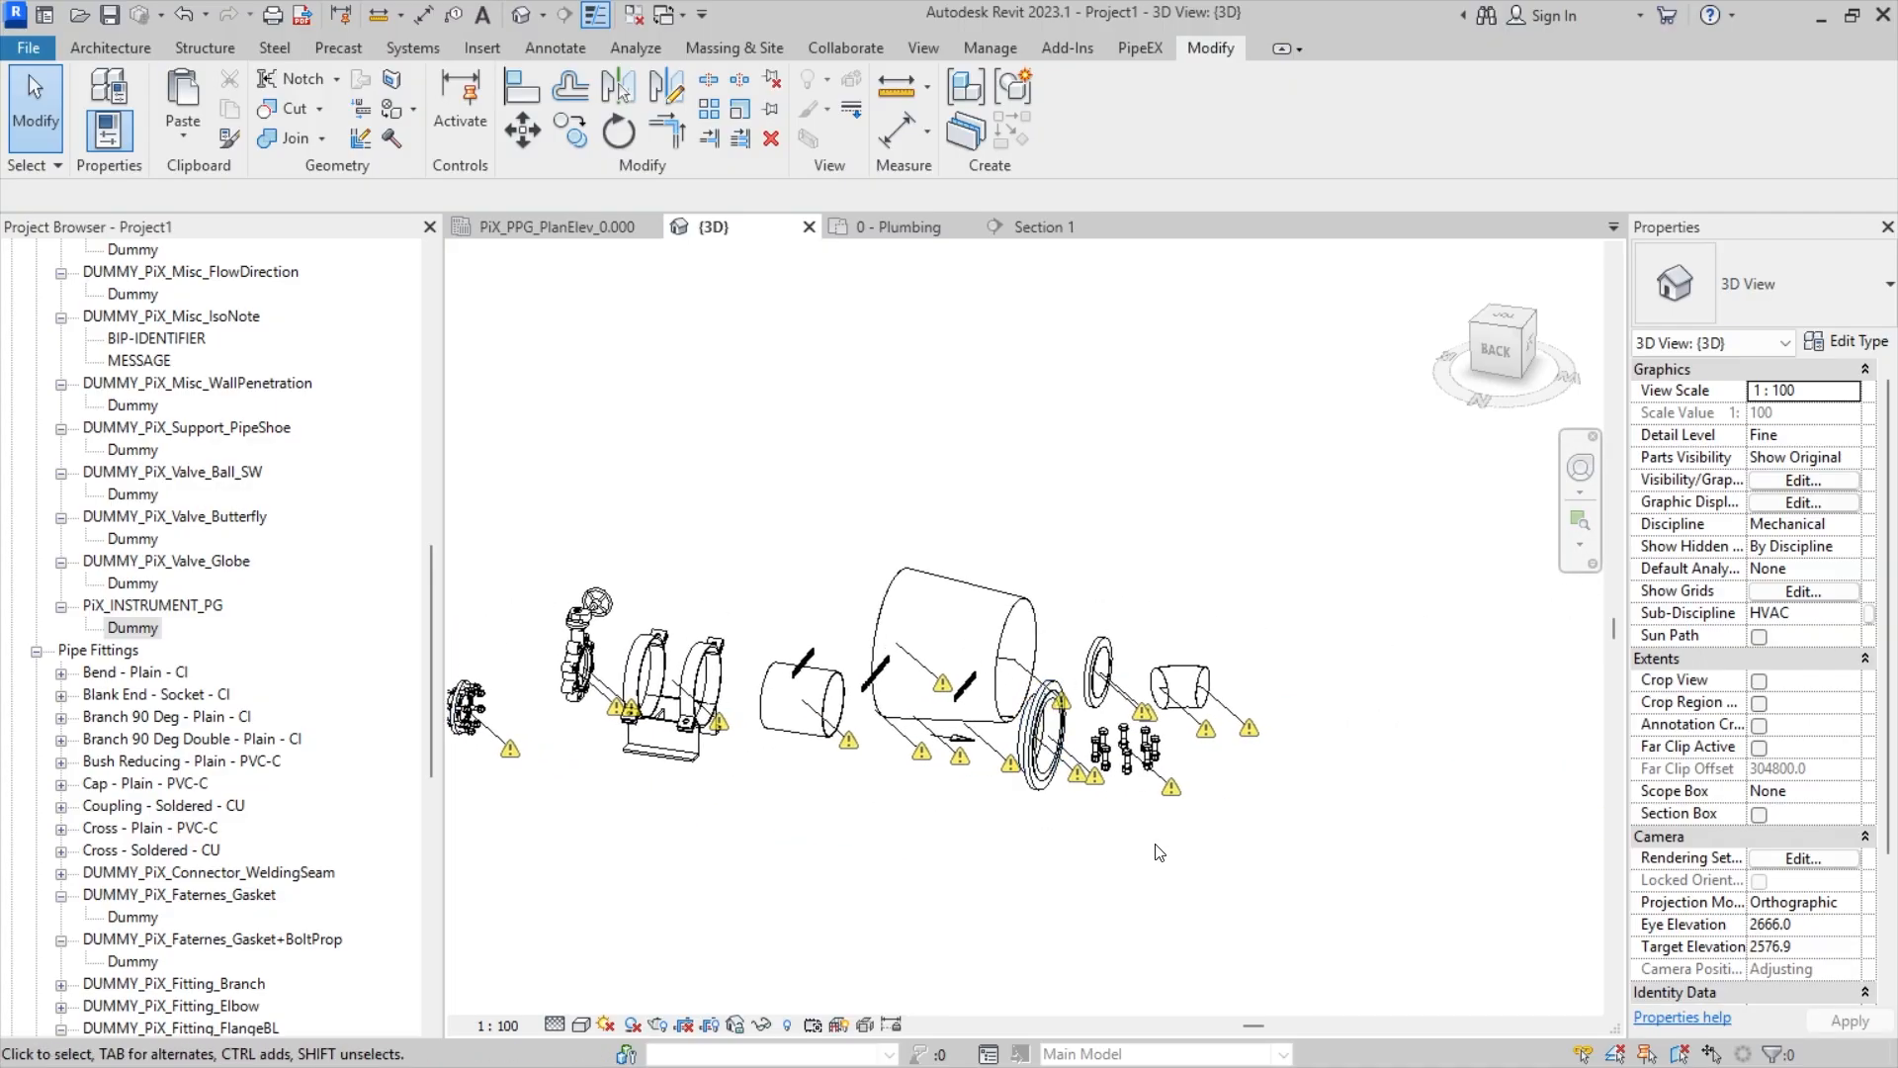
scroll(1226, 863, up, 1)
drag(1314, 881, 488, 485)
key(Delete)
- Examine the pipe run along its whole length, including the far flanged end, the flow direction arrow, supports and wall penetration
middle_drag(603, 697, 1284, 756)
middle_drag(643, 651, 1248, 714)
middle_drag(473, 675, 1142, 722)
scroll(1070, 712, down, 5)
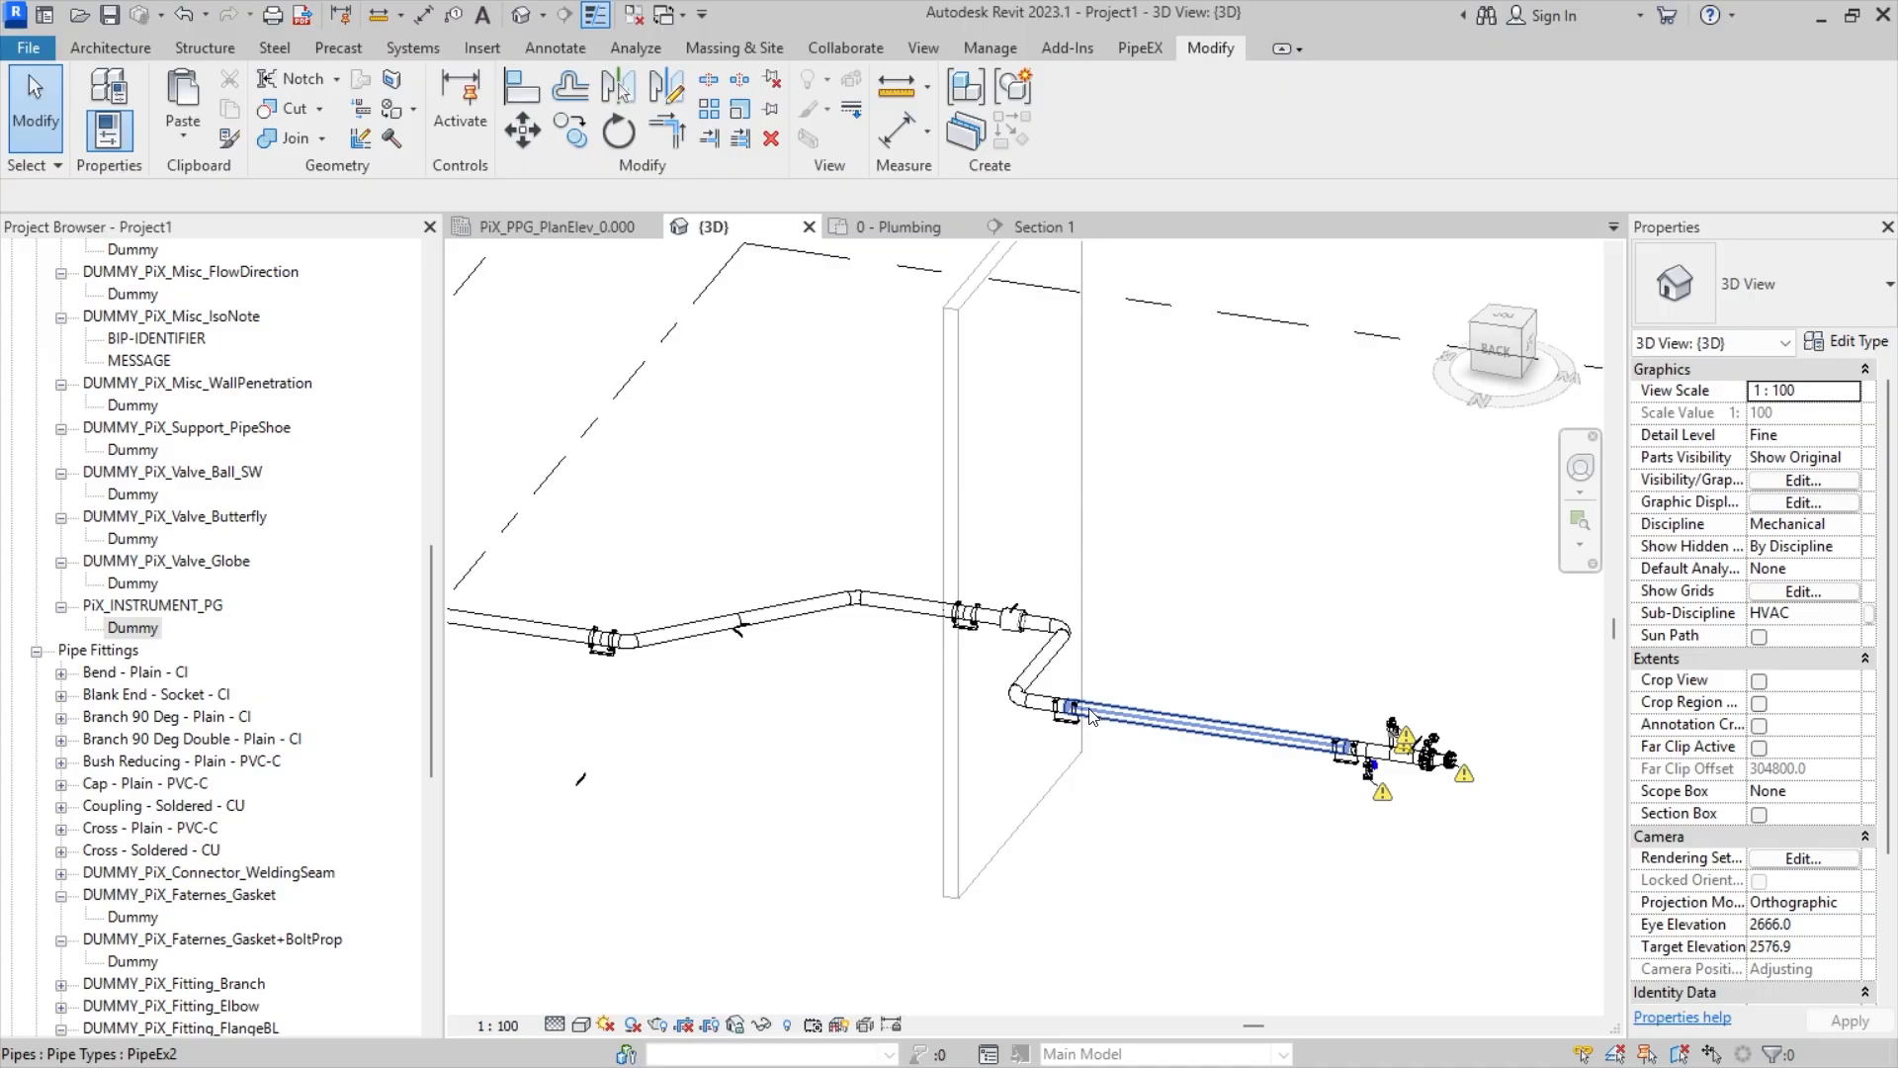
scroll(535, 585, up, 2)
middle_drag(535, 586, 1097, 692)
scroll(744, 695, up, 5)
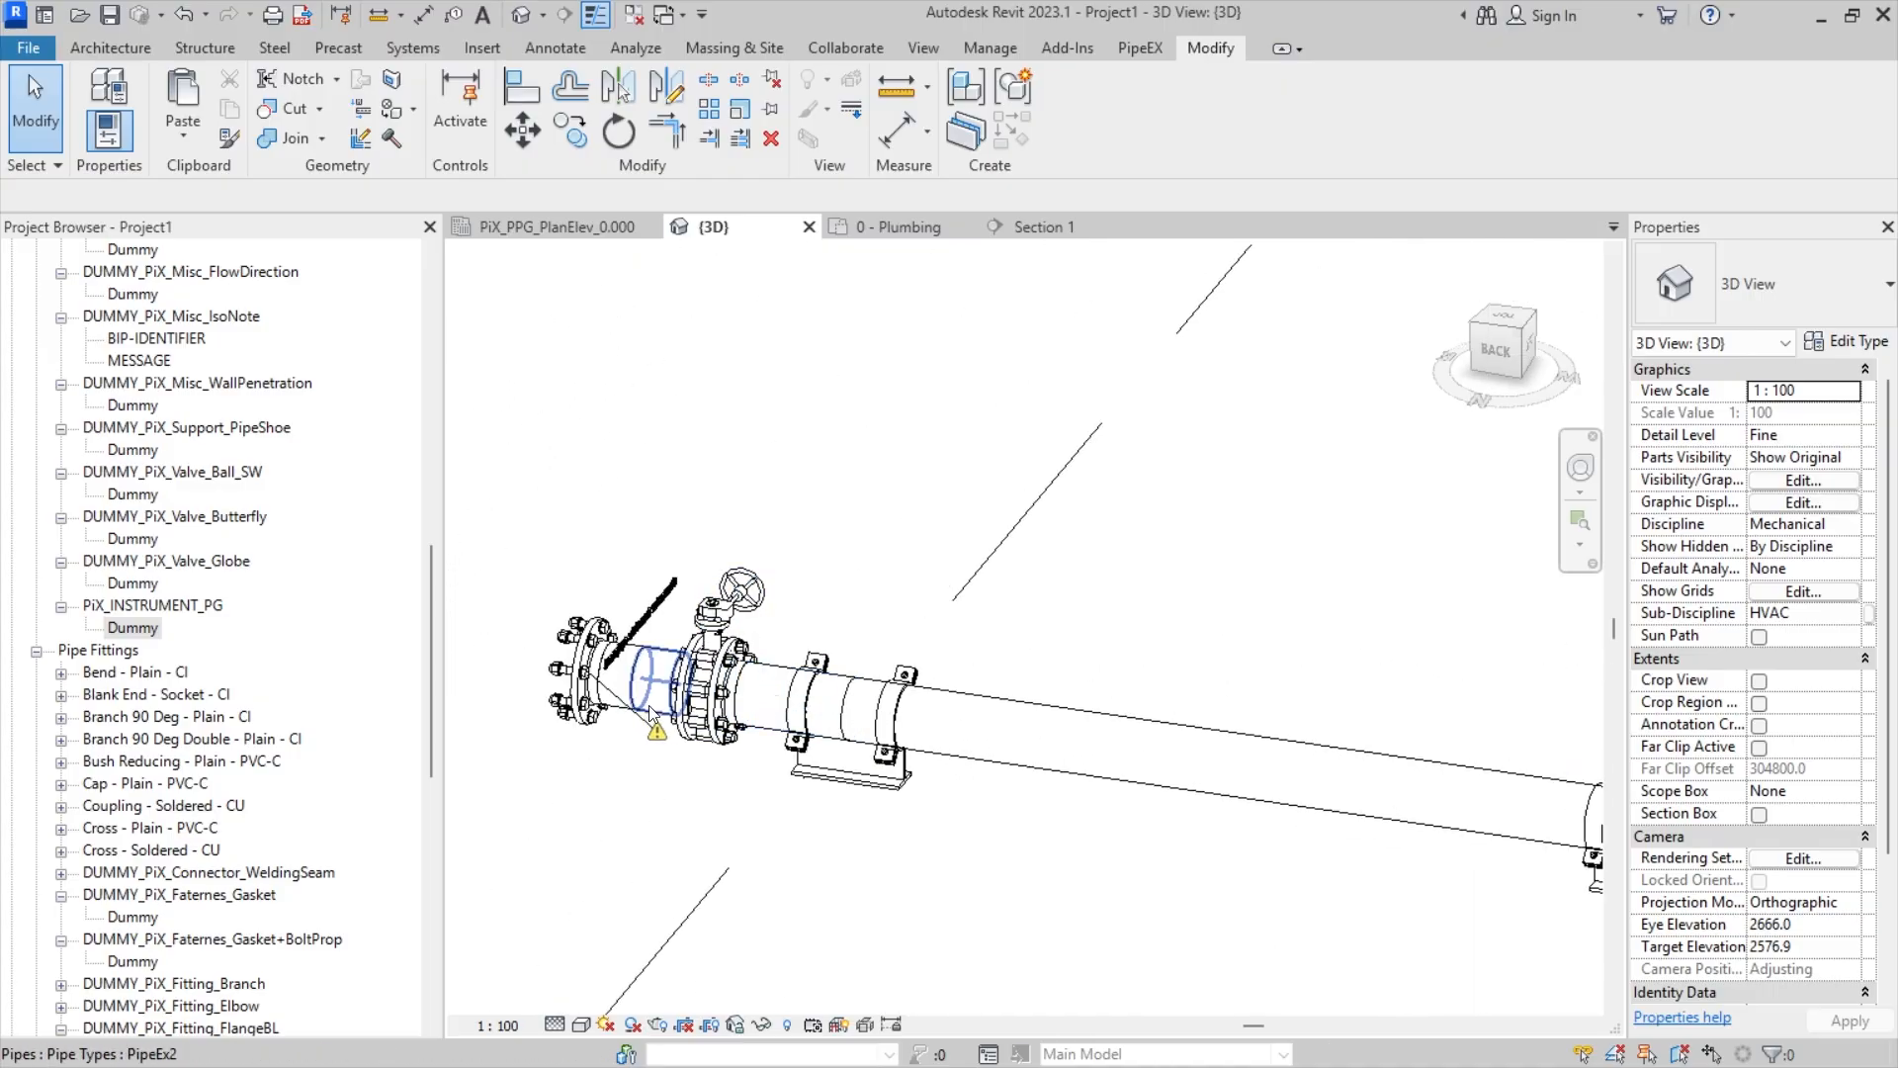
scroll(750, 618, down, 5)
scroll(789, 645, up, 1)
middle_drag(981, 720, 427, 712)
scroll(1356, 712, down, 1)
middle_drag(1330, 711, 962, 716)
scroll(872, 704, up, 2)
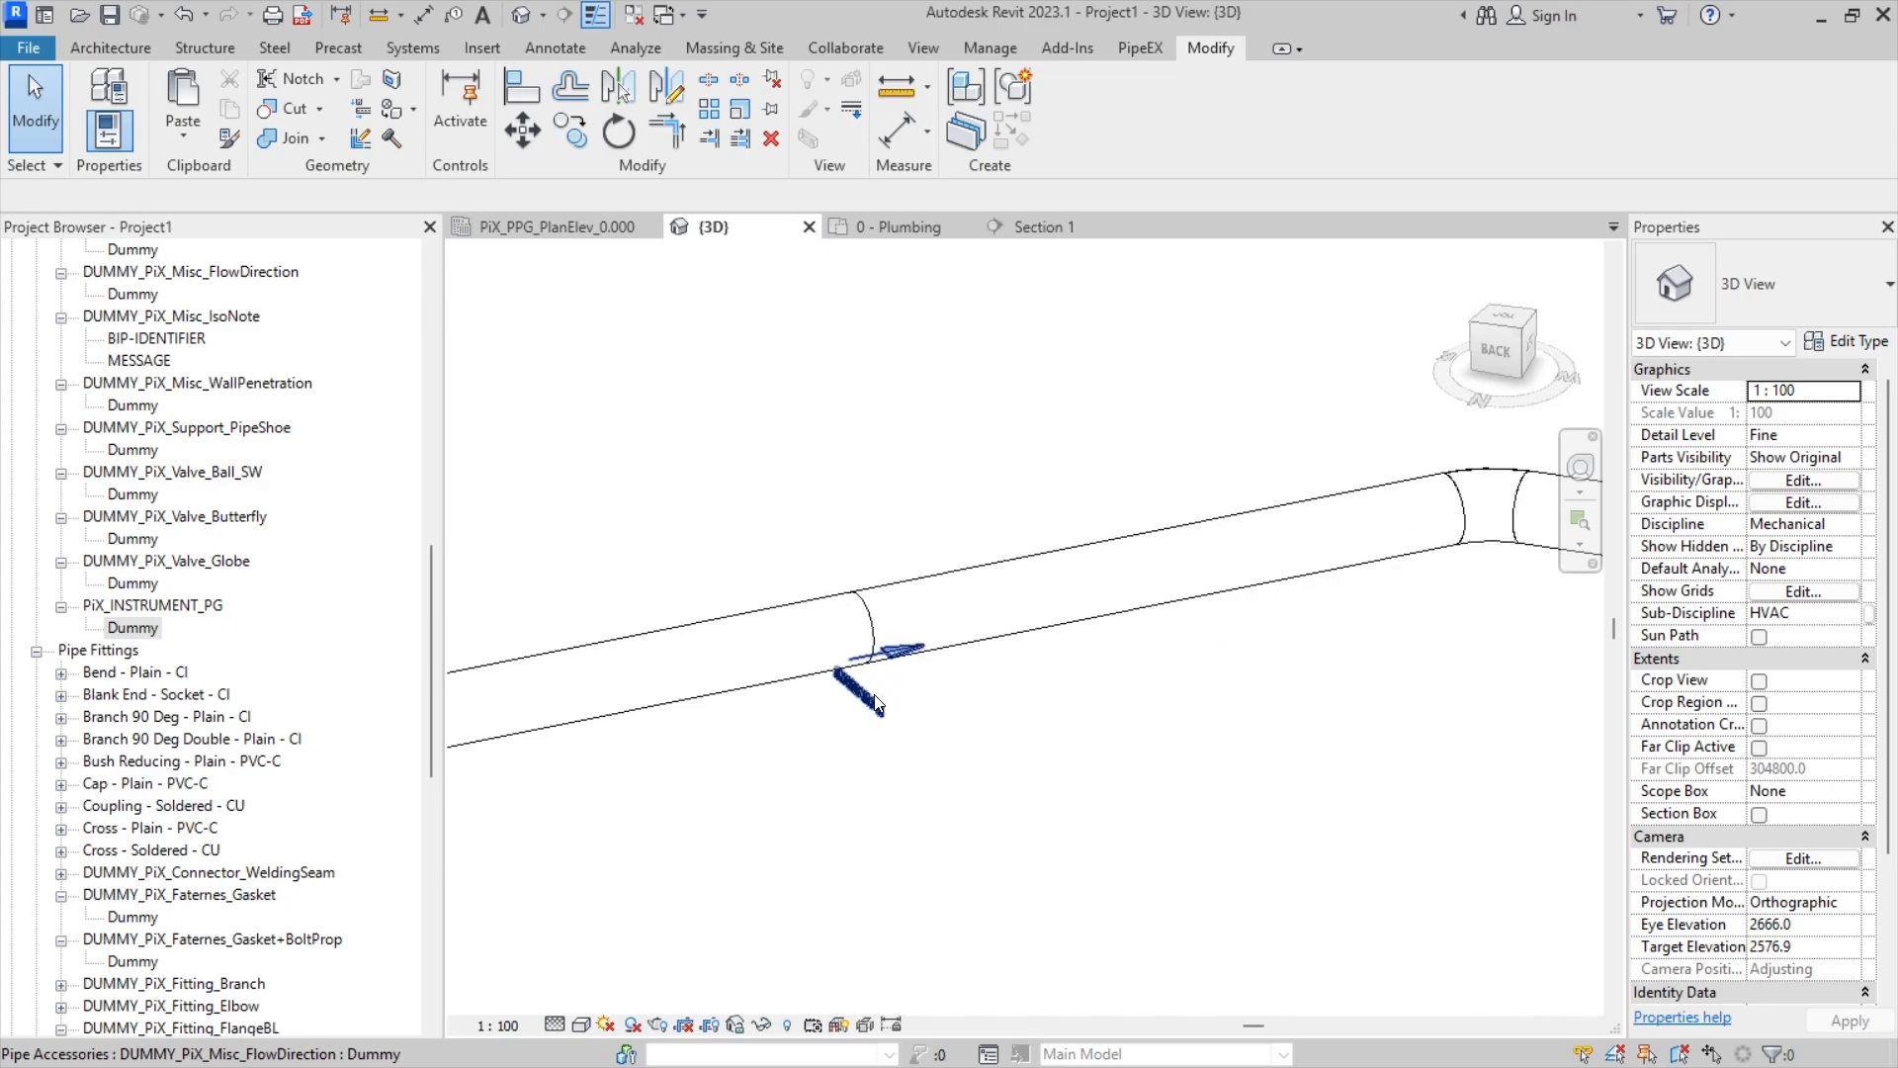
scroll(949, 720, down, 5)
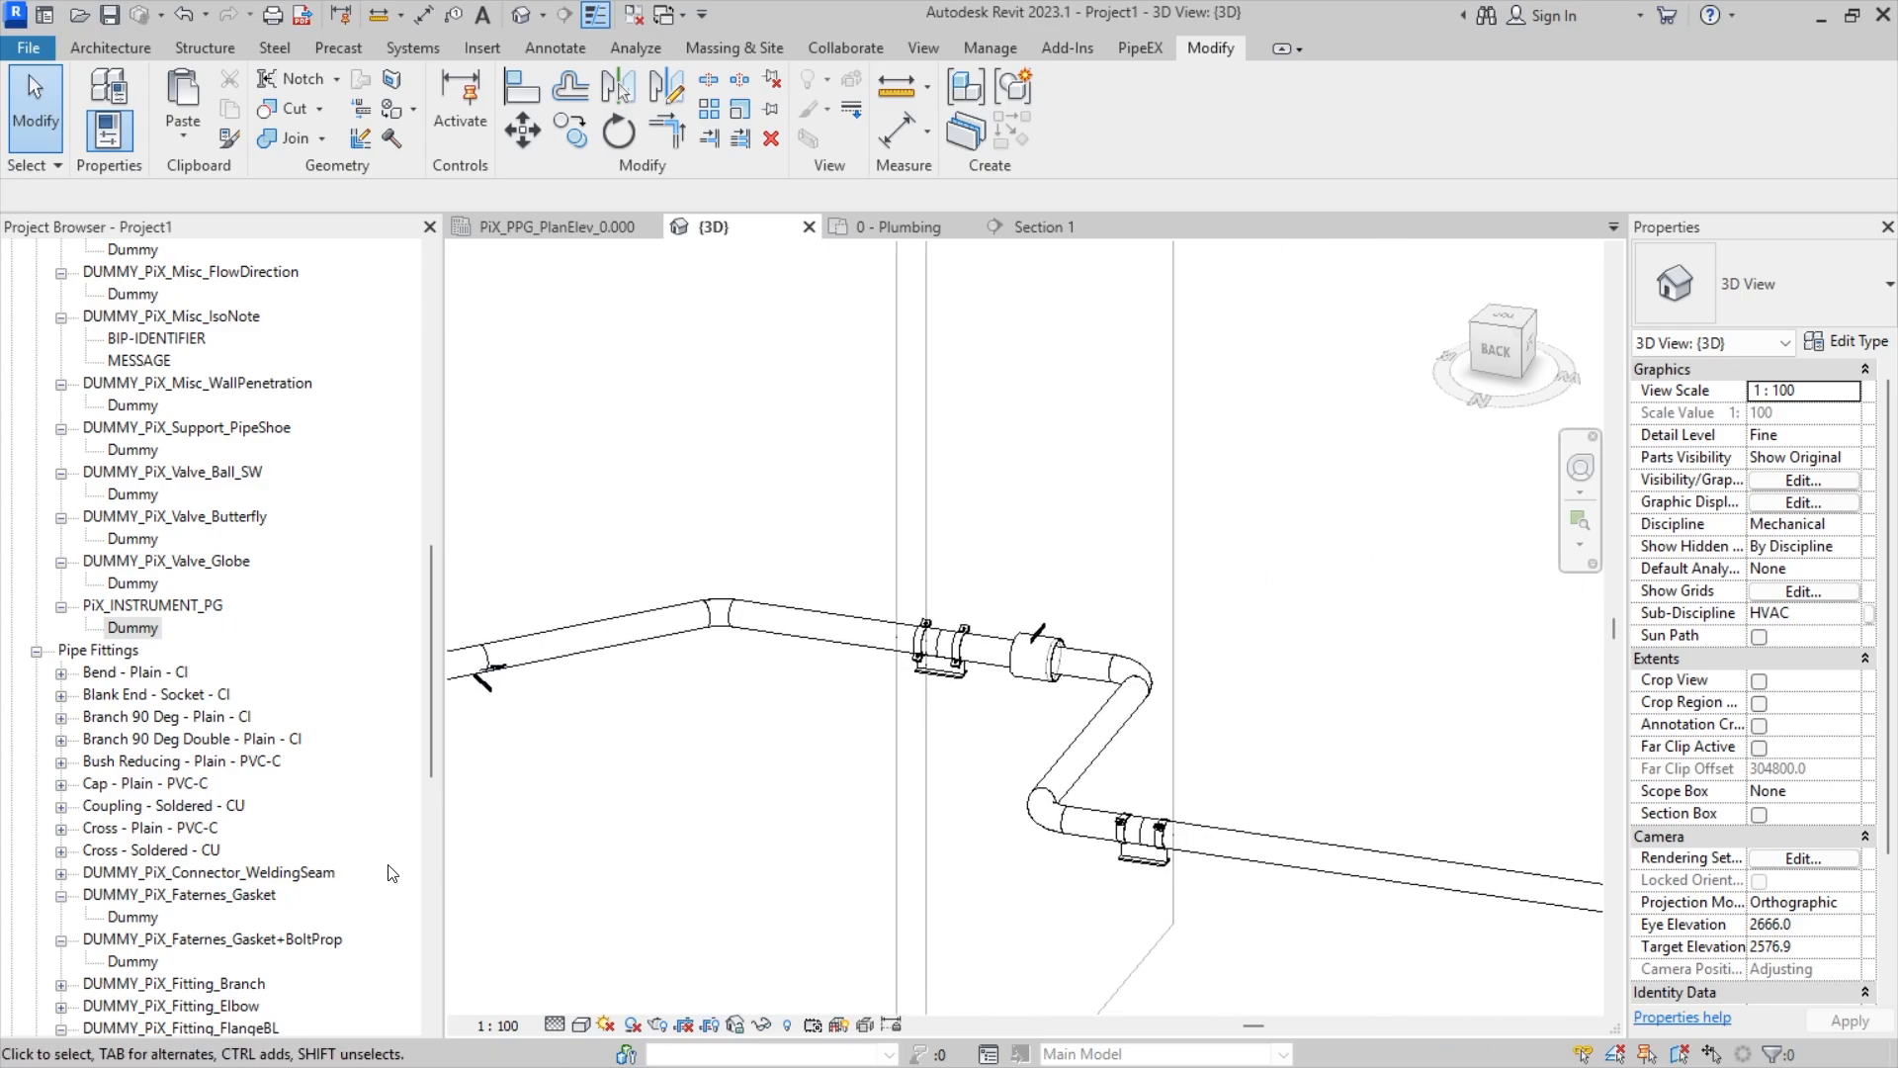
scroll(295, 732, down, 3)
scroll(295, 733, up, 2)
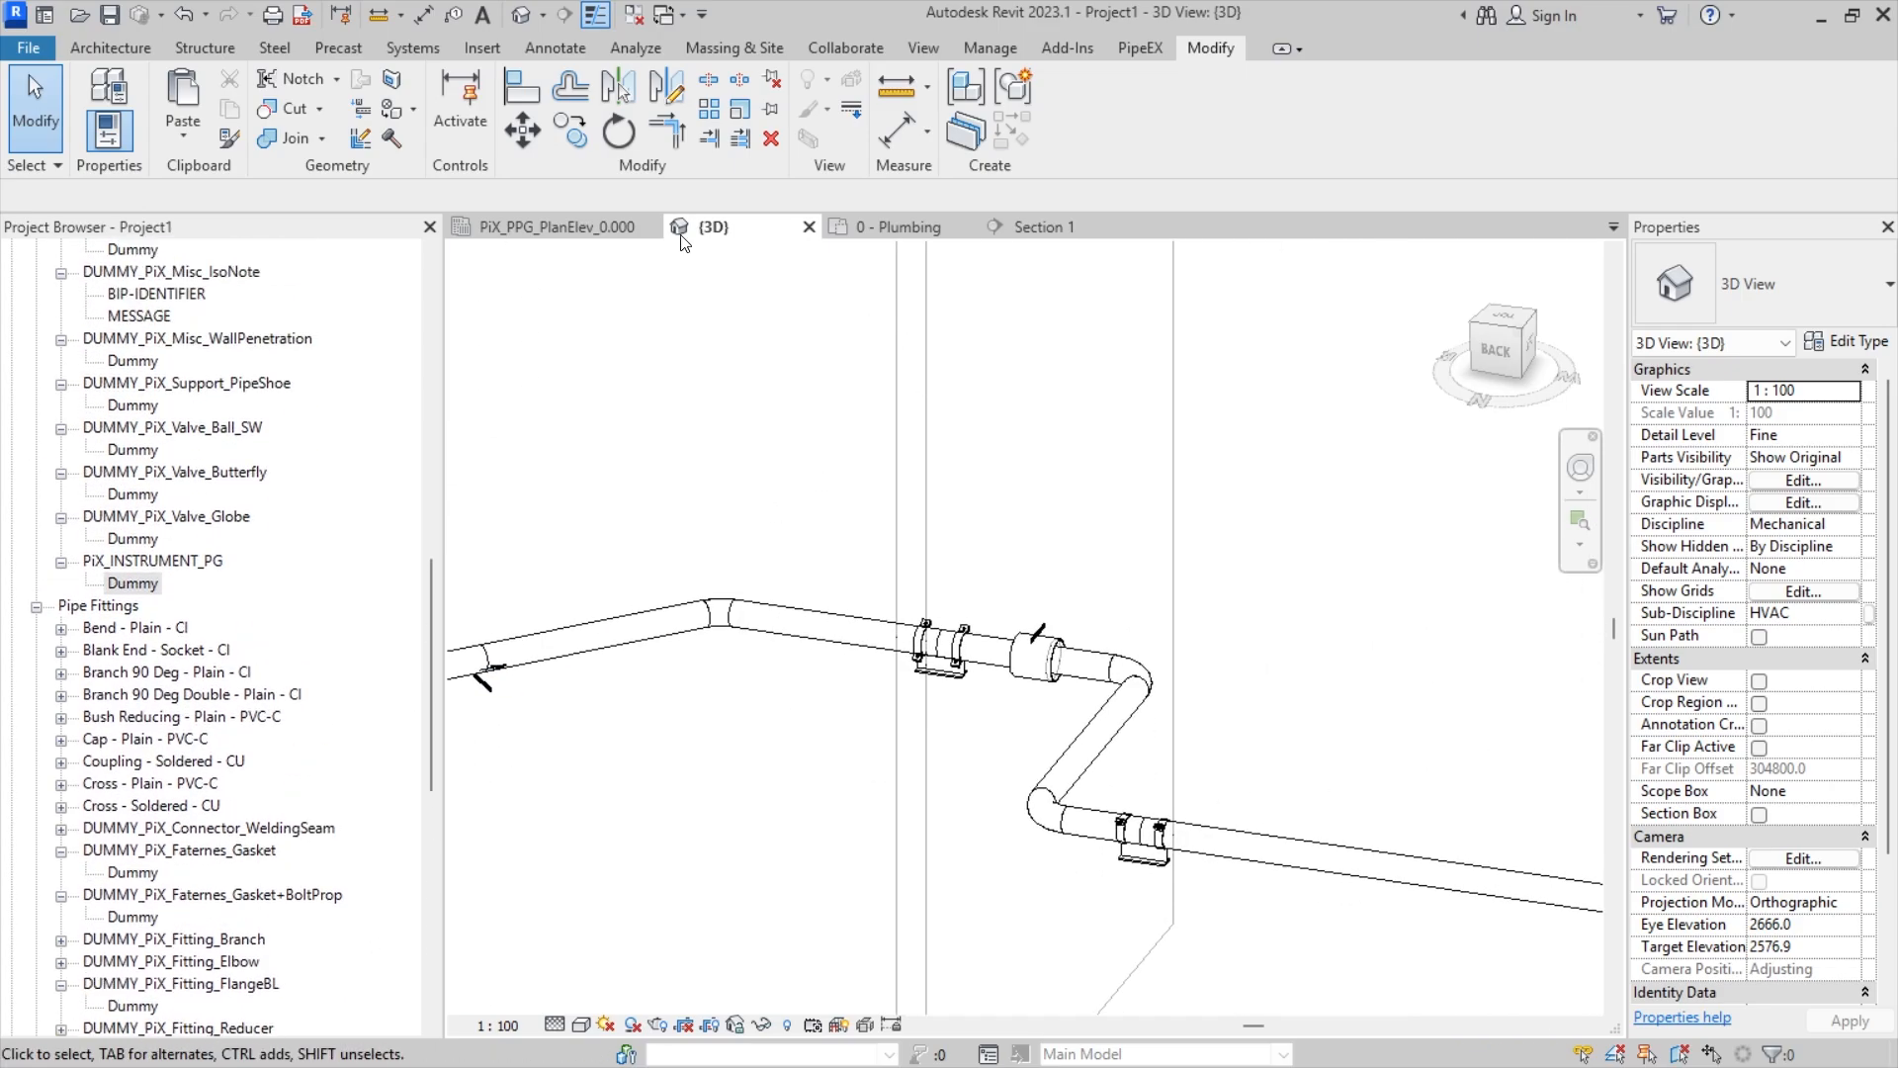
- Review the sample components in the PiX_PPG_PlanElev_0.000 plan of PipeEX_project_2023_2222.rvt, dismissing the save reminder
click(593, 228)
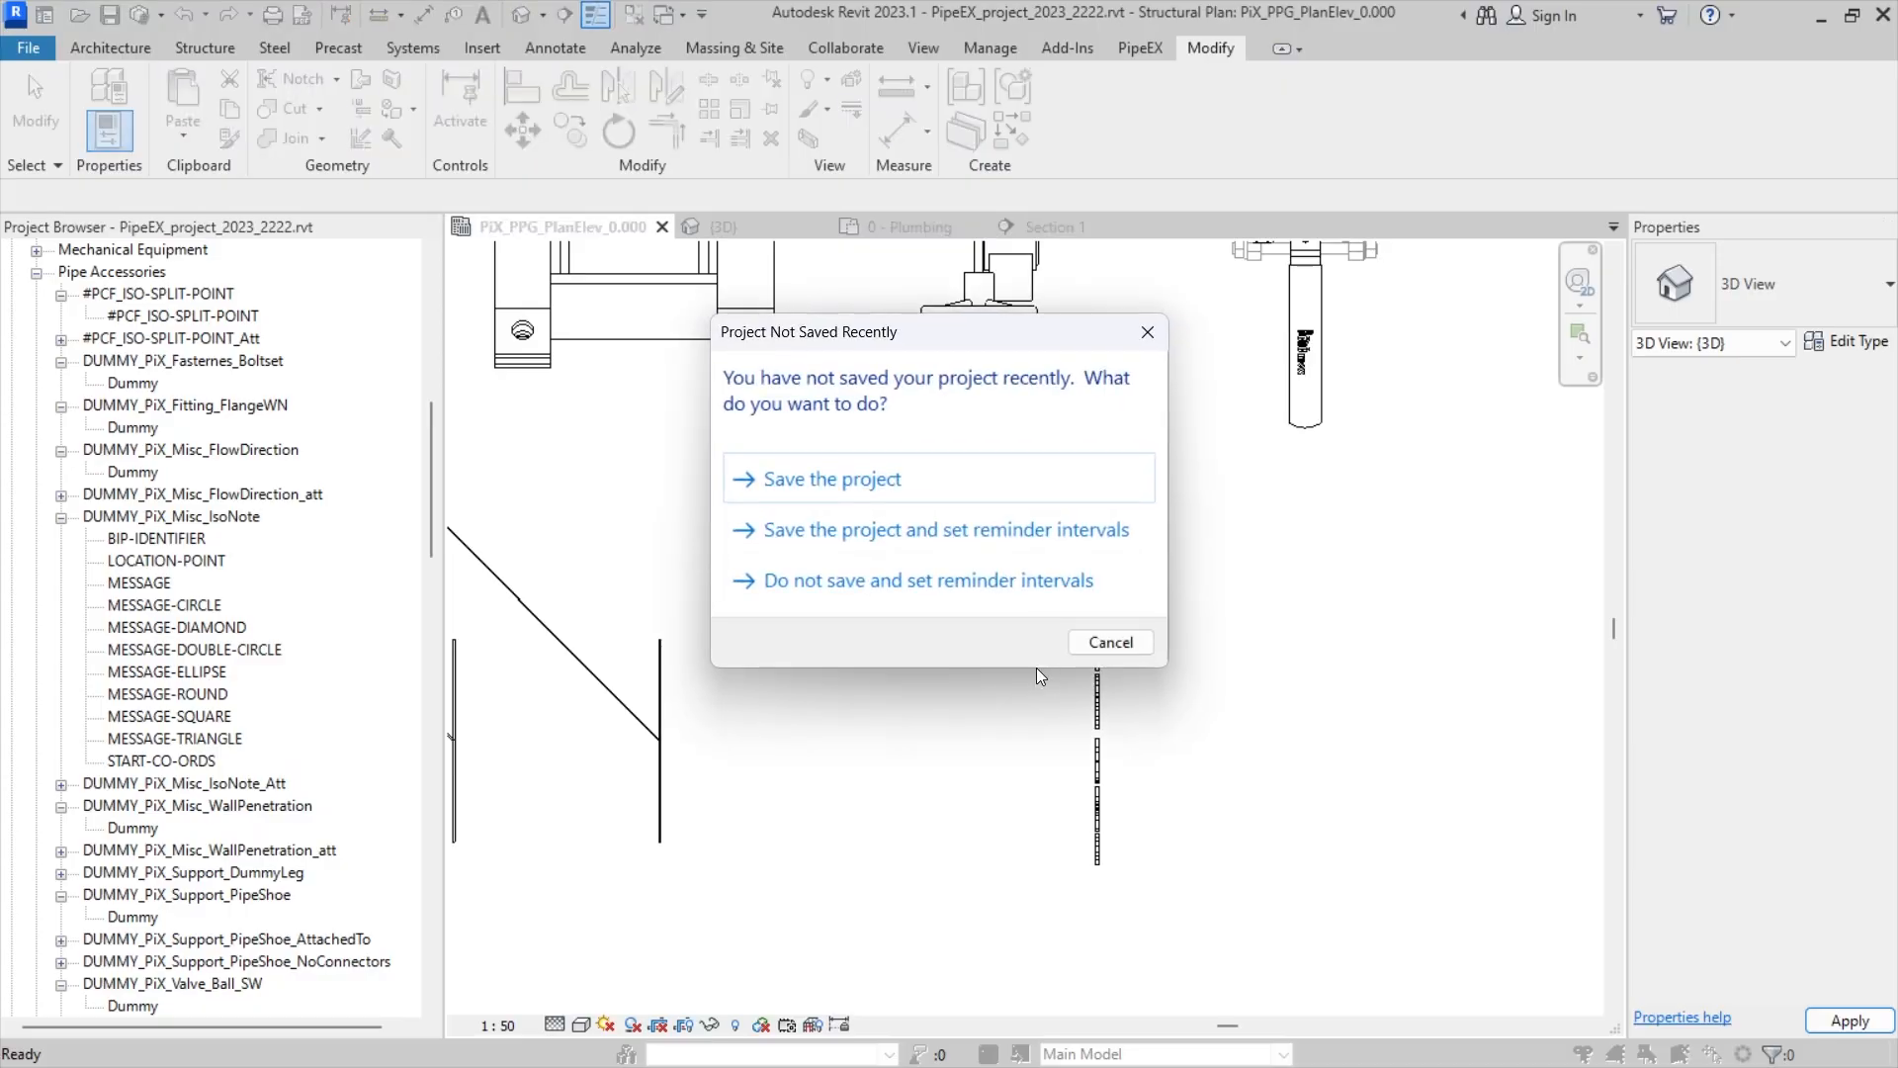
click(1148, 333)
scroll(1117, 672, down, 2)
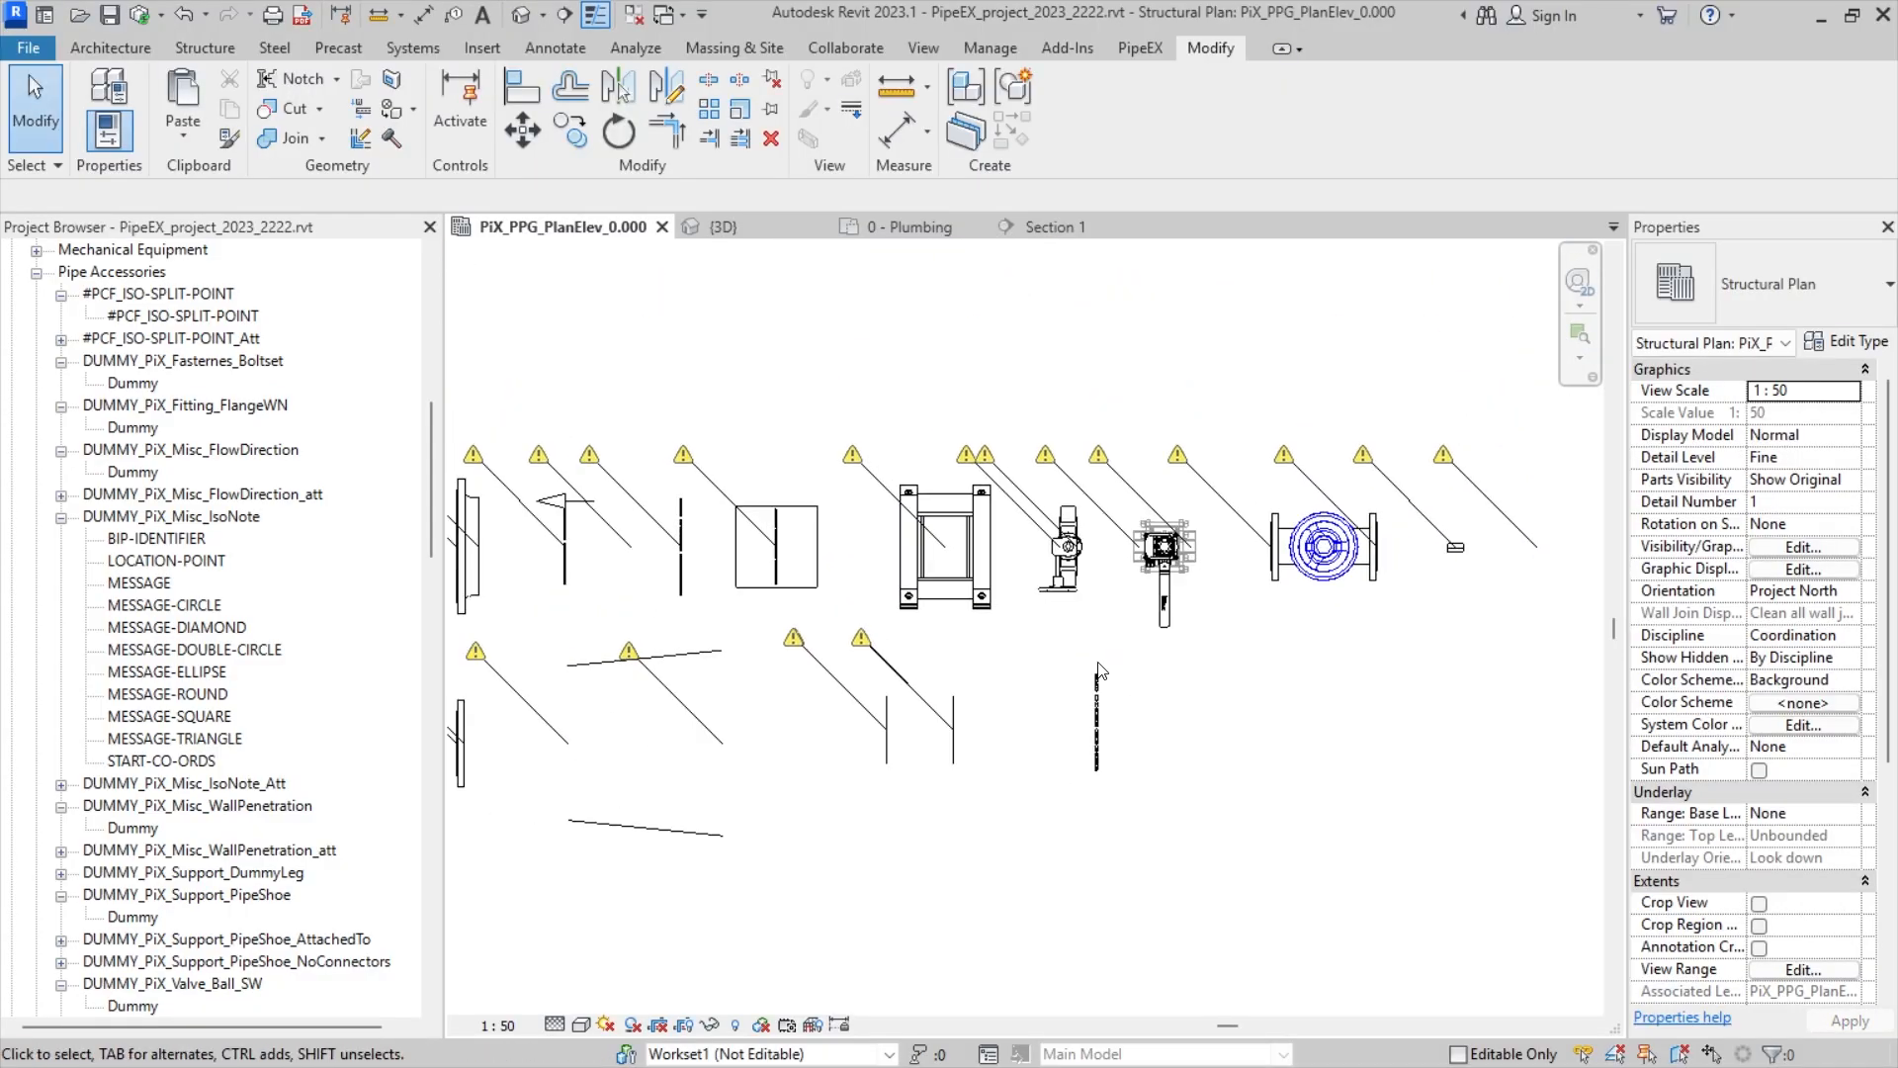
mouse_move(793, 763)
middle_down()
mouse_move(953, 813)
mouse_move(929, 818)
middle_up()
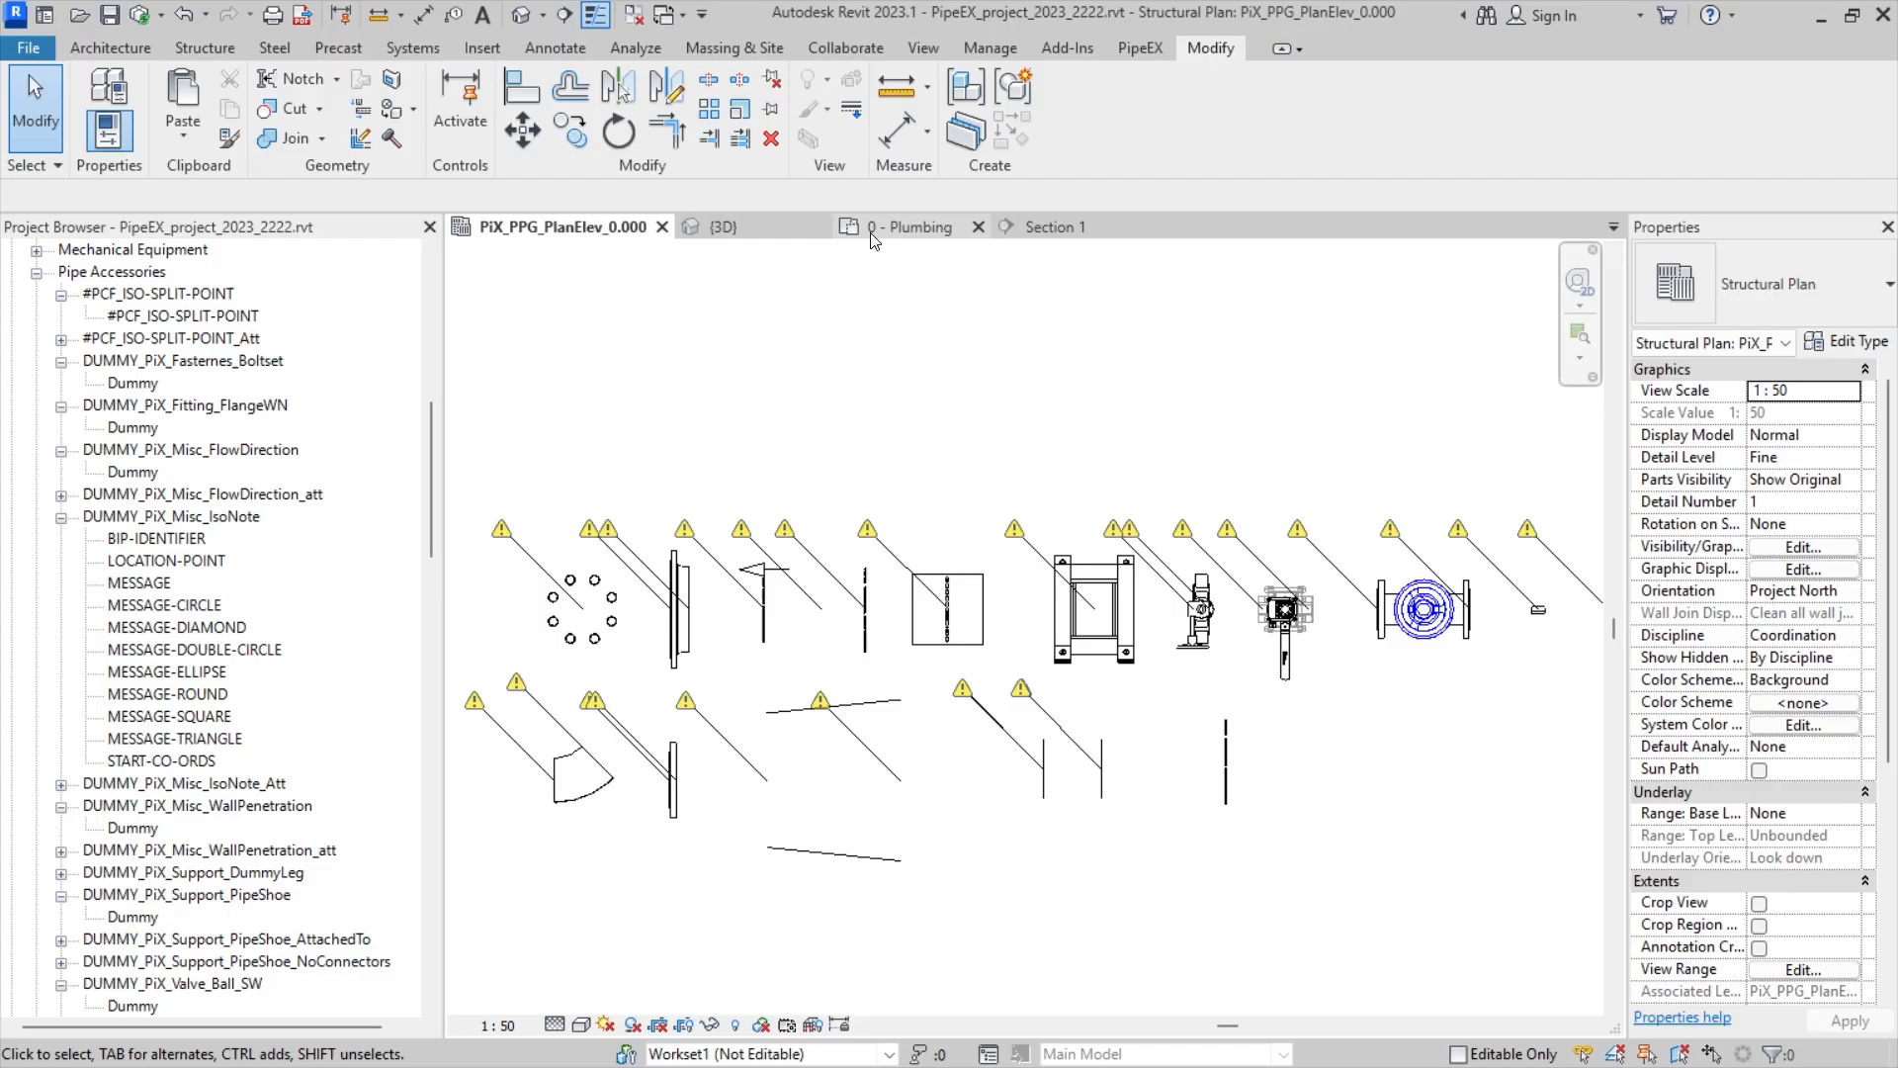
- Return to Project1's 3D view and inspect the pipe run from end to end, including the valve branches and butterfly valve
click(766, 228)
scroll(1132, 828, down, 3)
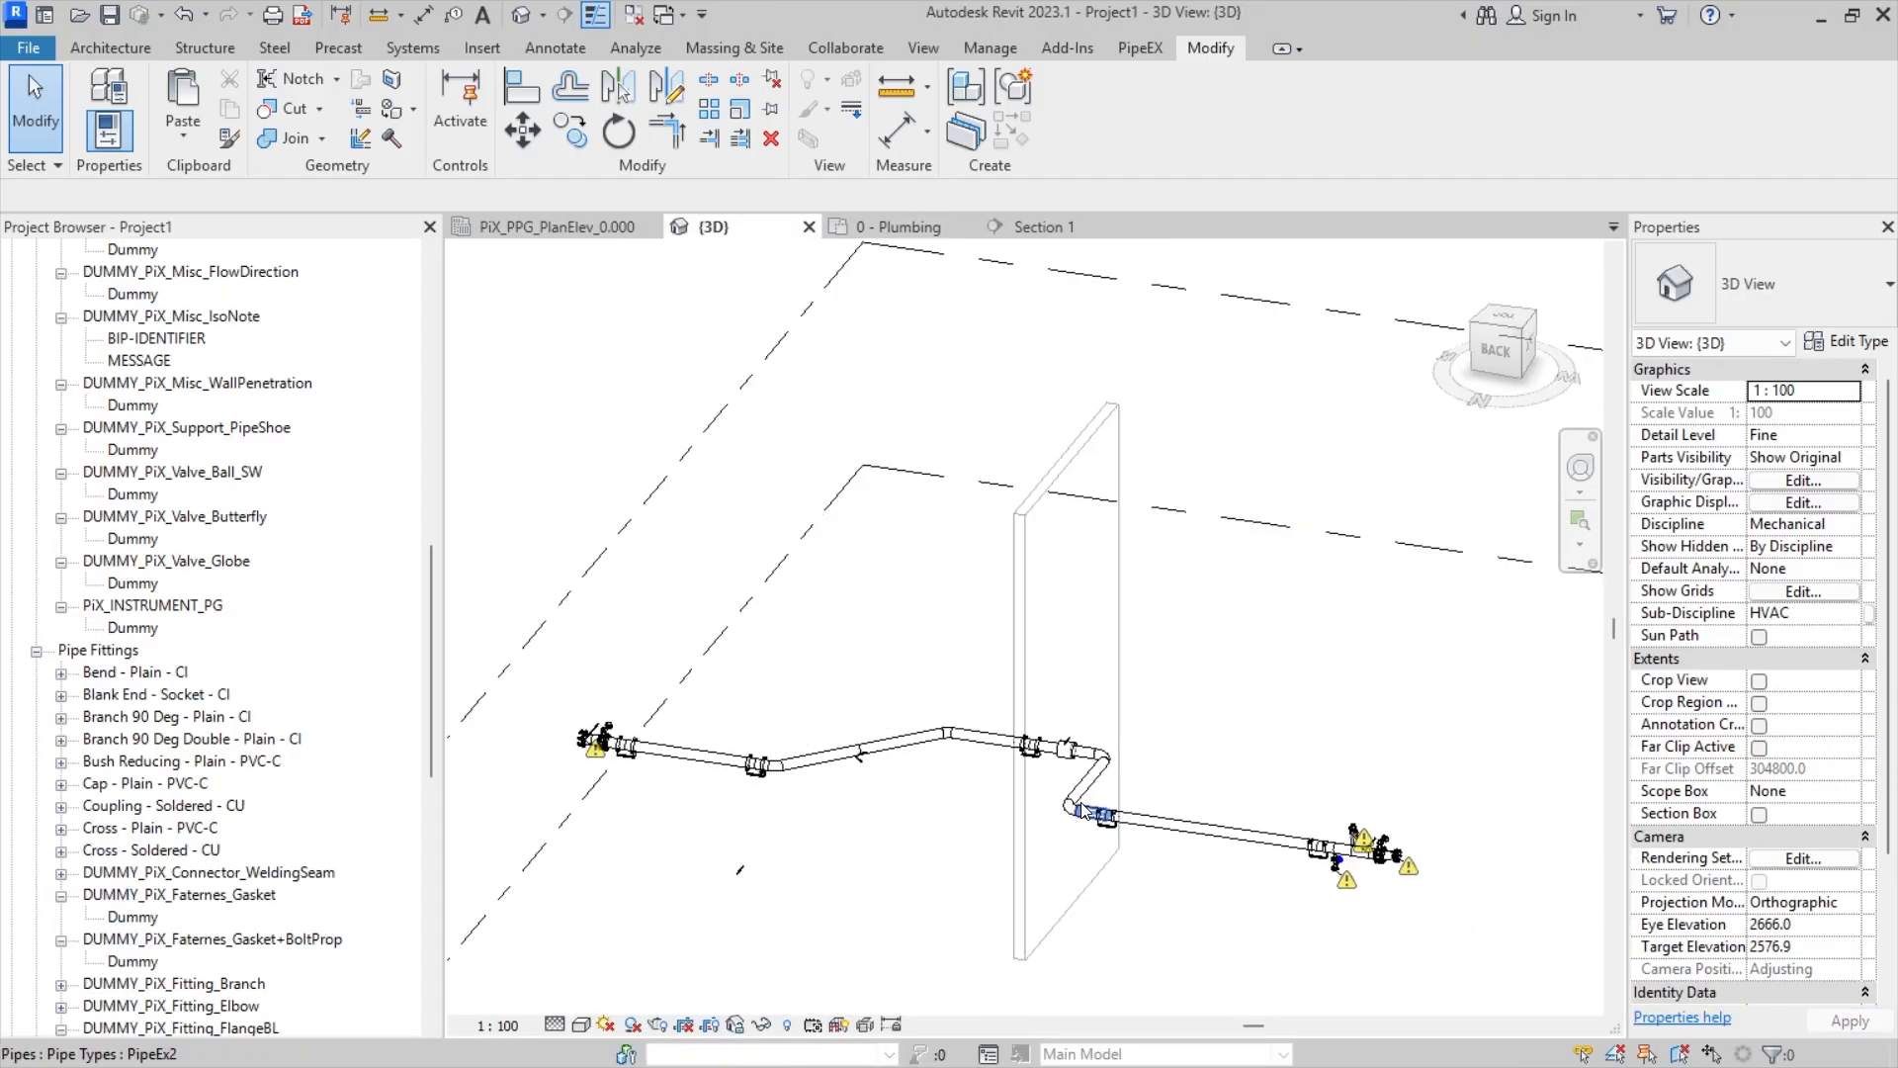
scroll(1132, 828, up, 3)
scroll(1132, 829, up, 2)
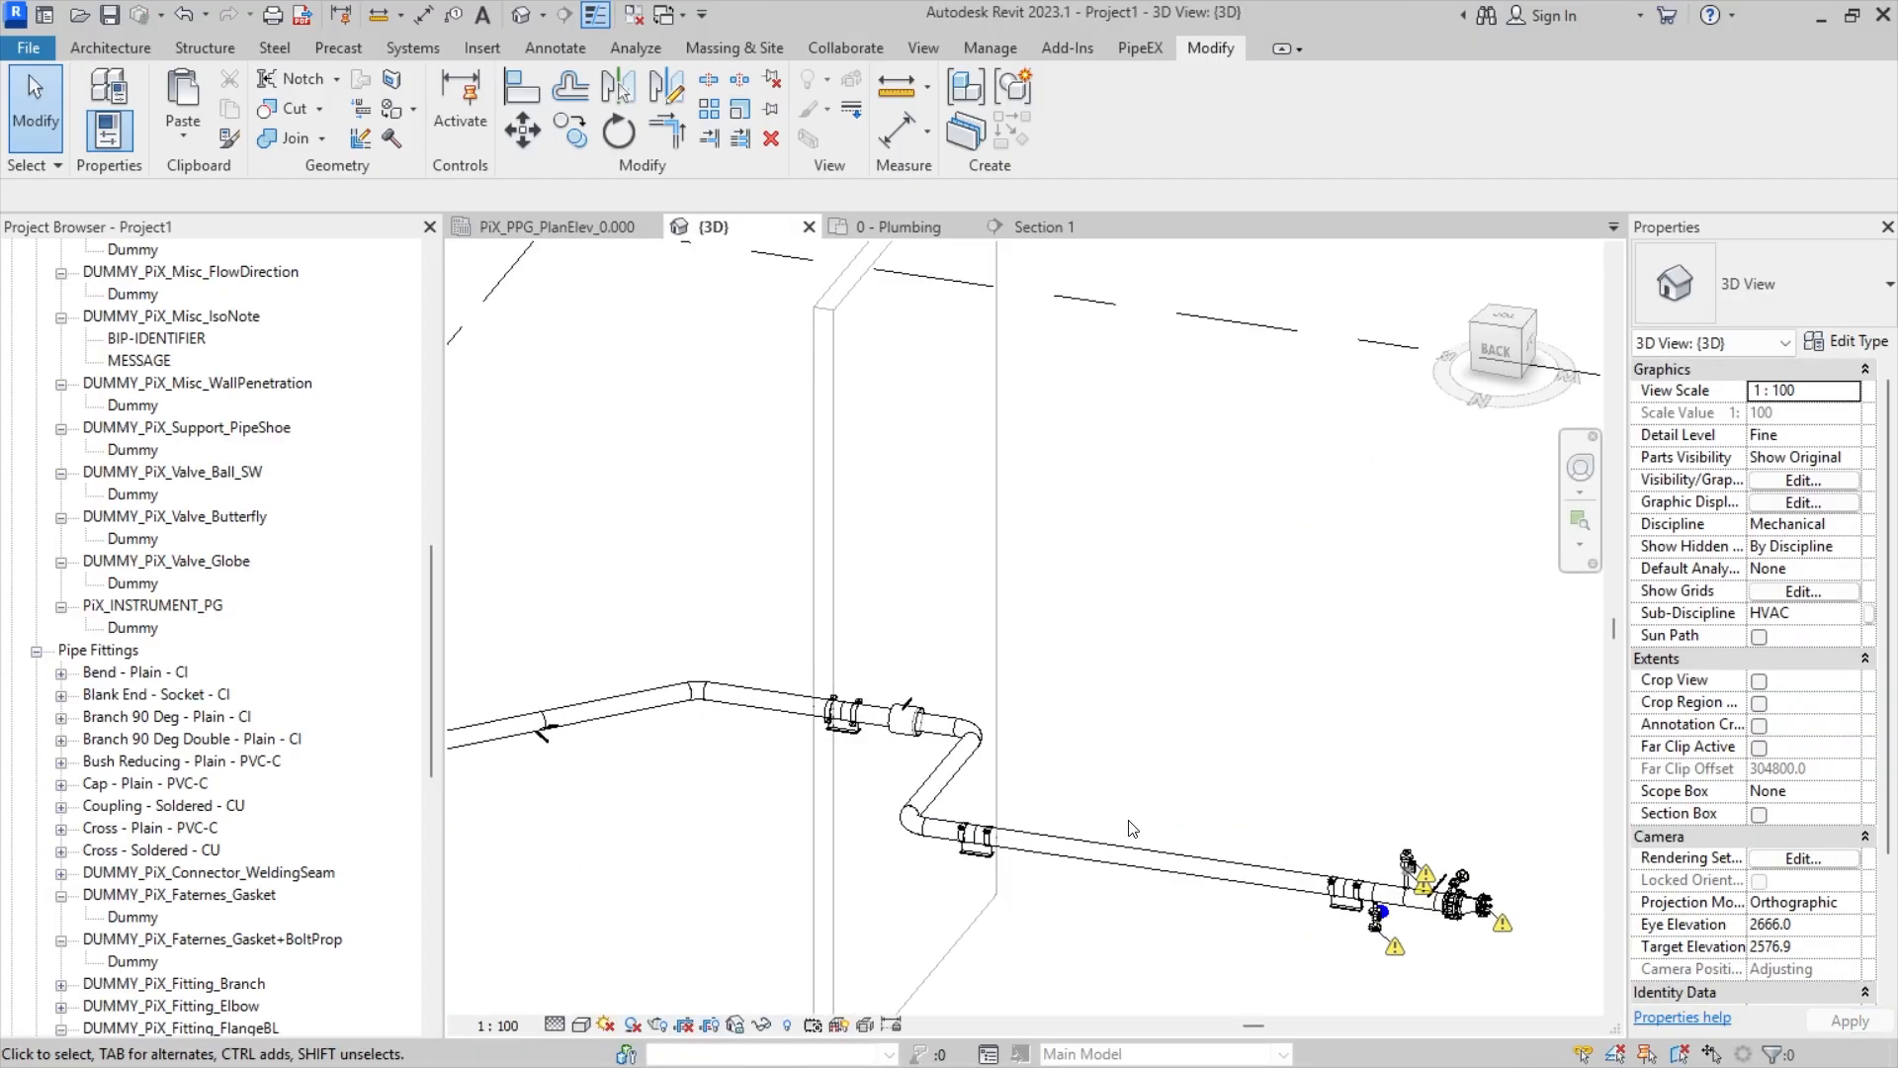
scroll(1152, 826, up, 5)
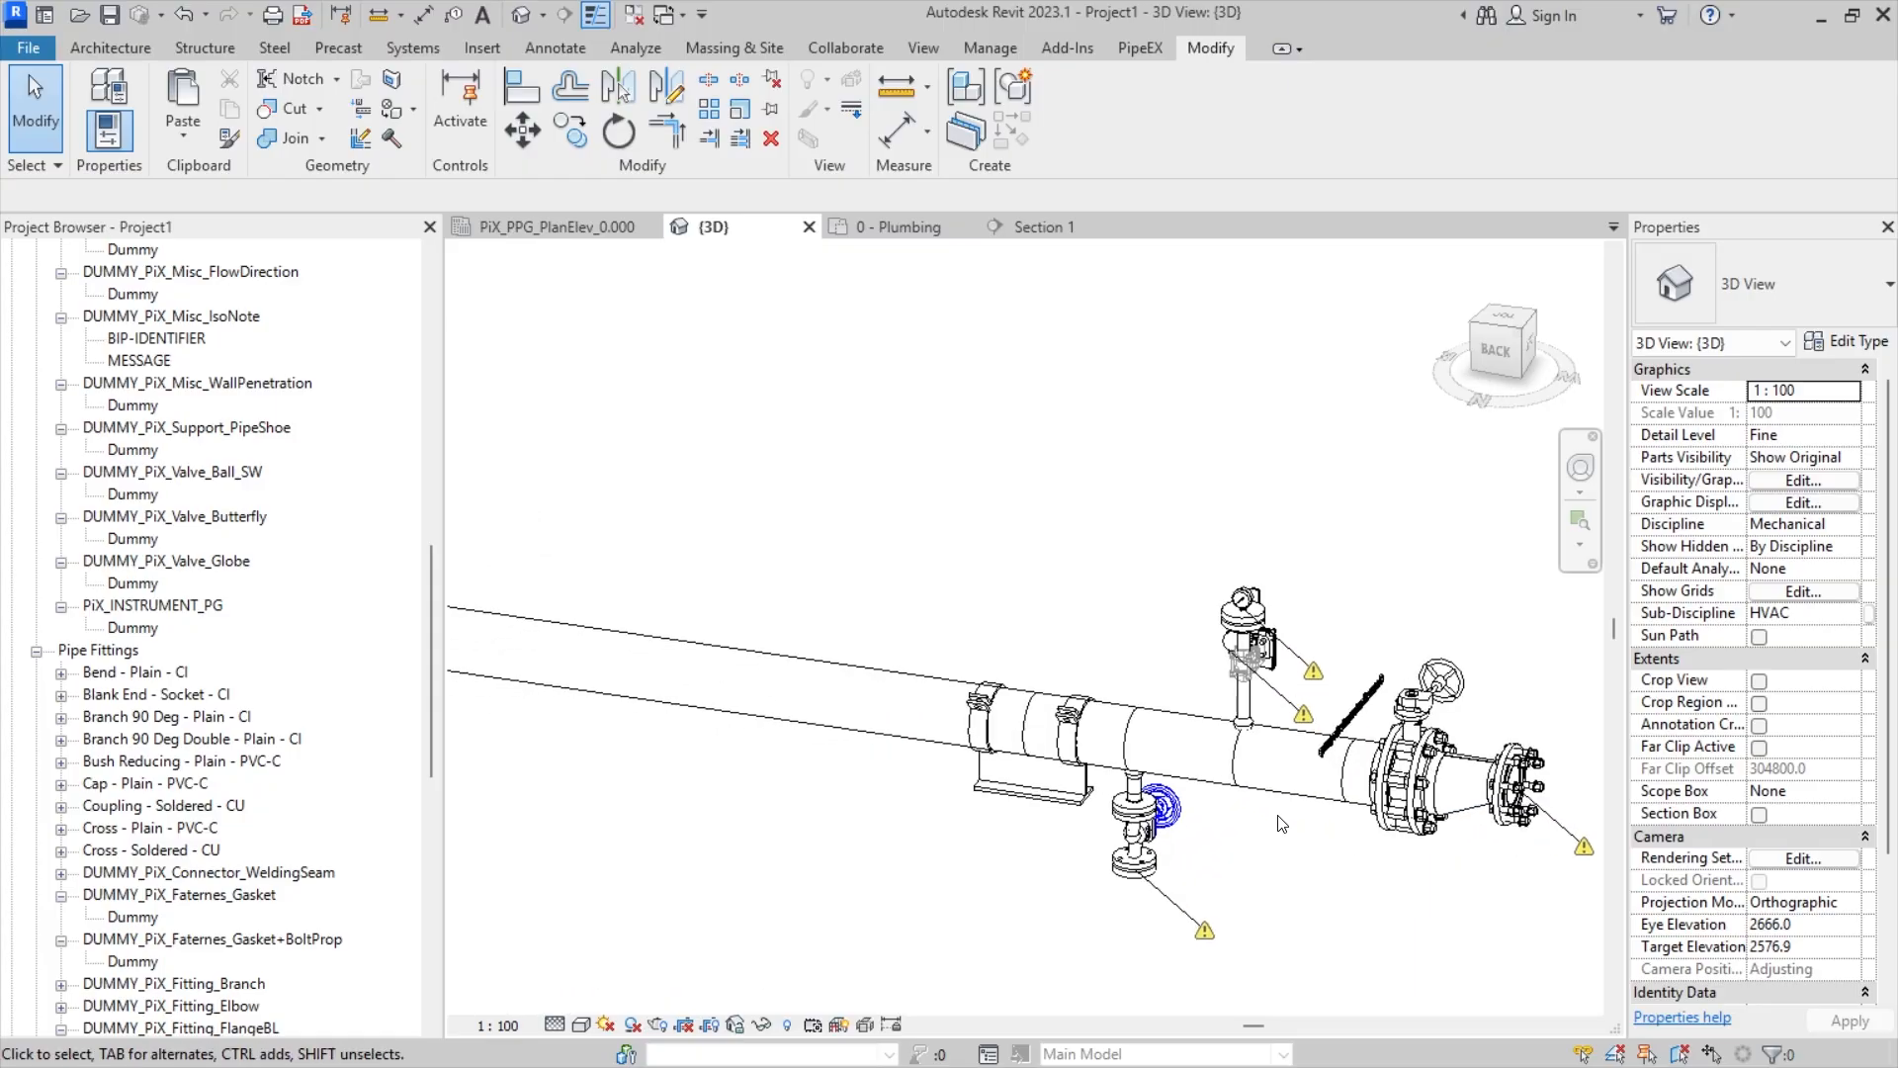
scroll(1281, 823, down, 5)
middle_drag(1177, 796, 692, 744)
middle_drag(1026, 799, 761, 787)
middle_drag(1206, 823, 1102, 818)
scroll(1203, 814, down, 2)
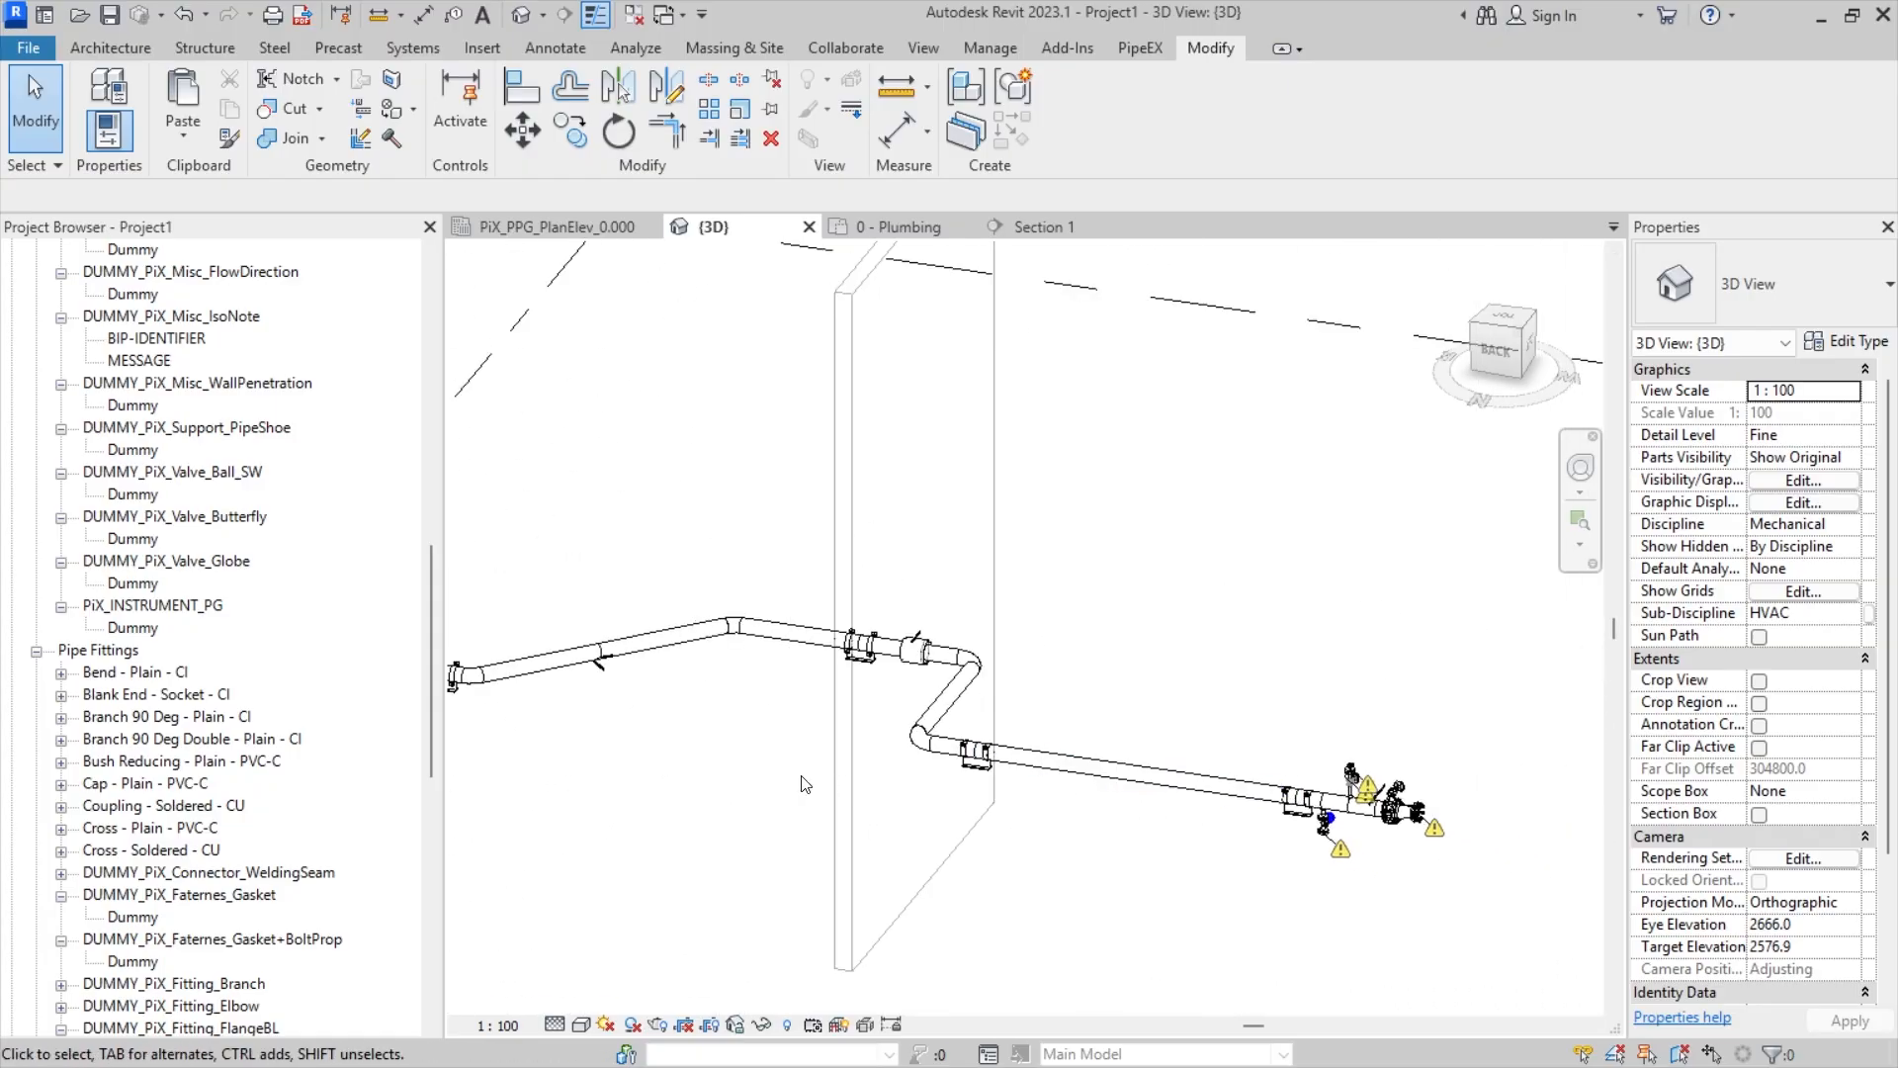
scroll(806, 782, down, 3)
middle_drag(872, 790, 1031, 784)
scroll(950, 795, up, 1)
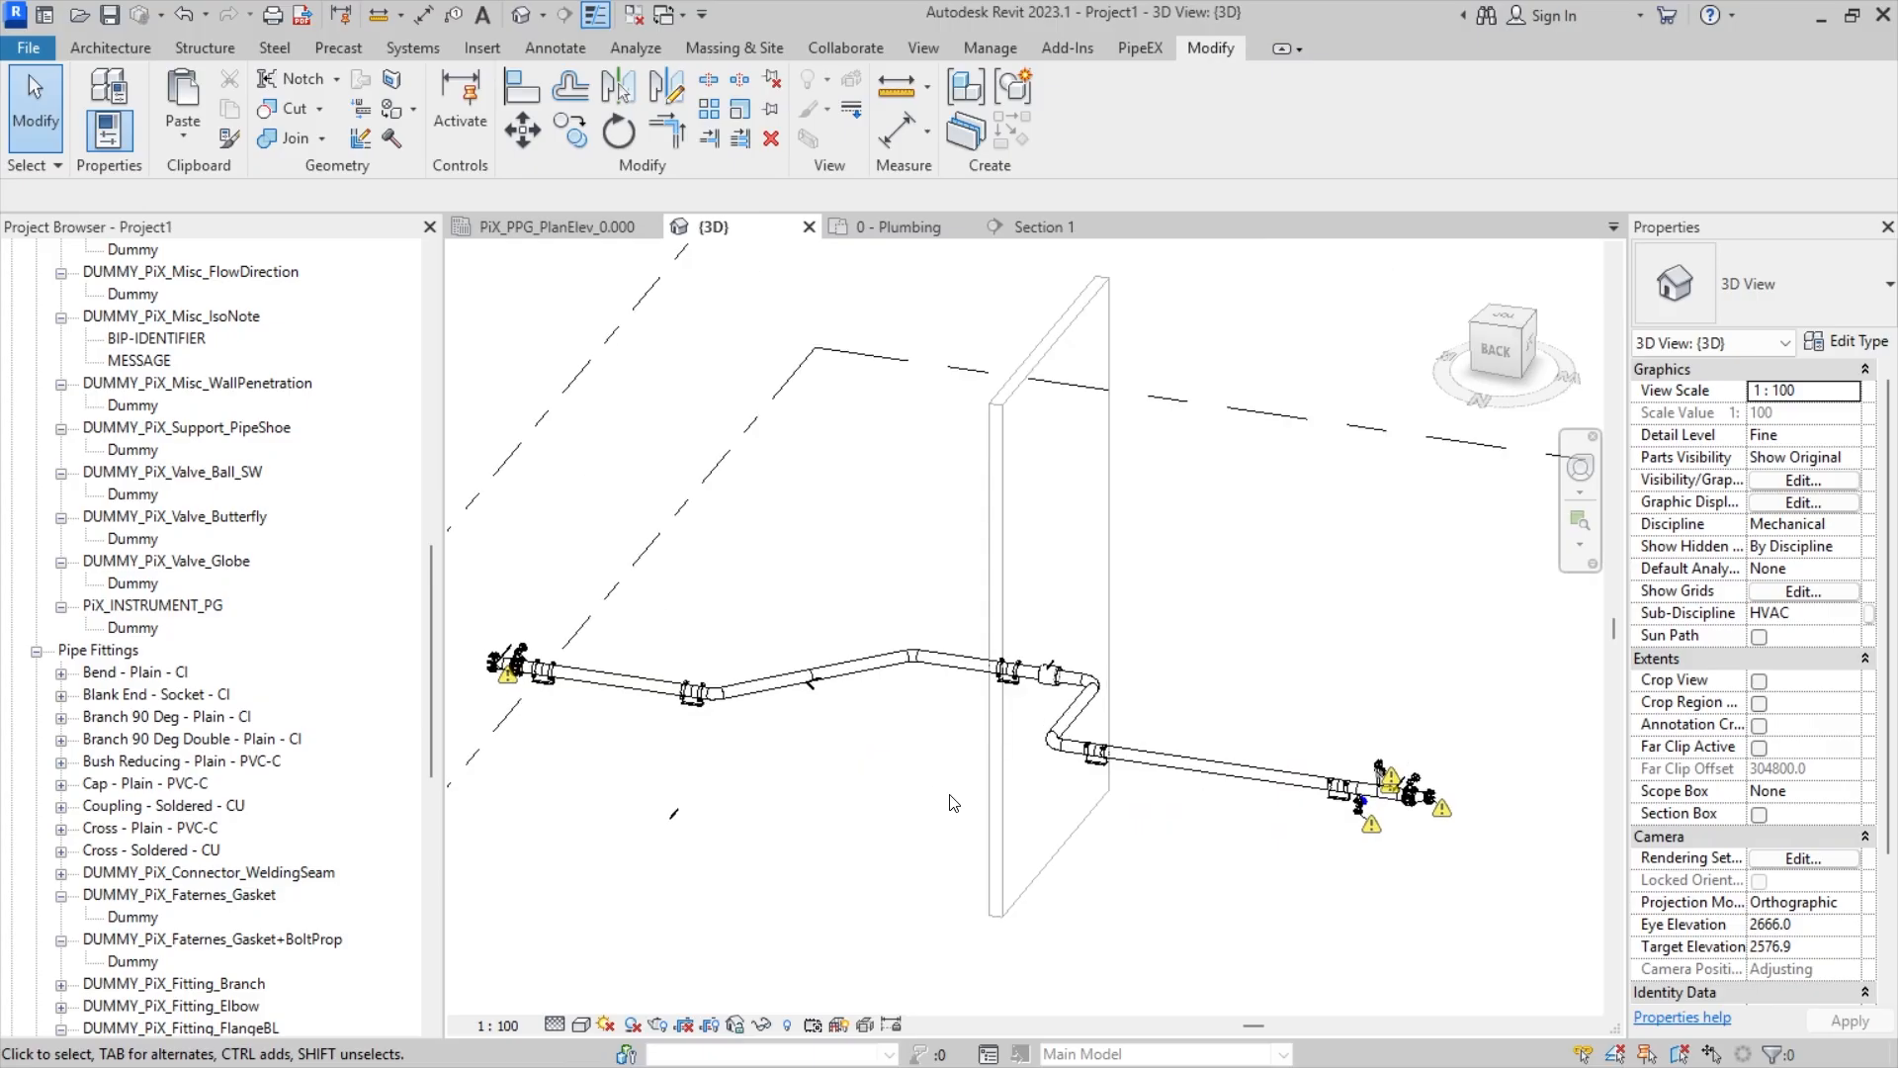
scroll(954, 796, up, 2)
scroll(1473, 806, up, 8)
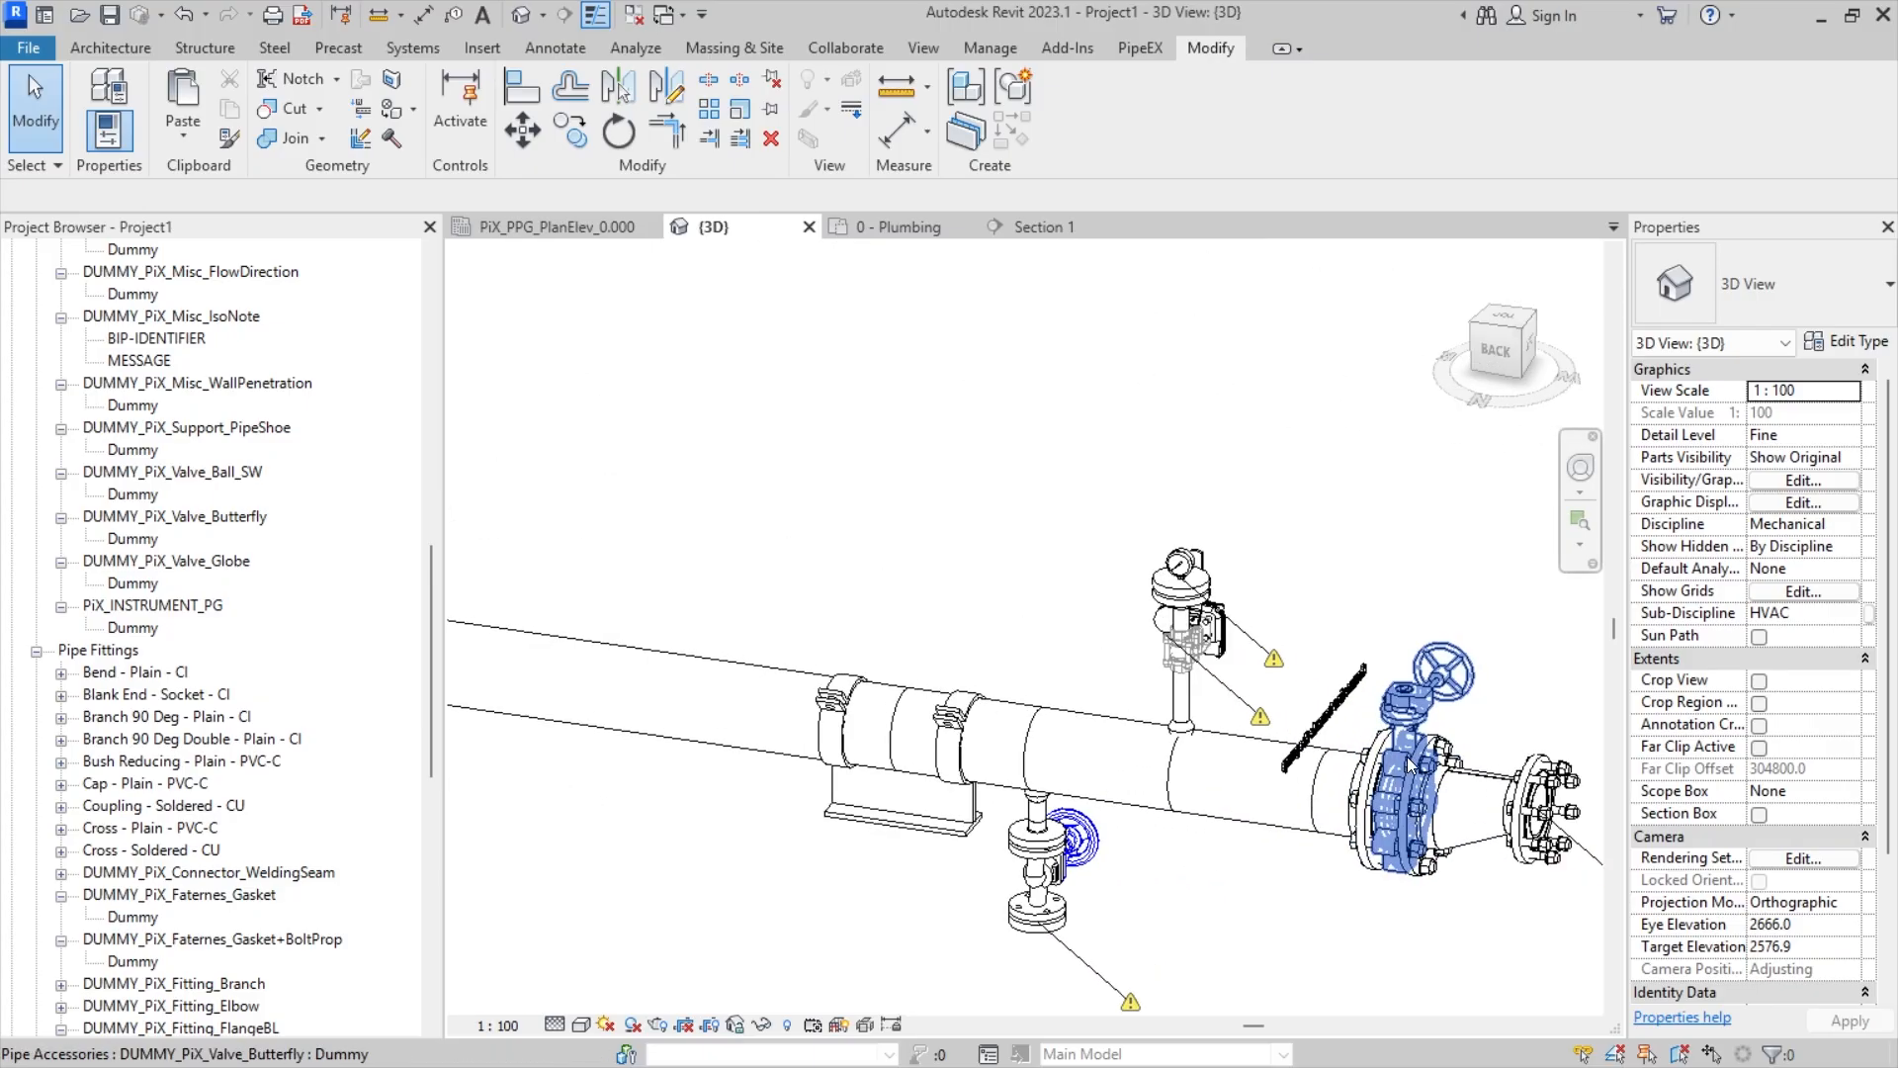
- Set the PiX_GN_4_ItemTag of the 150 mm DUMMY_PiX_Valve_Butterfly valve near the reducer to PX-001
click(1409, 764)
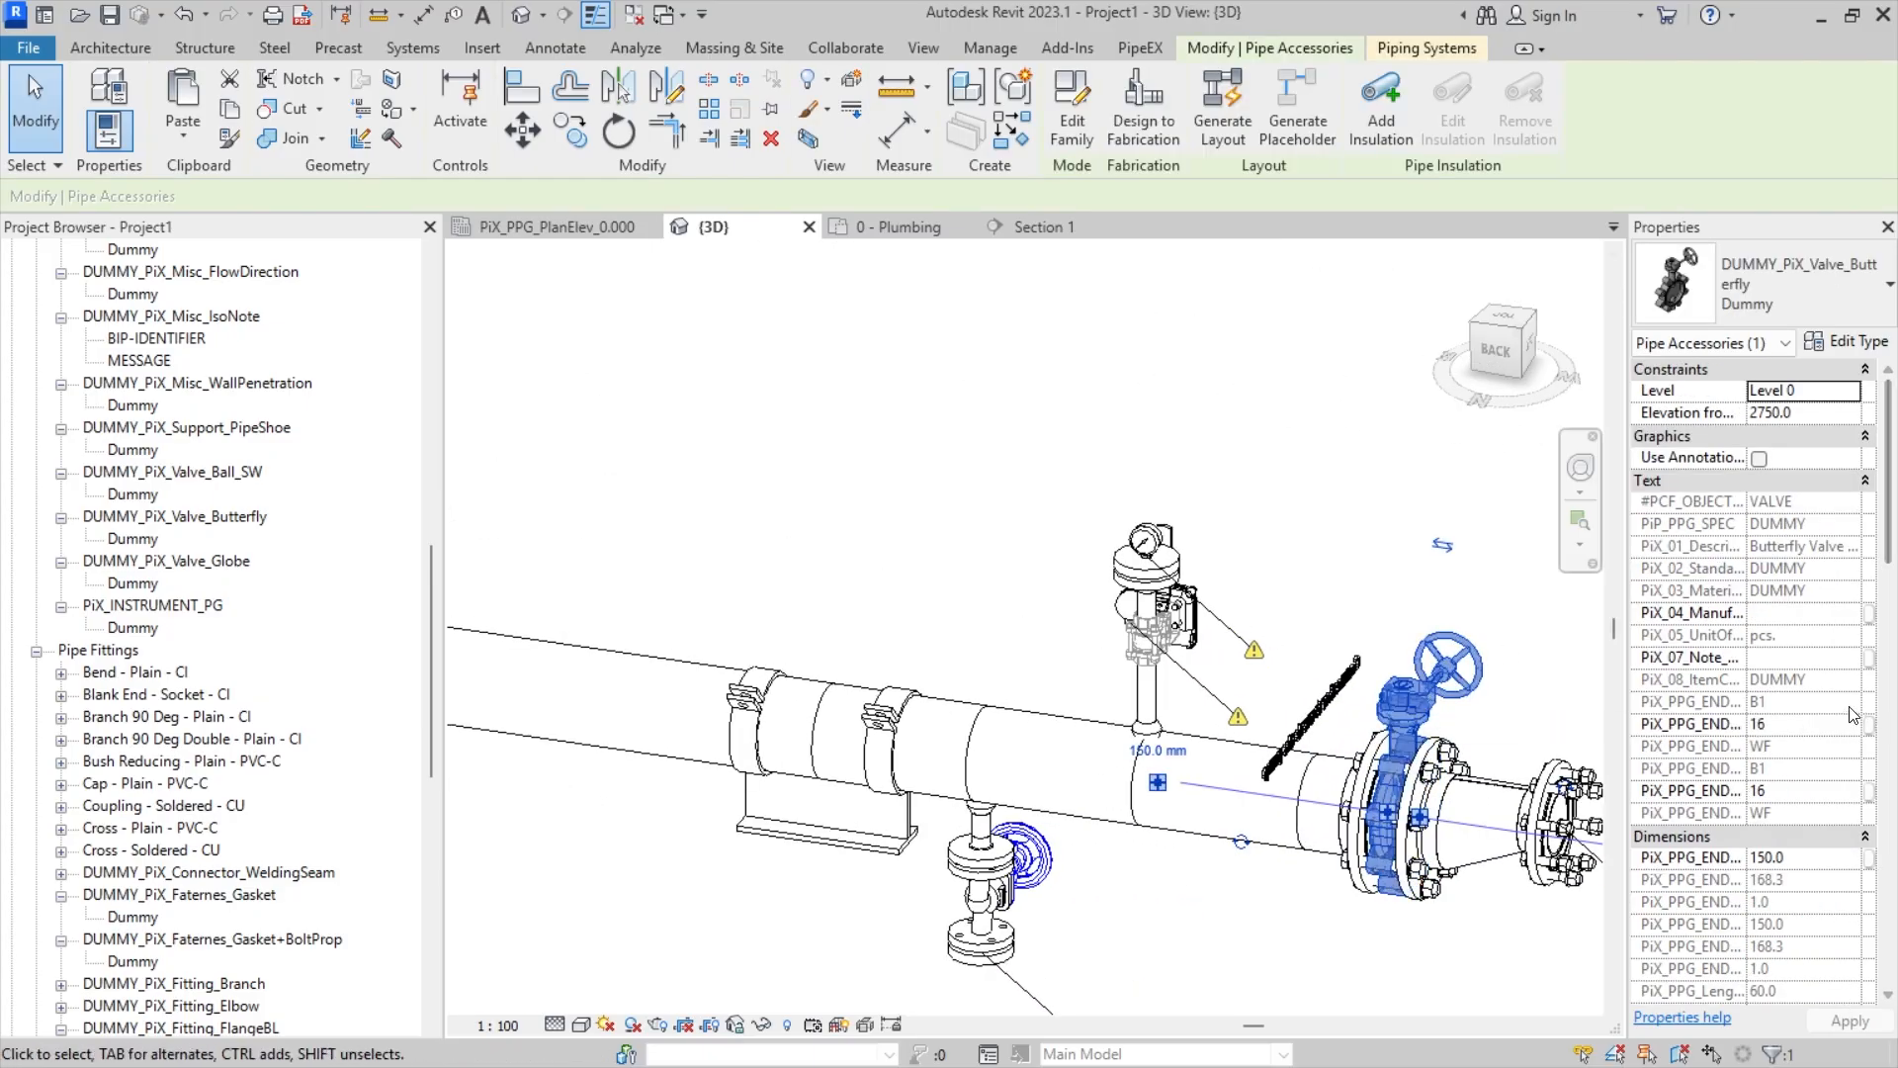
scroll(1794, 731, down, 5)
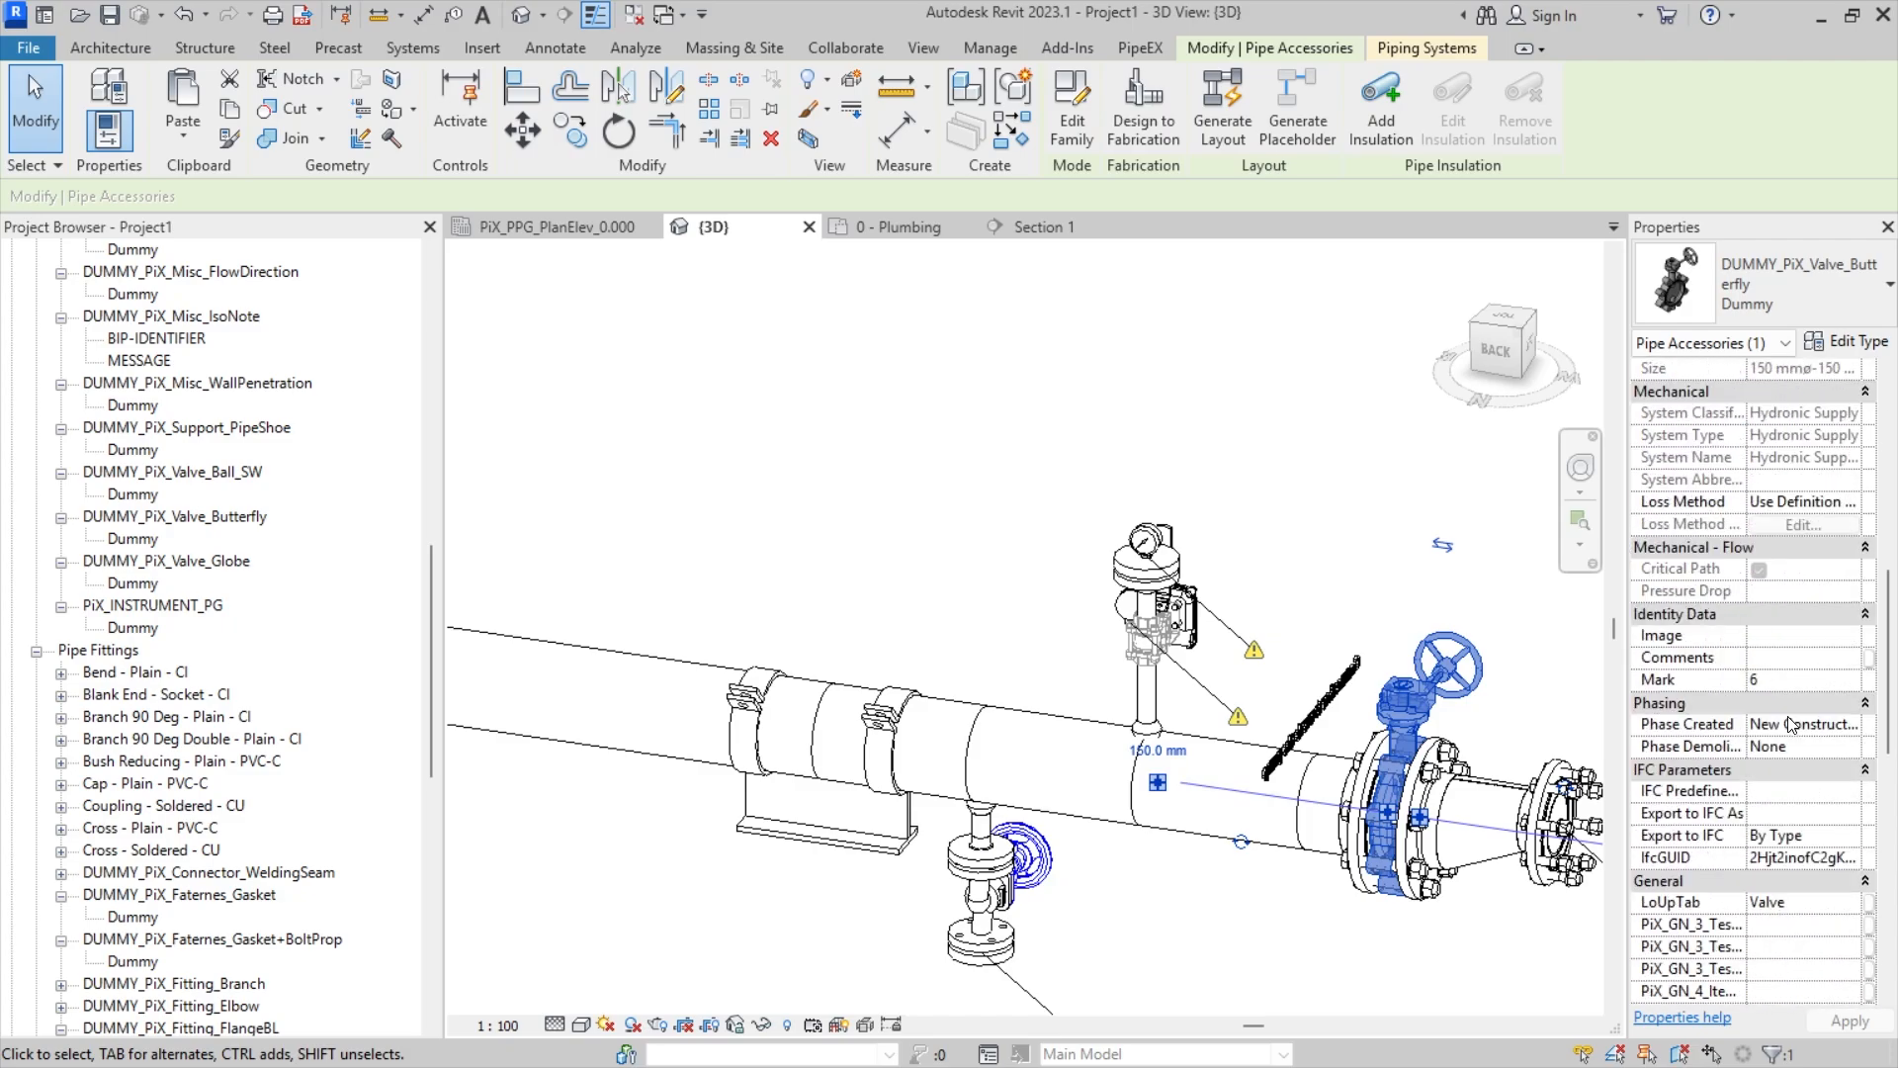
scroll(1790, 726, down, 1)
scroll(1789, 725, up, 6)
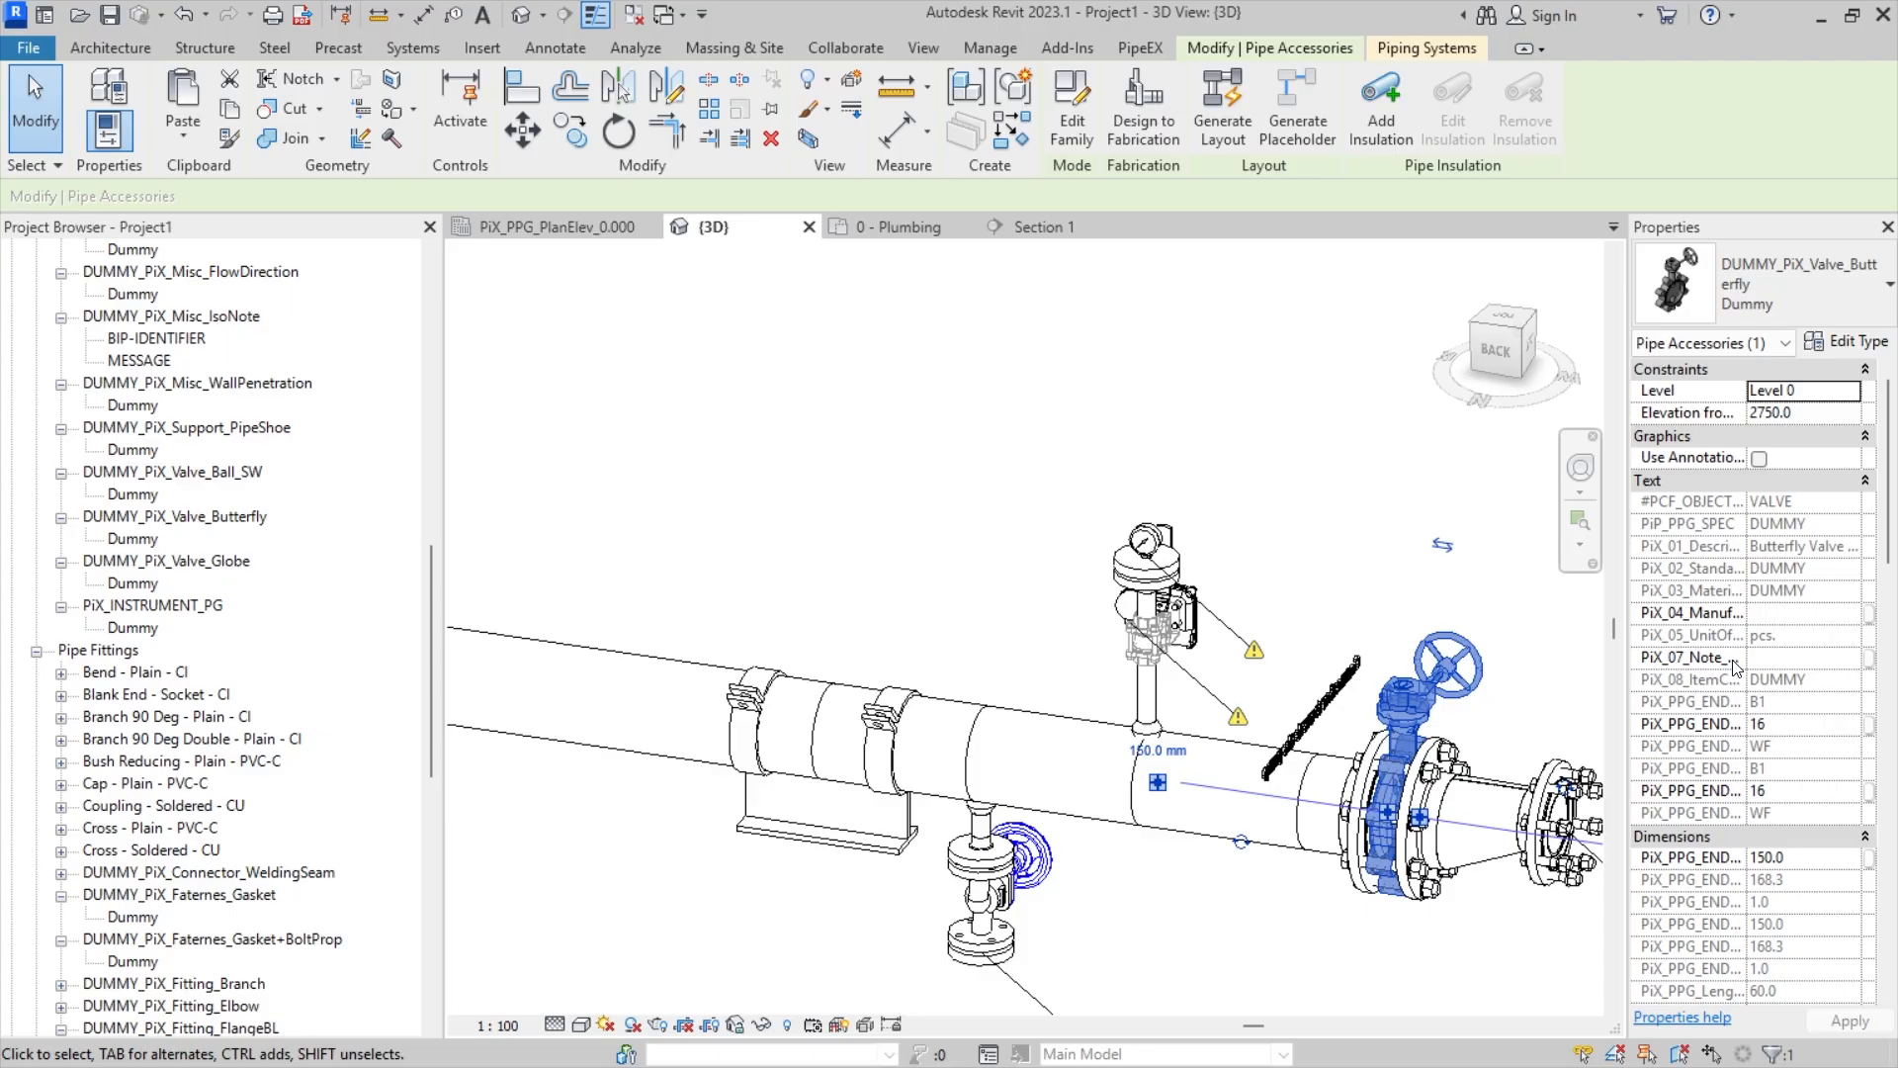
drag(1627, 710, 1532, 706)
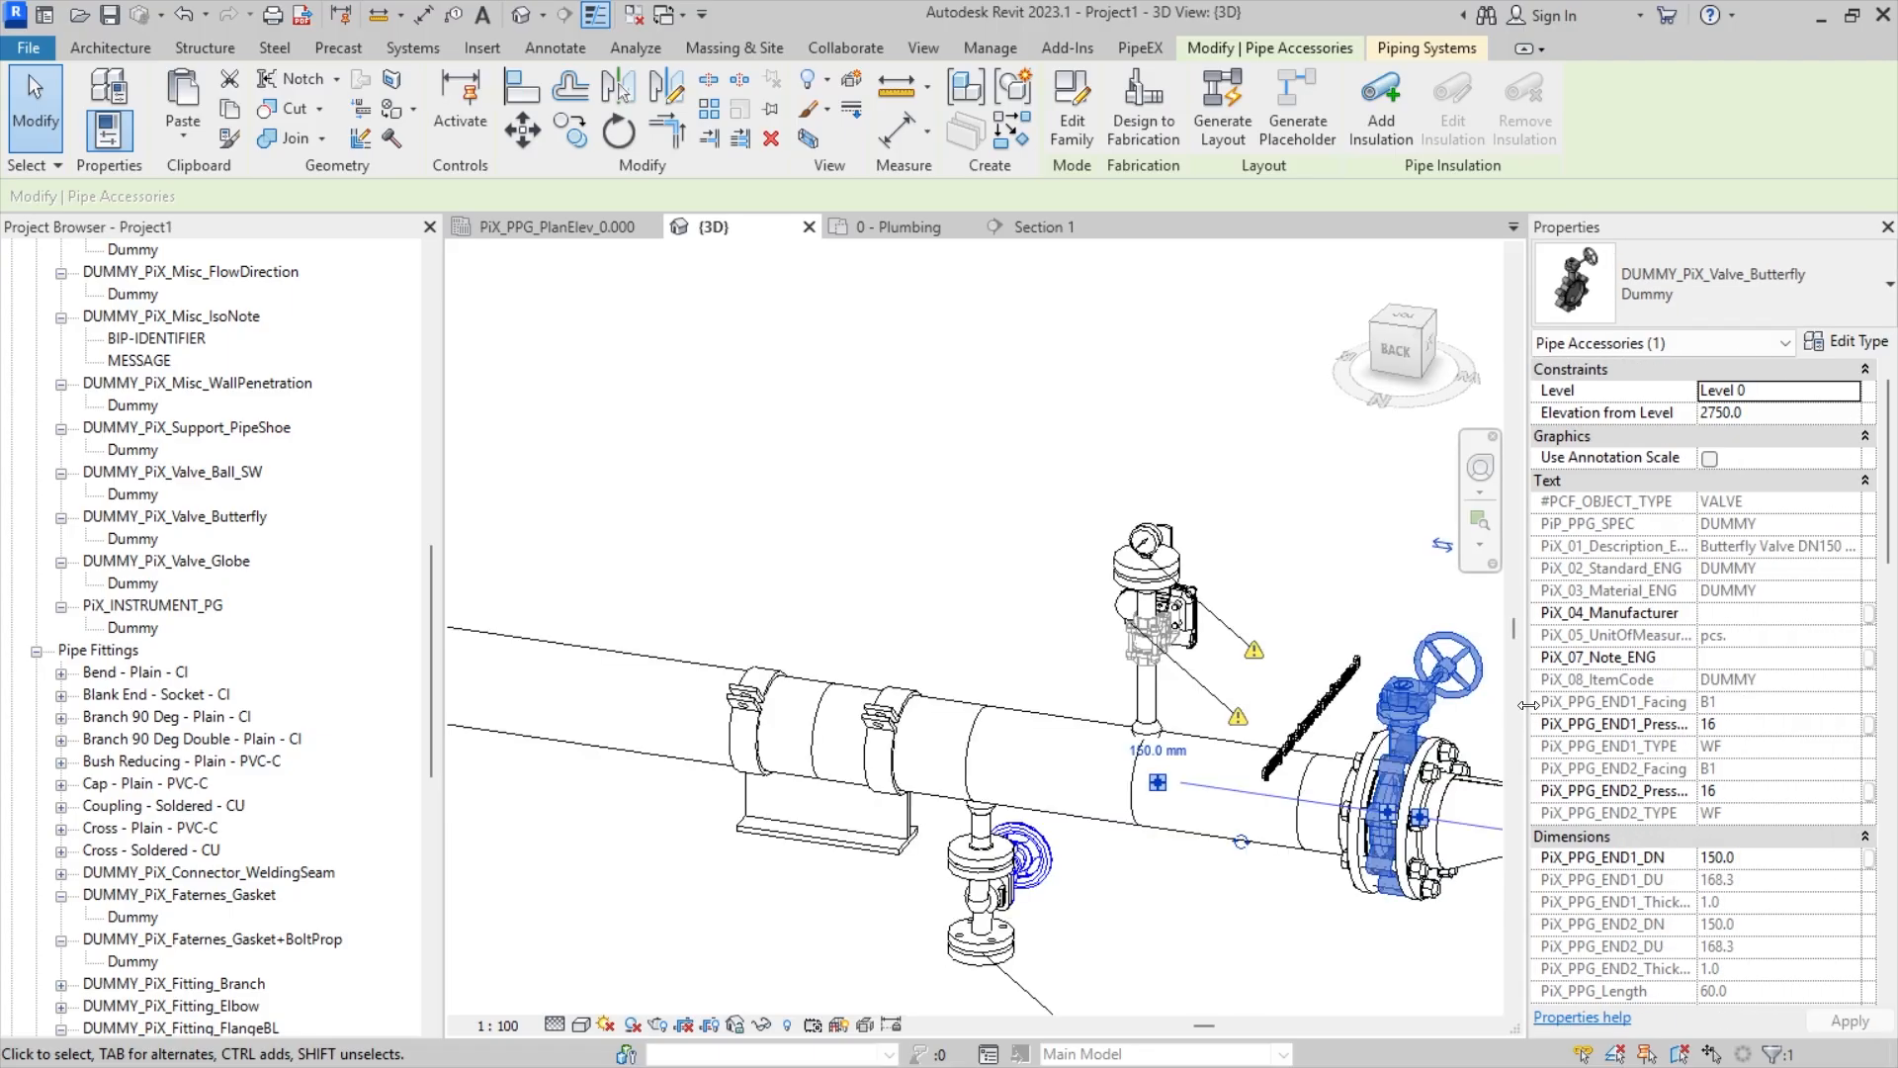
scroll(1696, 706, down, 4)
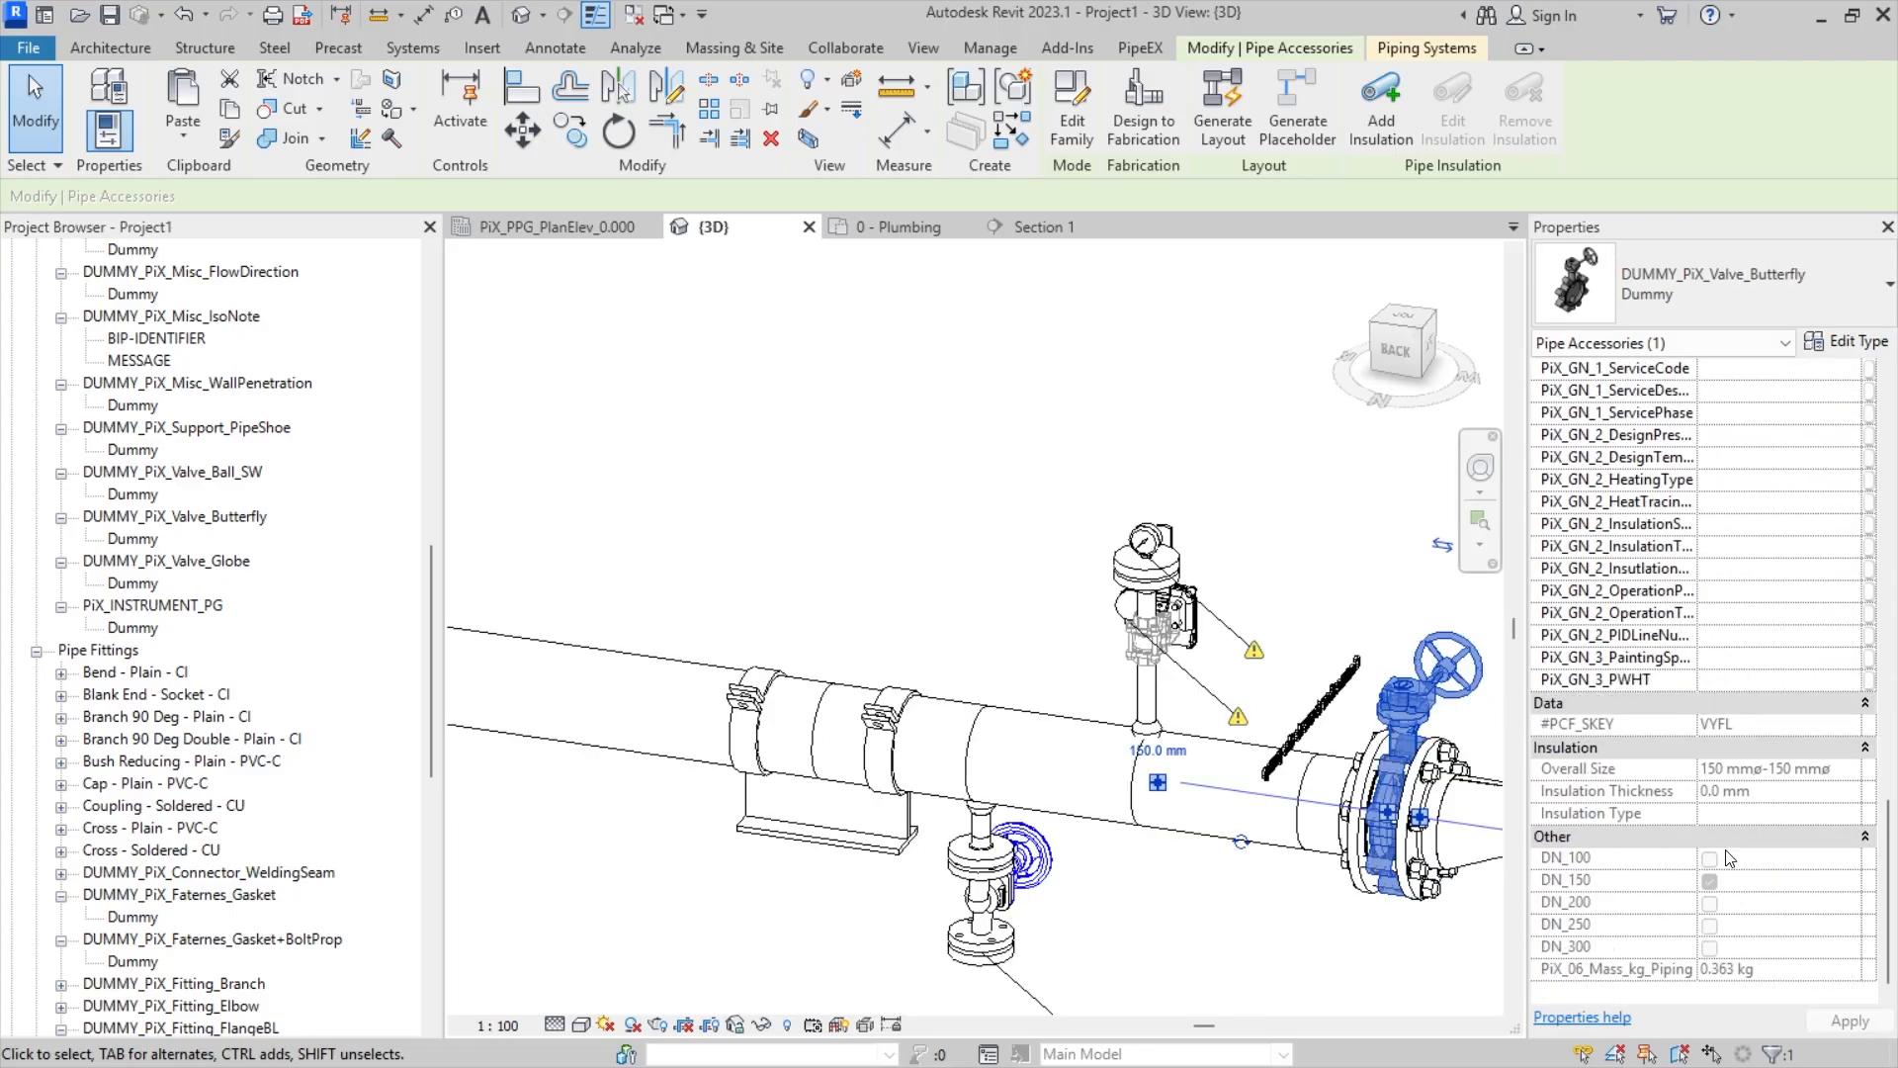
scroll(1729, 858, up, 6)
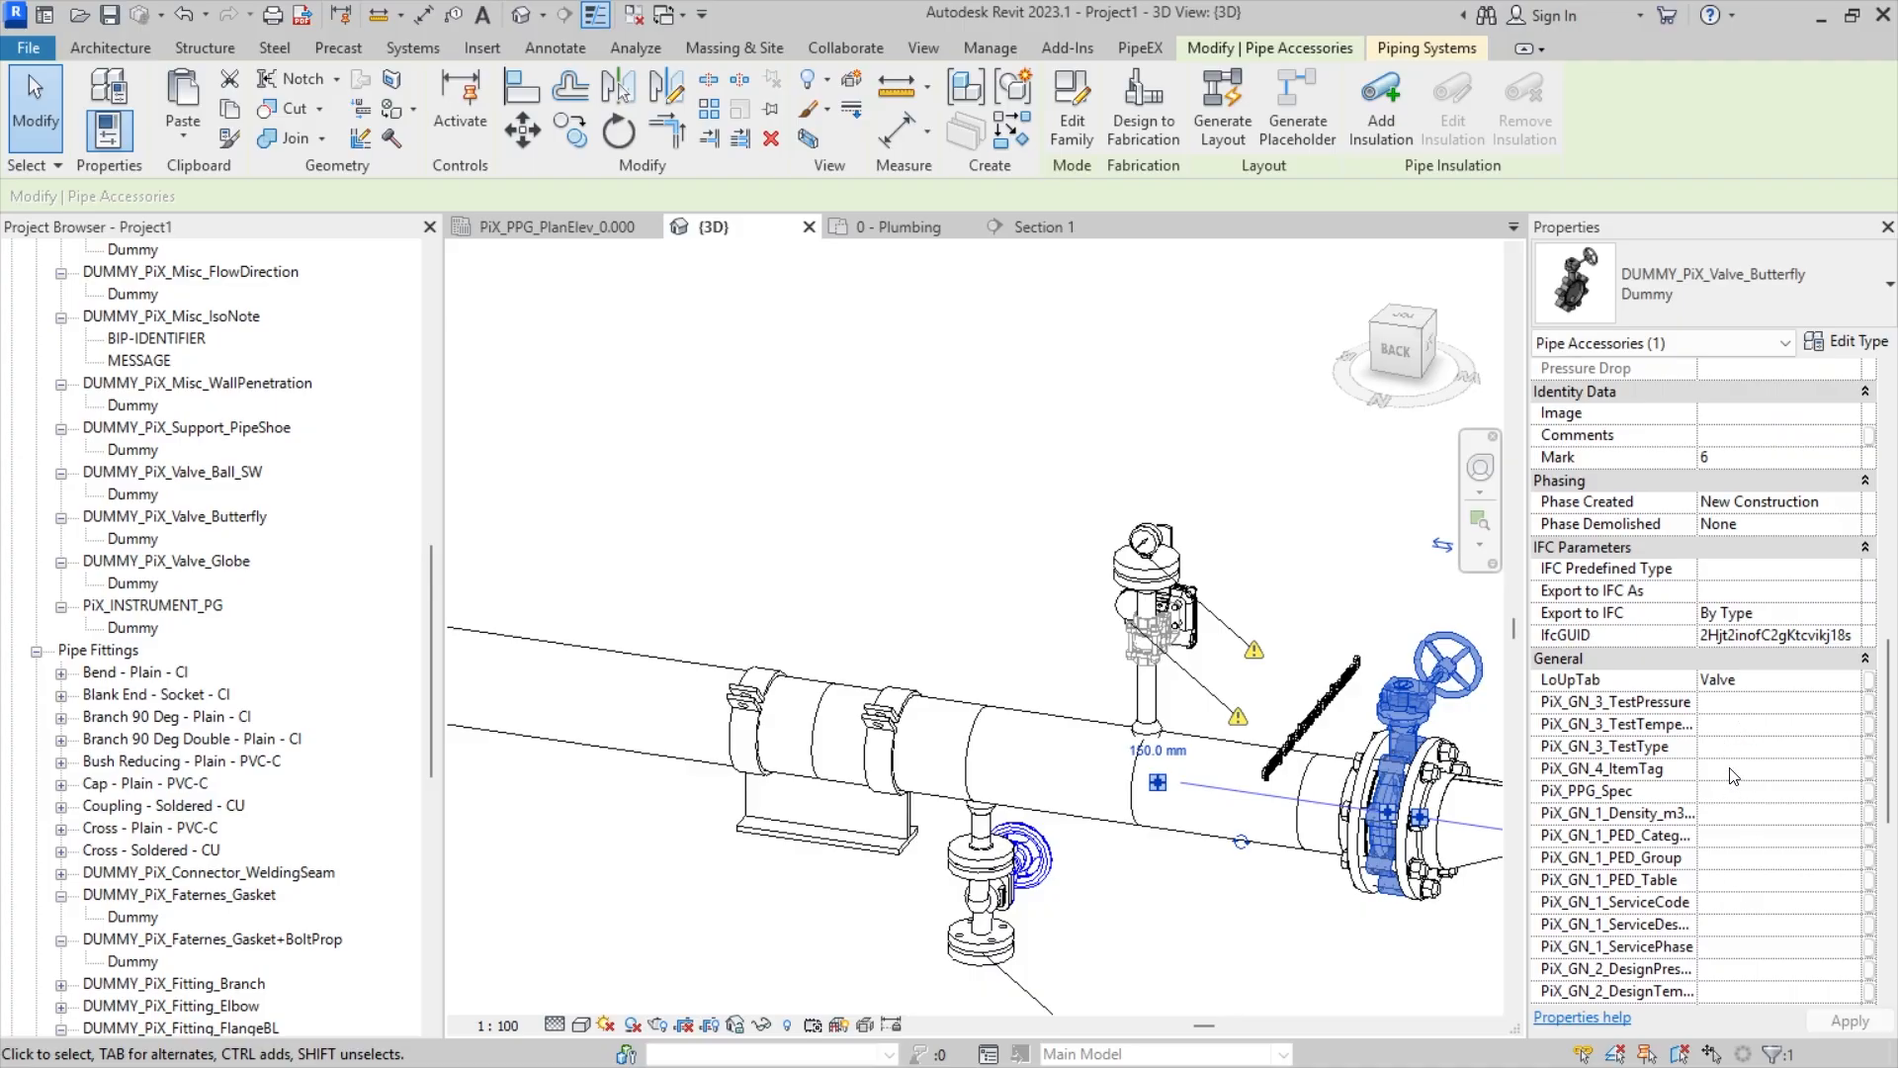
click(1733, 768)
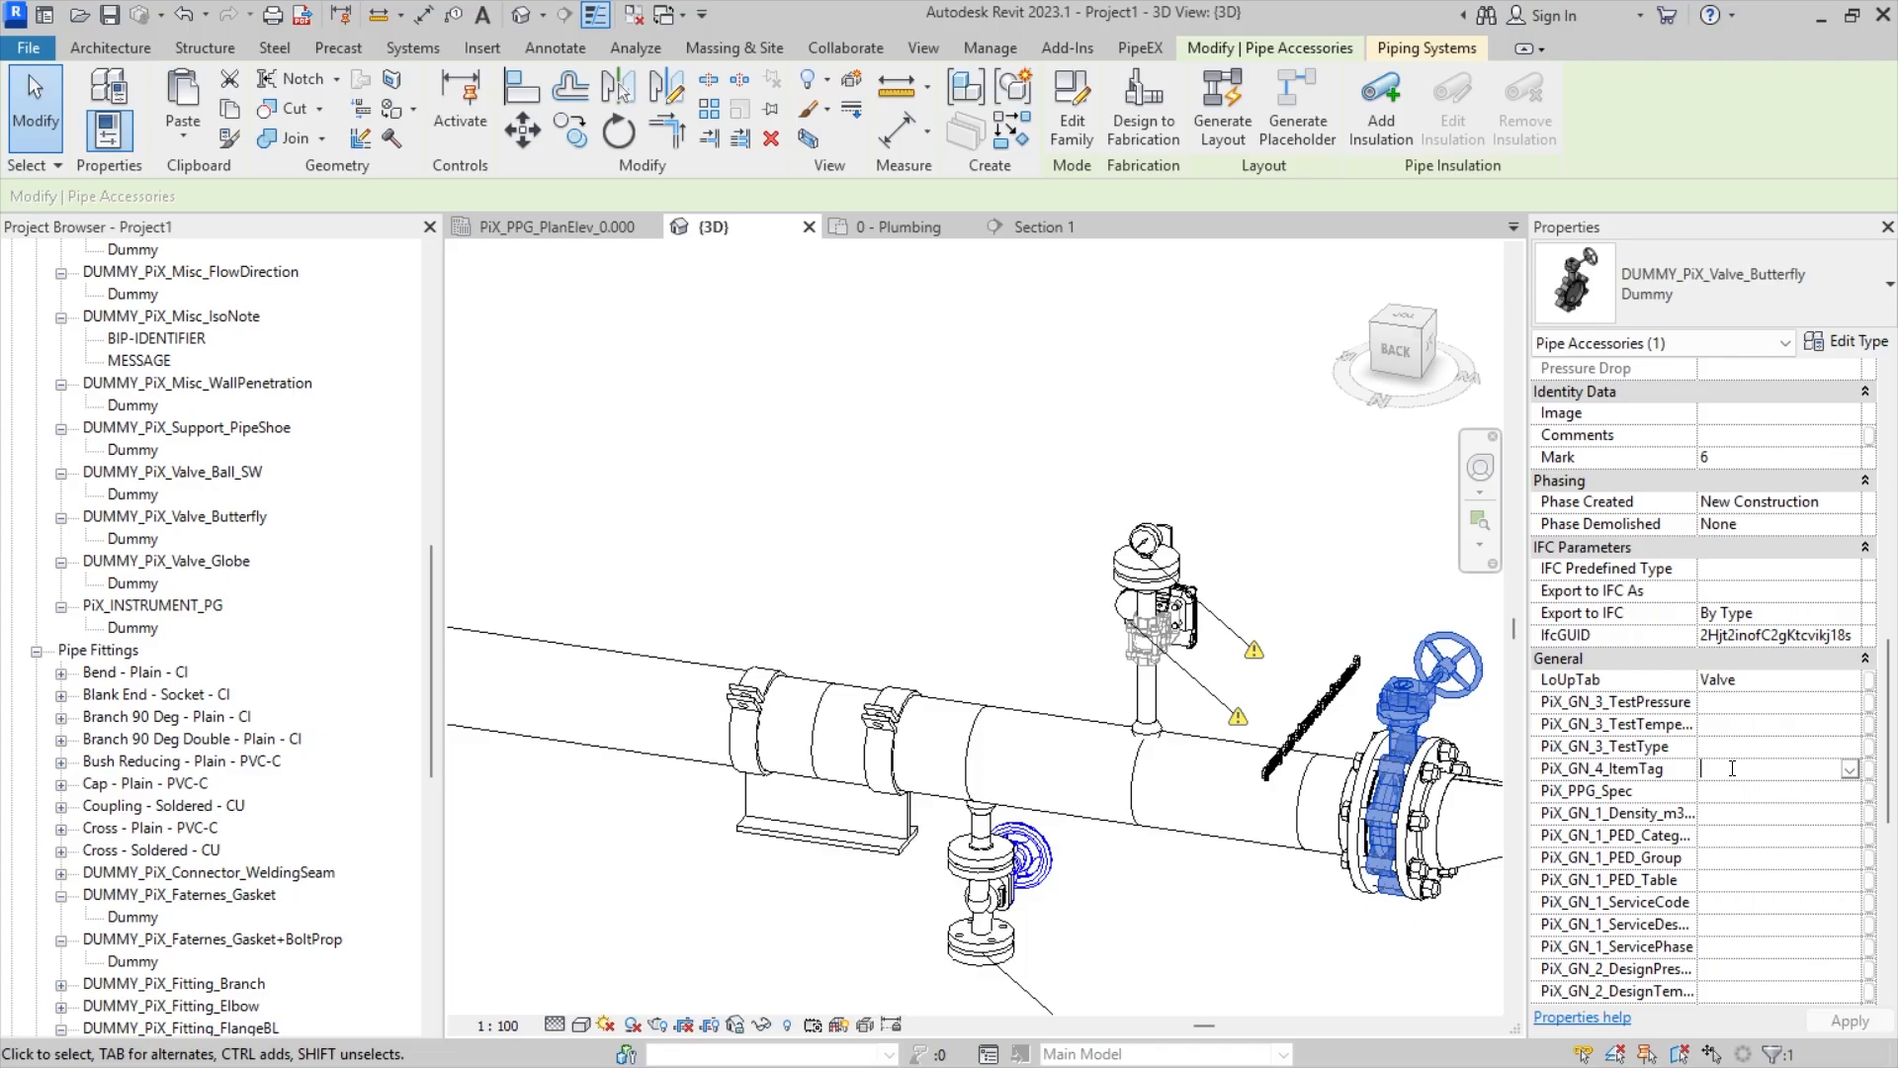
text(PX-001)
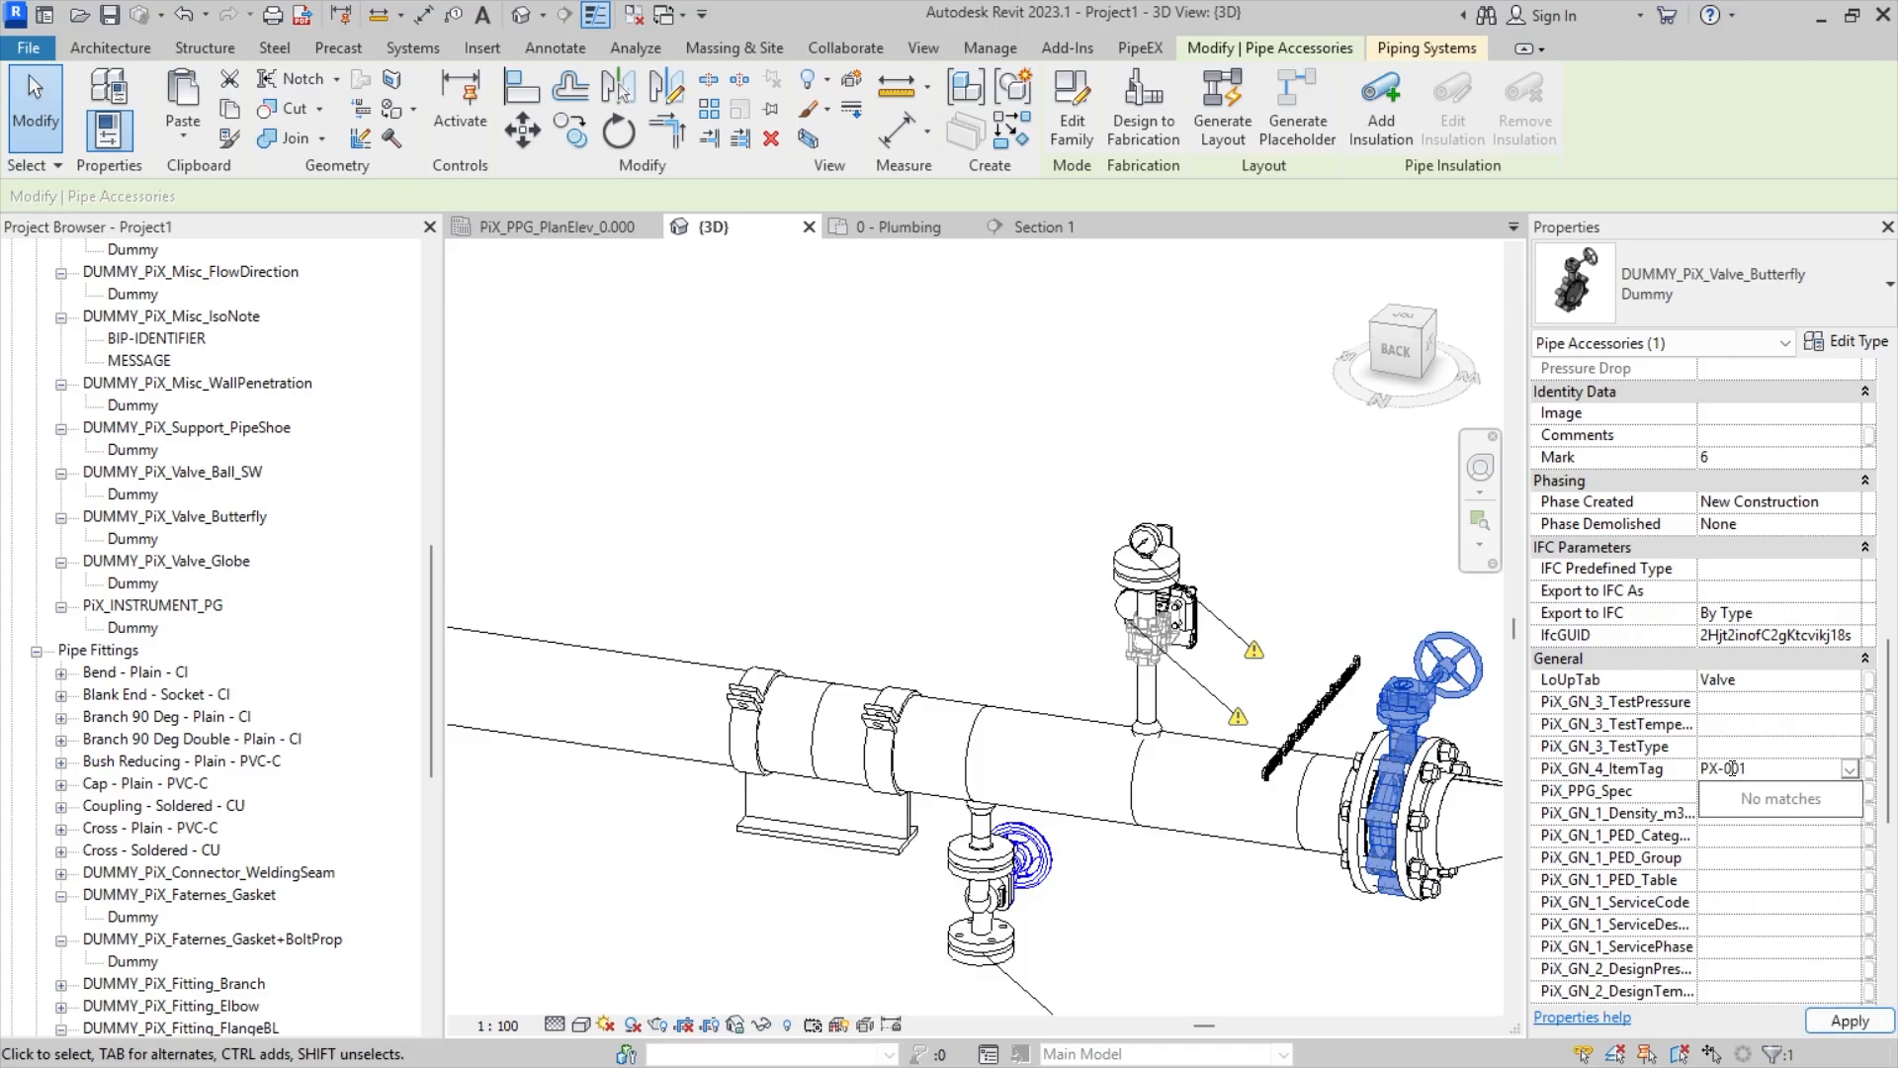
key(Return)
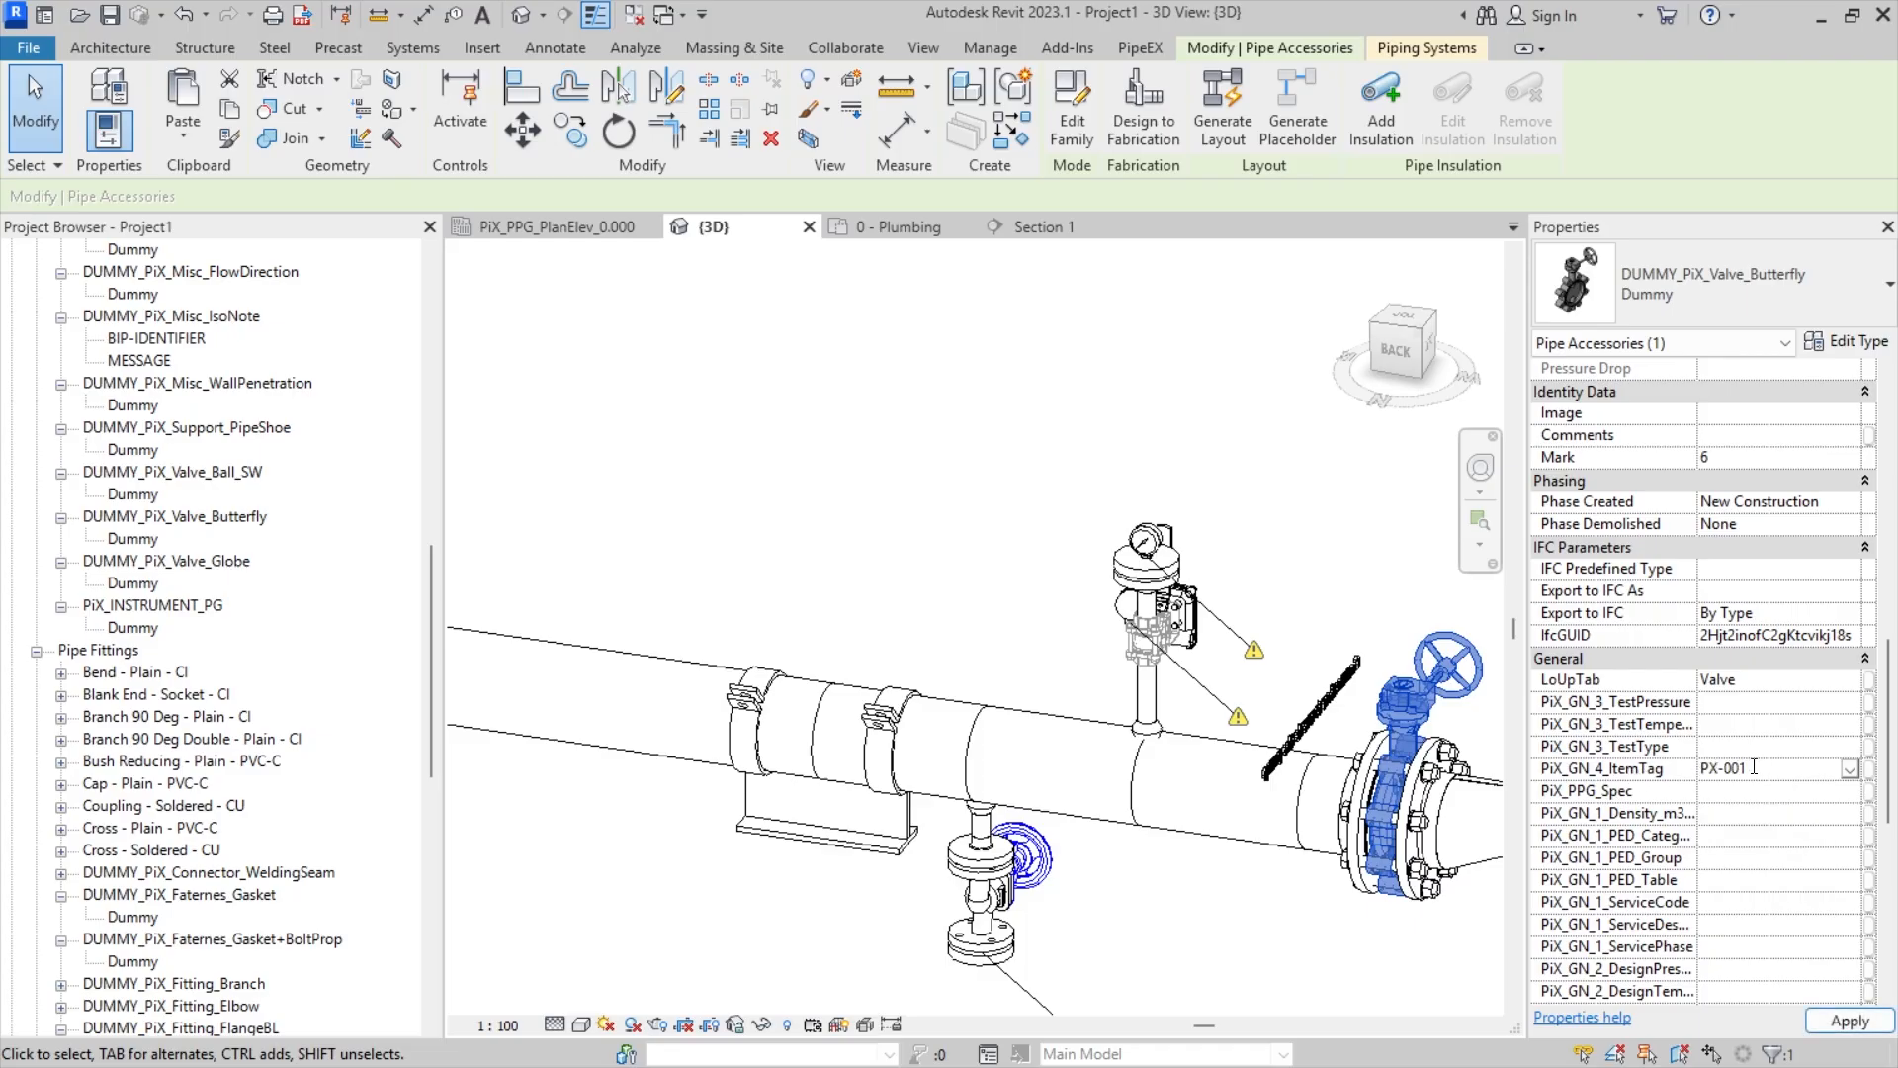
- Set the PiX_GN_4_ItemTag of the DUMMY_PiX_Valve_Globe valve on the 25 mm lower branch to PX-001
drag(1754, 767, 1685, 779)
key(ctrl+c)
click(1053, 936)
click(1039, 881)
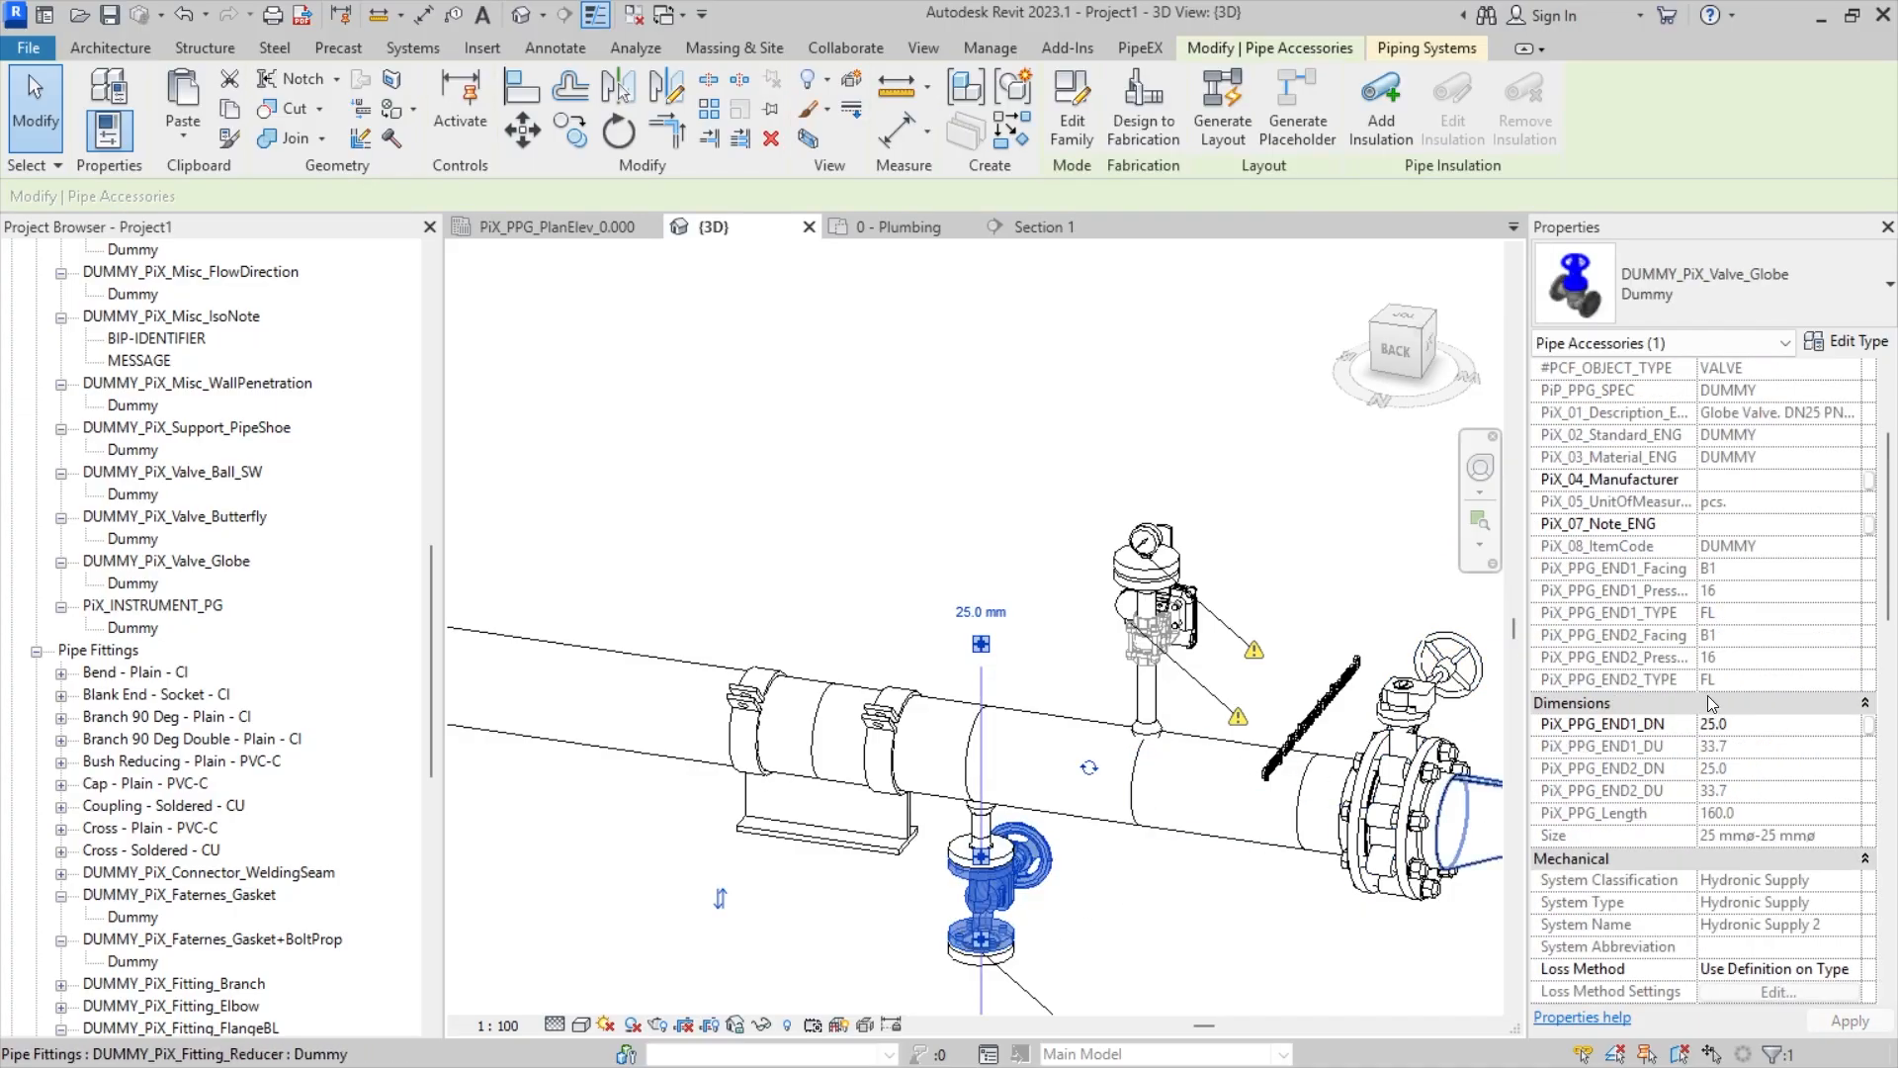
scroll(1731, 717, down, 5)
scroll(1750, 727, up, 10)
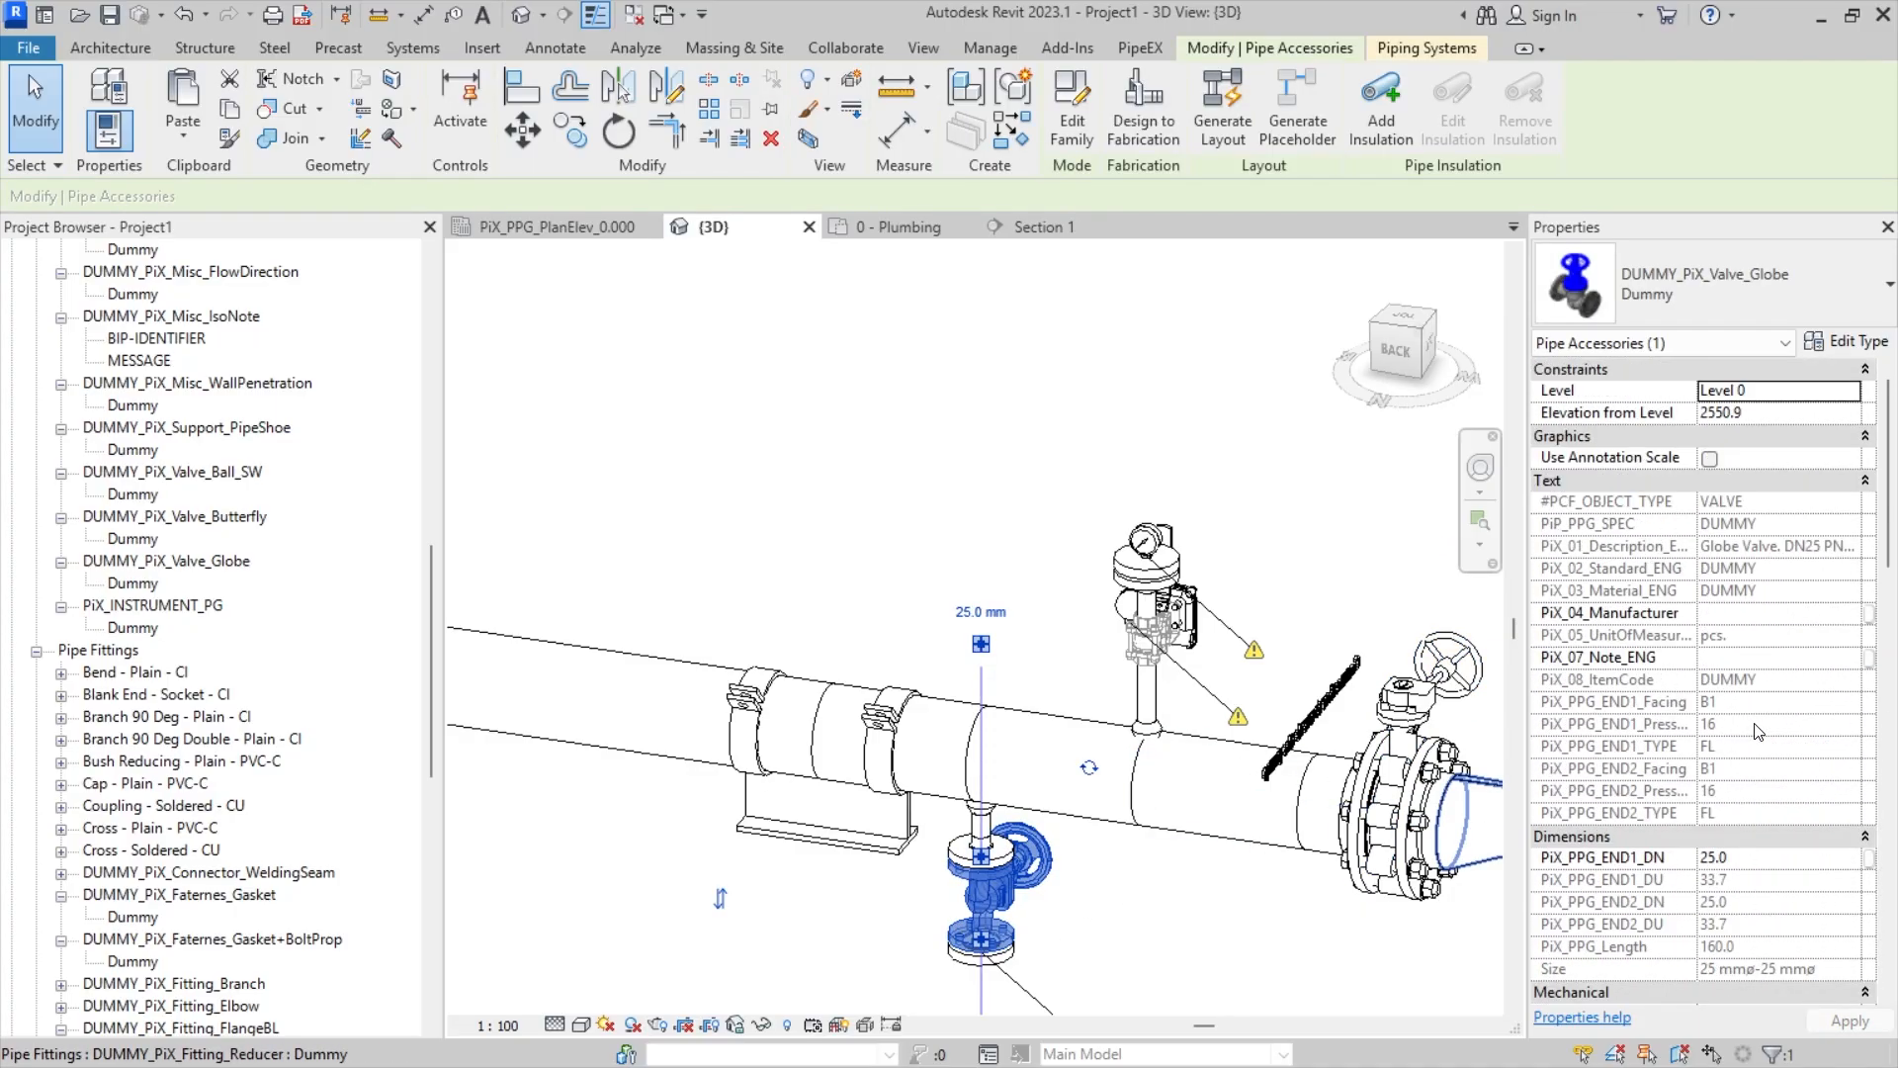
scroll(1752, 769, down, 10)
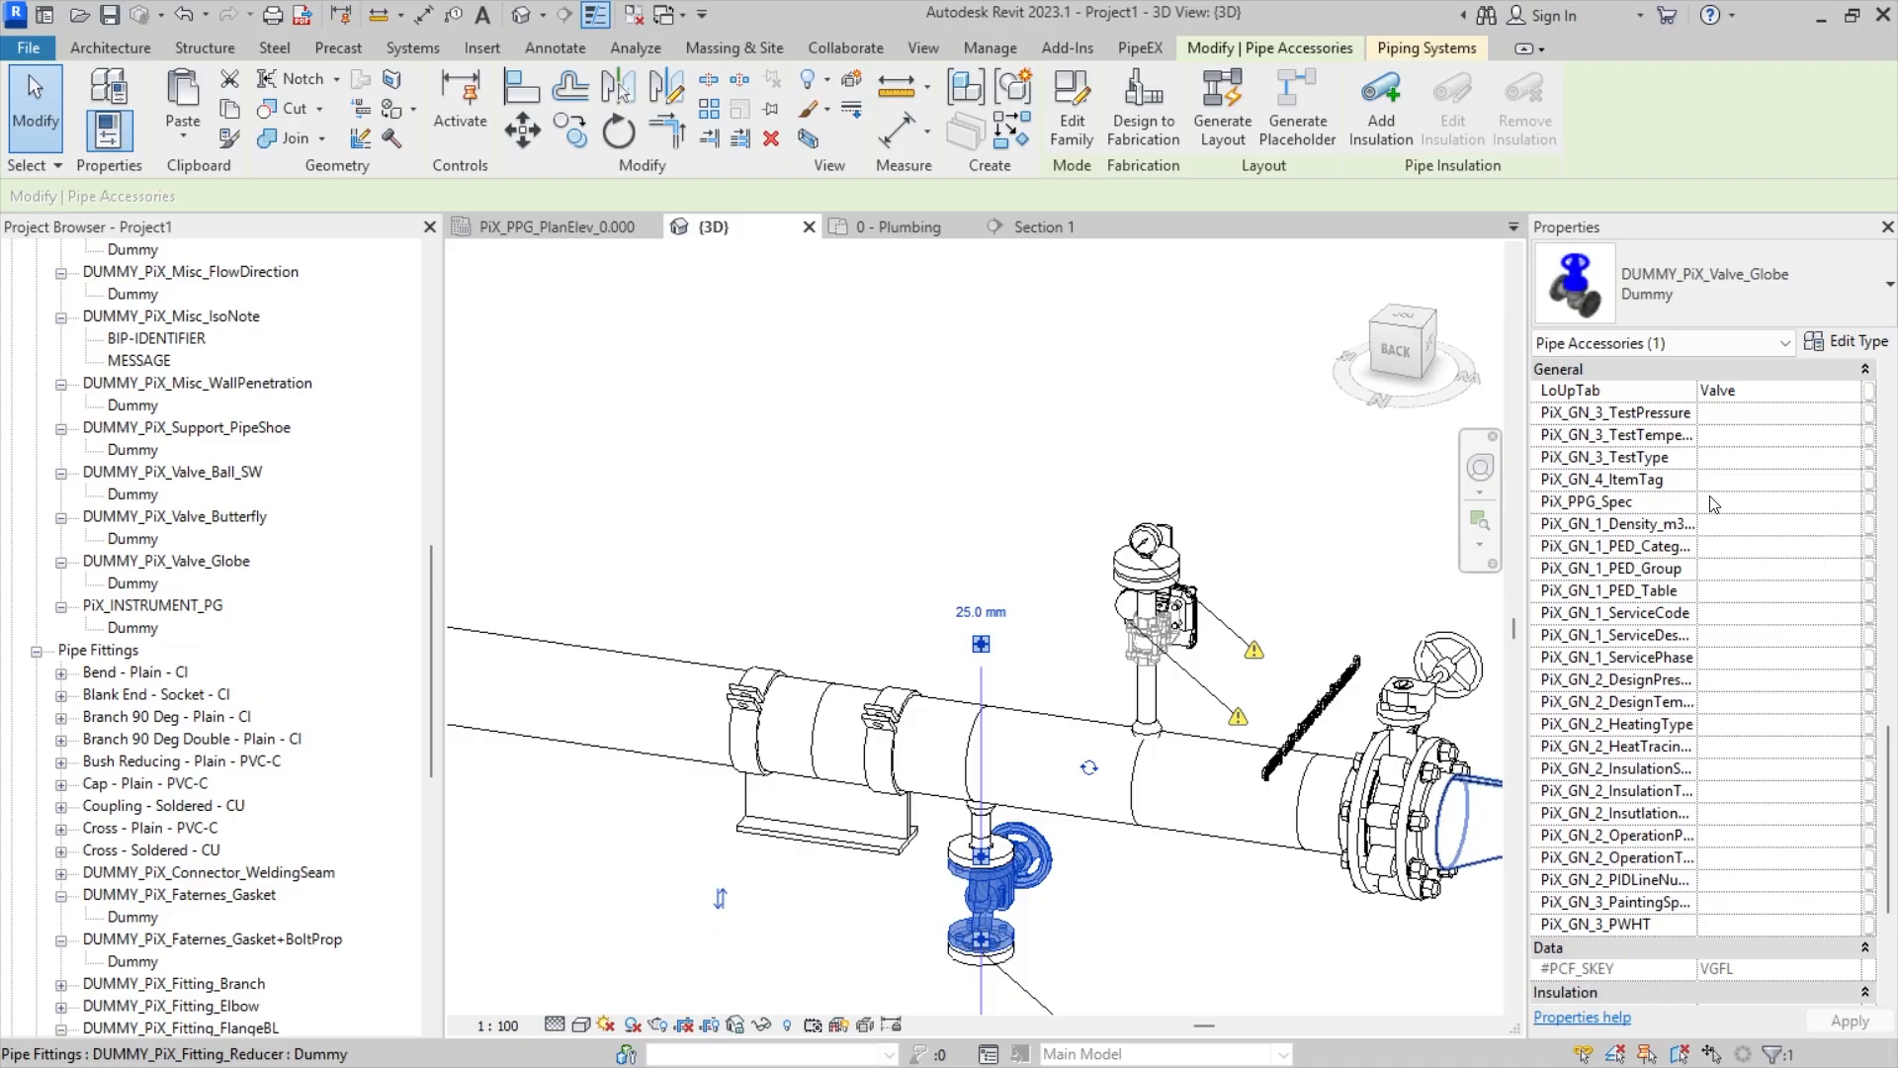
click(1725, 479)
key(ctrl+v)
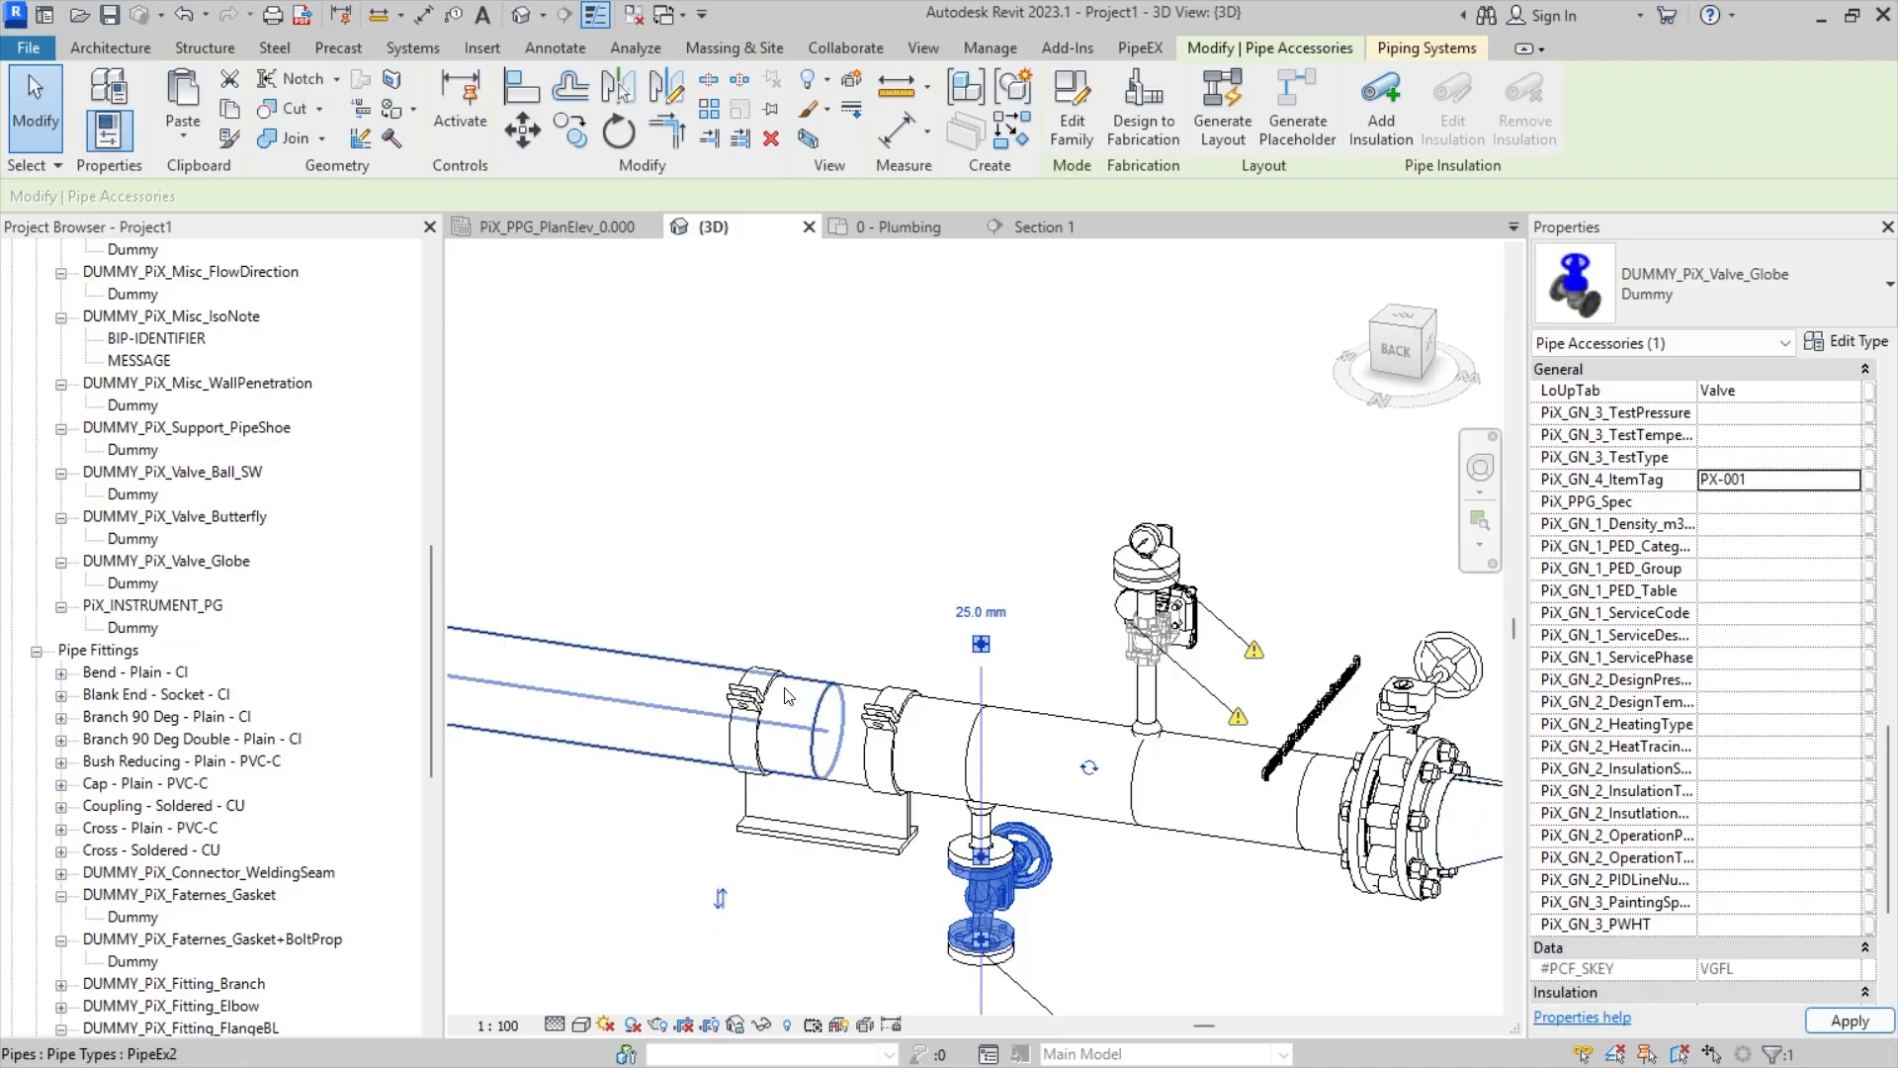
click(1019, 558)
- Set the PiX_GN_4_ItemTag of the DUMMY_PiX_Valve_Ball_SW valve below the pressure gauge to PX-001
click(1183, 619)
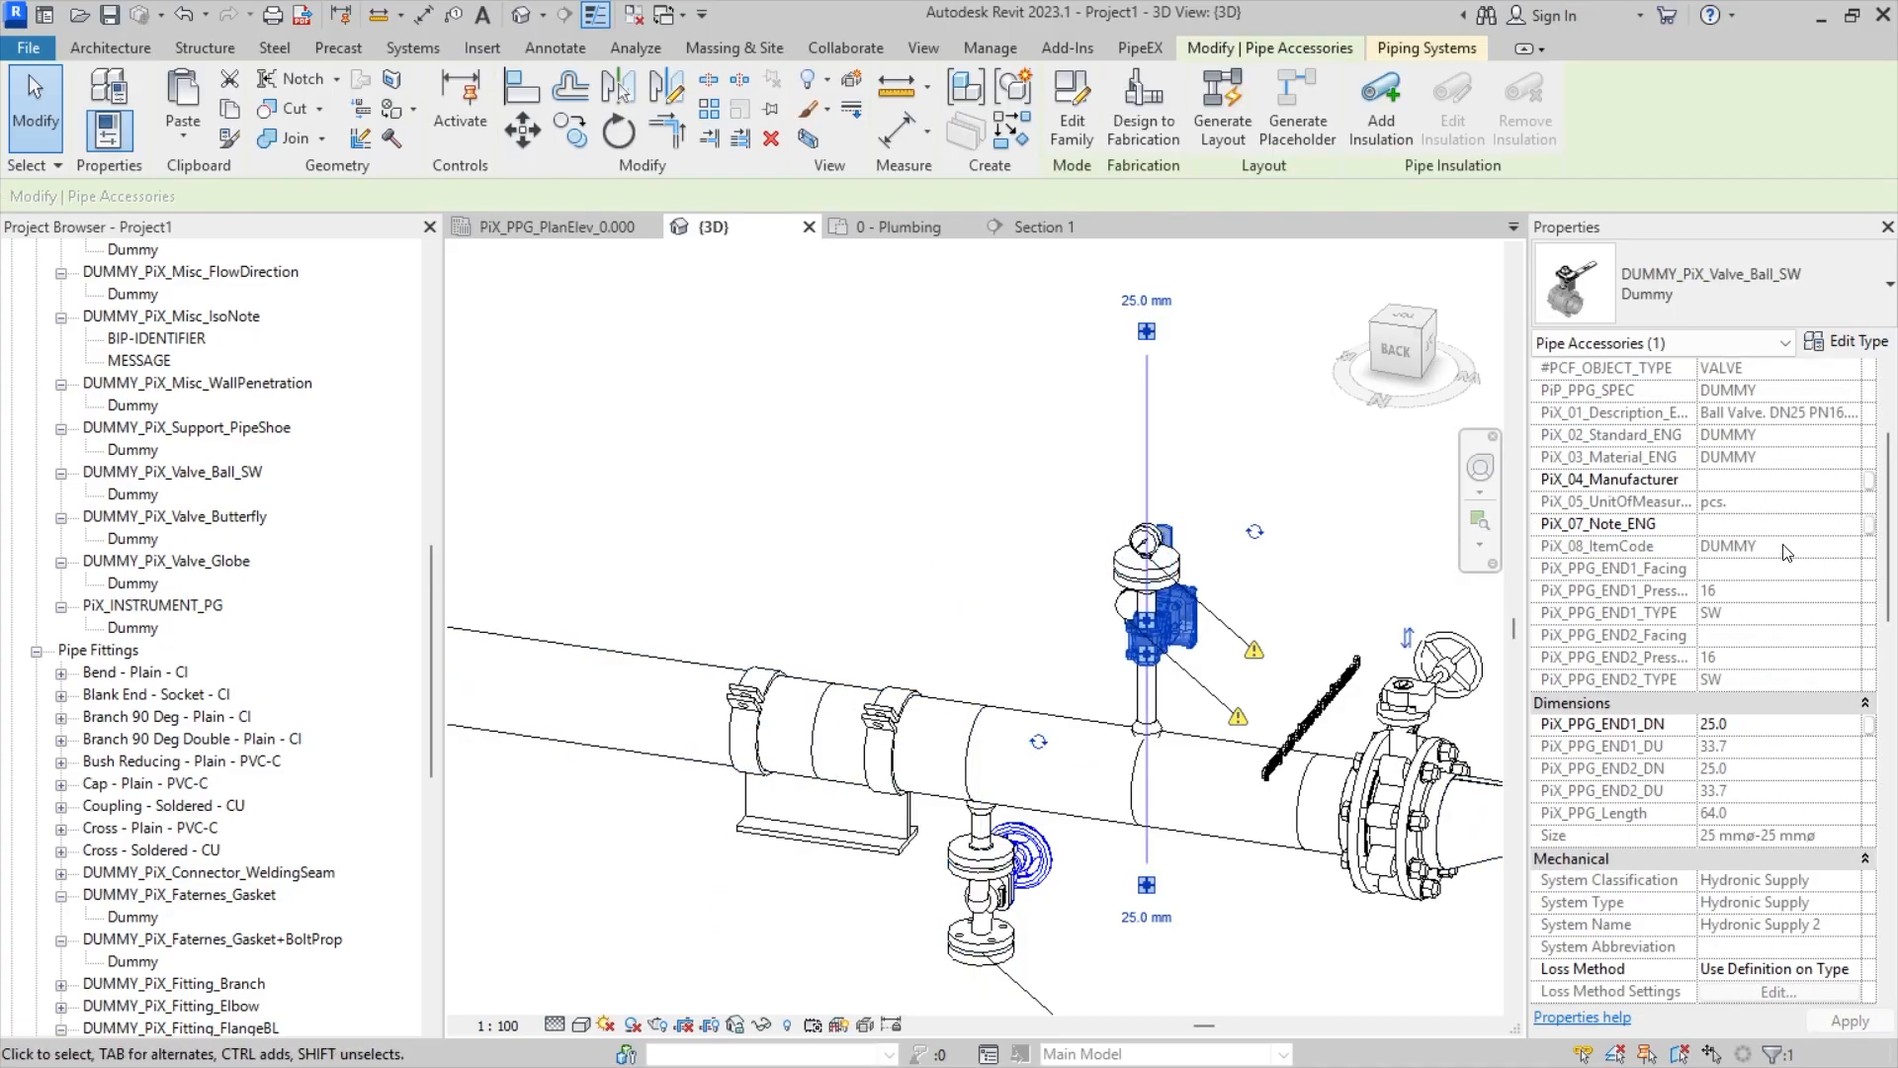
scroll(1788, 553, down, 12)
scroll(1788, 553, up, 15)
scroll(1763, 599, down, 9)
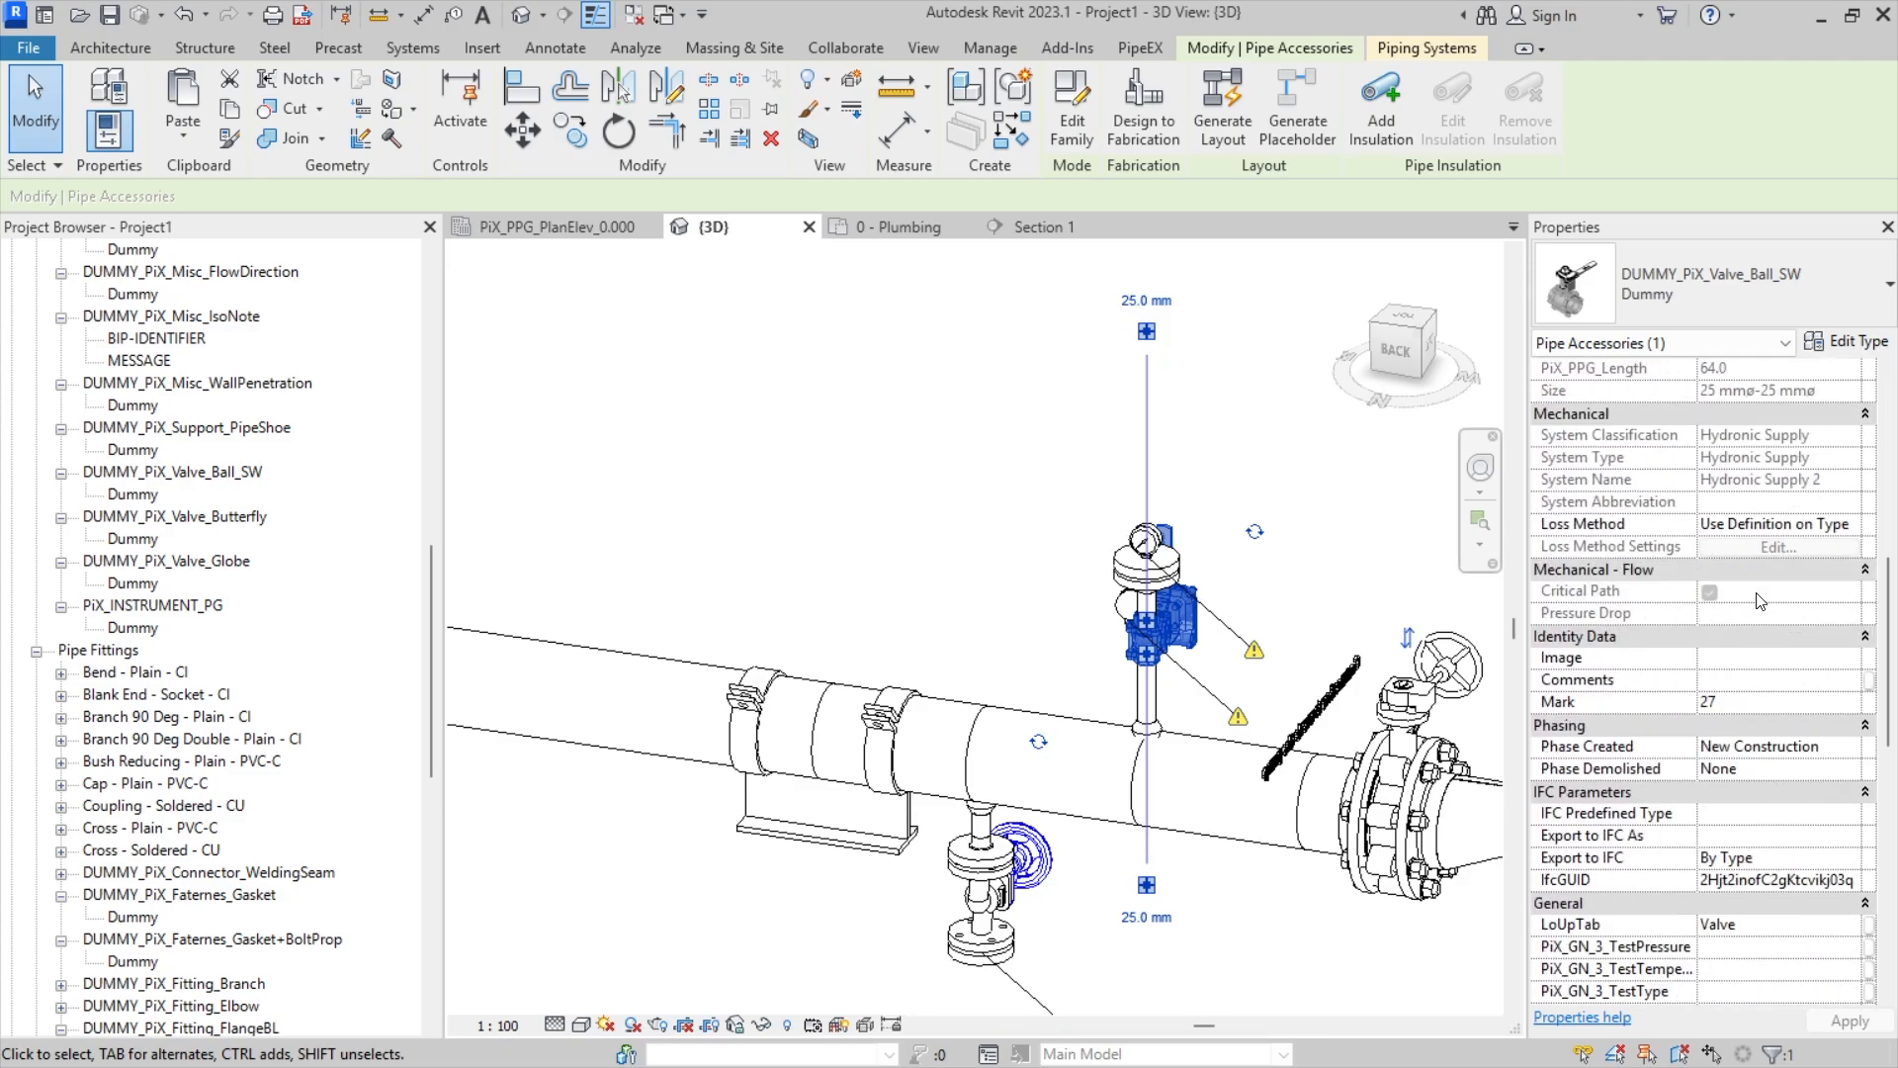
scroll(1759, 601, down, 10)
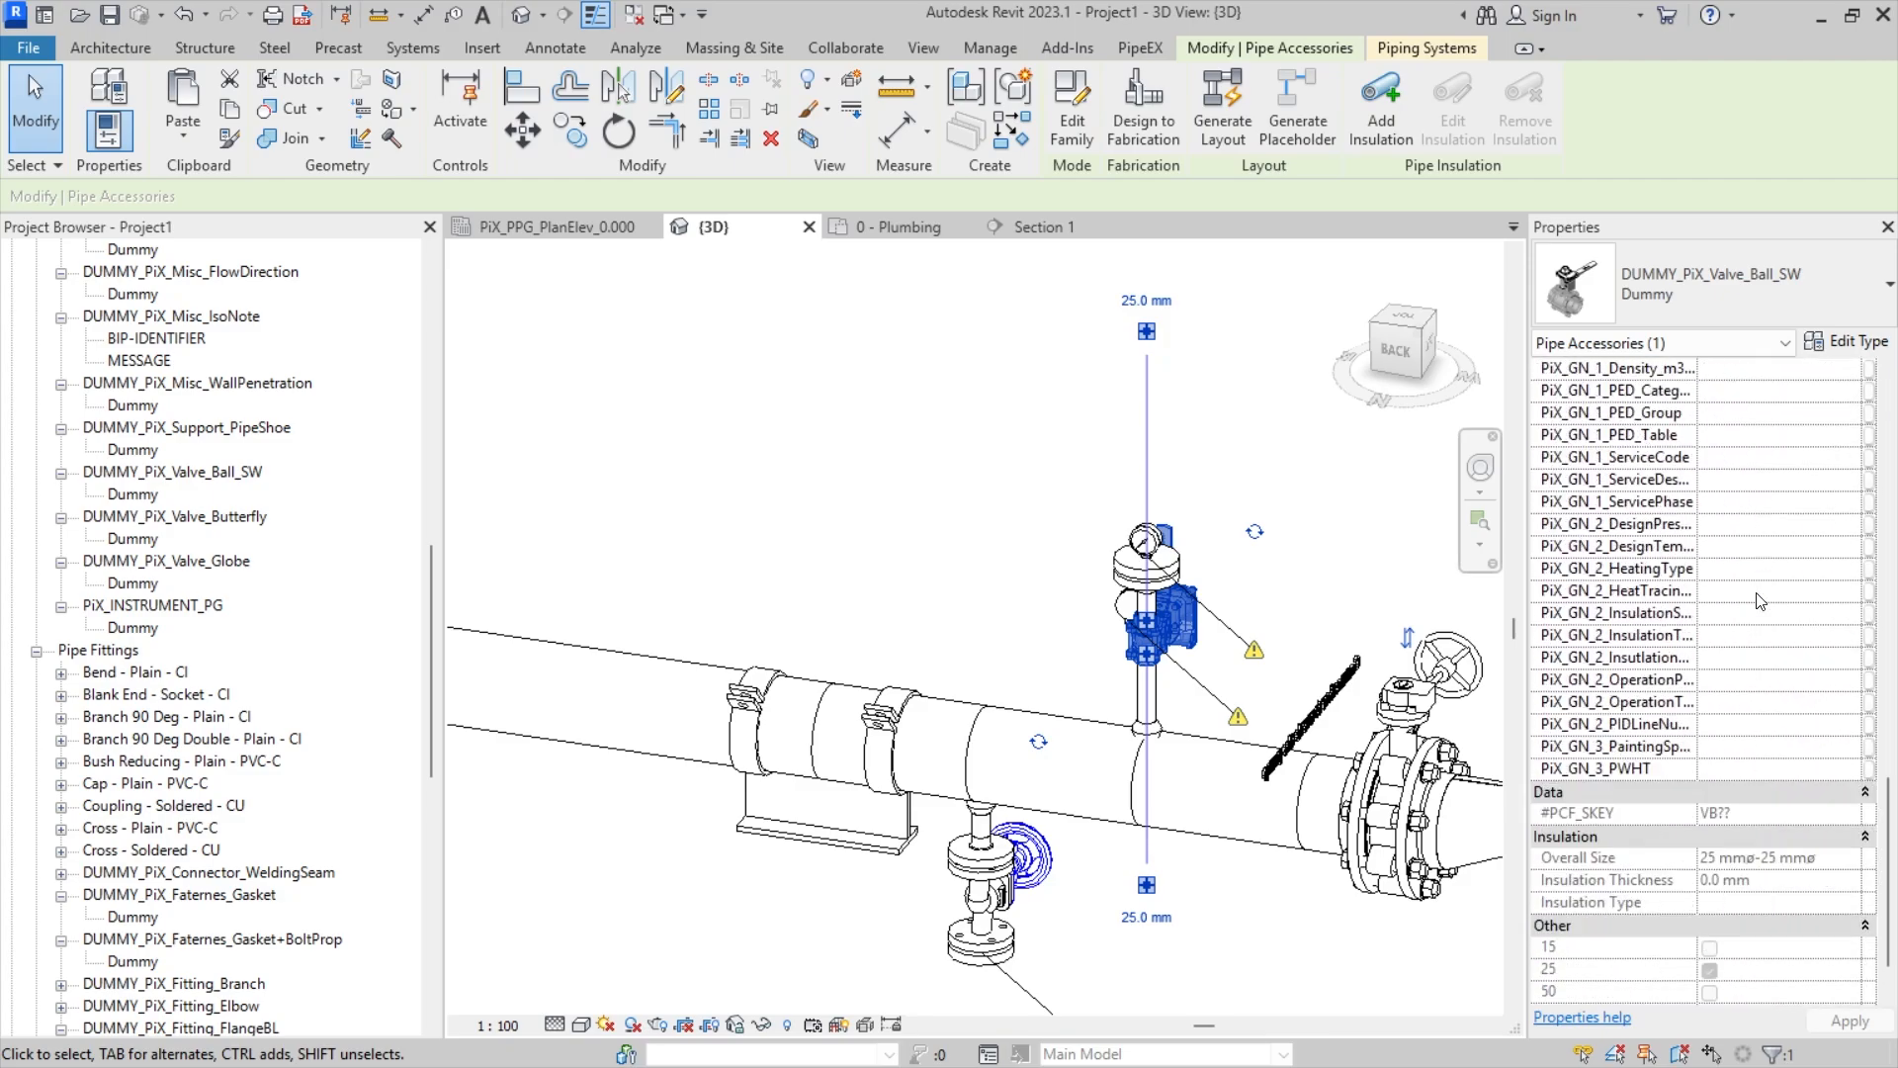
scroll(1759, 600, up, 7)
scroll(1760, 600, down, 4)
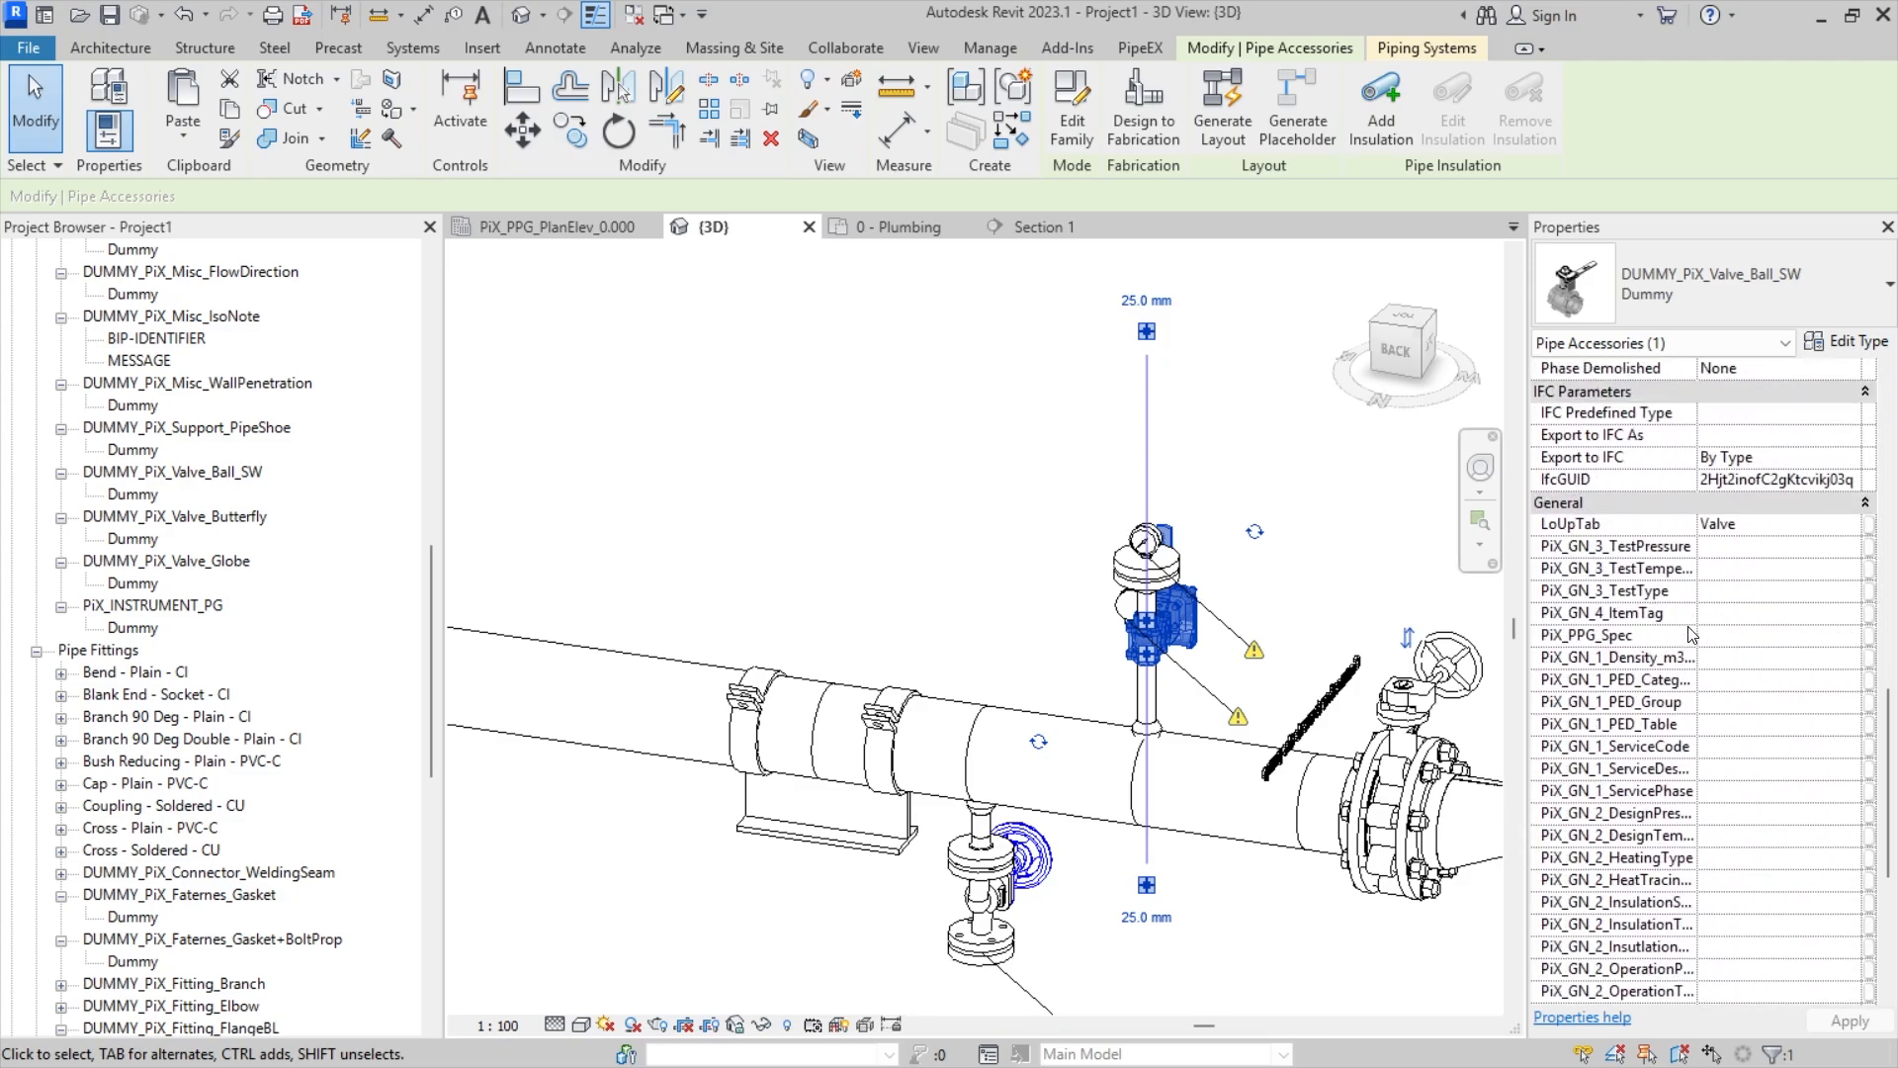
click(1708, 613)
text(PX-001)
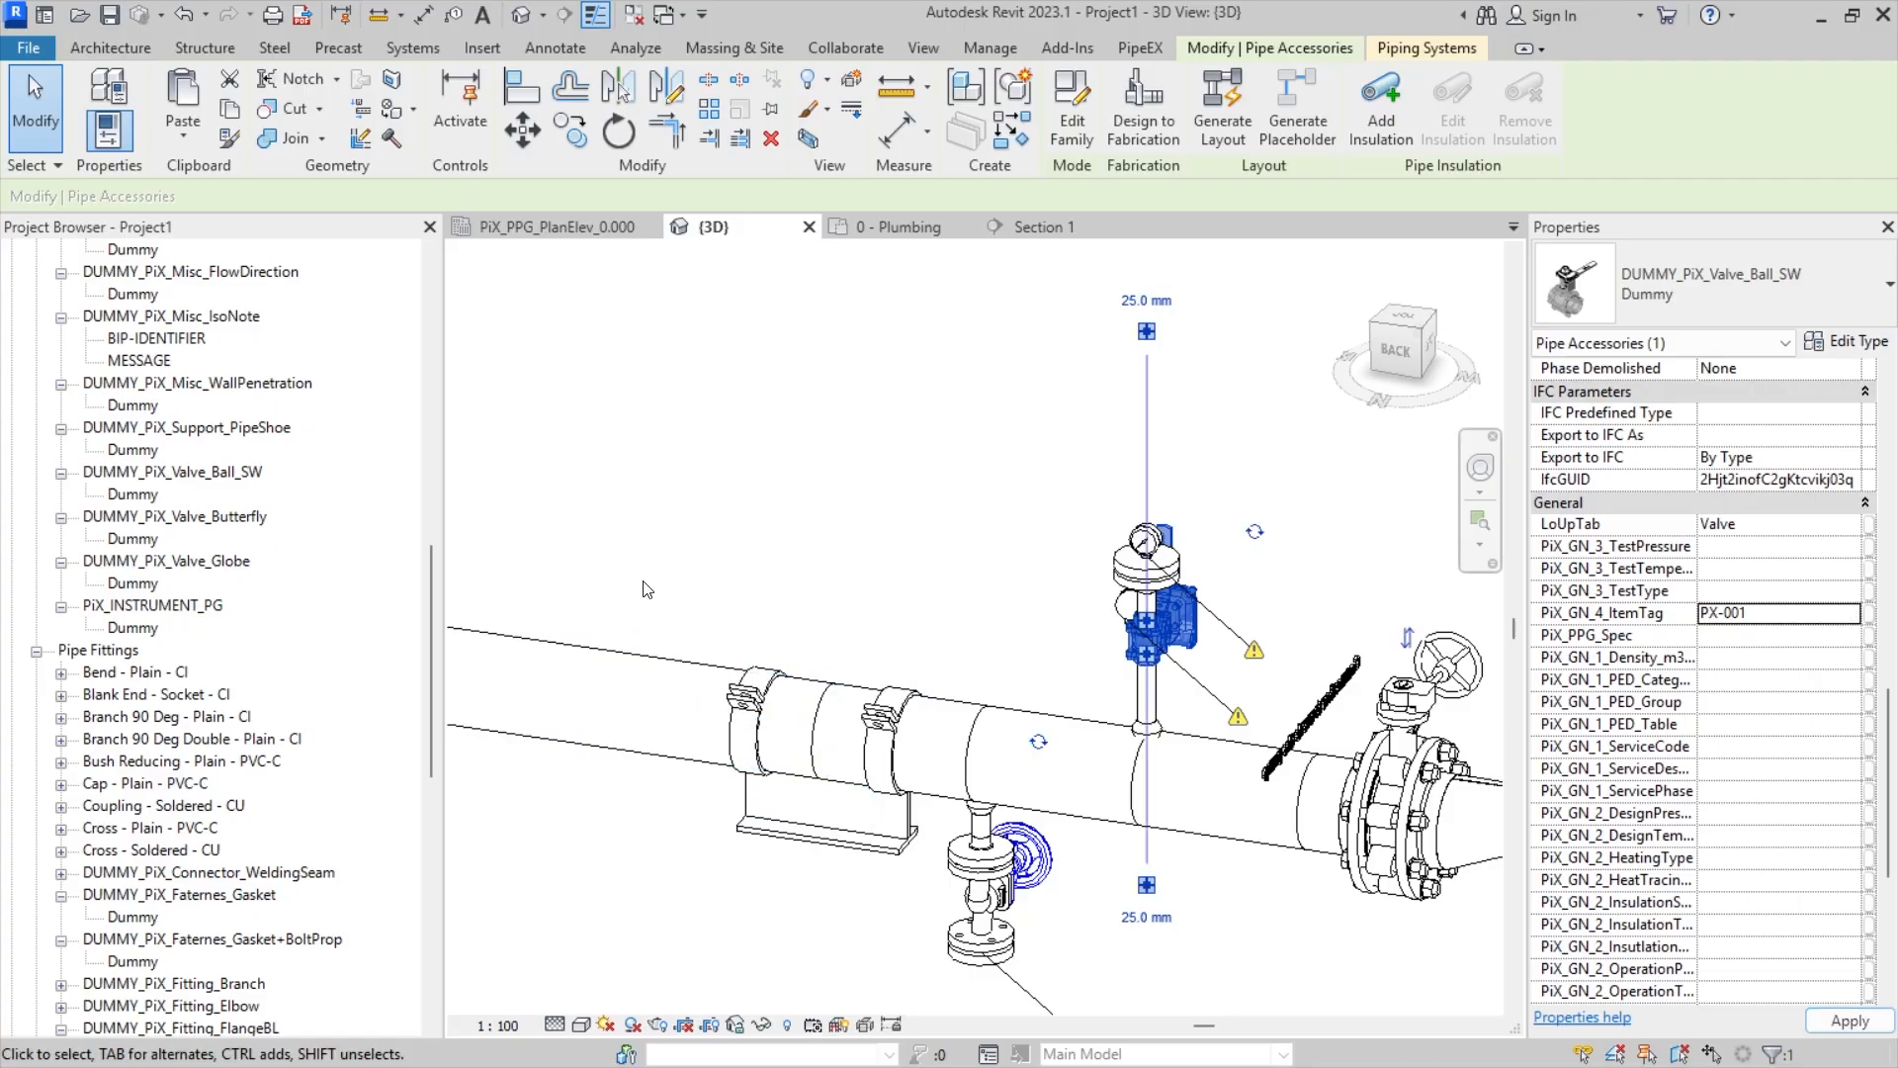
click(929, 641)
- Set the PiX_GN_4_ItemTag of the butterfly valve at the far flanged end of the run to PX-001
scroll(929, 641, down, 2)
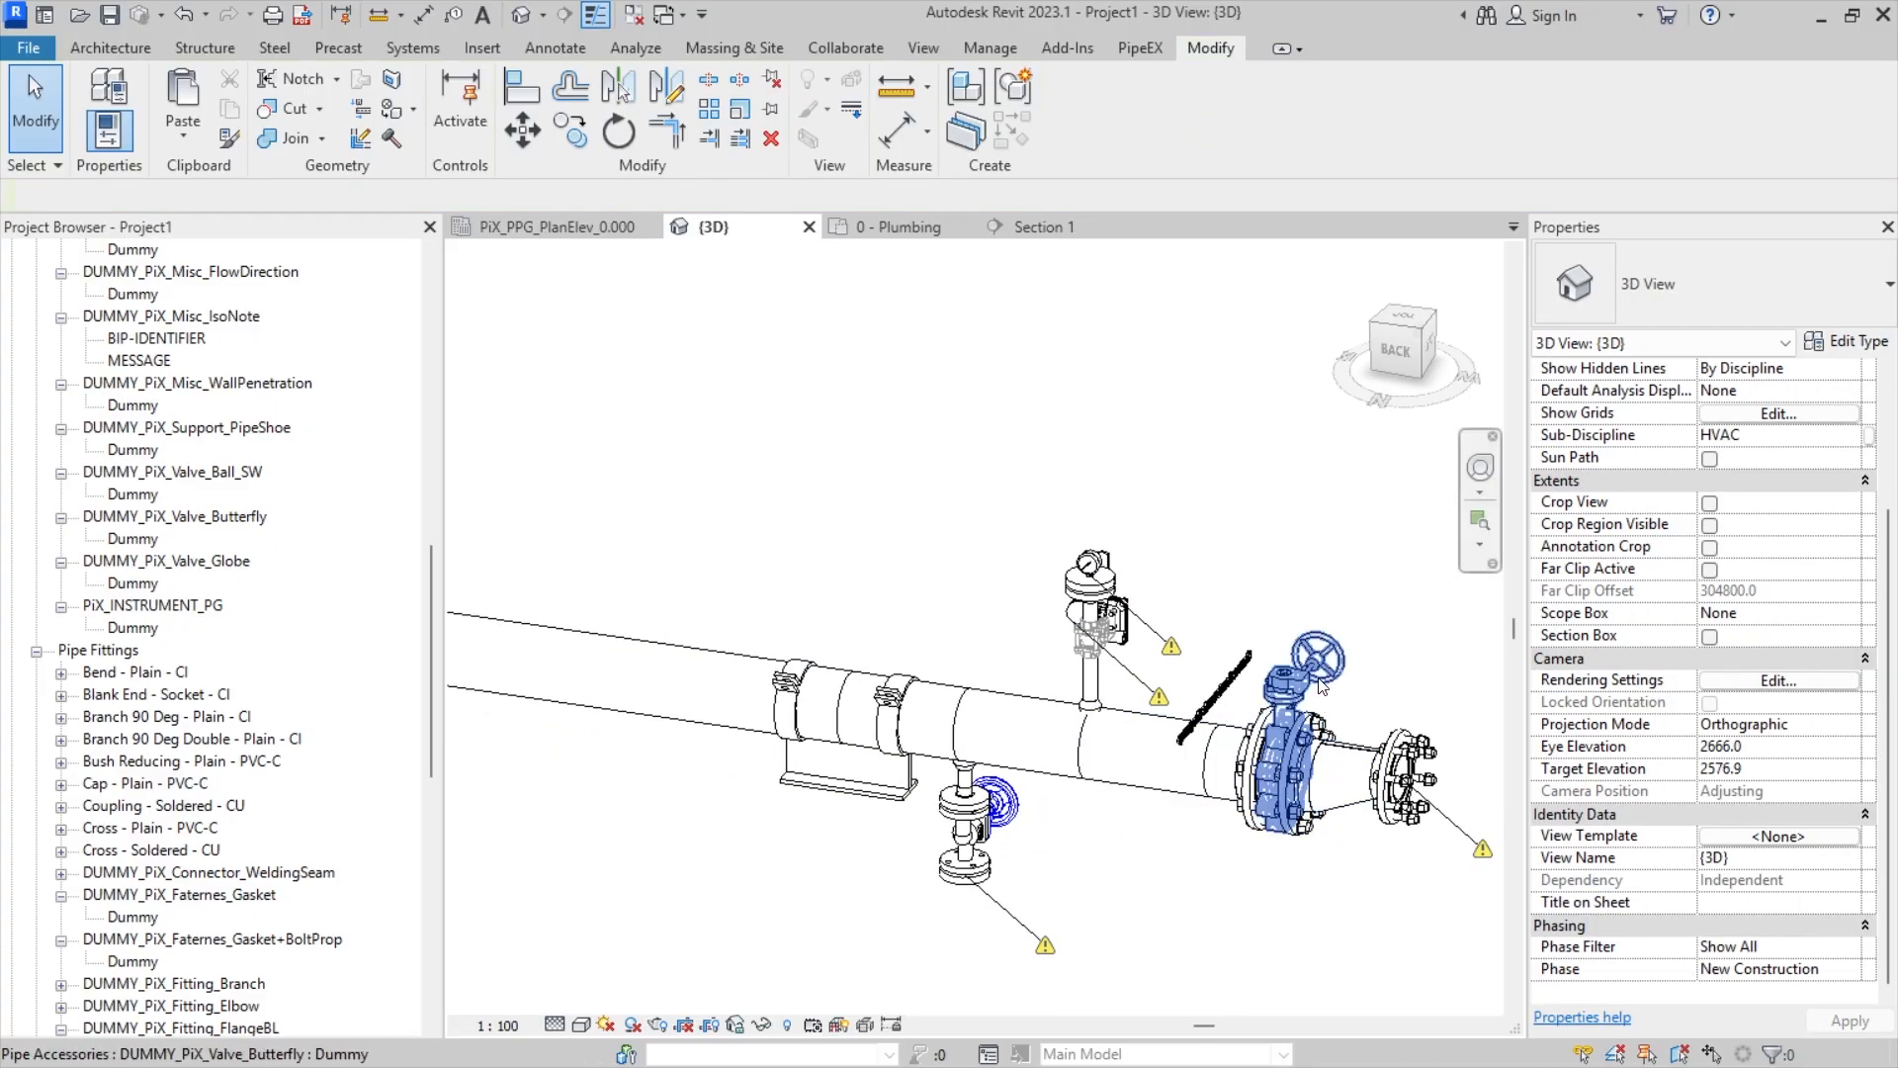
scroll(811, 697, down, 2)
middle_drag(810, 697, 591, 697)
scroll(590, 697, up, 3)
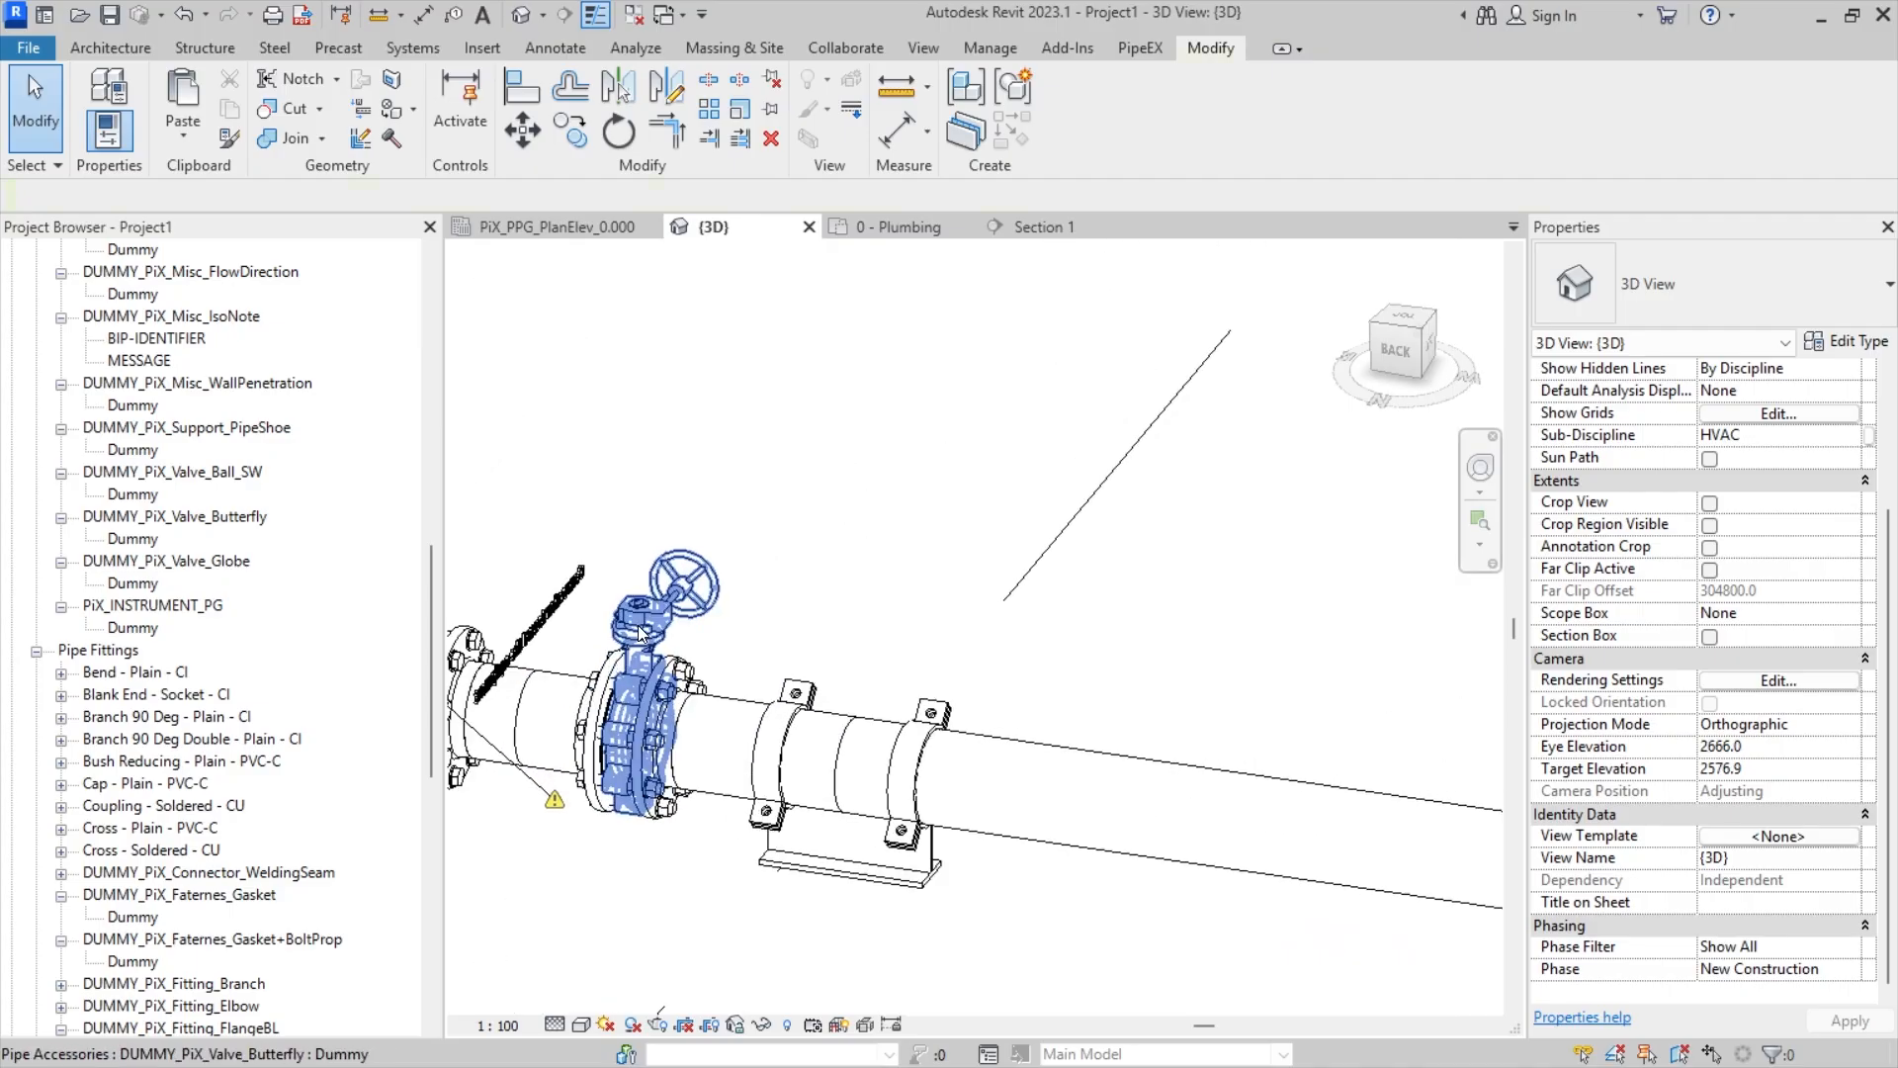
click(600, 705)
scroll(1756, 667, down, 5)
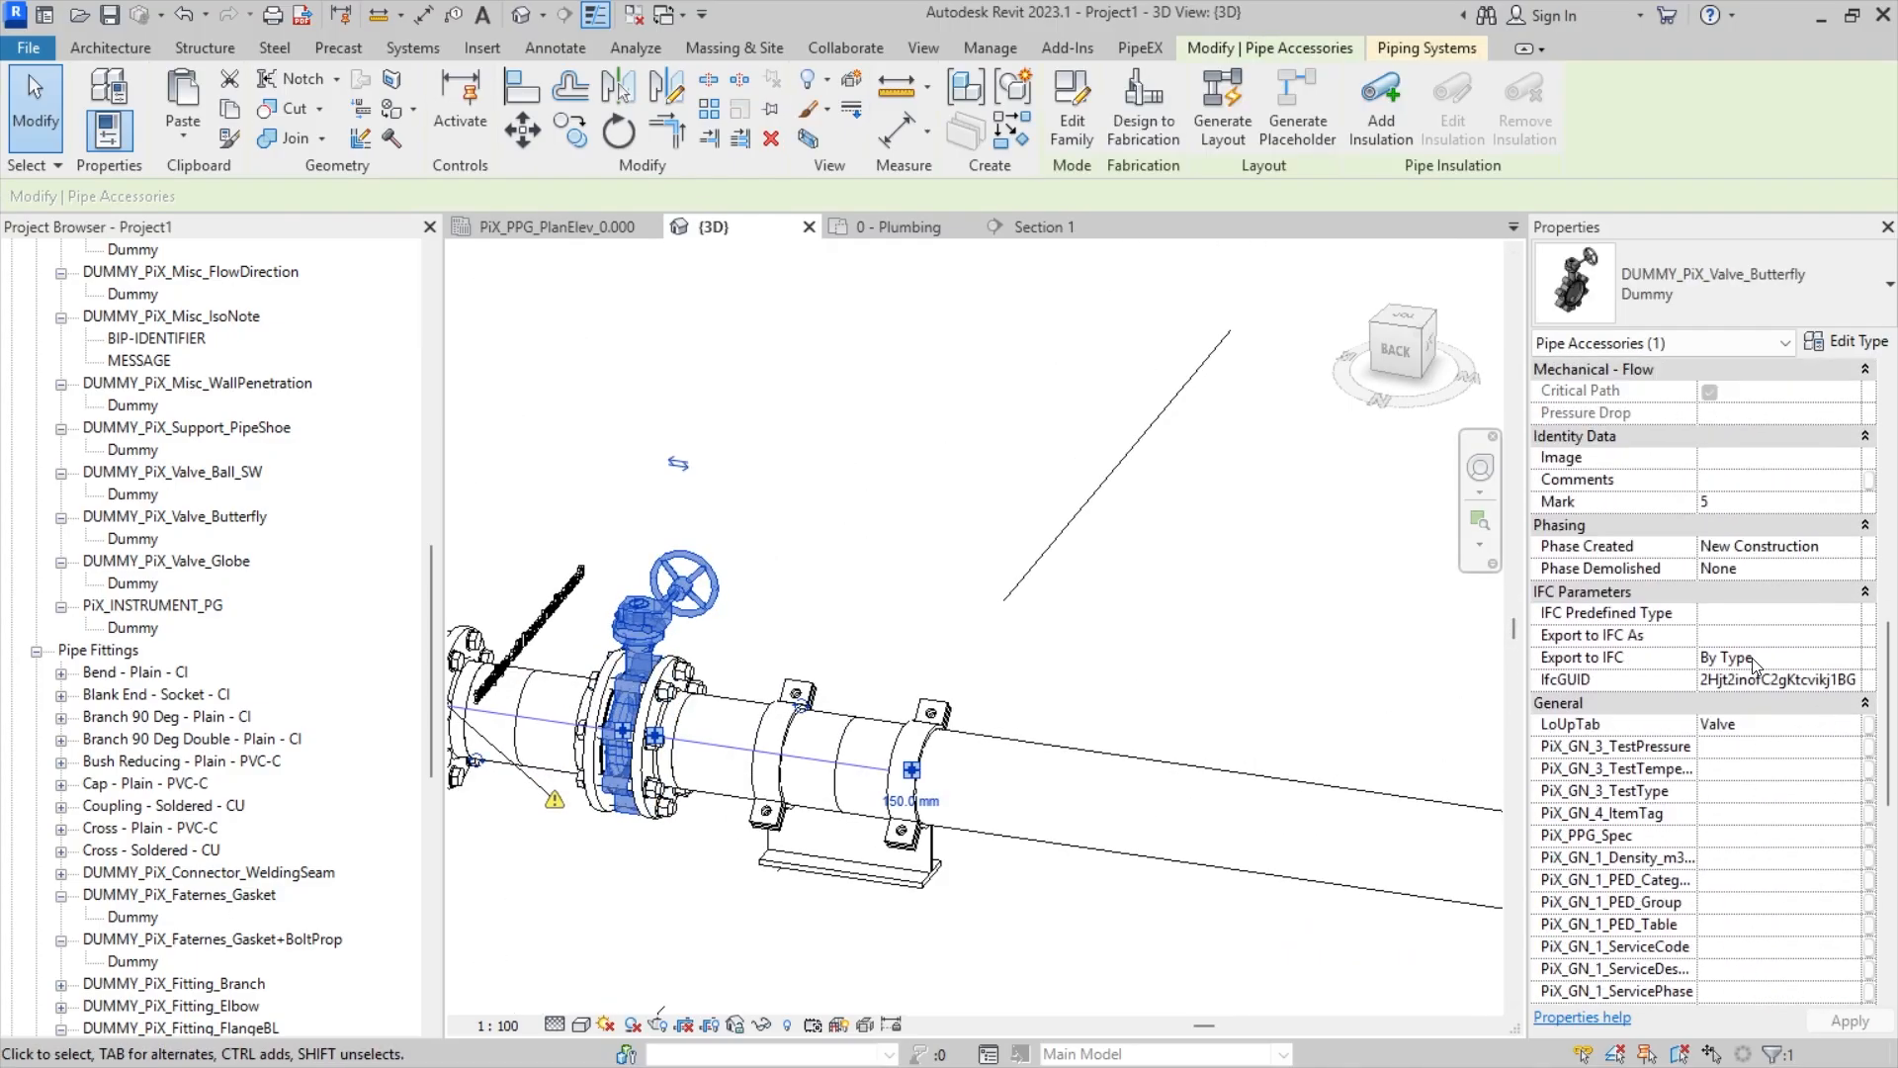
scroll(1754, 665, up, 5)
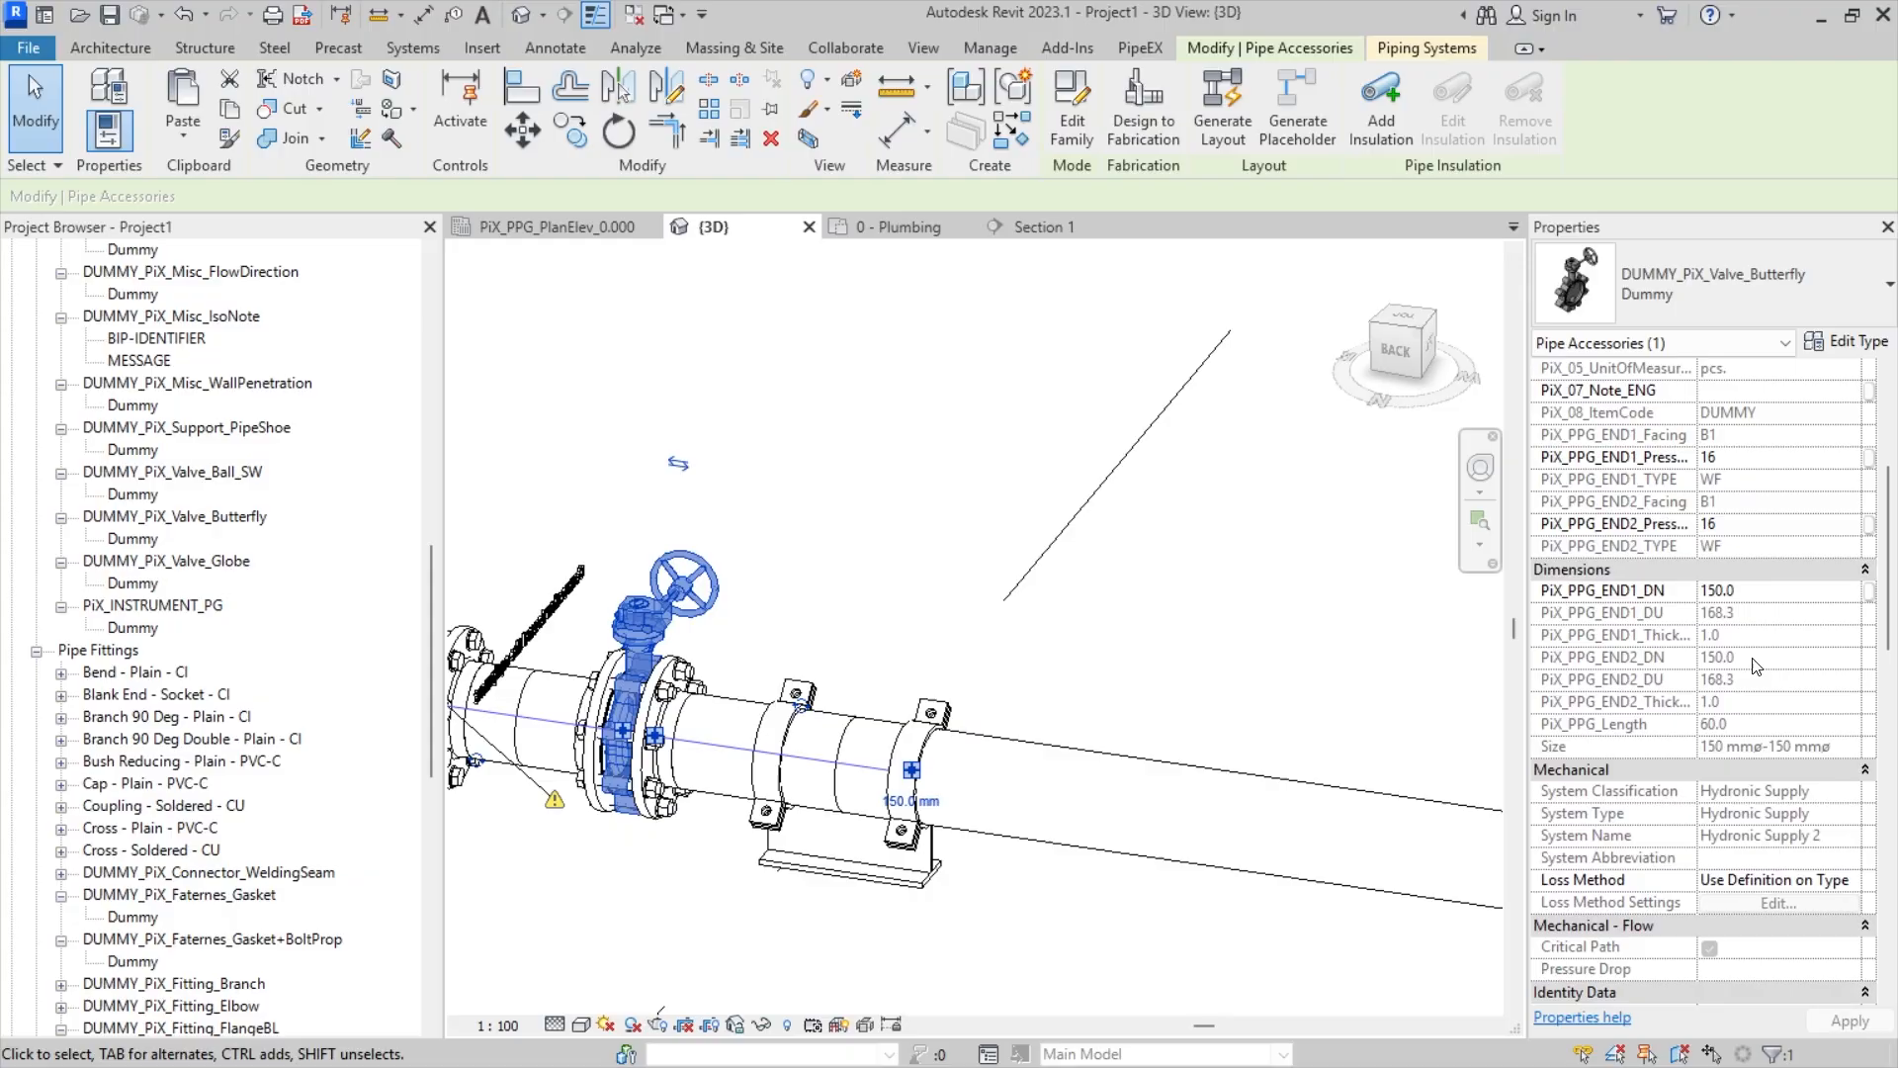
scroll(1756, 666, up, 3)
scroll(1756, 666, down, 10)
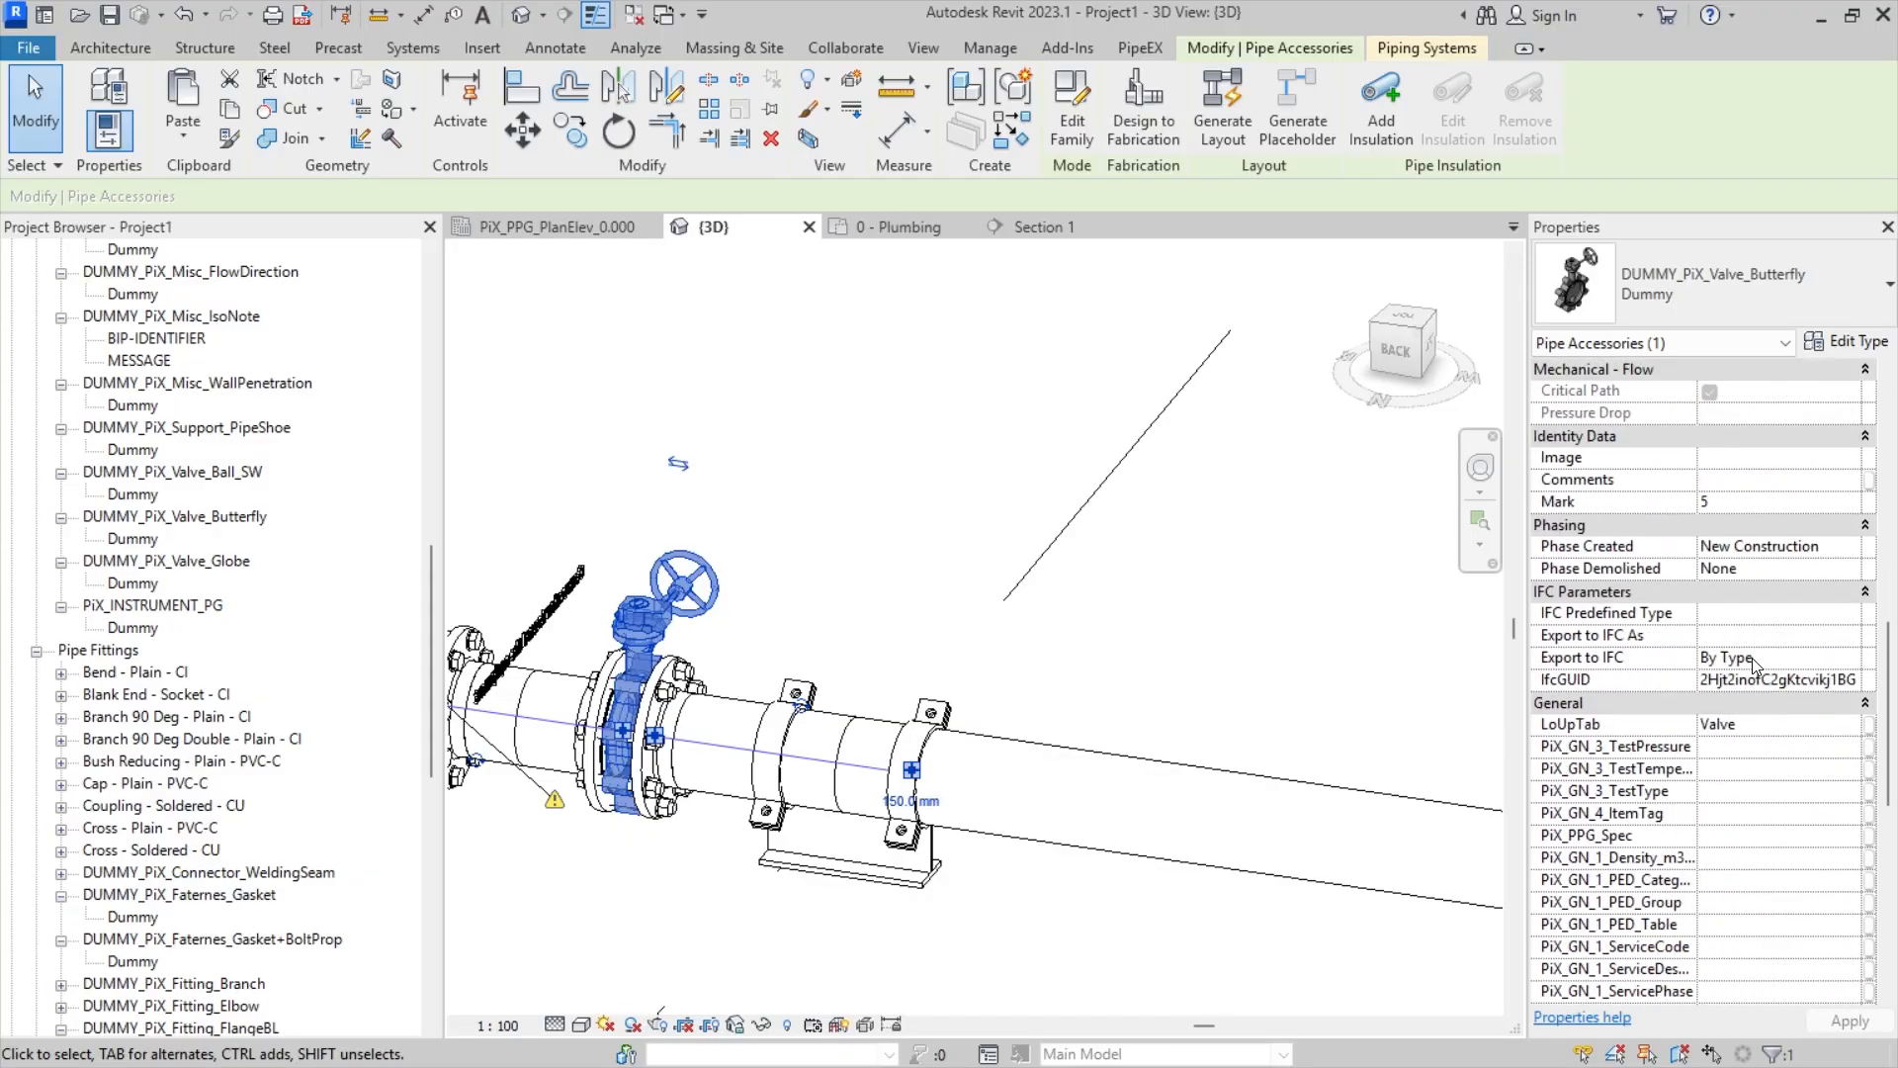
scroll(1756, 666, up, 3)
scroll(1756, 667, up, 1)
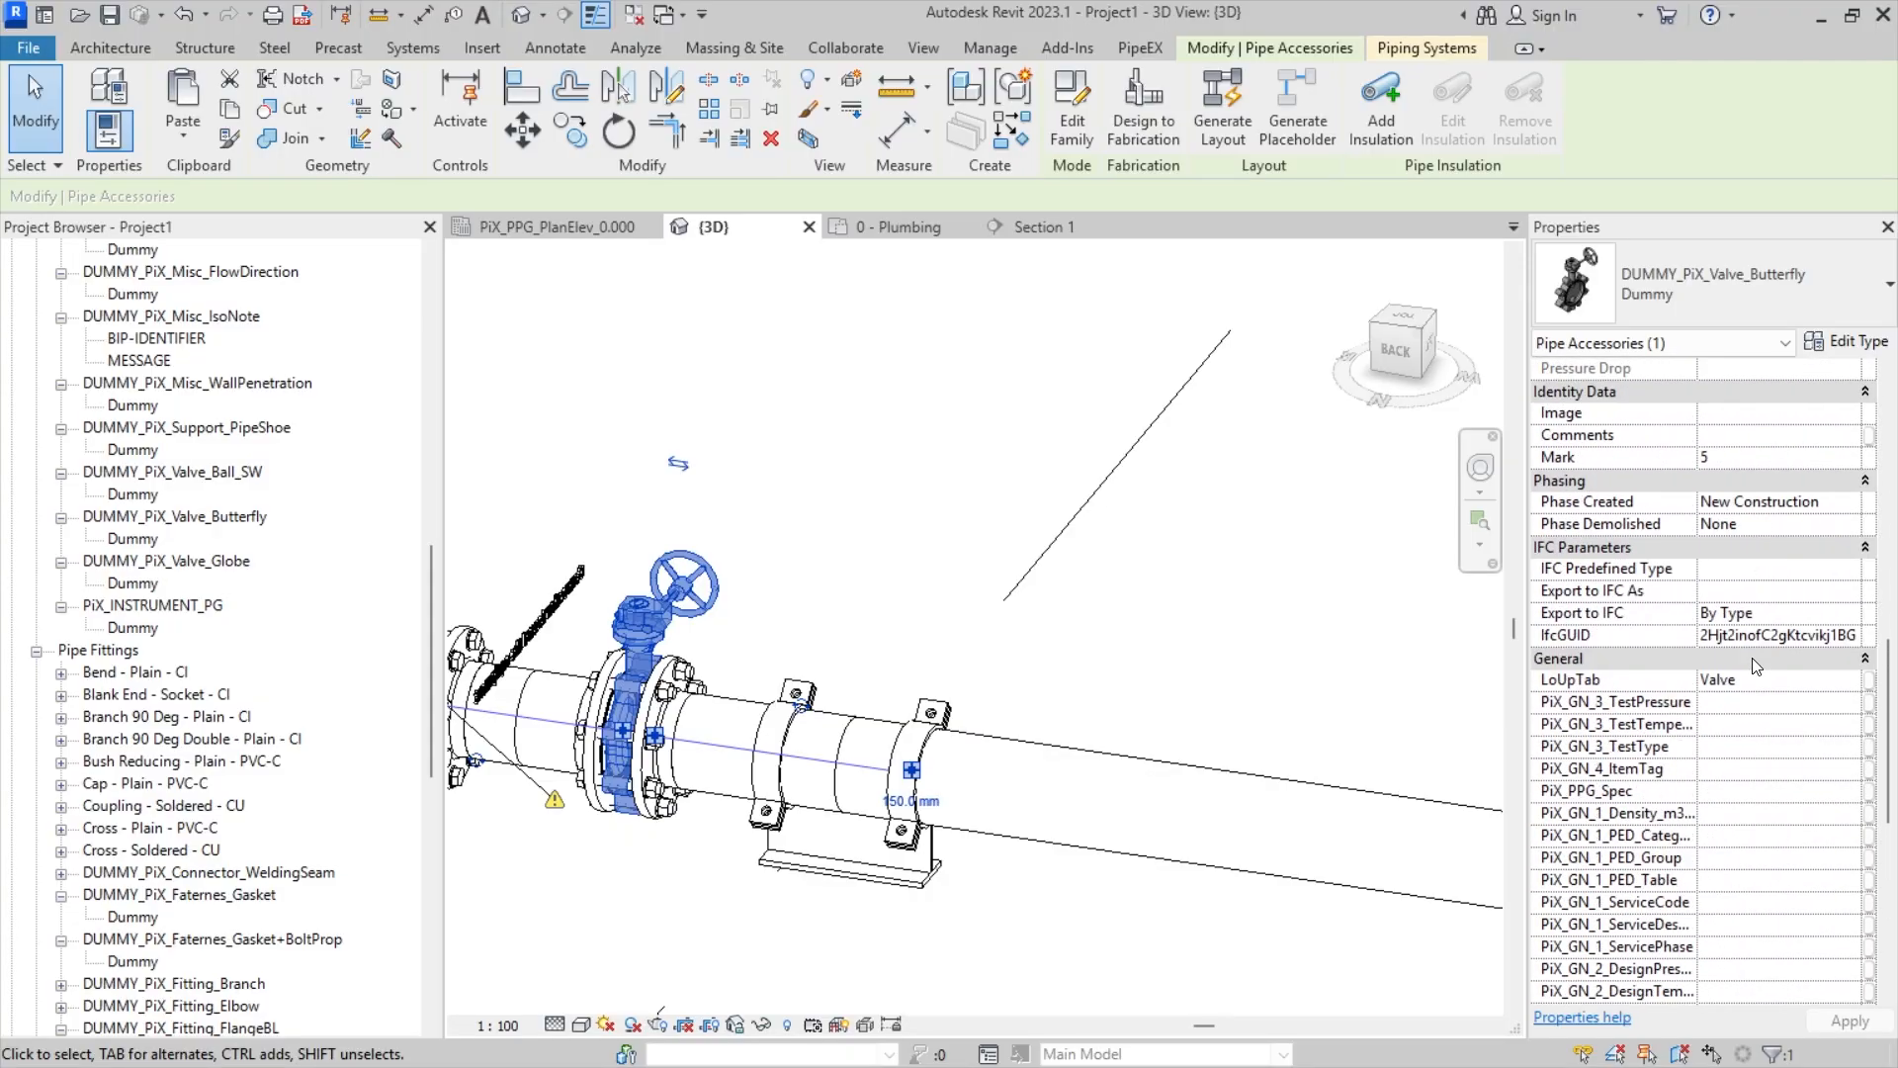
click(1718, 770)
text(PX-001)
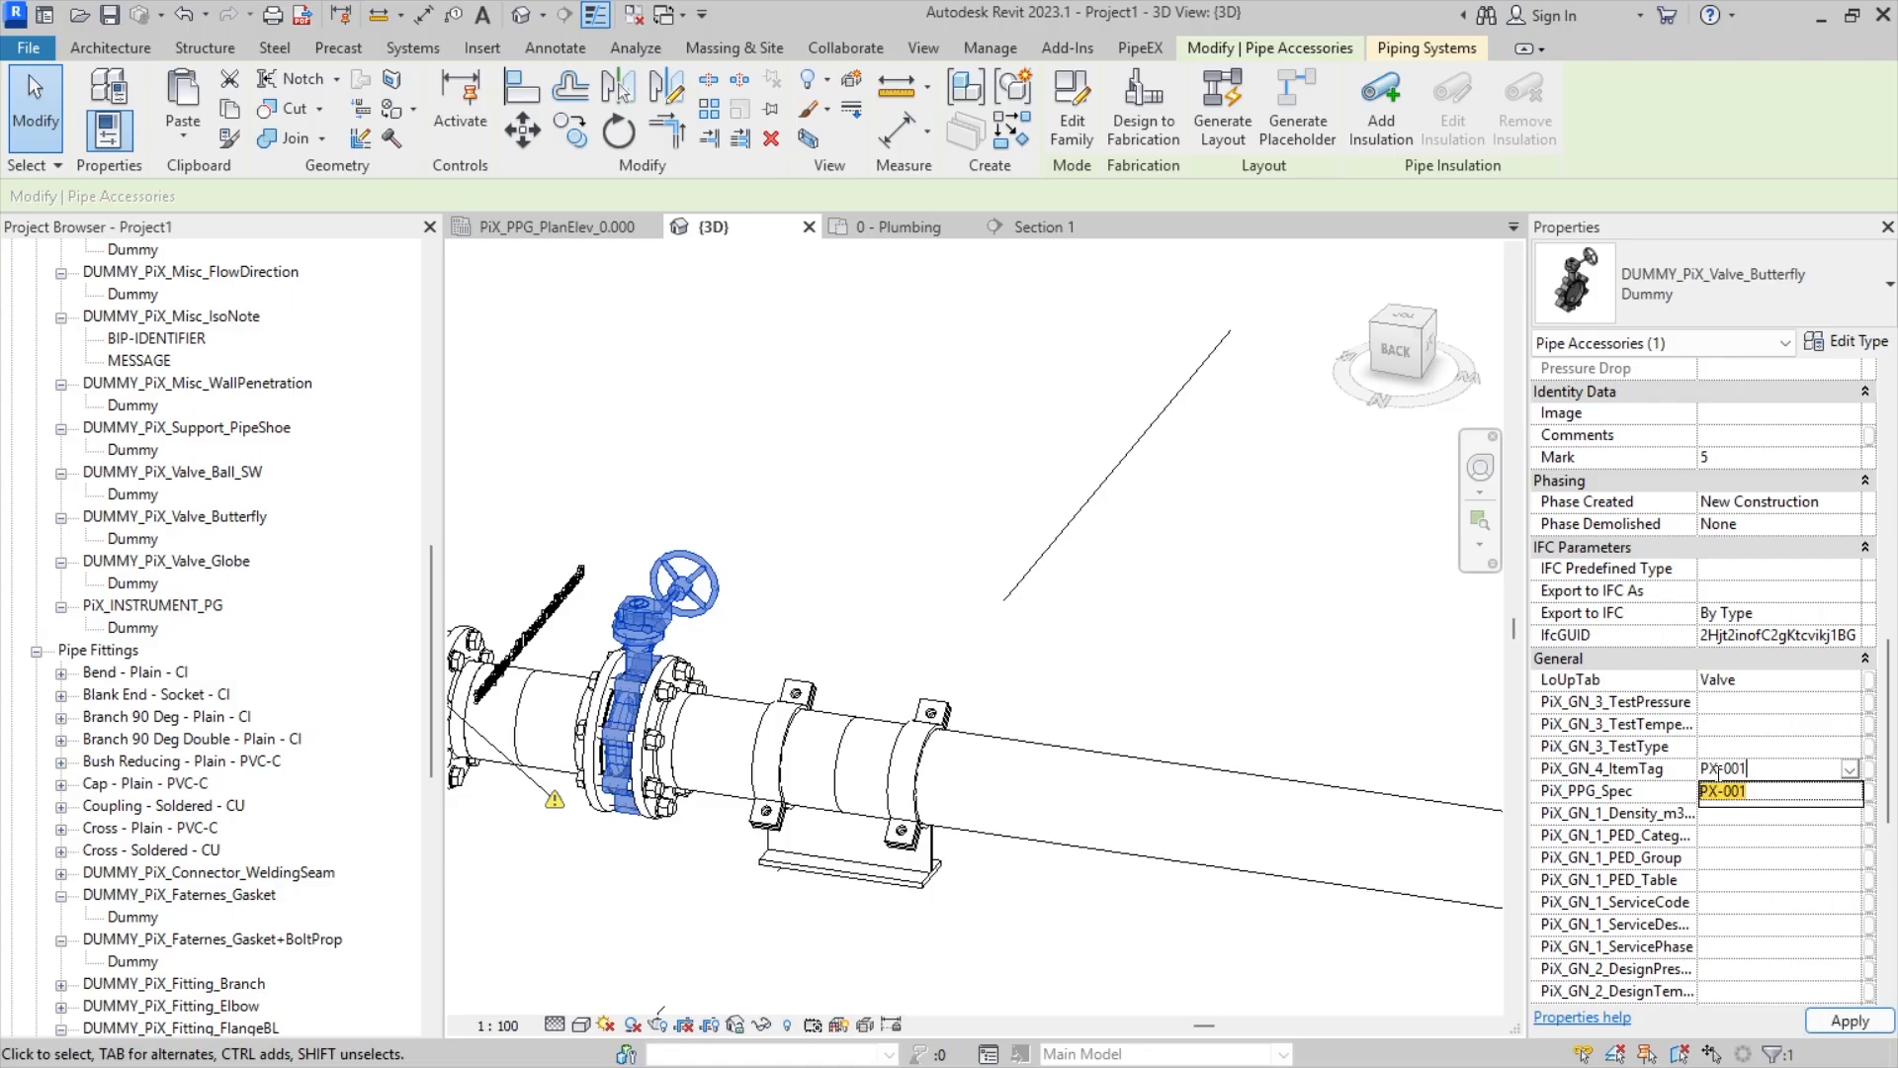
key(Return)
click(1320, 589)
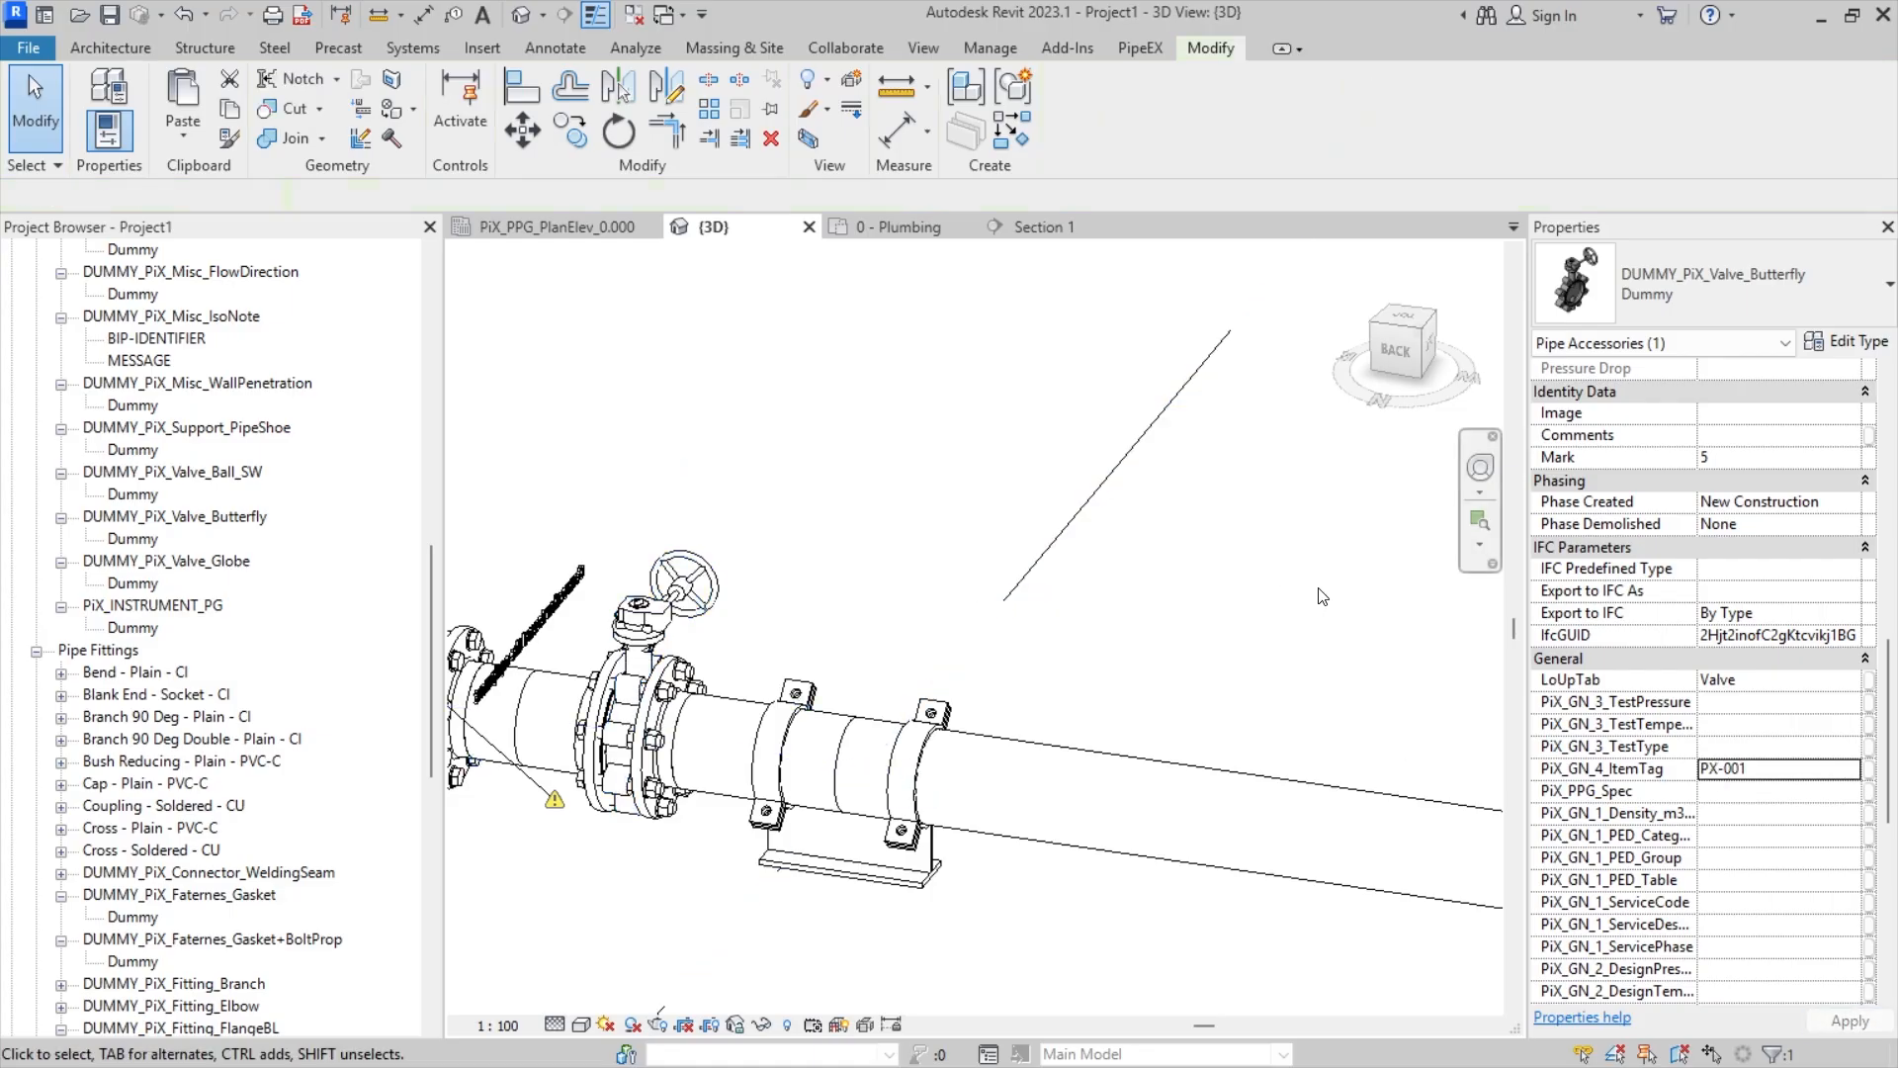
- Examine the type and instance properties of the pipe shoe support beside the far butterfly valve
scroll(1322, 593, down, 6)
scroll(1337, 610, up, 8)
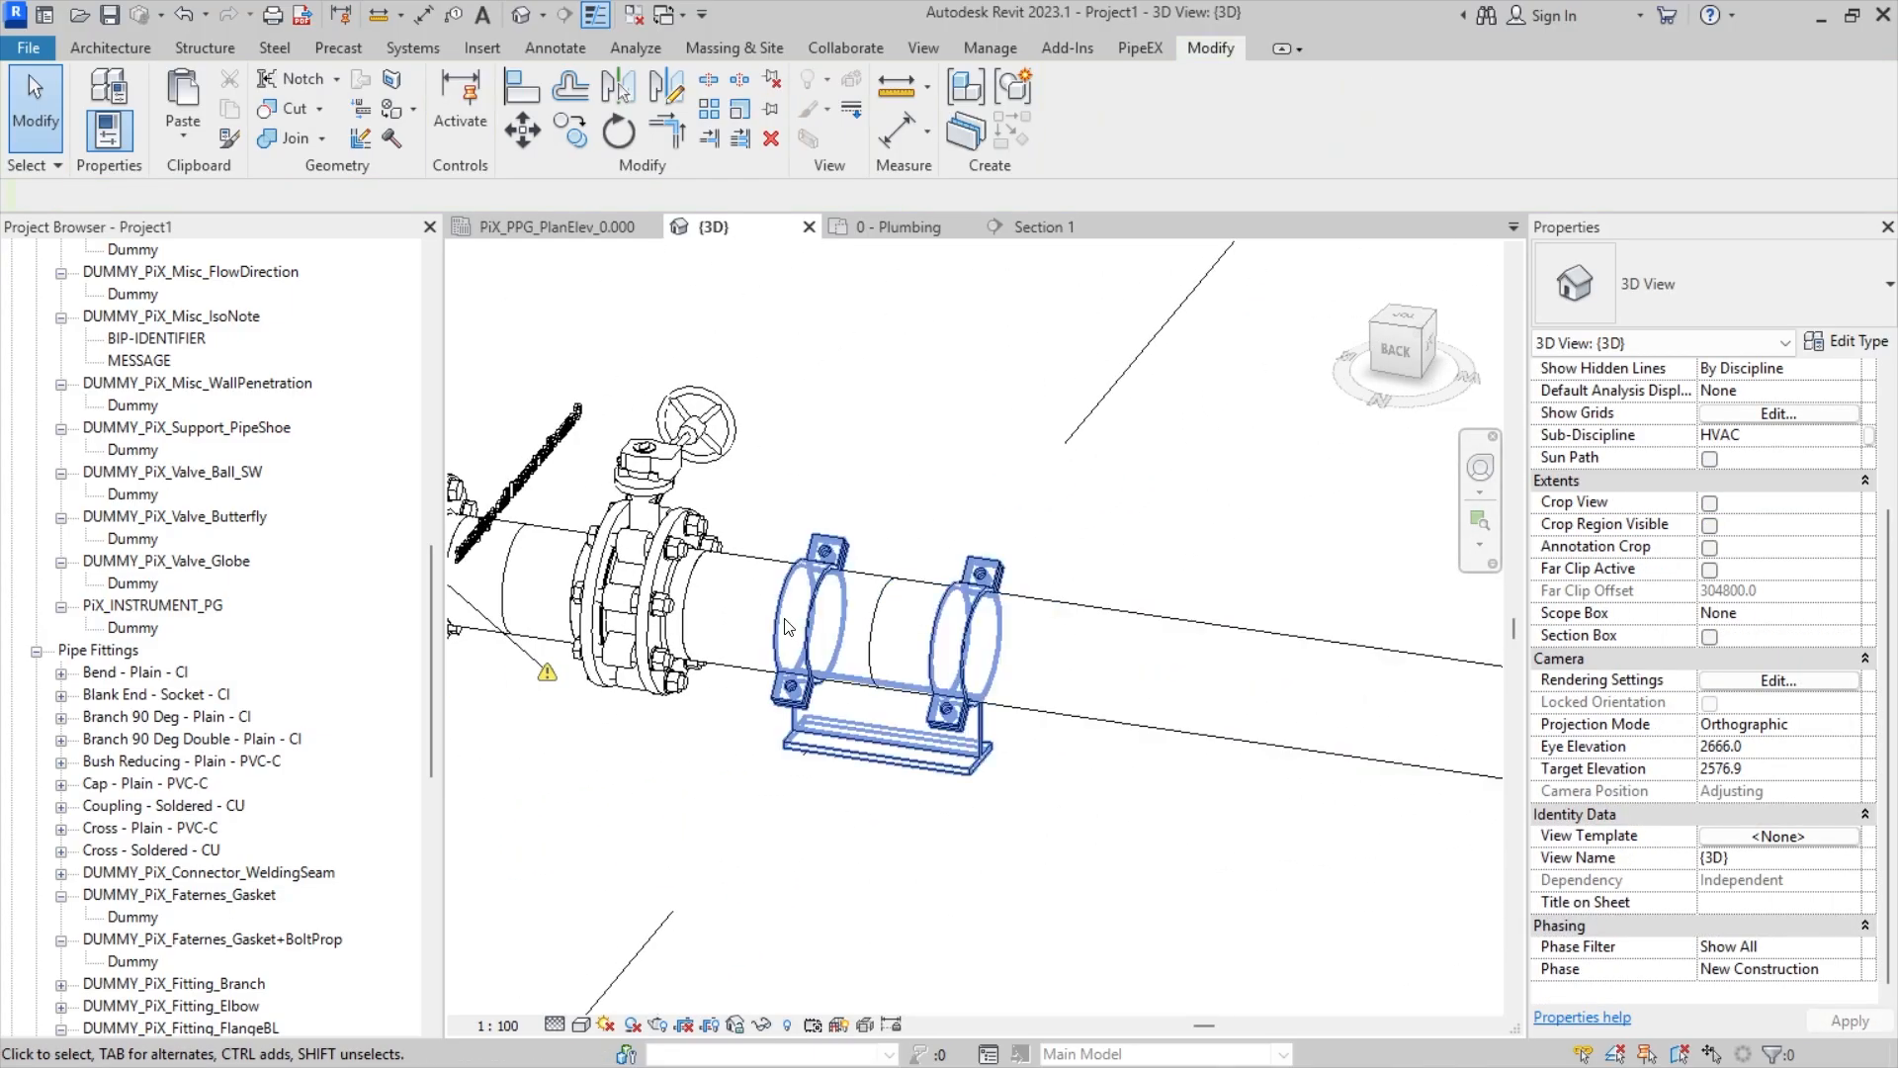
scroll(1159, 748, up, 1)
click(1331, 762)
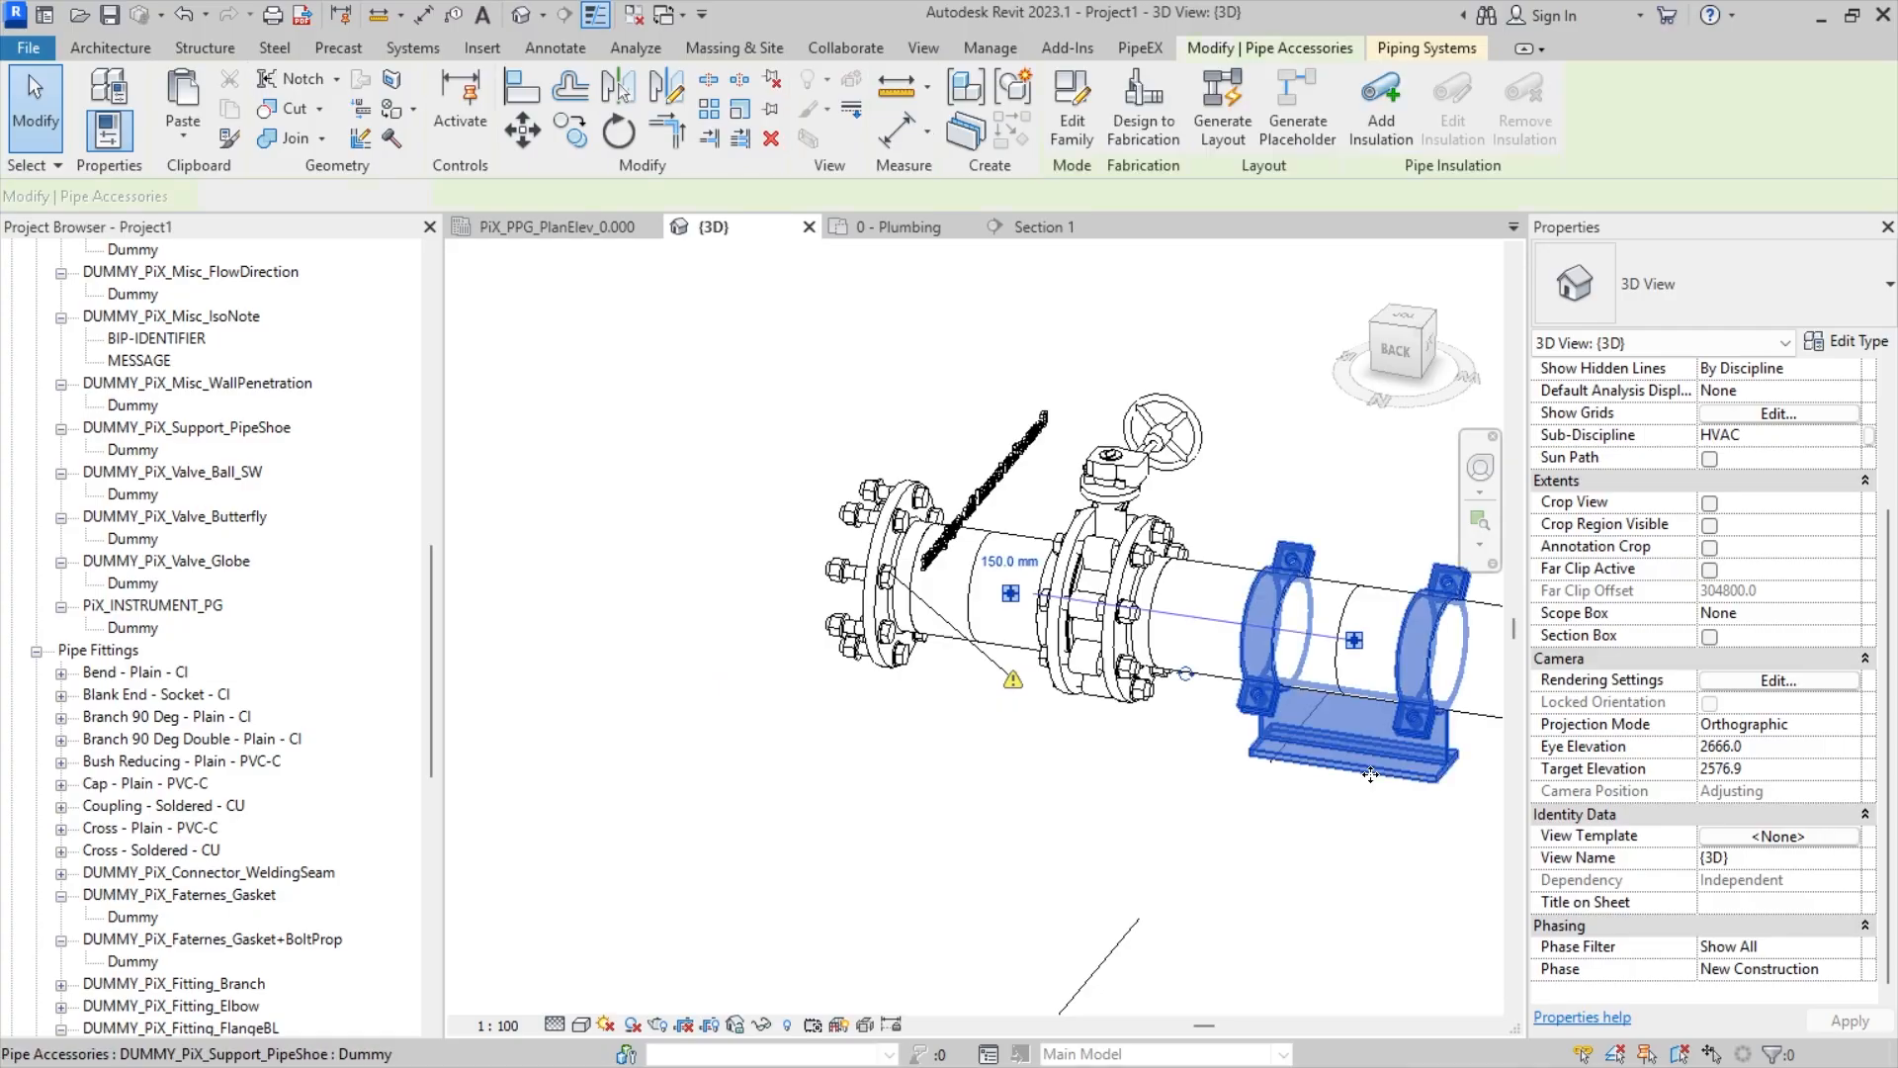
scroll(1335, 768, down, 2)
middle_drag(1357, 779, 1289, 739)
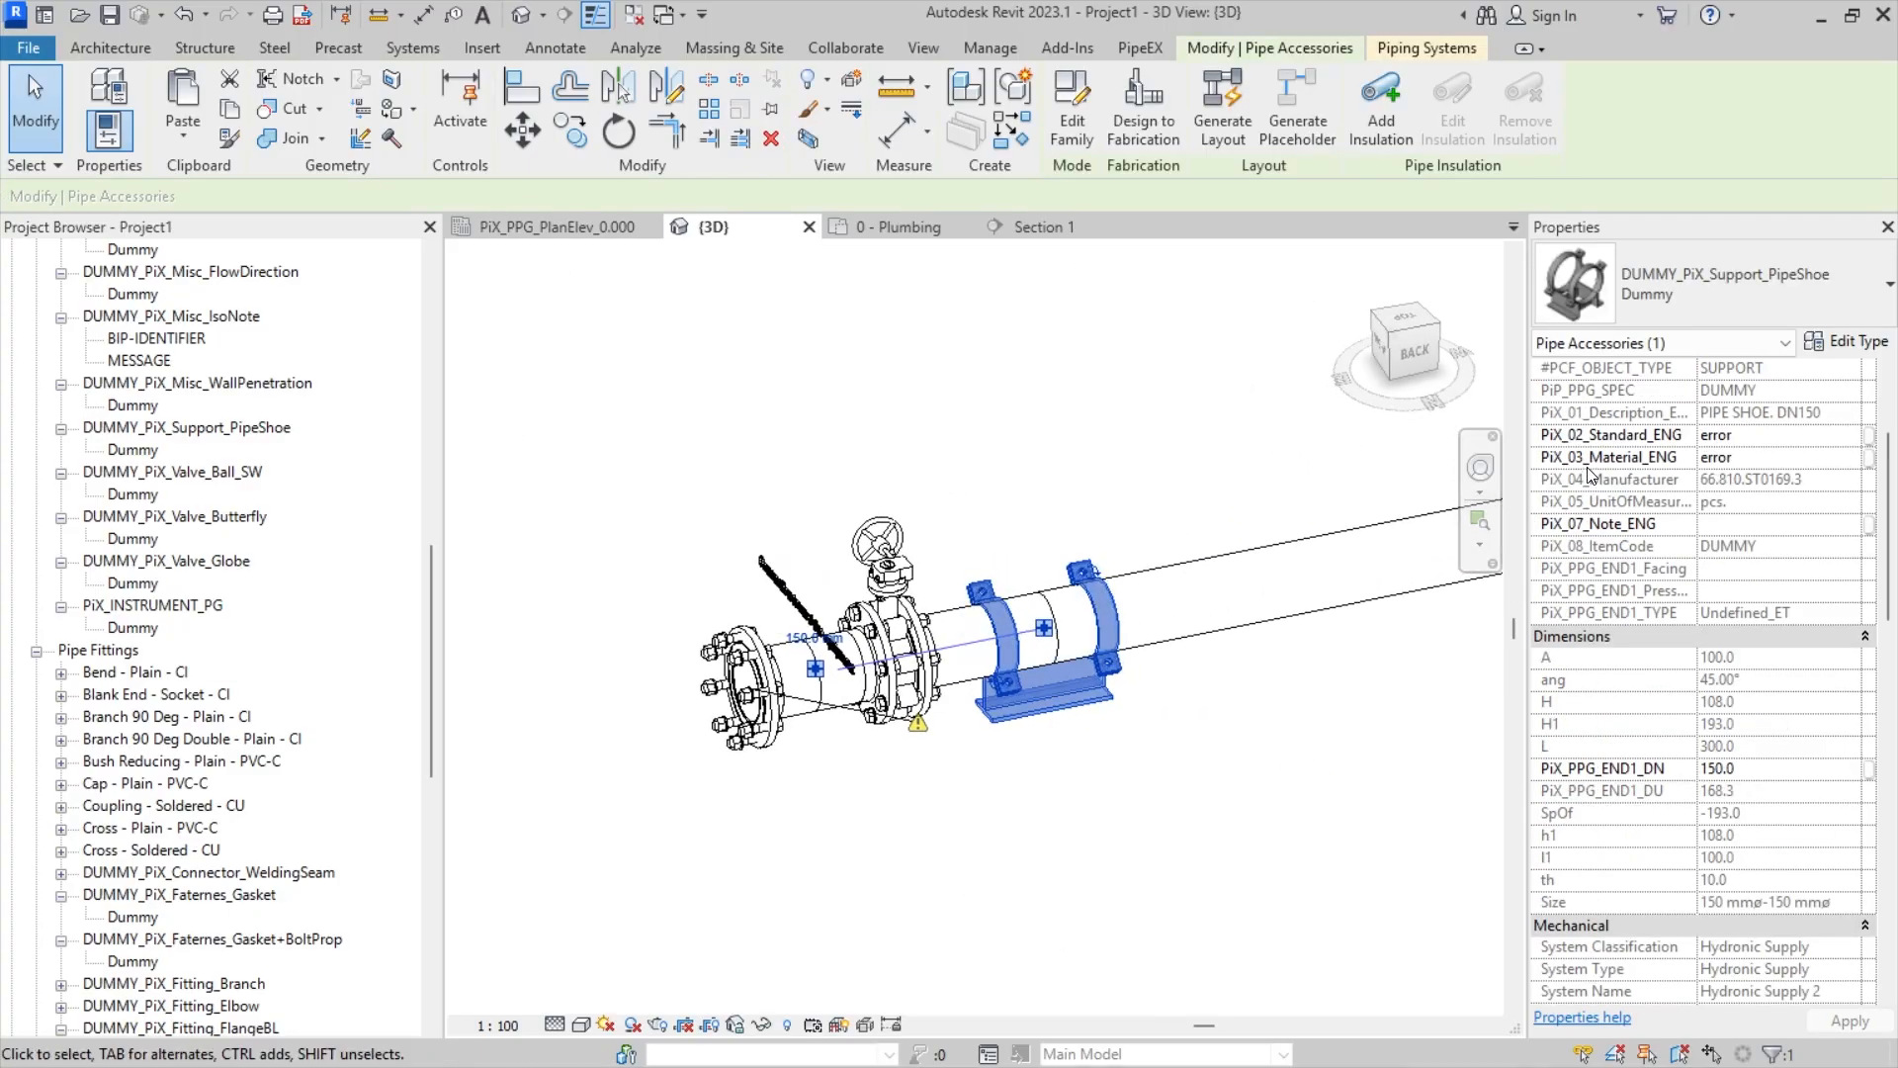
click(1847, 341)
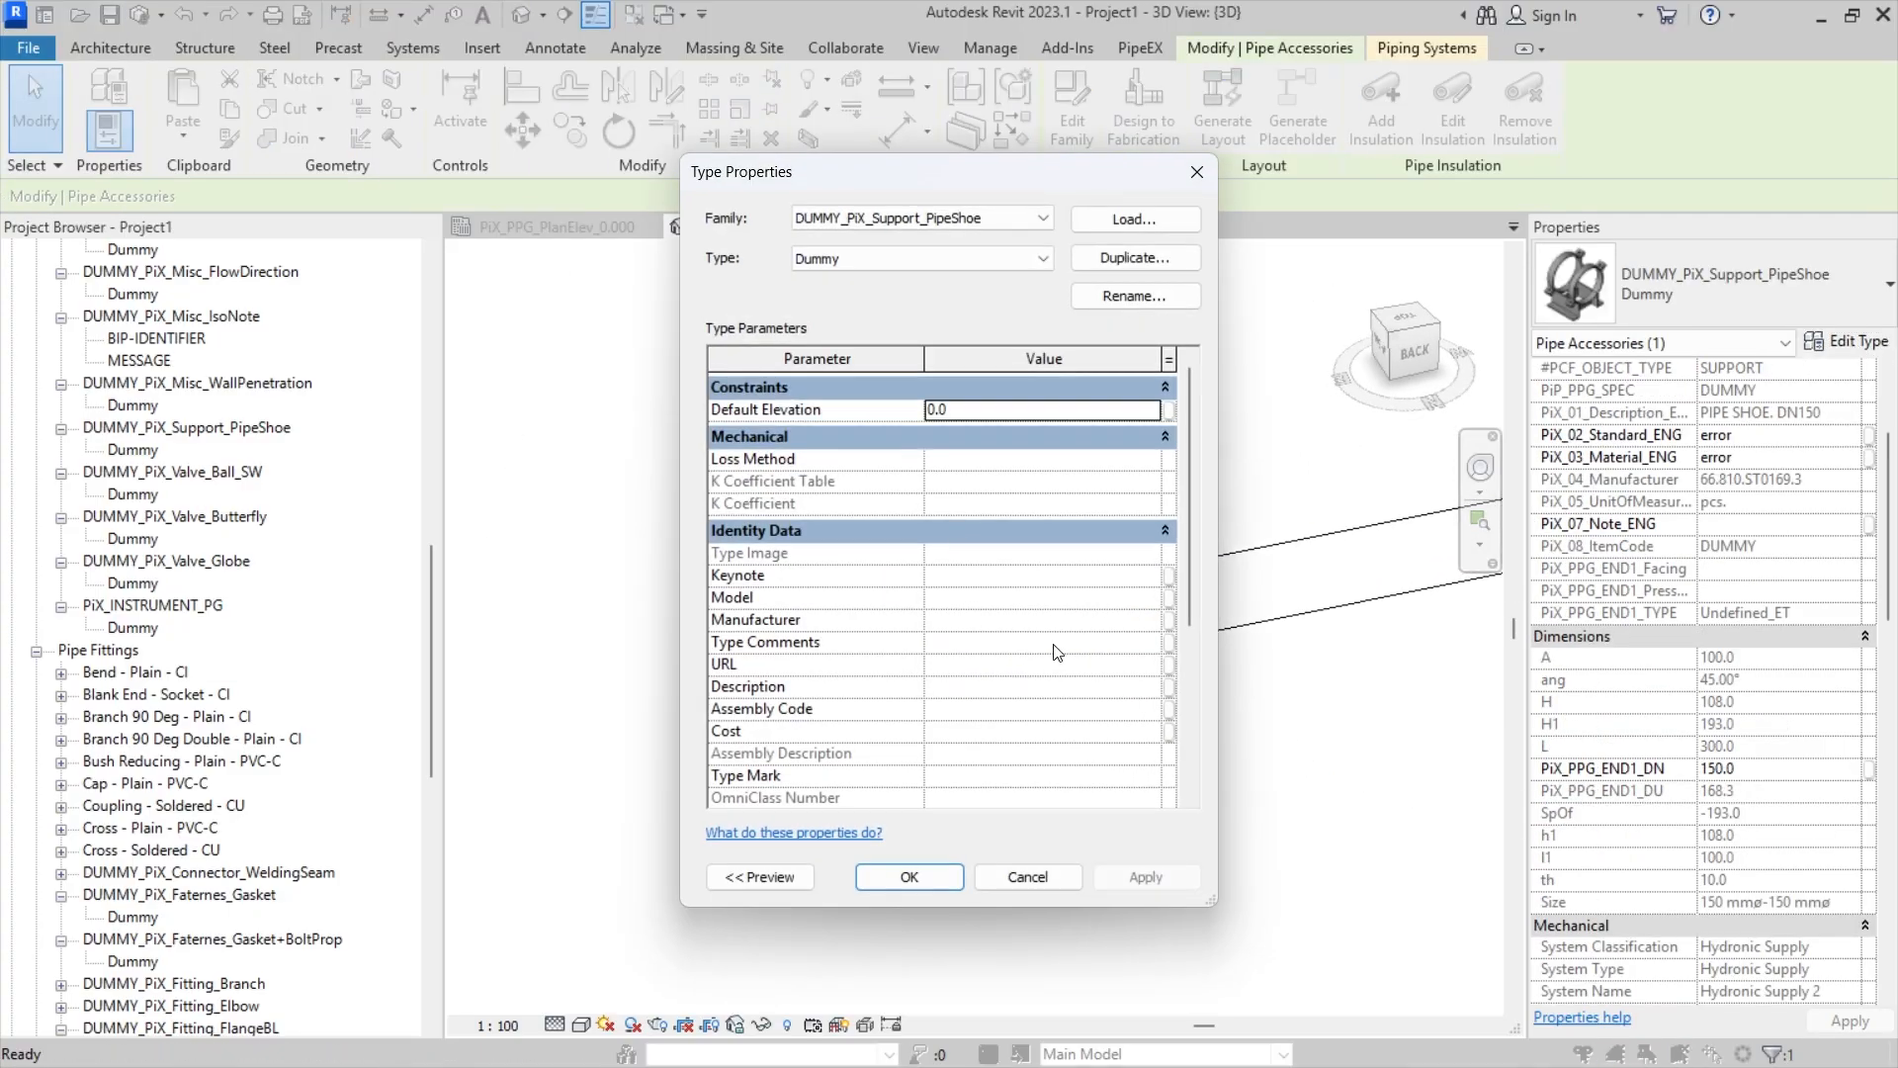
click(1197, 172)
scroll(1678, 618, down, 5)
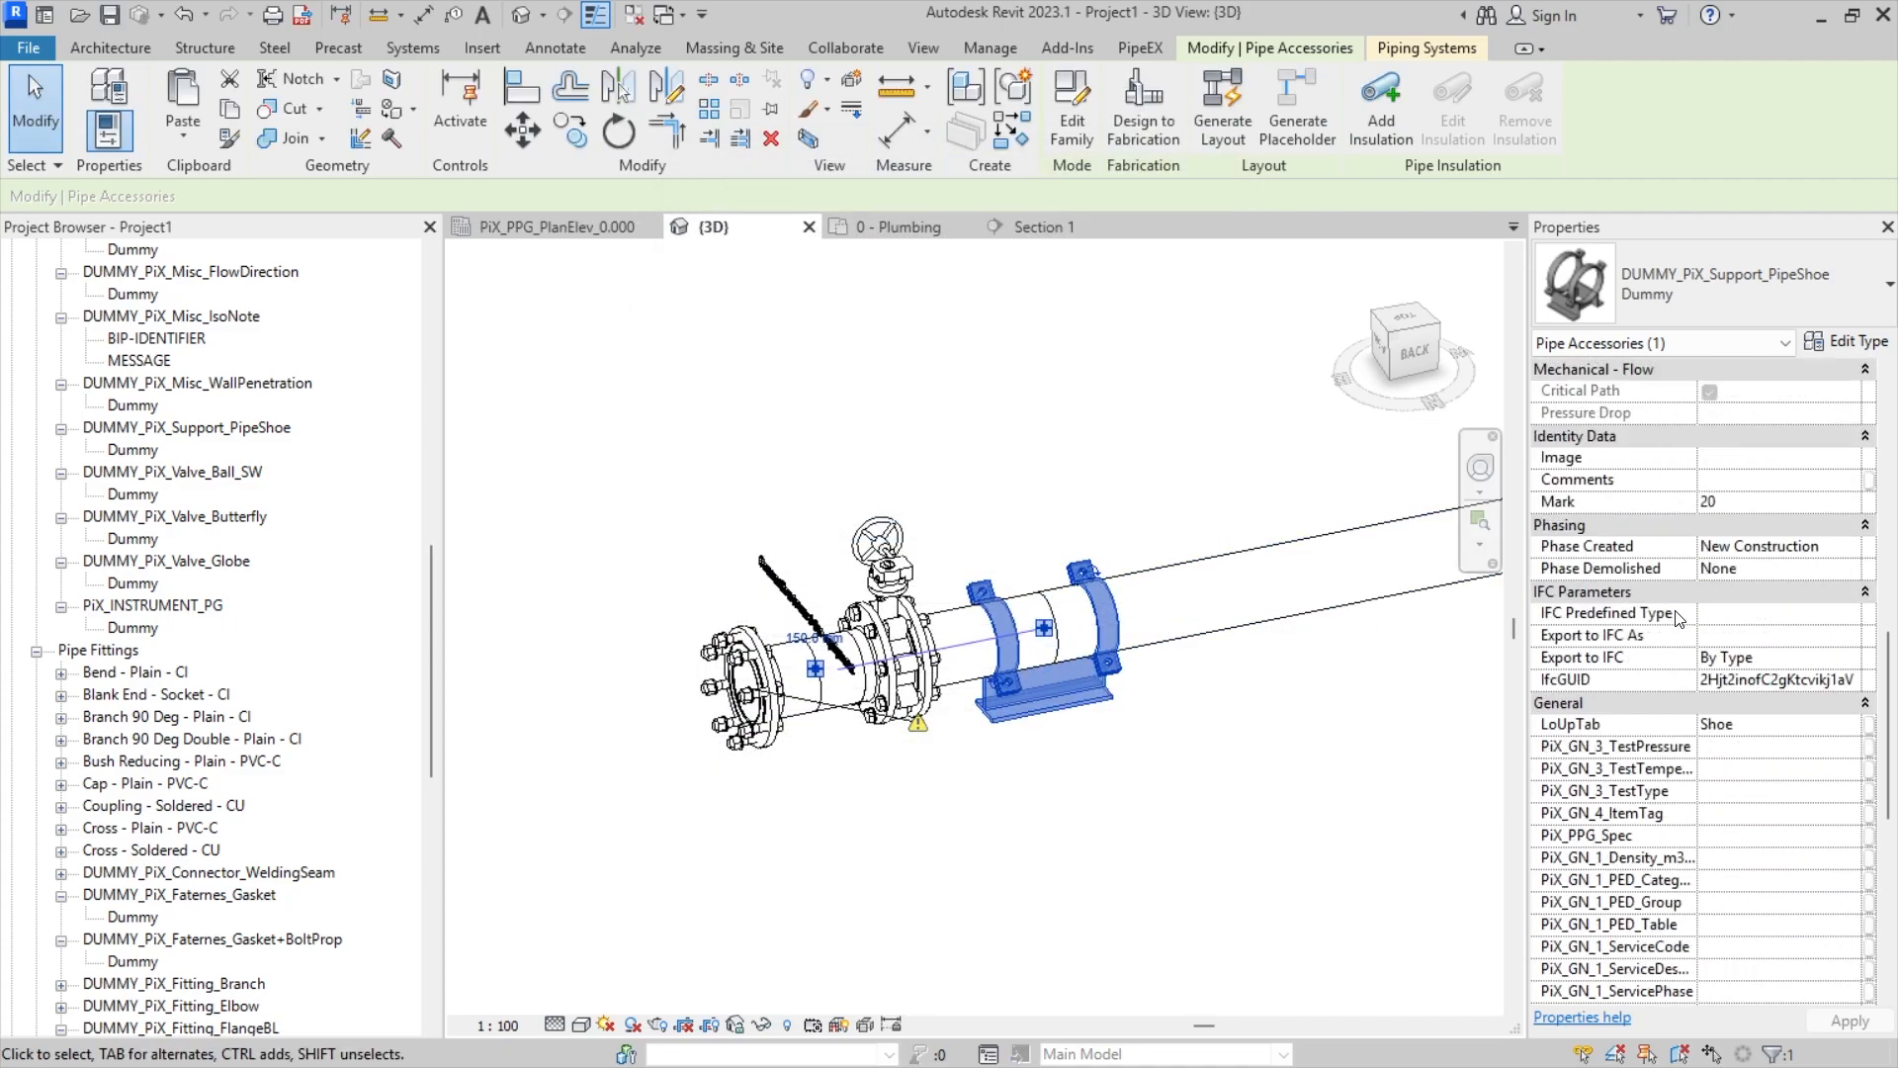
scroll(1678, 618, down, 8)
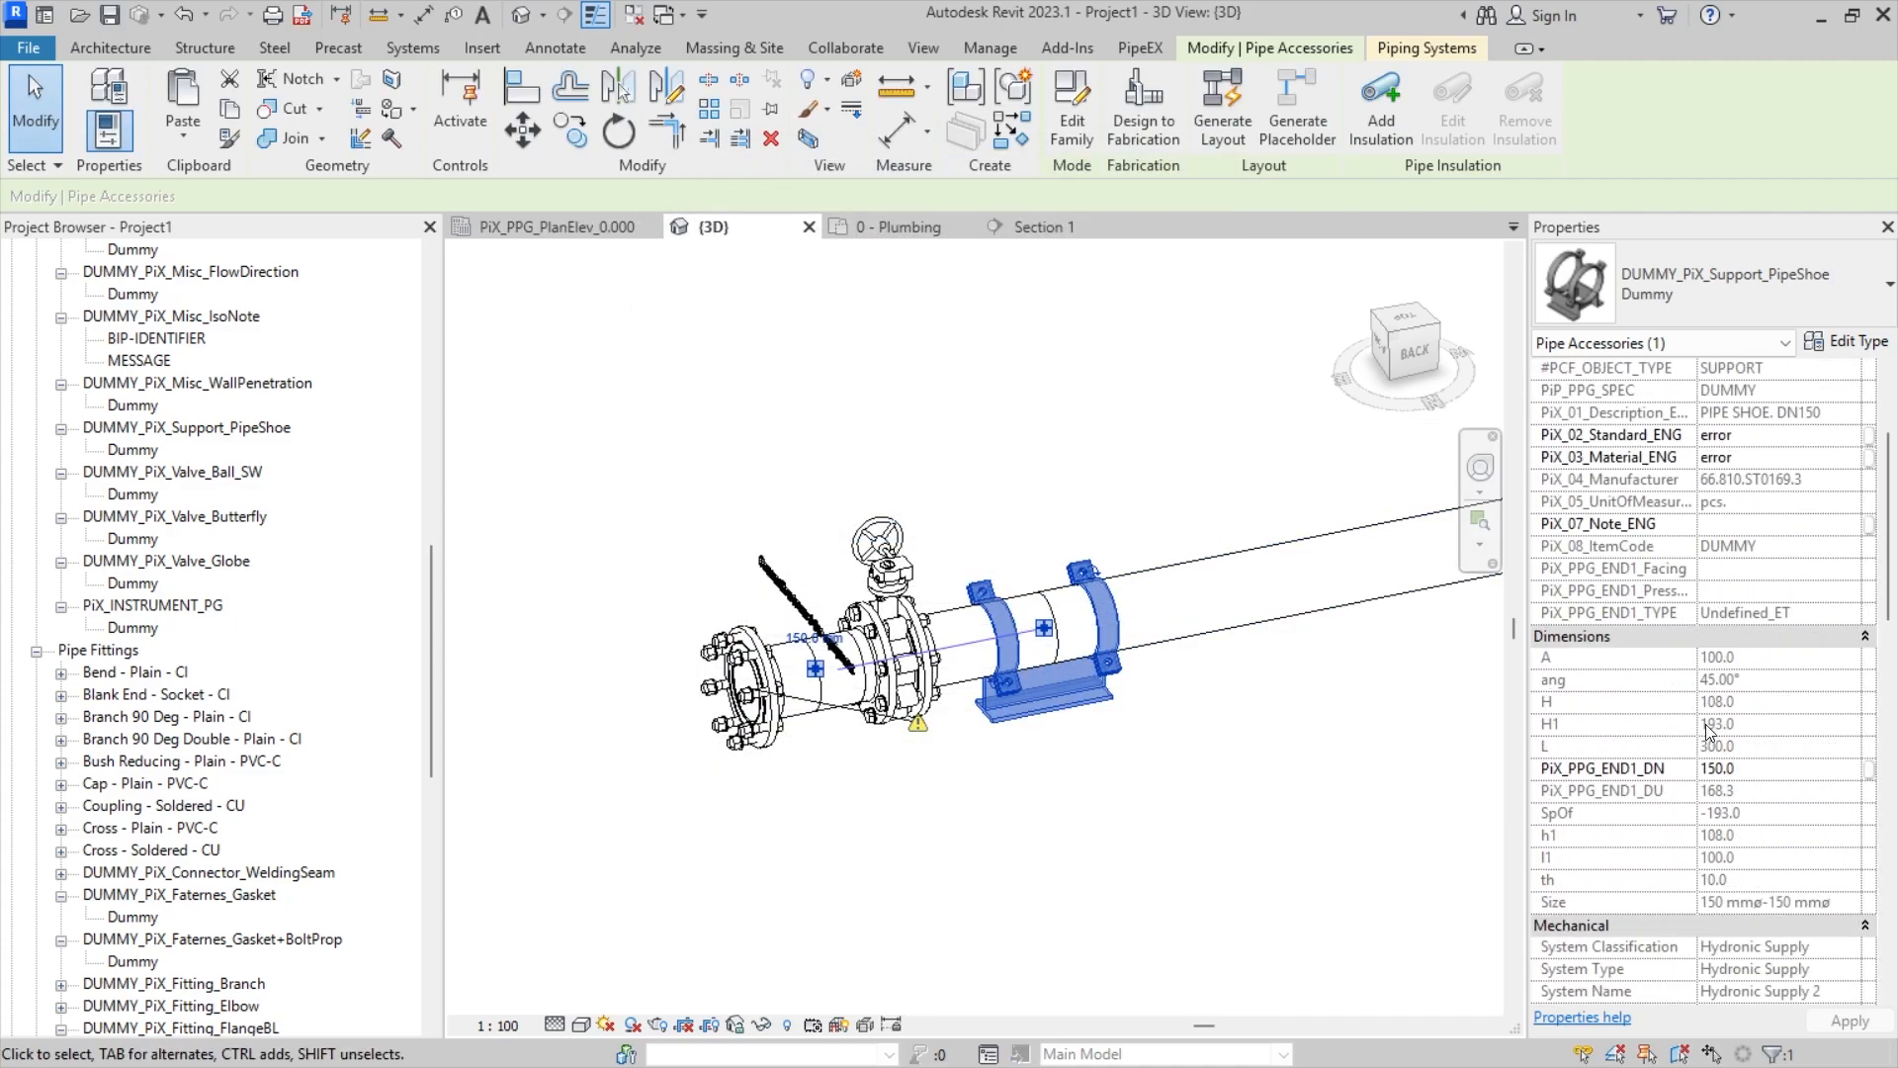
scroll(1708, 730, down, 3)
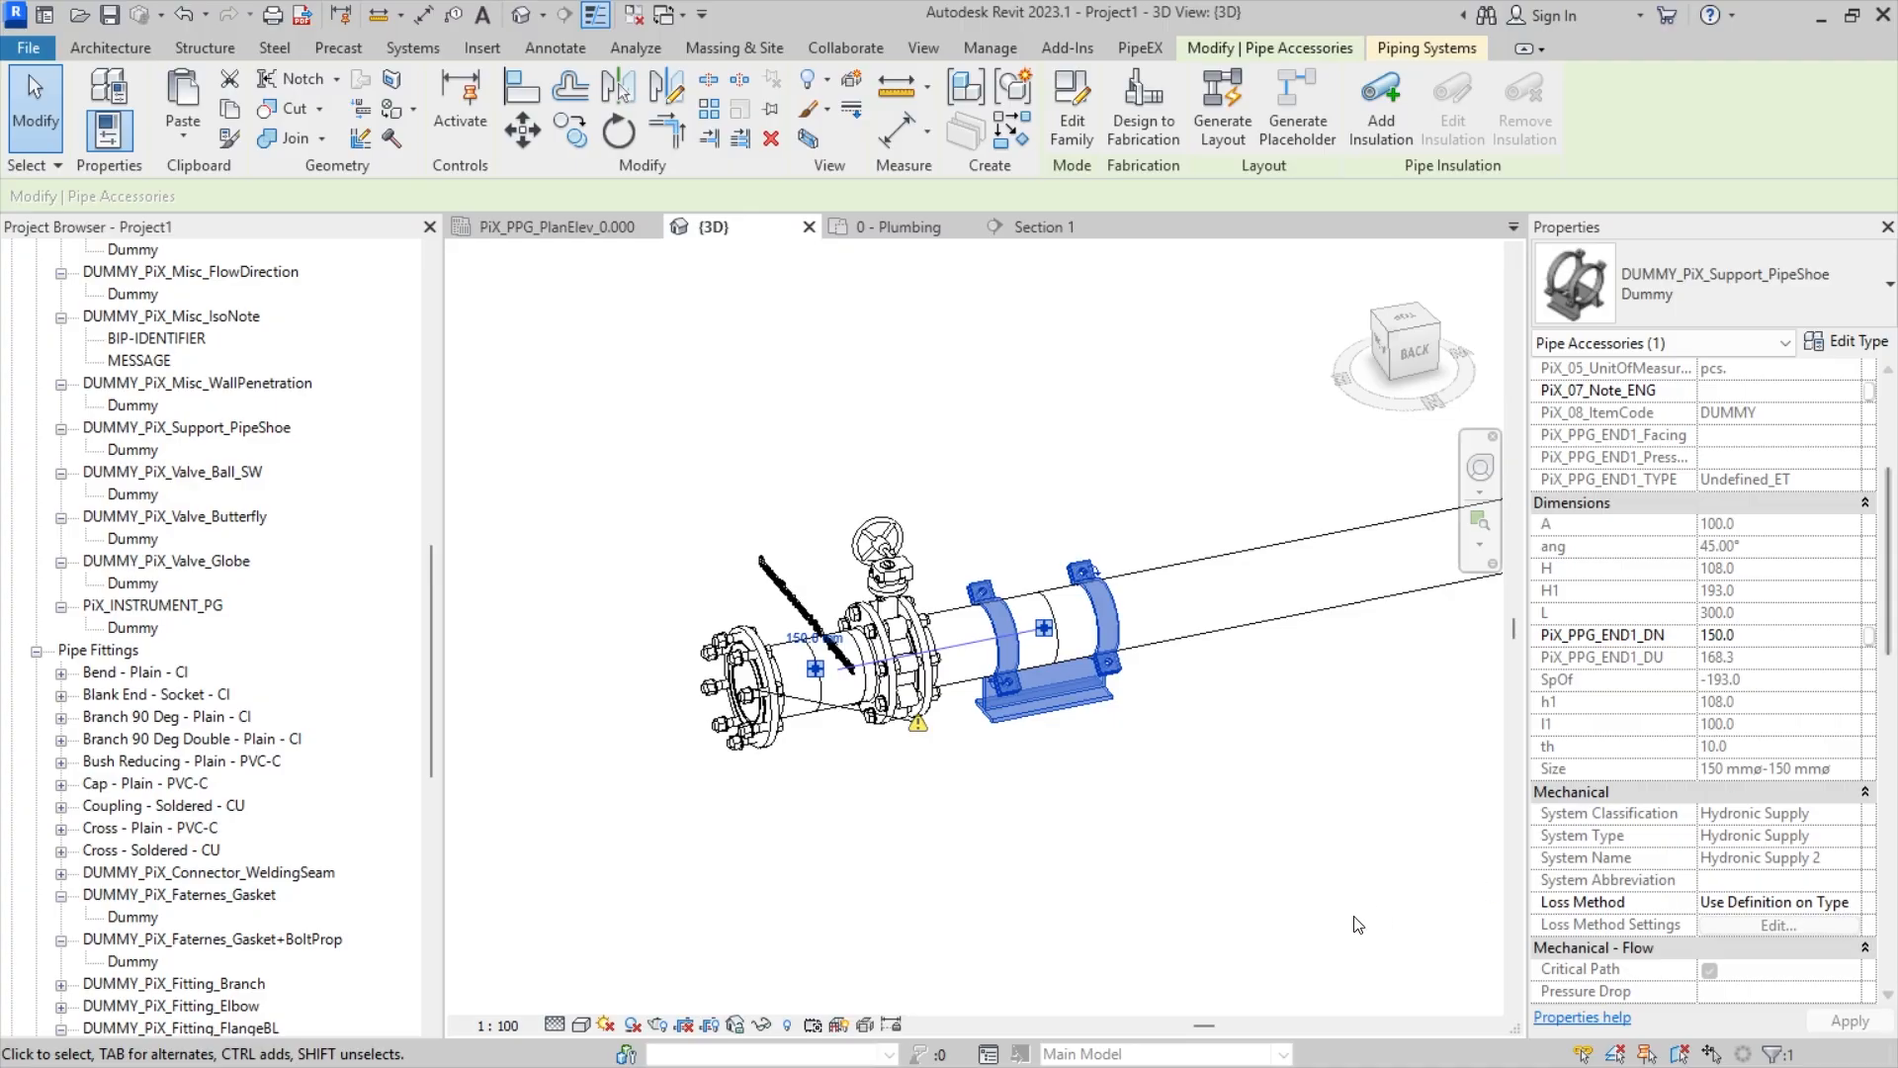
click(1142, 856)
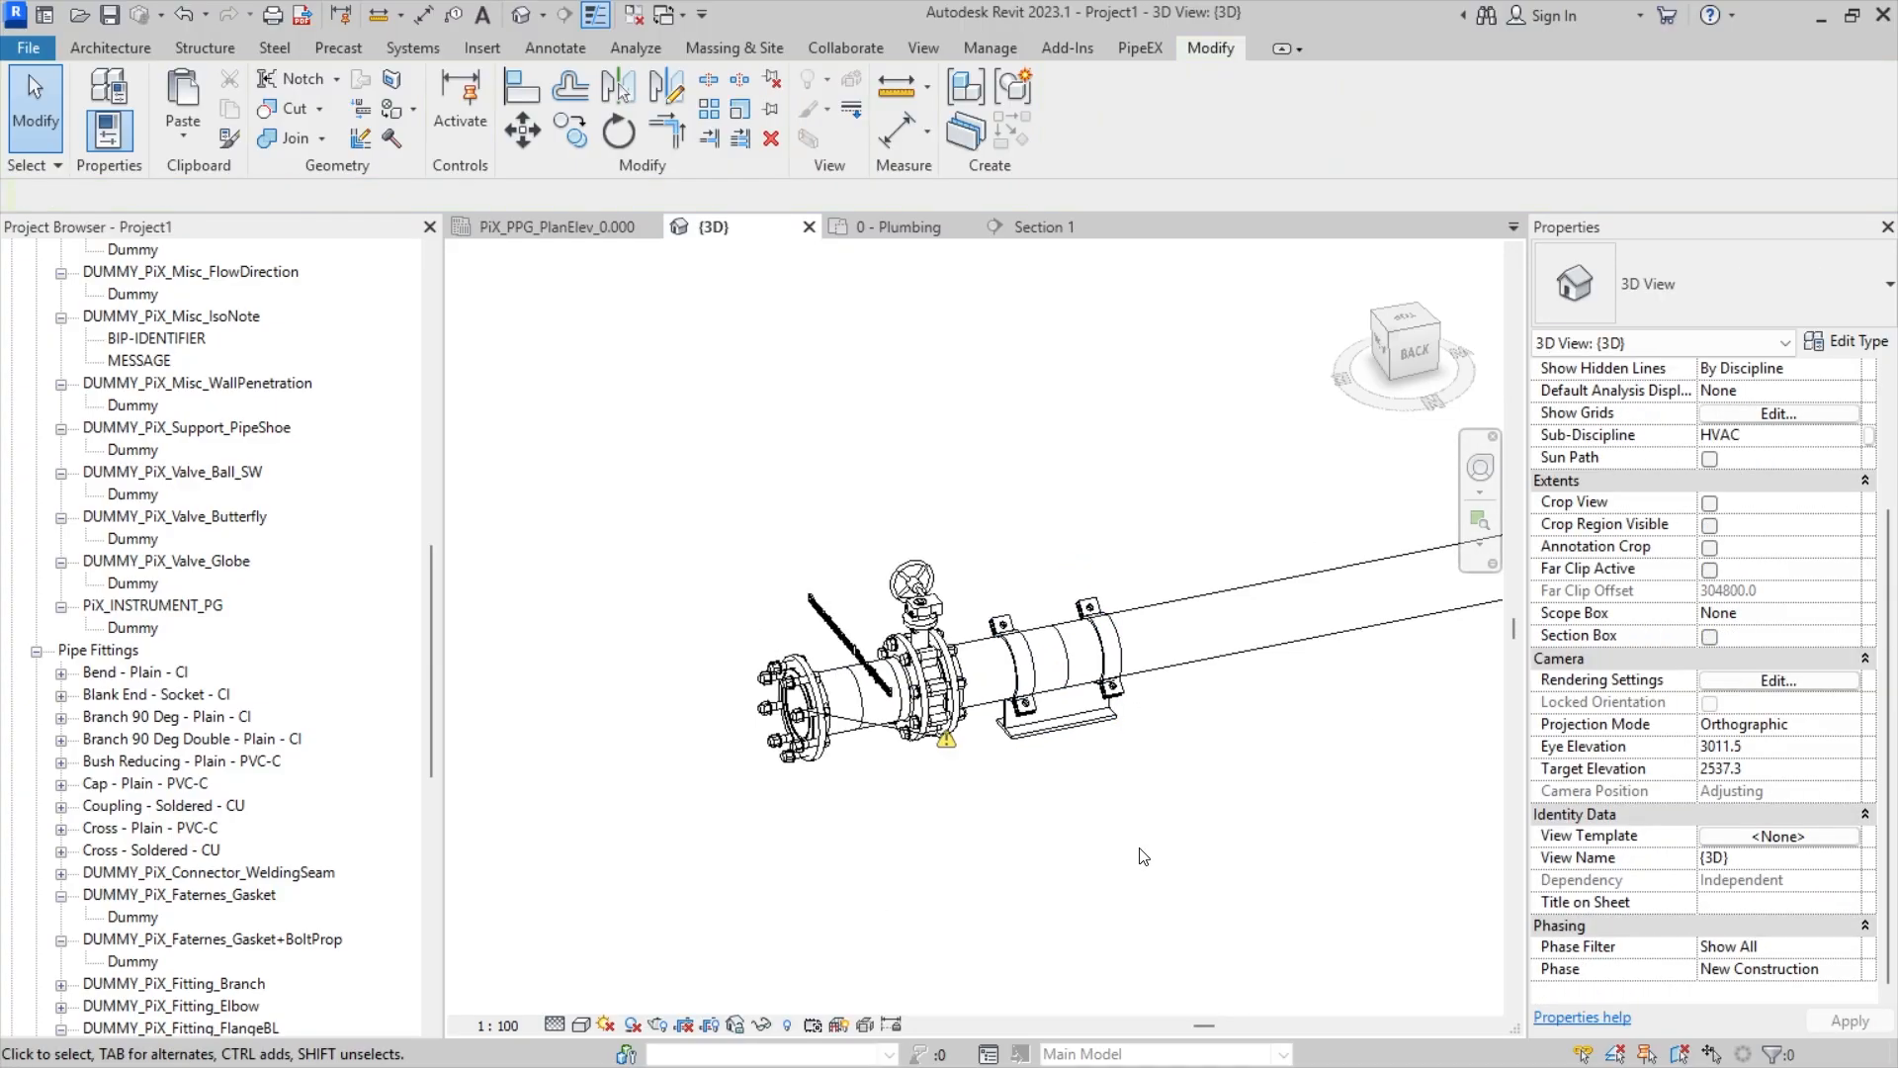
- Set PiX_PPG_Spec to DUMMY for all components of the connected pipe network and apply it
scroll(1127, 833, down, 5)
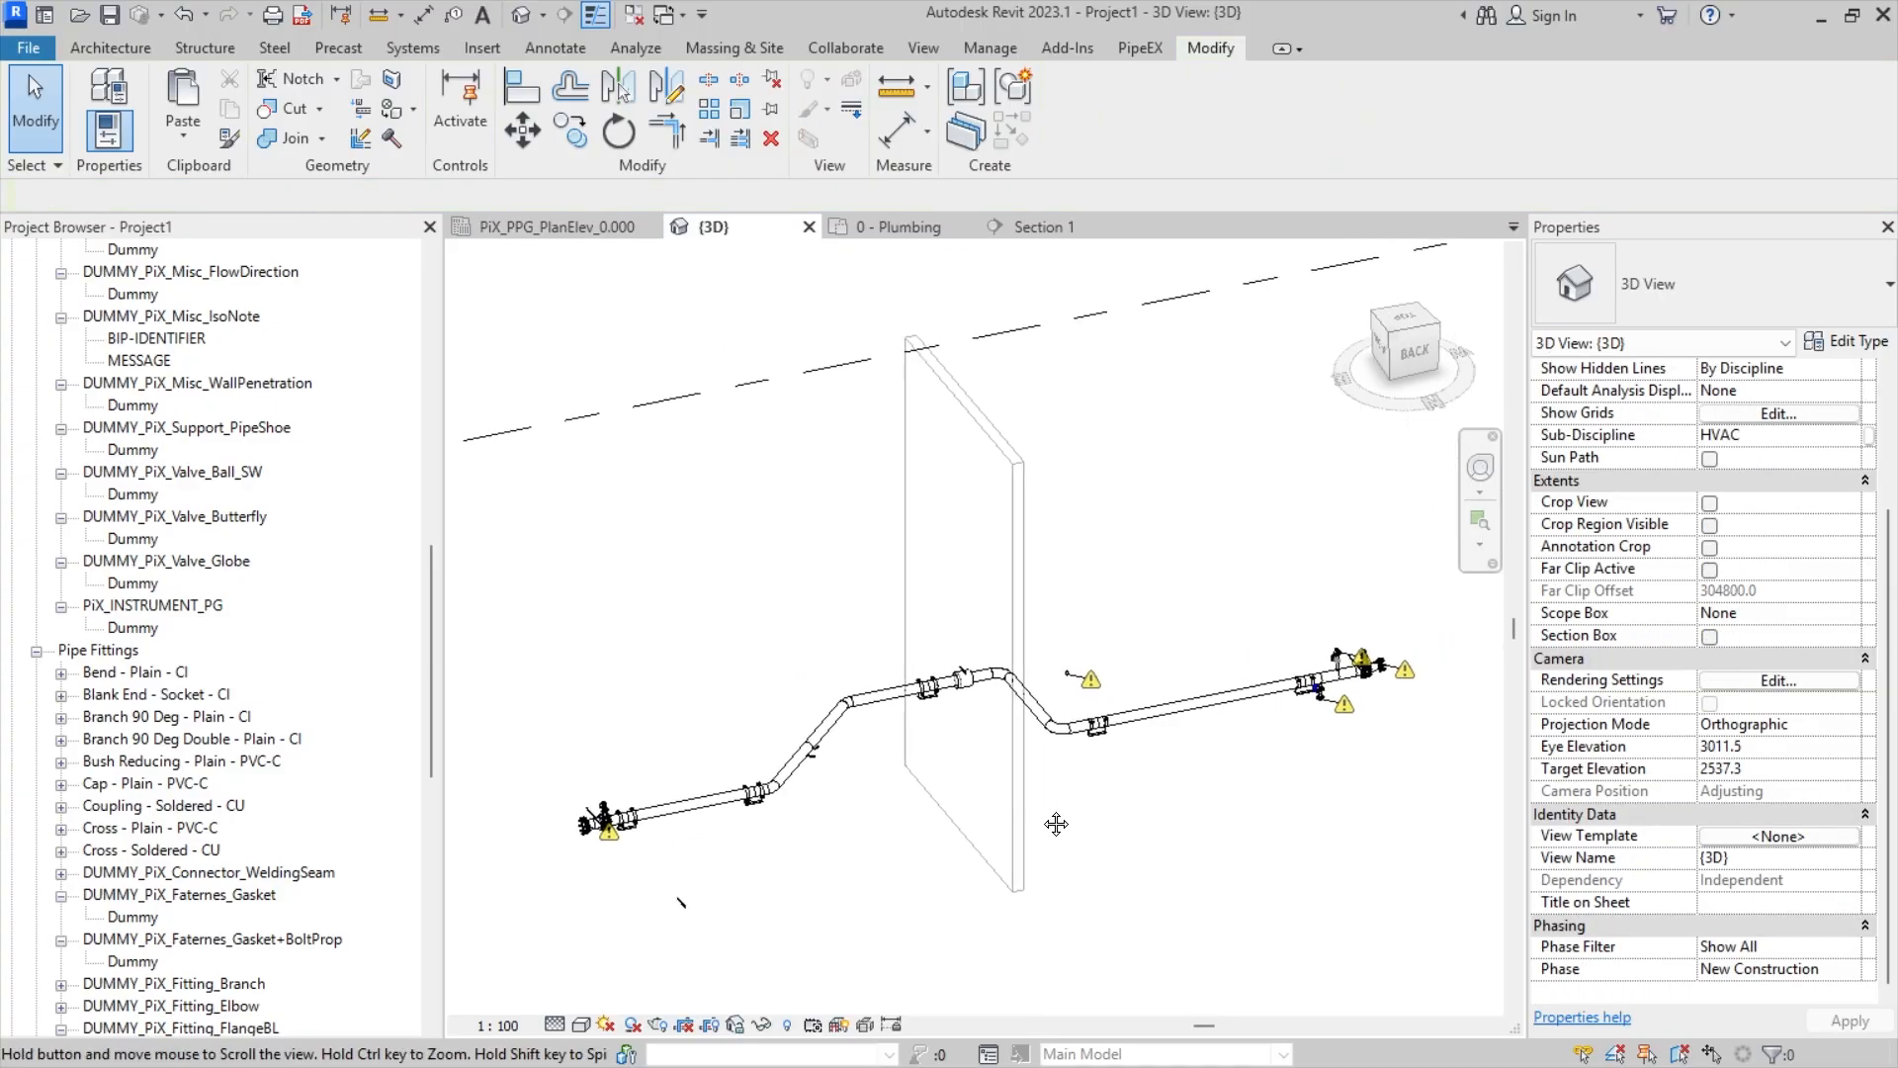
key(Tab)
key(Tab)
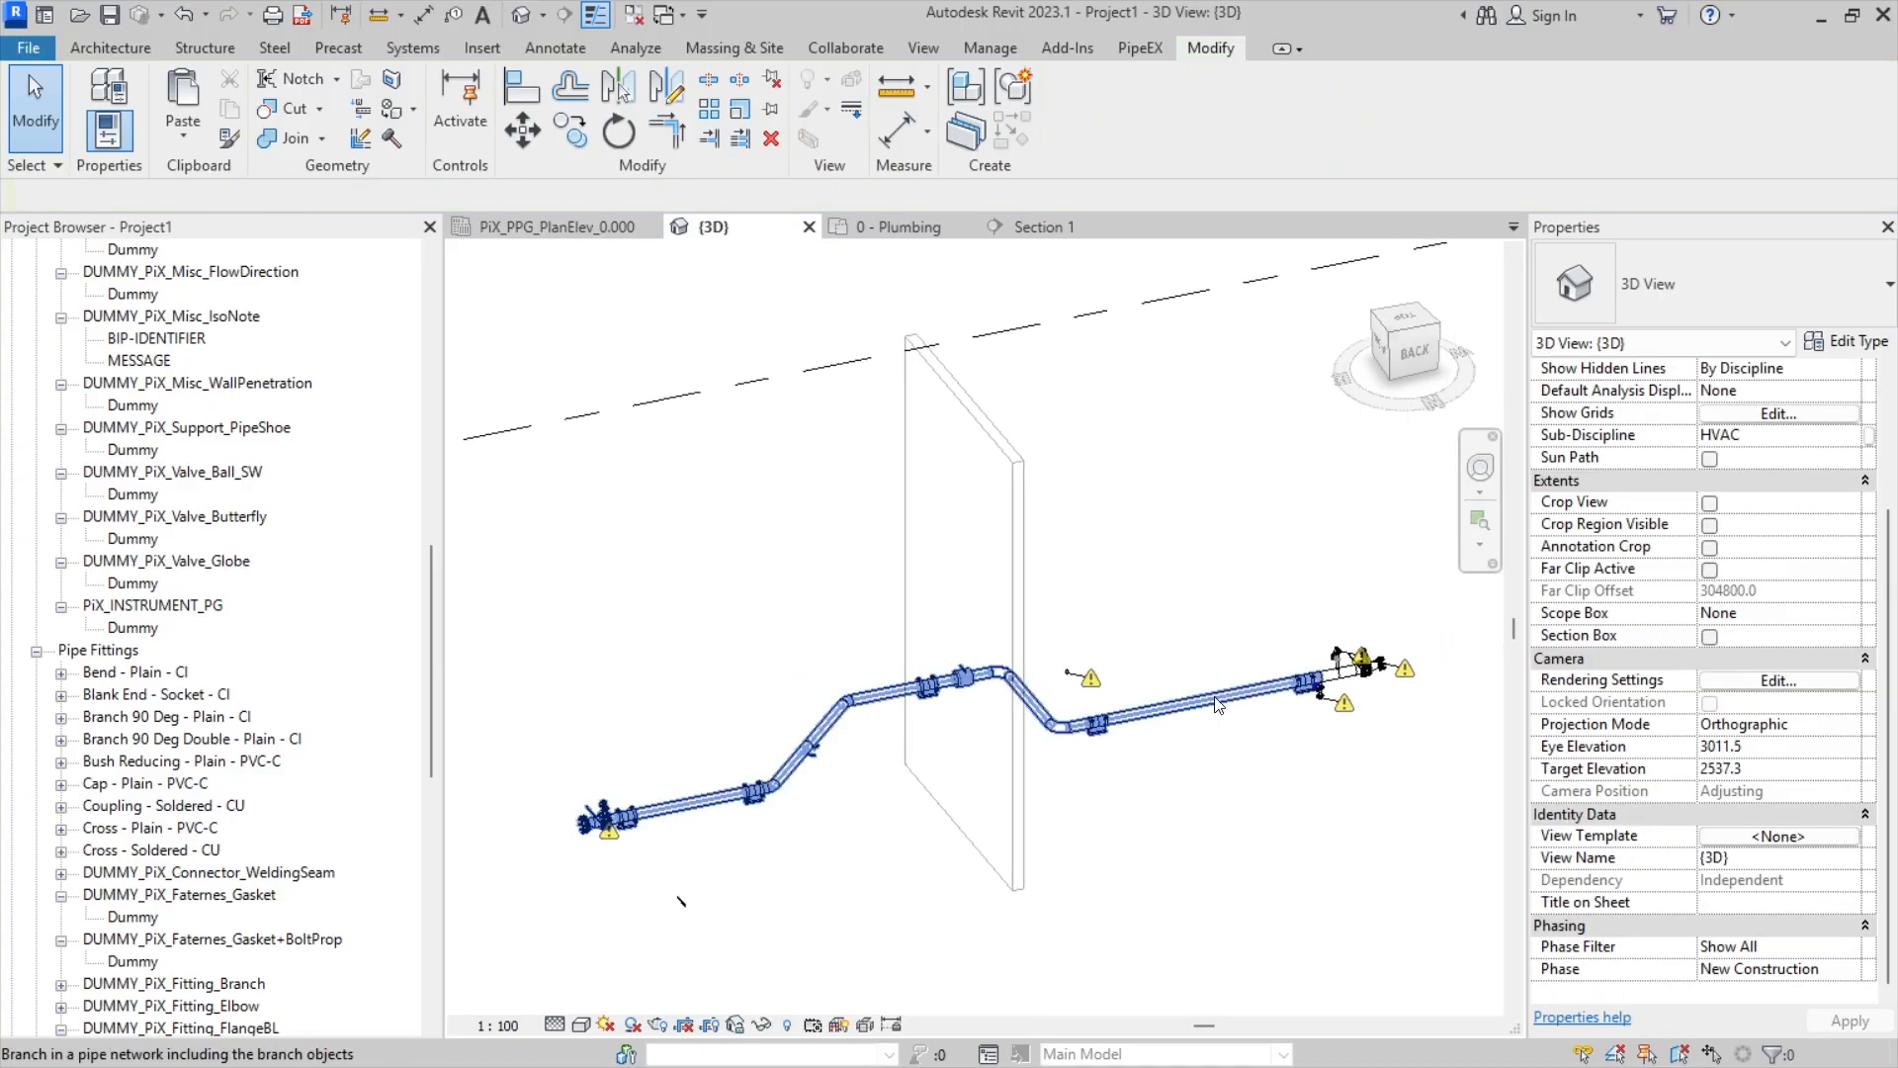
key(Tab)
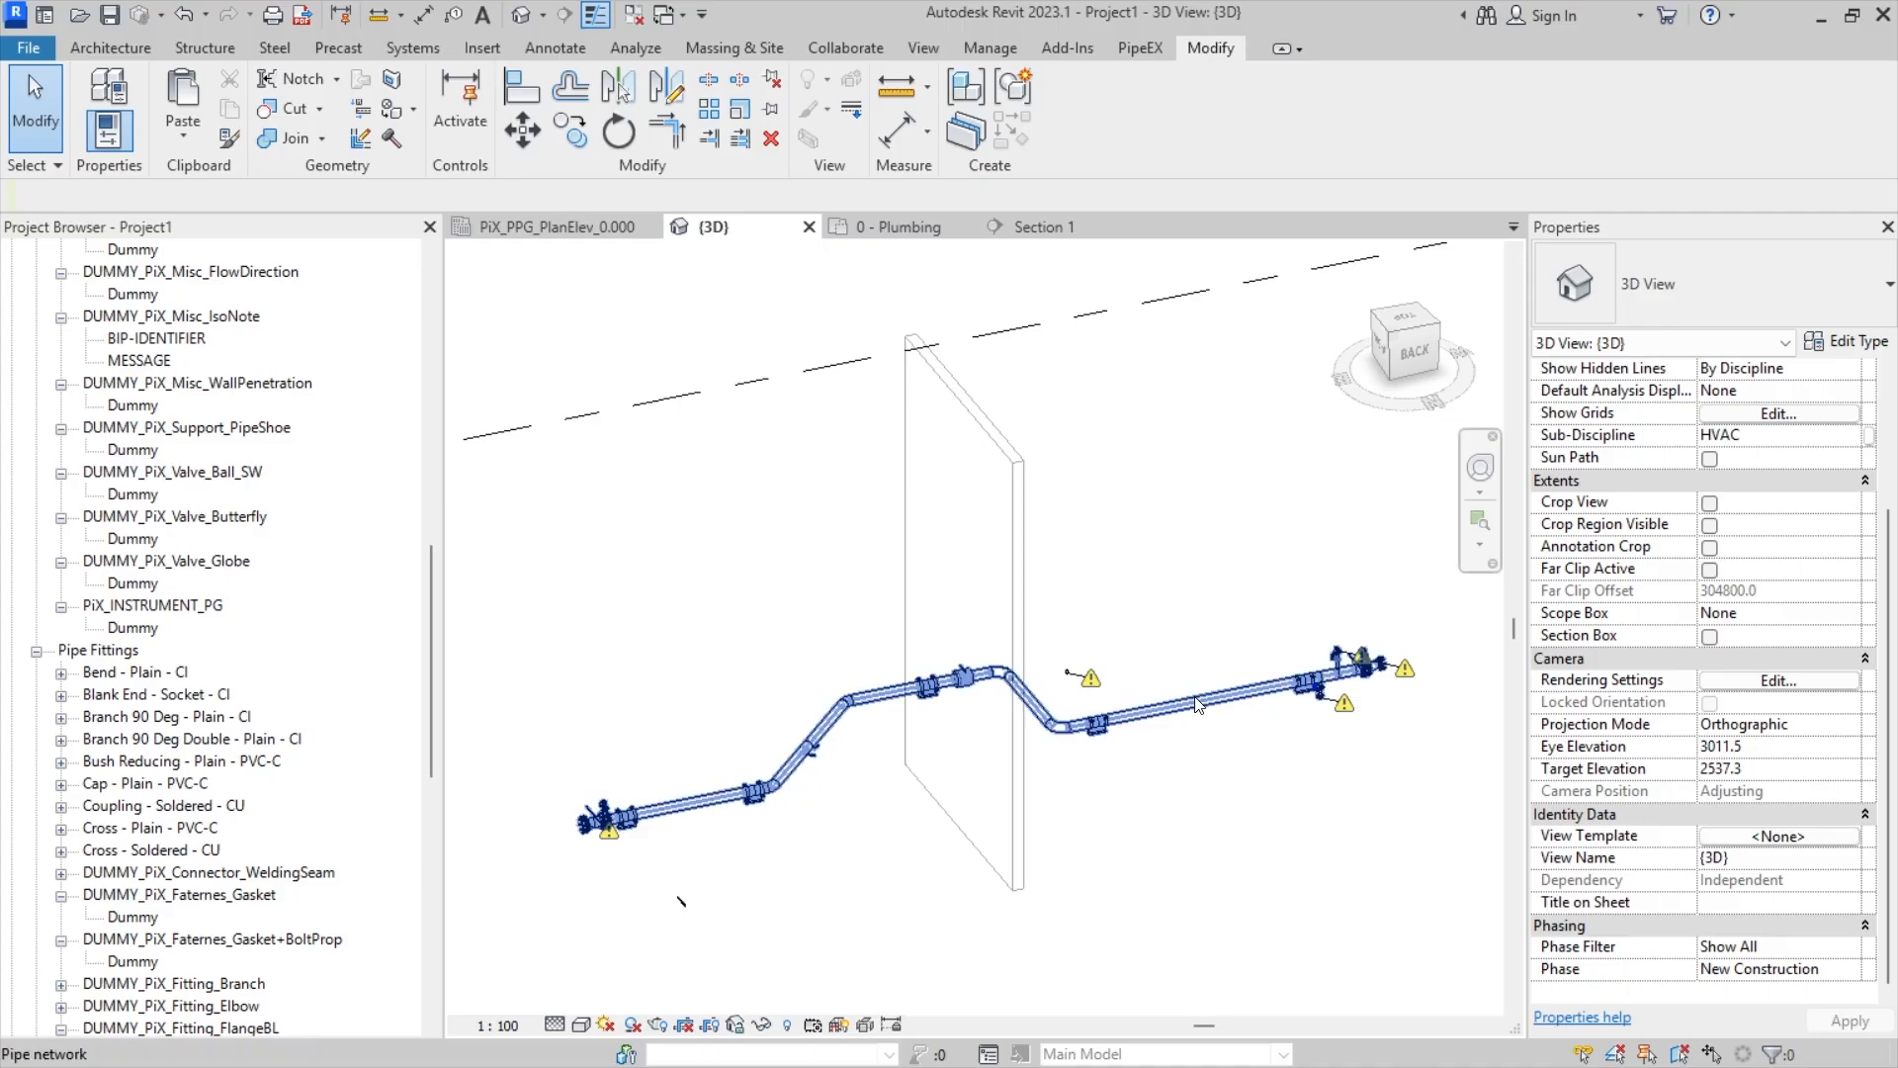
key(Tab)
key(Tab)
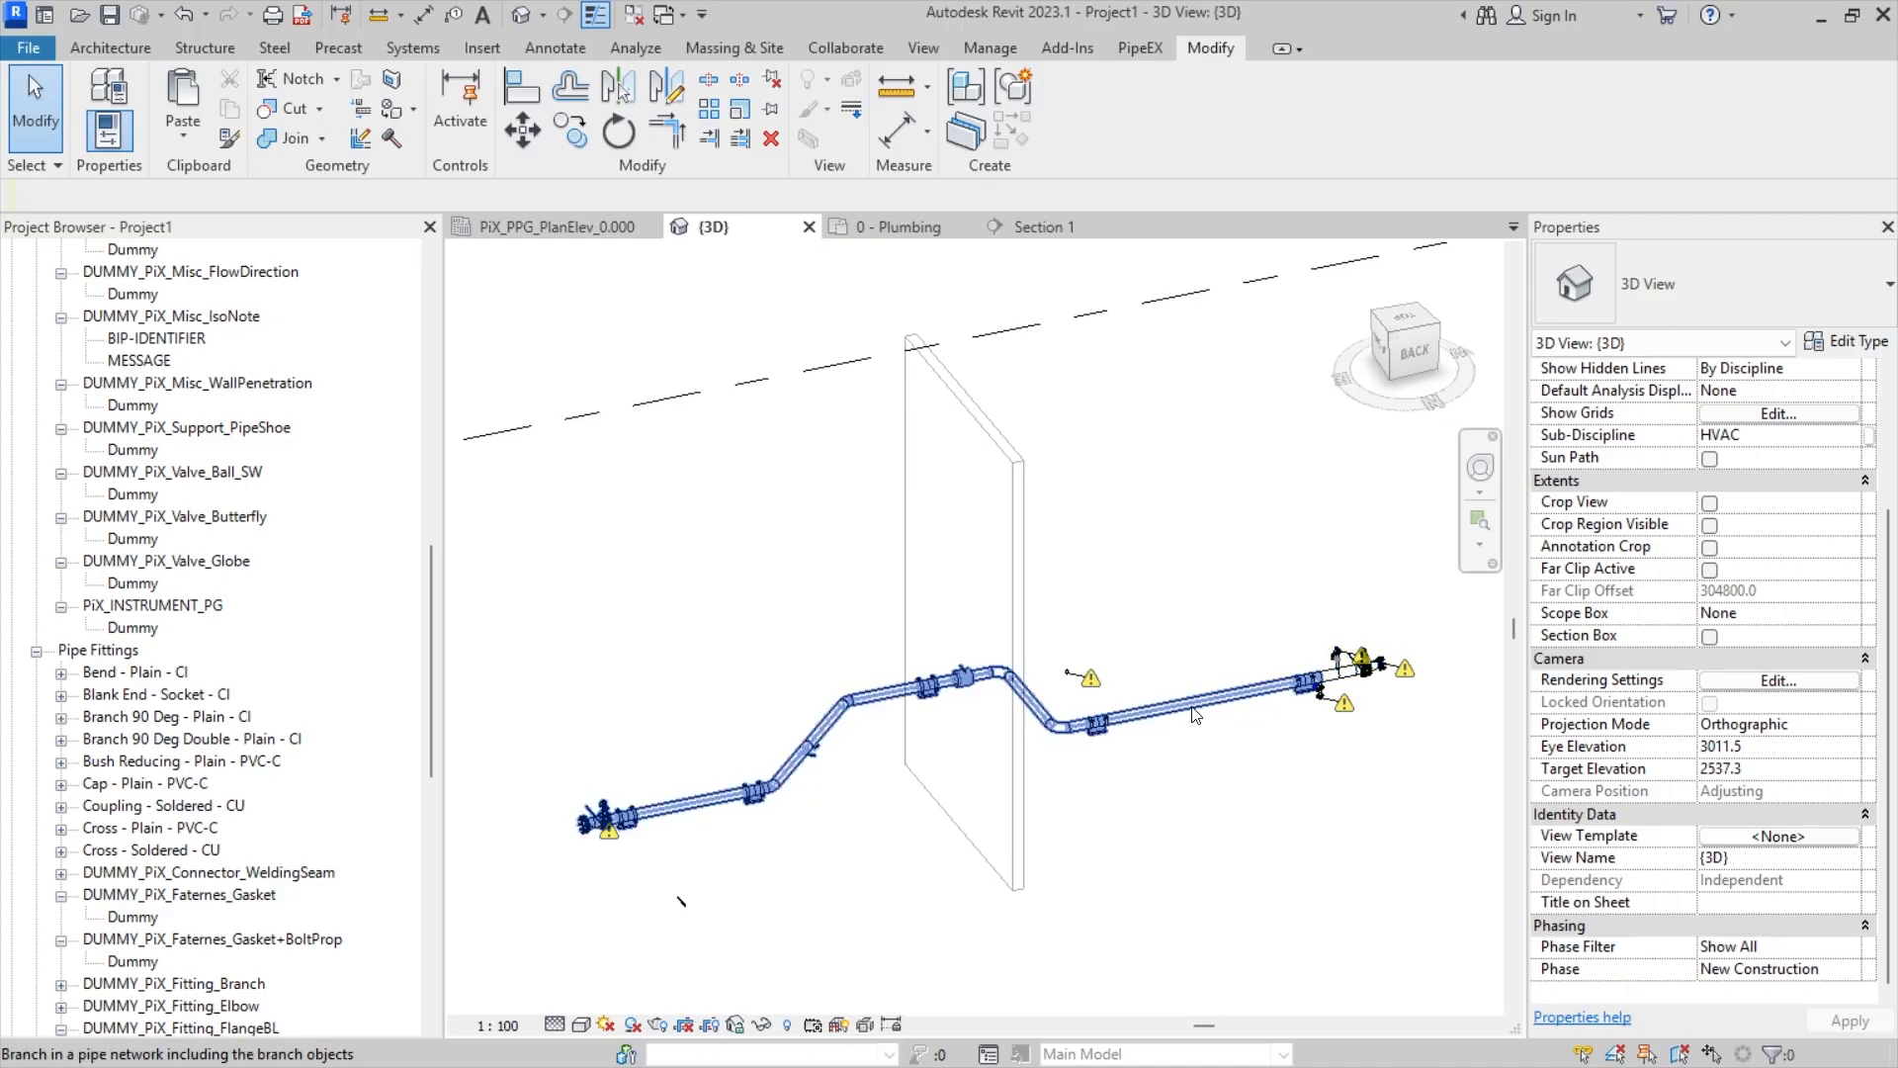
key(Tab)
click(1197, 714)
scroll(1718, 660, down, 2)
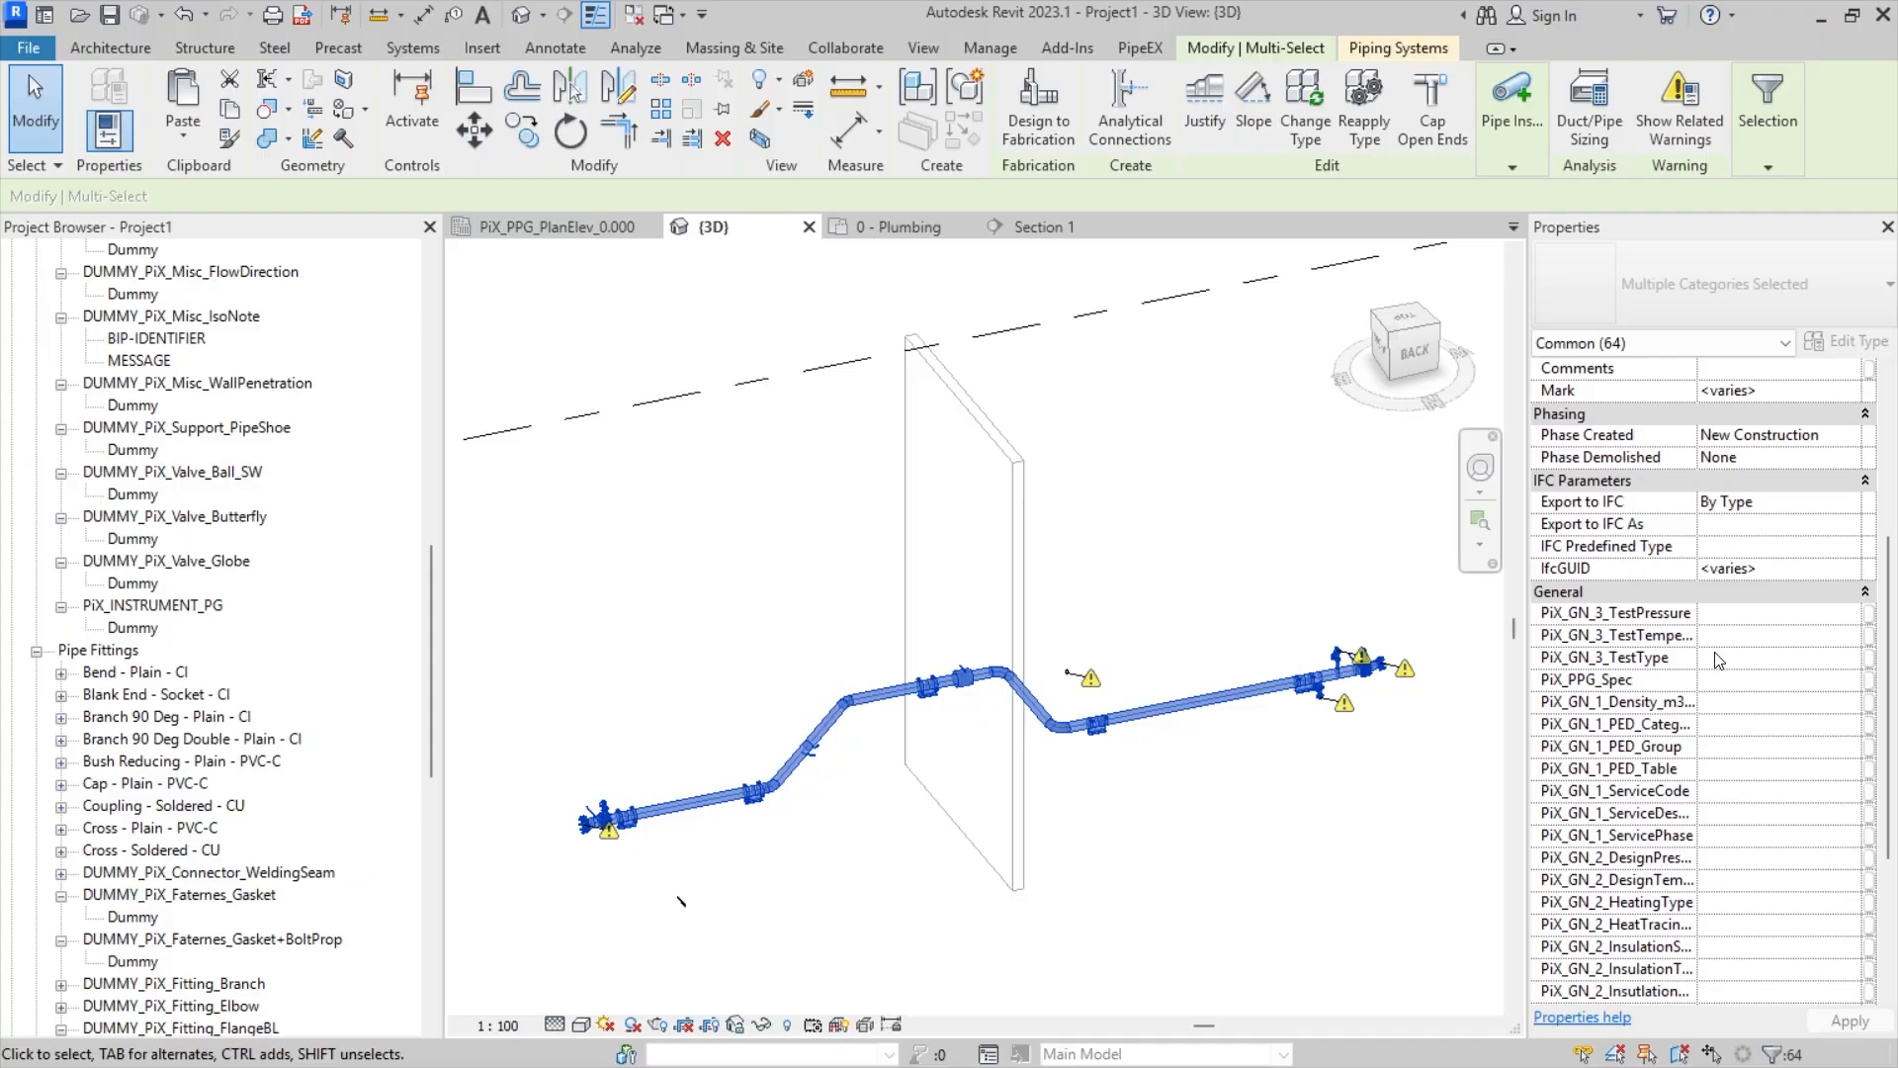
click(1723, 680)
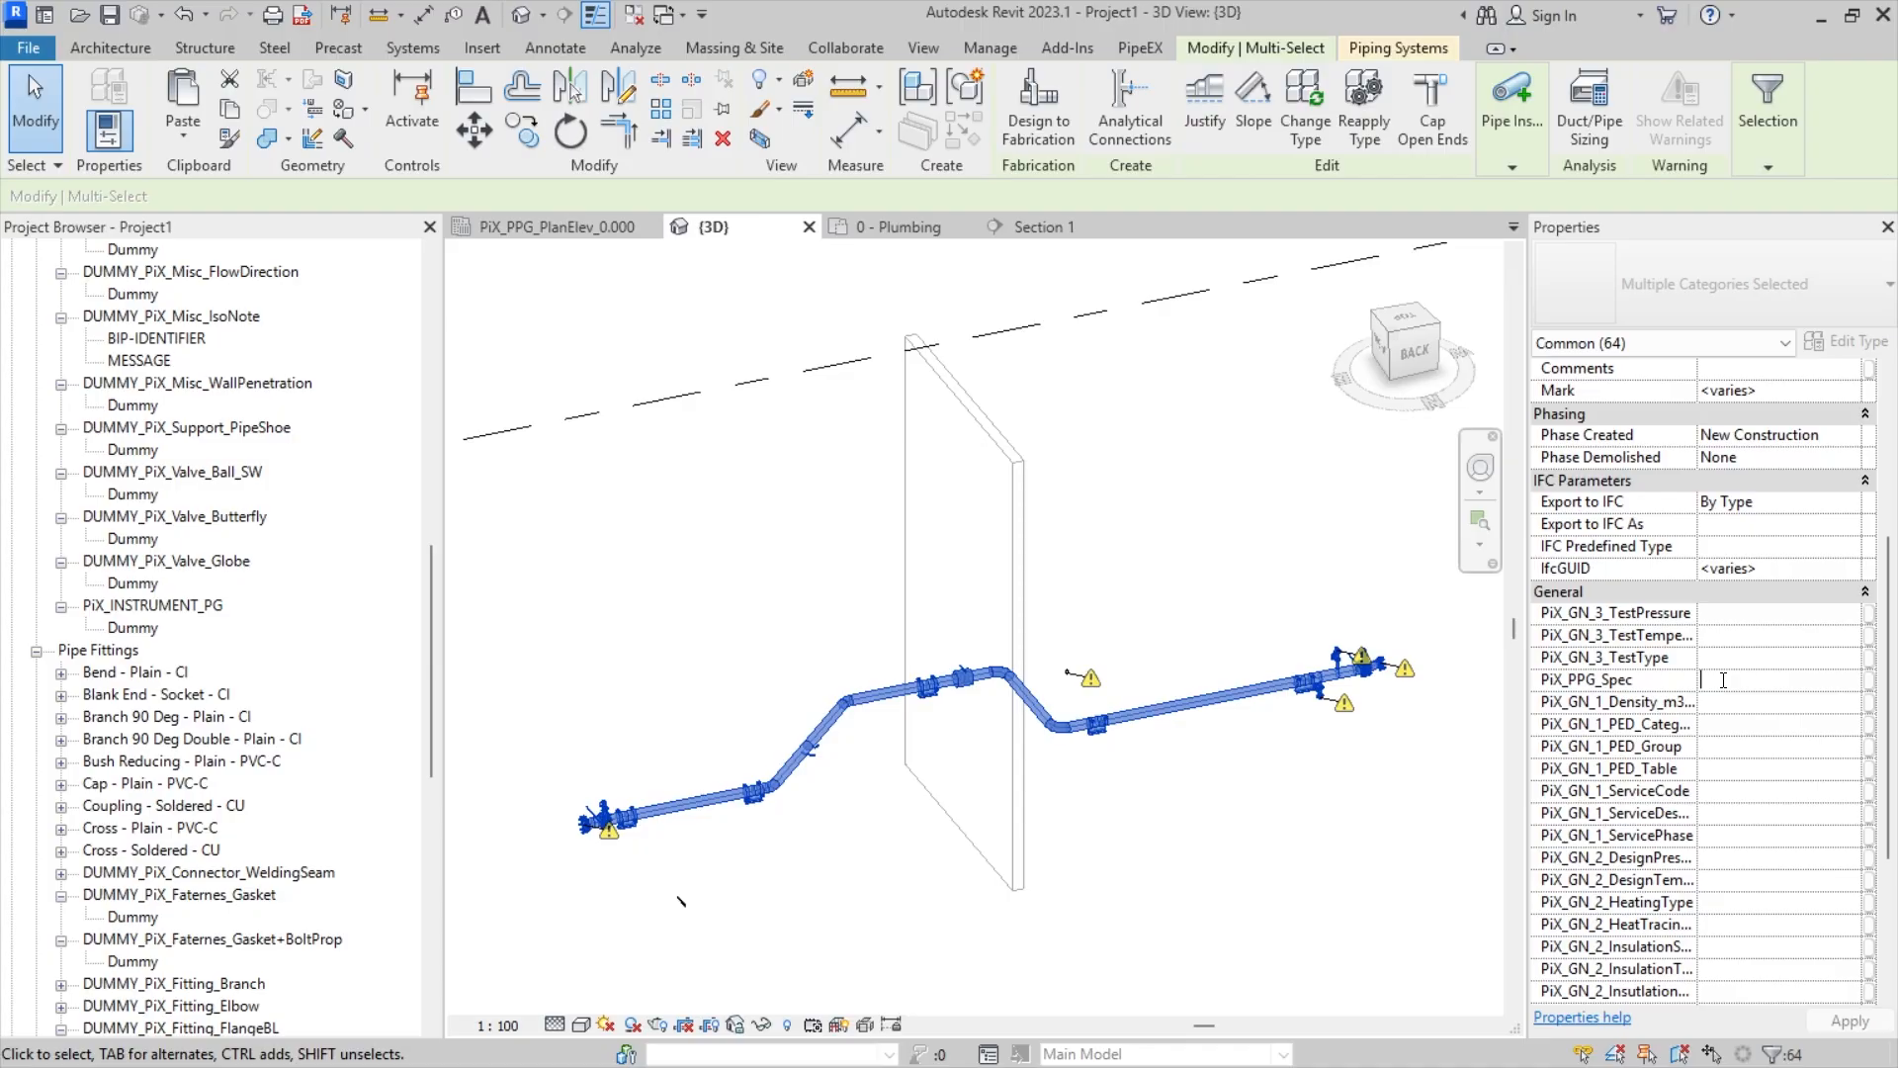
text(DUMMY)
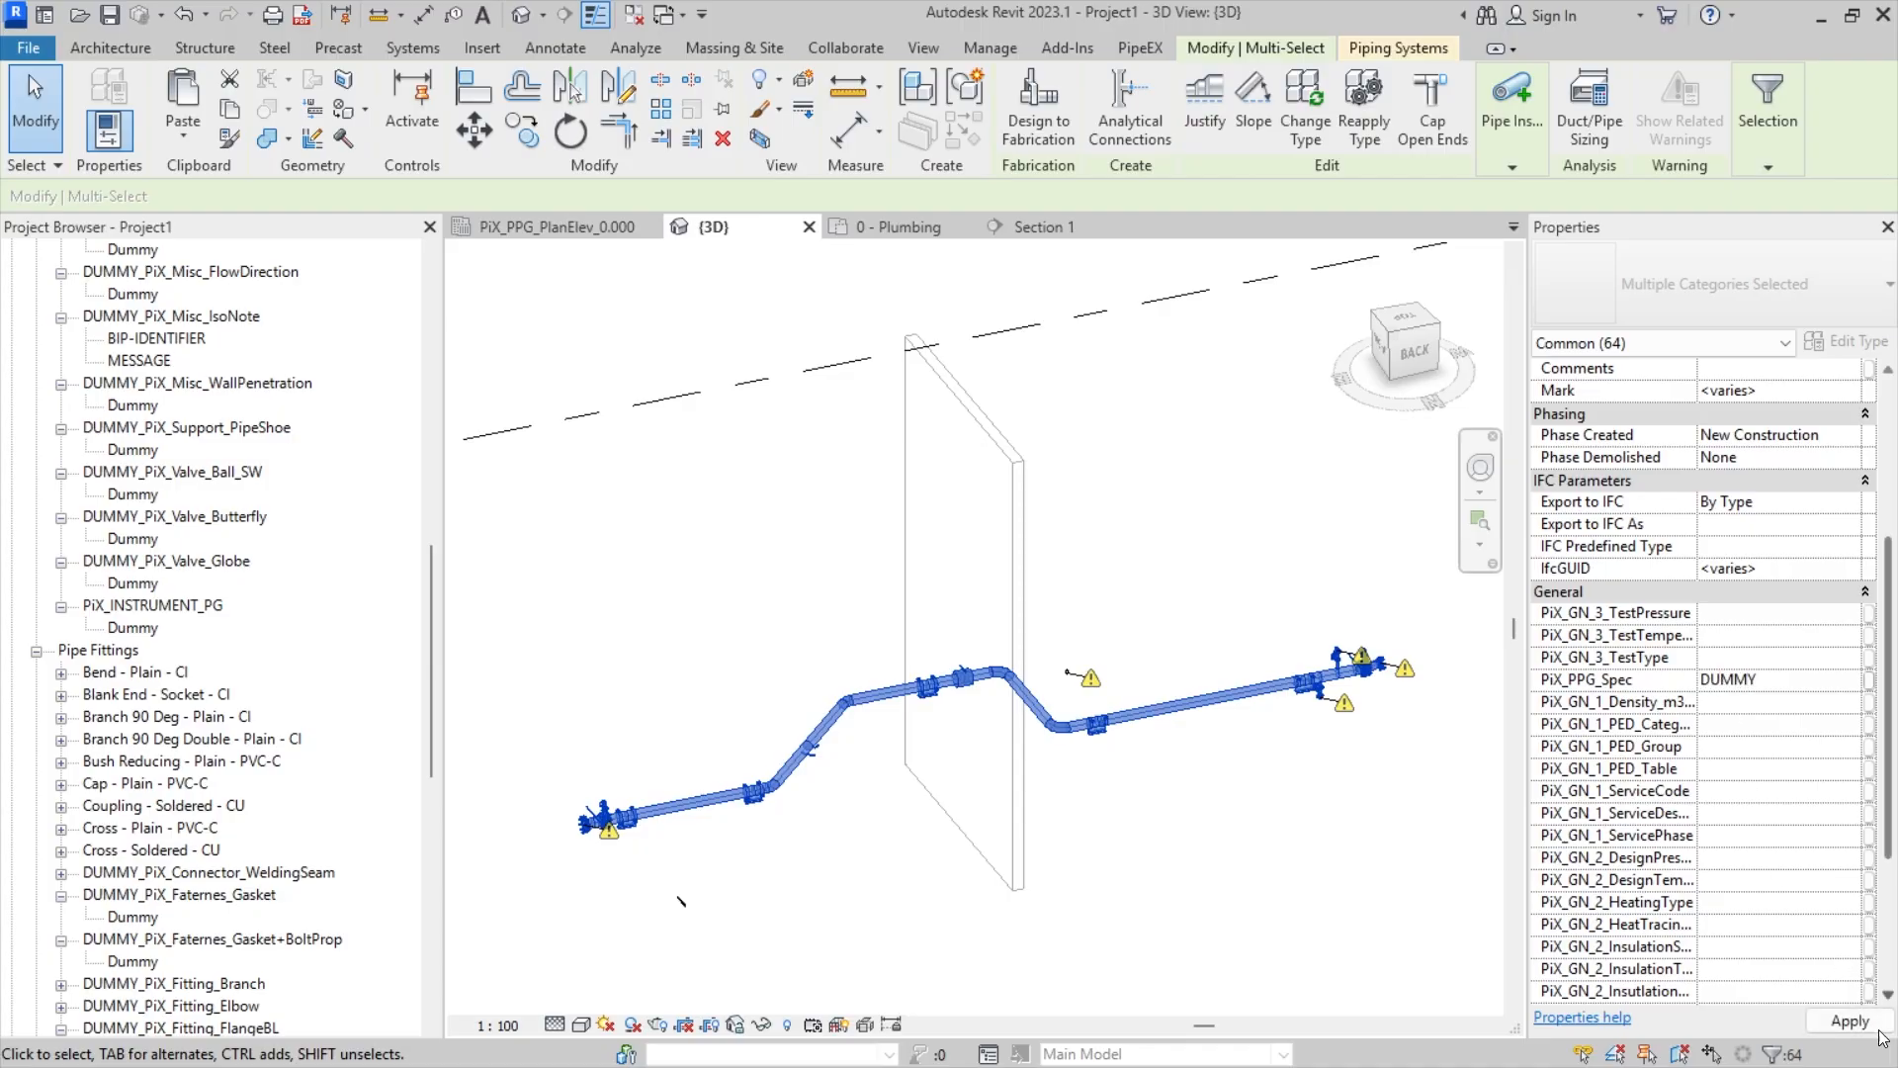
click(1849, 1020)
click(1190, 803)
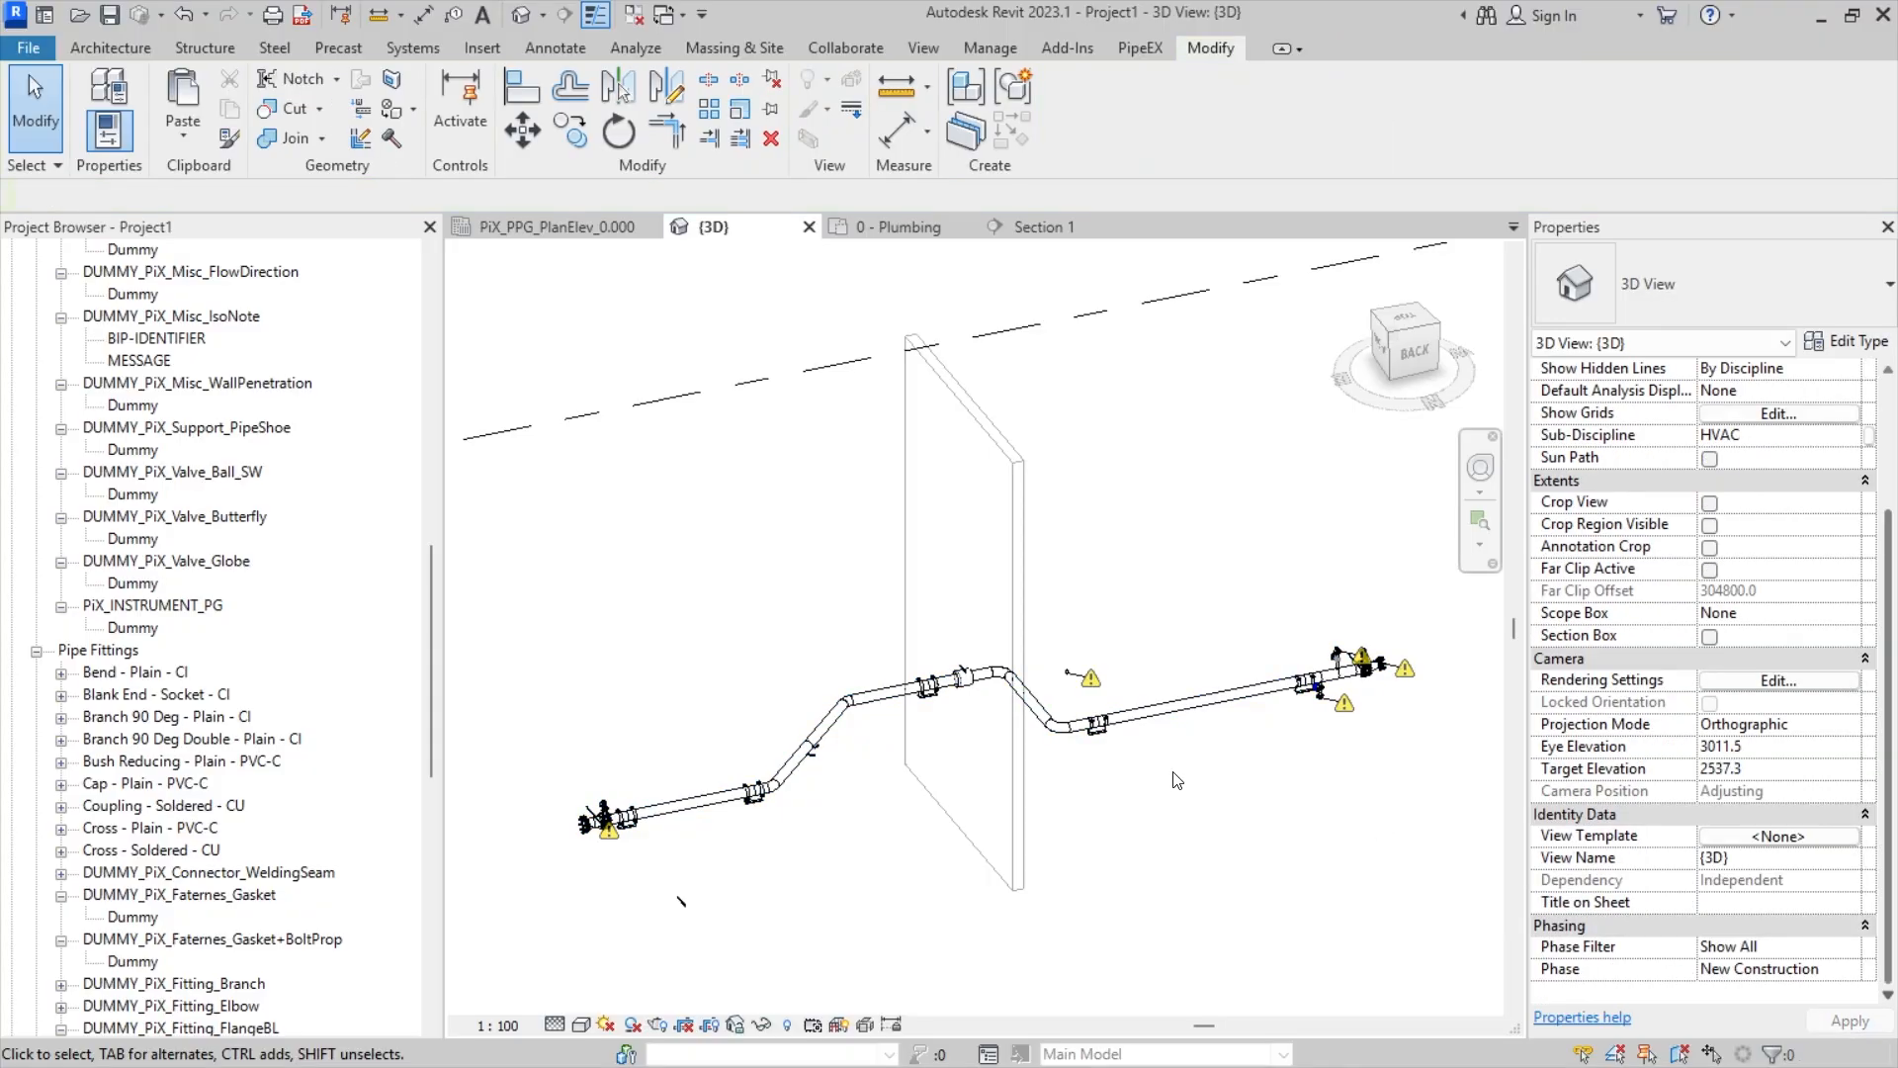
- Select the run's whole Hydronic Supply piping system and widen its properties until the full PiX parameter names are readable
click(1137, 47)
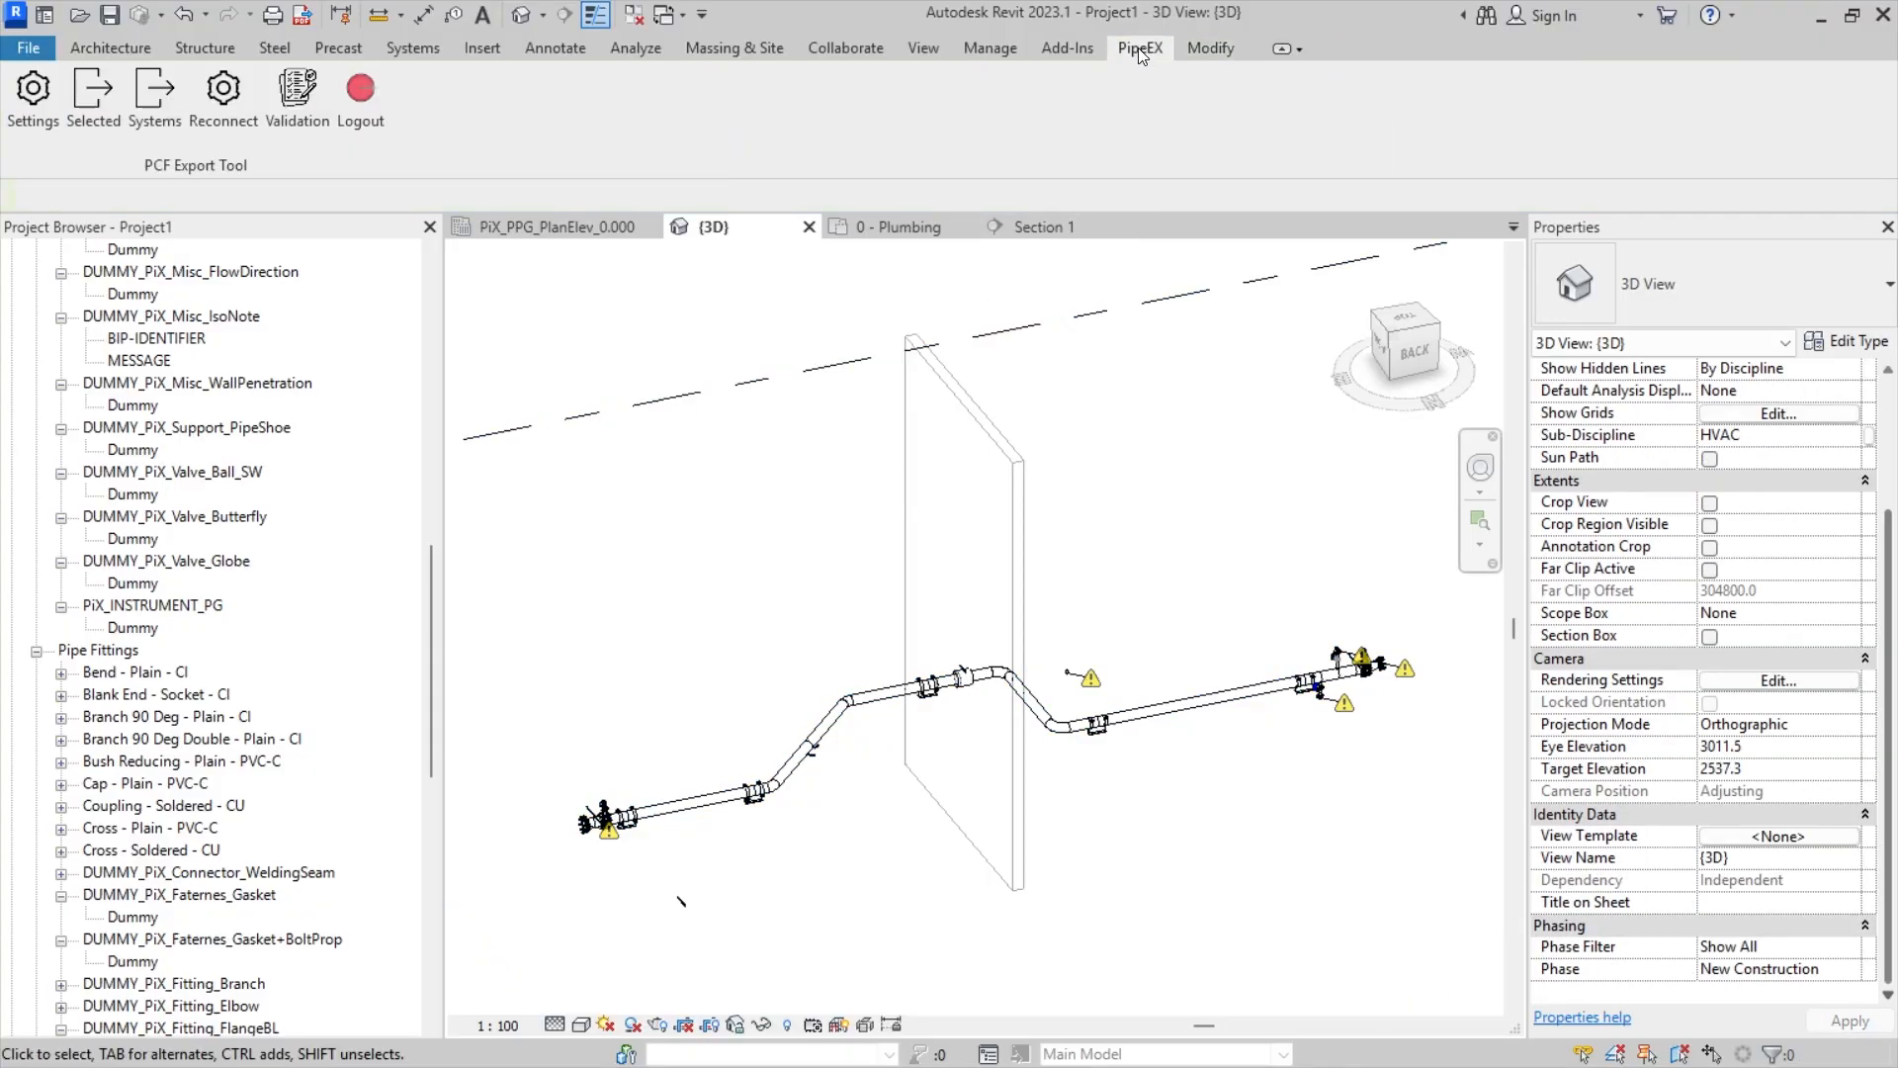
key(Tab)
key(Tab)
key(Tab)
key(Tab)
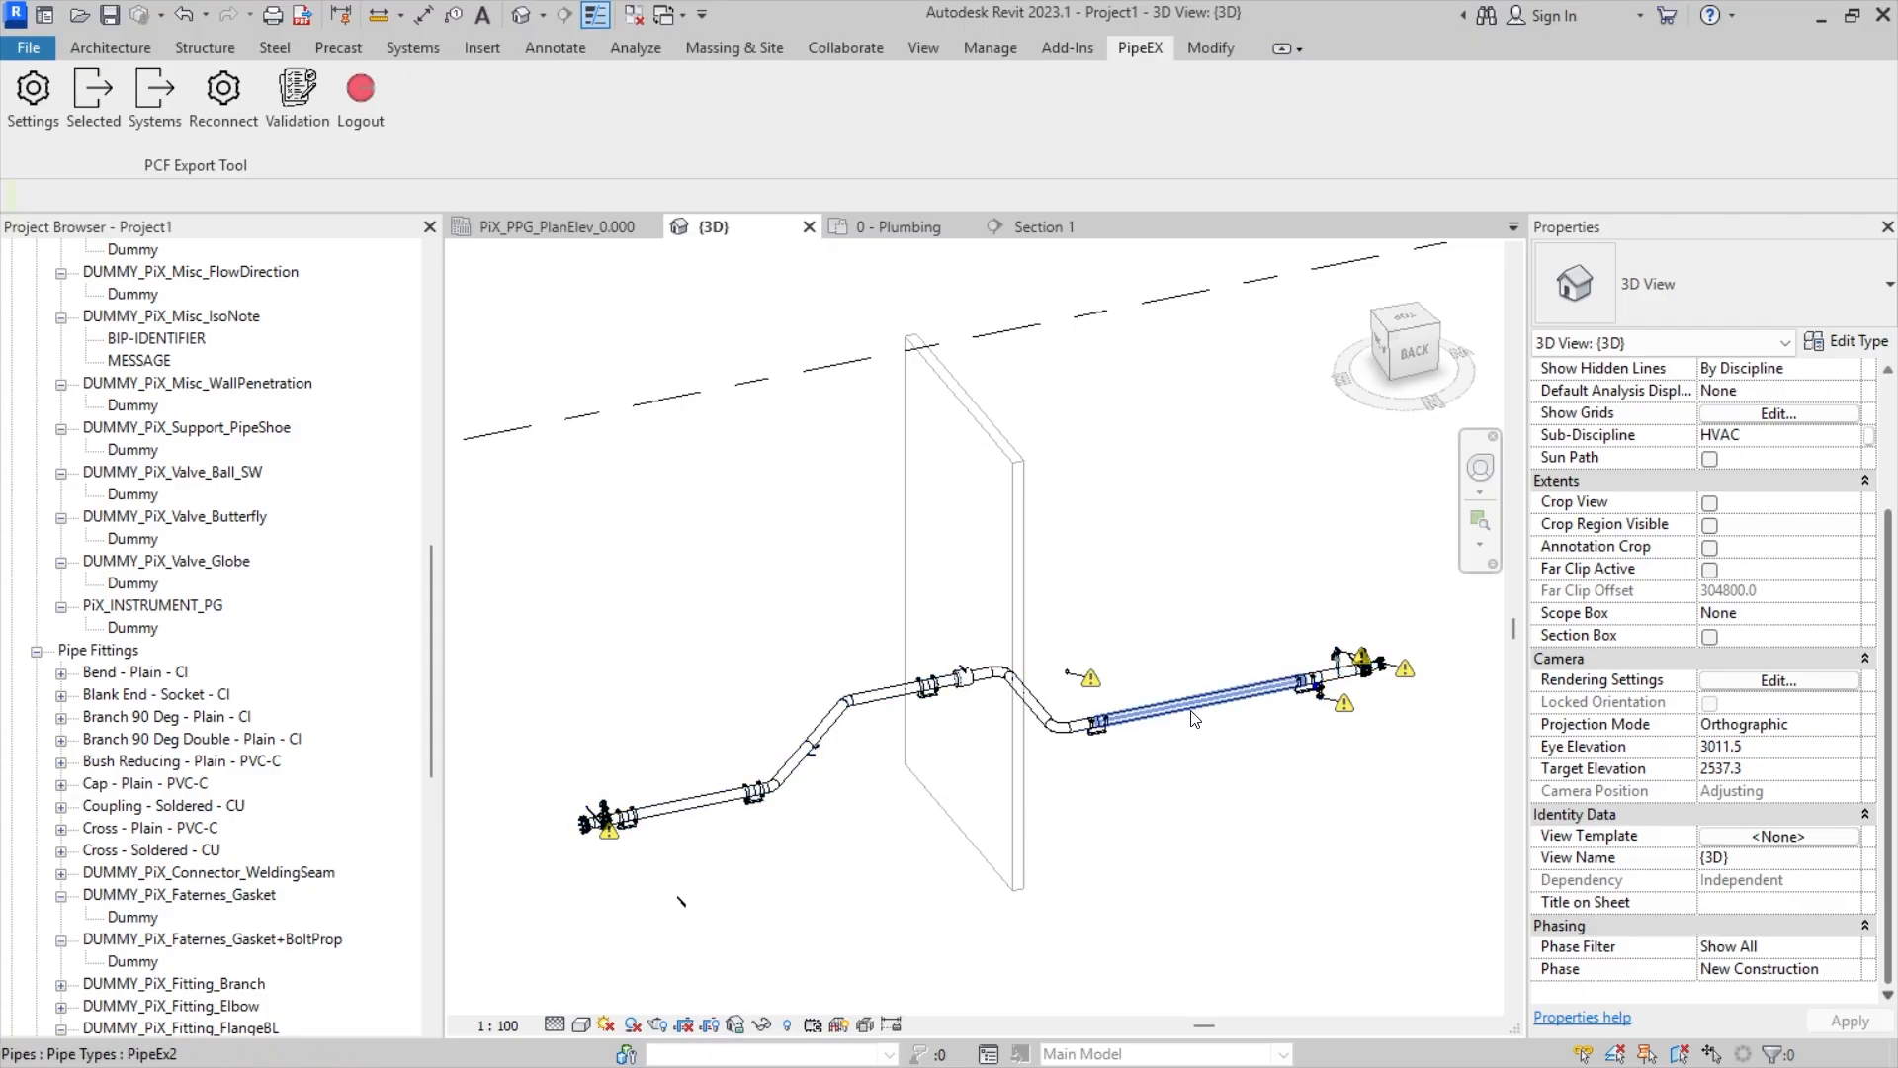
key(Tab)
key(Tab)
click(1194, 719)
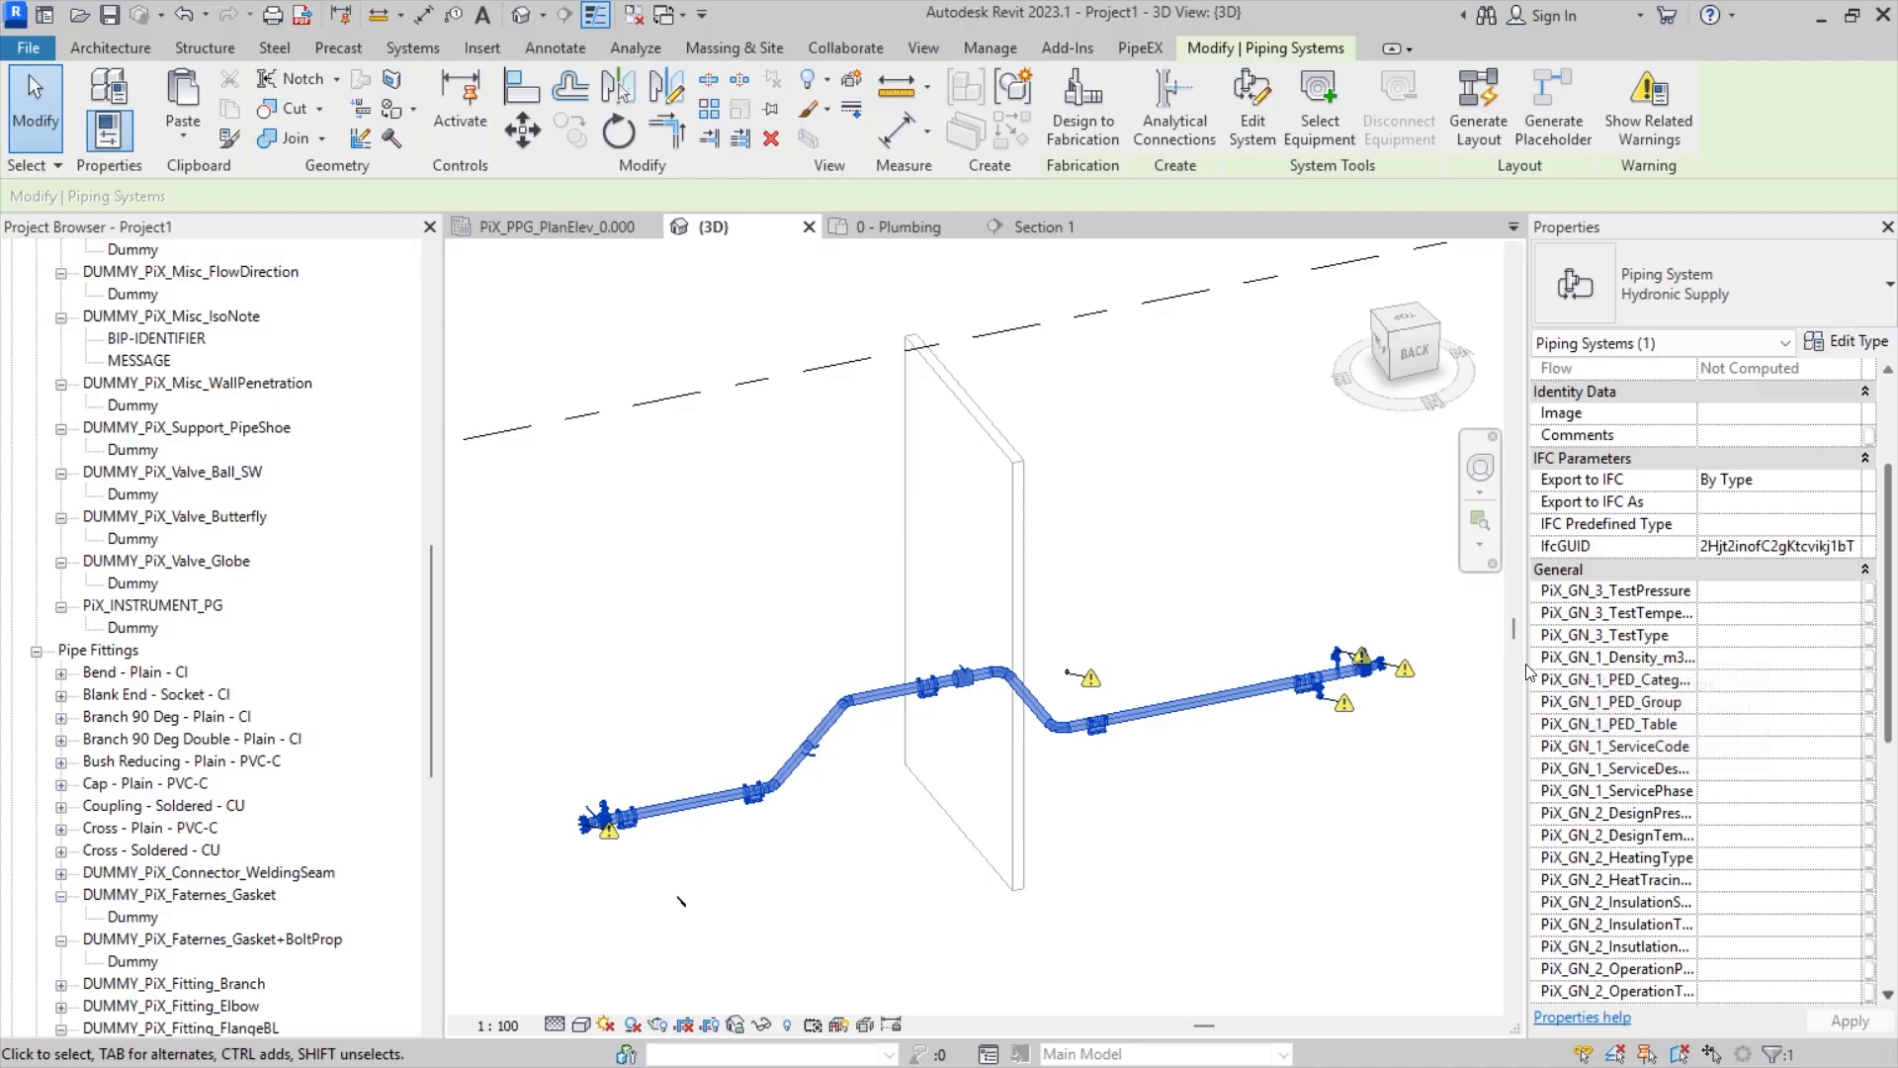
drag(1528, 673, 1378, 672)
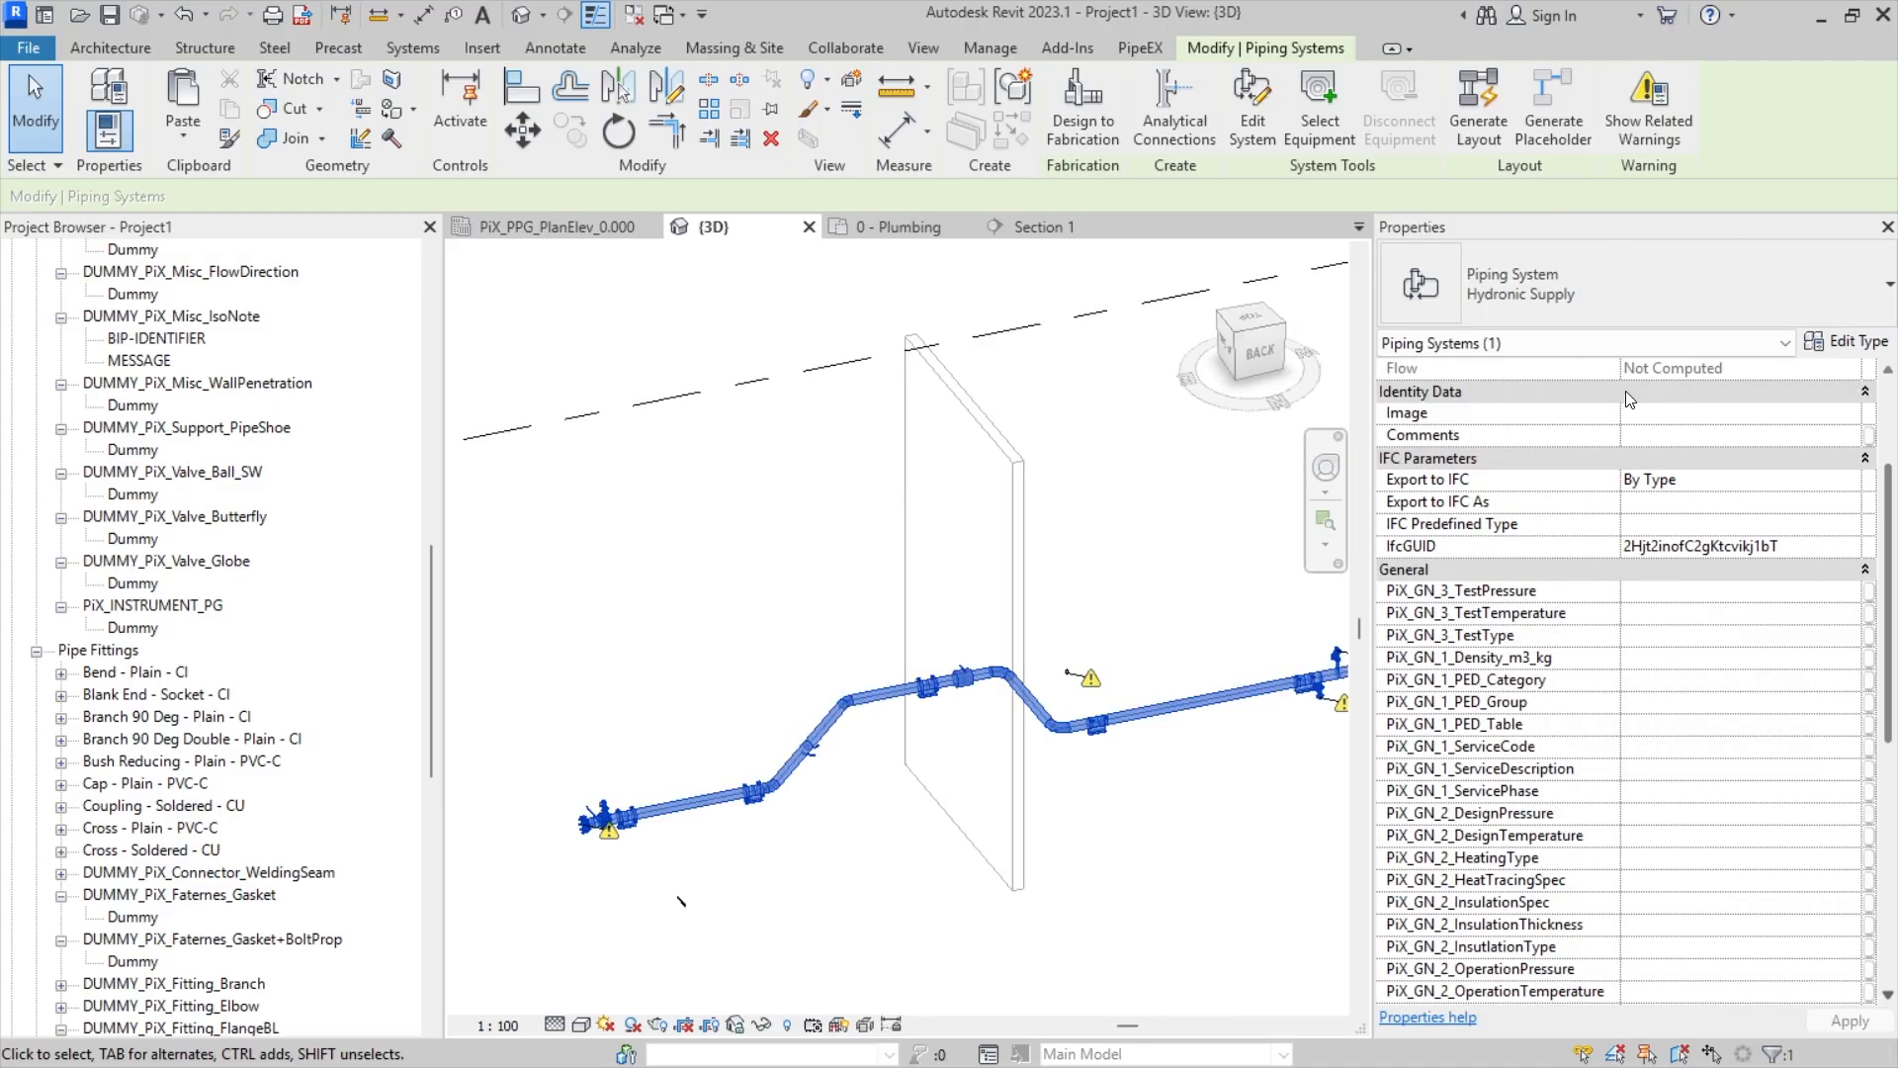
drag(1619, 398, 1701, 397)
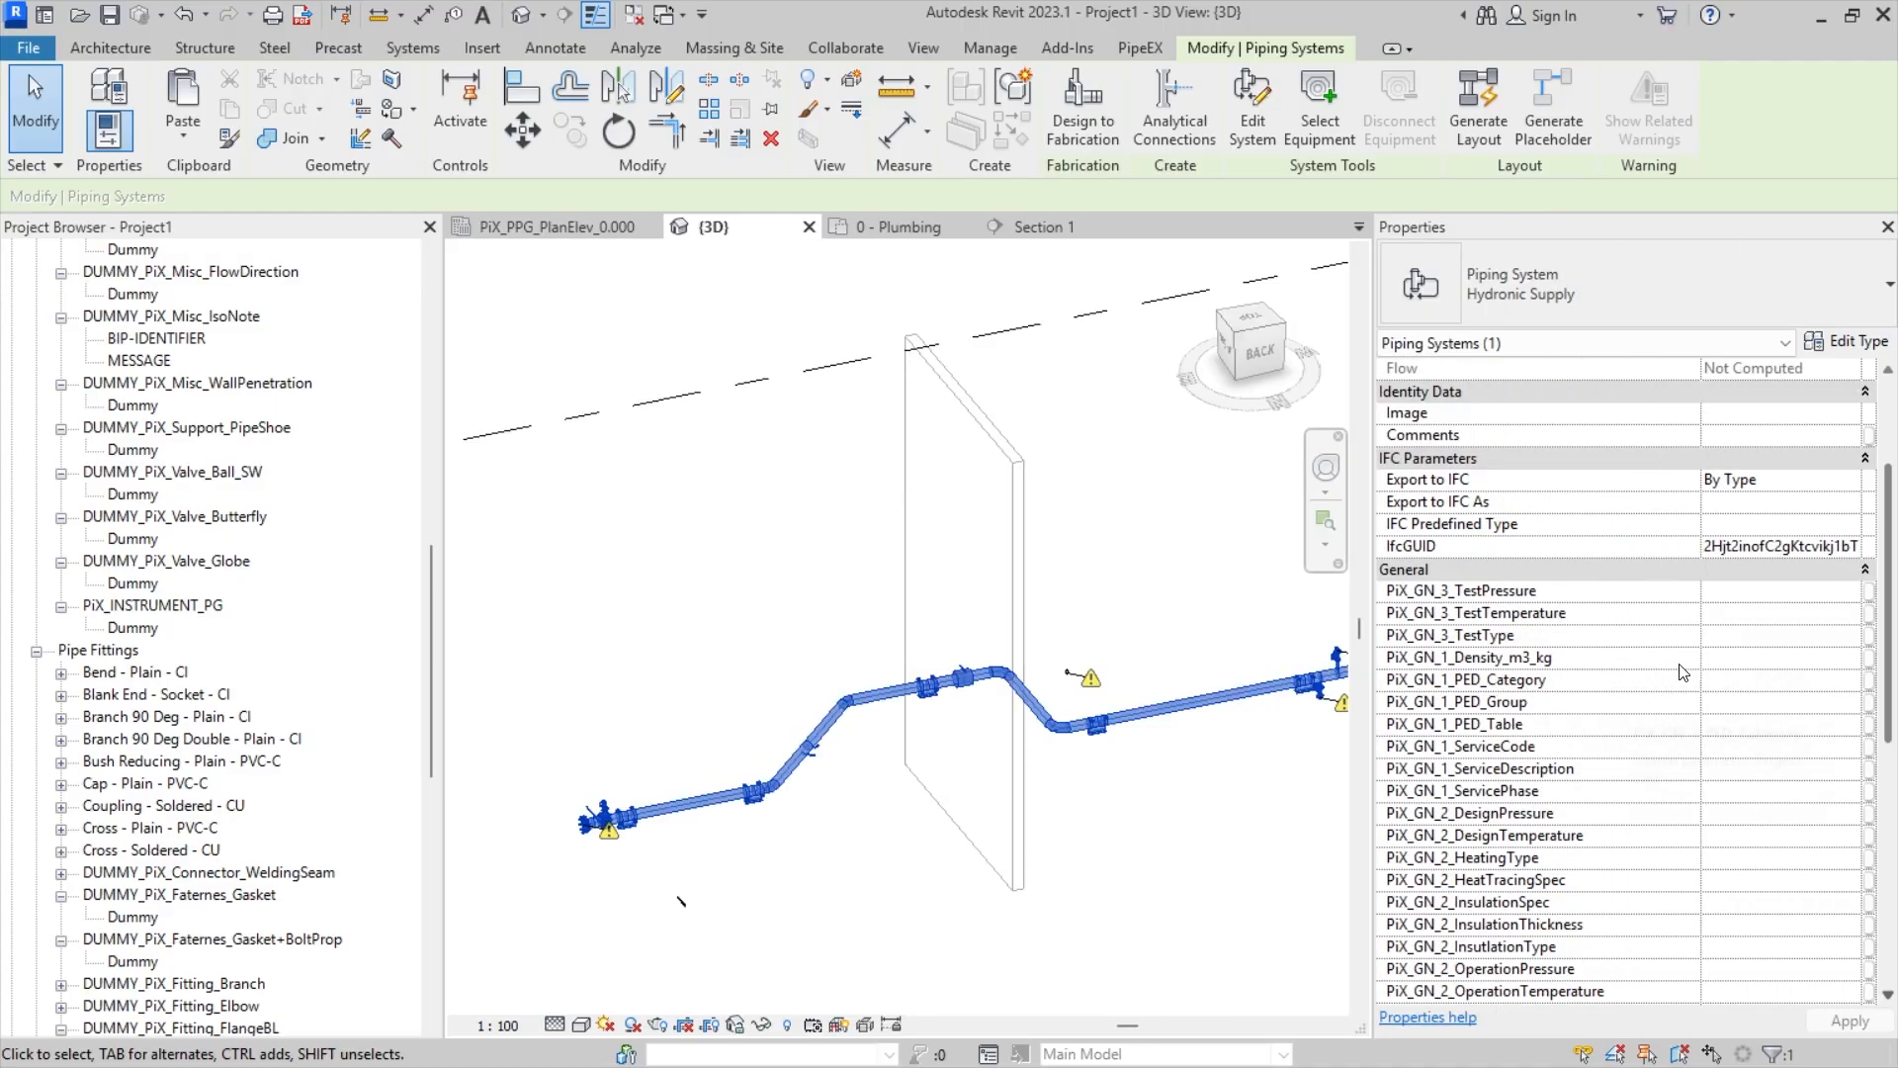
- Set the piping system's PiX_GN_3_TestTemperature to 16, TestPressure to 20 and TestType to Hydraulic
click(1725, 614)
text(26)
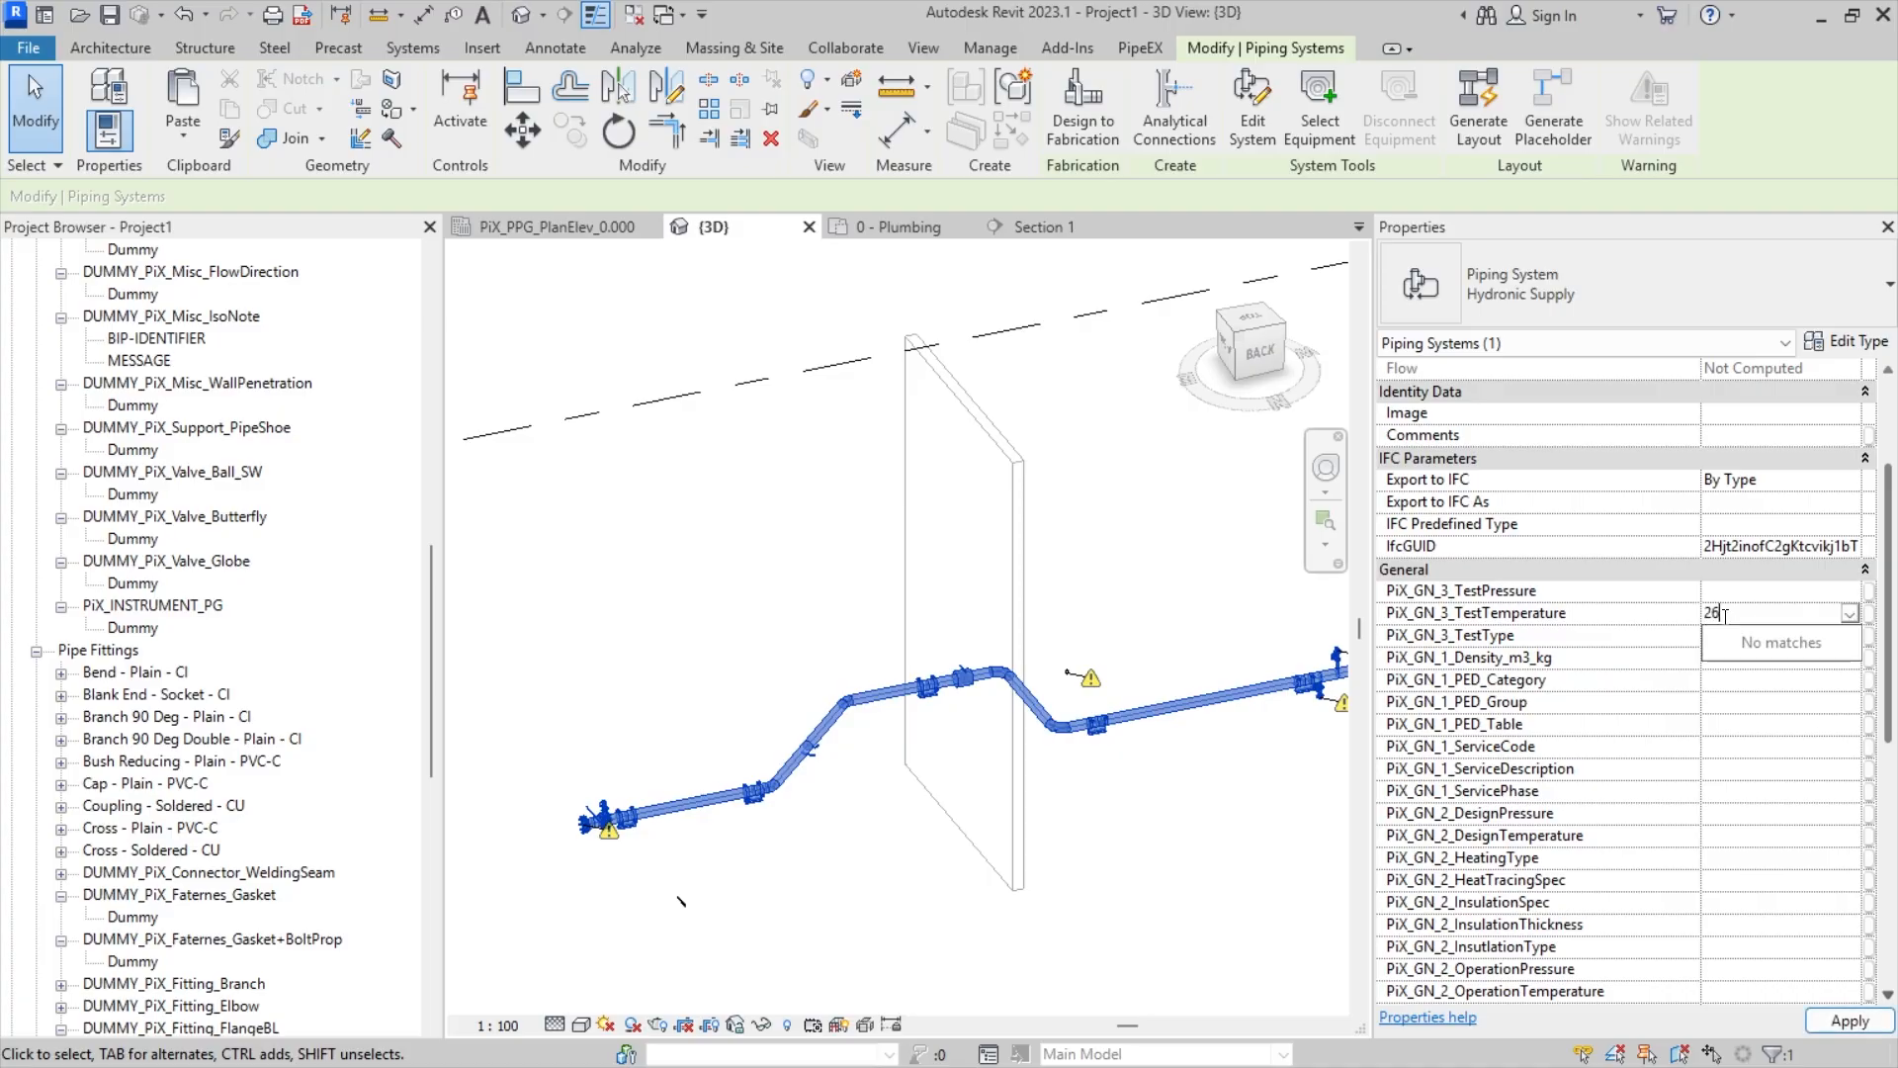
key(BackSpace)
key(BackSpace)
text(16)
click(1740, 590)
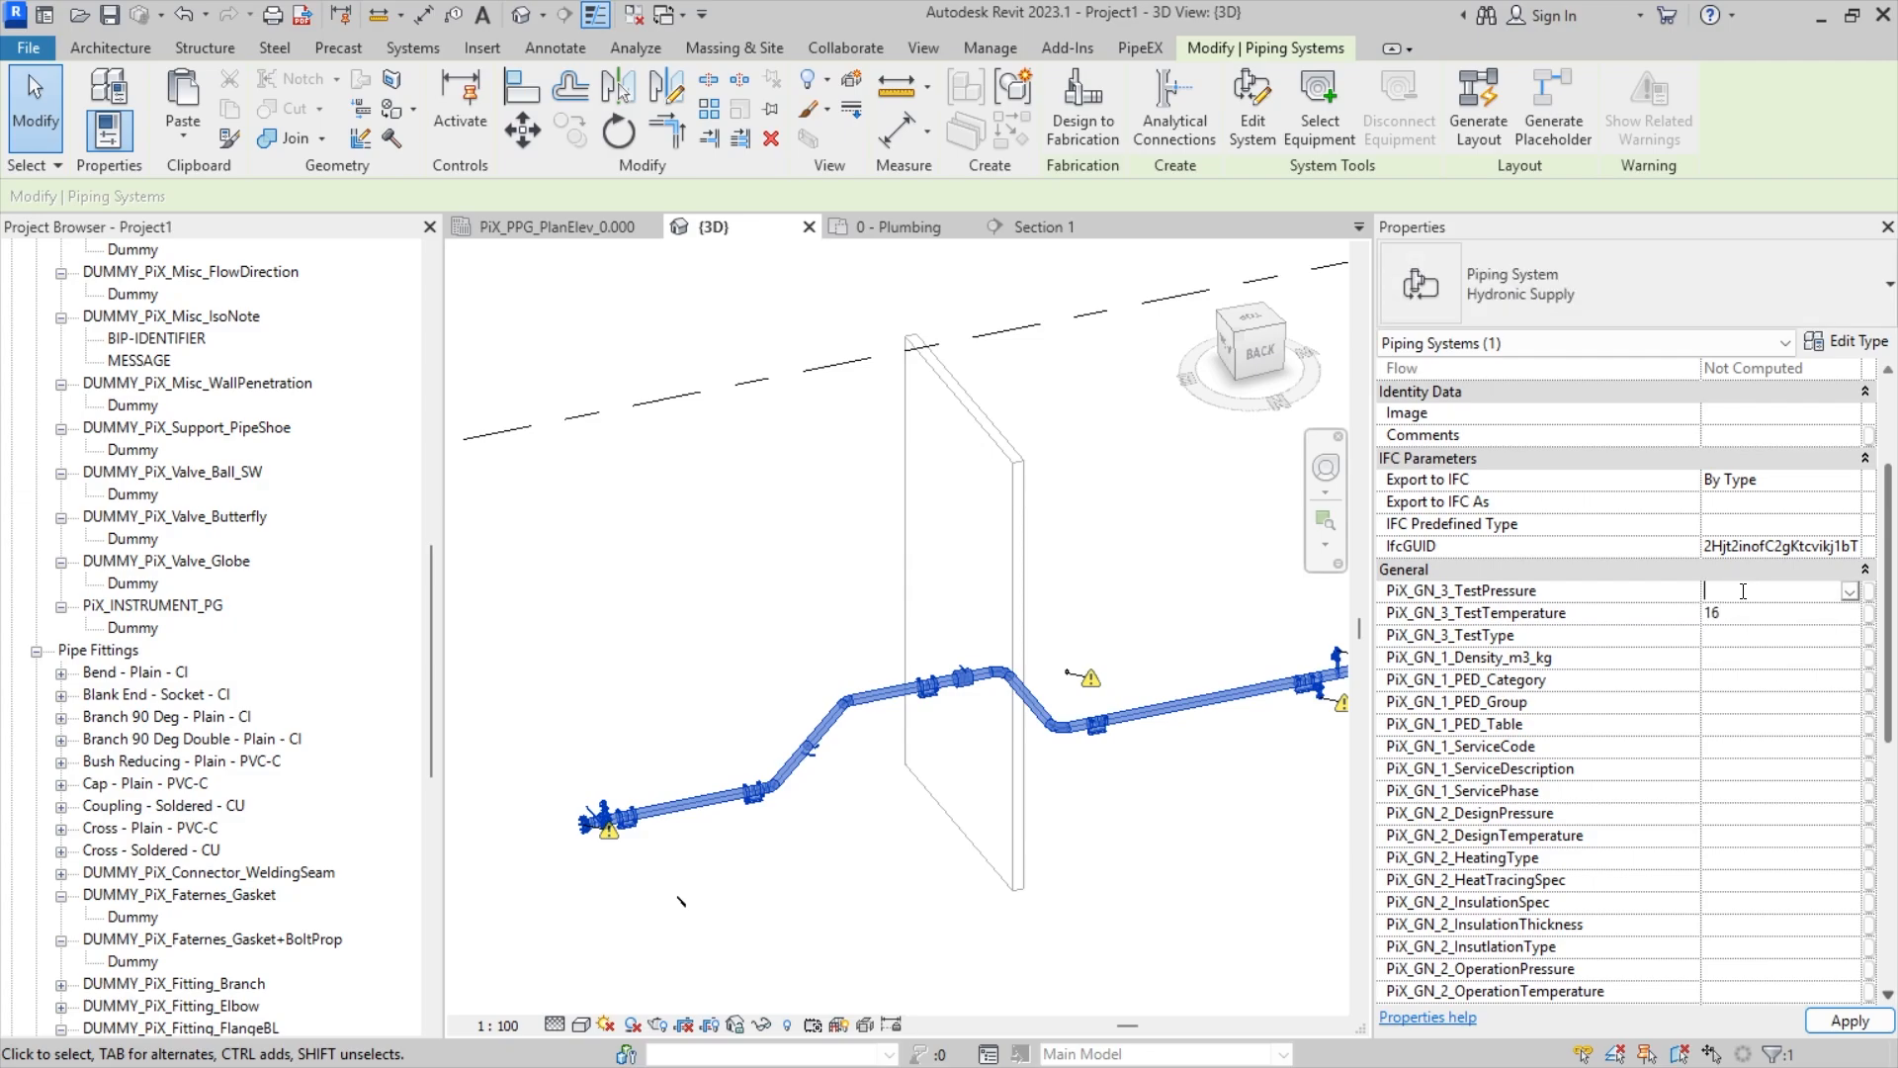
text(20)
click(1743, 635)
text(Hydraulic)
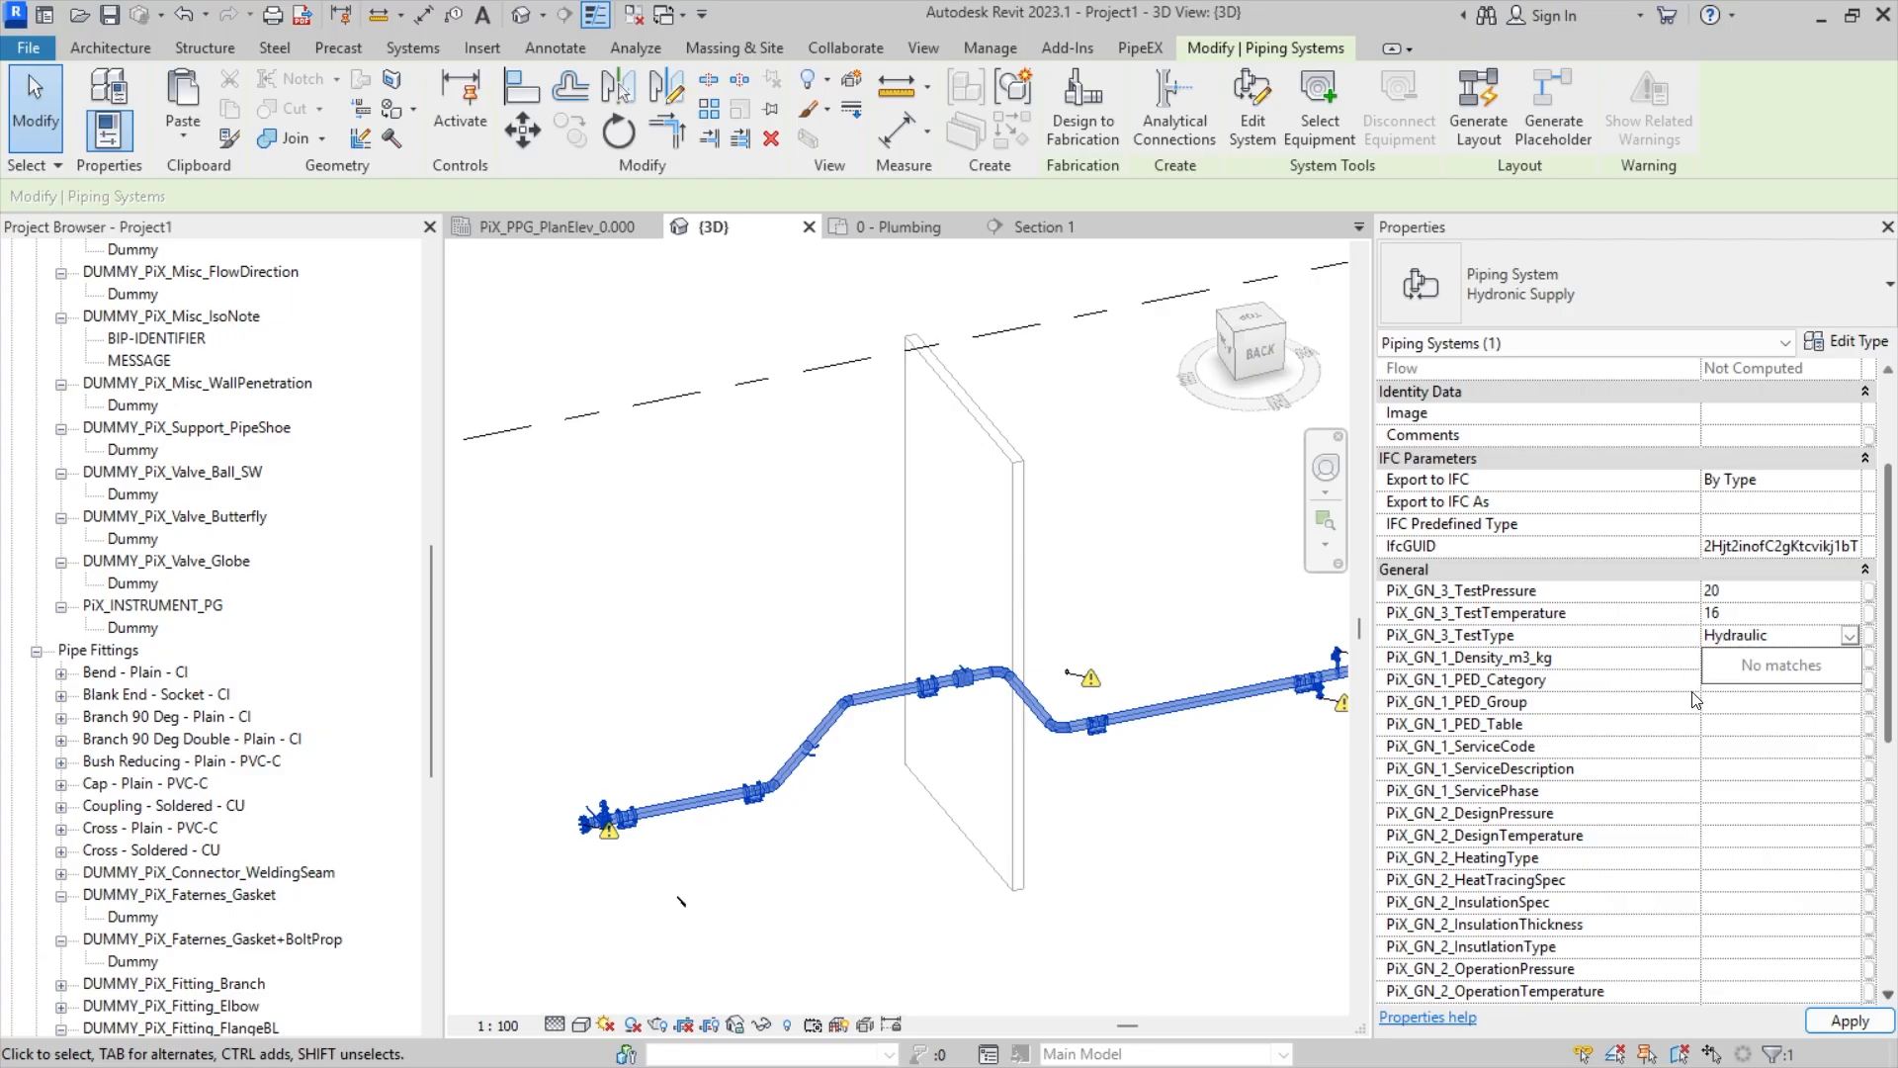
click(1622, 665)
- Set the piping system's PiX_GN_1_Density_m3_kg to 1000, PED_Category to art 4.3 and PED_Group to 1
click(1732, 657)
text(100)
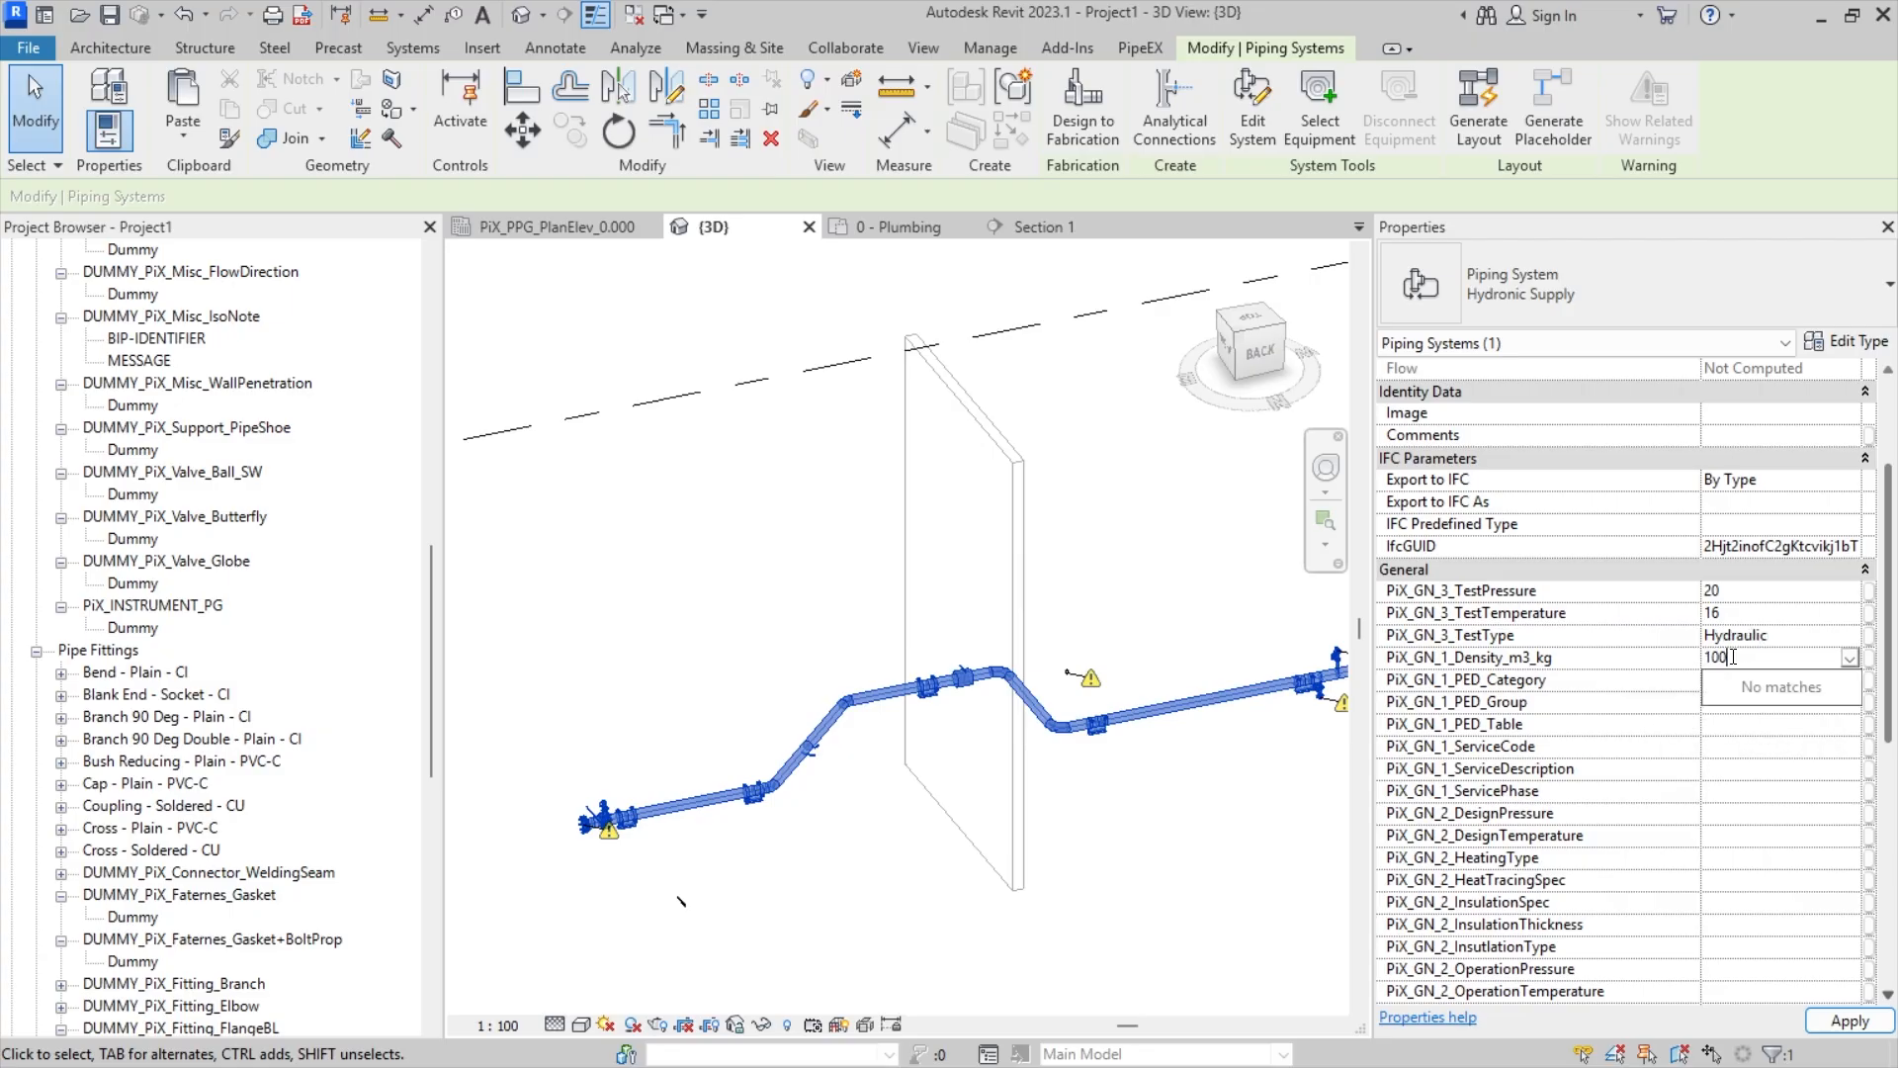
text(0)
click(1709, 679)
click(1708, 679)
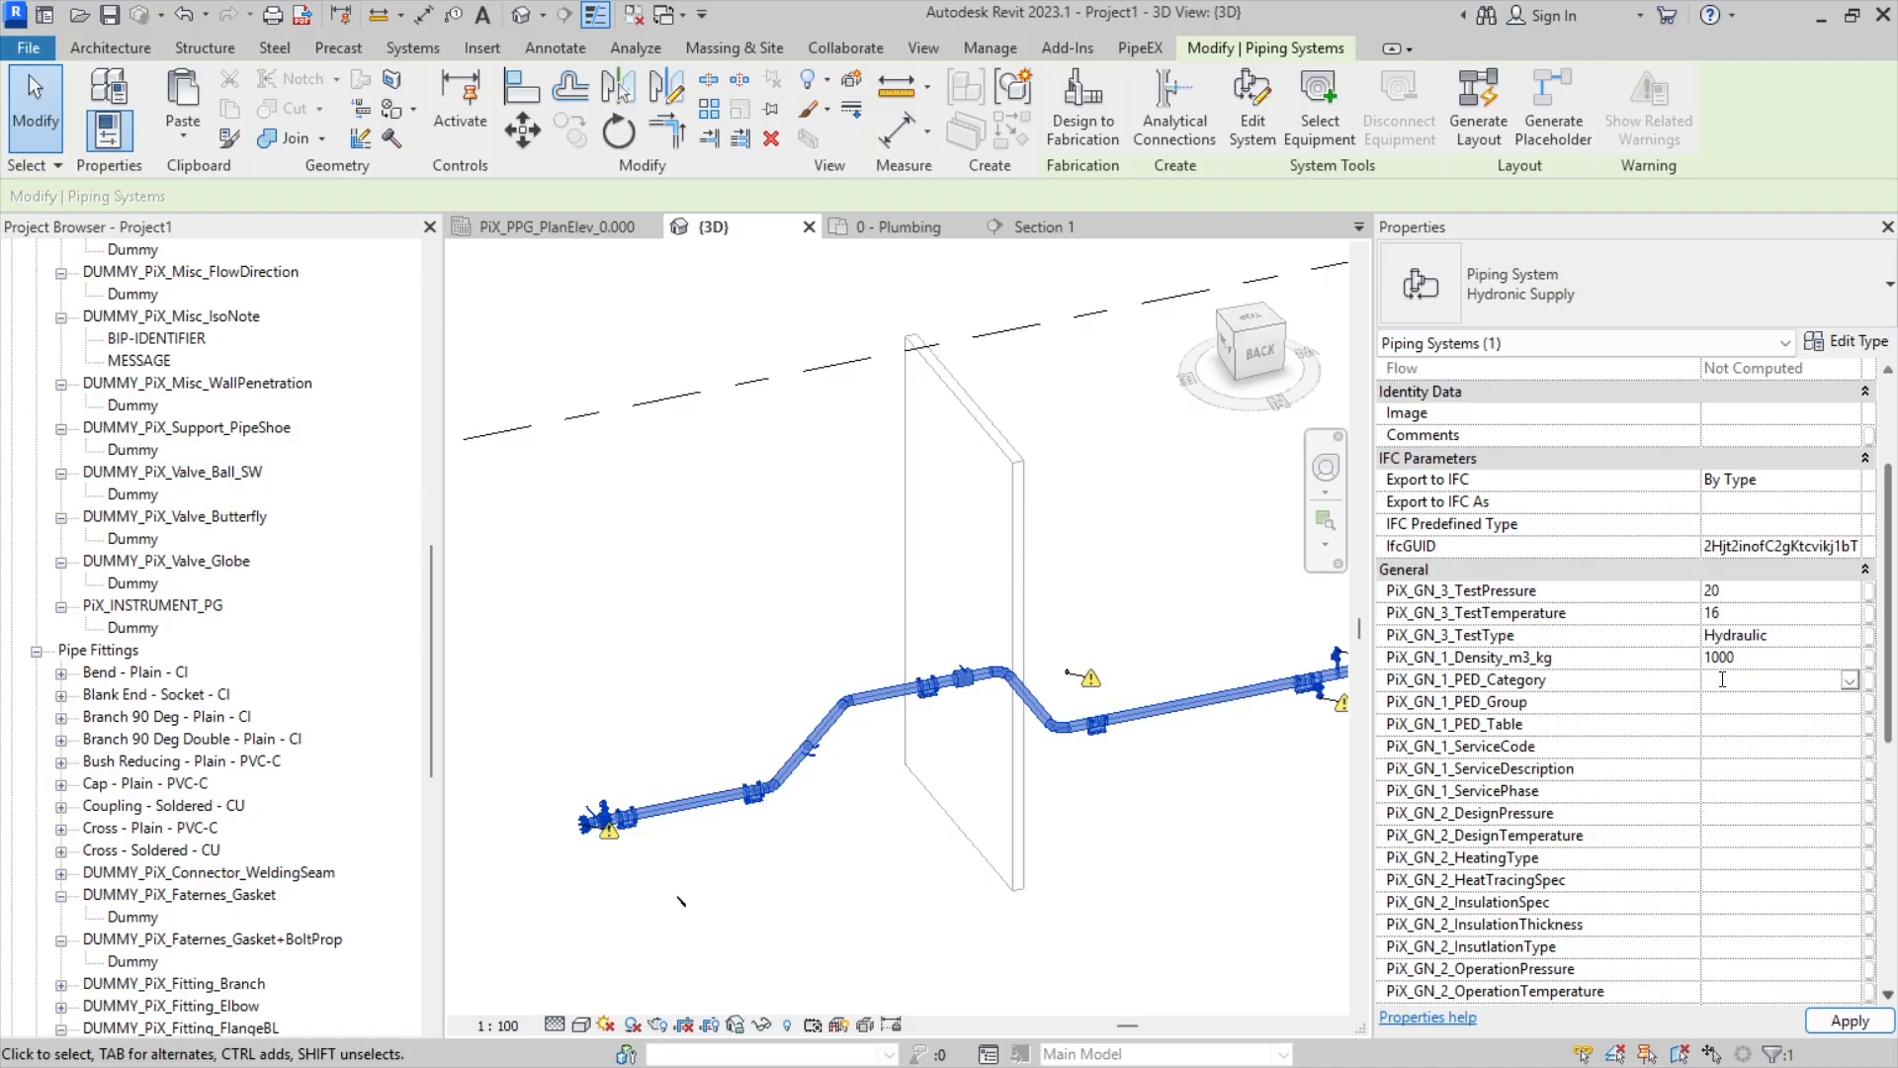
text(art 4.3)
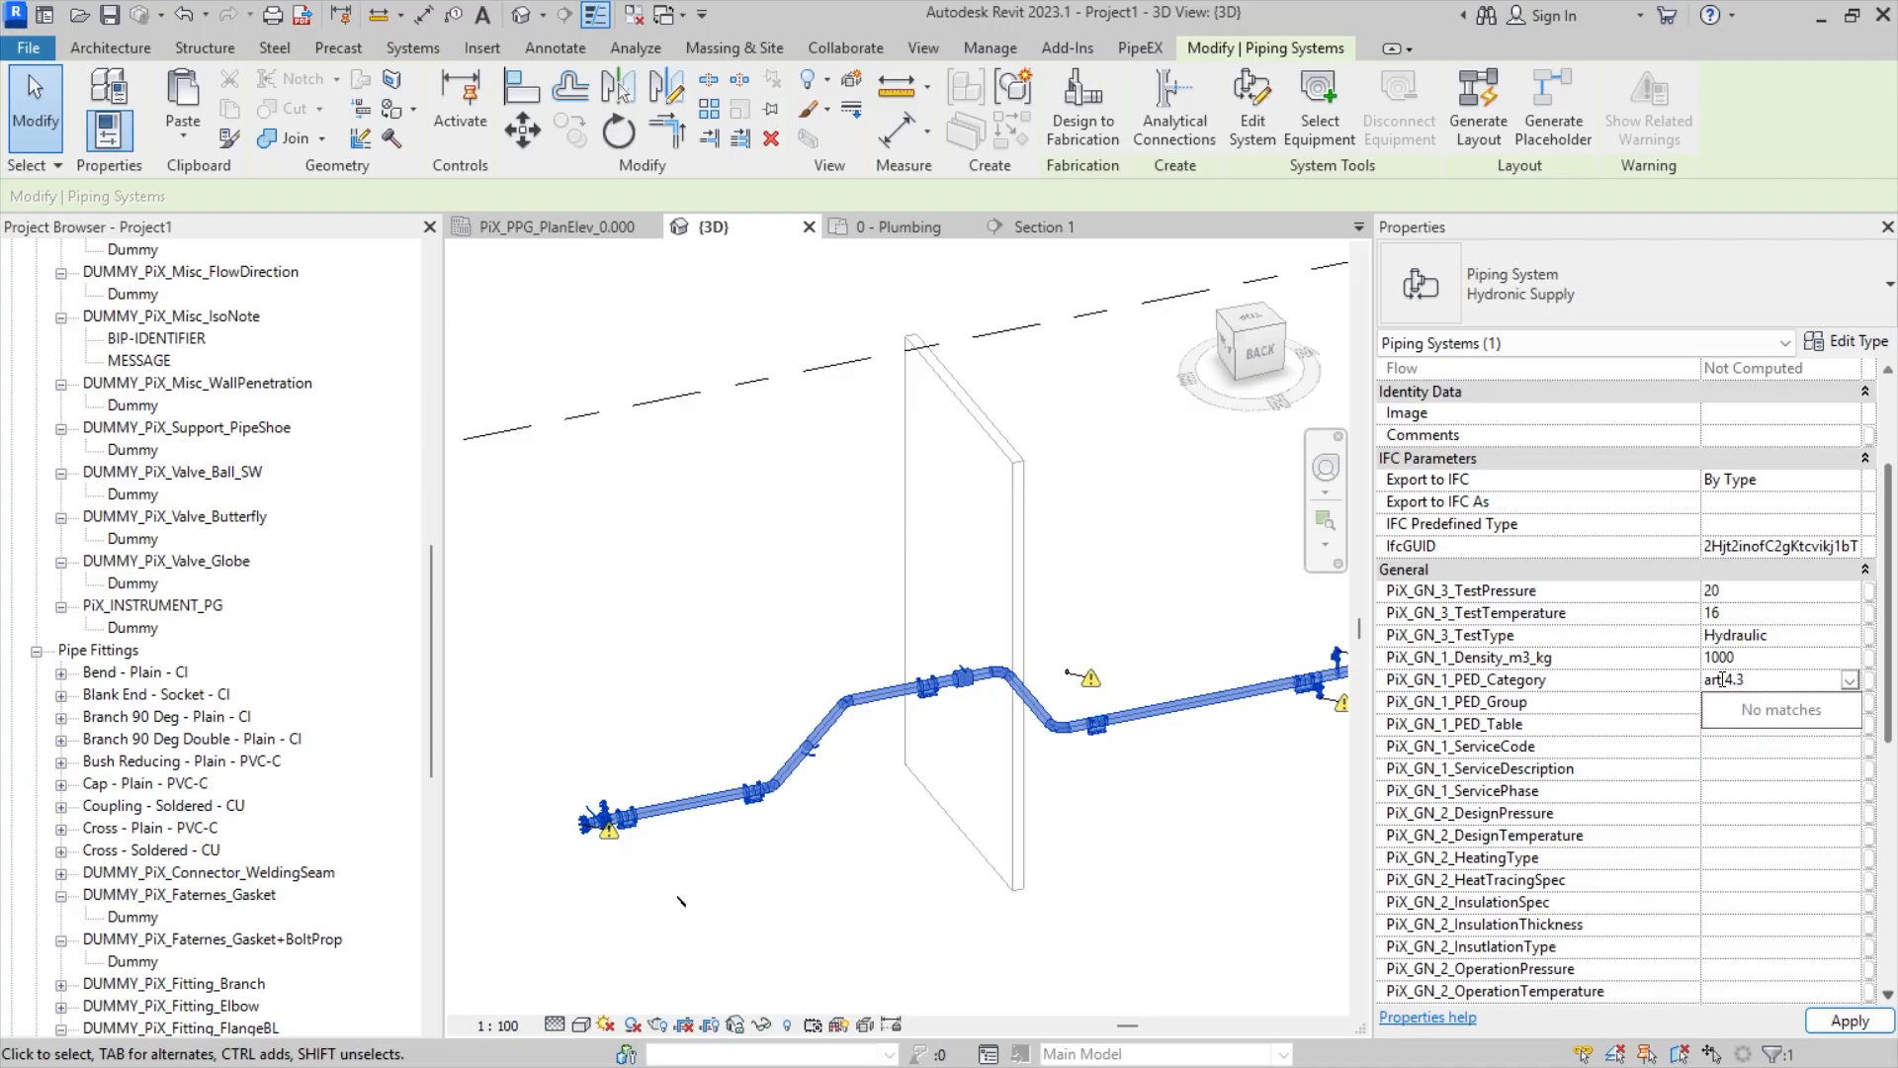
key(Return)
click(1738, 704)
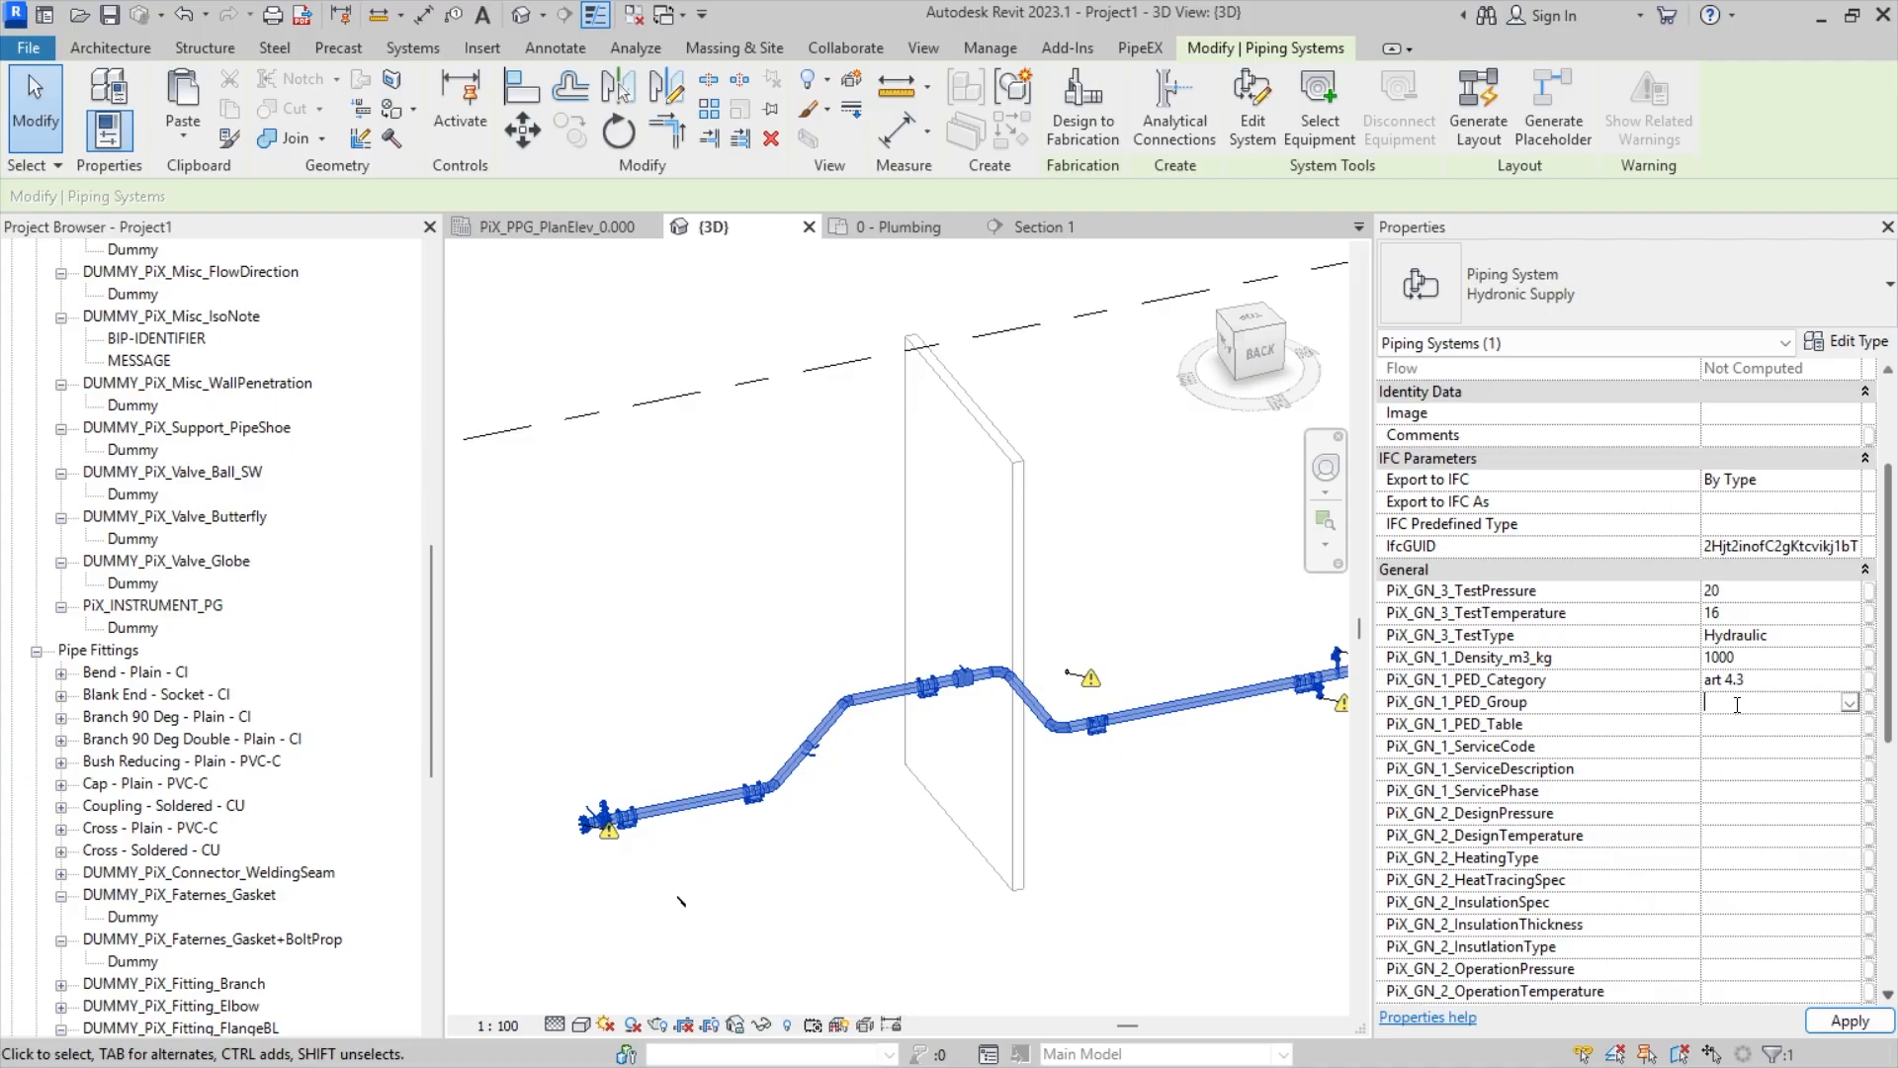
text(1)
key(Return)
click(1732, 726)
- Set the piping system's PiX_GN_1_ServiceCode to WW, ServiceDescription to Warm water and ServicePhase to L
click(1731, 747)
text(WW)
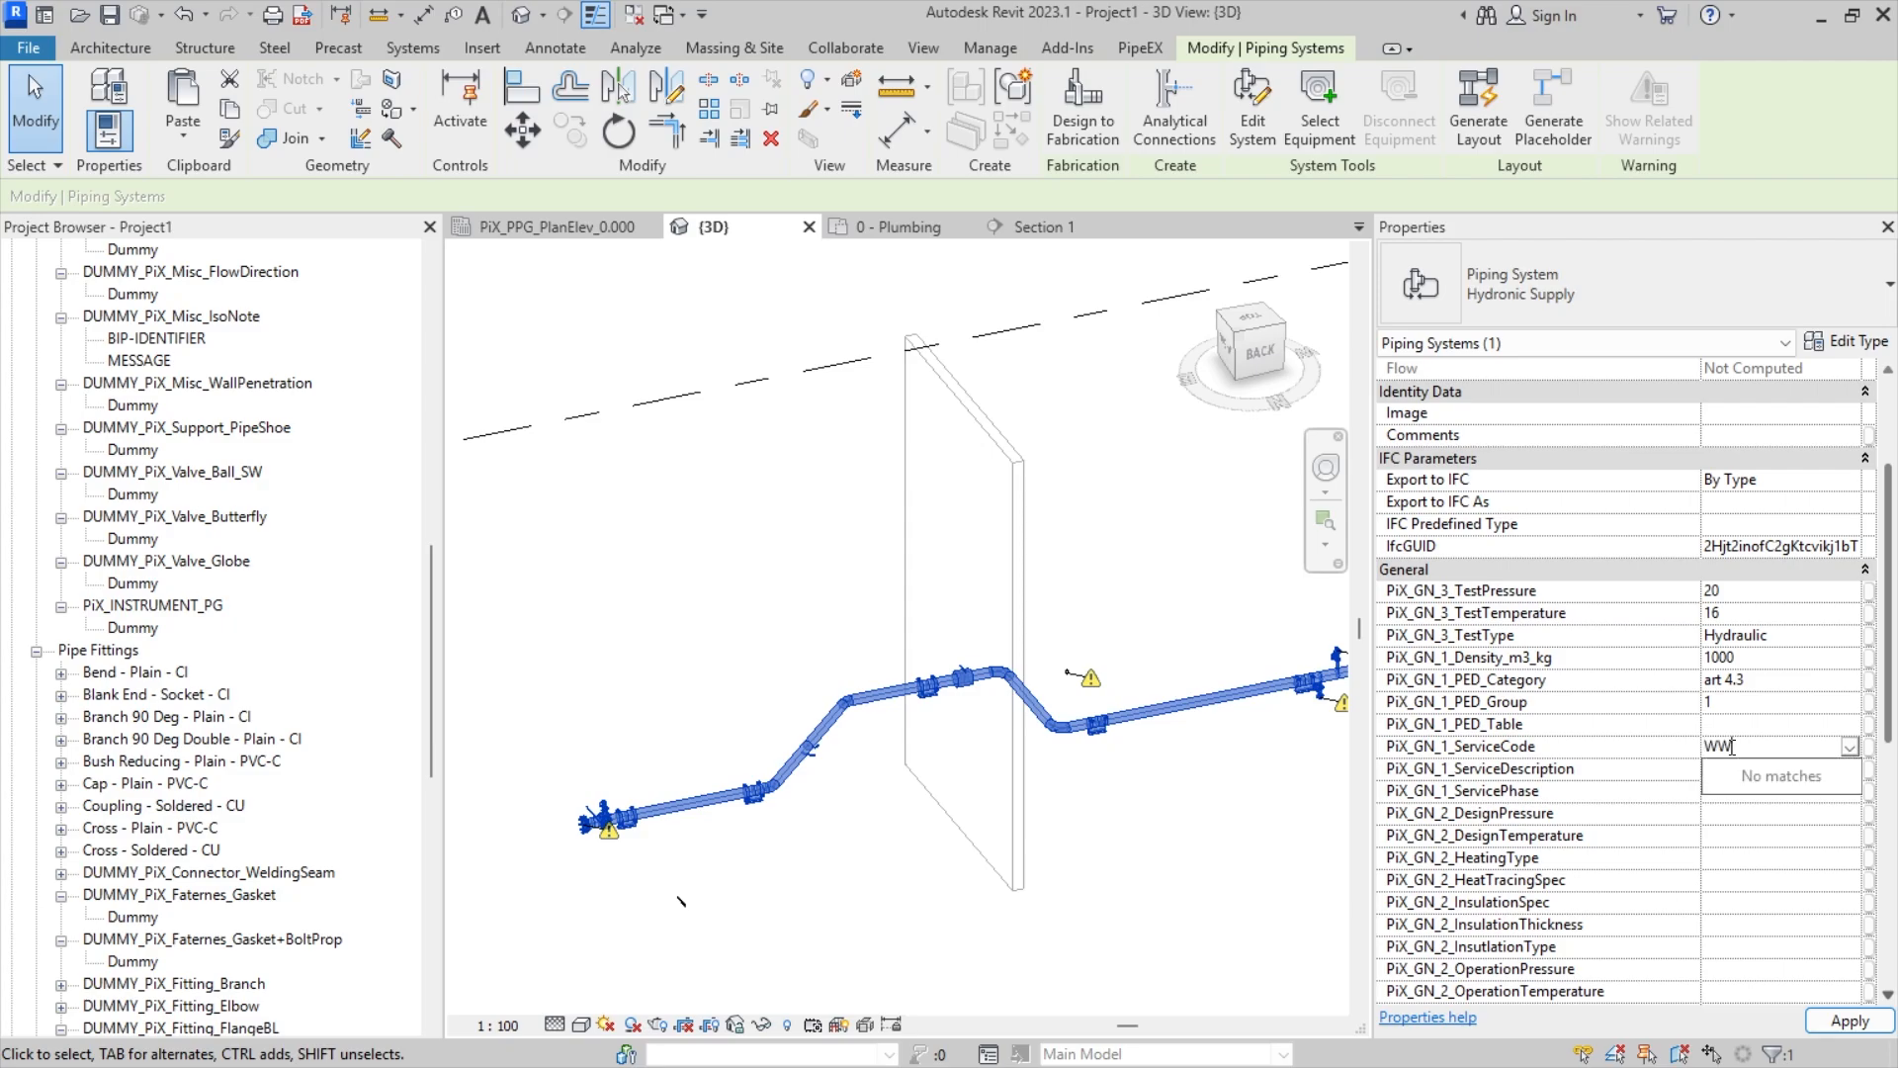
click(1716, 768)
text(Warm water)
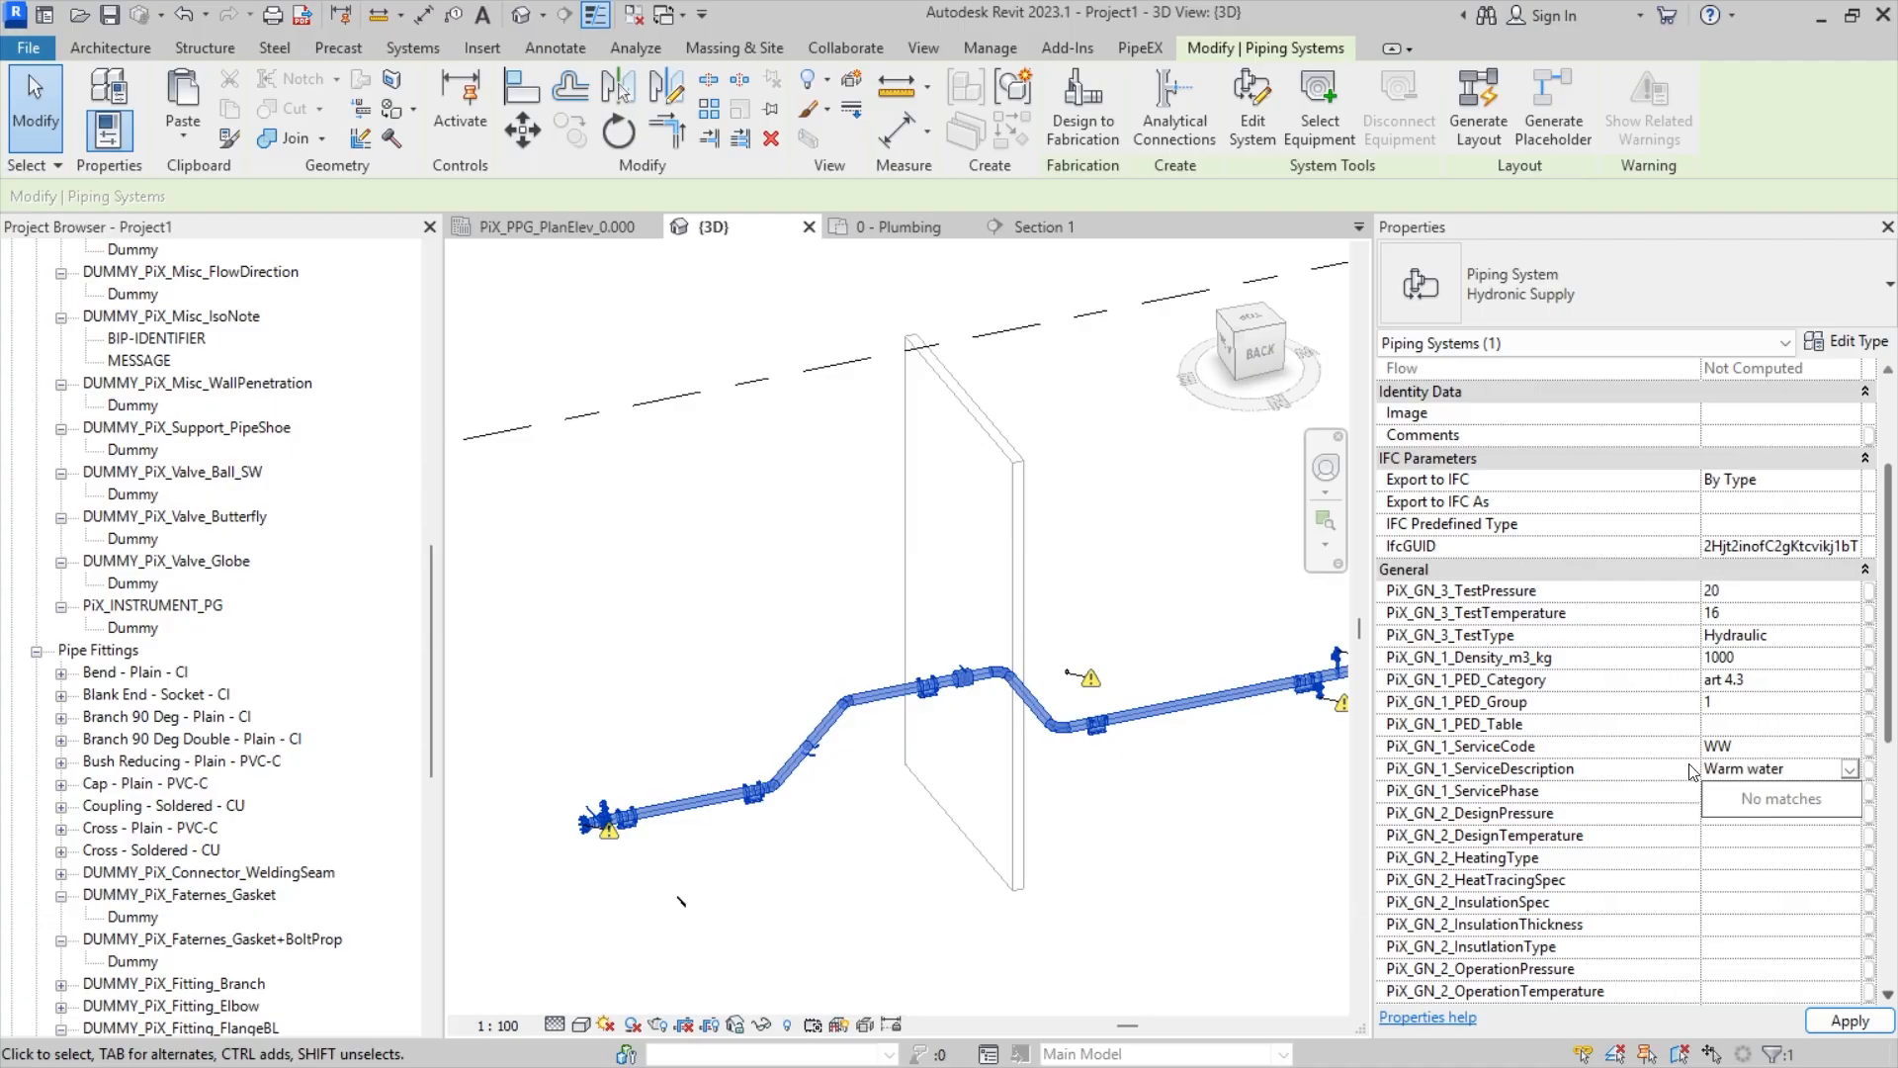
click(1729, 793)
text(L)
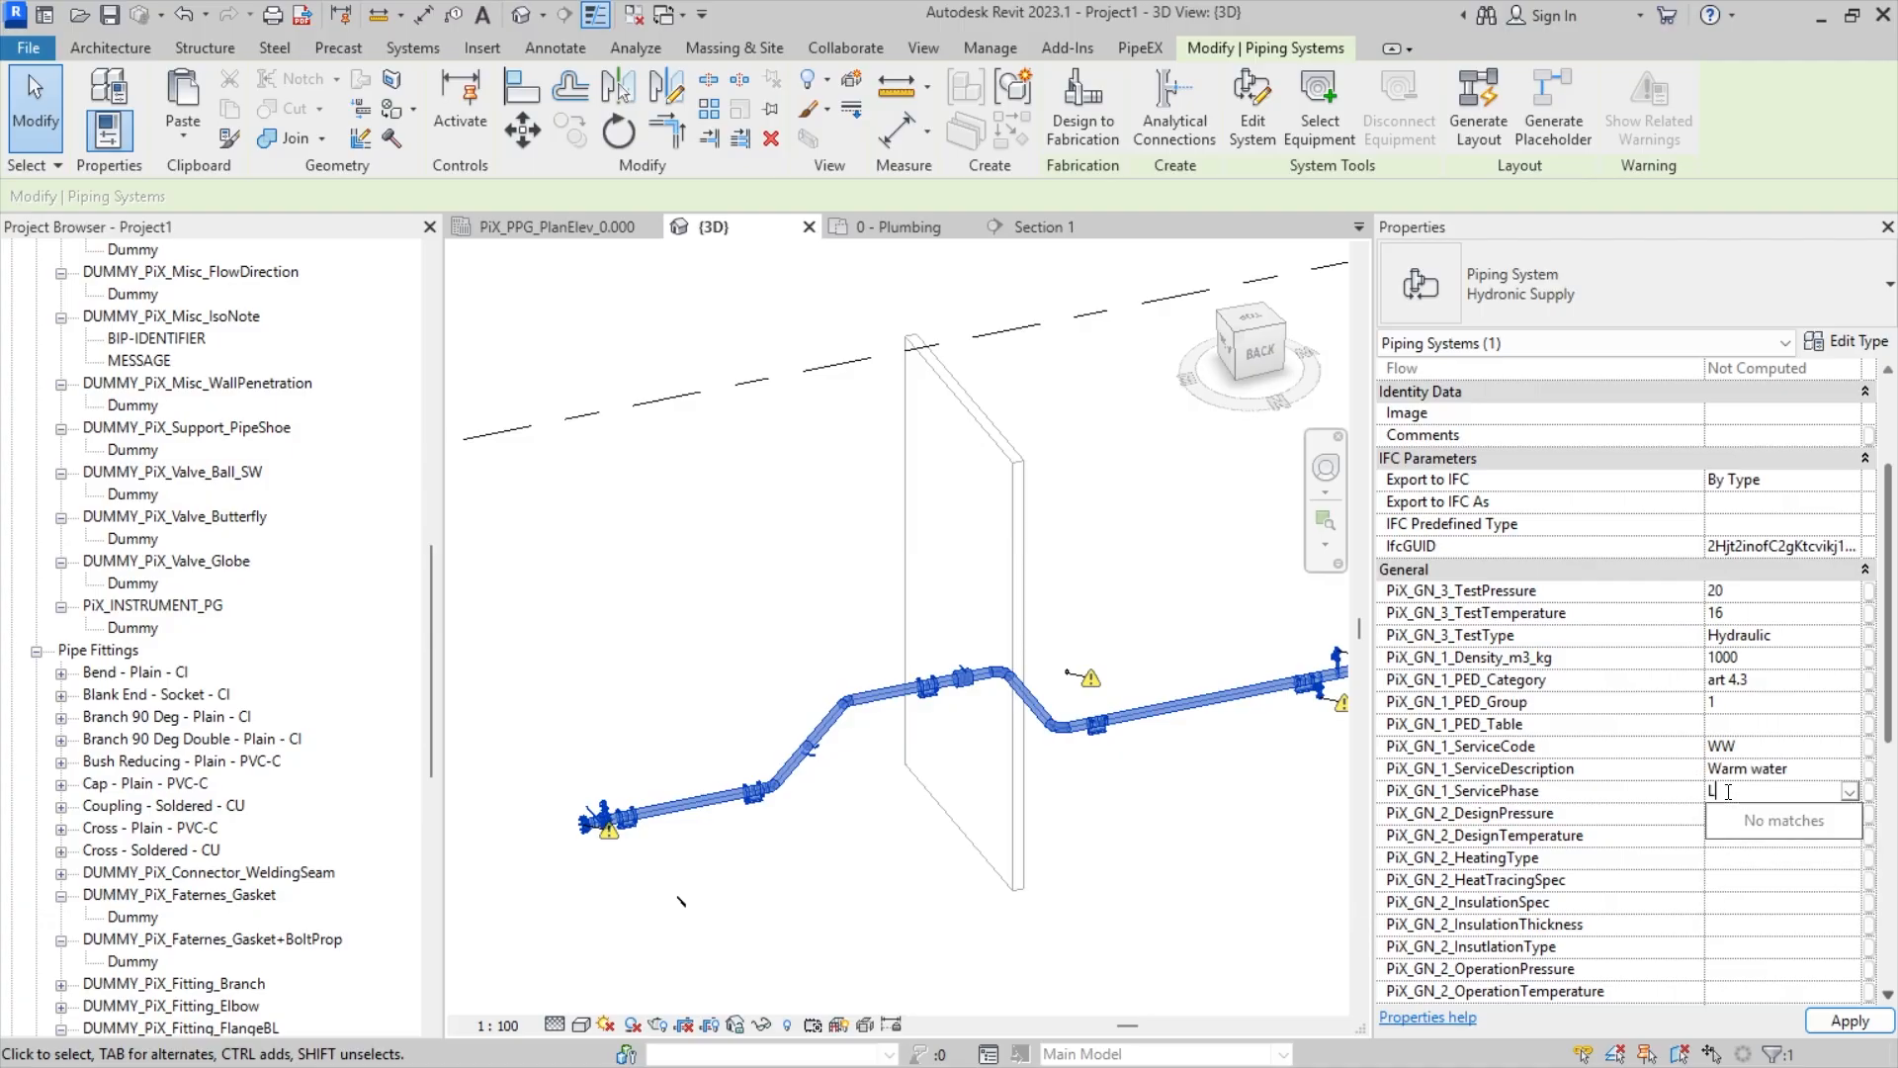
- Set the piping system's PiX_GN_2_DesignPressure to 10 and DesignTemperature to 100
click(1744, 807)
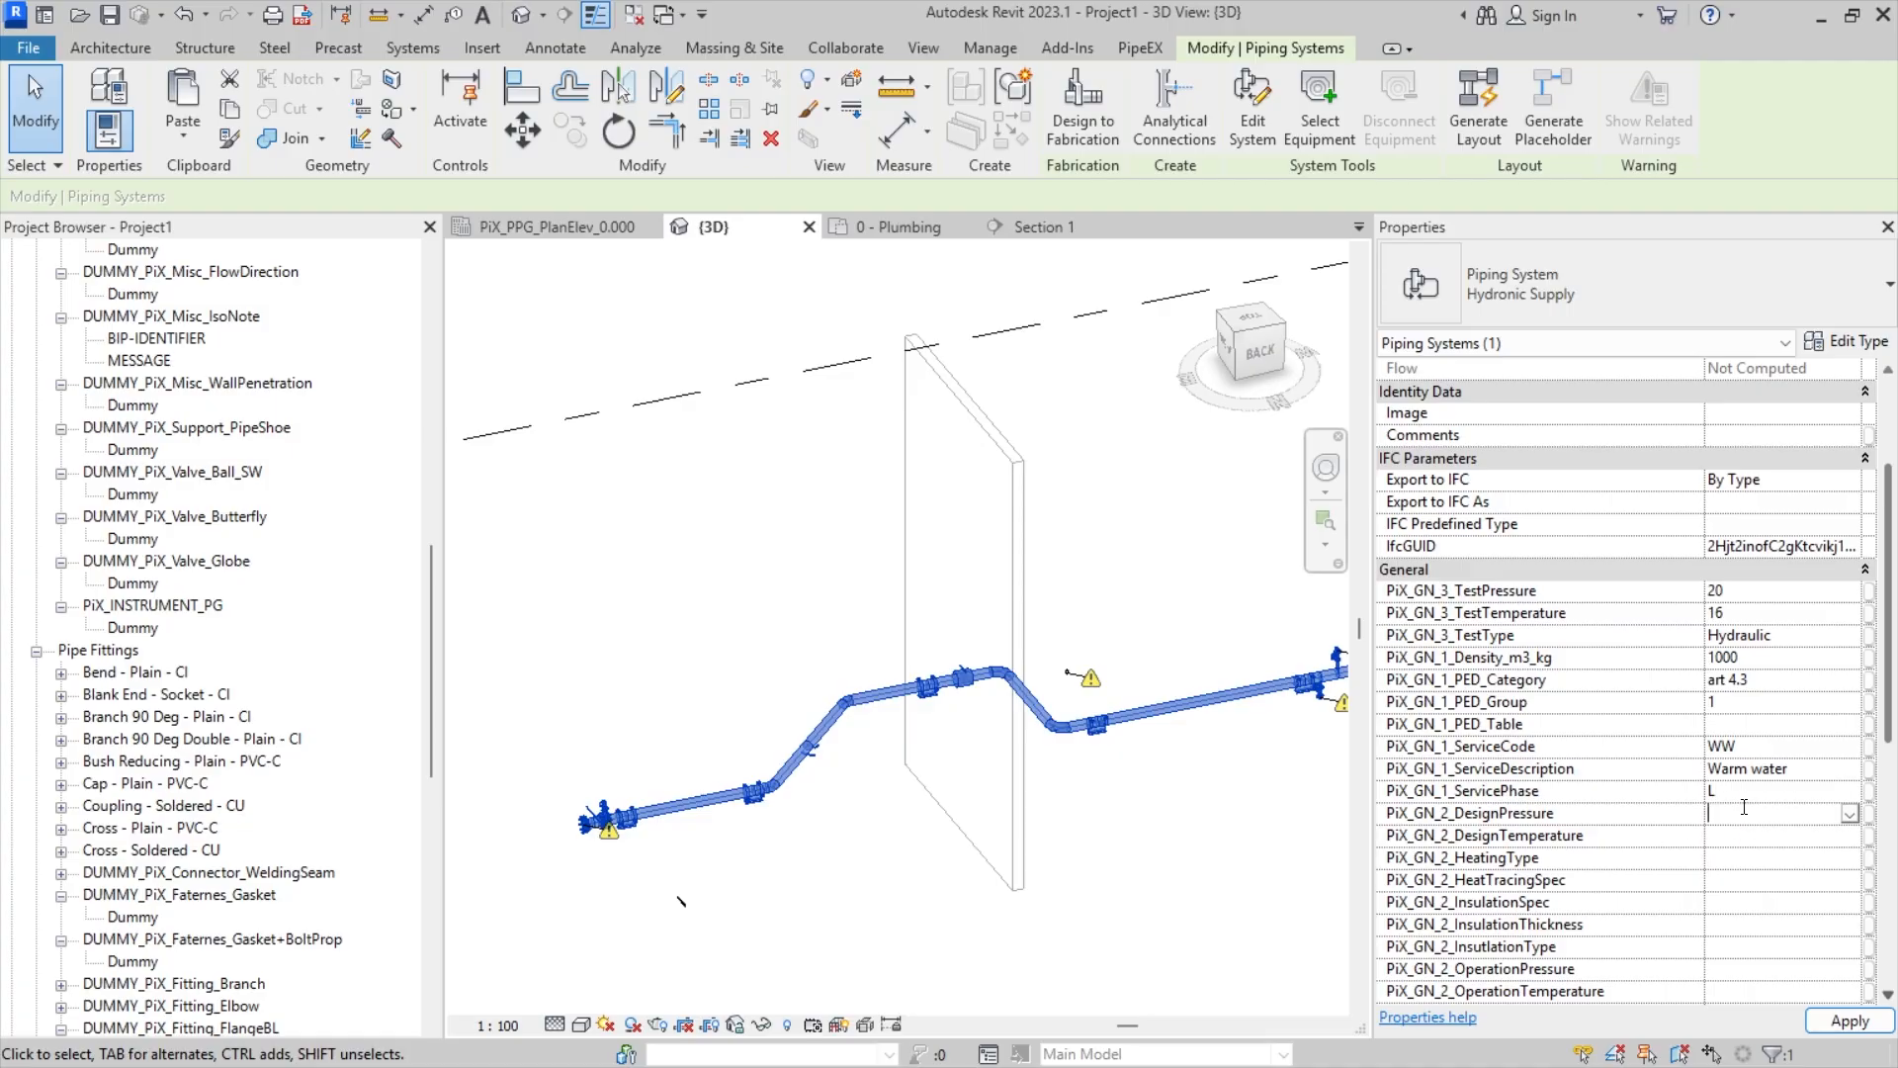
text(10)
click(1722, 835)
text(100)
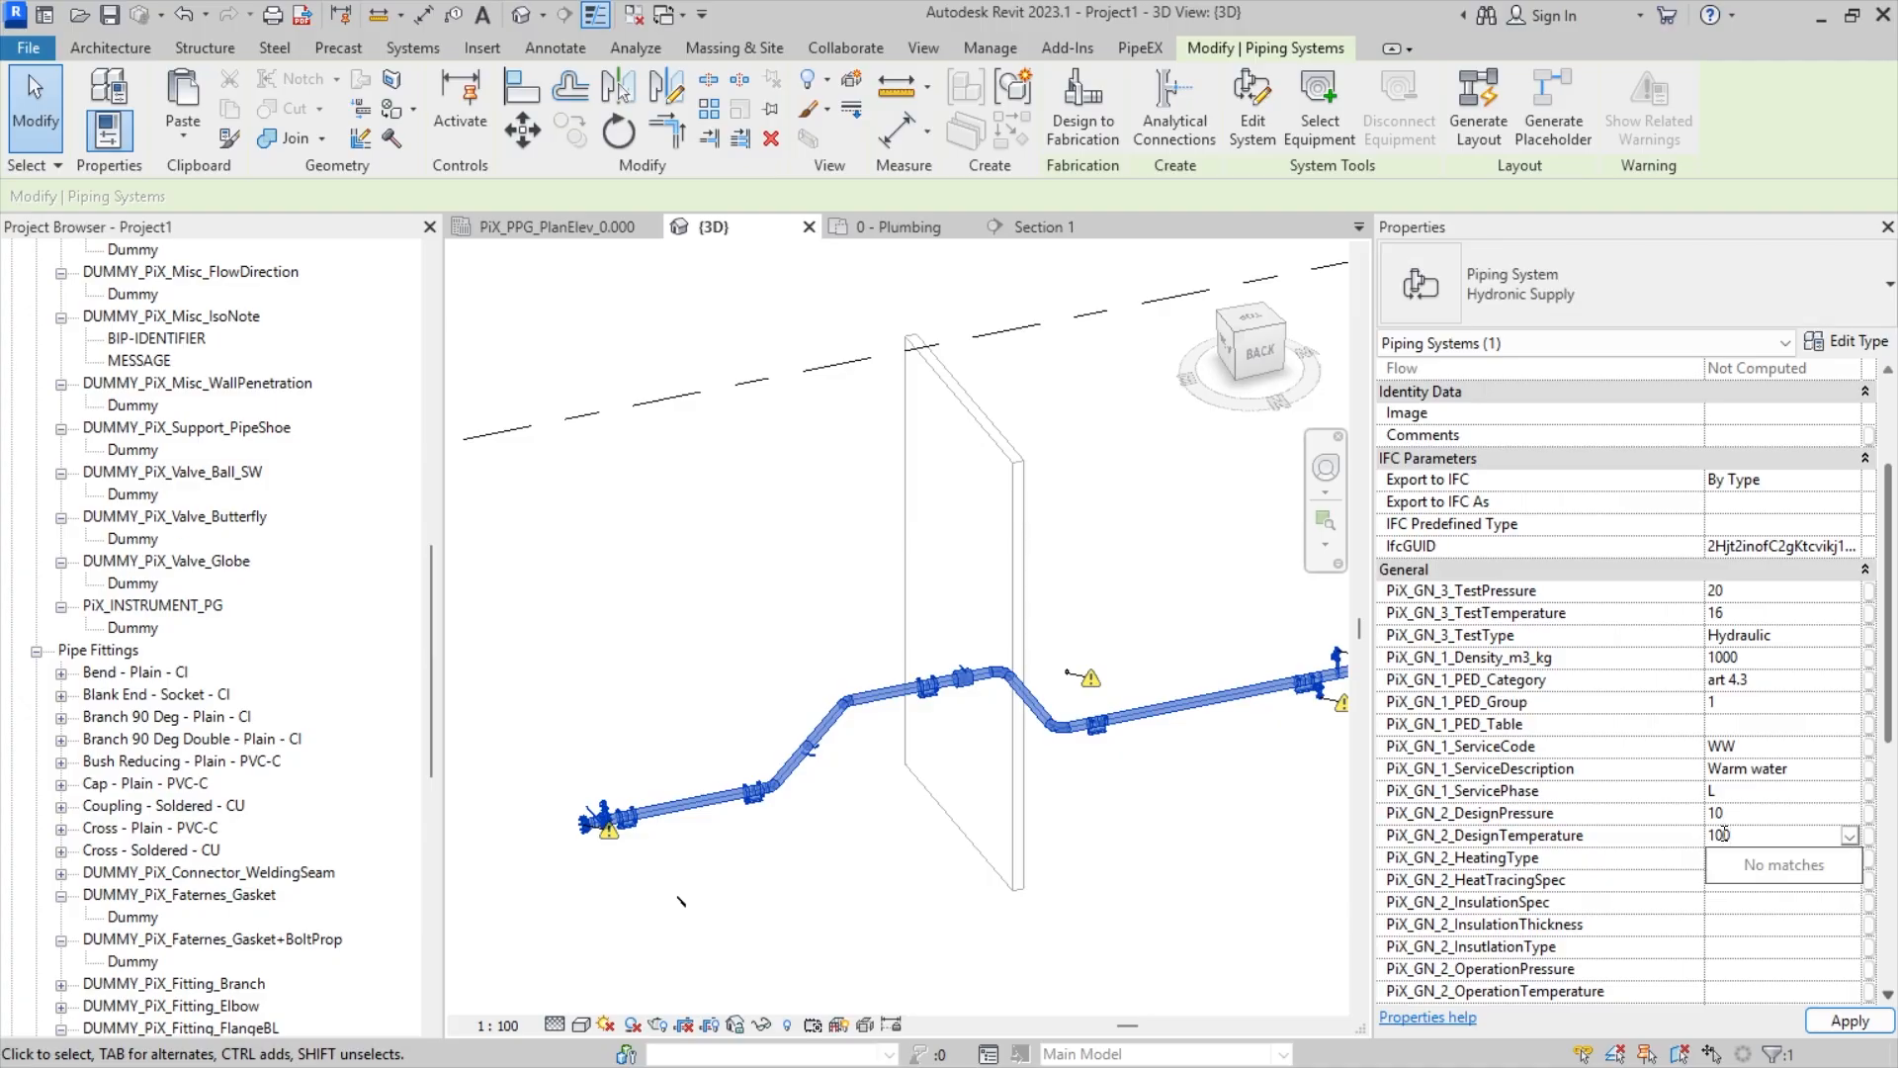
click(1725, 859)
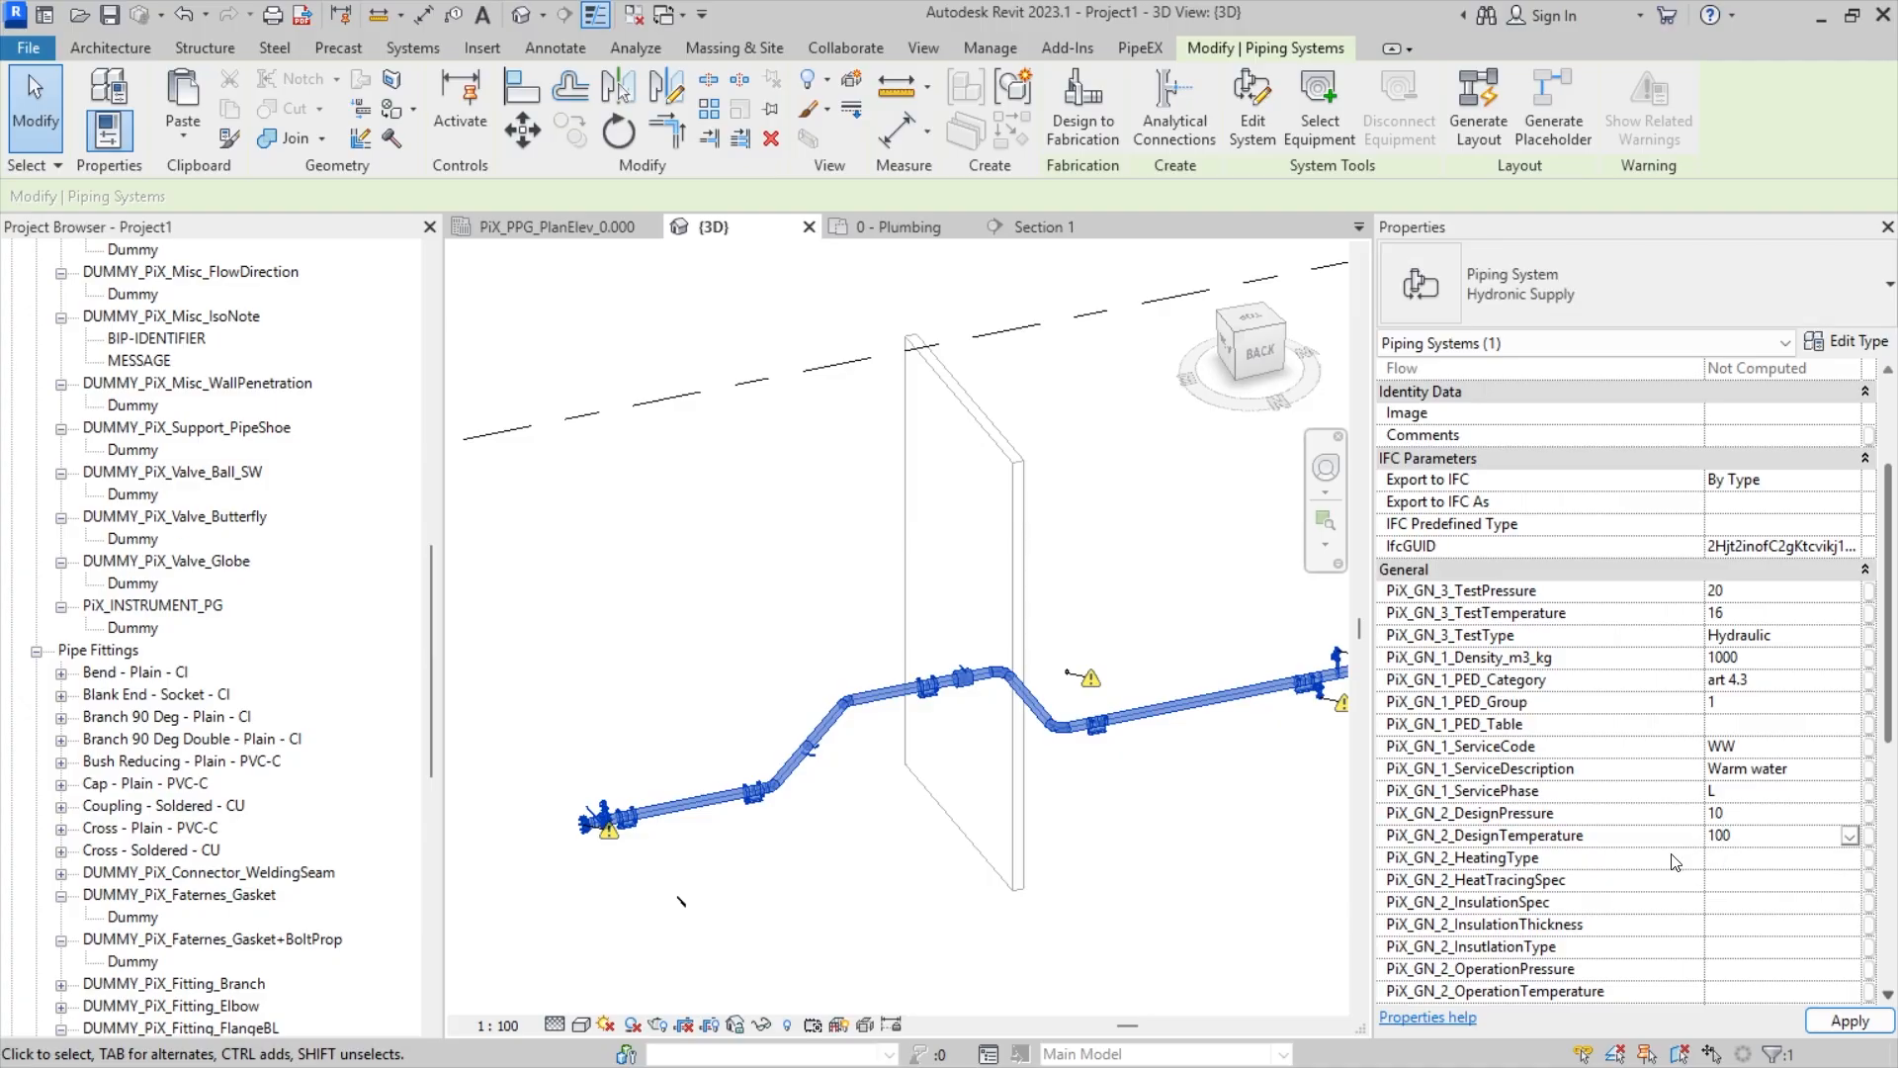
- Set the piping system's PiX_GN_2_OperationPressure to 2 and OperationTemperature to 60, leaving the insulation parameters empty
click(1720, 901)
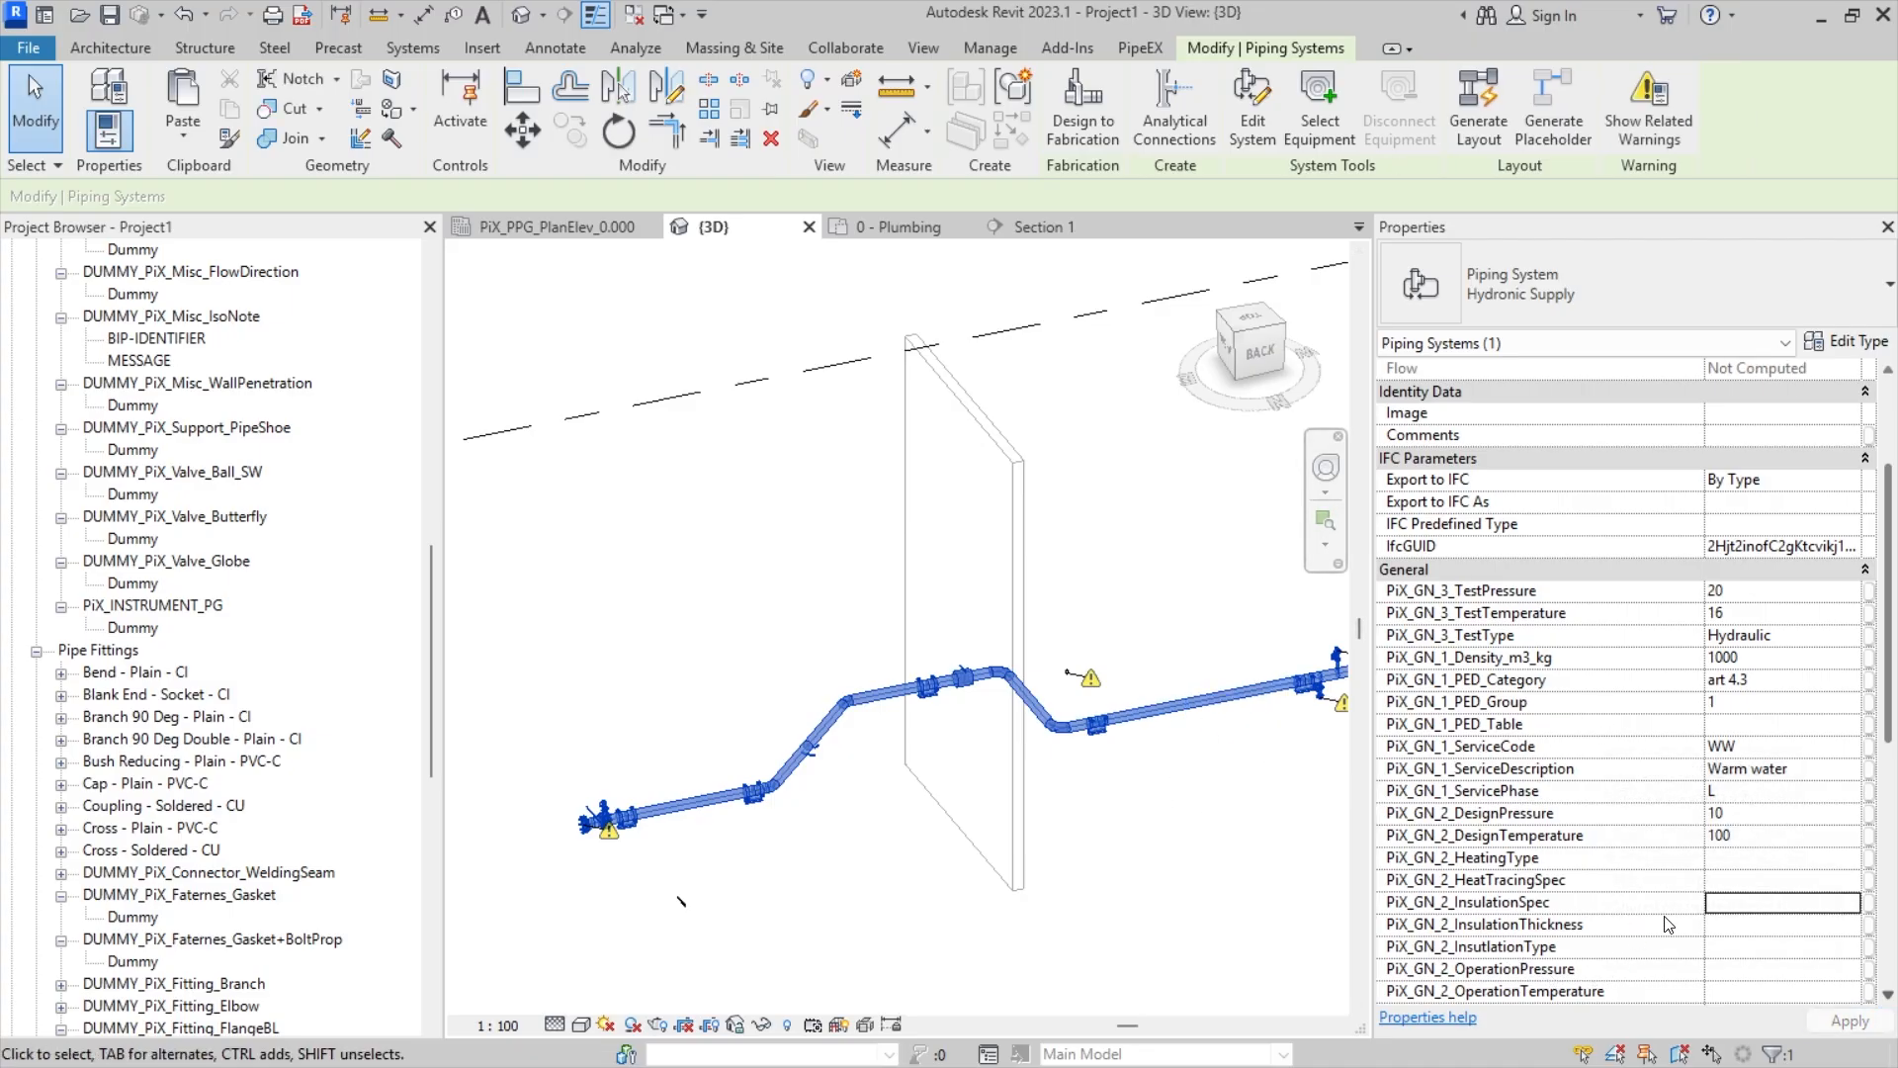
click(1746, 926)
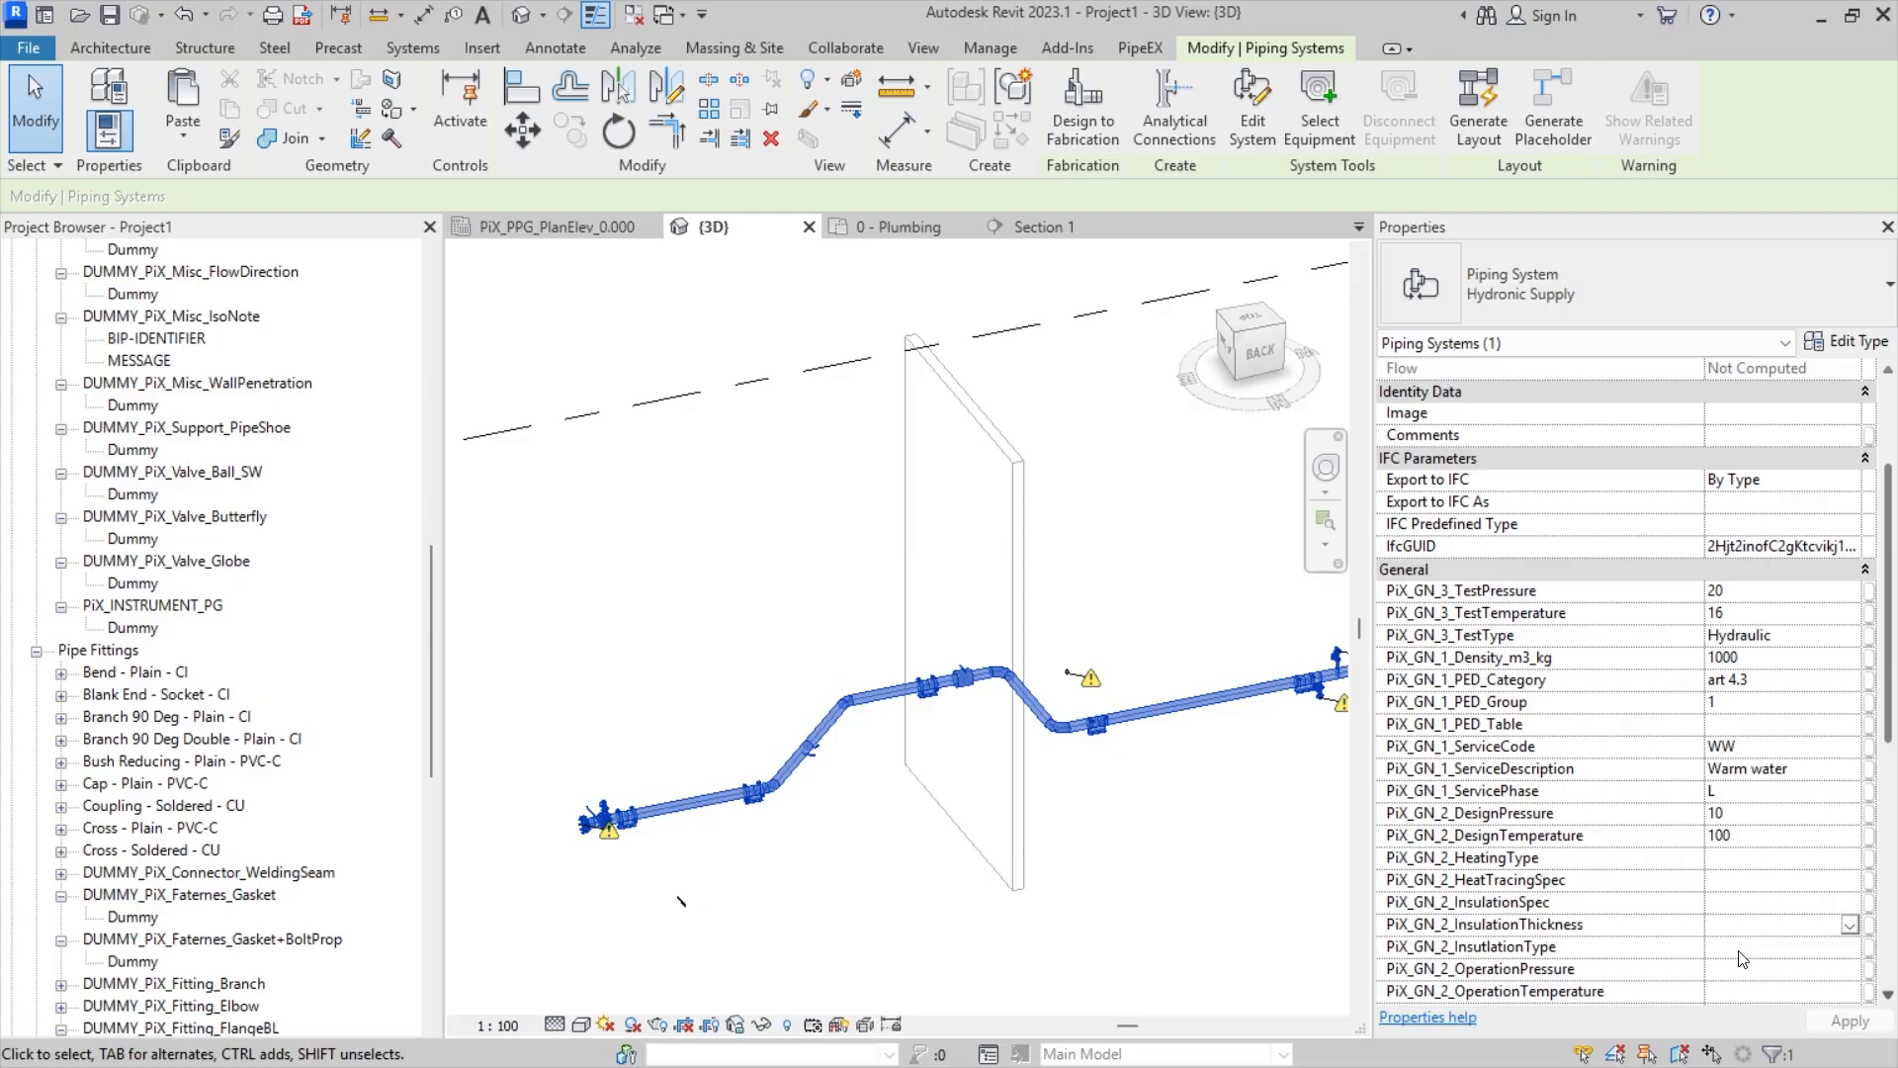
click(1738, 947)
scroll(1745, 936, down, 1)
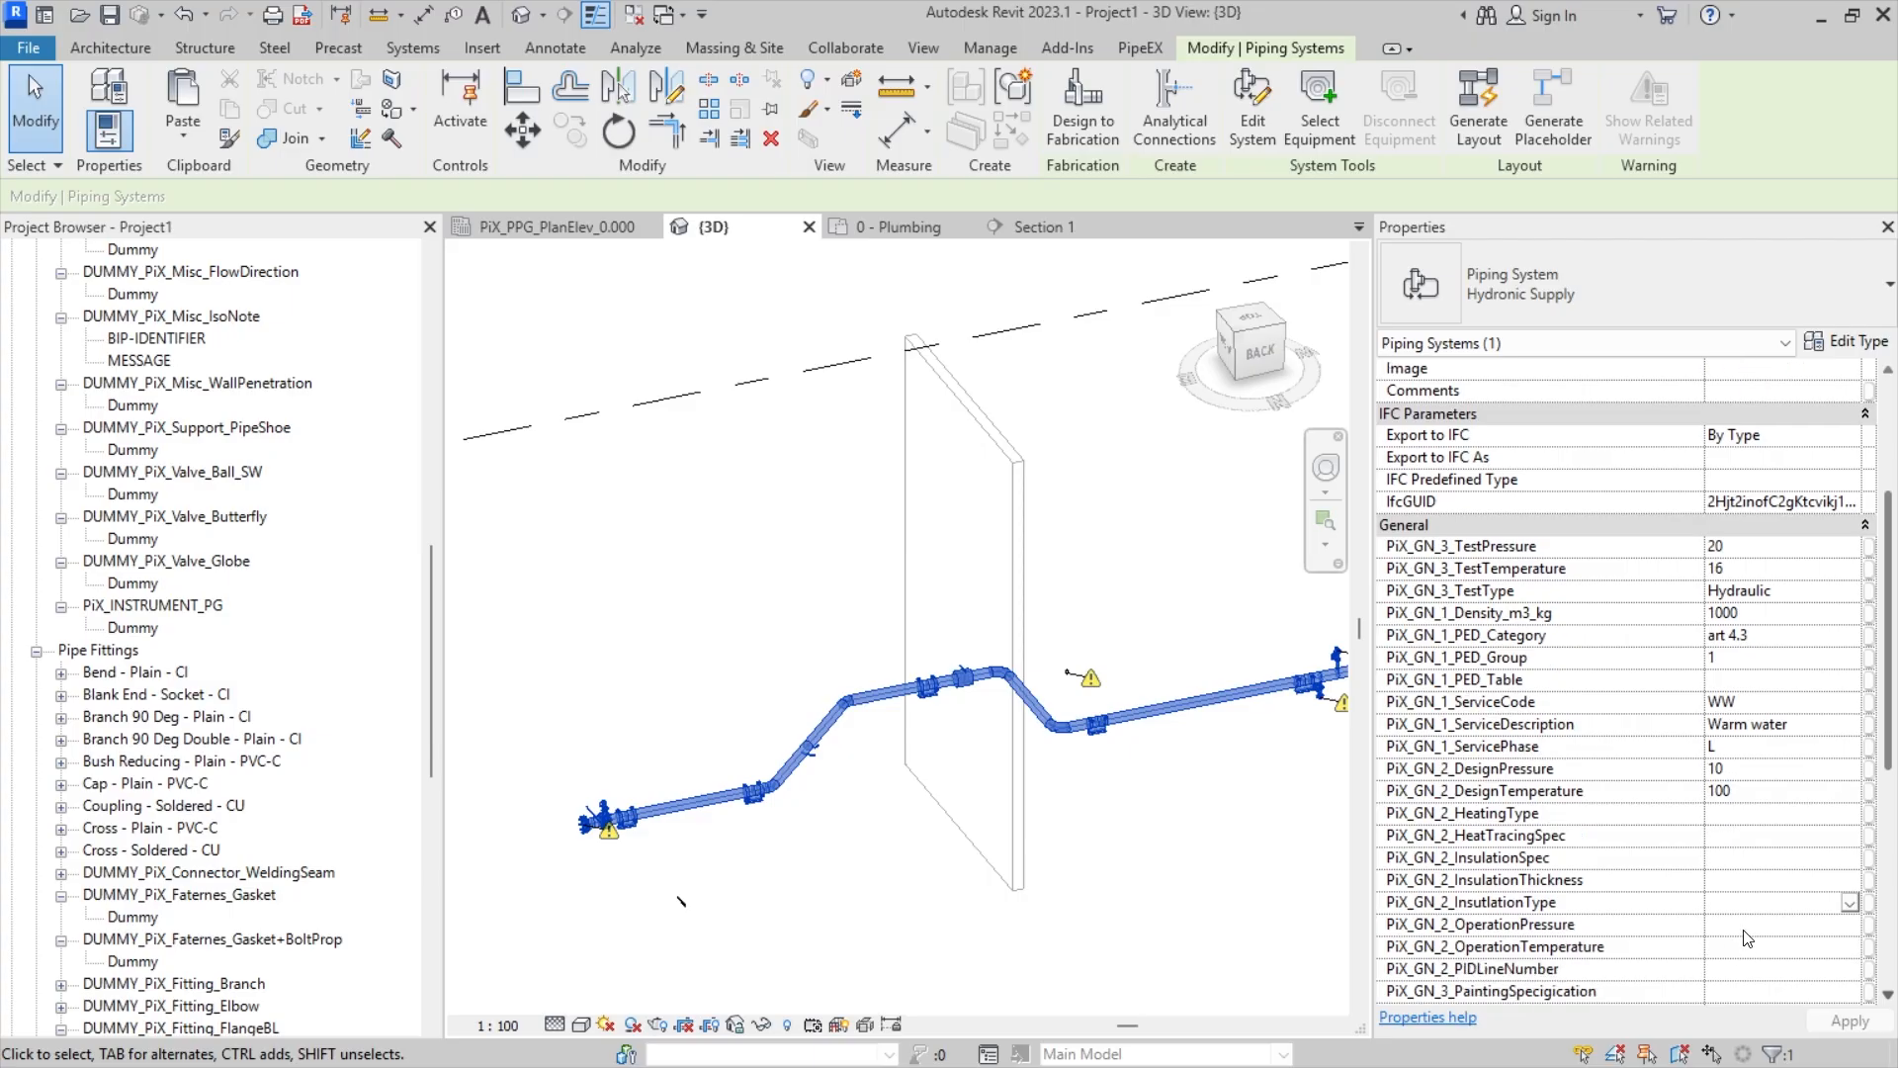
click(1739, 925)
text(2)
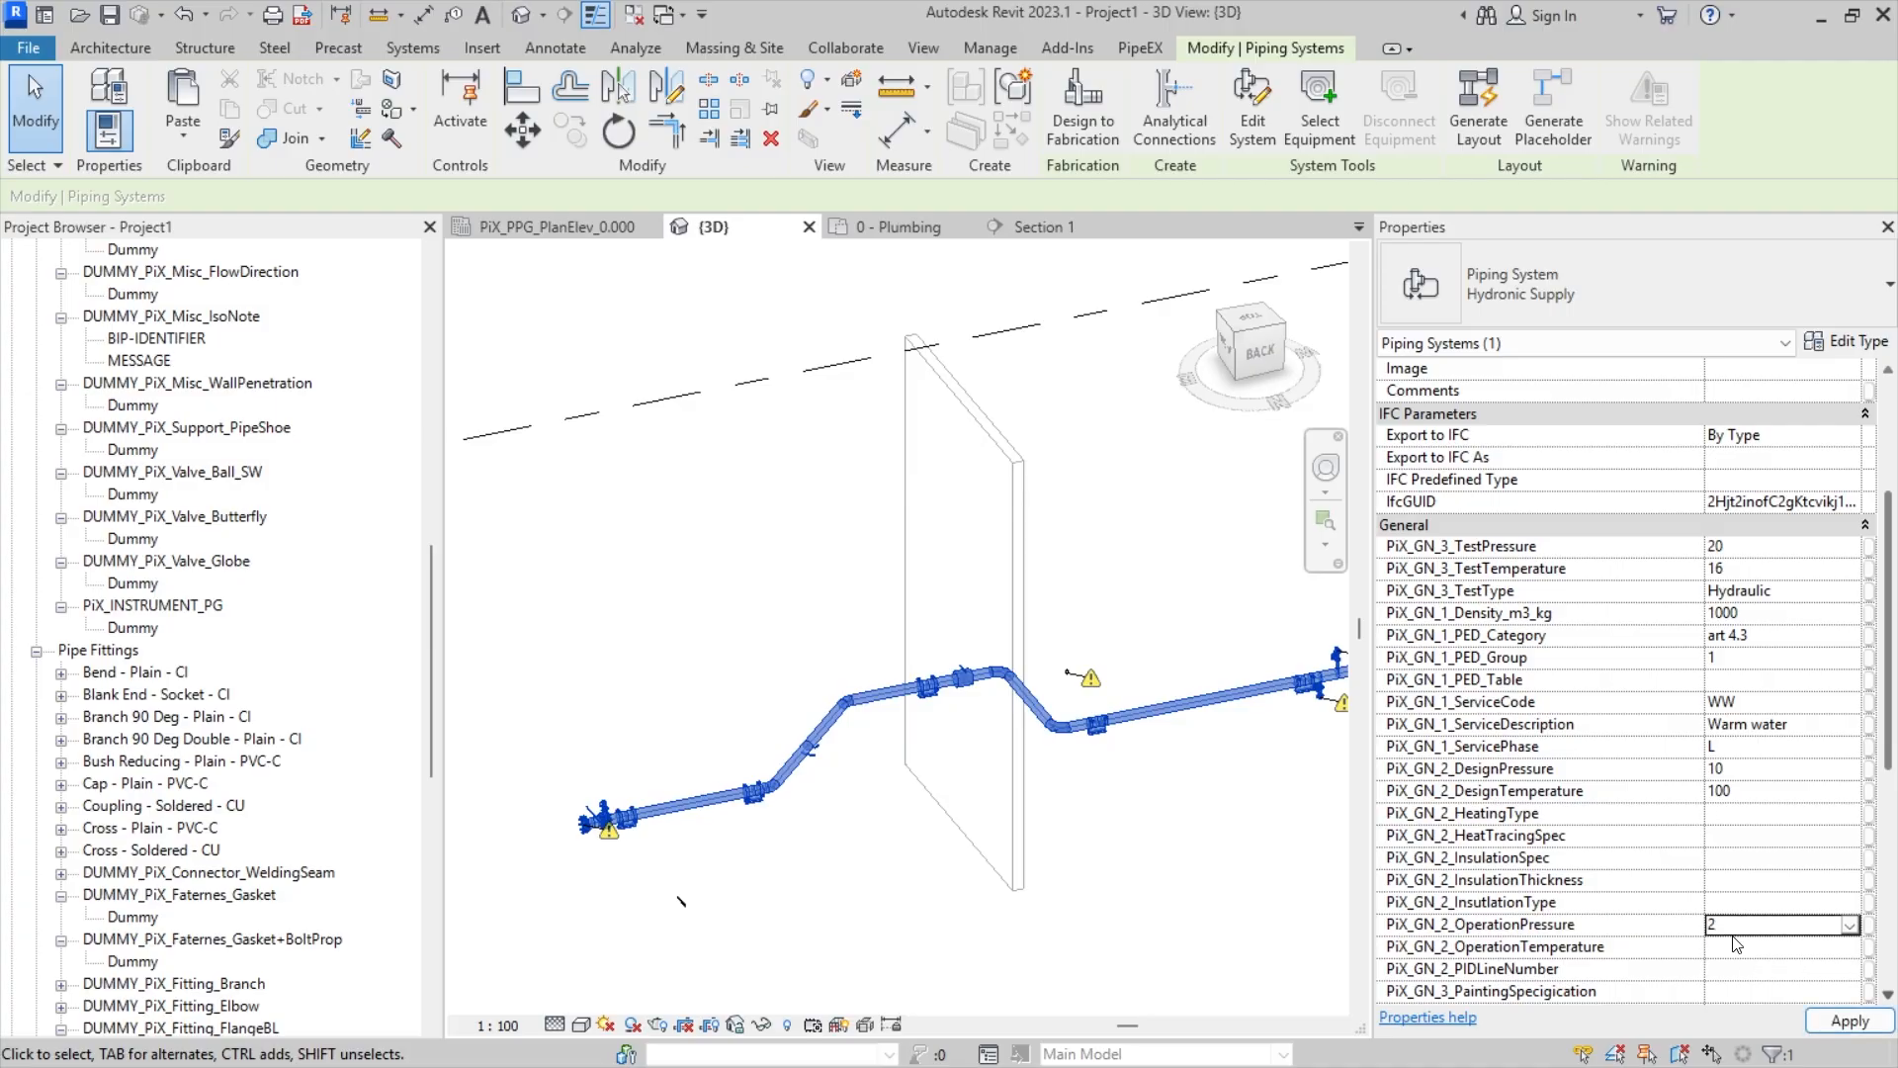
click(1732, 945)
text(60)
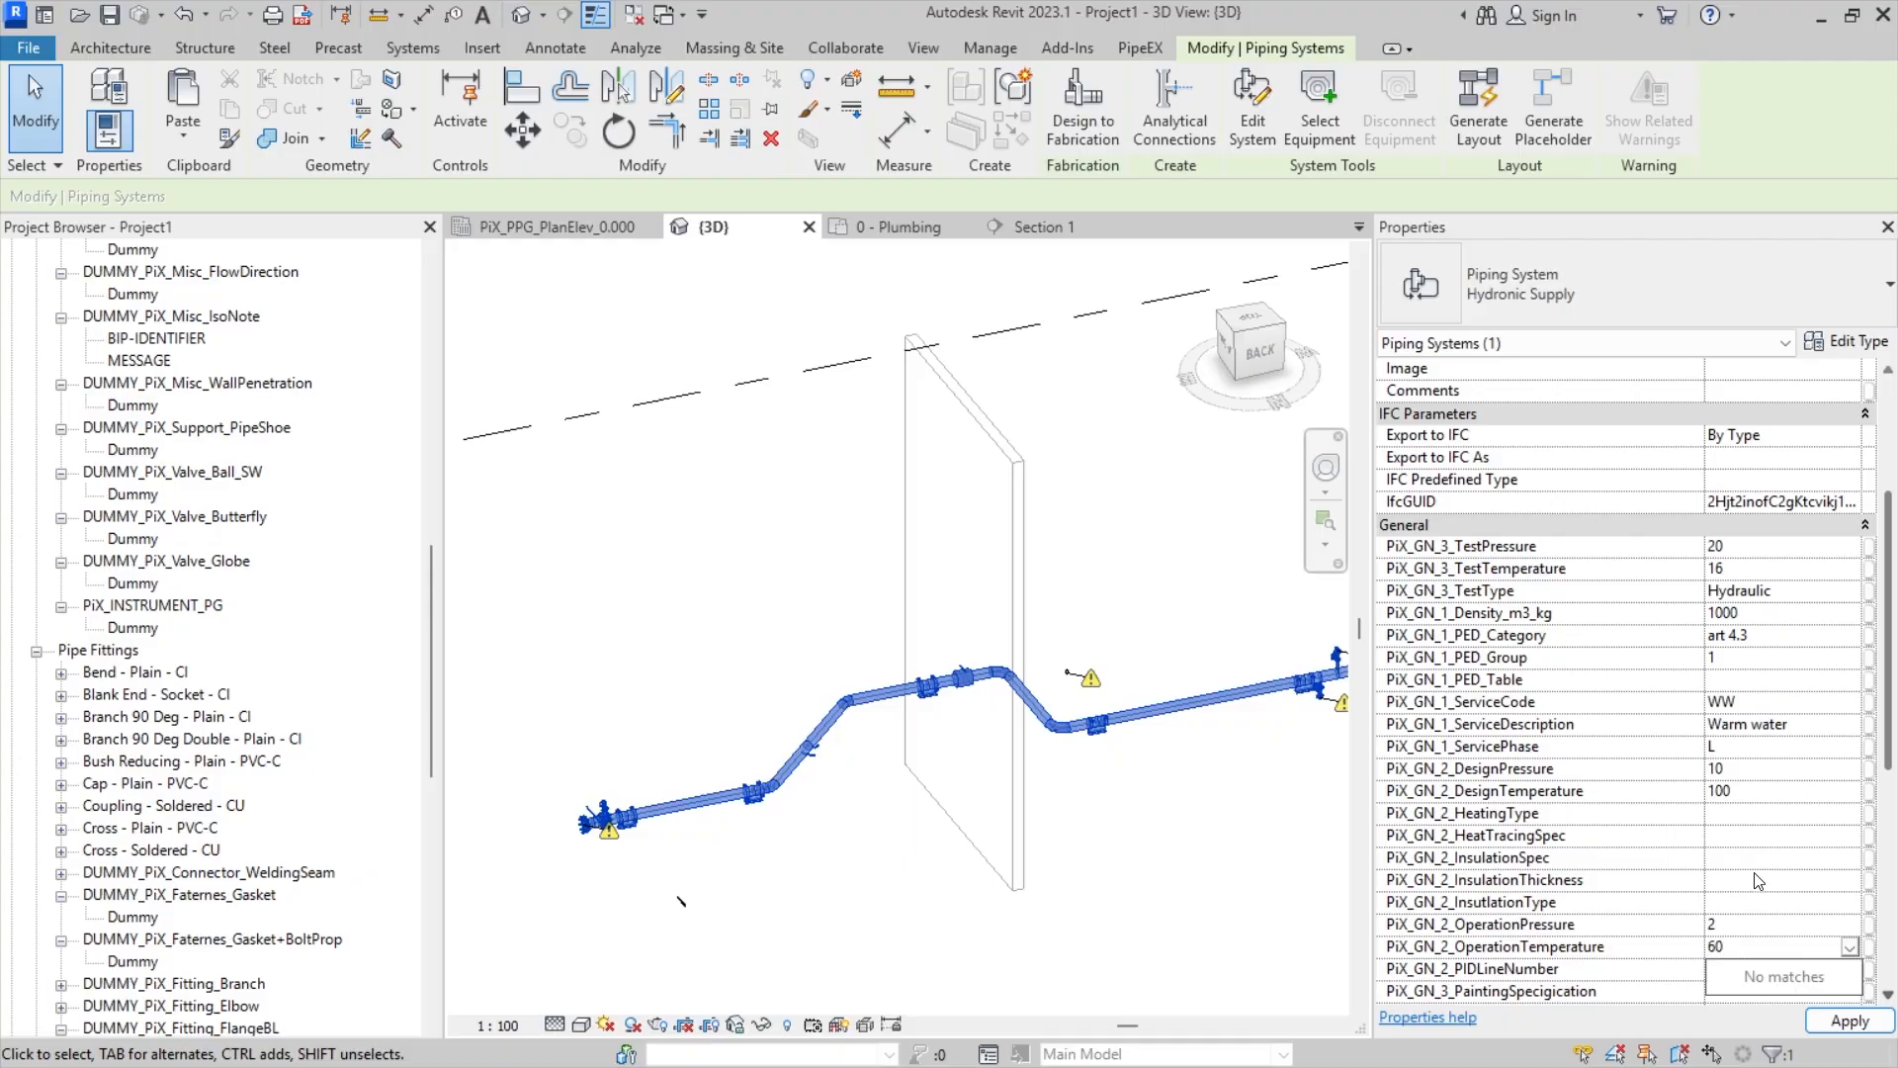
scroll(1759, 880, down, 2)
click(1764, 842)
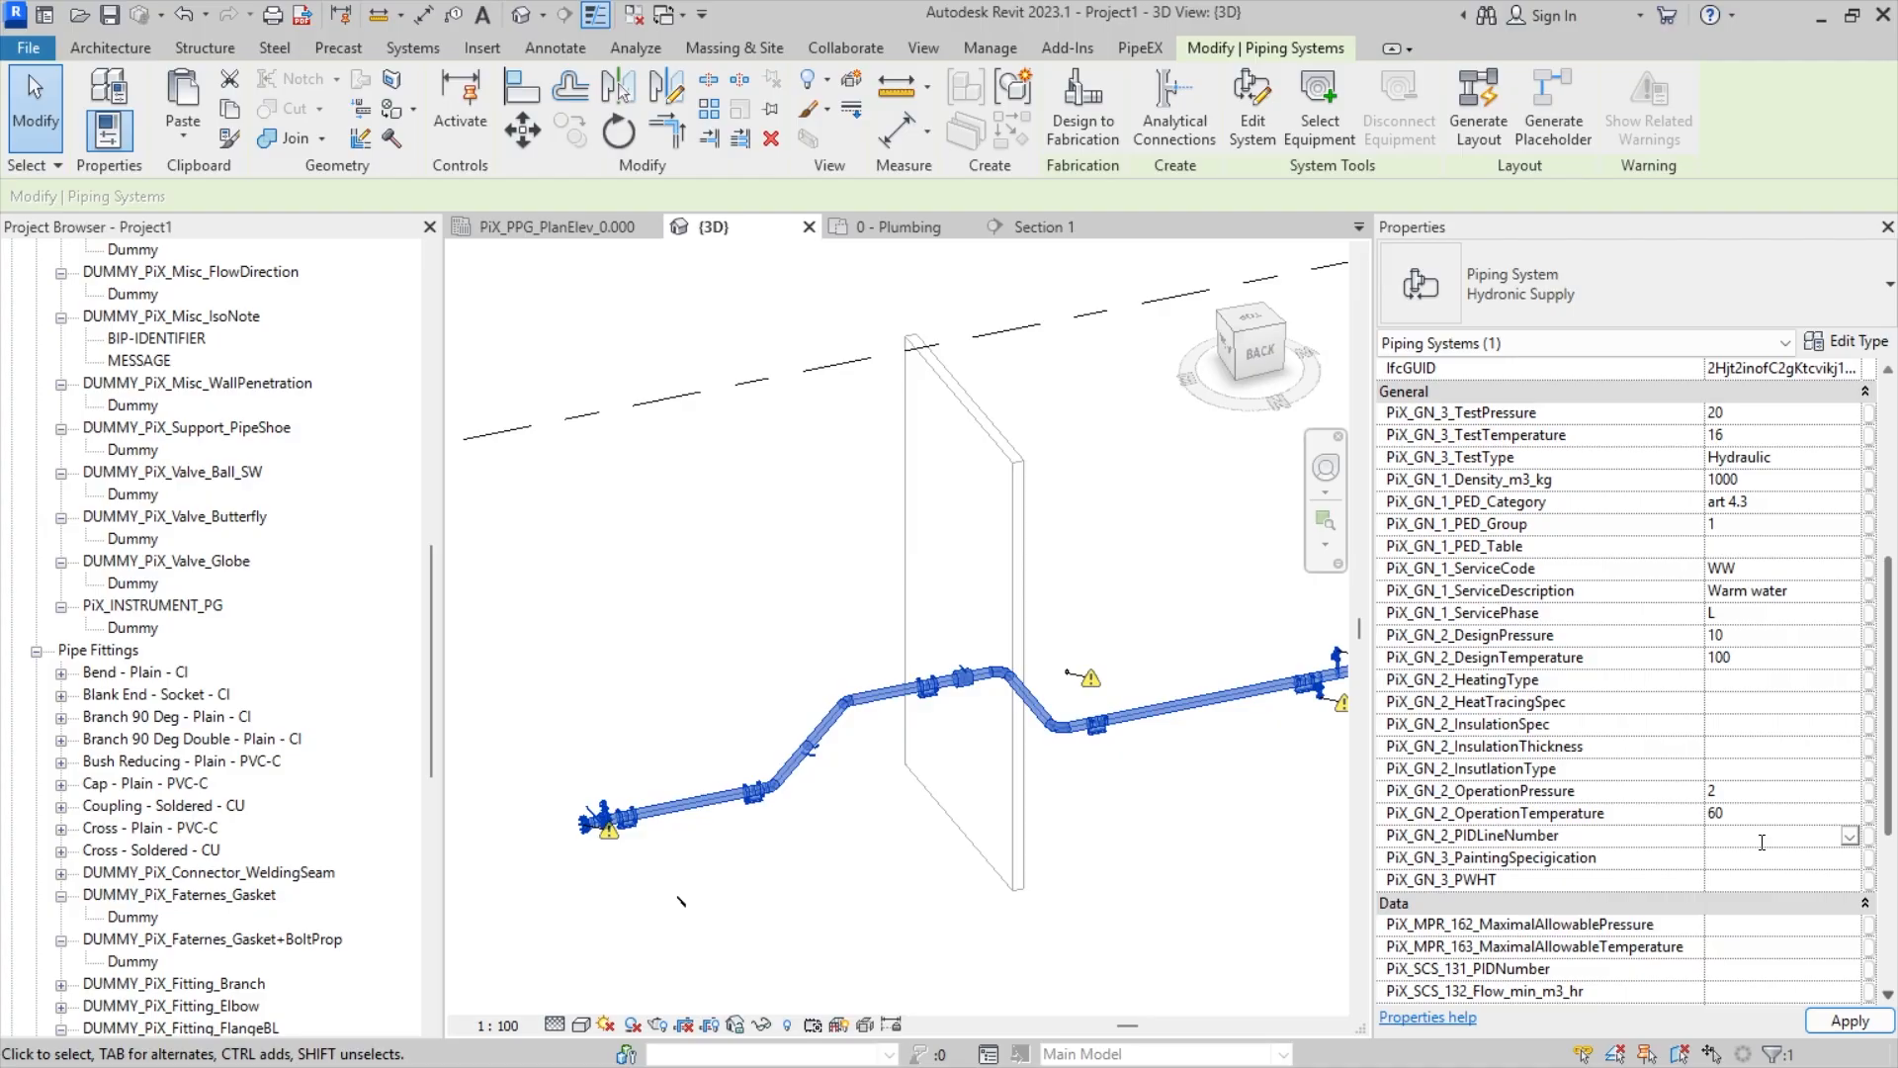
- Reselect the Hydronic Supply piping system to check its entered PiX parameters, then clear the selection
scroll(218, 495, down, 10)
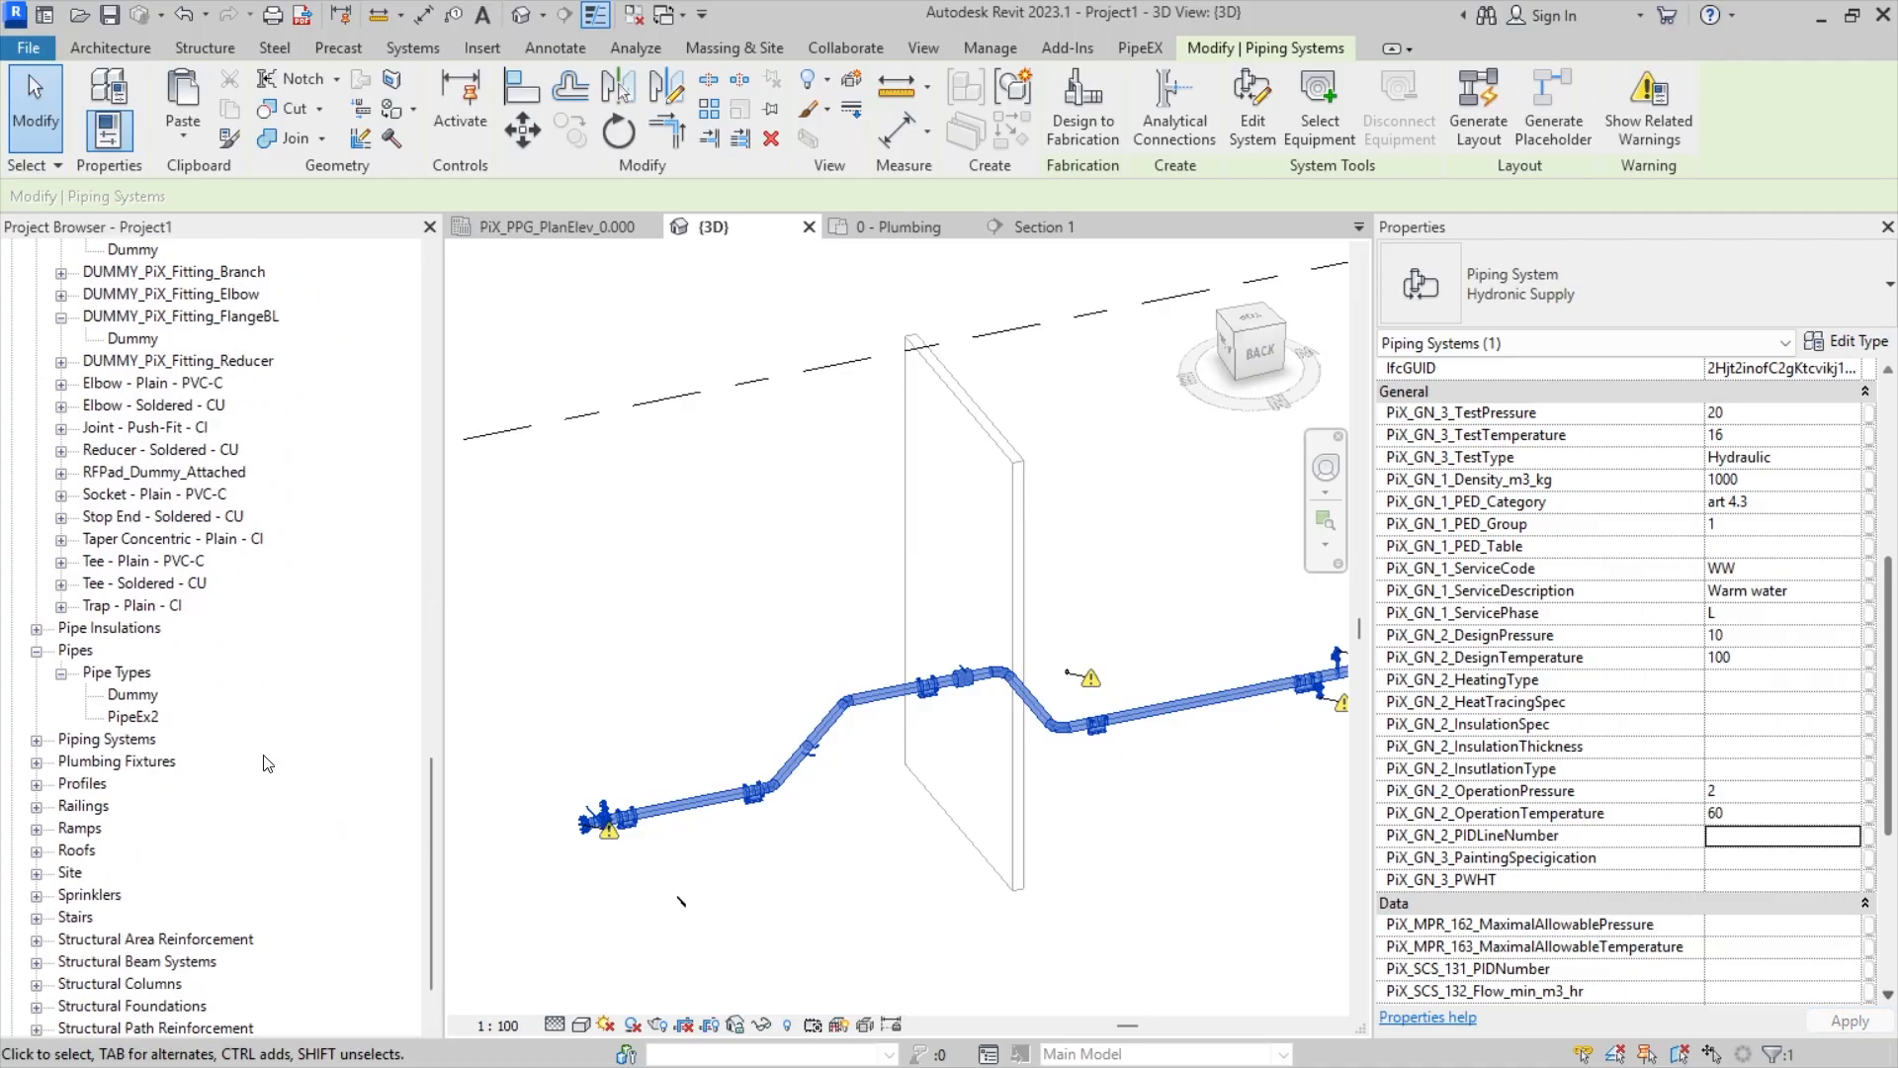
click(809, 828)
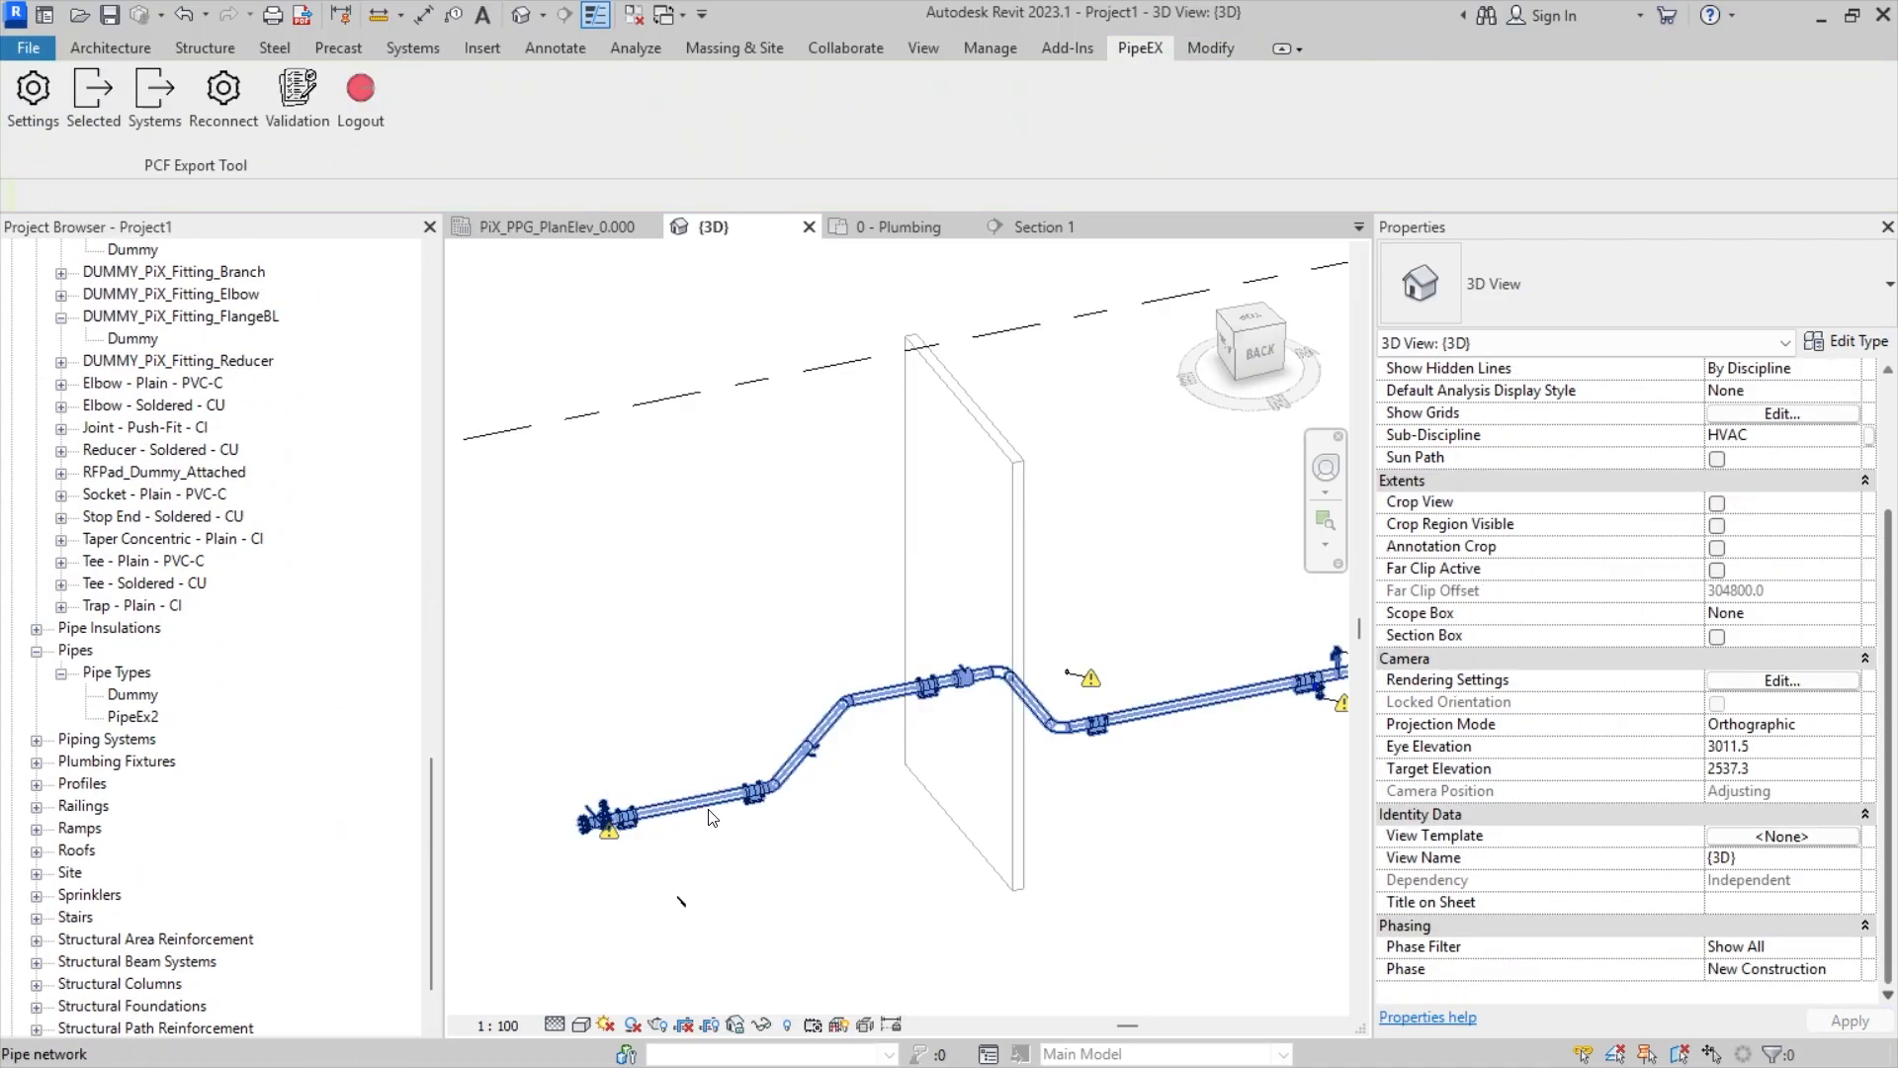
key(Tab)
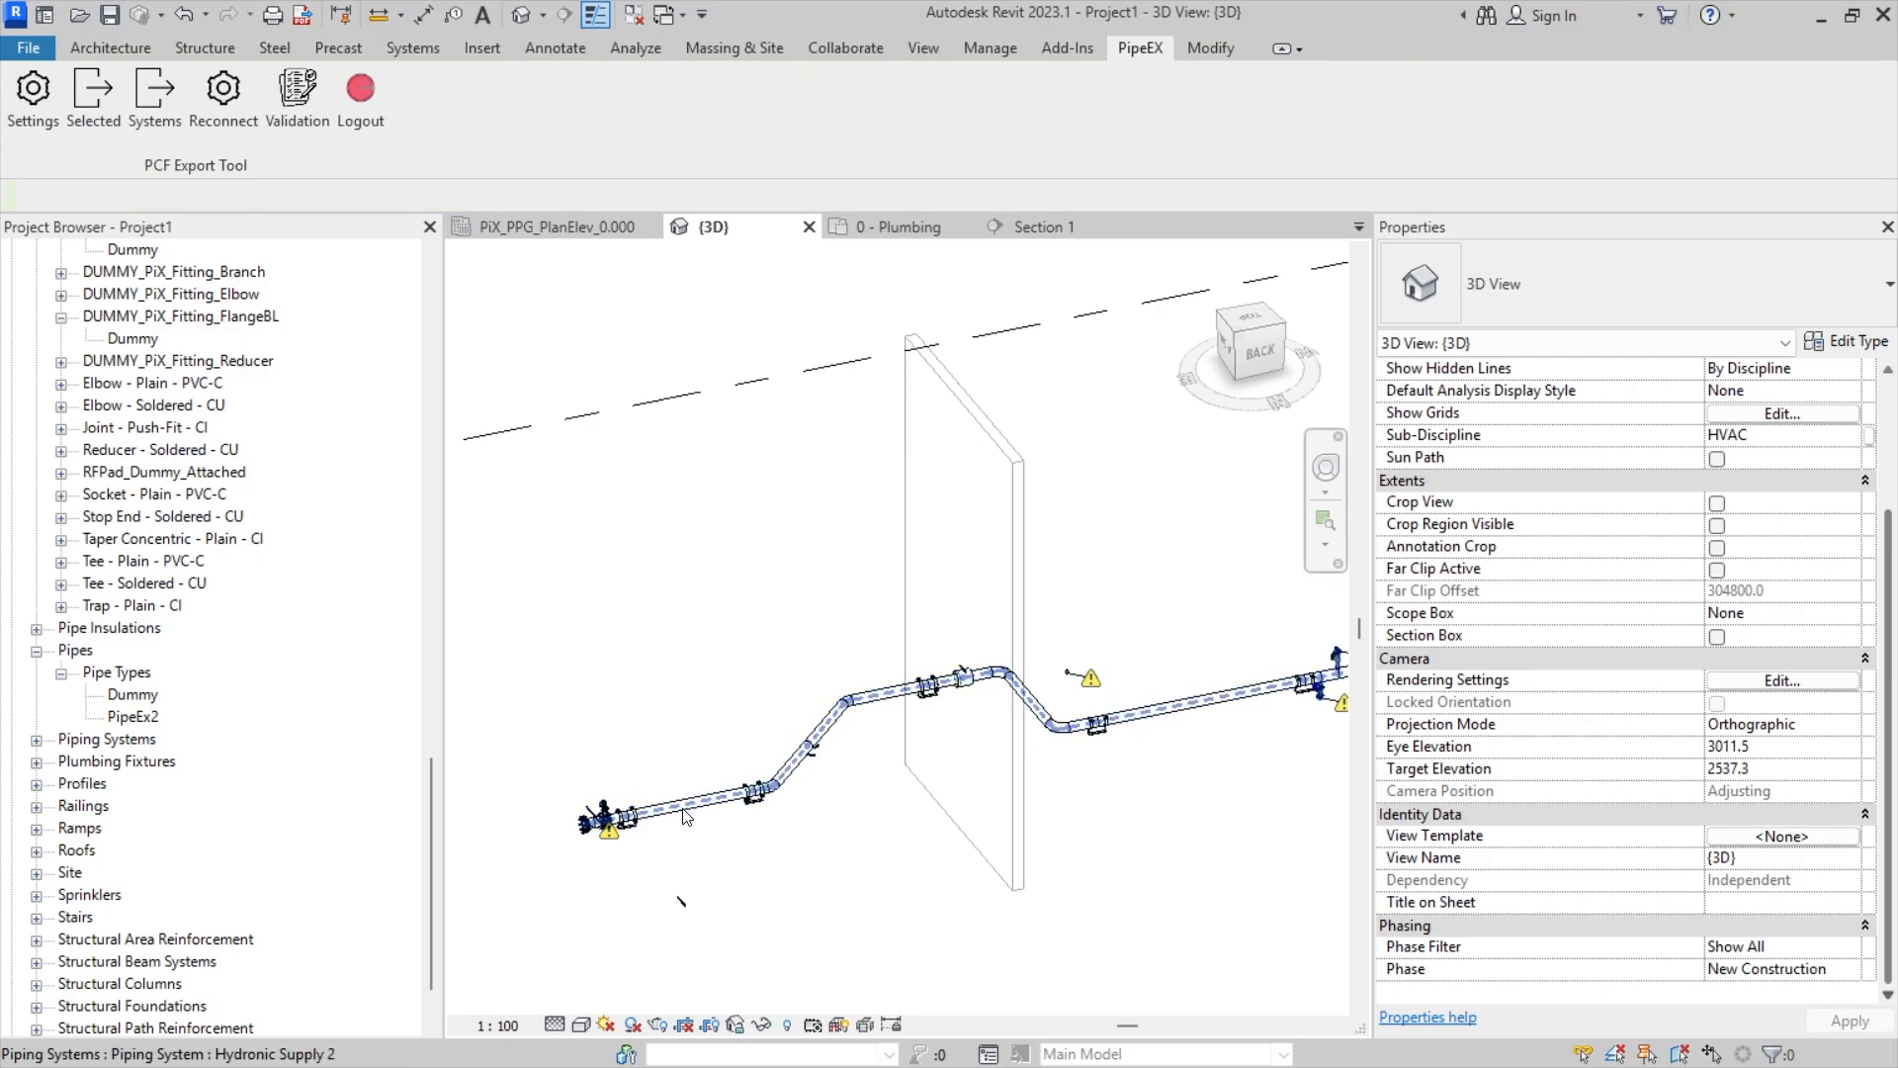
click(688, 816)
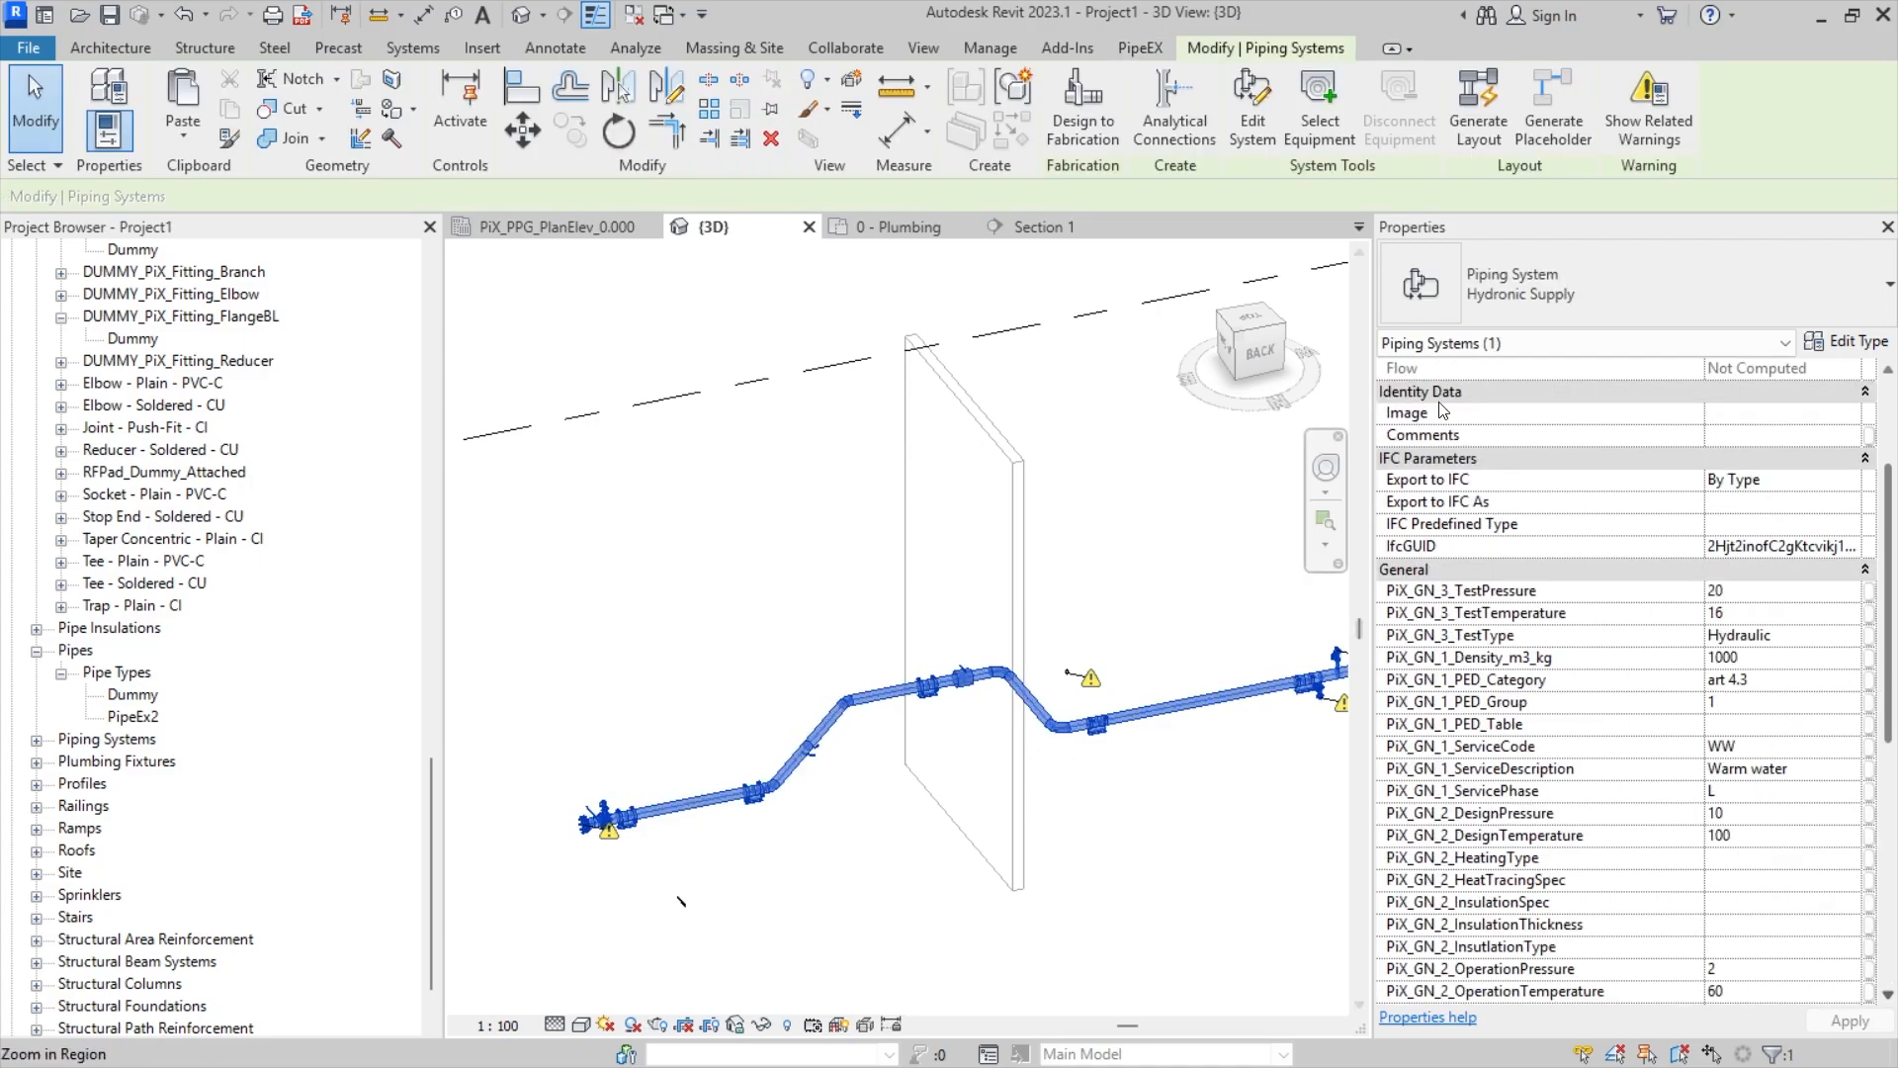
click(893, 787)
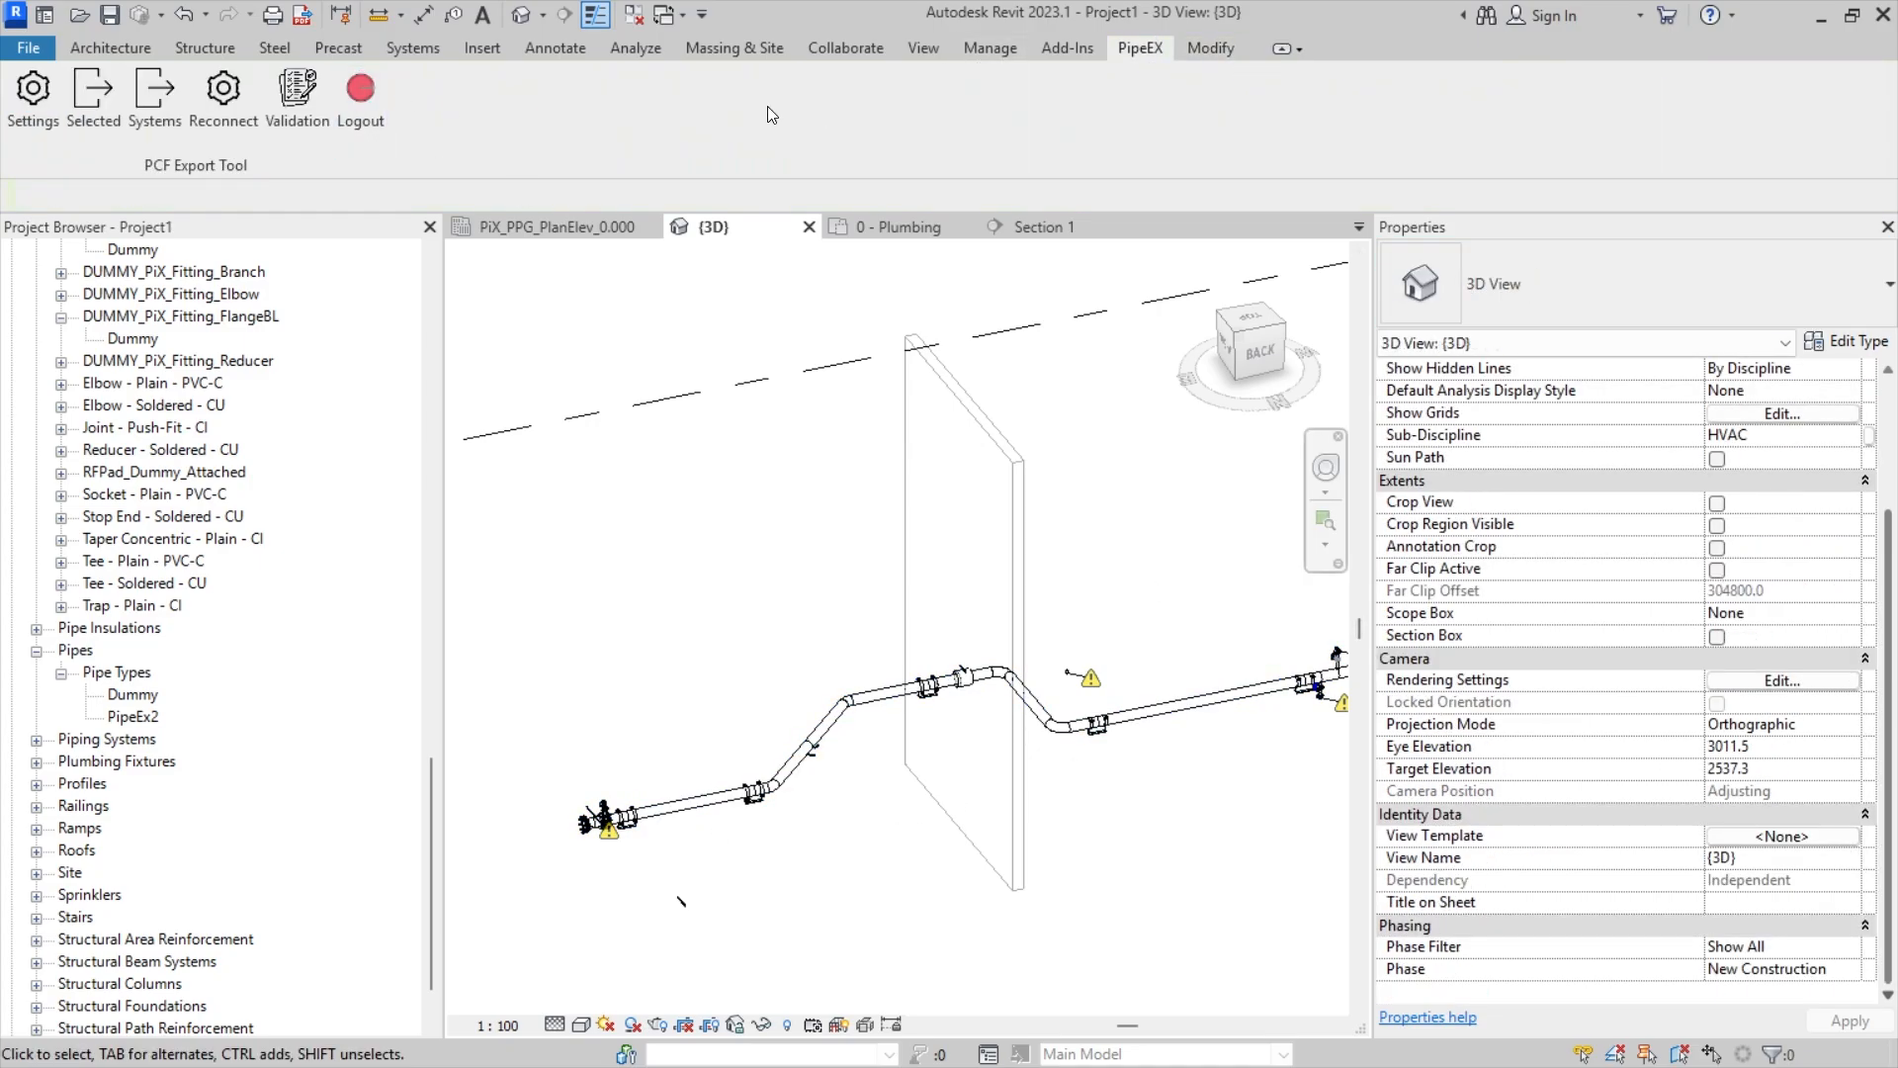
- Start a new PipeEx2 pipe in the 3D view and set its system type to BL-001-300-DUMMY
click(985, 48)
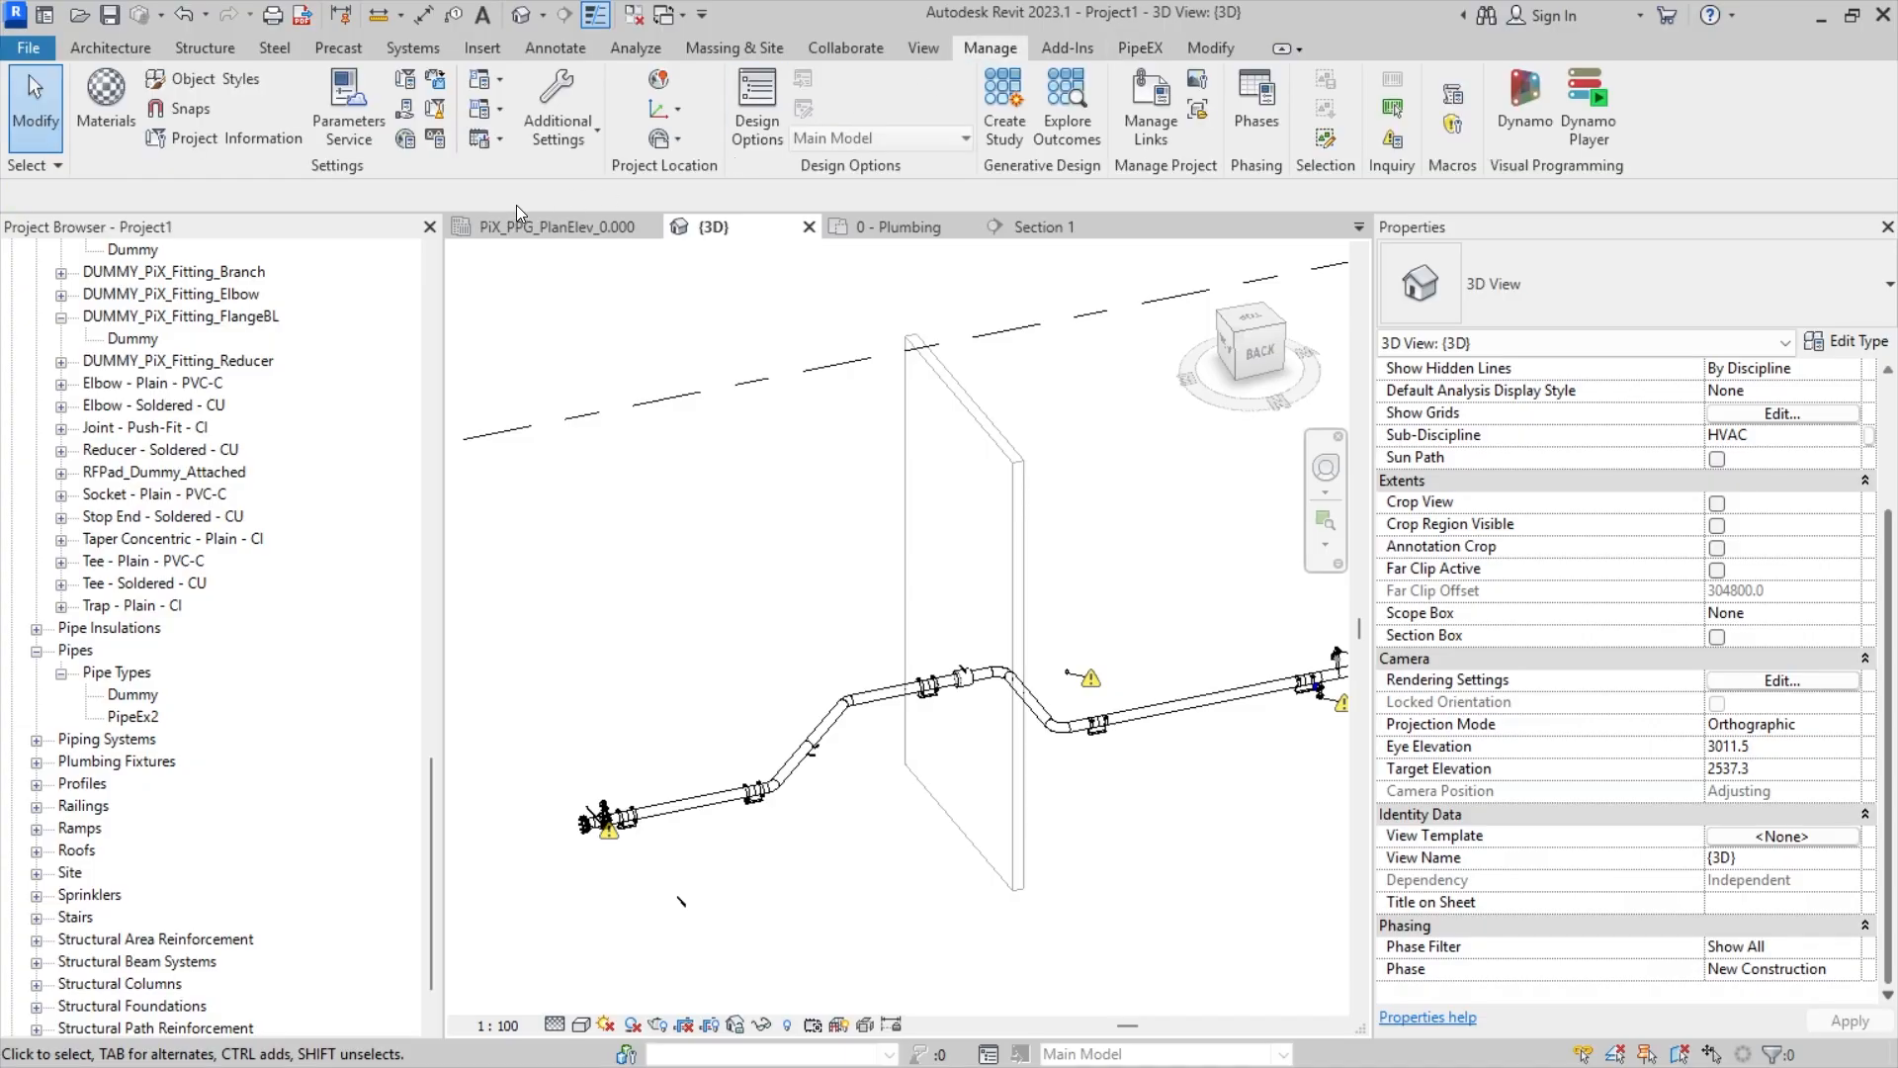
key(p)
key(i)
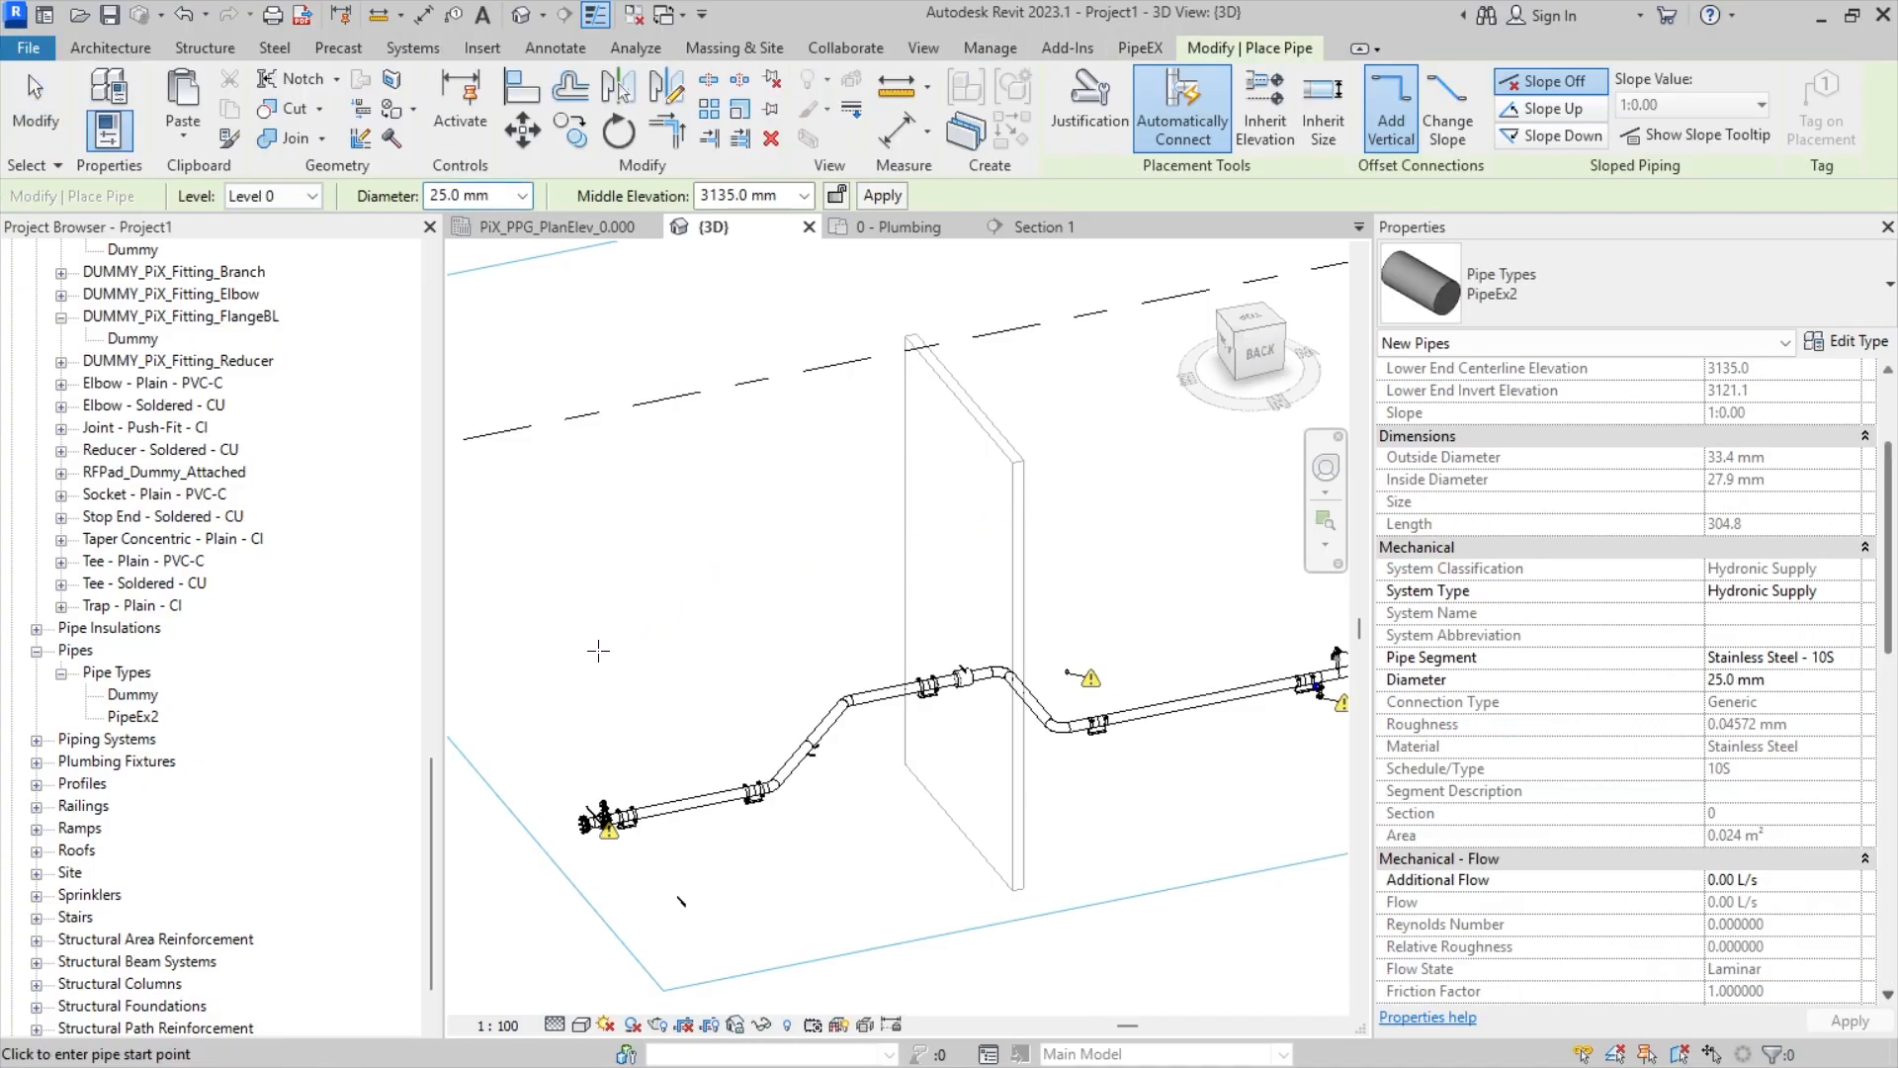
scroll(1604, 645, down, 15)
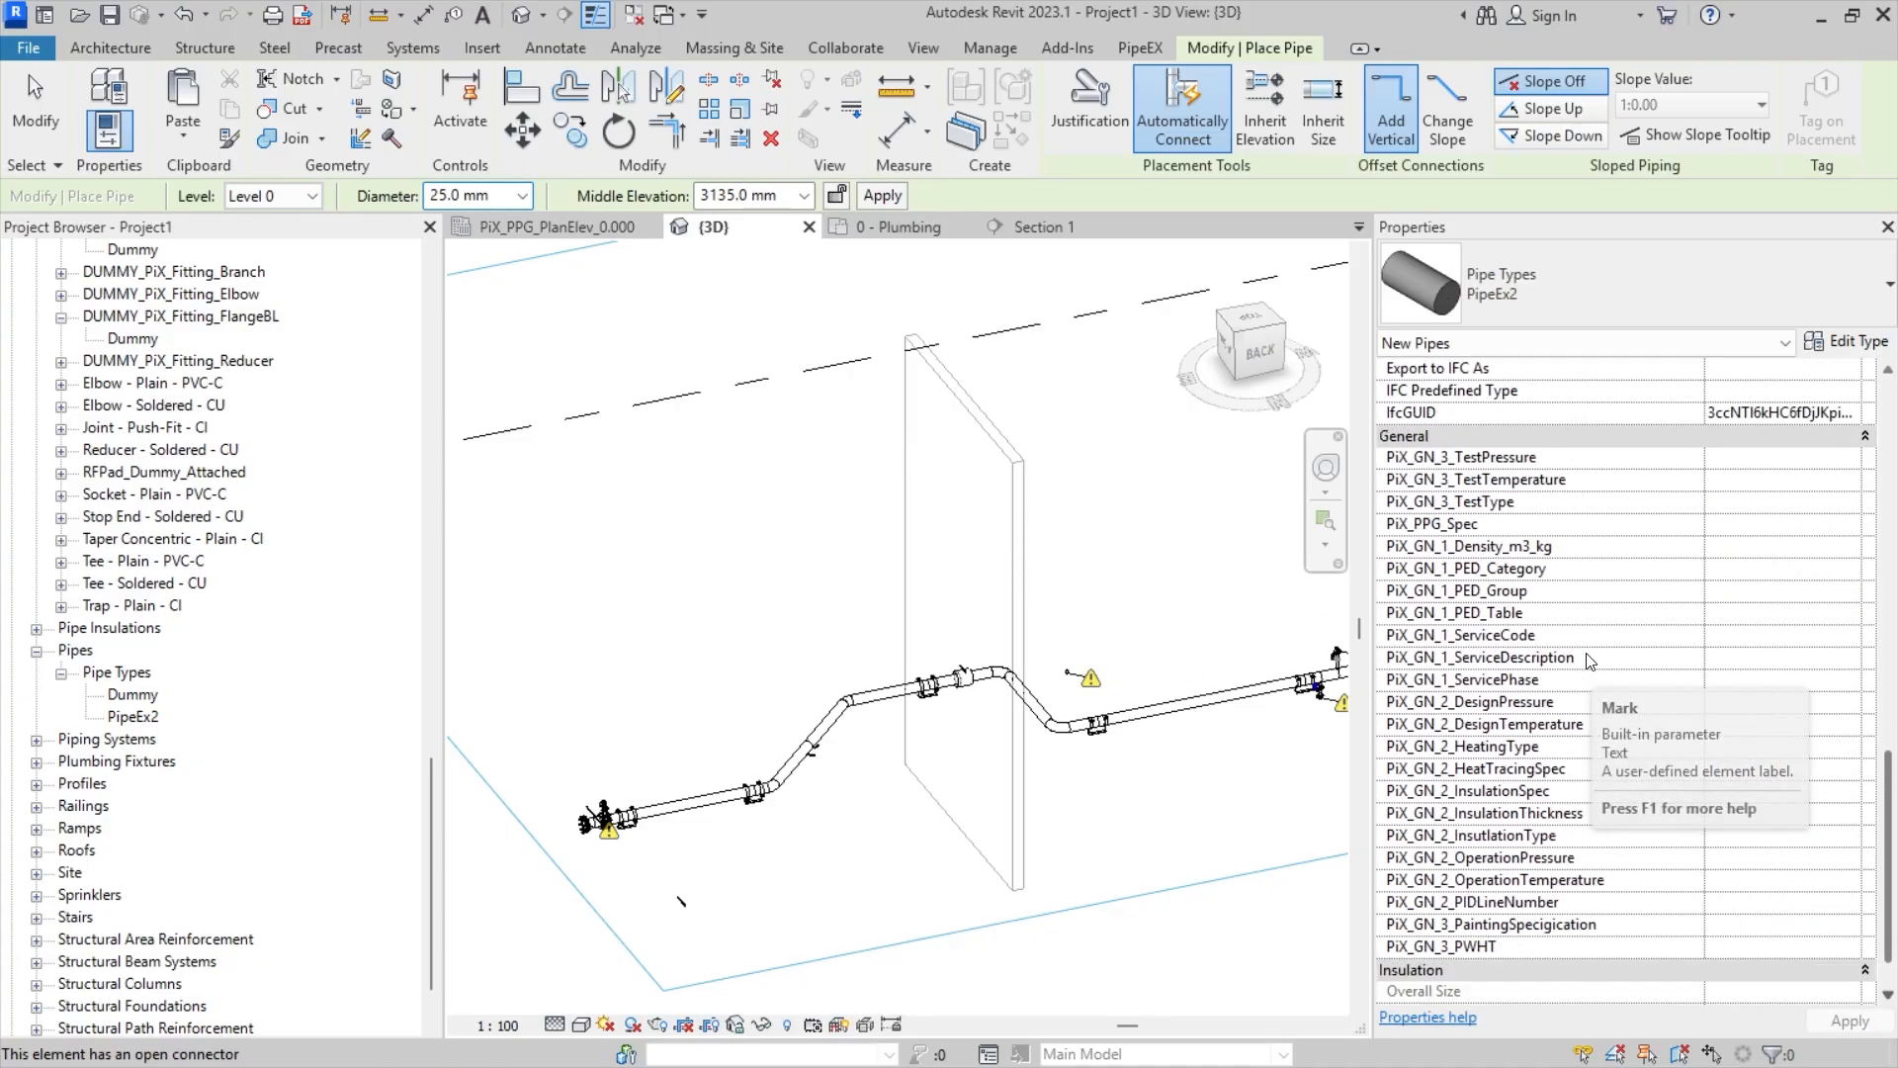
scroll(1604, 645, up, 16)
scroll(1604, 645, down, 8)
scroll(1603, 646, up, 5)
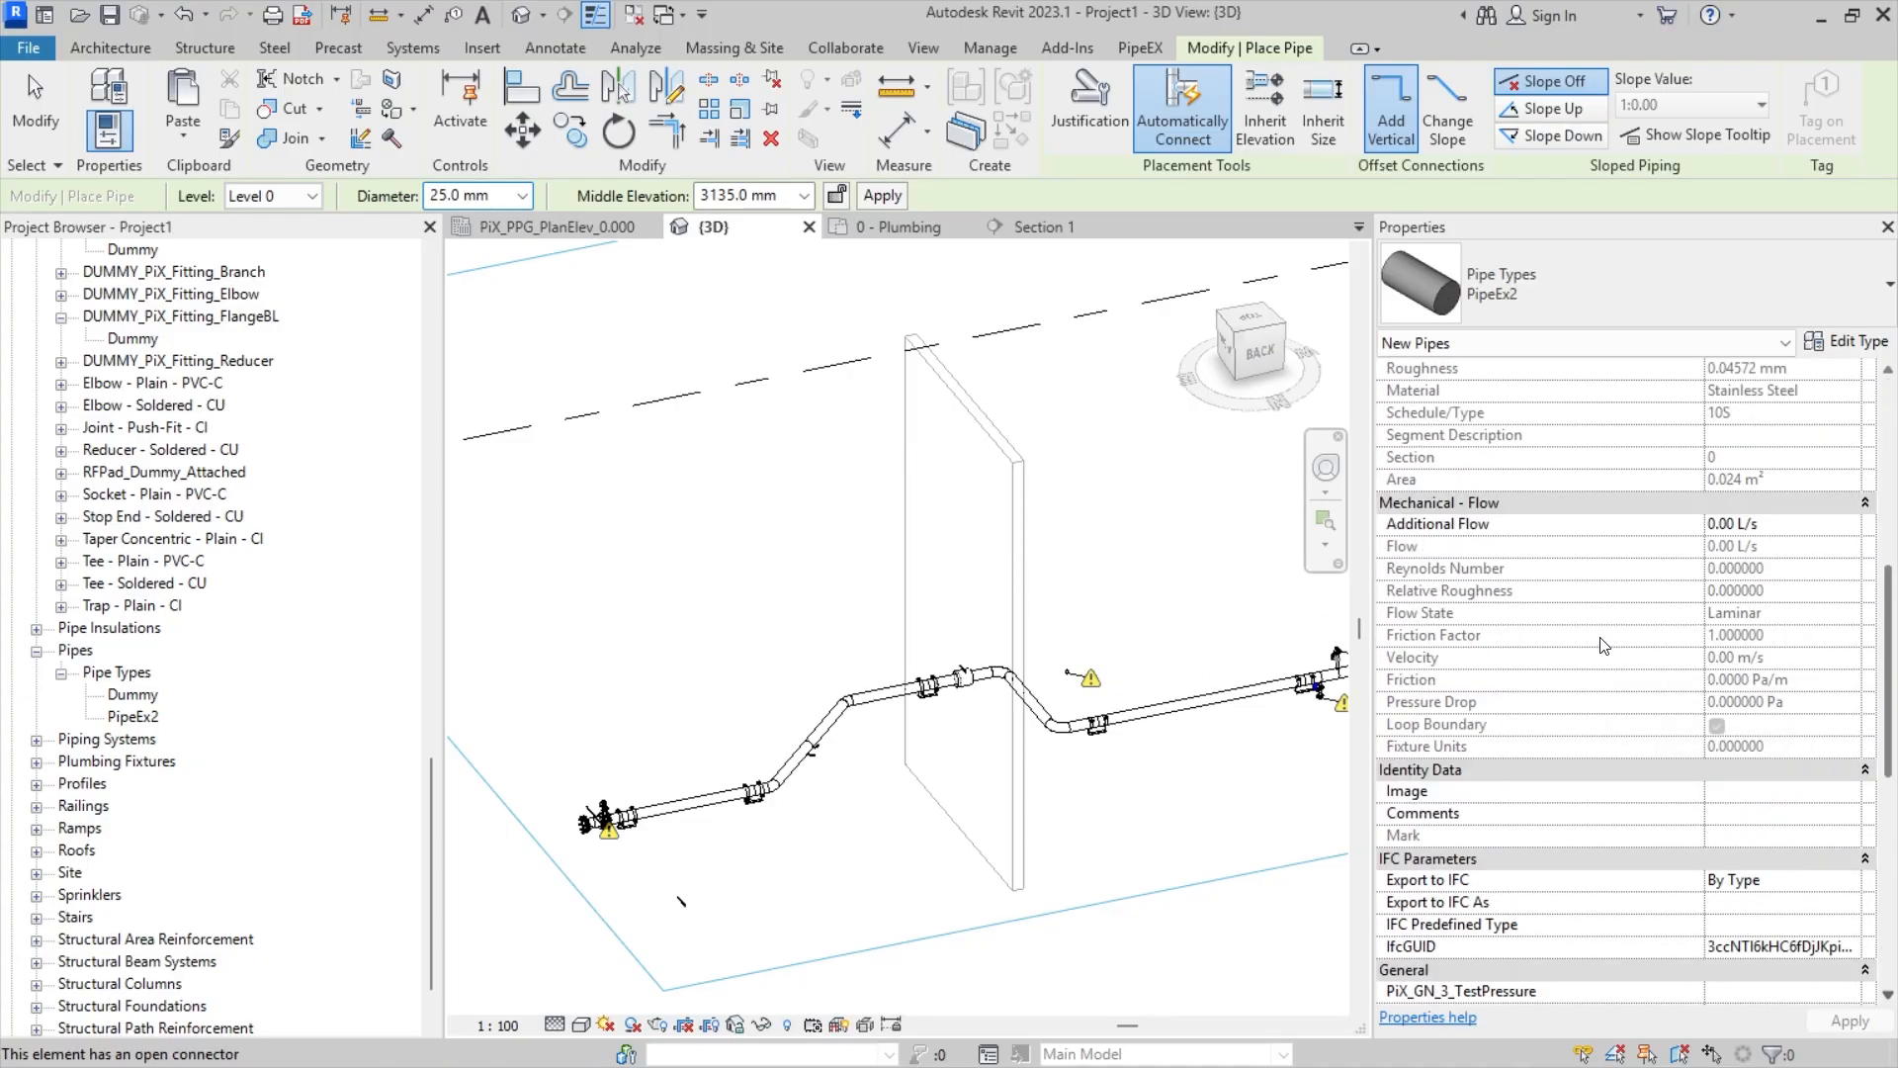
scroll(1604, 646, down, 8)
scroll(1603, 646, up, 7)
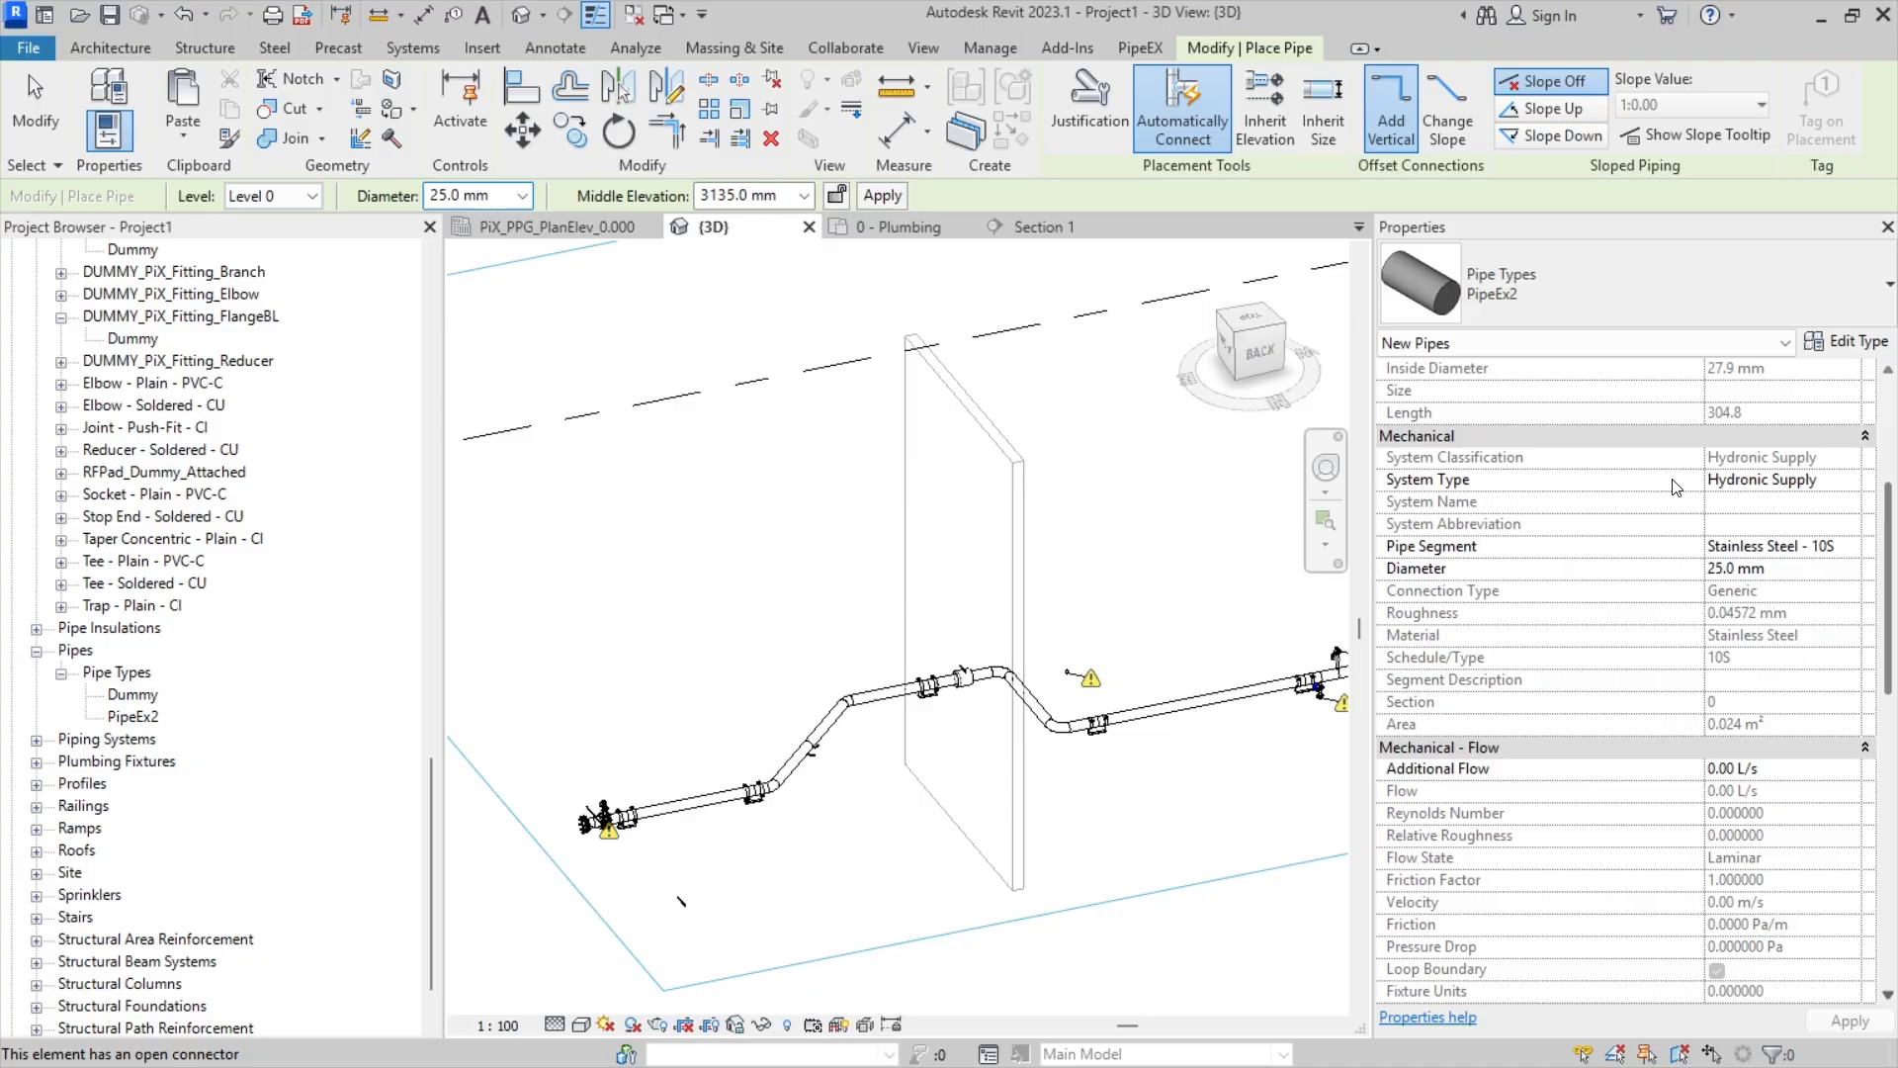
click(1849, 480)
click(1849, 480)
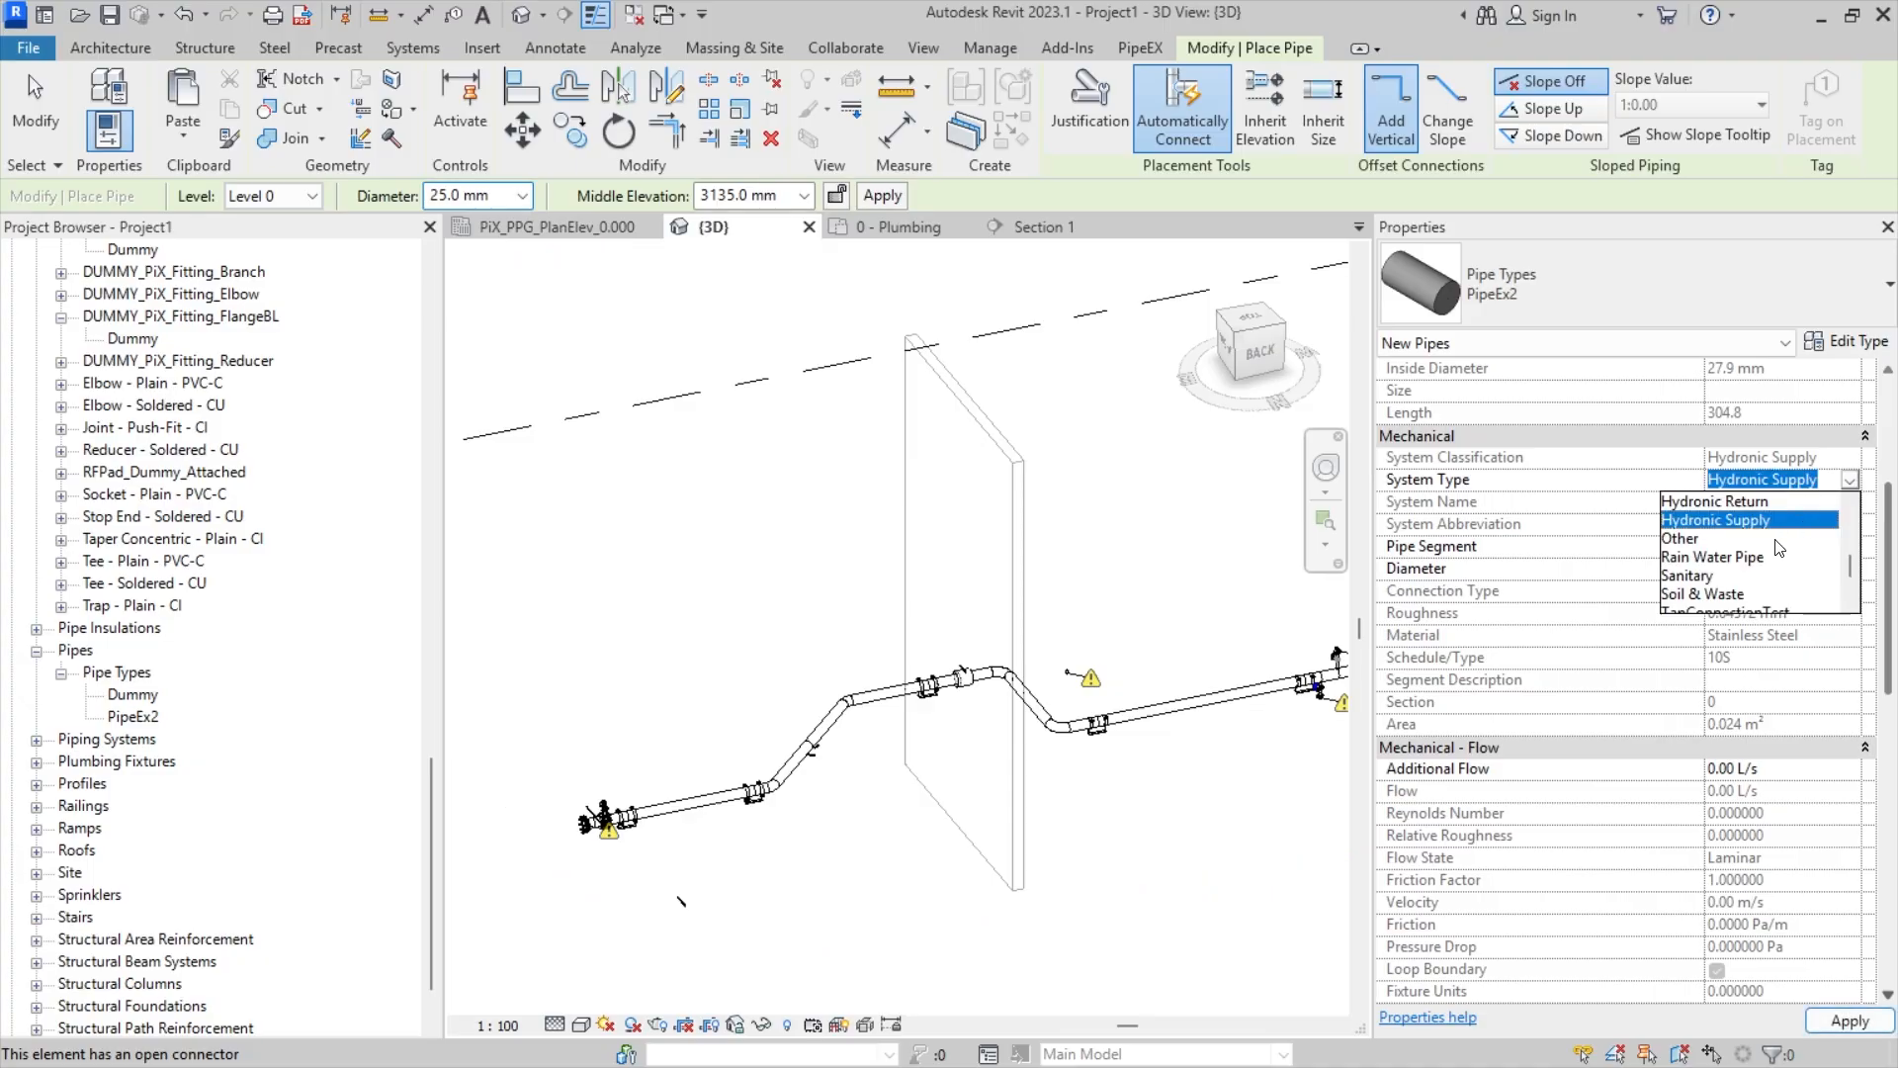
scroll(1767, 556, down, 3)
scroll(1767, 556, up, 5)
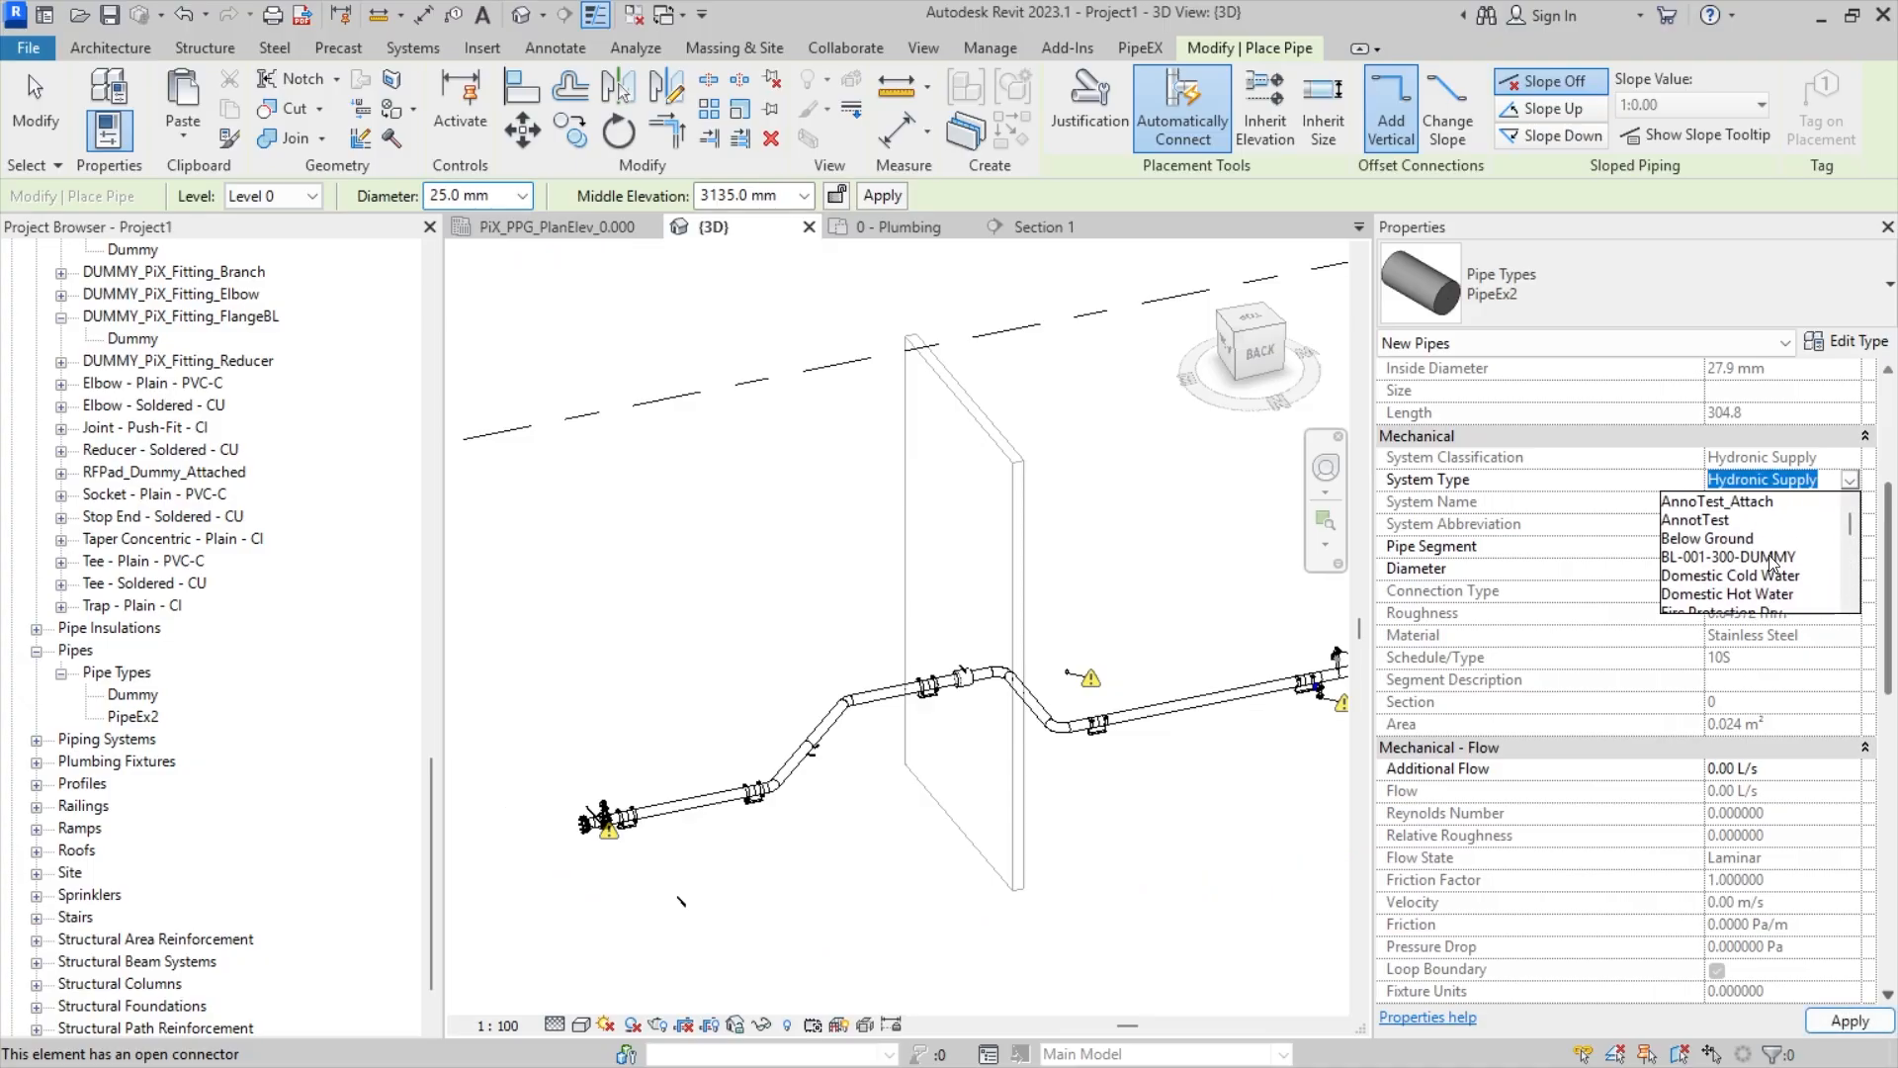
click(1774, 557)
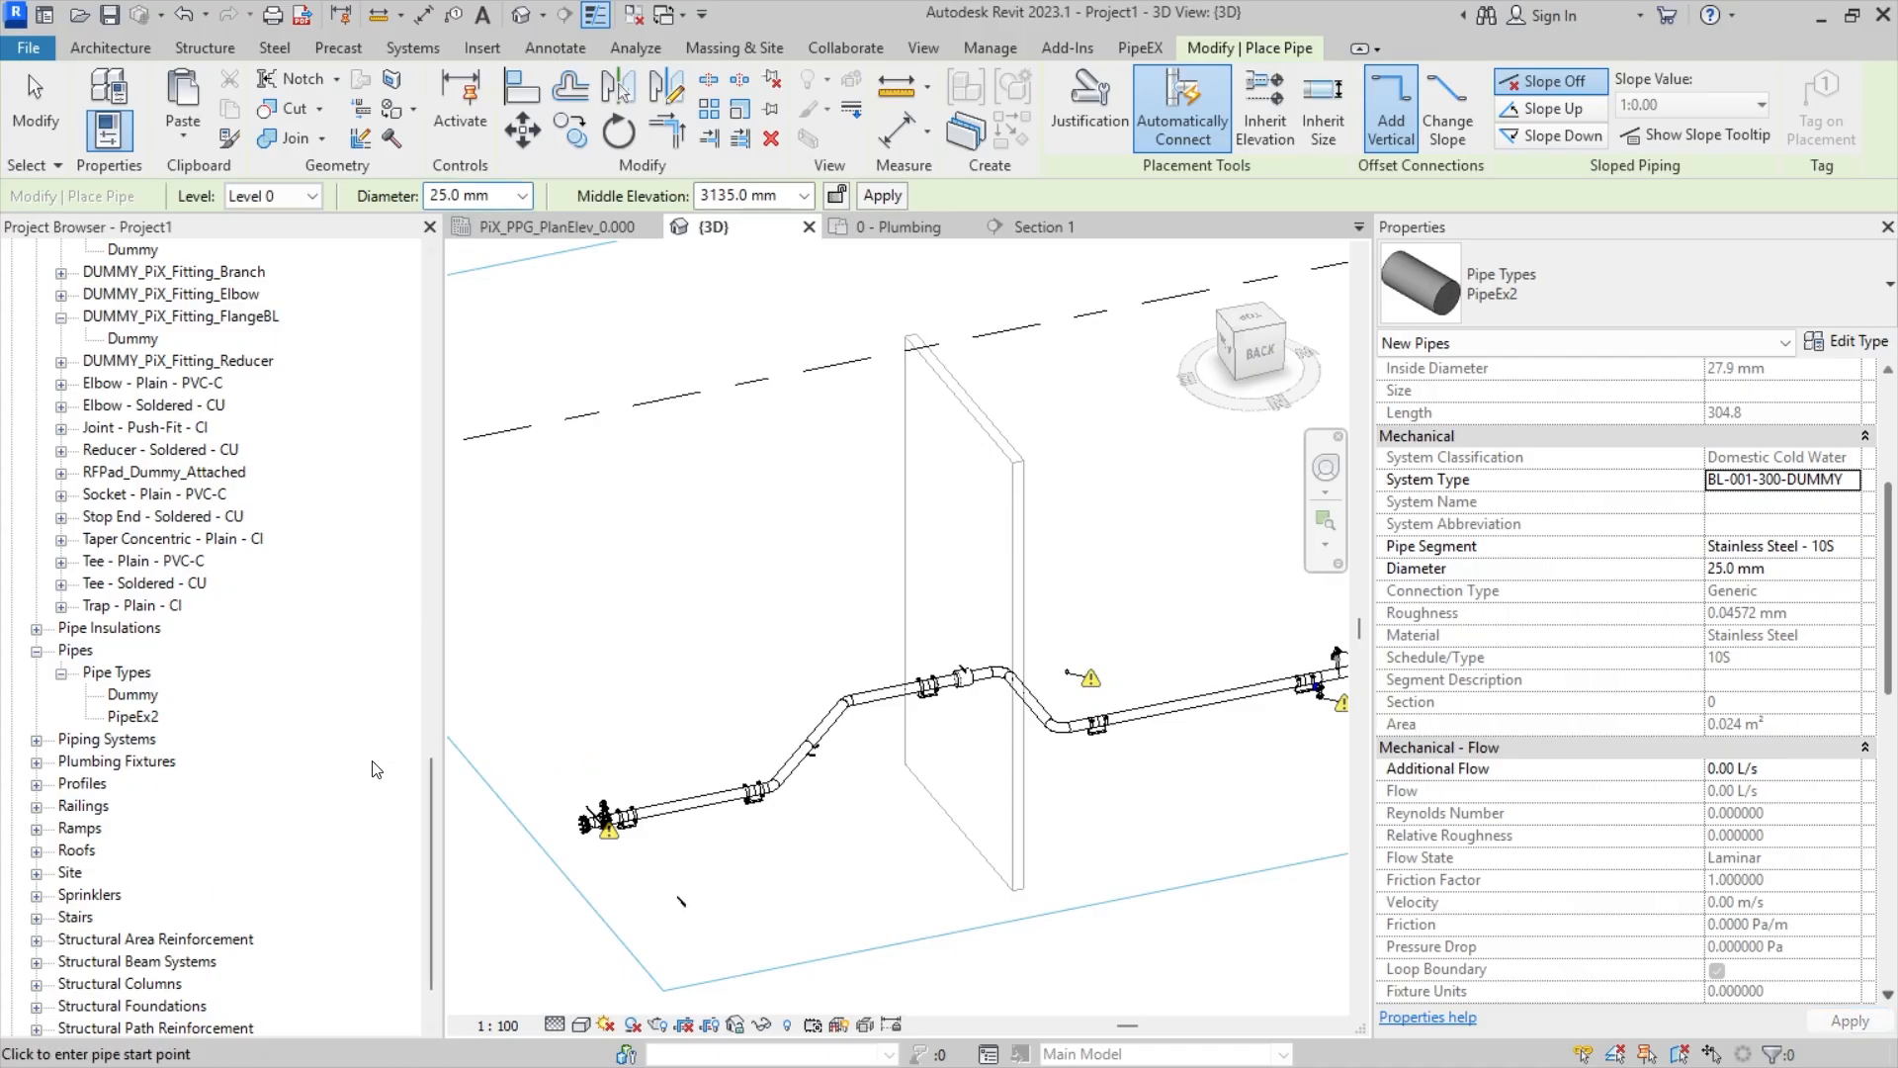
- Try to draw a separate pipe in the empty area beside the run, and undo it
click(496, 631)
click(670, 677)
key(Escape)
key(Escape)
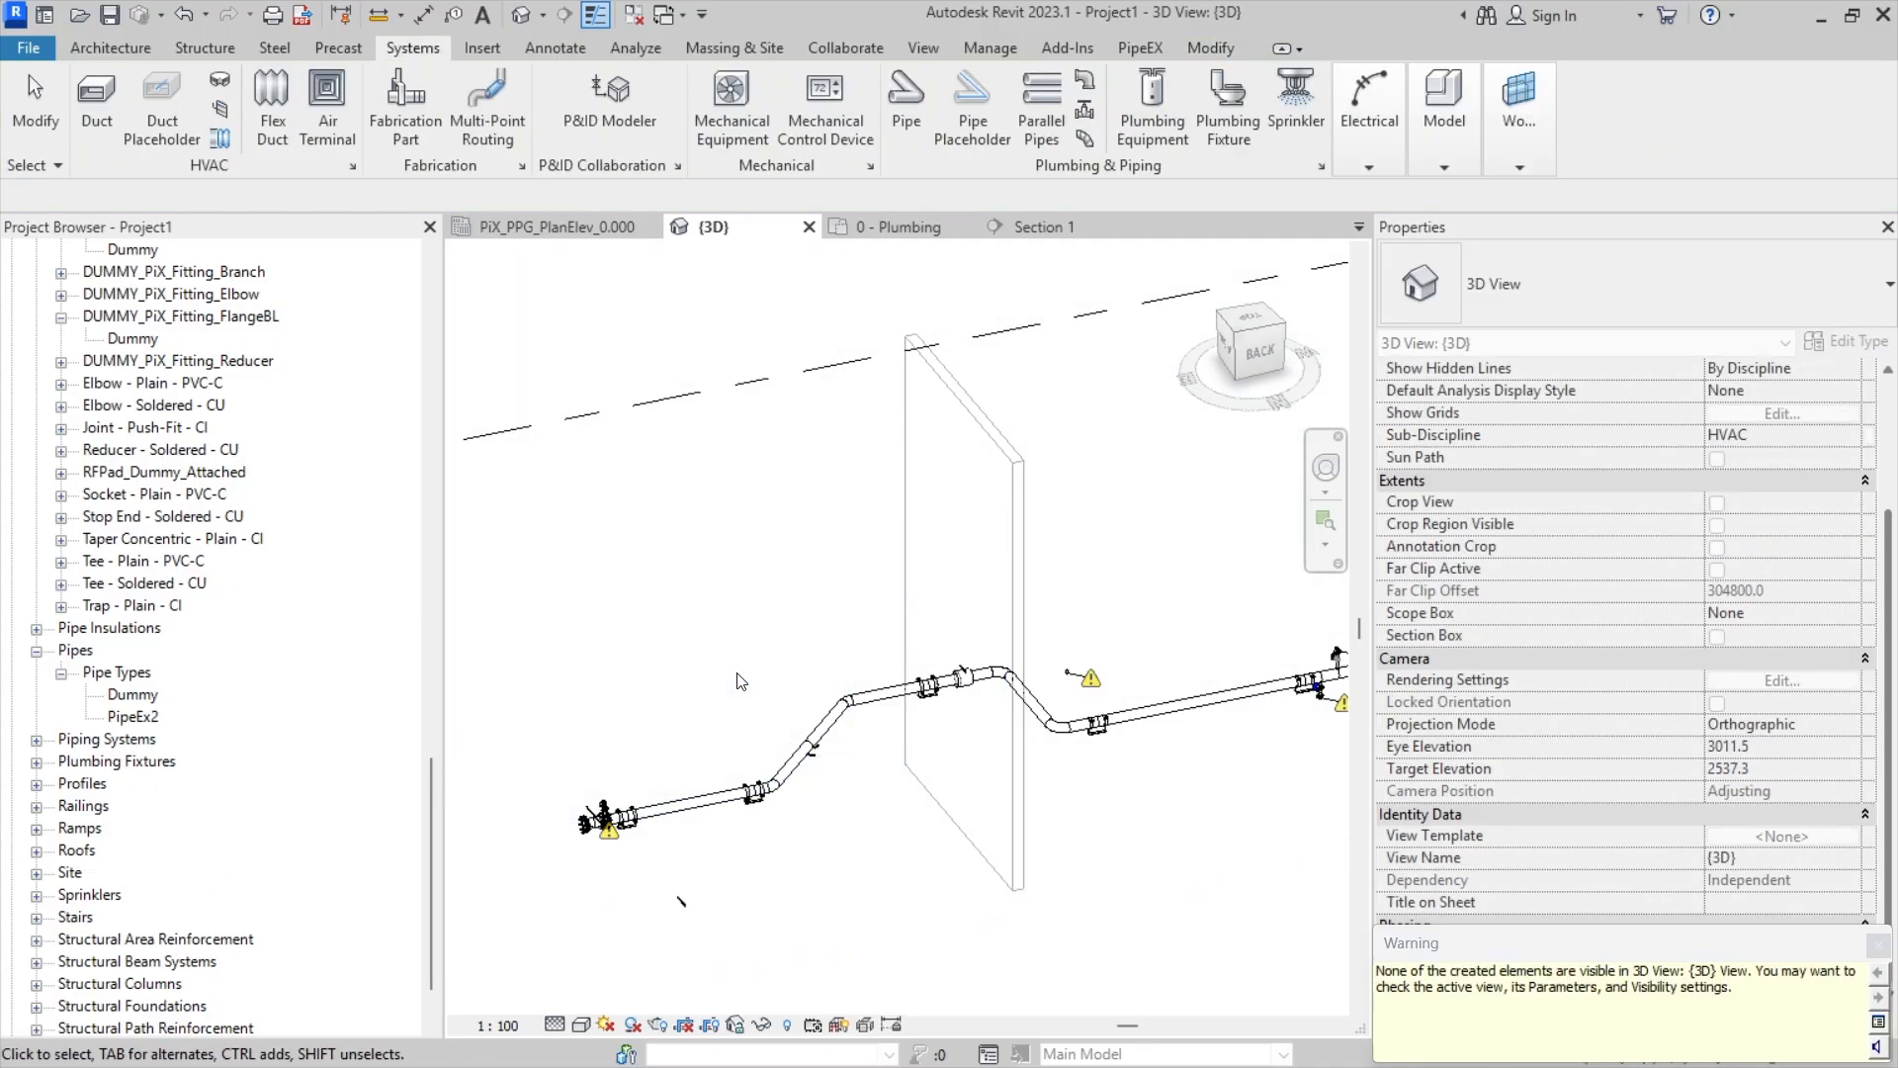
key(ctrl+z)
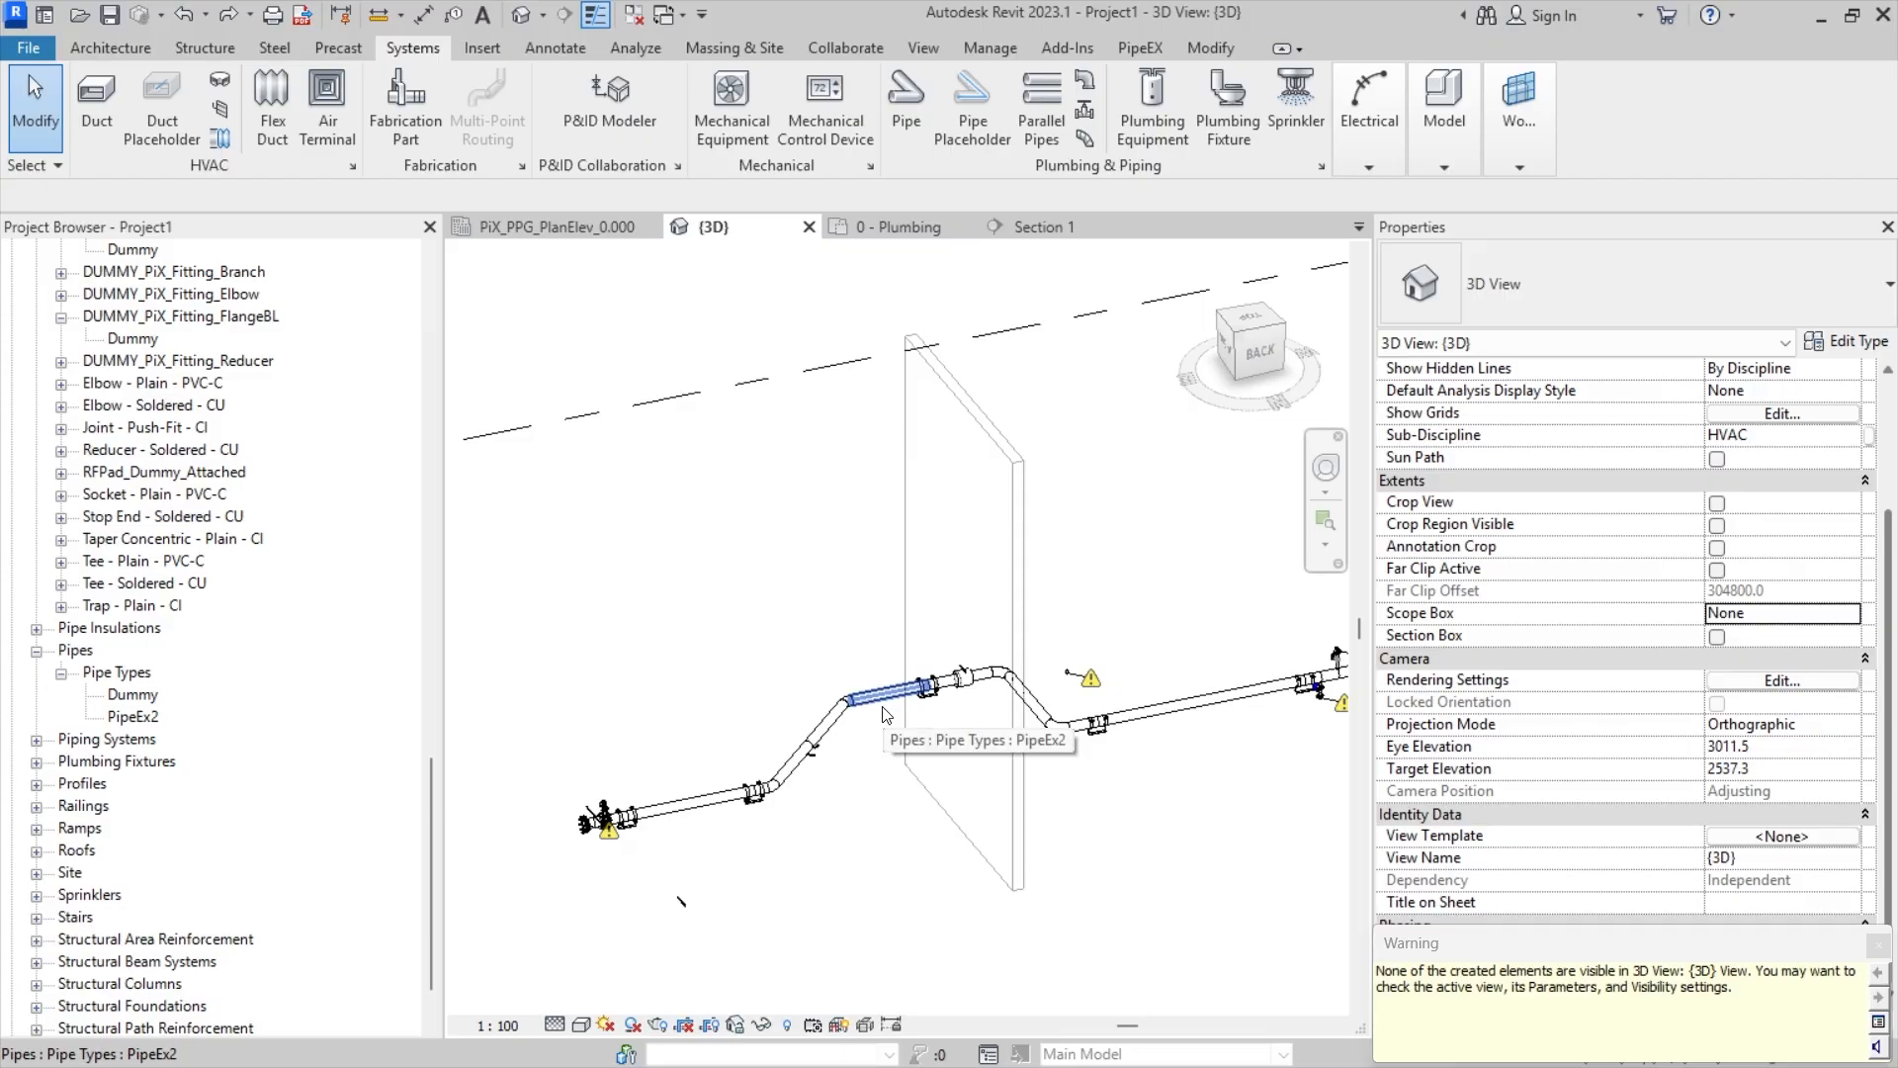
- Select the run's Hydronic Supply piping system and check which piping system types are available for it
key(Tab)
key(Tab)
click(909, 681)
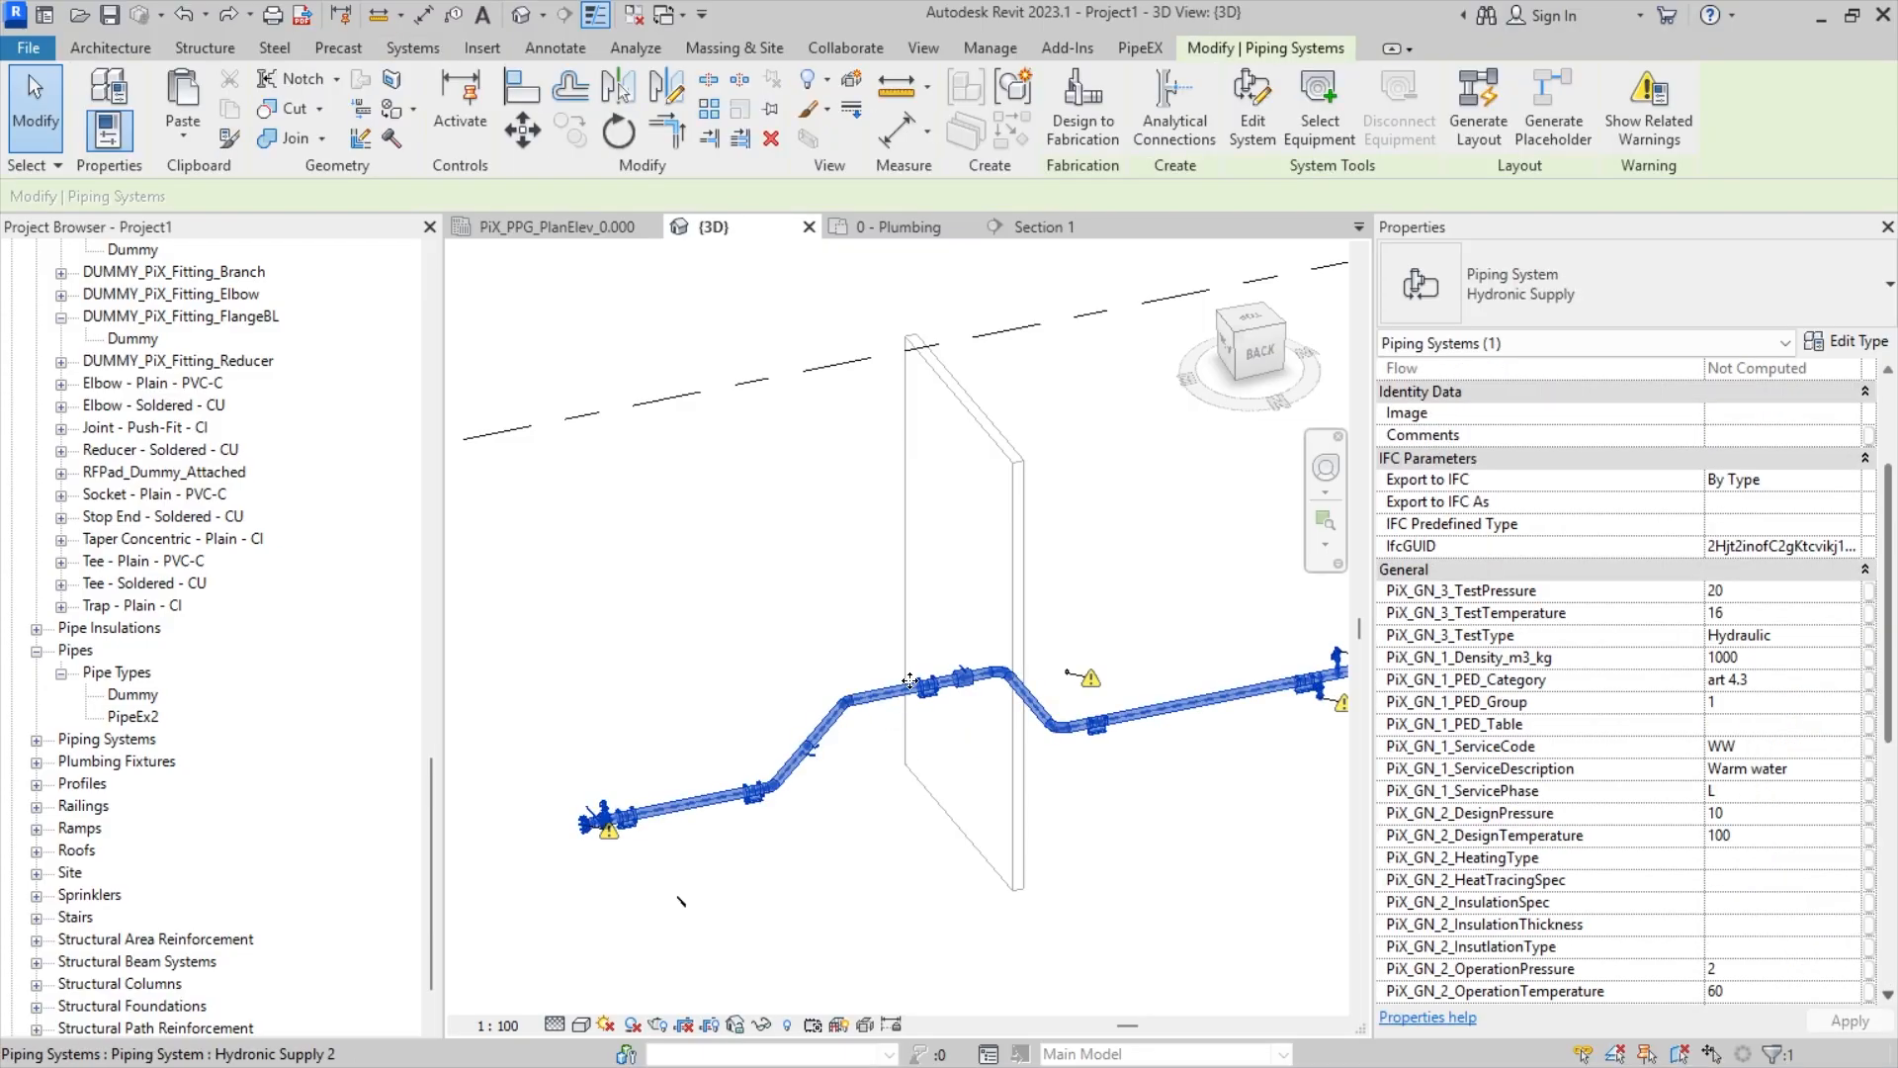
click(1539, 294)
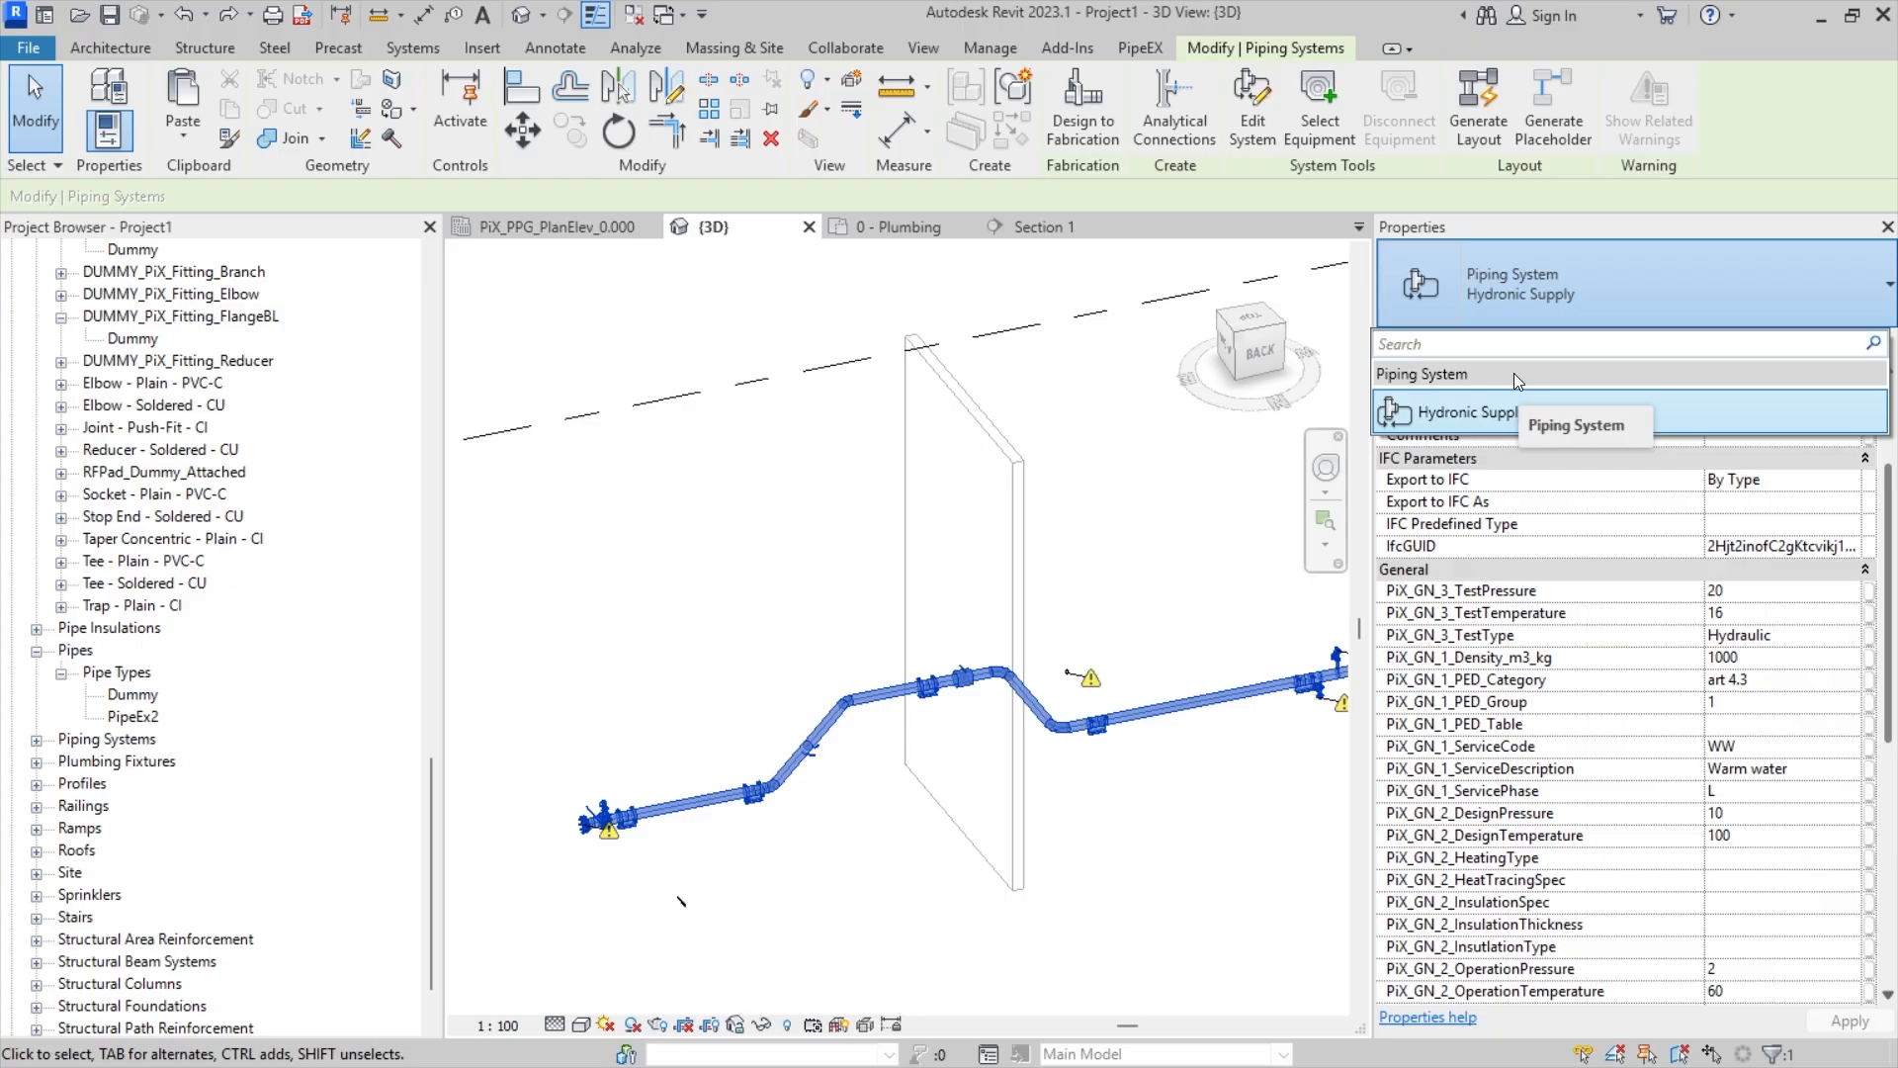
click(826, 784)
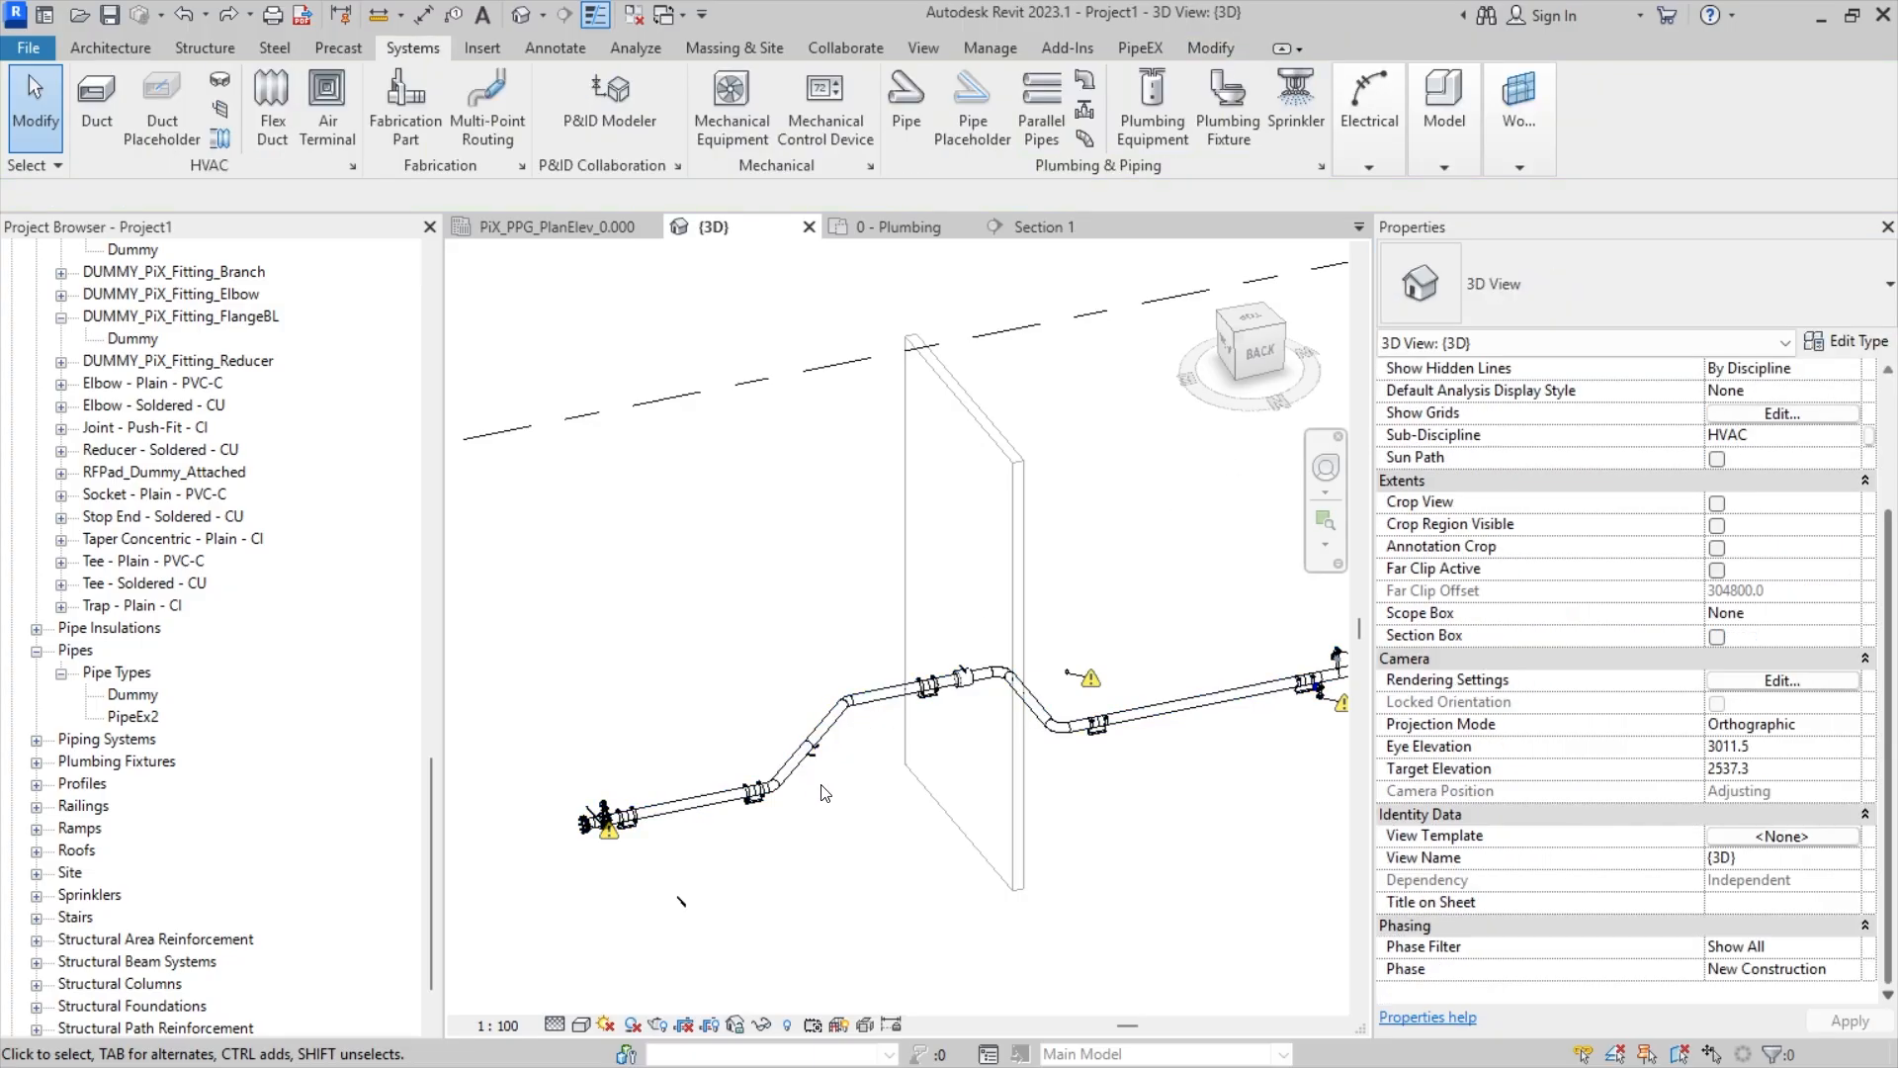
key(Tab)
click(829, 733)
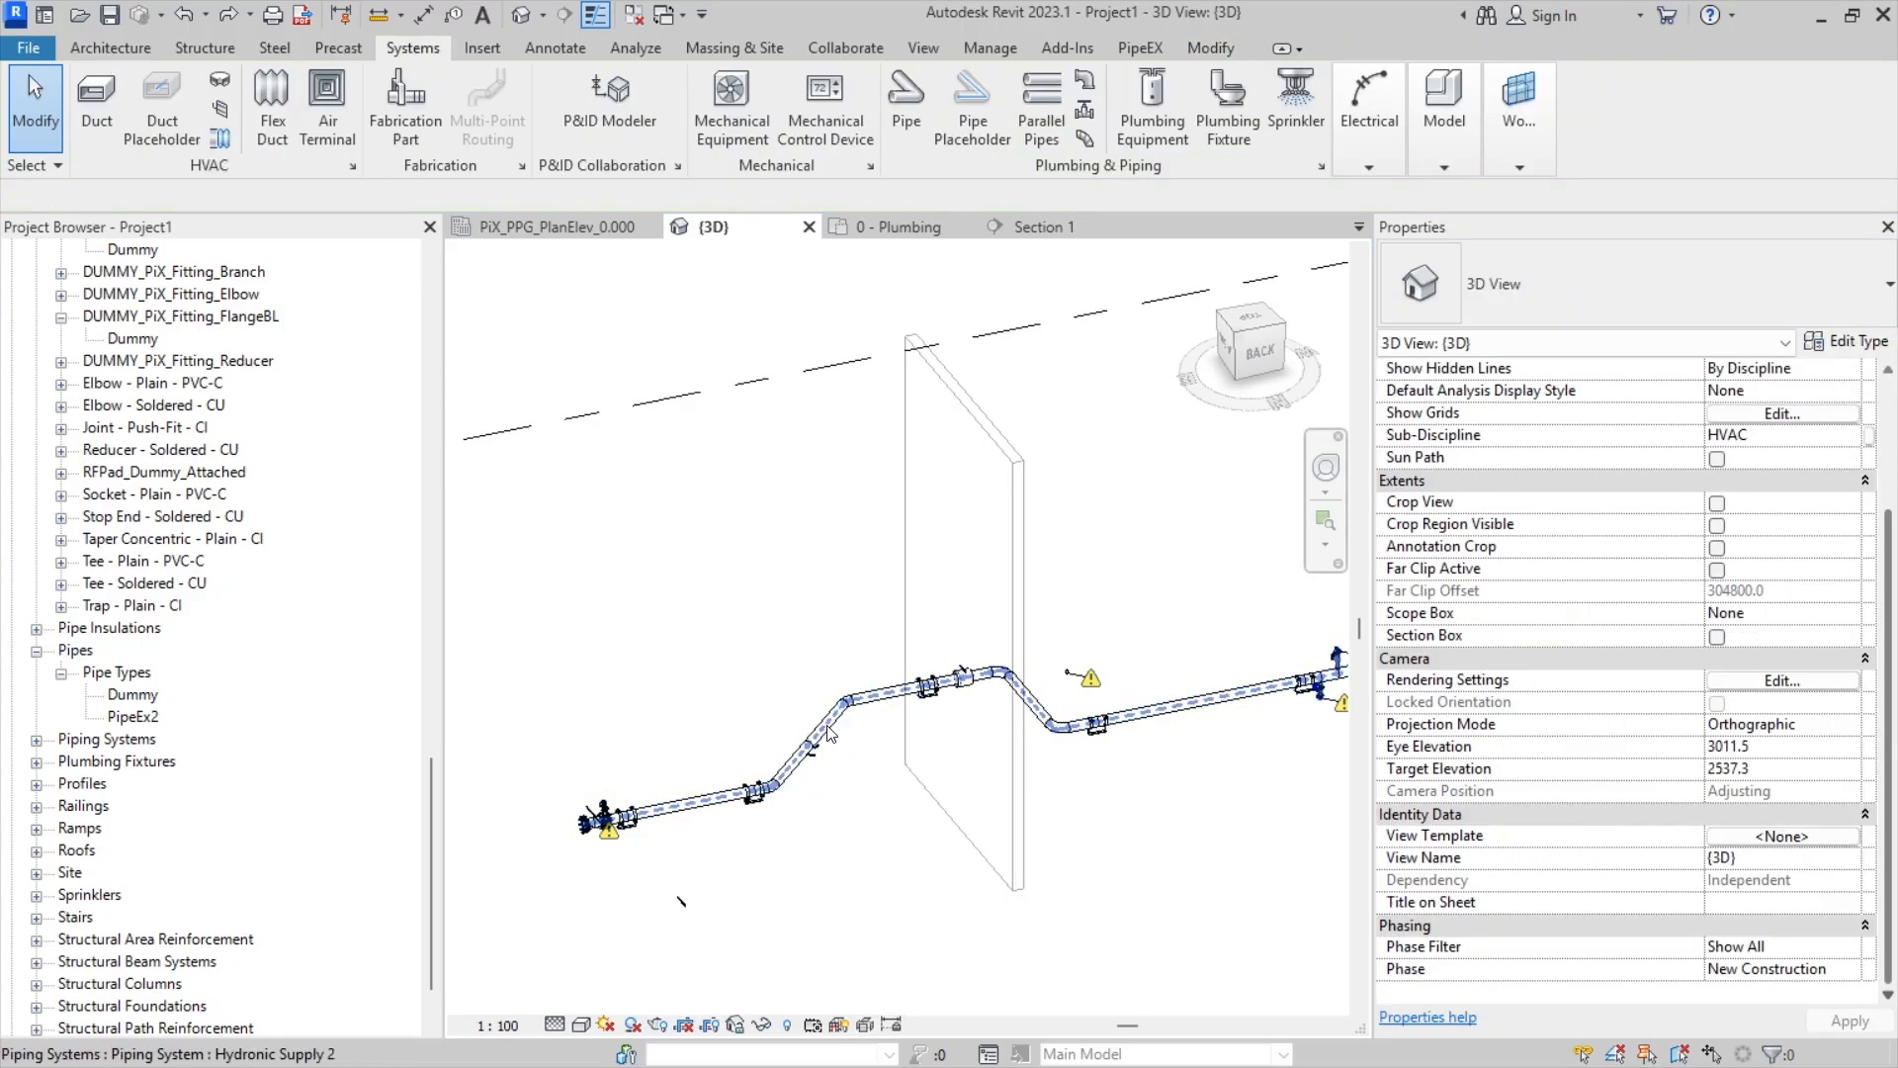
middle_drag(967, 741, 878, 834)
middle_drag(1095, 705, 1199, 621)
scroll(1044, 649, down, 1)
click(1086, 636)
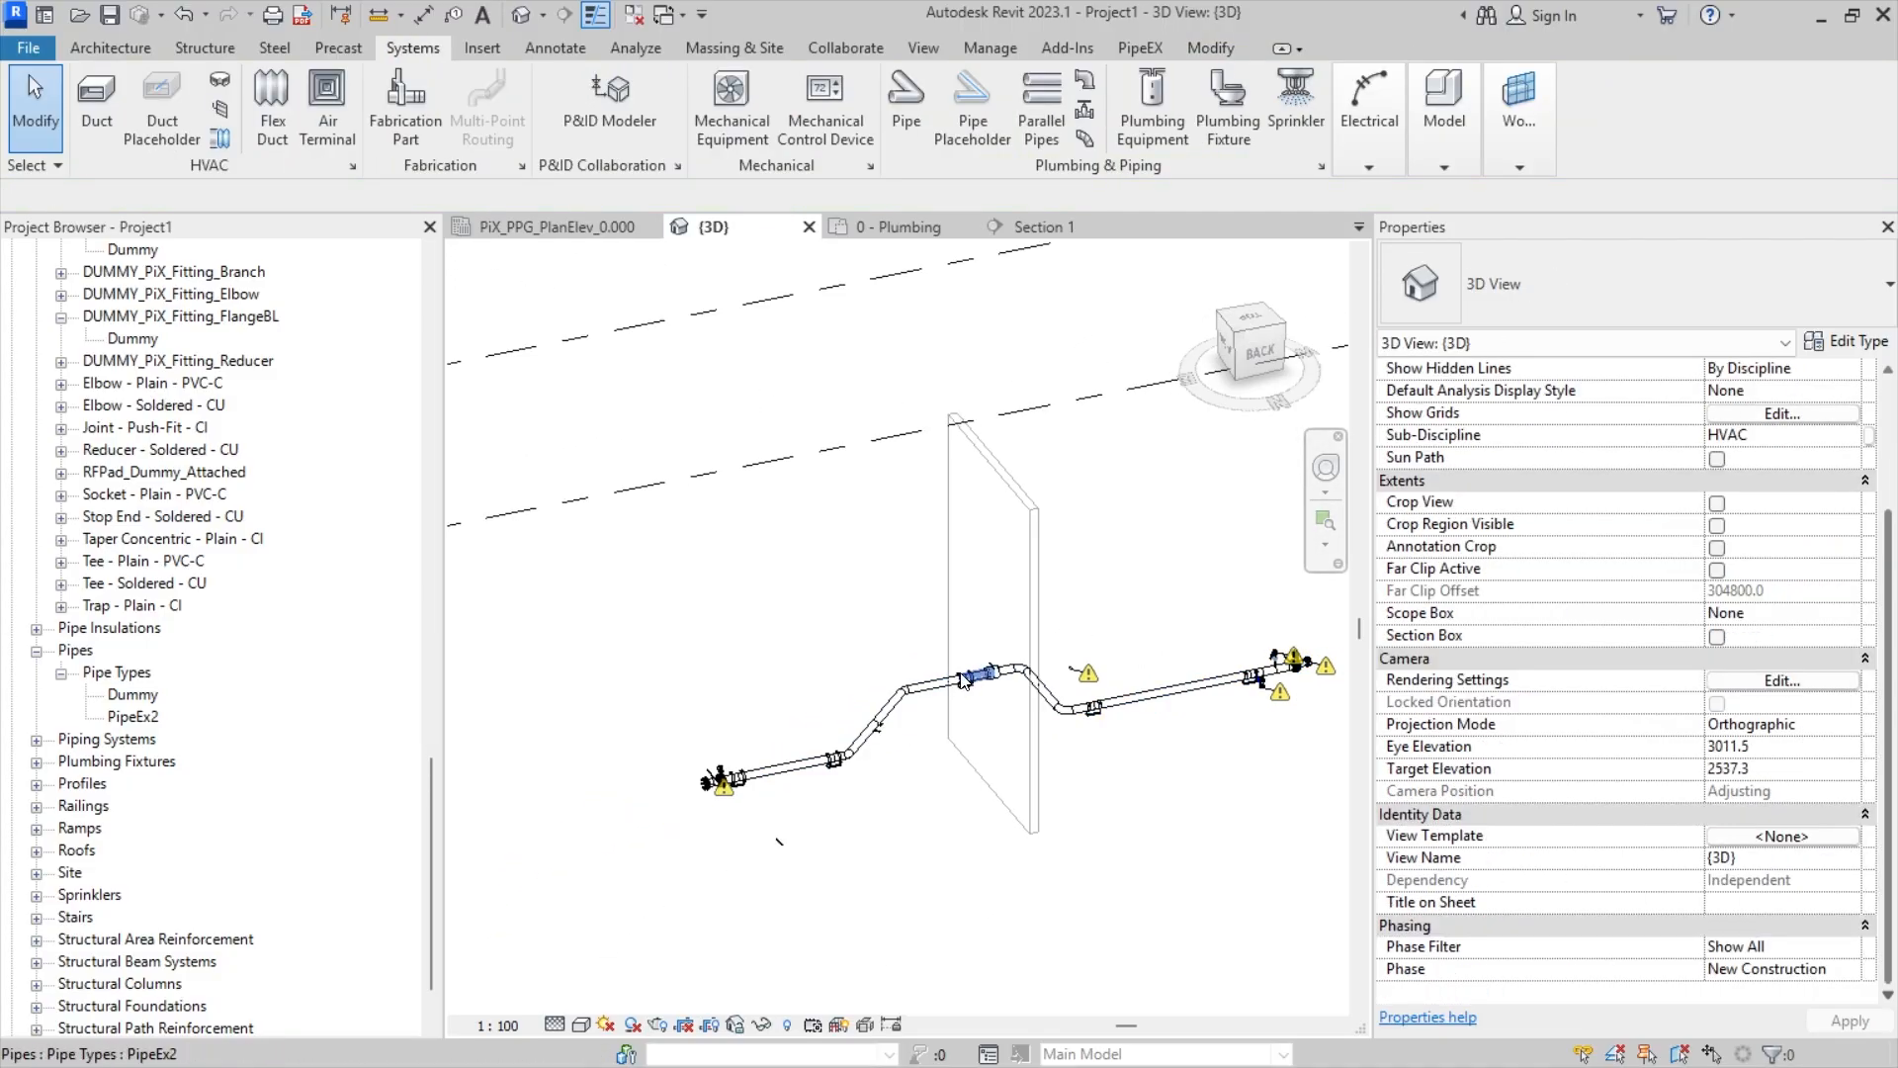
- Draw a 150 mm branch pipe about 657 mm long off the main run near its flanged end, using system type BL-001-300-DUMMY
scroll(803, 740, up, 4)
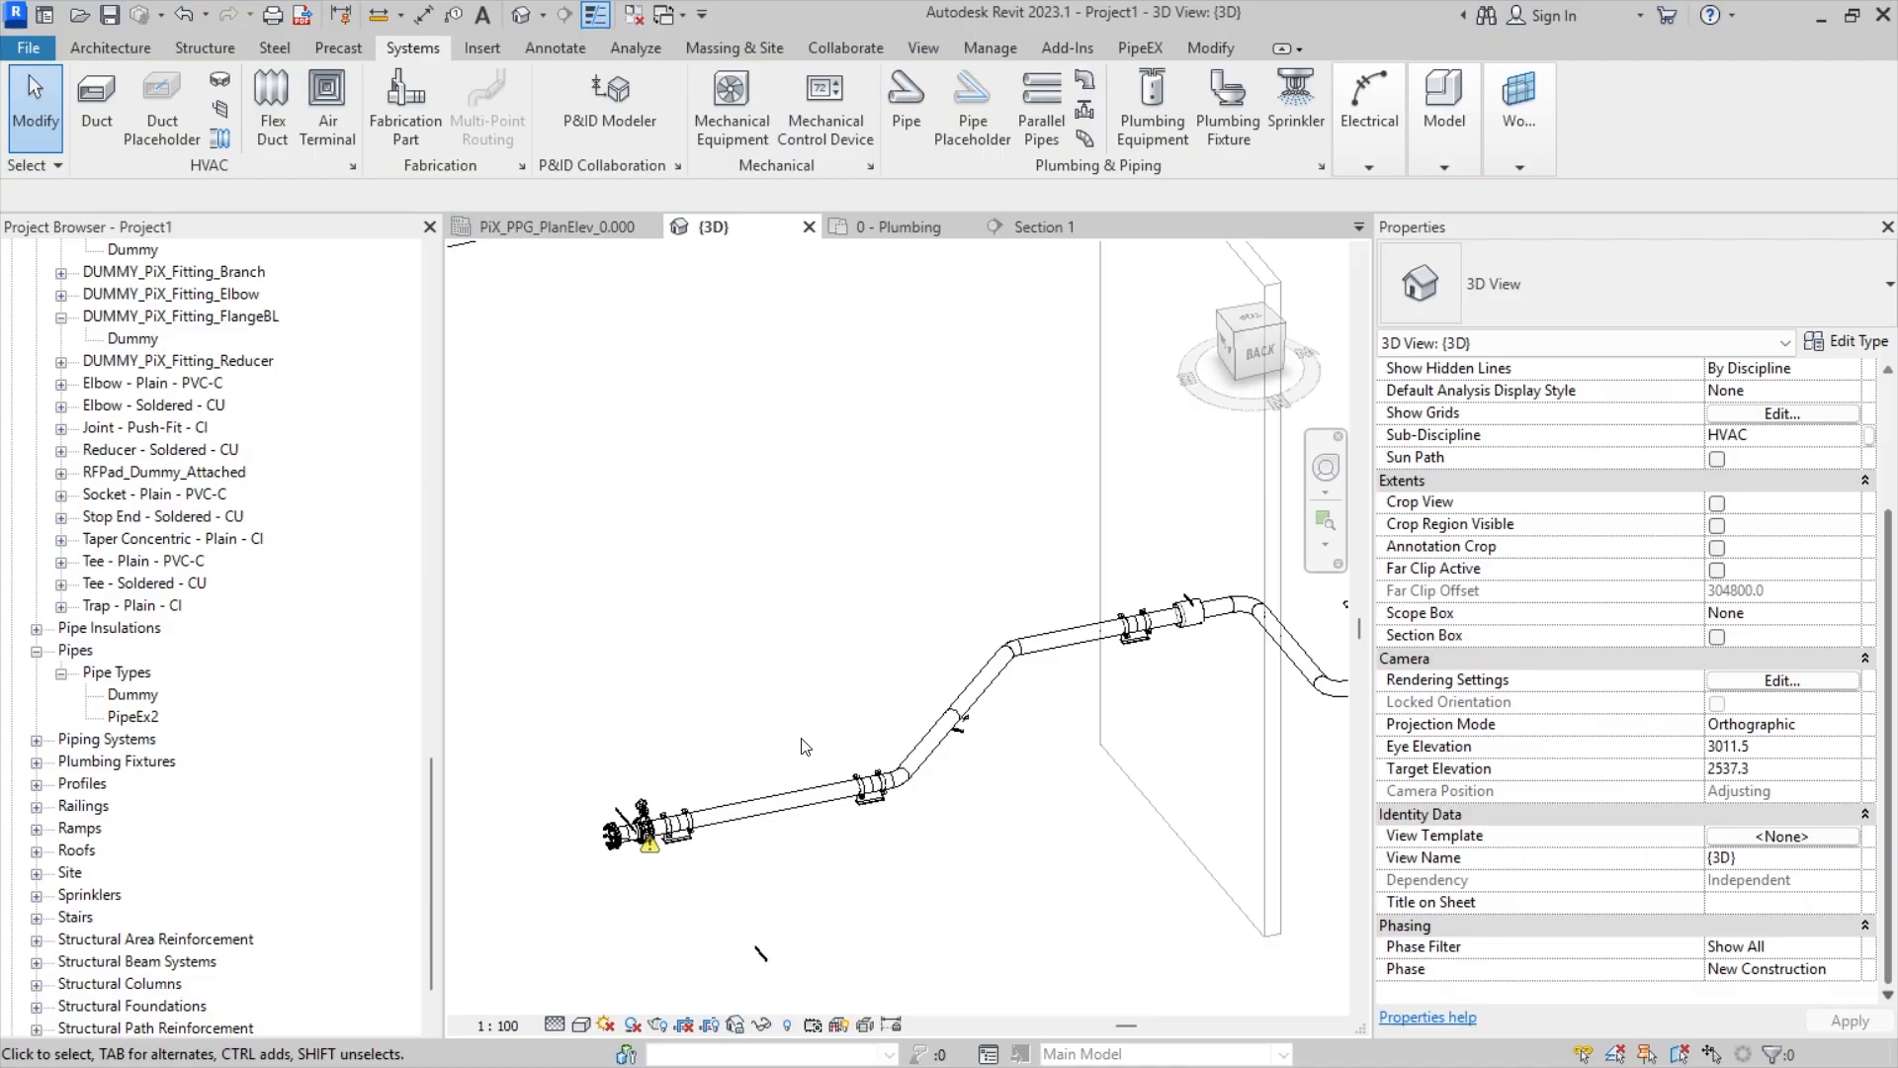
click(762, 836)
click(1012, 129)
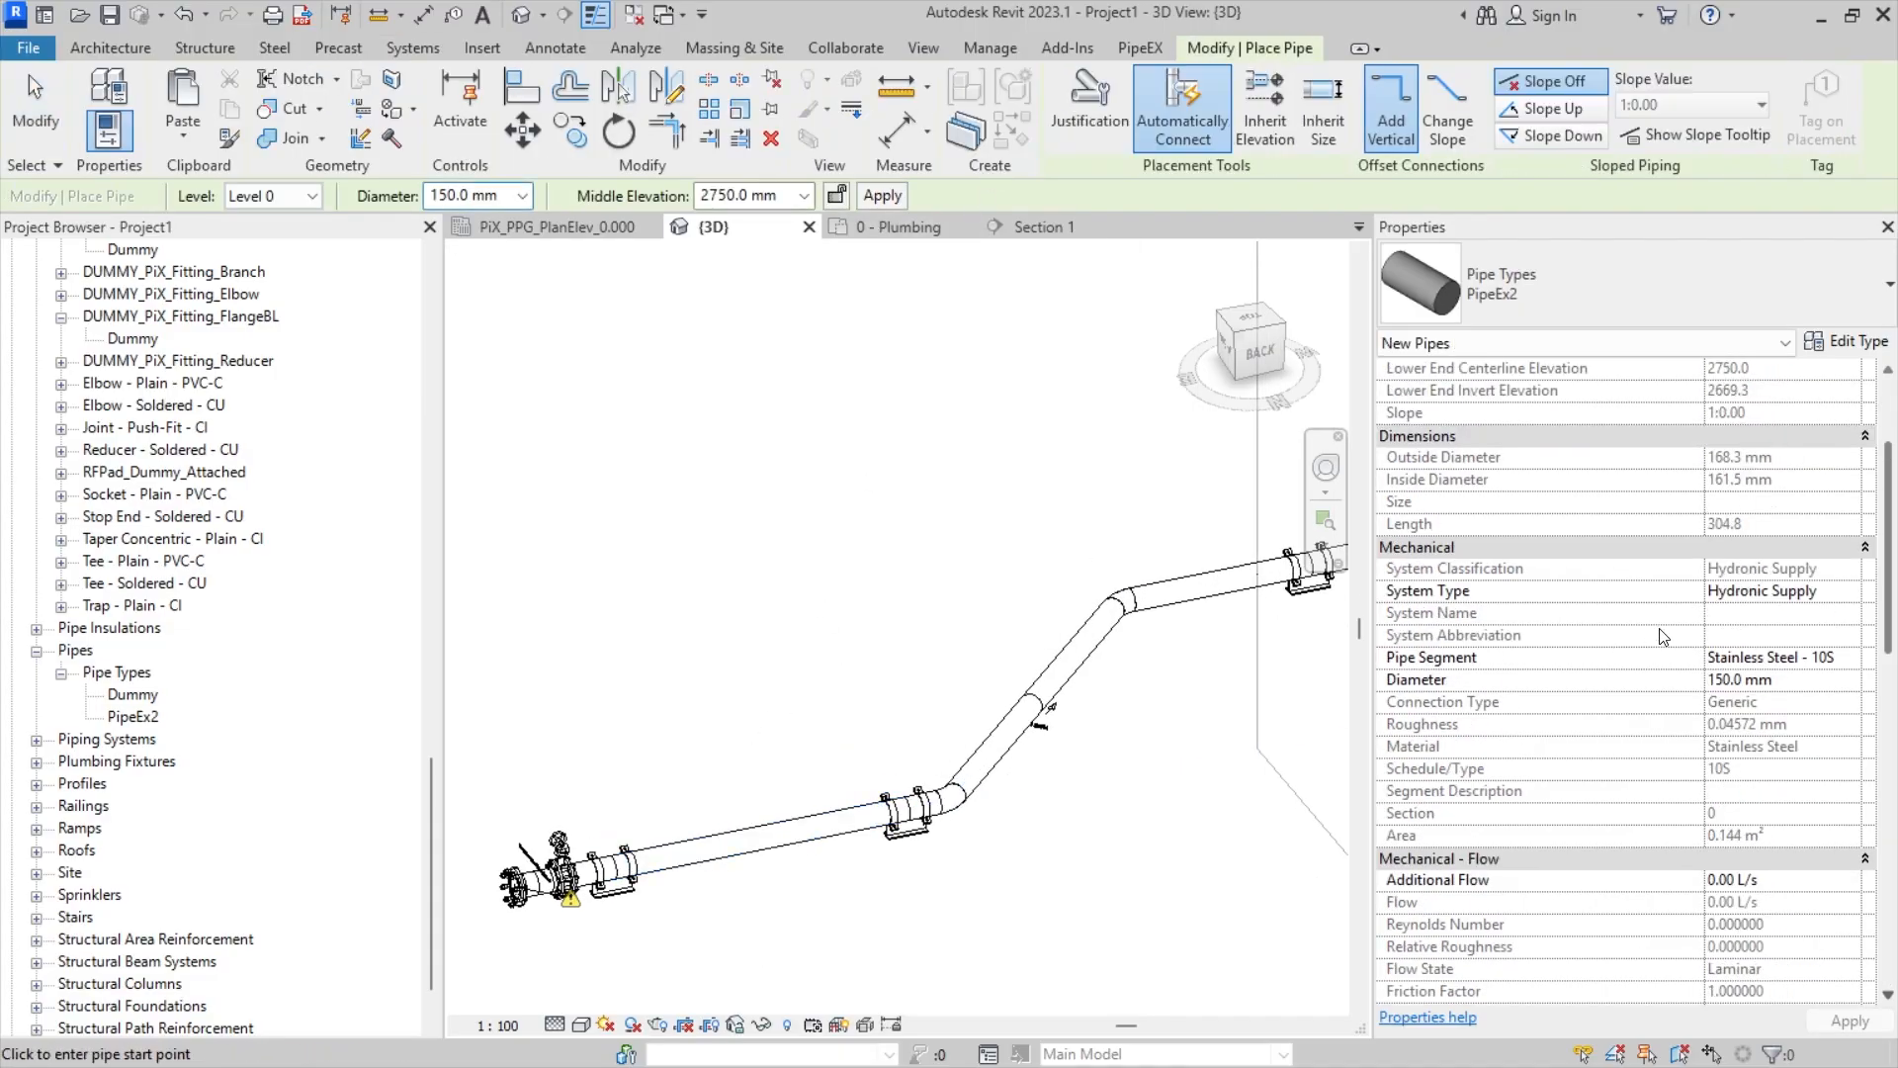
click(1852, 592)
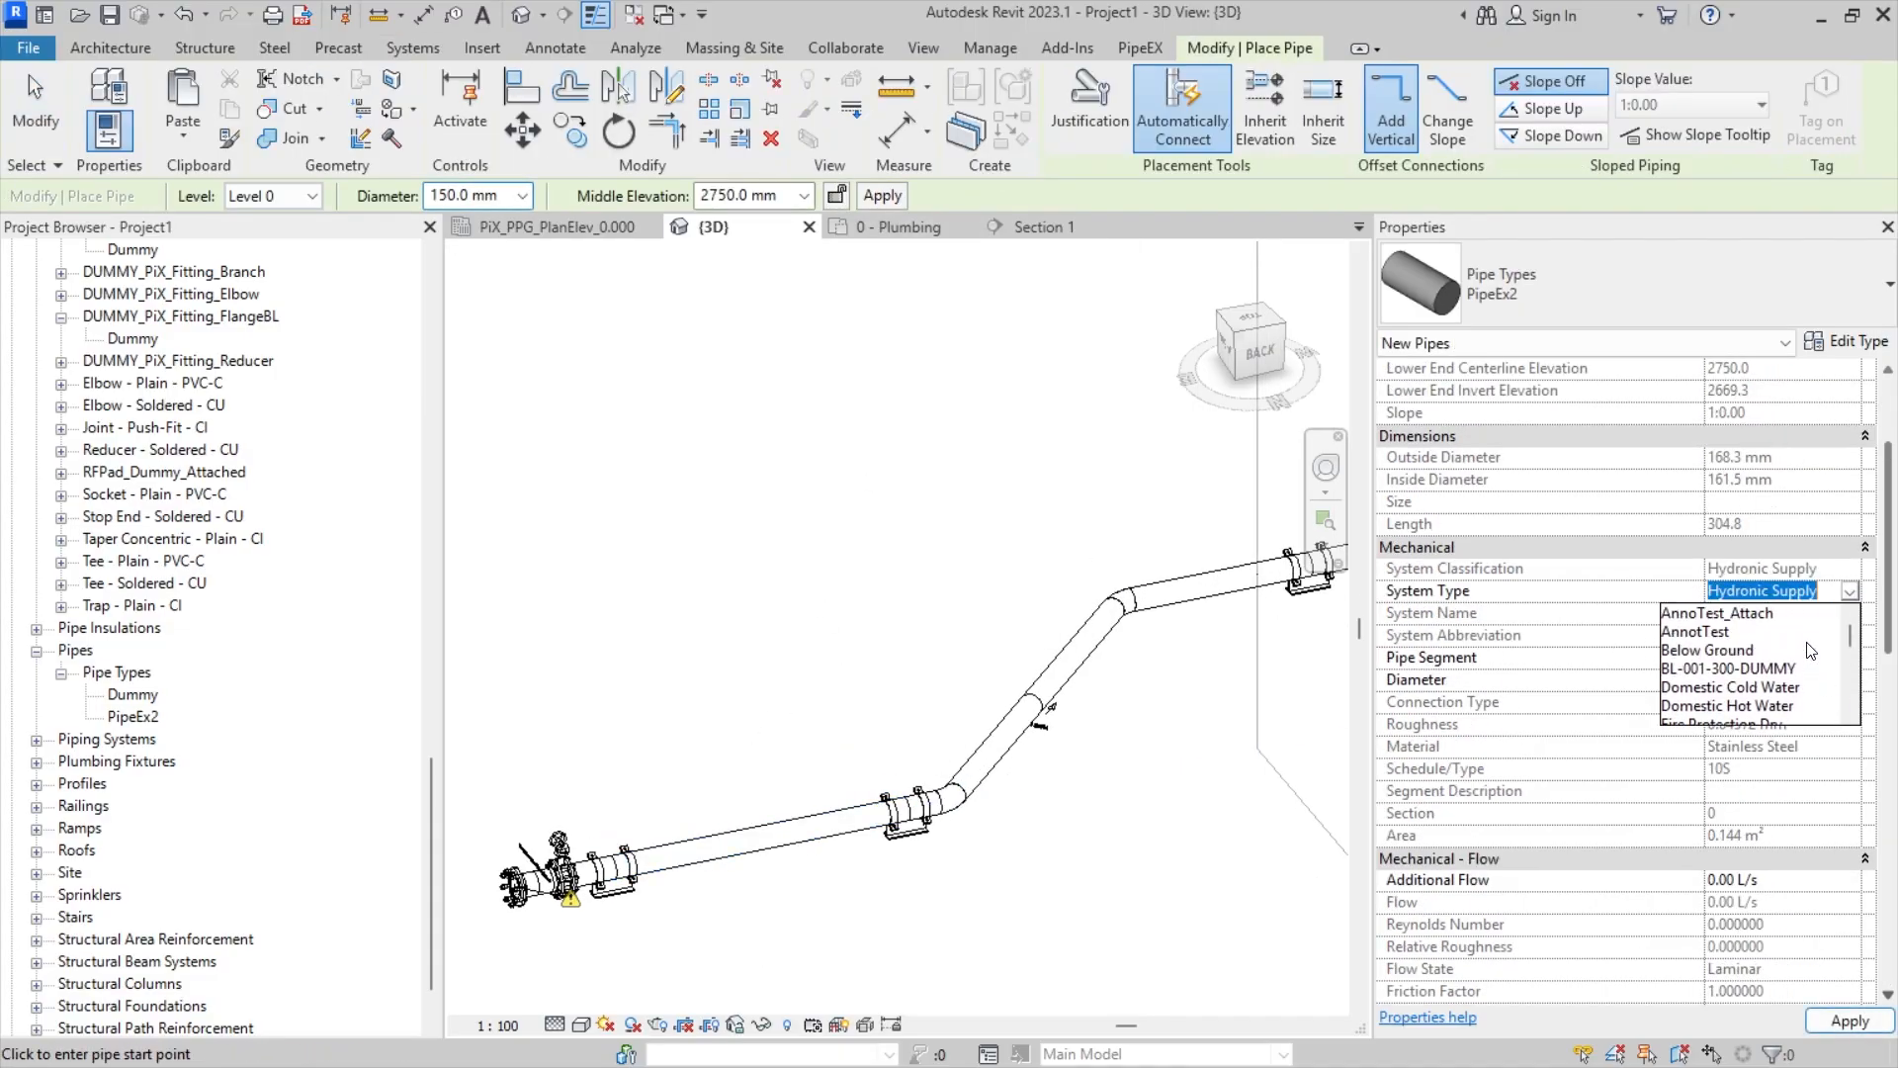
click(1737, 669)
scroll(780, 839, up, 1)
click(741, 840)
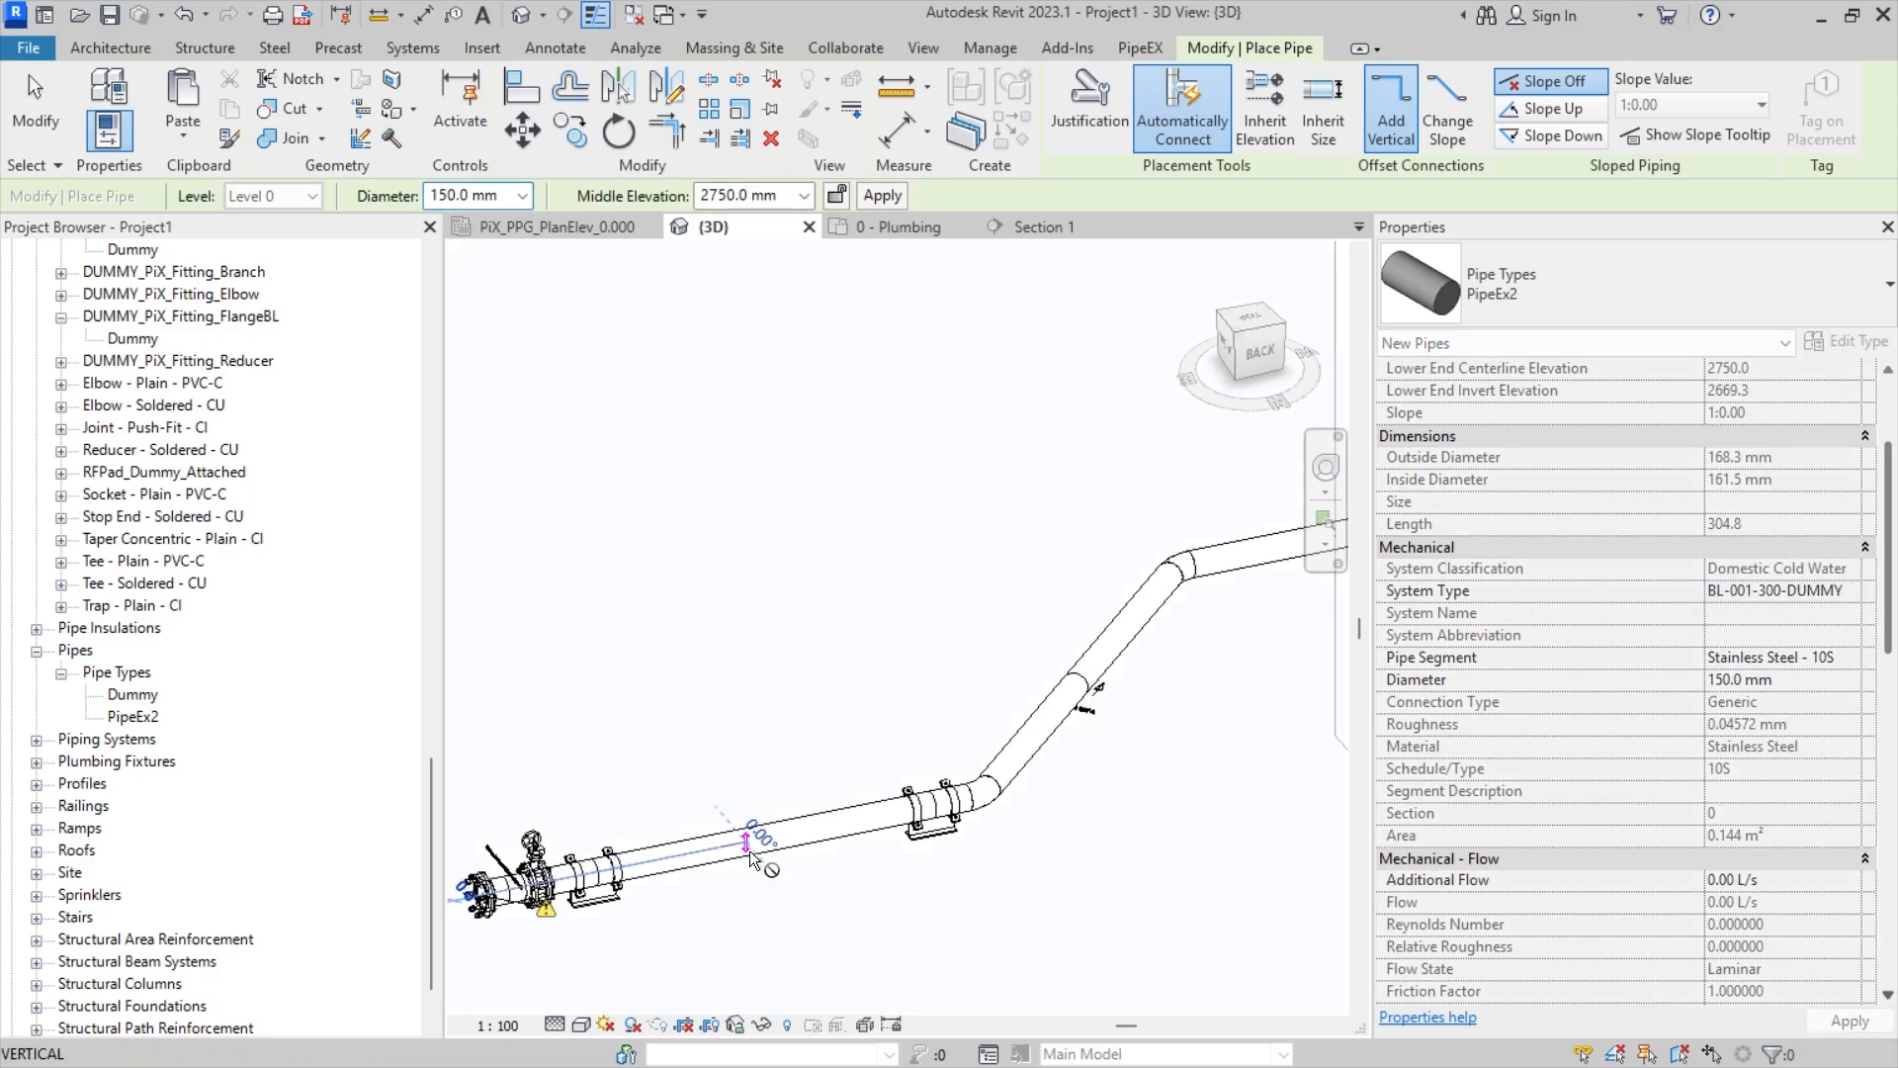
click(788, 901)
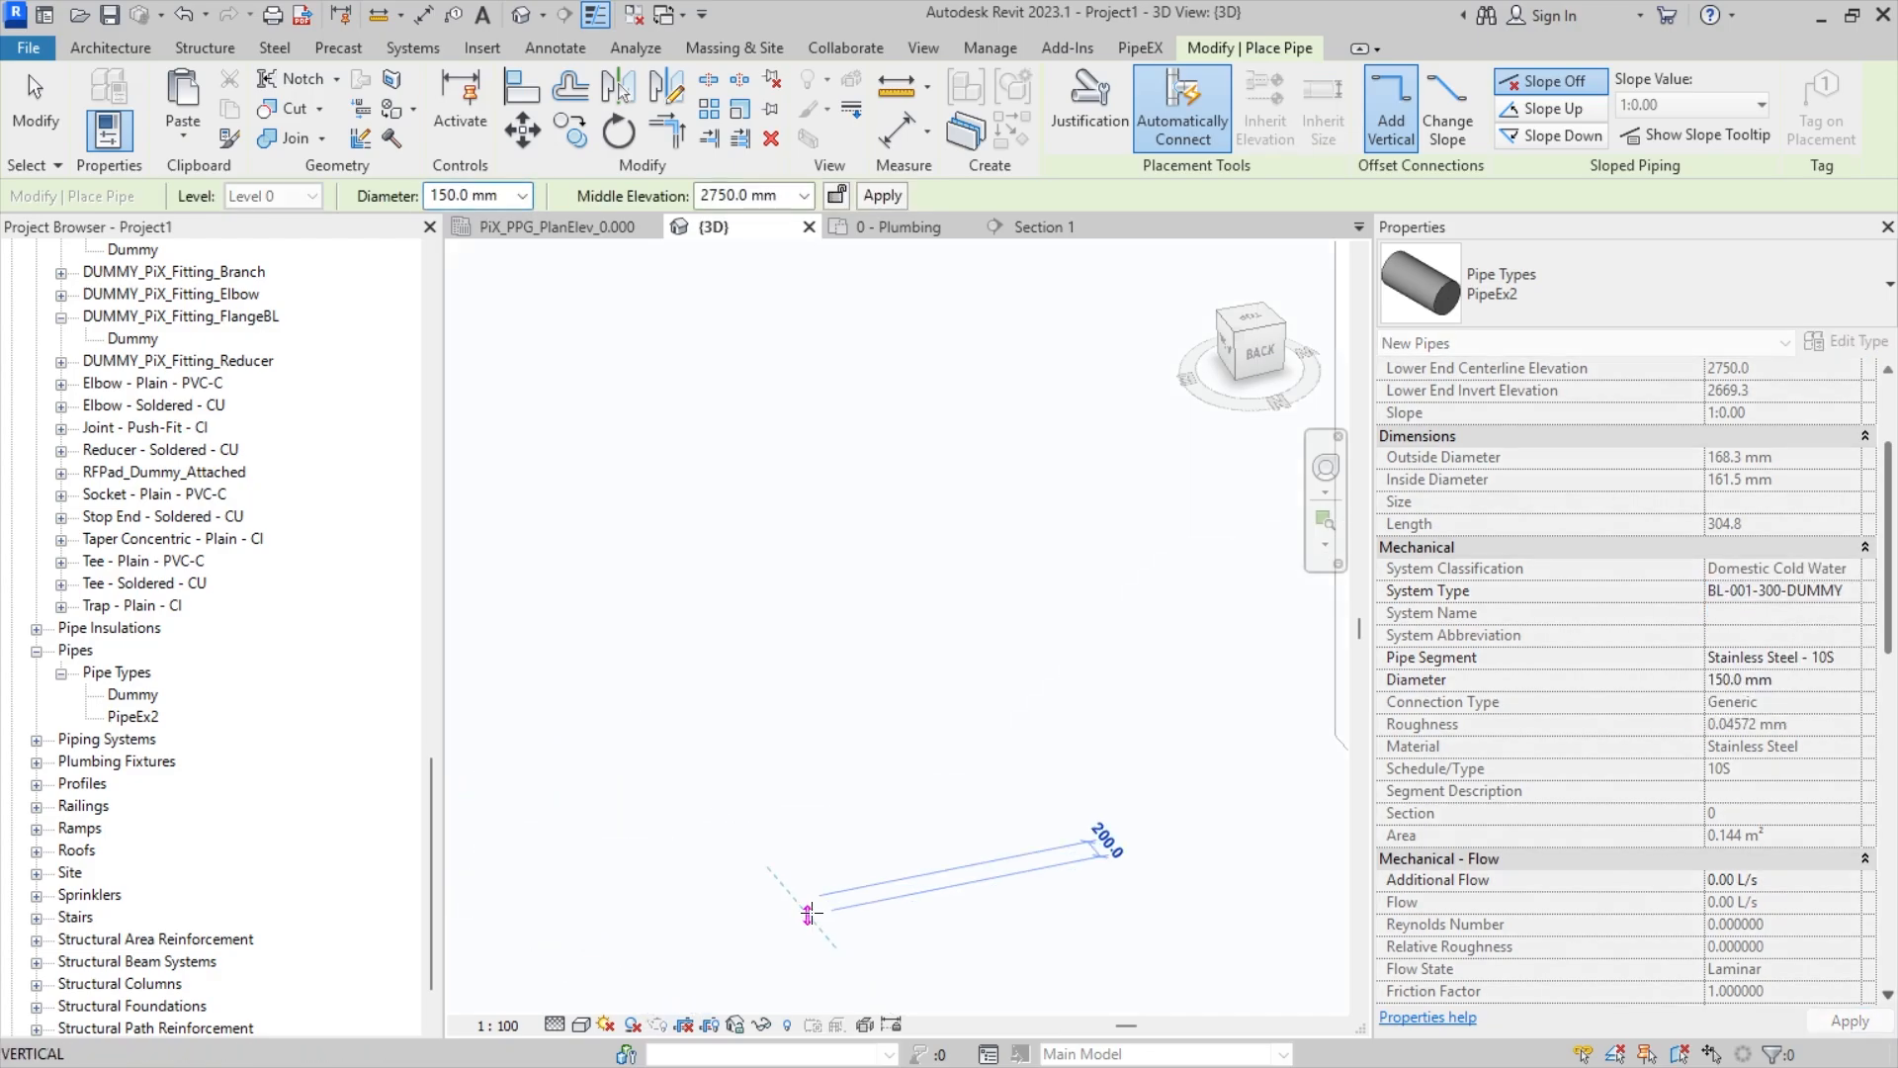
scroll(806, 911, down, 2)
key(Escape)
key(Escape)
- Look for the pipe run in the 3D view, the PiX_PPG_PlanElev_0.000 plan and the 0 - Plumbing plan
scroll(833, 894, down, 3)
middle_drag(865, 888, 783, 786)
scroll(786, 787, down, 2)
middle_drag(776, 896, 770, 912)
scroll(769, 912, up, 1)
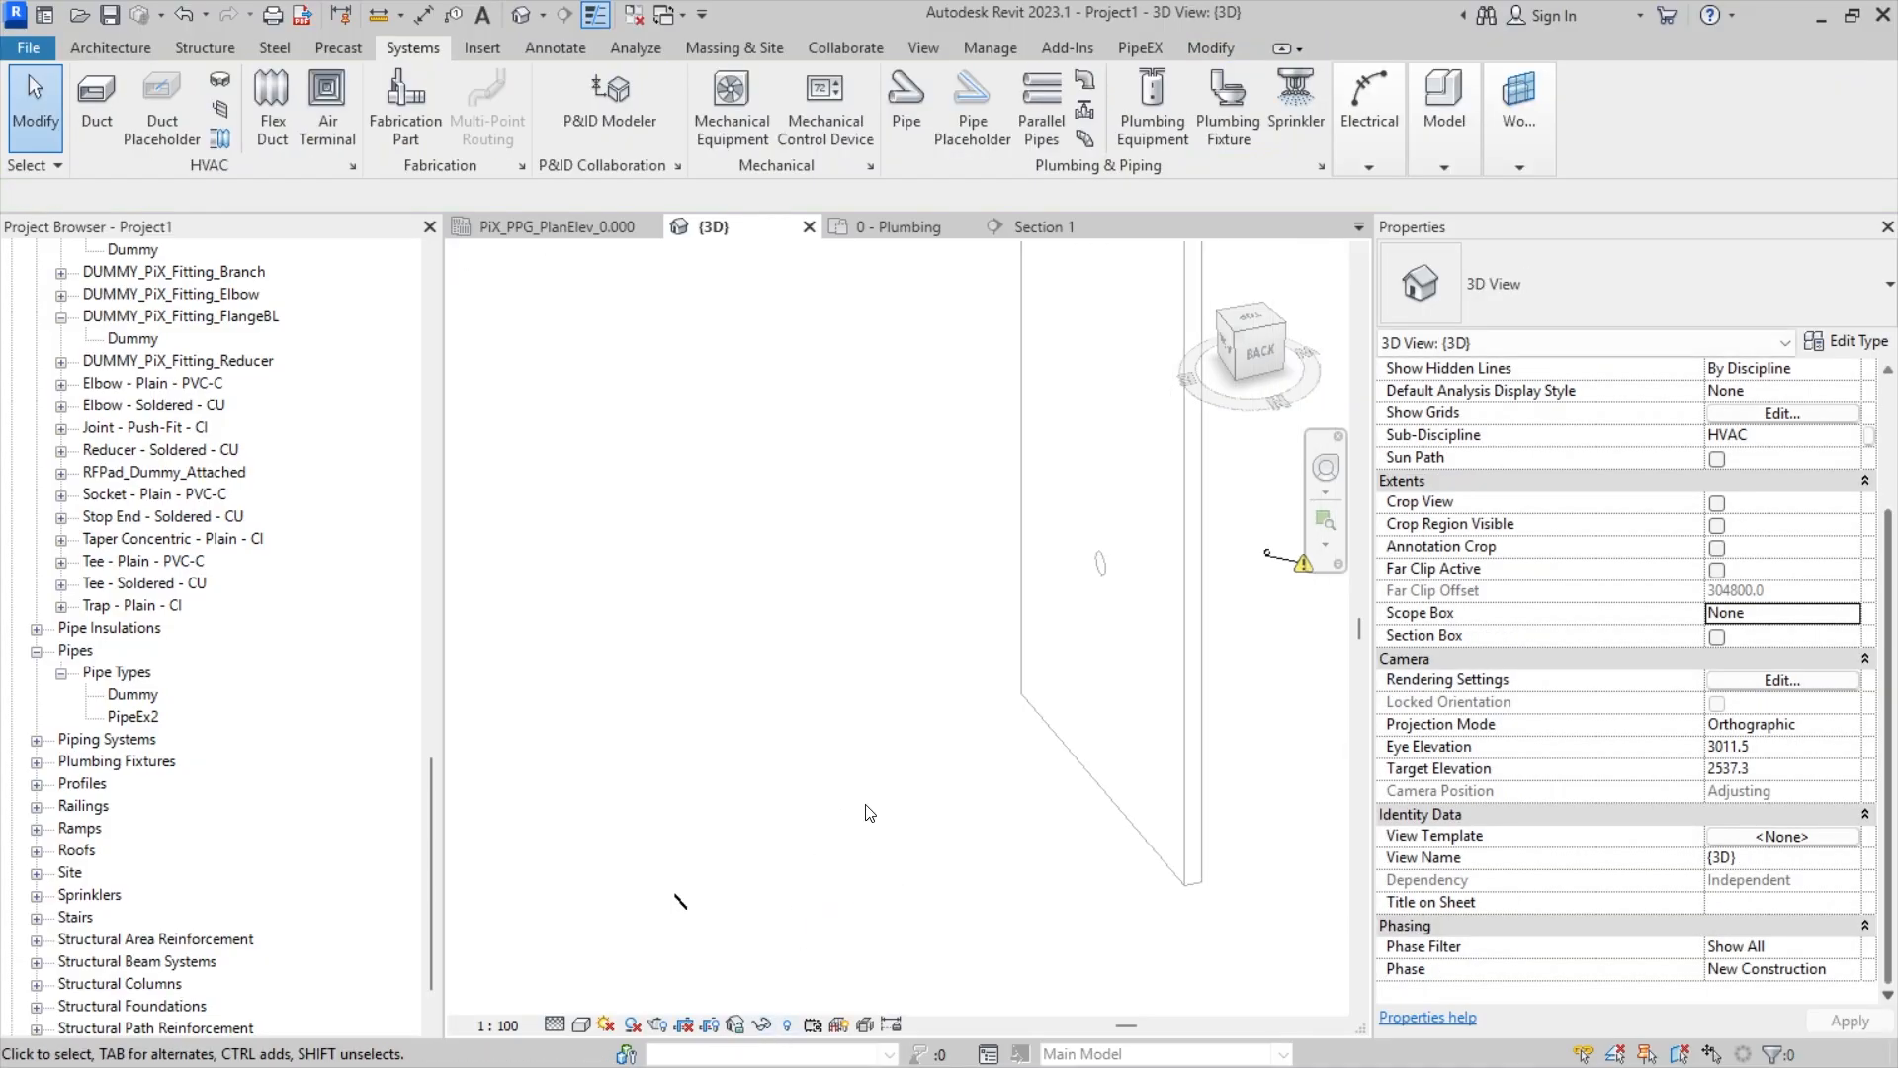
key(ctrl+s)
key(Escape)
click(615, 223)
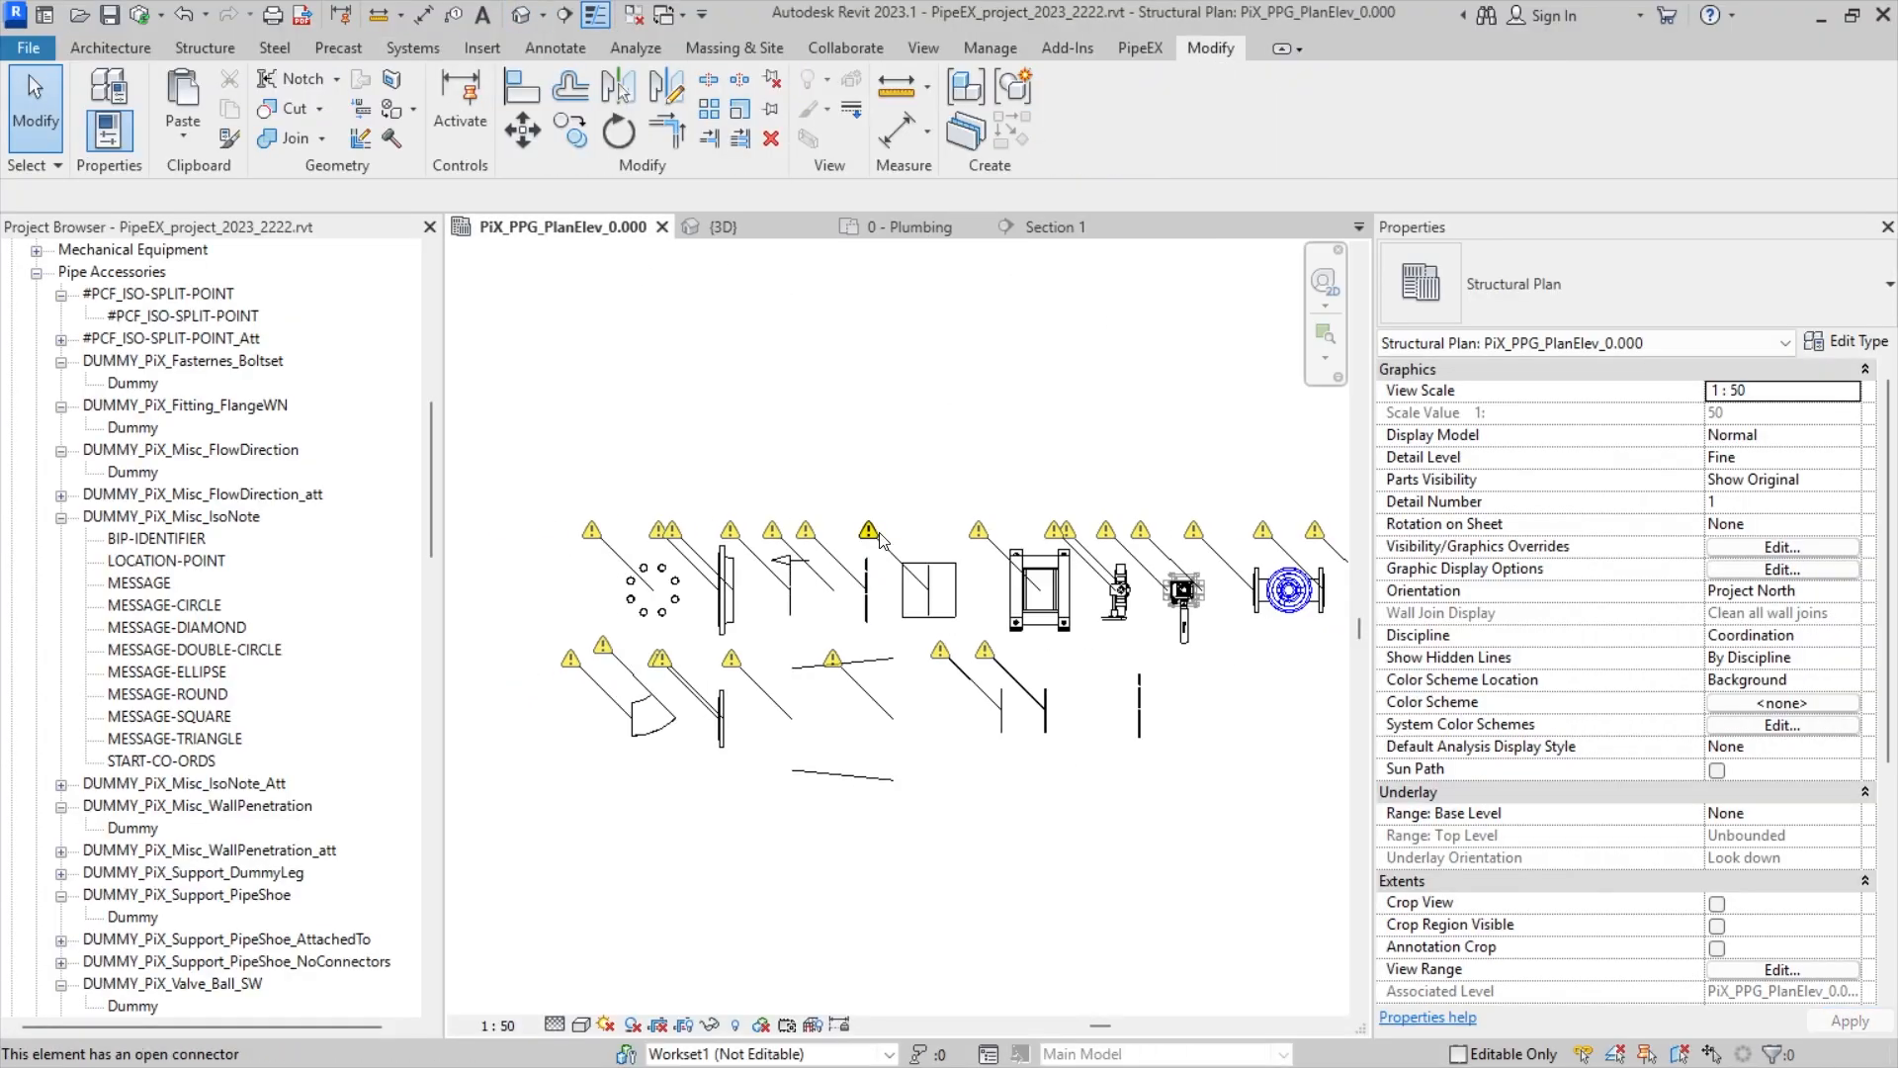
click(908, 226)
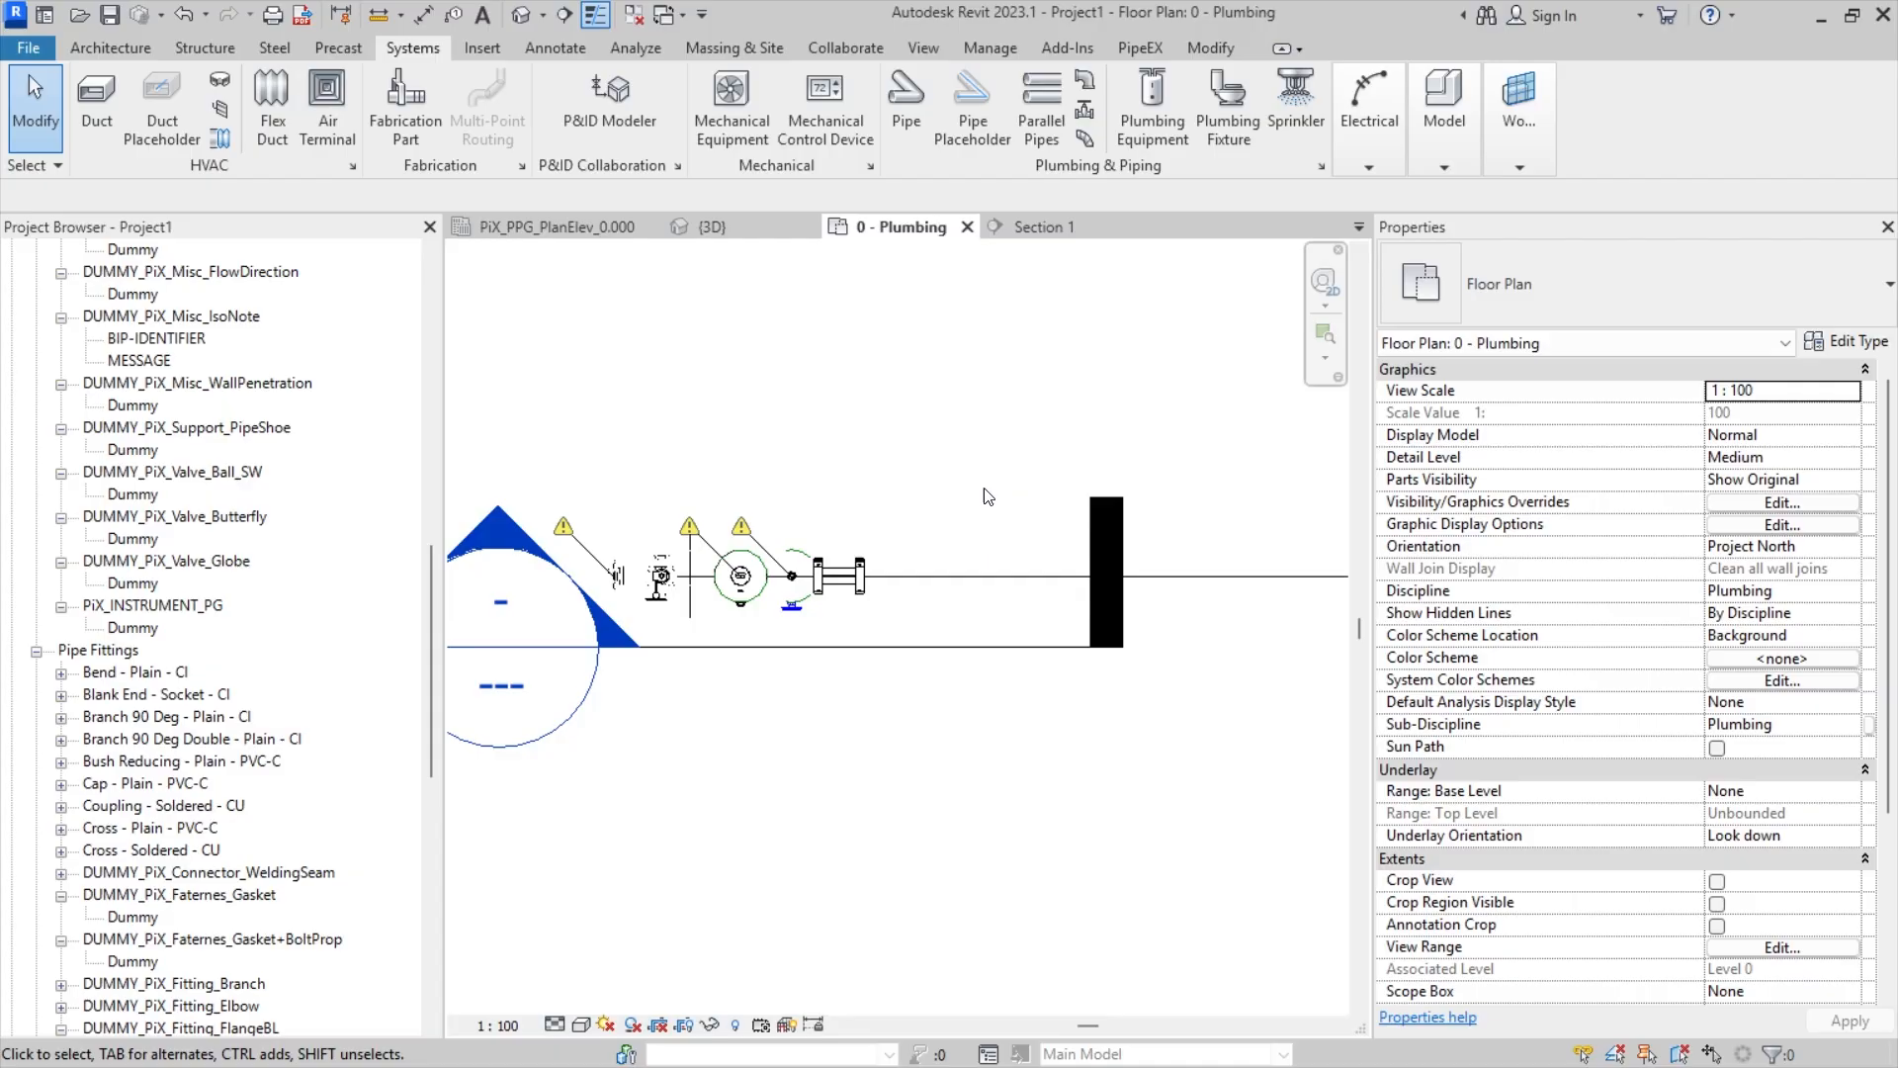
scroll(984, 495, down, 2)
scroll(209, 600, up, 1)
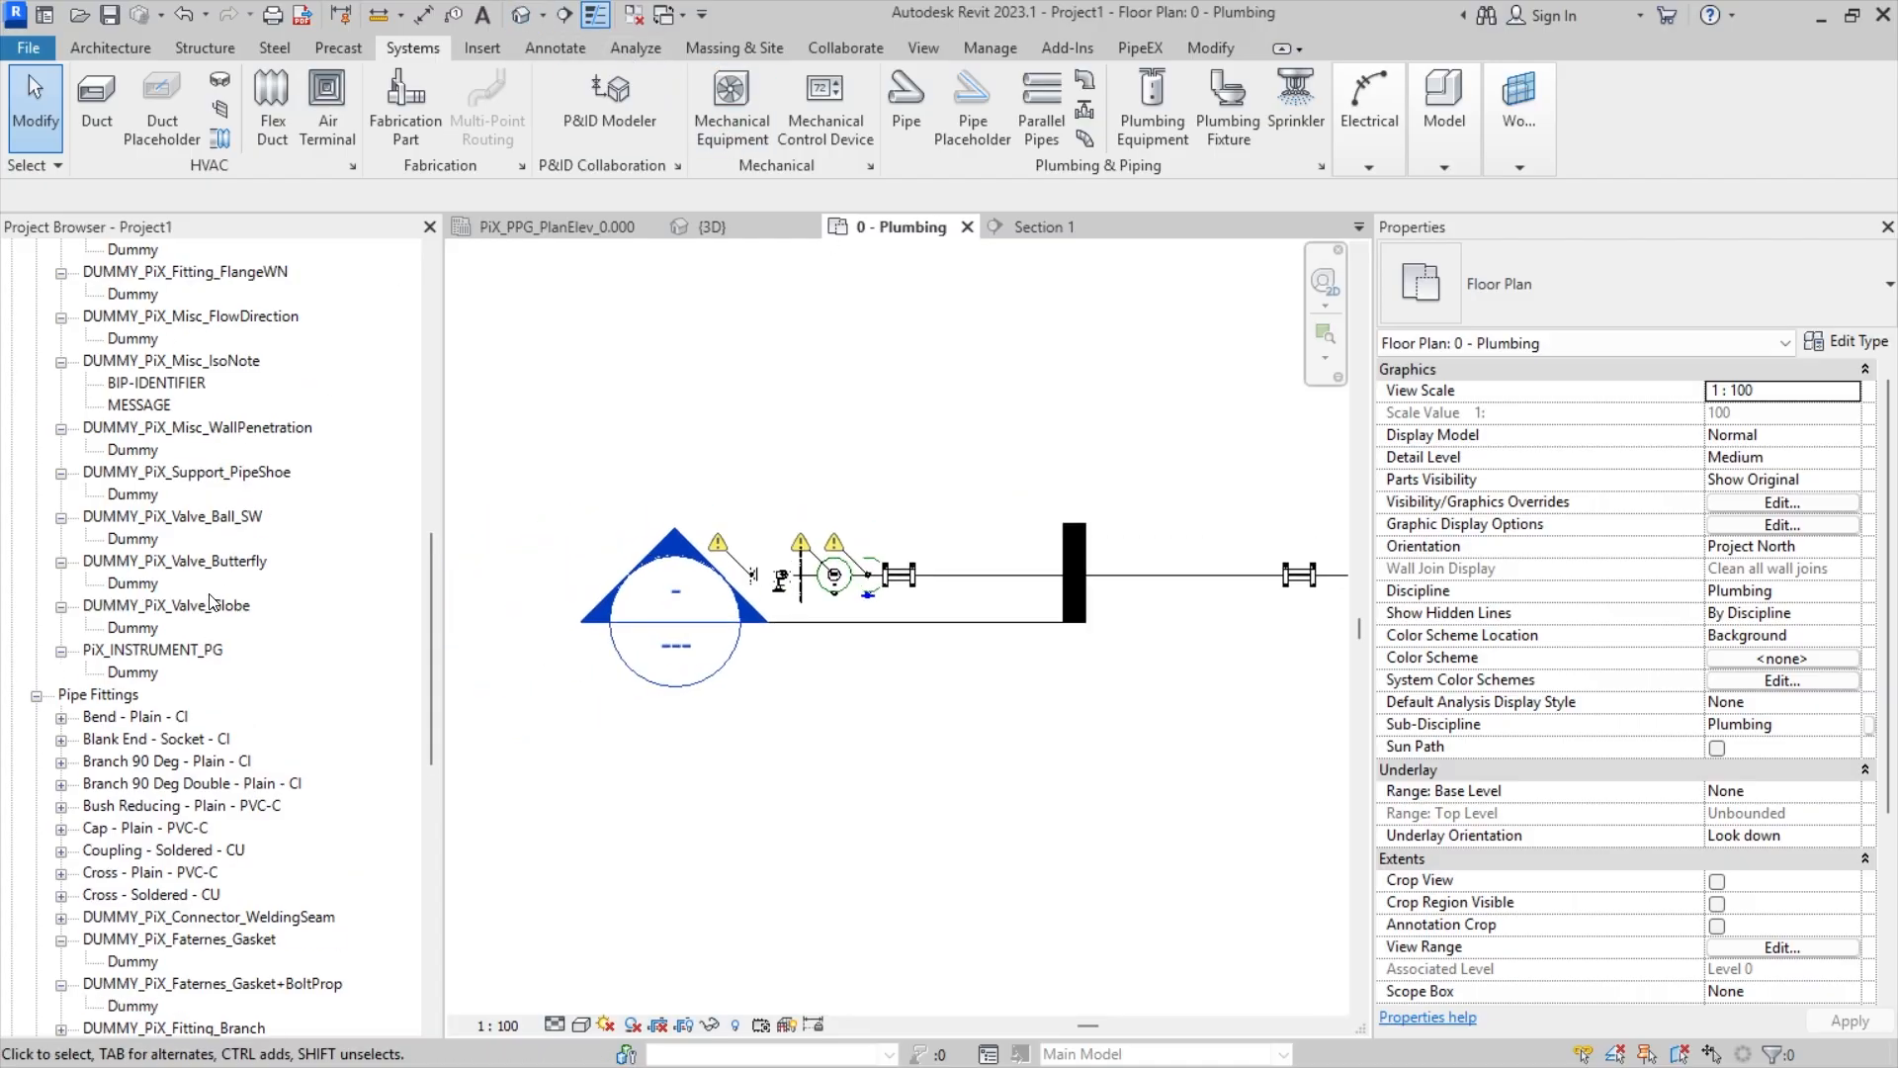
- Delete the existing {3D} view from the project's Mechanical HVAC views
scroll(210, 601, up, 15)
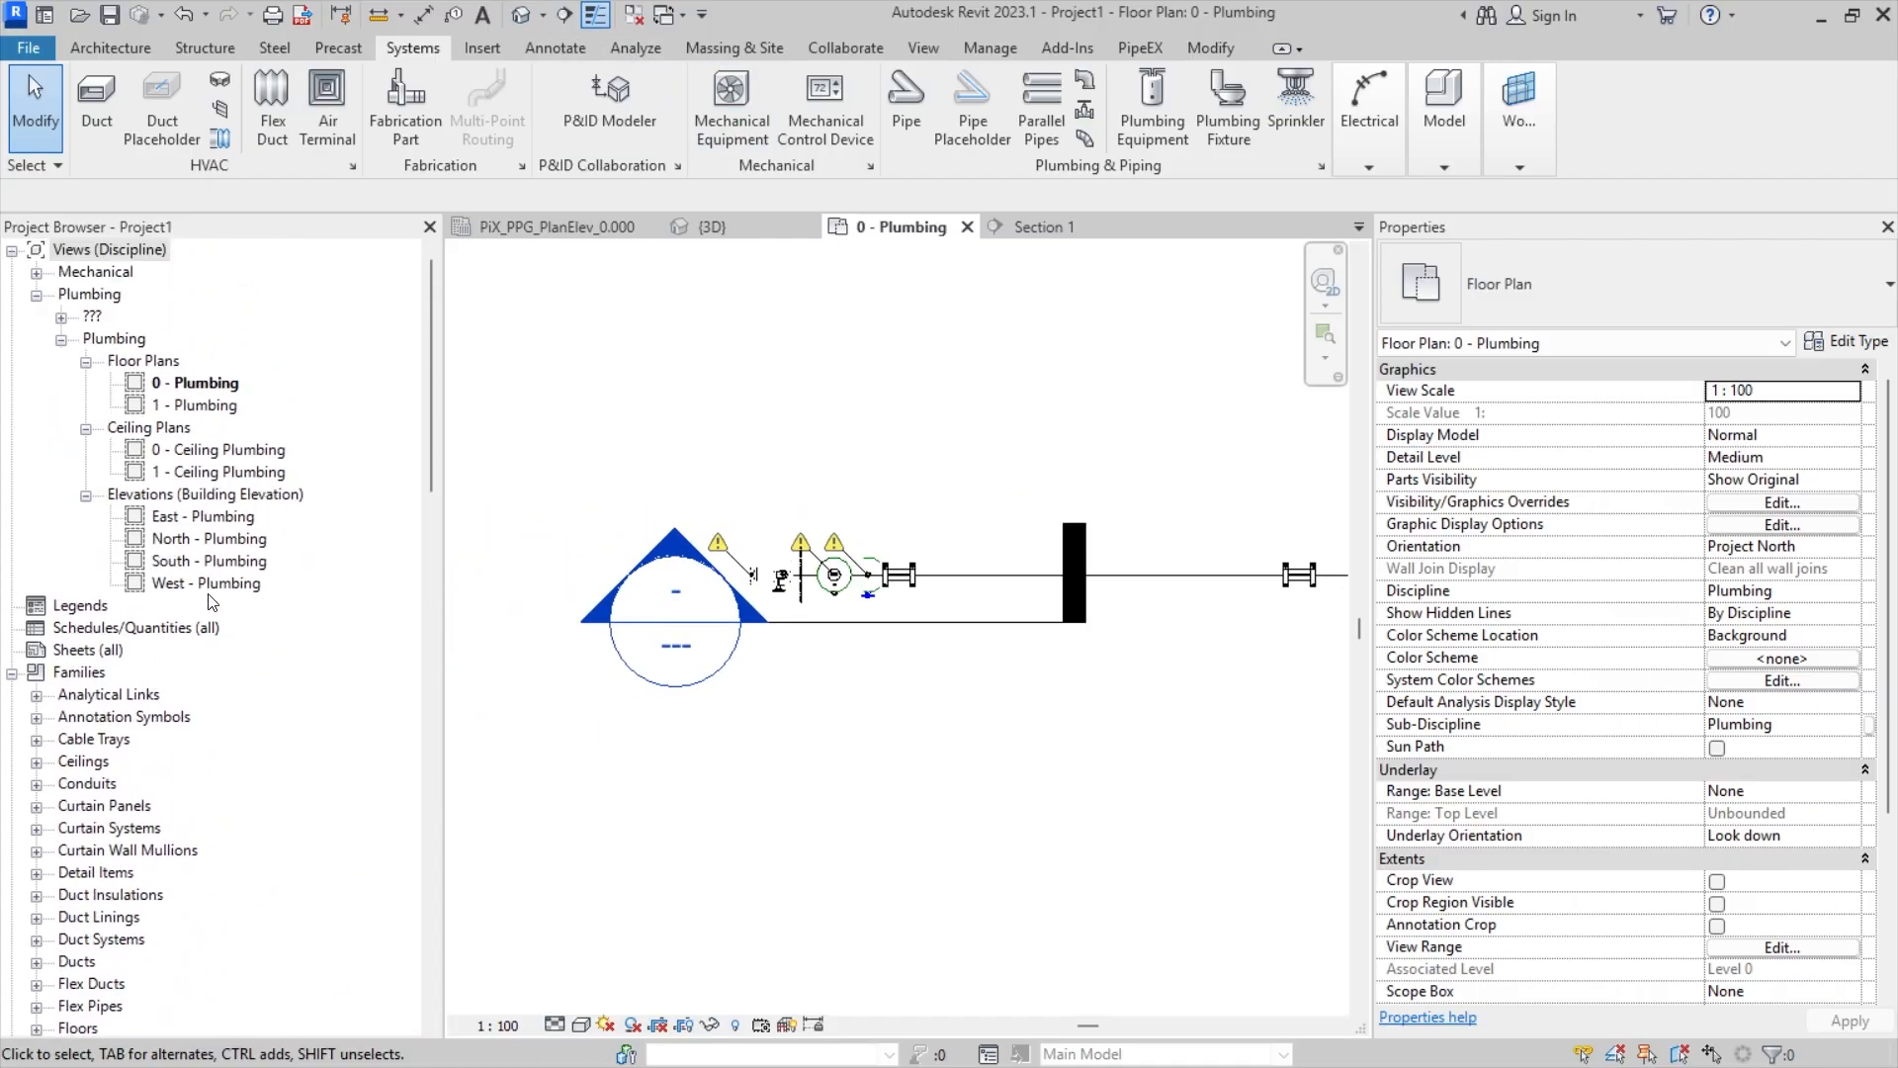
double_click(95, 316)
click(183, 339)
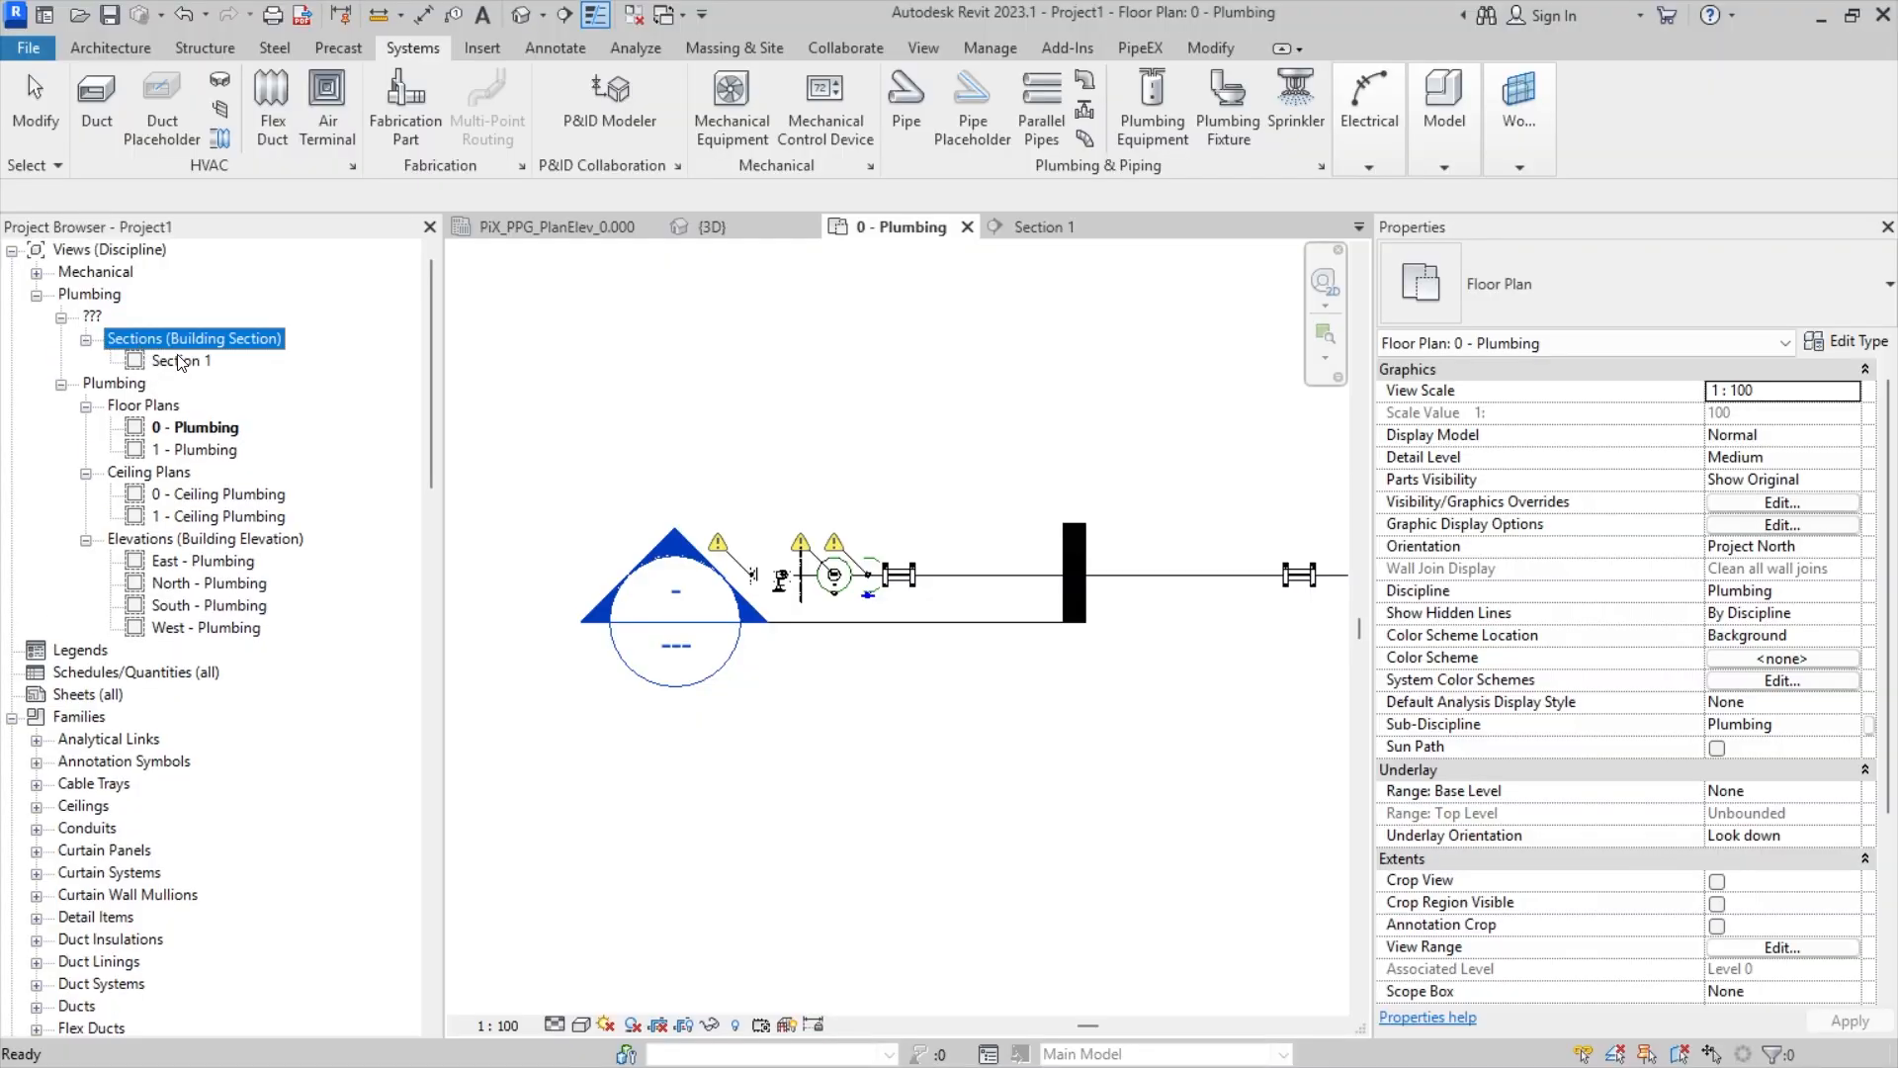
double_click(95, 272)
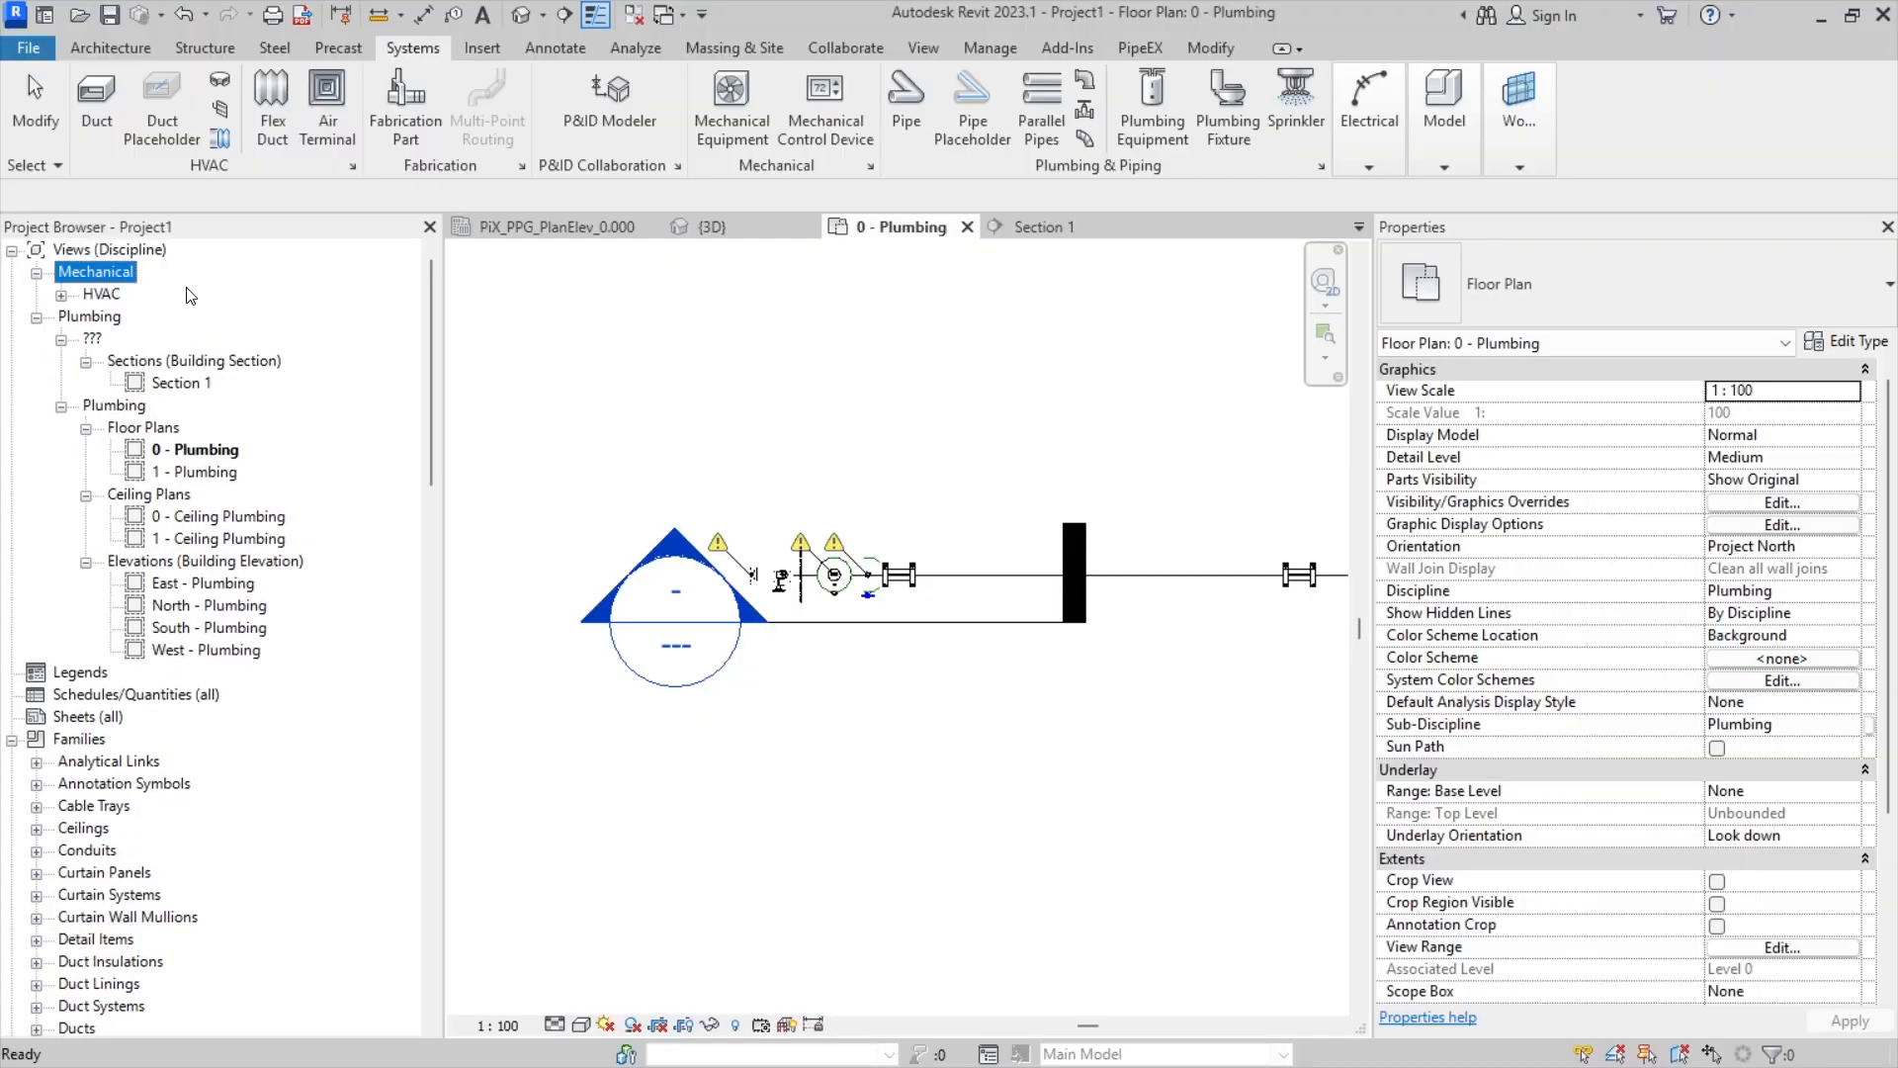
double_click(101, 294)
double_click(137, 316)
click(166, 339)
right_click(174, 340)
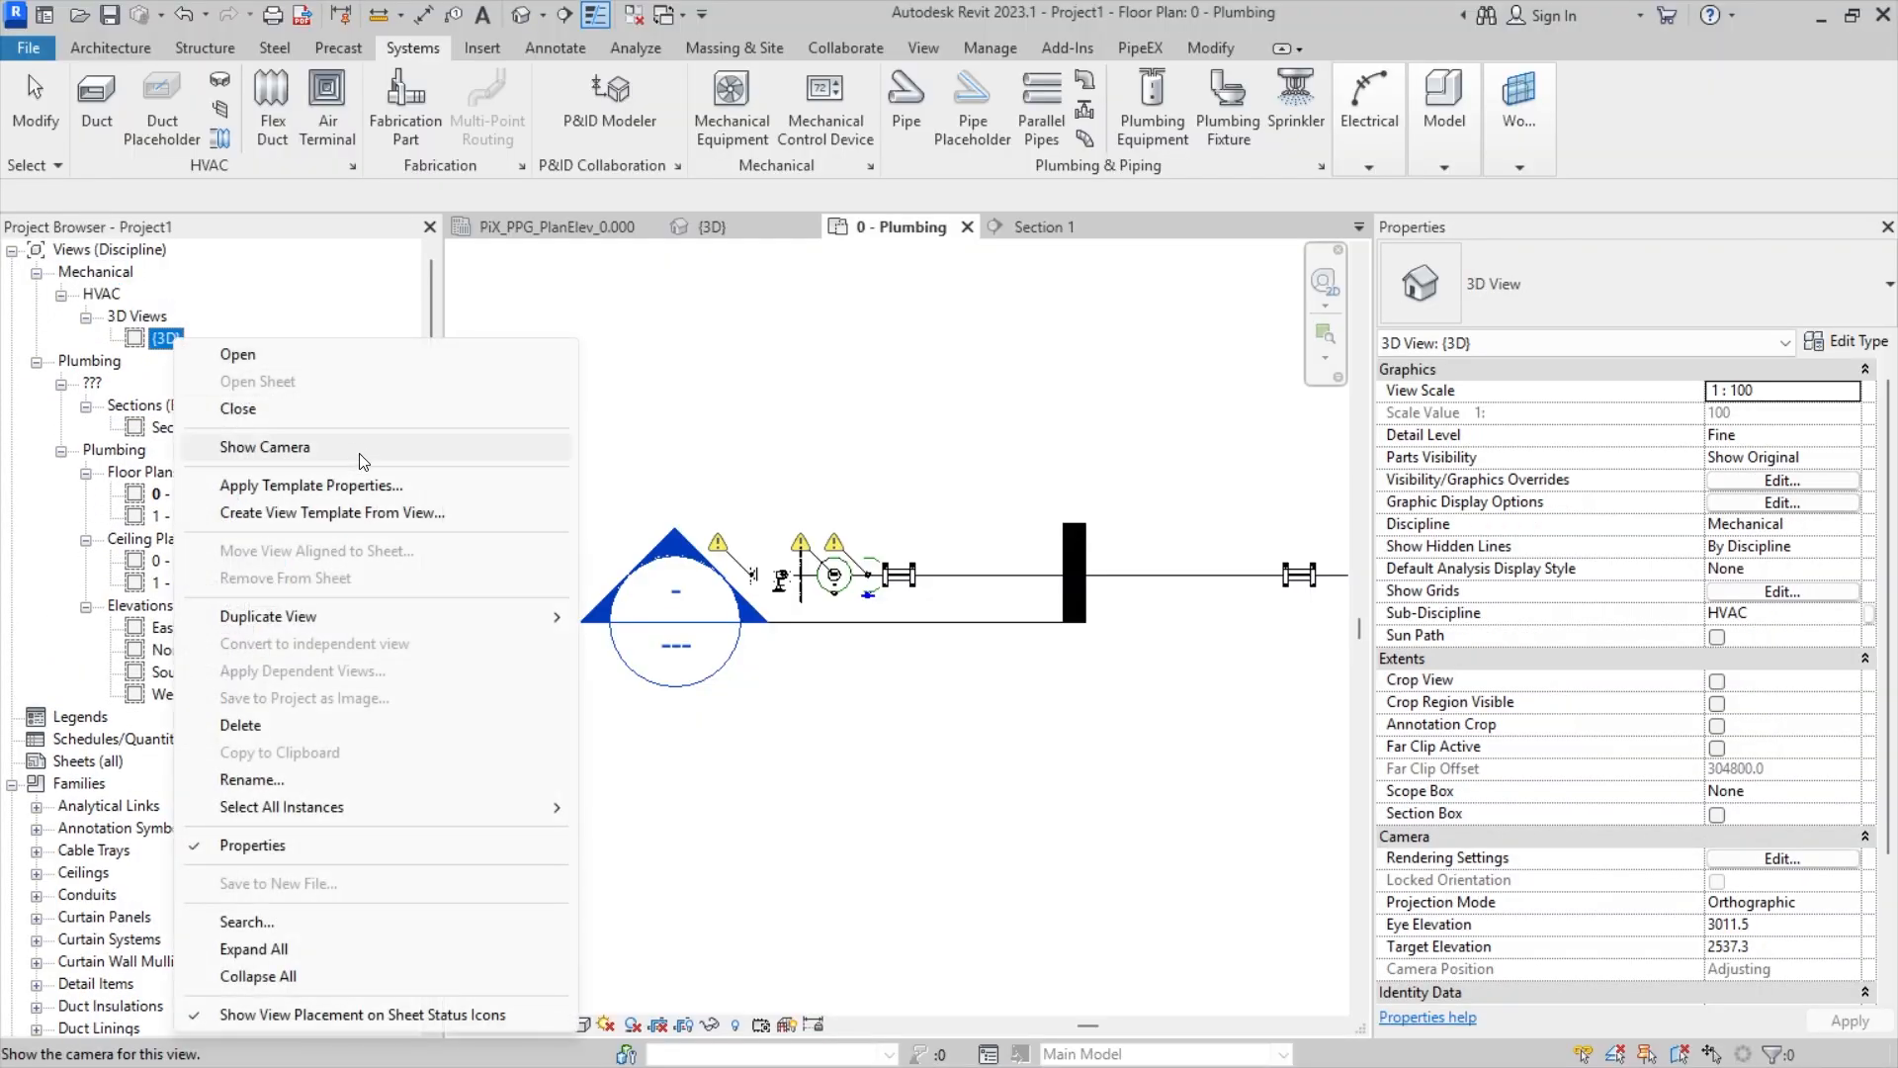
click(237, 732)
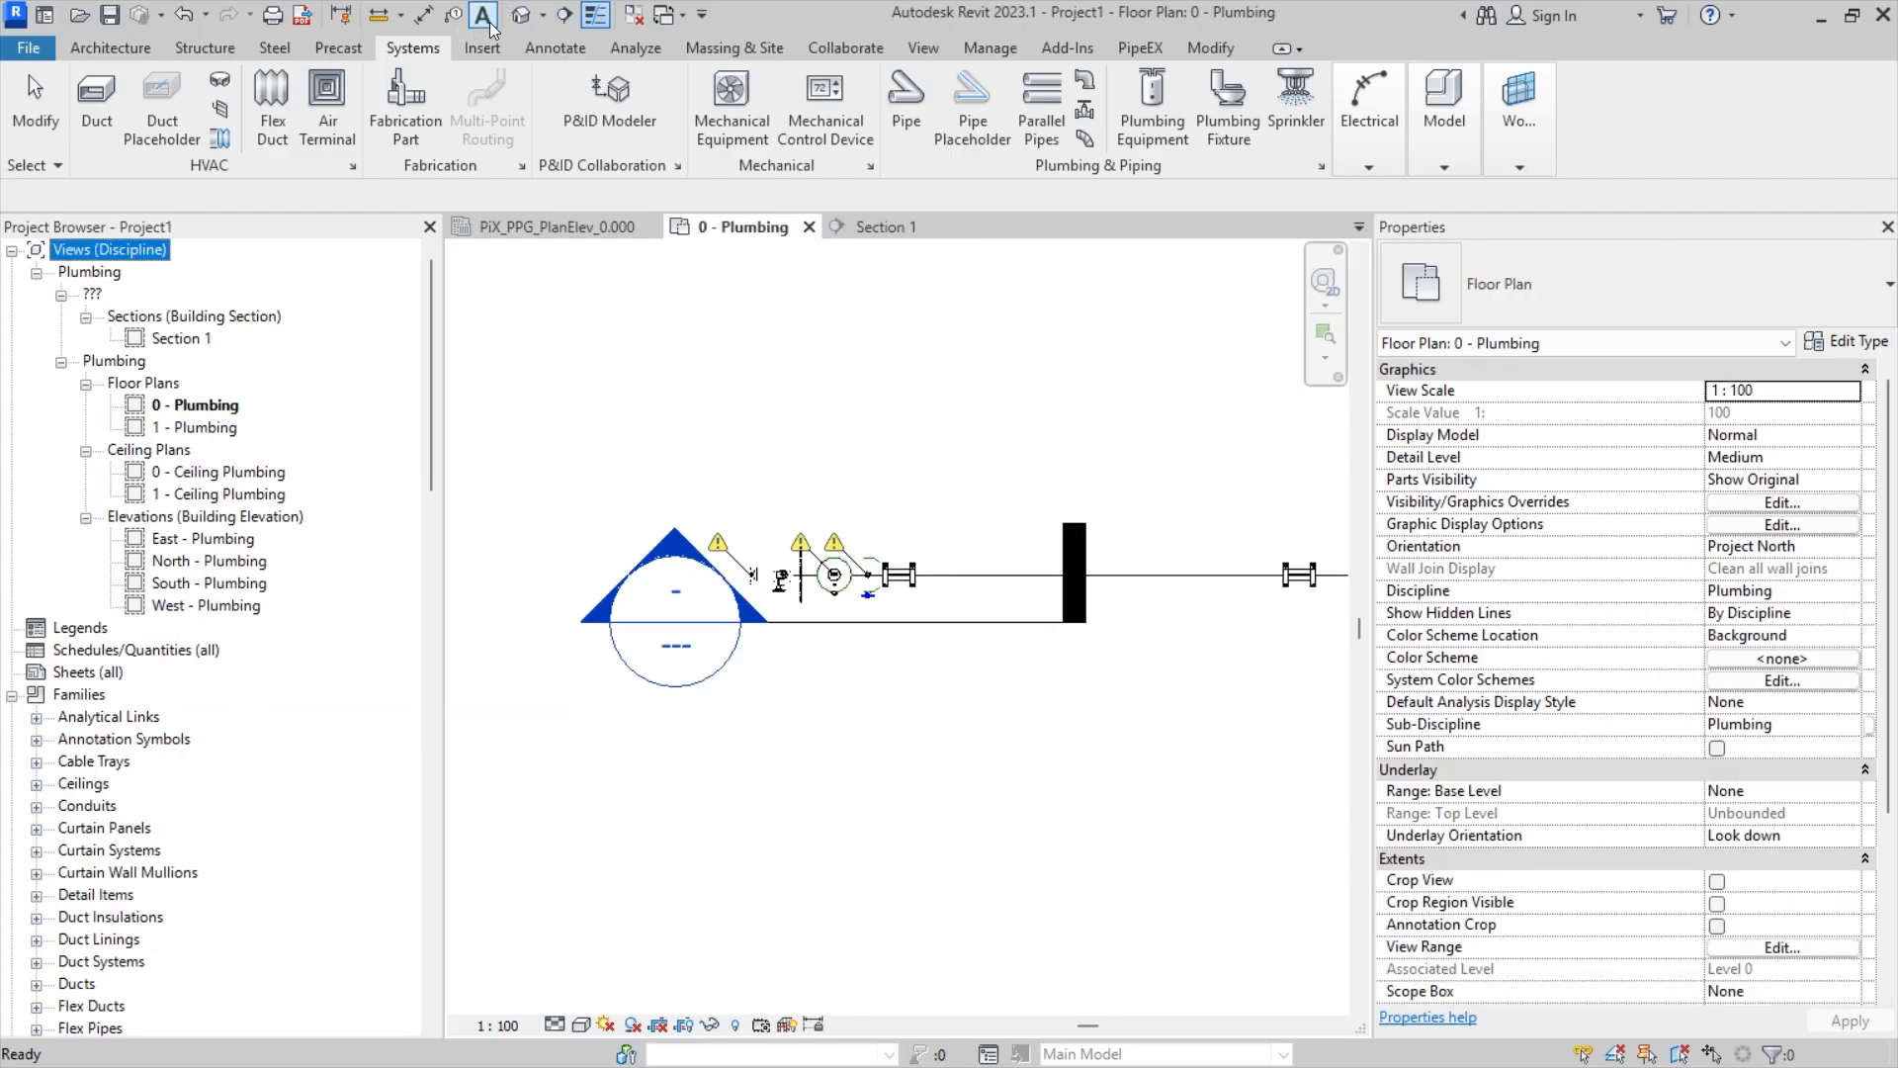
- Create a new default 3D view showing the pipe run and set its detail level to Fine
click(521, 14)
scroll(1028, 678, up, 5)
shift+middle_drag(890, 694, 1068, 683)
scroll(979, 791, down, 5)
shift+middle_drag(940, 781, 949, 713)
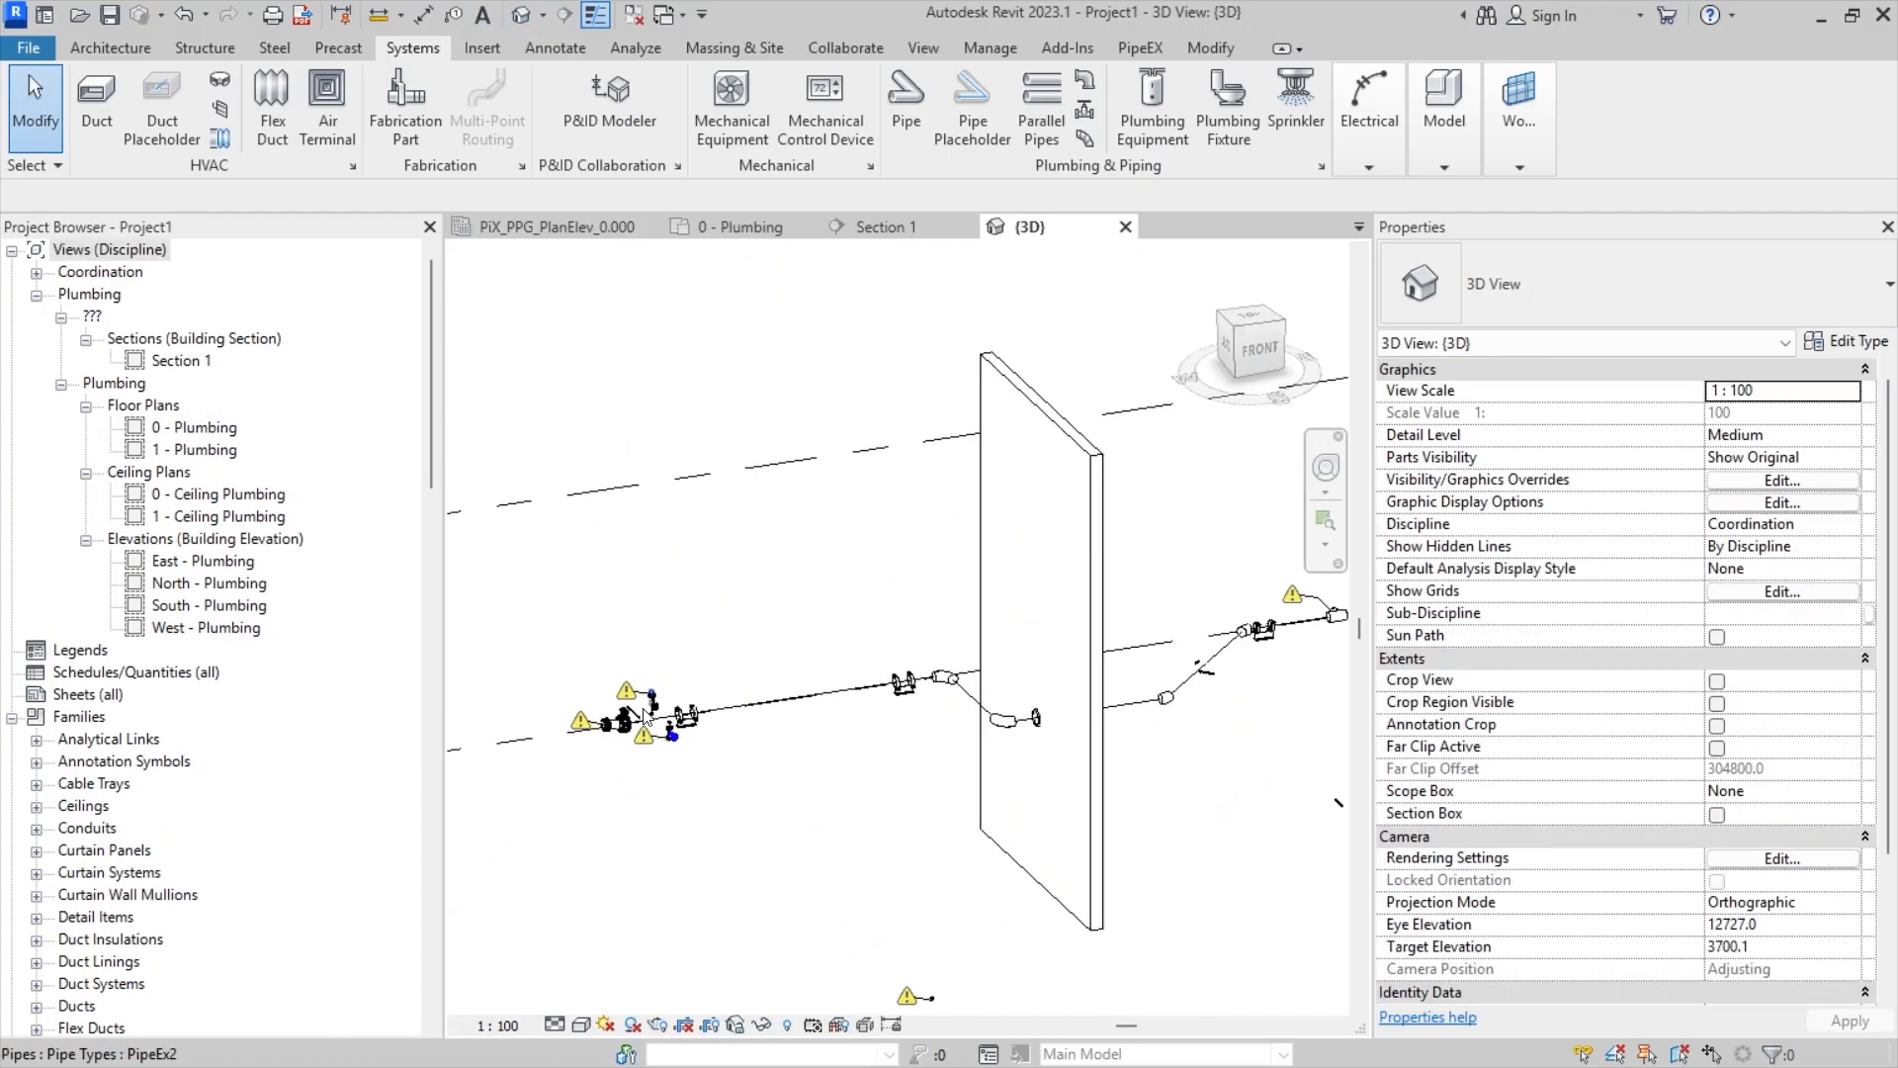
scroll(633, 732, up, 6)
click(560, 1026)
click(587, 999)
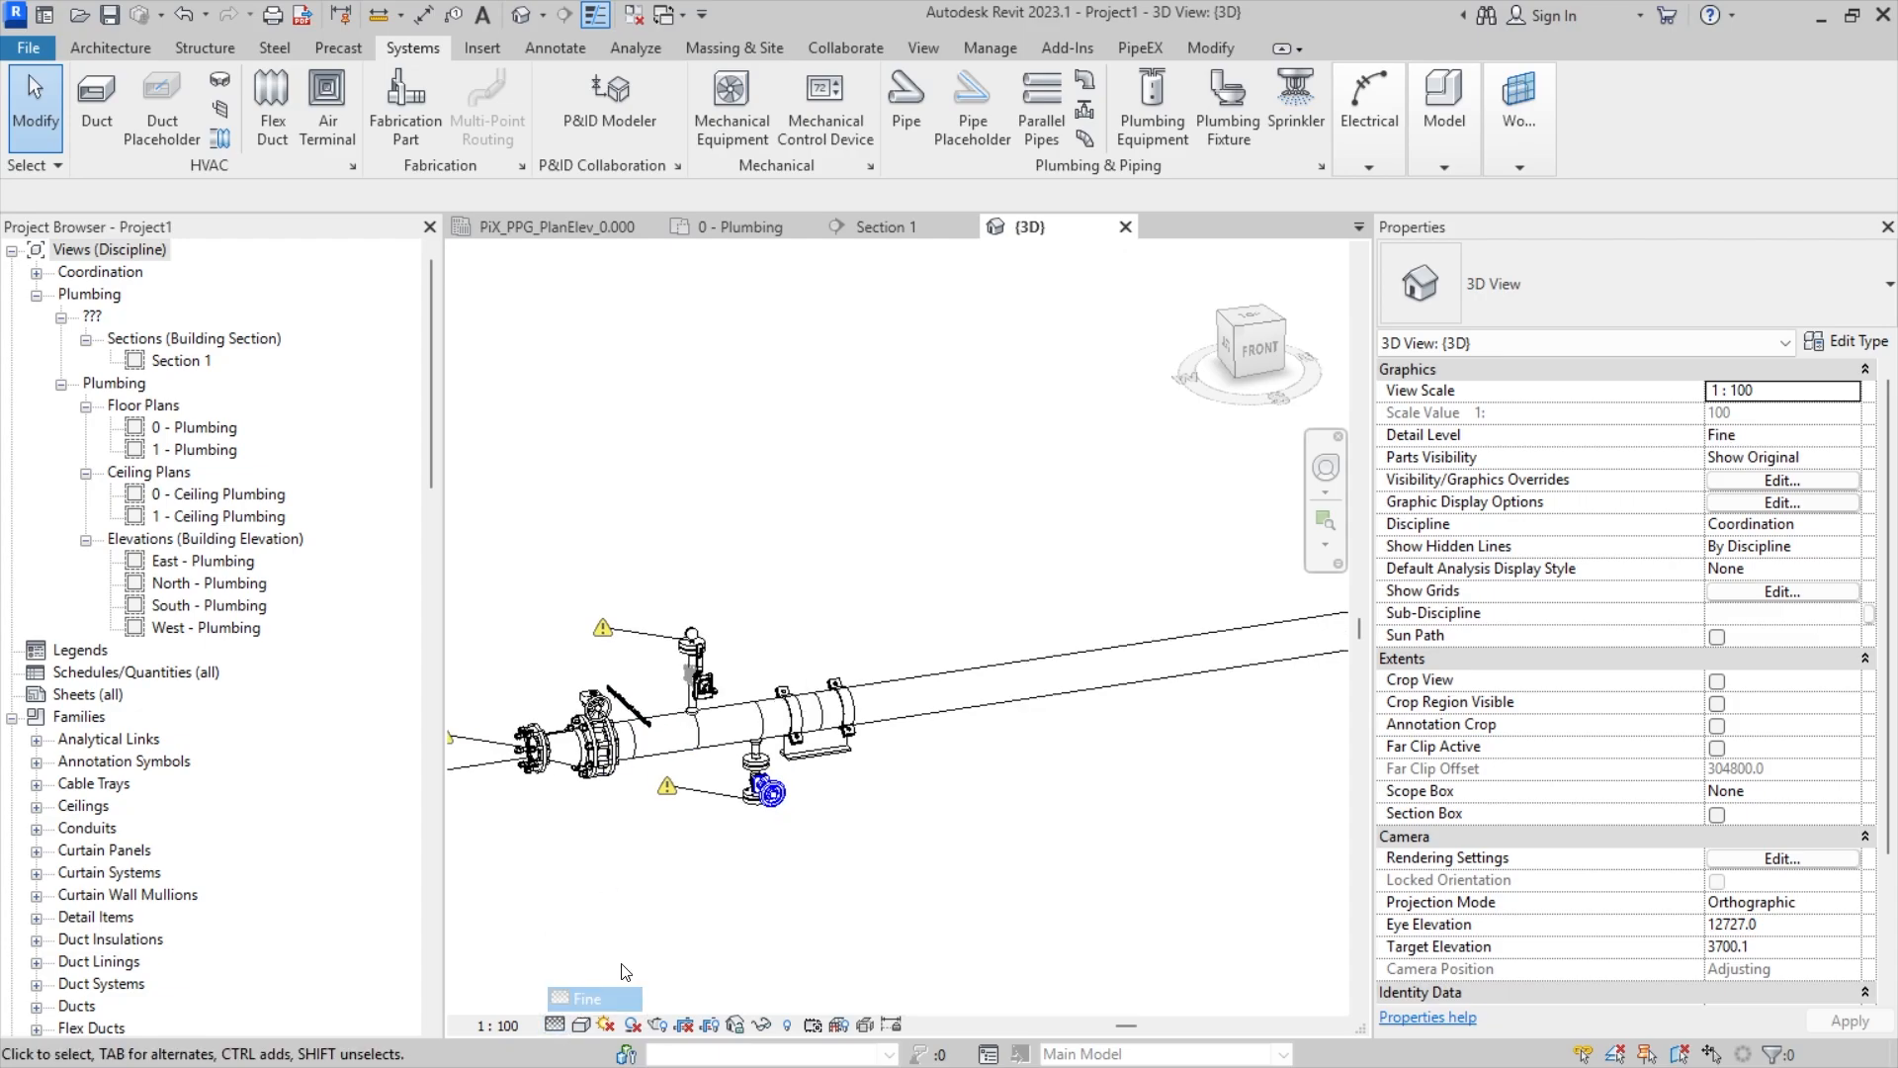
- Delete the 657 mm branch pipe together with the tee connecting it to the main pipe run
scroll(819, 741, up, 2)
scroll(819, 742, down, 5)
middle_drag(954, 750, 492, 757)
shift+middle_drag(1212, 712, 1094, 723)
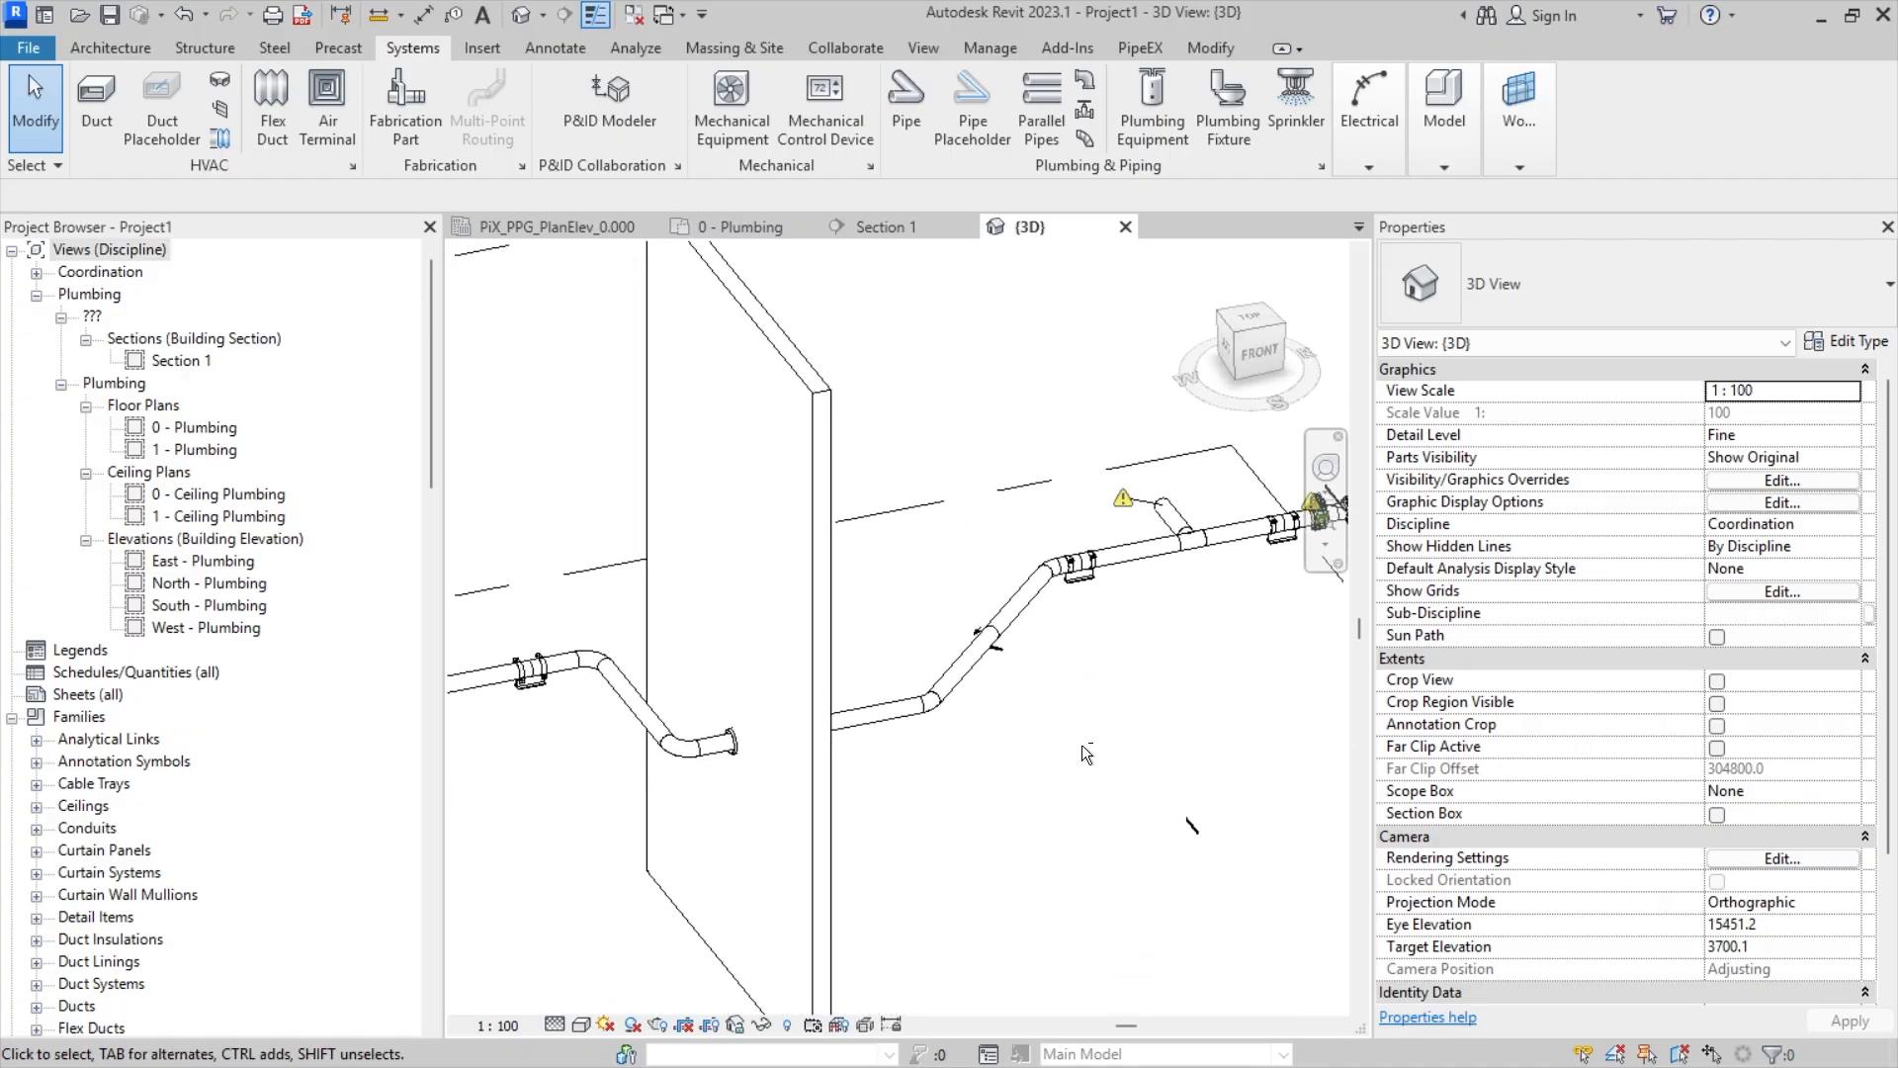
scroll(976, 628, up, 5)
click(977, 628)
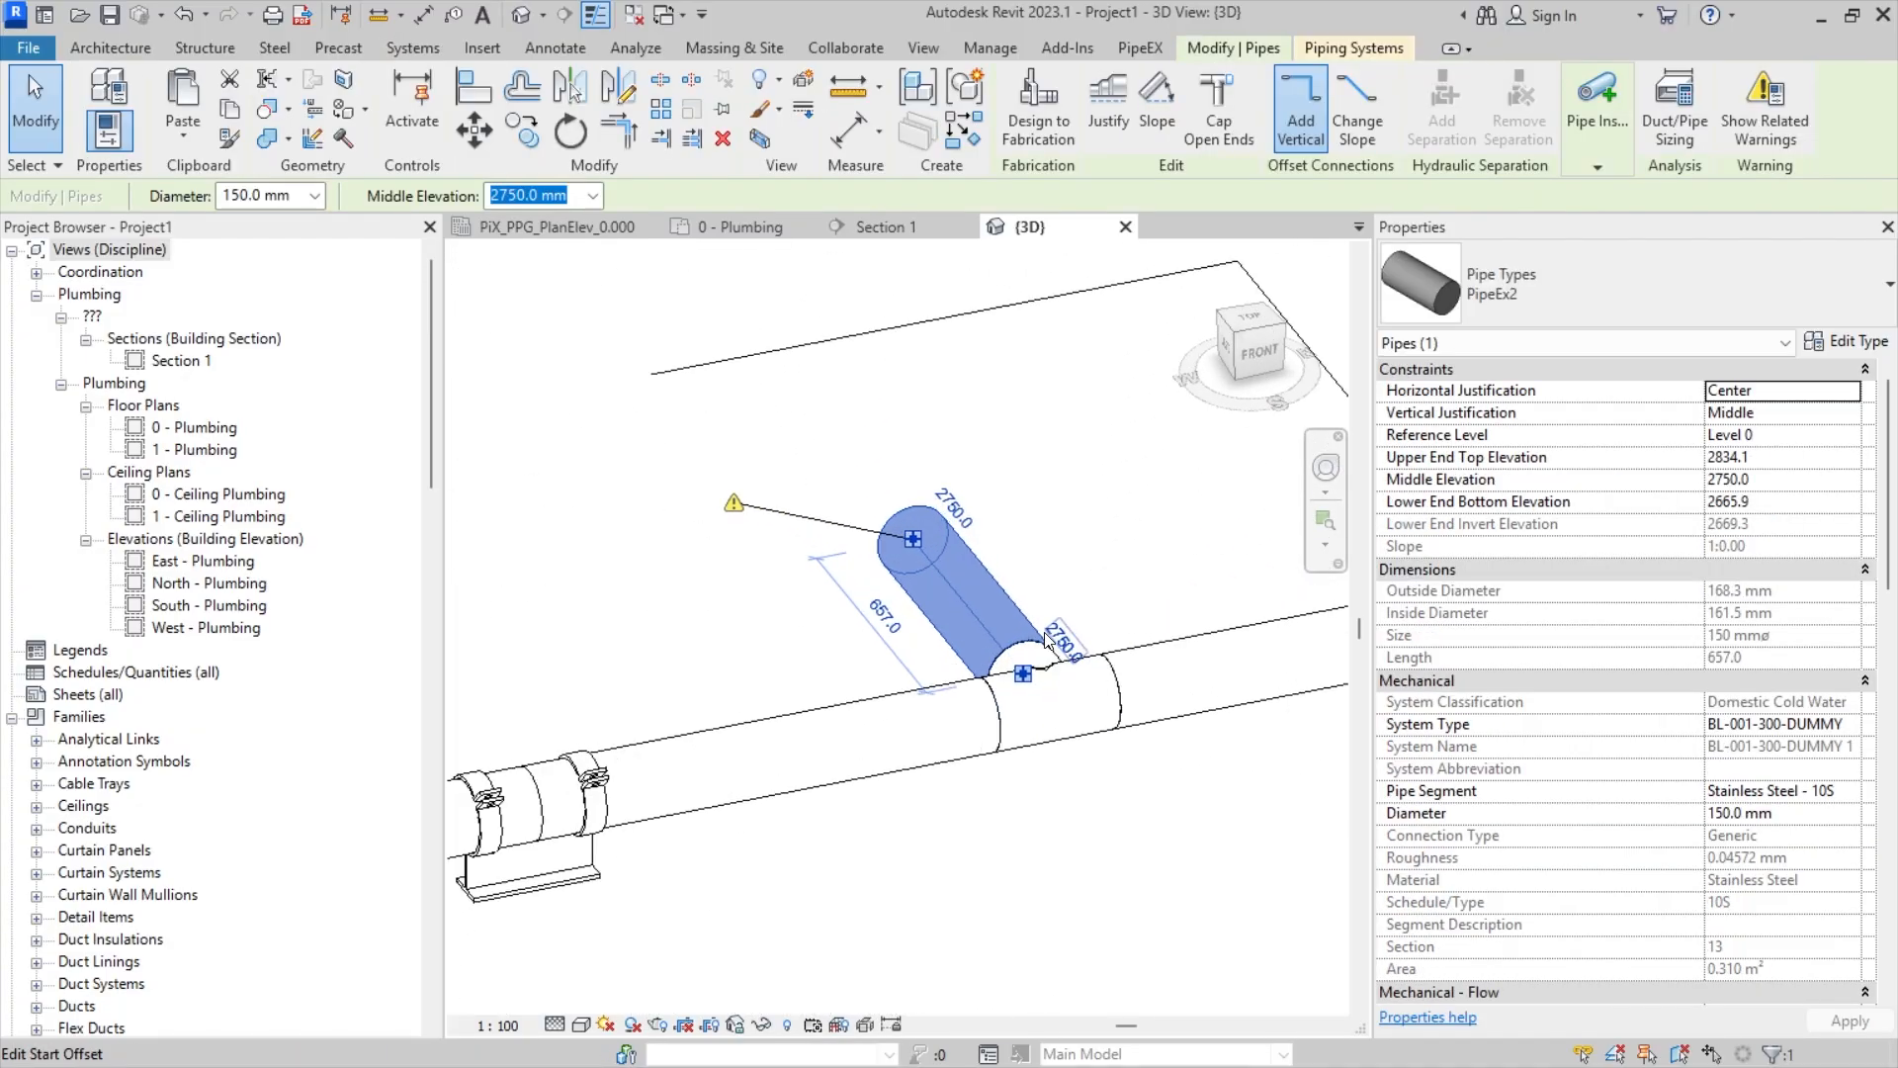
scroll(977, 628, up, 1)
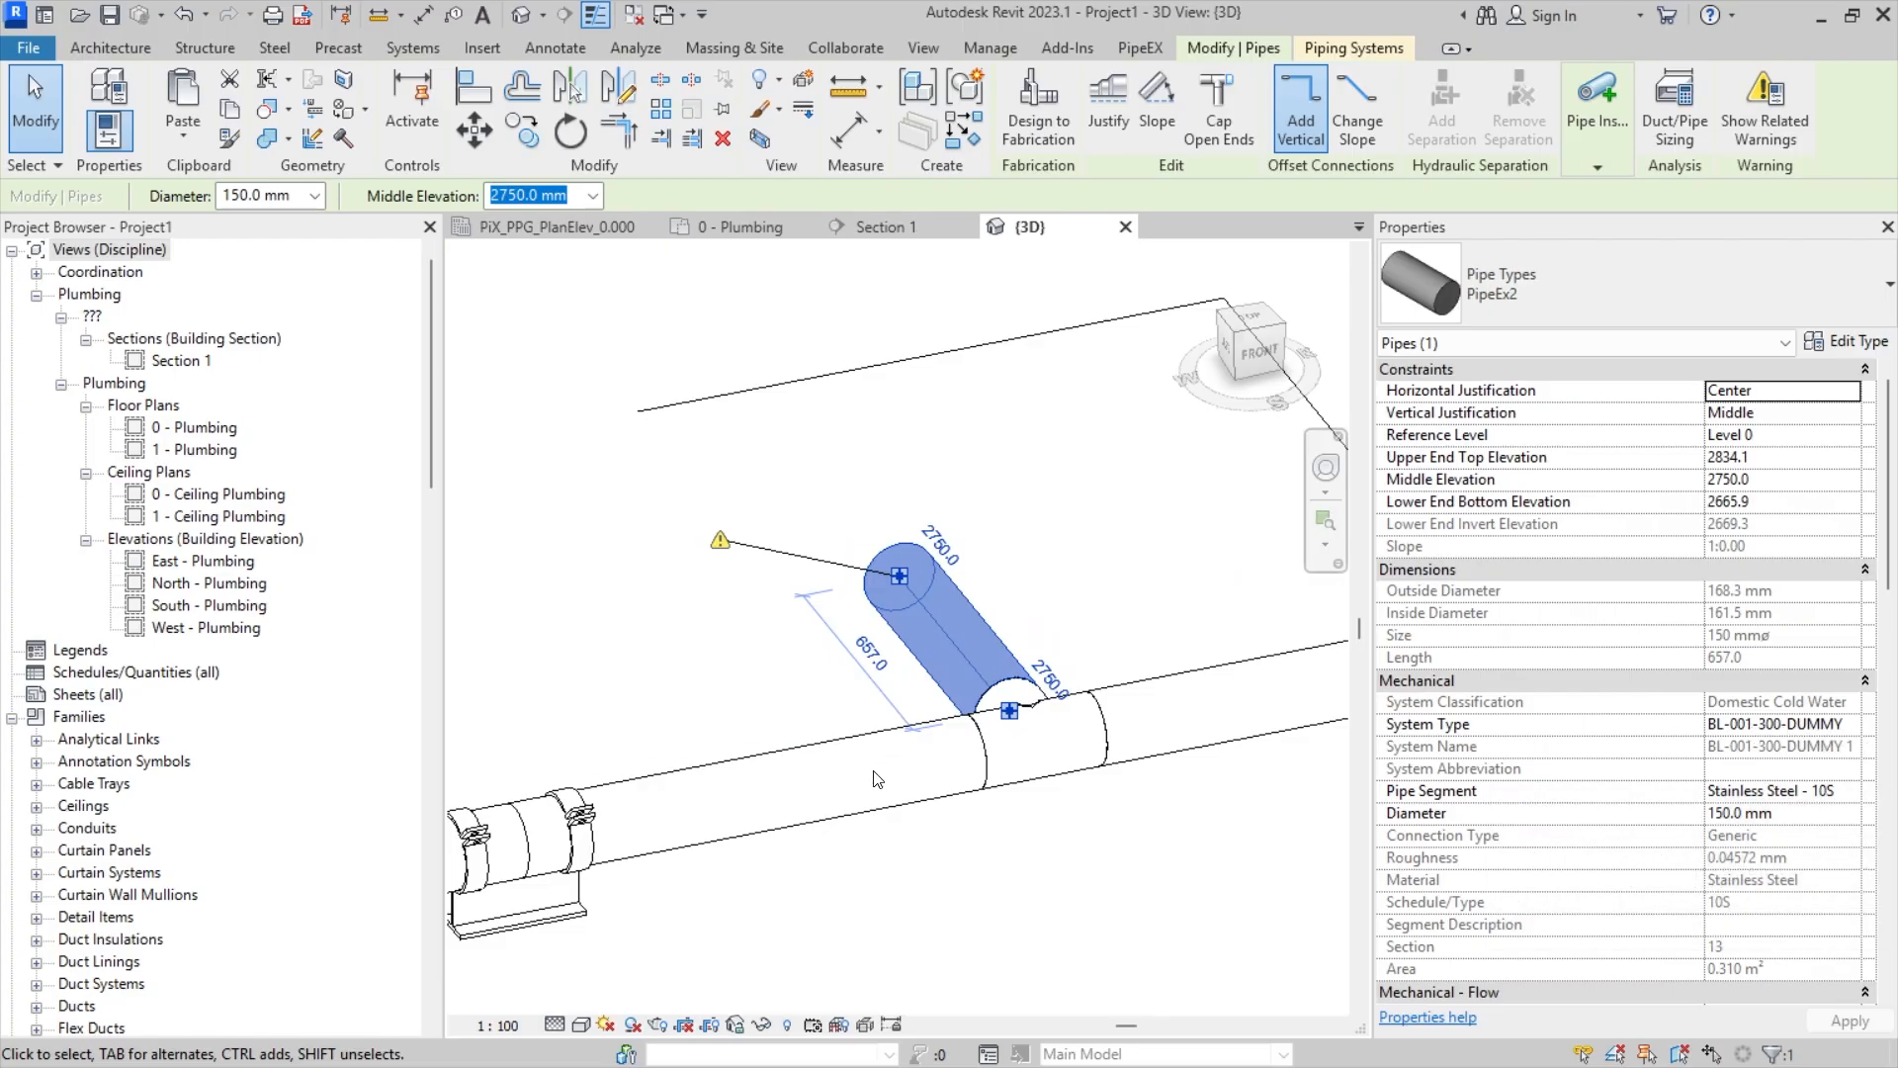
drag(774, 442, 1180, 916)
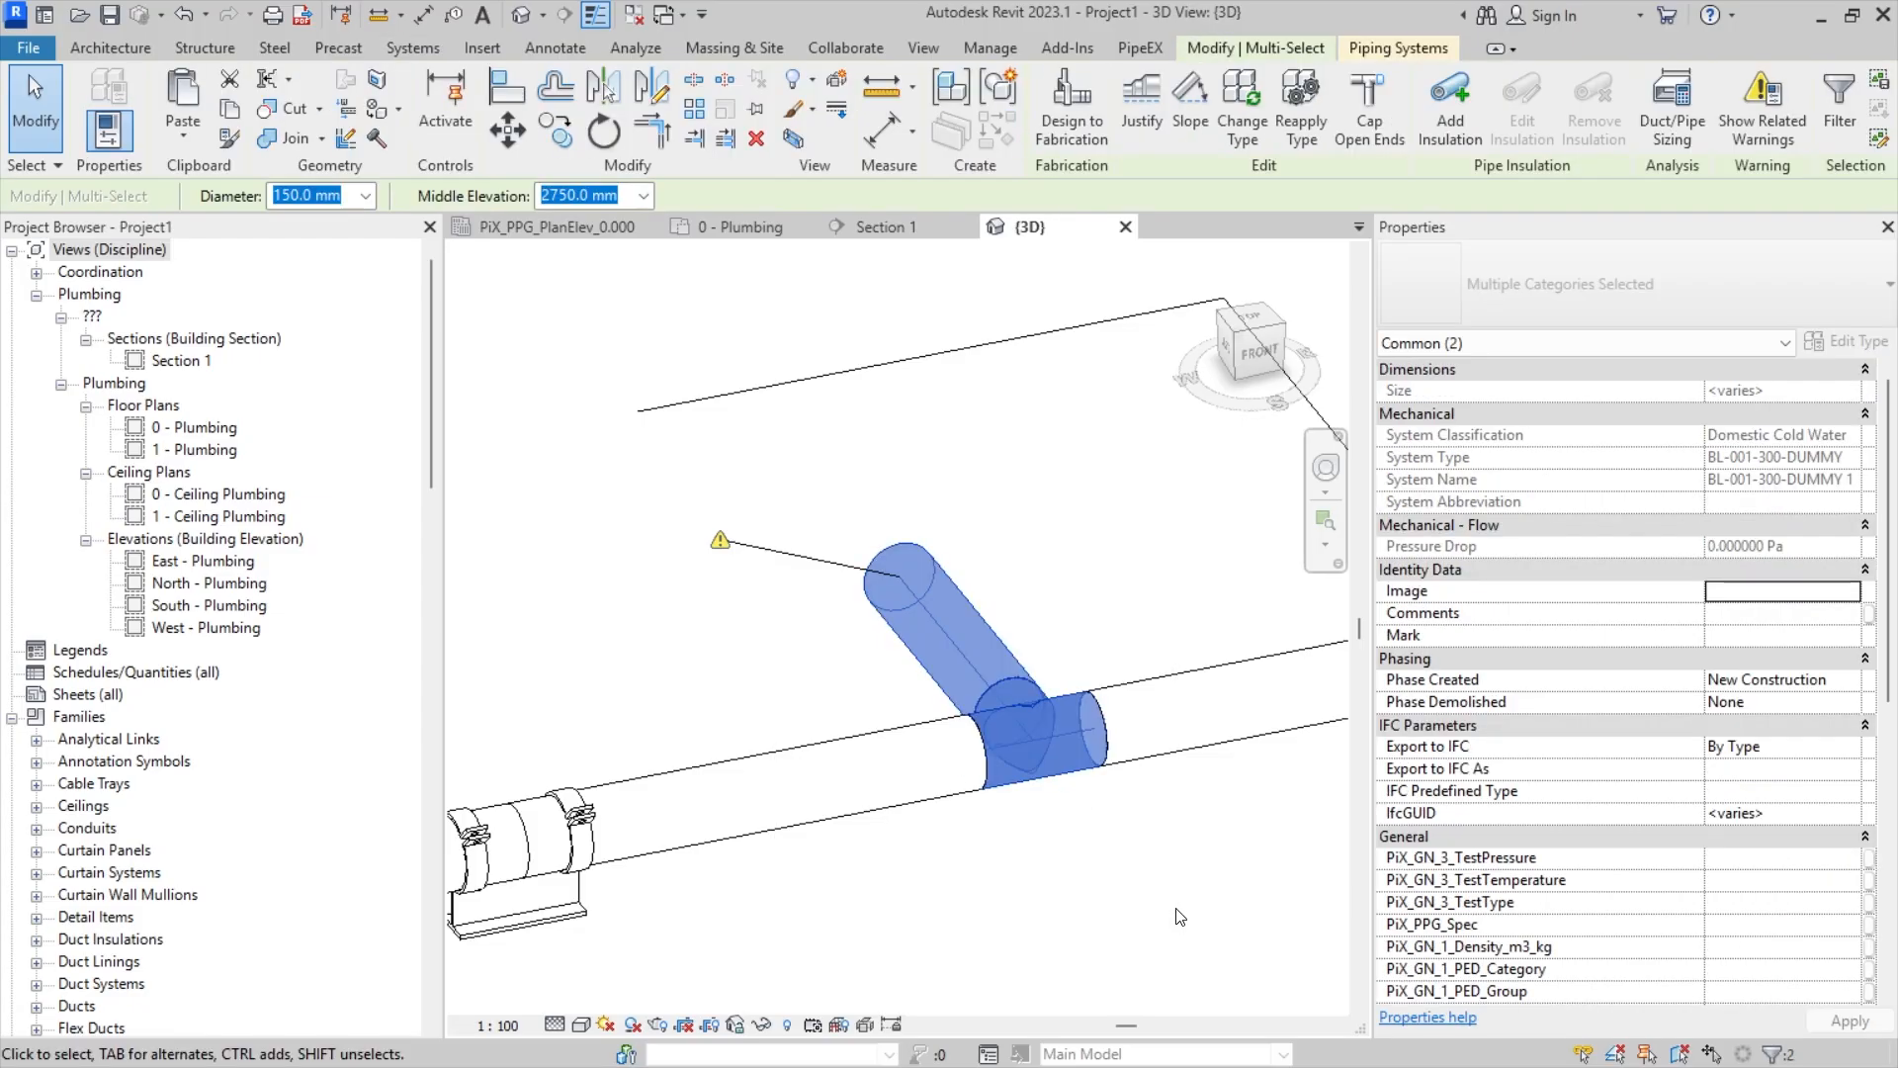
key(Delete)
- Close the gap in the main pipe run by extending the open pipe end to the opposite pipe
click(985, 761)
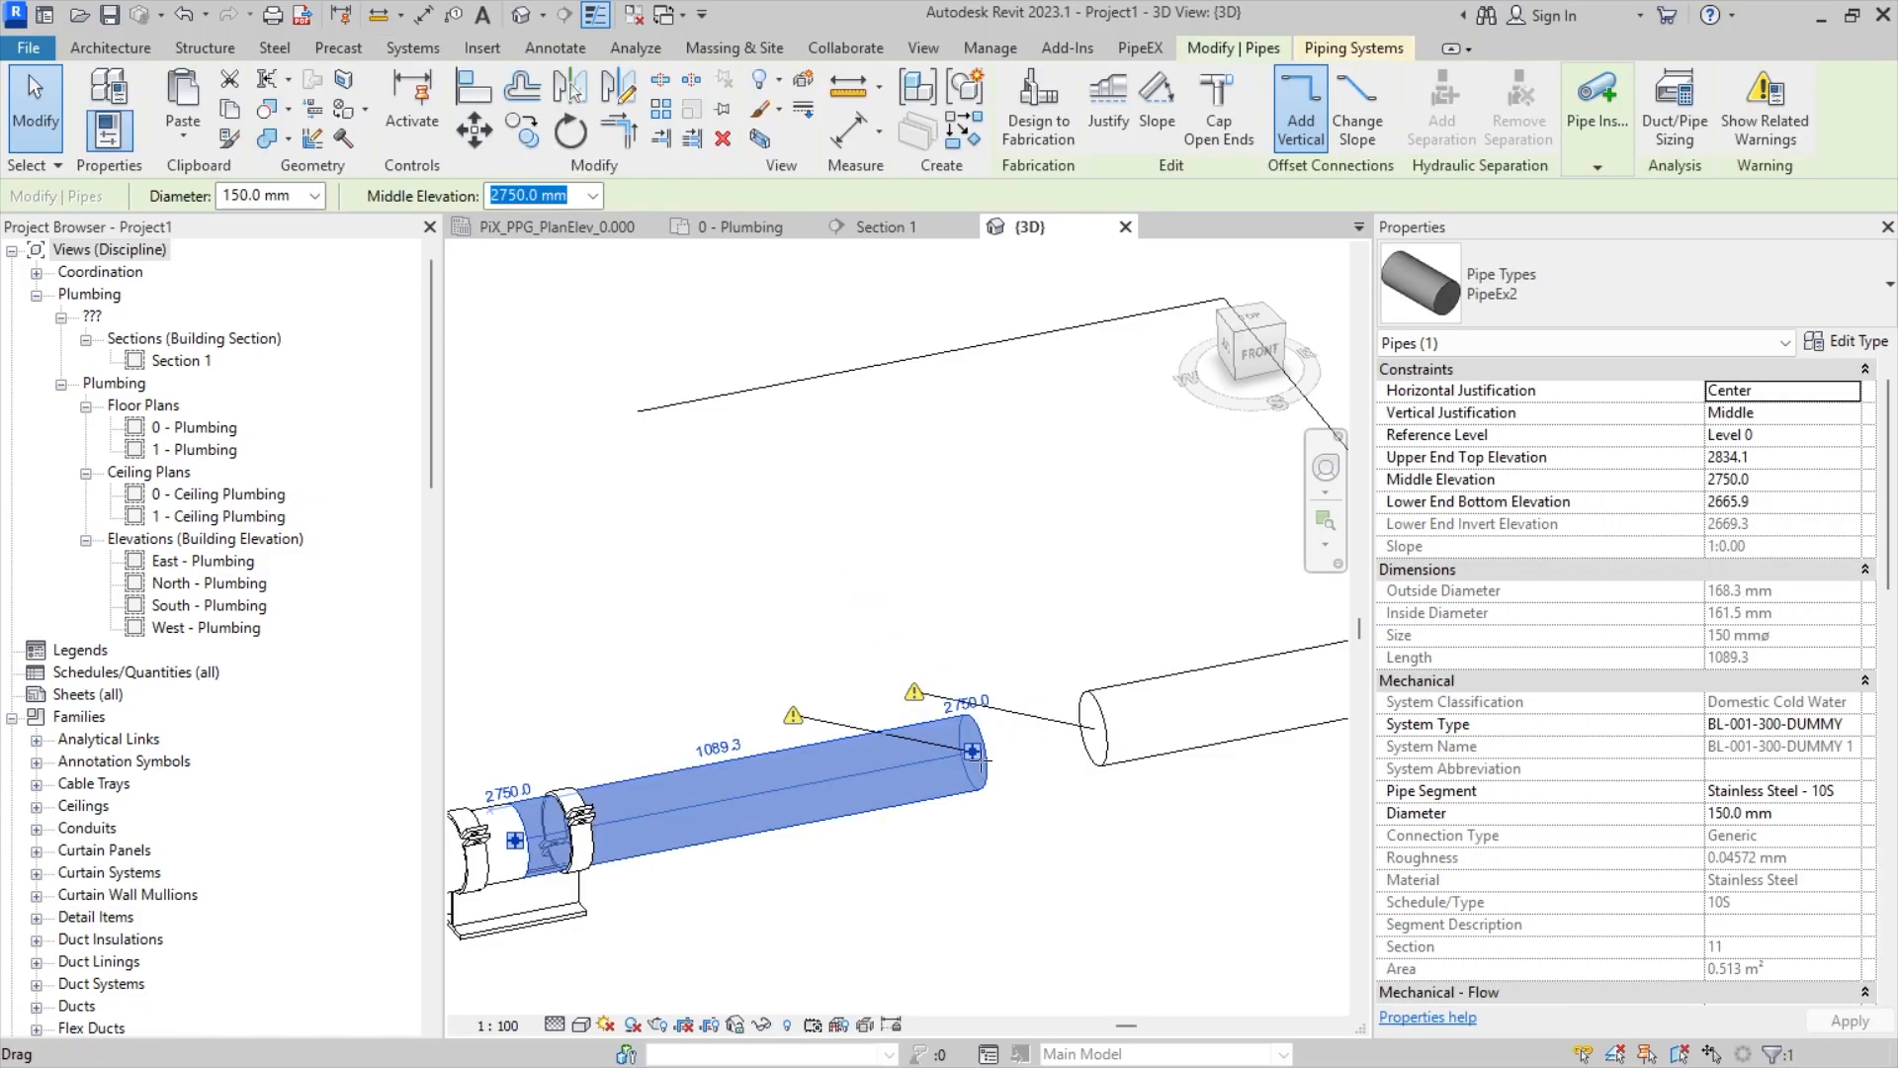
drag(977, 756, 1093, 729)
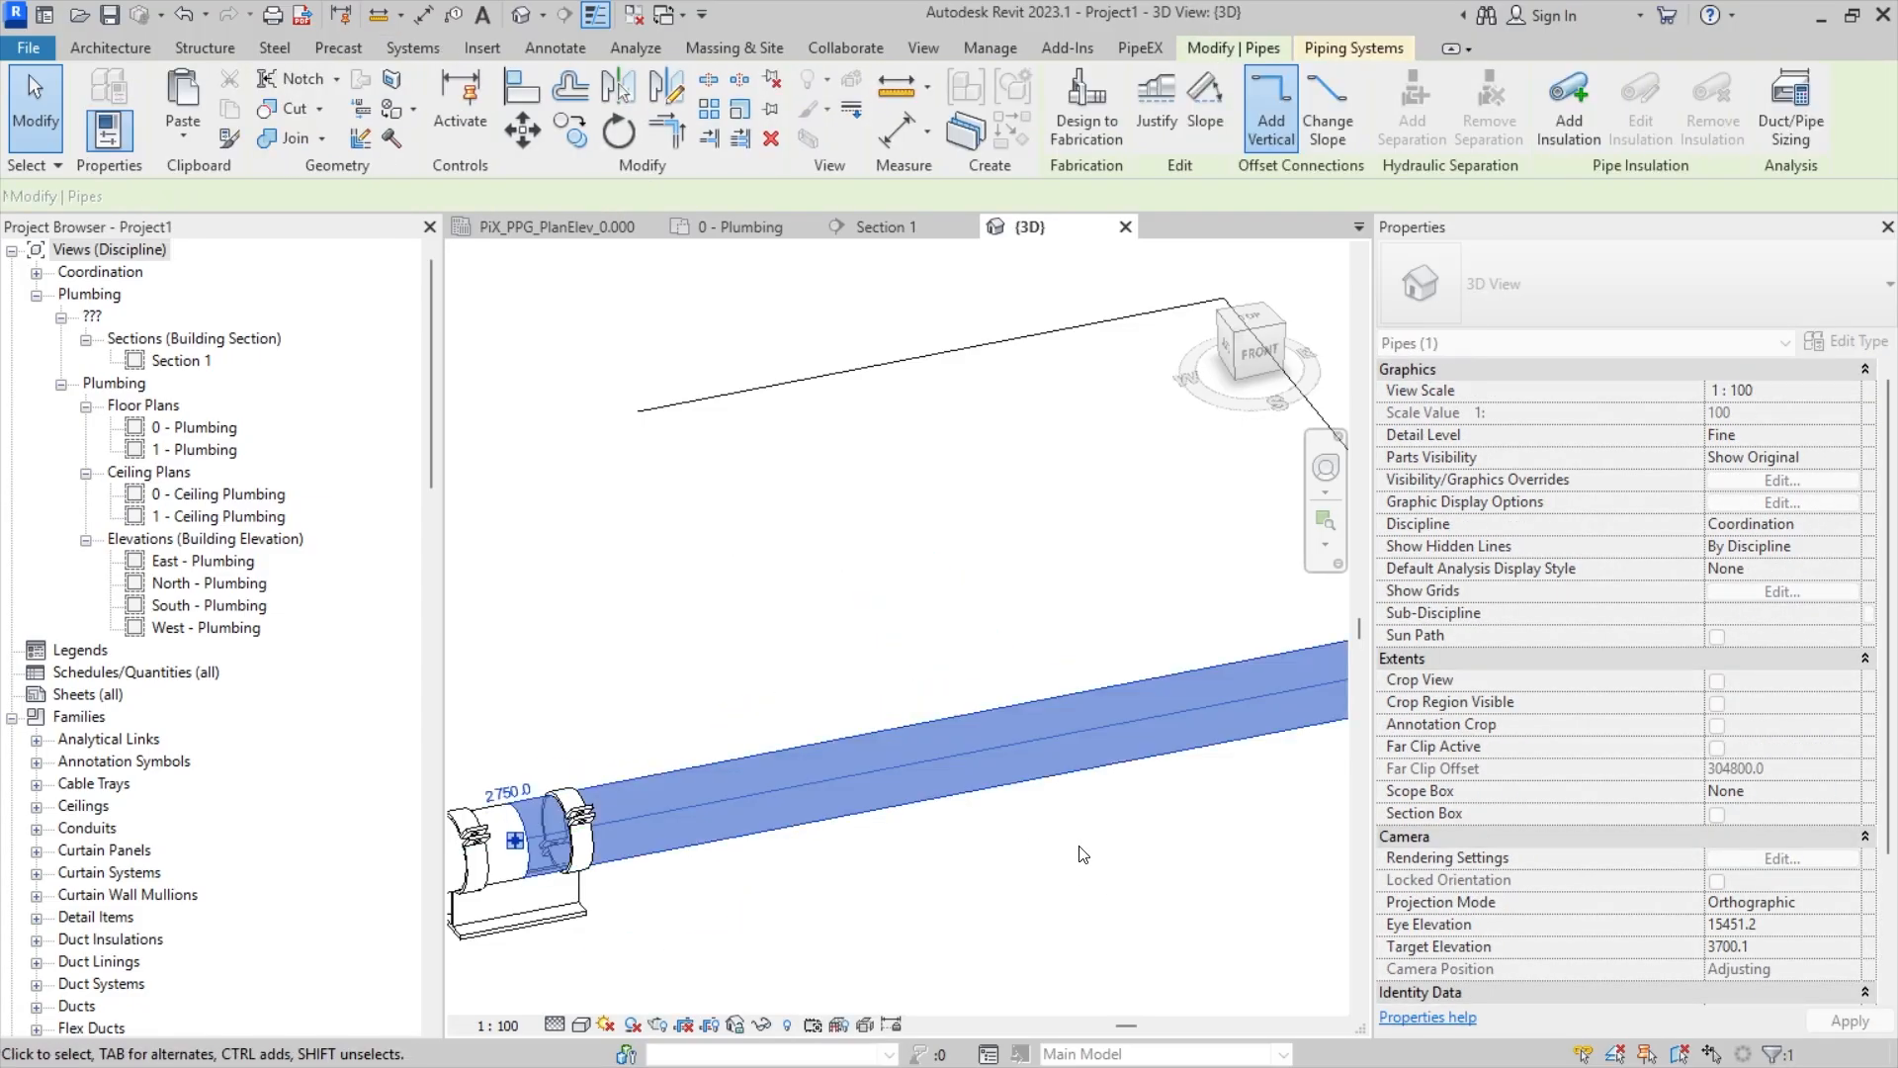
click(1198, 851)
- Select the whole BL-001-300-DUMMY piping system and check its PiX parameters
key(Tab)
key(Tab)
key(Tab)
key(Tab)
key(Tab)
key(Tab)
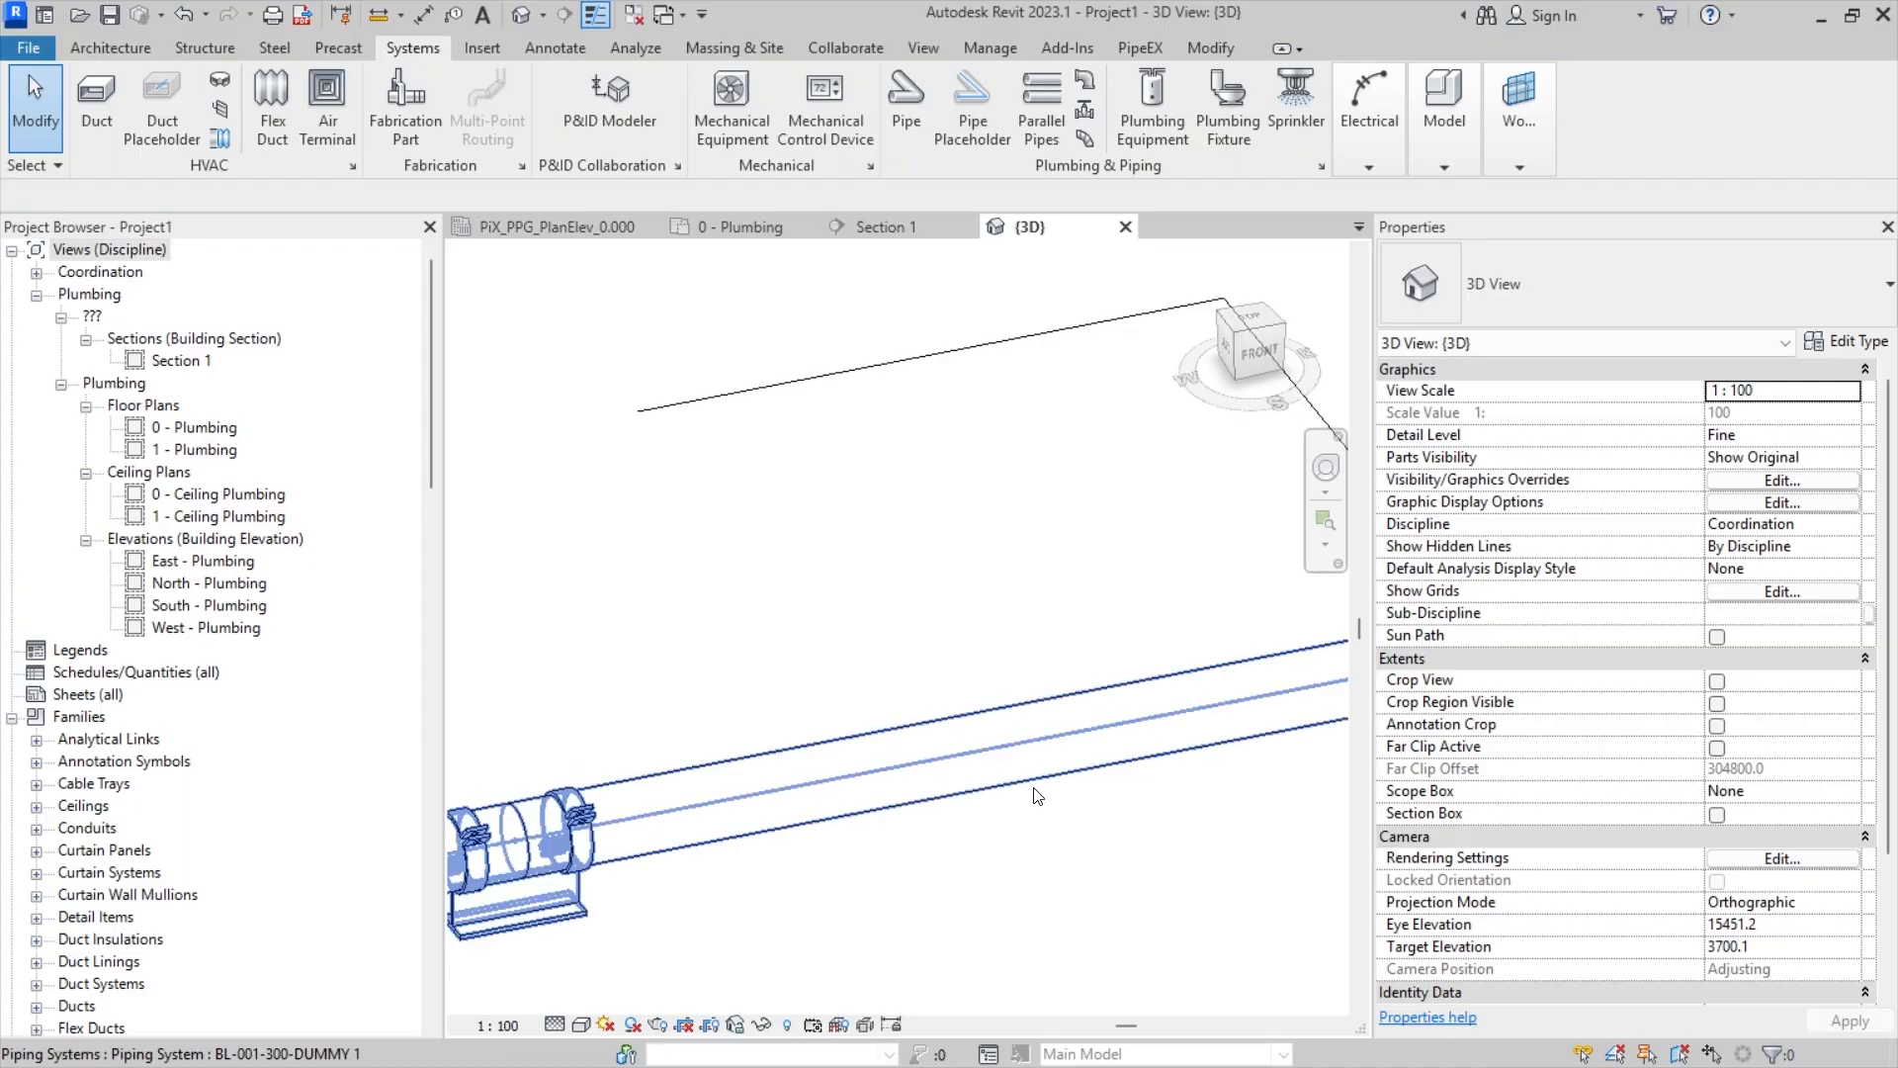
click(1023, 797)
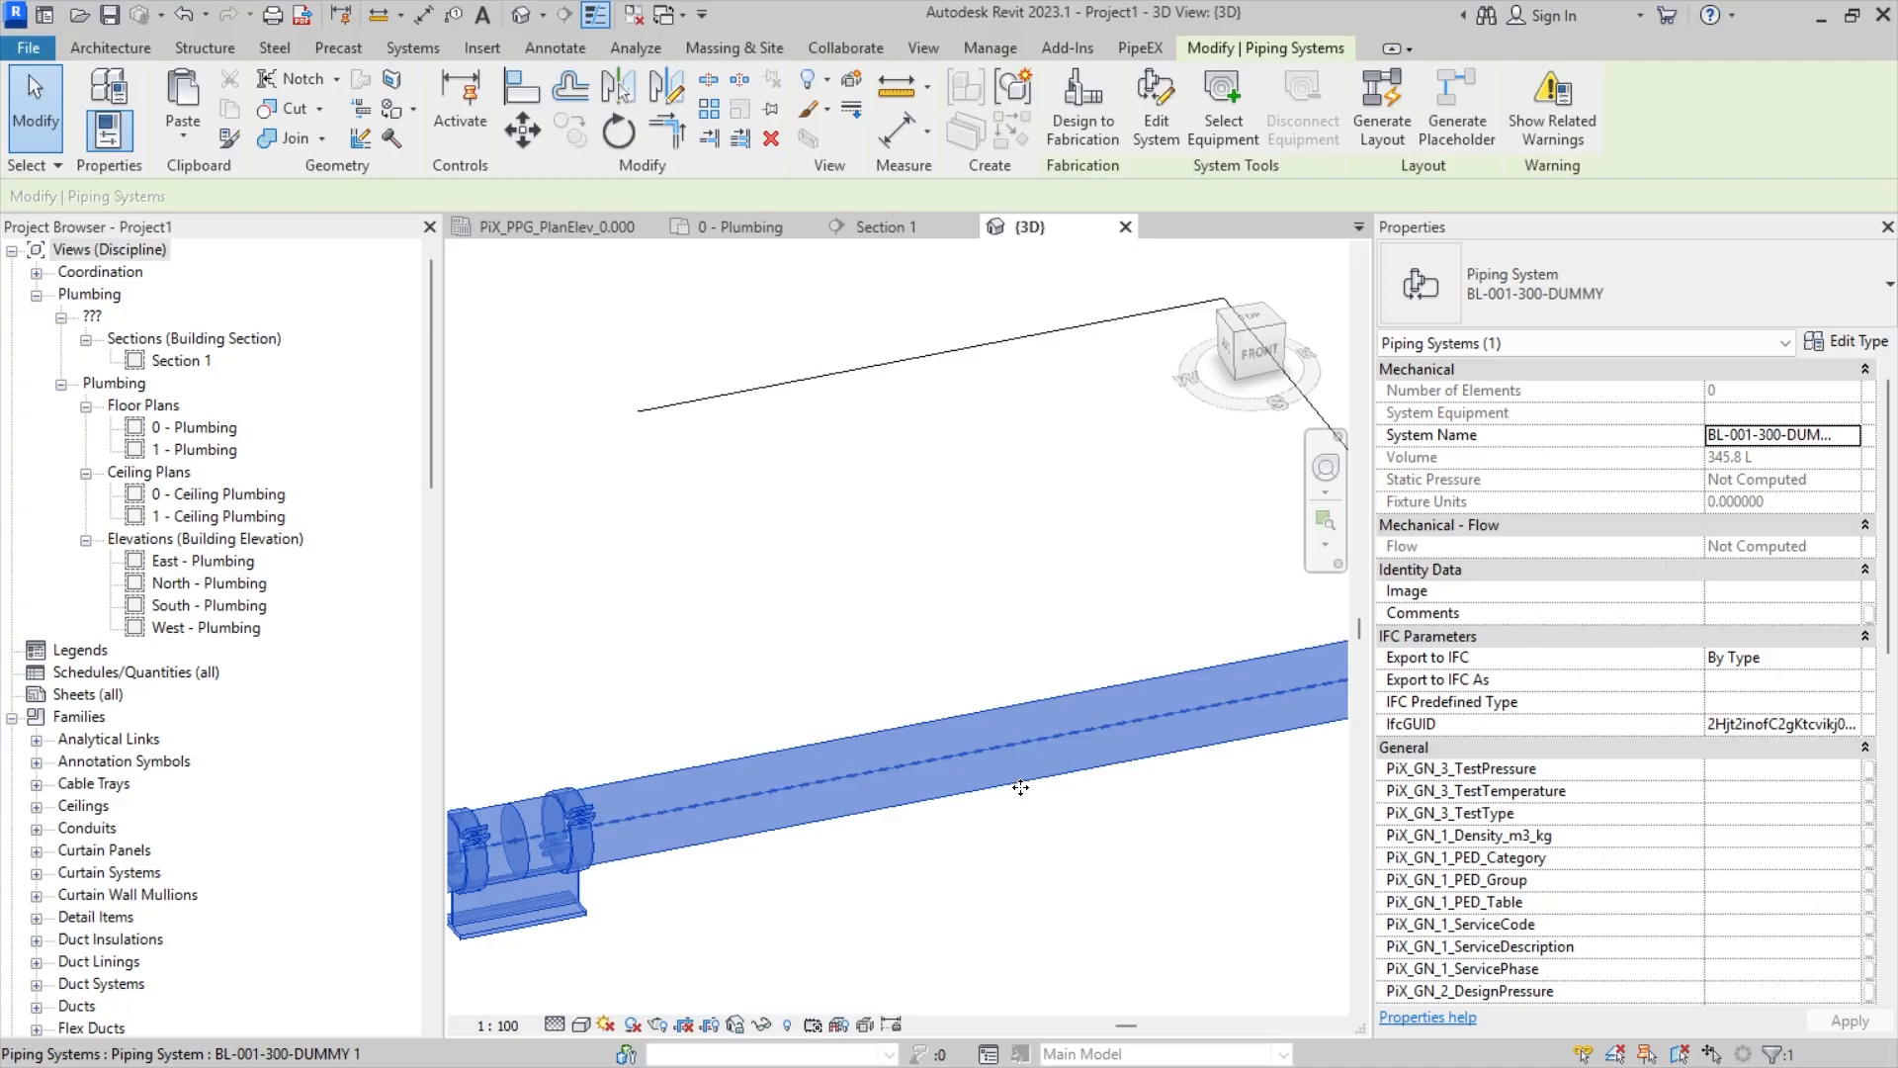
click(934, 659)
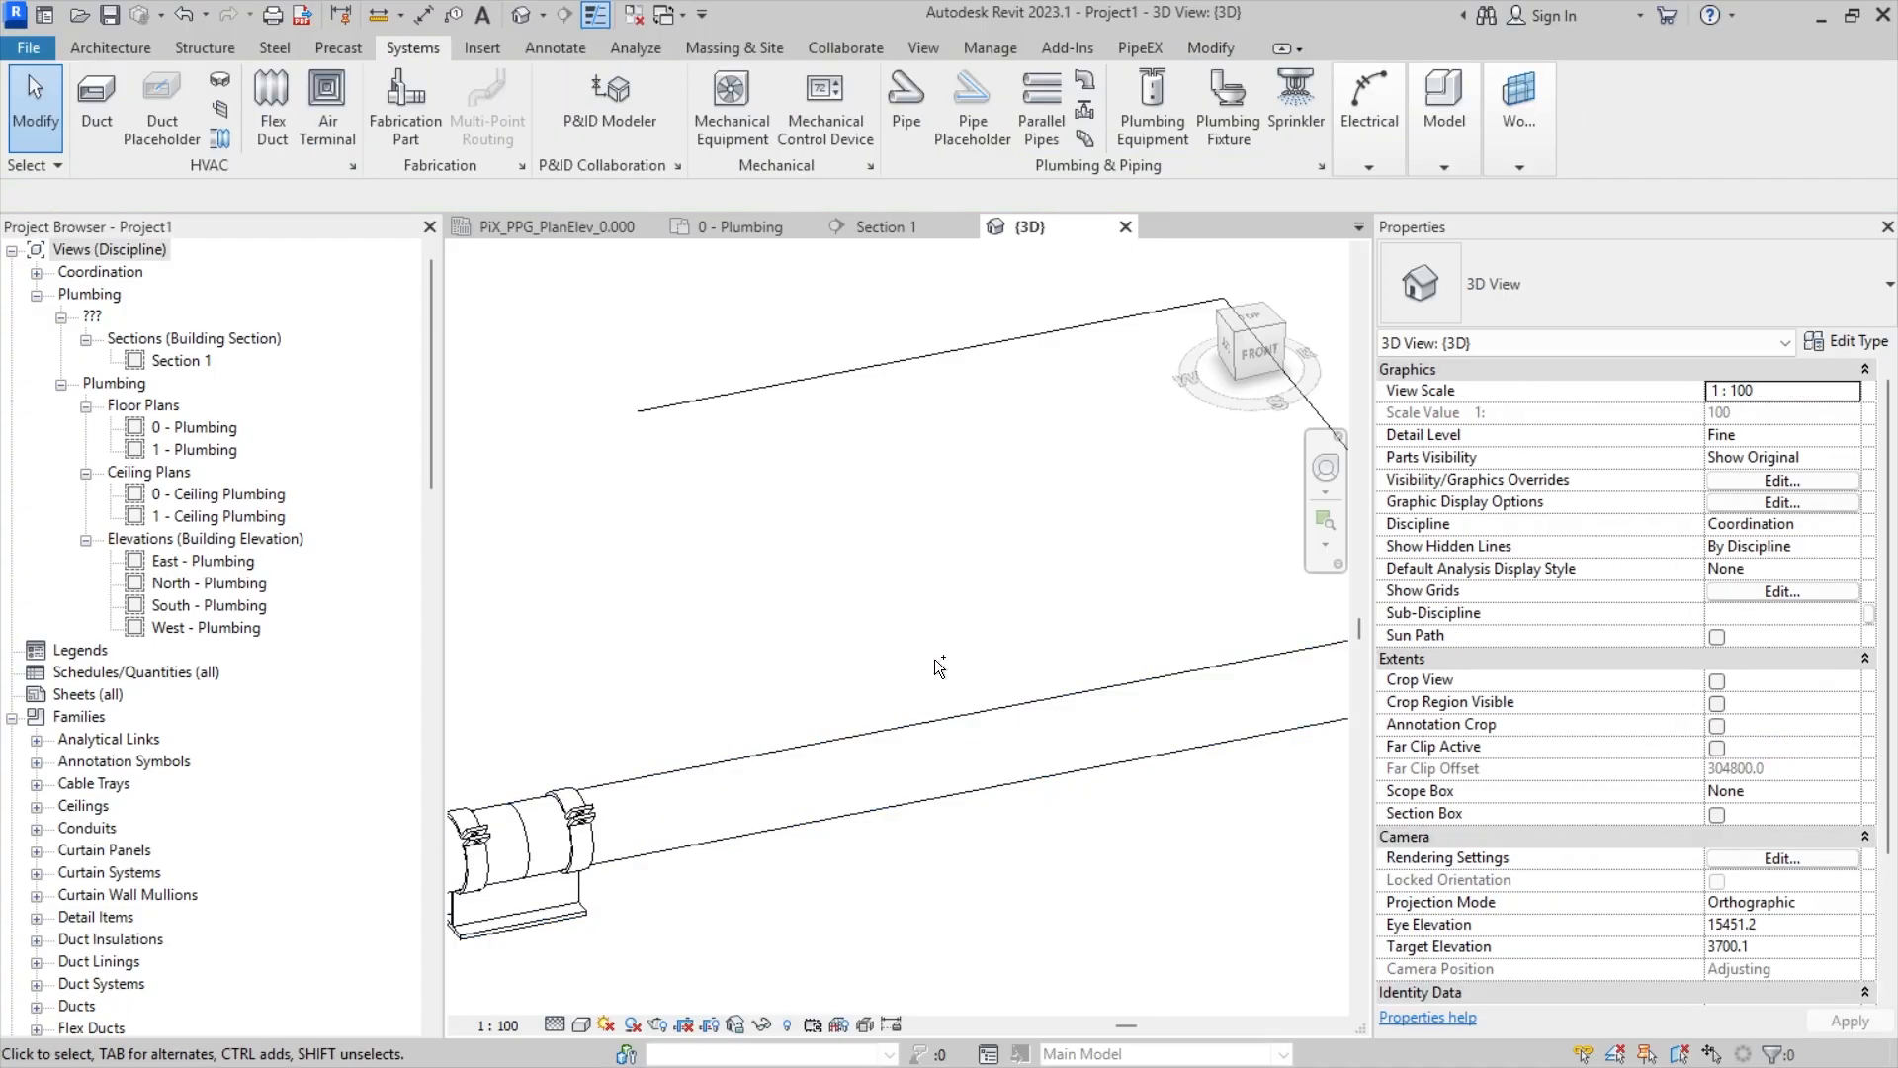
- Undo the test edits, including the pipe reconnection, the branch and the change to system type BL-001-300-DUMMY
key(ctrl+z)
key(ctrl+z)
key(ctrl+z)
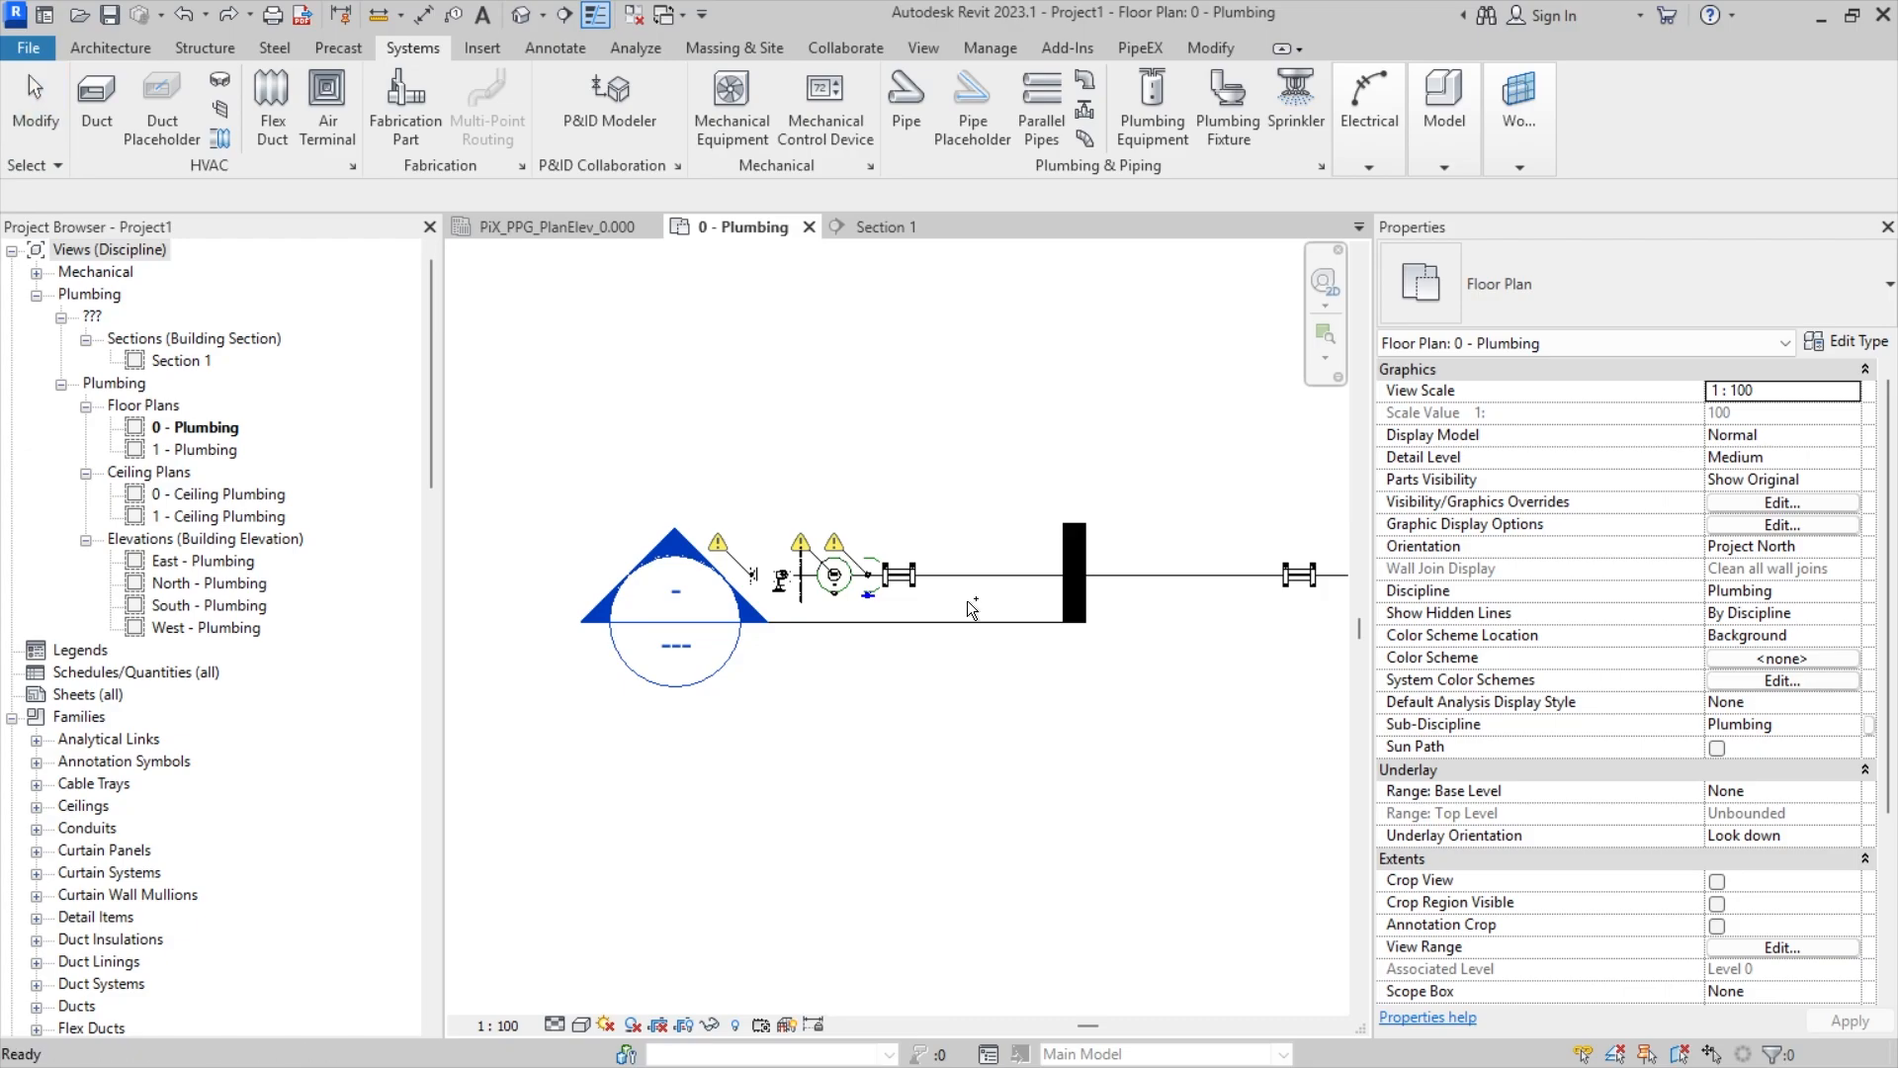
- Select the Hydronic Supply piping system in the 0 - Plumbing plan and review its PiX general and data parameters
click(972, 576)
click(978, 462)
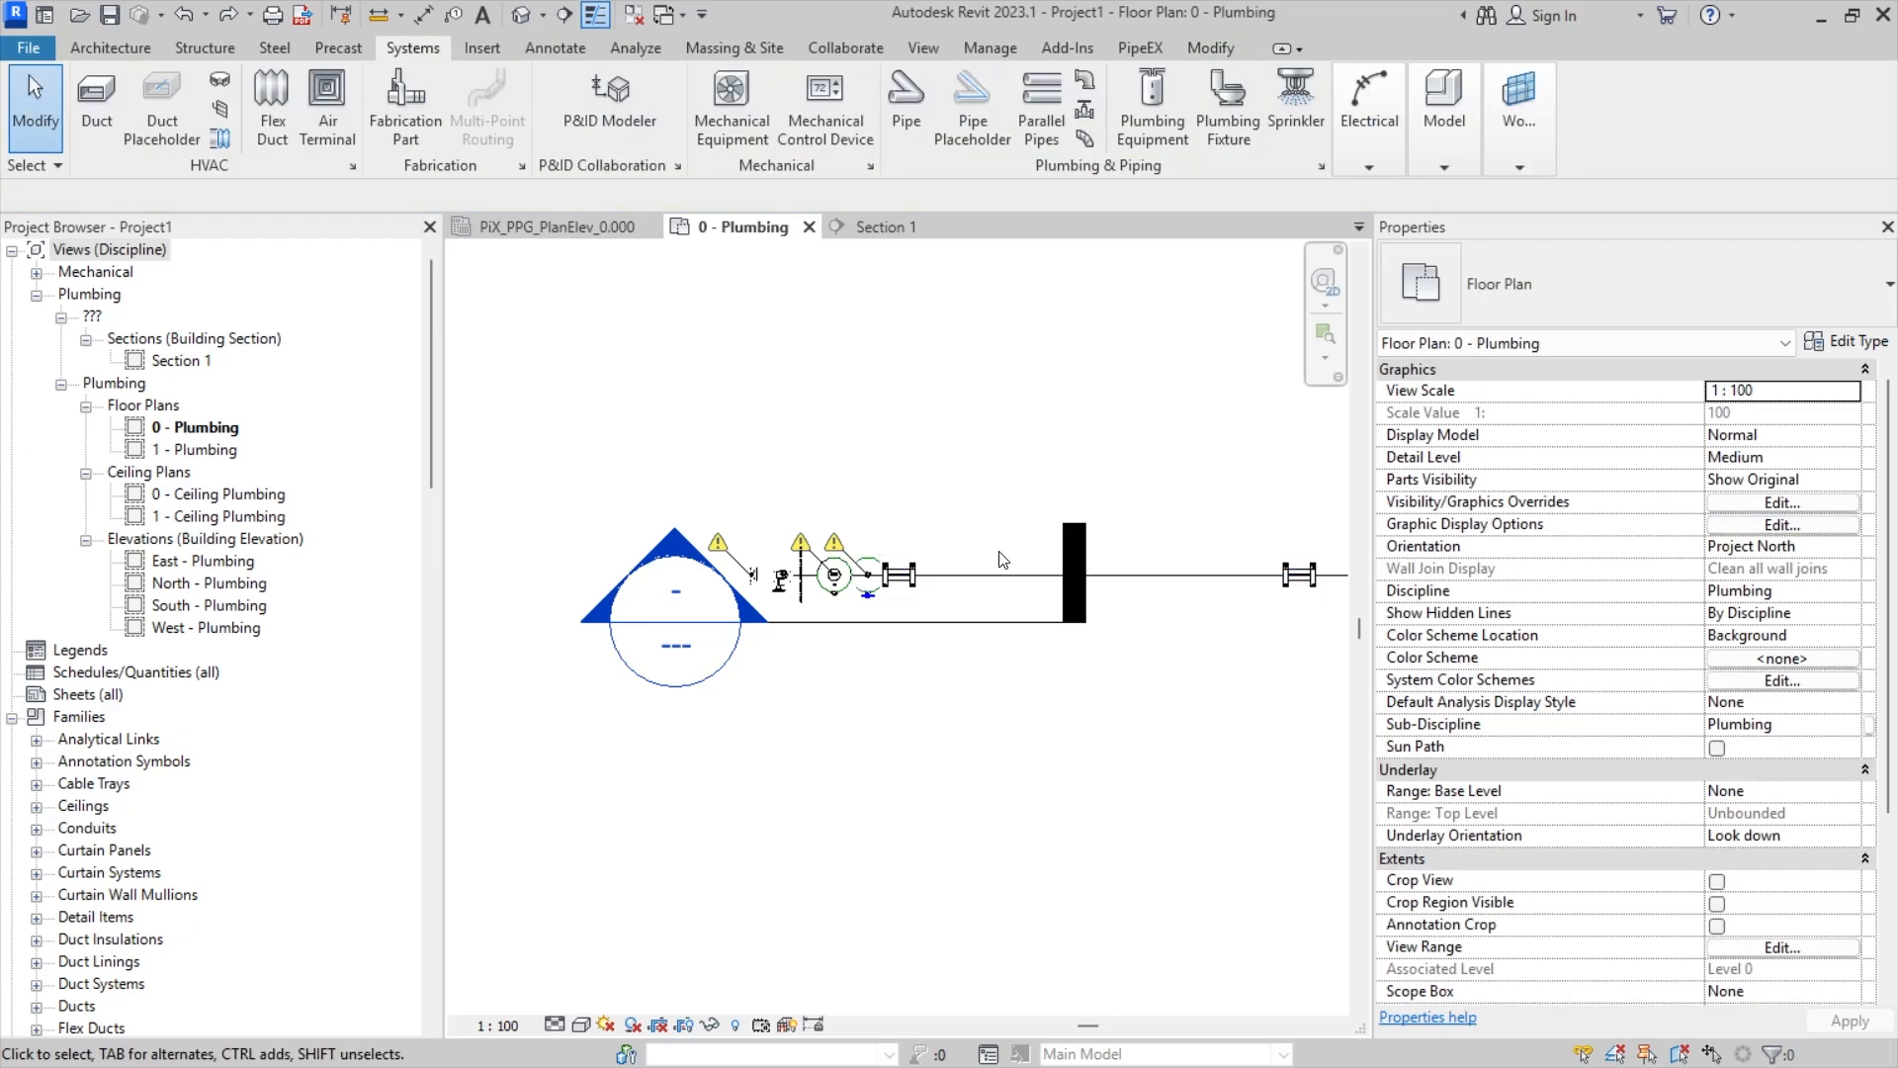
key(Tab)
key(Tab)
key(Tab)
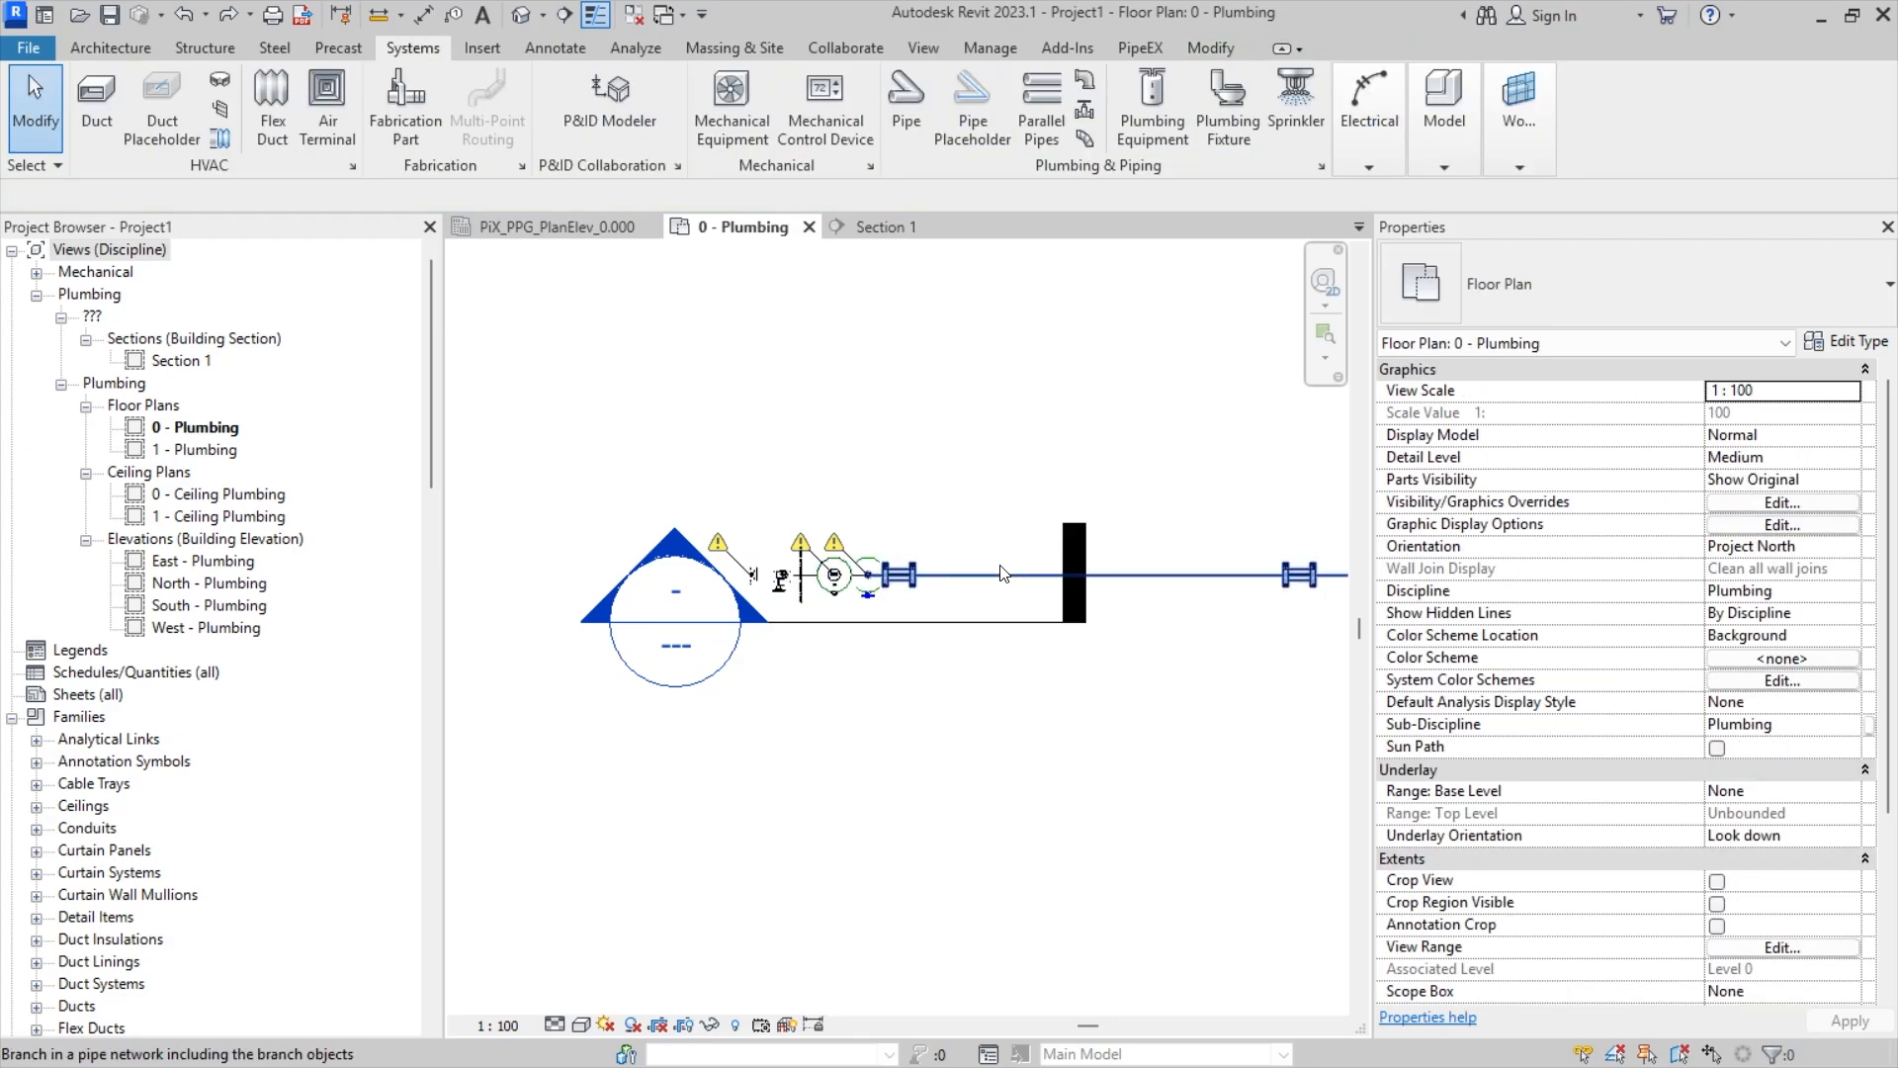
click(1002, 574)
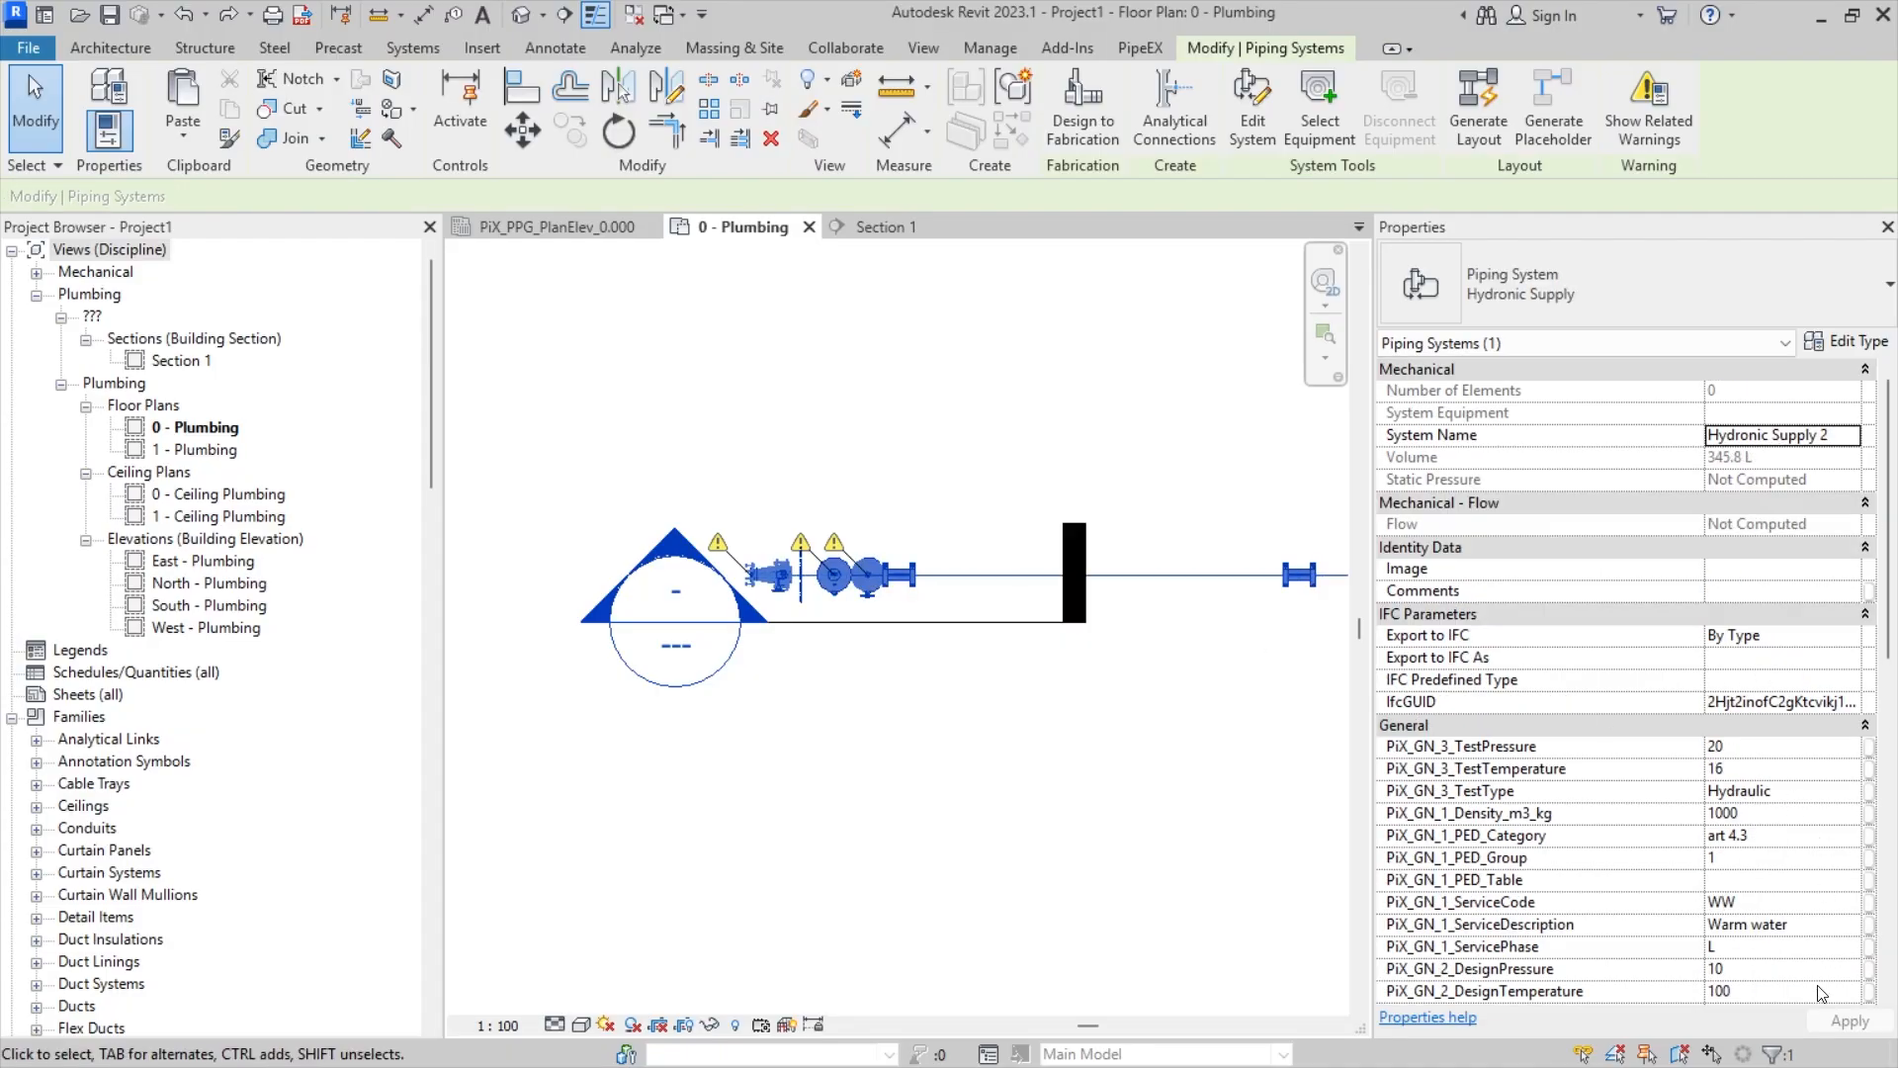
middle_drag(1002, 573, 791, 482)
scroll(1484, 769, down, 8)
scroll(1483, 769, up, 3)
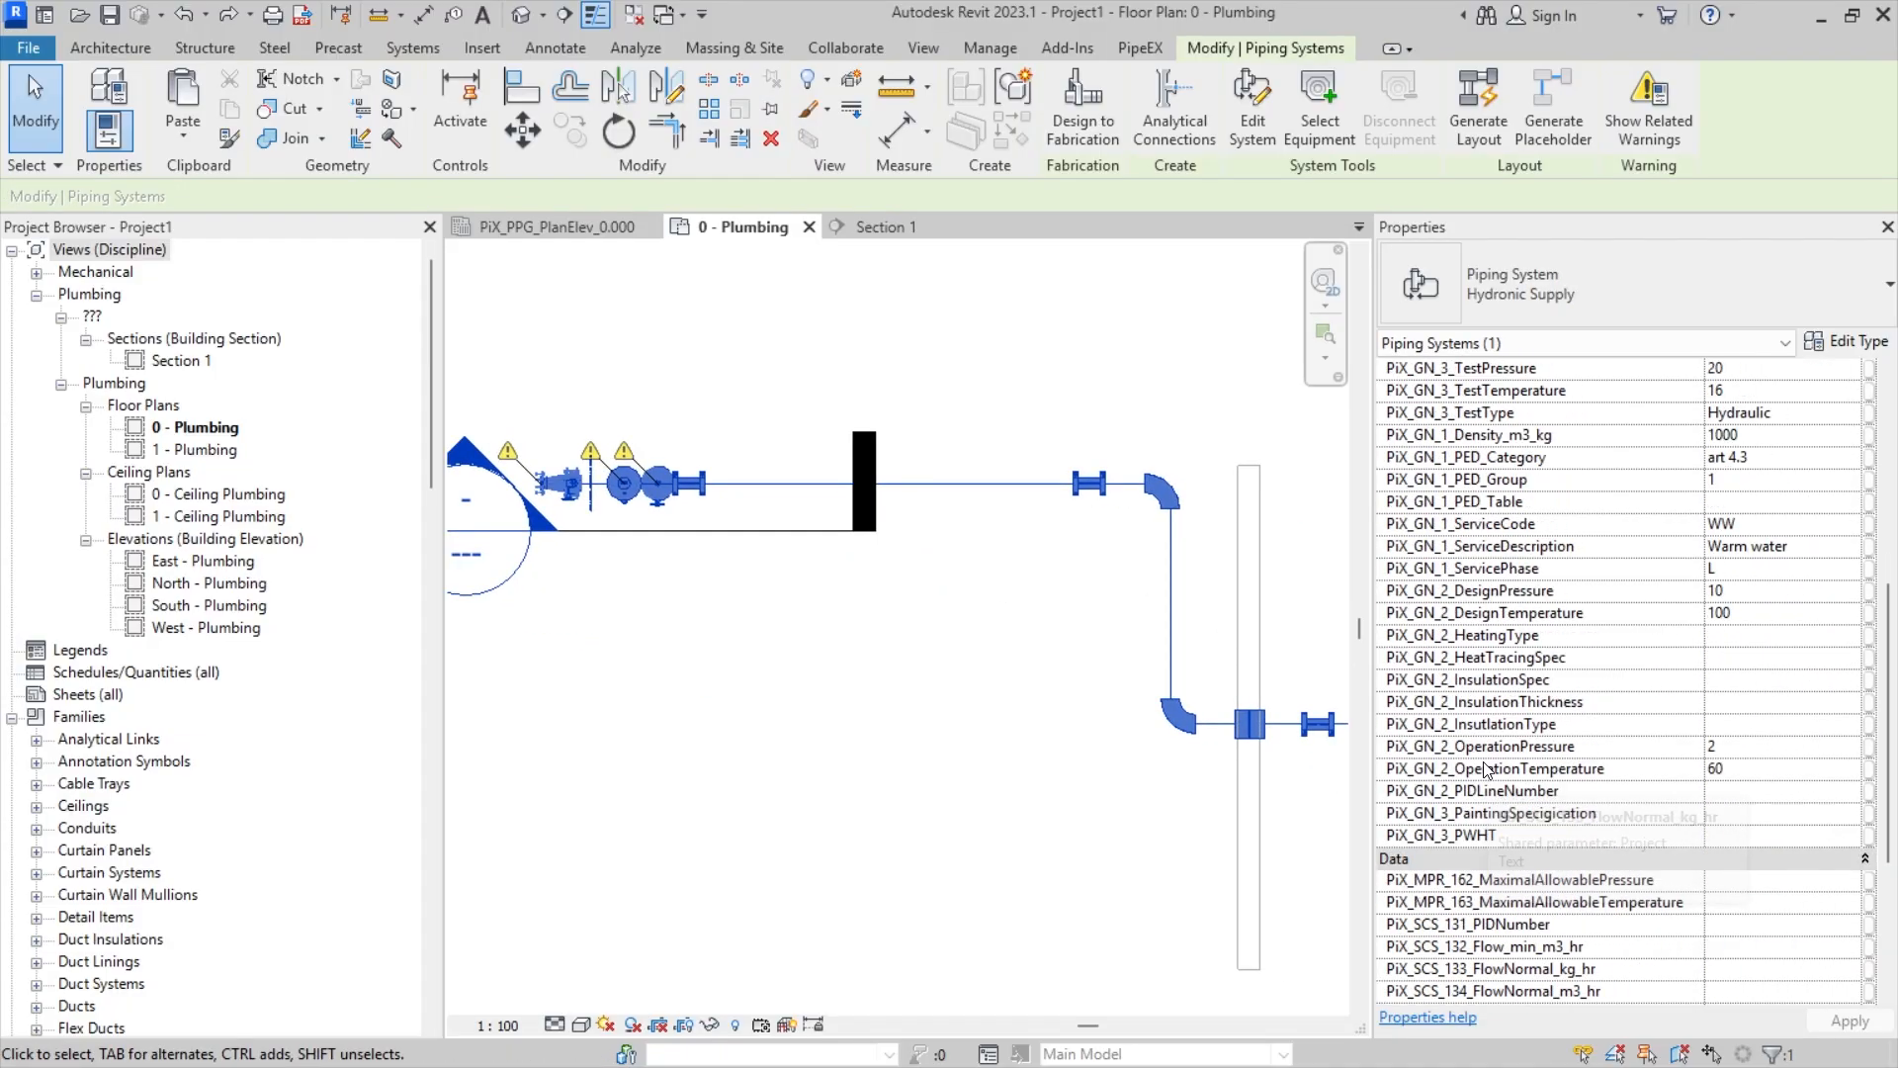
scroll(1637, 663, down, 4)
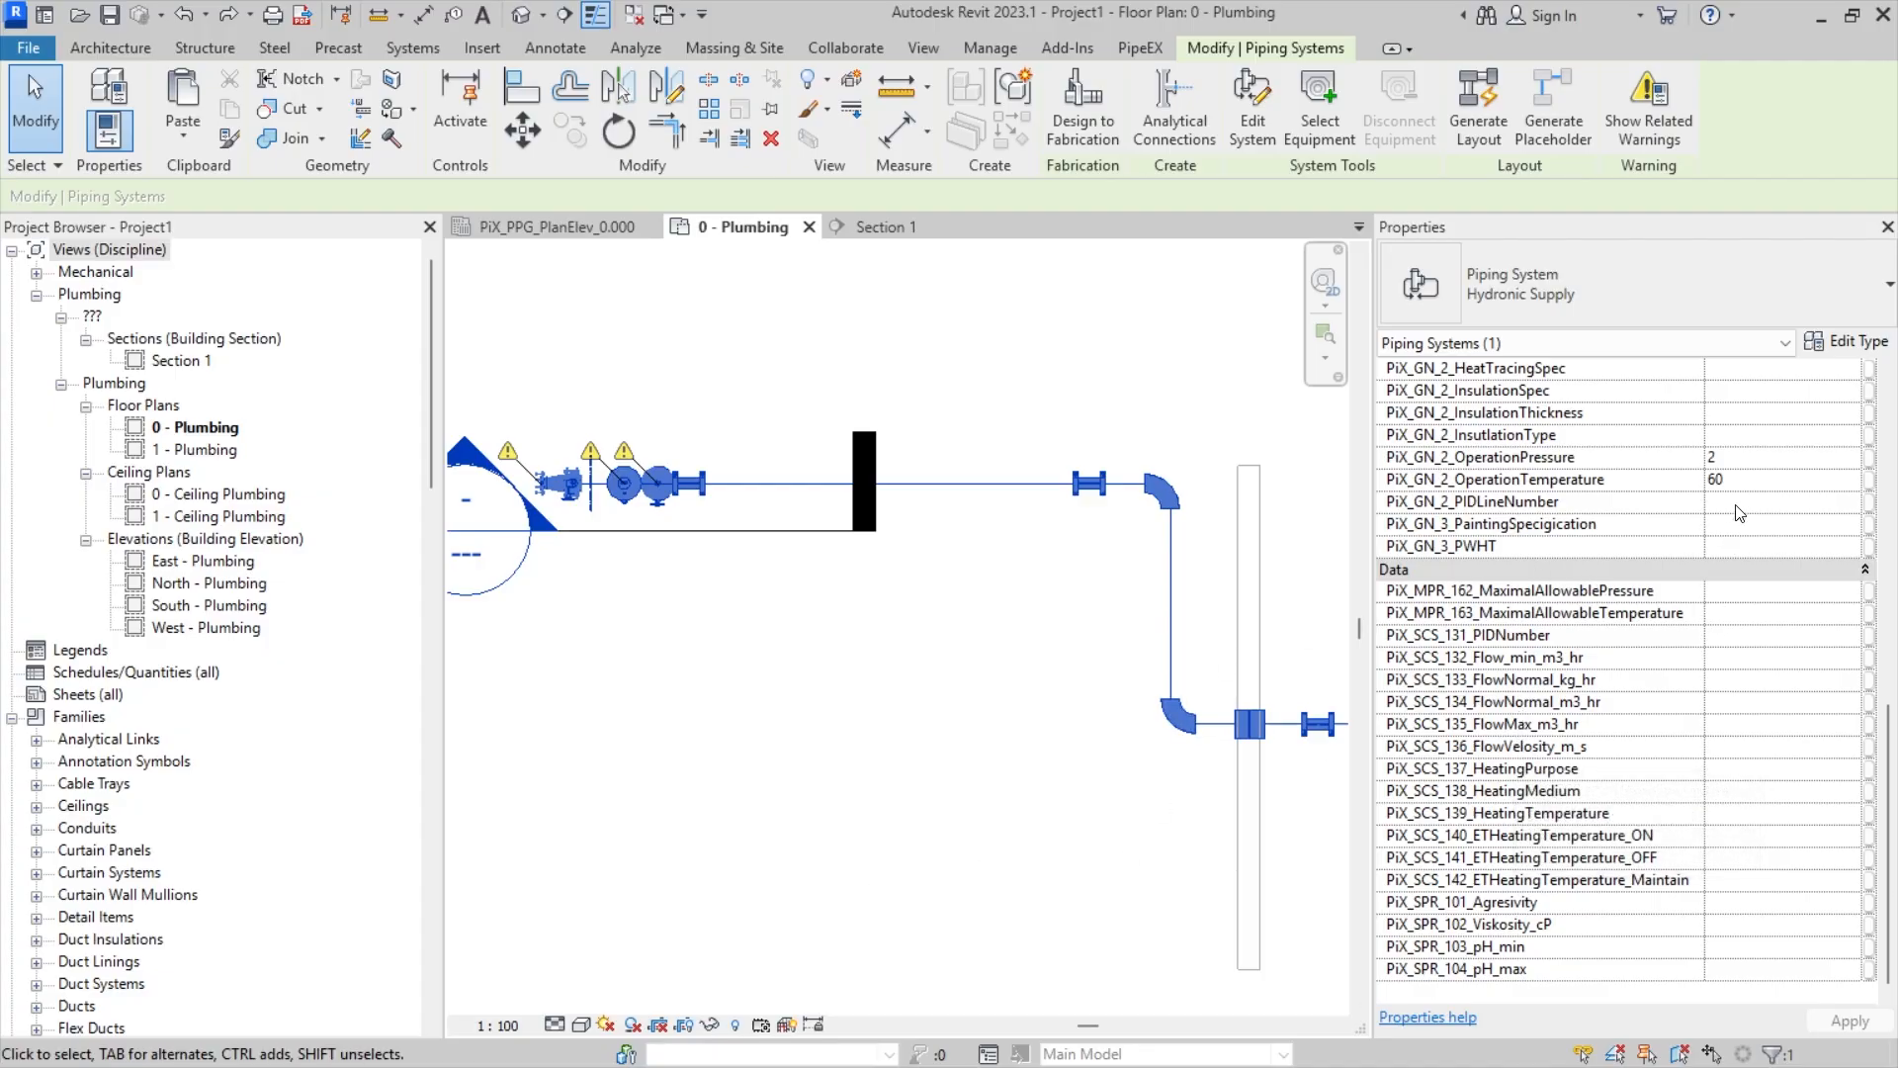
- Deselect the piping system, check the full pipe run in plan, and open the default 3D view
click(901, 742)
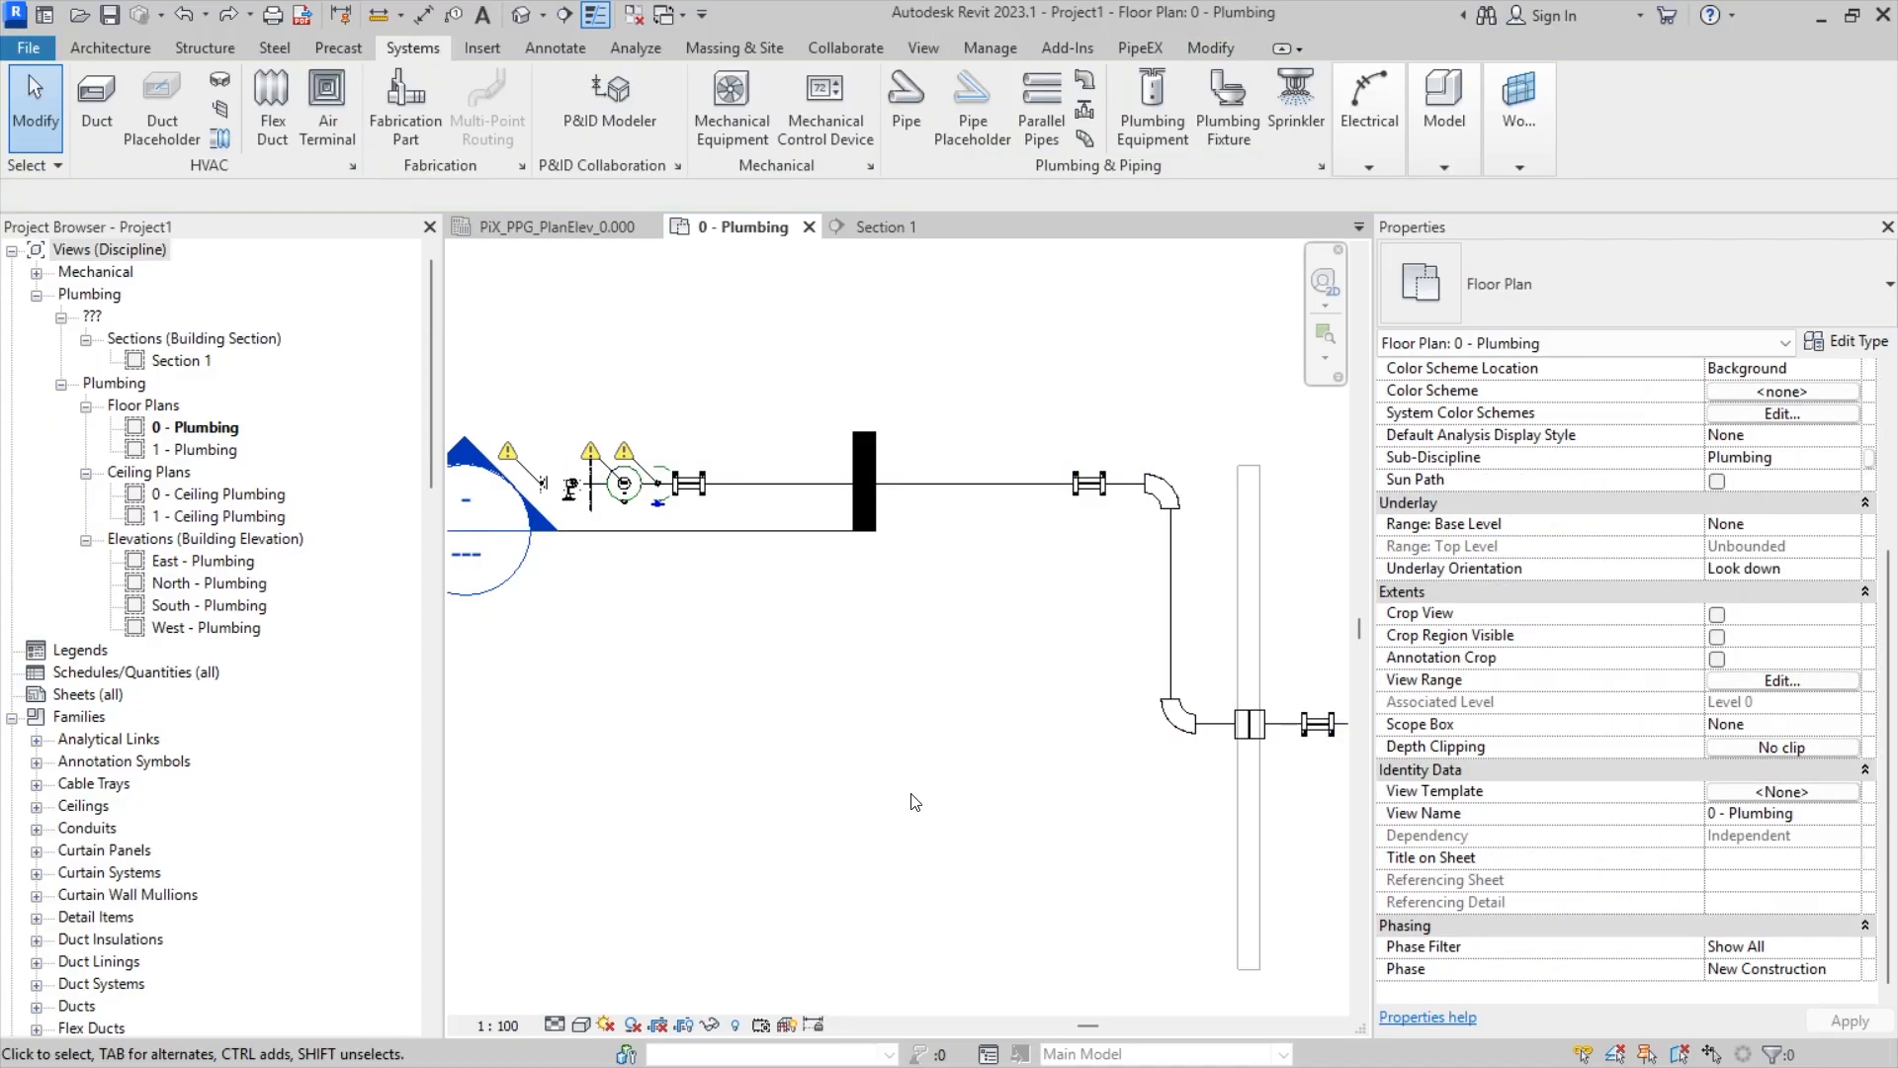
scroll(910, 801, down, 6)
middle_drag(911, 801, 662, 778)
scroll(662, 778, down, 1)
middle_drag(992, 776, 996, 812)
scroll(997, 811, up, 1)
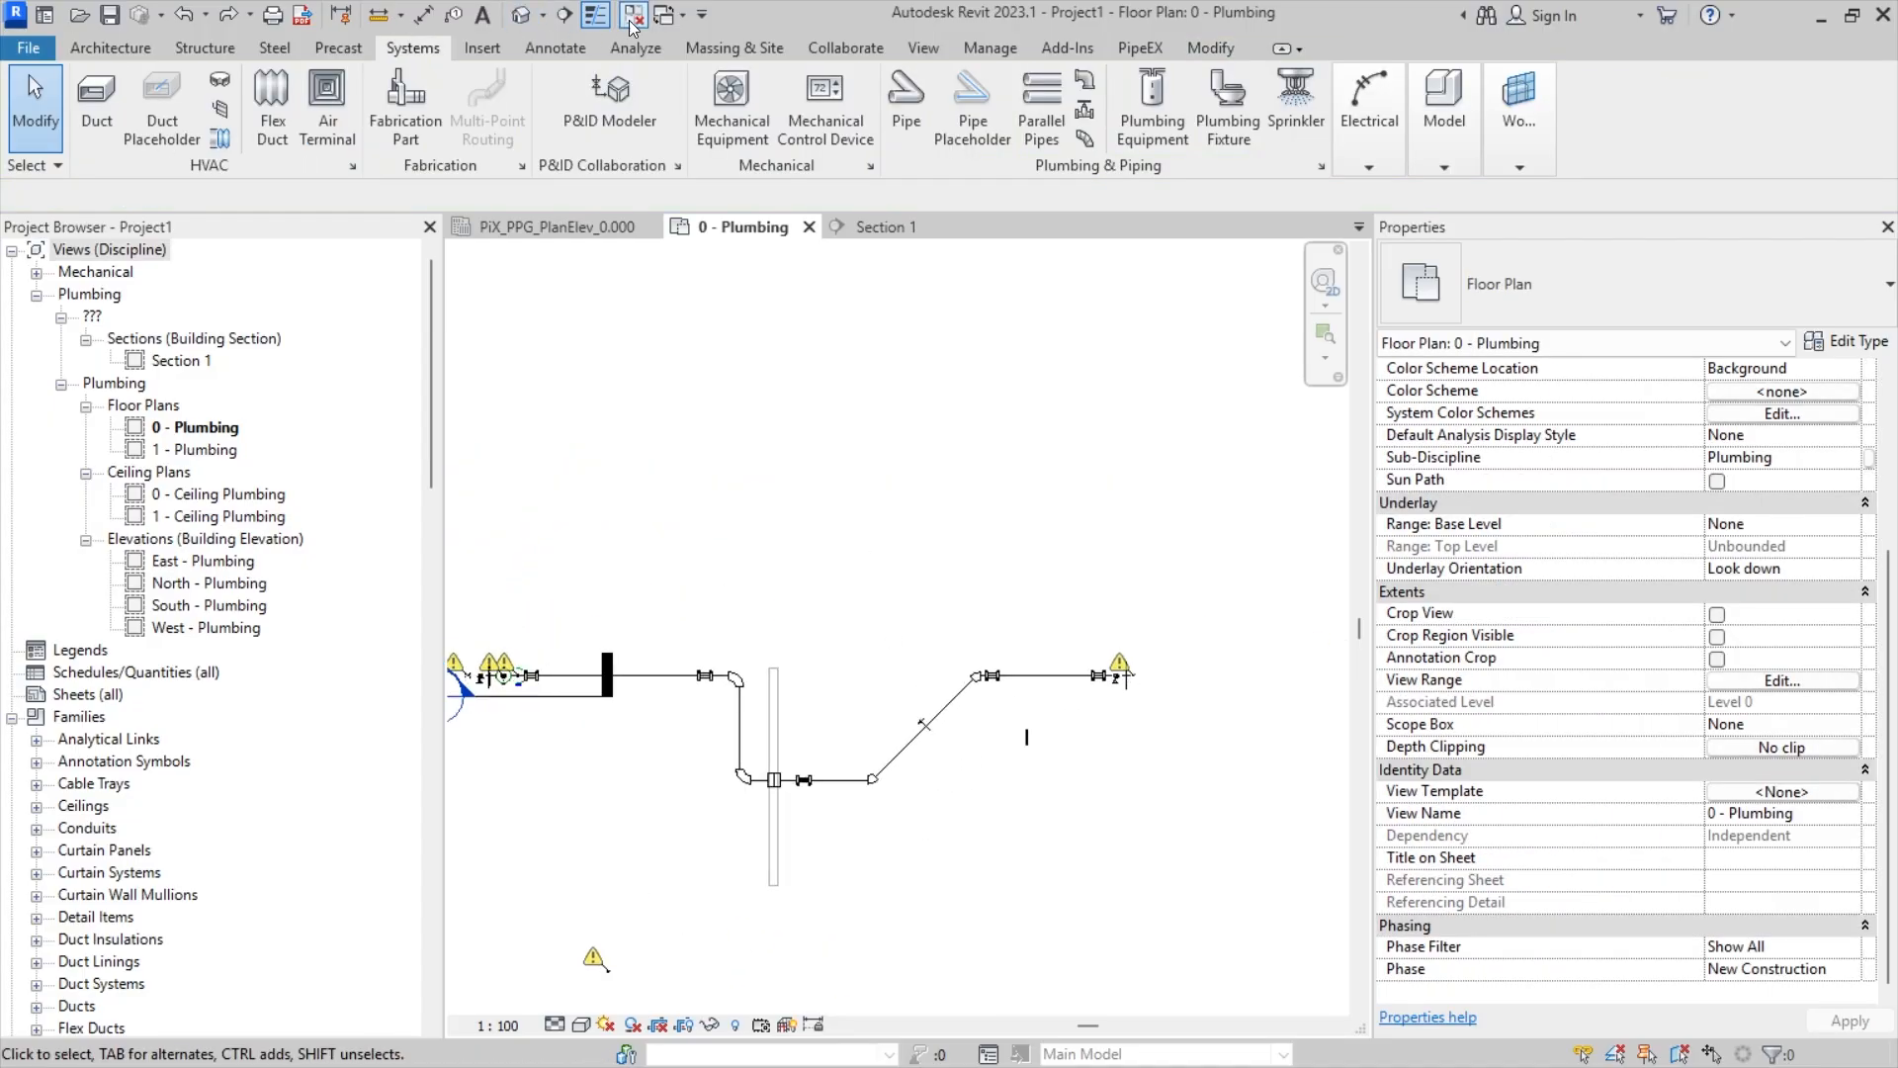
click(520, 14)
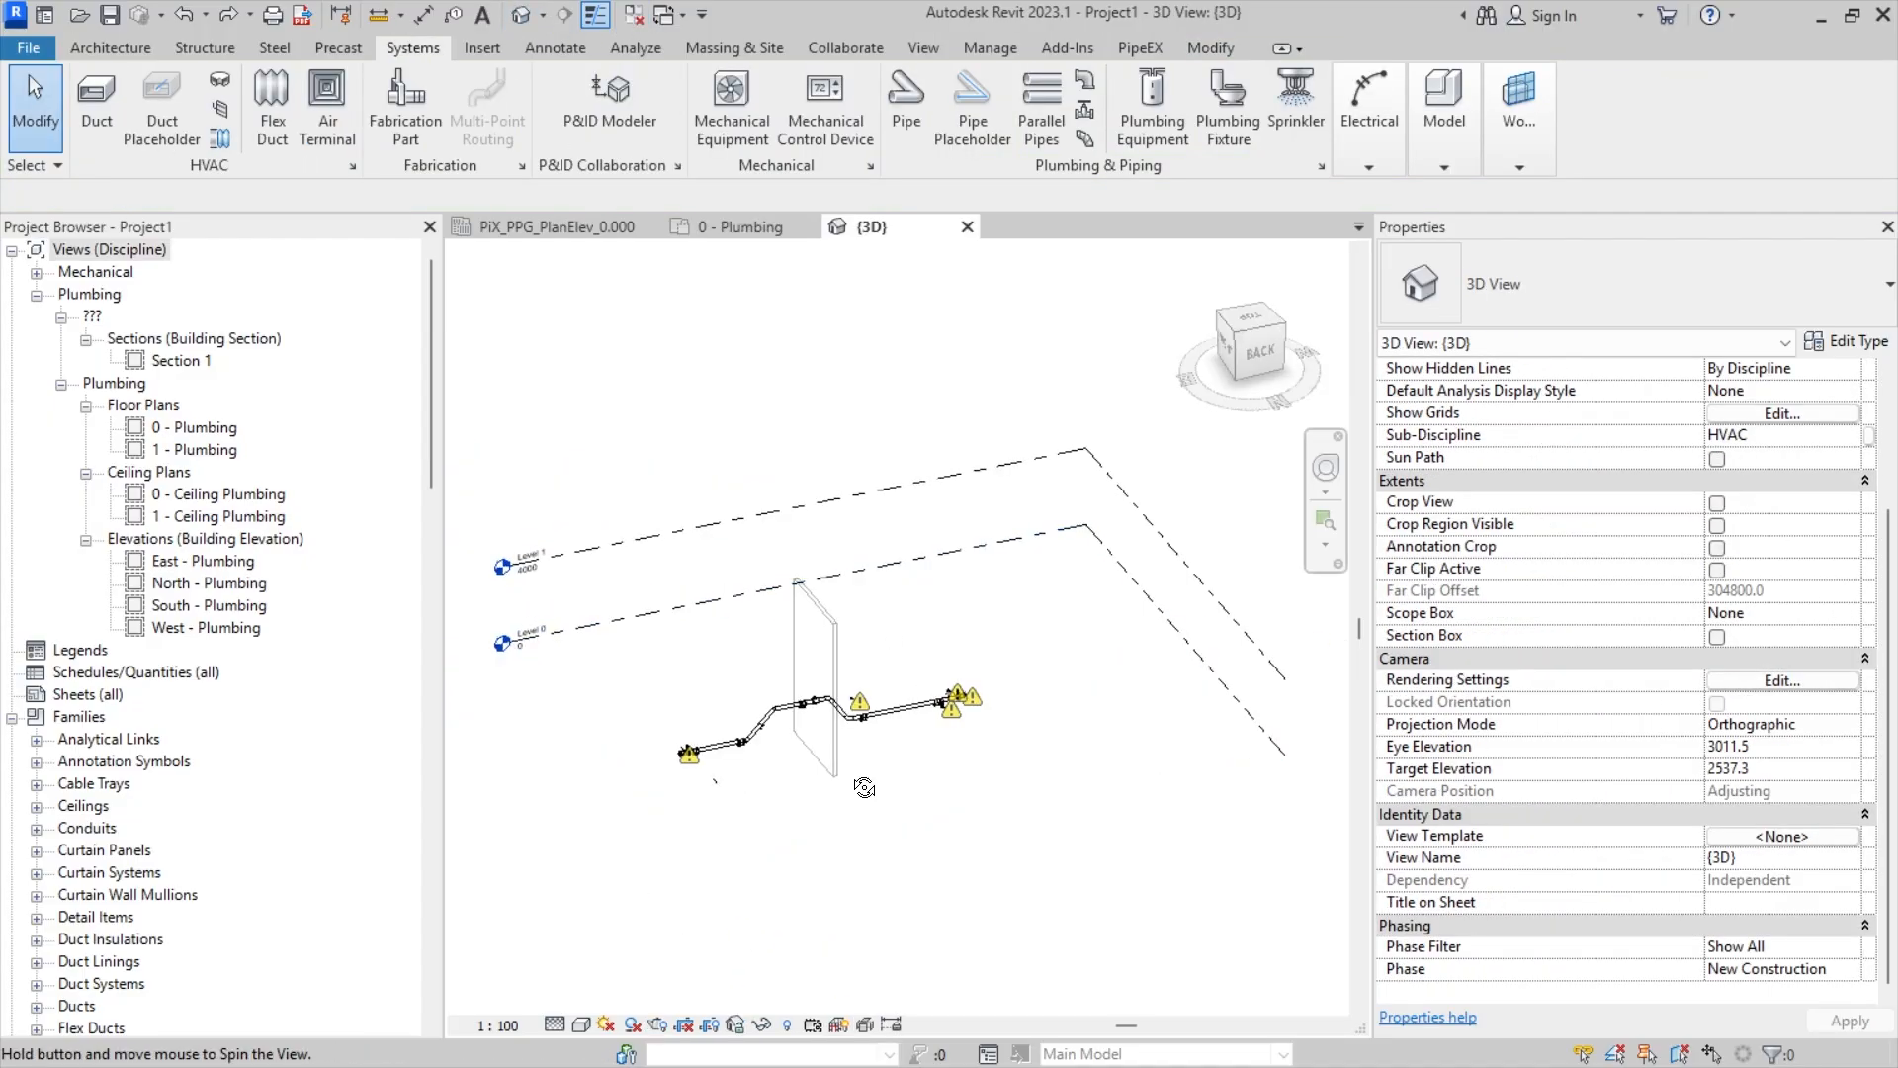
- Open the PipeEX PCF settings and expand the Mapping Table, moving the dialog so it is fully visible
click(1142, 49)
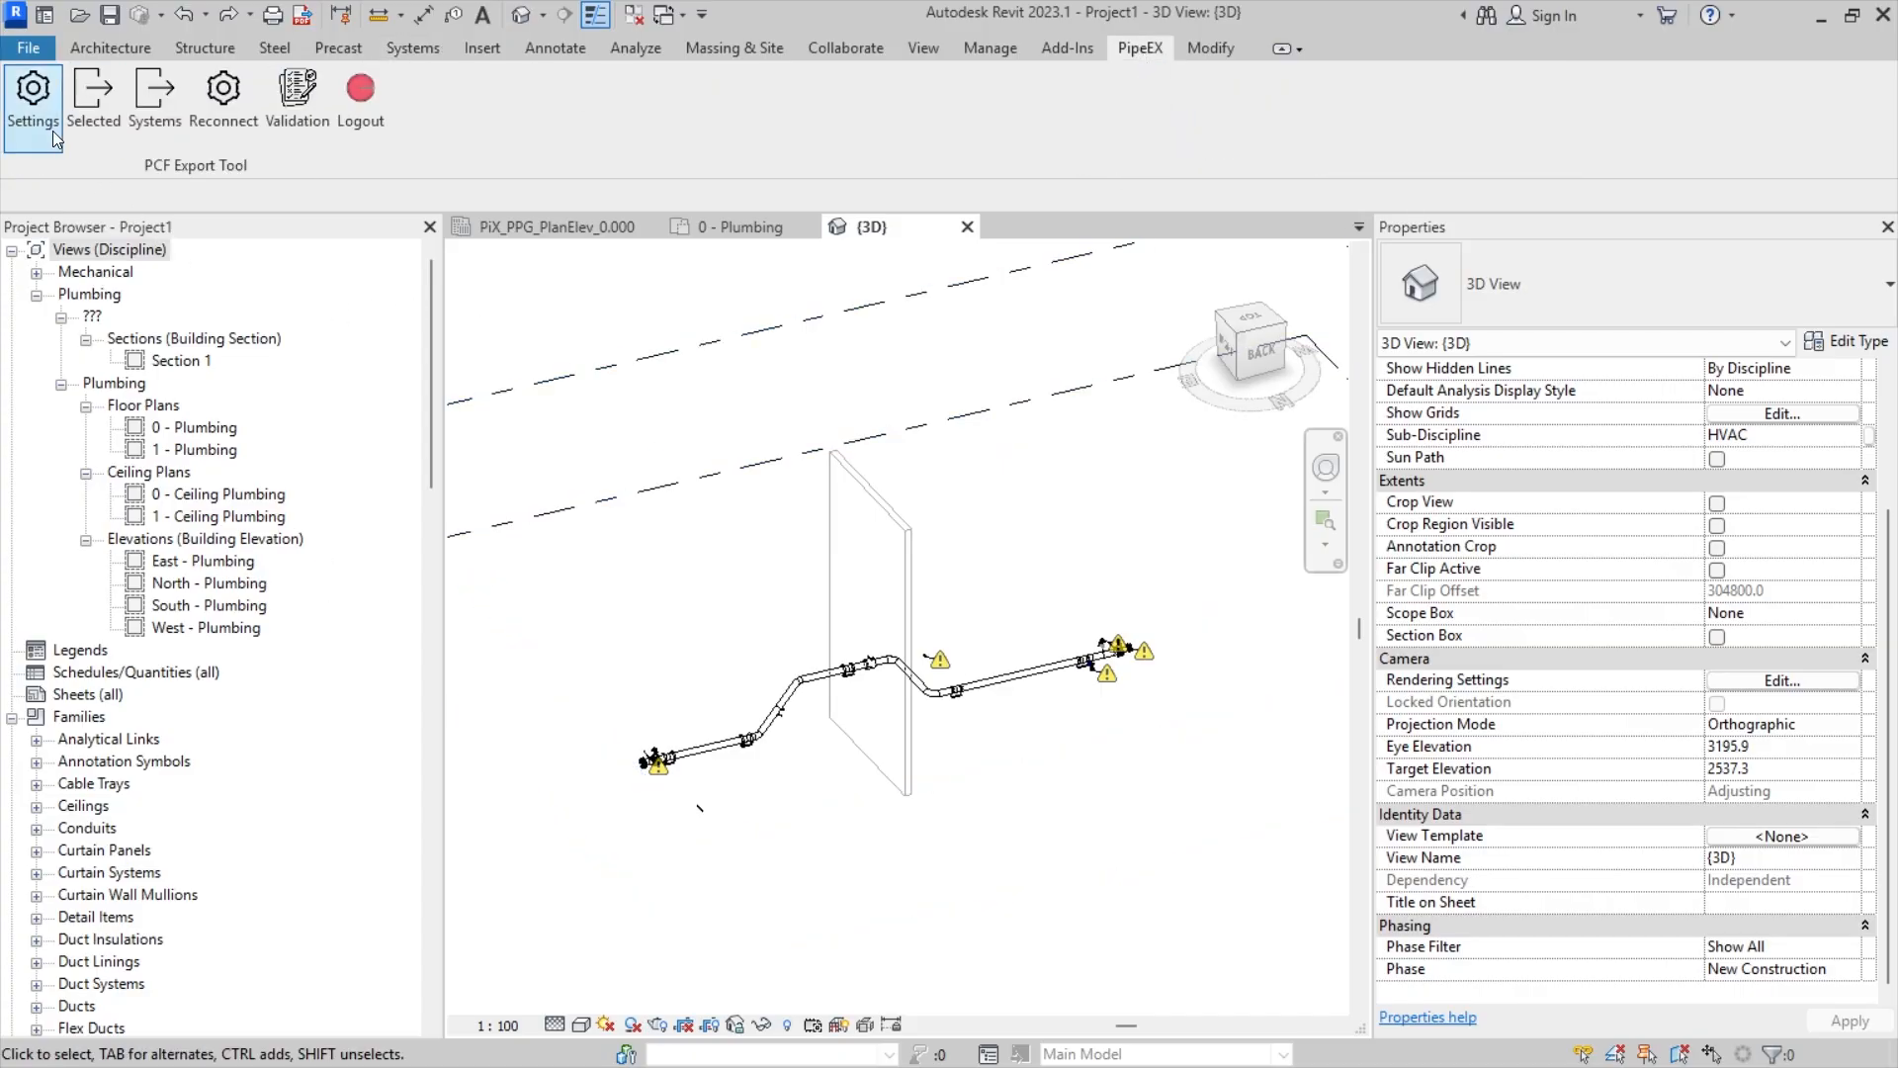
click(32, 98)
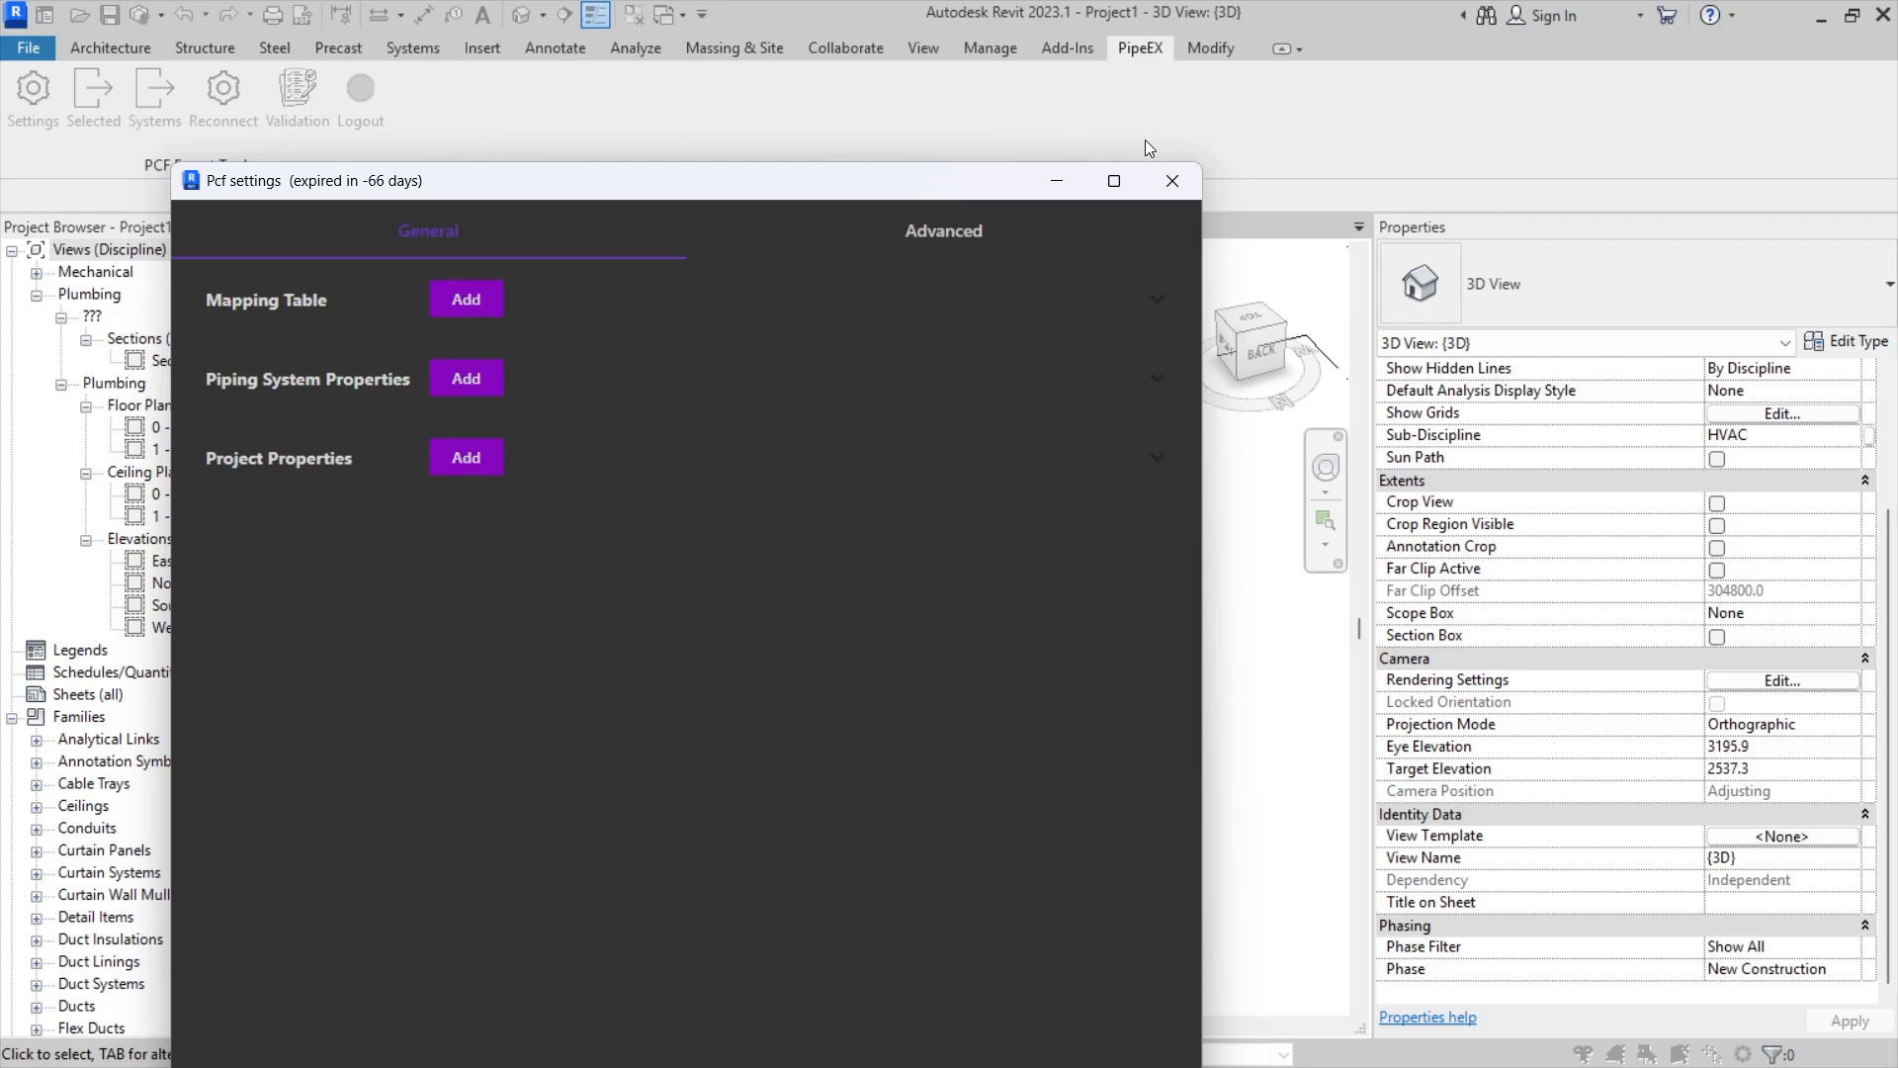
click(606, 310)
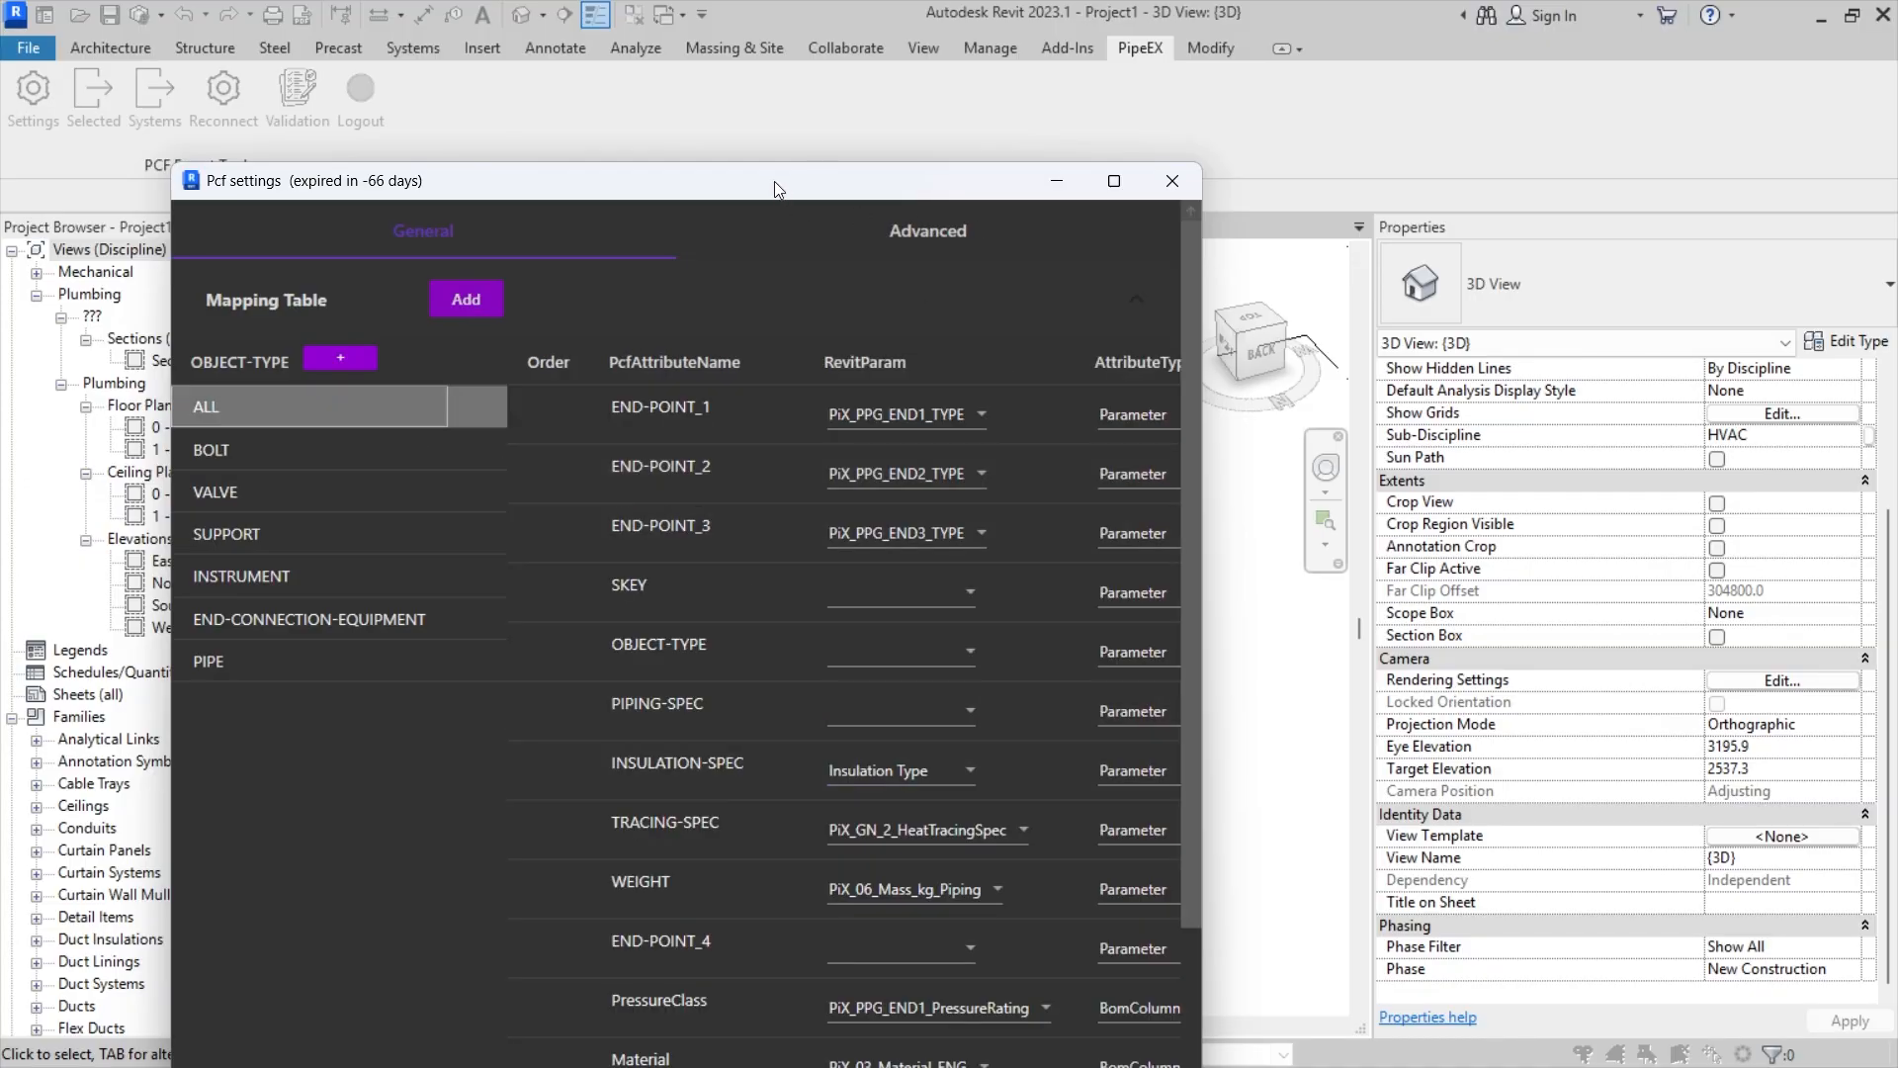
drag(774, 181, 837, 20)
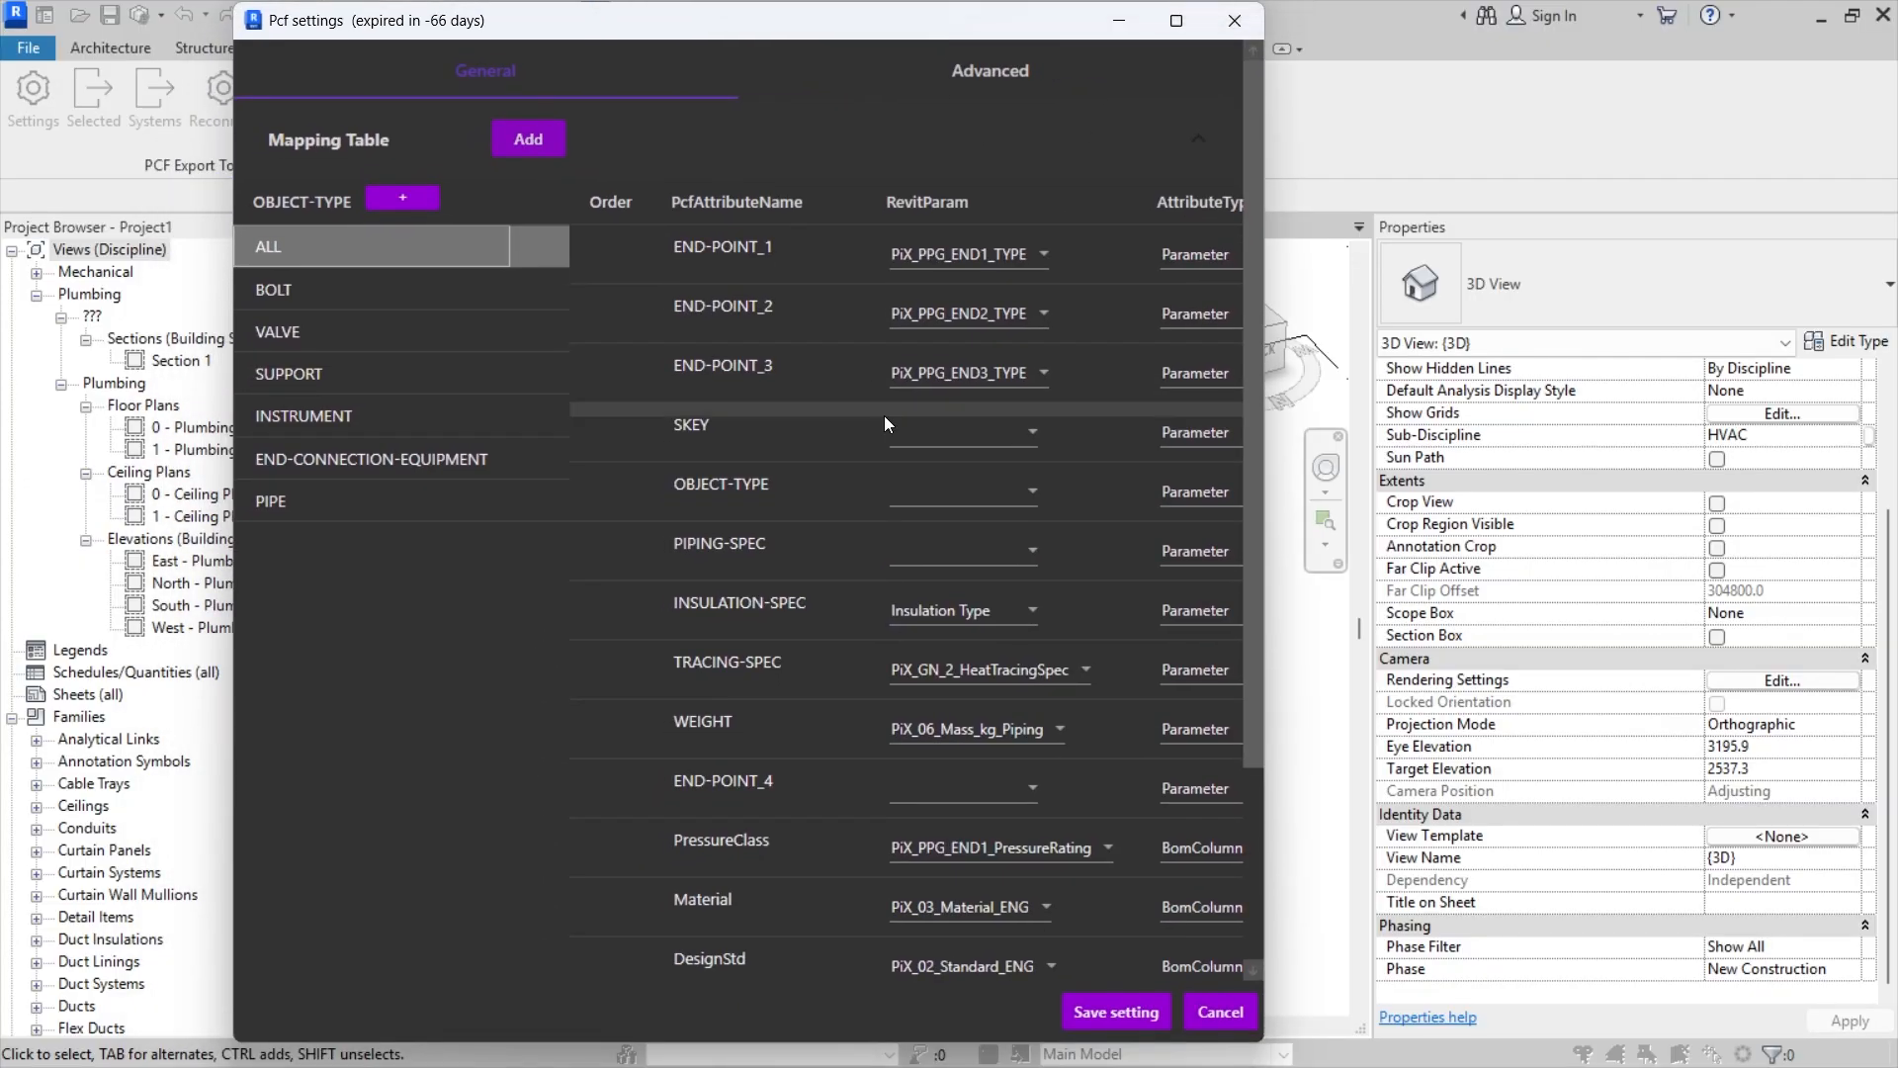
- For object type ALL, map SKEY to #PCF_SKEY and OBJECT-TYPE to #PCF_OBJECT_TYPE
click(1028, 435)
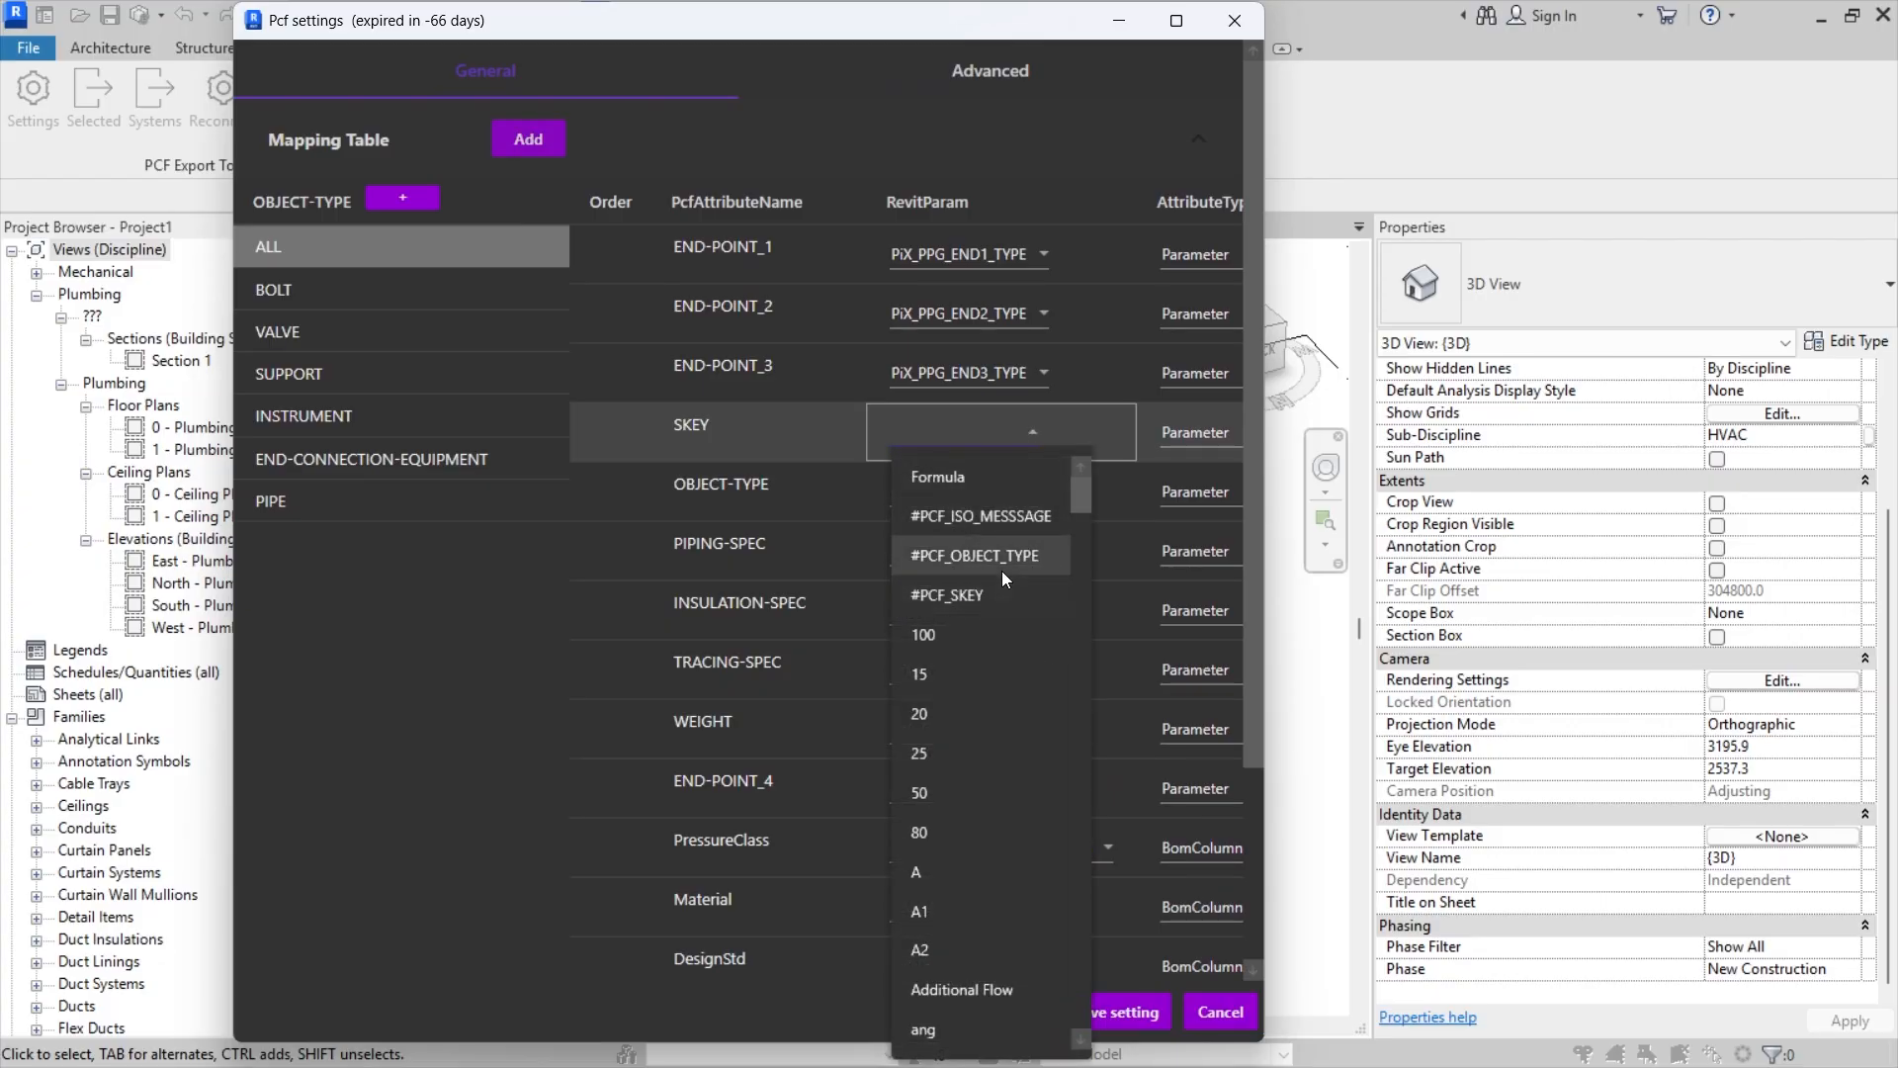
click(985, 609)
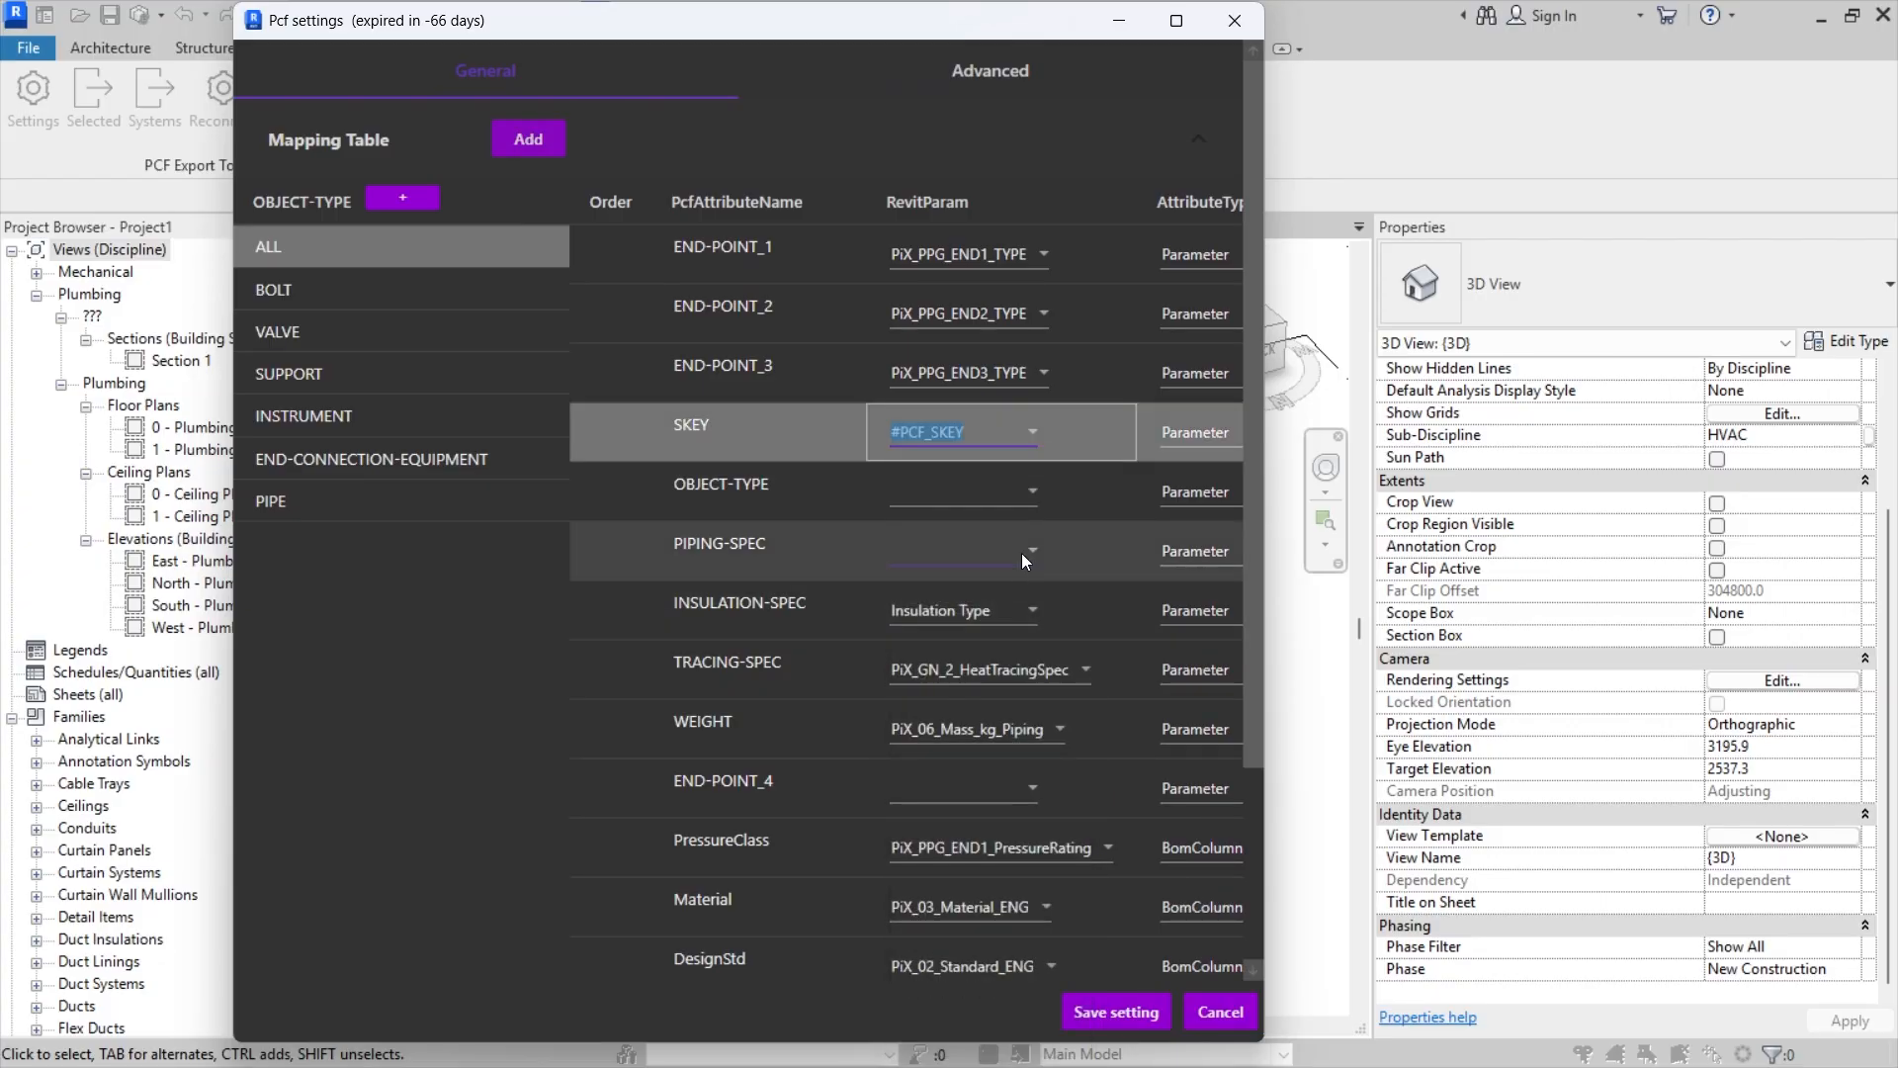
click(1026, 495)
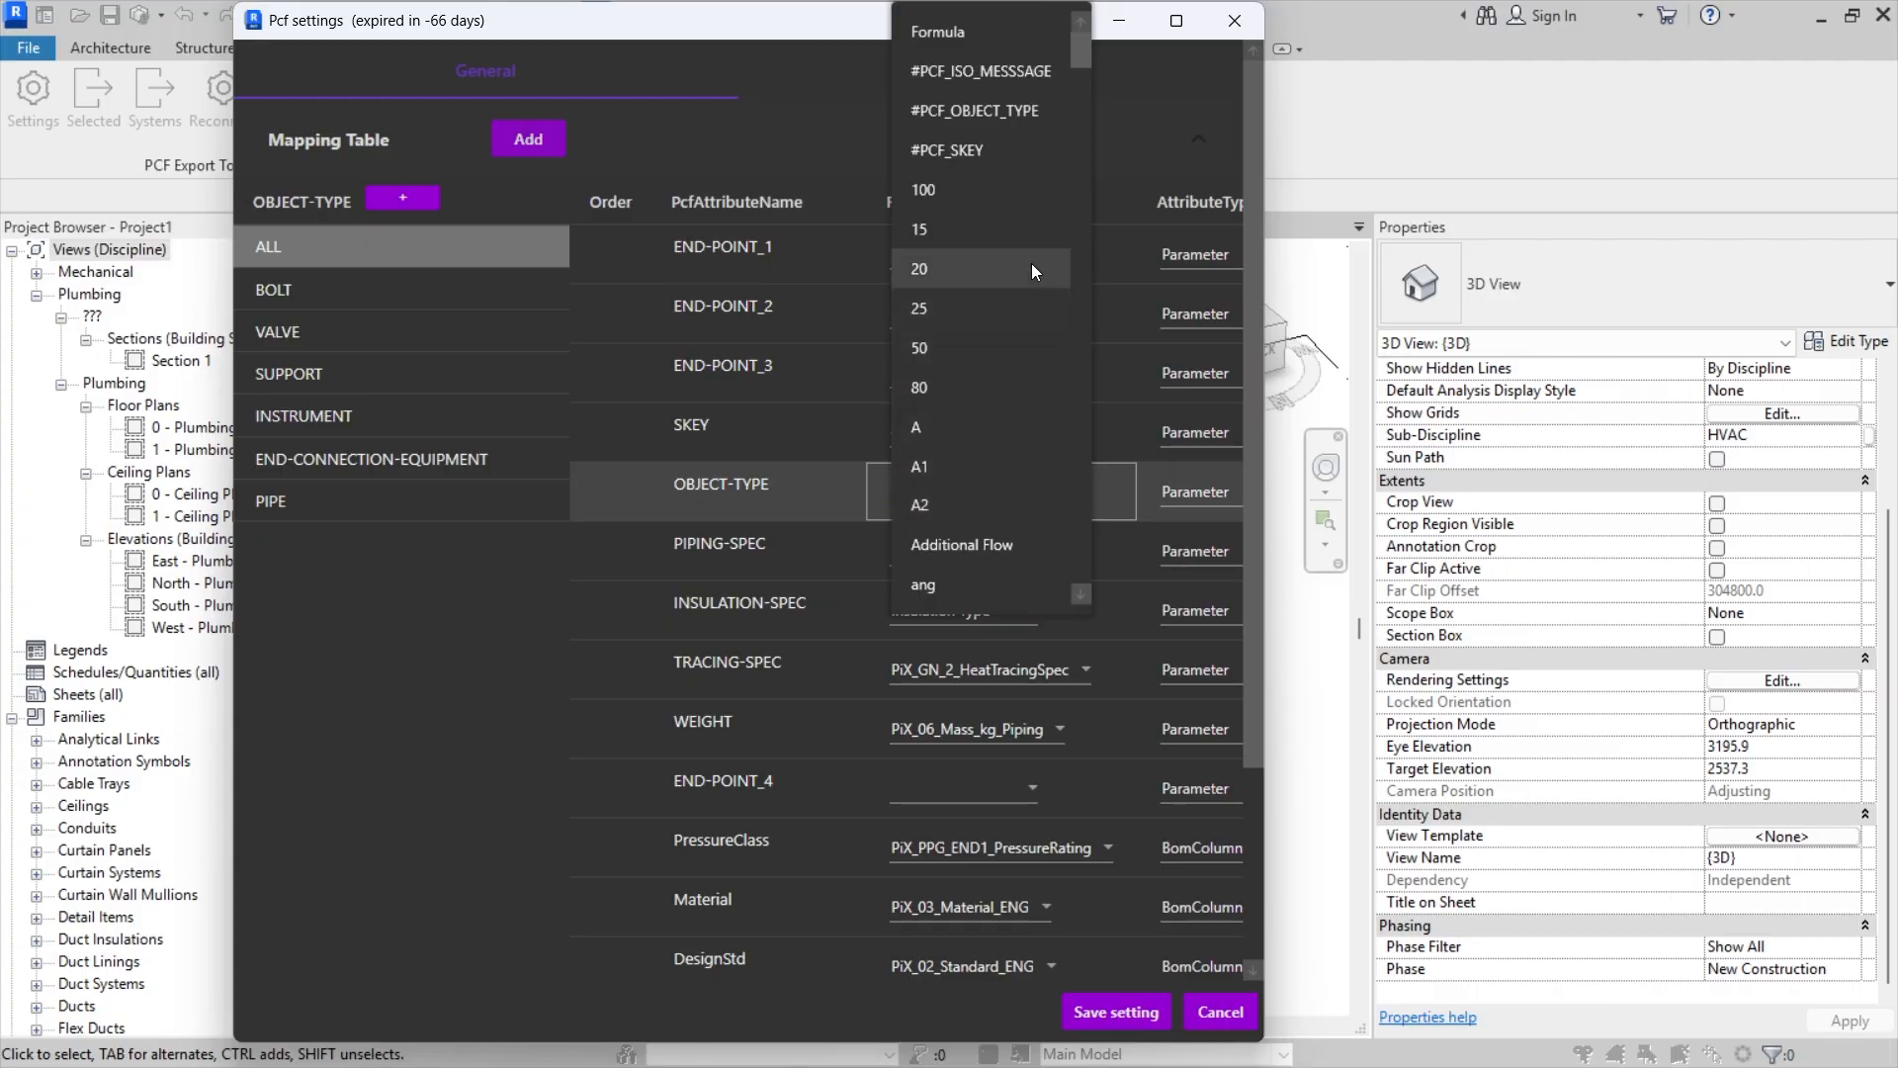
click(1012, 111)
- Map the PIPING-SPEC attribute of object type ALL to the Revit parameter PiP_PPG_SPEC
click(1021, 542)
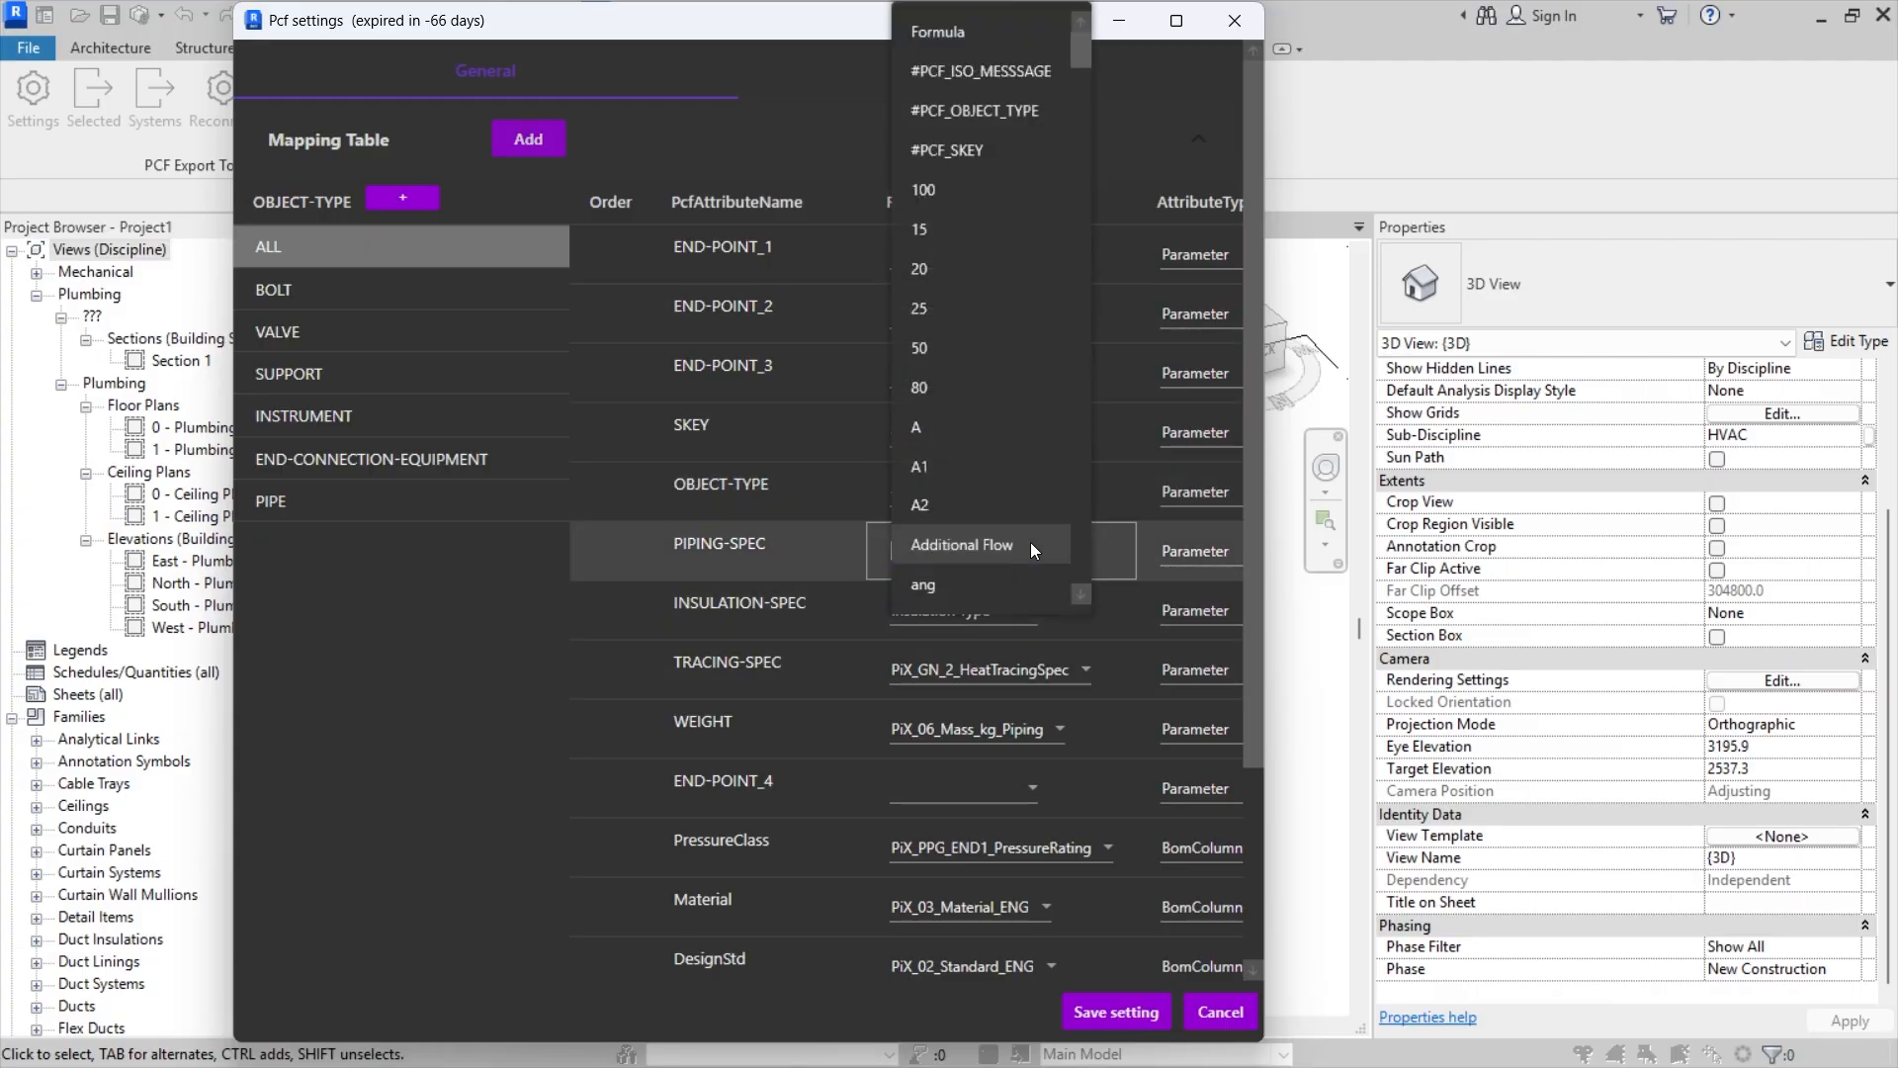
scroll(973, 270, down, 3)
scroll(973, 271, down, 8)
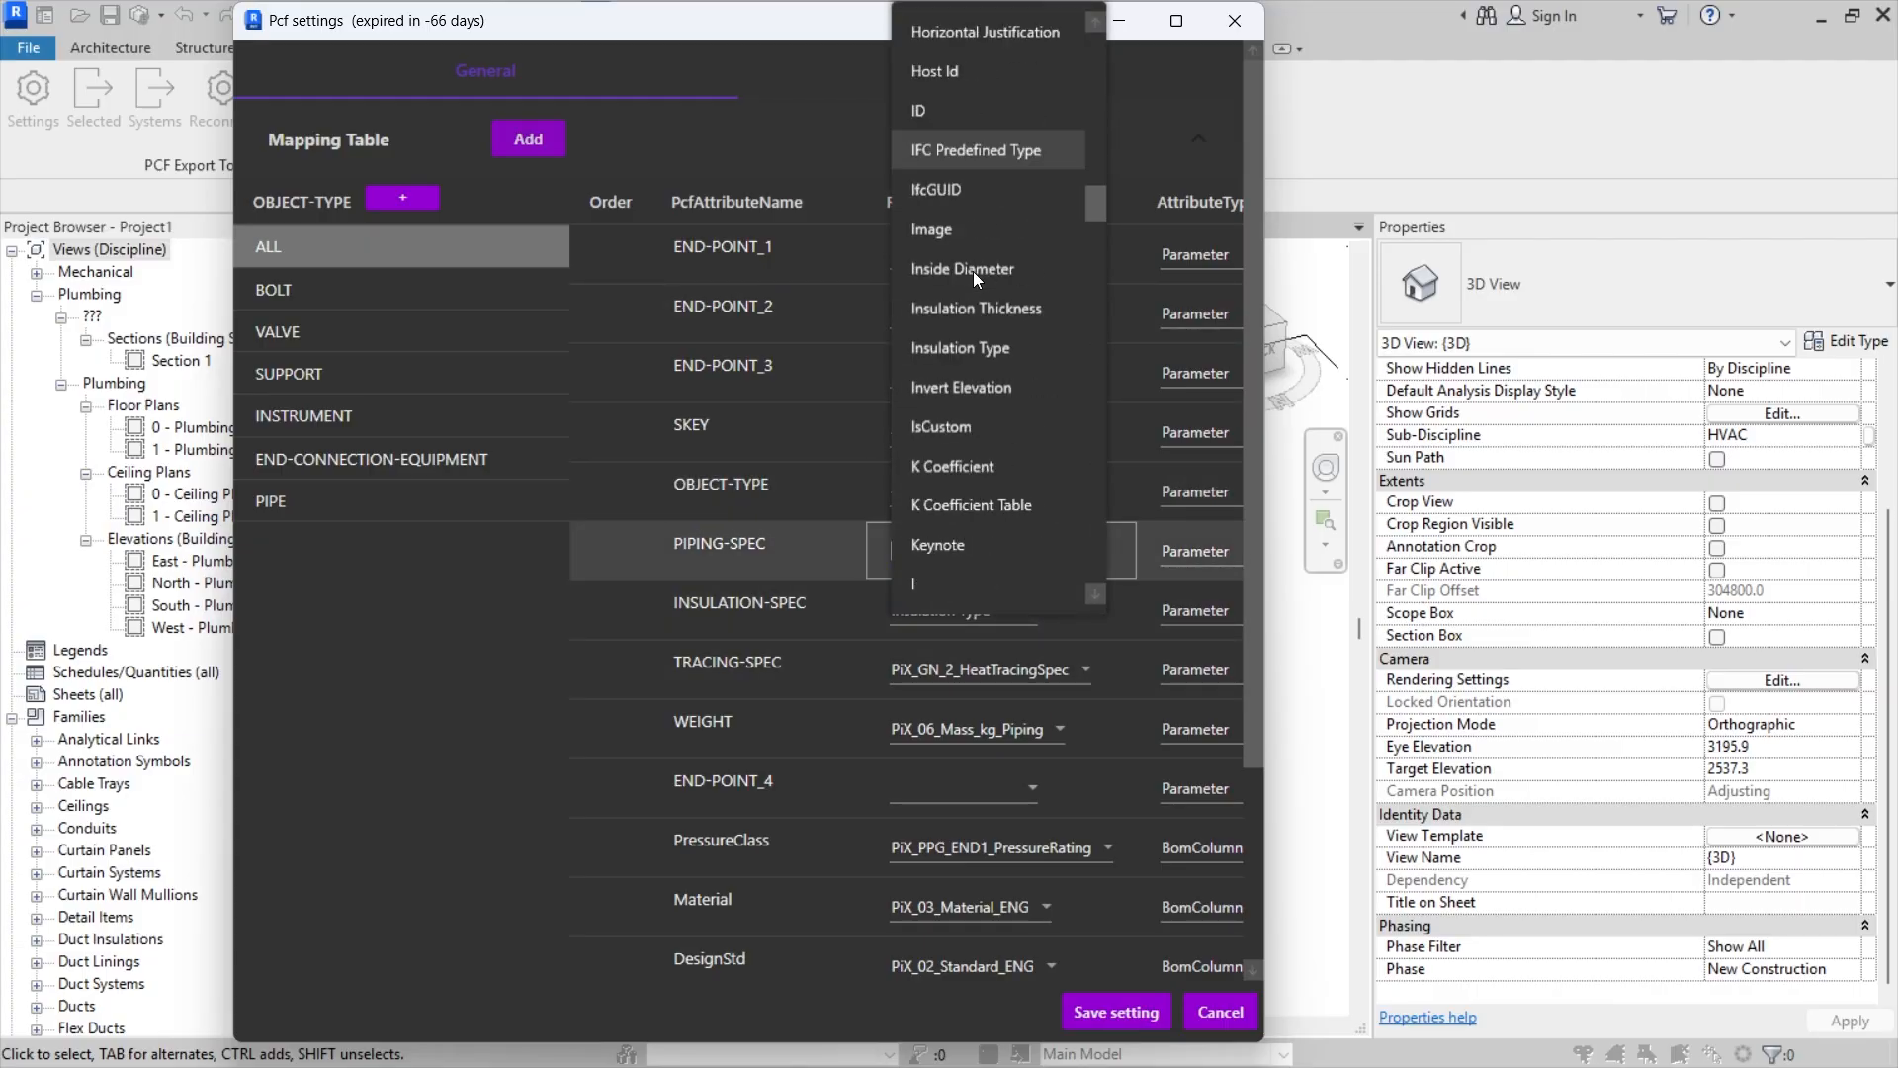
scroll(973, 271, up, 3)
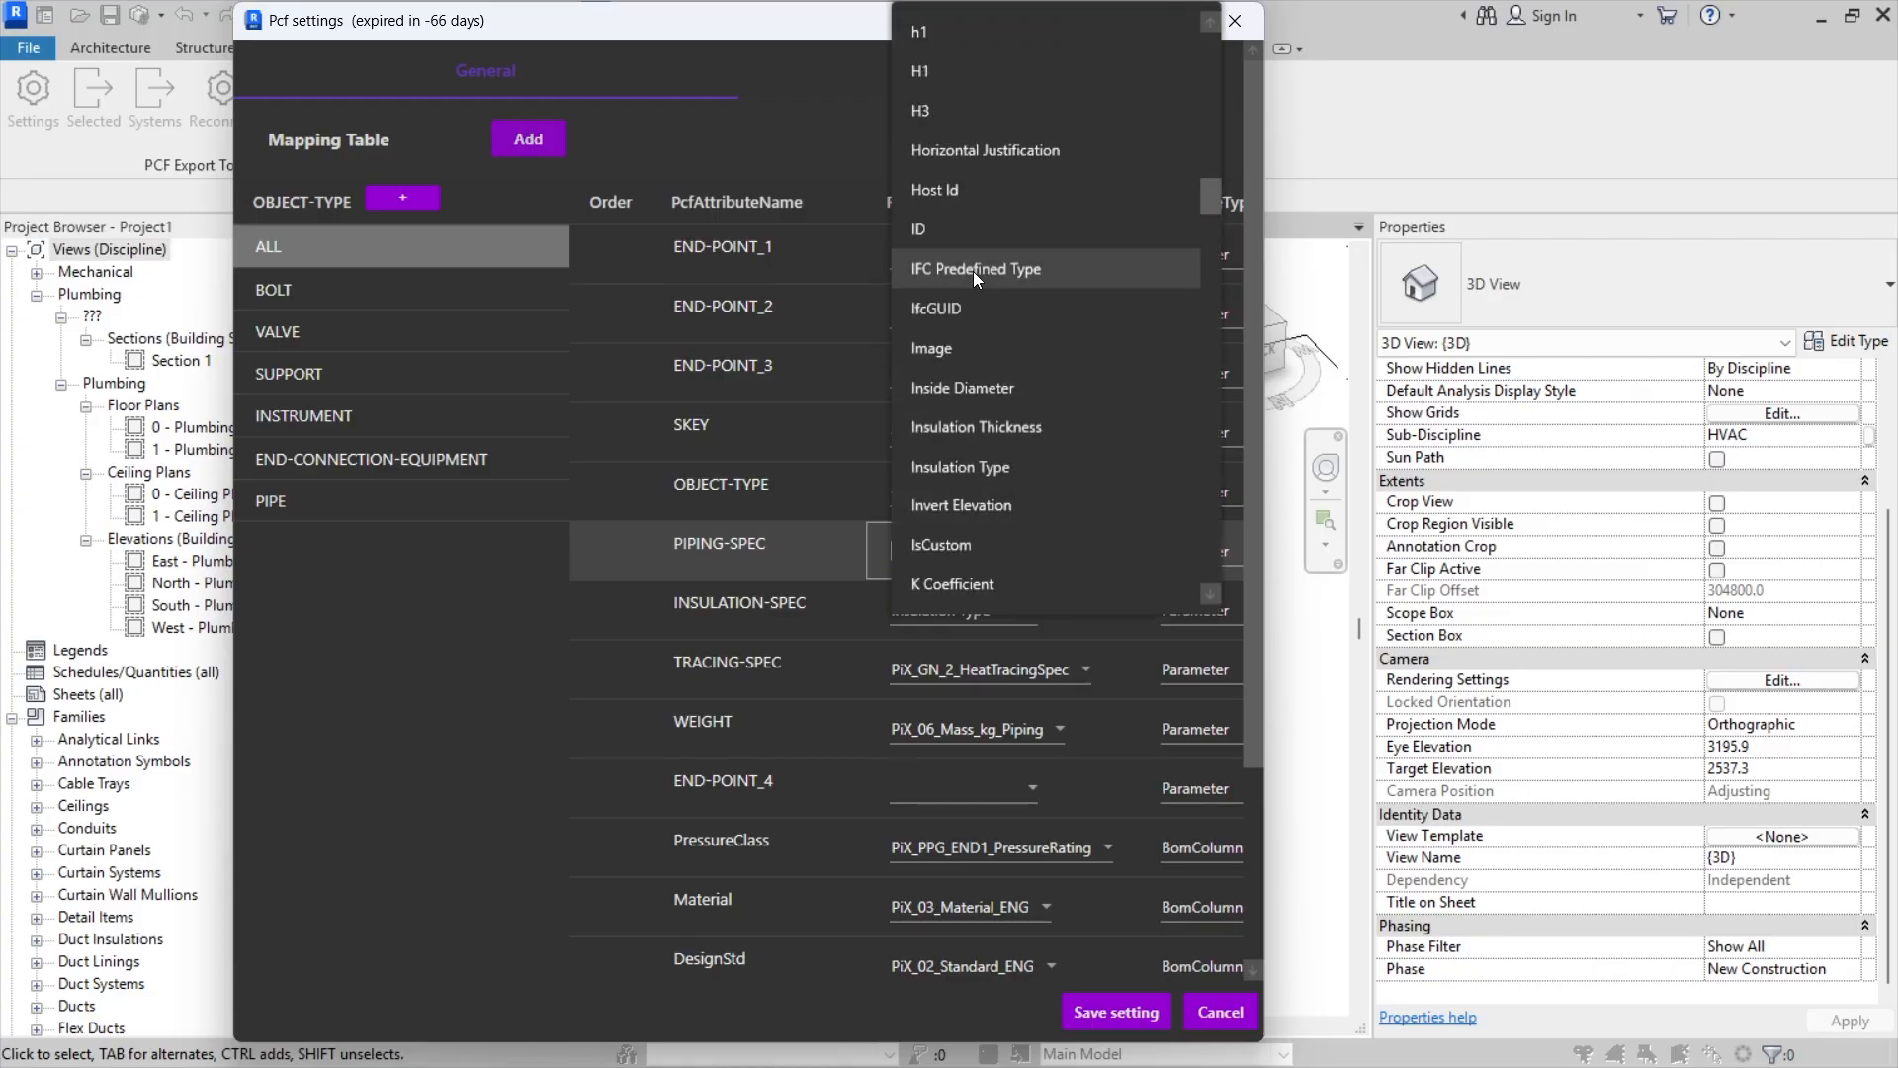
text(Spe)
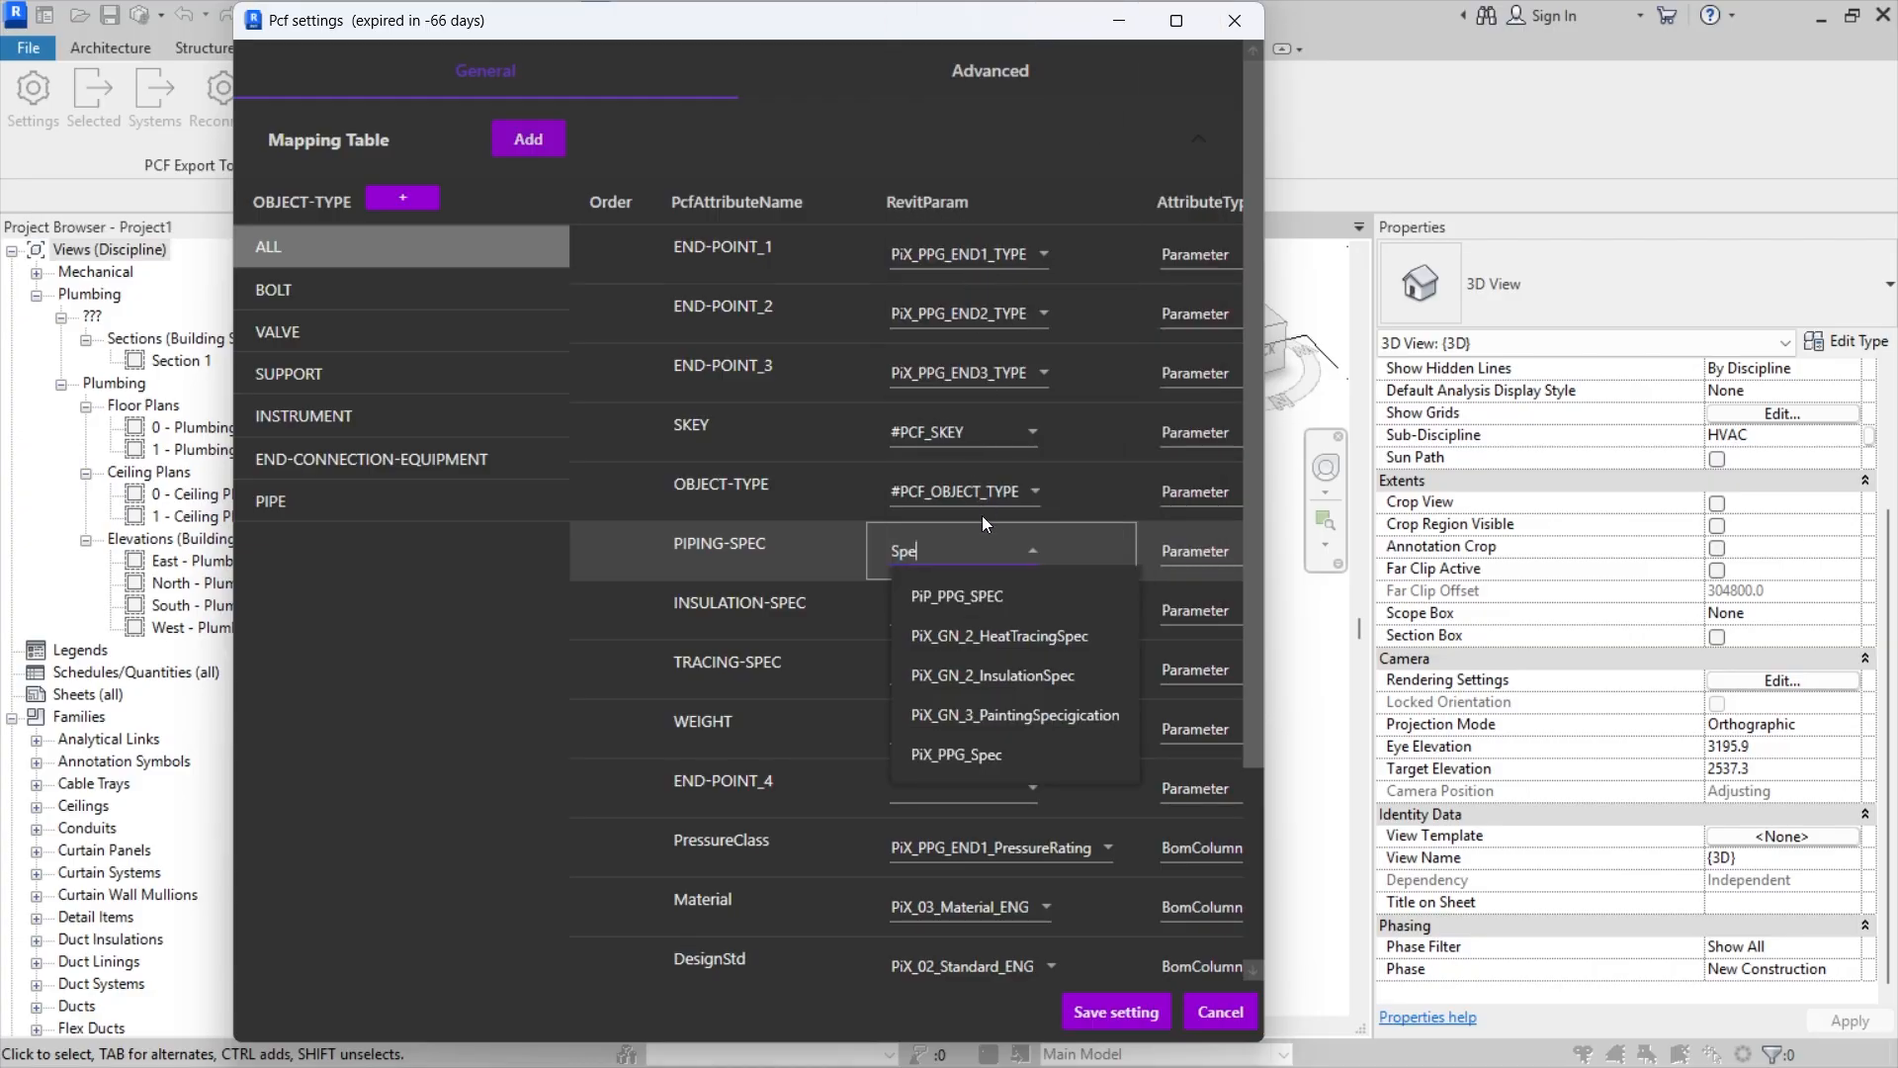
click(981, 594)
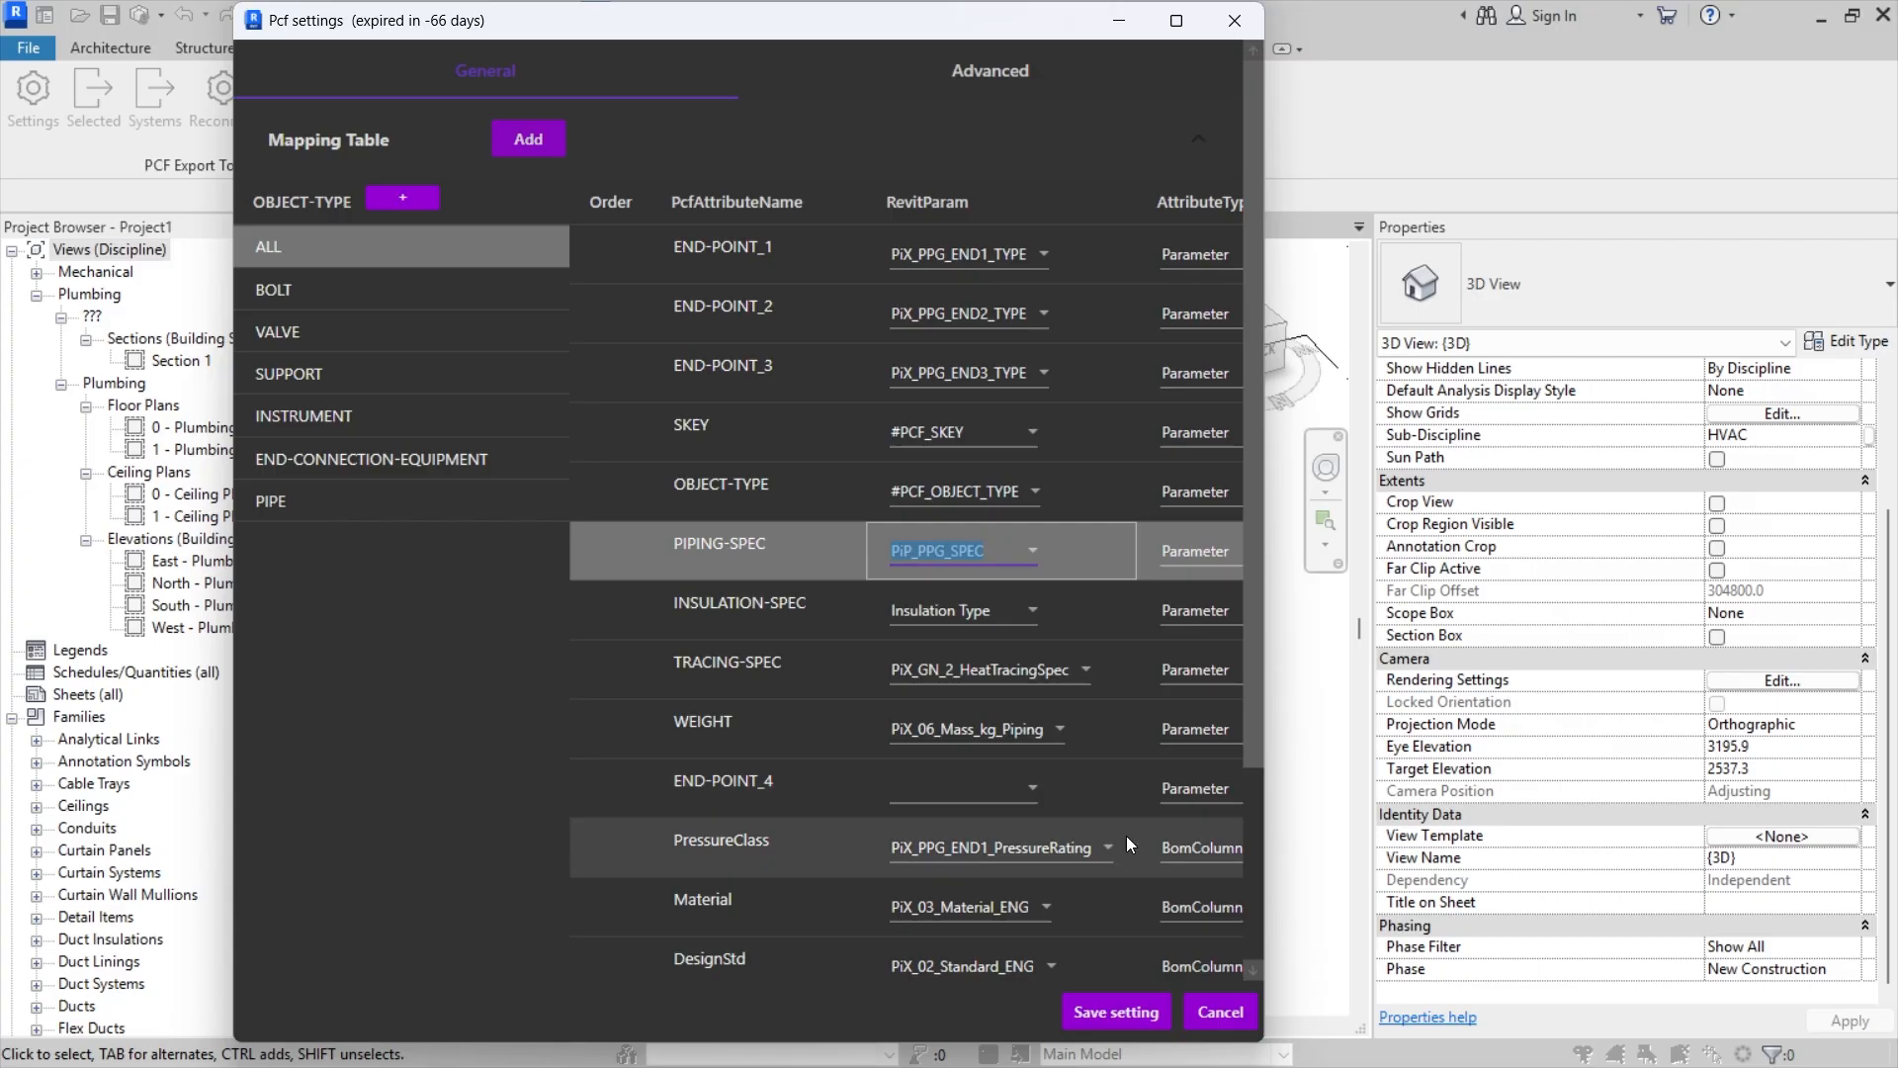
drag(1246, 672, 1242, 620)
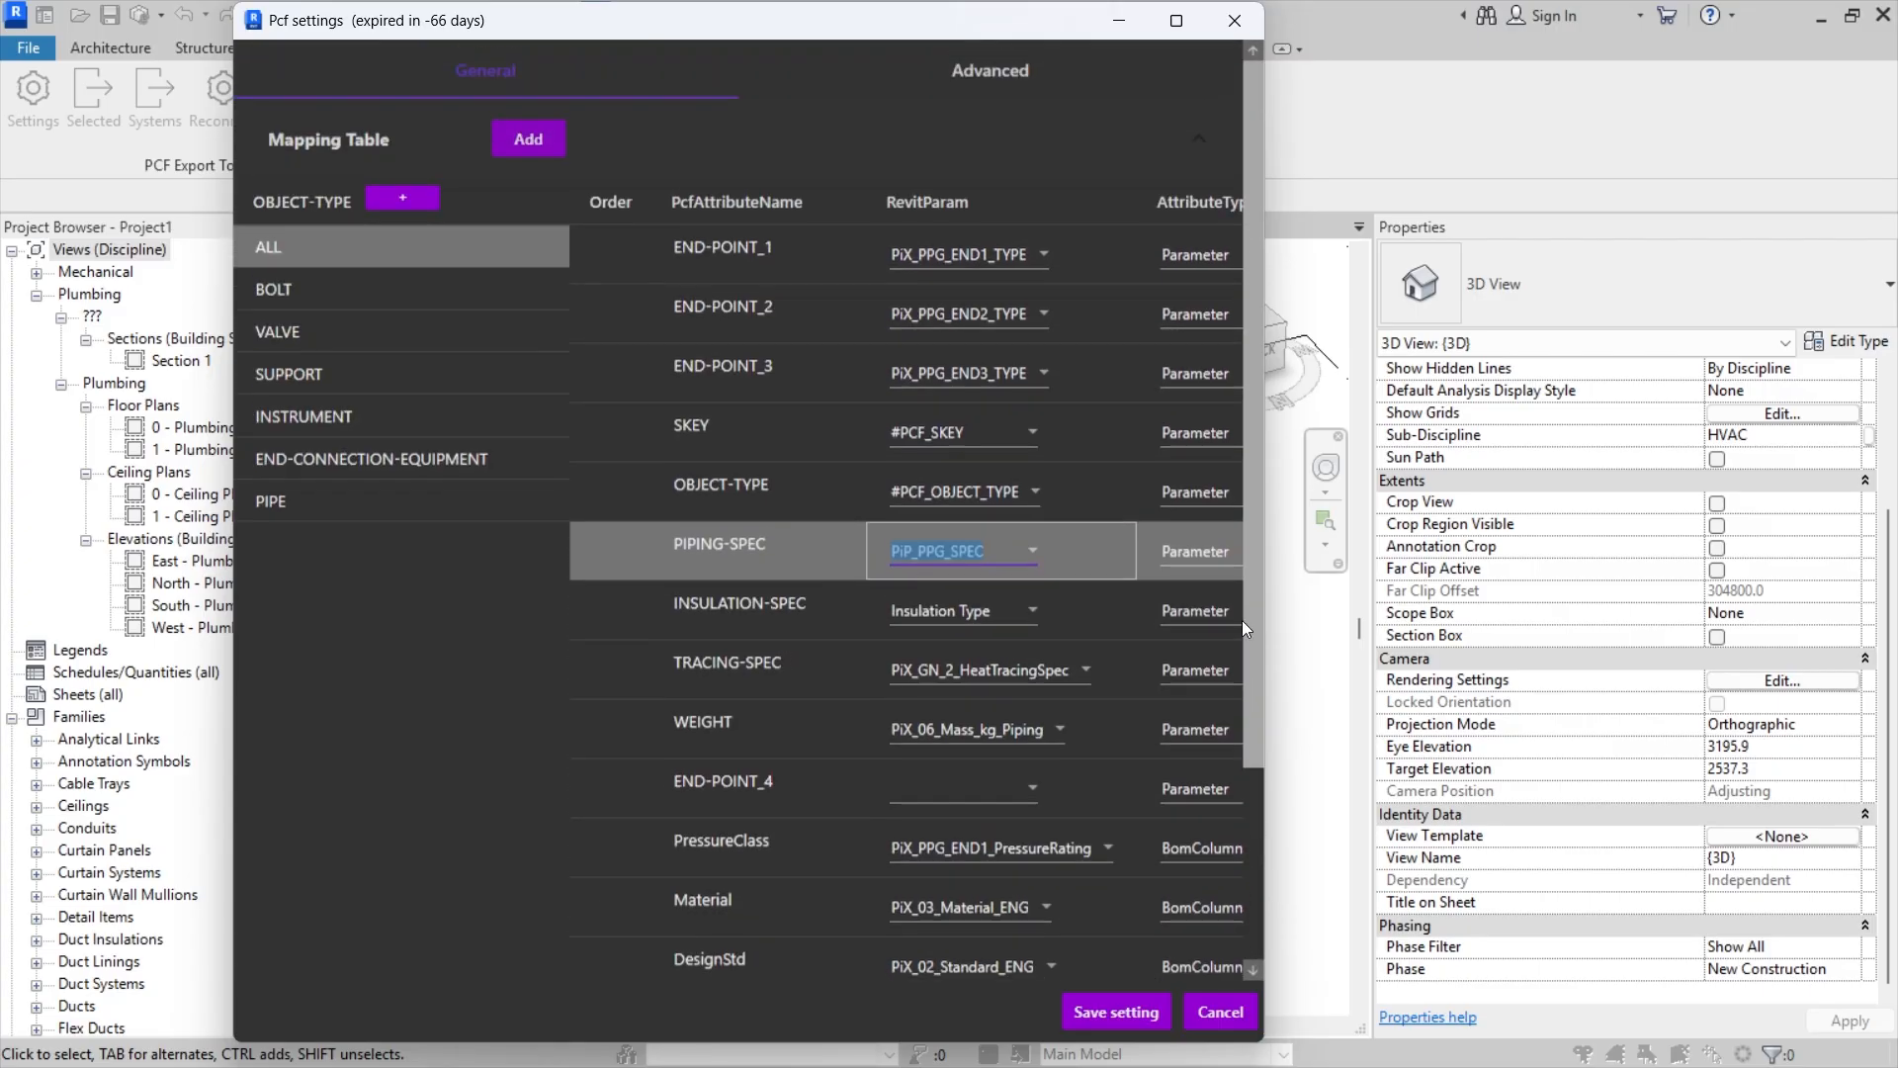
- Review the attribute mappings of BOLT, VALVE, INSTRUMENT, END-CONNECTION-EQUIPMENT and PIPE, widening the settings dialog to see all columns
click(358, 293)
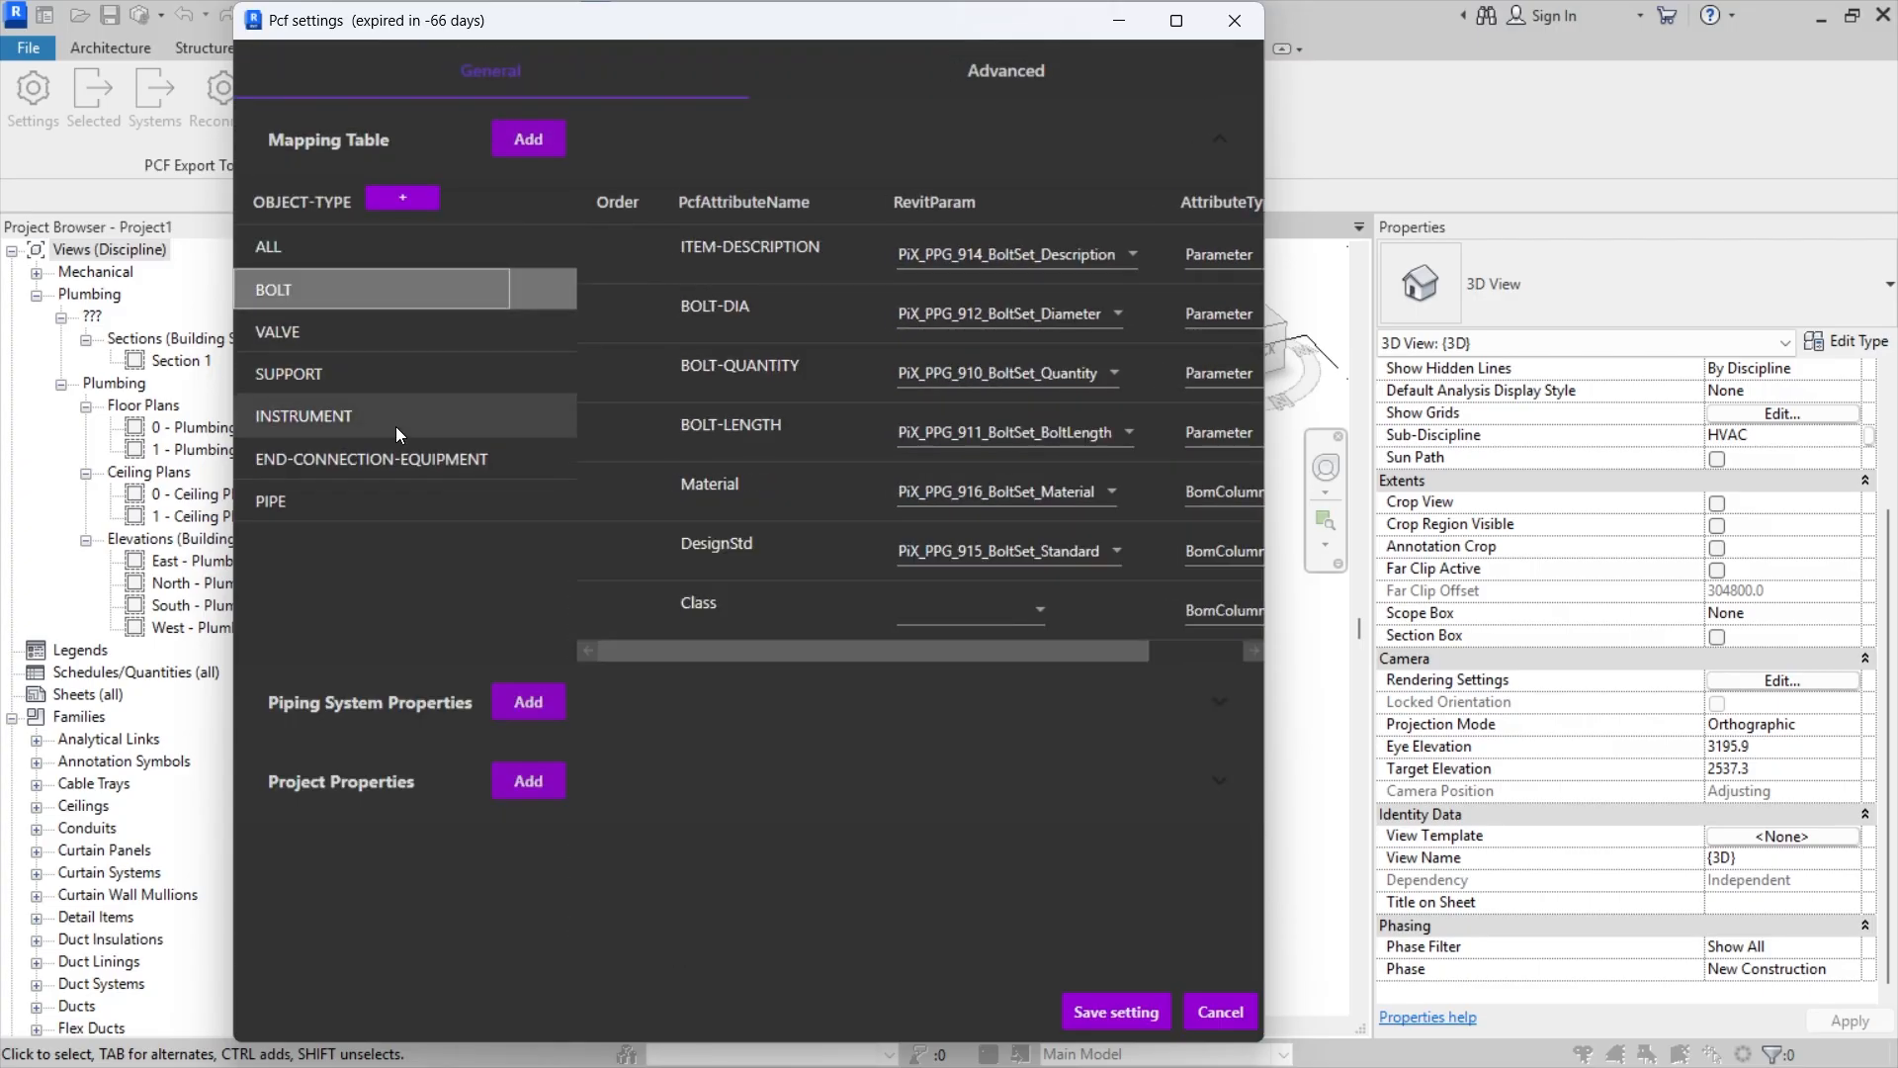
click(342, 344)
click(349, 398)
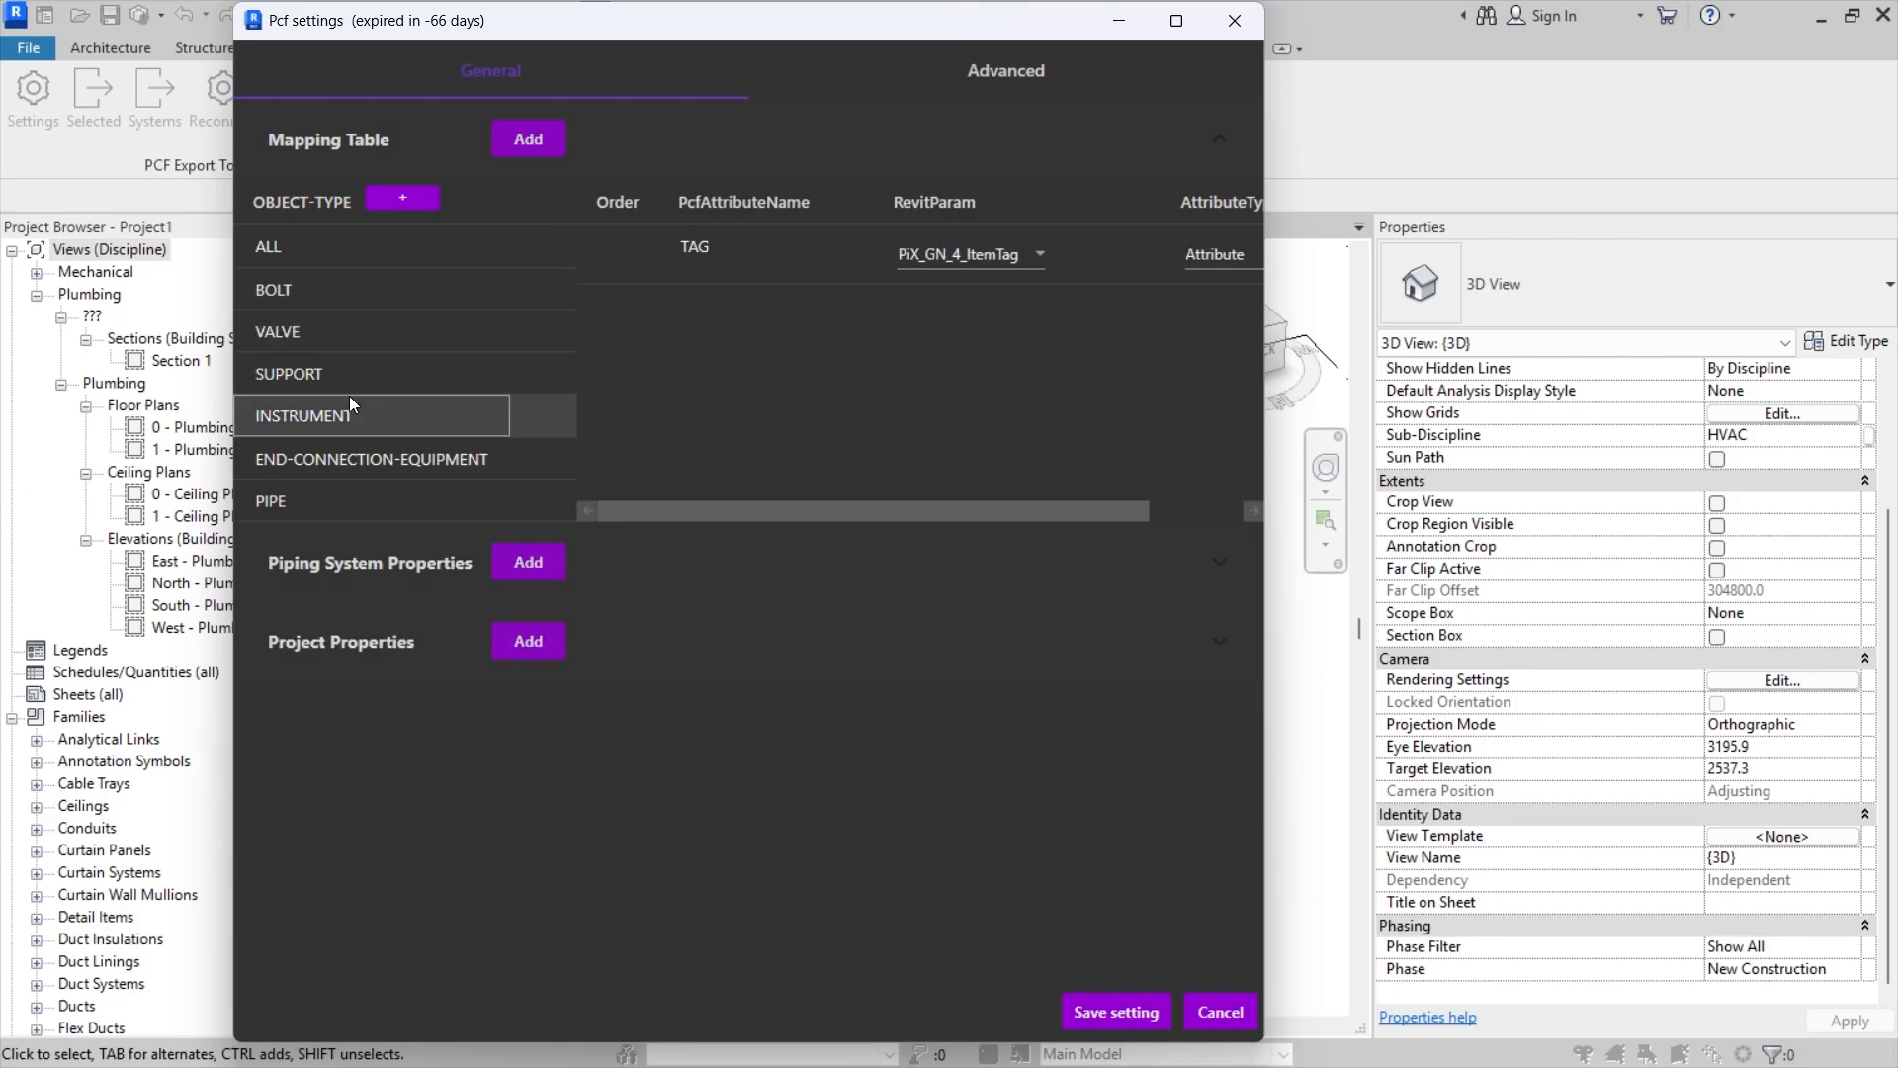
click(360, 457)
click(353, 502)
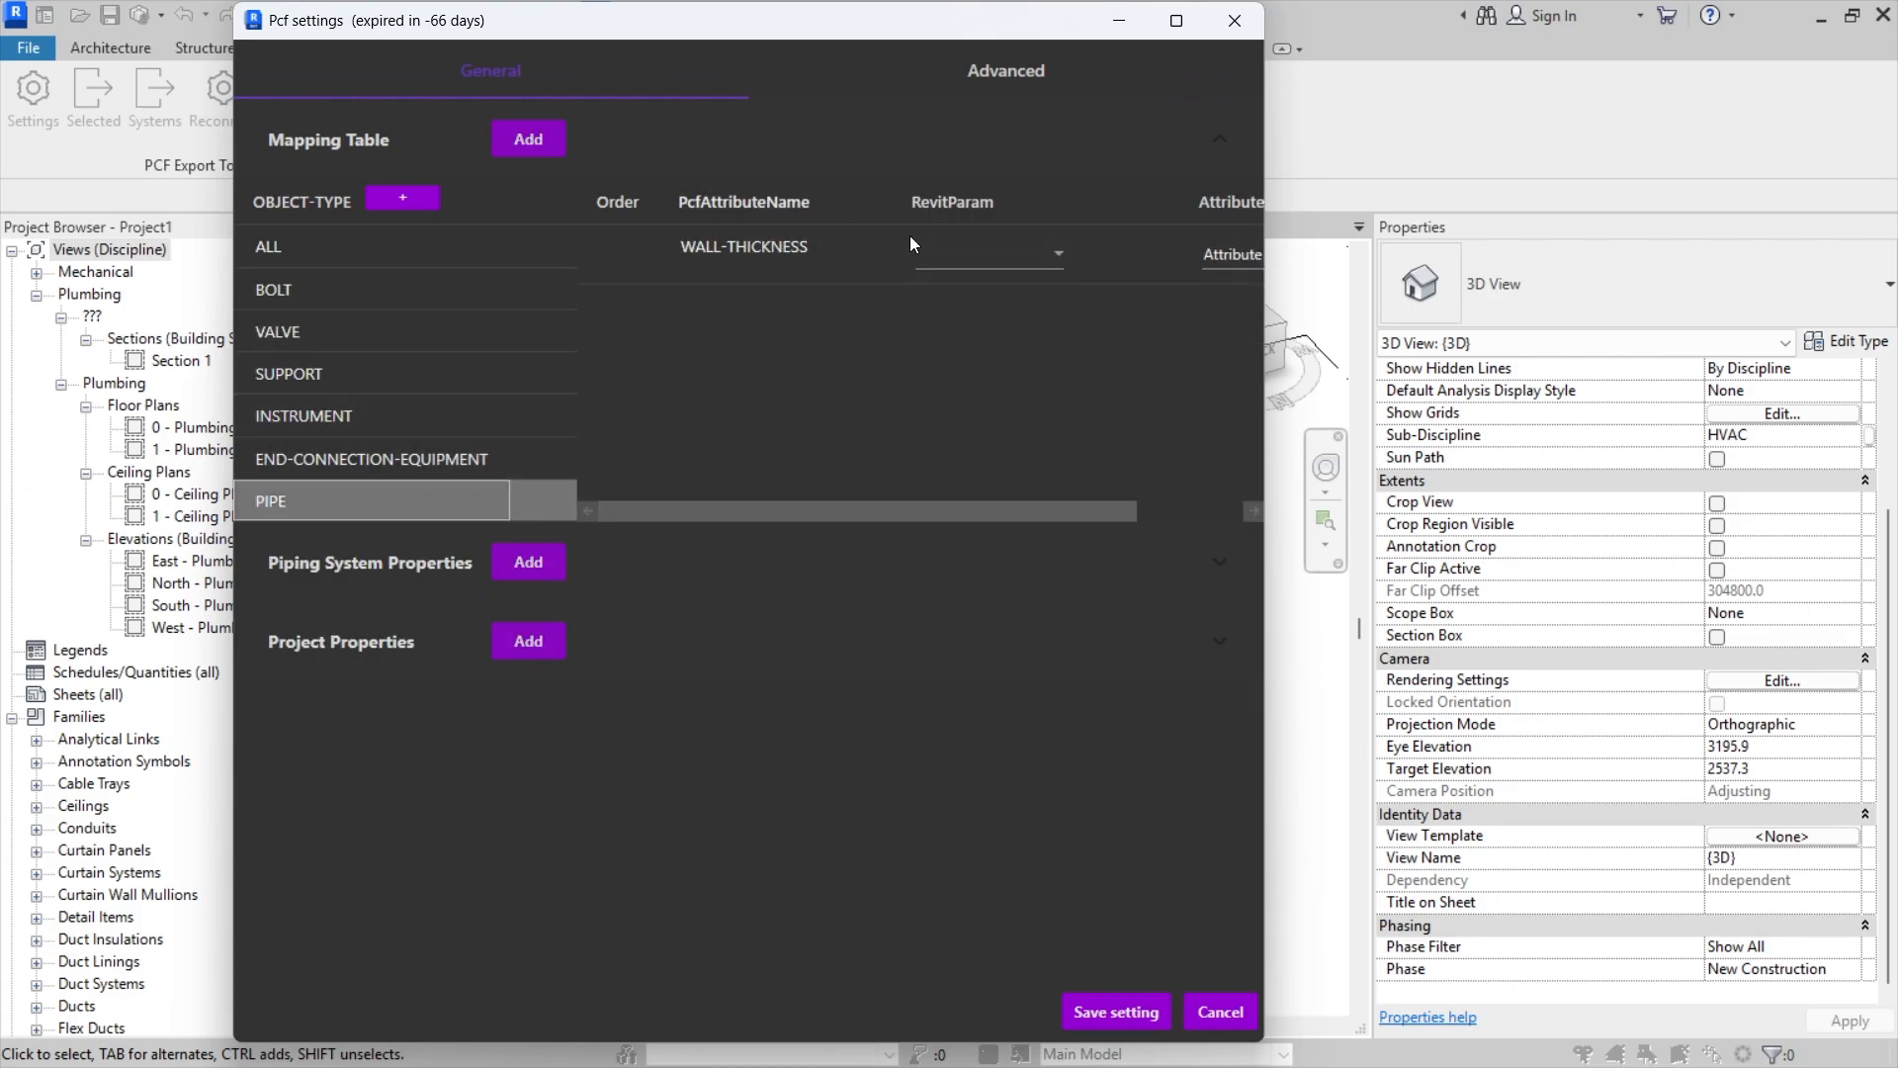
drag(1264, 818, 1557, 817)
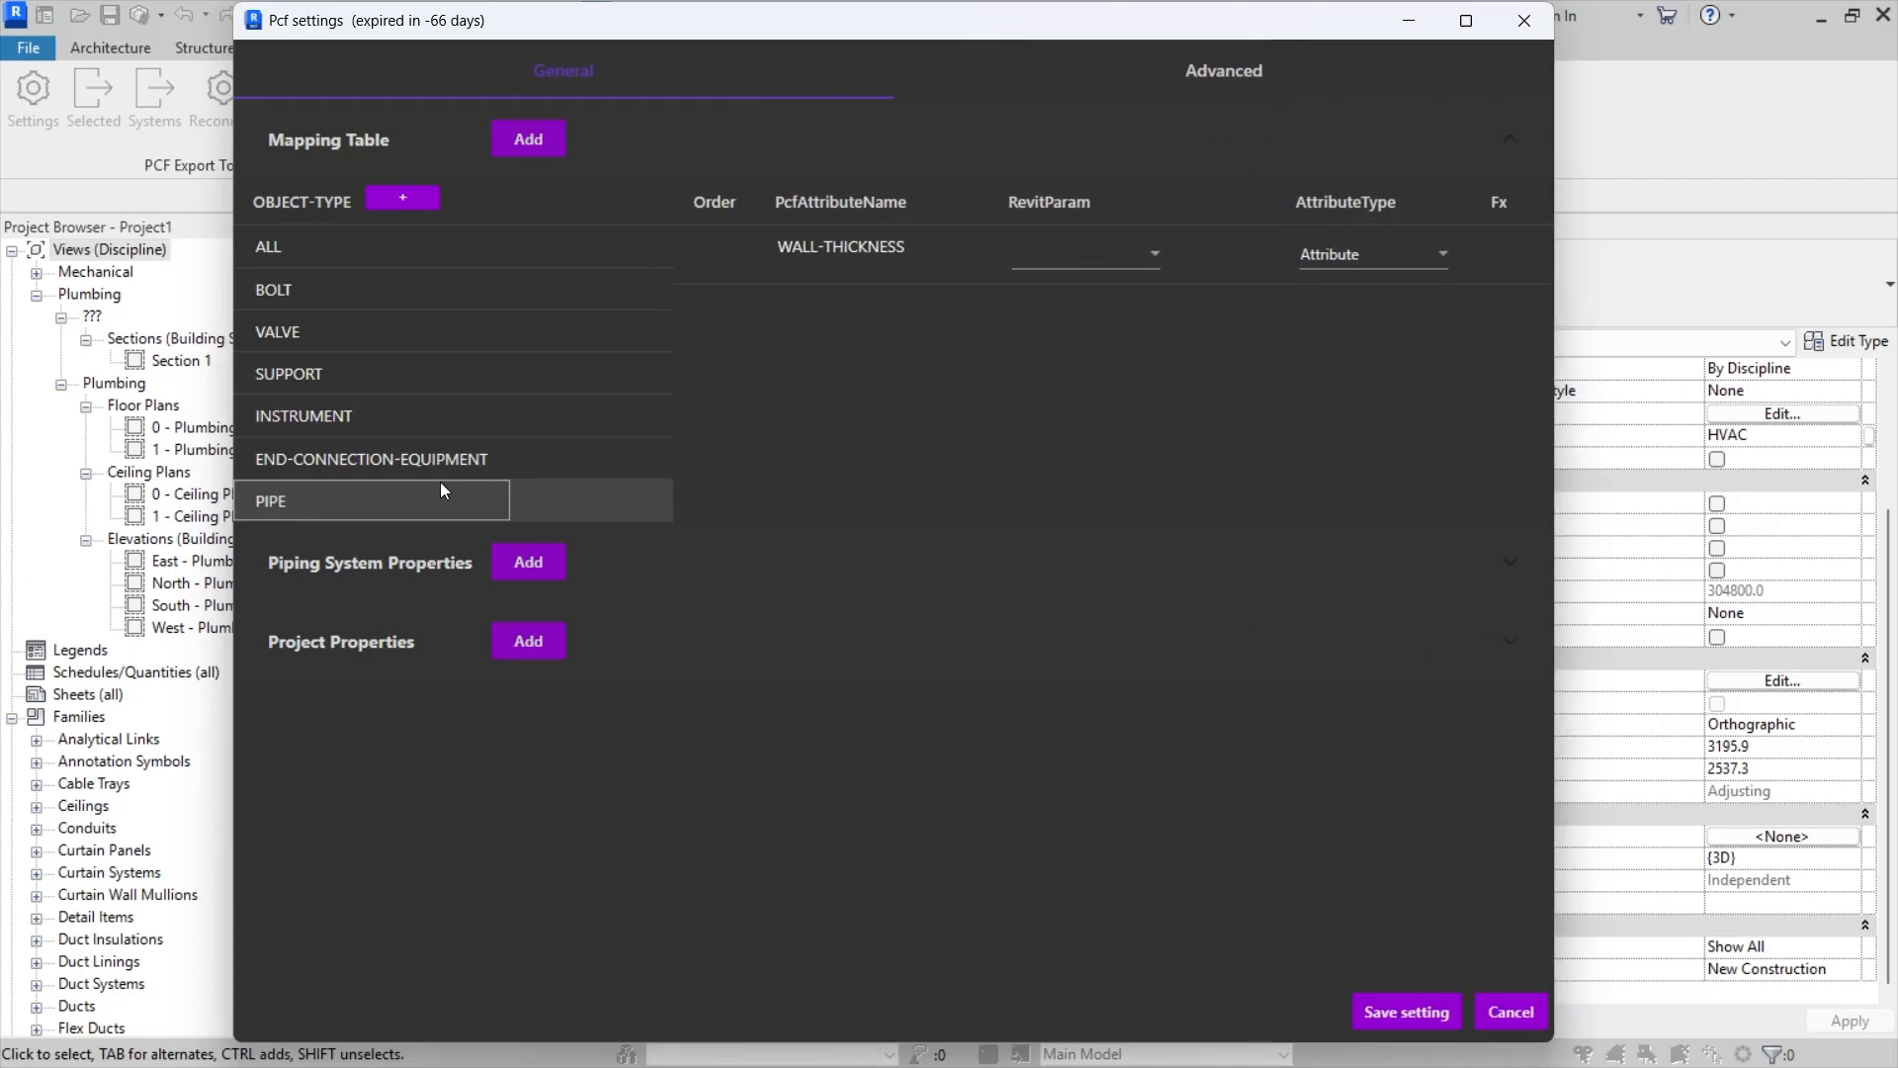
- Review the attribute mappings of END-CONNECTION-EQUIPMENT, INSTRUMENT, SUPPORT and VALVE, and close the PCF settings without saving
click(381, 469)
click(330, 427)
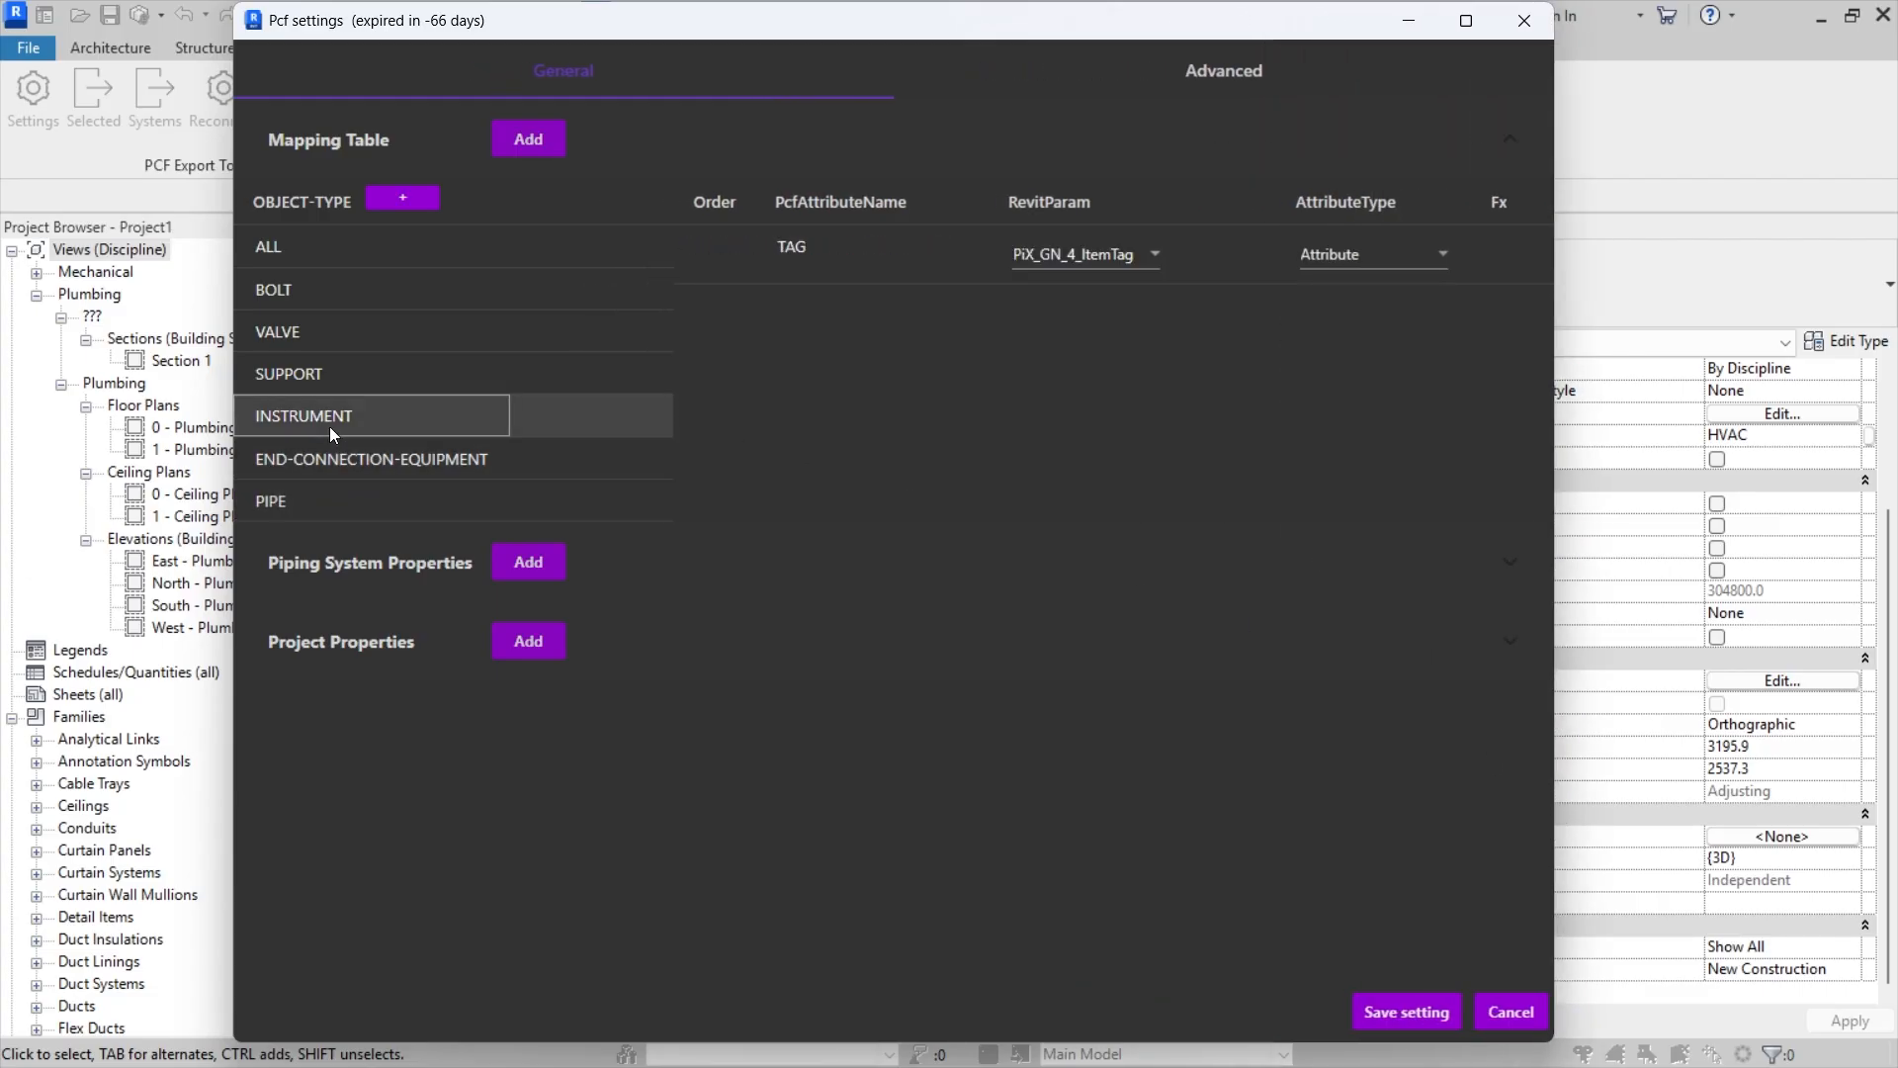
click(354, 375)
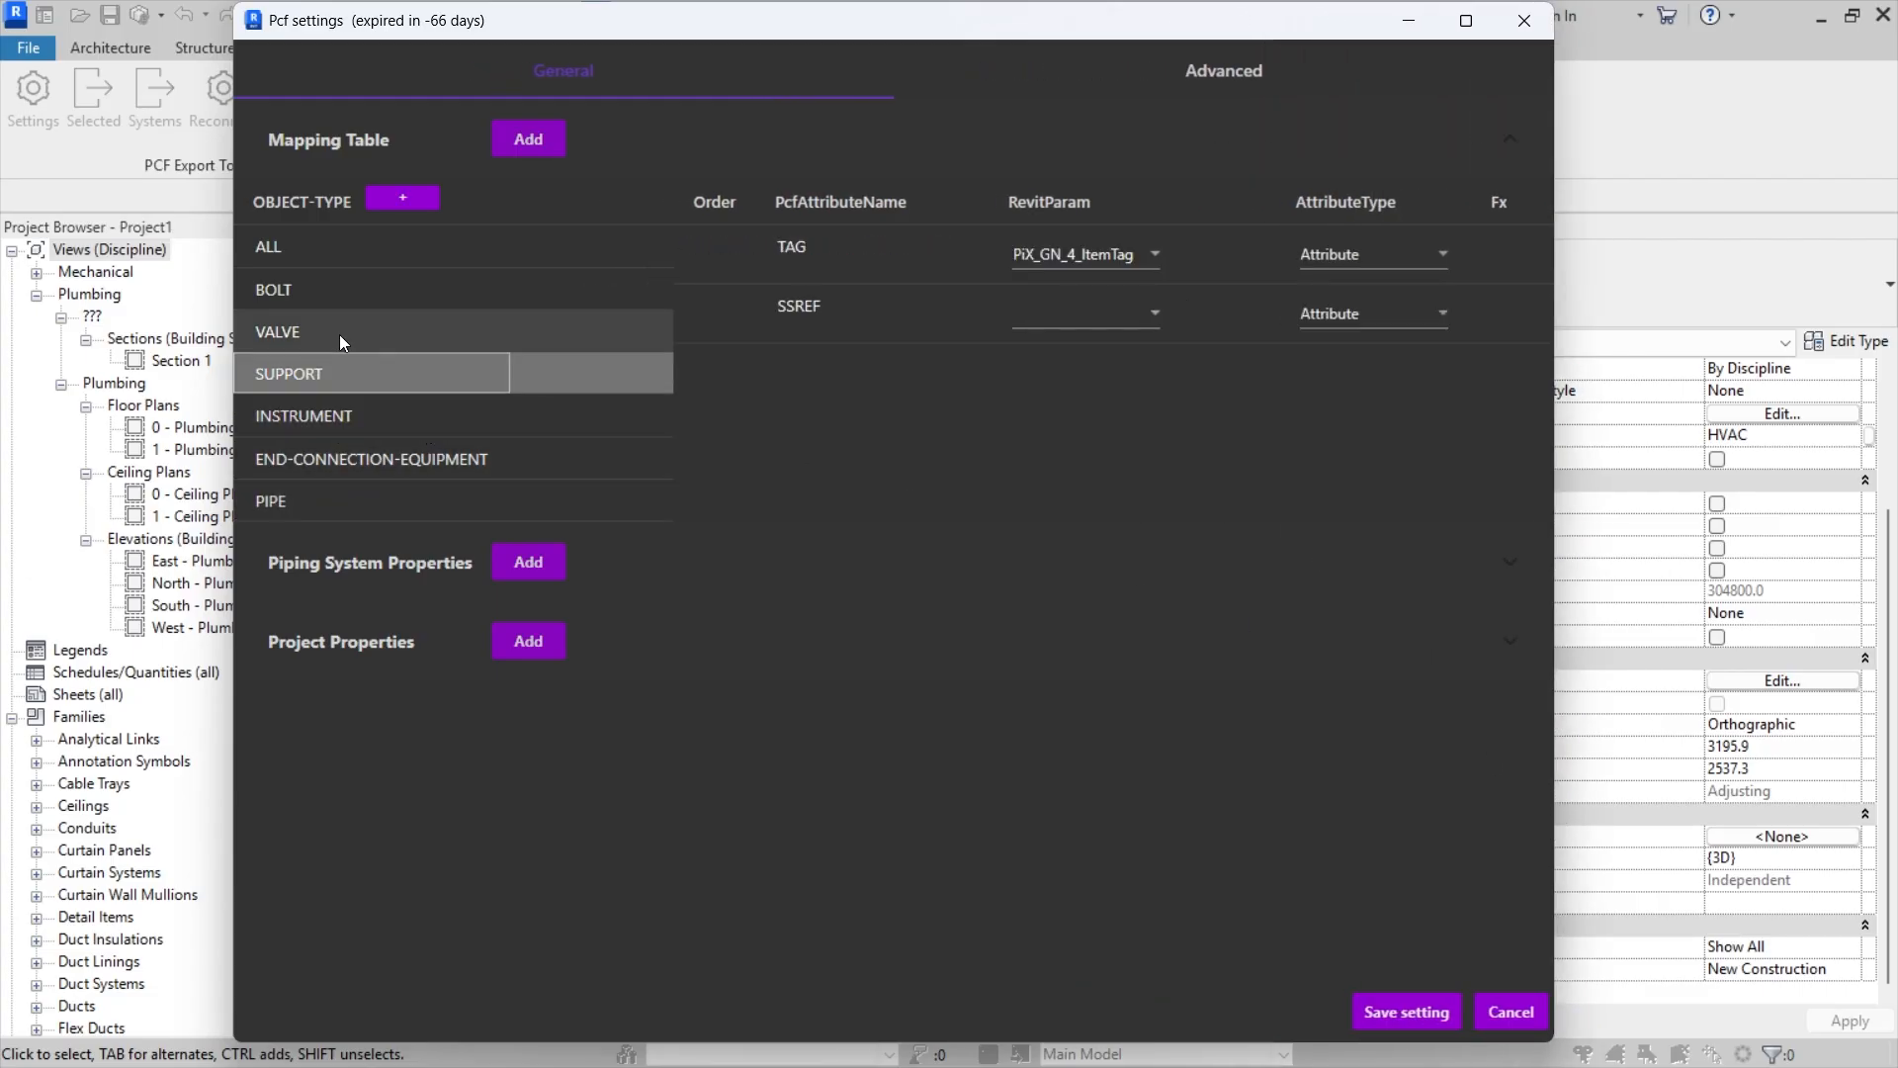
click(340, 334)
click(340, 385)
click(343, 336)
click(347, 376)
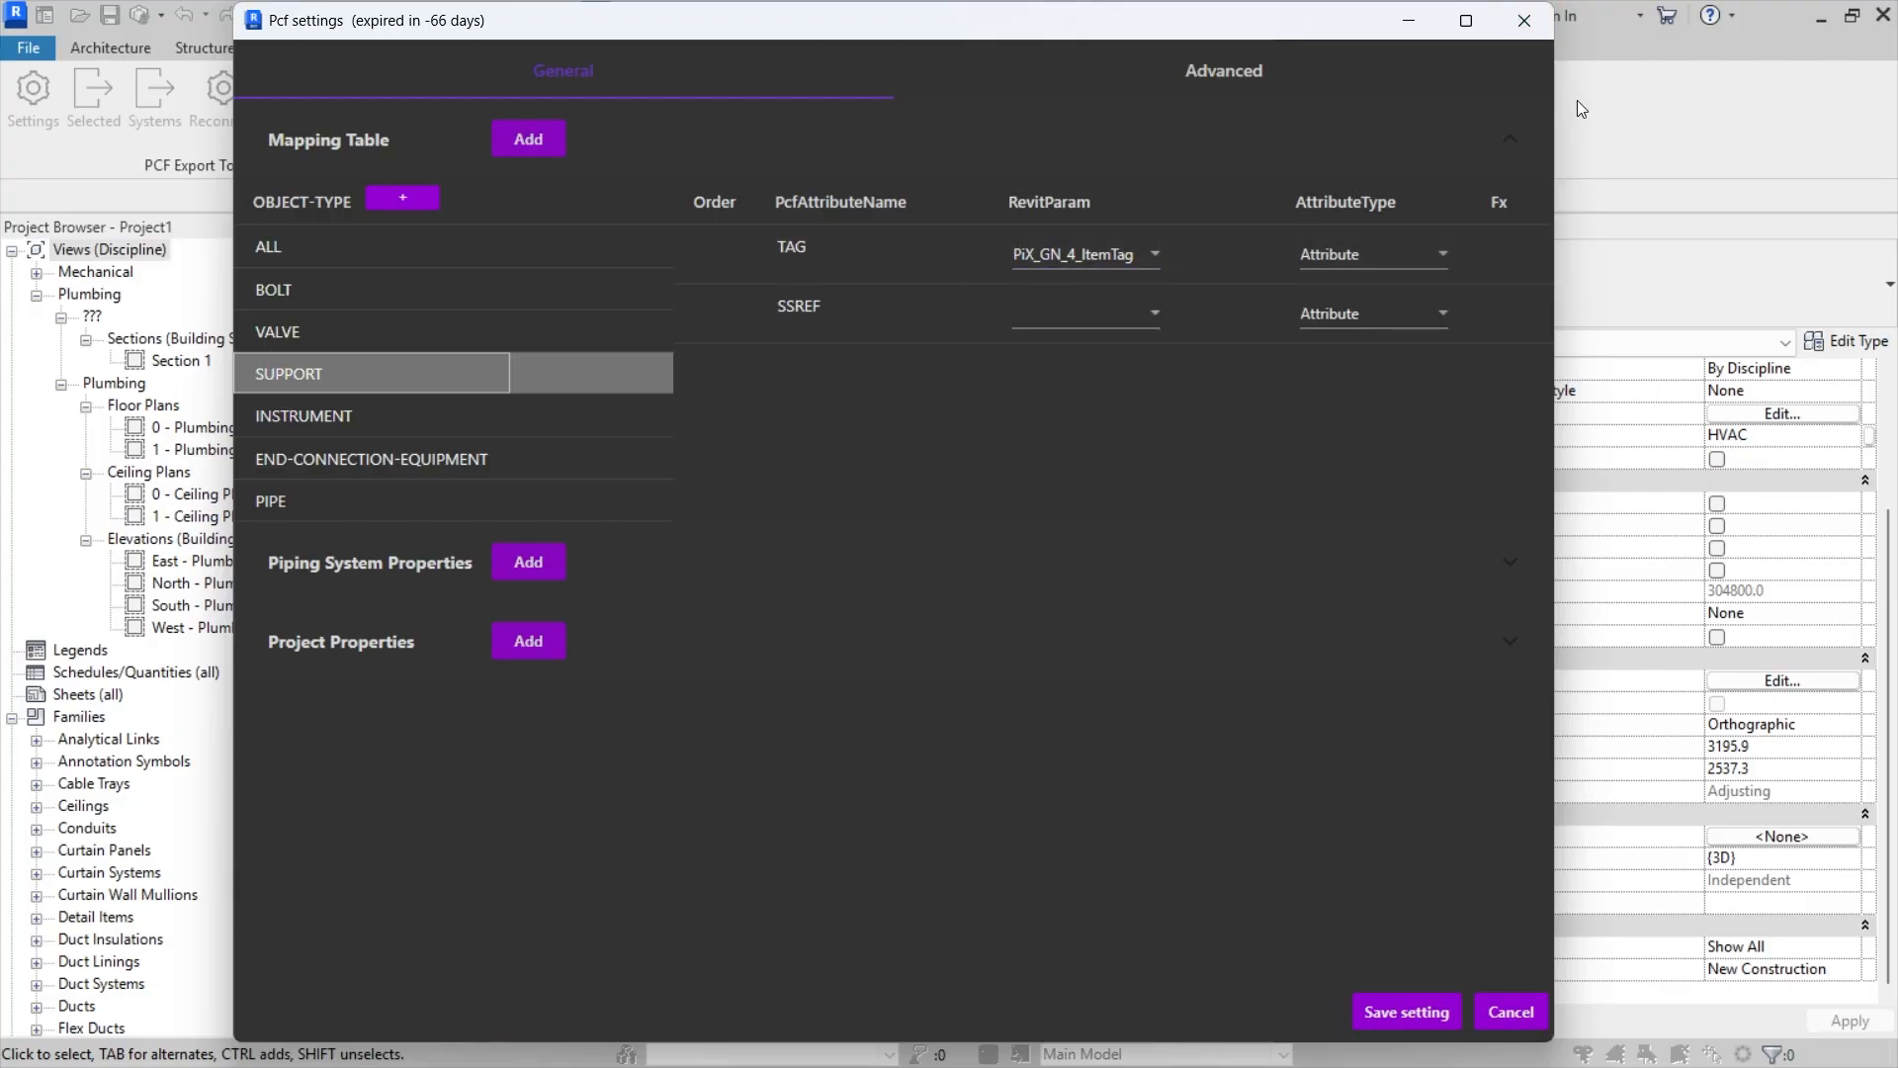
click(1525, 21)
- Select all instances of the pipe shoe support visible in the 3D view and set their PiX_GN_4_ItemTag to ST-001
scroll(724, 779, up, 5)
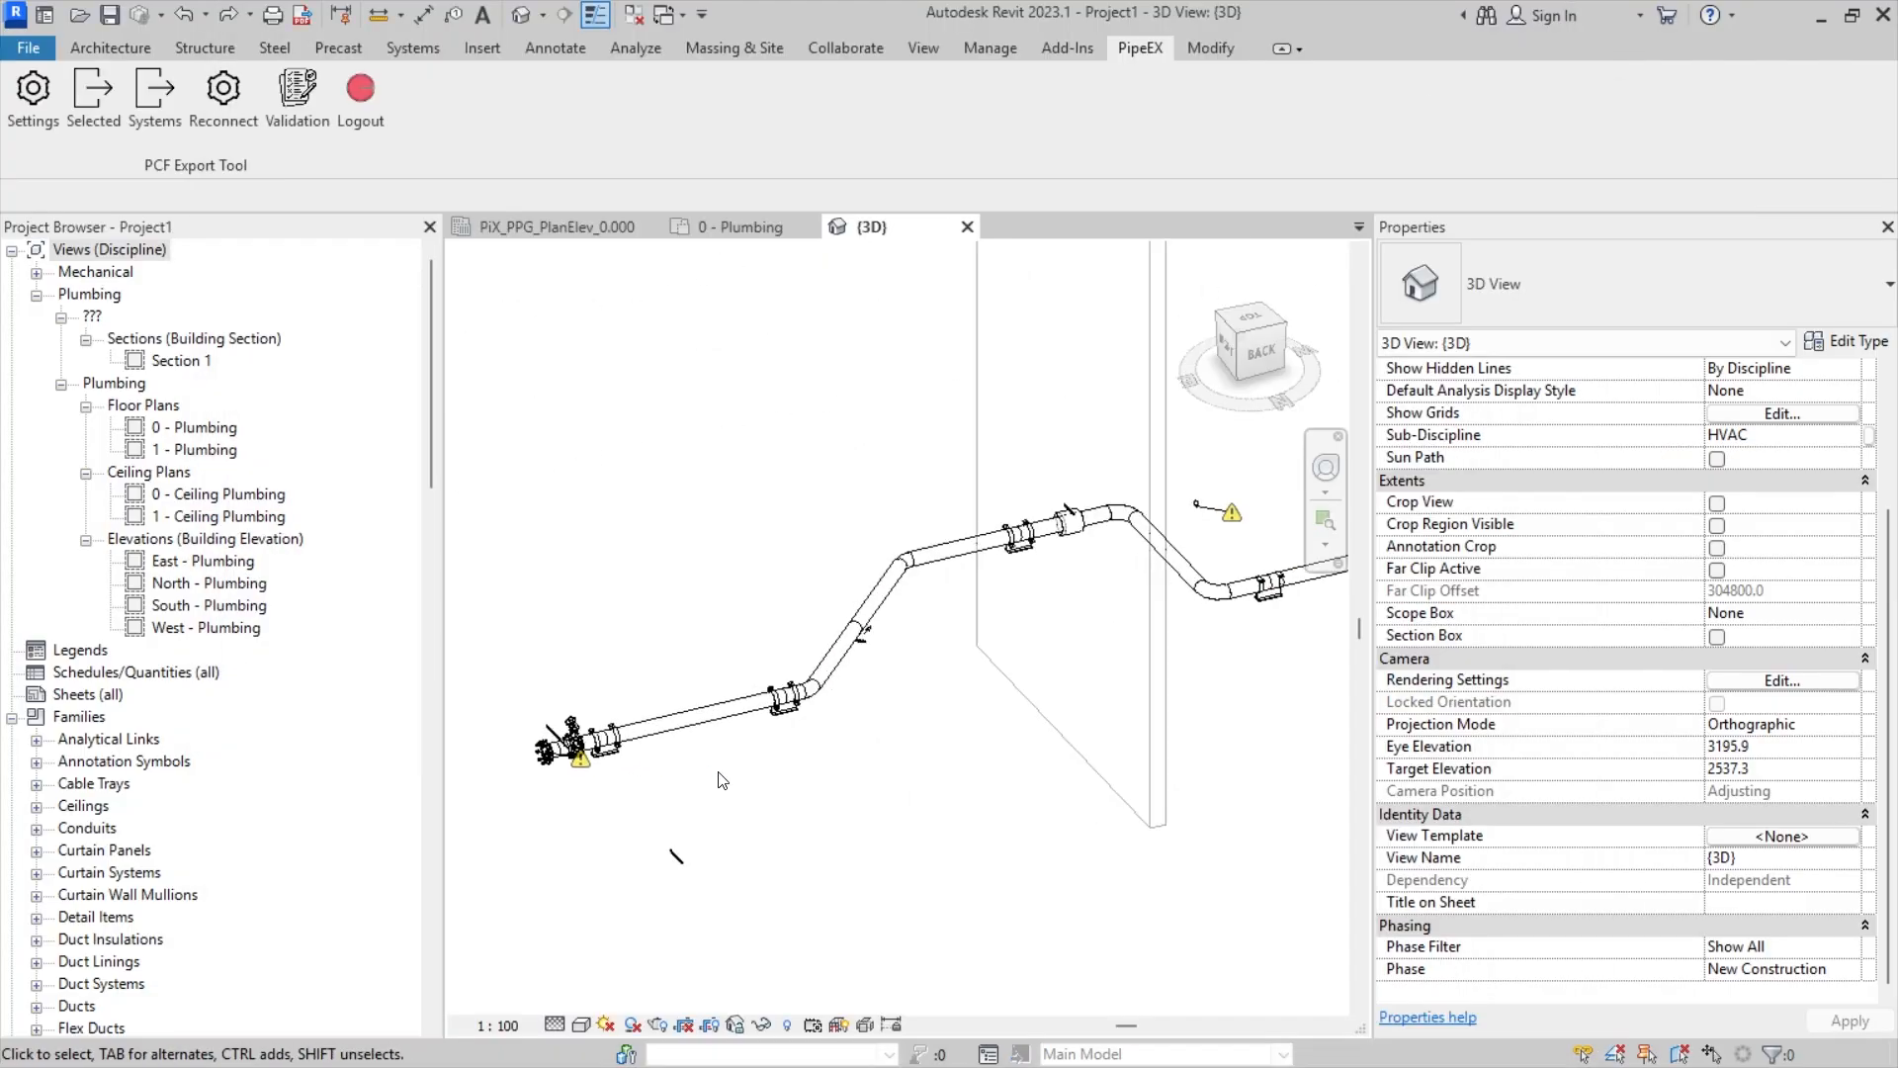
click(826, 704)
right_click(830, 702)
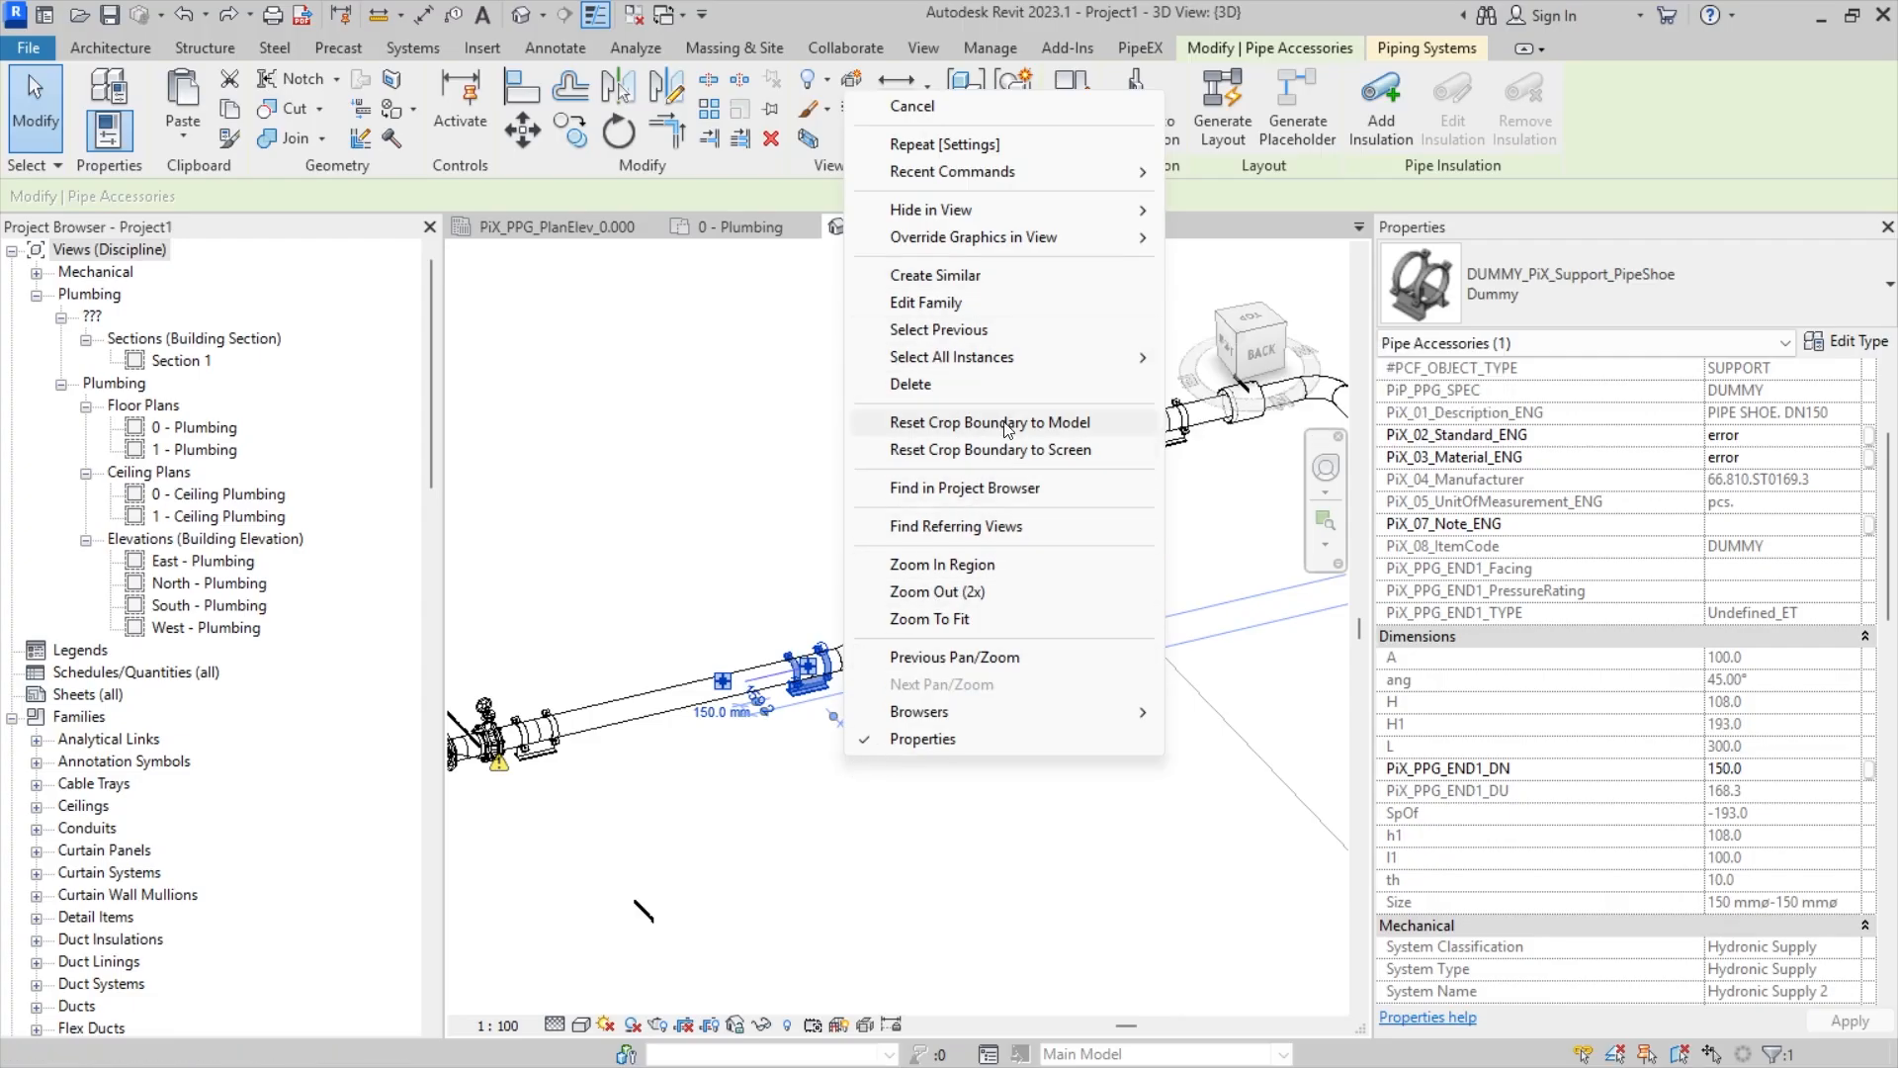
mouse_move(998, 357)
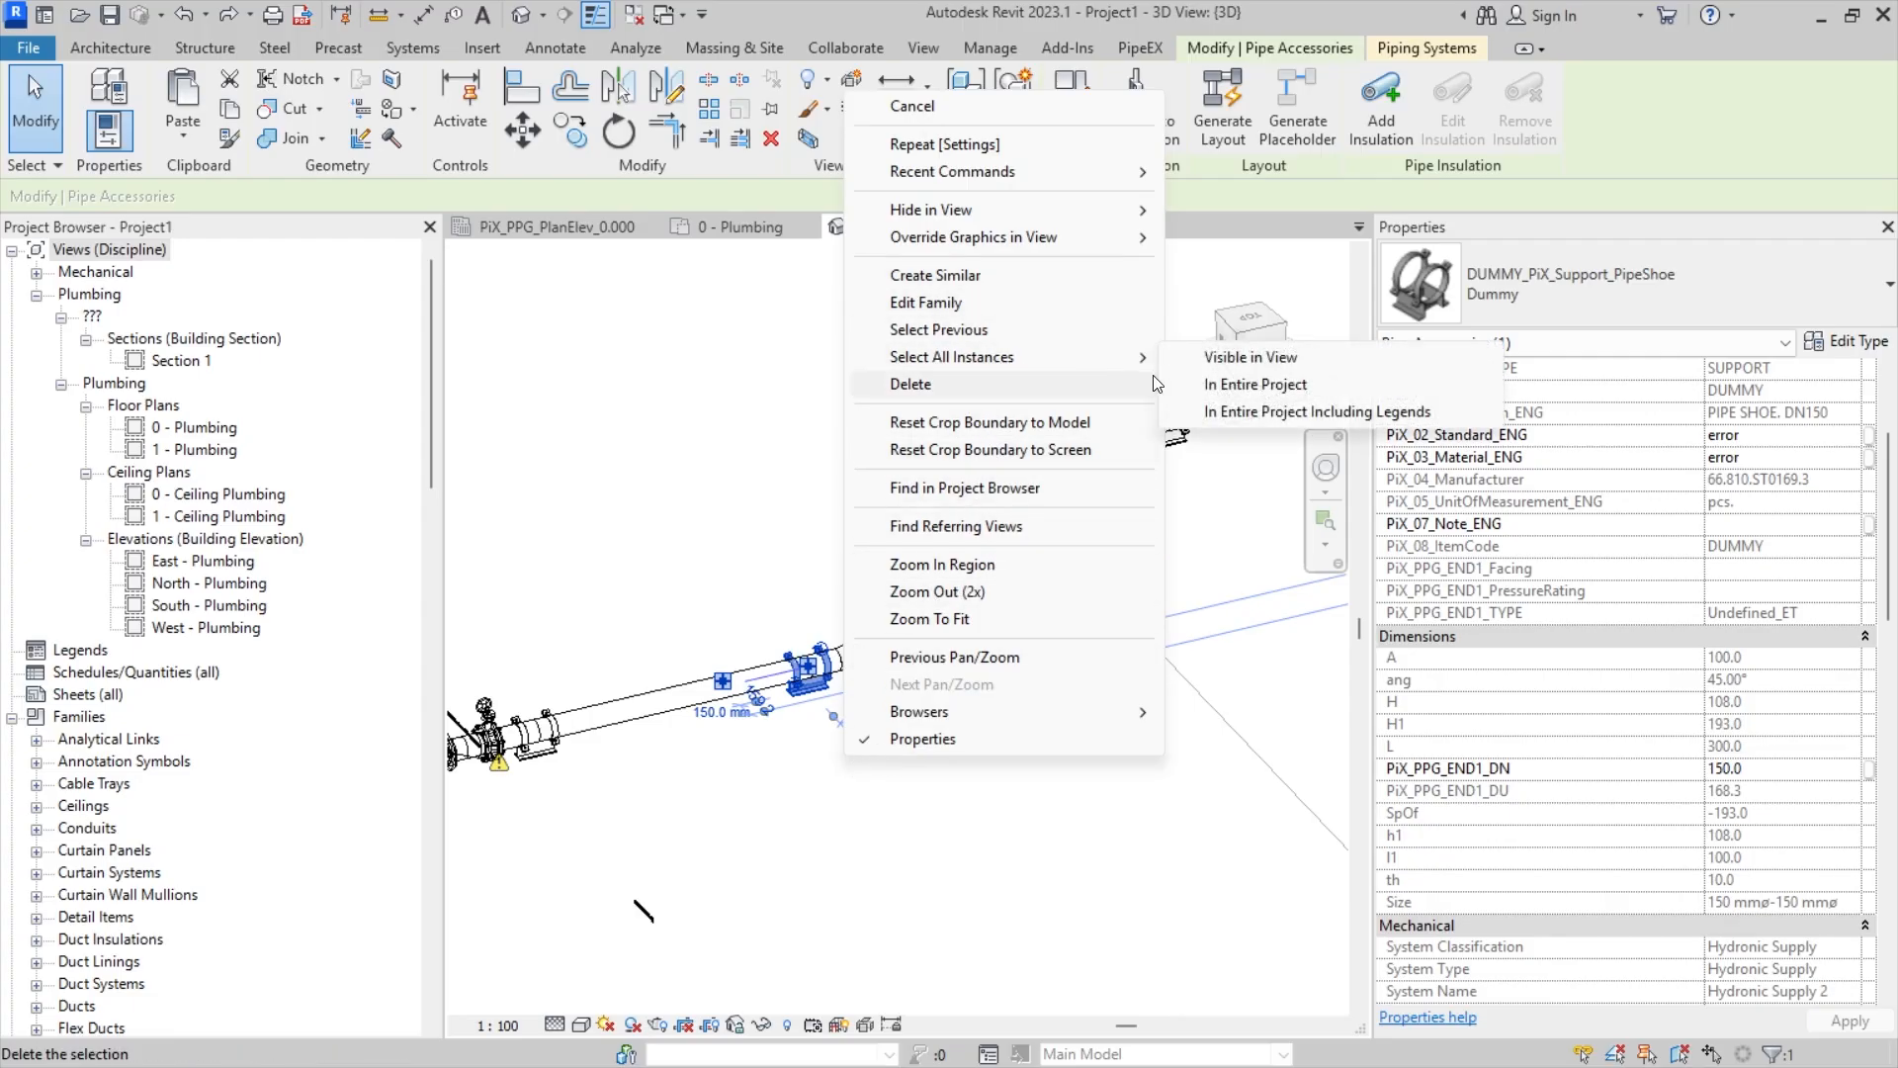
click(1214, 362)
scroll(1596, 554, down, 10)
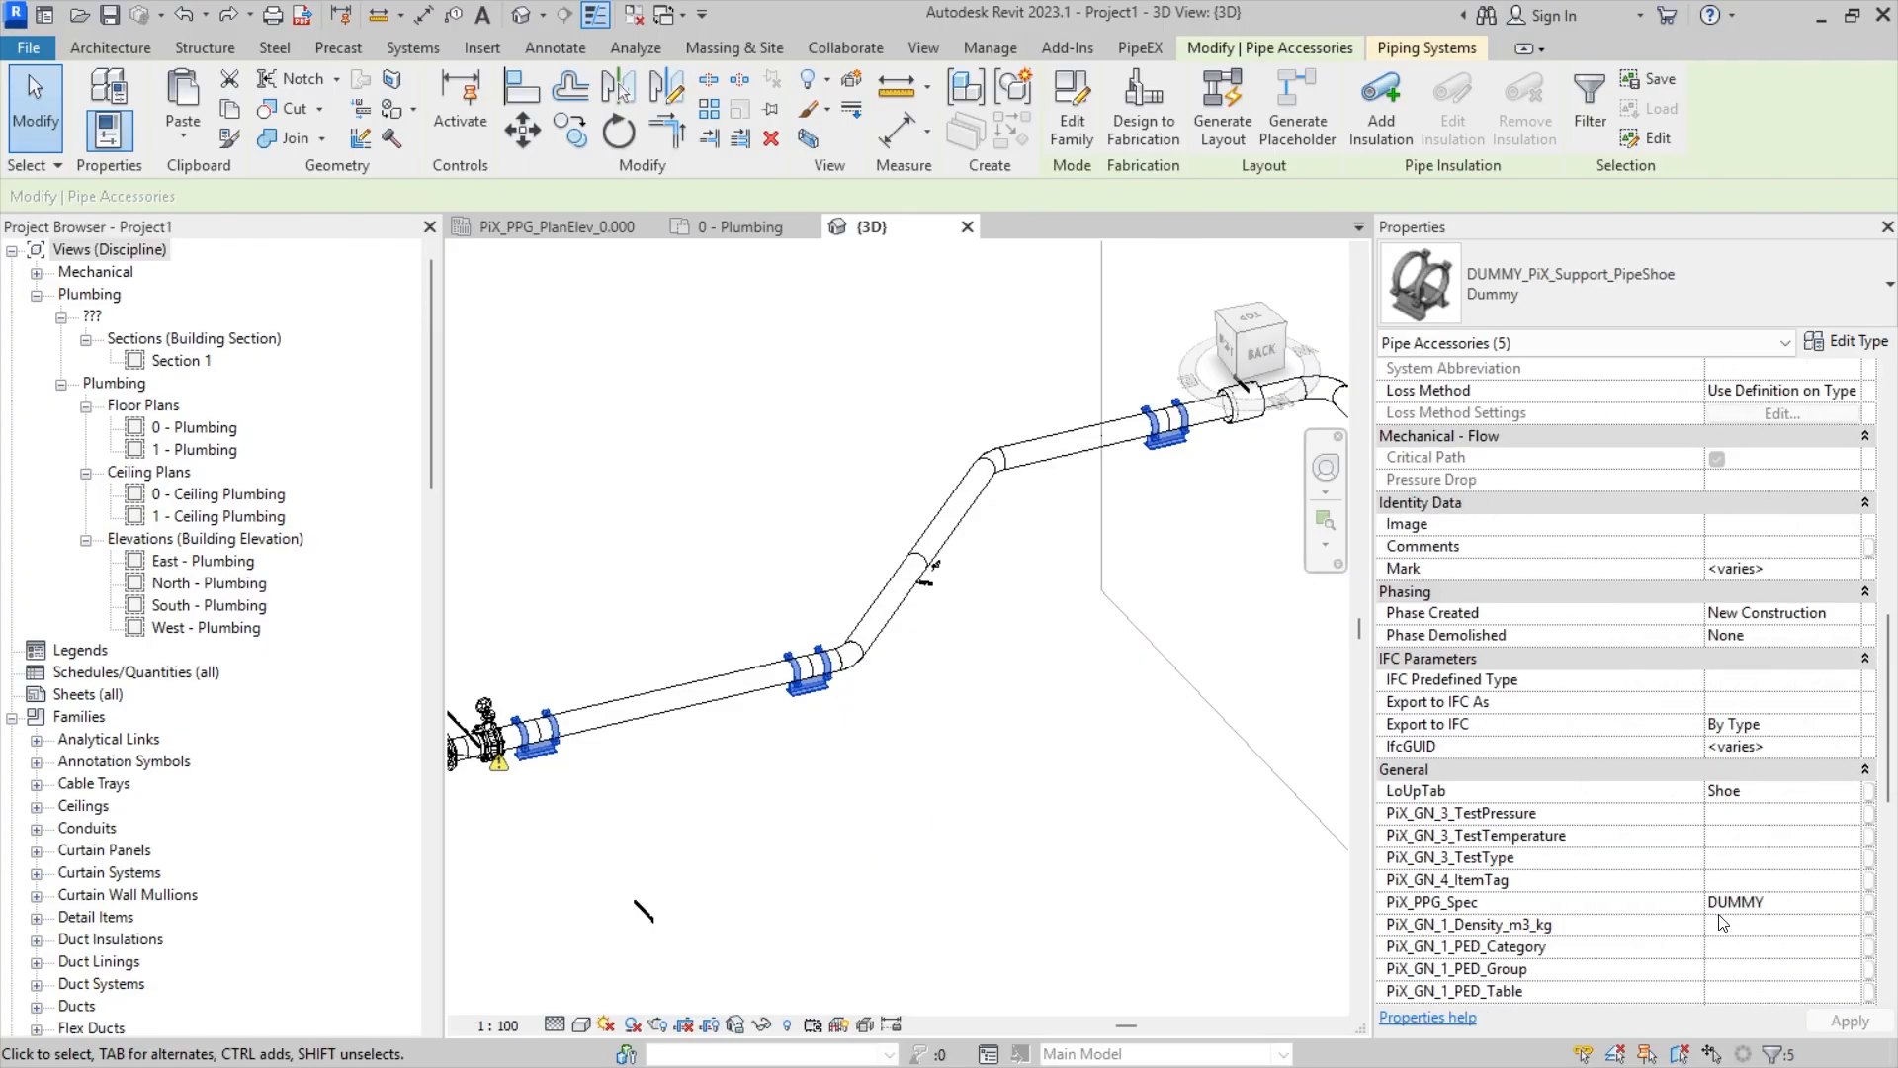
click(1734, 881)
text(ST)
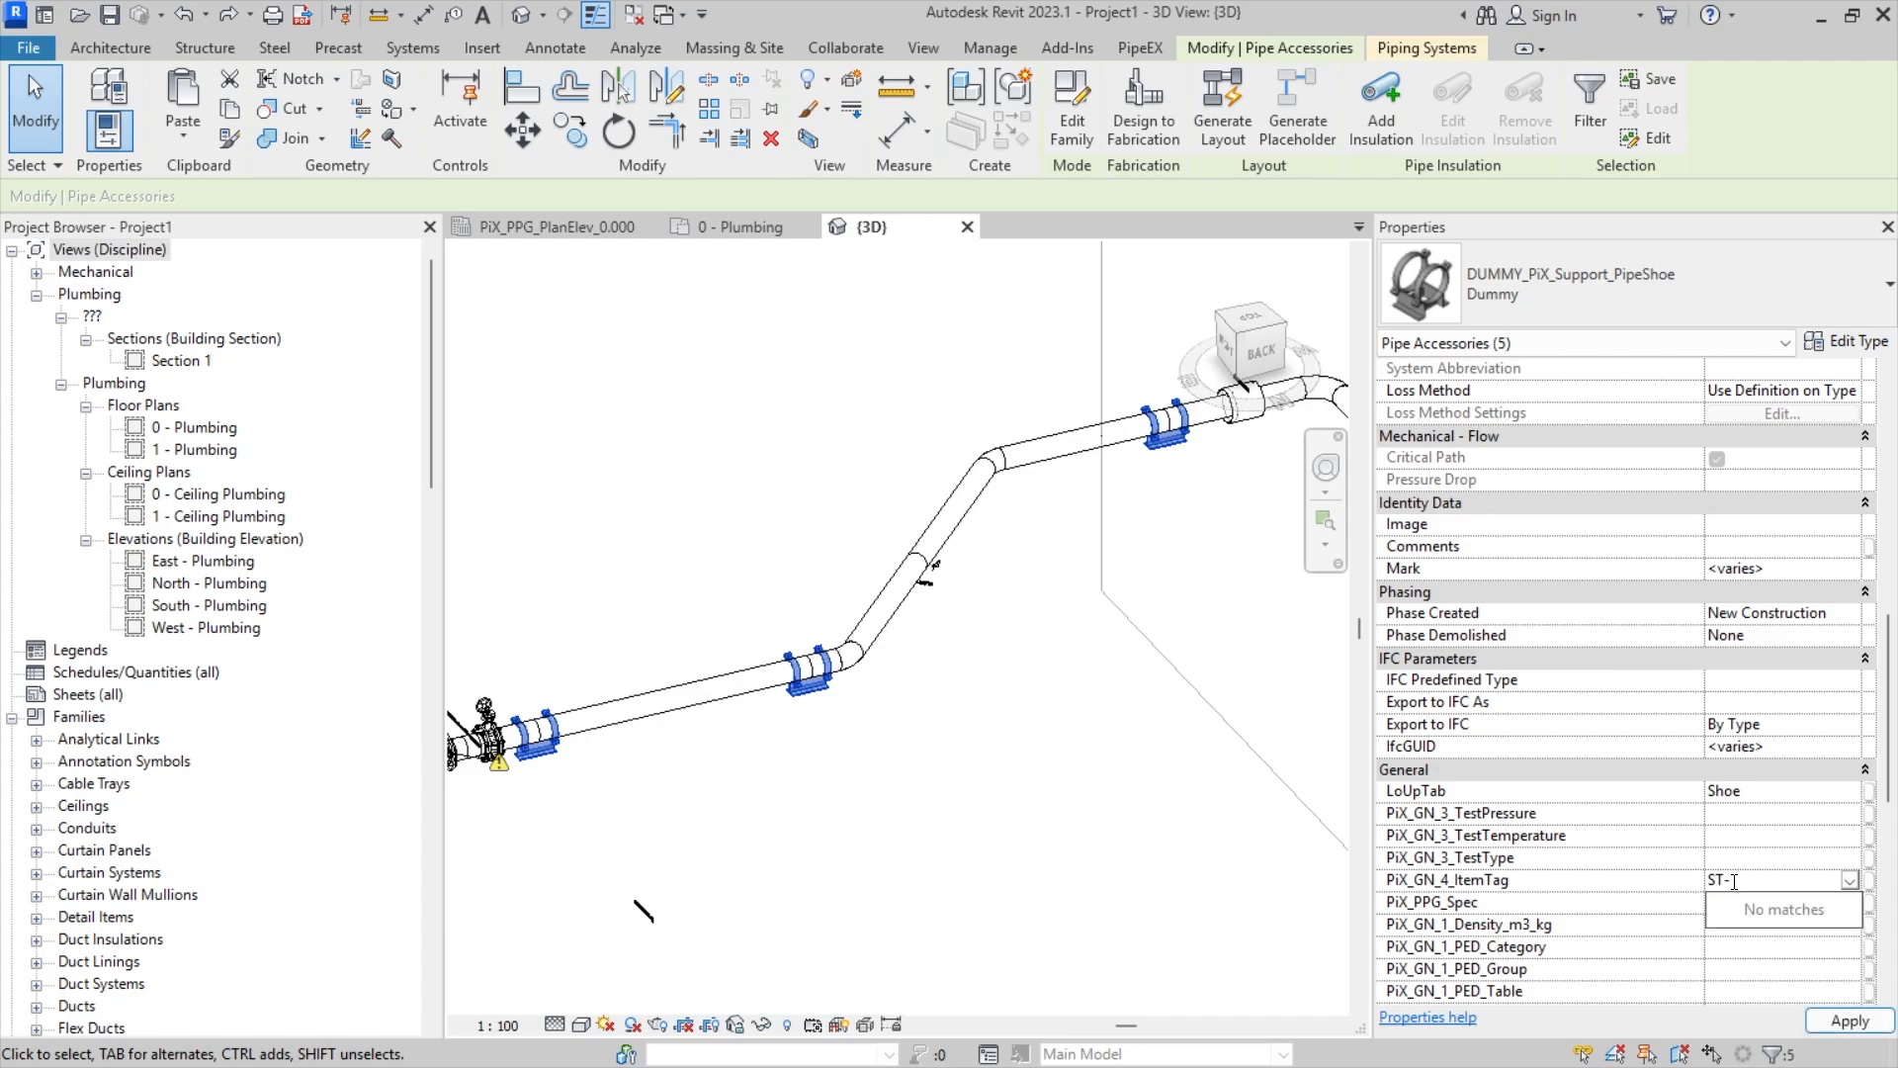
text(-001)
key(Return)
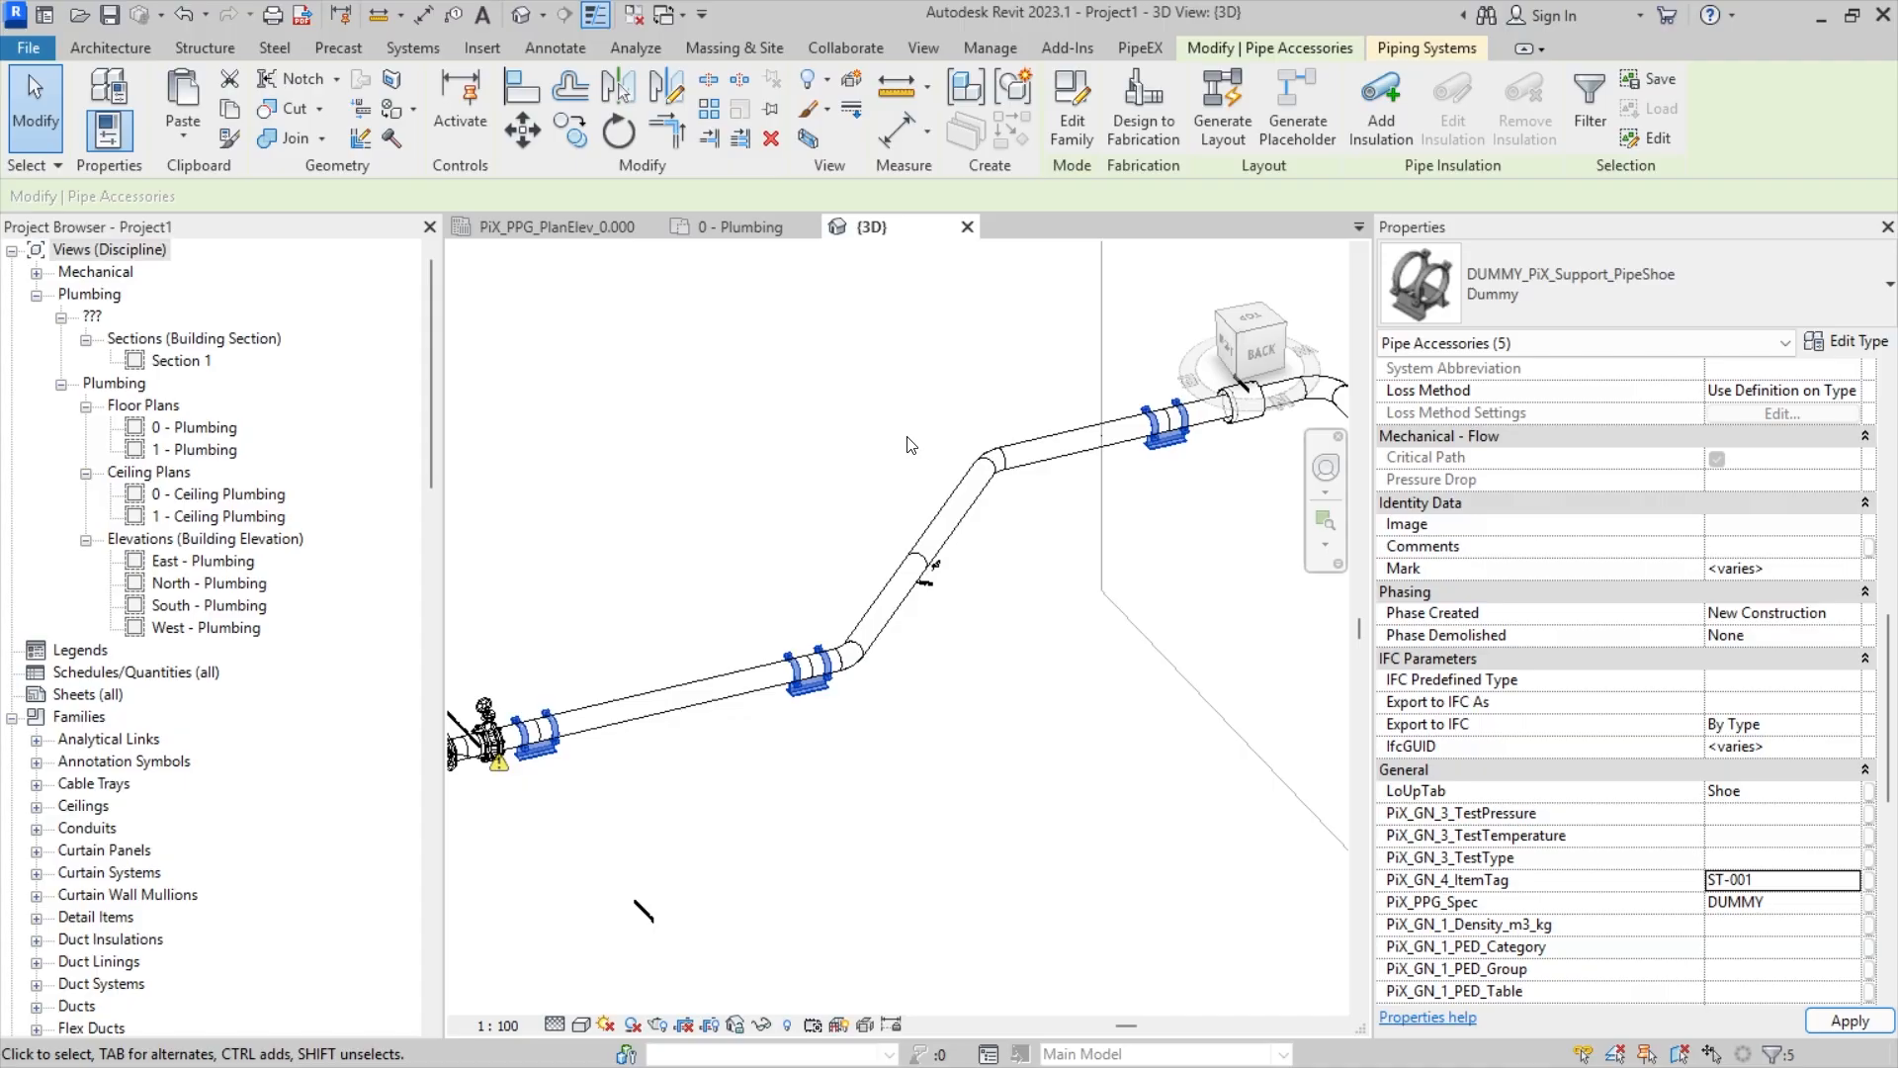
click(989, 797)
- Save the Revit project as dasdasd in the documents folder
scroll(1000, 767, down, 3)
middle_drag(996, 758, 753, 822)
middle_drag(1015, 777, 917, 843)
scroll(954, 793, down, 4)
key(ctrl+s)
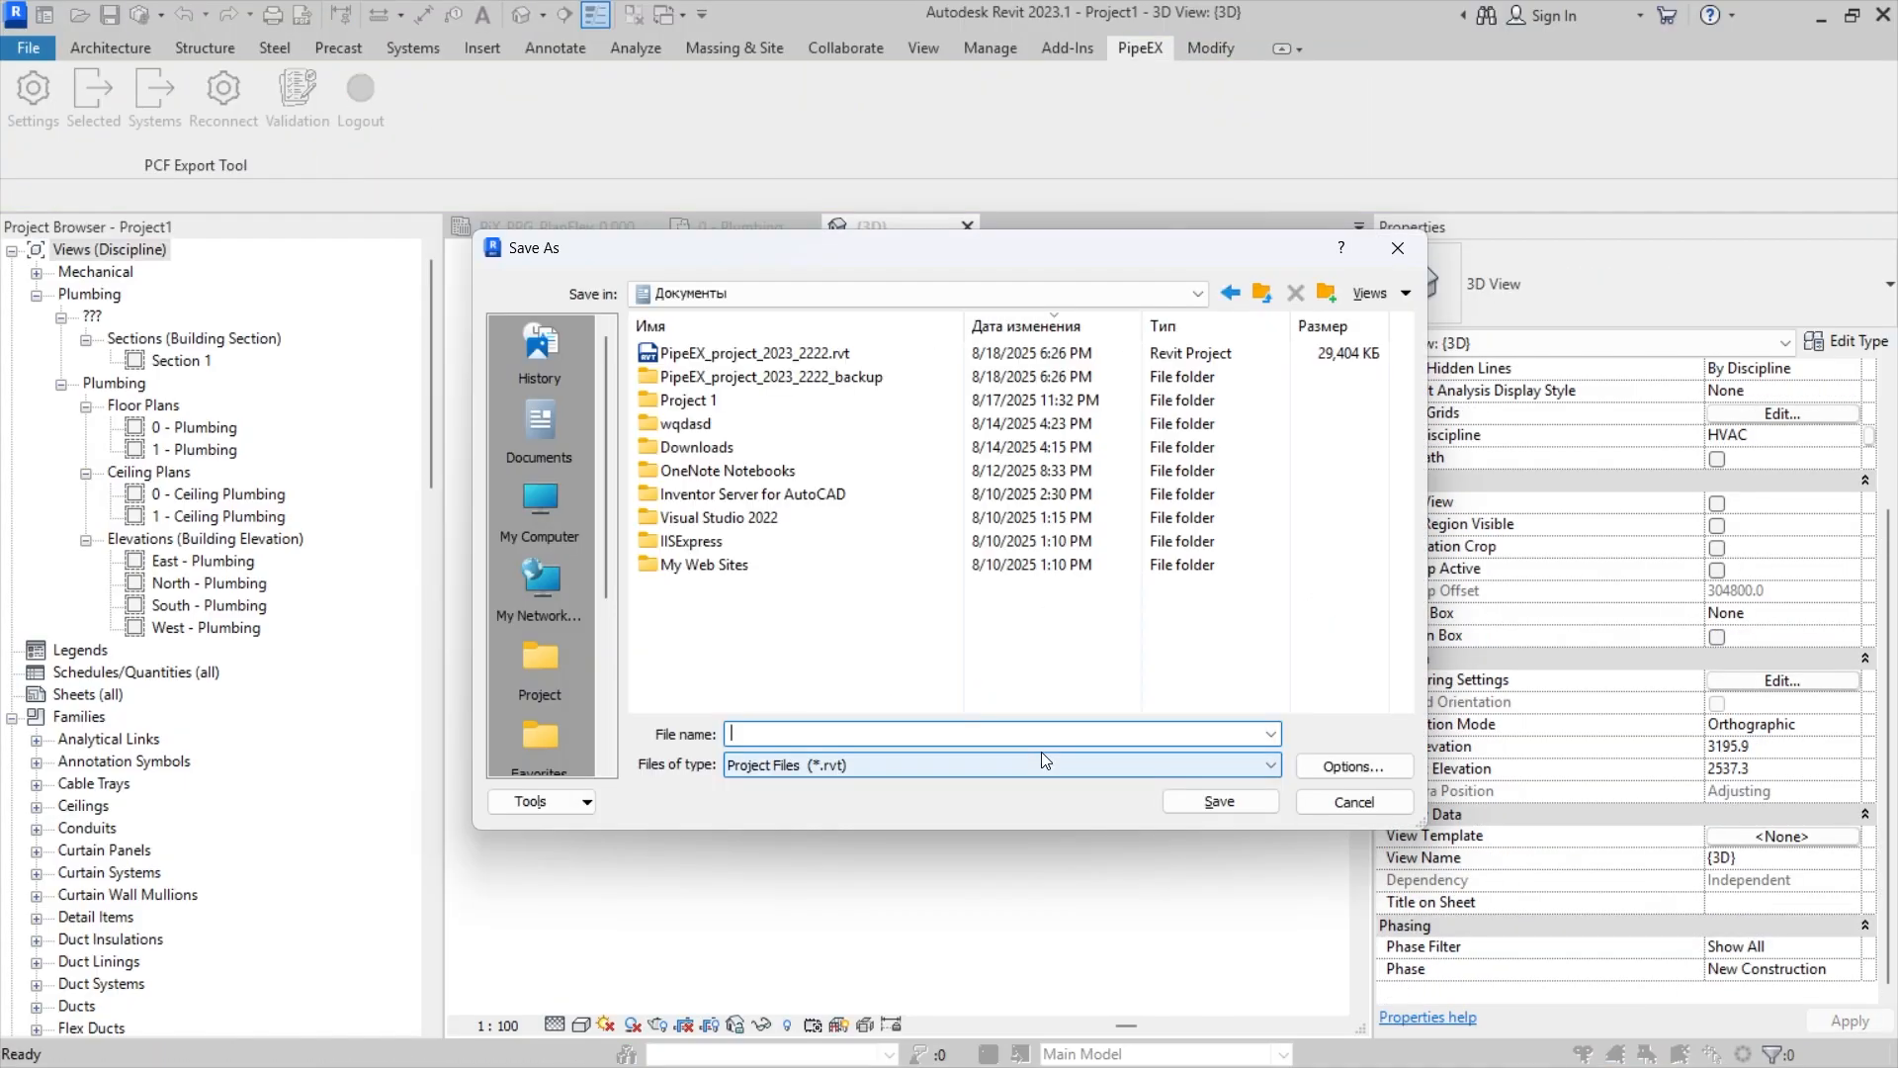
text(dasdasd)
click(1197, 799)
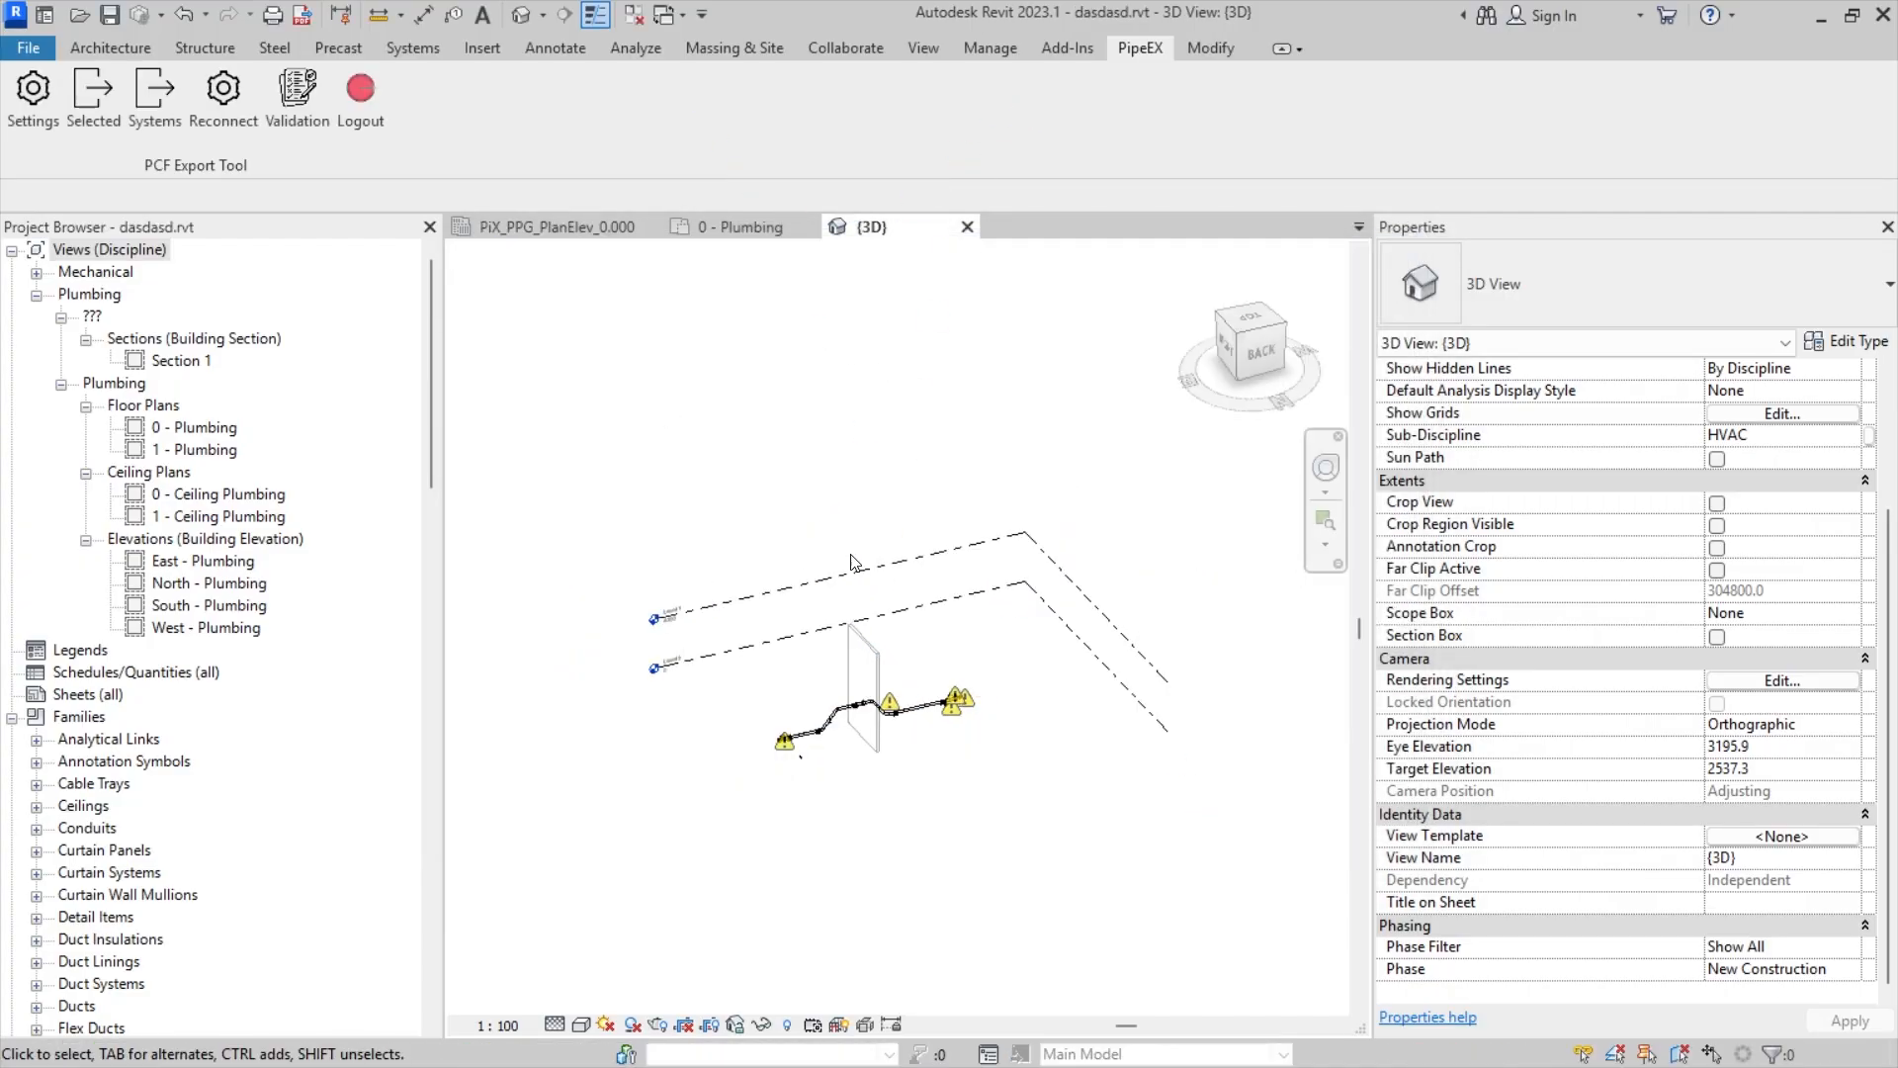
- Export the Hydronic Supply piping system to PCF with the Desktop as the destination folder
middle_drag(812, 681, 831, 619)
scroll(806, 619, up, 2)
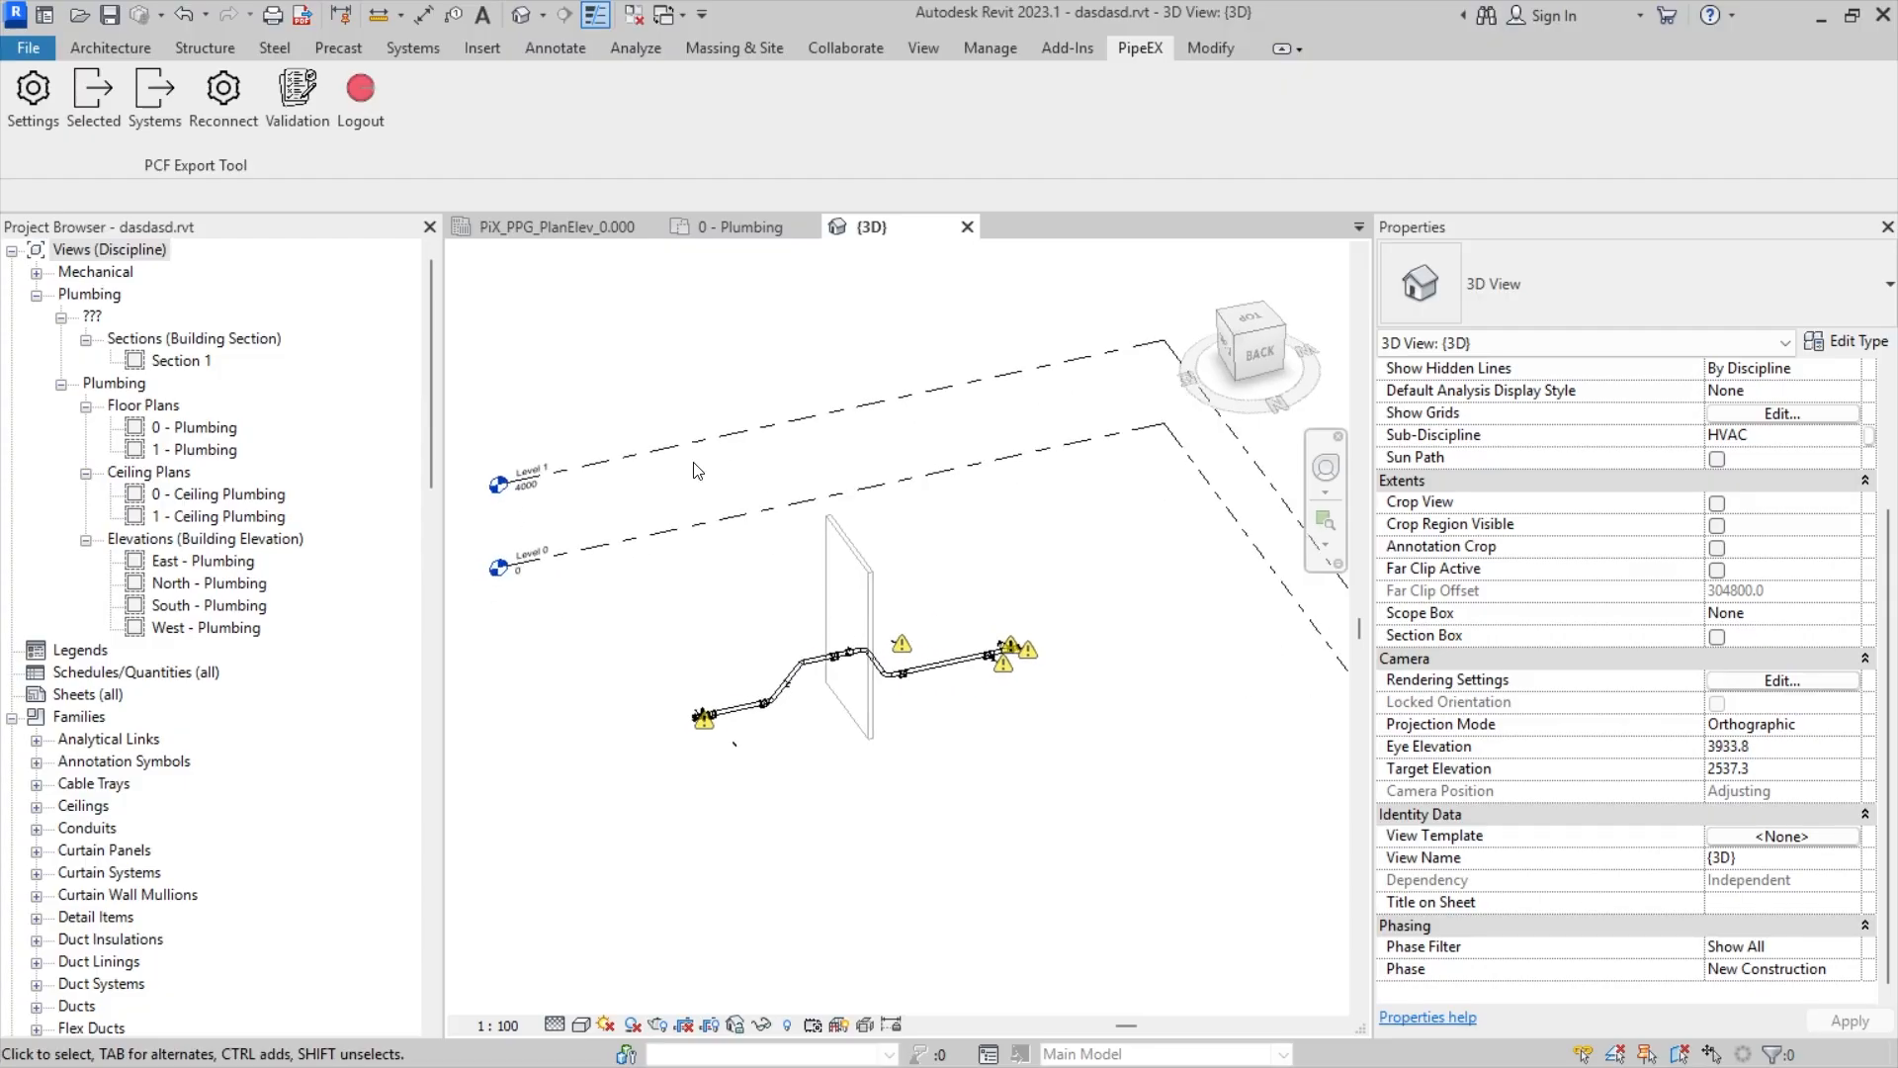
click(163, 126)
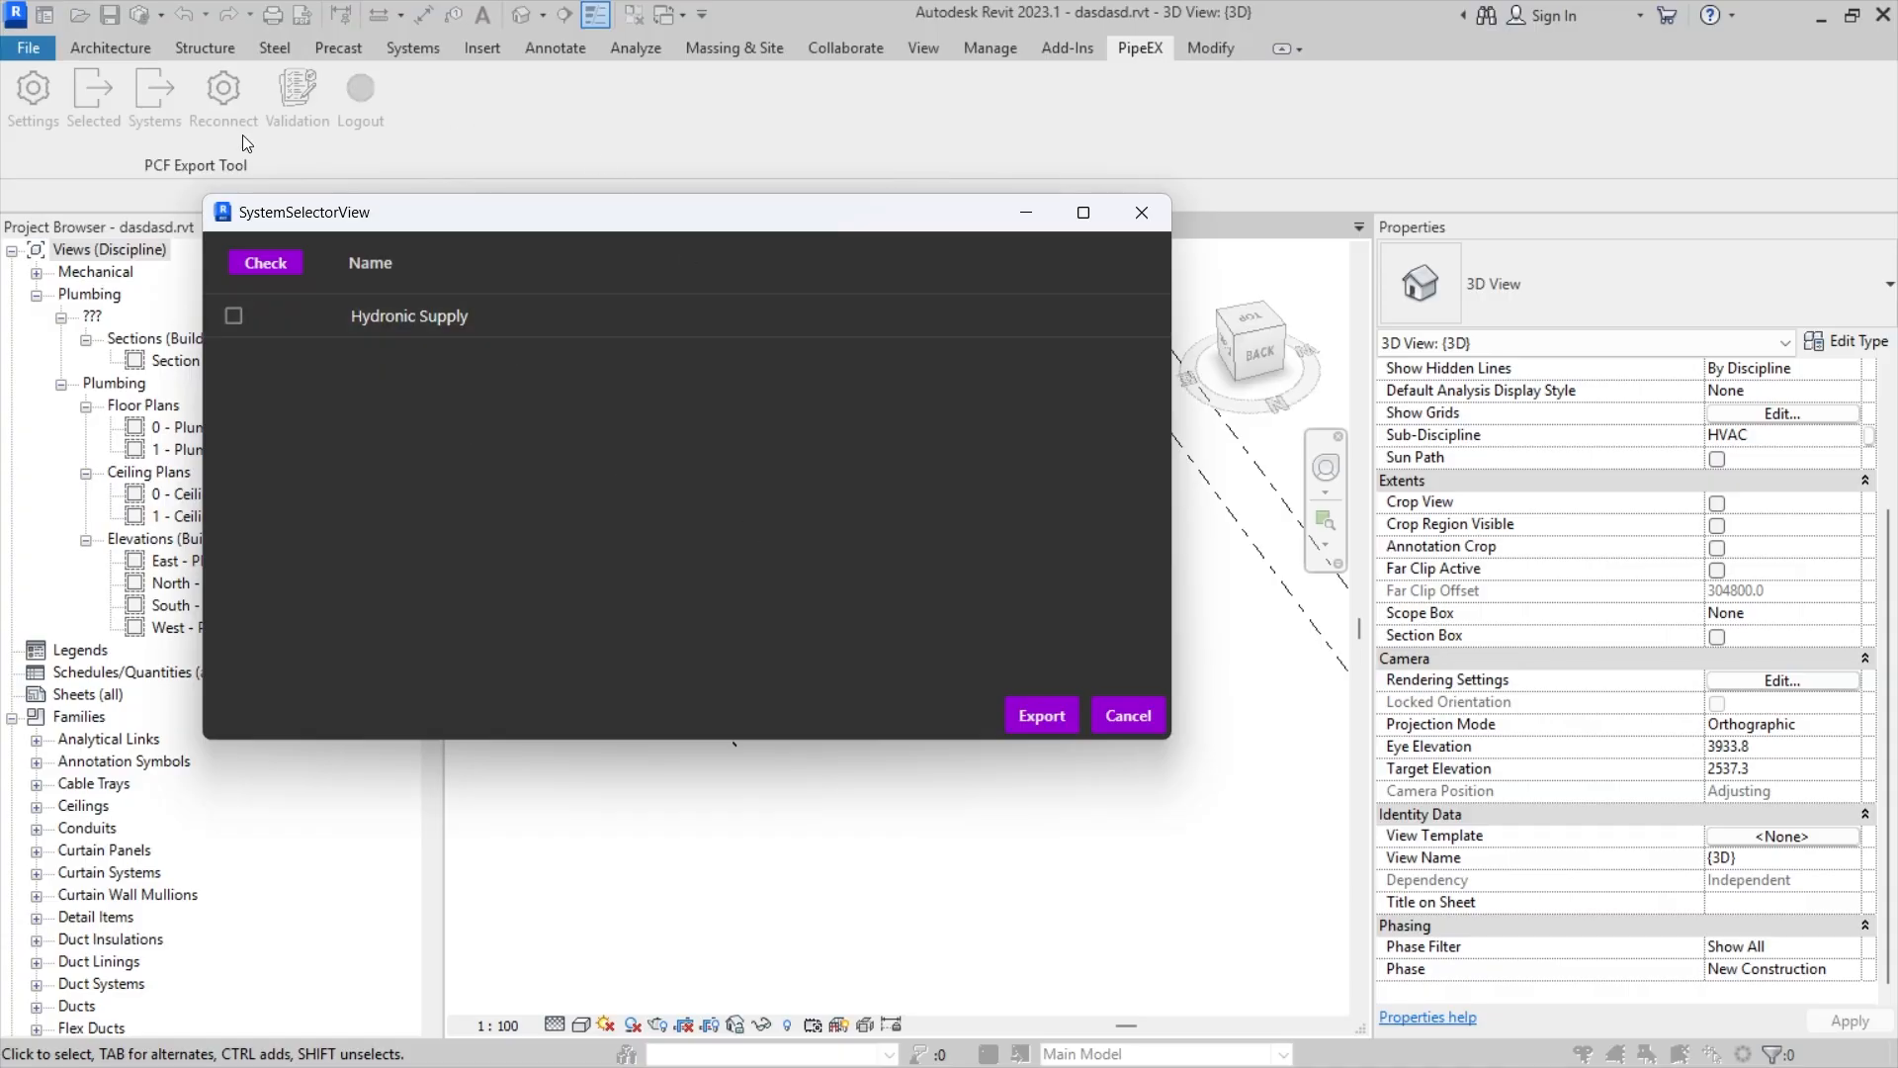
click(233, 315)
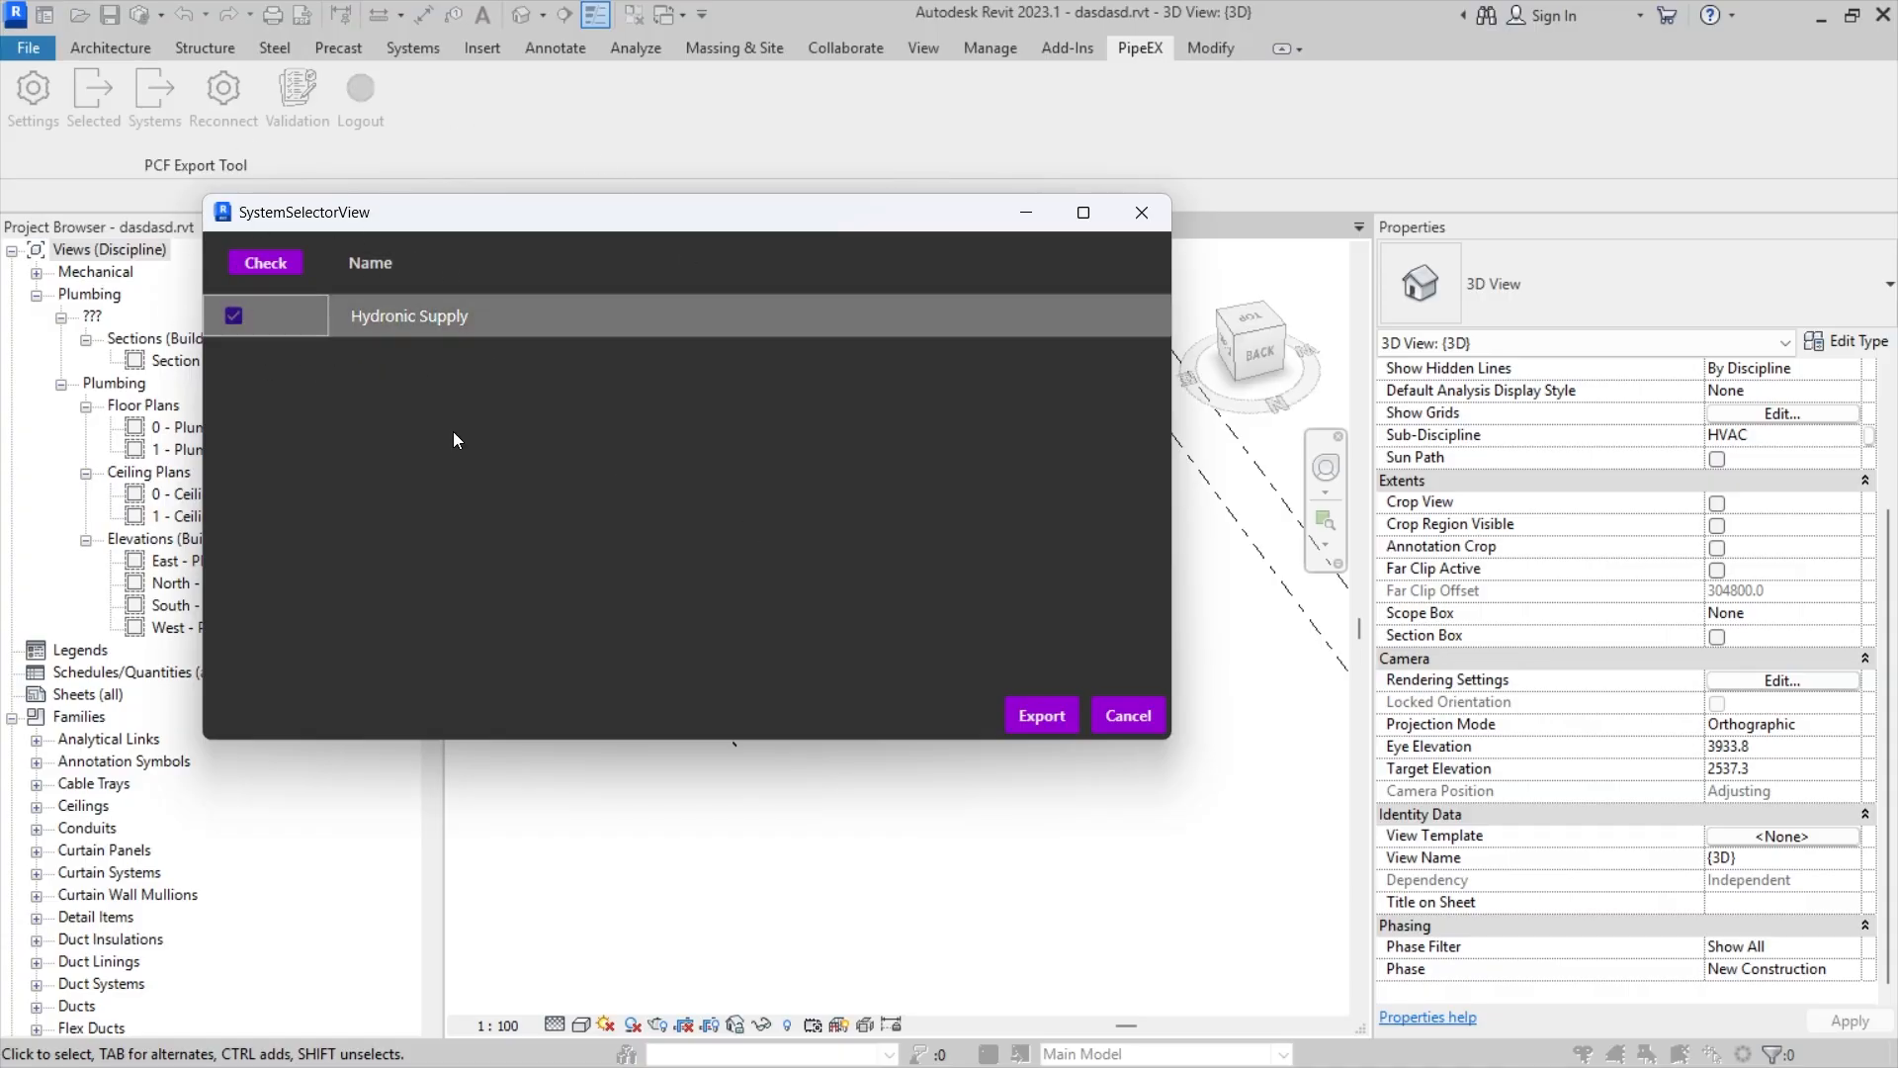
click(1047, 717)
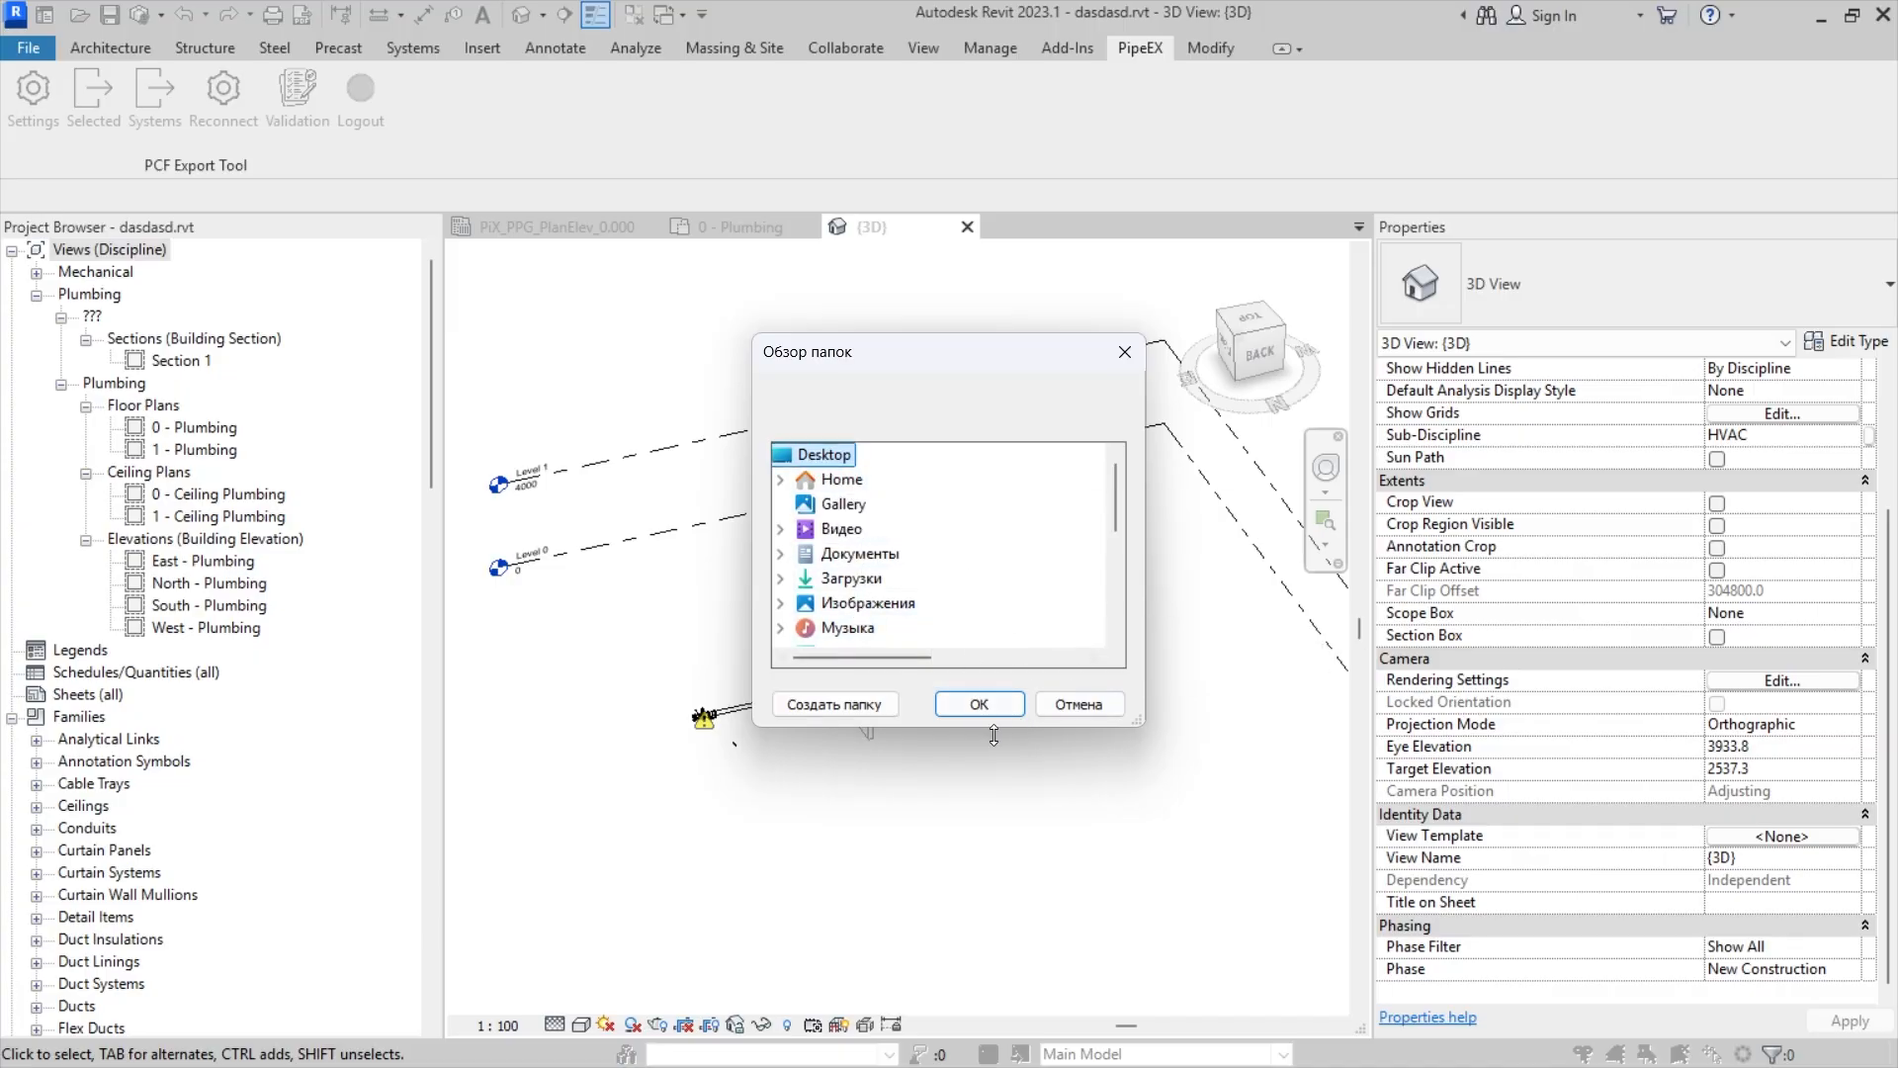
click(979, 703)
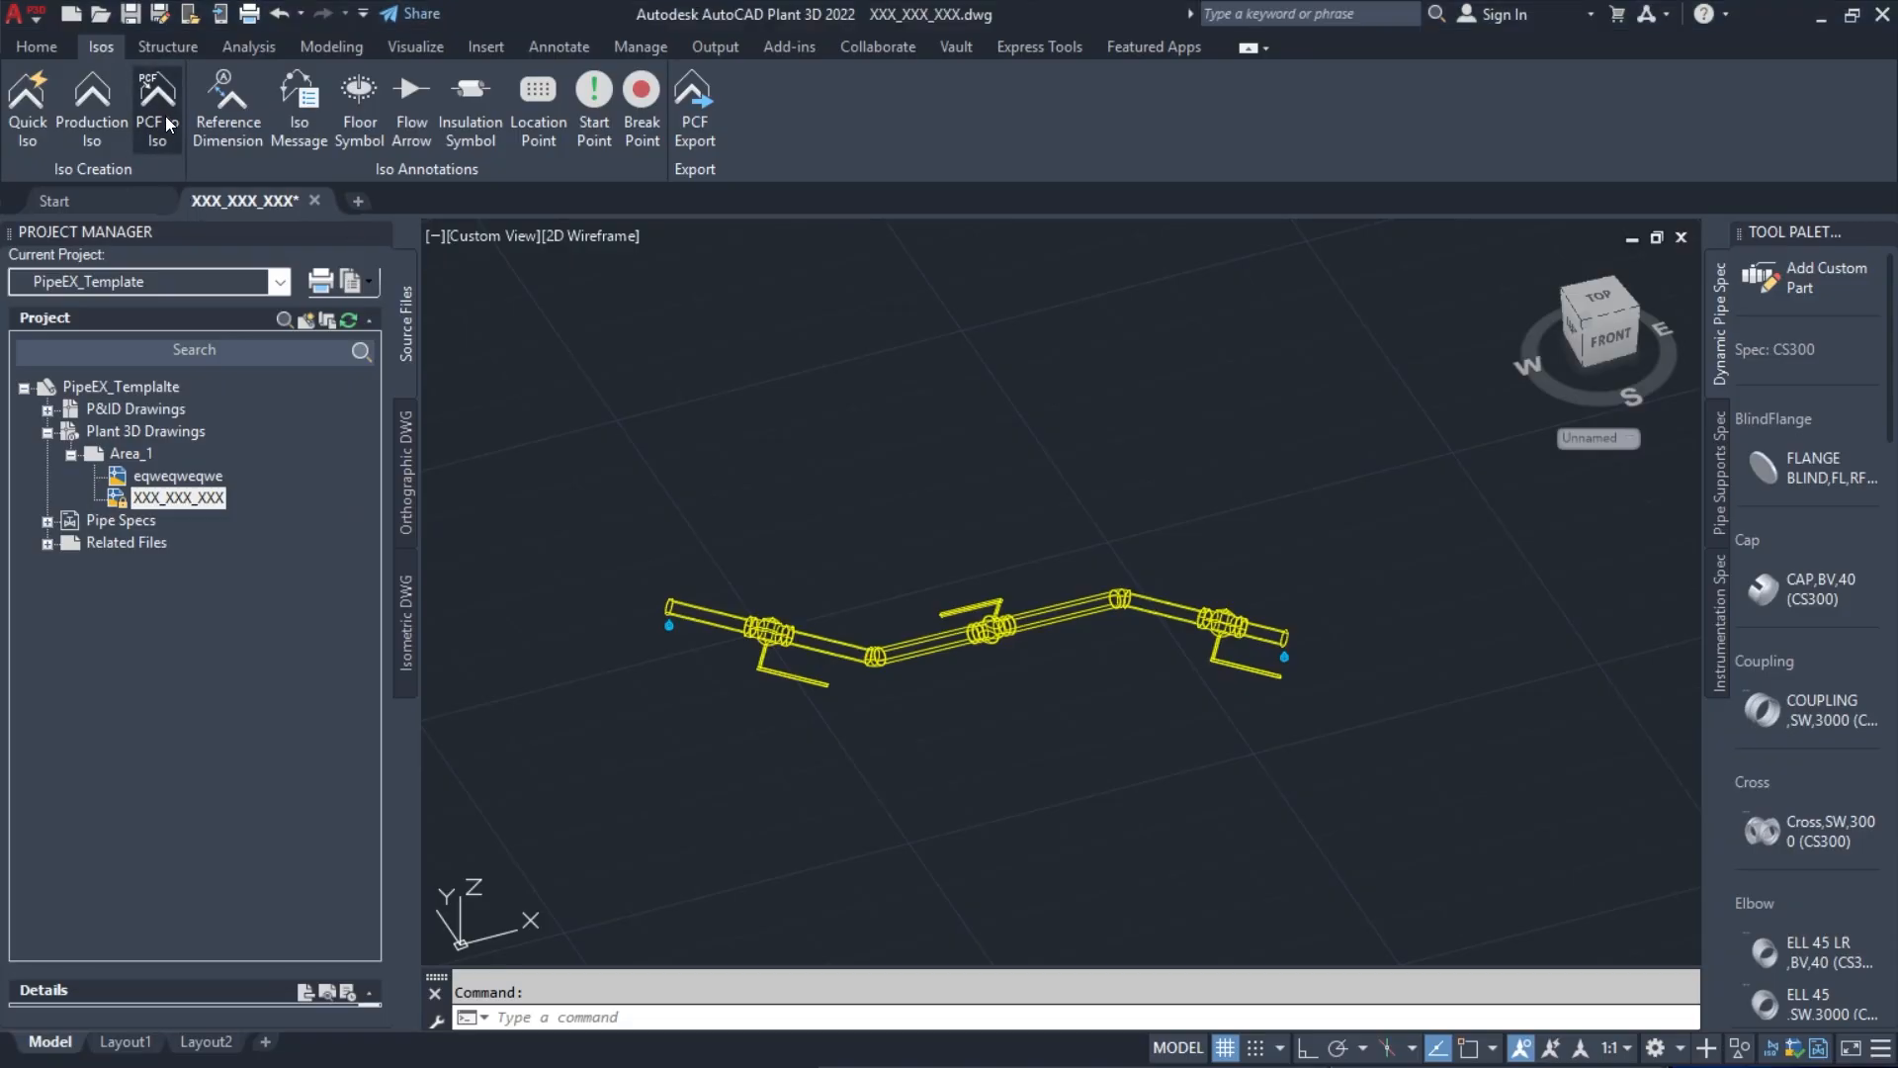
- In AutoCAD Plant 3D, start PCF to Iso and add Hydronic Supply 2.PCF from the Desktop as the source file
click(164, 115)
click(771, 635)
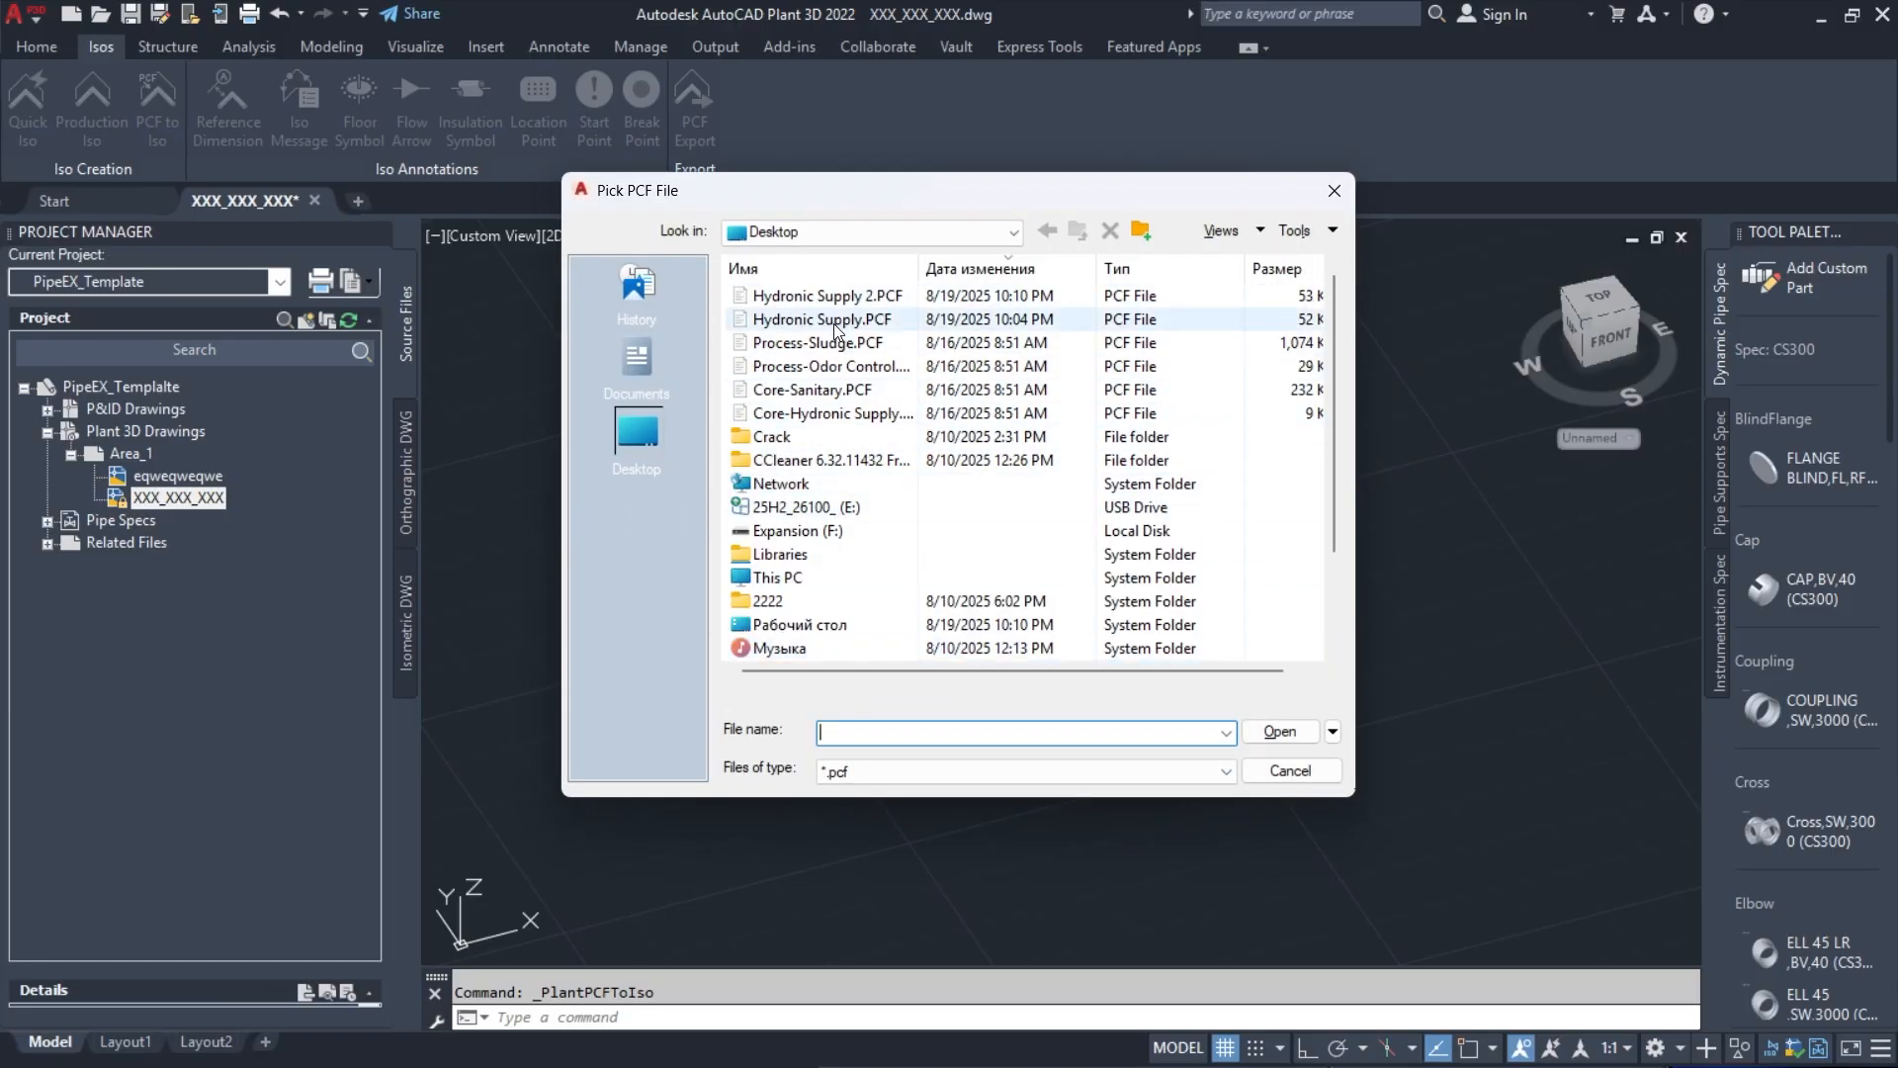
double_click(830, 298)
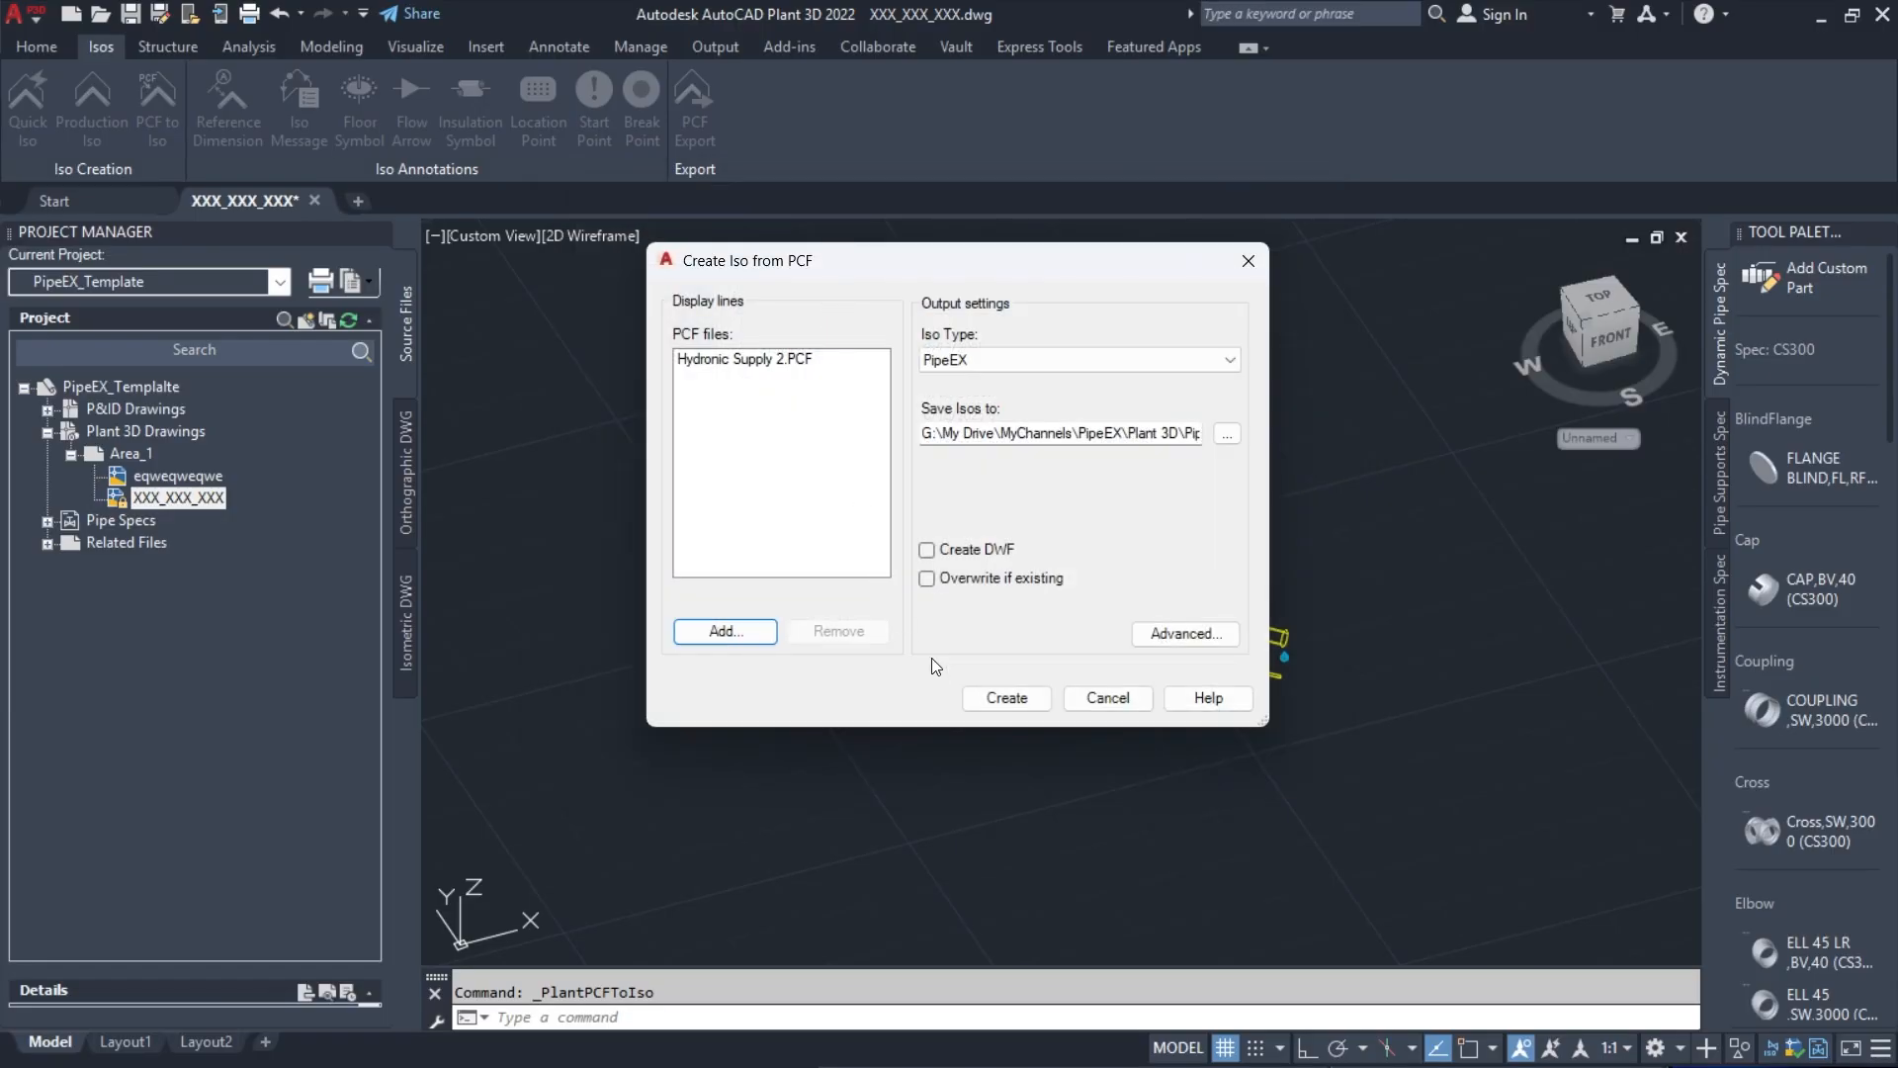
click(782, 359)
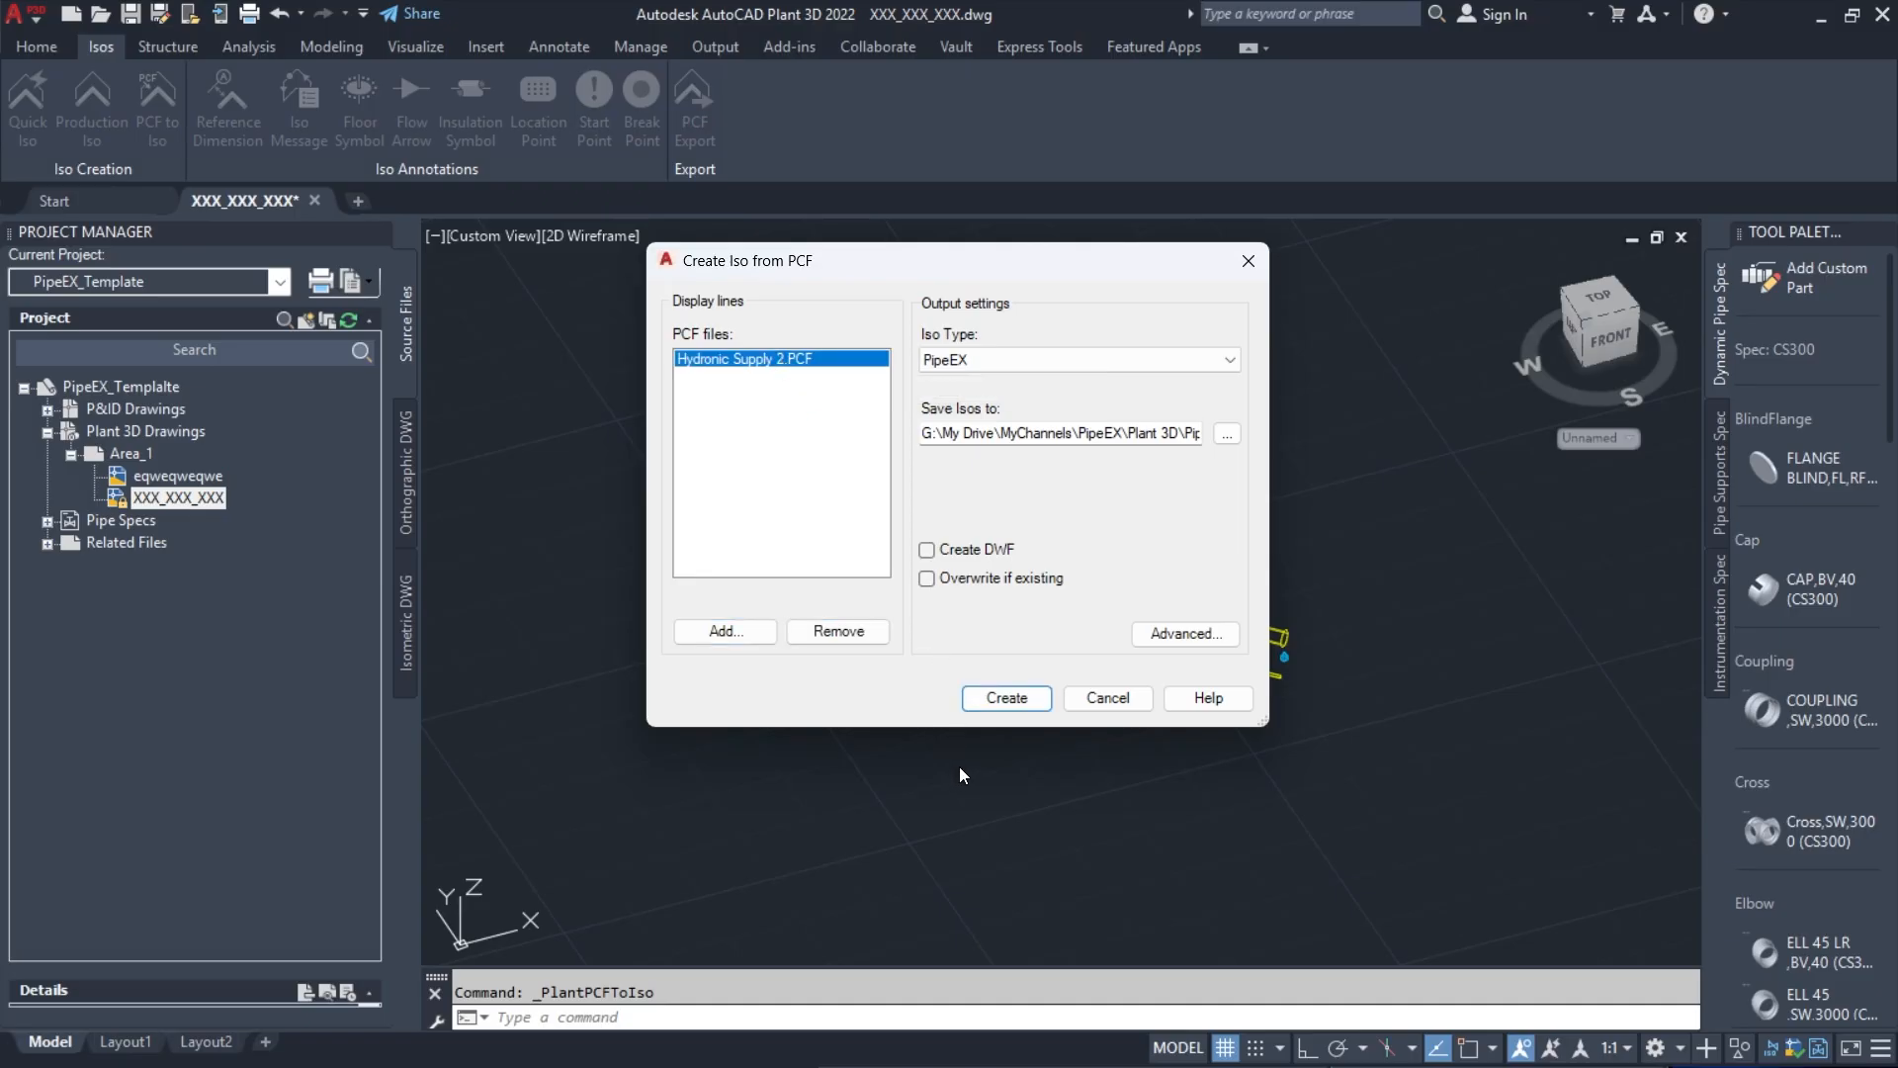
- Go through the automatic split-point setting in the advanced iso options and create the isometrics with iso type PipeEX
click(1184, 636)
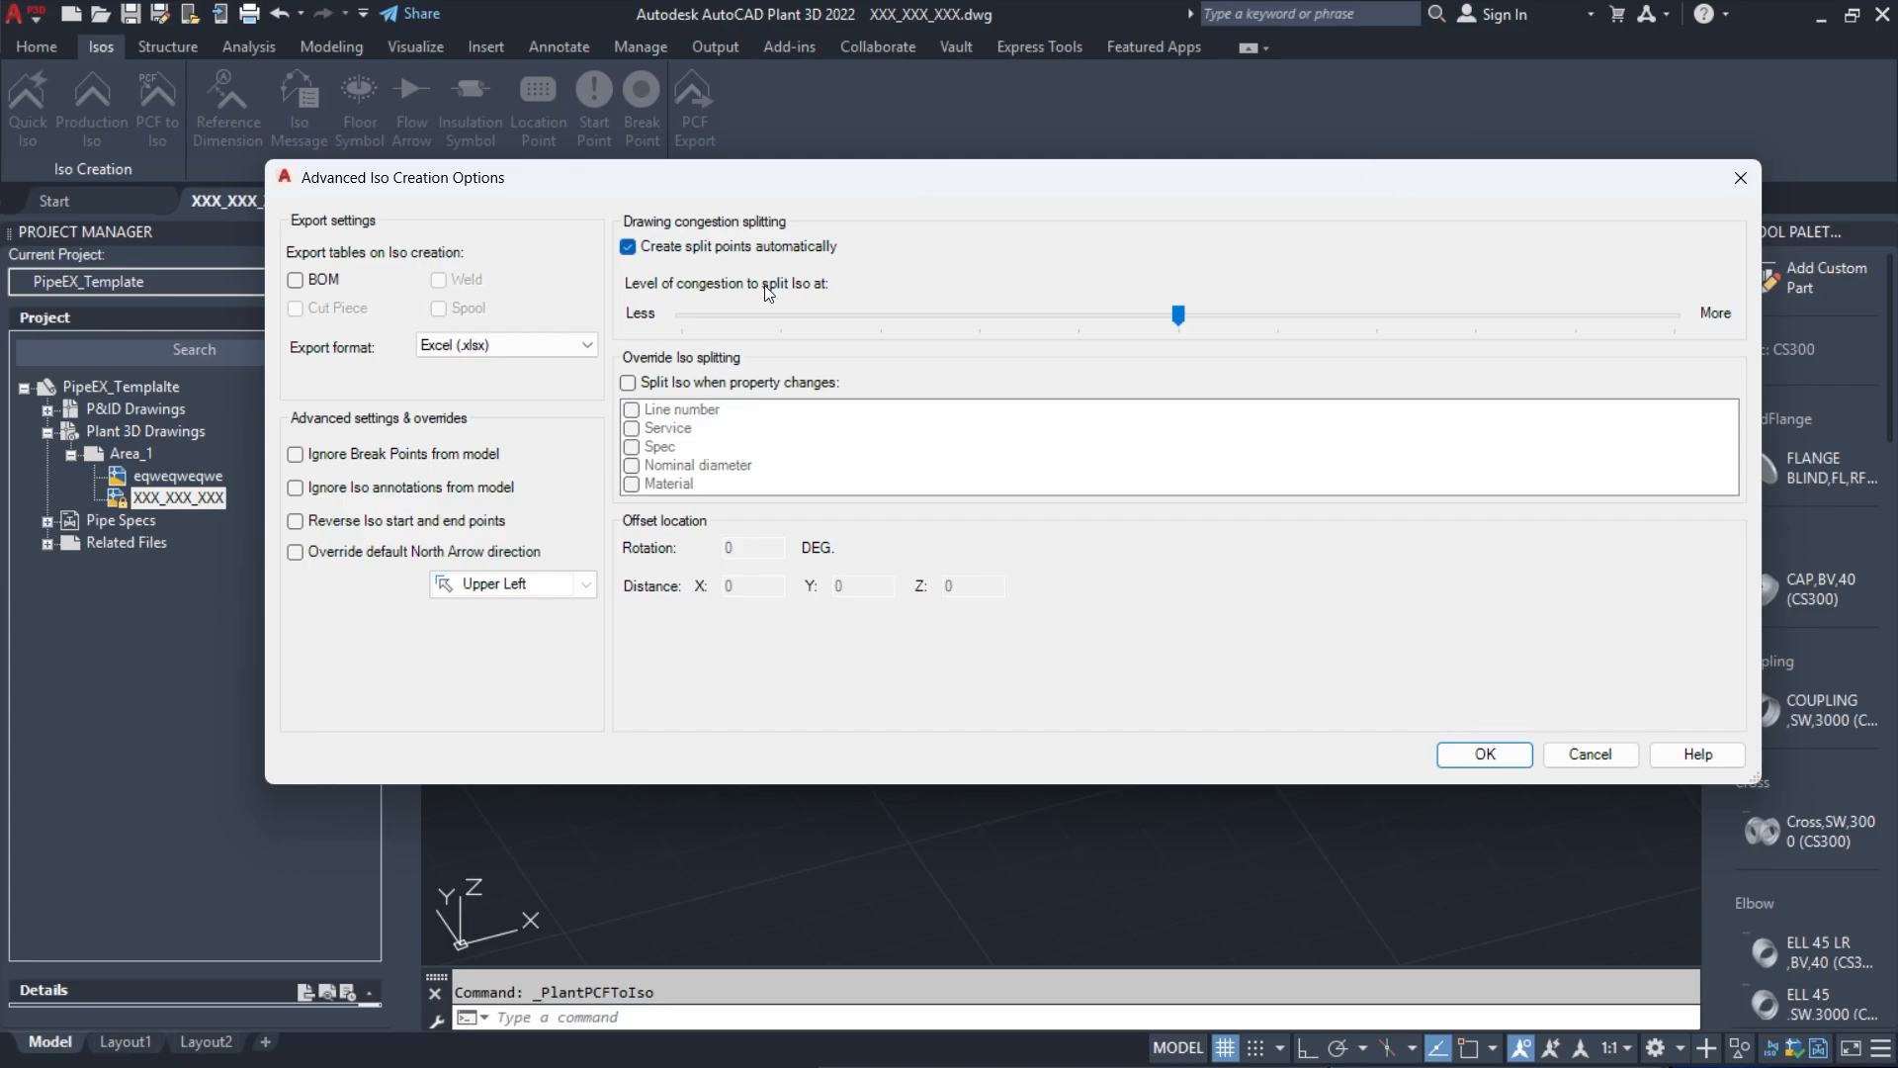
click(722, 253)
click(1485, 755)
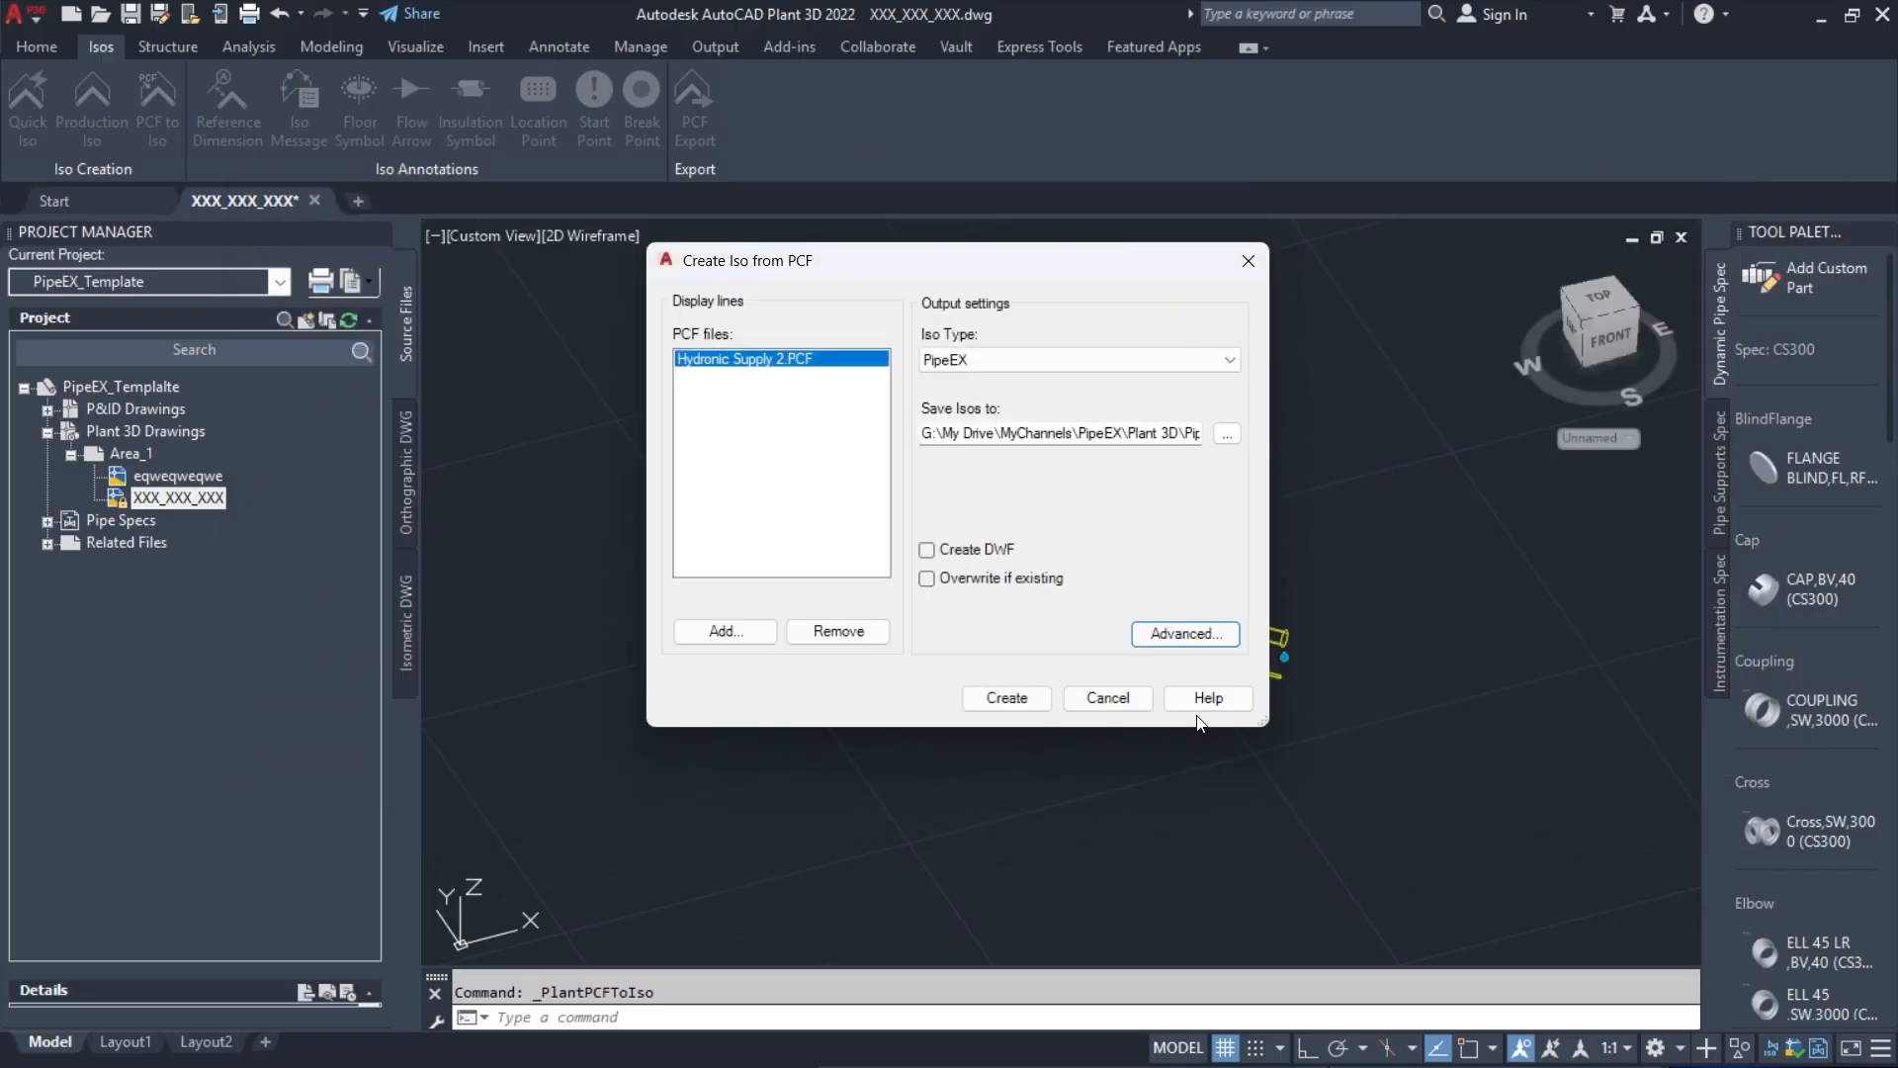
click(1023, 704)
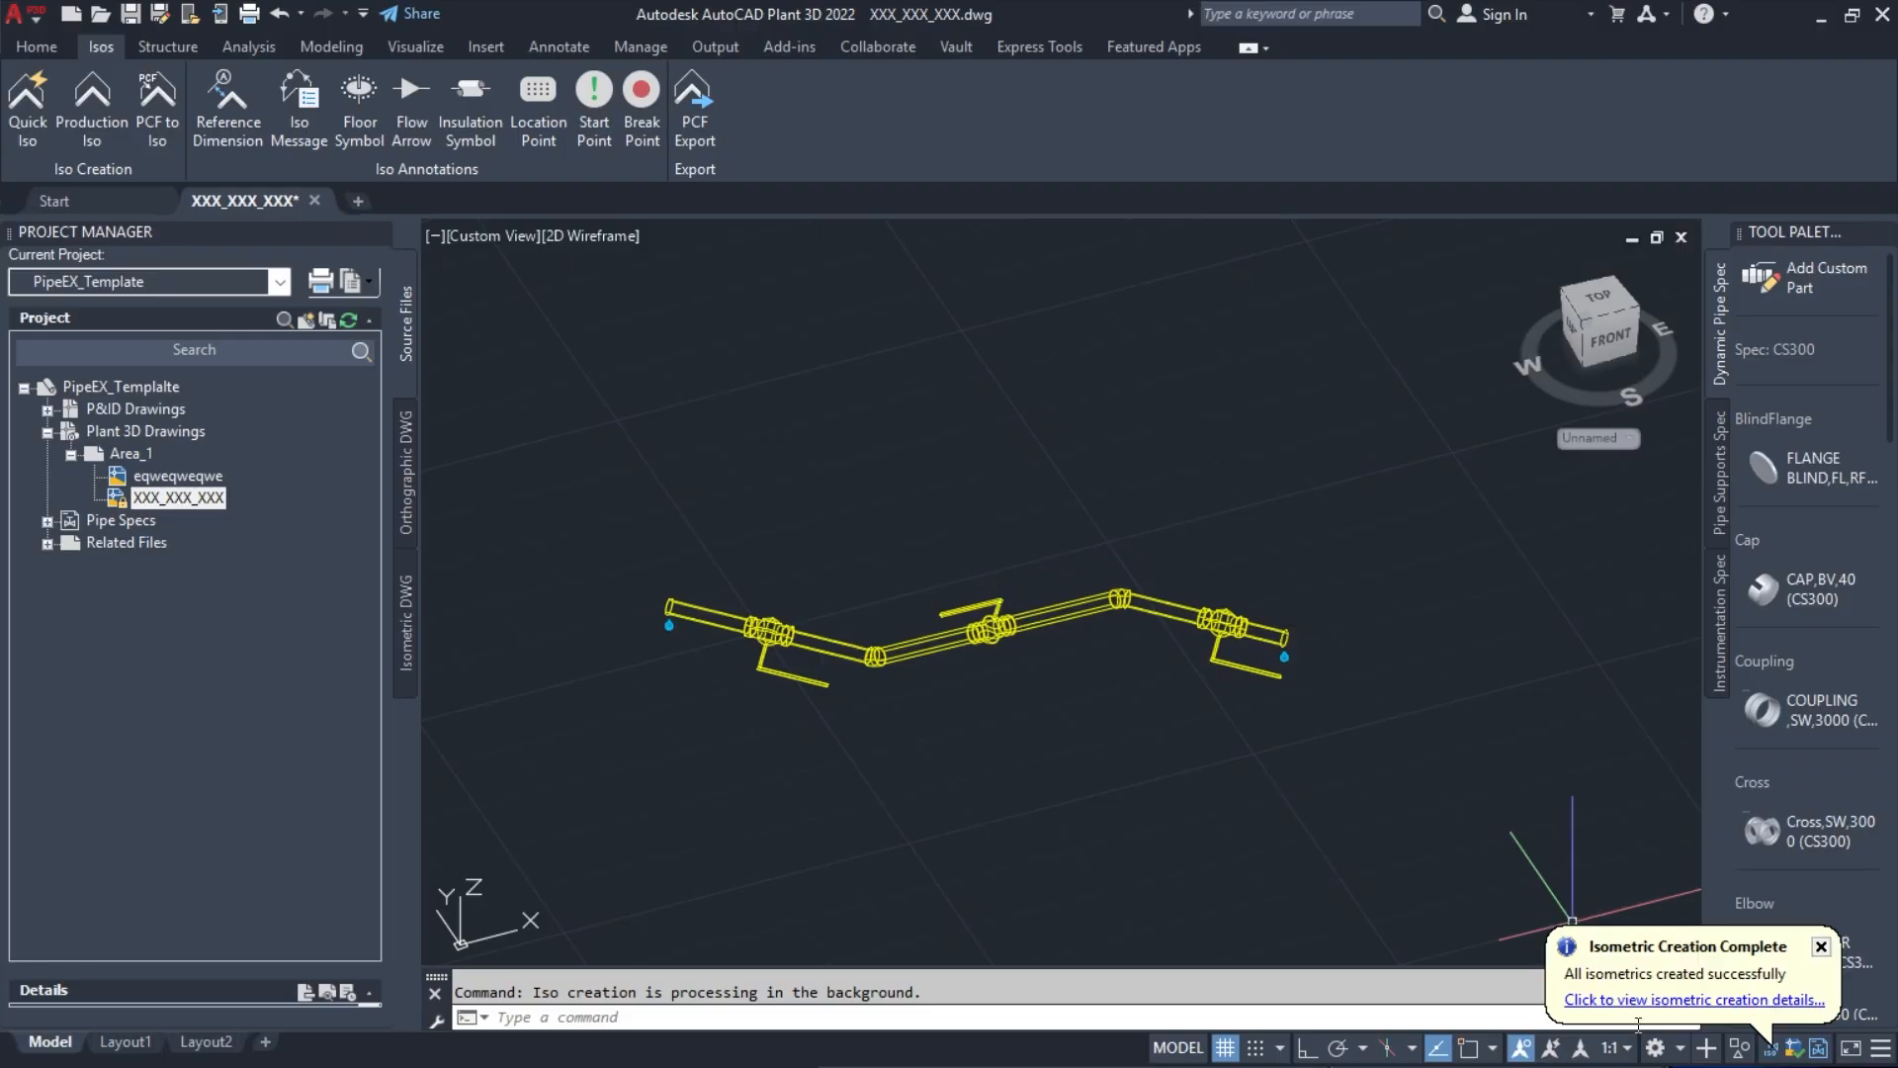
- Open the drawing Hydronic Supply 2-1 (2).dwg from the isometric creation results and show the whole sheet
click(1641, 1001)
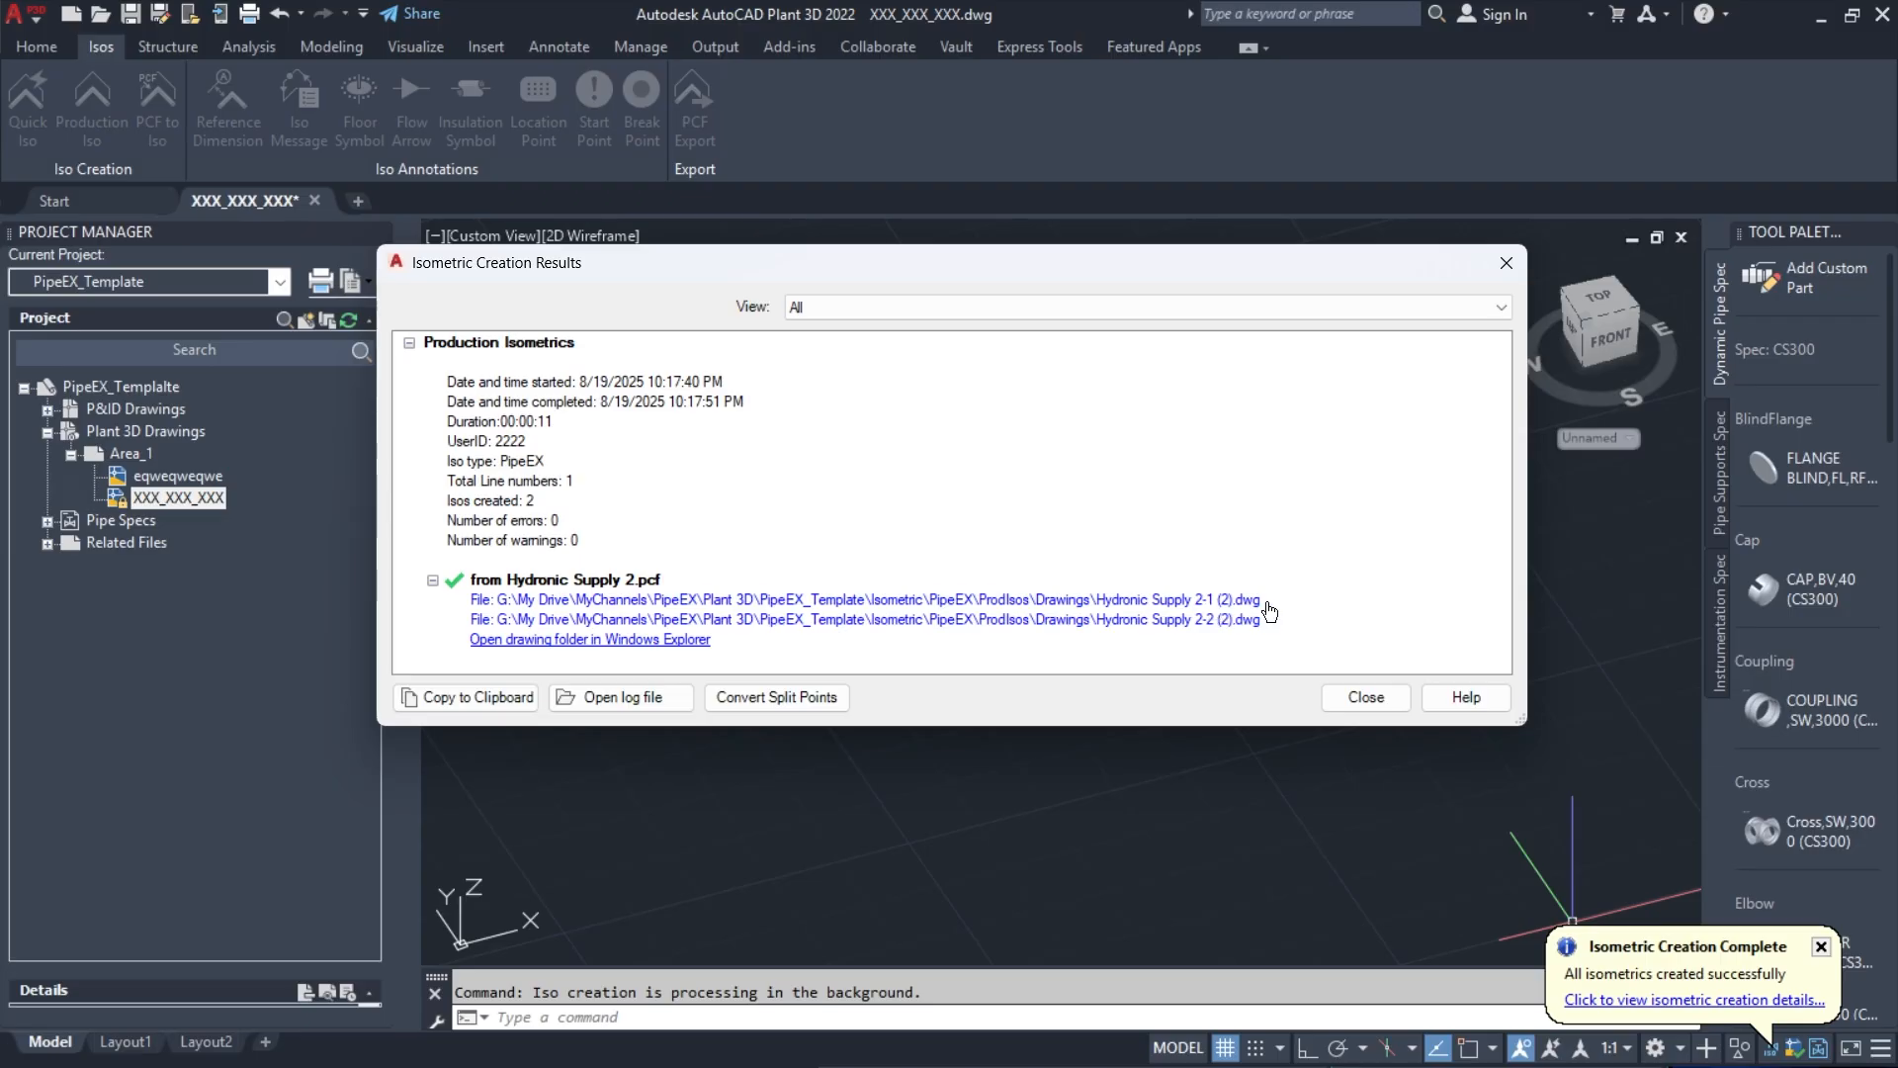
click(1175, 602)
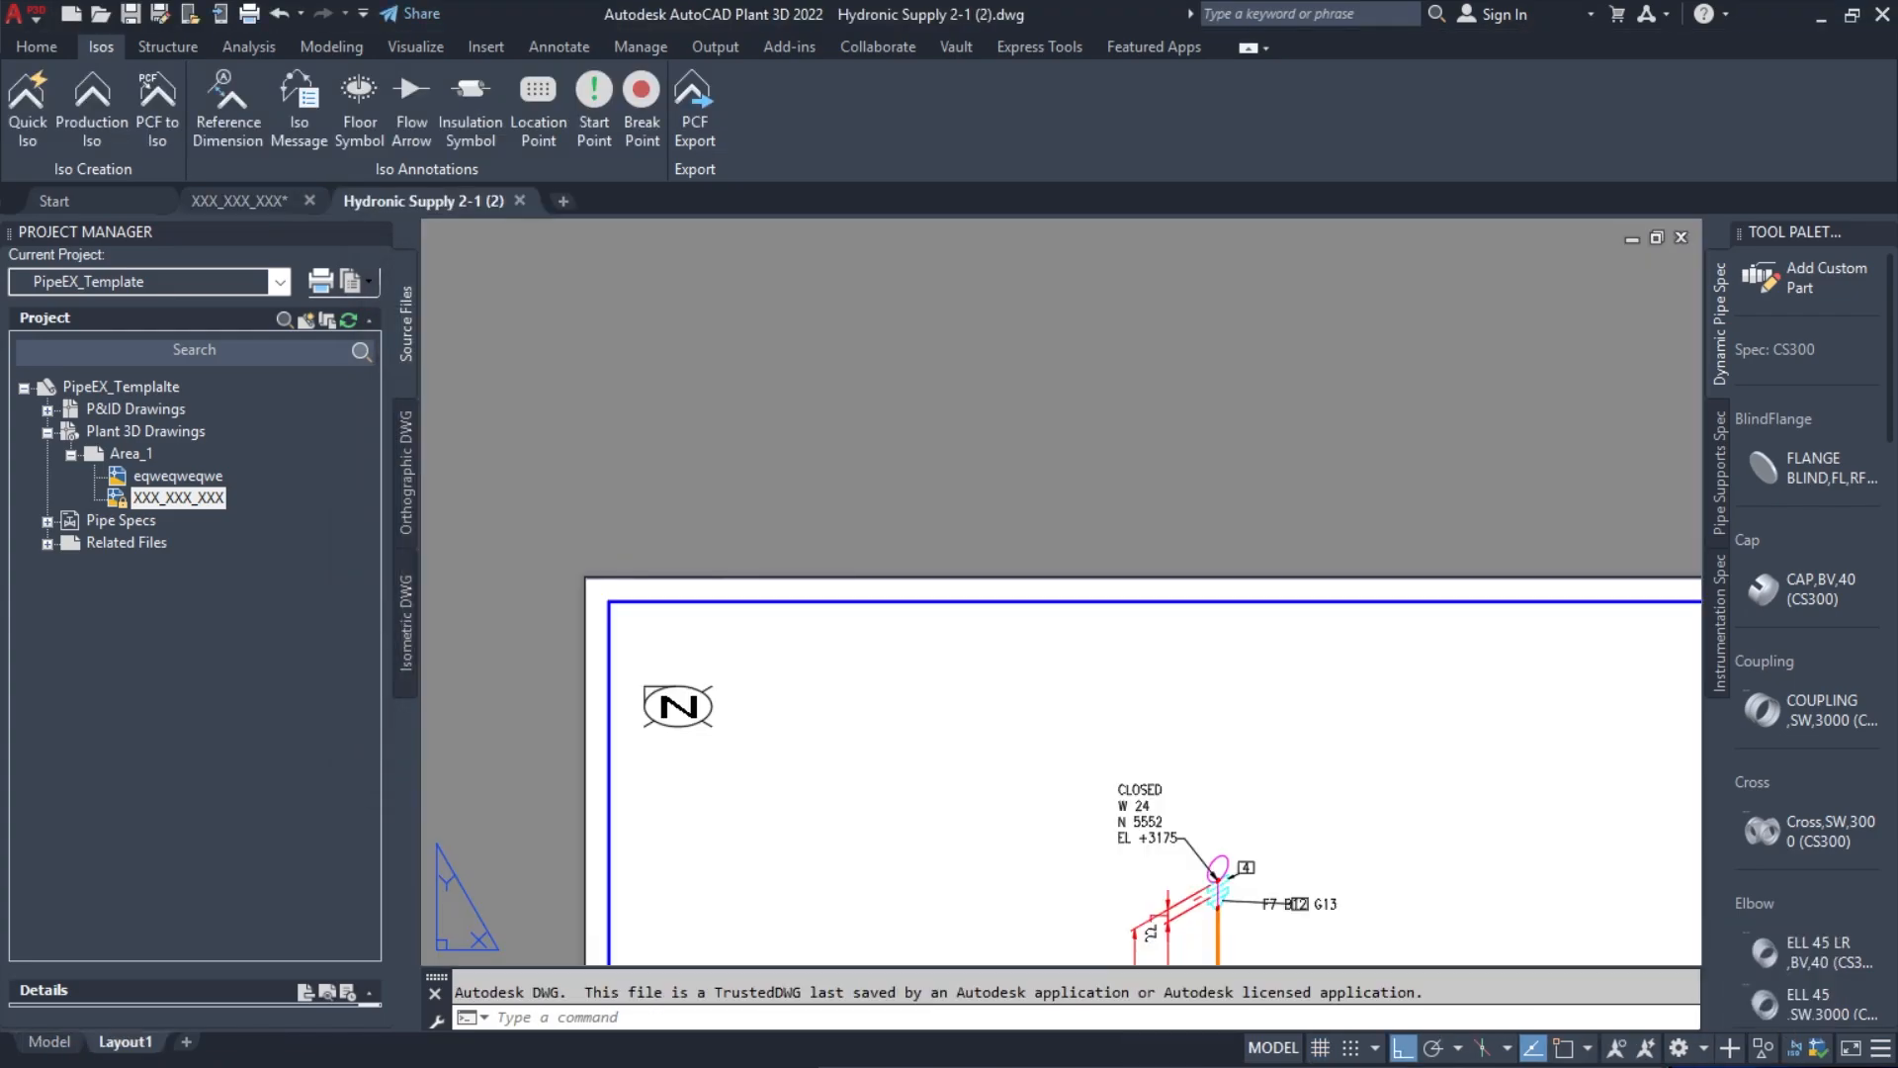
scroll(1154, 651, down, 2)
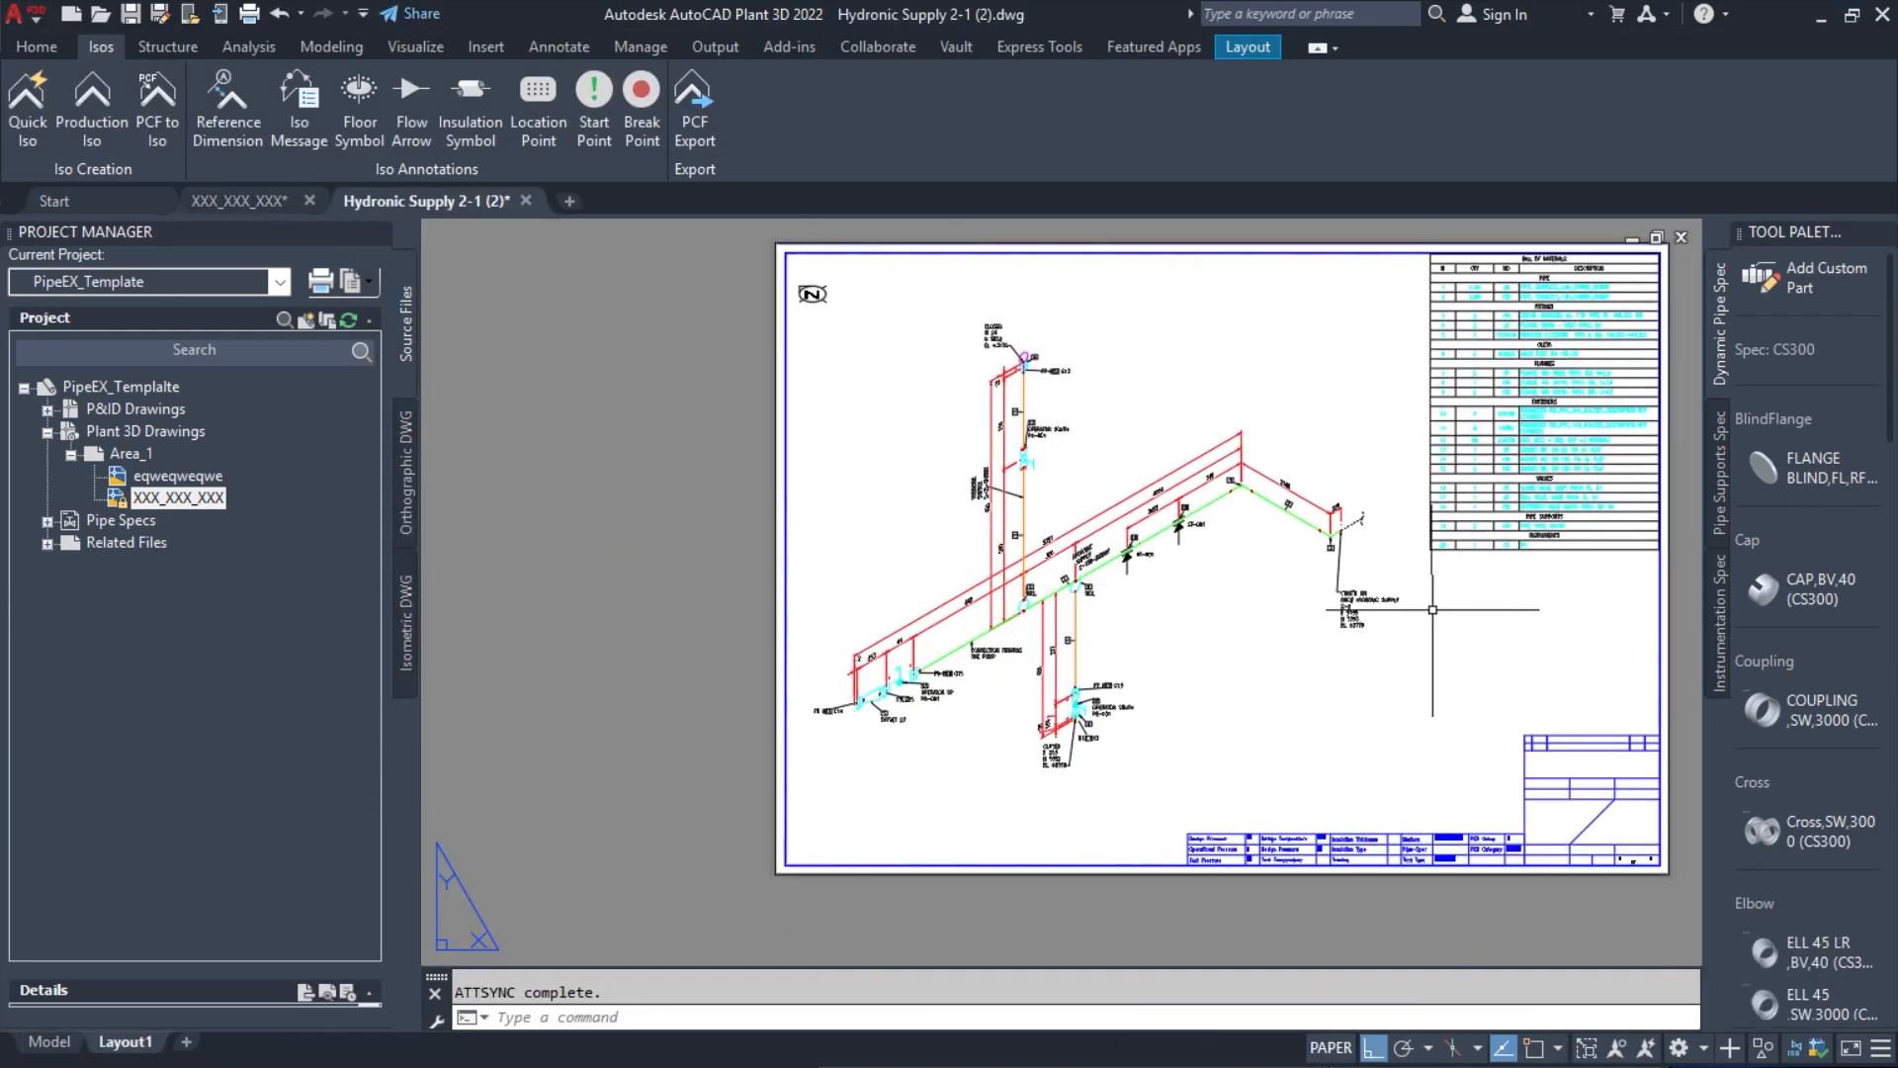
middle_drag(1444, 646, 1176, 646)
middle_drag(840, 639, 927, 630)
- Examine the flanged end of the isometric, including the valve annotations, dimensions and the pump connection note
scroll(636, 719, up, 6)
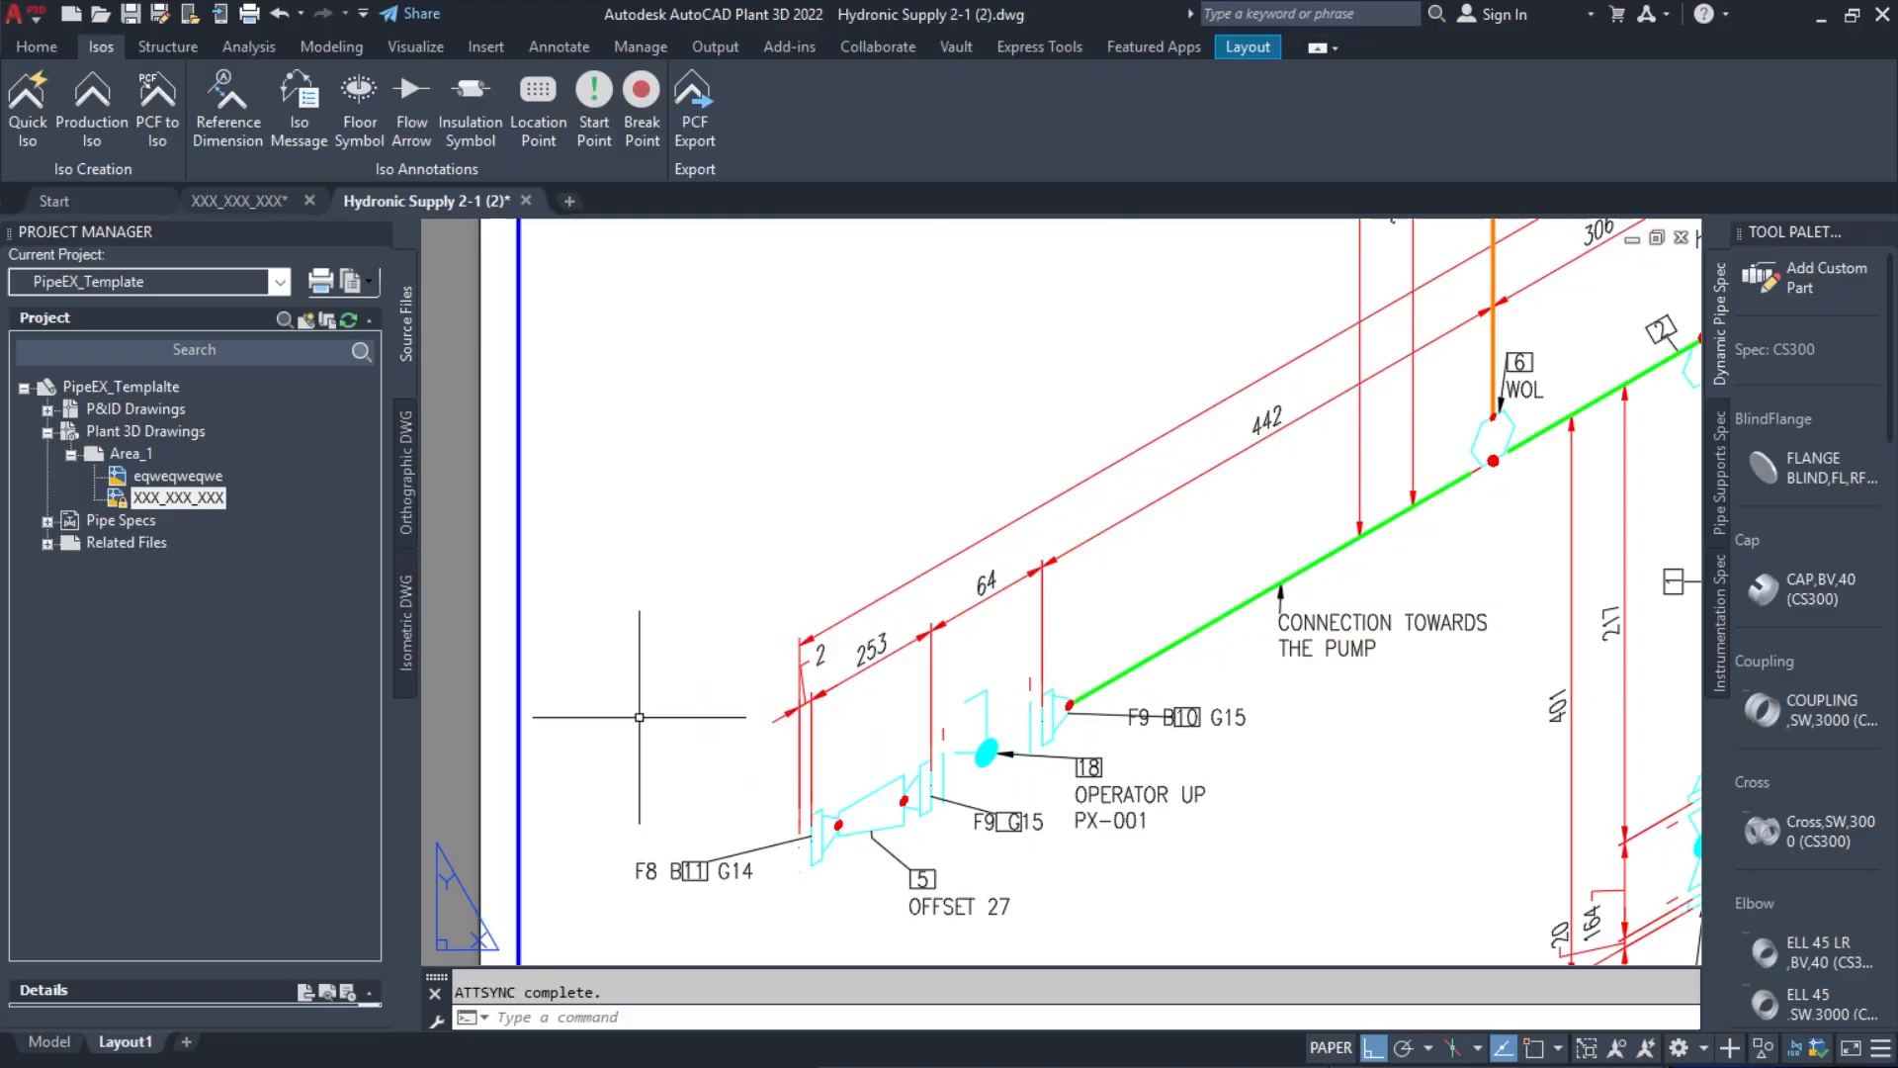
middle_drag(844, 802, 731, 637)
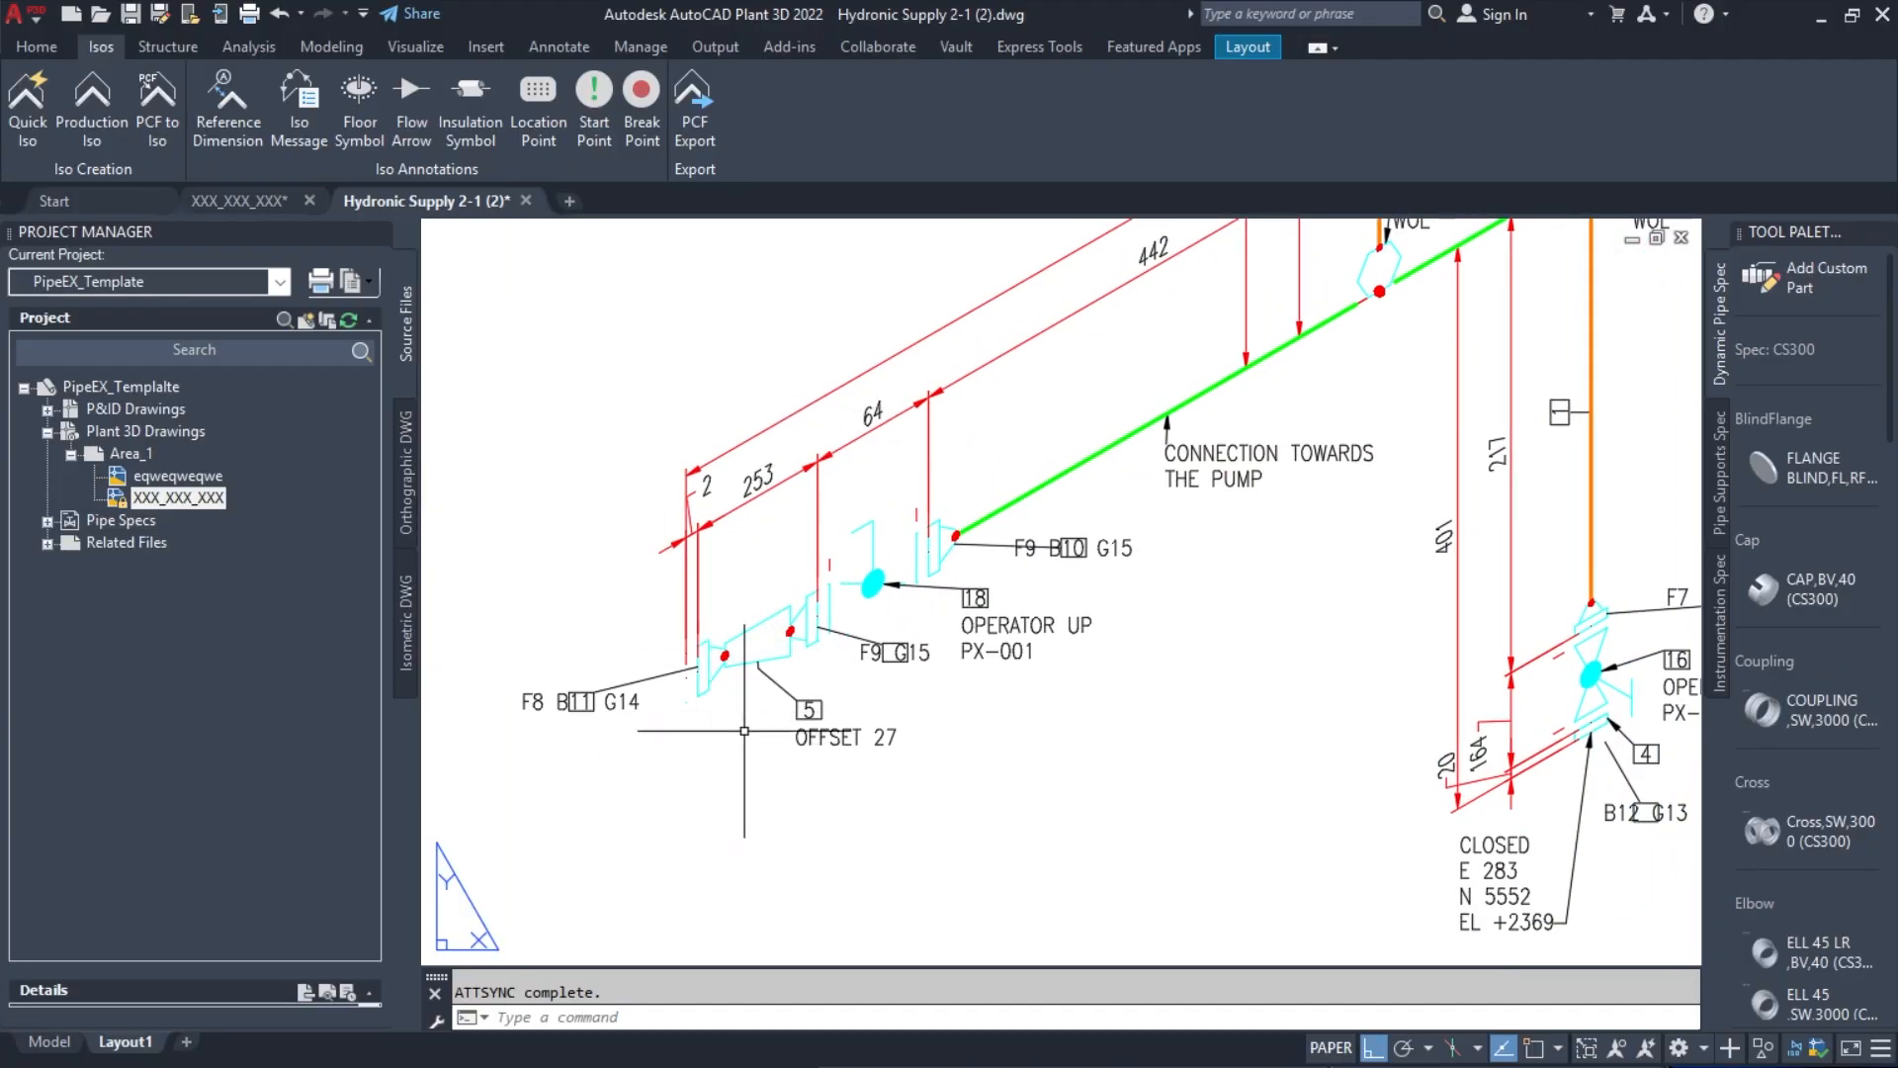
middle_drag(919, 630, 733, 759)
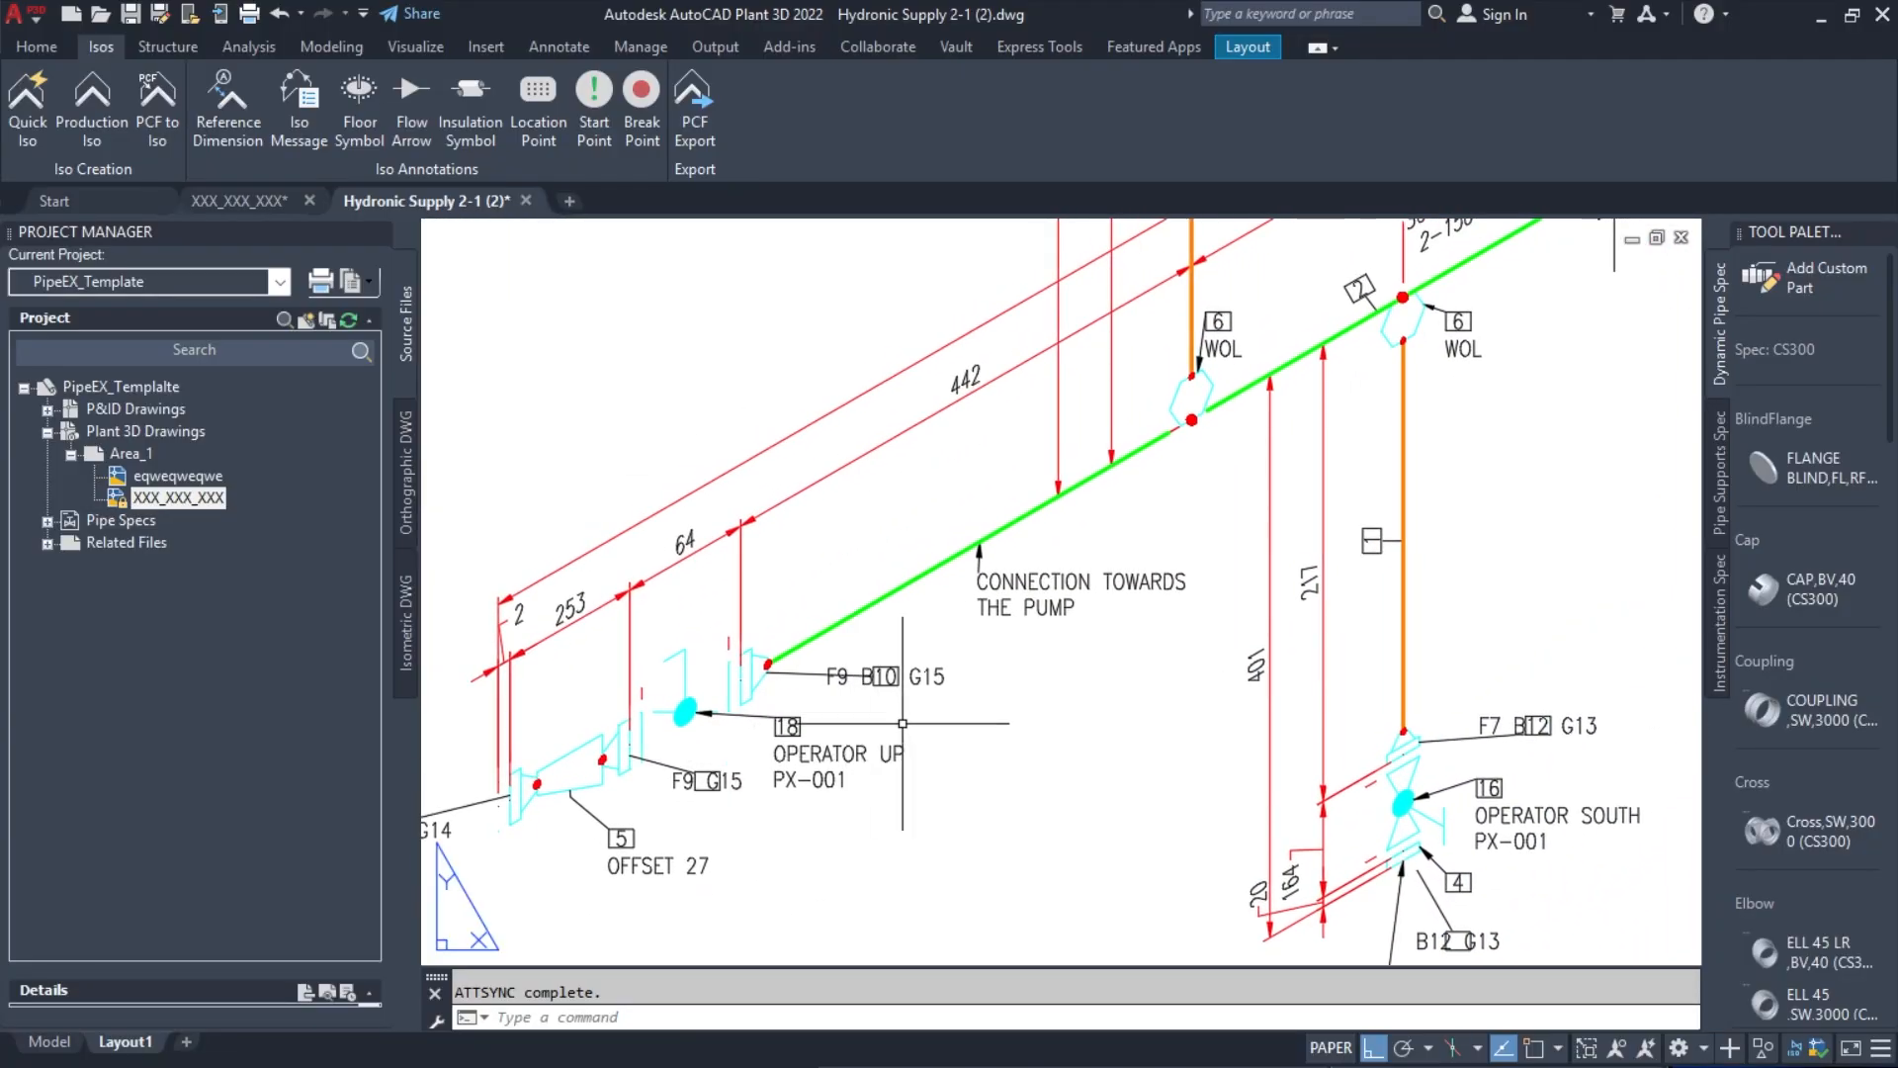
scroll(843, 657, up, 6)
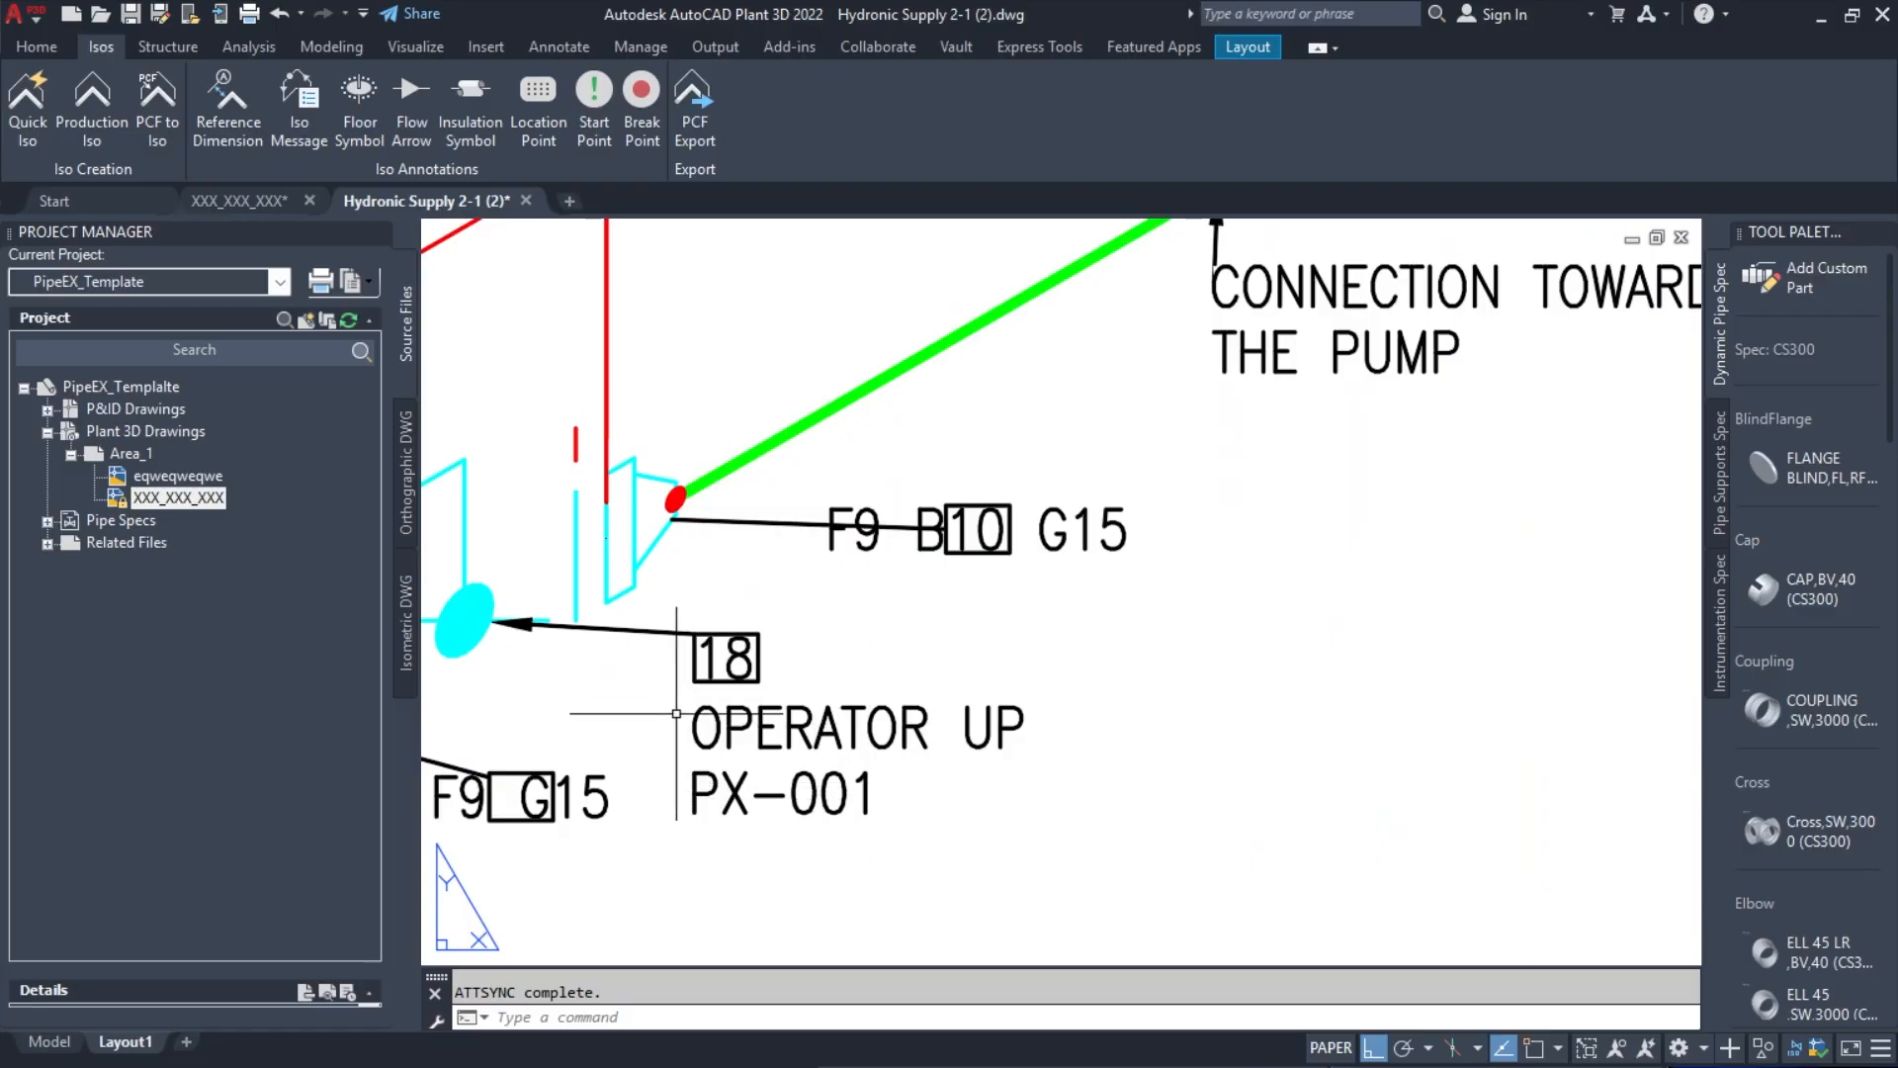
scroll(742, 633, down, 4)
scroll(729, 821, down, 4)
scroll(743, 630, up, 6)
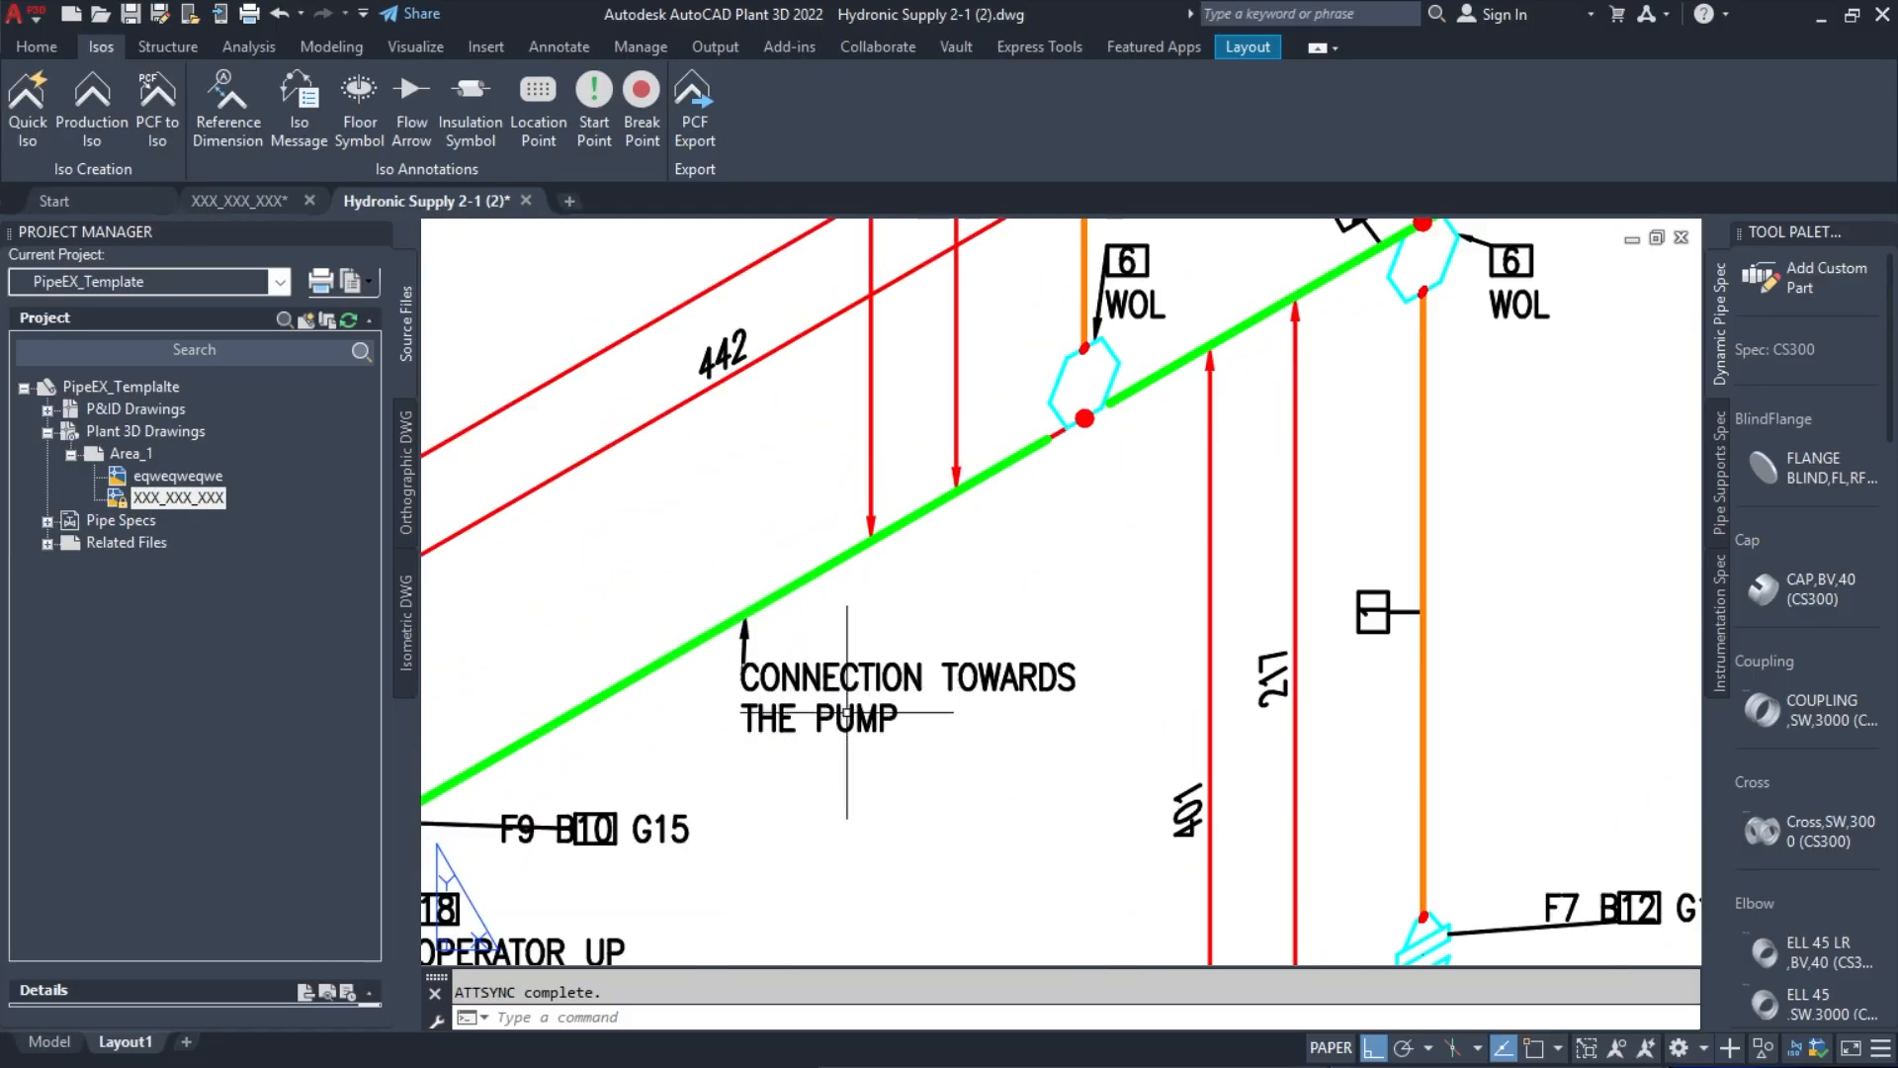
scroll(844, 712, down, 6)
- Examine the support tags, the branch valves and the continuation reference along the rest of the isometric pipe run
scroll(1038, 682, up, 3)
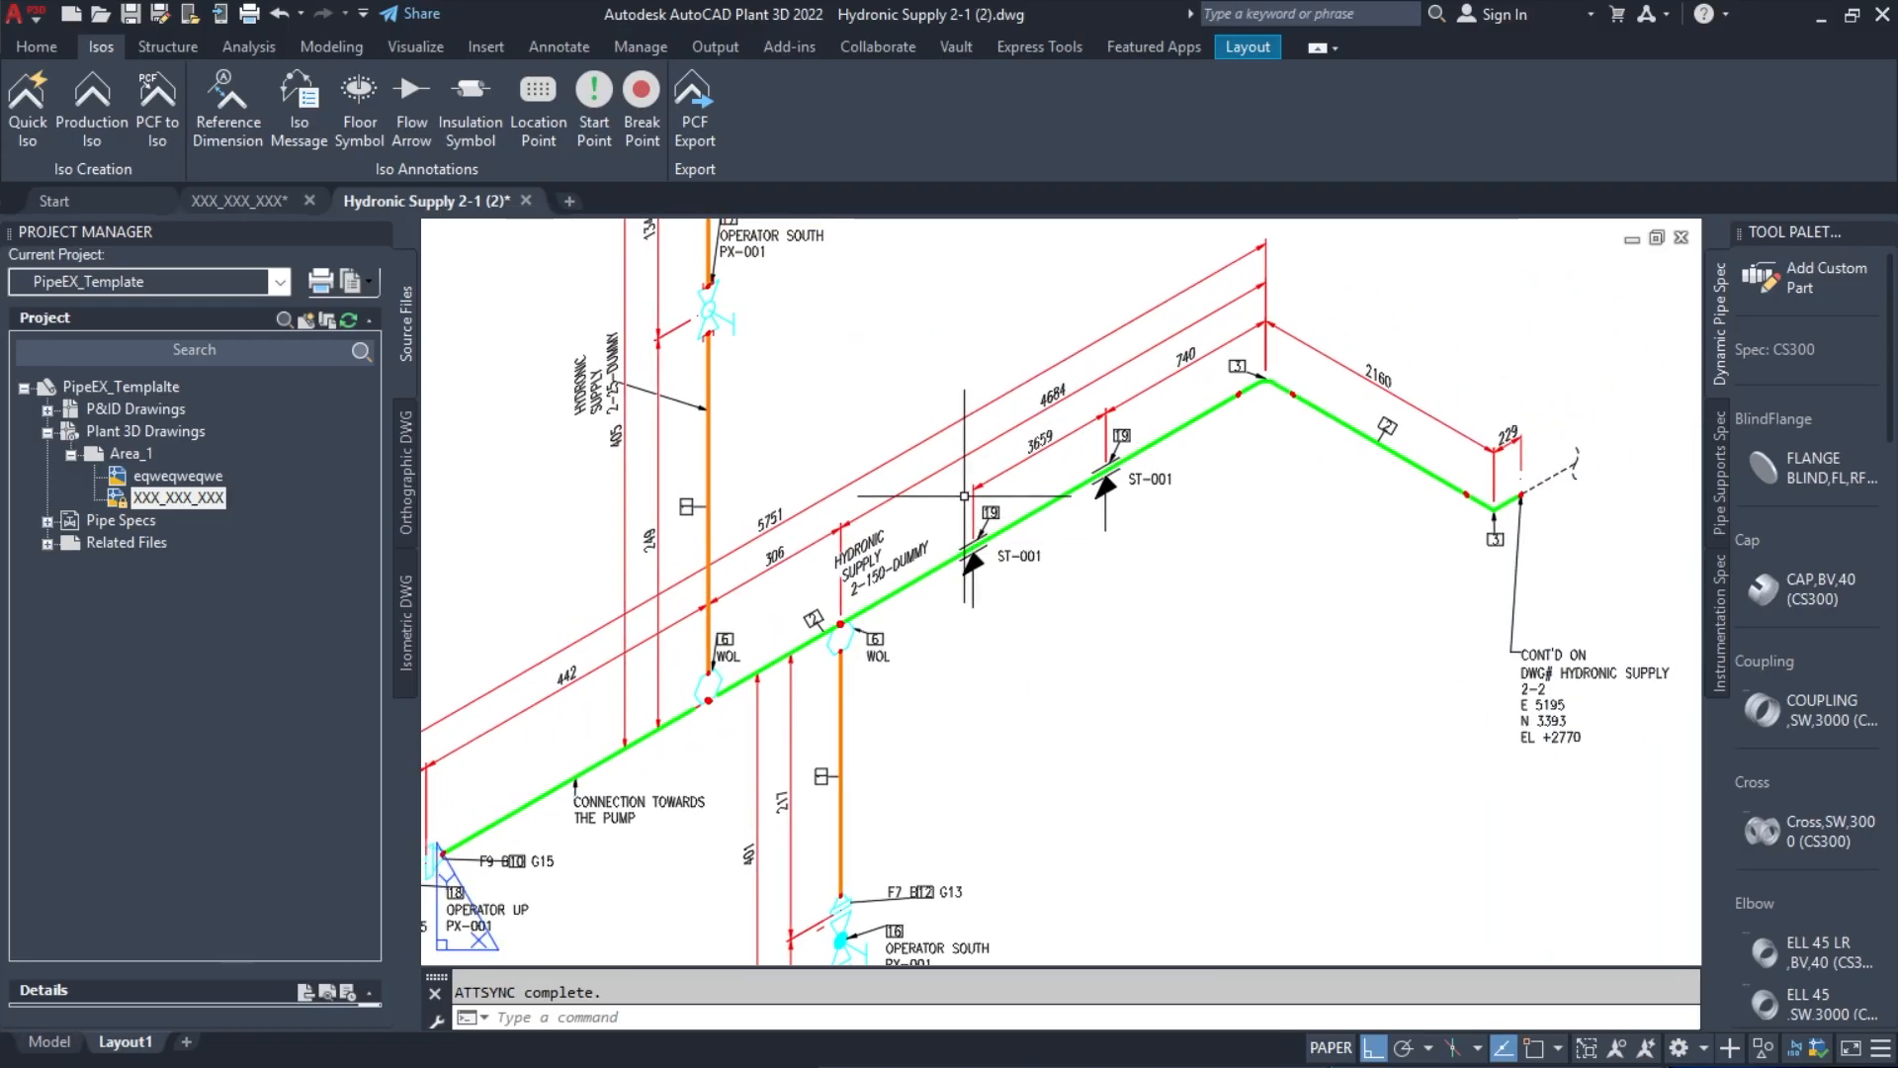
middle_drag(824, 340, 859, 512)
middle_drag(724, 359, 799, 532)
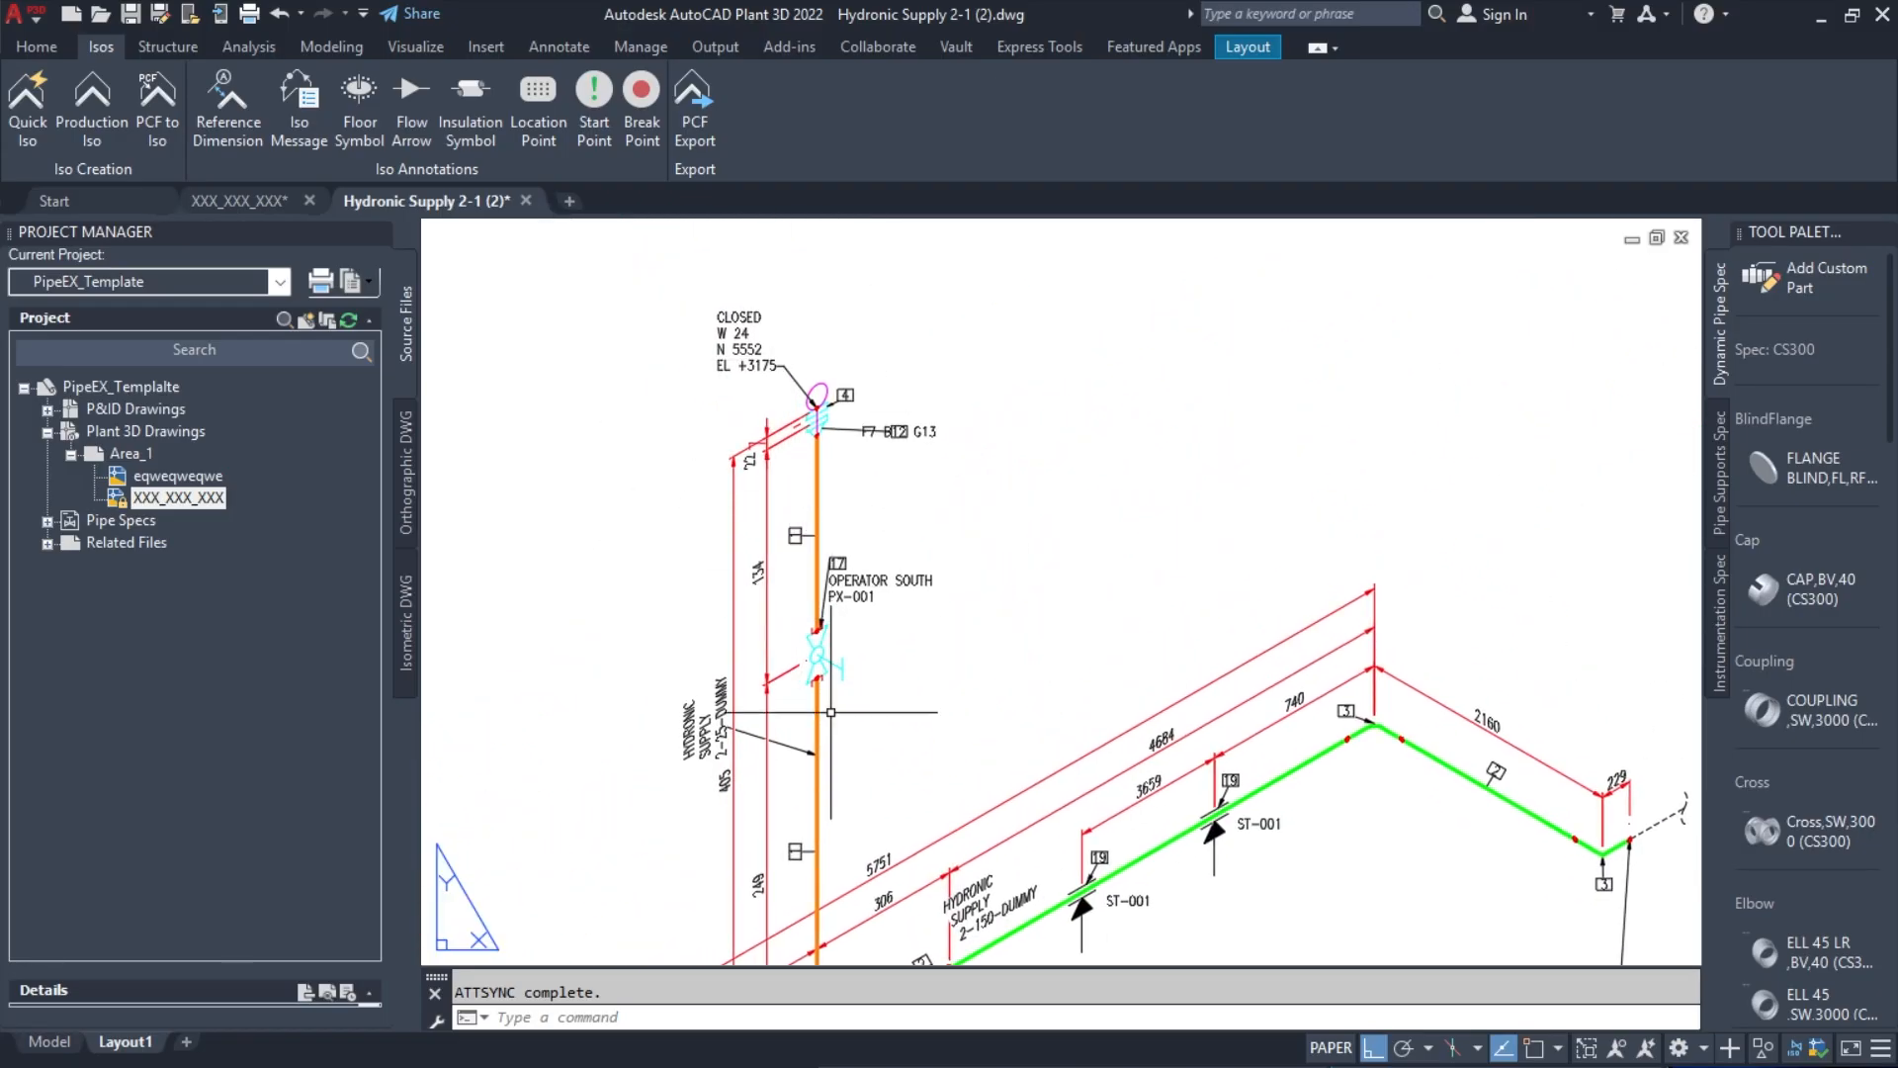
scroll(832, 700, up, 6)
scroll(767, 628, up, 2)
scroll(863, 633, down, 8)
middle_drag(1042, 775, 953, 436)
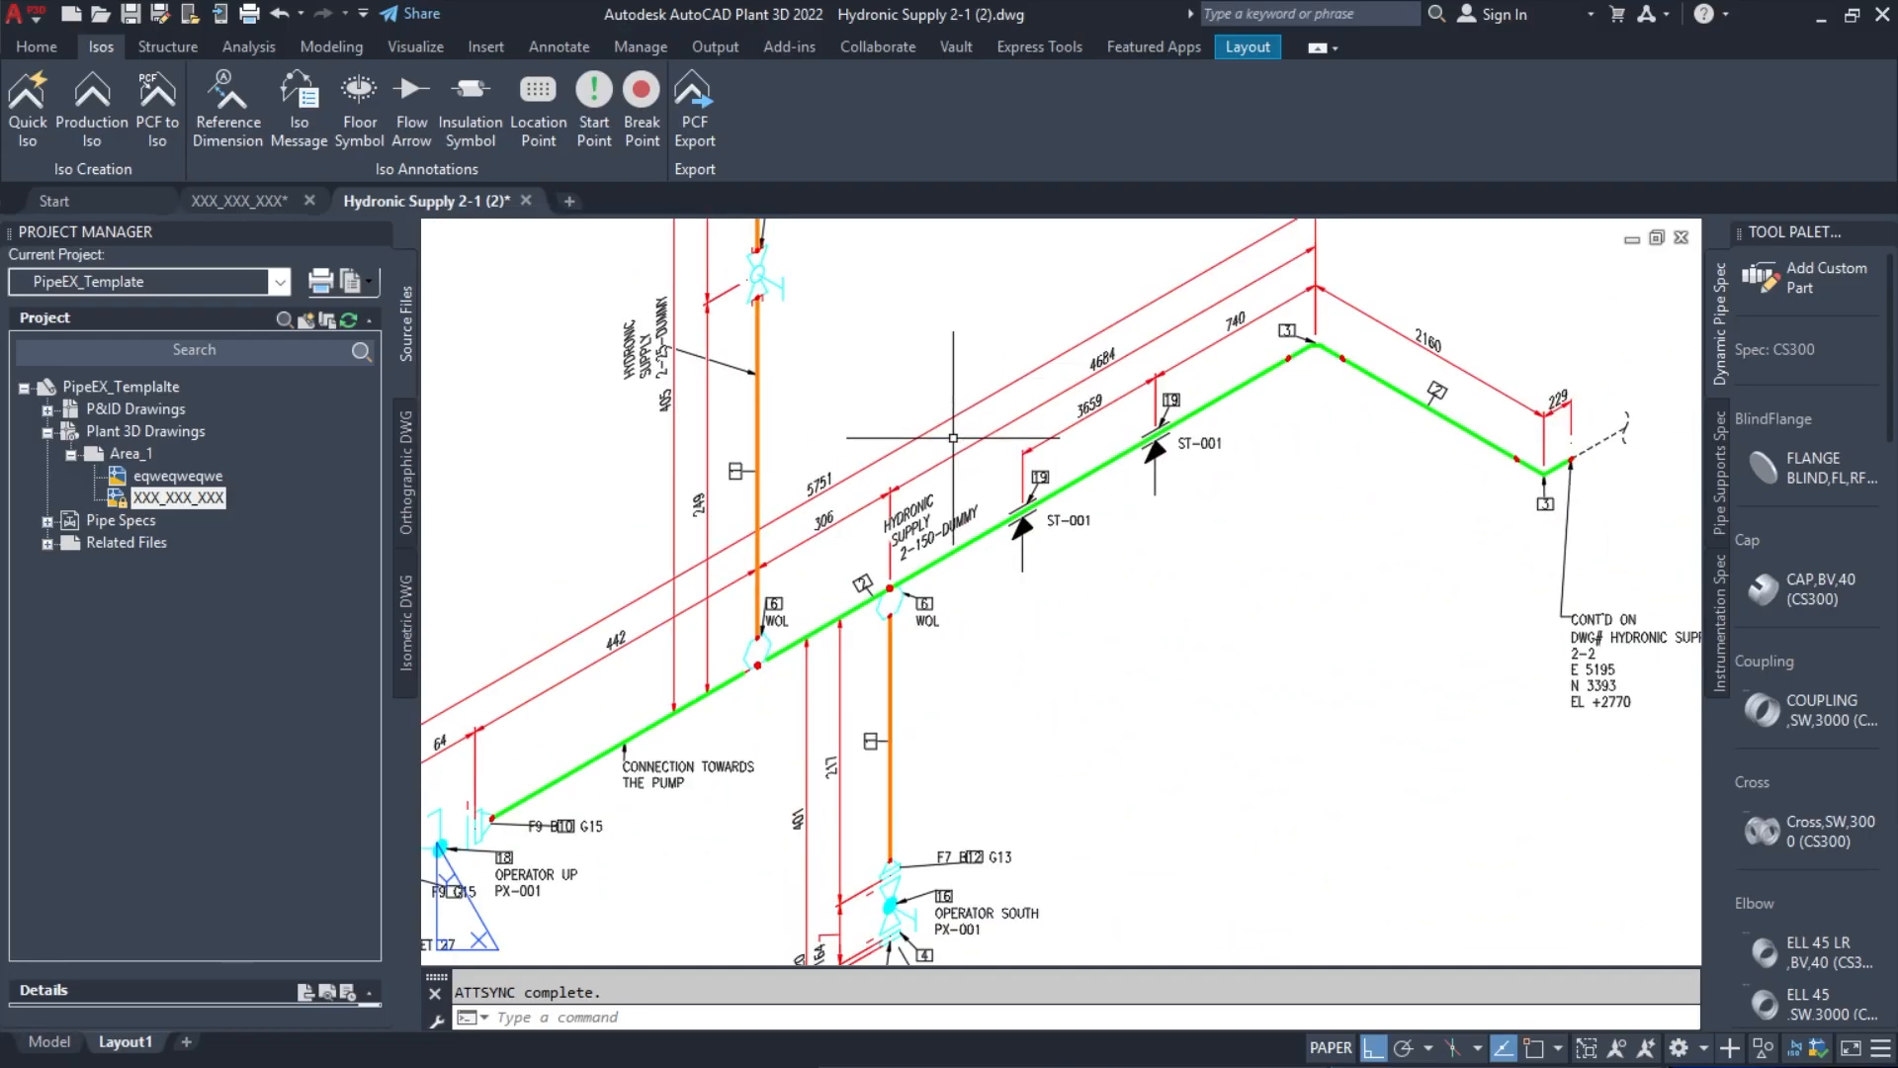
middle_drag(981, 698, 1058, 296)
middle_drag(1191, 453, 873, 691)
middle_drag(1310, 331, 1000, 710)
scroll(1023, 737, up, 4)
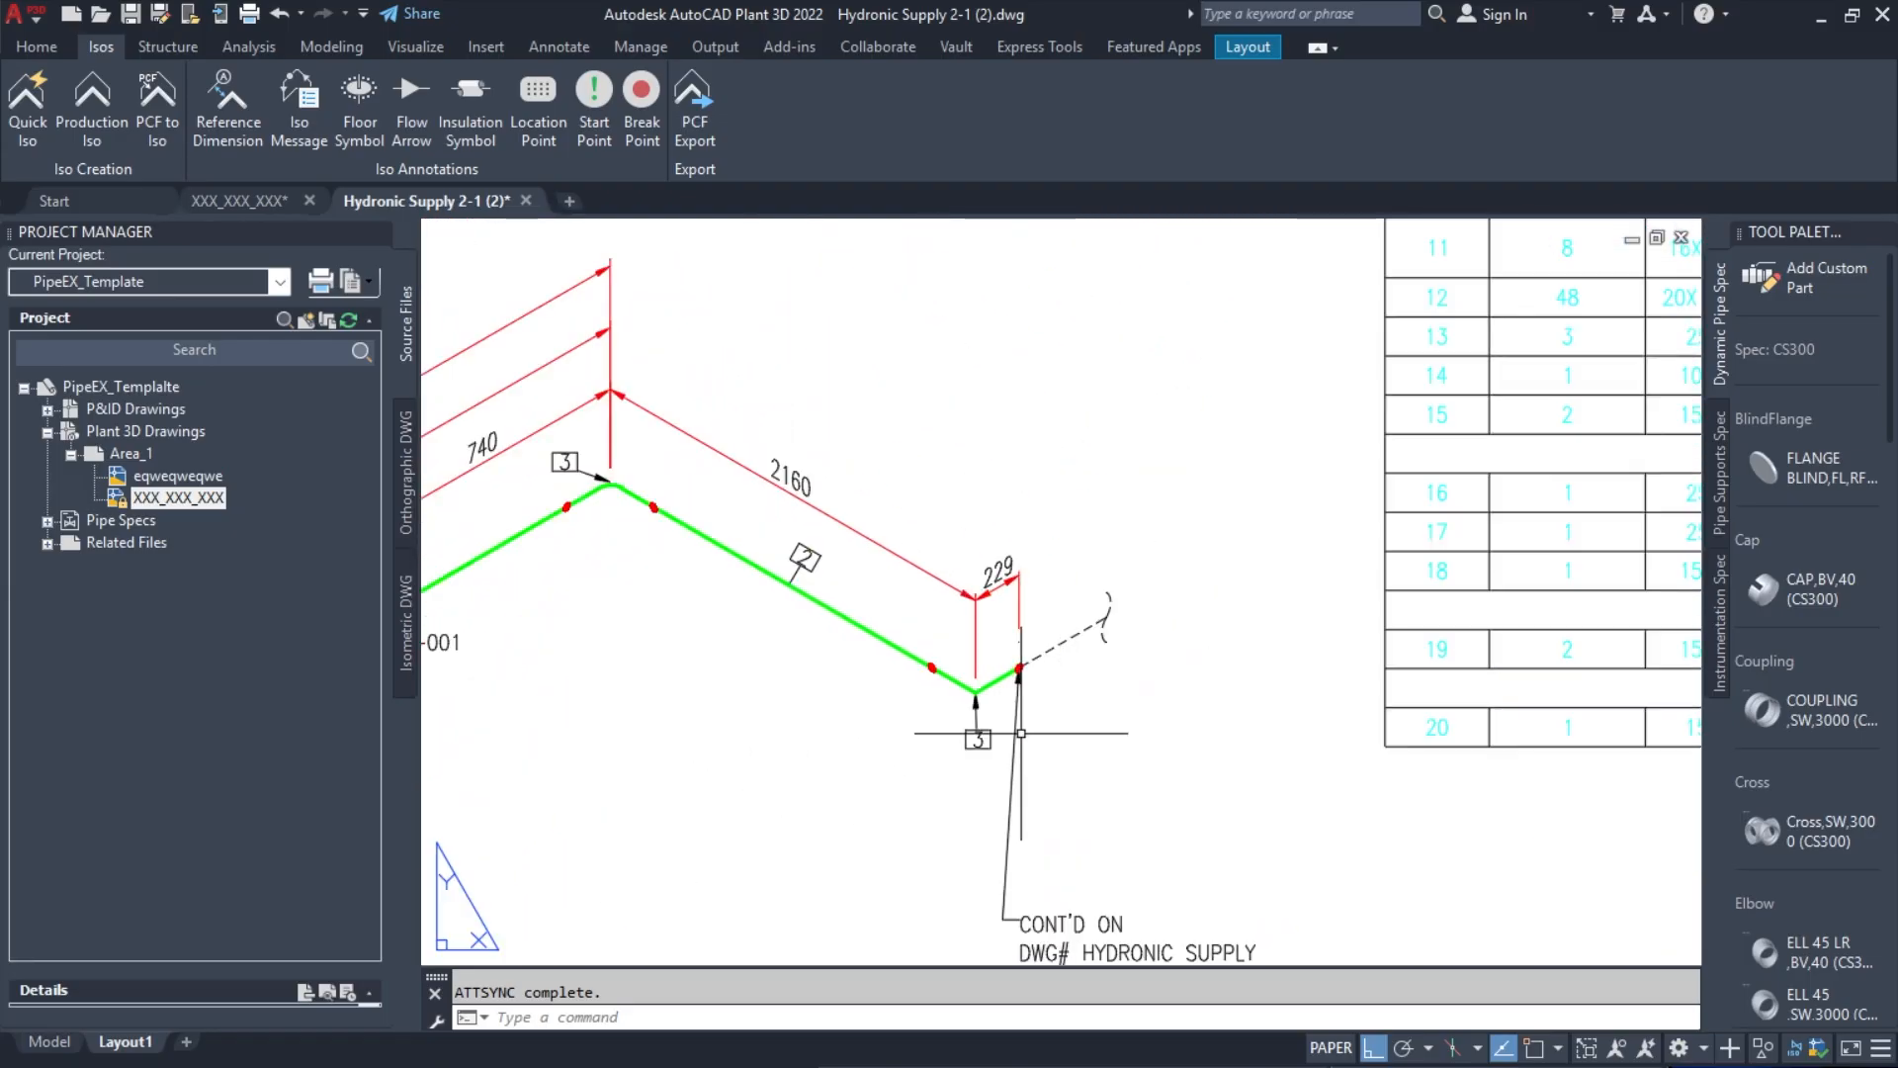
scroll(944, 660, down, 3)
middle_drag(734, 672, 806, 495)
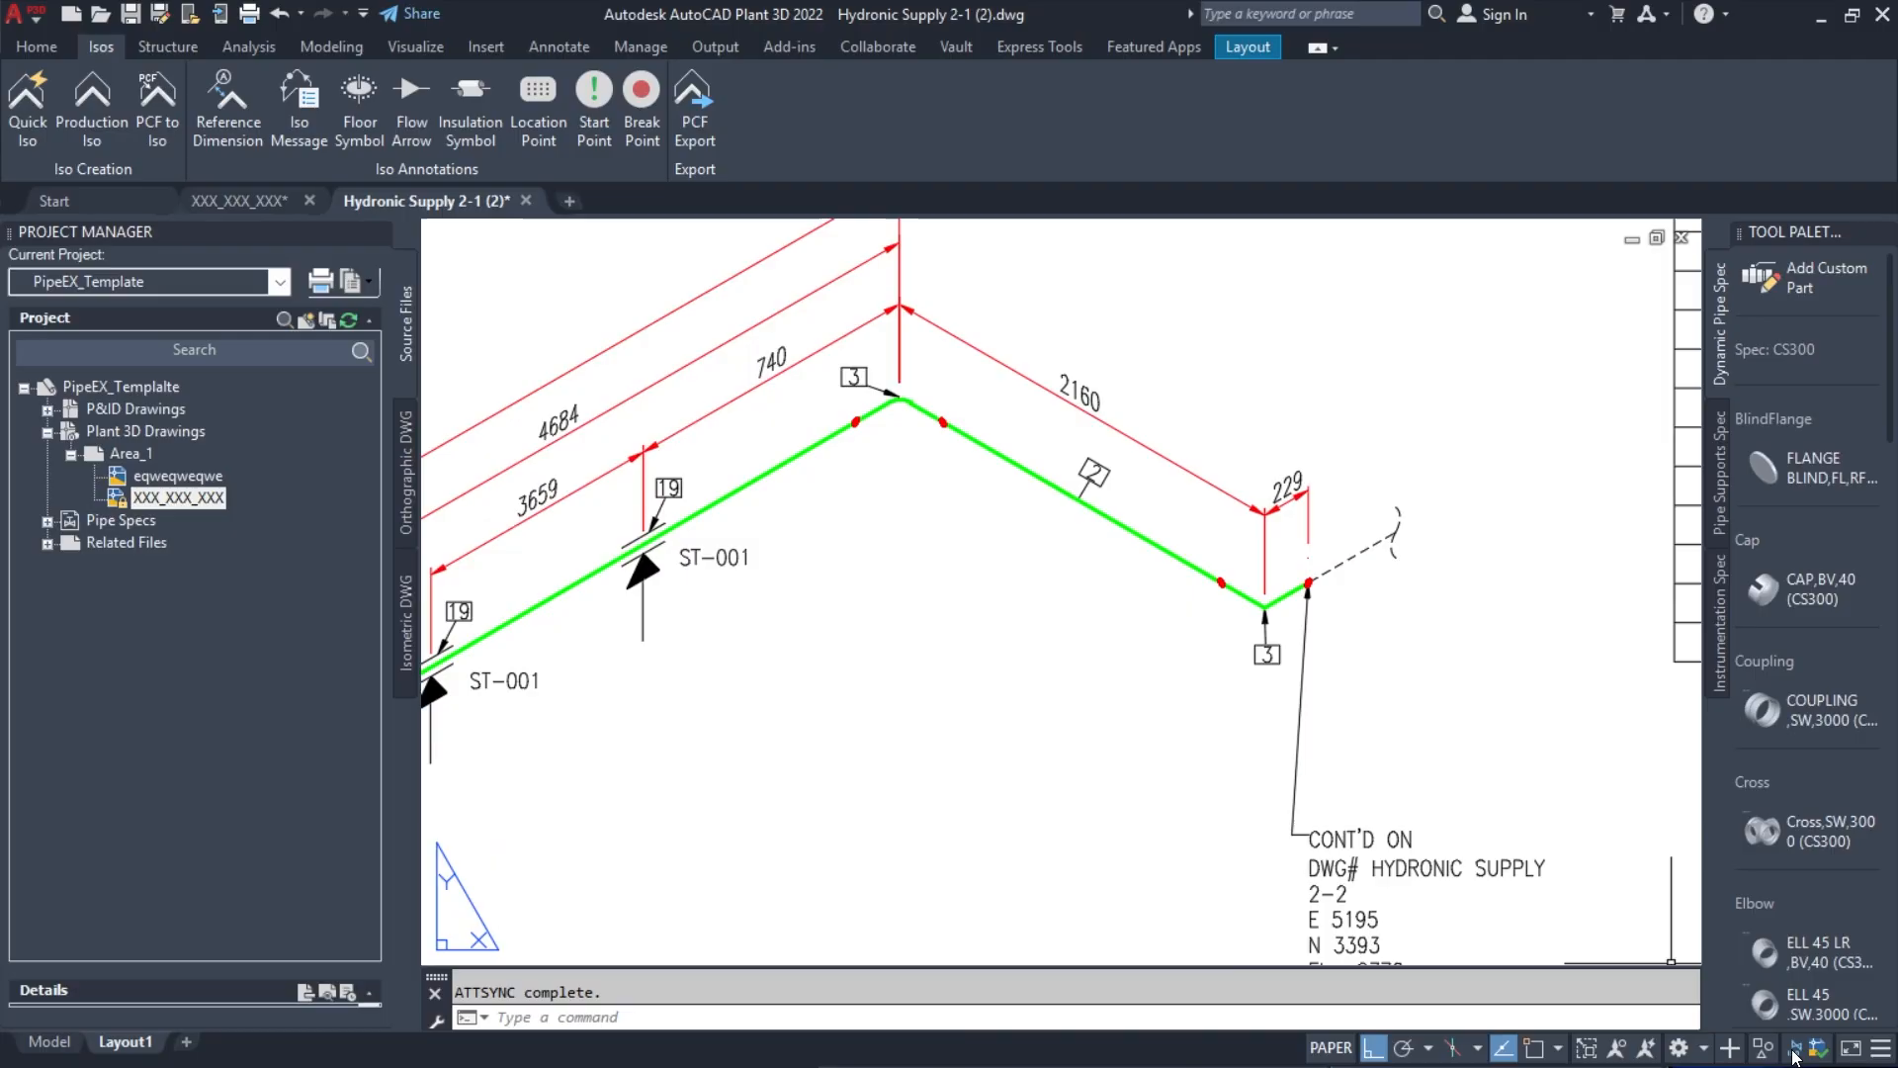
- Open the continuation drawing Hydronic Supply 2-2 (2).dwg and show the whole sheet
scroll(1098, 568, down, 6)
middle_drag(989, 629, 1059, 619)
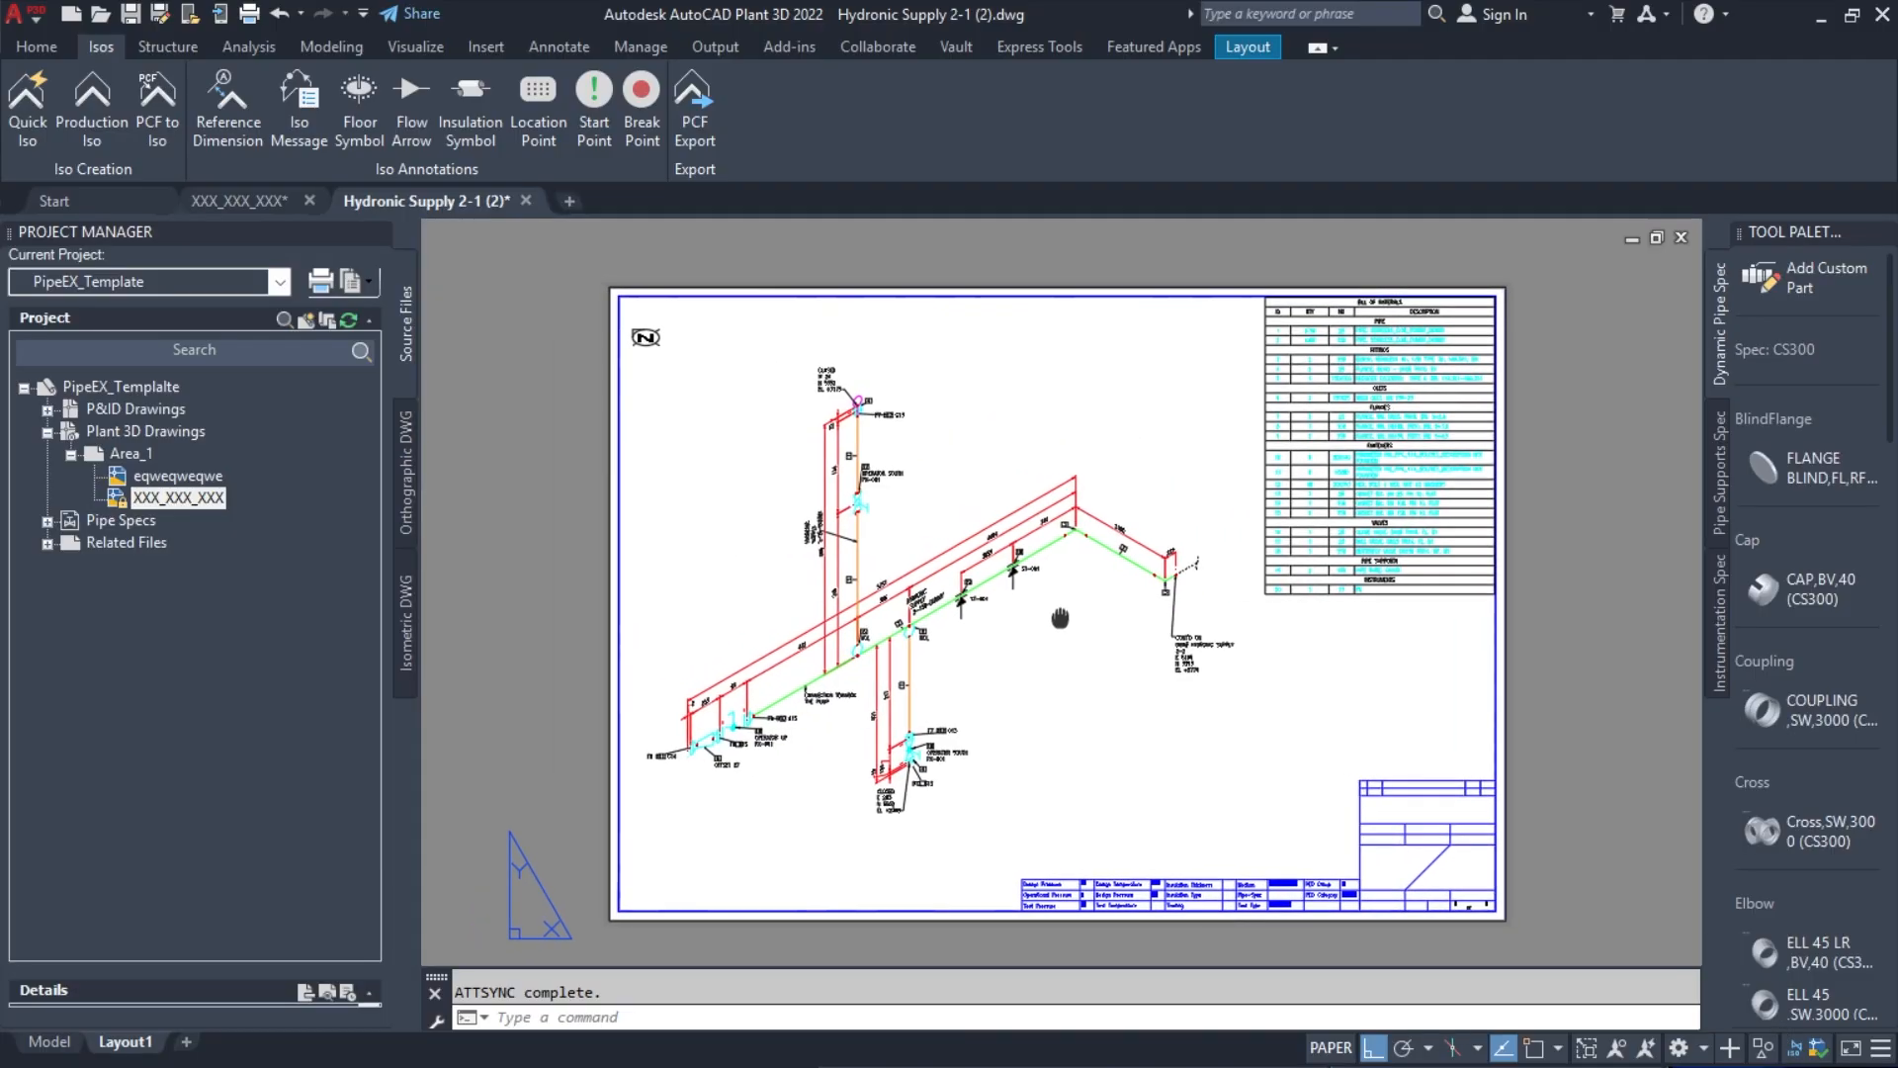
middle_click(1023, 361)
middle_click(1023, 361)
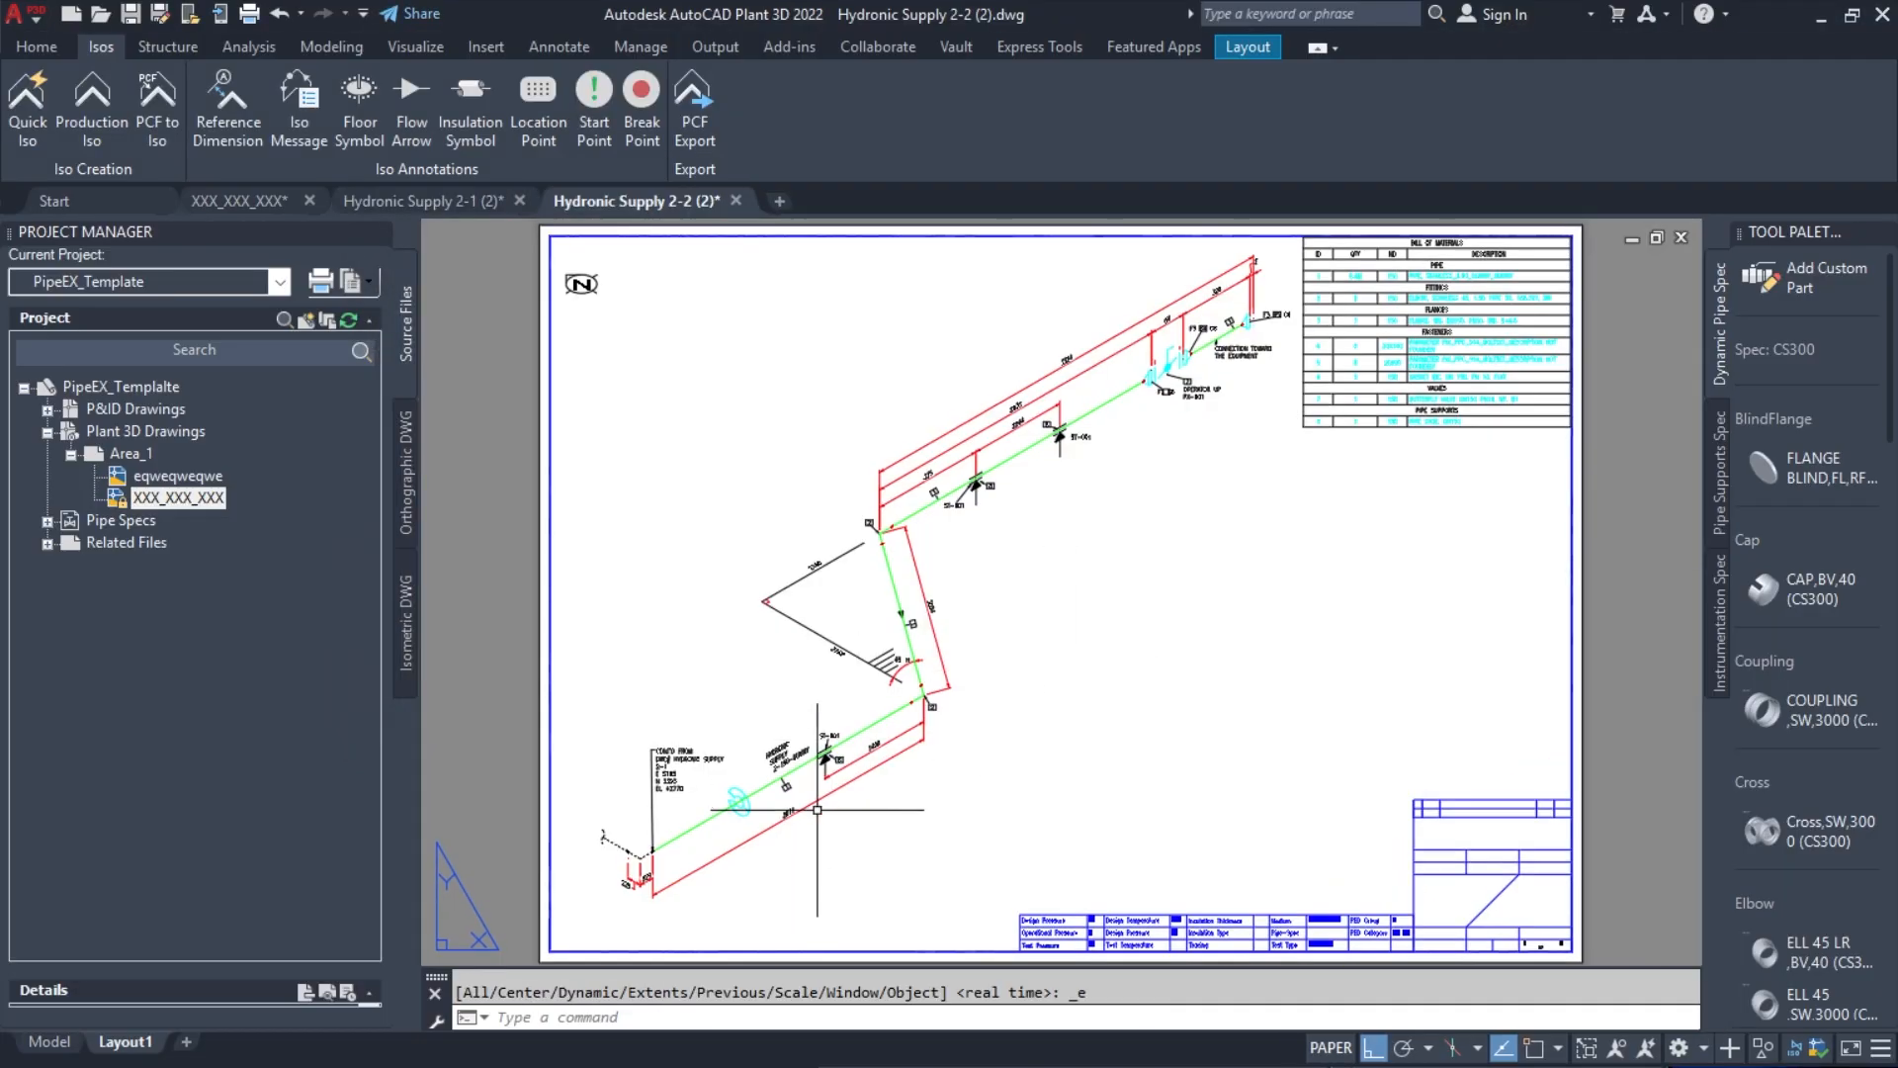
- Examine the isometric pipe run from the continuation reference through the supports and 45° offset to the valve and equipment connection note
scroll(817, 809, up, 5)
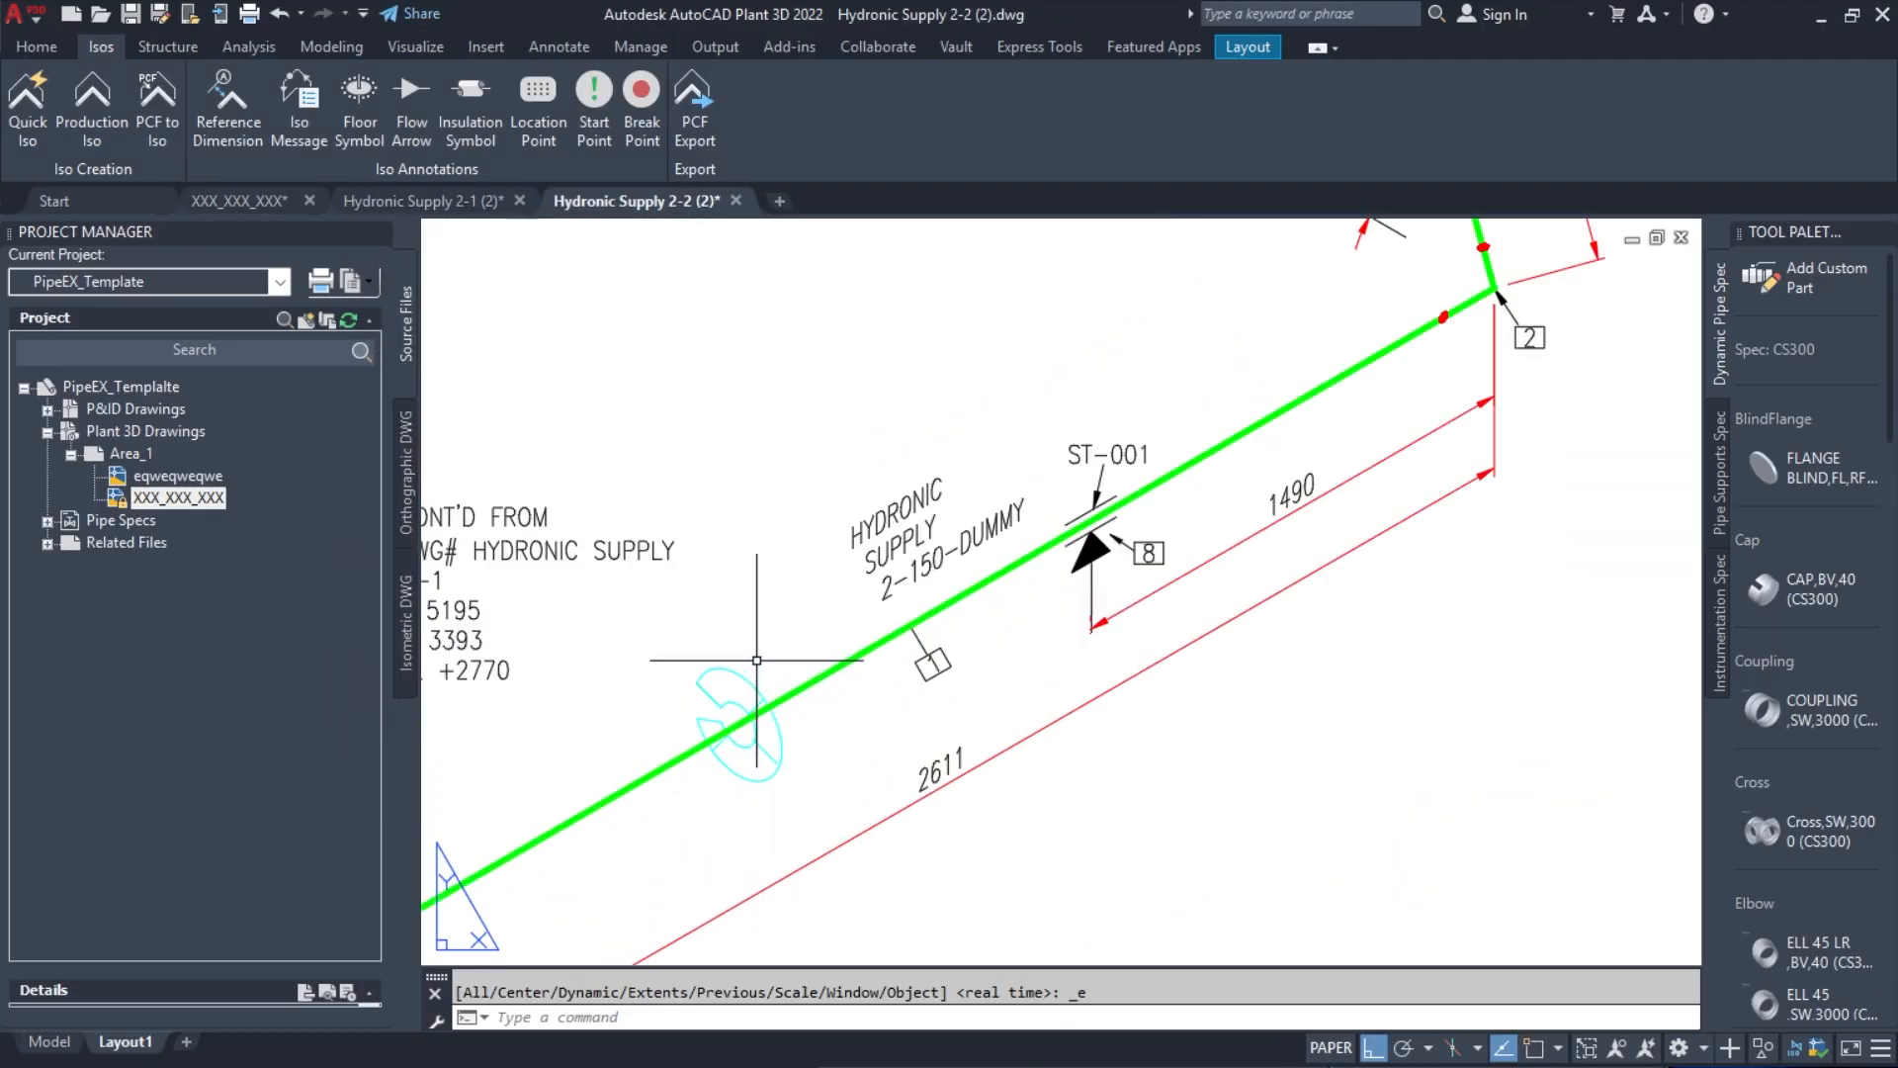
scroll(801, 670, down, 2)
middle_drag(763, 594, 643, 775)
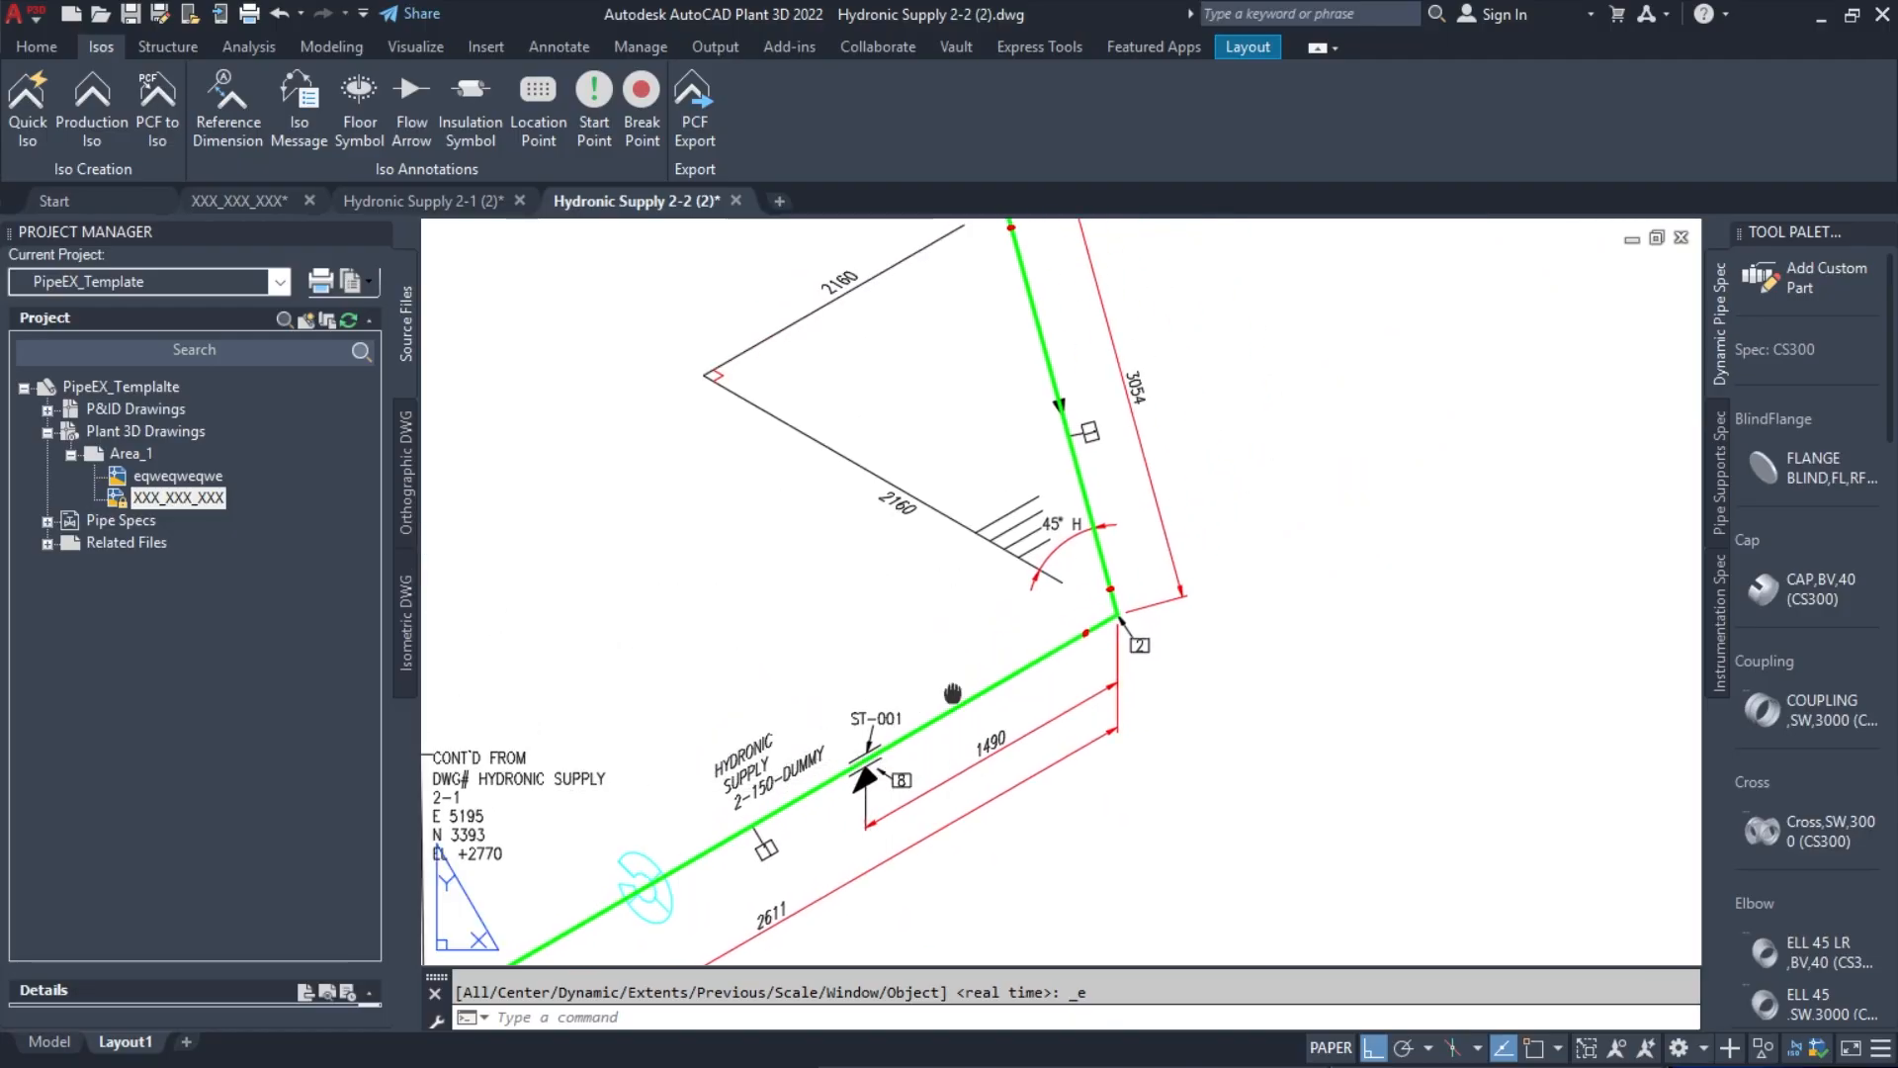
middle_drag(952, 694, 765, 845)
mouse_move(921, 530)
middle_down()
mouse_move(846, 773)
mouse_move(924, 657)
mouse_move(764, 925)
middle_up()
mouse_move(921, 684)
middle_down()
mouse_move(932, 674)
mouse_move(816, 786)
middle_up()
middle_drag(1100, 645, 776, 830)
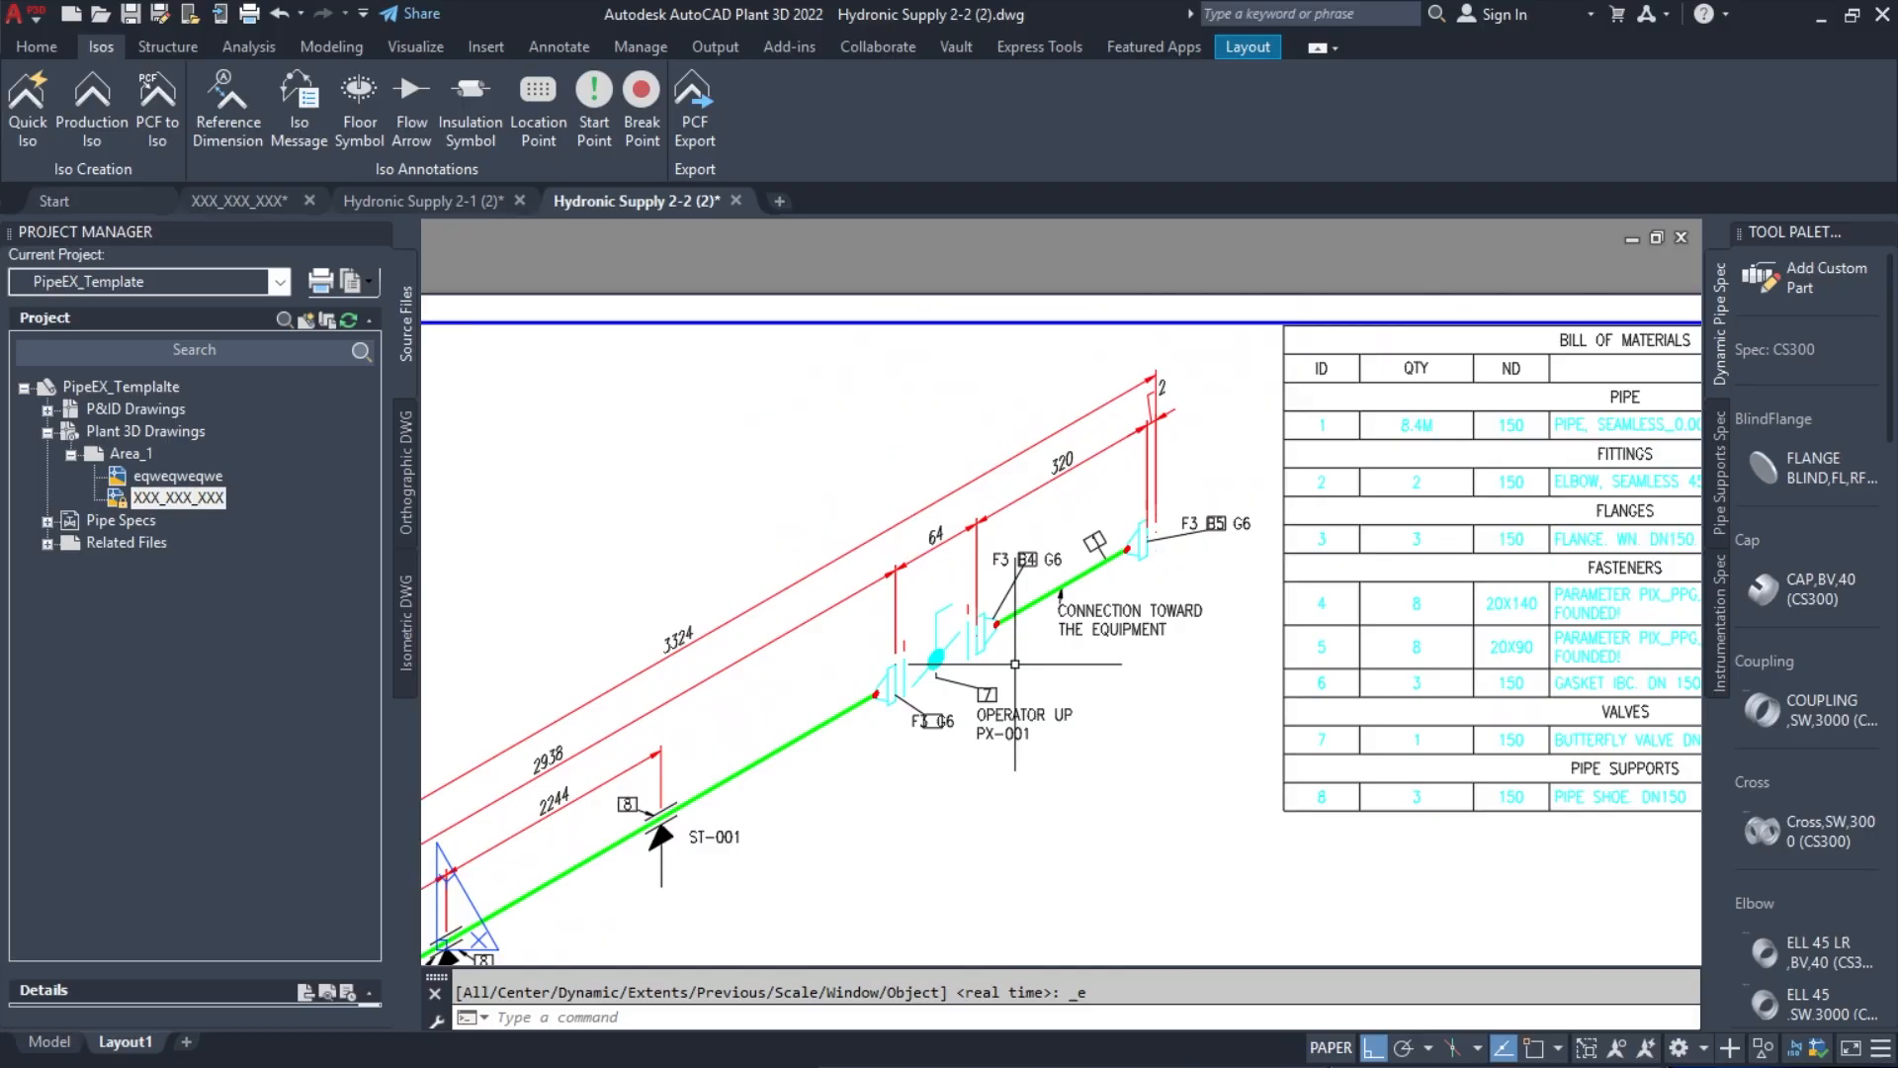
scroll(1015, 665, up, 3)
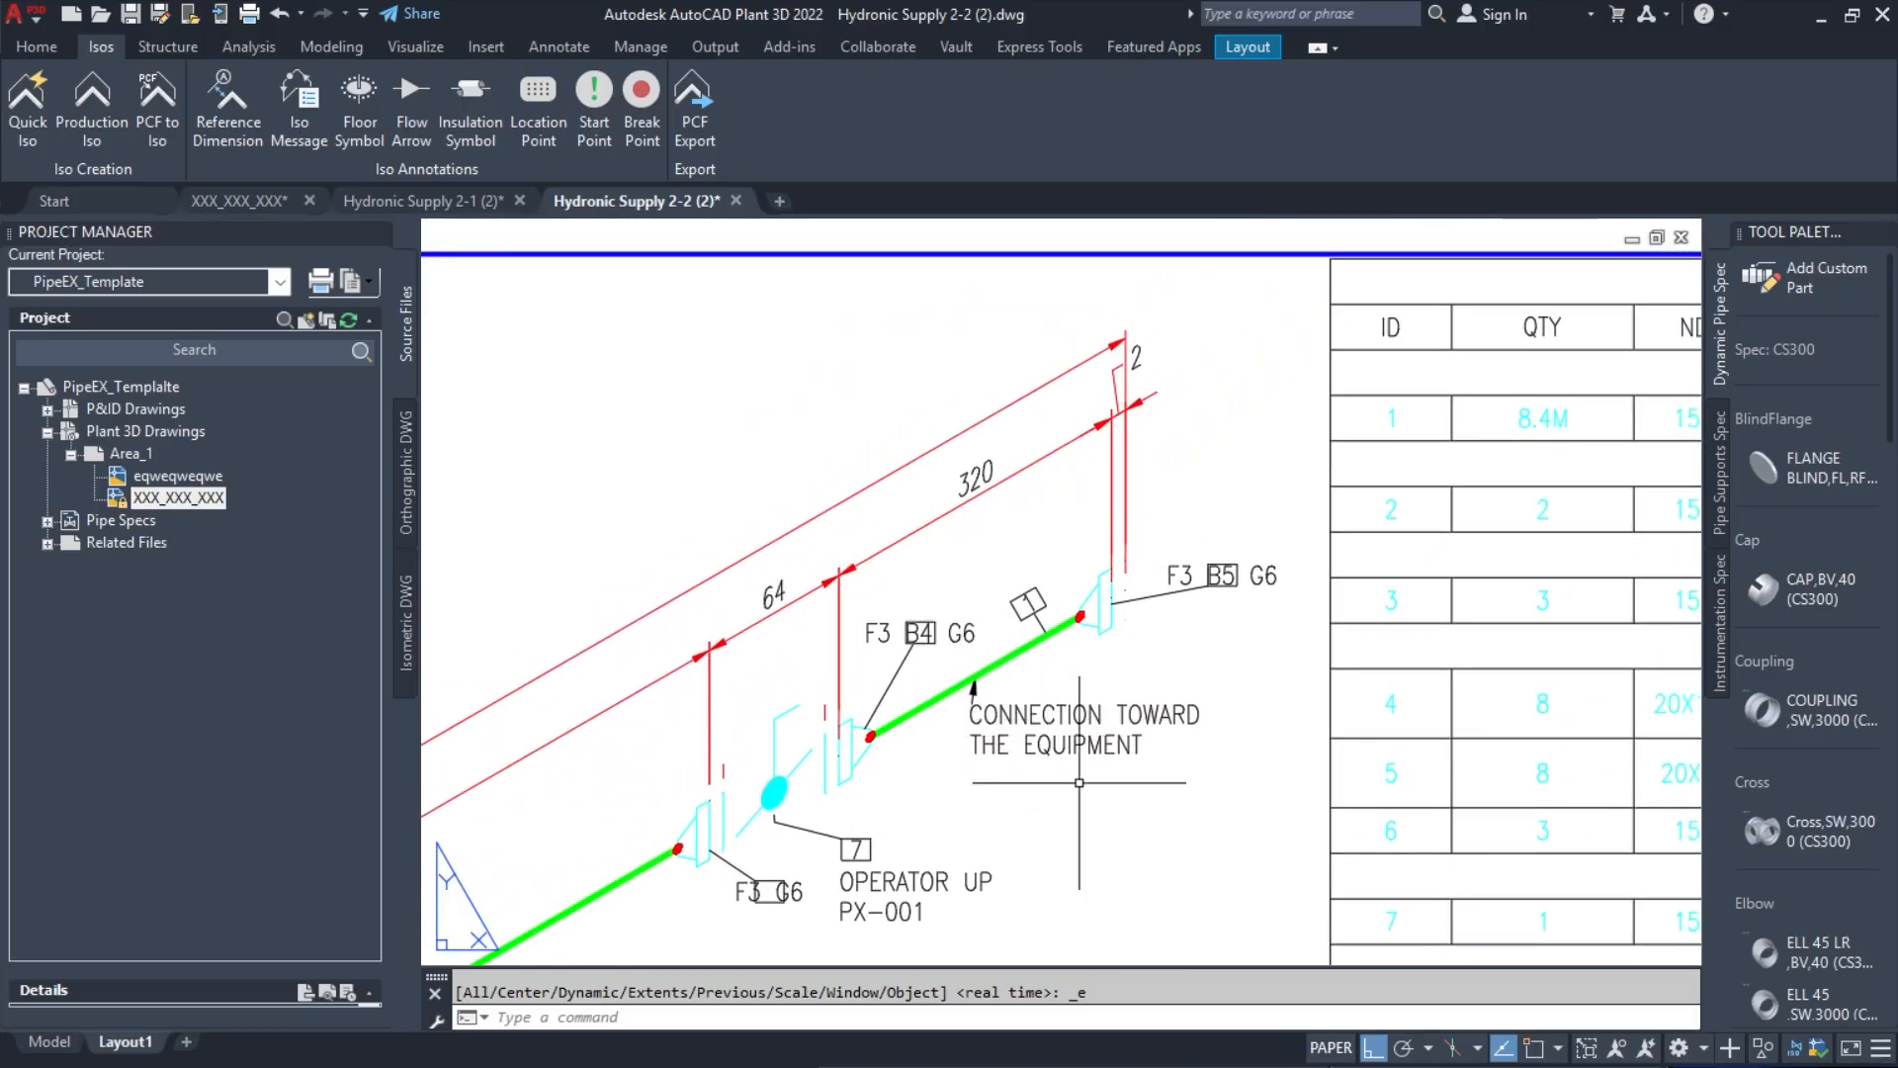
- Examine the bill of materials from the pipe and fittings rows down to the pipe supports
scroll(1083, 663, down, 5)
scroll(1434, 634, up, 5)
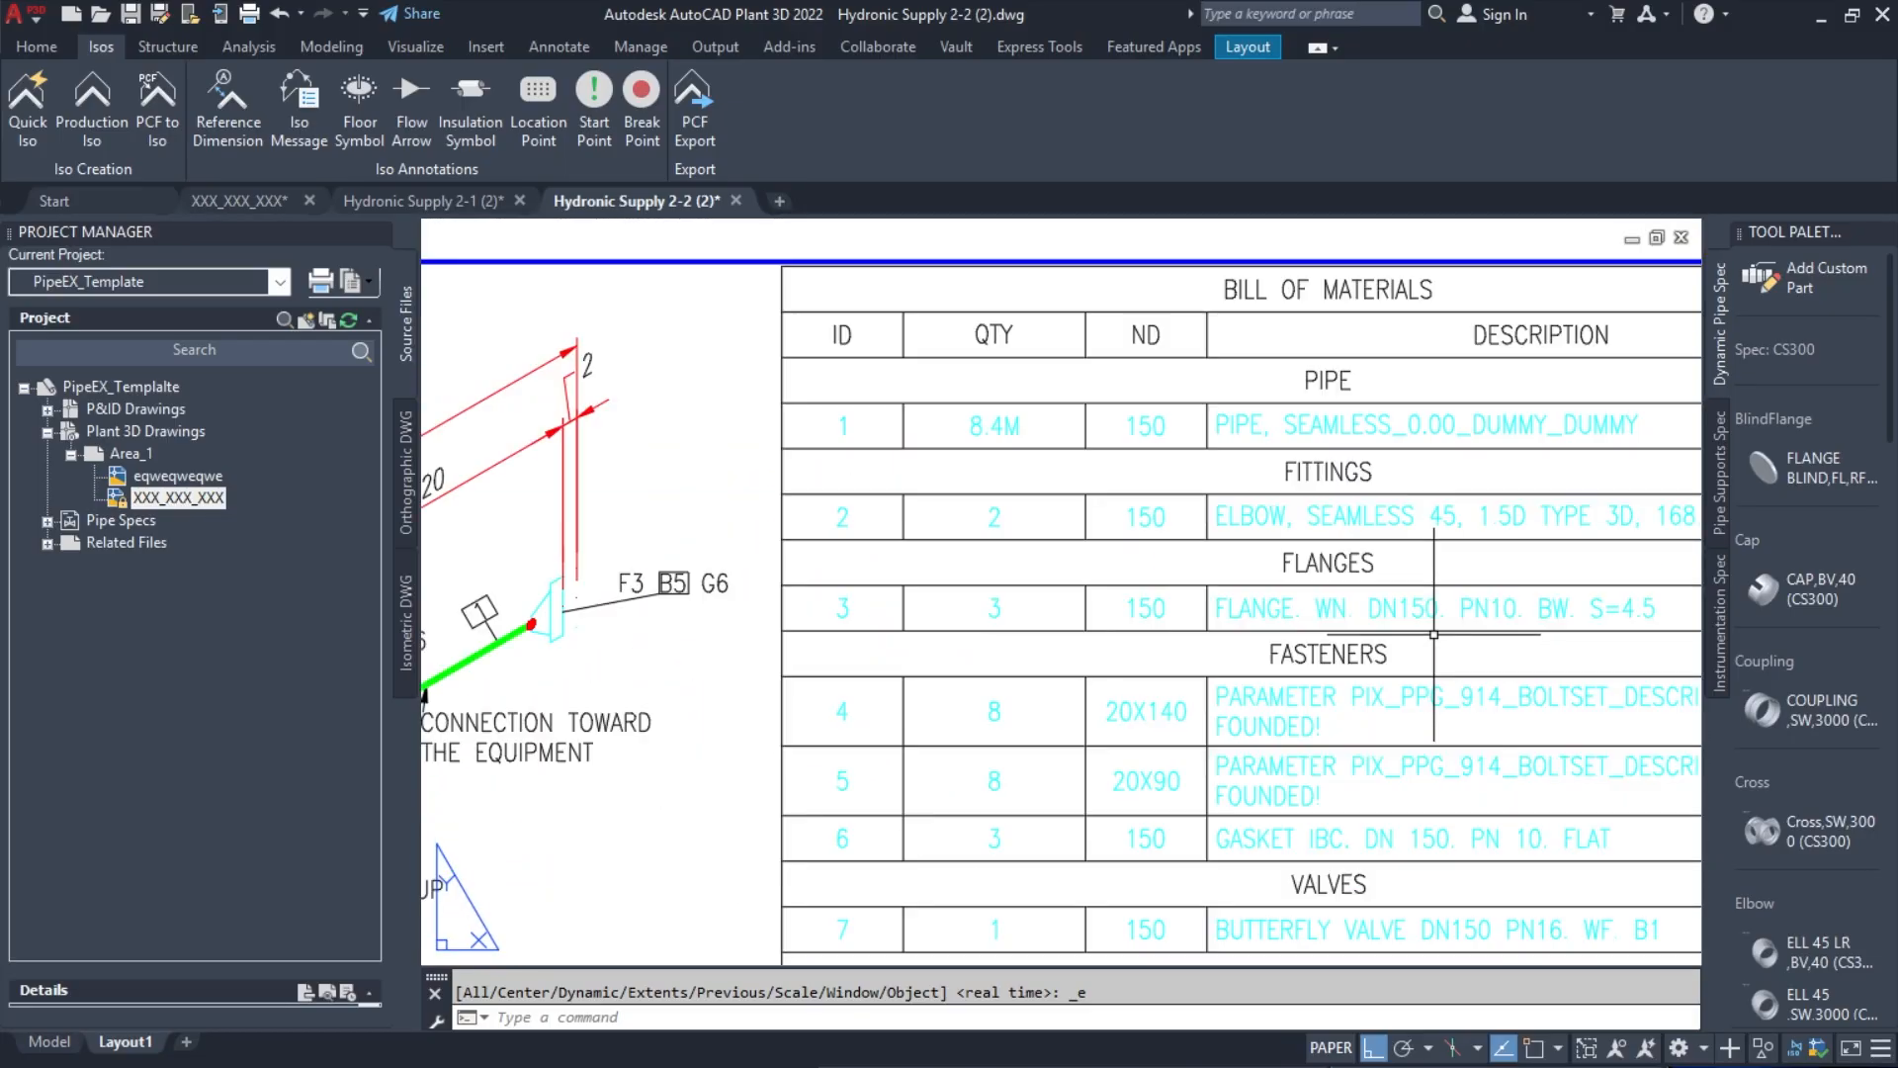
middle_drag(1433, 634, 1160, 697)
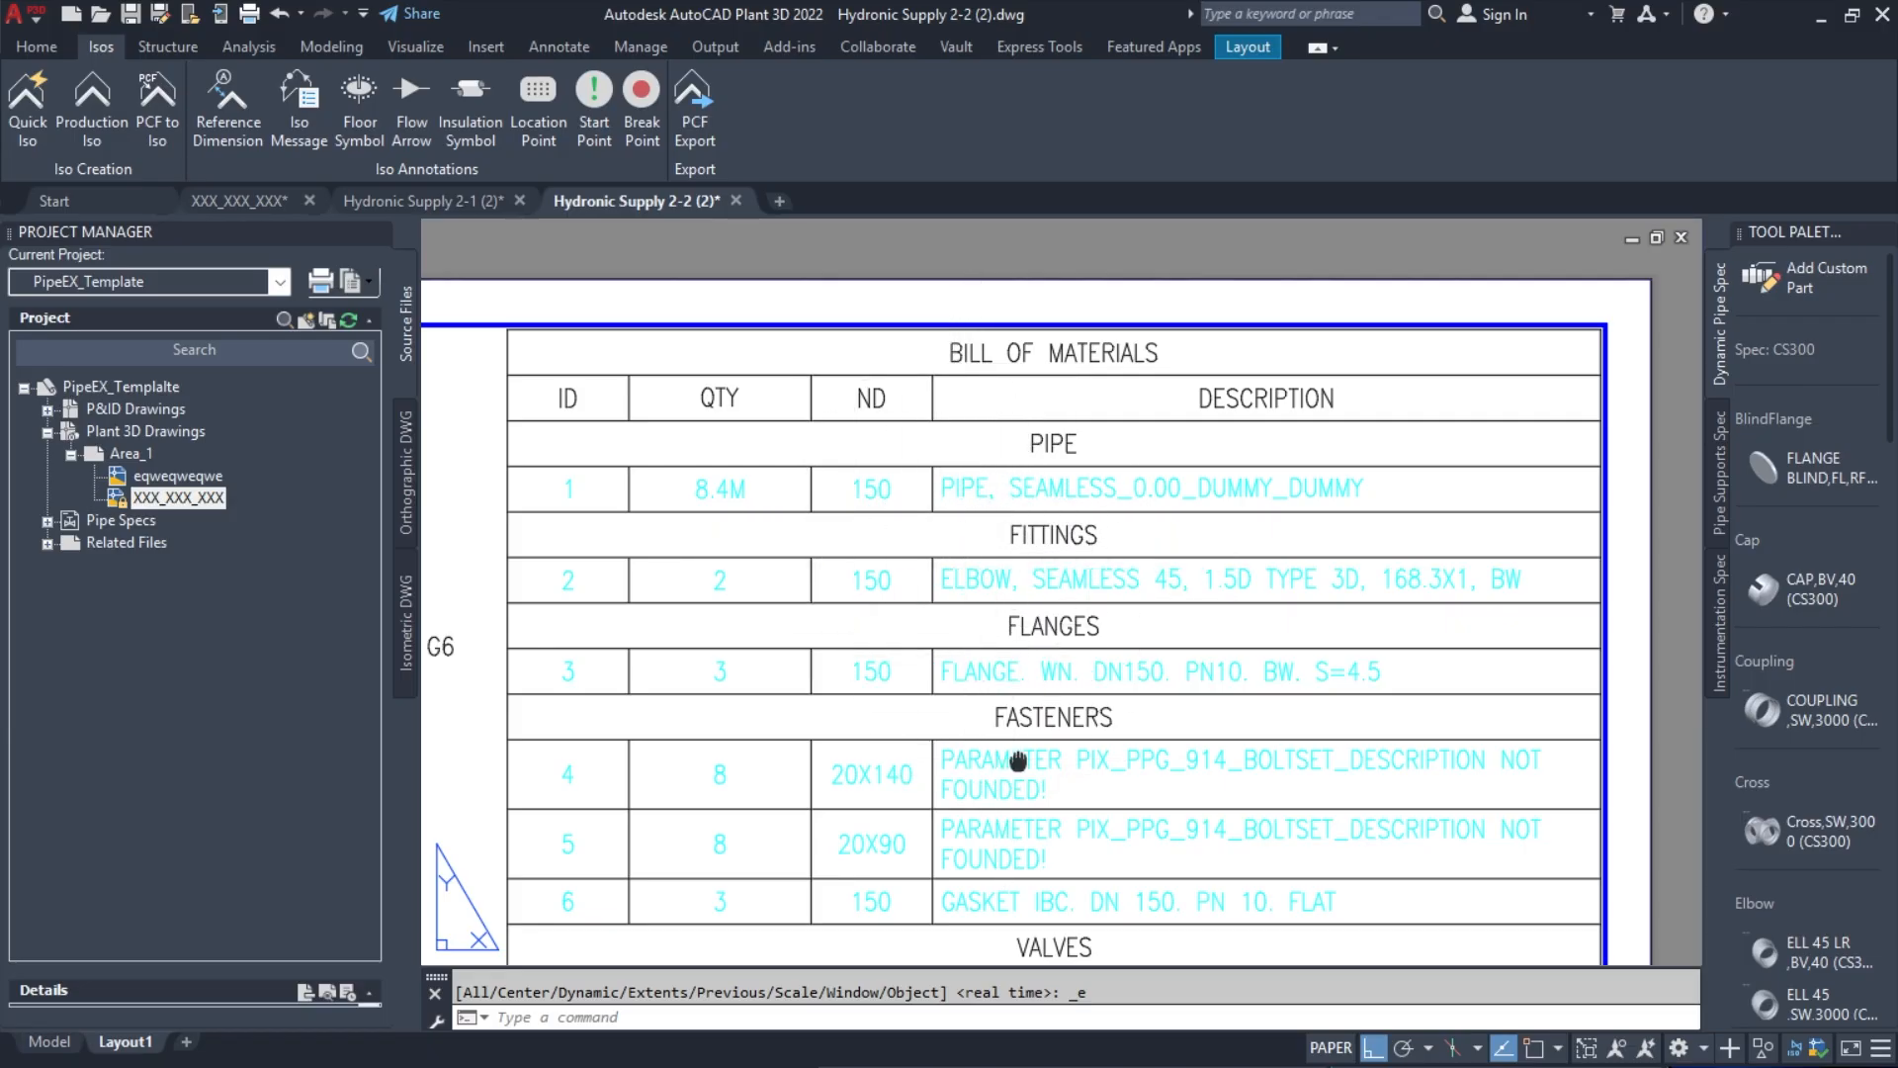
middle_drag(1018, 761, 1019, 590)
middle_drag(1021, 805, 1021, 516)
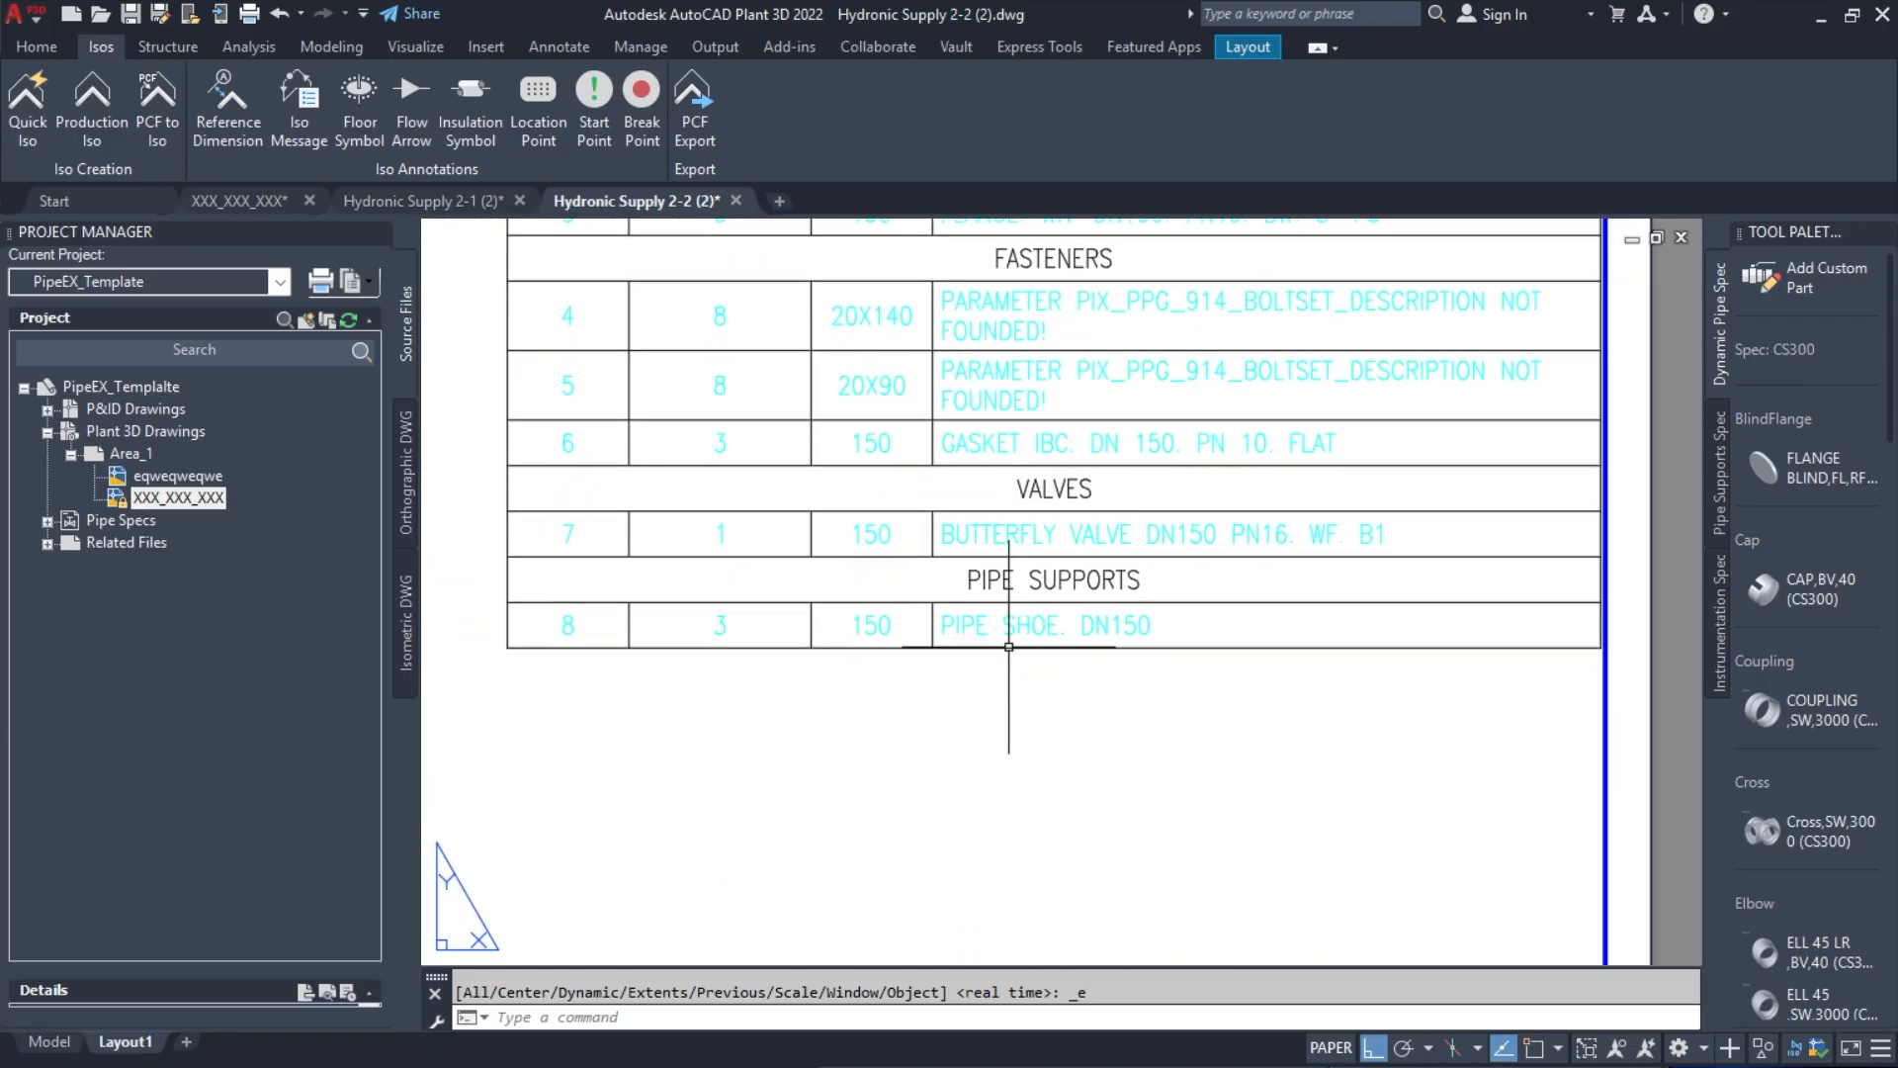
- Examine the design, test and medium data table beside the title block, and return to the whole sheet
middle_drag(959, 810, 1127, 381)
scroll(915, 636, down, 4)
middle_drag(953, 666, 1384, 306)
scroll(1076, 594, up, 2)
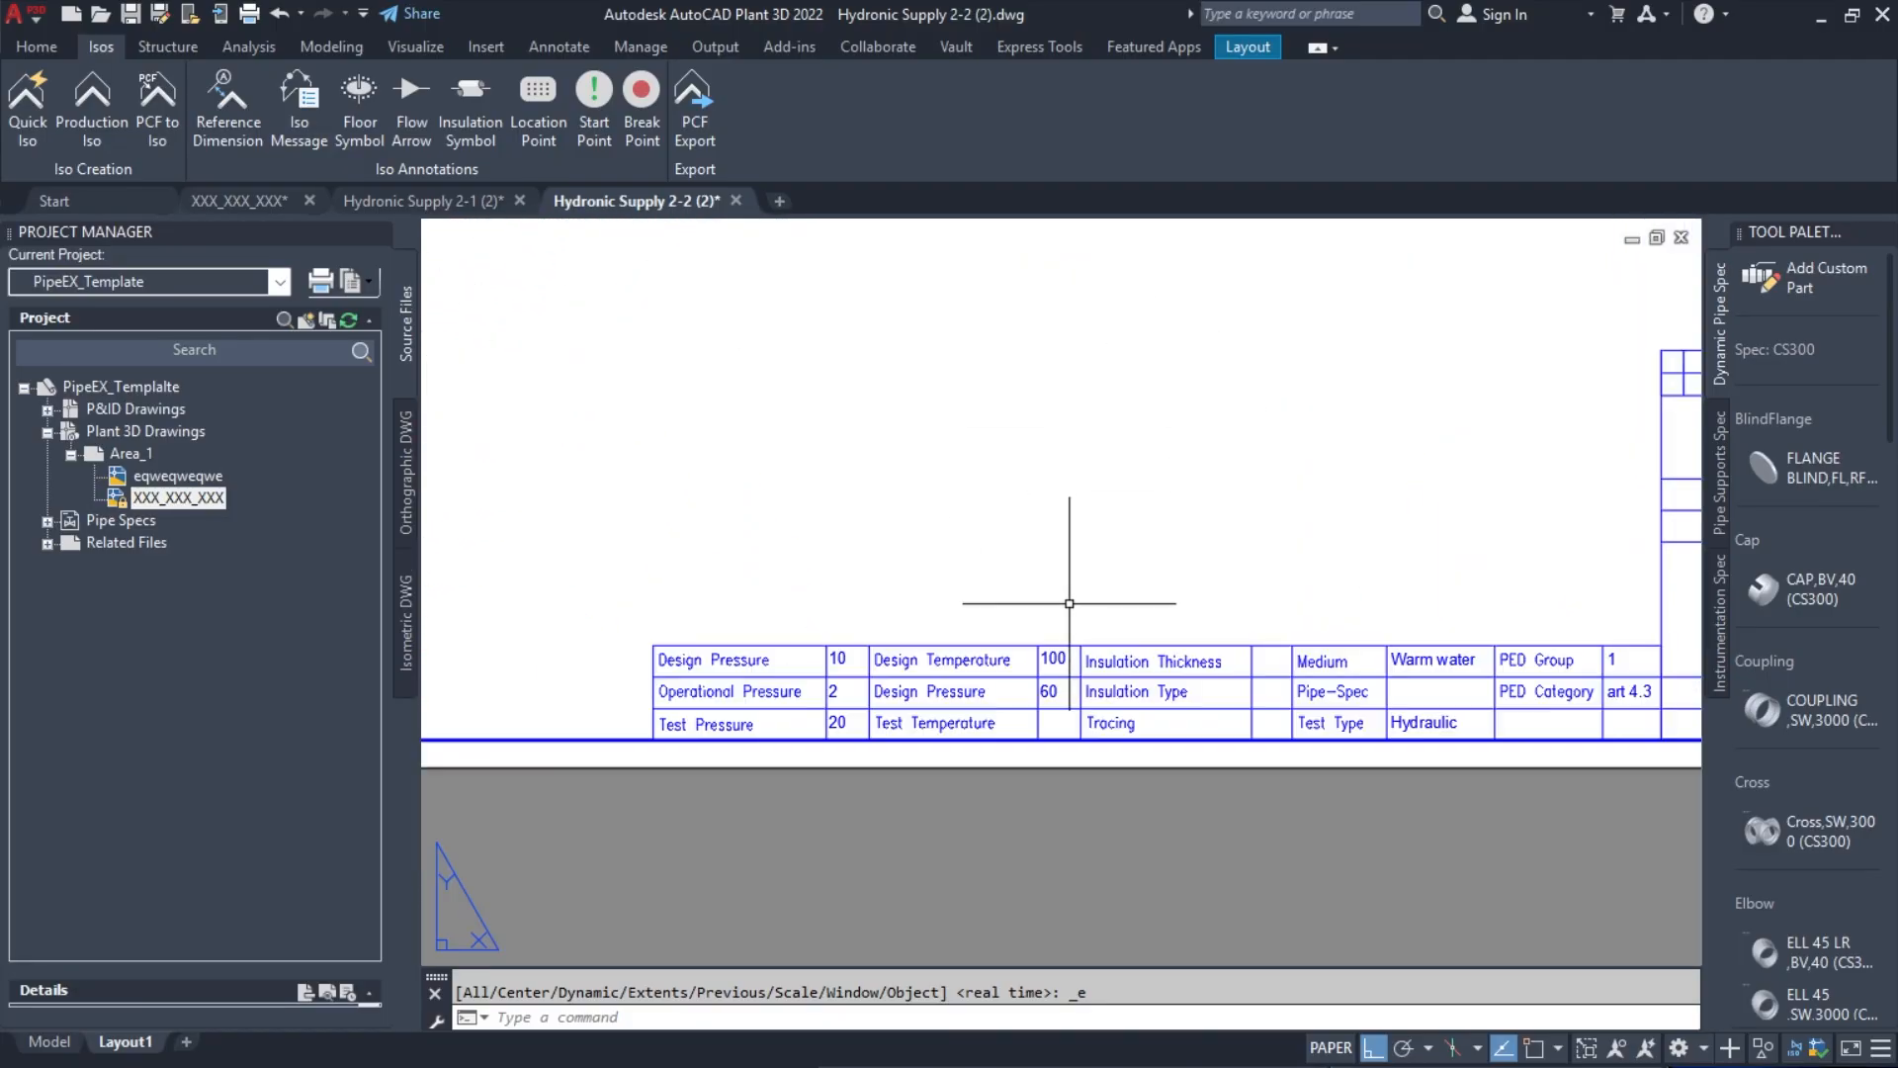
scroll(1070, 603, up, 2)
middle_drag(1070, 603, 991, 607)
scroll(1001, 581, down, 2)
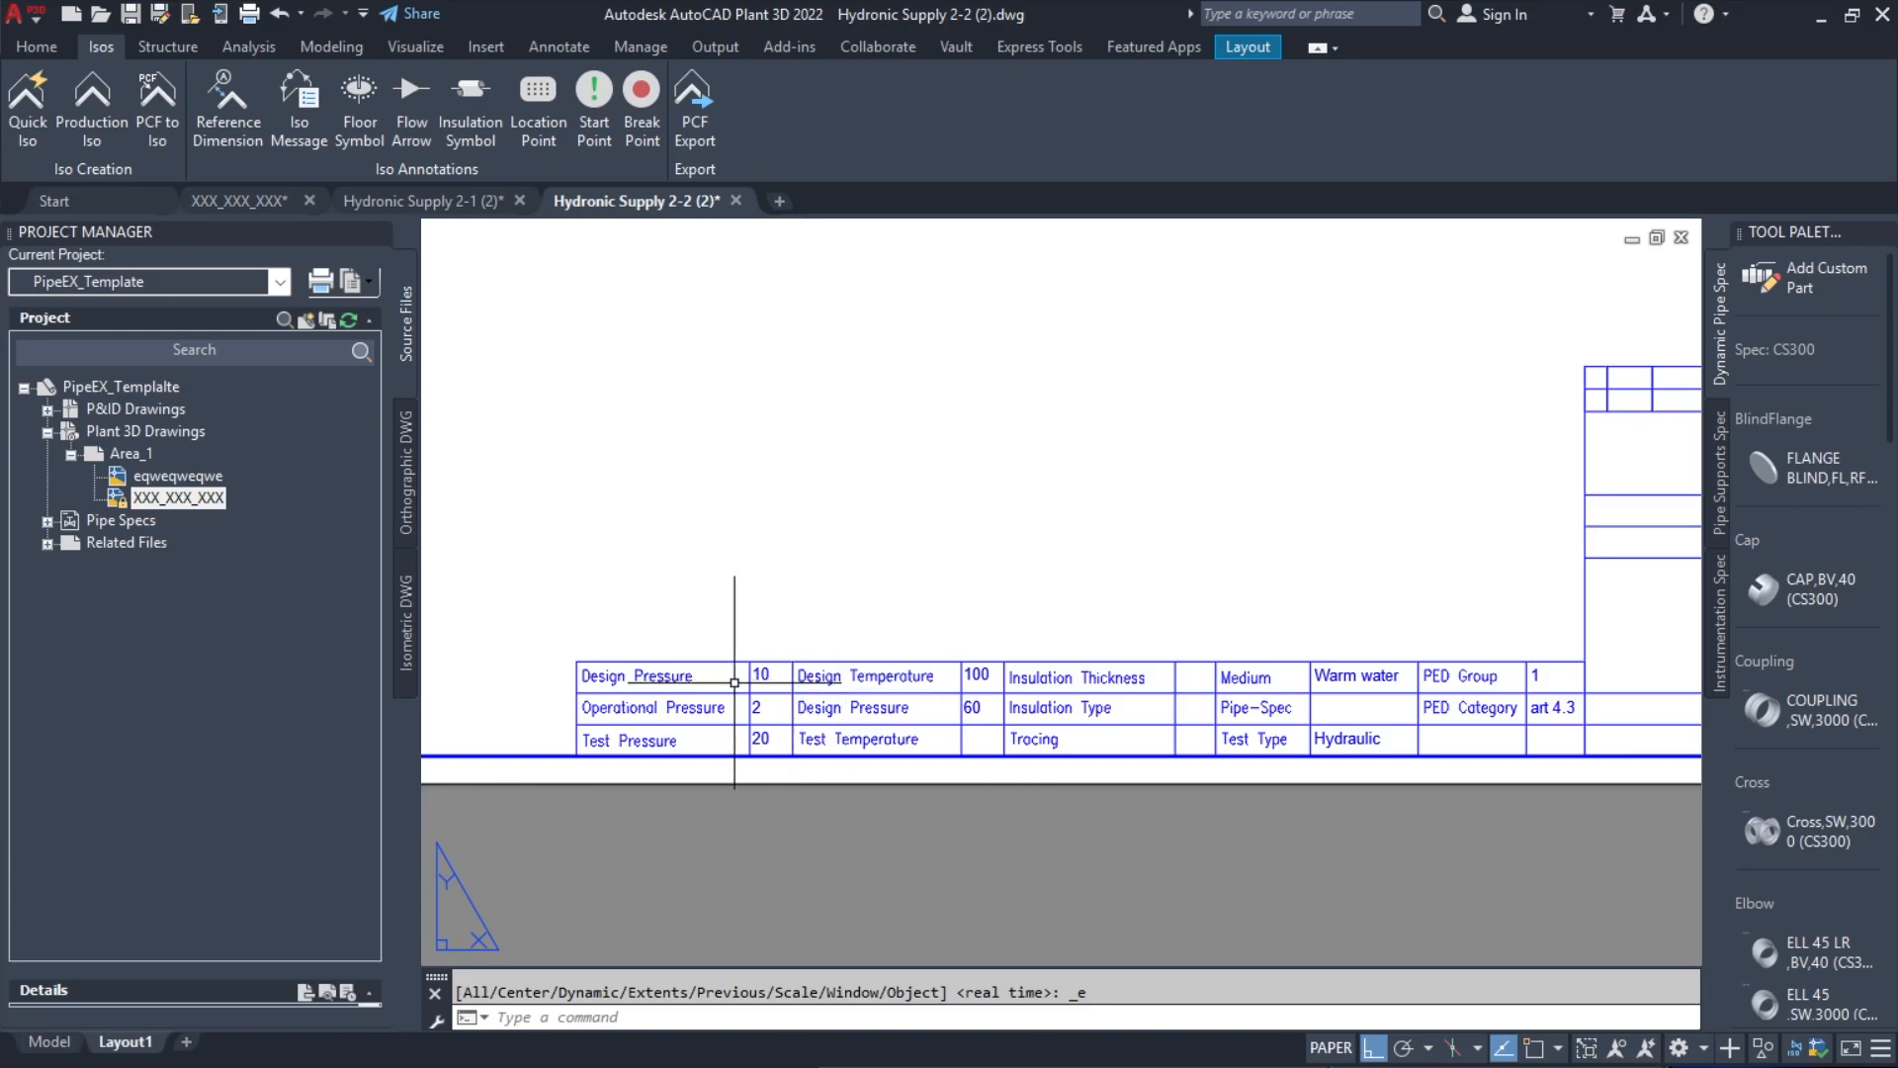
middle_click(819, 638)
middle_click(819, 639)
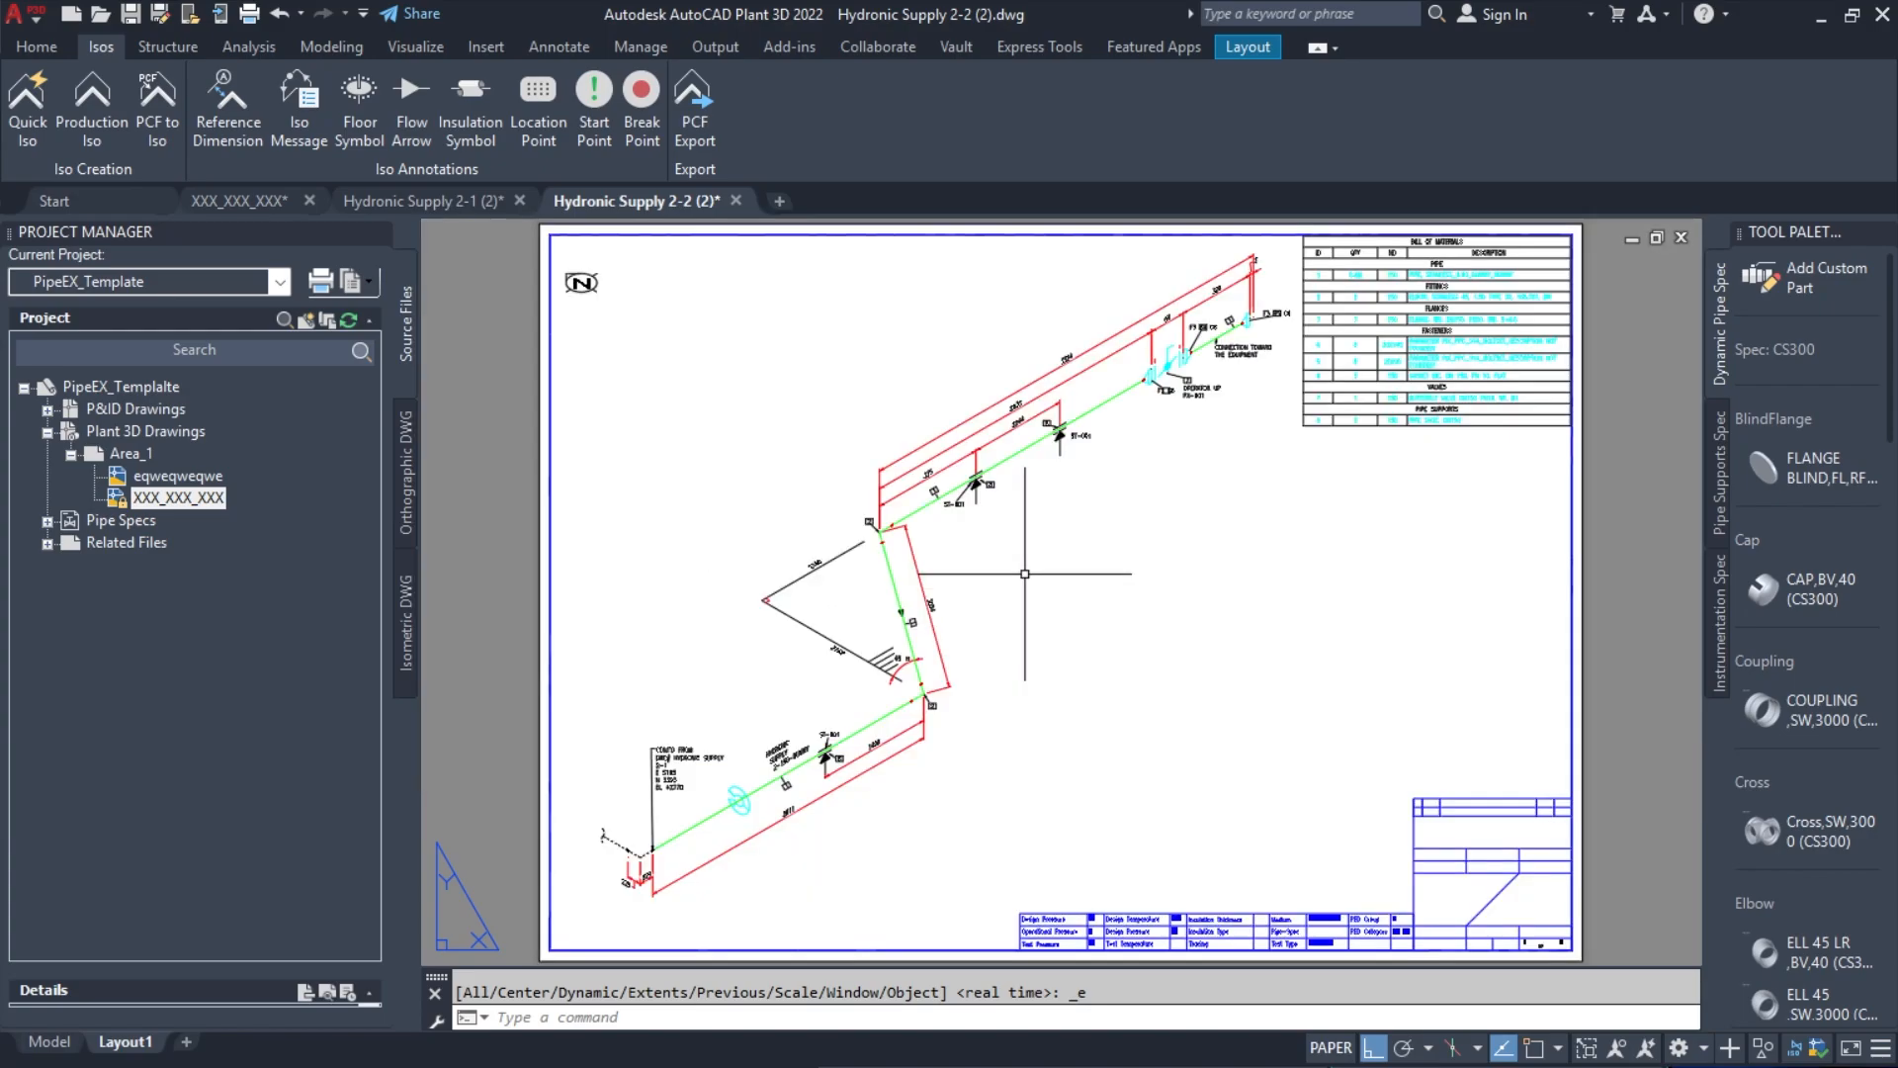